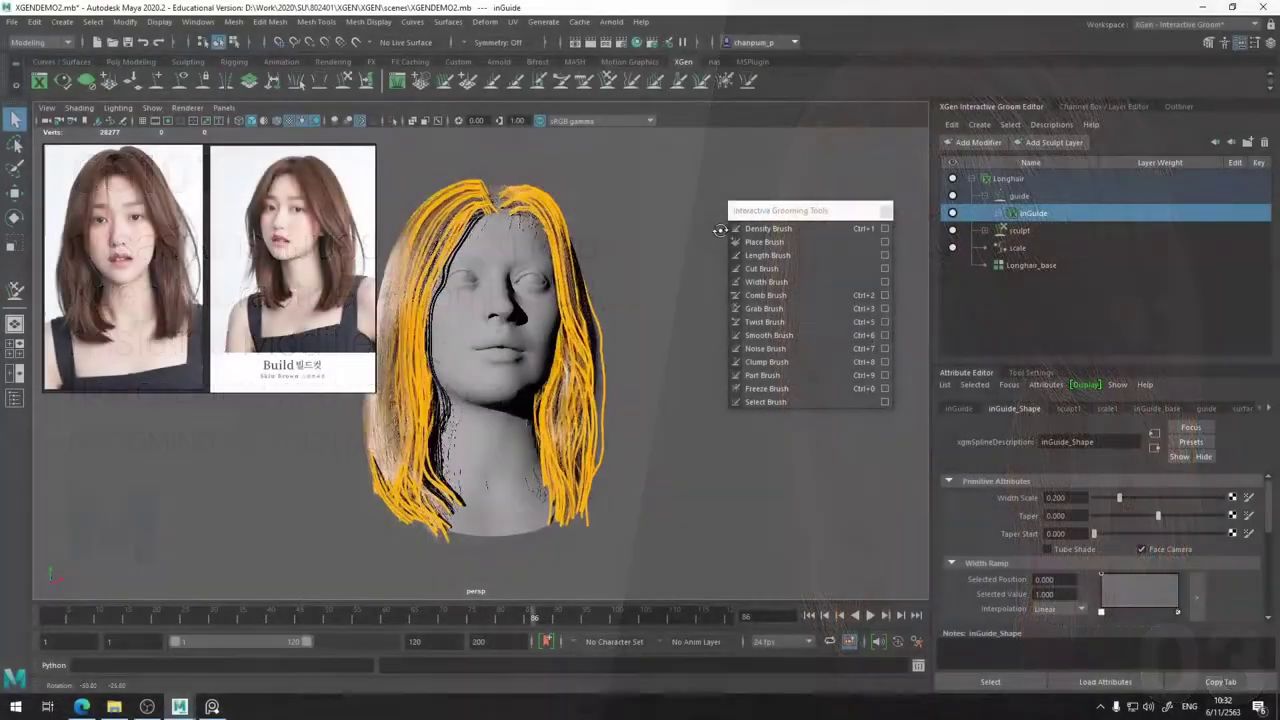
- Examine the long hair from several angles with the inGuide guides hidden and shown
left_click_drag(610, 229, 619, 193, "alt")
left_click(1032, 266)
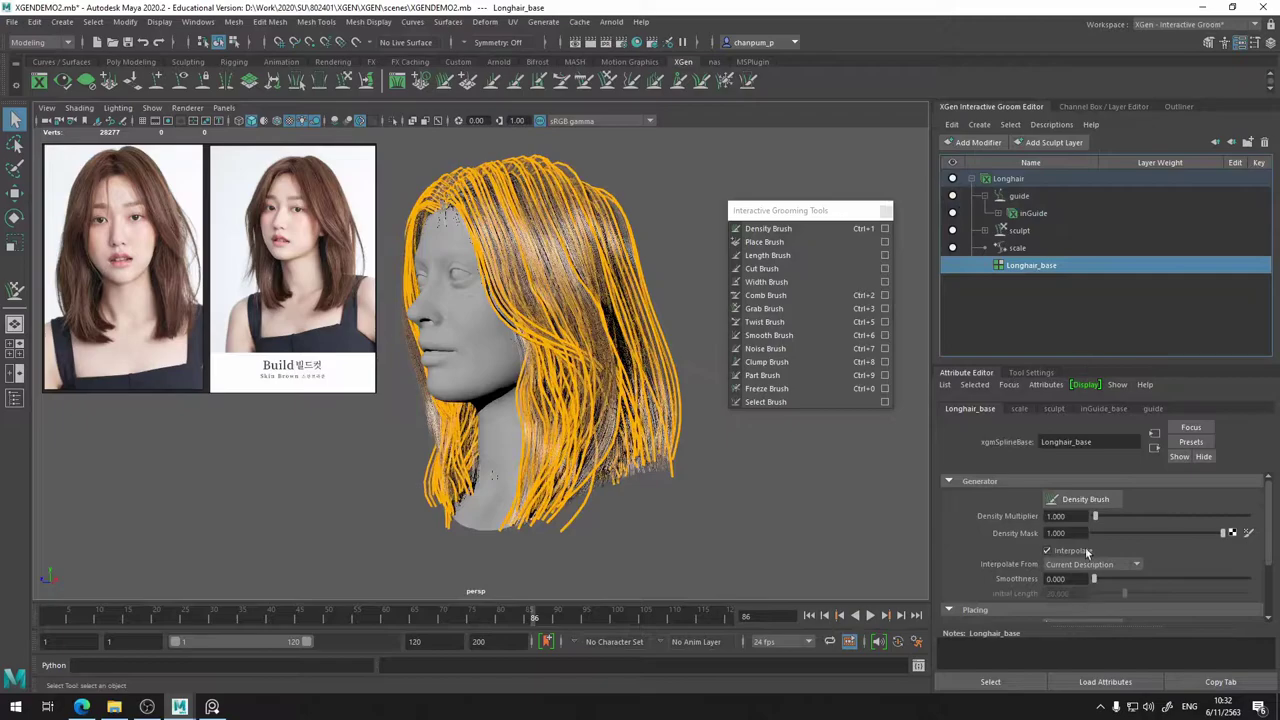
left_click_drag(560, 240, 650, 255, "alt")
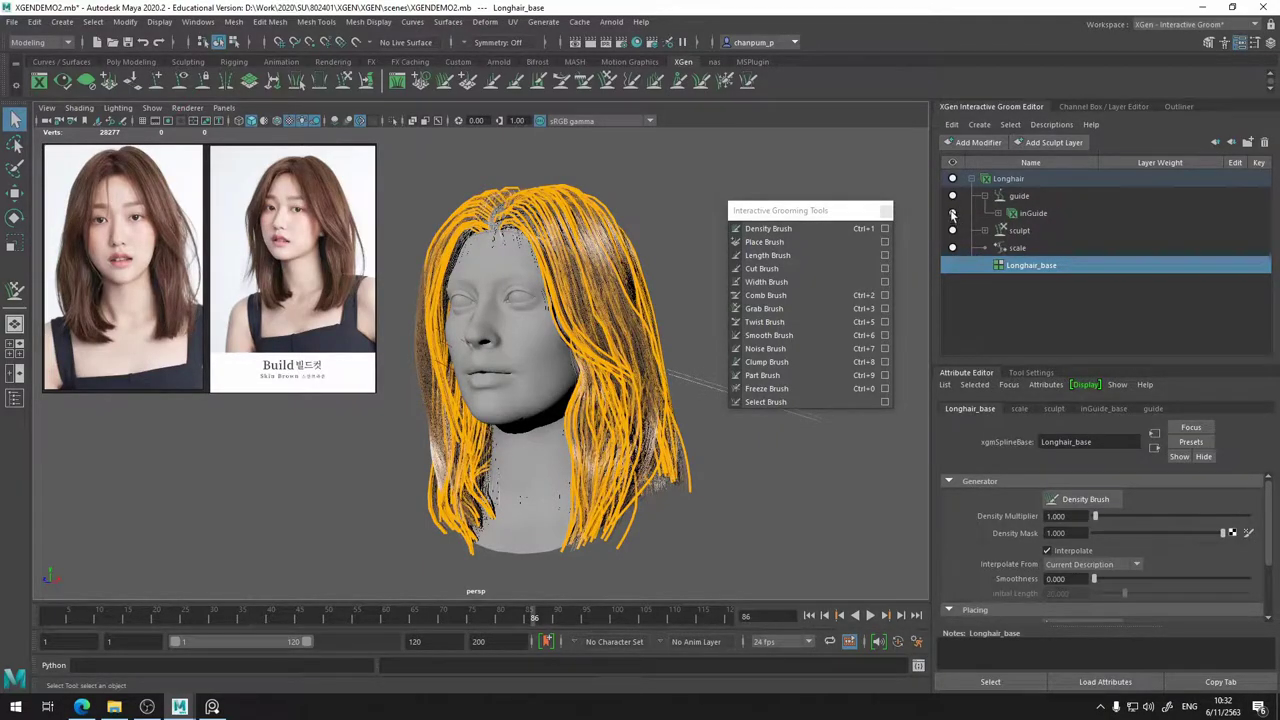
left_click(953, 215)
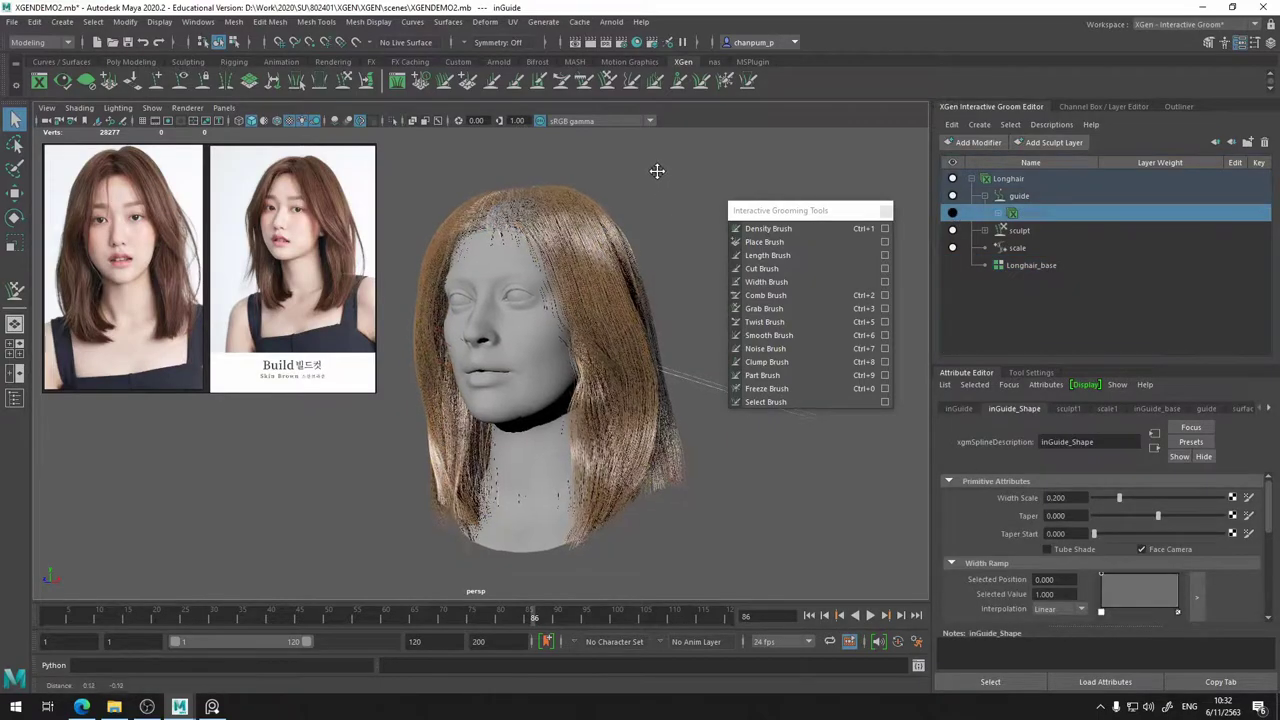
left_click_drag(657, 171, 580, 303, "alt")
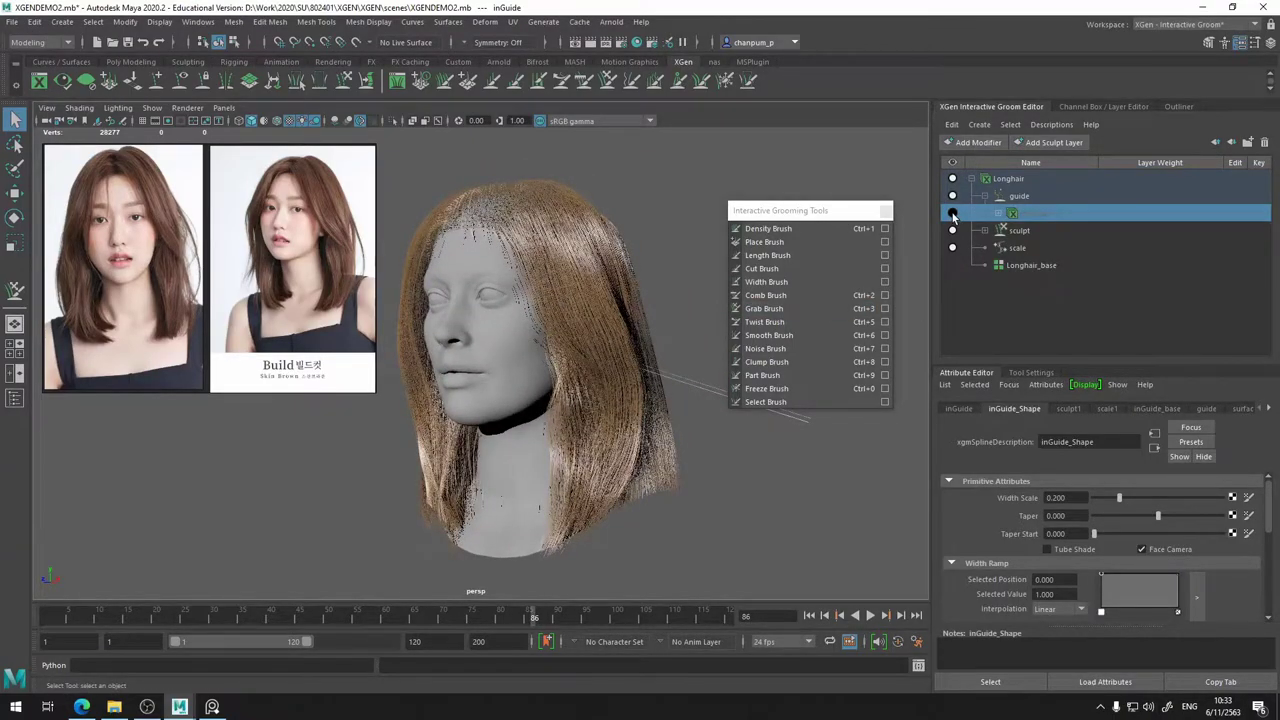
left_click(986, 146)
left_click(920, 118)
left_click(951, 214)
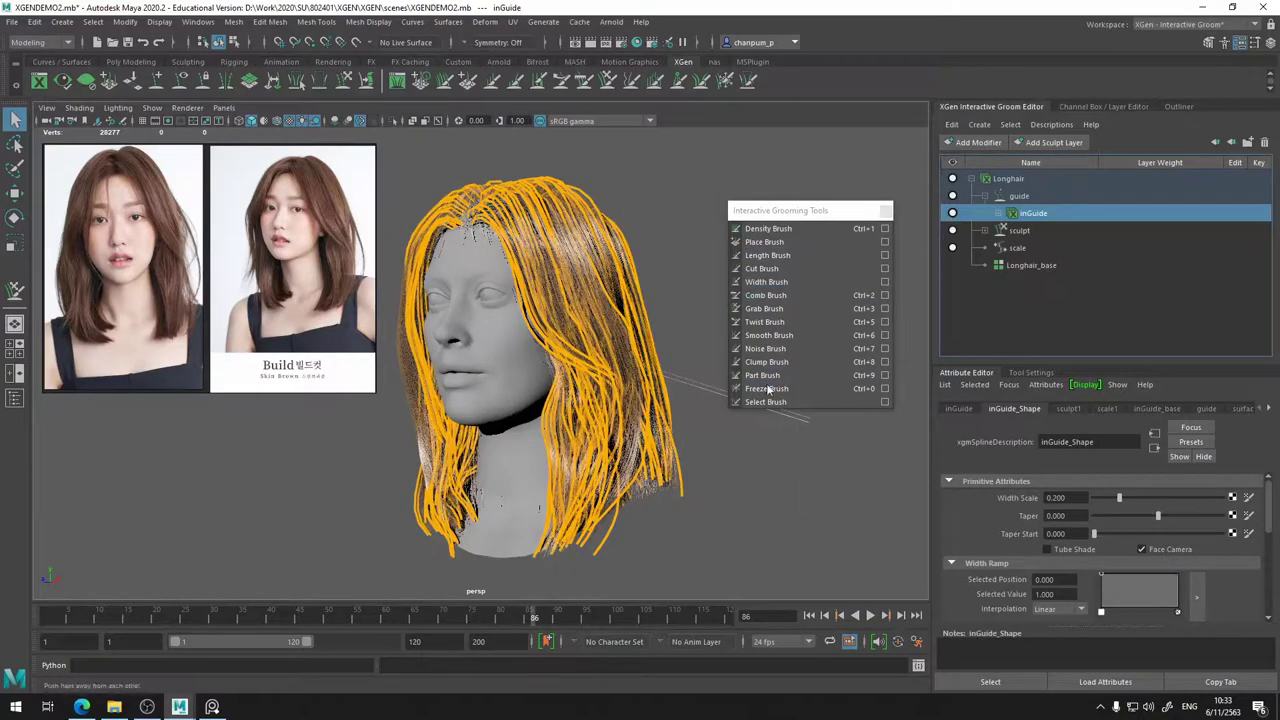
left_click_drag(643, 209, 700, 280, "alt")
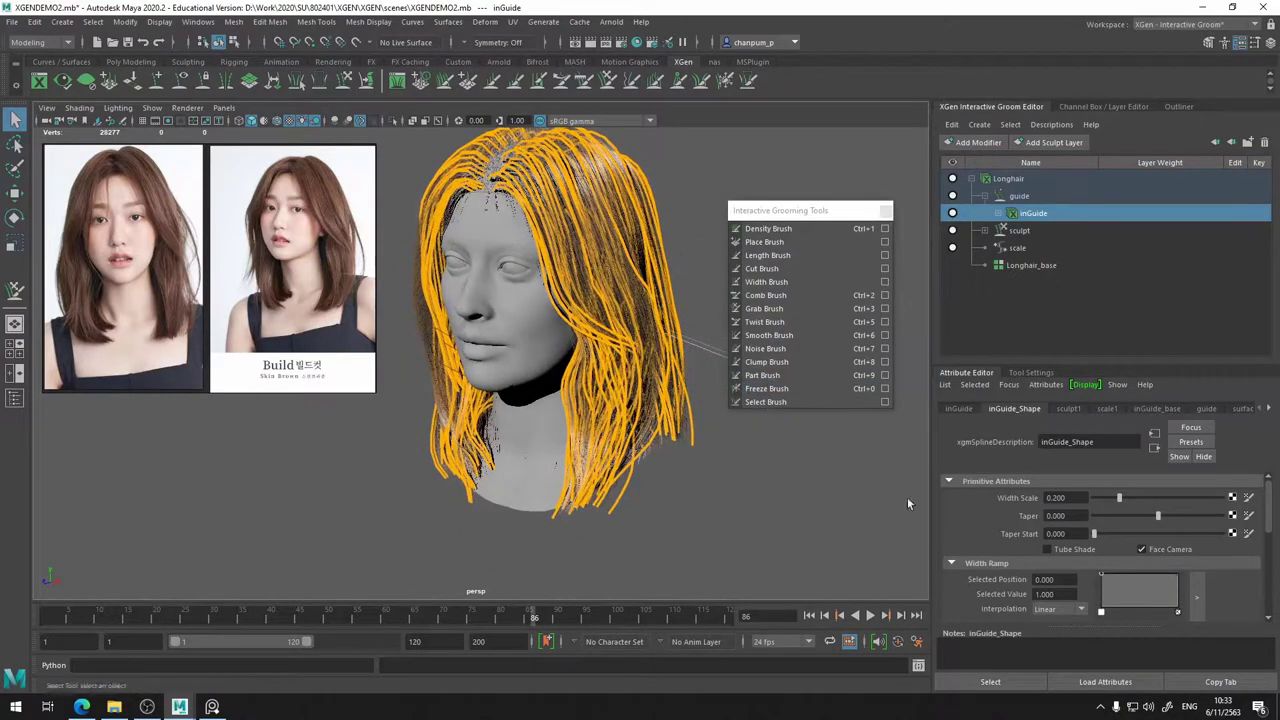
scroll(617, 287, "up", 3)
left_click_drag(617, 287, 577, 318, "alt")
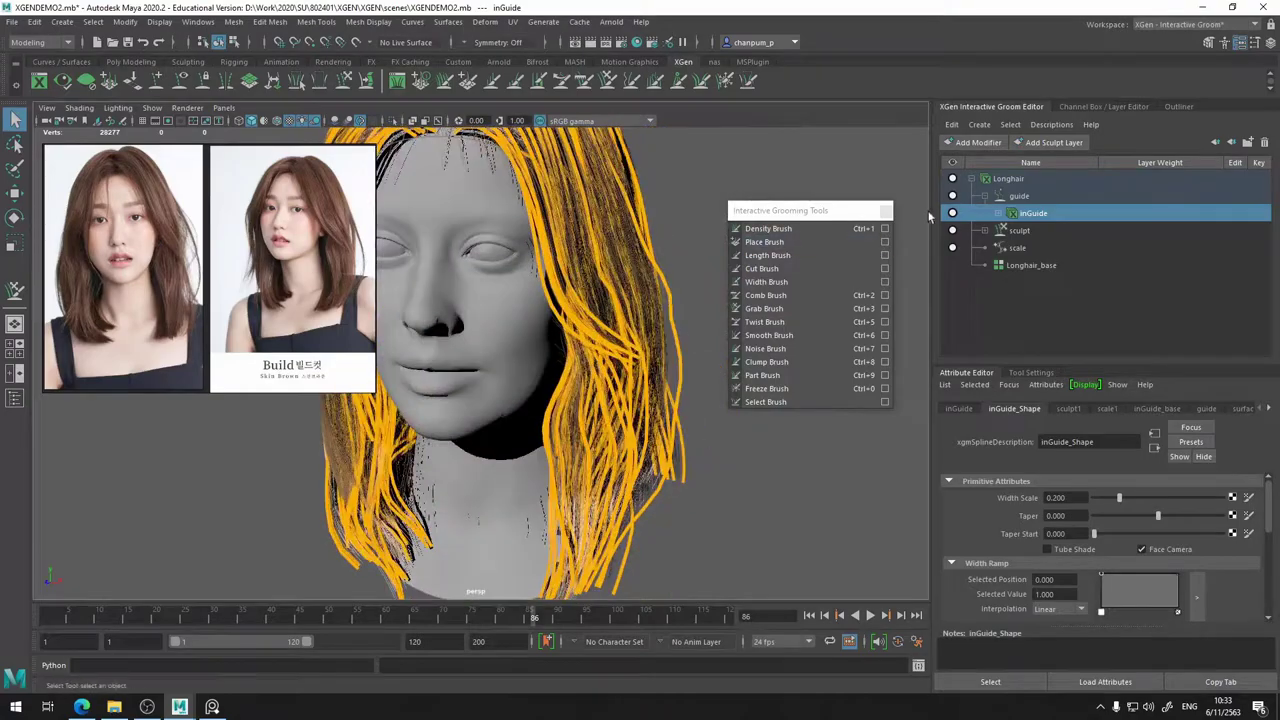
- Hide the inGuide guides and set the Density Multiplier of Longhair_base to 2
left_click(952, 213)
left_click_drag(688, 217, 665, 305, "alt")
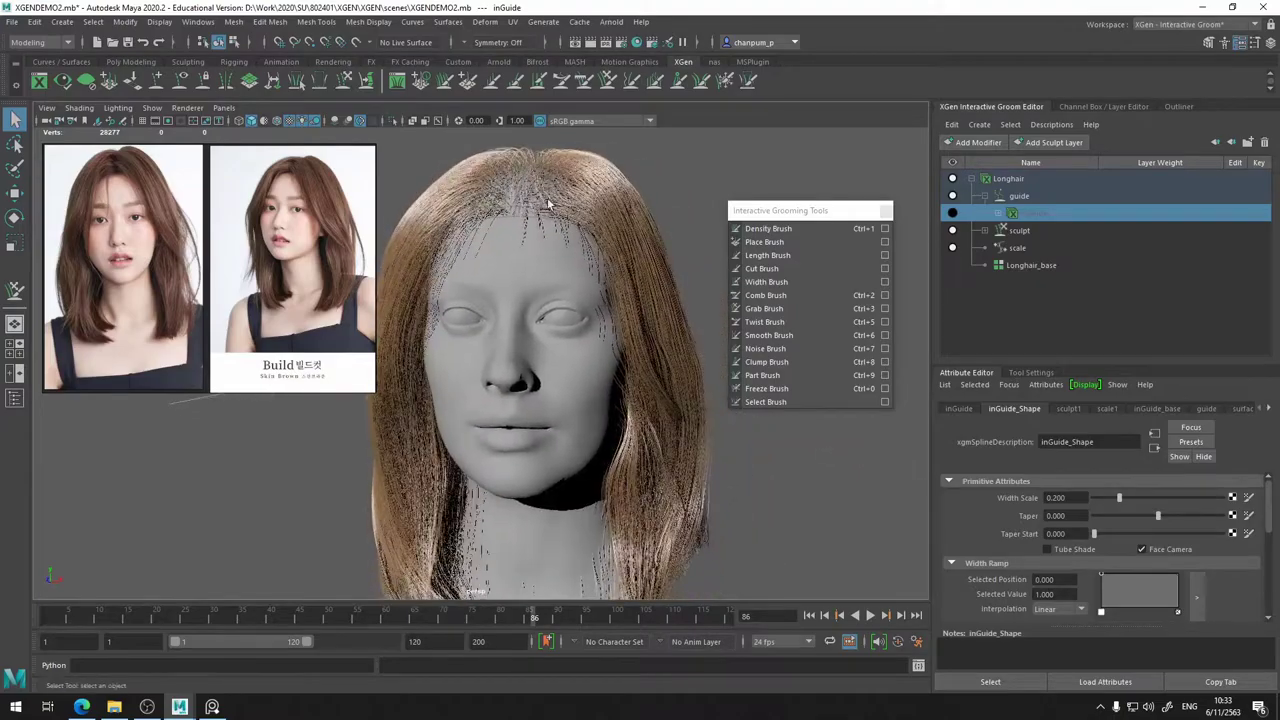
mouse_move(538, 188)
left_mouse_down("alt")
mouse_move(542, 235)
mouse_move(545, 190)
left_mouse_up("alt")
left_click(1068, 266)
left_click(1064, 516)
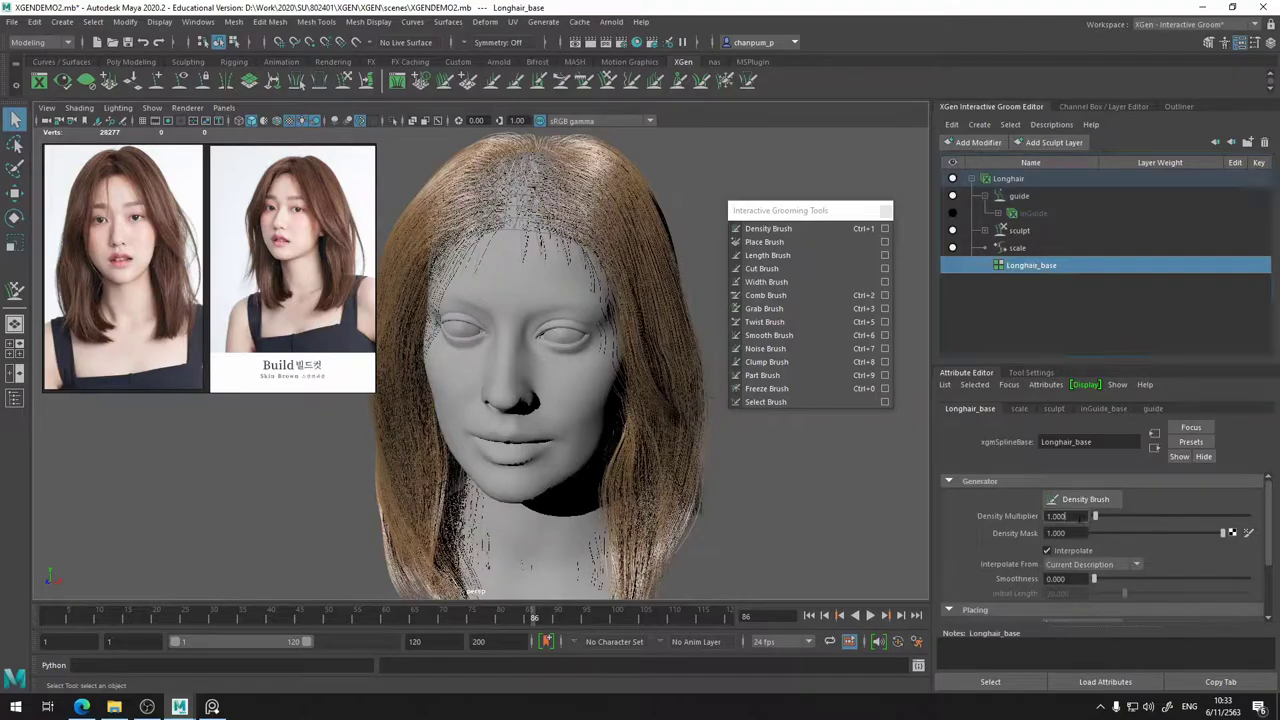
key("Return")
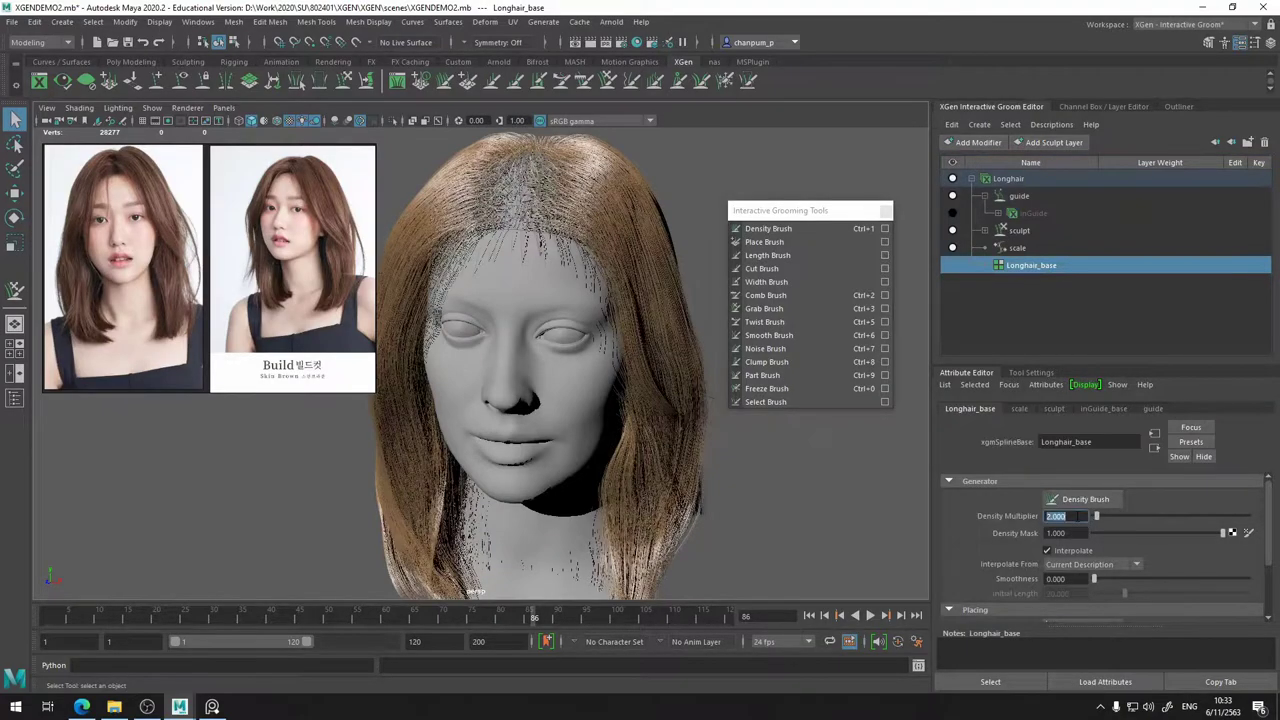
- Check the denser hair around the head and show the inGuide guides again
left_click_drag(674, 214, 494, 280, "alt")
left_click_drag(616, 468, 477, 299, "alt")
left_click_drag(629, 502, 609, 309, "alt")
middle_click_drag(591, 348, 569, 398, "alt")
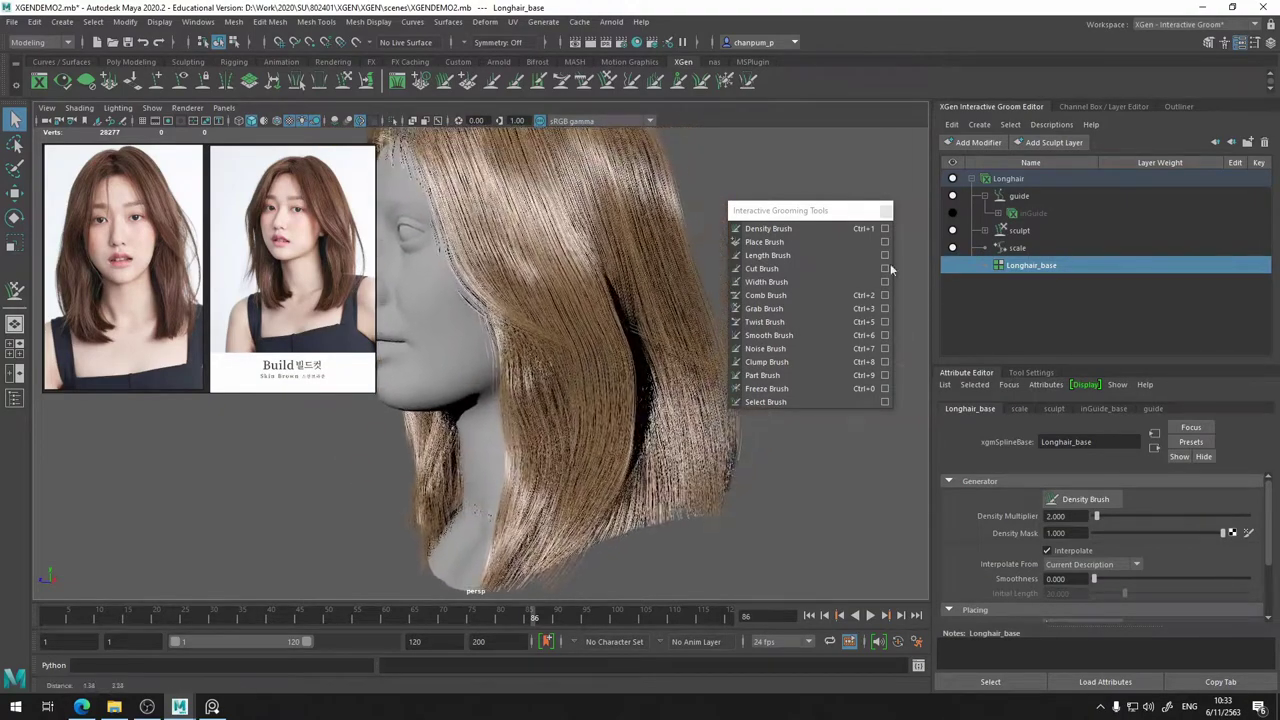
left_click(953, 214)
left_click_drag(615, 430, 630, 510, "alt")
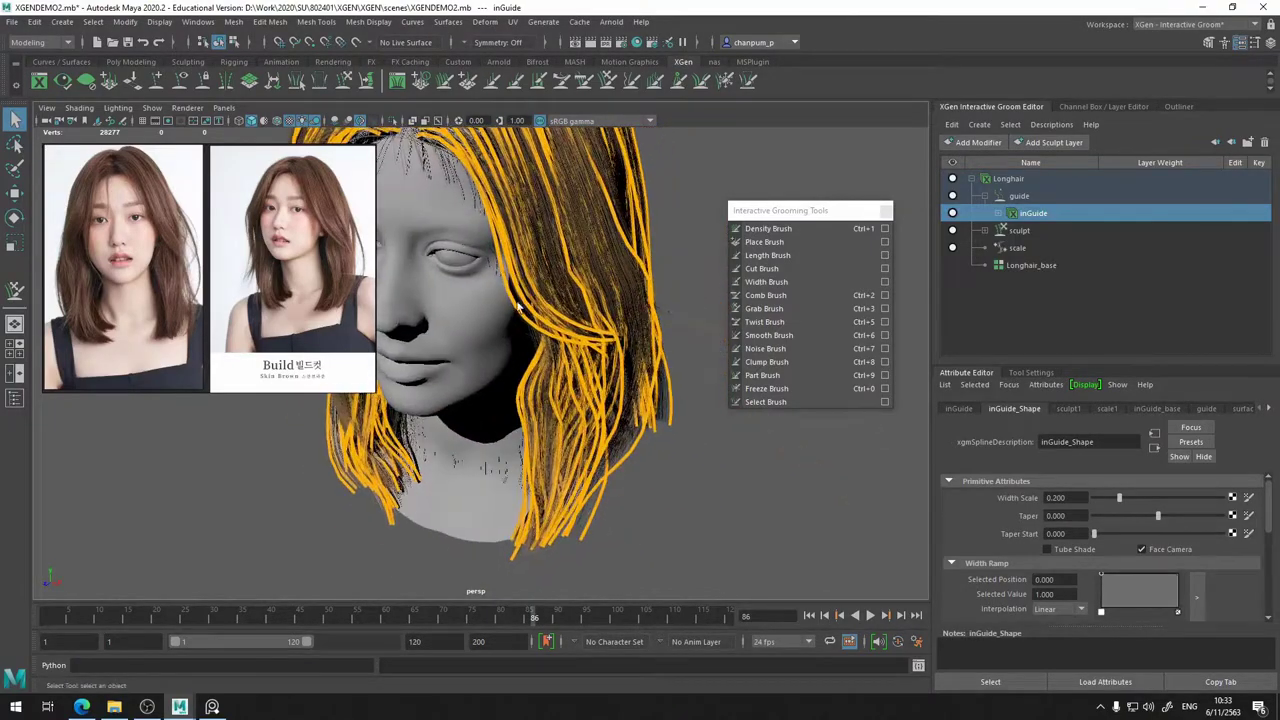
left_click_drag(516, 318, 551, 342, "alt")
left_click_drag(544, 284, 540, 386, "alt")
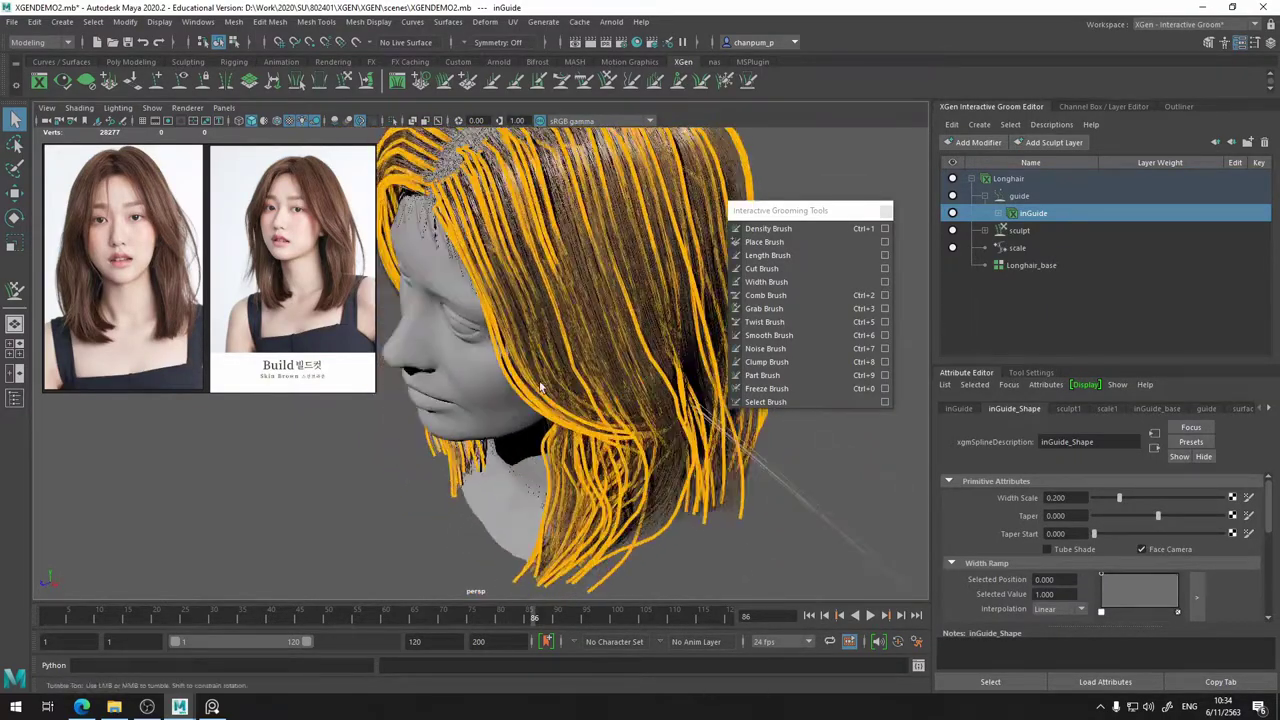
- Freeze all inGuide guides by inverting the frozen selection of the Freeze Brush
left_click(780, 388)
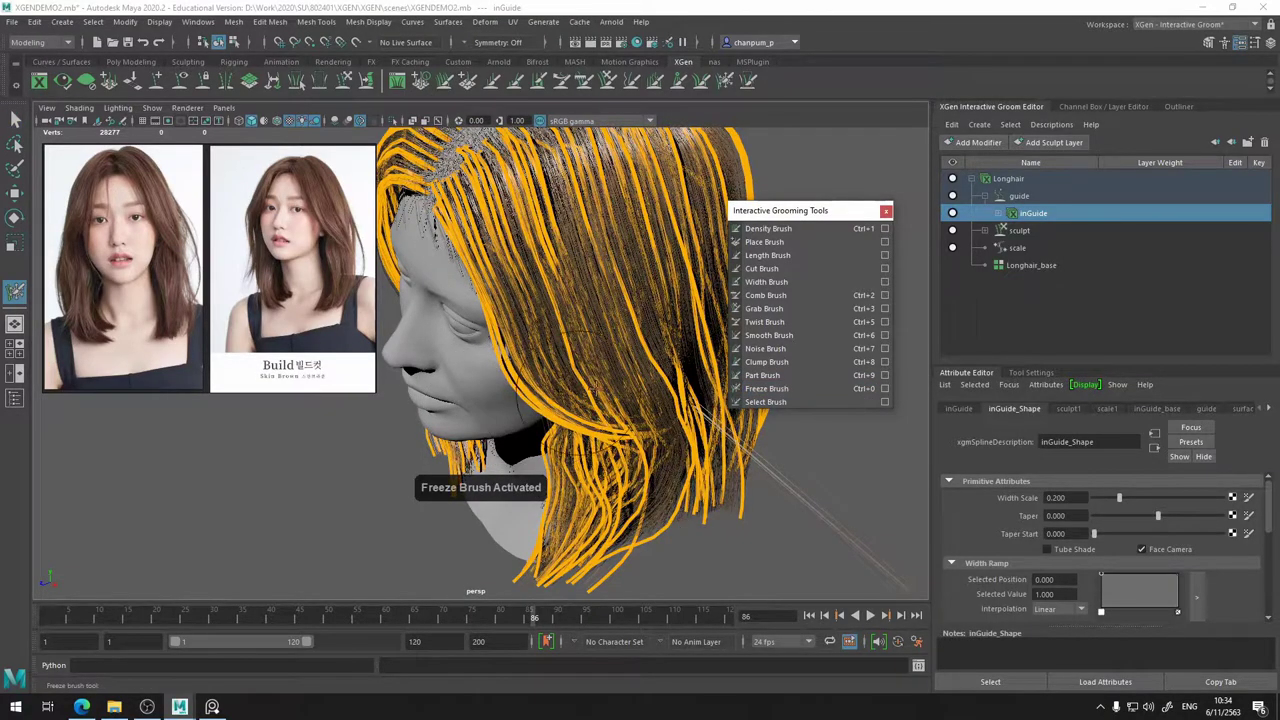
left_click(1044, 371)
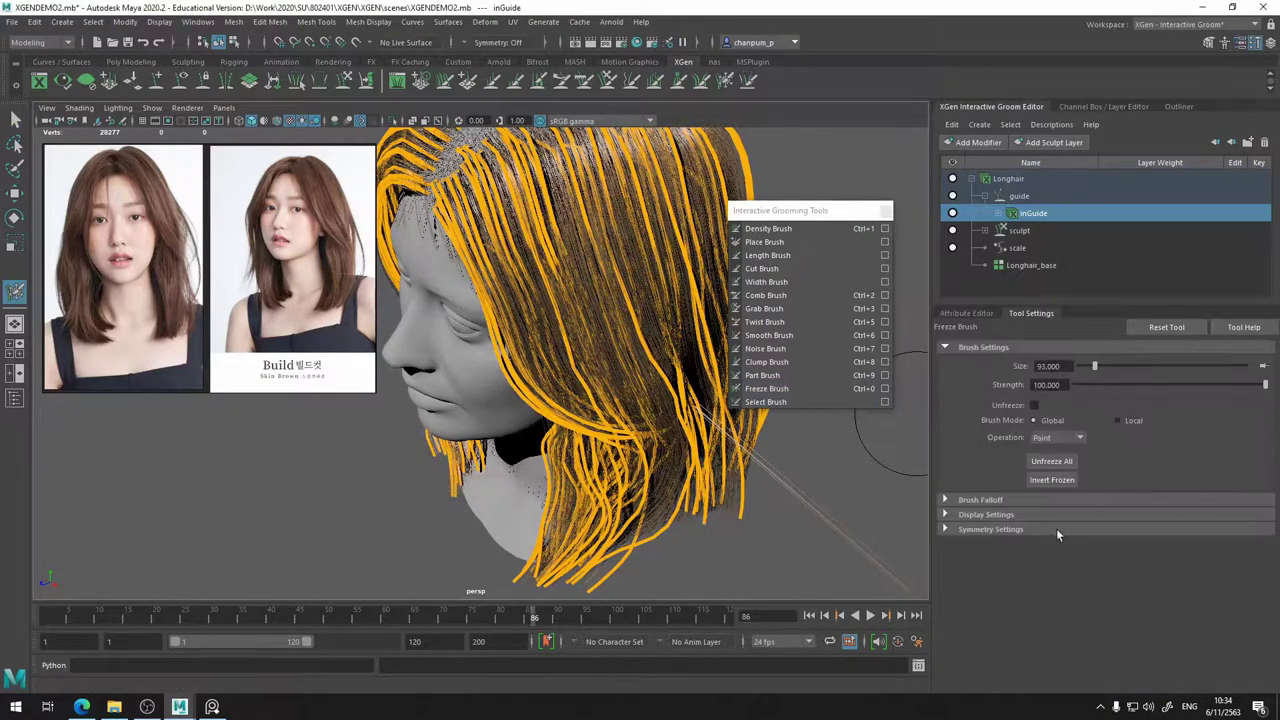
left_click(1052, 480)
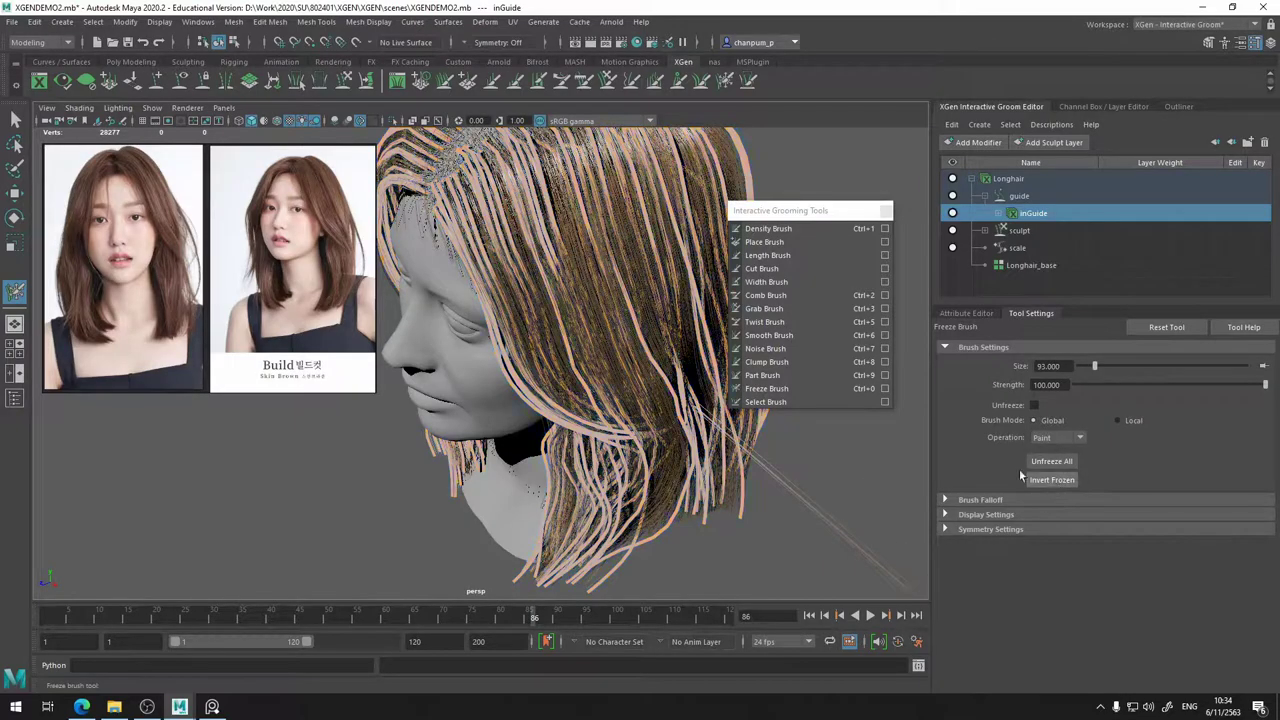
- Reduce the Freeze Brush size to 36 and unfreeze the front guides along the cheek
left_click_drag(500, 400, 433, 379, "alt")
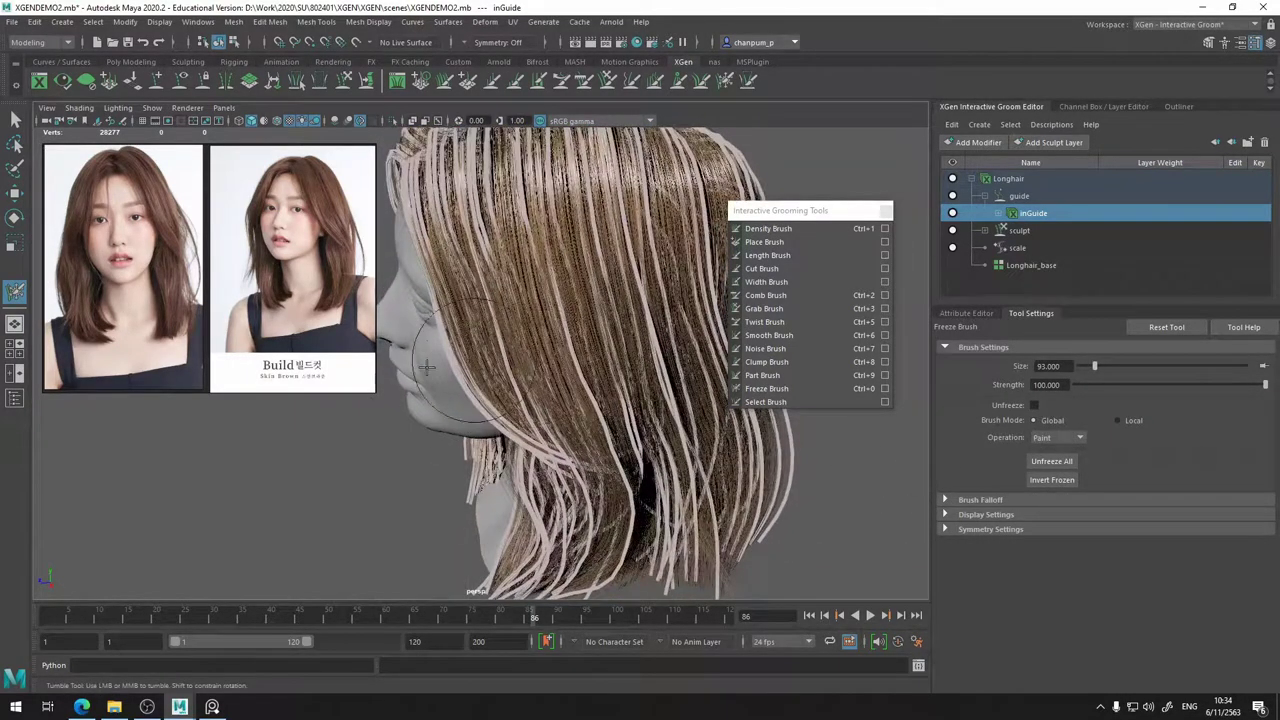
key("b")
left_click_drag(365, 467, 346, 467)
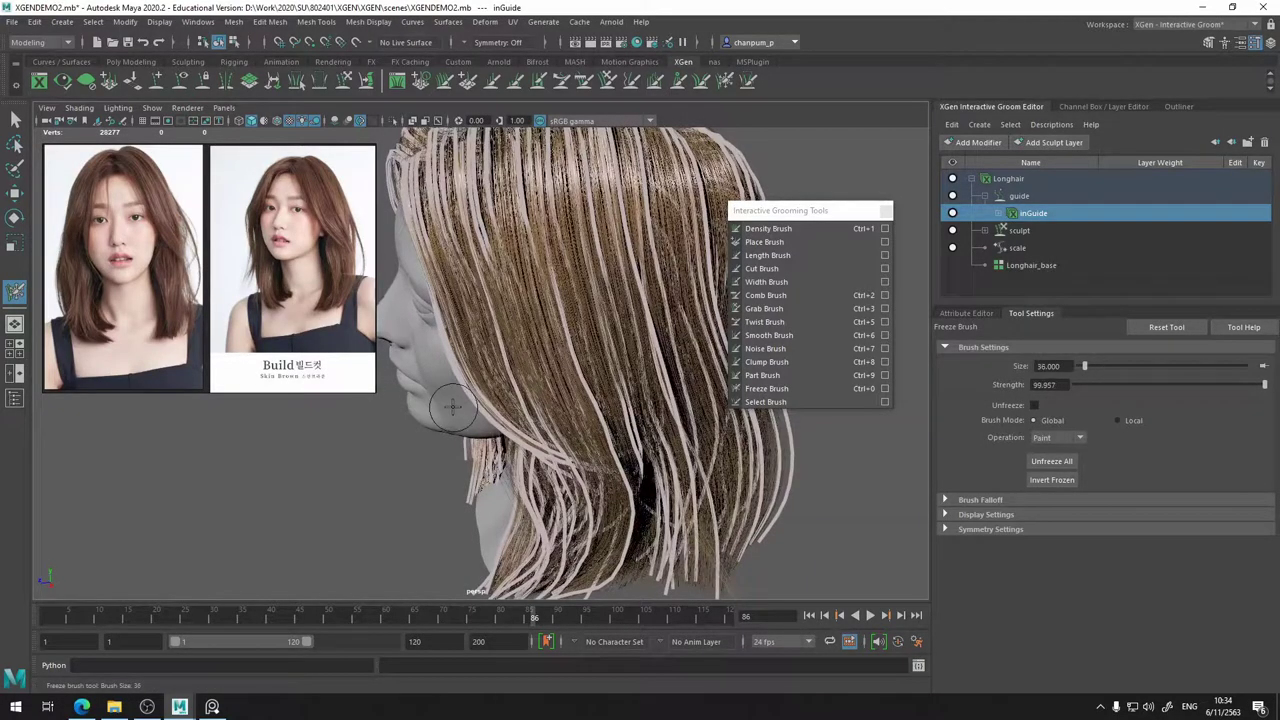
left_click_drag(445, 430, 492, 418, "alt")
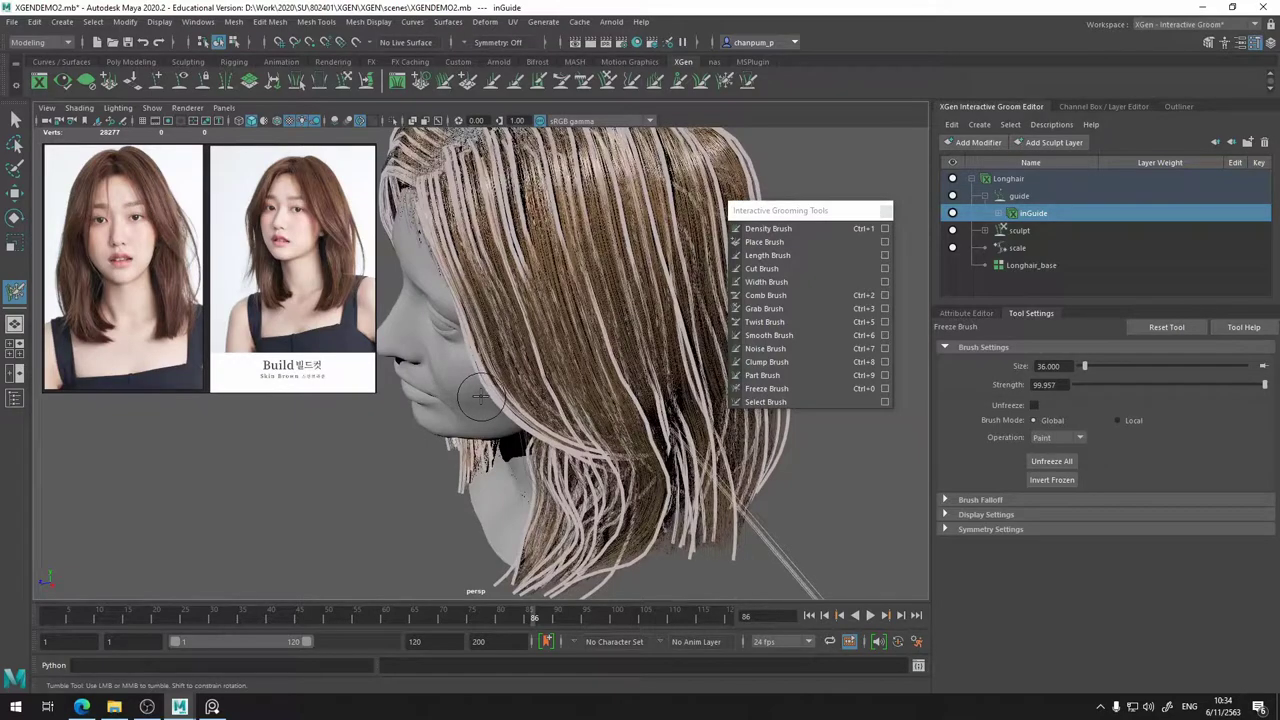
left_click_drag(481, 404, 497, 331, "alt")
- Refreeze the unintentionally unfrozen guides on the opposite side of the head
right_click_drag(497, 331, 457, 300, "alt")
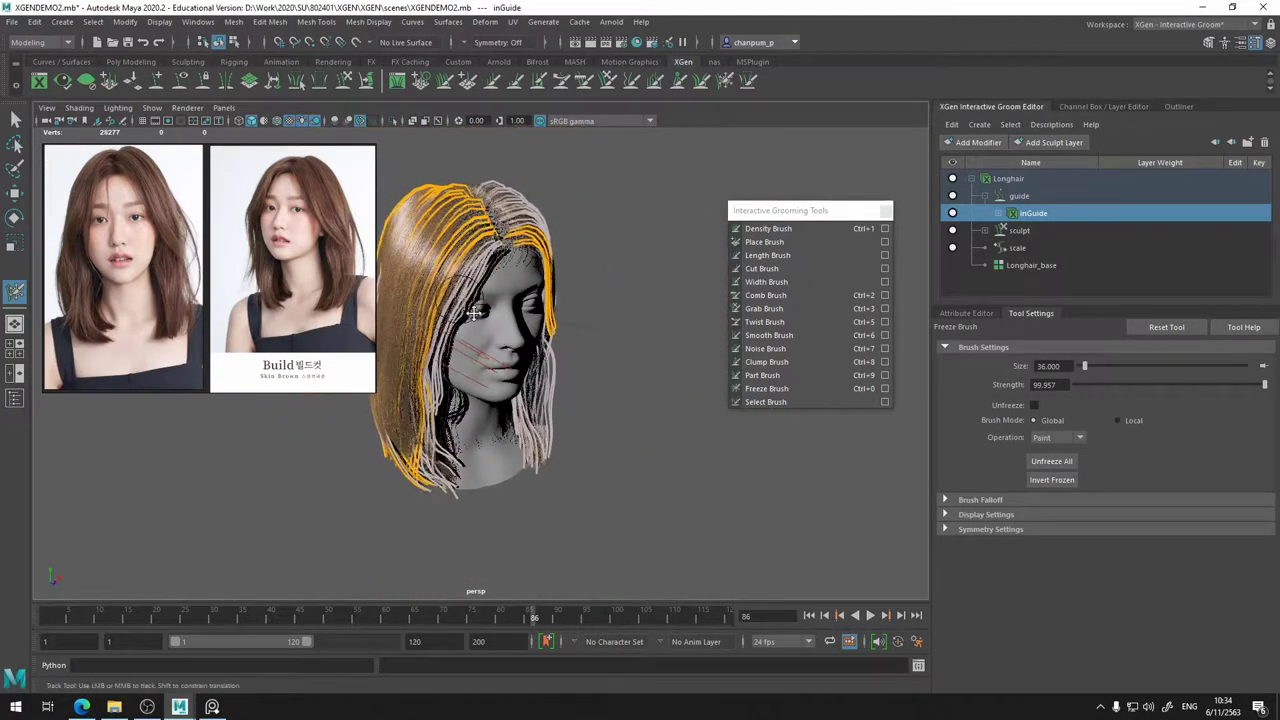
middle_click_drag(473, 313, 549, 375, "alt")
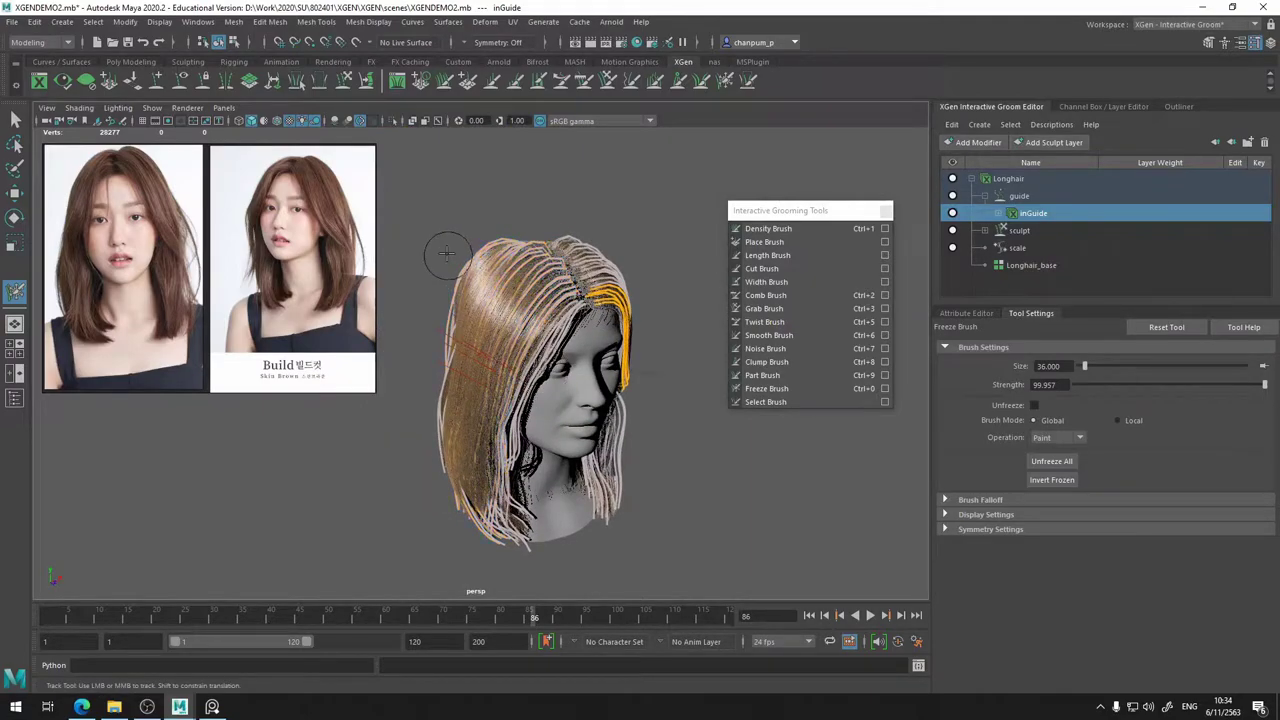
left_click_drag(447, 253, 357, 374, "alt")
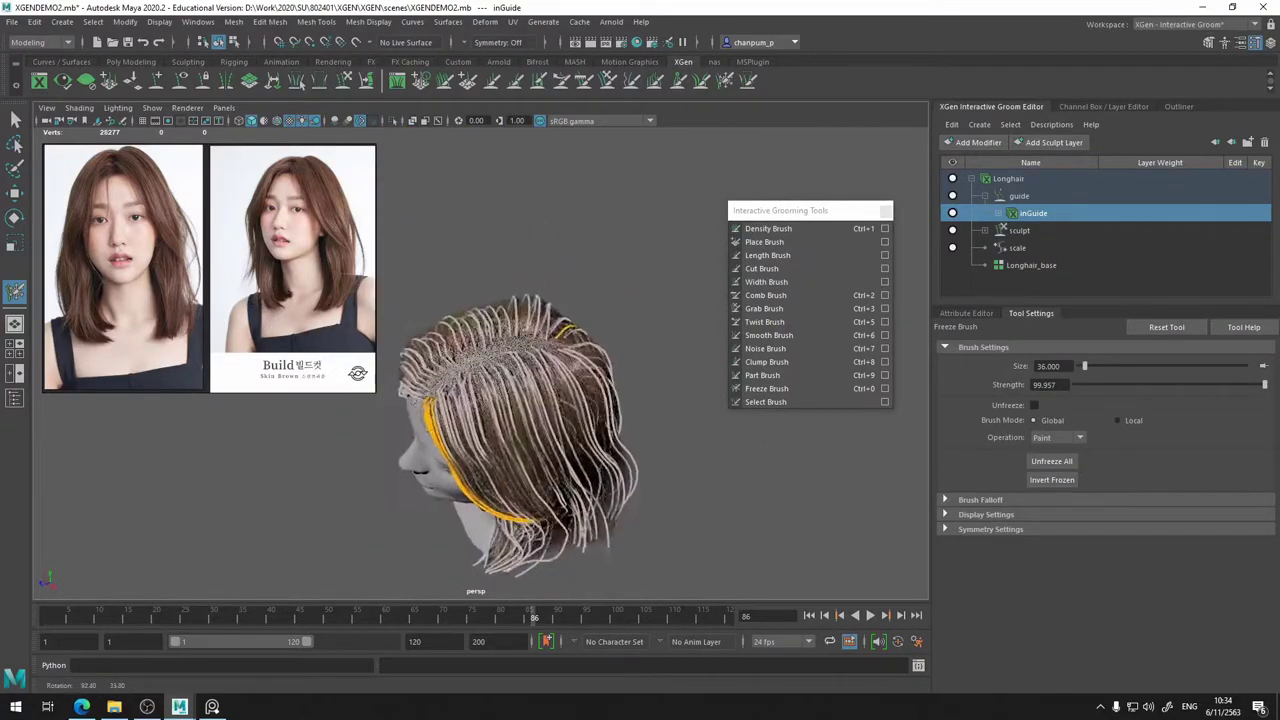
middle_click_drag(435, 395, 471, 315, "alt")
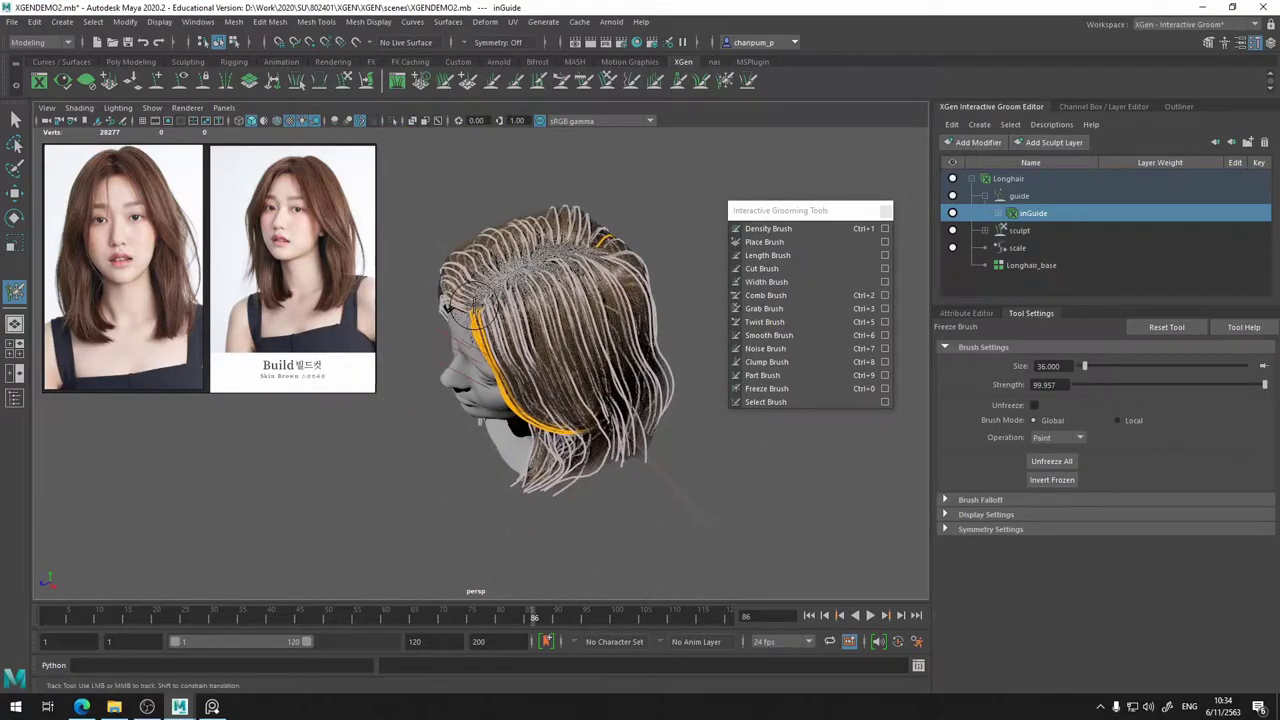
- Set the brush size to 85 and refreeze the stray guides at the back of the head with the Freeze Brush
left_click(764, 308)
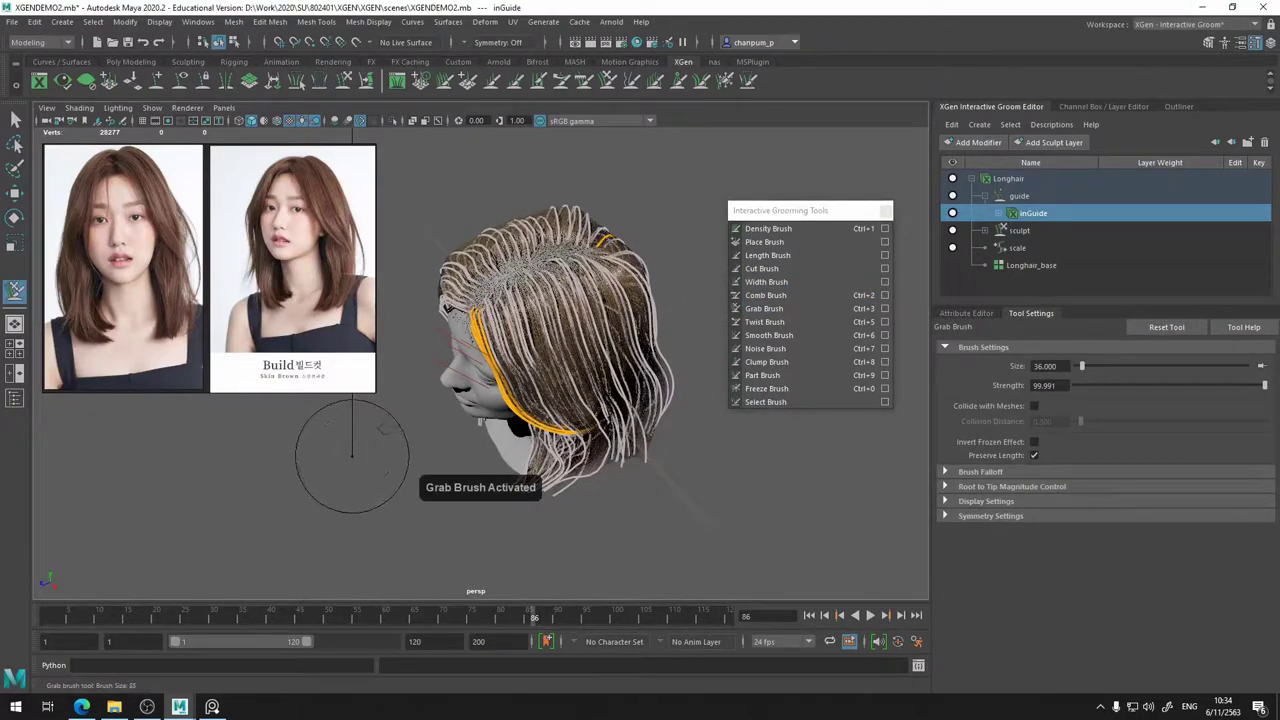
left_click_drag(497, 455, 566, 450, "alt")
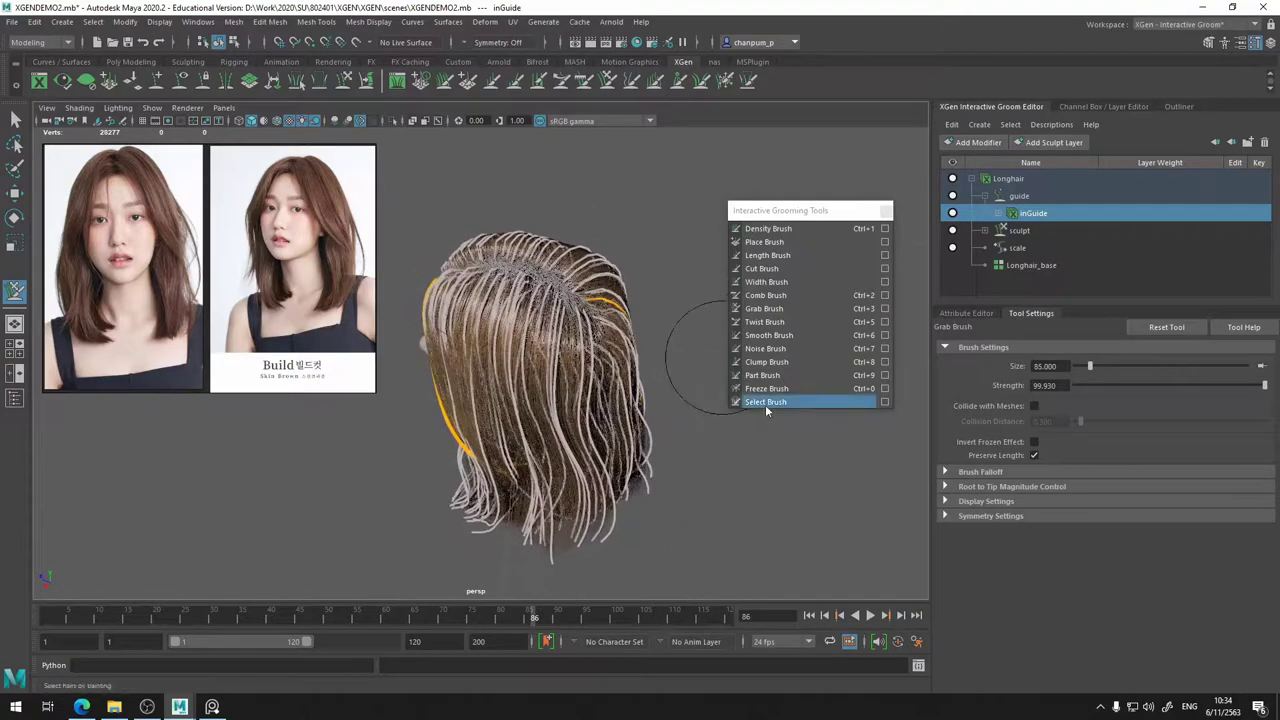
left_click(766, 388)
left_click_drag(628, 345, 630, 312)
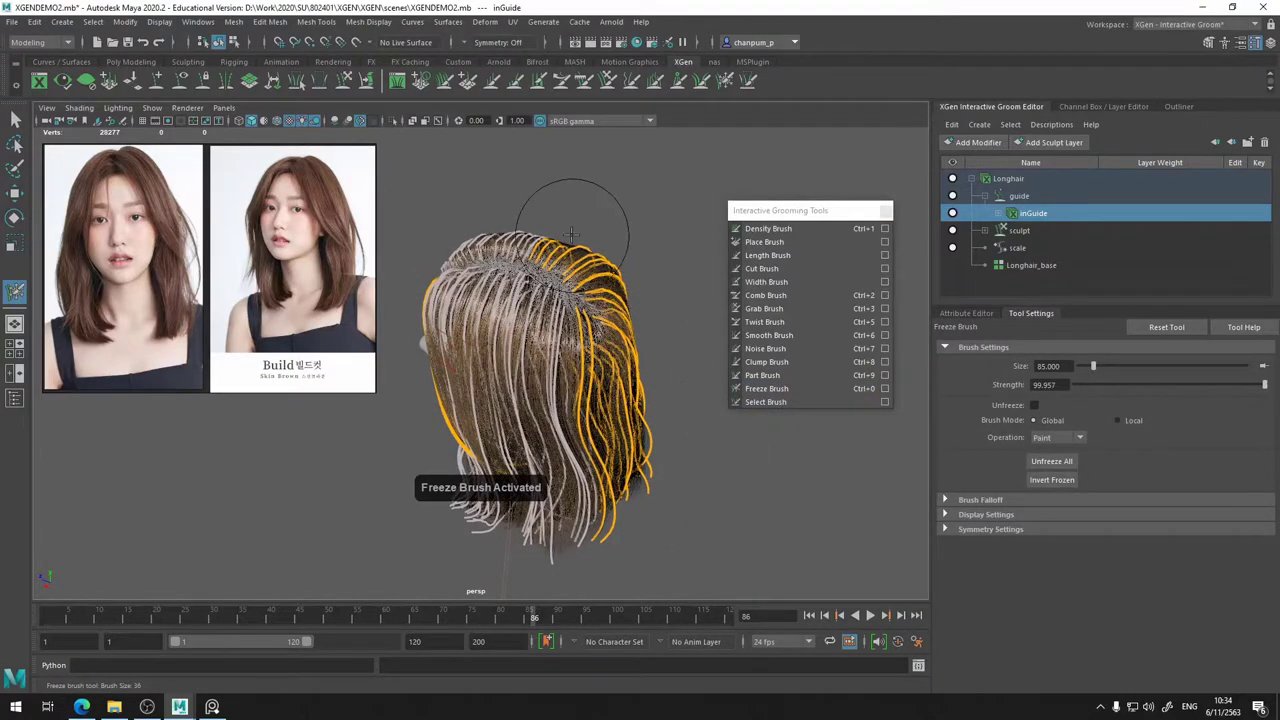
mouse_move(567, 443)
left_mouse_down("alt")
mouse_move(663, 409)
mouse_move(648, 413)
mouse_move(705, 295)
left_mouse_up("alt")
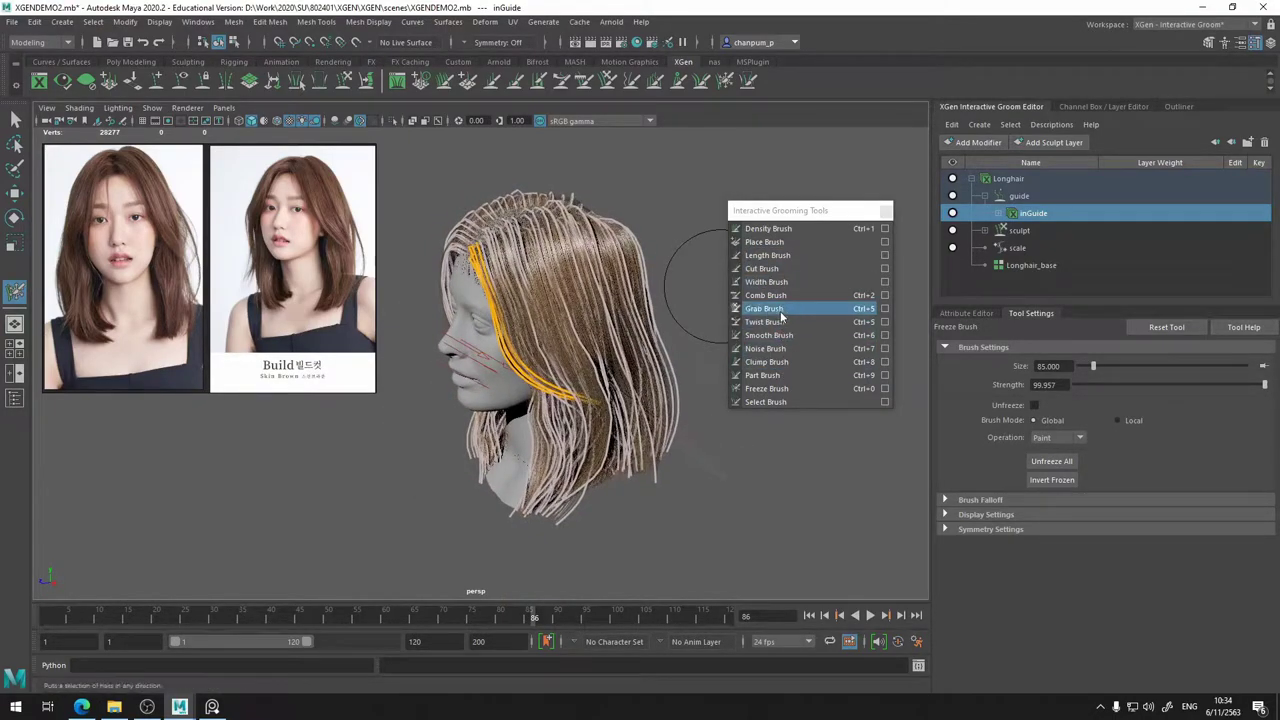
- Pull the unfrozen front guides outward and back from the cheek with the Grab Brush
left_click(764, 308)
mouse_move(490, 425)
left_mouse_down("alt")
mouse_move(523, 408)
mouse_move(508, 397)
mouse_move(528, 388)
left_mouse_up("alt")
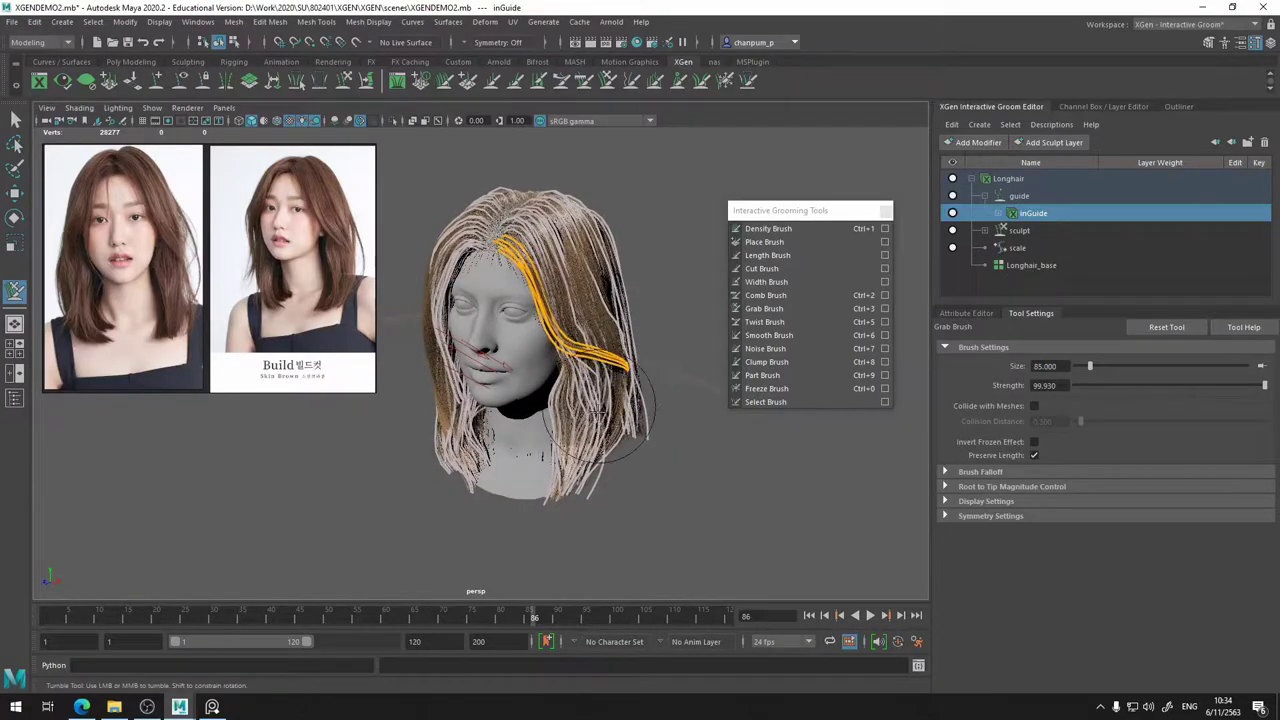
left_click_drag(598, 391, 578, 400, "alt")
- Hide the inGuide guides and check how the front hair sweeps back beside the face
left_click(953, 214)
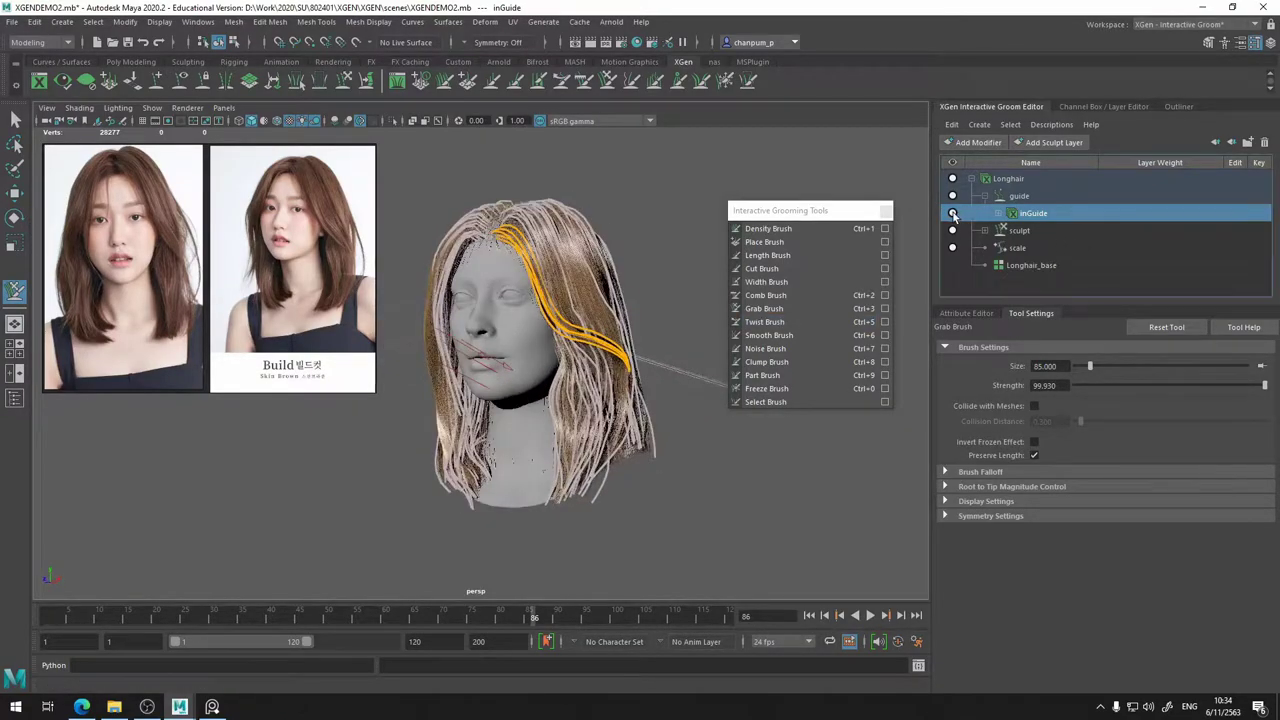
left_click_drag(460, 300, 513, 296, "alt")
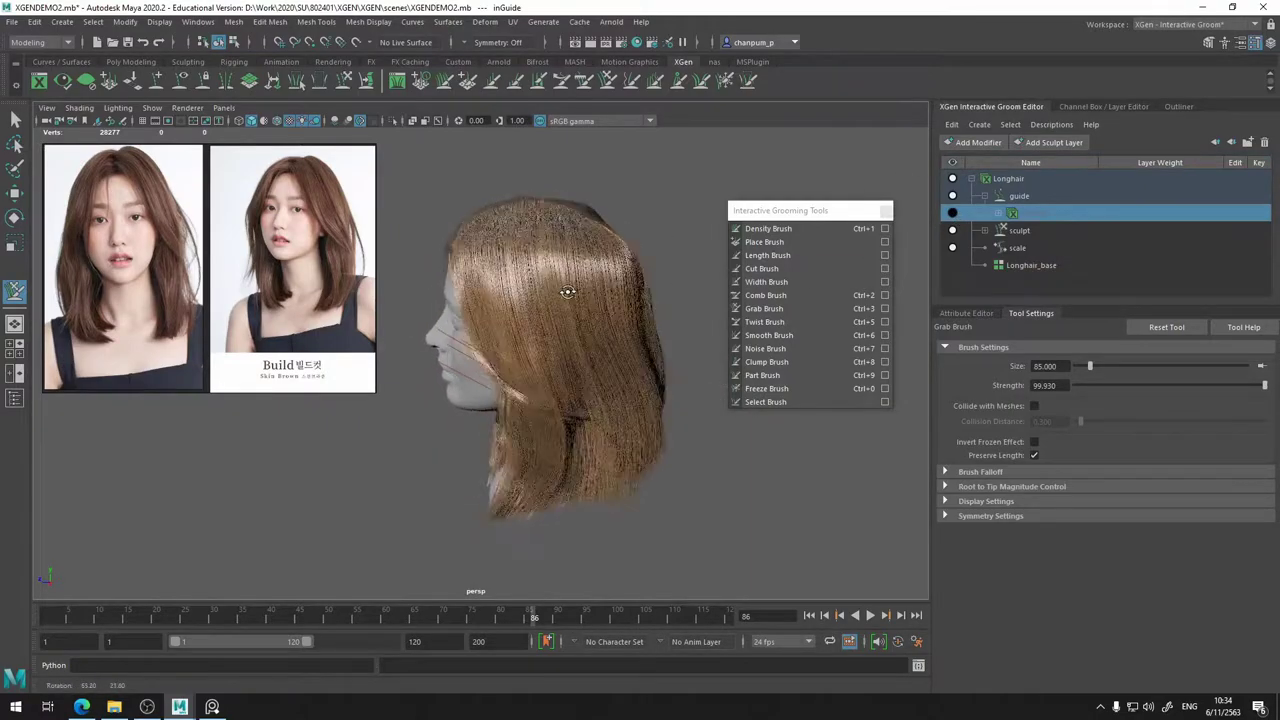
left_click_drag(631, 288, 560, 310, "alt")
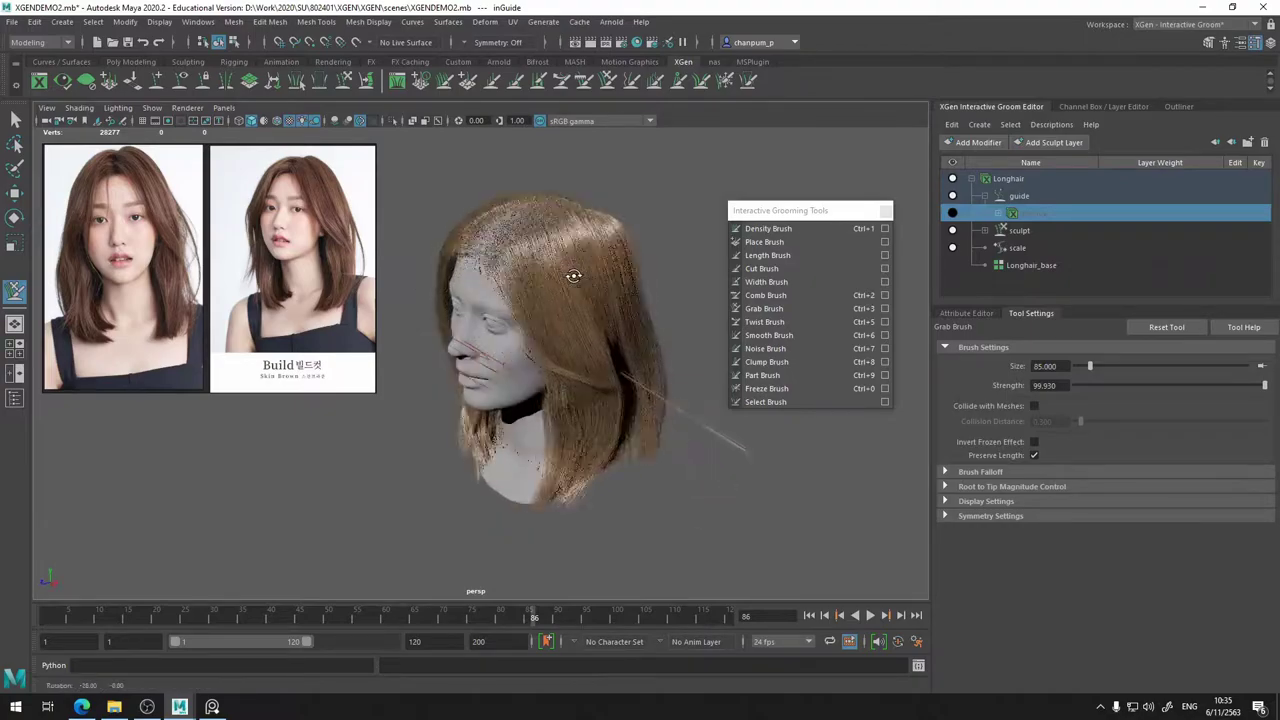
left_click_drag(573, 276, 535, 287, "alt")
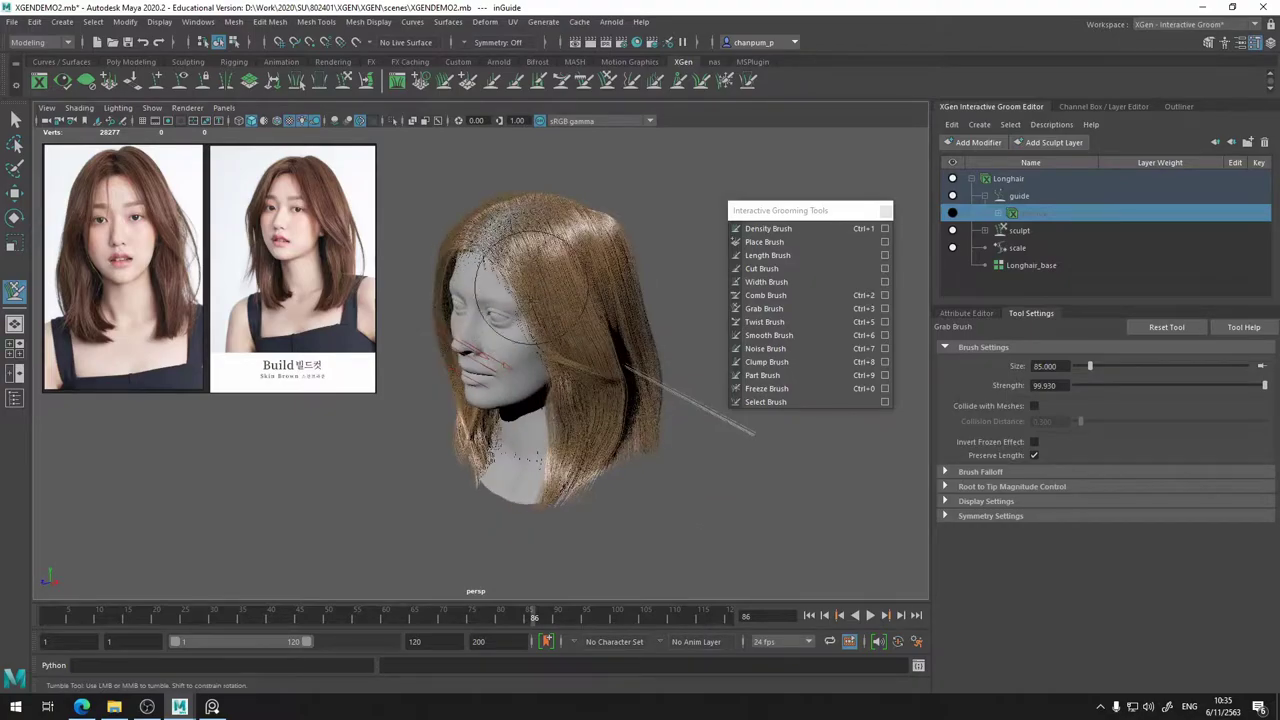
- Show the inGuide guides again and reshape the unfrozen front strands toward the back of the head with the Grab Brush
left_click(952, 213)
mouse_move(540, 400)
left_mouse_down("alt")
mouse_move(477, 402)
mouse_move(578, 415)
mouse_move(487, 227)
left_mouse_up("alt")
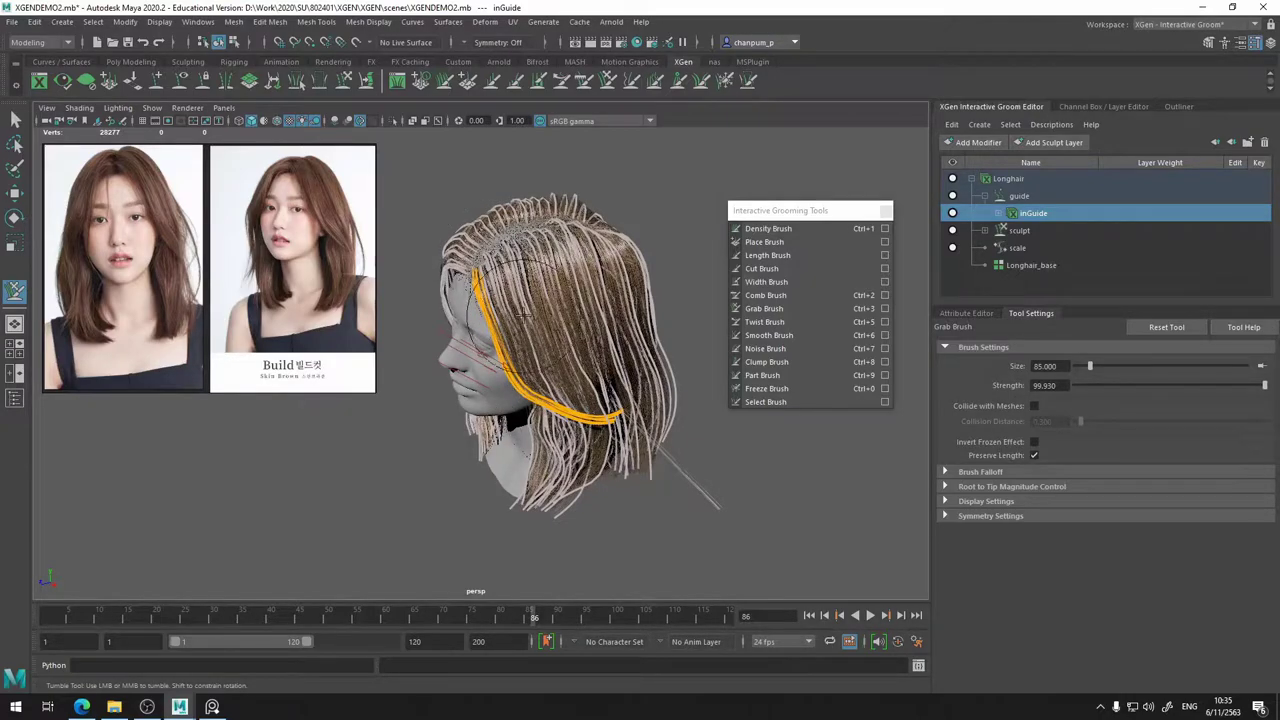
mouse_move(524, 316)
left_mouse_down("alt")
mouse_move(550, 332)
mouse_move(530, 340)
left_mouse_up("alt")
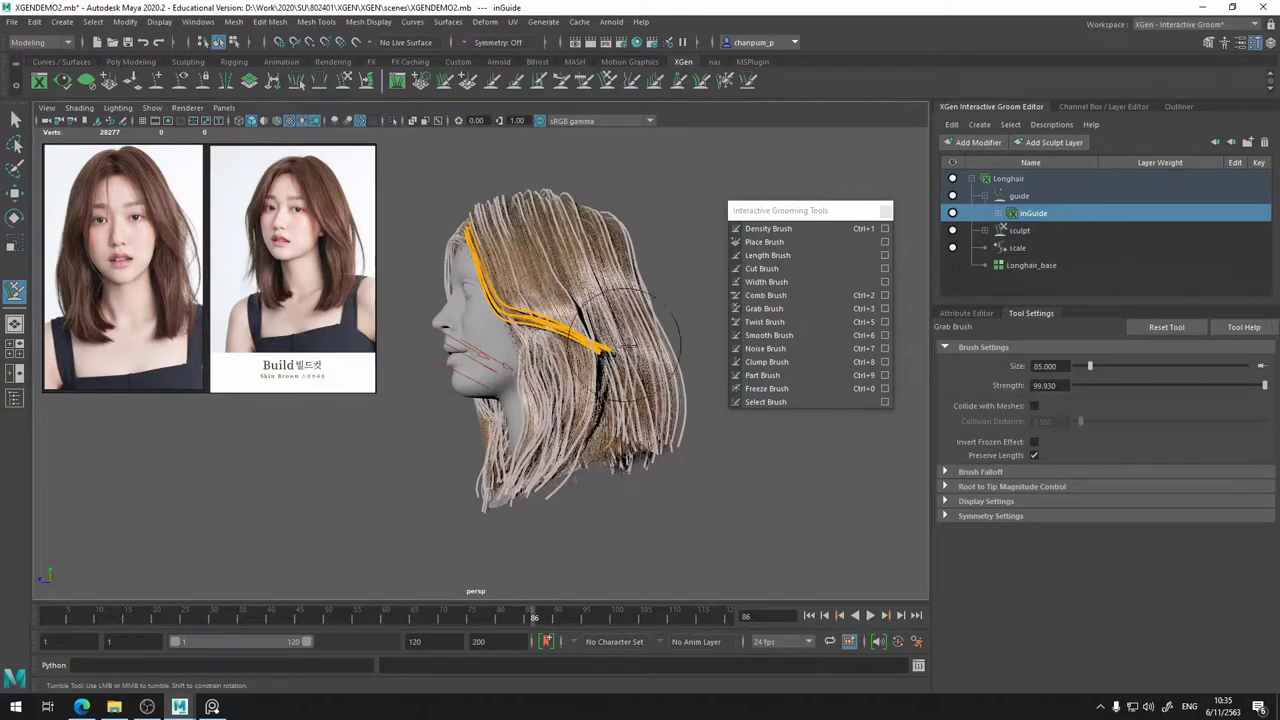
left_click_drag(536, 335, 560, 365, "alt")
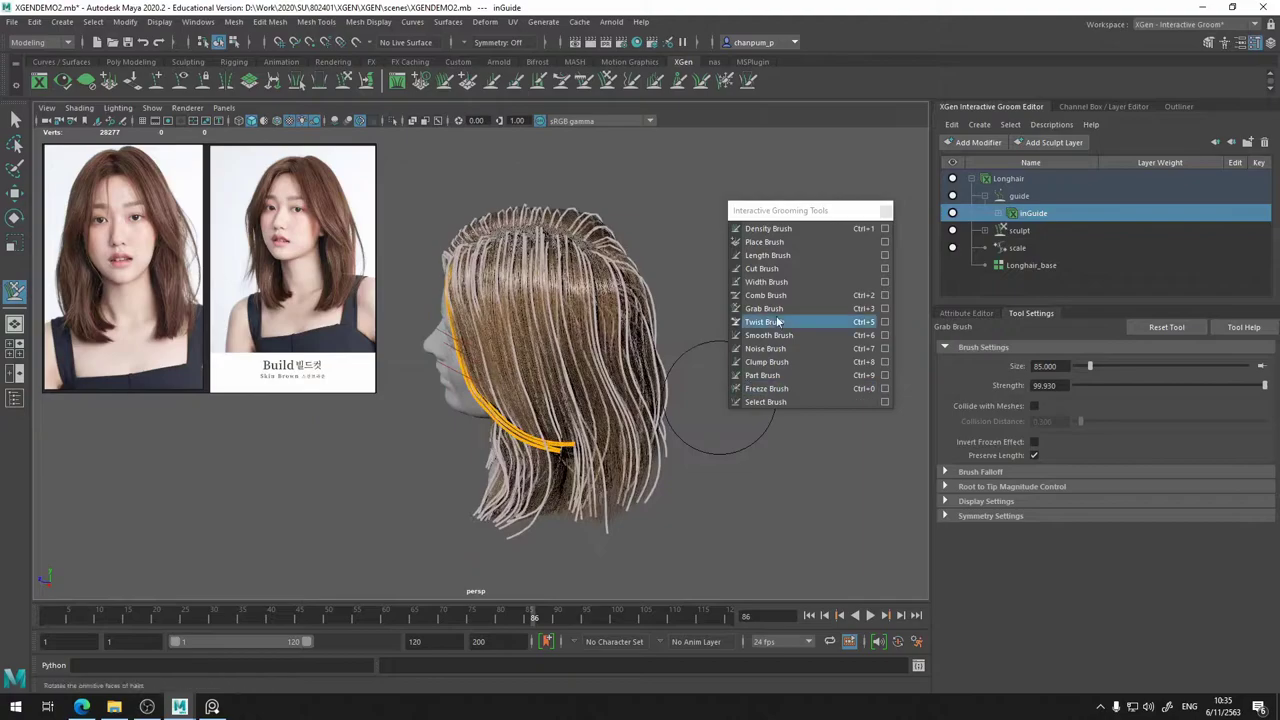
- Hide and reshow the inGuide guides to examine the swept-back front hair from the front and side
left_click(953, 214)
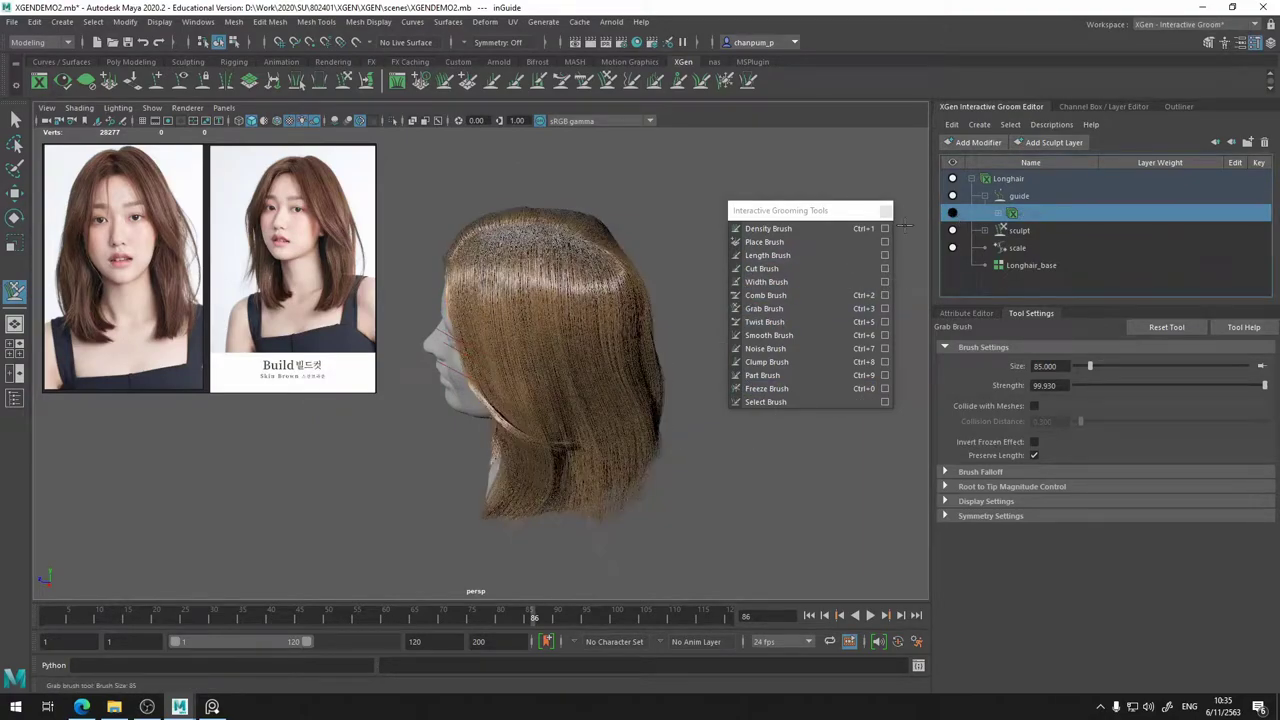
left_click_drag(590, 397, 655, 402, "alt")
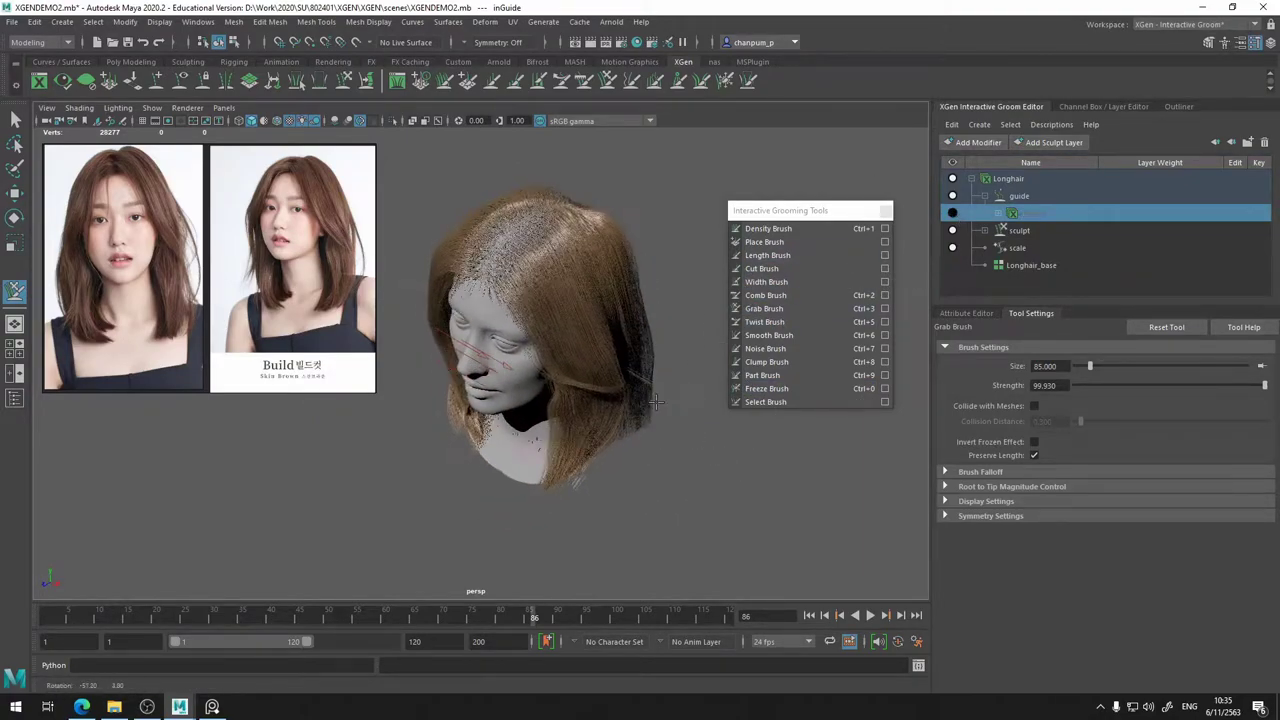
left_click(953, 213)
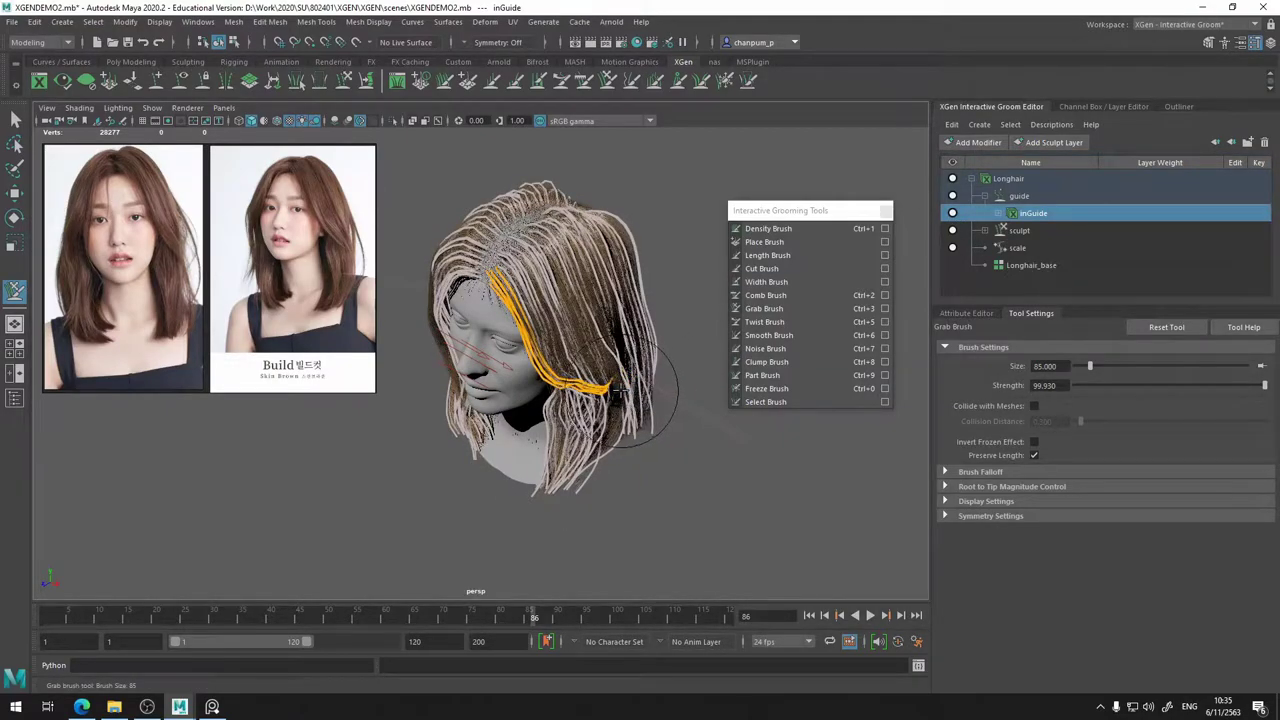
left_click_drag(531, 418, 527, 450, "alt")
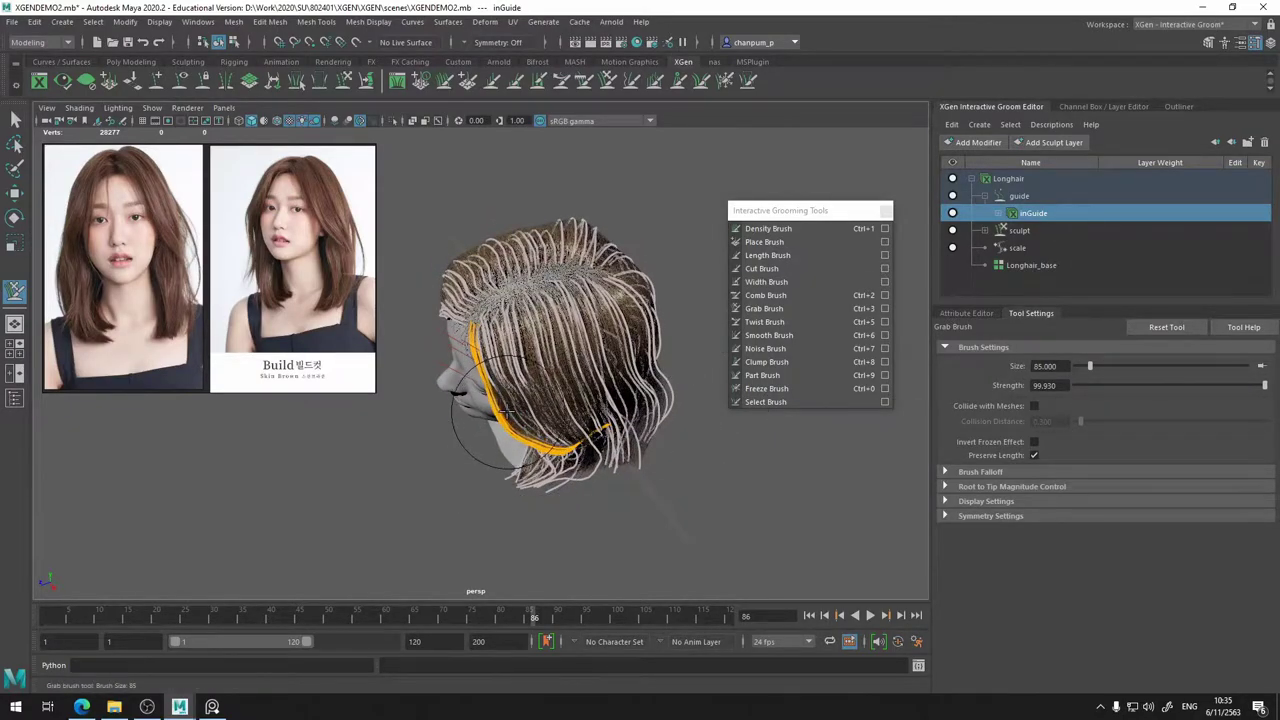
left_click(953, 213)
left_click_drag(570, 340, 655, 347, "alt")
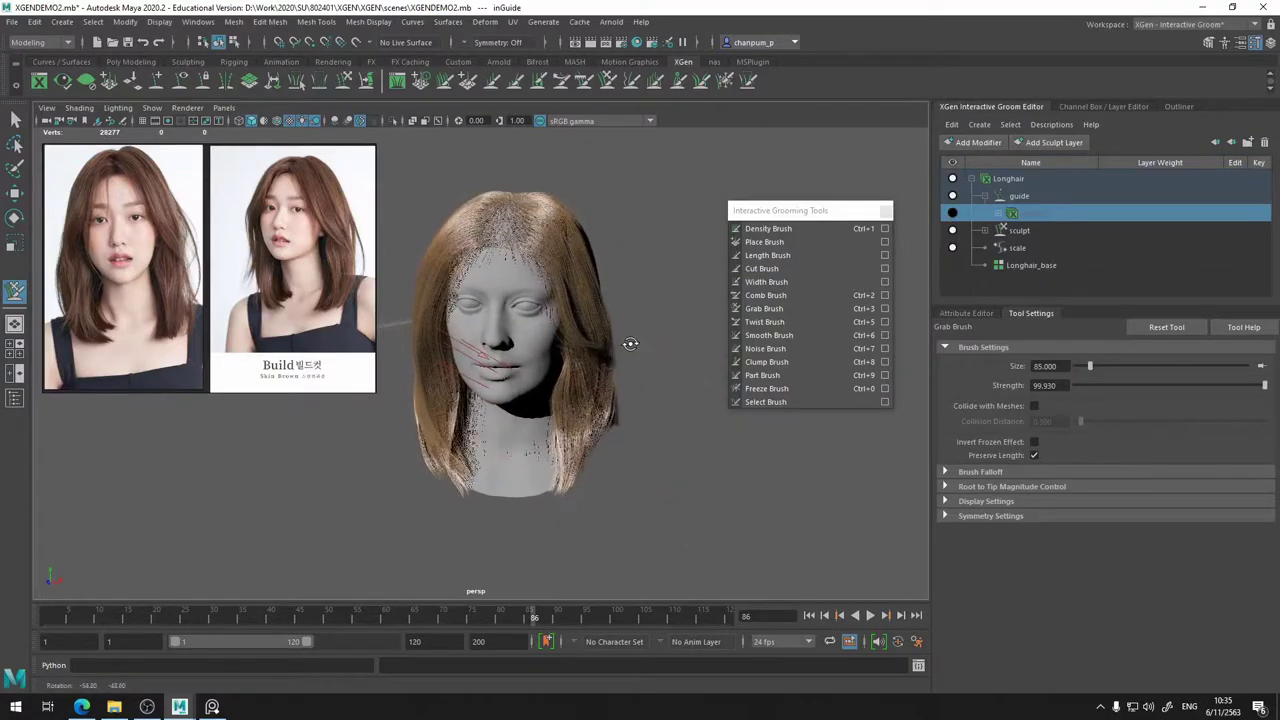
left_click_drag(630, 344, 563, 340, "alt")
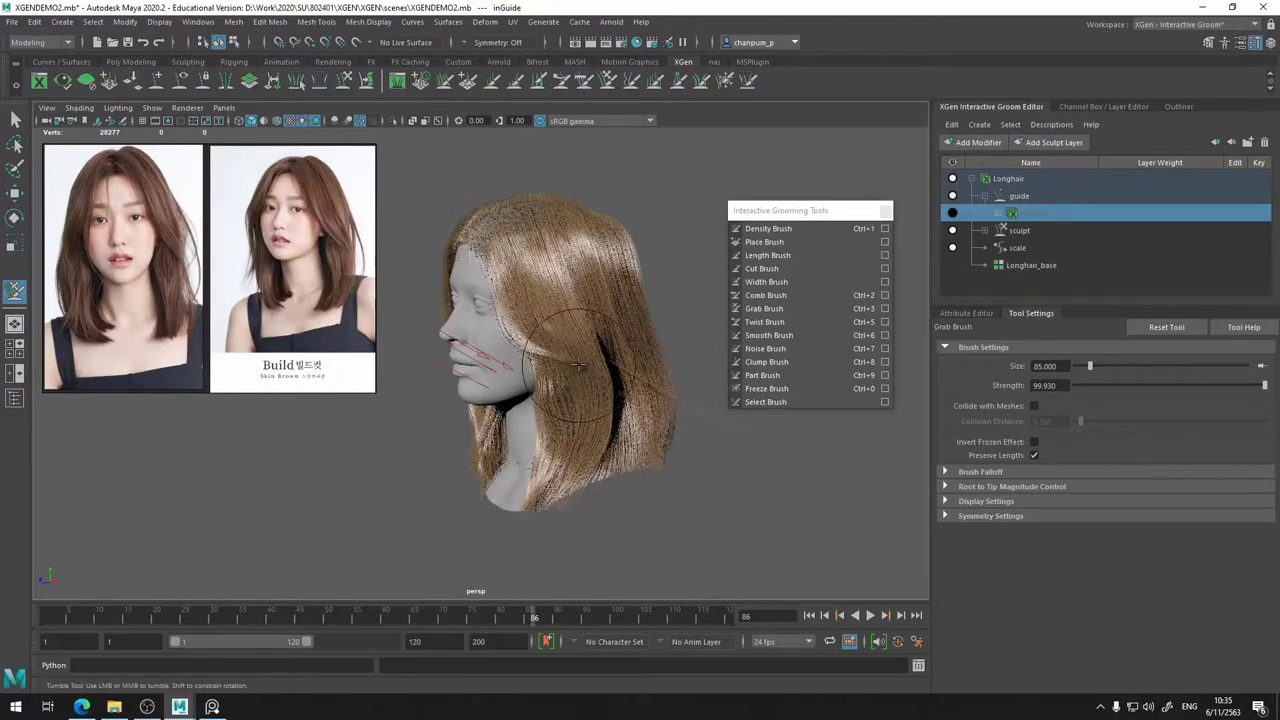
left_click_drag(637, 368, 657, 366, "alt")
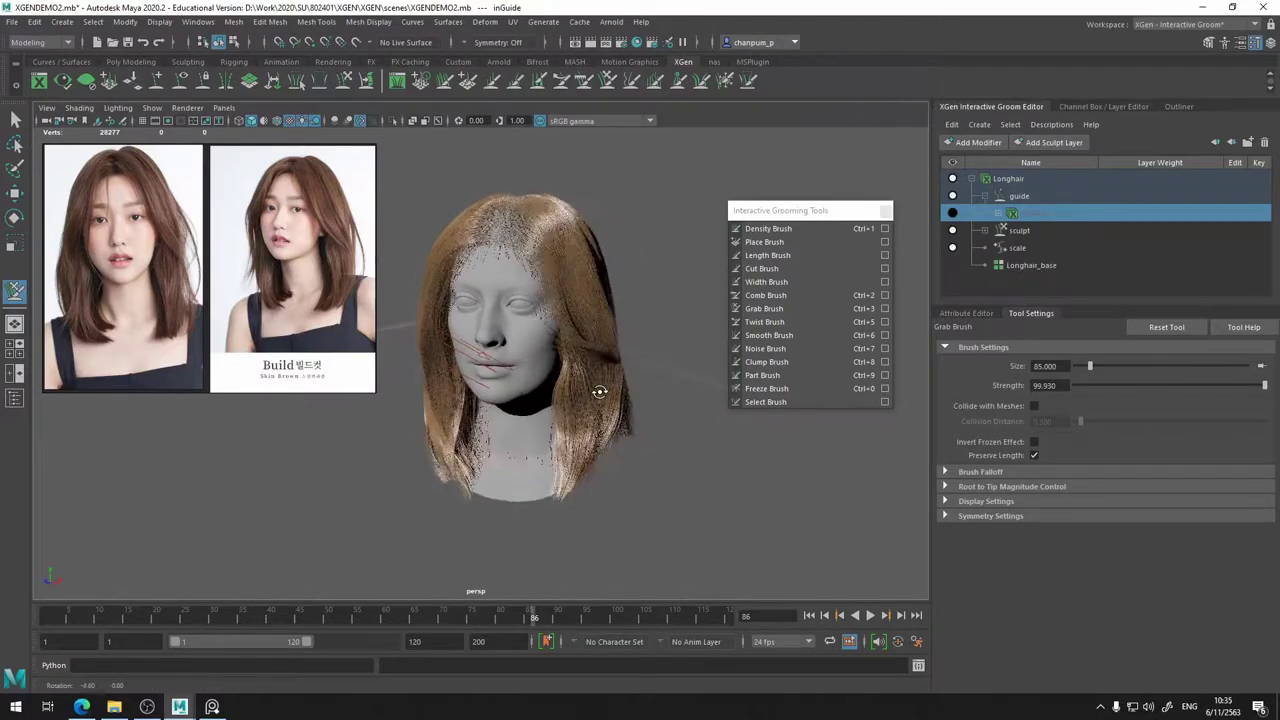
mouse_move(592, 394)
left_mouse_down("alt")
mouse_move(575, 360)
mouse_move(452, 397)
left_mouse_up("alt")
left_click_drag(590, 346, 571, 375, "alt")
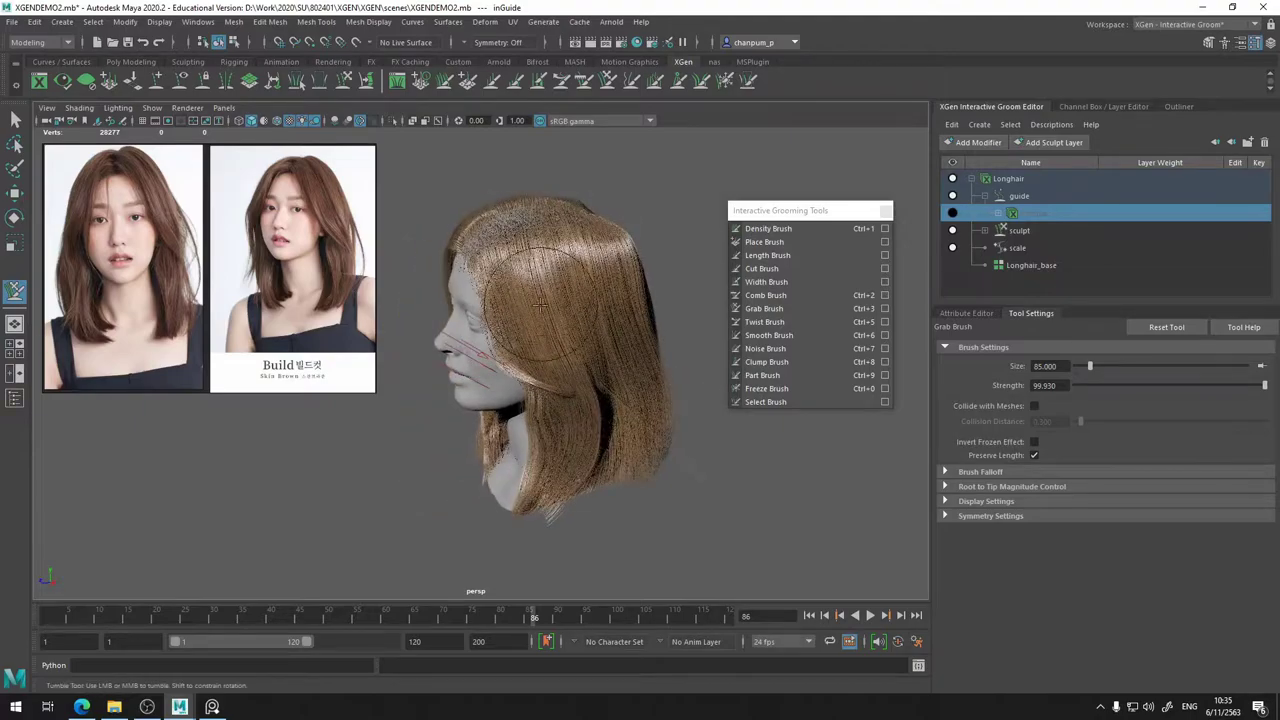
left_click(952, 213)
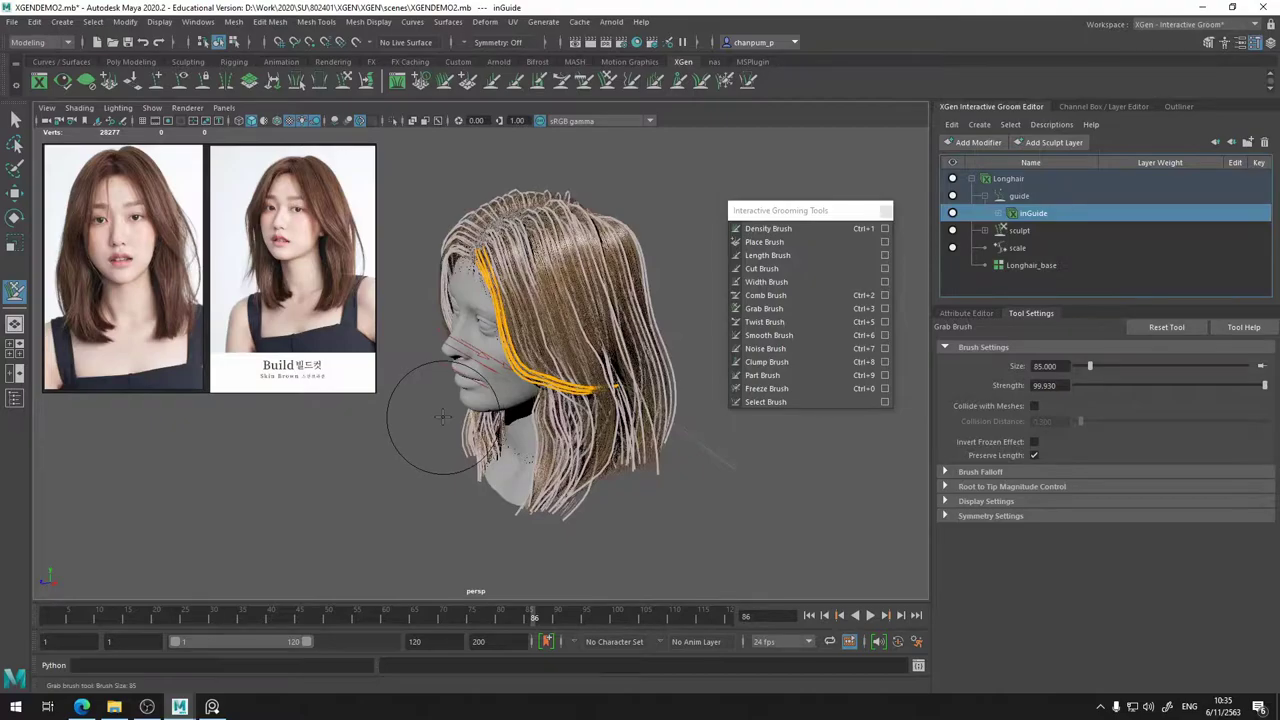
- Freeze the swept-back front guides beside the face with the Freeze Brush
key("ctrl+0")
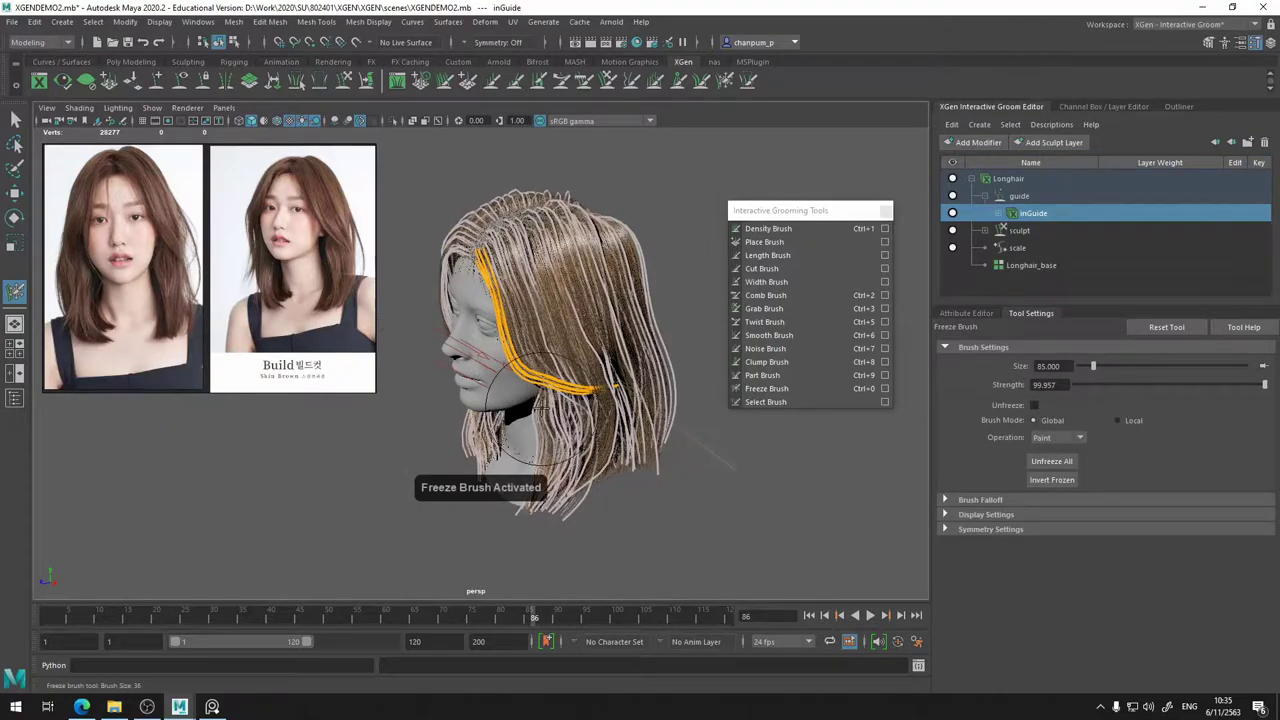
left_click_drag(576, 343, 606, 408, "alt")
scroll(532, 260, "up", 4)
left_click_drag(510, 255, 535, 357, "alt")
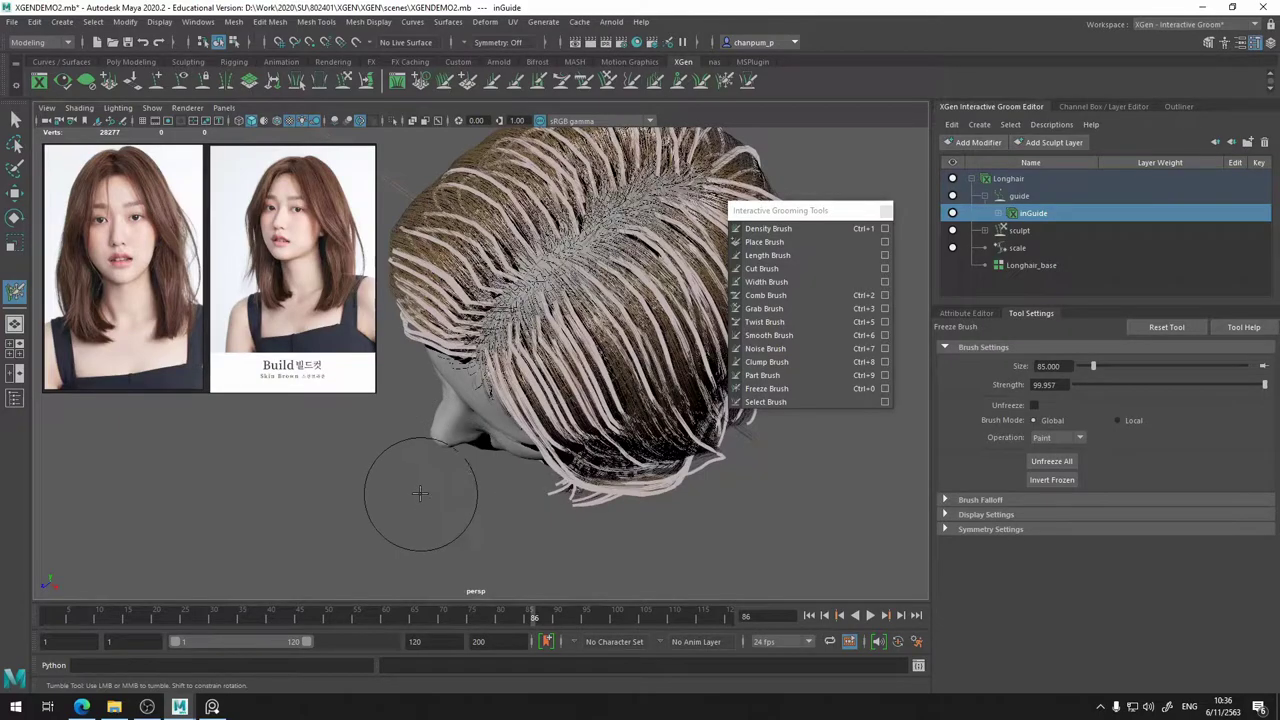
- Set the Freeze Brush size to 50 and unfreeze the section of guides just behind the swept-back front strands
key("b")
left_click_drag(429, 485, 406, 485)
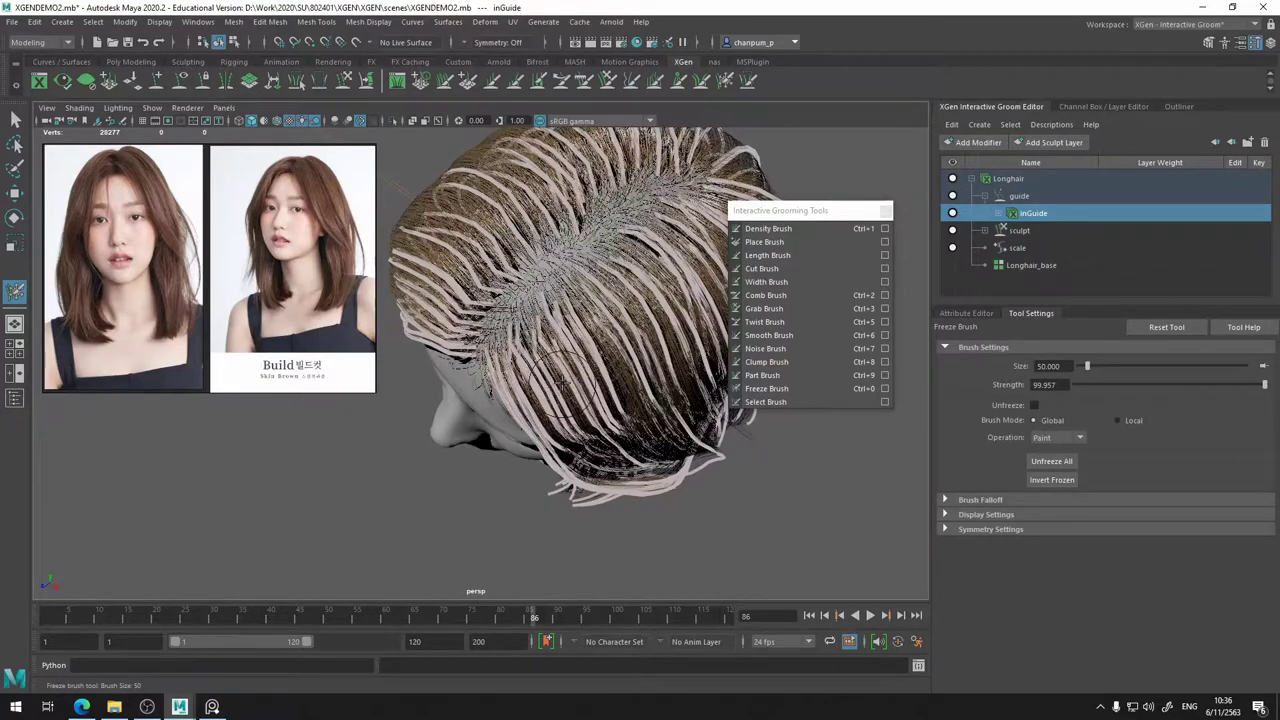
left_click_drag(568, 418, 619, 466, "alt")
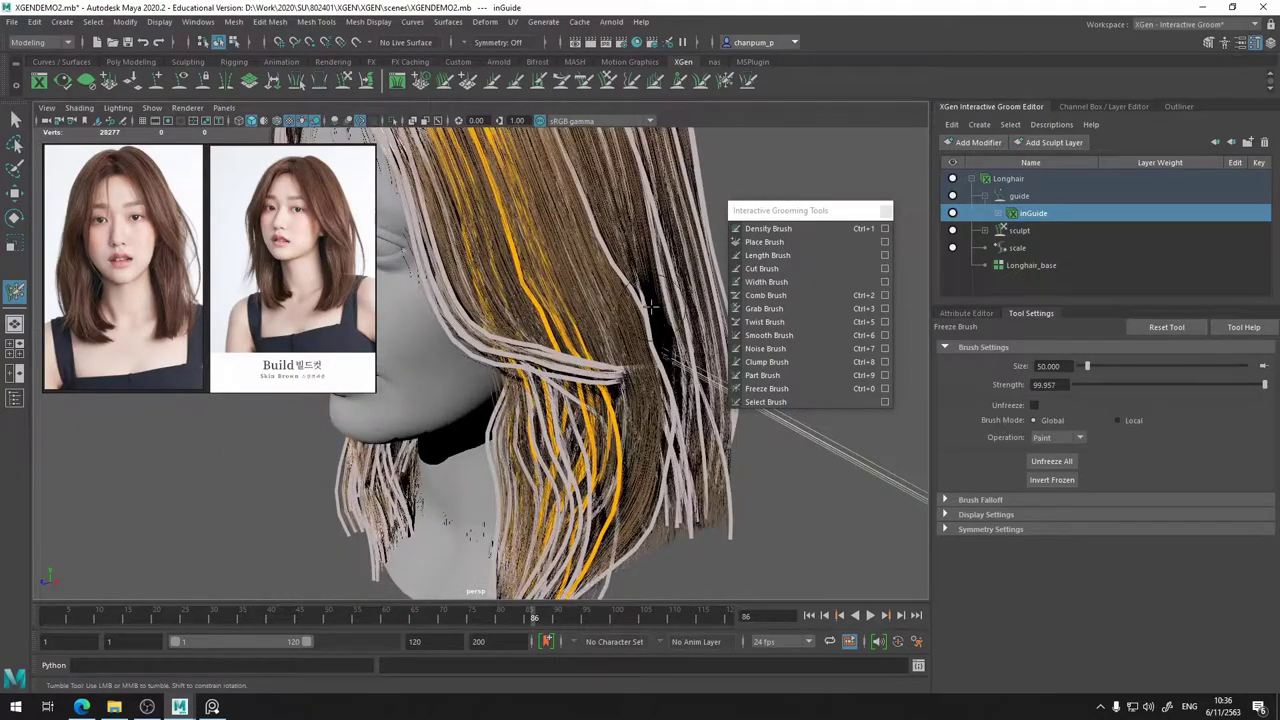
right_click_drag(646, 311, 551, 301, "alt")
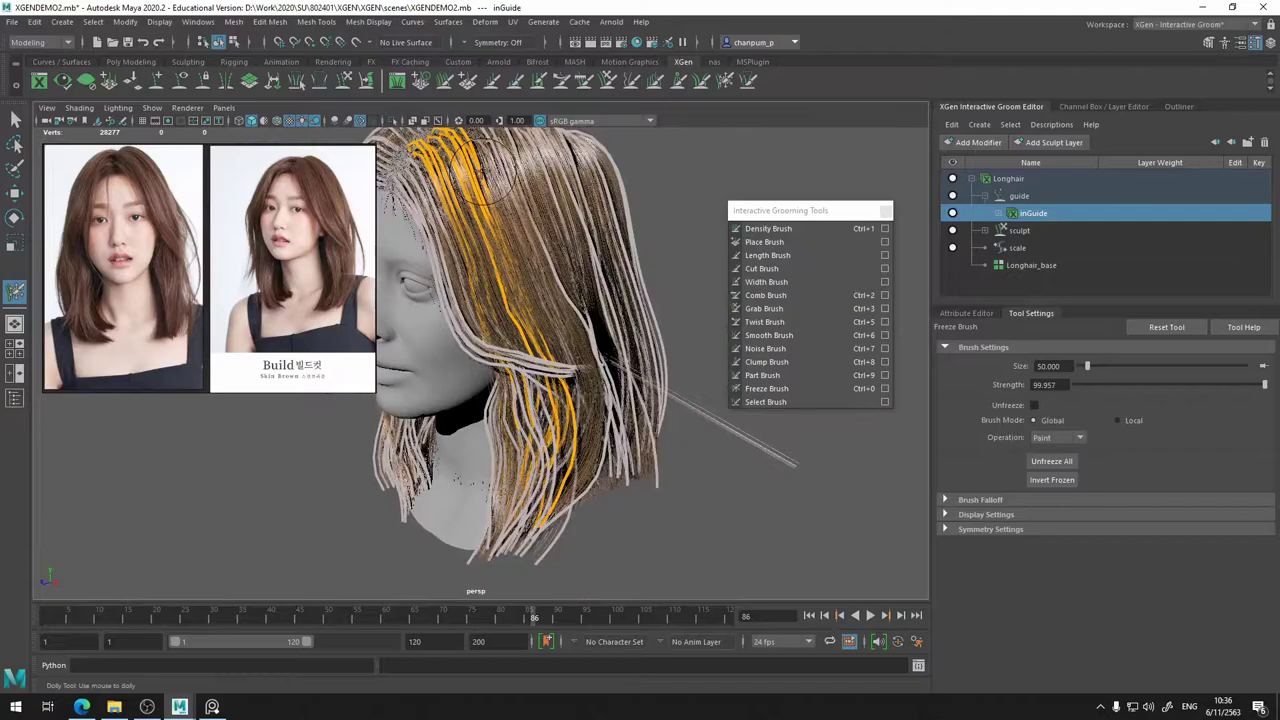
mouse_move(470, 225)
left_mouse_down("alt")
mouse_move(449, 274)
mouse_move(450, 262)
left_mouse_up("alt")
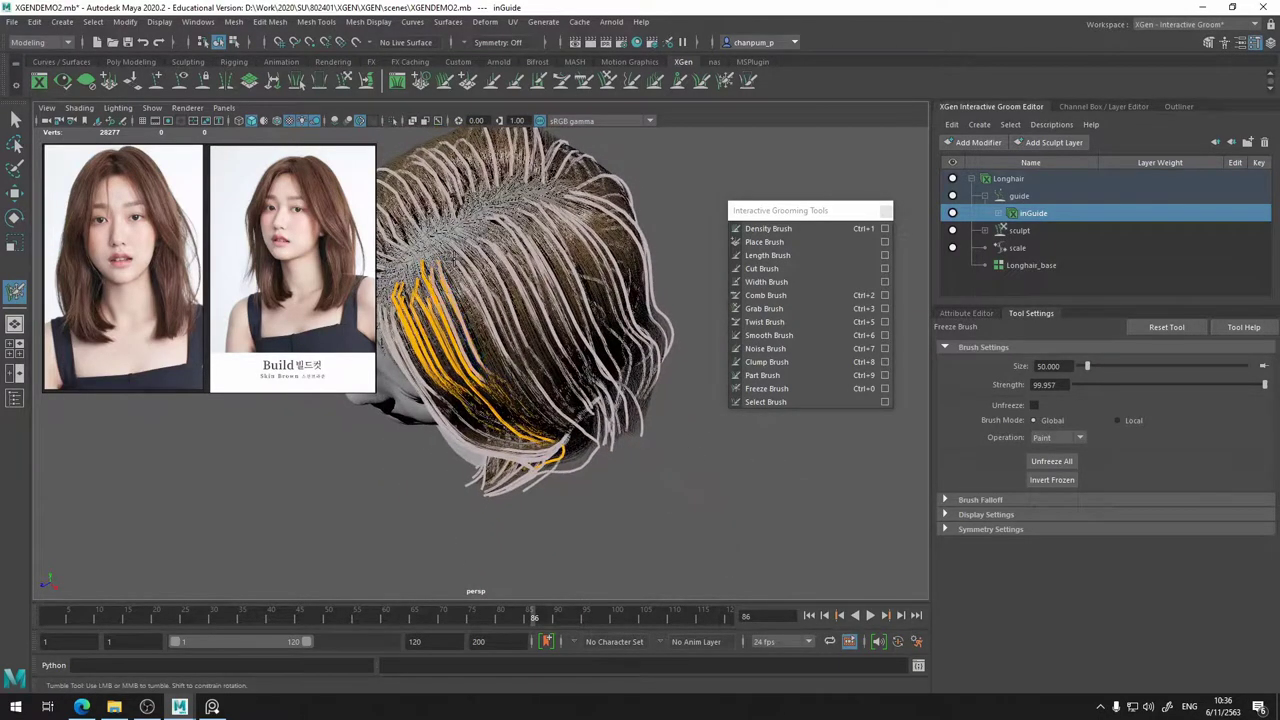
left_click_drag(450, 262, 565, 313, "alt")
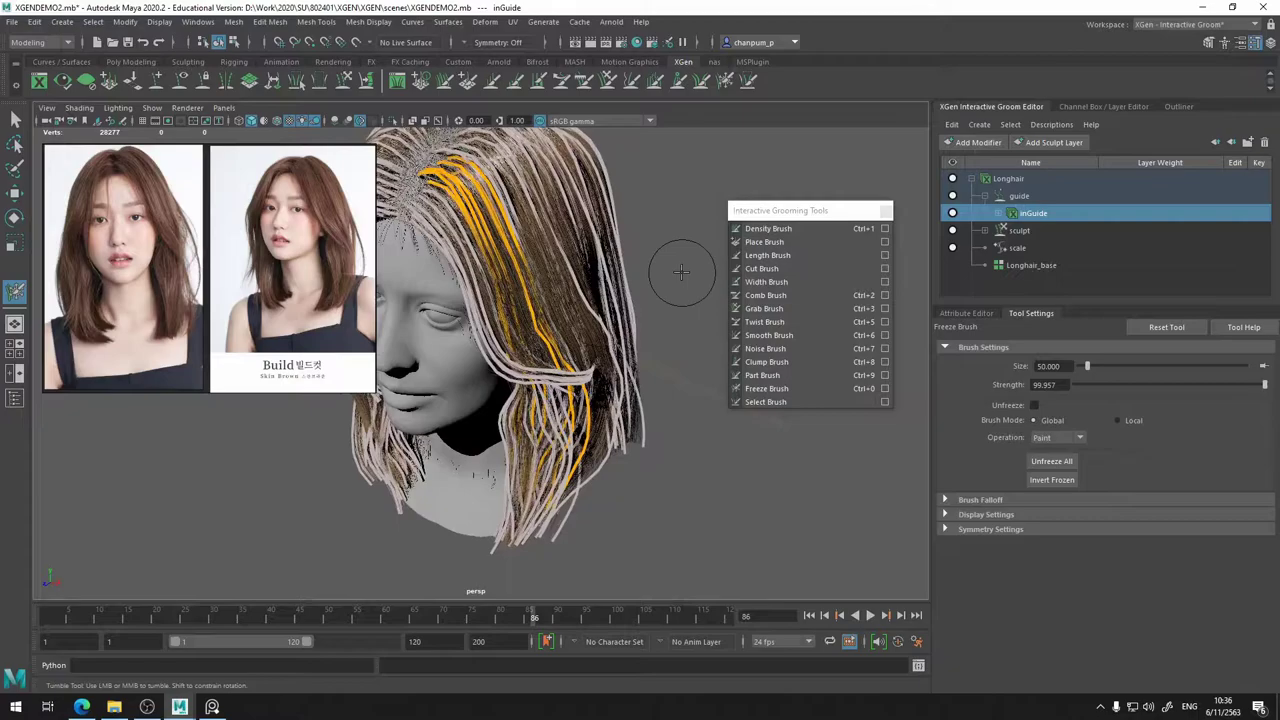
- Switch to the Grab Brush and enlarge its size to 136
left_click(764, 308)
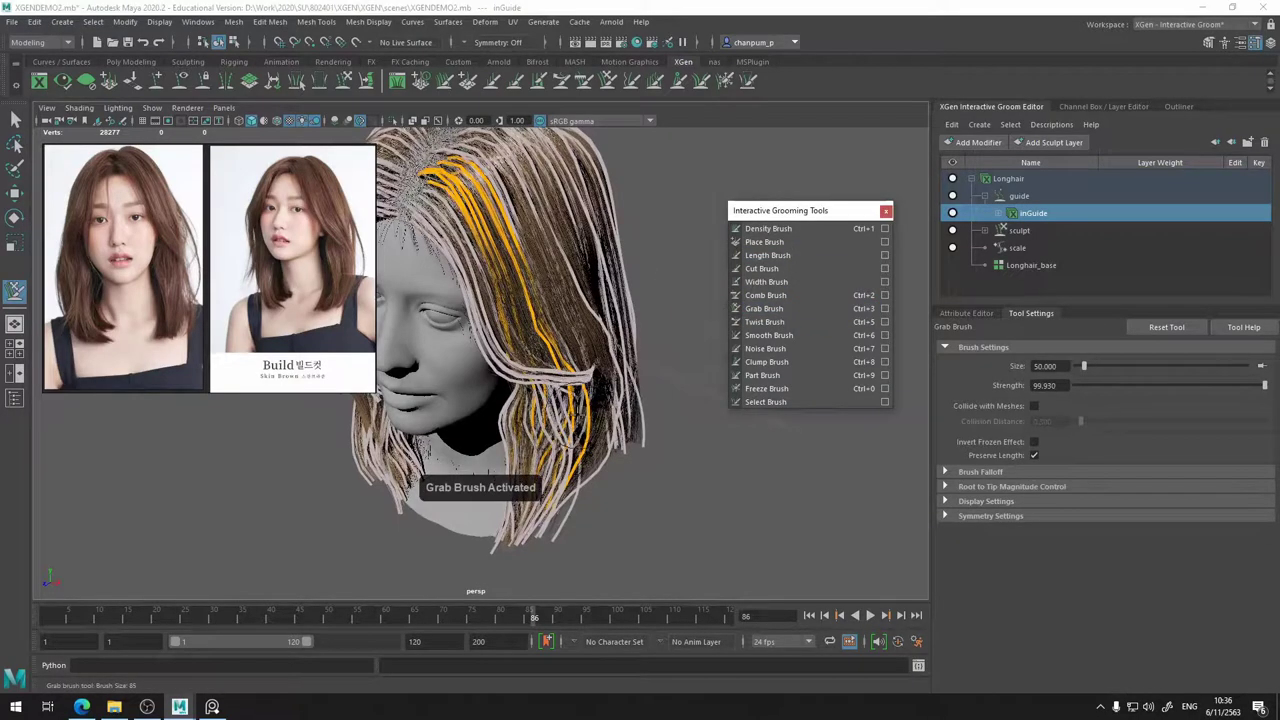
left_click(653, 544)
key("b")
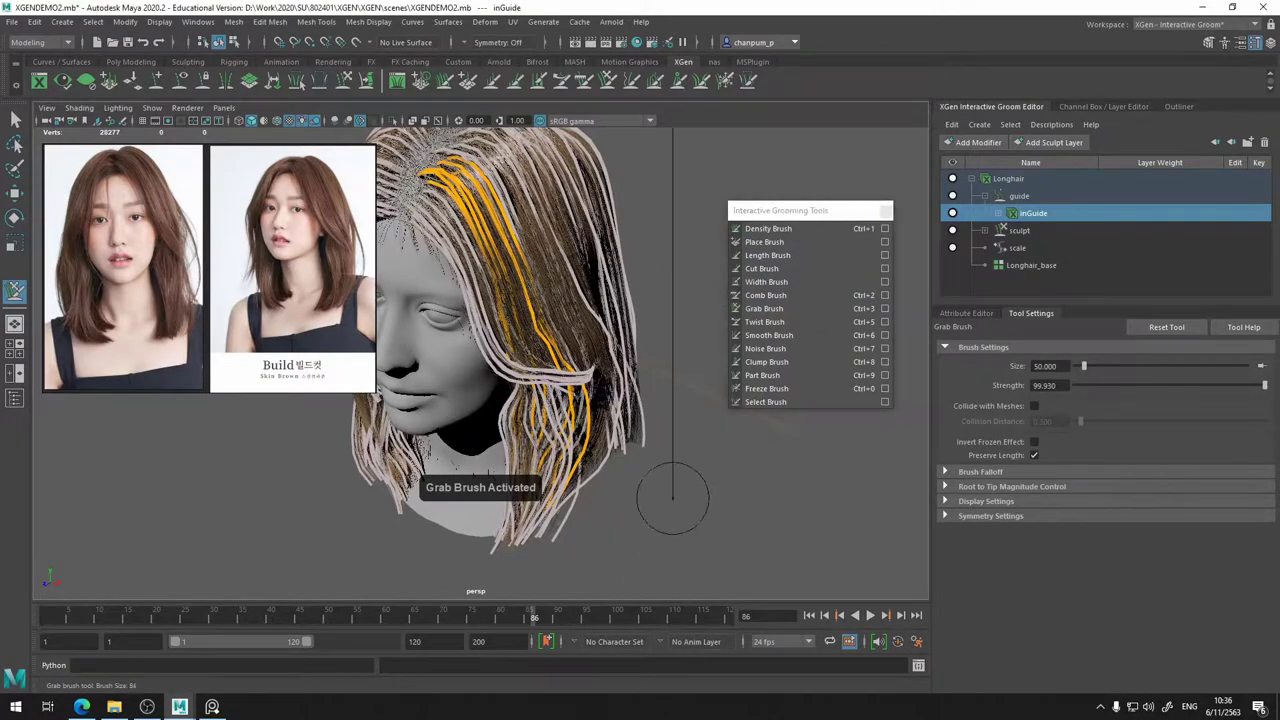
left_click_drag(673, 498, 705, 498)
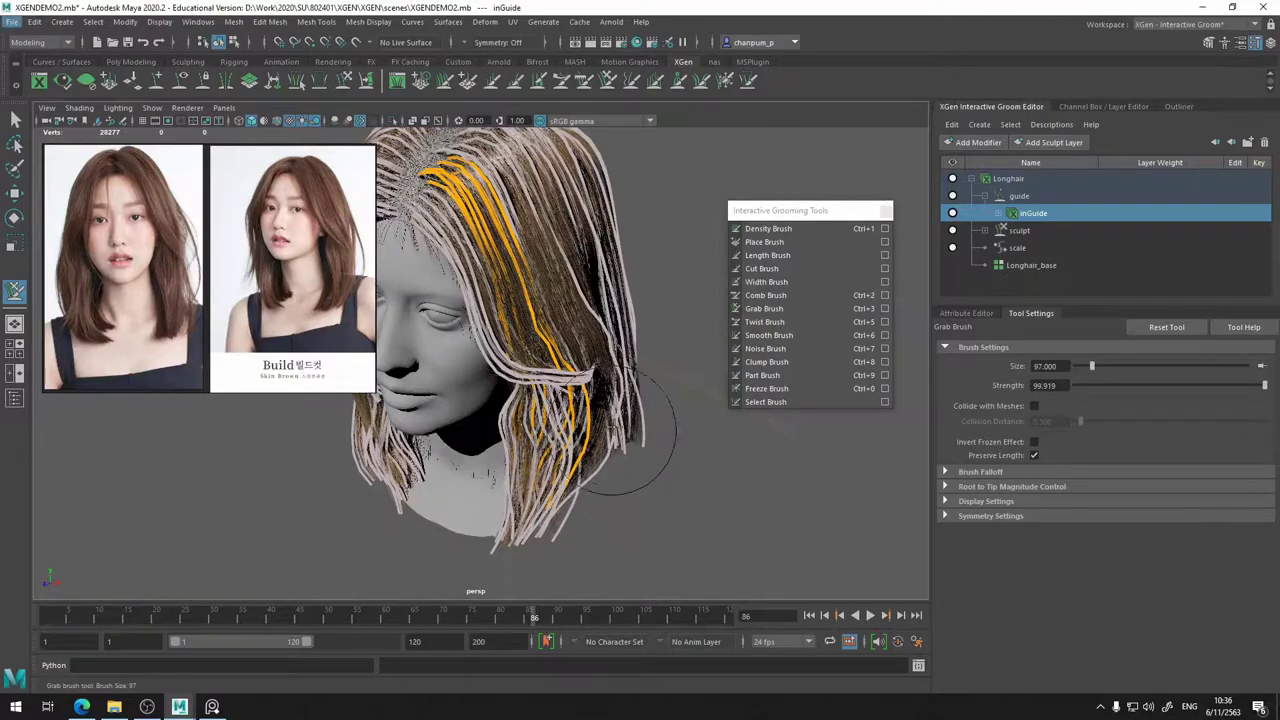
mouse_move(640, 450)
left_mouse_down("alt")
mouse_move(492, 443)
mouse_move(526, 338)
left_mouse_up("alt")
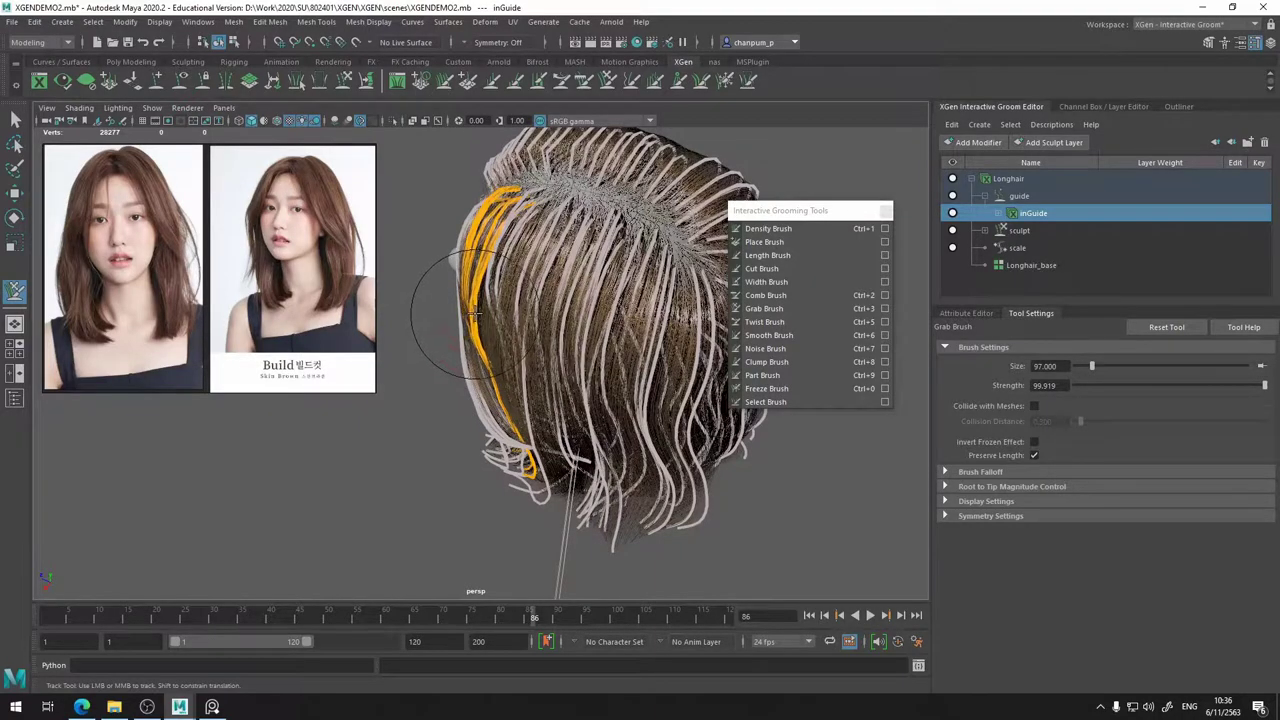
left_click_drag(475, 313, 443, 471, "alt")
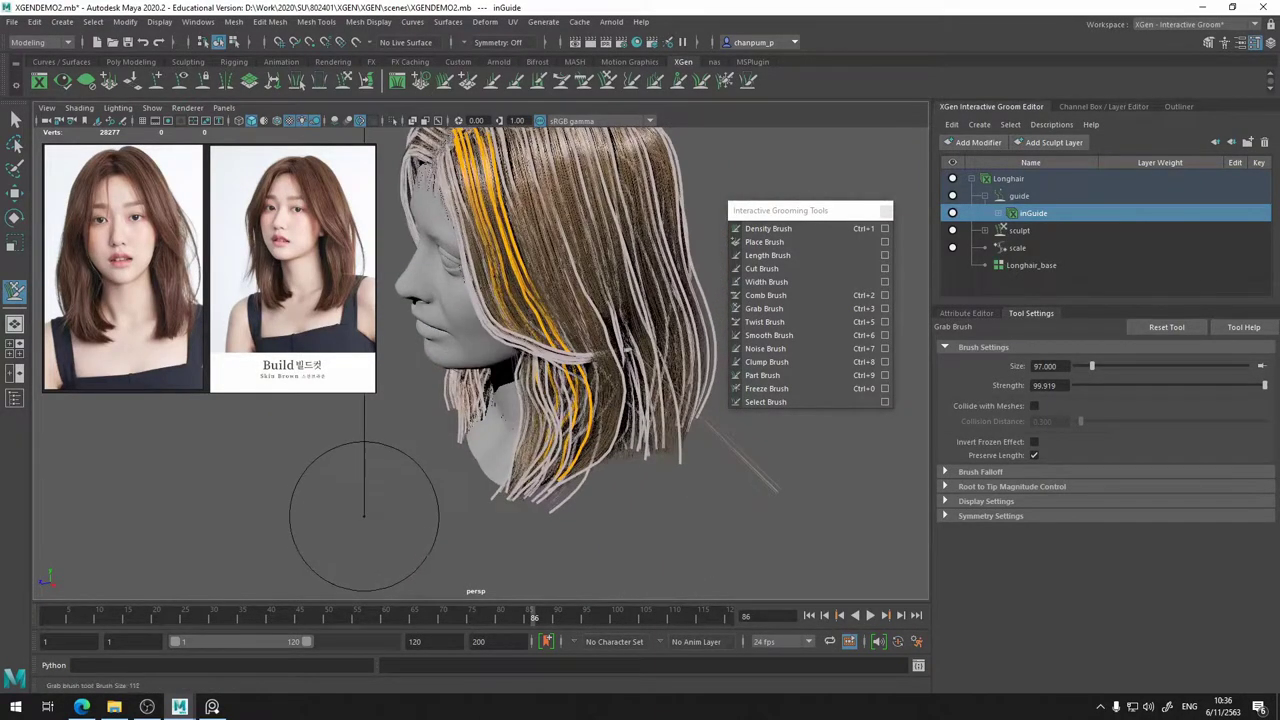
left_click_drag(364, 516, 398, 498)
- Pull the unfrozen guides behind the front strands back over the side of the head with the Grab Brush
mouse_move(520, 408)
left_mouse_down("alt")
mouse_move(420, 407)
mouse_move(437, 342)
mouse_move(620, 378)
mouse_move(605, 364)
left_mouse_up("alt")
left_click_drag(519, 317, 537, 325)
mouse_move(537, 390)
left_mouse_down("alt")
mouse_move(500, 440)
mouse_move(514, 457)
left_mouse_up("alt")
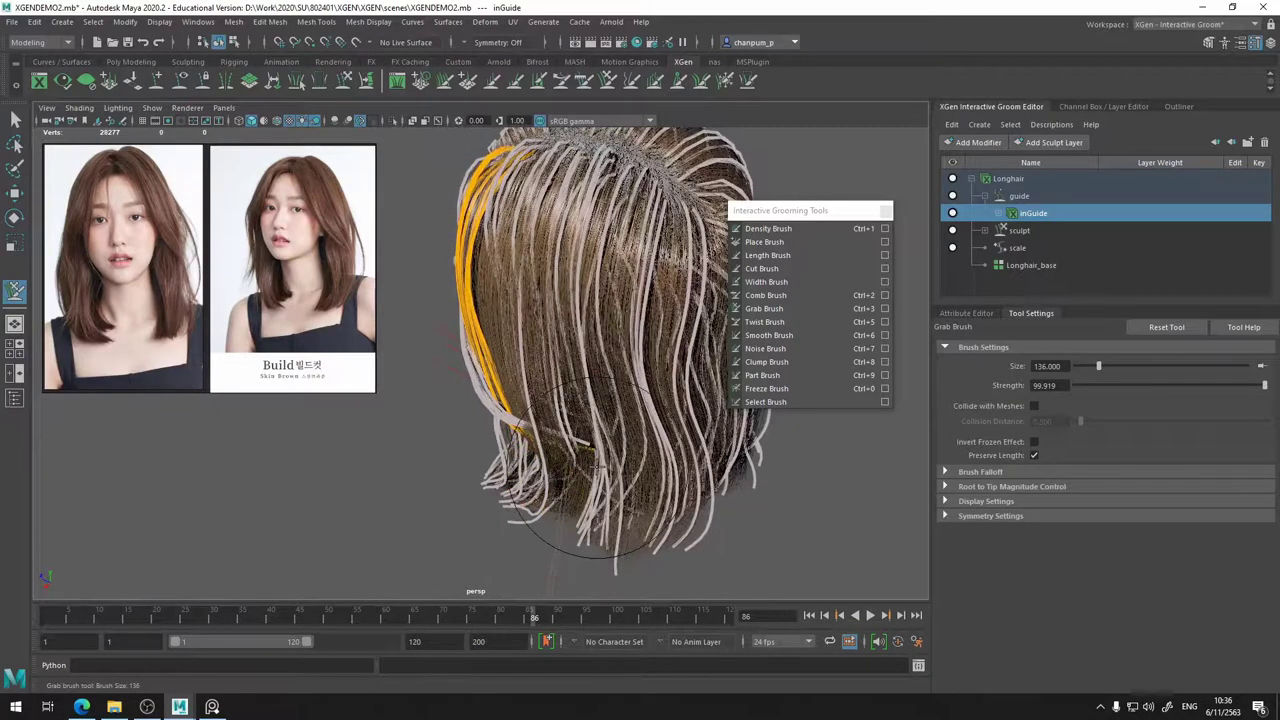
mouse_move(545, 525)
left_mouse_down("alt")
mouse_move(652, 415)
mouse_move(519, 423)
left_mouse_up("alt")
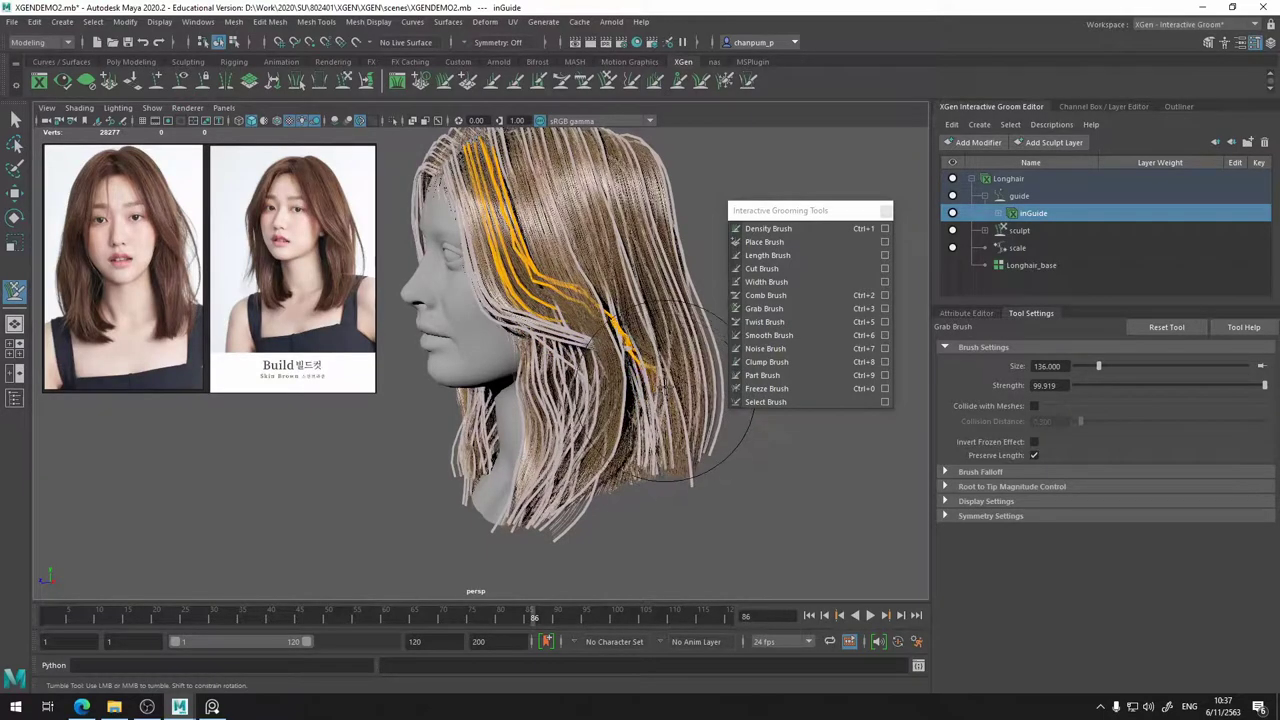
left_click_drag(674, 392, 491, 394, "alt")
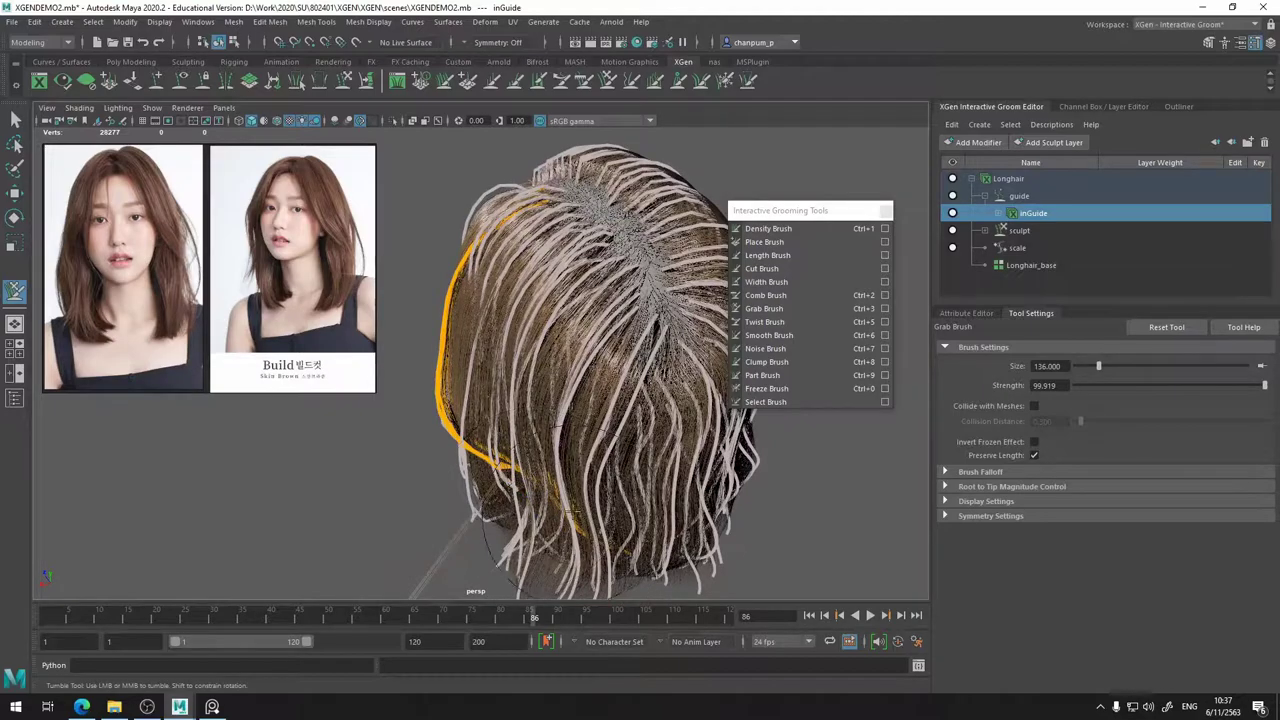
left_click_drag(500, 540, 730, 490, "alt")
- Hide the inGuide guides to examine the reshaped side hair from the front and side, and show them again
left_click(952, 213)
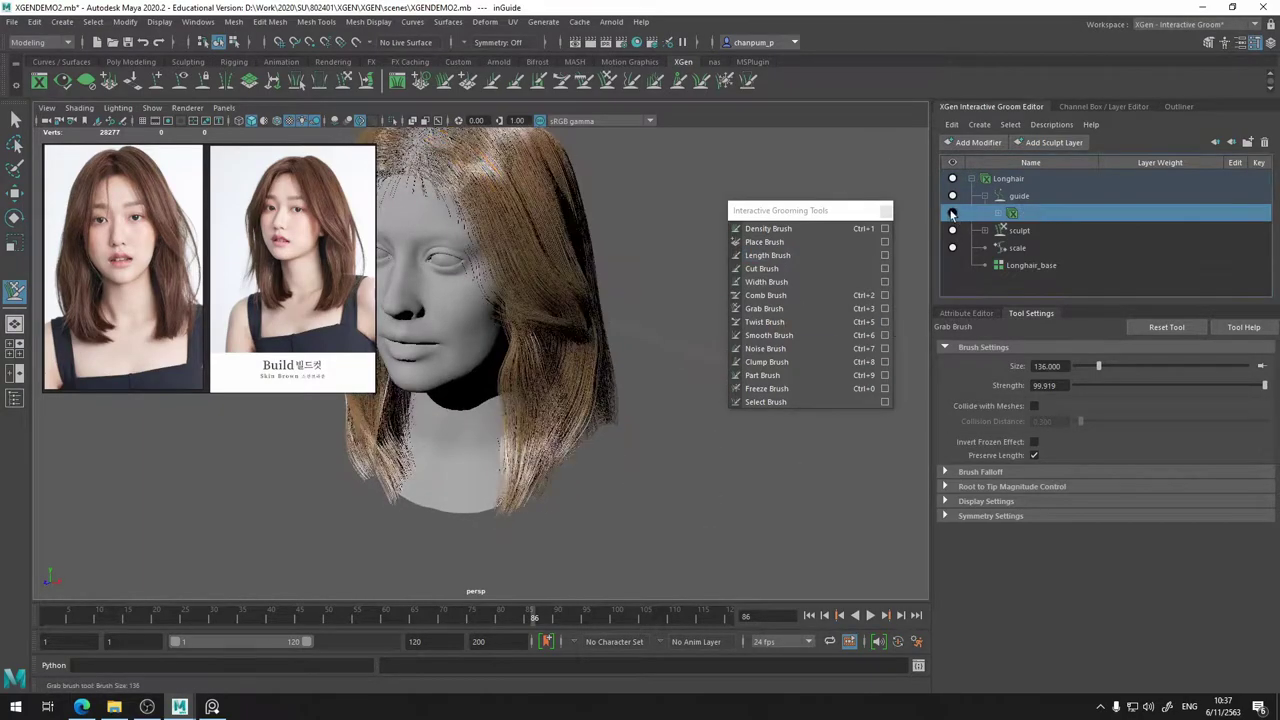
mouse_move(656, 297)
left_mouse_down("alt")
mouse_move(574, 274)
mouse_move(591, 336)
mouse_move(629, 337)
mouse_move(513, 360)
mouse_move(597, 294)
mouse_move(638, 320)
mouse_move(651, 294)
left_mouse_up("alt")
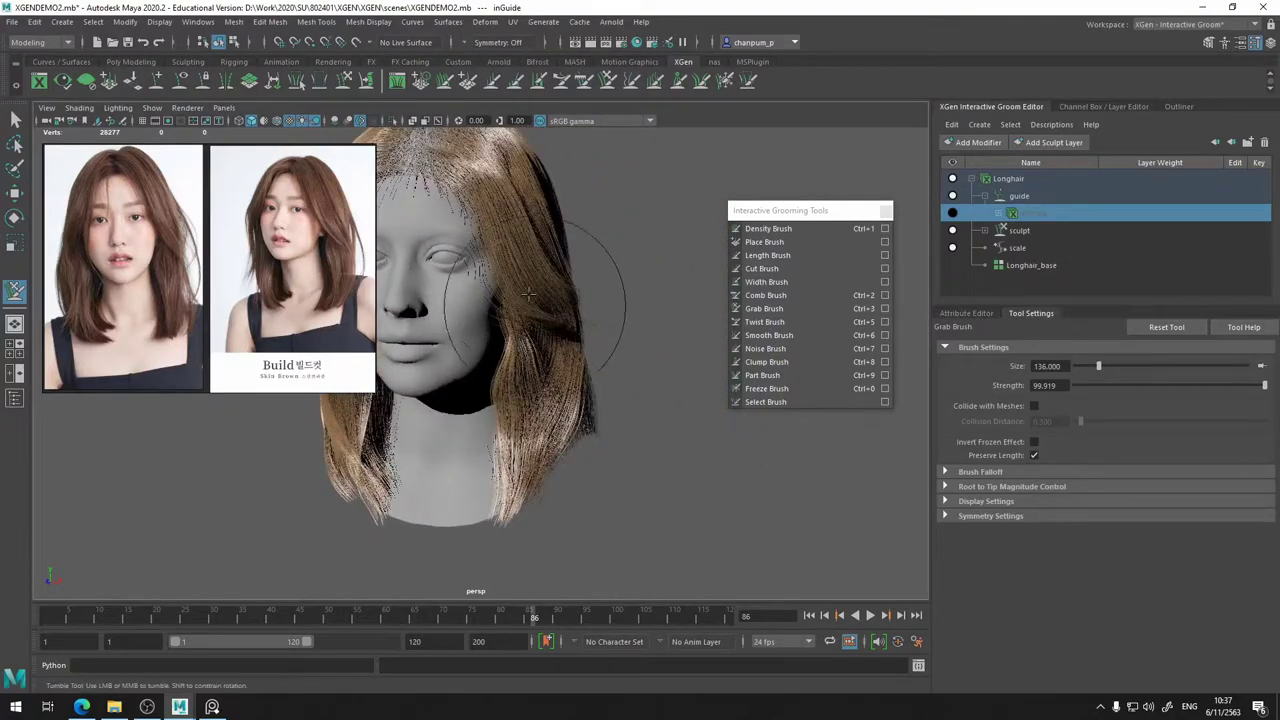
mouse_move(524, 303)
left_mouse_down("alt")
mouse_move(434, 286)
mouse_move(434, 351)
mouse_move(520, 329)
mouse_move(548, 295)
mouse_move(470, 300)
left_mouse_up("alt")
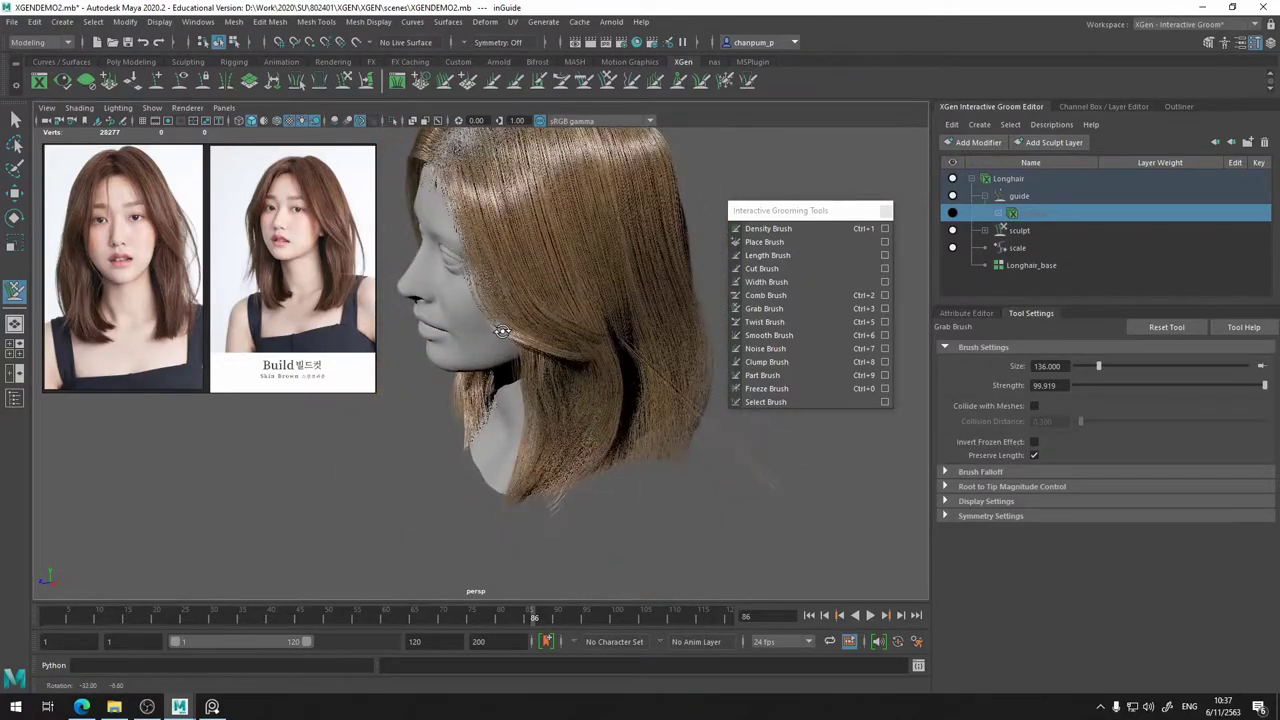
left_click(953, 214)
left_click_drag(790, 432, 722, 436, "alt")
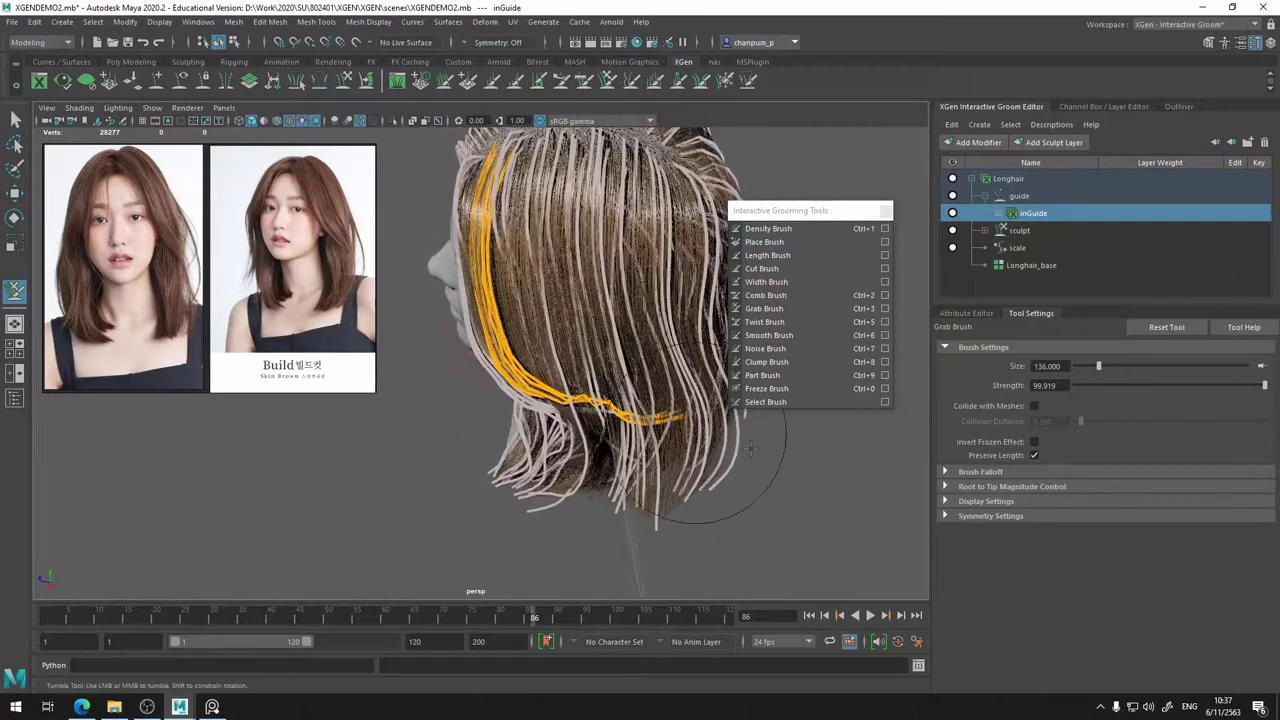
- Rebuild the CVs of inGuide_base with a CV count of 25
left_click(962, 313)
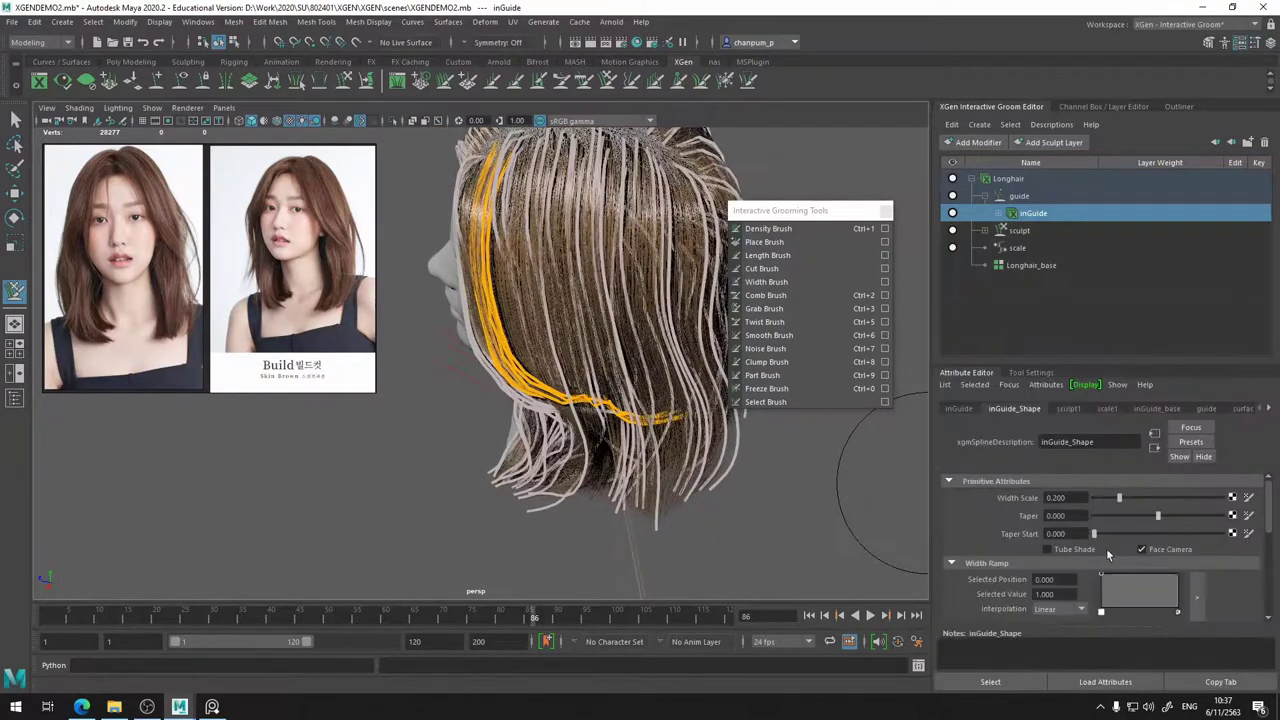
scroll(1098, 574, "down", 3)
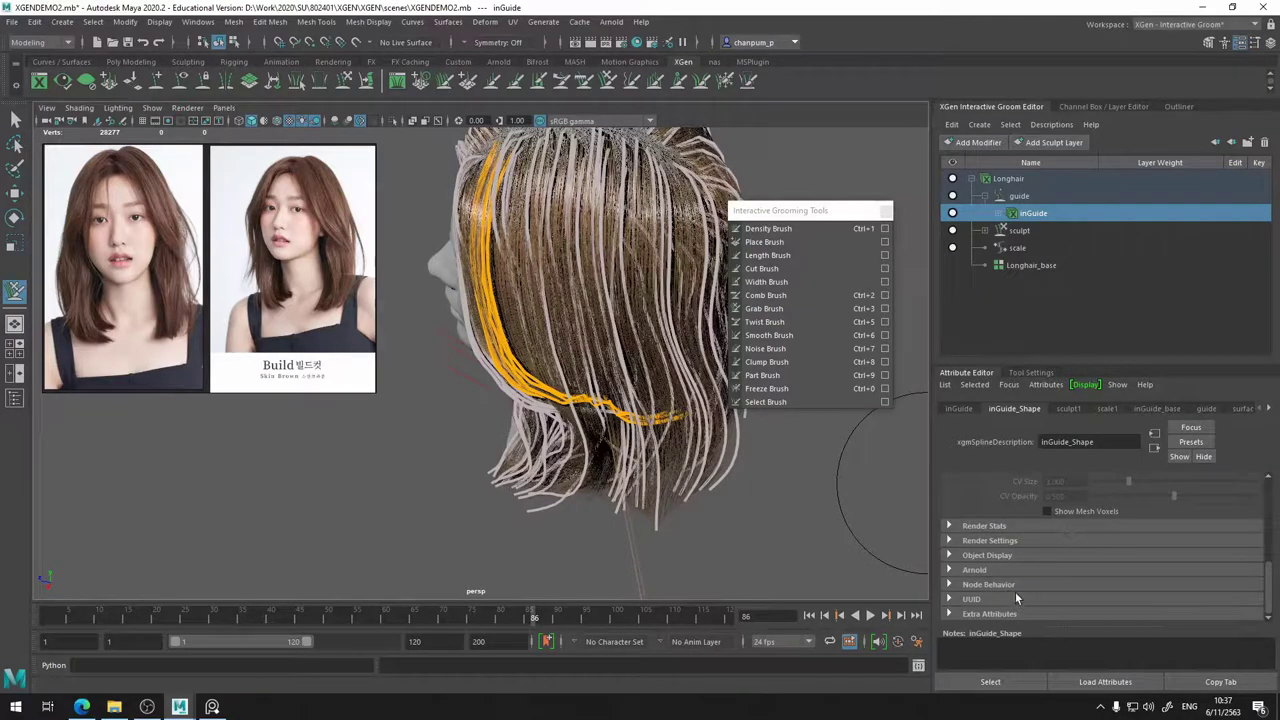
scroll(1015, 591, "up", 3)
left_click(997, 214)
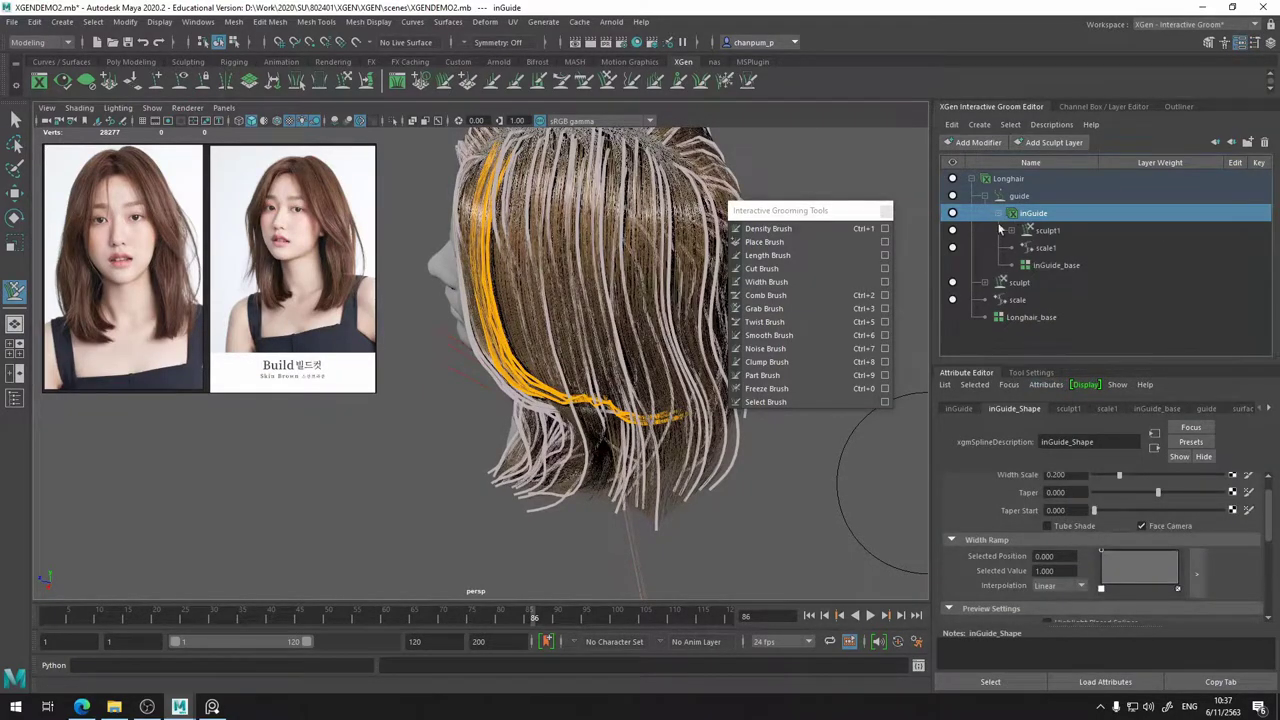
left_click(1040, 266)
scroll(1100, 580, "down", 2)
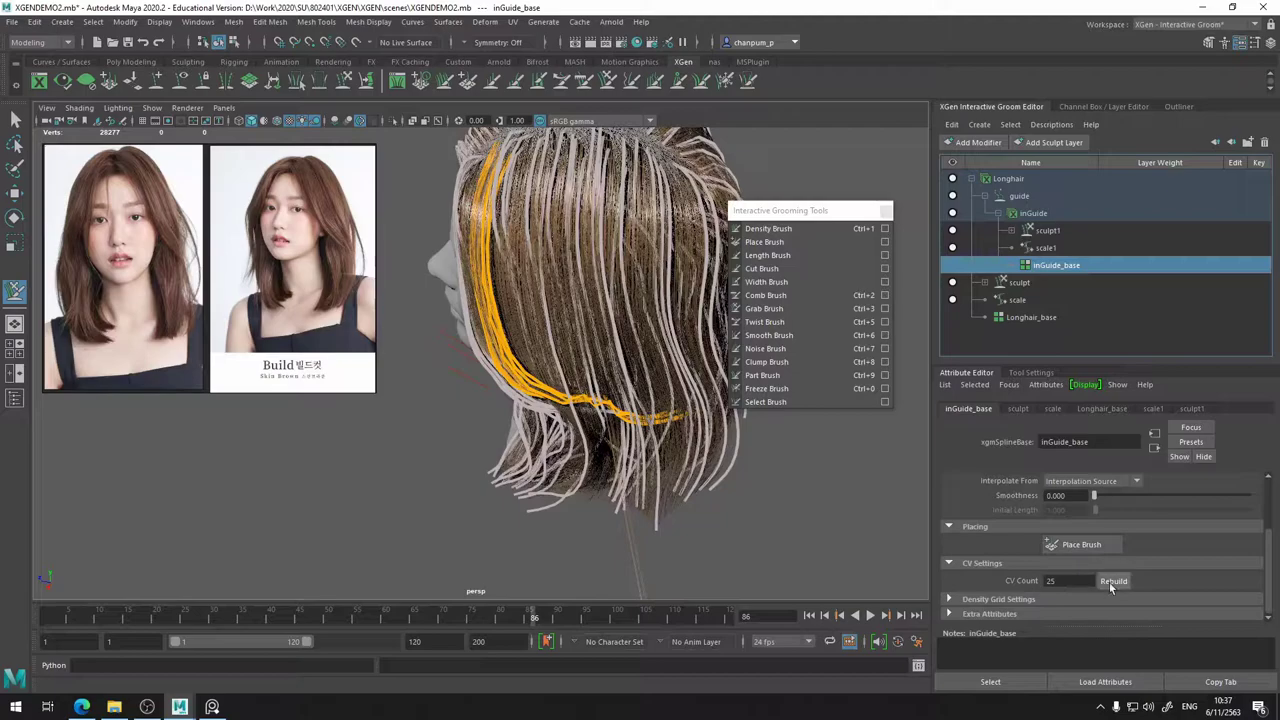
left_click(1109, 582)
- Reshape the unfrozen side guides into looser backward curves beside the face with the Grab Brush
mouse_move(583, 408)
left_mouse_down("alt")
mouse_move(480, 432)
mouse_move(671, 443)
left_mouse_up("alt")
mouse_move(558, 302)
left_mouse_down()
mouse_move(580, 301)
mouse_move(436, 310)
mouse_move(560, 360)
mouse_move(456, 345)
mouse_move(510, 350)
left_mouse_up()
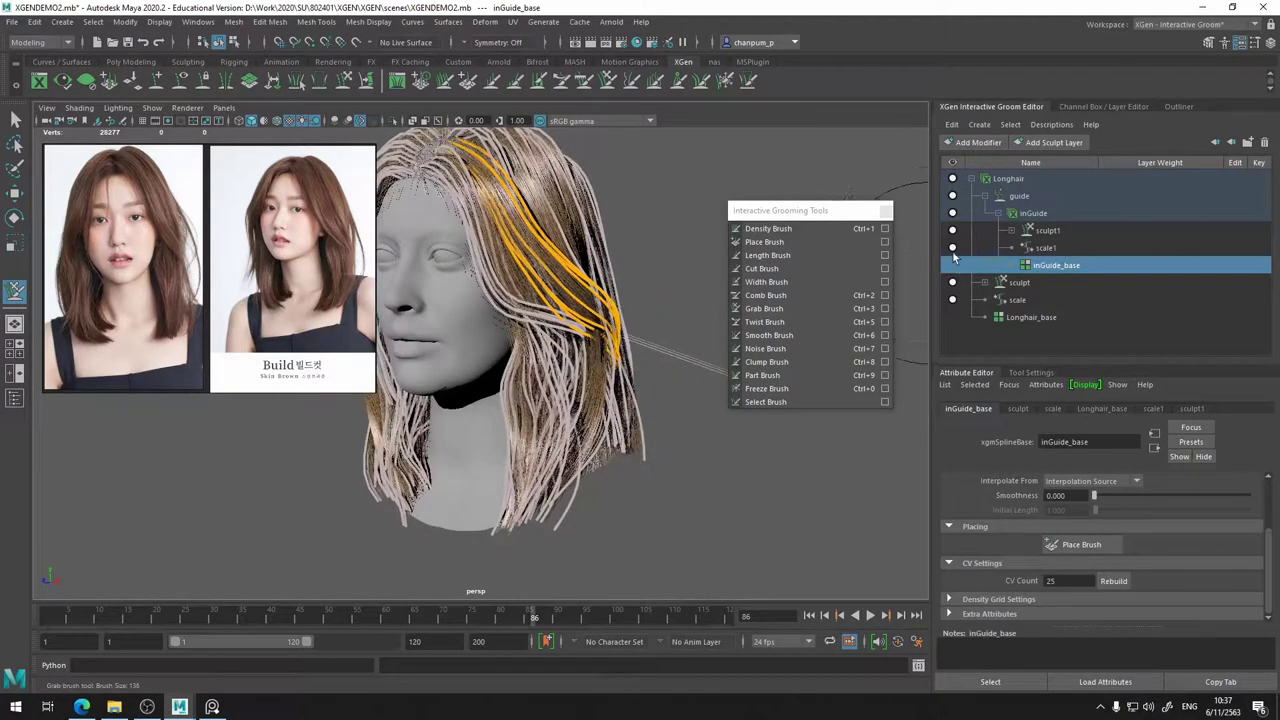
- Hide the inGuide guides and compare the hair beside the face with the reference photos from the front
left_click(952, 213)
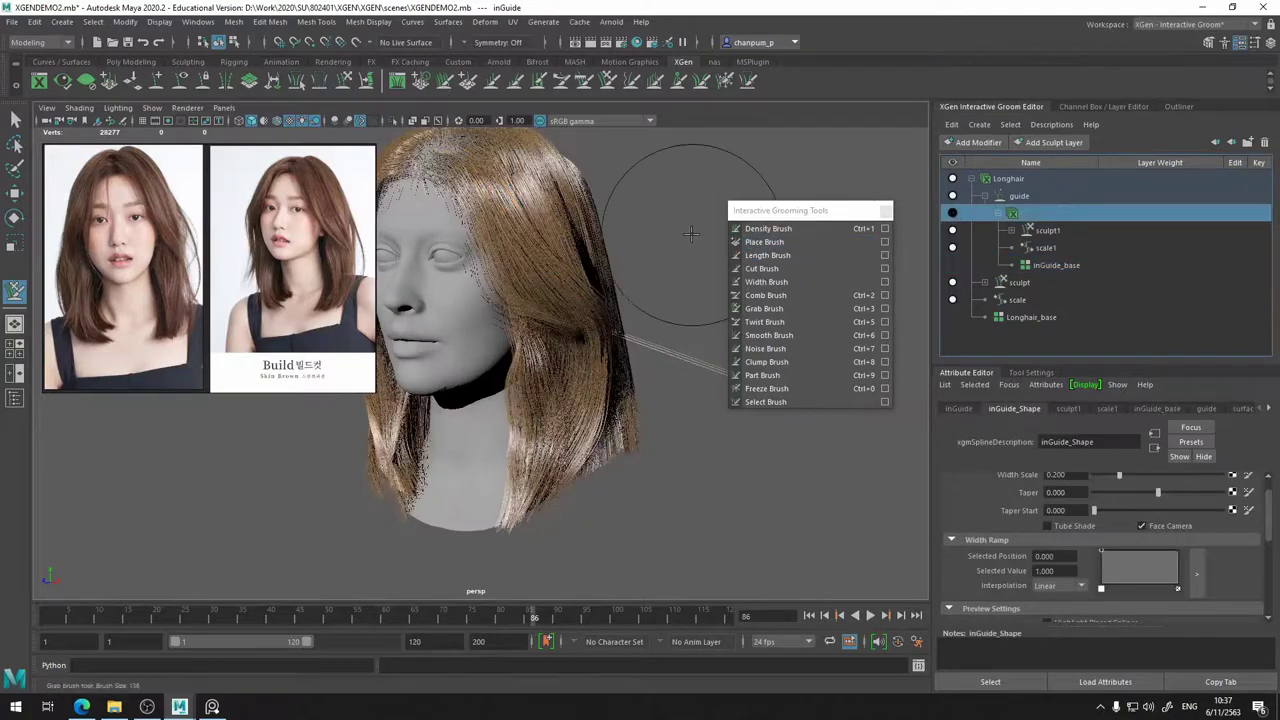
left_click_drag(655, 236, 722, 240, "alt")
middle_click_drag(575, 234, 631, 297, "alt")
middle_click_drag(563, 275, 571, 282, "alt")
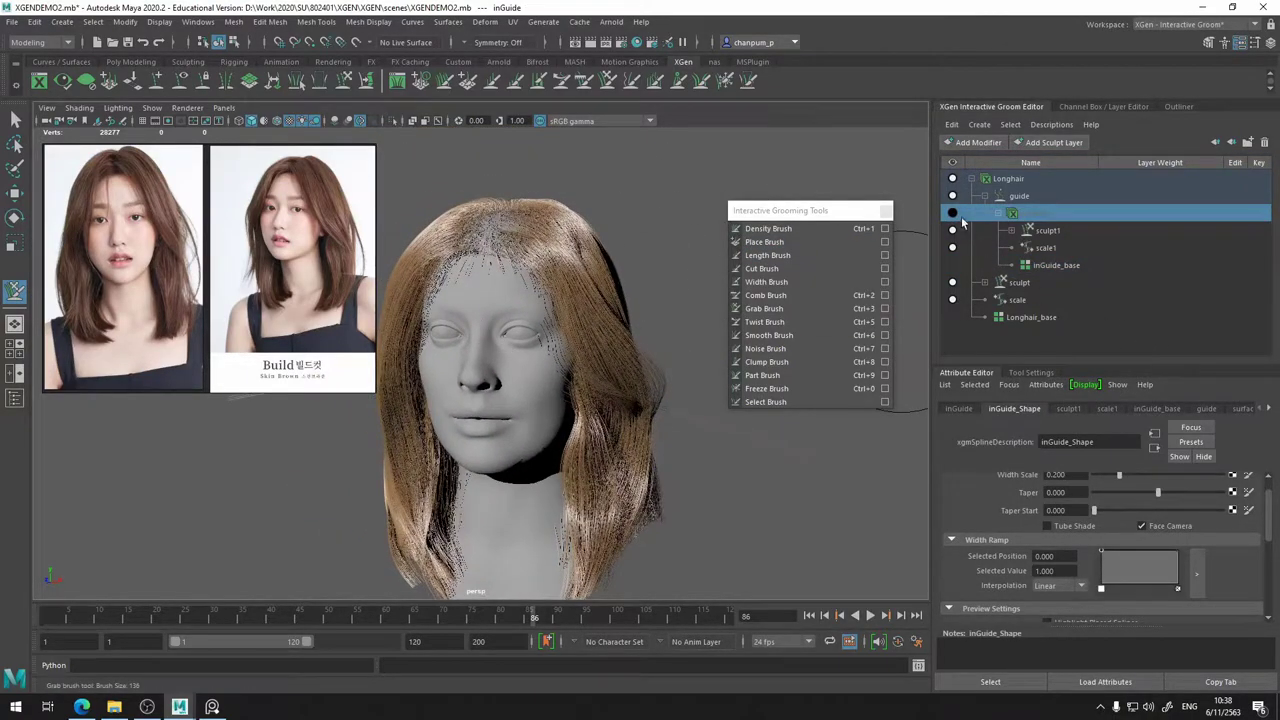
- Show the inGuide guides, hide them again, and examine the swept side hair from the front, side and above
left_click(952, 213)
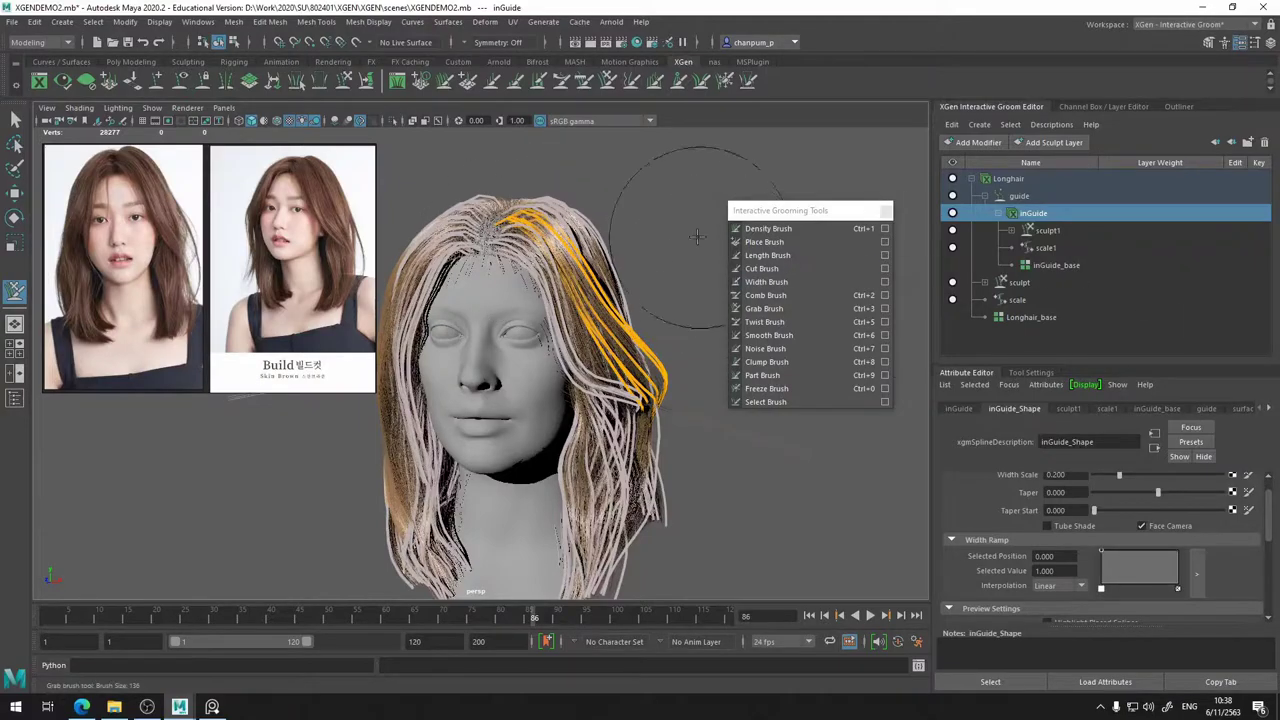
left_click_drag(697, 236, 513, 233, "alt")
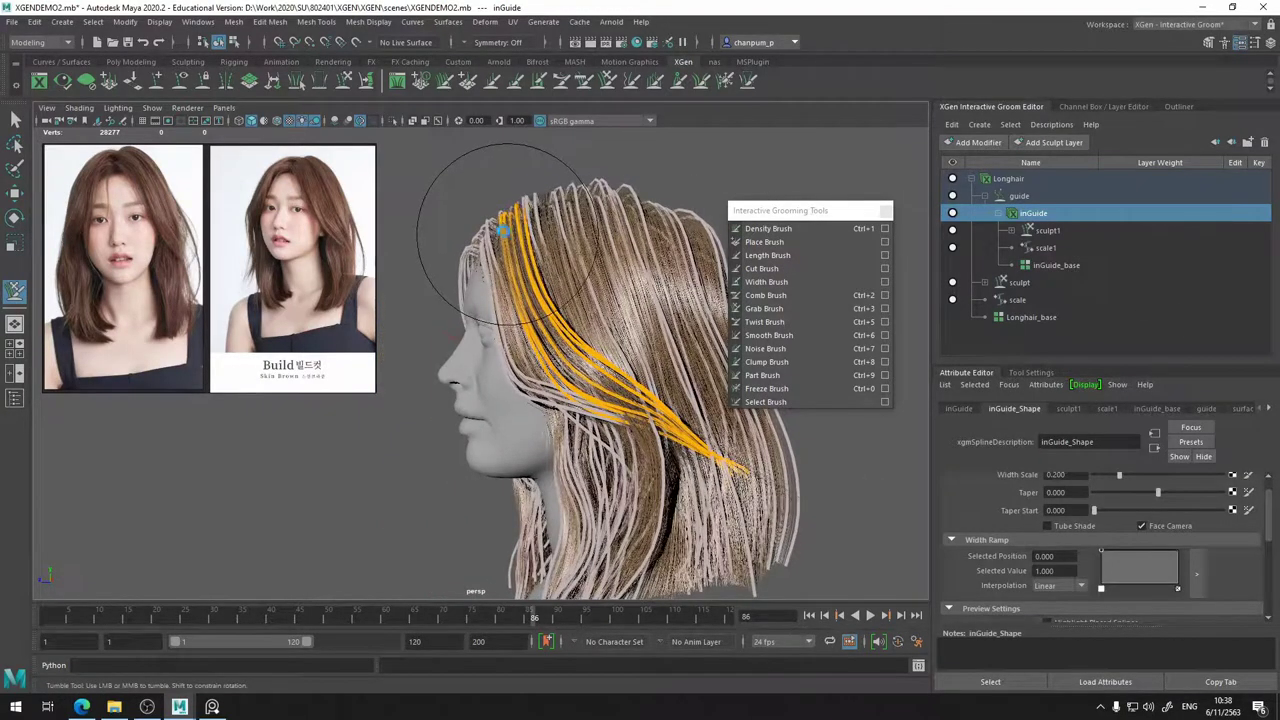
left_click_drag(485, 287, 600, 287, "alt")
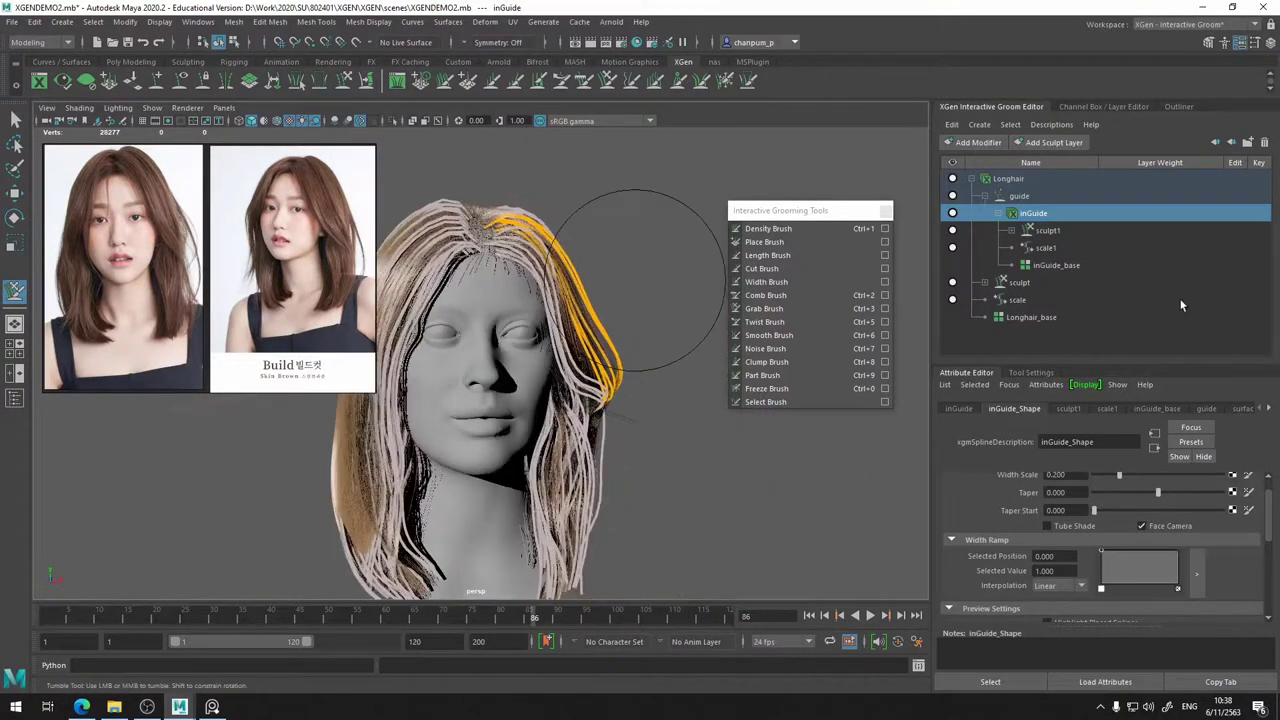
left_click(952, 213)
mouse_move(665, 214)
left_mouse_down("alt")
mouse_move(606, 223)
mouse_move(663, 237)
left_mouse_up("alt")
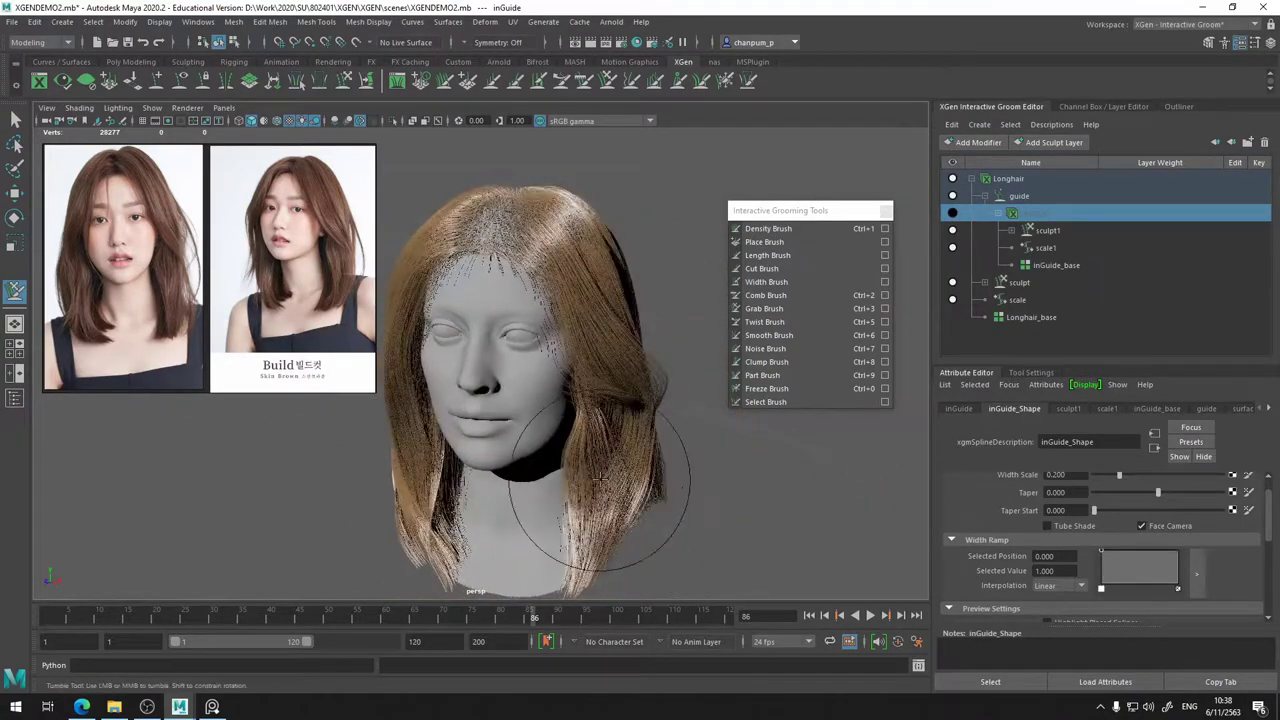
left_click_drag(610, 437, 657, 434, "alt")
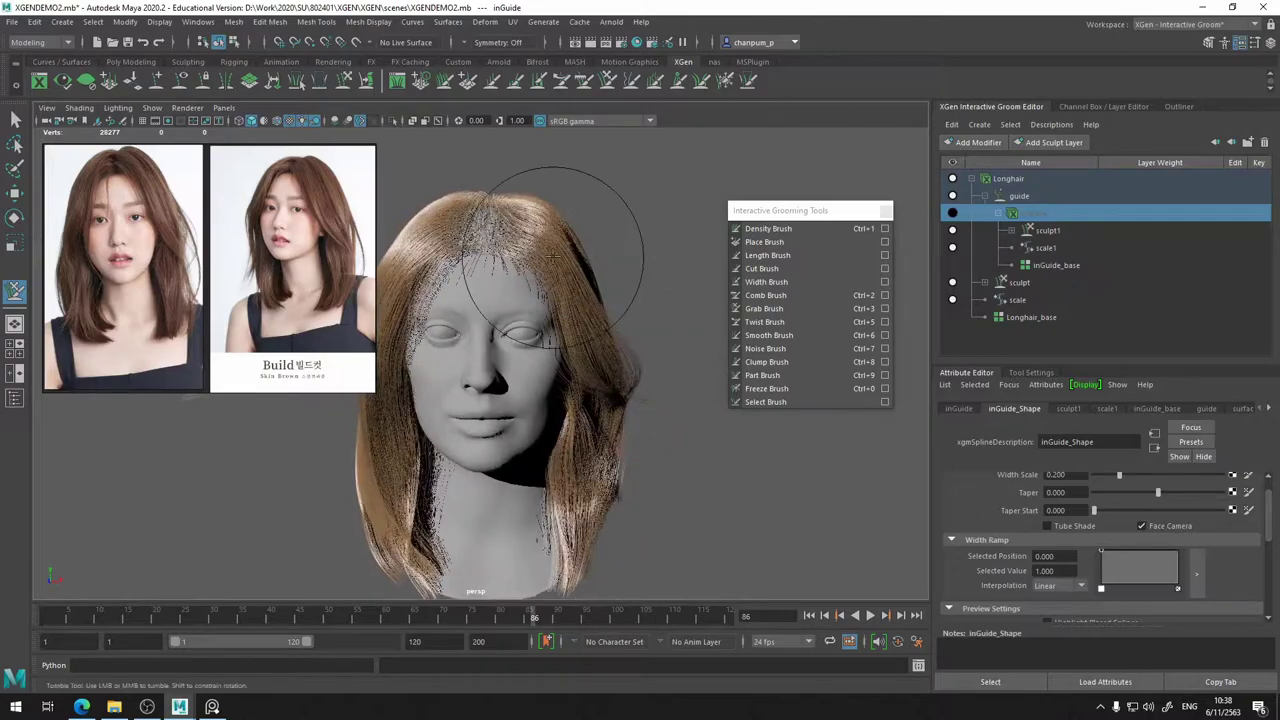
left_click_drag(618, 332, 573, 354, "alt")
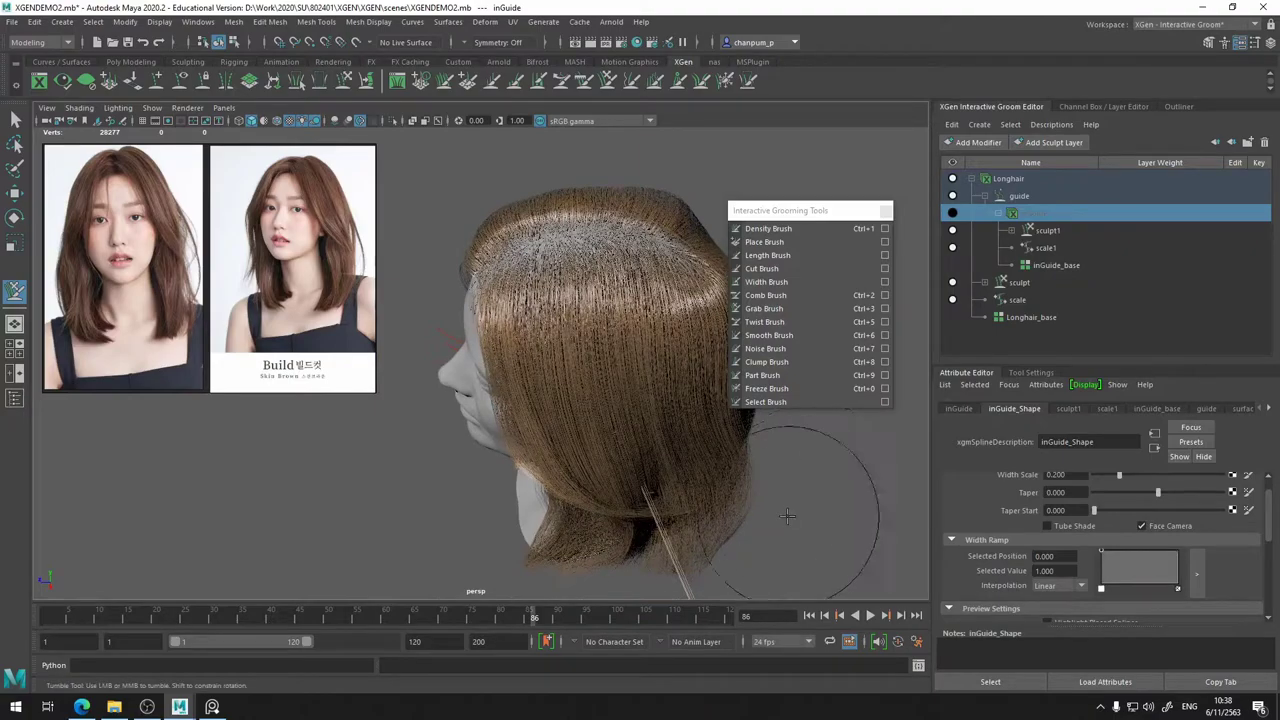
middle_click_drag(771, 500, 711, 380, "alt")
mouse_move(692, 496)
left_mouse_down("alt")
mouse_move(663, 534)
mouse_move(783, 526)
mouse_move(717, 500)
mouse_move(686, 432)
mouse_move(395, 381)
mouse_move(421, 410)
mouse_move(480, 400)
mouse_move(650, 300)
mouse_move(686, 250)
left_mouse_up("alt")
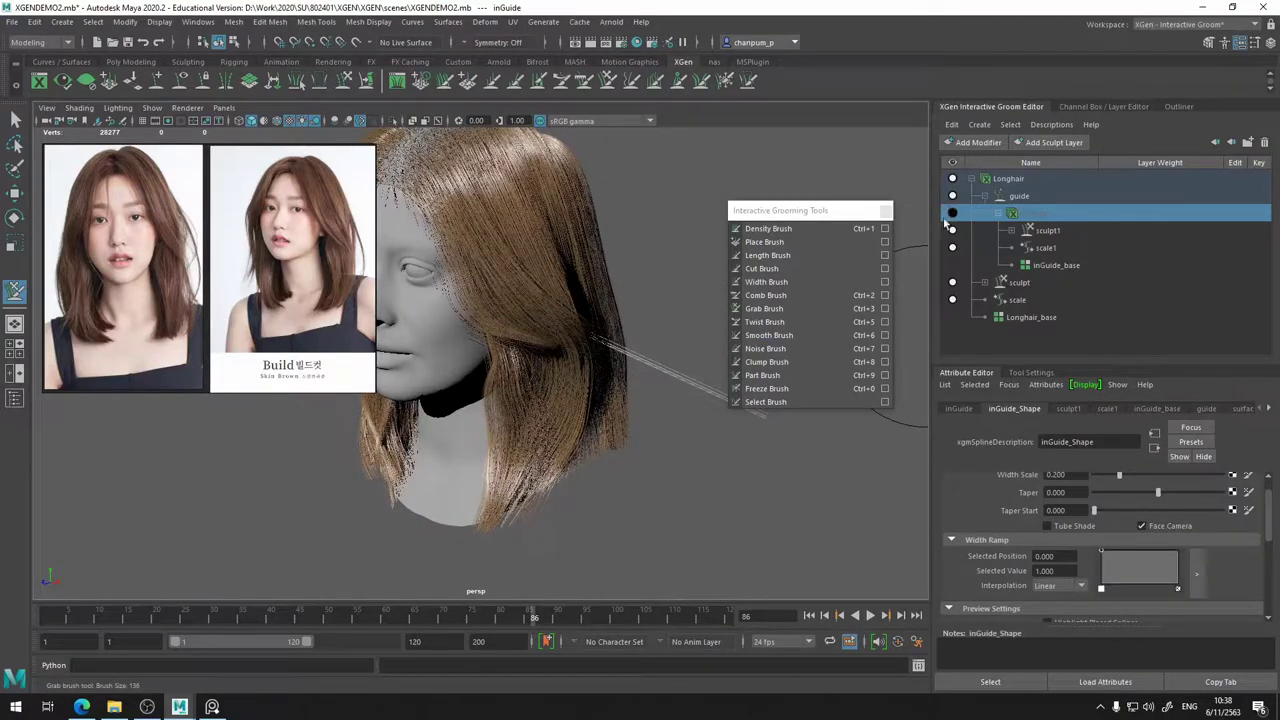
left_click_drag(613, 378, 508, 403, "alt")
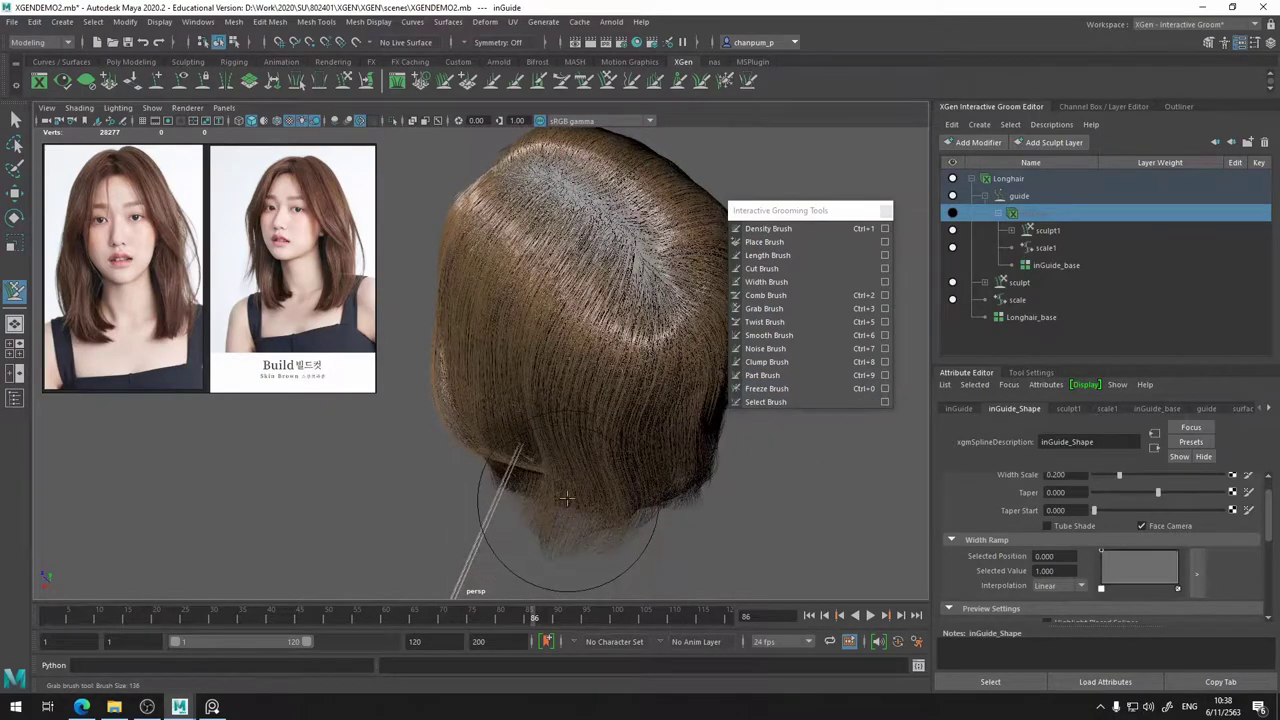
mouse_move(601, 432)
left_mouse_down("alt")
mouse_move(663, 423)
mouse_move(666, 354)
mouse_move(686, 394)
mouse_move(555, 385)
mouse_move(591, 376)
mouse_move(552, 310)
left_mouse_up("alt")
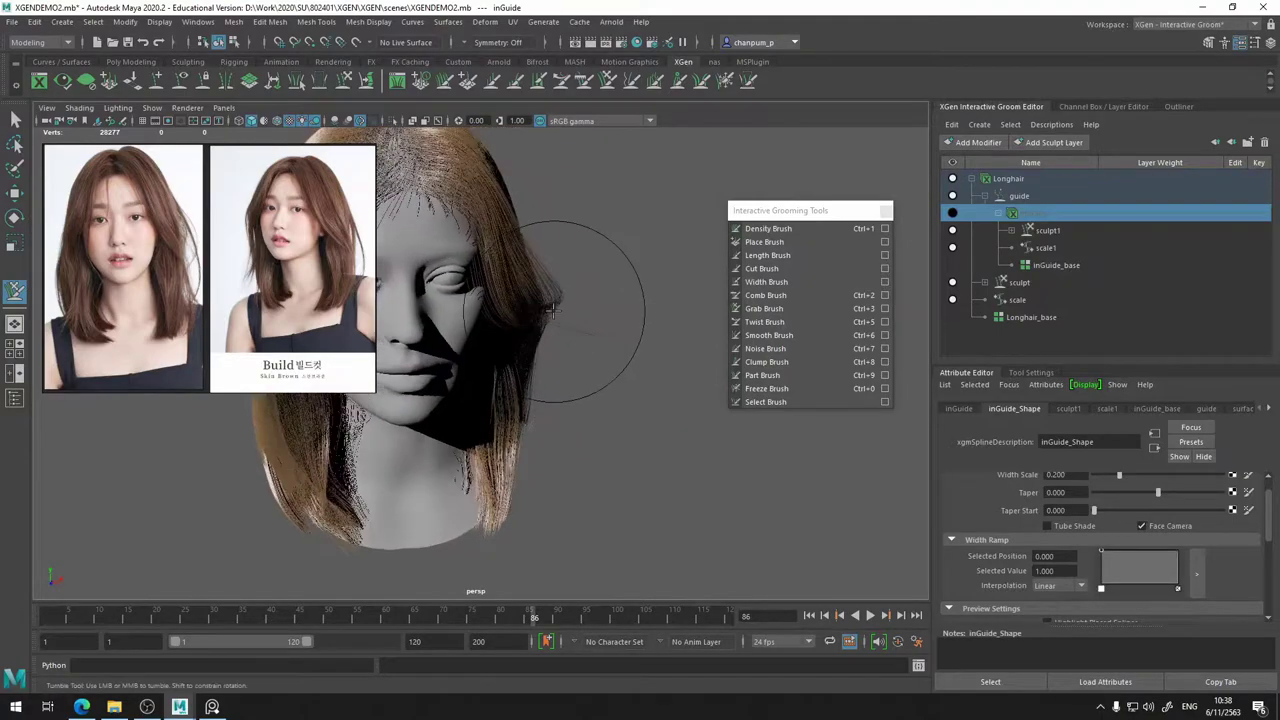
left_click_drag(563, 365, 609, 351, "alt")
mouse_move(622, 346)
left_mouse_down("alt")
mouse_move(706, 340)
mouse_move(646, 334)
left_mouse_up("alt")
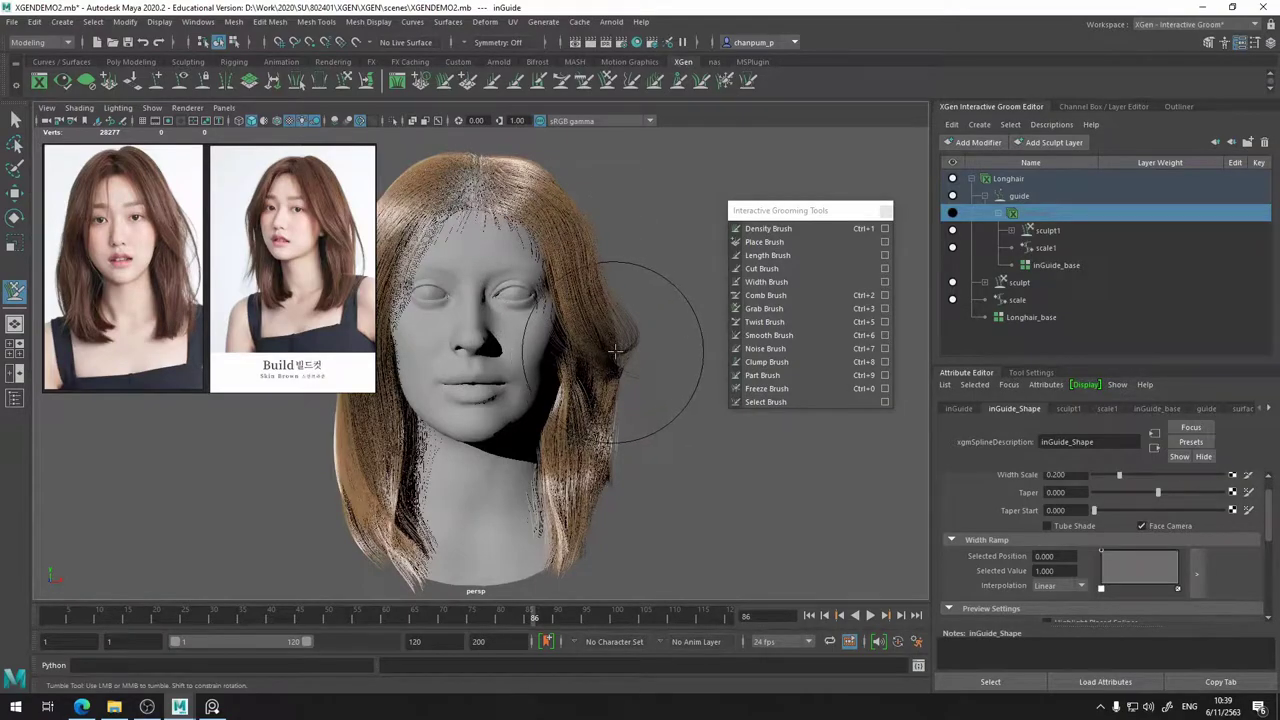
- Pull the outward-flaring hair beside the cheek slightly downward with the Grab Brush and check it from the side
left_click_drag(629, 366, 628, 428)
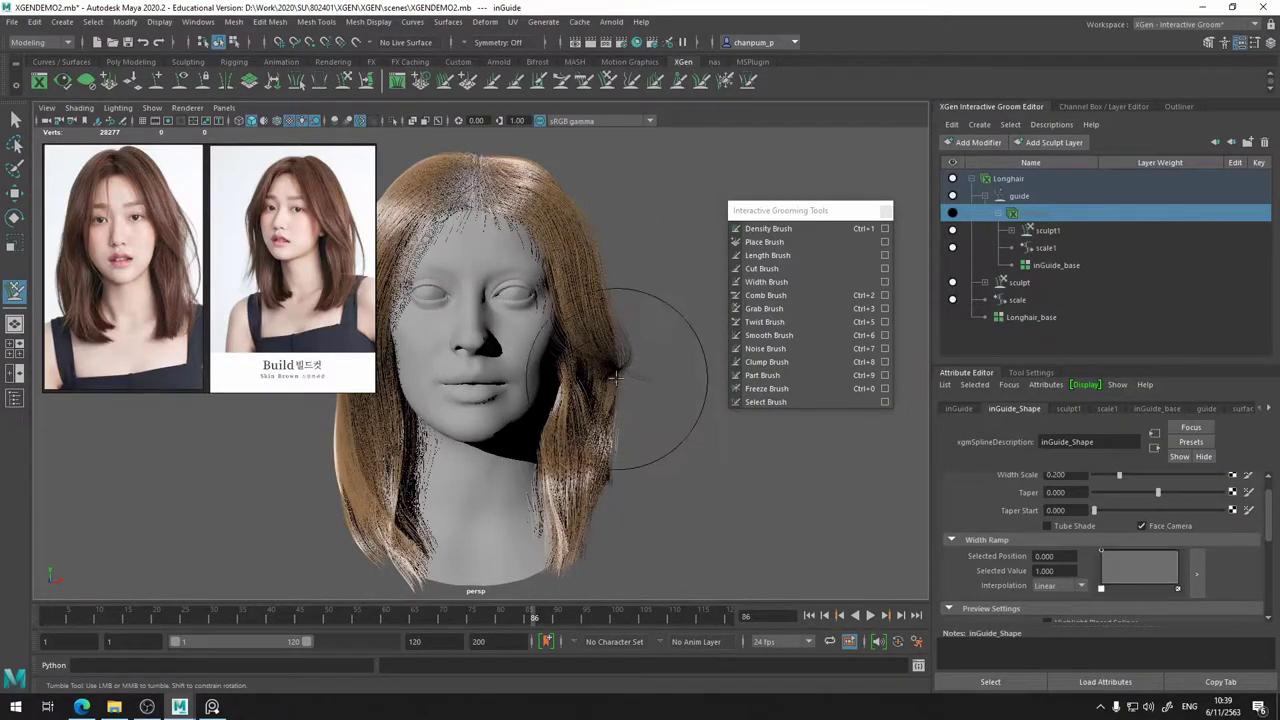
mouse_move(620, 371)
left_mouse_down()
mouse_move(618, 392)
mouse_move(617, 373)
left_mouse_up()
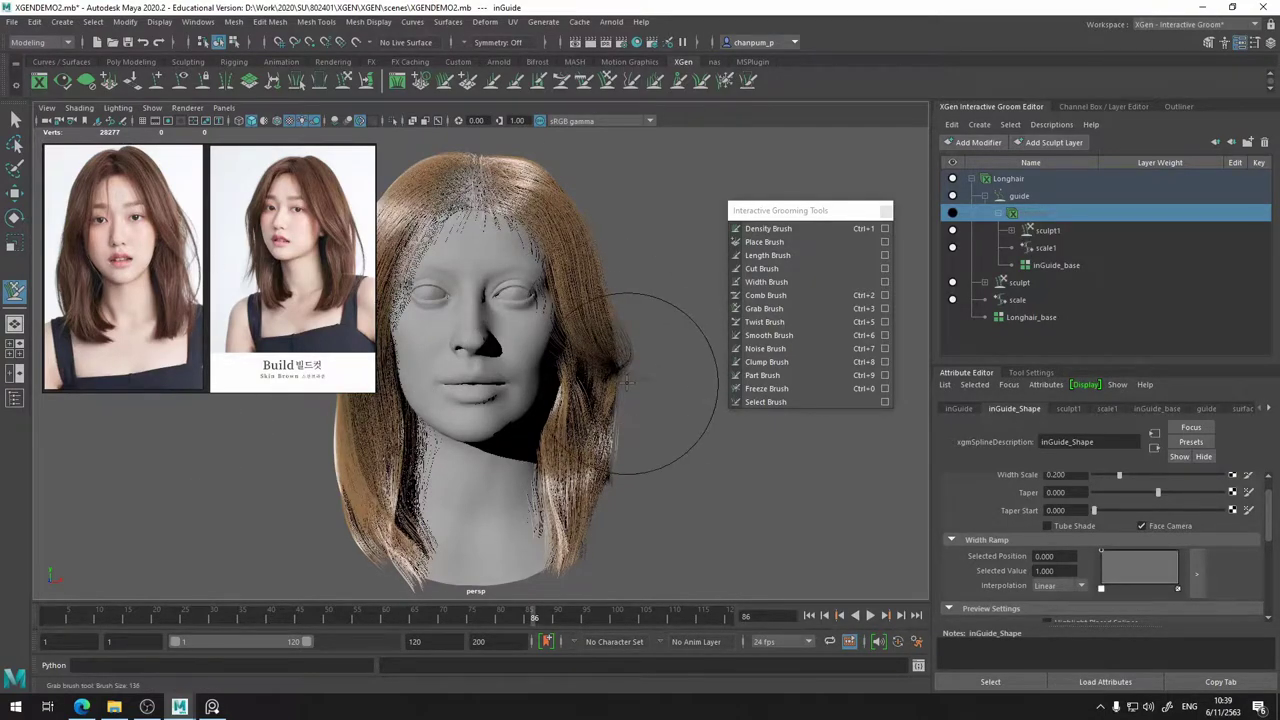
left_click_drag(629, 385, 516, 392, "alt")
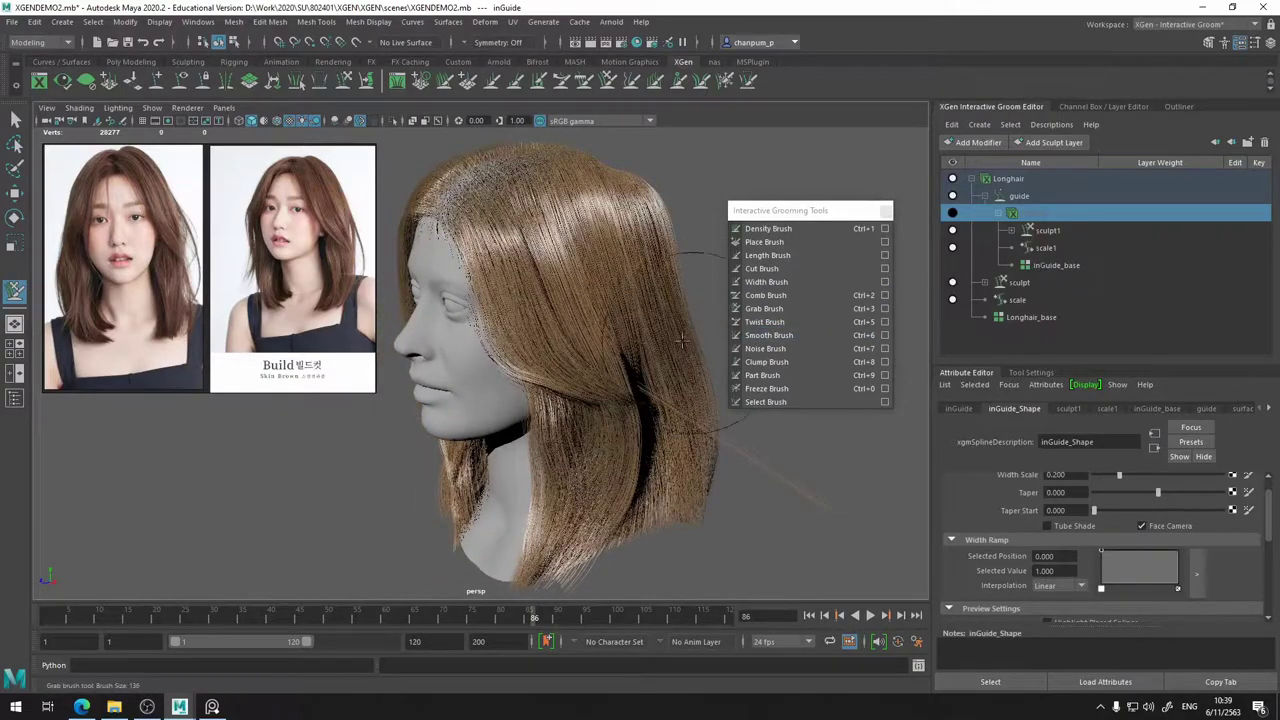
left_click_drag(682, 341, 675, 400, "alt")
- Show the inGuide guides and rebuild the CVs of inGuide_base with a CV count of 25
left_click(953, 213)
scroll(1093, 602, "down", 5)
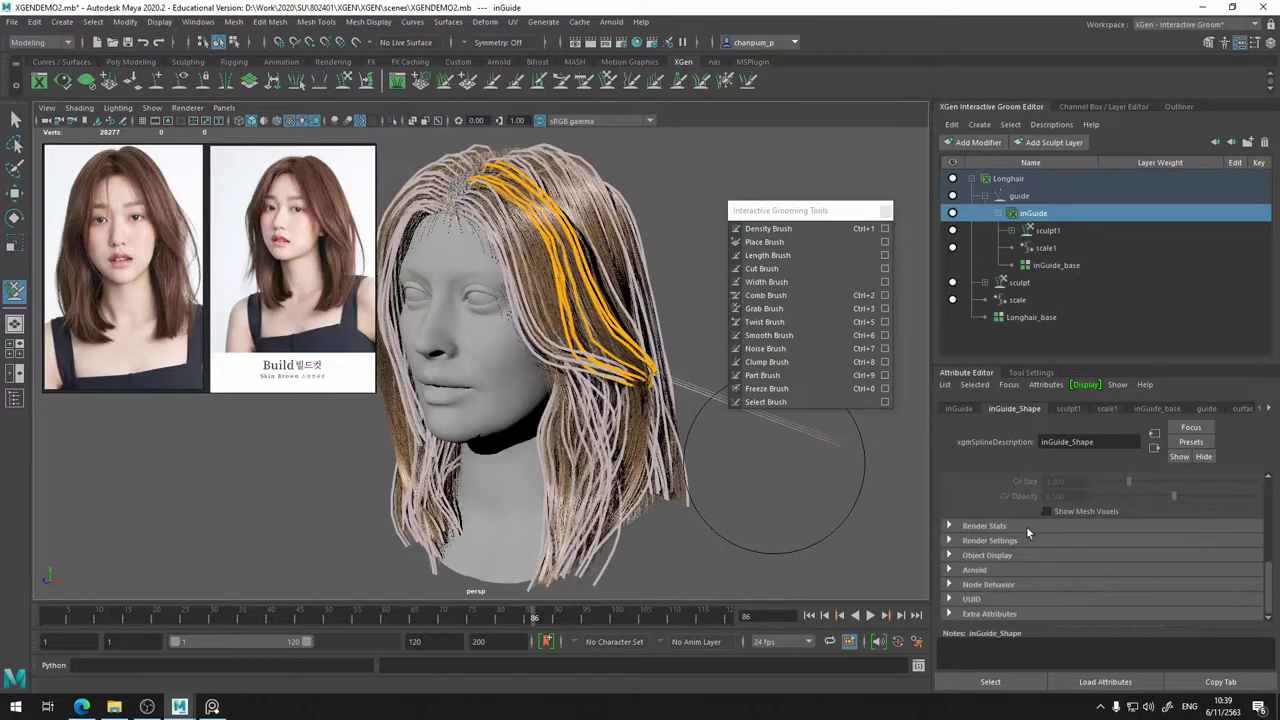
scroll(1026, 526, "up", 3)
left_click(1058, 265)
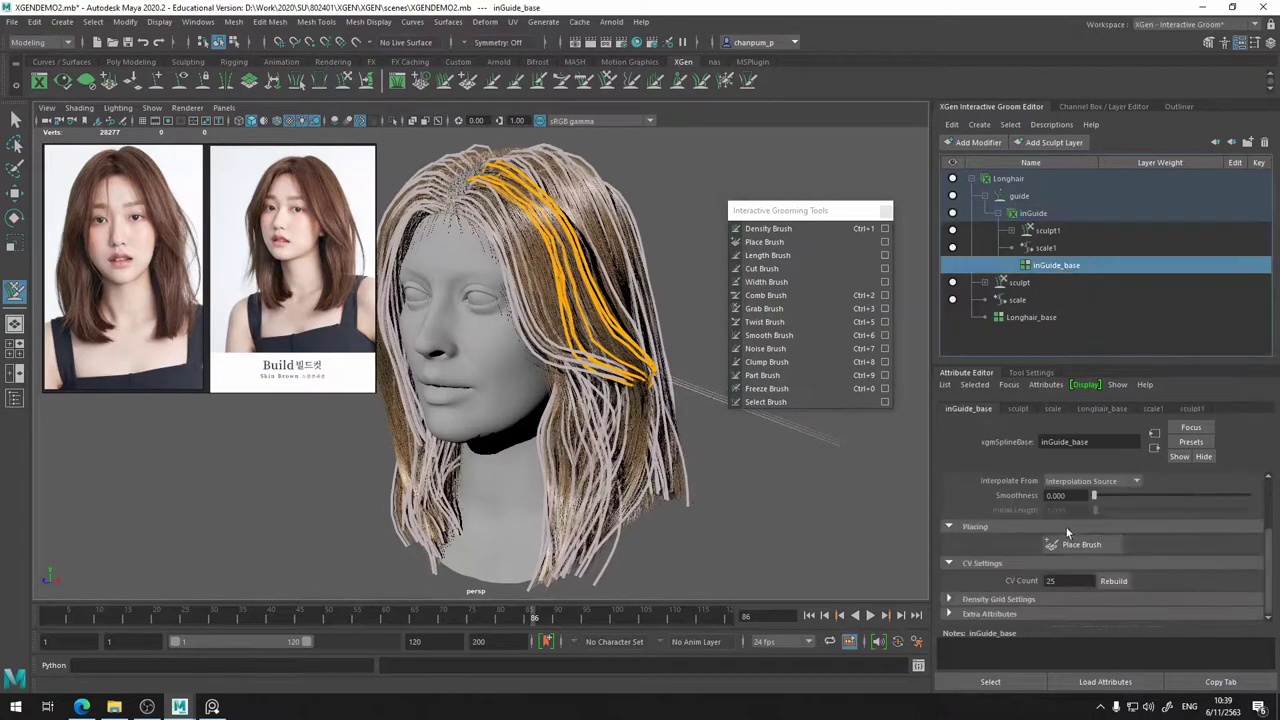
left_click(1116, 584)
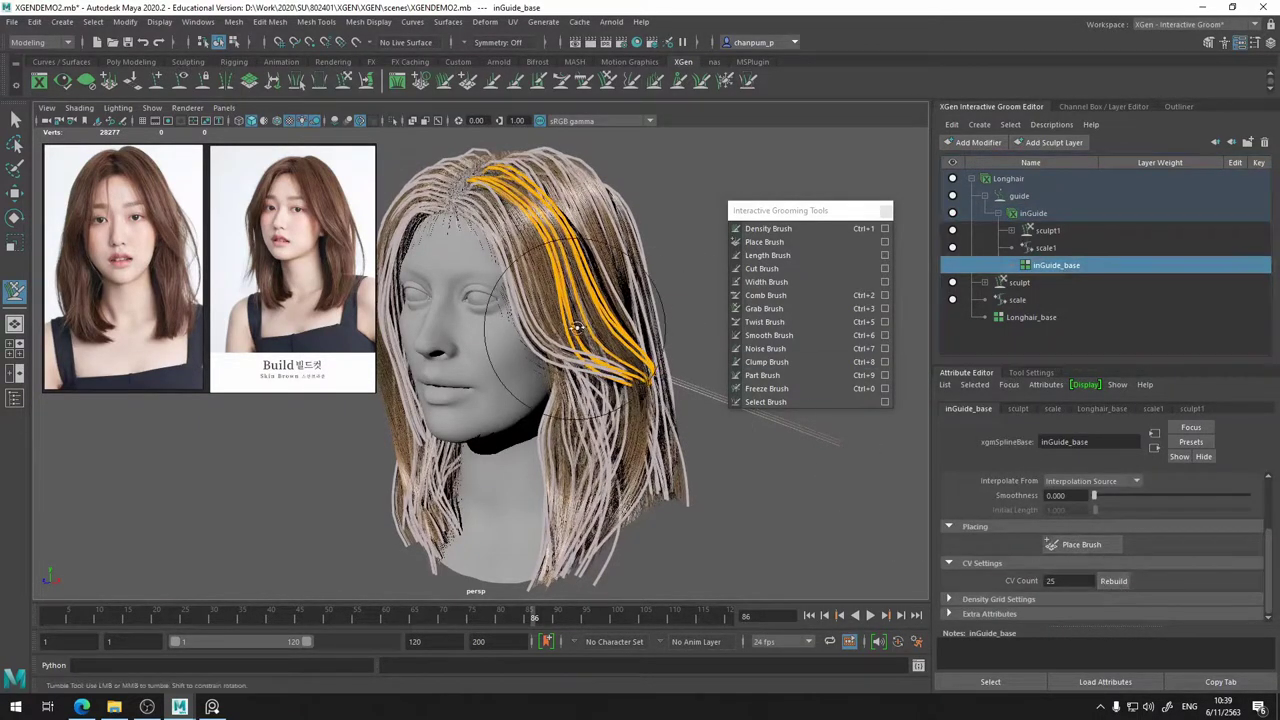
- Activate the Freeze Brush and freeze all the inGuide guides, including the swept side section
left_click_drag(398, 232, 499, 208, "alt")
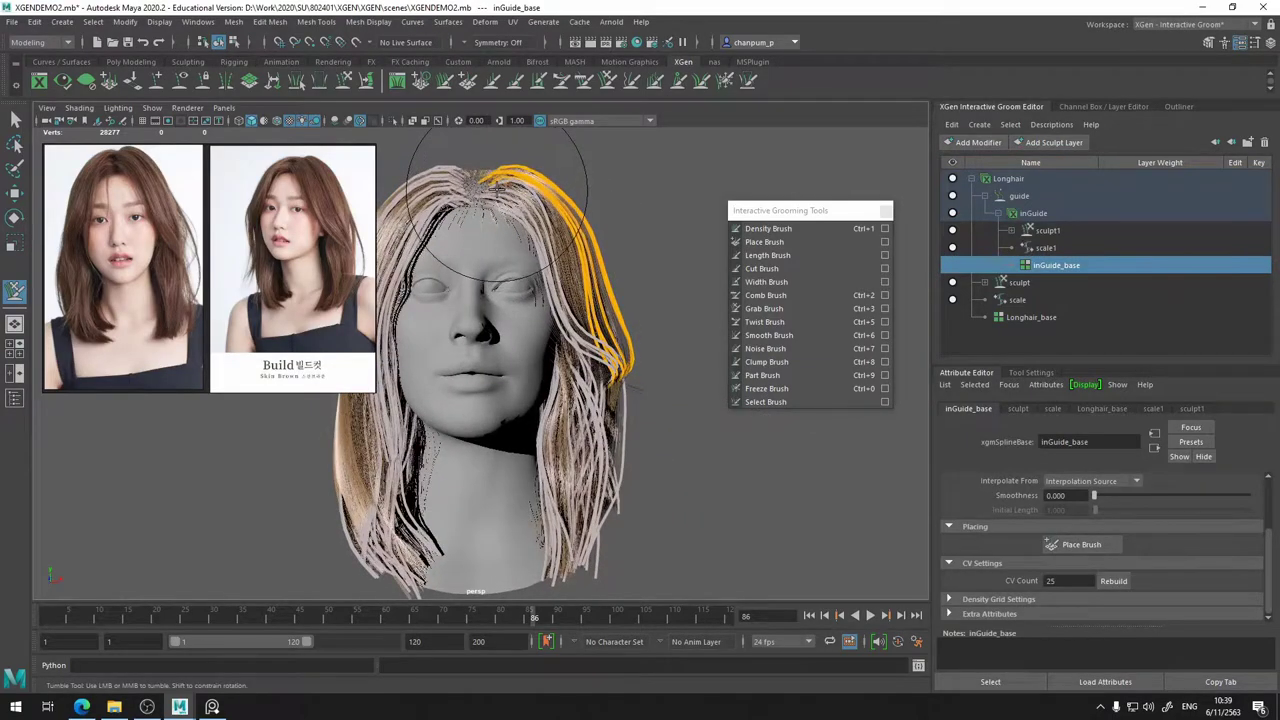
mouse_move(562, 337)
left_mouse_down("alt")
mouse_move(437, 383)
mouse_move(572, 340)
left_mouse_up("alt")
left_click(776, 296)
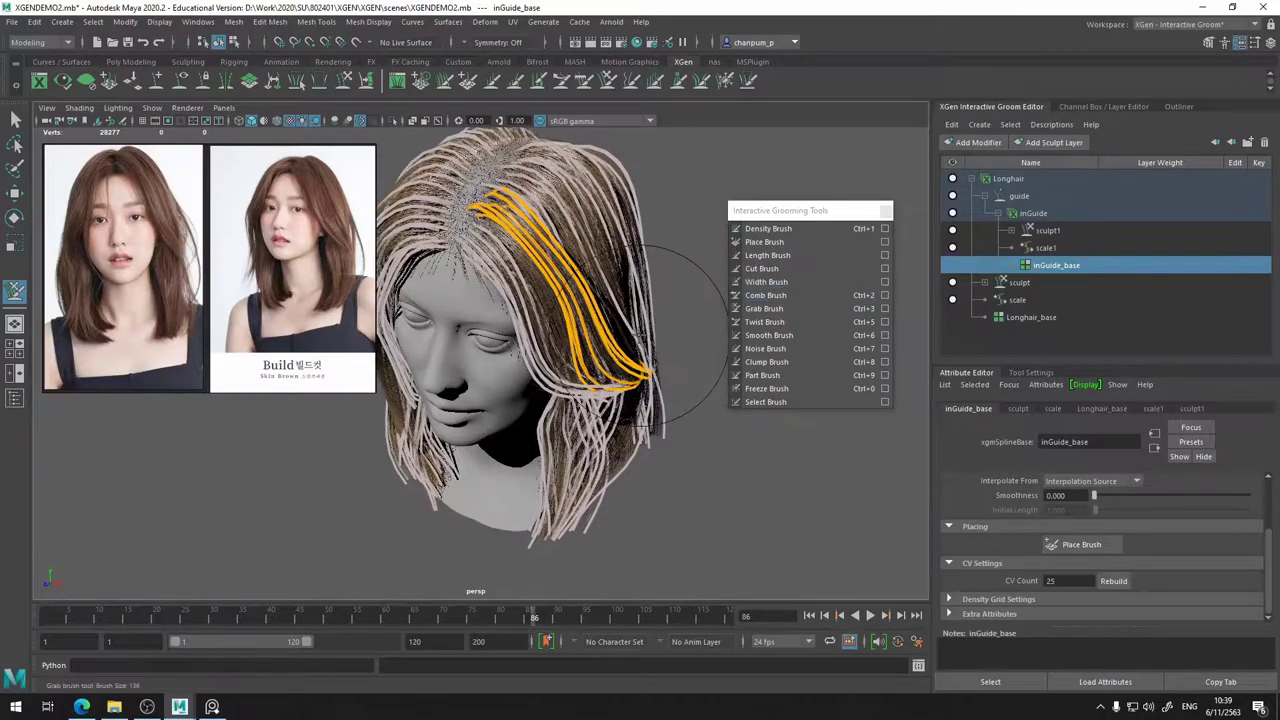
key("ctrl+0")
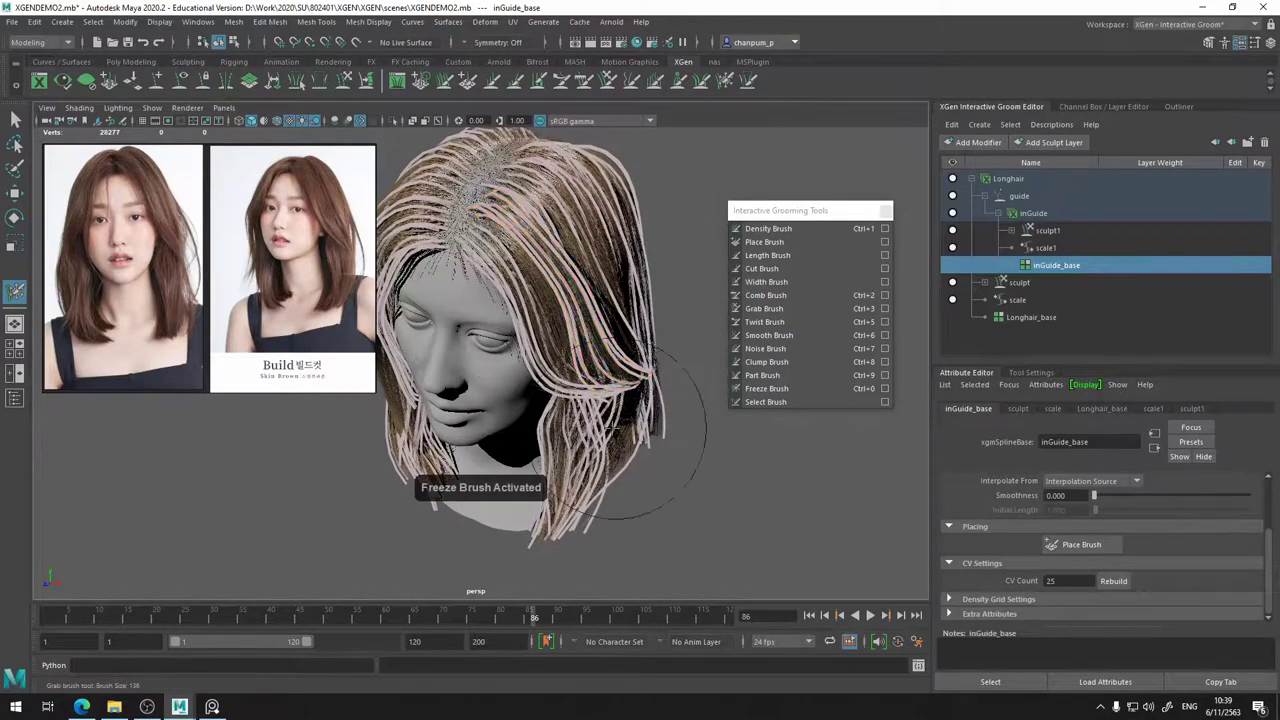
- Hide the inGuide guides to examine the side hair in three-quarter and front views, and show them again
left_click_drag(612, 428, 622, 301, "alt")
left_click(955, 213)
left_click(952, 213)
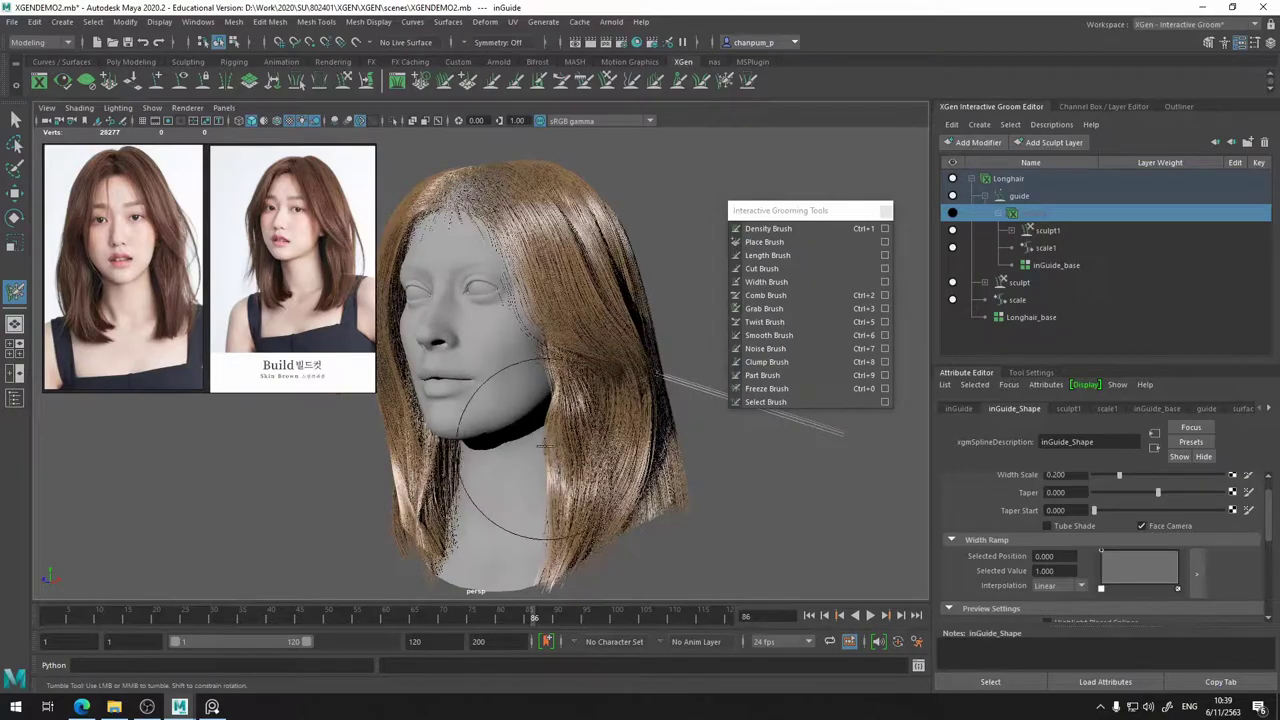
mouse_move(560, 364)
left_mouse_down("alt")
mouse_move(508, 363)
mouse_move(658, 374)
mouse_move(645, 447)
mouse_move(656, 420)
left_mouse_up("alt")
left_click(952, 213)
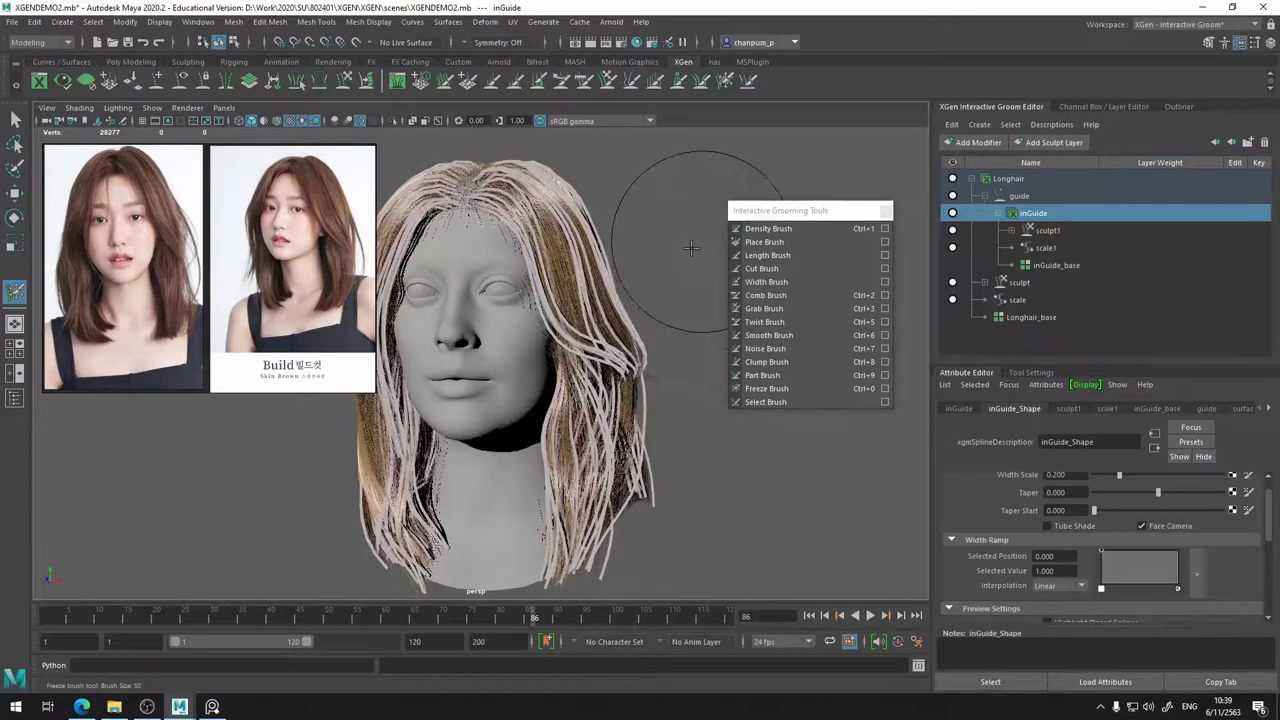
- Shrink the Freeze Brush to about size 51 and unfreeze the lower side guides behind the swept front section
key("b")
left_click_drag(715, 204, 687, 204)
left_click_drag(714, 143, 714, 171)
key("ctrl+0")
left_click_drag(538, 480, 471, 487, "alt")
left_click_drag(615, 453, 548, 458, "alt")
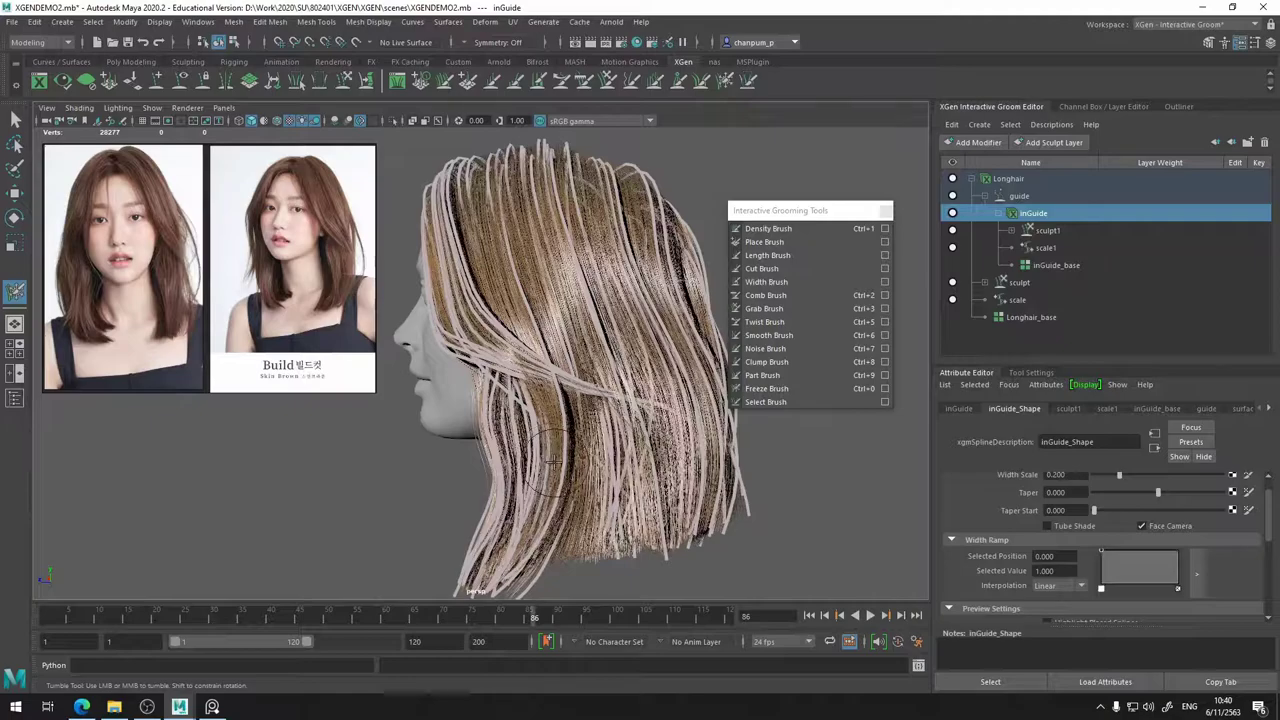
left_click_drag(548, 484, 620, 465, "alt")
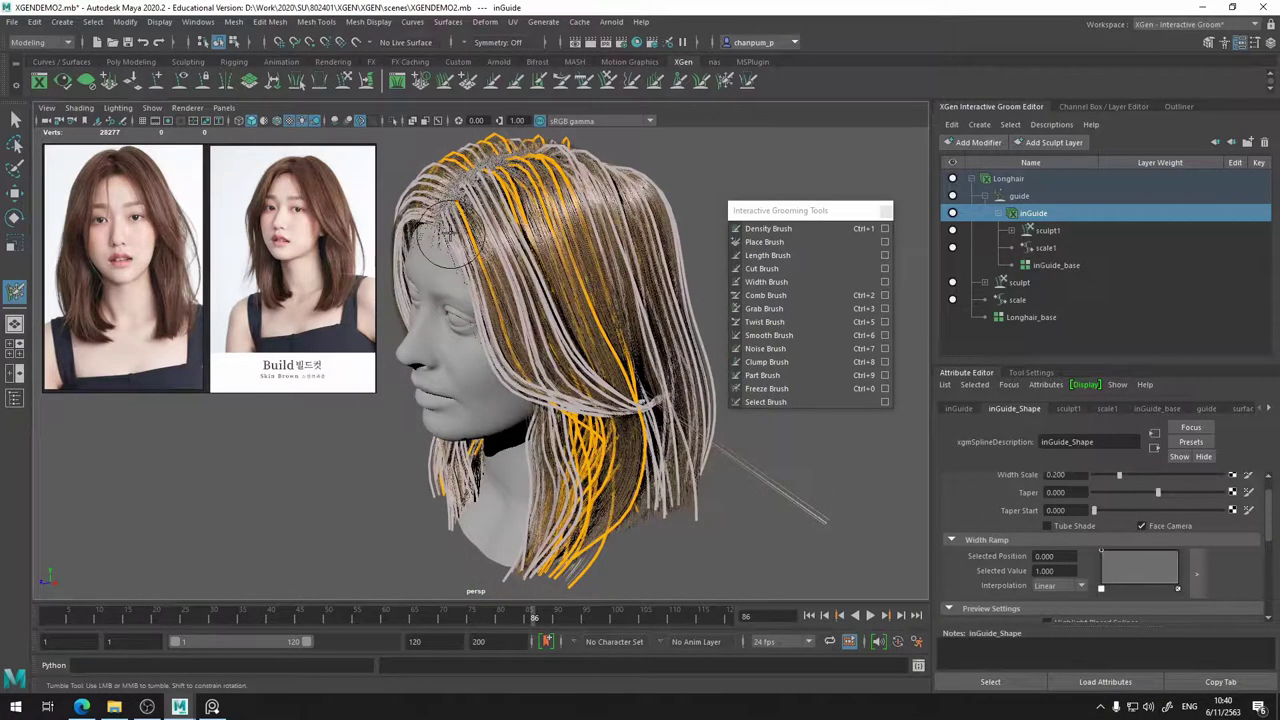
mouse_move(433, 273)
left_mouse_down("alt")
mouse_move(428, 290)
mouse_move(420, 254)
mouse_move(435, 279)
mouse_move(491, 263)
mouse_move(480, 261)
mouse_move(449, 277)
mouse_move(495, 275)
left_mouse_up("alt")
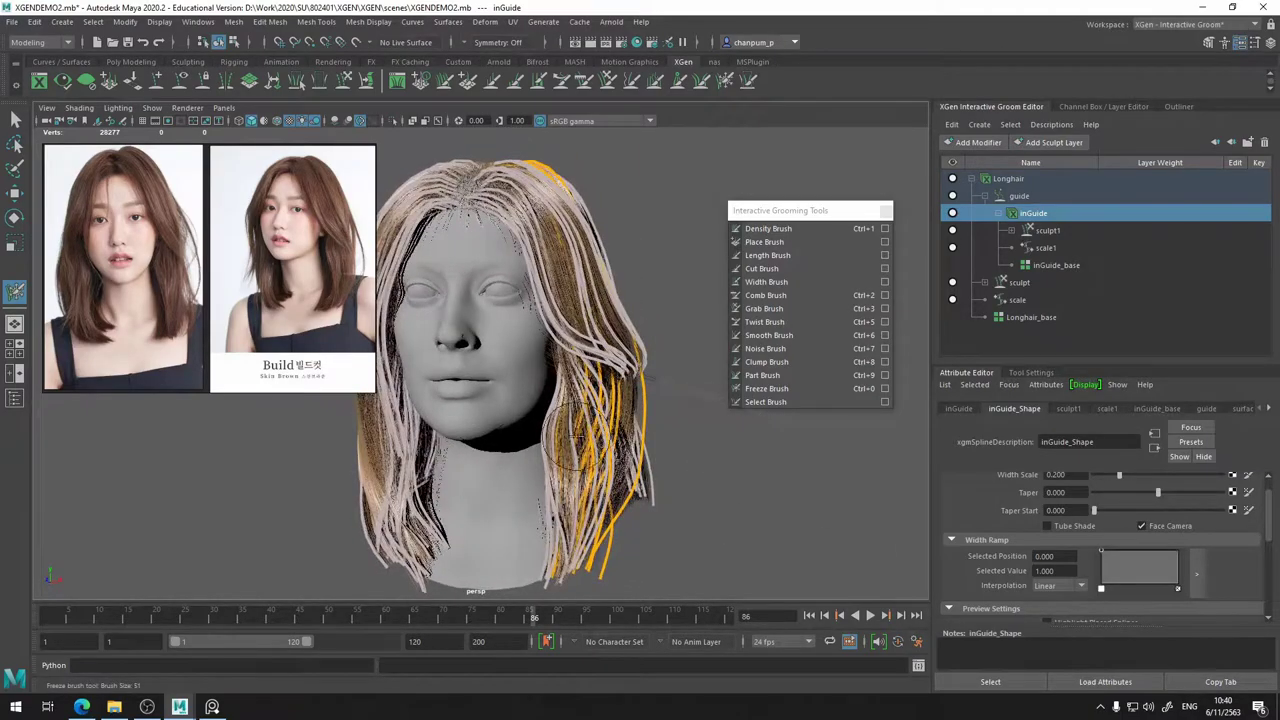
left_click_drag(573, 442, 636, 440, "alt")
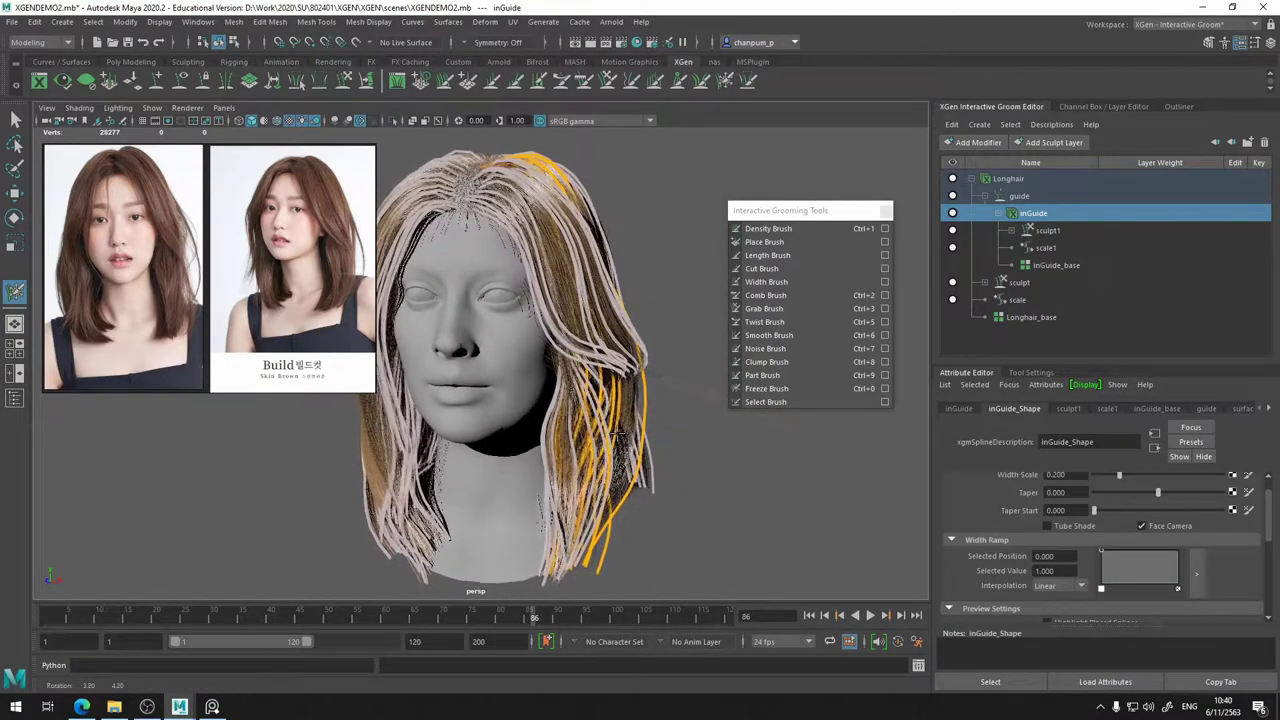
- Reshape the unfrozen lower side guides with the Grab Brush at brush size 147
left_click(770, 308)
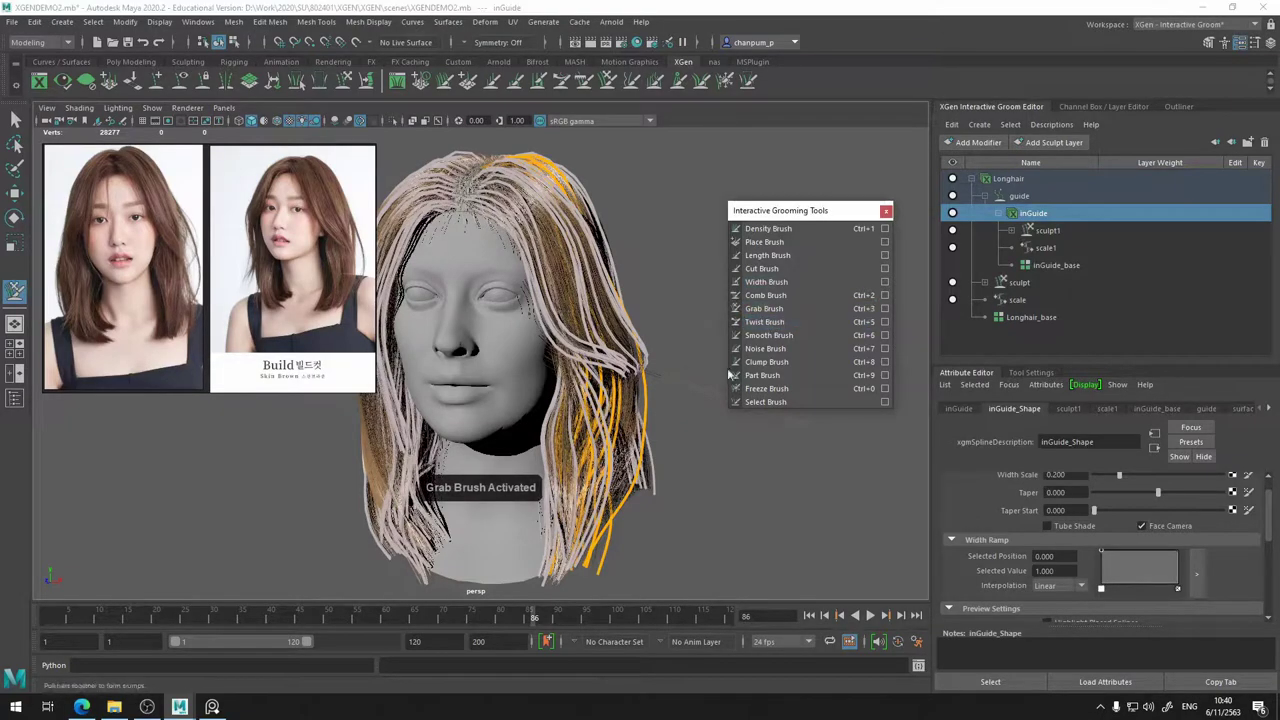
mouse_move(709, 393)
left_mouse_down("alt")
mouse_move(702, 470)
mouse_move(768, 471)
left_mouse_up("alt")
key("b")
mouse_move(667, 423)
left_mouse_down()
mouse_move(598, 453)
mouse_move(528, 458)
mouse_move(540, 462)
left_mouse_up()
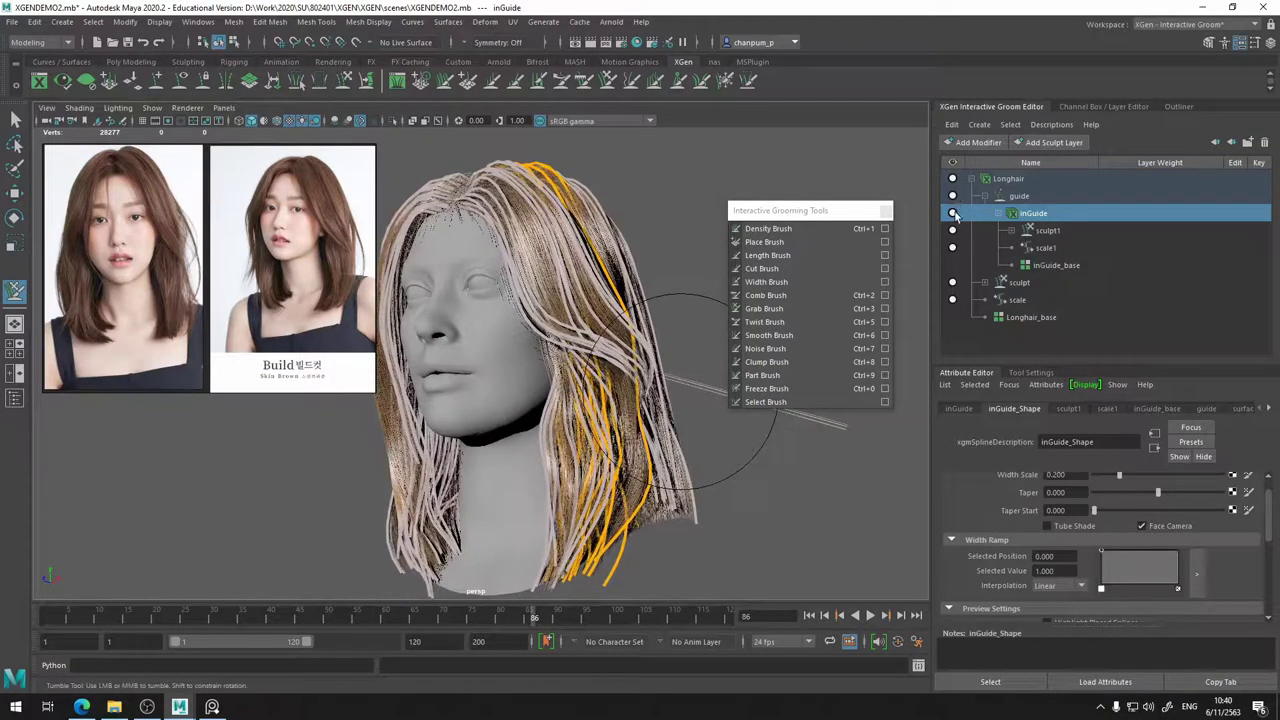
- Hide the inGuide guides and pull the lower side hair outward beside the neck with the Grab Brush
left_click(953, 213)
left_click_drag(760, 335, 607, 512, "alt")
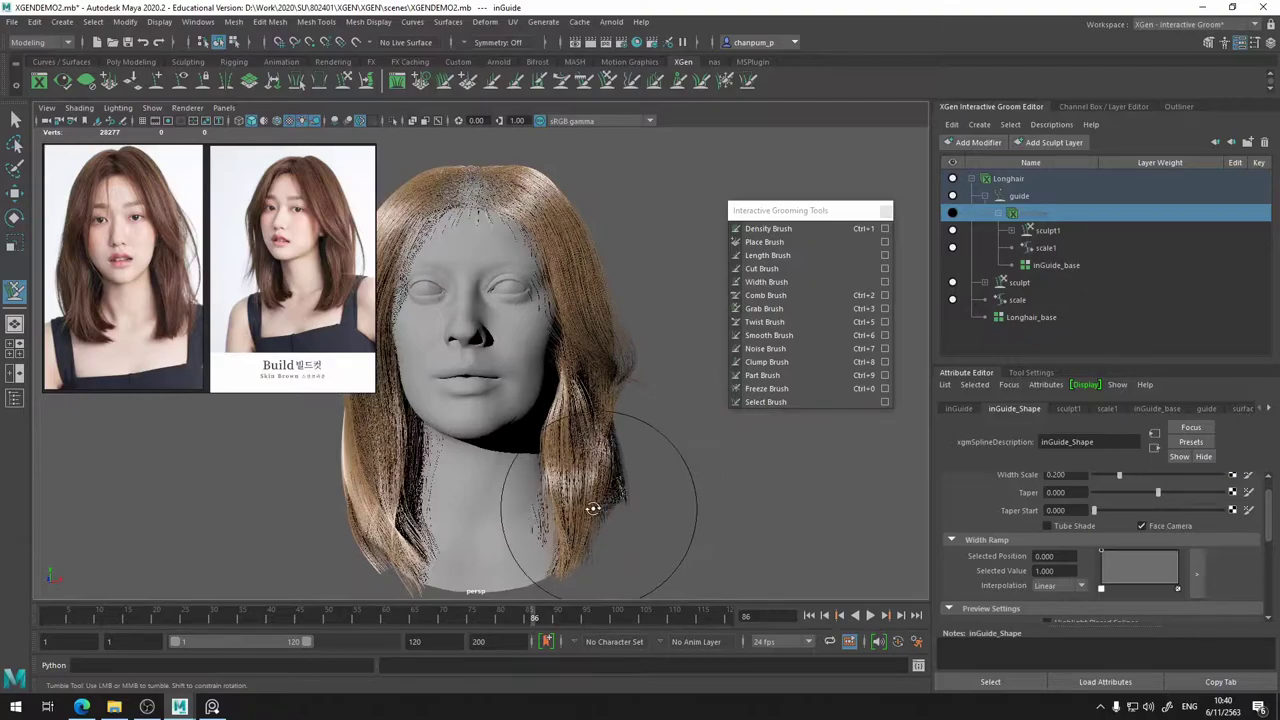
mouse_move(593, 508)
left_mouse_down("alt")
mouse_move(575, 508)
mouse_move(610, 505)
mouse_move(580, 510)
mouse_move(588, 365)
mouse_move(566, 416)
mouse_move(612, 408)
mouse_move(591, 365)
mouse_move(618, 398)
left_mouse_up("alt")
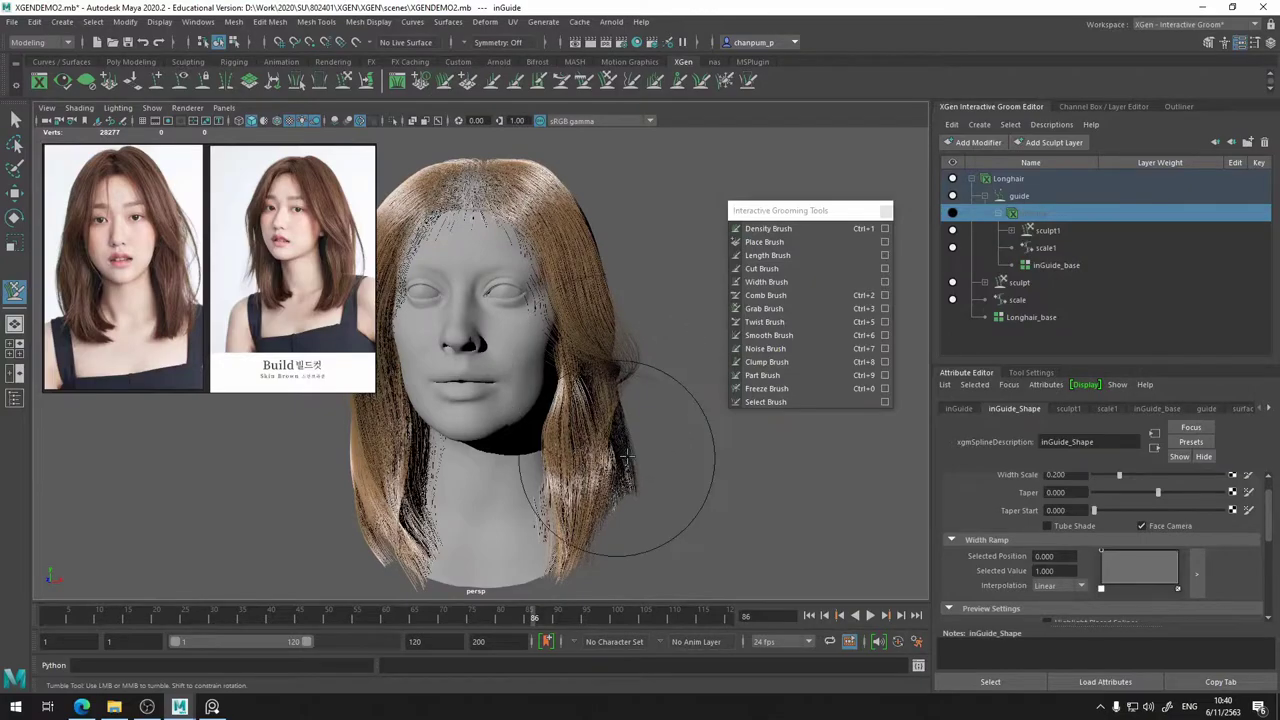
left_click_drag(627, 457, 656, 499)
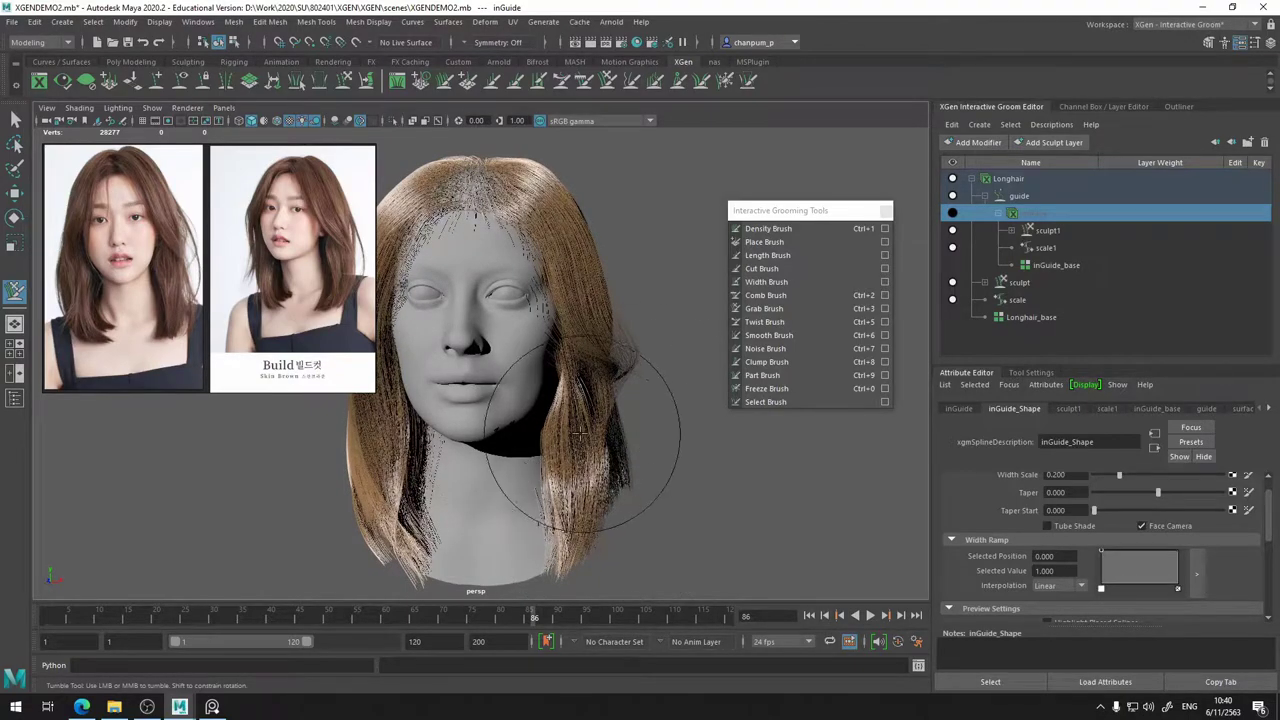
left_click_drag(580, 432, 457, 428, "alt")
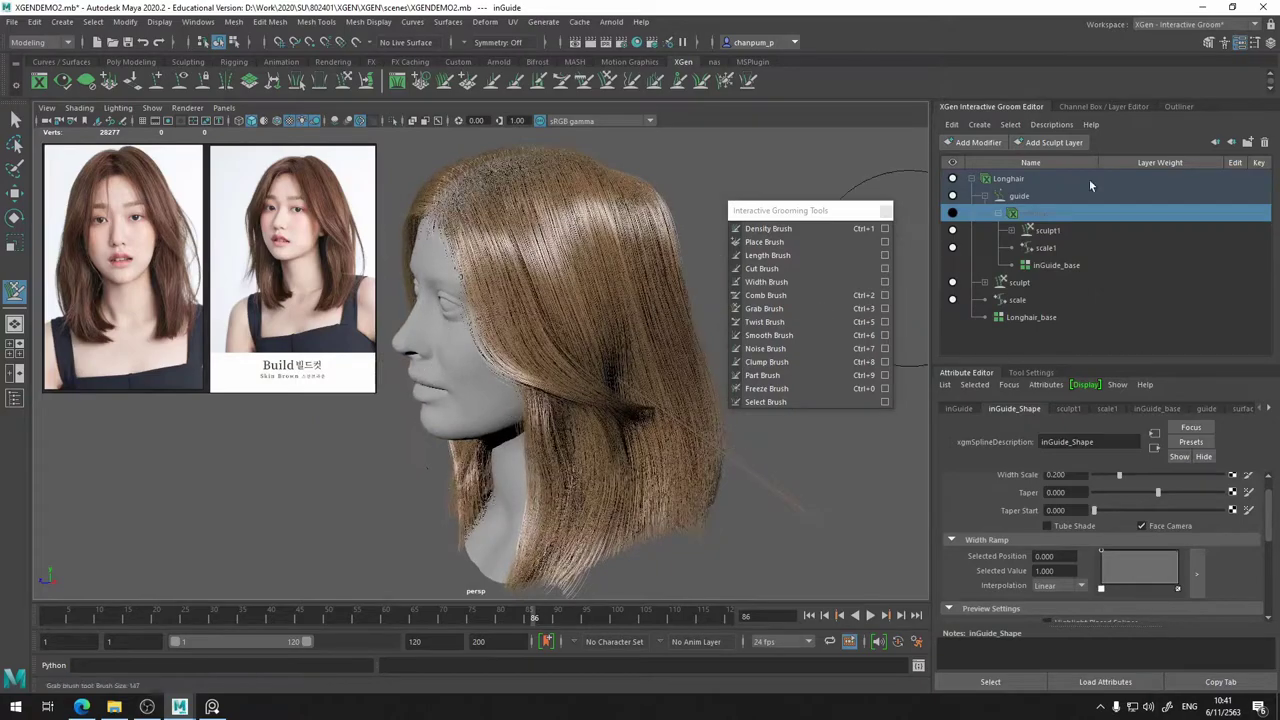
- Toggle the inGuide guides' visibility to compare the crown and side hair with the reference photos, leaving the guides shown
left_click(951, 213)
left_click(951, 213)
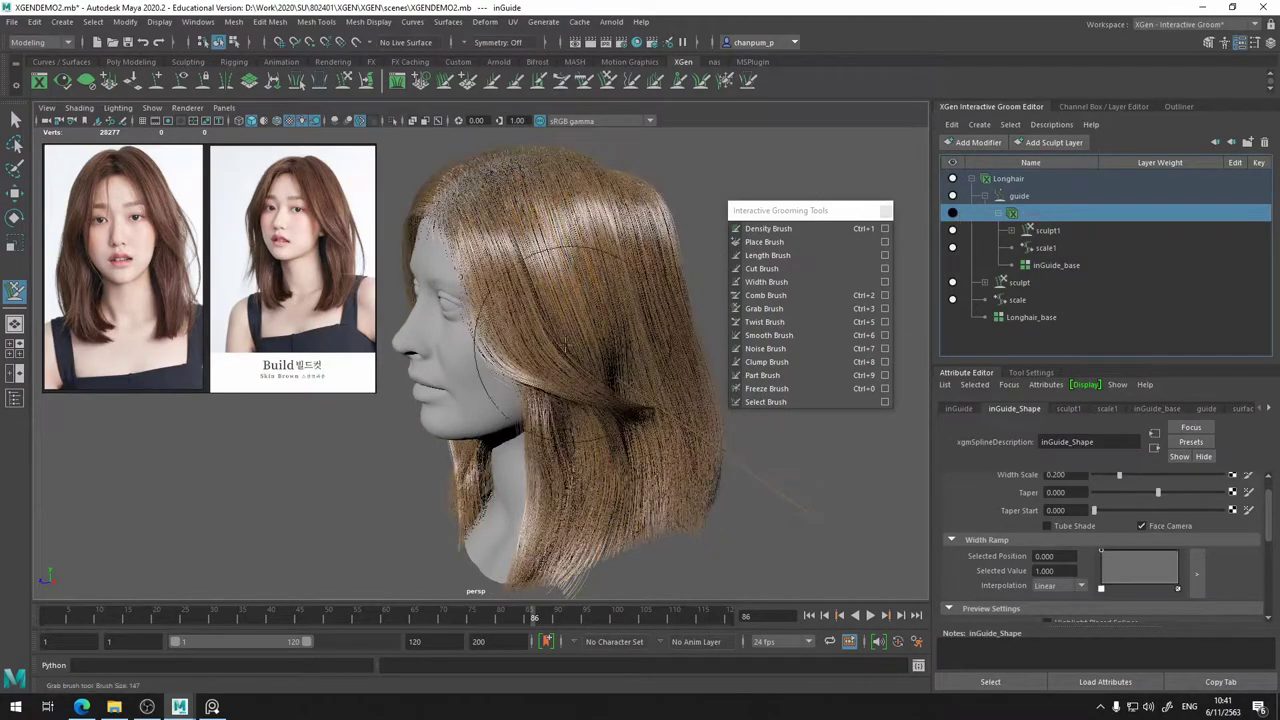
mouse_move(600, 350)
left_mouse_down("alt")
mouse_move(666, 349)
mouse_move(608, 331)
mouse_move(580, 343)
mouse_move(626, 337)
mouse_move(635, 320)
left_mouse_up("alt")
left_click_drag(643, 233, 655, 390, "alt")
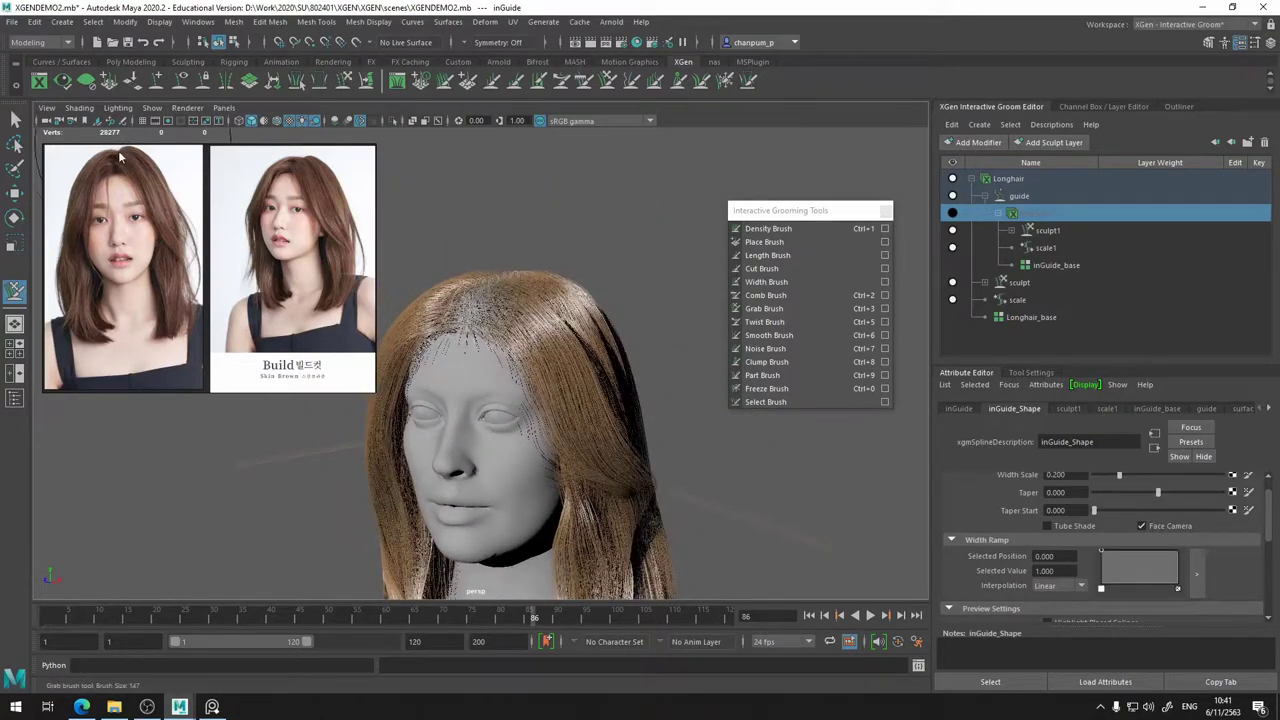
left_click(955, 215)
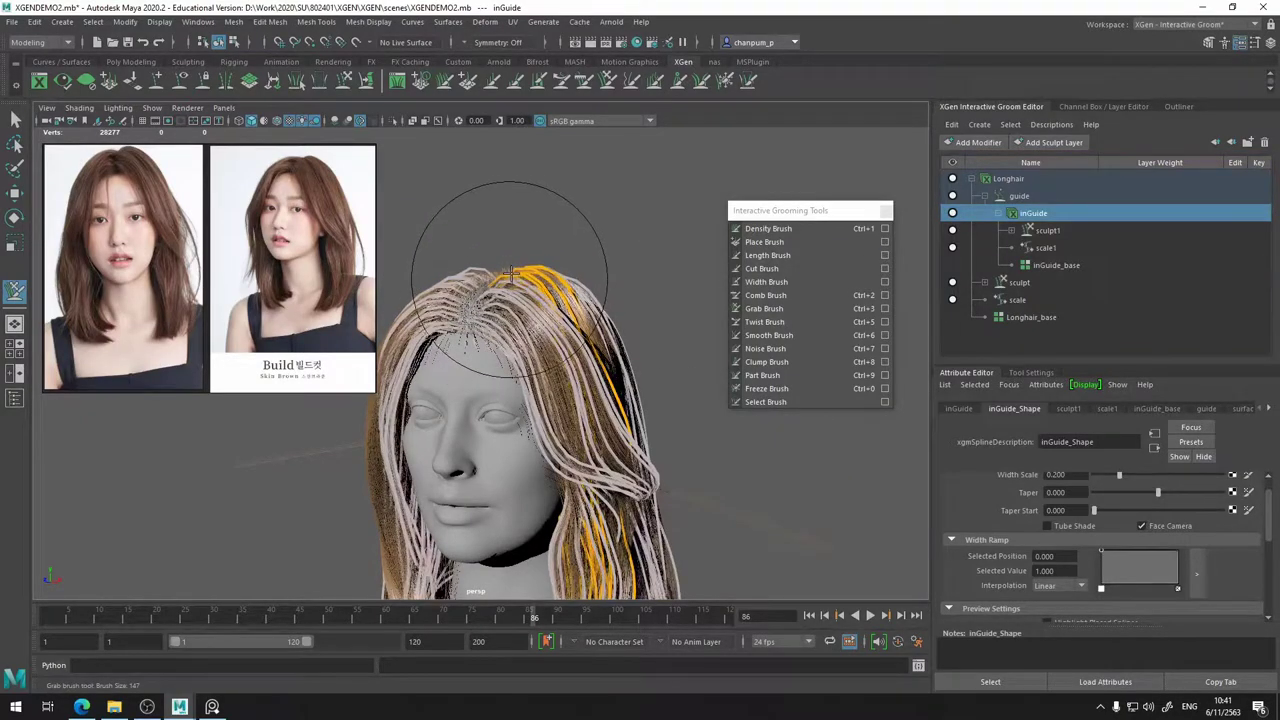
left_click_drag(565, 365, 563, 345, "alt")
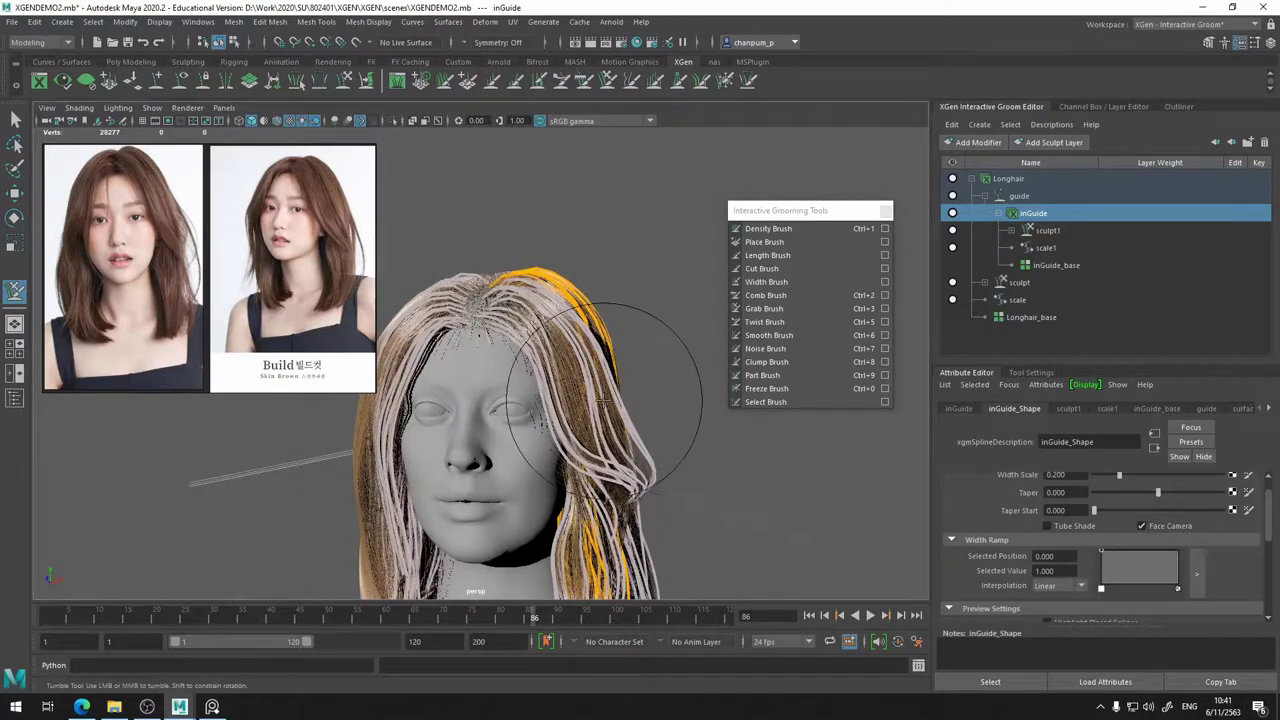
- Examine the swept front and side hair from several angles, first with the inGuide guides shown and finally with them hidden
left_click_drag(600, 405, 628, 433, "alt")
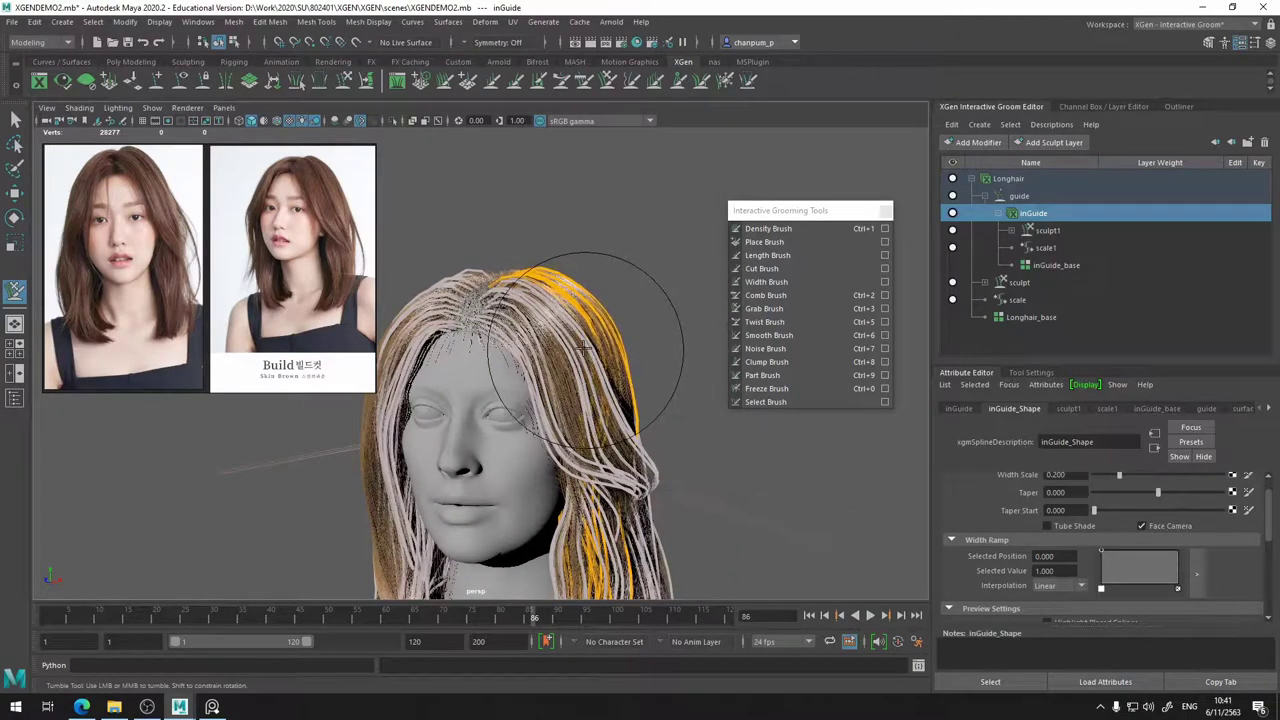
left_click_drag(540, 350, 608, 347, "alt")
middle_click_drag(664, 400, 670, 360, "alt")
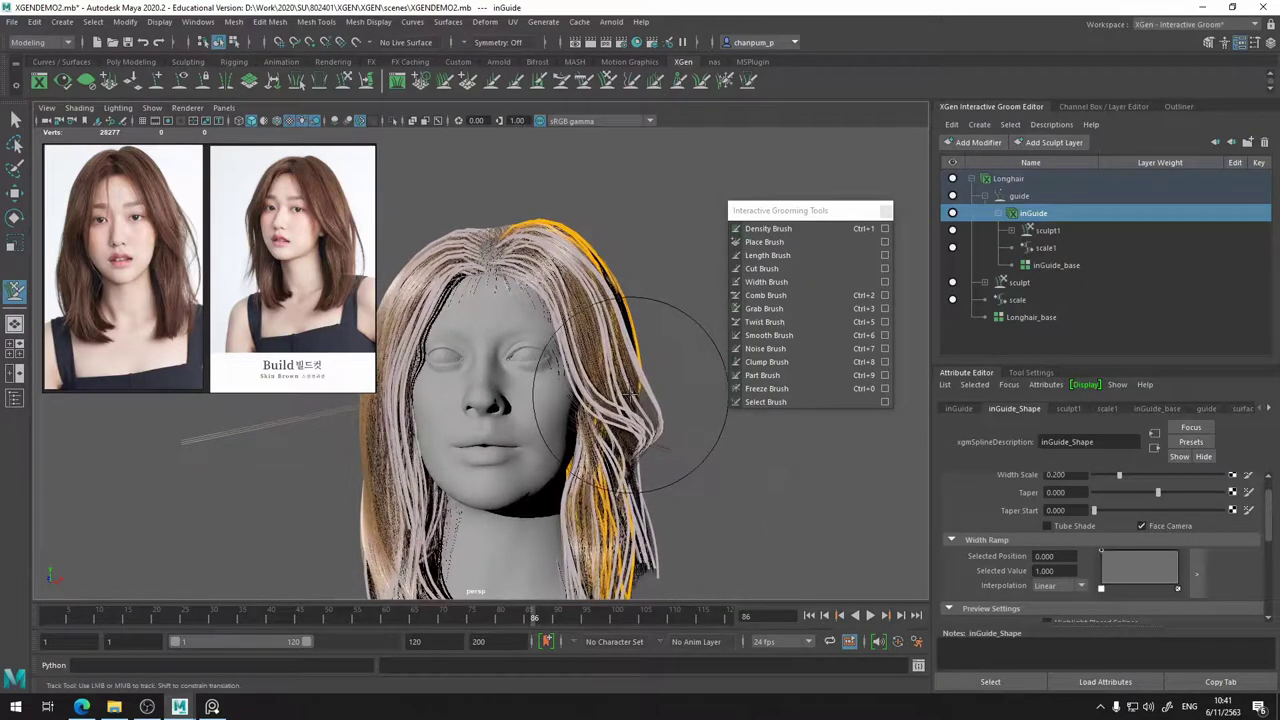
left_click_drag(631, 393, 542, 410, "alt")
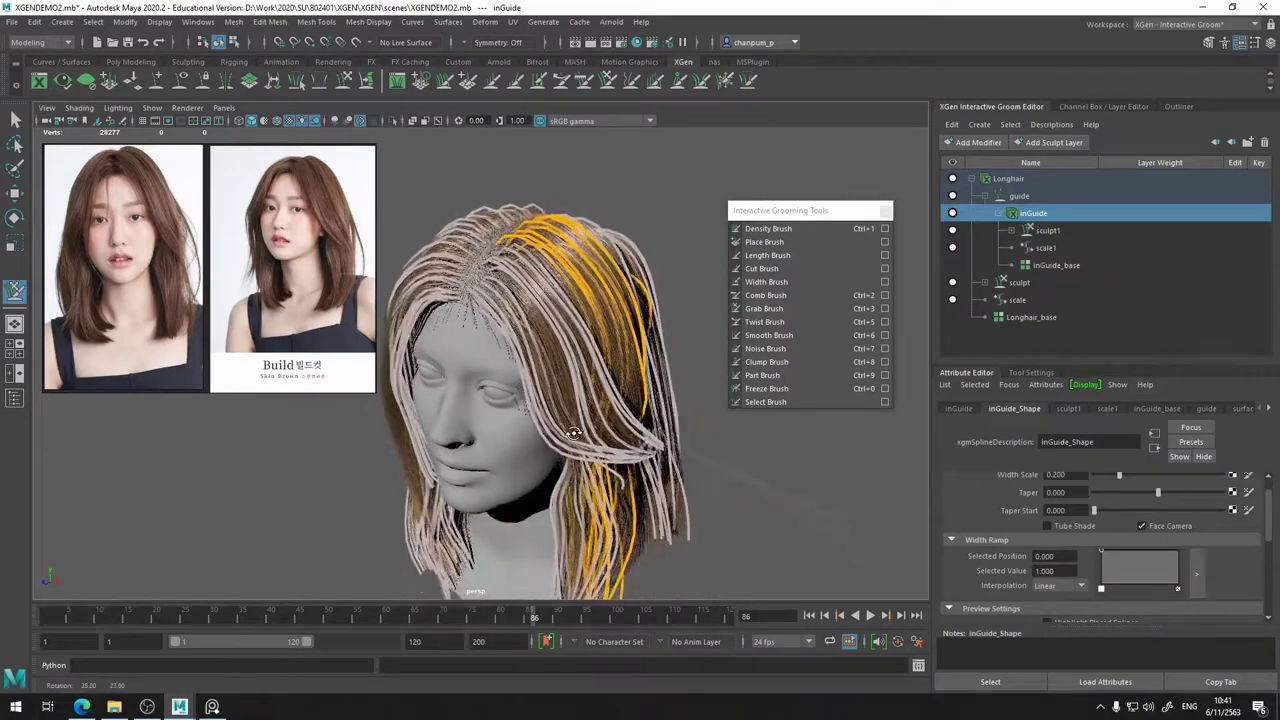
left_click_drag(598, 417, 840, 365, "alt")
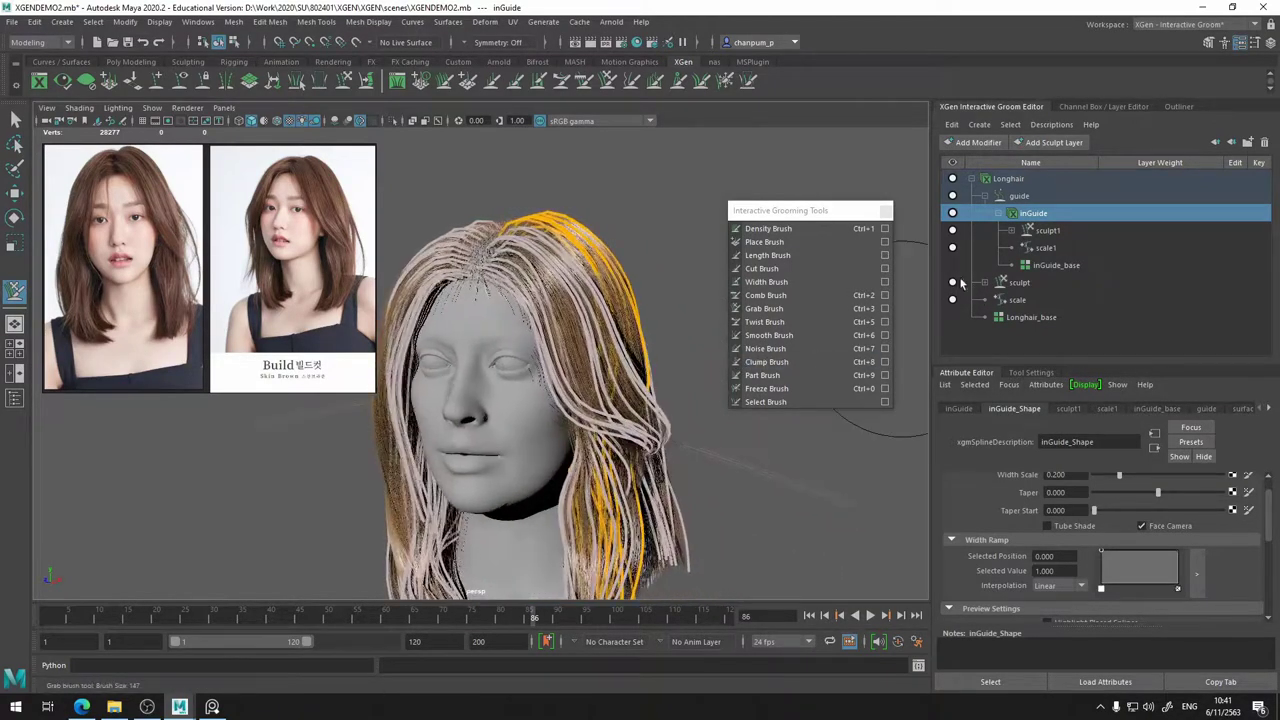
left_click(952, 213)
left_click_drag(668, 200, 616, 288, "alt")
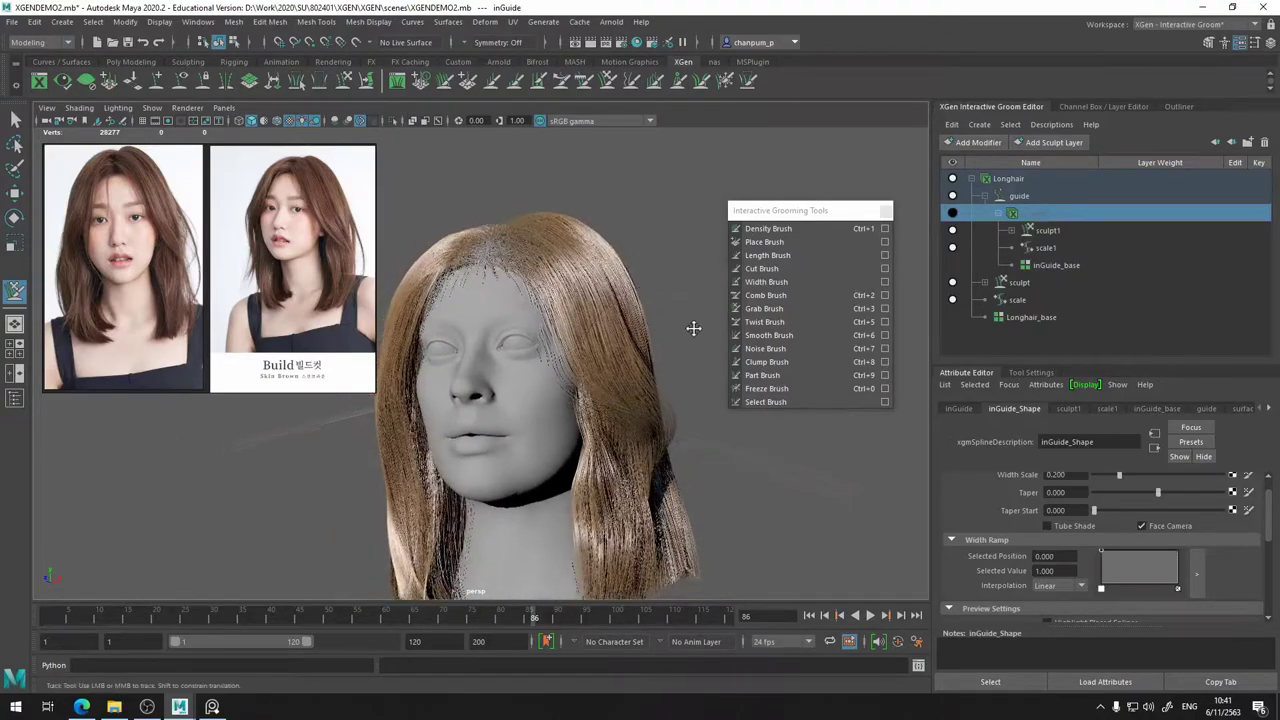
mouse_move(693, 328)
left_mouse_down("alt")
mouse_move(660, 350)
mouse_move(697, 400)
mouse_move(620, 385)
mouse_move(718, 383)
mouse_move(626, 363)
mouse_move(590, 370)
left_mouse_up("alt")
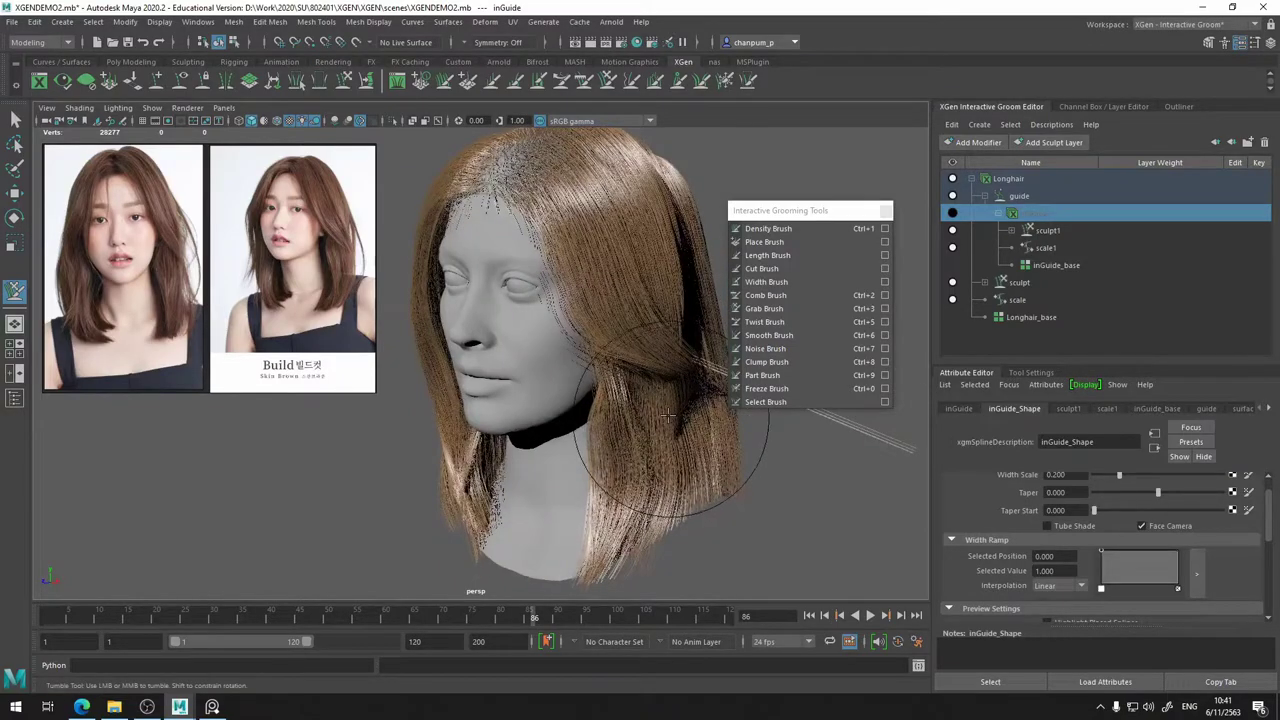
mouse_move(672, 408)
left_mouse_down("alt")
mouse_move(686, 429)
mouse_move(686, 409)
mouse_move(687, 467)
mouse_move(678, 462)
left_mouse_up("alt")
left_click_drag(615, 418, 620, 345, "alt")
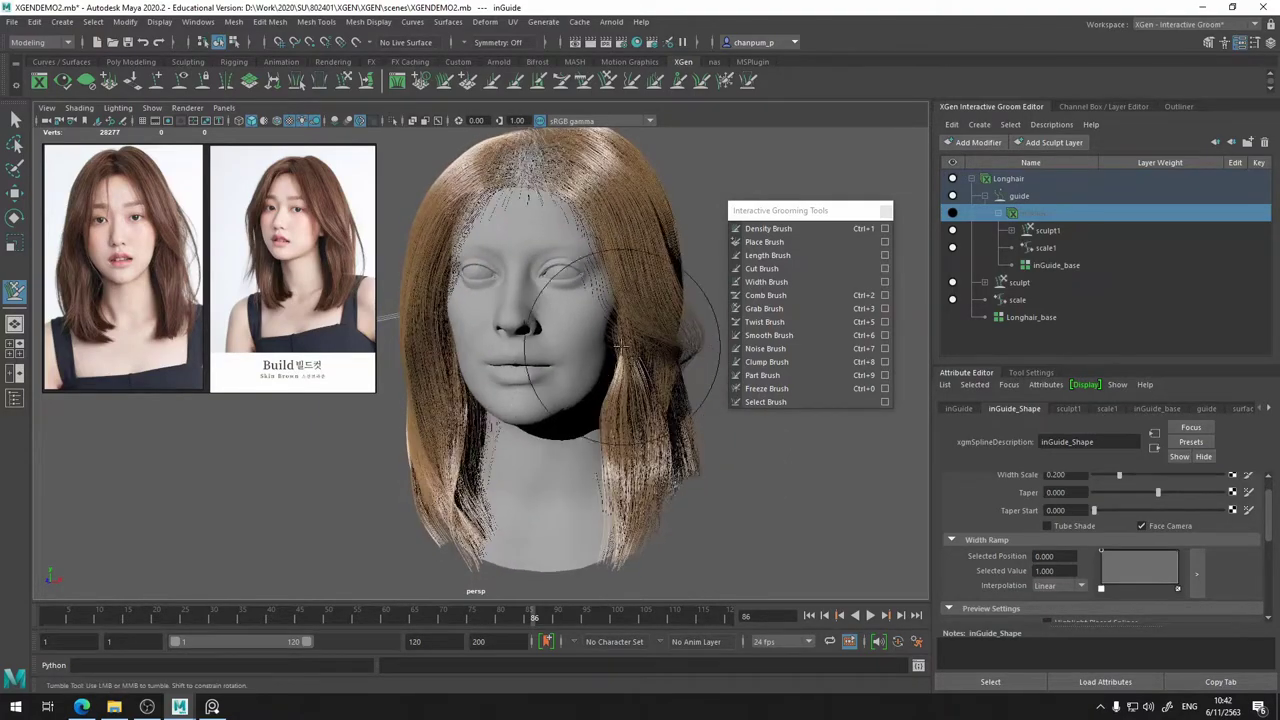
- Show the inGuide guides again and adjust the unfrozen lower side guides beside the neck with the Grab Brush
left_click(952, 214)
left_click_drag(611, 386, 606, 390)
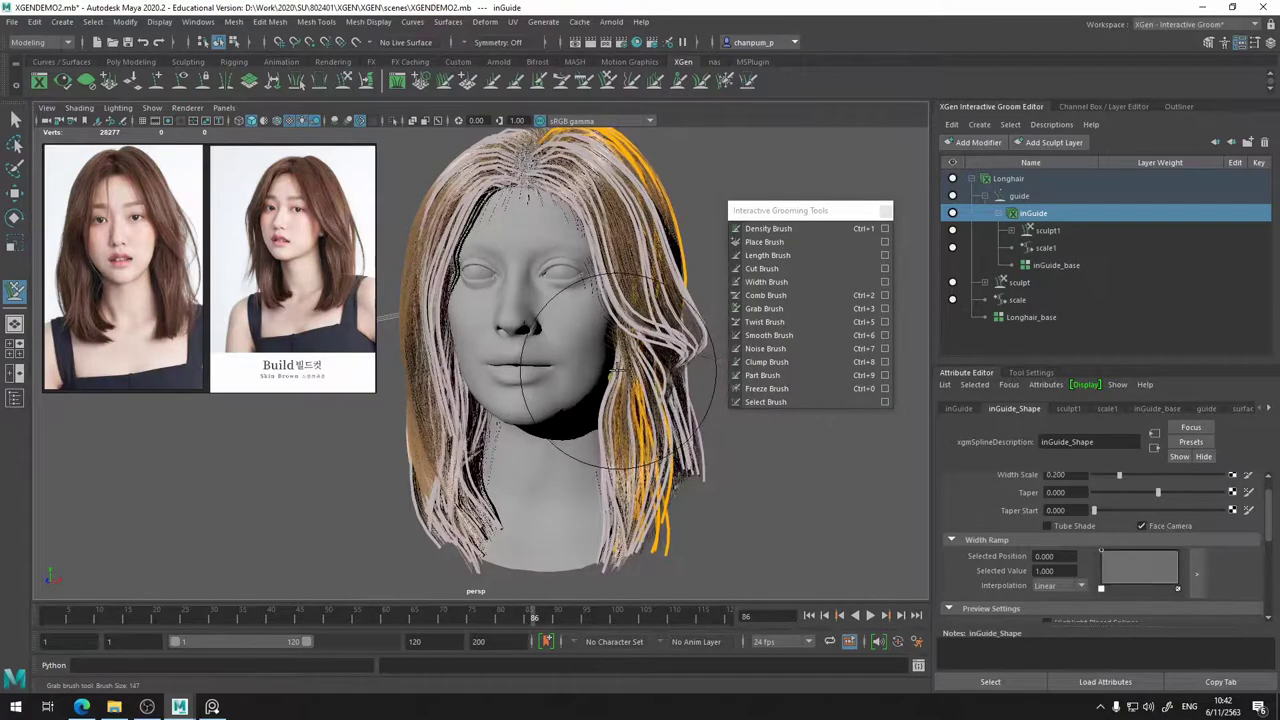
mouse_move(673, 455)
left_mouse_down("alt")
mouse_move(685, 453)
mouse_move(661, 451)
mouse_move(662, 466)
left_mouse_up("alt")
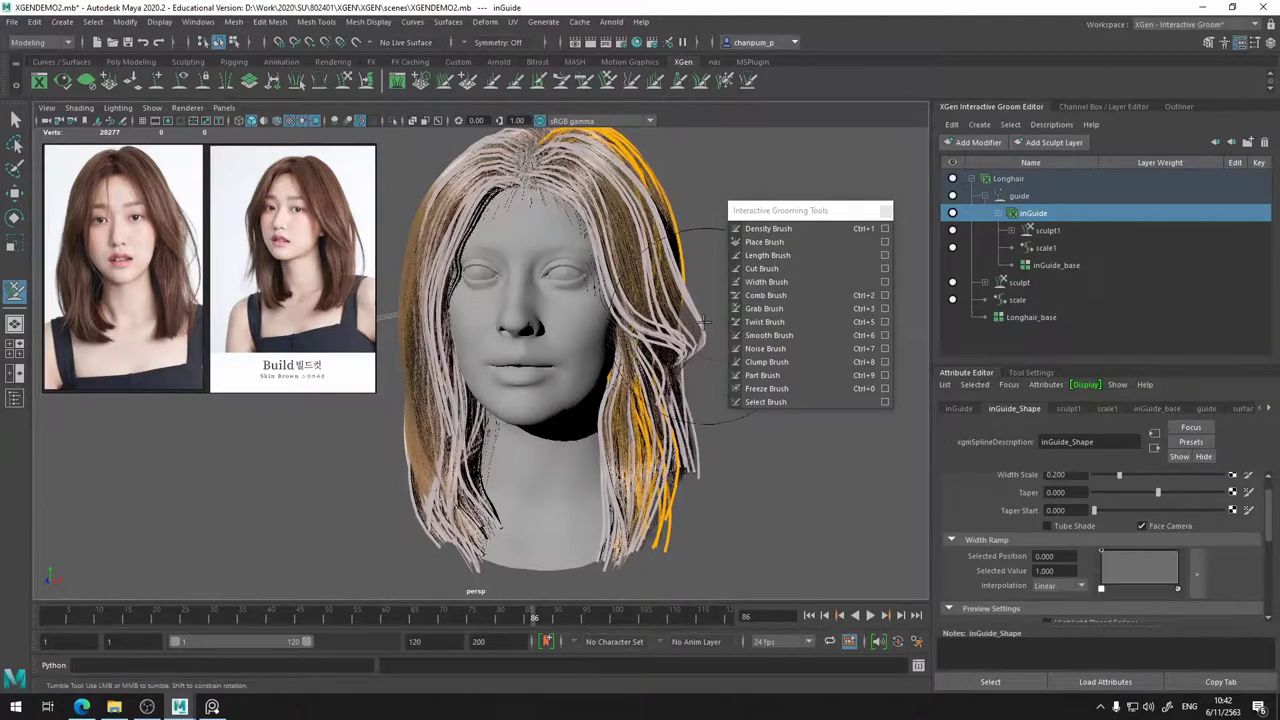
middle_click_drag(706, 322, 691, 372, "alt")
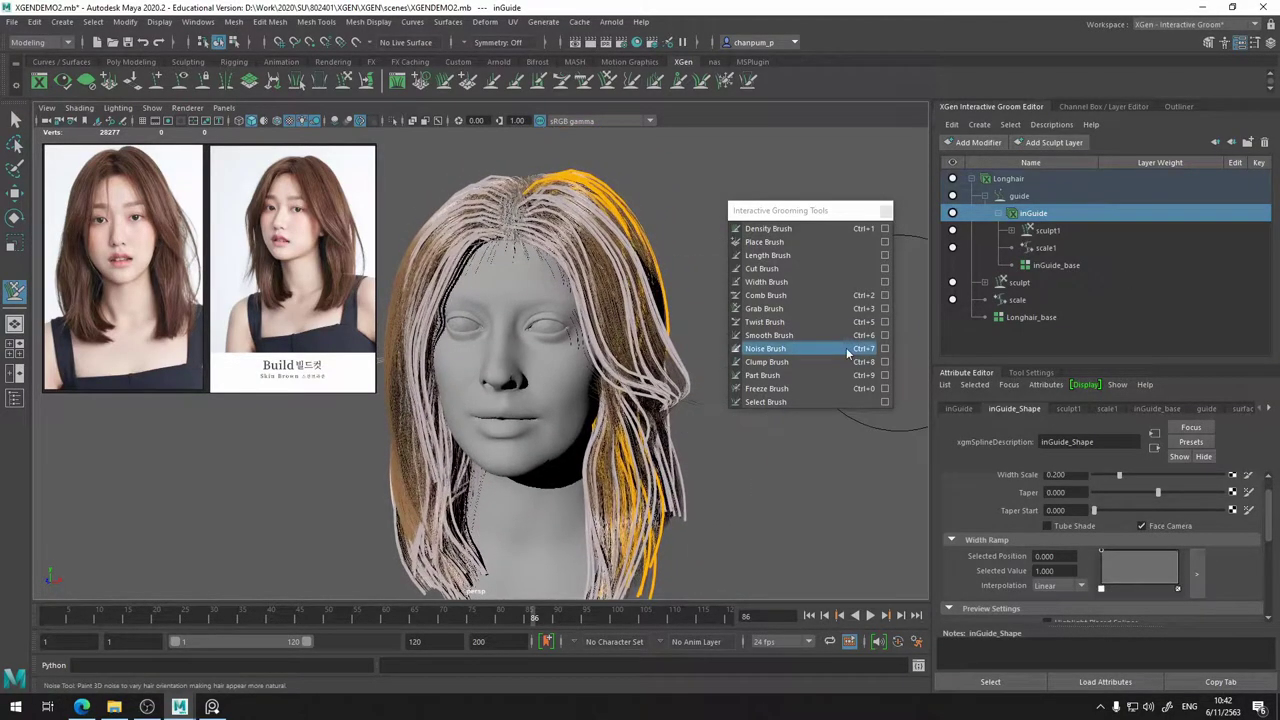
- Freeze all the guides and shrink the Freeze Brush to size 38
key("ctrl+0")
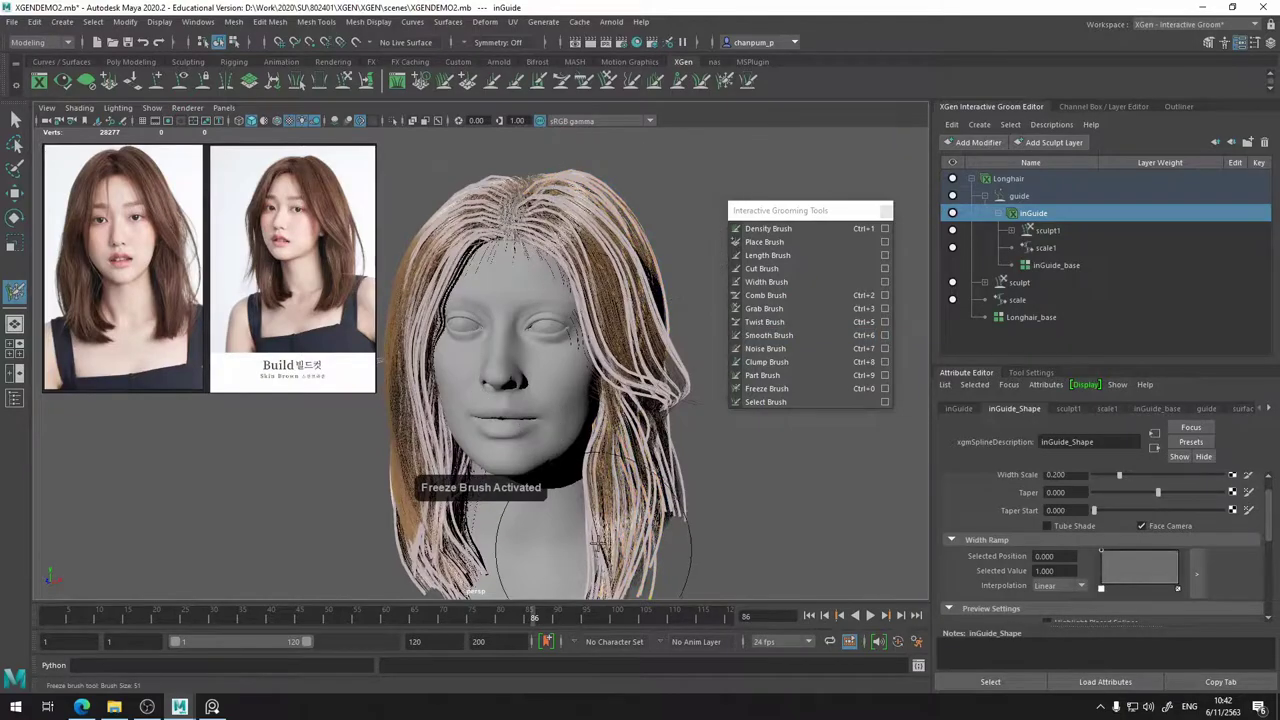
left_click_drag(597, 540, 496, 380, "alt")
left_click_drag(599, 373, 727, 388, "alt")
right_click_drag(737, 494, 714, 383, "alt")
middle_click_drag(714, 383, 716, 256, "alt")
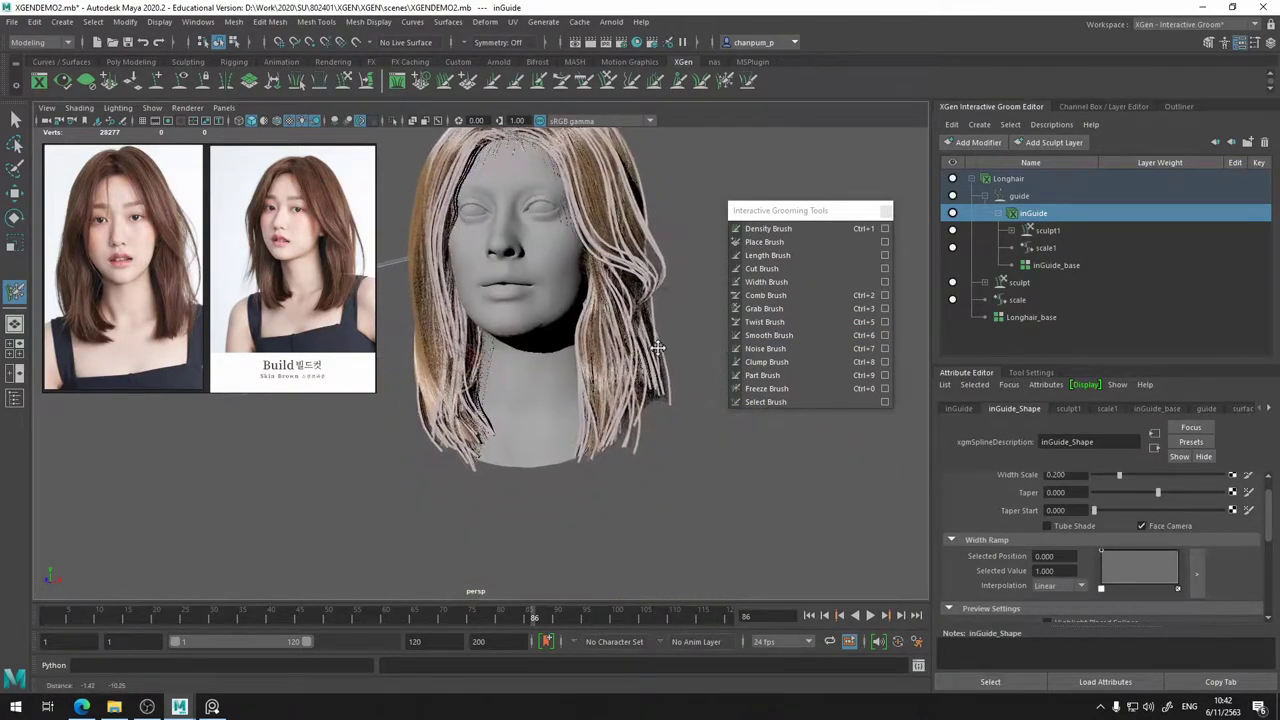
mouse_move(520, 415)
left_mouse_down("alt")
mouse_move(480, 411)
mouse_move(477, 430)
left_mouse_up("alt")
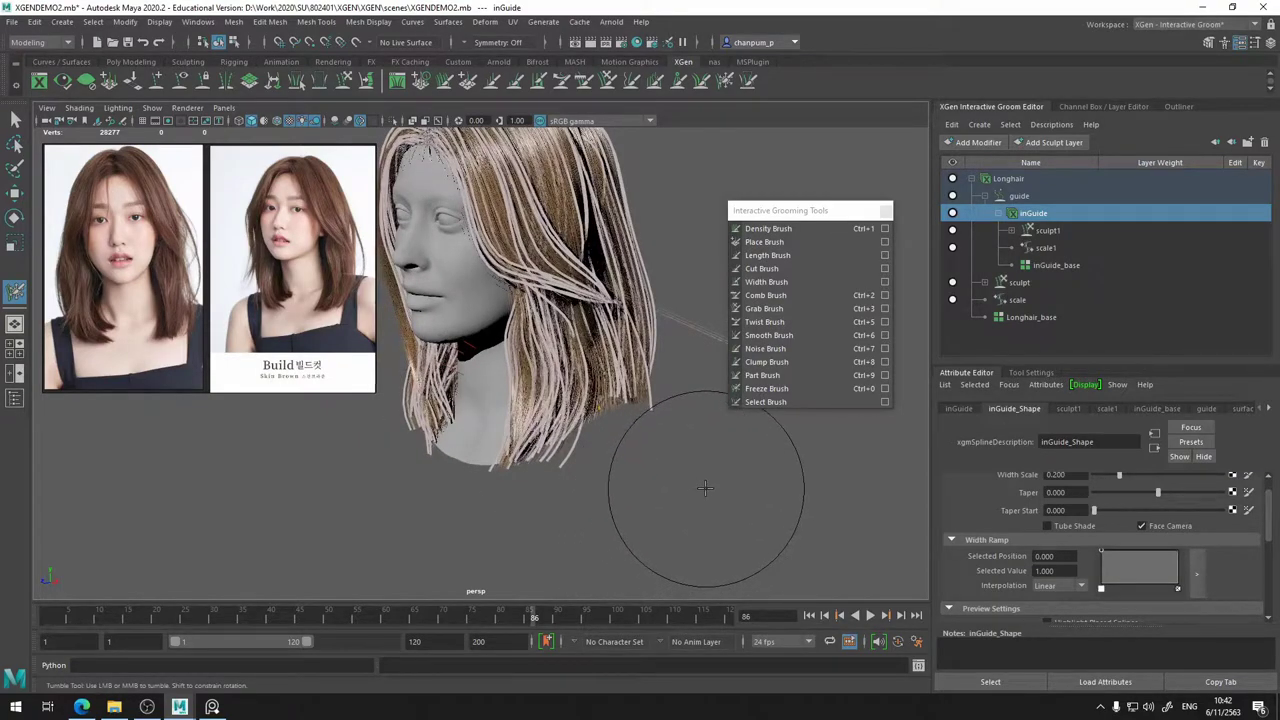
key("b")
mouse_move(706, 489)
left_mouse_down()
mouse_move(636, 489)
mouse_move(700, 488)
left_mouse_up()
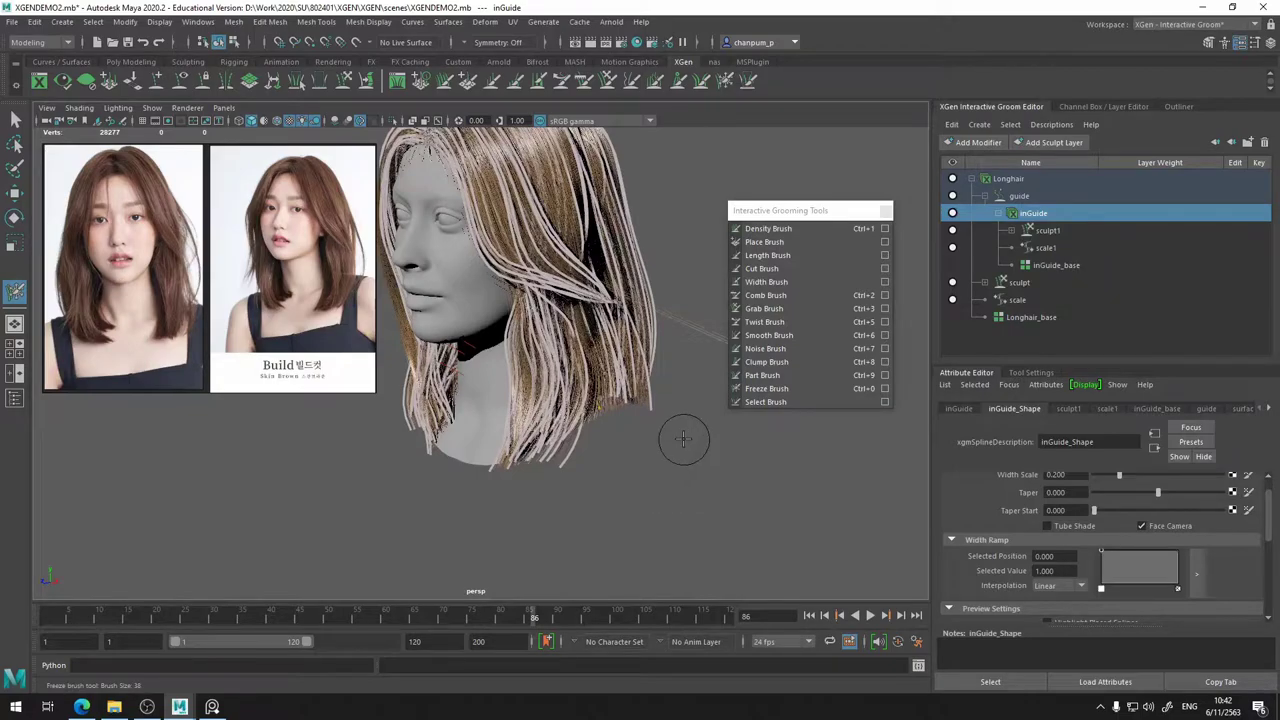
- Unfreeze the lower side guides beside the neck, beneath the swept front section, with the Freeze Brush
left_click_drag(523, 496, 405, 380, "alt")
middle_click_drag(573, 414, 631, 491, "alt")
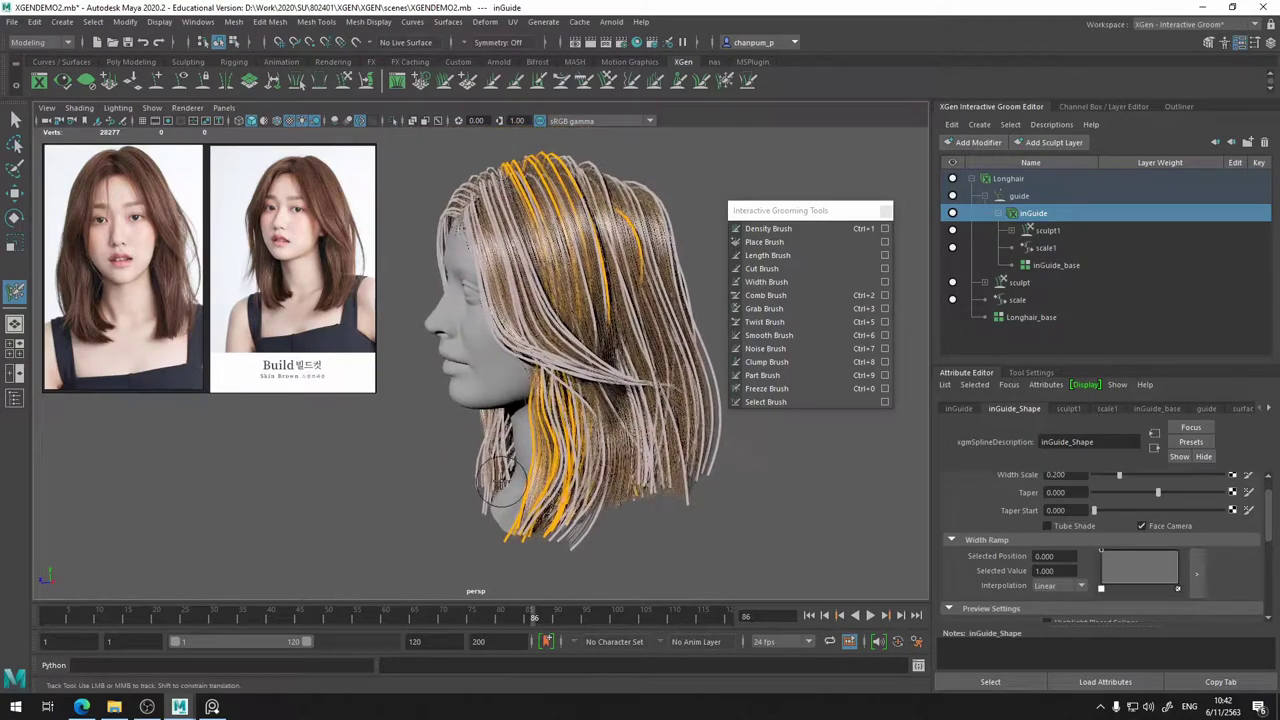
mouse_move(499, 480)
left_mouse_down("alt")
mouse_move(634, 466)
mouse_move(630, 455)
mouse_move(544, 463)
left_mouse_up("alt")
left_click_drag(567, 387, 558, 367, "alt")
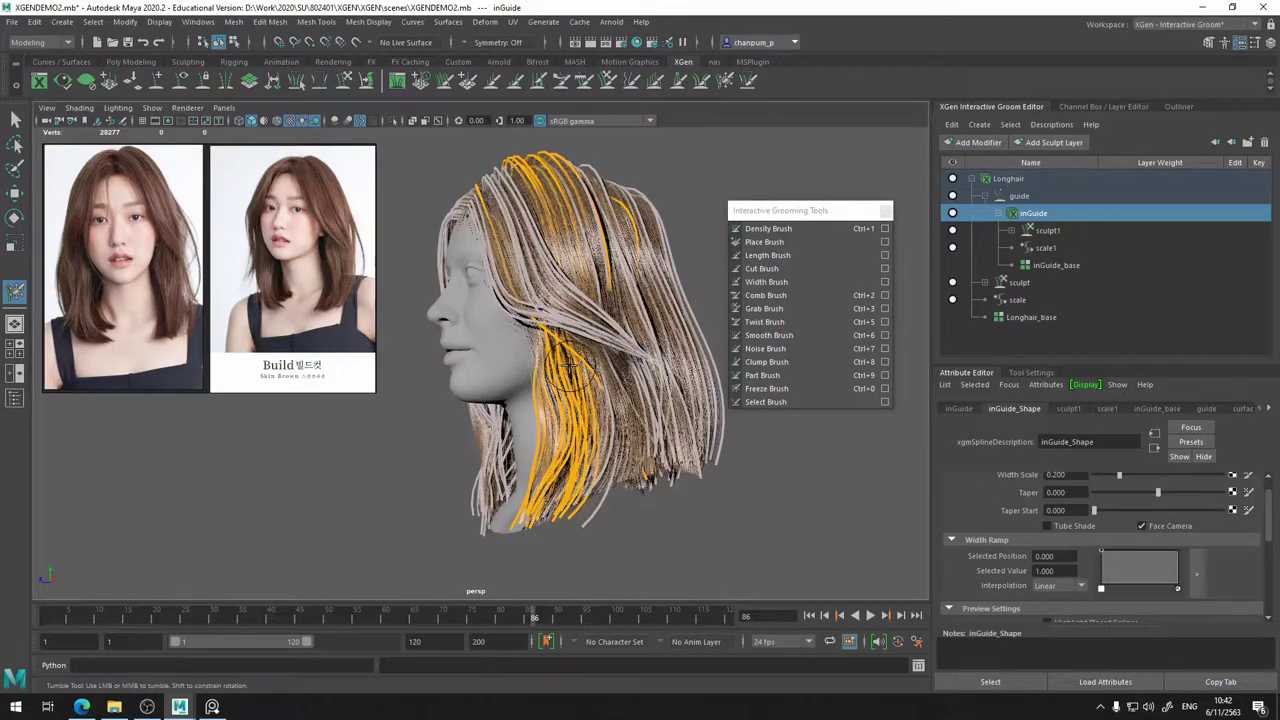
mouse_move(558, 376)
left_mouse_down("alt")
mouse_move(491, 380)
mouse_move(440, 364)
mouse_move(580, 270)
left_mouse_up("alt")
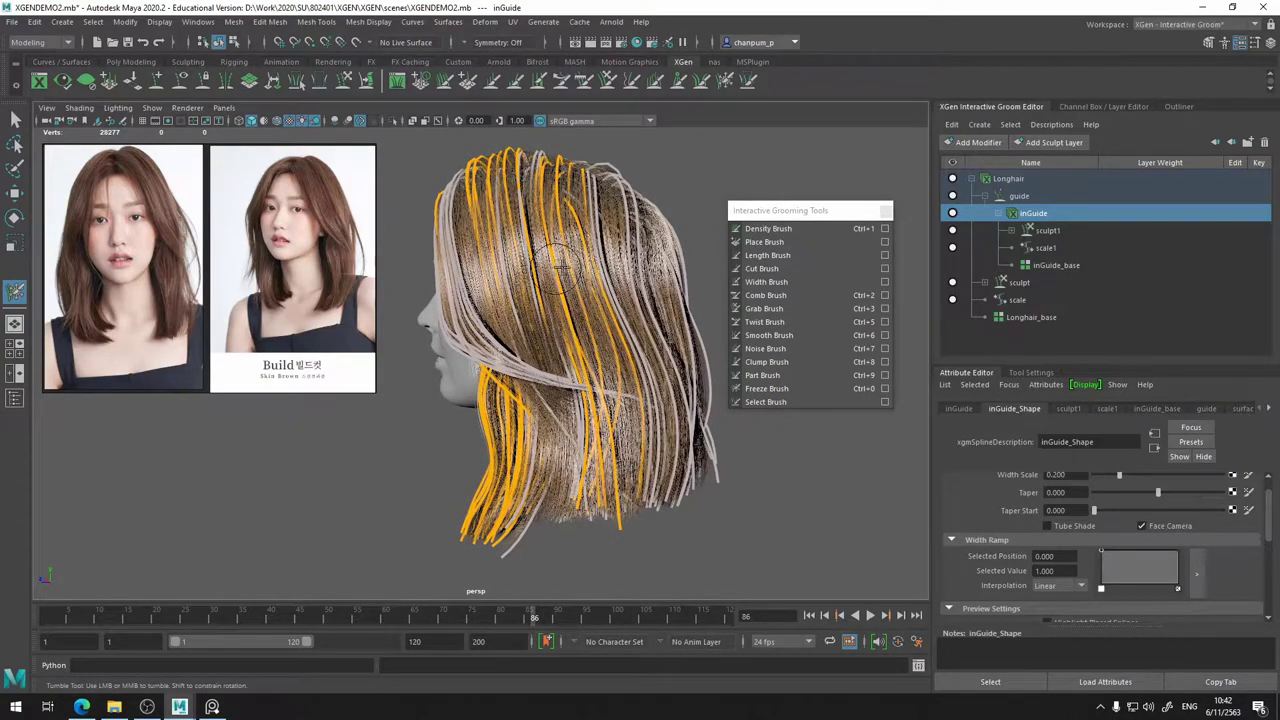
mouse_move(555, 267)
left_mouse_down("alt")
mouse_move(677, 366)
mouse_move(669, 346)
mouse_move(590, 384)
left_mouse_up("alt")
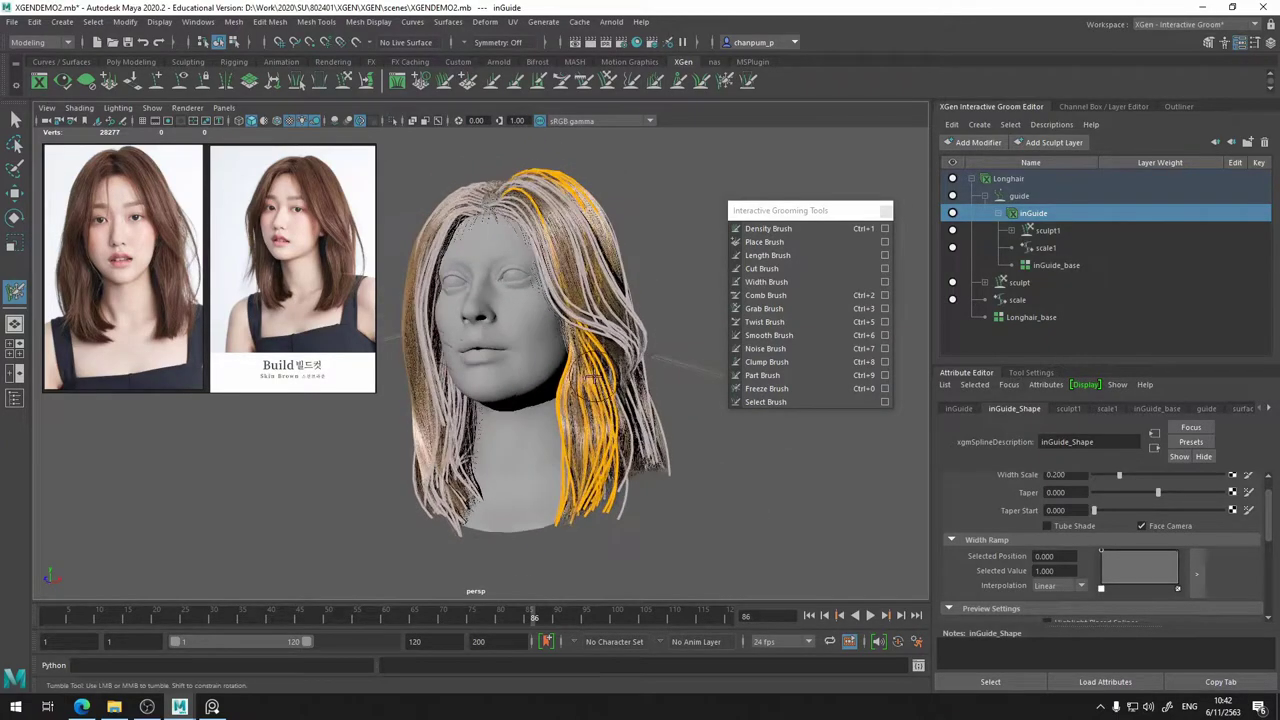
- Reshape the unfrozen lower side guides beneath the swept front section with the Grab Brush at size 74
left_click(764, 308)
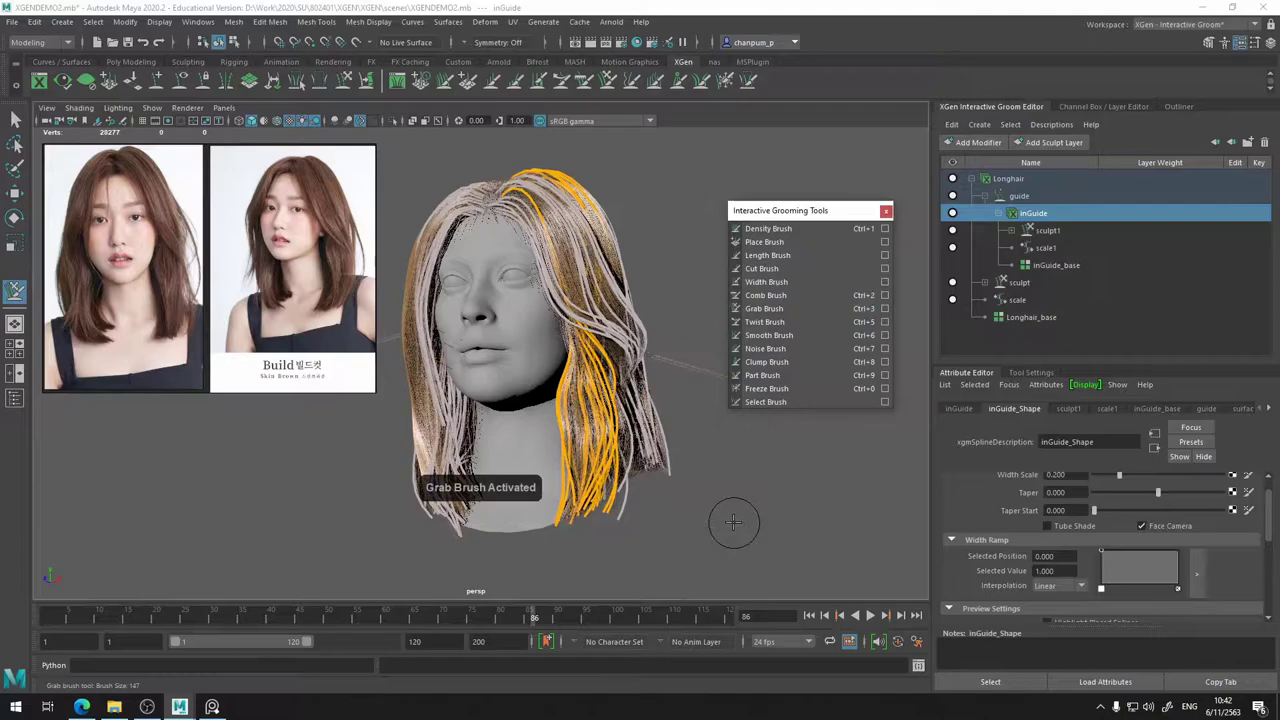
key("b")
left_click_drag(746, 518, 721, 487)
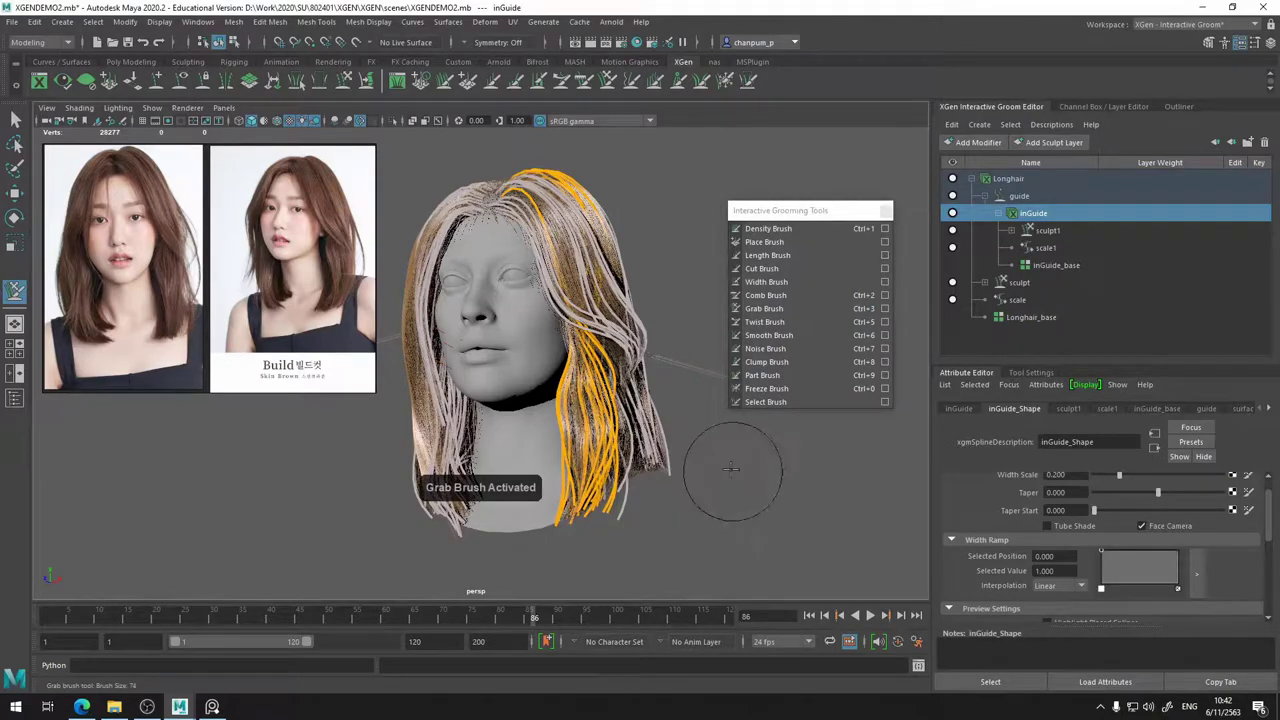
mouse_move(666, 451)
left_mouse_down("alt")
mouse_move(631, 453)
mouse_move(565, 390)
mouse_move(462, 421)
mouse_move(565, 400)
left_mouse_up("alt")
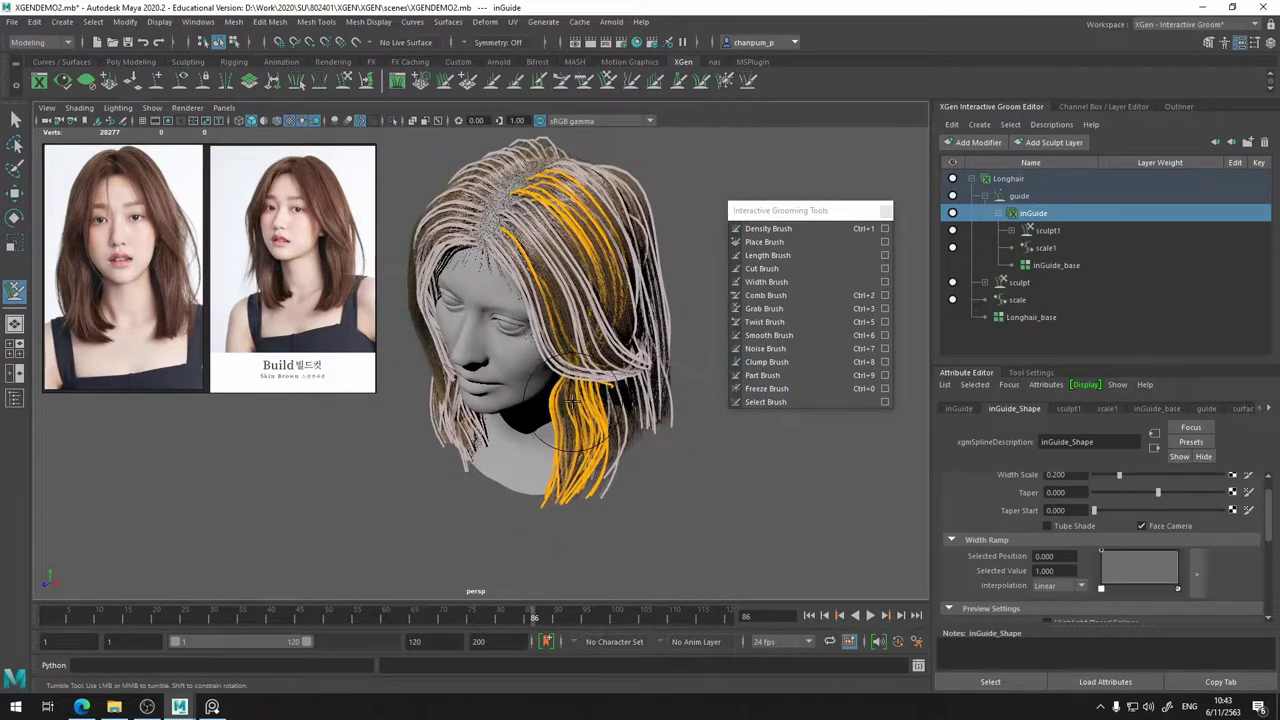
left_click_drag(571, 402, 506, 404, "alt")
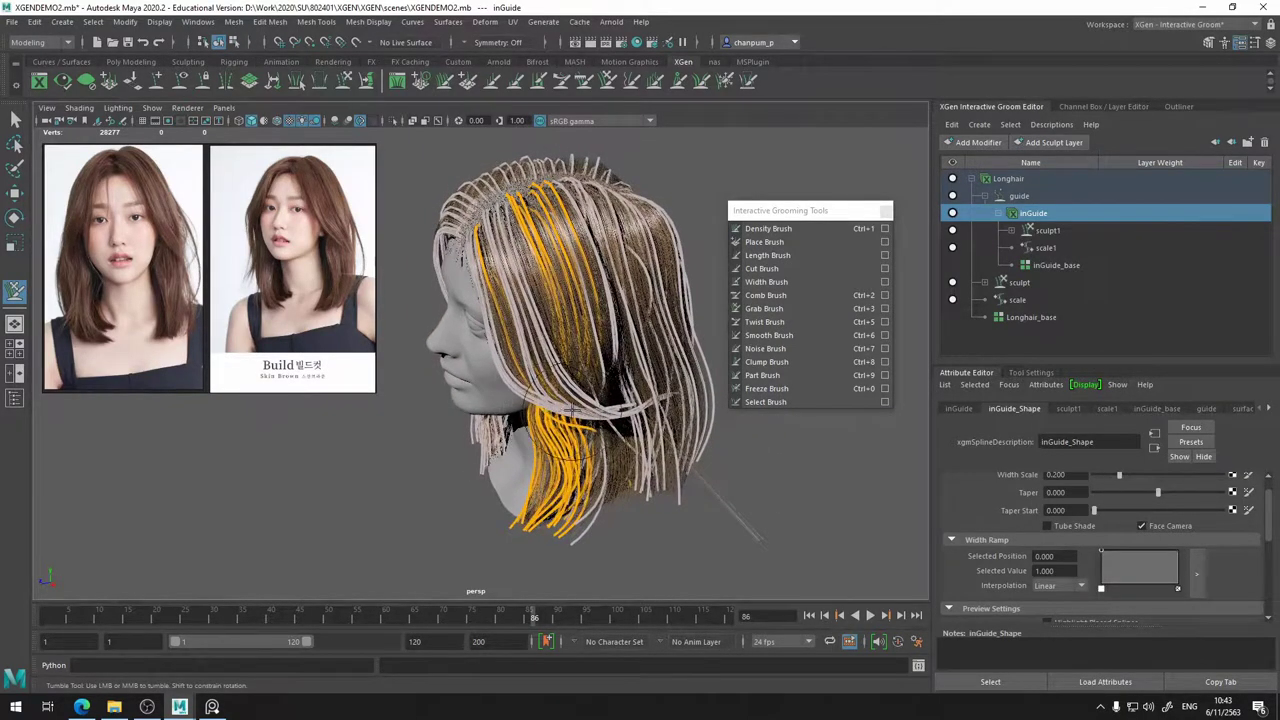
left_click_drag(571, 410, 470, 405, "alt")
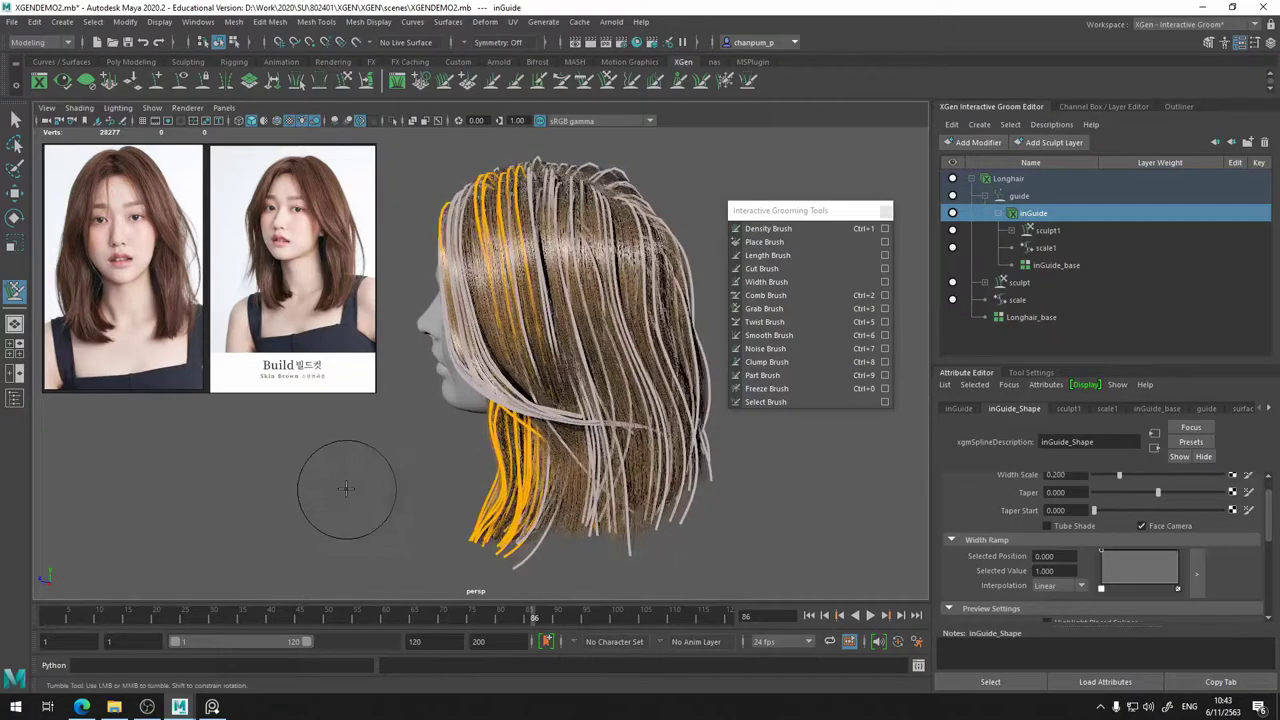
- Enlarge the Grab Brush to size 124 and bend the unfrozen lower side guides into a fuller curve beside the neck
key("b")
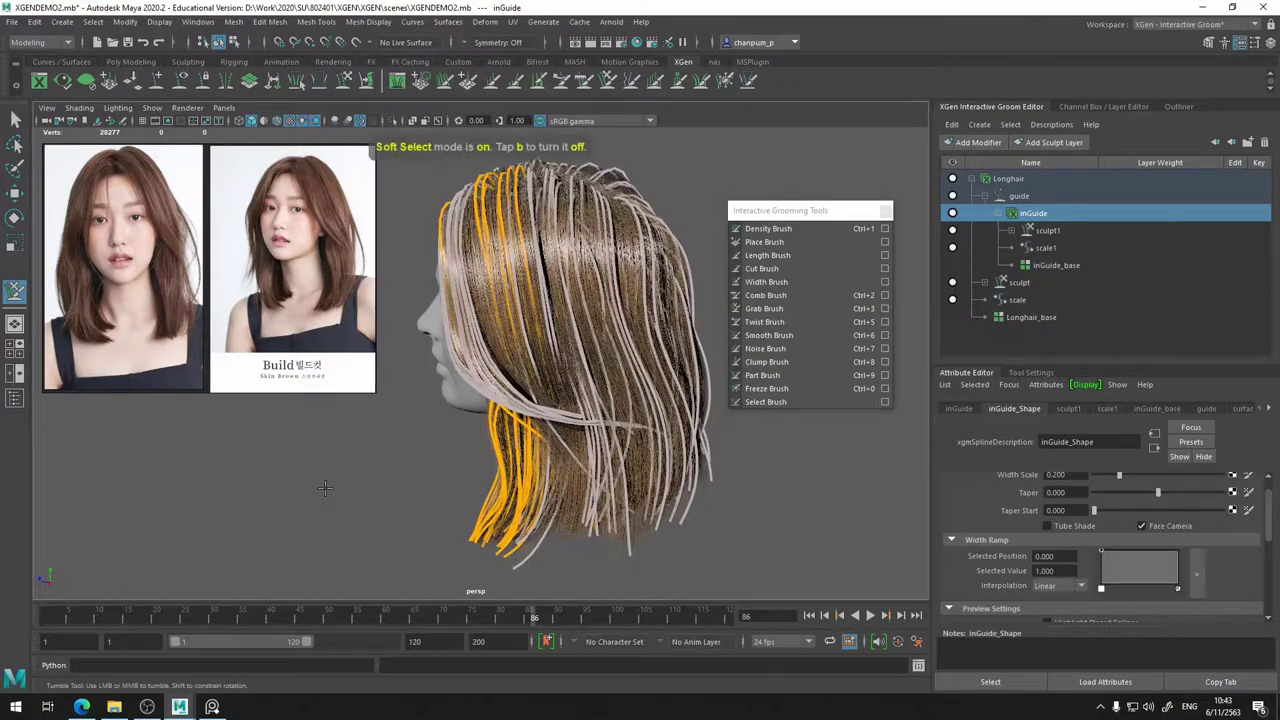
left_click(771, 308)
left_click(346, 481)
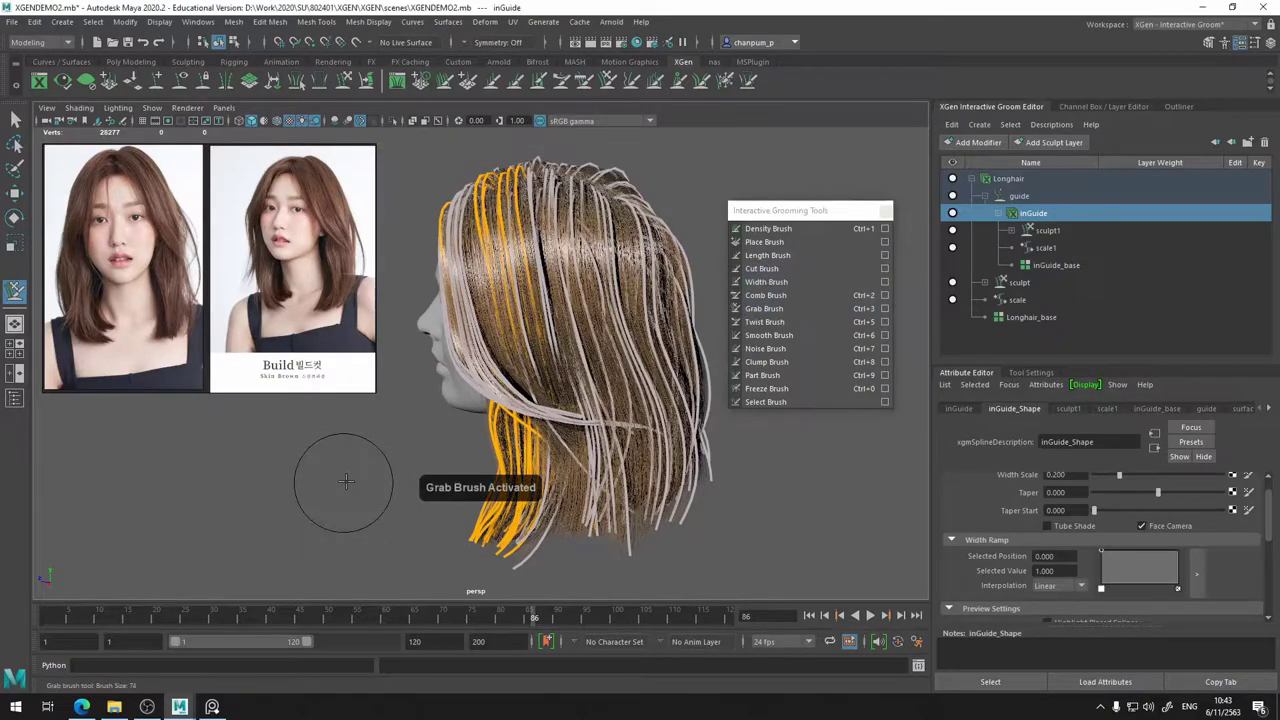
key("b")
left_click_drag(360, 478, 395, 477)
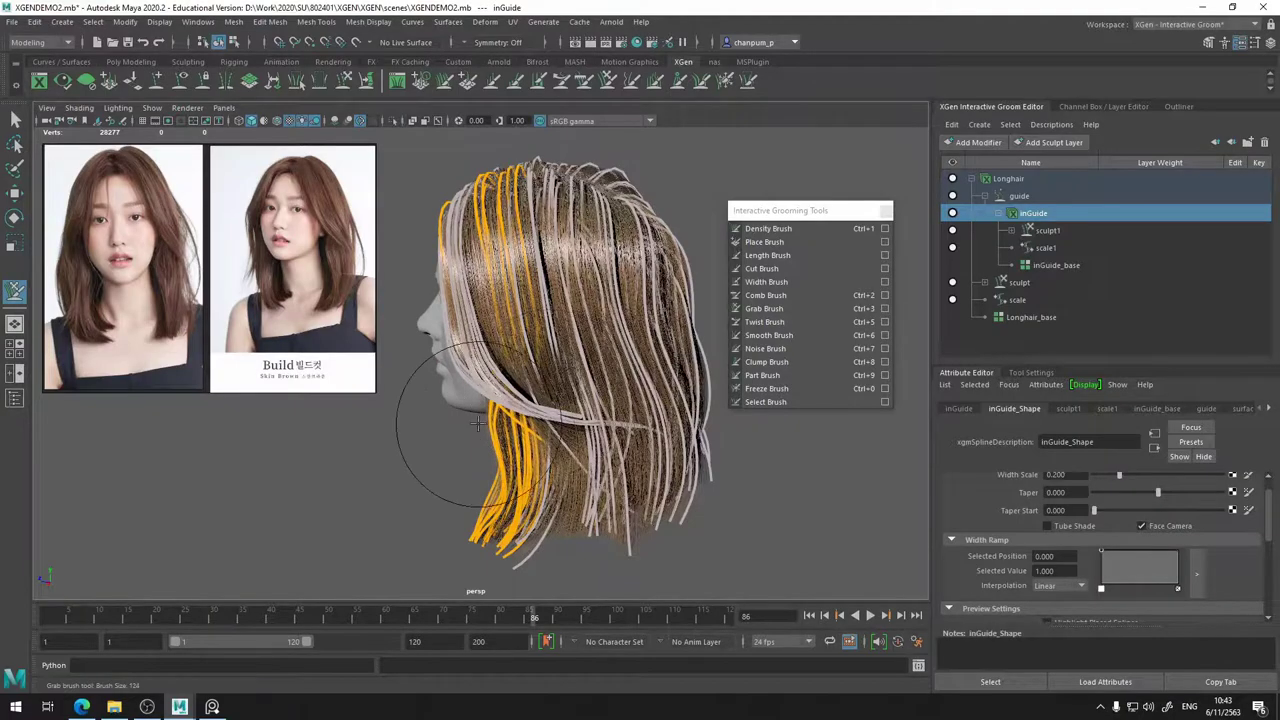
mouse_move(477, 423)
left_mouse_down("alt")
mouse_move(632, 284)
mouse_move(605, 433)
left_mouse_up("alt")
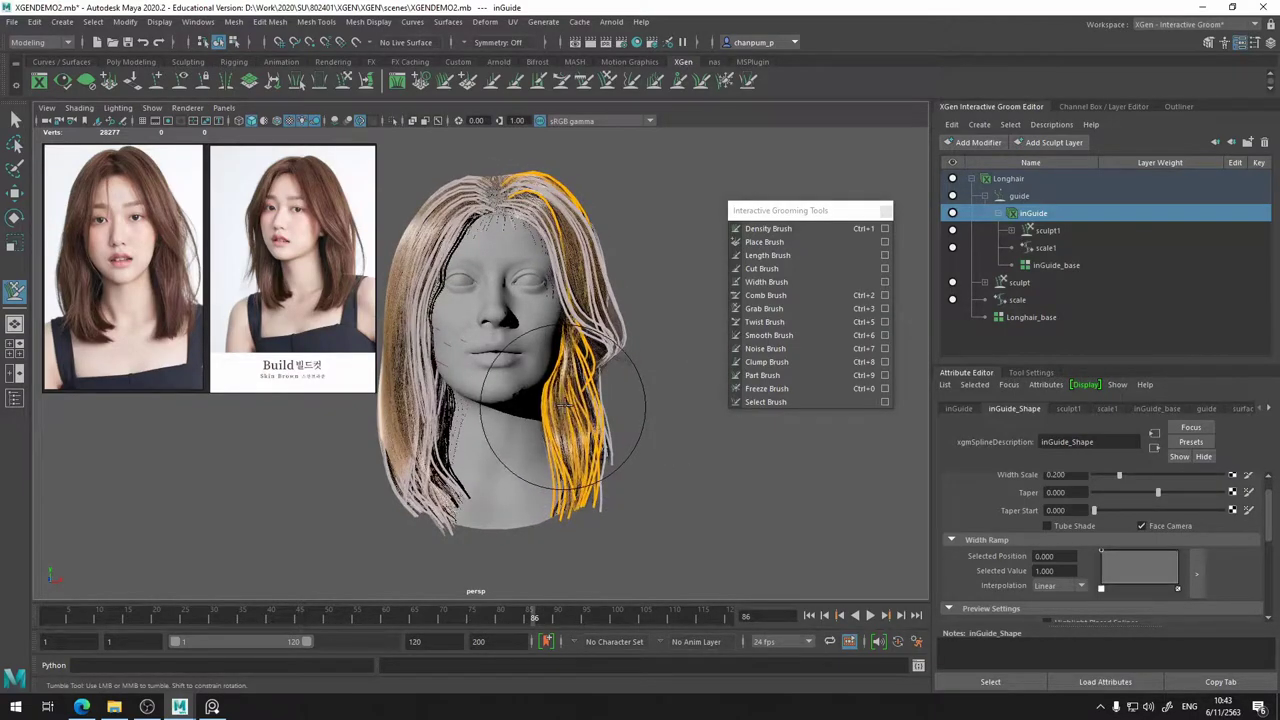
mouse_move(540, 415)
left_mouse_down("alt")
mouse_move(587, 388)
mouse_move(570, 431)
left_mouse_up("alt")
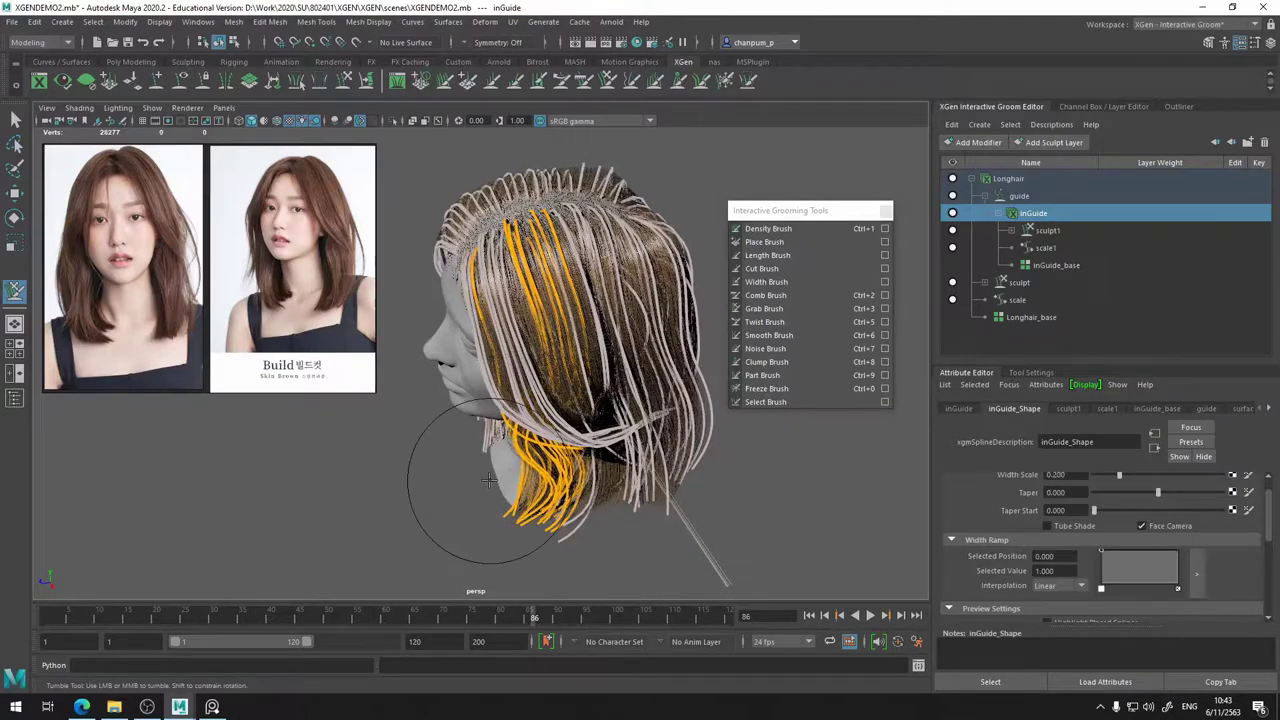
left_click_drag(488, 481, 577, 430, "alt")
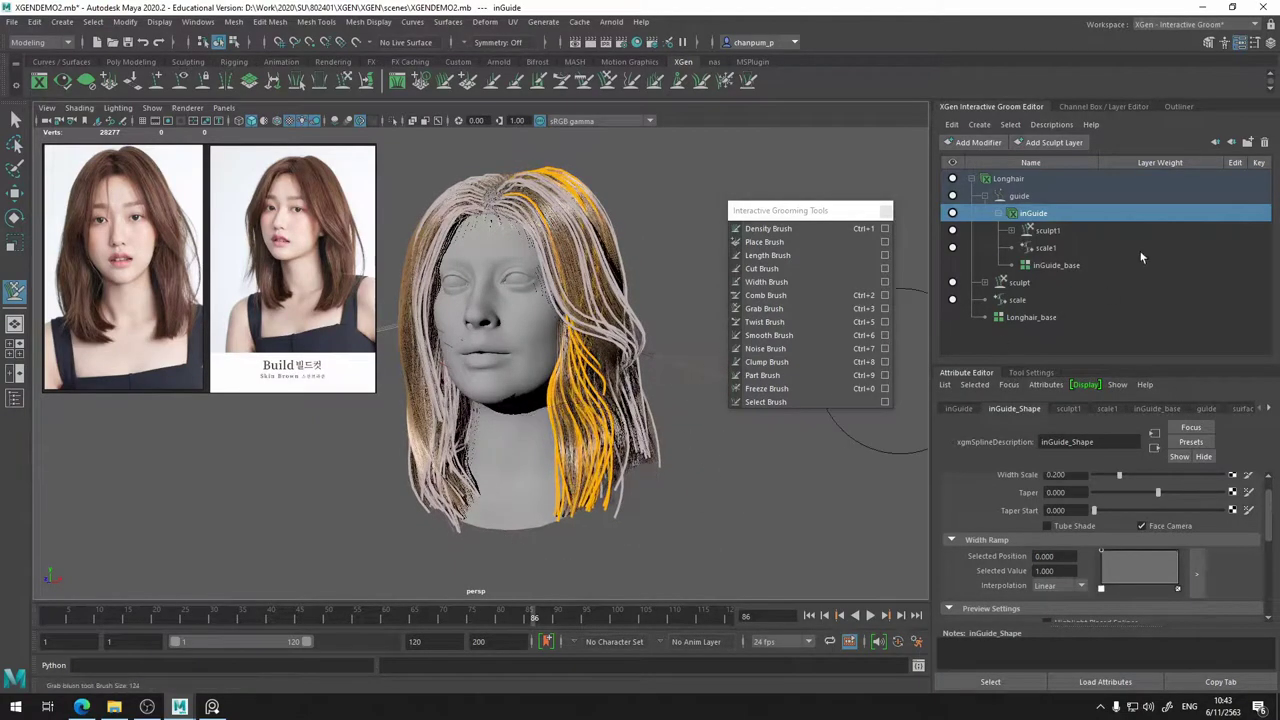
- Hide the inGuide guides and compare the front and side hair shape with the reference photos
left_click(953, 214)
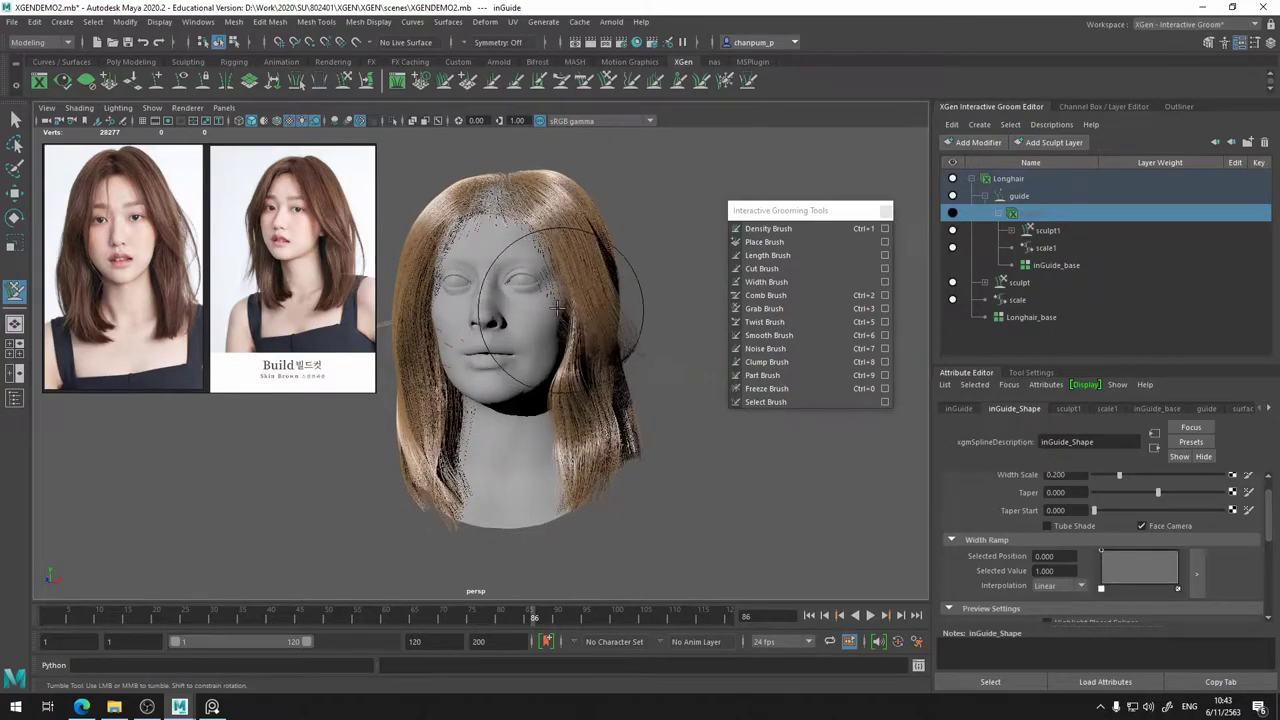
mouse_move(575, 350)
left_mouse_down("alt")
mouse_move(594, 351)
mouse_move(581, 347)
left_mouse_up("alt")
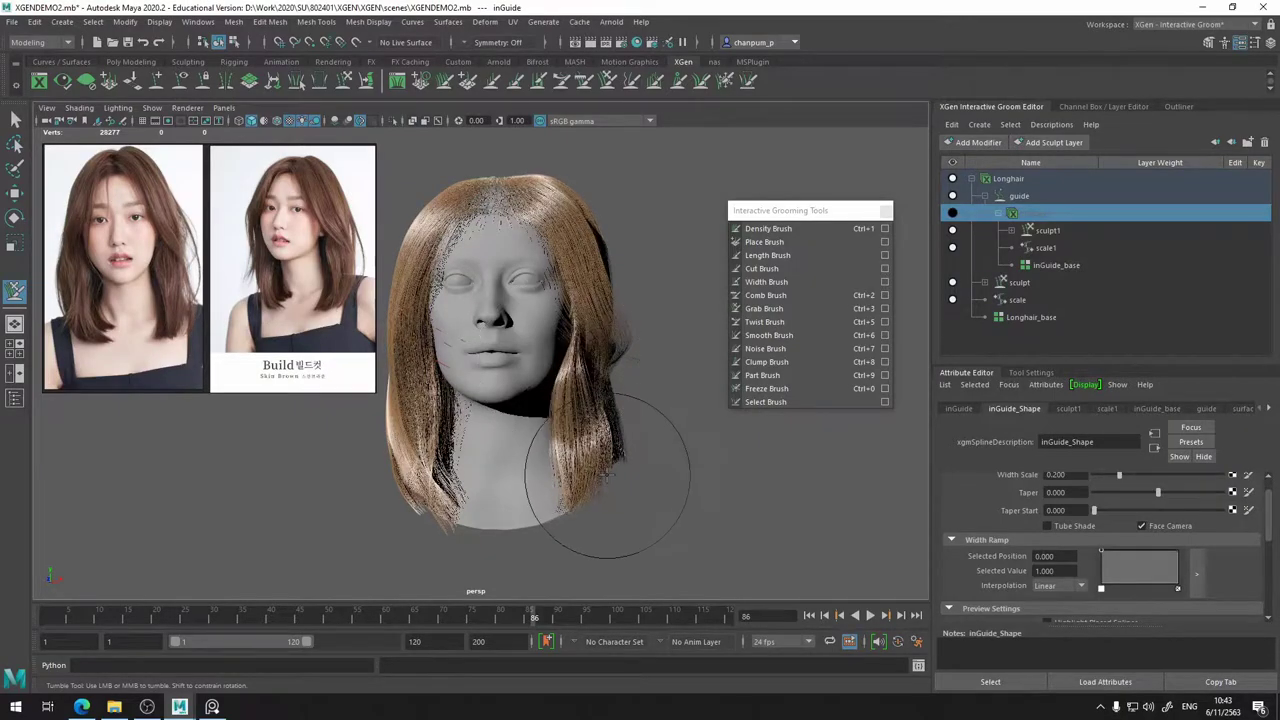
mouse_move(609, 448)
left_mouse_down("alt")
mouse_move(690, 455)
mouse_move(614, 457)
mouse_move(623, 514)
mouse_move(634, 509)
mouse_move(585, 500)
left_mouse_up("alt")
mouse_move(580, 345)
left_mouse_down("alt")
mouse_move(518, 367)
mouse_move(588, 445)
mouse_move(726, 474)
mouse_move(666, 429)
mouse_move(706, 440)
mouse_move(706, 466)
left_mouse_up("alt")
middle_click_drag(550, 406, 603, 434, "alt")
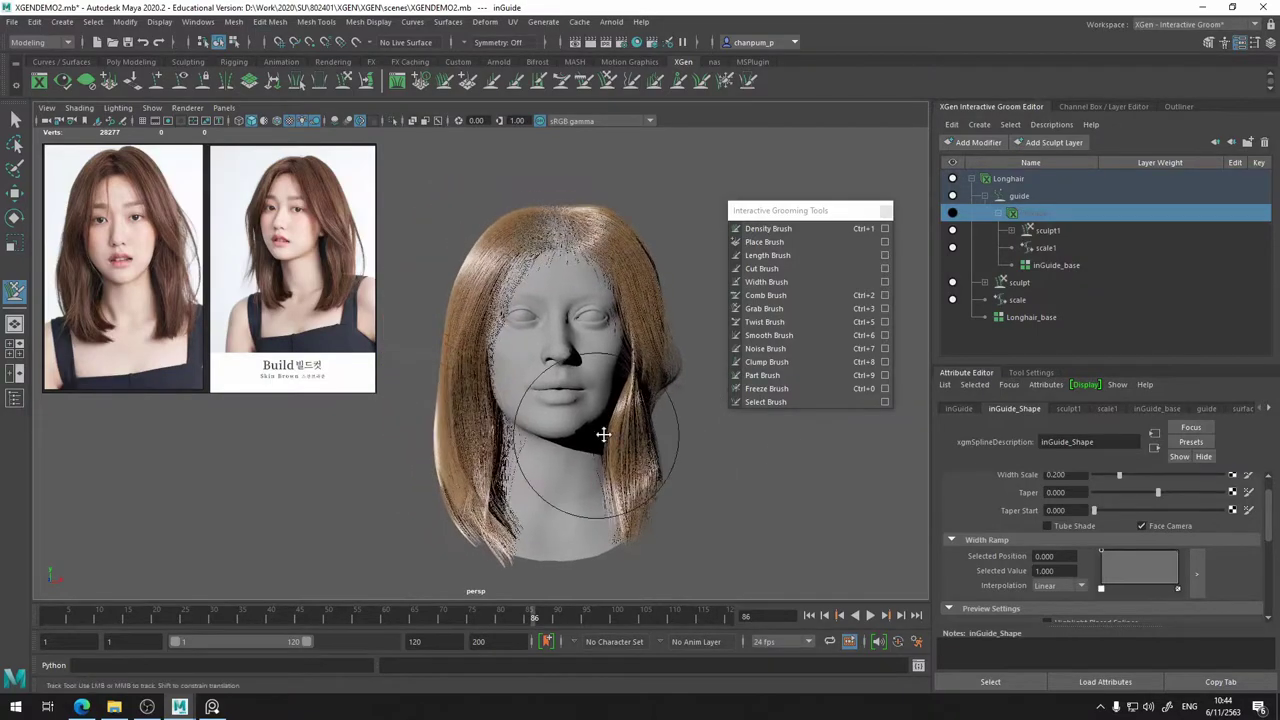
left_click_drag(616, 432, 592, 434, "alt")
middle_click_drag(656, 480, 603, 395, "alt")
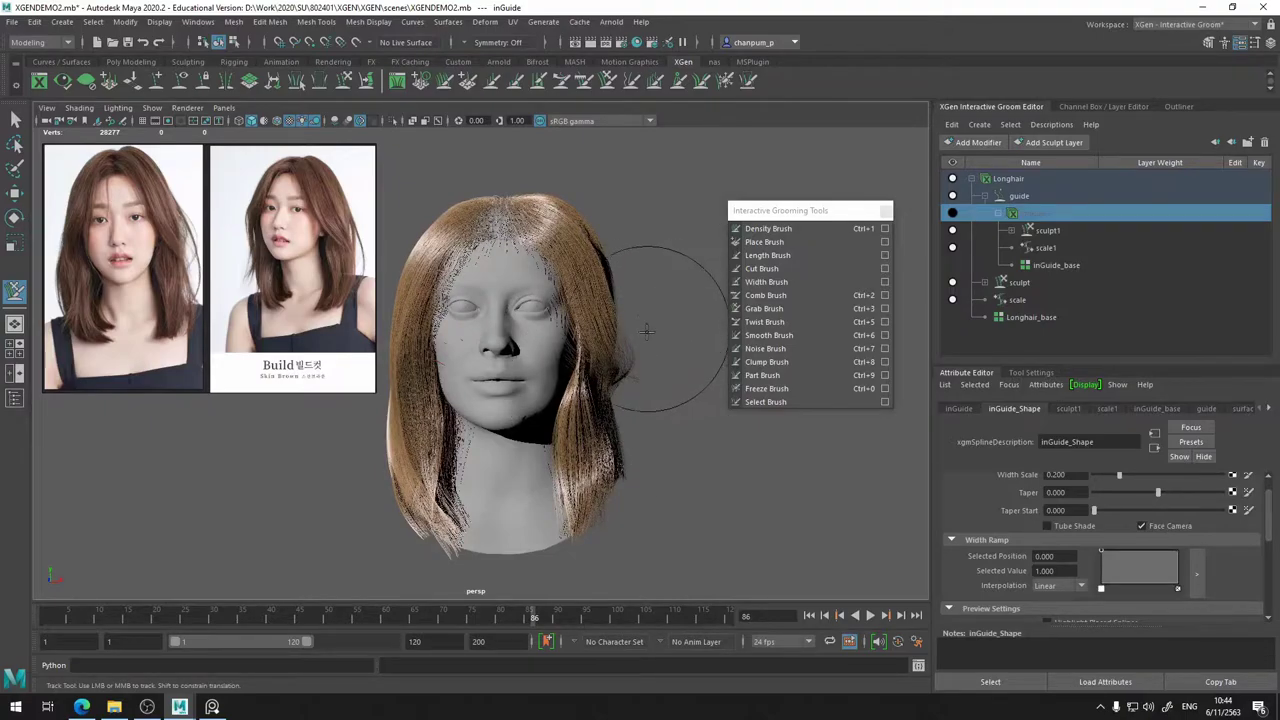
- Shrink the Grab Brush and reshape the lower side hair beside the neck, beneath the swept front section
left_click_drag(647, 331, 567, 465, "alt")
mouse_move(487, 432)
left_mouse_down("alt")
mouse_move(571, 463)
mouse_move(505, 485)
left_mouse_up("alt")
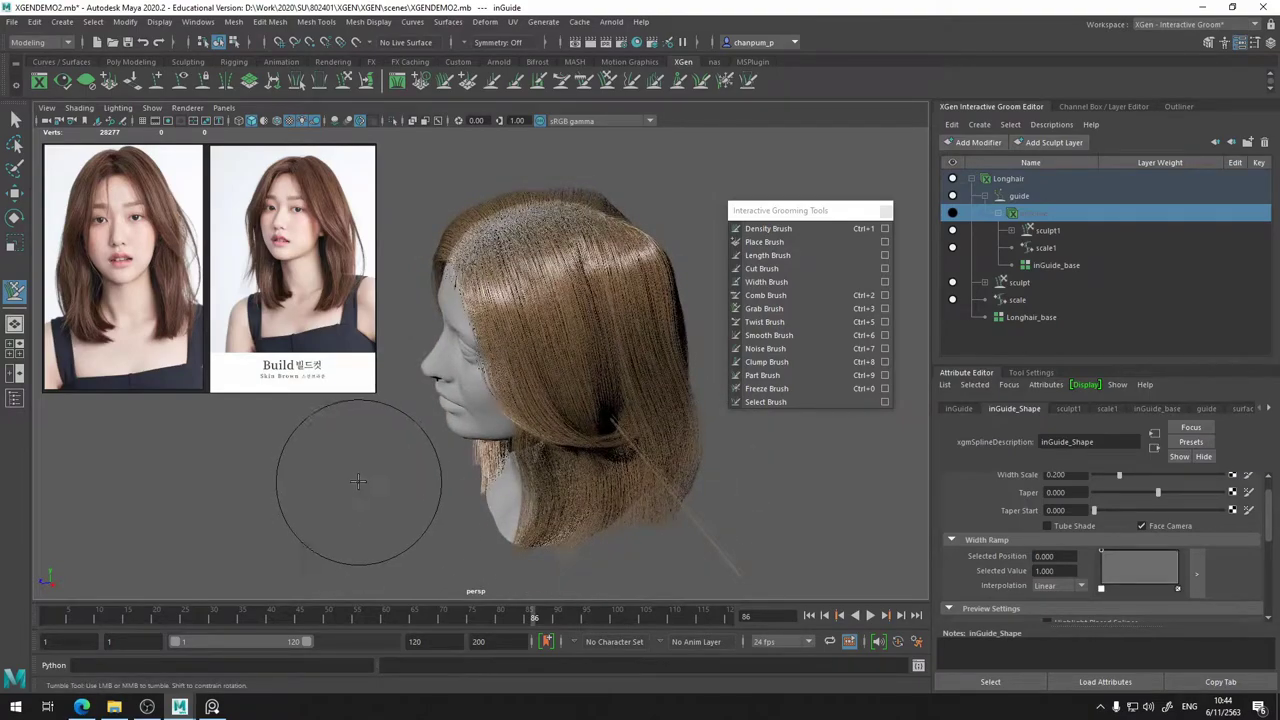
key("b")
left_click_drag(356, 483, 304, 483)
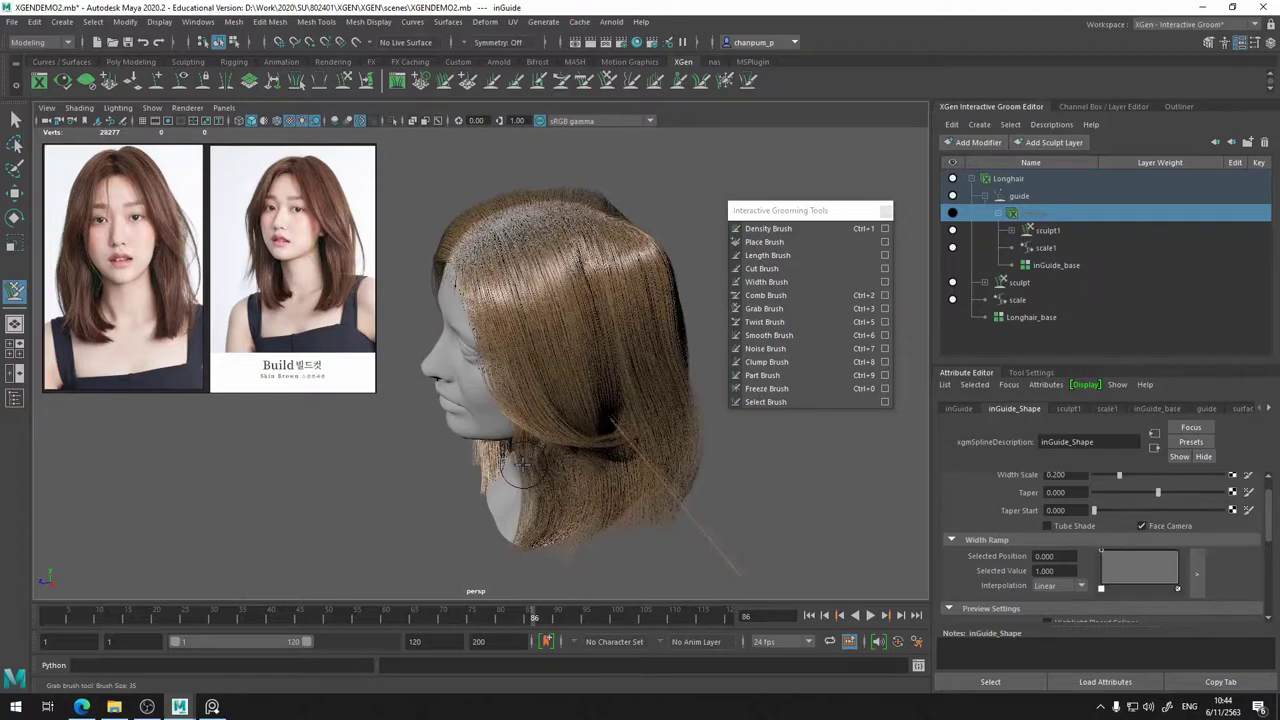
left_click_drag(525, 492, 585, 455, "alt")
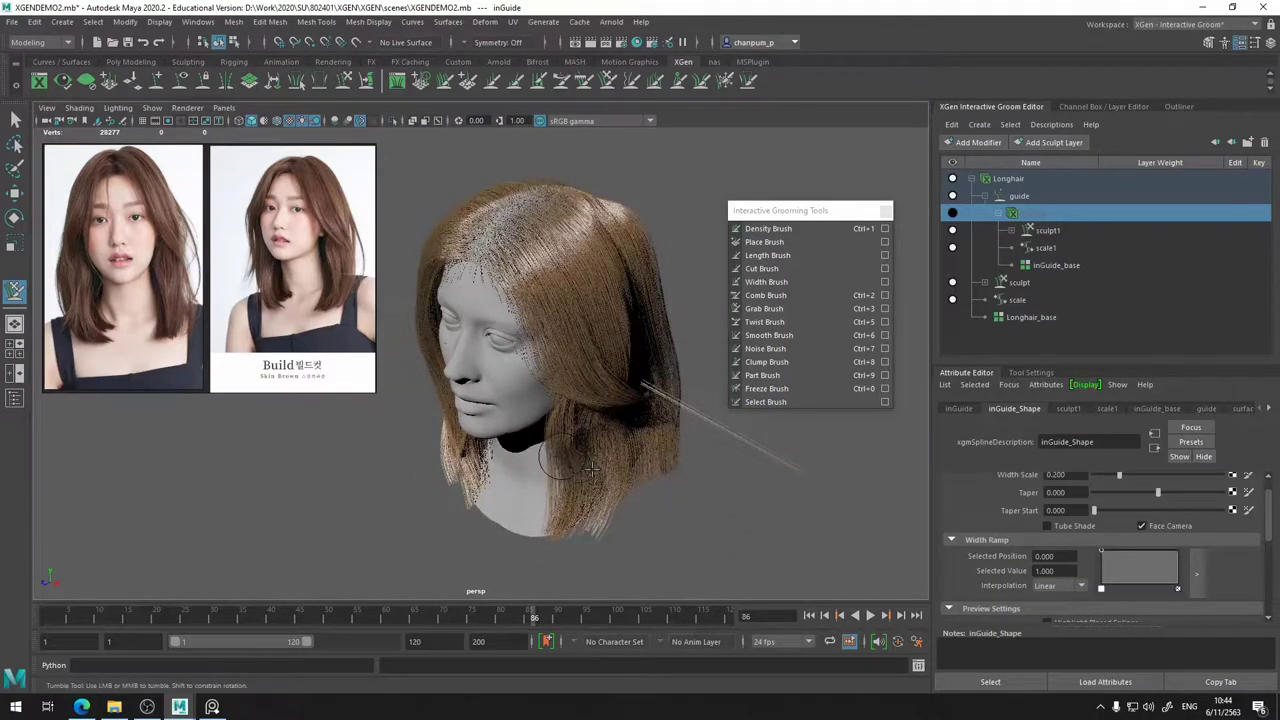
mouse_move(554, 480)
left_mouse_down("alt")
mouse_move(608, 477)
mouse_move(531, 446)
mouse_move(548, 468)
left_mouse_up("alt")
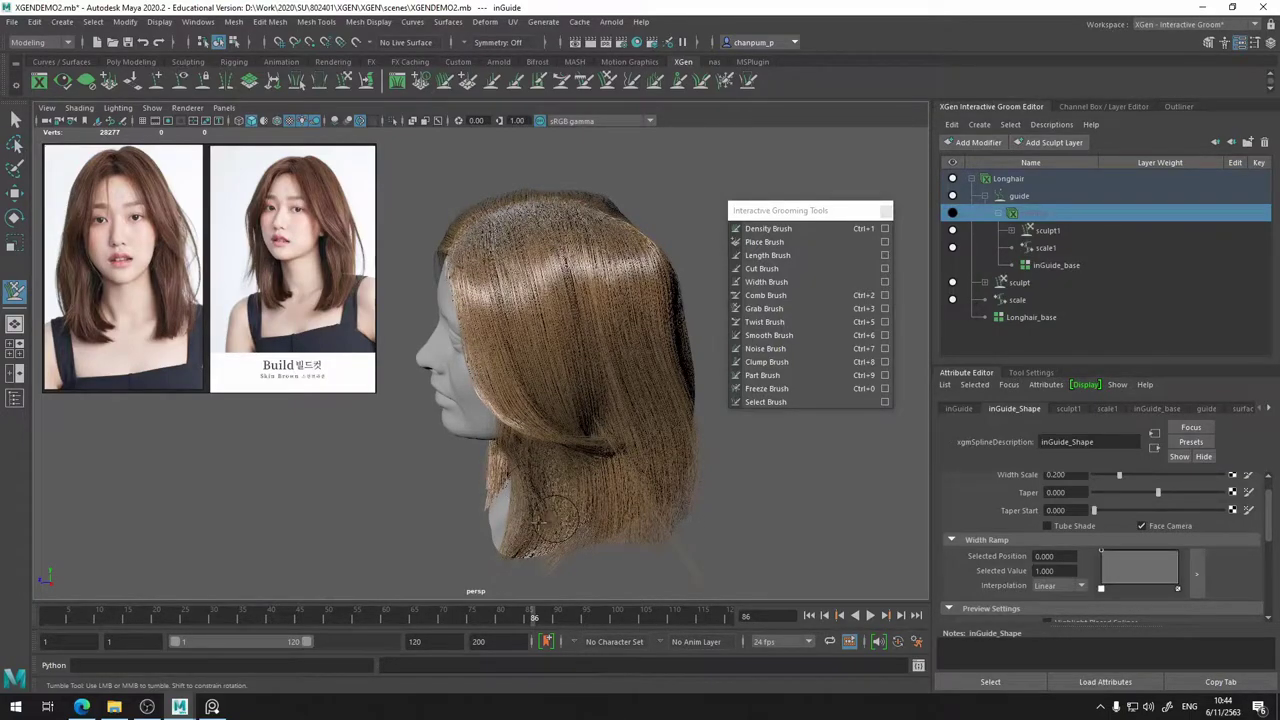
- Undo the last grab stroke and push the lower side hair into shape with an enlarged Grab Brush
mouse_move(512, 567)
left_mouse_down("alt")
mouse_move(628, 560)
mouse_move(609, 509)
mouse_move(625, 532)
mouse_move(600, 515)
mouse_move(557, 434)
mouse_move(566, 422)
mouse_move(608, 437)
mouse_move(597, 457)
mouse_move(600, 420)
mouse_move(520, 434)
mouse_move(555, 438)
mouse_move(568, 425)
mouse_move(606, 443)
mouse_move(595, 385)
left_mouse_up("alt")
key("ctrl+z")
left_click_drag(615, 436, 585, 355, "alt")
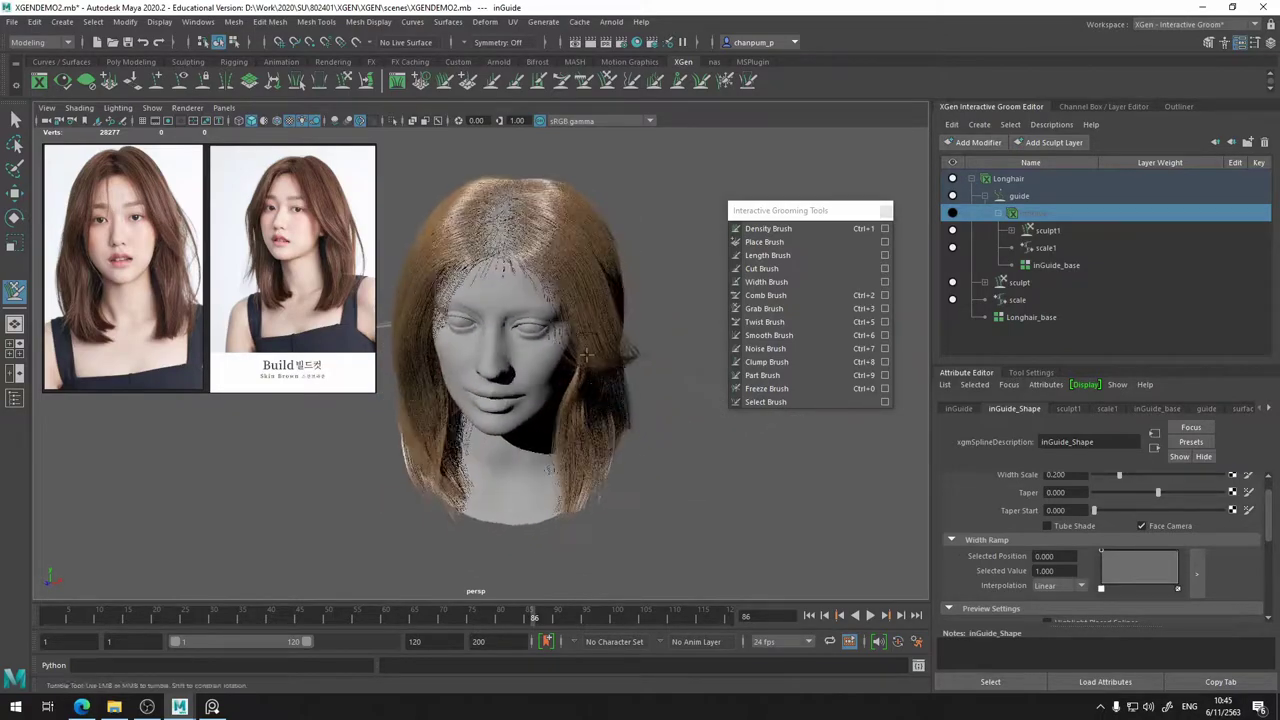
key("b")
left_click_drag(637, 470, 672, 468)
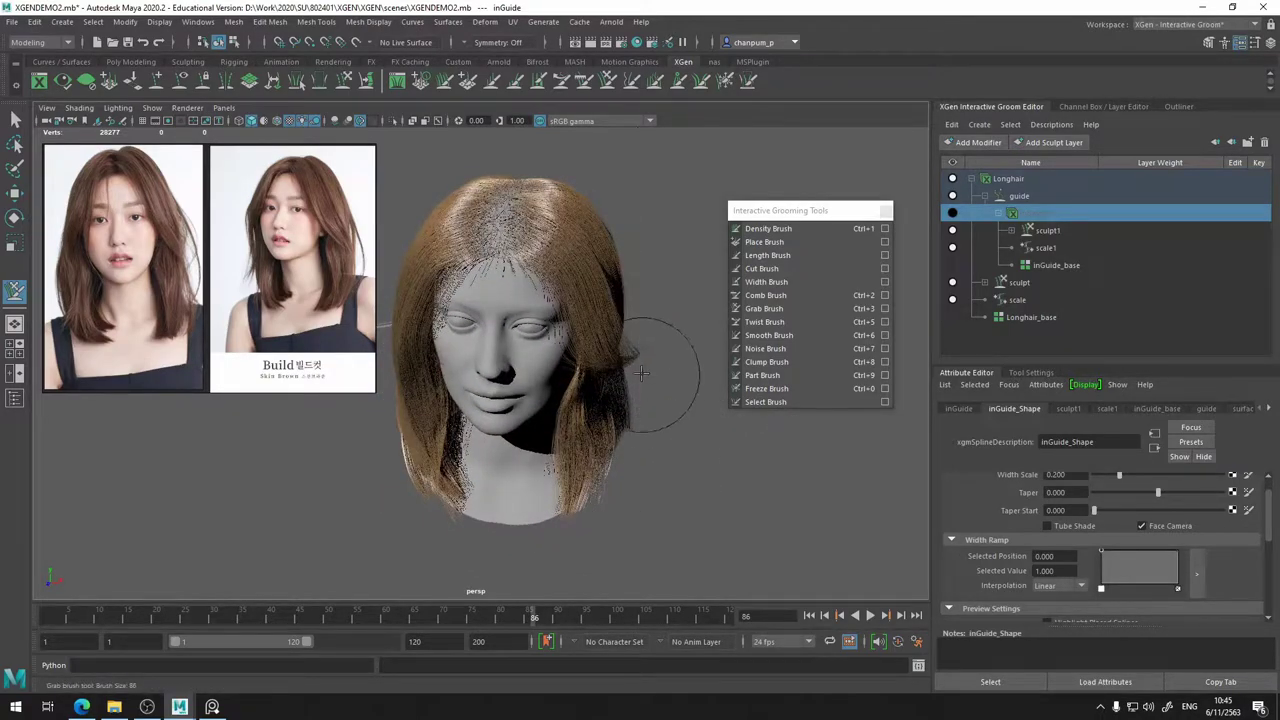
mouse_move(576, 462)
left_mouse_down("alt")
mouse_move(550, 505)
mouse_move(554, 528)
mouse_move(646, 531)
mouse_move(671, 517)
mouse_move(572, 522)
left_mouse_up("alt")
- Comb the lower side strands beneath the swept front section with the Comb Brush at size 75
left_click(775, 296)
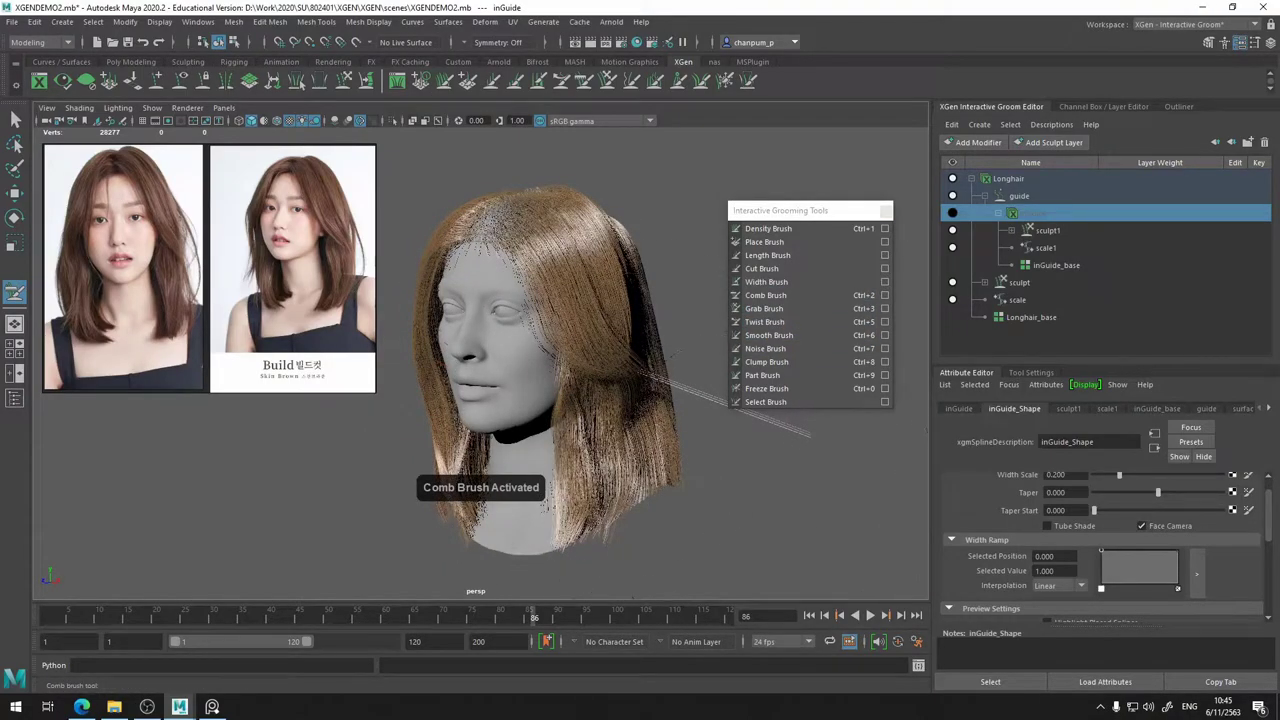
key("b")
mouse_move(769, 495)
left_mouse_down()
mouse_move(620, 475)
mouse_move(580, 455)
left_mouse_up()
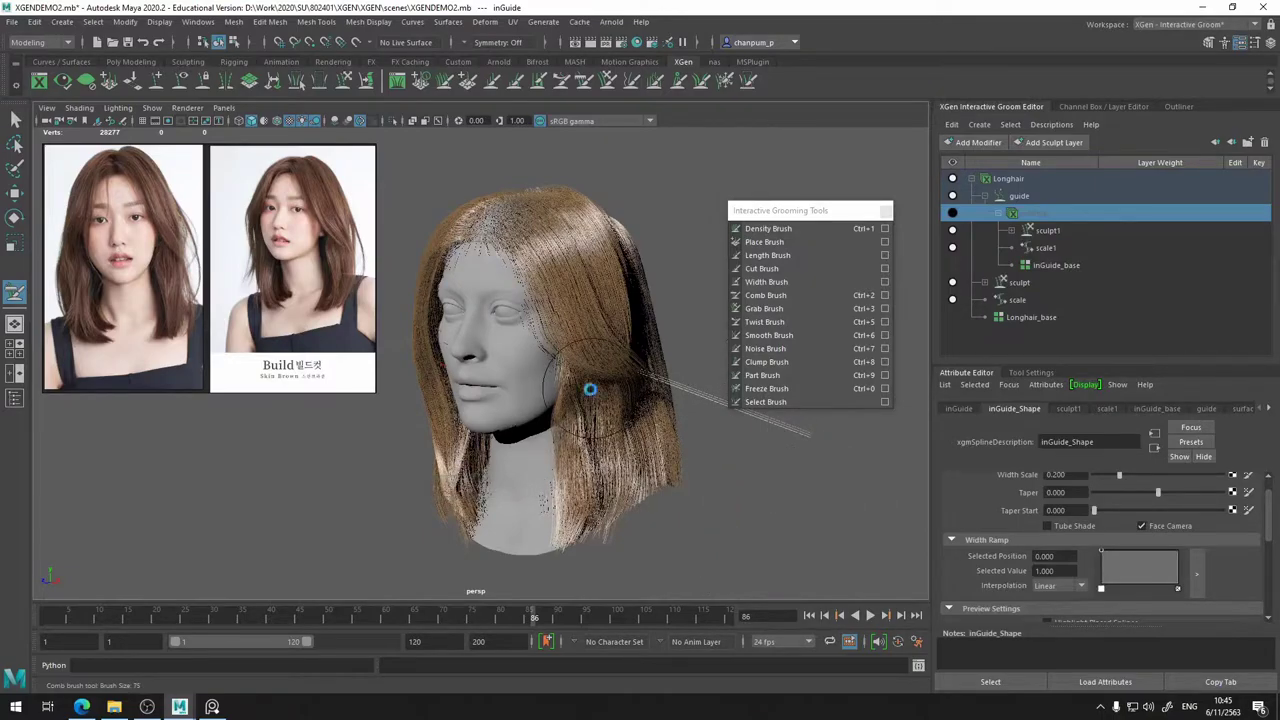
left_click_drag(590, 389, 603, 471, "alt")
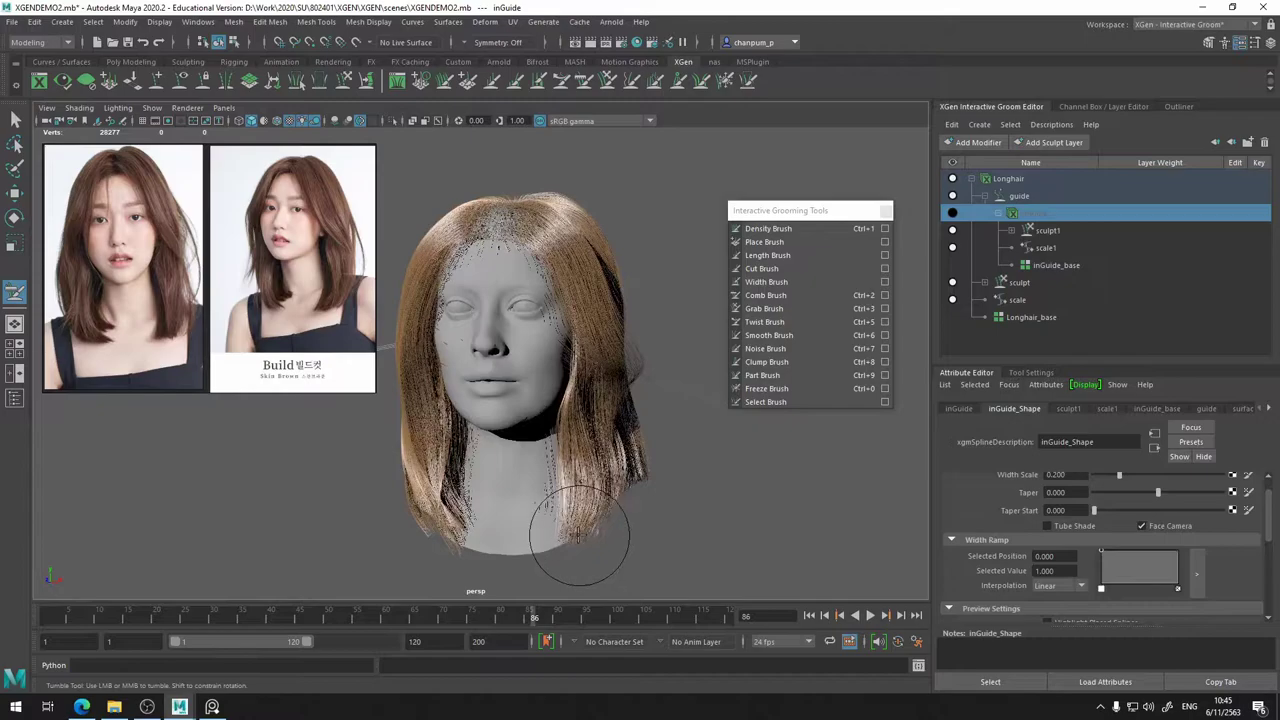
- Check the combed hair against the reference photos and redisplay the inGuide guides
mouse_move(721, 426)
left_mouse_down("alt")
mouse_move(651, 457)
mouse_move(663, 429)
mouse_move(651, 300)
mouse_move(560, 200)
mouse_move(577, 196)
left_mouse_up("alt")
left_click(953, 215)
left_click(953, 215)
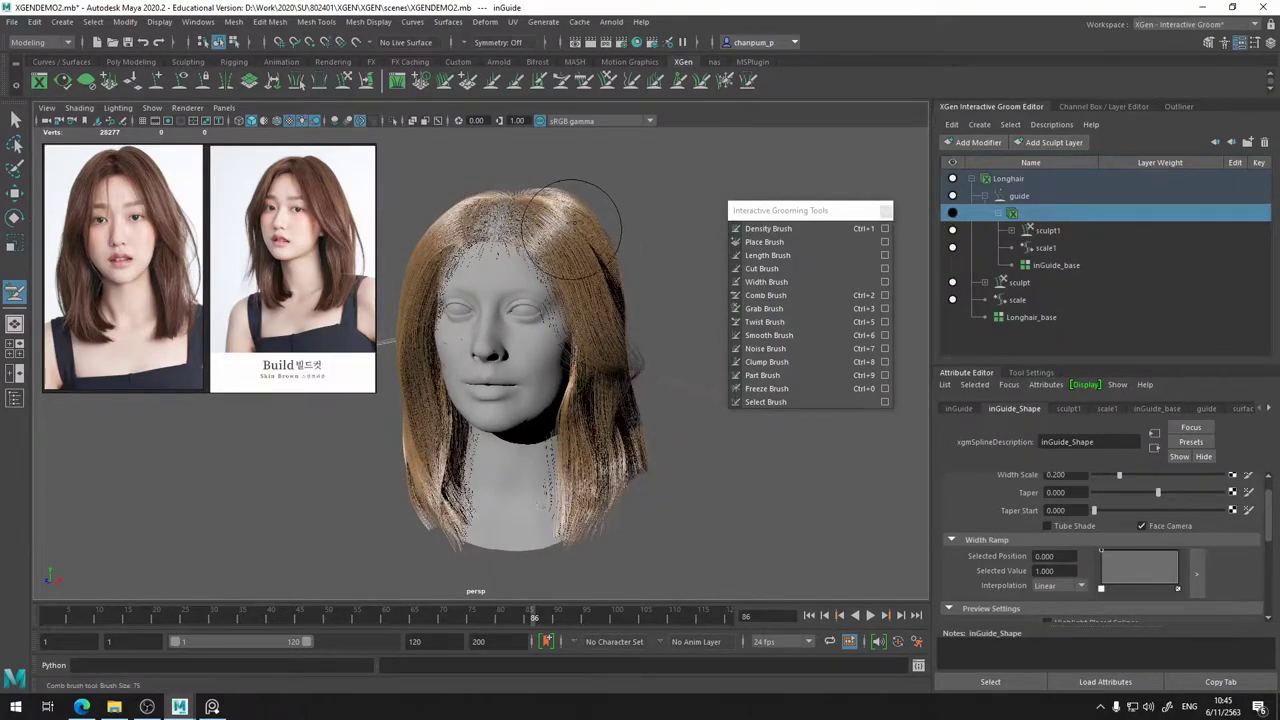
mouse_move(606, 349)
left_mouse_down("alt")
mouse_move(626, 337)
mouse_move(611, 349)
left_mouse_up("alt")
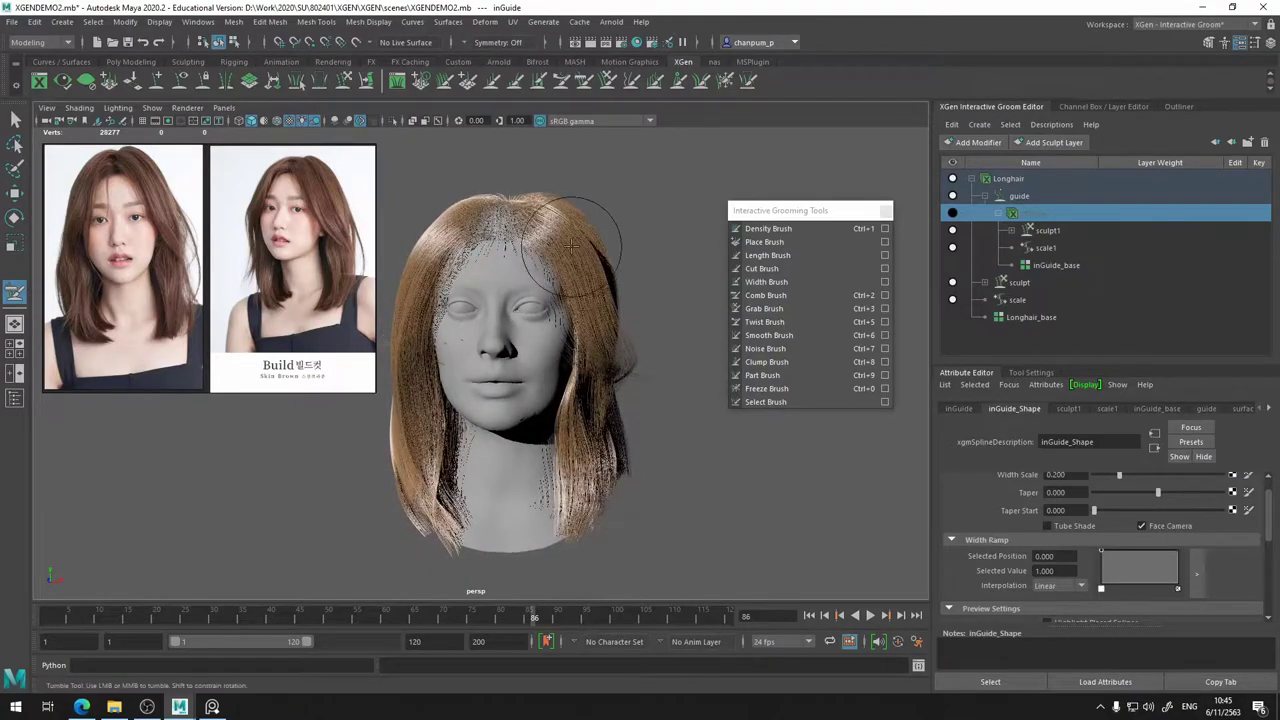
left_click_drag(622, 303, 460, 305, "alt")
left_click(955, 216)
left_click(953, 214)
left_click(955, 214)
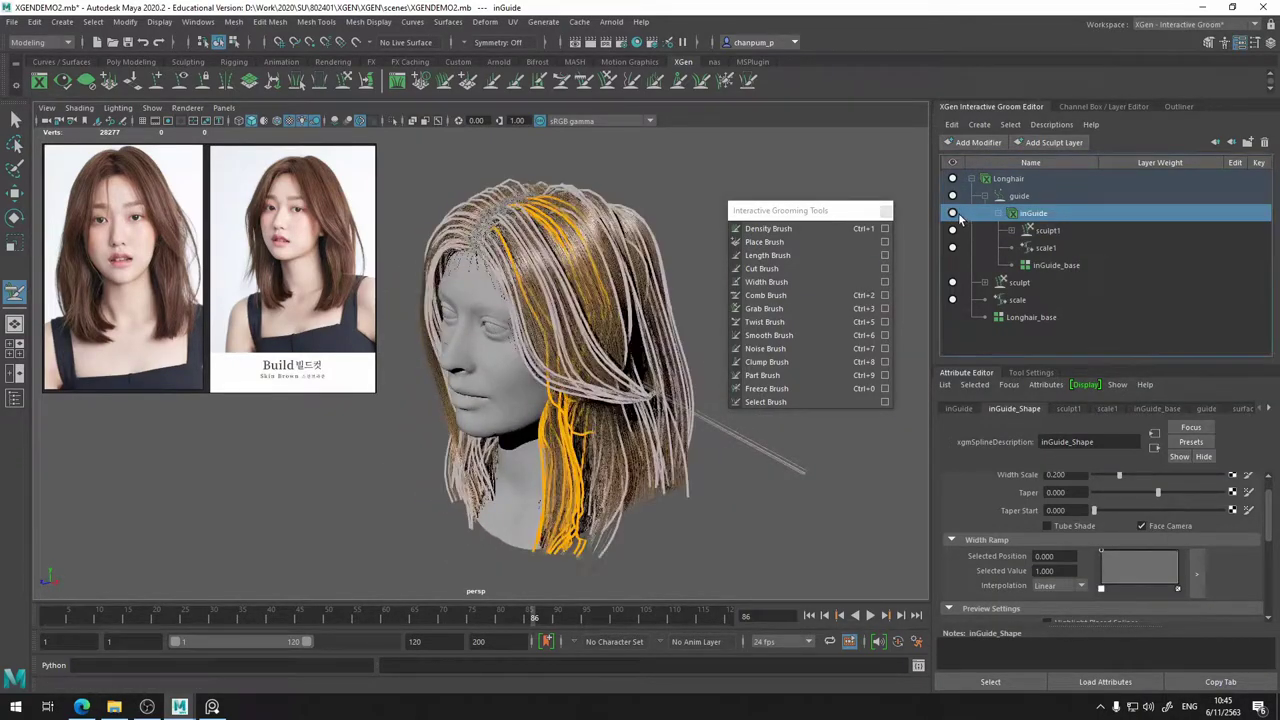
- Freeze the front side guides and unfreeze the next section farther back on the side with the Freeze Brush
left_click_drag(605, 272, 648, 262, "alt")
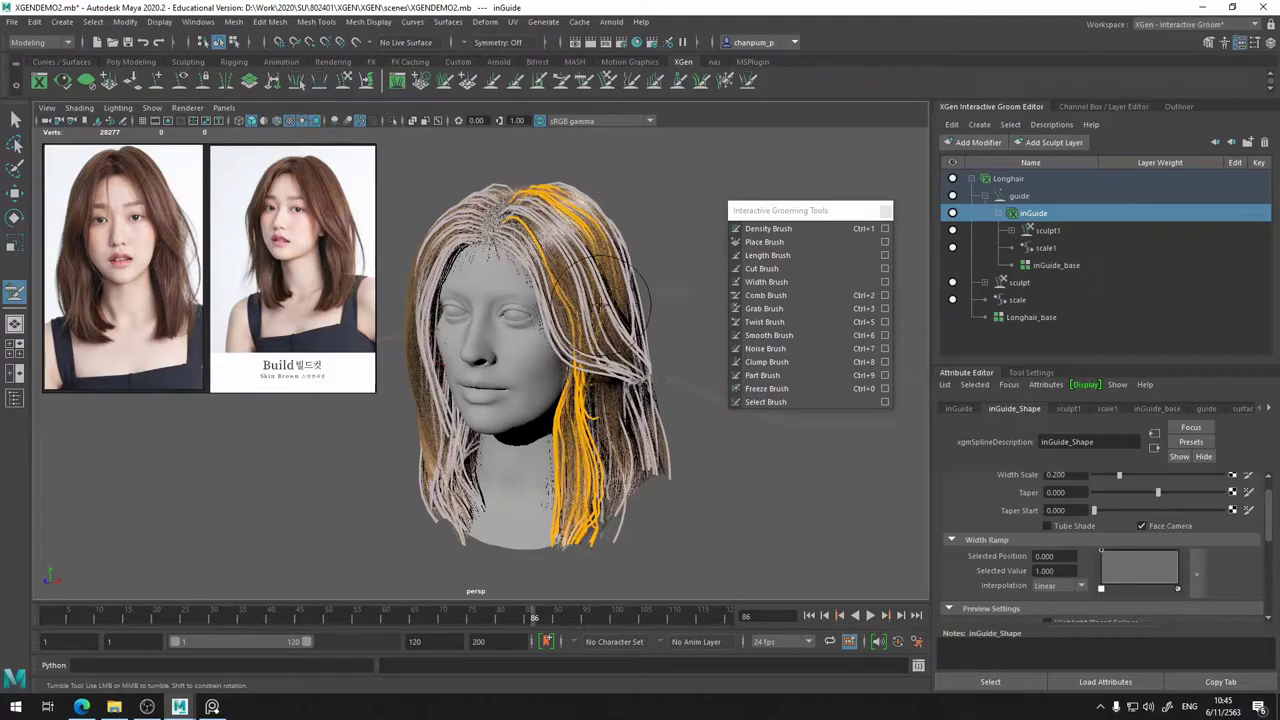
left_click_drag(590, 300, 533, 198, "alt")
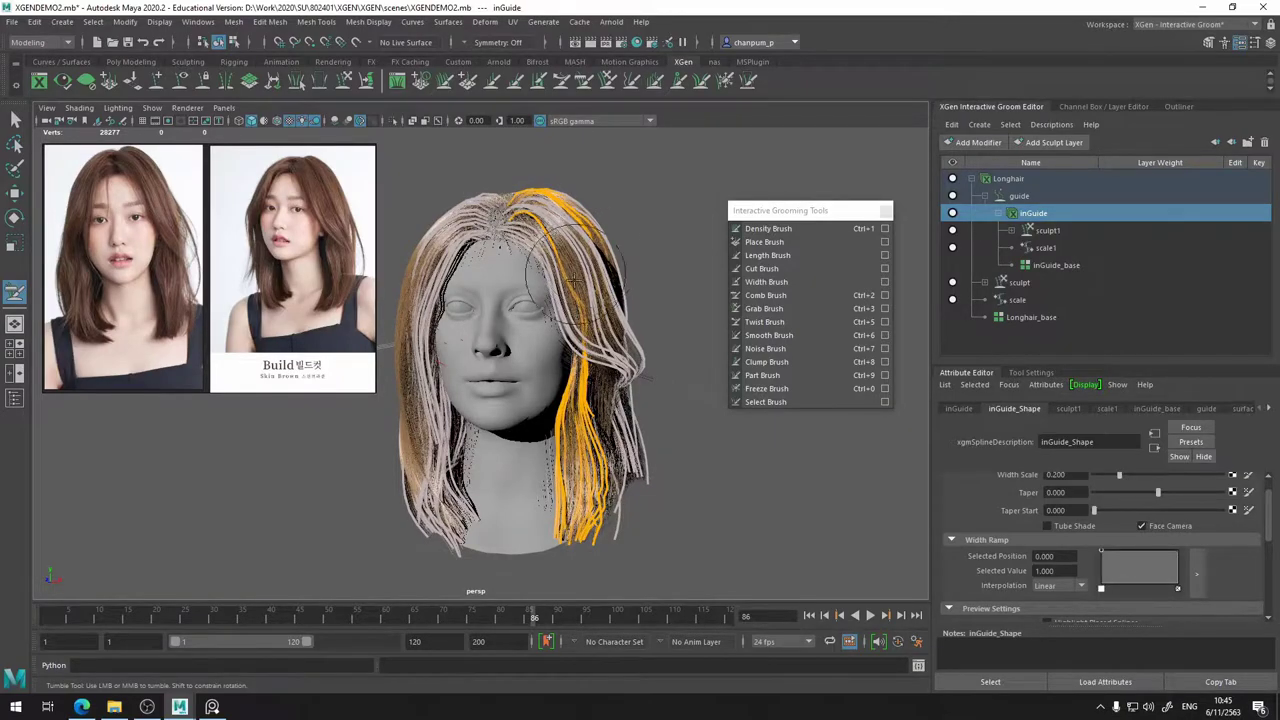
mouse_move(577, 335)
left_mouse_down("alt")
mouse_move(604, 366)
mouse_move(608, 424)
mouse_move(525, 432)
mouse_move(750, 460)
left_mouse_up("alt")
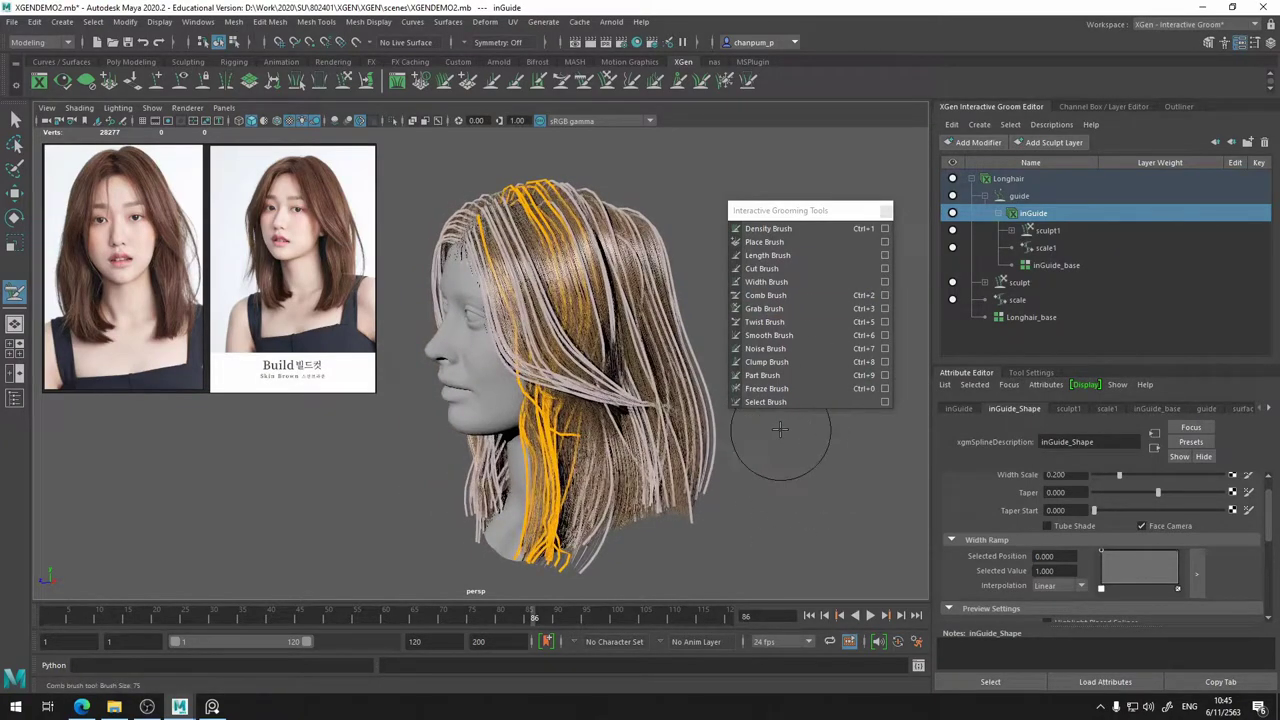
key("ctrl+0")
mouse_move(478, 498)
left_mouse_down("ctrl")
mouse_move(560, 482)
mouse_move(536, 312)
left_mouse_up("ctrl")
mouse_move(634, 510)
left_mouse_down("alt")
mouse_move(703, 506)
mouse_move(602, 529)
mouse_move(675, 530)
left_mouse_up("alt")
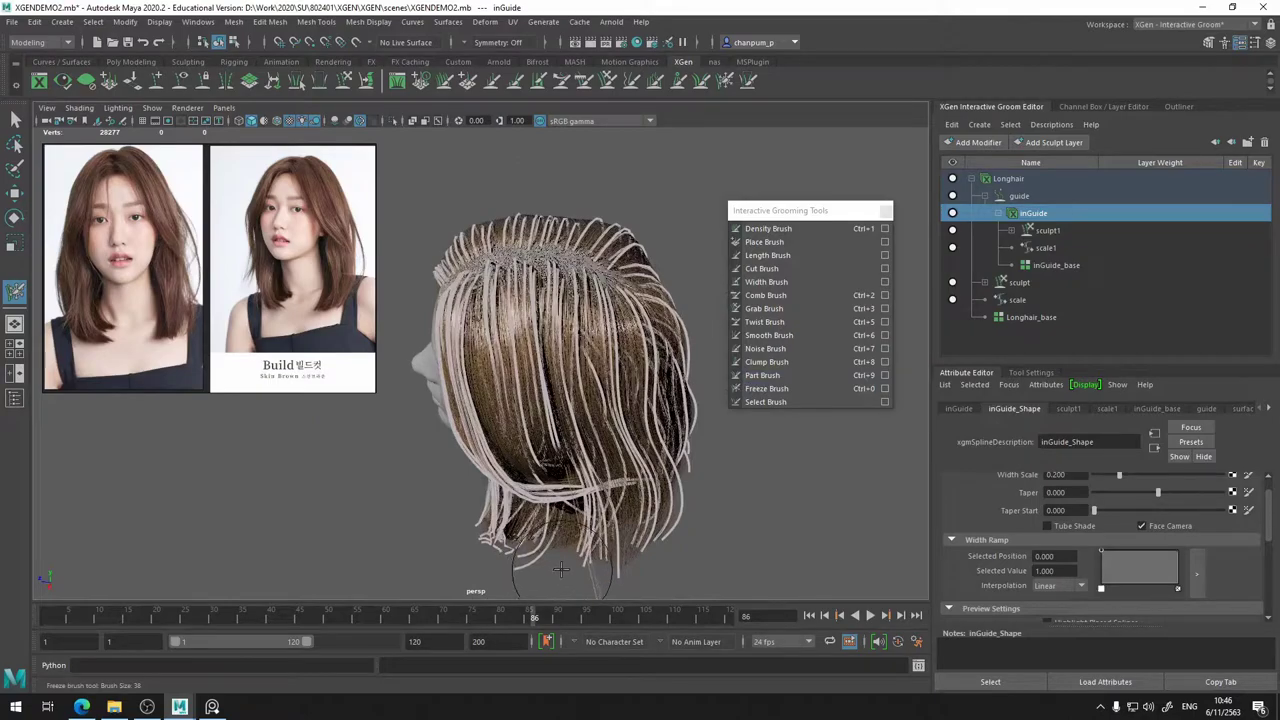
mouse_move(549, 572)
left_mouse_down("alt")
mouse_move(646, 529)
mouse_move(749, 457)
left_mouse_up("alt")
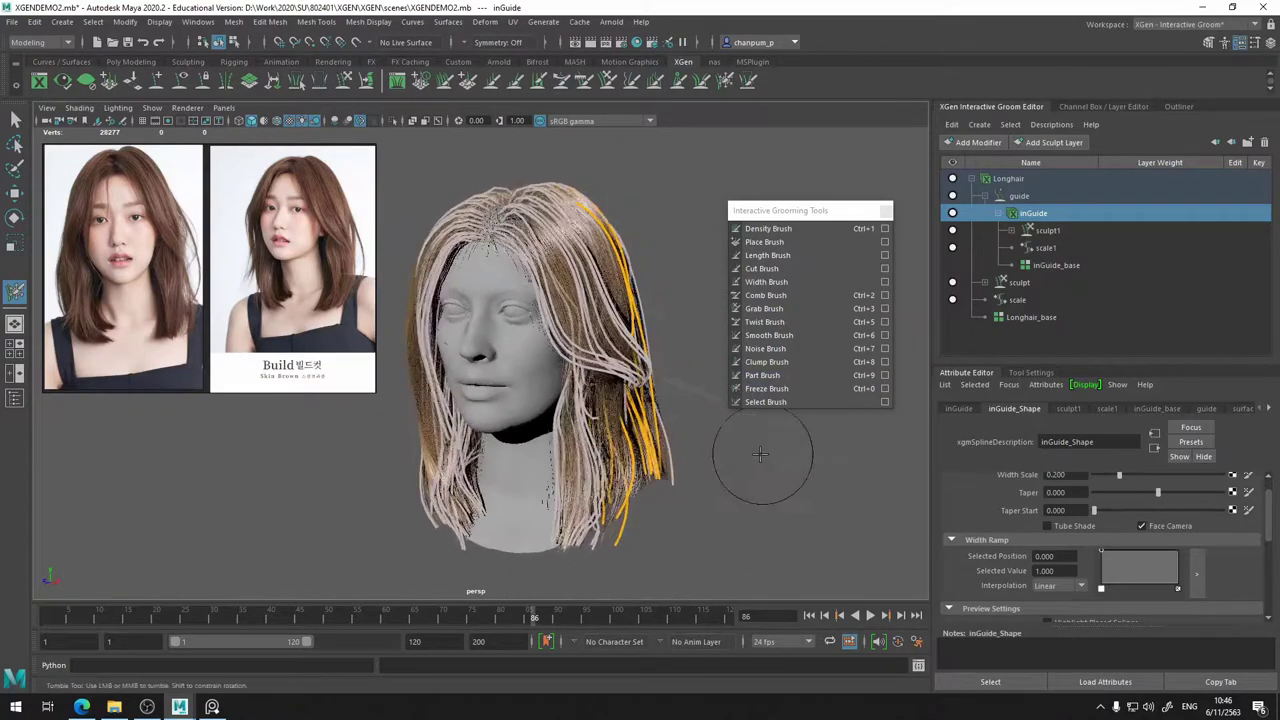
- Comb the unfrozen guides behind the swept front section with the Comb Brush enlarged to size 110
key("ctrl+3")
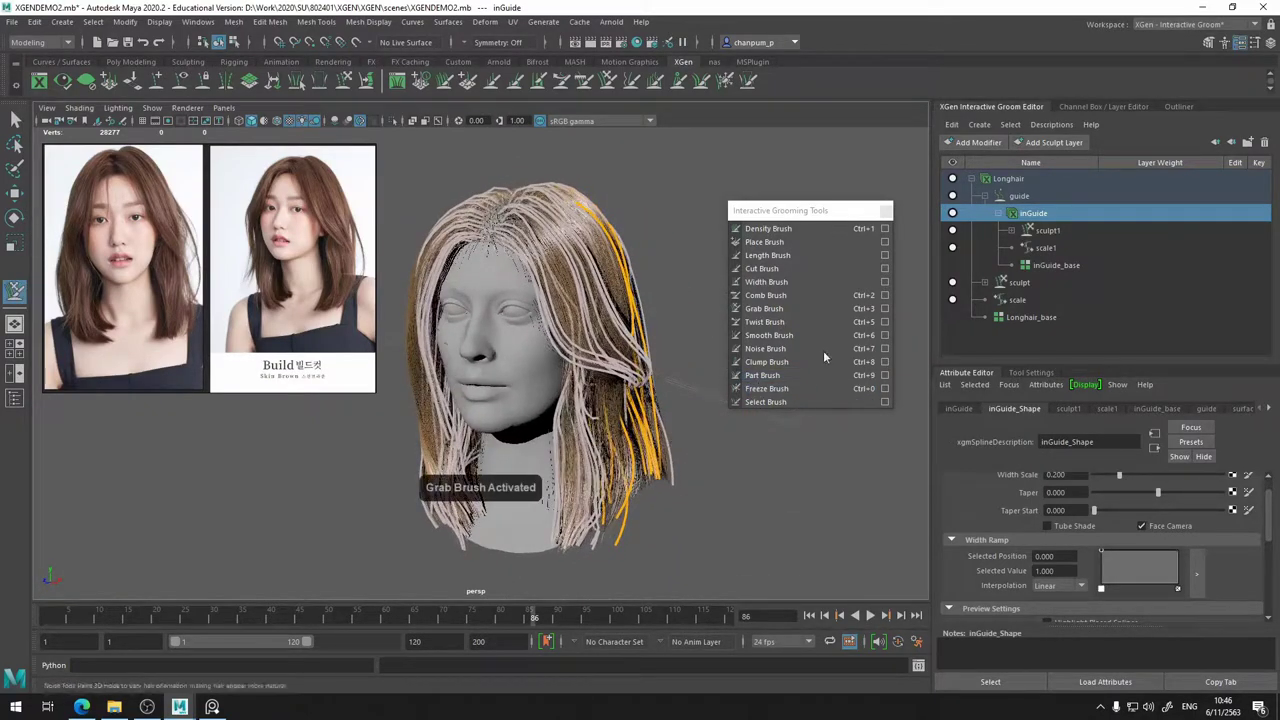
left_click(802, 297)
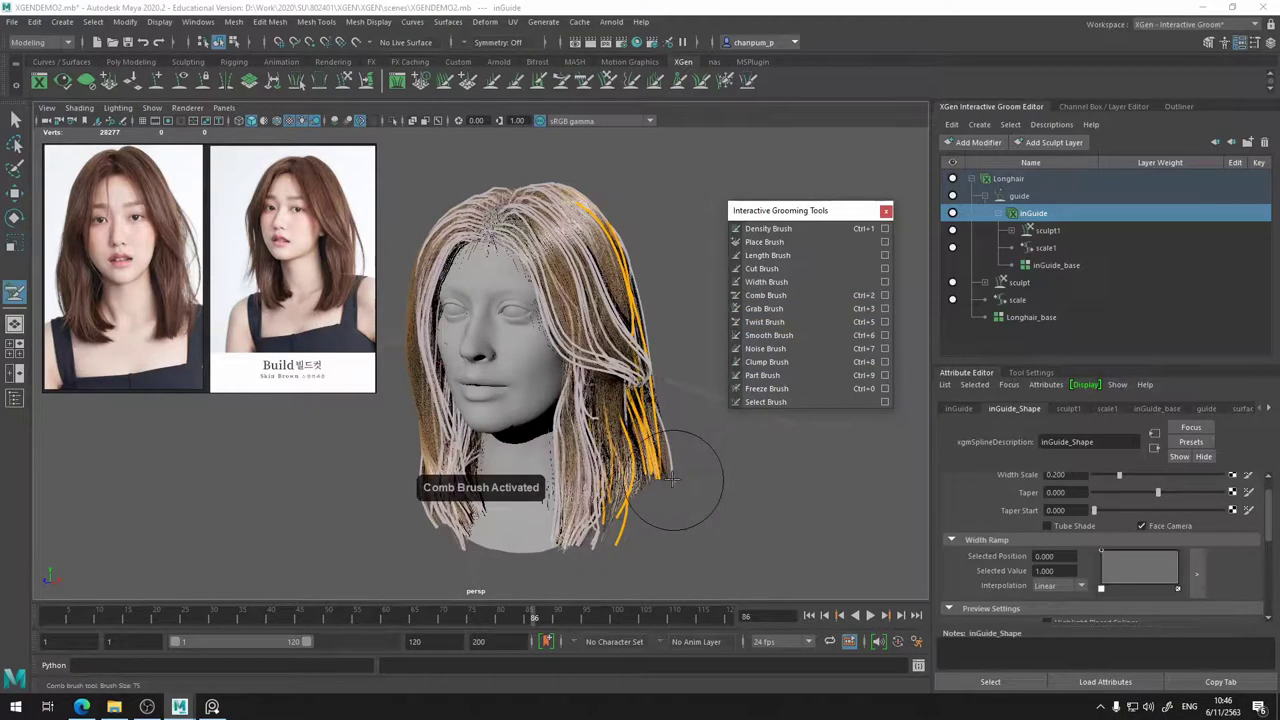
mouse_move(640, 567)
left_mouse_down("alt")
mouse_move(655, 520)
mouse_move(732, 523)
left_mouse_up("alt")
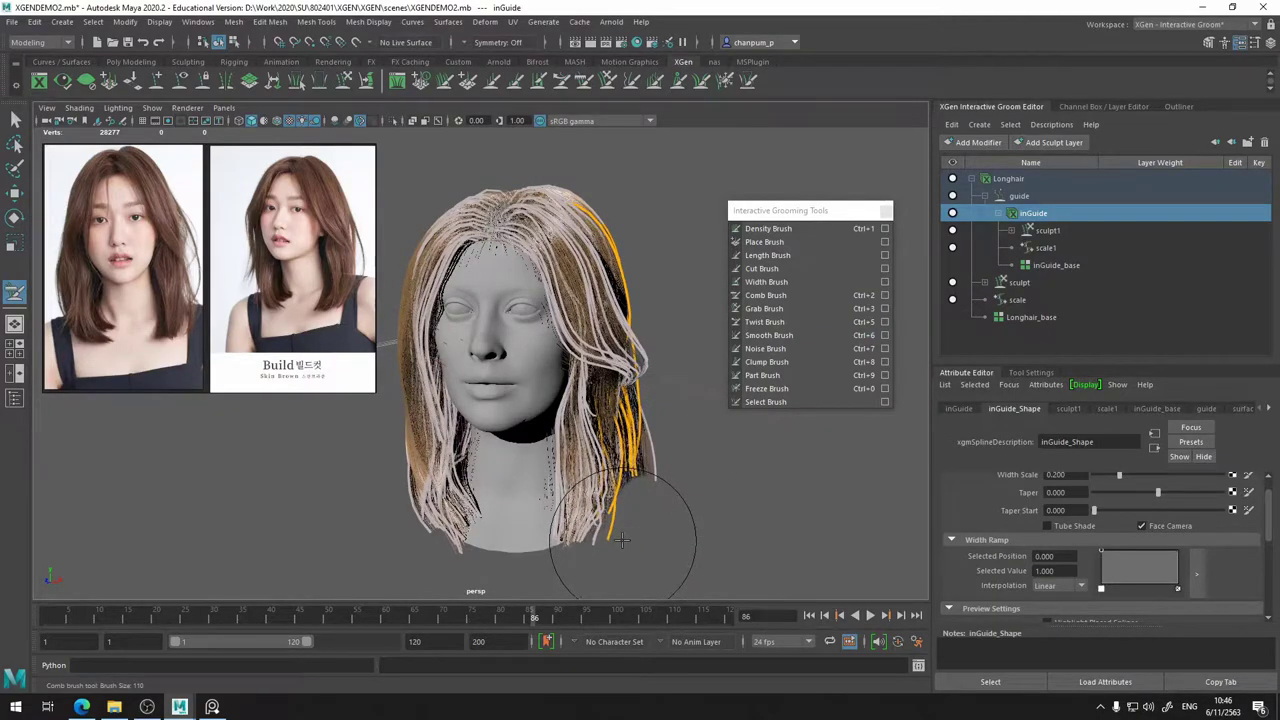
mouse_move(614, 540)
left_mouse_down("alt")
mouse_move(436, 530)
mouse_move(480, 530)
mouse_move(631, 408)
mouse_move(610, 445)
mouse_move(565, 458)
left_mouse_up("alt")
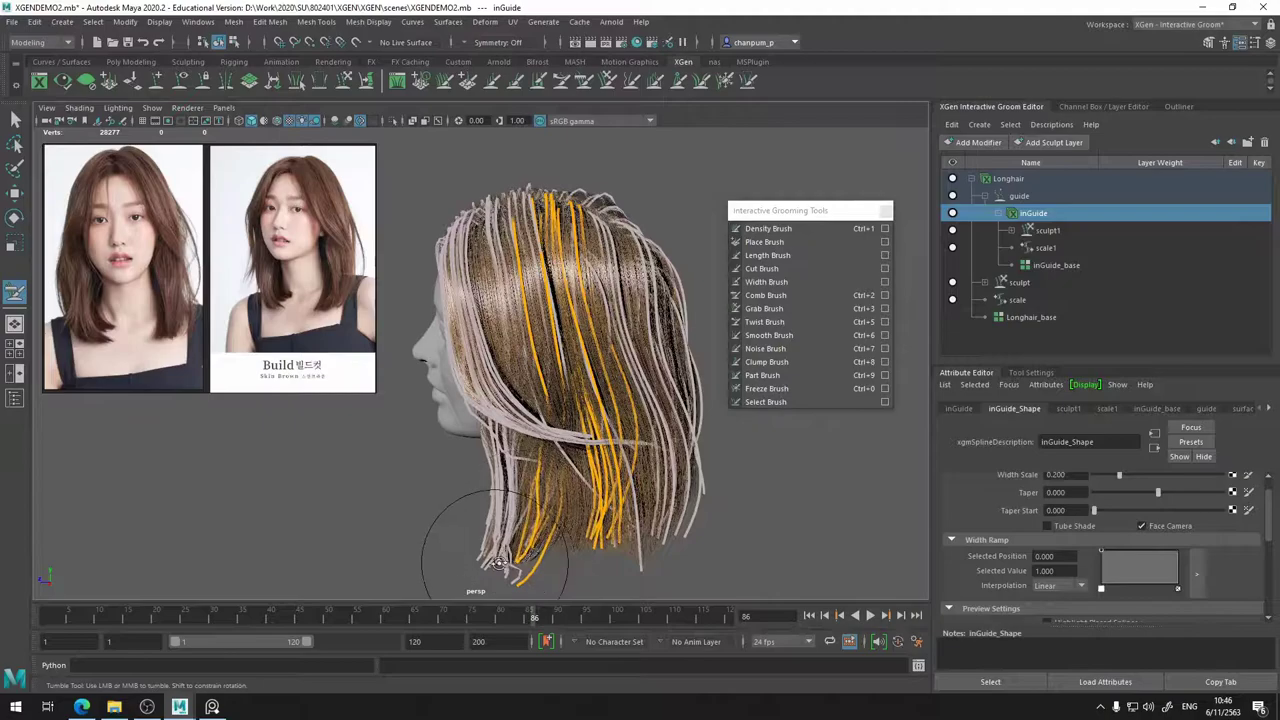
left_click_drag(498, 563, 608, 549, "alt")
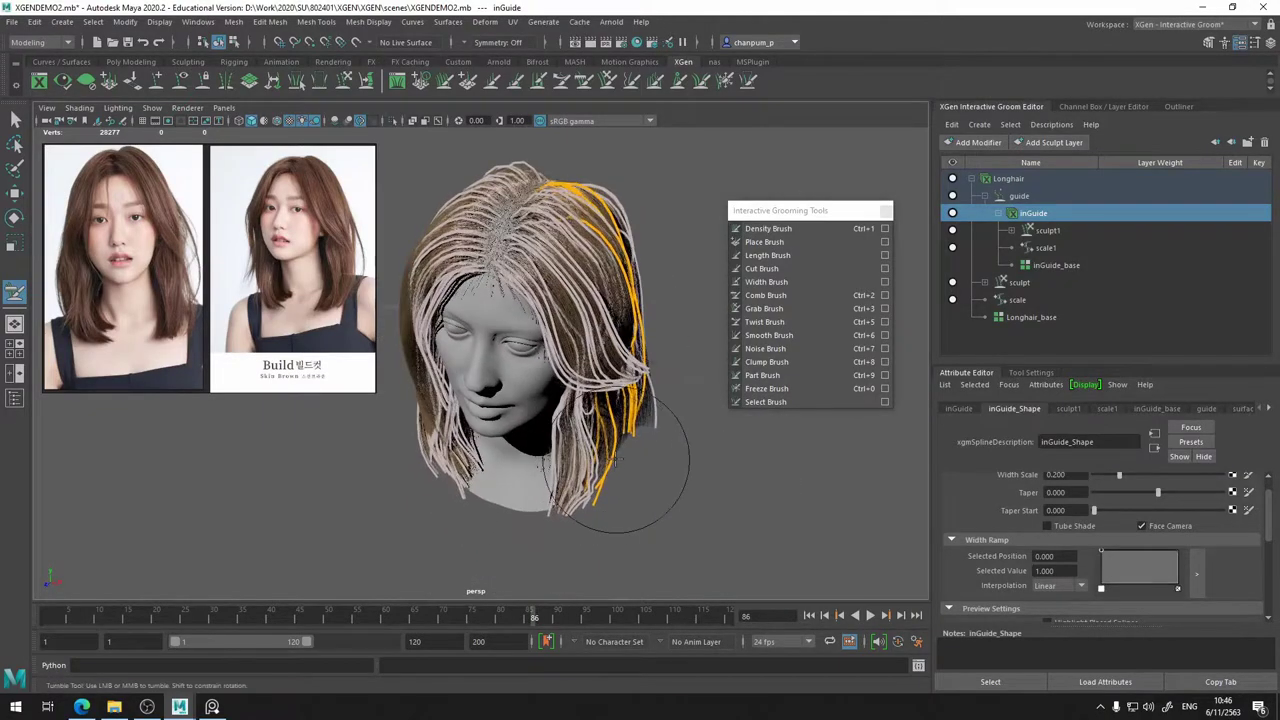
mouse_move(617, 462)
left_mouse_down("alt")
mouse_move(579, 483)
mouse_move(539, 454)
left_mouse_up("alt")
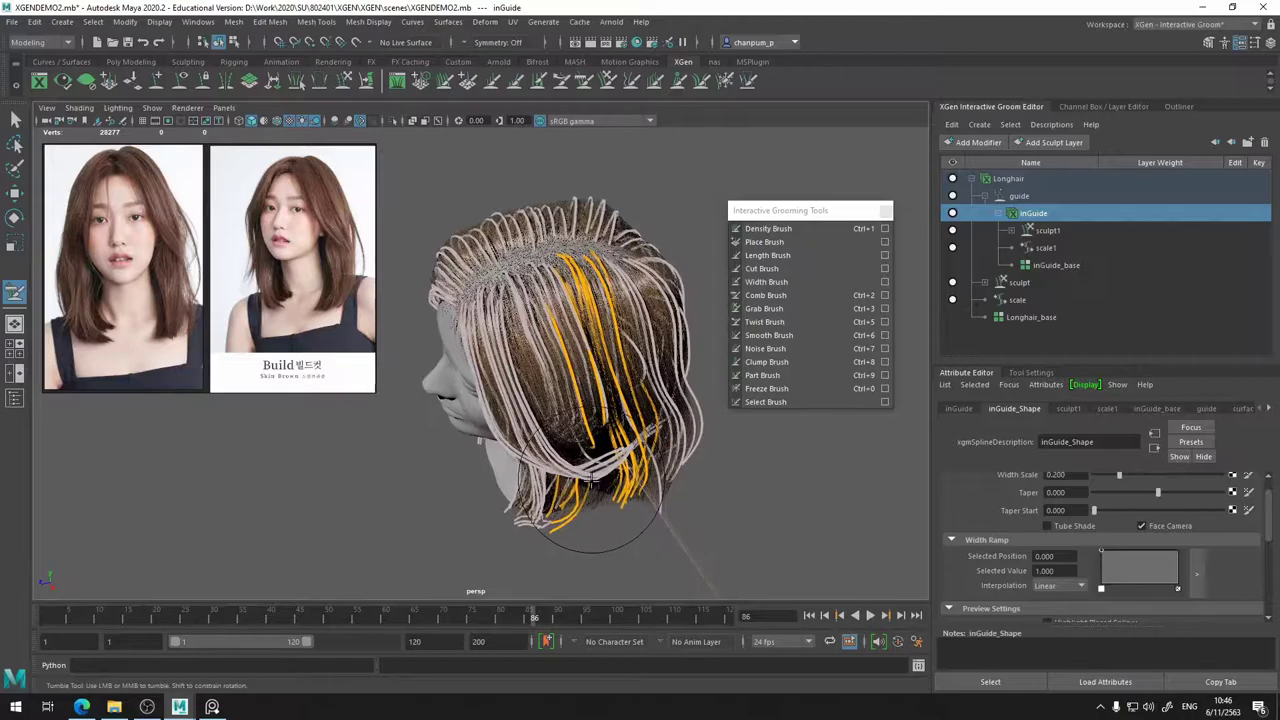
left_click_drag(594, 433, 645, 421, "alt")
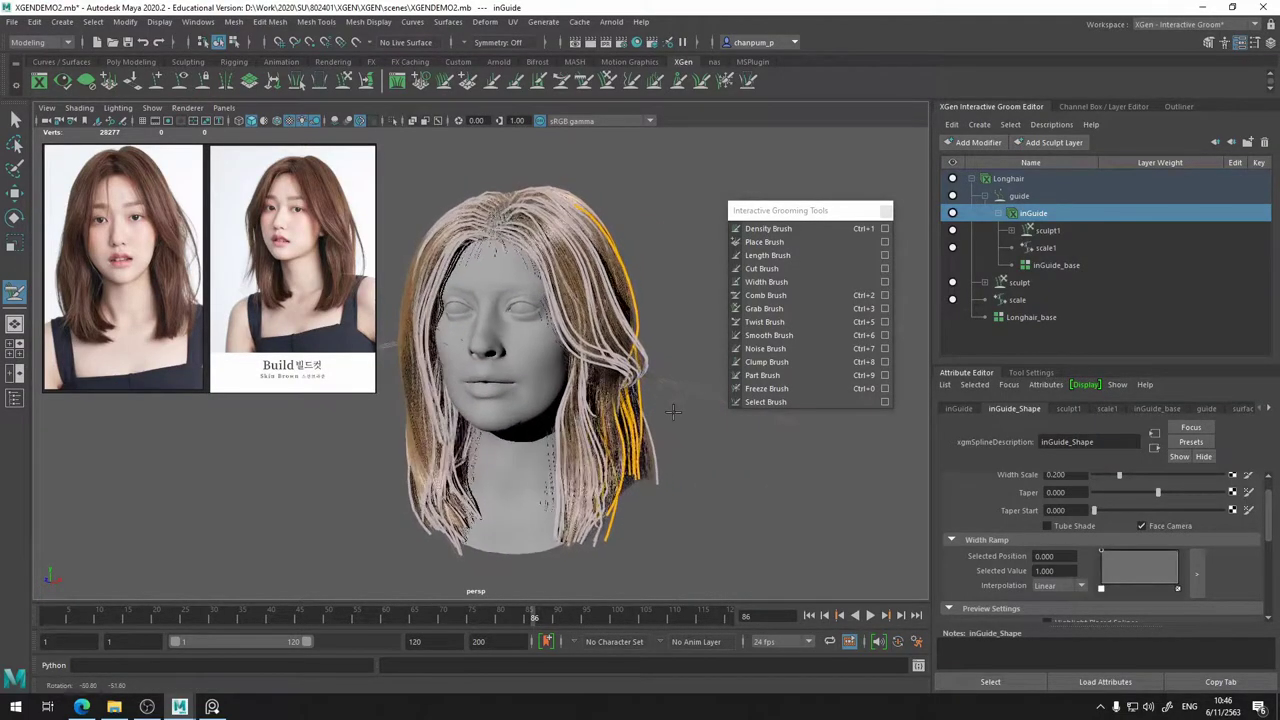
left_click_drag(564, 463, 670, 463, "alt")
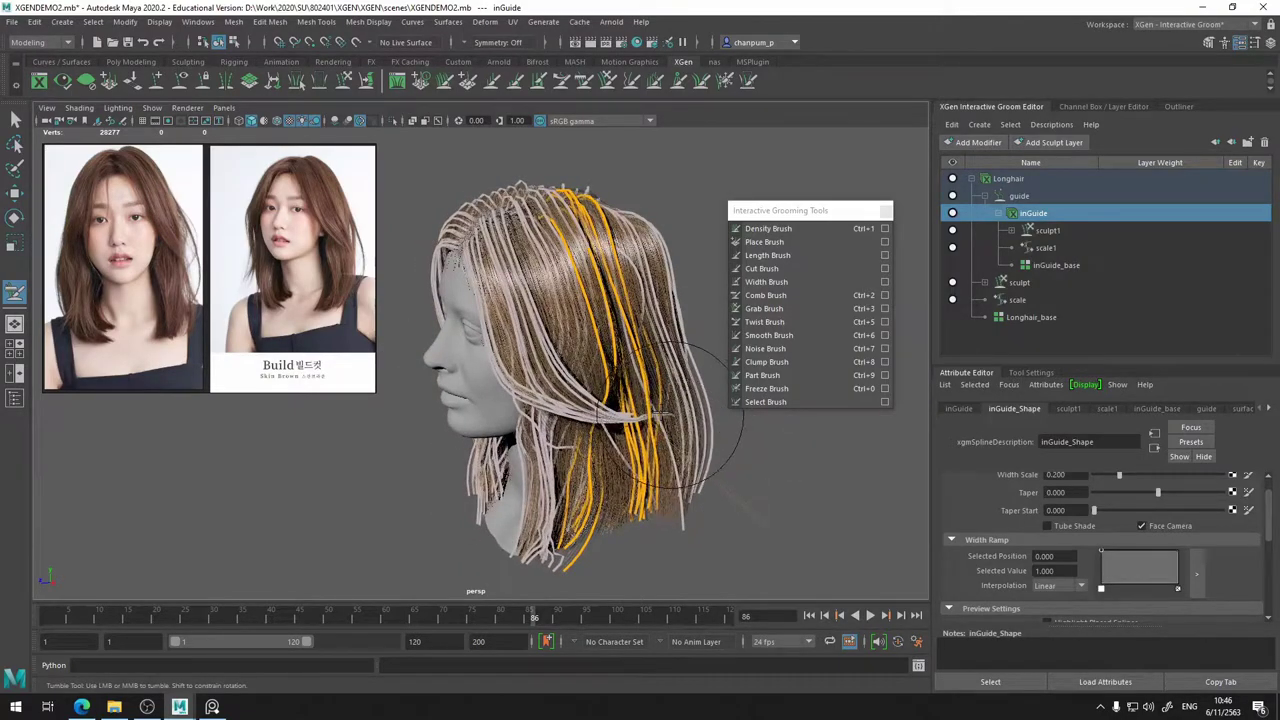
left_click_drag(655, 467, 709, 467, "alt")
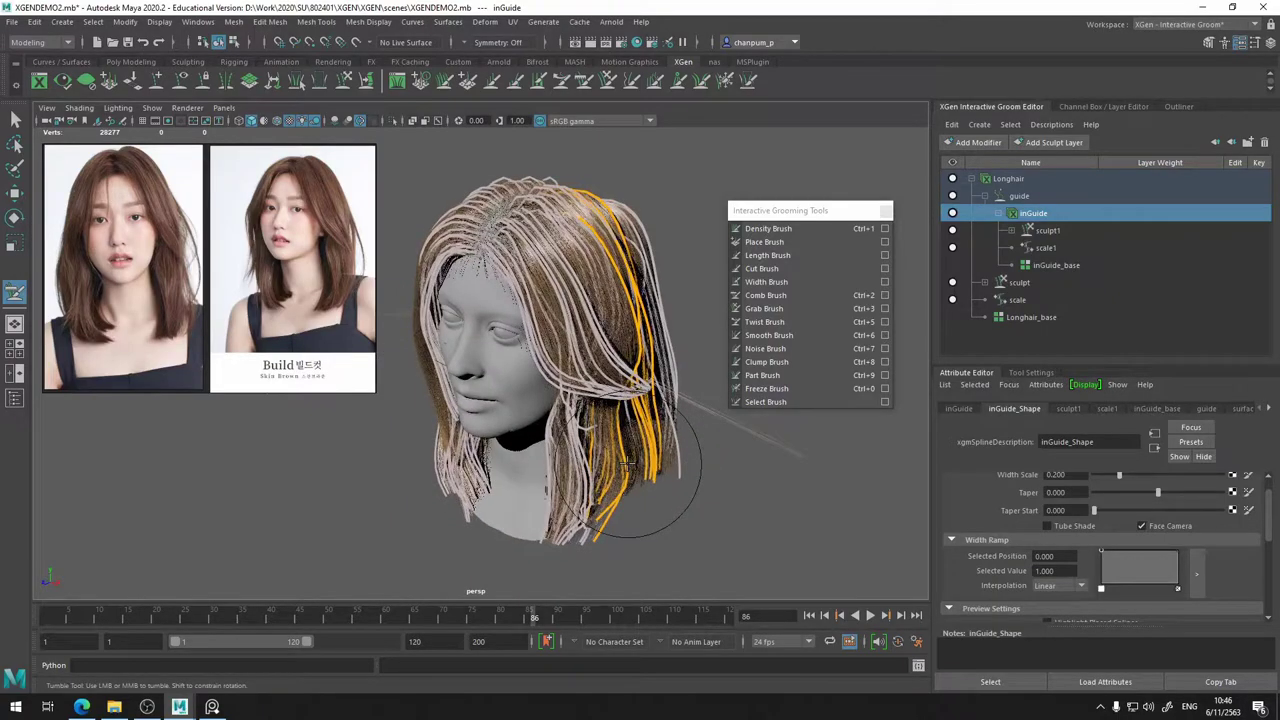
mouse_move(636, 449)
left_mouse_down("alt")
mouse_move(648, 430)
mouse_move(655, 461)
left_mouse_up("alt")
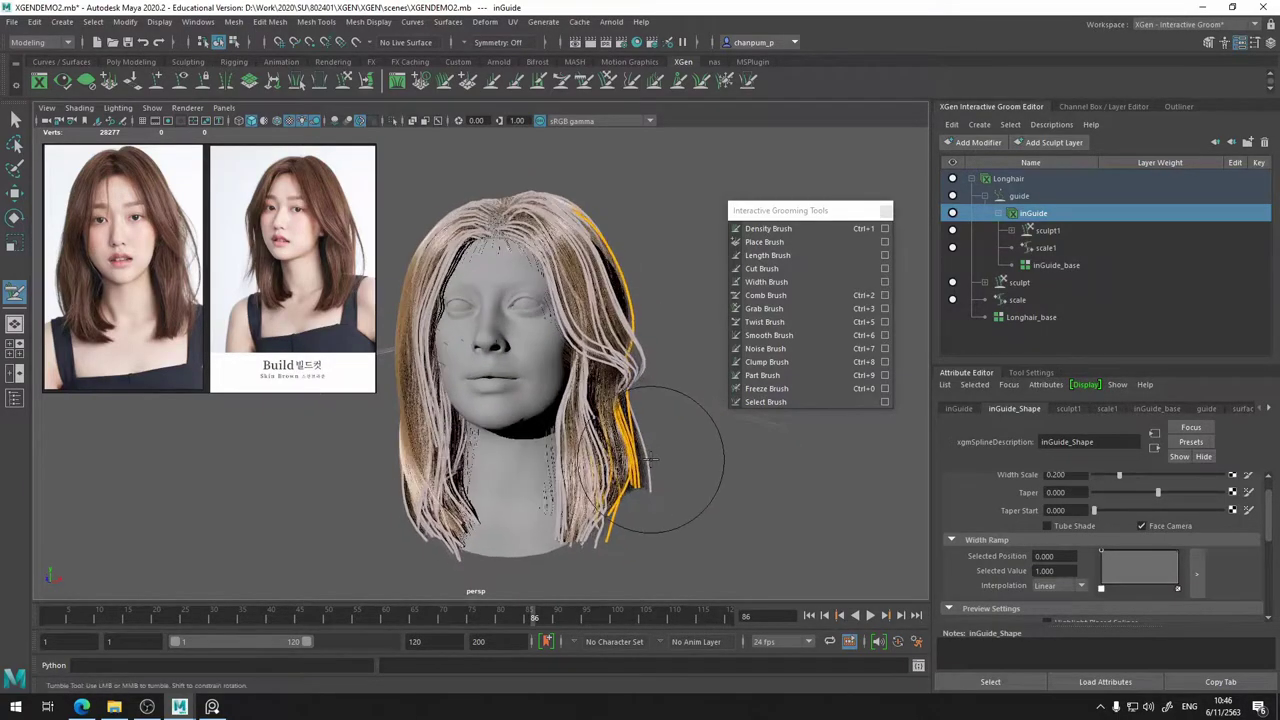
- Hide the inGuide guides and inspect the hair shape from the front and side
right_click_drag(662, 457, 860, 312, "alt")
left_click(765, 348)
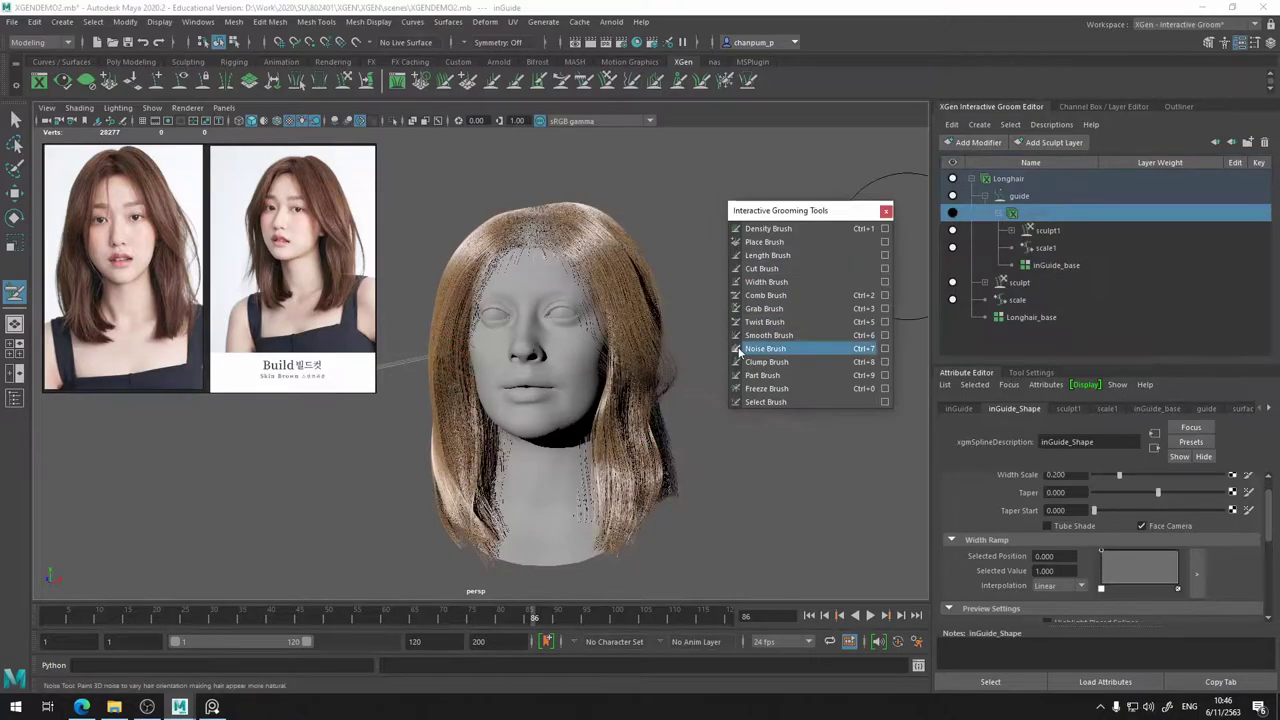
left_click_drag(623, 272, 531, 266, "alt")
middle_click_drag(530, 266, 645, 340, "alt")
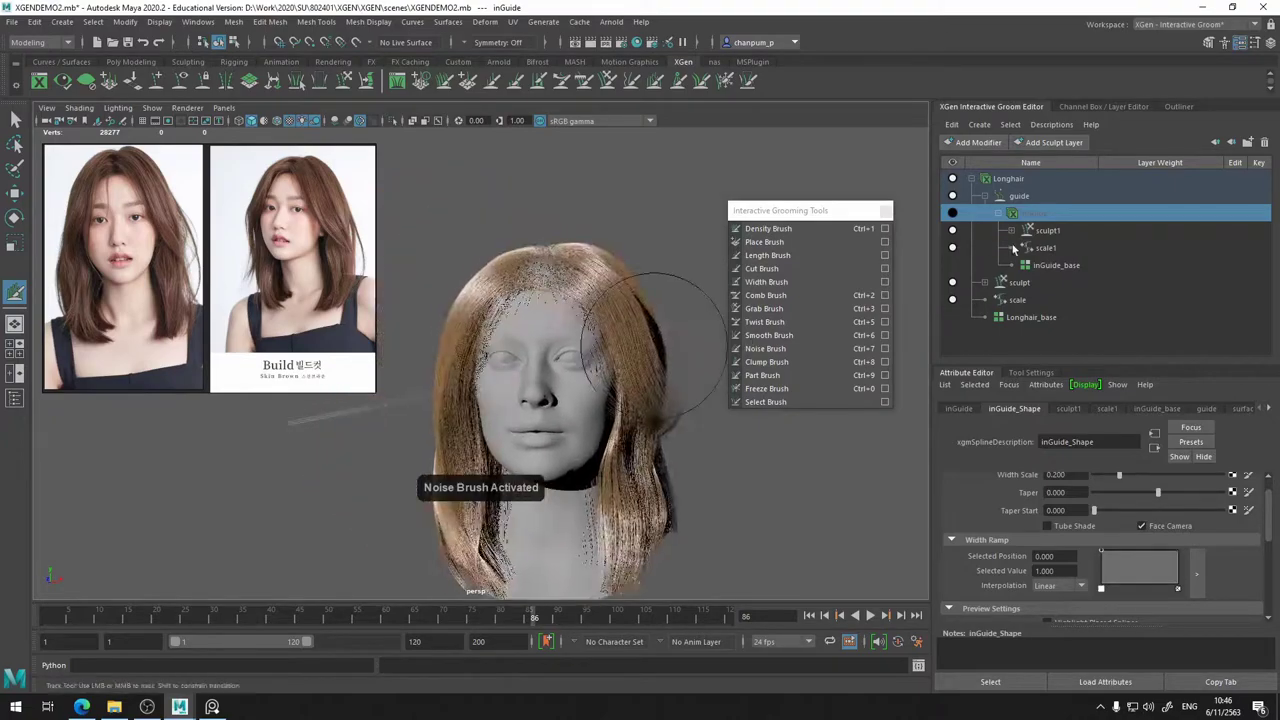
- Show the inGuide guides and lift the unfrozen side guides near the crown with the Grab Brush
left_click(953, 214)
left_click_drag(563, 220, 604, 262, "alt")
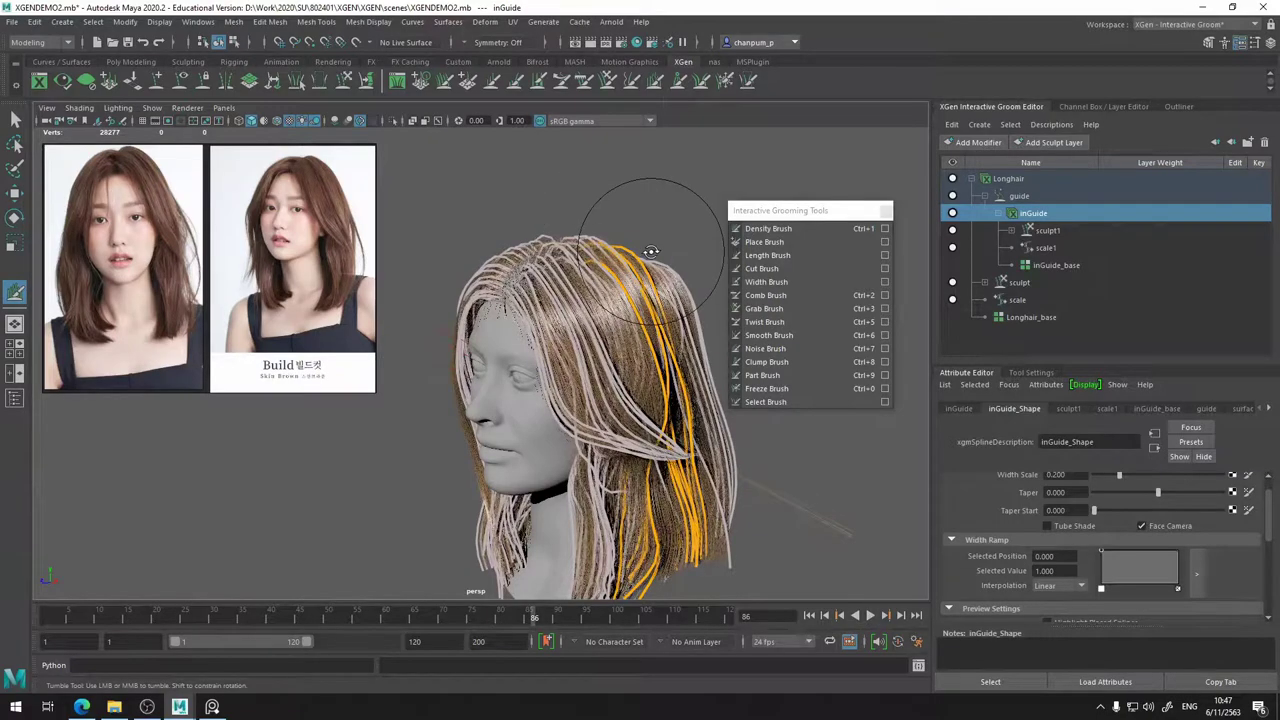
left_click_drag(666, 206, 628, 274, "alt")
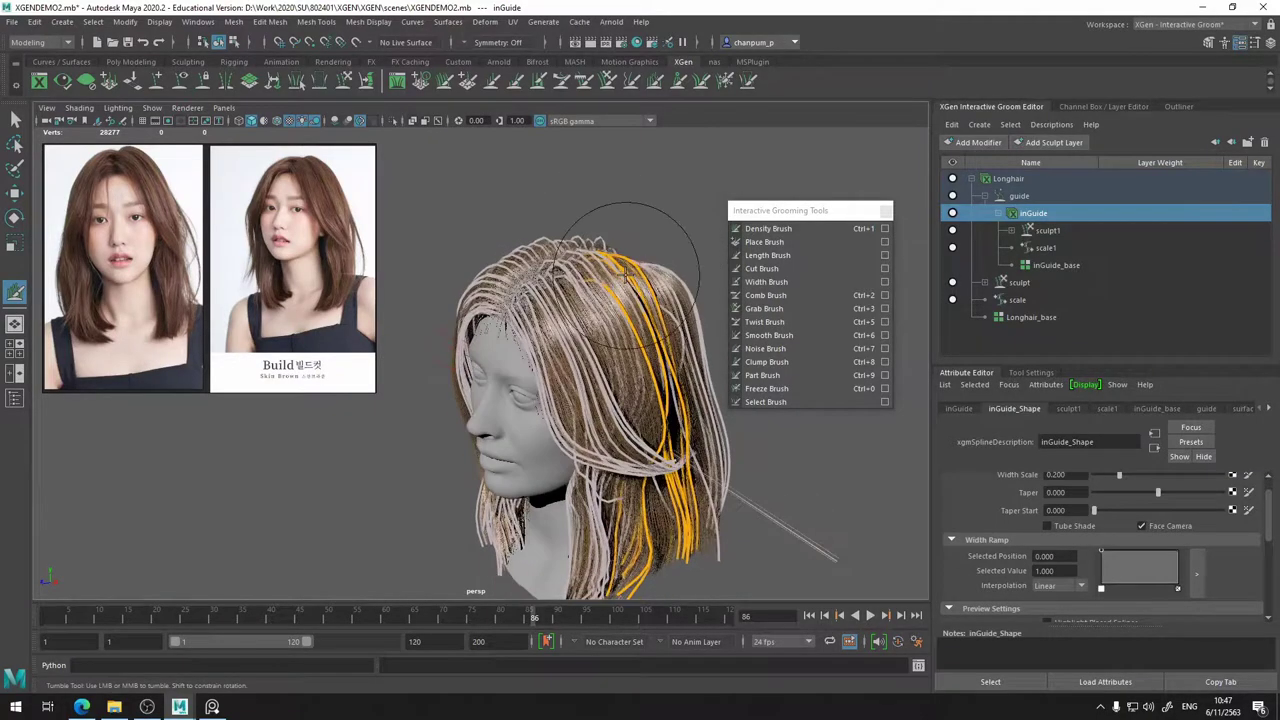
left_click(766, 308)
left_click_drag(612, 276, 613, 266)
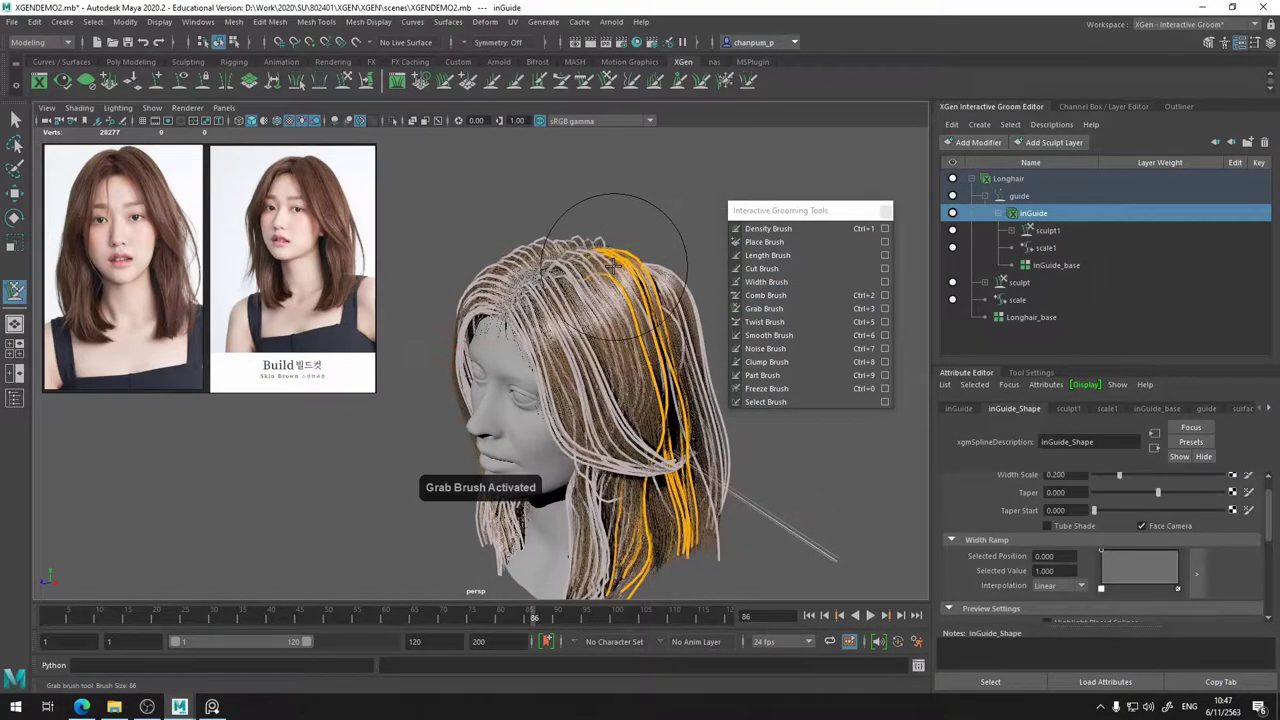
left_click_drag(625, 378, 670, 390, "alt")
mouse_move(718, 456)
left_mouse_down("alt")
mouse_move(721, 352)
mouse_move(709, 362)
left_mouse_up("alt")
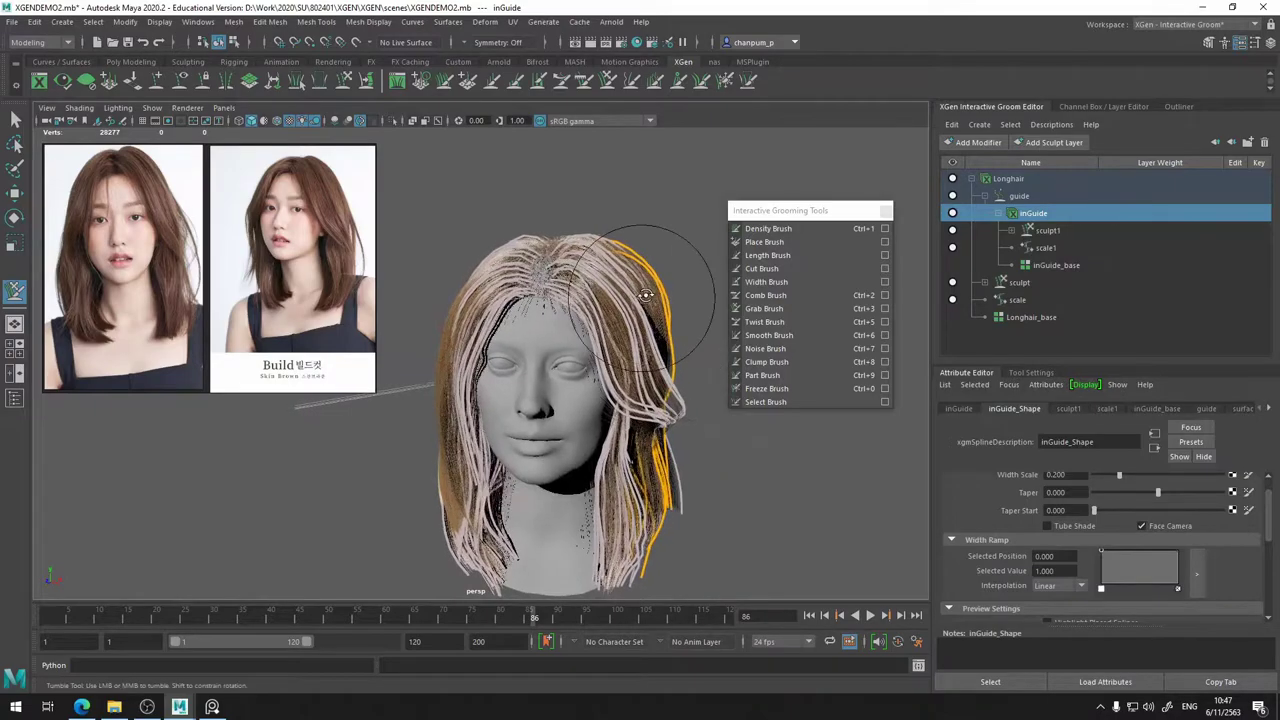
- Examine the volume of the front and side guides from several angles against the reference photos
left_click_drag(675, 284, 655, 290, "alt")
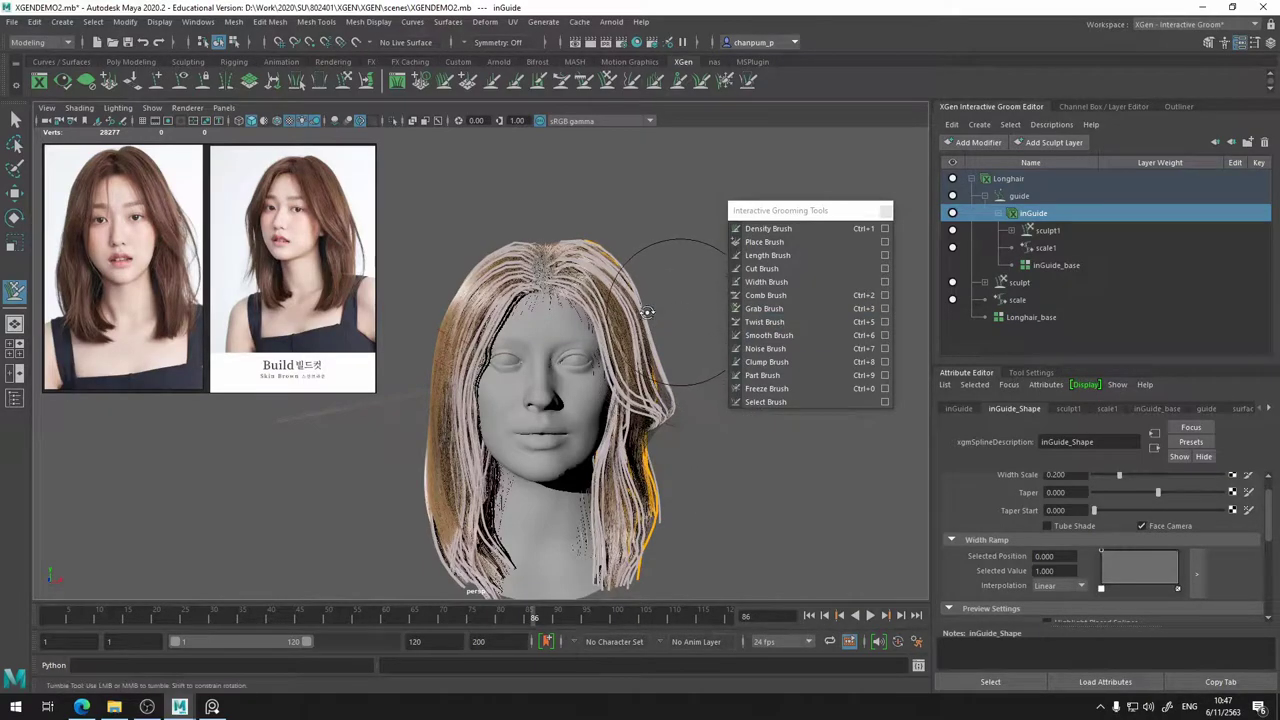
left_click_drag(660, 310, 586, 334, "alt")
right_click_drag(586, 334, 545, 305, "alt")
left_click_drag(543, 305, 395, 308, "alt")
right_click_drag(395, 308, 430, 315, "alt")
left_click_drag(430, 315, 560, 314, "alt")
right_click_drag(560, 314, 562, 325, "alt")
middle_click_drag(562, 325, 533, 367, "alt")
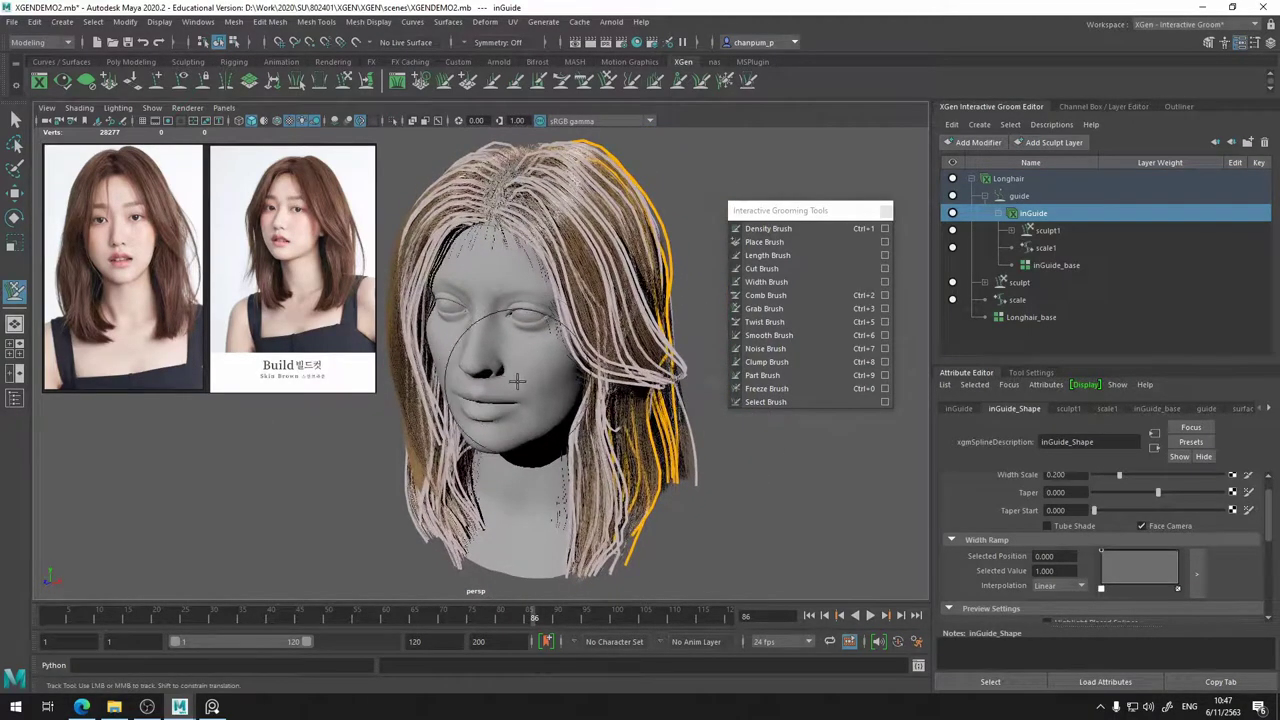
- Freeze all the guides, leaving only a few side guides behind the swept front section unfrozen with the Freeze Brush at size 24
mouse_move(510, 366)
left_mouse_down("alt")
mouse_move(472, 341)
mouse_move(335, 332)
mouse_move(378, 342)
left_mouse_up("alt")
left_click(812, 392)
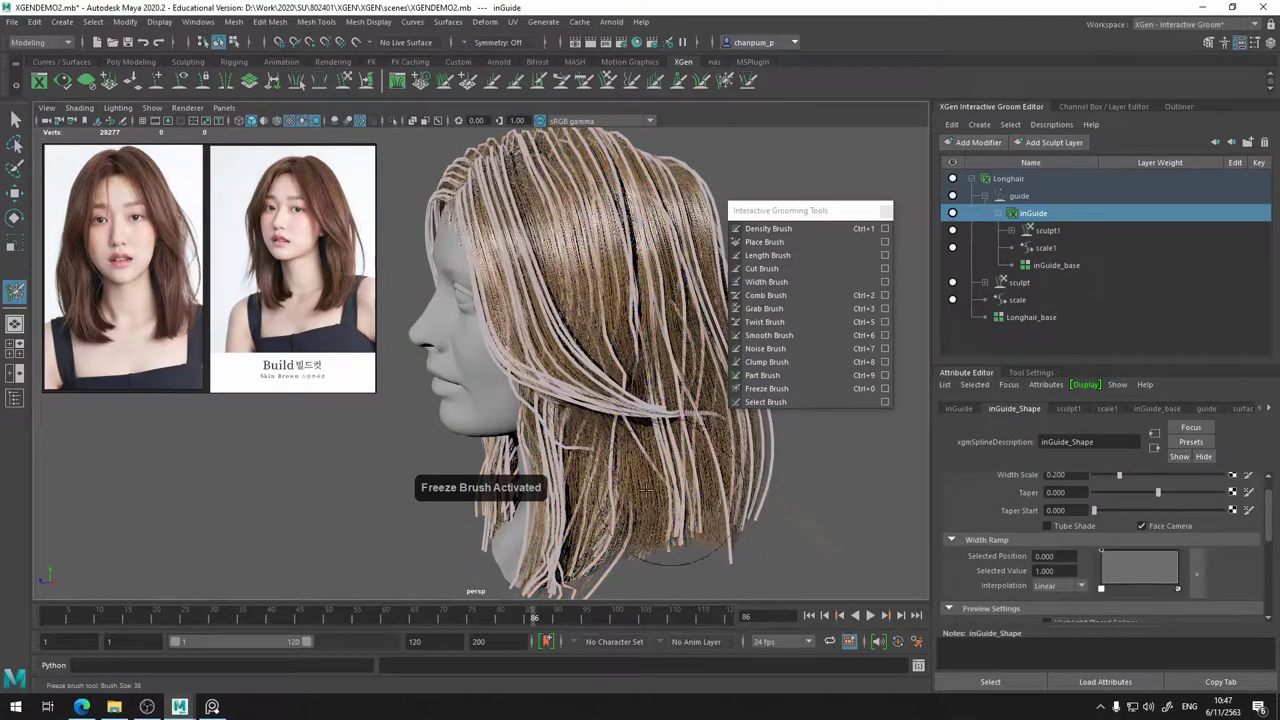
mouse_move(335, 452)
left_mouse_down("alt")
mouse_move(323, 479)
mouse_move(359, 472)
mouse_move(311, 473)
left_mouse_up("alt")
key("b")
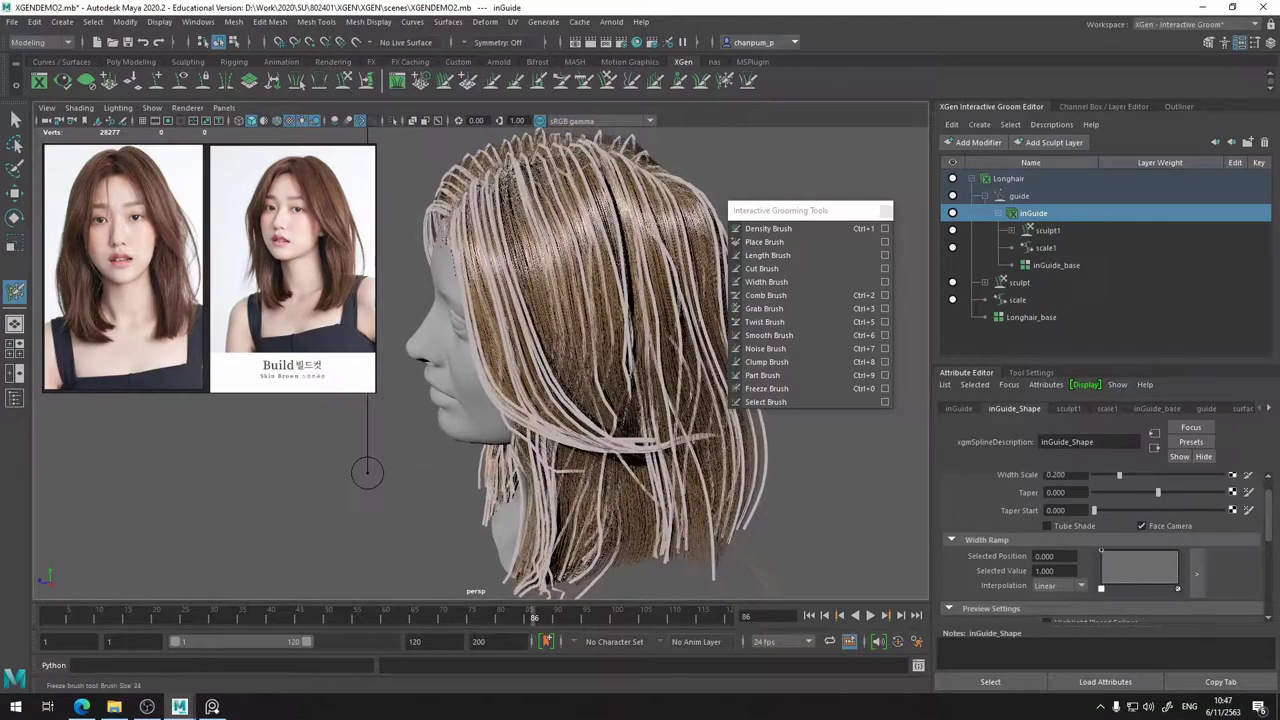
left_click_drag(503, 511, 537, 452, "alt")
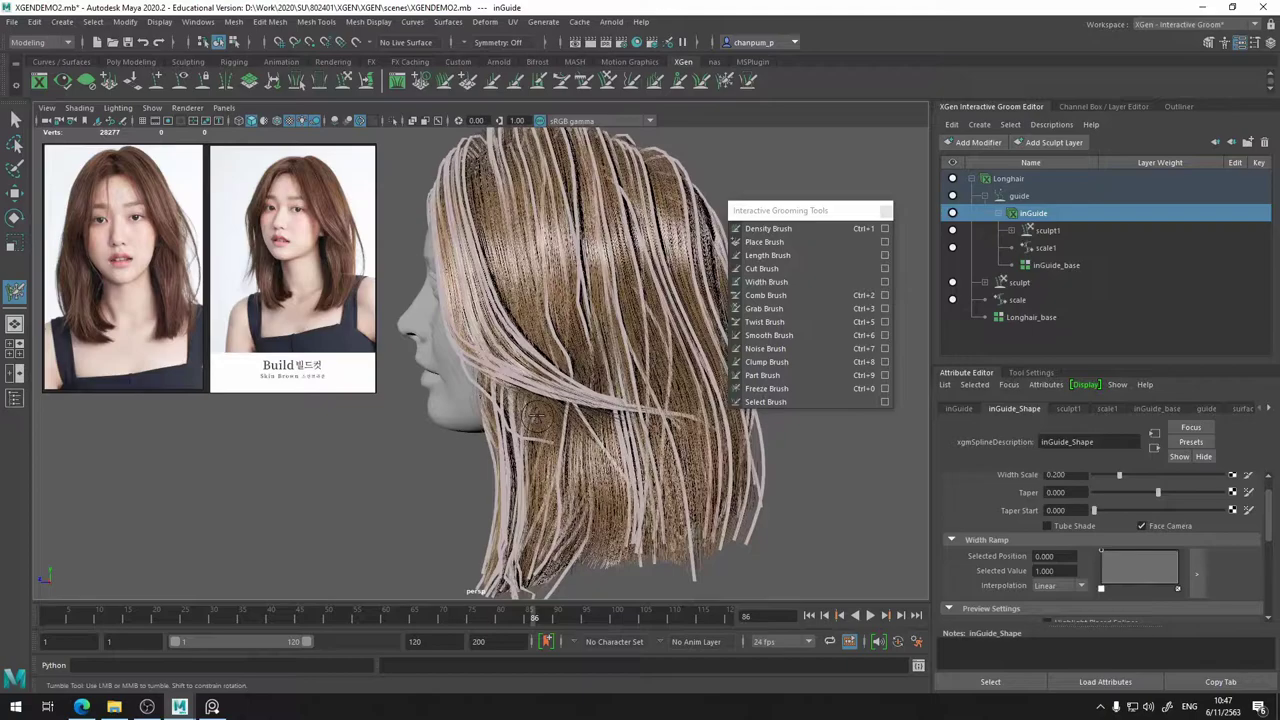
left_click_drag(533, 437, 526, 325, "alt")
left_click_drag(500, 411, 484, 330, "alt")
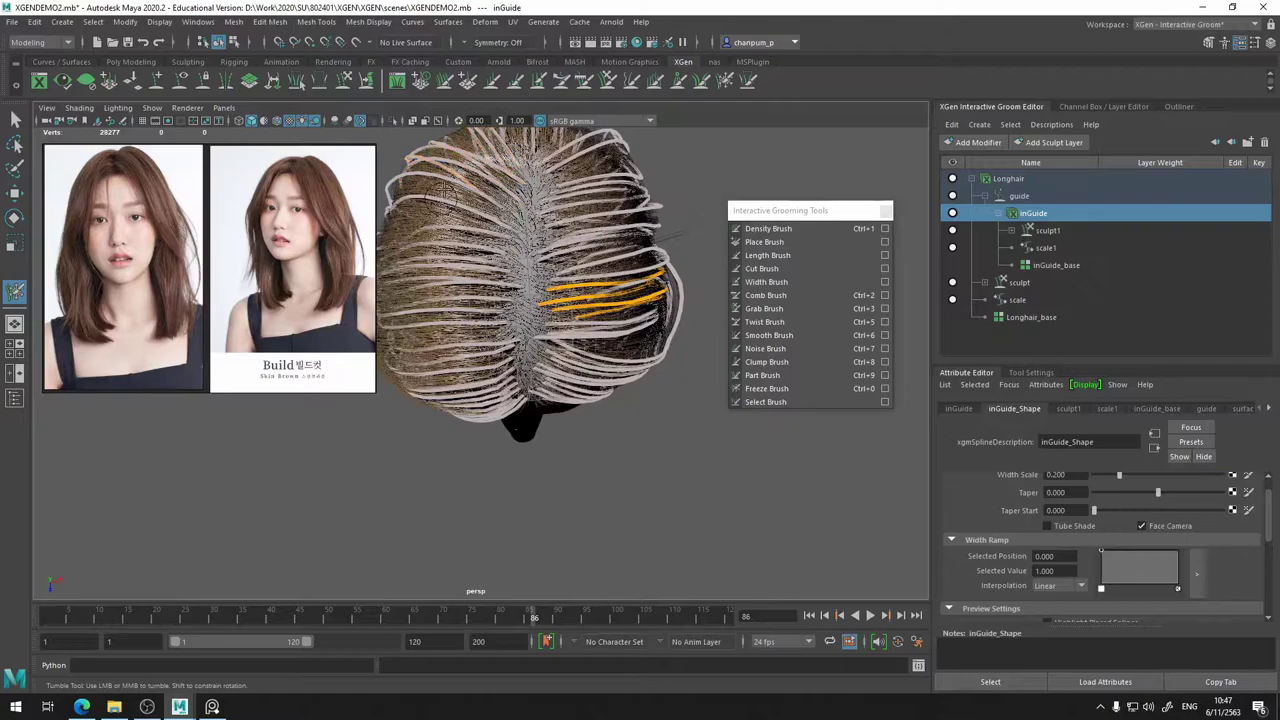
mouse_move(435, 197)
left_mouse_down("alt")
mouse_move(465, 435)
mouse_move(505, 405)
mouse_move(604, 436)
left_mouse_up("alt")
- Bend the lower ends of the unfrozen side guides into waves with the Grab Brush
left_click(786, 309)
mouse_move(232, 455)
left_mouse_down("alt")
mouse_move(248, 508)
mouse_move(300, 509)
left_mouse_up("alt")
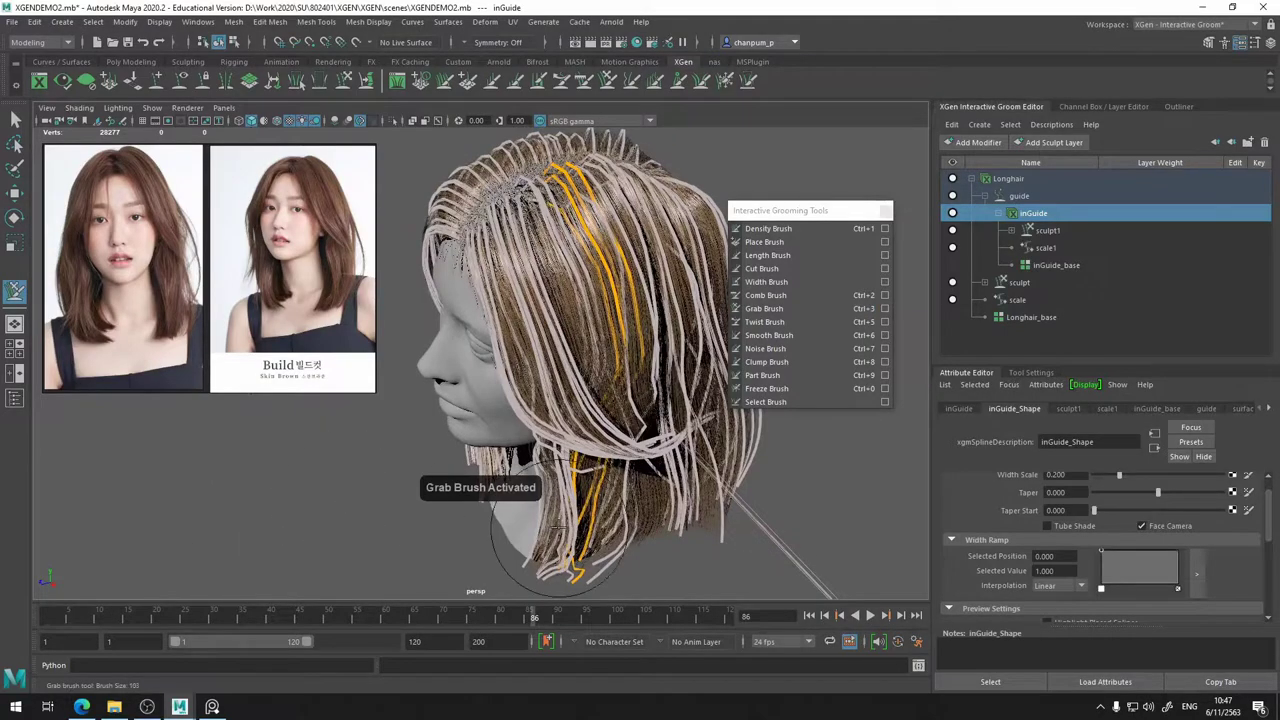
left_click_drag(556, 528, 545, 560, "alt")
mouse_move(545, 560)
middle_mouse_down("alt")
mouse_move(514, 417)
mouse_move(551, 347)
middle_mouse_up("alt")
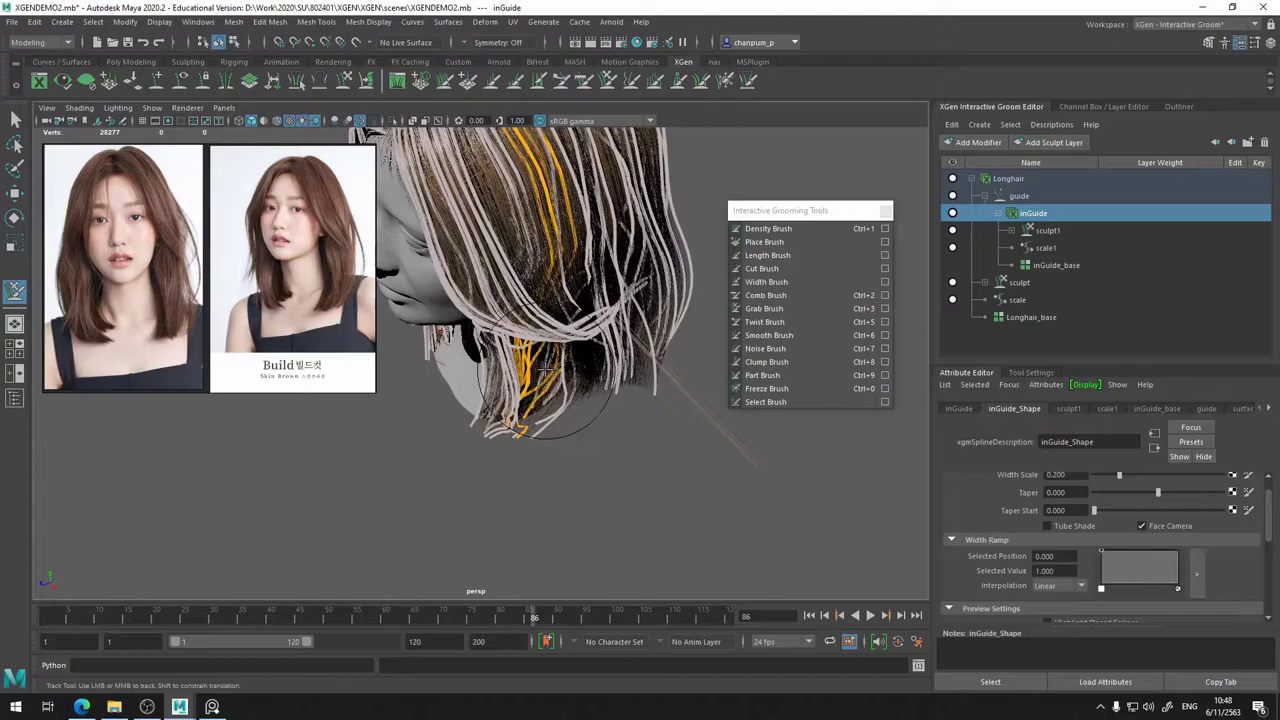
mouse_move(548, 371)
left_mouse_down("alt")
mouse_move(579, 370)
mouse_move(612, 332)
mouse_move(646, 432)
mouse_move(554, 335)
left_mouse_up("alt")
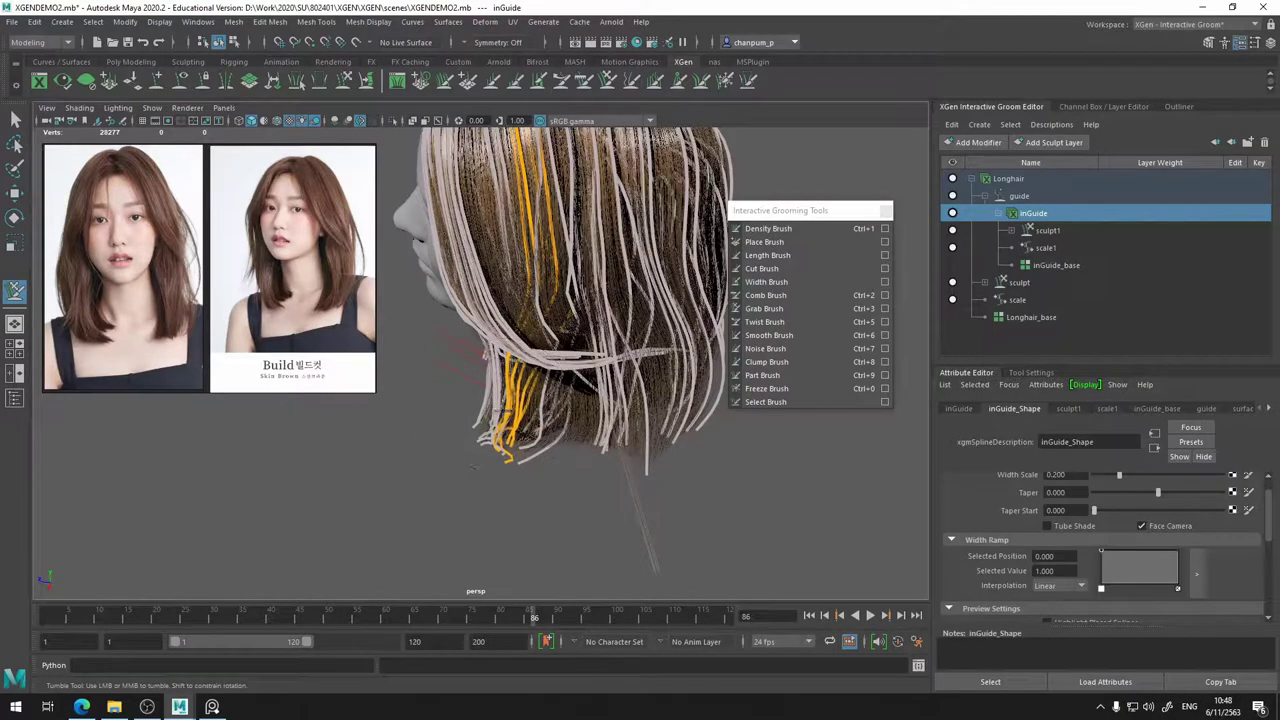
left_click_drag(470, 466, 606, 437, "alt")
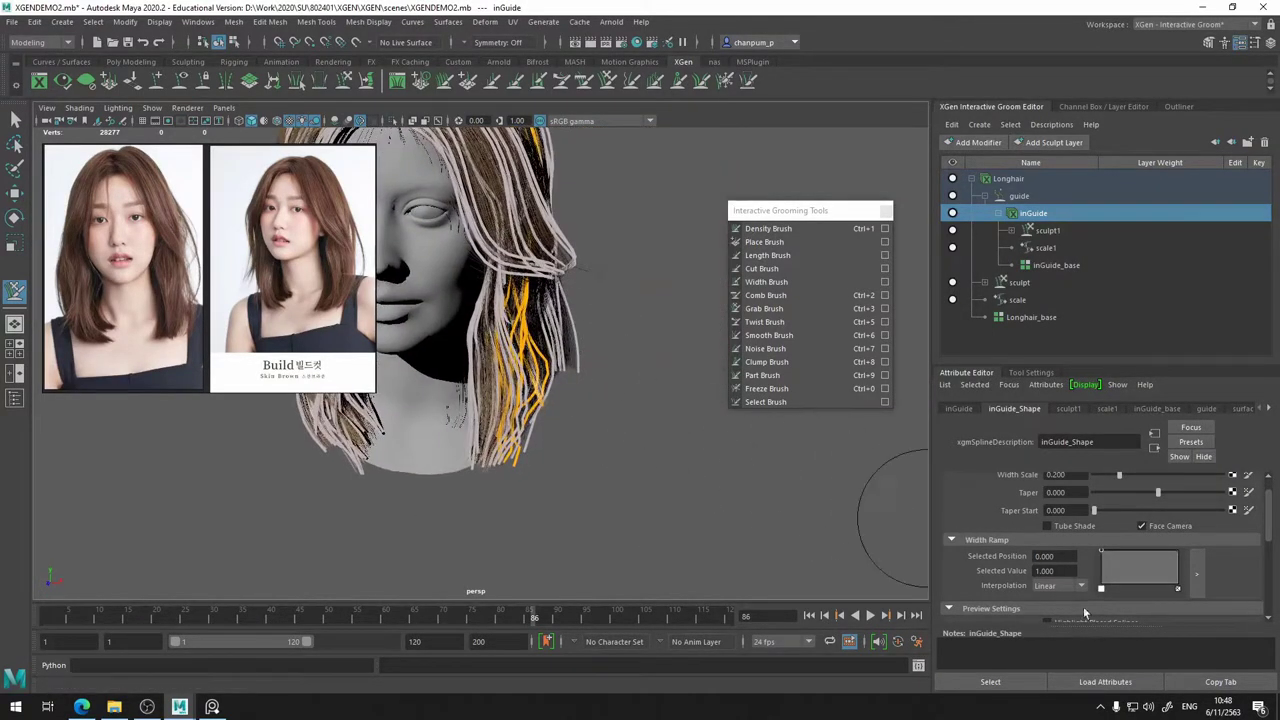
- Check the CV settings of inGuide_base and add more waves to the unfrozen side guides below the swept section with the Grab Brush
scroll(1090, 590, "down", 5)
left_click(1057, 266)
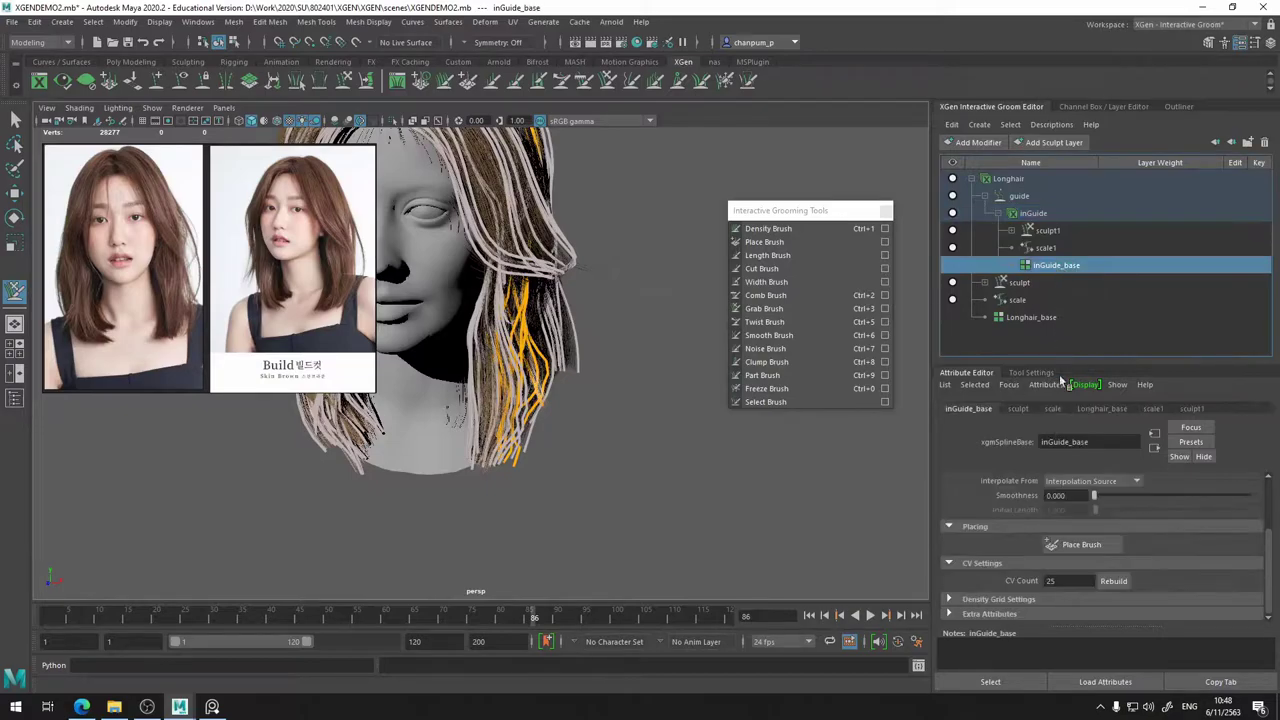
key("ctrl+3")
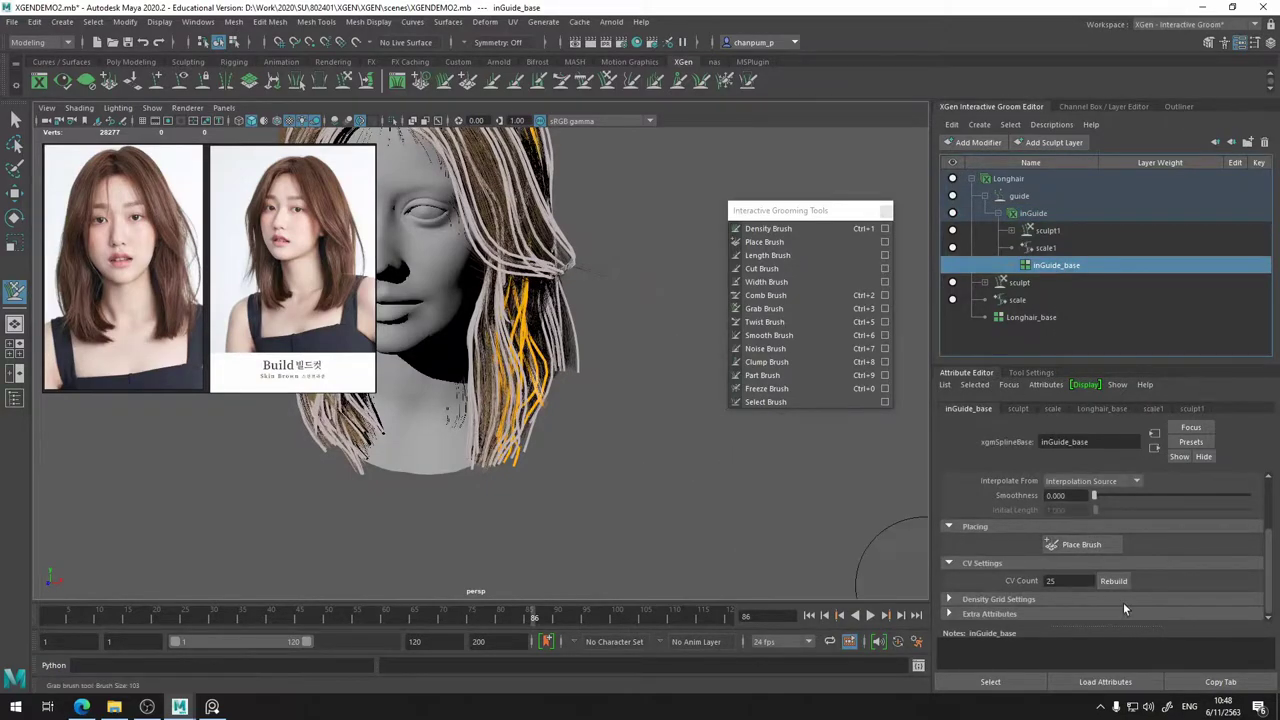
middle_click_drag(530, 325, 575, 427, "alt")
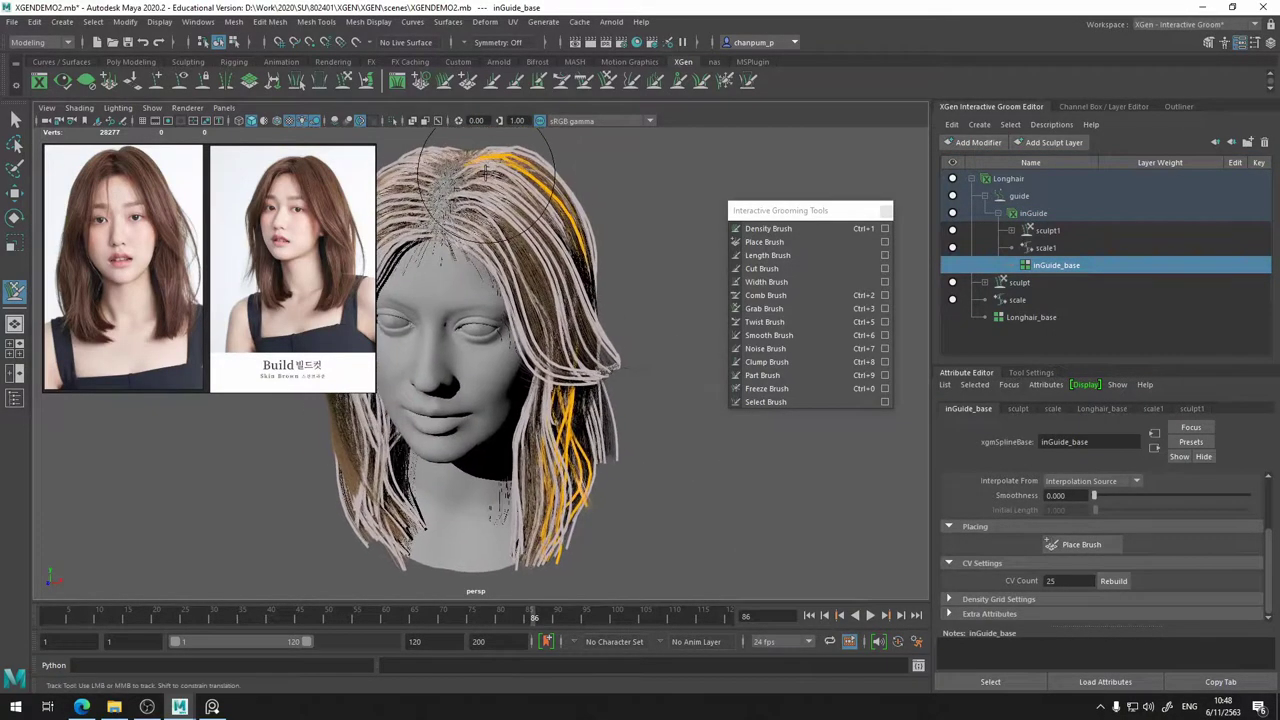
left_click_drag(568, 260, 590, 253, "alt")
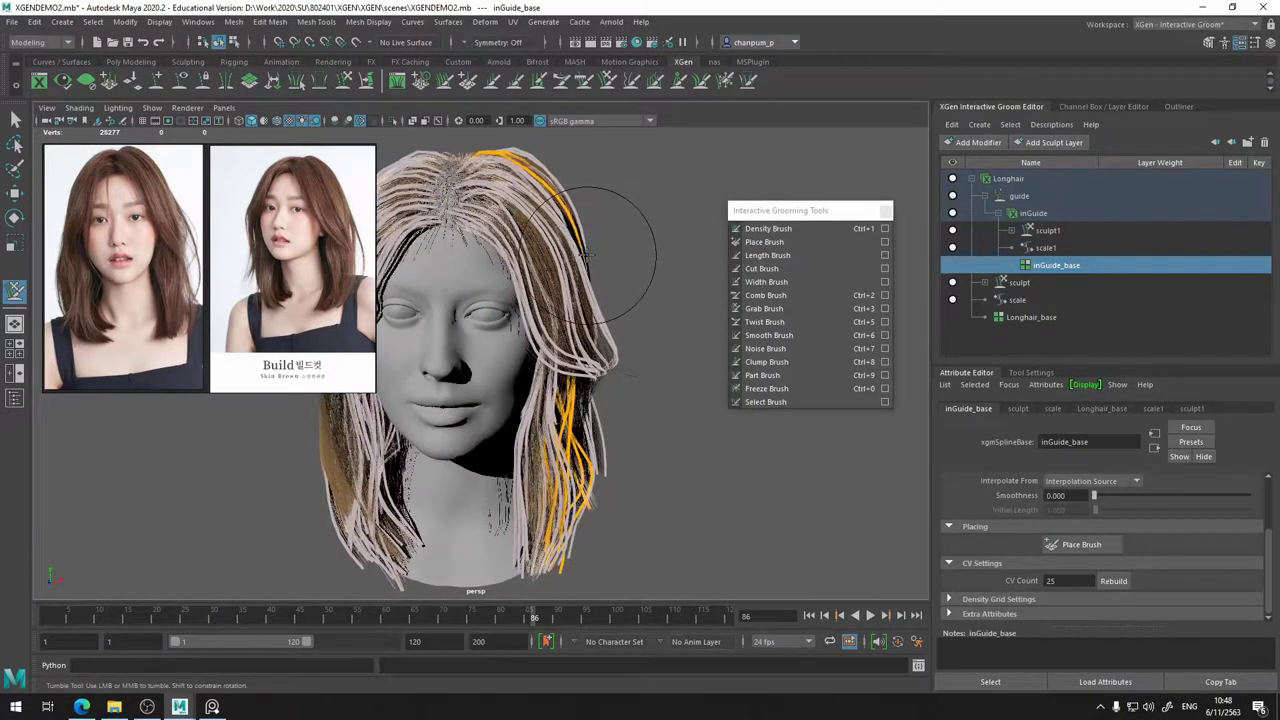
left_click_drag(565, 403, 630, 405, "alt")
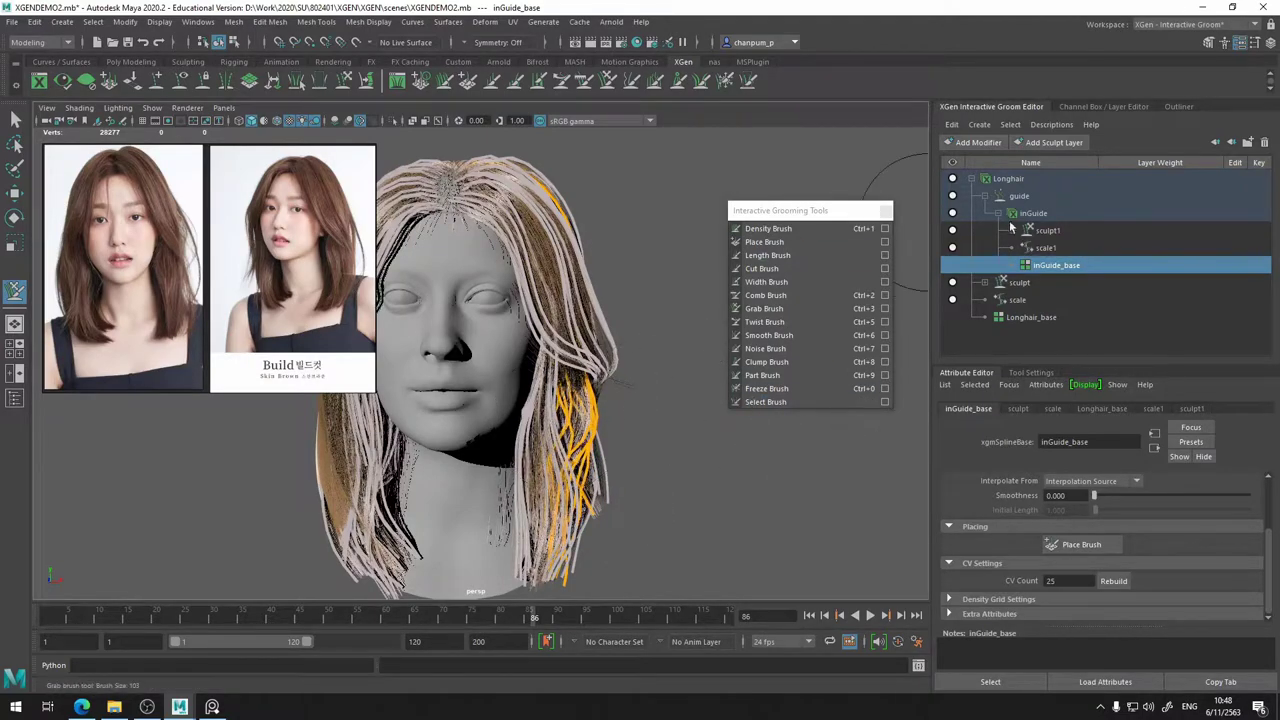
- Hide the inGuide guides and inspect the wavy side hair from the front, below and three-quarter views
left_click(953, 217)
mouse_move(645, 324)
left_mouse_down("alt")
mouse_move(600, 310)
mouse_move(660, 320)
mouse_move(640, 325)
left_mouse_up("alt")
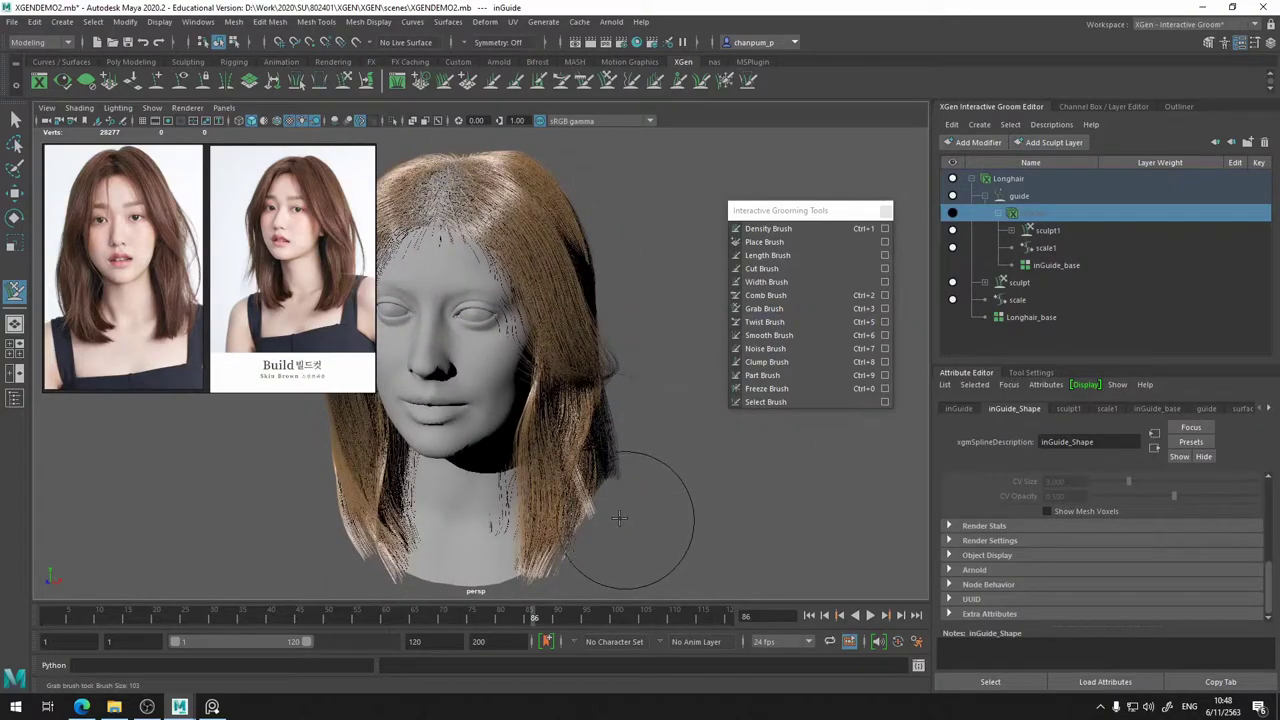
left_click_drag(600, 500, 595, 495, "alt")
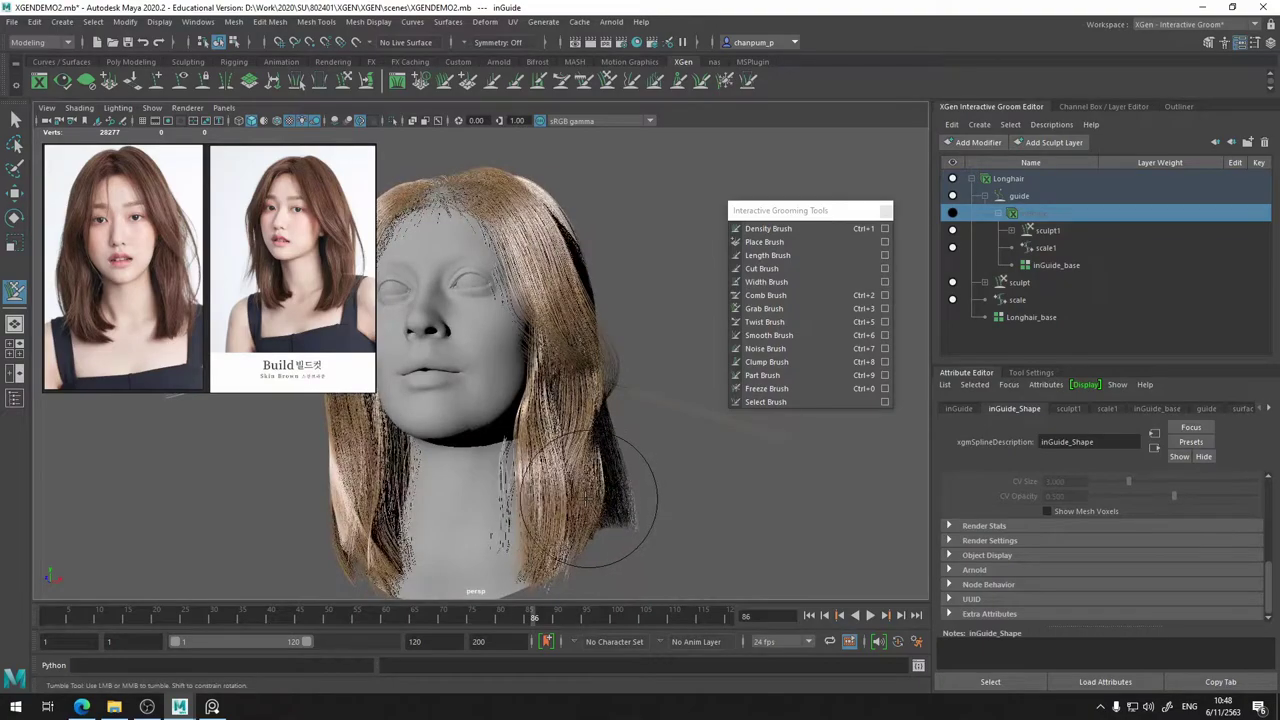
mouse_move(692, 436)
left_mouse_down("alt")
mouse_move(634, 471)
mouse_move(651, 486)
mouse_move(684, 462)
left_mouse_up("alt")
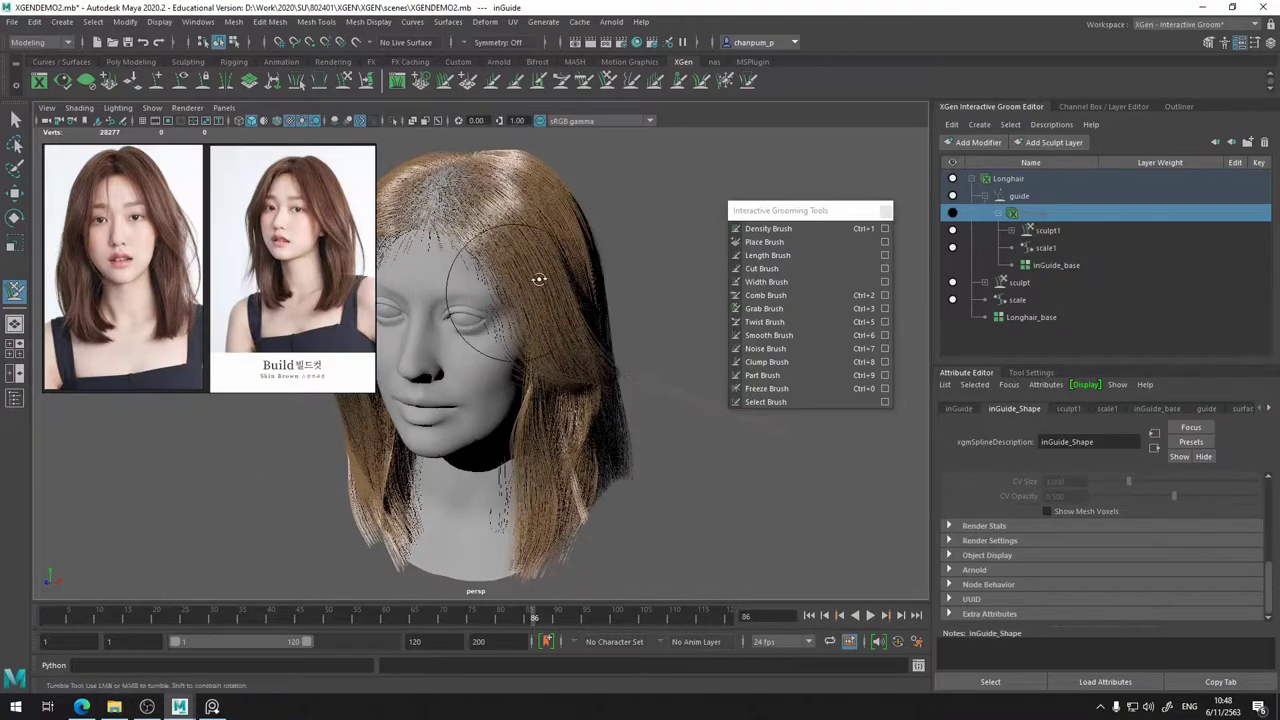
left_click_drag(537, 277, 480, 310, "alt")
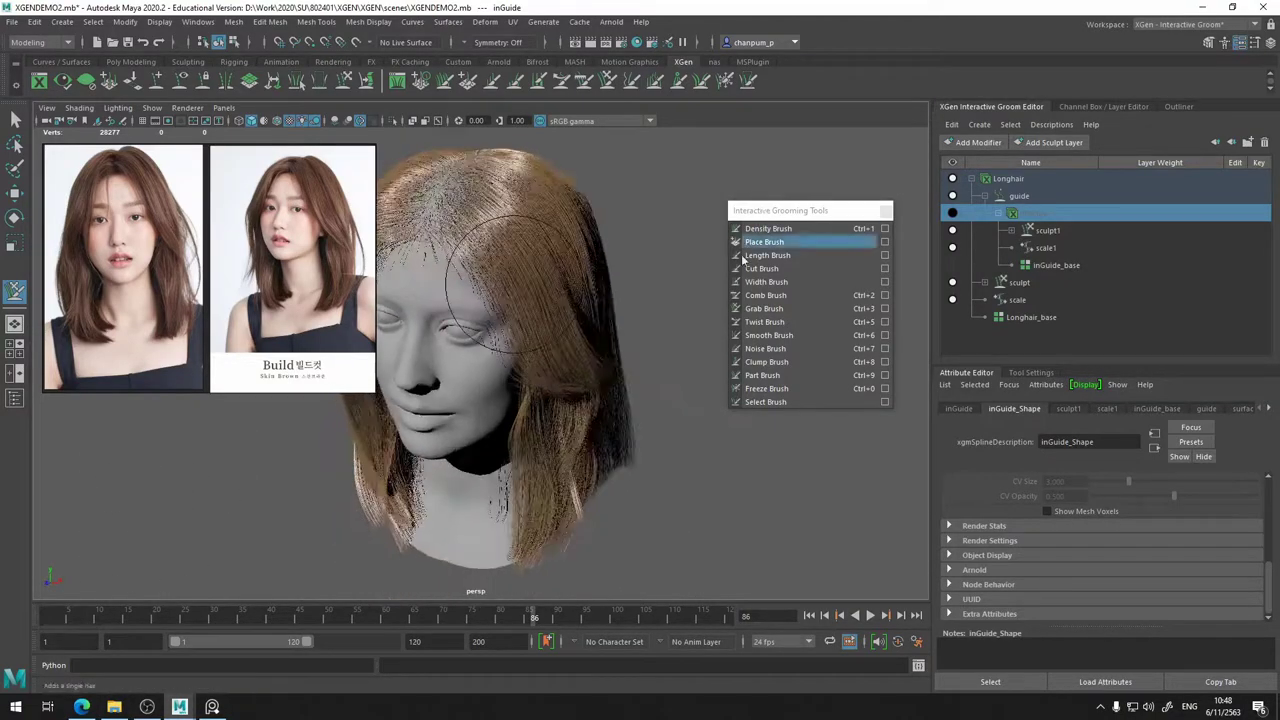
- Show the inGuide guides and freeze all but a small part of the wavy lower side guides with the Freeze Brush
left_click(953, 213)
mouse_move(718, 336)
left_mouse_down("alt")
mouse_move(663, 306)
mouse_move(720, 311)
left_mouse_up("alt")
left_click_drag(730, 337, 734, 339, "alt")
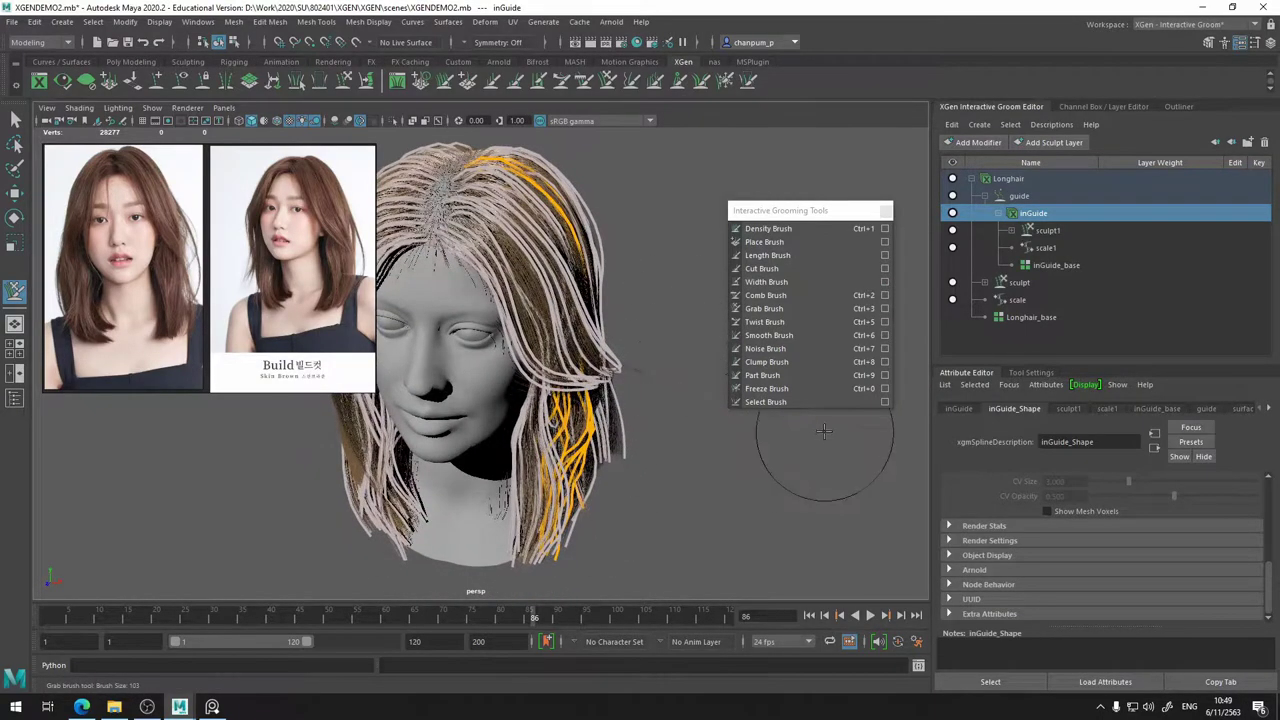
key("ctrl+0")
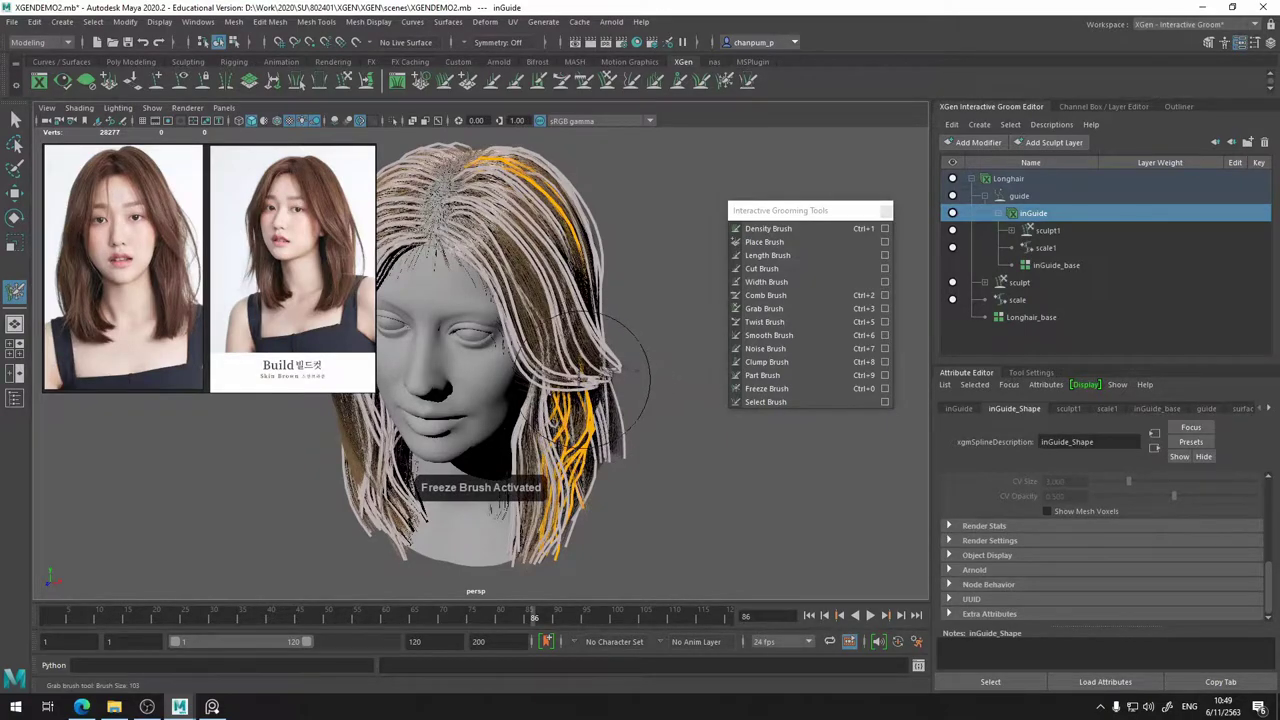
left_click_drag(582, 368, 556, 360, "ctrl")
mouse_move(653, 368)
left_mouse_down("alt")
mouse_move(760, 378)
mouse_move(565, 390)
mouse_move(712, 328)
left_mouse_up("alt")
- Spread and curve the remaining unfrozen strands beside the neck with the Grab Brush, working from front and side views
left_click(772, 309)
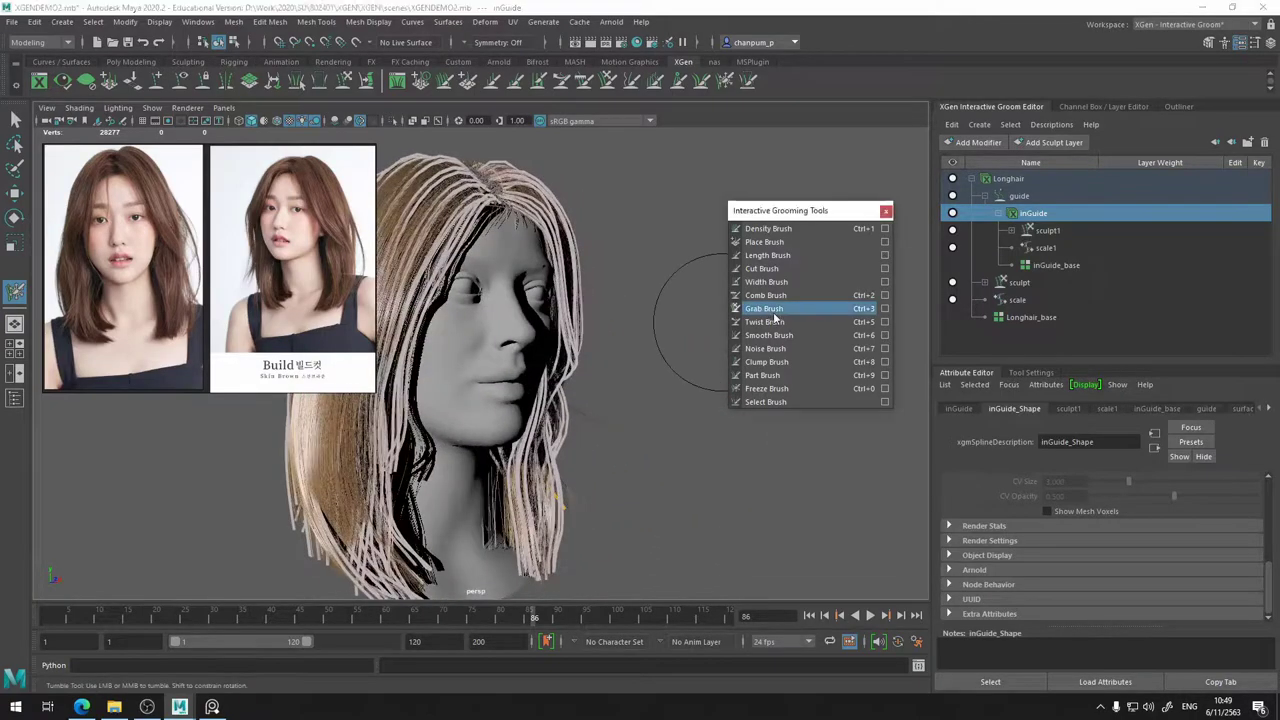
mouse_move(600, 531)
left_mouse_down("alt")
mouse_move(512, 515)
mouse_move(590, 505)
left_mouse_up("alt")
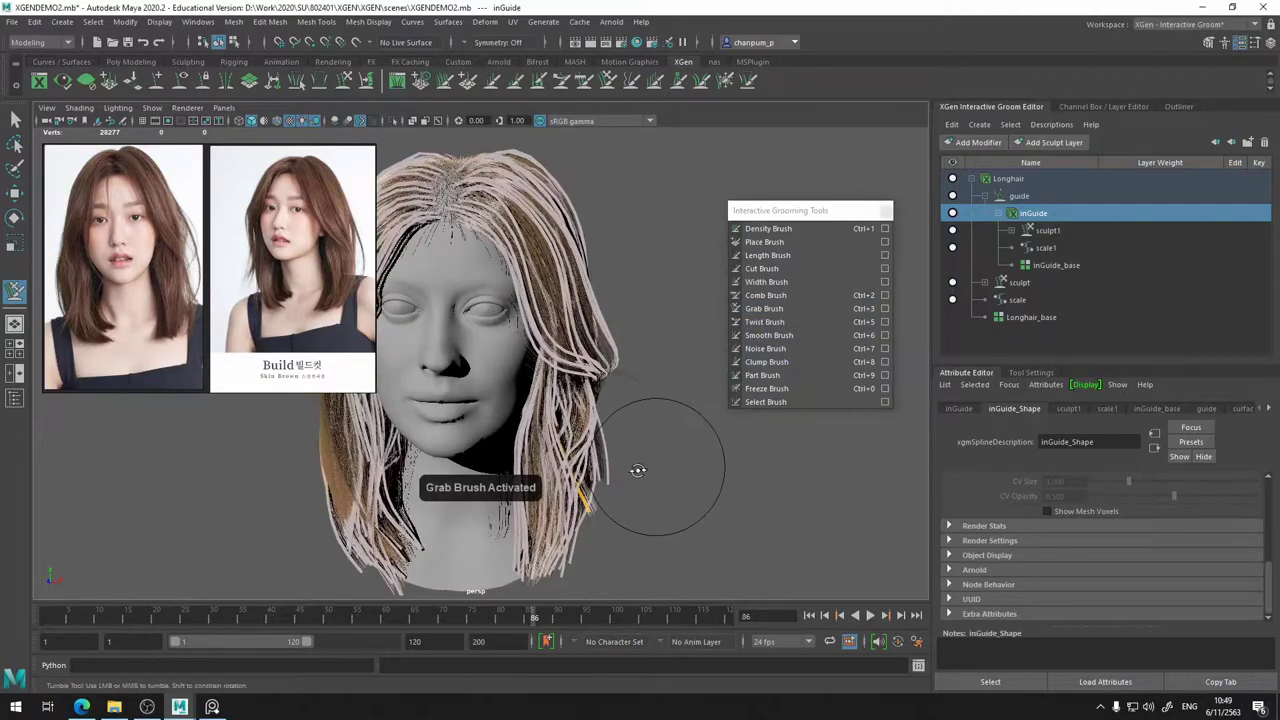
left_click_drag(637, 470, 563, 508, "alt")
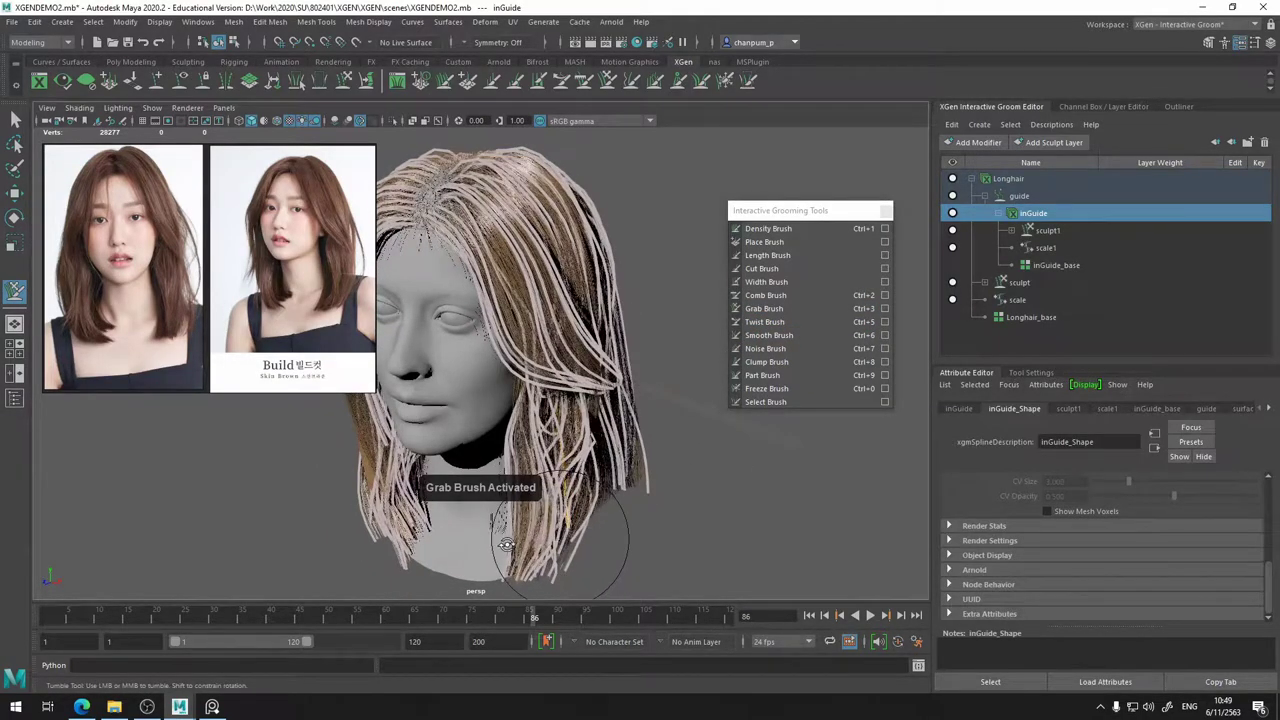
left_click_drag(507, 544, 508, 510, "alt")
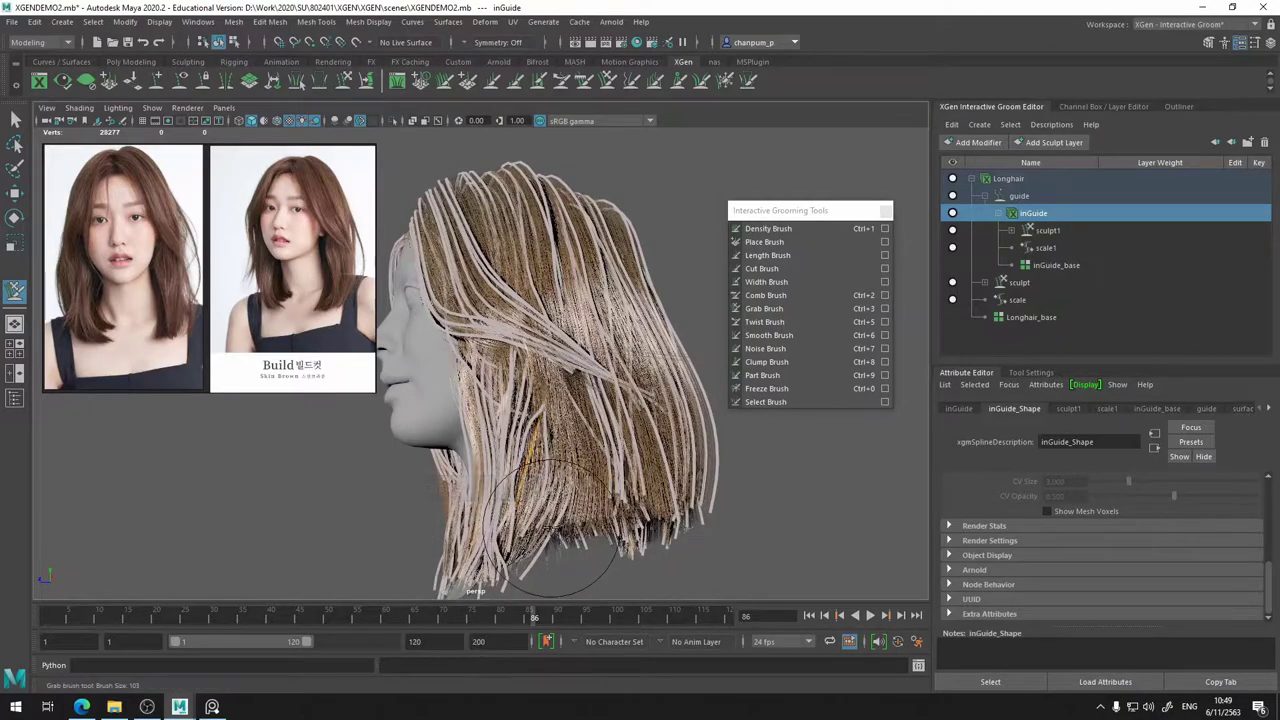
mouse_move(478, 565)
left_mouse_down("alt")
mouse_move(473, 536)
mouse_move(510, 515)
mouse_move(585, 522)
left_mouse_up("alt")
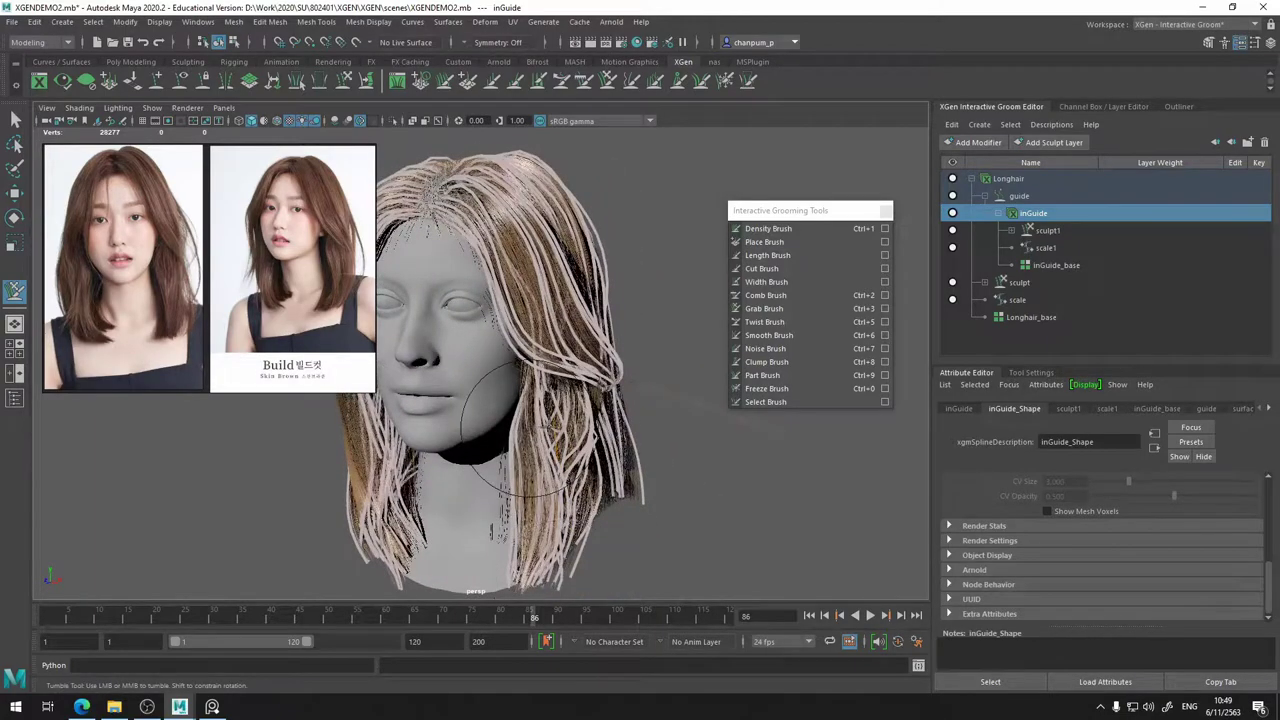
left_click_drag(551, 427, 523, 442, "alt")
left_click_drag(518, 505, 518, 550, "alt")
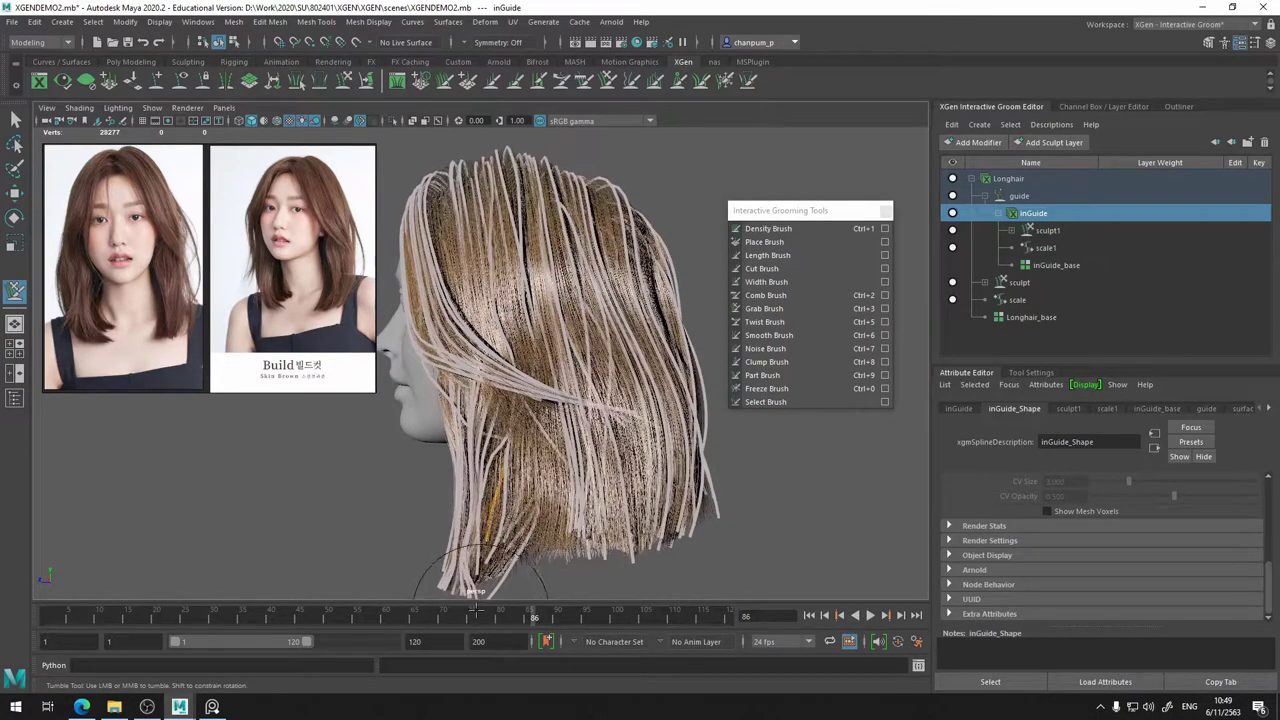
left_click_drag(477, 600, 605, 420, "alt")
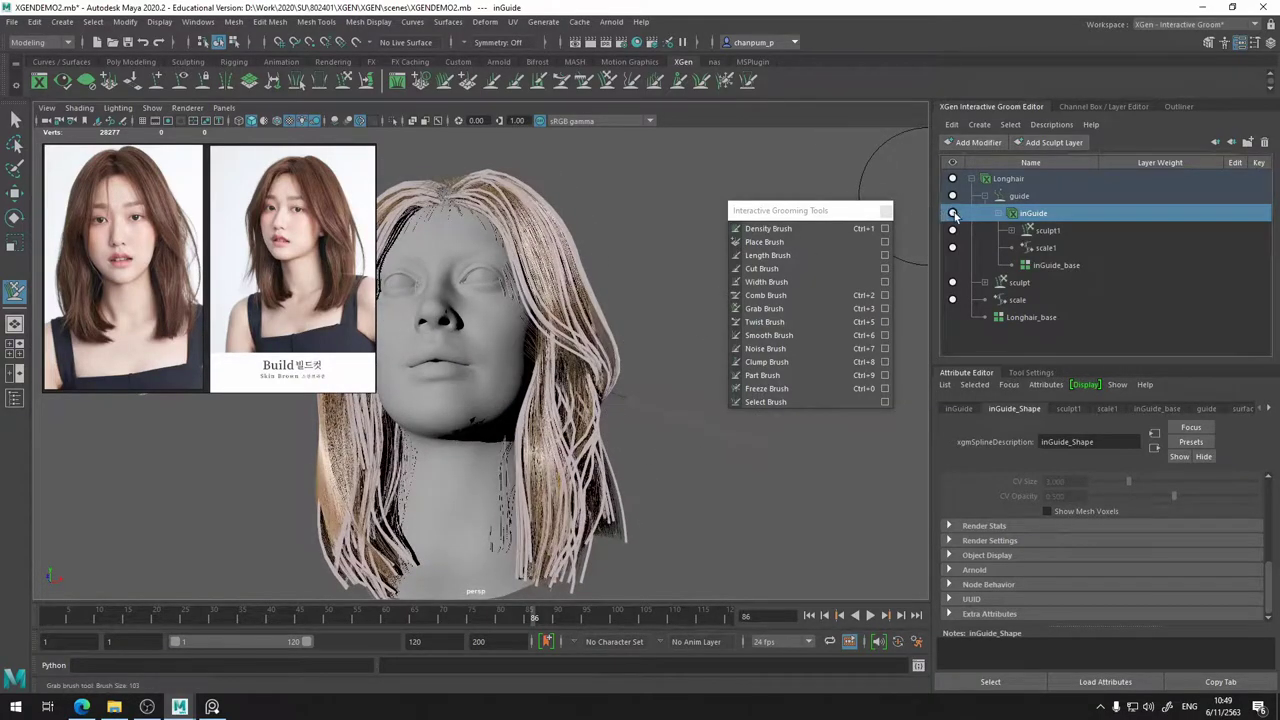
- Hide the inGuide guides to compare the hair with the reference photos and show them again
left_click(953, 214)
mouse_move(509, 300)
left_mouse_down("alt")
mouse_move(580, 323)
mouse_move(589, 297)
mouse_move(560, 337)
mouse_move(546, 331)
mouse_move(605, 371)
mouse_move(670, 340)
left_mouse_up("alt")
left_click(951, 213)
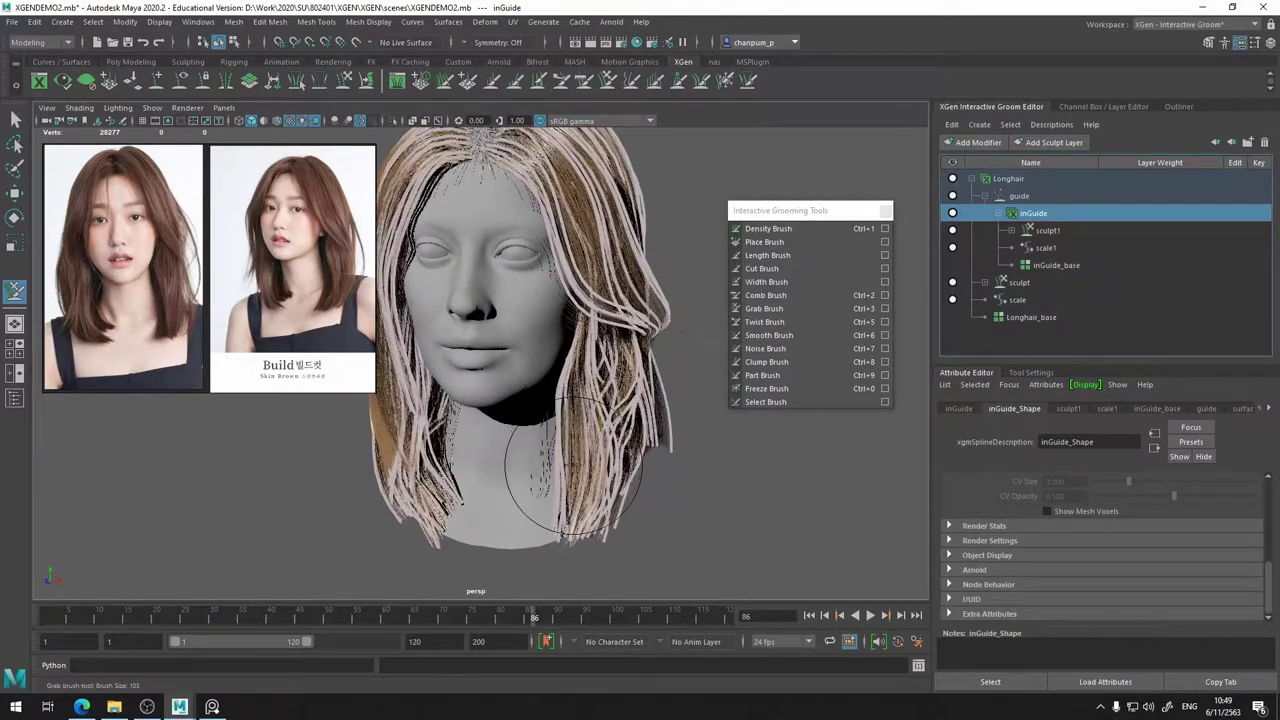
- Freeze the remaining side guides with the Freeze Brush and save the scene
left_click_drag(652, 356, 631, 368, "alt")
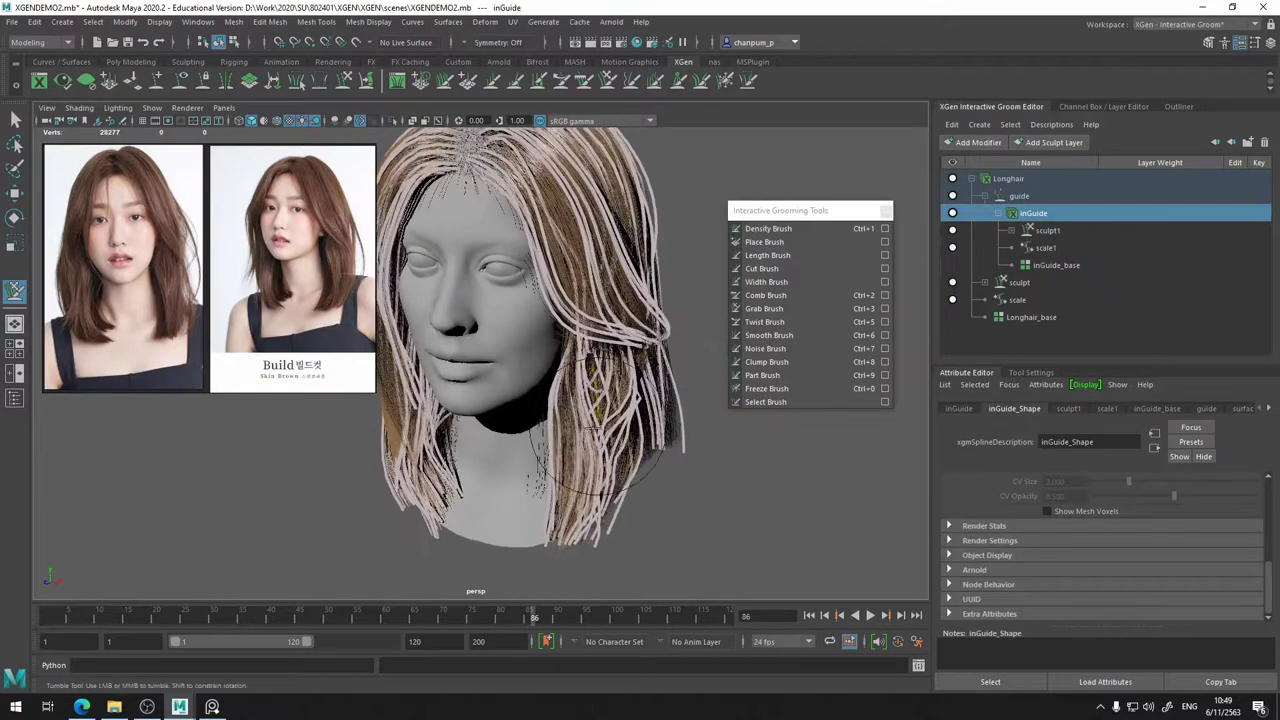
key("ctrl+0")
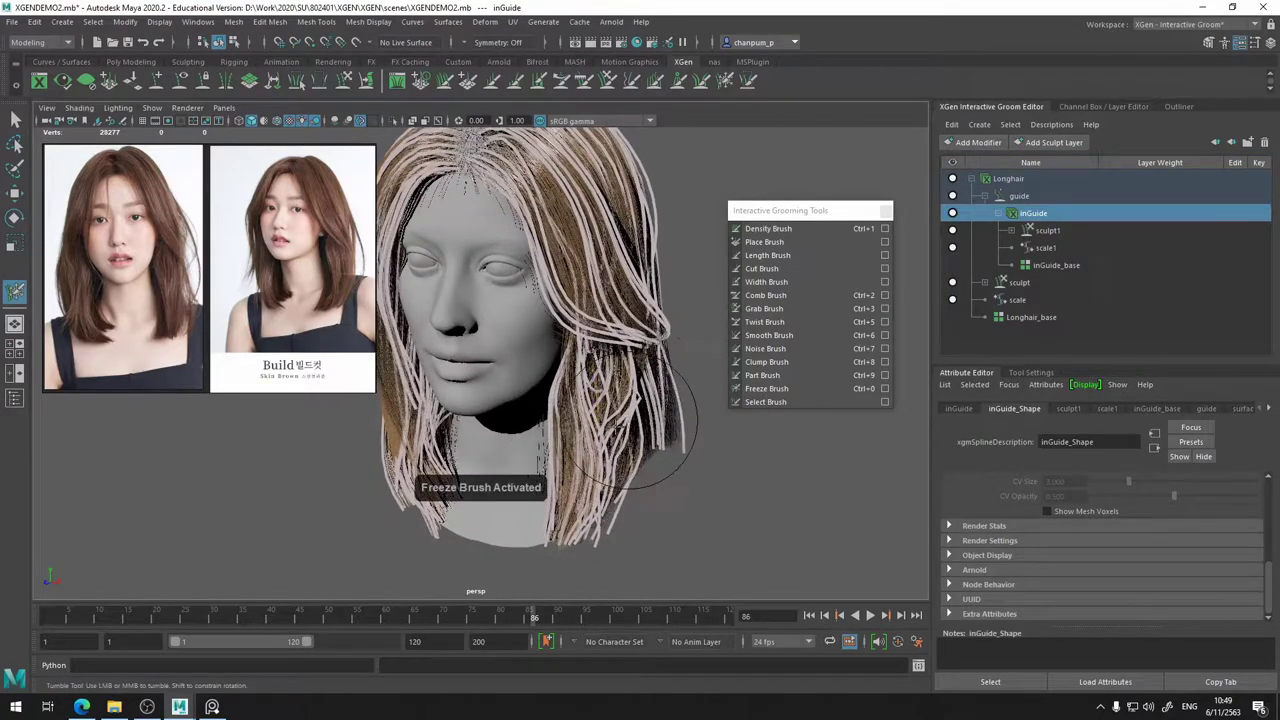
middle_click_drag(660, 430, 666, 497, "alt")
key("q")
key("ctrl+s")
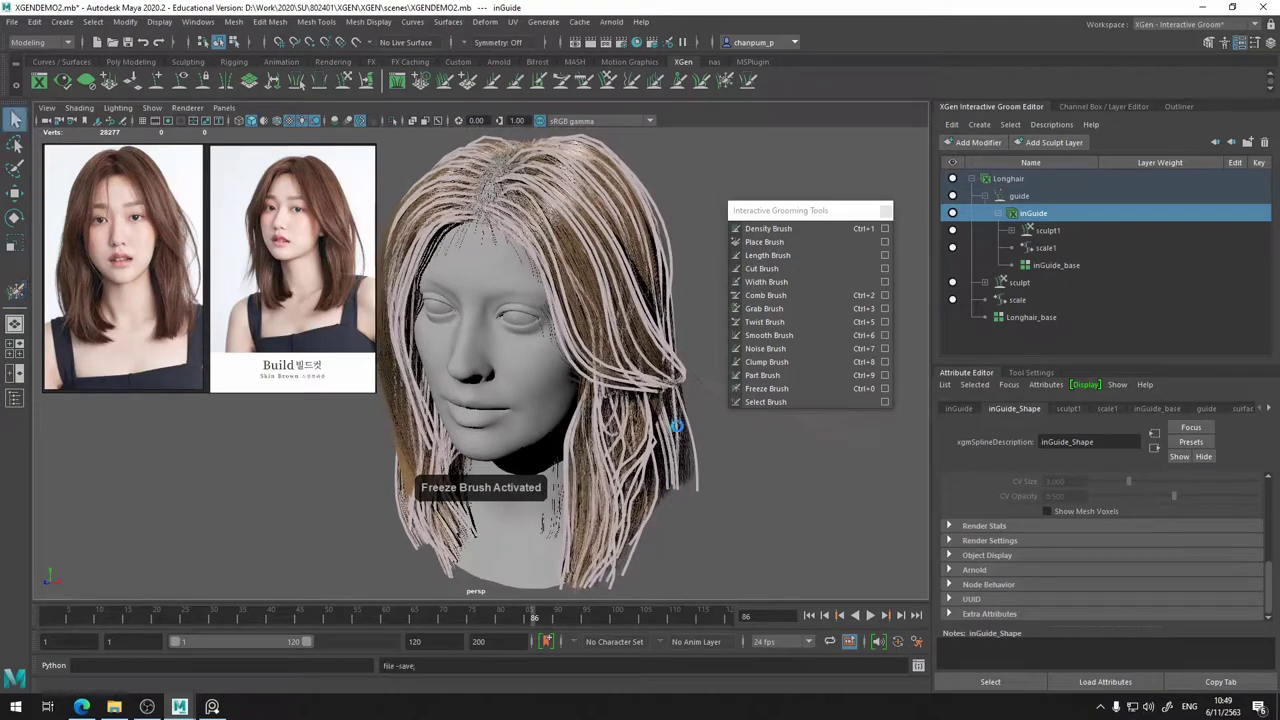
- Unfreeze the front guides along the hairline on both sides of the face with a smaller Freeze Brush
key("ctrl+0")
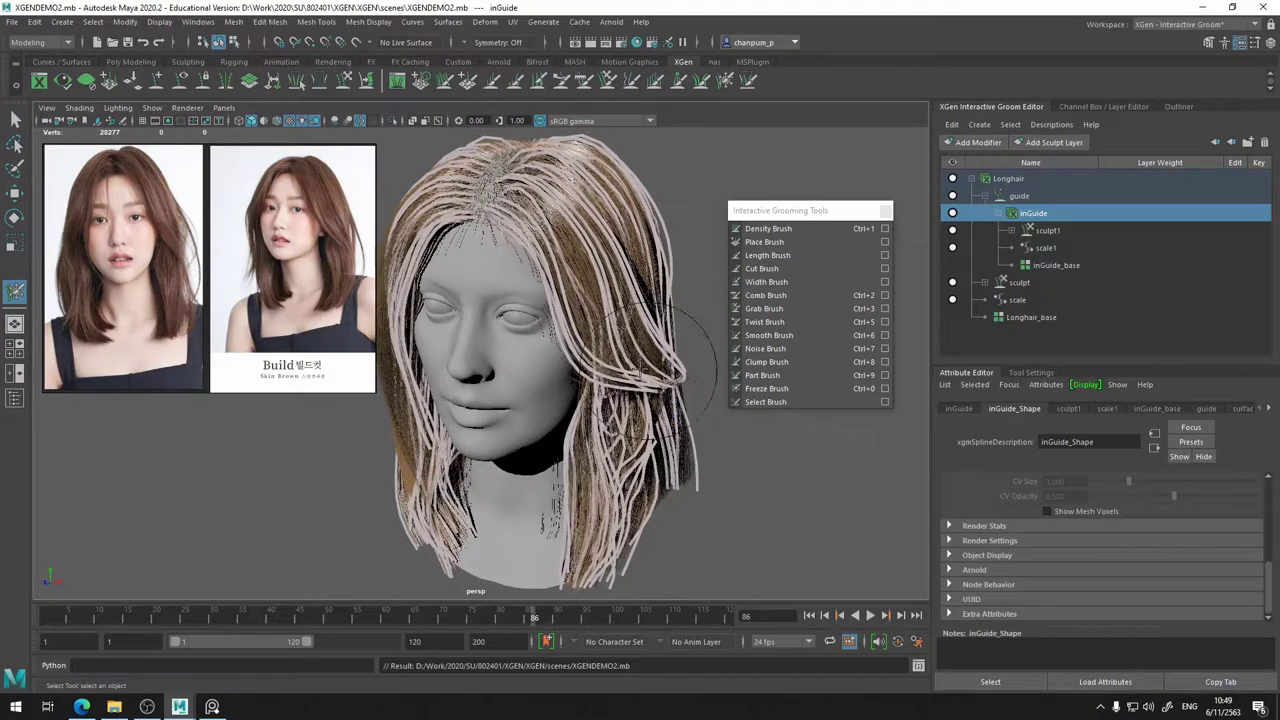
left_click_drag(557, 360, 480, 385, "alt")
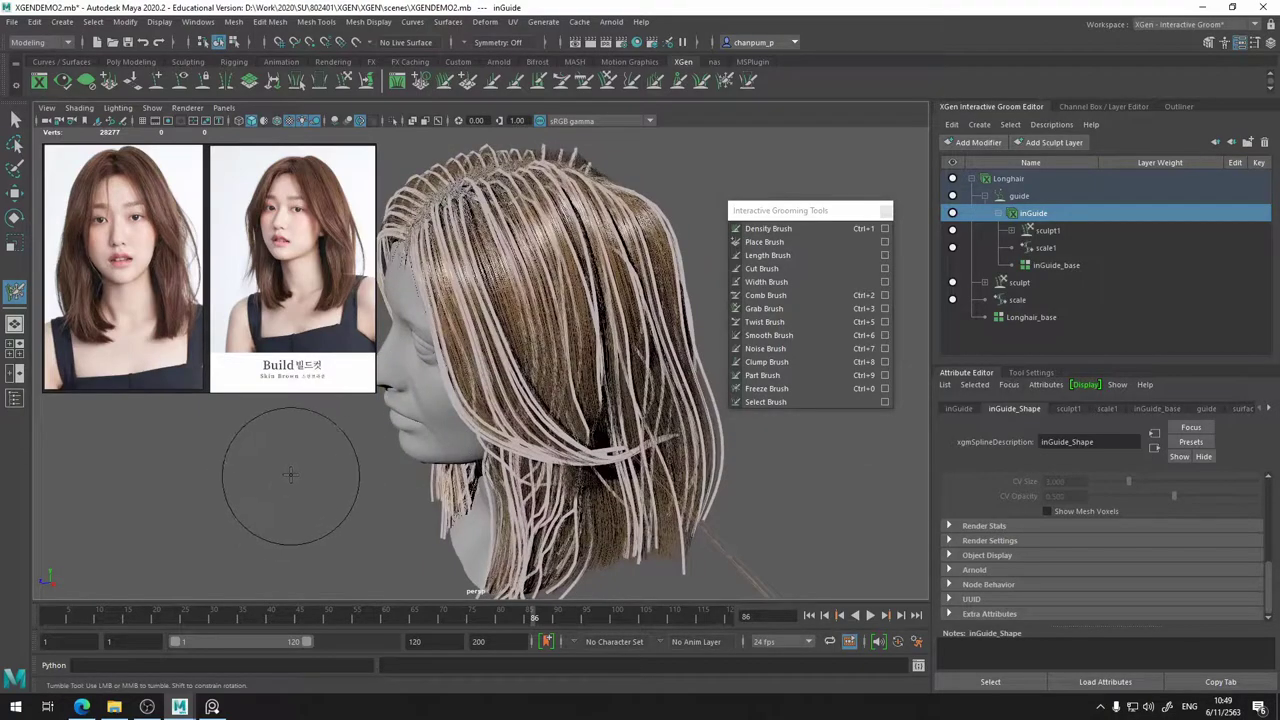
left_click_drag(286, 478, 246, 484)
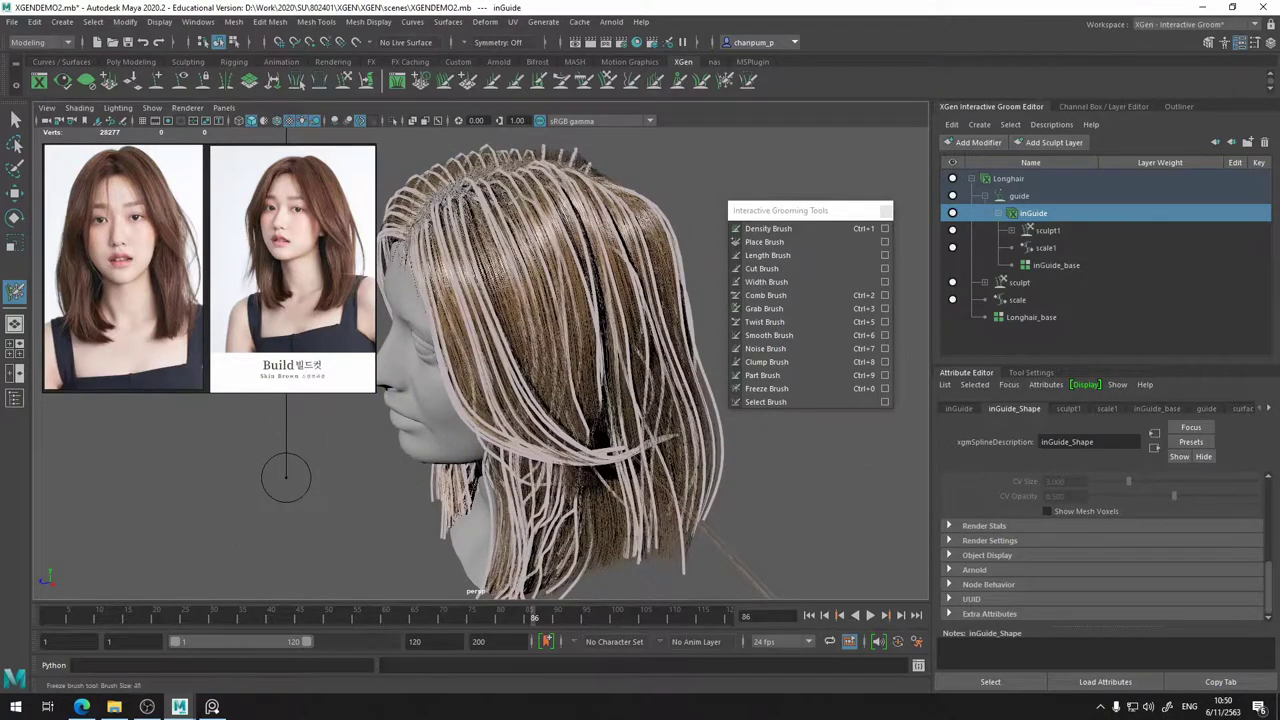
left_click(442, 393)
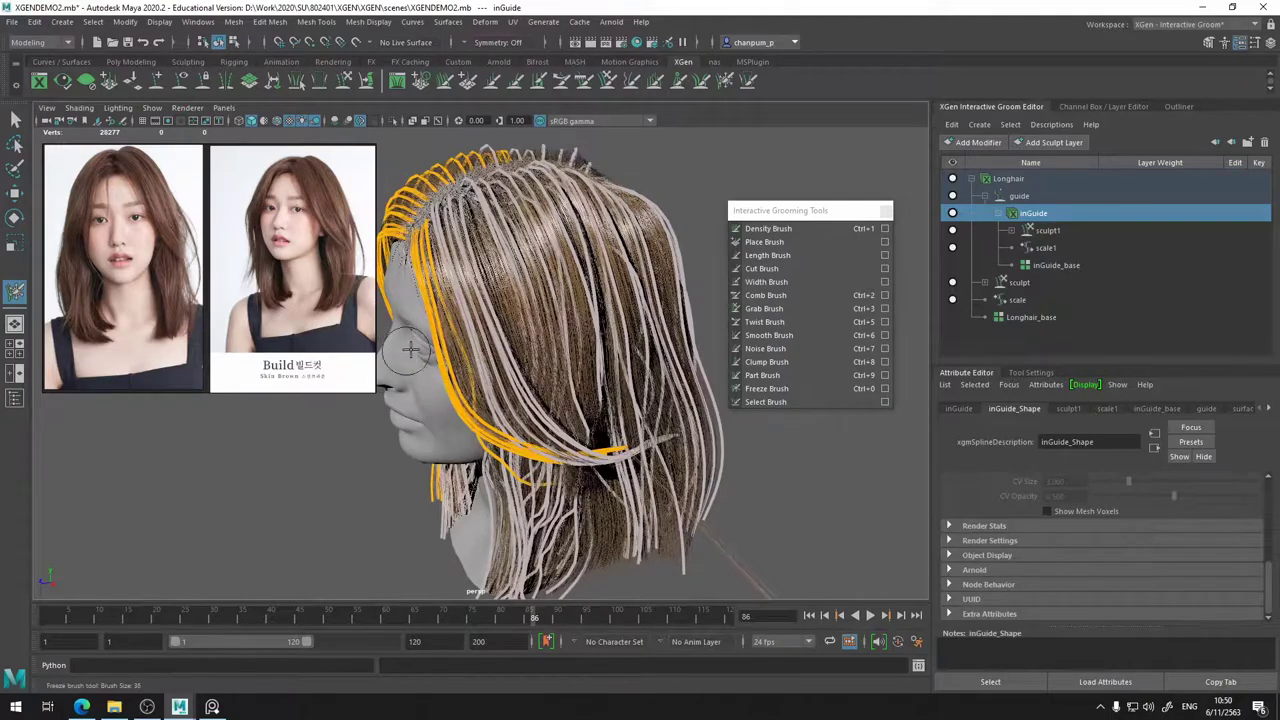
left_click_drag(459, 344, 610, 365, "alt")
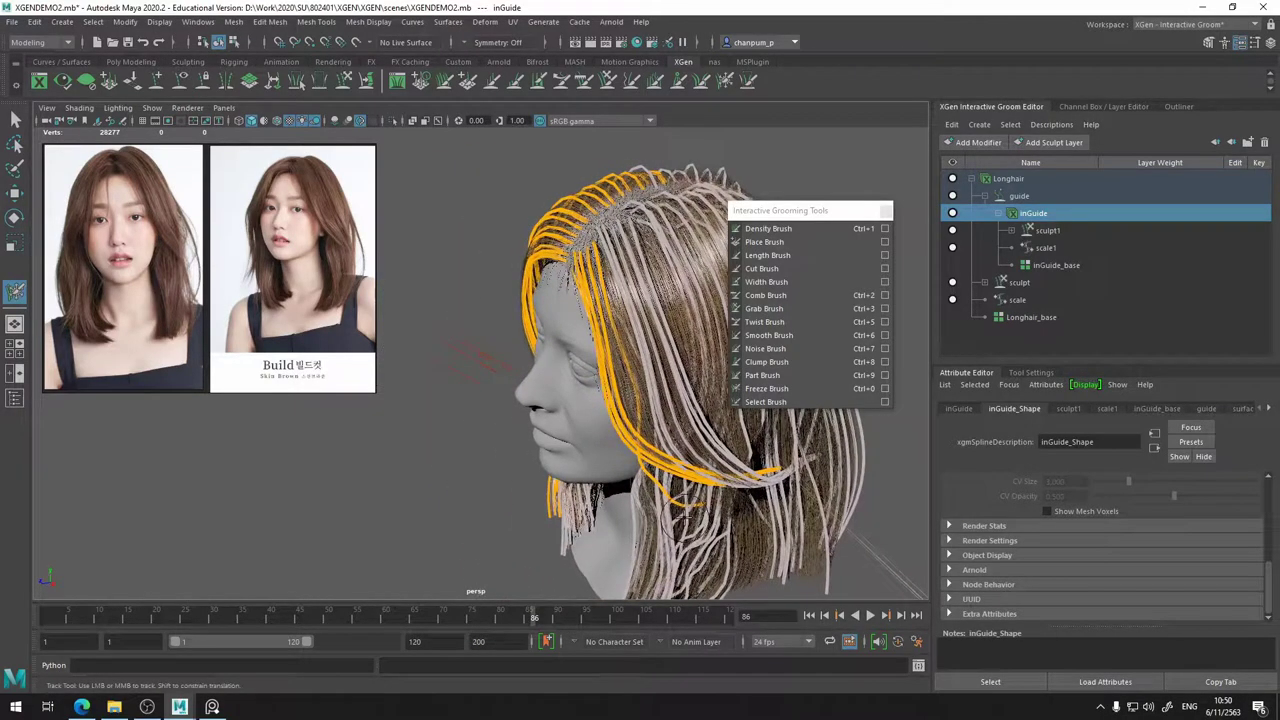
- Freeze the front guides again except the strands on one side of the forehead, and enlarge the Grab Brush to size 74
mouse_move(486, 306)
left_mouse_down("ctrl")
mouse_move(529, 214)
mouse_move(660, 145)
mouse_move(658, 236)
mouse_move(720, 245)
left_mouse_up("ctrl")
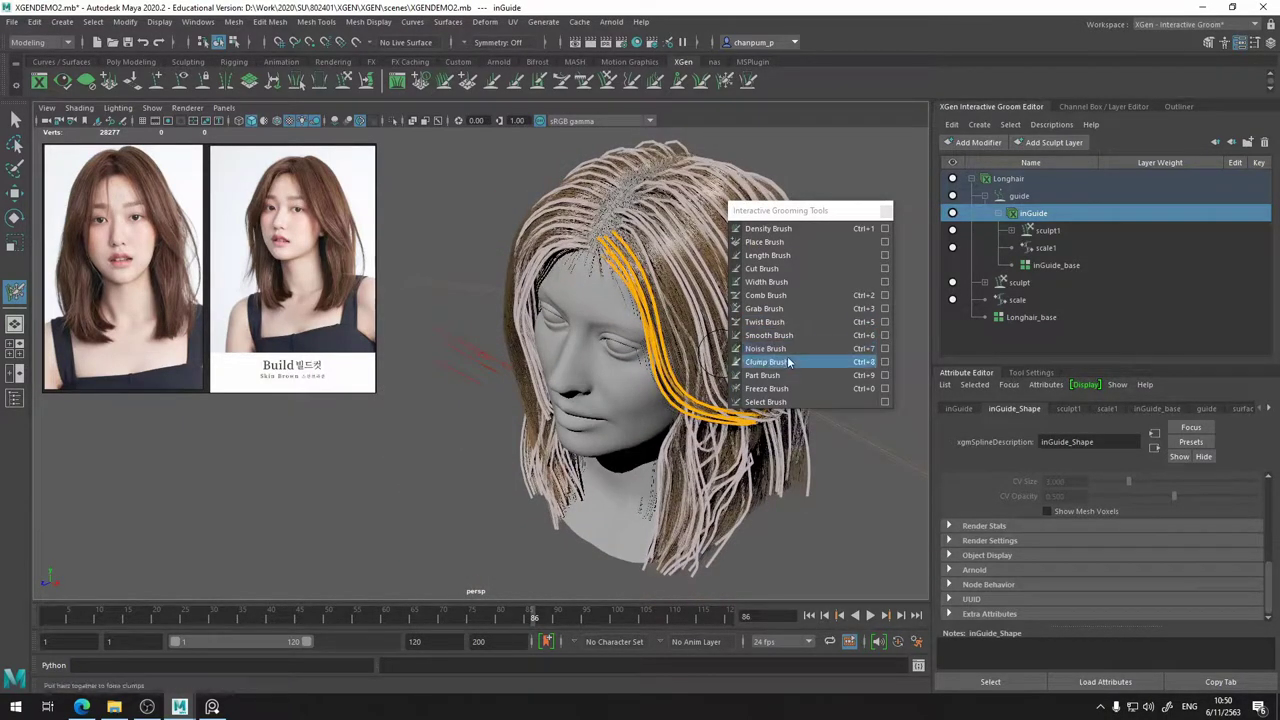
left_click(782, 310)
middle_click_drag(625, 378, 480, 382, "alt")
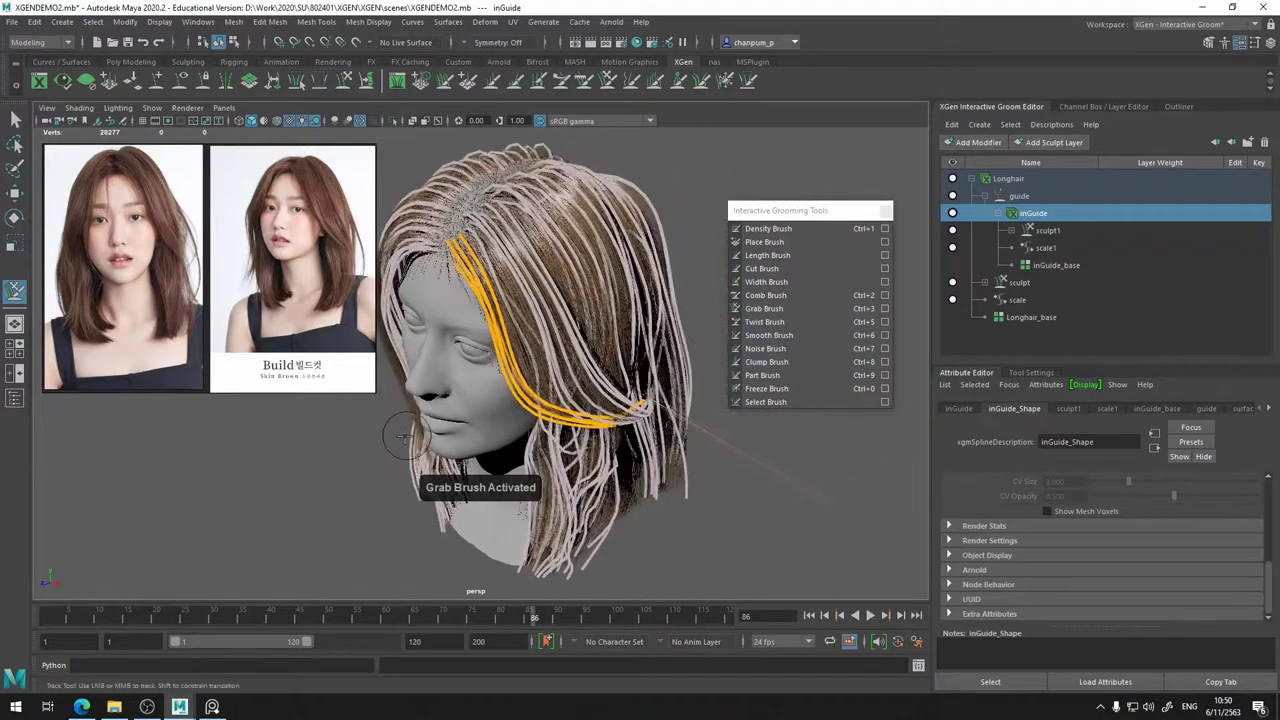
key("b")
left_click_drag(301, 475, 321, 475)
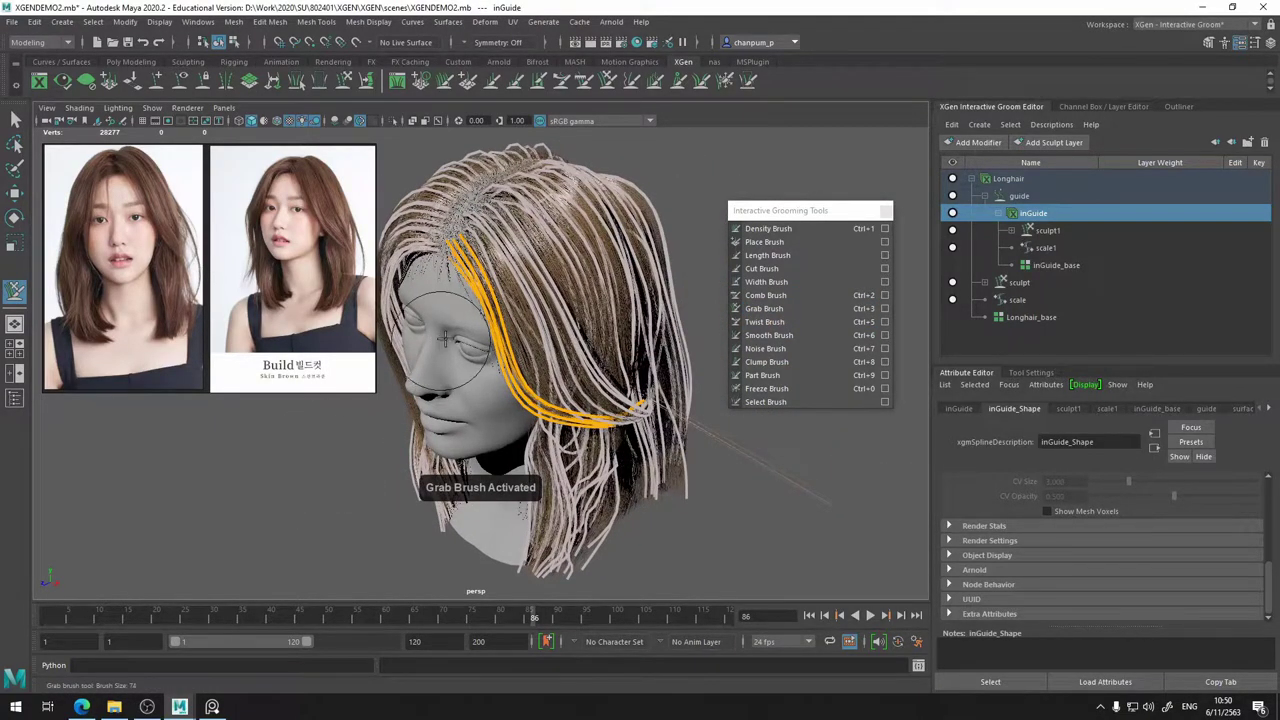
- Pull the unfrozen front strands into a smooth outward sweep beside the face with the Grab Brush, working from front, top and side views
left_click_drag(519, 352, 600, 360, "alt")
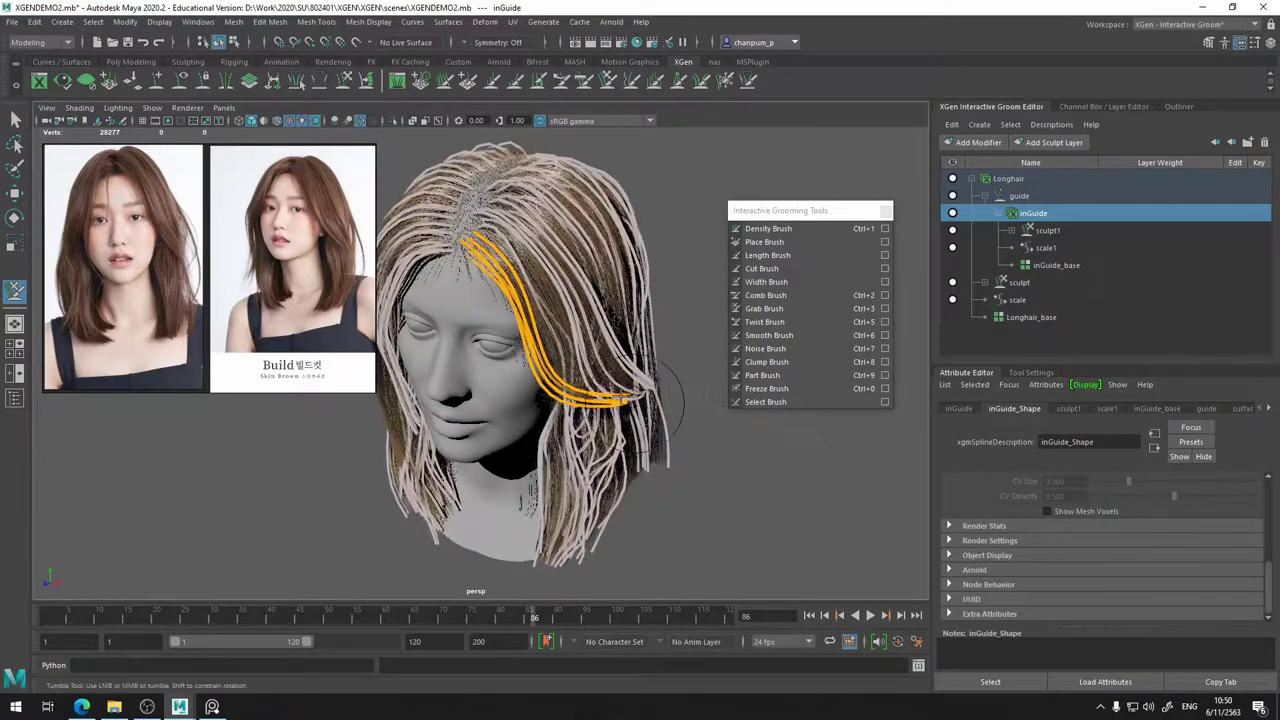
mouse_move(645, 400)
left_mouse_down("alt")
mouse_move(625, 390)
mouse_move(640, 382)
left_mouse_up("alt")
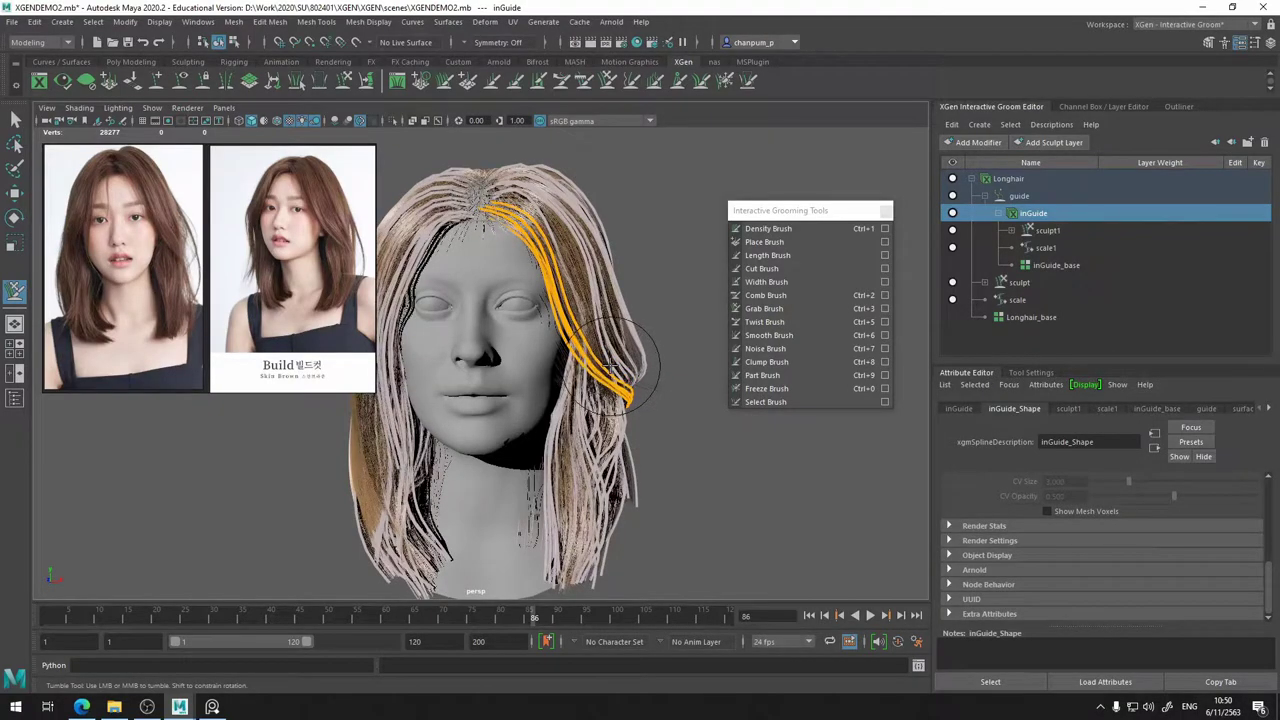
left_click_drag(599, 345, 542, 390, "alt")
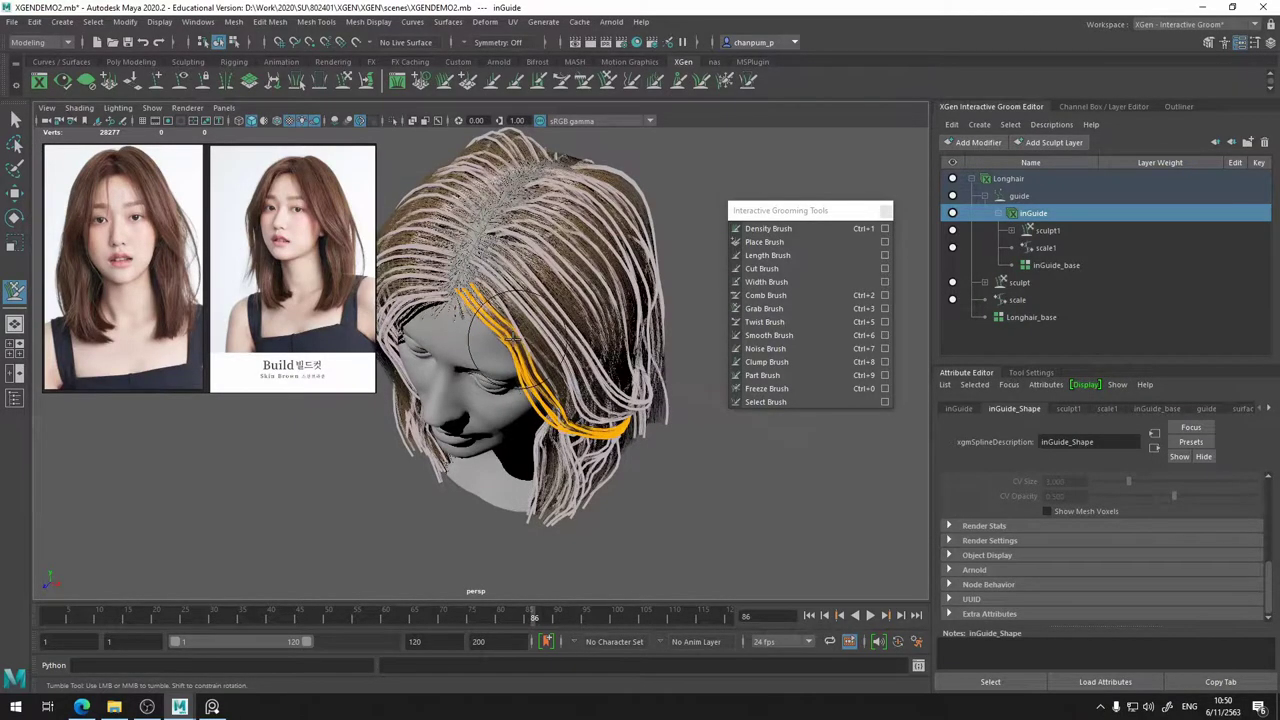
left_click_drag(489, 370, 530, 325, "alt")
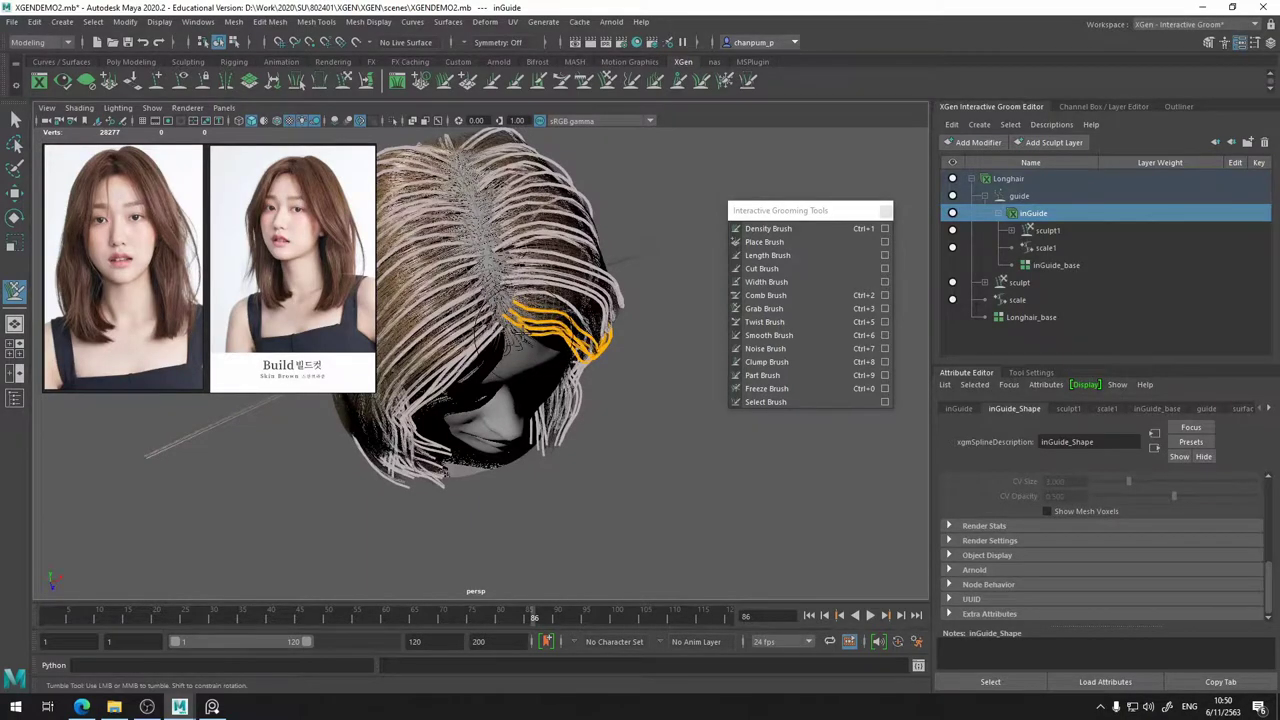
left_click_drag(515, 342, 672, 250, "alt")
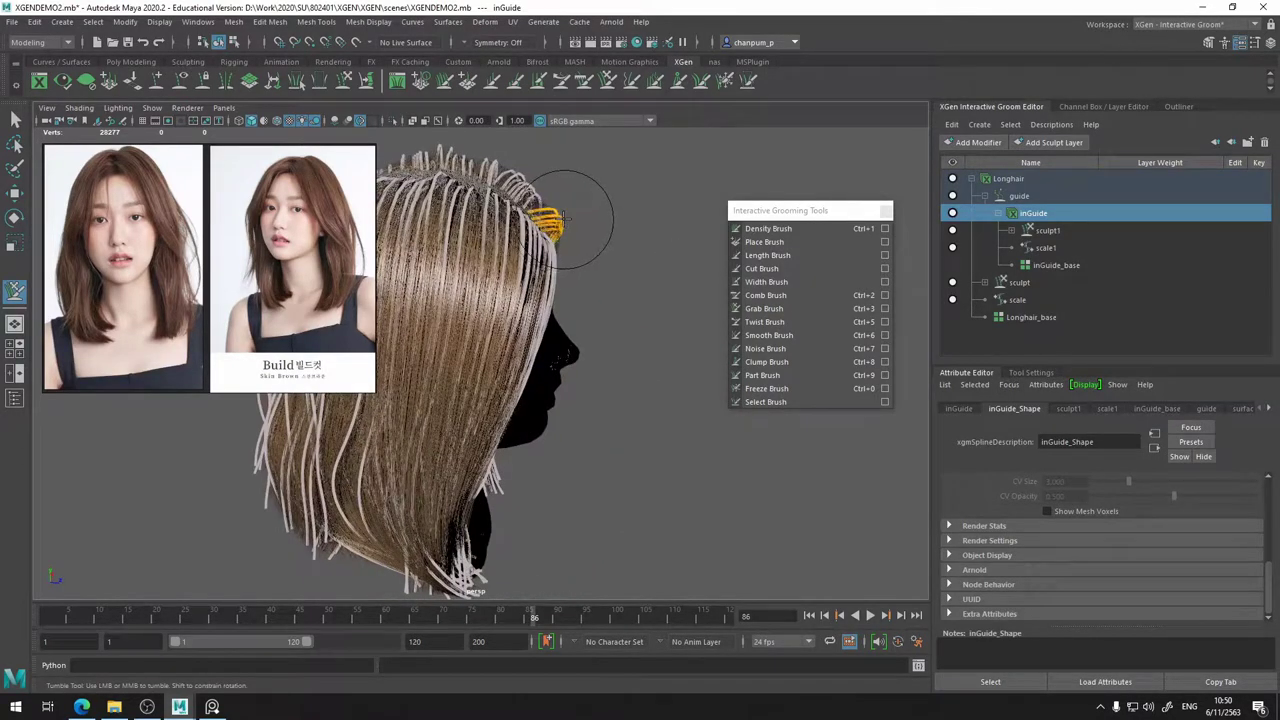
mouse_move(454, 236)
left_mouse_down("alt")
mouse_move(403, 213)
mouse_move(386, 225)
mouse_move(394, 209)
left_mouse_up("alt")
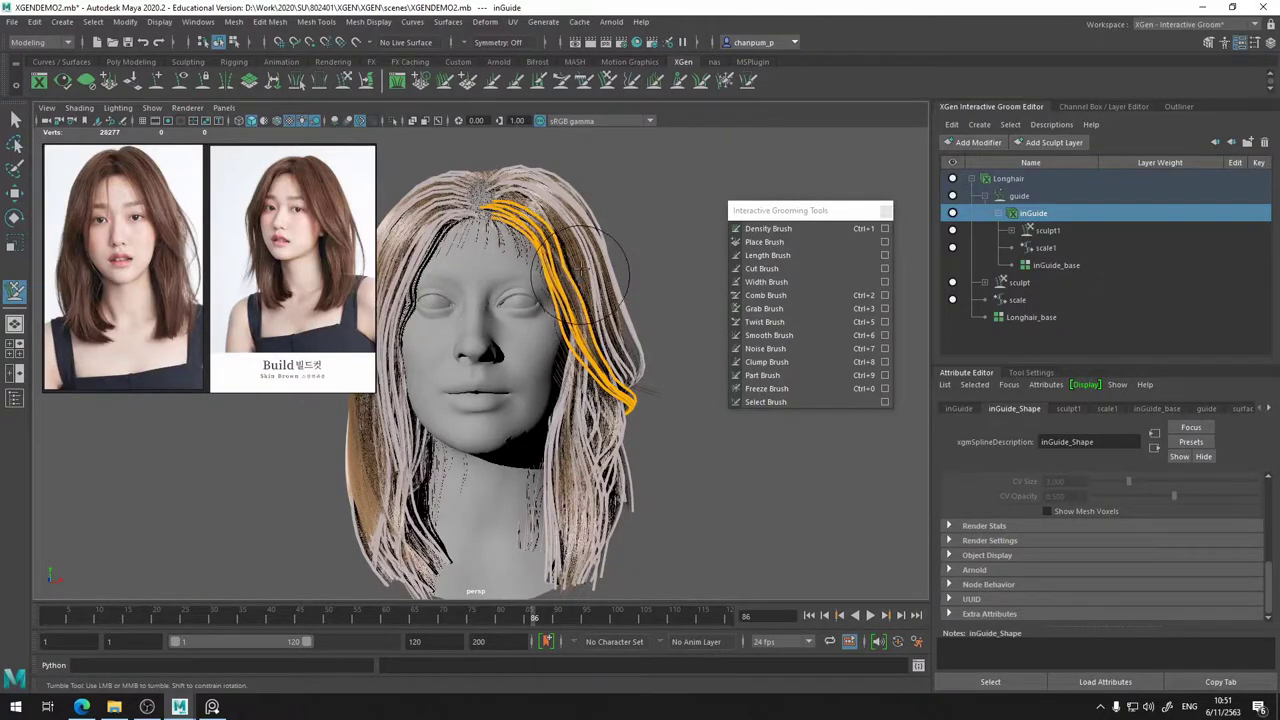
mouse_move(580, 258)
left_mouse_down("alt")
mouse_move(315, 268)
mouse_move(205, 345)
left_mouse_up("alt")
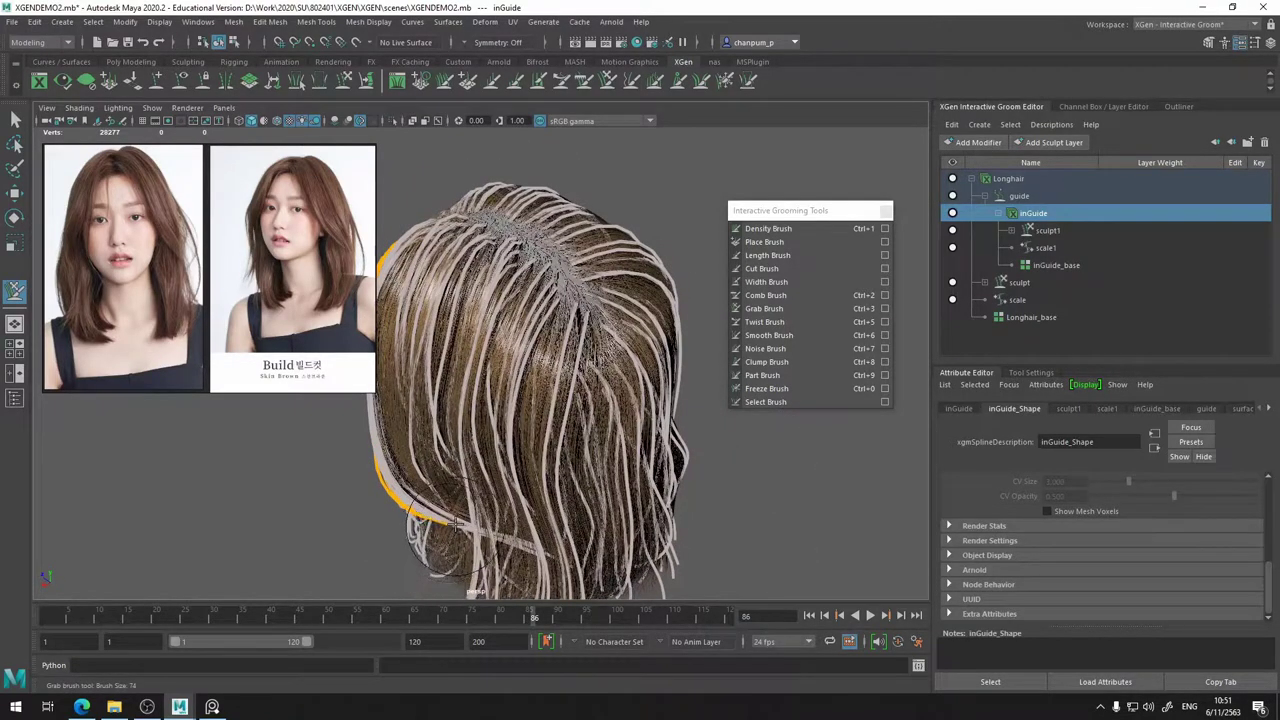
mouse_move(430, 530)
left_mouse_down("alt")
mouse_move(646, 457)
mouse_move(655, 495)
left_mouse_up("alt")
- Hide the inGuide guides to examine the front hair and its swept side from several angles, and show them again
left_click(953, 213)
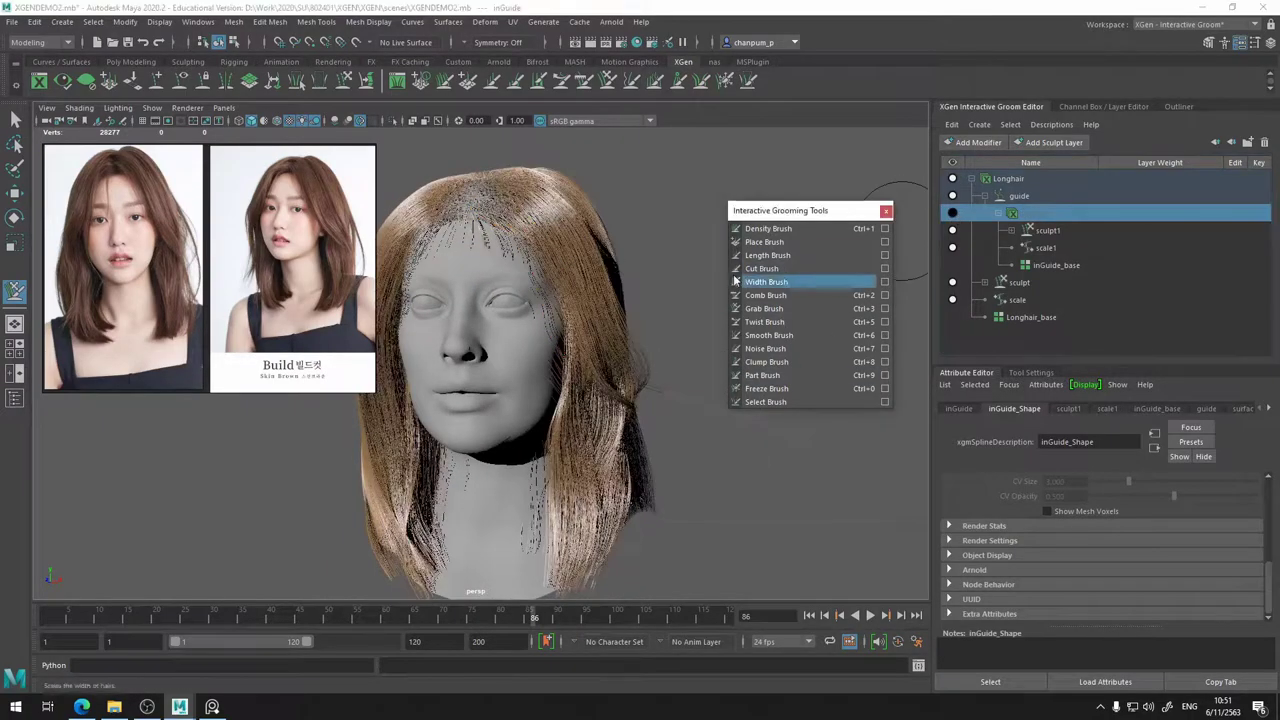
left_click_drag(663, 257, 423, 343, "alt")
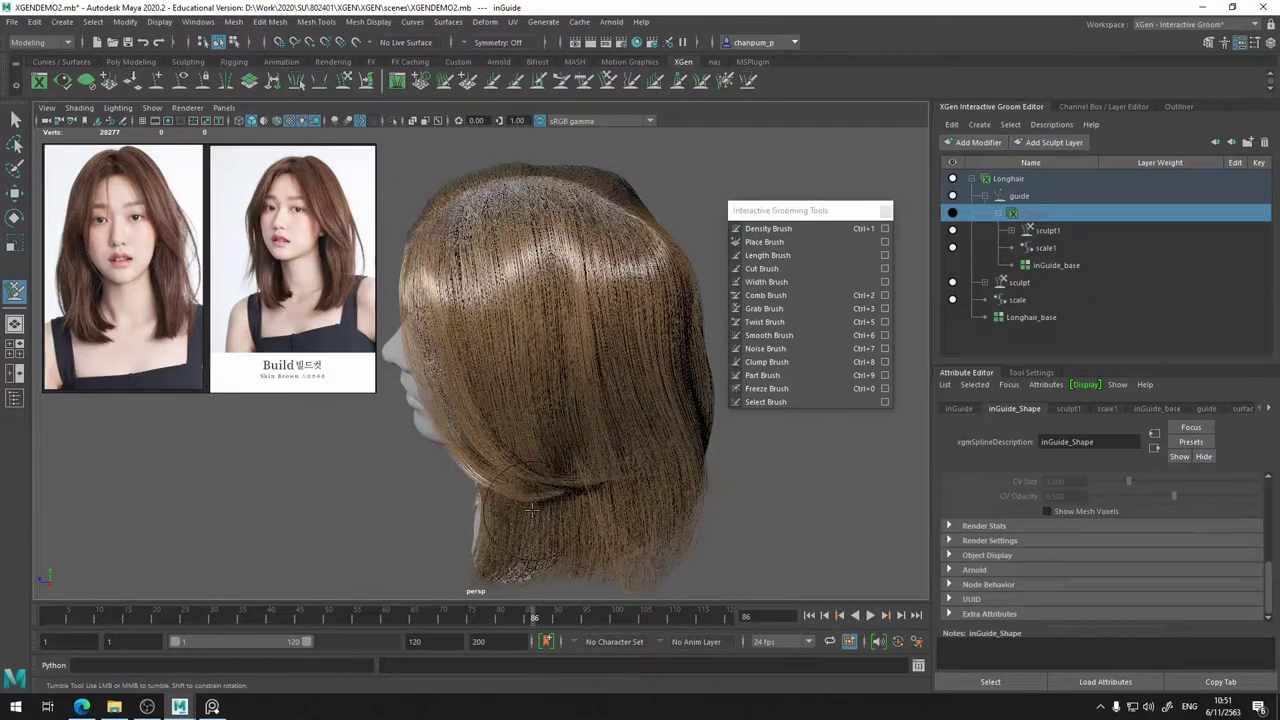
left_click_drag(618, 477, 623, 449, "alt")
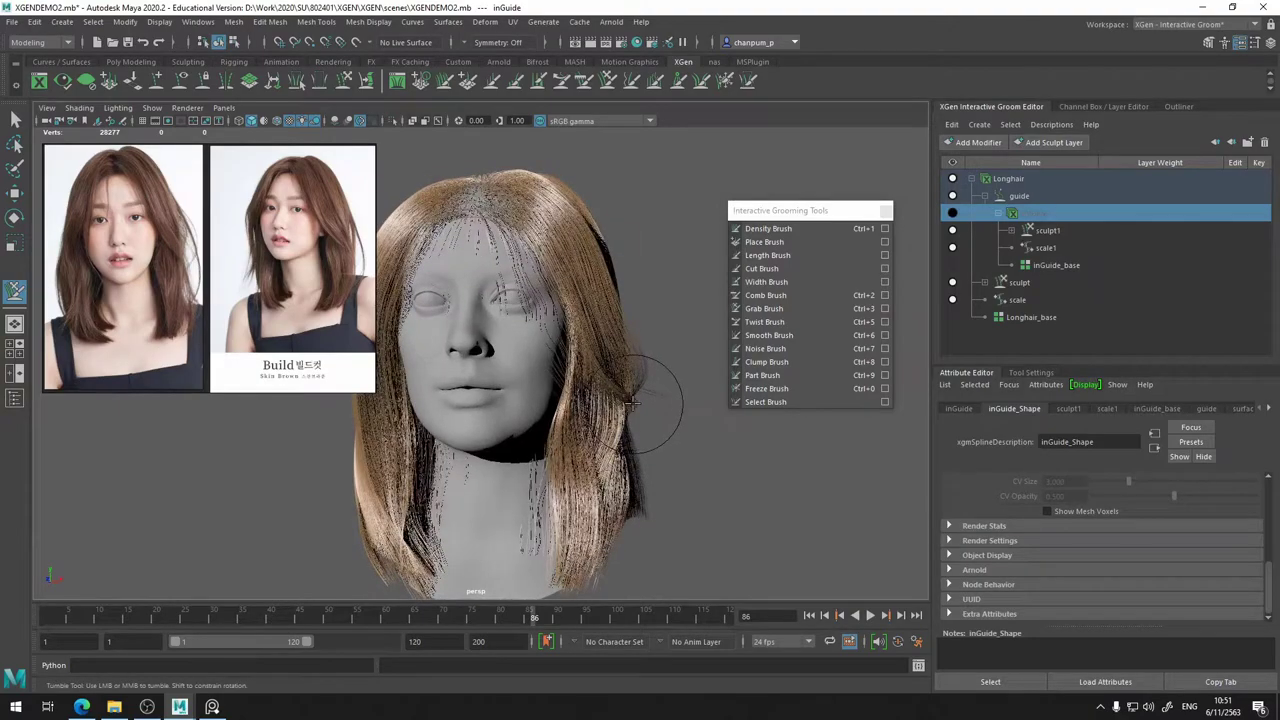
mouse_move(633, 403)
left_mouse_down("alt")
mouse_move(646, 406)
mouse_move(635, 427)
left_mouse_up("alt")
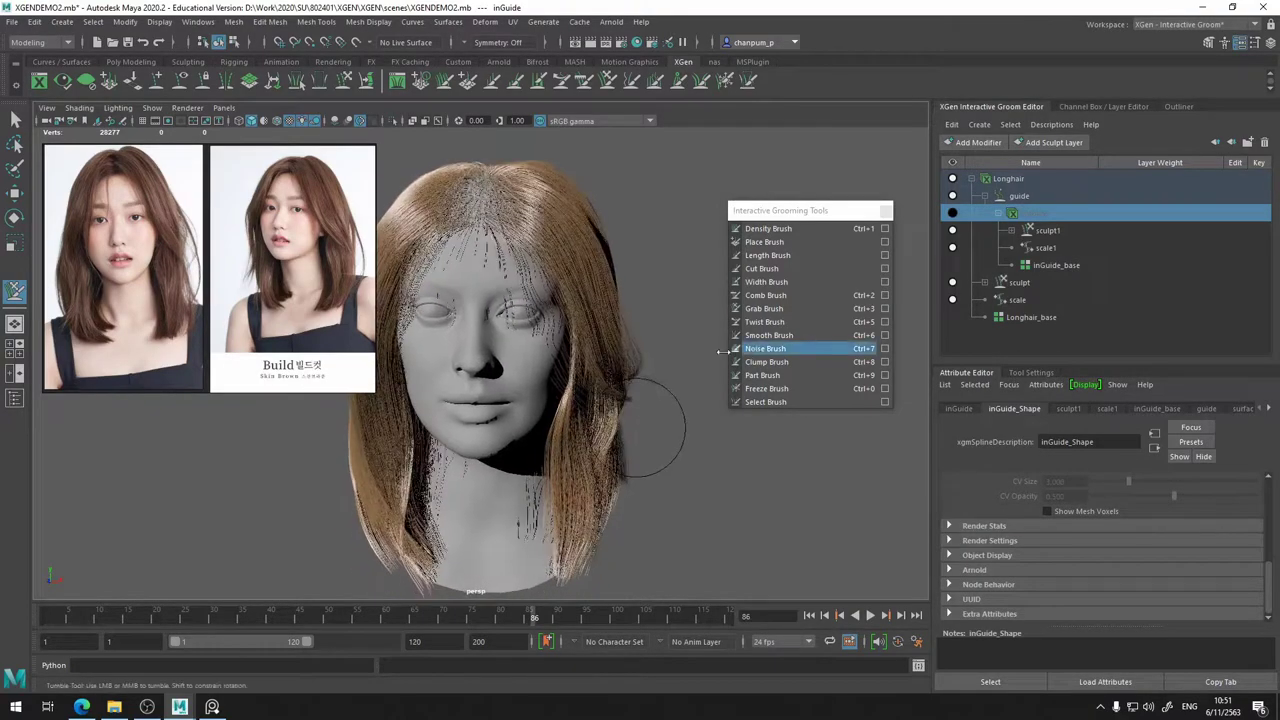
mouse_move(551, 391)
left_mouse_down("alt")
mouse_move(715, 383)
mouse_move(566, 380)
mouse_move(571, 422)
mouse_move(620, 380)
mouse_move(550, 405)
mouse_move(587, 411)
mouse_move(464, 245)
mouse_move(477, 263)
left_mouse_up("alt")
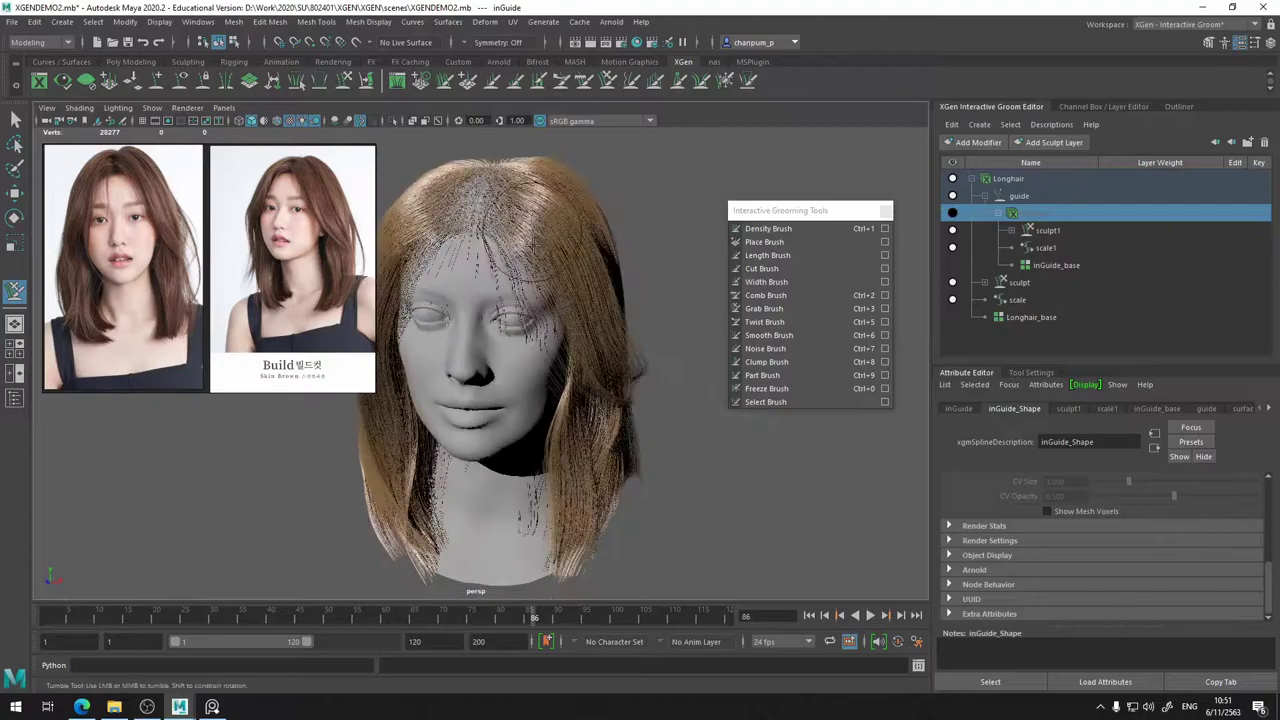
left_click_drag(621, 281, 529, 179, "alt")
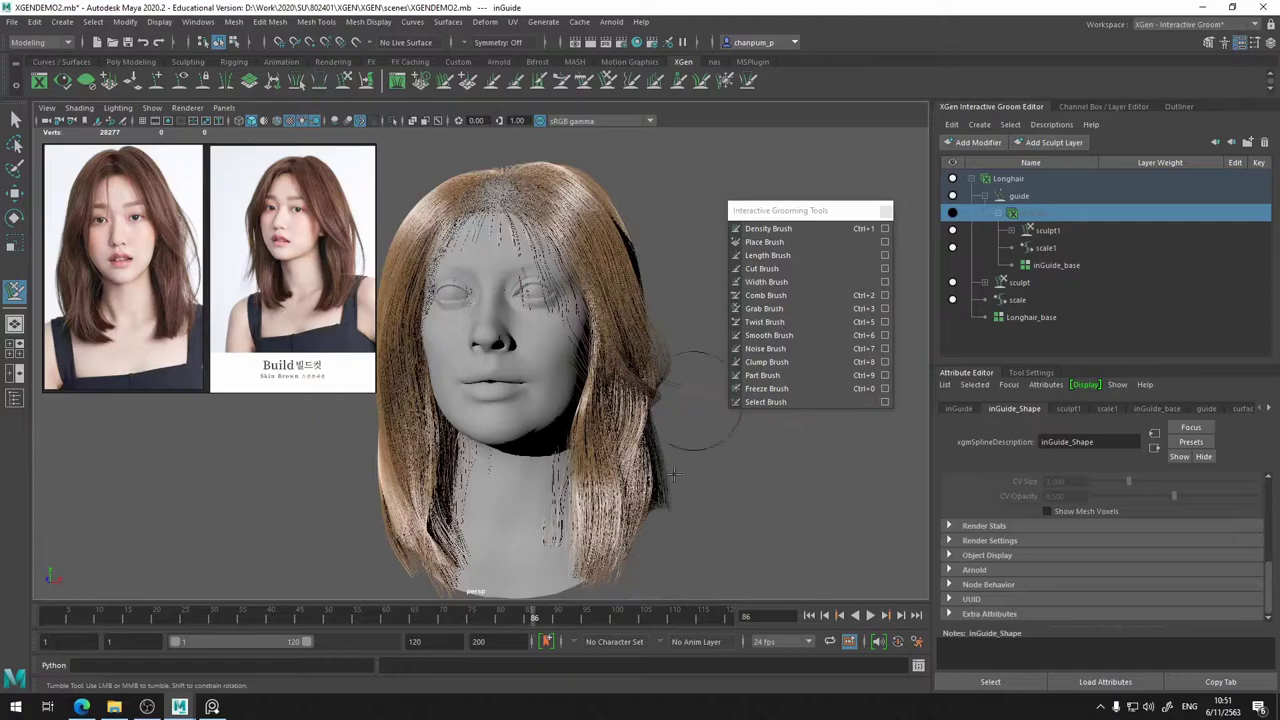
left_click_drag(651, 400, 574, 352, "alt")
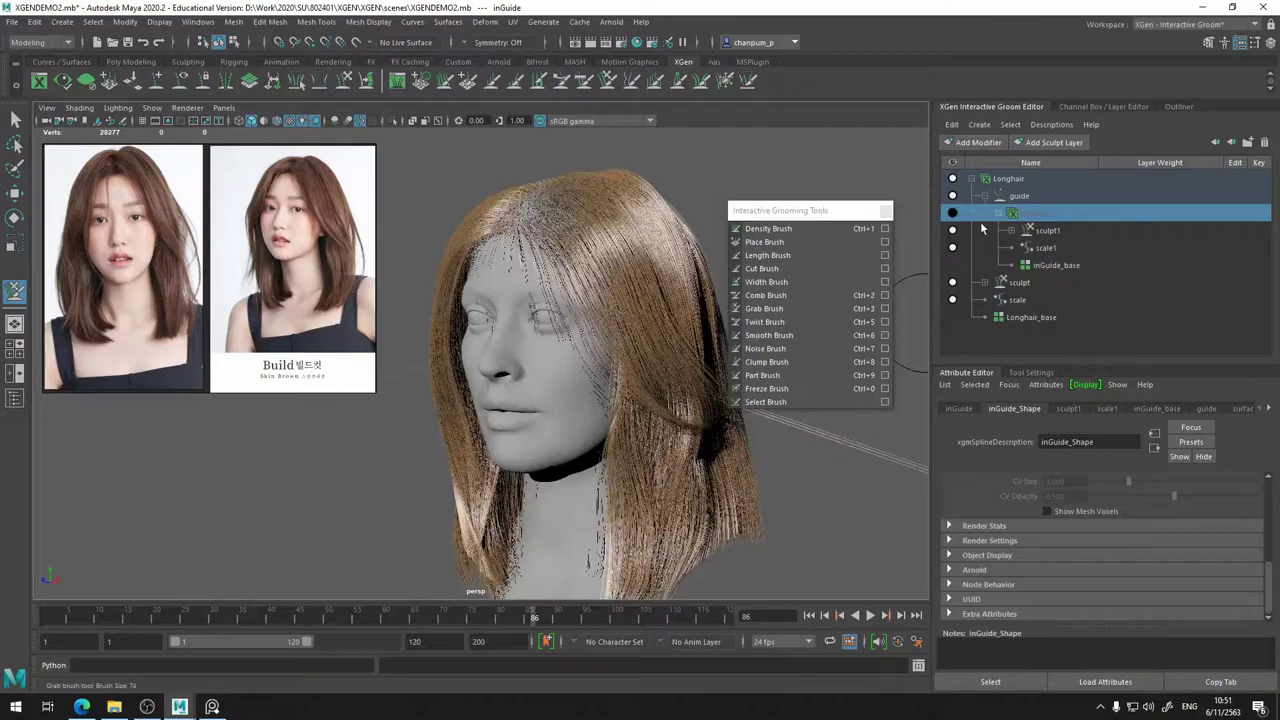
left_click(952, 213)
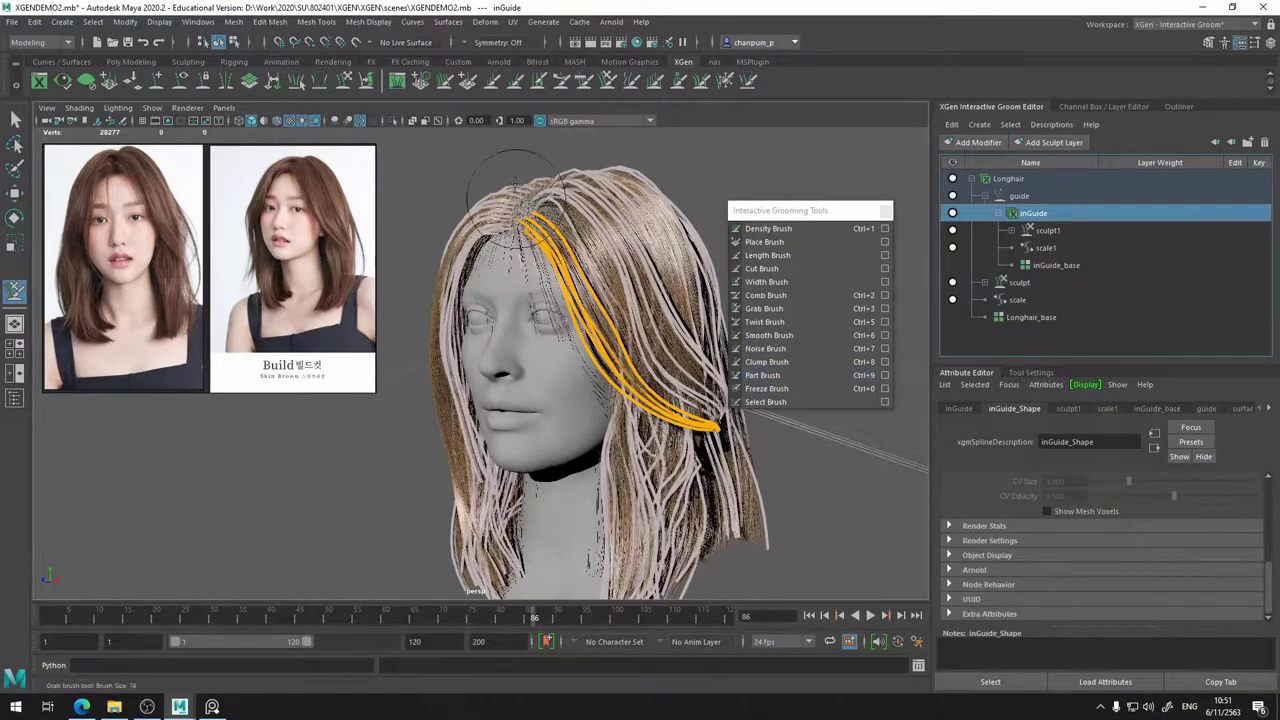
- Unfreeze all inGuide guides through the Freeze Brush settings
key("ctrl+0")
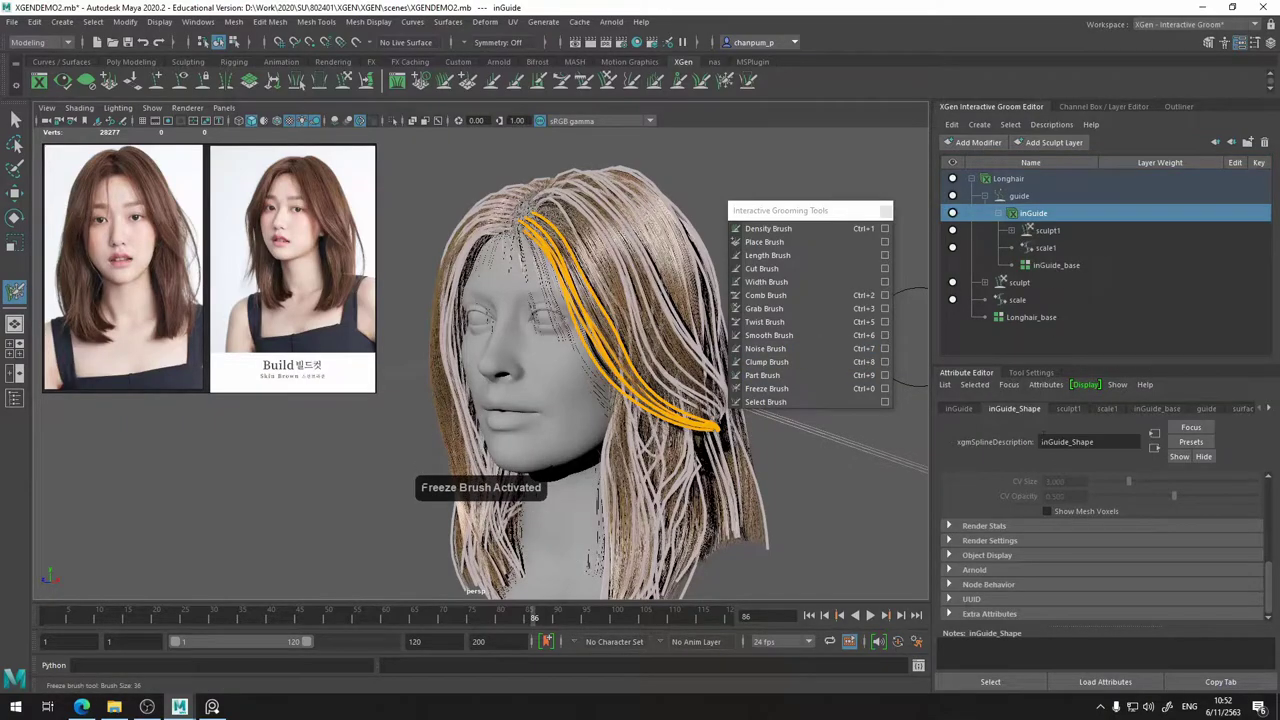
left_click(1055, 374)
left_click(1058, 466)
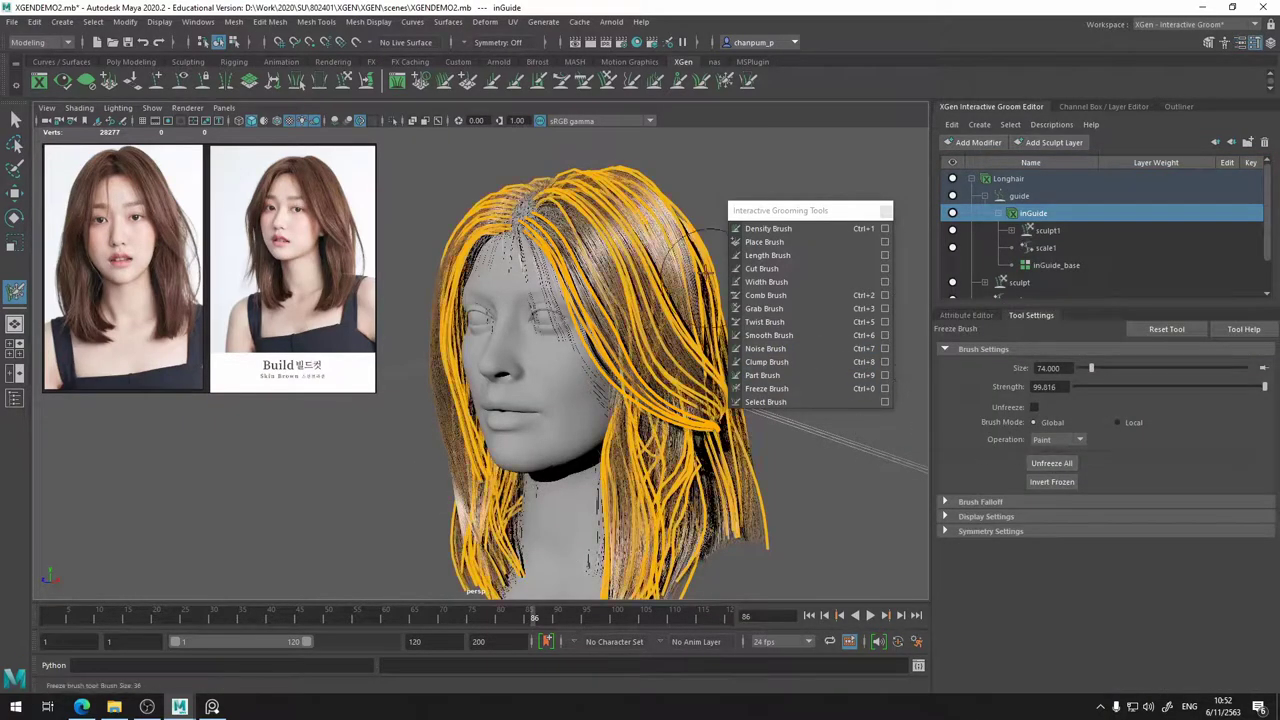
- Lift the roots at the parting and crown with the Grab Brush for more volume, and adjust the side strands near the cheek
left_click_drag(630, 230, 660, 257, "alt")
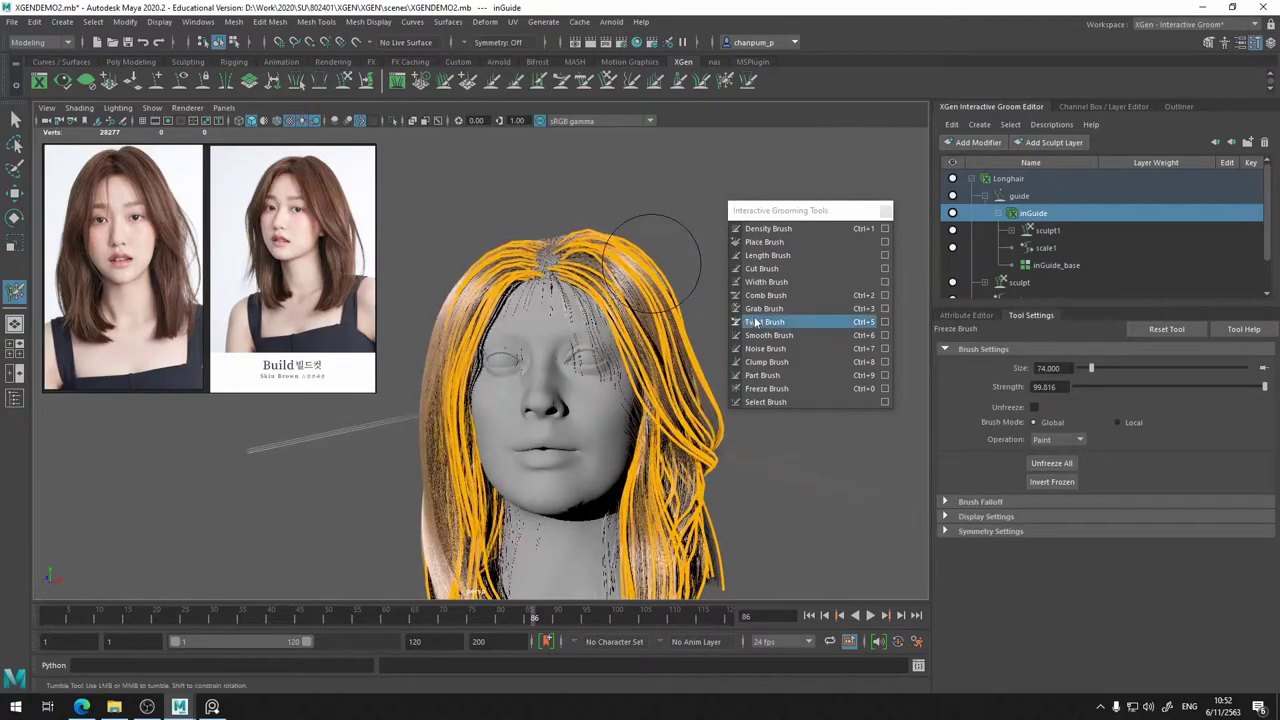
left_click(764, 311)
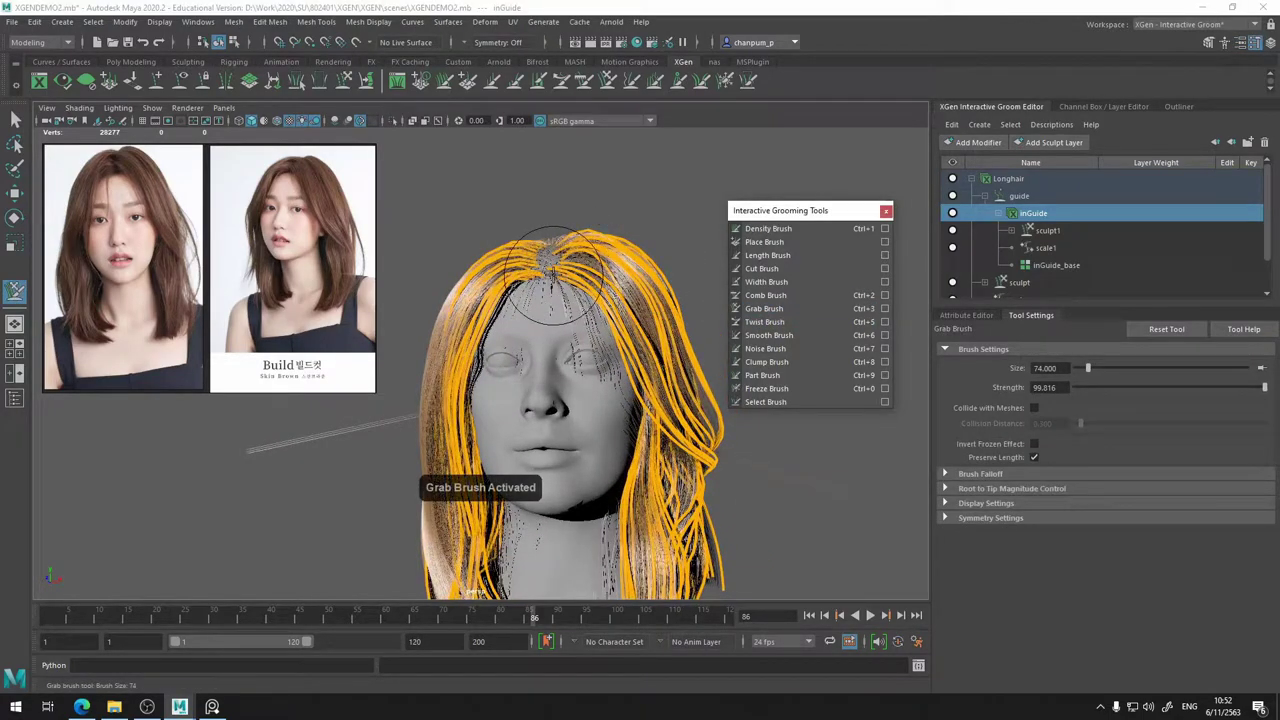
mouse_move(553, 275)
left_mouse_down()
mouse_move(561, 249)
mouse_move(585, 248)
mouse_move(580, 224)
mouse_move(617, 224)
left_mouse_up()
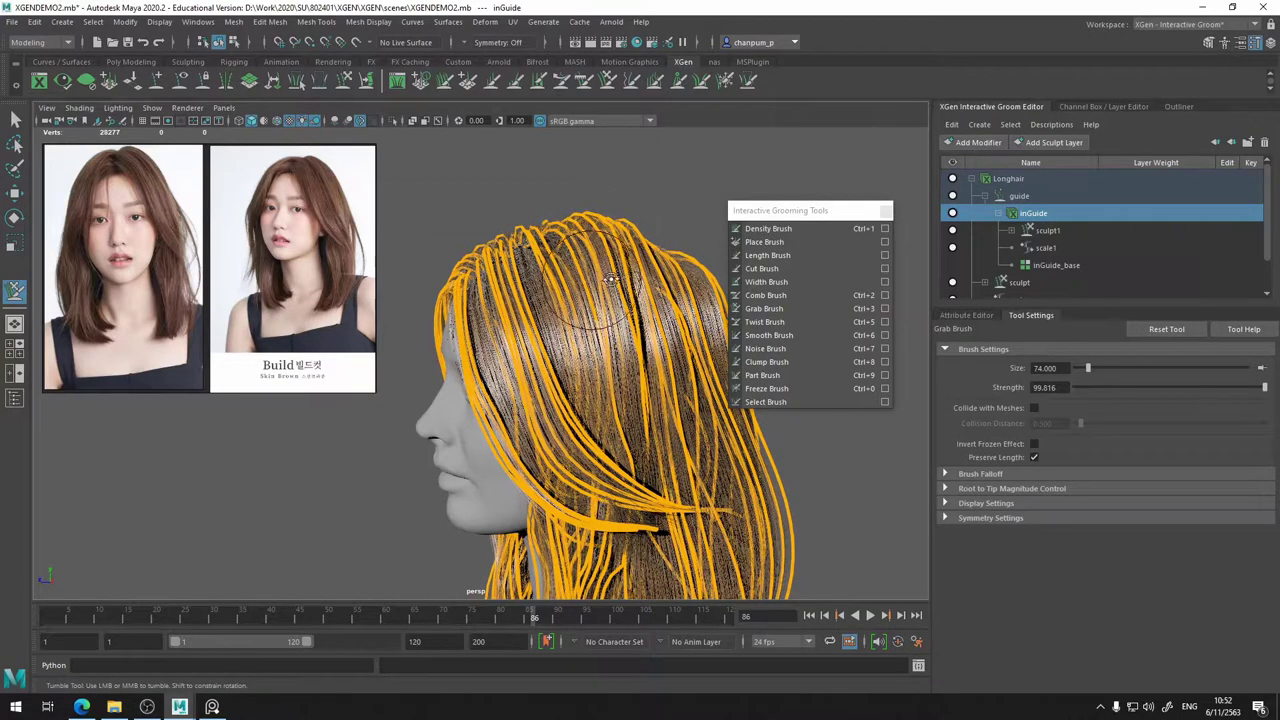
left_click_drag(610, 280, 618, 232, "alt")
left_click_drag(584, 219, 575, 197)
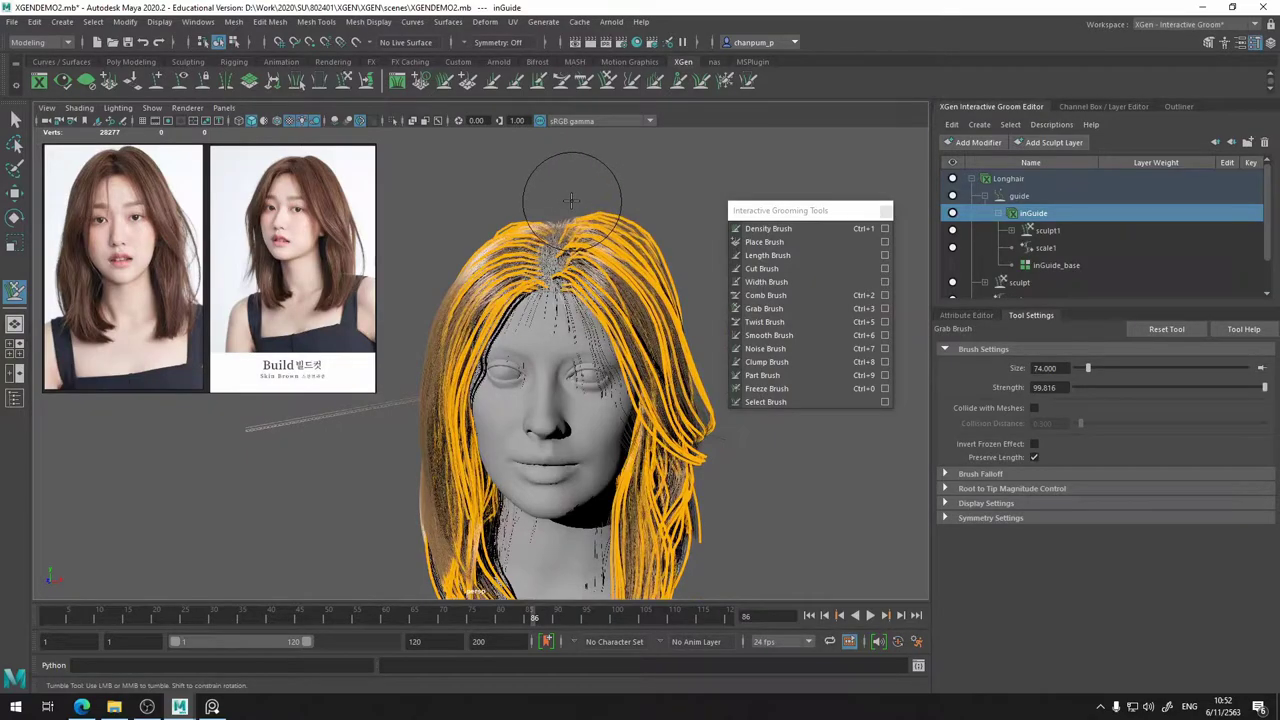
left_click_drag(594, 293, 602, 268, "alt")
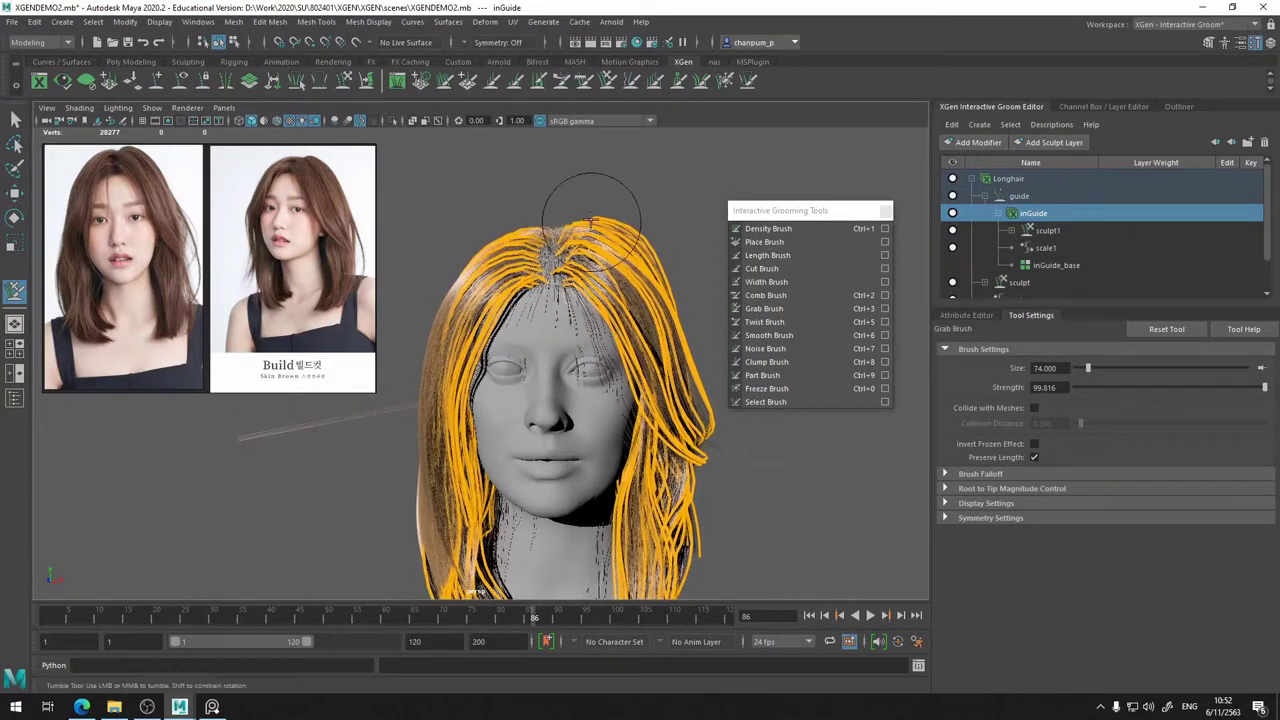
left_click_drag(592, 221, 580, 203)
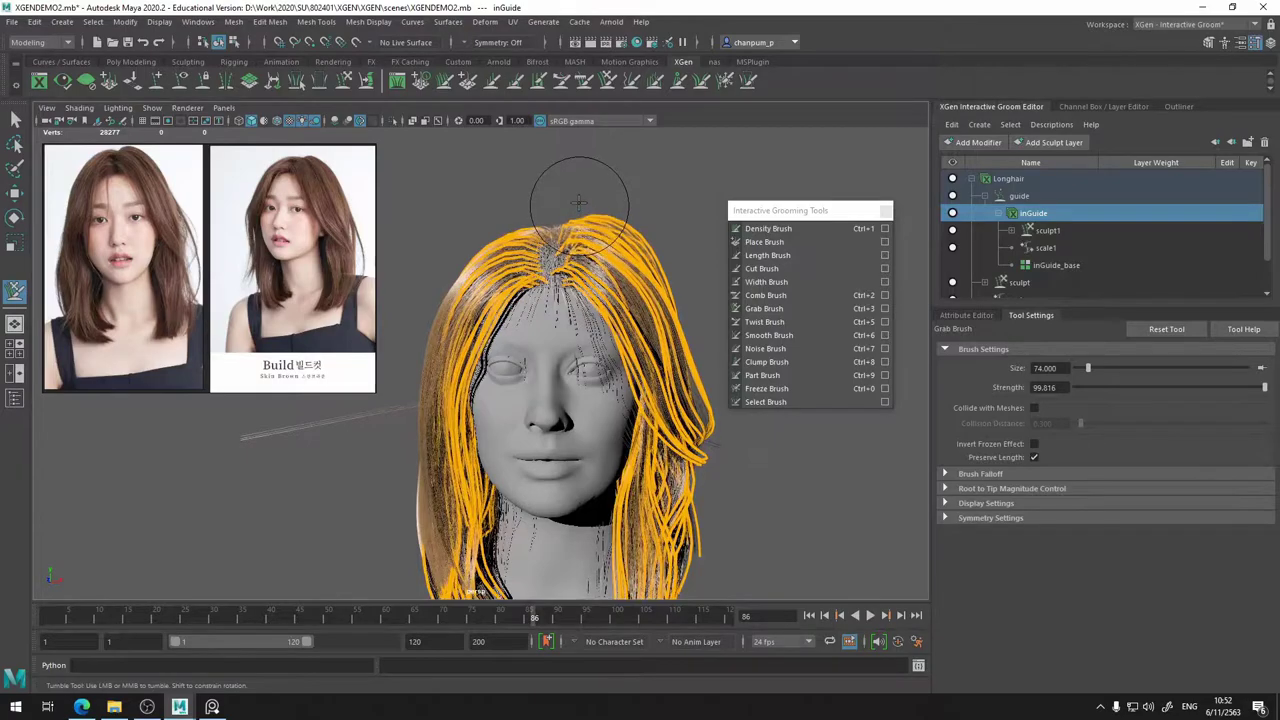
mouse_move(600, 272)
left_mouse_down()
mouse_move(588, 266)
mouse_move(612, 306)
left_mouse_up()
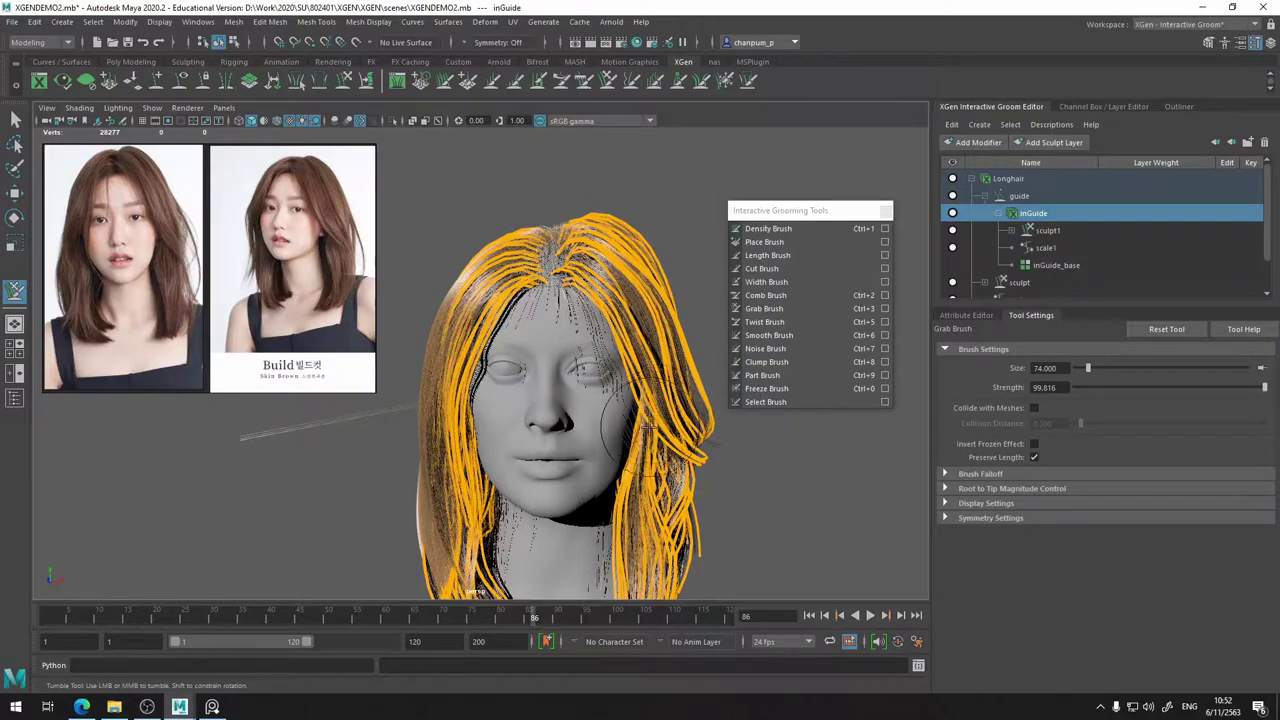
left_click_drag(650, 420, 623, 367)
mouse_move(769, 443)
left_mouse_down("alt")
mouse_move(719, 426)
mouse_move(690, 396)
left_mouse_up("alt")
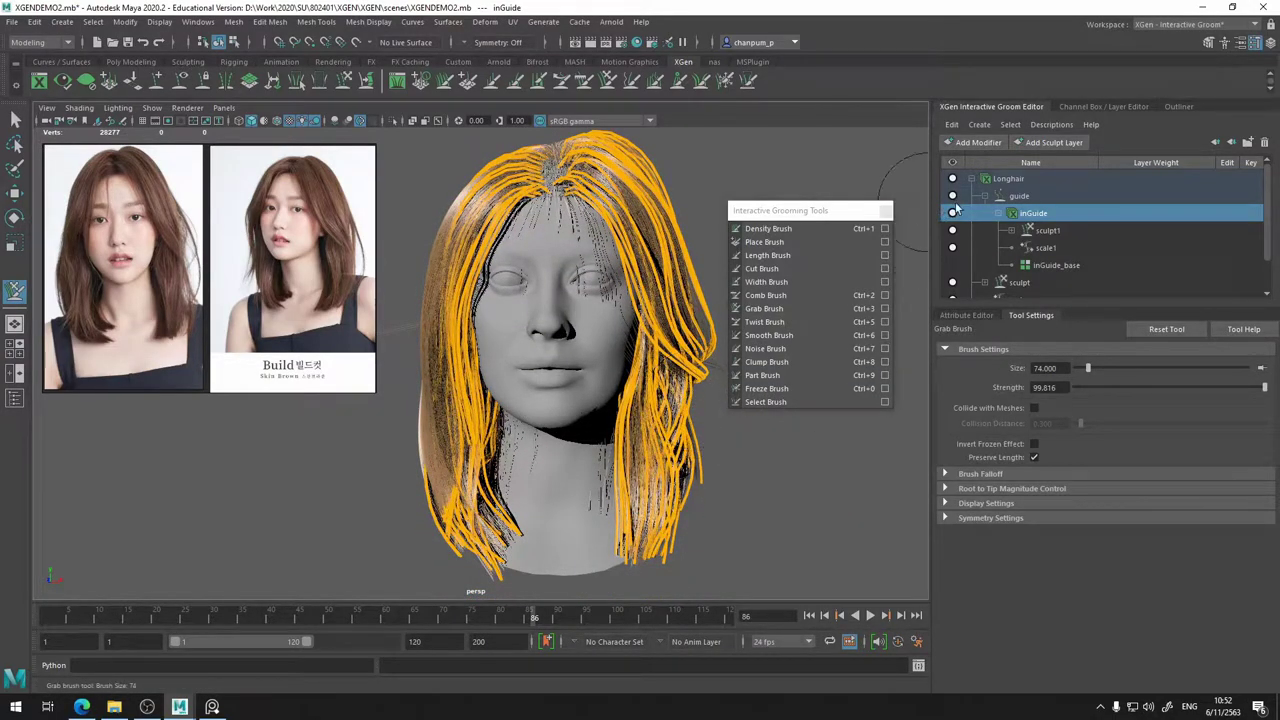
- Hide the inGuide guides and compare the hair's volume and silhouette with the reference photos from the front, side and above
left_click(952, 213)
middle_click_drag(690, 444, 703, 449, "alt")
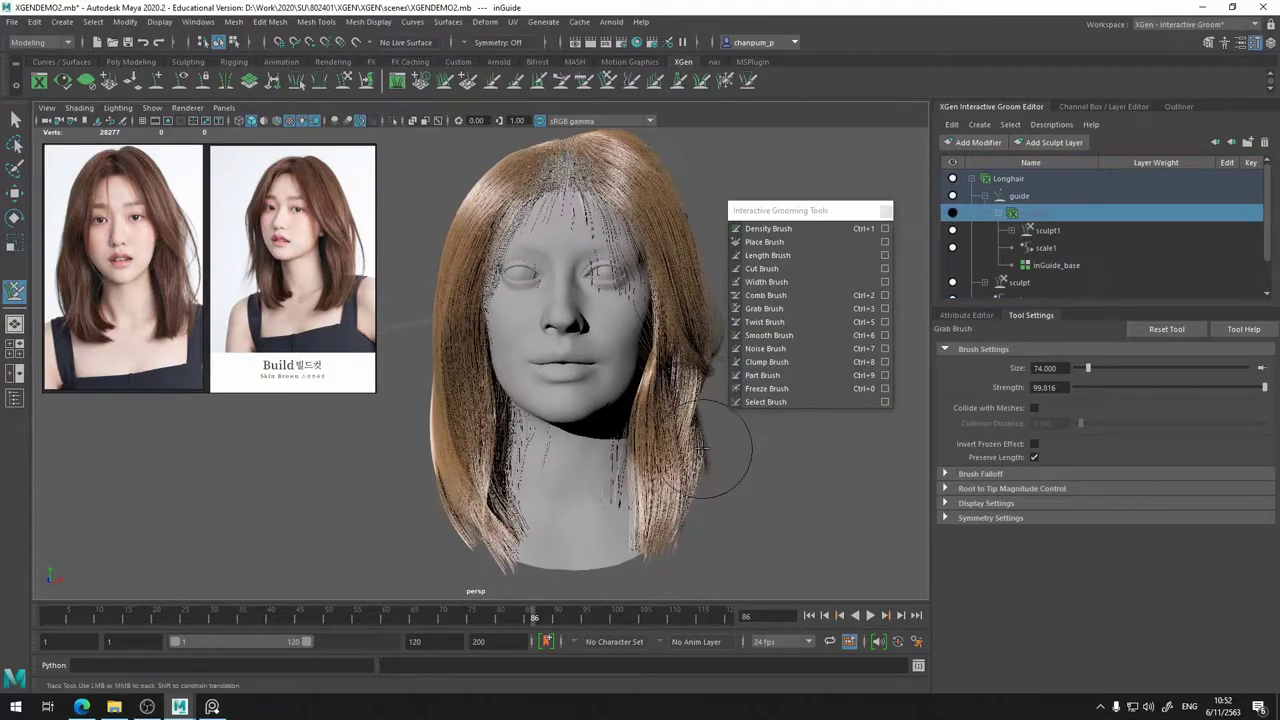
mouse_move(703, 437)
left_mouse_down("alt")
mouse_move(437, 540)
mouse_move(370, 480)
left_mouse_up("alt")
middle_click_drag(368, 480, 480, 451, "alt")
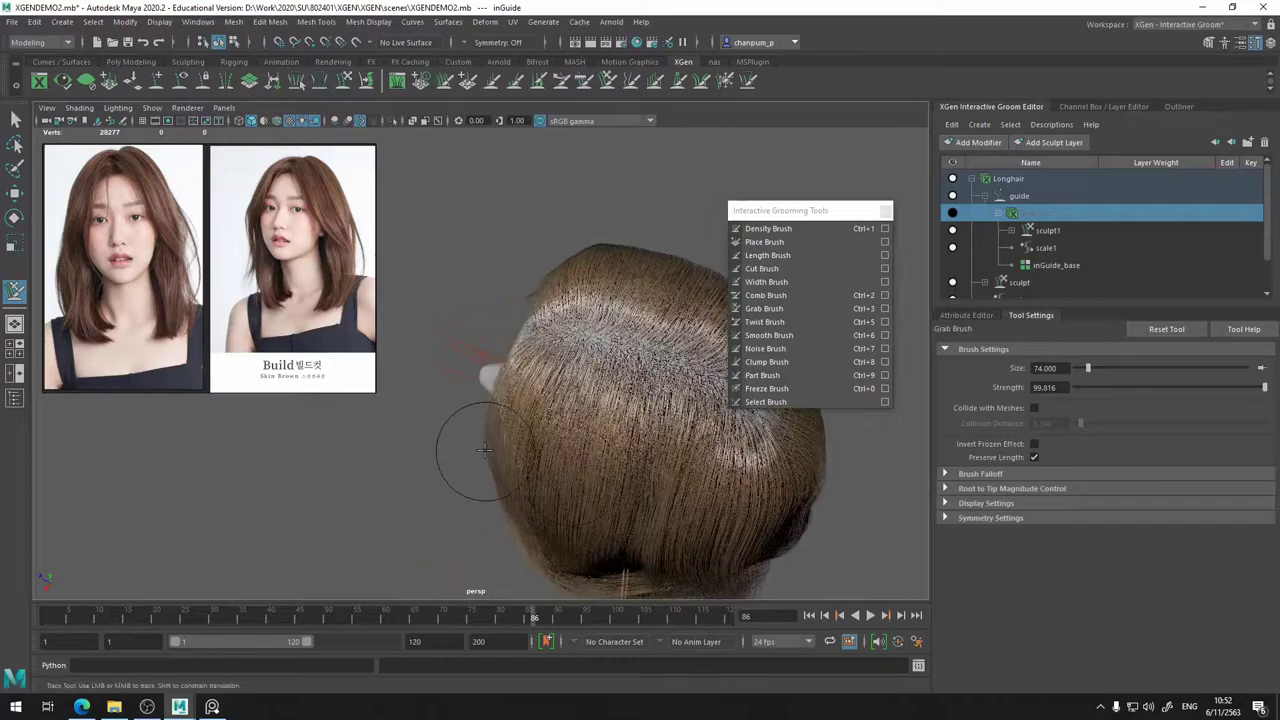
left_click_drag(508, 401, 498, 394)
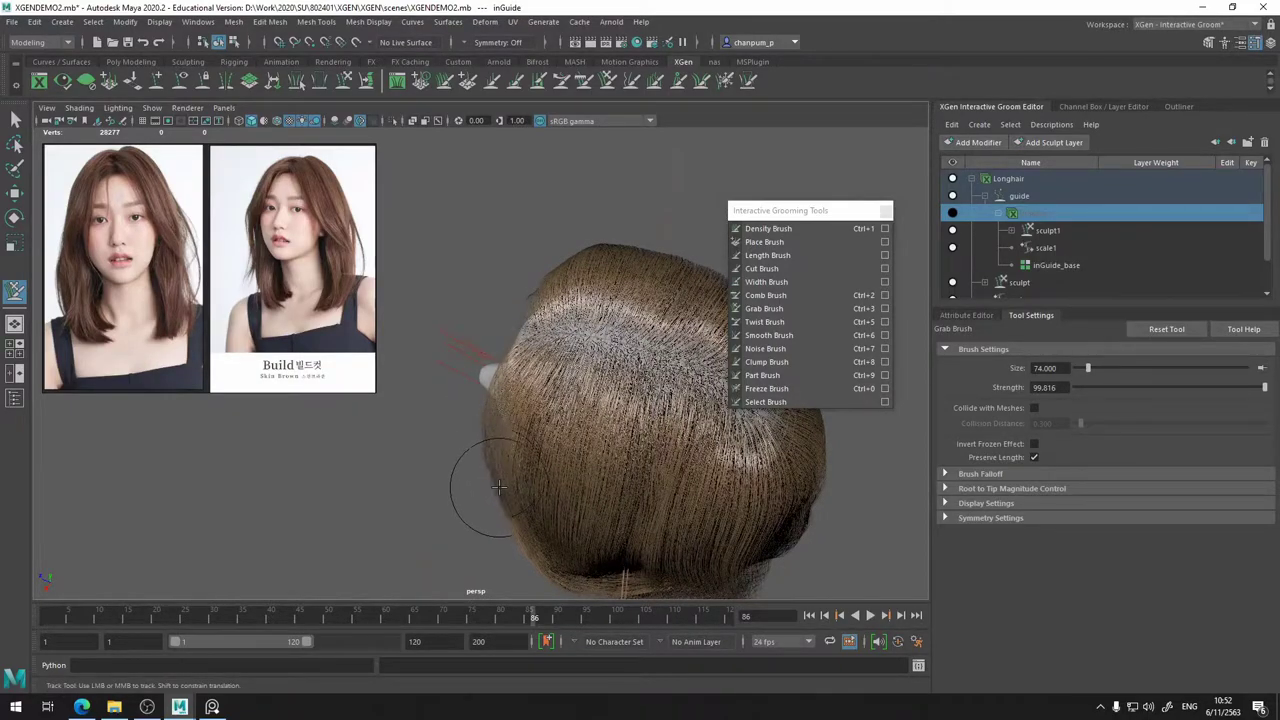
mouse_move(486, 498)
left_mouse_down("alt")
mouse_move(680, 431)
mouse_move(668, 410)
mouse_move(641, 410)
left_mouse_up("alt")
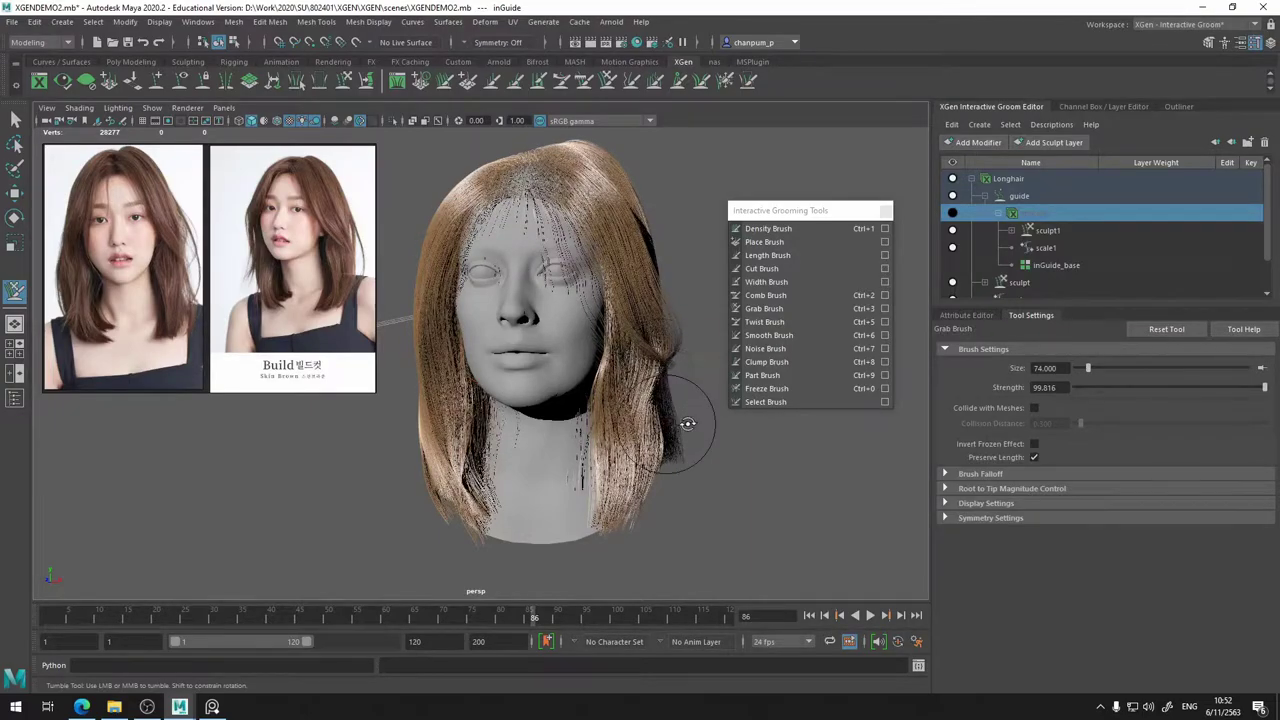
mouse_move(688, 423)
left_mouse_down("alt")
mouse_move(644, 425)
mouse_move(649, 401)
left_mouse_up("alt")
middle_click_drag(662, 350, 687, 374, "alt")
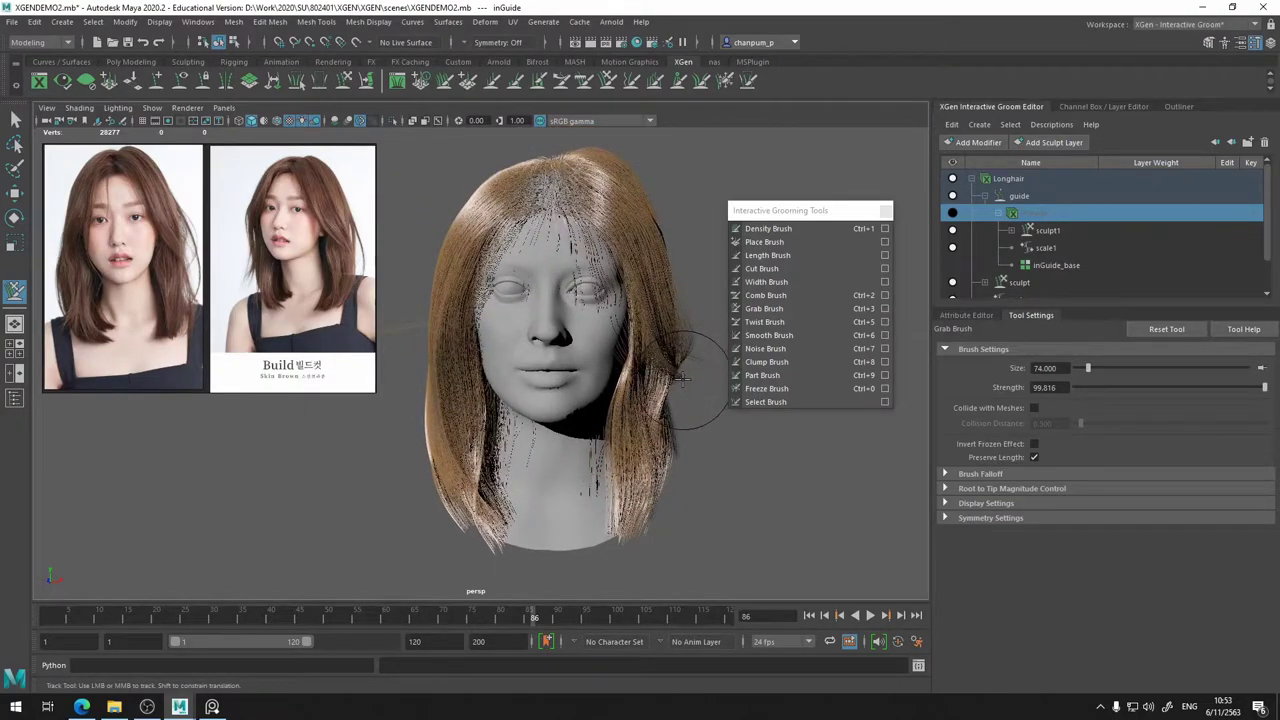
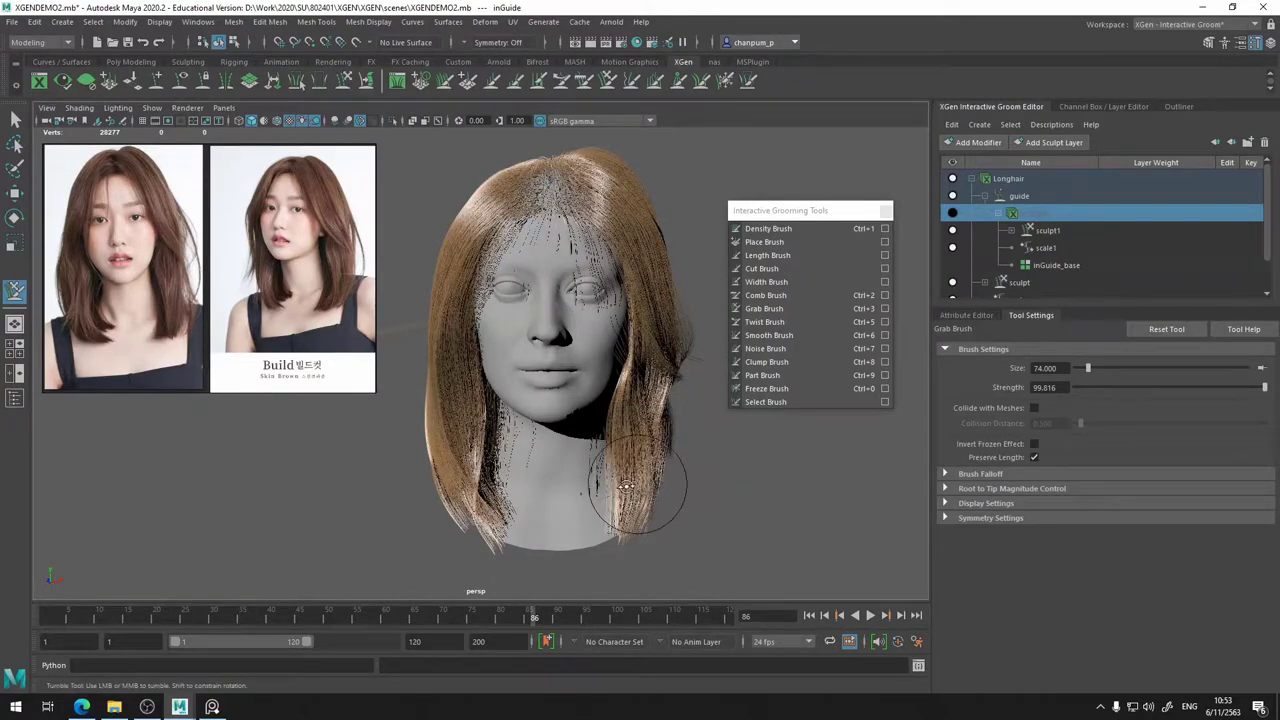
mouse_move(600, 470)
left_mouse_down("alt")
mouse_move(449, 494)
mouse_move(541, 507)
mouse_move(626, 449)
mouse_move(640, 405)
mouse_move(655, 415)
left_mouse_up("alt")
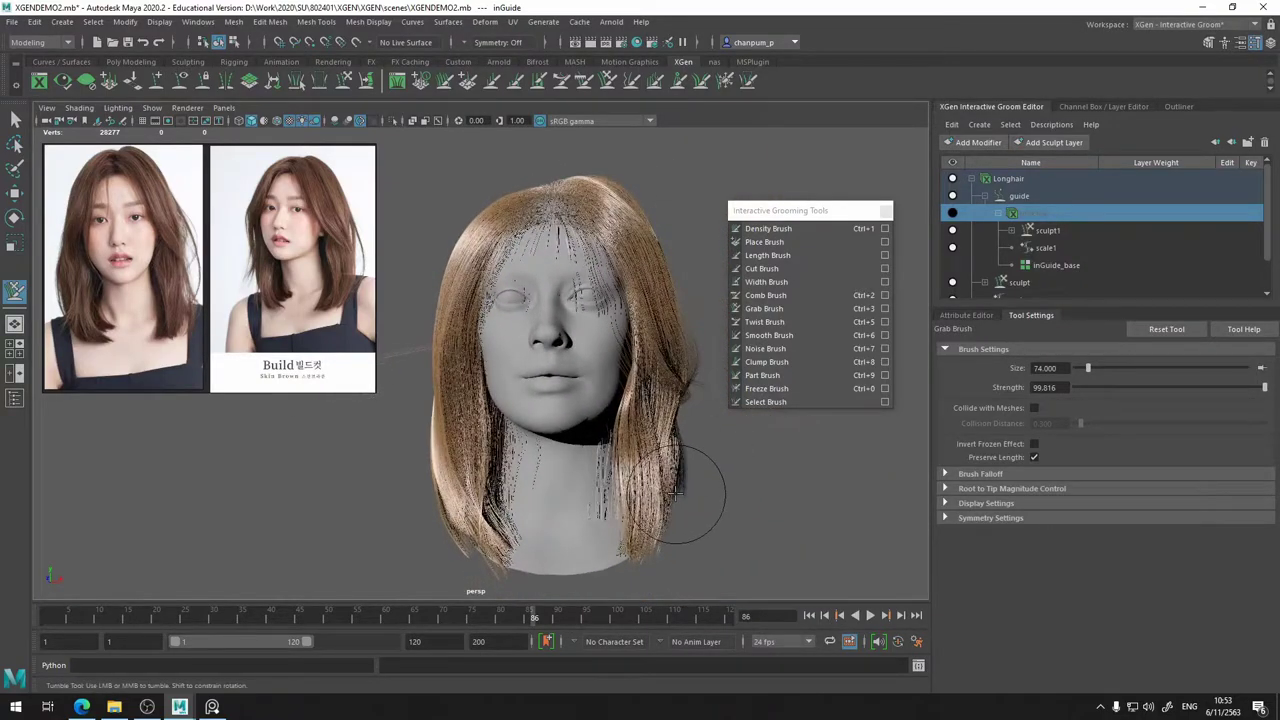
- Save the scene and show the inGuide guides again for further grooming
key("ctrl+s")
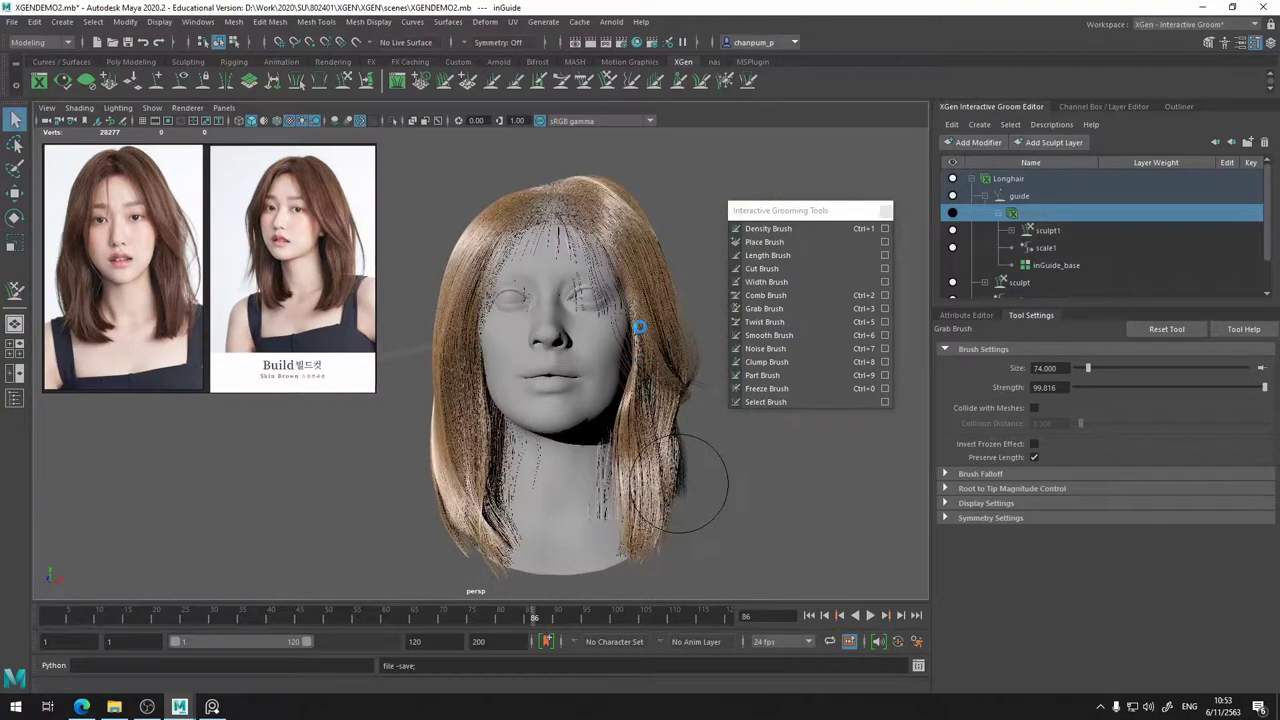
key("y")
middle_click_drag(570, 312, 617, 342, "alt")
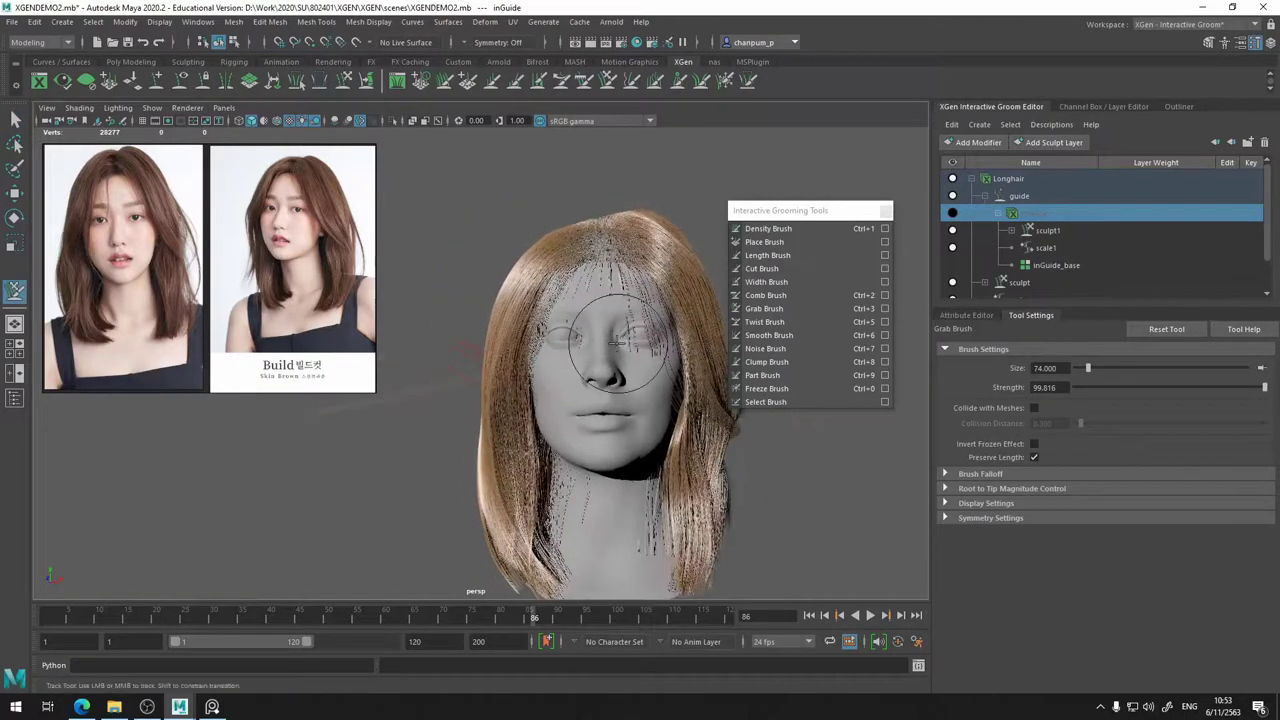
mouse_move(617, 342)
left_mouse_down("alt")
mouse_move(620, 352)
mouse_move(624, 330)
mouse_move(632, 366)
left_mouse_up("alt")
left_click(952, 213)
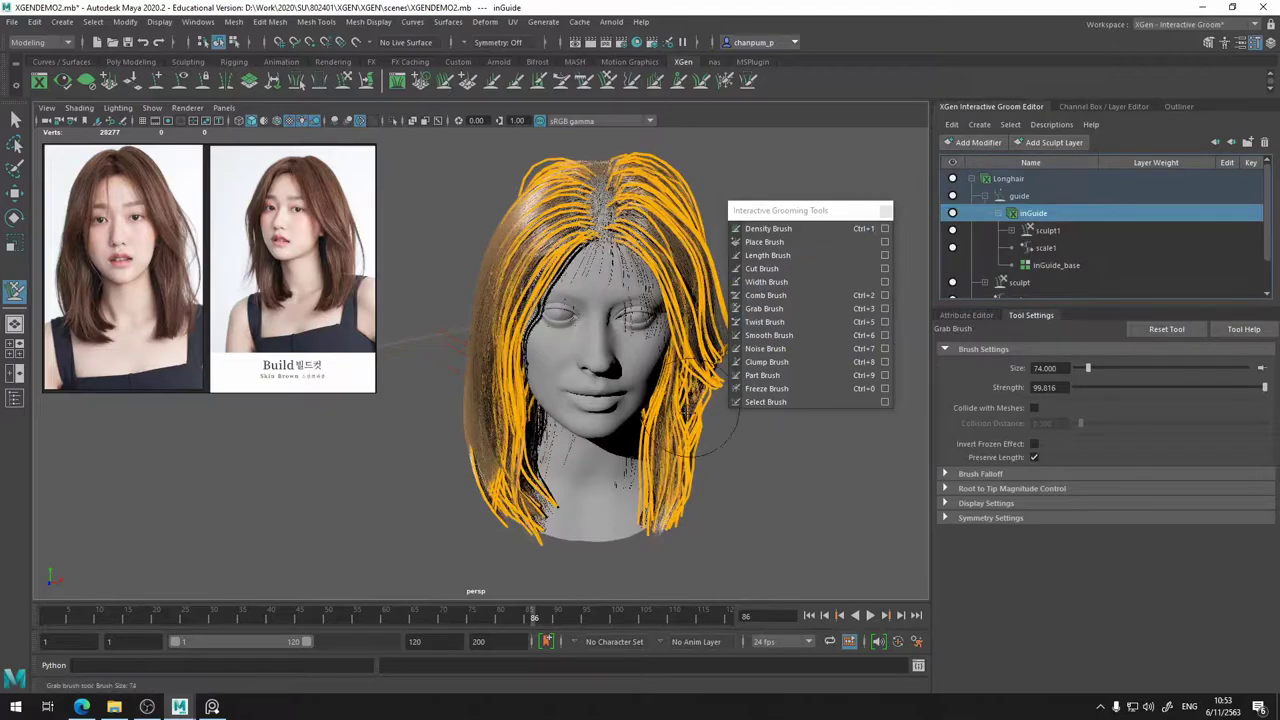
- Freeze all guides on the head's left side of the parting with the Freeze Brush, leaving the right side free
key("ctrl+0")
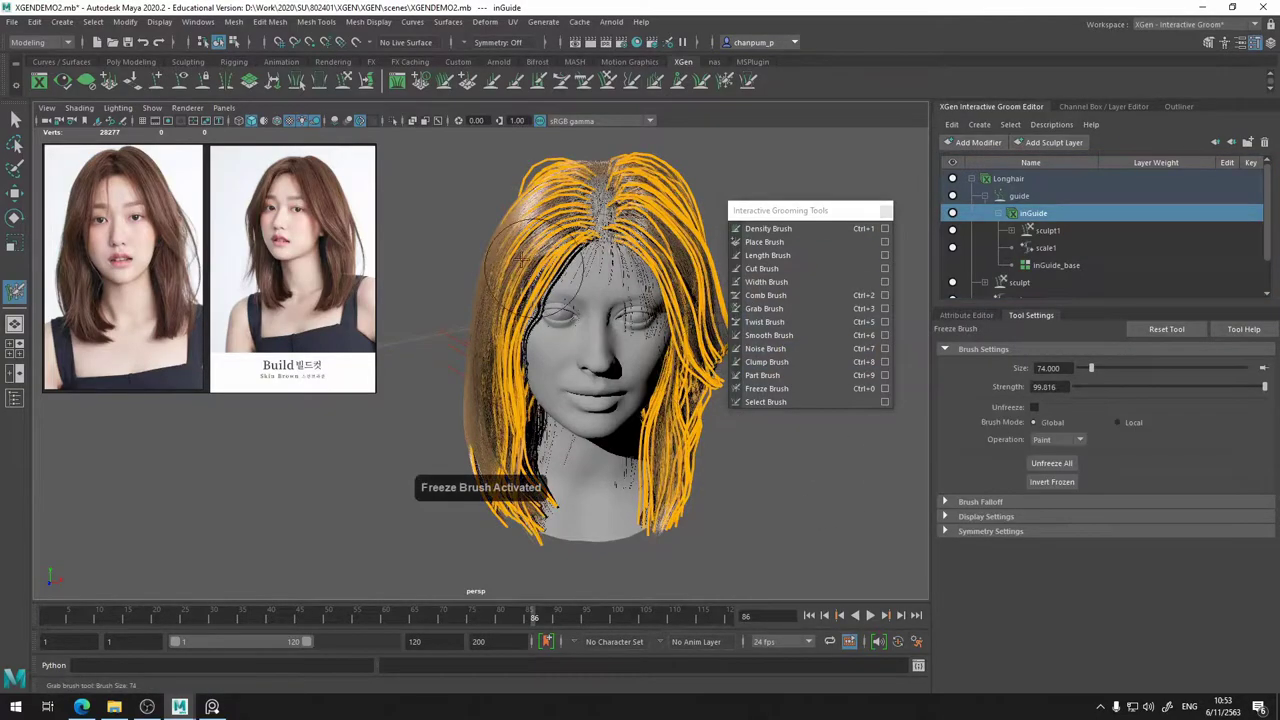
mouse_move(663, 390)
left_mouse_down()
mouse_move(674, 238)
mouse_move(662, 438)
mouse_move(643, 422)
mouse_move(560, 470)
mouse_move(497, 543)
mouse_move(536, 489)
left_mouse_up()
mouse_move(663, 500)
left_mouse_down("alt")
mouse_move(549, 545)
mouse_move(578, 495)
mouse_move(565, 455)
left_mouse_up("alt")
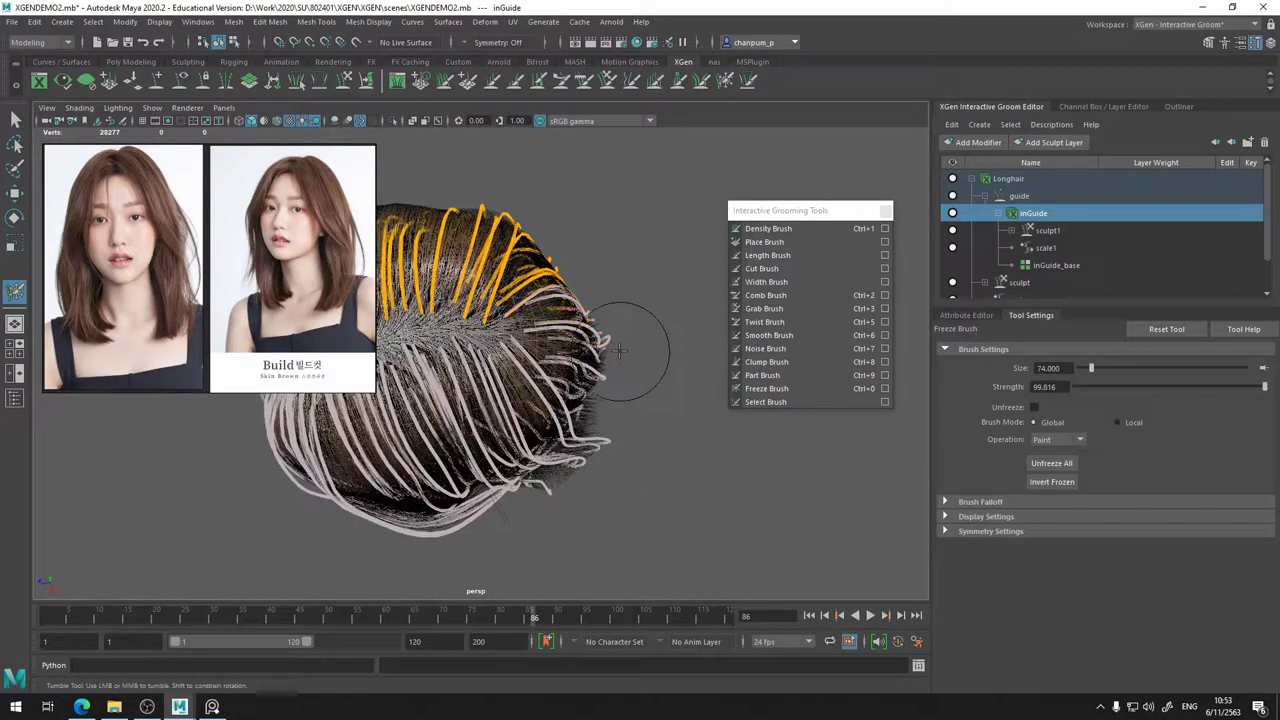
mouse_move(627, 362)
left_mouse_down("alt")
mouse_move(693, 396)
mouse_move(640, 275)
mouse_move(600, 255)
left_mouse_up("alt")
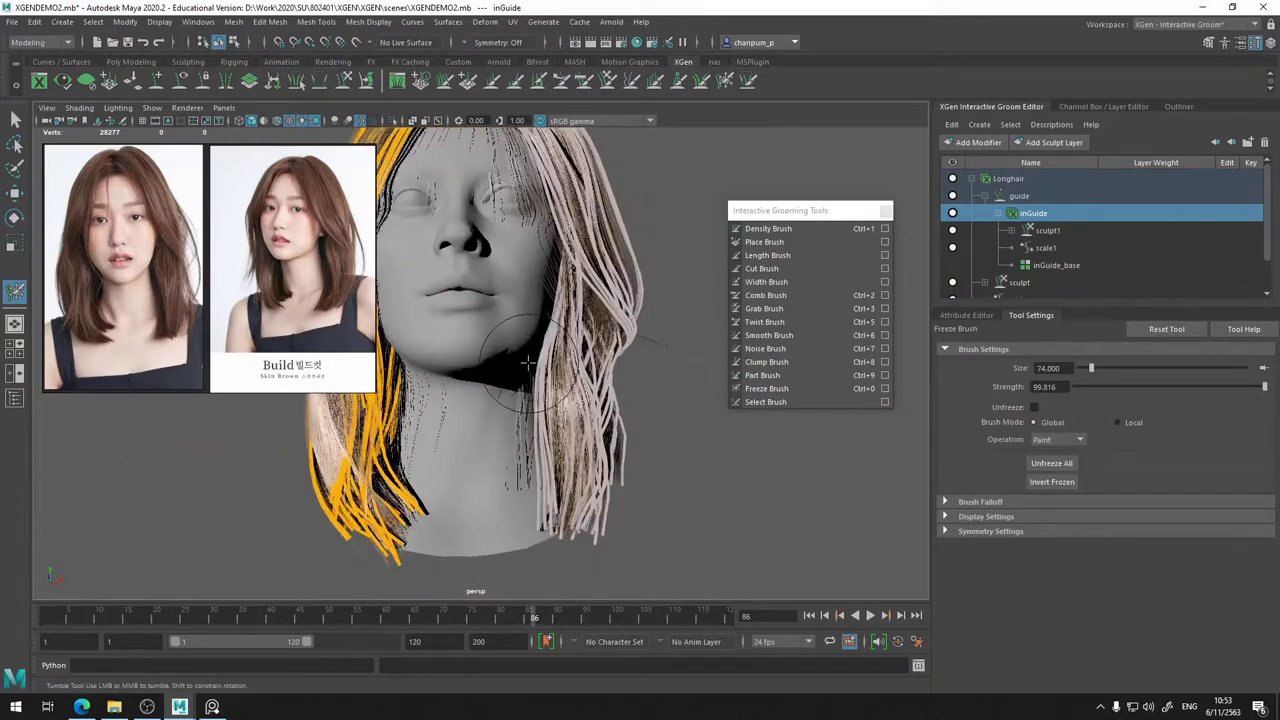
middle_click_drag(625, 477, 651, 483, "alt")
left_click_drag(651, 483, 563, 294, "alt")
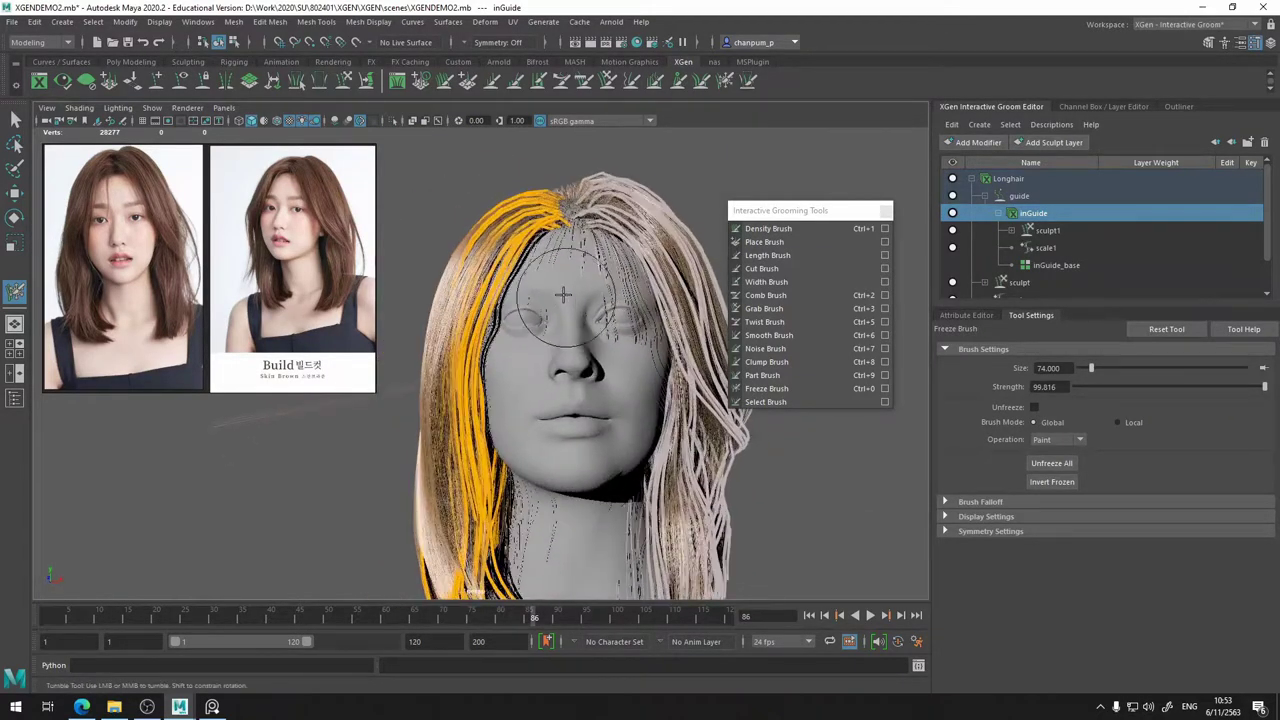
middle_click_drag(602, 280, 642, 332, "alt")
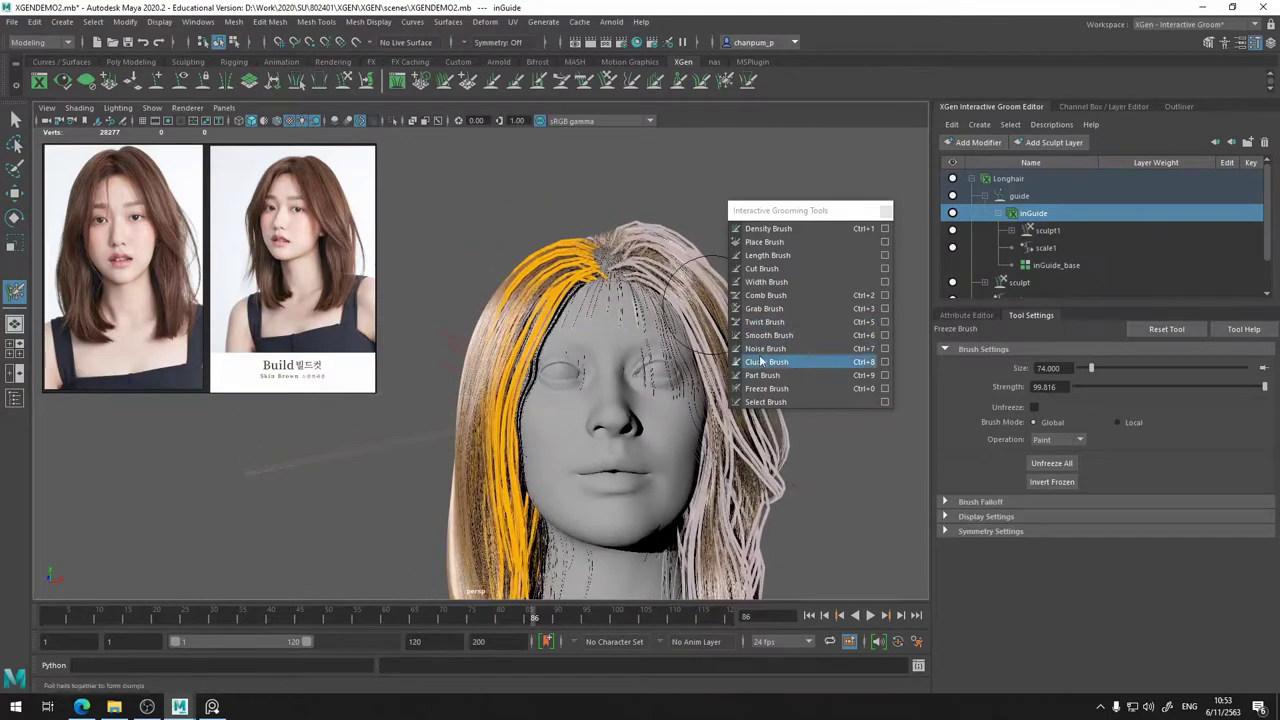
- Enlarge the Grab Brush to size 140 and lift the unfrozen guides at the crown for more root volume
left_click_drag(433, 256, 437, 256)
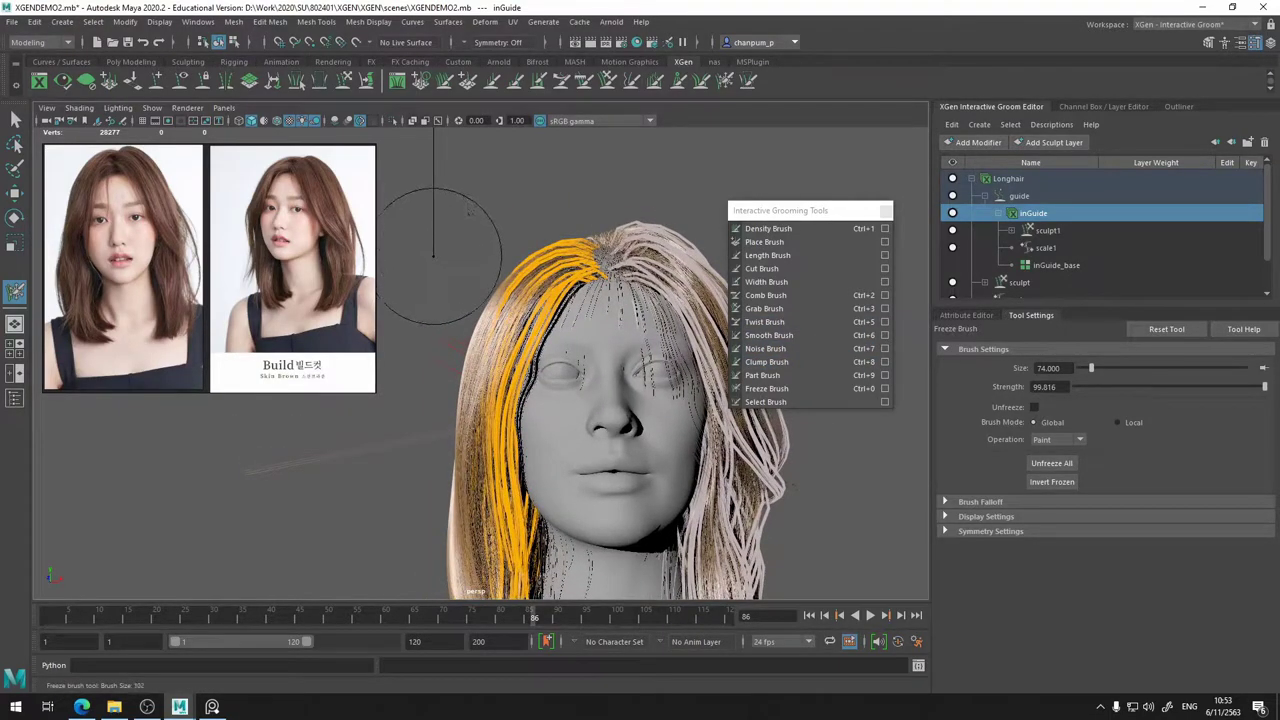
left_click(766, 308)
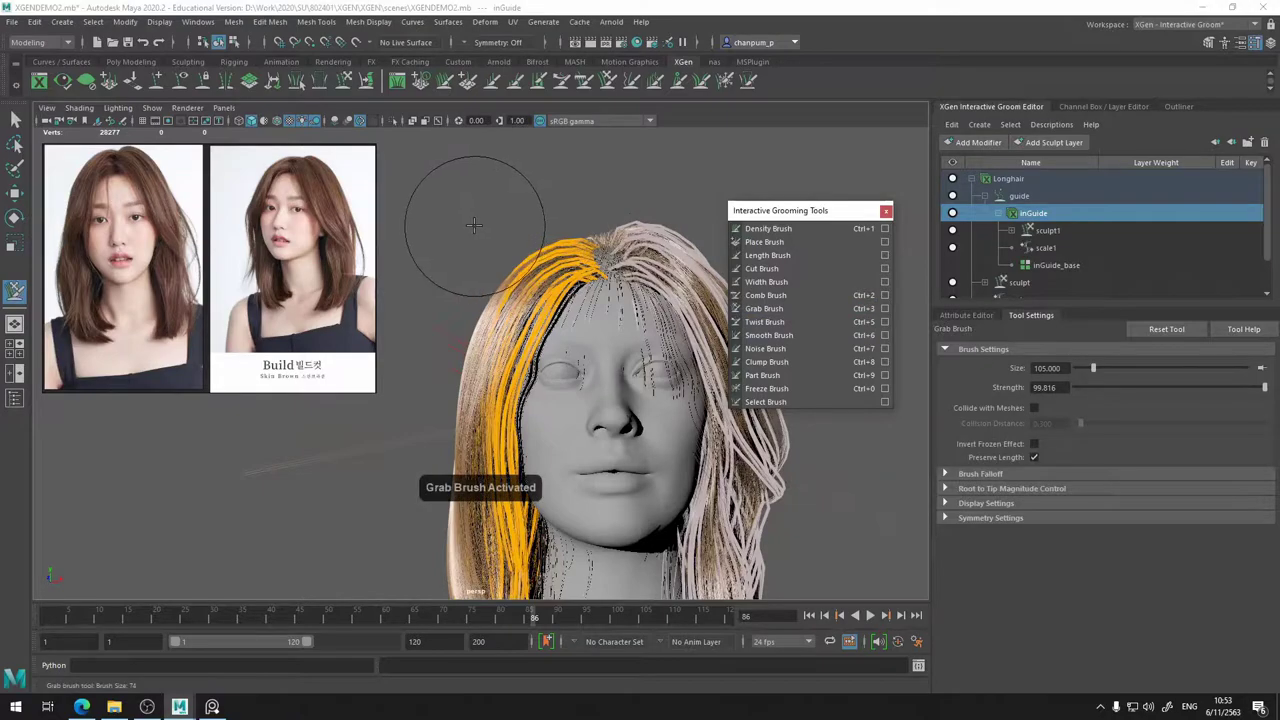
left_click_drag(437, 227, 460, 227)
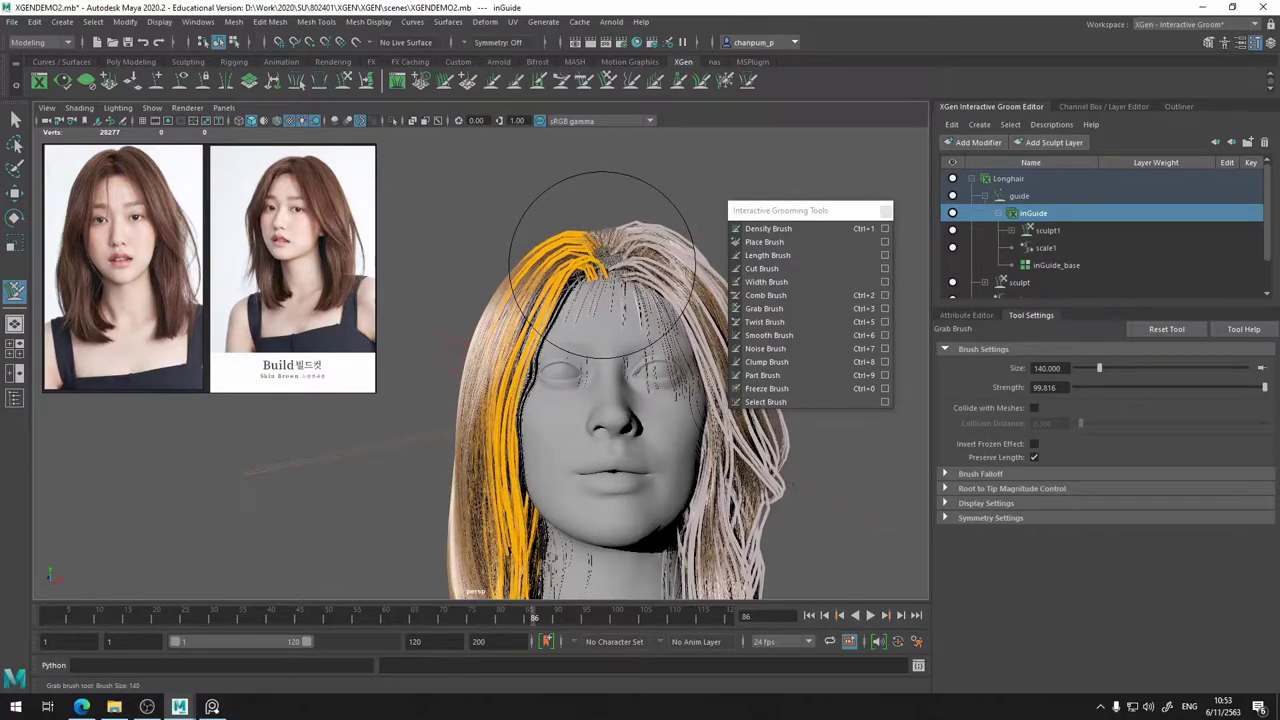
mouse_move(601, 252)
left_mouse_down("alt")
mouse_move(548, 290)
mouse_move(541, 261)
mouse_move(565, 290)
mouse_move(575, 271)
left_mouse_up("alt")
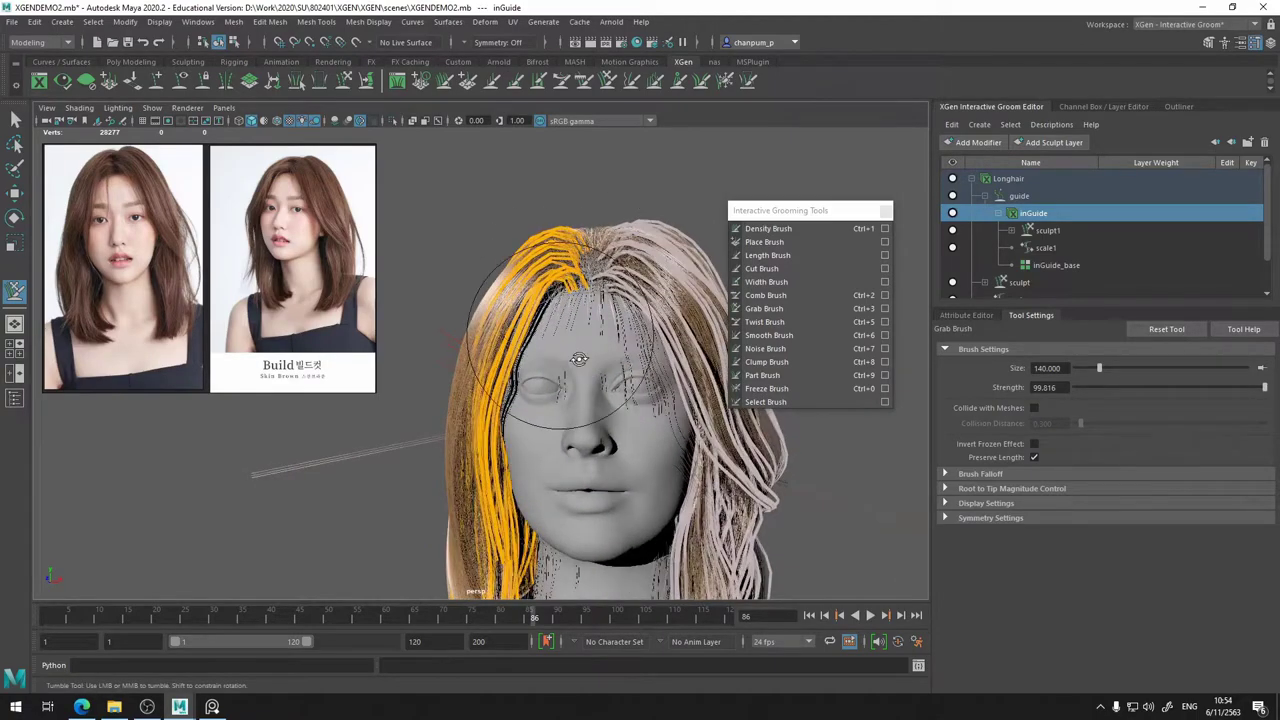
left_click_drag(579, 359, 597, 430, "alt")
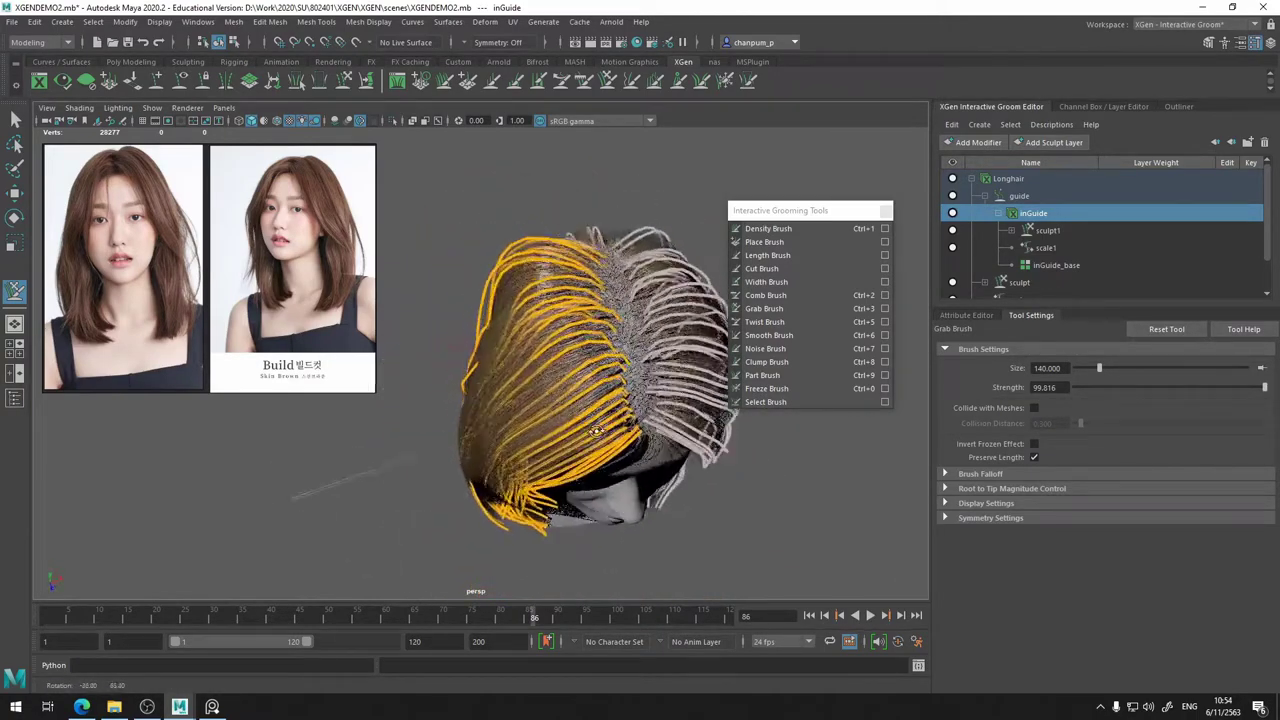
middle_click_drag(597, 430, 551, 384, "alt")
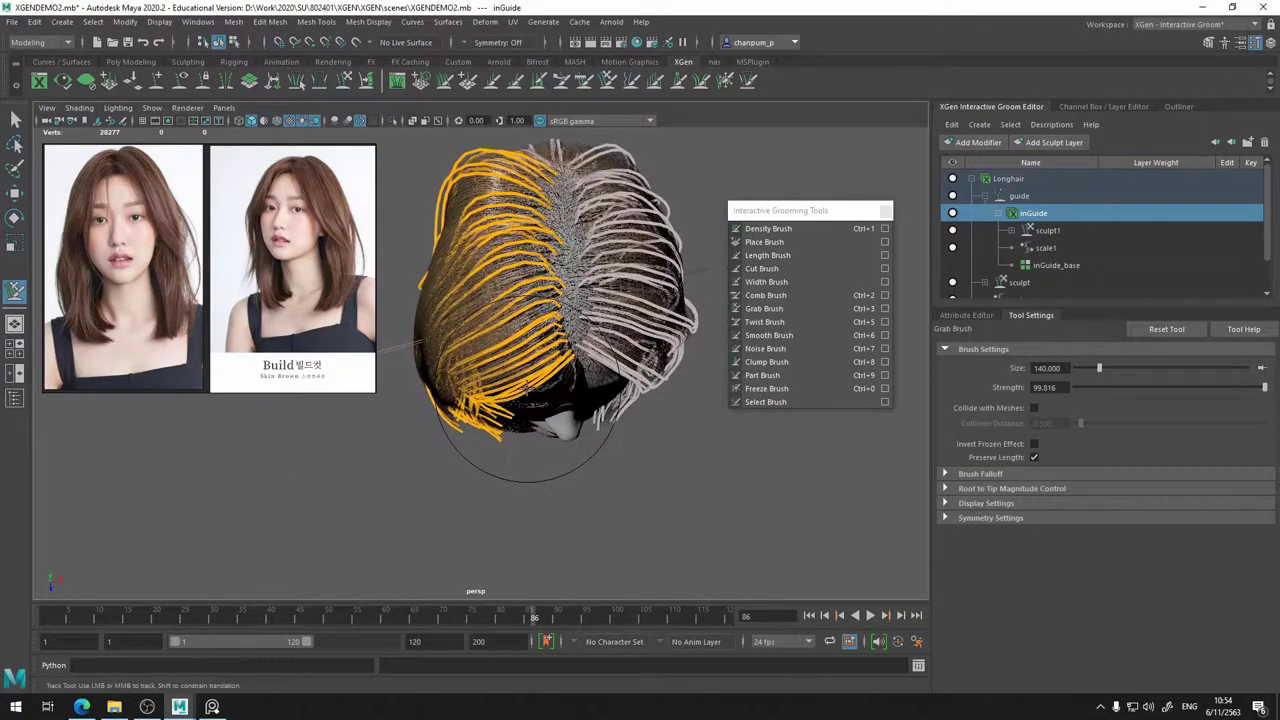
left_click_drag(514, 261, 571, 263, "alt")
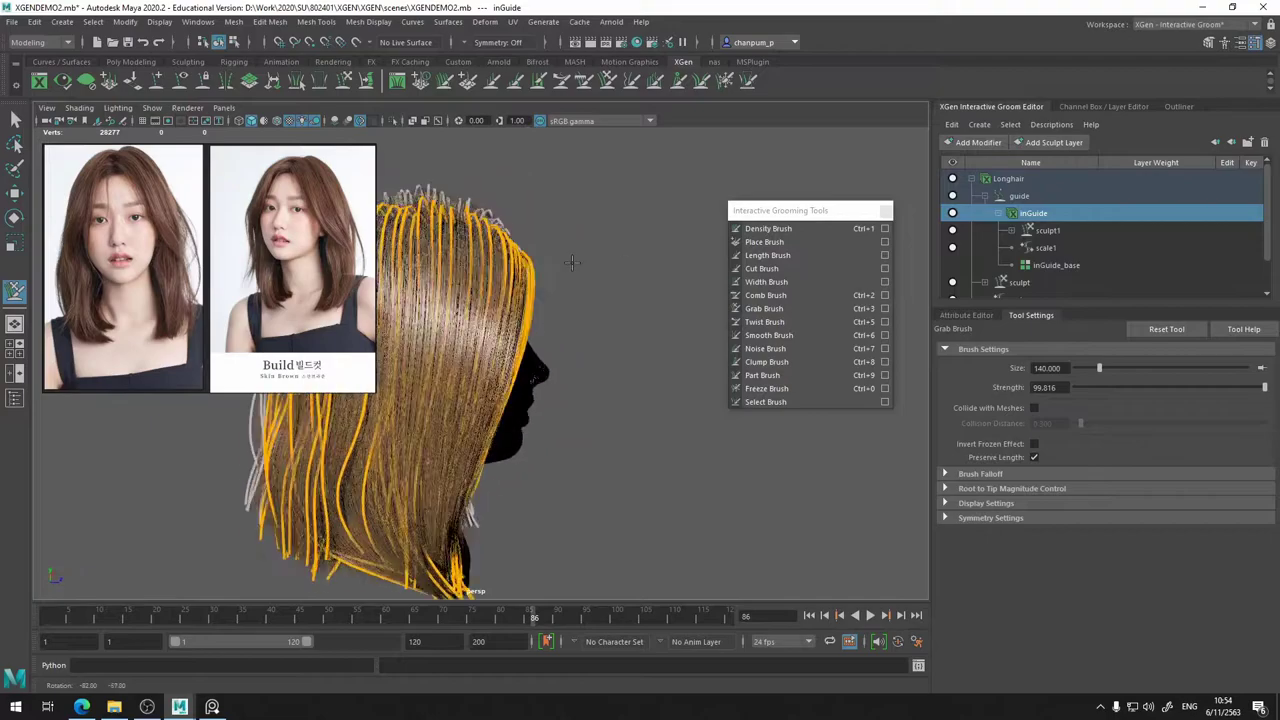
middle_click_drag(571, 263, 438, 198, "alt")
left_click_drag(442, 181, 438, 157)
left_click_drag(480, 253, 352, 240, "alt")
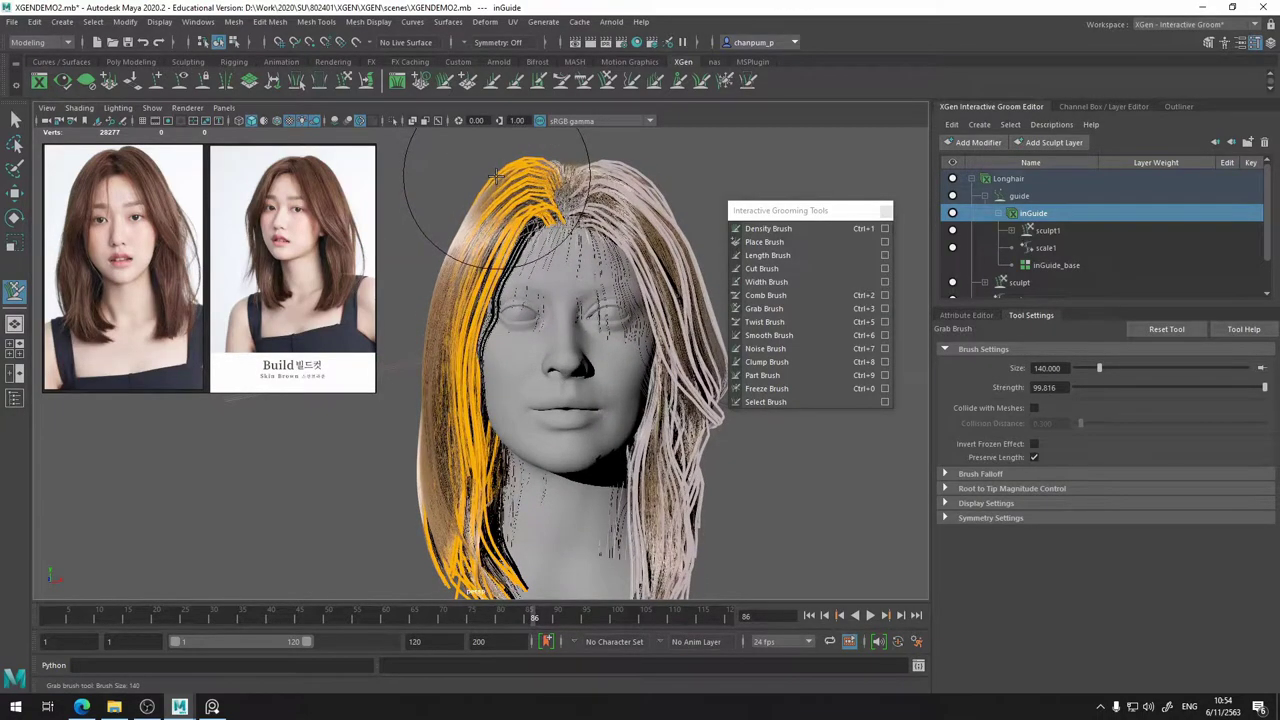
- Reshape the unfrozen guides beside the cheek and jaw on the head's right side with the Grab Brush
left_click_drag(568, 303, 586, 282, "alt")
middle_click_drag(527, 402, 522, 301, "alt")
mouse_move(522, 301)
left_mouse_down("alt")
mouse_move(605, 275)
mouse_move(552, 280)
left_mouse_up("alt")
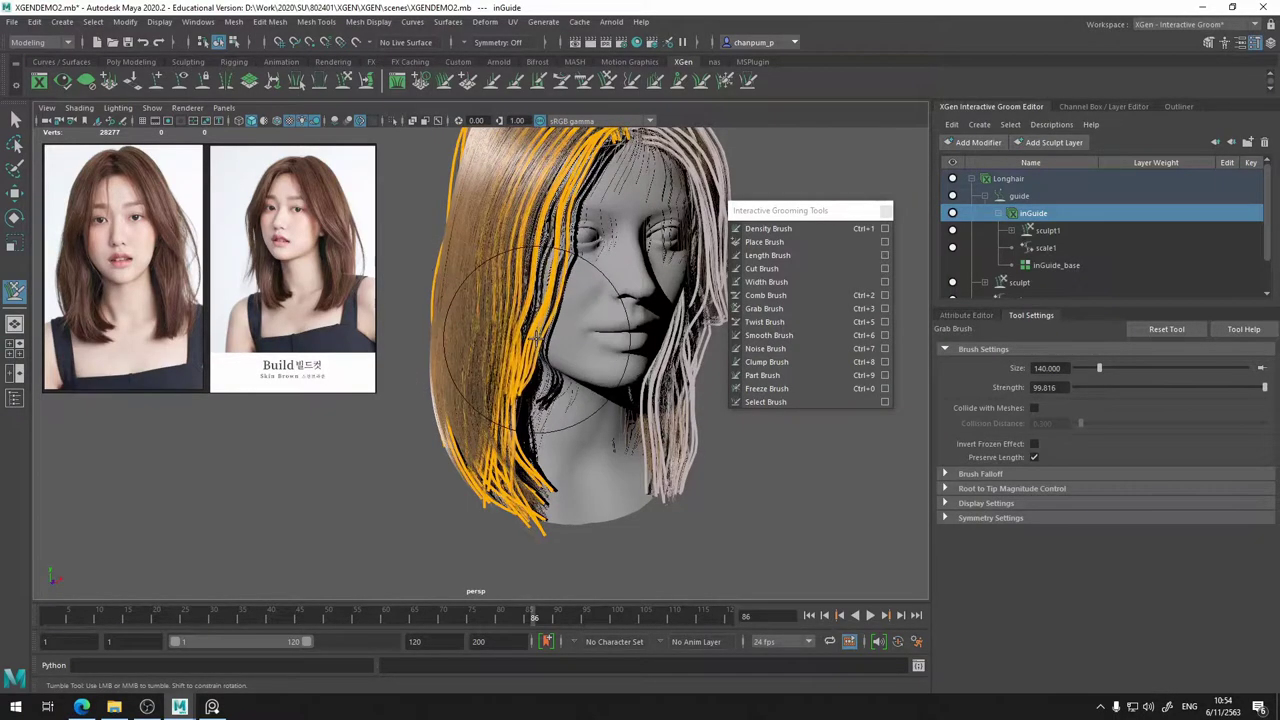
left_click_drag(537, 372, 594, 377, "alt")
middle_click_drag(594, 377, 576, 417, "alt")
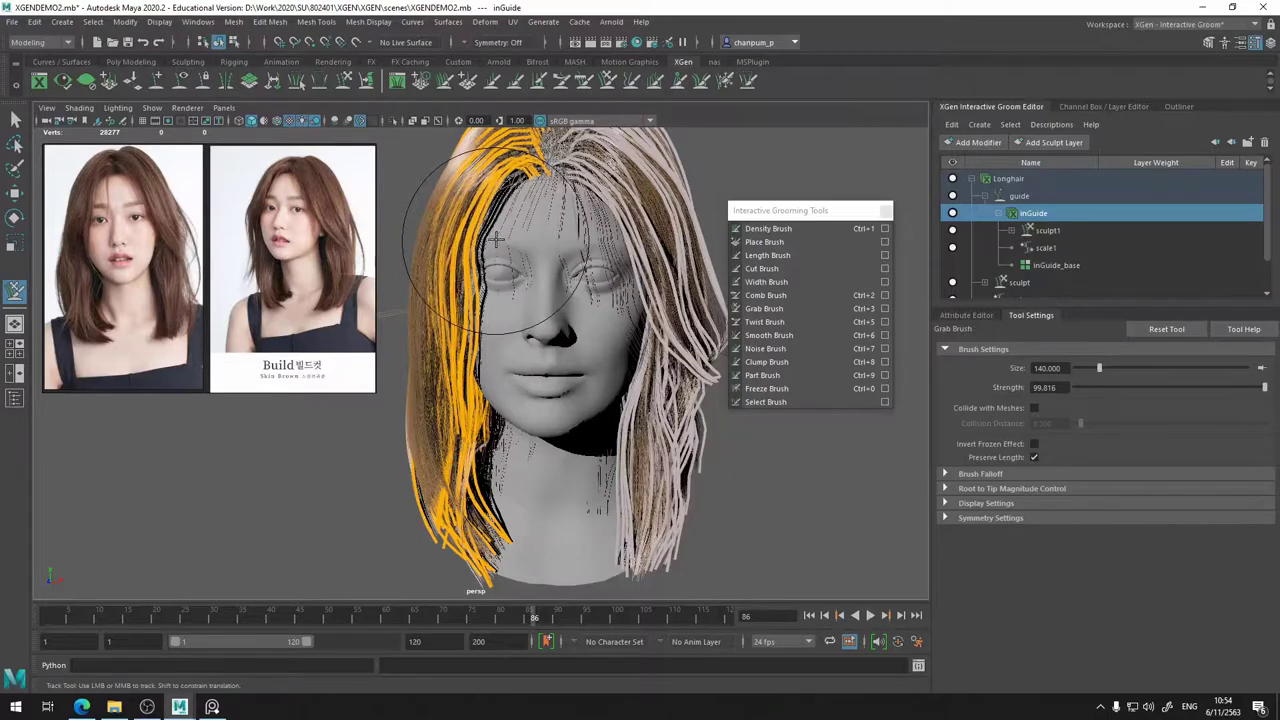
left_click_drag(479, 337, 505, 320, "alt")
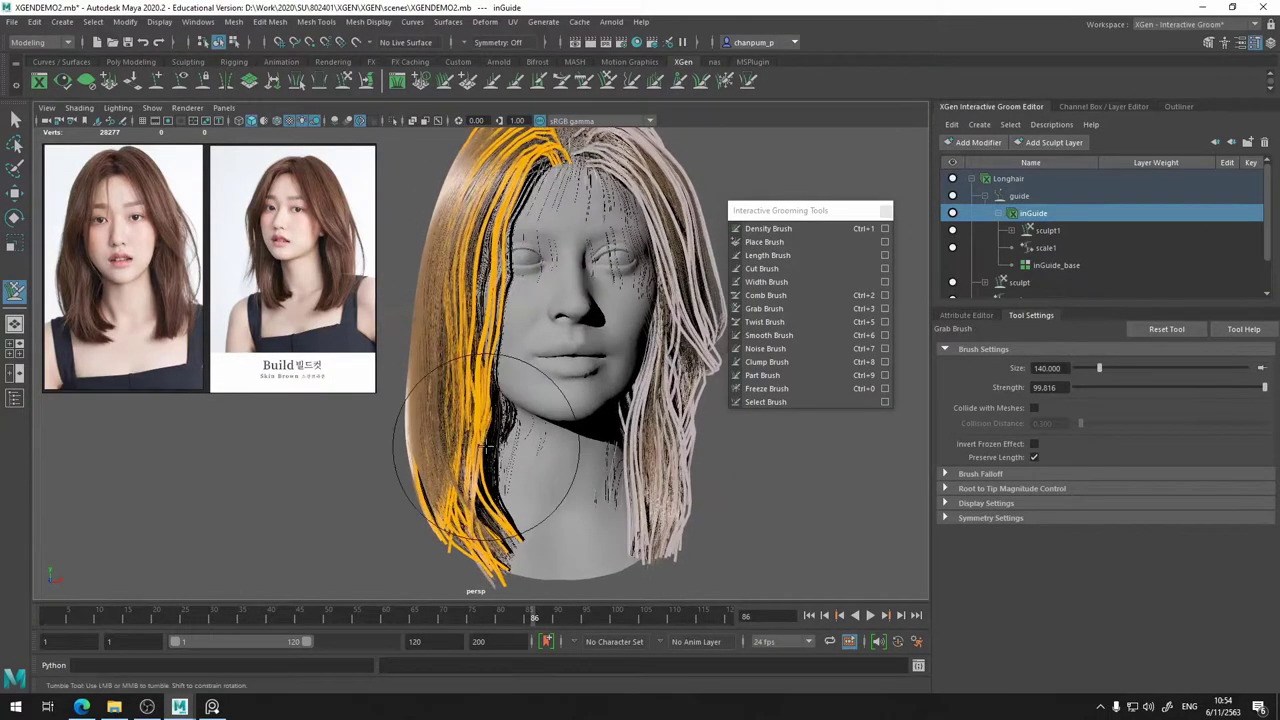
middle_click_drag(552, 460, 585, 391, "alt")
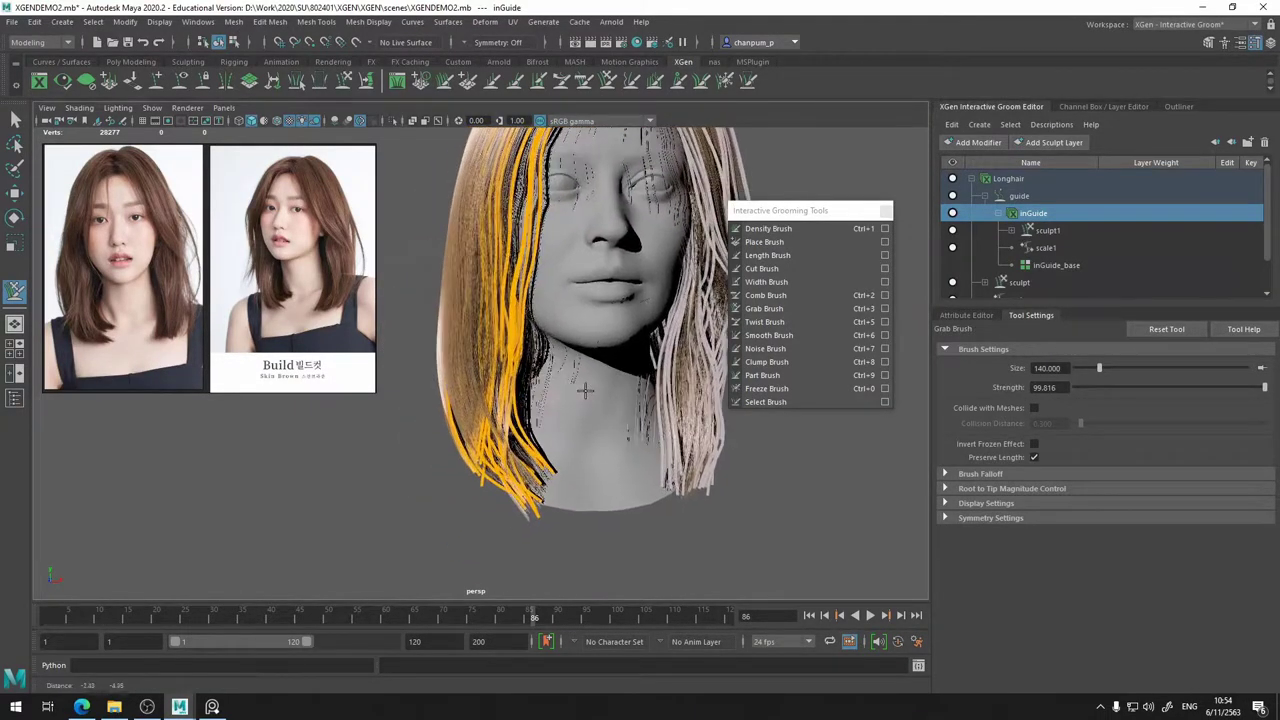
- Hide the inGuide guides and compare the right side's hair with the reference photos from the front and above
left_click(953, 213)
left_click_drag(677, 398, 688, 406, "alt")
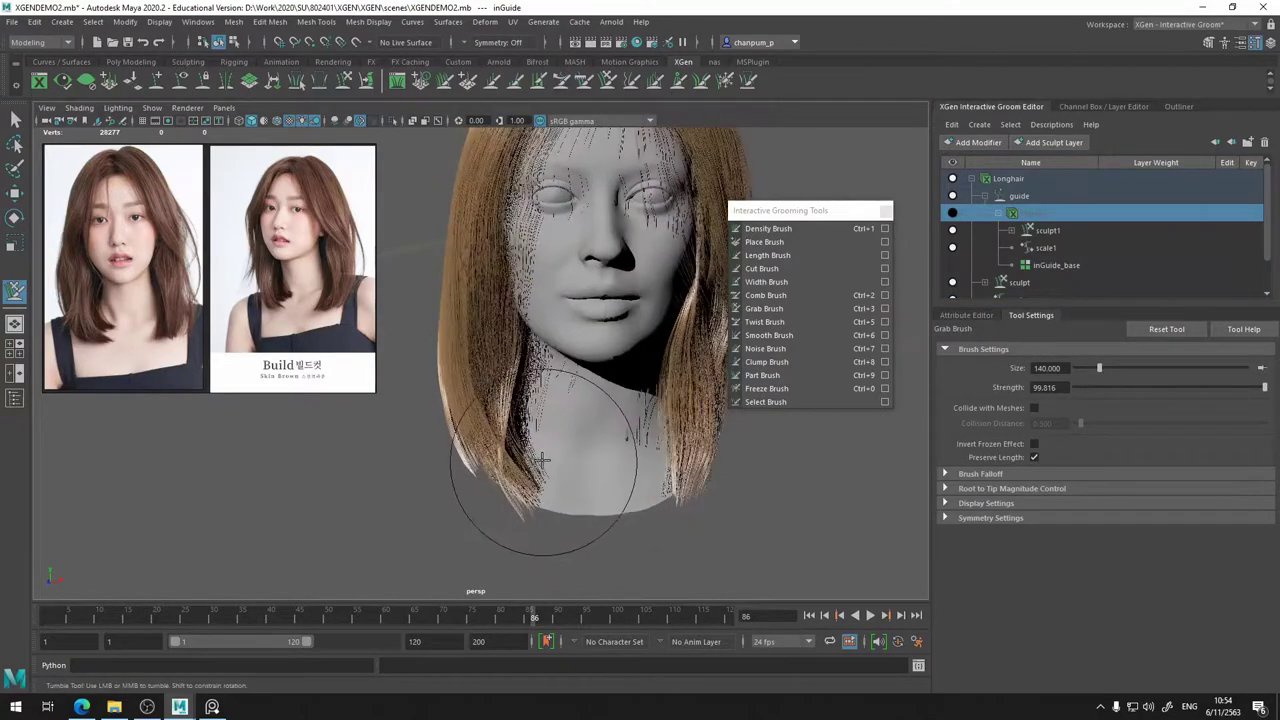
mouse_move(541, 459)
left_mouse_down("alt")
mouse_move(624, 401)
mouse_move(510, 432)
left_mouse_up("alt")
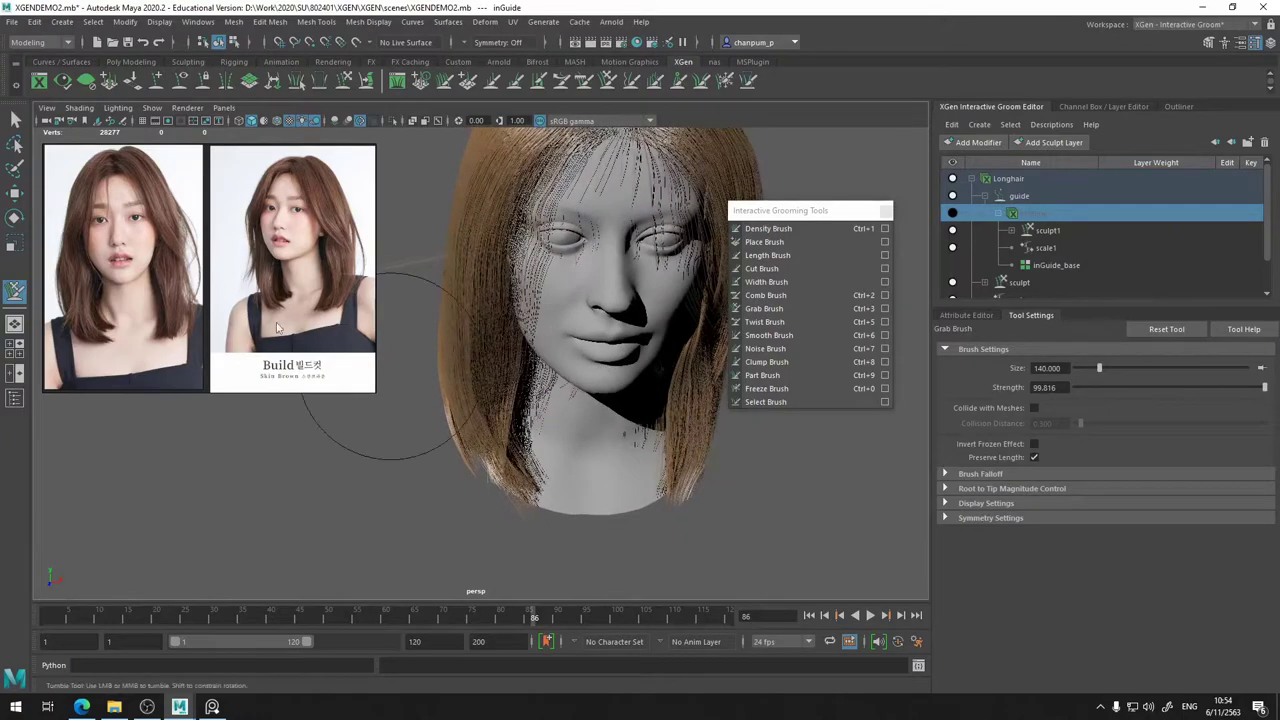
mouse_move(471, 371)
left_mouse_down("alt")
mouse_move(420, 338)
mouse_move(491, 358)
left_mouse_up("alt")
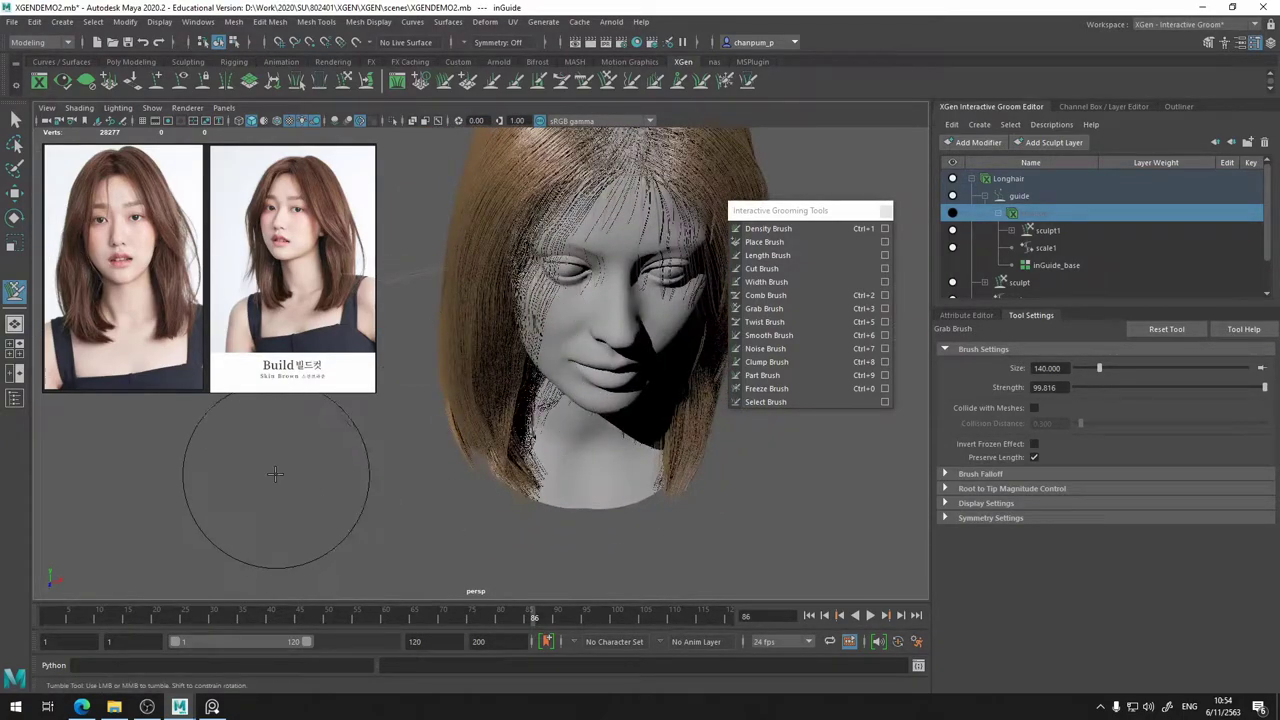
- Set the Grab Brush size to 65 and refine the hair strands framing the right cheek and jaw
key("b")
left_click_drag(276, 475, 225, 475)
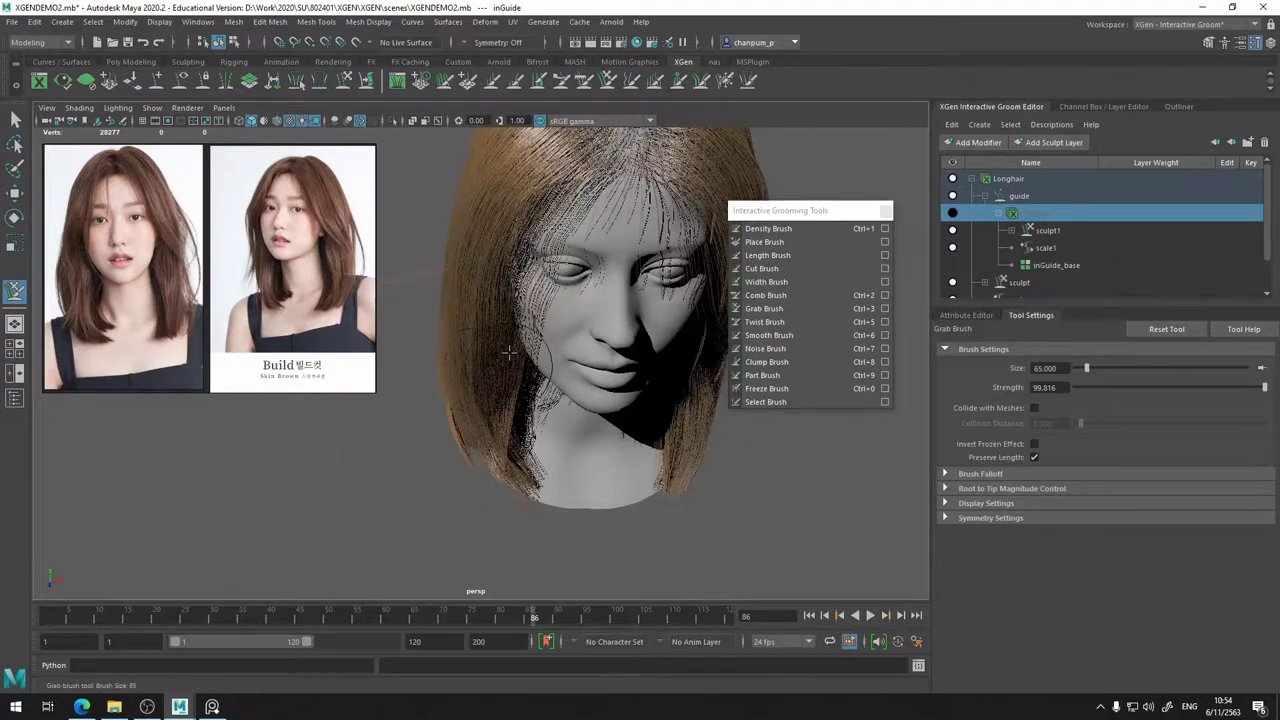
mouse_move(530, 355)
left_mouse_down("alt")
mouse_move(450, 362)
mouse_move(512, 362)
left_mouse_up("alt")
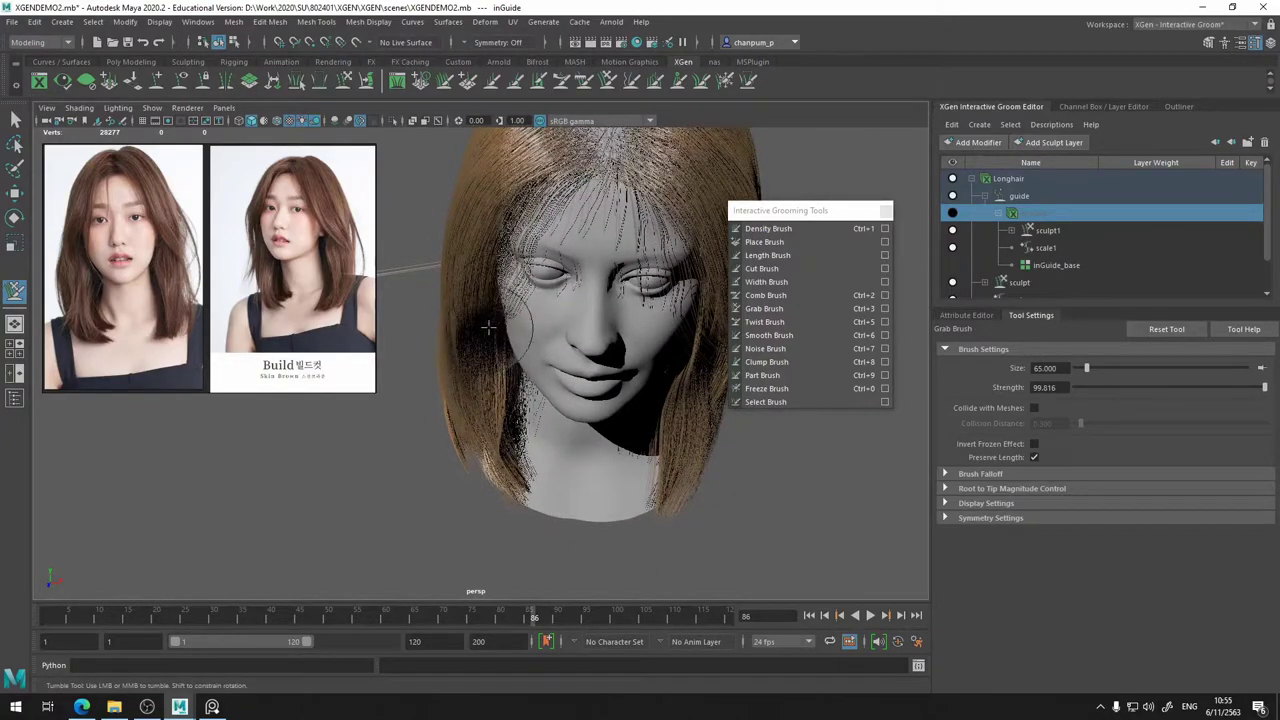
left_click_drag(488, 326, 527, 360, "alt")
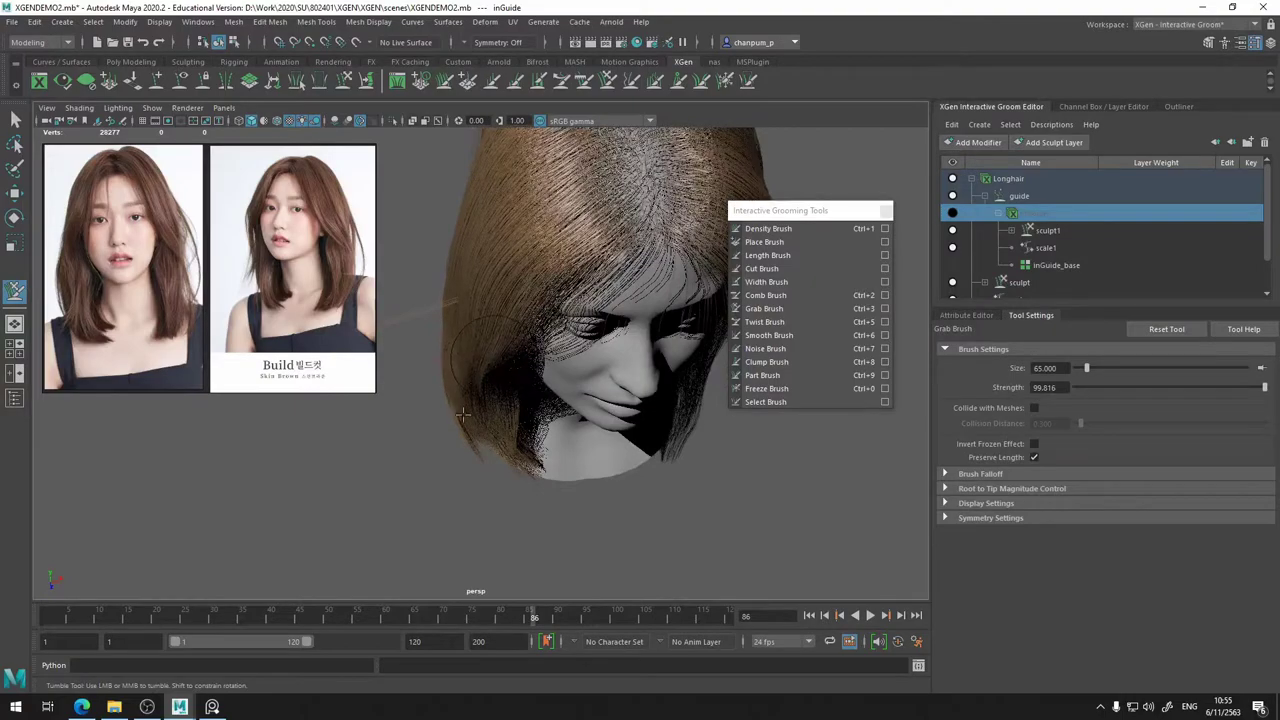
left_click_drag(463, 414, 519, 364, "alt")
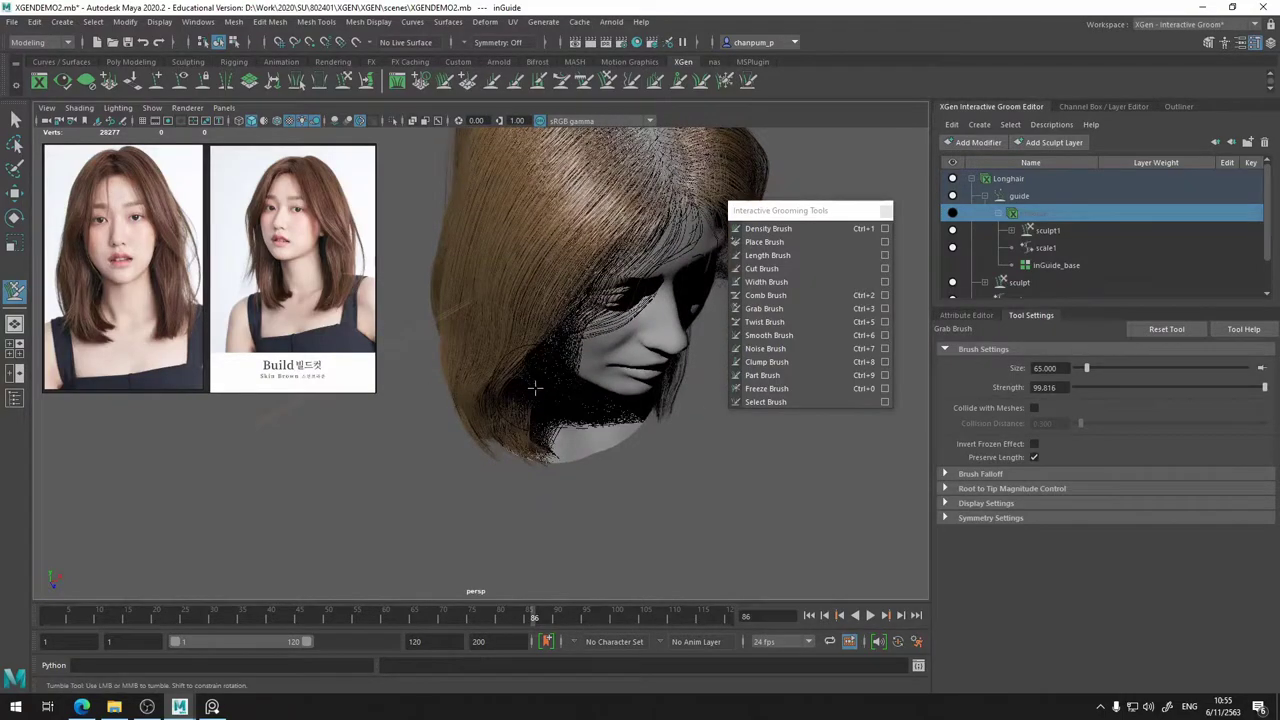
mouse_move(517, 375)
left_mouse_down("alt")
mouse_move(546, 410)
mouse_move(502, 318)
left_mouse_up("alt")
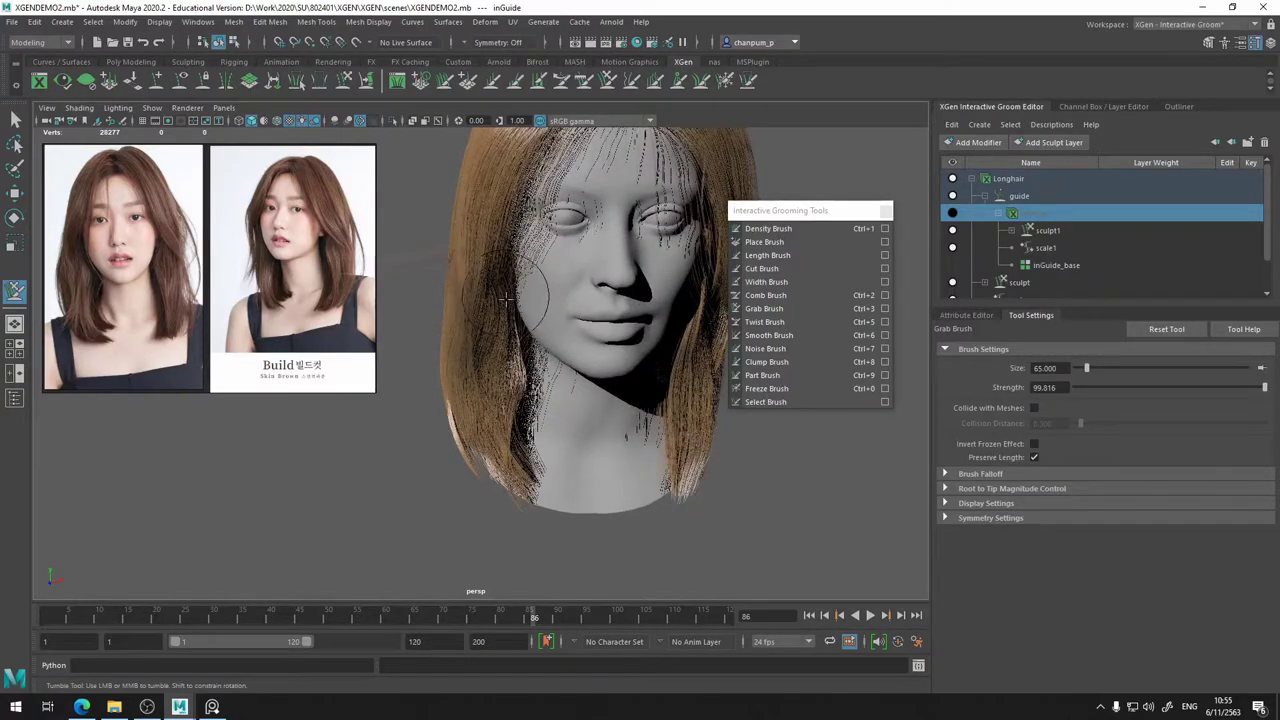
mouse_move(529, 353)
left_mouse_down("alt")
mouse_move(543, 357)
mouse_move(533, 310)
mouse_move(529, 337)
mouse_move(551, 334)
mouse_move(486, 348)
mouse_move(457, 334)
mouse_move(417, 400)
mouse_move(416, 379)
left_mouse_up("alt")
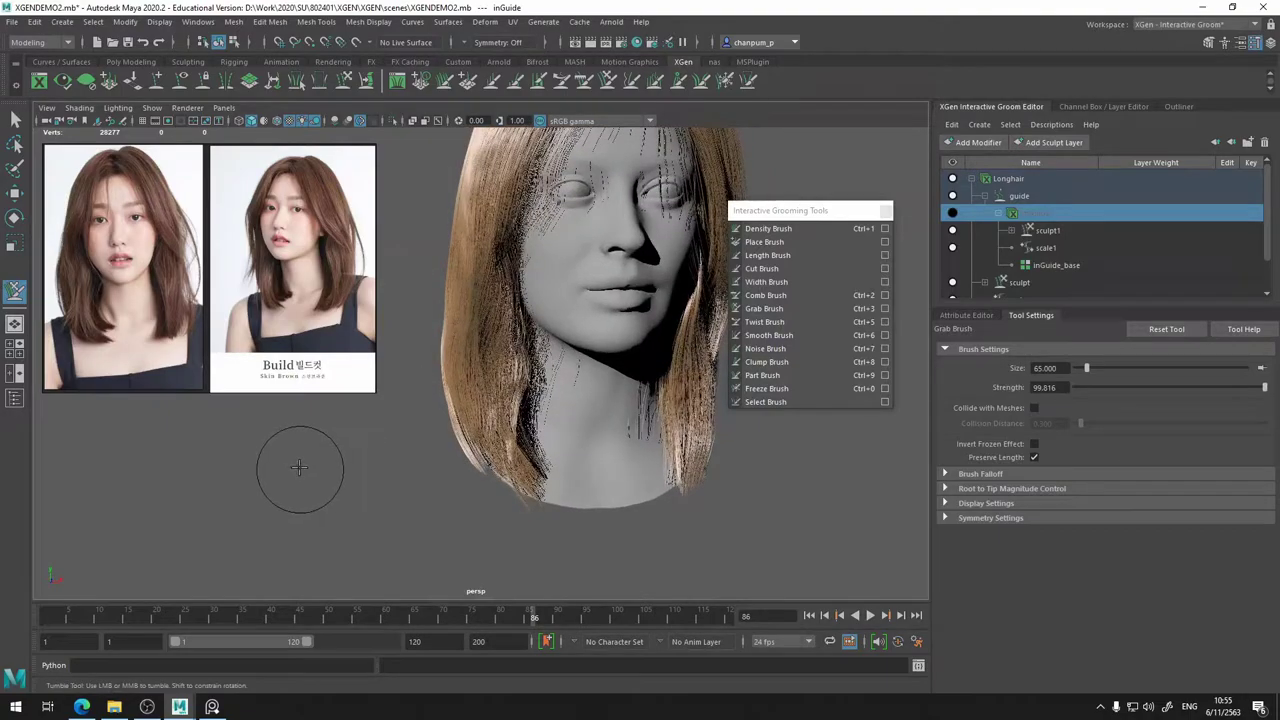
- Set the Grab Brush size to 121 and bend the lower right hair into a wavier, fuller outline around the neck
key("b")
left_click_drag(302, 464, 336, 458)
left_click_drag(509, 475, 467, 470, "alt")
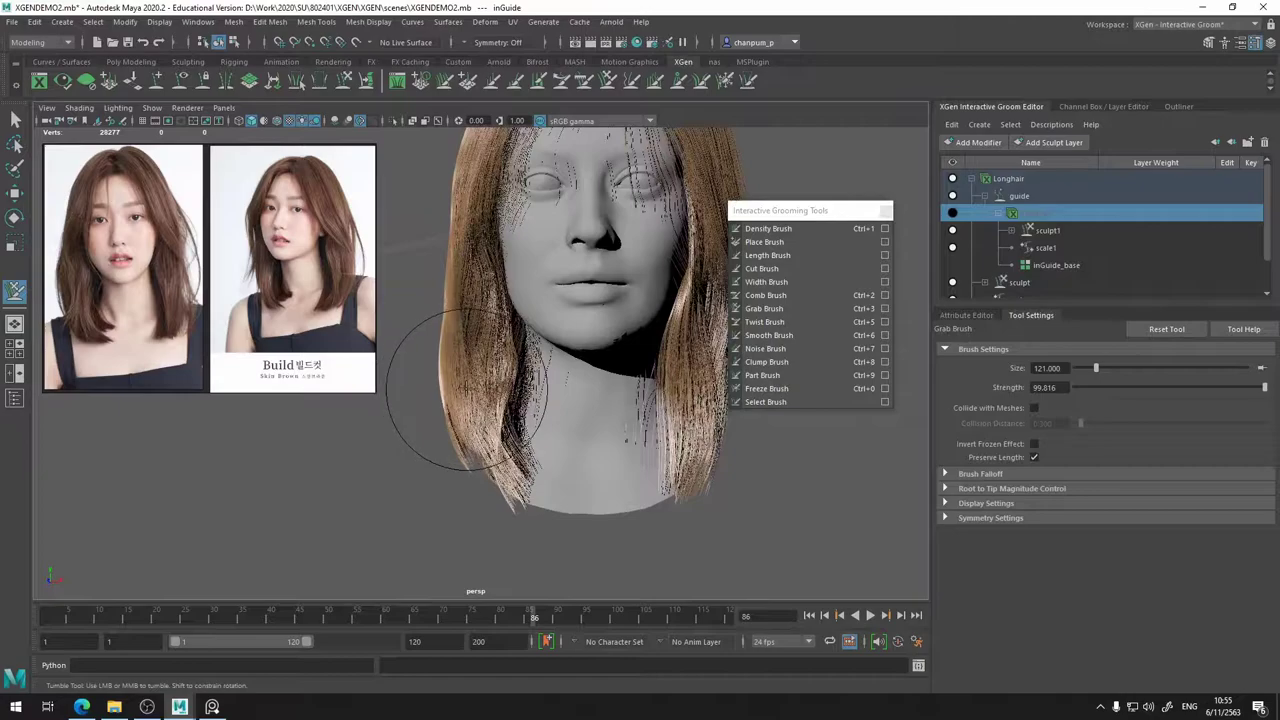
middle_click_drag(462, 398, 448, 470, "alt")
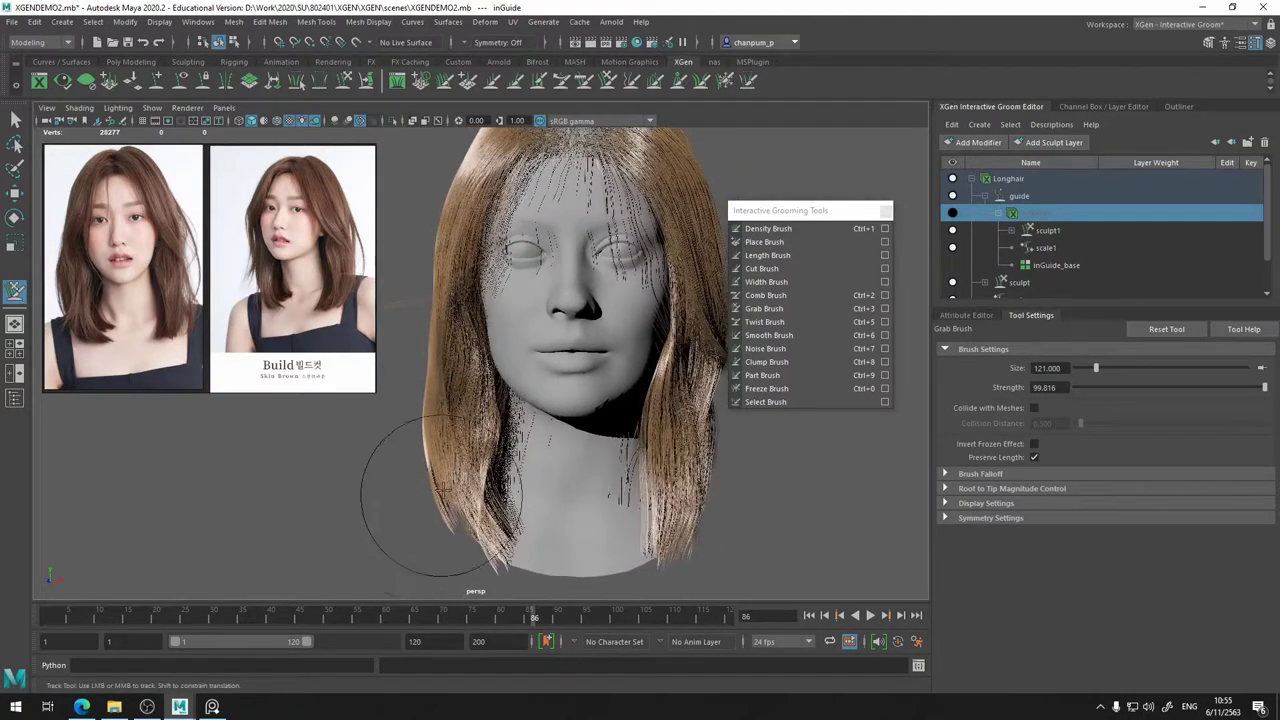
left_click_drag(496, 566, 511, 556)
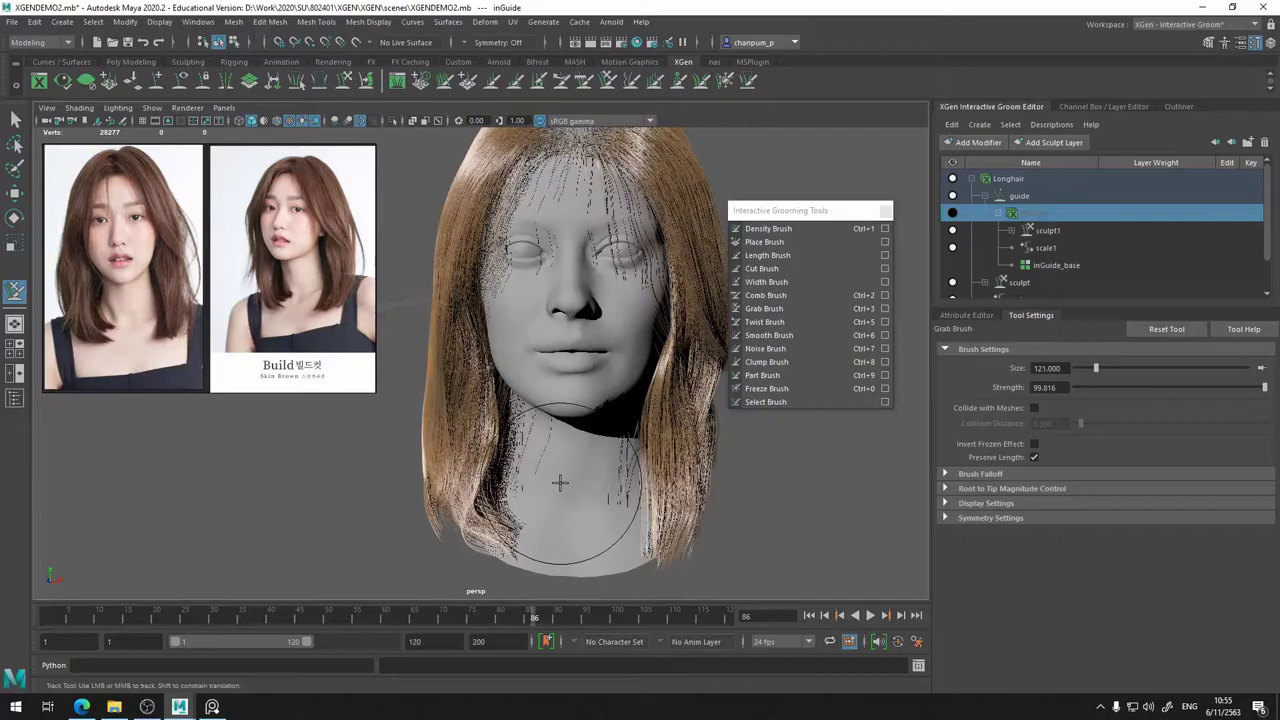
middle_click_drag(567, 487, 588, 510, "alt")
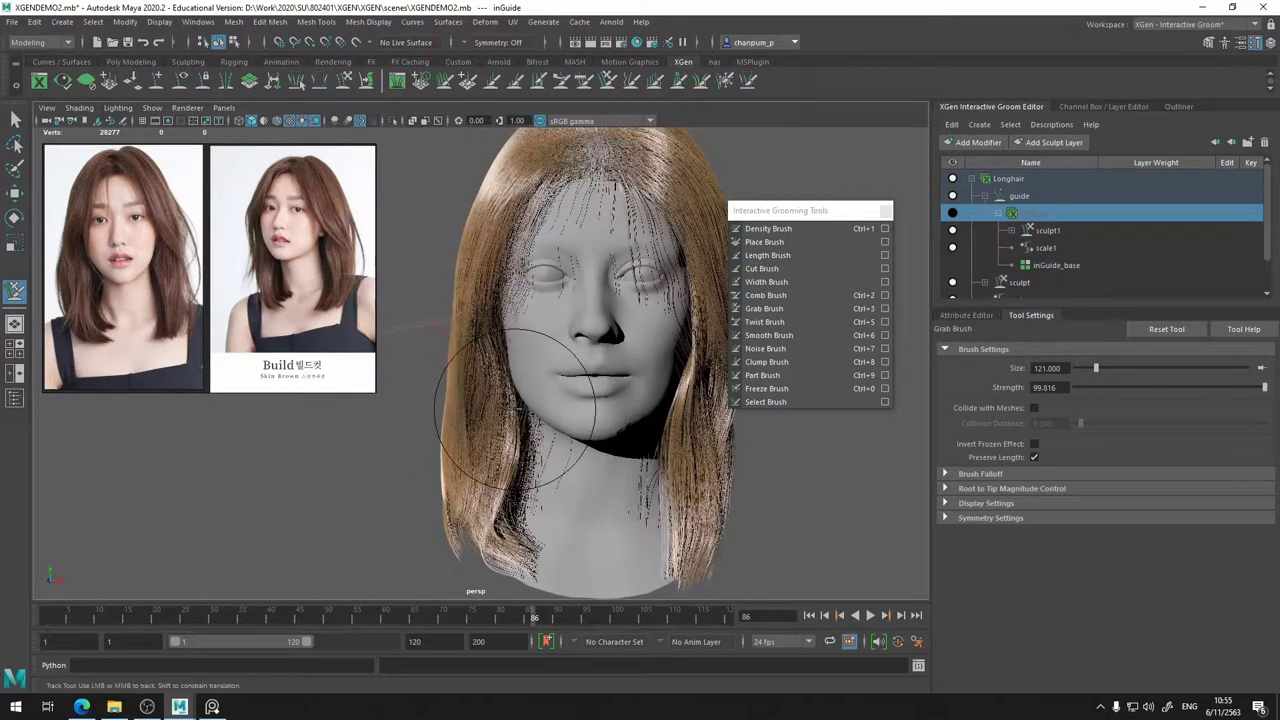
mouse_move(511, 427)
left_mouse_down("alt")
mouse_move(537, 426)
mouse_move(514, 423)
mouse_move(521, 436)
mouse_move(434, 400)
left_mouse_up("alt")
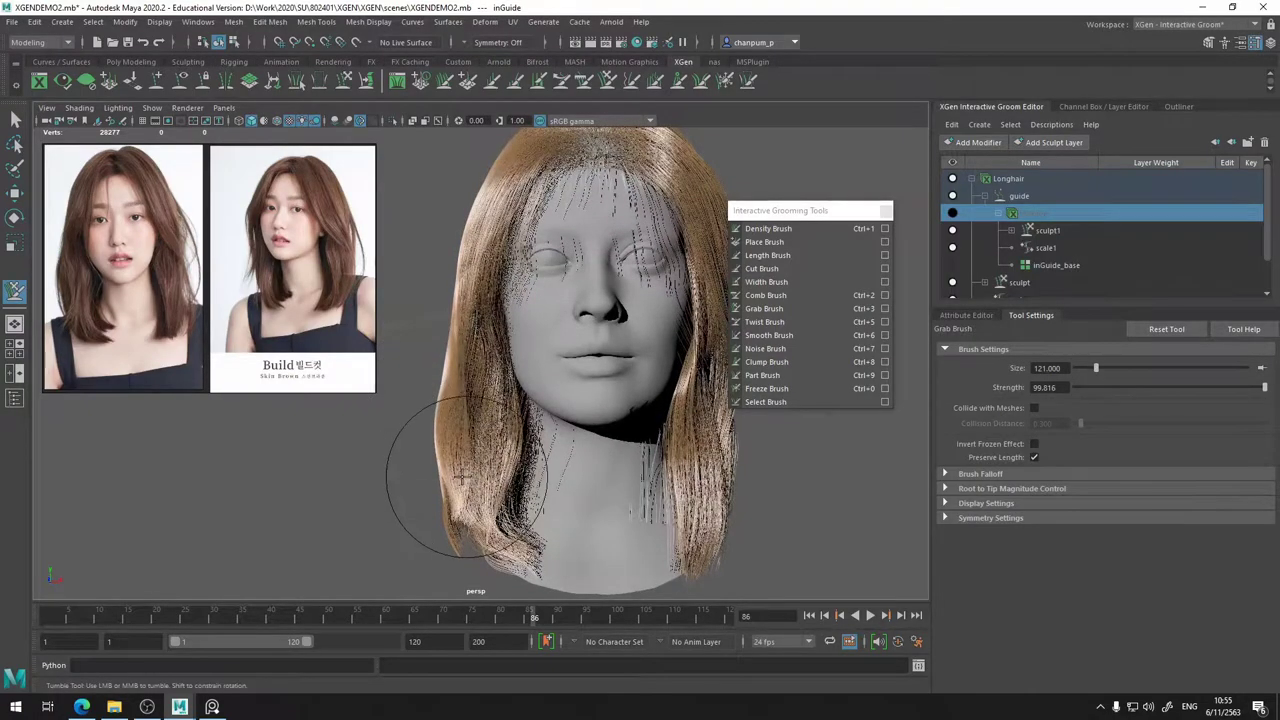
left_click_drag(462, 472, 483, 442, "alt")
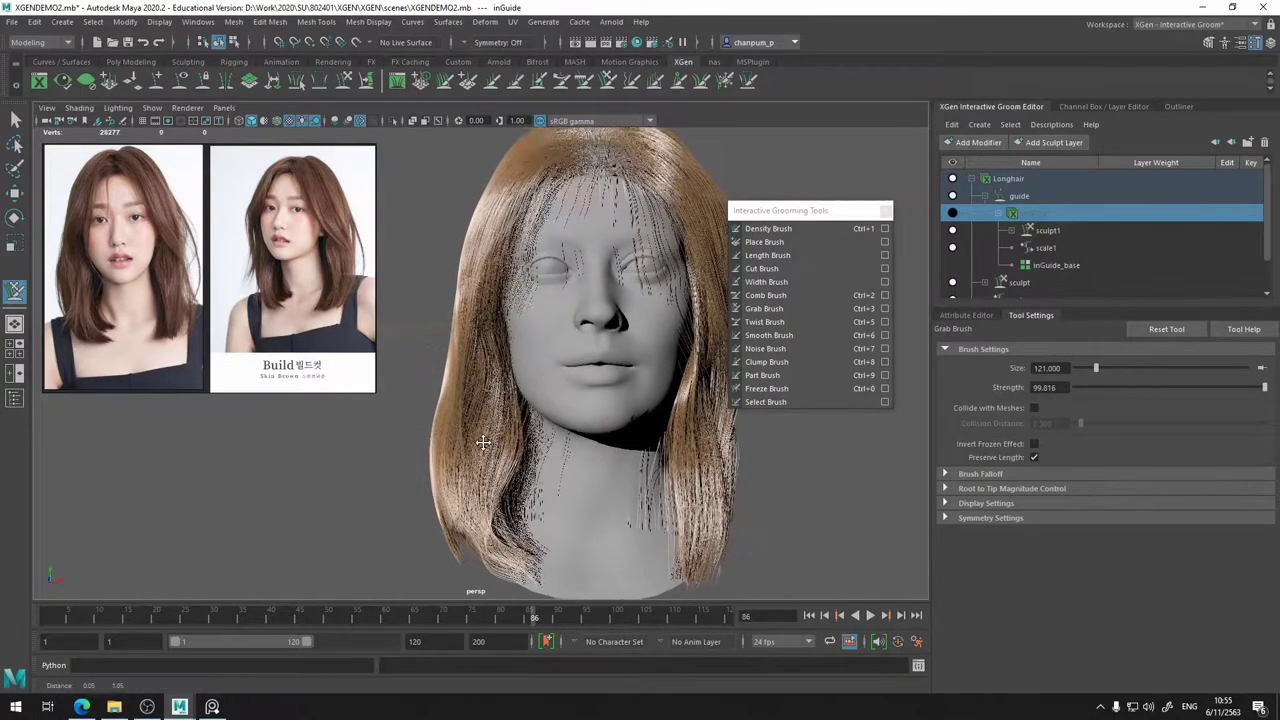
- Examine the hair's silhouette from the front, side and above with the guides hidden, comparing it with the reference photos
middle_click_drag(483, 442, 456, 526, "alt")
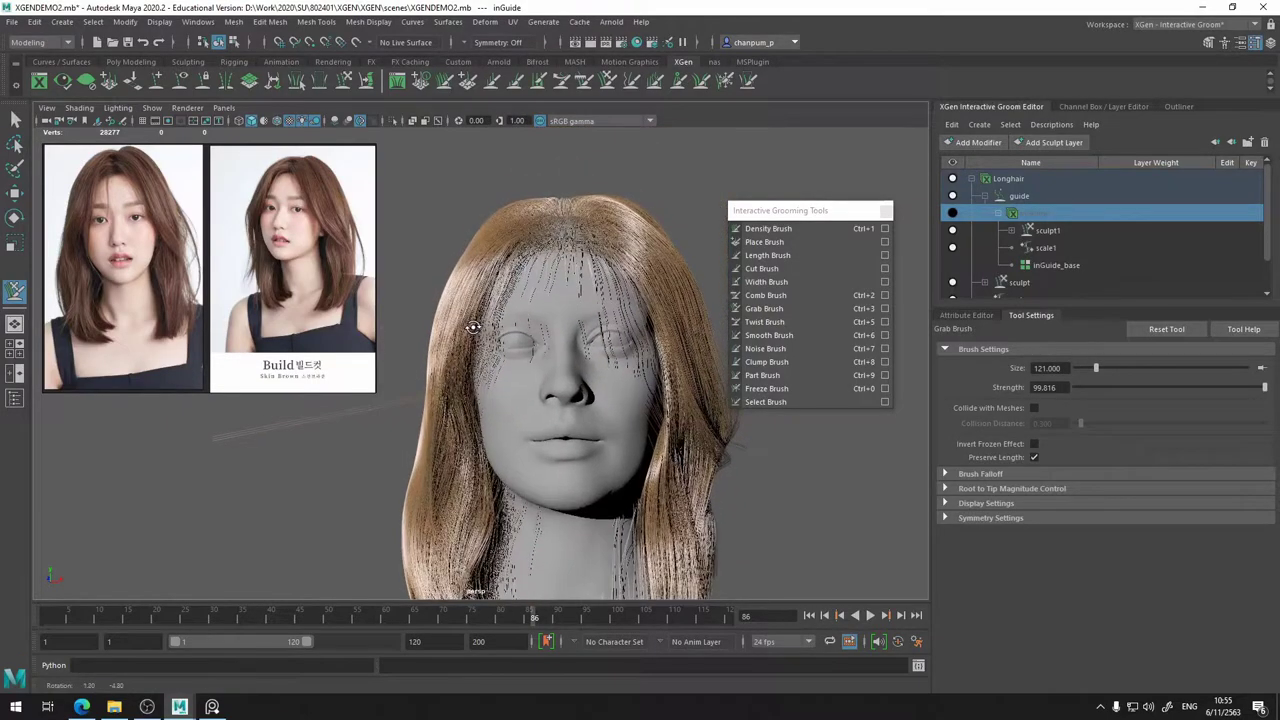
left_click_drag(471, 326, 459, 386, "alt")
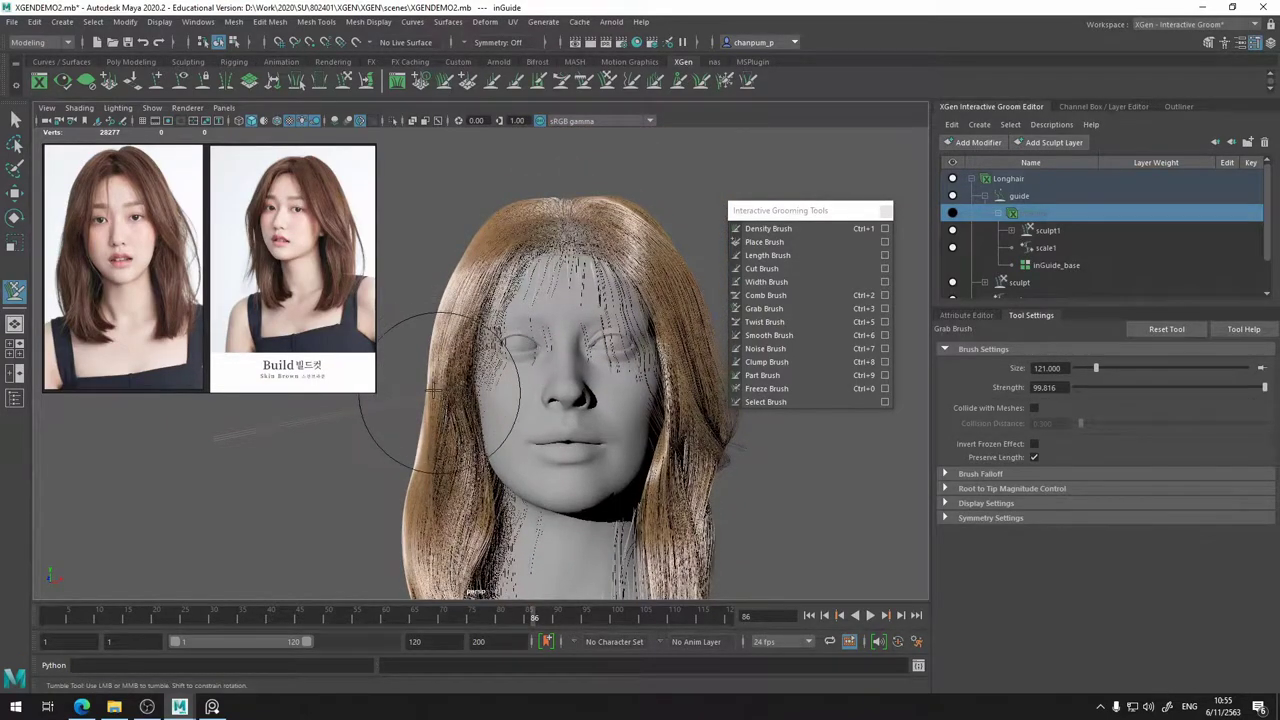
left_click_drag(462, 337, 627, 255, "alt")
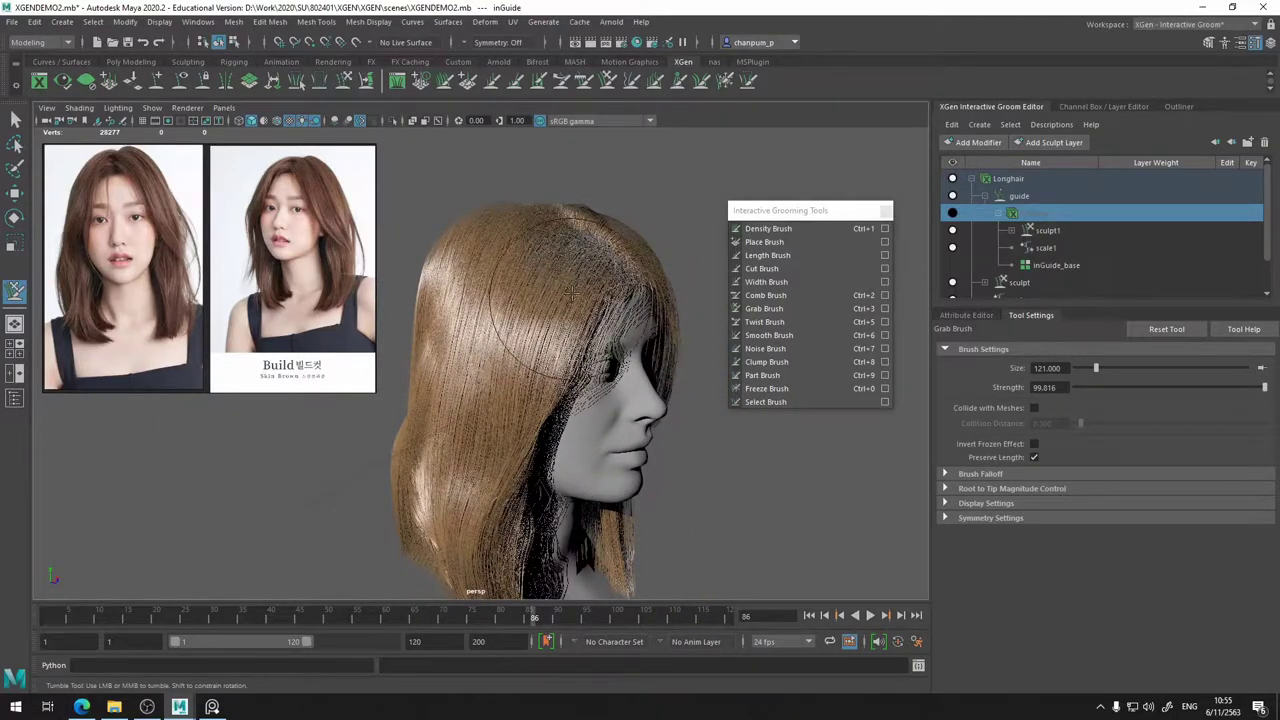
mouse_move(520, 392)
left_mouse_down("alt")
mouse_move(455, 350)
mouse_move(464, 417)
mouse_move(429, 423)
mouse_move(448, 422)
left_mouse_up("alt")
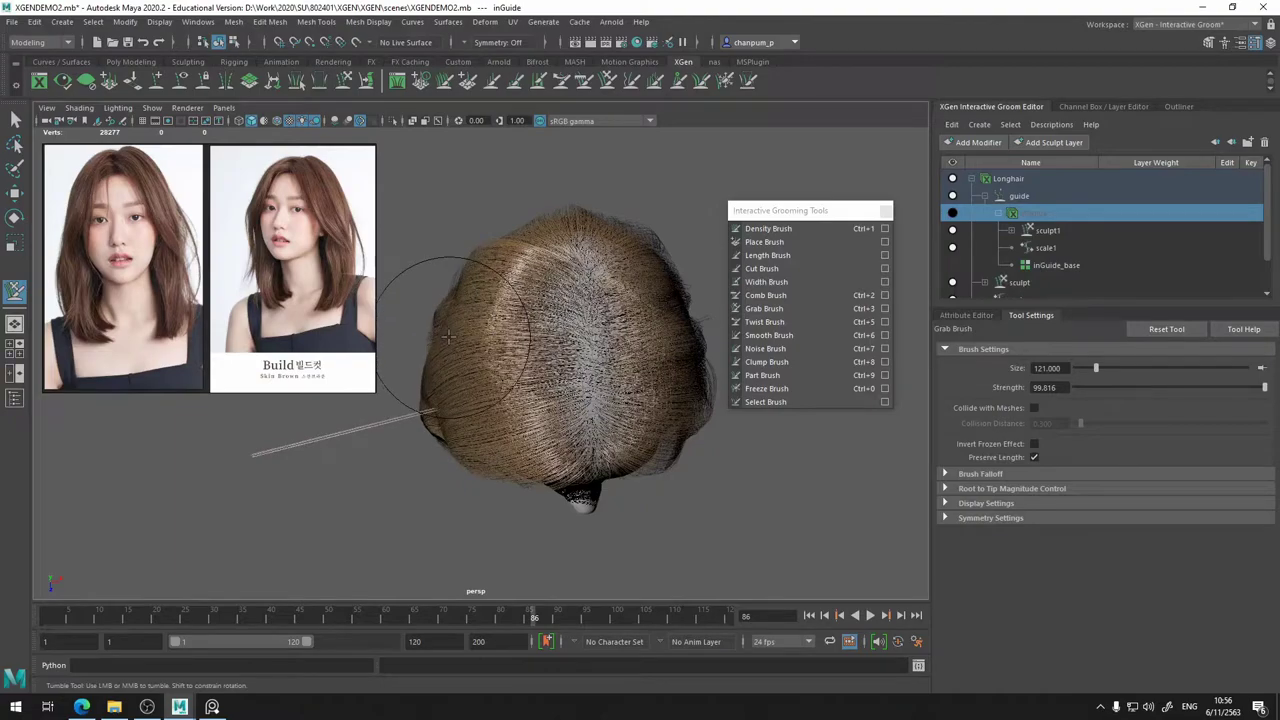
left_click_drag(512, 249, 472, 272, "alt")
middle_click_drag(550, 297, 486, 296, "alt")
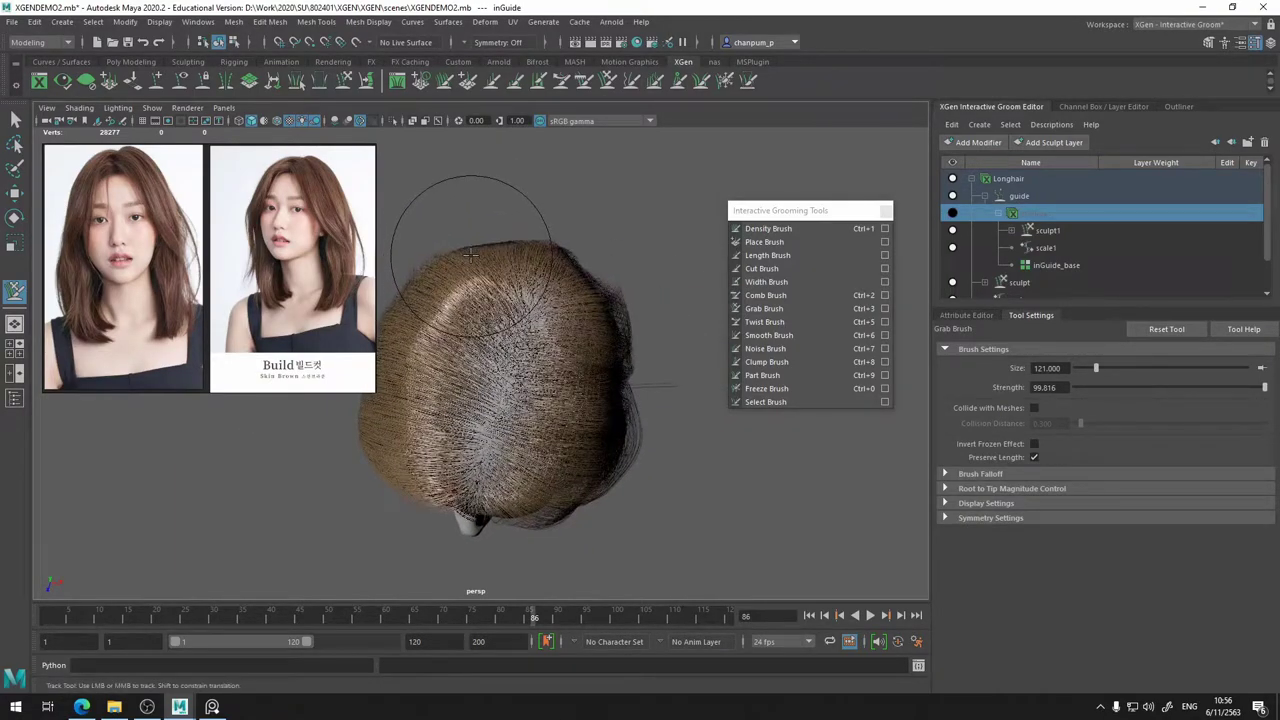
left_click_drag(568, 297, 548, 333, "alt")
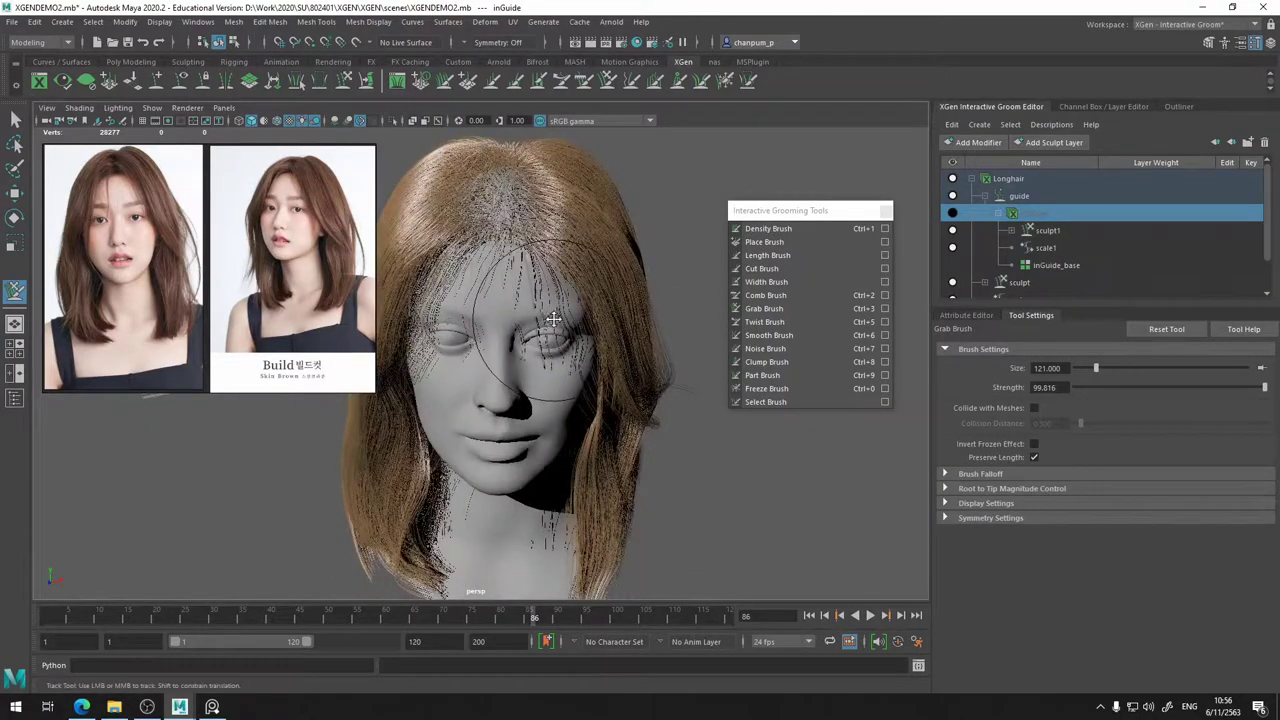
right_click_drag(553, 318, 532, 335, "alt")
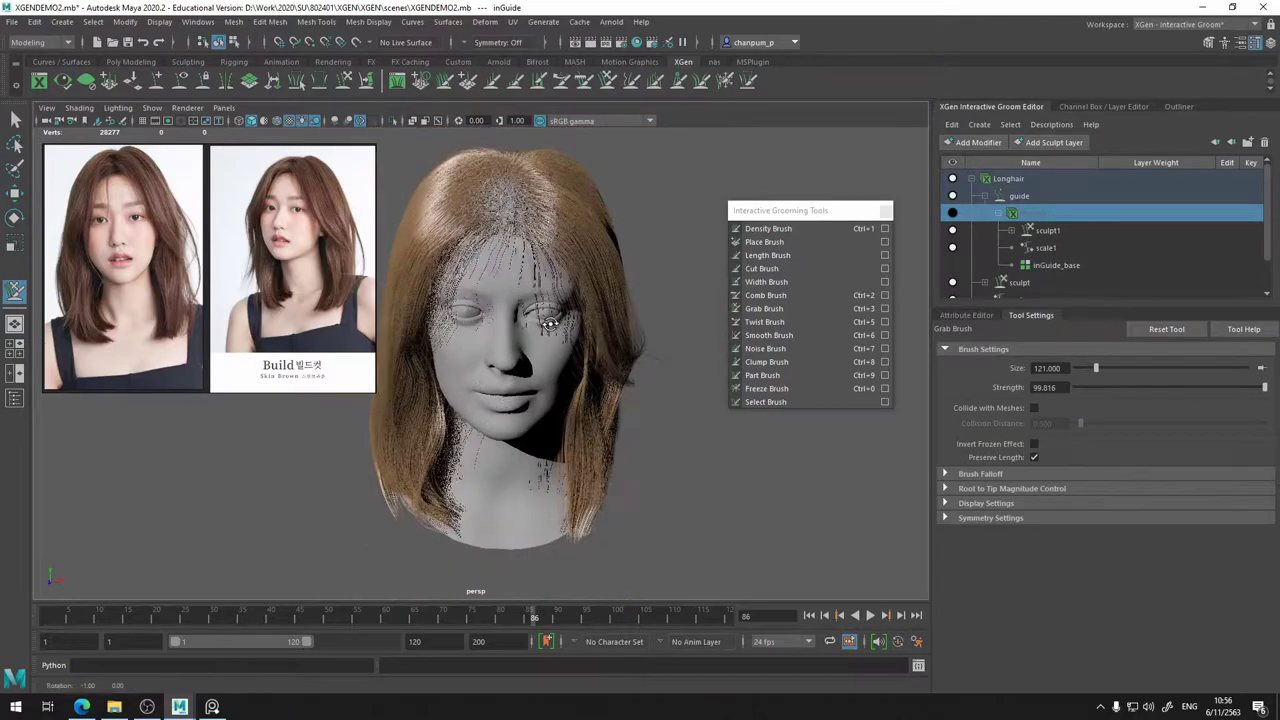
left_click_drag(549, 323, 586, 297, "alt")
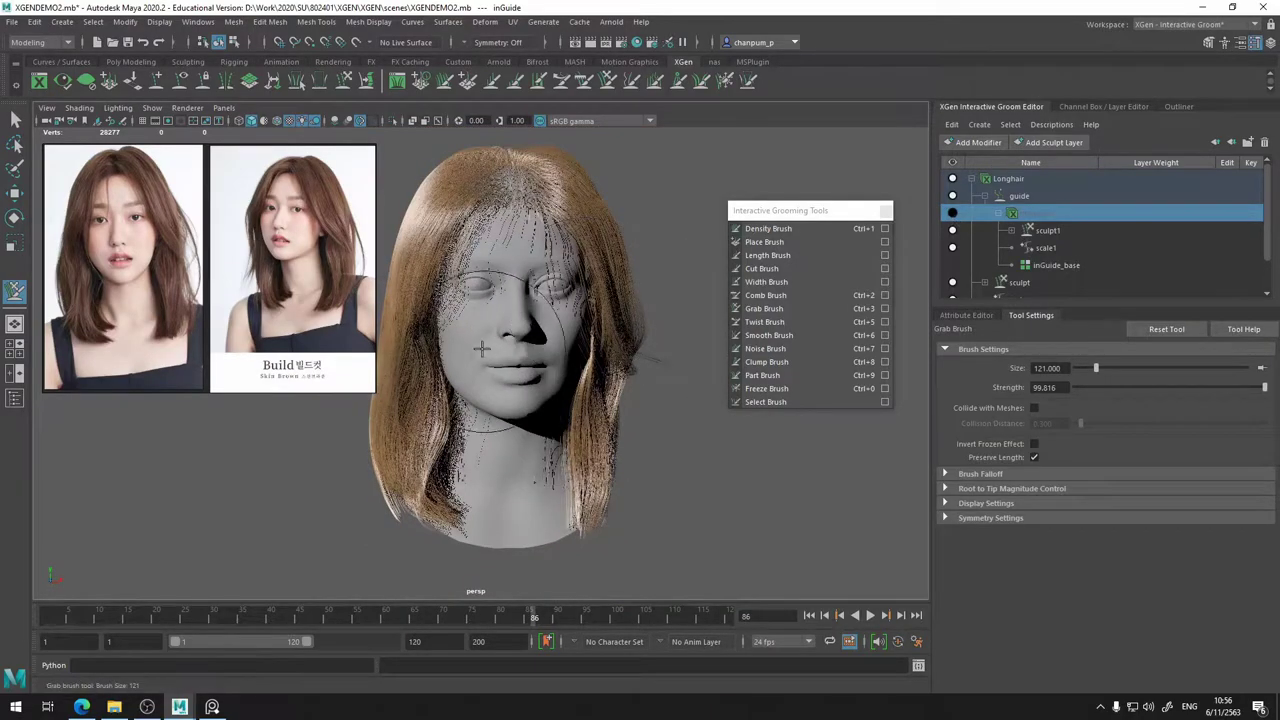
mouse_move(480, 333)
left_mouse_down("alt")
mouse_move(420, 349)
mouse_move(486, 329)
mouse_move(466, 337)
left_mouse_up("alt")
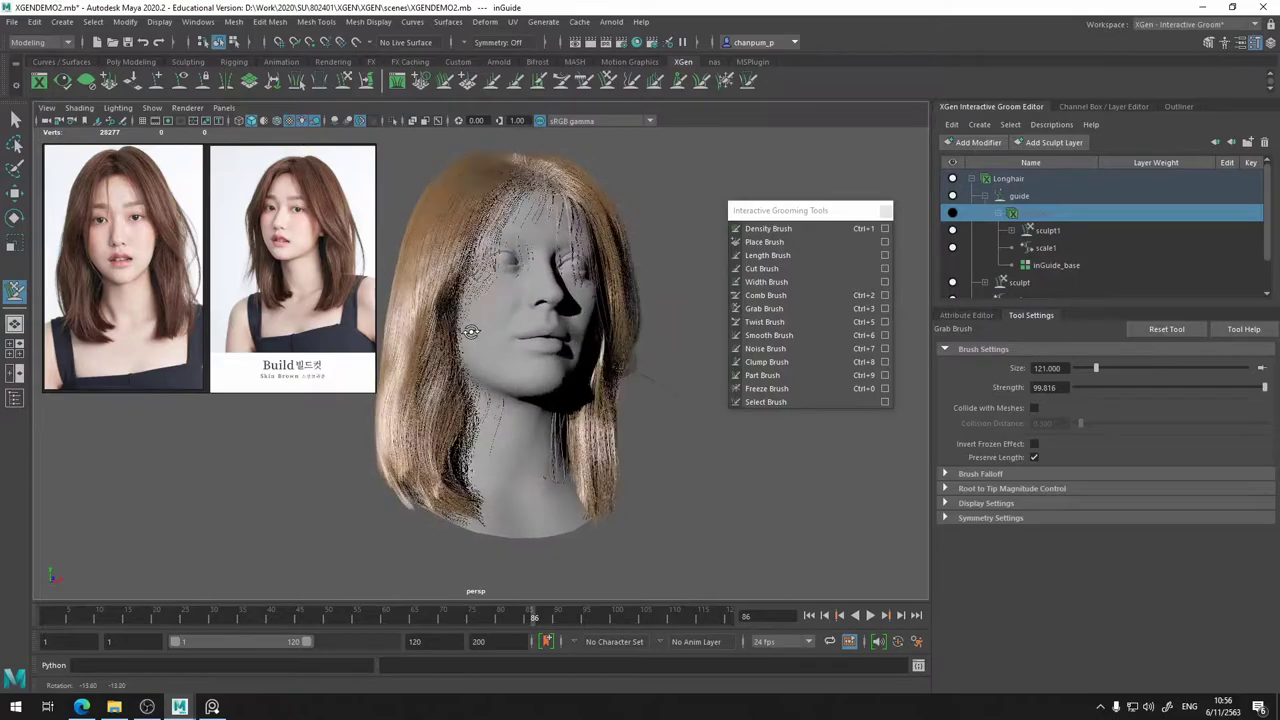
- Show the inGuide guides again and rebuild inGuide_base with a CV count of 25
left_click(953, 216)
mouse_move(521, 273)
left_mouse_down("alt")
mouse_move(580, 251)
mouse_move(609, 271)
mouse_move(518, 262)
left_mouse_up("alt")
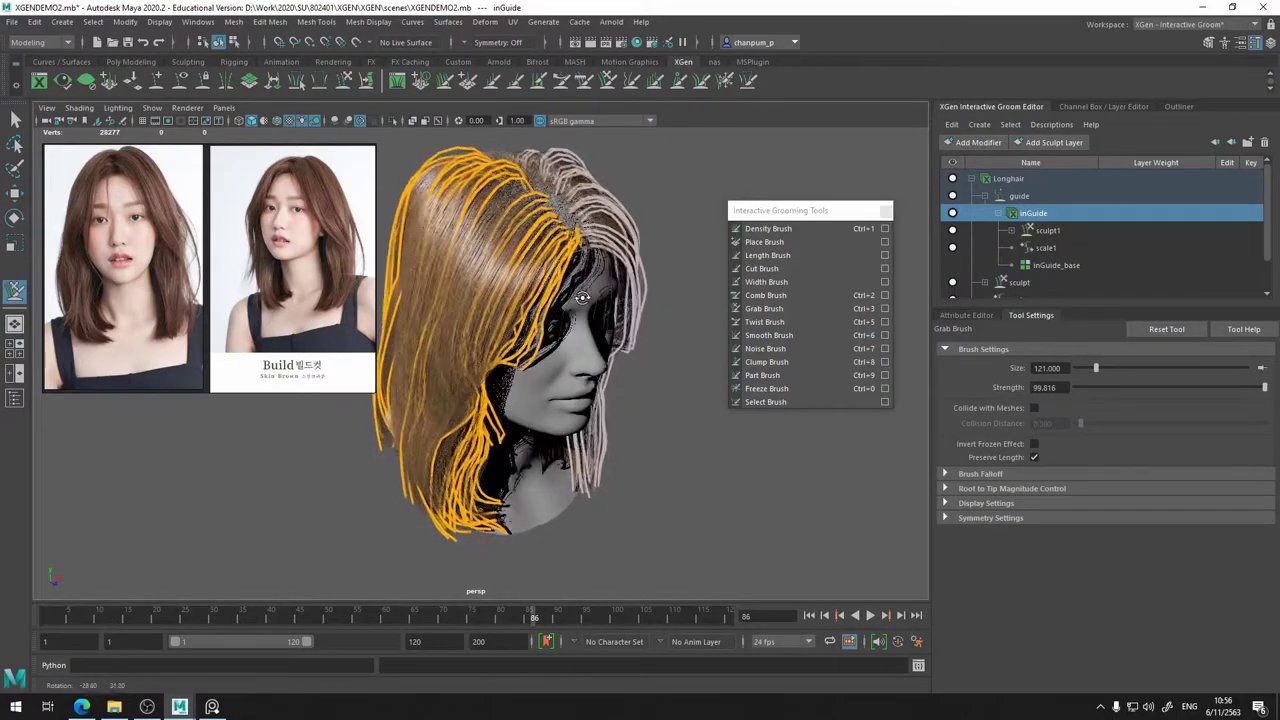
left_click_drag(582, 297, 455, 395, "alt")
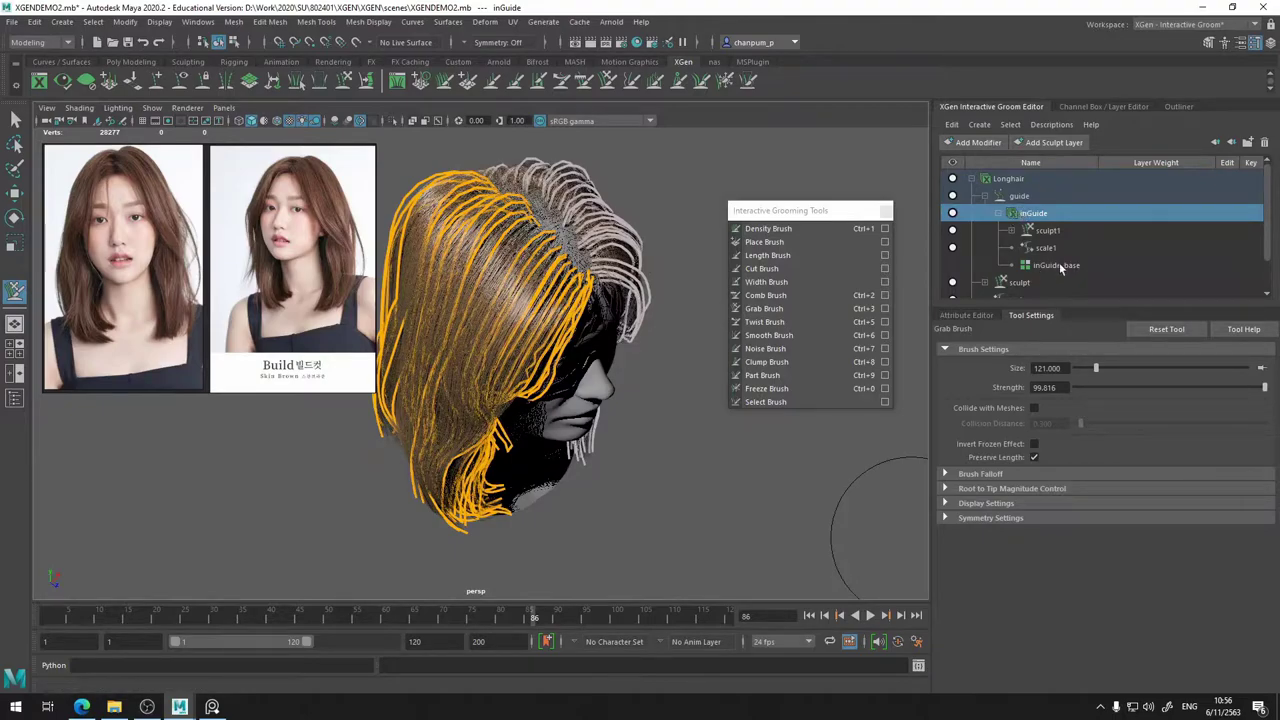
left_click(1061, 266)
left_click(975, 315)
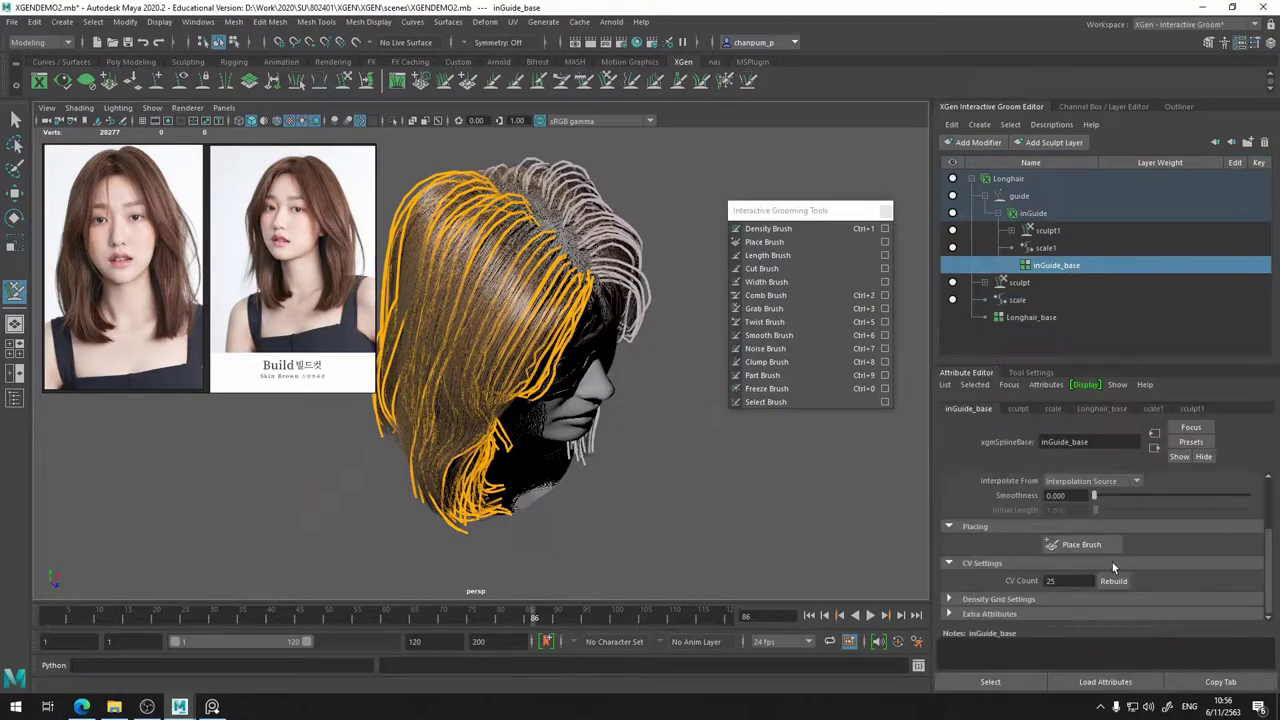
left_click(1105, 582)
left_click_drag(670, 357, 607, 313, "alt")
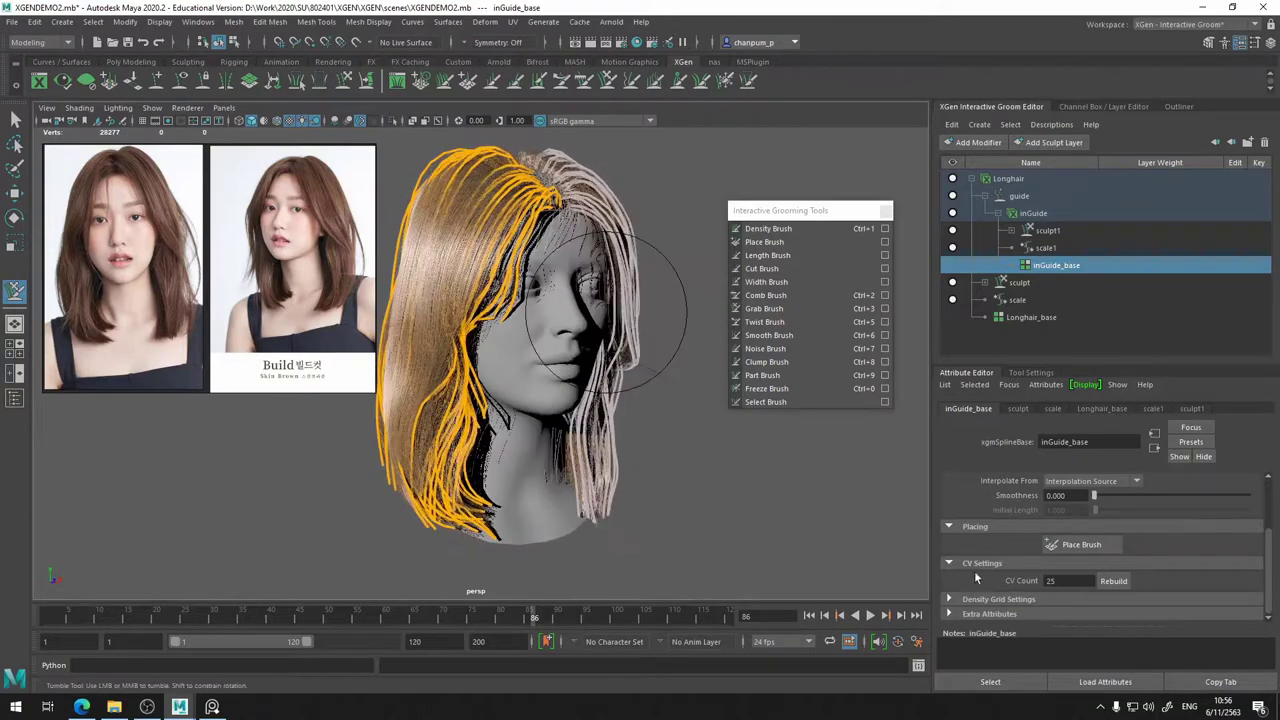
left_click(1116, 582)
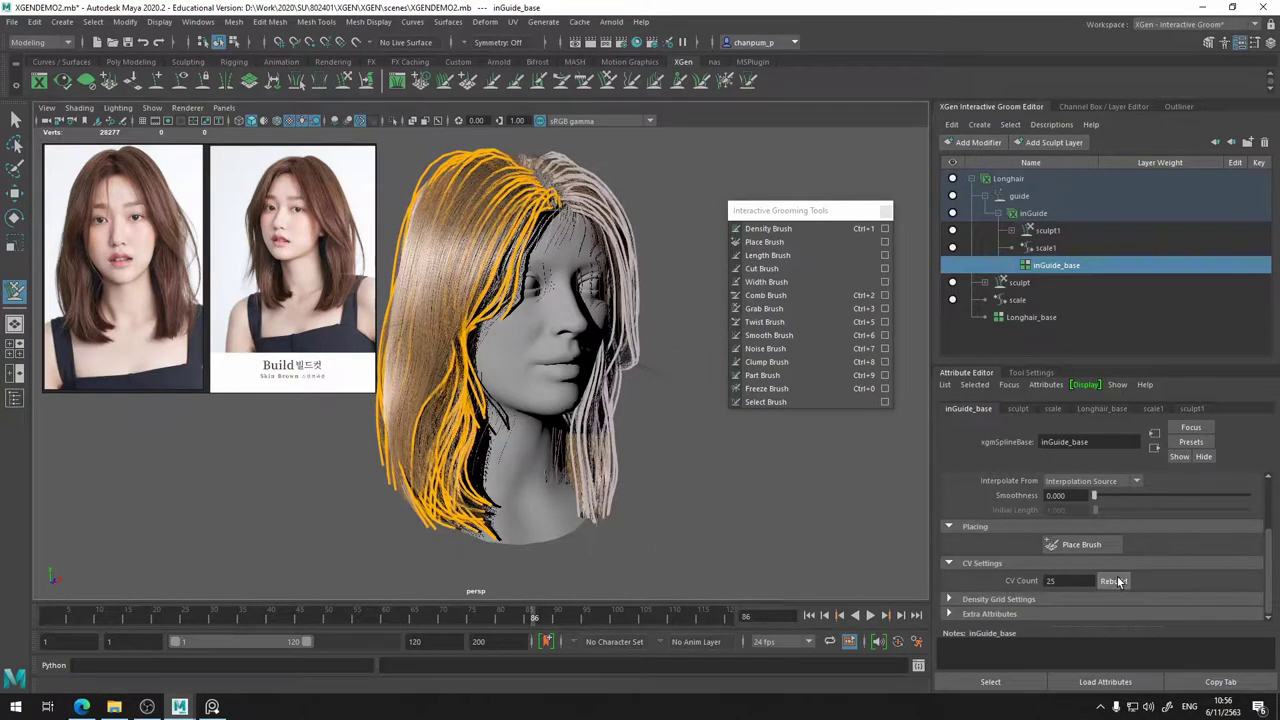
mouse_move(663, 406)
left_mouse_down("alt")
mouse_move(610, 398)
mouse_move(622, 399)
left_mouse_up("alt")
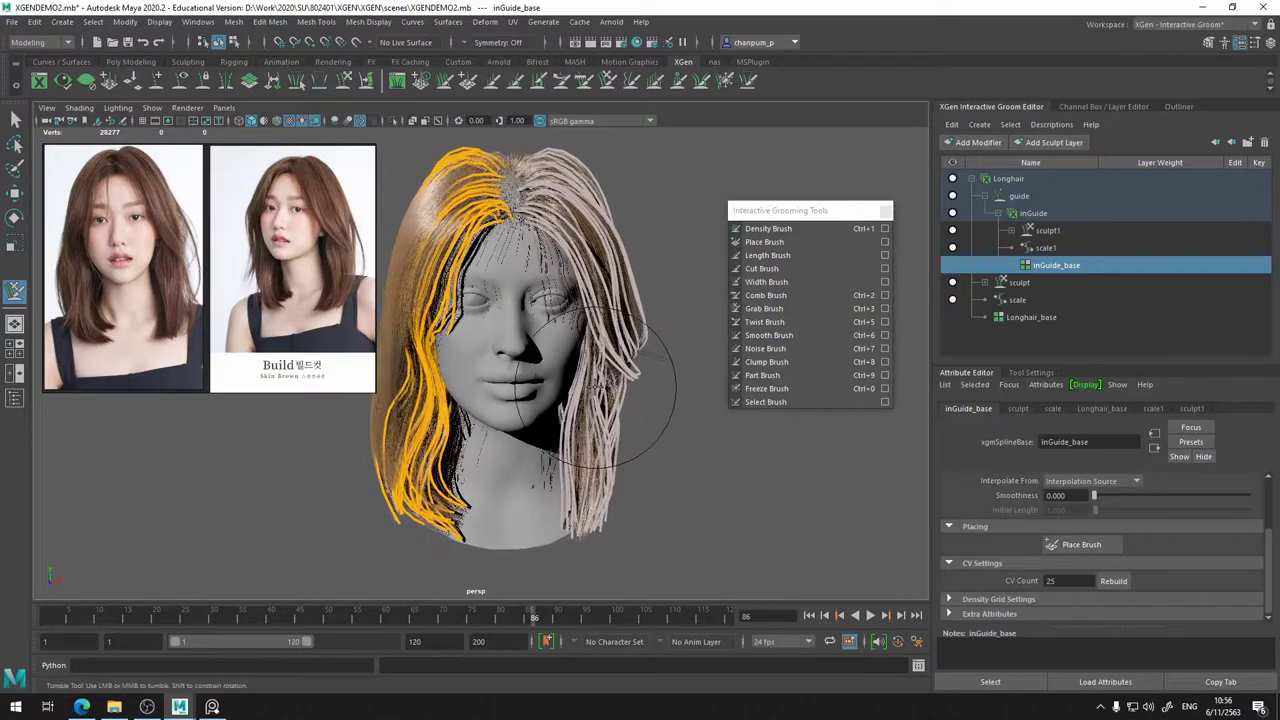
- Use the Freeze Brush to isolate the front hairline guides beside the face on the head's right side
middle_click_drag(598, 401, 640, 402, "alt")
mouse_move(496, 345)
left_mouse_down()
mouse_move(478, 348)
mouse_move(482, 373)
mouse_move(530, 378)
mouse_move(500, 349)
mouse_move(520, 362)
left_mouse_up()
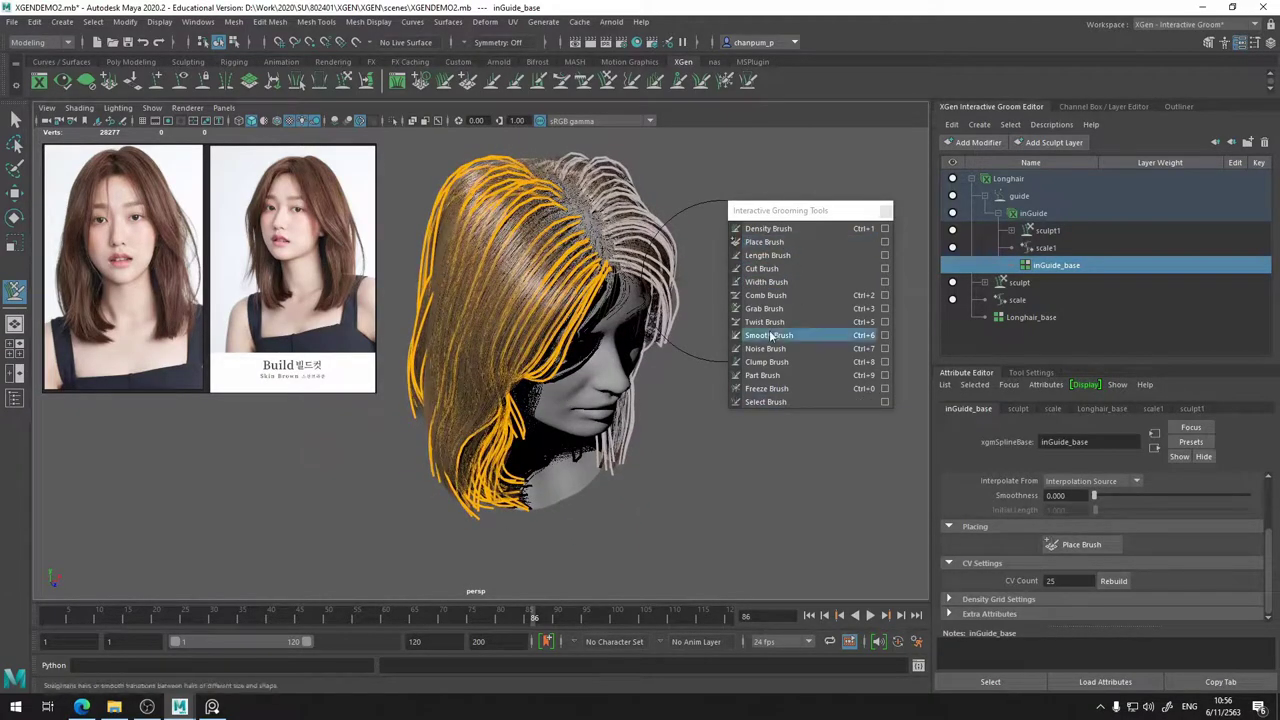
left_click(766, 388)
mouse_move(476, 194)
left_mouse_down()
mouse_move(617, 344)
mouse_move(521, 512)
mouse_move(418, 225)
left_mouse_up()
mouse_move(590, 375)
left_mouse_down("alt")
mouse_move(545, 340)
mouse_move(664, 418)
mouse_move(649, 432)
mouse_move(697, 470)
left_mouse_up("alt")
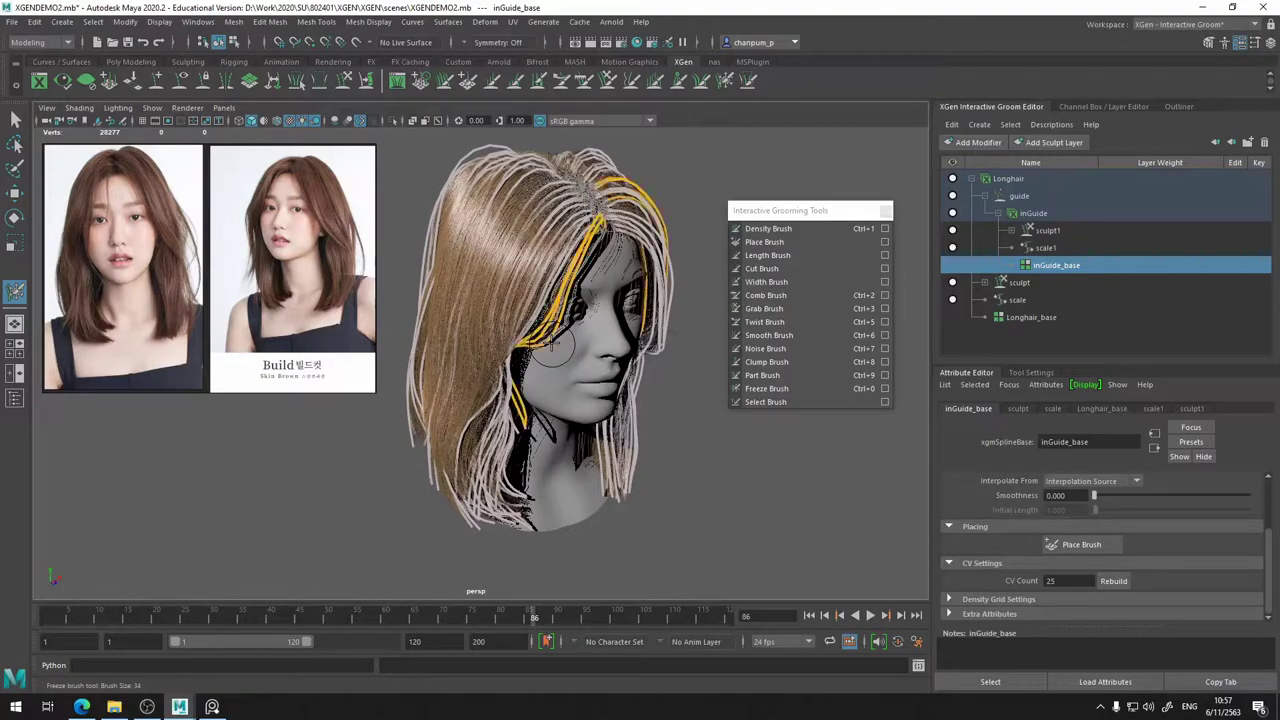
left_click_drag(590, 359, 652, 334, "alt")
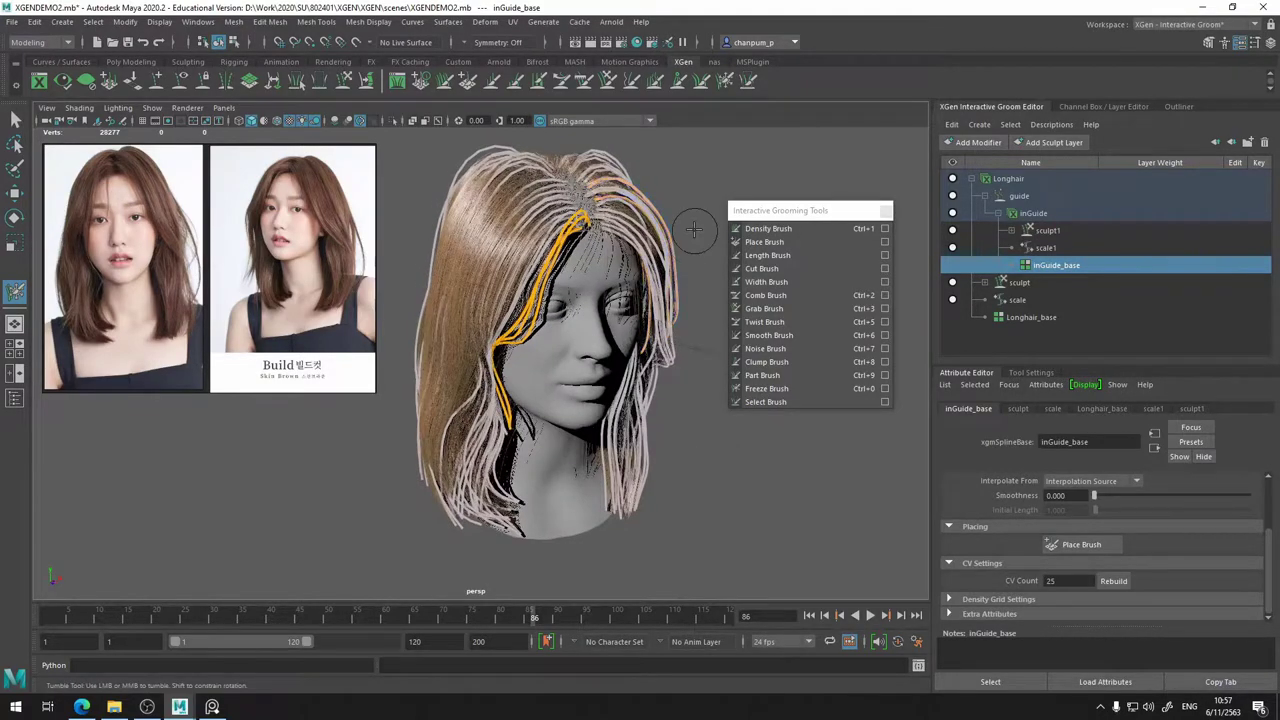
mouse_move(604, 272)
left_mouse_down("alt")
mouse_move(628, 333)
mouse_move(623, 380)
mouse_move(540, 495)
mouse_move(757, 409)
mouse_move(778, 353)
mouse_move(576, 340)
left_mouse_up("alt")
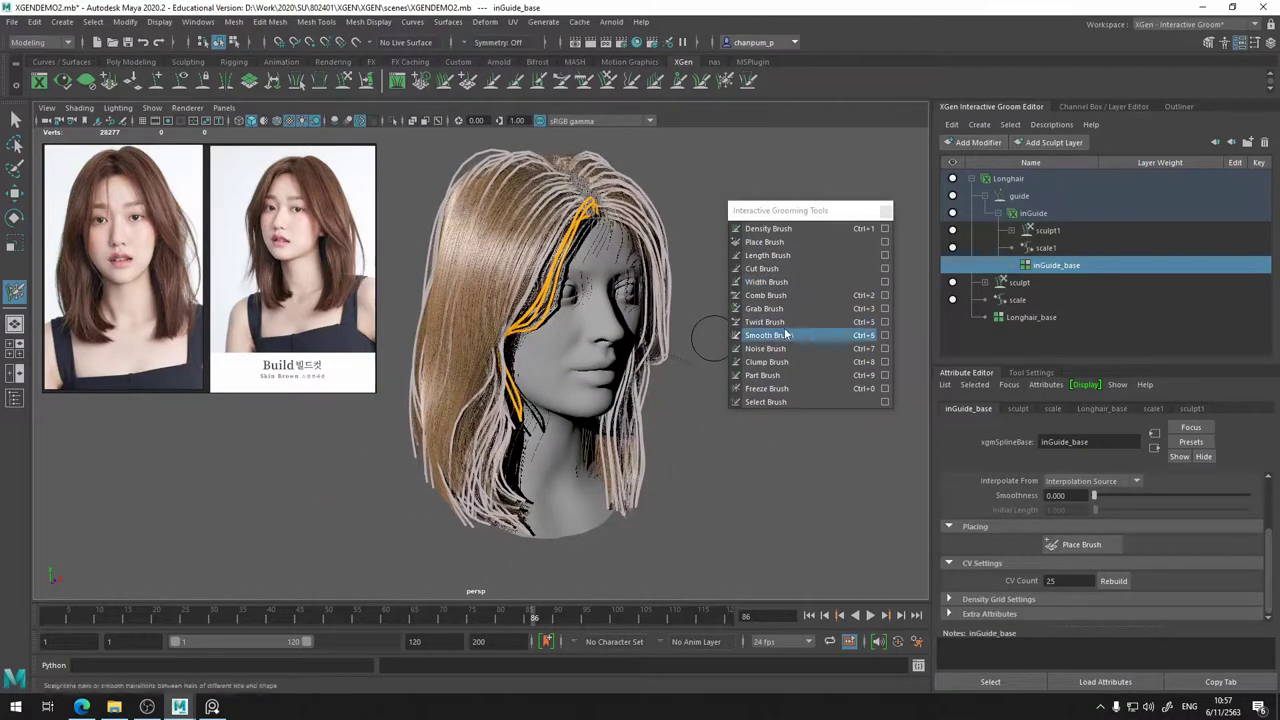
- Pull the isolated front guides down along the cheek with the Grab Brush and rebuild inGuide_base with a CV count of 25
left_click(764, 308)
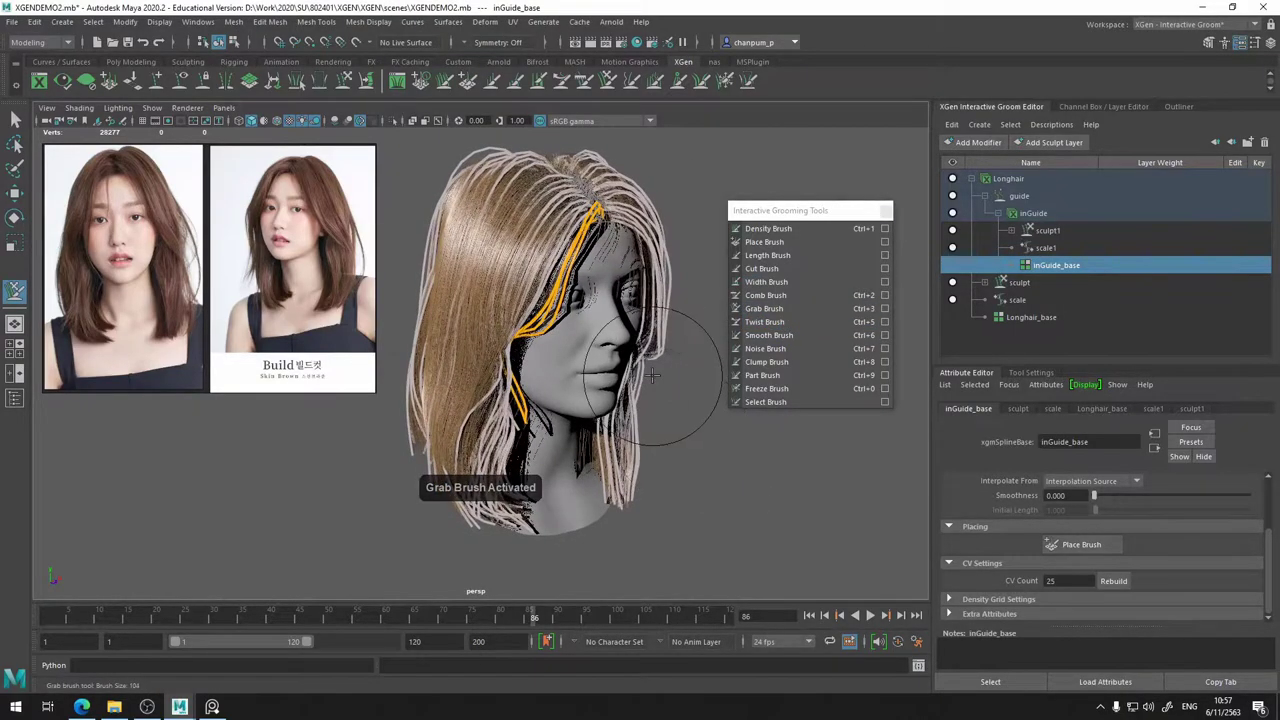
left_click_drag(582, 372, 545, 385, "alt")
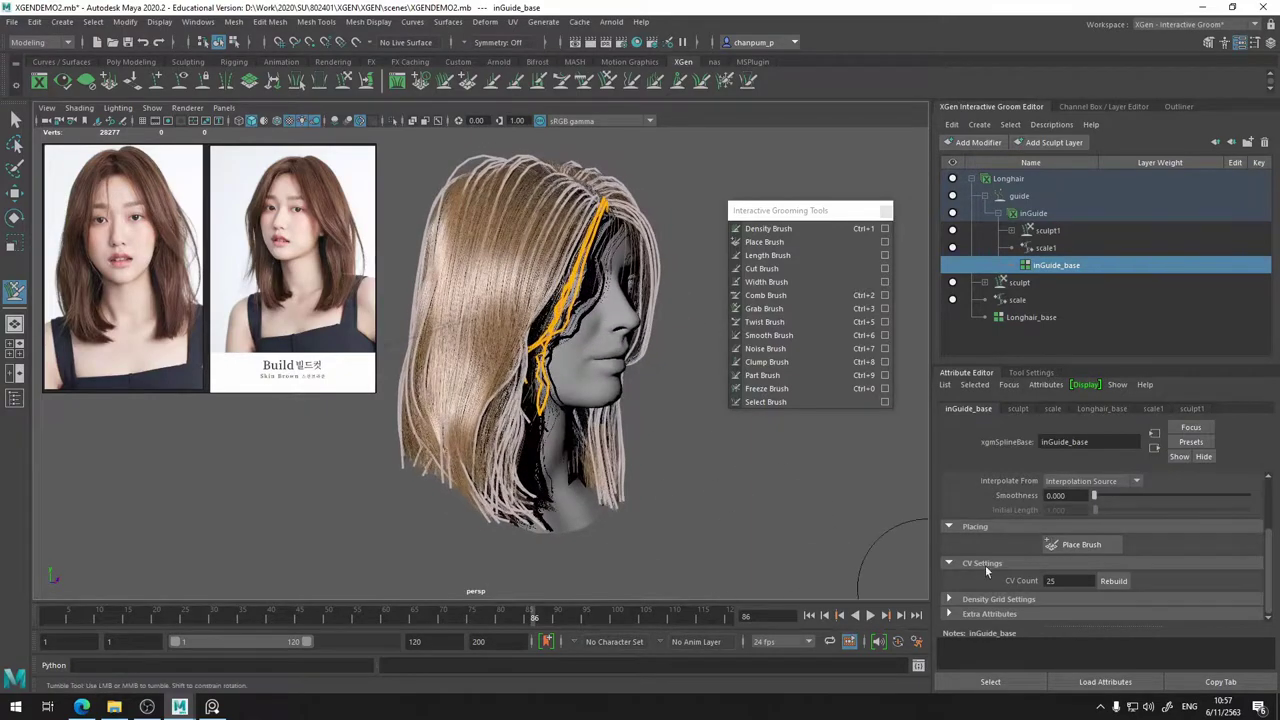
left_click(1113, 581)
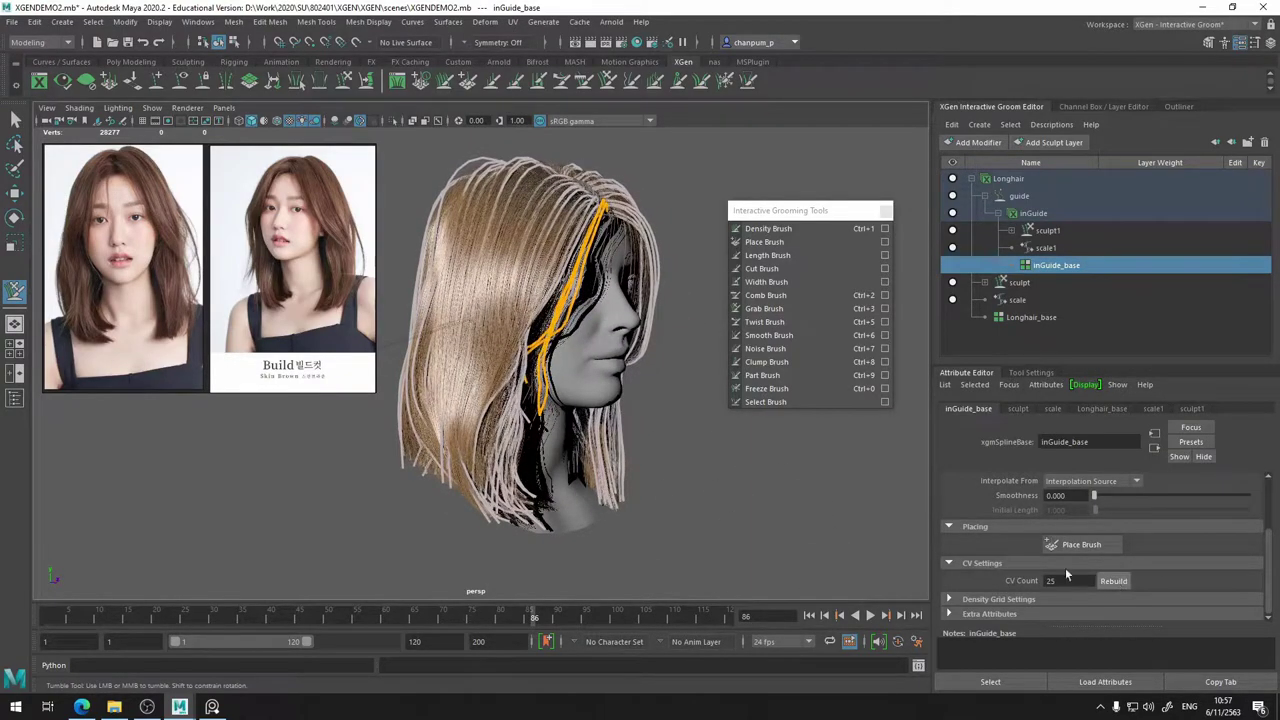
left_click_drag(571, 445, 506, 432, "alt")
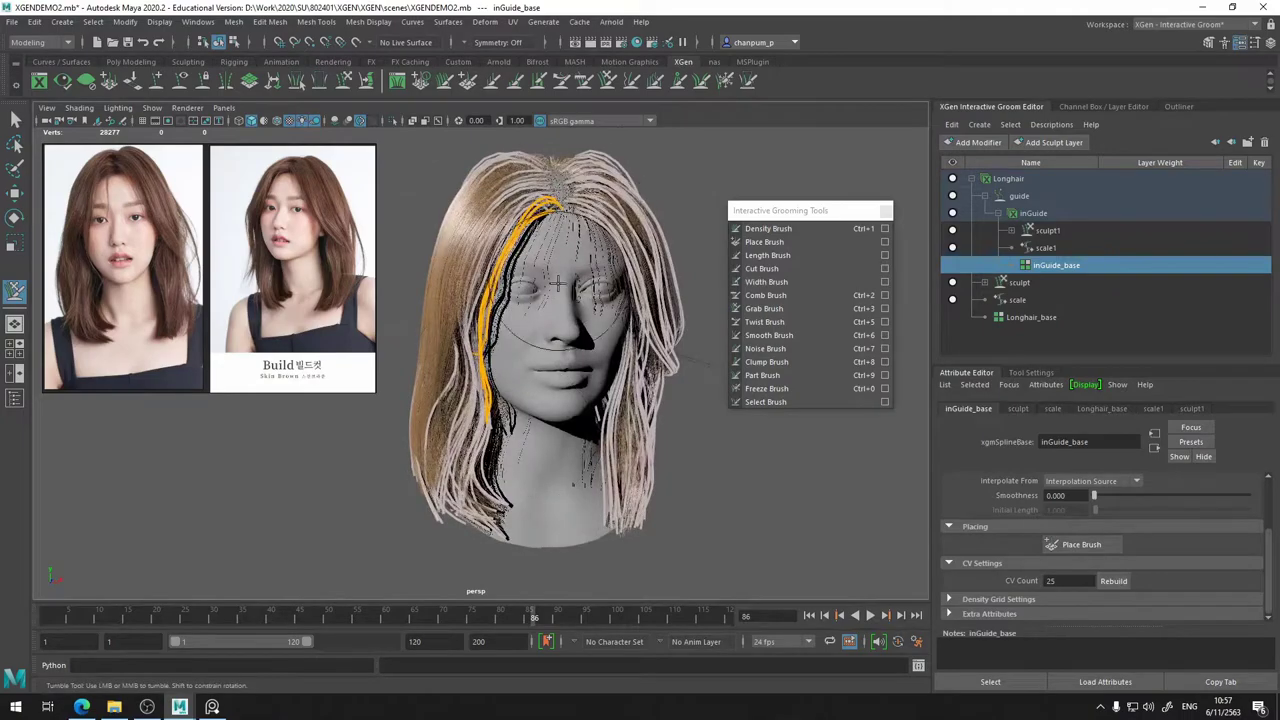
- Bend the isolated front guides with the Grab Brush so they curve around the right cheek and jaw
left_click_drag(557, 285, 557, 398, "alt")
left_click_drag(578, 350, 576, 422, "alt")
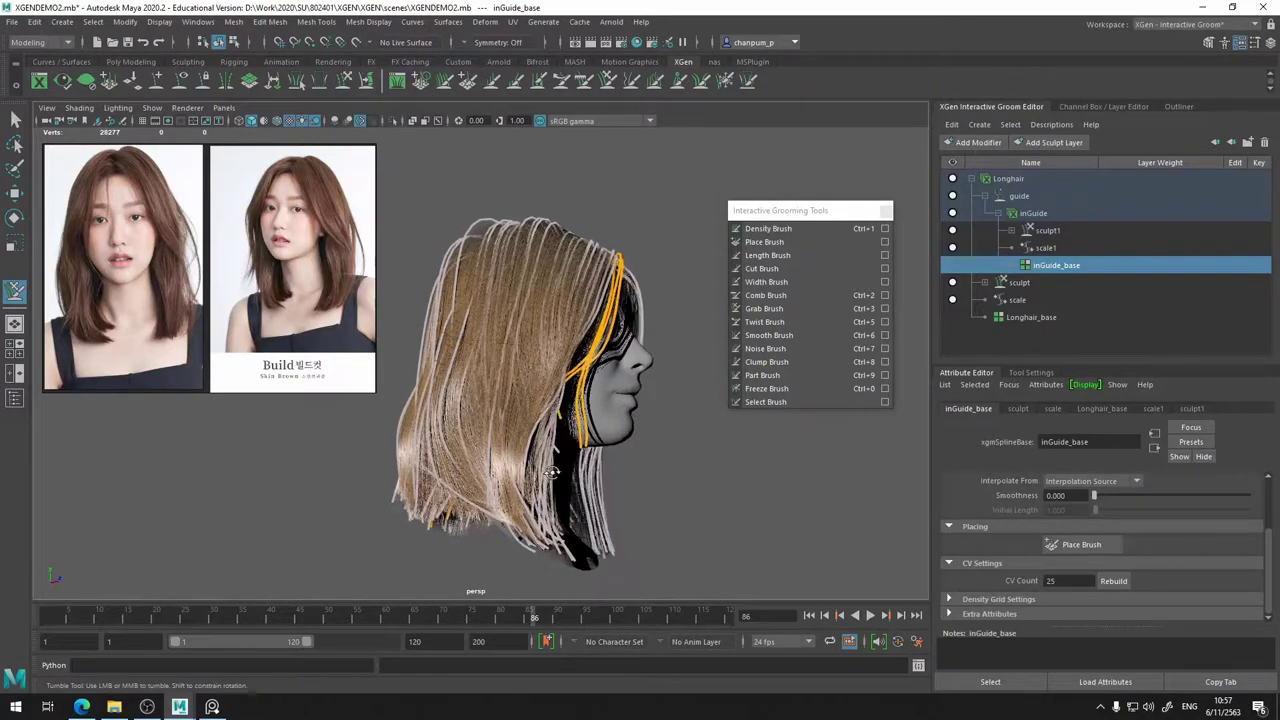
left_click_drag(553, 473, 541, 470, "alt")
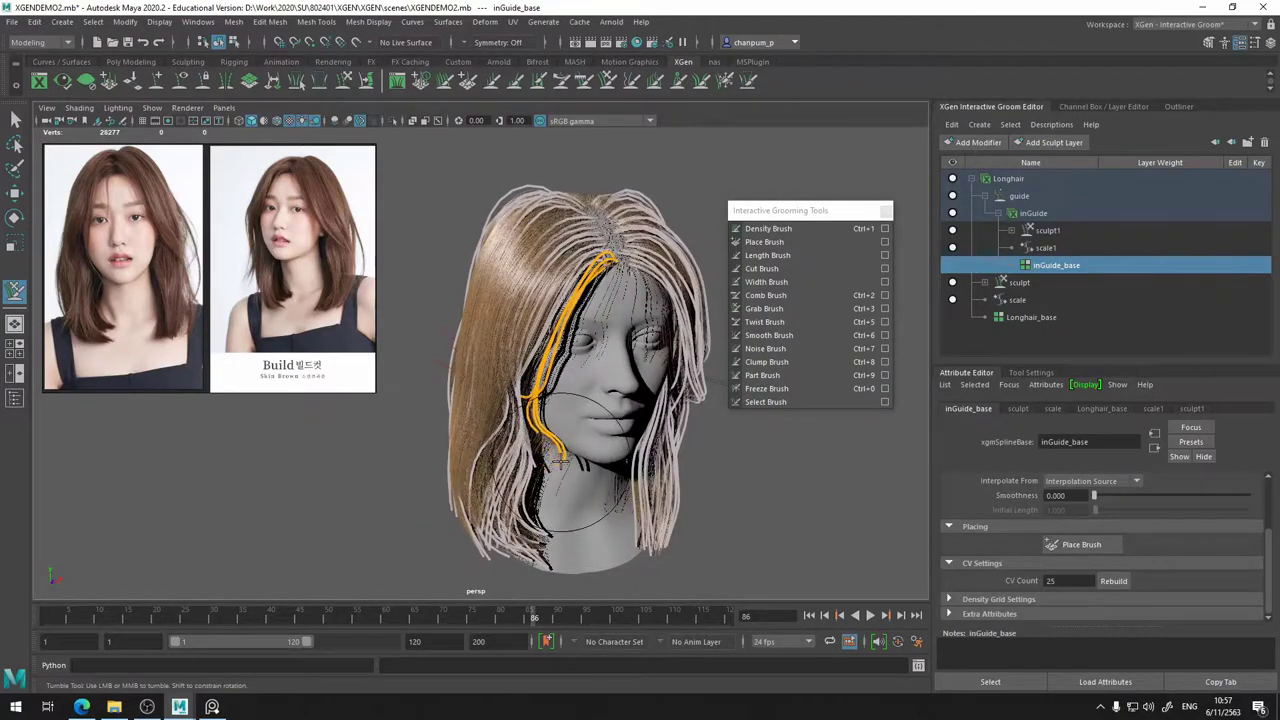
left_click_drag(556, 466, 495, 486, "alt")
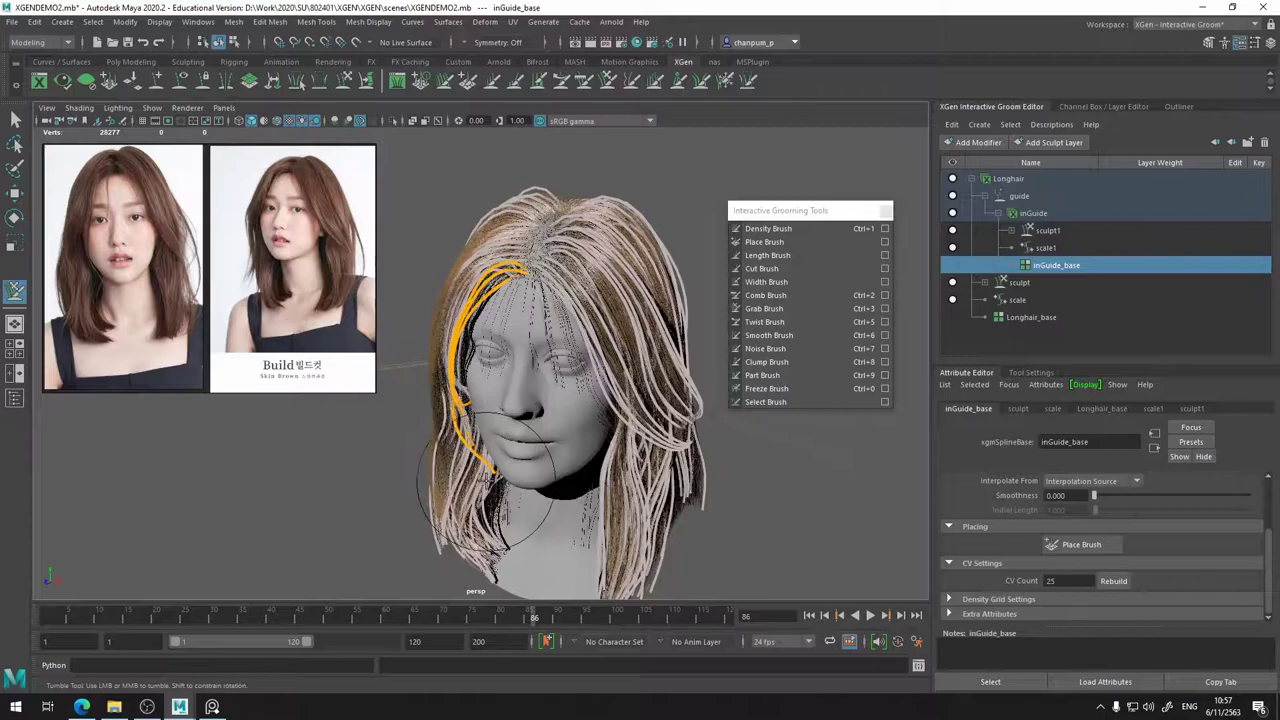
left_click_drag(440, 518, 540, 447, "alt")
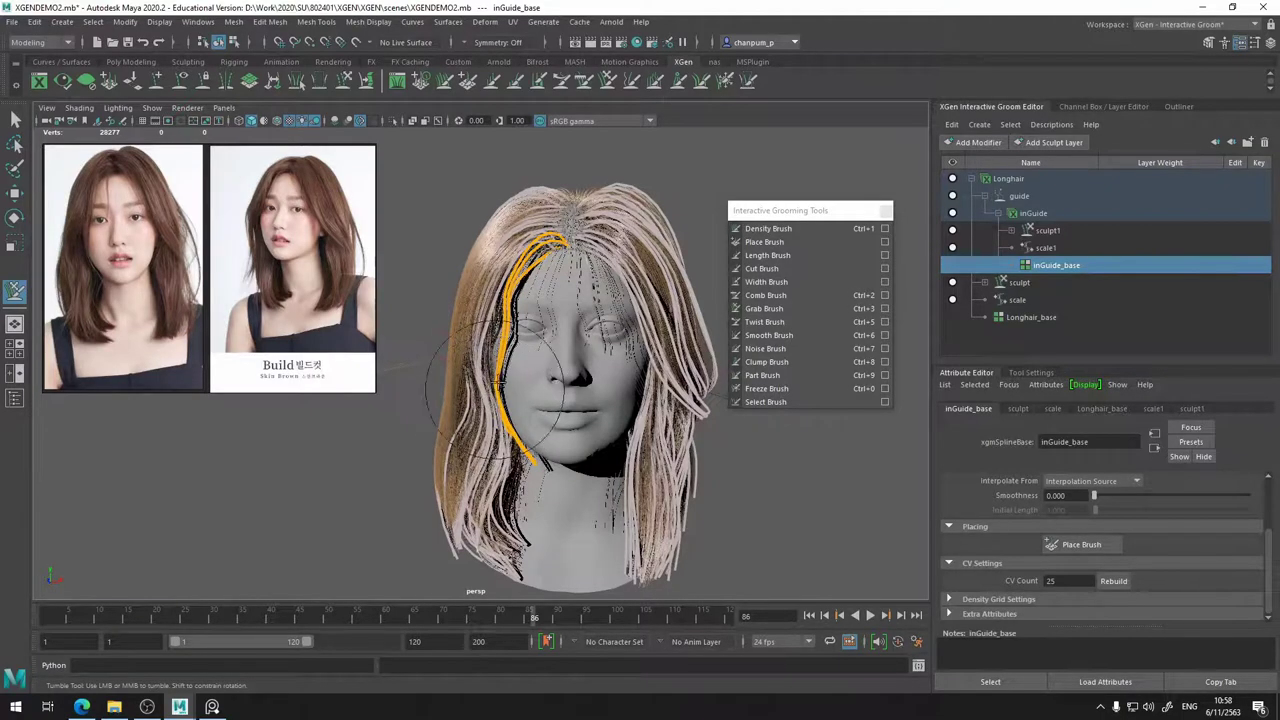
left_click_drag(512, 285, 533, 470, "alt")
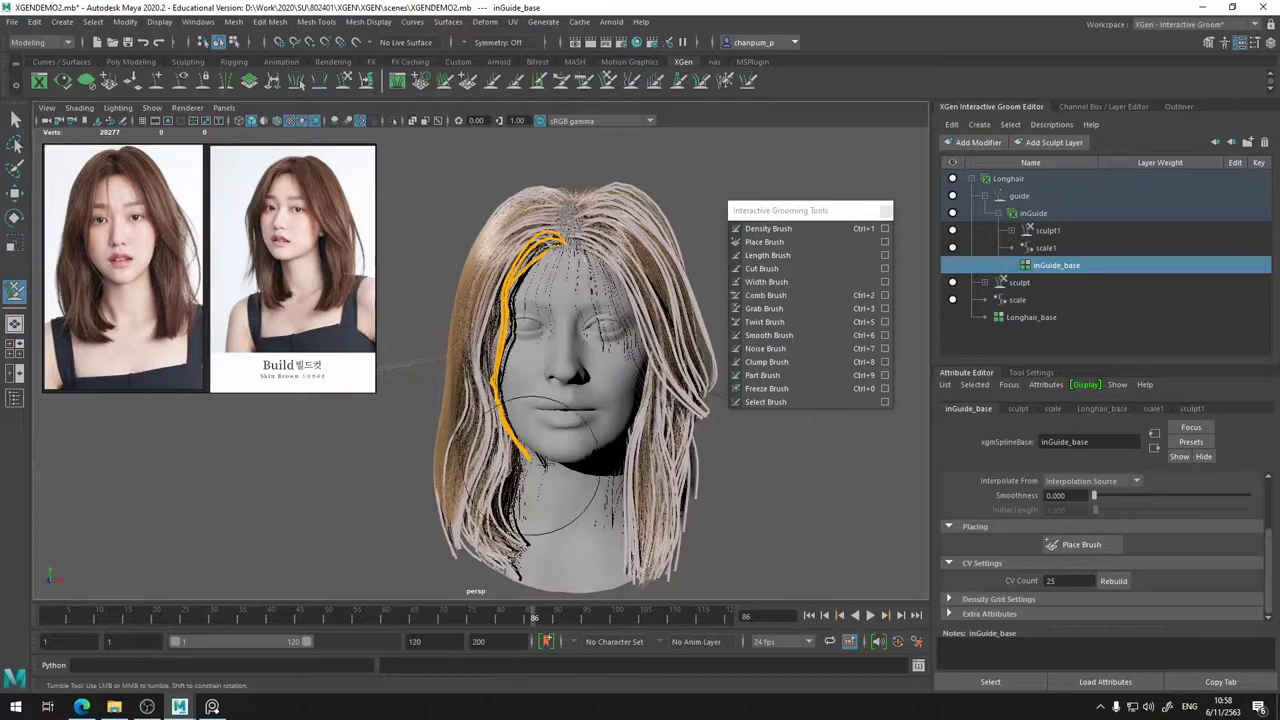
mouse_move(540, 465)
left_mouse_down("alt")
mouse_move(709, 451)
mouse_move(771, 474)
mouse_move(737, 457)
mouse_move(787, 400)
left_mouse_up("alt")
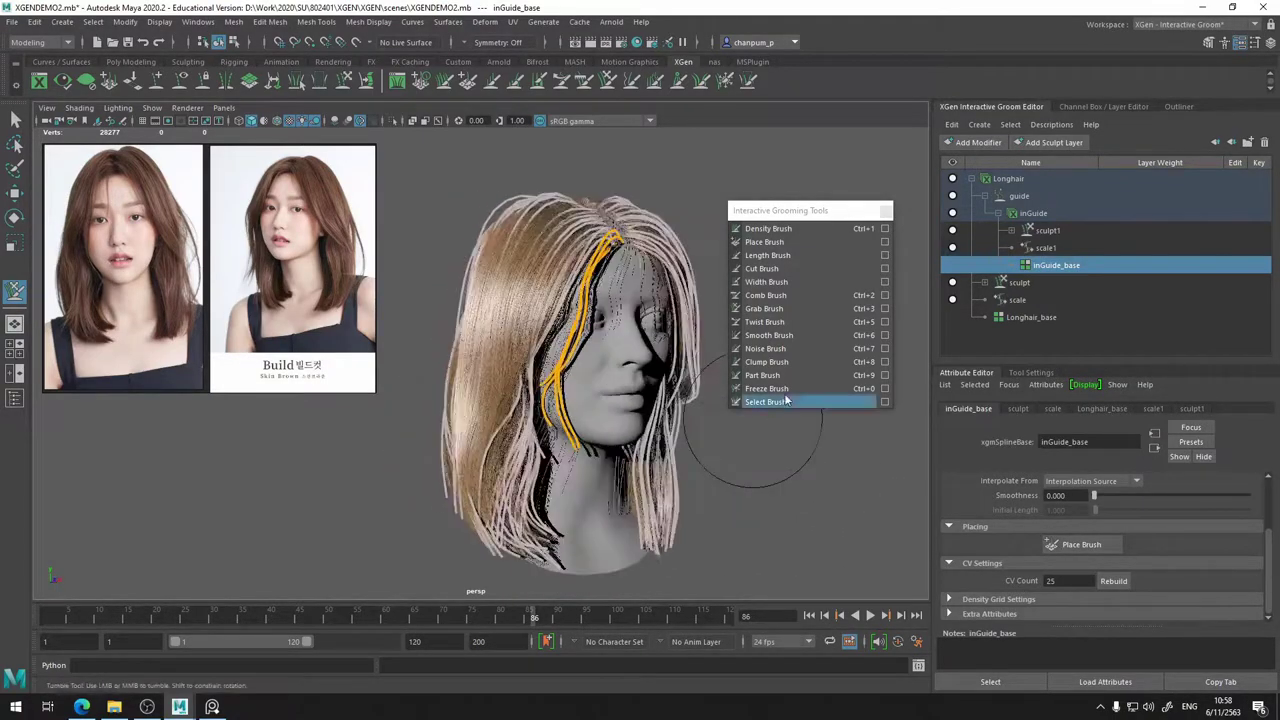
- Hide the inGuide guides and examine the hair framing the right cheek from the front and side
left_click(952, 213)
mouse_move(692, 398)
left_mouse_down("alt")
mouse_move(562, 400)
mouse_move(677, 414)
mouse_move(717, 394)
mouse_move(666, 392)
mouse_move(607, 299)
mouse_move(634, 271)
left_mouse_up("alt")
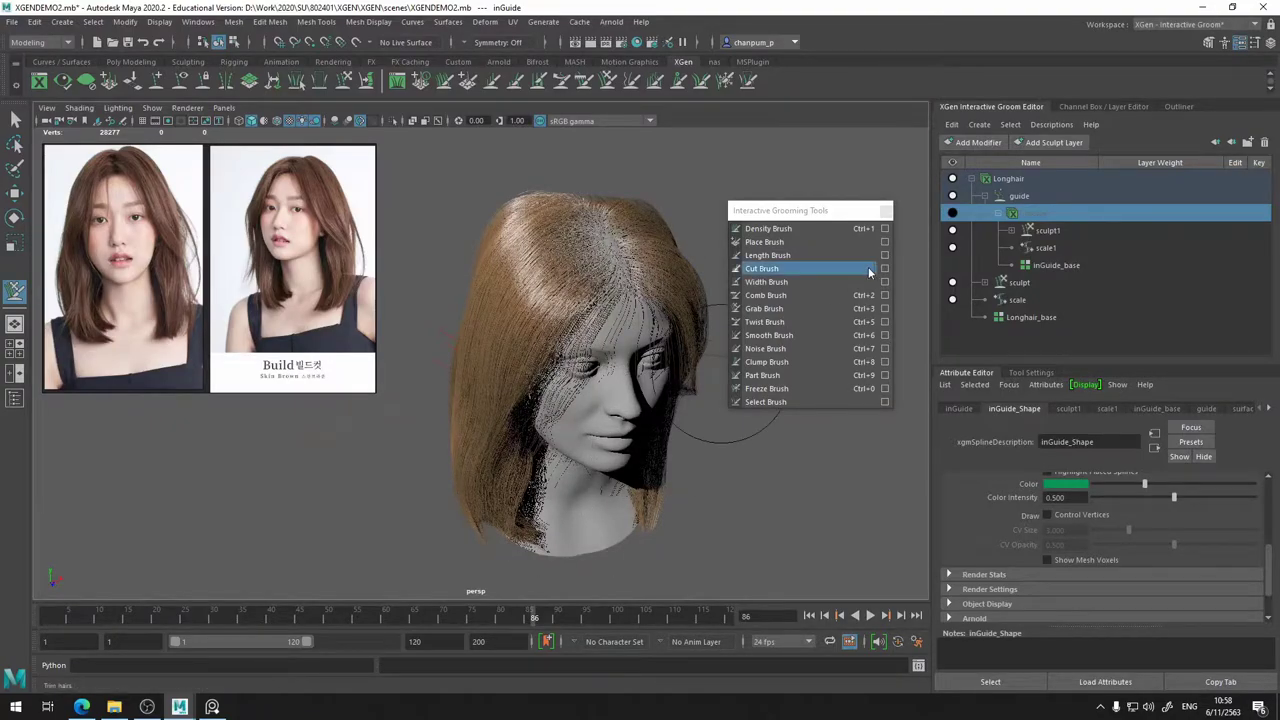
mouse_move(700, 236)
left_mouse_down("alt")
mouse_move(683, 228)
mouse_move(705, 260)
left_mouse_up("alt")
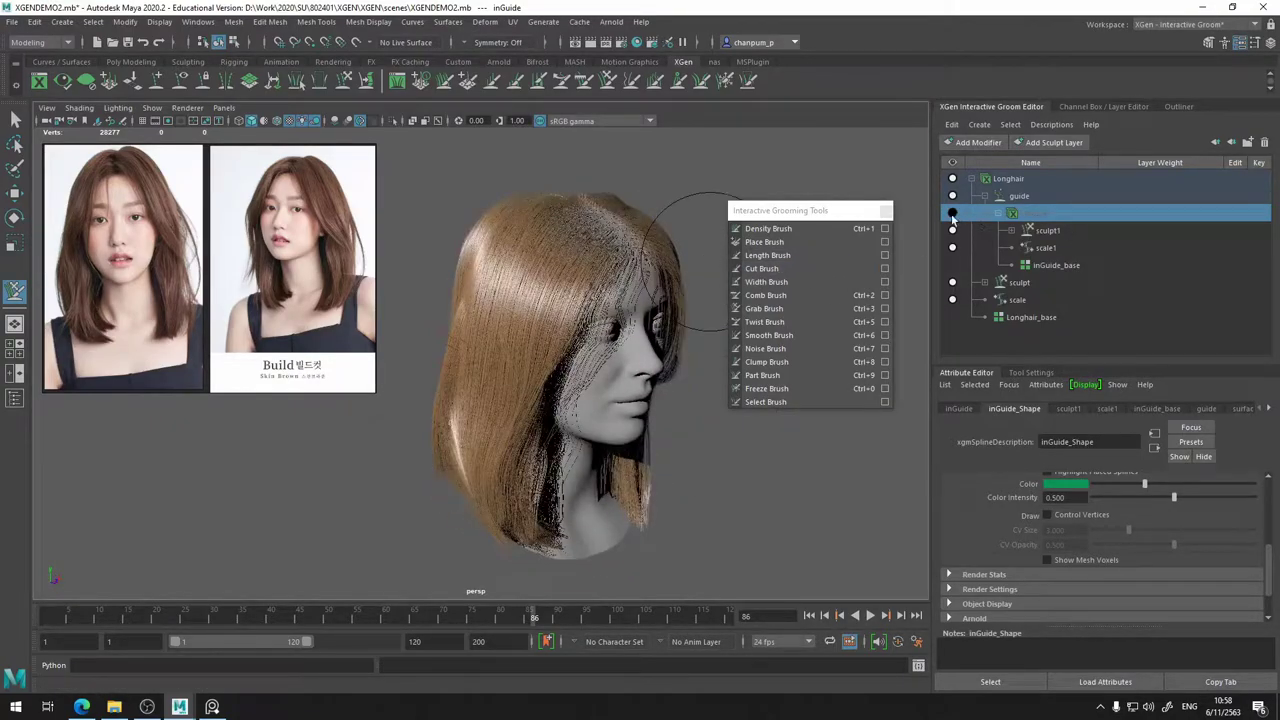
- Show the inGuide guides again and save the scene
left_click(952, 214)
left_click_drag(673, 307, 655, 346, "alt")
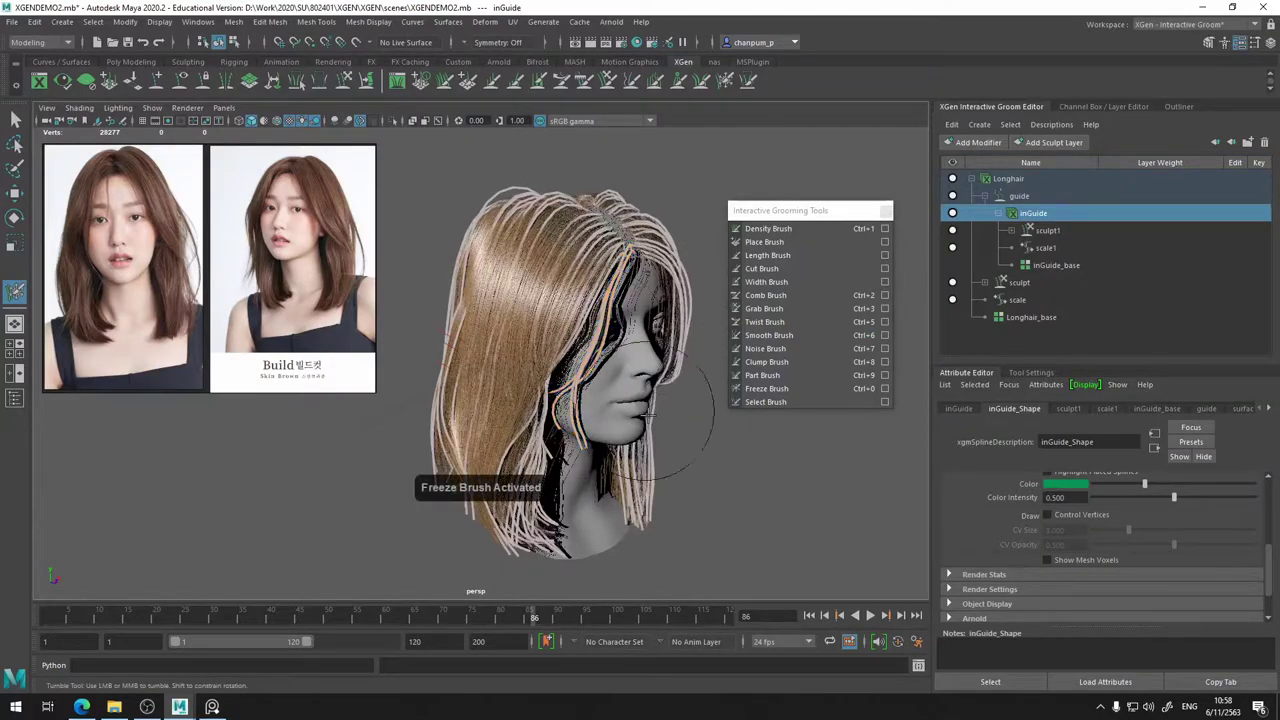
key("q")
key("ctrl+s")
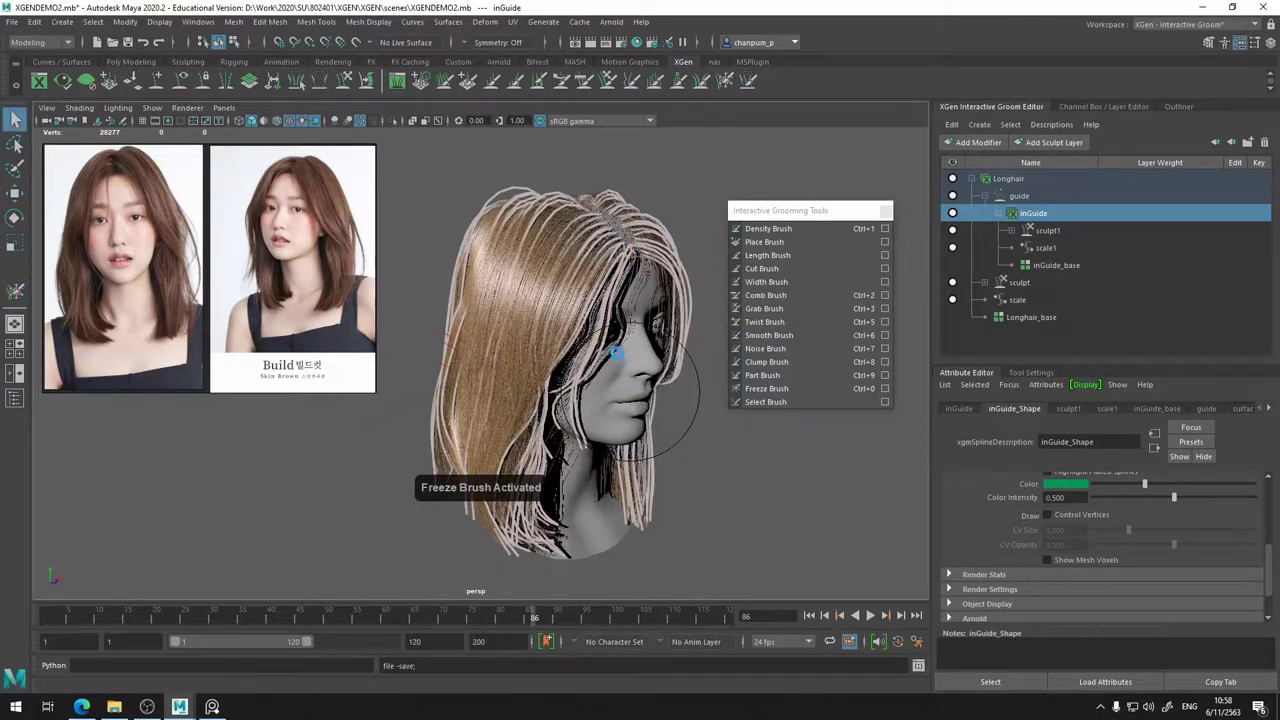
- Isolate a section of long guides on the right side of the head with the Freeze Brush
key("y")
mouse_move(617, 352)
left_mouse_down("alt")
mouse_move(543, 338)
mouse_move(511, 525)
left_mouse_up("alt")
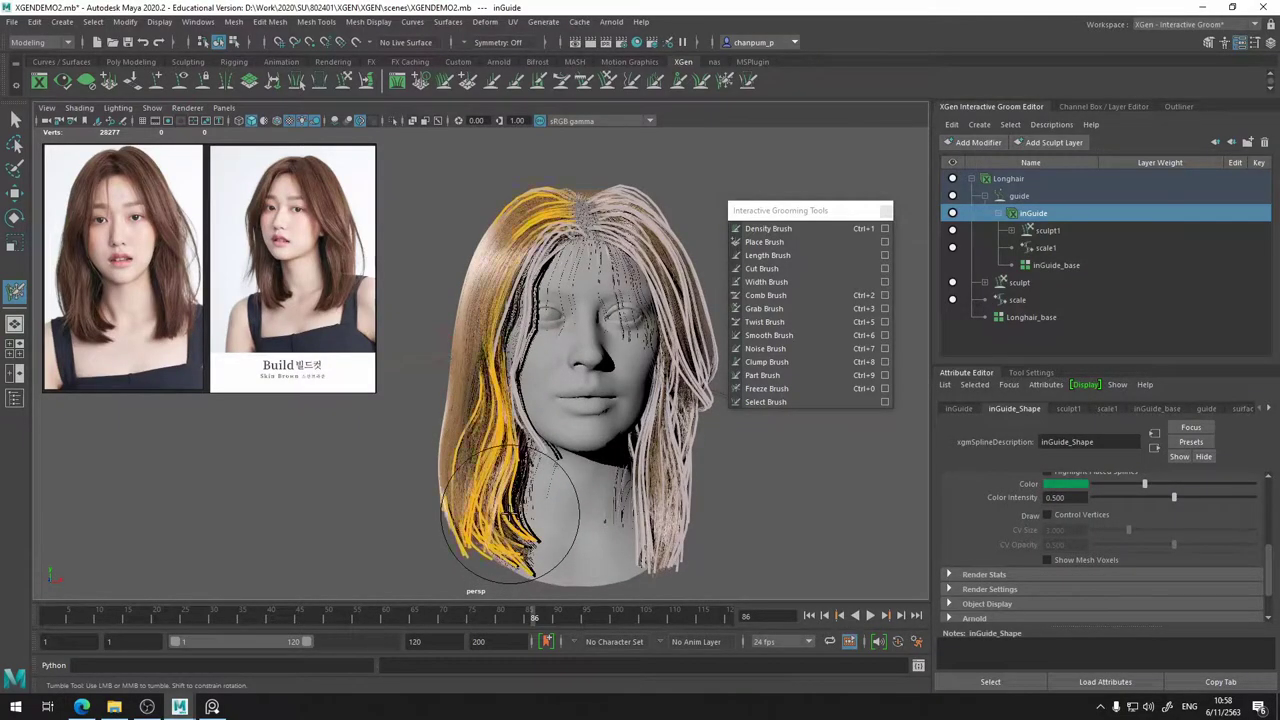
left_click_drag(493, 515, 565, 508, "alt")
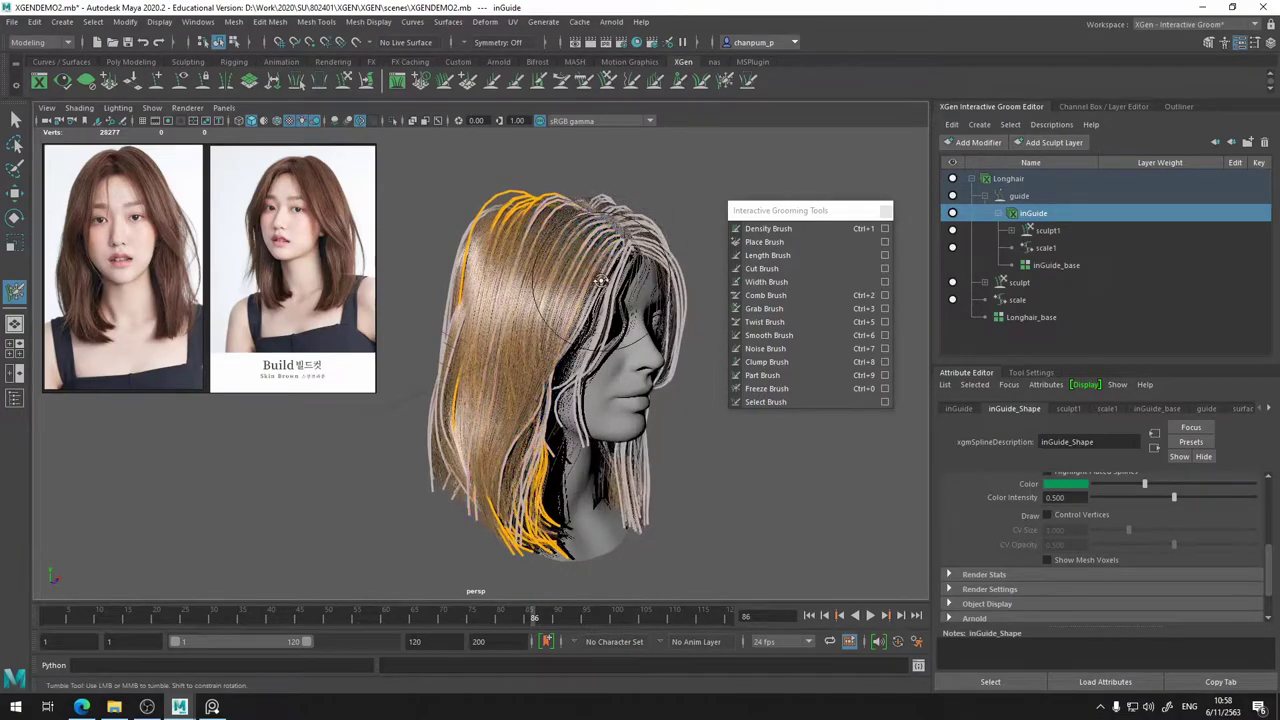
mouse_move(600, 281)
left_mouse_down("alt")
mouse_move(560, 280)
mouse_move(677, 277)
mouse_move(606, 280)
left_mouse_up("alt")
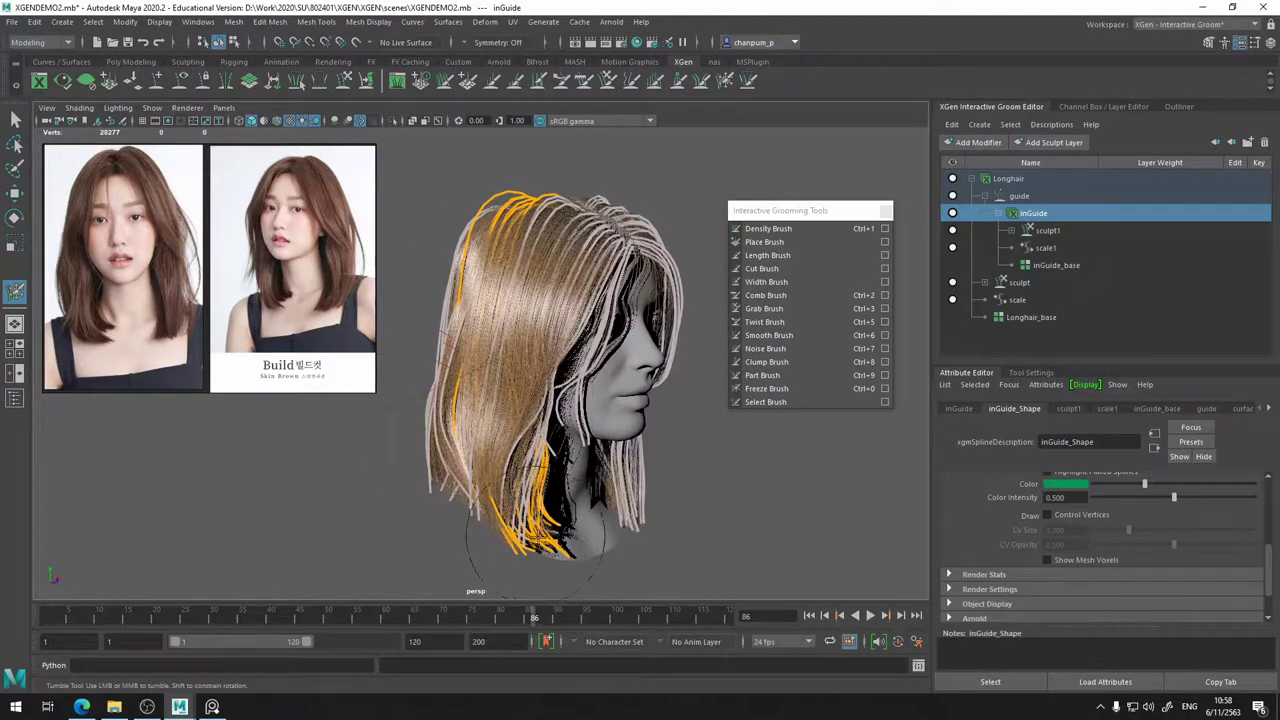
- Bend the isolated right-side guides with the Grab Brush so they curve in beside the neck and flare at the ends
key("ctrl+3")
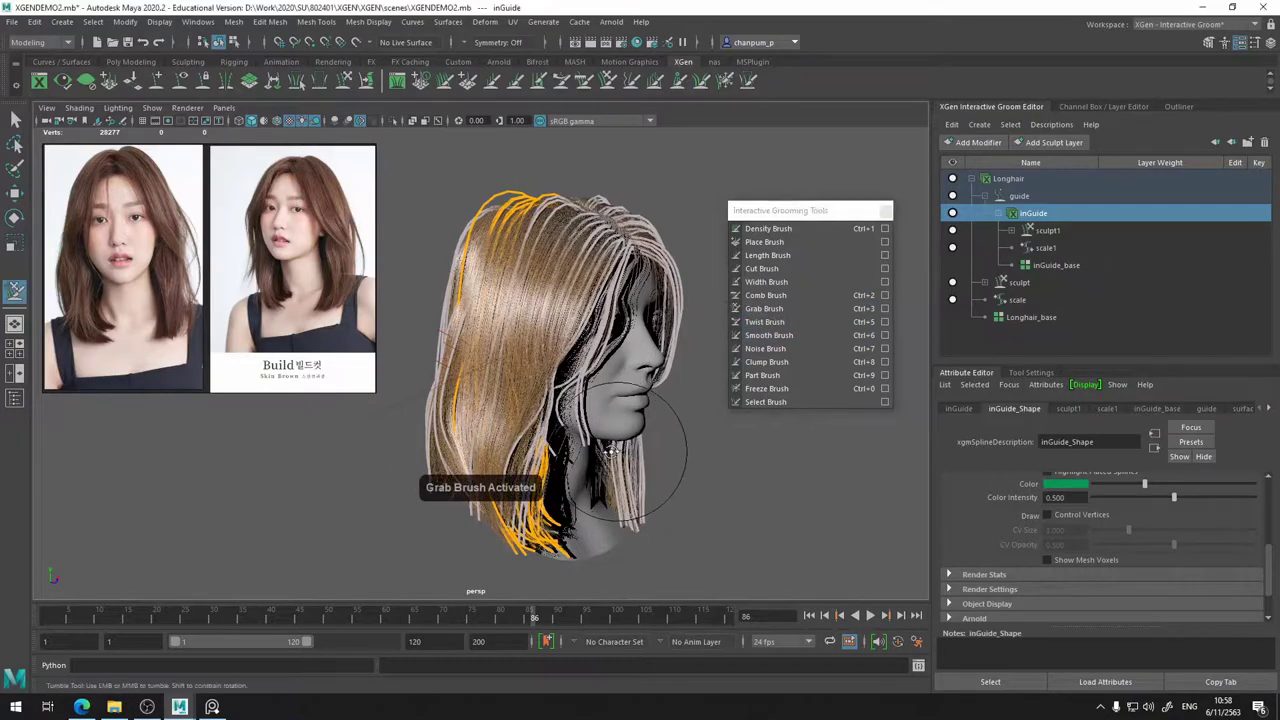
mouse_move(655, 378)
left_mouse_down("alt")
mouse_move(555, 452)
mouse_move(520, 410)
left_mouse_up("alt")
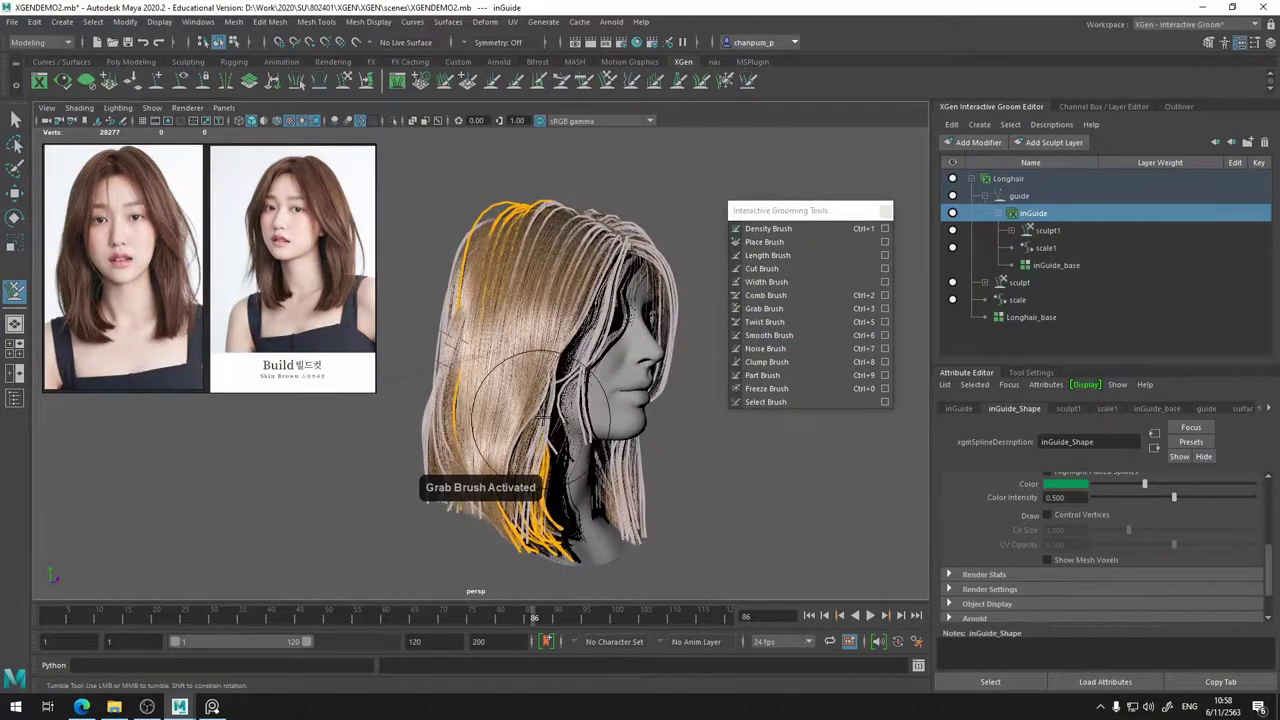
left_click_drag(550, 419, 511, 397, "alt")
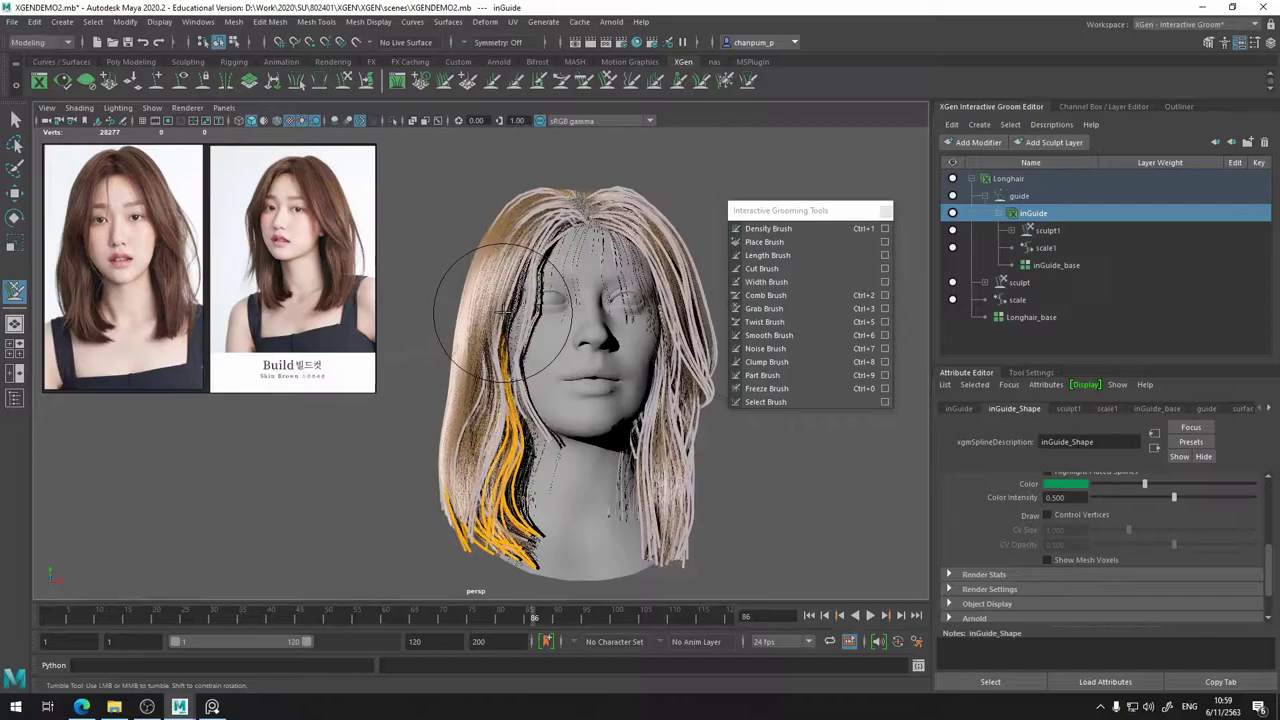
left_click_drag(521, 440, 501, 505, "alt")
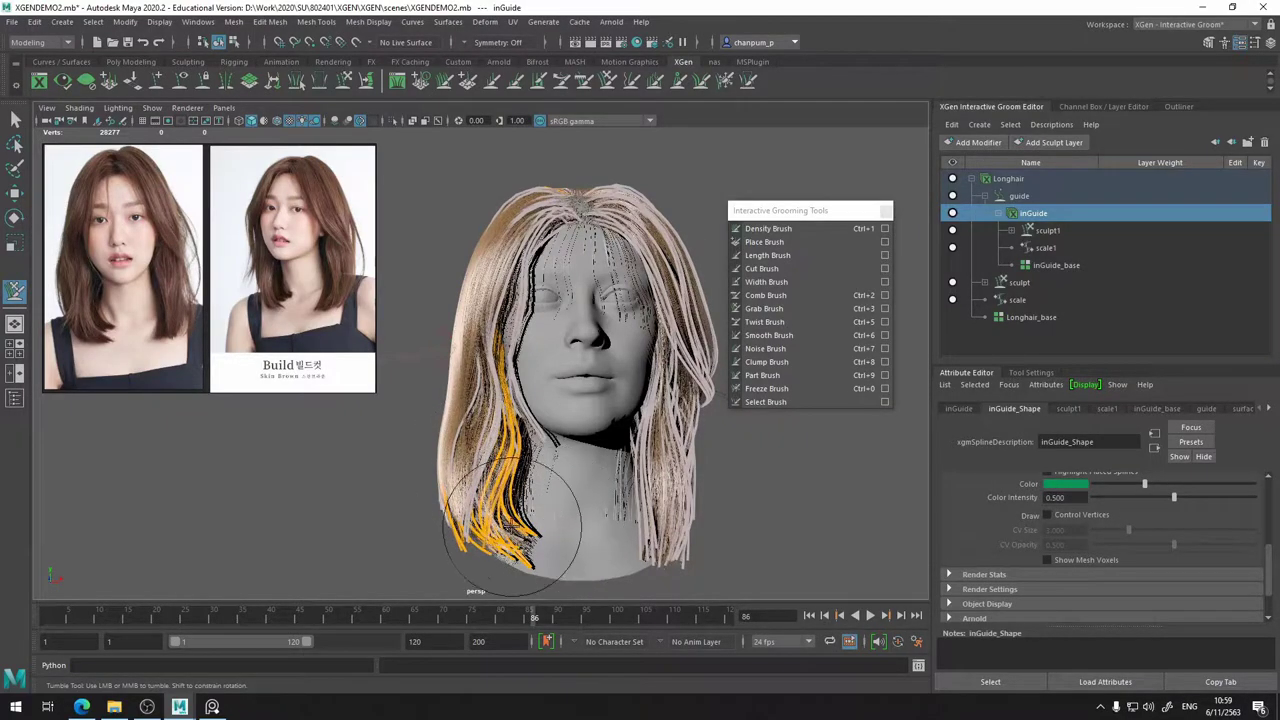
left_click_drag(512, 527, 520, 565, "alt")
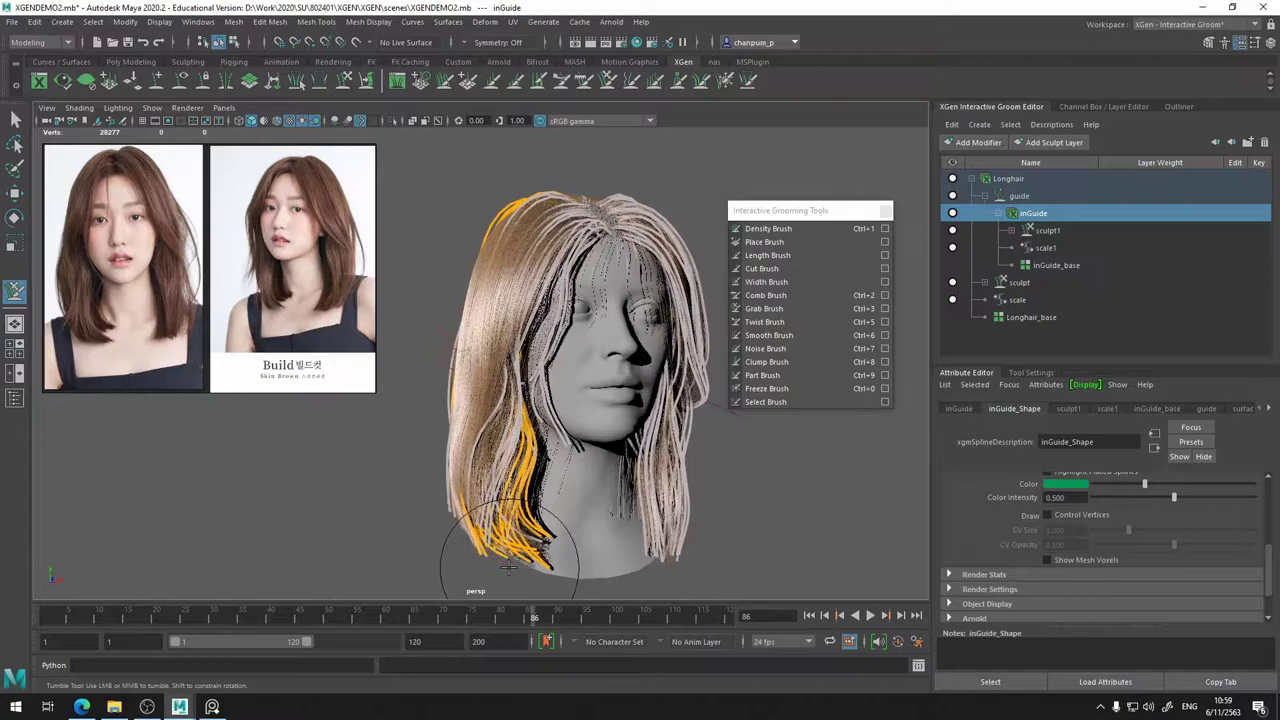
left_click_drag(502, 566, 460, 420, "alt")
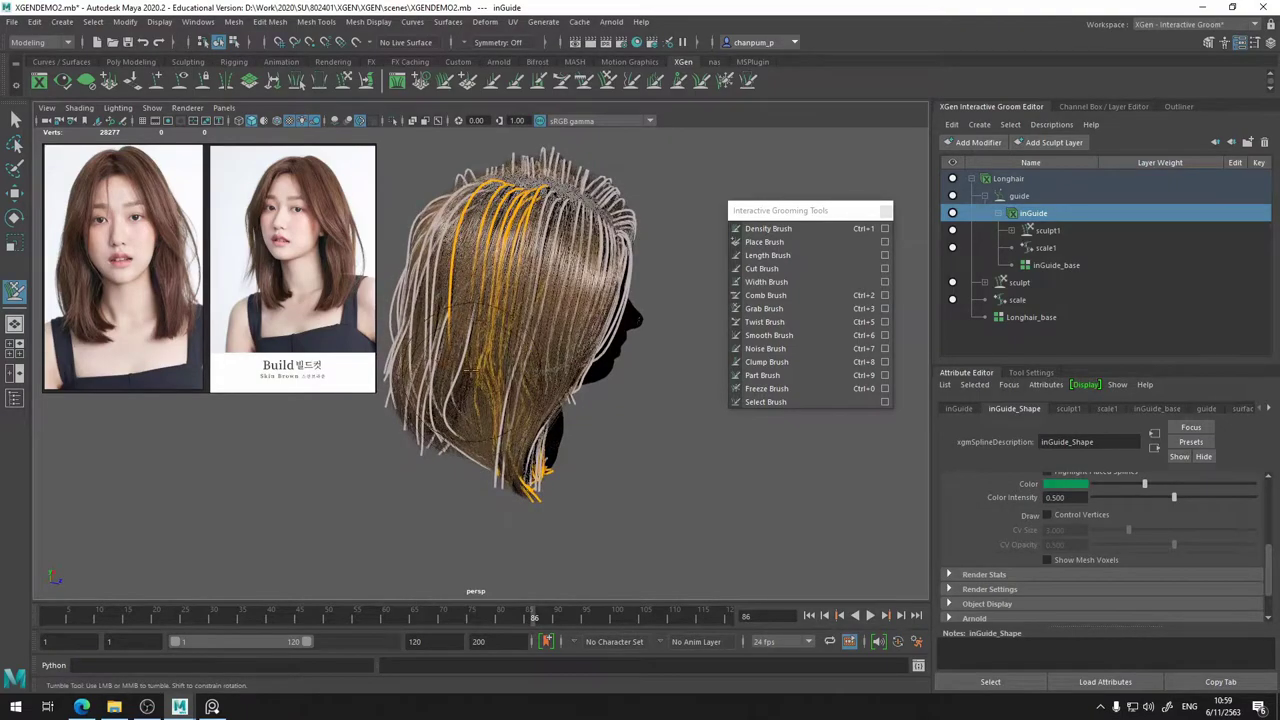
mouse_move(493, 388)
left_mouse_down("alt")
mouse_move(468, 388)
mouse_move(617, 349)
mouse_move(586, 380)
mouse_move(500, 403)
mouse_move(452, 366)
left_mouse_up("alt")
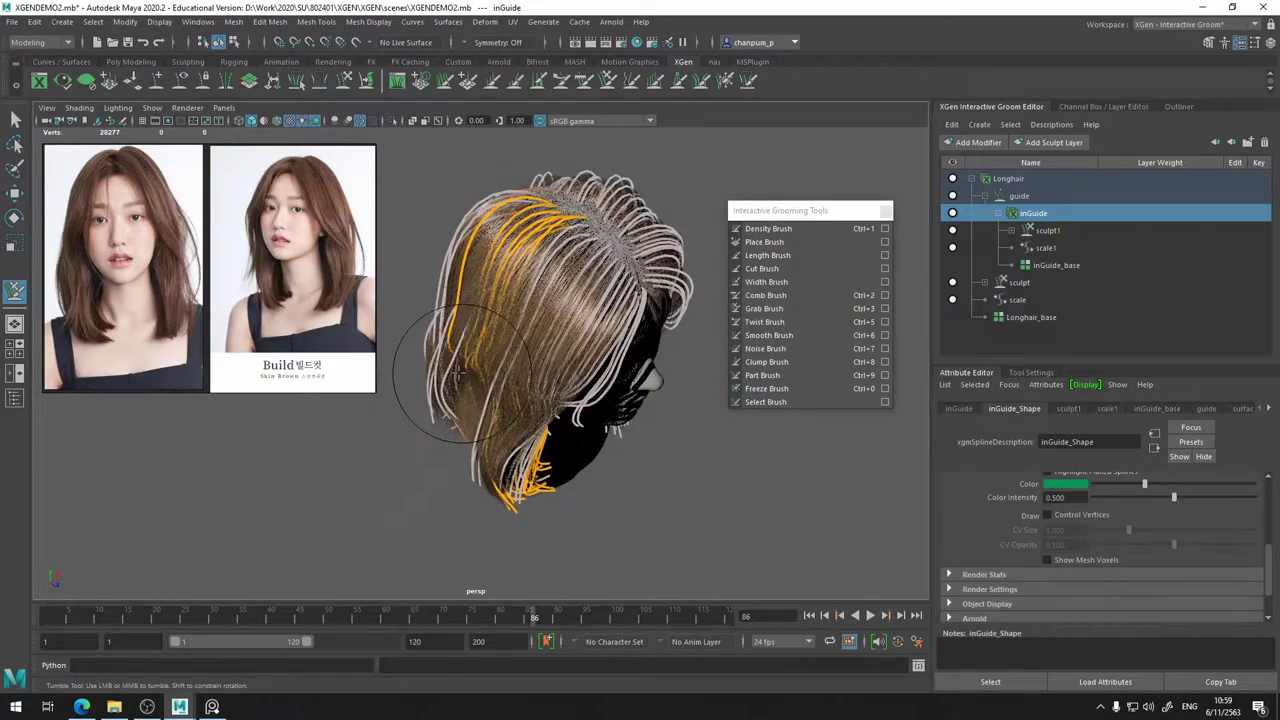
mouse_move(460, 388)
left_mouse_down("alt")
mouse_move(412, 376)
mouse_move(445, 382)
left_mouse_up("alt")
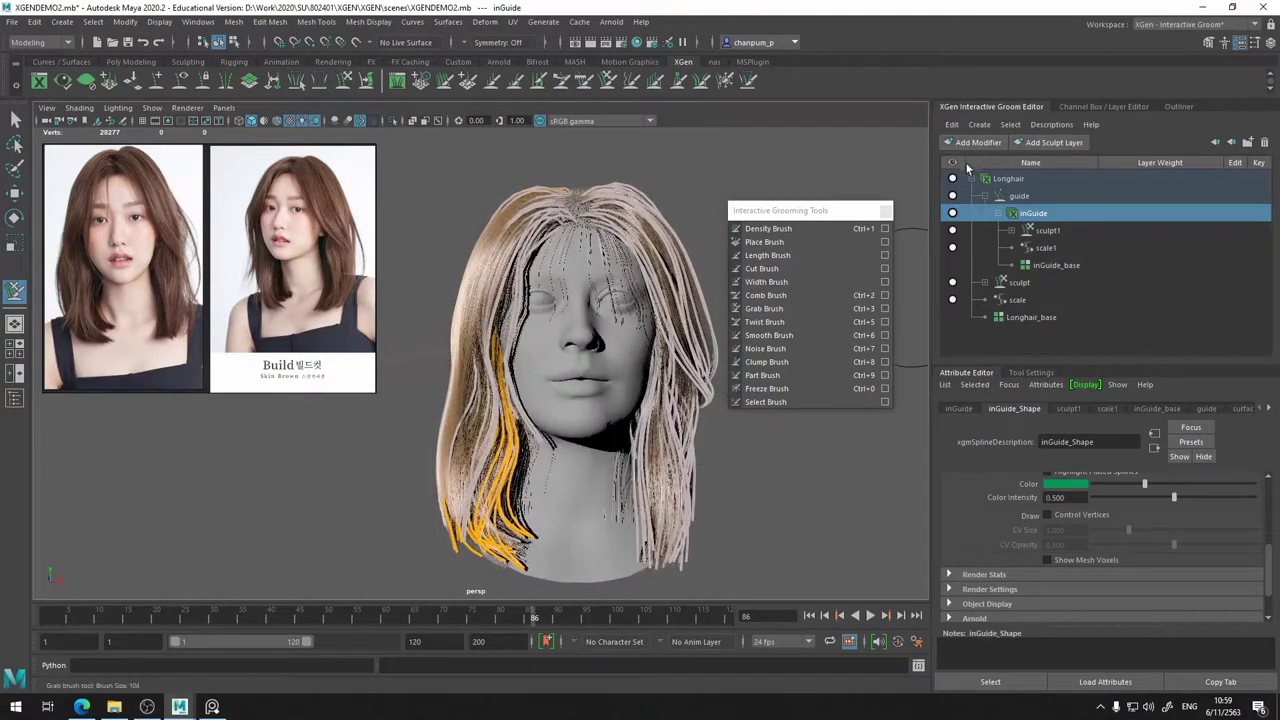
- Hide the inGuide guides and examine the shape of the right-side hair from the front and the side
left_click(958, 213)
mouse_move(640, 277)
left_mouse_down("alt")
mouse_move(674, 286)
mouse_move(655, 292)
mouse_move(662, 352)
left_mouse_up("alt")
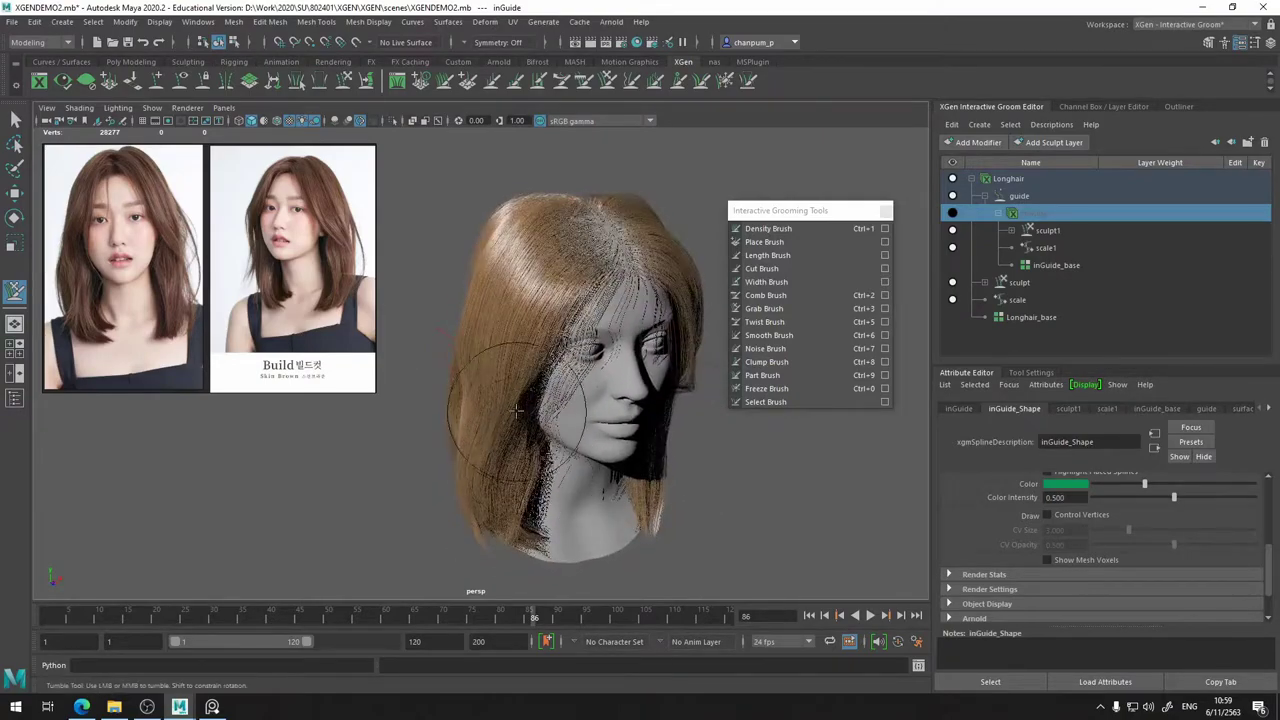
left_click_drag(551, 399, 569, 272, "alt")
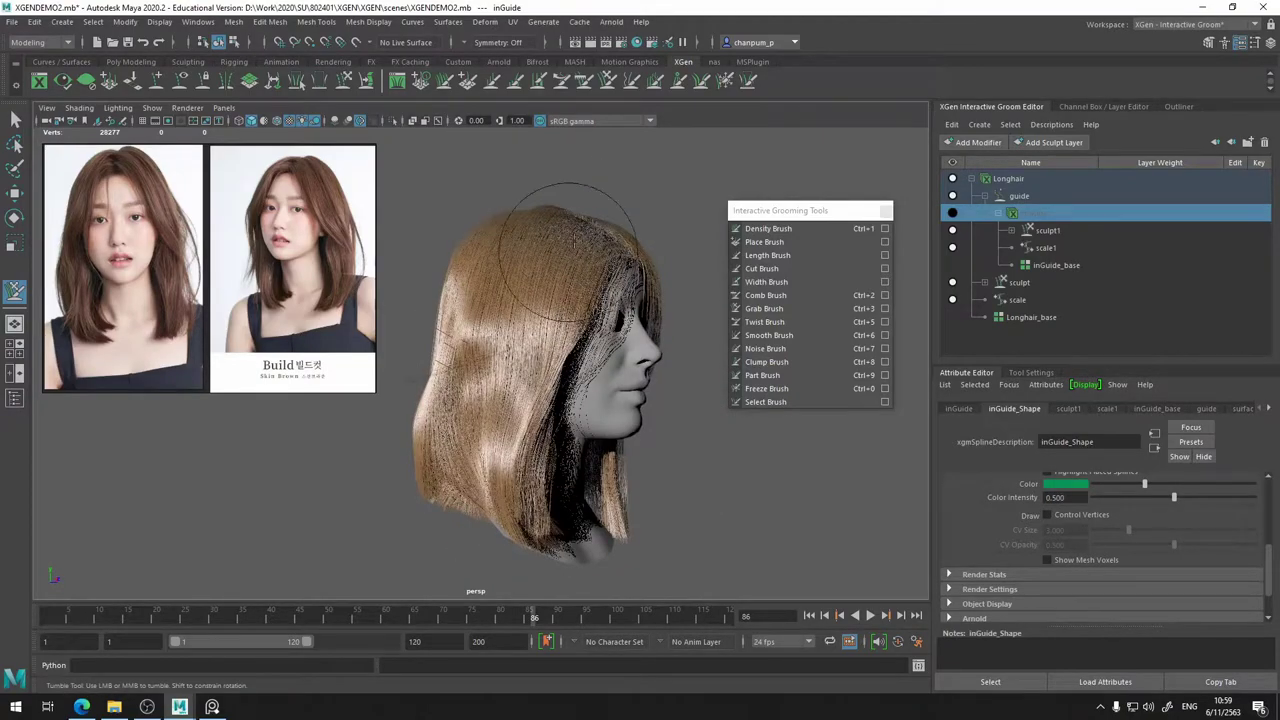
mouse_move(530, 195)
left_mouse_down("alt")
mouse_move(514, 289)
mouse_move(518, 403)
left_mouse_up("alt")
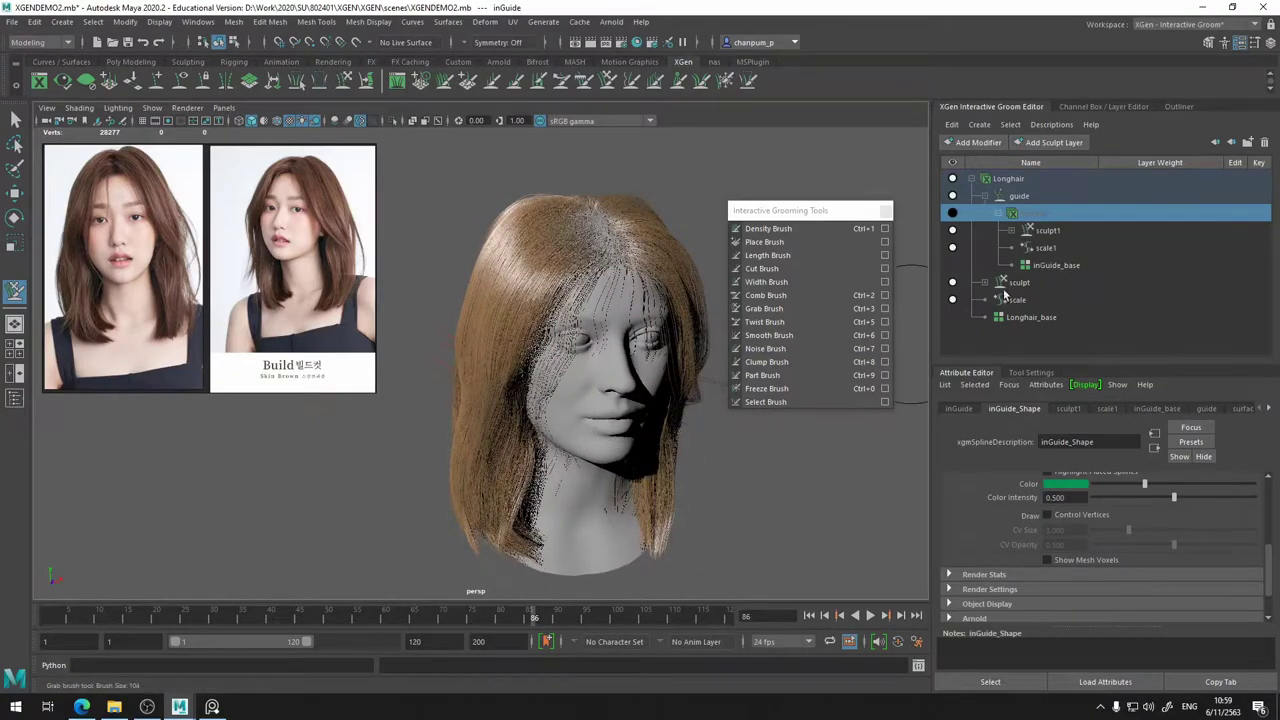
- Show the inGuide guides again and isolate the guides just behind the right face-framing strands with a smaller Freeze Brush
left_click(953, 213)
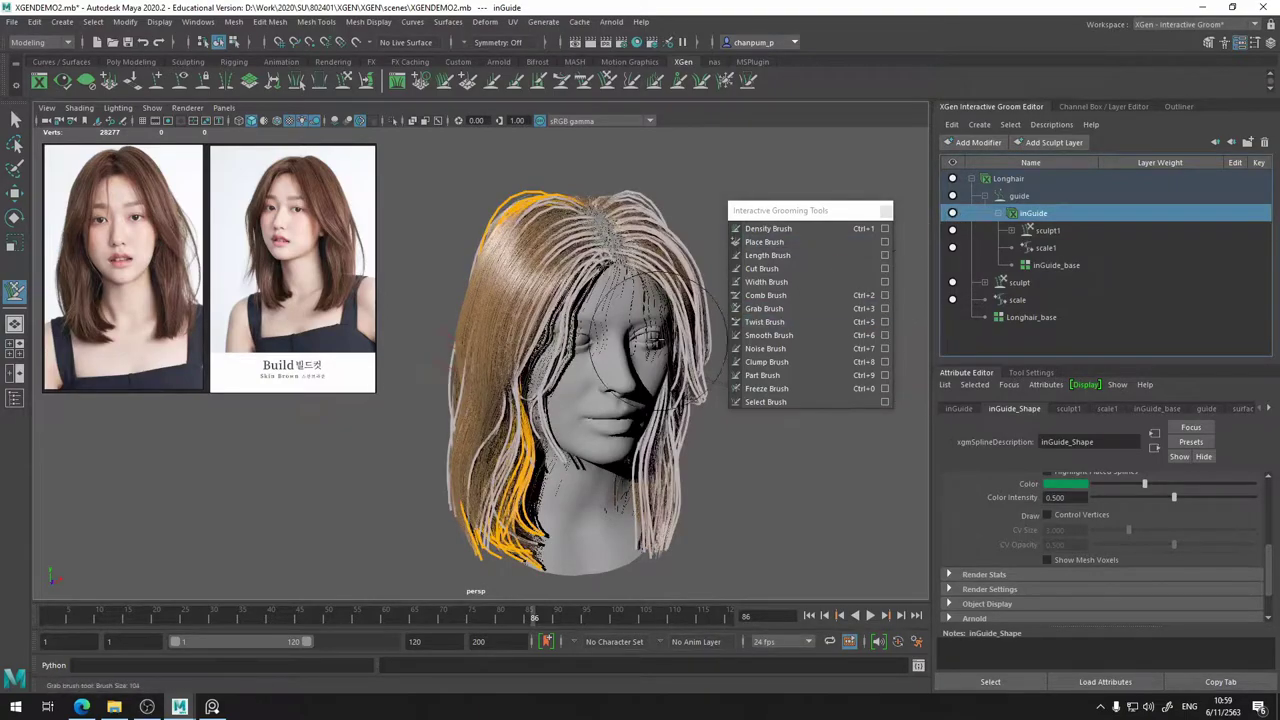
left_click_drag(700, 330, 565, 315, "alt")
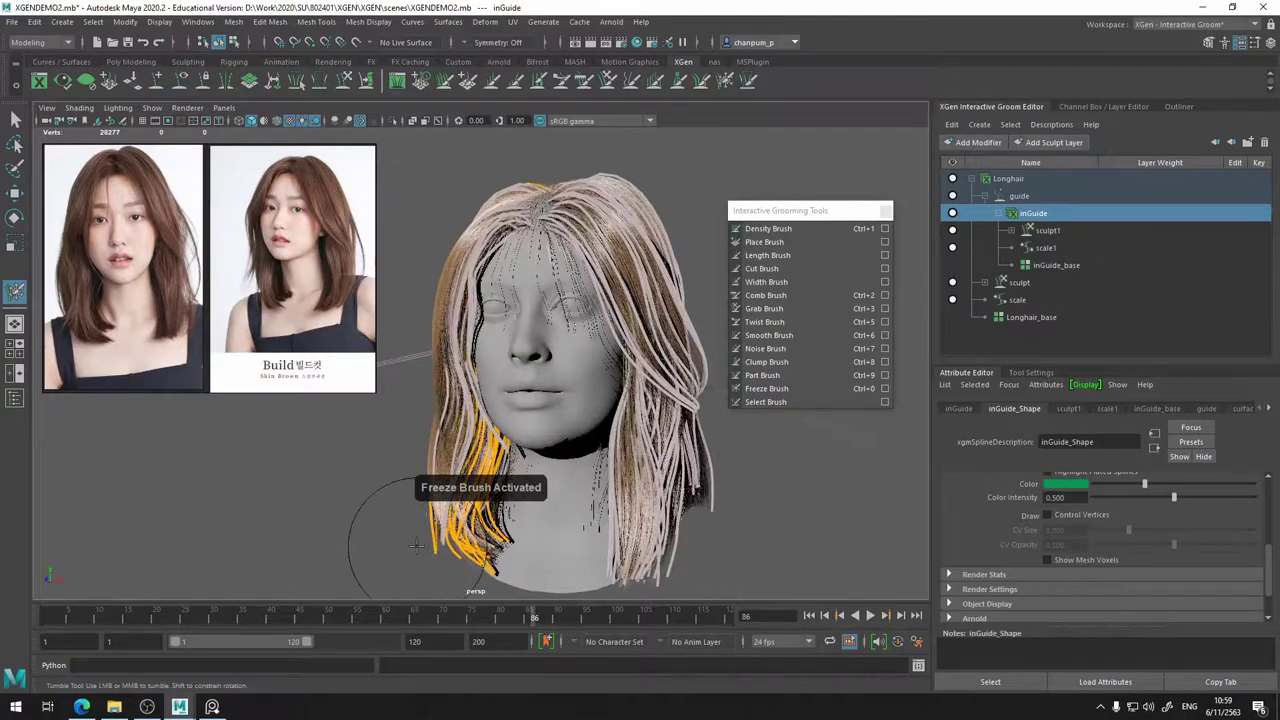
mouse_move(520, 505)
left_mouse_down("alt")
mouse_move(470, 526)
mouse_move(430, 500)
mouse_move(443, 520)
mouse_move(364, 471)
mouse_move(478, 483)
mouse_move(343, 457)
left_mouse_up("alt")
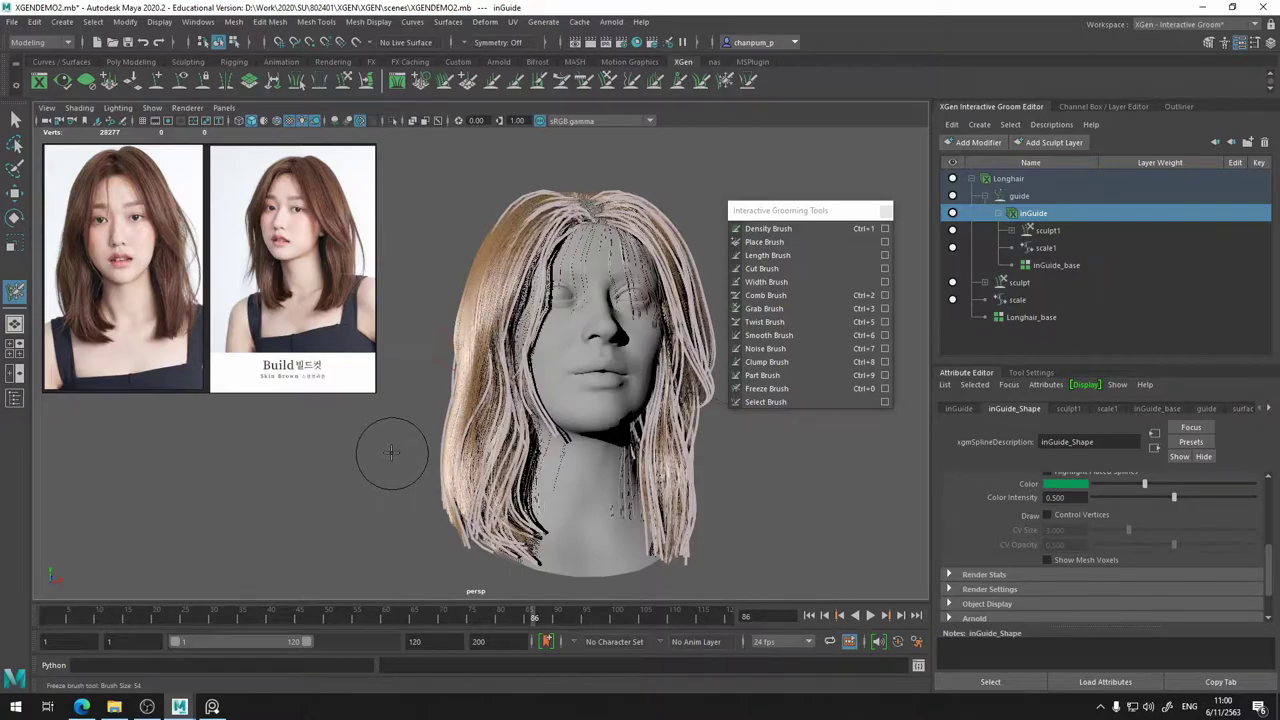
mouse_move(394, 449)
left_mouse_down("alt")
mouse_move(354, 463)
mouse_move(485, 463)
mouse_move(329, 443)
left_mouse_up("alt")
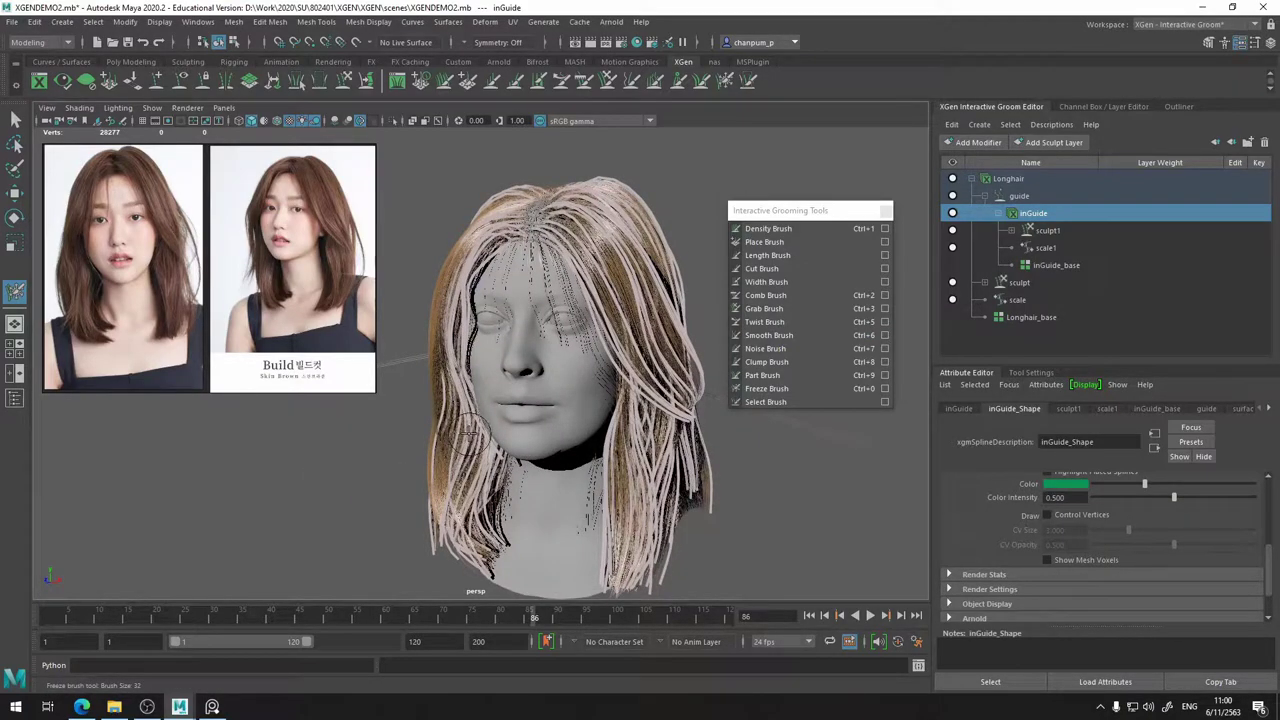
left_click_drag(456, 431, 511, 426, "alt")
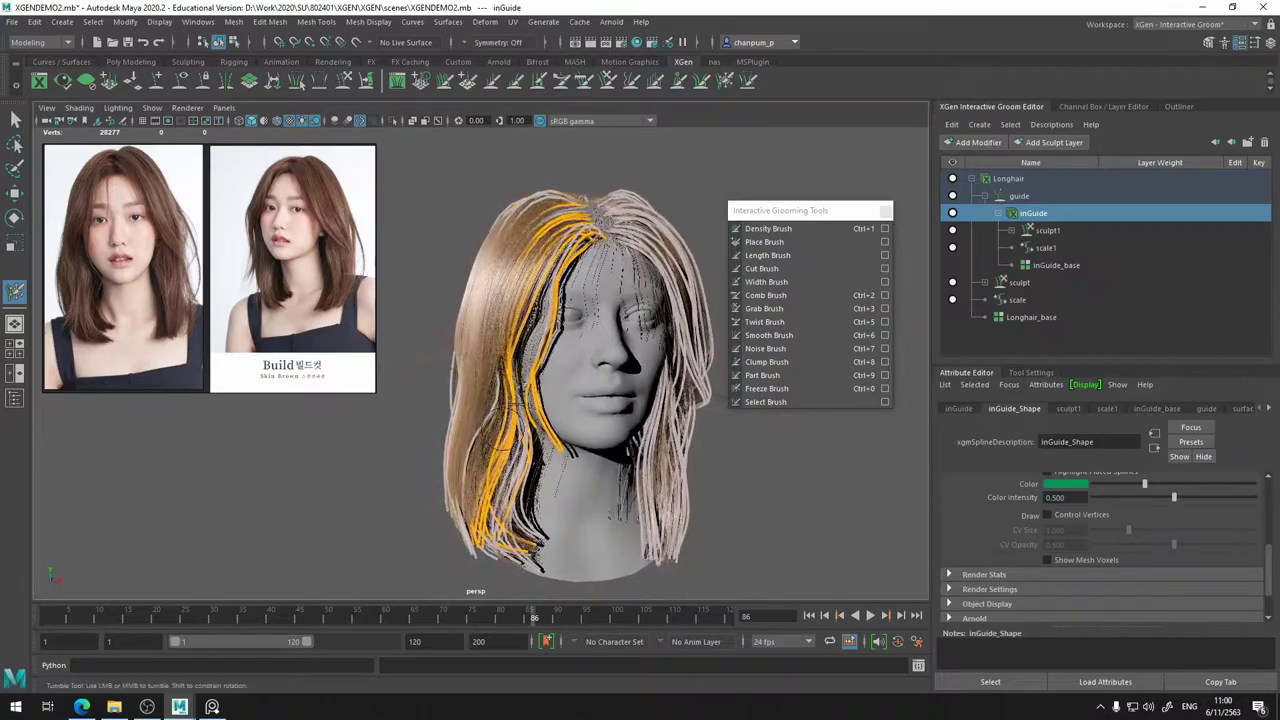
mouse_move(541, 366)
left_mouse_down("alt")
mouse_move(572, 378)
mouse_move(604, 366)
left_mouse_up("alt")
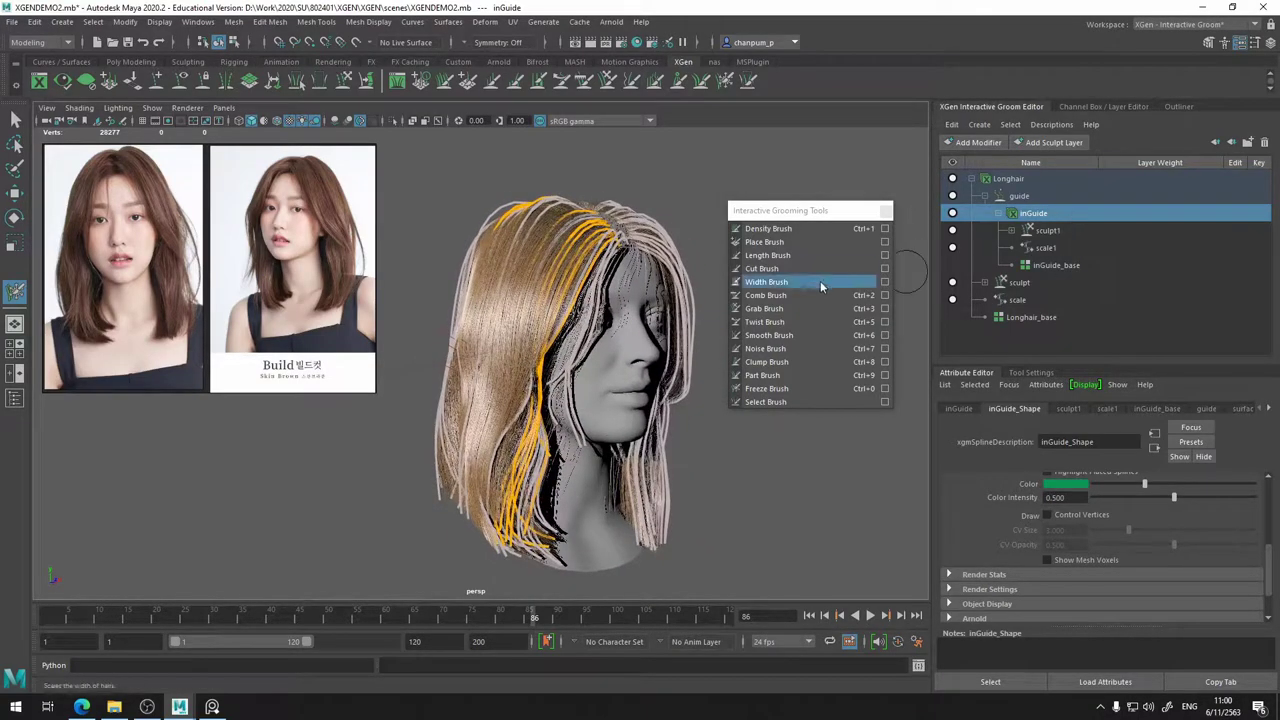
- Set the Grab Brush size to 94 and shape the isolated guides into a soft wave beside the right cheek and neck
left_click(787, 308)
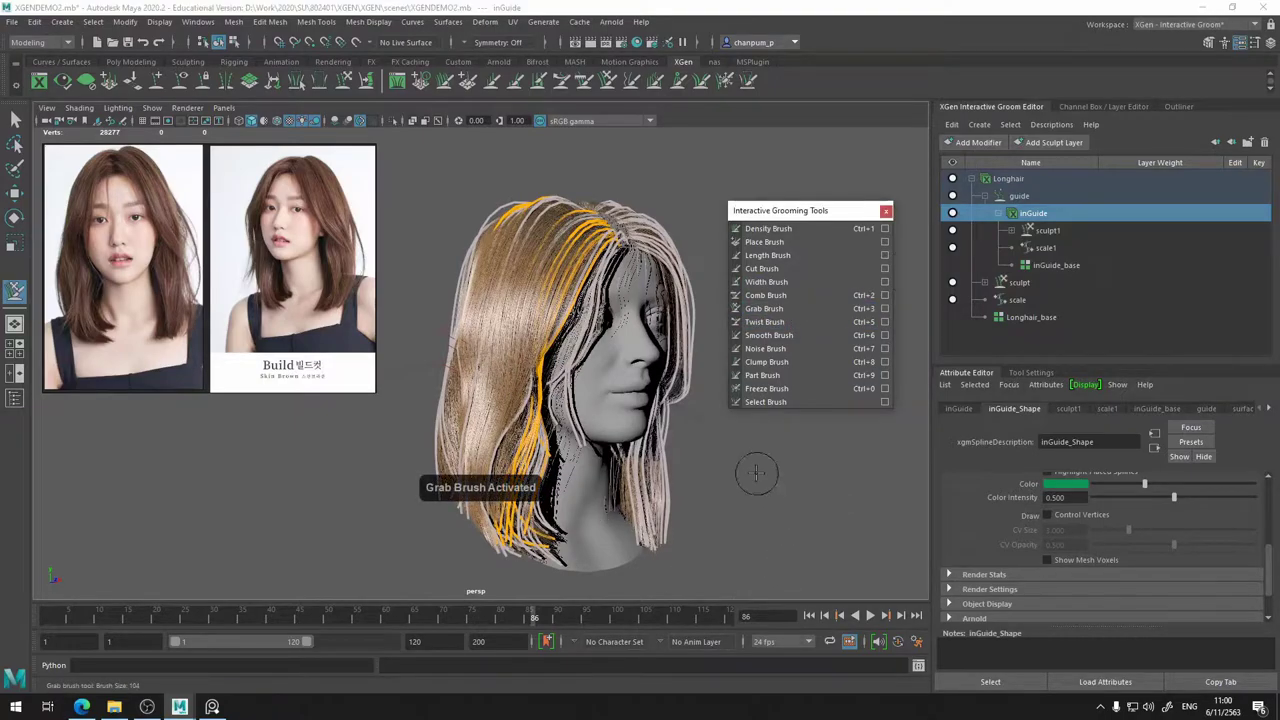
left_click_drag(760, 471, 783, 469)
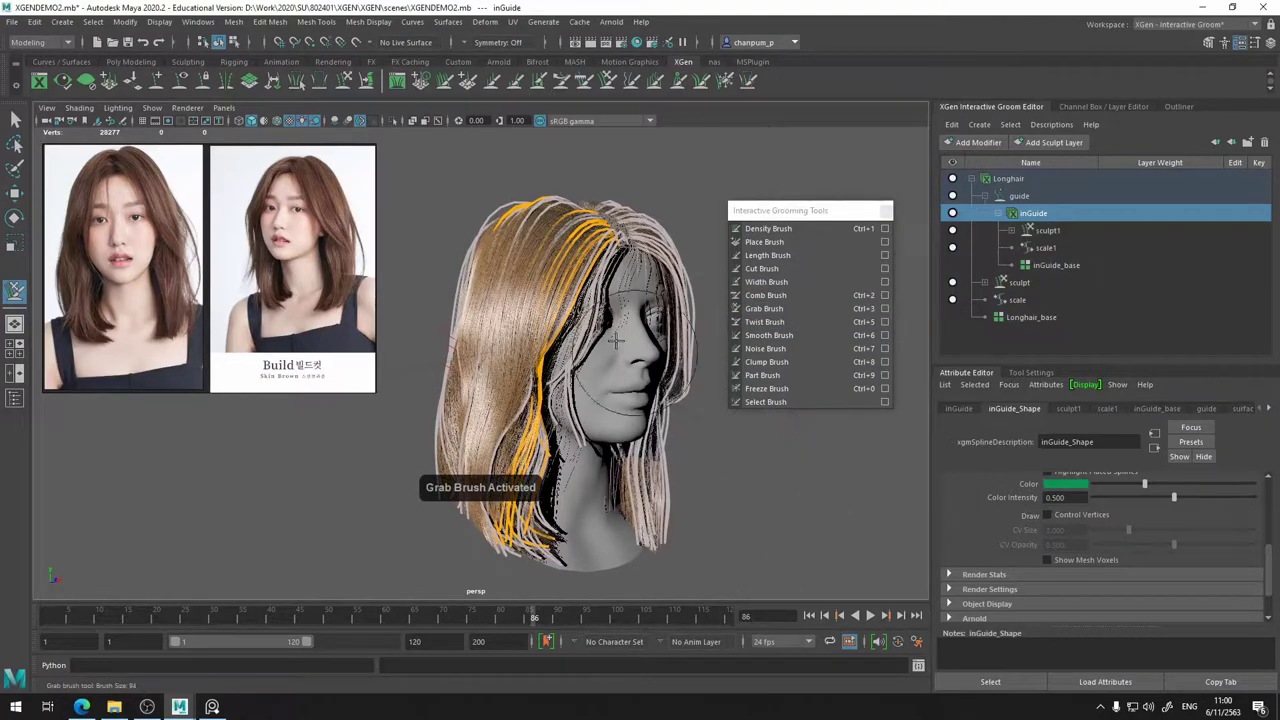
left_click_drag(663, 340, 625, 360, "alt")
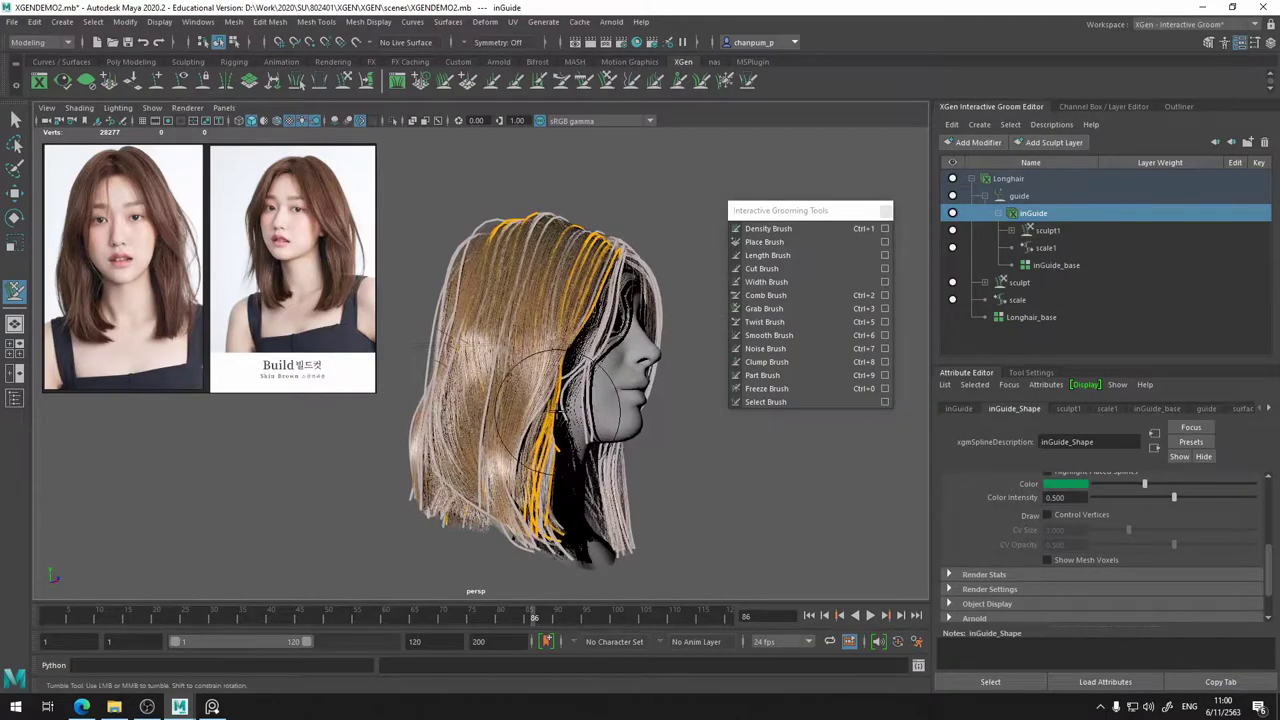
mouse_move(476, 405)
left_mouse_down("alt")
mouse_move(473, 425)
mouse_move(511, 398)
left_mouse_up("alt")
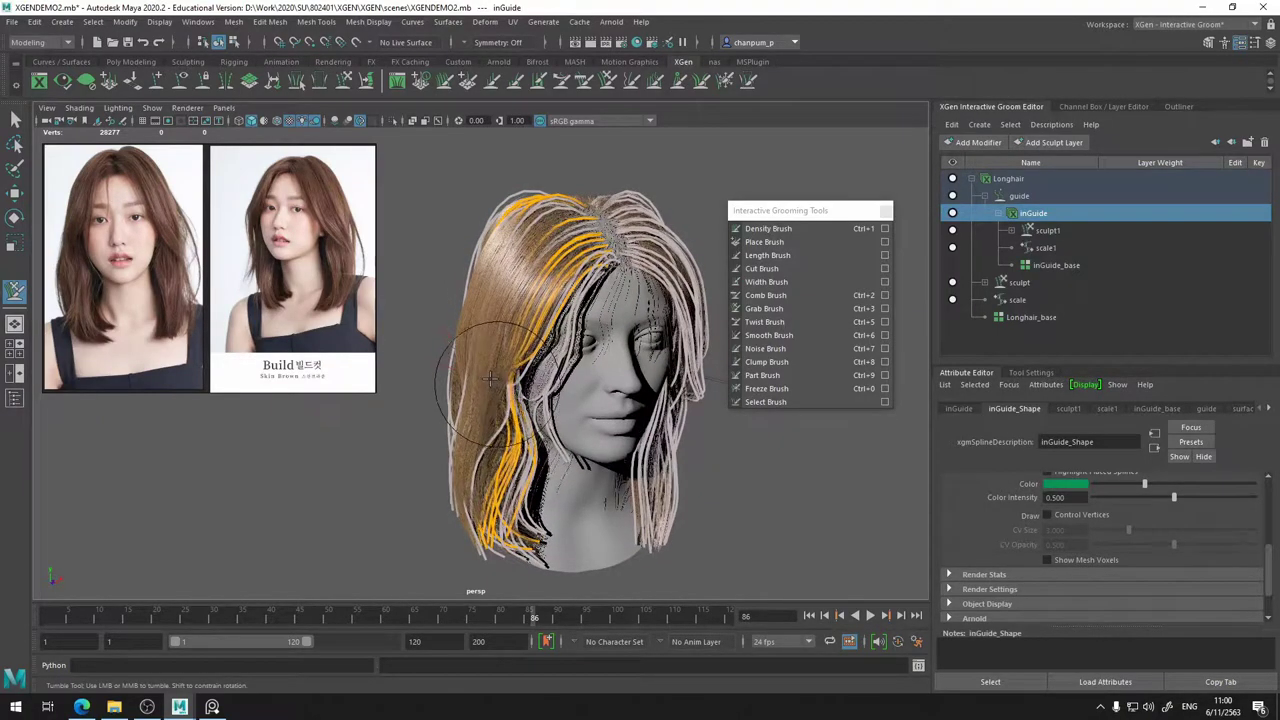
left_click_drag(492, 381, 551, 460, "alt")
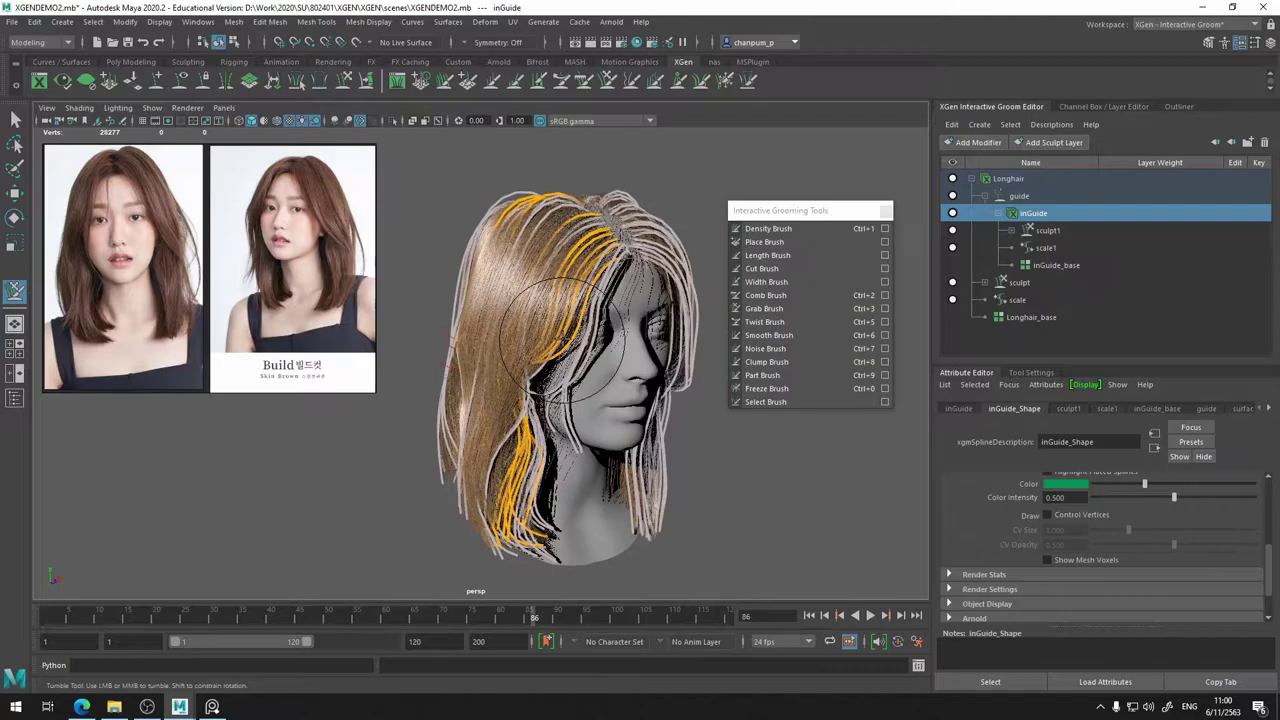
mouse_move(568, 444)
left_mouse_down("alt")
mouse_move(410, 480)
mouse_move(515, 501)
mouse_move(518, 470)
mouse_move(549, 481)
mouse_move(543, 431)
left_mouse_up("alt")
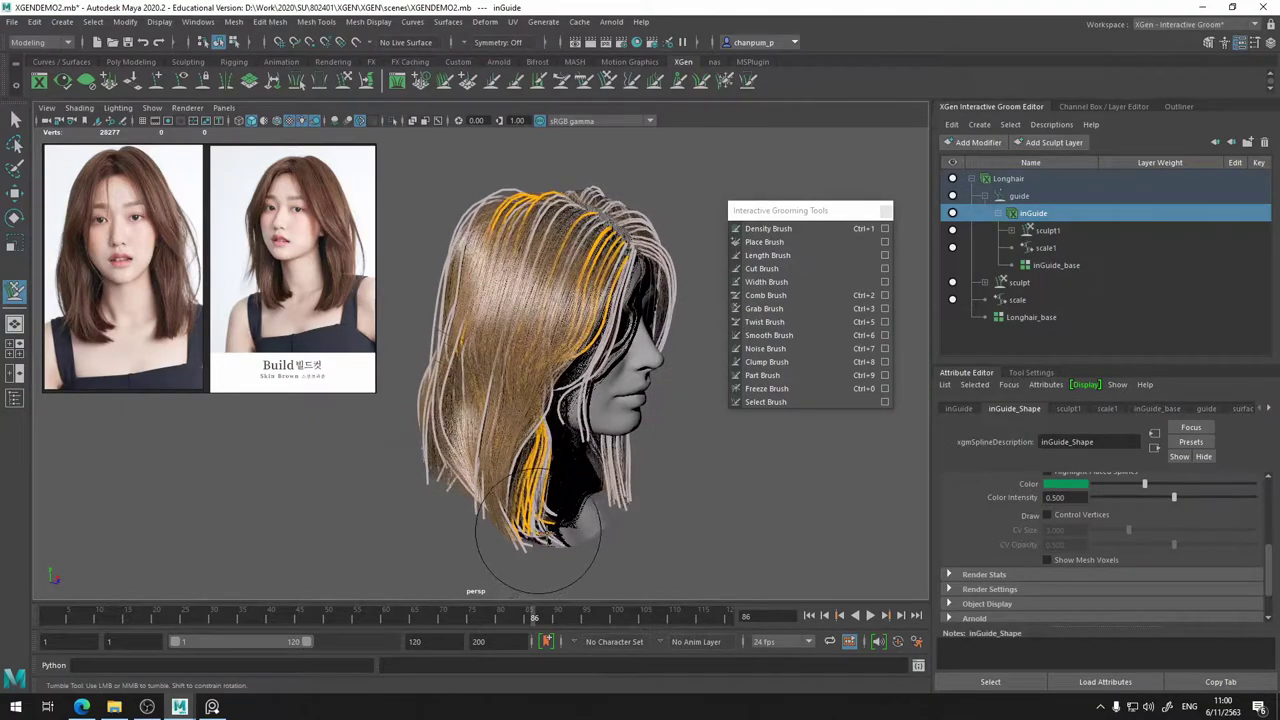
left_click_drag(538, 531, 548, 536)
left_click_drag(457, 458, 462, 480, "alt")
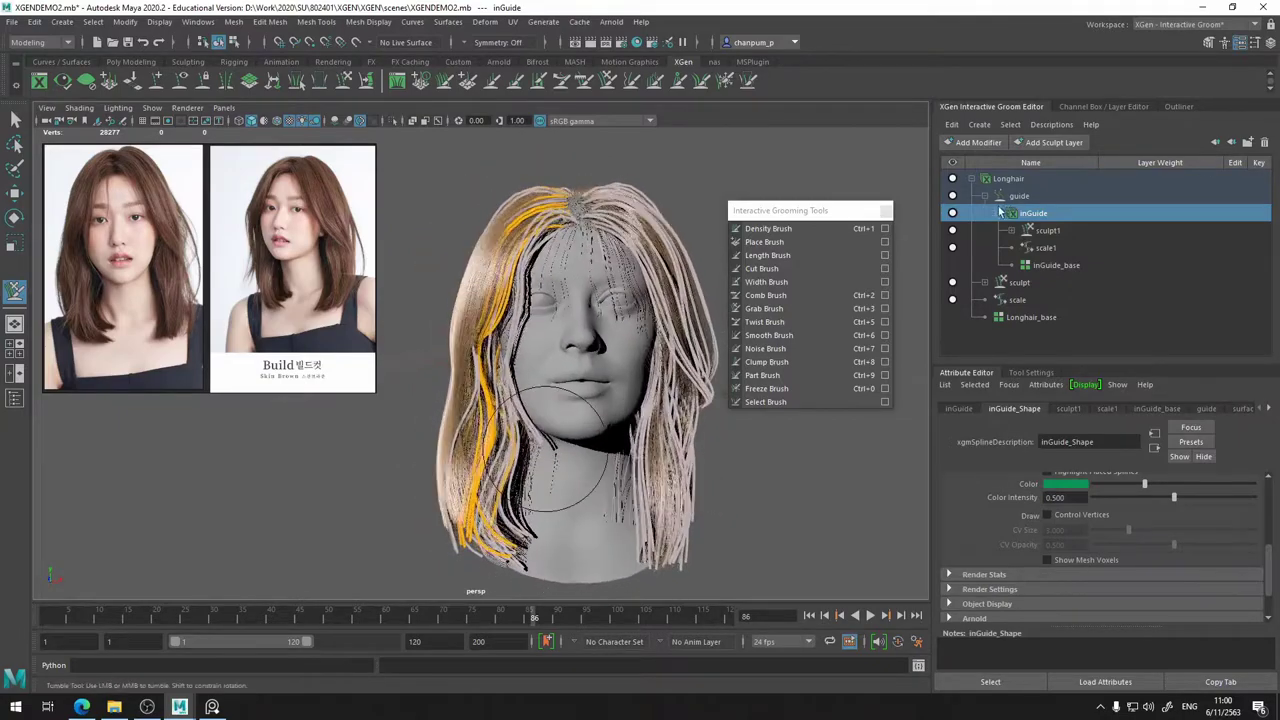
- Hide the inGuide guides and compare the waved hair with the reference photos from the front and both sides
left_click(952, 212)
mouse_move(657, 353)
left_mouse_down("alt")
mouse_move(594, 337)
mouse_move(519, 425)
mouse_move(496, 406)
mouse_move(451, 423)
mouse_move(463, 391)
left_mouse_up("alt")
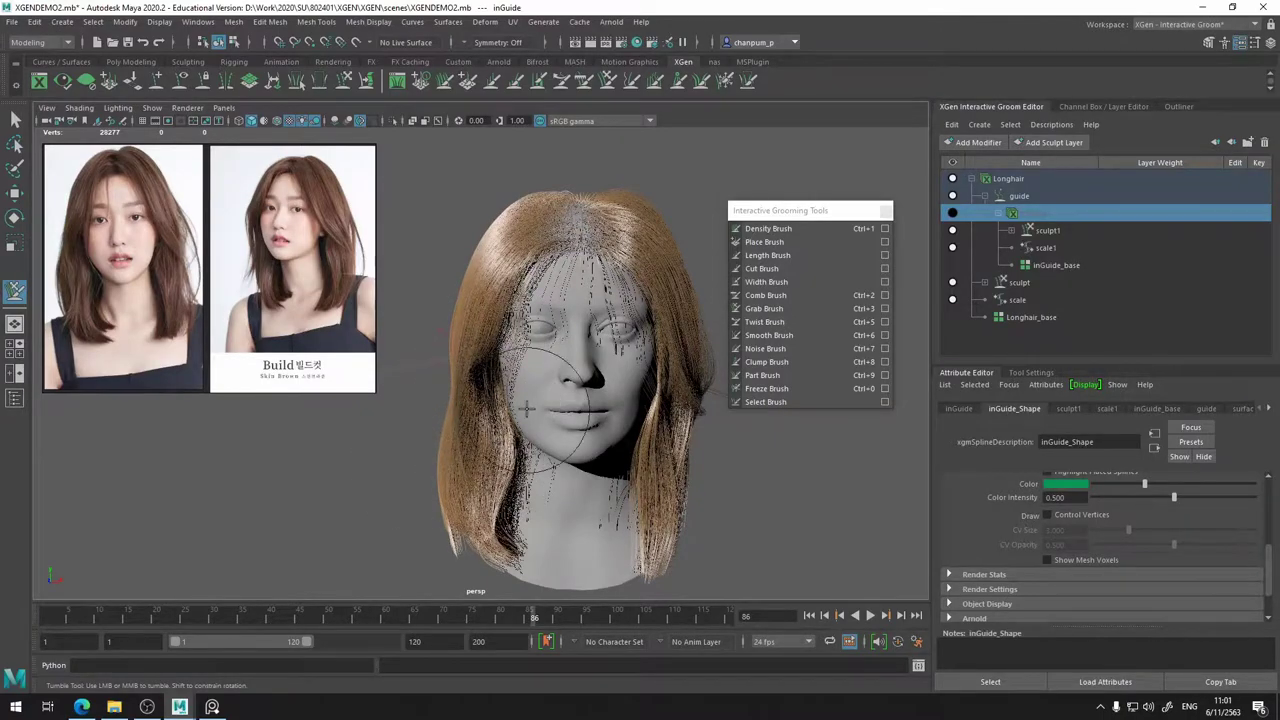
left_click_drag(535, 425, 586, 360, "alt")
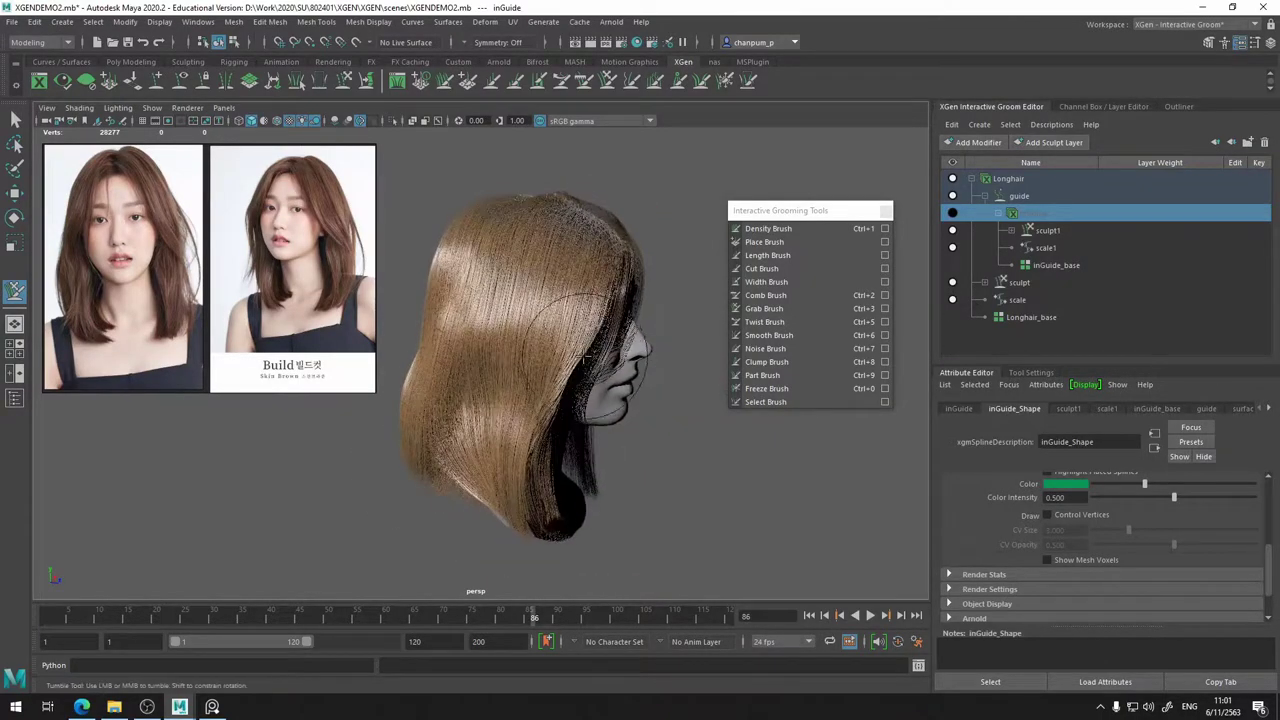
mouse_move(596, 255)
left_mouse_down("alt")
mouse_move(584, 357)
mouse_move(628, 346)
mouse_move(600, 345)
left_mouse_up("alt")
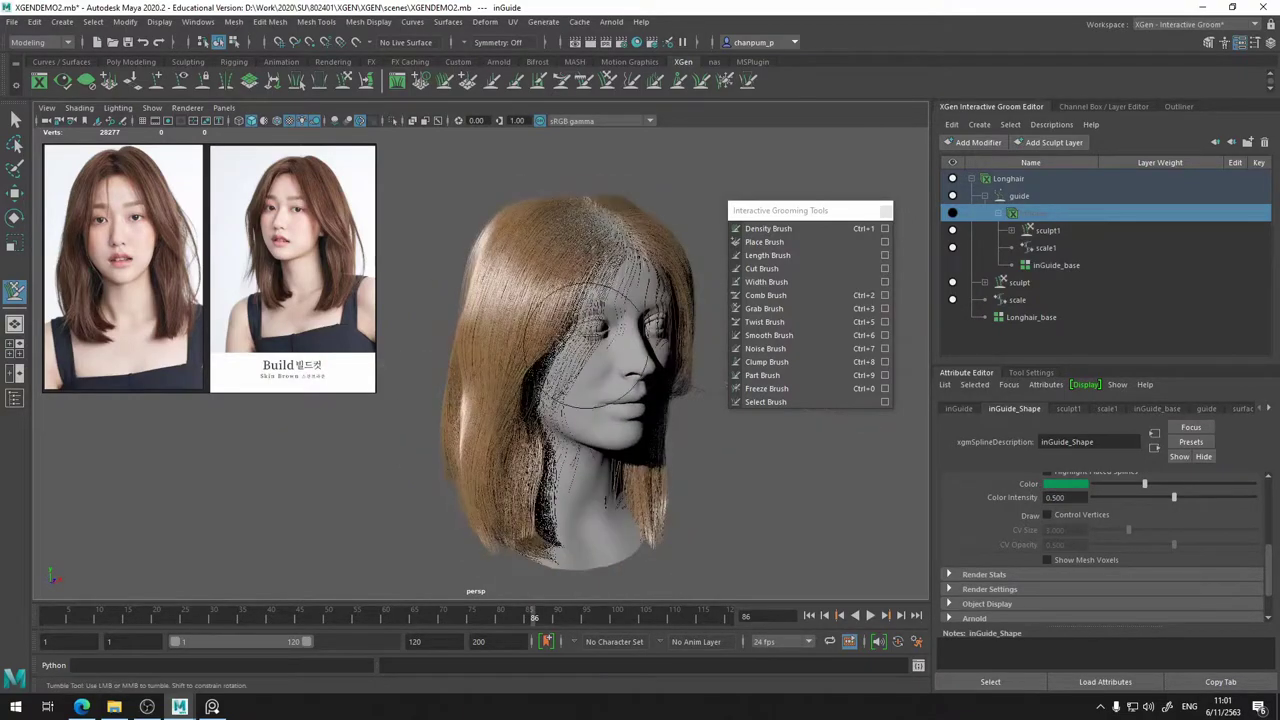
mouse_move(470, 392)
left_mouse_down("alt")
mouse_move(623, 388)
mouse_move(651, 403)
mouse_move(423, 394)
mouse_move(500, 390)
mouse_move(471, 380)
mouse_move(423, 394)
mouse_move(460, 380)
left_mouse_up("alt")
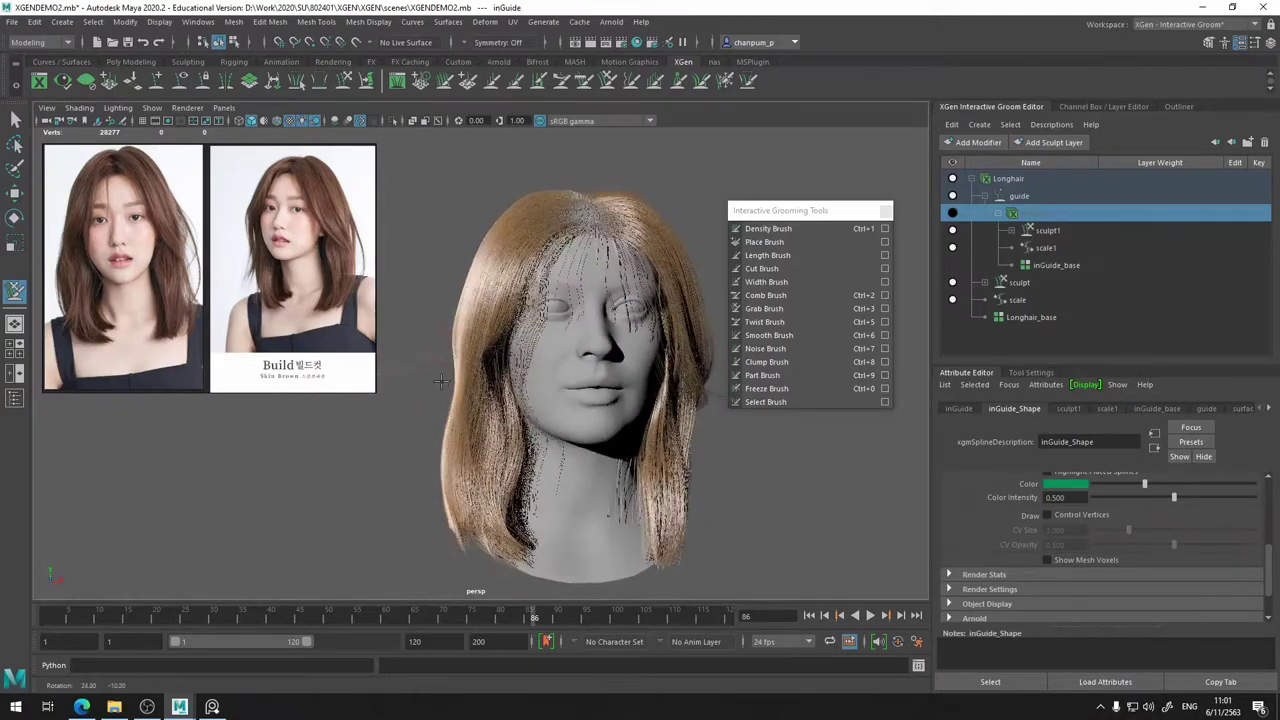
left_click_drag(565, 357, 540, 330, "alt")
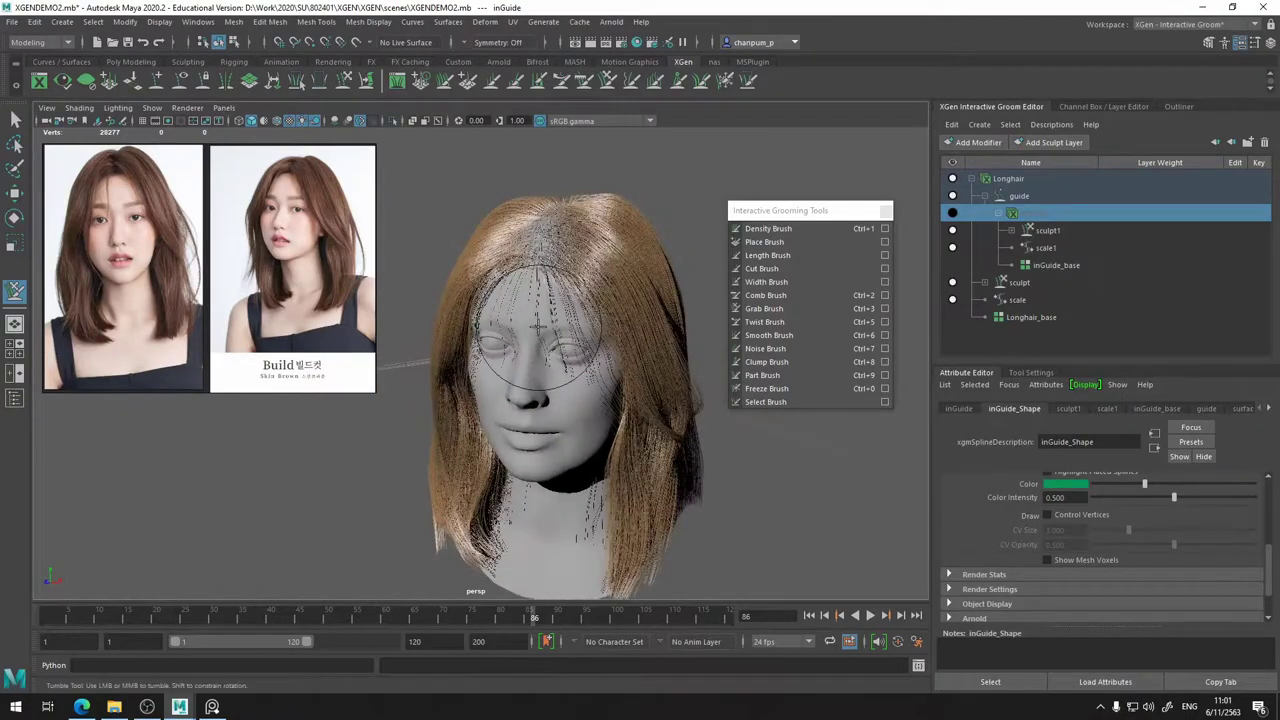
mouse_move(608, 364)
left_mouse_down("alt")
mouse_move(600, 345)
mouse_move(620, 320)
mouse_move(608, 315)
mouse_move(594, 337)
left_mouse_up("alt")
- Save the scene and open the settings of inGuide_base
key("ctrl+s")
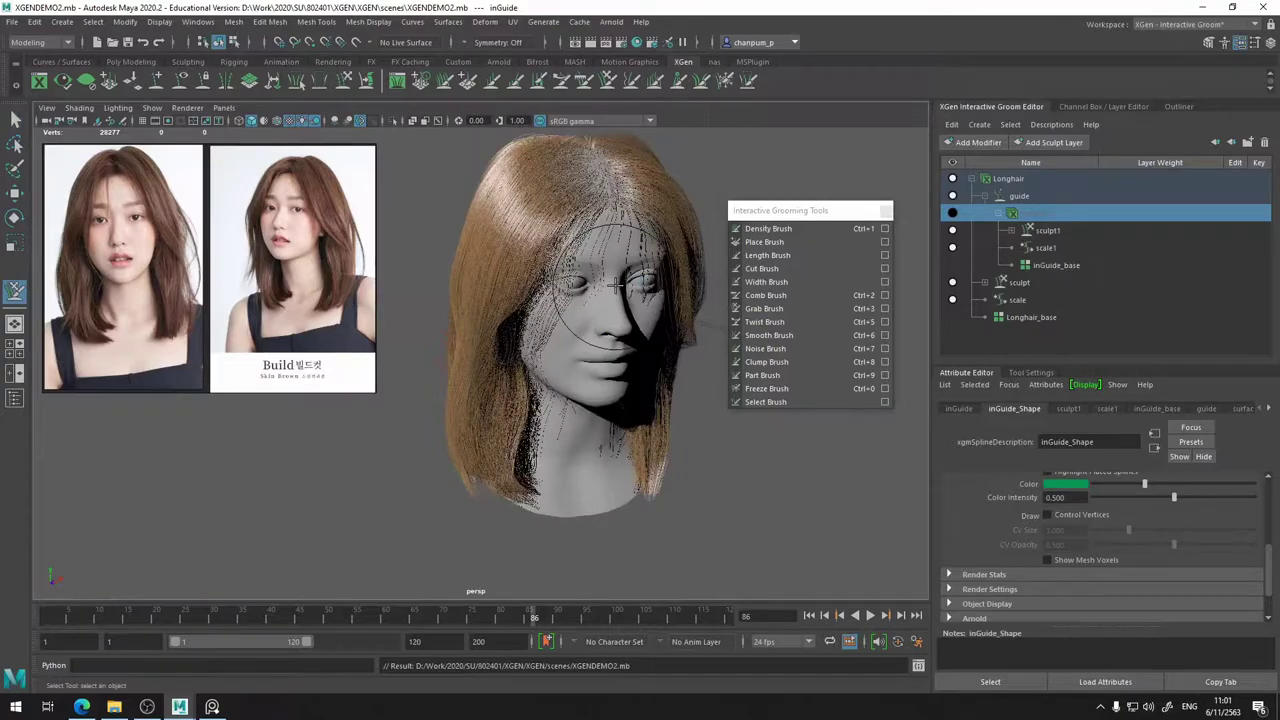
left_click_drag(565, 305, 675, 296, "alt")
left_click(1072, 266)
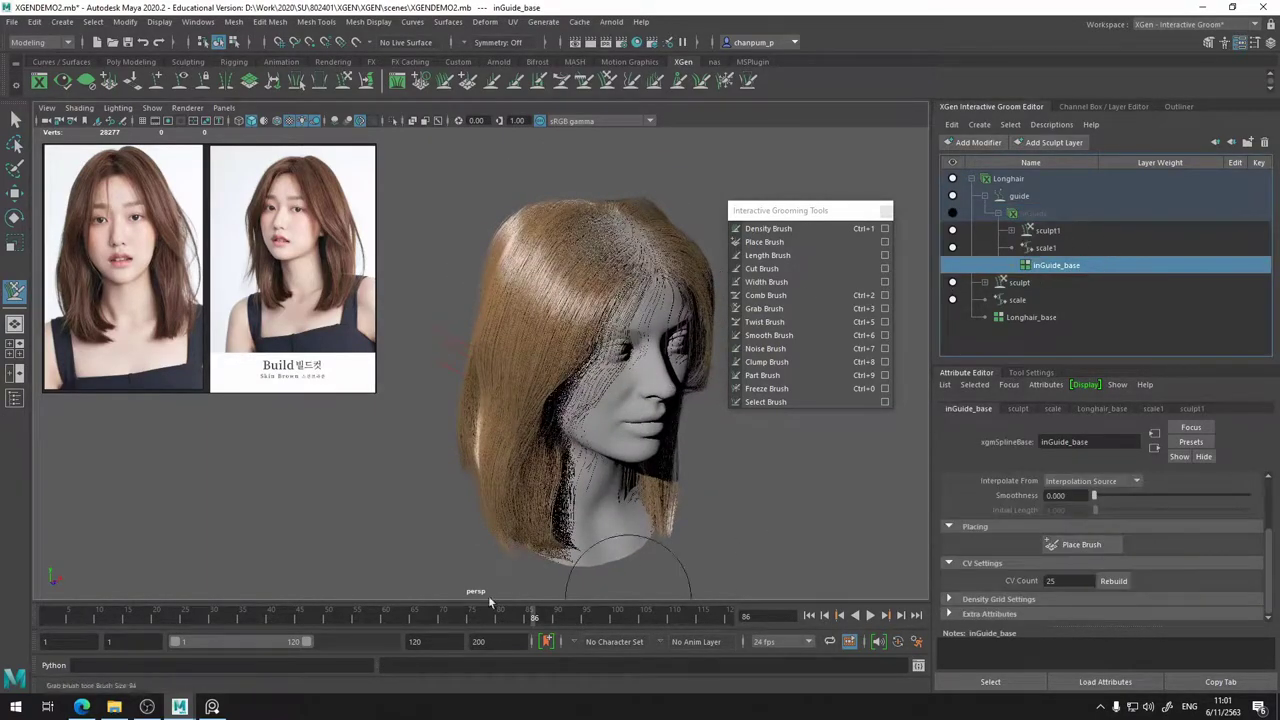
- Show the inGuide guides again and isolate a few guides farther back on the head's right side with the Freeze Brush at size 47
left_click(966, 218)
mouse_move(595, 300)
left_mouse_down("alt")
mouse_move(655, 340)
mouse_move(500, 390)
mouse_move(484, 441)
mouse_move(515, 460)
mouse_move(523, 503)
left_mouse_up("alt")
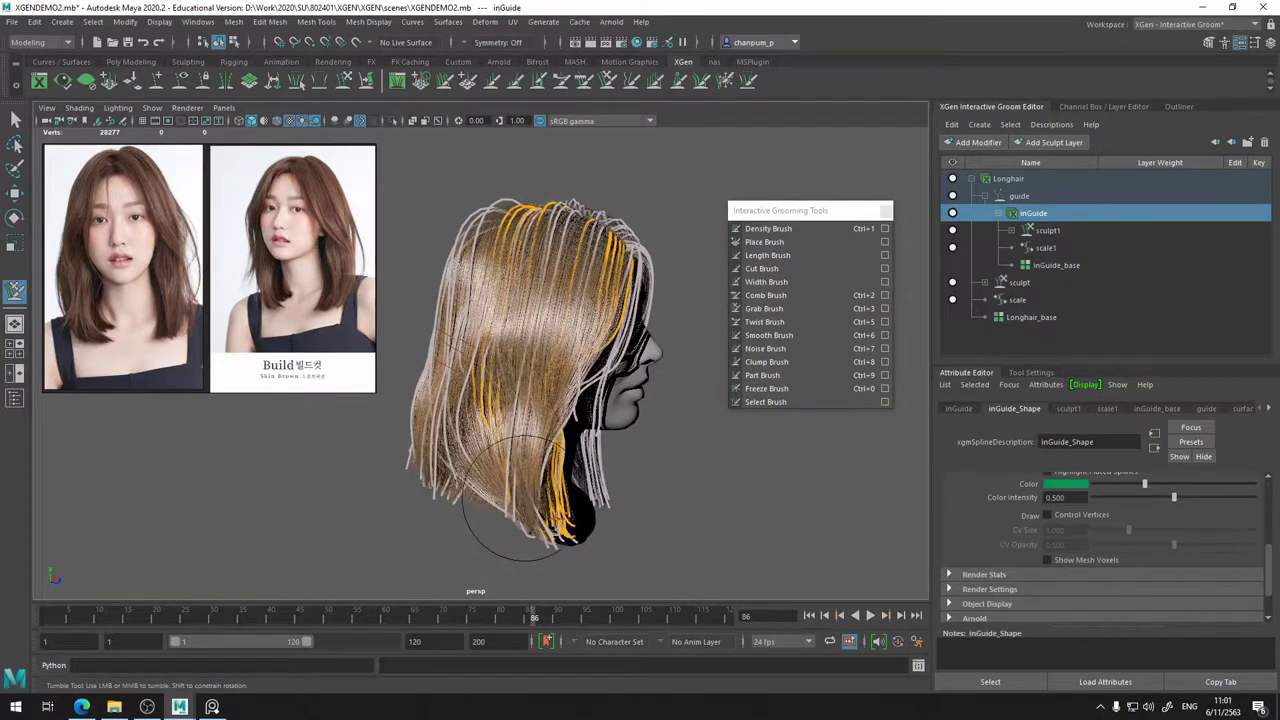
left_click(766, 388)
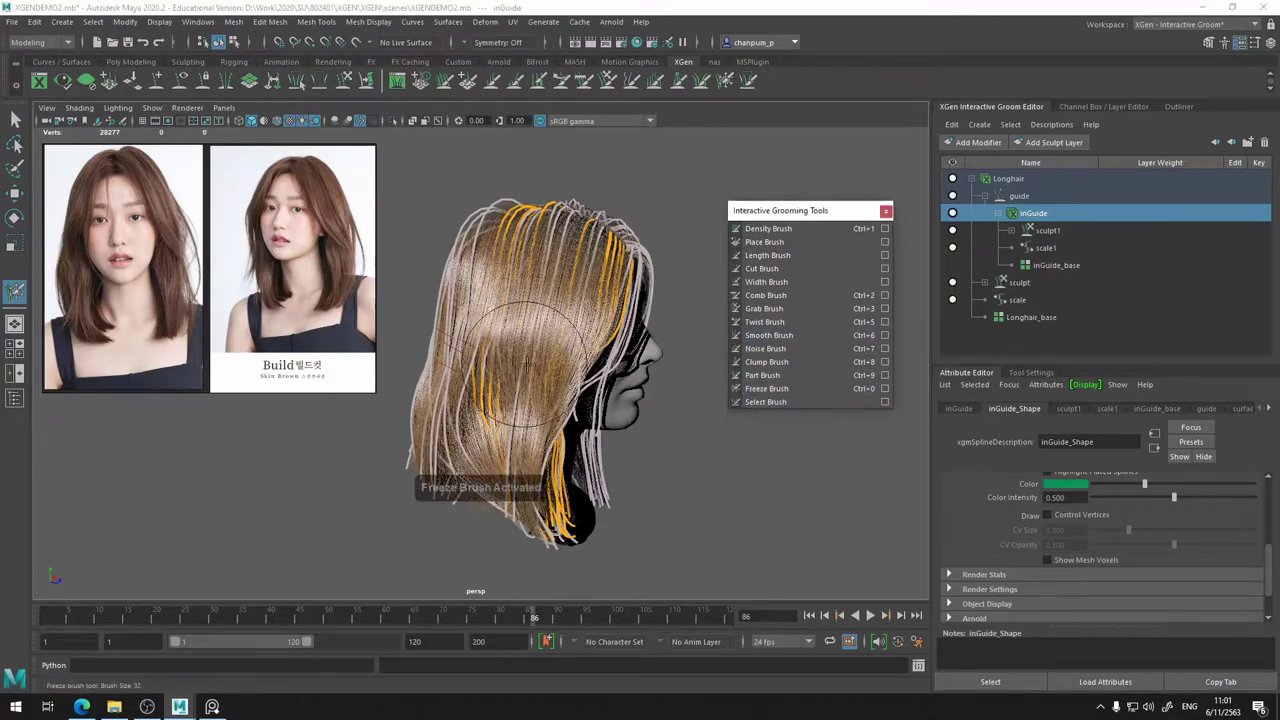
mouse_move(560, 405)
left_mouse_down("alt")
mouse_move(498, 408)
mouse_move(470, 385)
mouse_move(424, 392)
left_mouse_up("alt")
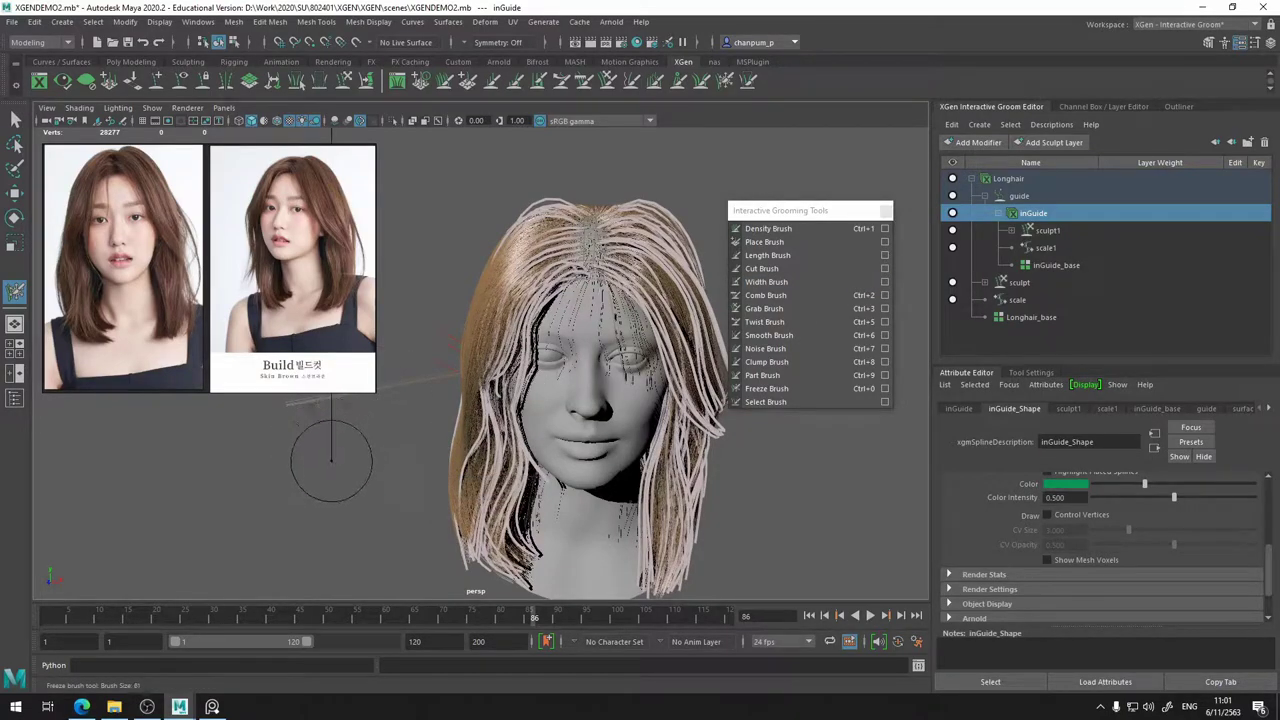
left_click_drag(331, 460, 292, 469)
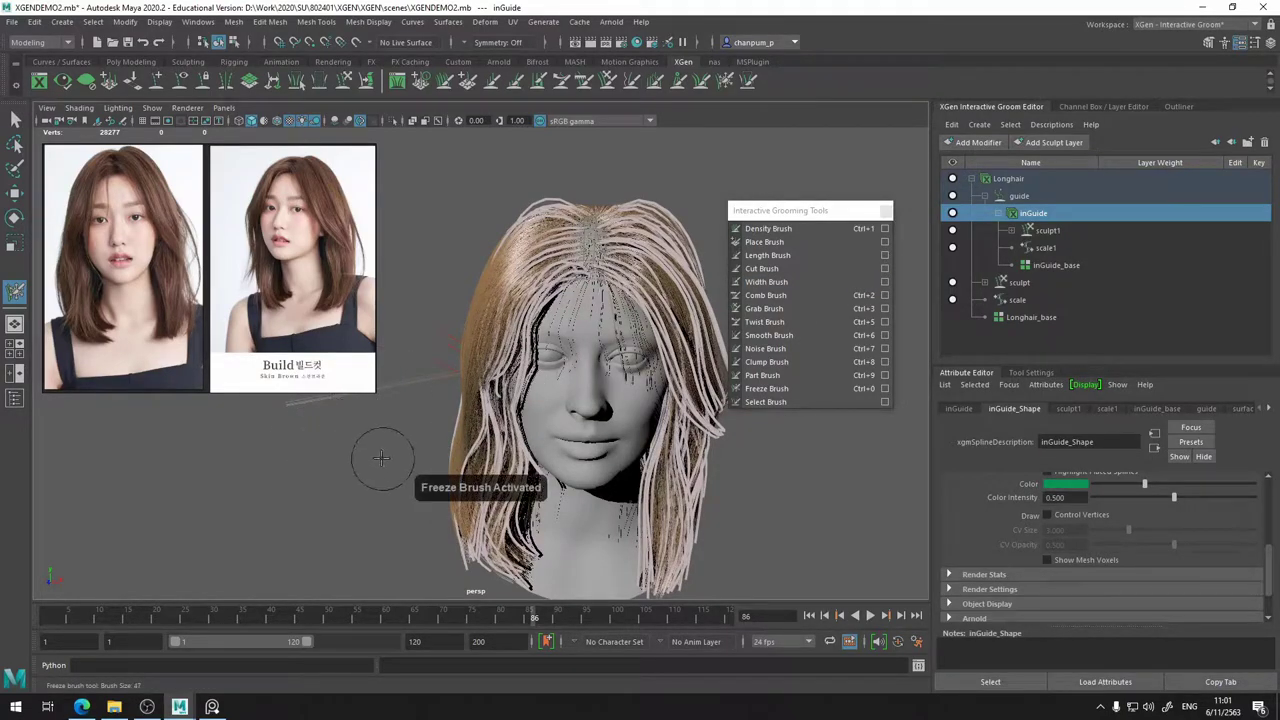
left_click_drag(435, 430, 482, 402, "alt")
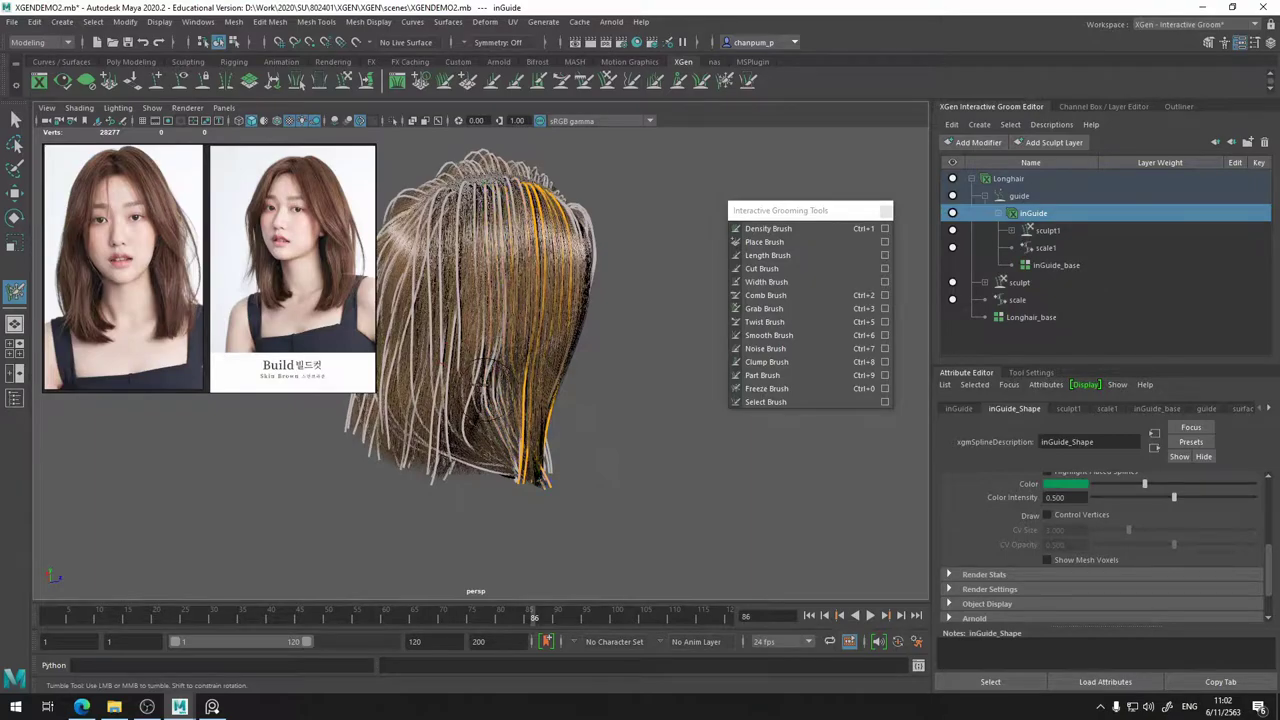
mouse_move(483, 358)
left_mouse_down("alt")
mouse_move(440, 335)
mouse_move(337, 357)
mouse_move(623, 400)
mouse_move(614, 420)
mouse_move(563, 416)
mouse_move(541, 352)
left_mouse_up("alt")
- Set the Grab Brush size to 111 and shape the isolated guides into a wave that bulges outward at cheek level on the head's right side
left_click(768, 308)
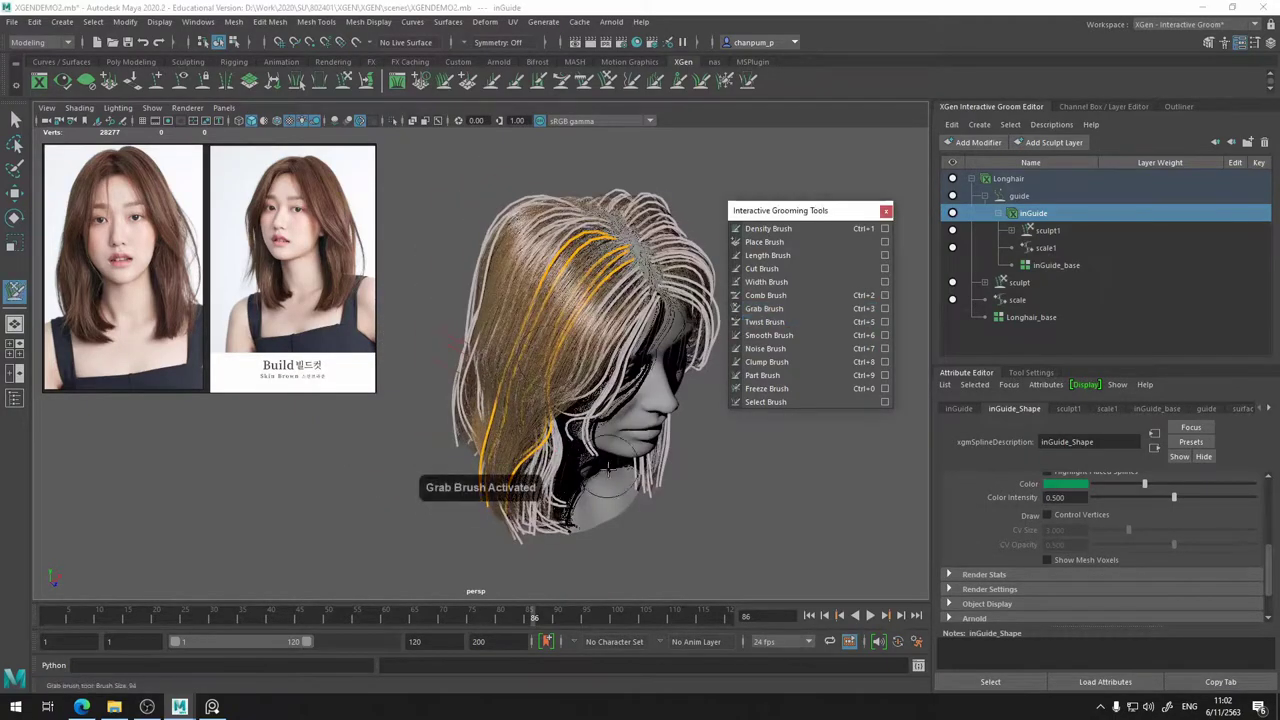
left_click(349, 477)
key("b")
mouse_move(356, 466)
left_mouse_down()
mouse_move(425, 463)
mouse_move(420, 426)
mouse_move(389, 417)
mouse_move(550, 430)
mouse_move(558, 468)
left_mouse_up()
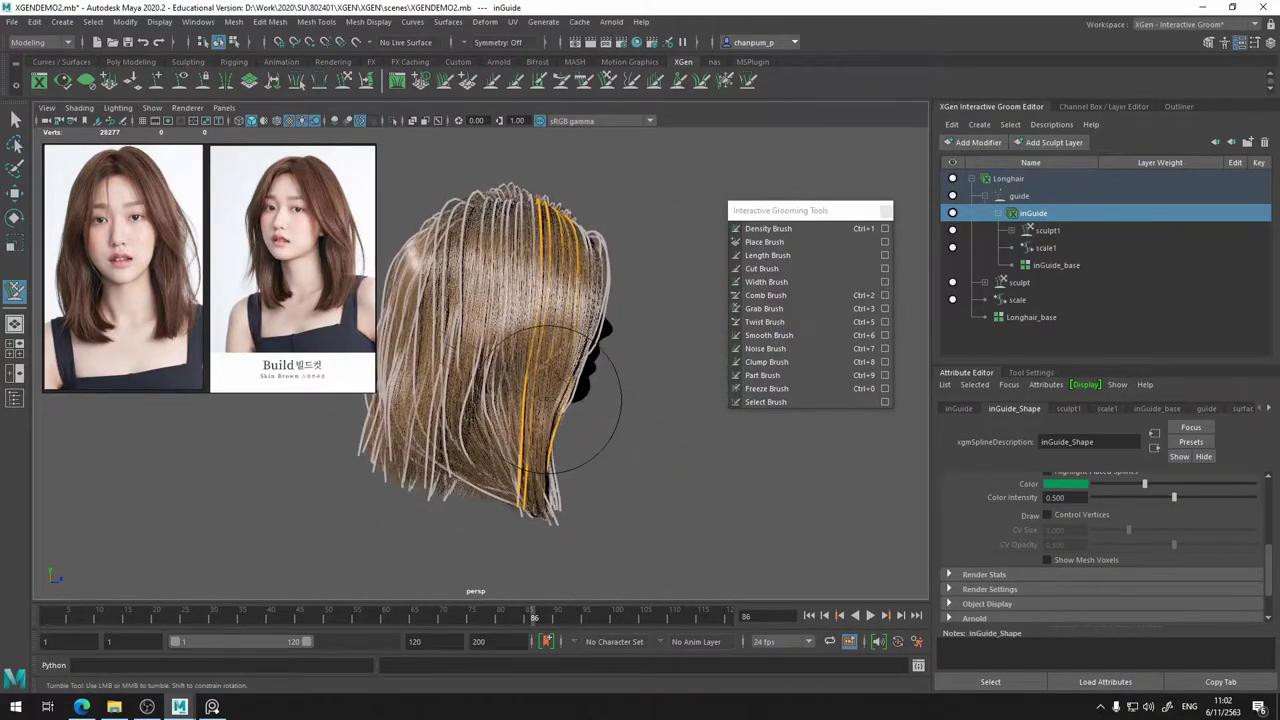
left_click_drag(545, 393, 530, 393)
left_click_drag(565, 470, 604, 444, "alt")
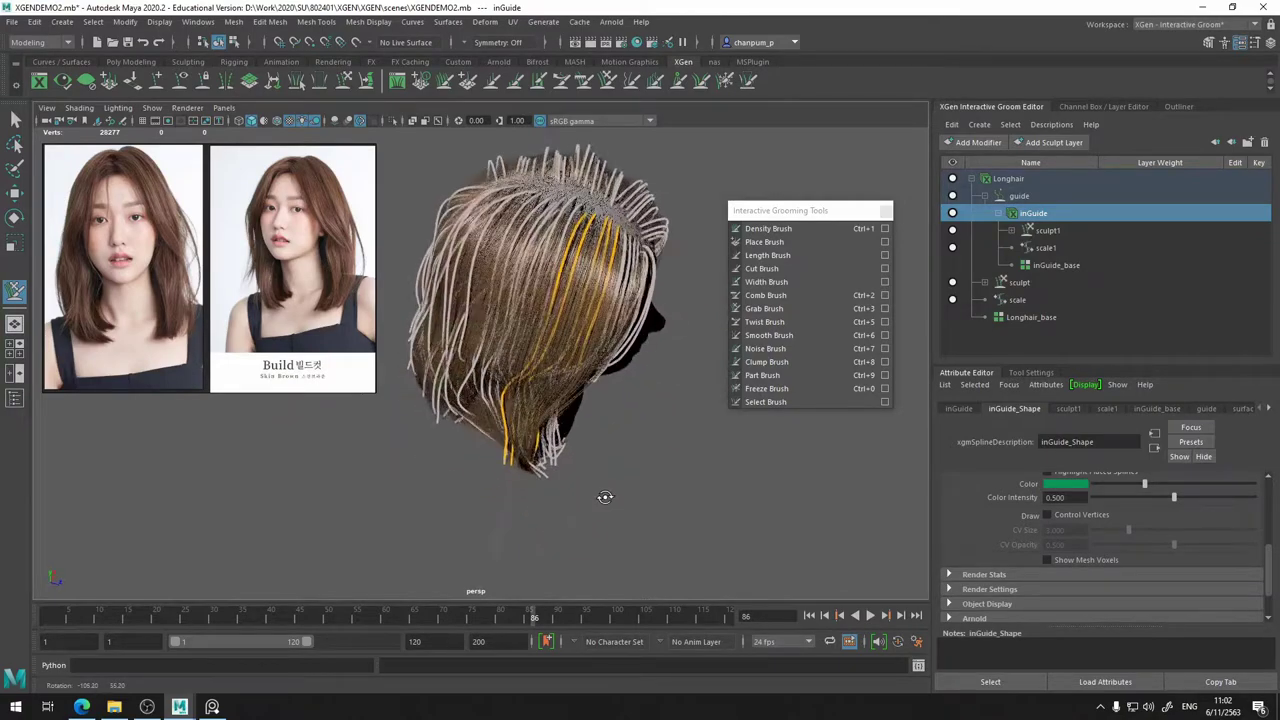
left_click_drag(605, 497, 570, 397, "alt")
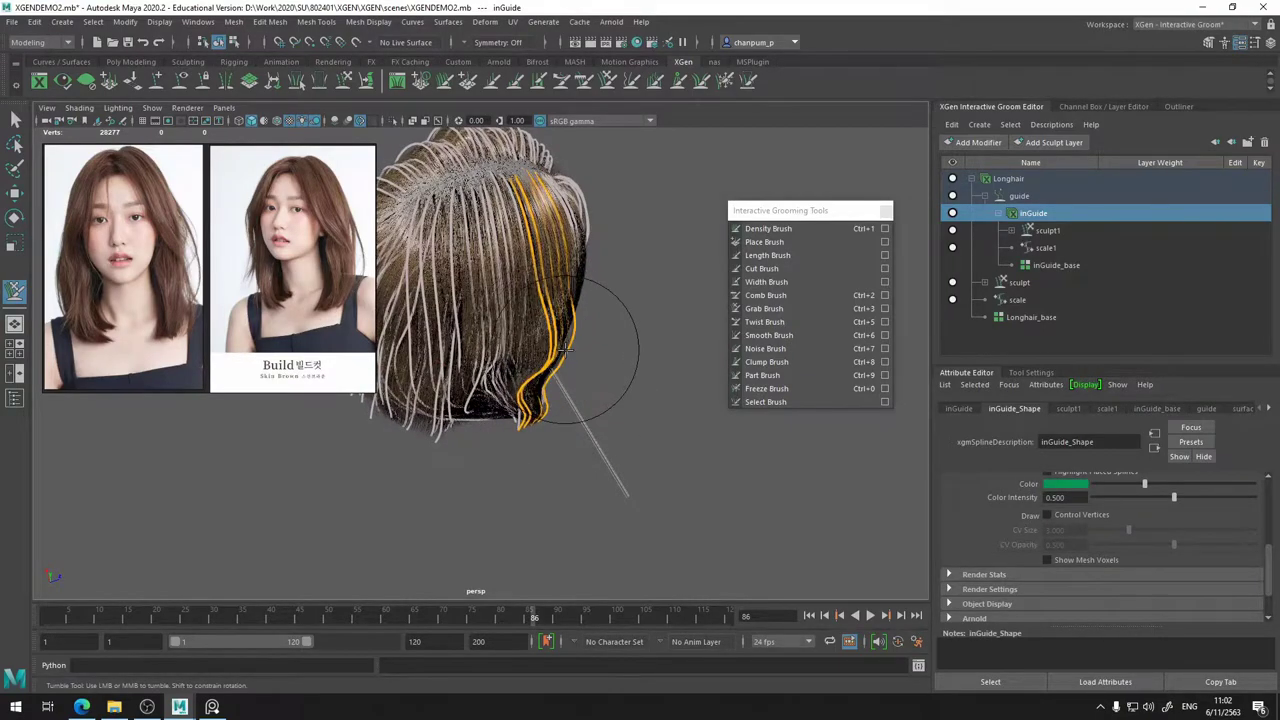
left_click_drag(451, 340, 494, 335, "alt")
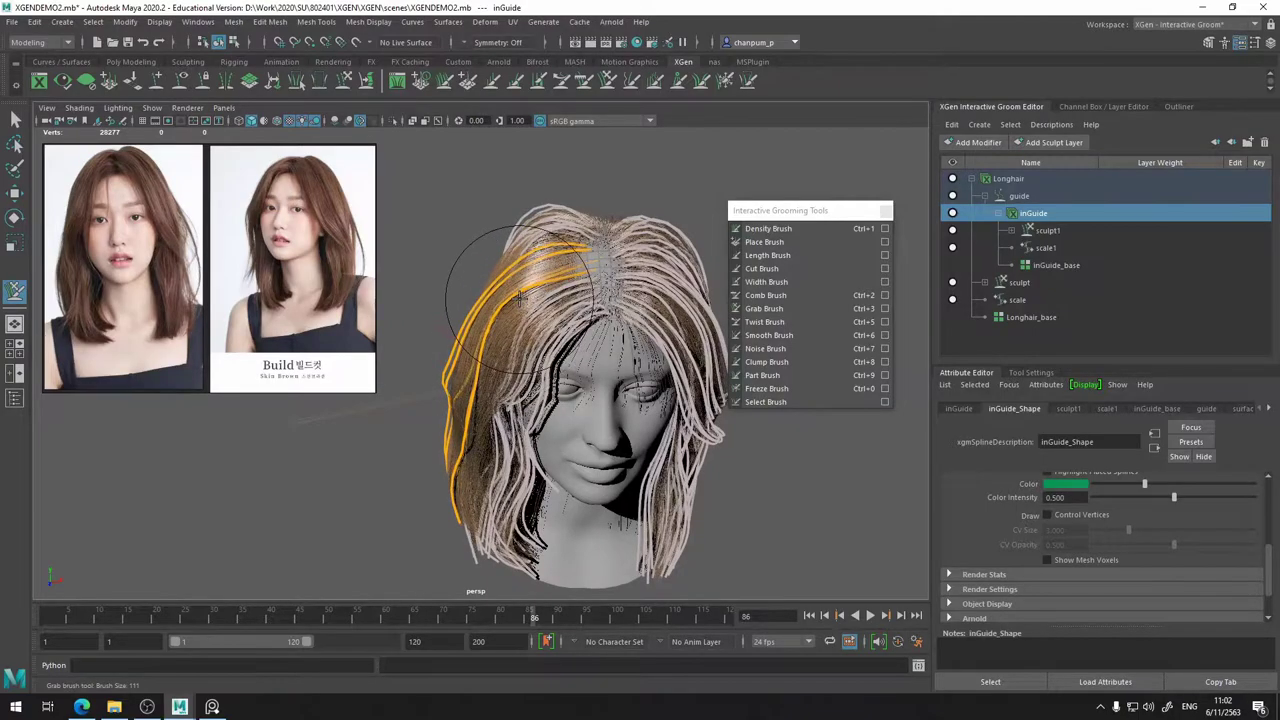
left_click_drag(476, 320, 459, 305, "alt")
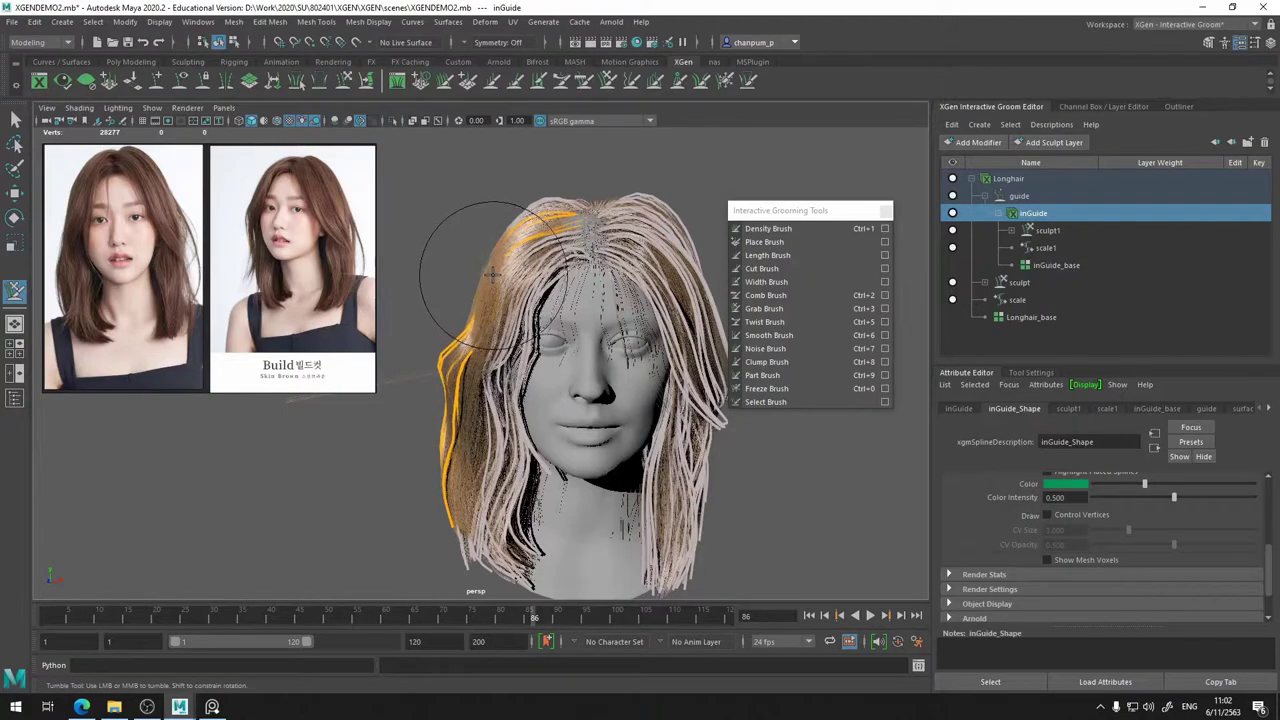
- Sweep the few unfrozen inGuide strands on the right side of the head outward and back with the Grab Brush
left_click_drag(440, 401, 473, 471, "alt")
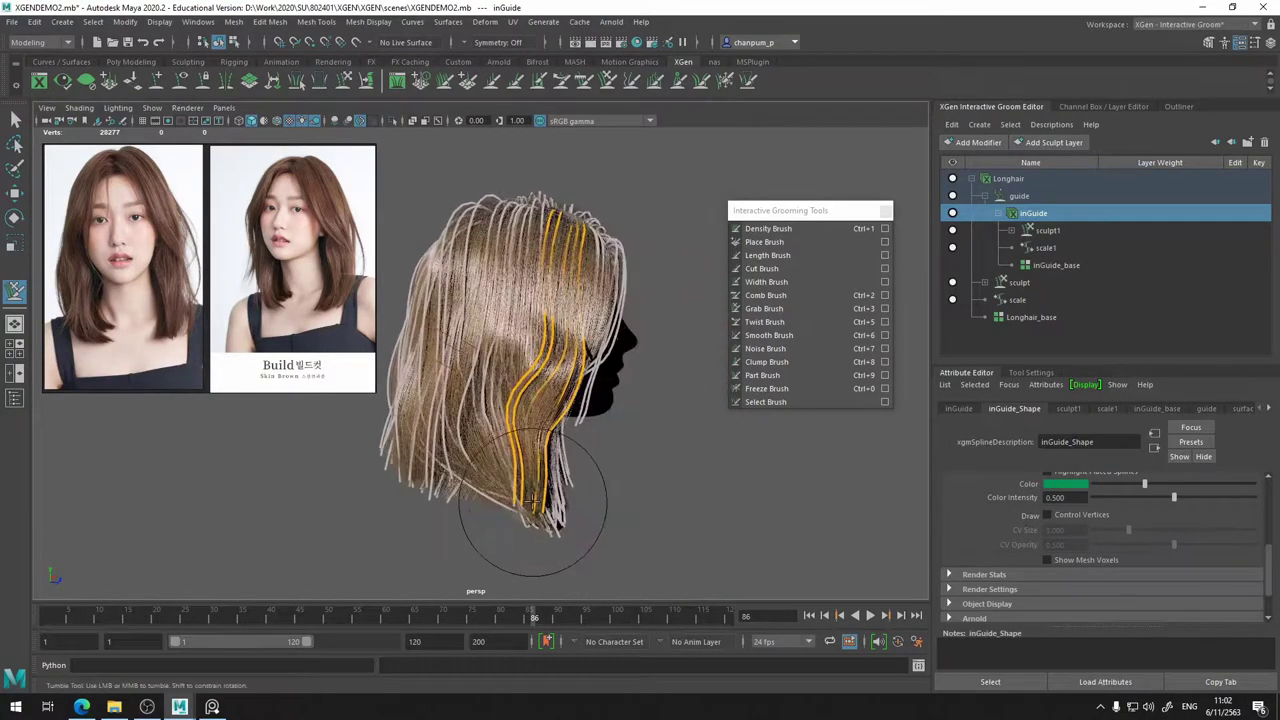
mouse_move(548, 505)
left_mouse_down()
mouse_move(409, 434)
mouse_move(550, 449)
left_mouse_up()
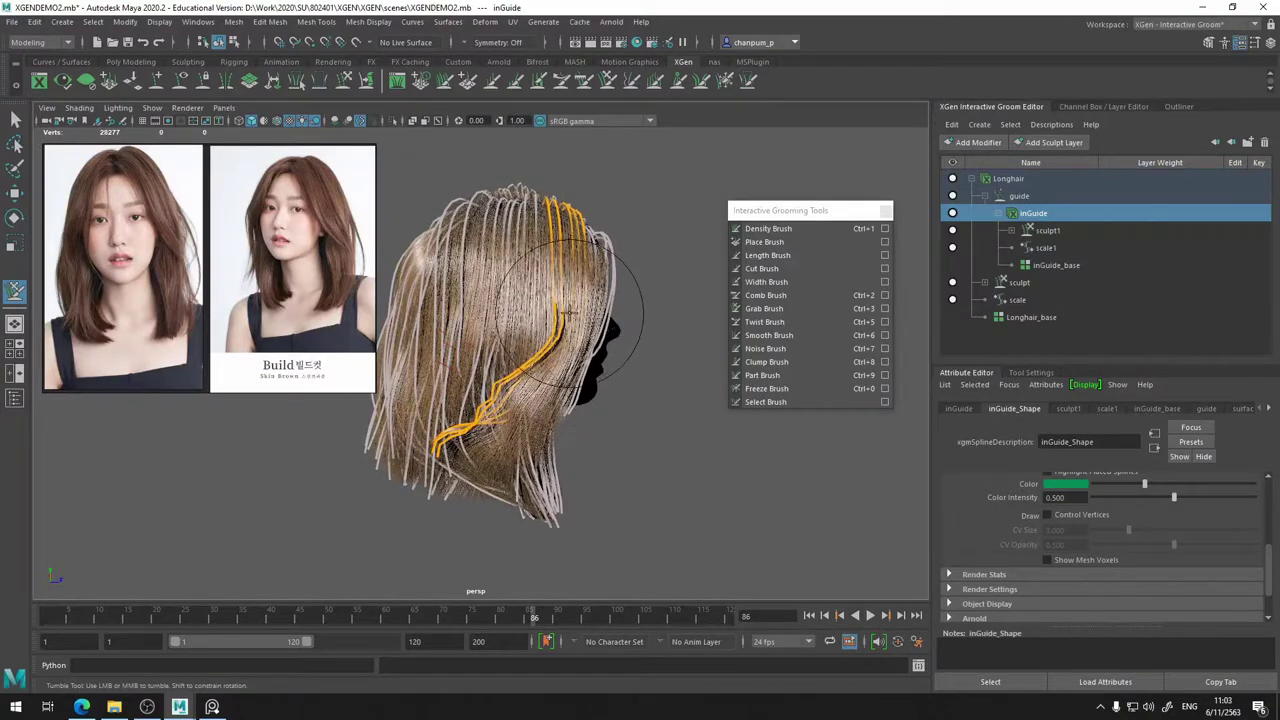
left_click_drag(567, 312, 800, 350, "alt")
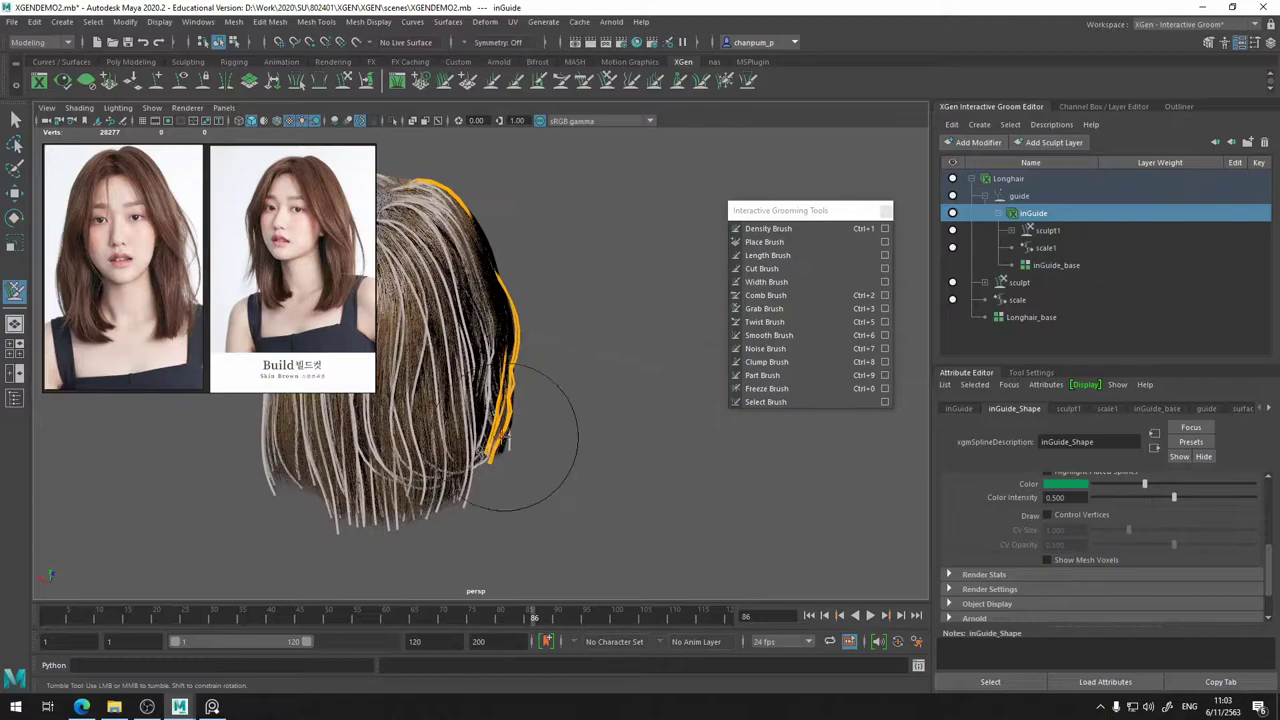
mouse_move(456, 440)
left_mouse_down("alt")
mouse_move(266, 396)
mouse_move(278, 416)
left_mouse_up("alt")
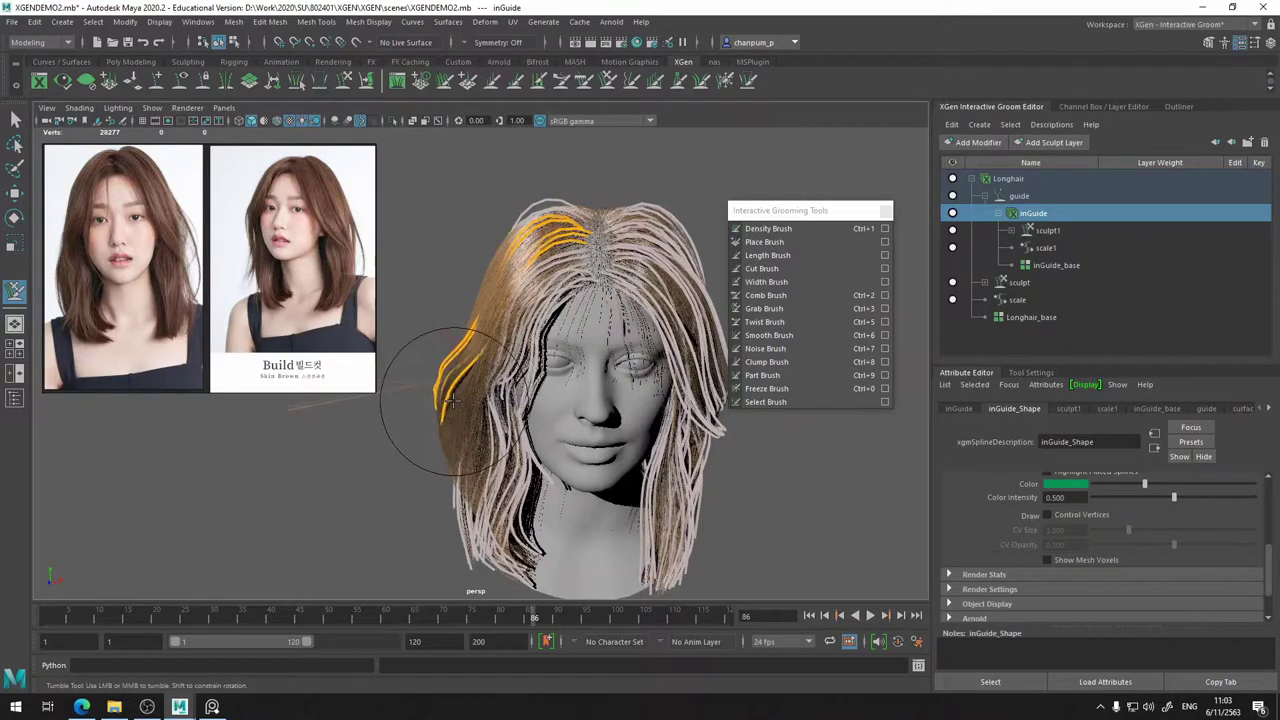
left_click_drag(527, 430, 608, 418, "alt")
left_click_drag(526, 458, 470, 403, "alt")
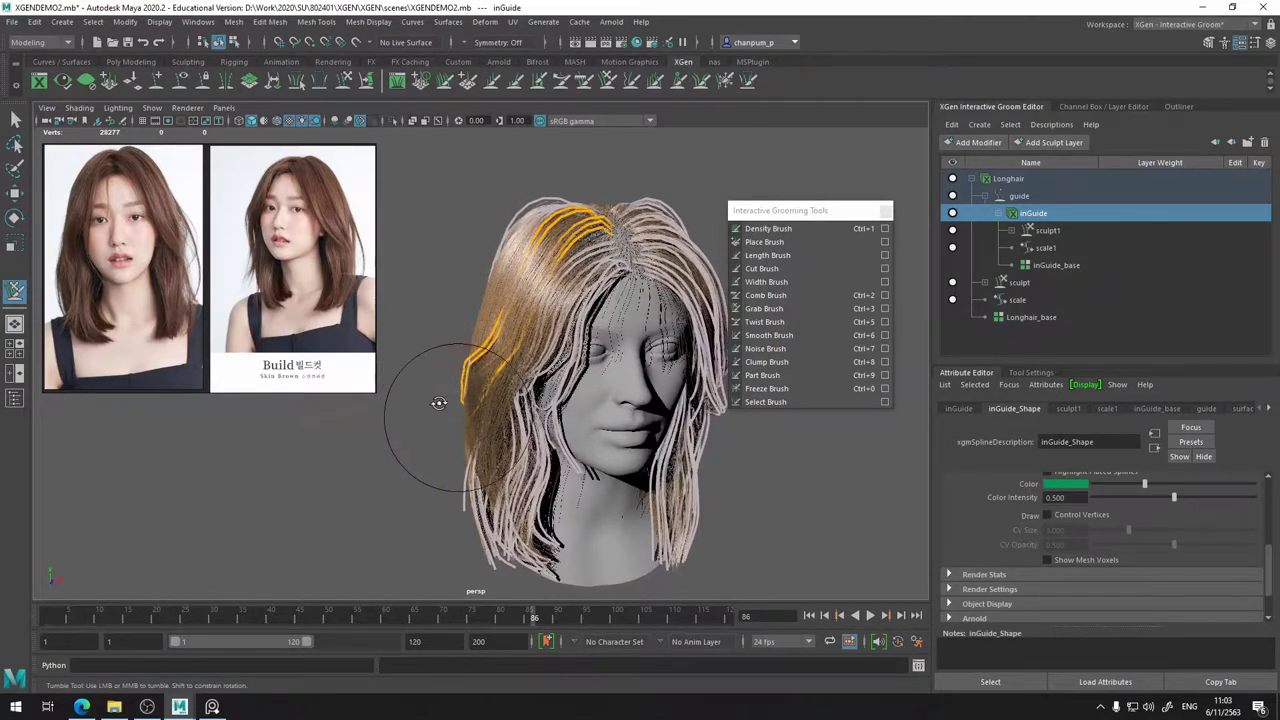
left_click_drag(439, 403, 996, 538, "alt")
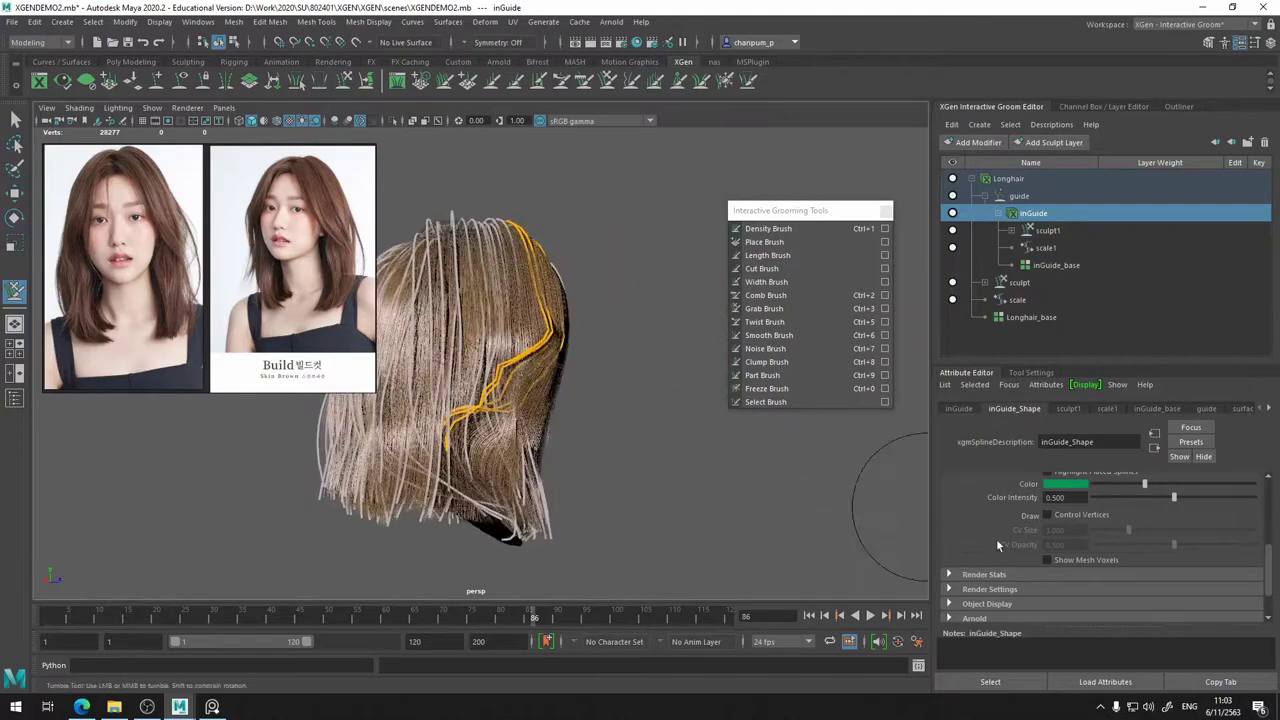
- Soften the sharp bend in the swept strands on the right side using the Smooth Brush with inGuide_base selected
left_click(1057, 265)
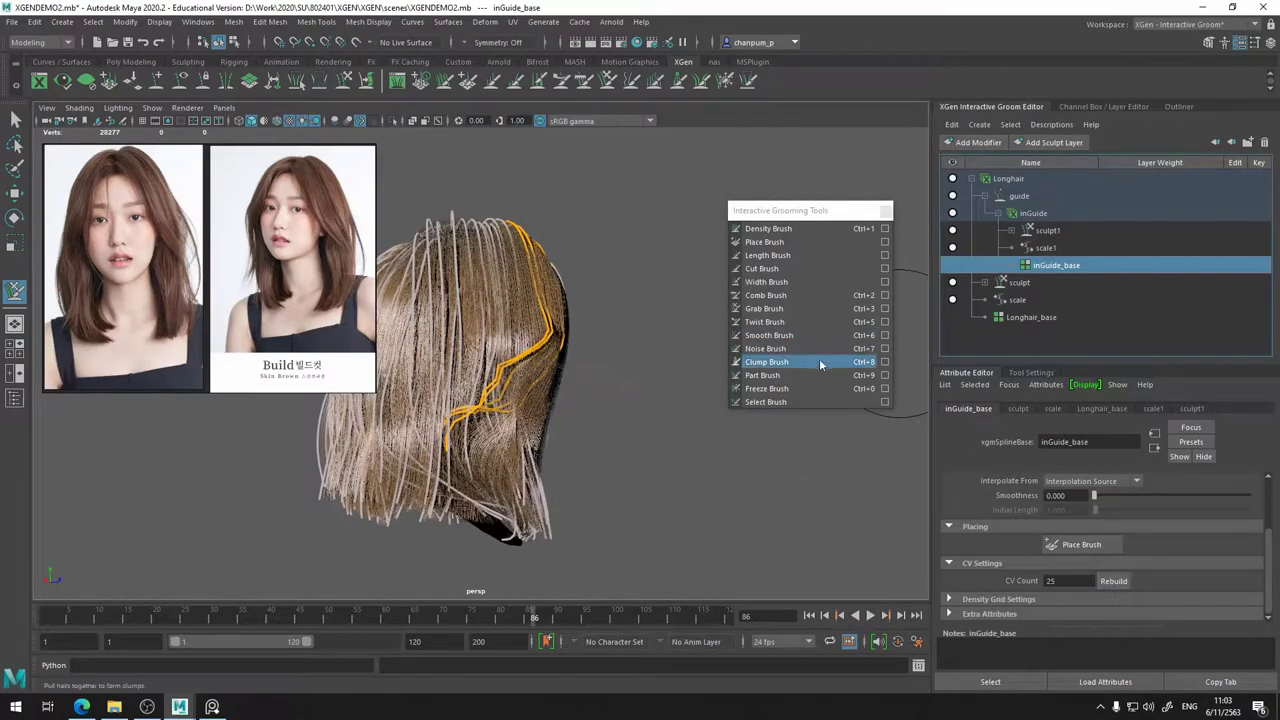
left_click(769, 335)
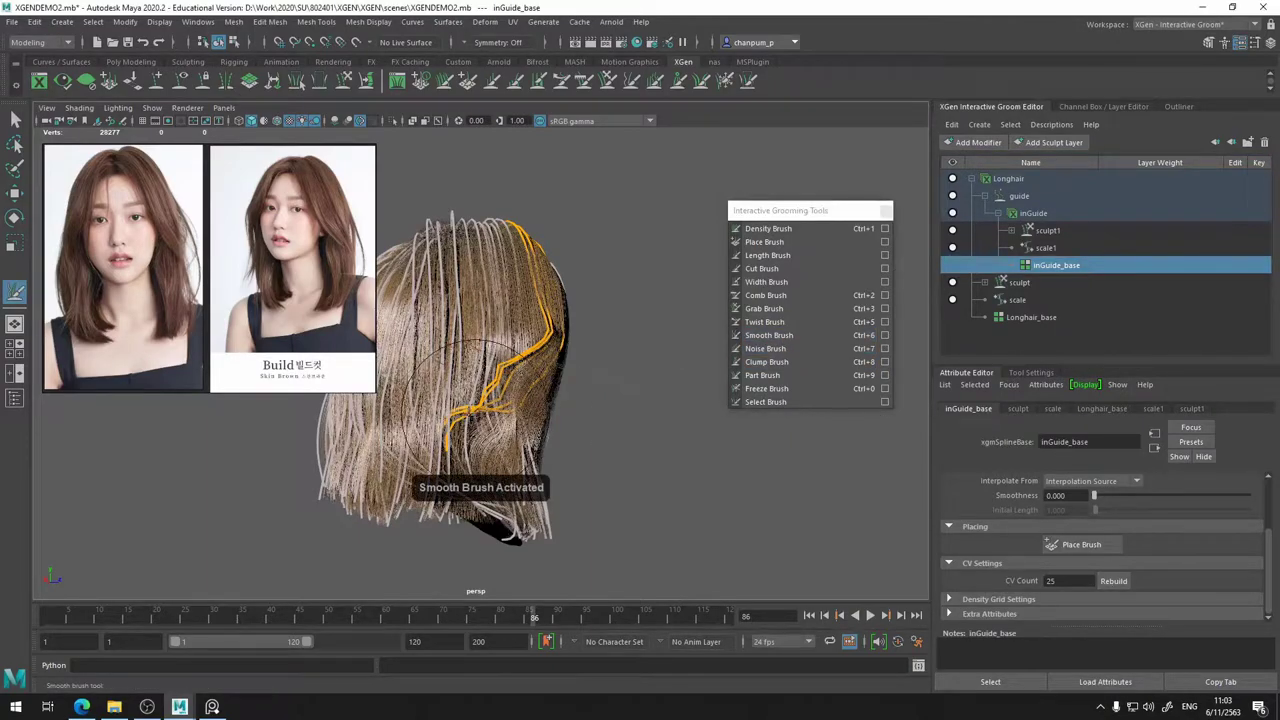
left_click_drag(468, 440, 462, 412)
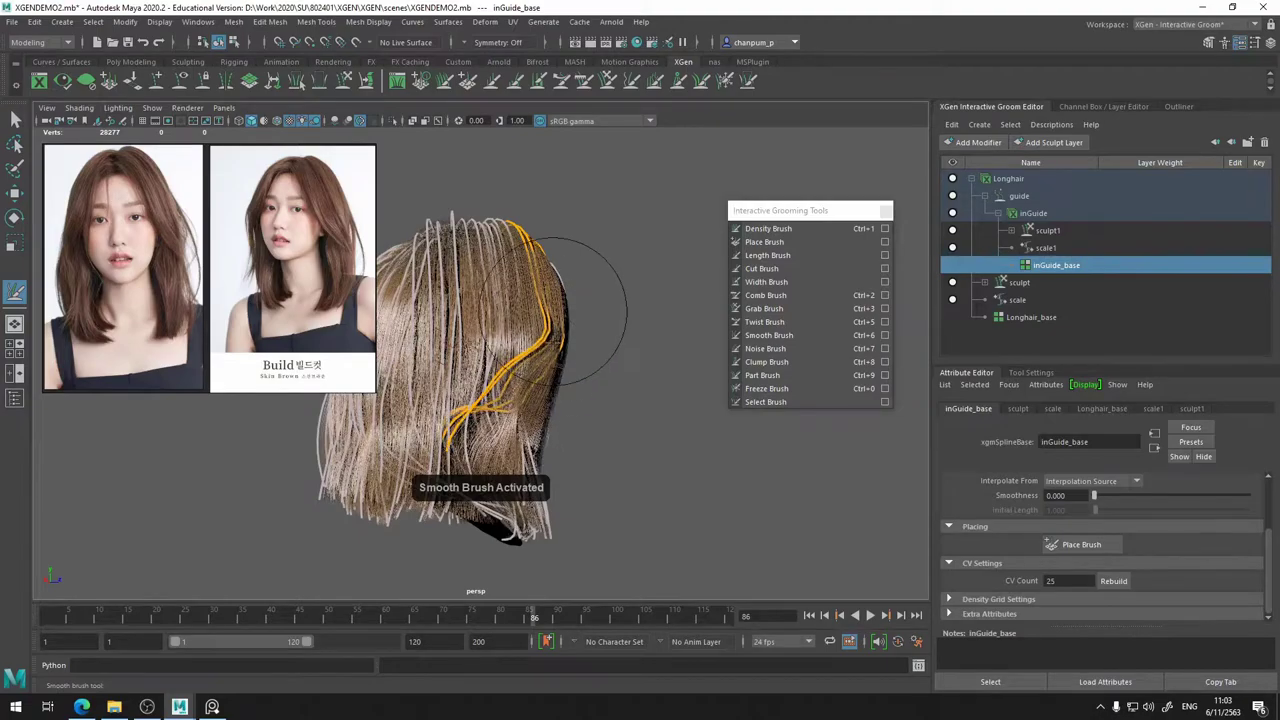
mouse_move(555, 246)
left_mouse_down("alt")
mouse_move(513, 403)
mouse_move(554, 341)
mouse_move(400, 428)
mouse_move(347, 433)
mouse_move(340, 415)
left_mouse_up("alt")
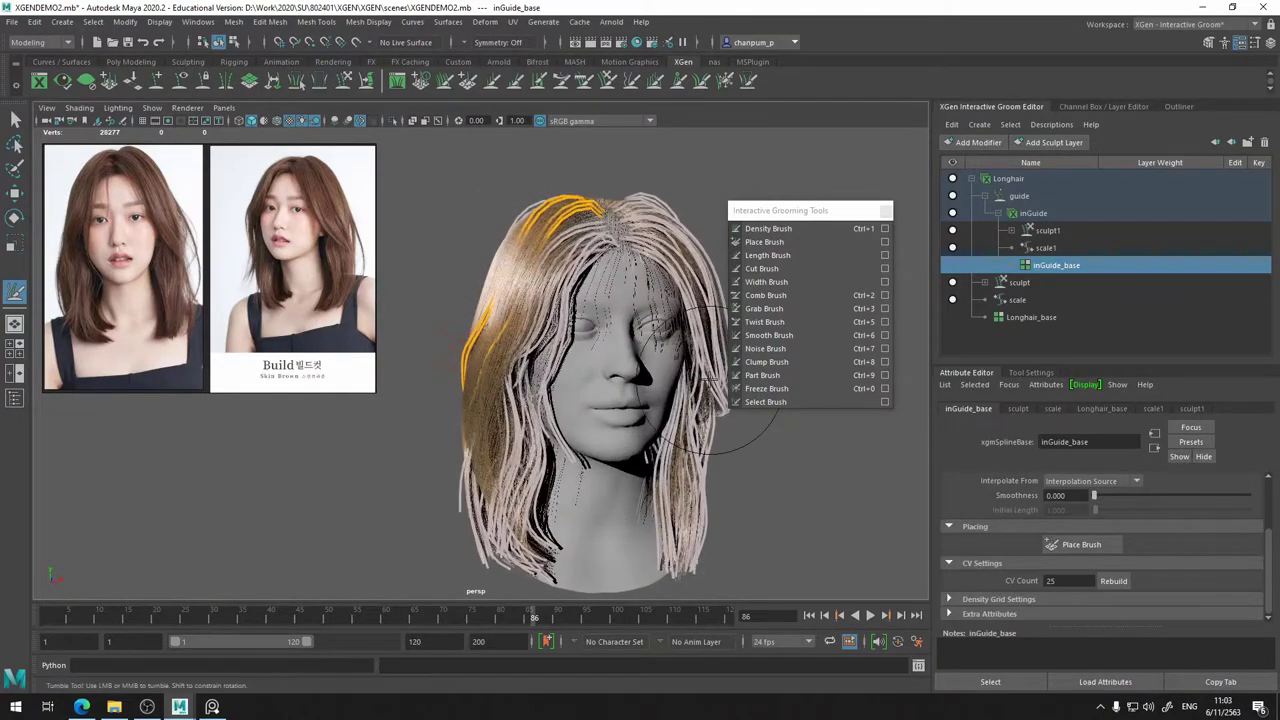
- Freeze the swept strands with the Freeze Brush, then unfreeze the back and lower guides on the right side using a smaller brush
left_click(762, 388)
mouse_move(480, 420)
left_mouse_down("alt")
mouse_move(575, 421)
mouse_move(430, 432)
left_mouse_up("alt")
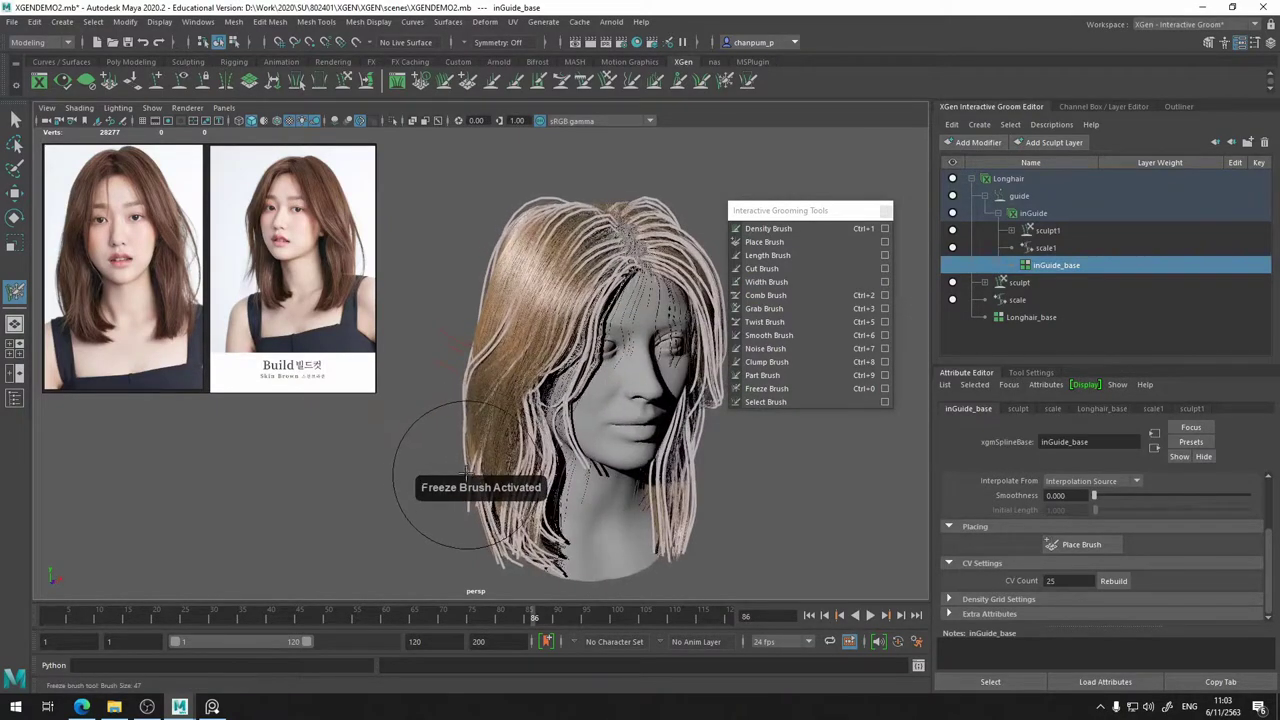
key("b")
left_click_drag(318, 497, 280, 496)
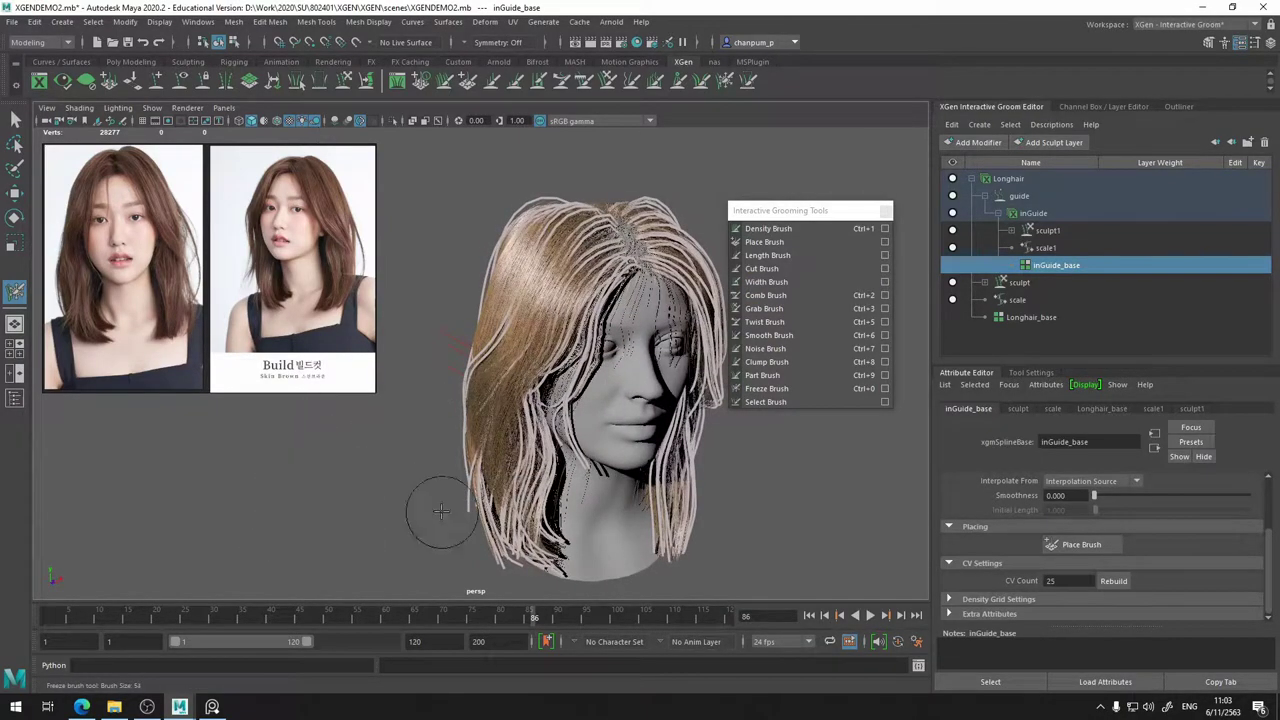
mouse_move(441, 482)
left_mouse_down("alt")
mouse_move(548, 474)
mouse_move(538, 466)
left_mouse_up("alt")
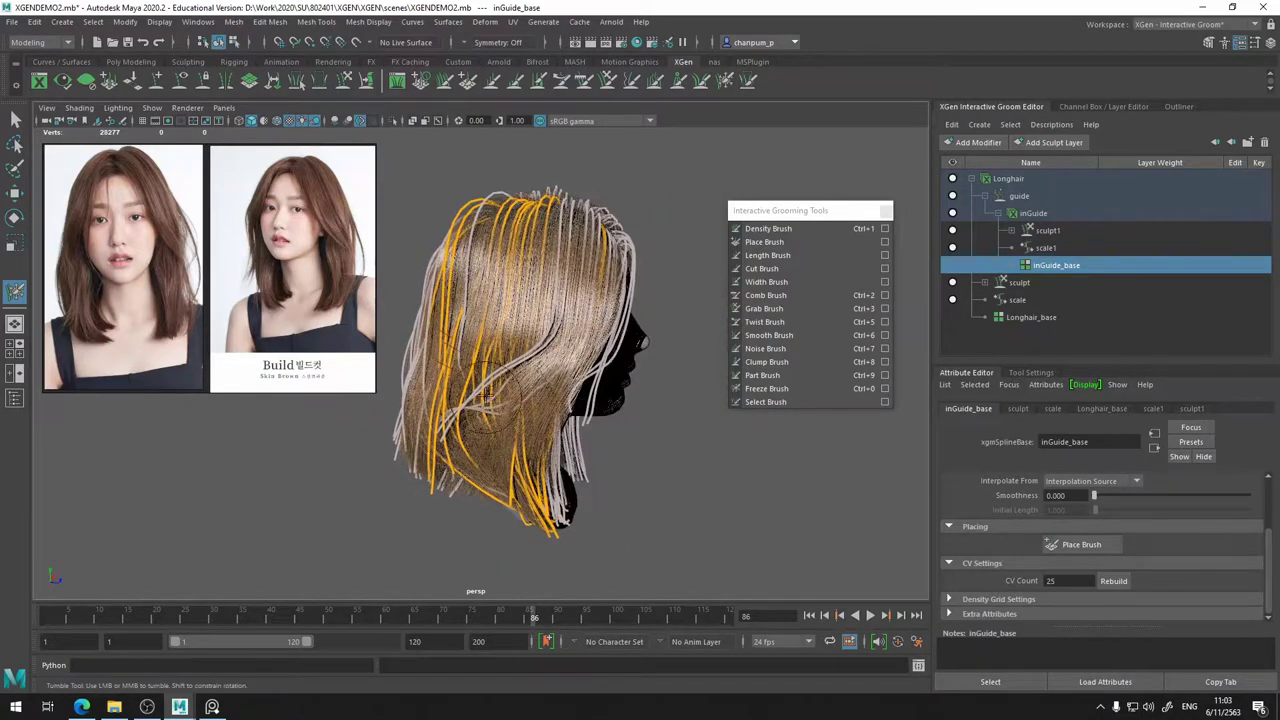
left_click_drag(485, 396, 385, 386, "alt")
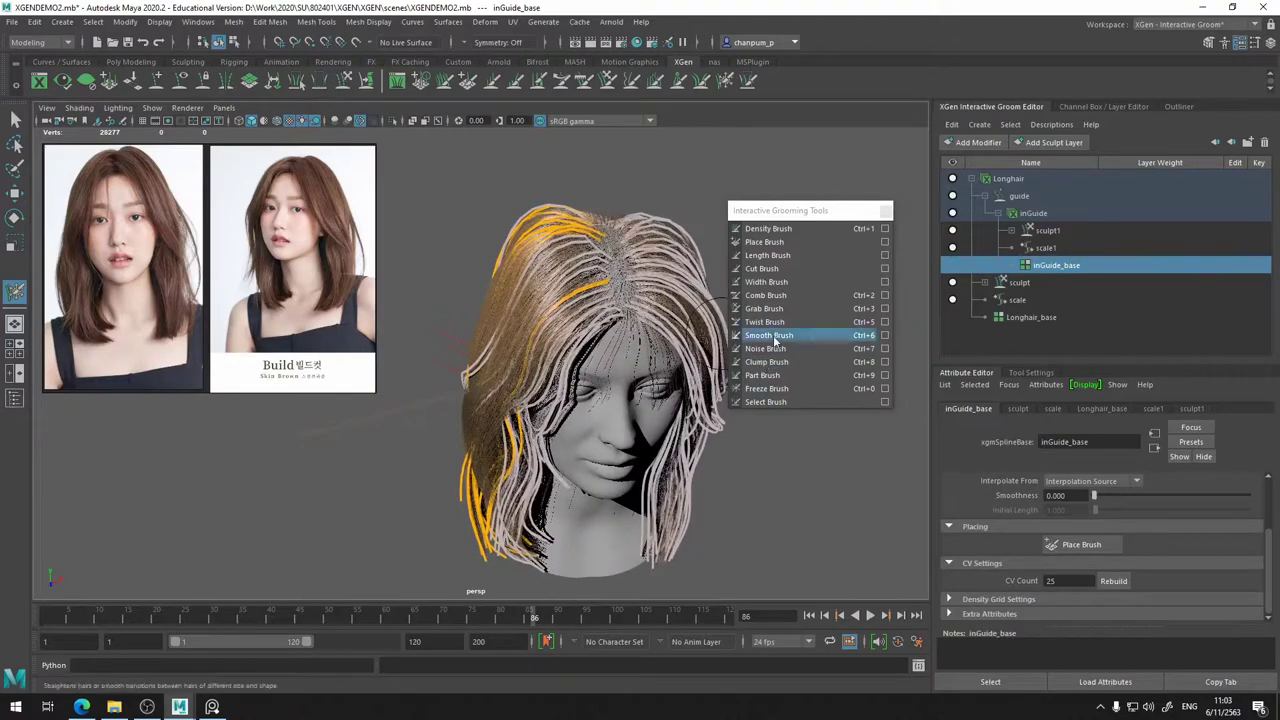
- Reposition the unfrozen guides along the right side and back of the head with the Grab Brush
left_click(765, 308)
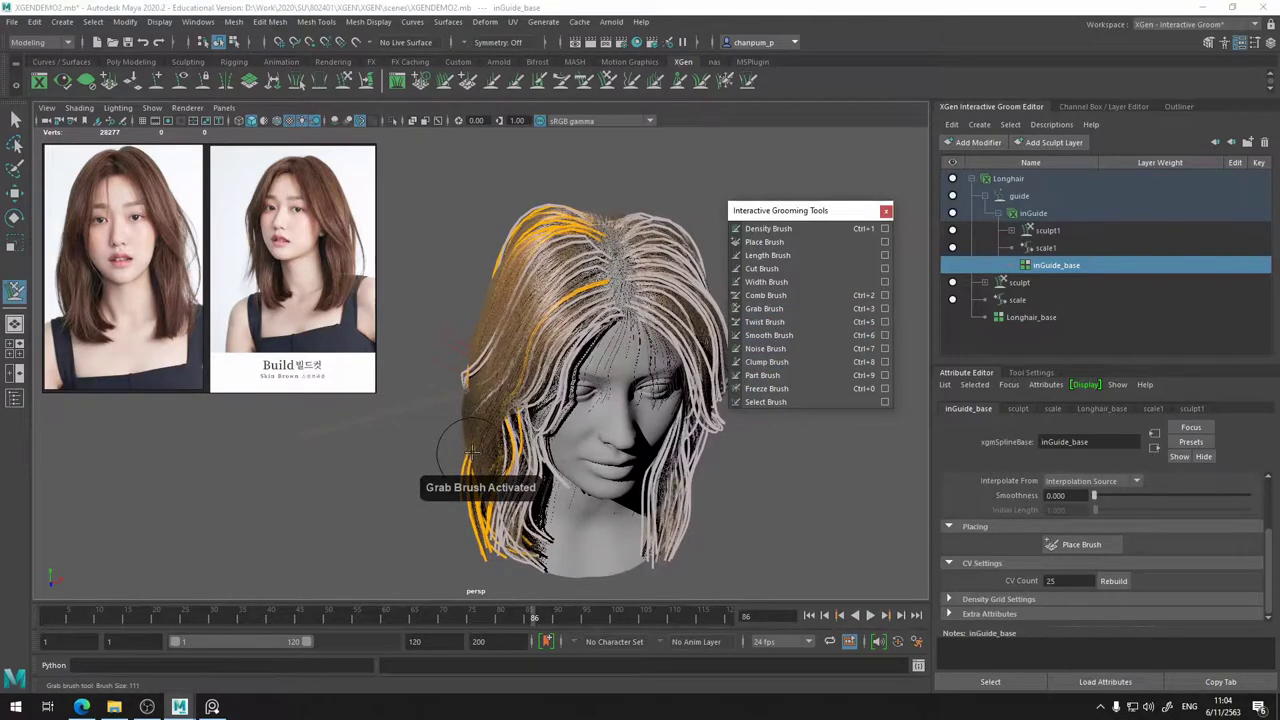
left_click_drag(472, 452, 395, 436, "alt")
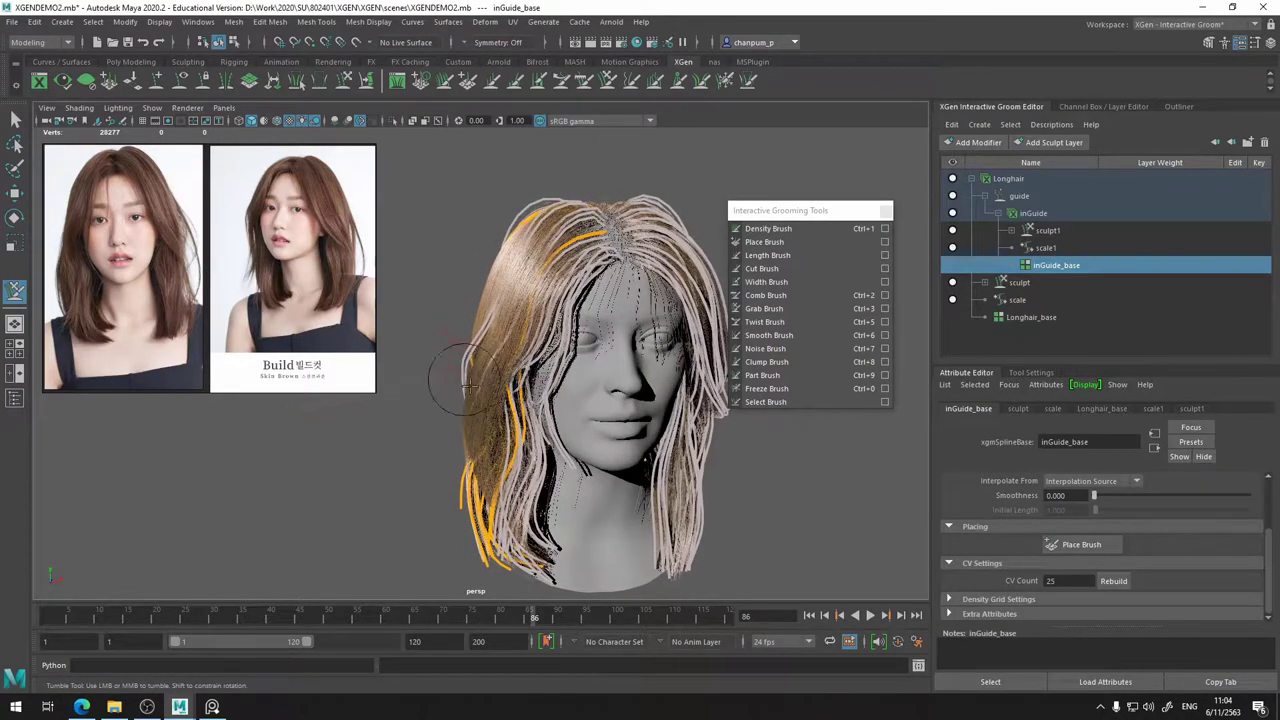
left_click_drag(465, 385, 715, 310, "alt")
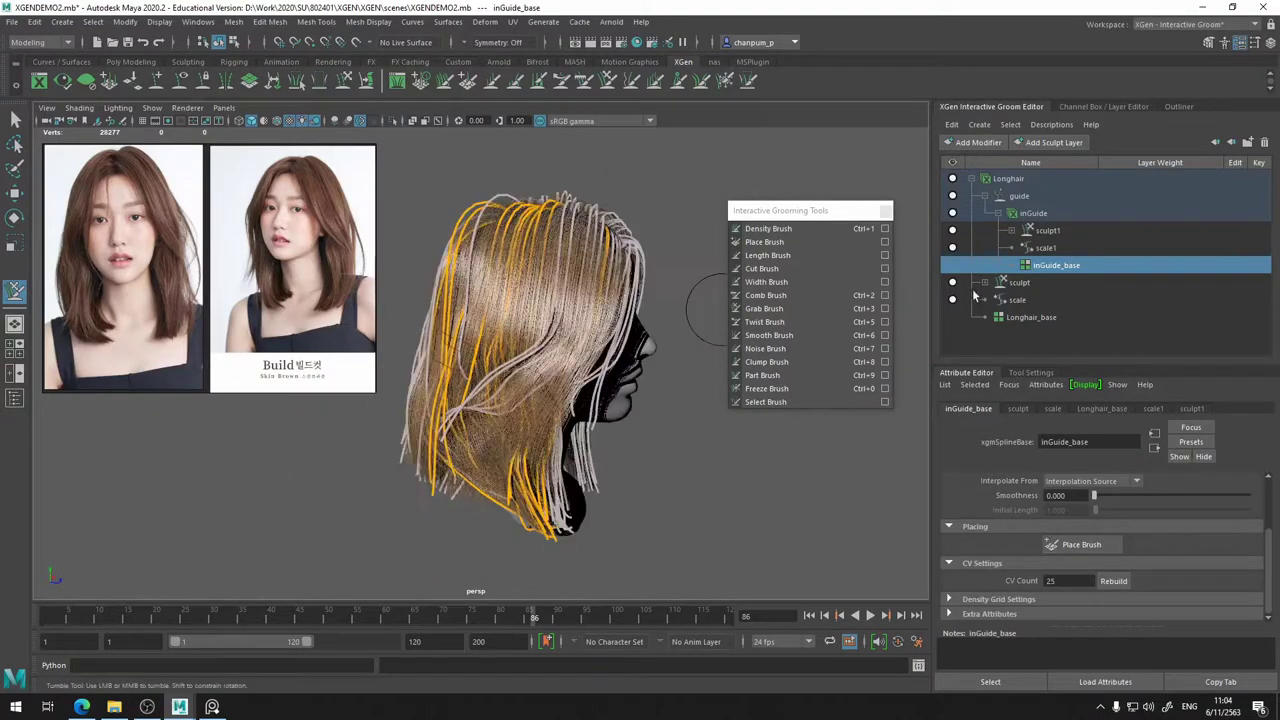
mouse_move(506, 392)
left_mouse_down("alt")
mouse_move(368, 388)
mouse_move(358, 371)
left_mouse_up("alt")
left_click_drag(457, 447, 549, 427, "alt")
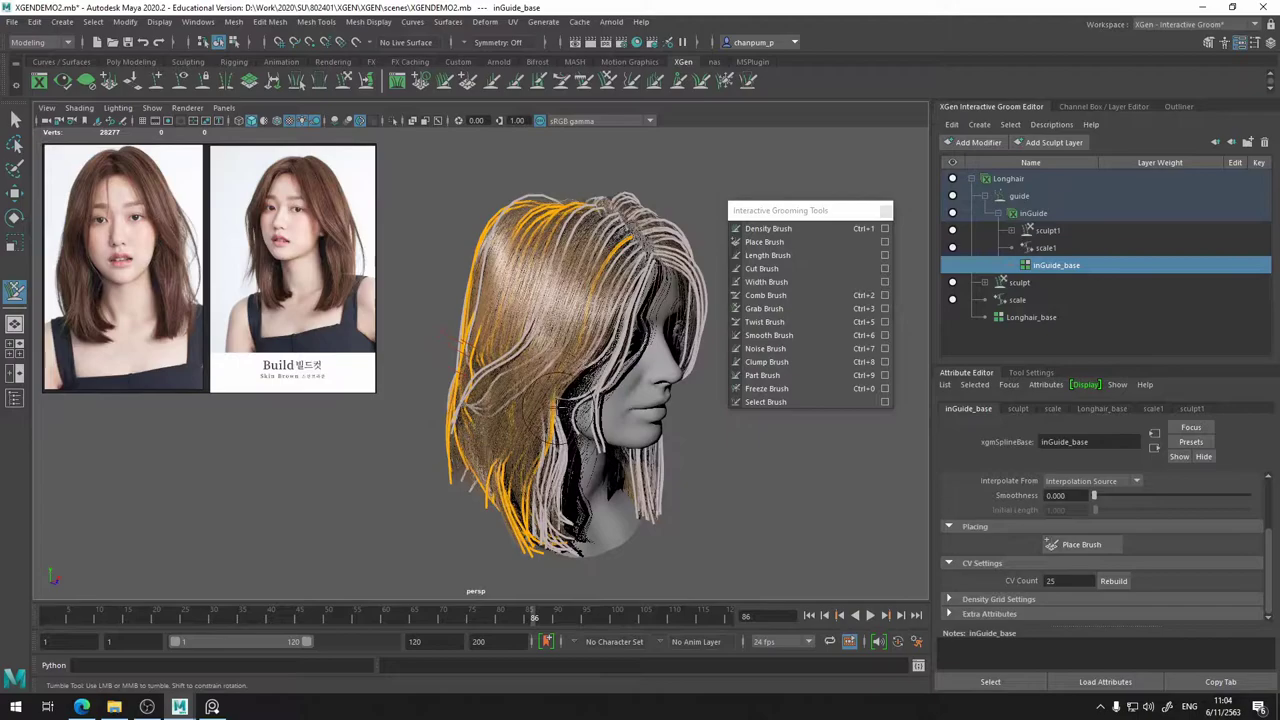
left_click_drag(552, 413, 577, 383, "alt")
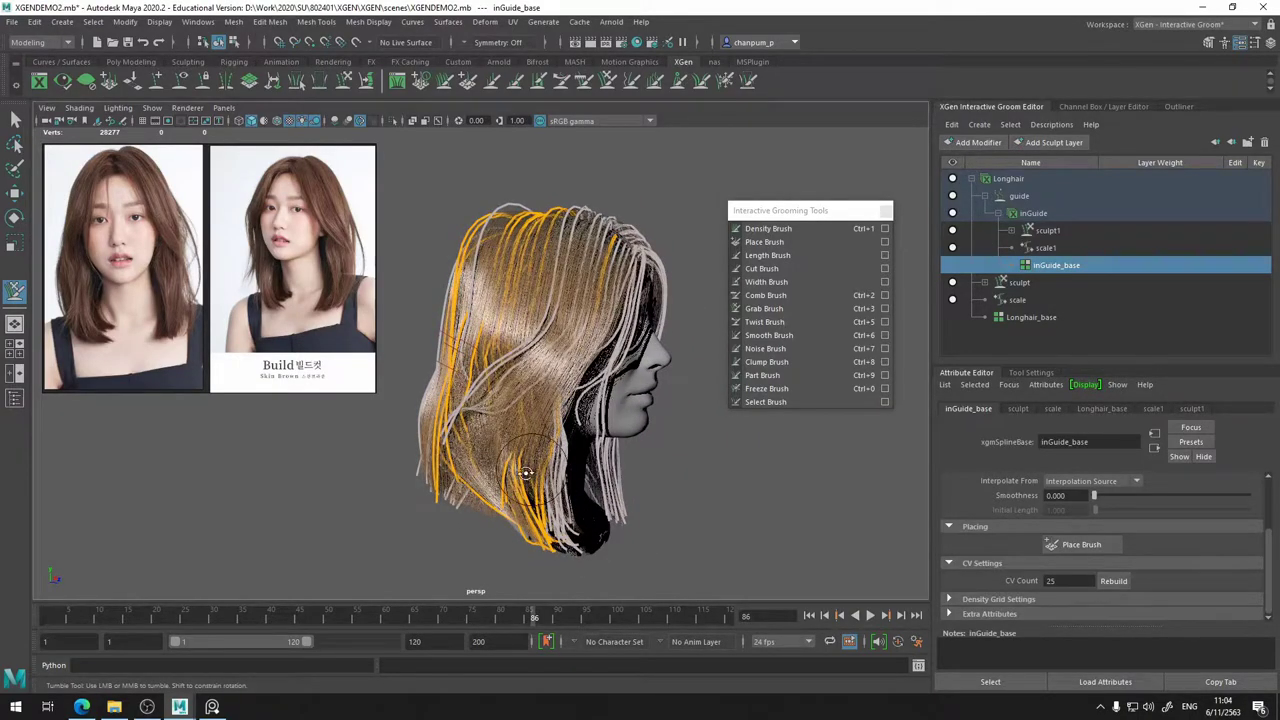
- Enlarge the Grab Brush and pull the lower ends of the unfrozen right-side guides outward for a fuller silhouette
left_click_drag(525, 471, 394, 500, "alt")
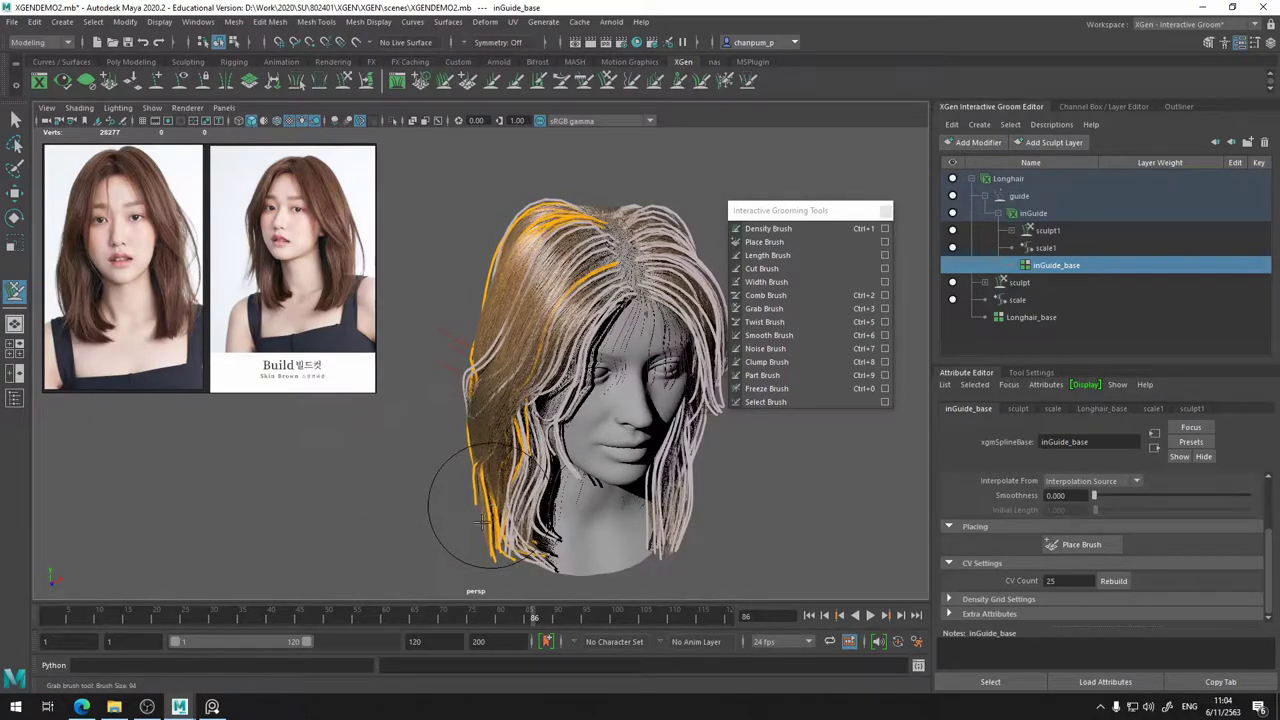
left_click_drag(481, 521, 492, 566, "alt")
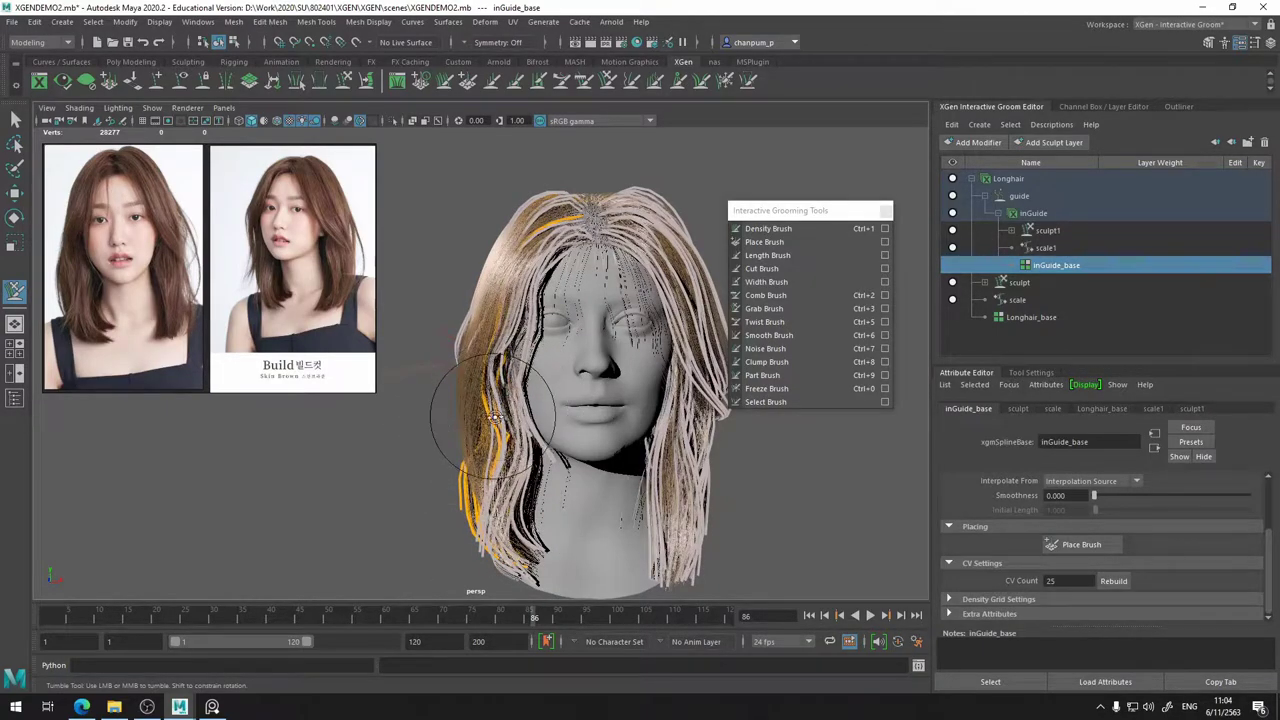
mouse_move(493, 416)
left_mouse_down("alt")
mouse_move(735, 451)
mouse_move(571, 300)
mouse_move(500, 290)
mouse_move(475, 265)
left_mouse_up("alt")
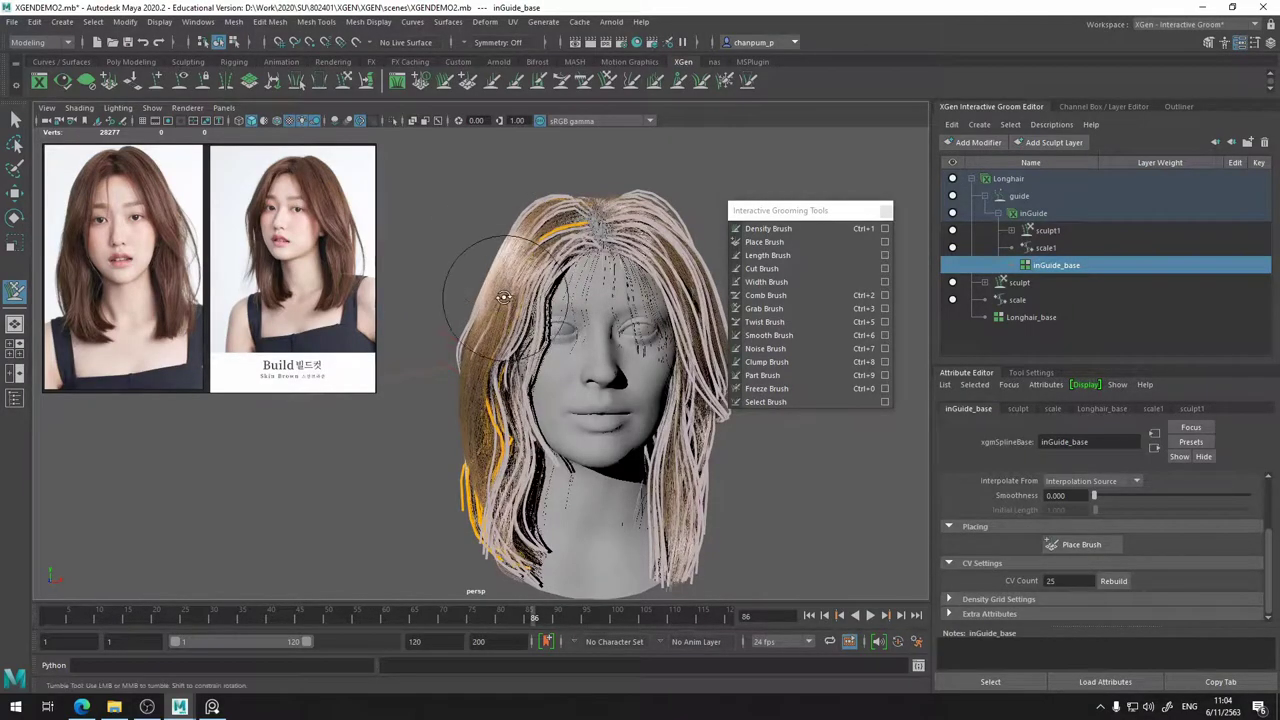
left_click_drag(504, 297, 528, 243, "alt")
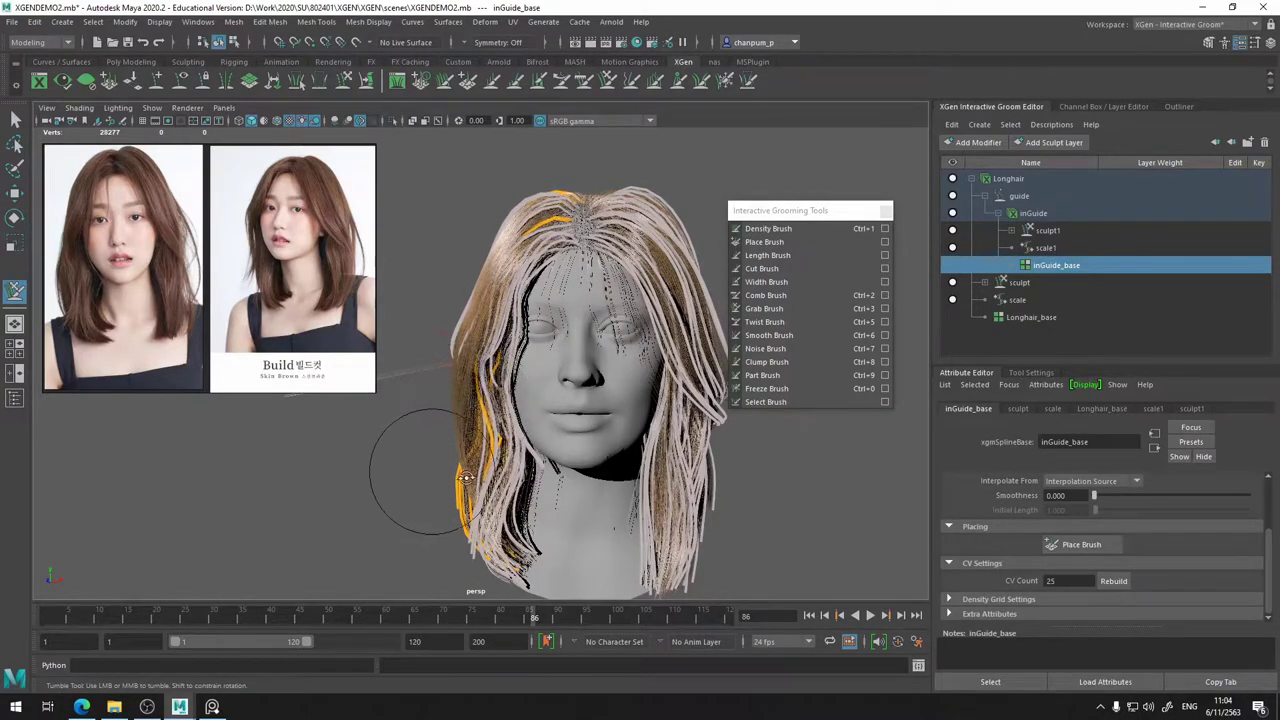
left_click_drag(465, 477, 672, 408, "alt")
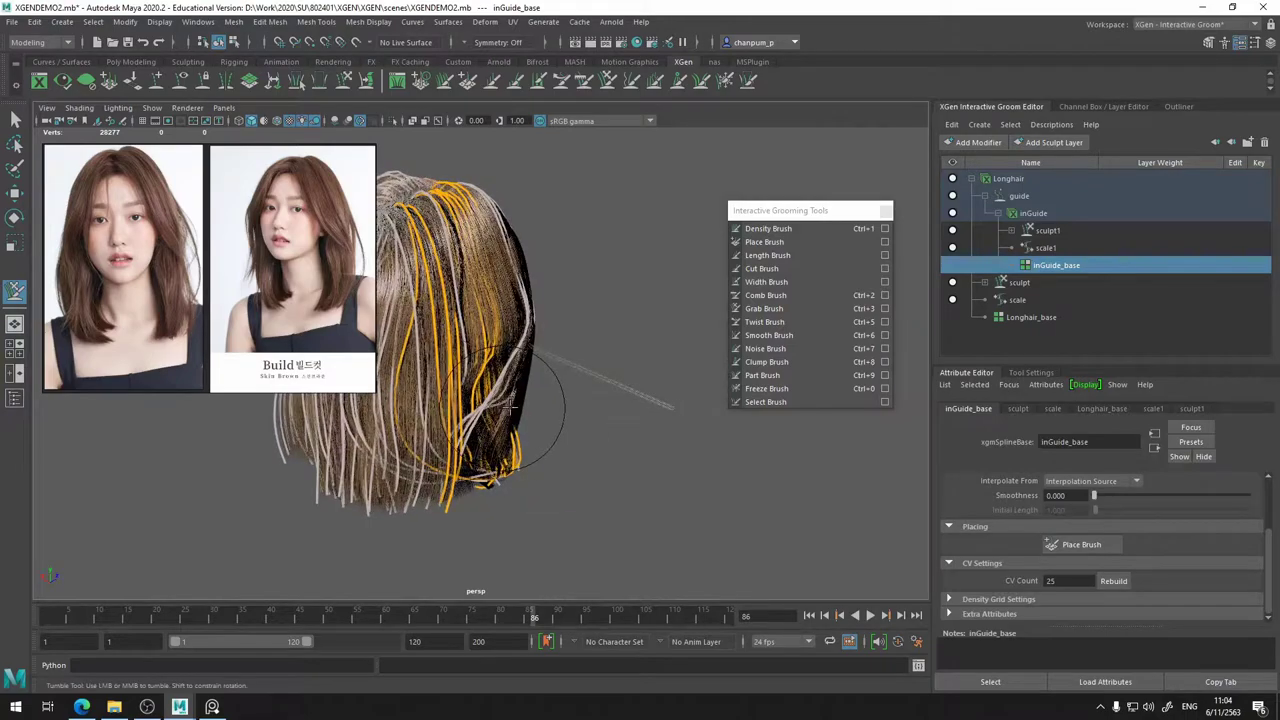
mouse_move(515, 408)
left_mouse_down()
mouse_move(516, 485)
mouse_move(514, 469)
mouse_move(218, 418)
mouse_move(350, 450)
mouse_move(300, 443)
left_mouse_up()
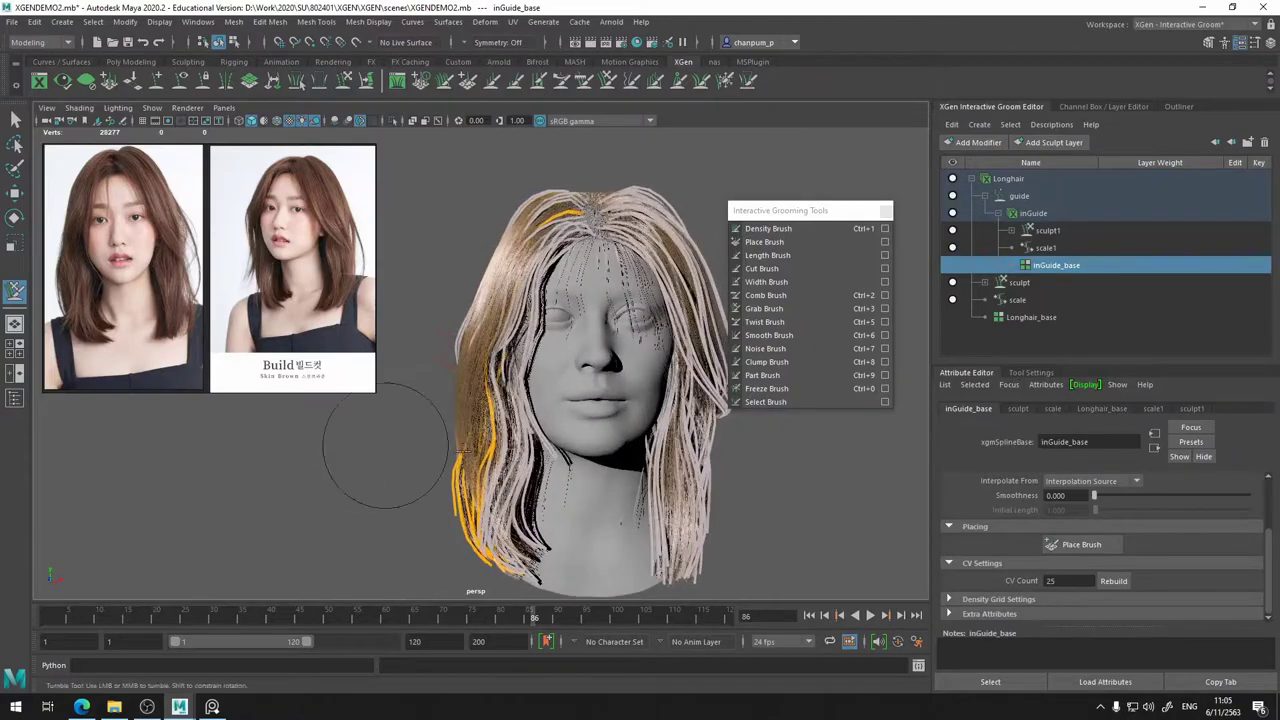
- Hide the inGuide layer and inspect the resulting hair shape from the front and the right side
middle_click_drag(640, 425, 540, 413, "alt")
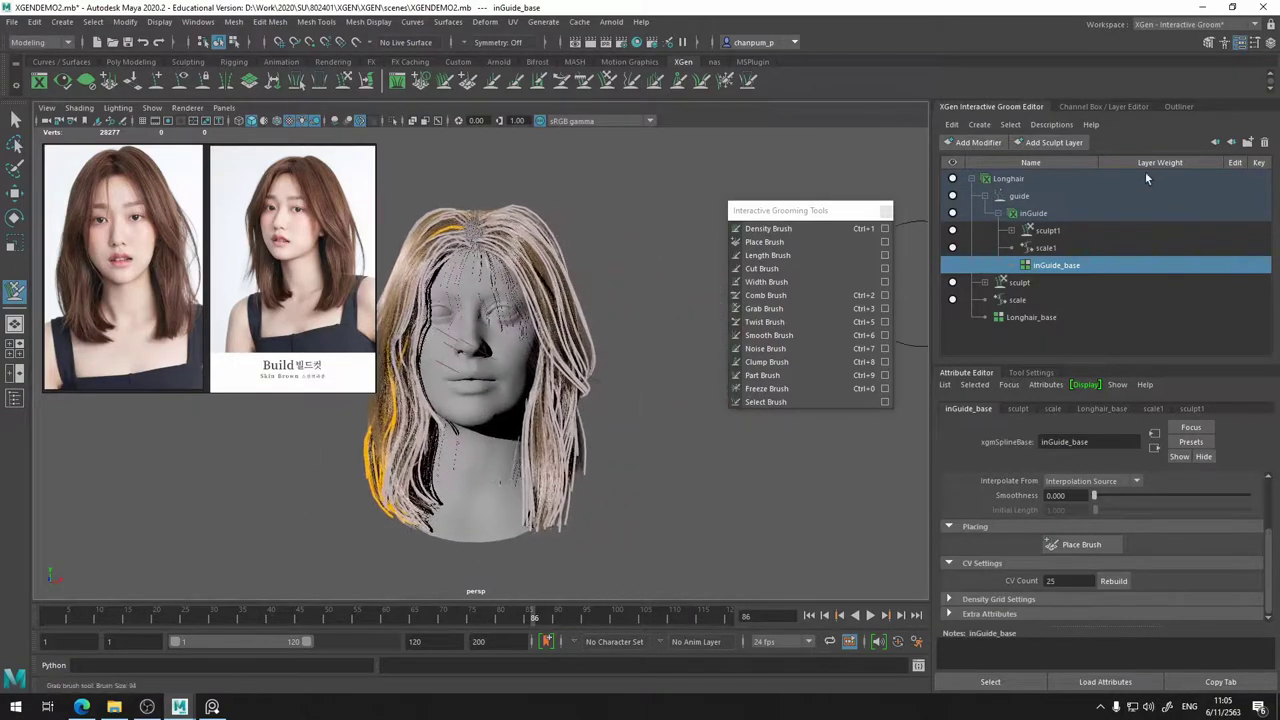
left_click(952, 213)
middle_click_drag(626, 237, 661, 239, "alt")
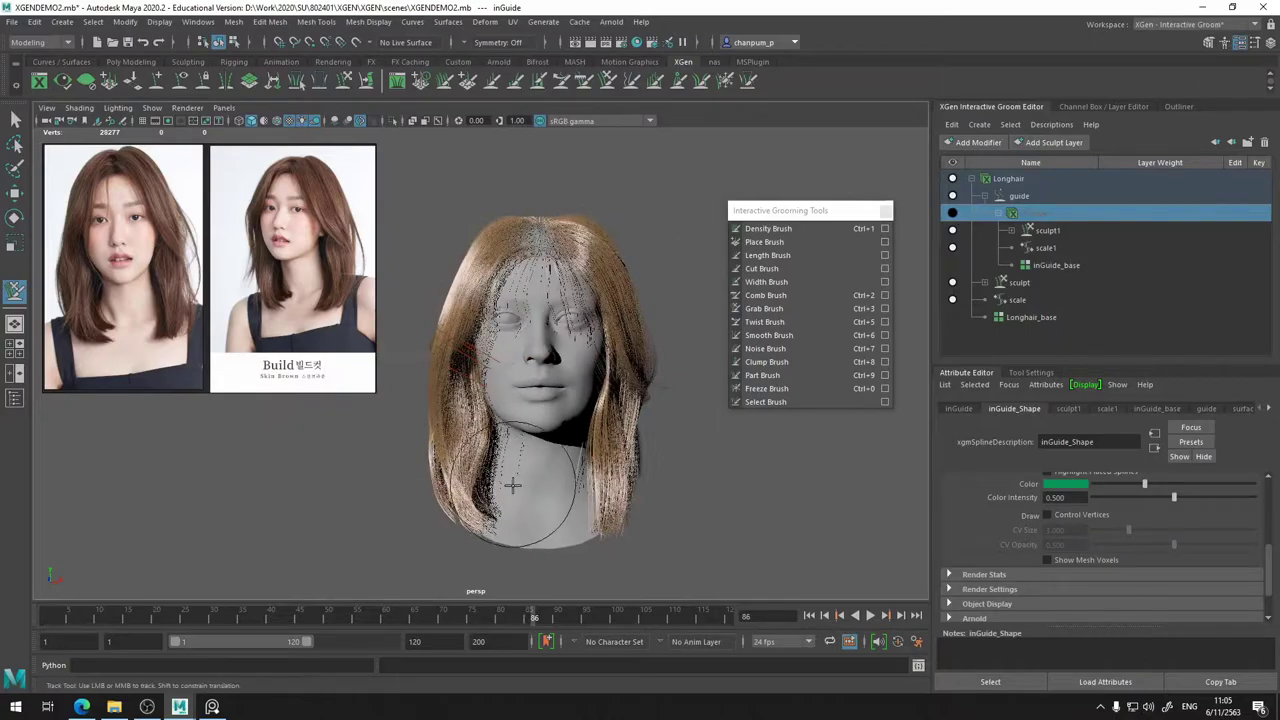
mouse_move(550, 398)
left_mouse_down("alt")
mouse_move(641, 379)
mouse_move(558, 358)
left_mouse_up("alt")
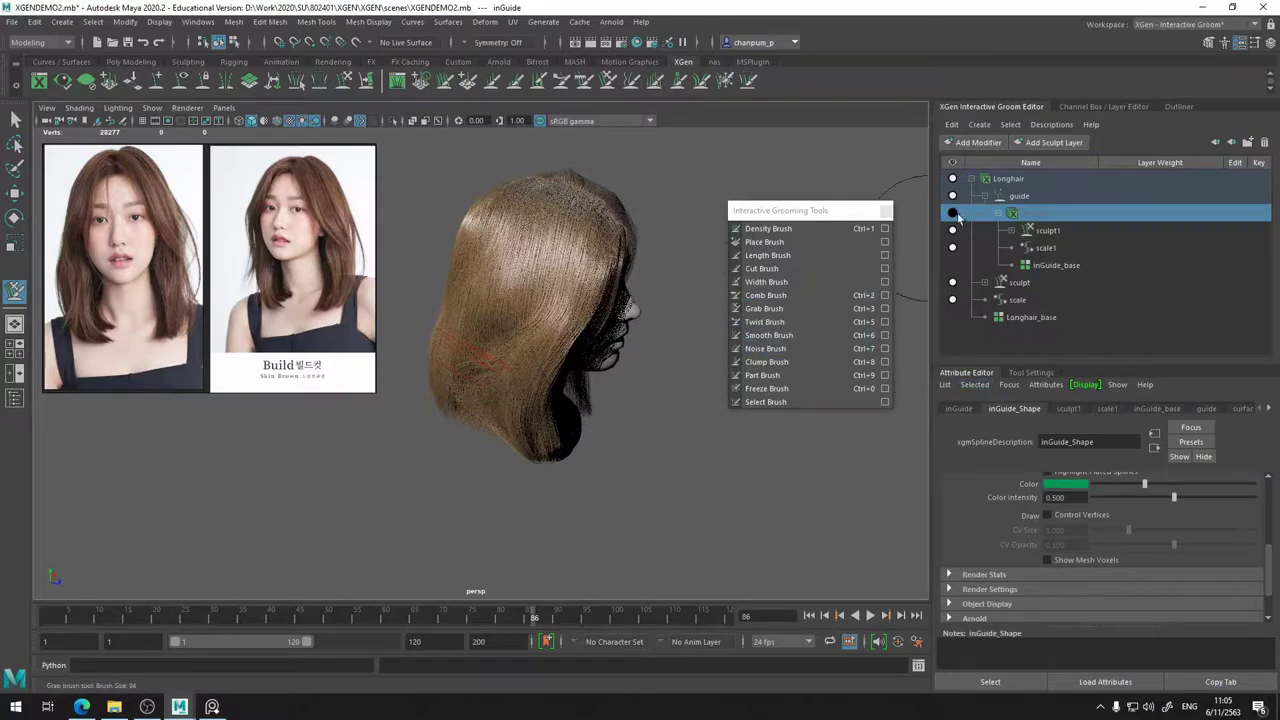
- Show the inGuide layer again and unfreeze all guides on the right side of the parting with the Freeze Brush
left_click(953, 214)
key("ctrl+0")
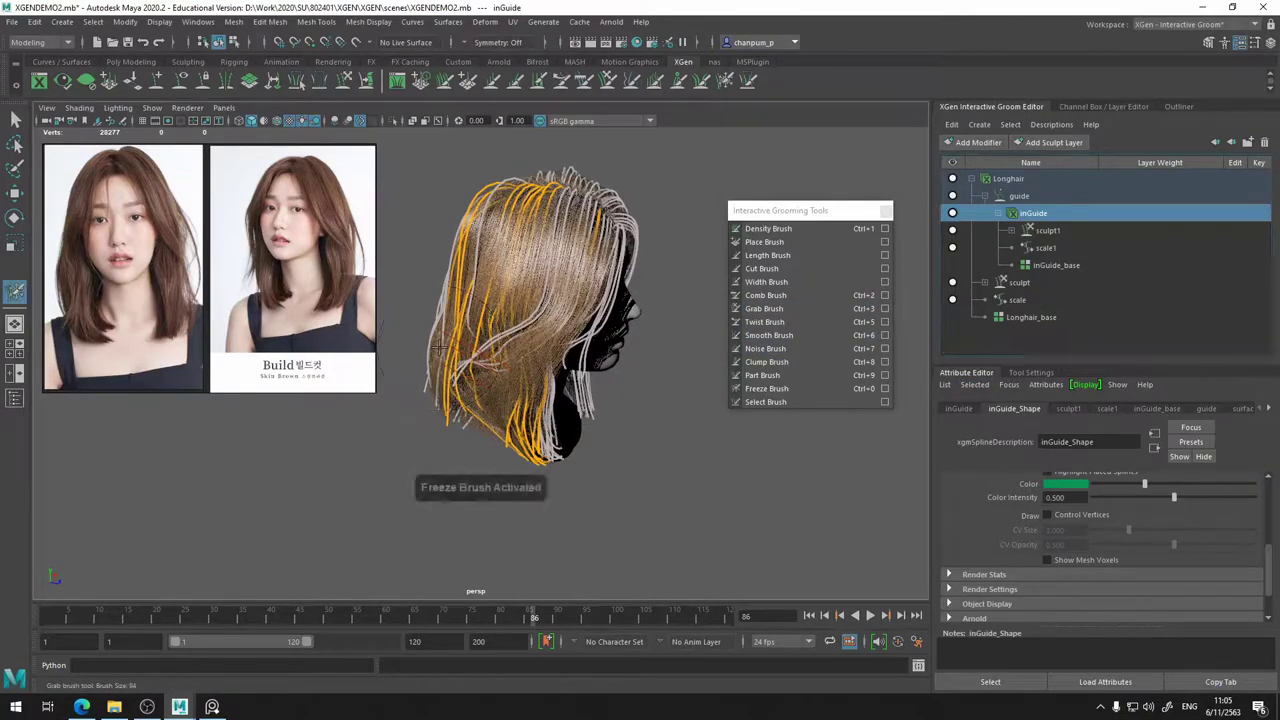
left_click_drag(580, 375, 517, 463, "alt")
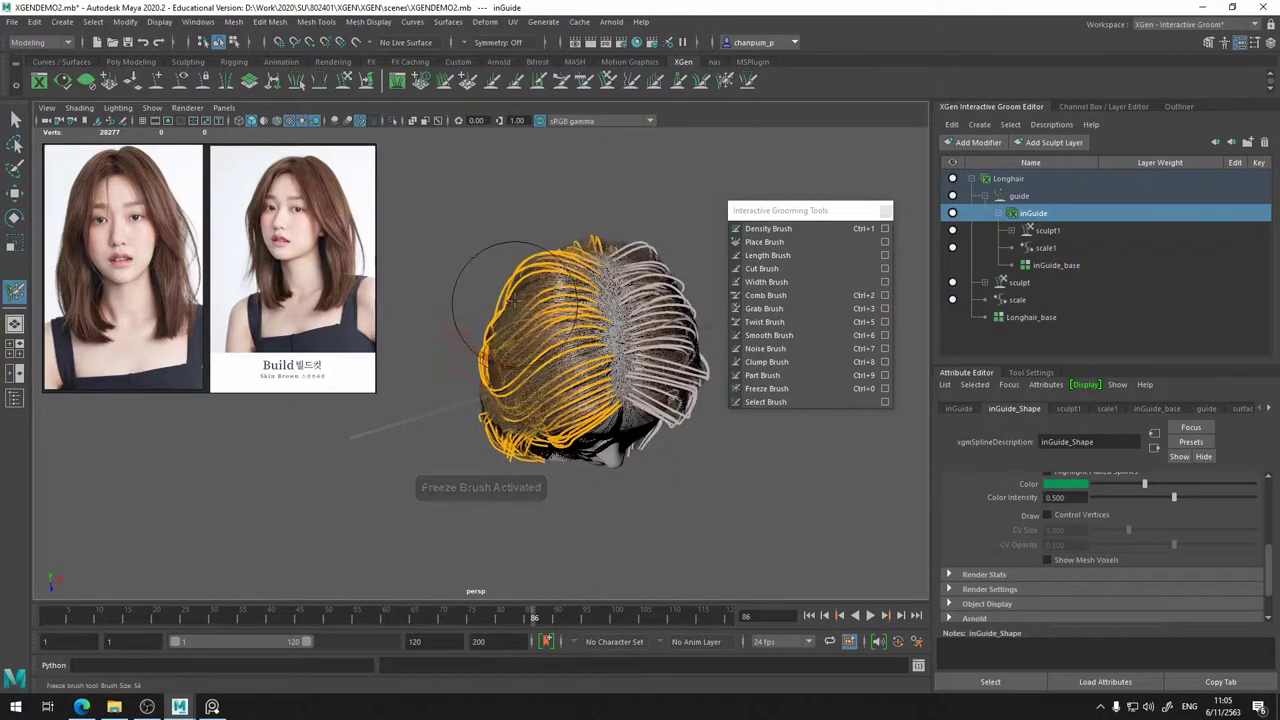
mouse_move(498, 368)
left_mouse_down("alt")
mouse_move(503, 240)
mouse_move(520, 335)
mouse_move(552, 384)
left_mouse_up("alt")
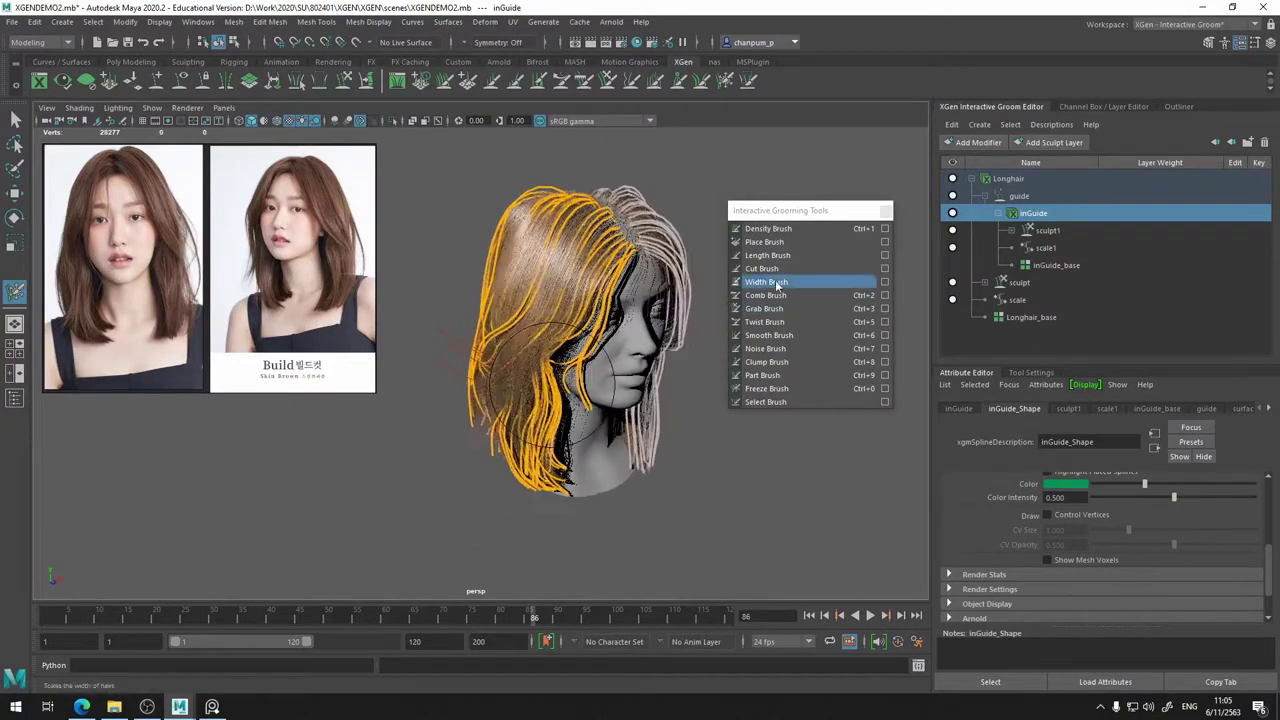
- Hide the inGuide layer and reshape the hair on the right side of the face with the Grab Brush
left_click(764, 308)
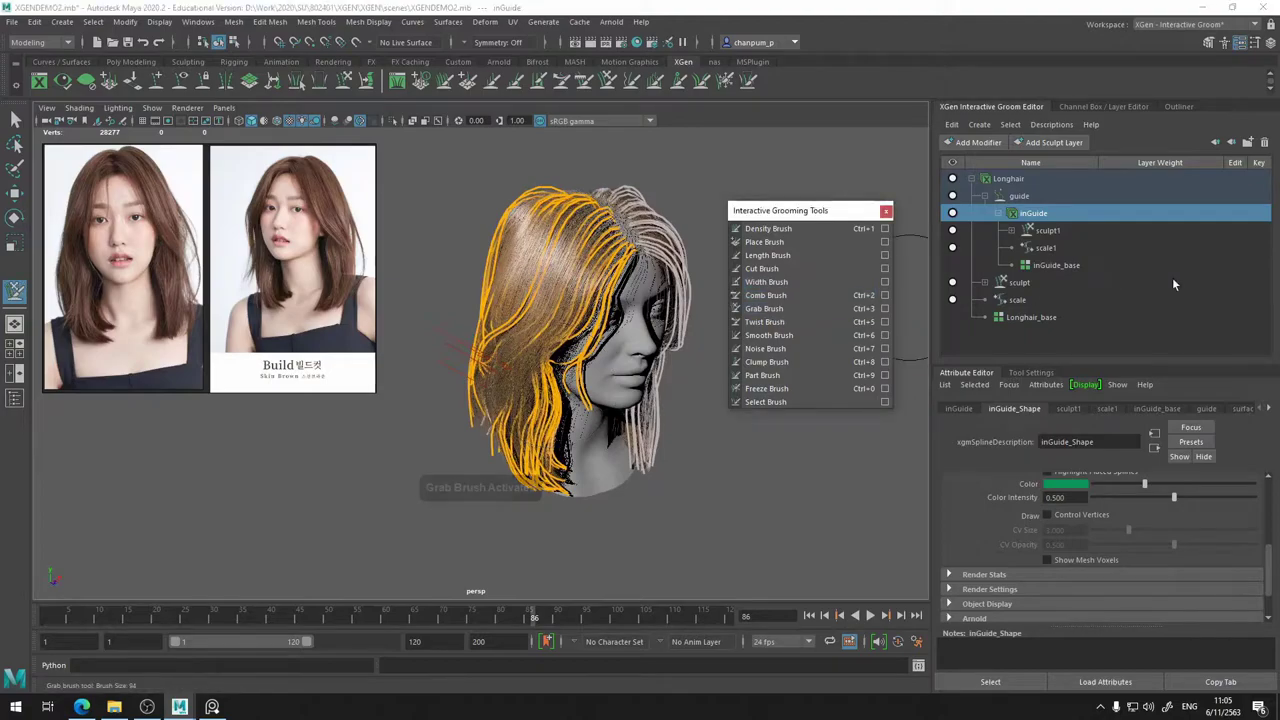
left_click(955, 213)
mouse_move(551, 466)
left_mouse_down("alt")
mouse_move(493, 410)
mouse_move(546, 429)
mouse_move(545, 400)
mouse_move(465, 384)
mouse_move(469, 371)
mouse_move(448, 381)
mouse_move(462, 376)
mouse_move(483, 400)
mouse_move(520, 312)
left_mouse_up("alt")
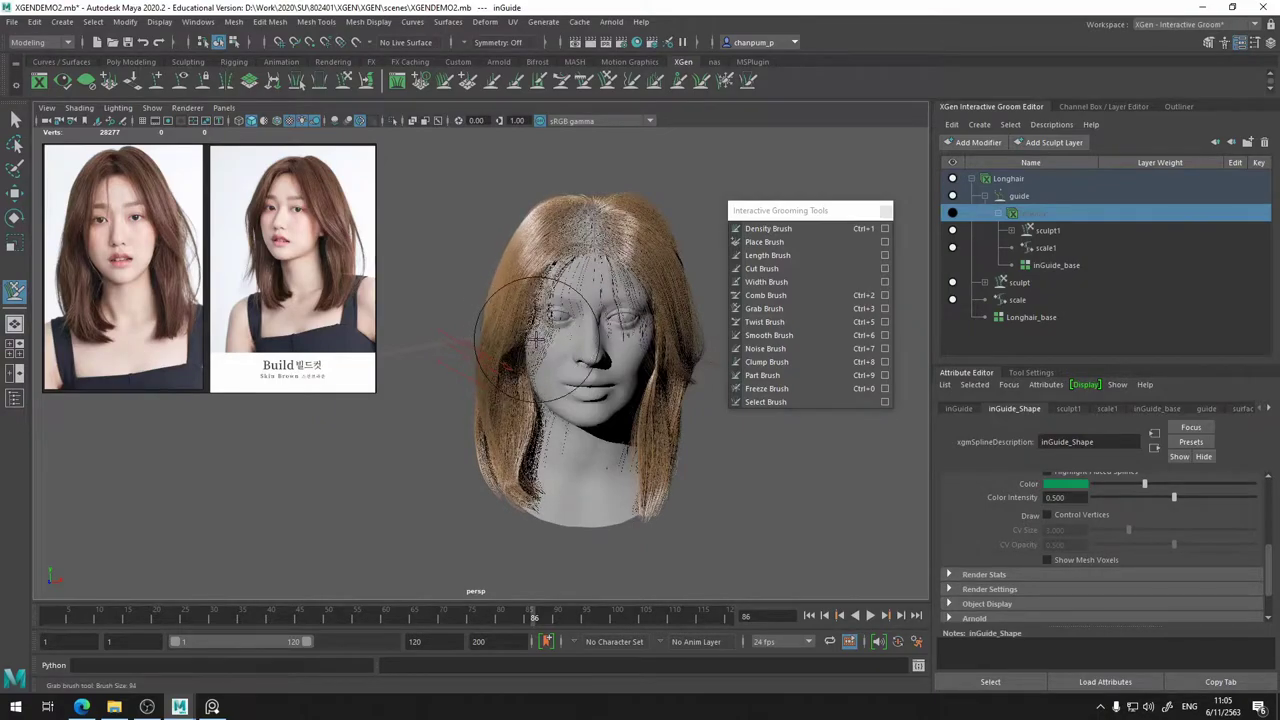
left_click_drag(533, 394, 543, 383, "alt")
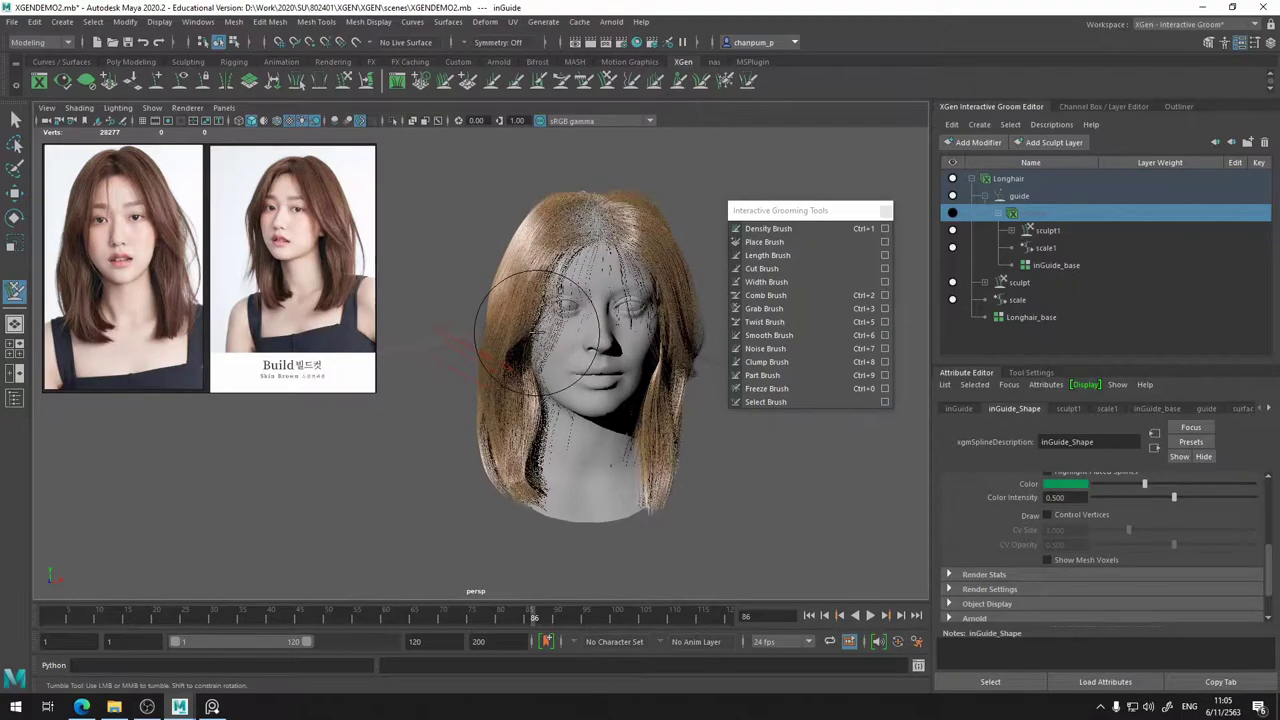
left_click_drag(494, 342, 497, 343)
mouse_move(533, 398)
left_mouse_down("alt")
mouse_move(500, 402)
mouse_move(514, 394)
left_mouse_up("alt")
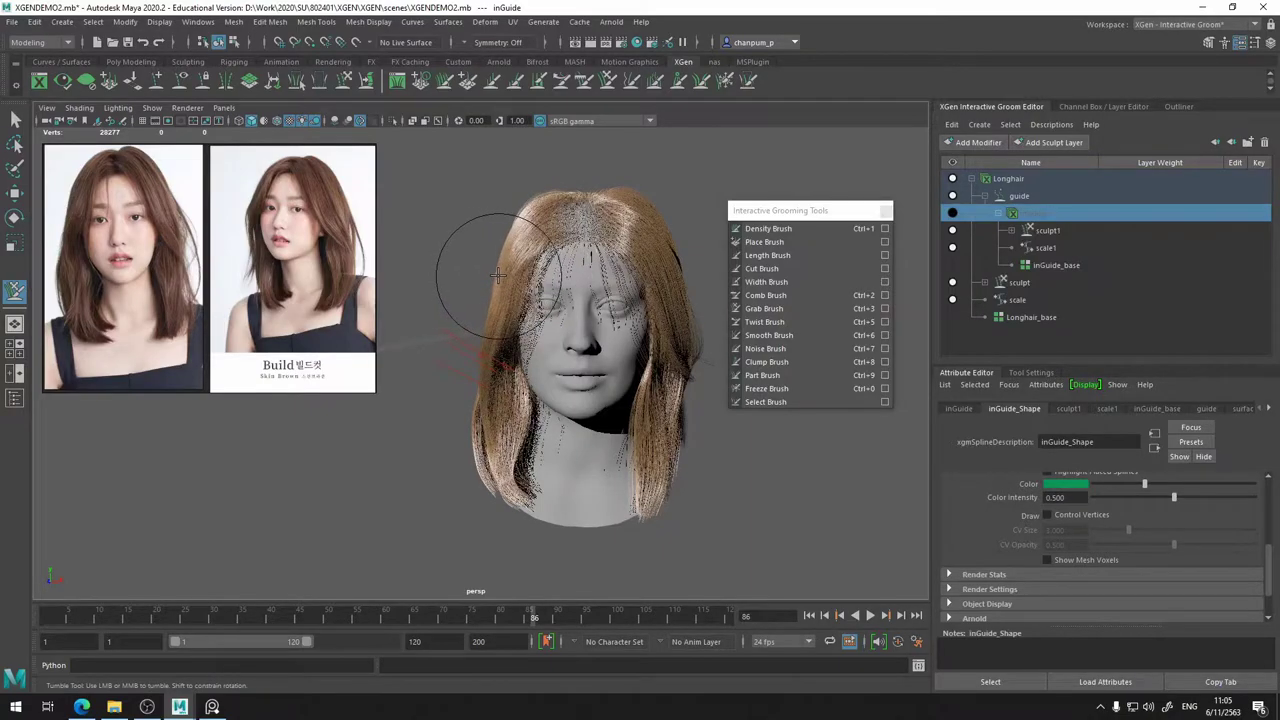
- Reshape the lower hair on the right side with the Grab Brush, reduce the brush size to 41 and undo the last stroke
left_click_drag(455, 288, 514, 329, "alt")
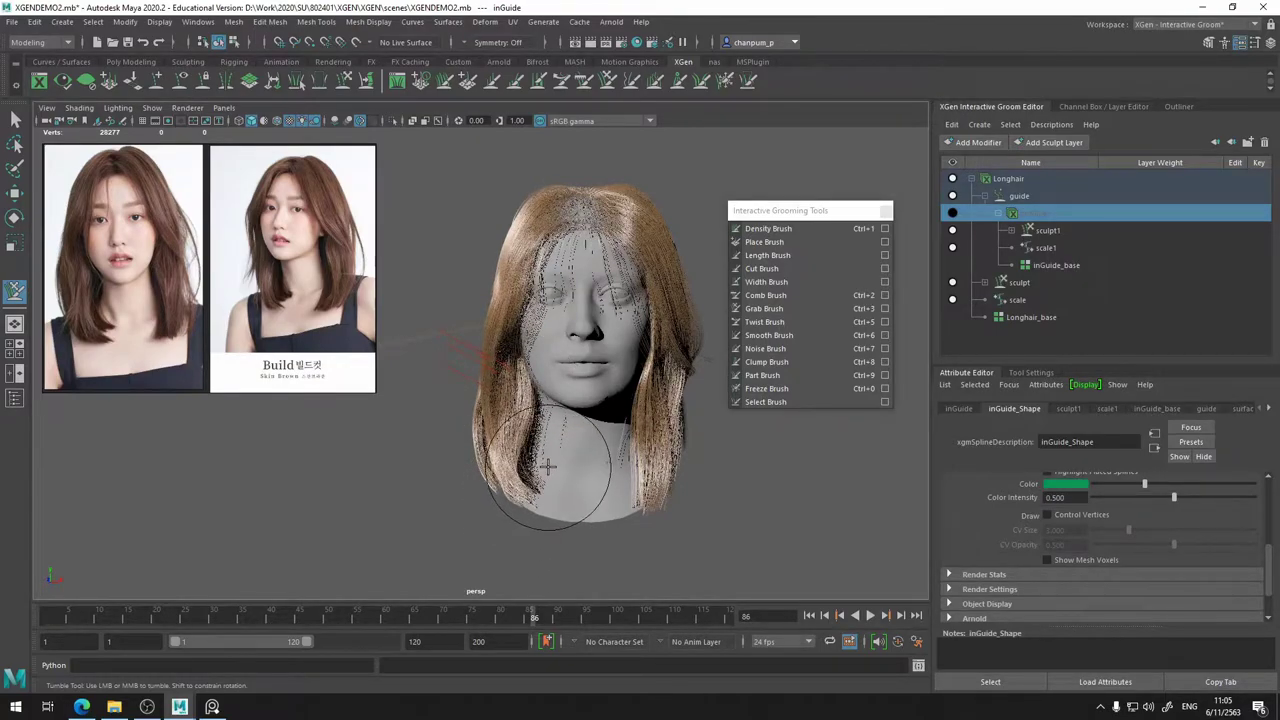
mouse_move(554, 464)
left_mouse_down()
mouse_move(463, 523)
mouse_move(491, 523)
mouse_move(503, 493)
mouse_move(482, 418)
mouse_move(523, 371)
mouse_move(492, 402)
left_mouse_up()
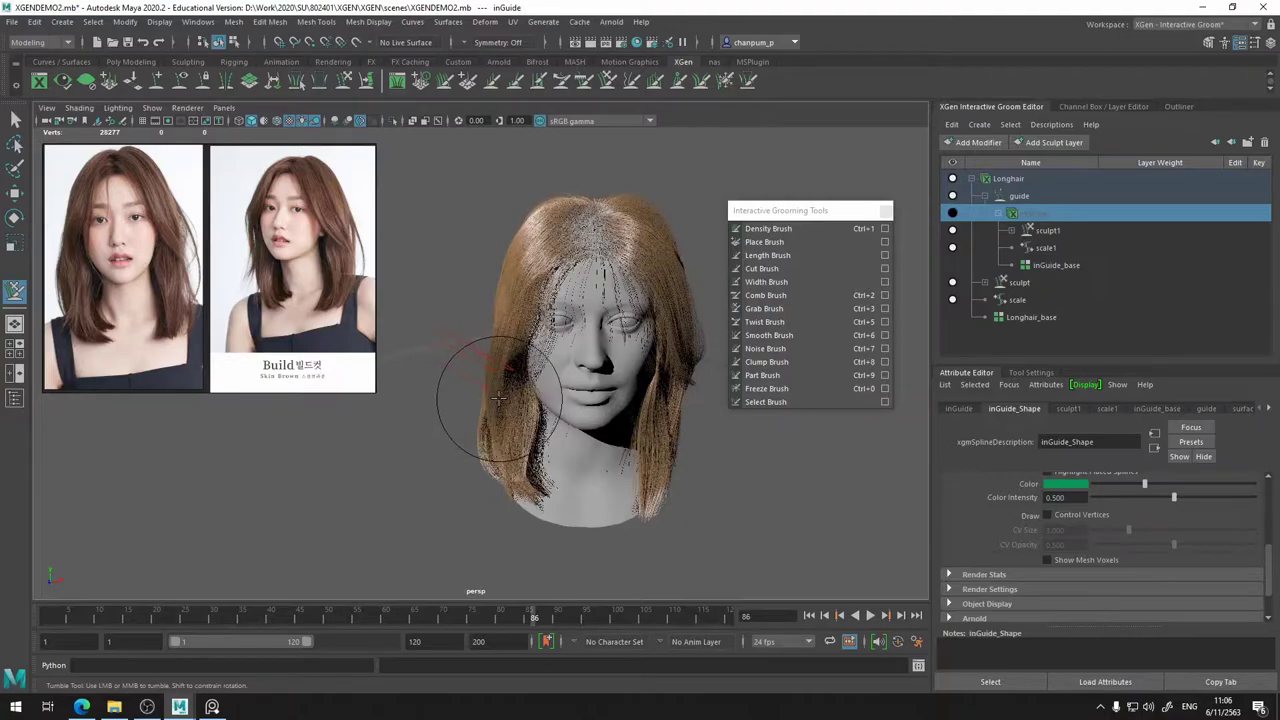
key("b")
left_click_drag(361, 469, 328, 469)
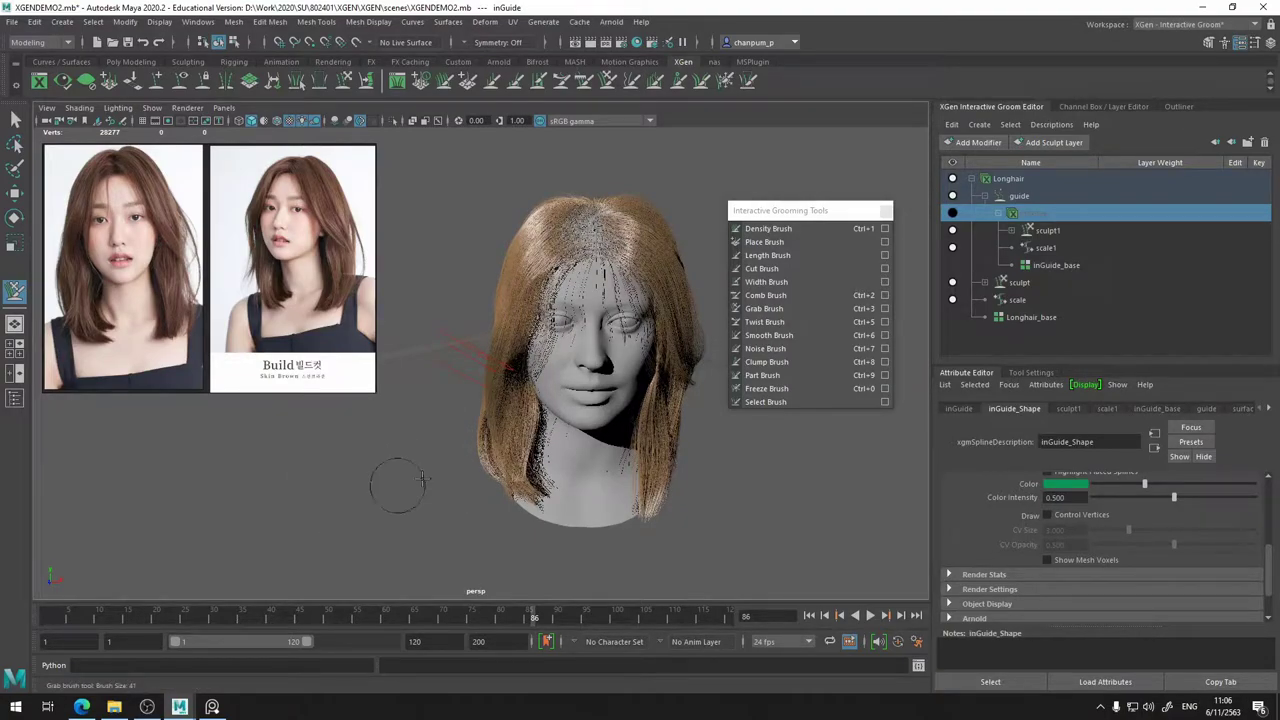
key("space")
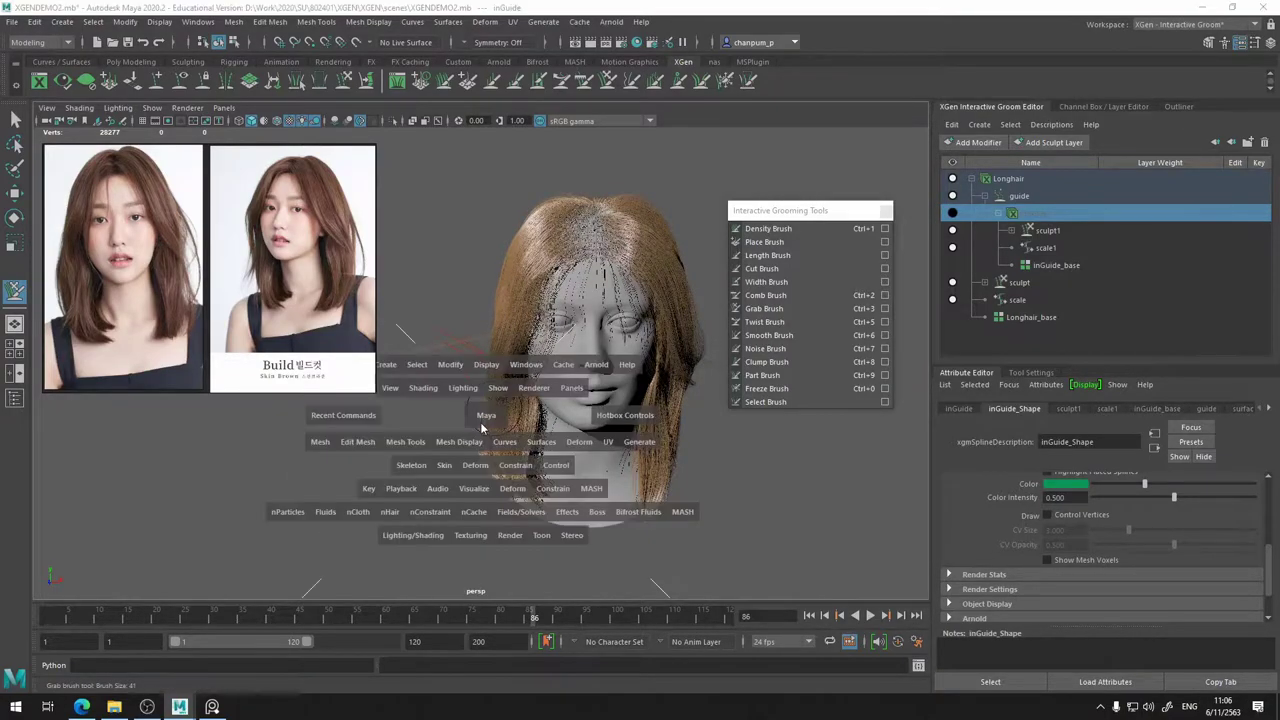
key("ctrl+z")
key("space")
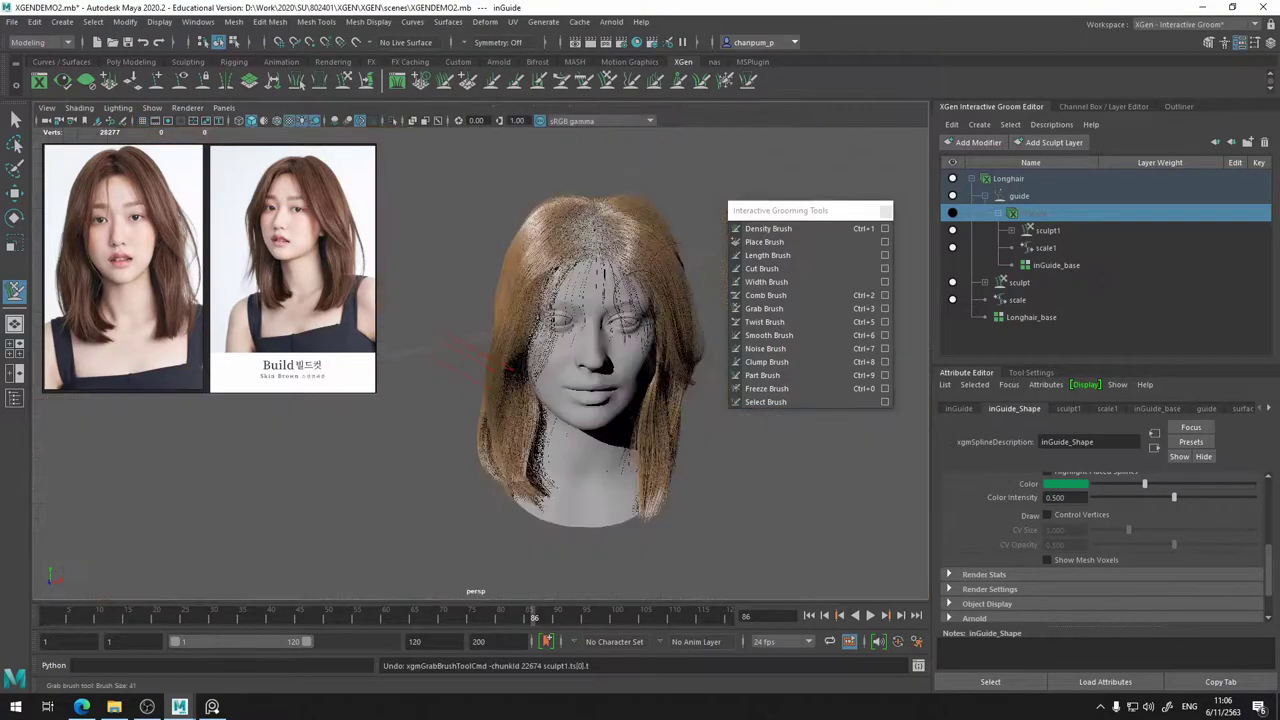
- Enlarge the Grab Brush to size 80 and push in the protruding strands on the right side of the head
left_click_drag(679, 267, 511, 444, "alt")
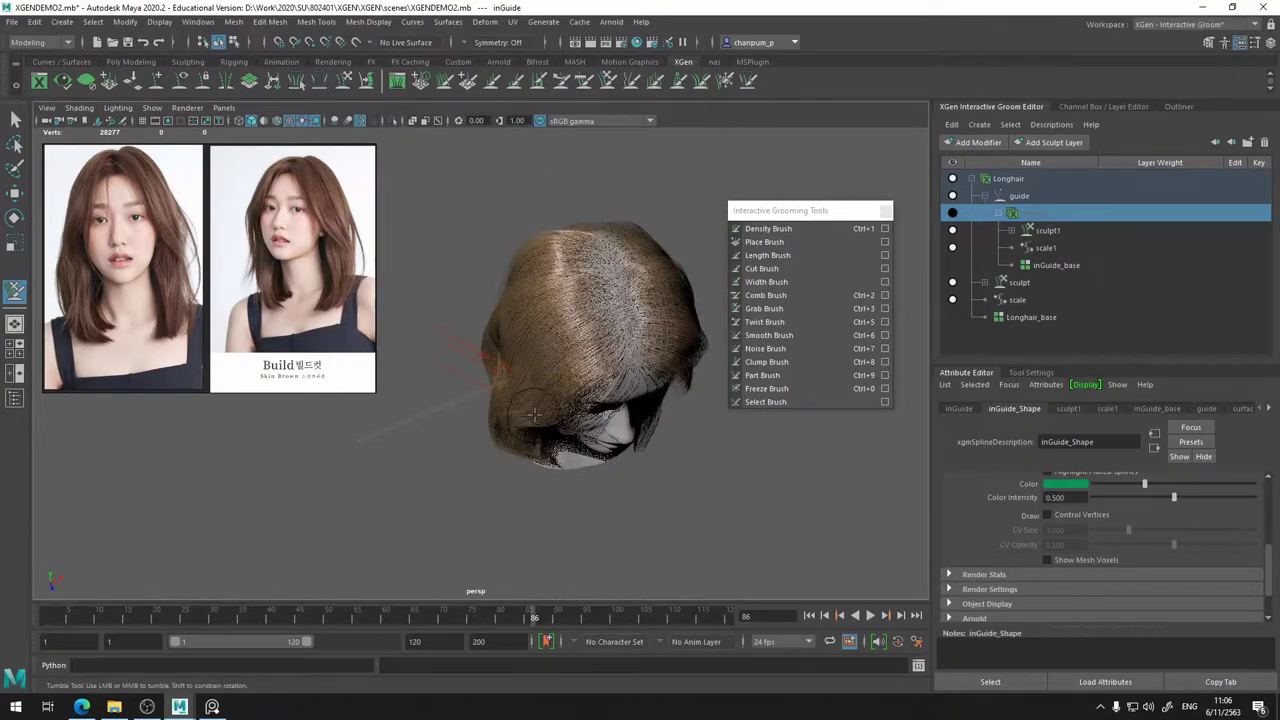
mouse_move(537, 413)
left_mouse_down("alt")
mouse_move(491, 403)
mouse_move(491, 377)
mouse_move(500, 400)
mouse_move(456, 396)
mouse_move(456, 378)
left_mouse_up("alt")
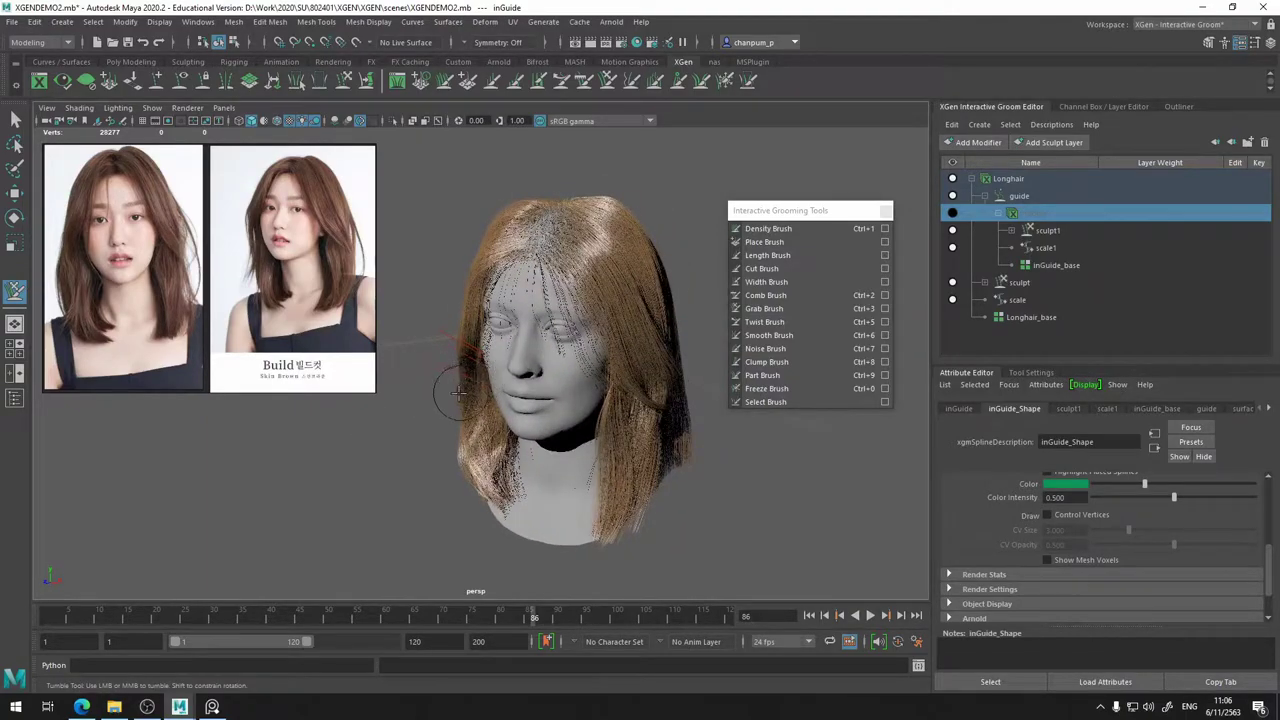
right_click_drag(449, 388, 435, 397, "alt")
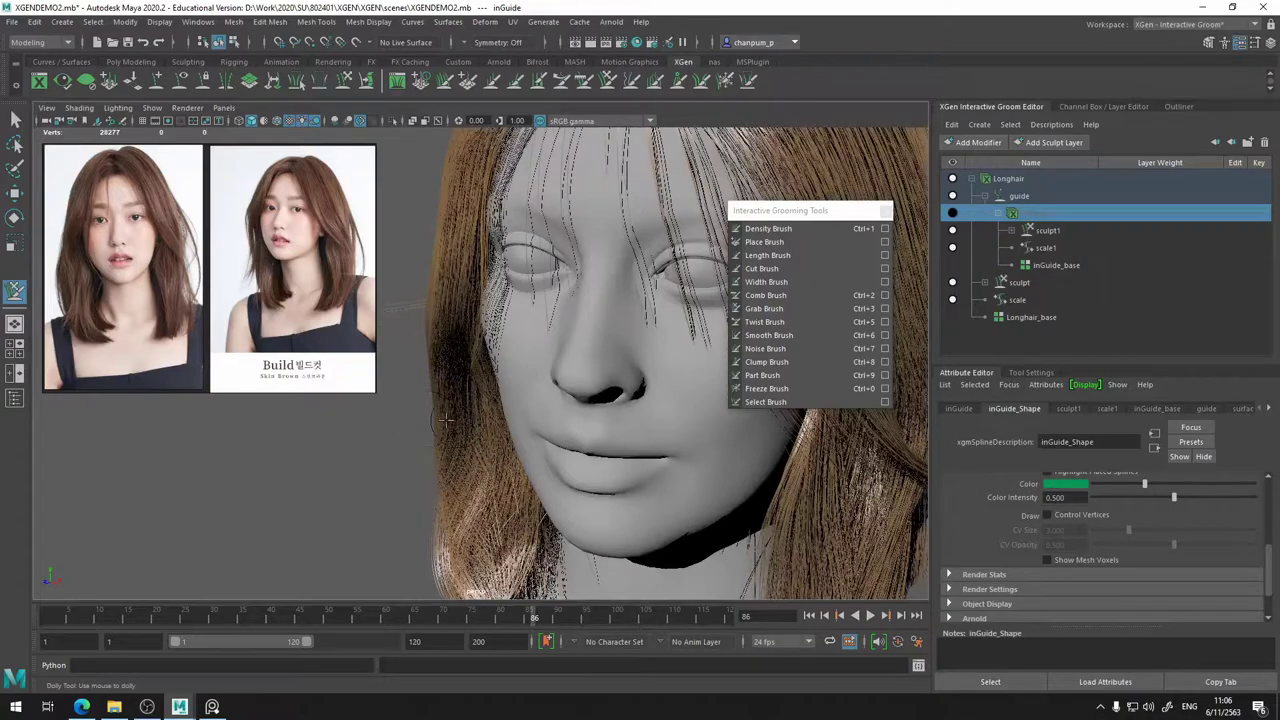
left_click_drag(447, 420, 557, 464, "alt")
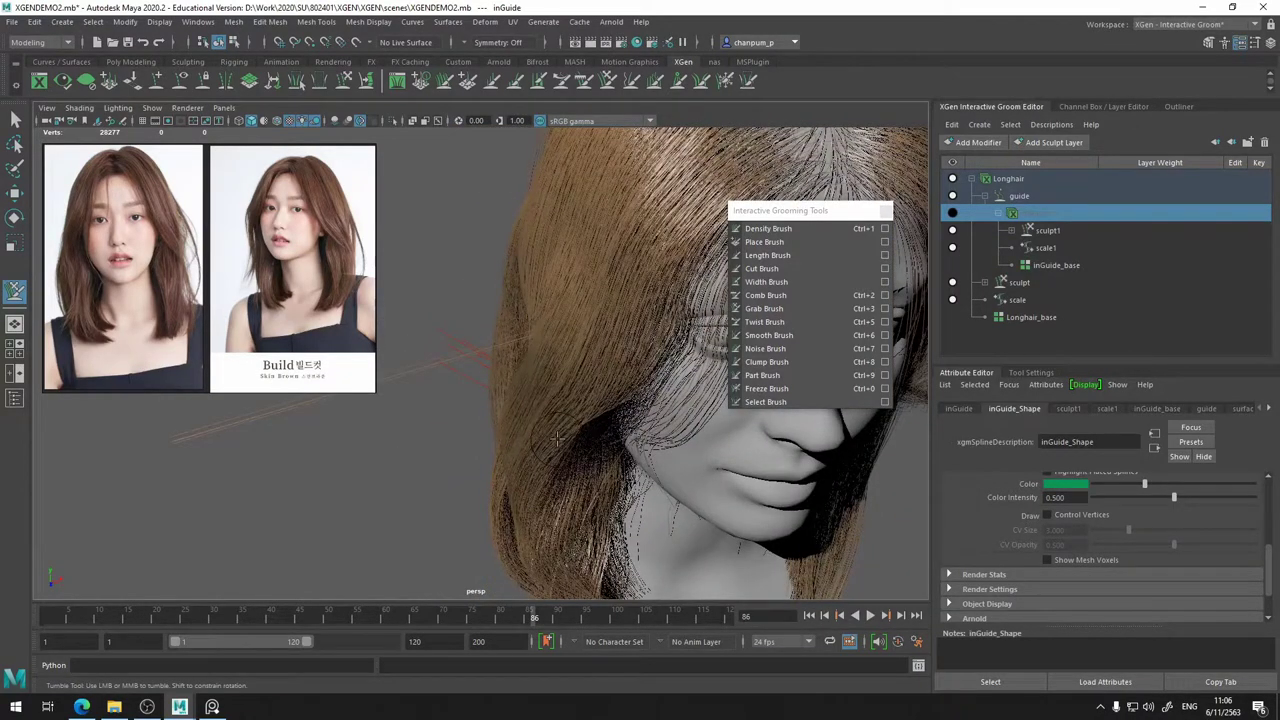
left_click_drag(561, 404, 463, 428, "alt")
key("b")
left_click_drag(199, 530, 231, 530)
left_click_drag(363, 523, 460, 470, "alt")
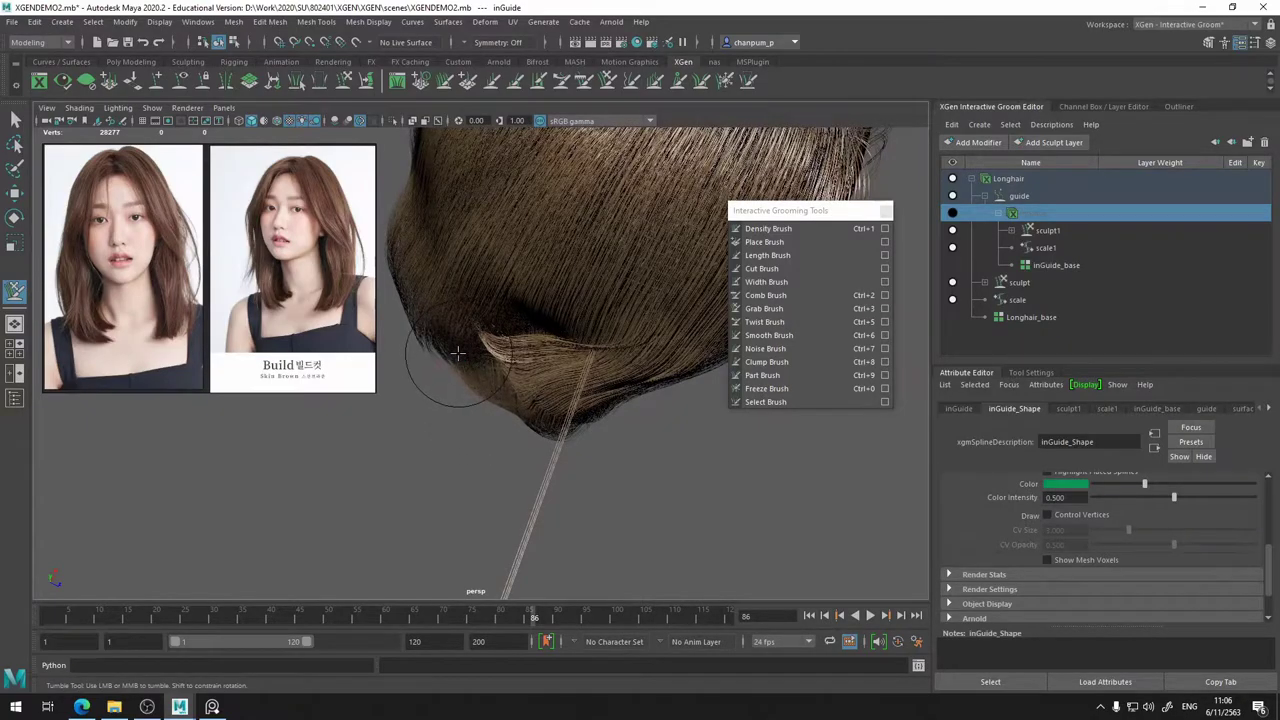
left_click_drag(516, 323, 520, 355, "alt")
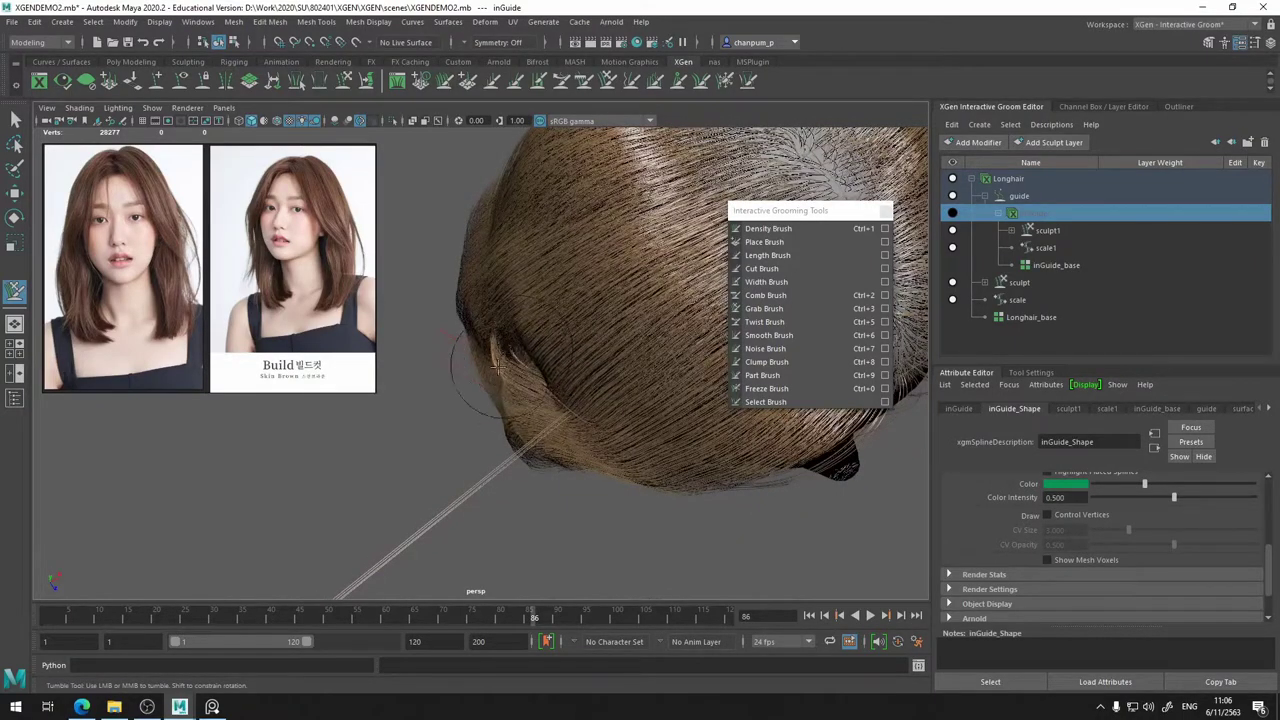
mouse_move(497, 368)
left_mouse_down()
mouse_move(468, 458)
mouse_move(530, 480)
mouse_move(558, 465)
mouse_move(486, 486)
mouse_move(517, 335)
left_mouse_up()
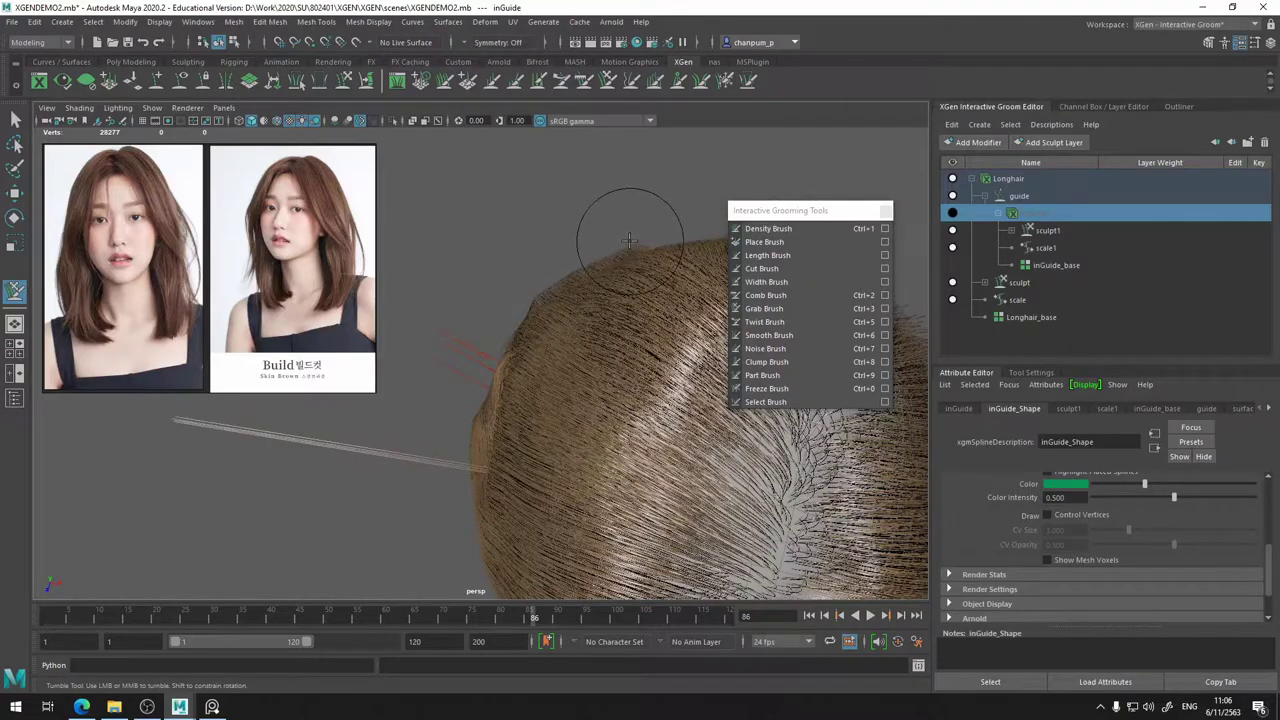
- Pull the lower tips of the right-side hair slightly outward at neck level with the Grab Brush
left_click_drag(580, 384, 444, 266, "alt")
middle_click_drag(444, 266, 362, 186, "alt")
scroll(520, 373, "down", 2)
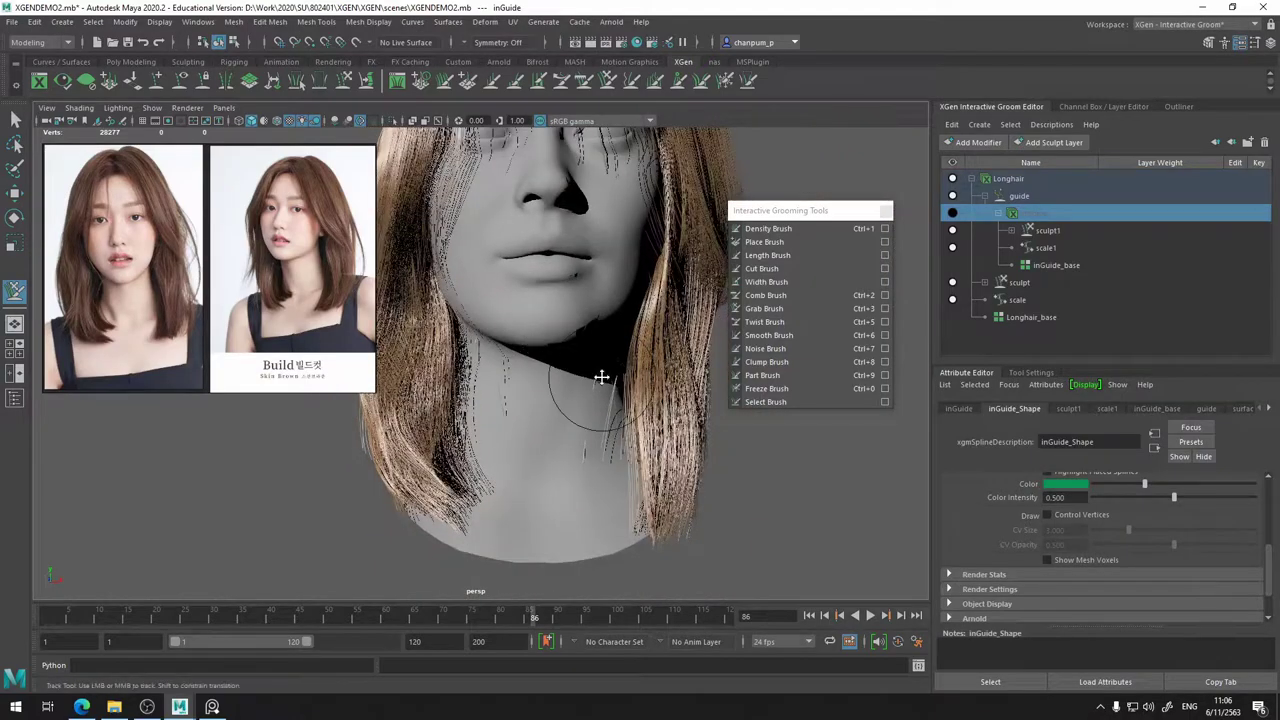
middle_click_drag(603, 377, 590, 417, "alt")
mouse_move(590, 418)
left_mouse_down("alt")
mouse_move(536, 418)
mouse_move(478, 560)
left_mouse_up("alt")
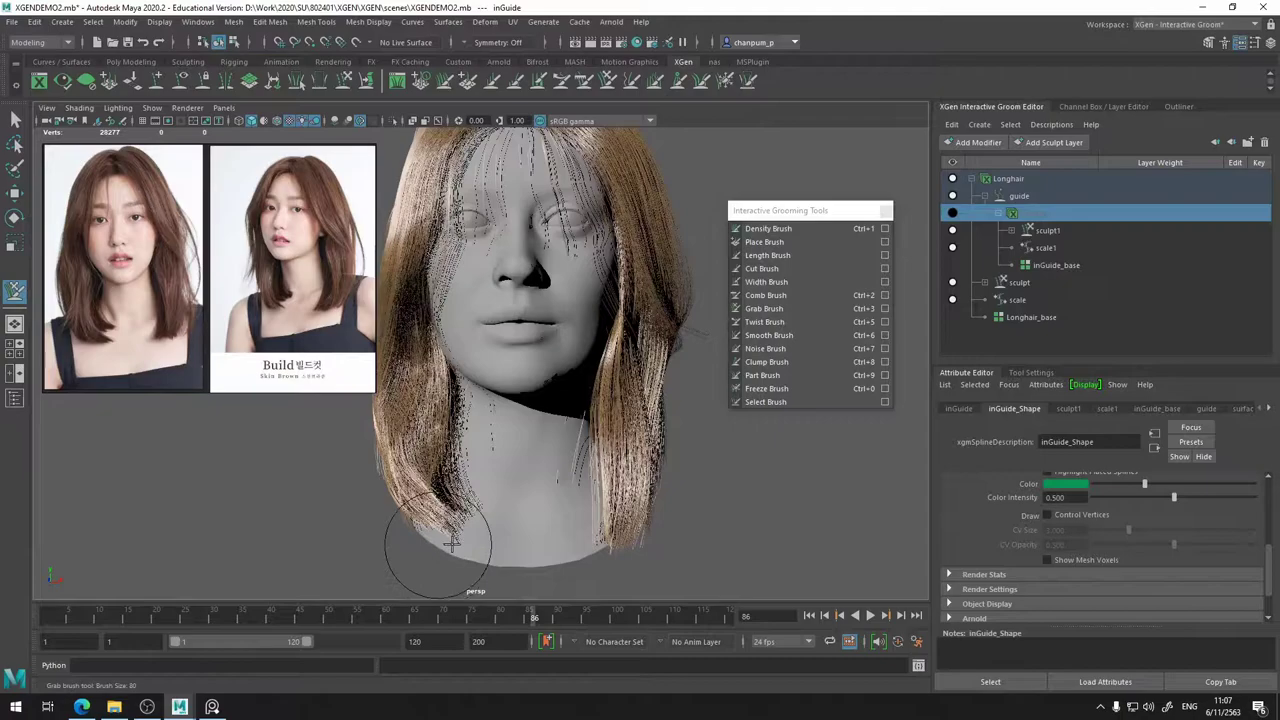
left_click_drag(403, 508, 391, 516)
middle_click_drag(500, 488, 527, 530, "alt")
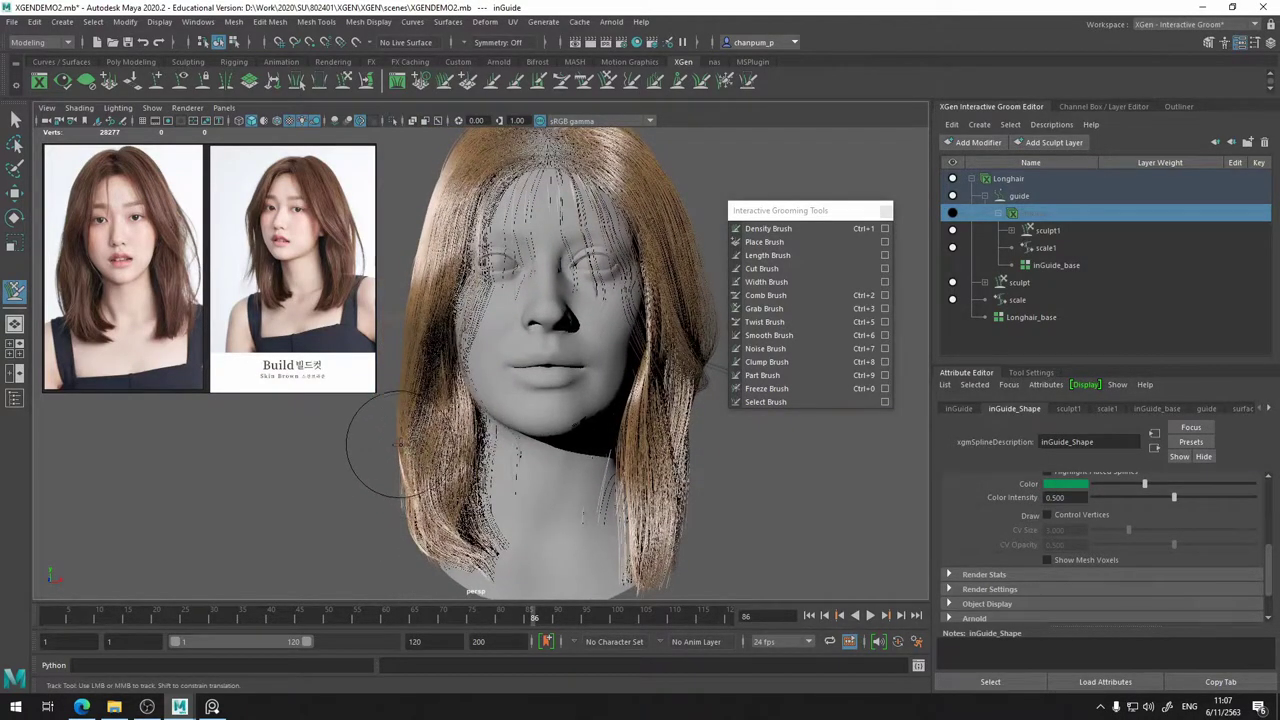
- Enlarge the Grab Brush for the right-side hair, undo the last edit and make the brush smaller again
left_click_drag(395, 445, 257, 528, "alt")
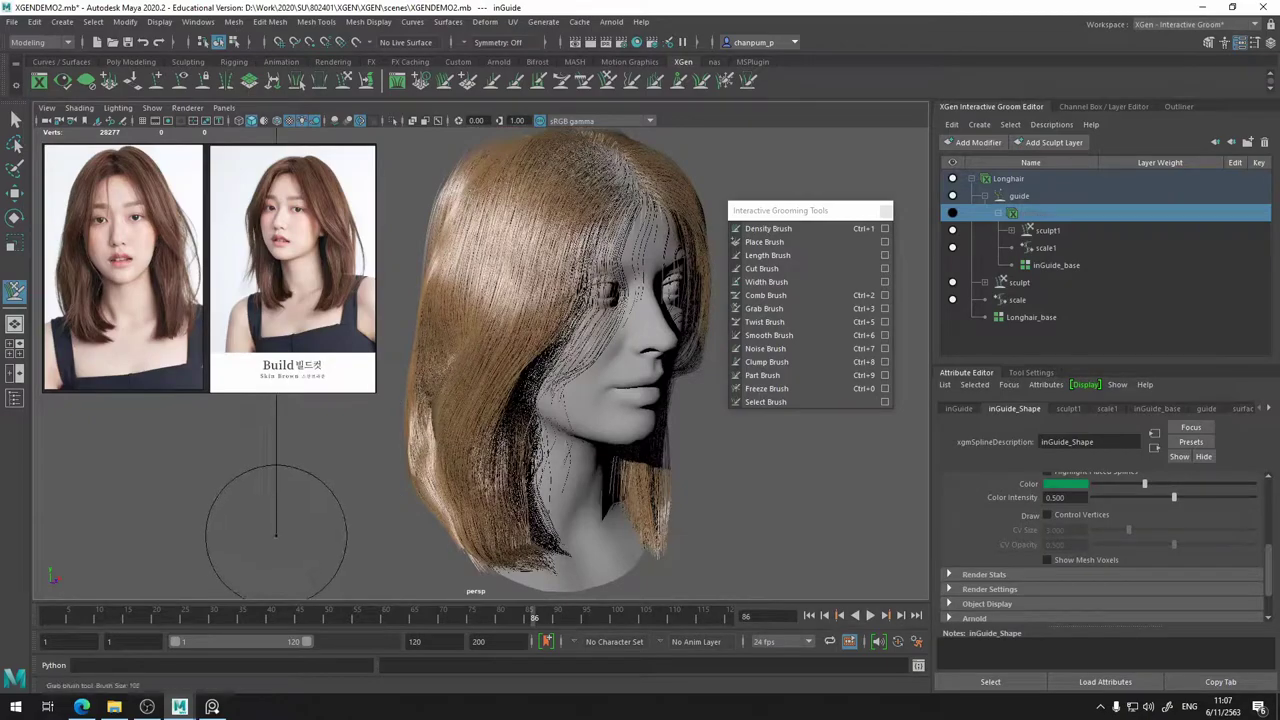
mouse_move(350, 500)
left_mouse_down("alt")
mouse_move(462, 512)
mouse_move(475, 482)
mouse_move(420, 470)
mouse_move(371, 437)
mouse_move(405, 482)
left_mouse_up("alt")
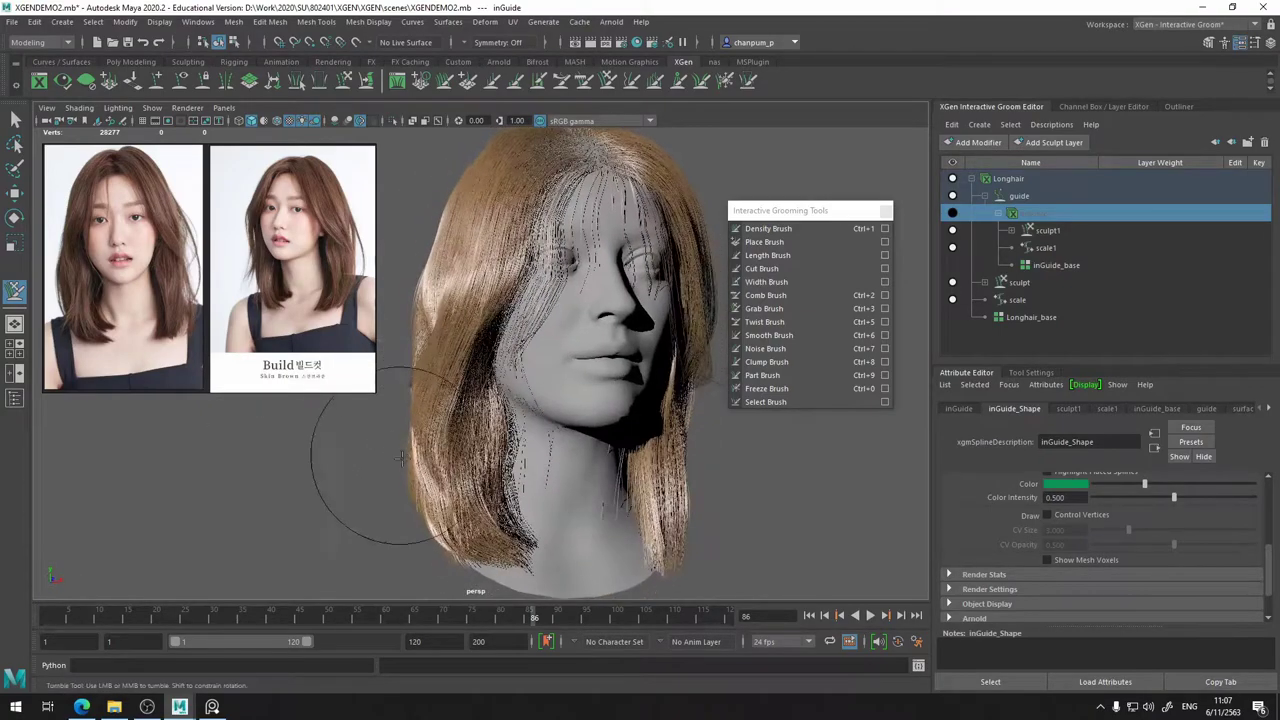
key("ctrl+z")
key("b")
mouse_move(319, 483)
left_mouse_down()
mouse_move(298, 487)
mouse_move(453, 447)
left_mouse_up()
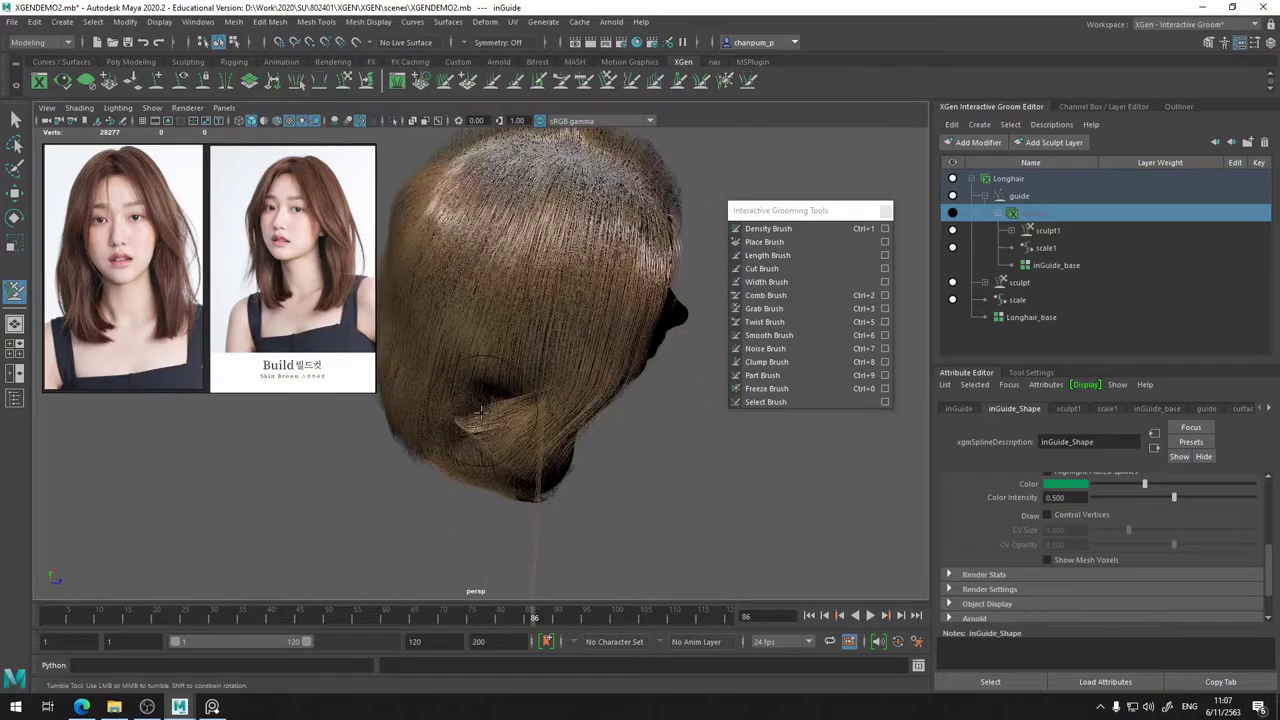
- Examine the silhouette of the right-side hair from the back, front, side and above
left_click_drag(531, 418, 543, 384, "alt")
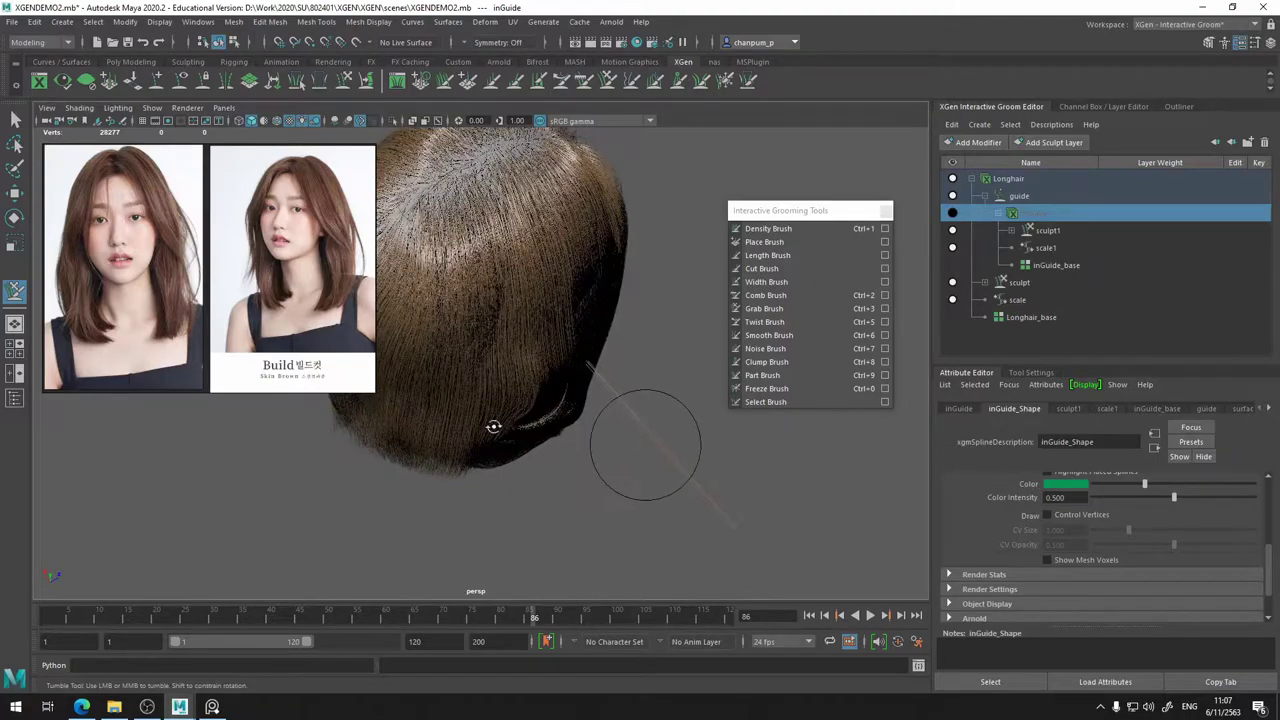
left_click_drag(493, 427, 426, 374, "alt")
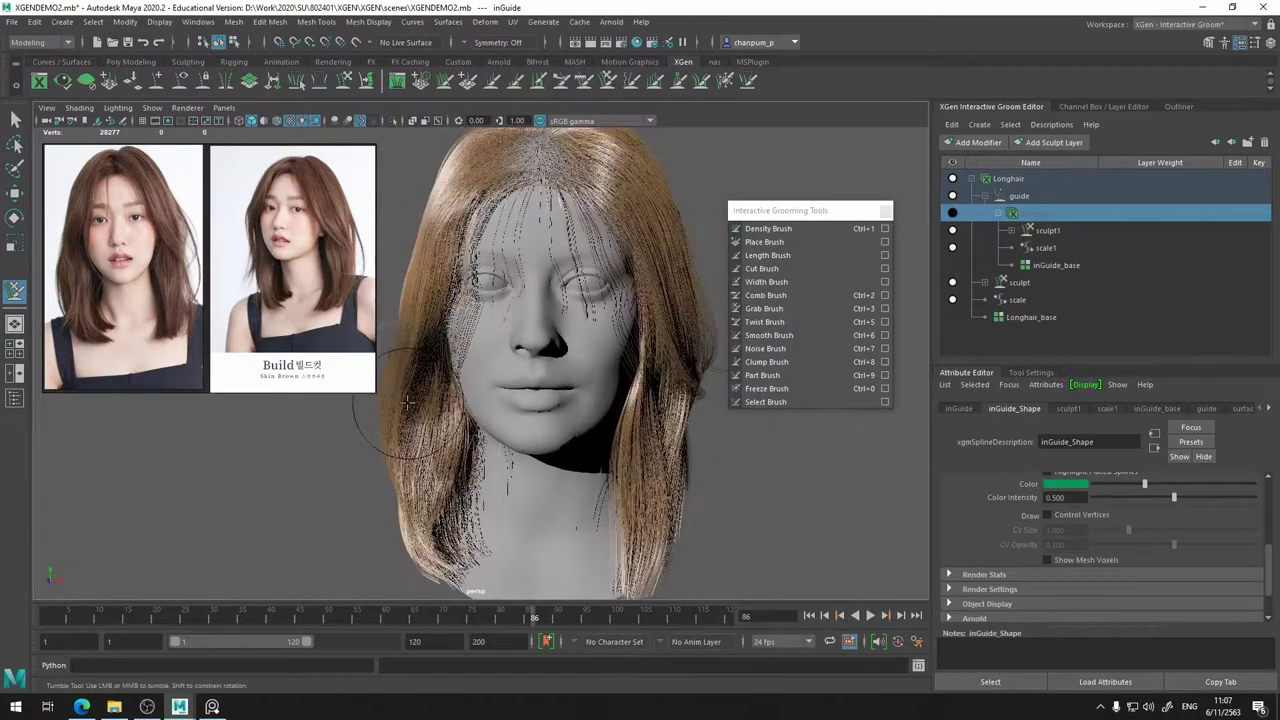
middle_click_drag(497, 404, 465, 381, "alt")
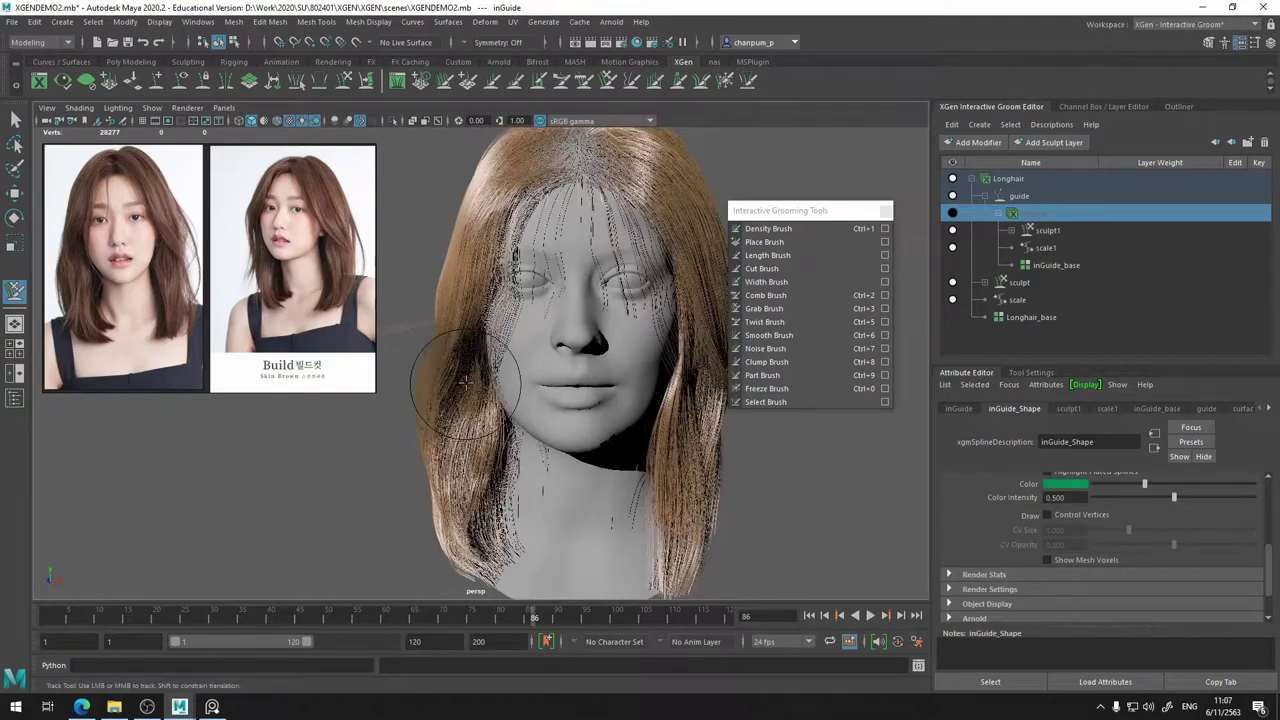
left_click_drag(467, 381, 600, 385, "alt")
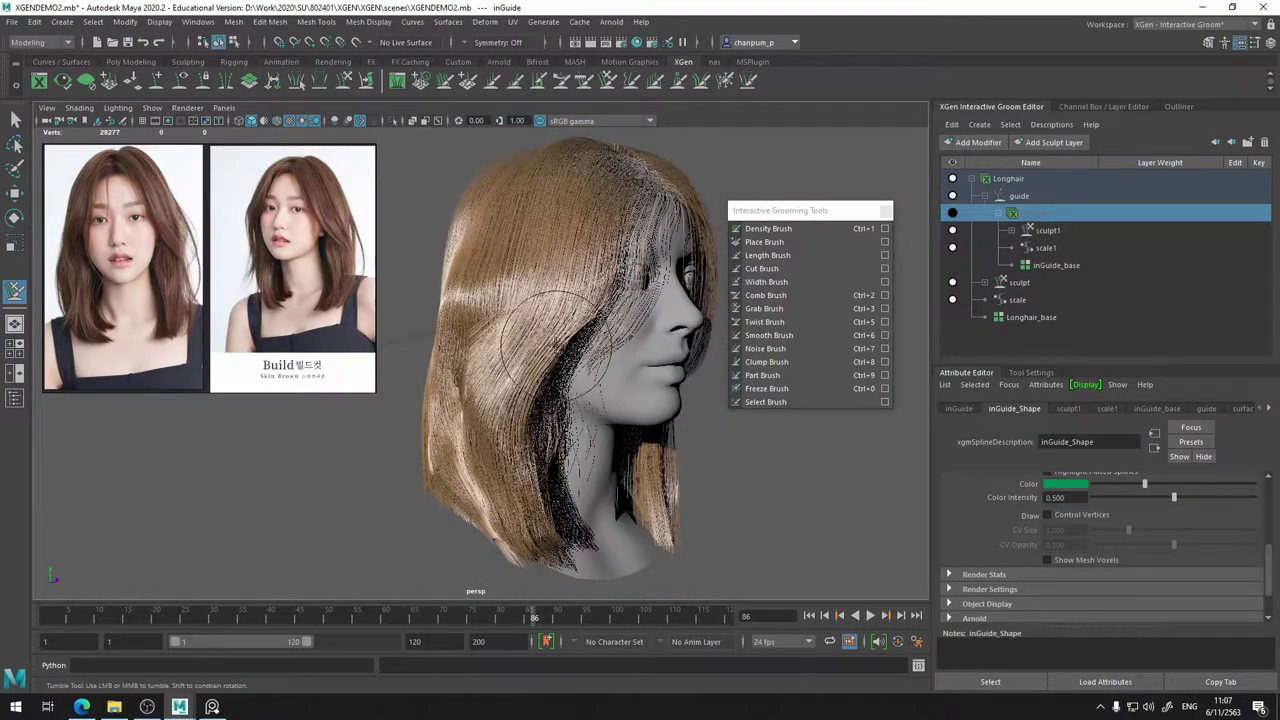
left_click_drag(546, 343, 432, 459, "alt")
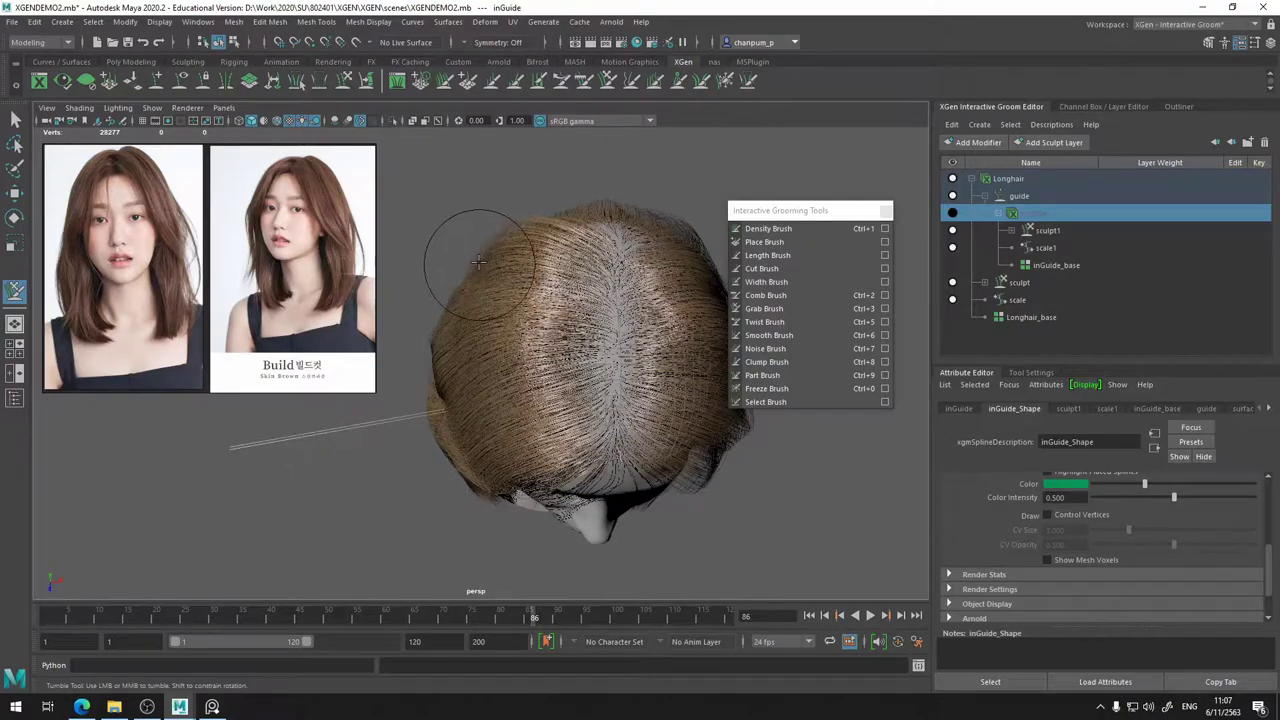
left_click_drag(479, 260, 463, 344, "alt")
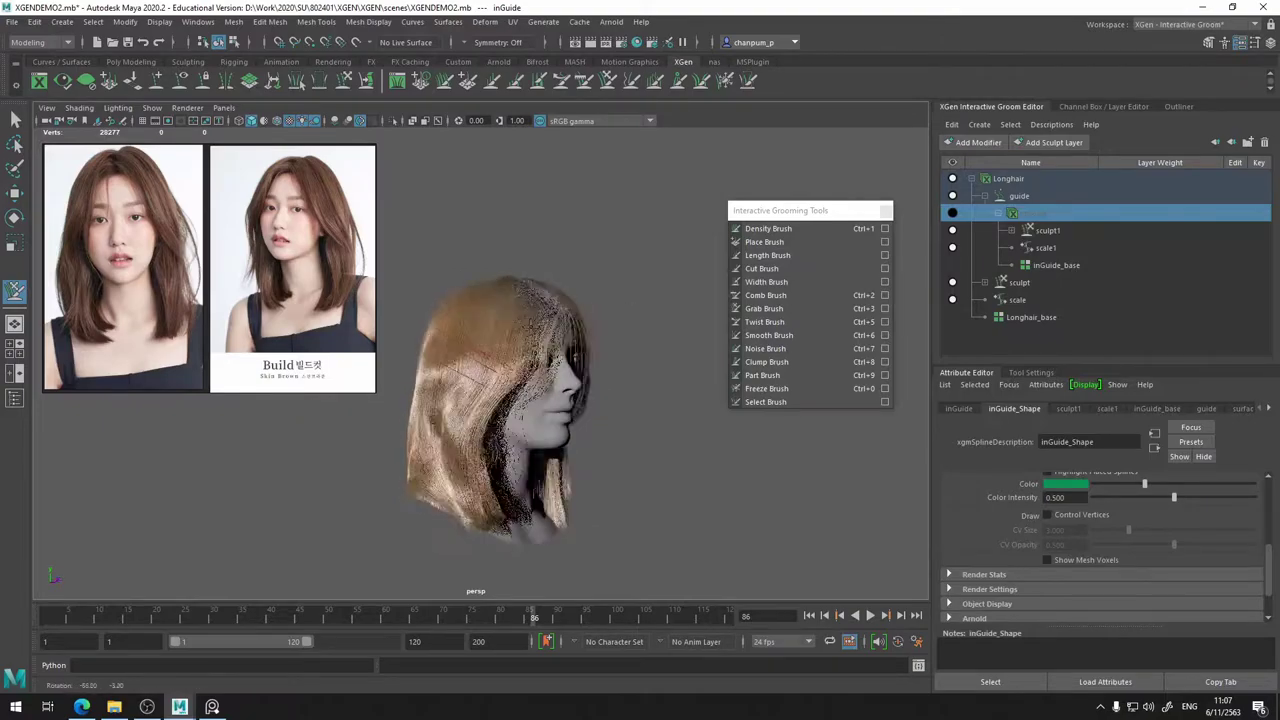
- Examine the crown volume and the parting up close from the right side, the front and above
right_click_drag(533, 326, 606, 330, "alt")
left_click_drag(606, 330, 578, 294, "alt")
middle_click_drag(578, 294, 555, 358, "alt")
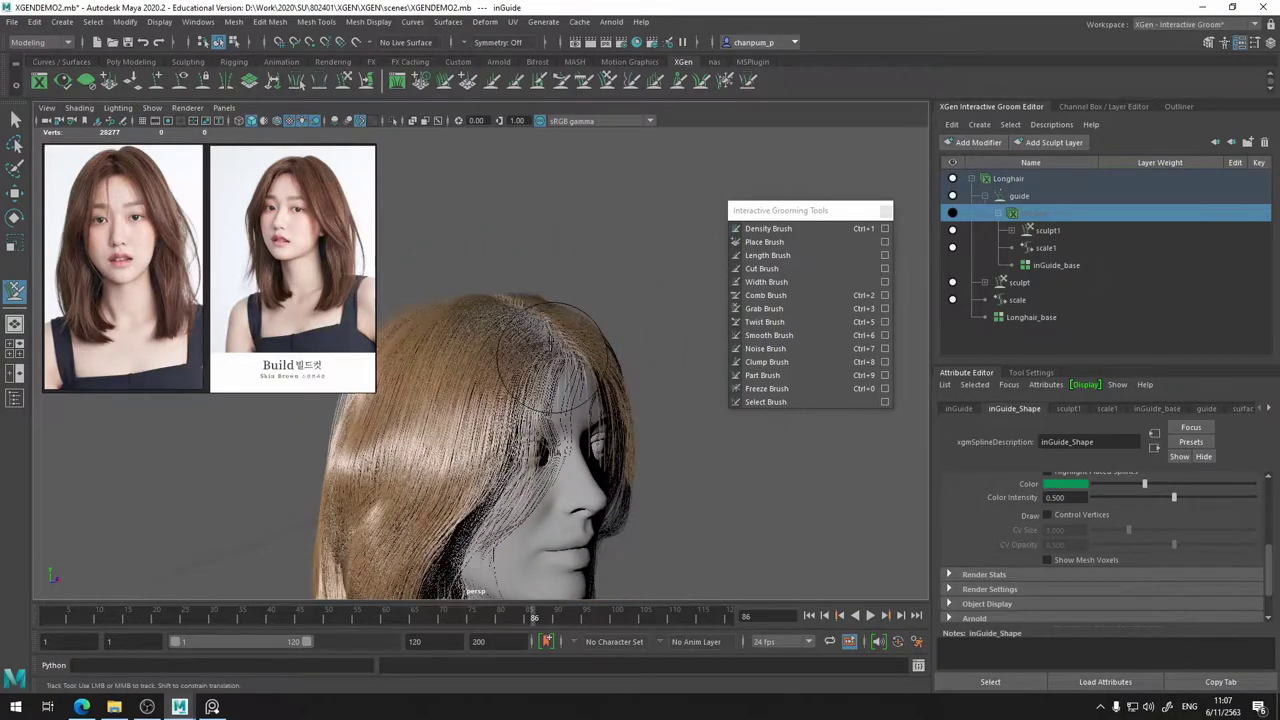
left_click_drag(549, 352, 538, 297, "alt")
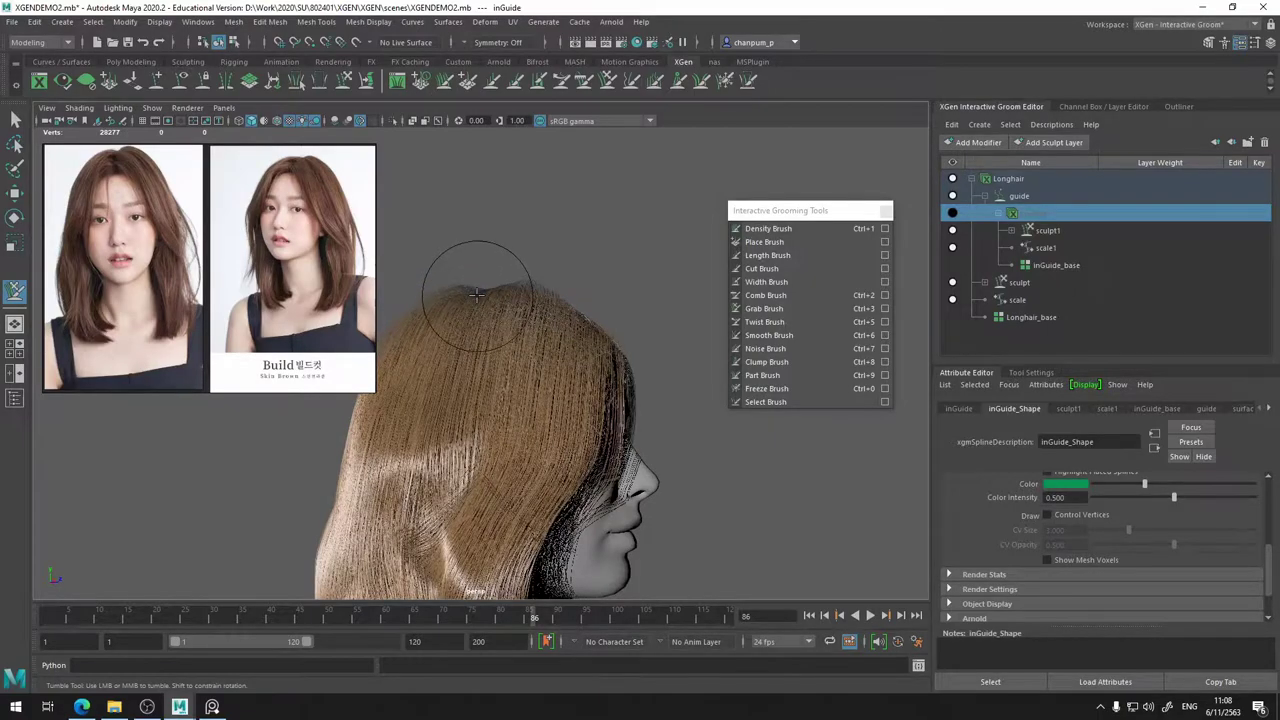
left_click_drag(510, 346, 362, 360, "alt")
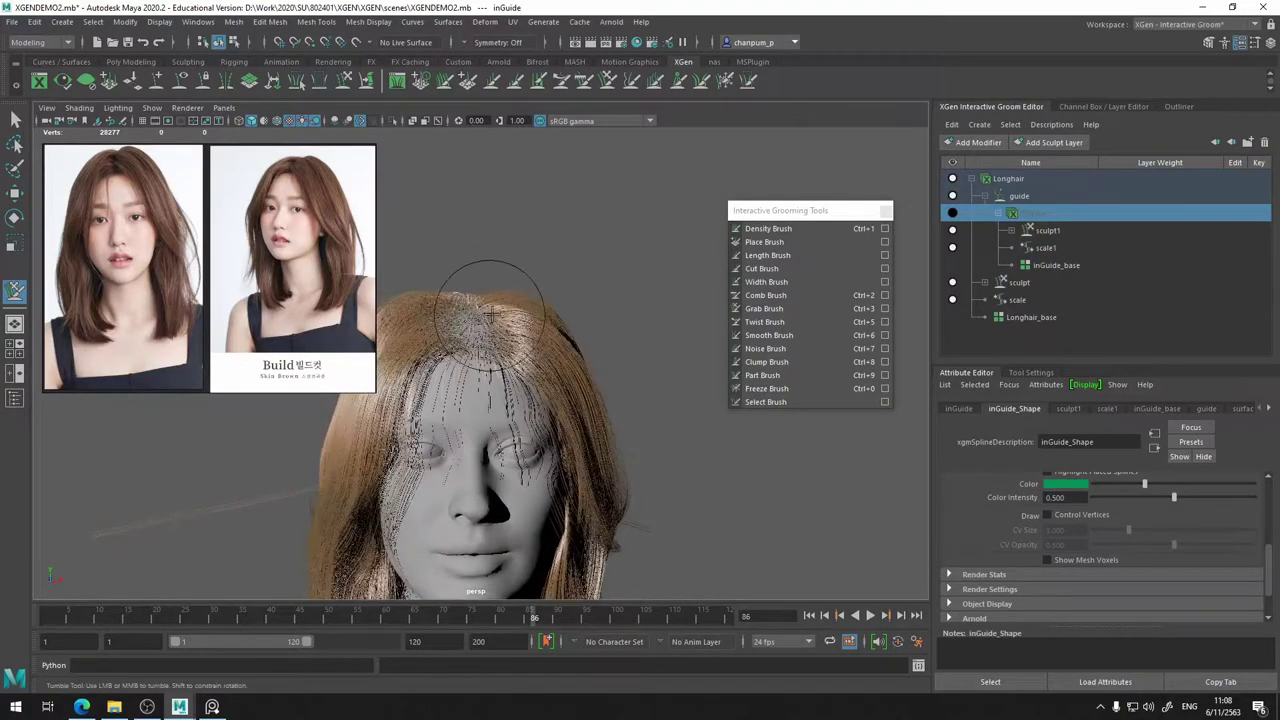
middle_click_drag(556, 280, 564, 295, "alt")
left_click_drag(564, 295, 512, 365, "alt")
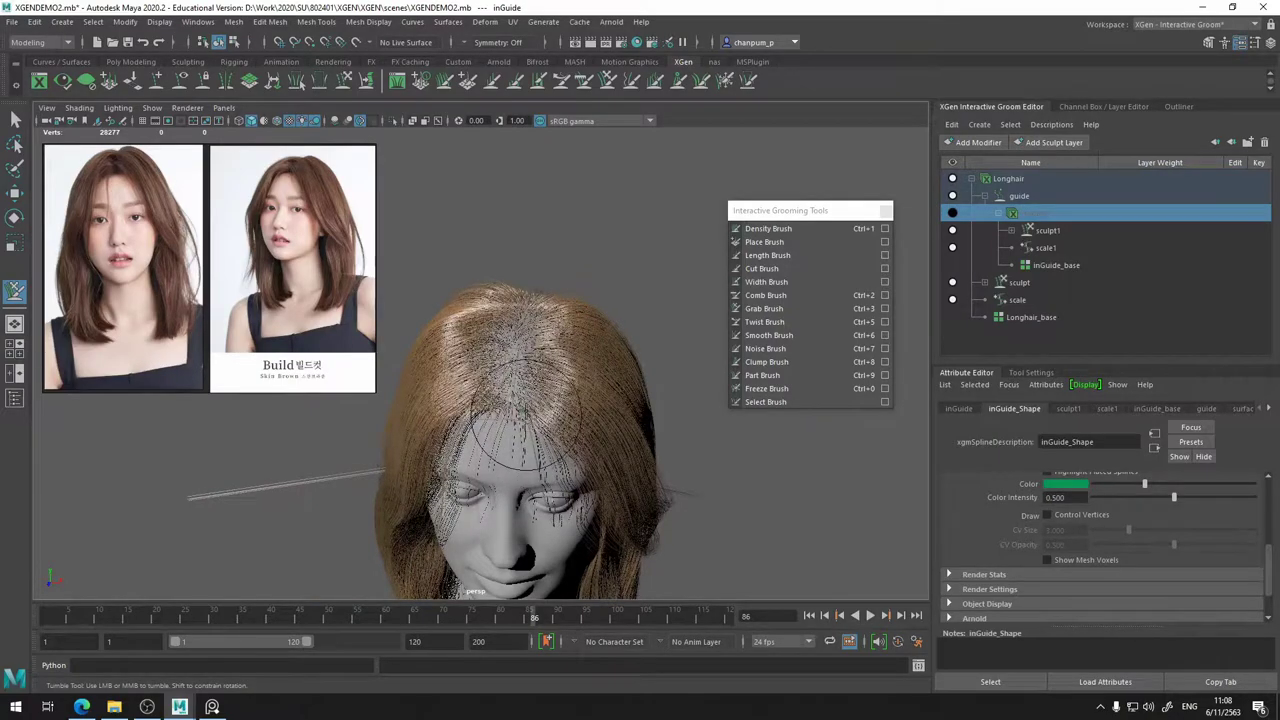
mouse_move(530, 384)
left_mouse_down("alt")
mouse_move(517, 417)
mouse_move(535, 408)
left_mouse_up("alt")
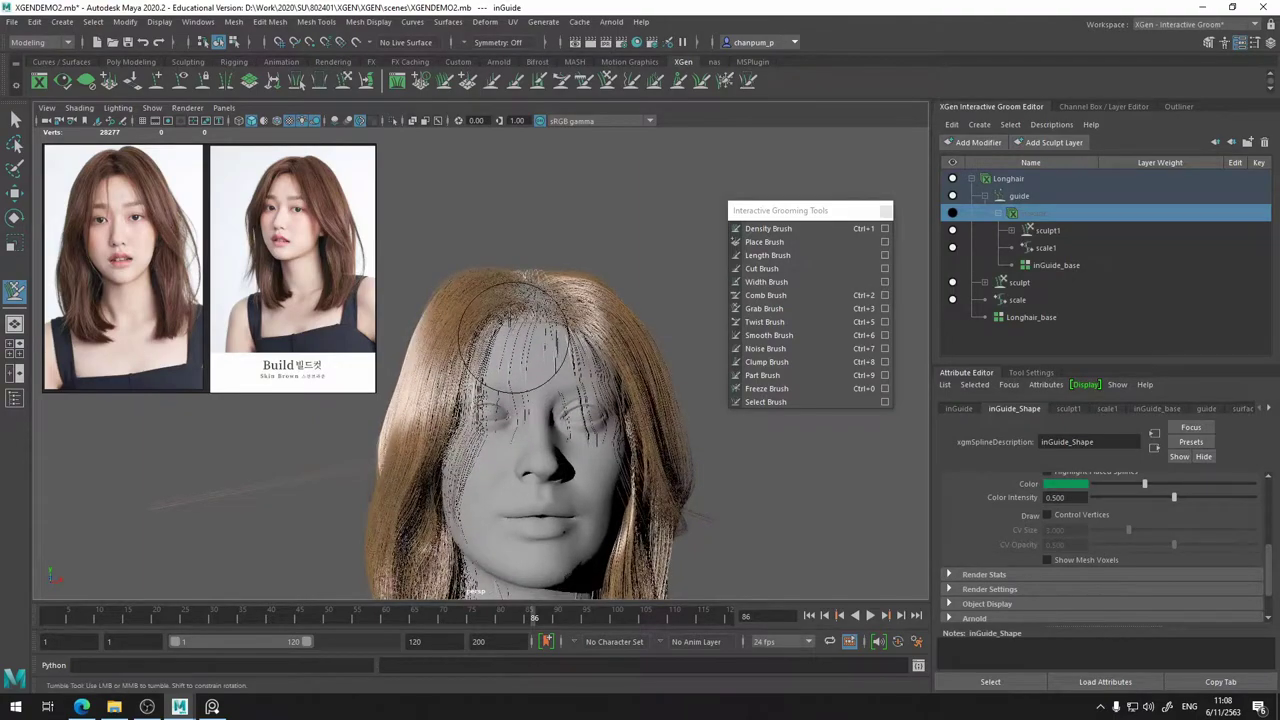
left_click_drag(511, 287, 594, 330, "alt")
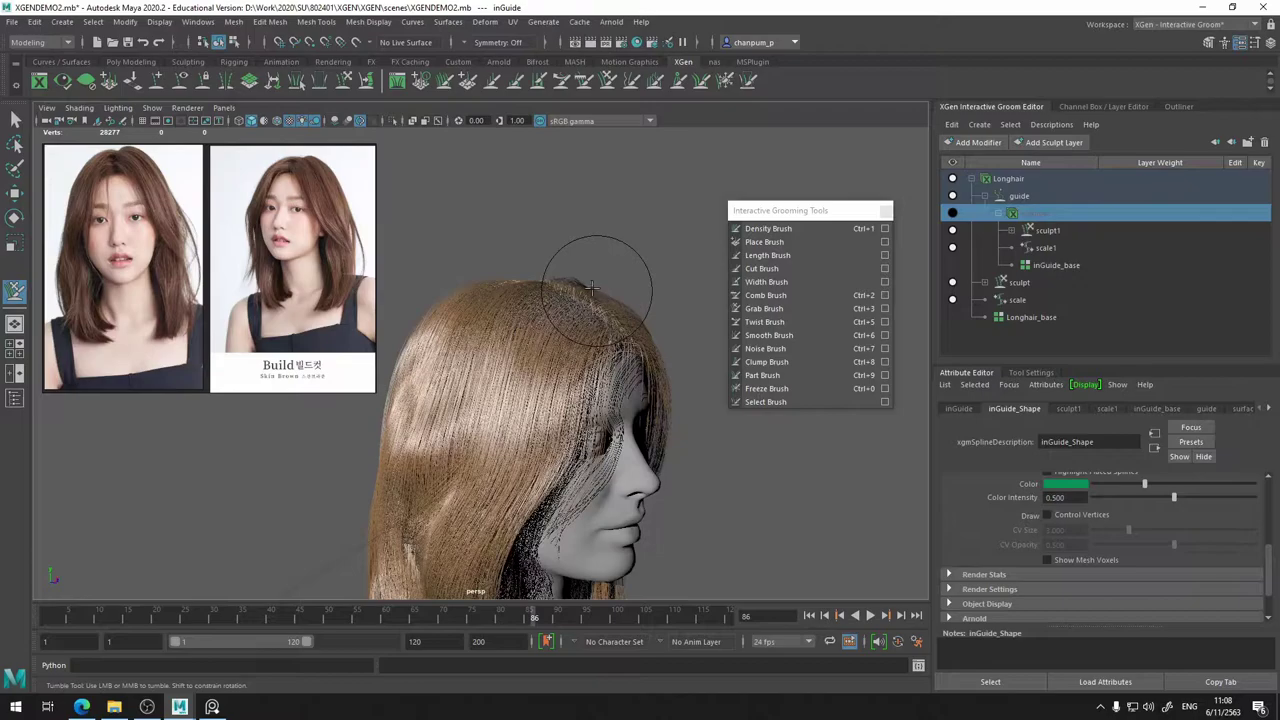
mouse_move(608, 415)
left_mouse_down("alt")
mouse_move(565, 440)
mouse_move(523, 423)
mouse_move(512, 337)
mouse_move(532, 316)
mouse_move(560, 318)
mouse_move(496, 344)
mouse_move(506, 328)
left_mouse_up("alt")
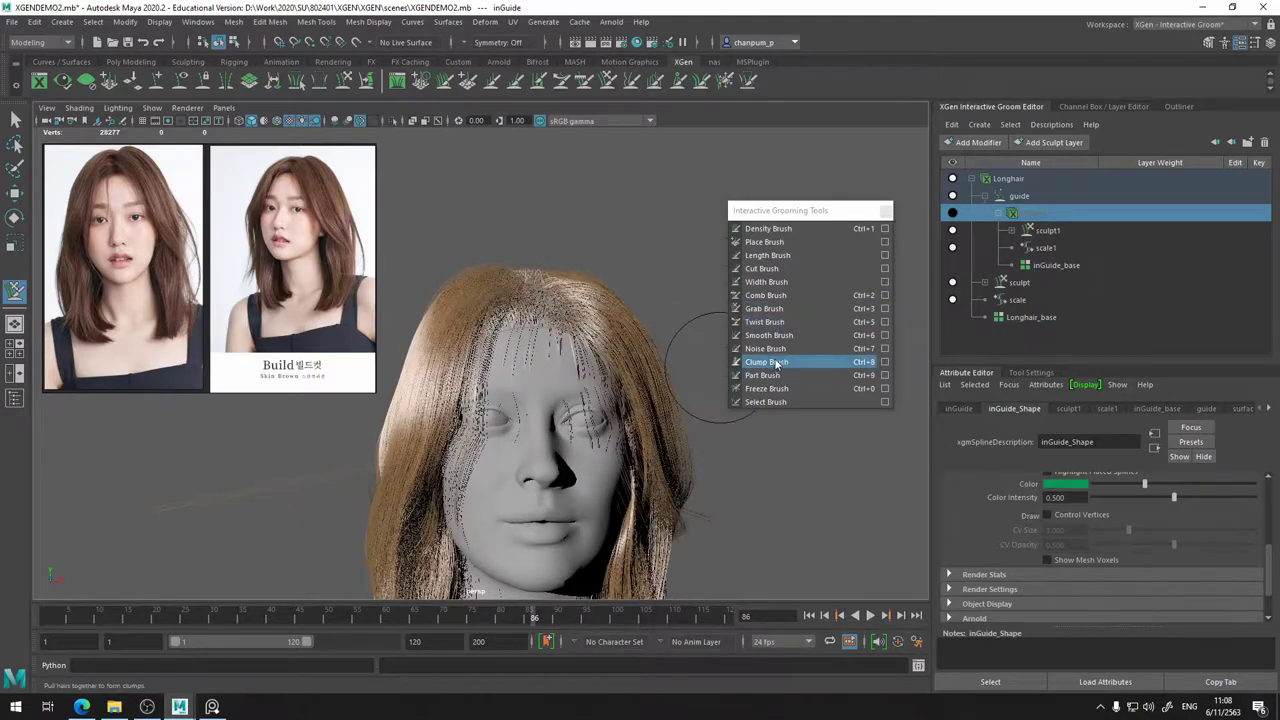
- Show the inGuide layer again and frame the guides from the front
left_click(952, 214)
mouse_move(632, 254)
left_mouse_down("alt")
mouse_move(661, 296)
mouse_move(724, 332)
mouse_move(482, 343)
left_mouse_up("alt")
middle_click_drag(540, 342, 422, 348, "alt")
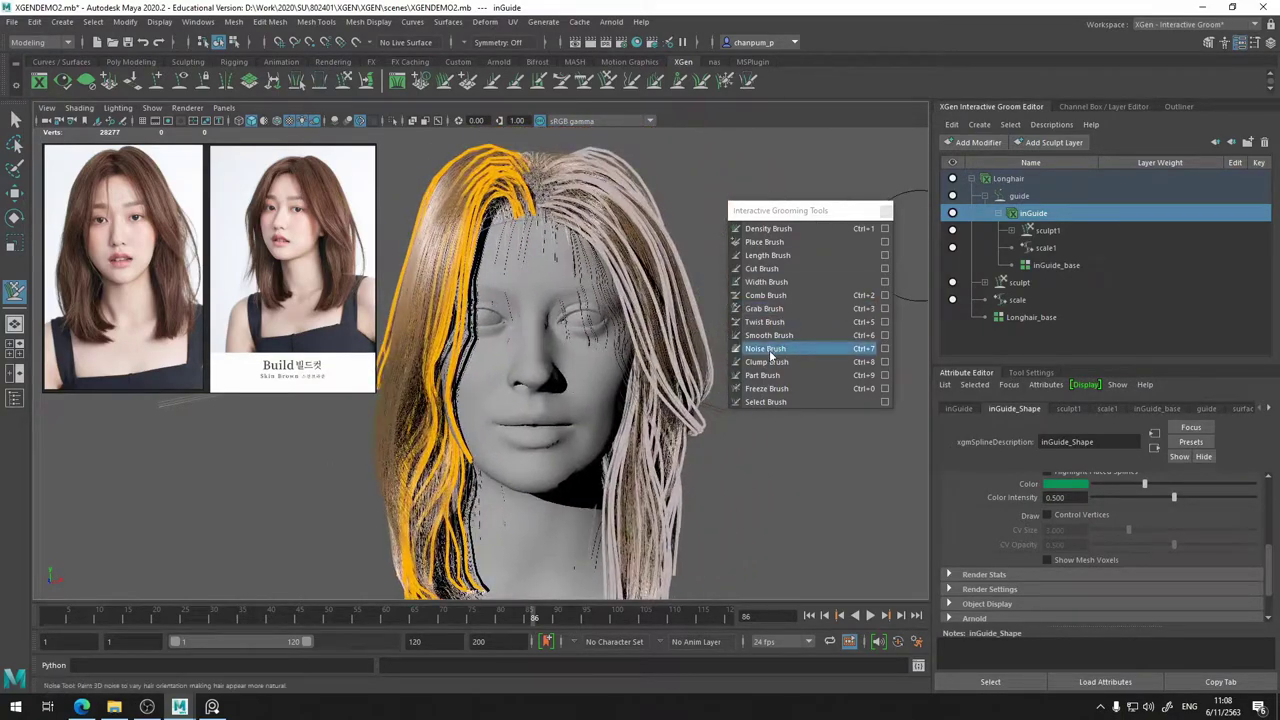
- Unfreeze all guides through the Freeze Brush settings and switch to the Grab Brush
left_click(767, 388)
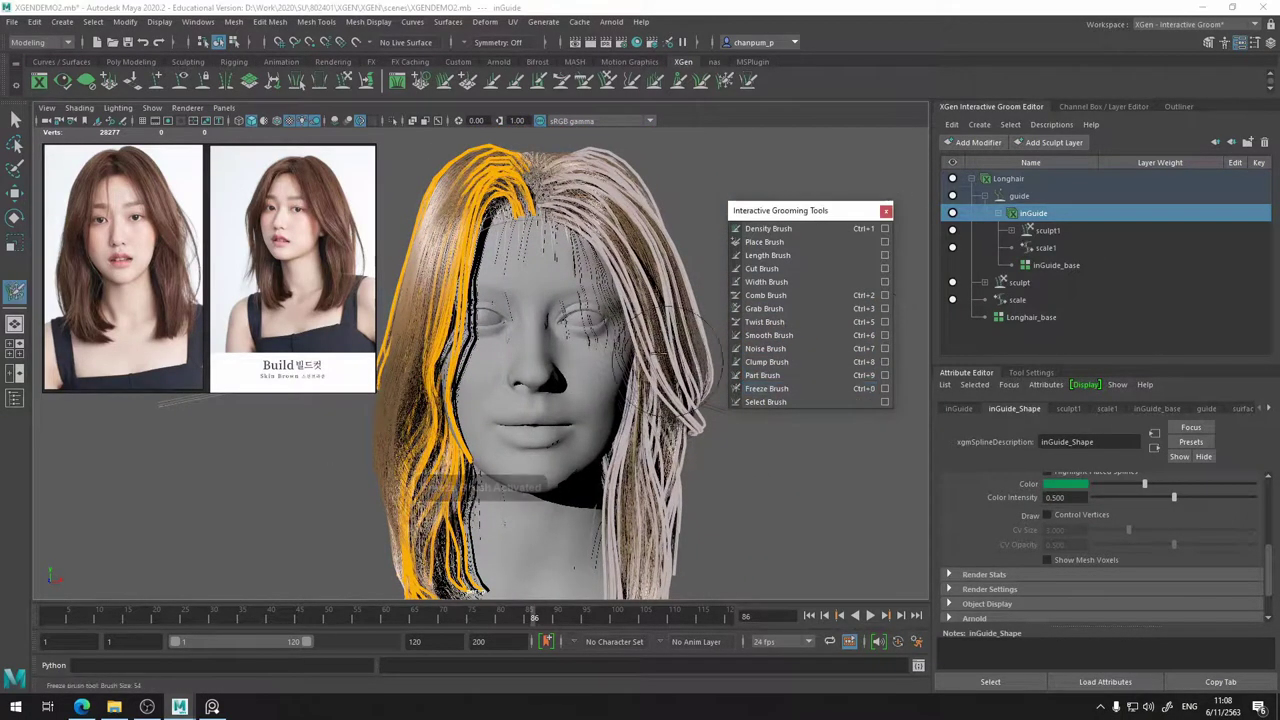
left_click(1031, 373)
left_click(1051, 463)
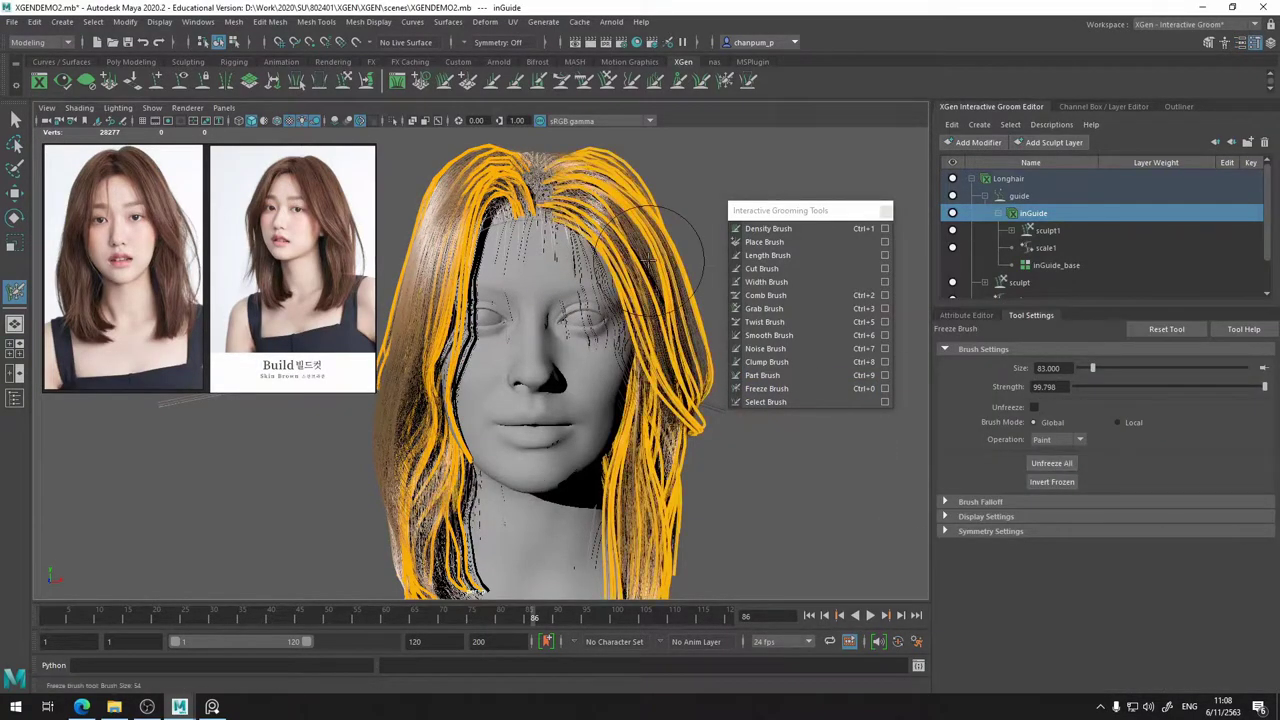
left_click(764, 308)
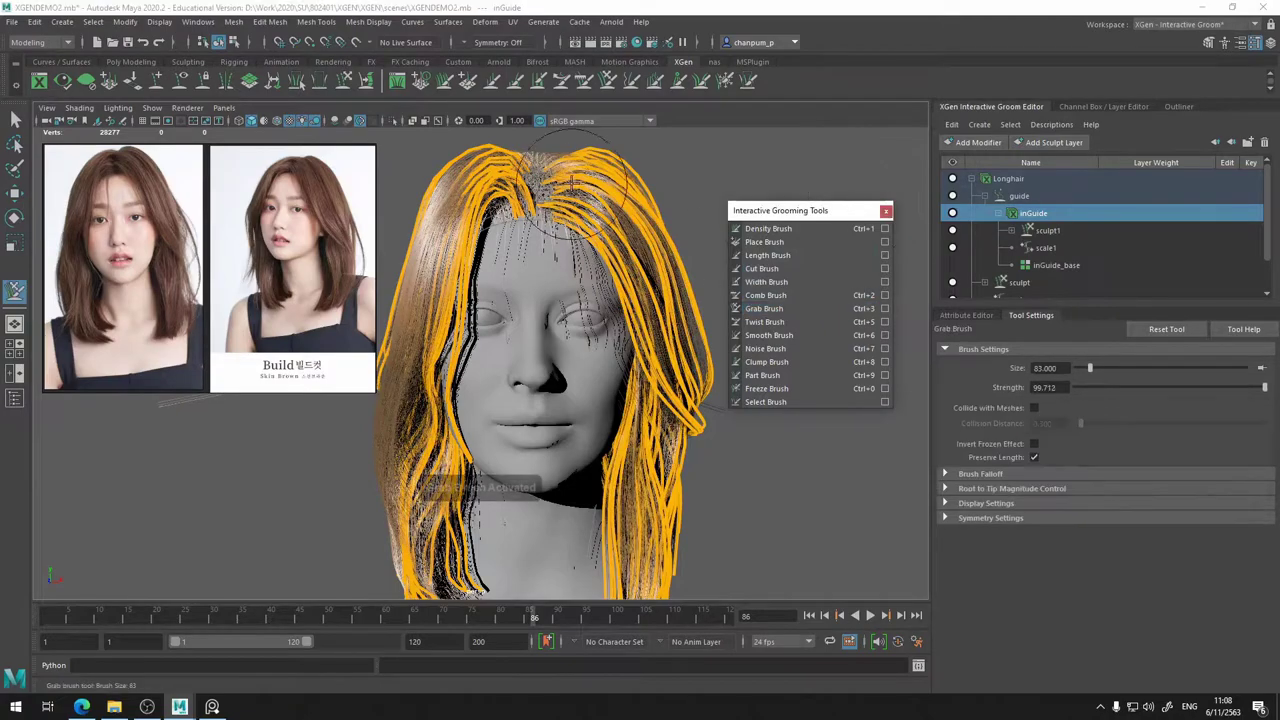
- Reshape the front guides around the parting and forehead hairline with the Grab Brush
scroll(619, 233, "down", 4)
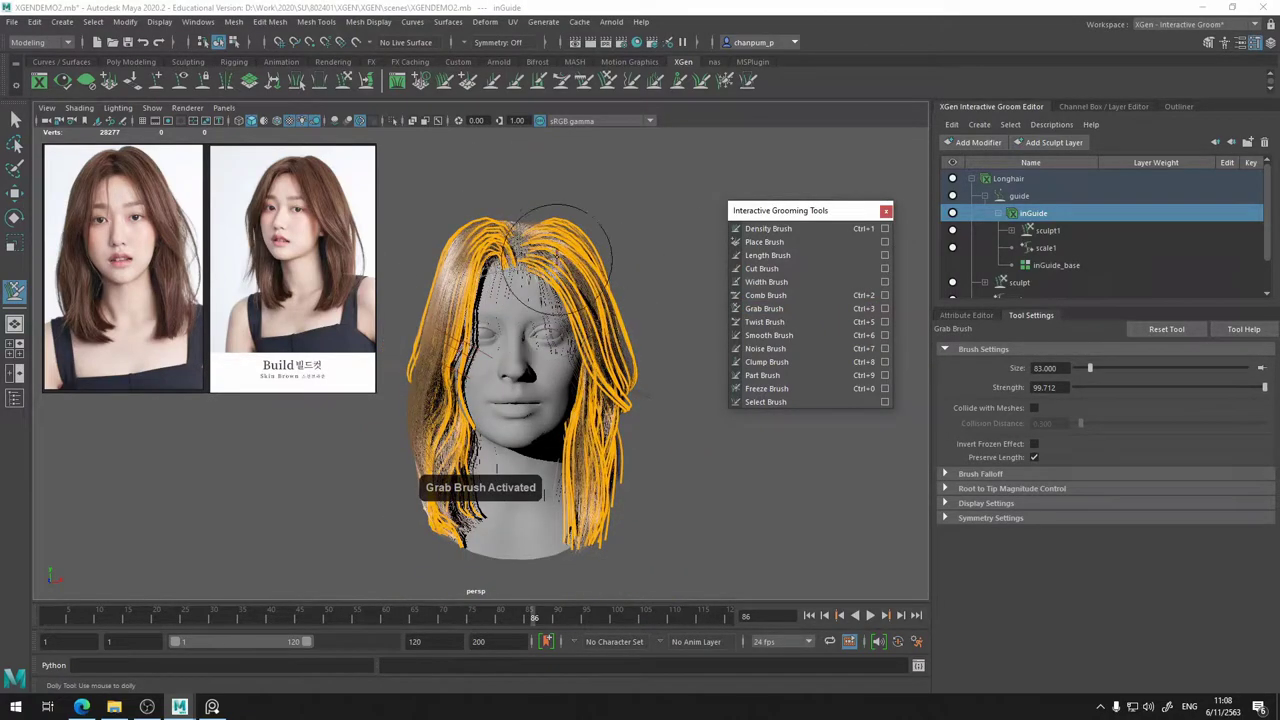
mouse_move(546, 269)
left_mouse_down()
mouse_move(525, 207)
mouse_move(485, 215)
mouse_move(462, 270)
mouse_move(427, 245)
mouse_move(448, 250)
mouse_move(437, 222)
left_mouse_up()
left_click_drag(436, 222, 665, 278, "alt")
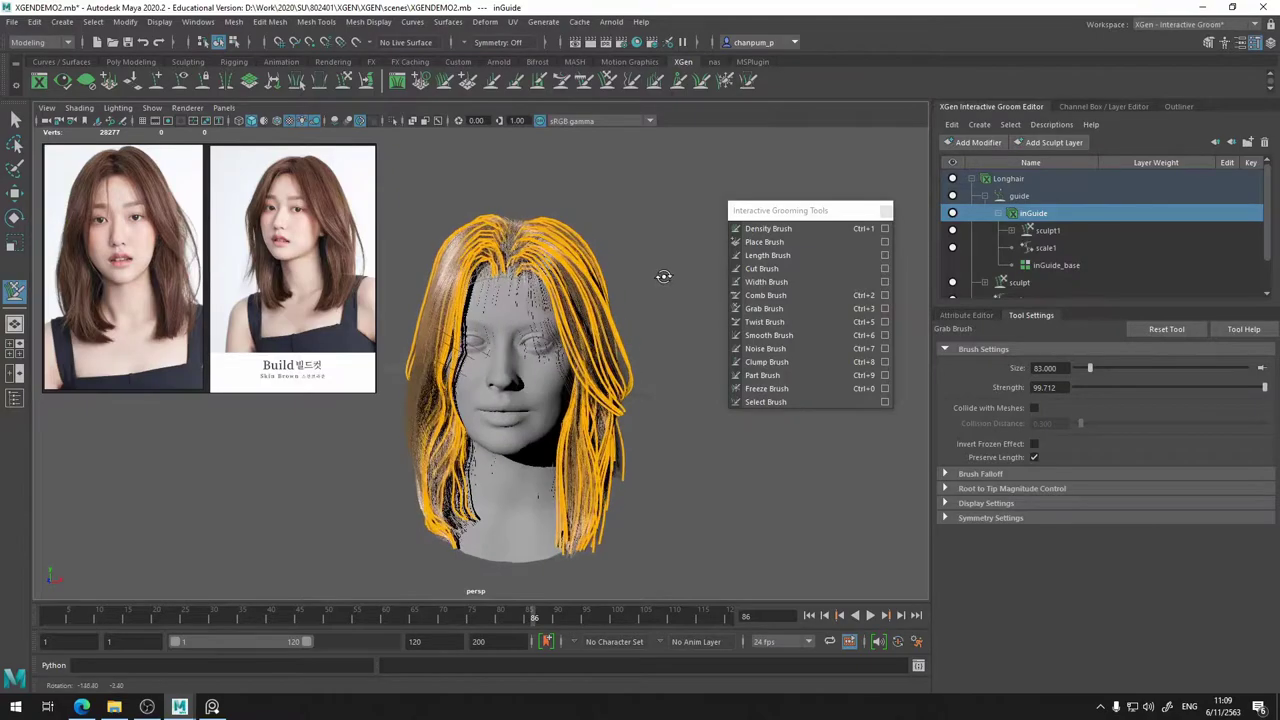
left_click_drag(663, 276, 591, 373, "alt")
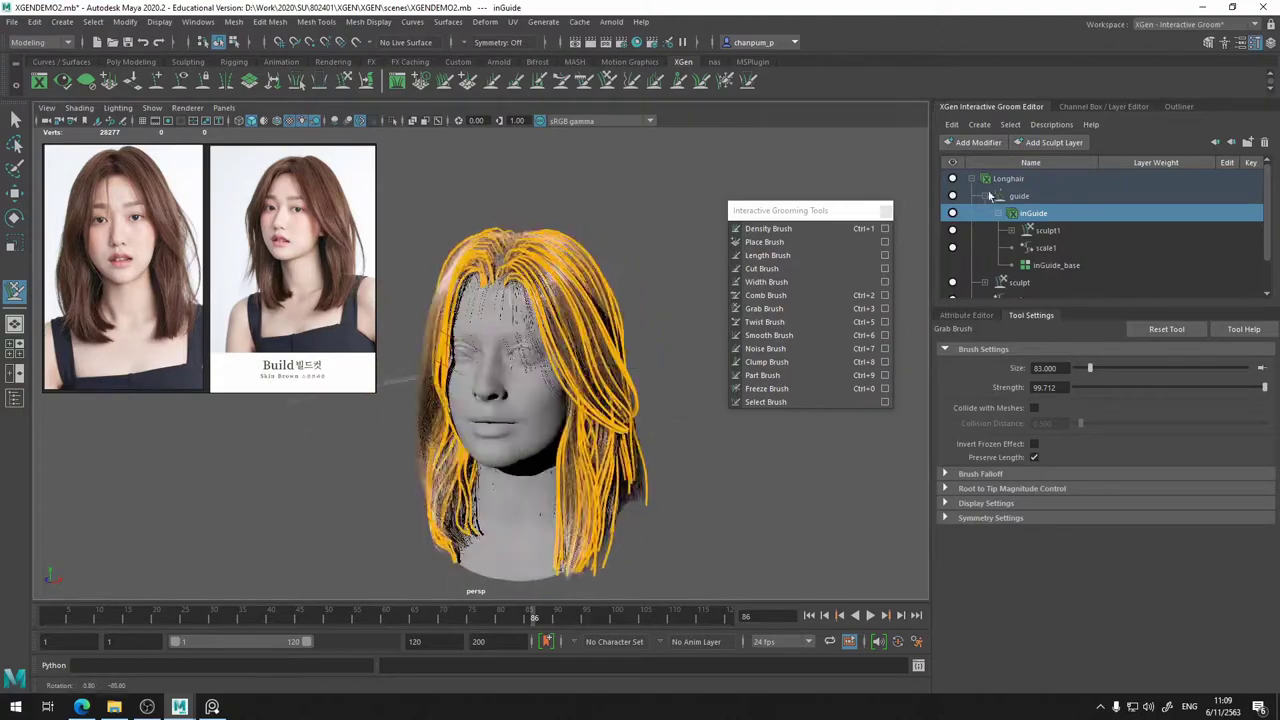
- Hide the inGuide layer and examine the hair's crown, parting and left side from the front, above and the side
left_click(953, 213)
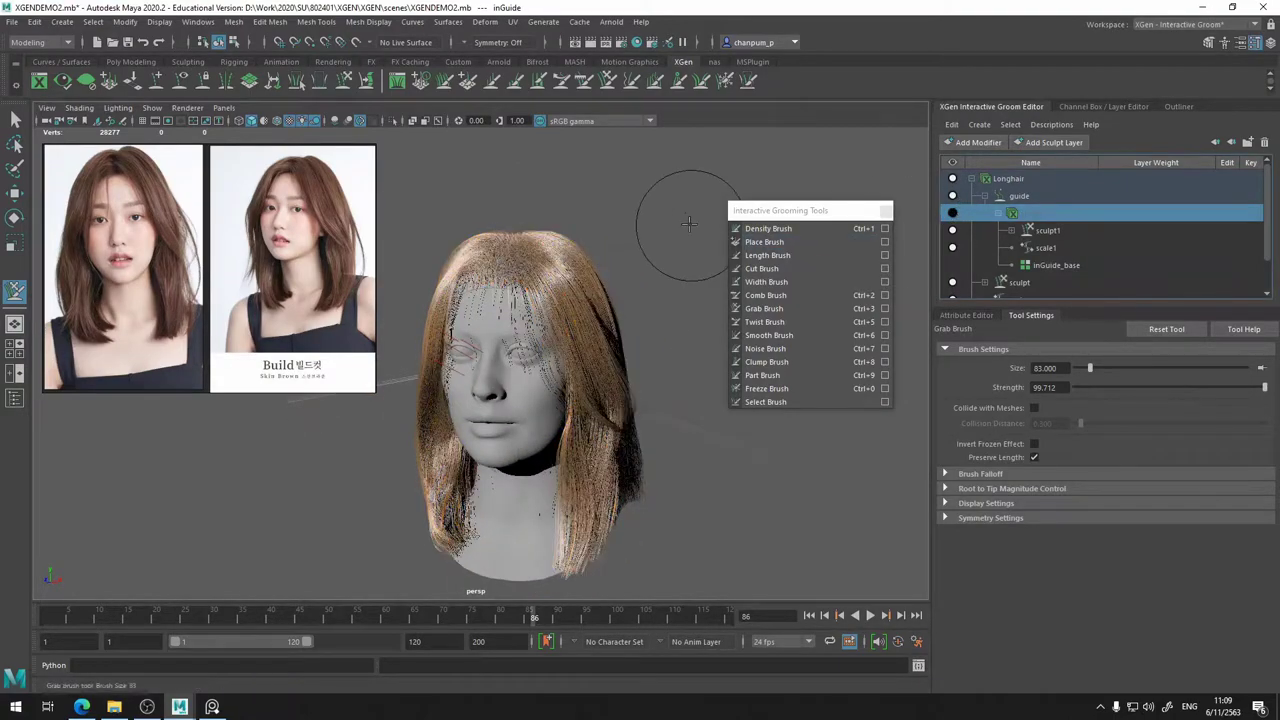
left_click_drag(668, 207, 664, 210, "alt")
middle_click_drag(664, 210, 654, 248, "alt")
left_click_drag(640, 234, 651, 266, "alt")
right_click_drag(651, 266, 686, 282, "alt")
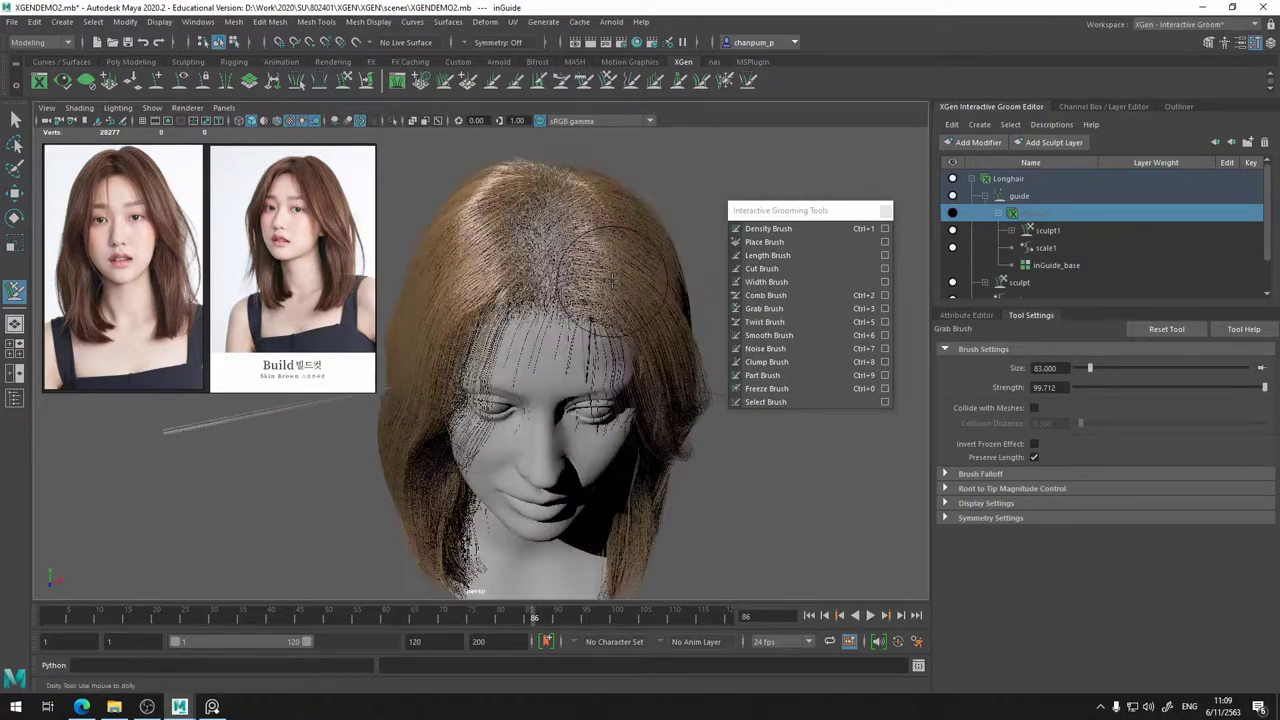
middle_click_drag(660, 285, 540, 313, "alt")
right_click_drag(525, 308, 547, 315, "alt")
left_click_drag(547, 314, 553, 270, "alt")
middle_click_drag(553, 270, 545, 350, "alt")
left_click_drag(532, 288, 501, 475, "alt")
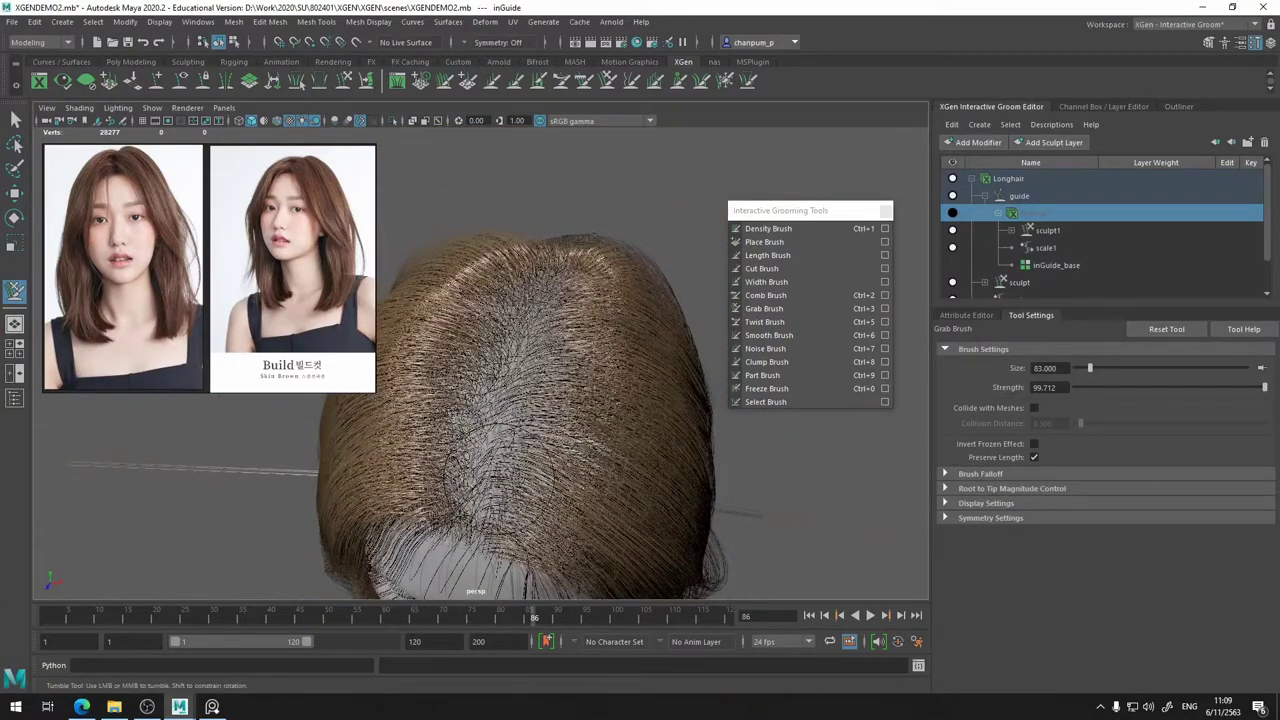
left_click_drag(448, 550, 405, 395, "alt")
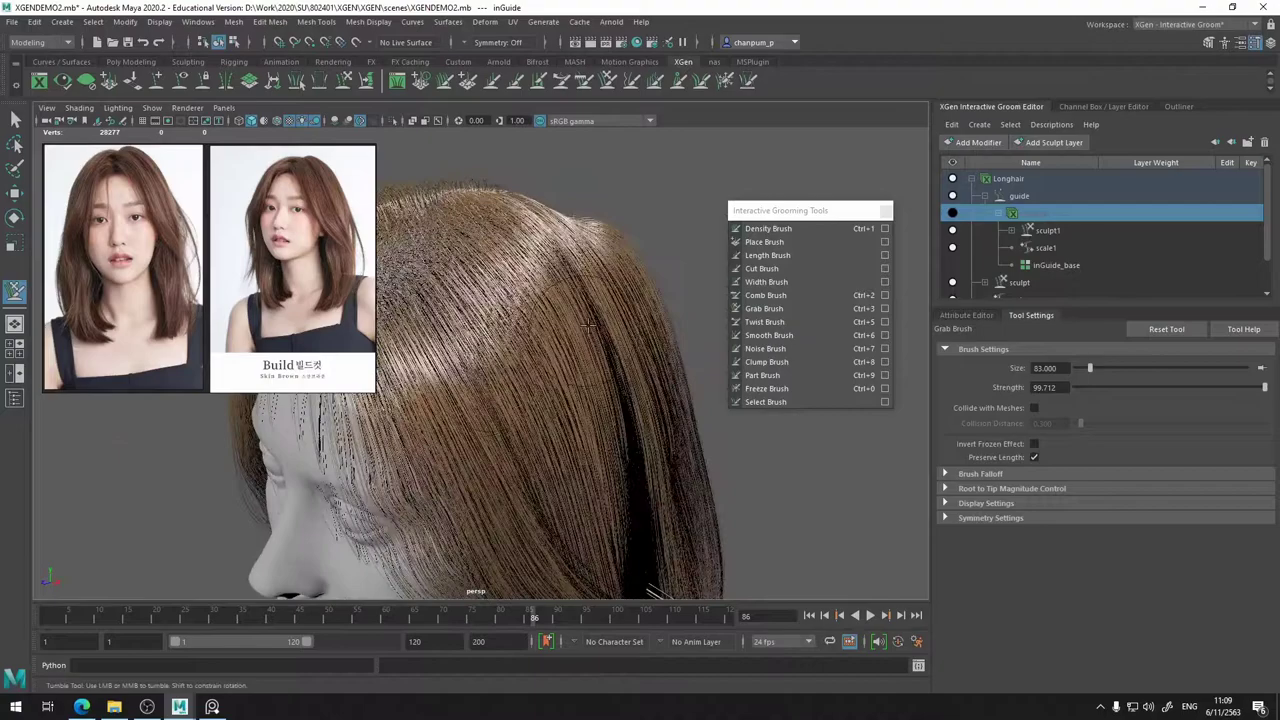
middle_click_drag(681, 283, 727, 237, "alt")
- Switch to the Place Brush, show the inGuide layer again and frame the guides at the front hairline
left_click(765, 242)
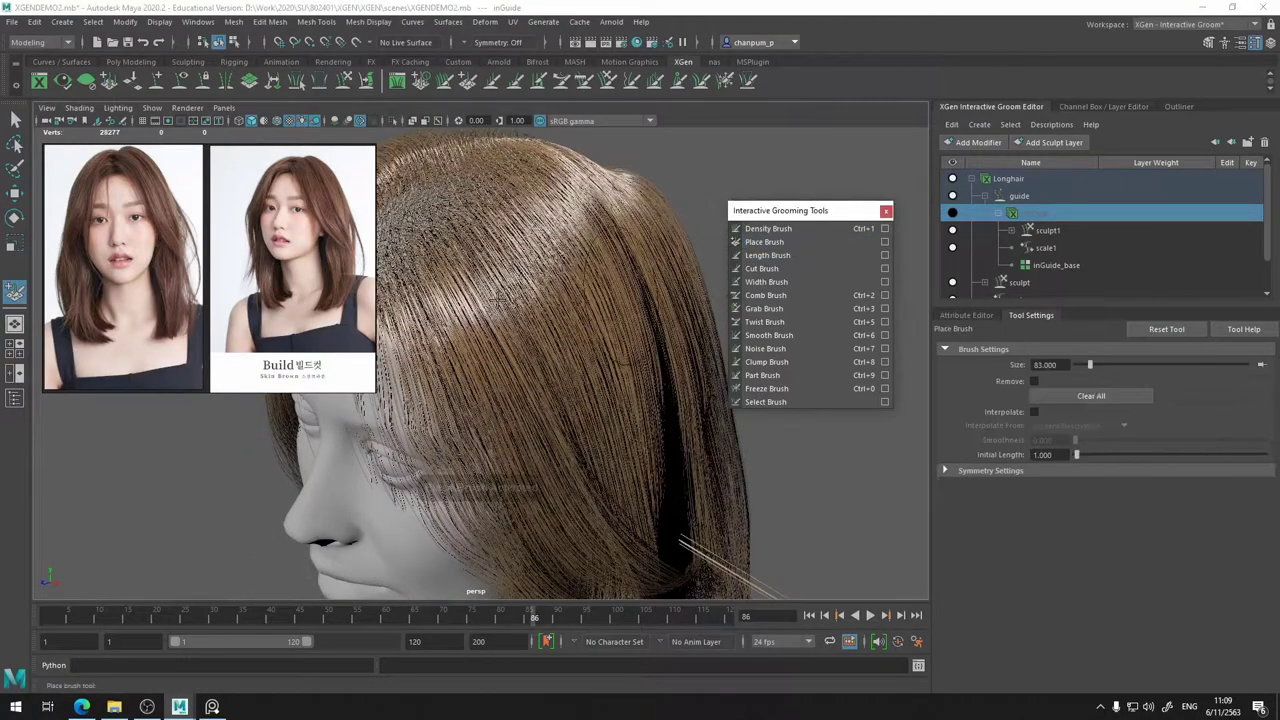
scroll(498, 303, "down", 5)
mouse_move(499, 303)
left_mouse_down("alt")
mouse_move(500, 338)
mouse_move(511, 323)
mouse_move(505, 300)
mouse_move(471, 386)
mouse_move(473, 364)
mouse_move(500, 418)
left_mouse_up("alt")
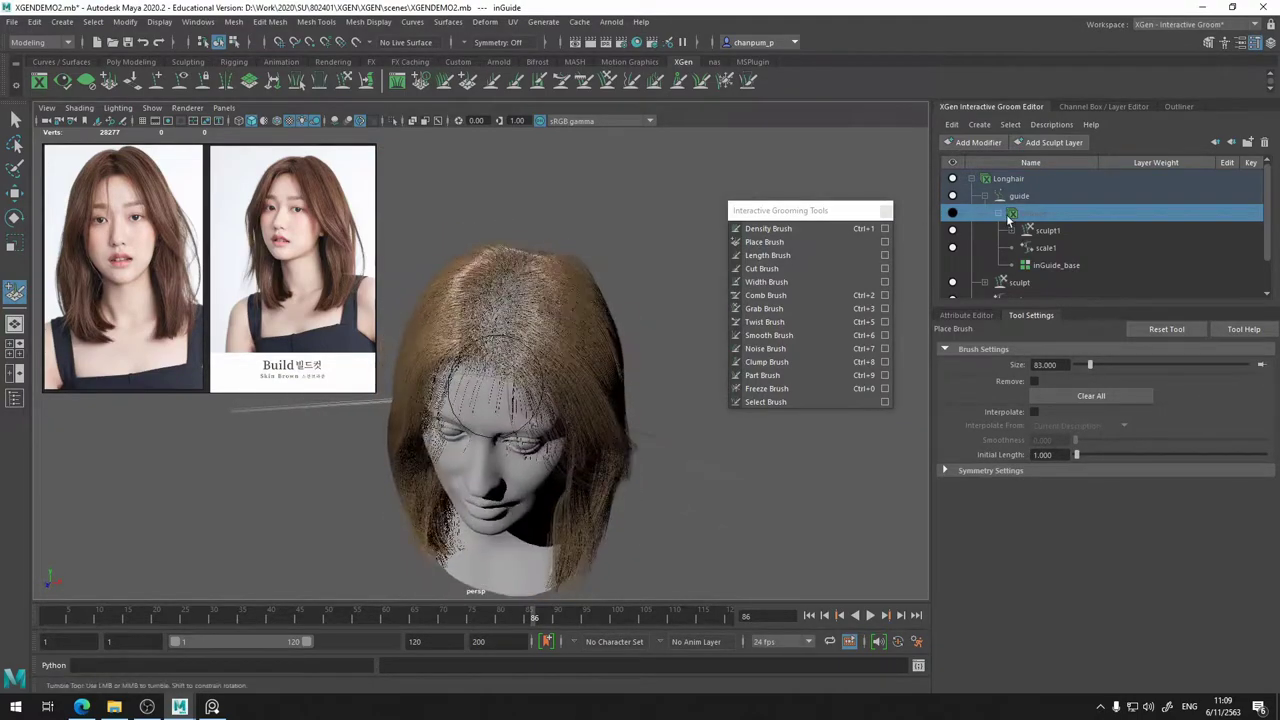
left_click(955, 213)
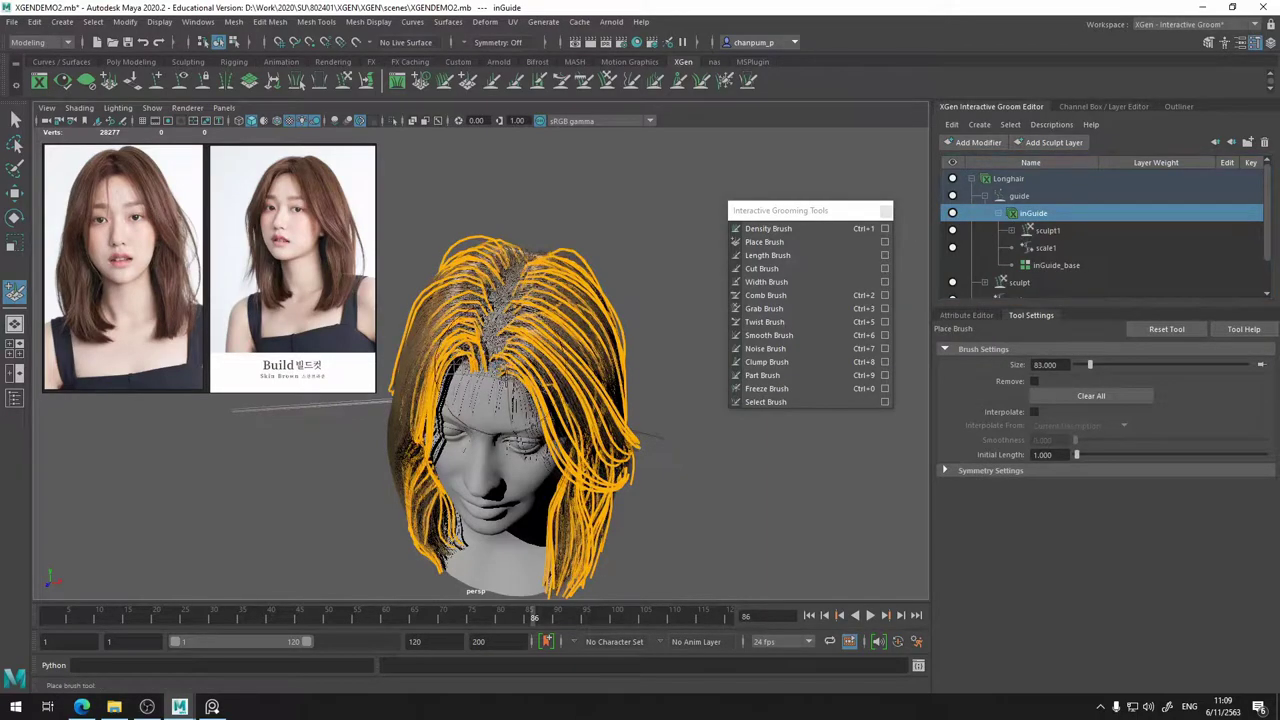
left_click_drag(503, 394, 511, 338, "alt")
right_click_drag(511, 333, 522, 318, "alt")
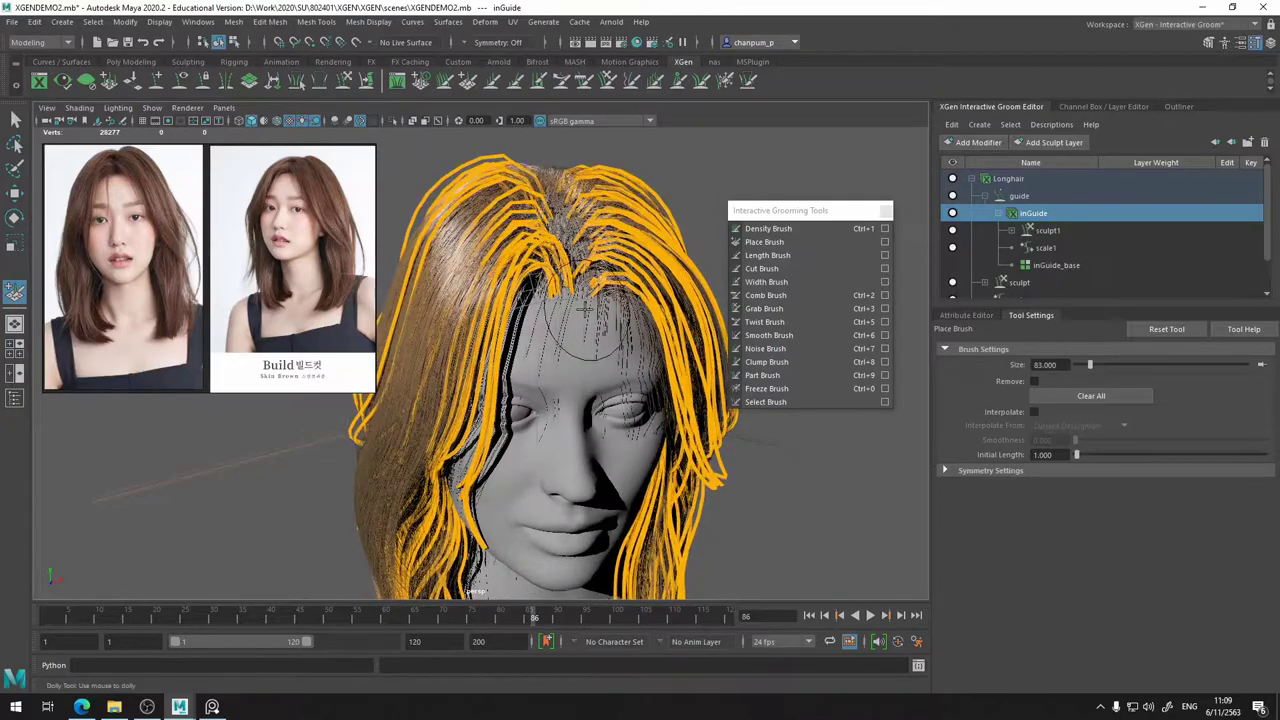
scroll(560, 313, "up", 4)
left_click_drag(557, 407, 620, 464, "alt")
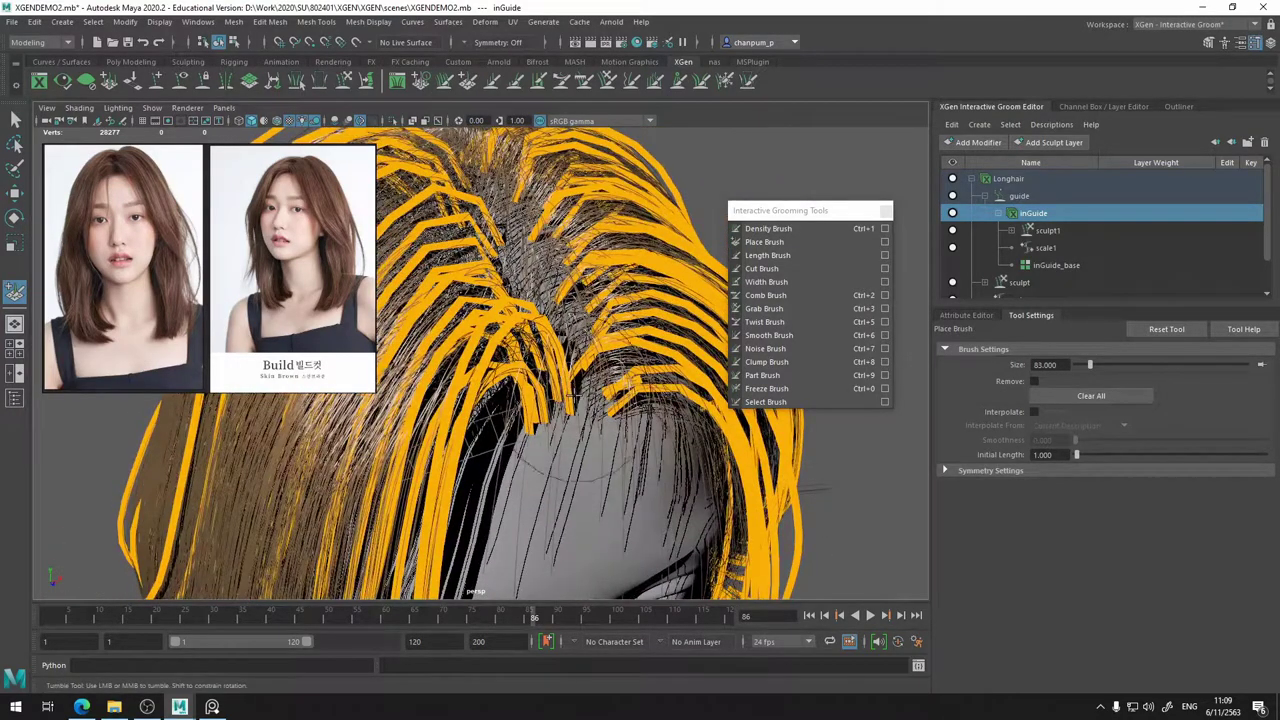
- Undo the trial Place Brush strokes at the front hairline and restore the inGuide layer's visibility
key("ctrl+z")
key("ctrl+z")
middle_click_drag(592, 420, 505, 400, "alt")
left_click(952, 213)
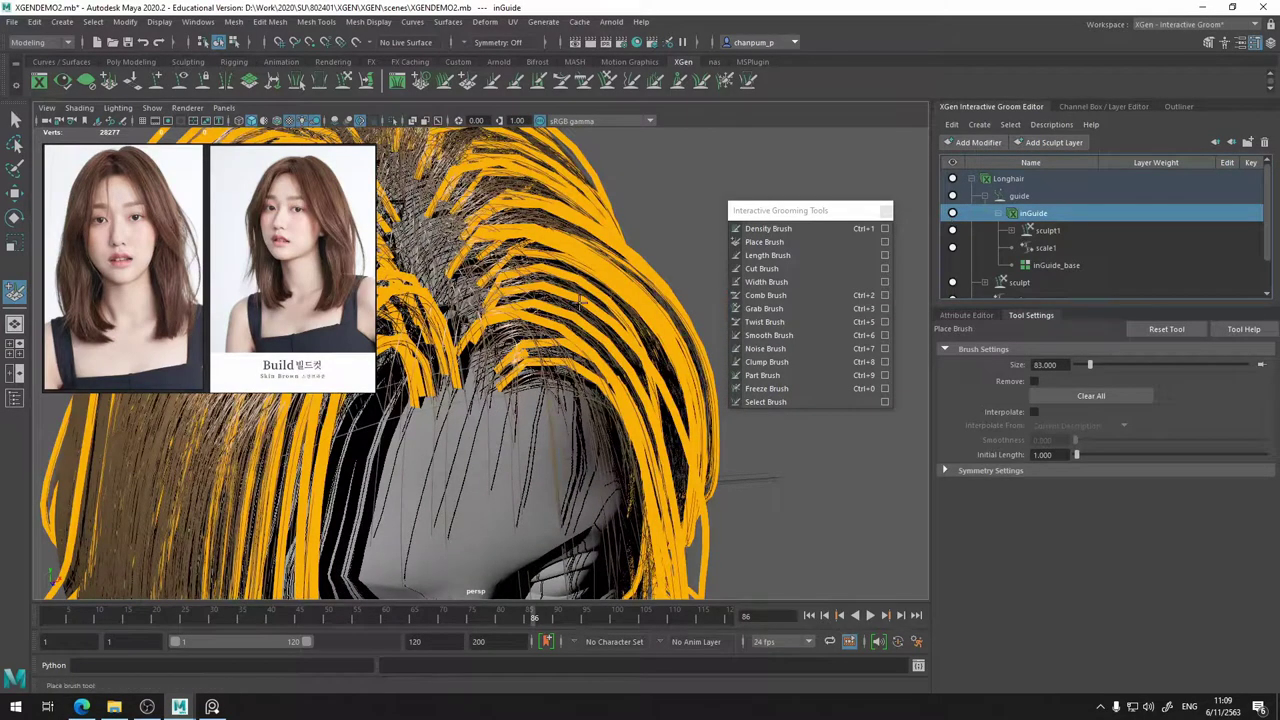
left_click_drag(505, 252, 541, 319, "alt")
key("ctrl+z")
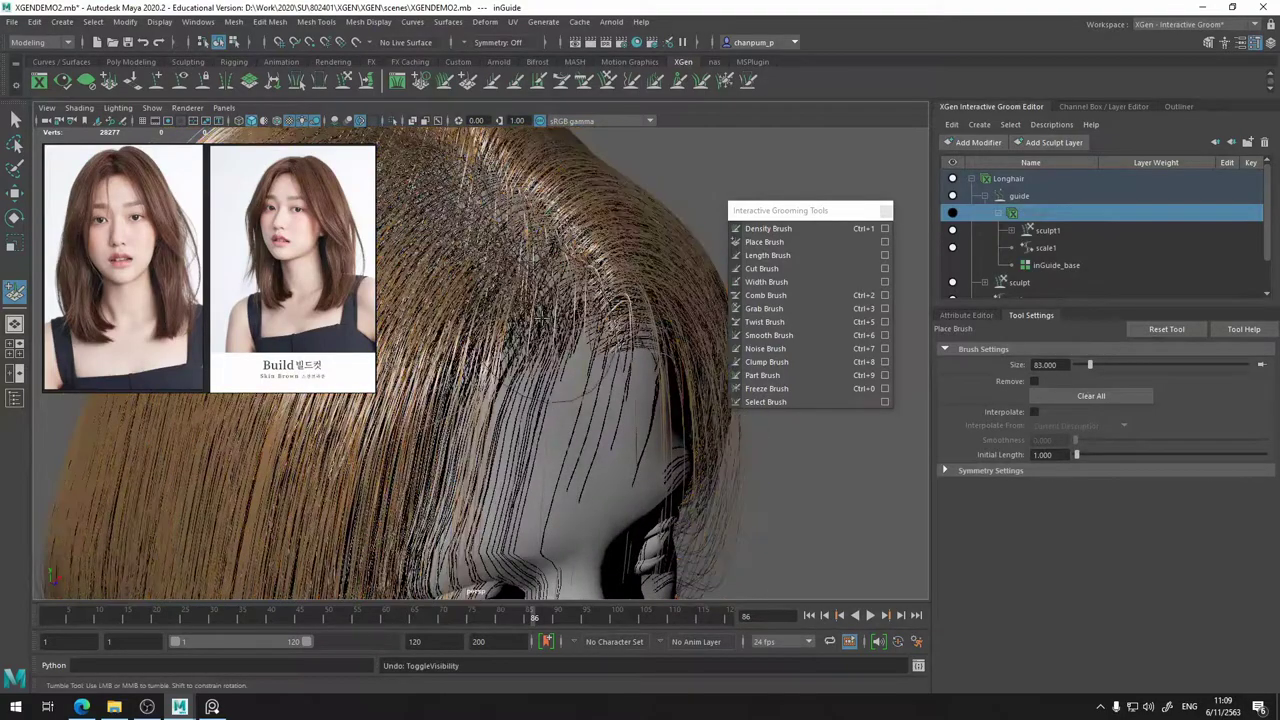
key("ctrl+z")
left_click(952, 214)
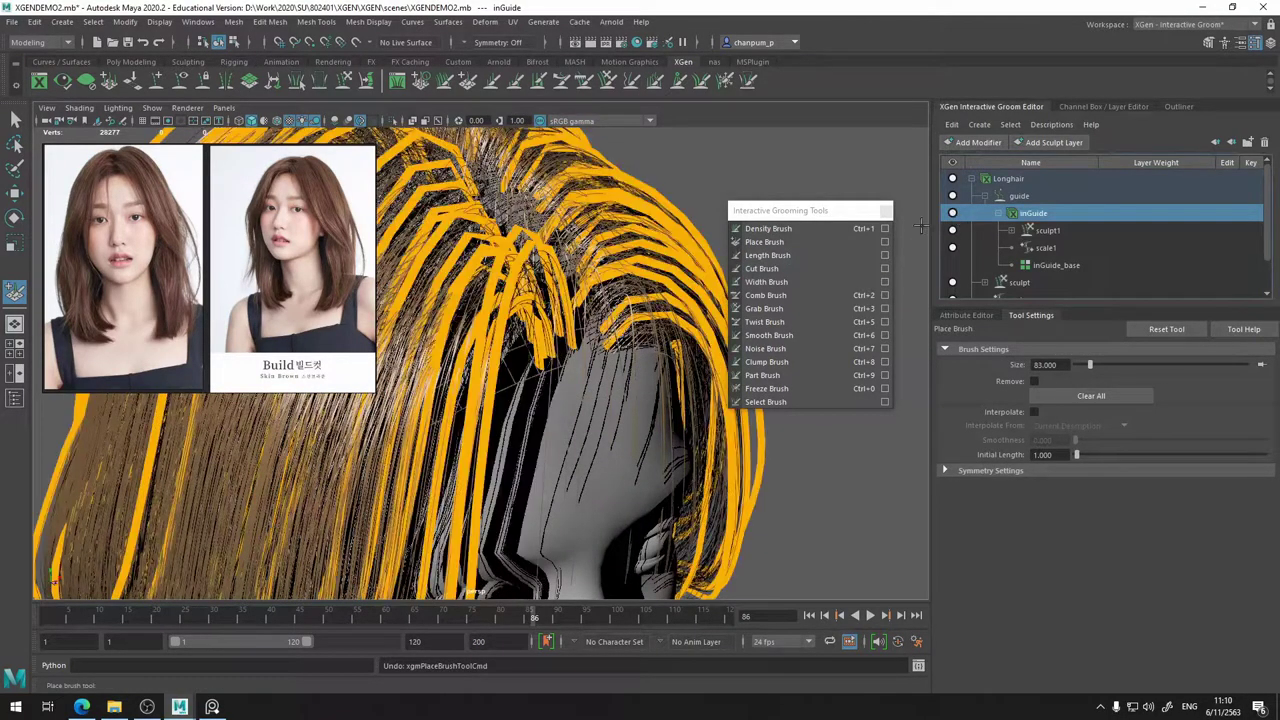
- Turn on Interpolate for the Place Brush, using the current description as the source
mouse_move(690, 298)
left_mouse_down("alt")
mouse_move(674, 314)
mouse_move(680, 304)
left_mouse_up("alt")
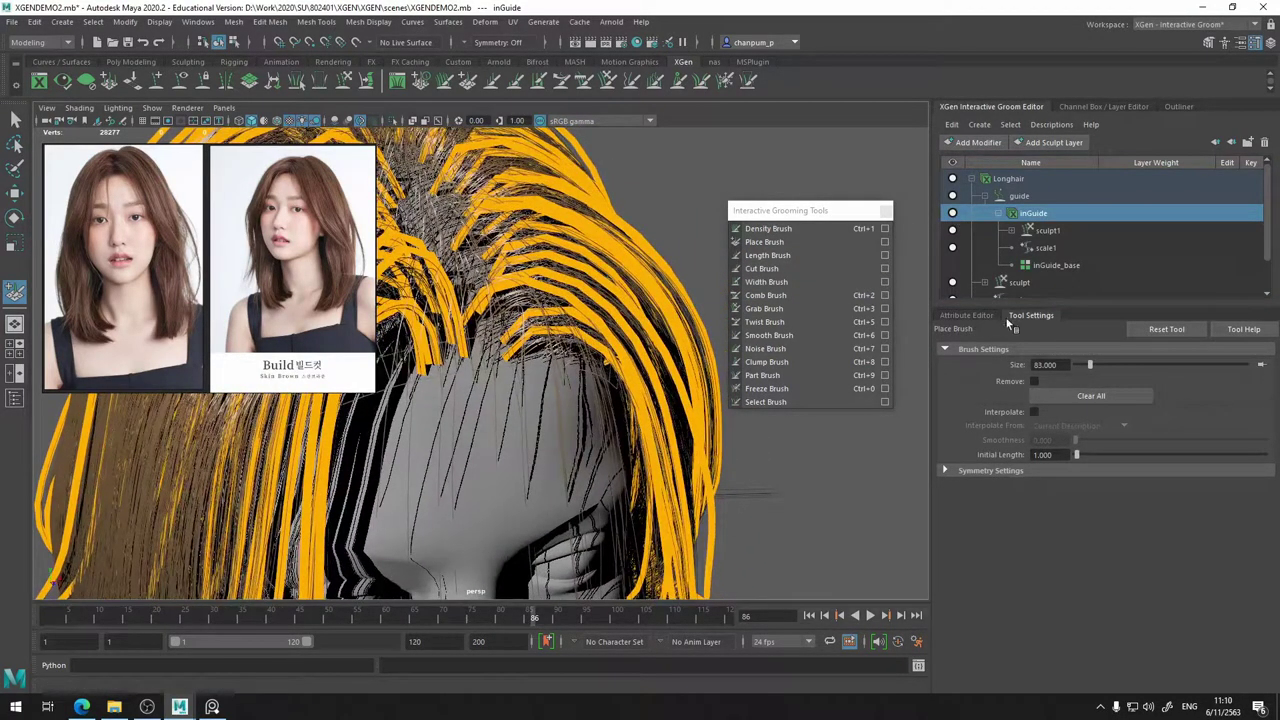
left_click(971, 314)
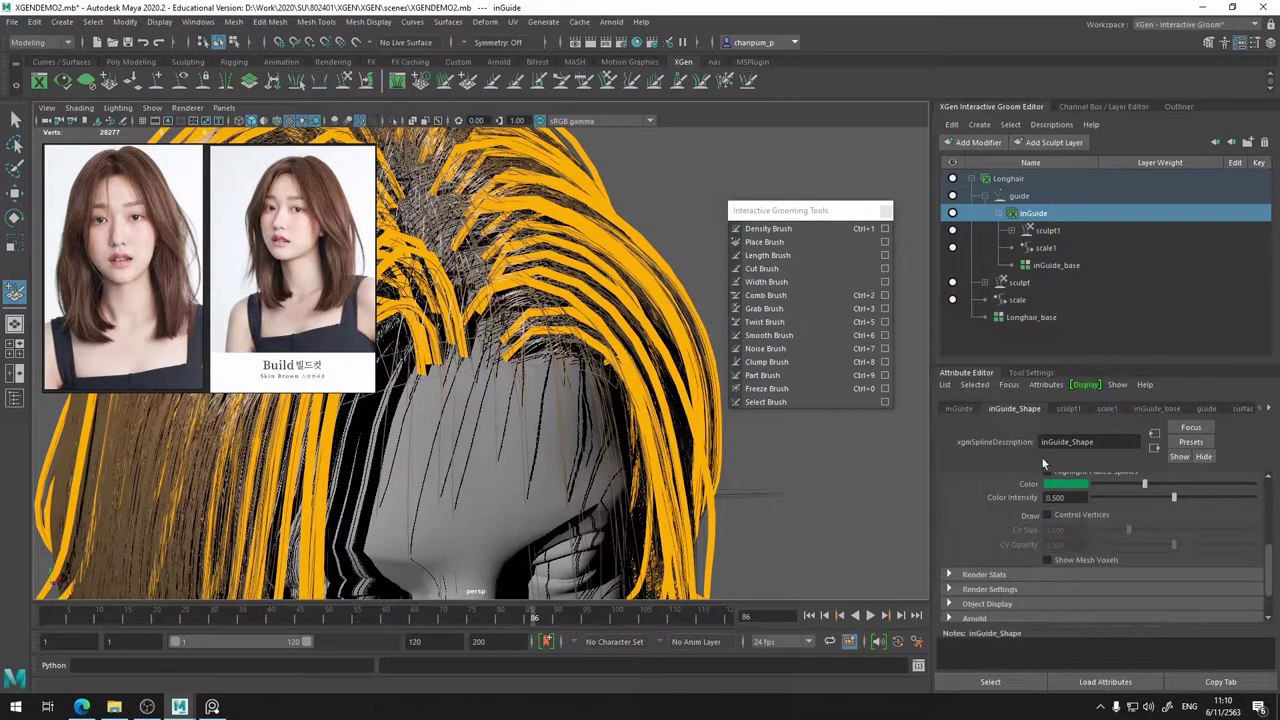
left_click(770, 242)
left_click(1033, 372)
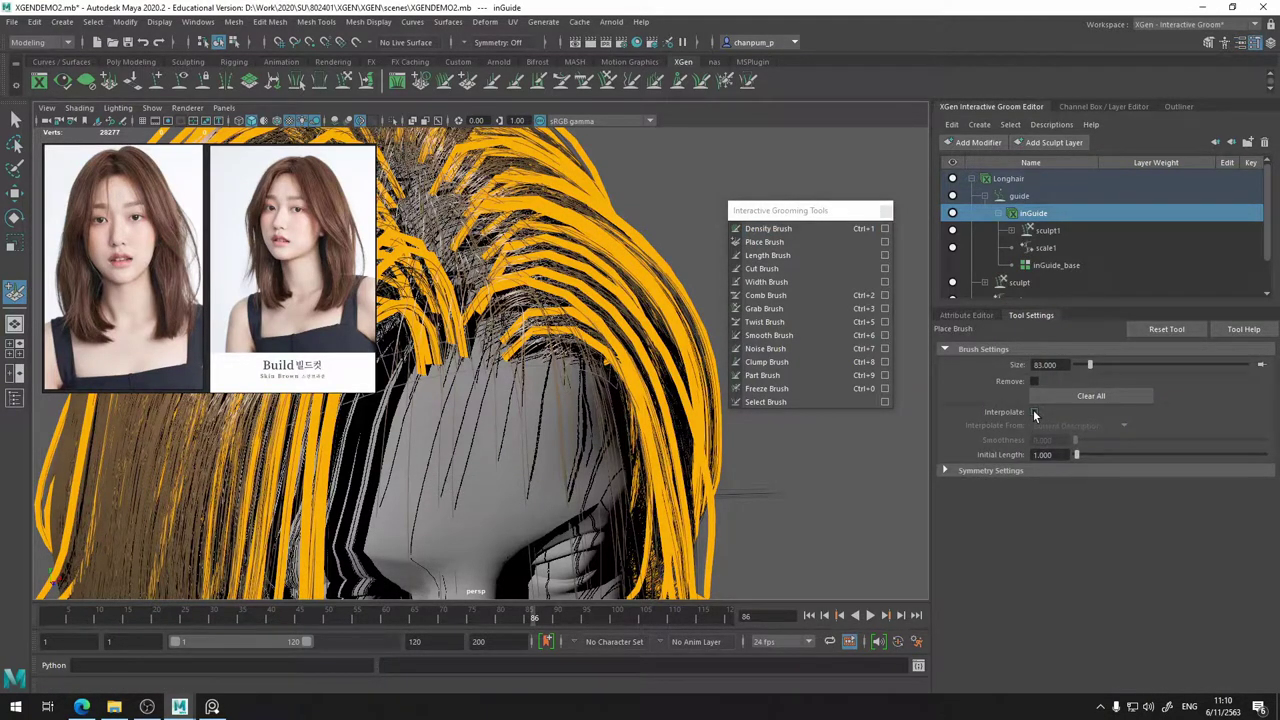
left_click(1034, 411)
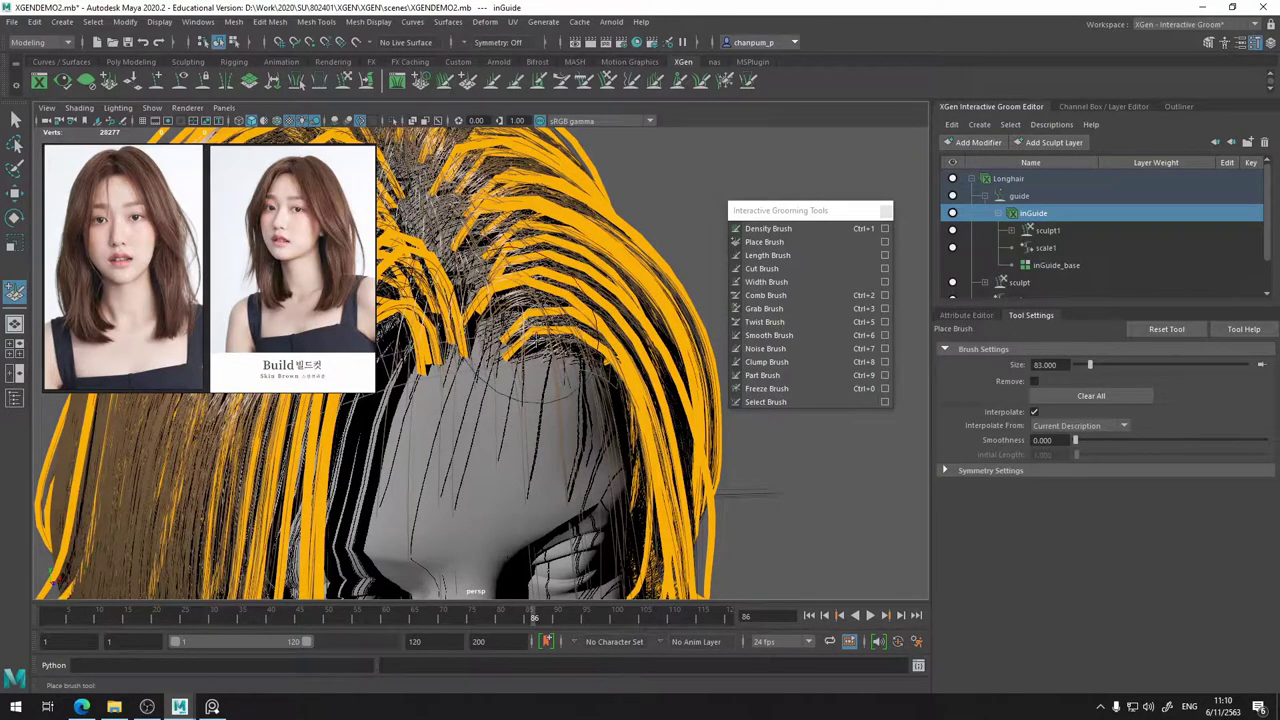
- Place interpolated guides beside the parting and along the front hairline on the head's left side
left_click_drag(528, 302, 452, 368, "alt")
right_click_drag(452, 368, 420, 375, "alt")
middle_click_drag(460, 350, 492, 381, "alt")
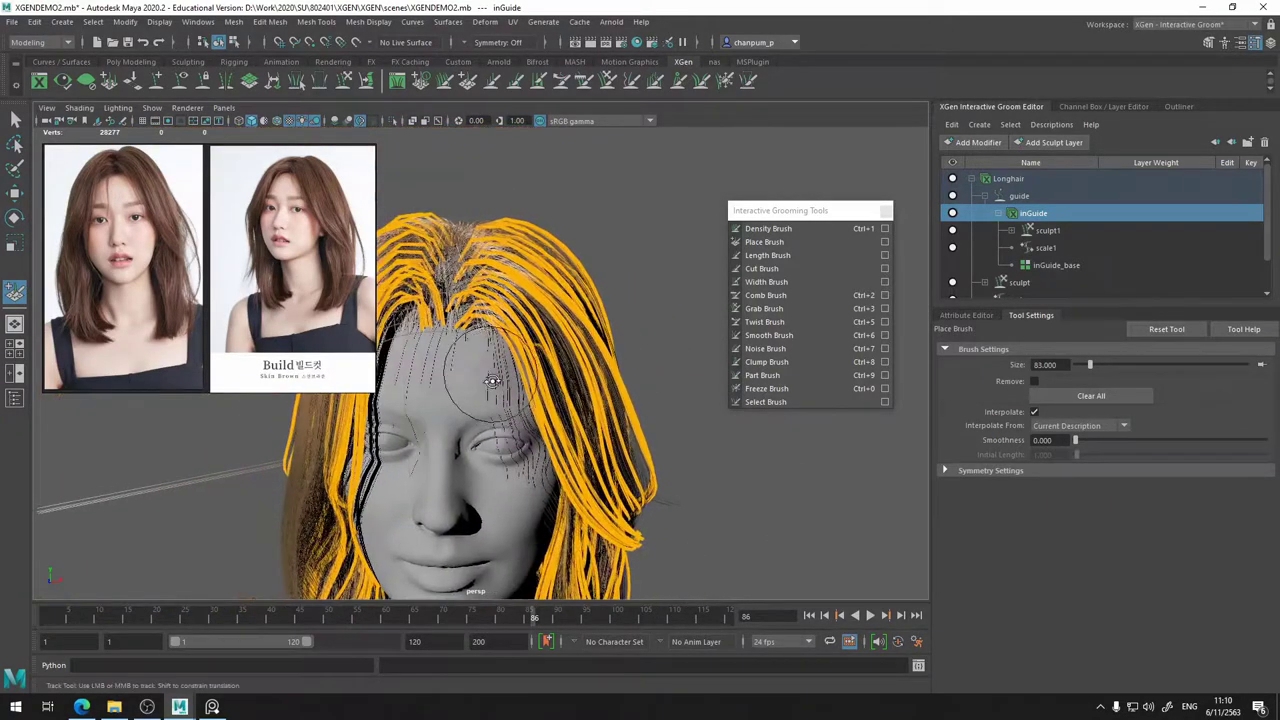
left_click_drag(492, 381, 482, 422, "alt")
right_click_drag(440, 400, 475, 403, "alt")
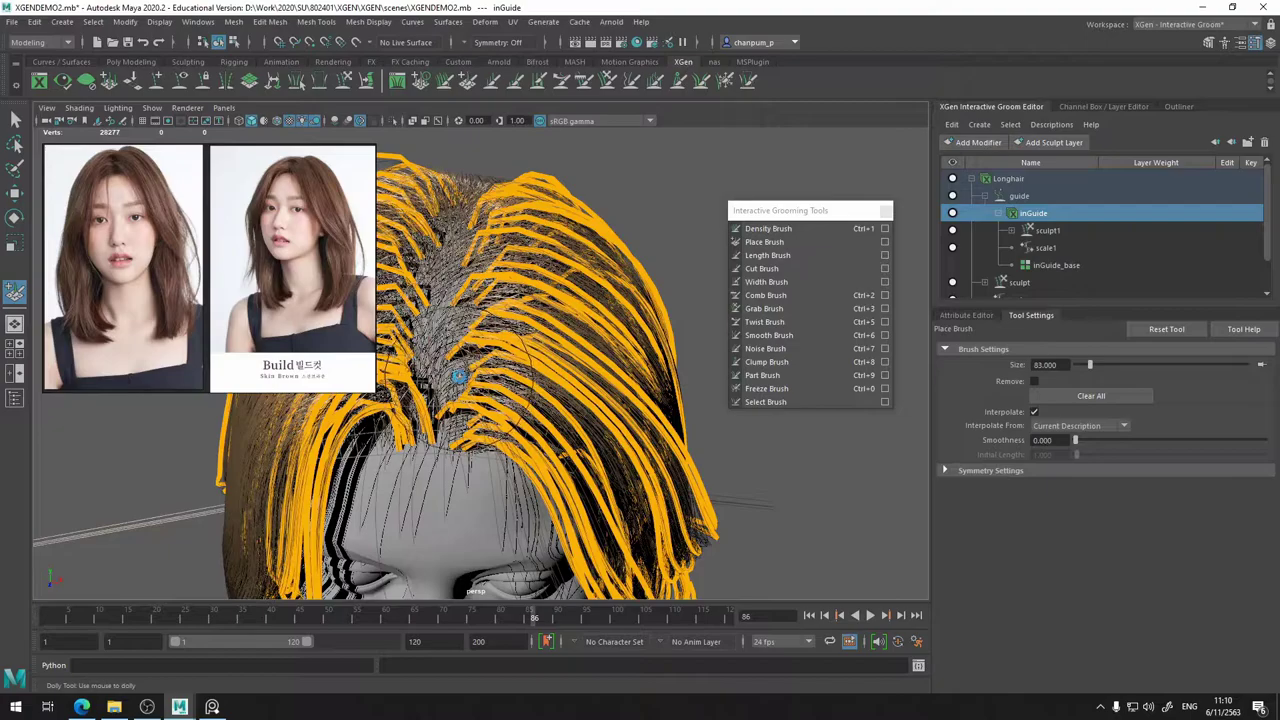
left_click_drag(480, 400, 420, 355, "alt")
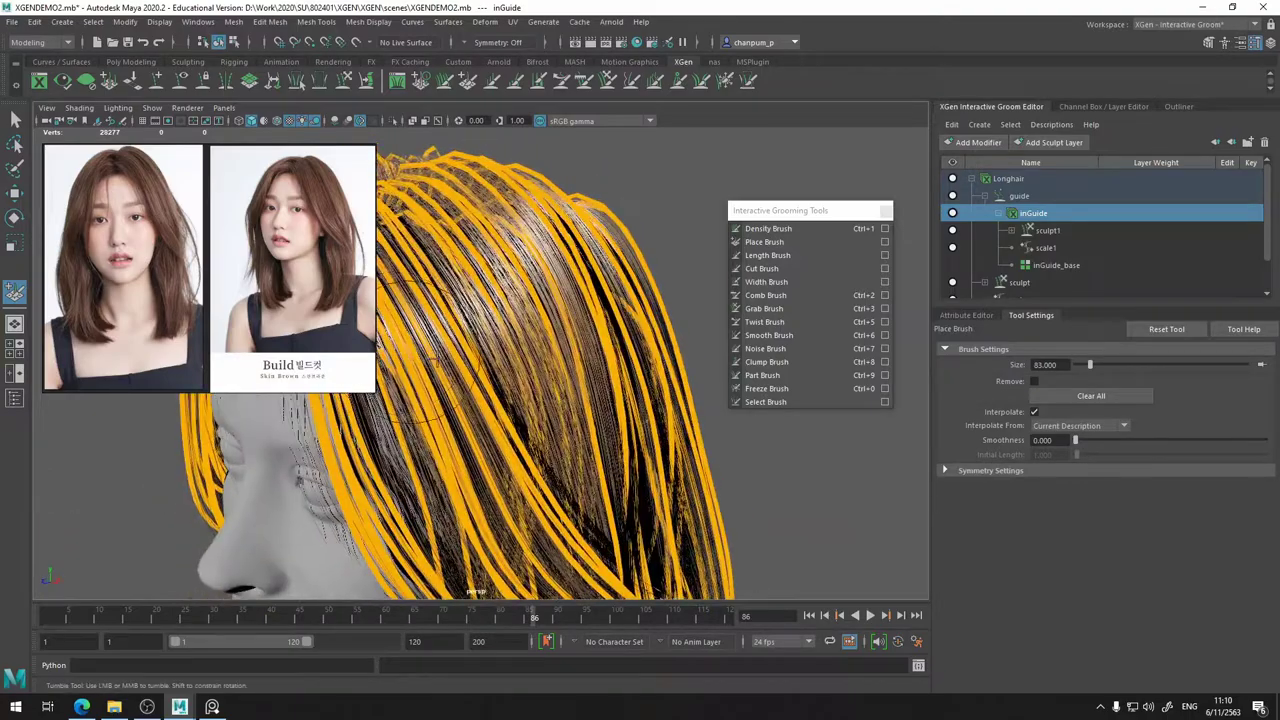
middle_click_drag(420, 355, 470, 340, "alt")
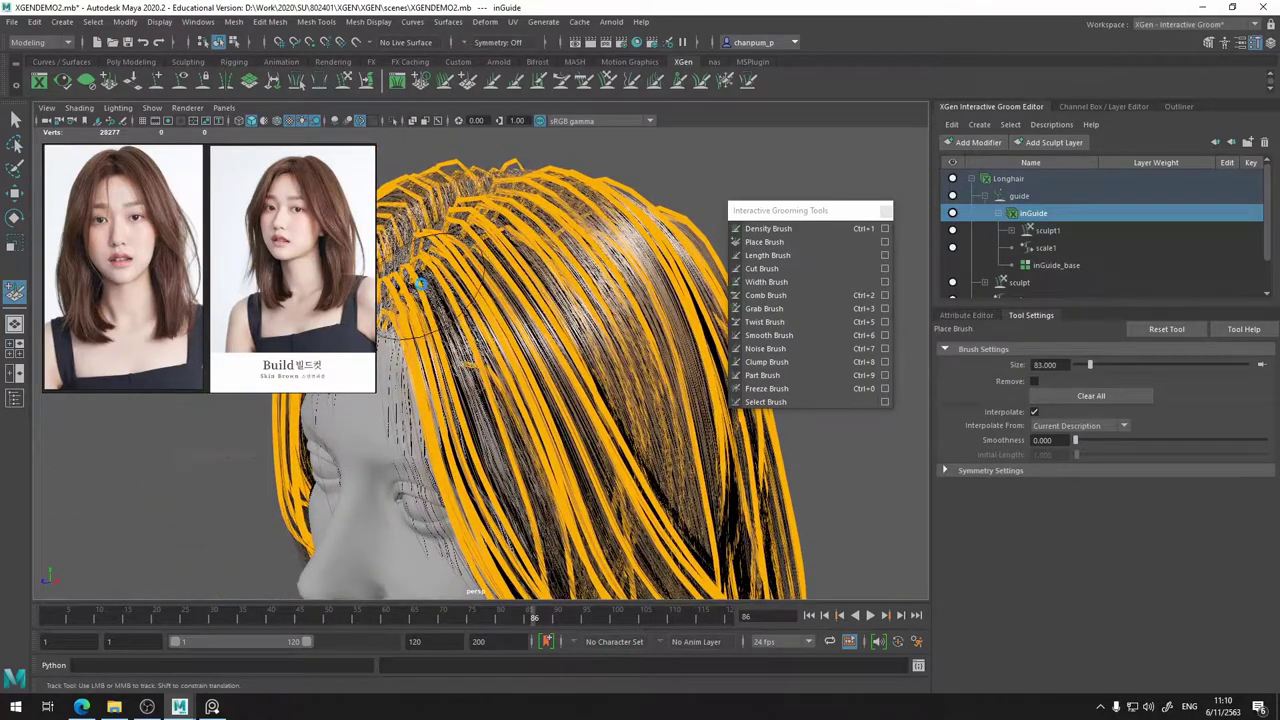
left_click_drag(470, 340, 543, 366, "alt")
right_click_drag(543, 366, 400, 440, "alt")
middle_click_drag(535, 413, 520, 423, "alt")
- Examine the hairline and parting up close with the inGuide layer hidden, undo the last Place Brush stroke and show the layer again
left_click(952, 213)
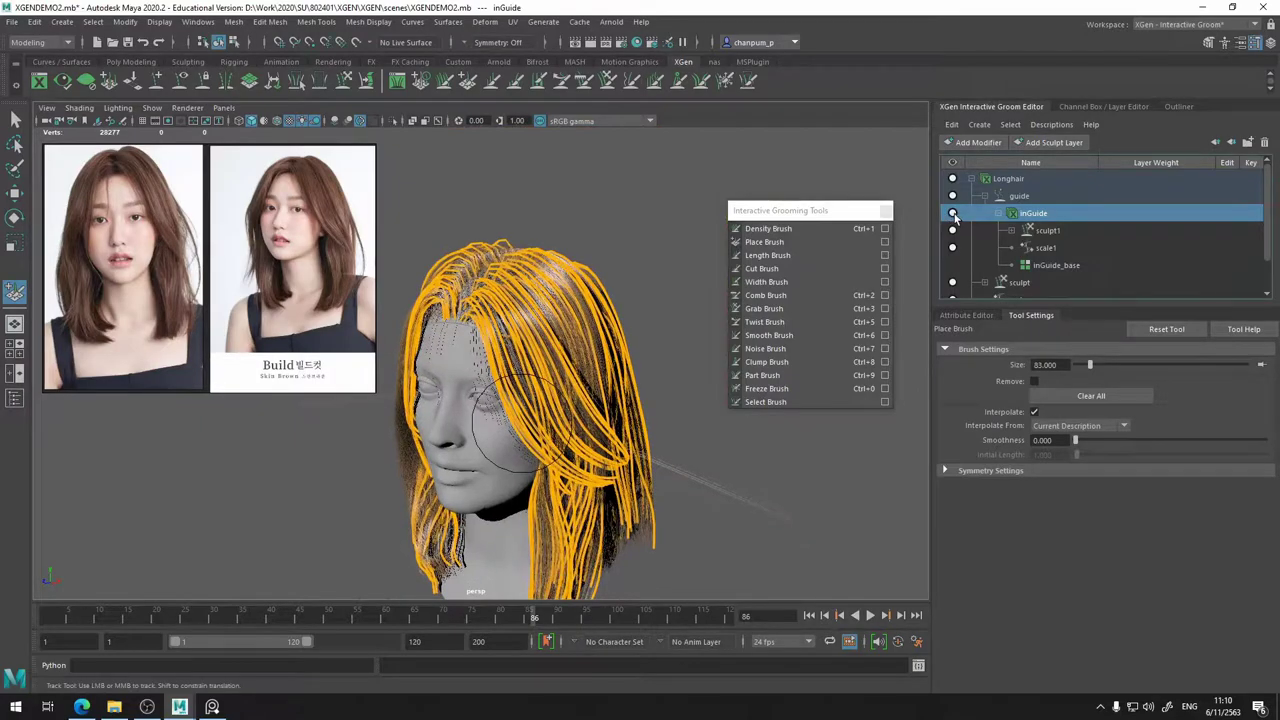
left_click_drag(560, 300, 665, 340, "alt")
right_click_drag(455, 365, 572, 372, "alt")
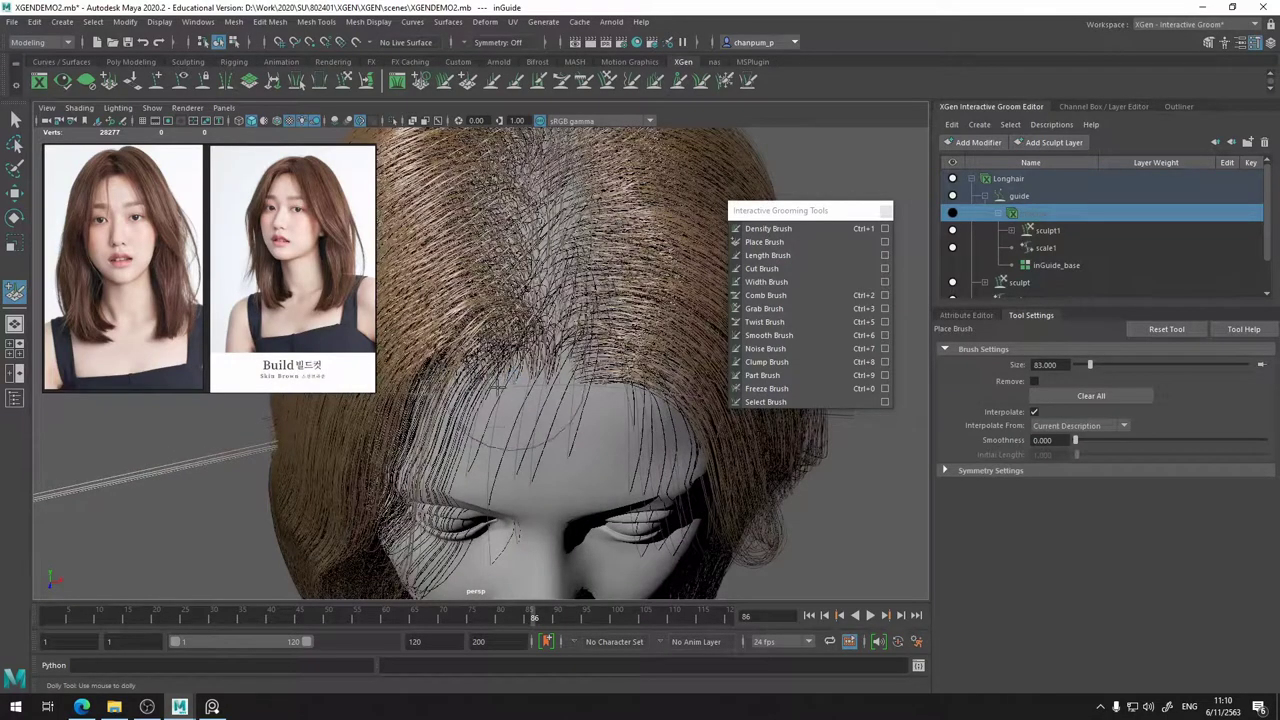
left_click_drag(497, 384, 560, 345, "alt")
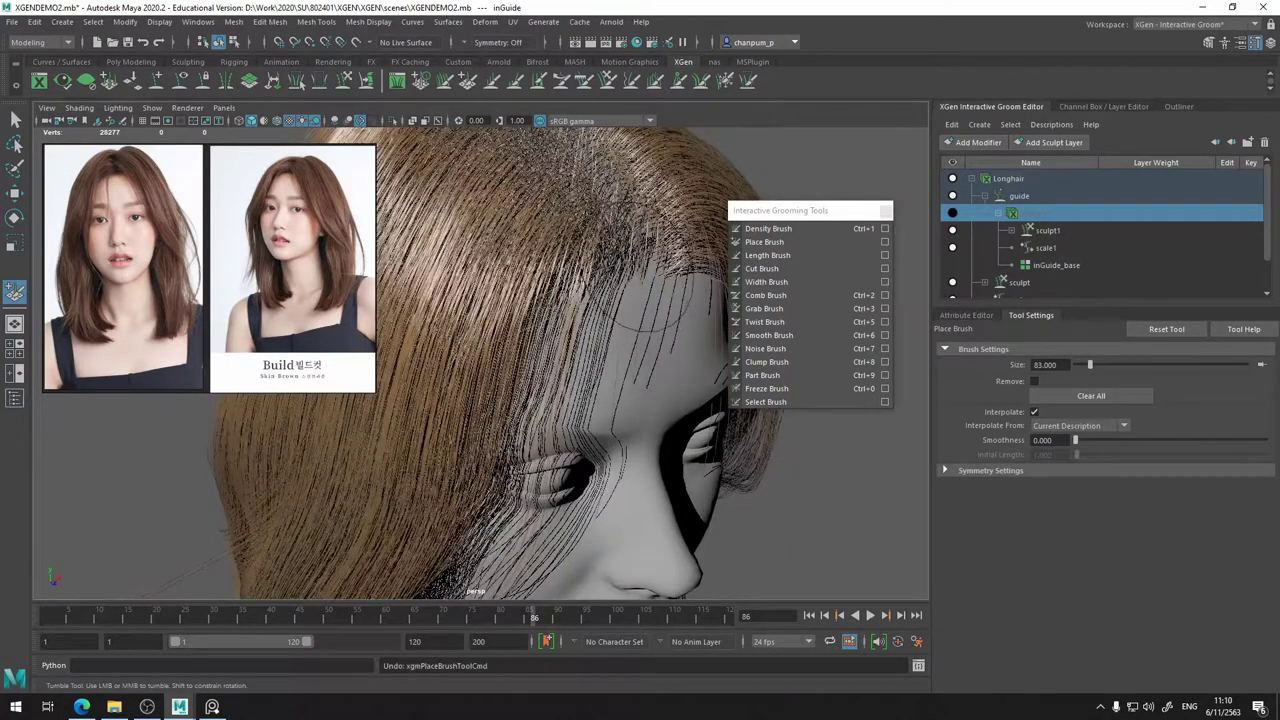
left_click_drag(648, 283, 630, 330, "alt")
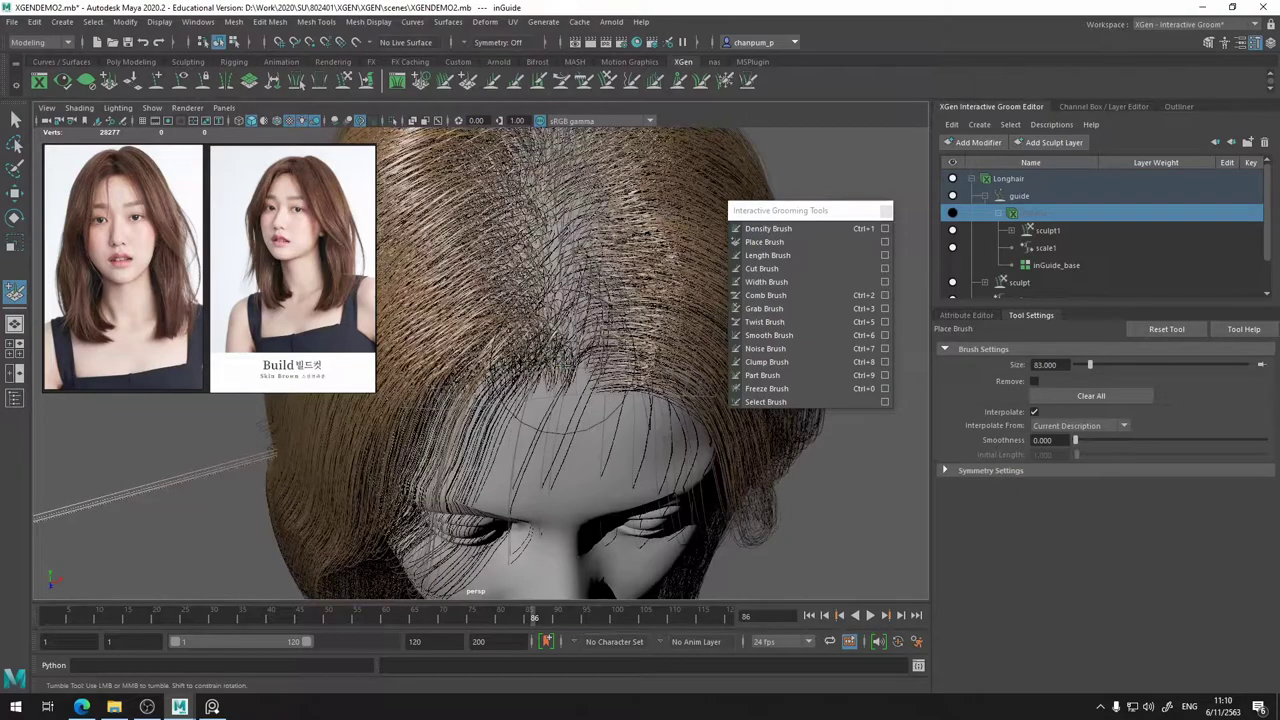
left_click_drag(563, 362, 582, 343, "alt")
key("ctrl+z")
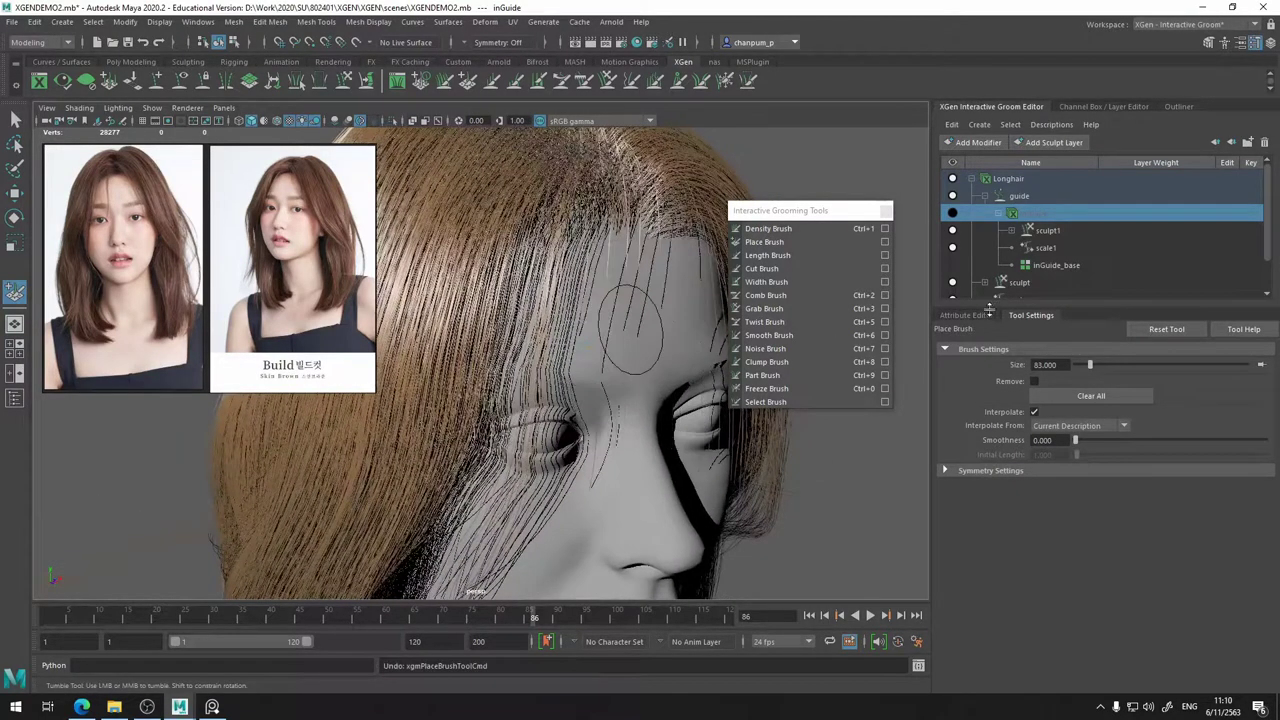
left_click(953, 214)
left_click_drag(655, 291, 678, 340, "alt")
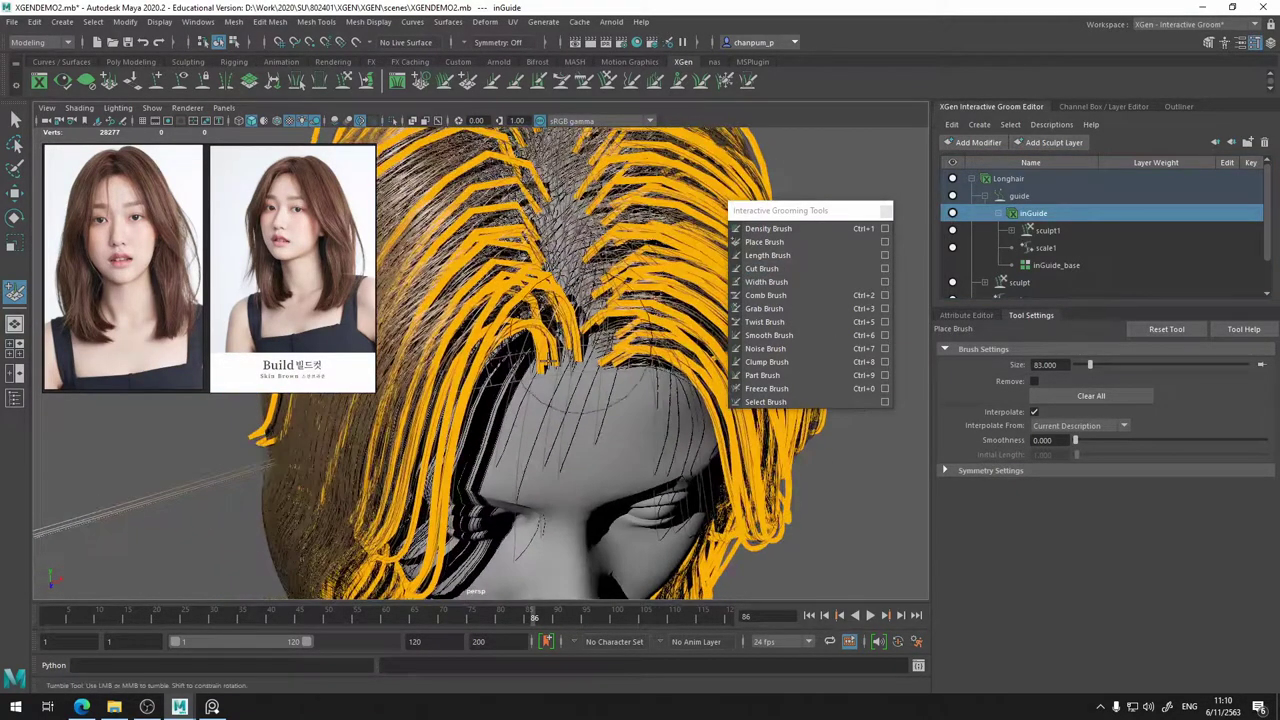
- Undo the last Place Brush stroke and place interpolated guides in the gaps on both sides of the parting at the crown
left_click_drag(563, 371, 580, 398, "alt")
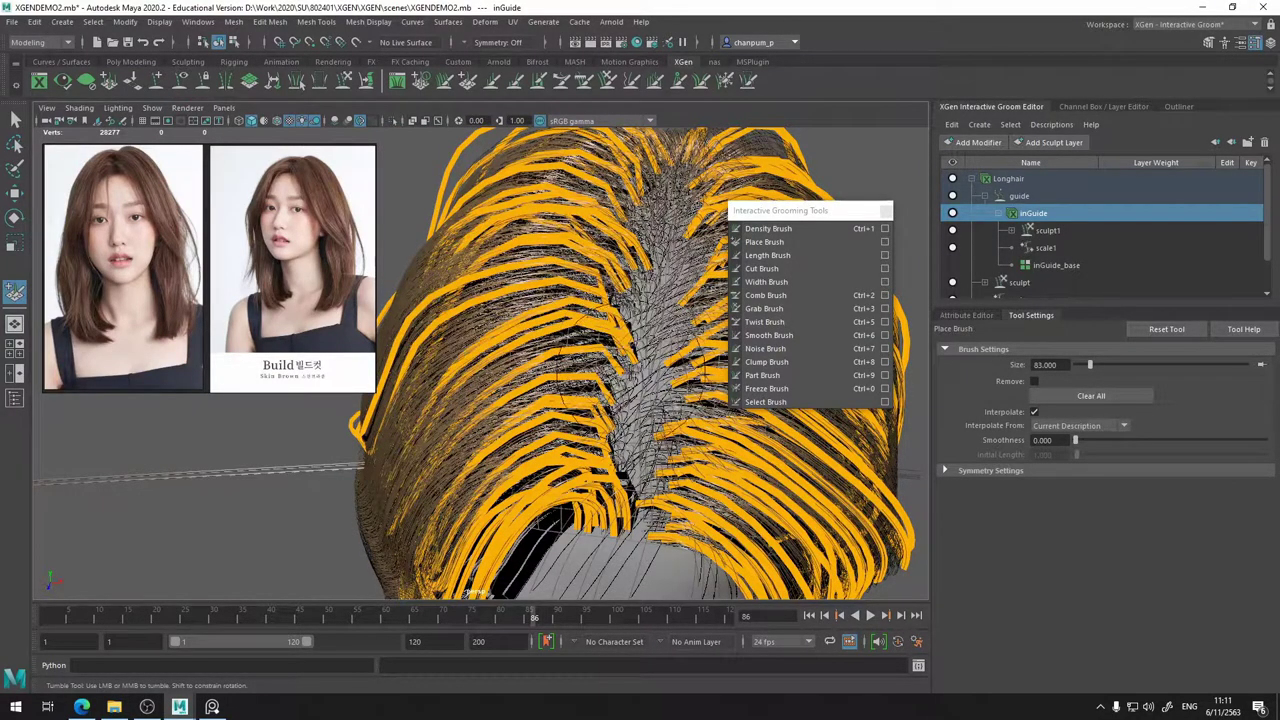
mouse_move(622, 389)
left_mouse_down("alt")
mouse_move(750, 398)
mouse_move(610, 411)
left_mouse_up("alt")
middle_click_drag(610, 414, 495, 279, "alt")
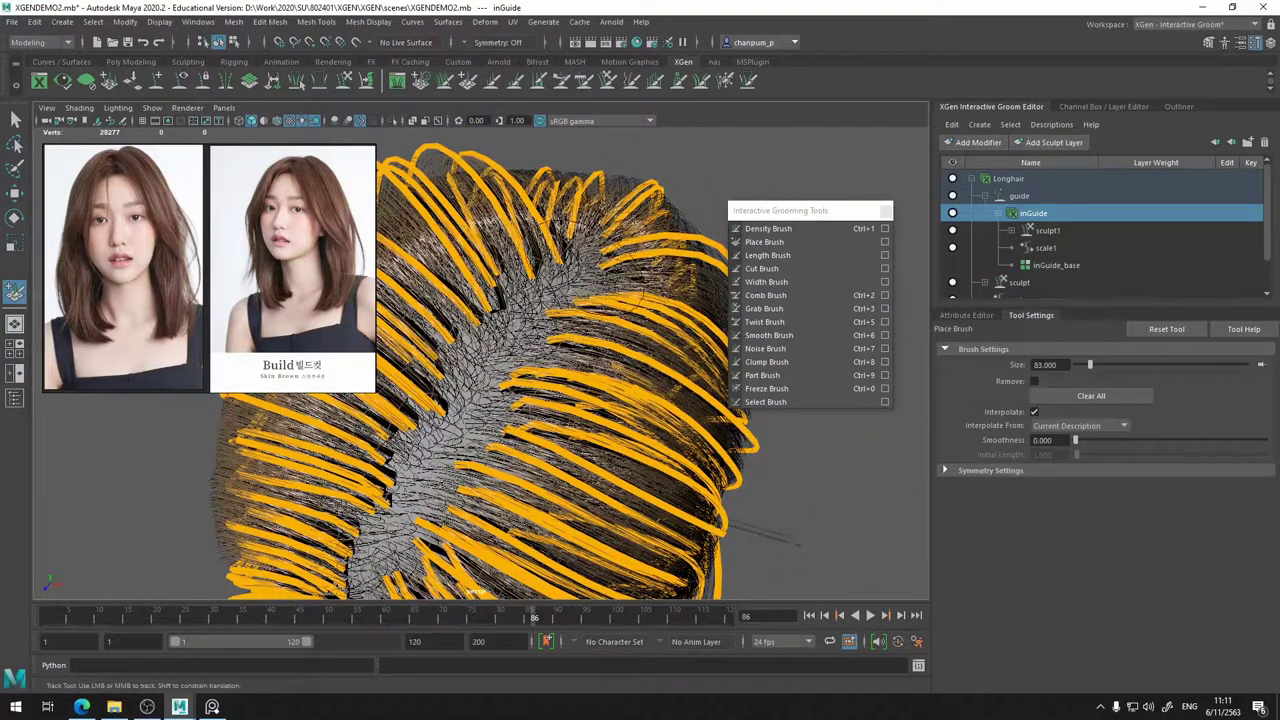
left_click_drag(663, 313, 600, 337, "alt")
key("ctrl+z")
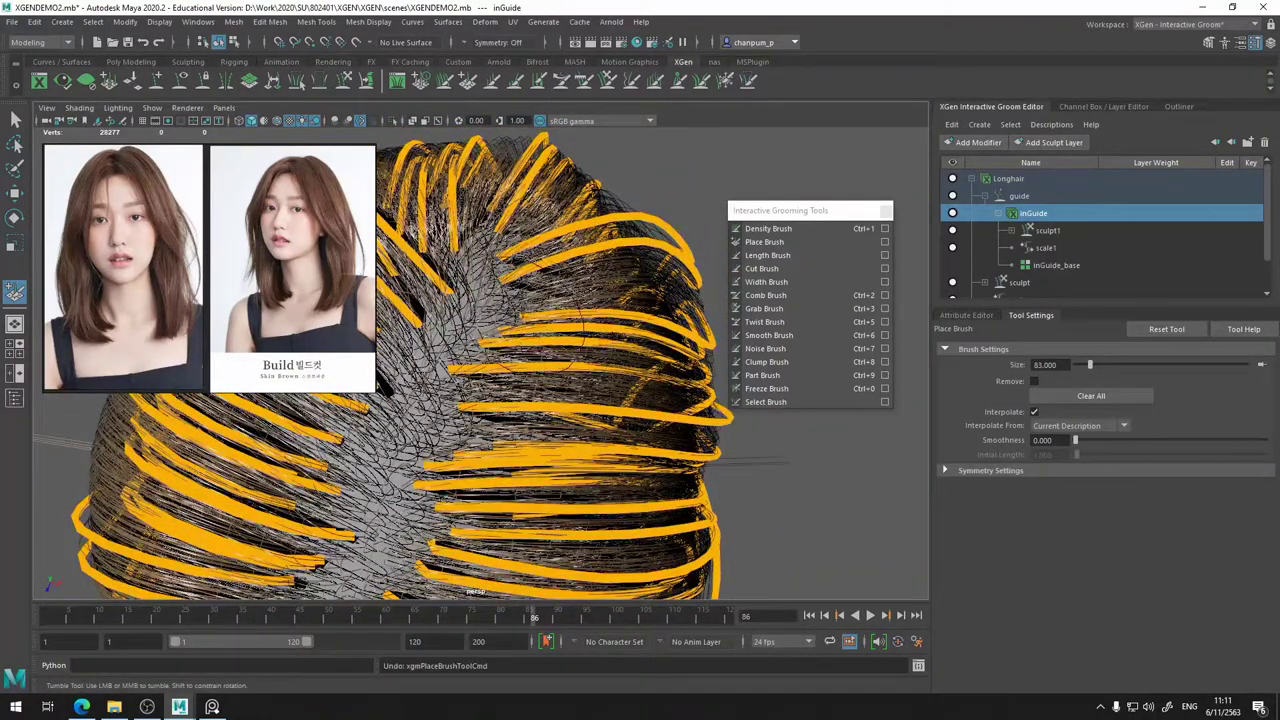
left_click(525, 301)
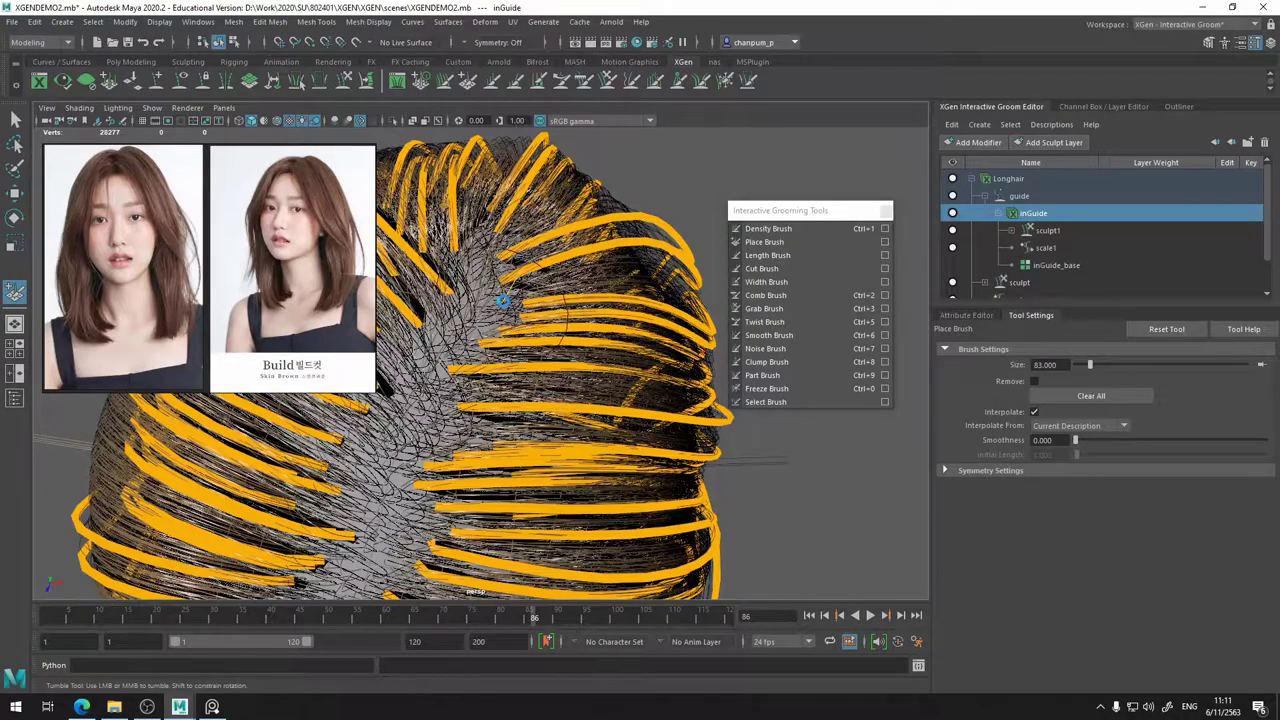
left_click_drag(505, 300, 486, 216, "alt")
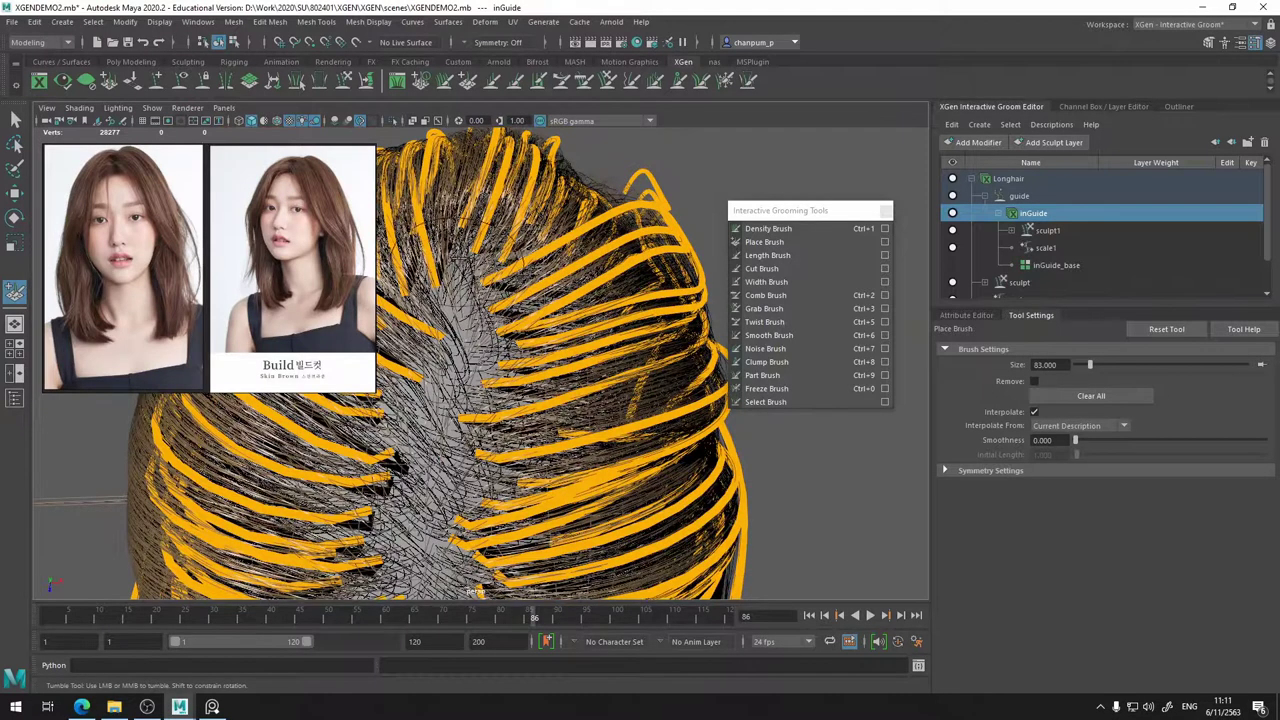
middle_click_drag(486, 216, 596, 231, "alt")
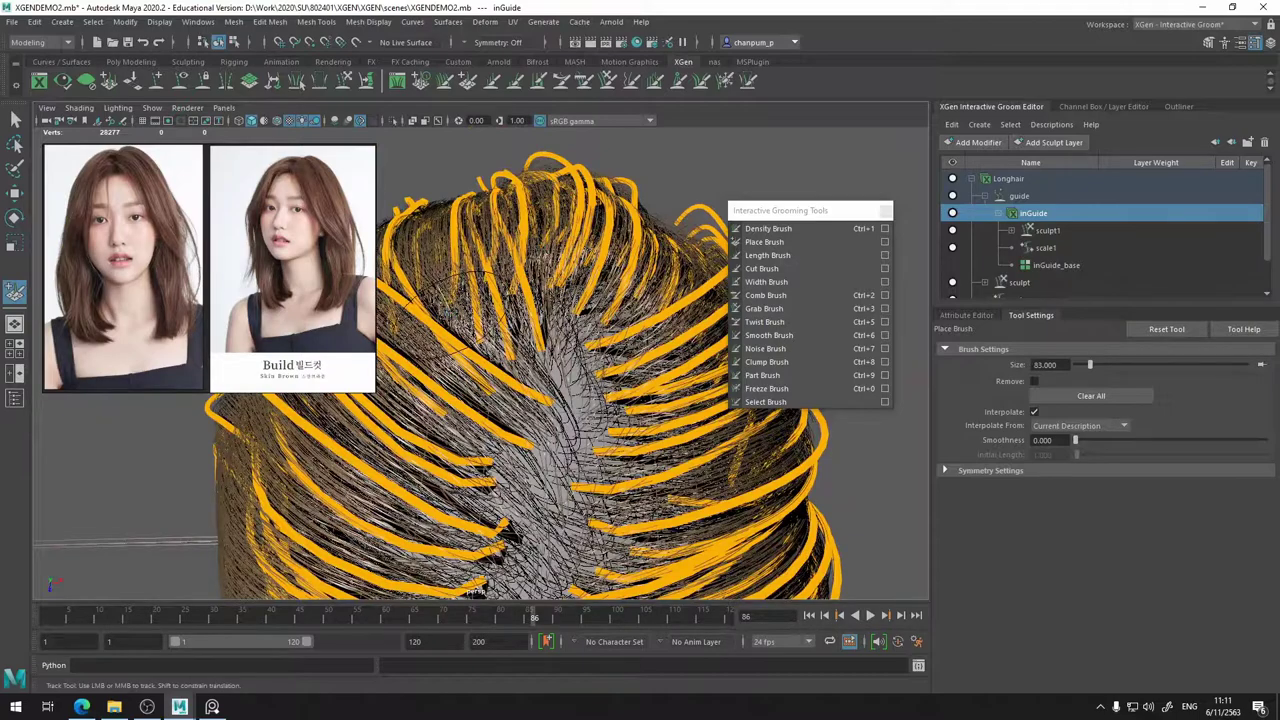
middle_click_drag(497, 401, 530, 382, "alt")
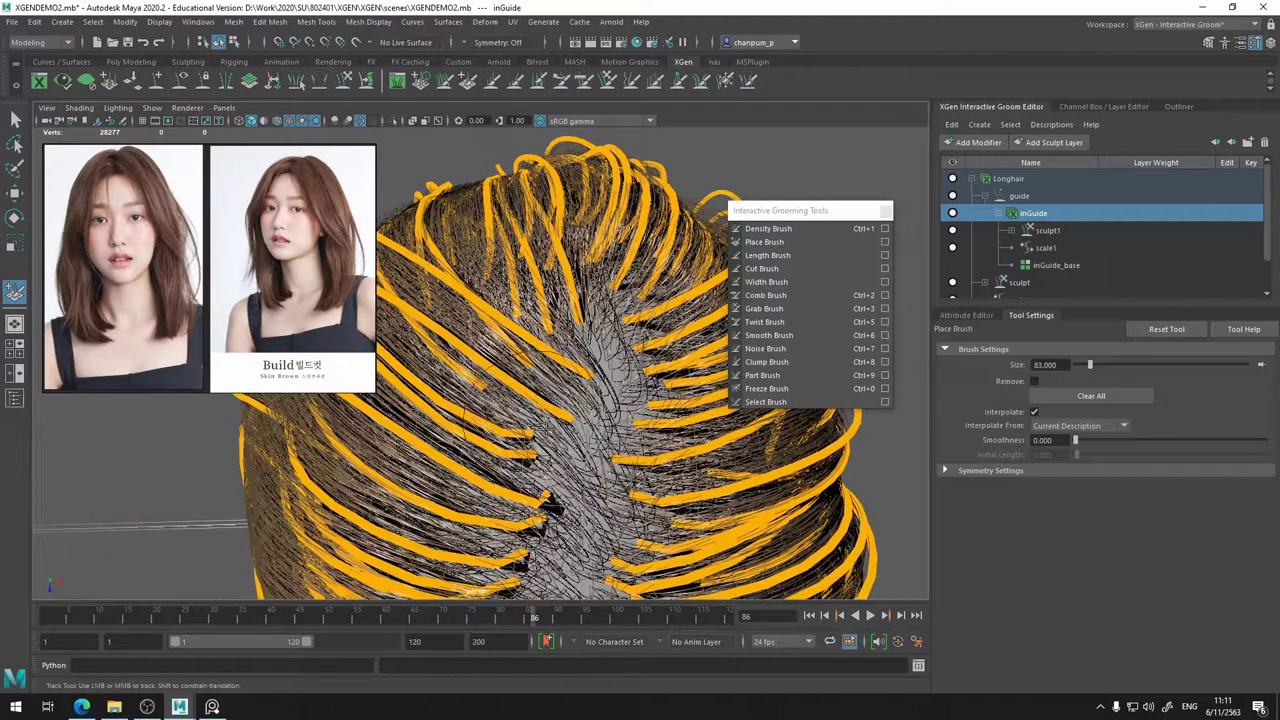
- Examine the guides and hair along the front hairline, over the crown and down both sides of the head
left_click_drag(634, 440, 448, 352, "alt")
middle_click_drag(448, 352, 567, 361, "alt")
mouse_move(540, 311)
left_mouse_down("alt")
mouse_move(470, 255)
mouse_move(514, 277)
mouse_move(529, 259)
mouse_move(520, 251)
mouse_move(538, 298)
left_mouse_up("alt")
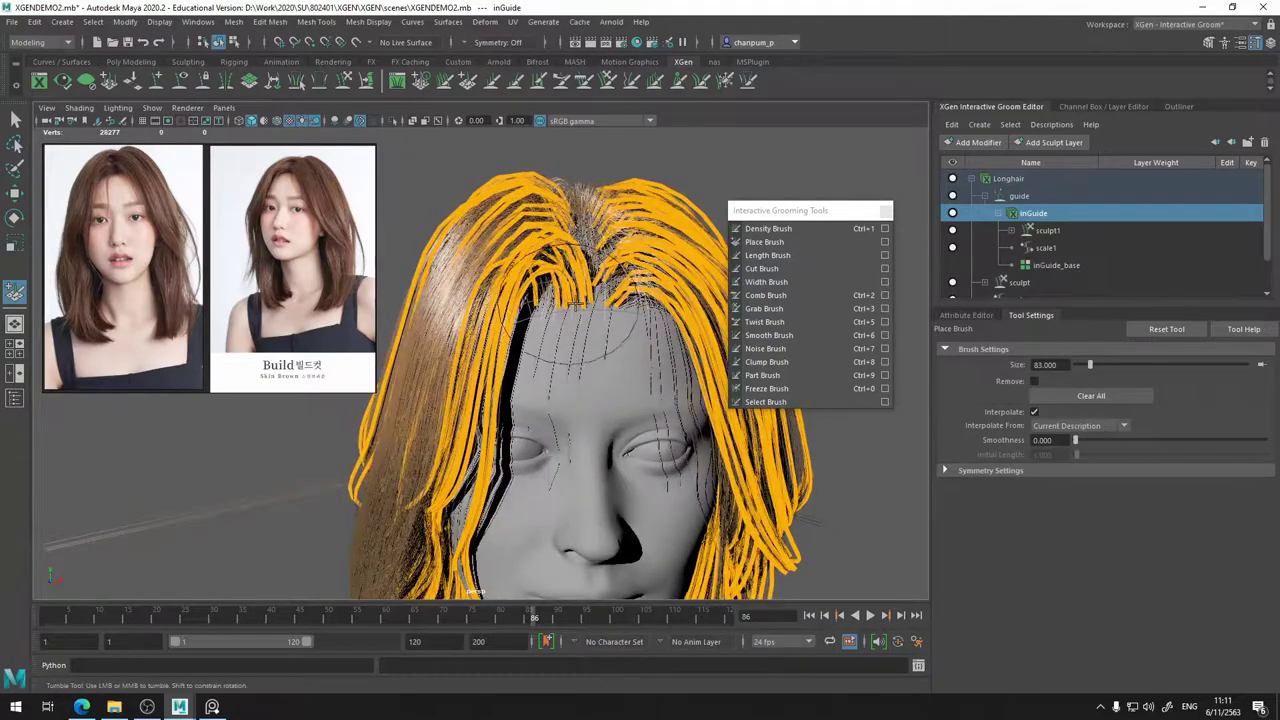
left_click_drag(558, 355, 580, 345, "alt")
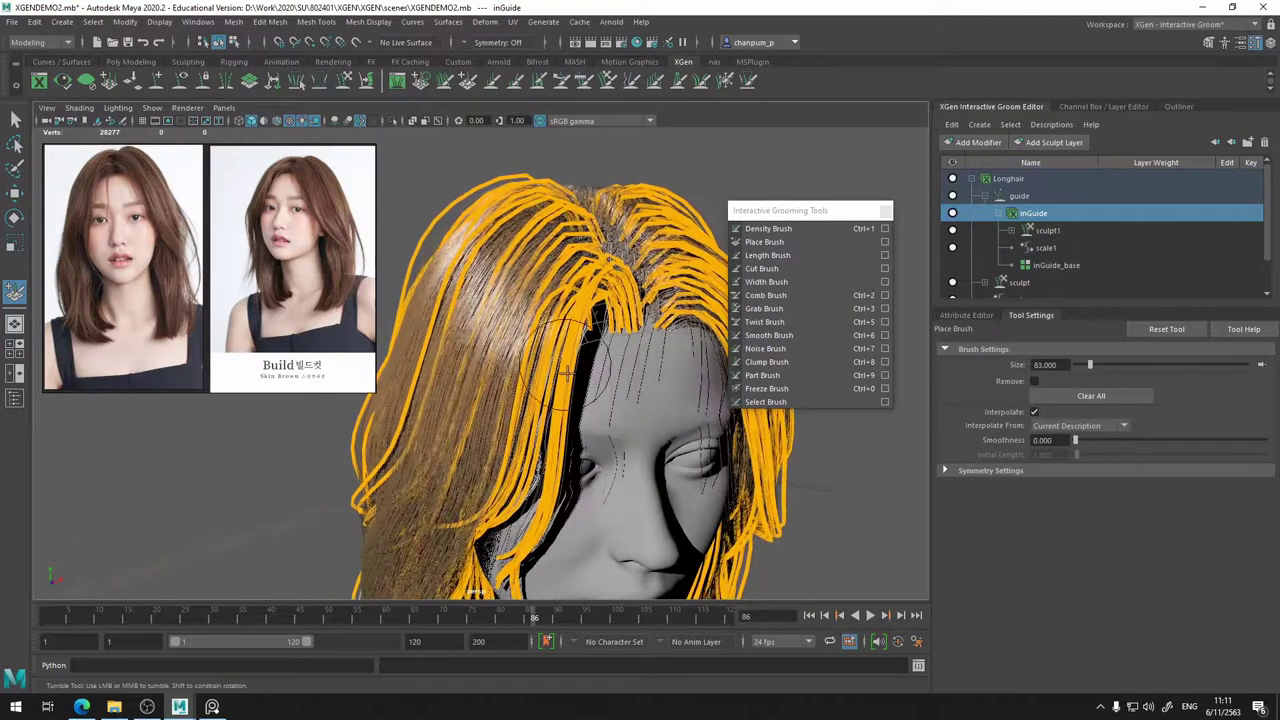
middle_click_drag(580, 345, 569, 266, "alt")
left_click_drag(578, 257, 521, 329, "alt")
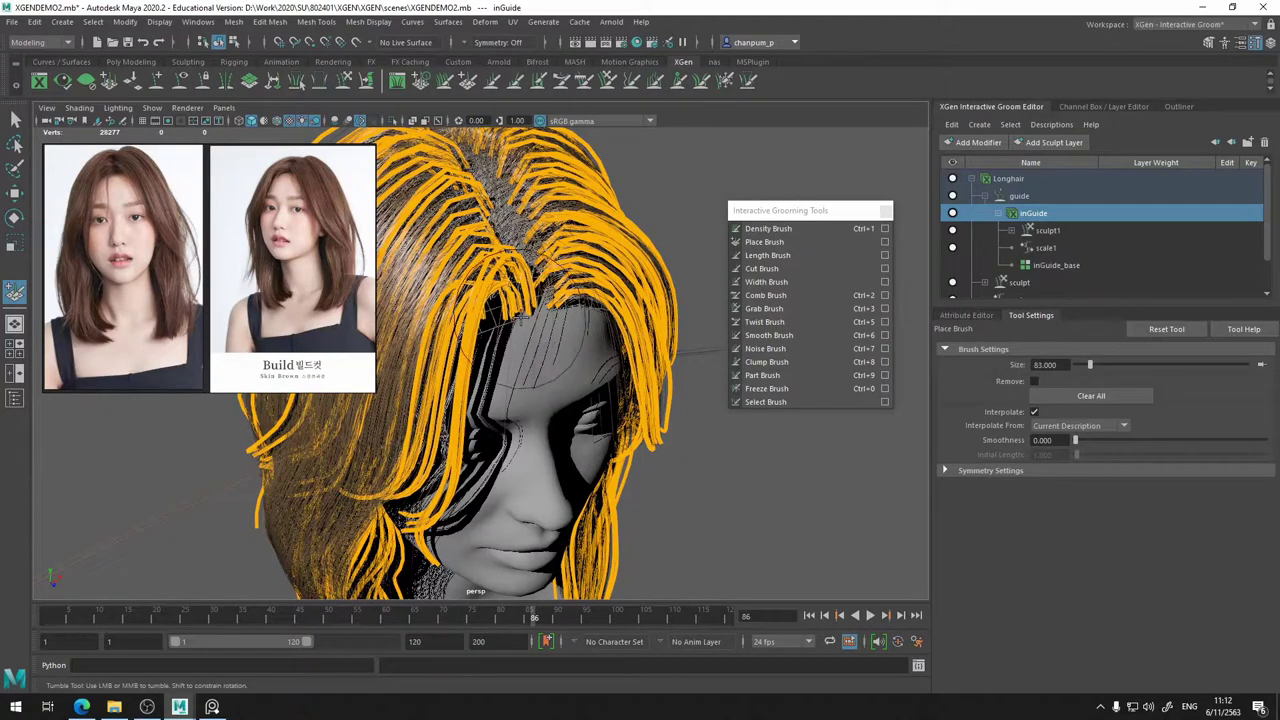
left_click_drag(496, 352, 486, 350, "alt")
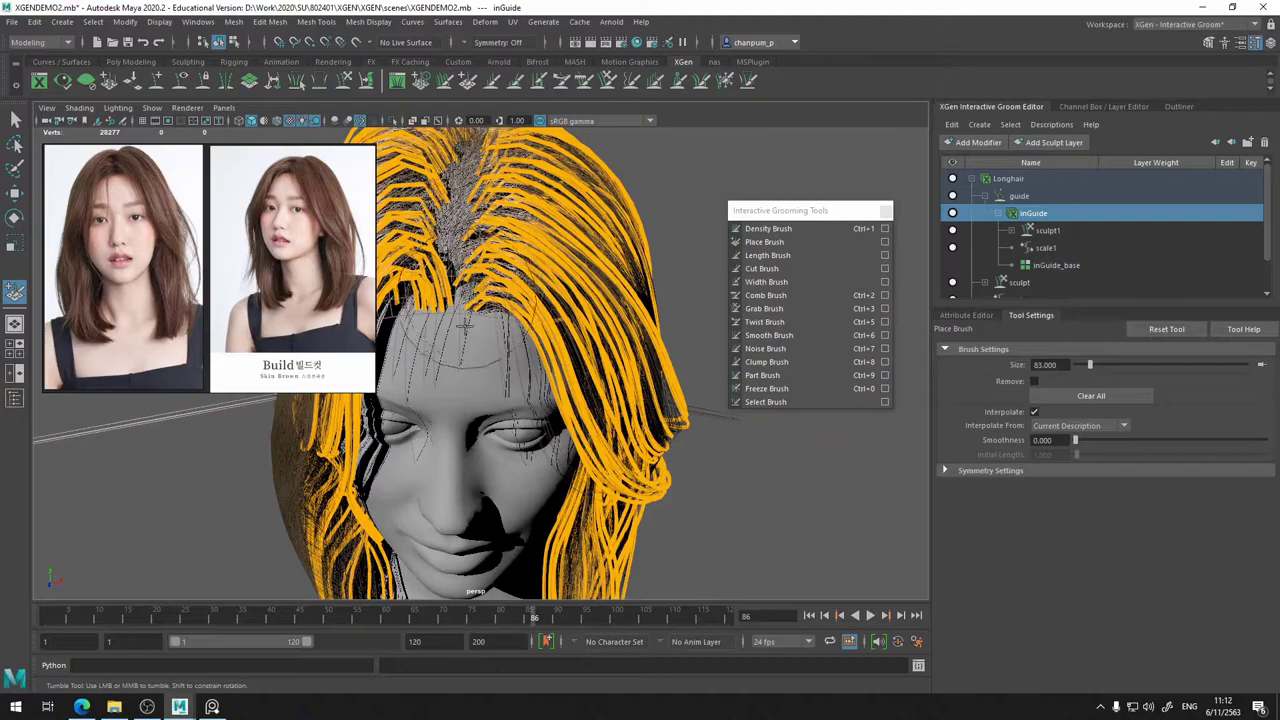
mouse_move(432, 338)
left_mouse_down("alt")
mouse_move(411, 340)
mouse_move(440, 350)
left_mouse_up("alt")
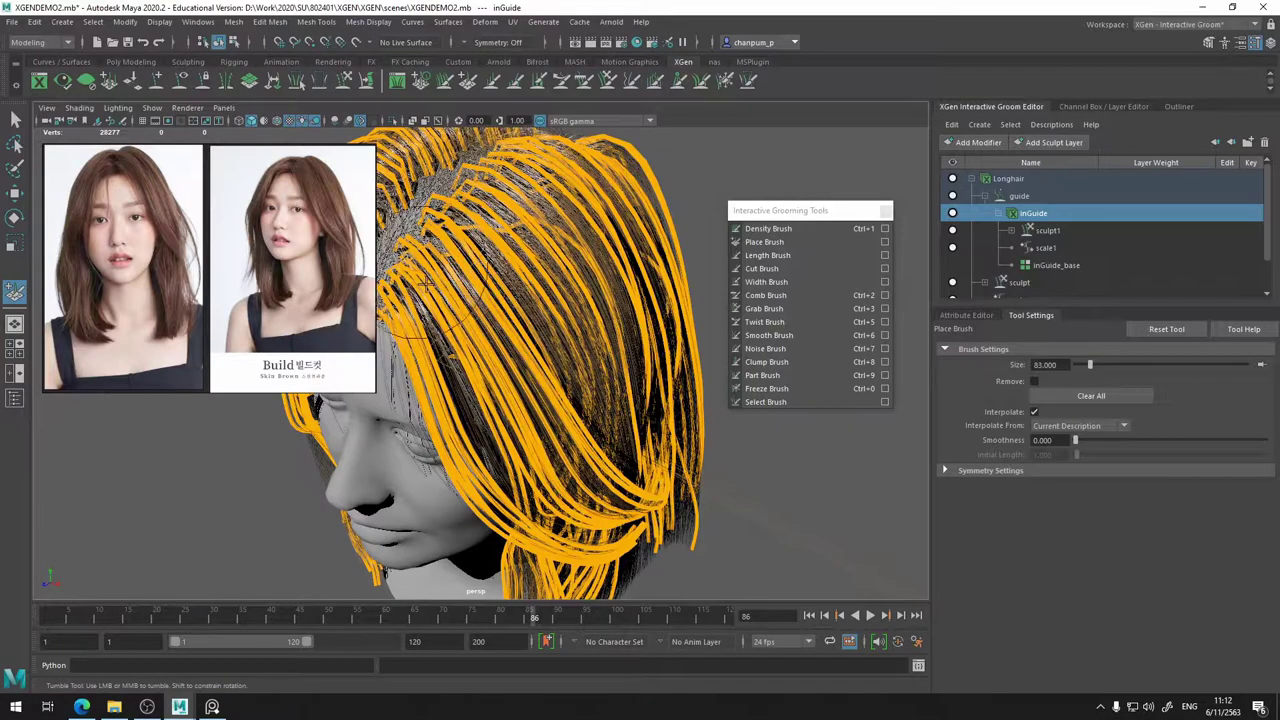
left_click_drag(425, 284, 492, 311, "alt")
left_click_drag(646, 317, 537, 351, "alt")
left_click_drag(533, 243, 535, 298, "alt")
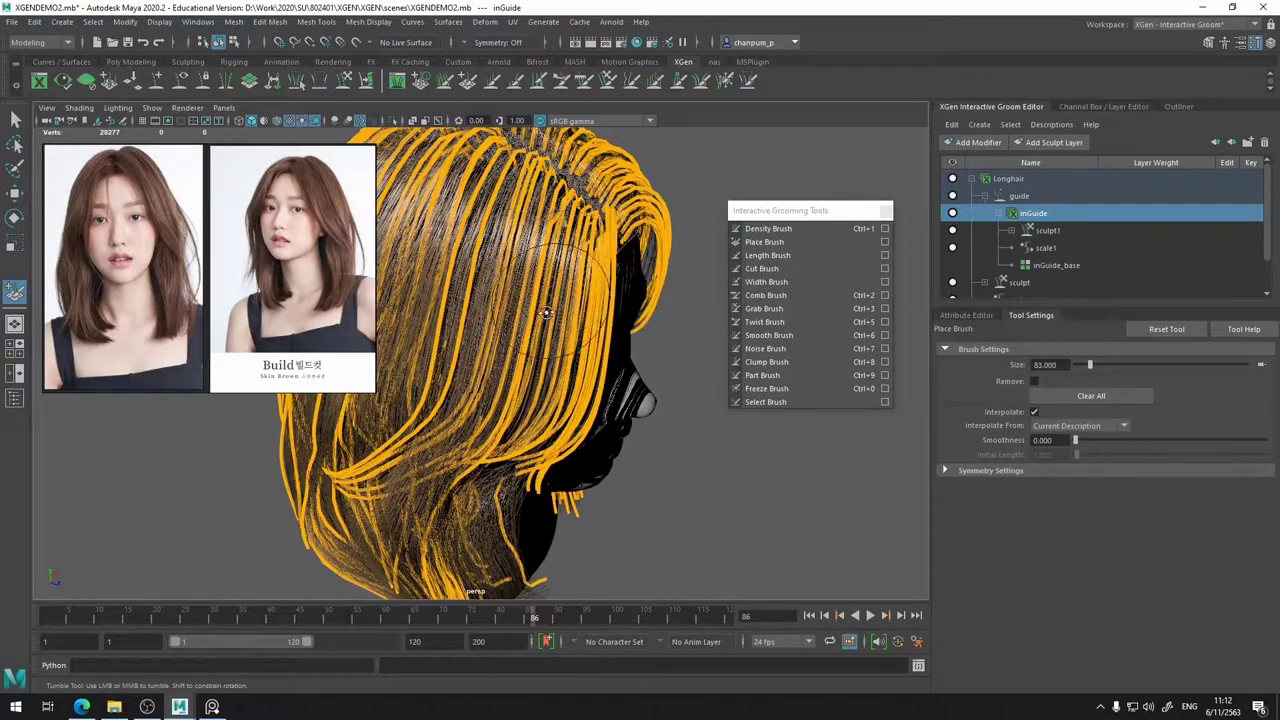
left_click_drag(546, 313, 590, 264, "alt")
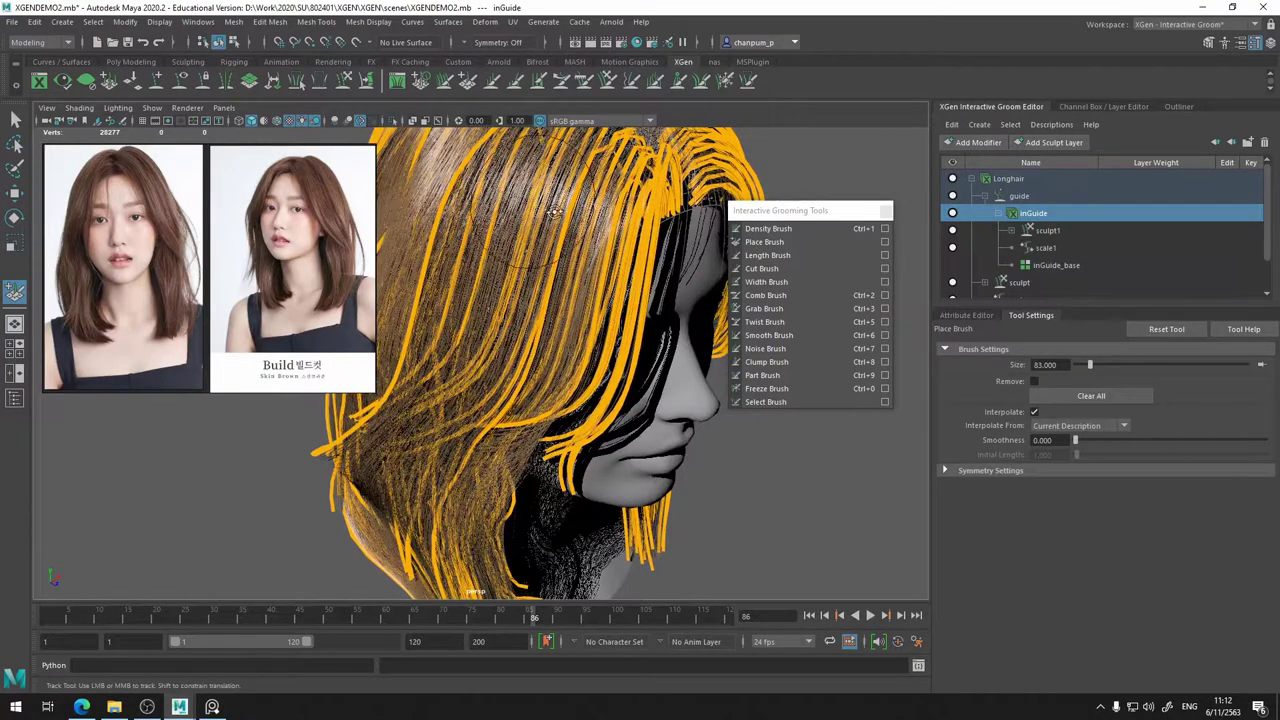
left_click_drag(555, 210, 554, 407, "alt")
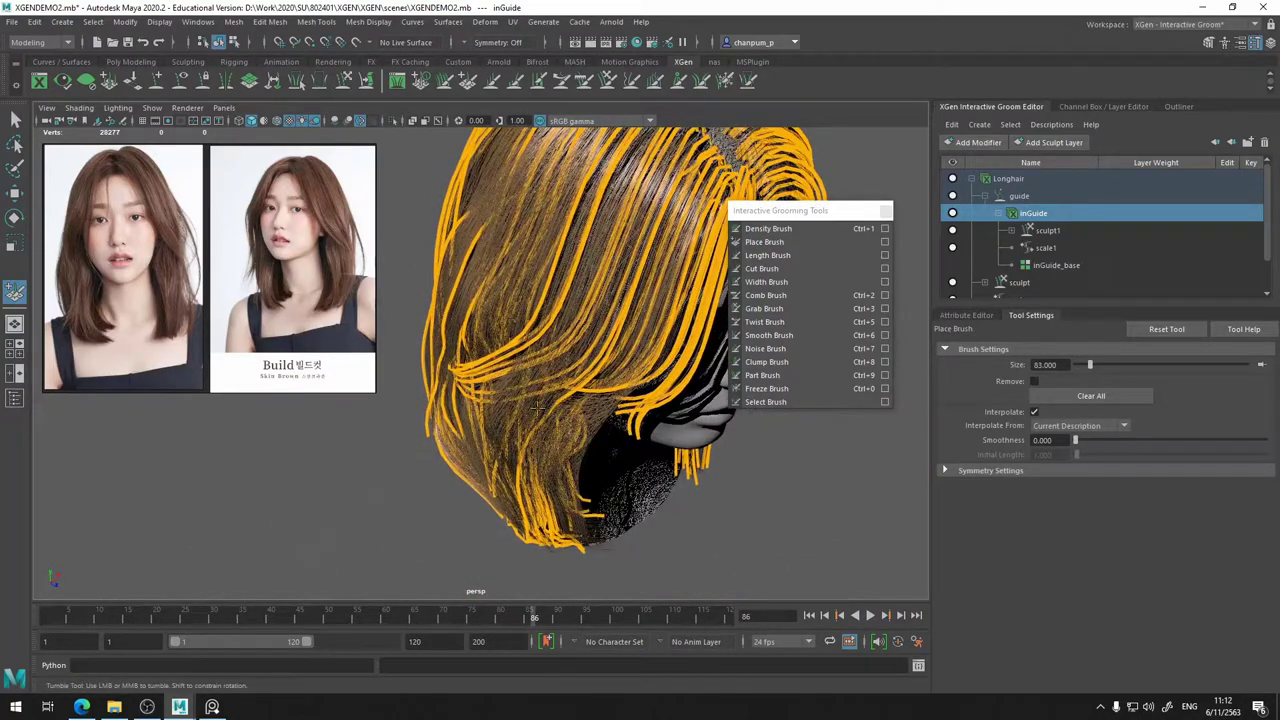
- Freeze the long guides running down the right side of the head using the Freeze Brush at size 17
right_click_drag(559, 404, 553, 446, "alt")
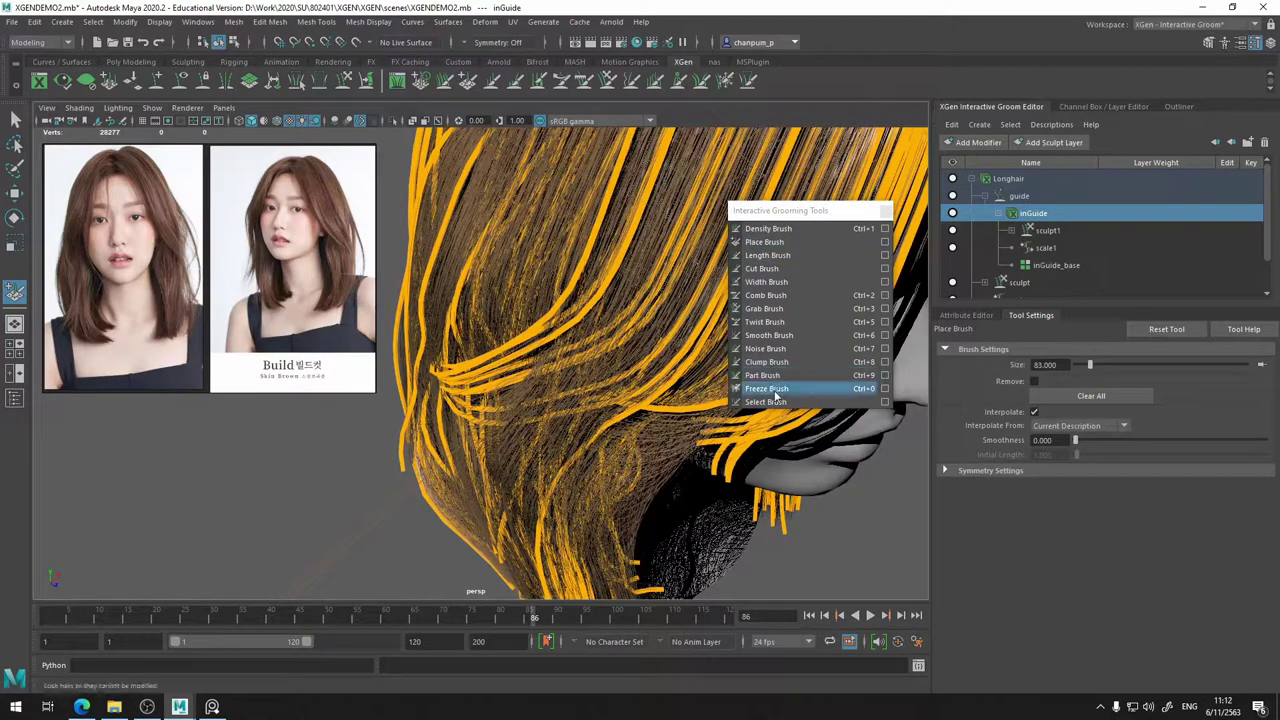
left_click(766, 388)
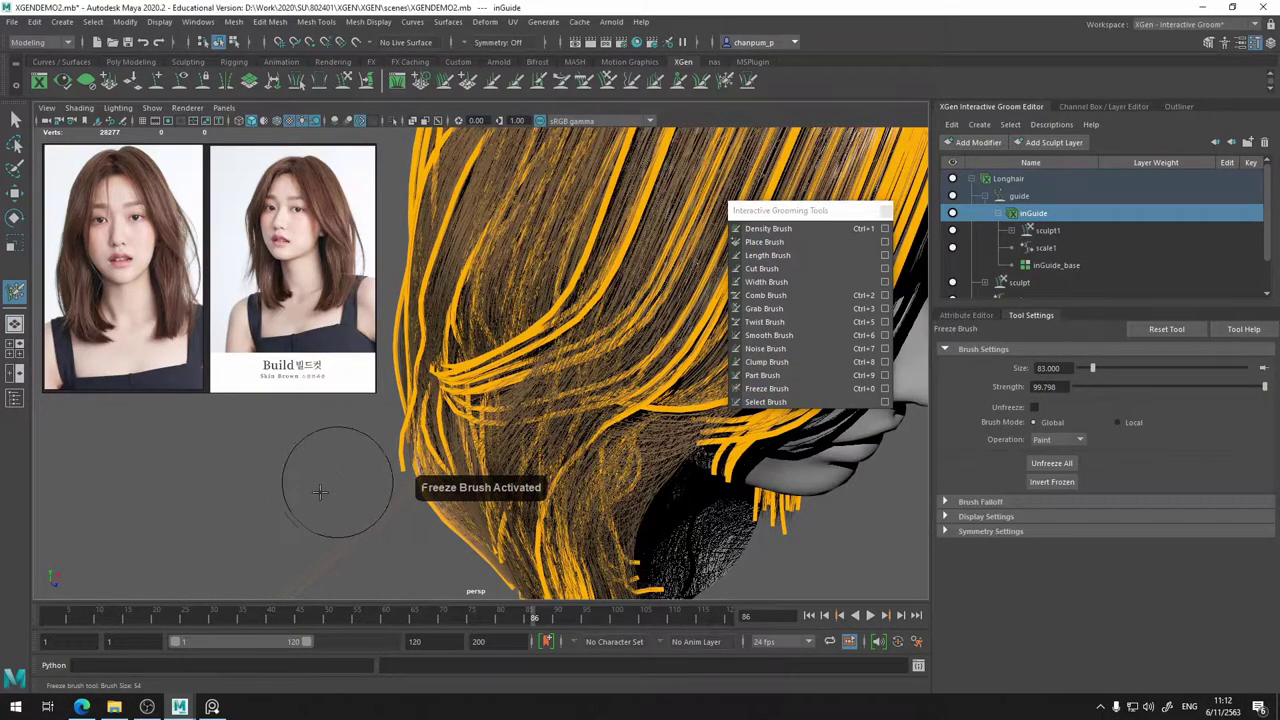
key("b")
mouse_move(328, 474)
left_mouse_down()
mouse_move(297, 484)
mouse_move(287, 505)
left_mouse_up()
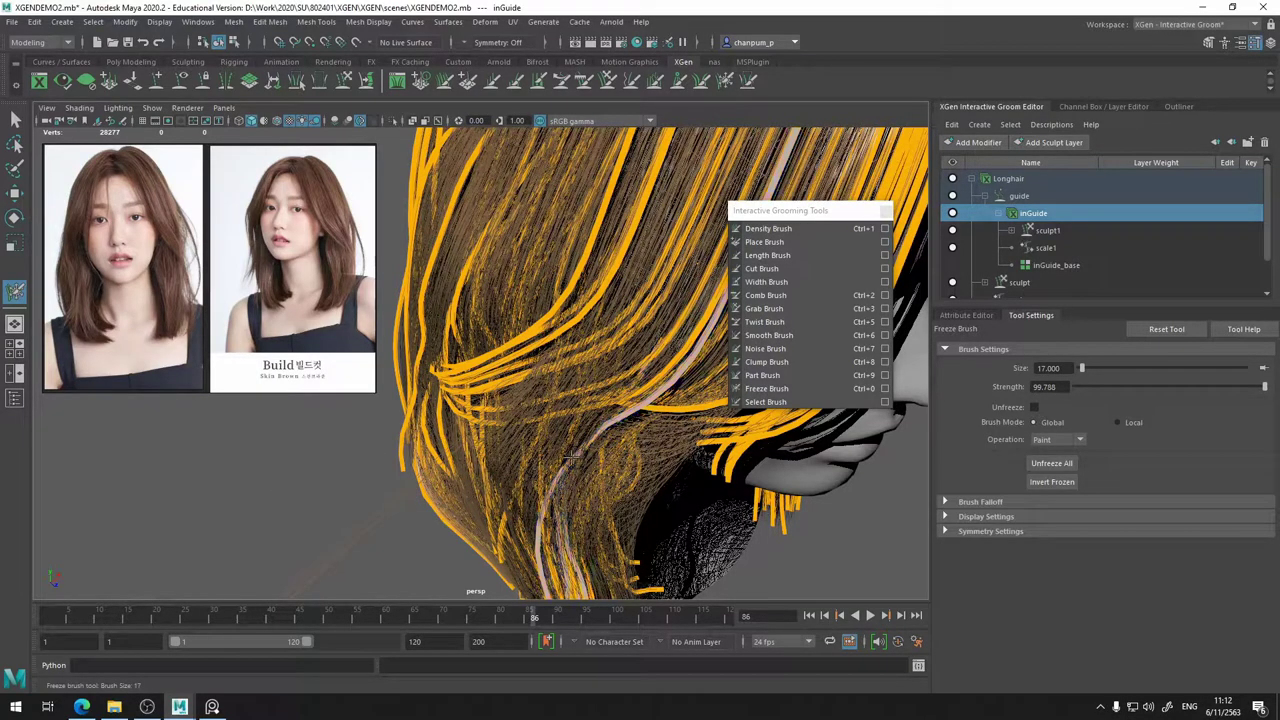
left_click_drag(535, 452, 577, 468, "alt")
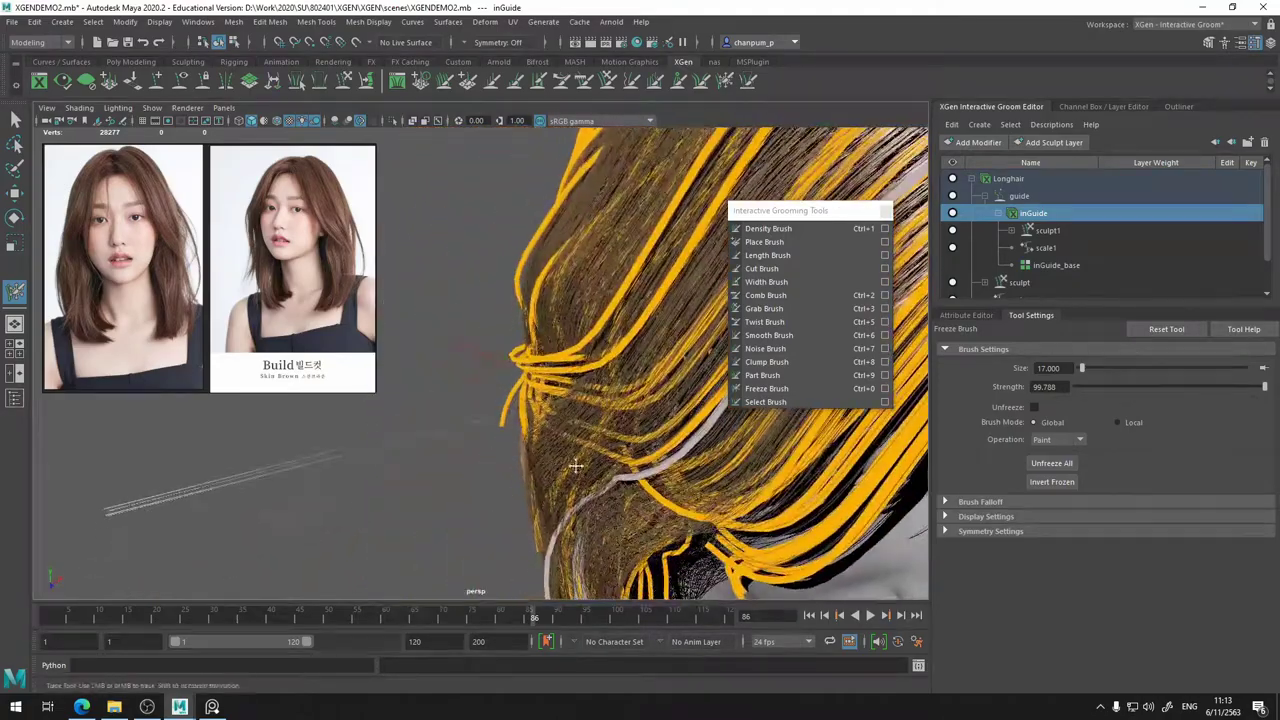
middle_click_drag(572, 482, 593, 405, "alt")
left_click_drag(595, 406, 620, 421, "alt")
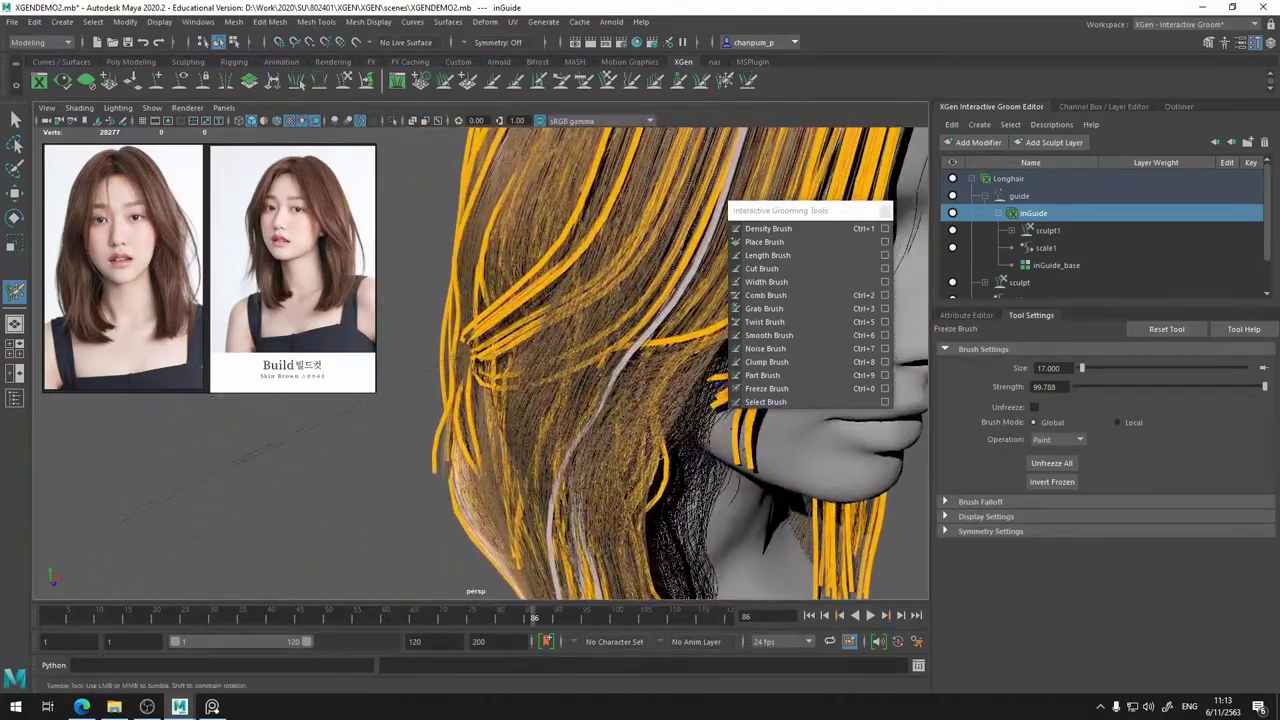
- Freeze more of the long guides down to their lower tips on that side, and invert the frozen guides
middle_click_drag(559, 486, 525, 345, "alt")
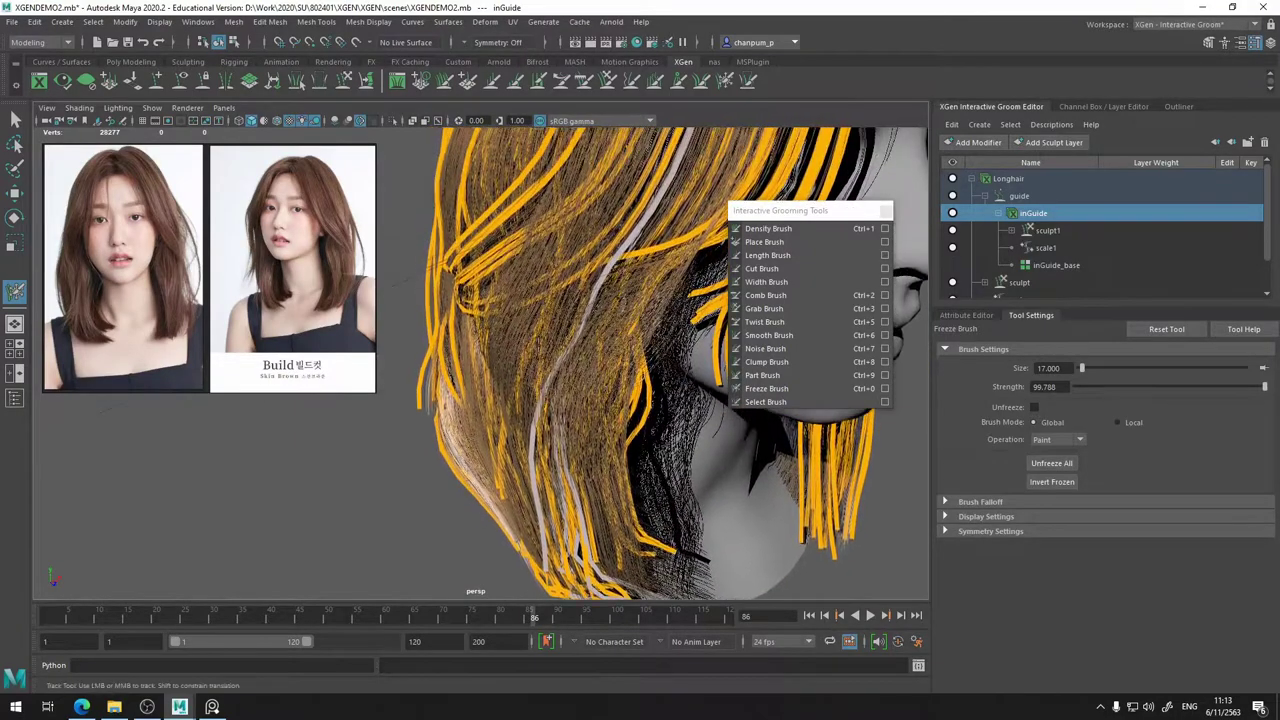
left_click_drag(563, 357, 491, 319, "alt")
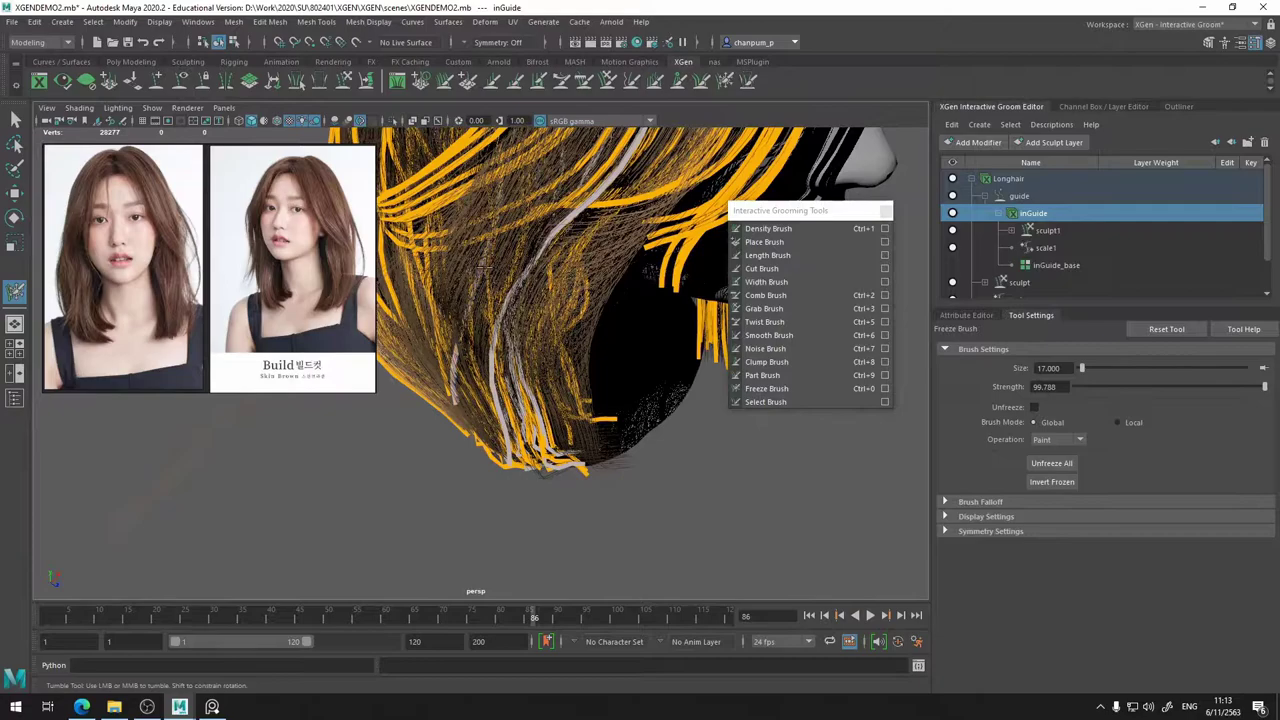
left_click_drag(483, 268, 523, 268, "alt")
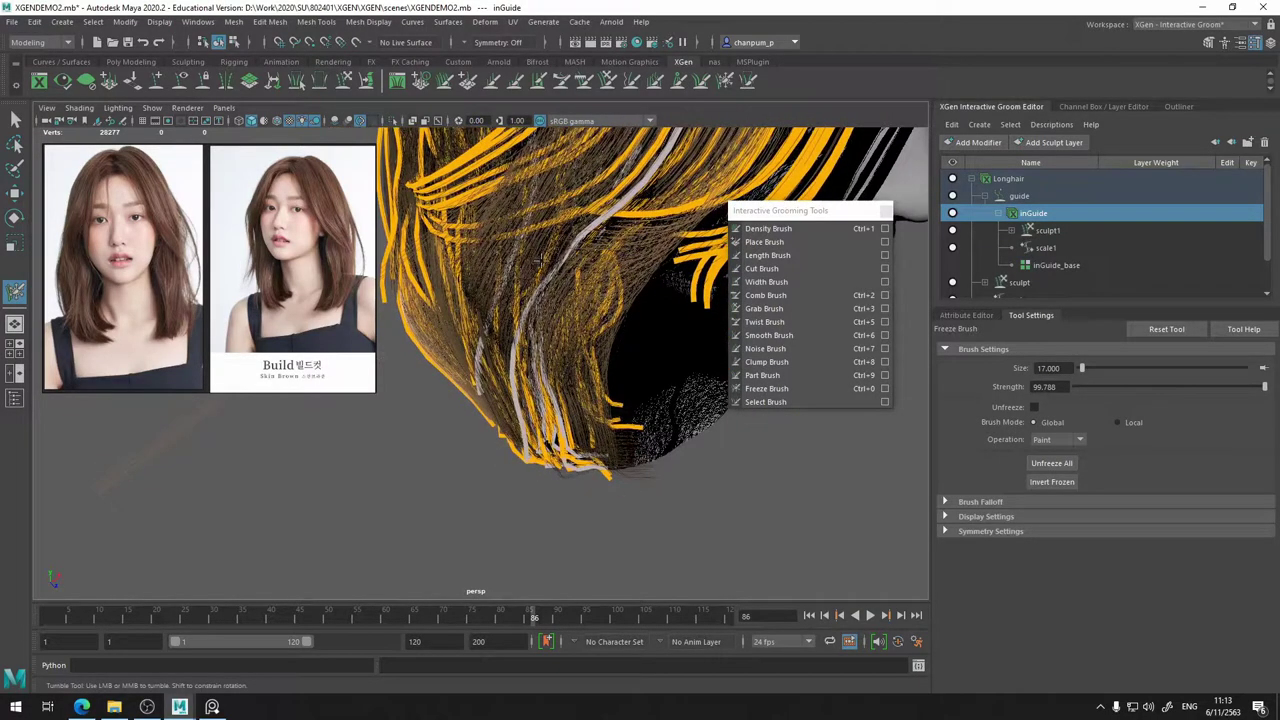
left_click_drag(607, 258, 613, 294, "alt")
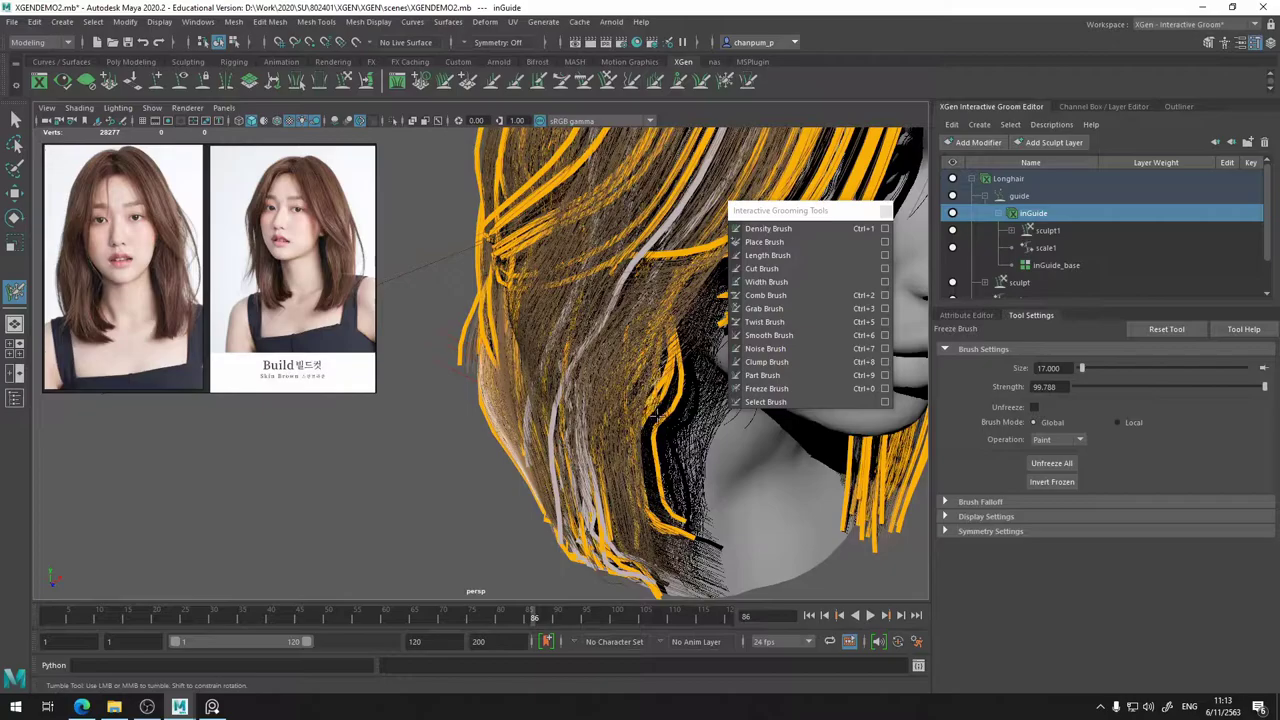
left_click_drag(660, 417, 780, 443, "alt")
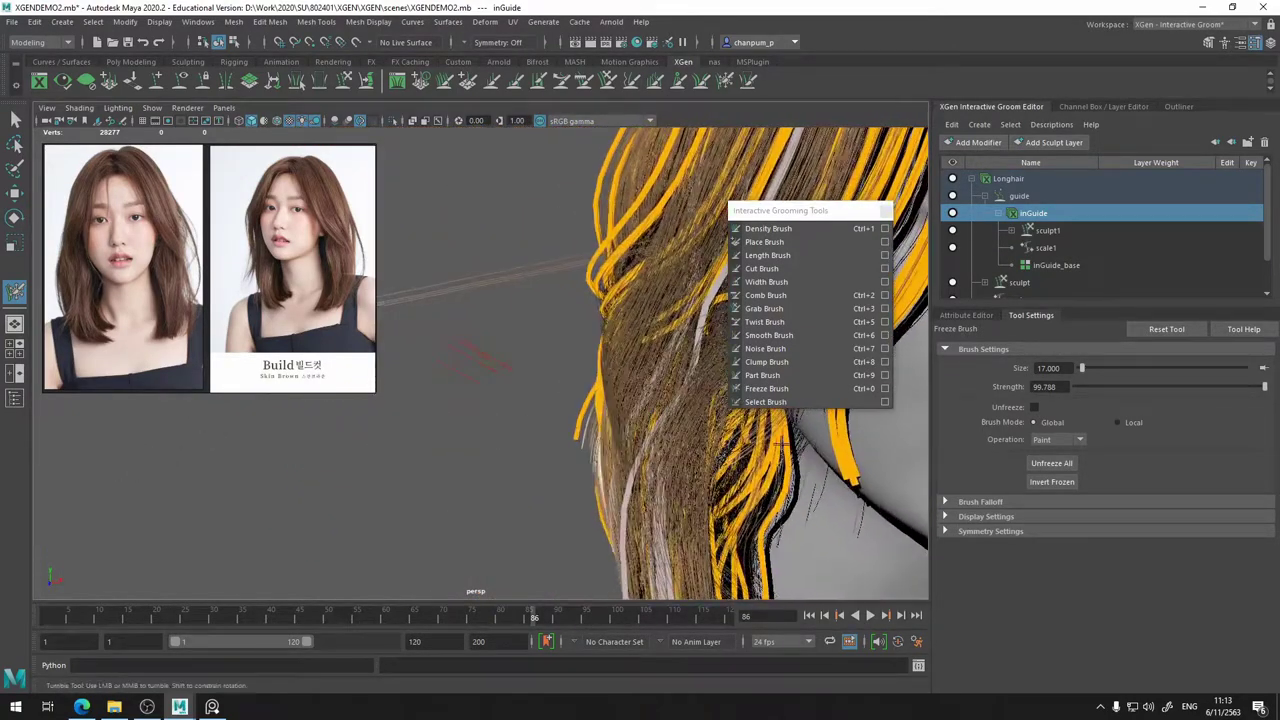
left_click_drag(860, 455, 745, 463, "alt")
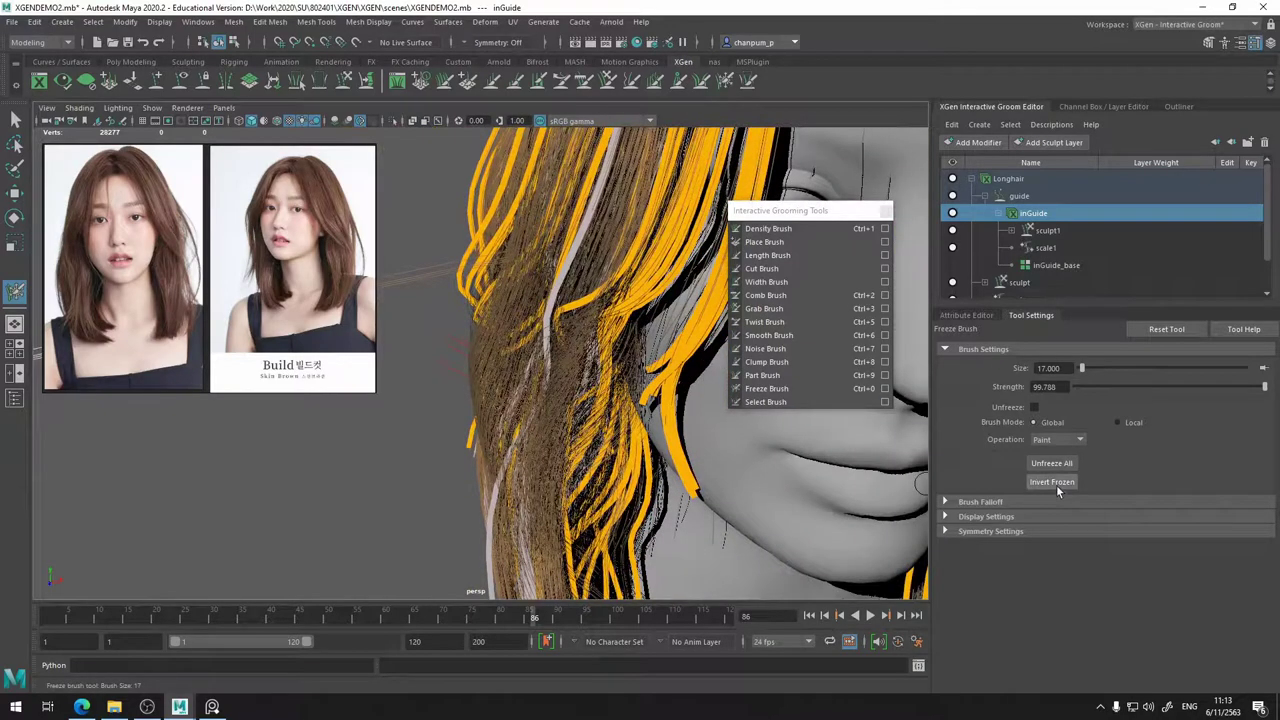
left_click(1056, 485)
- Switch to the Grab Brush at size 81, try it on the unfrozen guides beside the neck, and undo the stroke
scroll(505, 398, "down", 8)
mouse_move(505, 399)
left_mouse_down("alt")
mouse_move(600, 382)
mouse_move(650, 390)
left_mouse_up("alt")
left_click(764, 308)
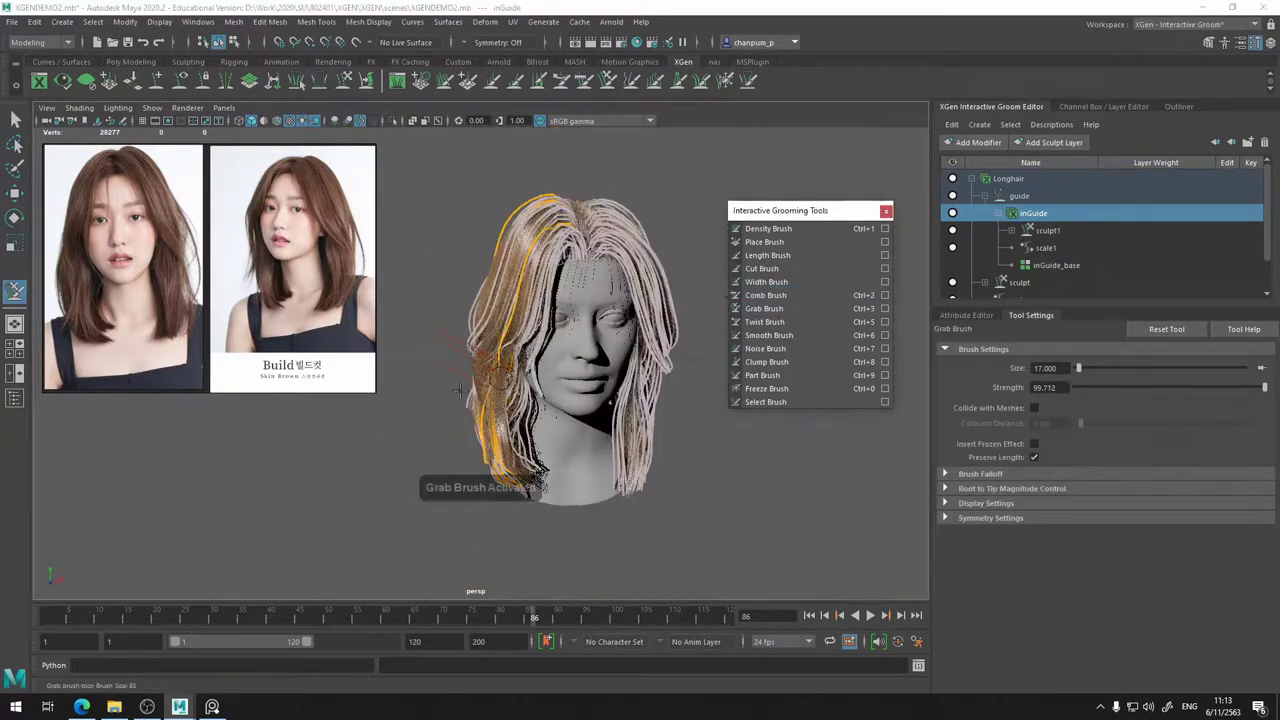
left_click(396, 411)
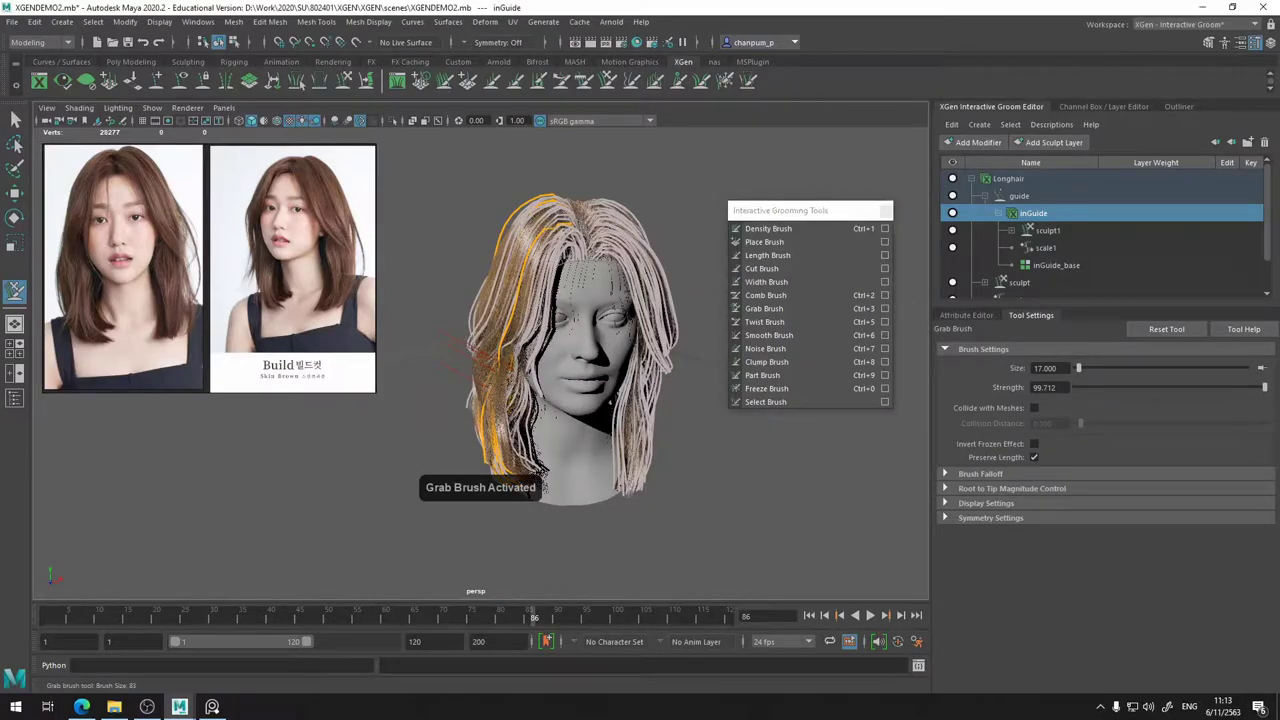
mouse_move(394, 420)
left_mouse_down()
mouse_move(450, 416)
mouse_move(406, 446)
mouse_move(456, 430)
left_mouse_up()
right_click_drag(456, 430, 512, 442, "alt")
left_click_drag(490, 444, 536, 451, "alt")
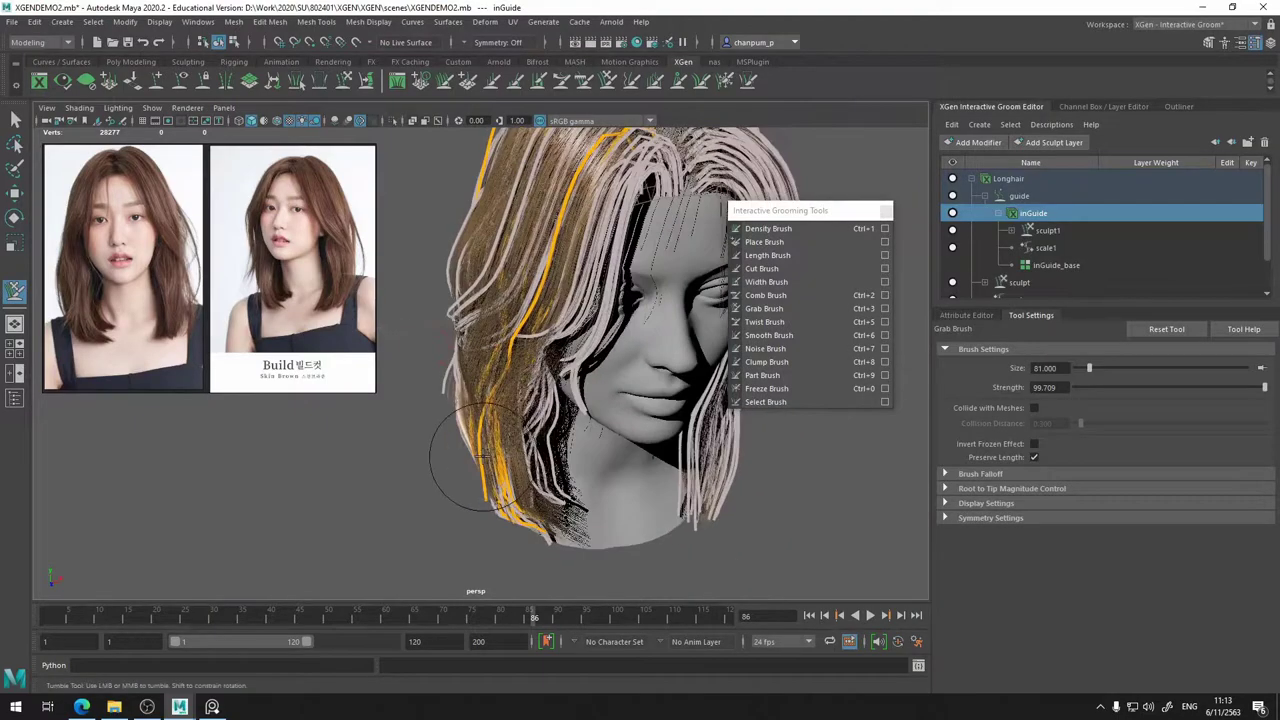
key("ctrl+z")
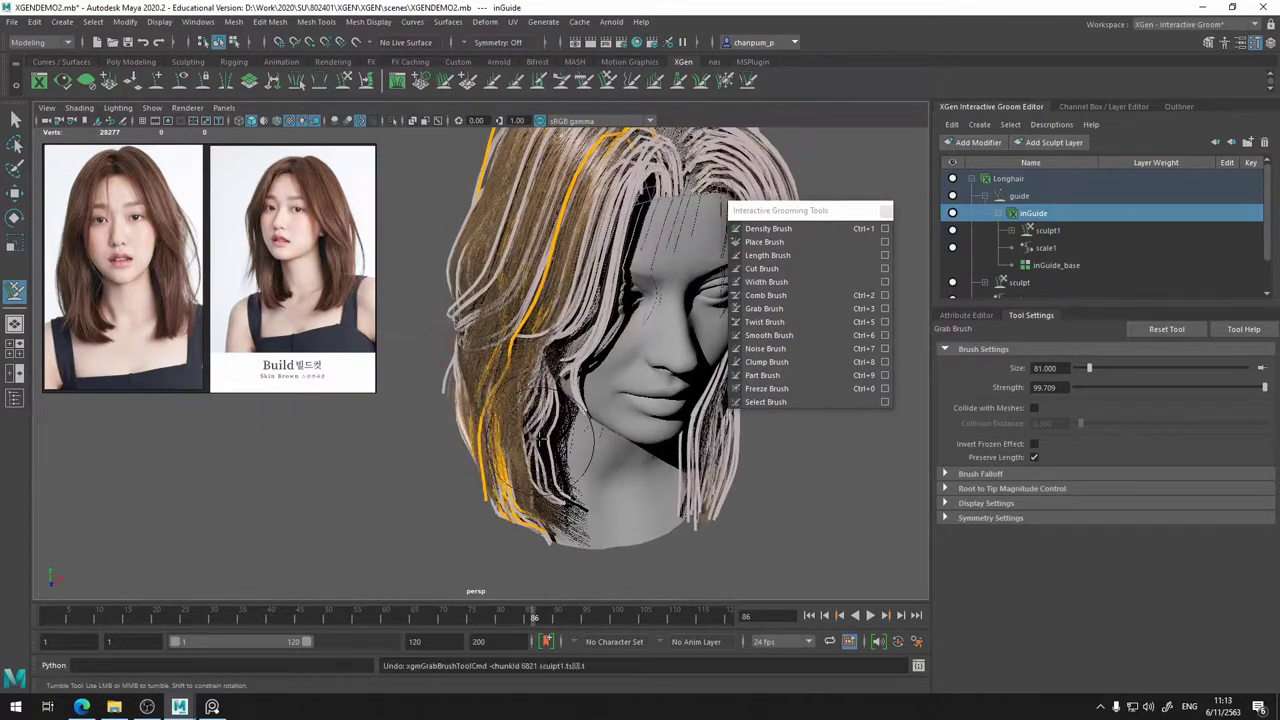
- Reshape the unfrozen guides on the right side of the head with the Grab Brush, adjusting the lower lengths beside the neck
mouse_move(511, 383)
left_mouse_down()
mouse_move(515, 371)
mouse_move(490, 380)
mouse_move(501, 378)
mouse_move(429, 354)
mouse_move(327, 416)
mouse_move(412, 331)
left_mouse_up()
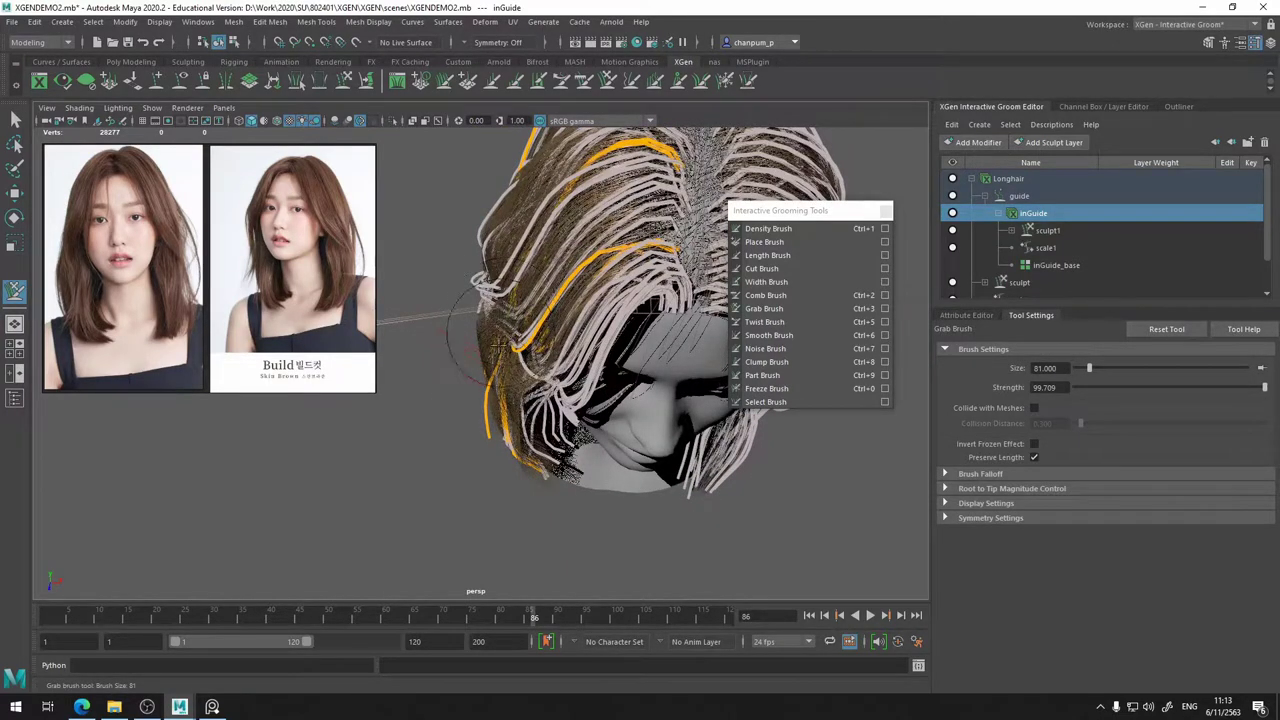
mouse_move(498, 345)
left_mouse_down("alt")
mouse_move(477, 532)
mouse_move(501, 547)
left_mouse_up("alt")
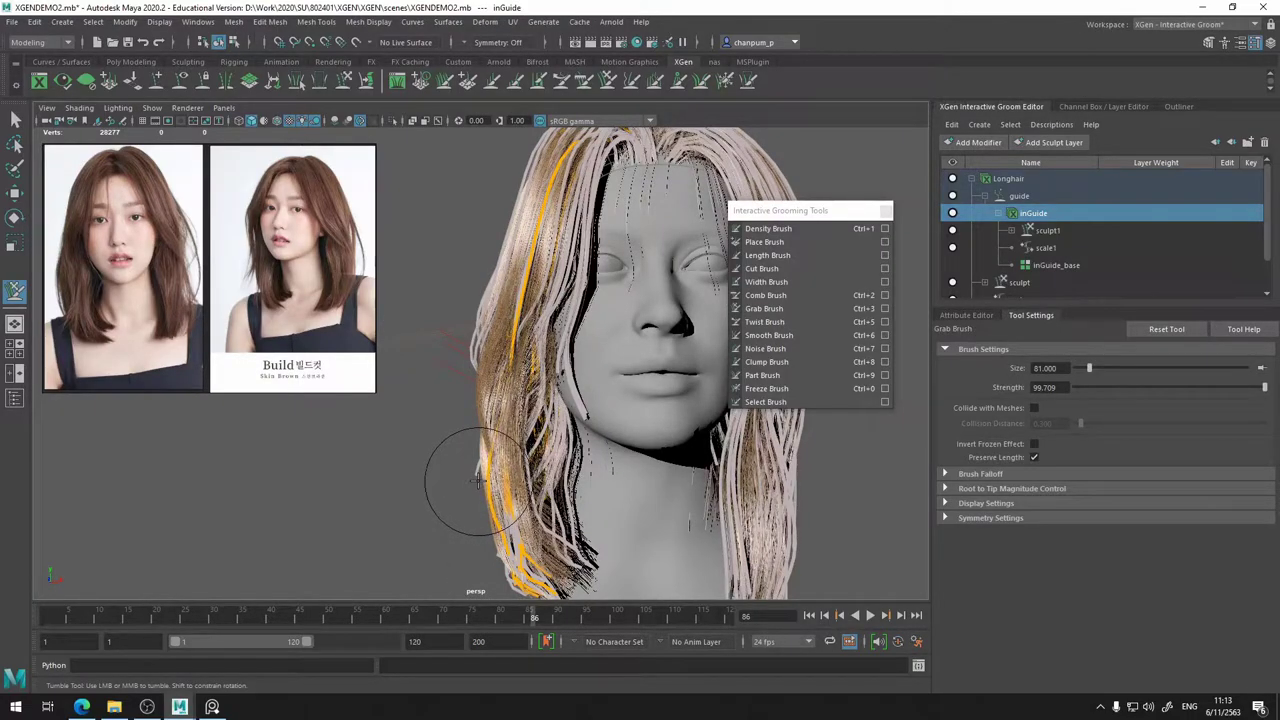
left_click_drag(514, 498, 357, 468, "alt")
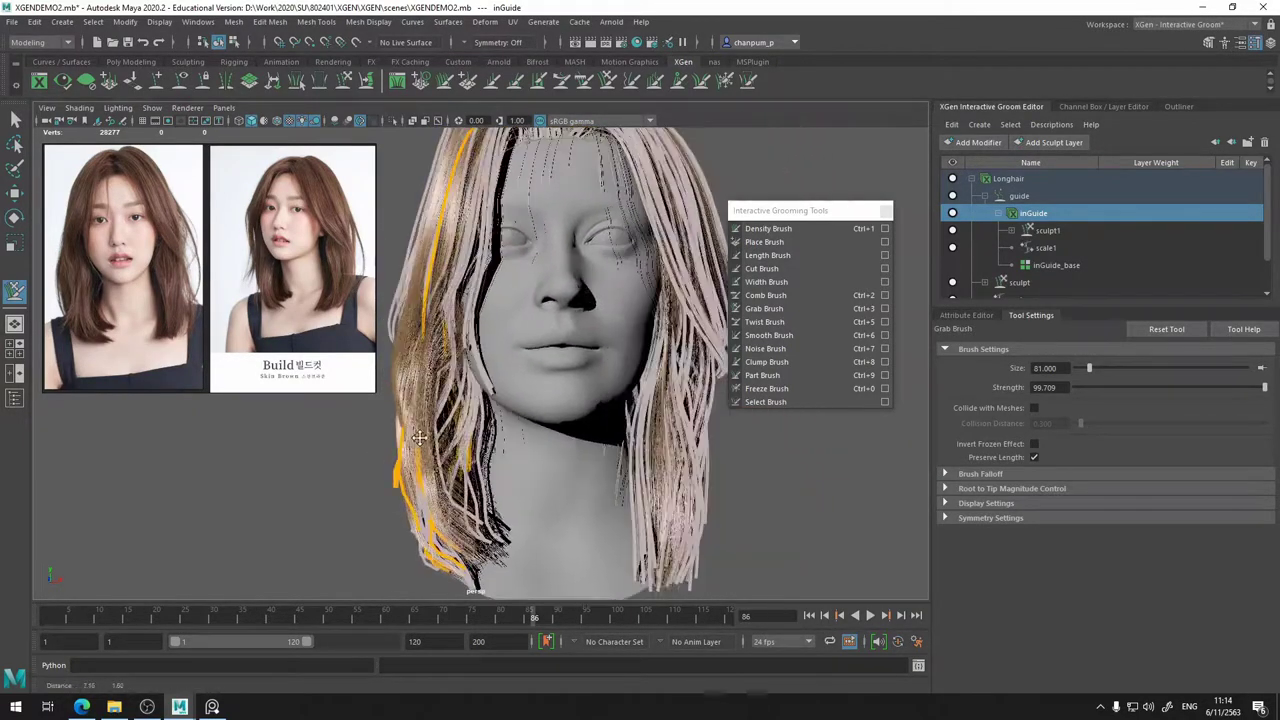
middle_click_drag(419, 437, 376, 451, "alt")
middle_click_drag(552, 436, 573, 473, "alt")
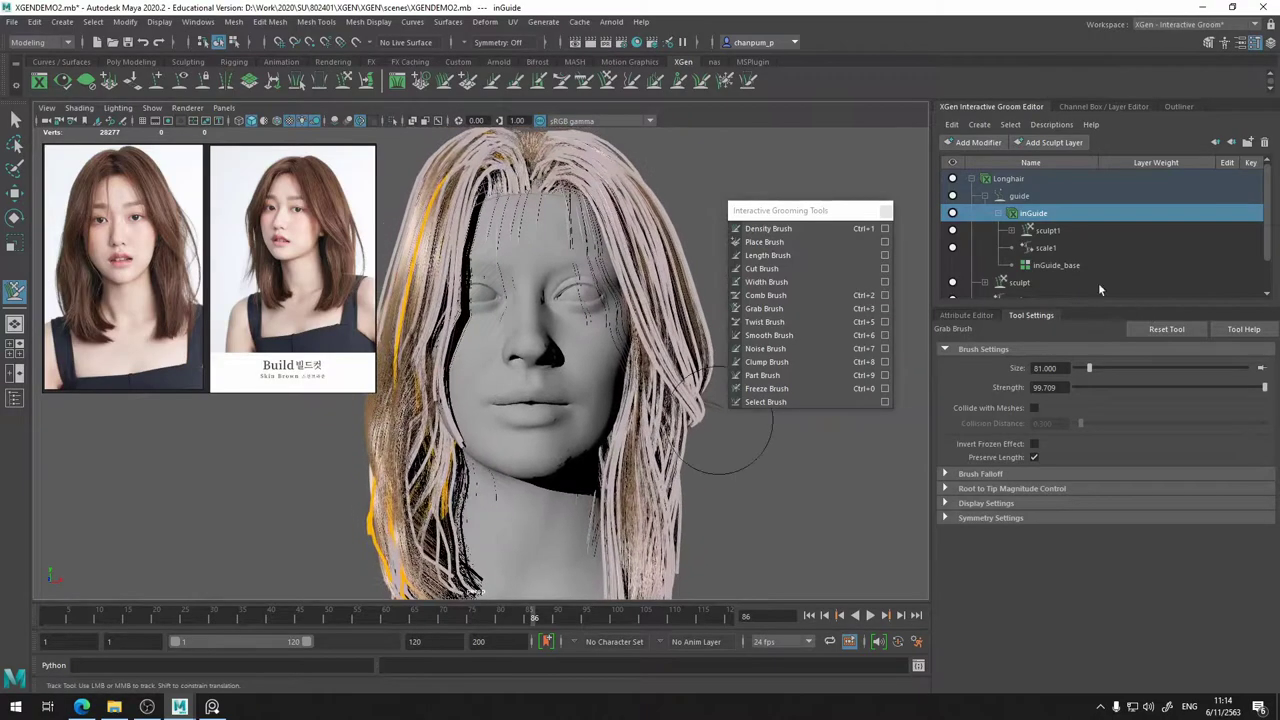
- Hide the inGuide guides, check the hair from the front, the side and above, and save the scene
left_click(952, 213)
left_click_drag(586, 346, 598, 394, "alt")
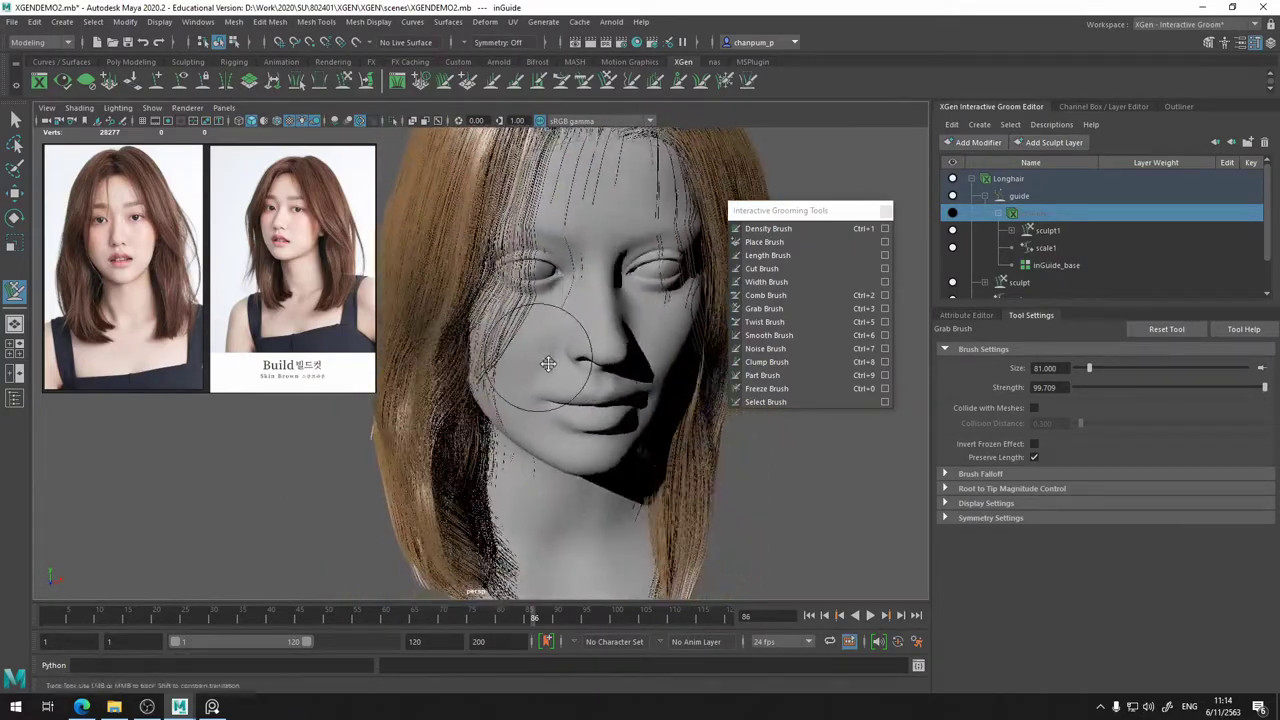
middle_click_drag(557, 353, 576, 416, "alt")
left_click_drag(576, 416, 612, 378, "alt")
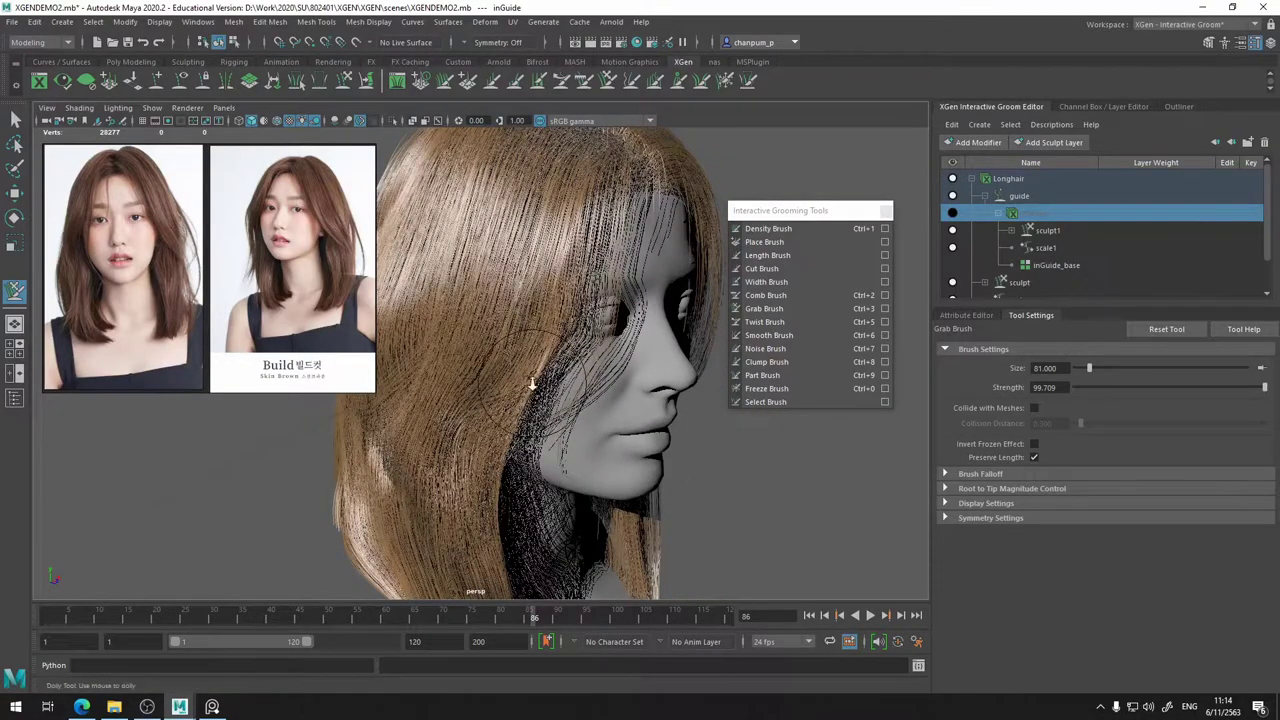
mouse_move(533, 385)
right_mouse_down("alt")
mouse_move(522, 382)
mouse_move(536, 384)
right_mouse_up("alt")
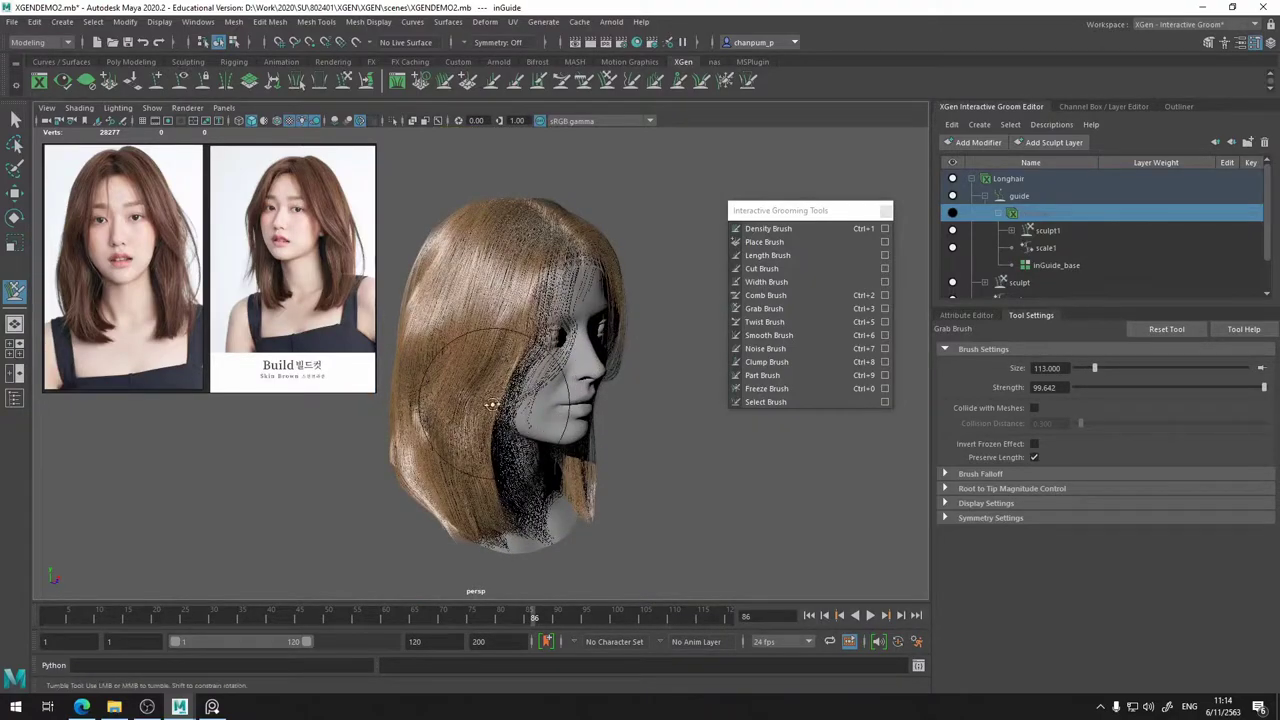
mouse_move(491, 404)
left_mouse_down("alt")
mouse_move(423, 420)
mouse_move(457, 429)
mouse_move(491, 416)
mouse_move(494, 392)
left_mouse_up("alt")
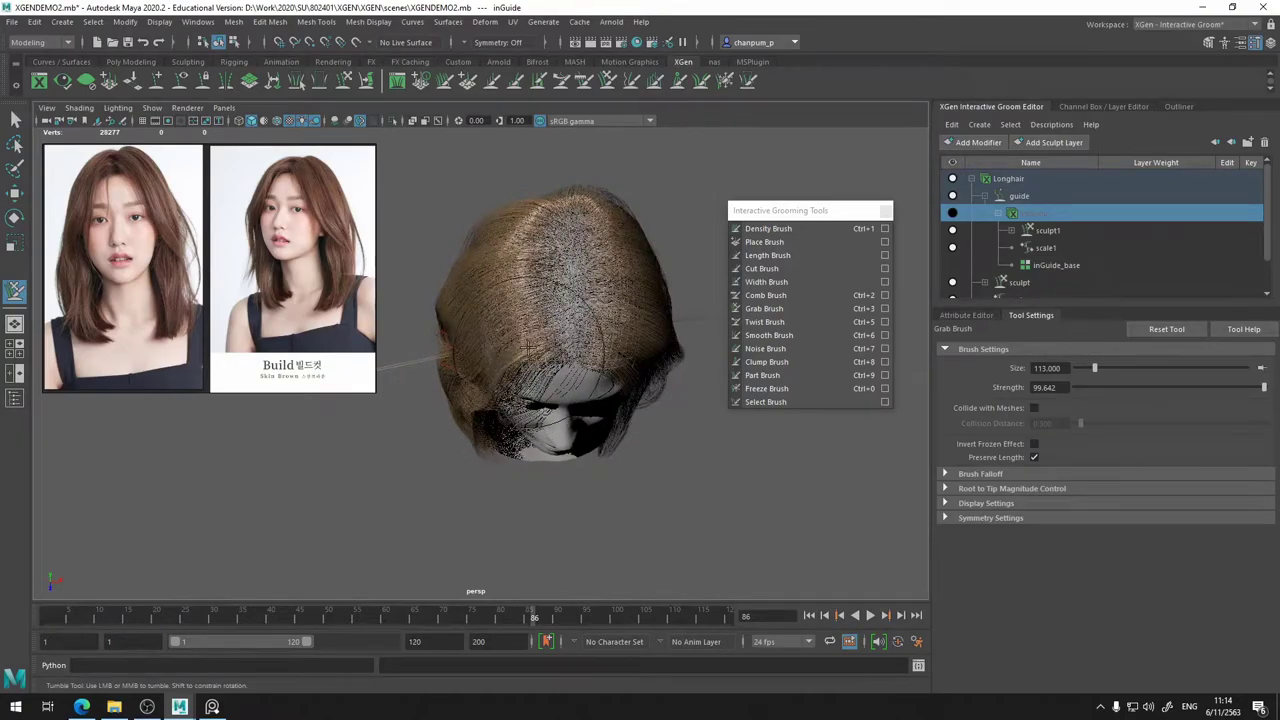
left_click_drag(517, 360, 497, 410, "alt")
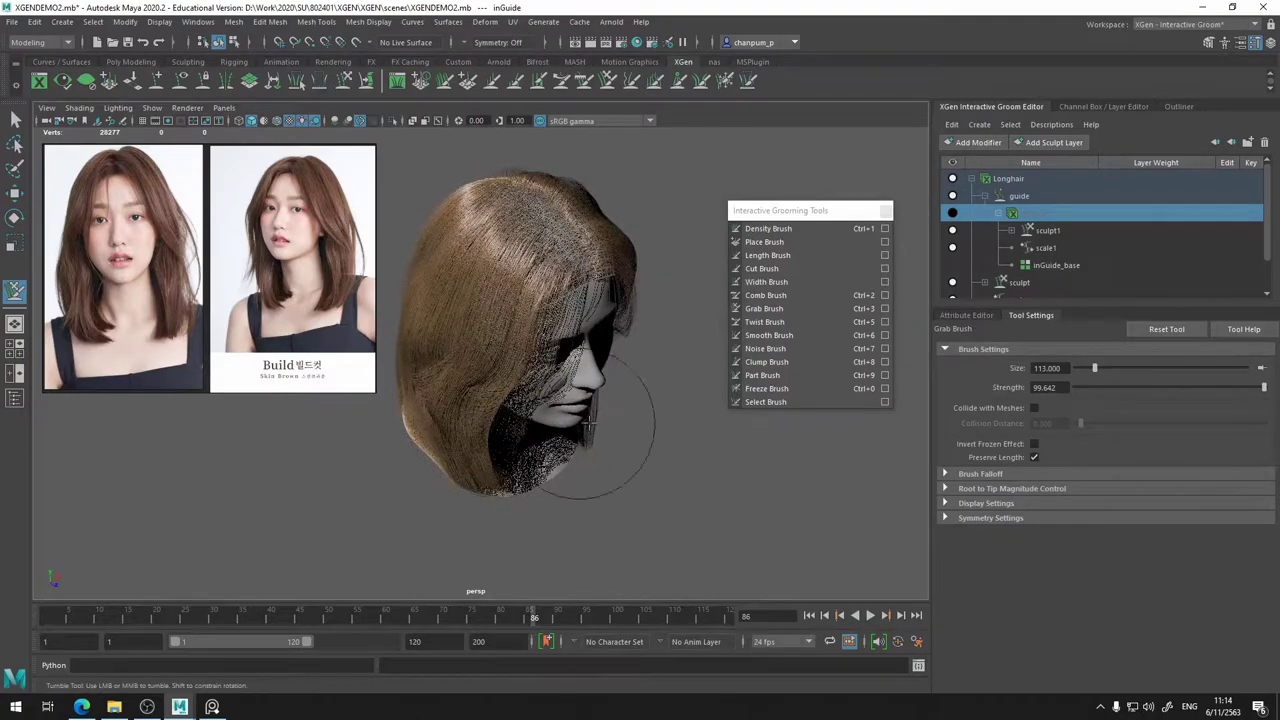
scroll(643, 423, "up", 2)
key("ctrl+s")
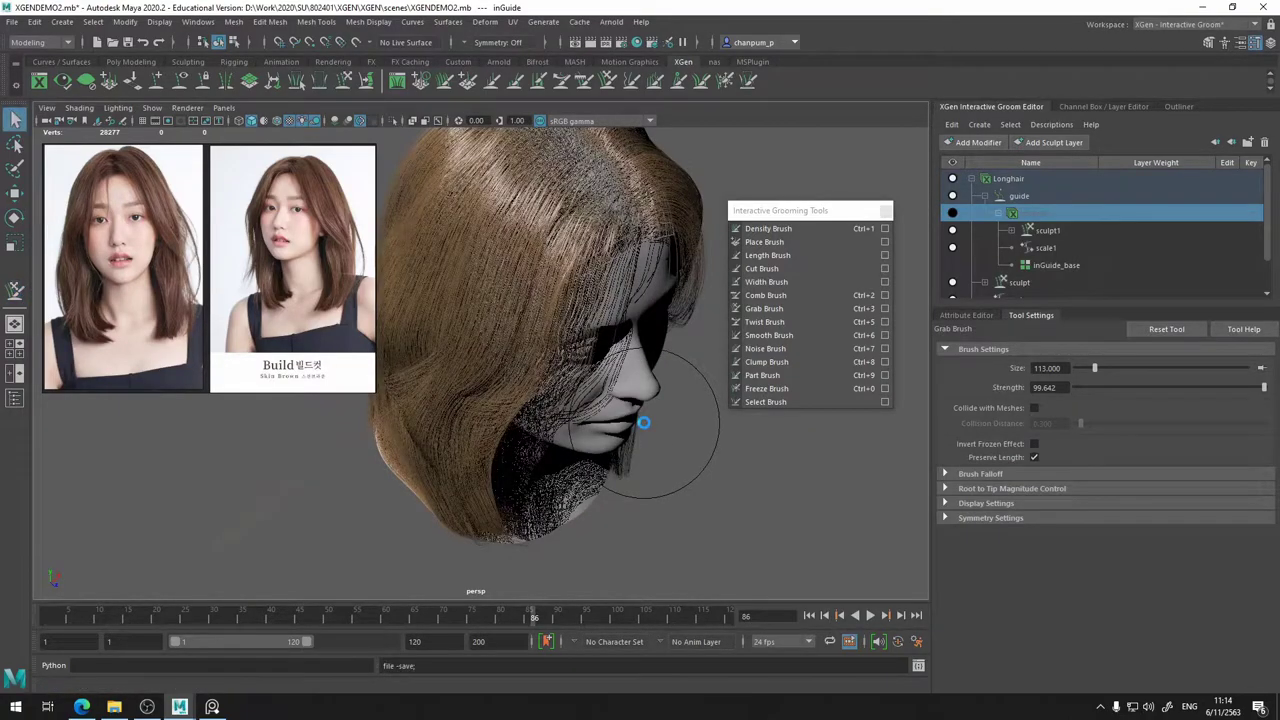
- Bring up the back-view reference photos and compare the hair's side and back with them, both with and without the guides displayed
left_click_drag(643, 423, 475, 415, "alt")
scroll(557, 436, "down", 3)
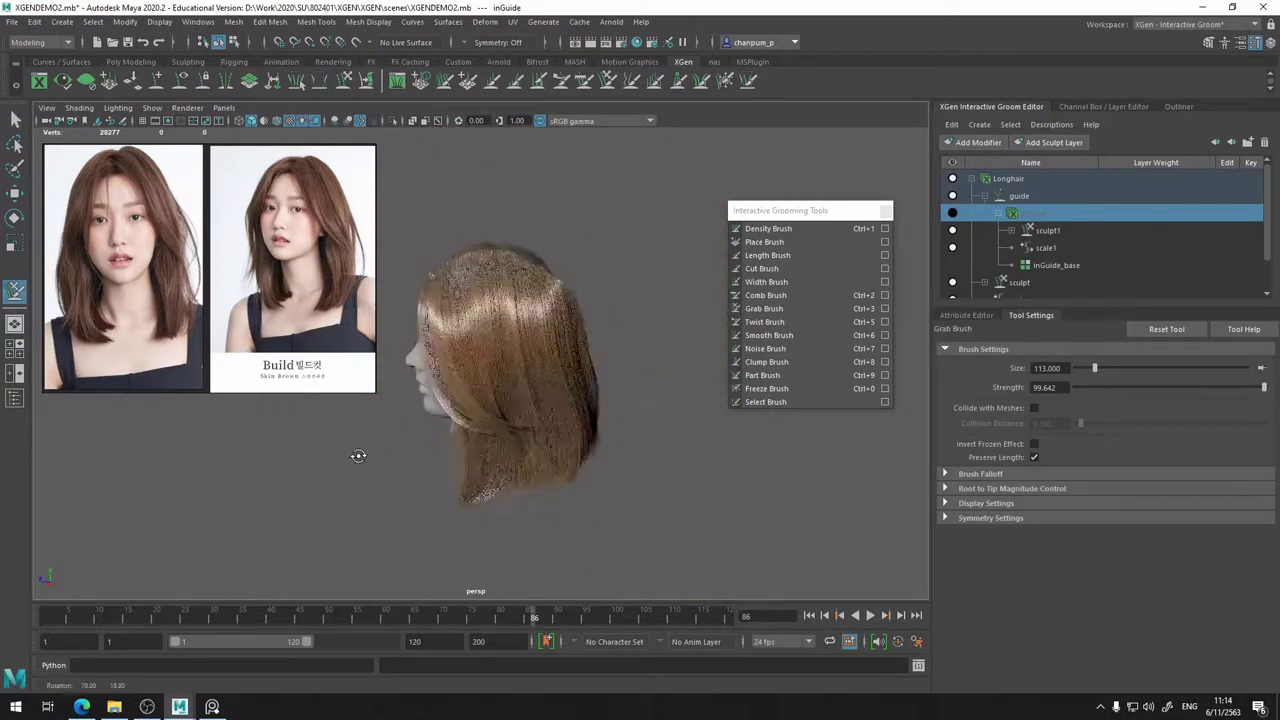
middle_click_drag(307, 297, 134, 305)
left_click_drag(251, 297, 350, 352, "alt")
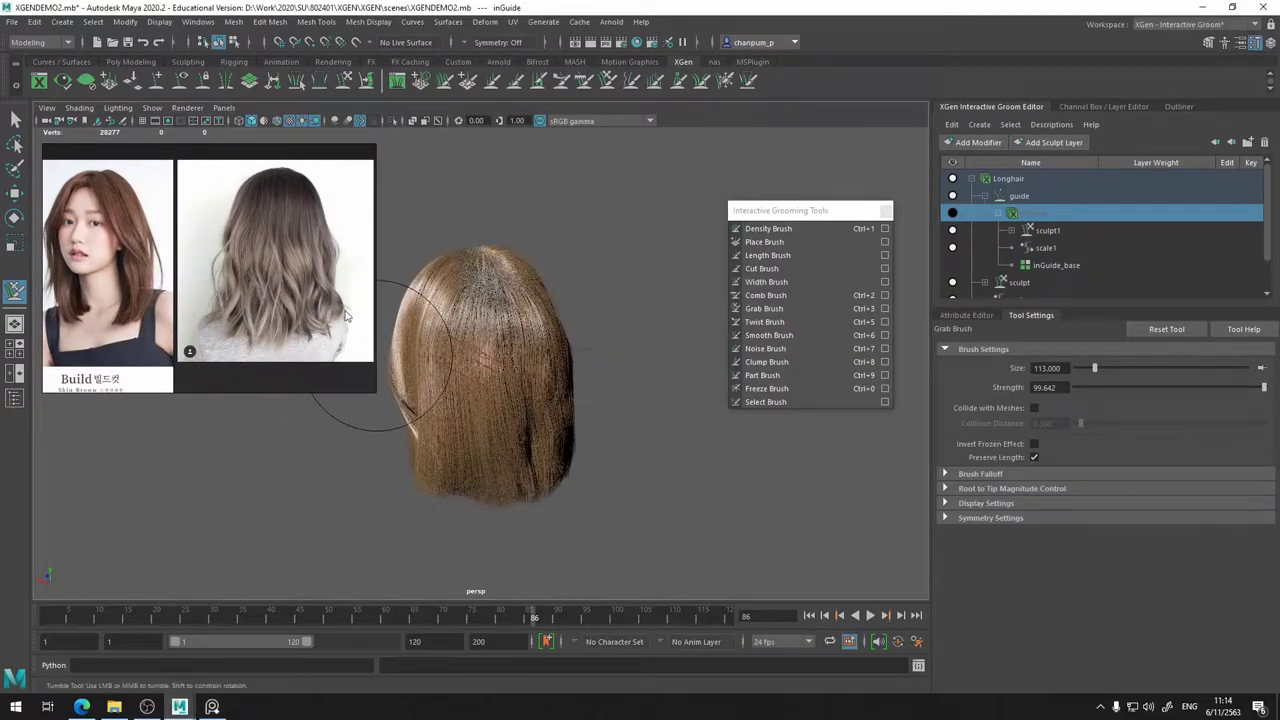
left_click_drag(420, 395, 531, 394, "alt")
left_click_drag(646, 388, 526, 382, "alt")
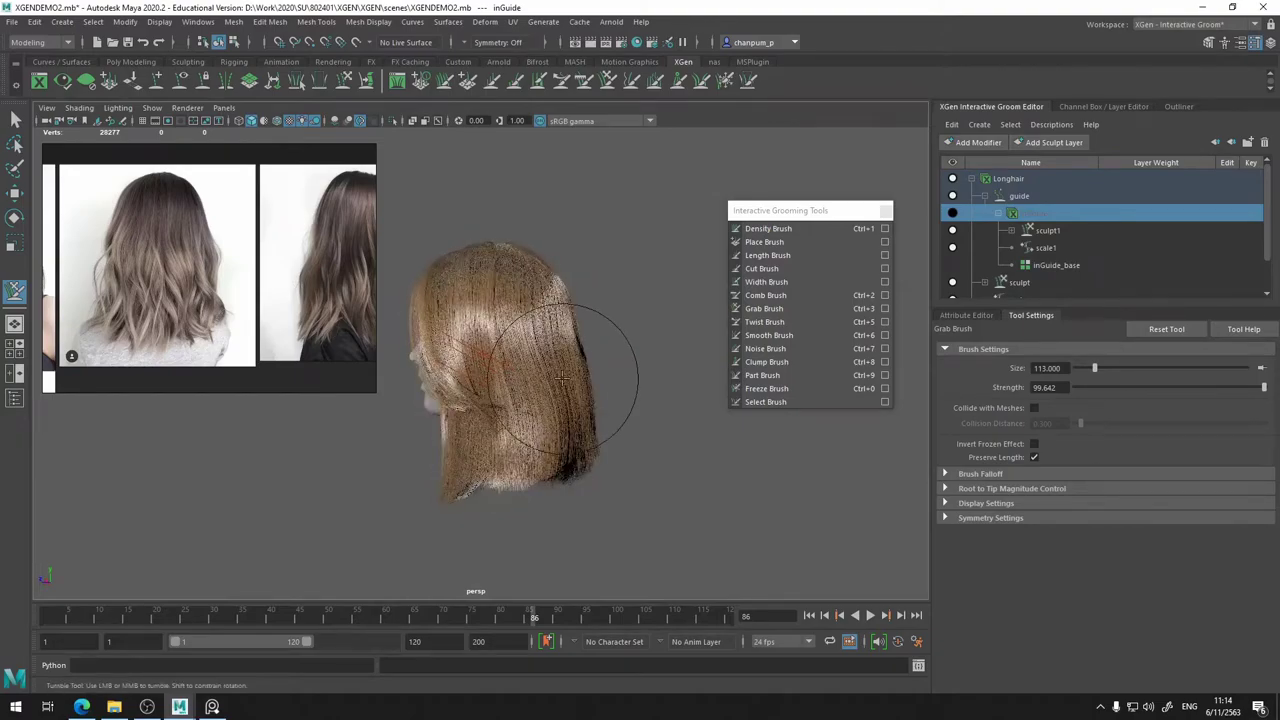
scroll(562, 378, "up", 3)
left_click(953, 214)
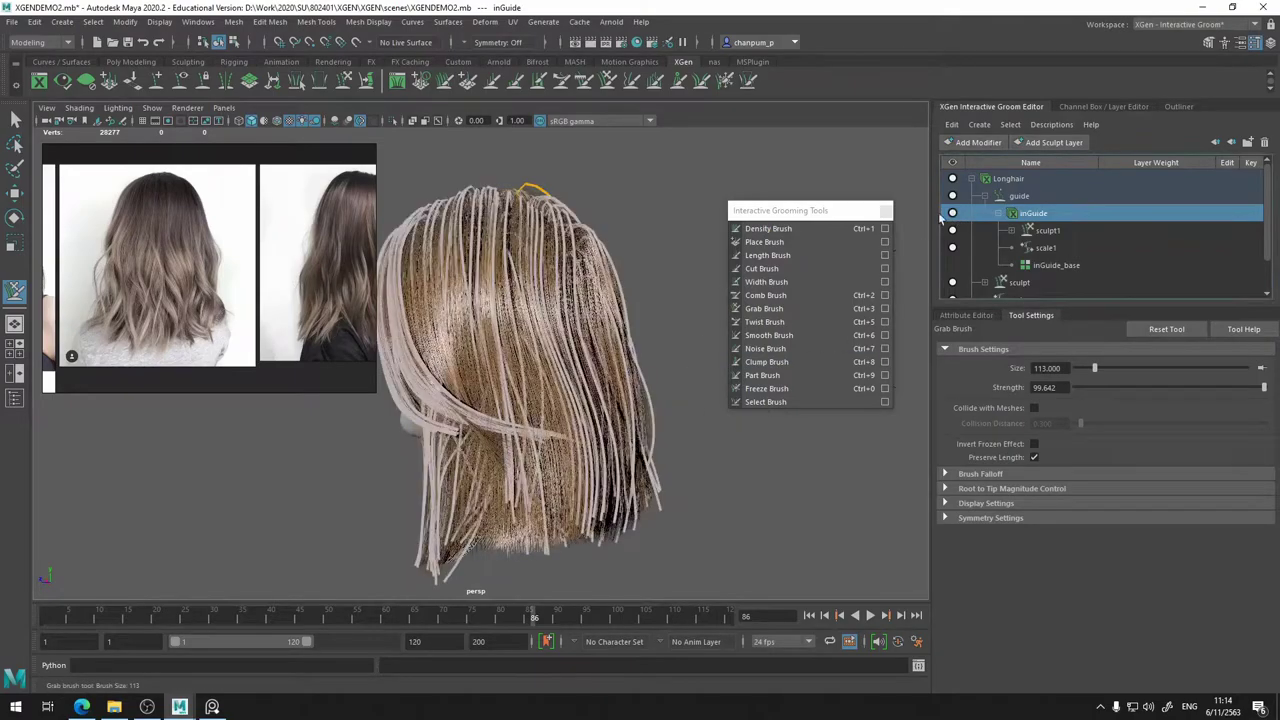
left_click_drag(534, 349, 625, 400, "alt")
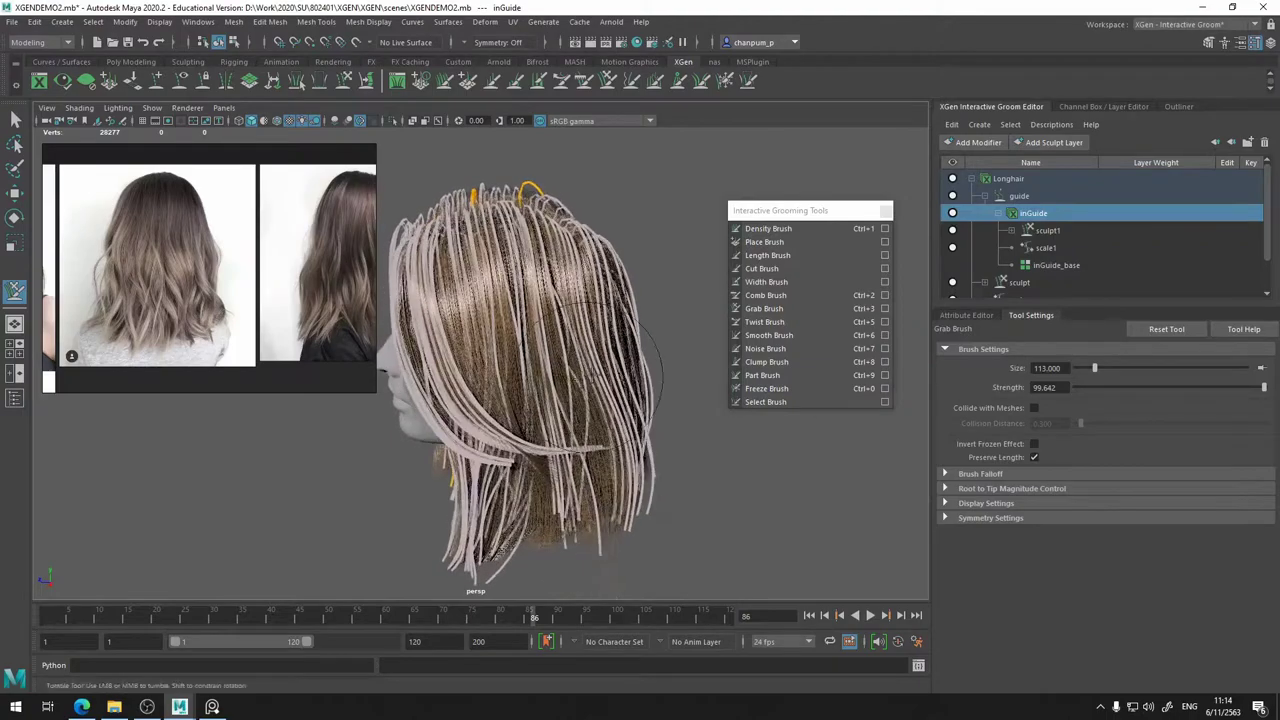
left_click(952, 213)
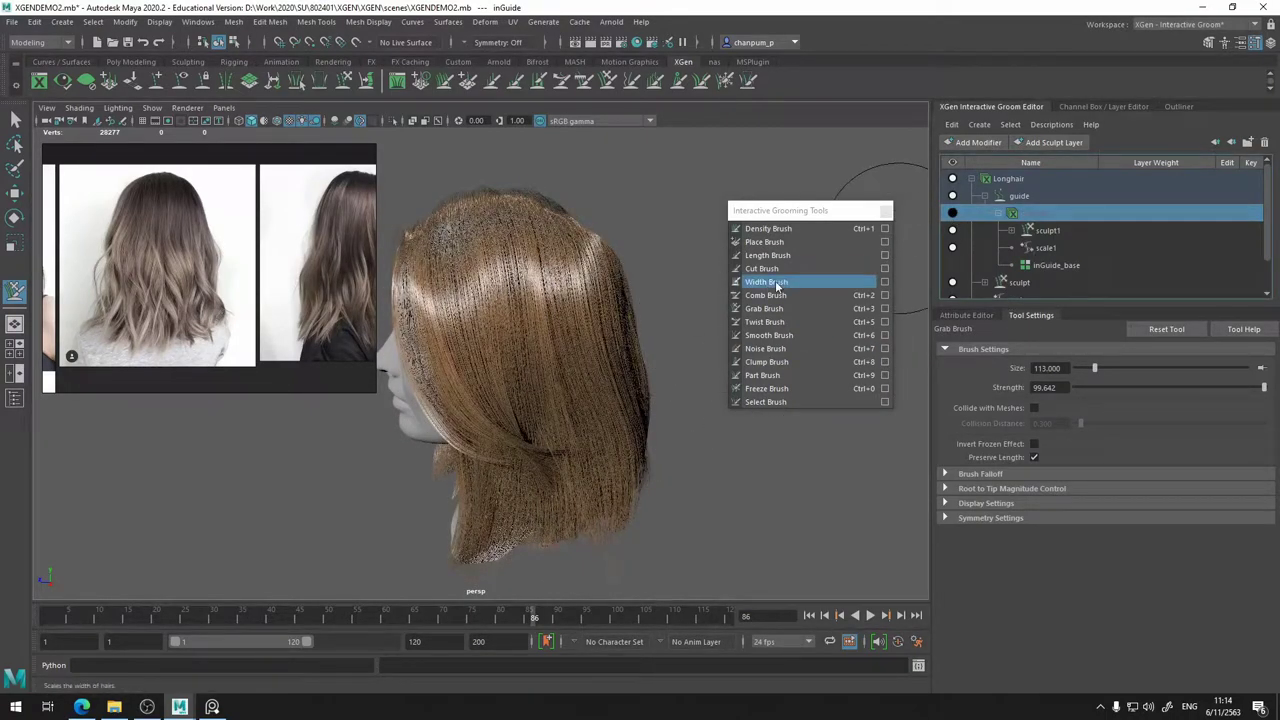
- Activate the Freeze Brush, show the inGuide guides again and unfreeze all of them
key("ctrl+0")
left_click(952, 213)
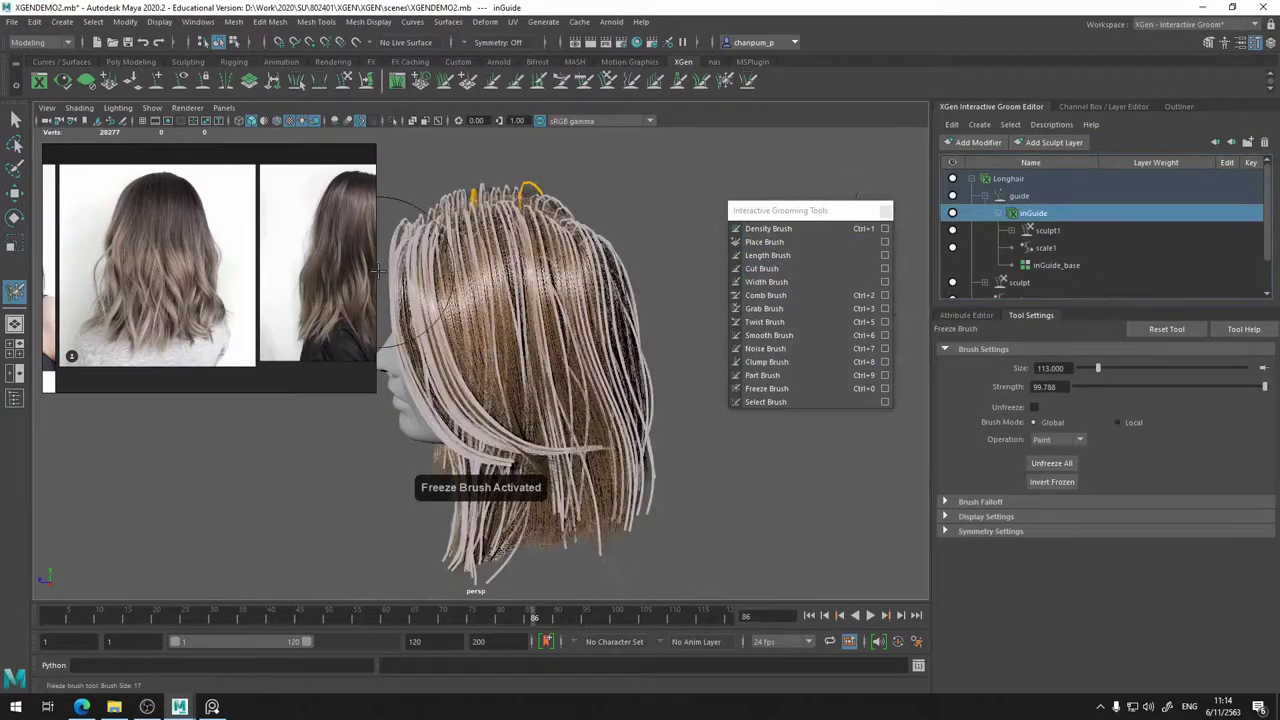
left_click(1056, 467)
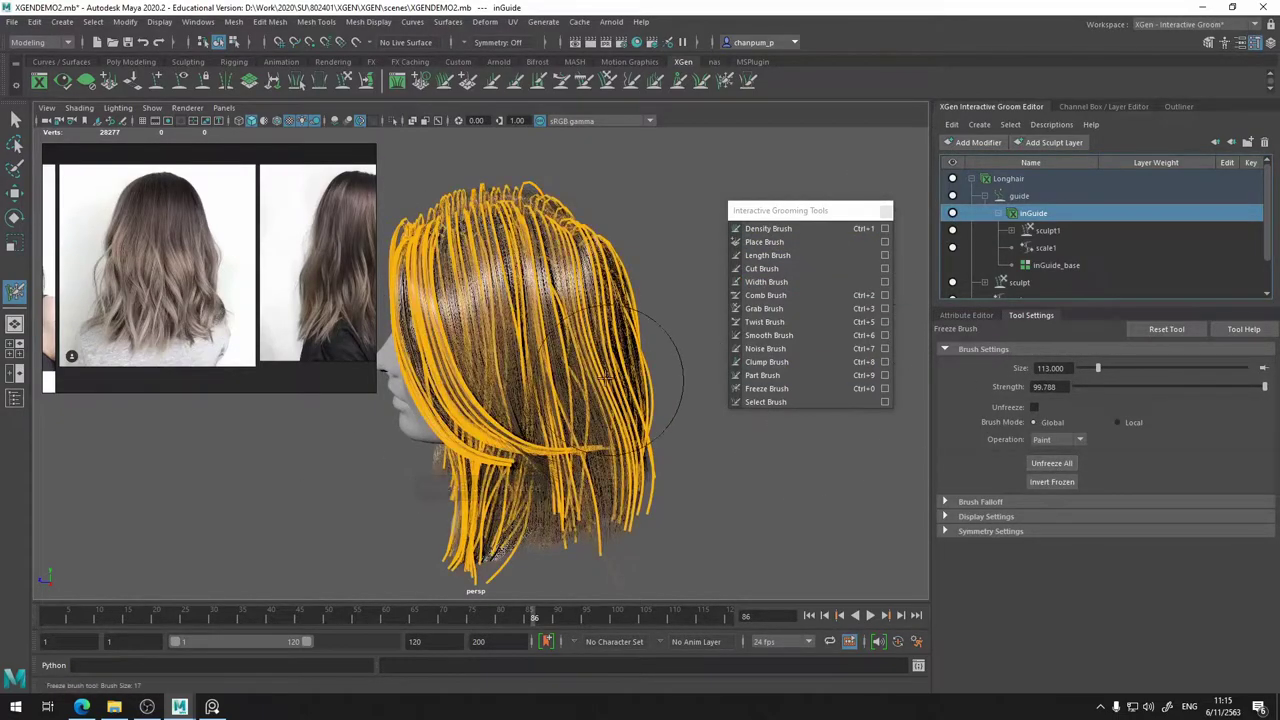
- Freeze the front guides on both sides of the head with the Freeze Brush at size 113, leaving the back guides unfrozen
left_click_drag(608, 380, 508, 344, "alt")
middle_click_drag(508, 345, 553, 354, "alt")
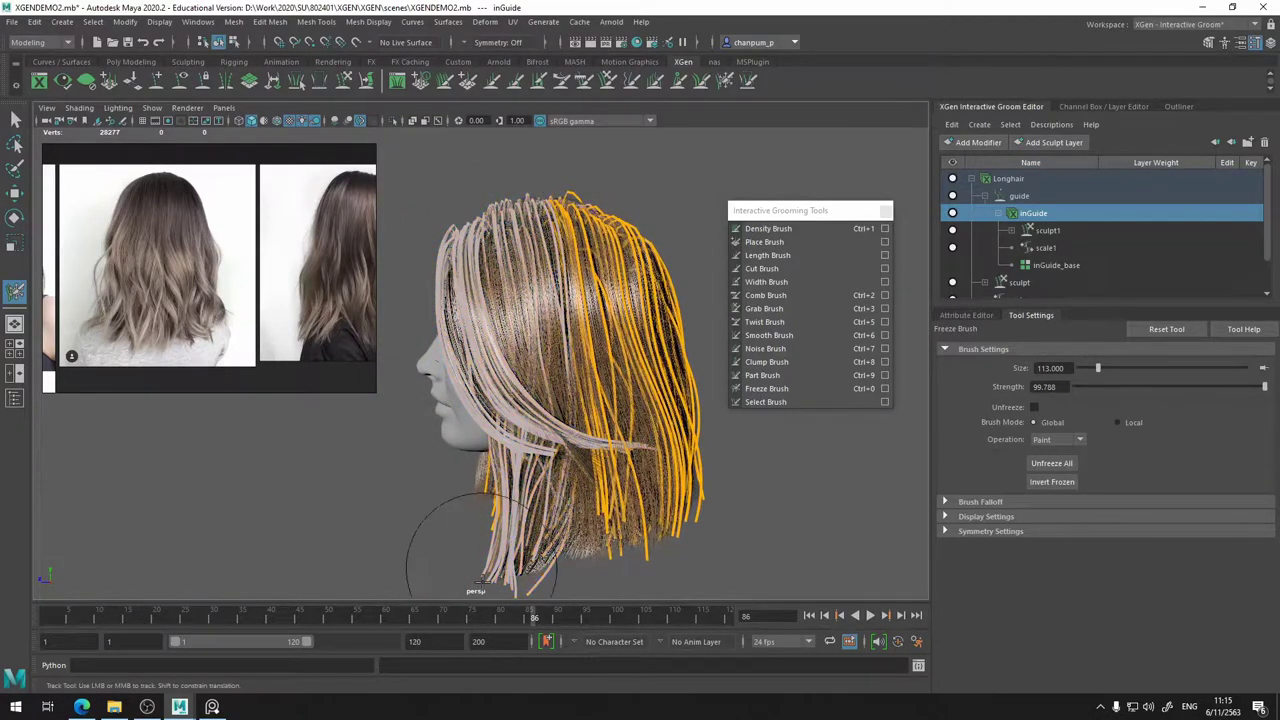
mouse_move(443, 528)
left_mouse_down("alt")
mouse_move(697, 521)
mouse_move(760, 480)
mouse_move(530, 440)
left_mouse_up("alt")
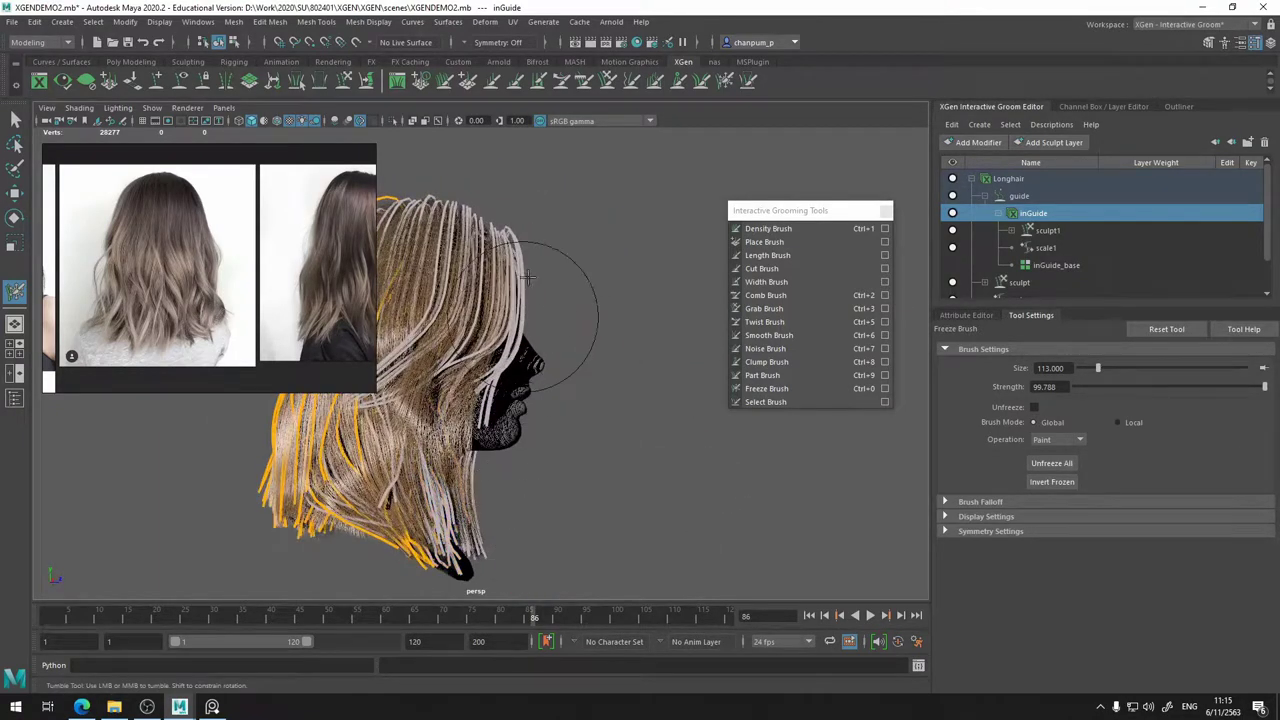
mouse_move(523, 288)
left_mouse_down("alt")
mouse_move(258, 320)
mouse_move(435, 214)
mouse_move(455, 325)
mouse_move(477, 237)
left_mouse_up("alt")
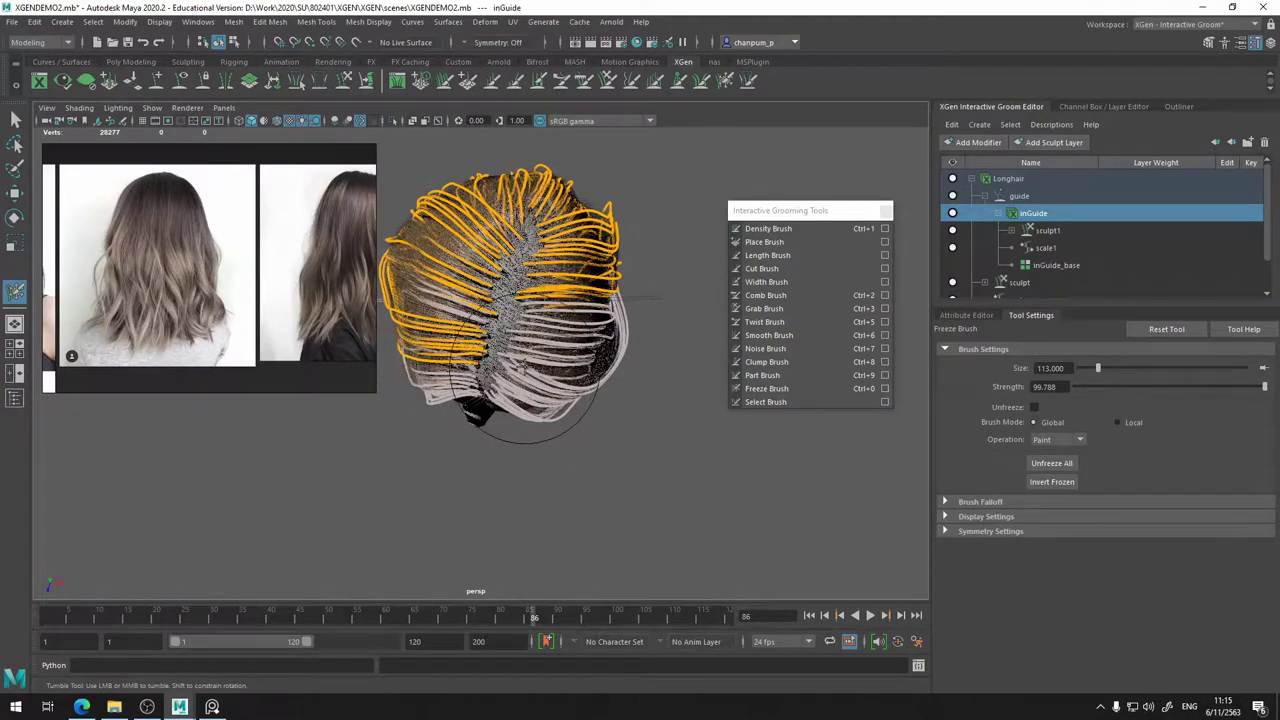
mouse_move(478, 416)
left_mouse_down()
mouse_move(586, 371)
mouse_move(571, 500)
mouse_move(454, 419)
mouse_move(603, 403)
mouse_move(480, 455)
mouse_move(445, 510)
mouse_move(382, 480)
left_mouse_up()
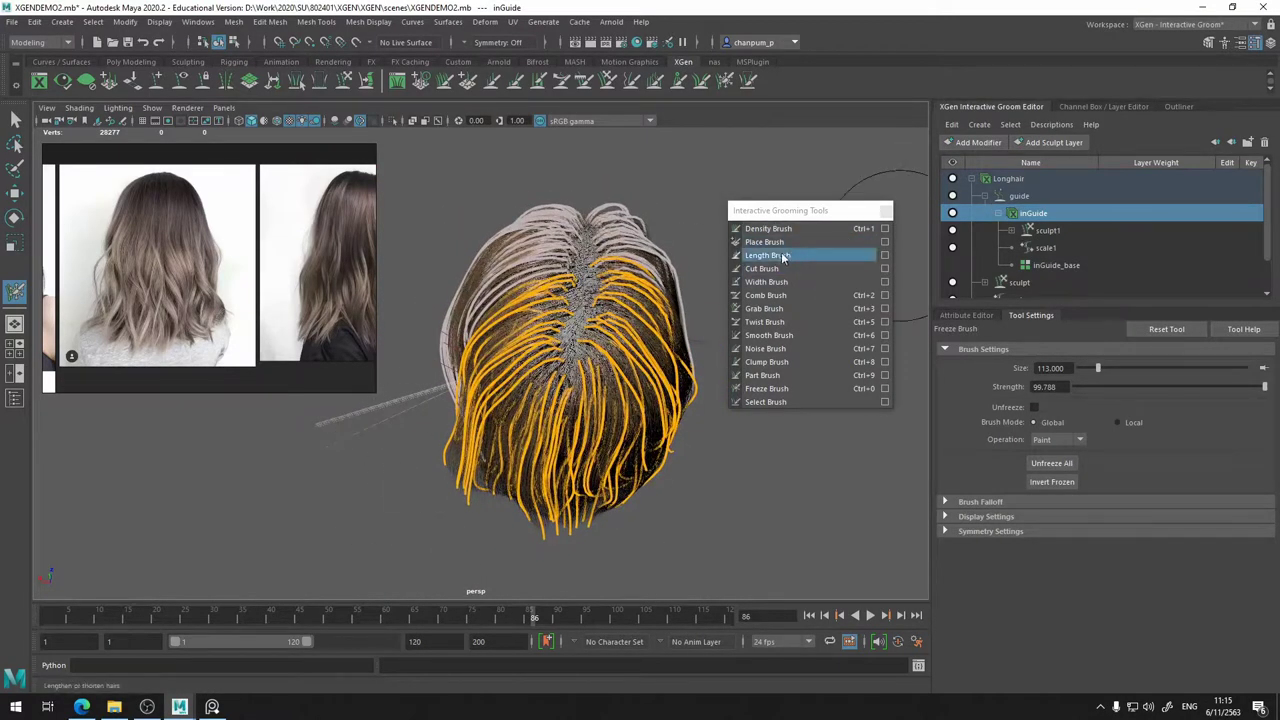
- Bend the unfrozen guides at the back of the head into soft waves using the Grab Brush at size 113
left_click(770, 308)
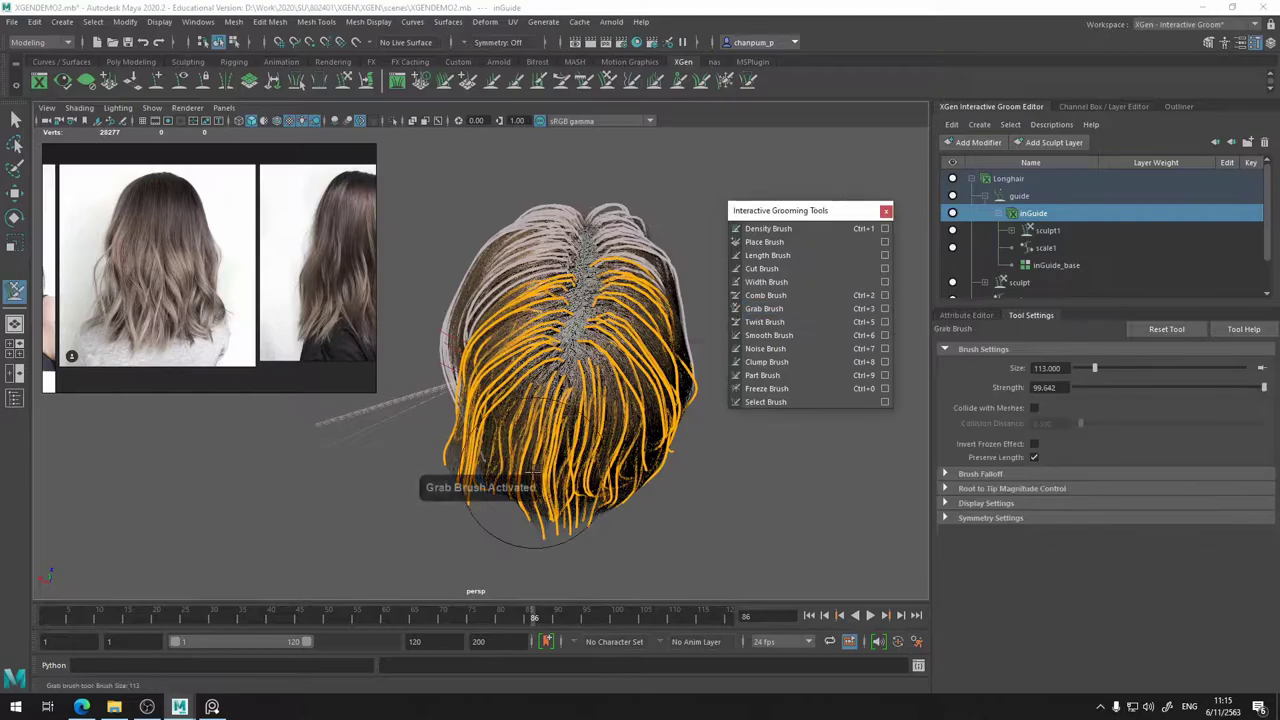
mouse_move(500, 490)
left_mouse_down("alt")
mouse_move(517, 400)
mouse_move(726, 387)
left_mouse_up("alt")
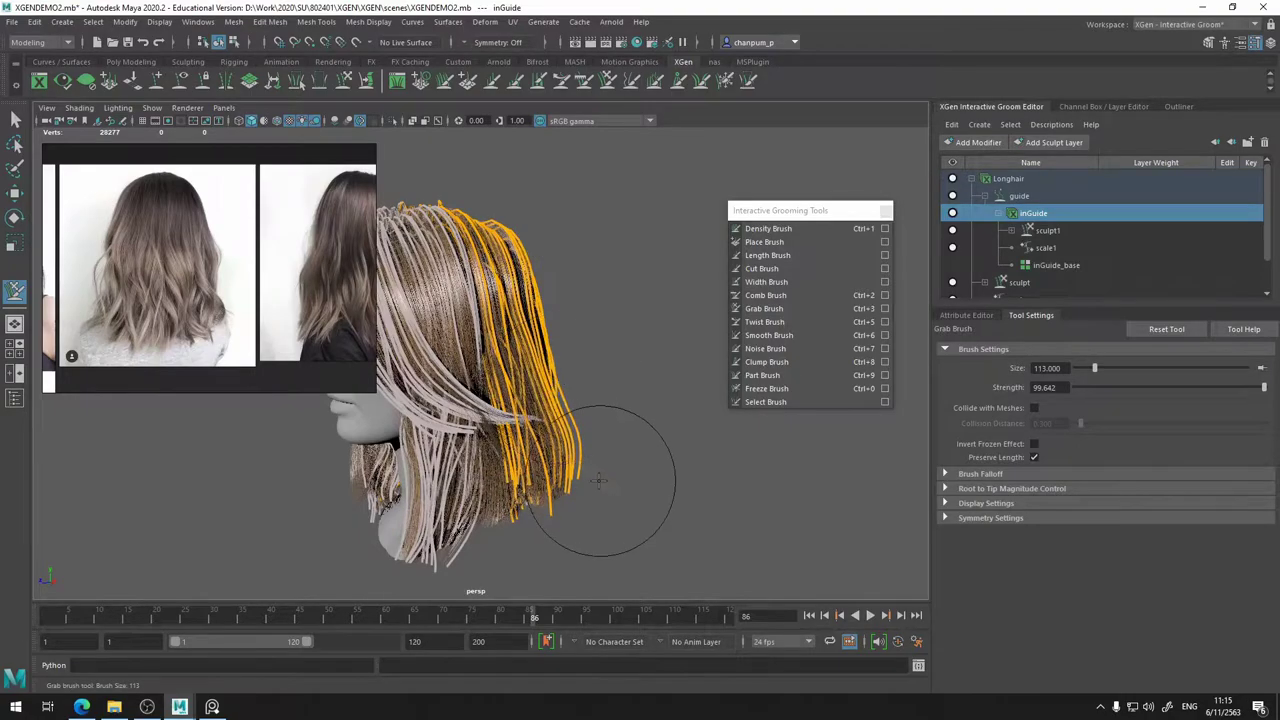
left_click_drag(598, 480, 550, 545, "alt")
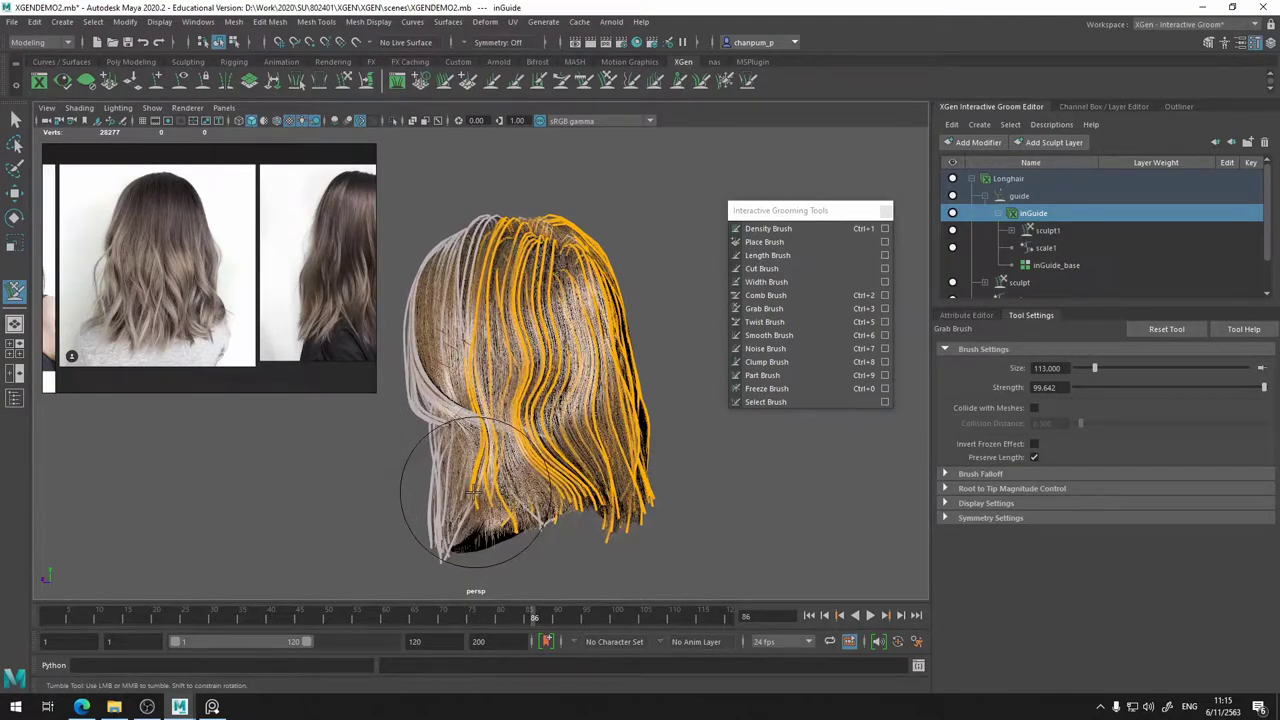
mouse_move(467, 453)
left_mouse_down("alt")
mouse_move(545, 450)
mouse_move(617, 478)
left_mouse_up("alt")
- Add waves to the back guides and flare their lower tips with the Comb Brush at size 113 and strength 49.991
left_click(766, 295)
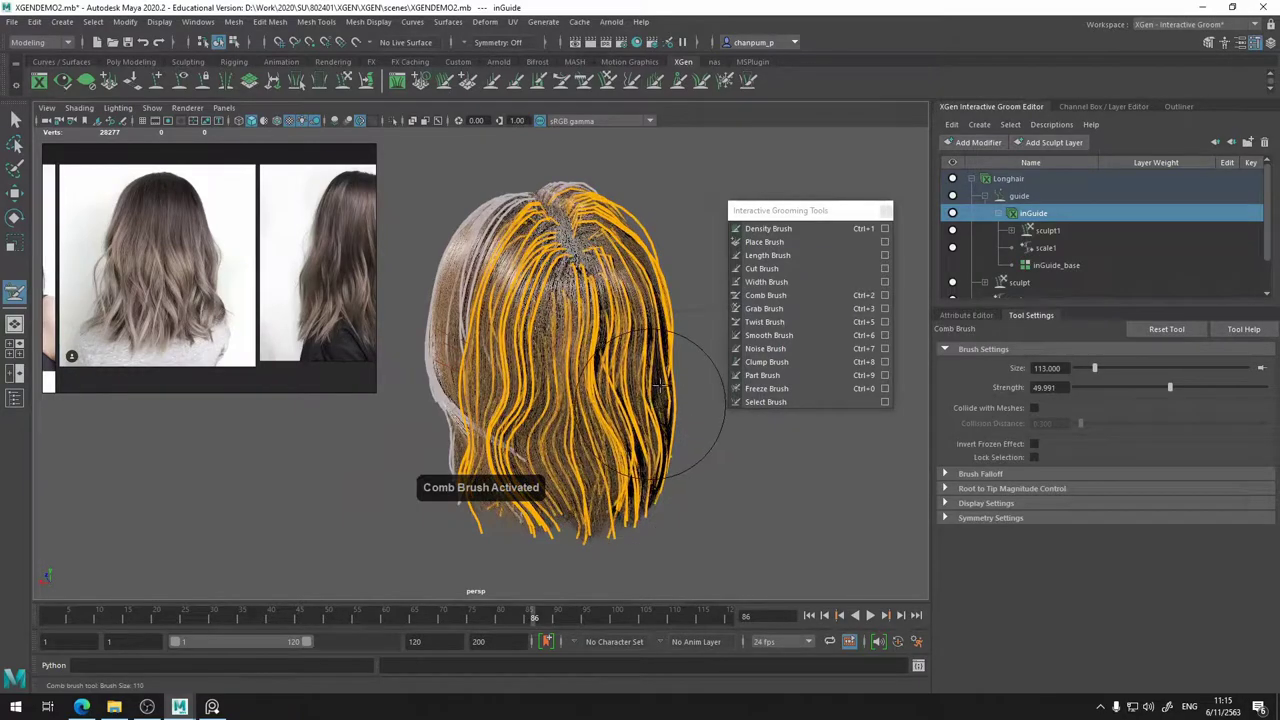
left_click_drag(655, 405, 682, 439)
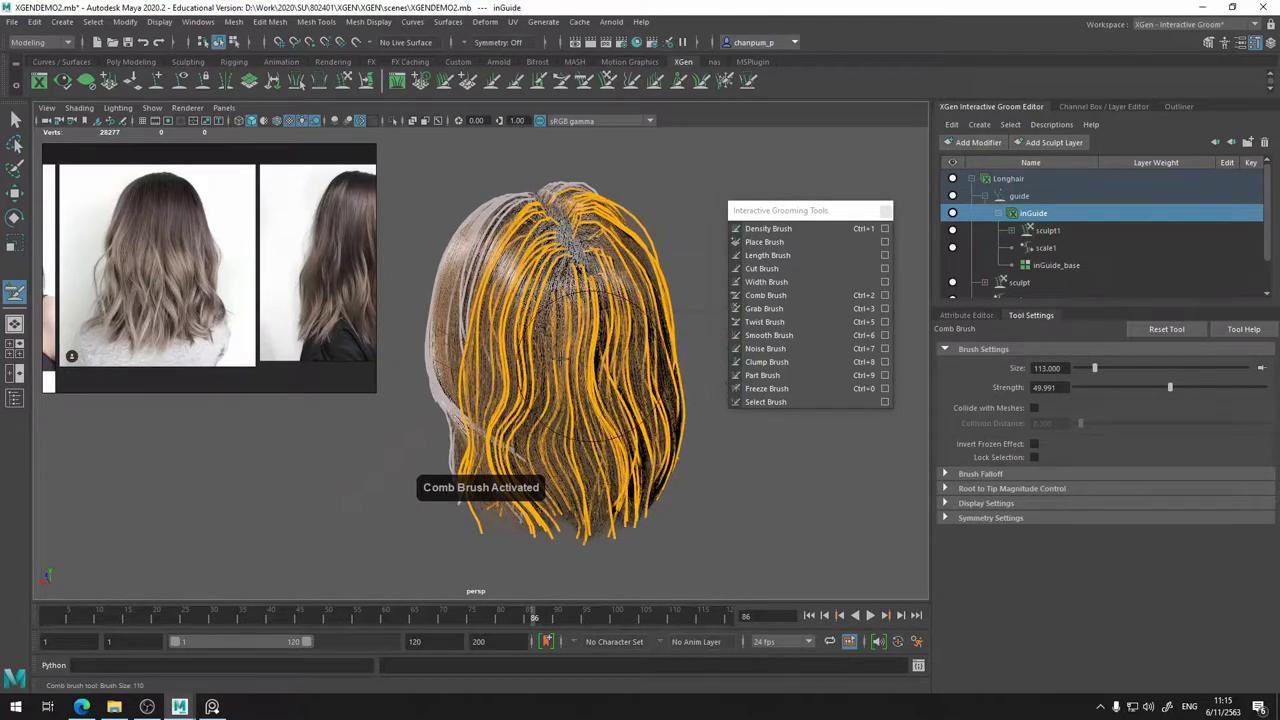
left_click_drag(606, 308, 570, 318)
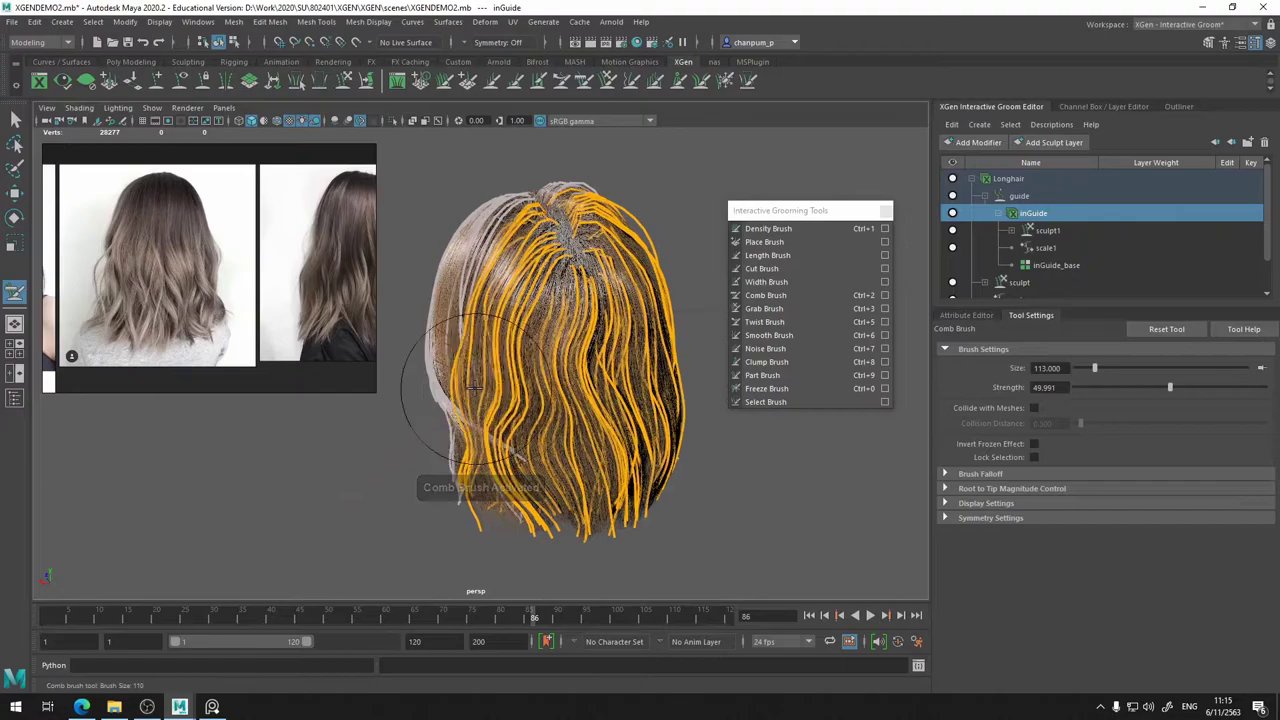
mouse_move(470, 395)
left_mouse_down("alt")
mouse_move(483, 406)
mouse_move(463, 390)
left_mouse_up("alt")
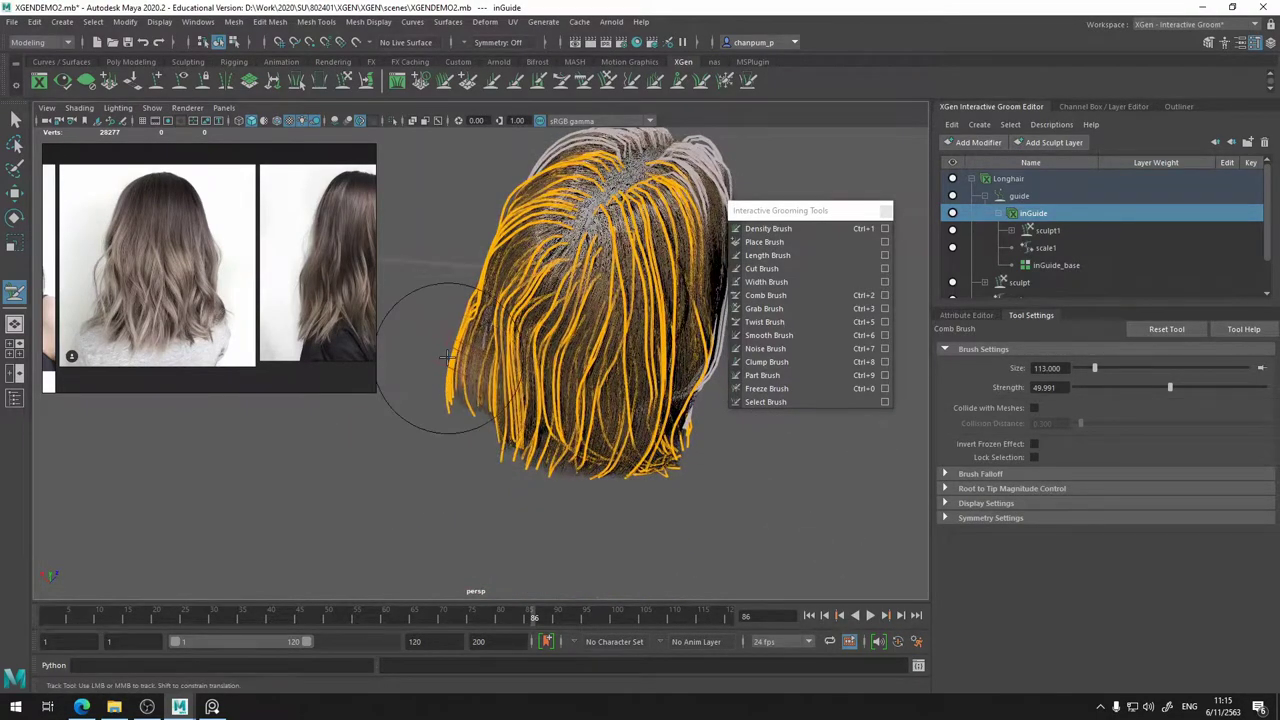
mouse_move(450, 391)
left_mouse_down()
mouse_move(432, 407)
mouse_move(434, 395)
left_mouse_up()
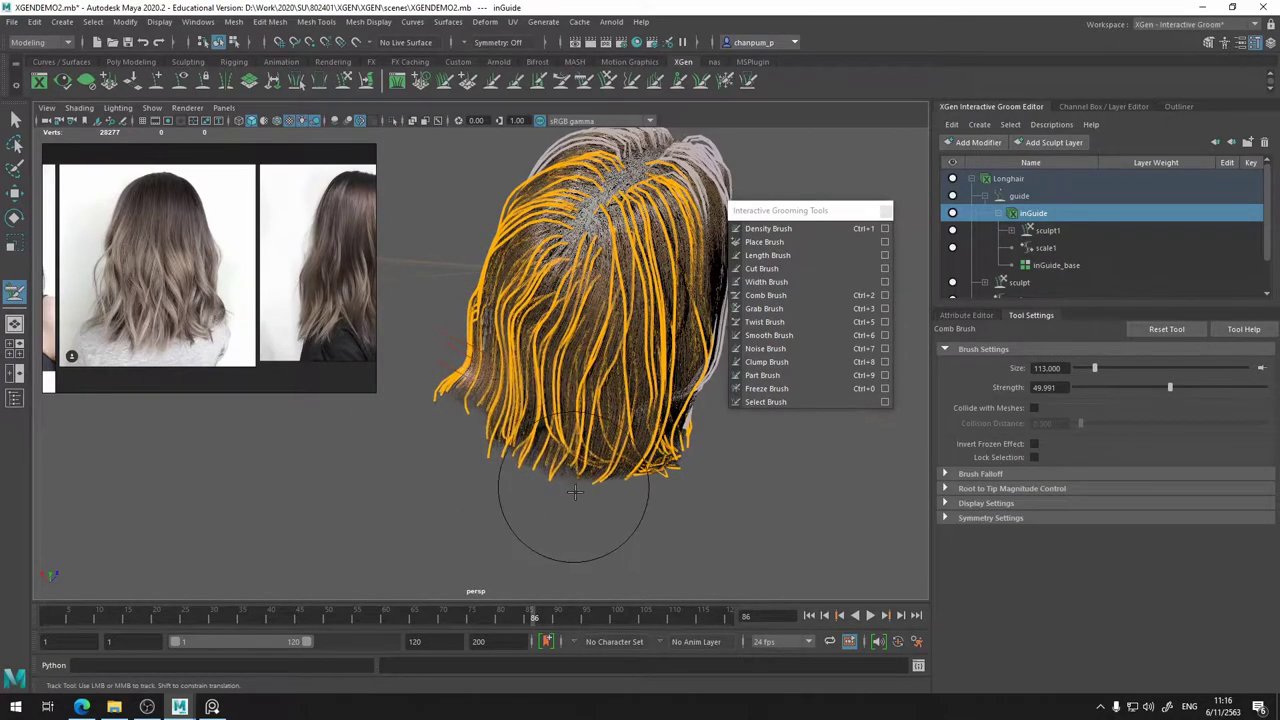
mouse_move(704, 470)
left_mouse_down()
mouse_move(680, 445)
mouse_move(643, 465)
mouse_move(711, 463)
mouse_move(674, 457)
mouse_move(658, 426)
mouse_move(664, 437)
left_mouse_up()
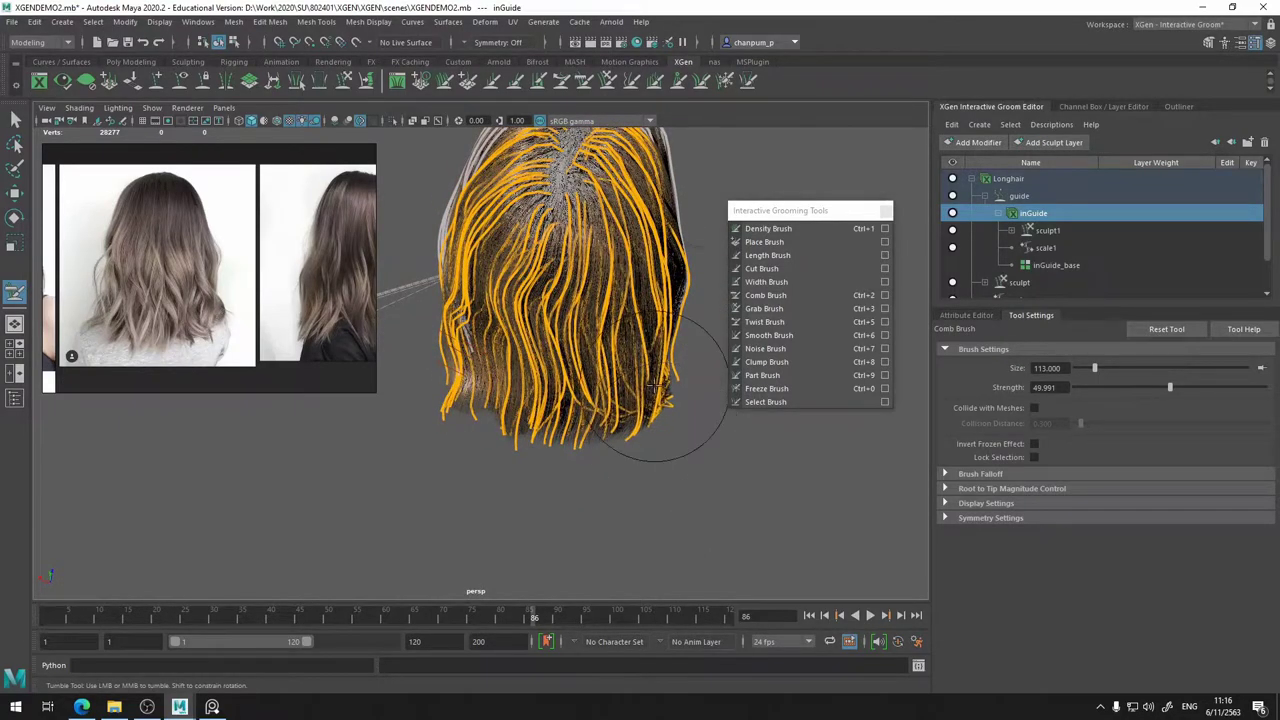
mouse_move(655, 385)
left_mouse_down()
mouse_move(638, 383)
mouse_move(643, 350)
mouse_move(560, 355)
mouse_move(437, 335)
mouse_move(640, 350)
mouse_move(650, 380)
mouse_move(635, 405)
left_mouse_up()
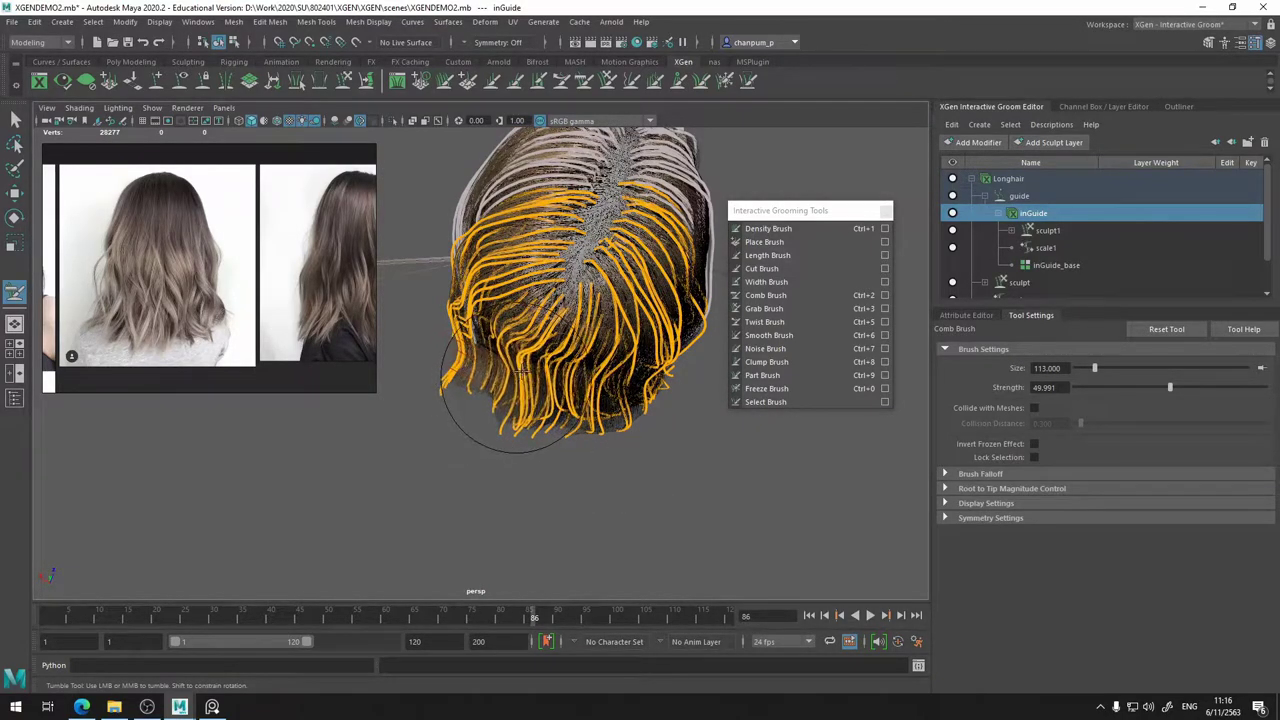
- Refine the waves in the mid-lengths and lower ends of the back guides with the Comb Brush, working around the back and sides
left_click_drag(500, 408, 651, 343, "alt")
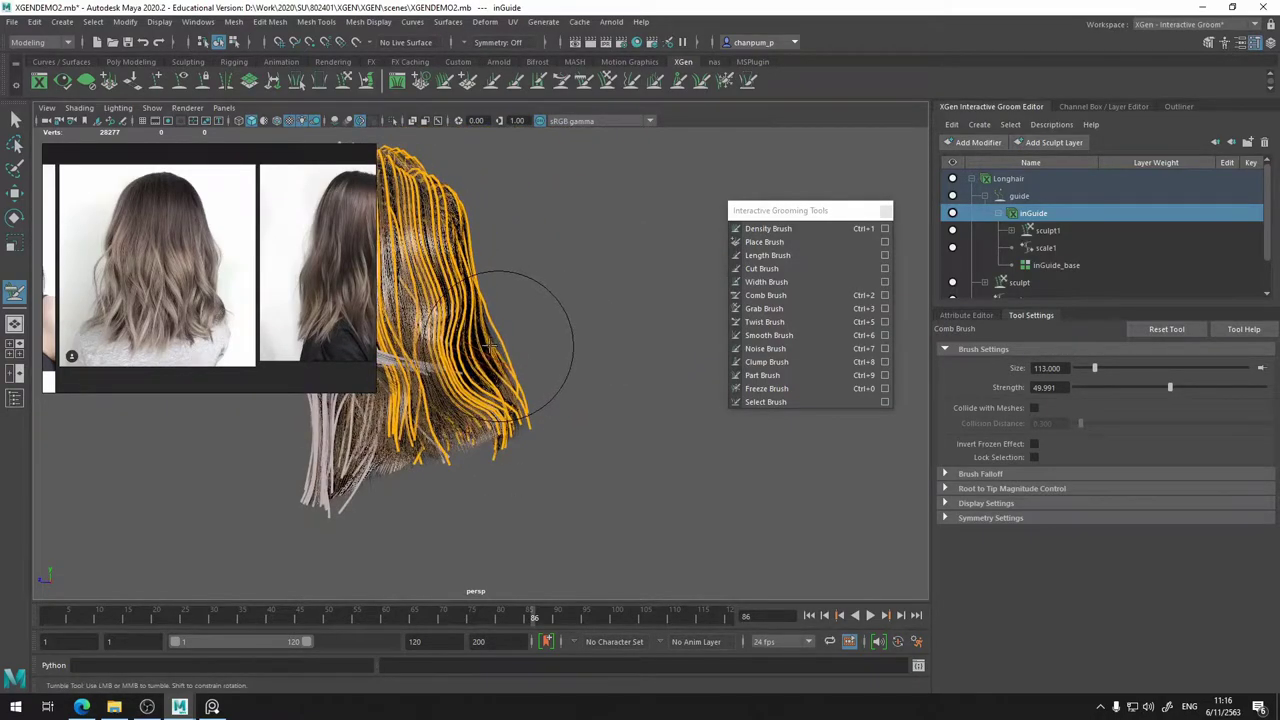
mouse_move(510, 344)
left_mouse_down("alt")
mouse_move(590, 337)
mouse_move(574, 330)
left_mouse_up("alt")
mouse_move(446, 381)
left_mouse_down("alt")
mouse_move(490, 334)
mouse_move(654, 317)
mouse_move(412, 387)
mouse_move(485, 335)
left_mouse_up("alt")
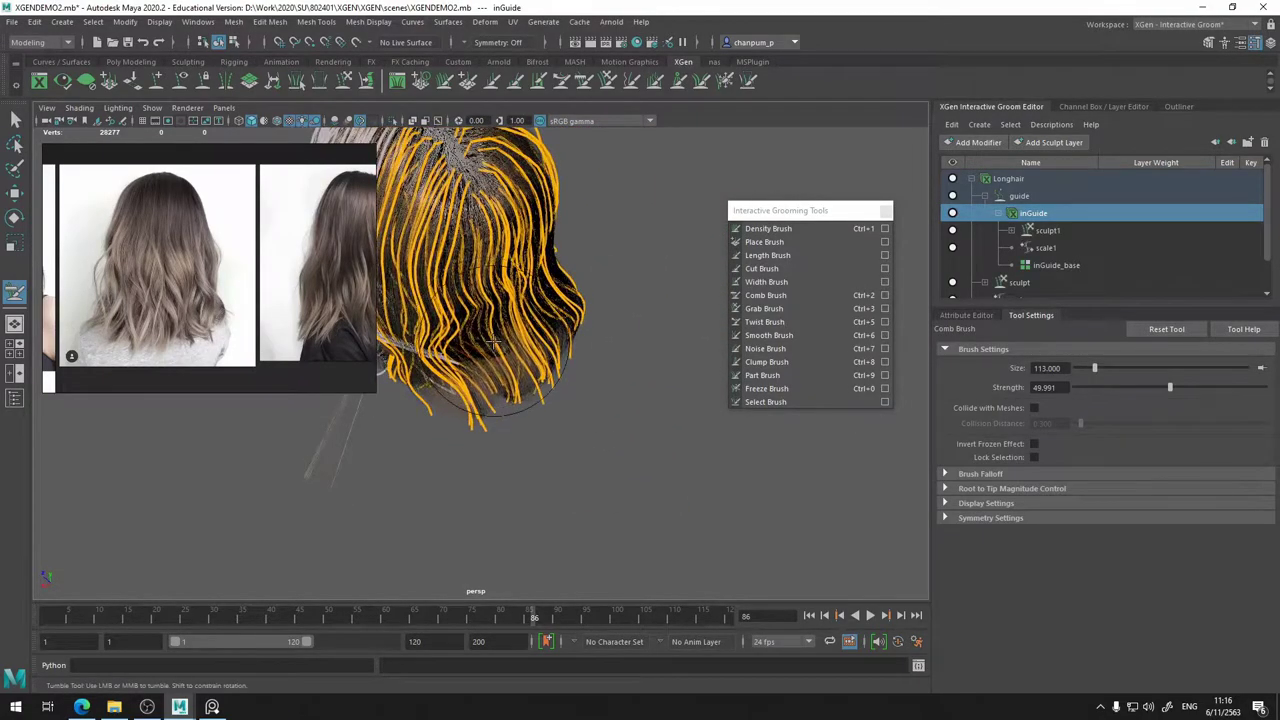
left_click_drag(563, 313, 594, 330, "alt")
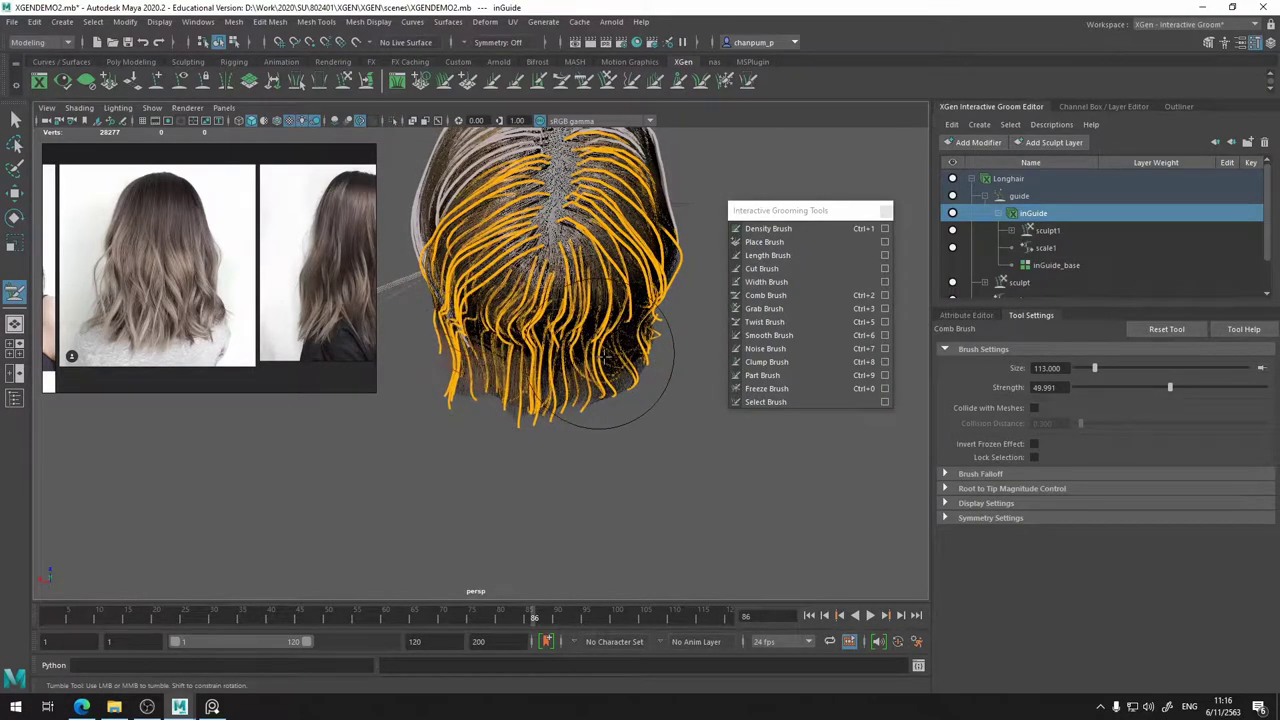
left_click_drag(605, 358, 548, 322, "alt")
middle_click_drag(556, 312, 484, 345, "alt")
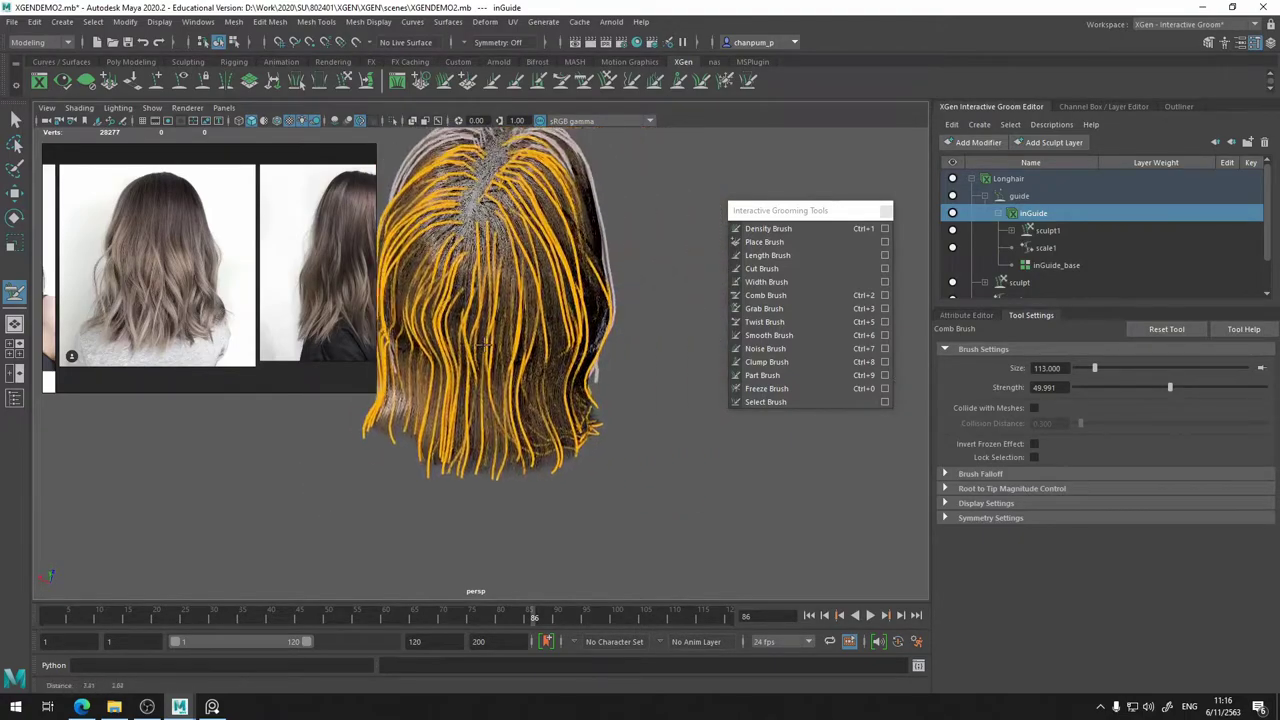
mouse_move(483, 344)
left_mouse_down("alt")
mouse_move(510, 375)
mouse_move(583, 331)
mouse_move(494, 333)
mouse_move(640, 340)
mouse_move(560, 340)
left_mouse_up("alt")
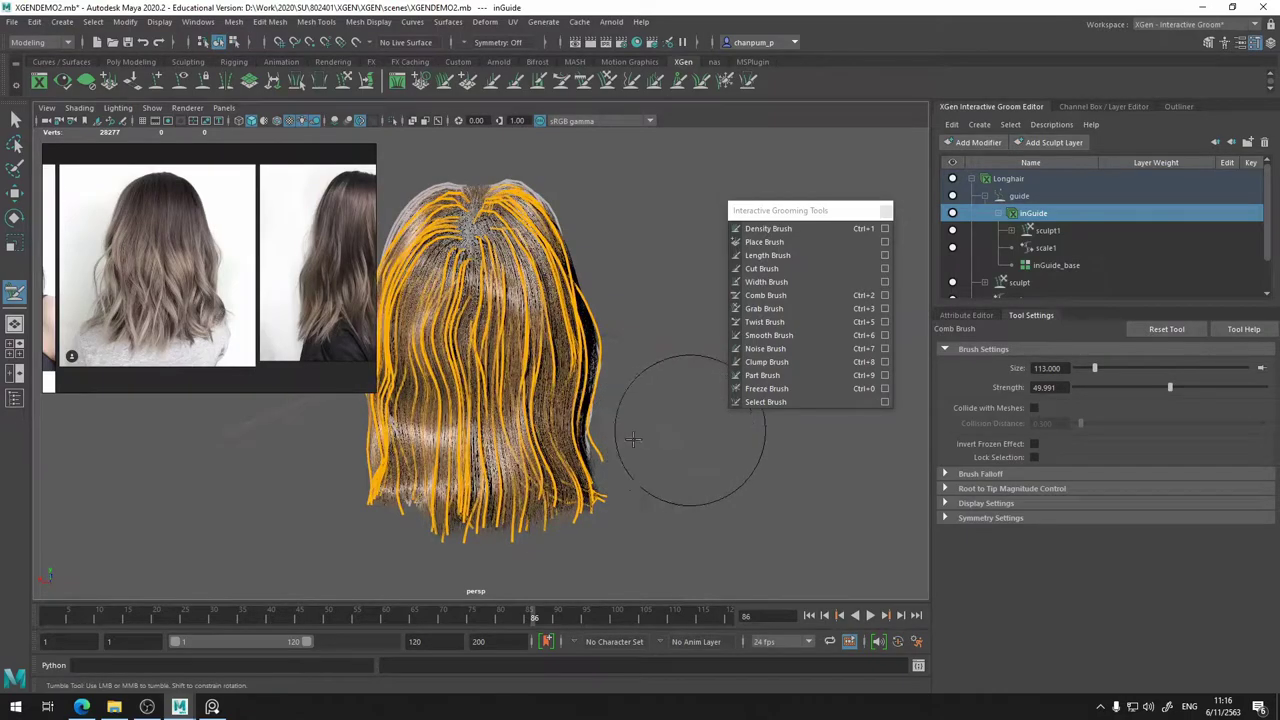
mouse_move(633, 438)
left_mouse_down()
mouse_move(600, 457)
mouse_move(630, 422)
left_mouse_up()
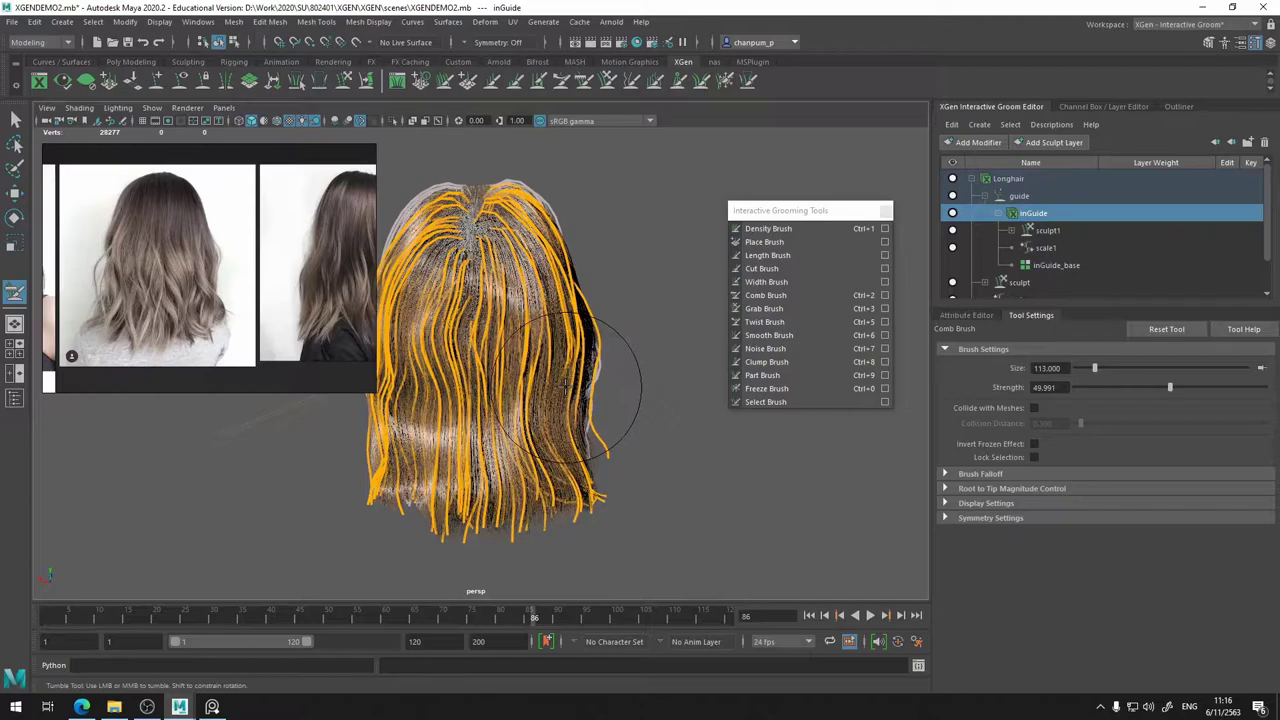
mouse_move(501, 437)
left_mouse_down("alt")
mouse_move(585, 440)
mouse_move(657, 420)
mouse_move(635, 413)
mouse_move(586, 237)
mouse_move(545, 300)
mouse_move(563, 320)
mouse_move(453, 337)
left_mouse_up("alt")
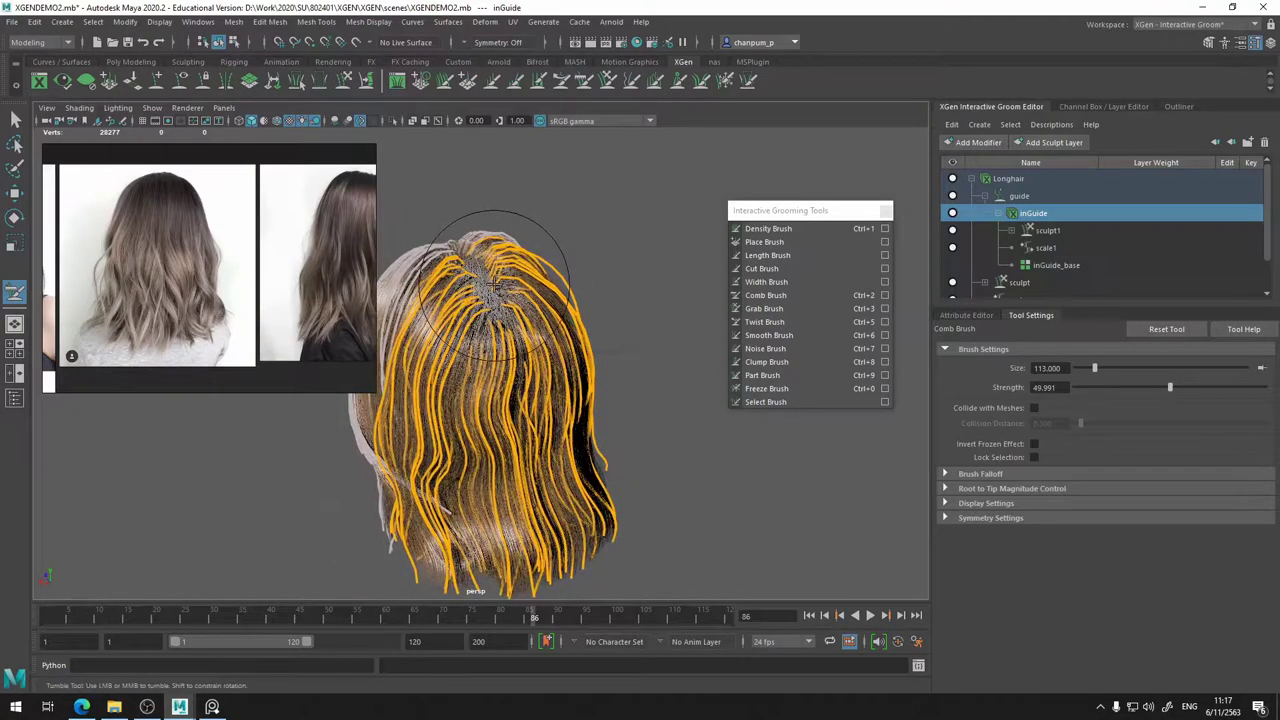
- Add a guide at the crown parting on the back of the head with the Place Brush at size 113
left_click(764, 242)
left_click(484, 290)
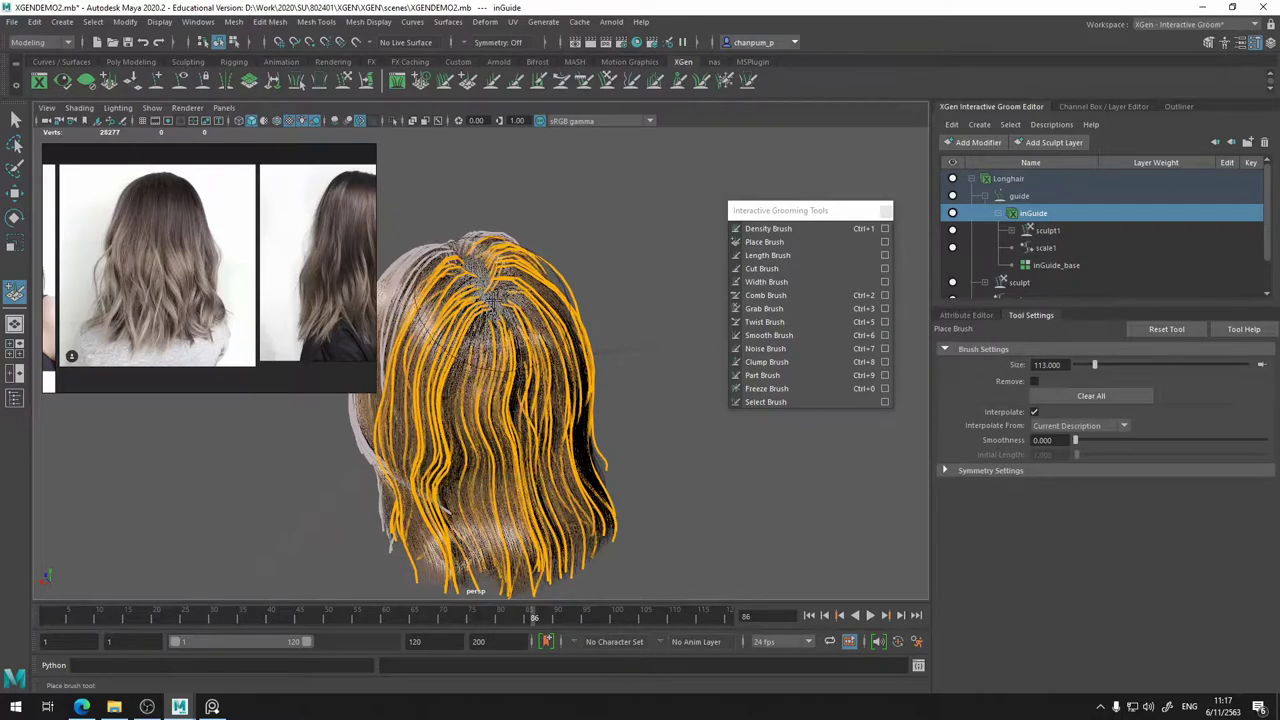
left_click_drag(530, 352, 492, 364, "alt")
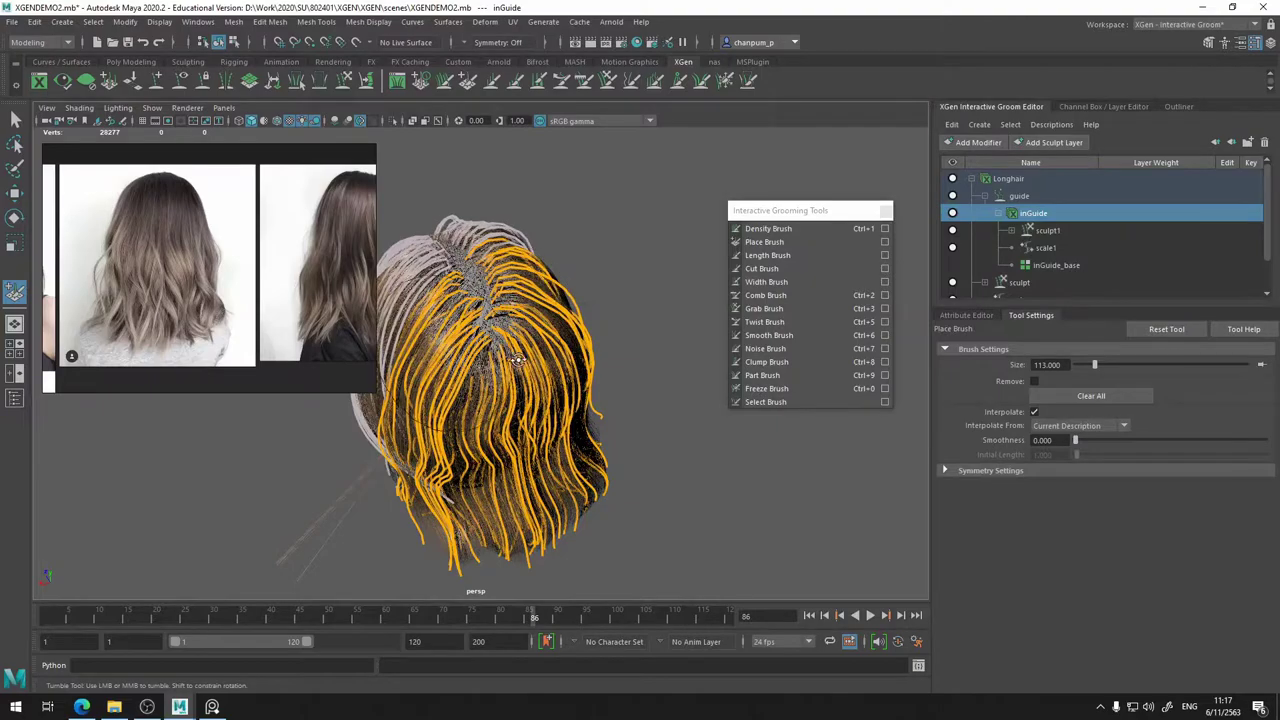
left_click_drag(518, 360, 461, 325, "alt")
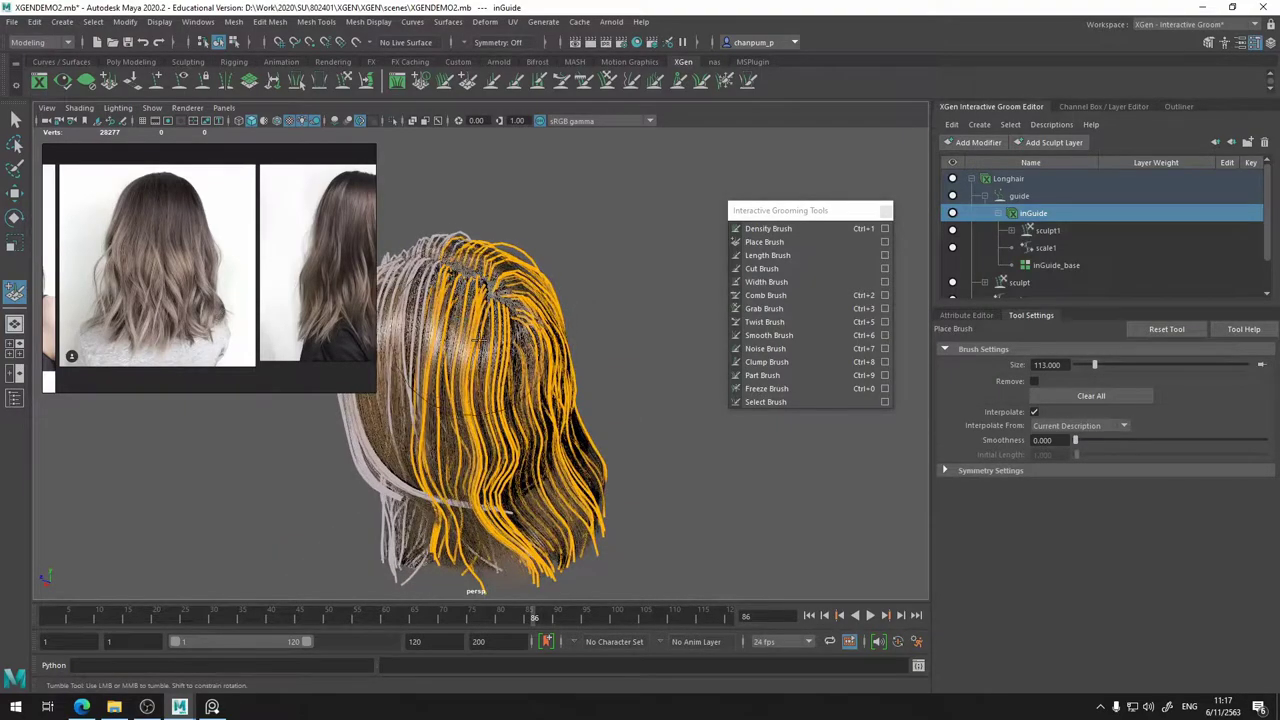
left_click_drag(486, 346, 482, 328, "alt")
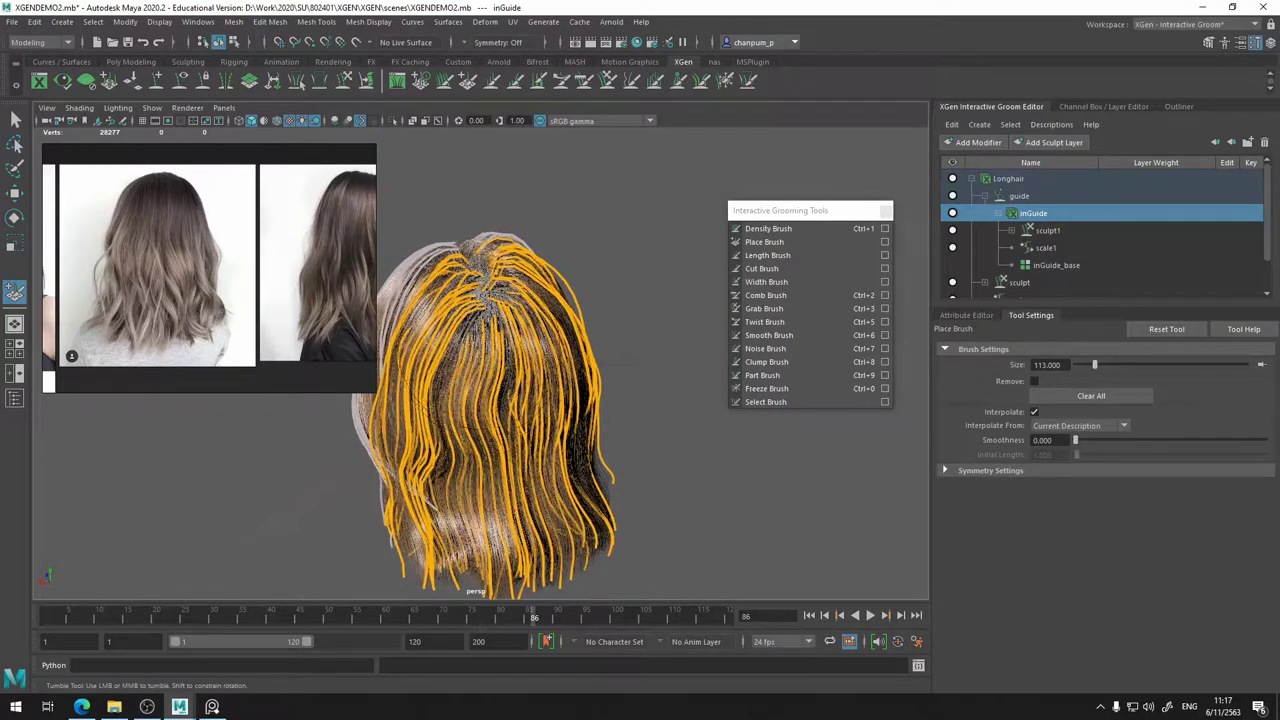
left_click_drag(472, 324, 520, 410, "alt")
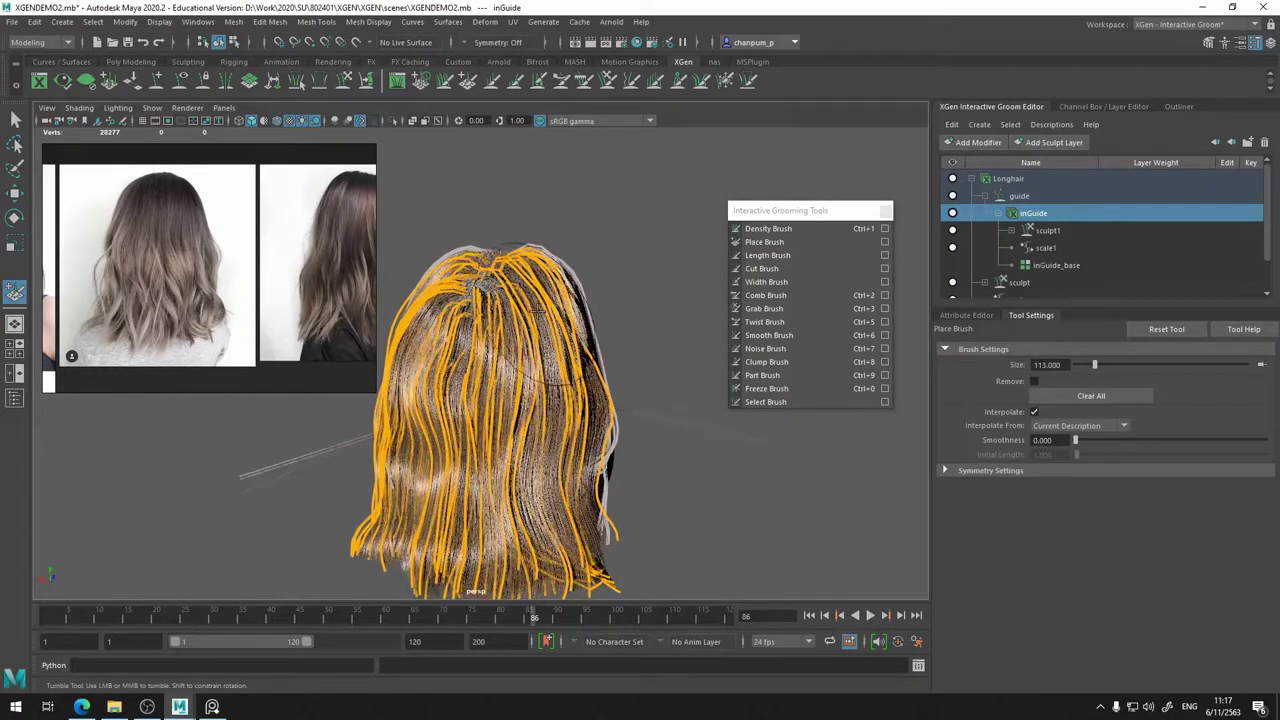
mouse_move(536, 323)
left_mouse_down("alt")
mouse_move(716, 338)
mouse_move(728, 371)
mouse_move(691, 368)
left_mouse_up("alt")
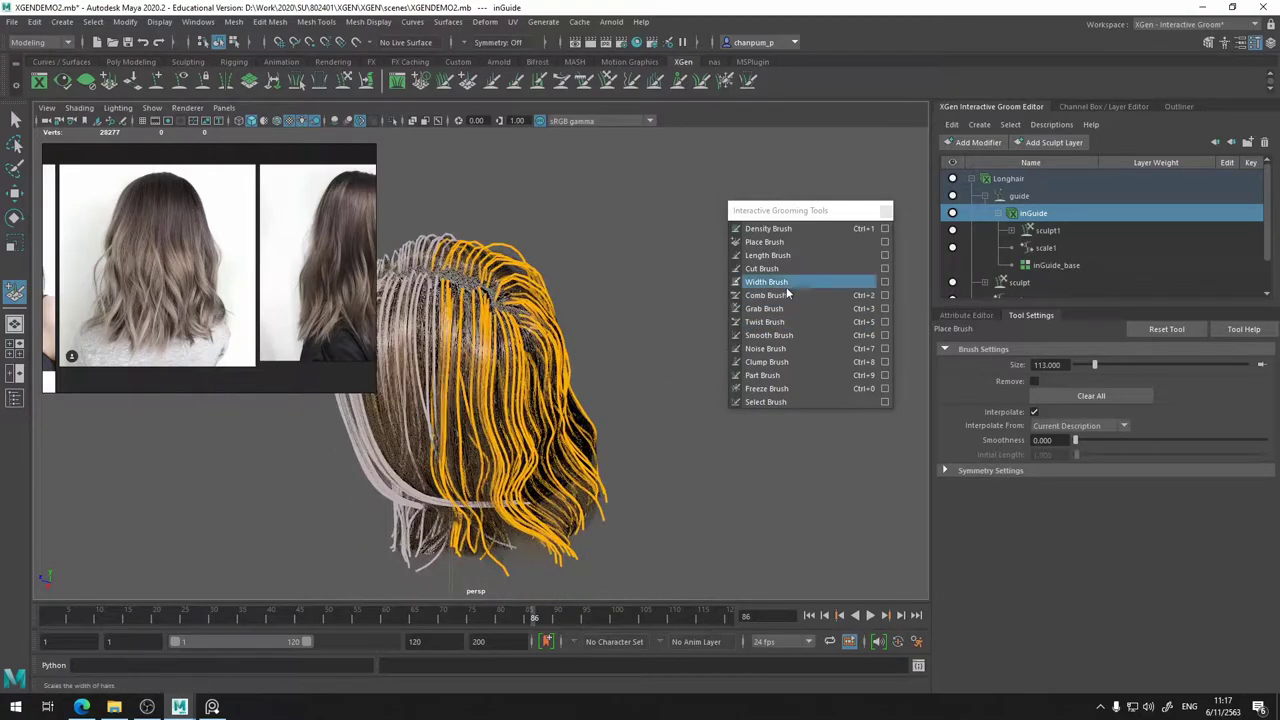
- Roughen the back guides' mid-lengths with the Noise Brush at size 113 and strength 100, and bring up the Smooth Brush
left_click(778, 349)
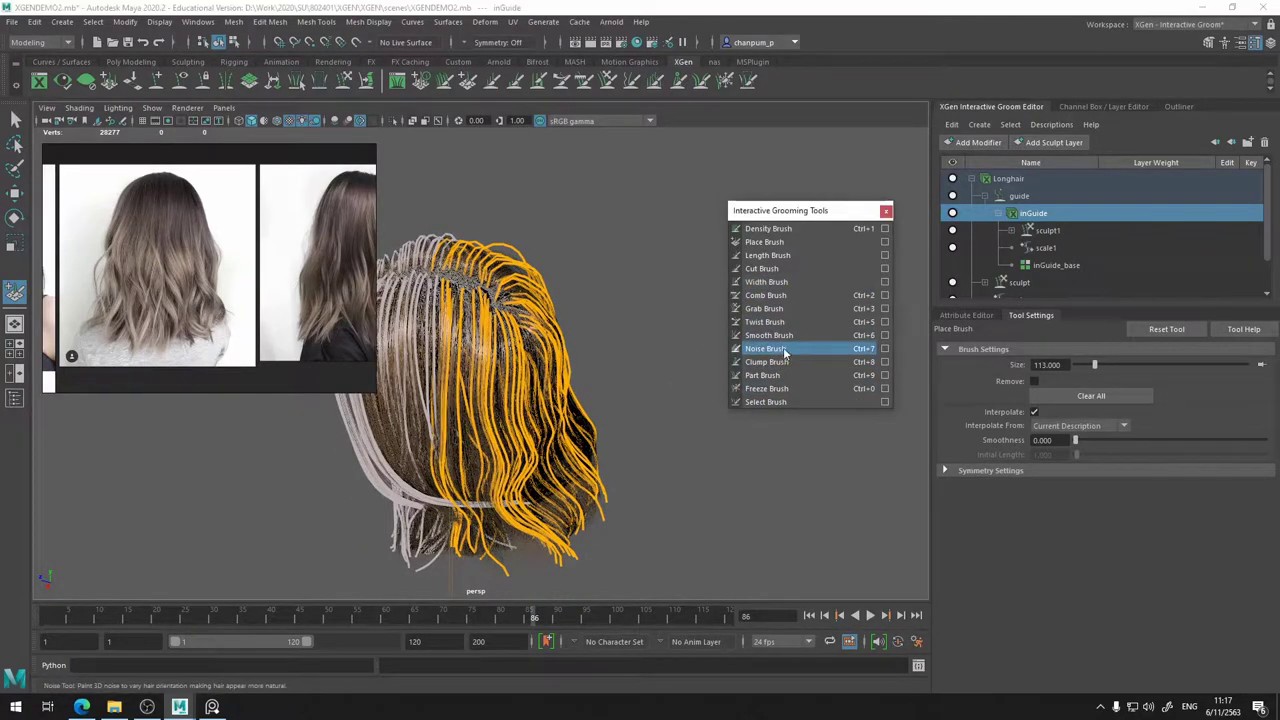
mouse_move(510, 476)
left_mouse_down()
mouse_move(537, 463)
mouse_move(528, 474)
mouse_move(560, 490)
mouse_move(605, 460)
mouse_move(512, 446)
left_mouse_up()
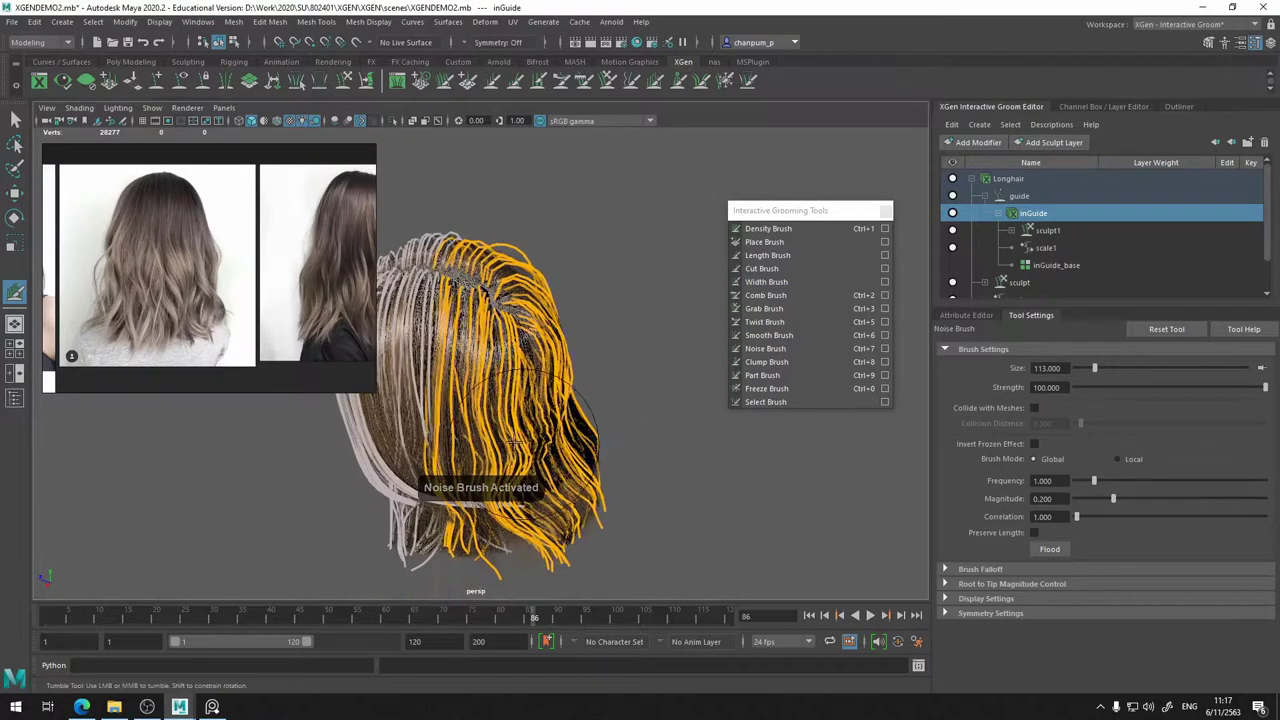
left_click(768, 335)
left_click_drag(570, 437, 640, 410, "alt")
- Try the Twist Brush on the back guides at size 113 with the strength raised to 78.799
left_click(765, 321)
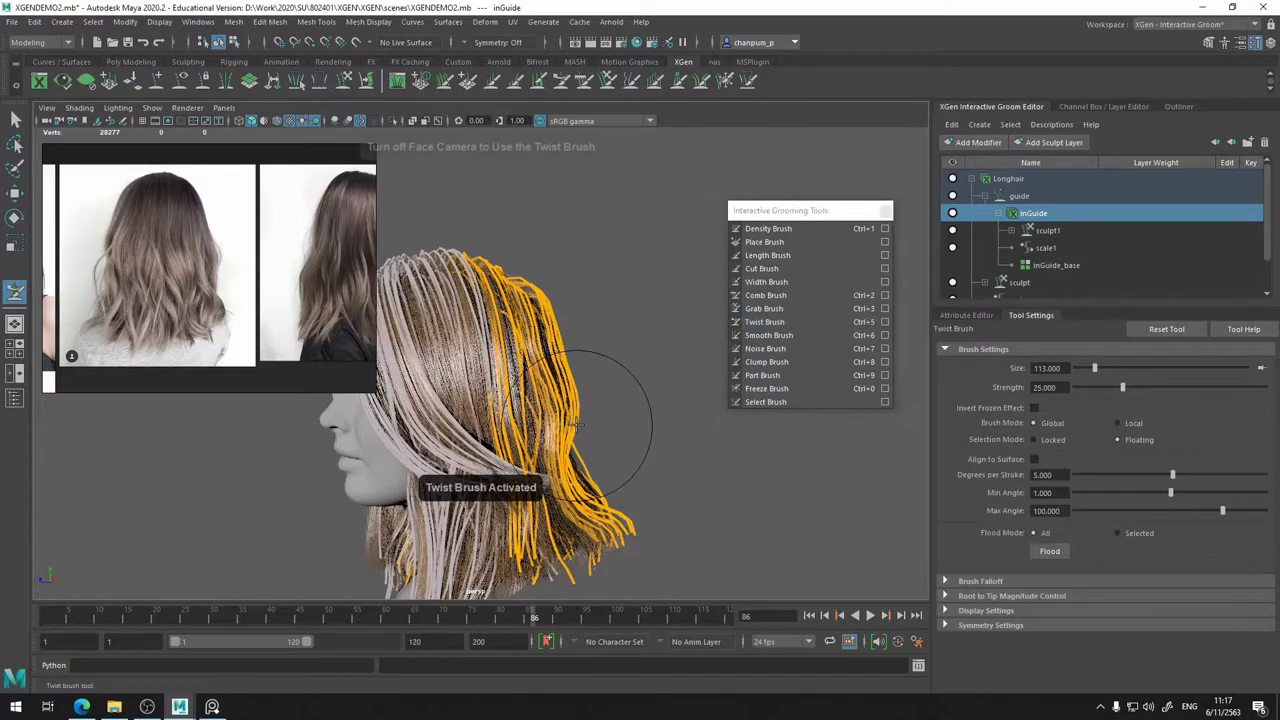
mouse_move(570, 435)
left_mouse_down("alt")
mouse_move(457, 444)
mouse_move(446, 462)
left_mouse_up("alt")
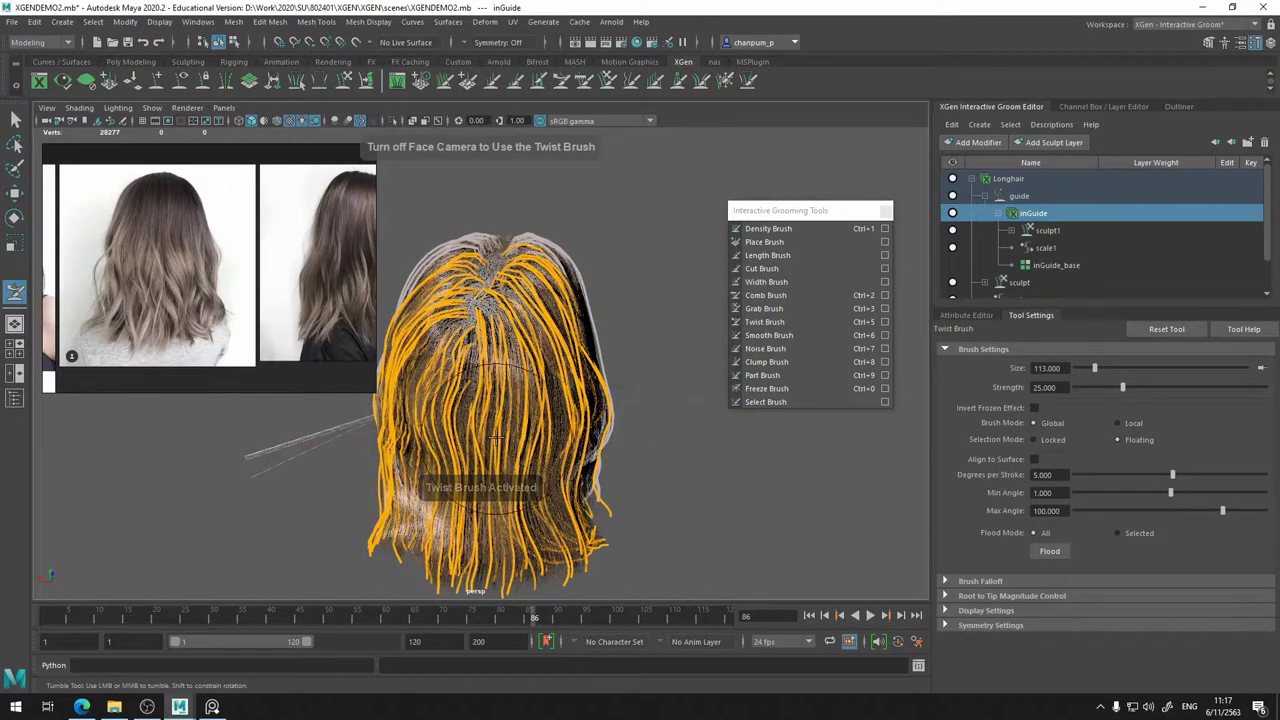
left_click_drag(1175, 387, 1216, 386)
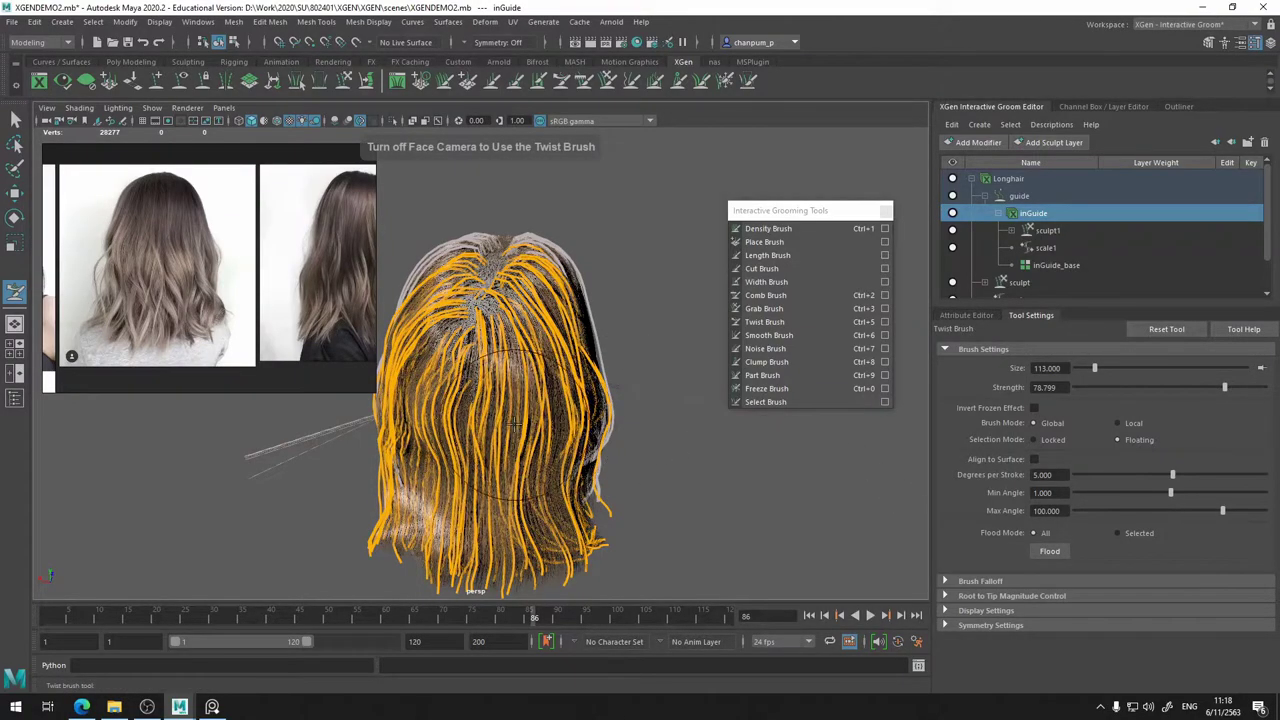
left_click_drag(515, 423, 545, 430, "alt")
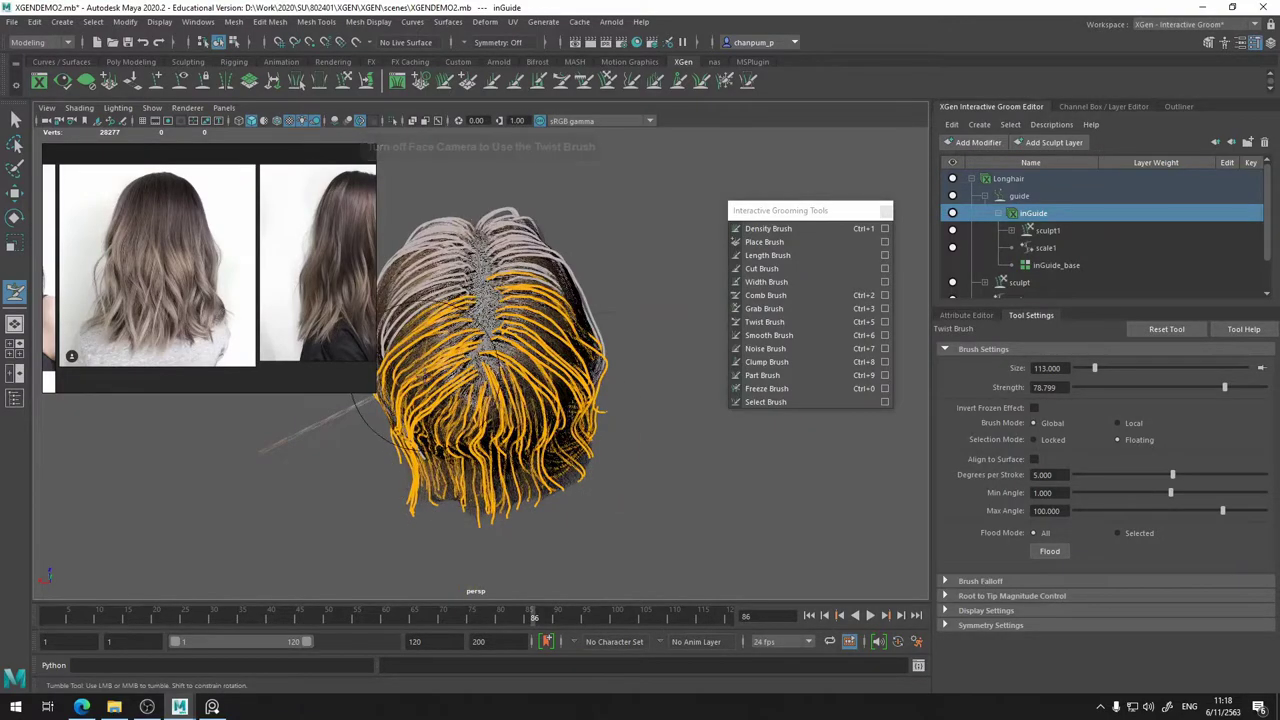
- Comb the guides around the crown and back of the head with the Comb Brush at size 113 and strength 49.991
left_click(795, 295)
mouse_move(522, 440)
left_mouse_down("alt")
mouse_move(563, 345)
mouse_move(546, 309)
left_mouse_up("alt")
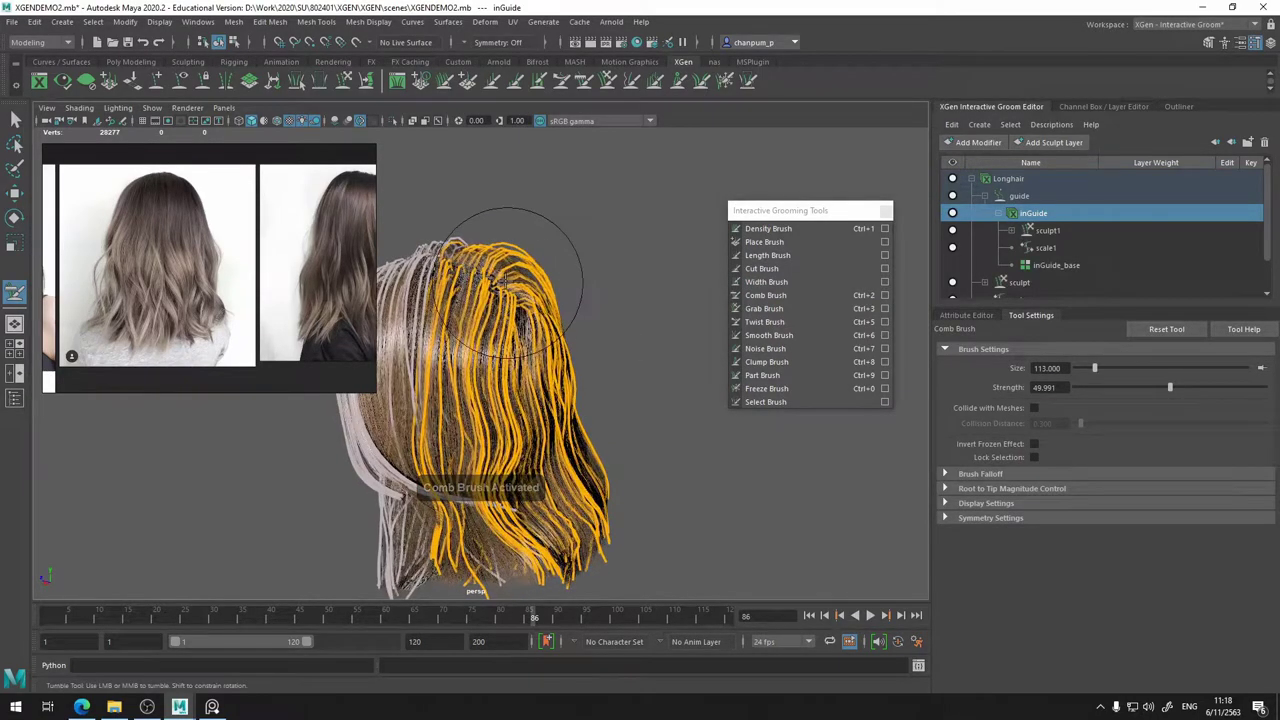
mouse_move(468, 320)
left_mouse_down("alt")
mouse_move(456, 291)
mouse_move(471, 284)
mouse_move(651, 306)
mouse_move(482, 313)
mouse_move(496, 272)
left_mouse_up("alt")
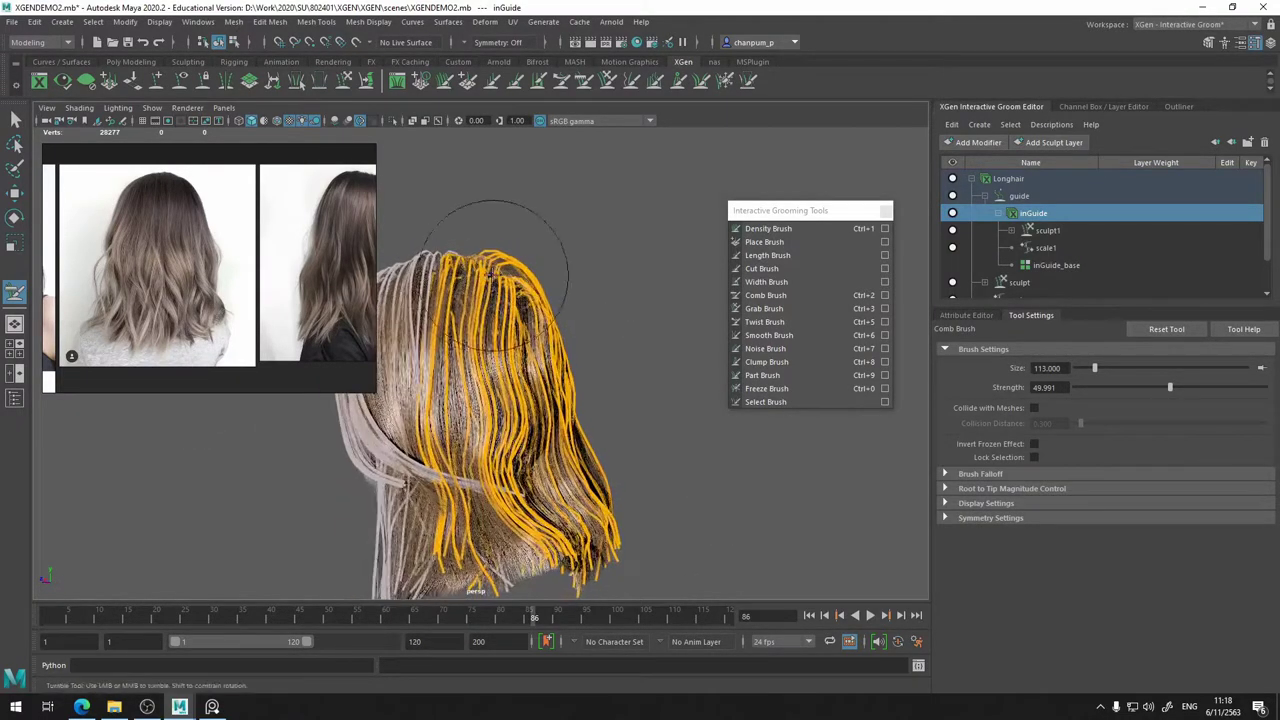
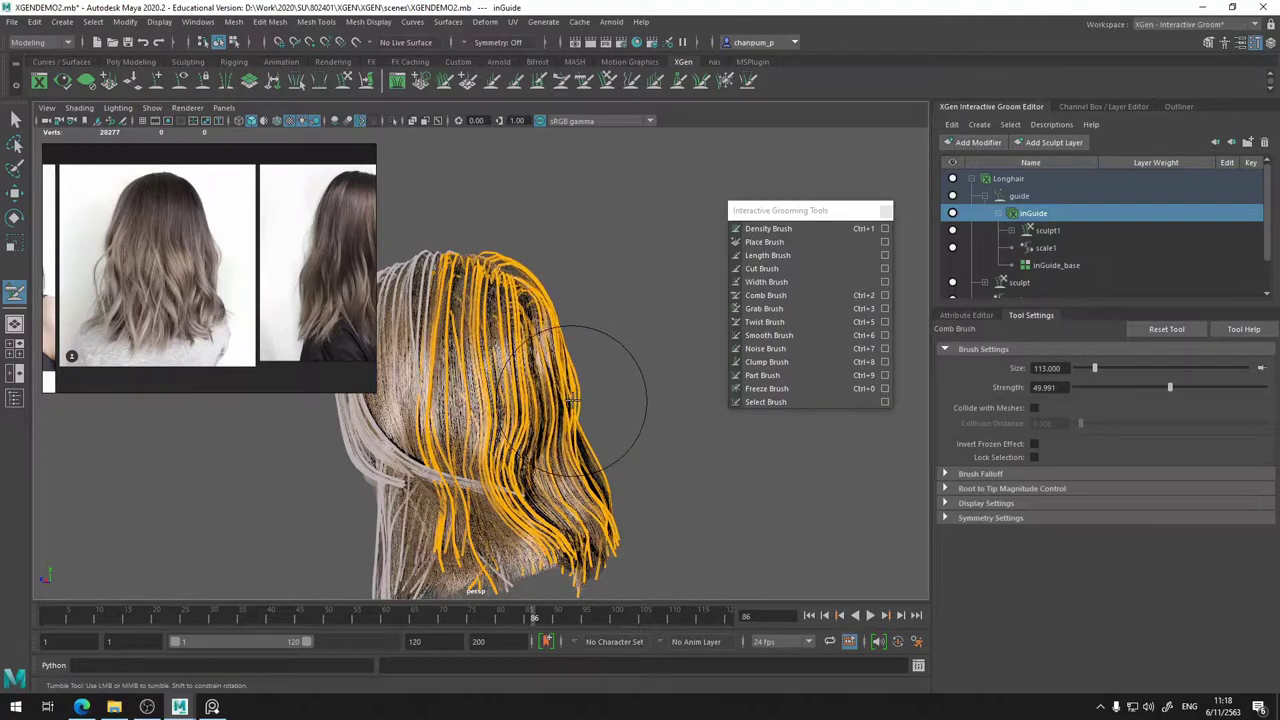
mouse_move(570, 496)
left_mouse_down("alt")
mouse_move(630, 470)
mouse_move(618, 492)
mouse_move(657, 451)
mouse_move(737, 457)
mouse_move(680, 428)
left_mouse_up("alt")
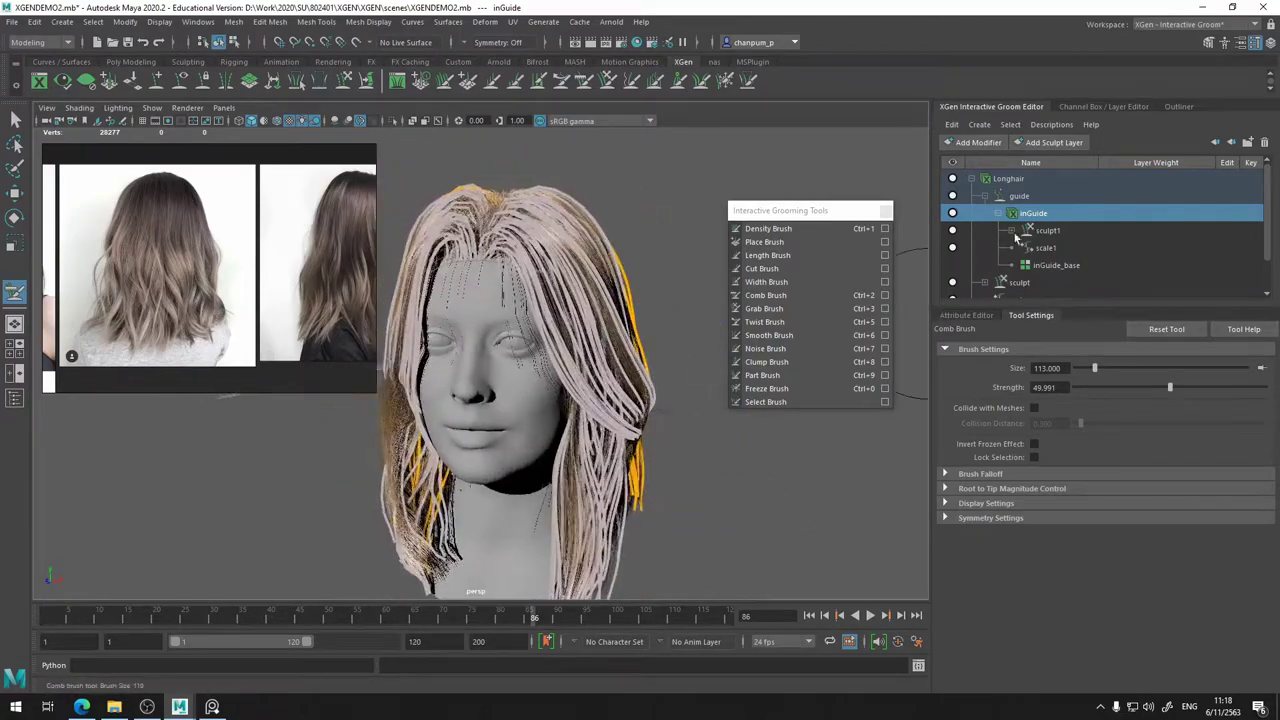
- Hide the inGuide description so only the hair shows, and save the scene
left_click(953, 213)
left_click_drag(490, 280, 682, 308, "alt")
middle_click_drag(543, 318, 504, 390, "alt")
key("ctrl+s")
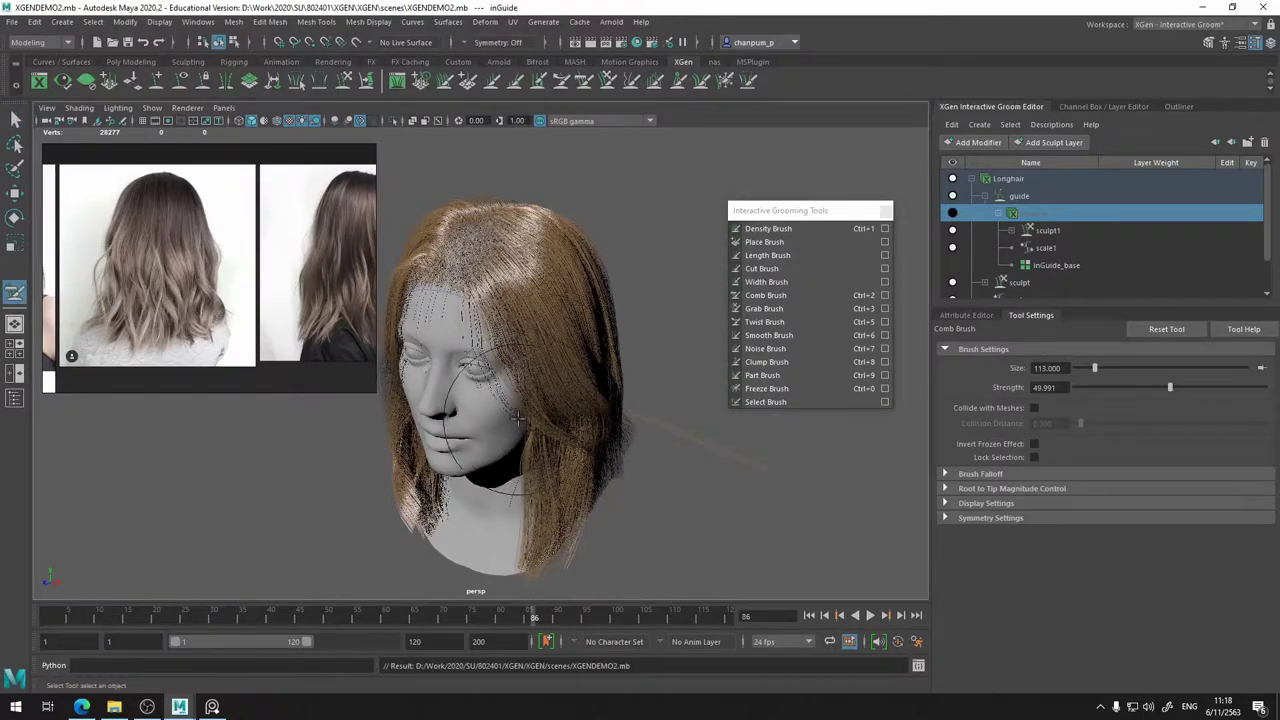
- Examine the hair around the face, hairline and sides, and review the primitive attributes of Longhair_Shape
left_click_drag(518, 420, 585, 340, "alt")
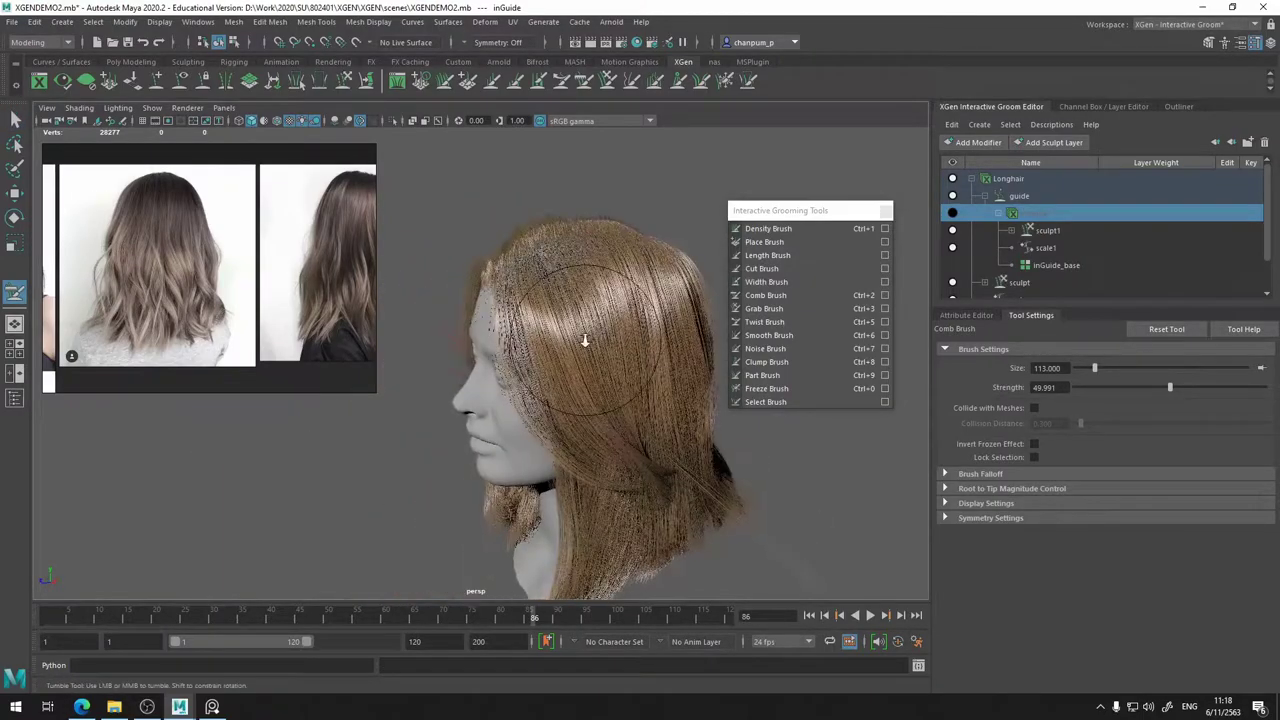
right_click_drag(585, 340, 637, 352, "alt")
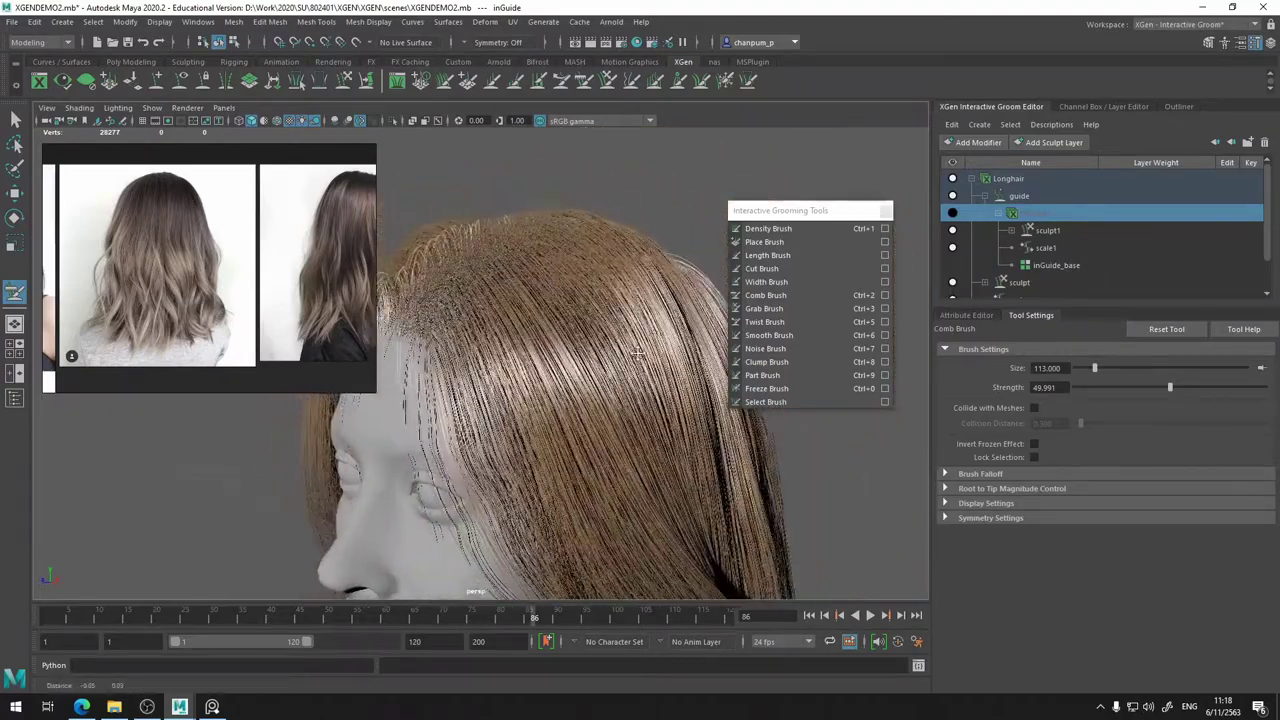
left_click_drag(637, 352, 655, 329, "alt")
middle_click_drag(548, 348, 603, 308, "alt")
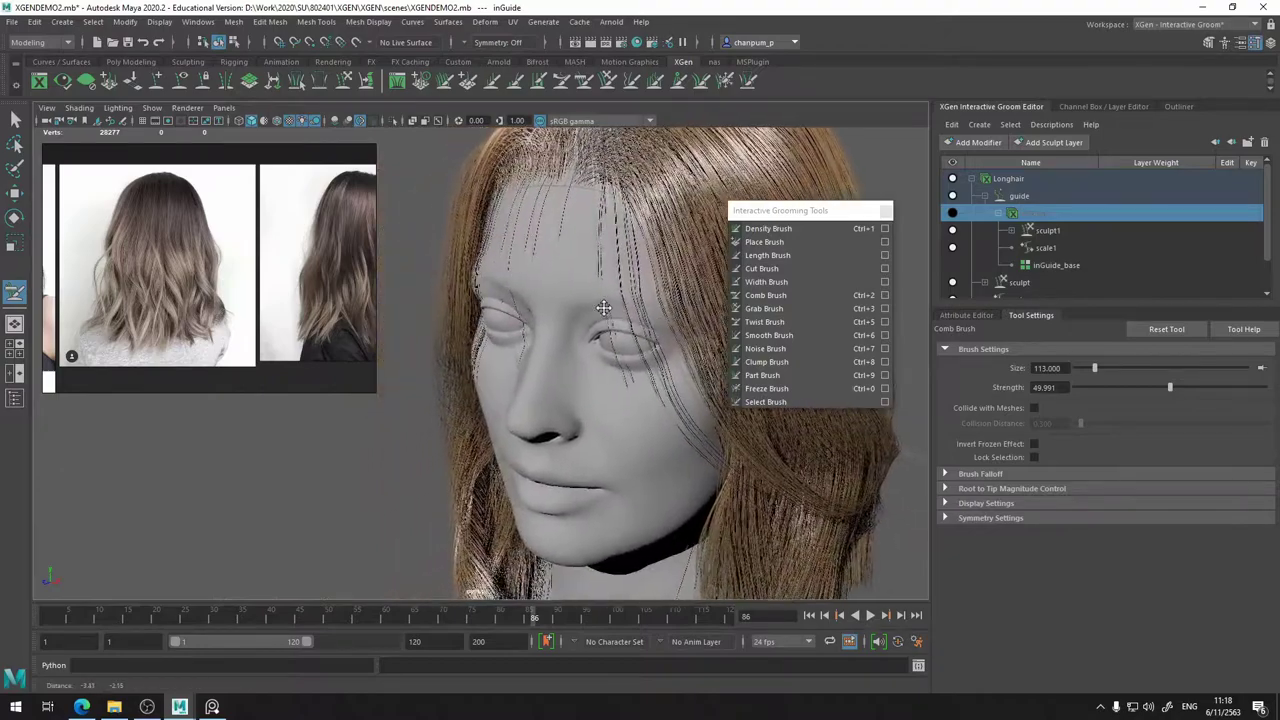
right_click_drag(603, 308, 575, 322, "alt")
mouse_move(562, 340)
left_mouse_down("alt")
mouse_move(525, 368)
mouse_move(558, 367)
mouse_move(563, 380)
mouse_move(560, 345)
left_mouse_up("alt")
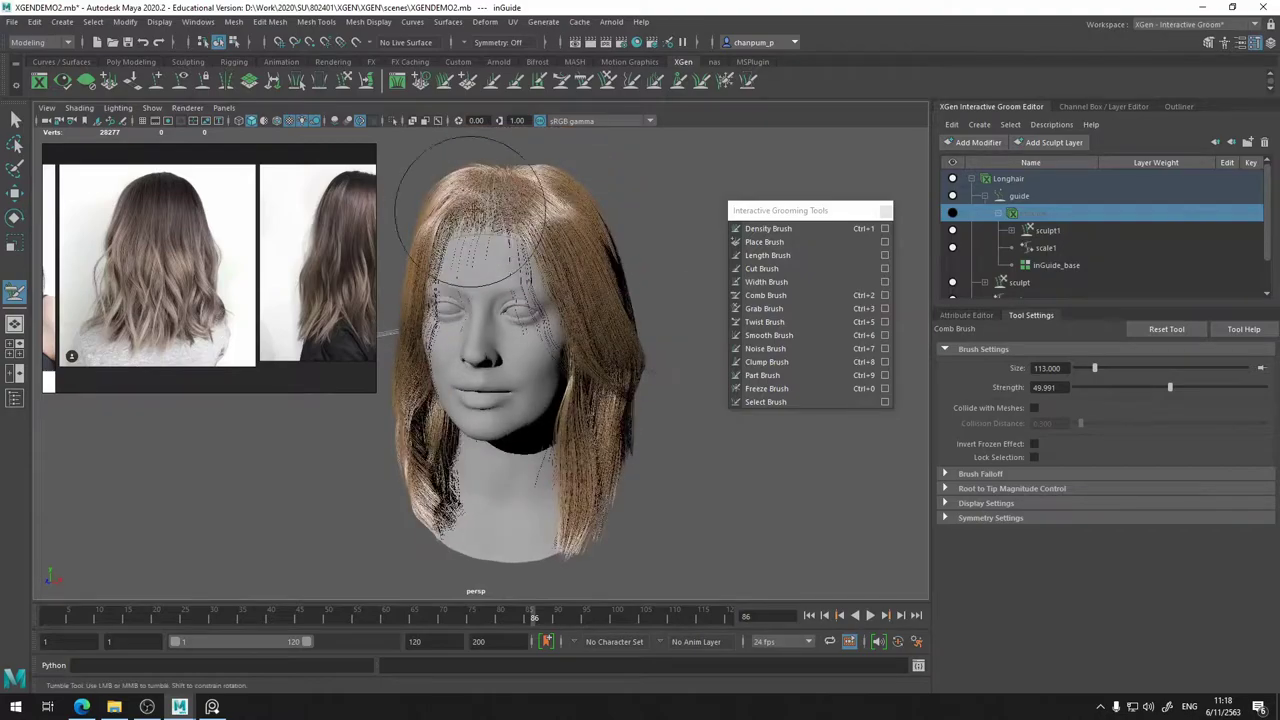
left_click(1005, 178)
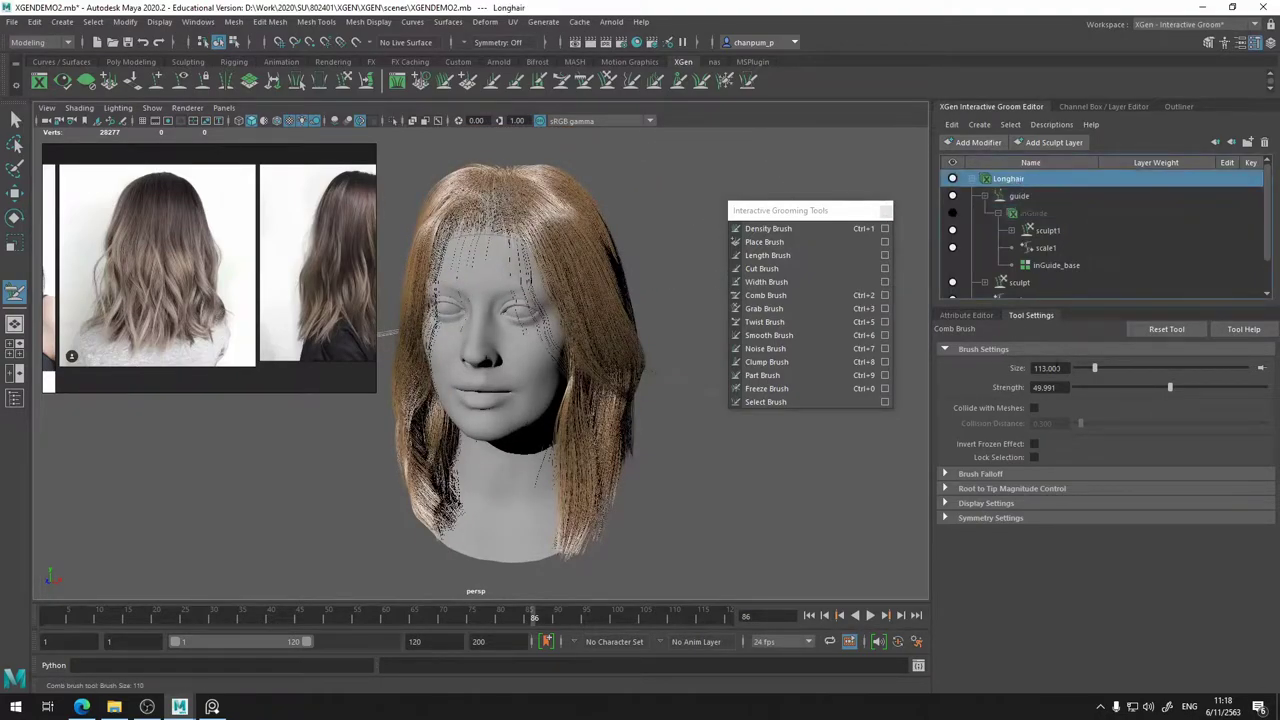
left_click(972, 314)
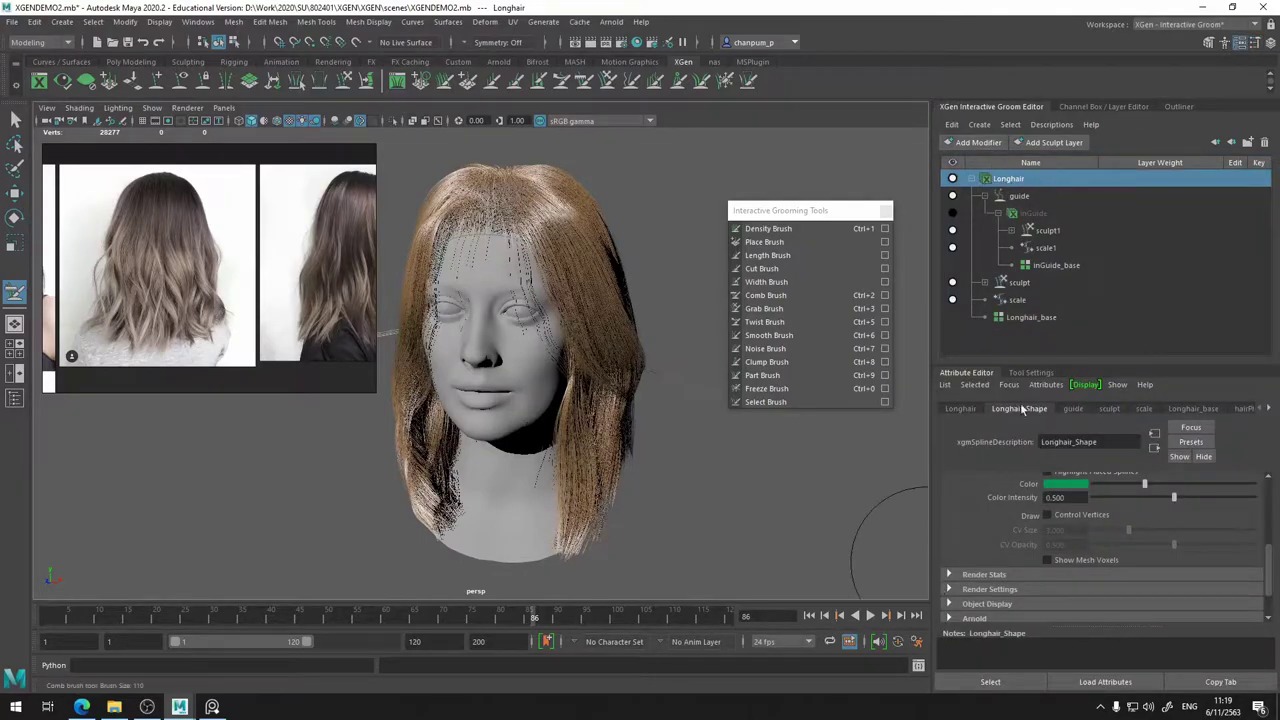
scroll(1042, 534, "up", 5)
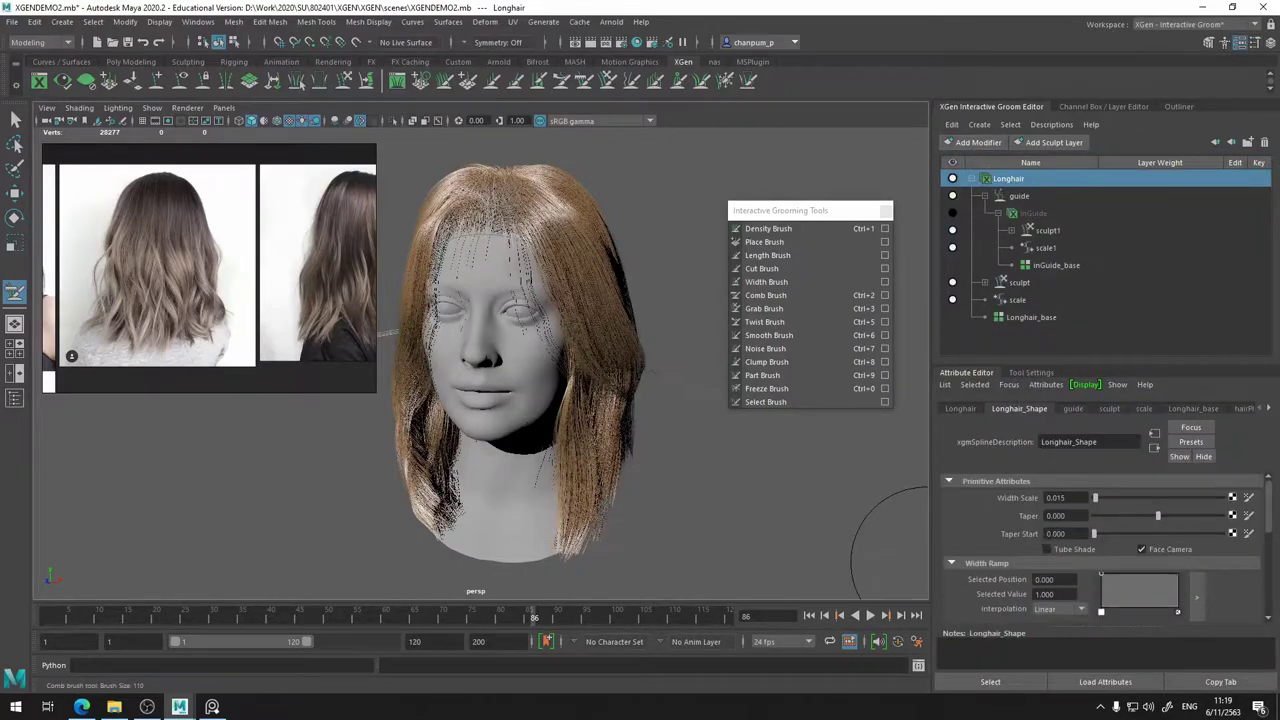
- Start a paintable densityMask map for the Density Mask of Longhair_base, using the JPEG (jpg) image format
left_click(1040, 318)
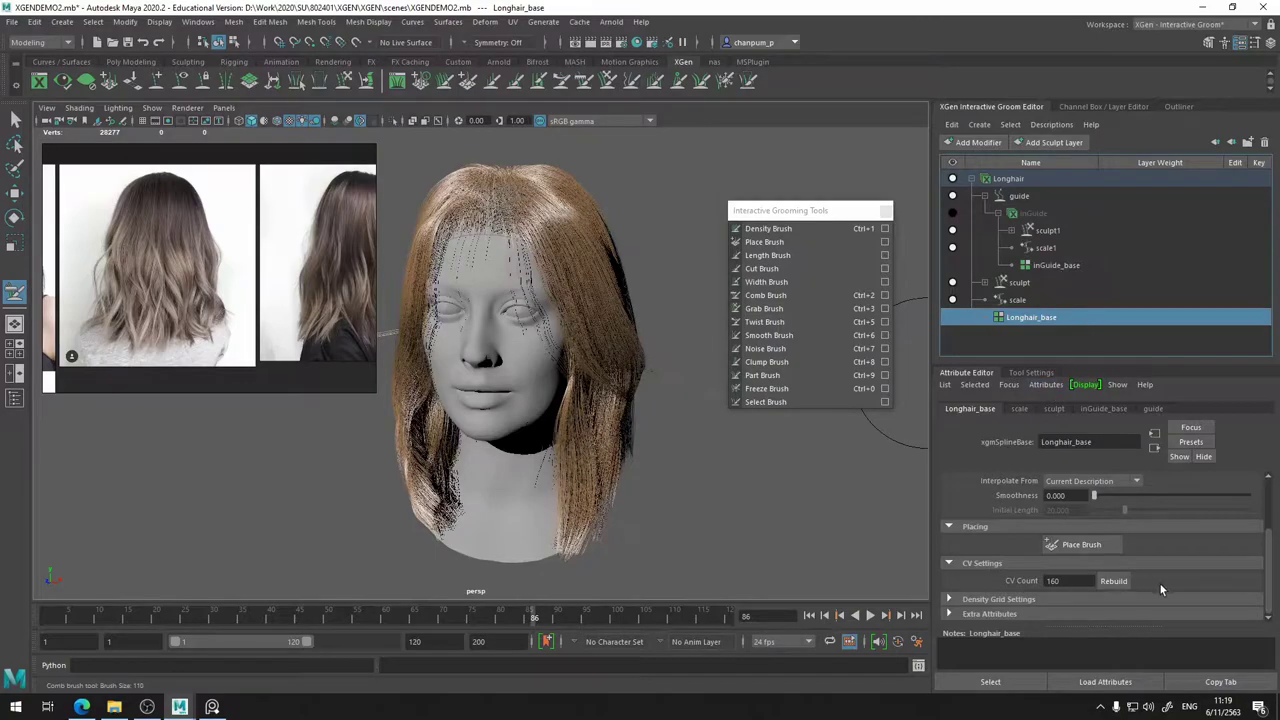
scroll(1161, 586, "up", 3)
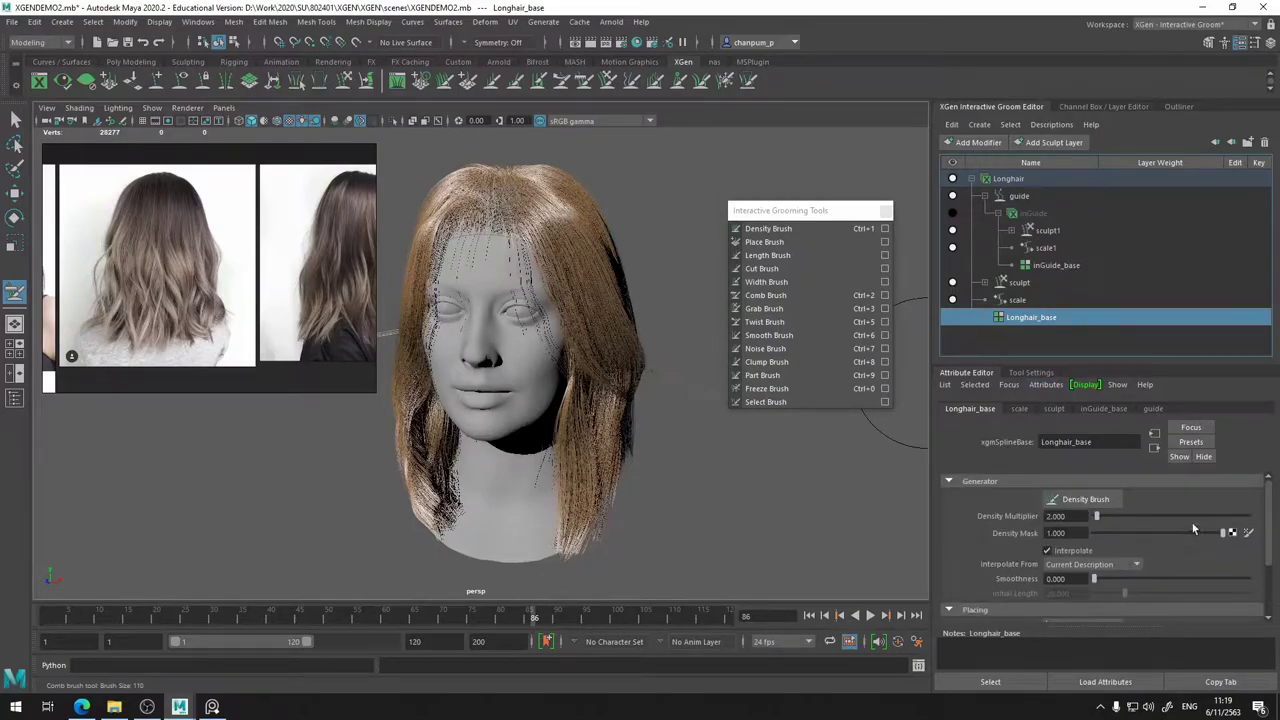
scroll(520, 257, "up", 5)
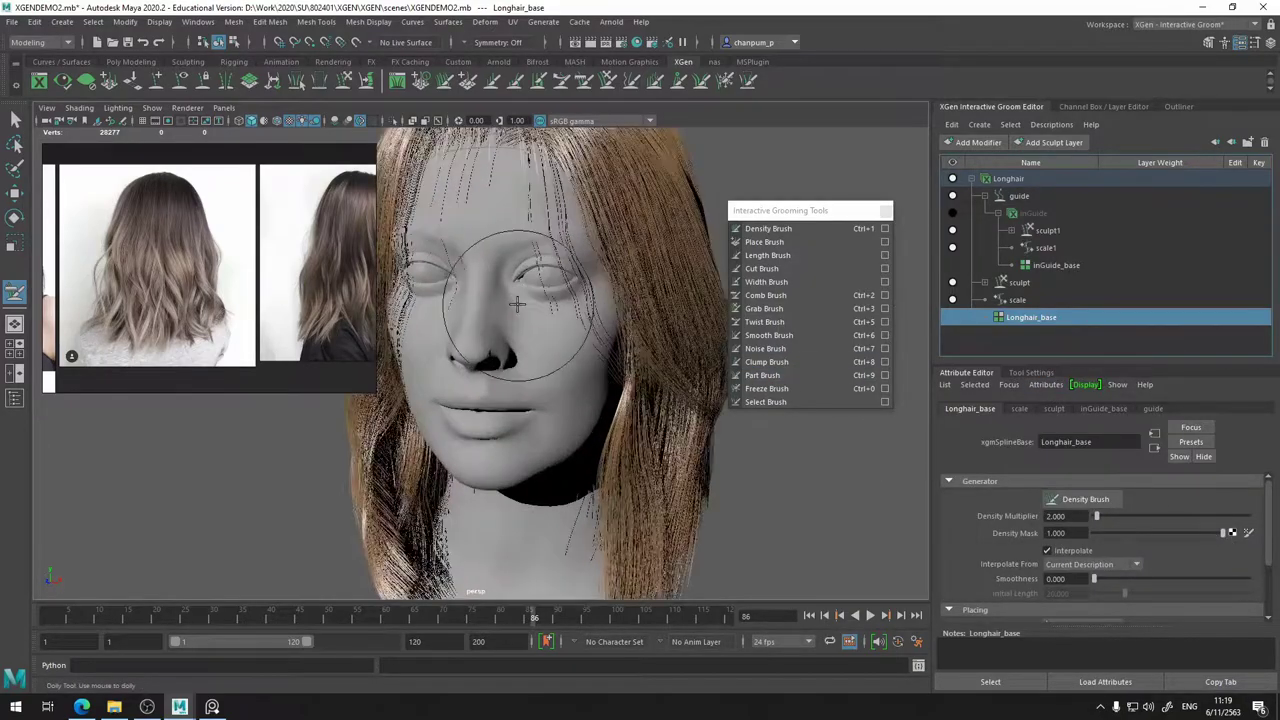
left_click(1247, 534)
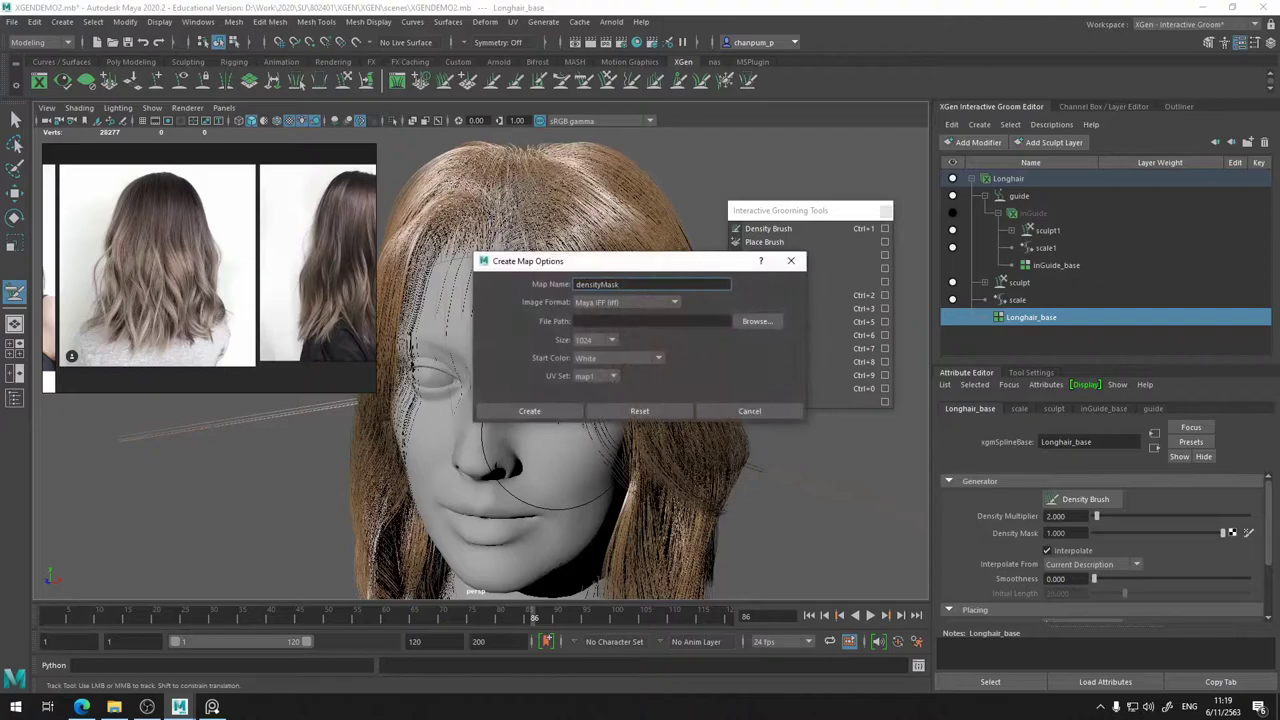
left_click_drag(665, 288, 12, 248)
left_click(615, 304)
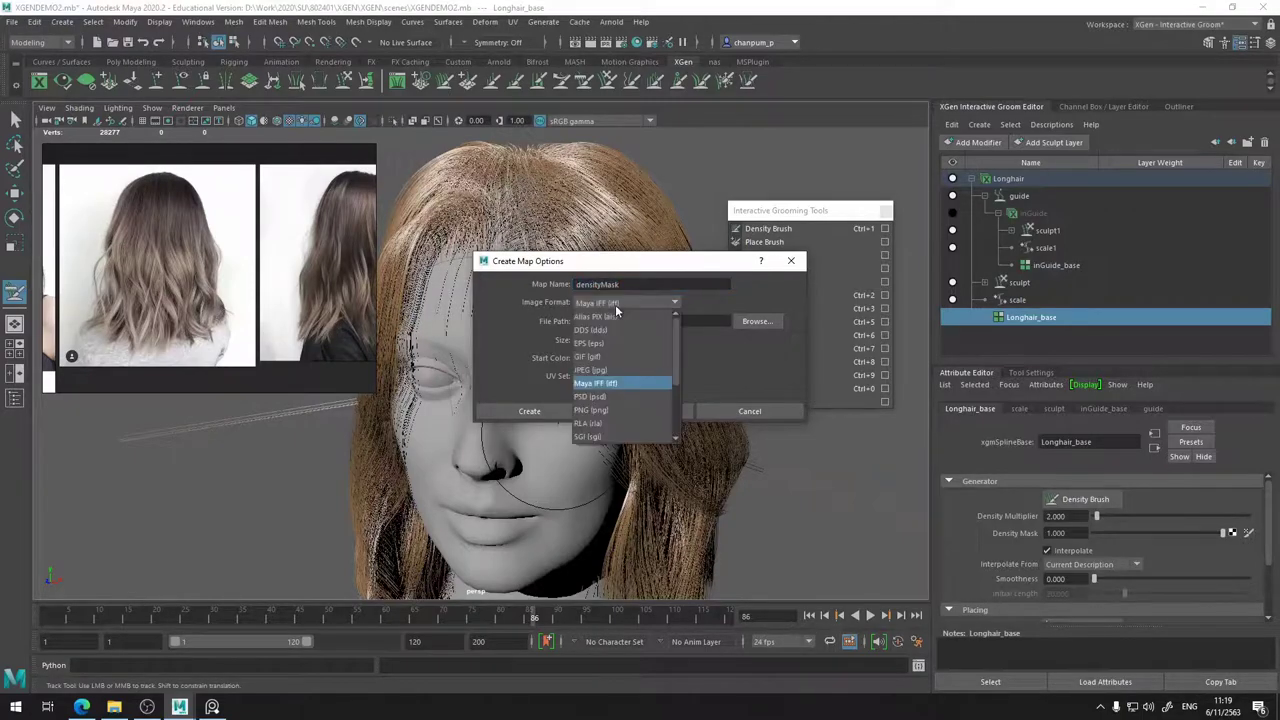
left_click(608, 371)
- Set the map's file path to the project's XGEN/XGEN/data folder, choose size 1024, and create the white map
left_click(757, 321)
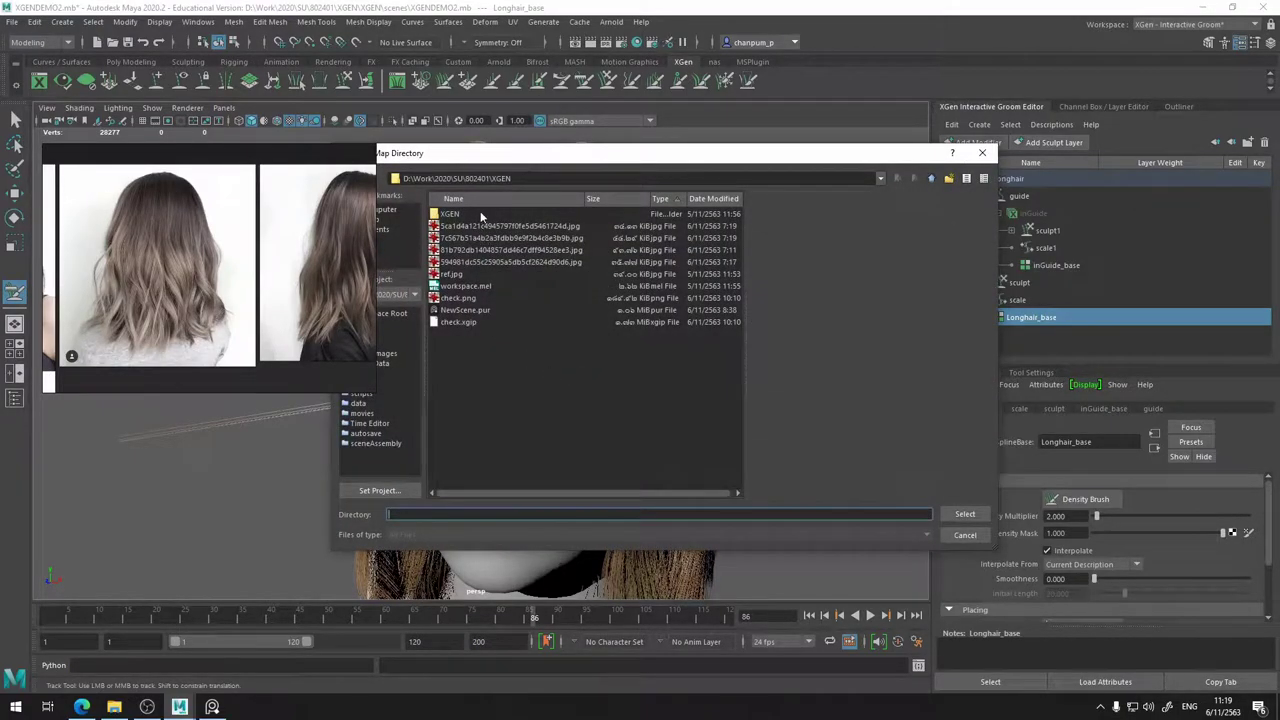
double_click(475, 214)
double_click(470, 261)
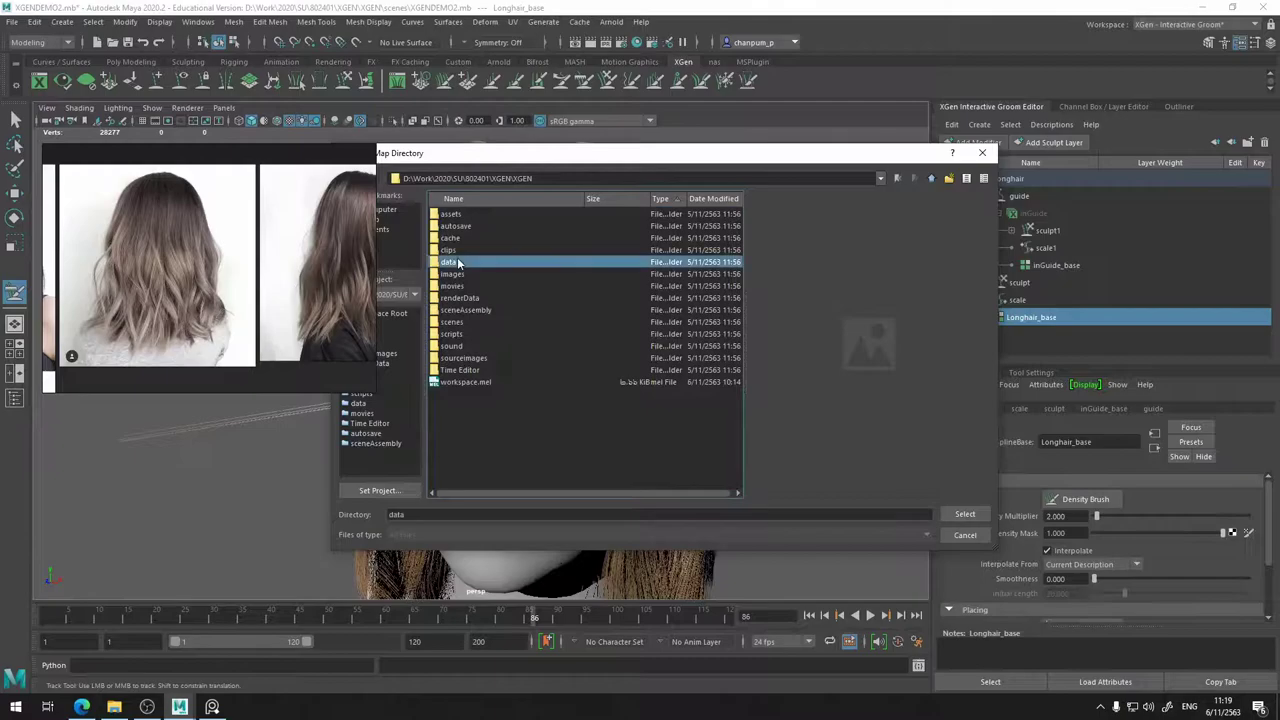
left_click(965, 514)
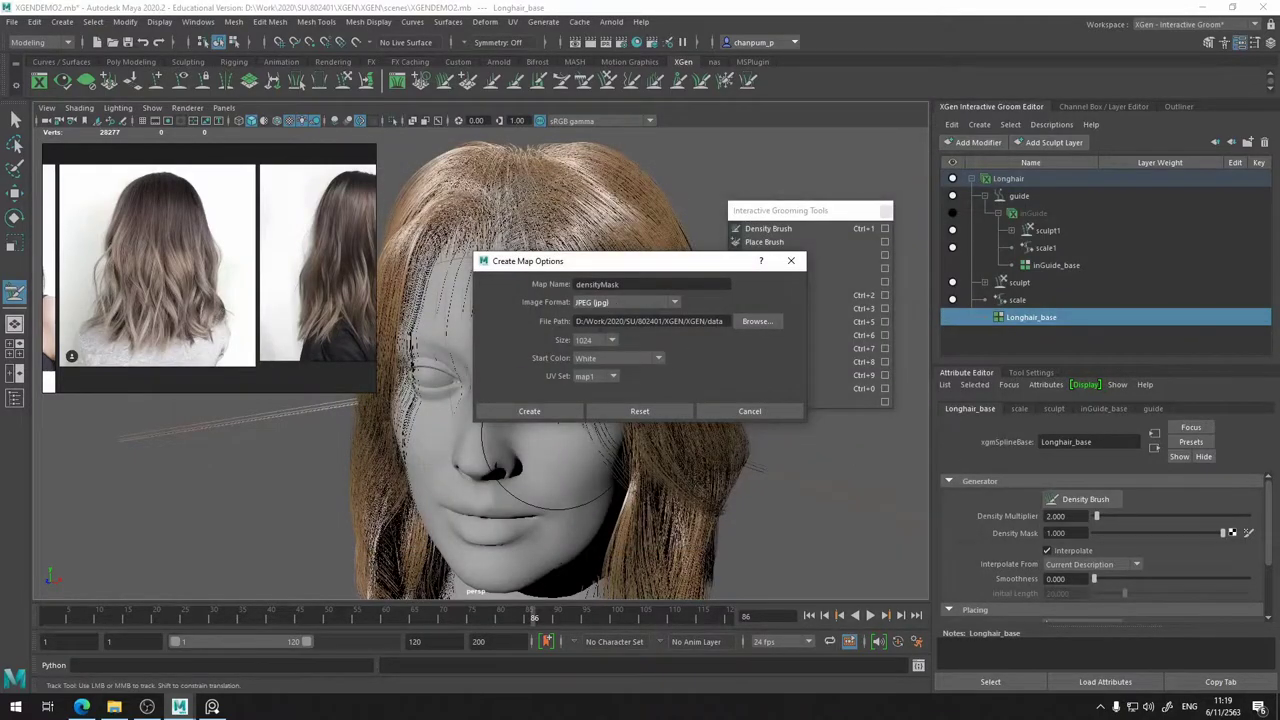
left_click(597, 341)
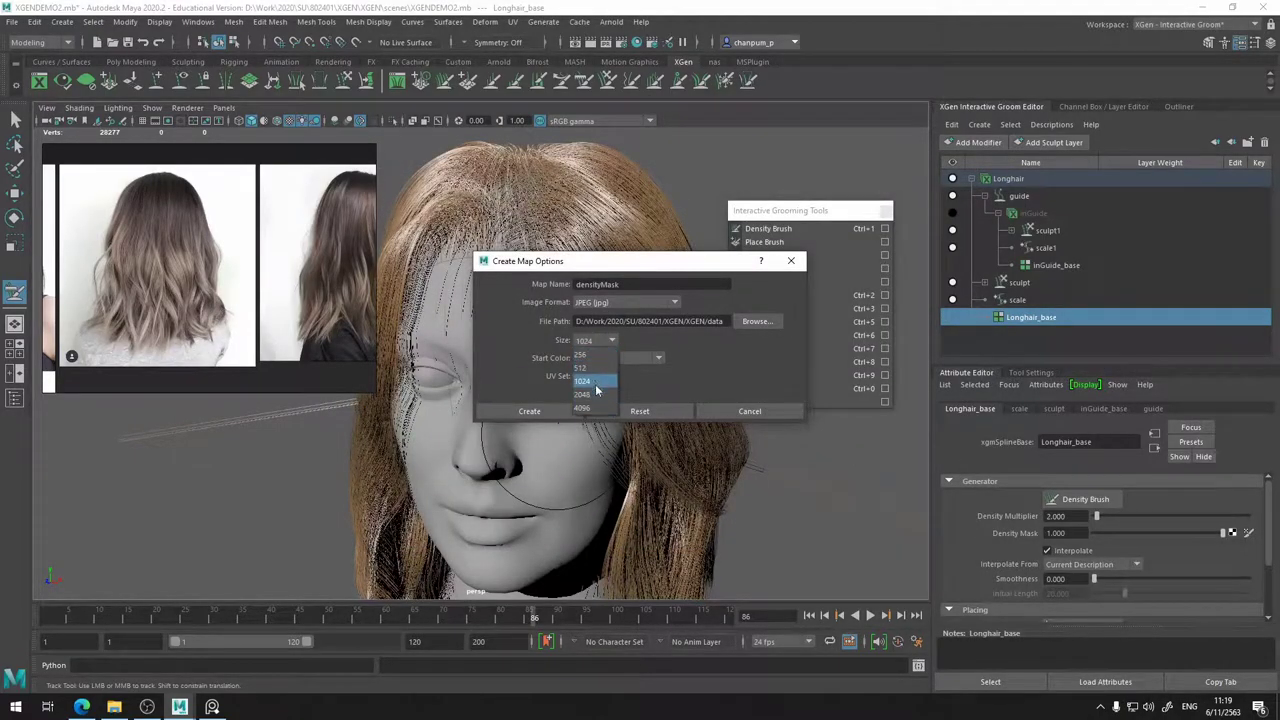
left_click(590, 381)
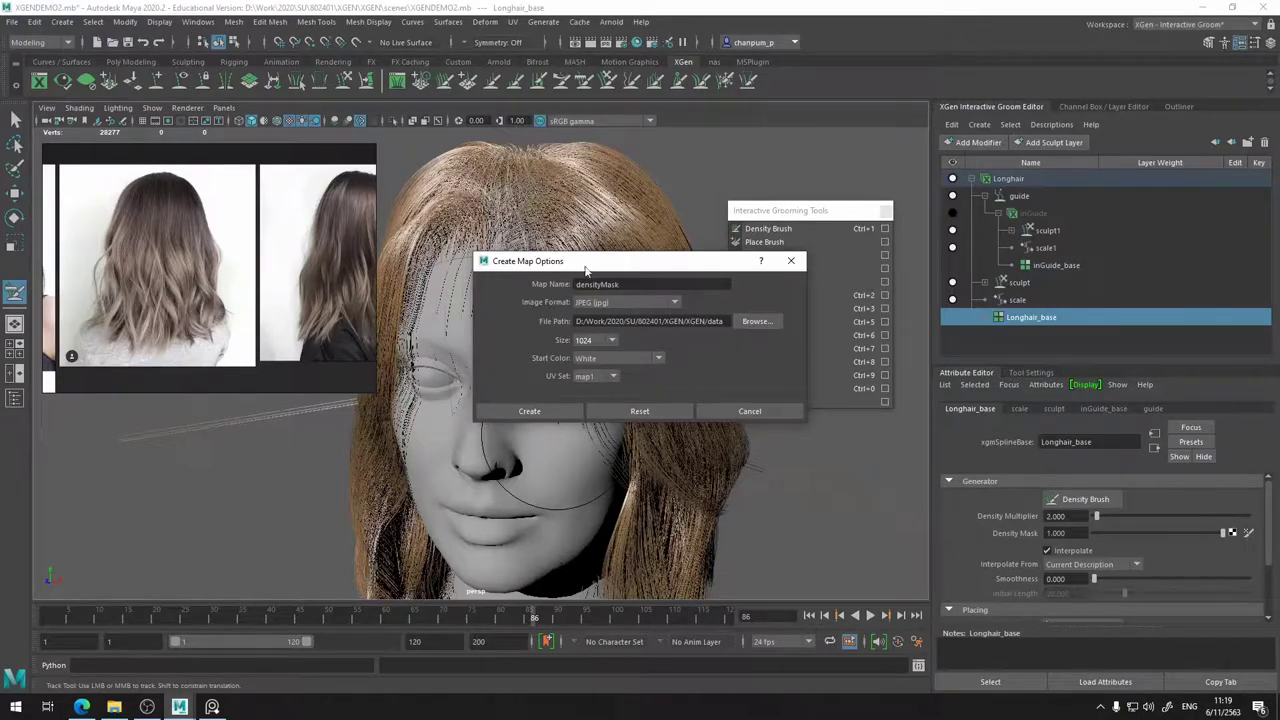
left_click(529, 411)
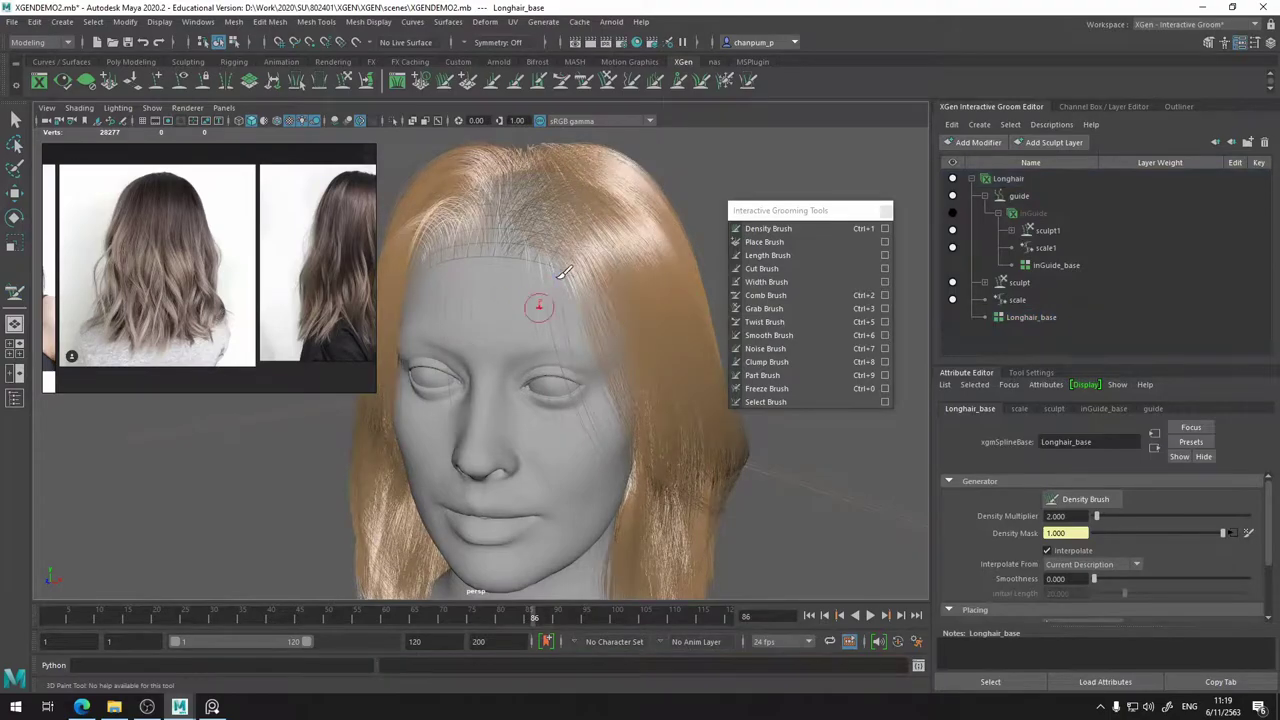
- Check the head in wireframe, shaded and textured display to look for the density mask on the scalp
mouse_move(545, 300)
left_mouse_down("alt")
mouse_move(612, 310)
mouse_move(629, 329)
mouse_move(606, 334)
mouse_move(631, 314)
left_mouse_up("alt")
left_click(1031, 372)
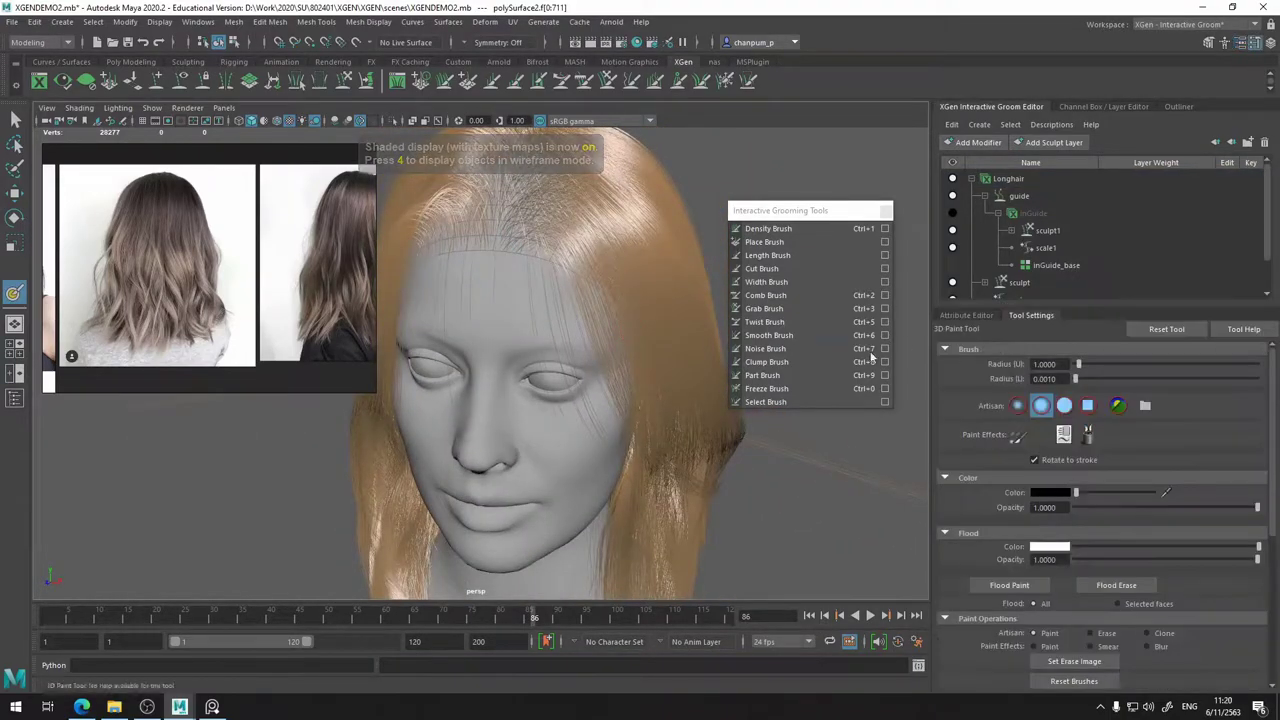
mouse_move(620, 200)
left_mouse_down("alt")
mouse_move(716, 228)
mouse_move(486, 318)
left_mouse_up("alt")
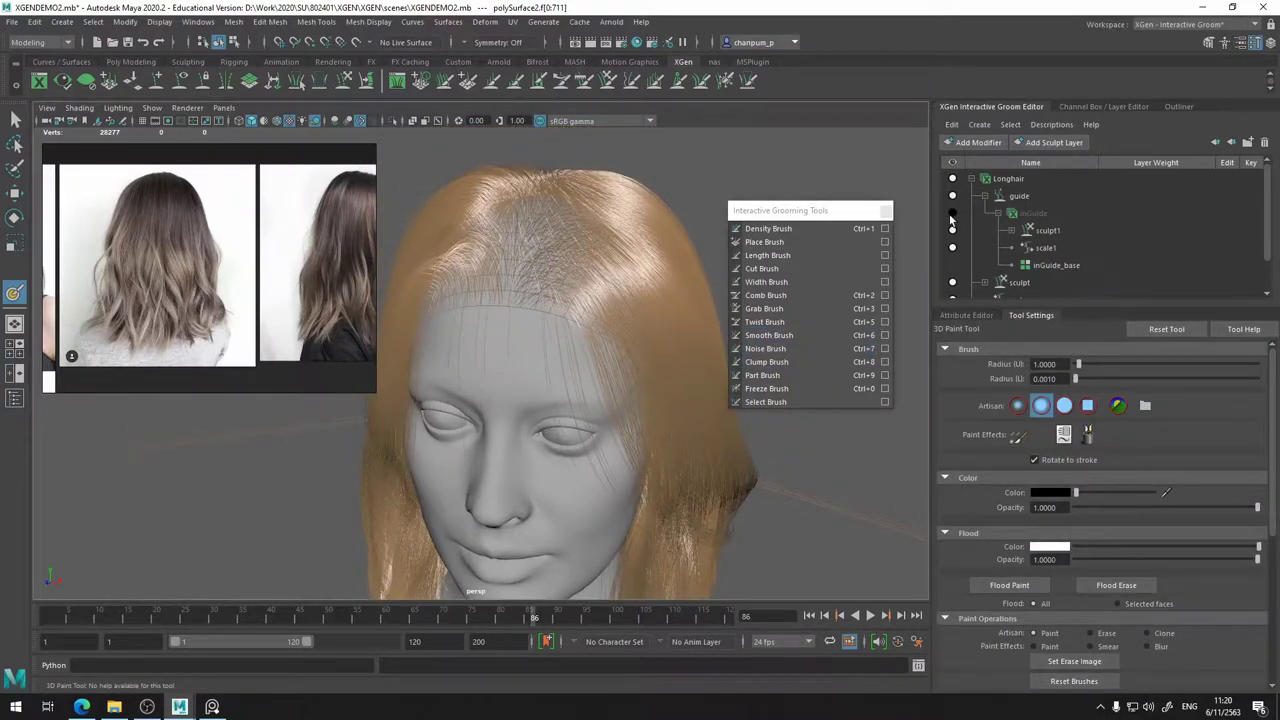
scroll(1000, 248, "down", 1)
scroll(1000, 248, "up", 1)
scroll(1011, 258, "down", 2)
left_click(1027, 283)
key("6")
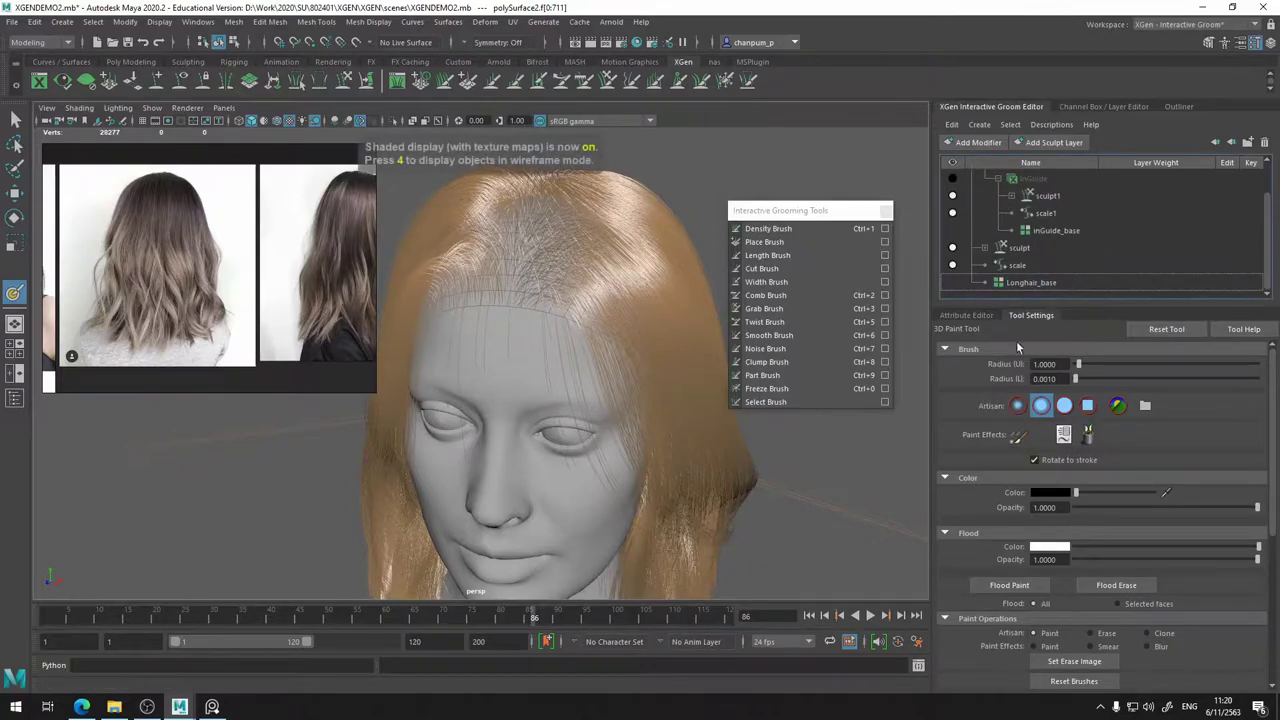
left_click_drag(634, 227, 640, 237, "alt")
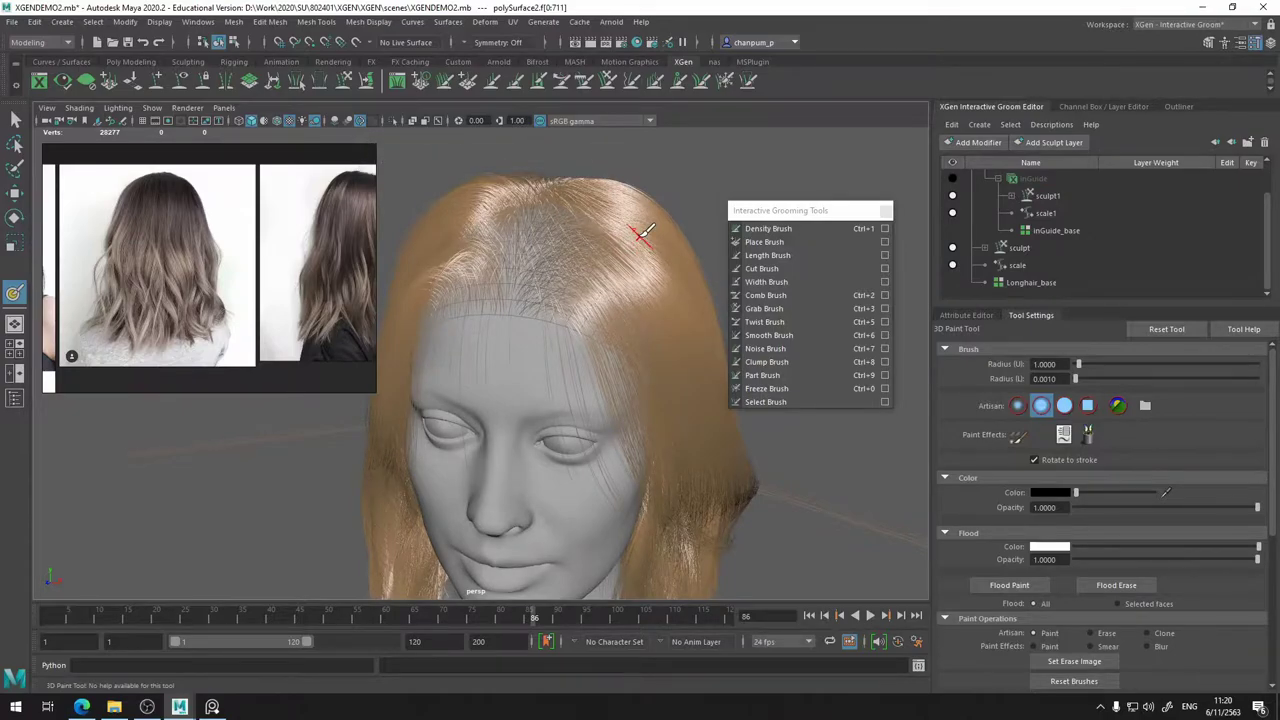
key("4")
key("5")
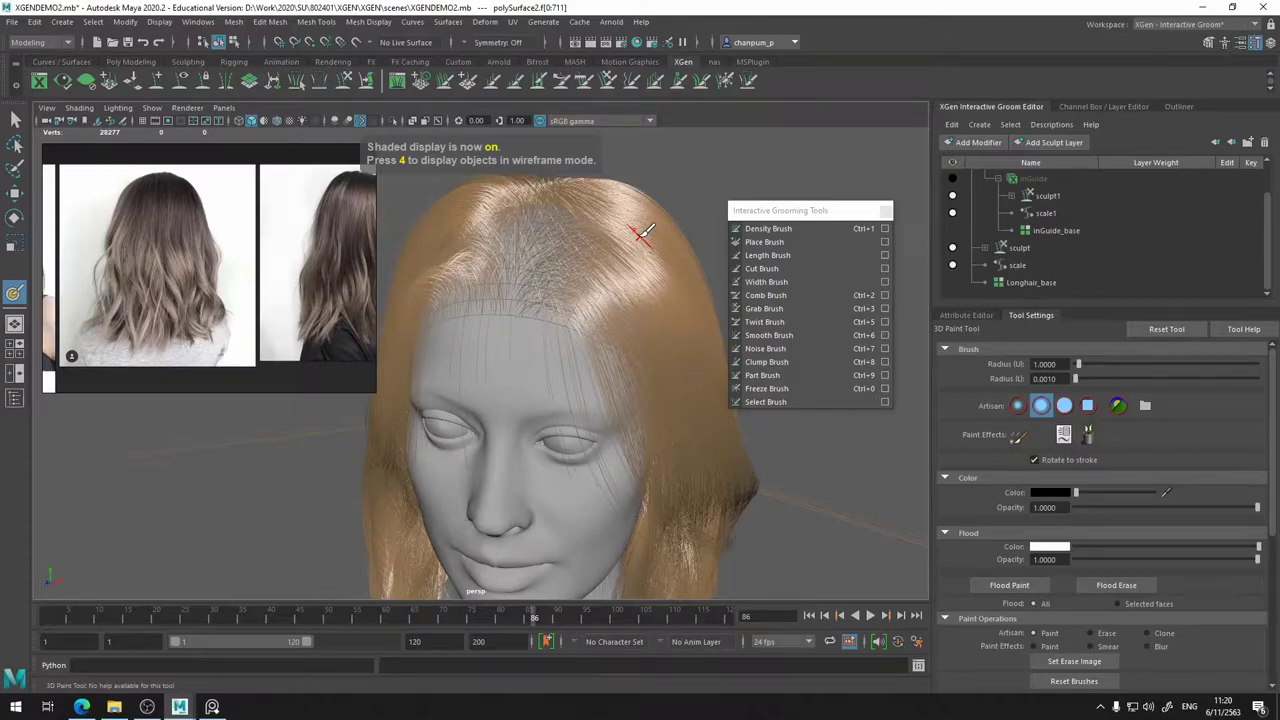
key("6")
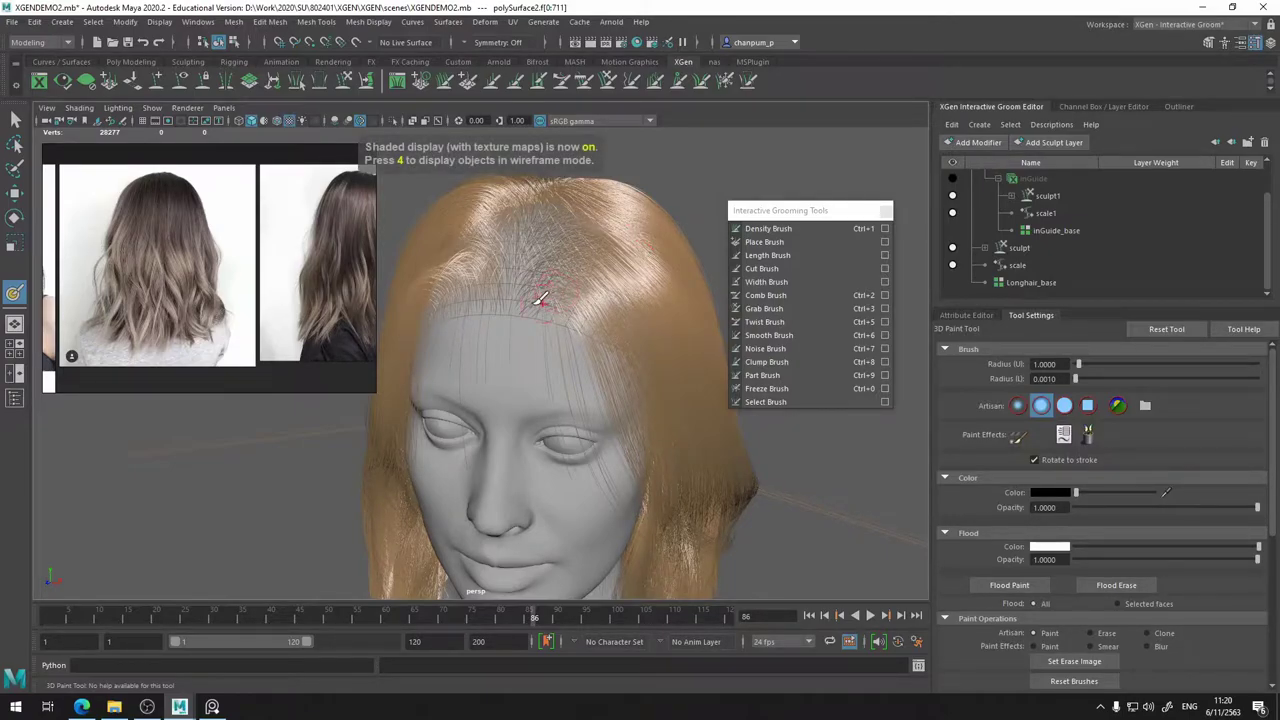
- Switch the guide modifier off and back on, and examine the hairline and forehead strands up close
scroll(970, 205, "up", 1)
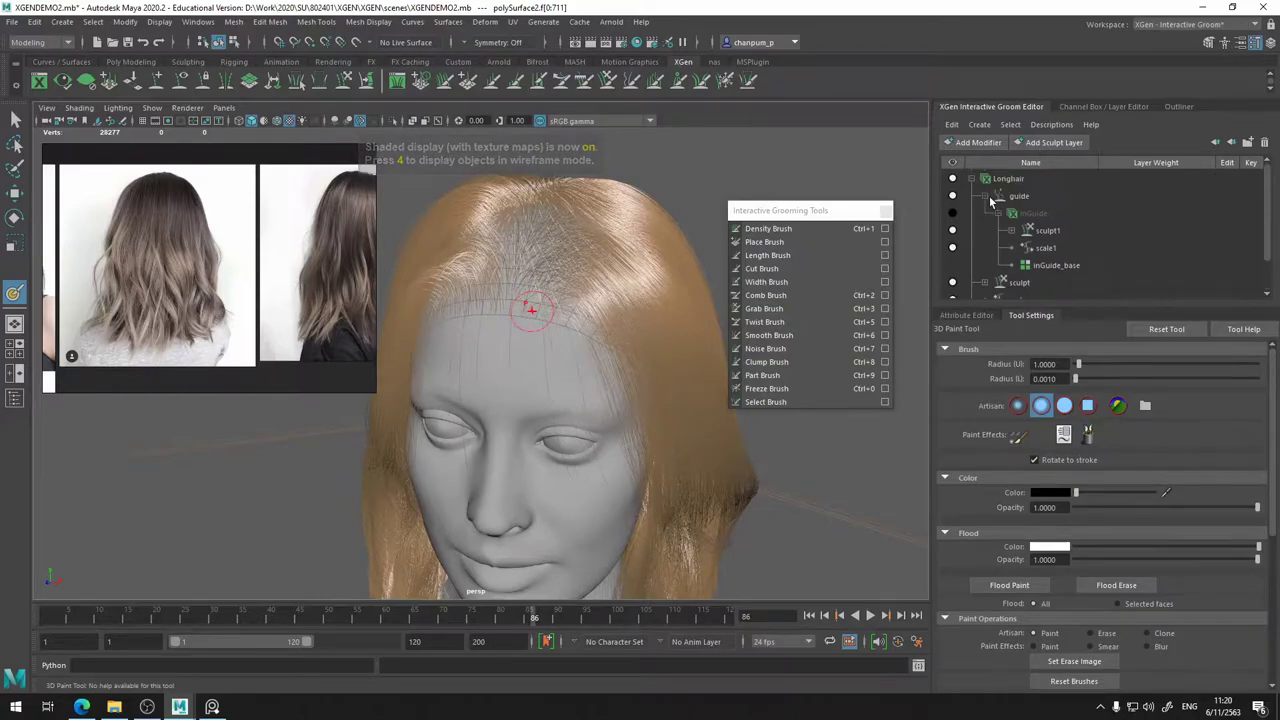
left_click(952, 197)
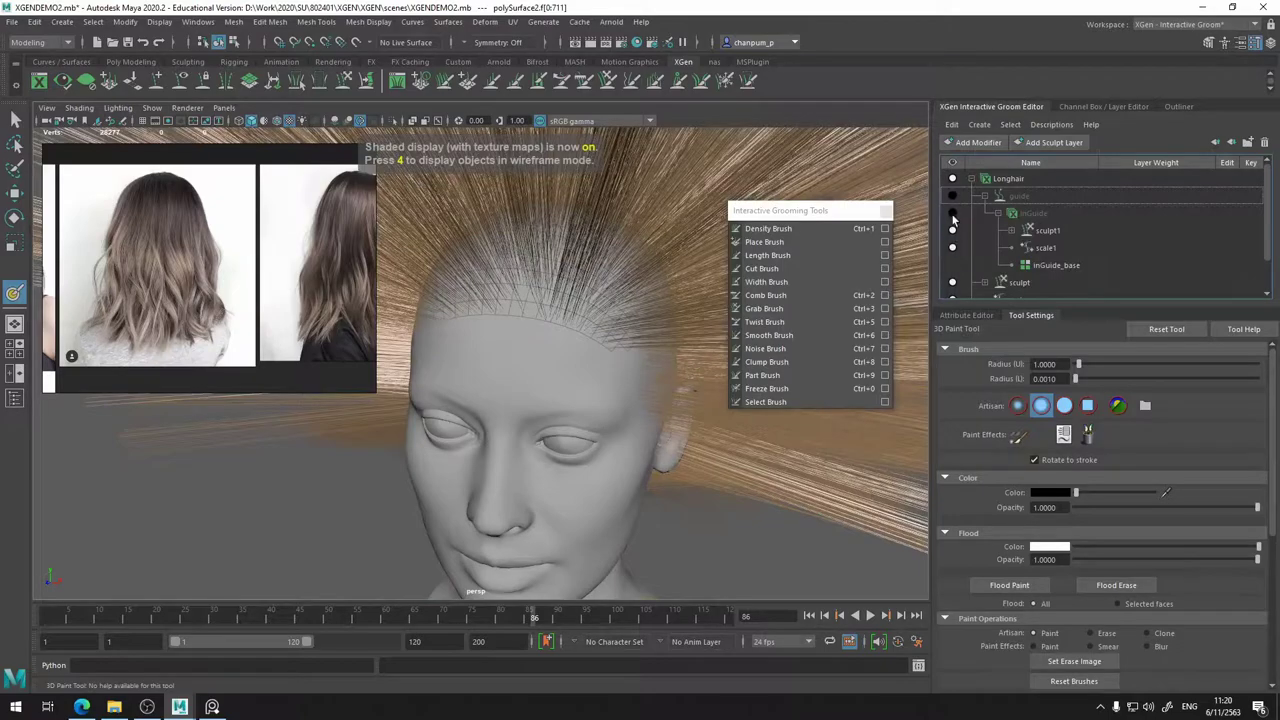
left_click(952, 196)
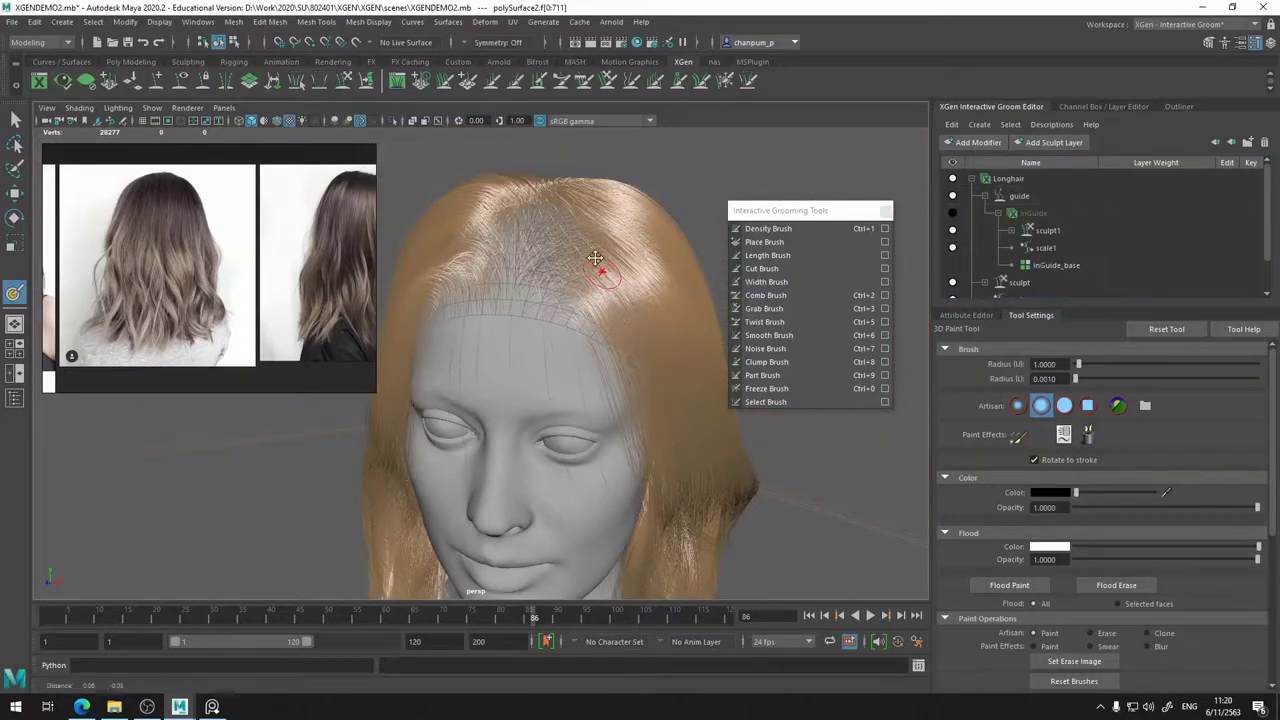
left_click_drag(595, 258, 650, 340, "alt")
scroll(626, 303, "up", 4)
scroll(628, 302, "down", 2)
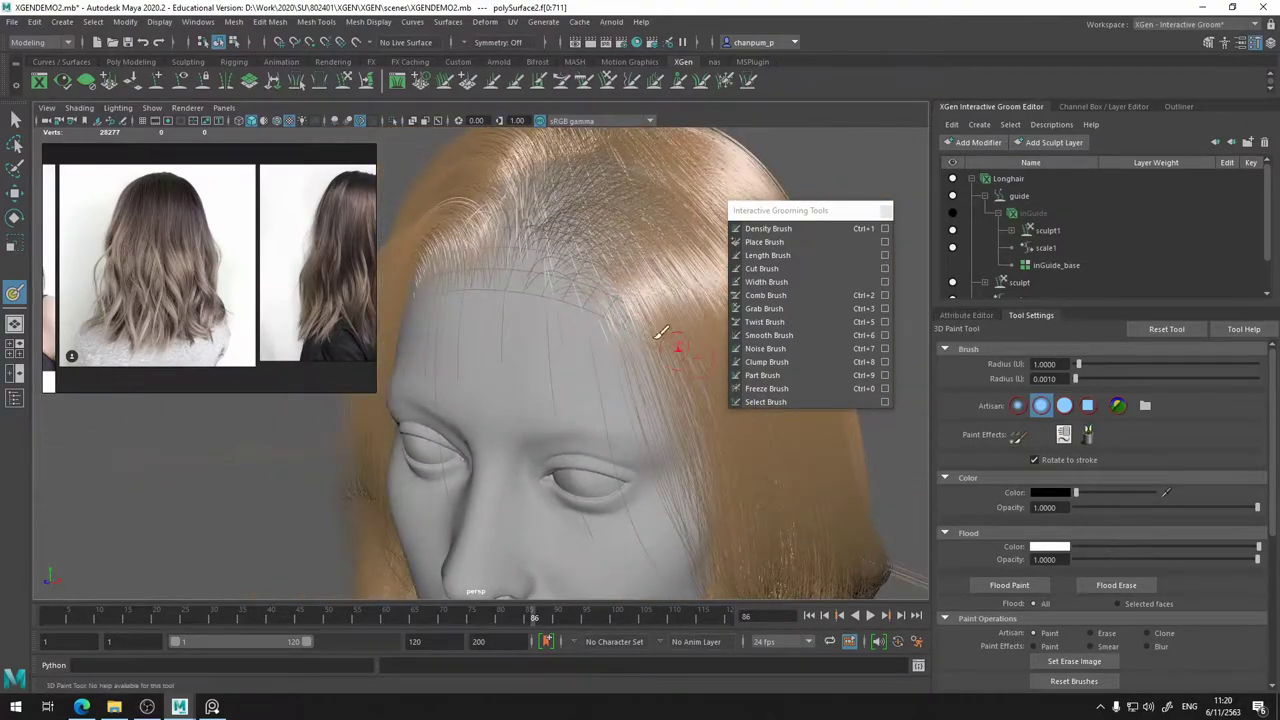
left_click_drag(508, 289, 640, 318, "alt")
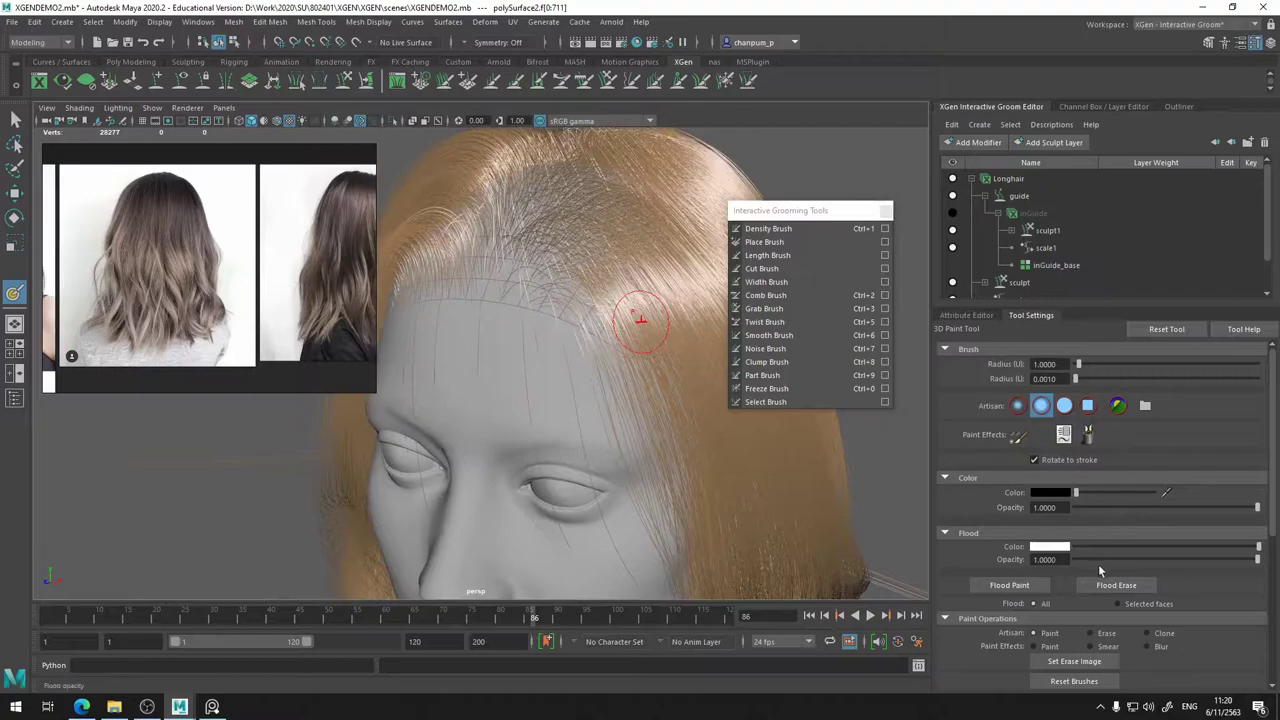
left_click_drag(603, 368, 583, 311, "alt")
mouse_move(459, 330)
left_mouse_down("alt")
mouse_move(613, 315)
mouse_move(586, 289)
mouse_move(583, 311)
left_mouse_up("alt")
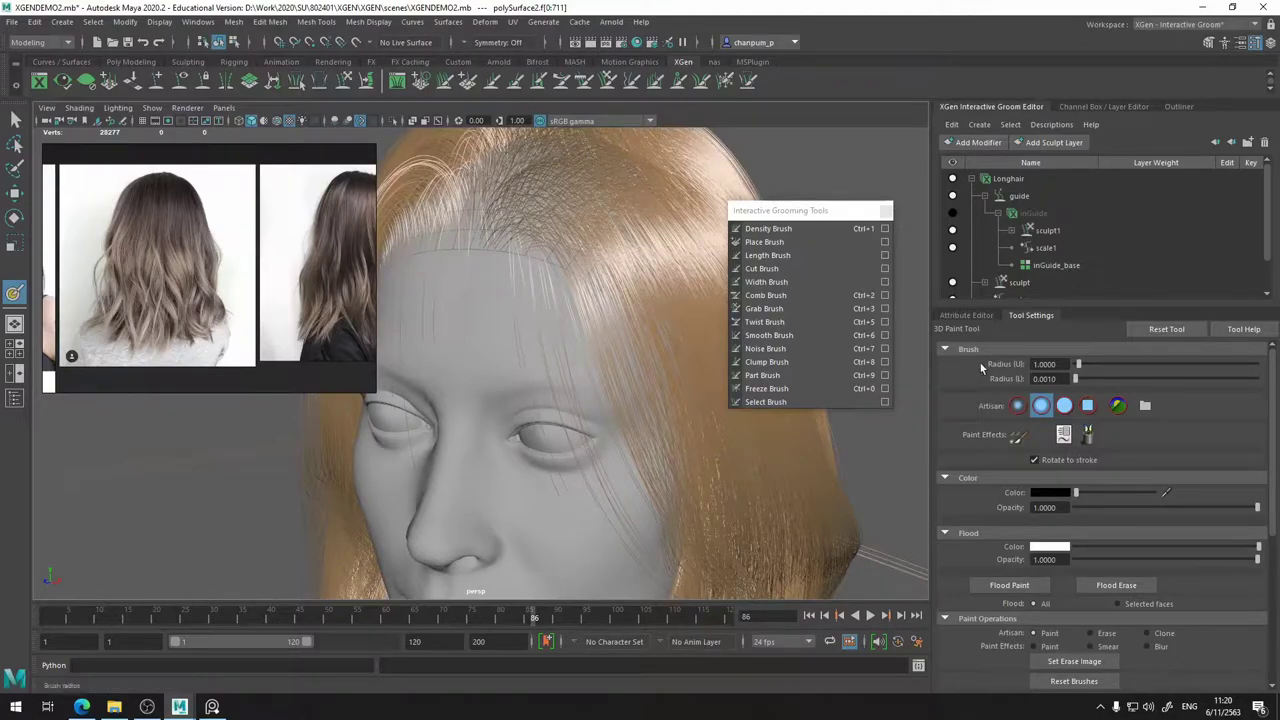
- Save the density mask texture from the 3D Paint Tool's file texture settings
scroll(1096, 636, "down", 1)
scroll(1095, 638, "down", 1)
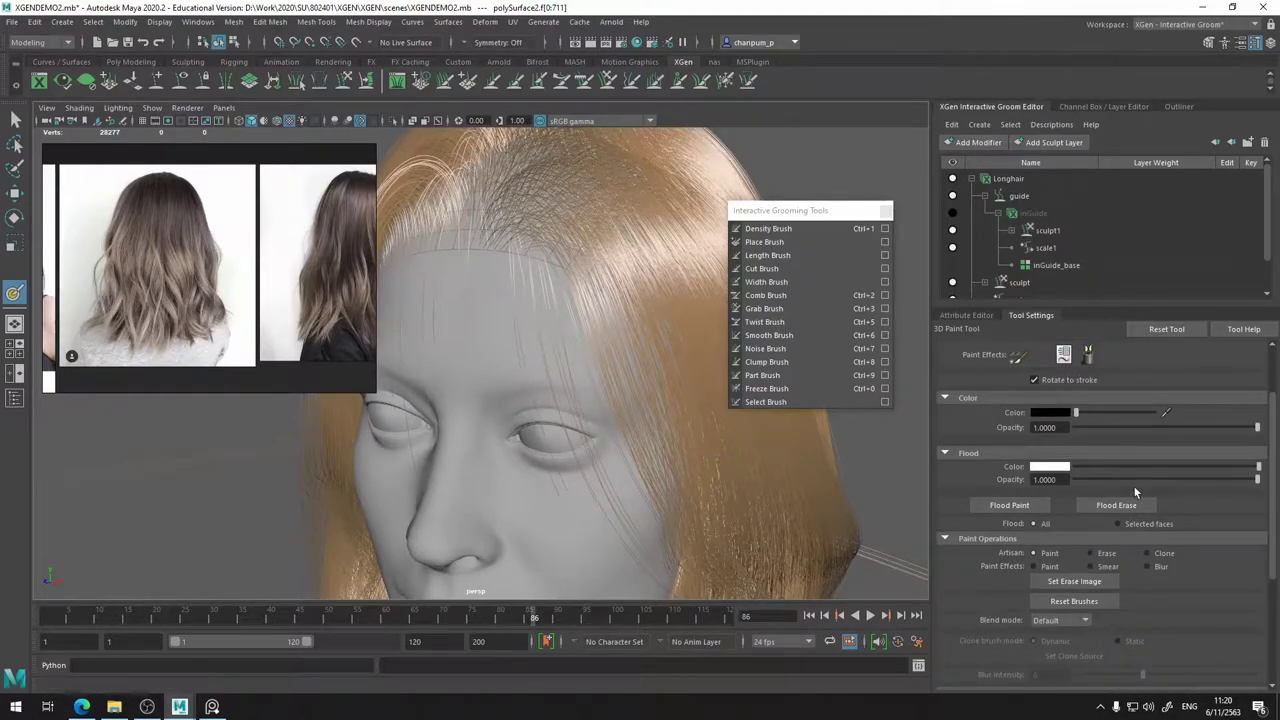
scroll(1175, 521, "down", 4)
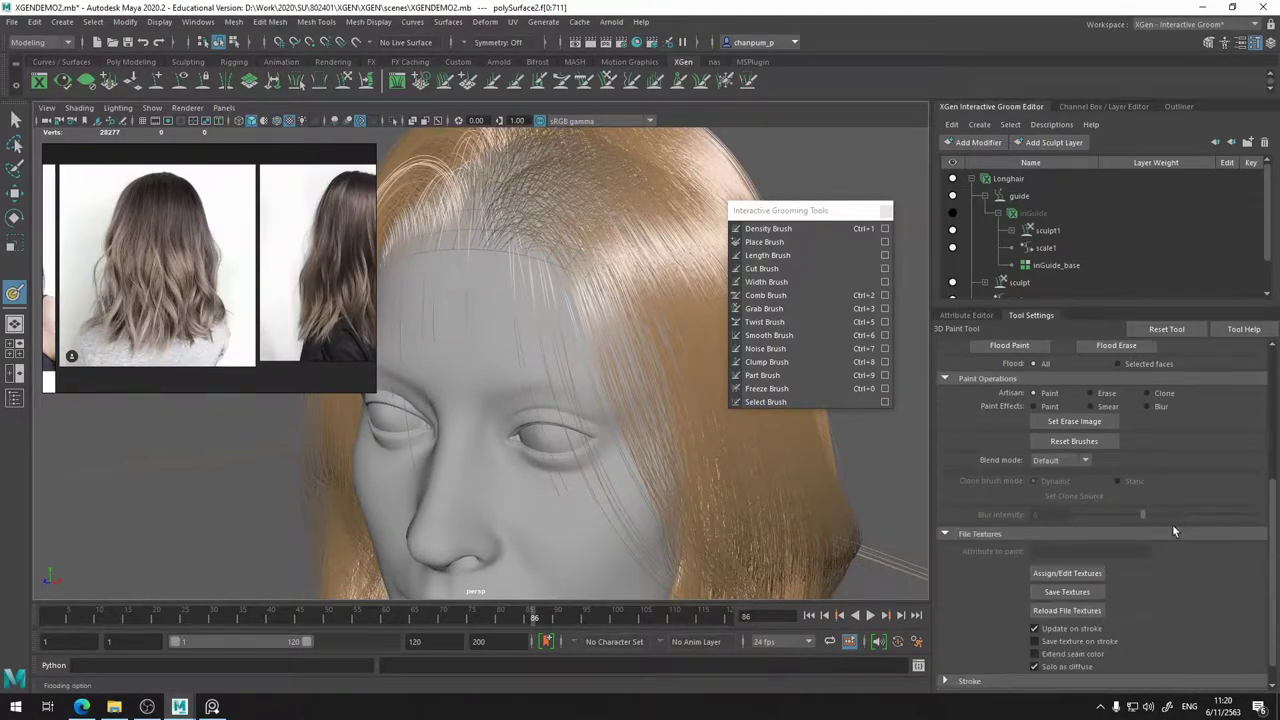
left_click(1078, 595)
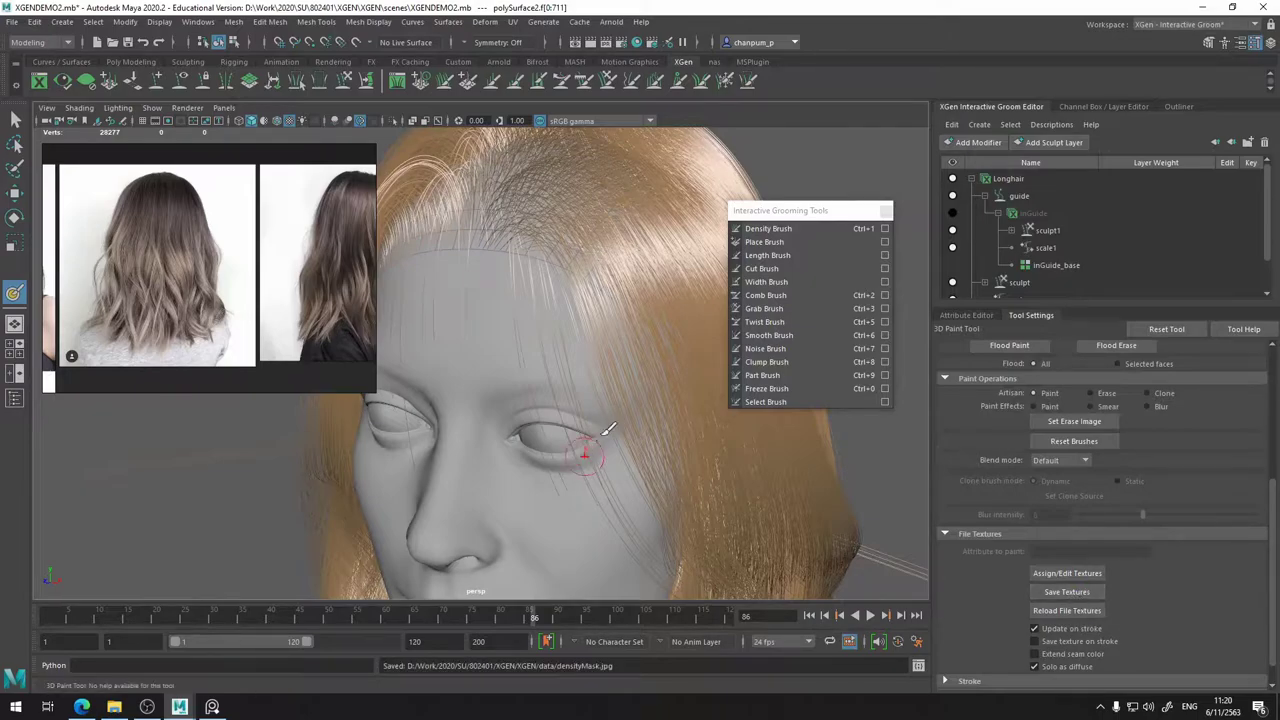
- Leave the 3D Paint Tool and inspect the densityMask file node connected to the Density Mask of Longhair_base
middle_click_drag(561, 273, 560, 279, "alt")
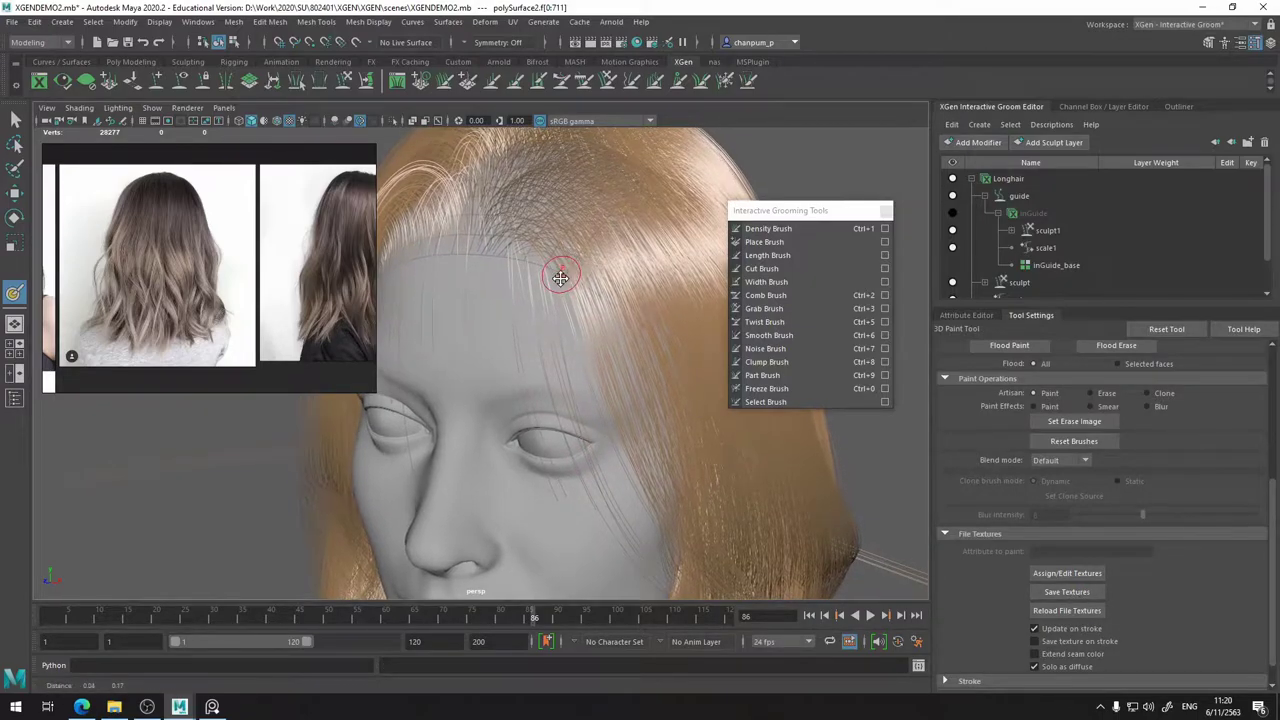
left_click(966, 316)
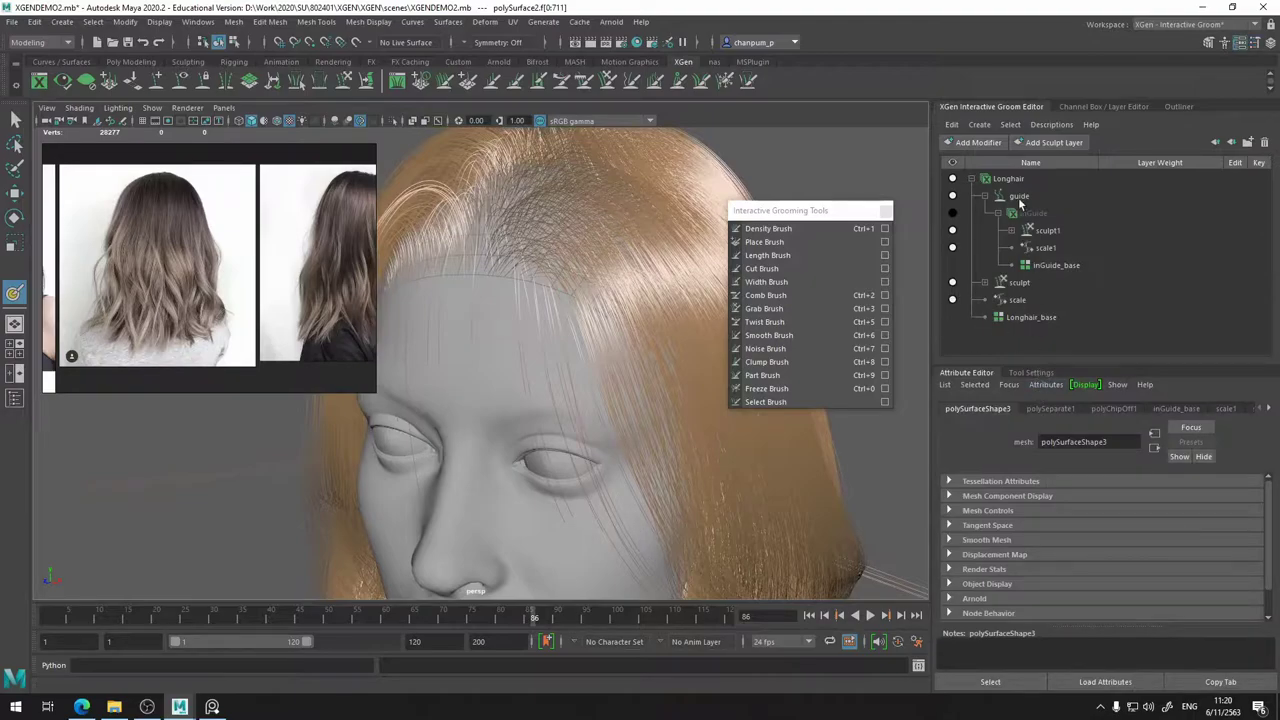
left_click(1039, 318)
key("6")
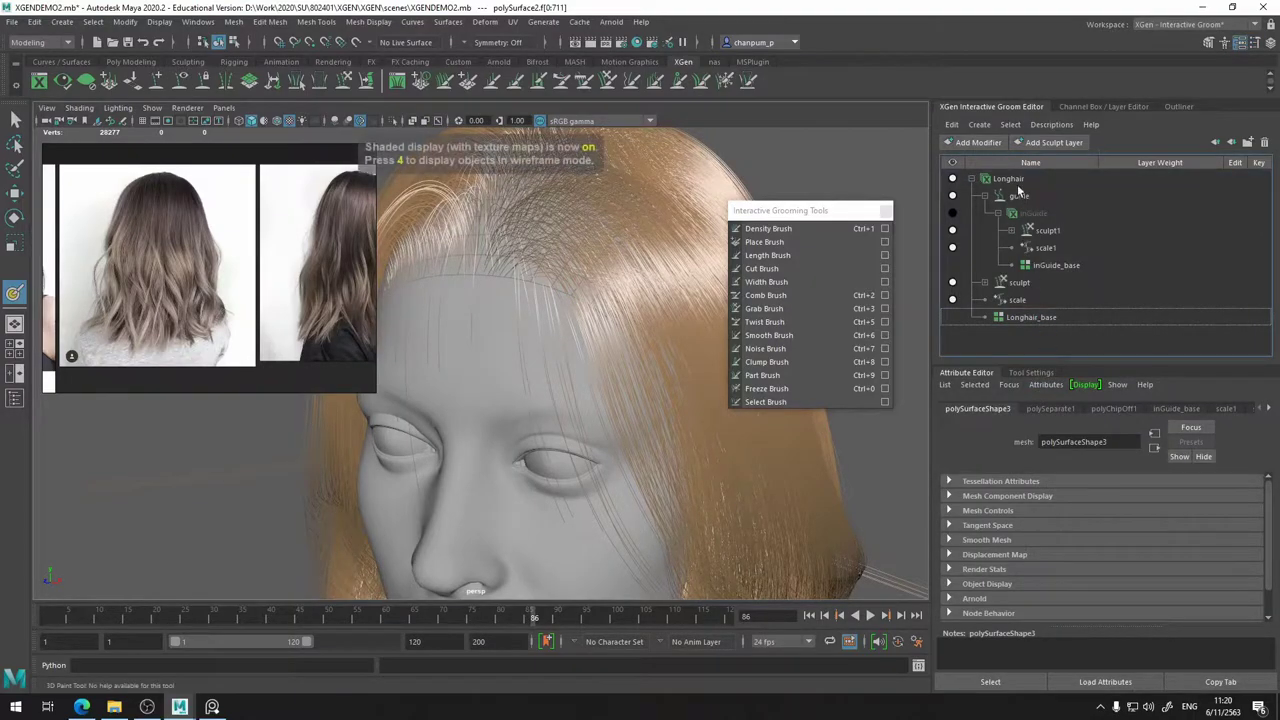
left_click(1018, 186)
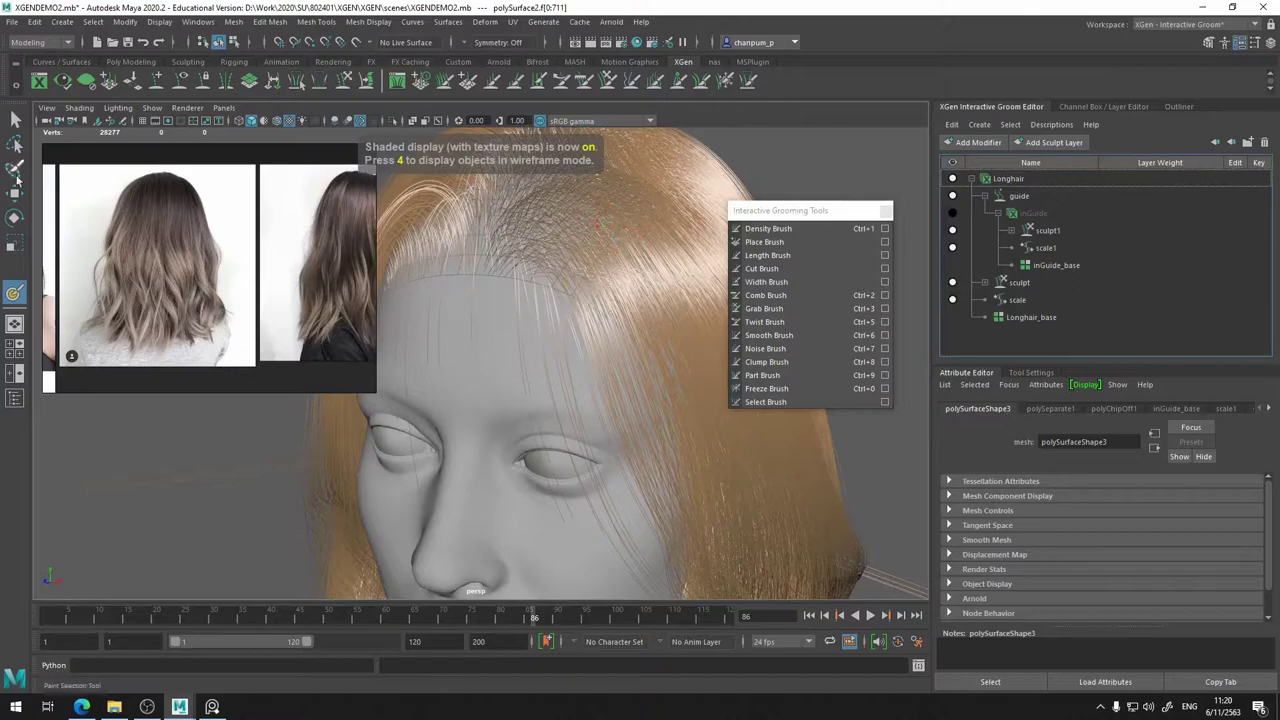
left_click(22, 124)
left_click(1020, 179)
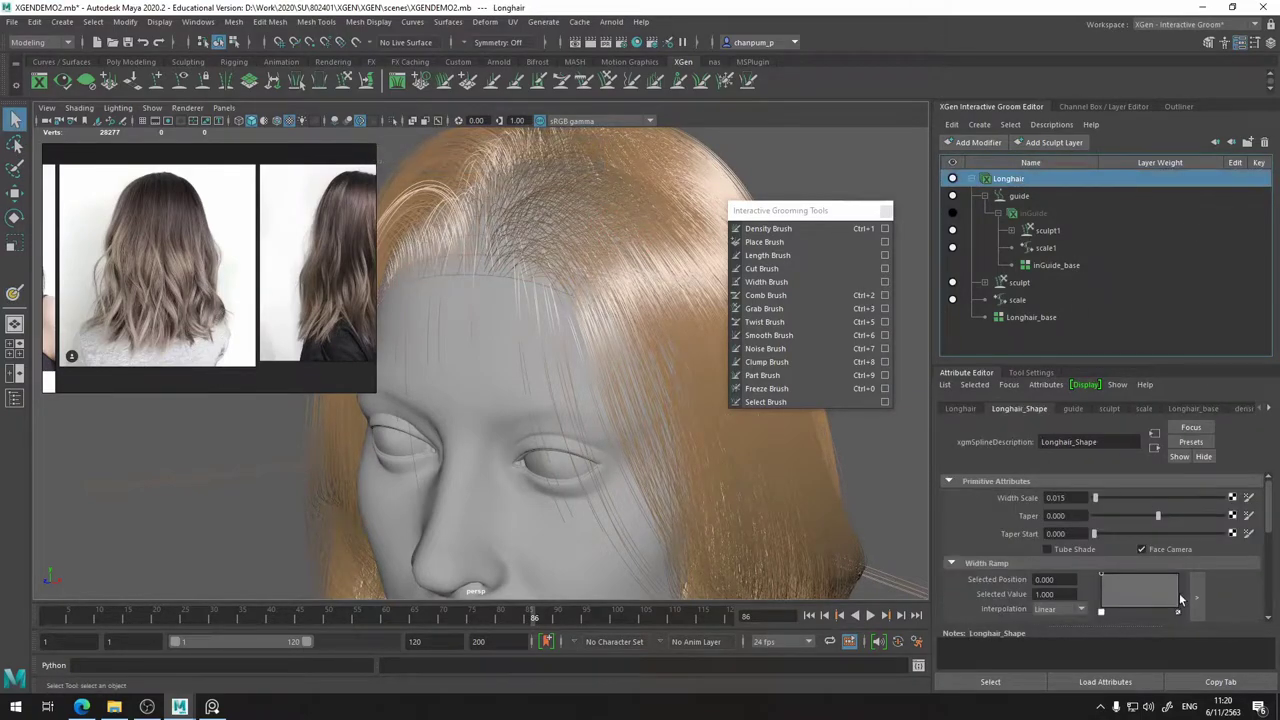
scroll(1169, 537, "down", 1)
scroll(1169, 537, "up", 1)
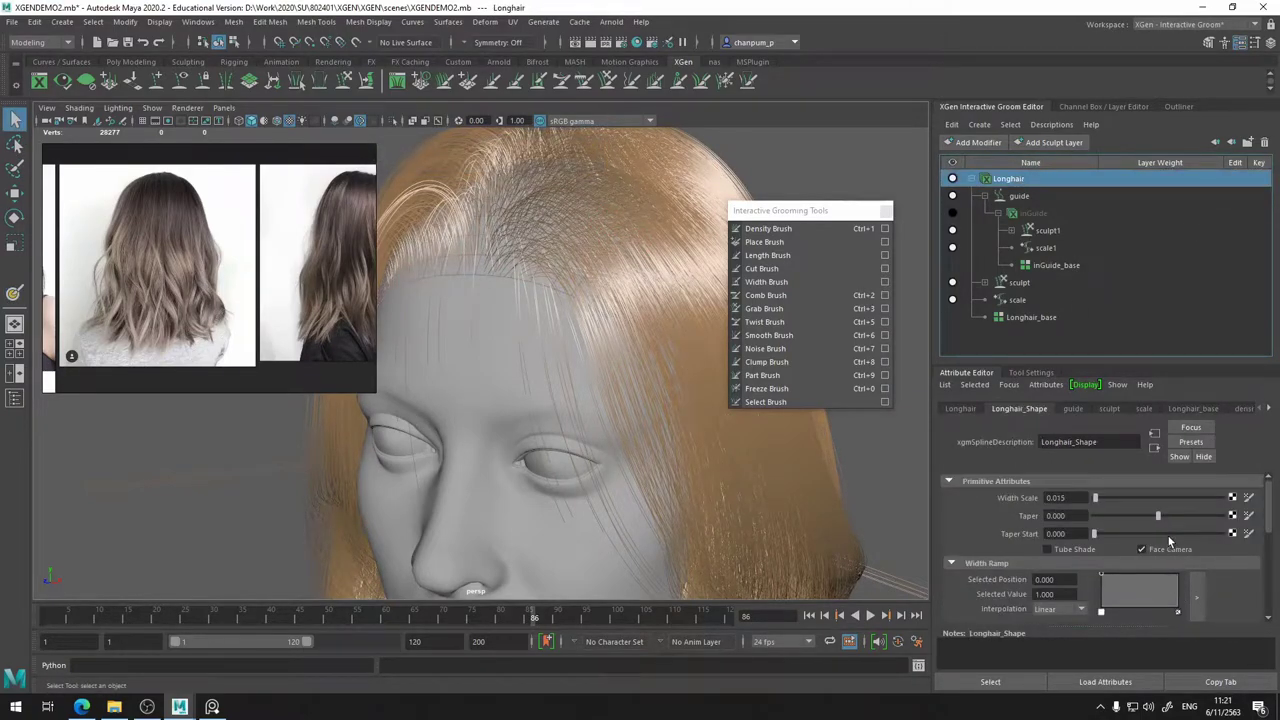
left_click(1030, 317)
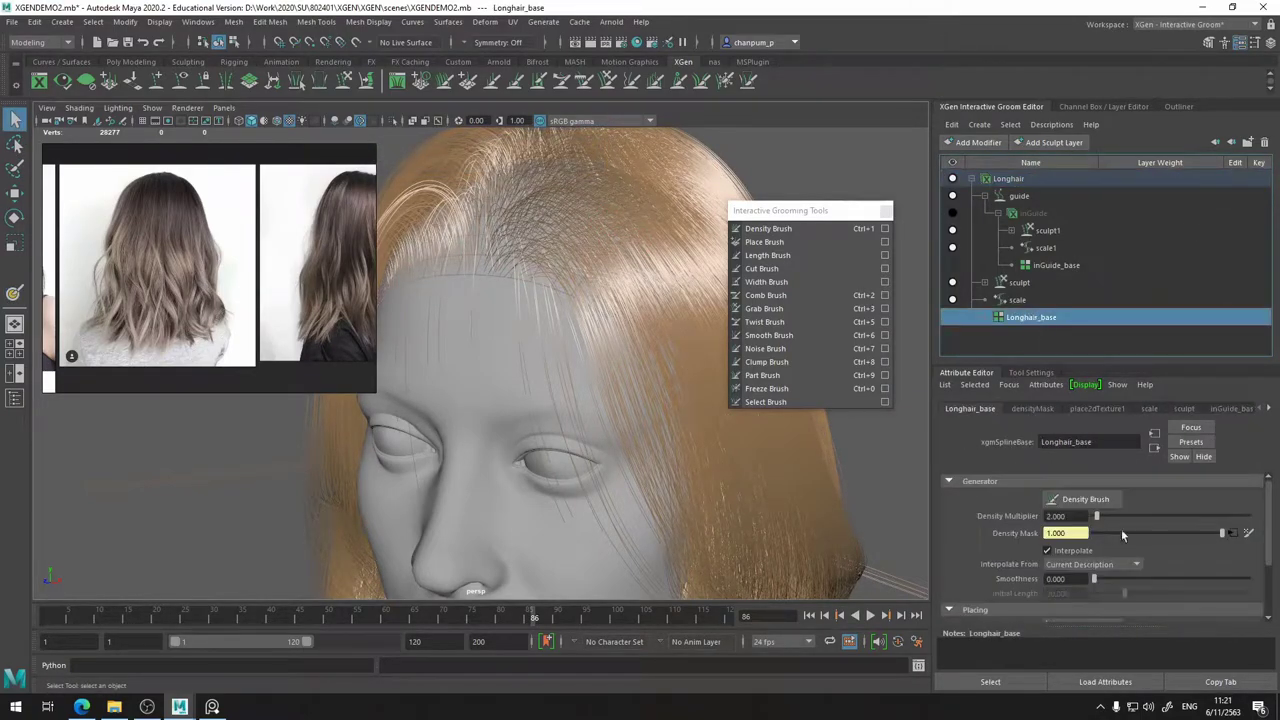
left_click(1233, 533)
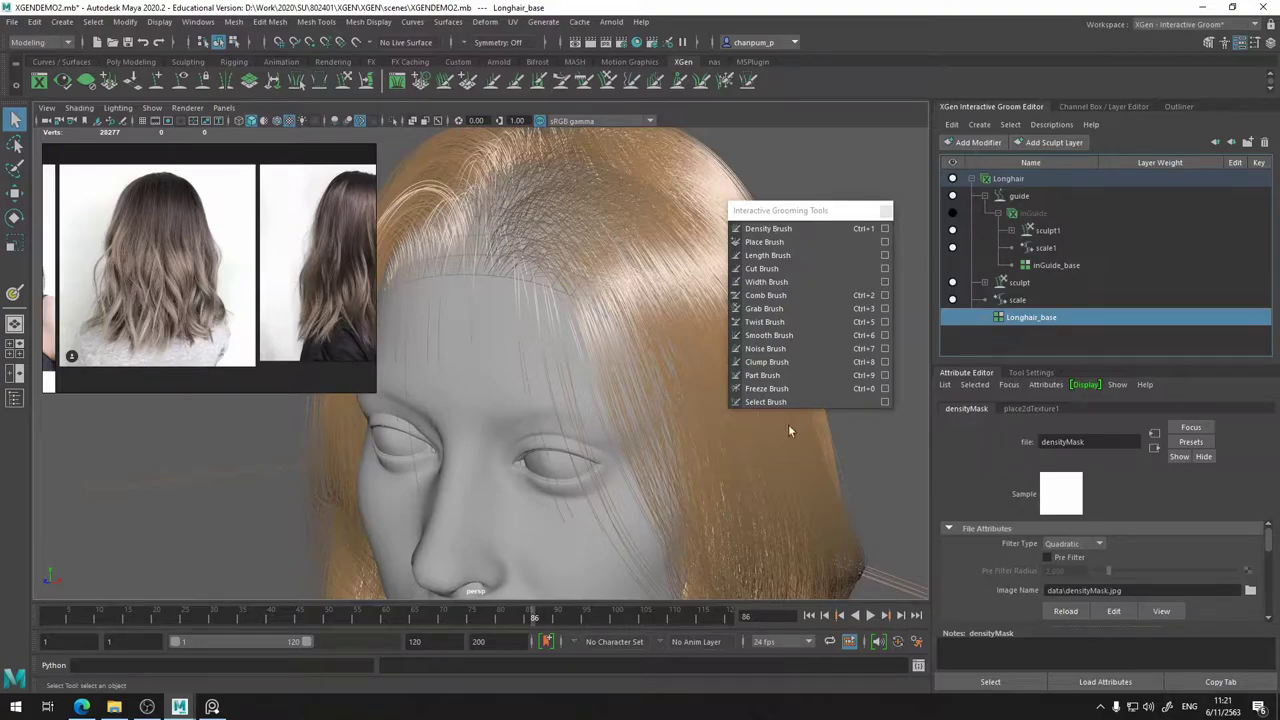
- Select the Longhair description and hide it to expose the scalp mesh
left_click(1178, 107)
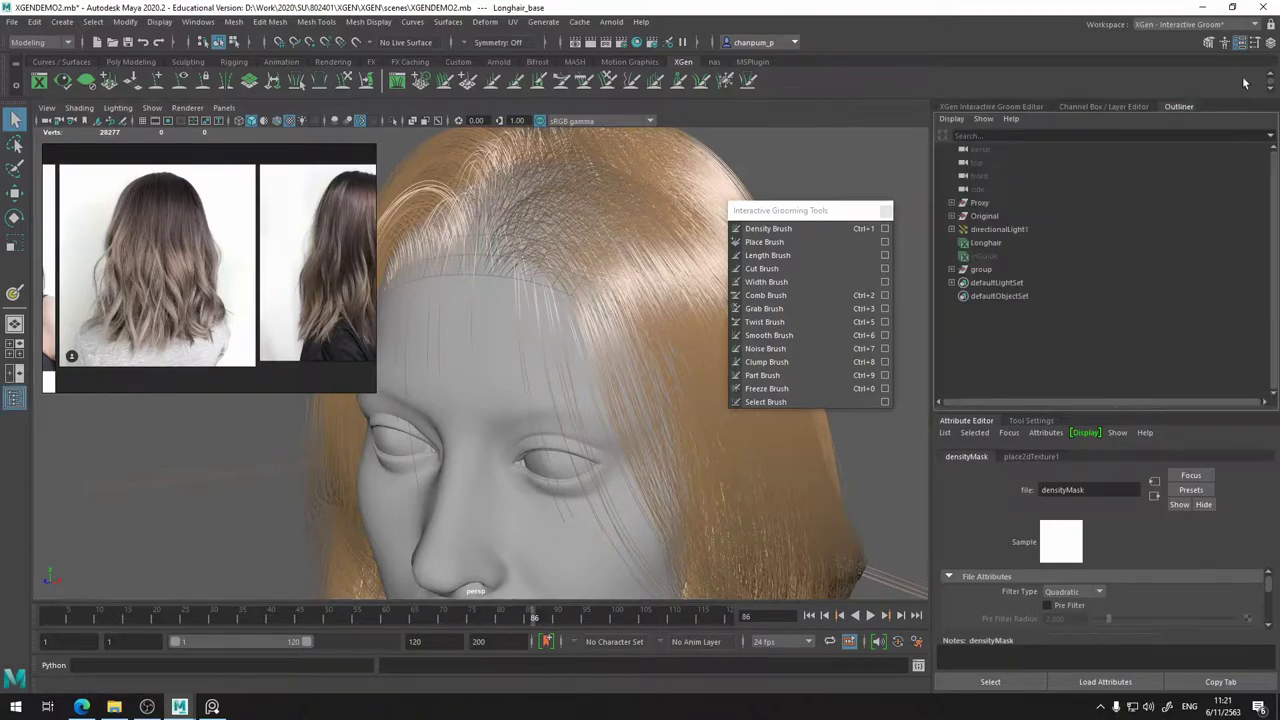
left_click(975, 243)
left_click(1030, 107)
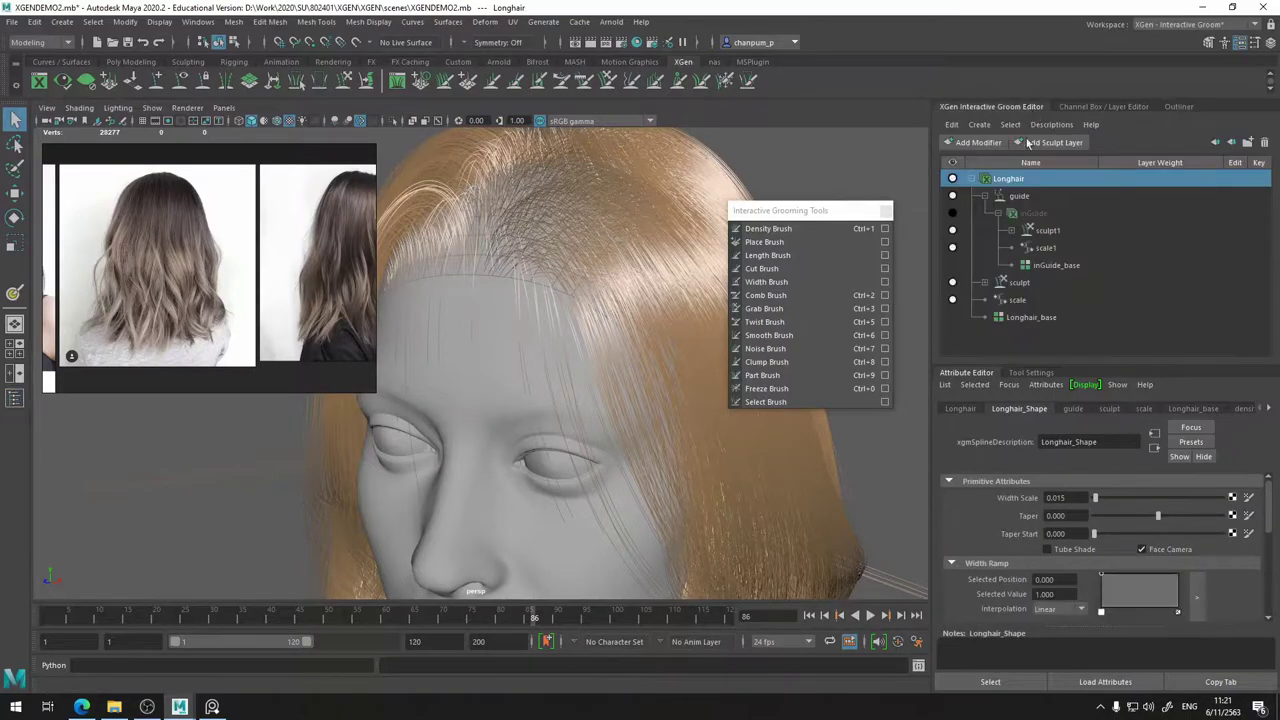
left_click(953, 178)
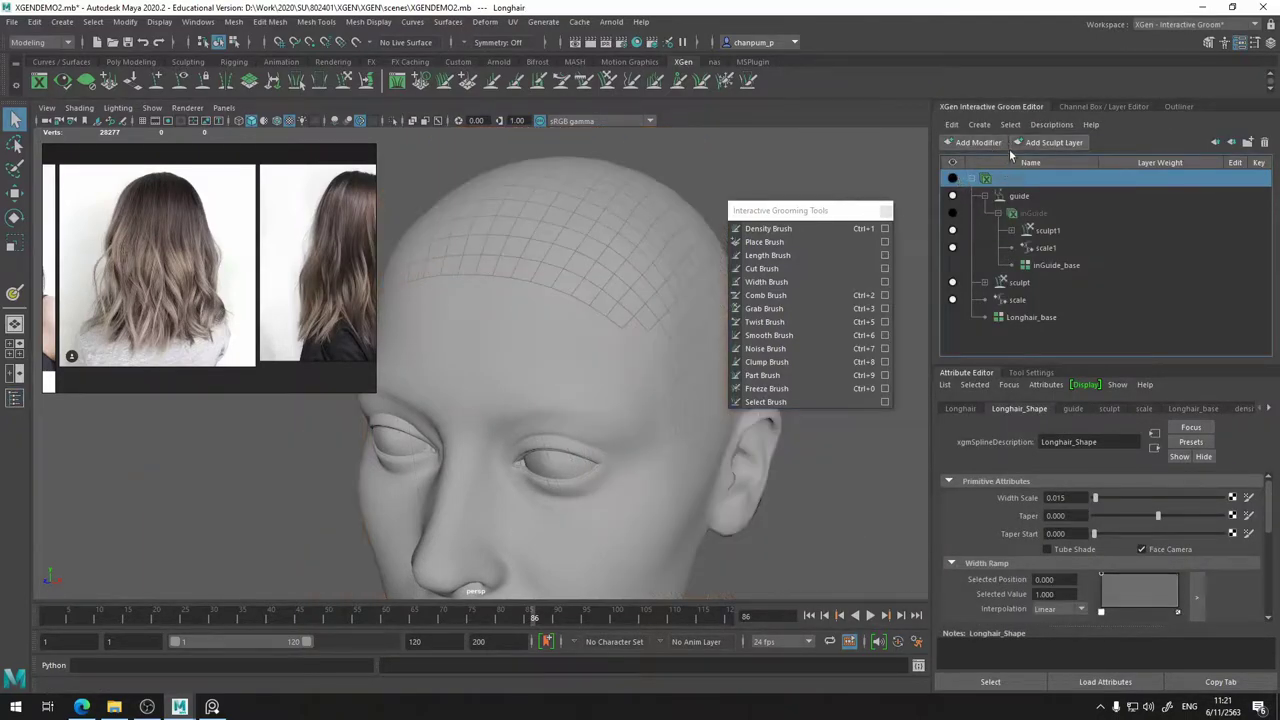
- Make the pasted__Scalpt layer selectable, select its scalp mesh and try painting it with the 3D Paint Tool
left_click(672, 269)
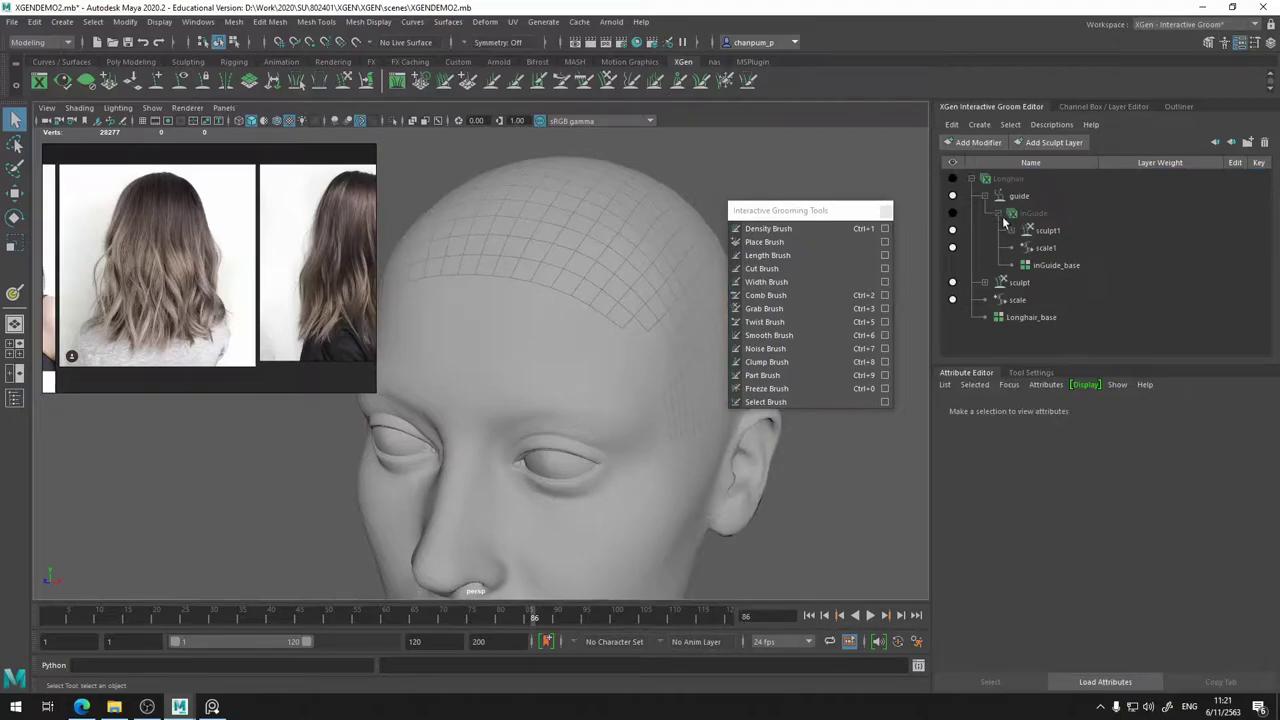
left_click(1090, 106)
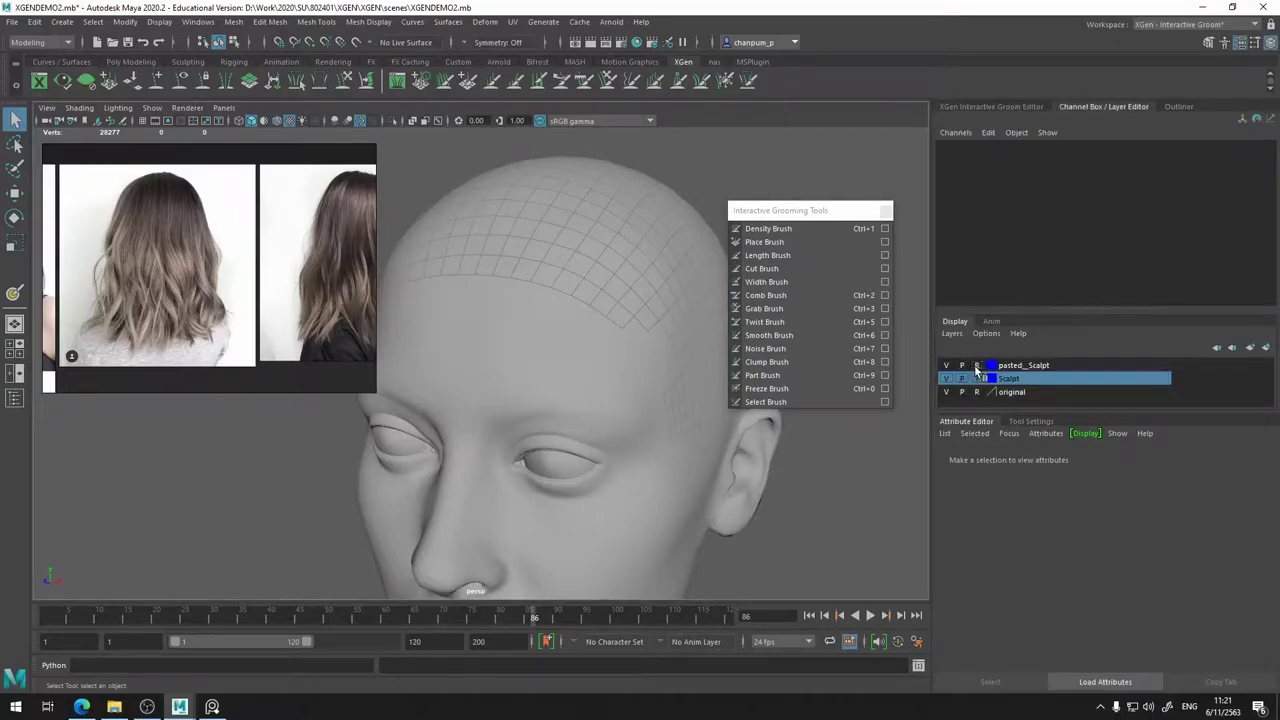
left_click(643, 308)
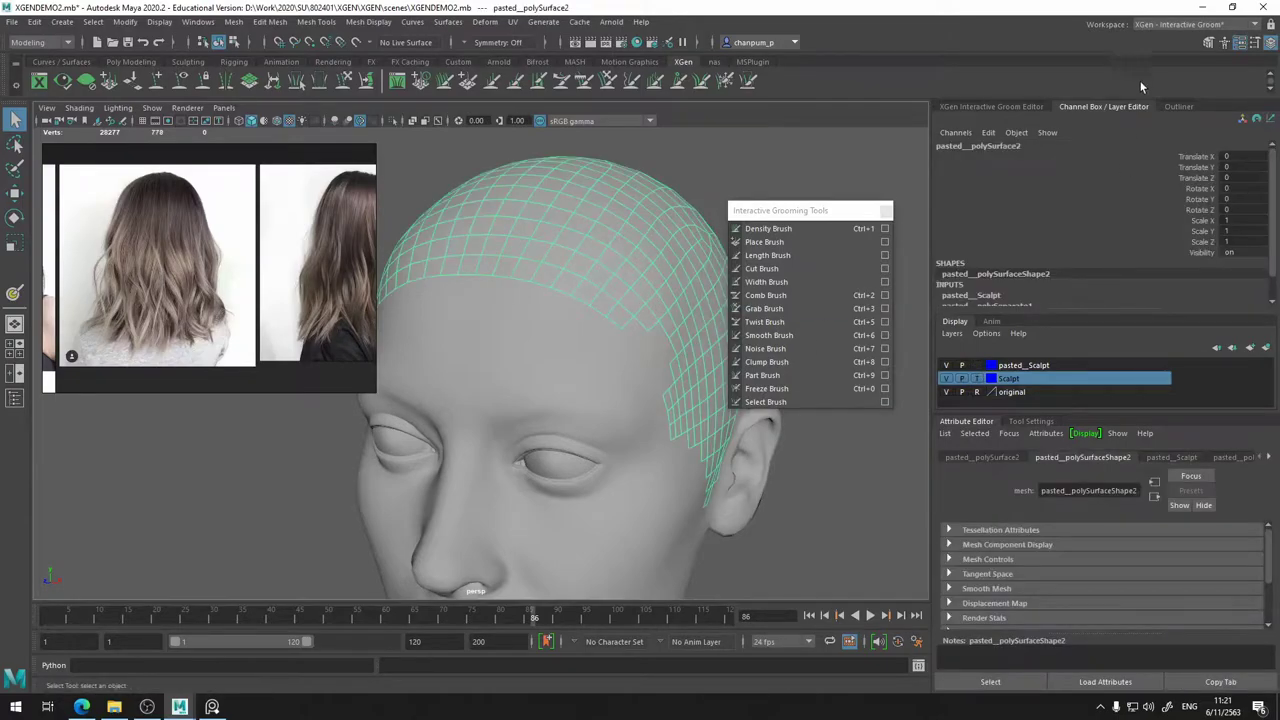
left_click(14, 293)
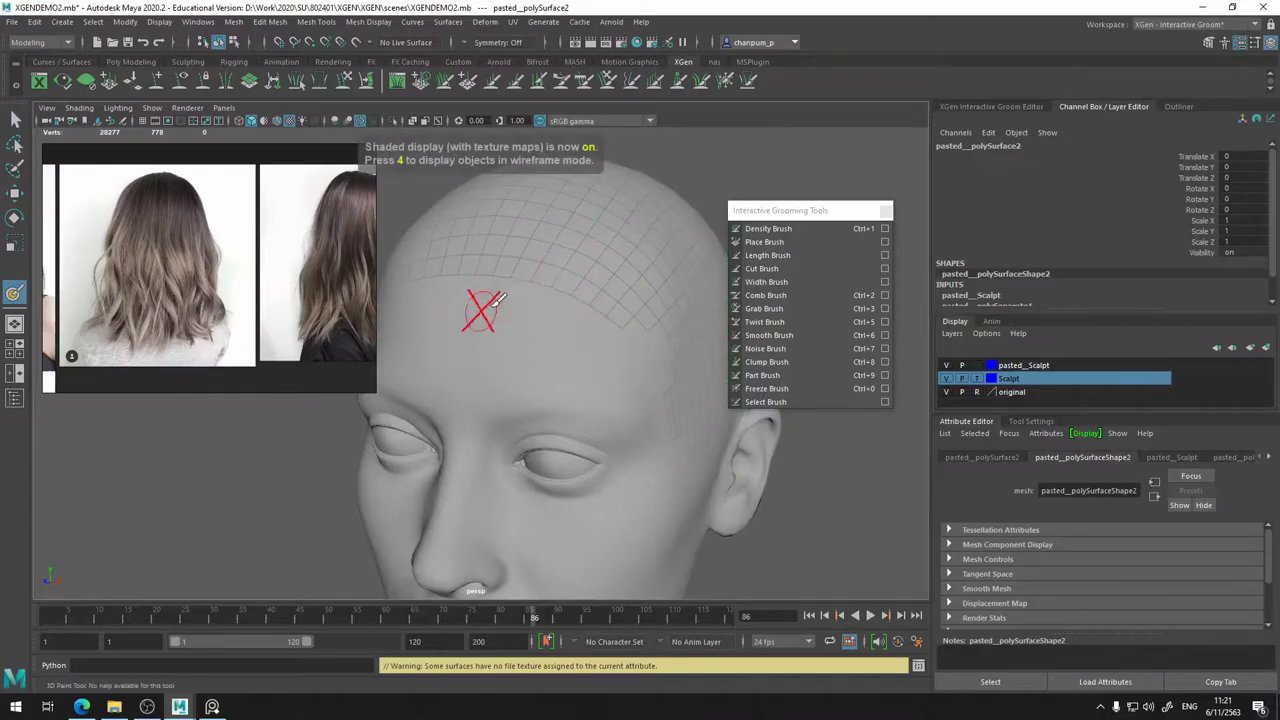
left_click_drag(480, 337, 531, 289, "alt")
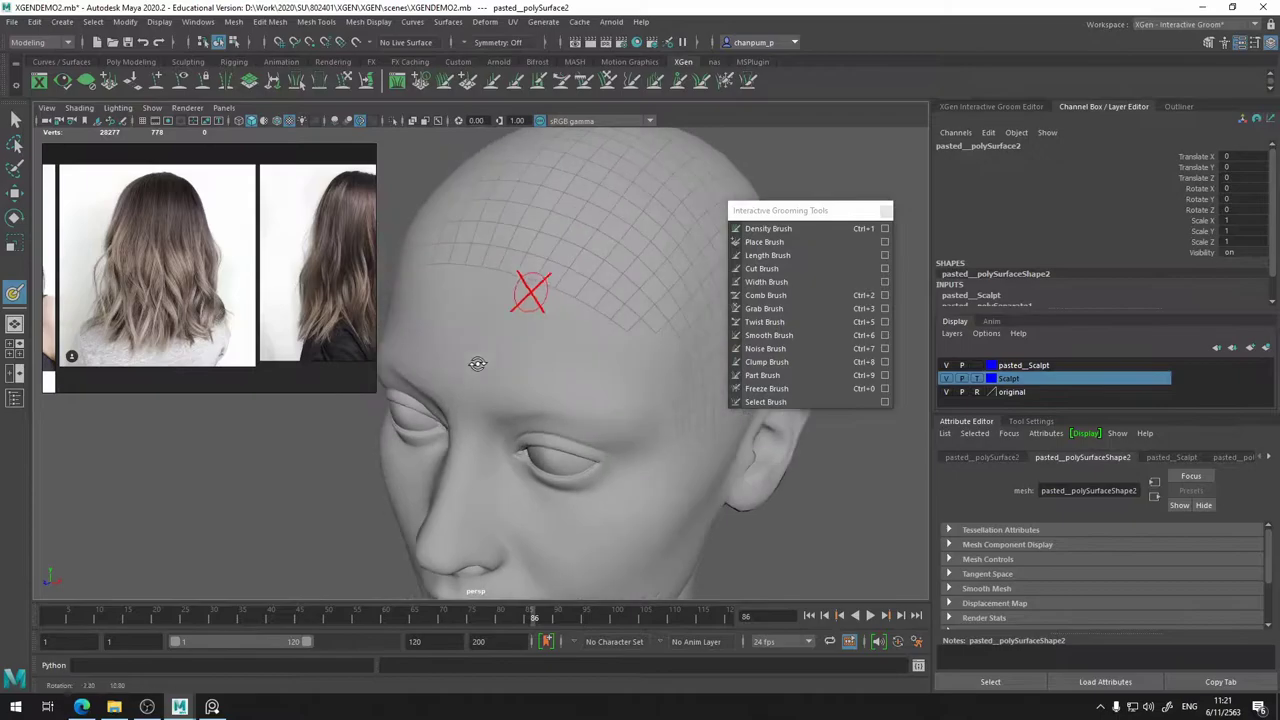
- Show the Longhair description again and reactivate painting of the Density Mask map from Longhair_base
left_click(1012, 105)
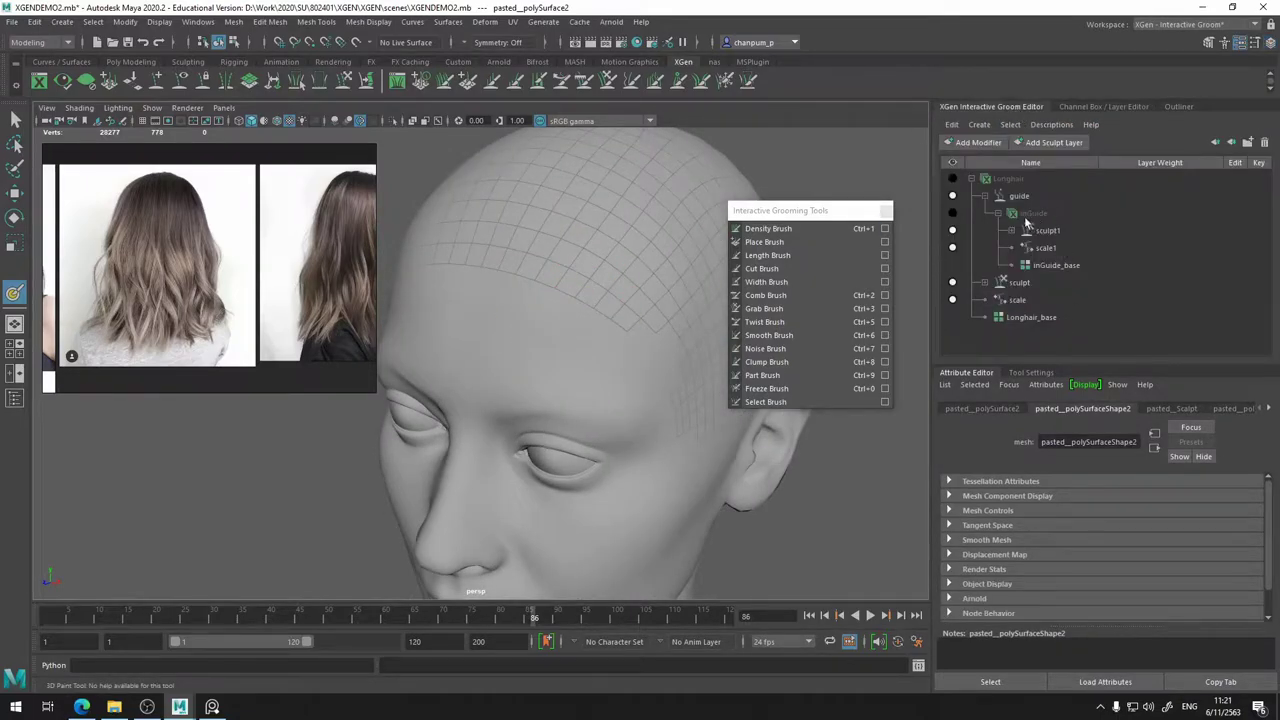
left_click(1020, 317)
left_click(953, 178)
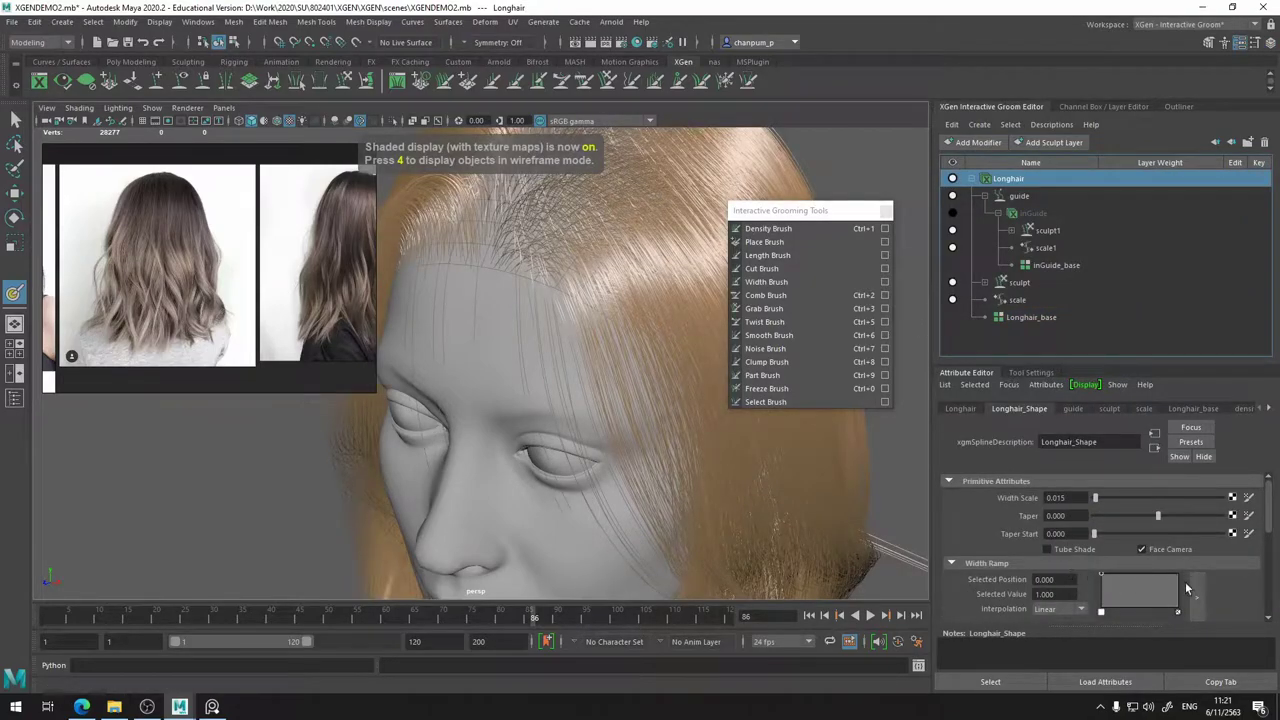
left_click(1049, 318)
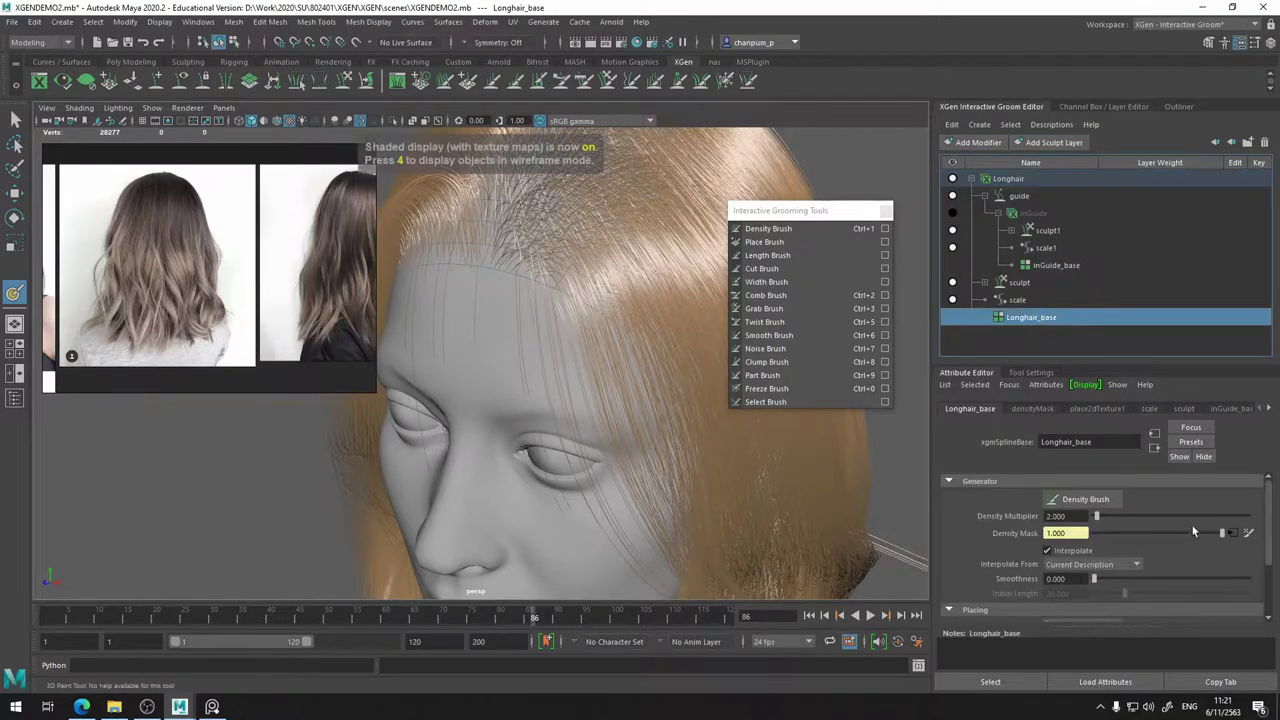
left_click(1248, 540)
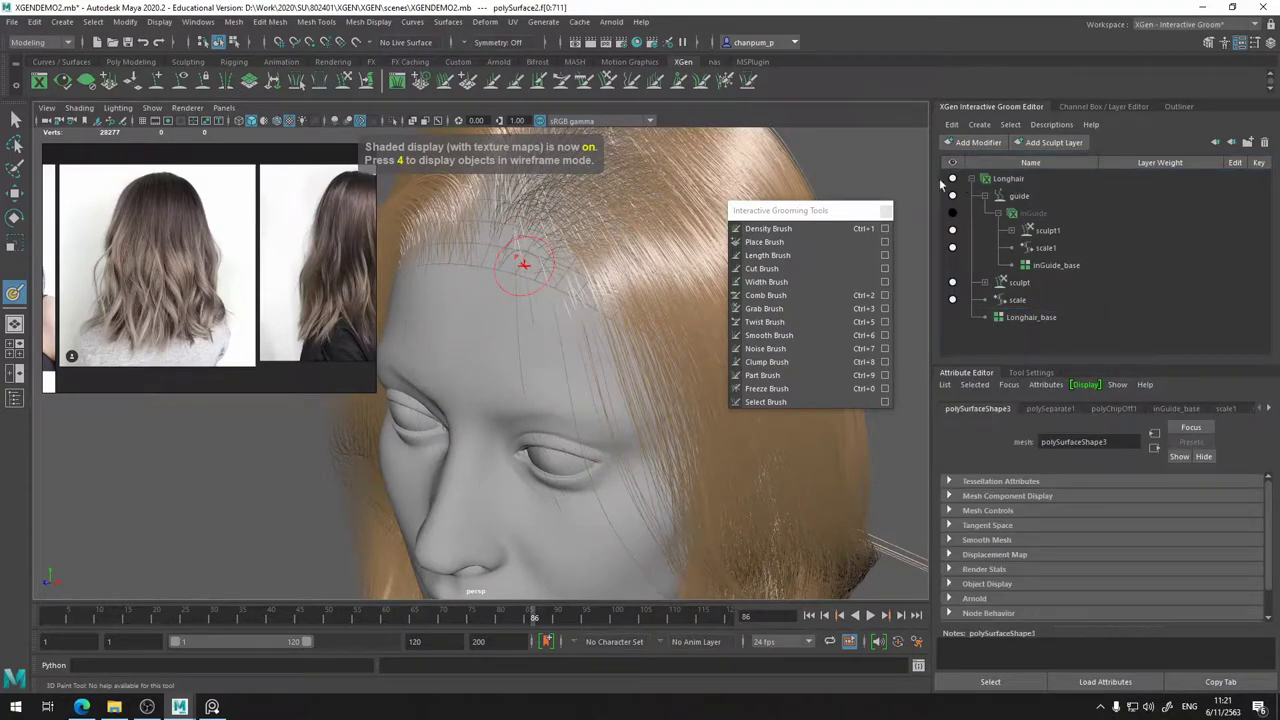
- Undo the last paint action, and hide the Longhair description and the original layer to isolate the scalp mesh
key("ctrl+z")
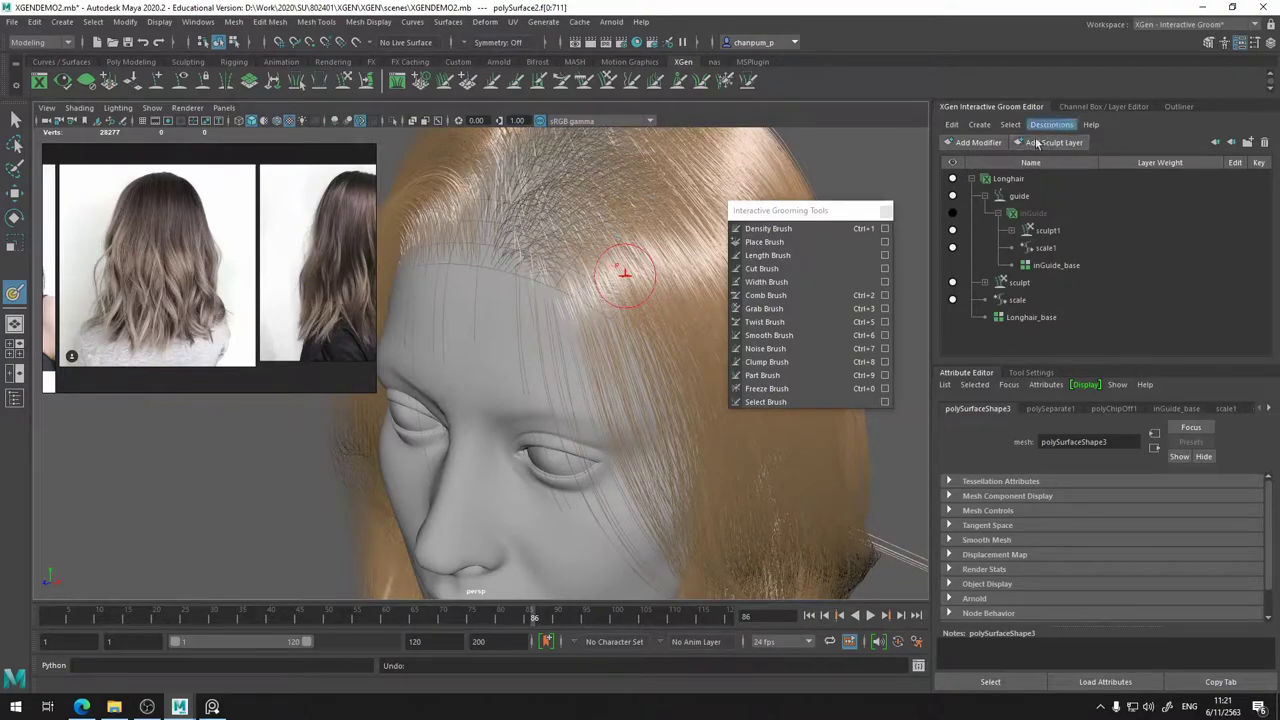
left_click(953, 179)
left_click(953, 179)
key("6")
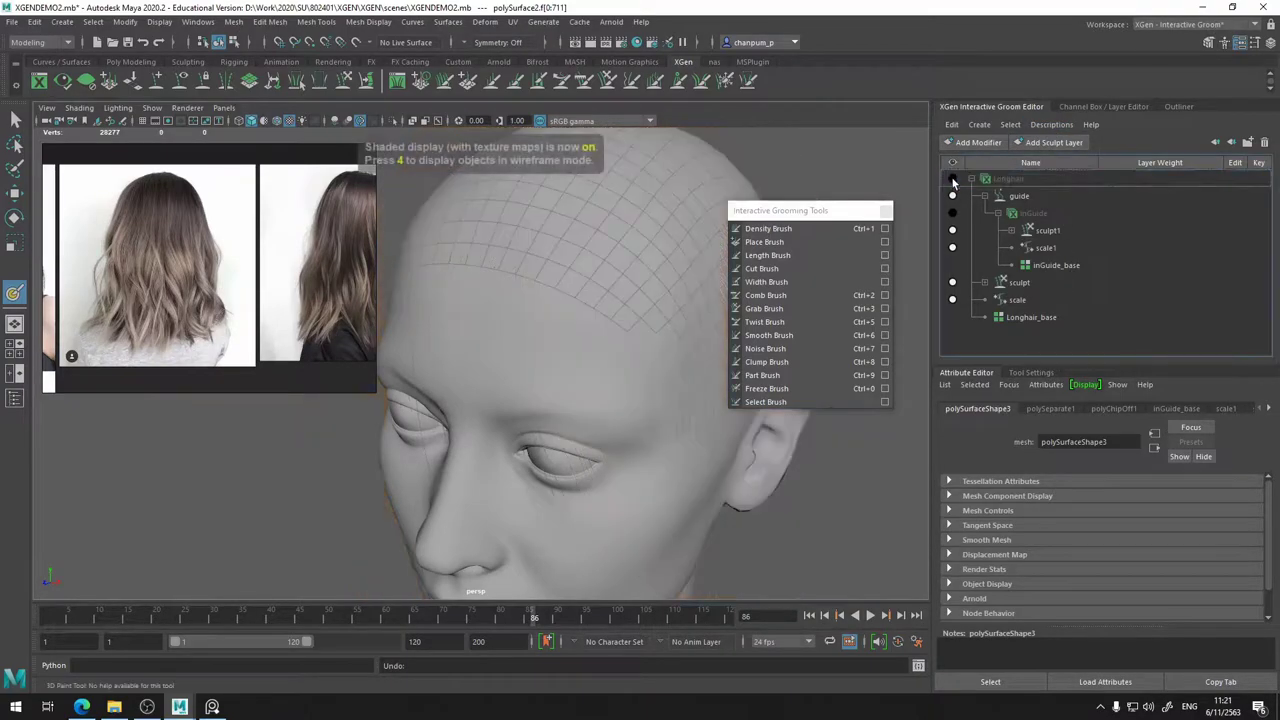
left_click(1079, 104)
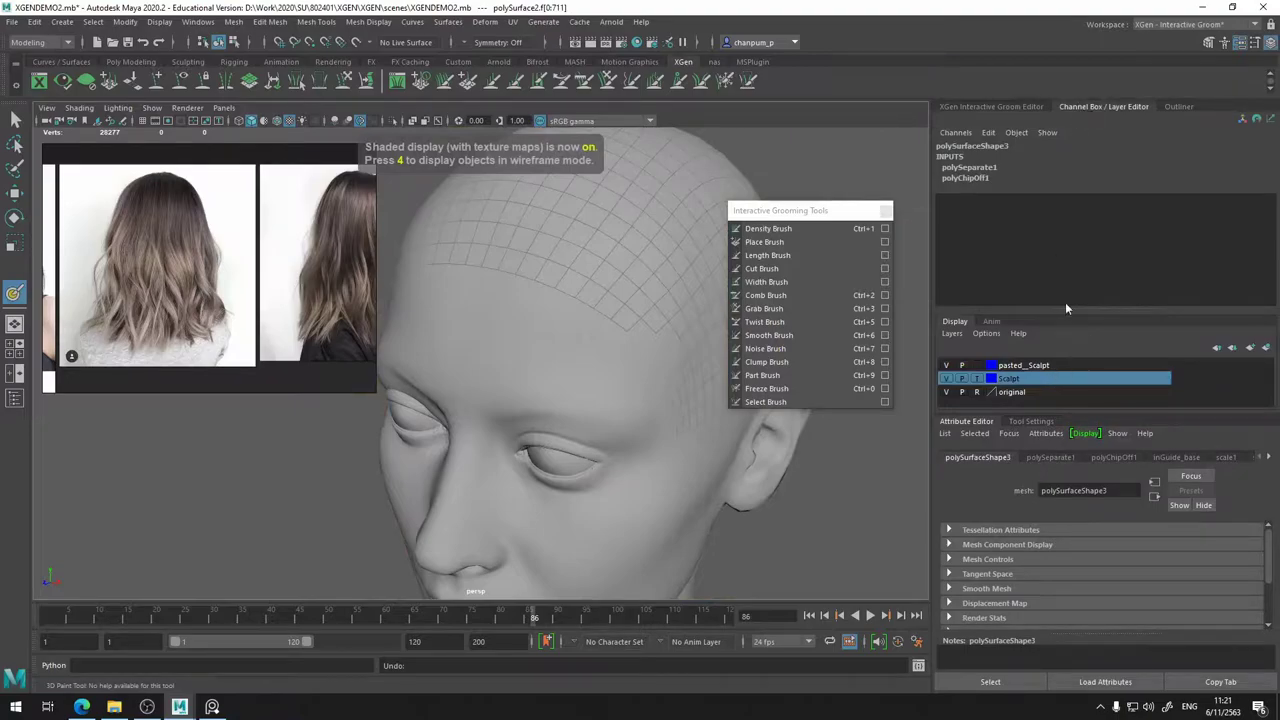
left_click(947, 392)
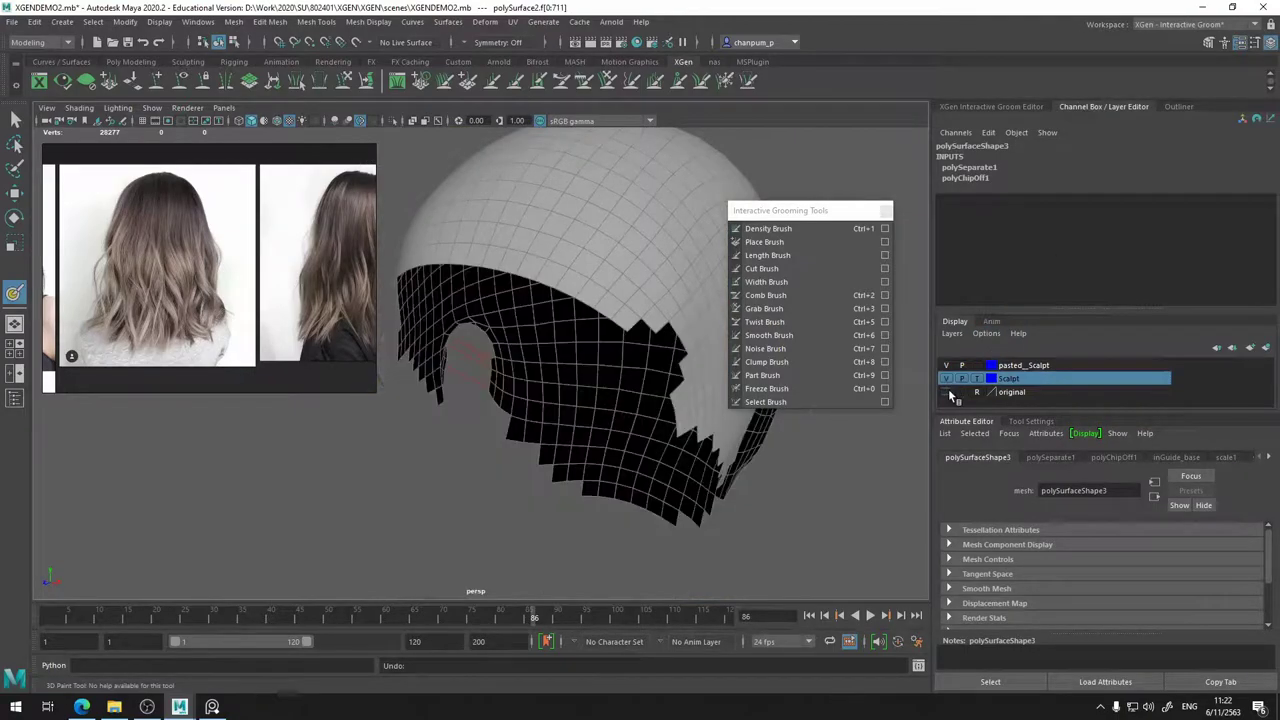
mouse_move(694, 251)
left_mouse_down("alt")
mouse_move(617, 286)
mouse_move(633, 308)
left_mouse_up("alt")
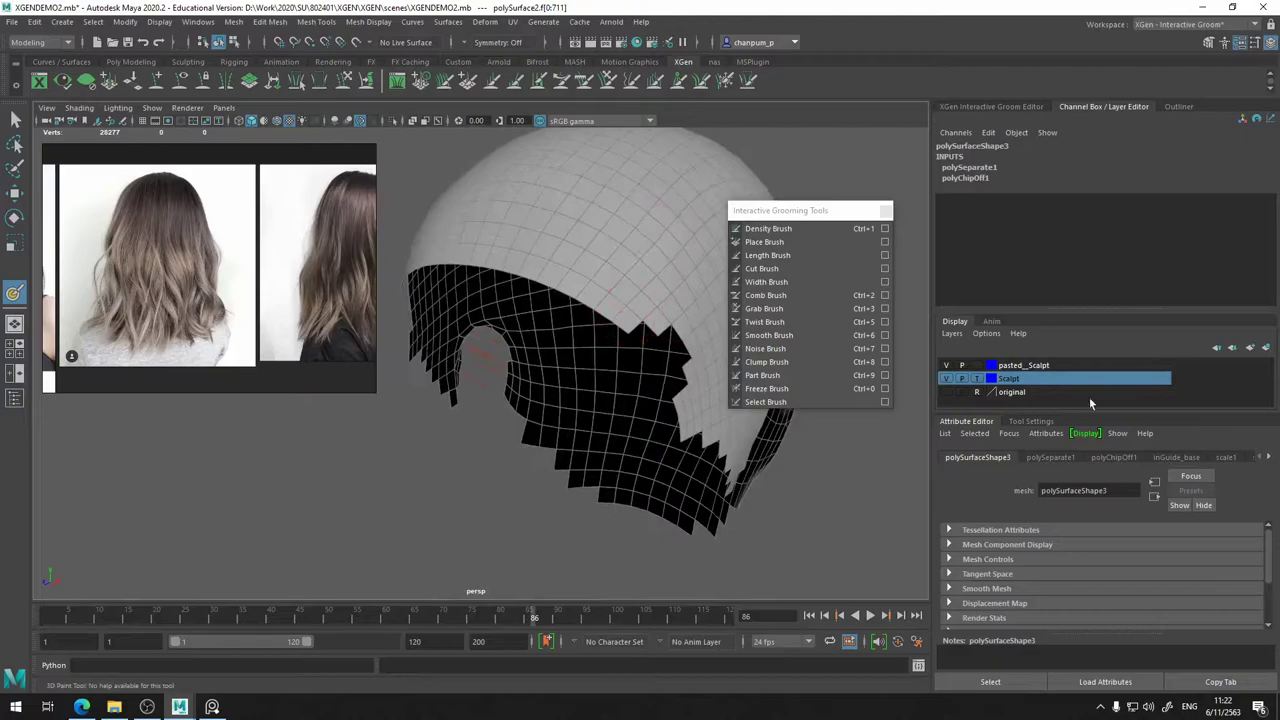
- Switch the Scalpt layer from template to reference display and hide the pasted__Scalpt layer
left_click(975, 379)
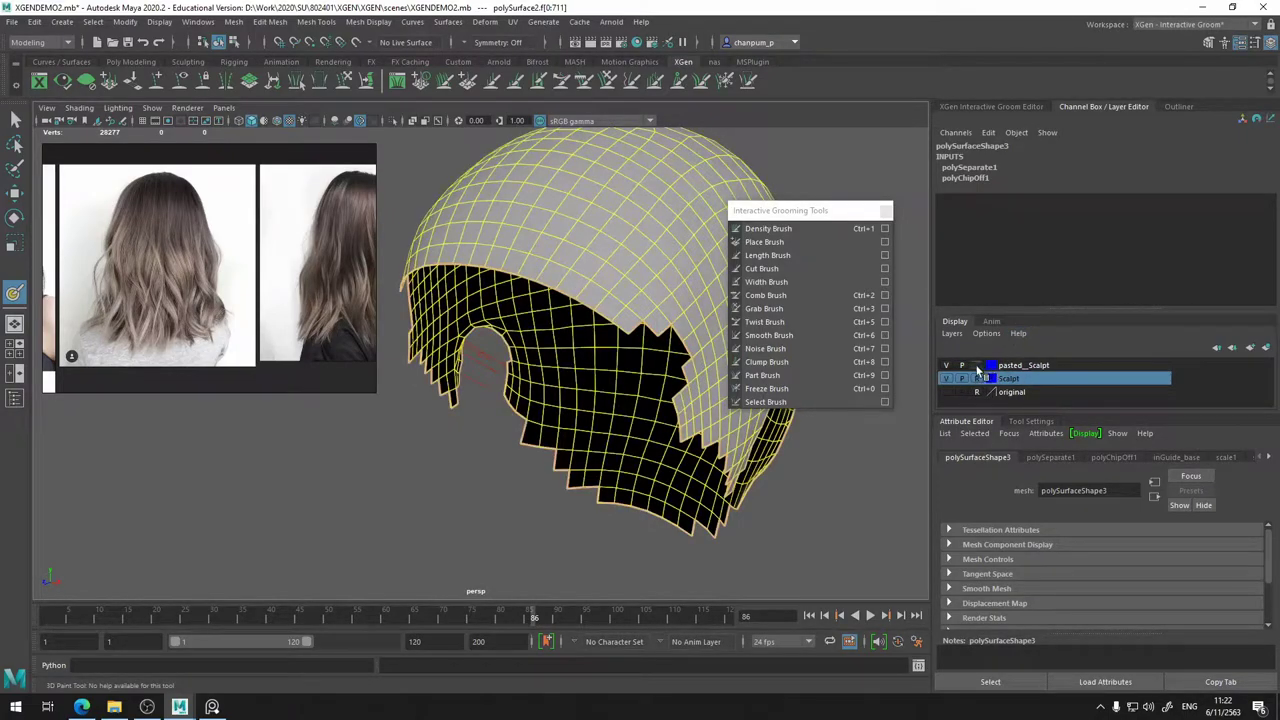
left_click(946, 366)
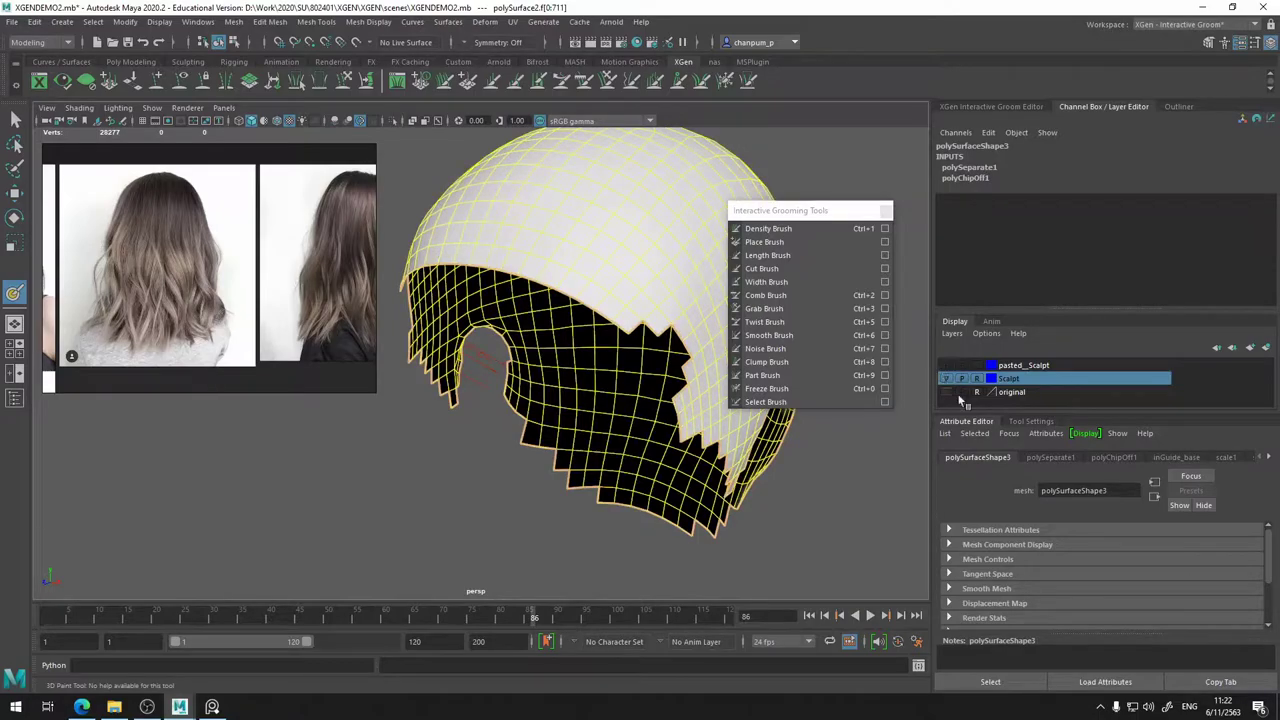
left_click_drag(512, 335, 600, 400, "alt")
left_click(947, 366)
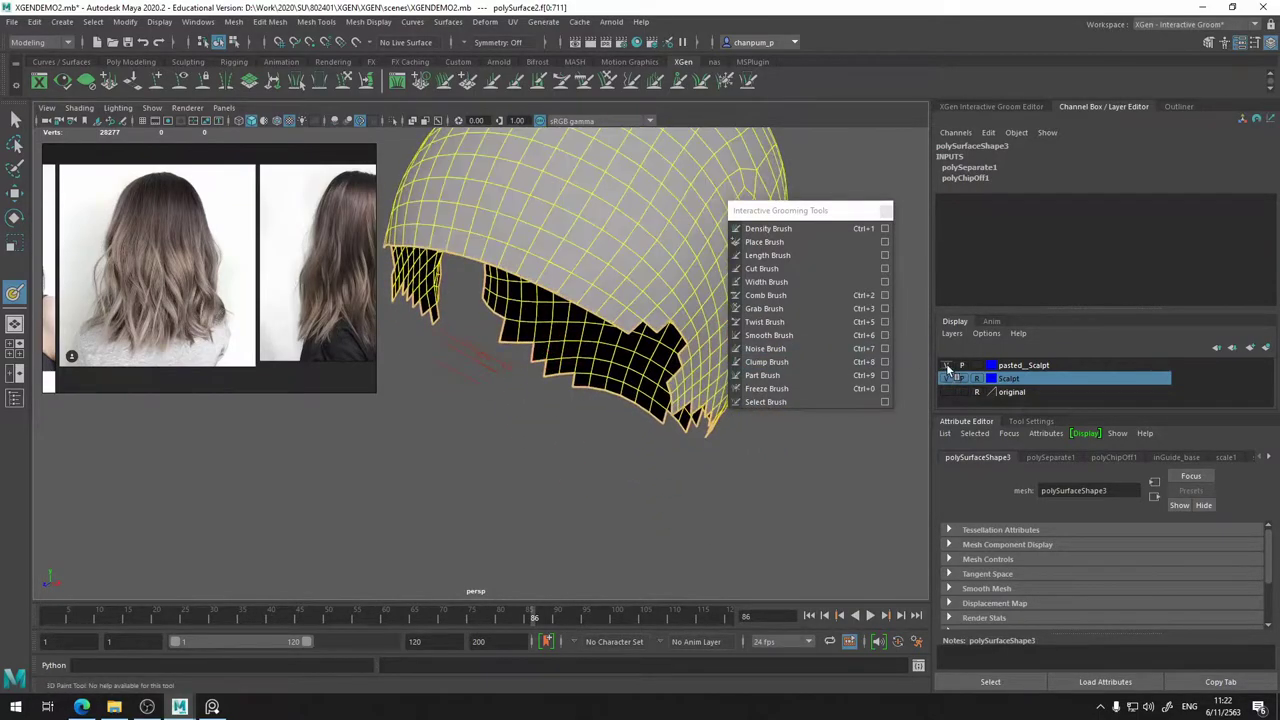
left_click(947, 366)
- Make the Longhair description visible again over the scalp mesh and view the front hairline
left_click(990, 106)
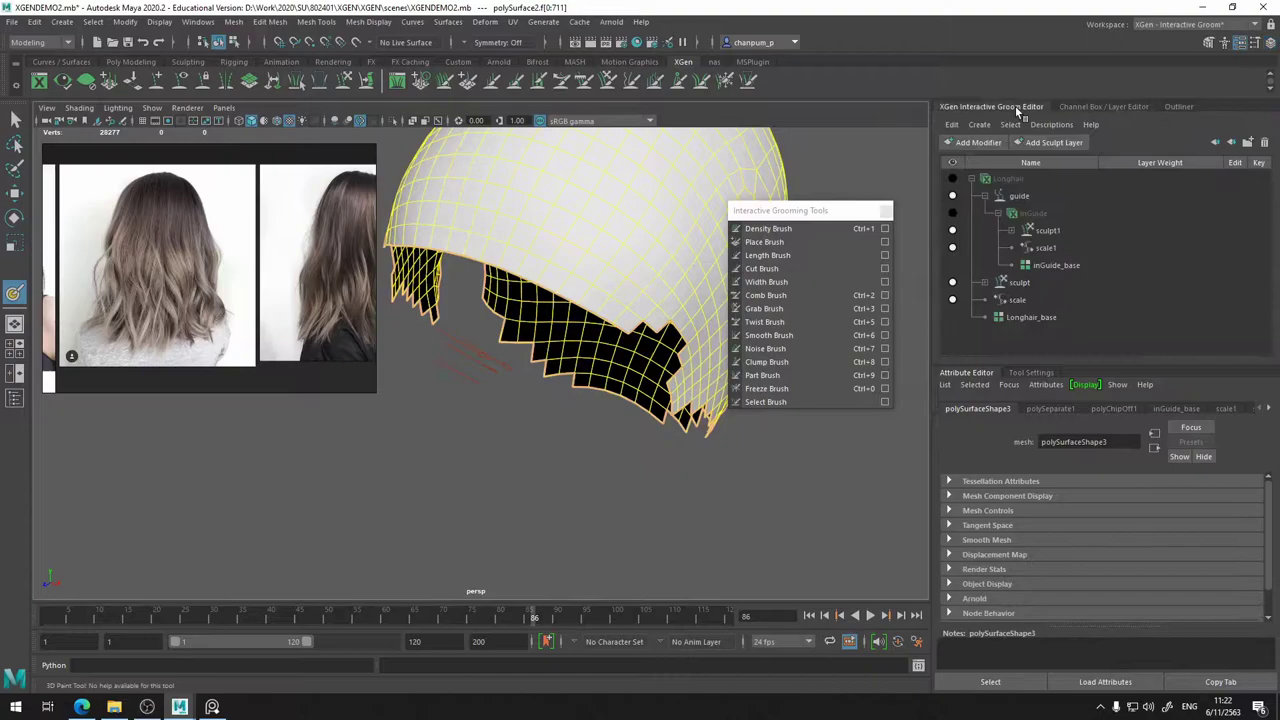
left_click(953, 179)
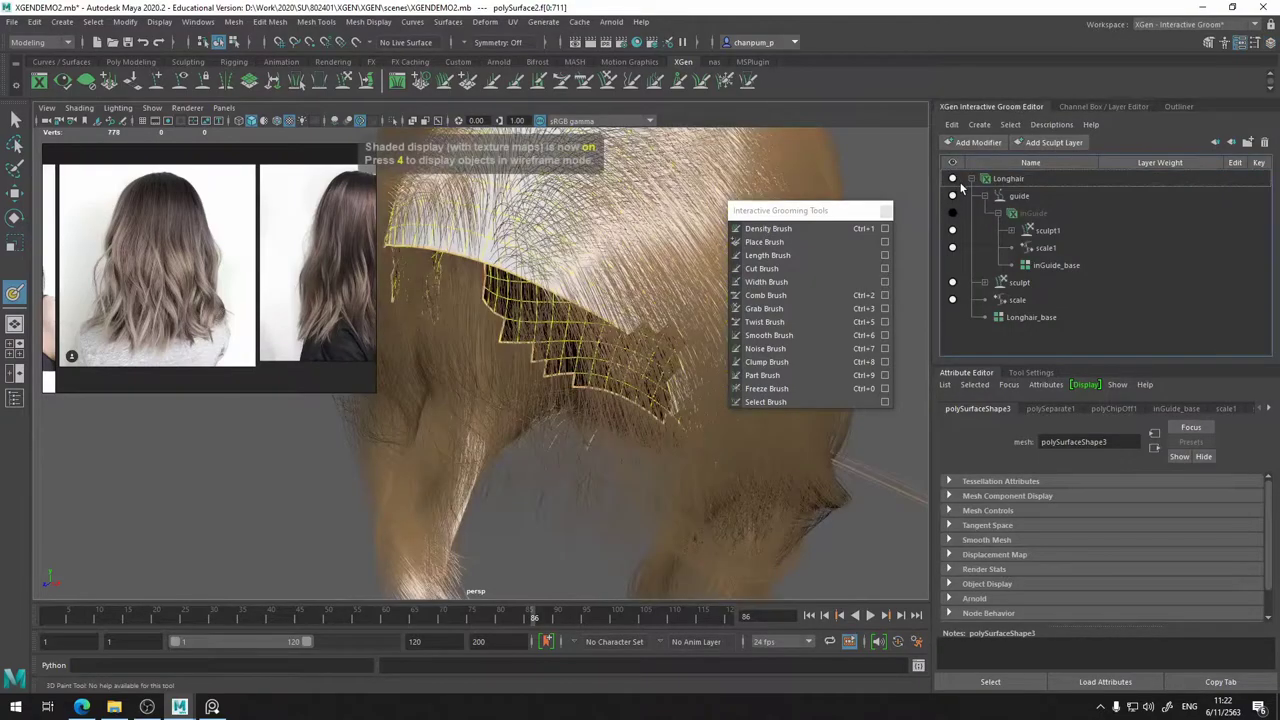
left_click(952, 185)
left_click(952, 183)
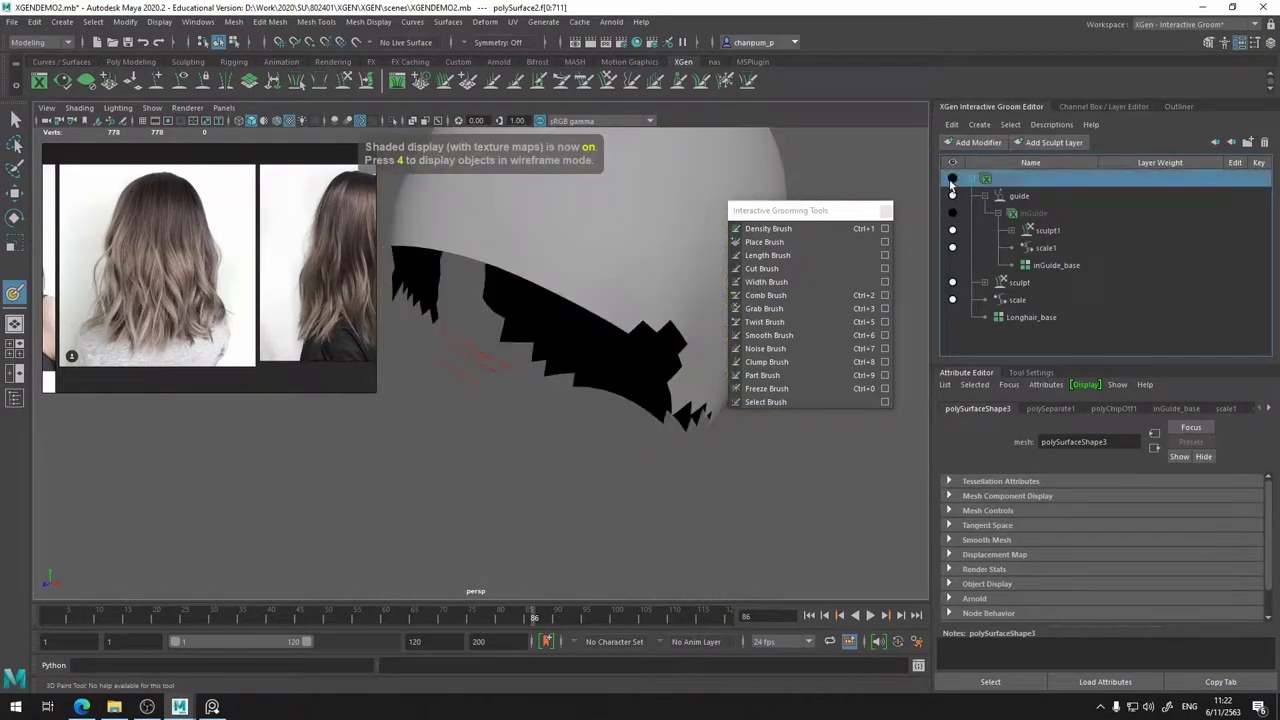
left_click_drag(657, 355, 706, 352, "alt")
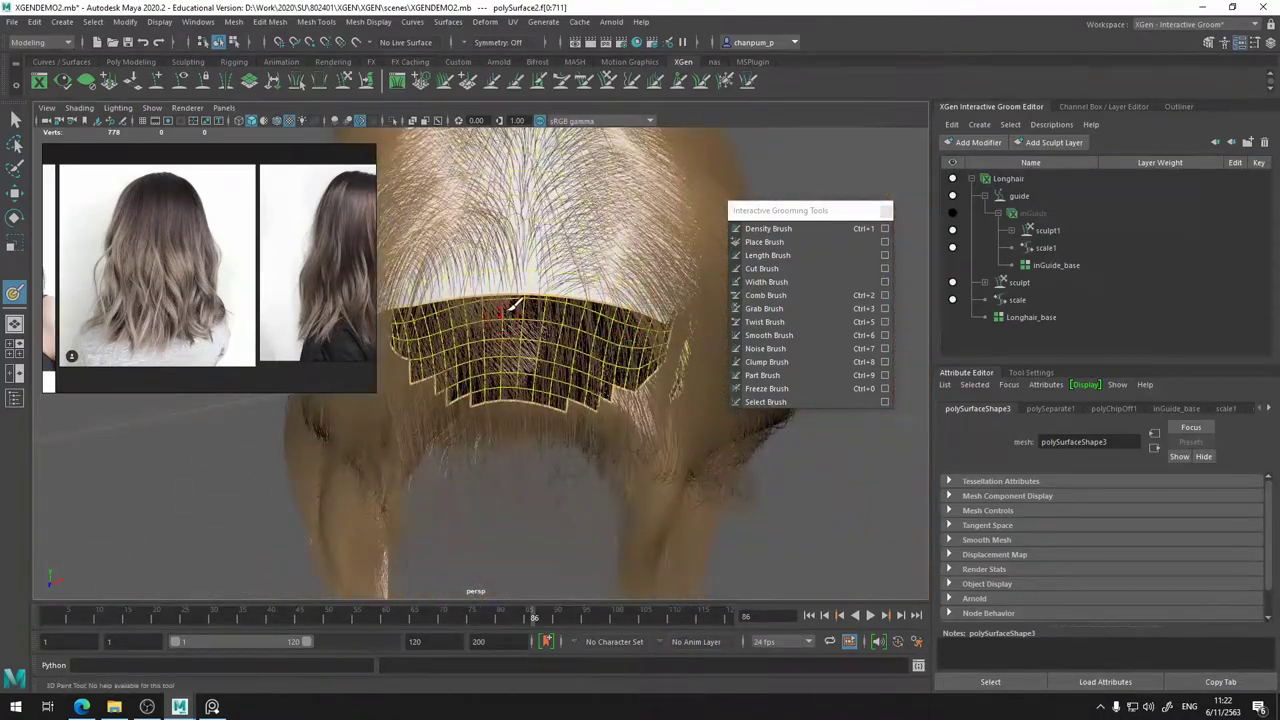
- Check the 3D Paint Tool's brush and color settings against the scalp mesh's attributes
left_click(1033, 373)
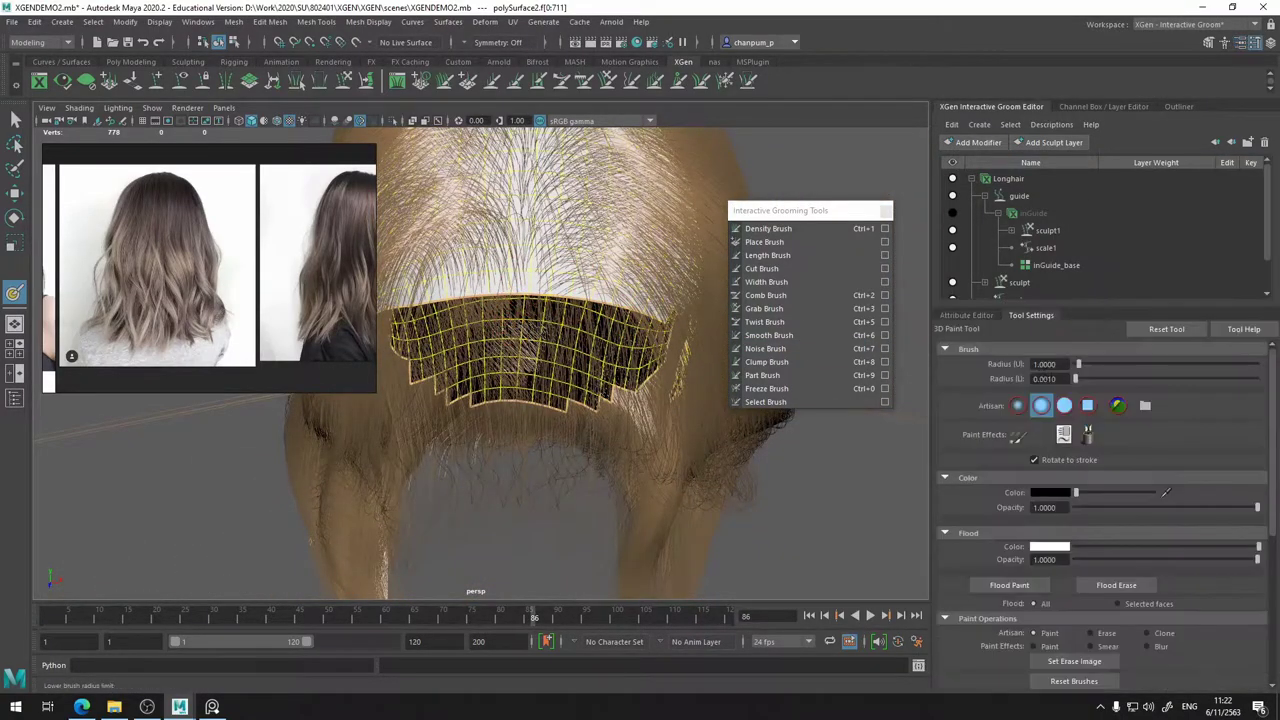
key("6")
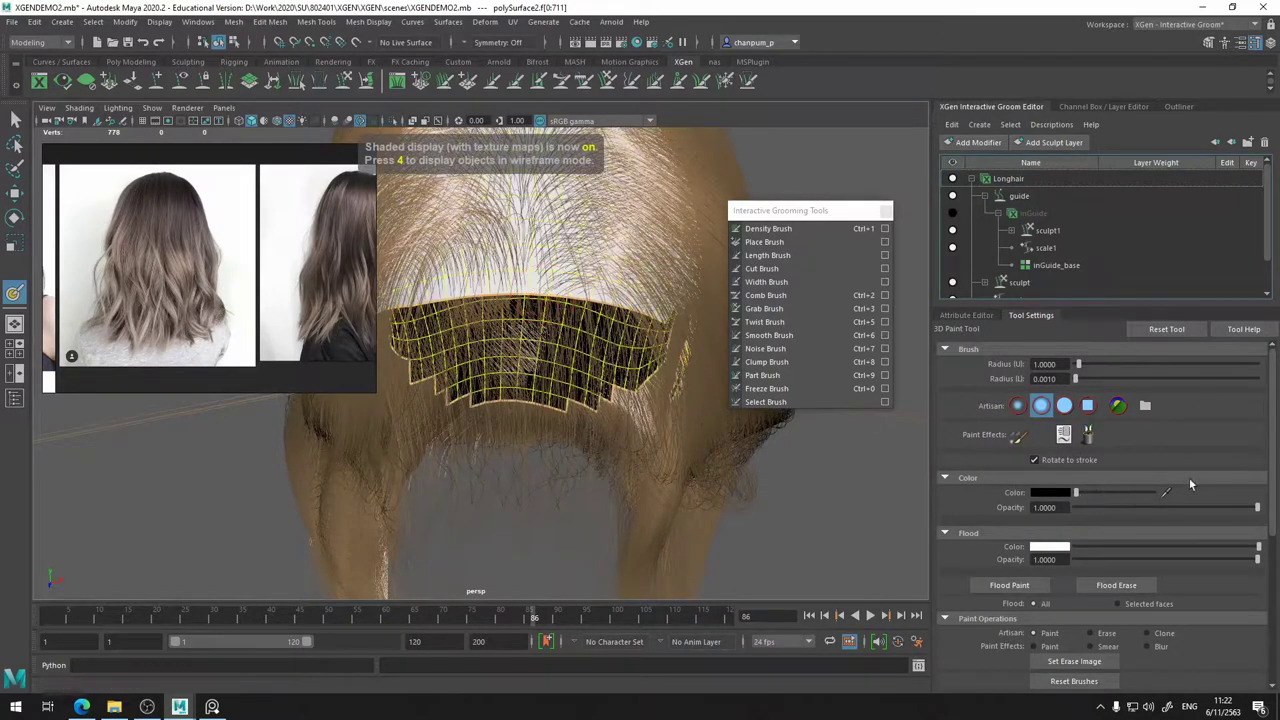
left_click(988, 316)
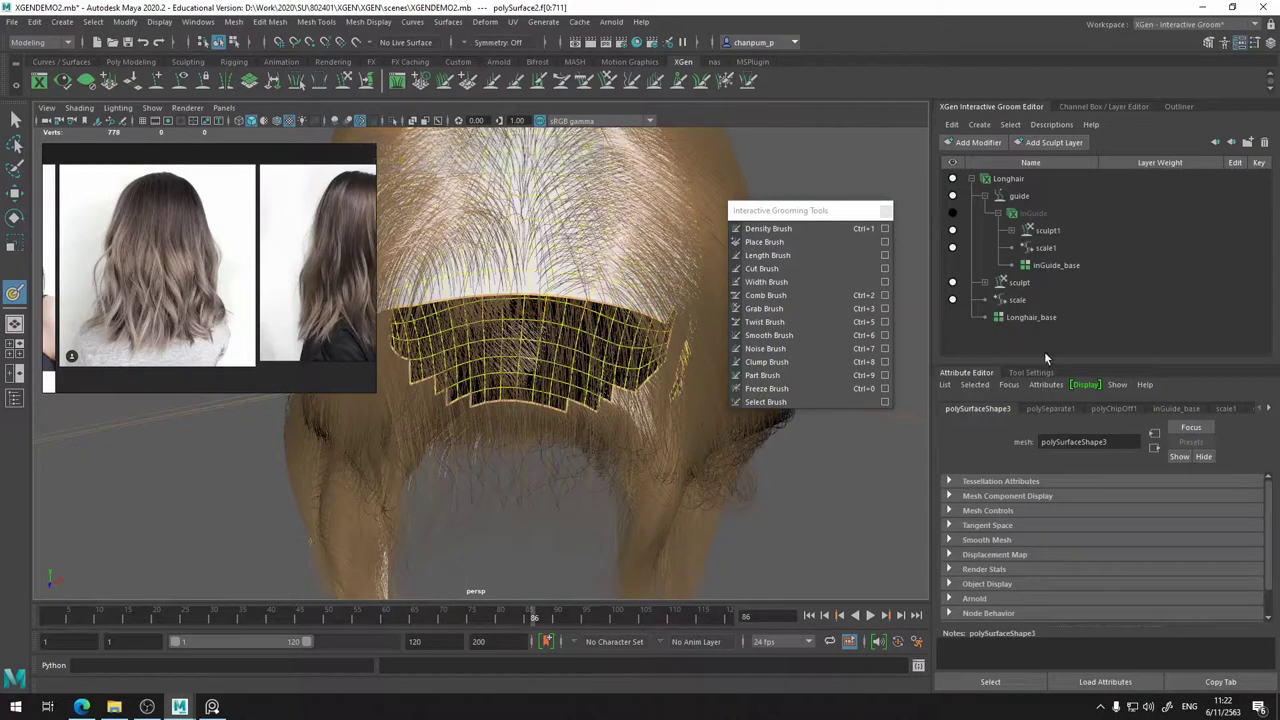
left_click(1022, 322)
key("ctrl+z")
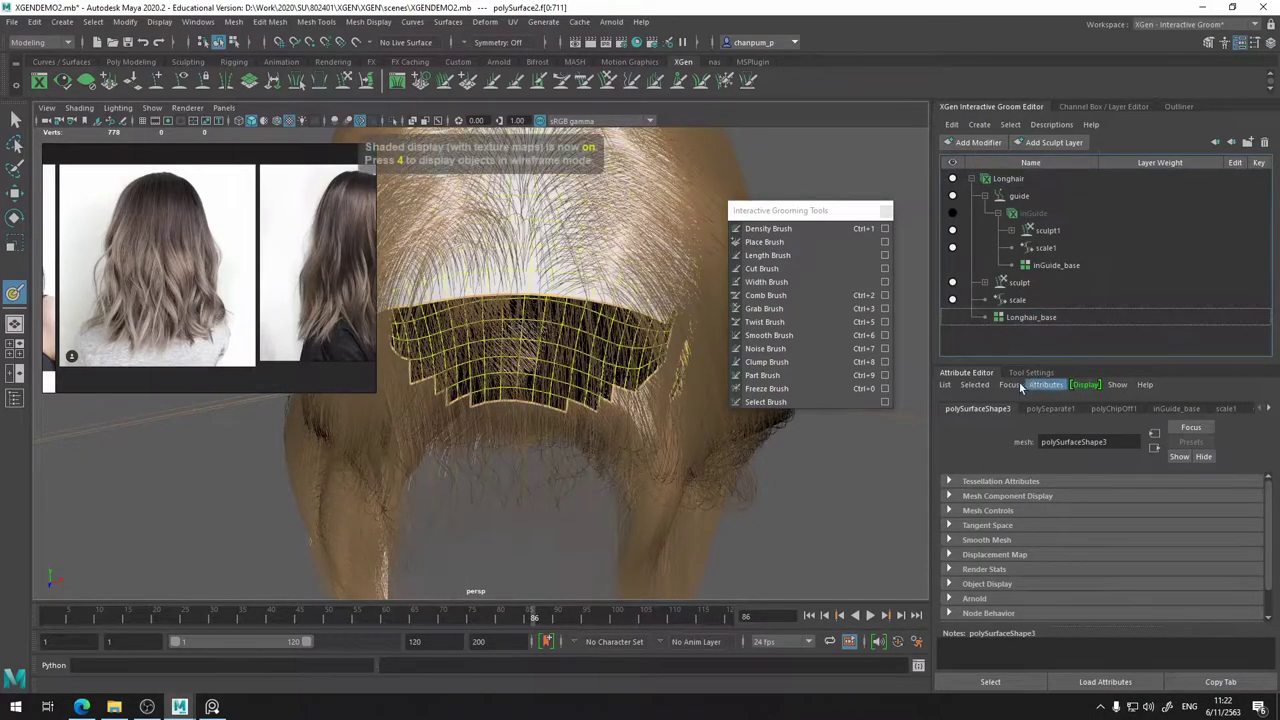
left_click(1036, 373)
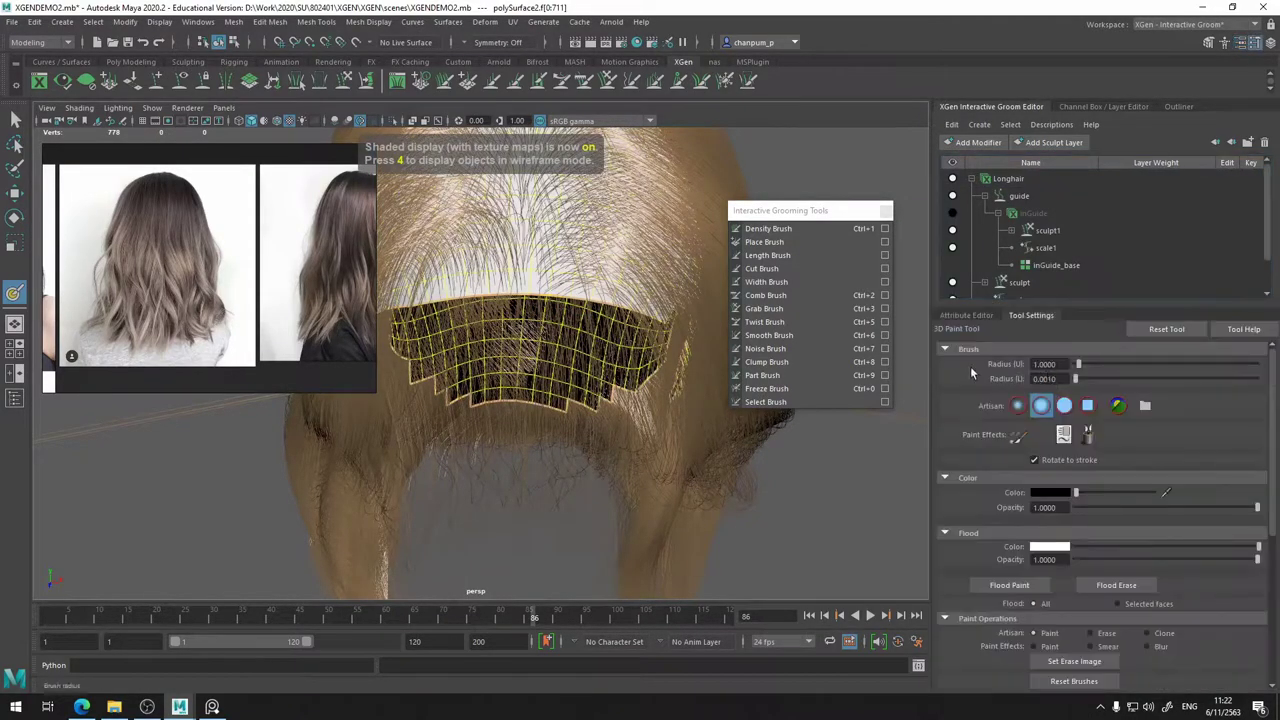
left_click(966, 316)
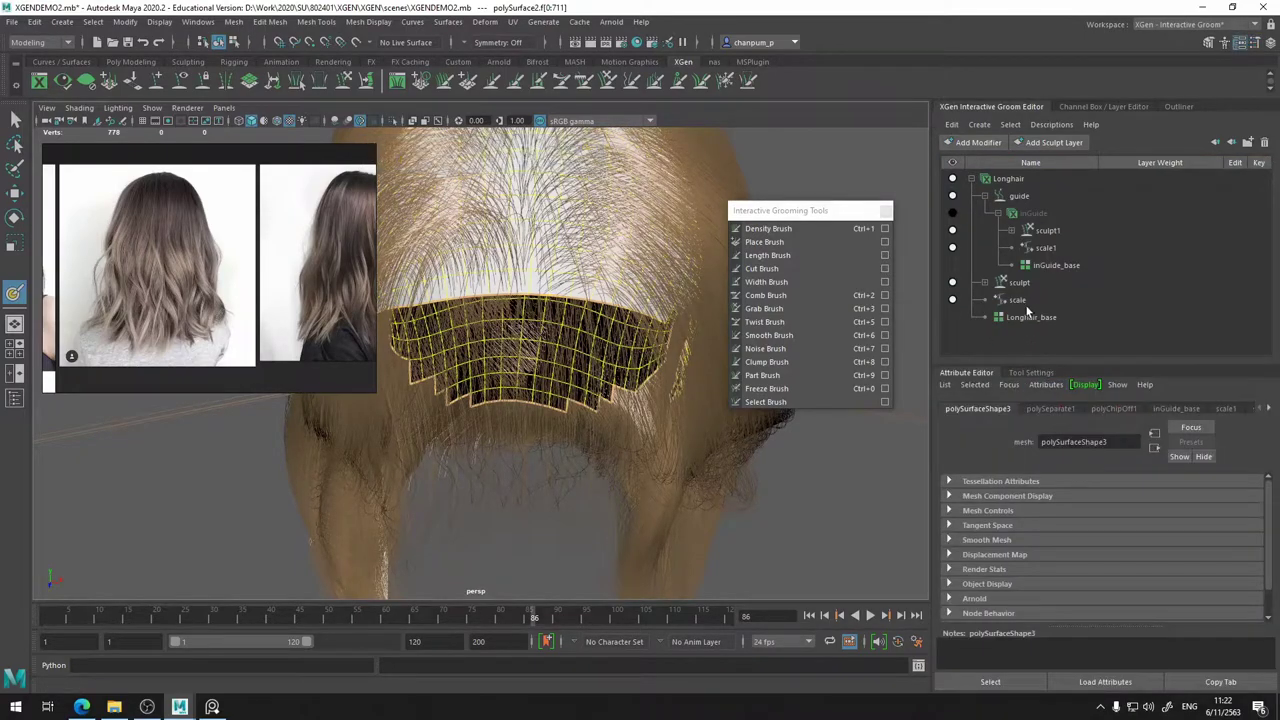
left_click(1030, 317)
key("6")
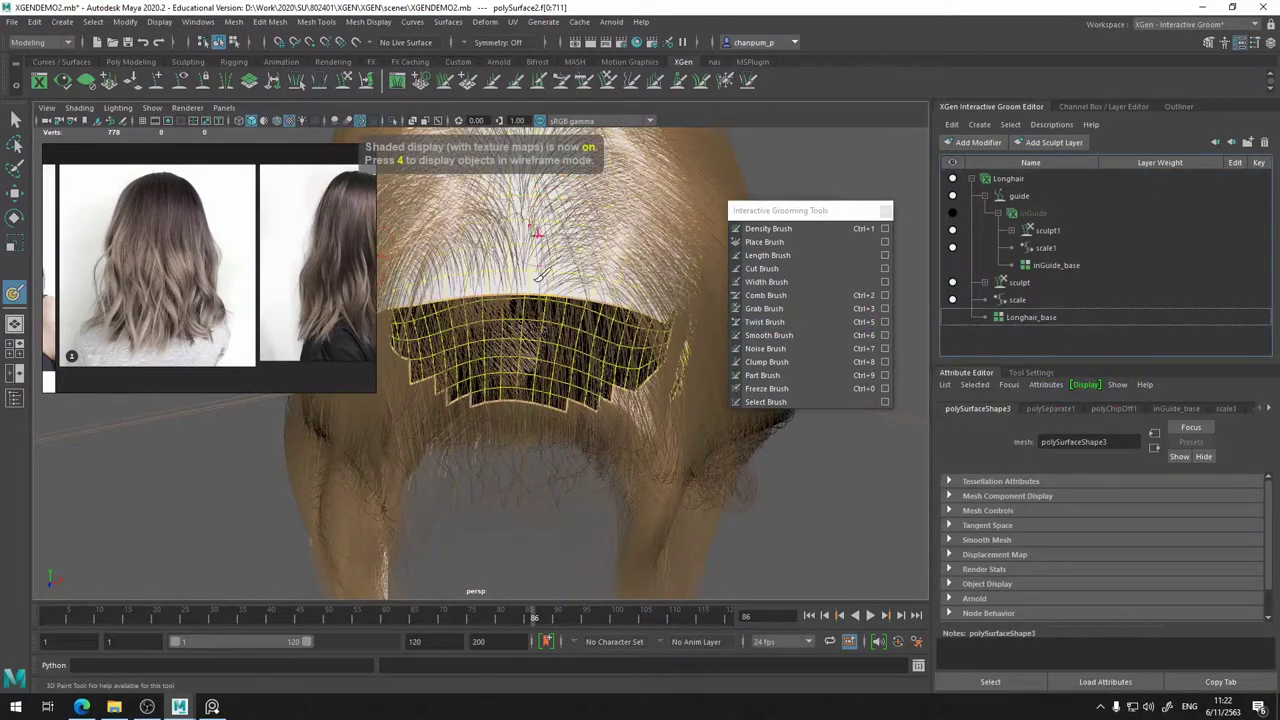
- Test the black brush with one dab at the centre of the front hairline and undo it
left_click_drag(540, 276, 530, 282, "alt")
left_click(541, 281)
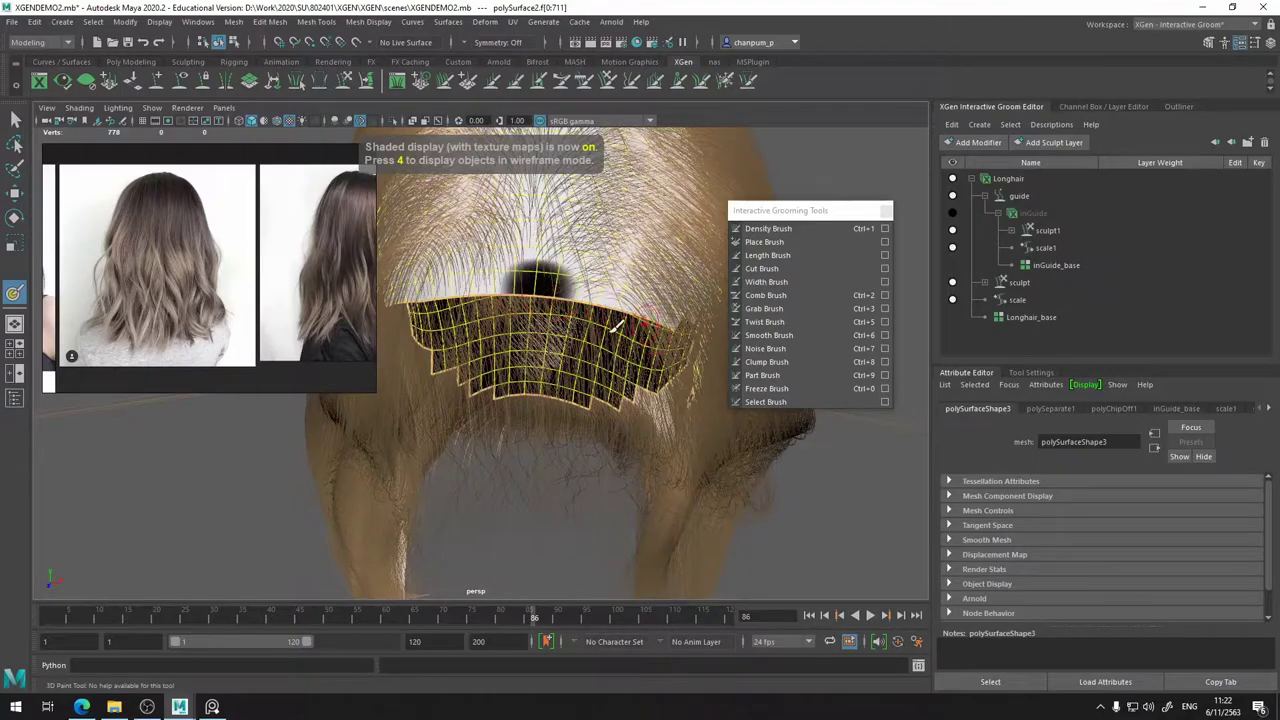
key("ctrl+z")
- Paint a black stroke along the centre parting on the scalp's density mask and inspect it from several sides
scroll(531, 290, "up", 3)
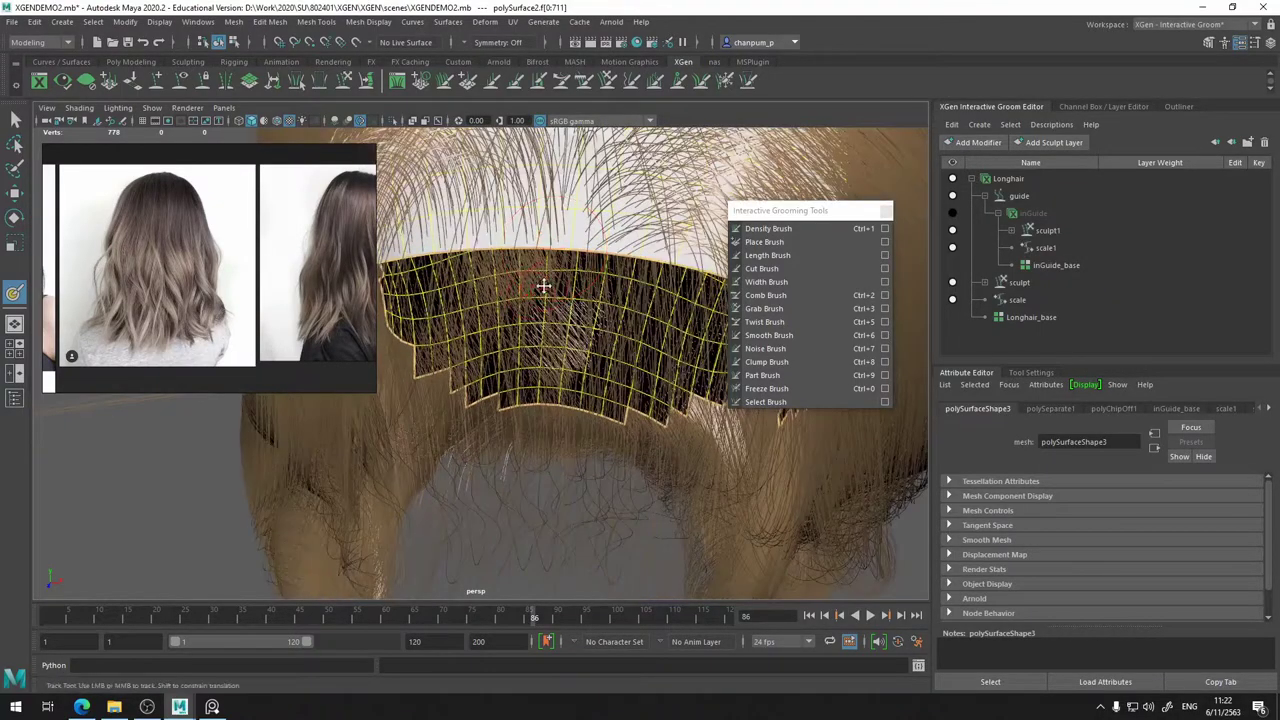
left_click_drag(543, 289, 492, 287, "alt")
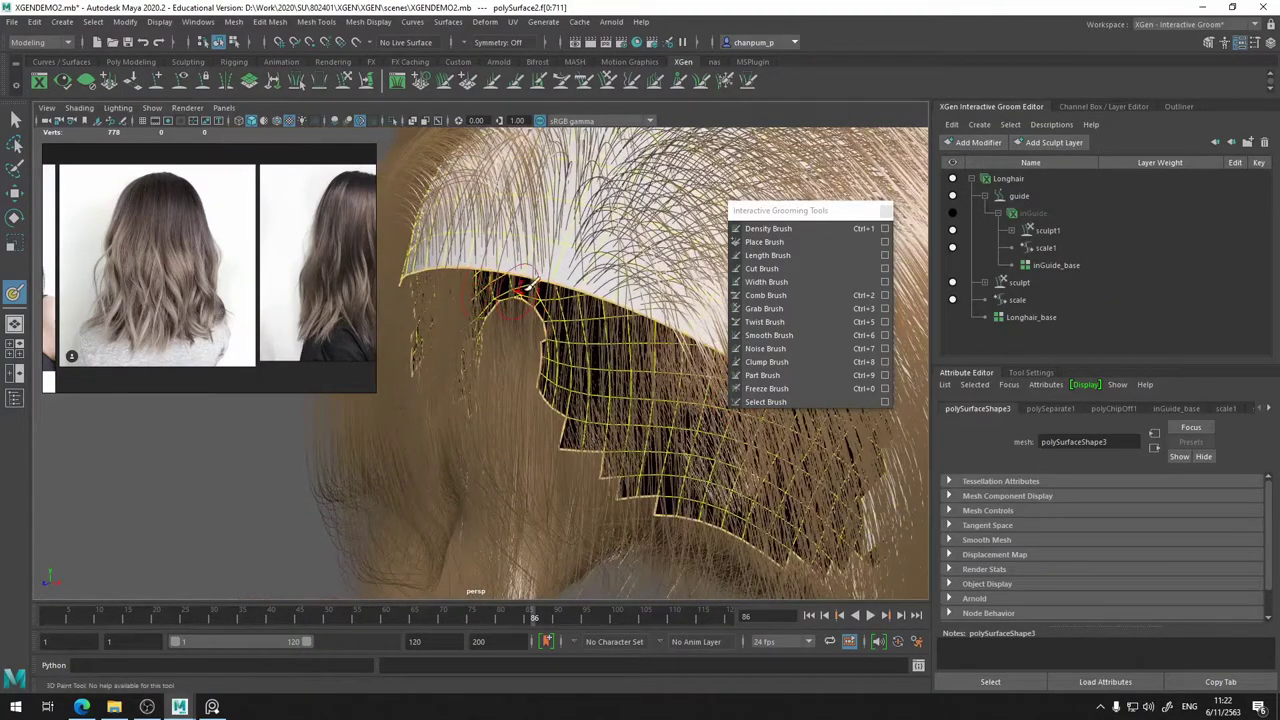
left_click_drag(719, 349, 530, 365, "alt")
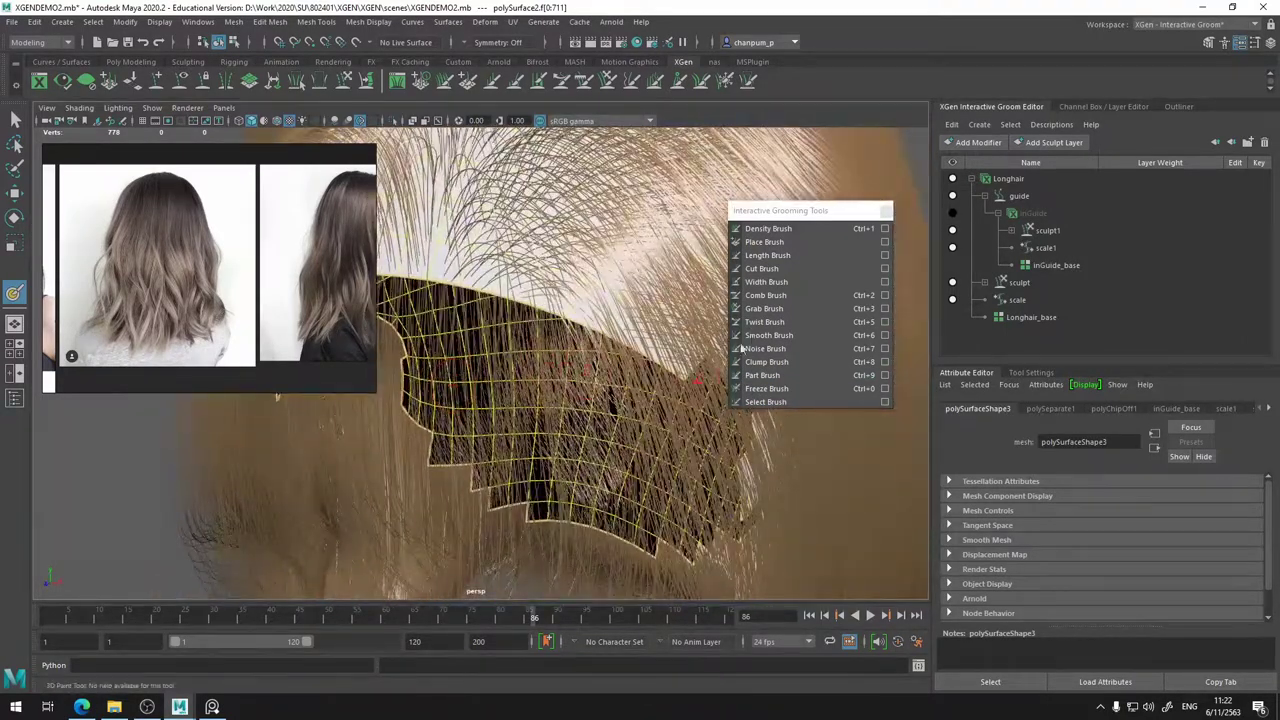
mouse_move(614, 346)
left_mouse_down("alt")
mouse_move(640, 346)
mouse_move(463, 354)
mouse_move(606, 347)
left_mouse_up("alt")
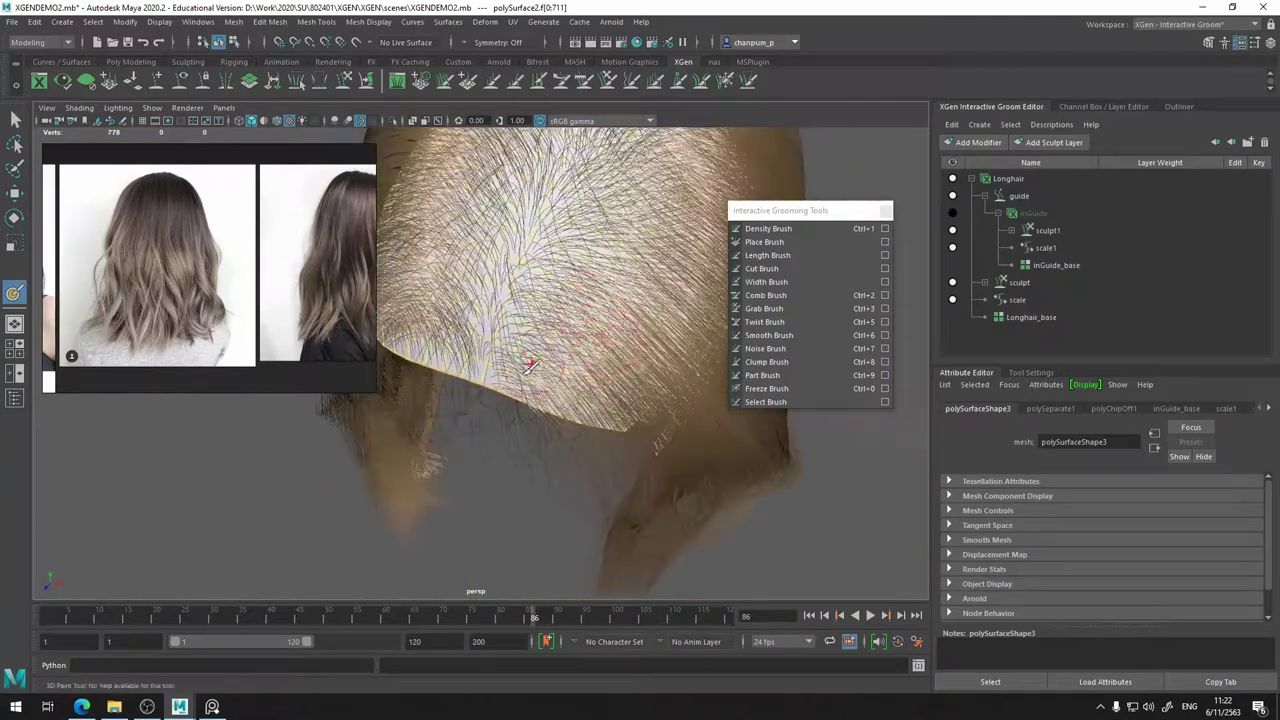
mouse_move(556, 240)
left_mouse_down("alt")
mouse_move(540, 300)
mouse_move(566, 323)
mouse_move(563, 197)
left_mouse_up("alt")
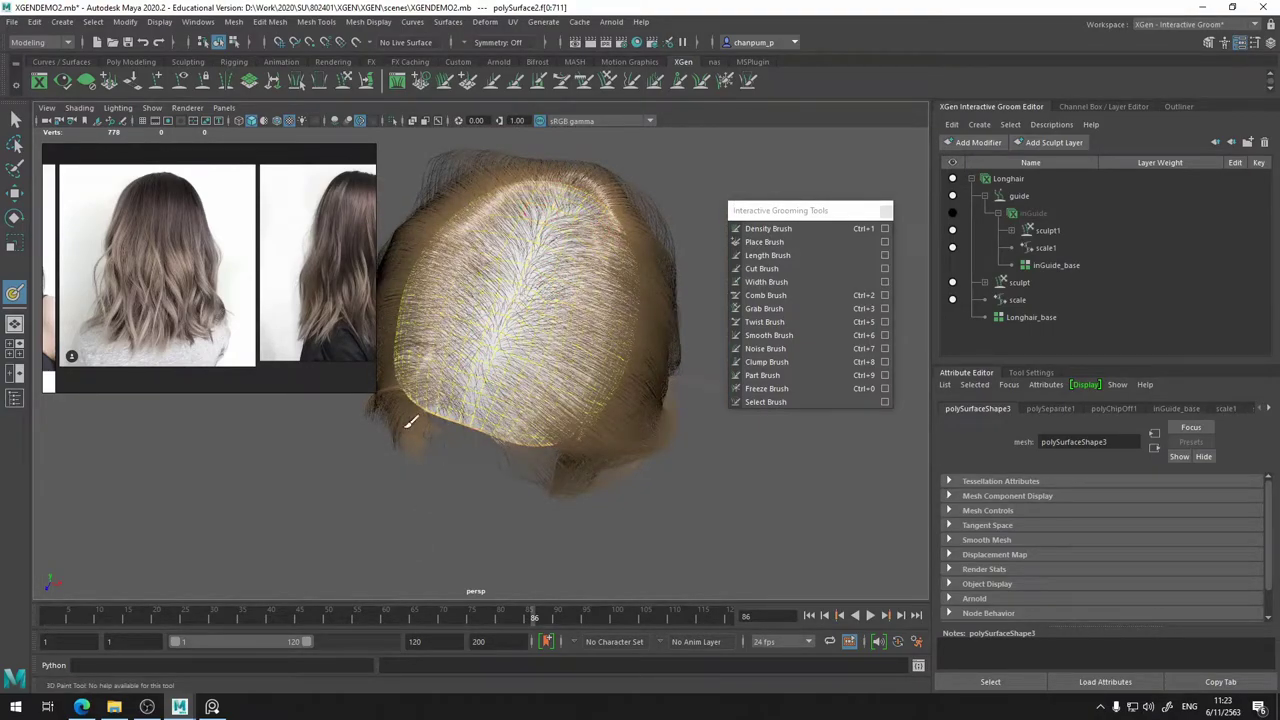
mouse_move(465, 418)
left_mouse_down()
mouse_move(565, 210)
mouse_move(566, 273)
mouse_move(609, 249)
mouse_move(590, 252)
left_mouse_up()
left_click_drag(493, 475, 540, 410, "alt")
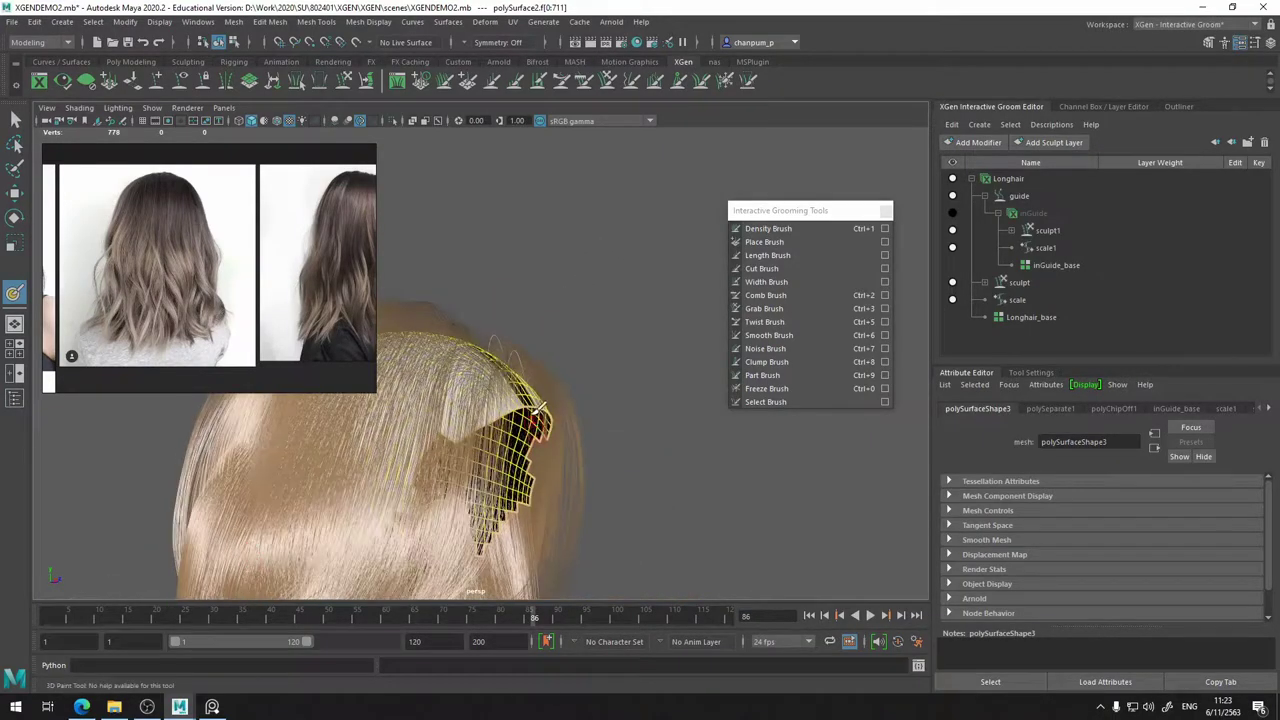
left_click_drag(558, 458, 380, 517, "alt")
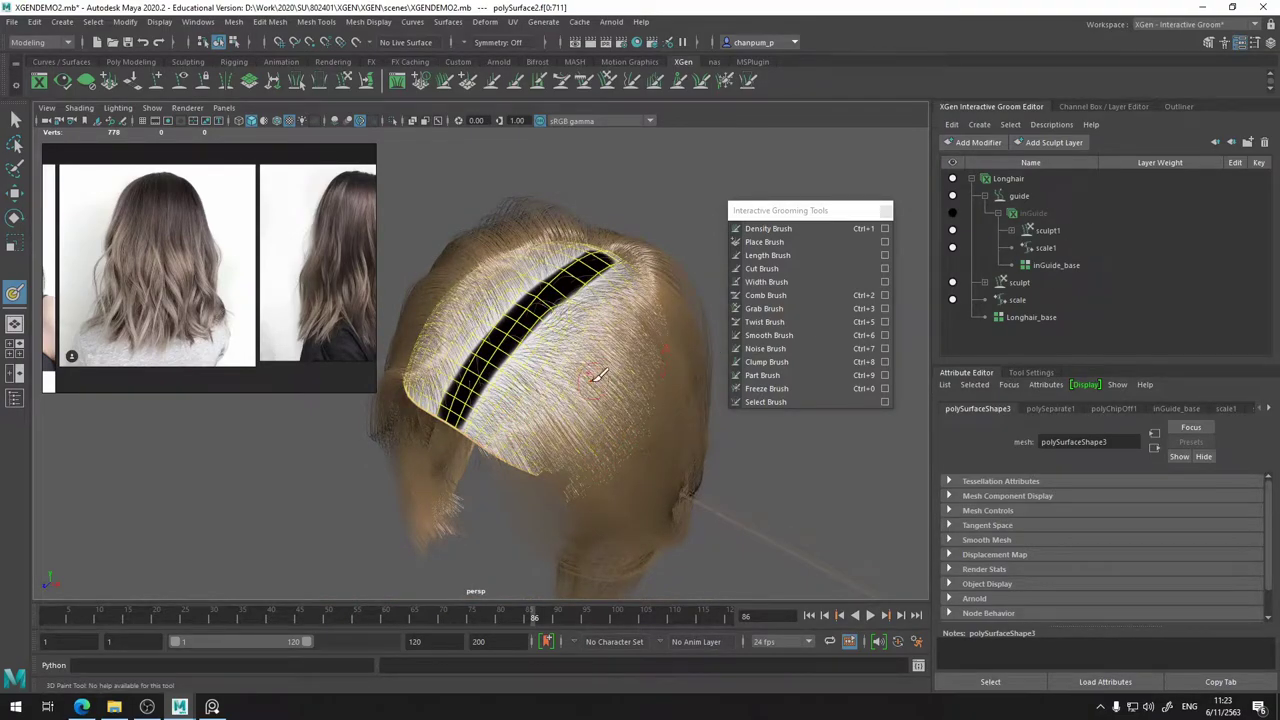
left_click_drag(597, 375, 612, 373, "alt")
- Set the paint color to light grey and the upper brush radius to 2.2135, testing a stroke beside the parting
left_click(1038, 373)
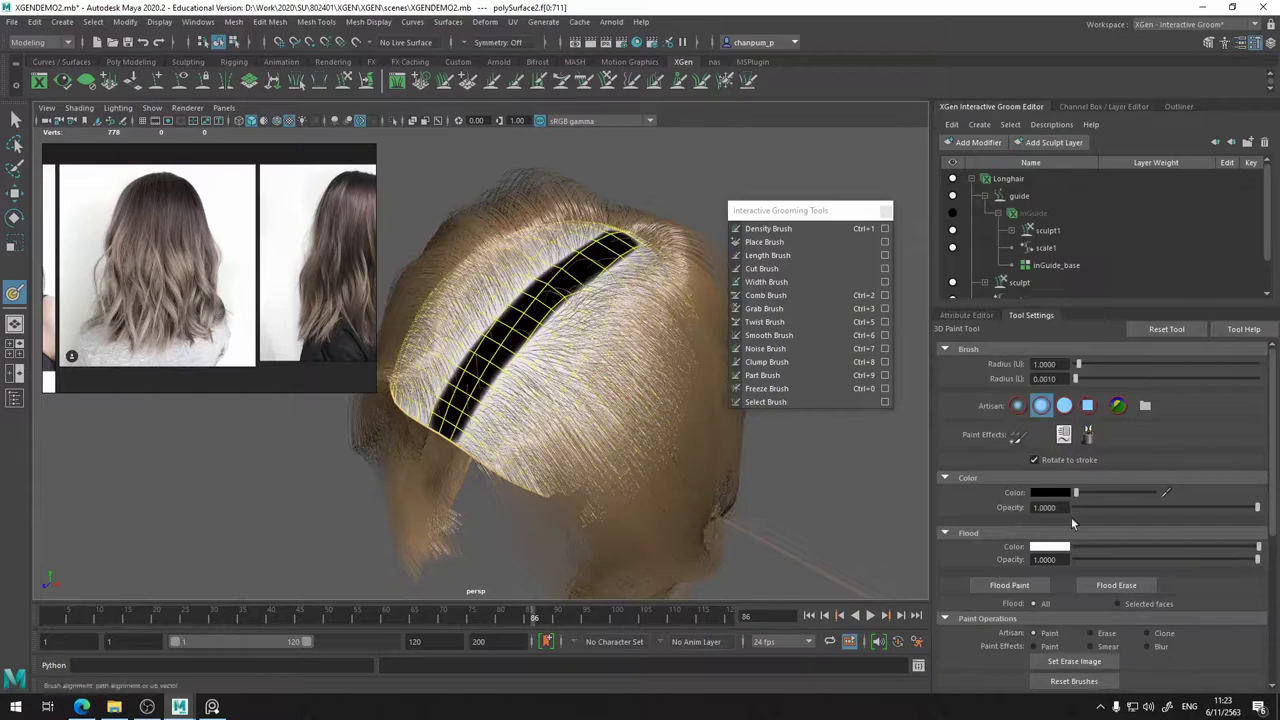
left_click_drag(1102, 491, 1112, 494)
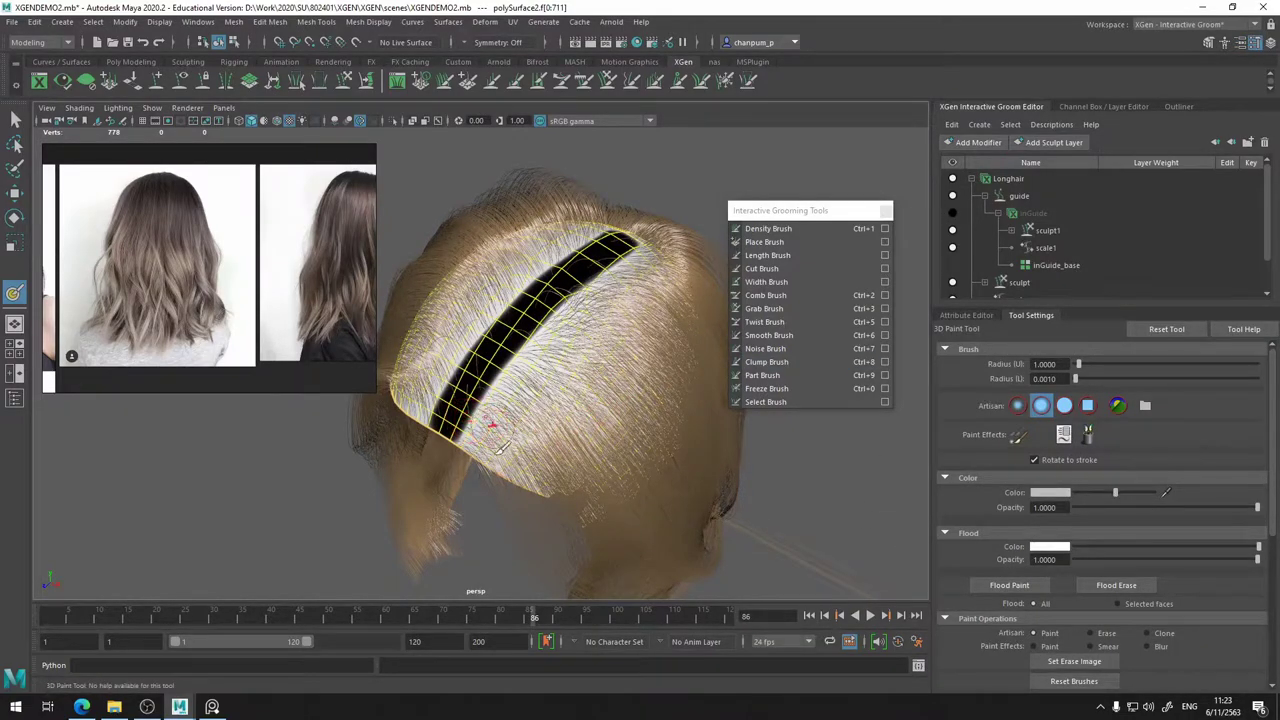
left_click_drag(512, 458, 504, 413)
key("ctrl+z")
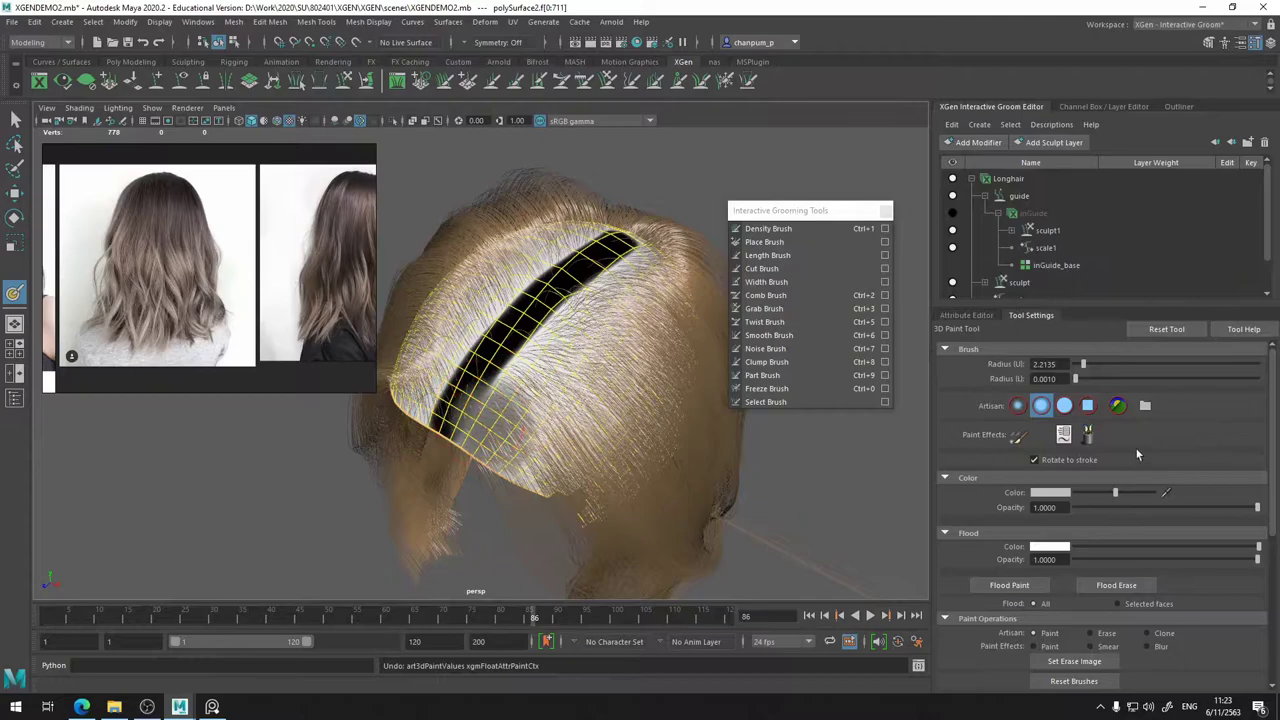
- Flood the density mask with white and paint a grey stroke along the full centre parting
left_click(1010, 585)
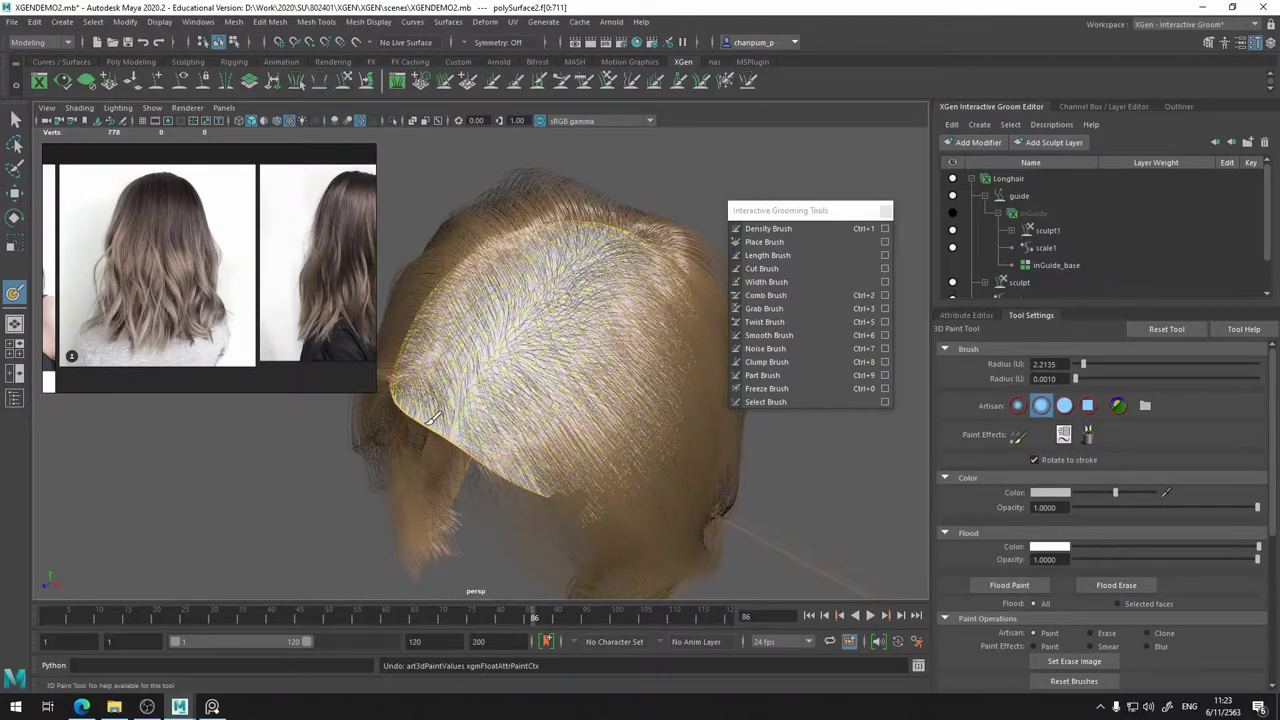
mouse_move(434, 417)
left_mouse_down()
mouse_move(485, 378)
mouse_move(544, 297)
mouse_move(638, 234)
left_mouse_up()
mouse_move(522, 405)
left_mouse_down("alt")
mouse_move(535, 367)
mouse_move(486, 352)
mouse_move(512, 441)
left_mouse_up("alt")
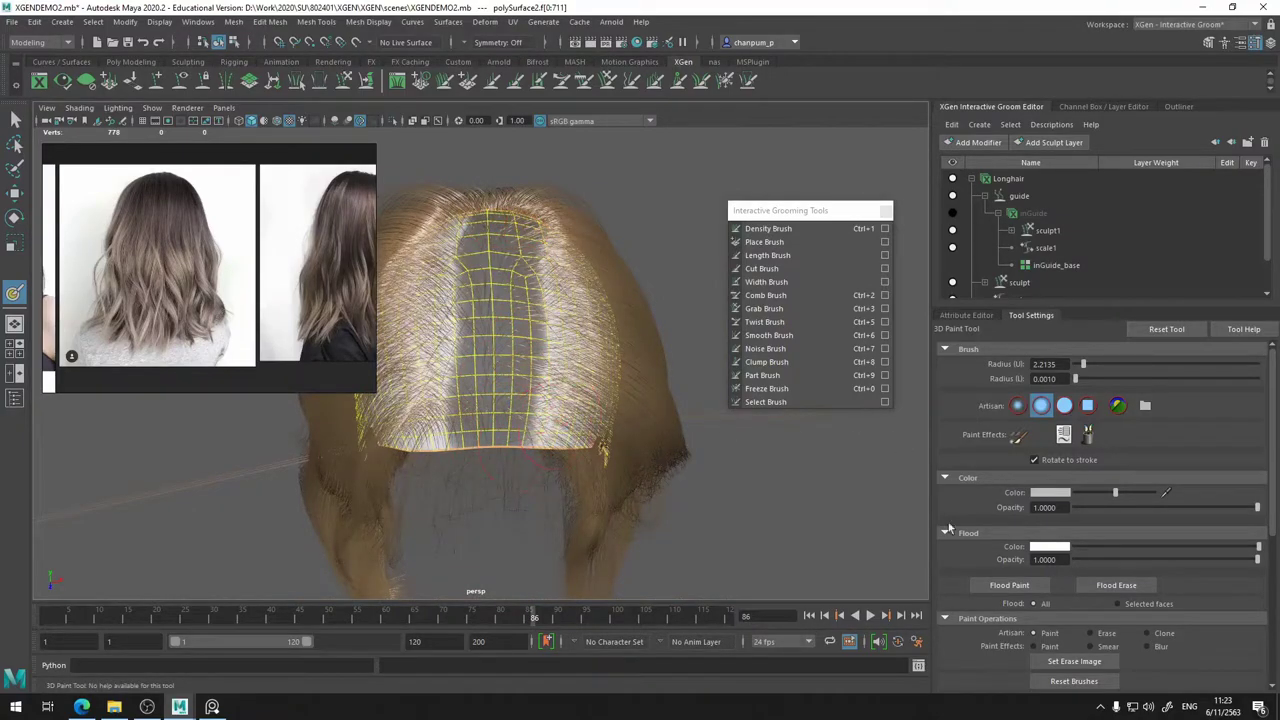
- Set the paint color to white and paint along both sides of the grey parting band to narrow it
left_click_drag(1115, 492, 1154, 492)
mouse_move(578, 430)
left_mouse_down()
mouse_move(552, 385)
mouse_move(536, 197)
left_mouse_up()
left_click_drag(548, 290, 554, 391, "alt")
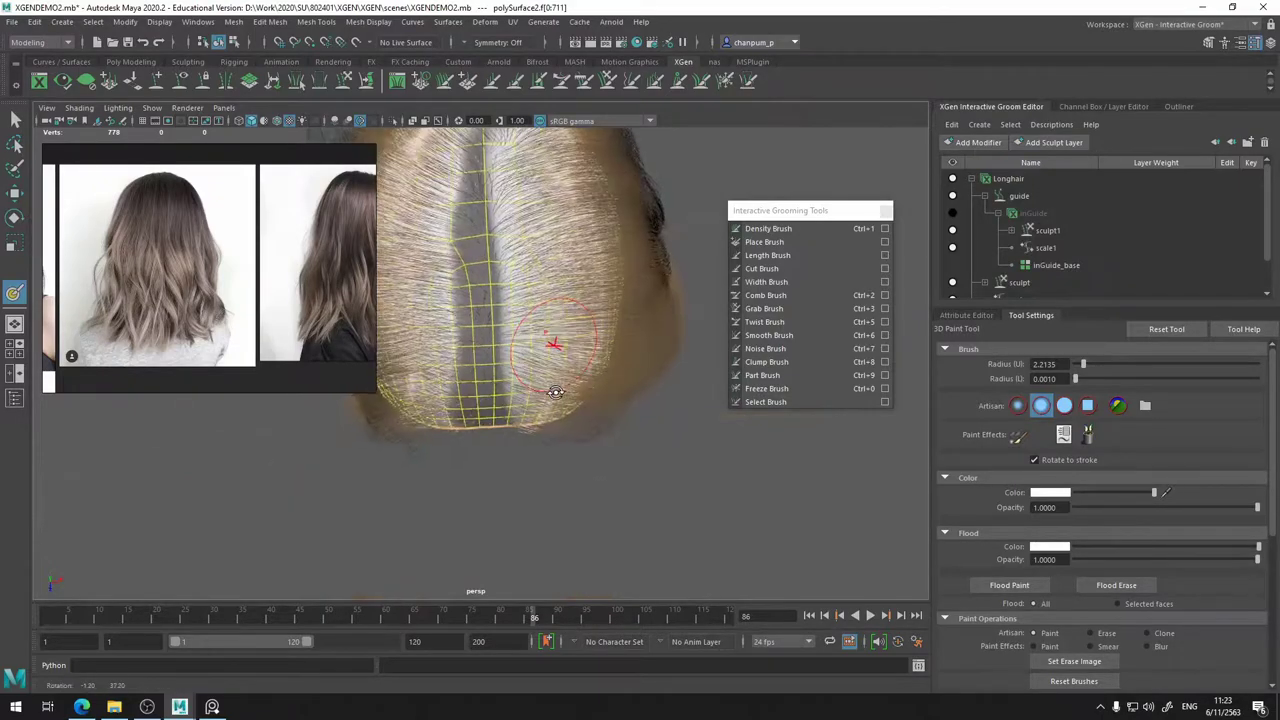
left_click_drag(548, 287, 612, 340, "alt")
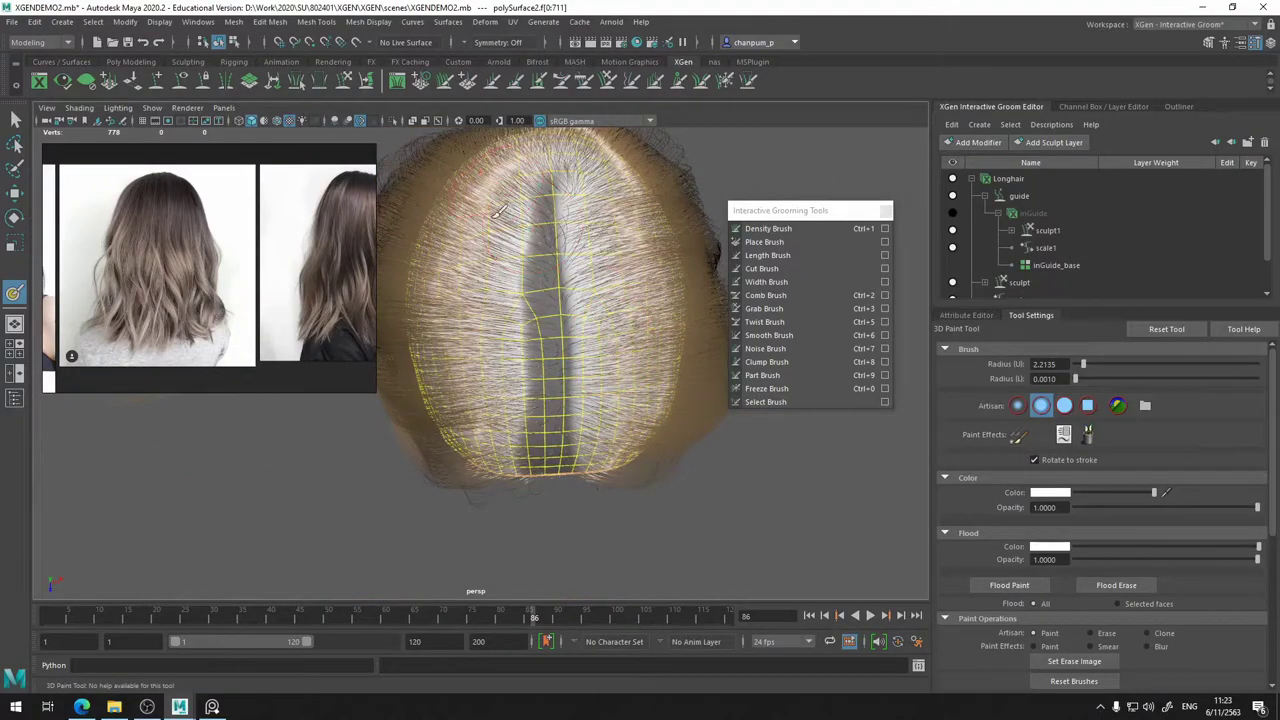
left_click_drag(506, 278, 514, 468)
left_click_drag(566, 506, 604, 398, "alt")
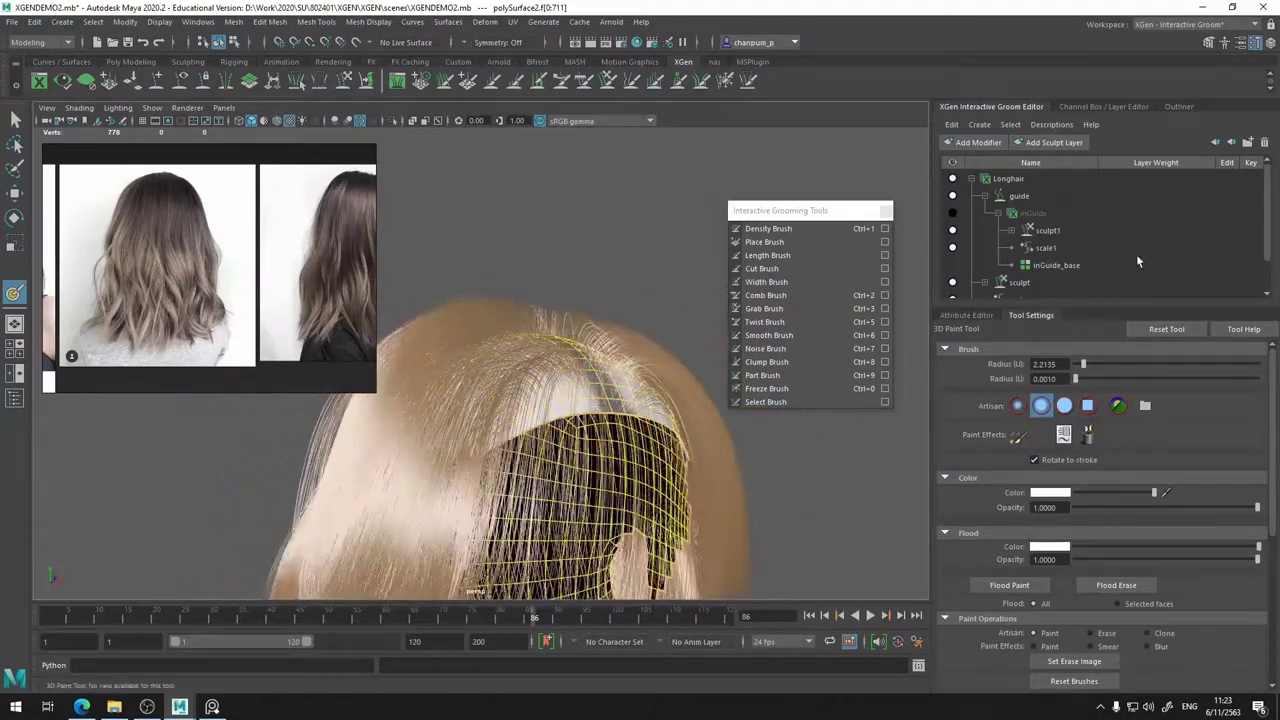
- Make the original head layer visible and set its display type to template so the scalp's density mask can be seen
left_click(1113, 106)
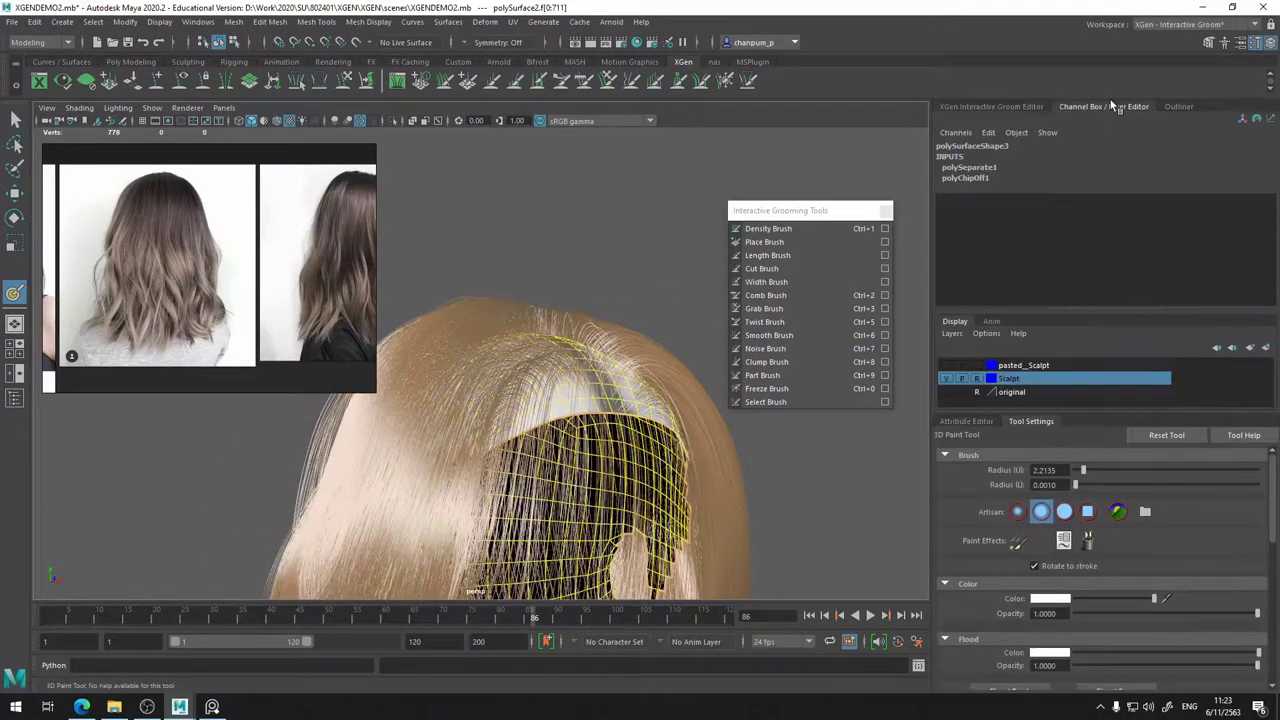
left_click(1178, 106)
left_click(1103, 107)
left_click(946, 392)
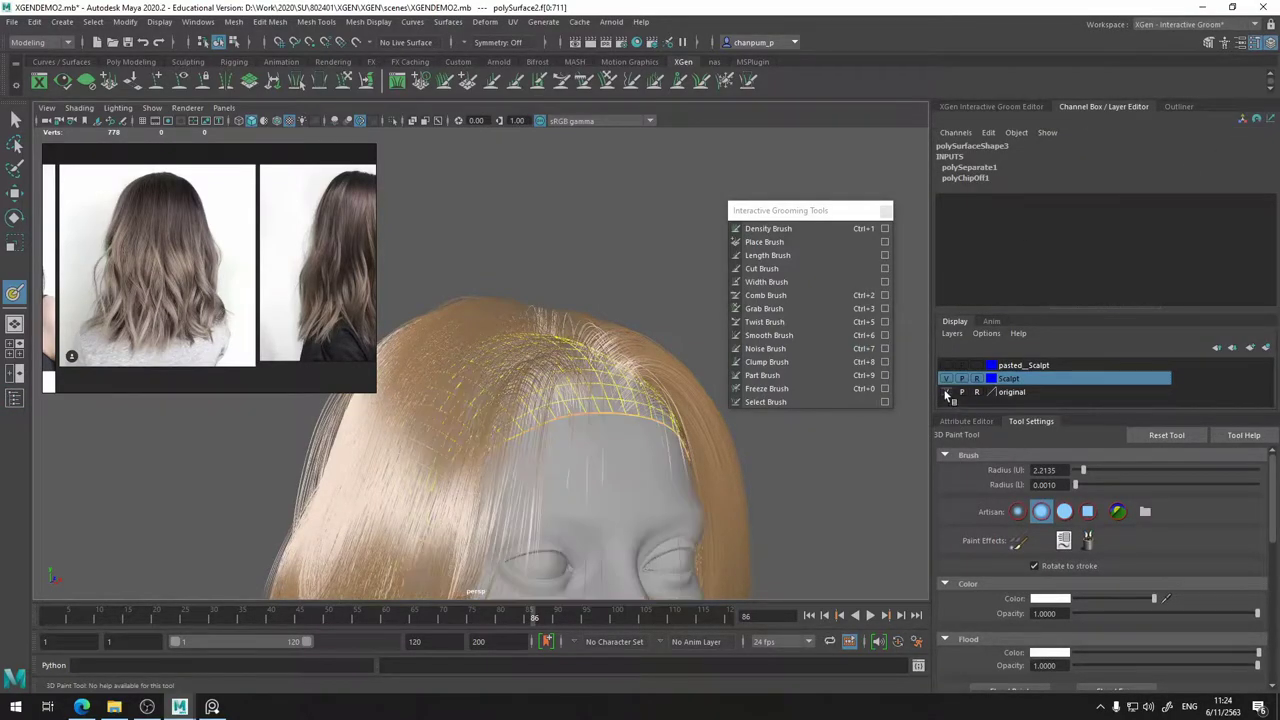
left_click_drag(646, 296, 569, 349, "alt")
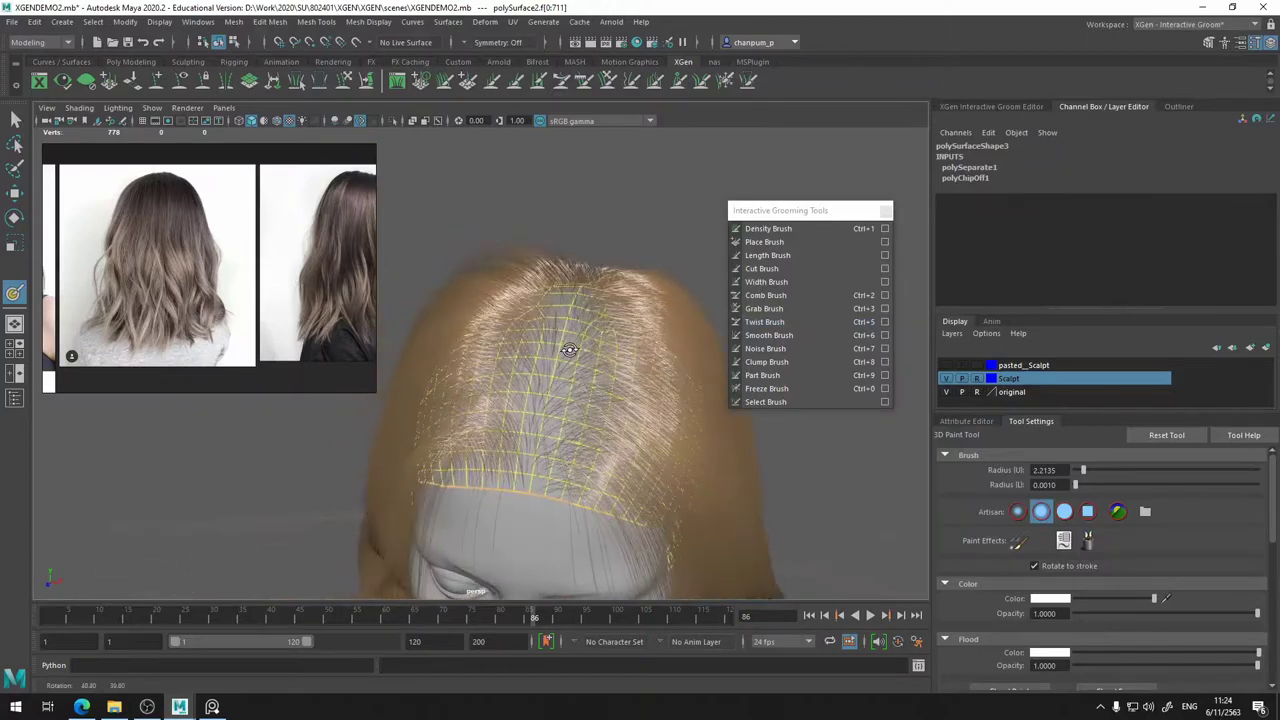
left_click(945, 392)
left_click(945, 392)
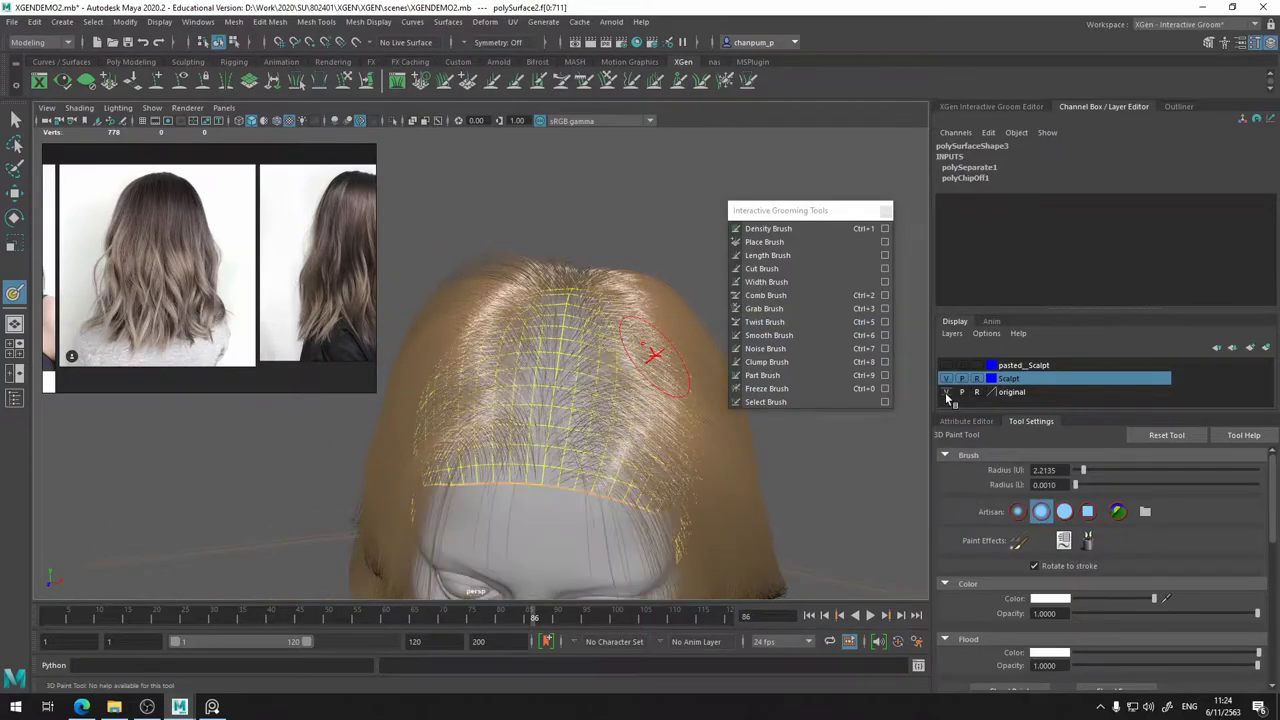
left_click_drag(530, 422, 703, 455, "alt")
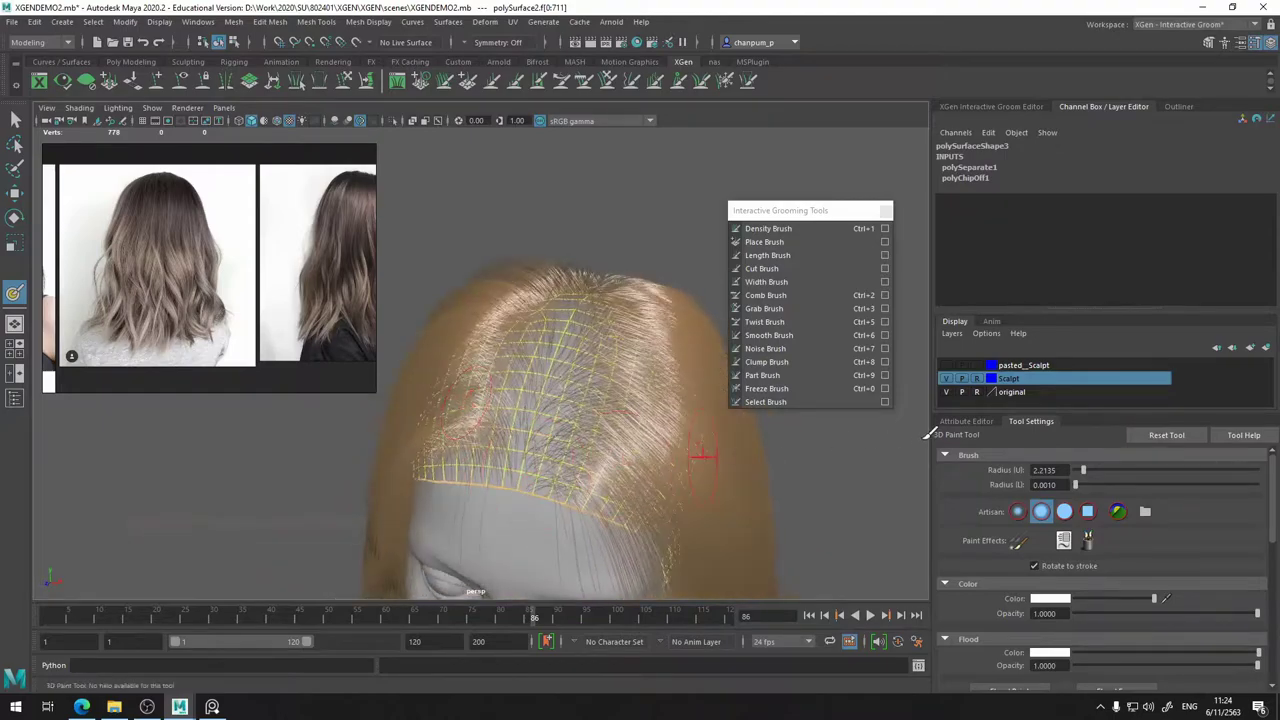
left_click(979, 394)
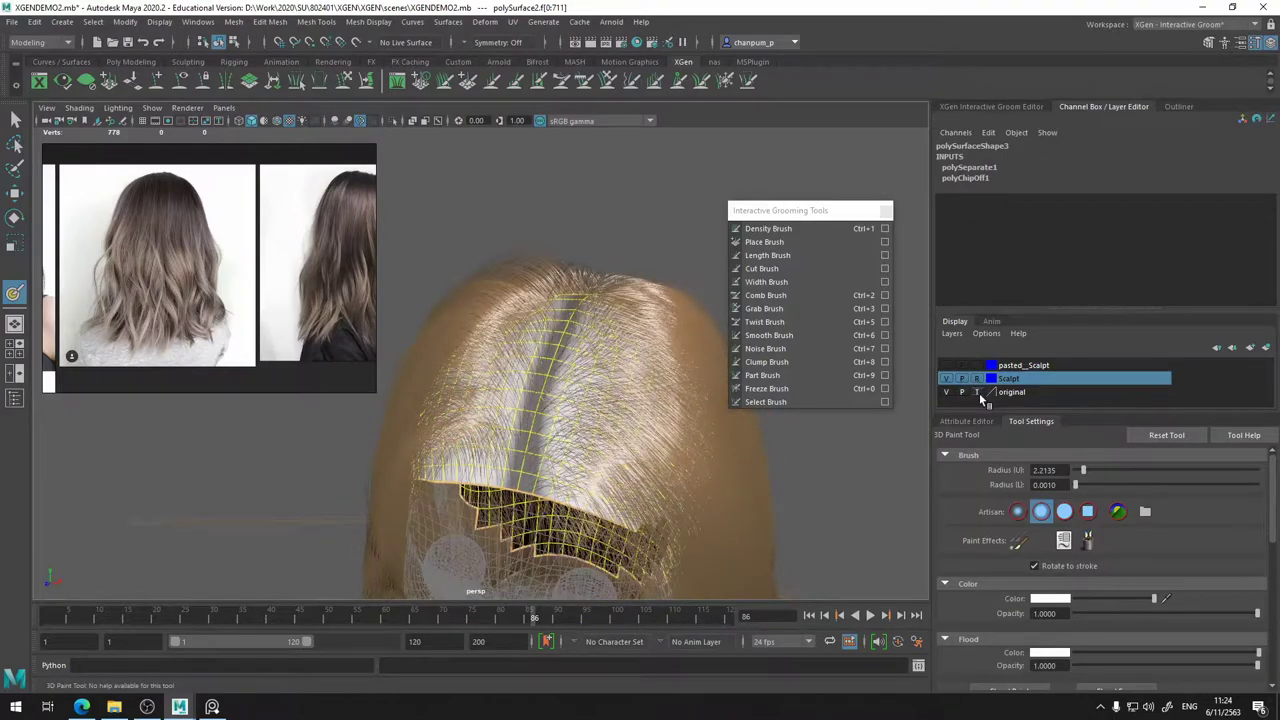
mouse_move(701, 404)
left_mouse_down("alt")
mouse_move(792, 361)
mouse_move(809, 377)
mouse_move(680, 372)
mouse_move(586, 392)
mouse_move(628, 396)
mouse_move(677, 429)
mouse_move(691, 386)
mouse_move(701, 405)
mouse_move(690, 398)
left_mouse_up("alt")
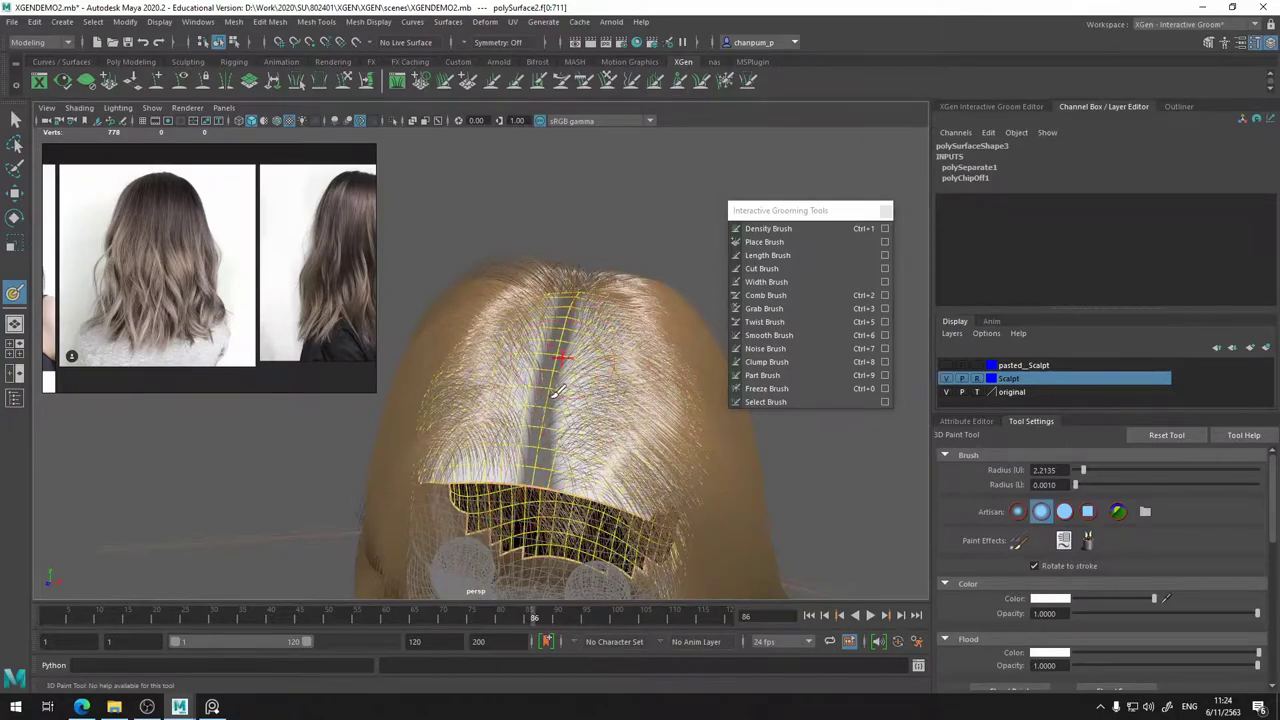
left_click_drag(572, 382, 598, 408, "alt")
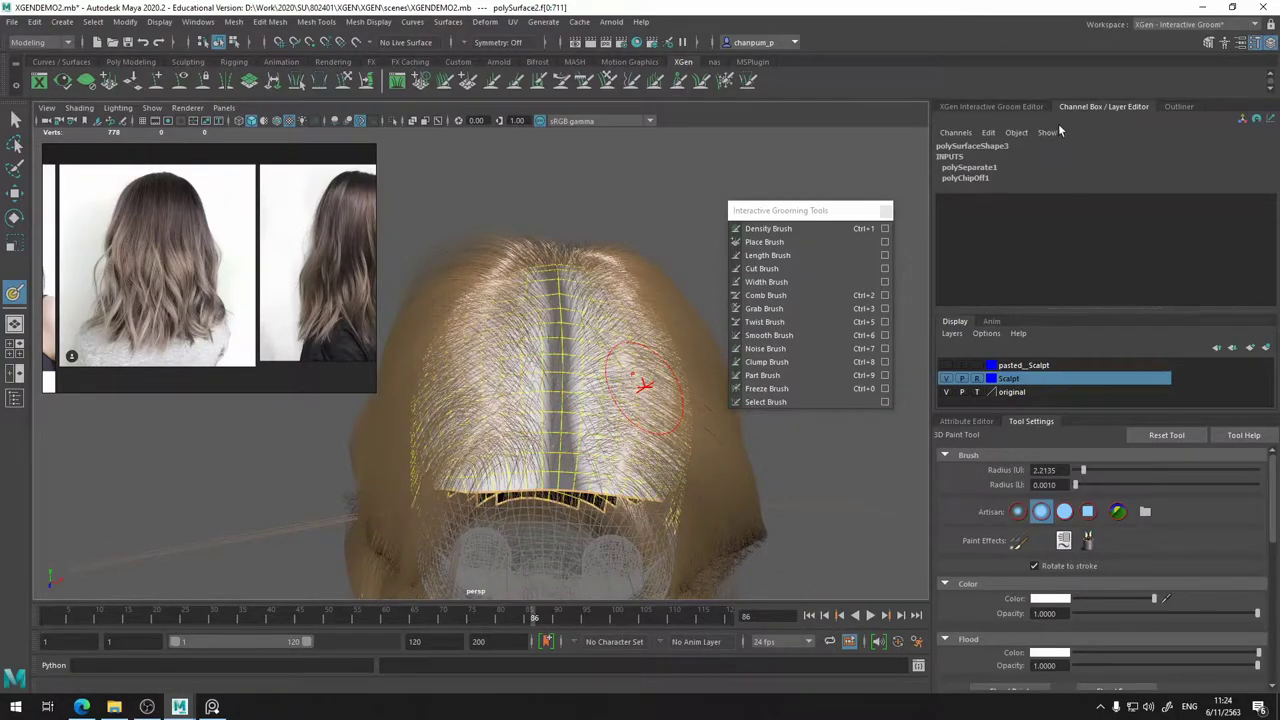
- Set the paint color to black and the upper brush radius to 0.3330, and paint a thin stroke along the centre parting
left_click(1012, 107)
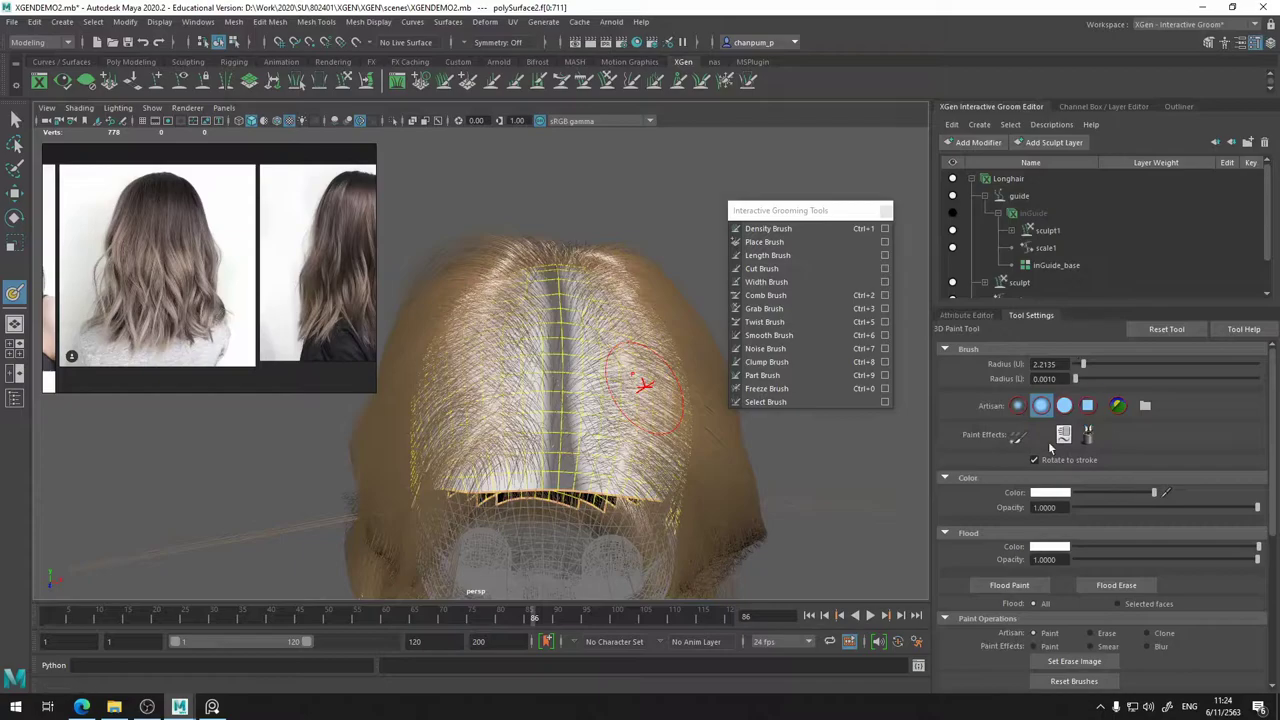
left_click_drag(1108, 491, 1035, 492)
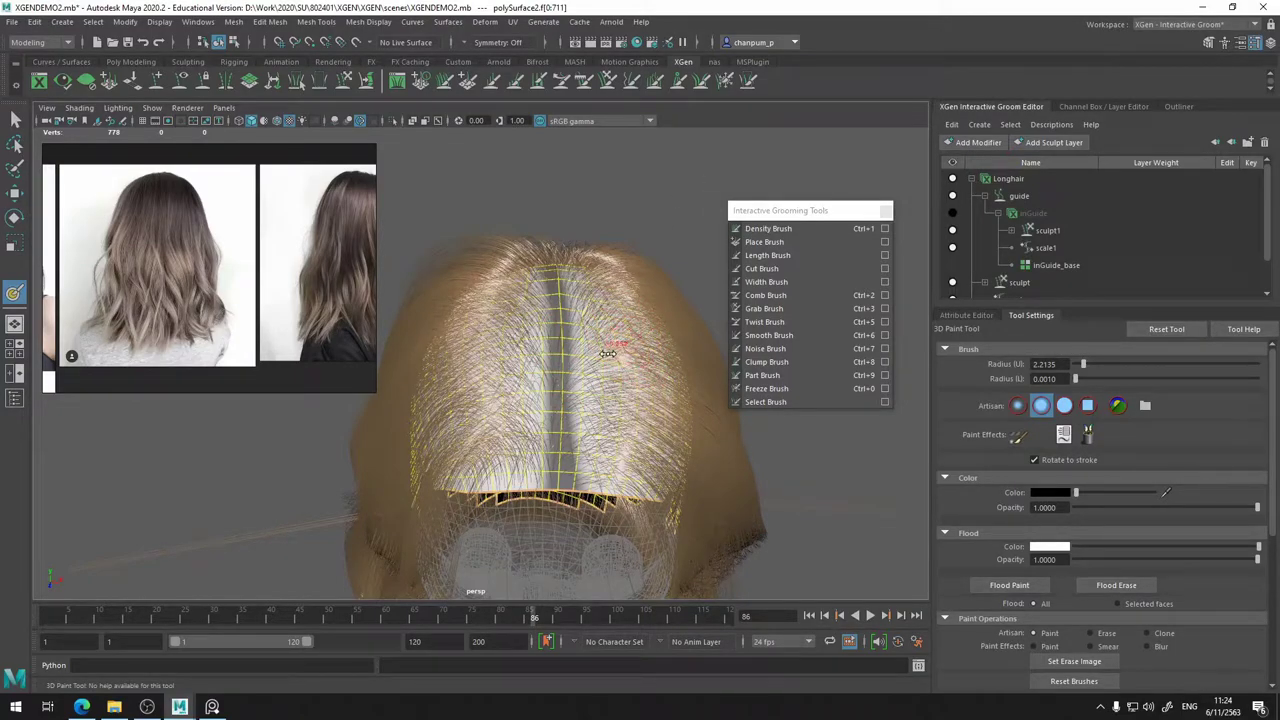
left_click_drag(557, 270, 551, 312, "alt")
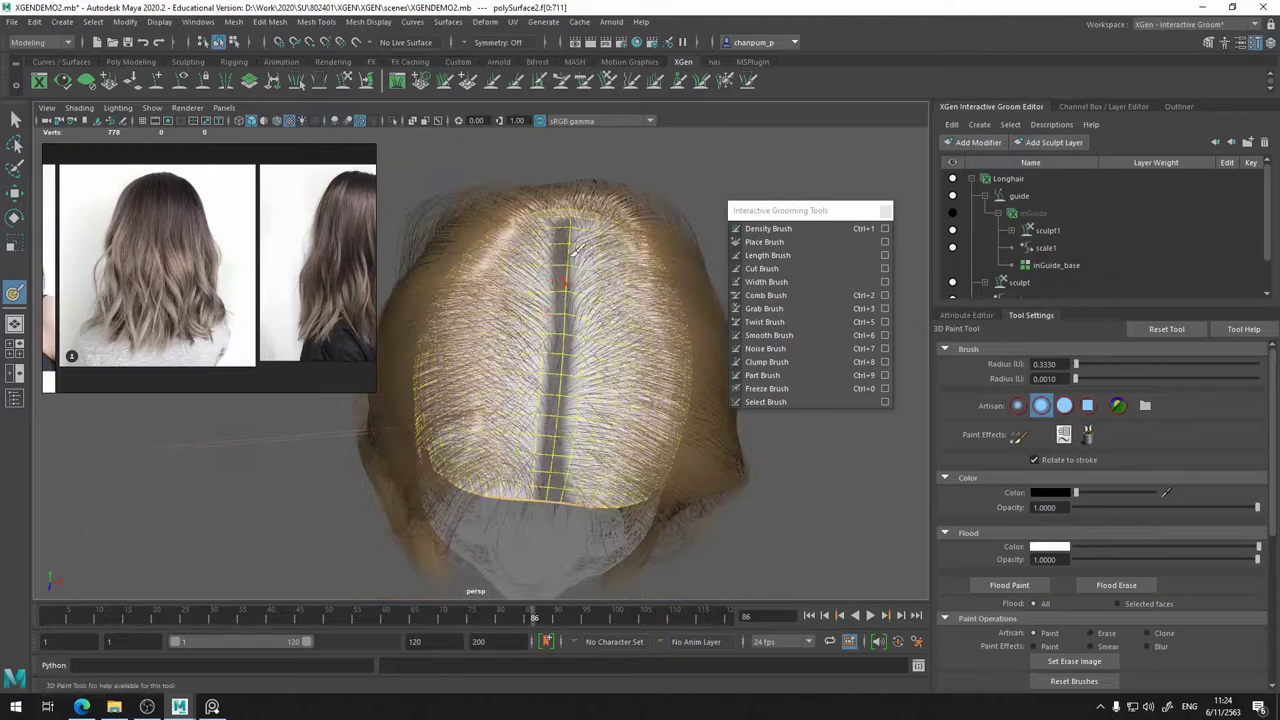
left_click_drag(568, 258, 557, 412)
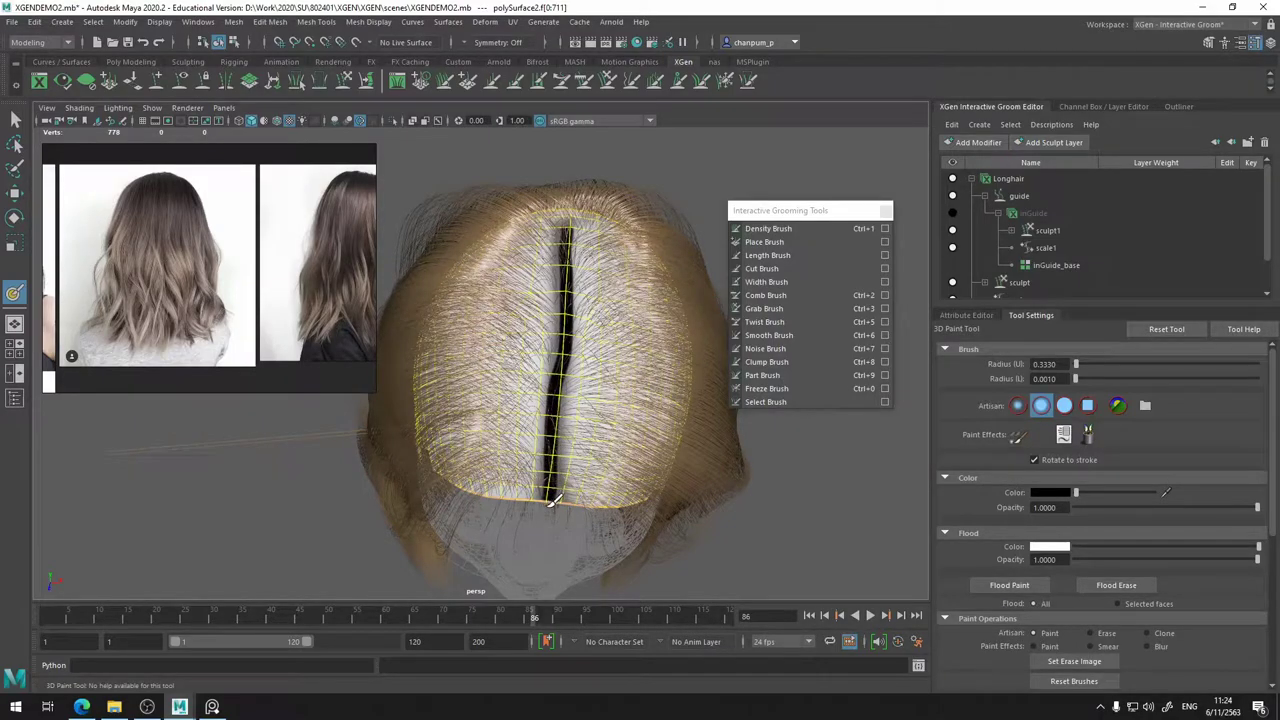
mouse_move(553, 500)
left_mouse_down("alt")
mouse_move(651, 463)
mouse_move(600, 470)
mouse_move(490, 445)
mouse_move(466, 460)
mouse_move(503, 470)
mouse_move(480, 486)
mouse_move(466, 531)
mouse_move(457, 514)
left_mouse_up("alt")
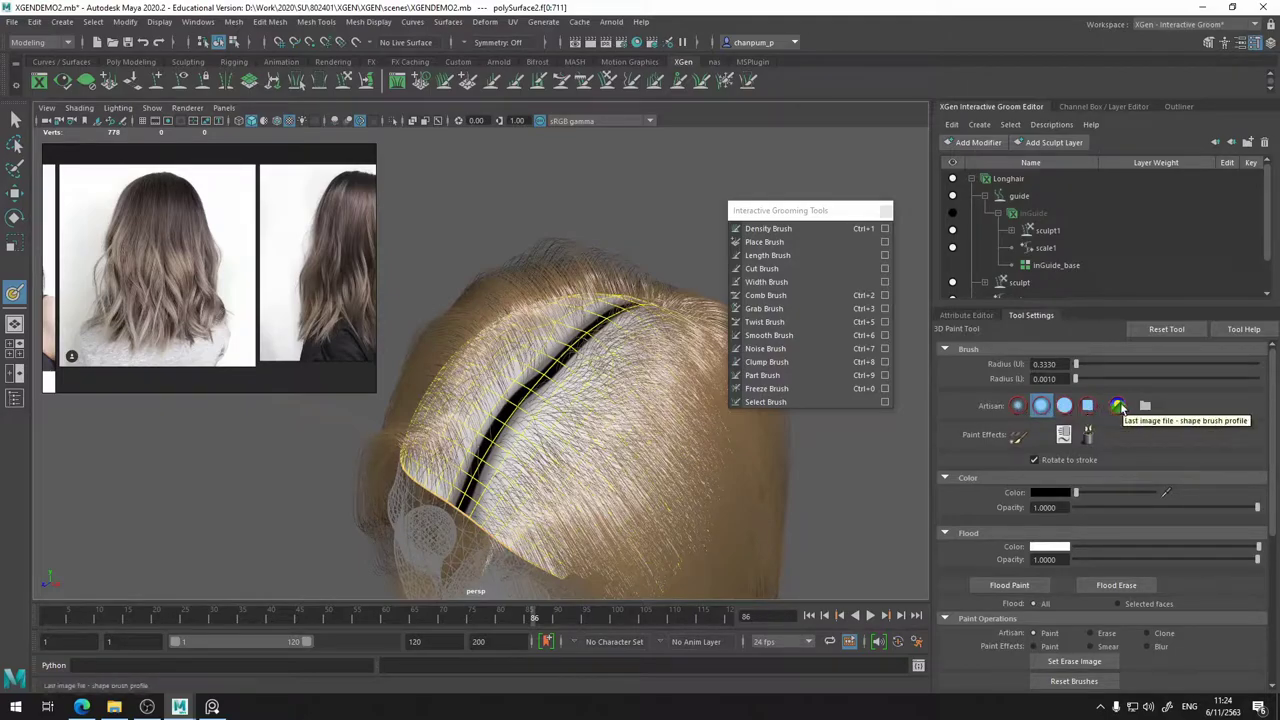
- Choose the soft Gaussian-style Artisan brush profile and the Blur operation, and blur the black parting stroke toward the crown
left_click(1018, 405)
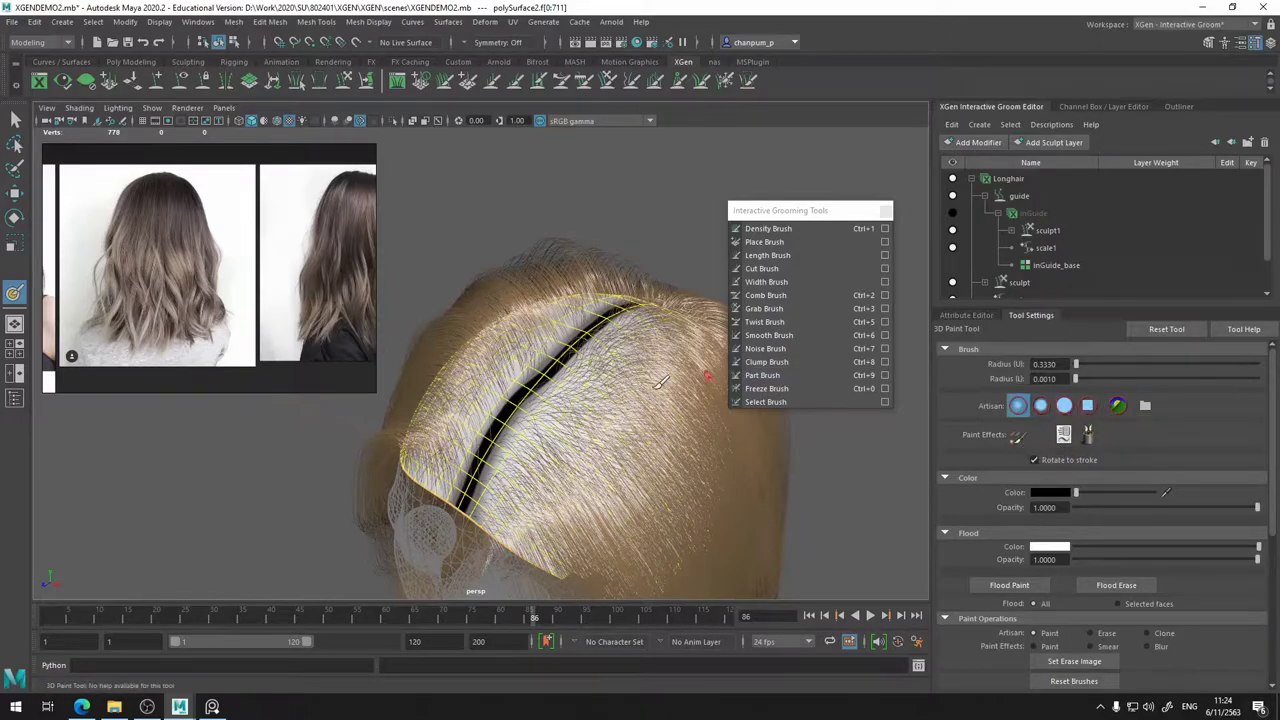
key("ctrl+z")
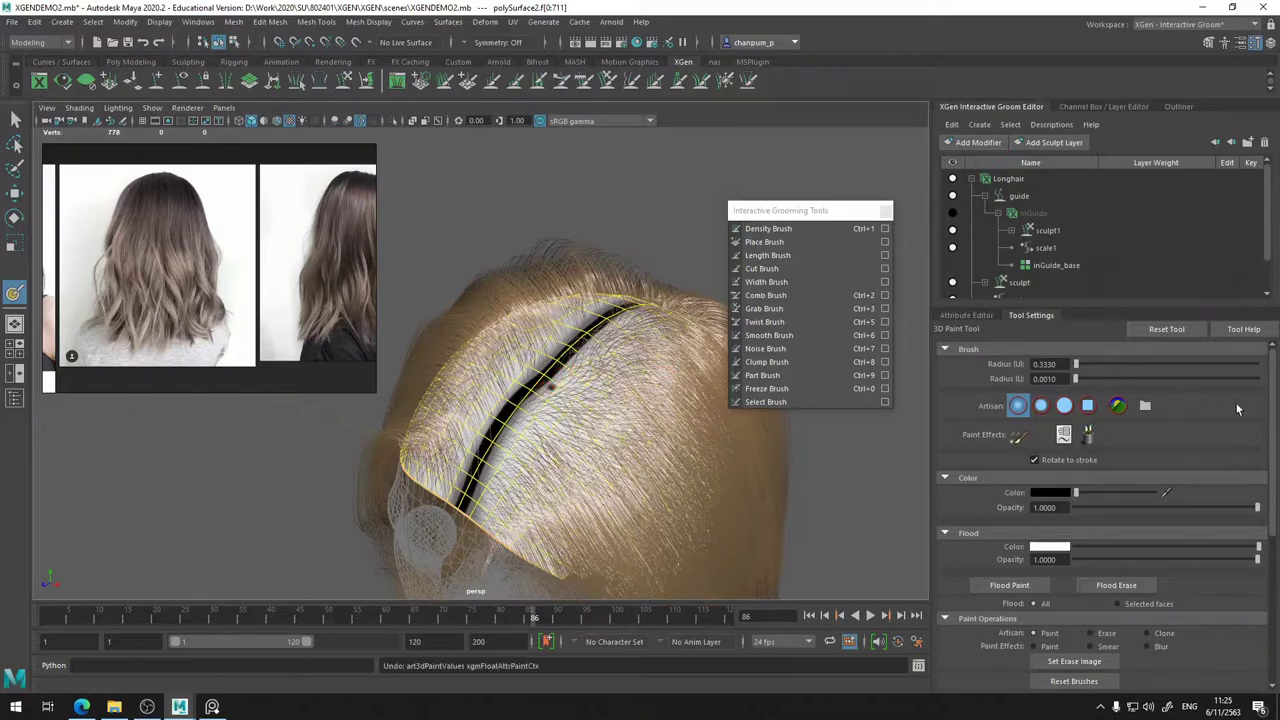
scroll(1227, 439, "down", 3)
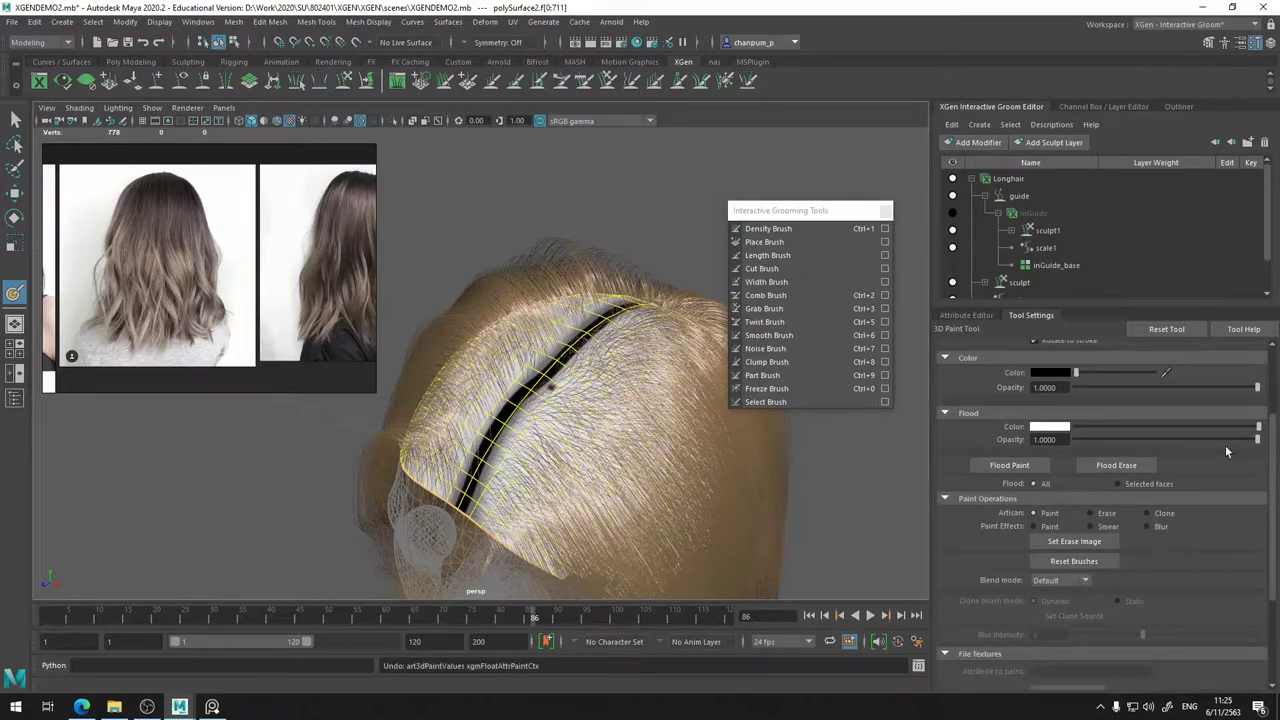
left_click(1150, 525)
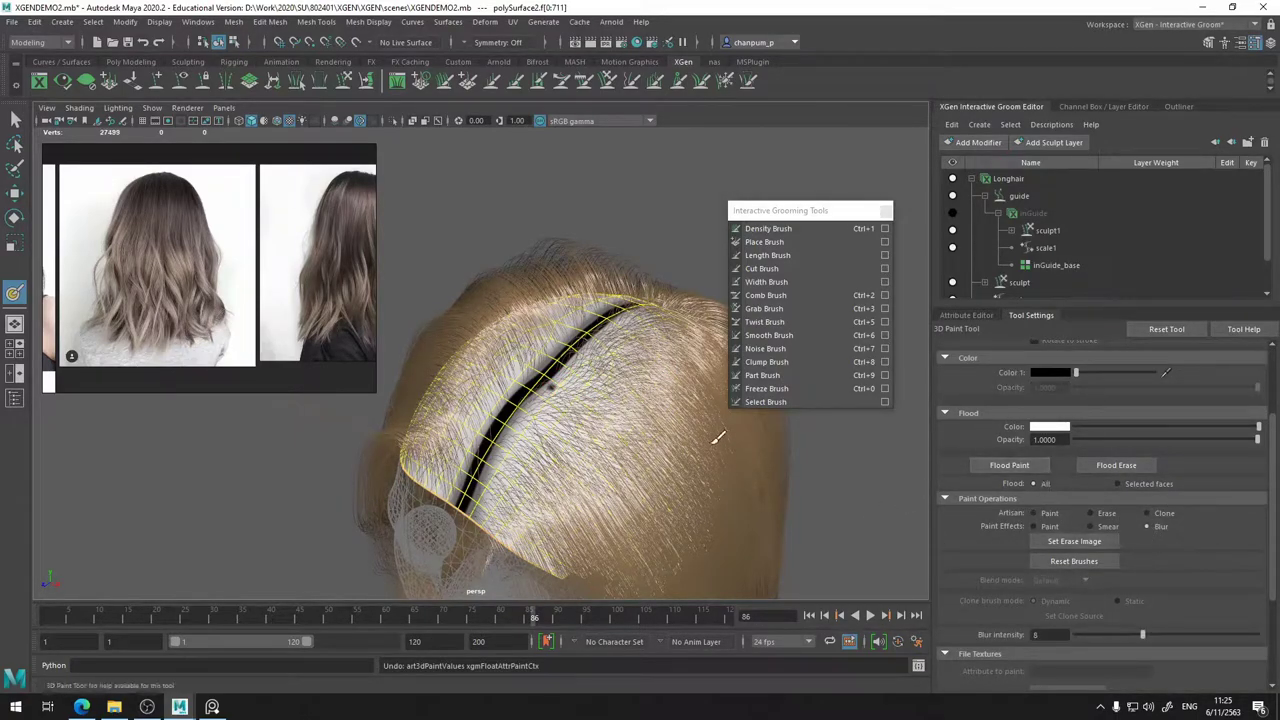
left_click_drag(520, 430, 560, 420, "alt")
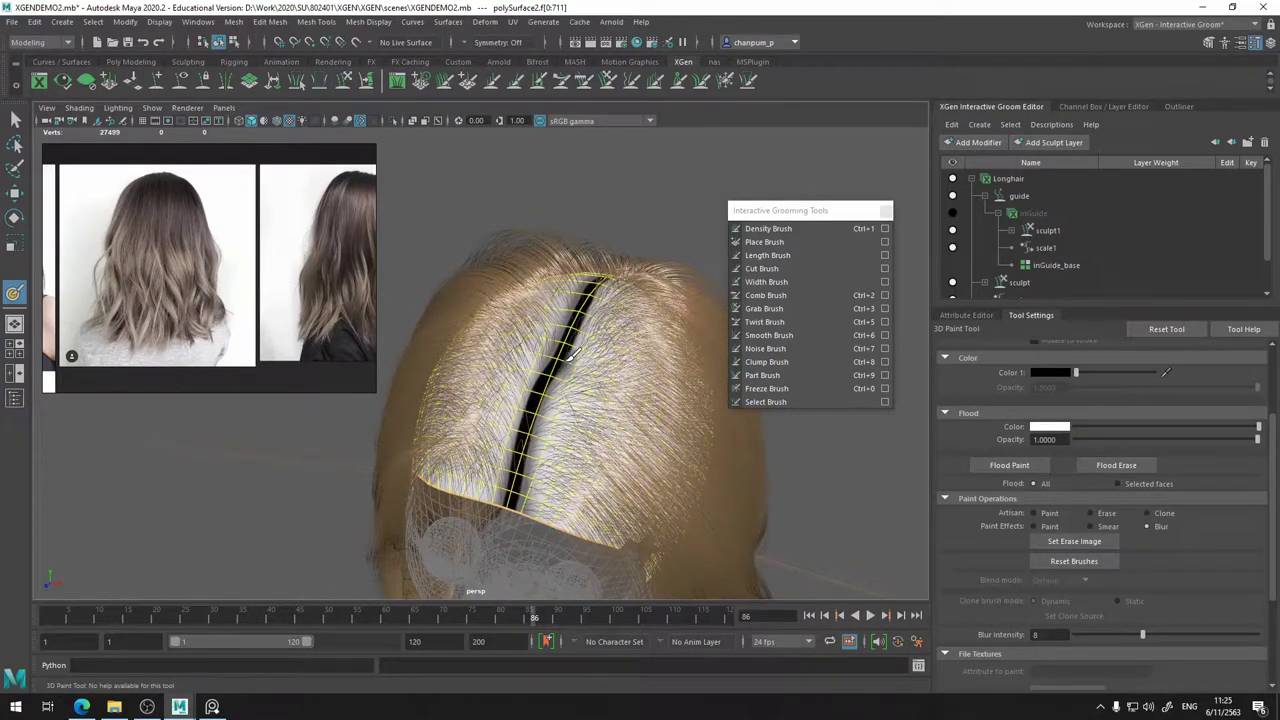
left_click_drag(601, 313, 614, 346, "alt")
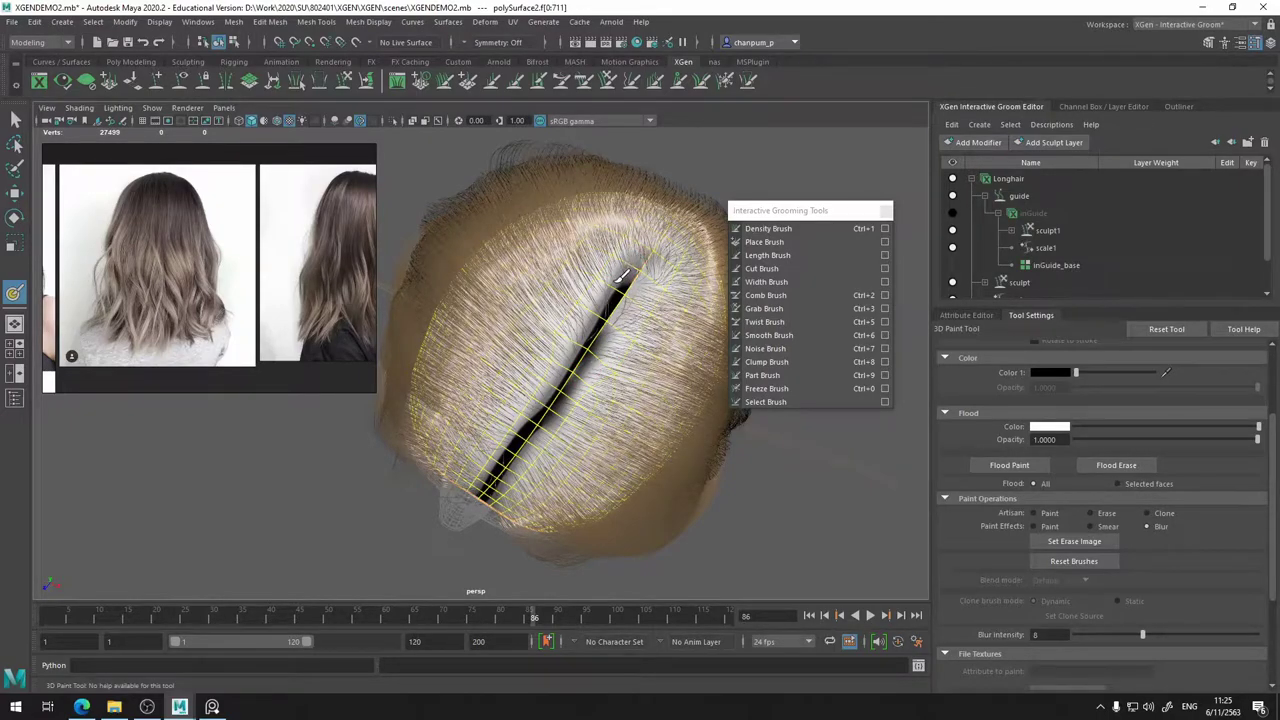
mouse_move(622, 275)
left_mouse_down()
mouse_move(602, 312)
mouse_move(651, 317)
mouse_move(643, 266)
mouse_move(564, 412)
left_mouse_up()
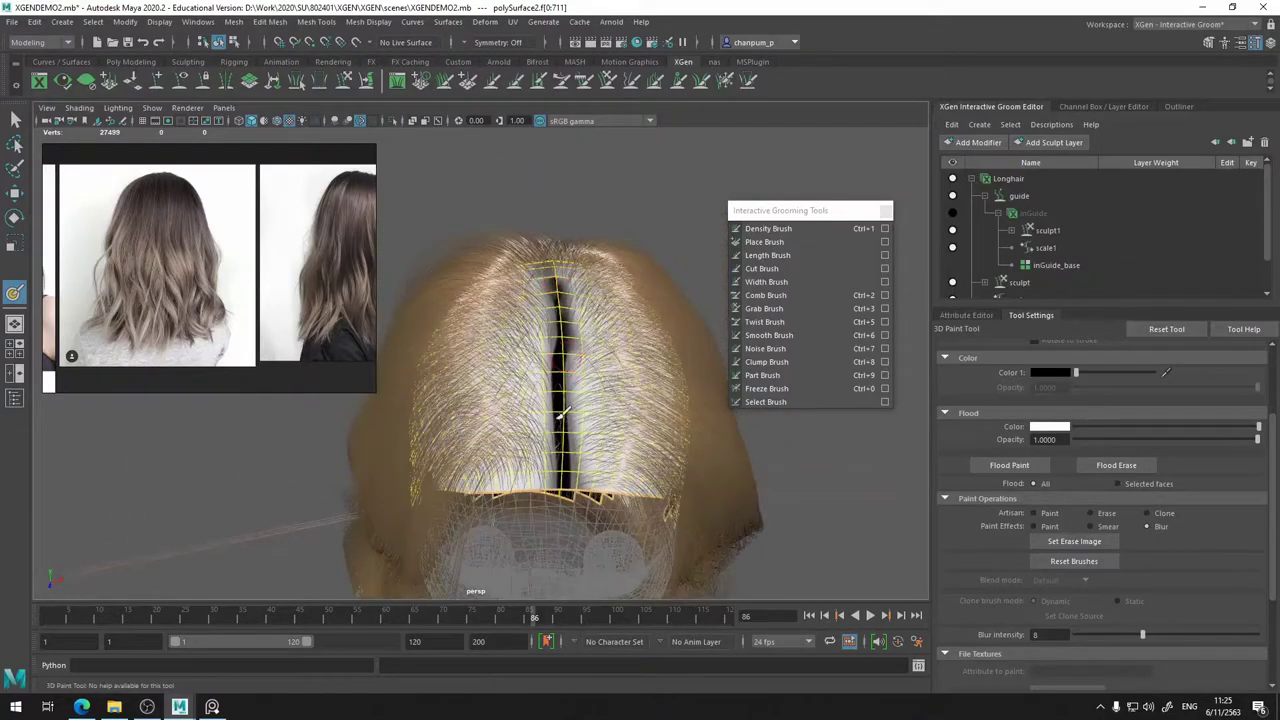
mouse_move(588, 482)
left_mouse_down("alt")
mouse_move(545, 462)
mouse_move(644, 400)
left_mouse_up("alt")
key("ctrl+z")
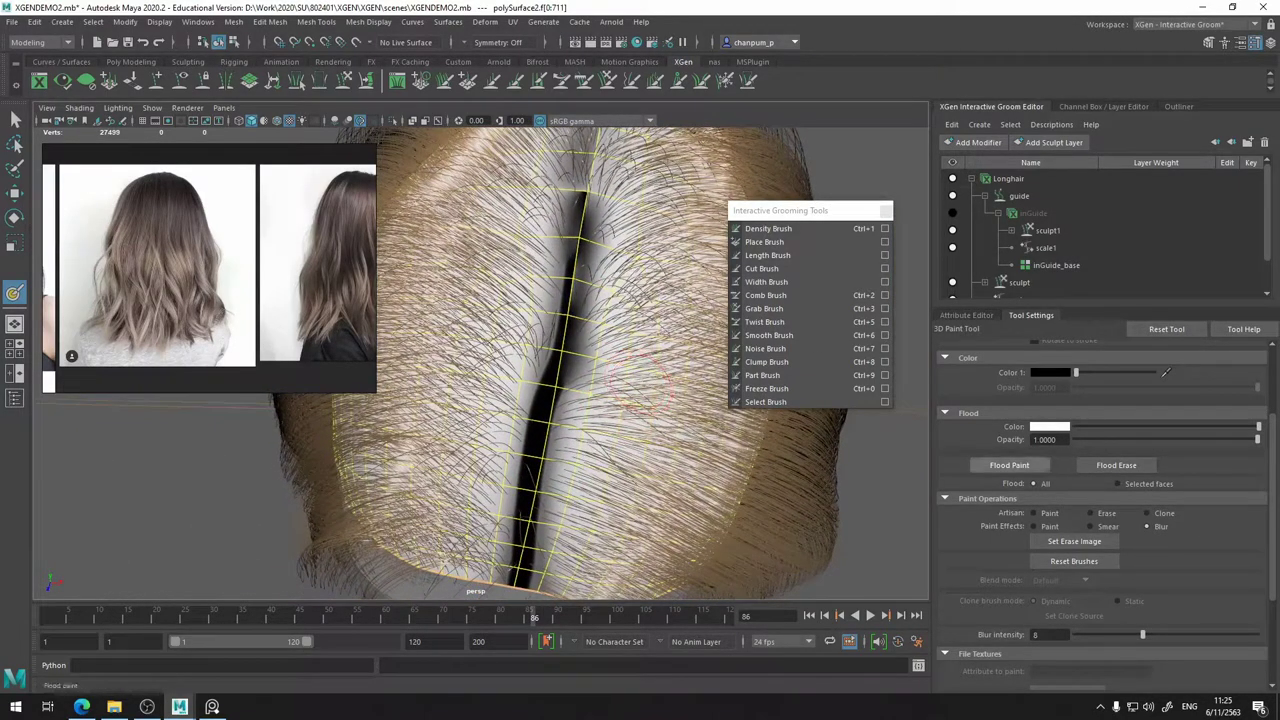
- Return to the Artisan Paint operation and extend and thicken the black parting stroke from the crown down to the front hairline
left_click(1060, 516)
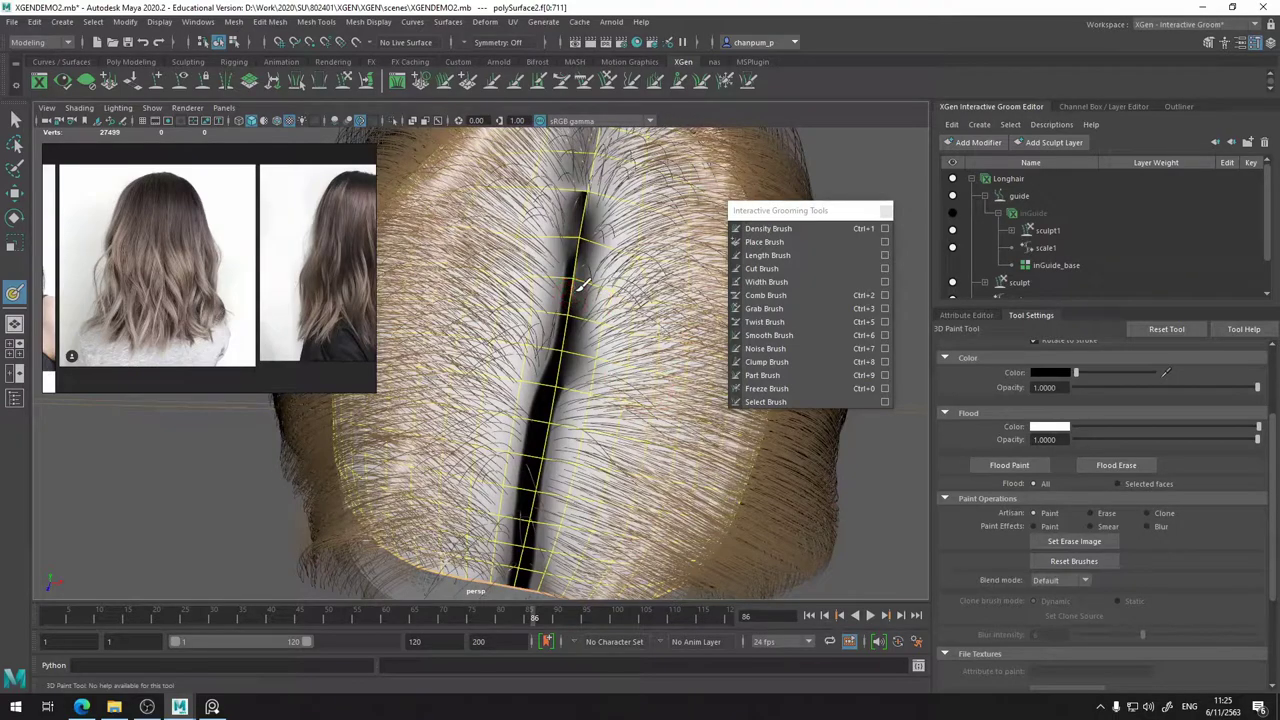
left_click_drag(588, 262, 589, 196)
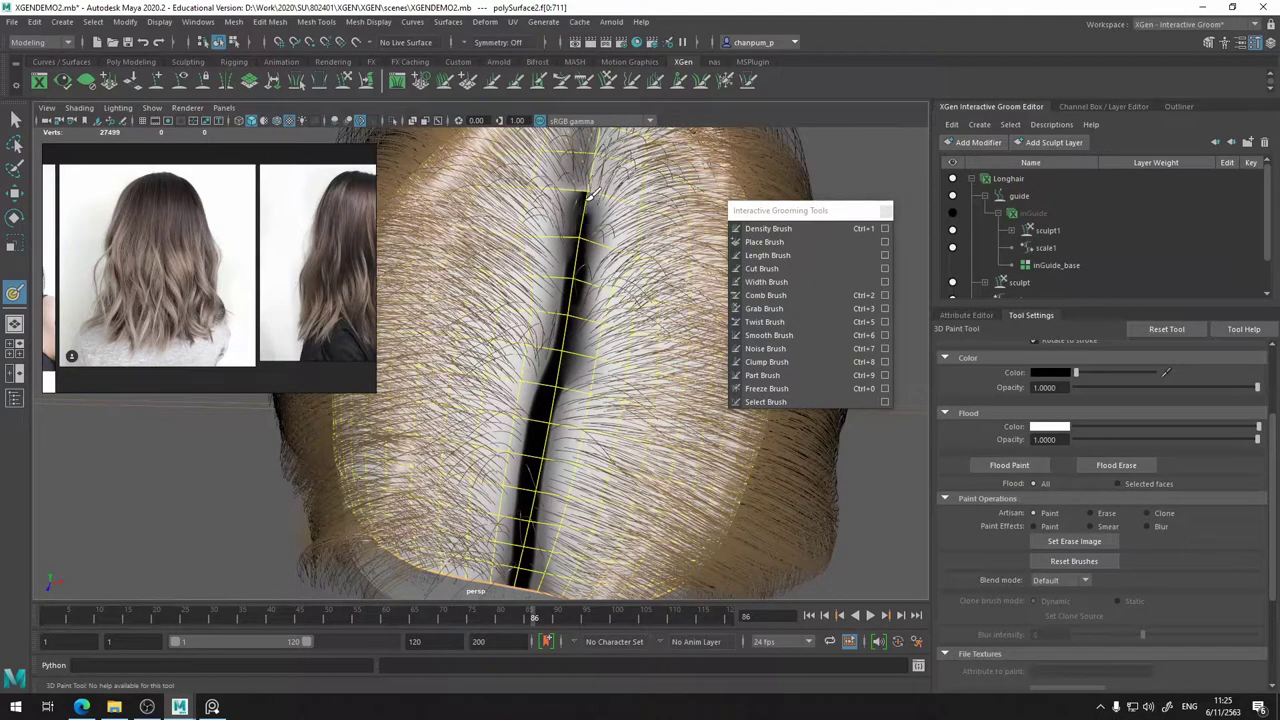
left_click_drag(576, 266, 563, 292, "alt")
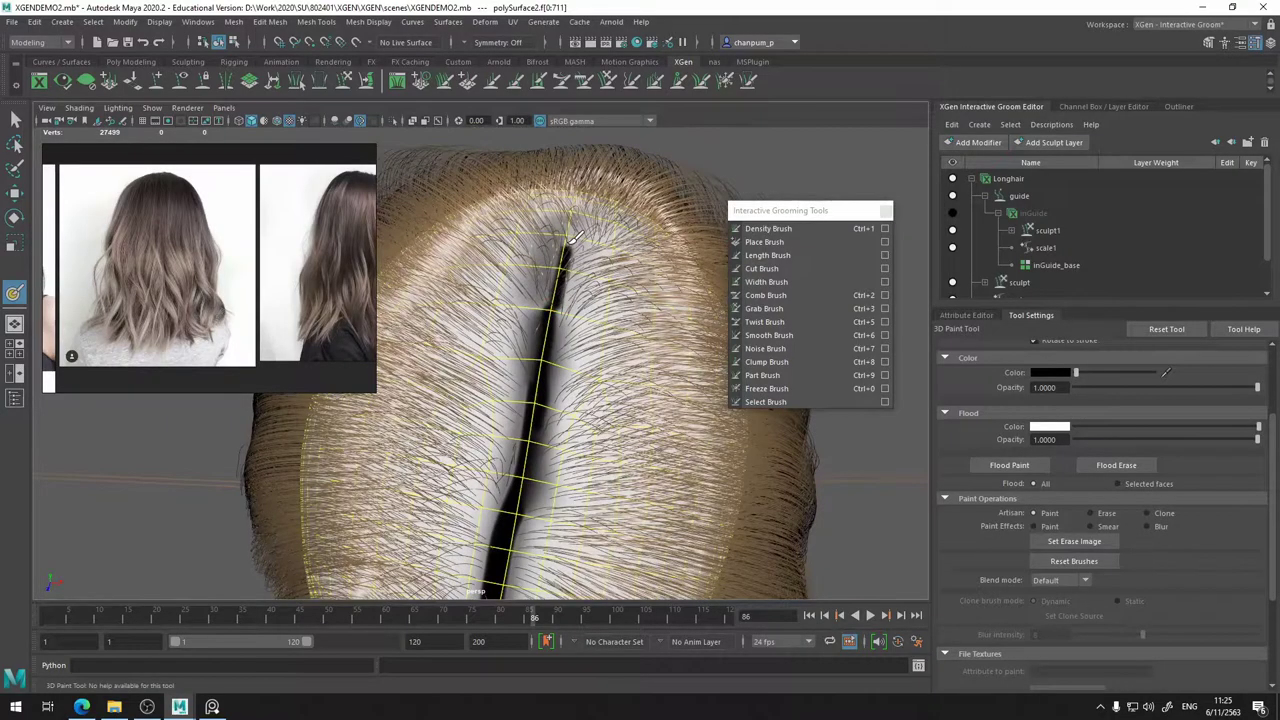
mouse_move(497, 288)
left_mouse_down("alt")
mouse_move(517, 243)
mouse_move(593, 229)
mouse_move(561, 368)
left_mouse_up("alt")
mouse_move(580, 288)
left_mouse_down()
mouse_move(578, 306)
mouse_move(578, 275)
left_mouse_up()
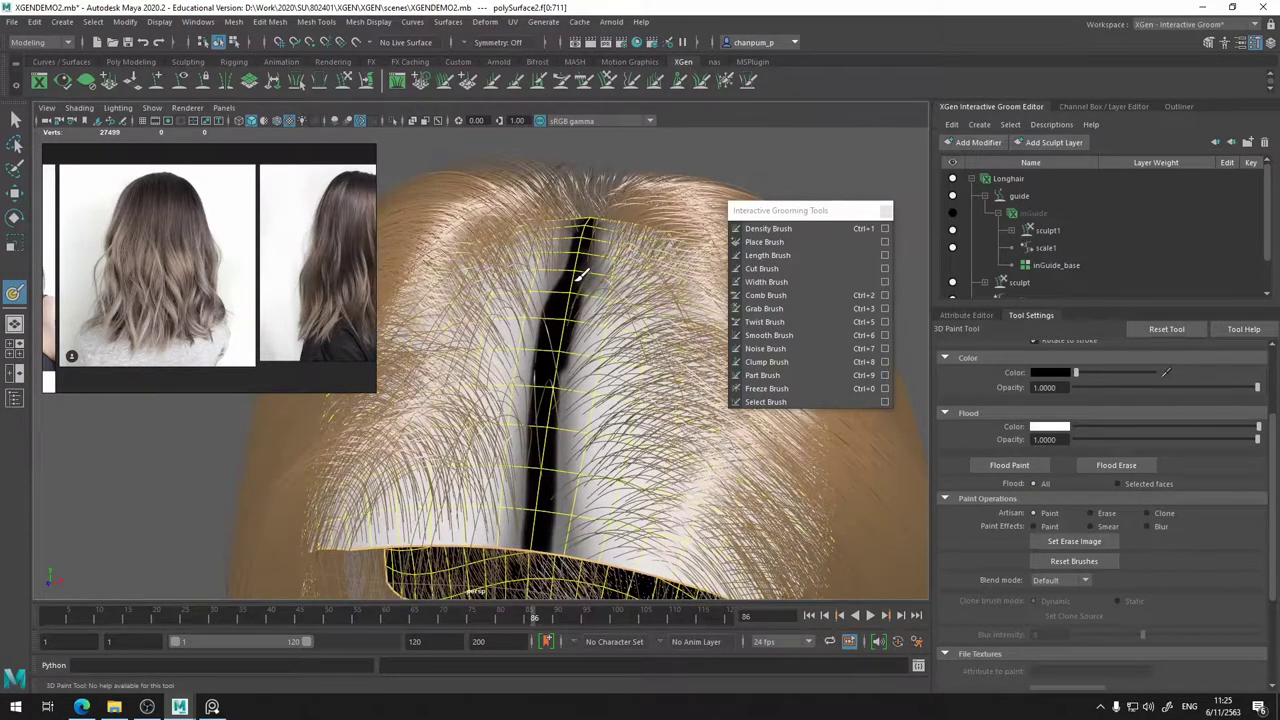
mouse_move(564, 358)
left_mouse_down()
mouse_move(549, 445)
mouse_move(556, 425)
mouse_move(529, 423)
mouse_move(528, 440)
left_mouse_up()
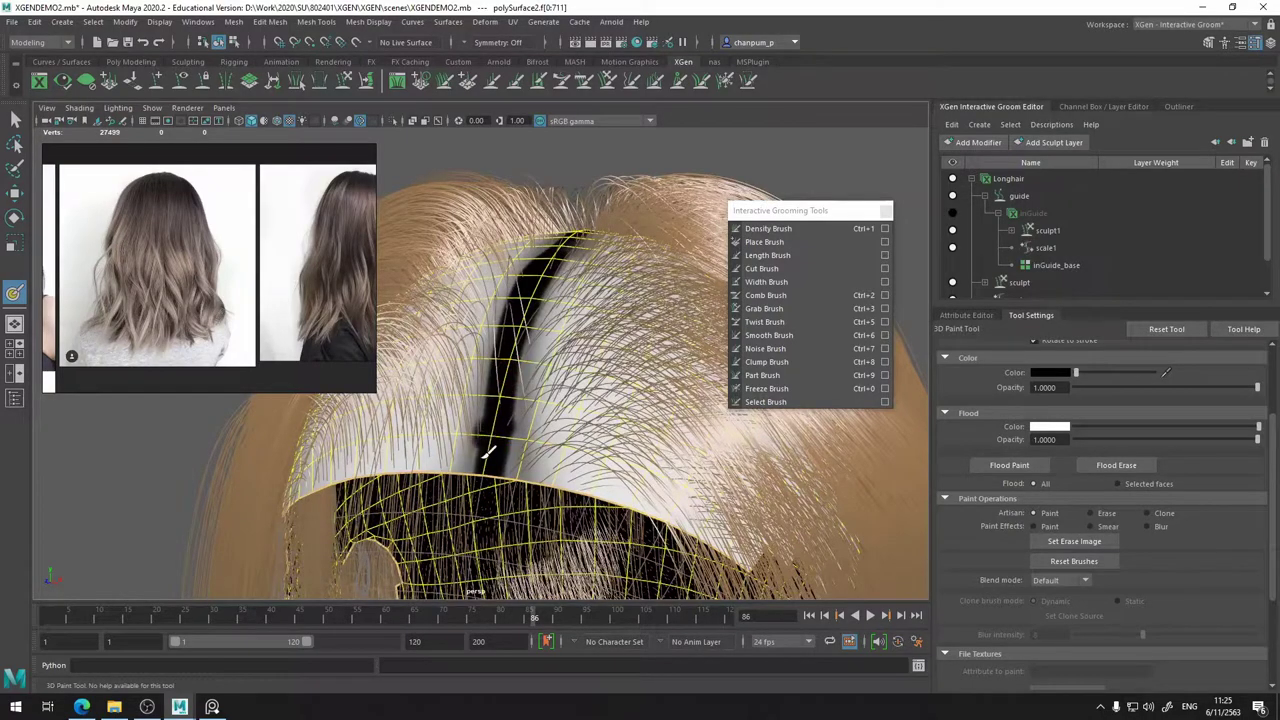
mouse_move(490, 430)
left_mouse_down()
mouse_move(493, 413)
mouse_move(543, 389)
mouse_move(545, 405)
left_mouse_up()
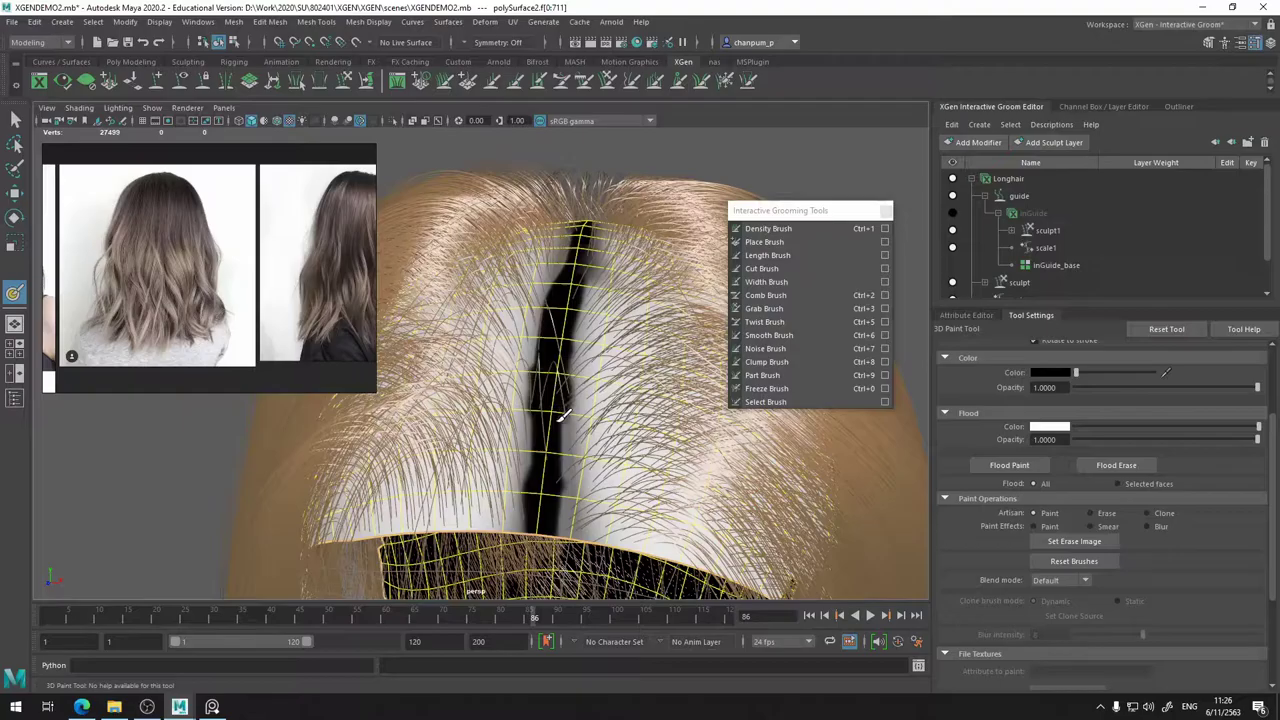
left_click_drag(549, 373, 542, 301, "alt")
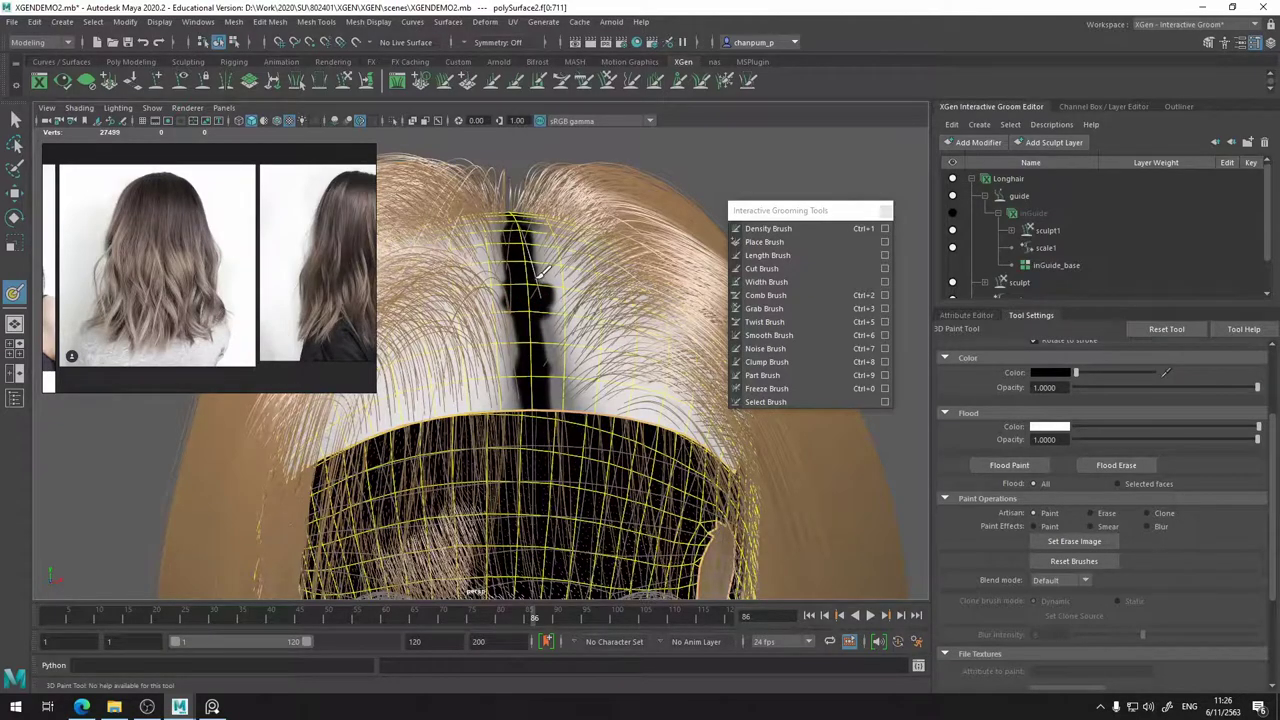
mouse_move(537, 339)
left_mouse_down("alt")
mouse_move(517, 319)
mouse_move(512, 400)
mouse_move(534, 372)
left_mouse_up("alt")
- Test the Blur operation beside the black parting stroke, and reduce the Artisan Paint brush's upper radius to 0.1819
left_click(1147, 526)
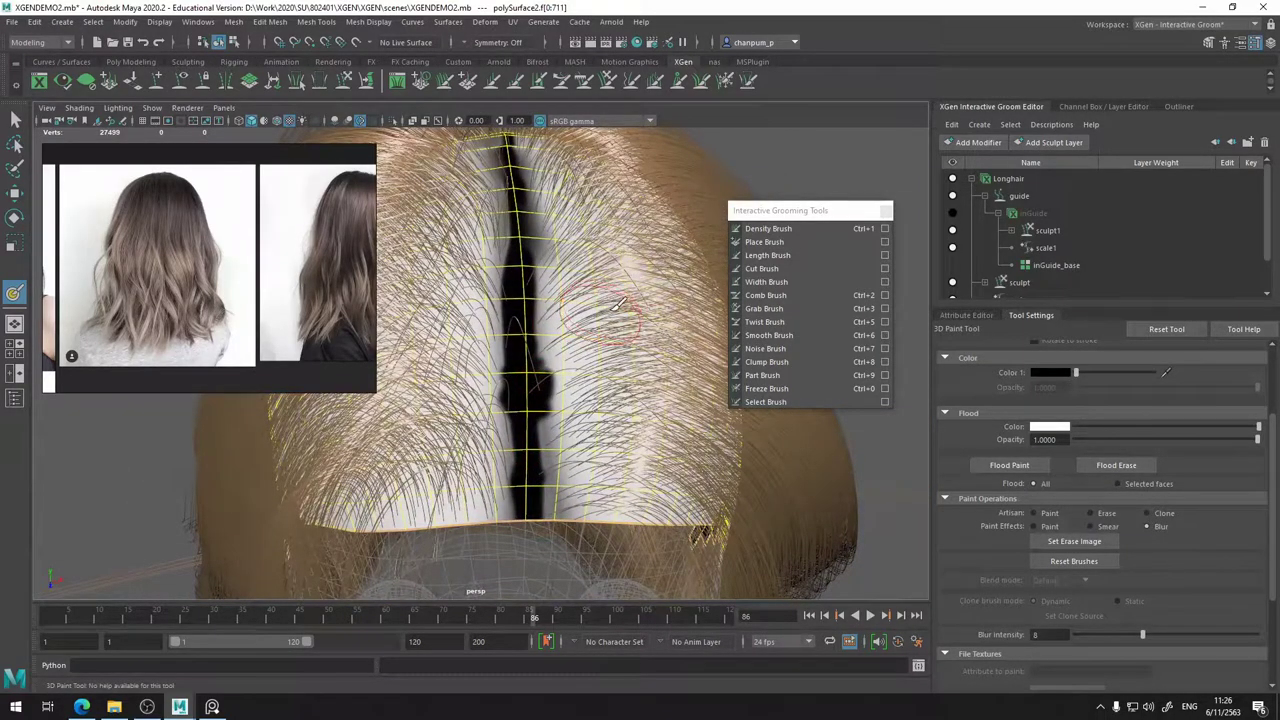
left_click_drag(610, 310, 595, 315)
left_click_drag(539, 291, 540, 321)
scroll(1158, 450, "up", 3)
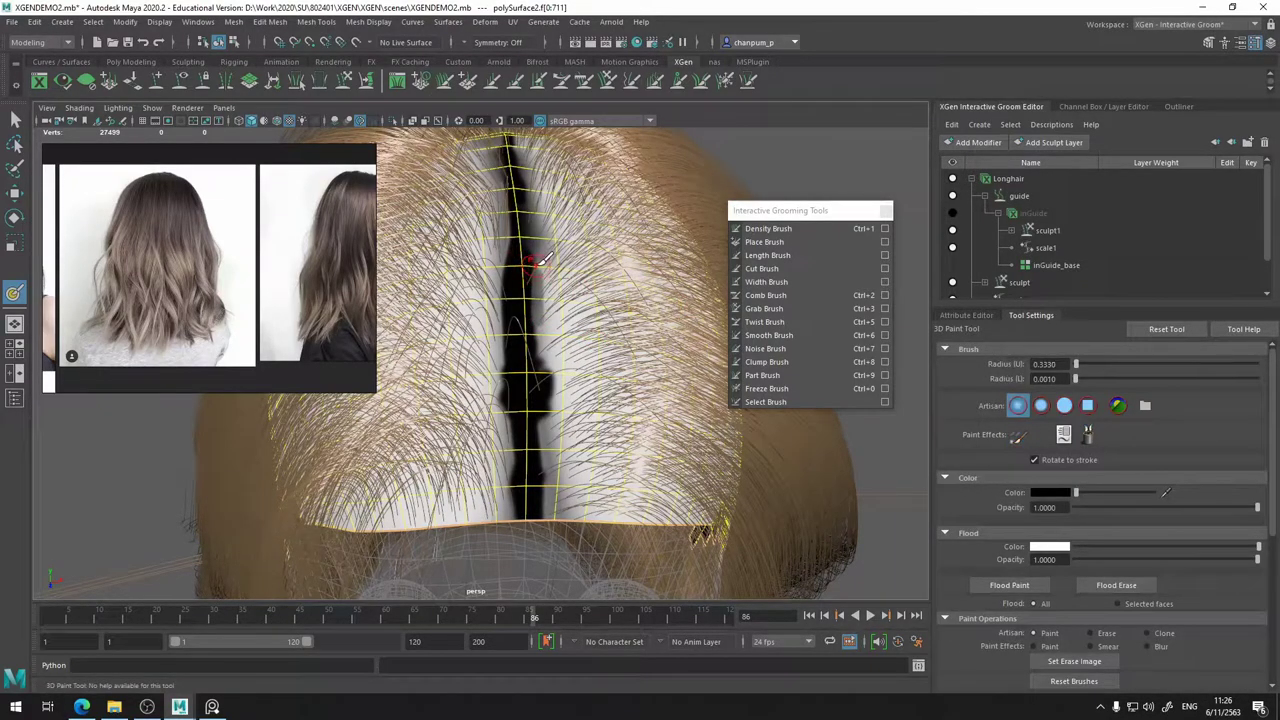
key("b")
left_click_drag(543, 284, 540, 283)
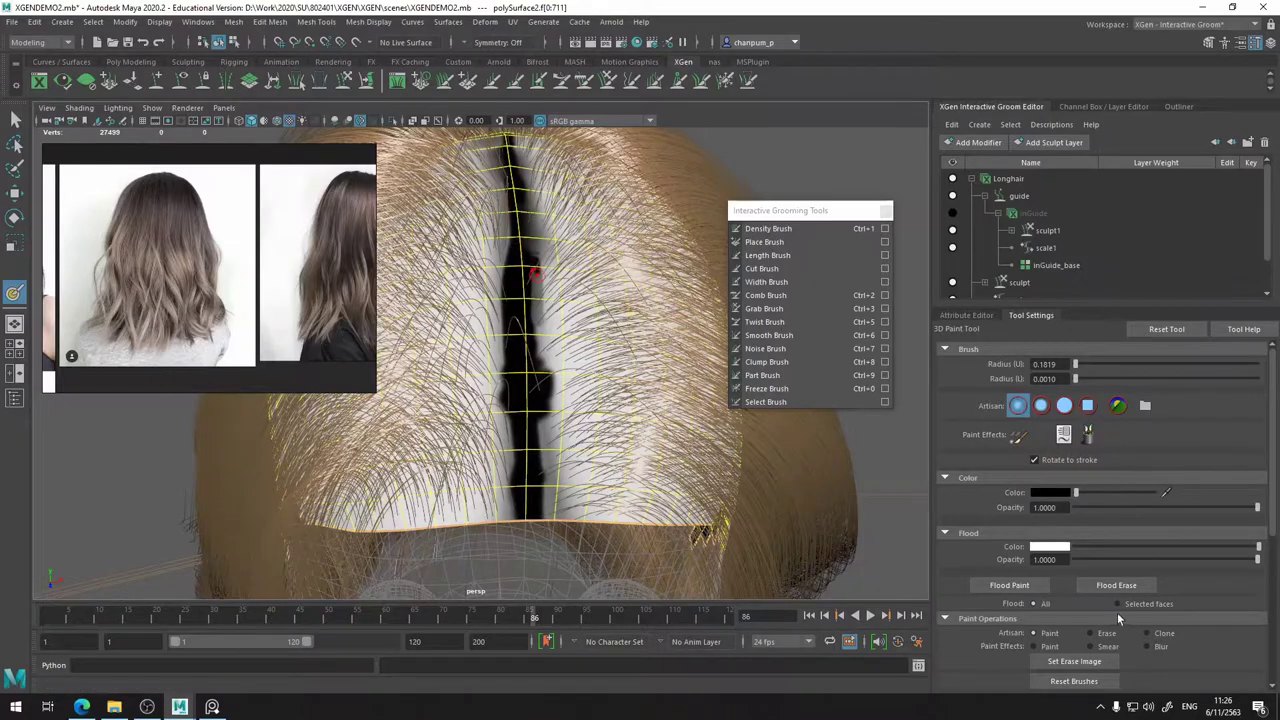
- Switch to the Blur operation with blur intensity 5 and soften the edges of the black parting stroke
left_click(1147, 646)
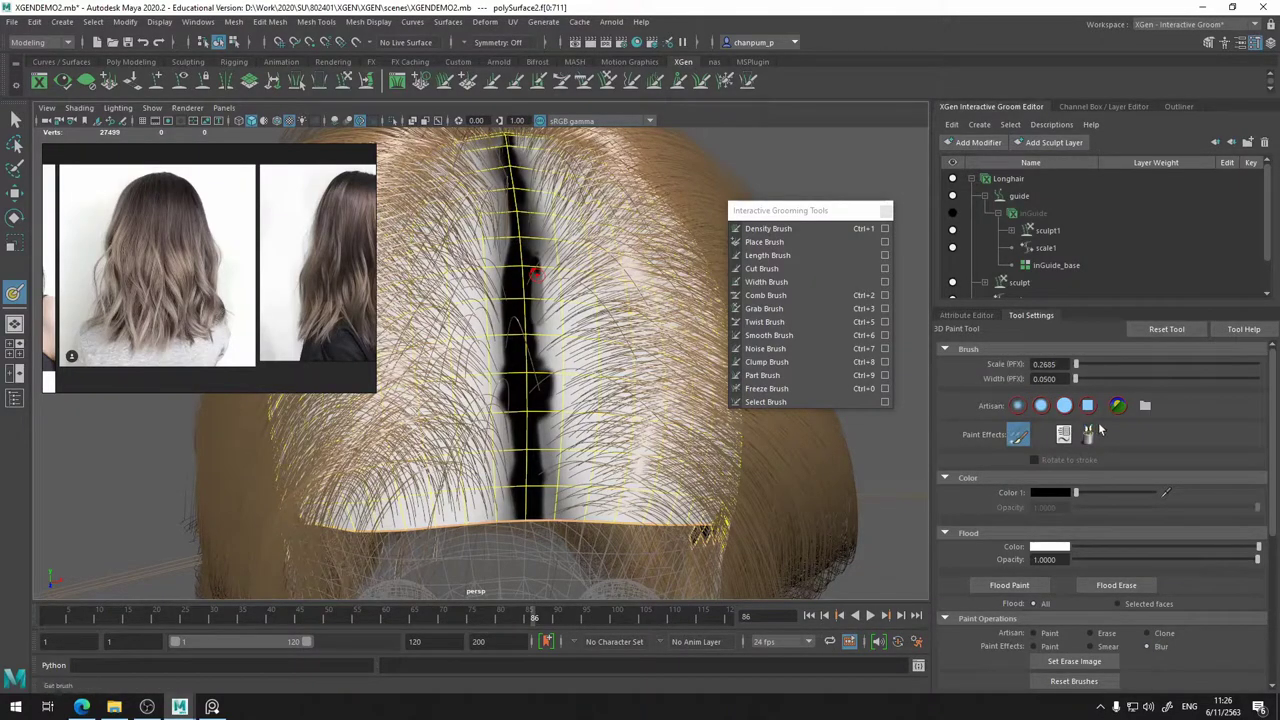
scroll(1180, 613, "down", 2)
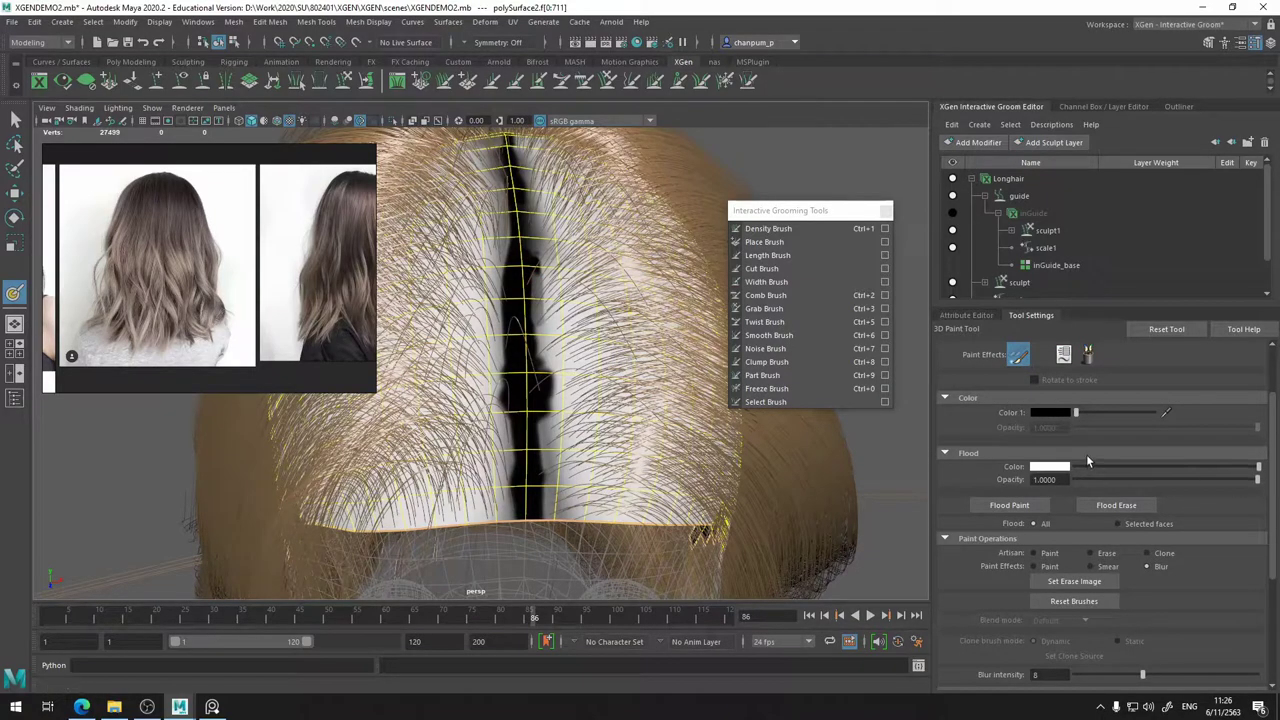
scroll(1086, 455, "down", 2)
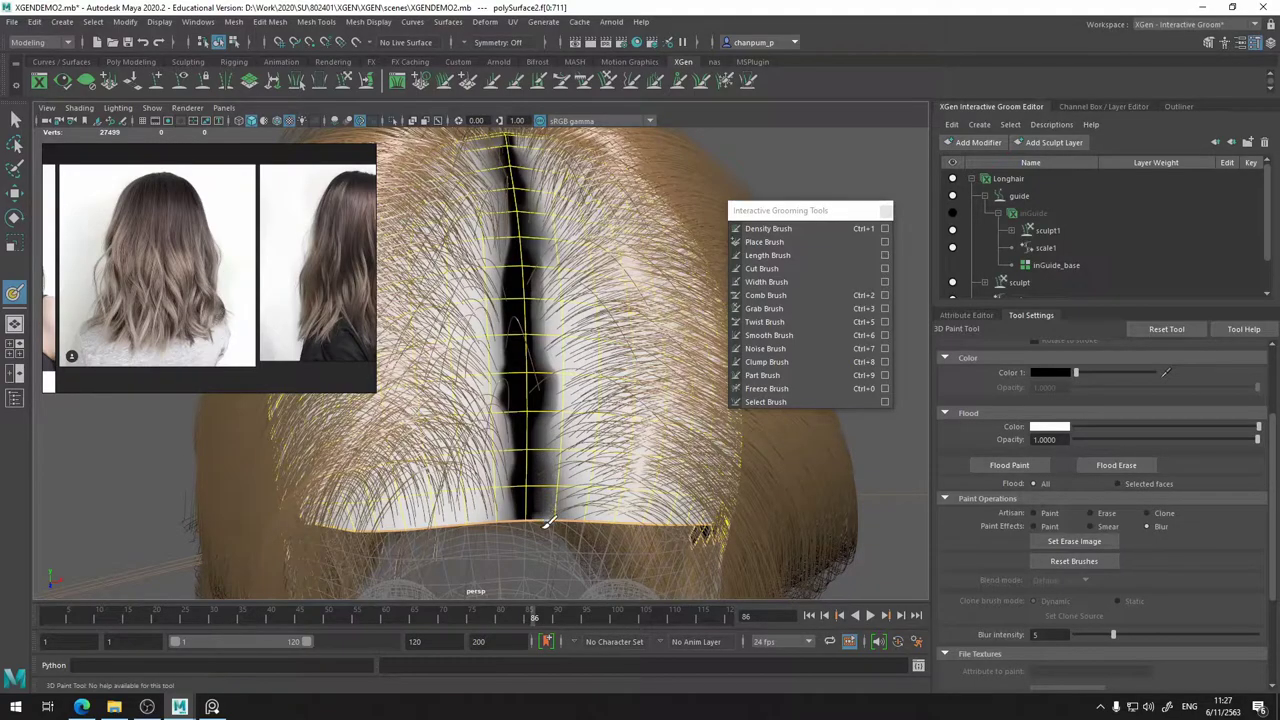
mouse_move(529, 380)
left_mouse_down("alt")
mouse_move(511, 344)
mouse_move(514, 371)
left_mouse_up("alt")
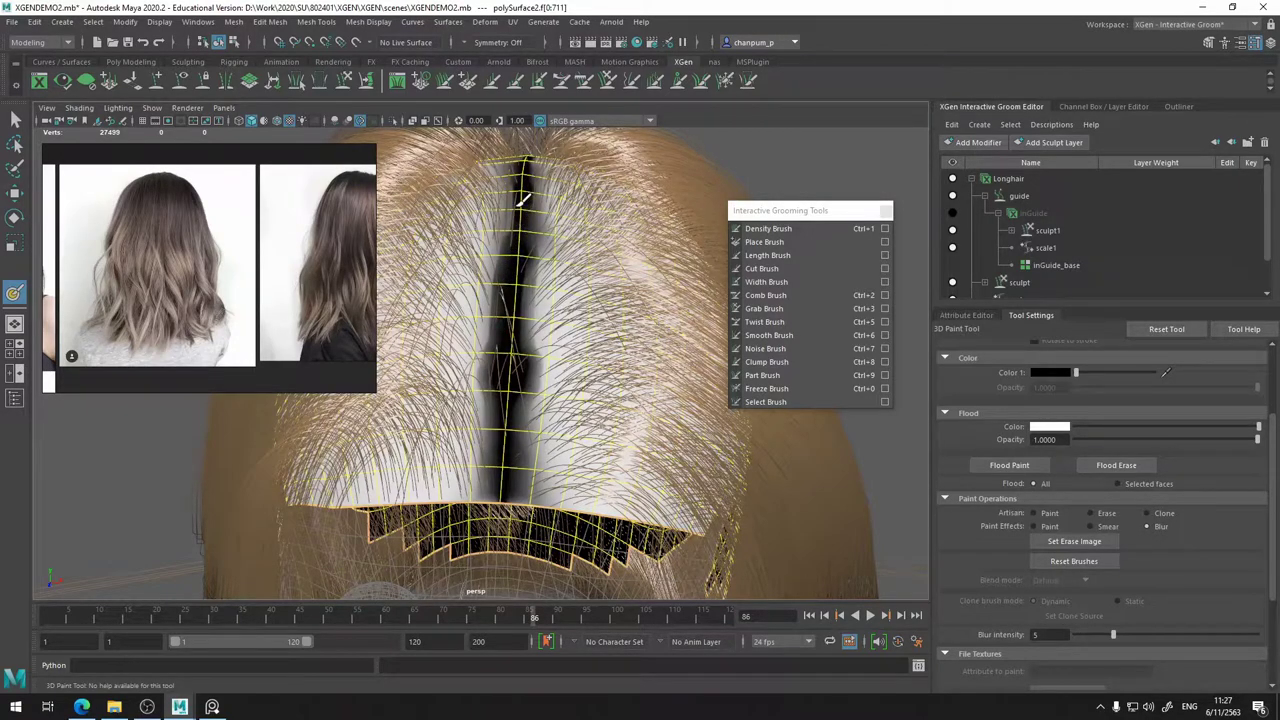
- Blur the crown end of the black parting stroke so that it fades softly into the white mask
left_click_drag(538, 235, 524, 265, "alt")
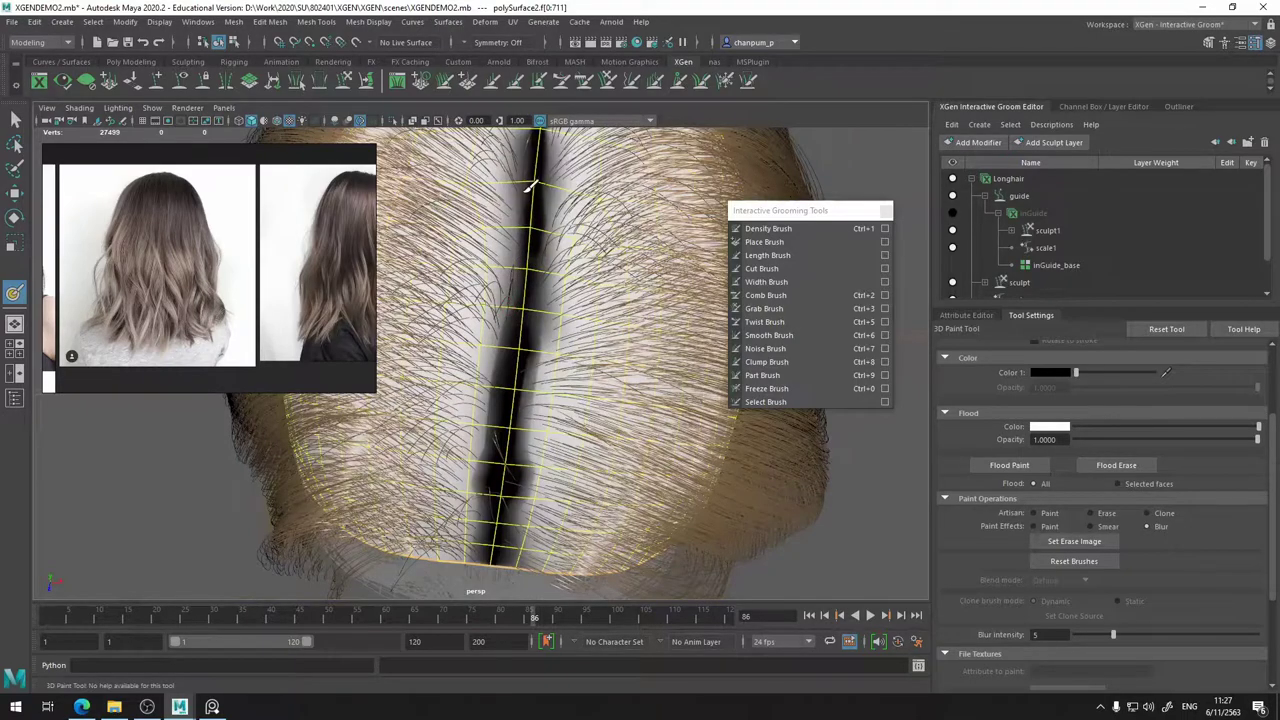
left_click_drag(550, 150, 535, 279, "alt")
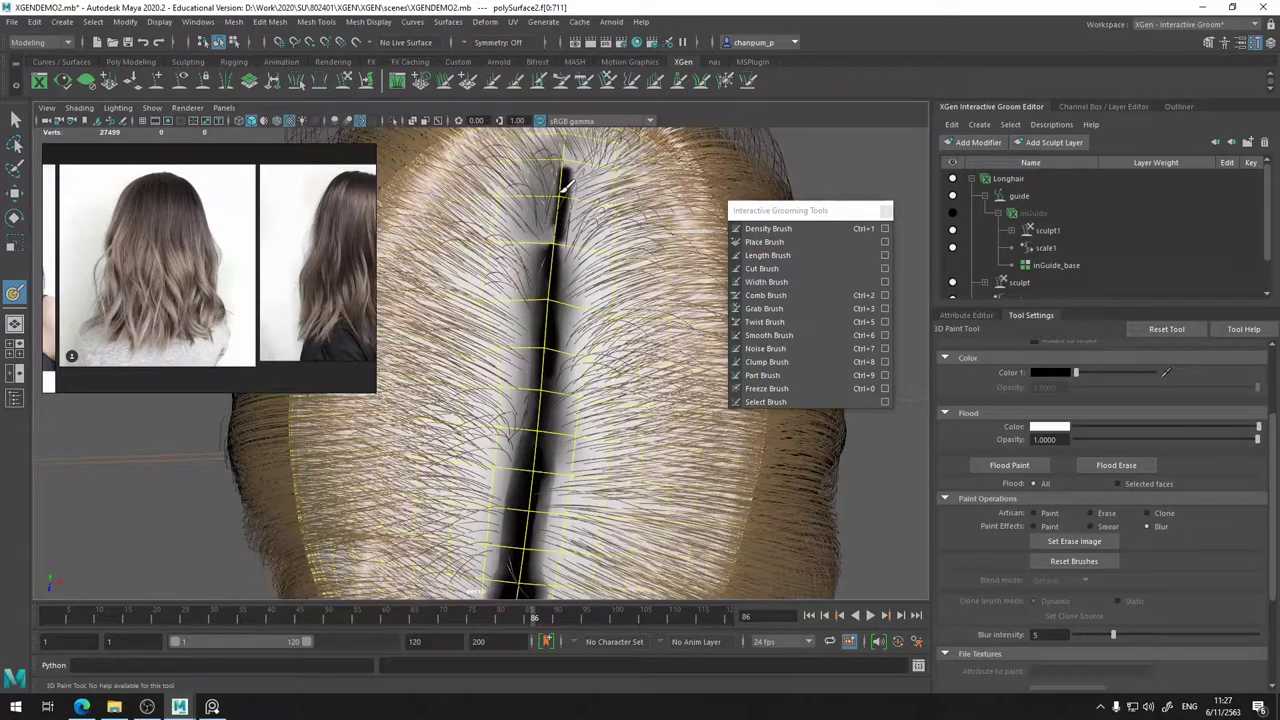
mouse_move(569, 168)
left_mouse_down()
mouse_move(575, 268)
mouse_move(566, 183)
left_mouse_up()
mouse_move(567, 232)
left_mouse_down()
mouse_move(565, 265)
mouse_move(578, 206)
mouse_move(564, 264)
mouse_move(470, 407)
mouse_move(385, 457)
mouse_move(395, 452)
left_mouse_up()
- Switch to the soft Artisan brush profile with opacity 0.4000, and reduce its upper radius to 0.0332
scroll(1027, 428, "up", 3)
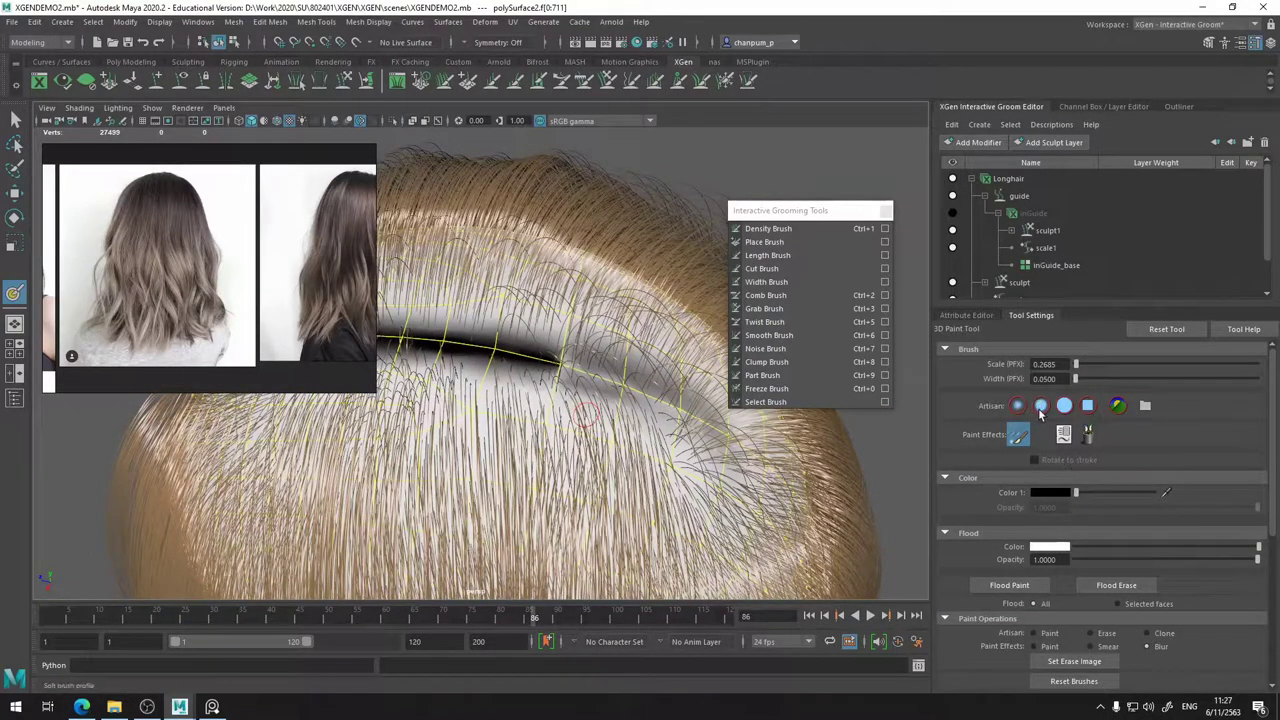
left_click(1040, 406)
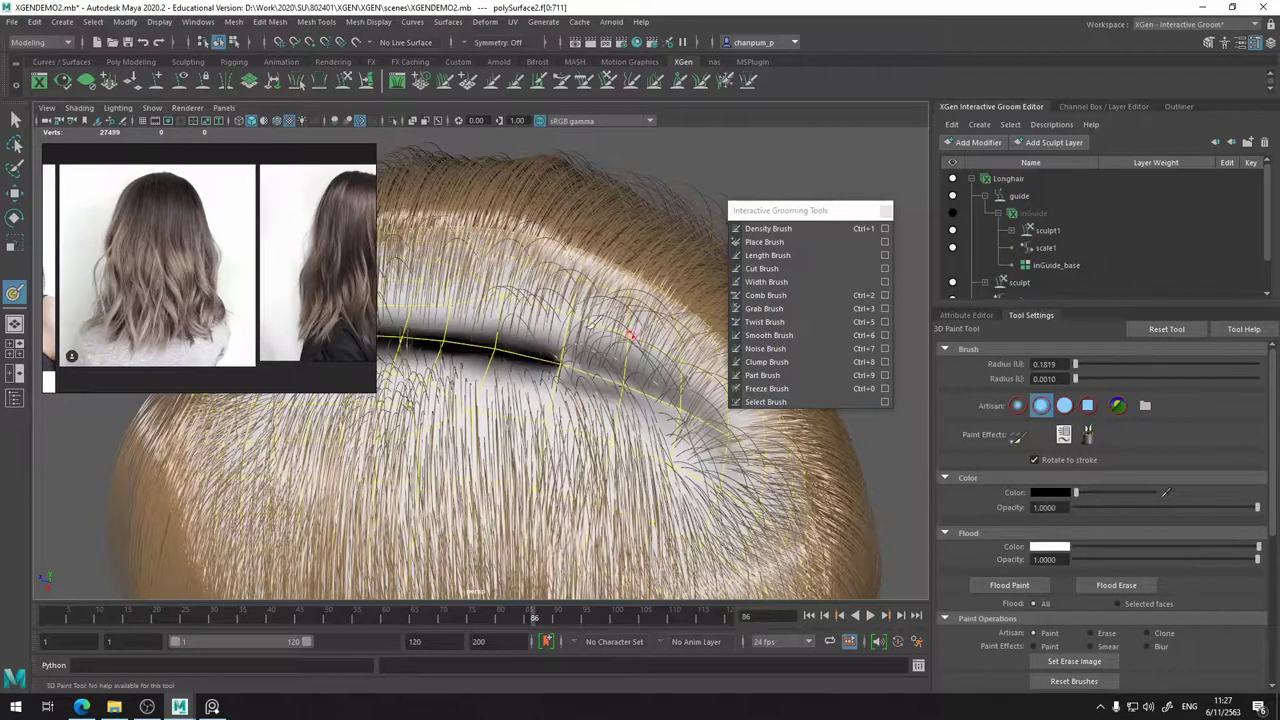
left_click_drag(546, 368, 686, 383, "alt")
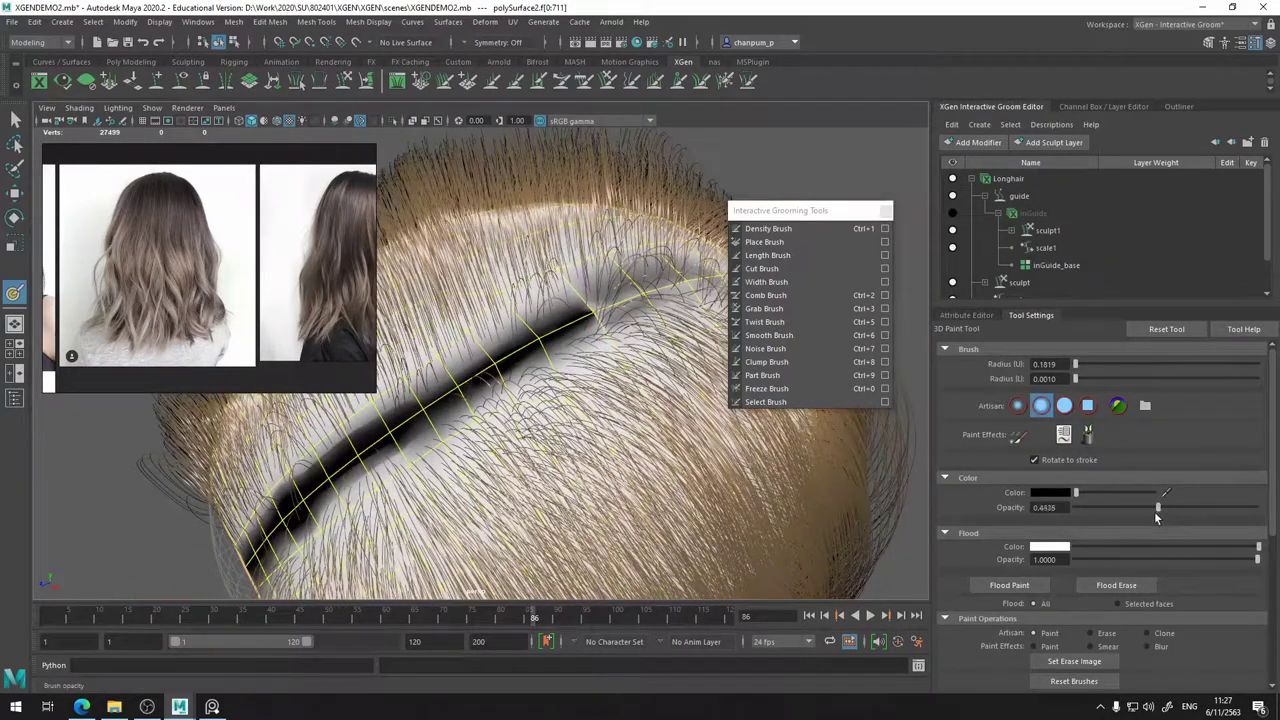
left_click_drag(1157, 510, 1148, 509)
left_click_drag(533, 325, 557, 326)
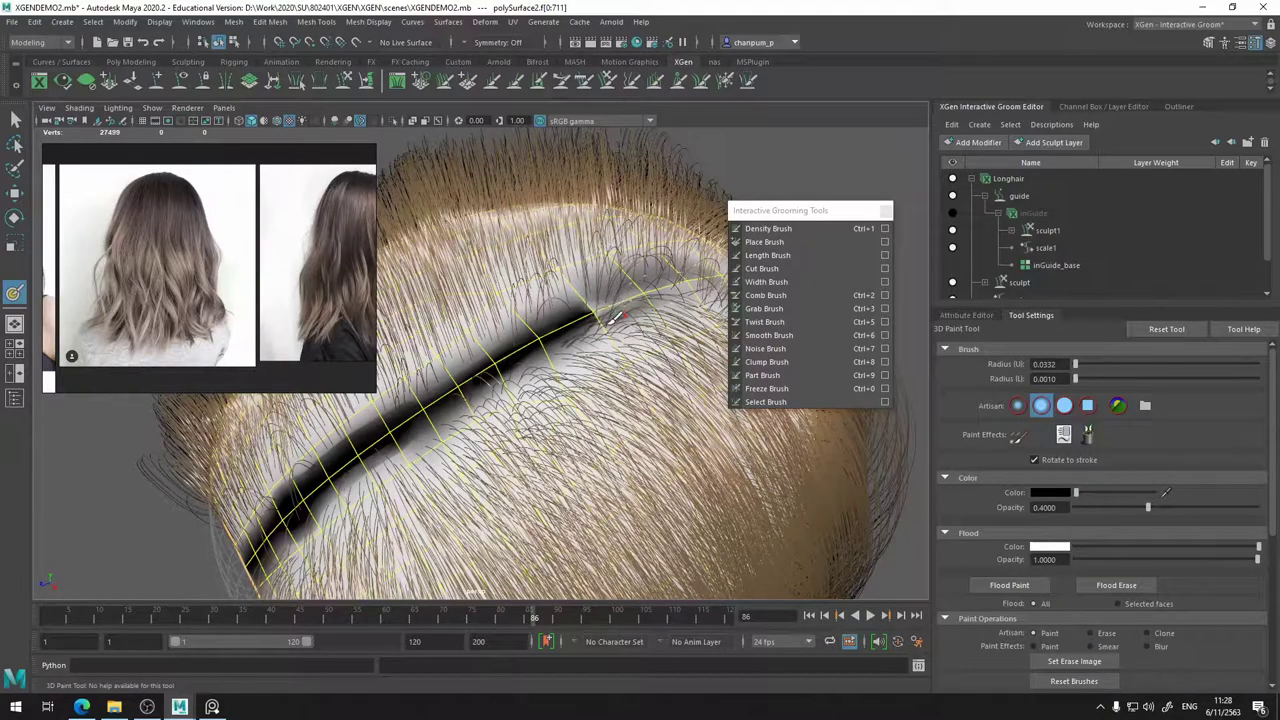
left_click_drag(604, 307, 606, 309, "alt")
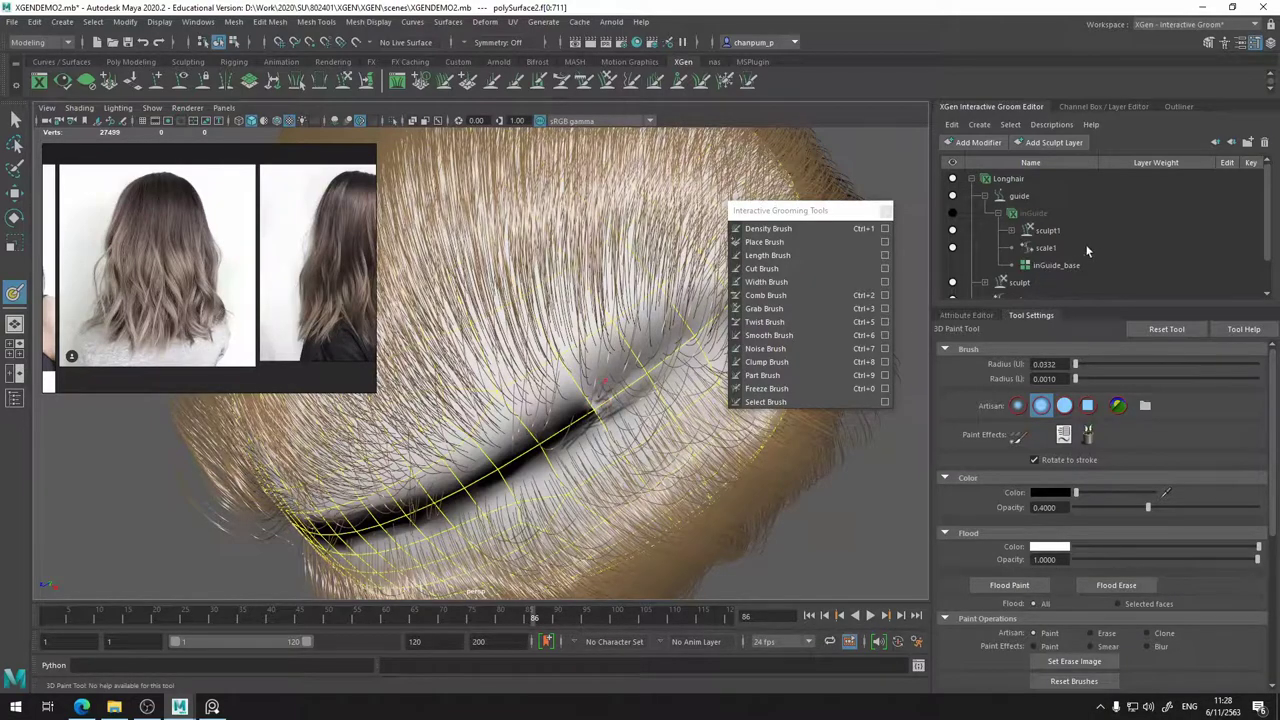
- Leave the 3D Paint Tool, select Longhair_base, and resume painting its Density Mask with the paint tool's settings open
scroll(1058, 268, "down", 2)
key("5")
key("6")
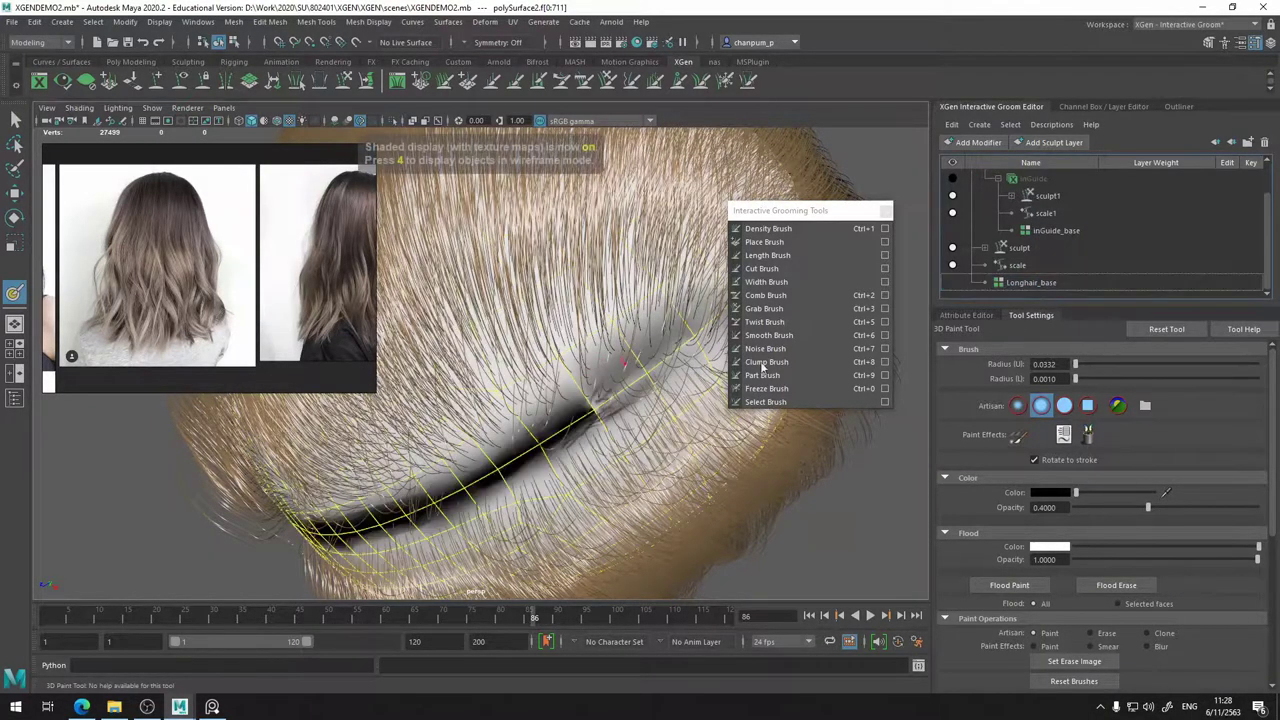
left_click(983, 308)
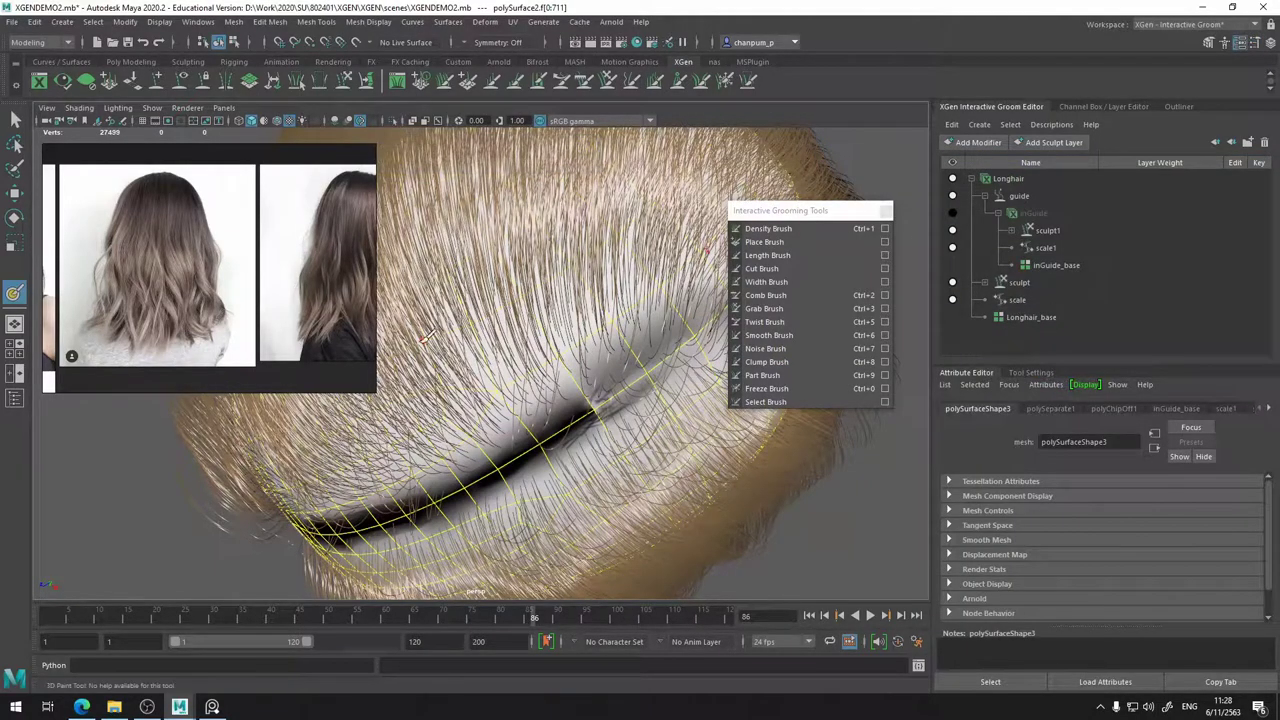
left_click(15, 119)
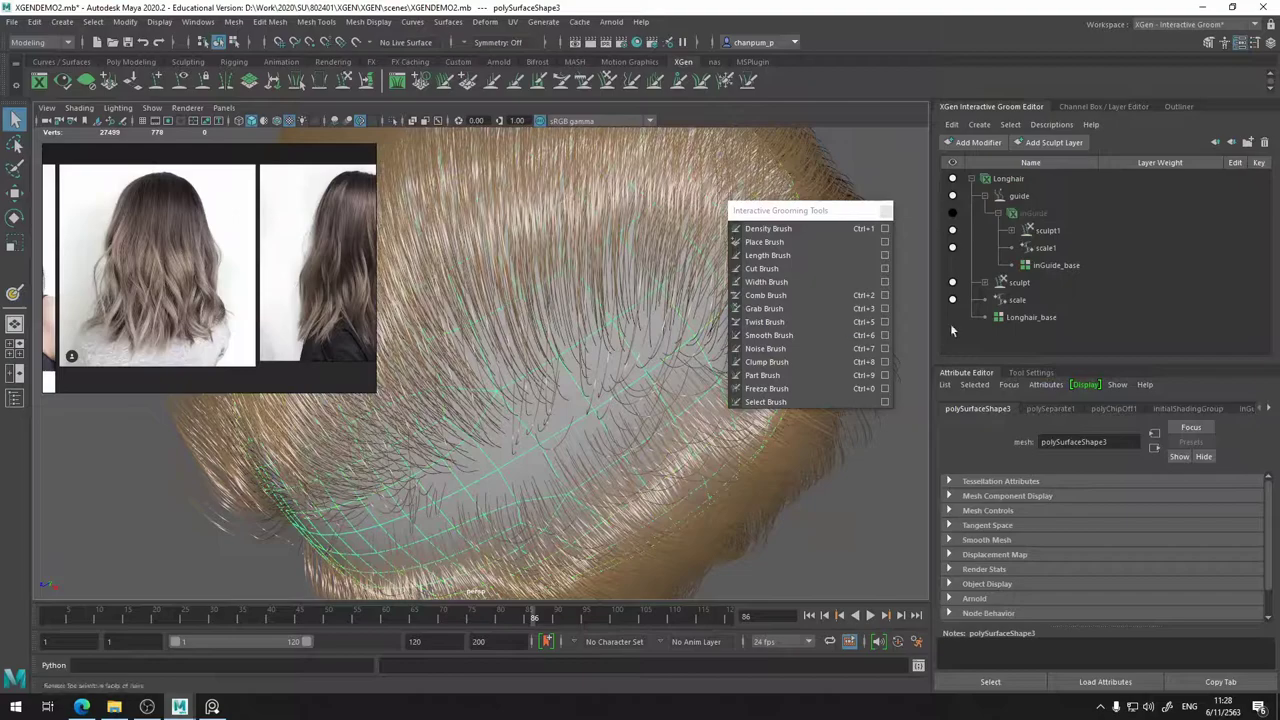
left_click(1040, 317)
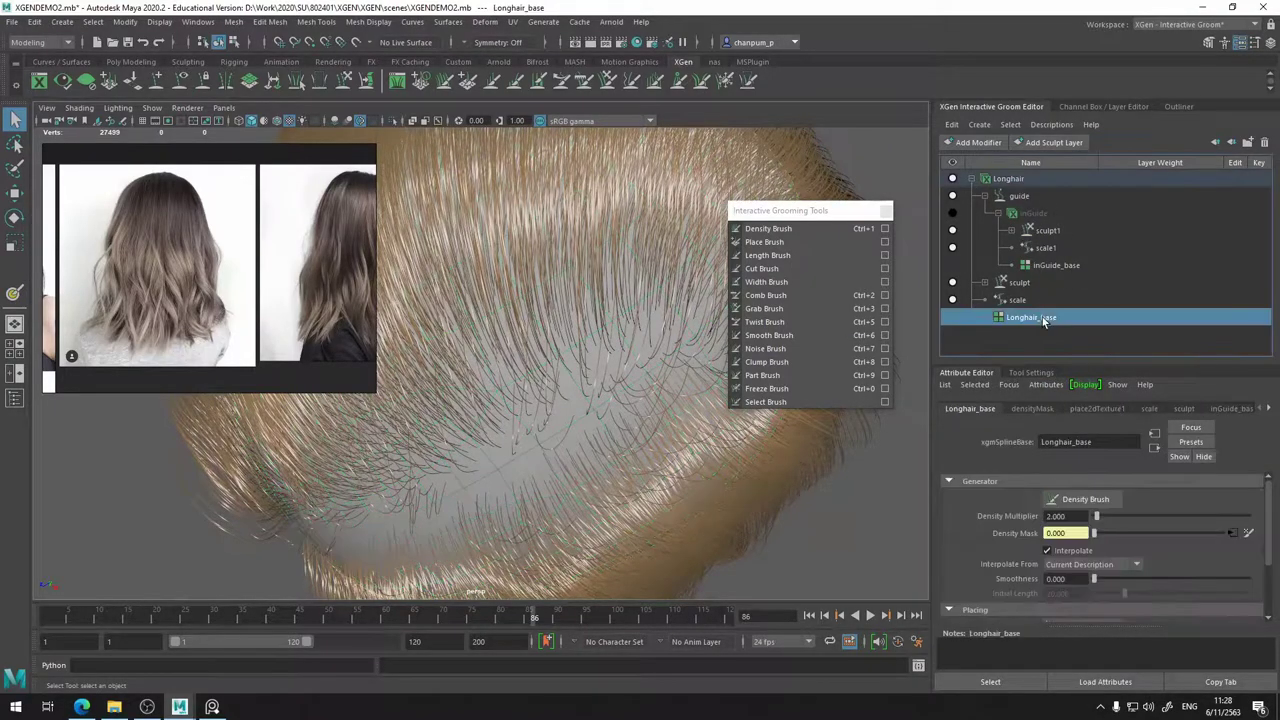
left_click(1248, 535)
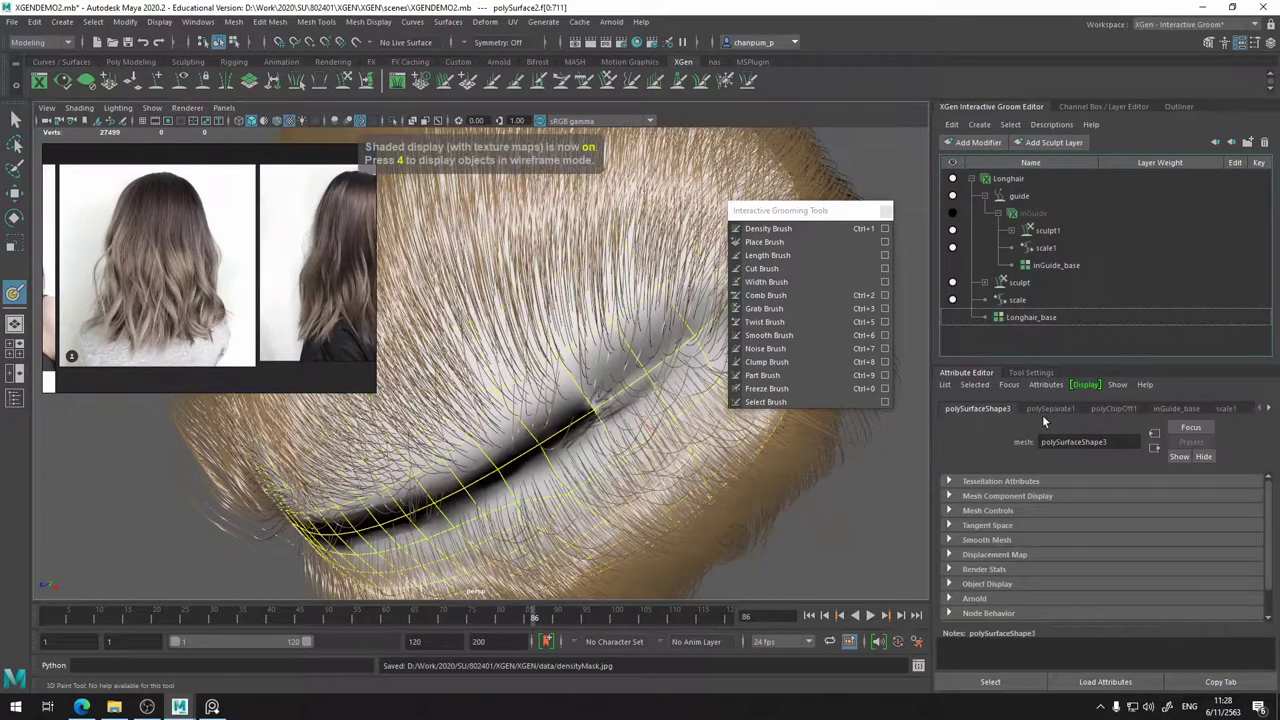
left_click(1038, 372)
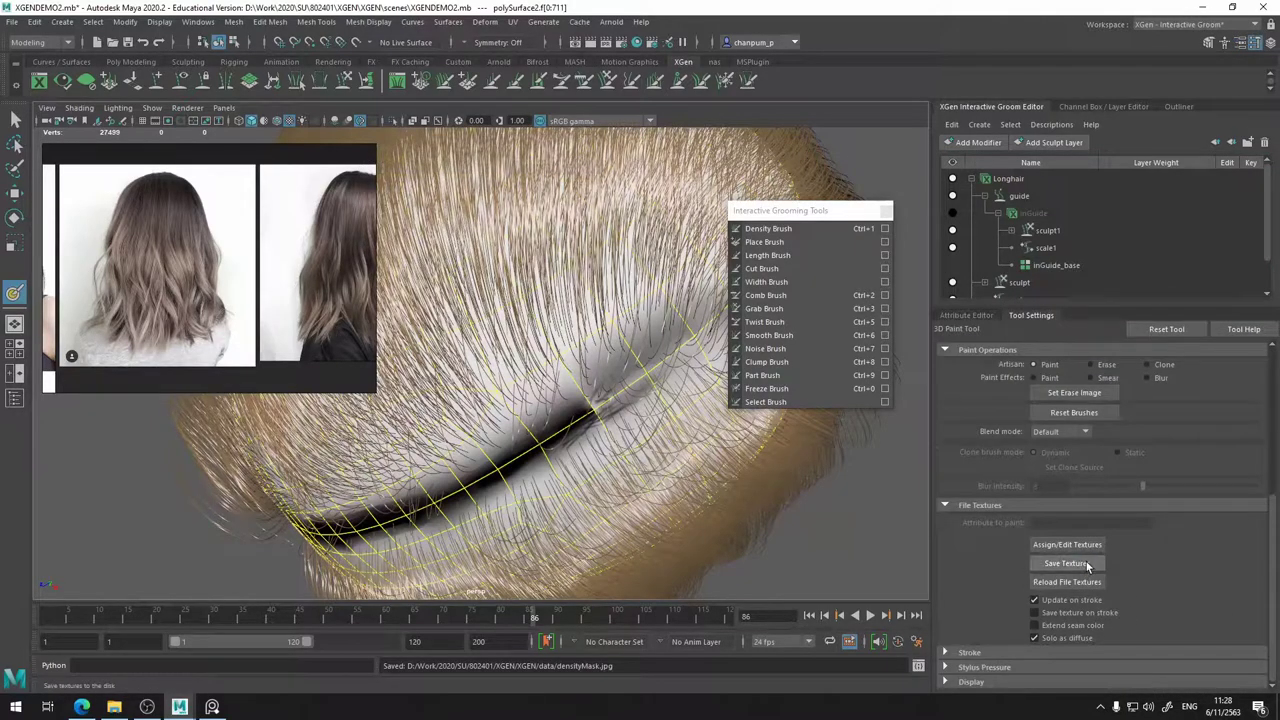
mouse_move(636, 437)
left_mouse_down("alt")
mouse_move(606, 357)
mouse_move(563, 363)
mouse_move(601, 373)
left_mouse_up("alt")
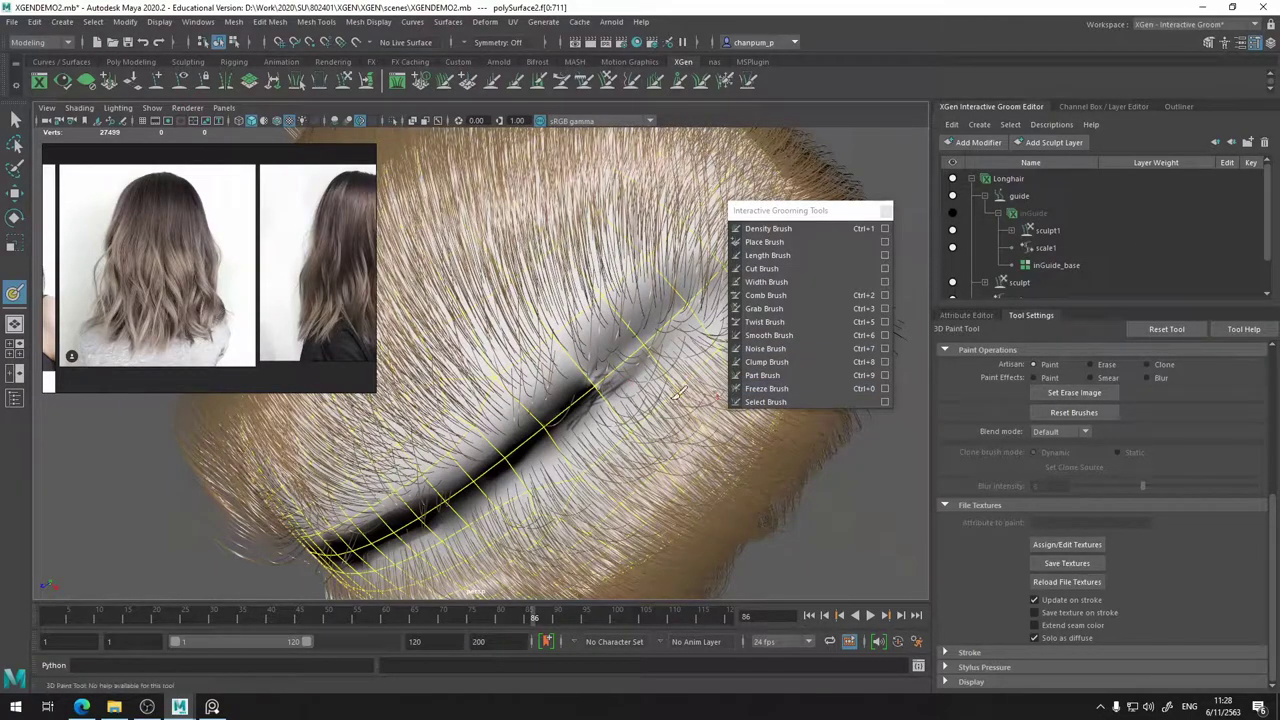
left_click_drag(603, 381, 594, 318, "alt")
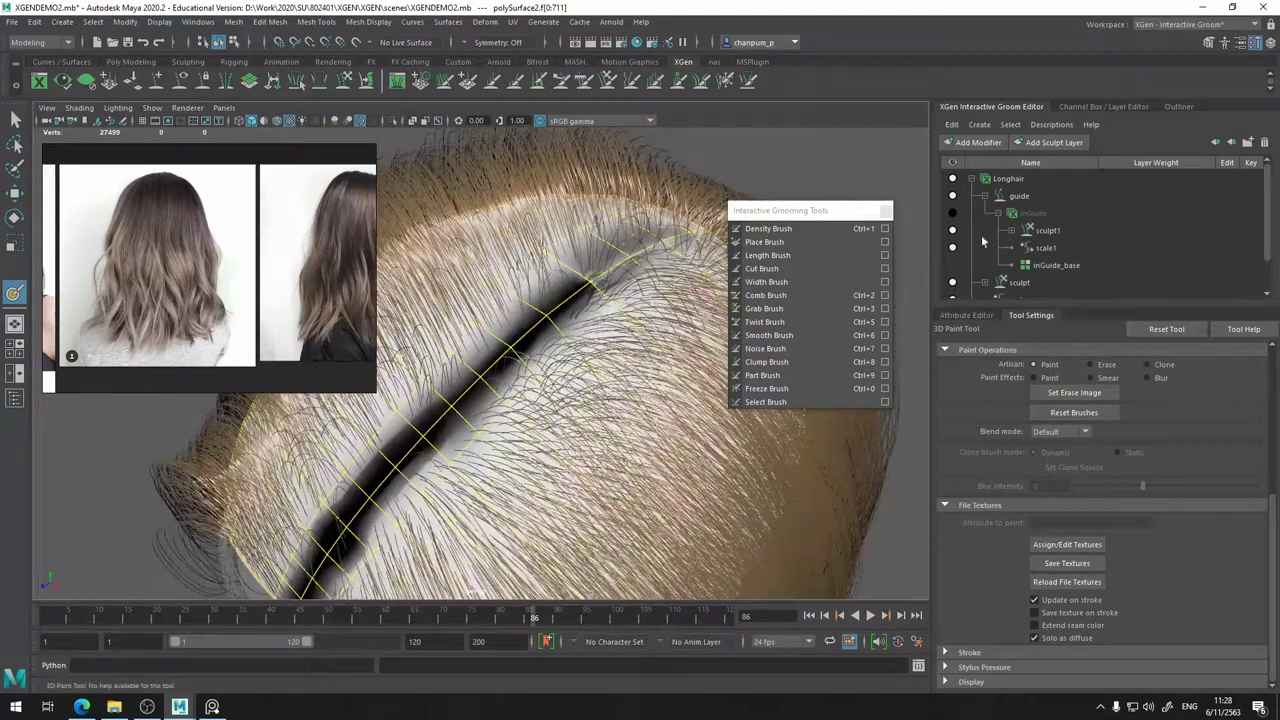
- Set the black brush to opacity 0.4980 and upper radius 0.1244, and extend the parting with a thin stroke toward the crown
scroll(1149, 445, "up", 5)
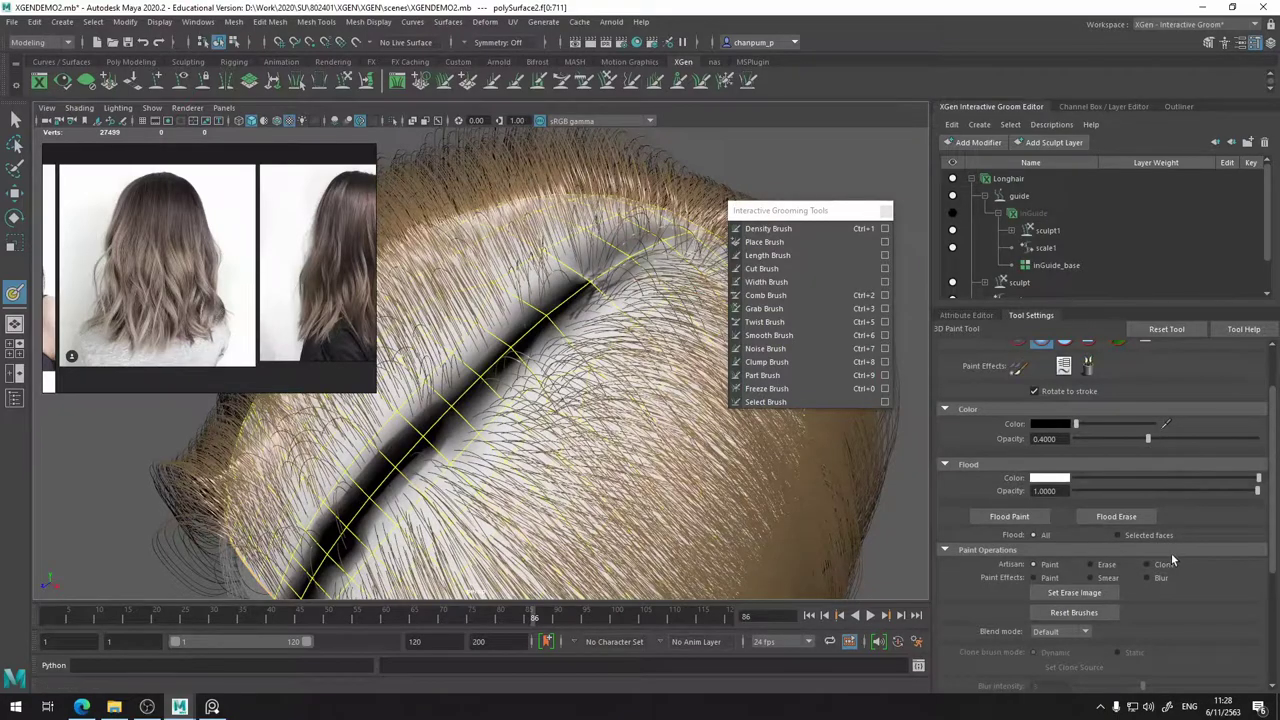
scroll(1150, 535, "up", 3)
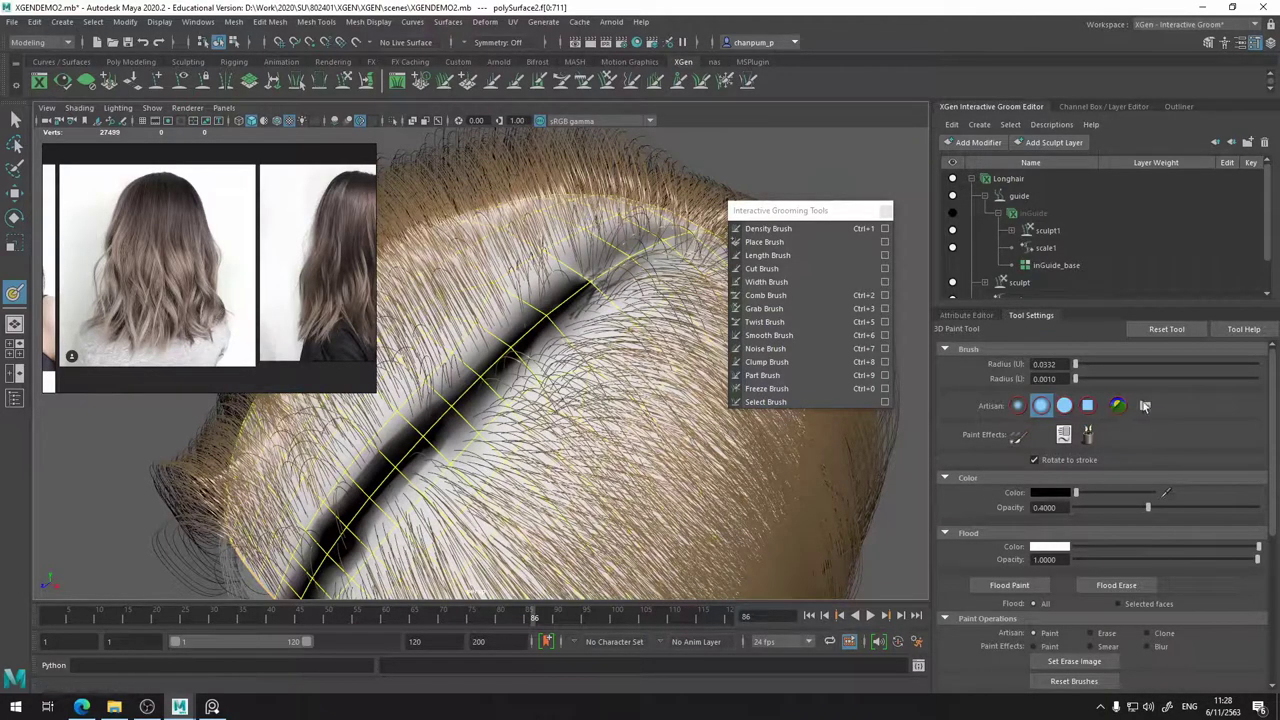
left_click_drag(570, 345, 586, 328, "alt")
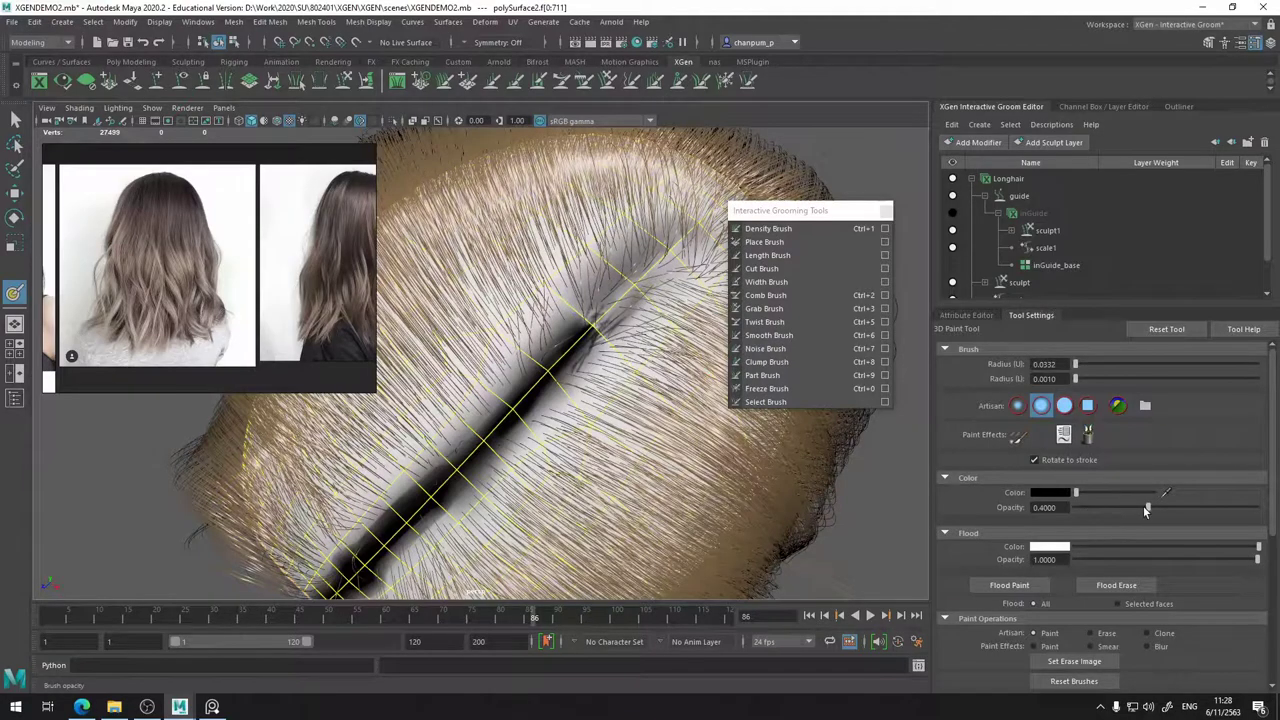
left_click_drag(1165, 510, 1166, 510)
left_click_drag(631, 289, 691, 234)
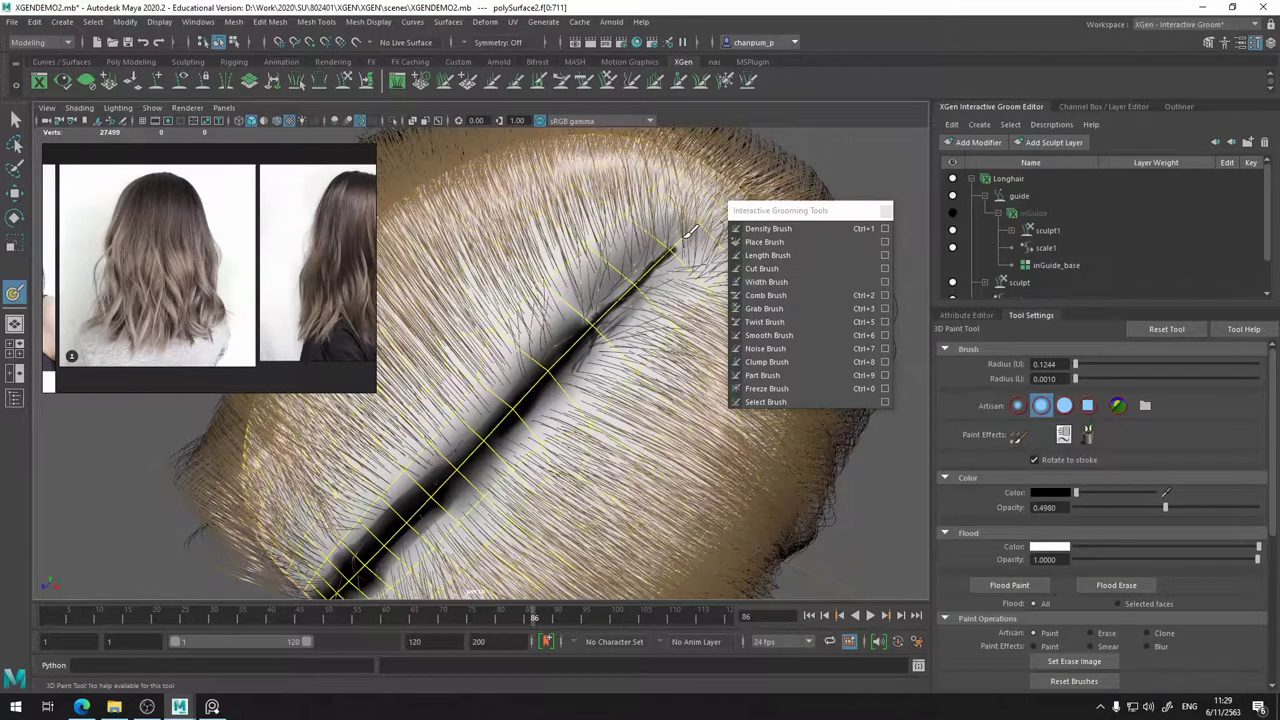
- Change the paint colour to white and dab small irregular spots along the black parting from the crown to the front hairline
mouse_move(625, 391)
left_mouse_down("alt")
mouse_move(677, 306)
mouse_move(678, 339)
left_mouse_up("alt")
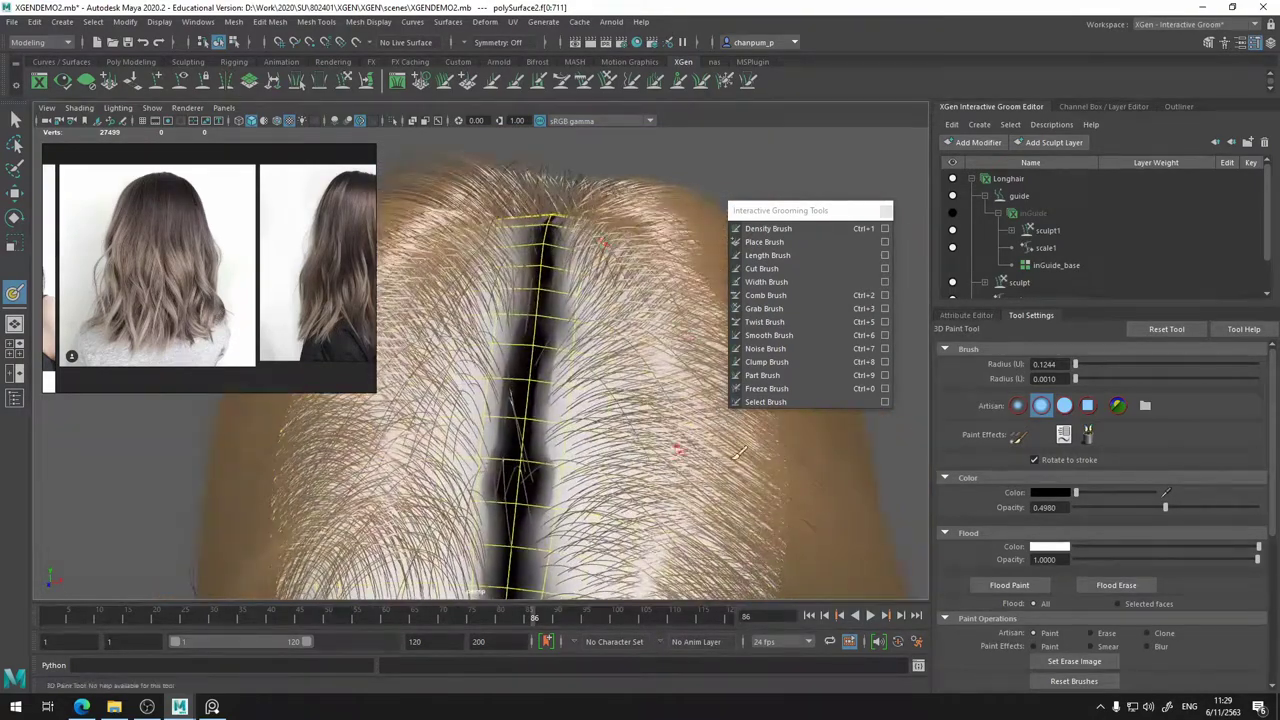
left_click(1153, 492)
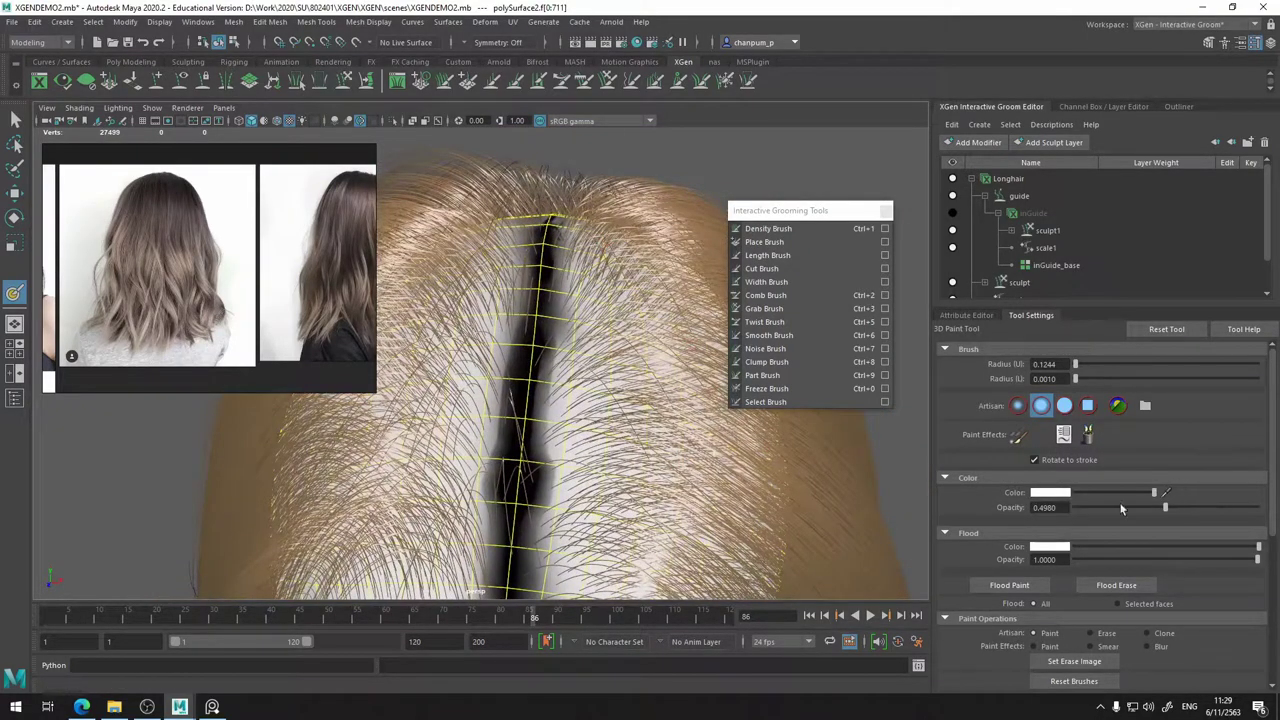
left_click(541, 383)
left_click(516, 373)
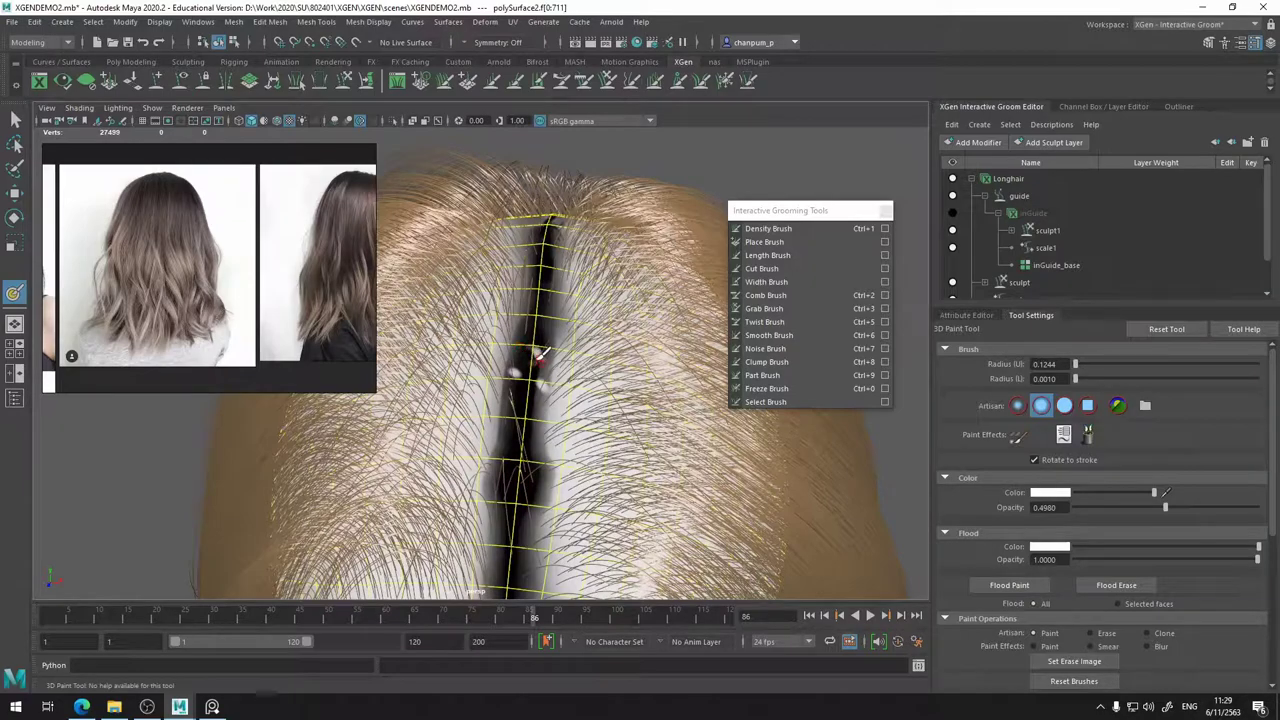
left_click_drag(538, 358, 518, 350)
left_click(530, 331)
left_click(542, 308)
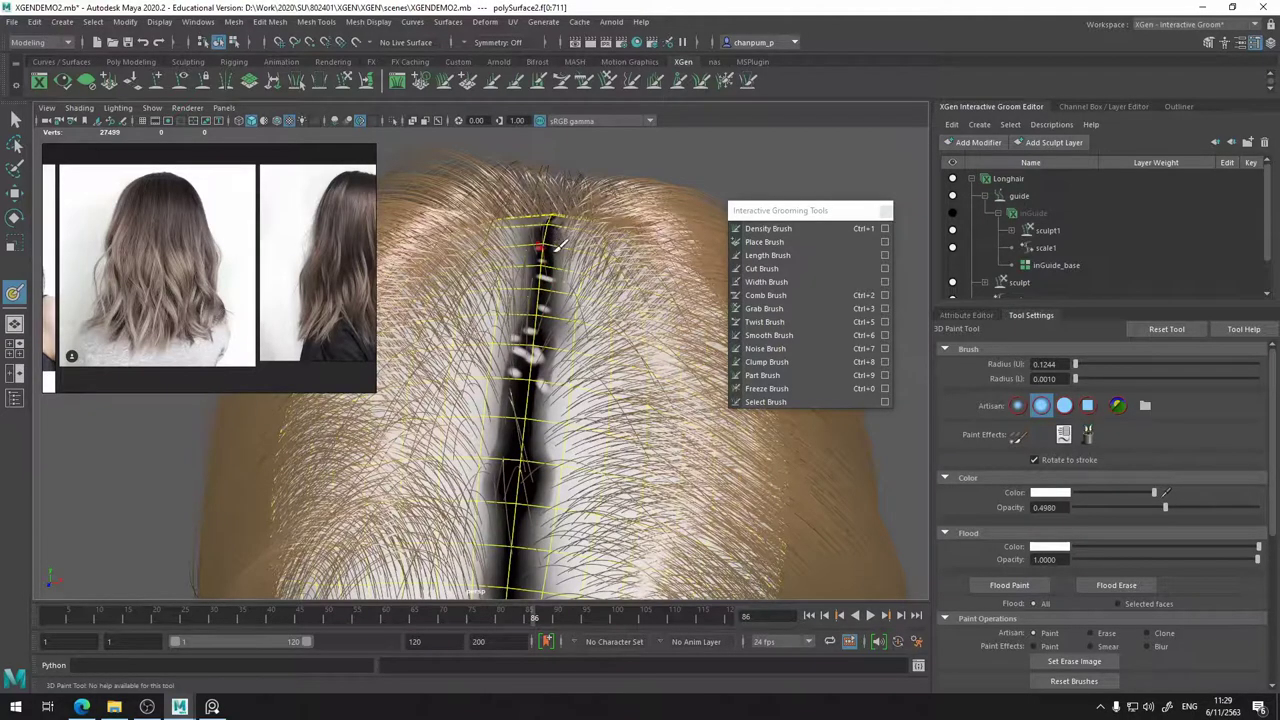
left_click_drag(548, 283, 578, 289, "alt")
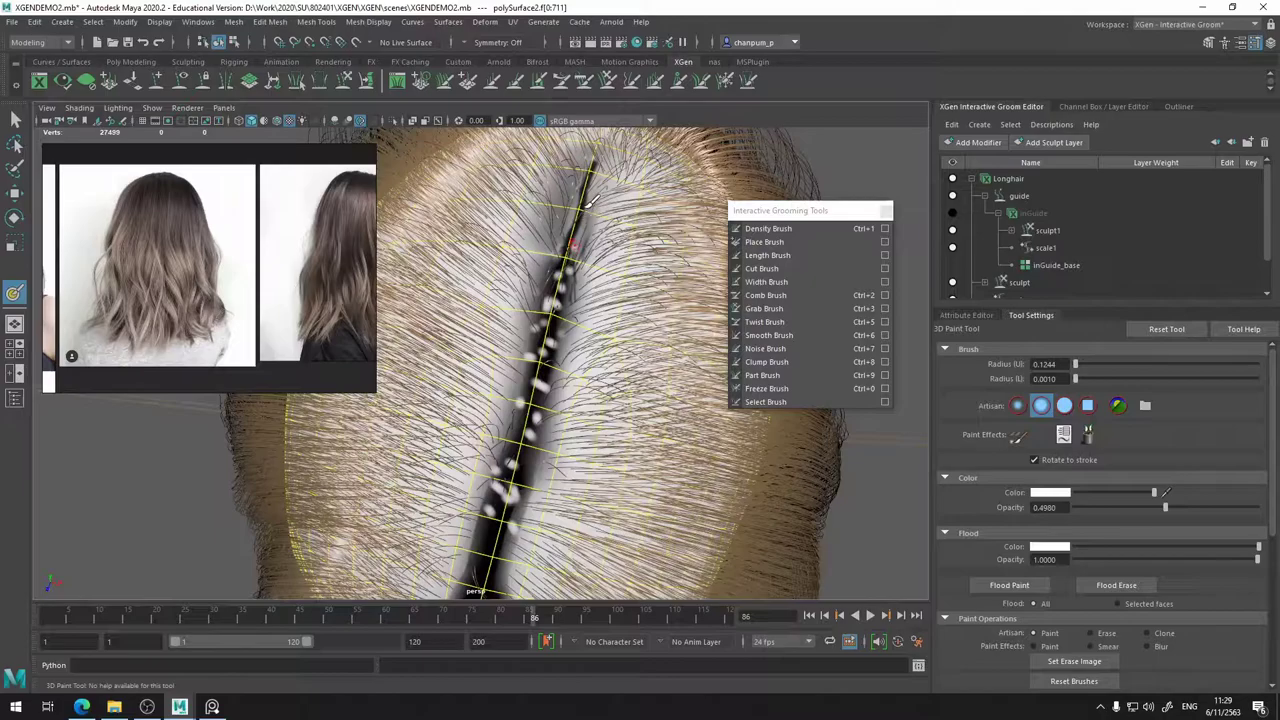
left_click_drag(515, 518, 534, 458, "alt")
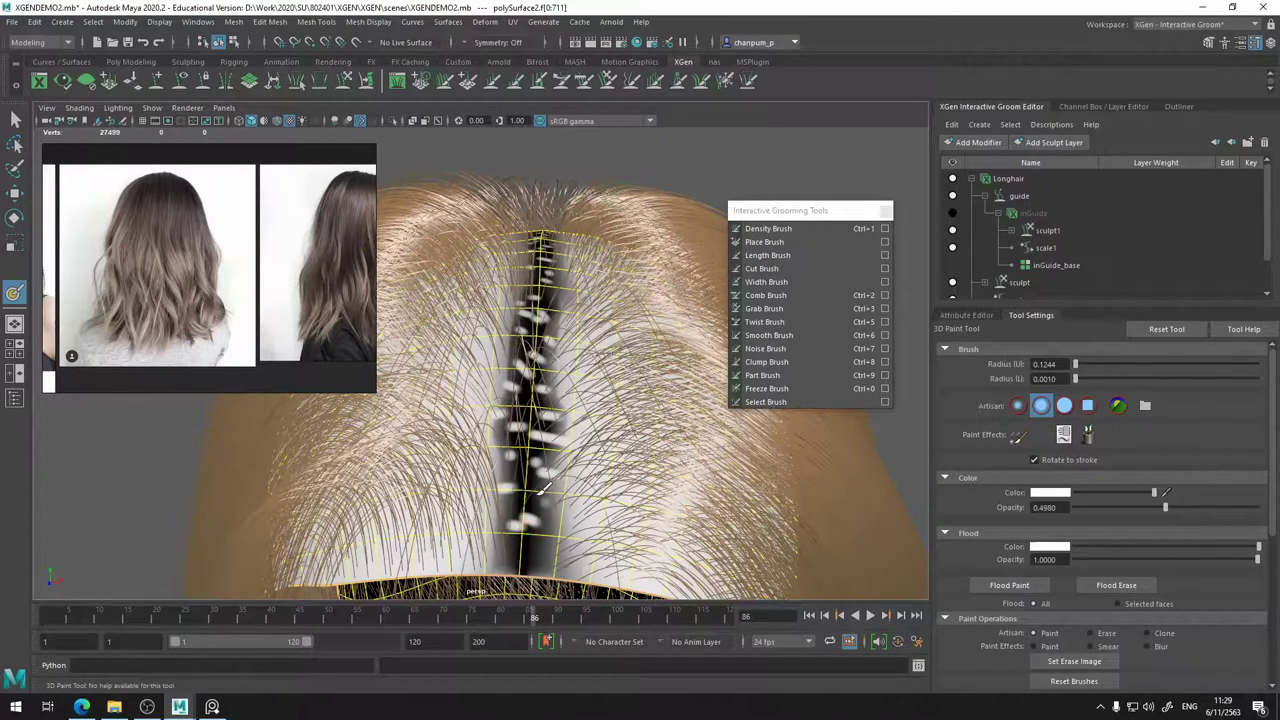
- Change the paint colour back to black, break up the parting's edges with short dabs, and save the painted textures
left_click_drag(1103, 498, 886, 490)
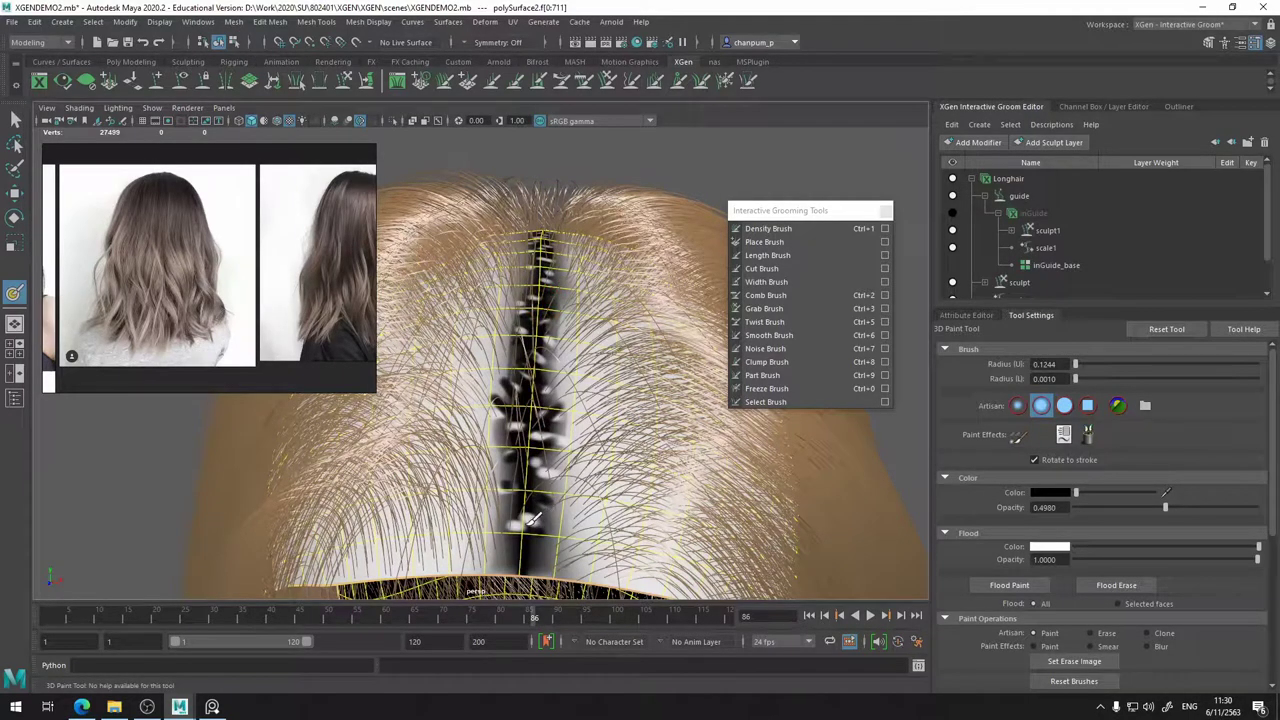
left_click_drag(492, 517, 528, 534)
left_click_drag(558, 480, 552, 515, "alt")
middle_click_drag(576, 519, 576, 494, "alt")
left_click_drag(576, 493, 516, 460, "alt")
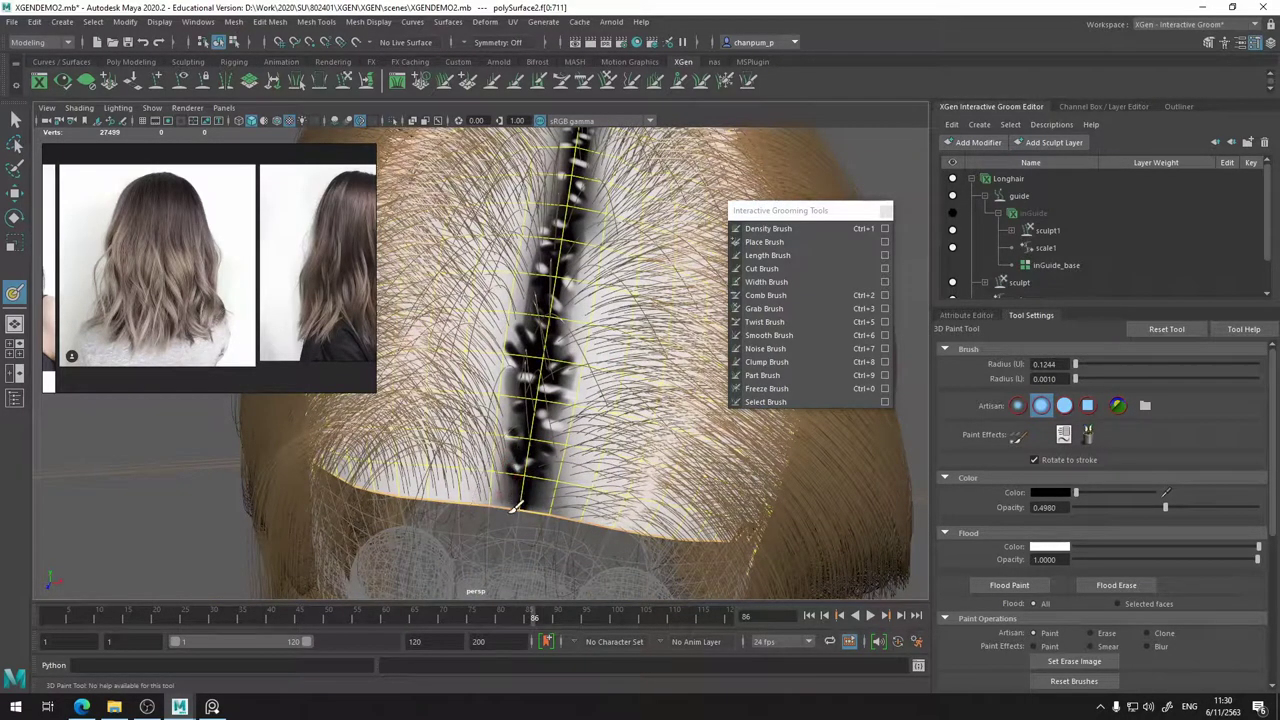
middle_click_drag(598, 305, 573, 466, "alt")
right_click_drag(573, 465, 540, 330, "alt")
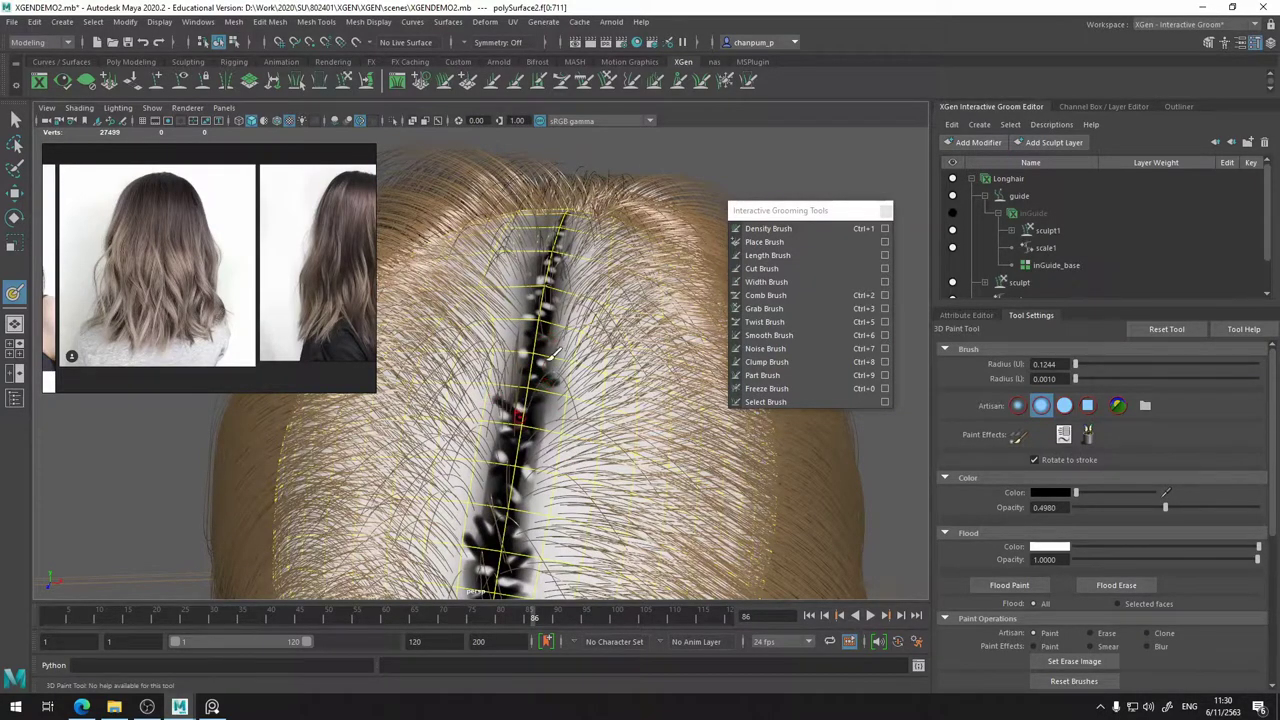
left_click_drag(540, 368, 518, 385, "alt")
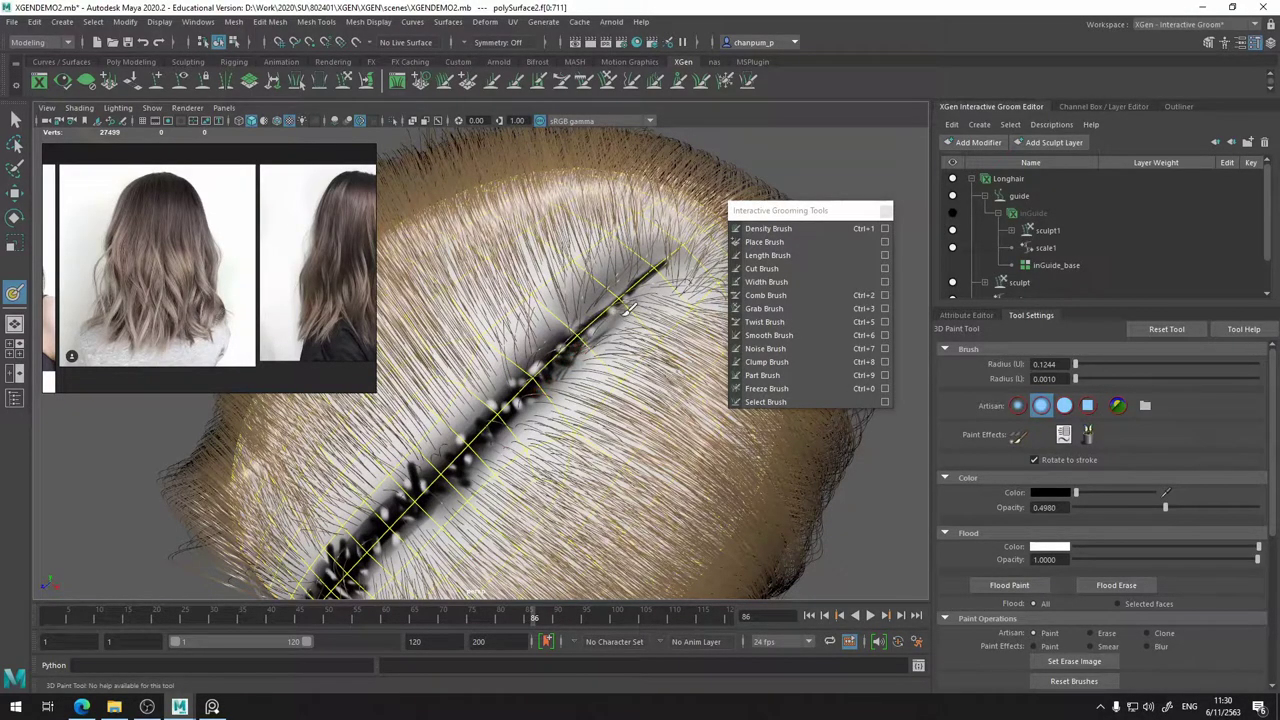
mouse_move(610, 305)
left_mouse_down("alt")
mouse_move(678, 374)
mouse_move(649, 377)
left_mouse_up("alt")
scroll(1105, 590, "down", 5)
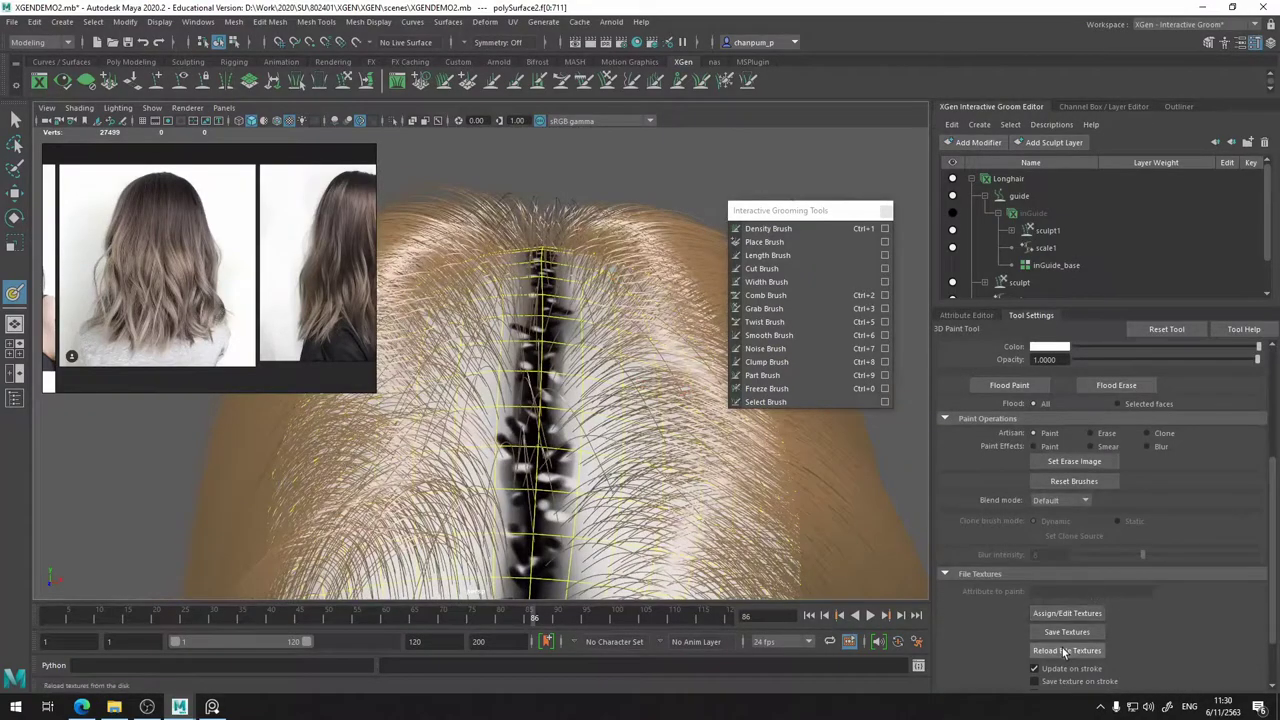
left_click(1075, 633)
- Change the paint colour to light grey and dab soft spots along both sides of the parting toward the crown
middle_click_drag(482, 394, 508, 351, "alt")
left_click_drag(508, 351, 450, 384, "alt")
scroll(1100, 398, "up", 2)
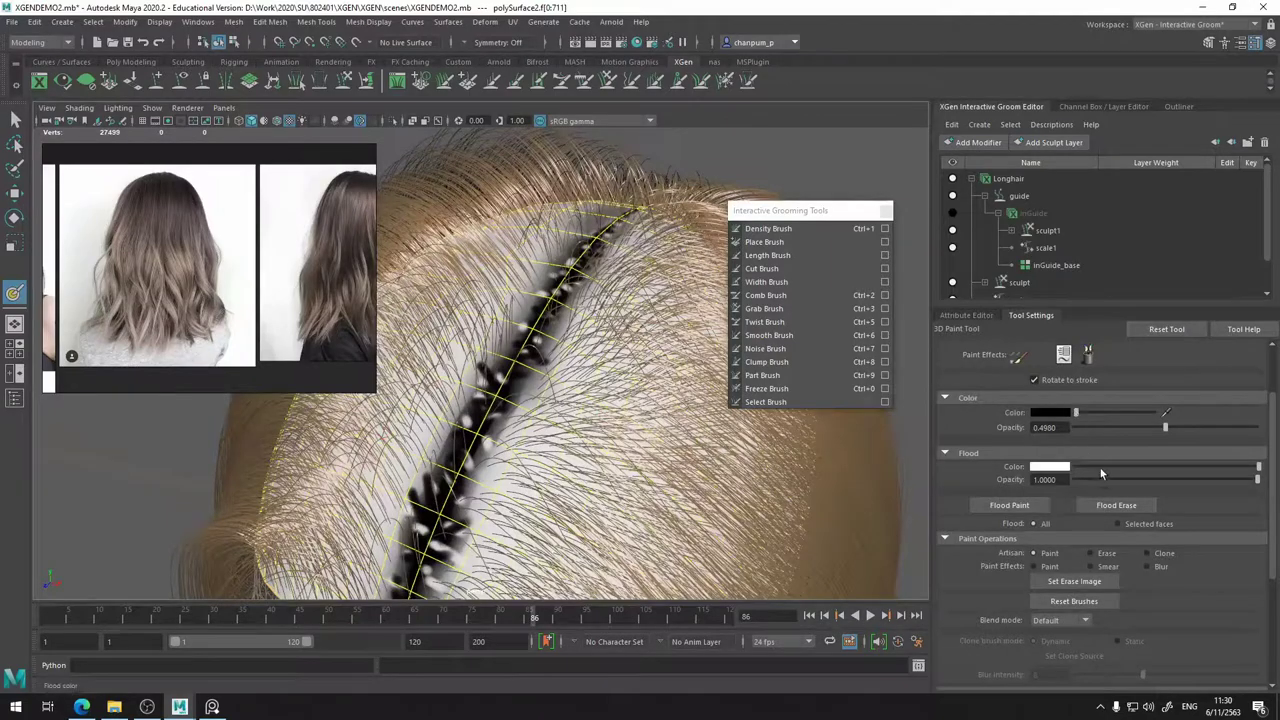
left_click(1113, 412)
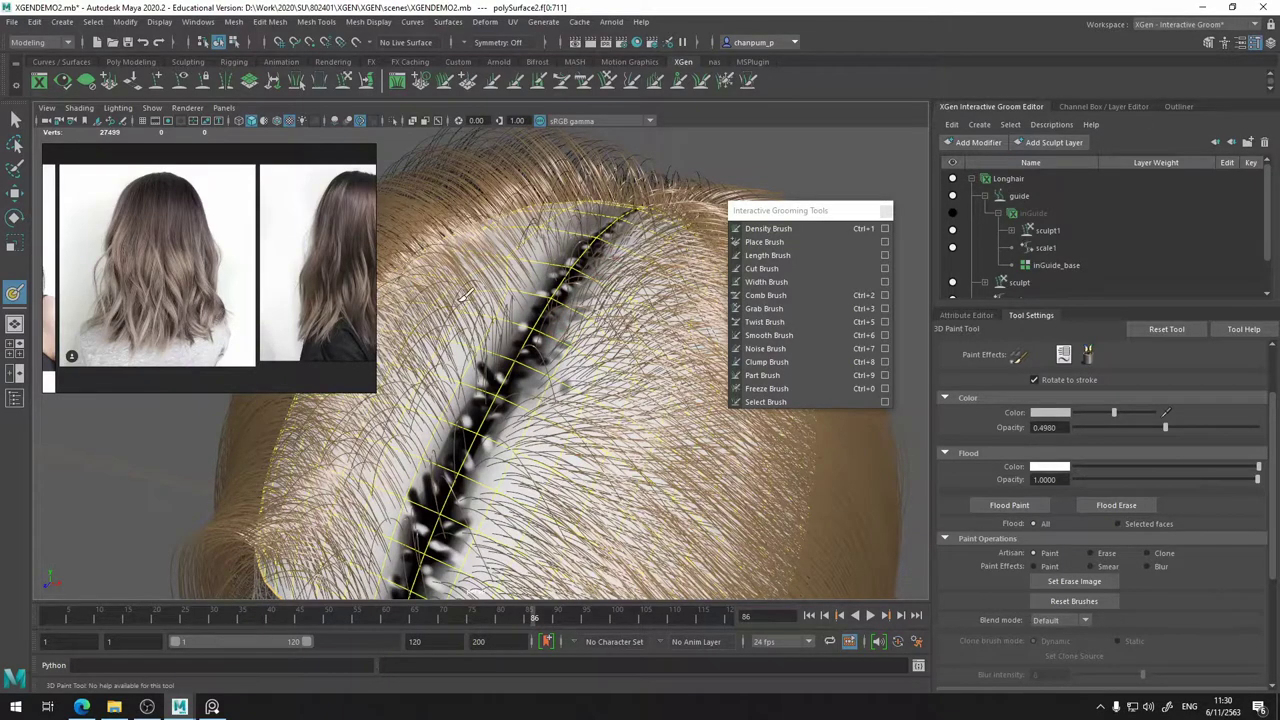
left_click_drag(551, 320, 437, 460, "alt")
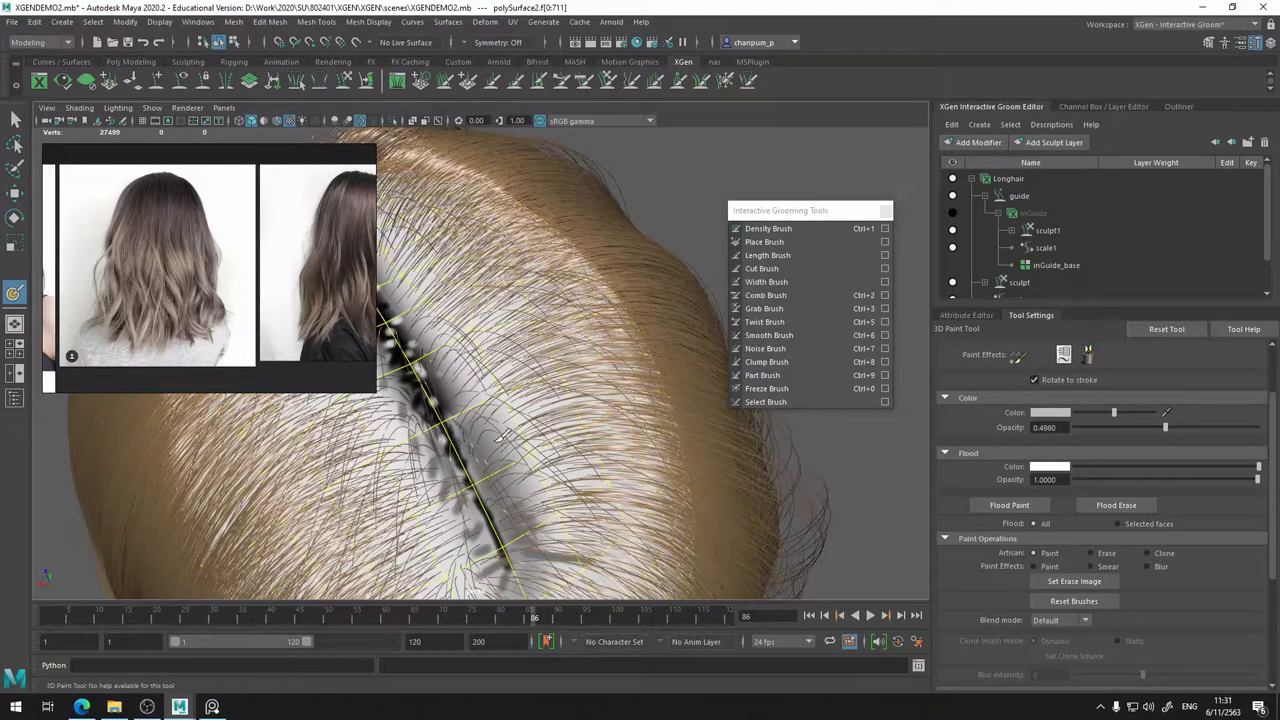
left_click_drag(518, 434, 556, 434, "alt")
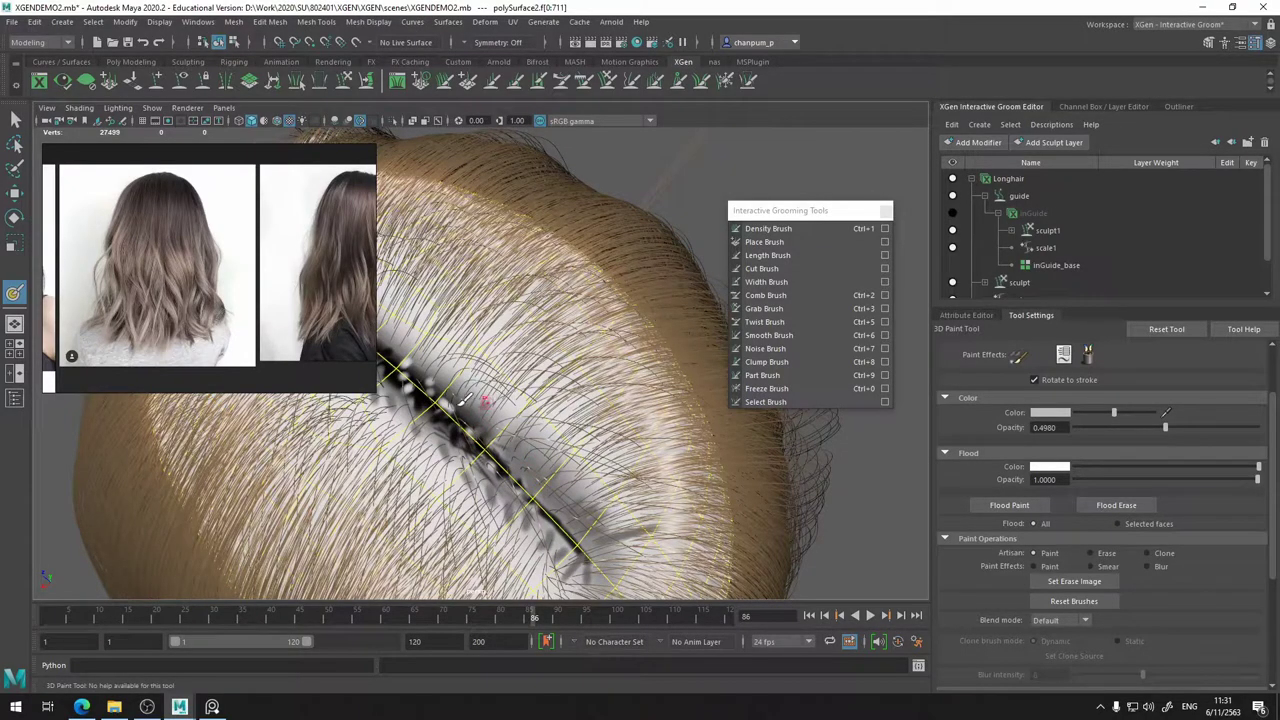
left_click_drag(452, 386, 540, 335, "alt")
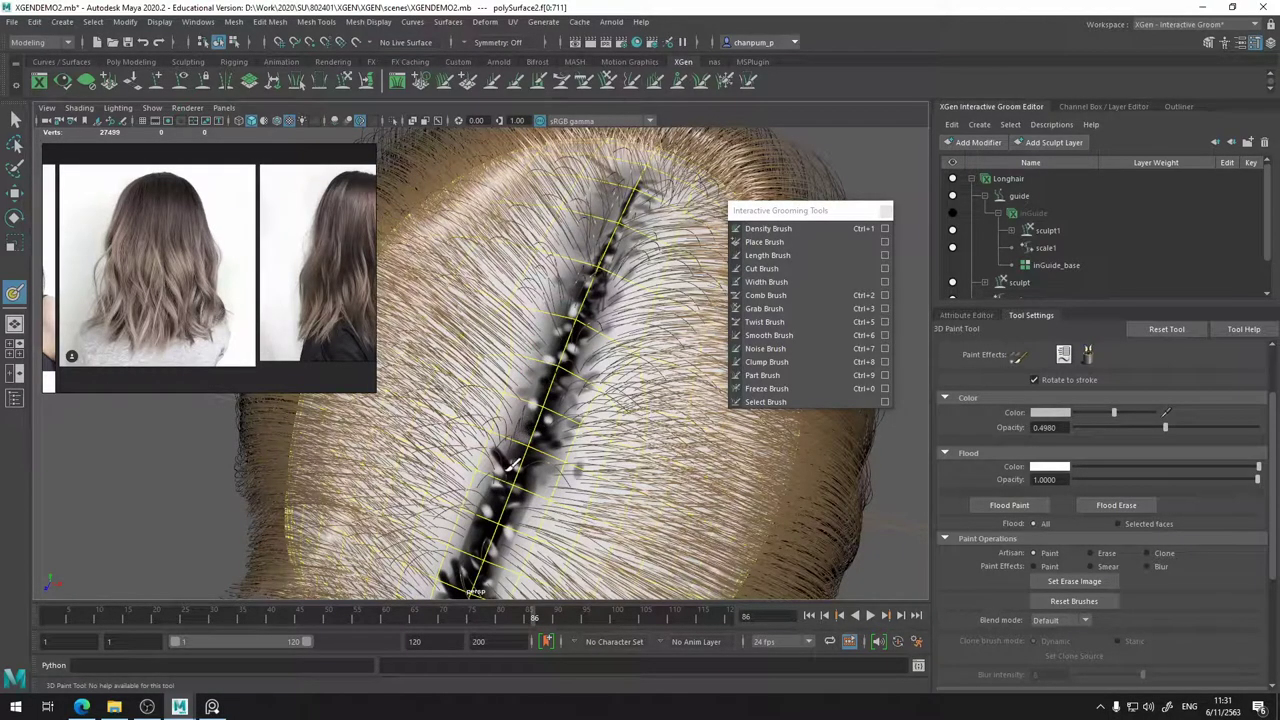
- Soften the parting's edges with light grey dabs down to the front hairline, and save the painted textures
left_click_drag(492, 476, 520, 402, "alt")
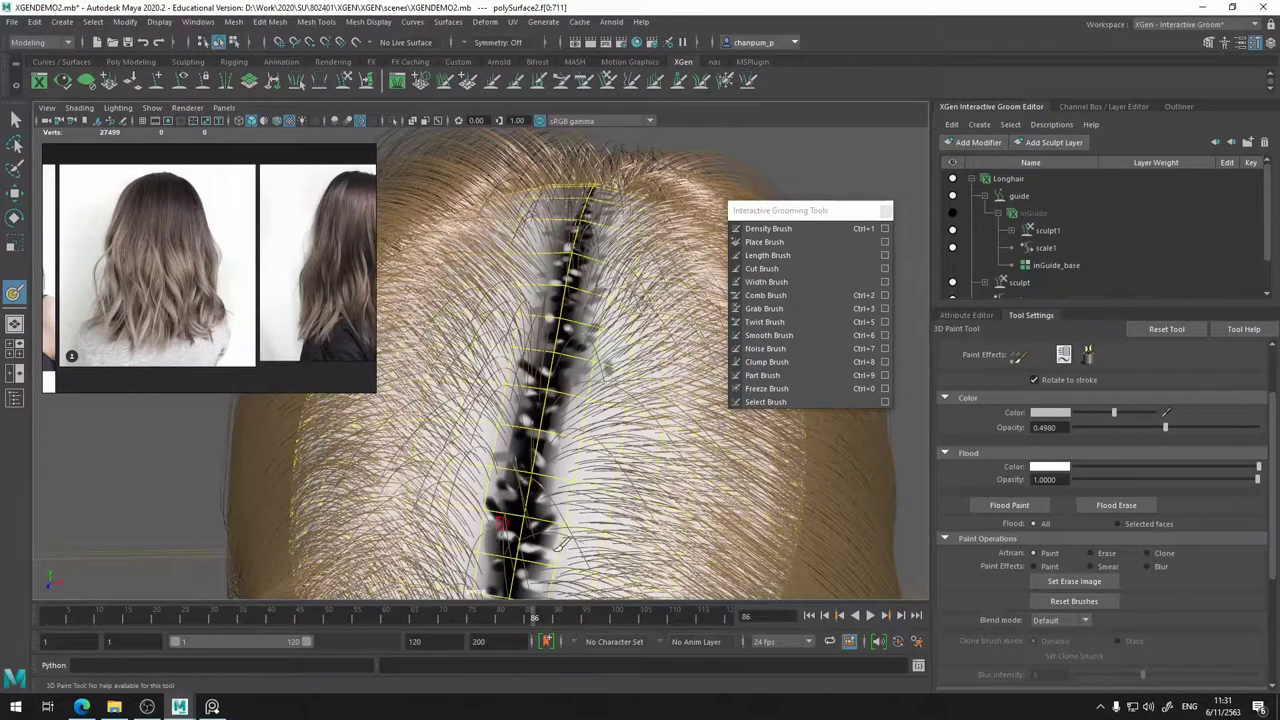
left_click_drag(555, 497, 568, 456, "alt")
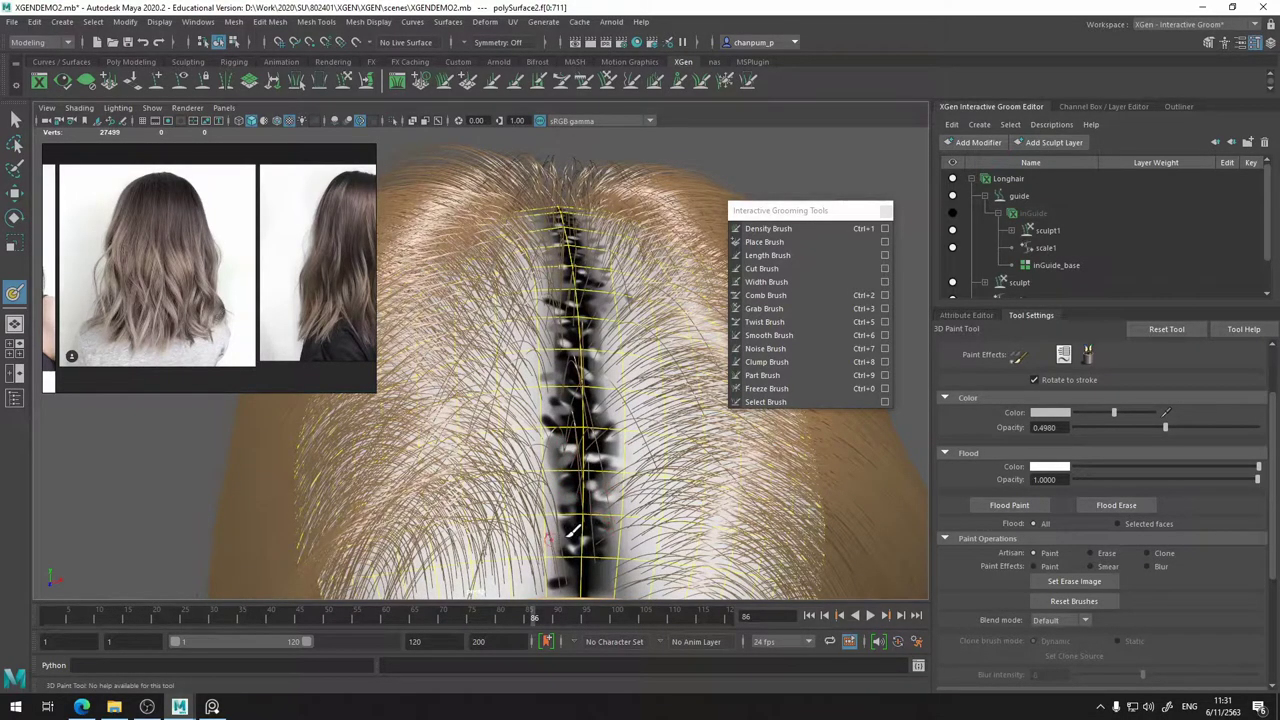
left_click_drag(612, 550, 637, 410, "alt")
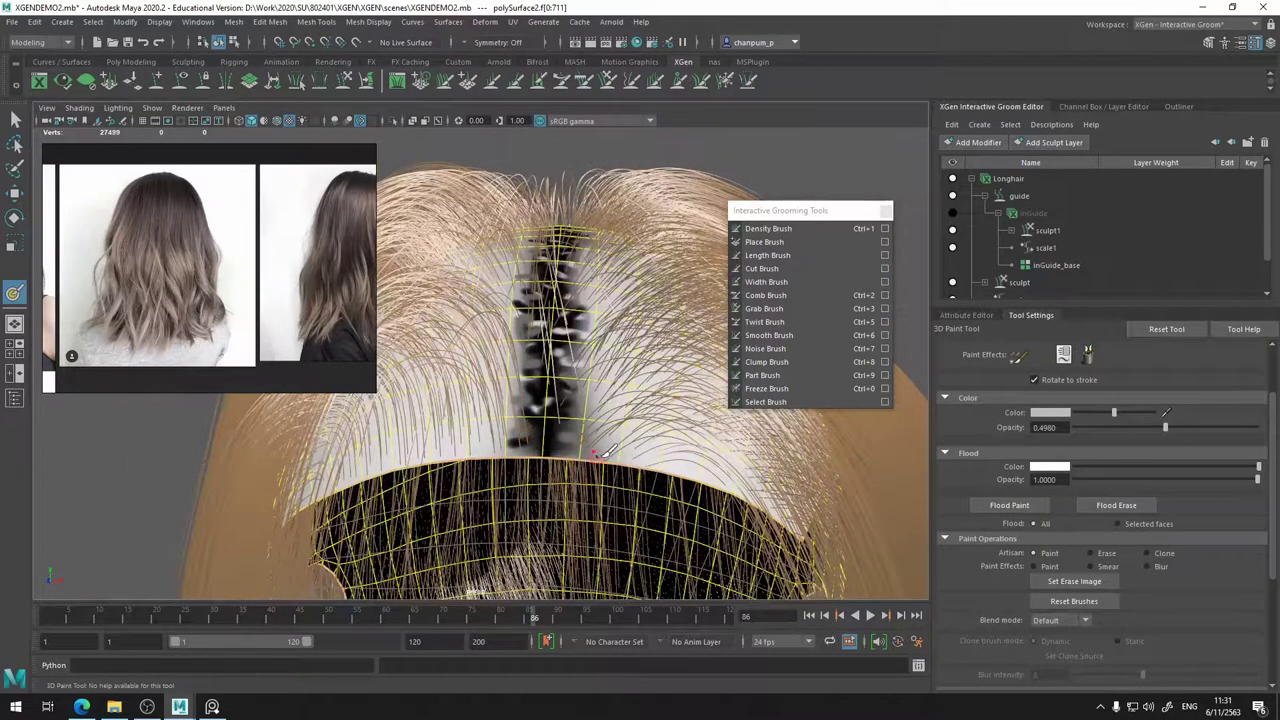
left_click_drag(605, 447, 575, 398, "alt")
scroll(1094, 596, "down", 3)
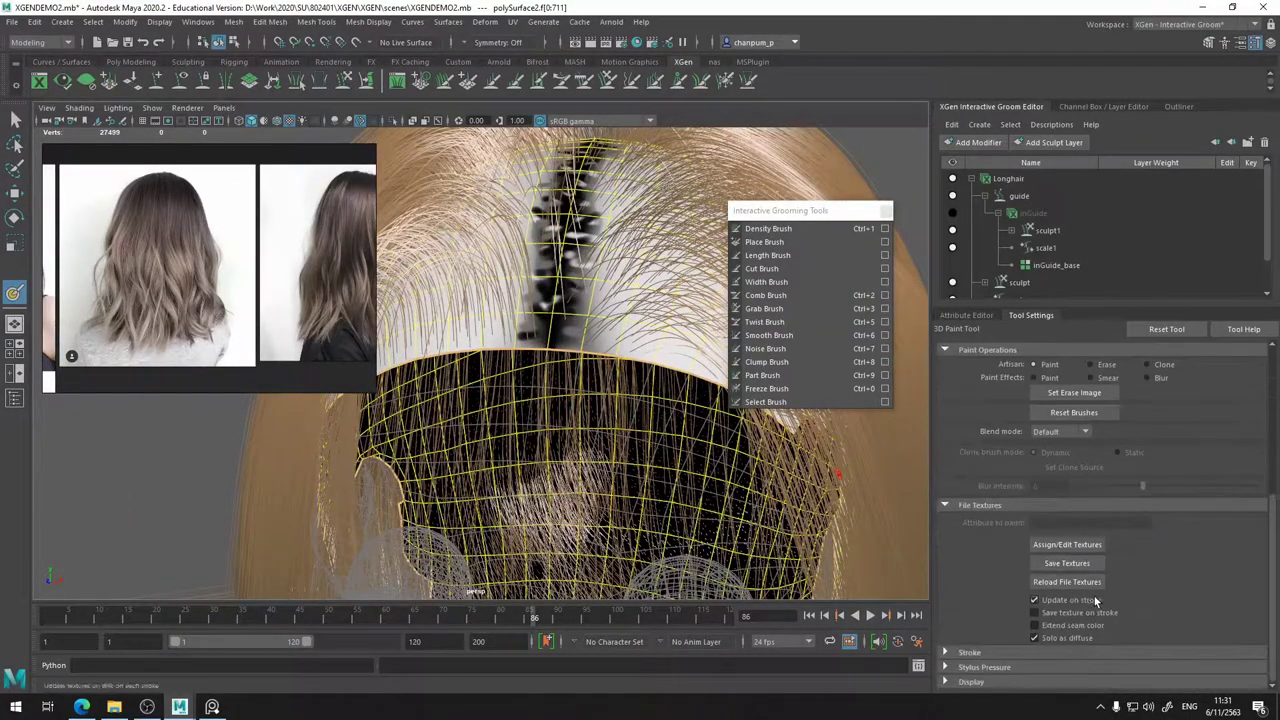
left_click(1092, 564)
- Change the paint colour to black and inspect the density mask around the front hairline and the side of the scalp
left_click_drag(717, 430, 567, 372, "alt")
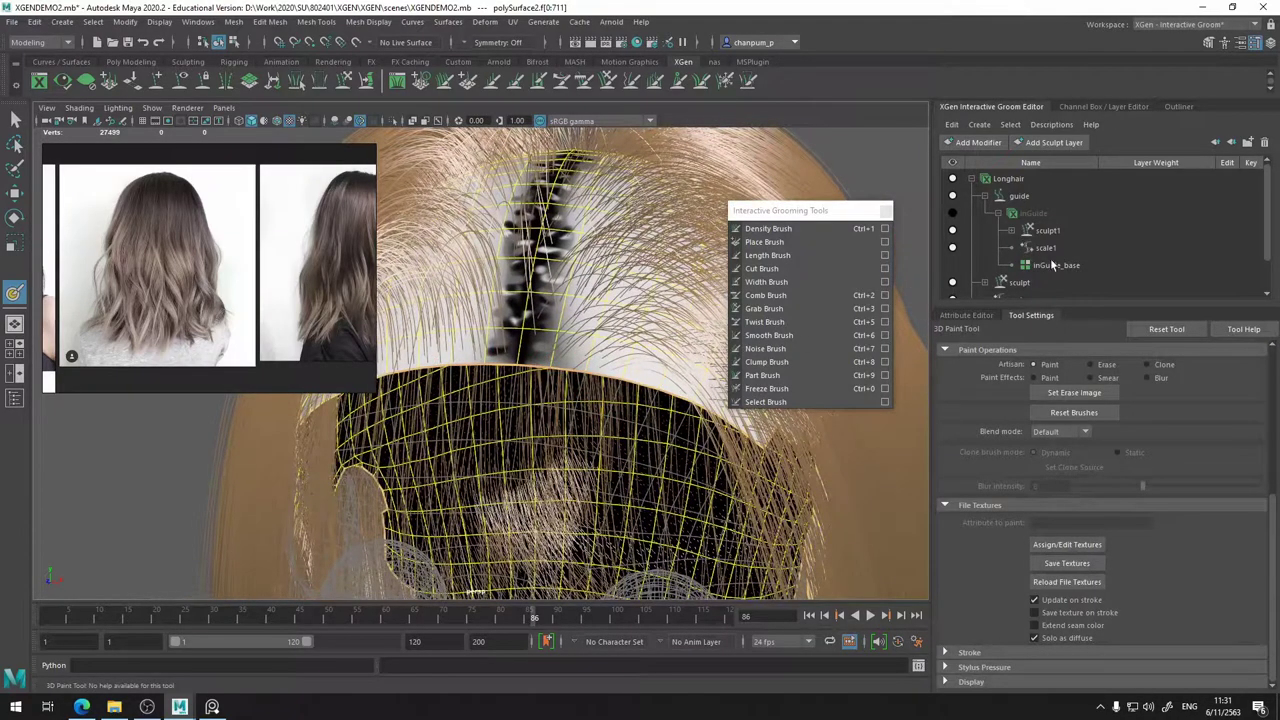
scroll(1108, 430, "up", 5)
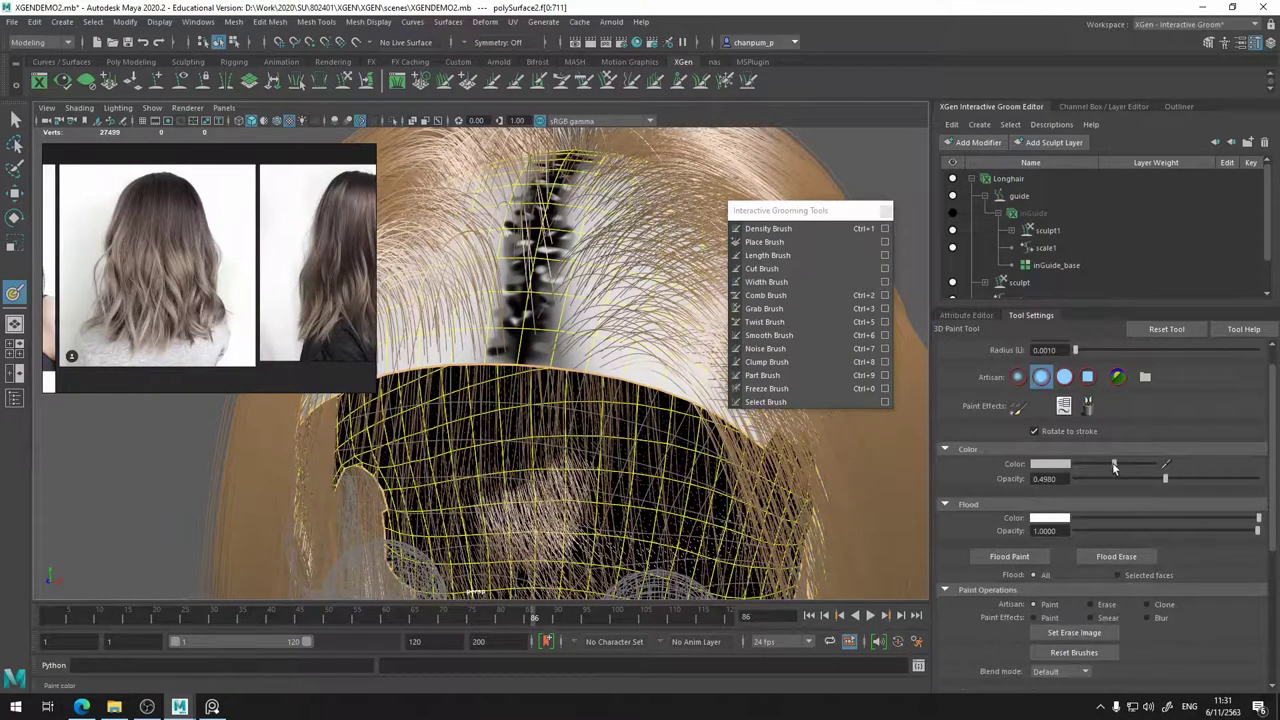
left_click_drag(1114, 467, 1075, 467)
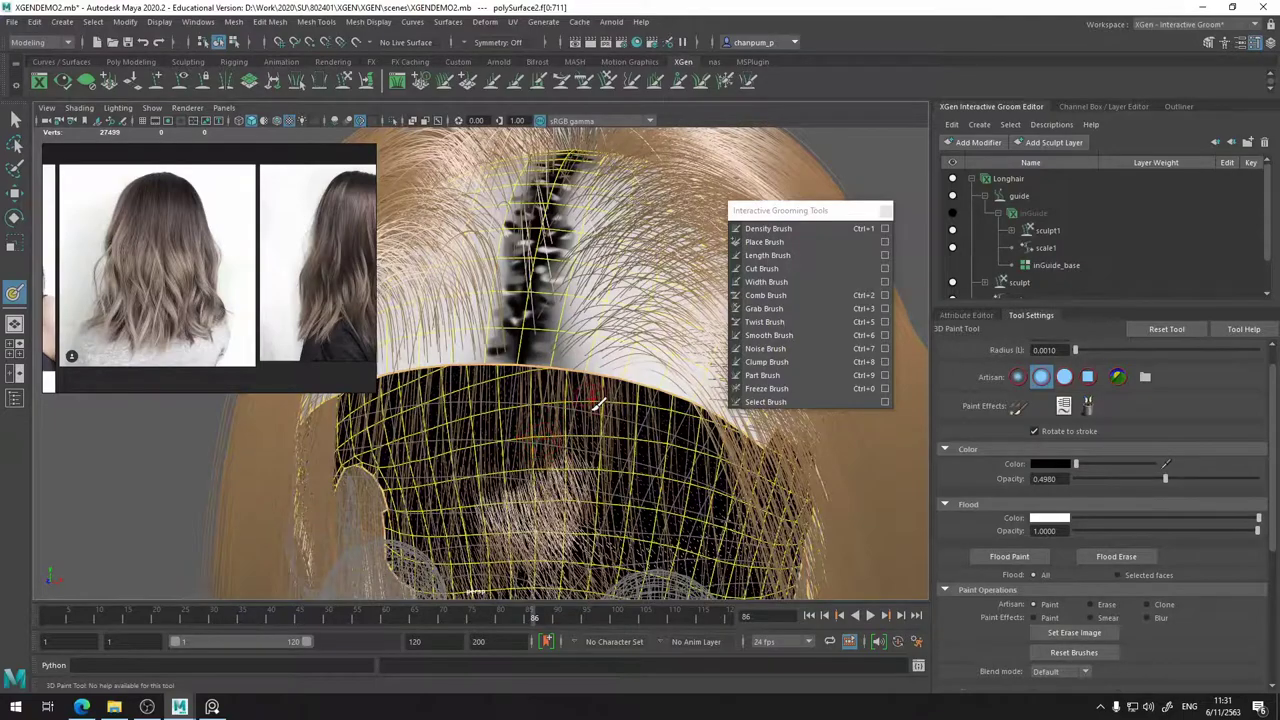
left_click_drag(596, 403, 520, 406, "alt")
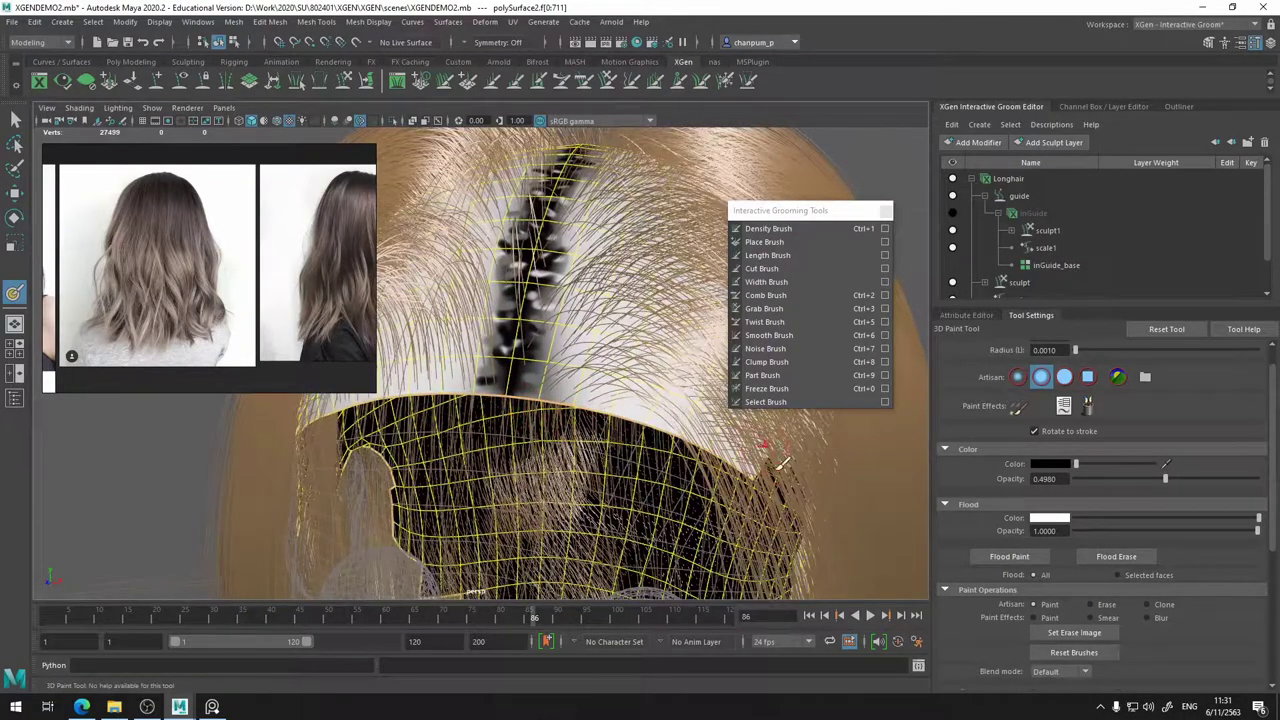
left_click_drag(605, 421, 611, 449, "alt")
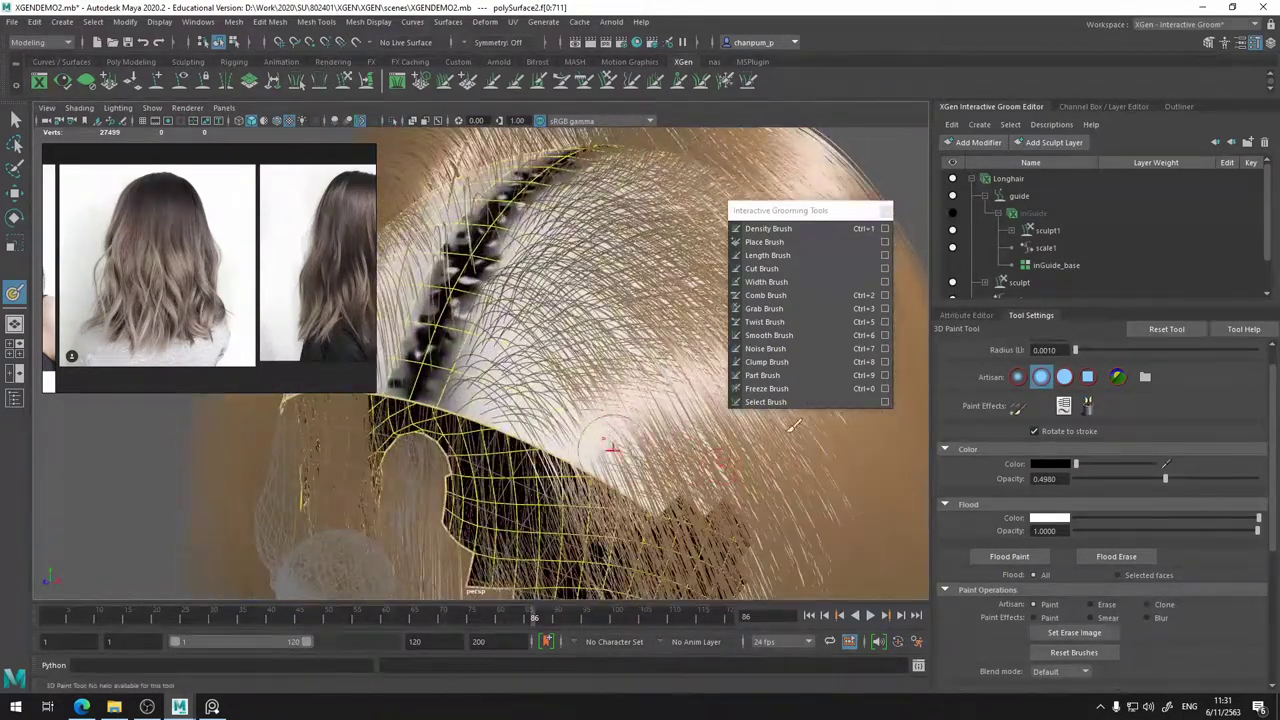
- Leave the 3D Paint Tool for the Select Tool and select the Longhair_base node of the Longhair description
scroll(1030, 248, "down", 1)
left_click(1031, 282)
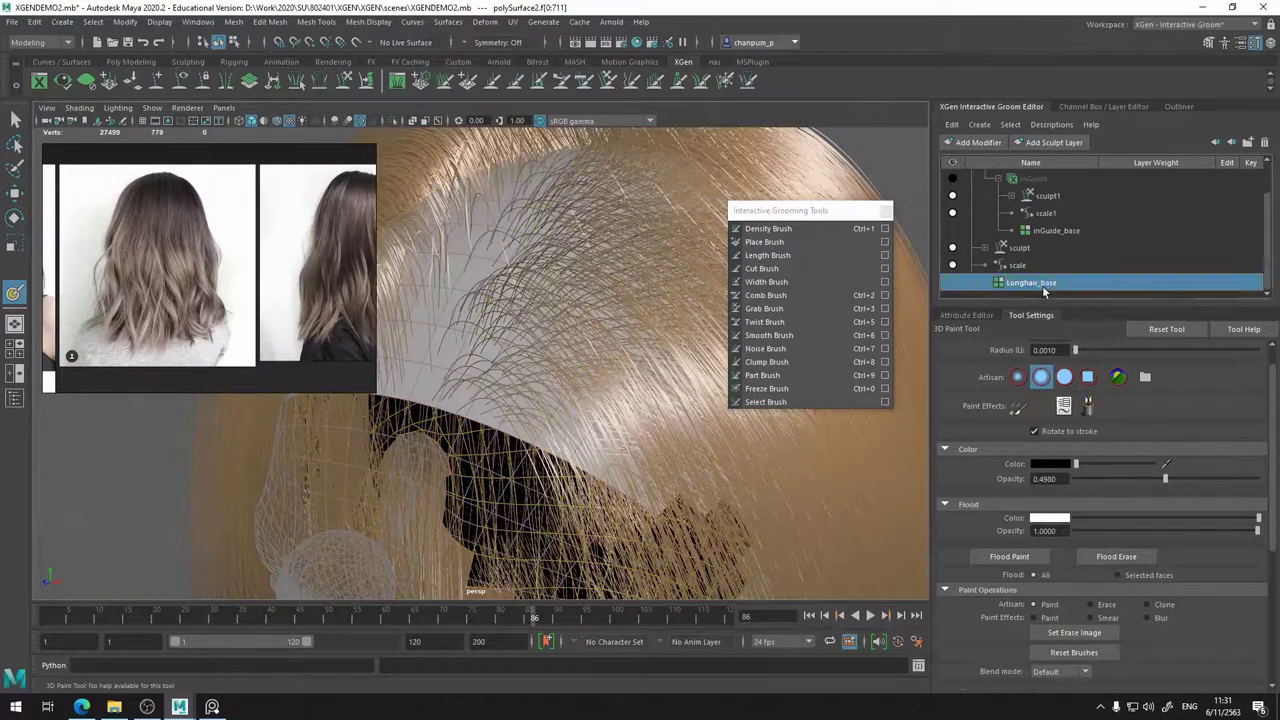
key("6")
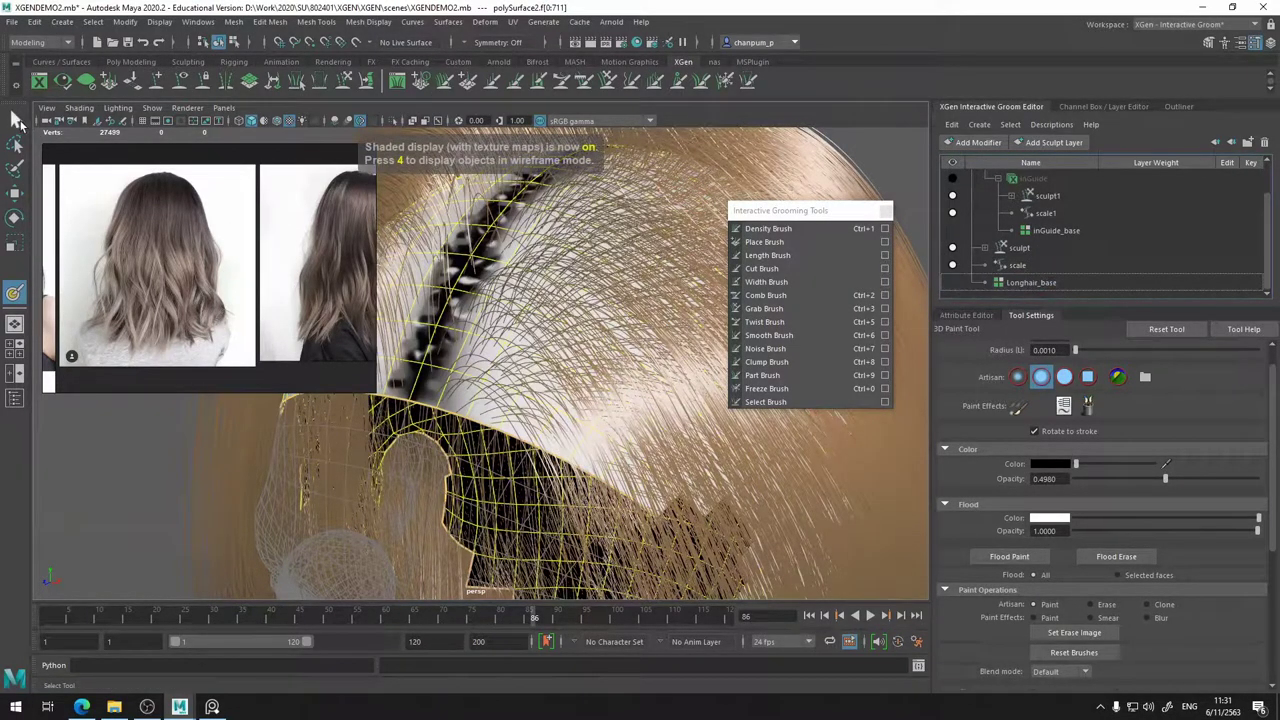
left_click(16, 120)
left_click(1046, 283)
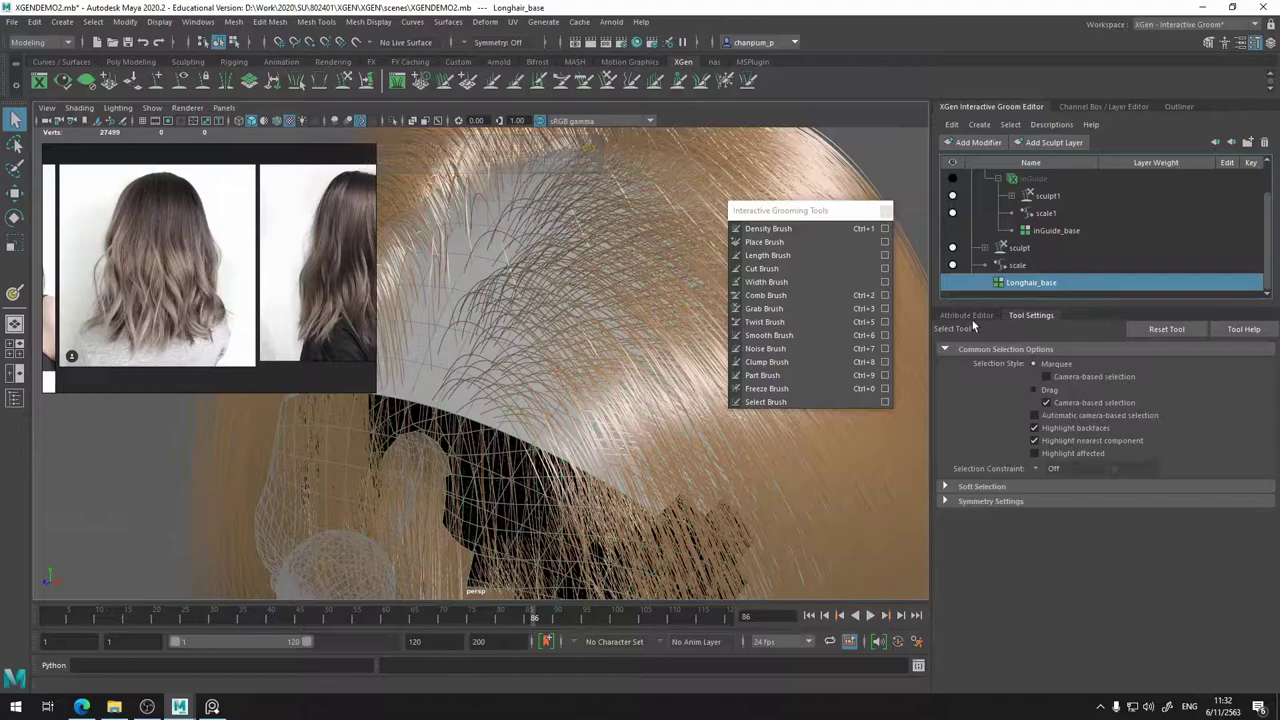
- Try a density multiplier of 0.5 on Longhair_base, and set it to 0 to clear the hair from the scalp
left_click(976, 312)
double_click(1077, 515)
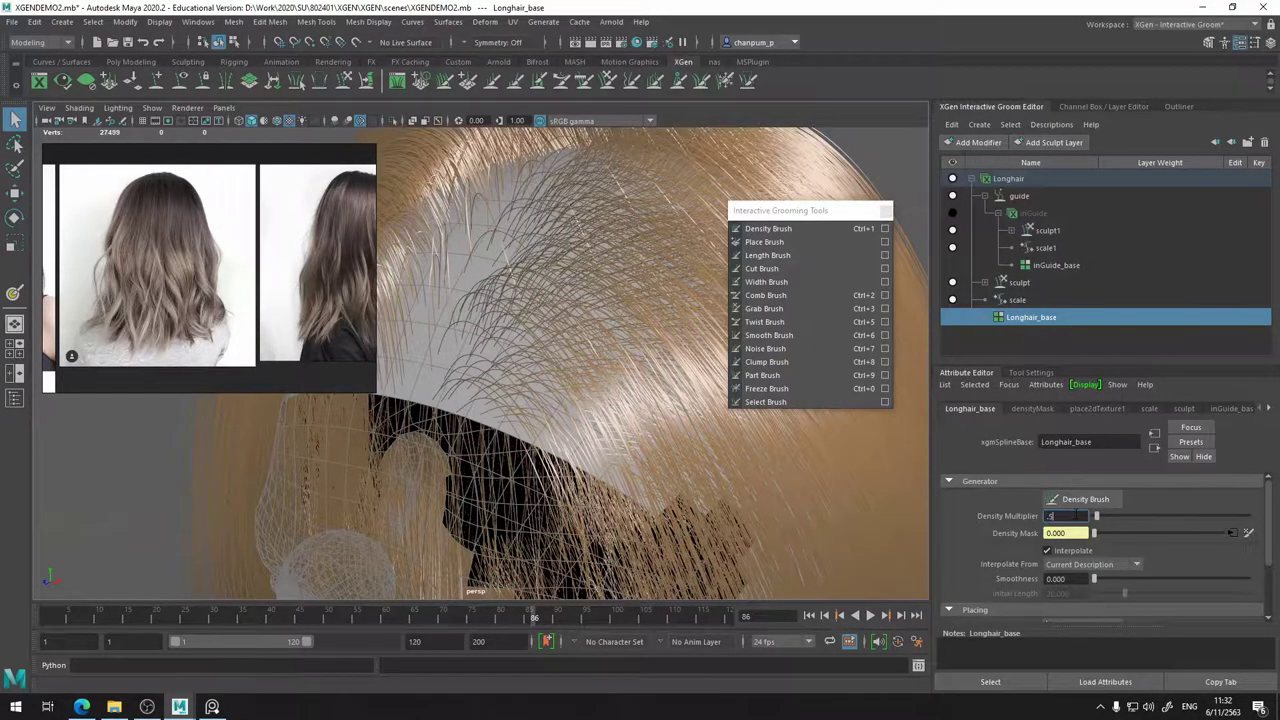
type(".5")
key("Return")
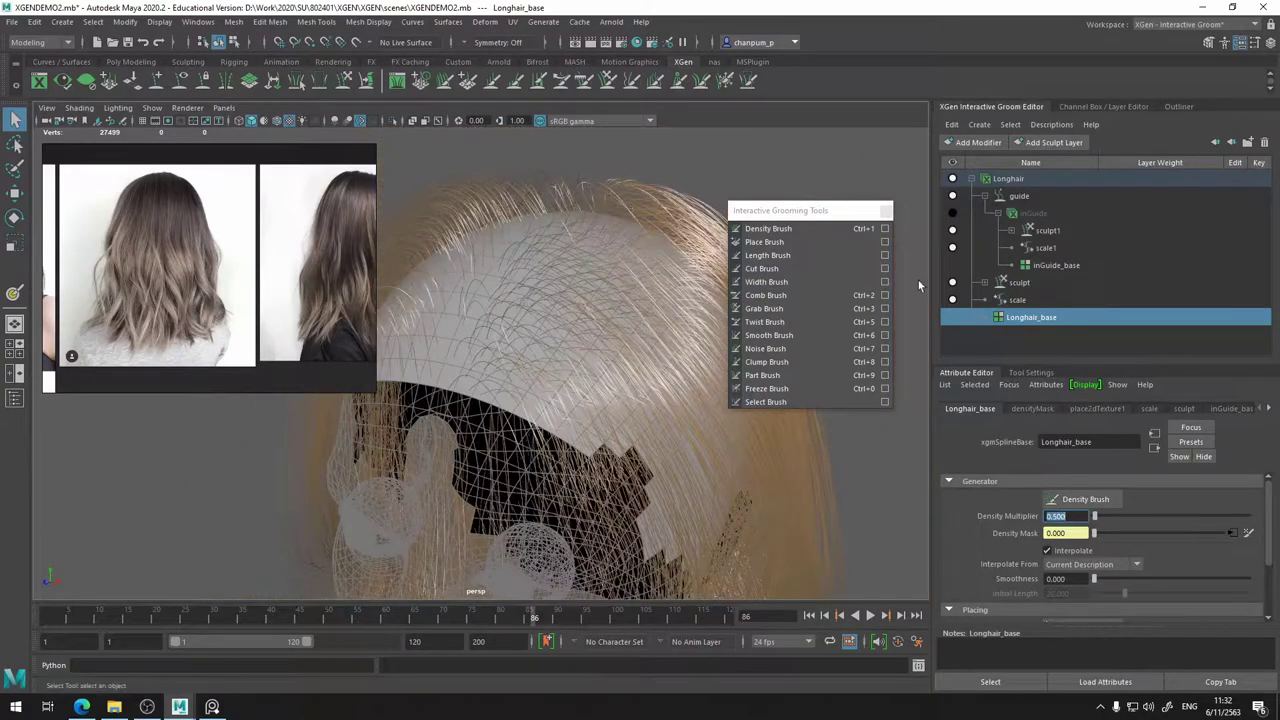
left_click_drag(660, 338, 599, 312, "alt")
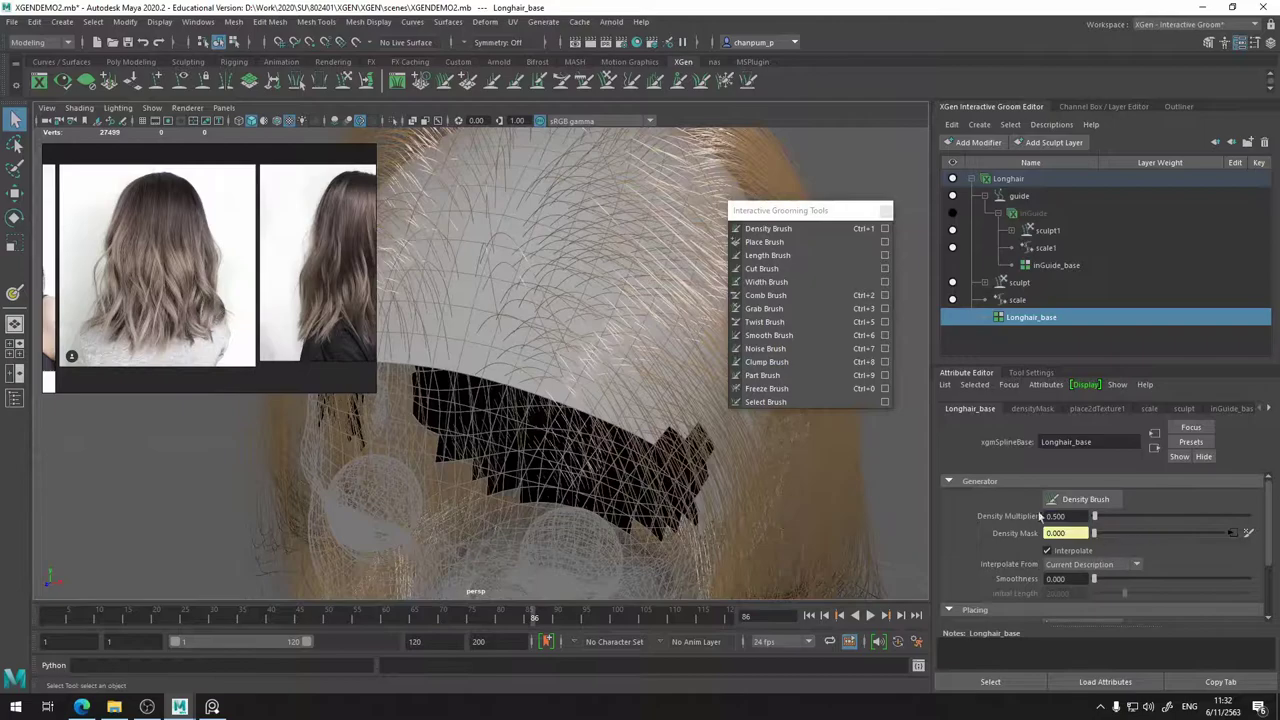
type("0")
key("Return")
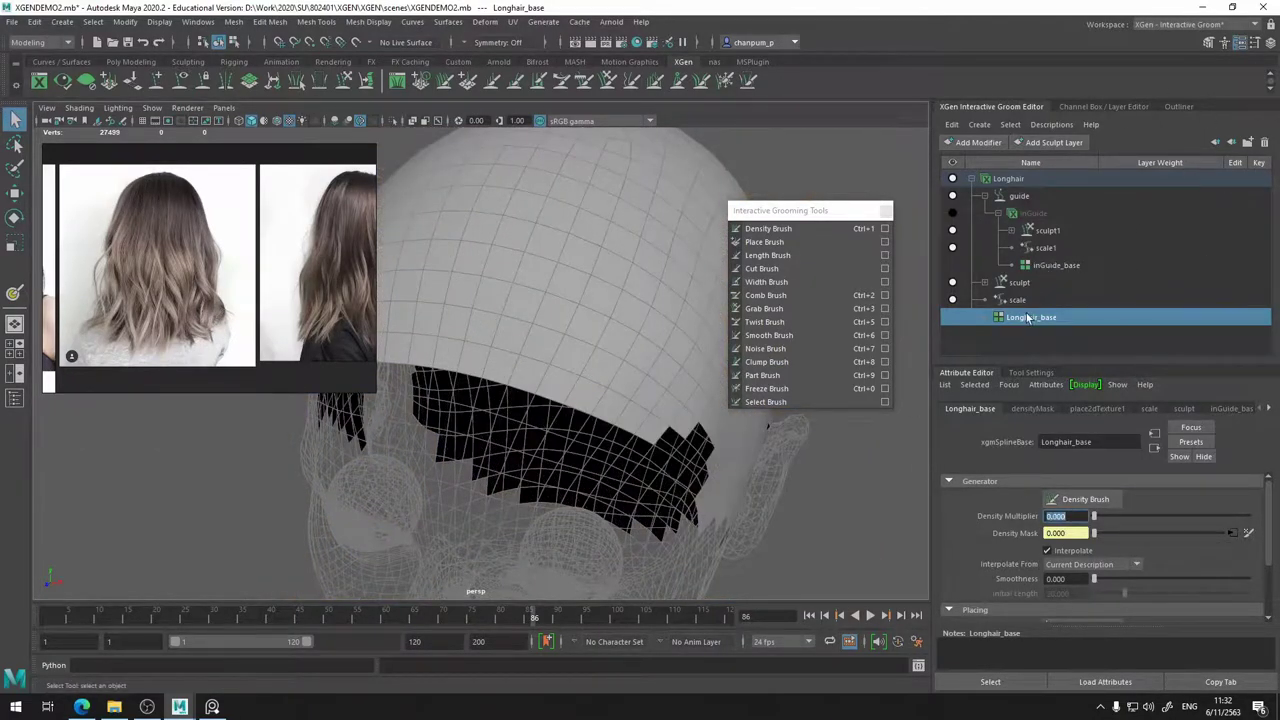
- Start painting Longhair_base's density mask and paint black along the forehead hairline from the parting to one temple
left_click(1247, 535)
mouse_move(437, 251)
left_mouse_down("alt")
mouse_move(606, 346)
mouse_move(557, 317)
mouse_move(486, 307)
left_mouse_up("alt")
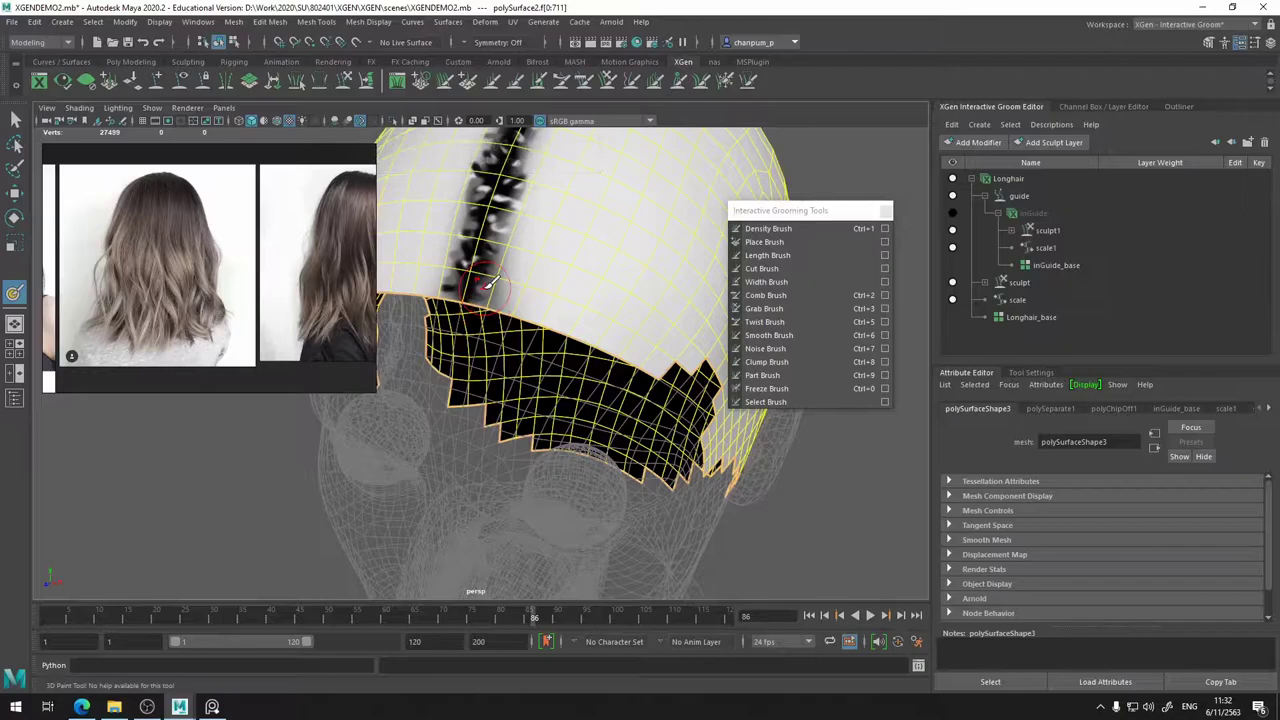
left_click(1030, 372)
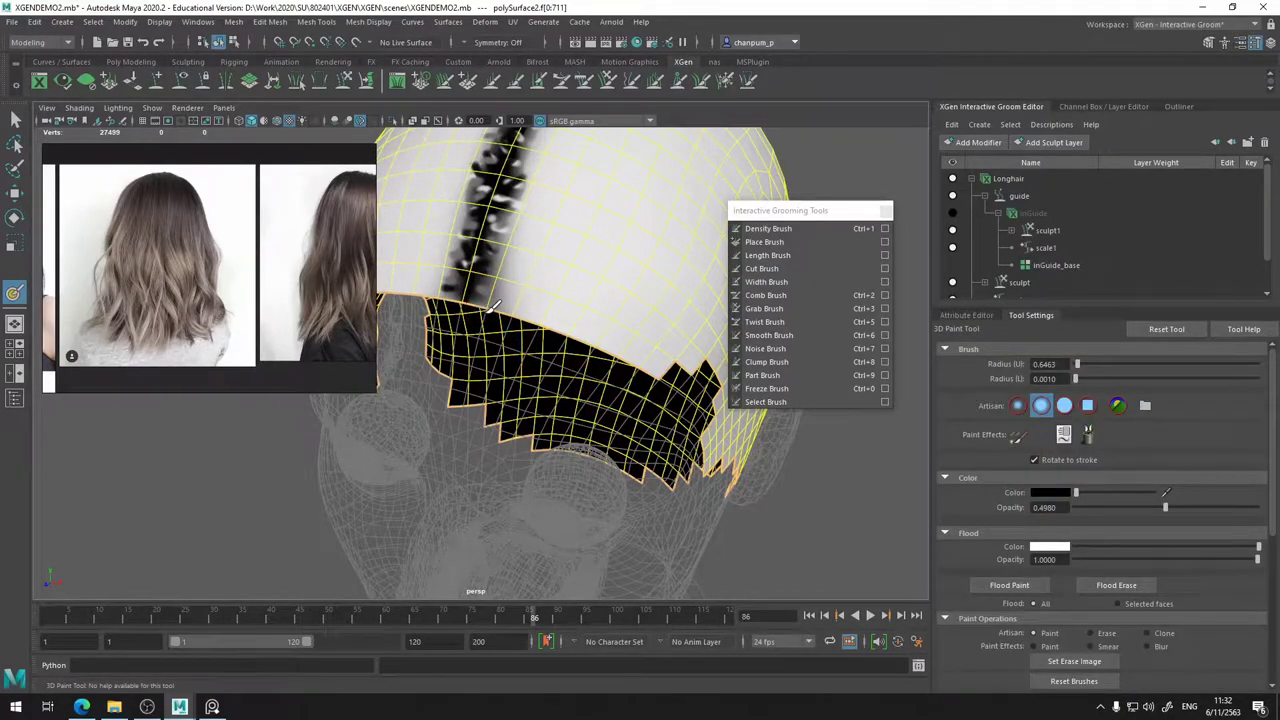
mouse_move(513, 310)
left_mouse_down()
mouse_move(660, 368)
mouse_move(650, 310)
mouse_move(590, 255)
left_mouse_up()
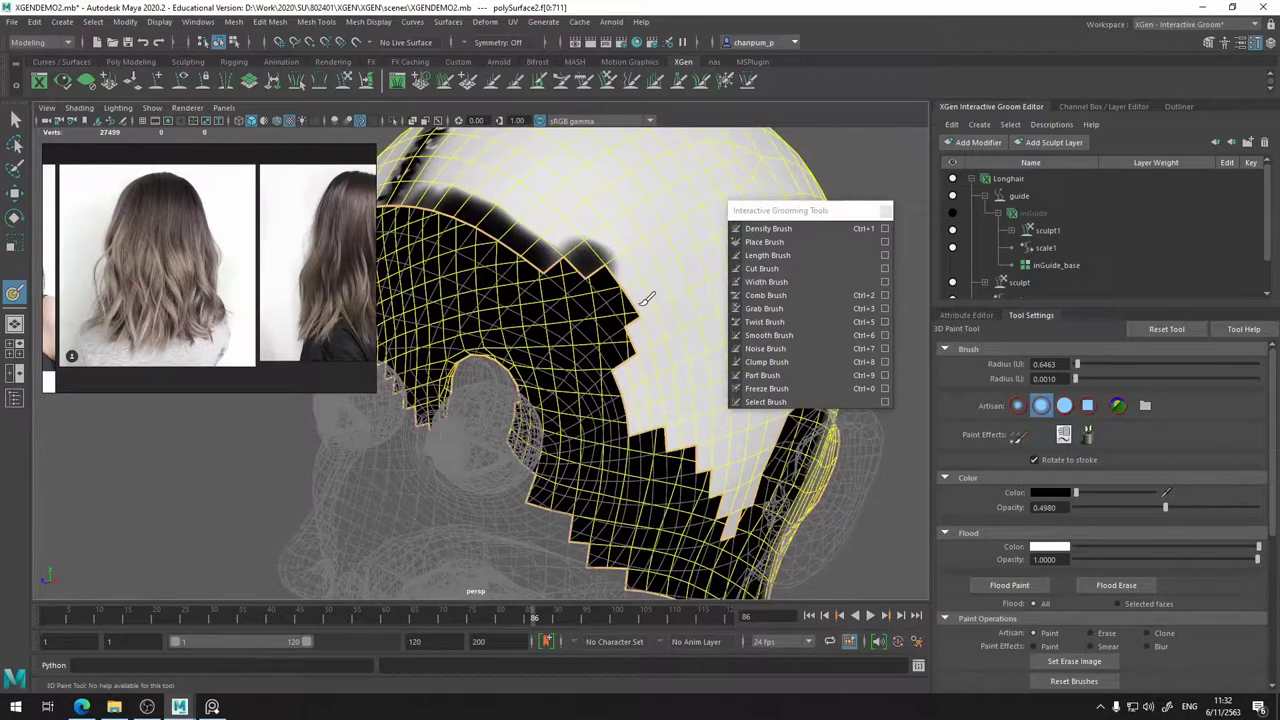
mouse_move(646, 299)
left_mouse_down()
mouse_move(625, 268)
mouse_move(648, 330)
mouse_move(627, 381)
mouse_move(645, 425)
mouse_move(660, 420)
mouse_move(630, 348)
mouse_move(649, 341)
left_mouse_up()
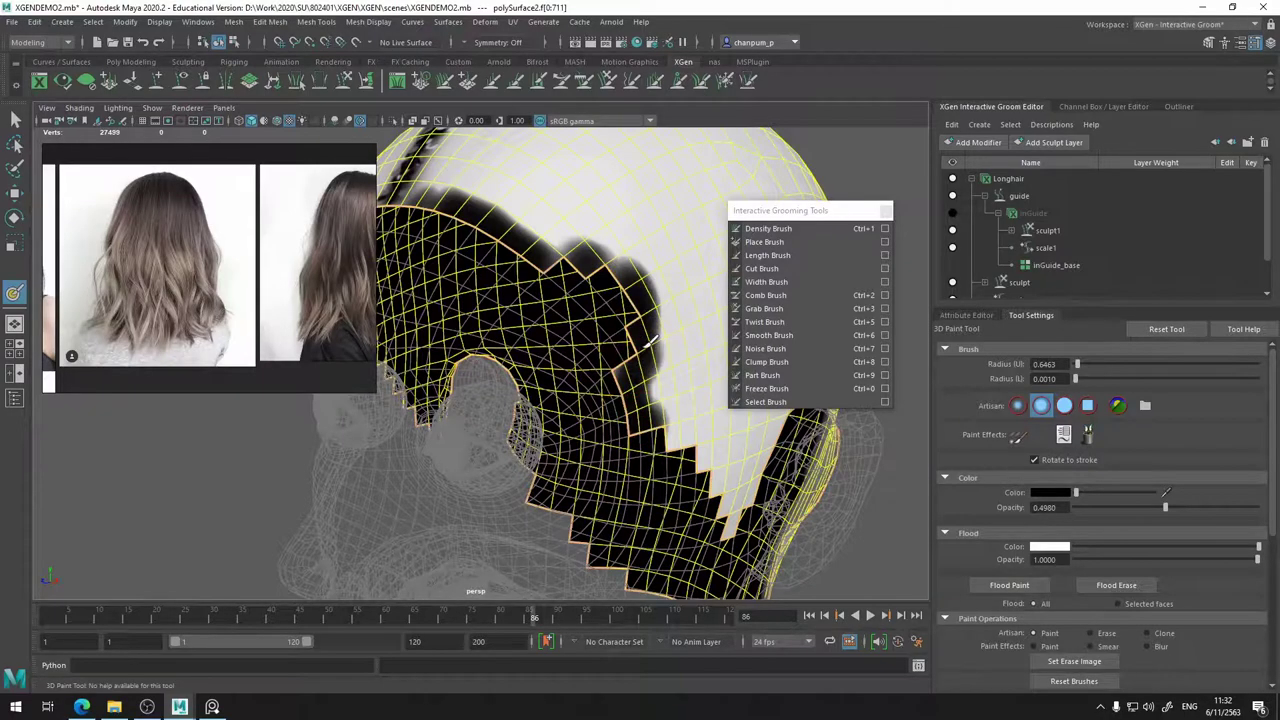
mouse_move(661, 420)
left_mouse_down()
mouse_move(686, 445)
mouse_move(636, 466)
mouse_move(577, 378)
mouse_move(554, 372)
mouse_move(630, 465)
mouse_move(689, 353)
mouse_move(663, 417)
left_mouse_up()
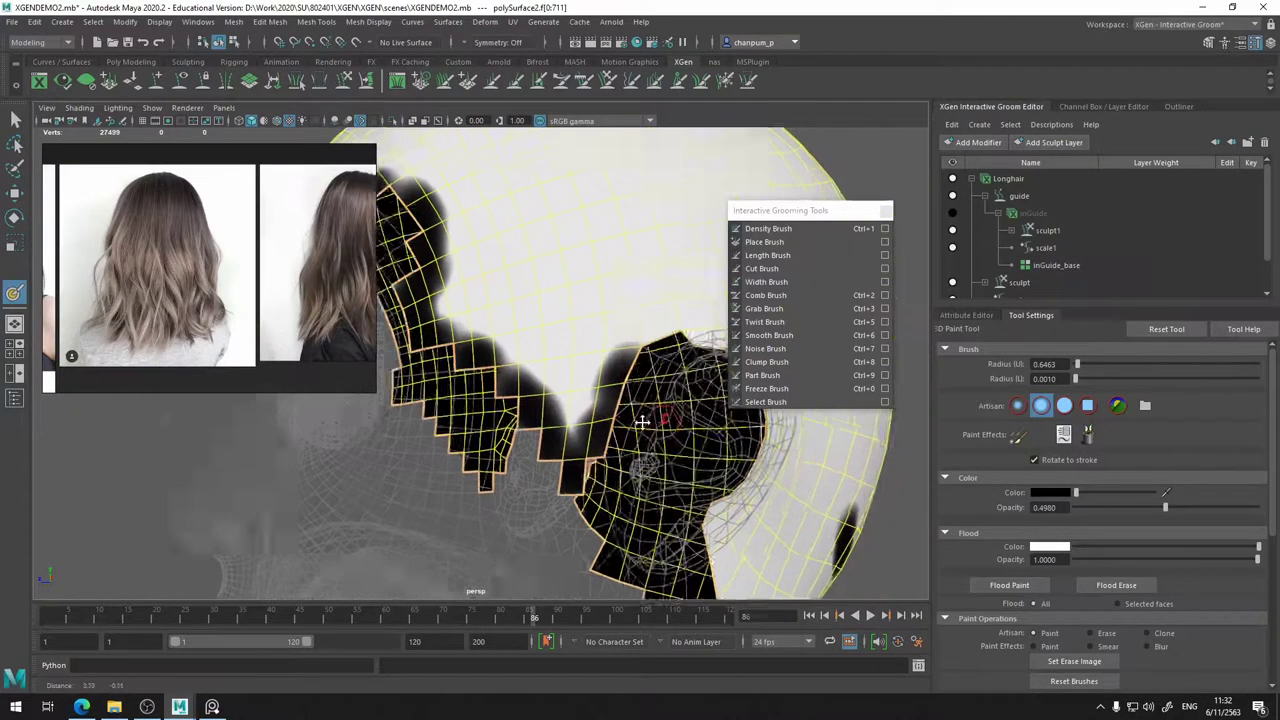
- Paint black on the density mask around the ear on the same side of the head
middle_click_drag(663, 417, 546, 417, "alt")
mouse_move(540, 312)
left_mouse_down()
mouse_move(491, 291)
mouse_move(550, 312)
mouse_move(472, 300)
mouse_move(592, 334)
mouse_move(630, 396)
mouse_move(622, 424)
left_mouse_up()
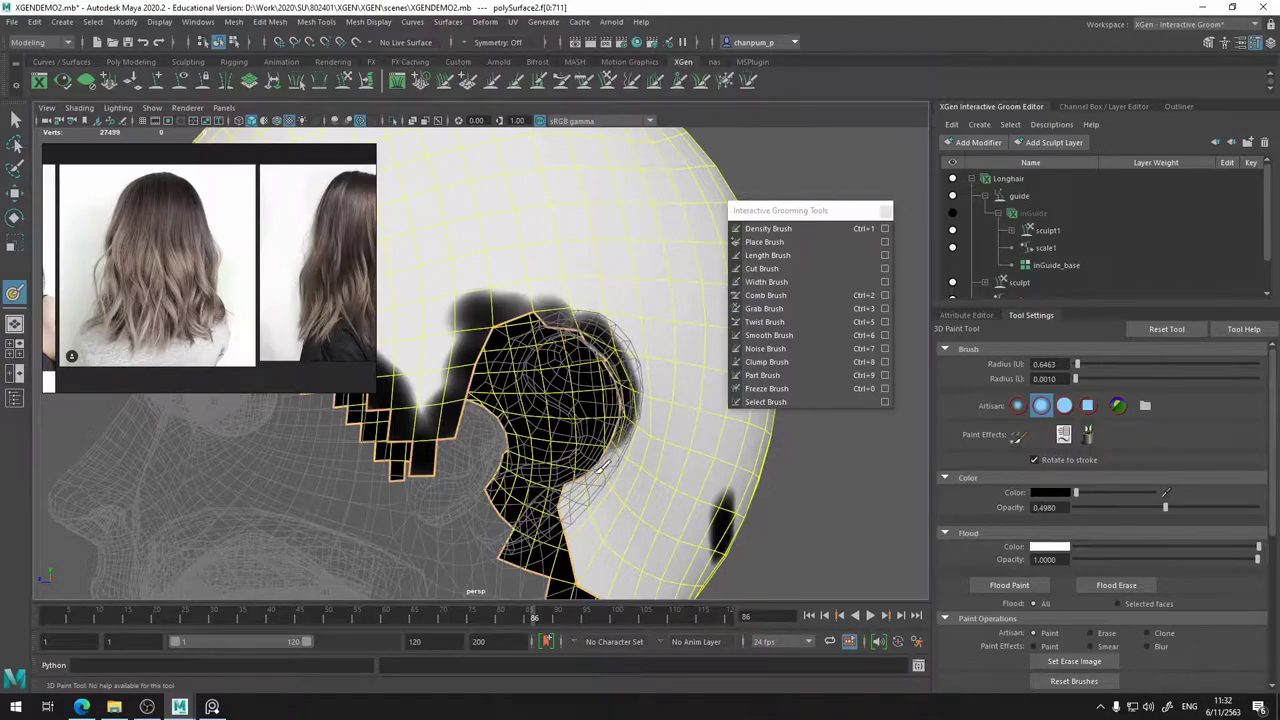
left_click_drag(578, 481, 606, 454)
- Paint black along the remaining half of the forehead hairline, on the opposite side of the parting
mouse_move(571, 342)
left_mouse_down("alt")
mouse_move(591, 377)
mouse_move(449, 306)
mouse_move(630, 360)
mouse_move(388, 404)
left_mouse_up("alt")
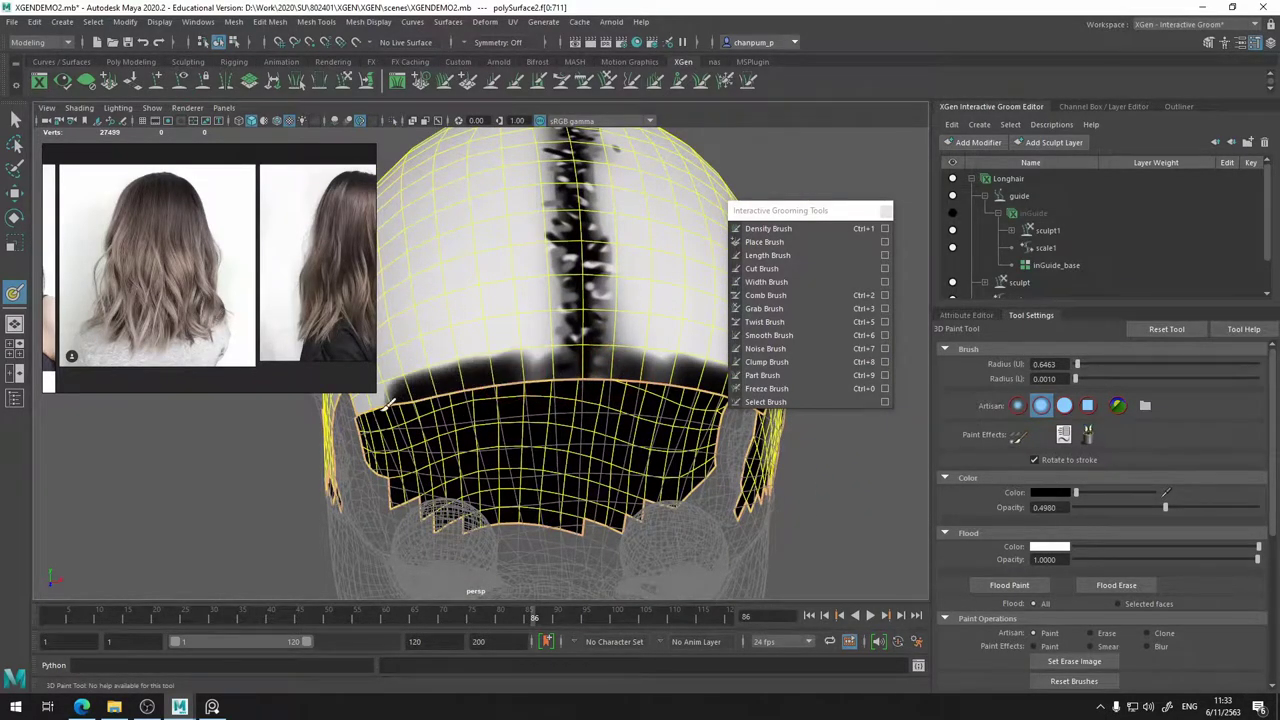
mouse_move(597, 265)
left_mouse_down("alt")
mouse_move(634, 291)
mouse_move(600, 323)
left_mouse_up("alt")
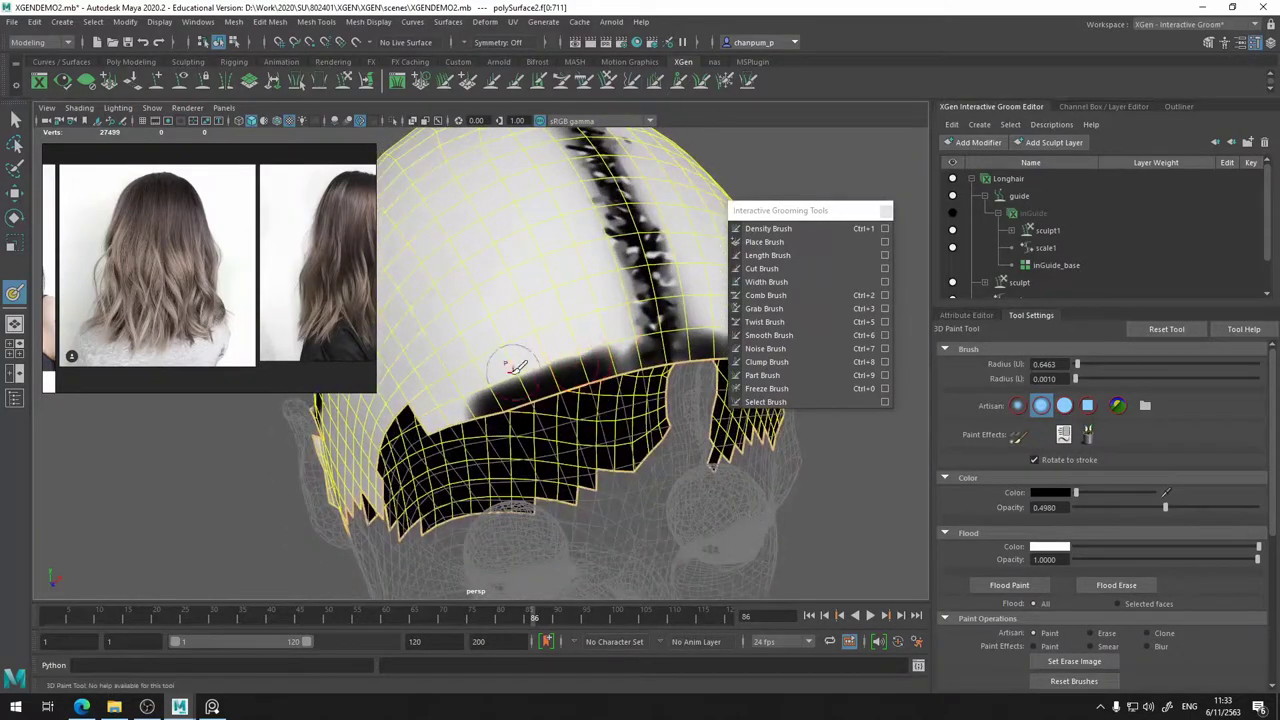
mouse_move(470, 400)
left_mouse_down()
mouse_move(430, 422)
mouse_move(398, 412)
mouse_move(655, 350)
mouse_move(735, 295)
mouse_move(556, 308)
mouse_move(580, 302)
left_mouse_up()
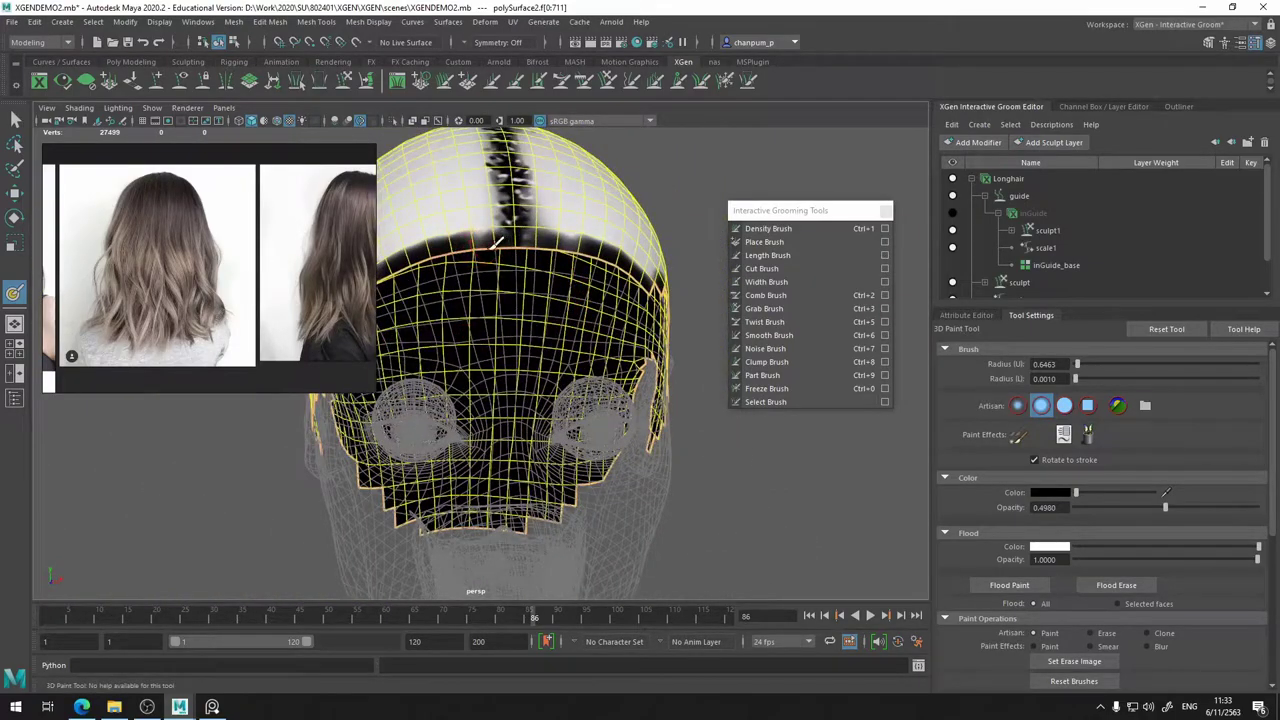
left_click_drag(573, 245, 553, 263, "alt")
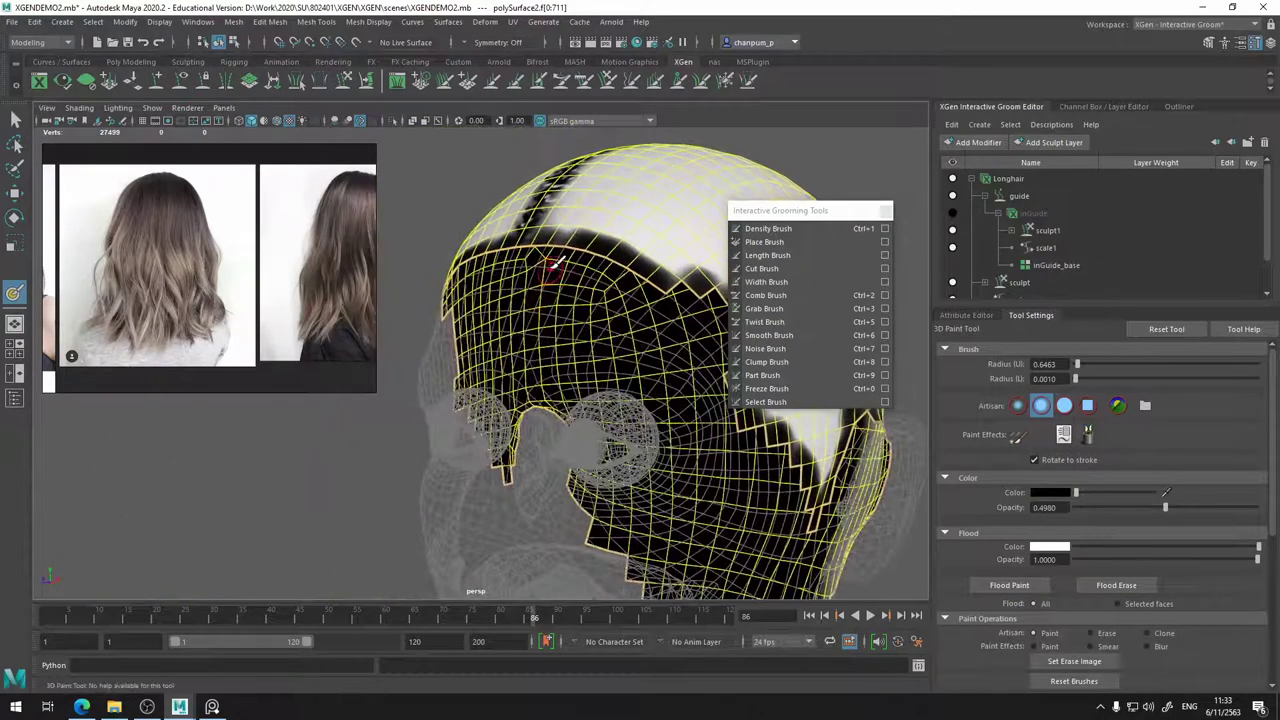
- Change the paint colour to white and cover the stray black marks on the back and far side of the head
mouse_move(655, 400)
left_mouse_down("alt")
mouse_move(446, 369)
mouse_move(446, 409)
mouse_move(396, 429)
mouse_move(449, 366)
mouse_move(500, 345)
left_mouse_up("alt")
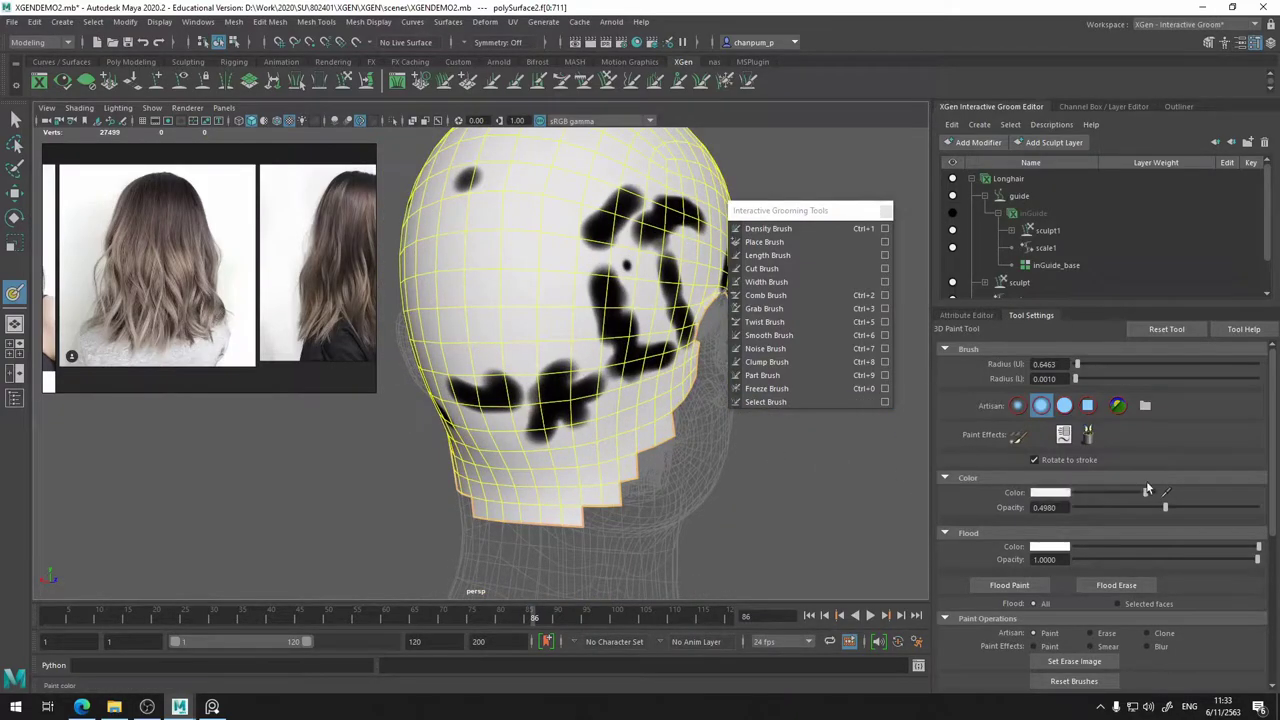
left_click_drag(1147, 488, 1157, 489)
mouse_move(474, 391)
left_mouse_down()
mouse_move(480, 376)
mouse_move(464, 371)
mouse_move(504, 370)
mouse_move(556, 455)
mouse_move(547, 407)
left_mouse_up()
mouse_move(633, 338)
left_mouse_down("alt")
mouse_move(547, 370)
mouse_move(526, 412)
mouse_move(516, 362)
left_mouse_up("alt")
mouse_move(508, 372)
left_mouse_down("alt")
mouse_move(522, 396)
mouse_move(634, 424)
mouse_move(602, 420)
mouse_move(690, 380)
mouse_move(706, 298)
left_mouse_up("alt")
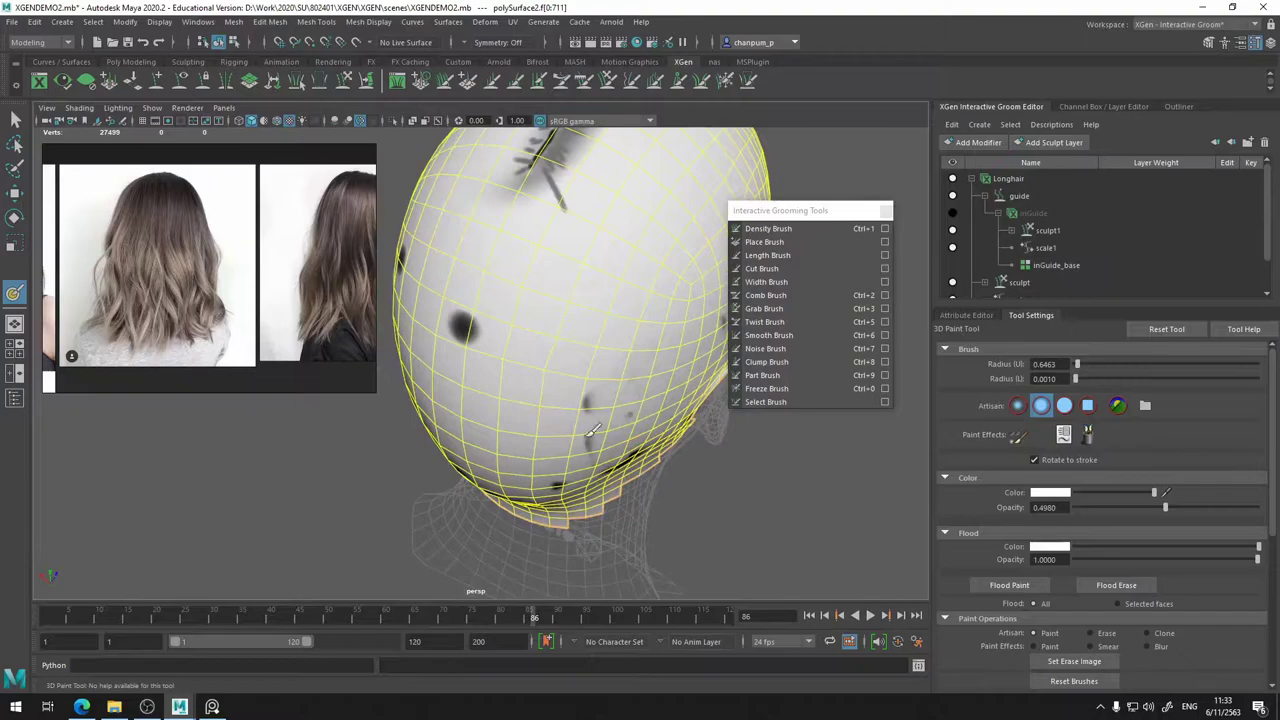
left_click_drag(592, 430, 548, 495)
mouse_move(466, 346)
left_mouse_down()
mouse_move(460, 322)
mouse_move(428, 351)
left_mouse_up()
- Paint white over the leftover dark spots above and behind the far ear
mouse_move(536, 262)
left_mouse_down("alt")
mouse_move(554, 322)
mouse_move(524, 286)
mouse_move(586, 300)
left_mouse_up("alt")
middle_click_drag(634, 378, 540, 354, "alt")
mouse_move(539, 353)
left_mouse_down("alt")
mouse_move(593, 395)
mouse_move(491, 337)
mouse_move(506, 429)
mouse_move(468, 437)
left_mouse_up("alt")
mouse_move(608, 319)
left_mouse_down()
mouse_move(634, 336)
mouse_move(619, 369)
left_mouse_up()
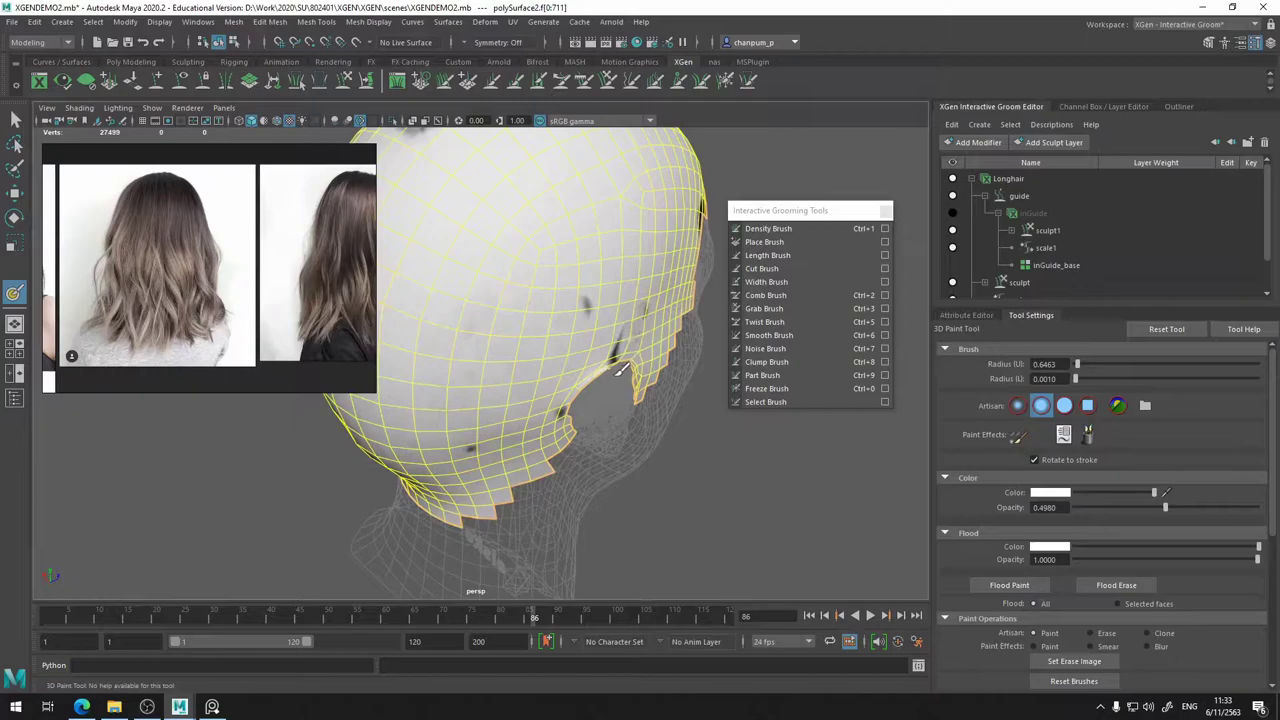
mouse_move(648, 300)
left_mouse_down("alt")
mouse_move(451, 363)
mouse_move(523, 294)
left_mouse_up("alt")
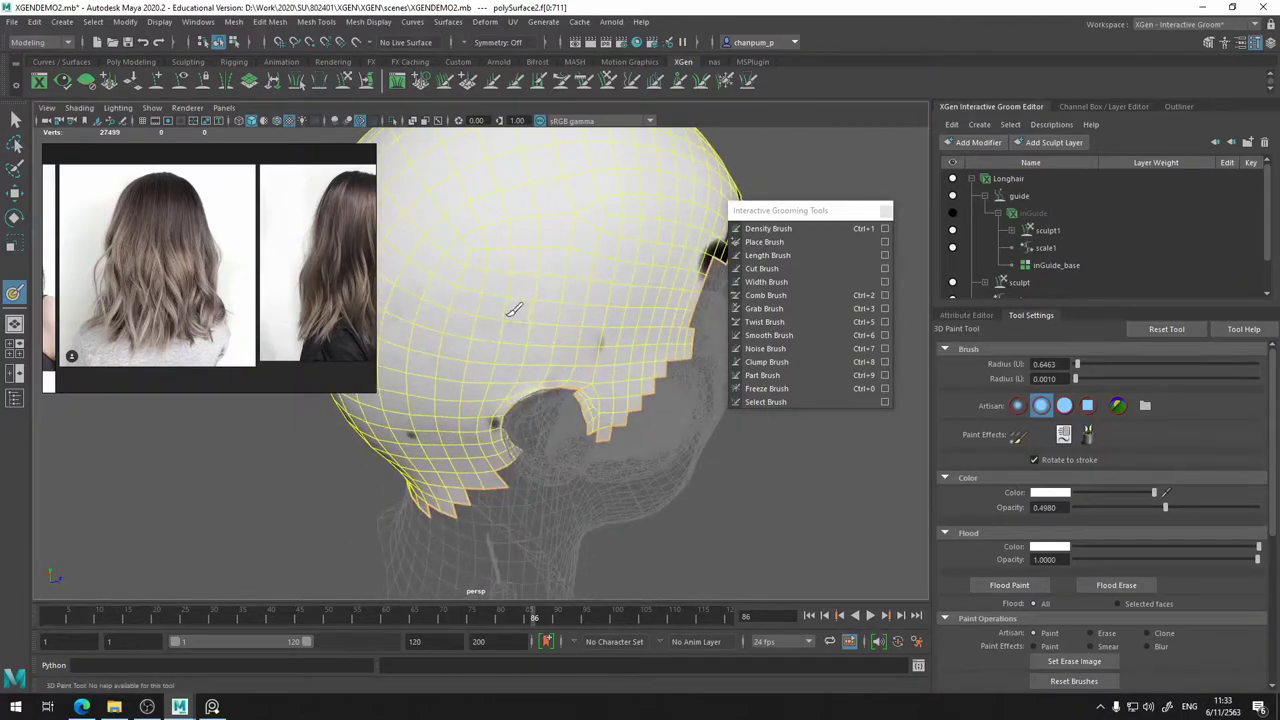
mouse_move(497, 424)
left_mouse_down("alt")
mouse_move(594, 437)
mouse_move(560, 400)
mouse_move(517, 426)
mouse_move(527, 320)
mouse_move(563, 390)
left_mouse_up("alt")
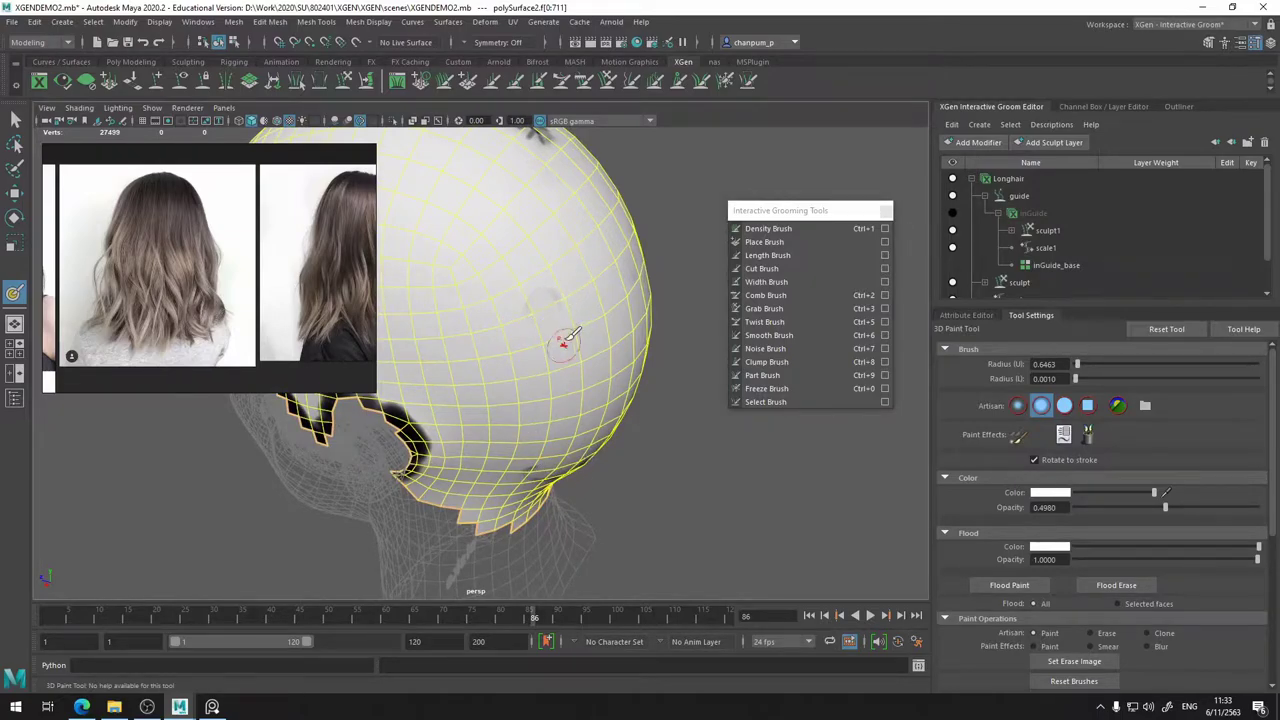
mouse_move(565, 340)
left_mouse_down("alt")
mouse_move(517, 397)
mouse_move(443, 429)
mouse_move(540, 472)
mouse_move(694, 434)
mouse_move(763, 460)
mouse_move(726, 471)
mouse_move(607, 450)
mouse_move(640, 440)
left_mouse_up("alt")
- Change the paint colour to black and paint the hairline along the nape and around the far ear and temple
left_click_drag(1110, 492, 1076, 492)
mouse_move(579, 377)
left_mouse_down("alt")
mouse_move(491, 371)
mouse_move(404, 428)
mouse_move(381, 462)
left_mouse_up("alt")
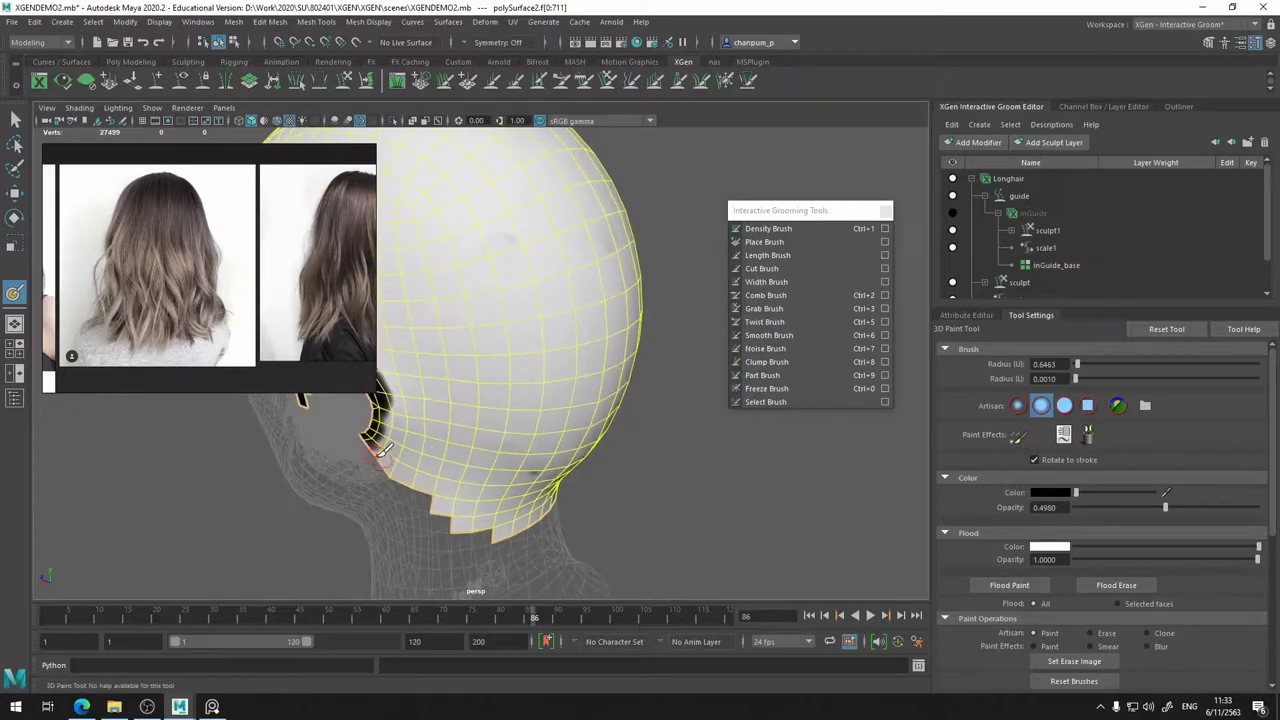
mouse_move(436, 494)
left_mouse_down()
mouse_move(462, 511)
mouse_move(368, 432)
left_mouse_up()
mouse_move(522, 535)
left_mouse_down("alt")
mouse_move(470, 524)
mouse_move(553, 500)
left_mouse_up("alt")
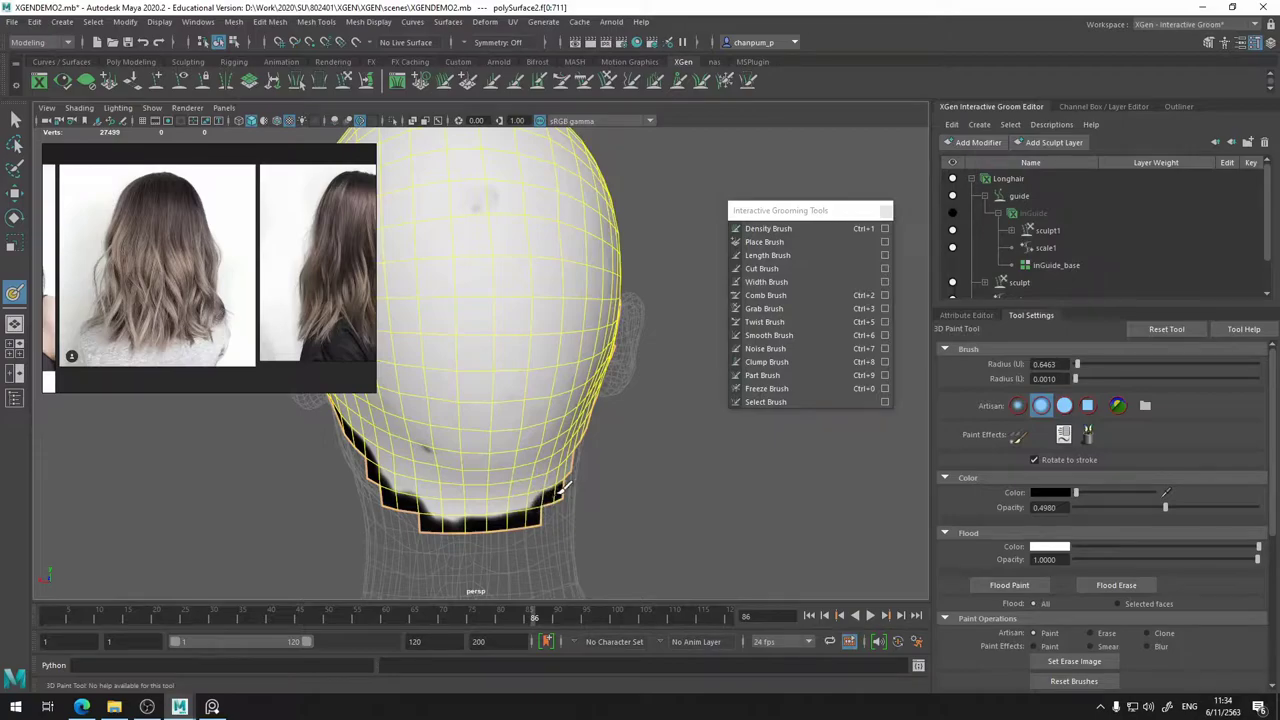
mouse_move(575, 455)
left_mouse_down("alt")
mouse_move(548, 474)
mouse_move(606, 340)
mouse_move(546, 383)
mouse_move(572, 352)
mouse_move(607, 372)
mouse_move(541, 447)
mouse_move(636, 366)
mouse_move(626, 378)
mouse_move(659, 295)
mouse_move(640, 341)
left_mouse_up("alt")
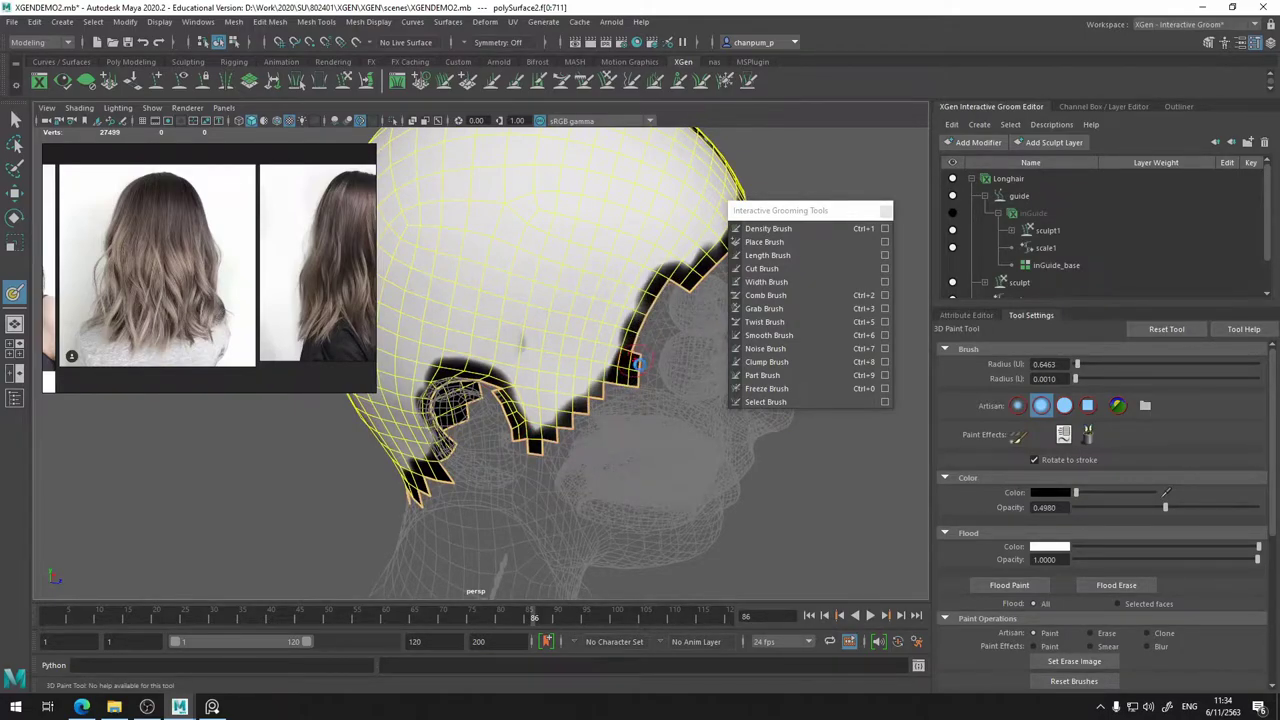
- Switch the Paint Effects operation to Blur and soften the black mask edge along the forehead and first temple
left_click_drag(682, 392, 505, 406, "alt")
mouse_move(600, 271)
left_mouse_down("alt")
mouse_move(491, 286)
mouse_move(529, 346)
mouse_move(458, 315)
mouse_move(528, 332)
mouse_move(491, 321)
mouse_move(470, 378)
mouse_move(526, 330)
mouse_move(500, 385)
mouse_move(562, 360)
mouse_move(477, 366)
mouse_move(580, 374)
mouse_move(600, 350)
mouse_move(621, 357)
mouse_move(520, 333)
left_mouse_up("alt")
mouse_move(447, 247)
left_mouse_down("alt")
mouse_move(571, 377)
mouse_move(550, 325)
left_mouse_up("alt")
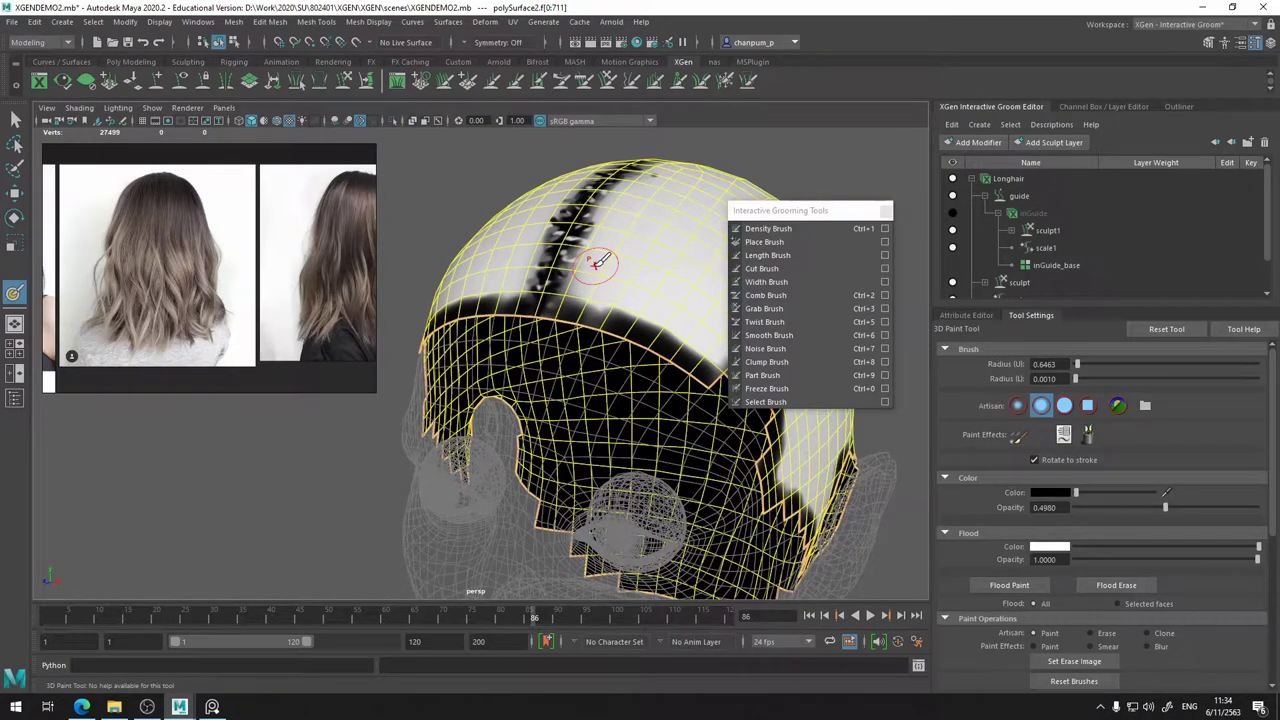
left_click(1163, 647)
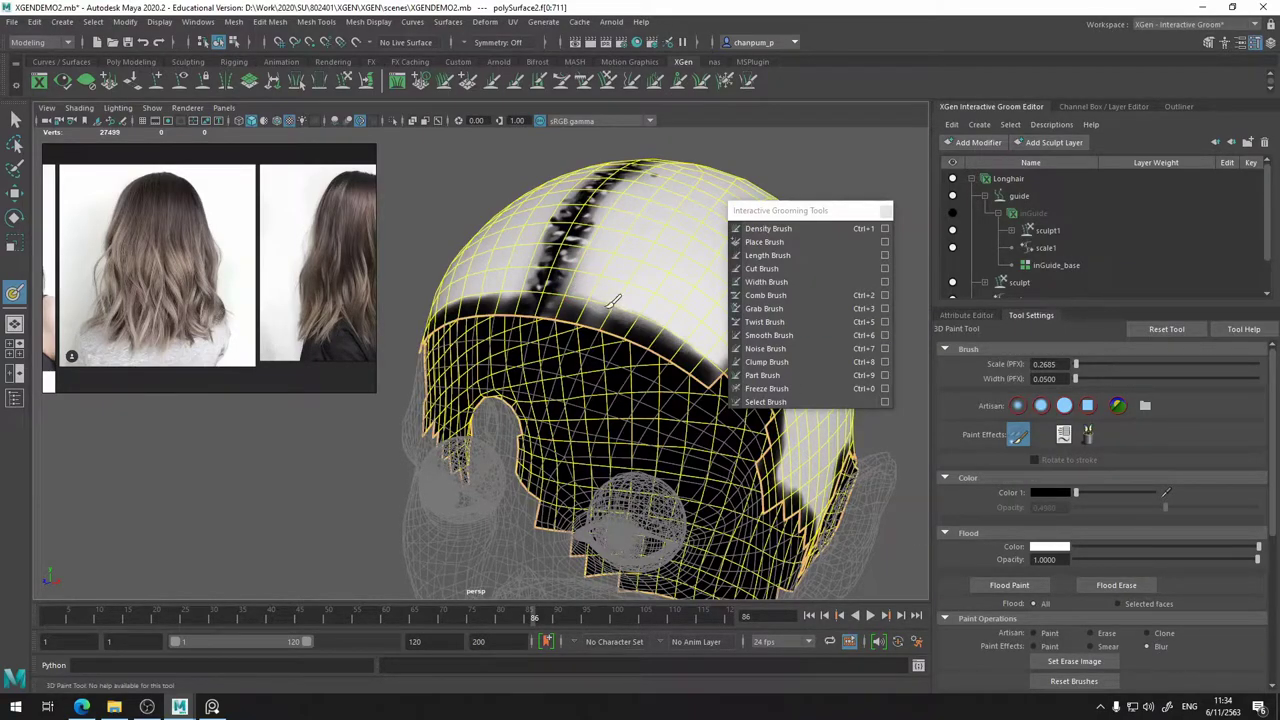
scroll(1180, 645, "down", 3)
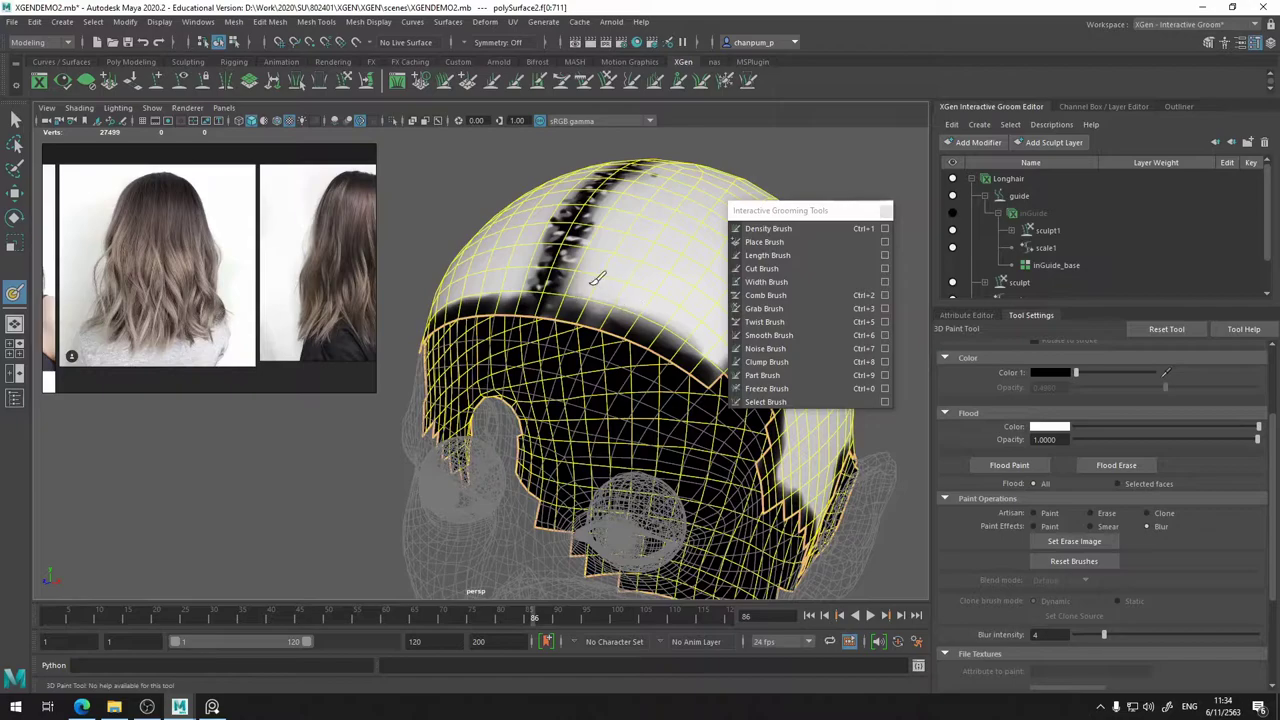
left_click_drag(704, 352, 545, 354, "alt")
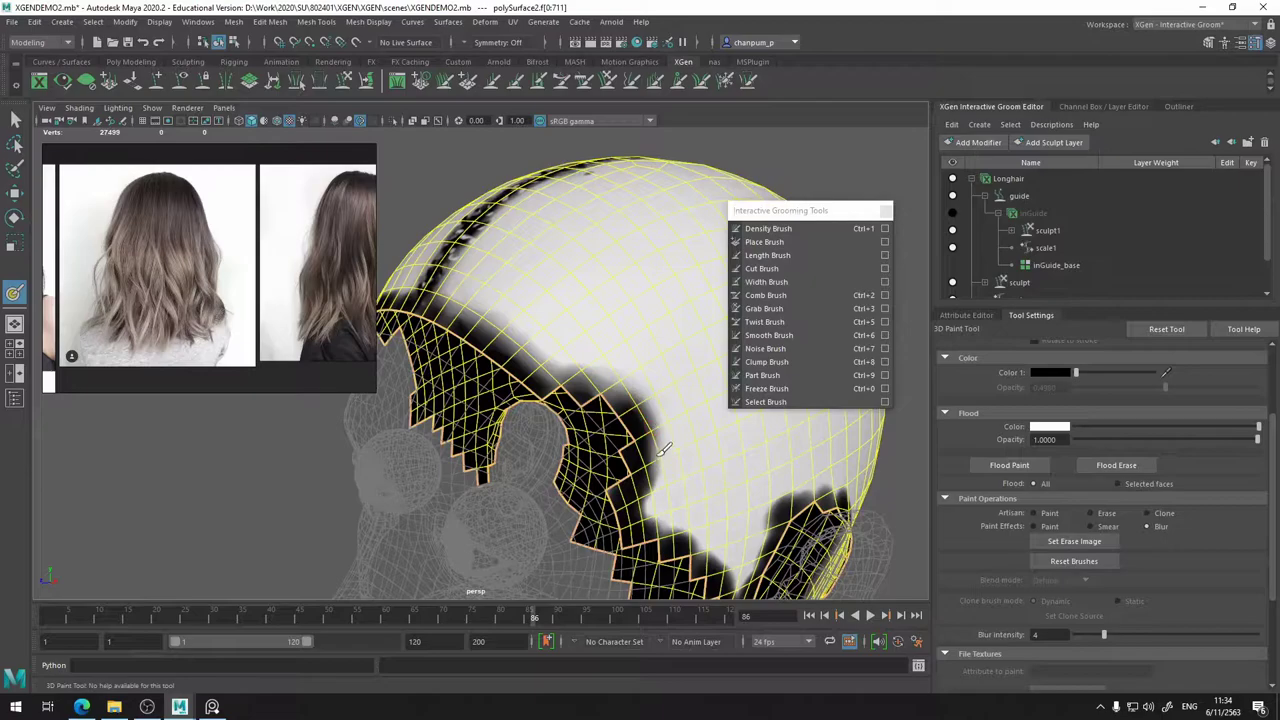
left_click_drag(651, 500, 600, 460, "alt")
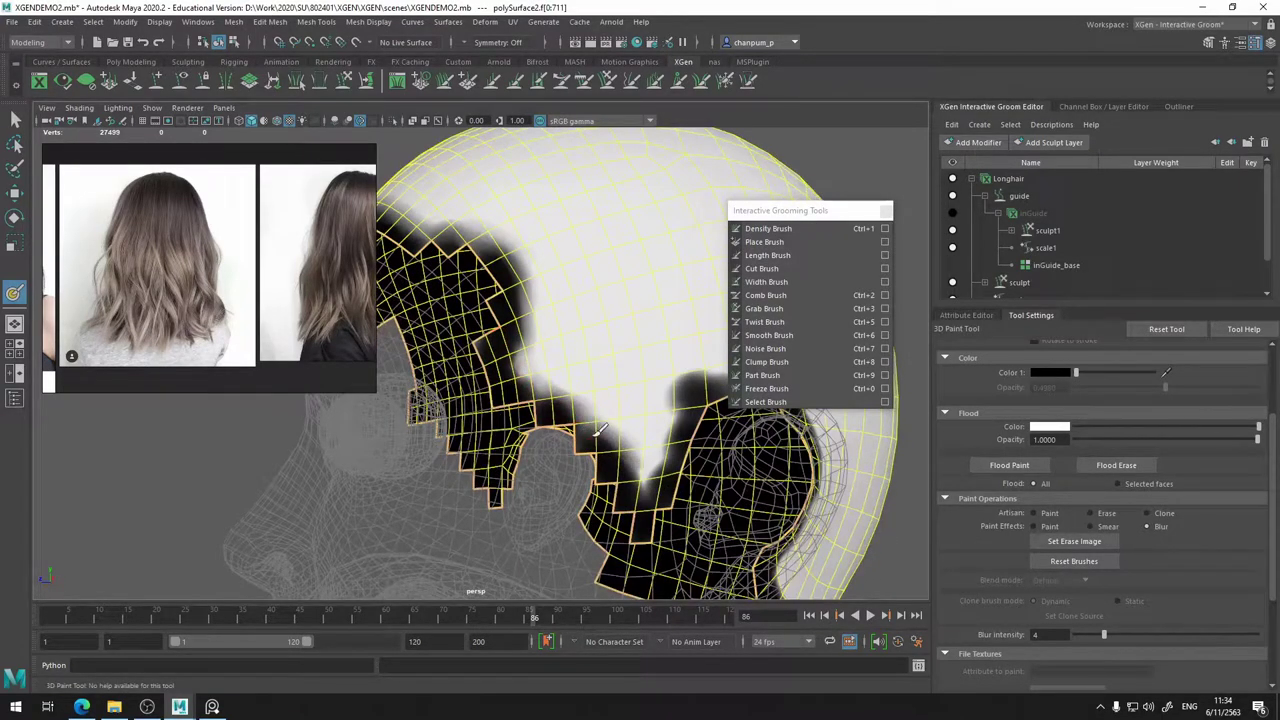
- Blur the mask edge along the sideburn and around the ear on the first side of the head
left_click_drag(656, 474, 680, 420)
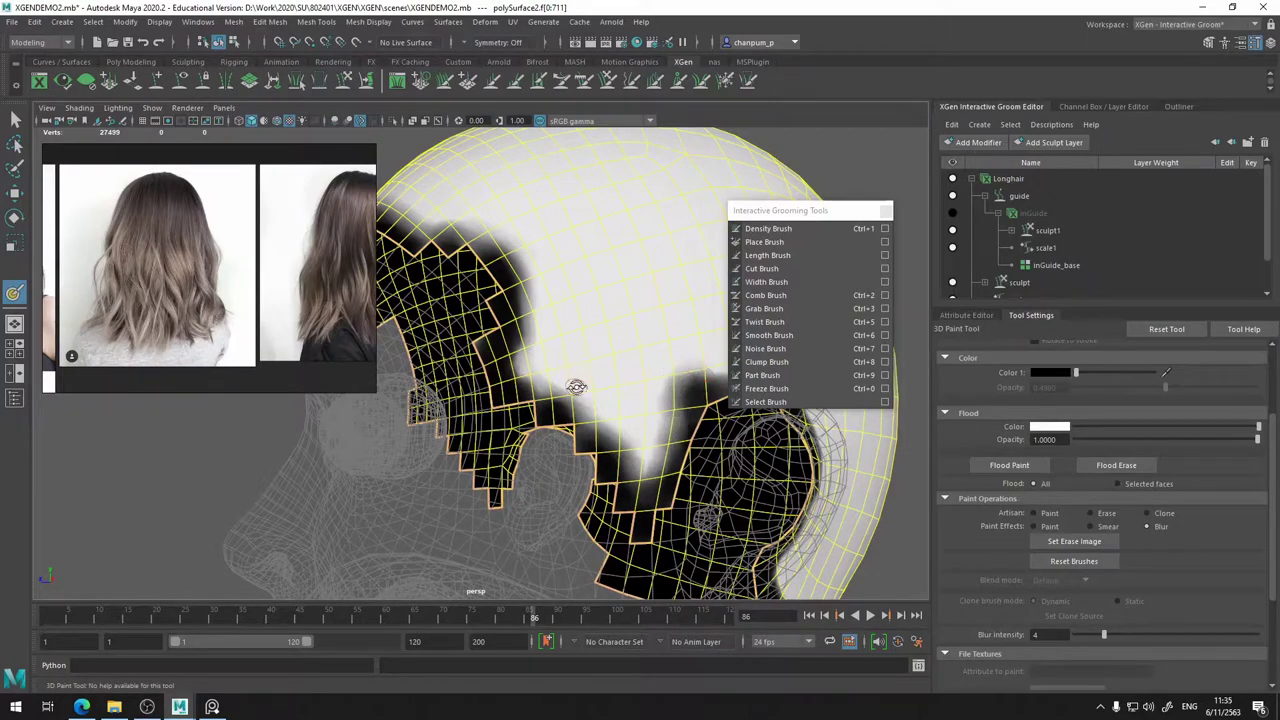
left_click_drag(577, 387, 560, 375, "alt")
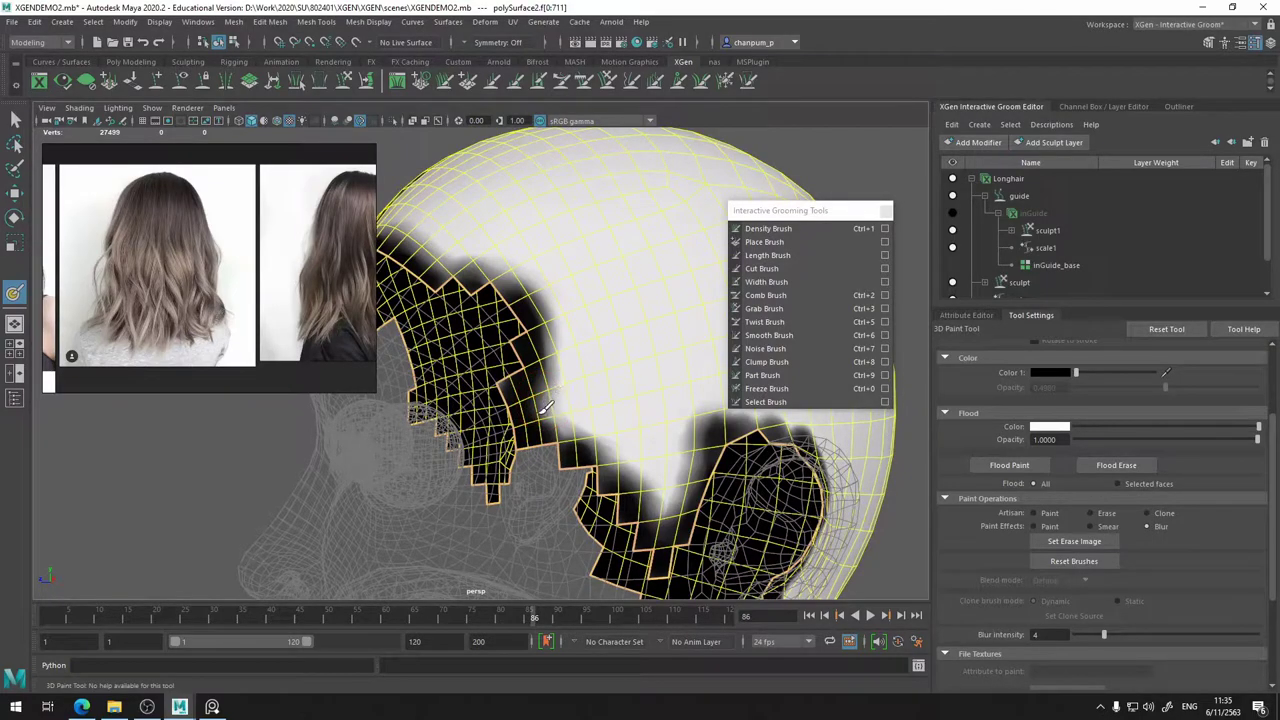
mouse_move(575, 429)
left_mouse_down()
mouse_move(668, 490)
mouse_move(675, 464)
left_mouse_up()
left_click_drag(743, 522, 641, 502, "alt")
mouse_move(426, 386)
left_mouse_down()
mouse_move(460, 384)
mouse_move(541, 431)
mouse_move(556, 500)
mouse_move(628, 437)
mouse_move(600, 335)
left_mouse_up()
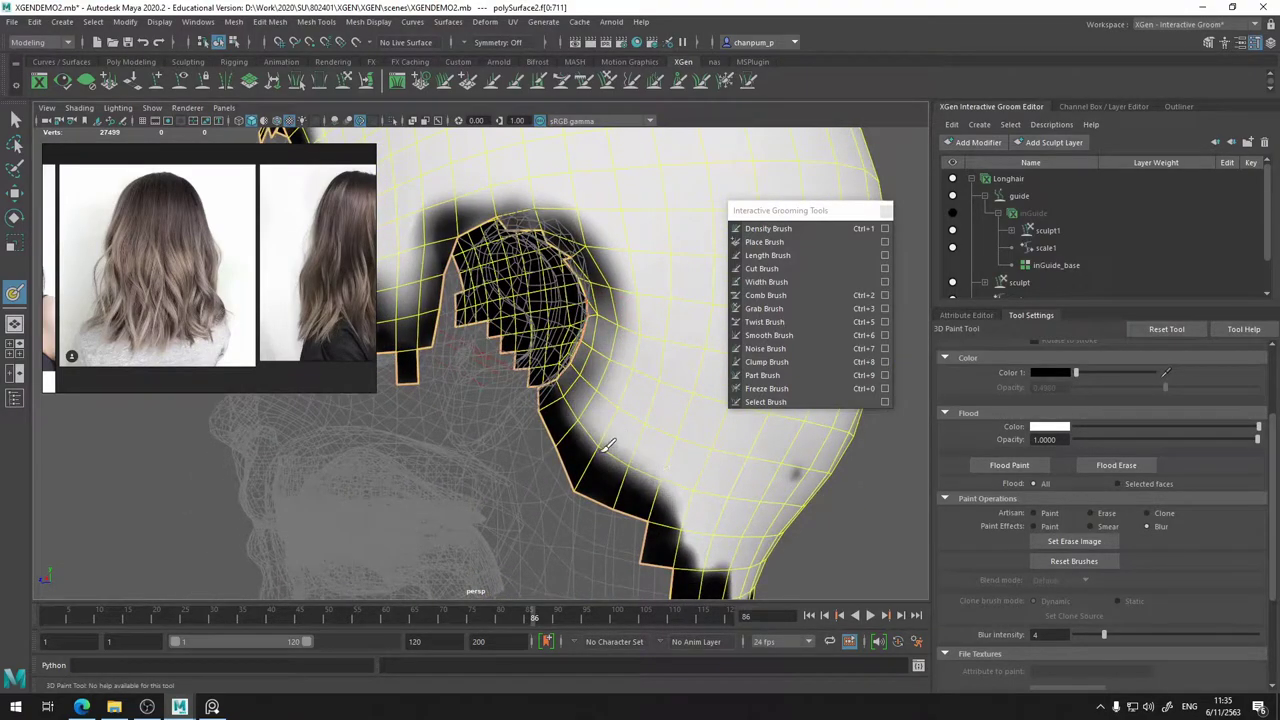
- Blur the mask edge along the nape and around the opposite ear, and save the painted textures
mouse_move(609, 449)
left_mouse_down("alt")
mouse_move(629, 485)
mouse_move(543, 414)
mouse_move(491, 463)
mouse_move(471, 423)
mouse_move(351, 457)
mouse_move(480, 465)
mouse_move(350, 458)
mouse_move(410, 470)
mouse_move(520, 447)
mouse_move(372, 480)
mouse_move(494, 402)
left_mouse_up("alt")
mouse_move(322, 511)
left_mouse_down("alt")
mouse_move(455, 514)
mouse_move(393, 550)
mouse_move(472, 535)
mouse_move(528, 480)
mouse_move(375, 498)
left_mouse_up("alt")
mouse_move(365, 502)
left_mouse_down()
mouse_move(412, 470)
mouse_move(478, 360)
mouse_move(462, 305)
mouse_move(397, 343)
mouse_move(524, 345)
mouse_move(541, 380)
left_mouse_up()
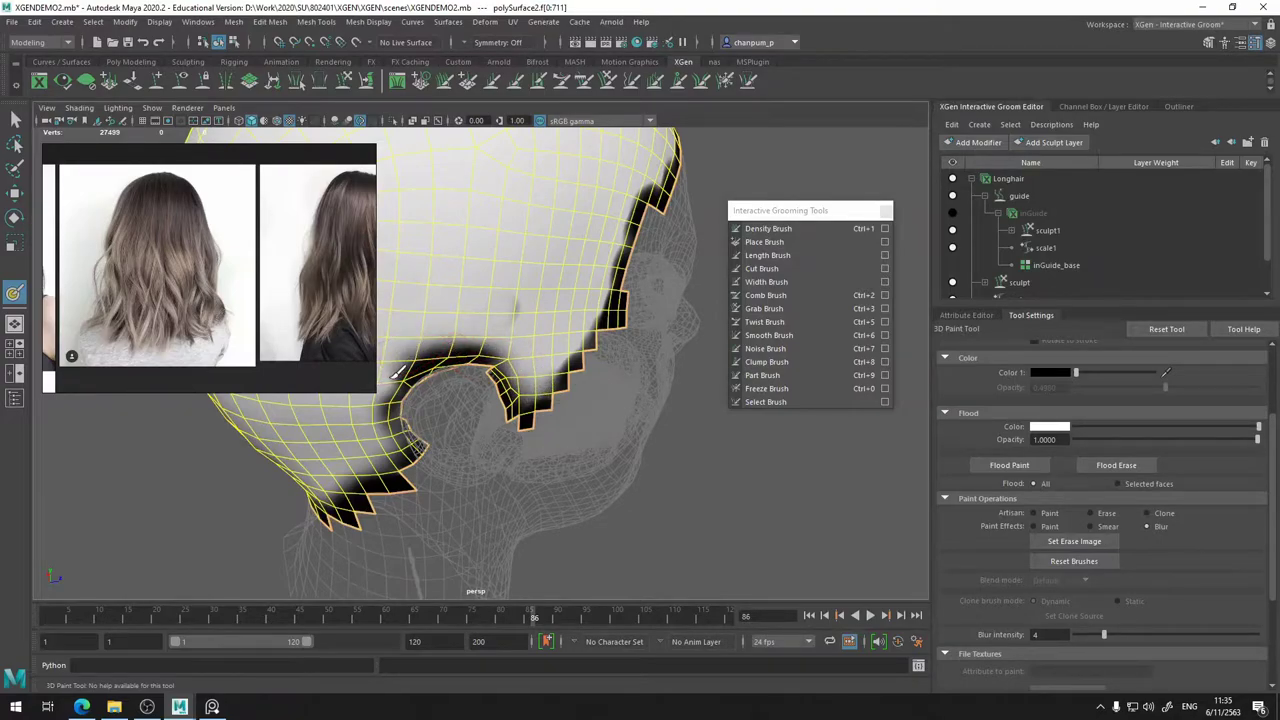
scroll(1184, 529, "down", 3)
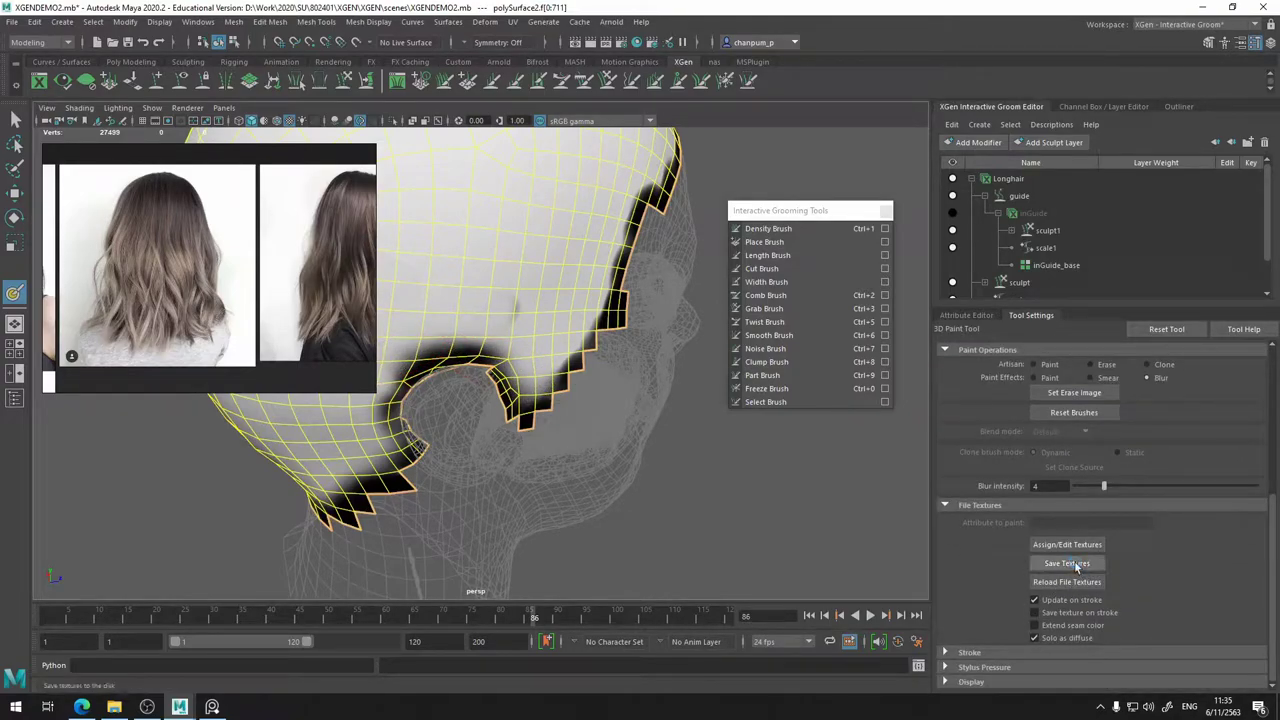
- Blur the black mask edge along the temple, between the forehead and the sideburn
left_click_drag(640, 376, 470, 372, "alt")
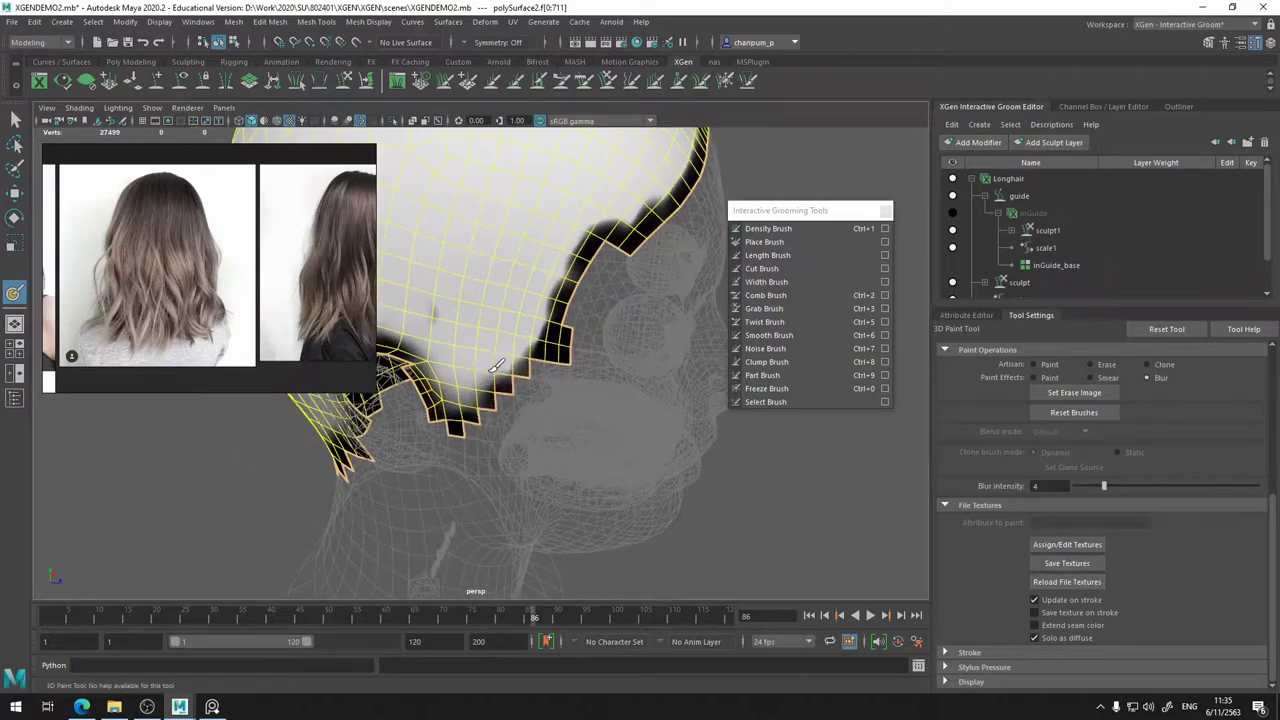
mouse_move(566, 279)
left_mouse_down()
mouse_move(580, 228)
mouse_move(537, 322)
left_mouse_up()
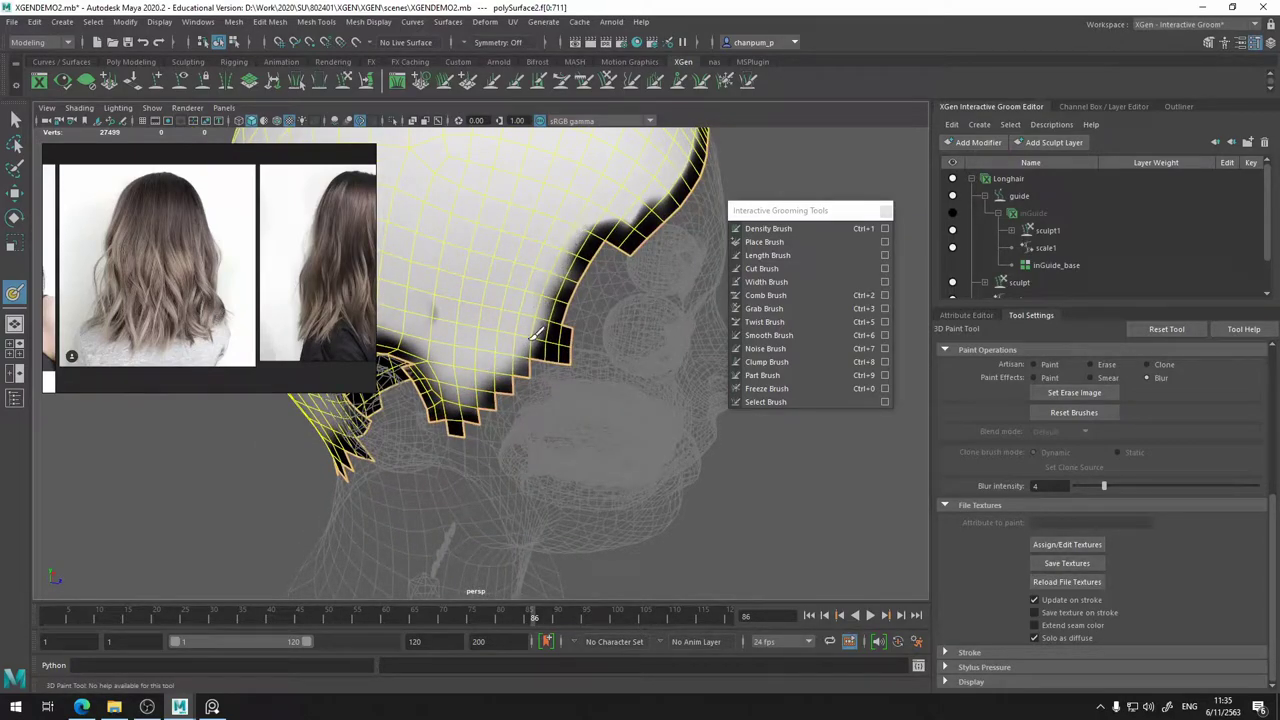
left_click_drag(566, 250, 518, 334, "alt")
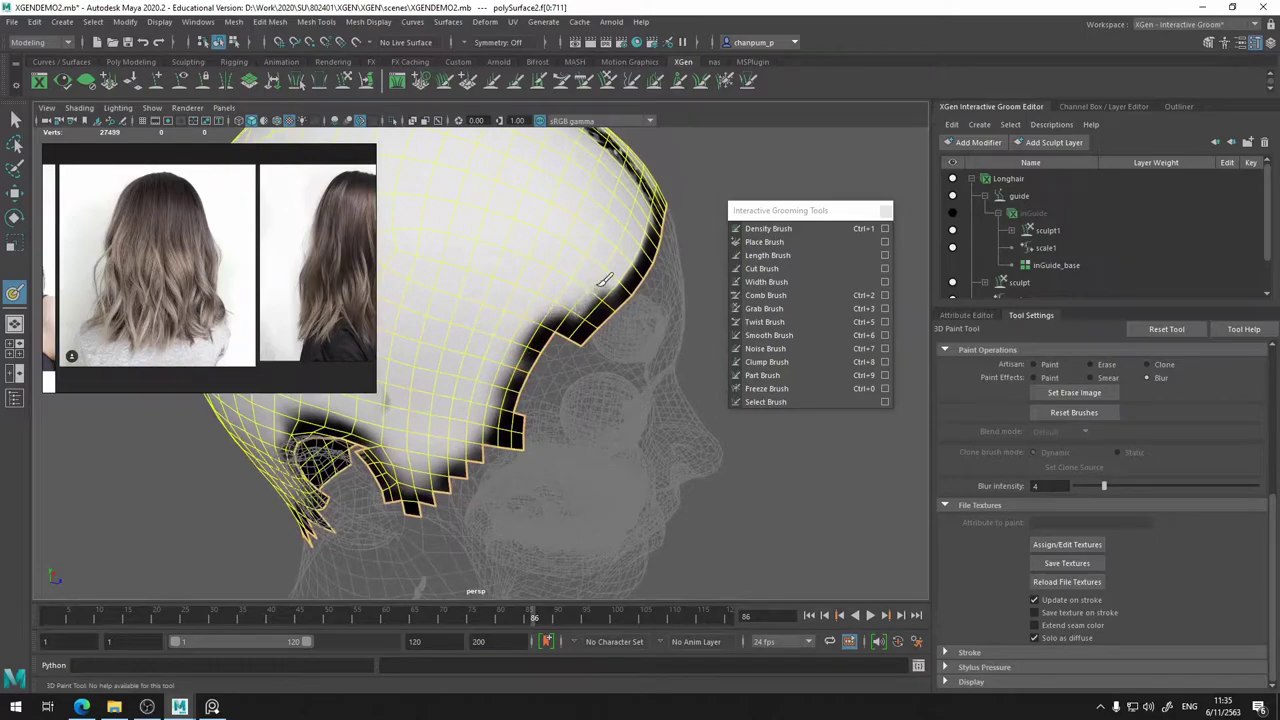
left_click_drag(604, 280, 475, 340, "alt")
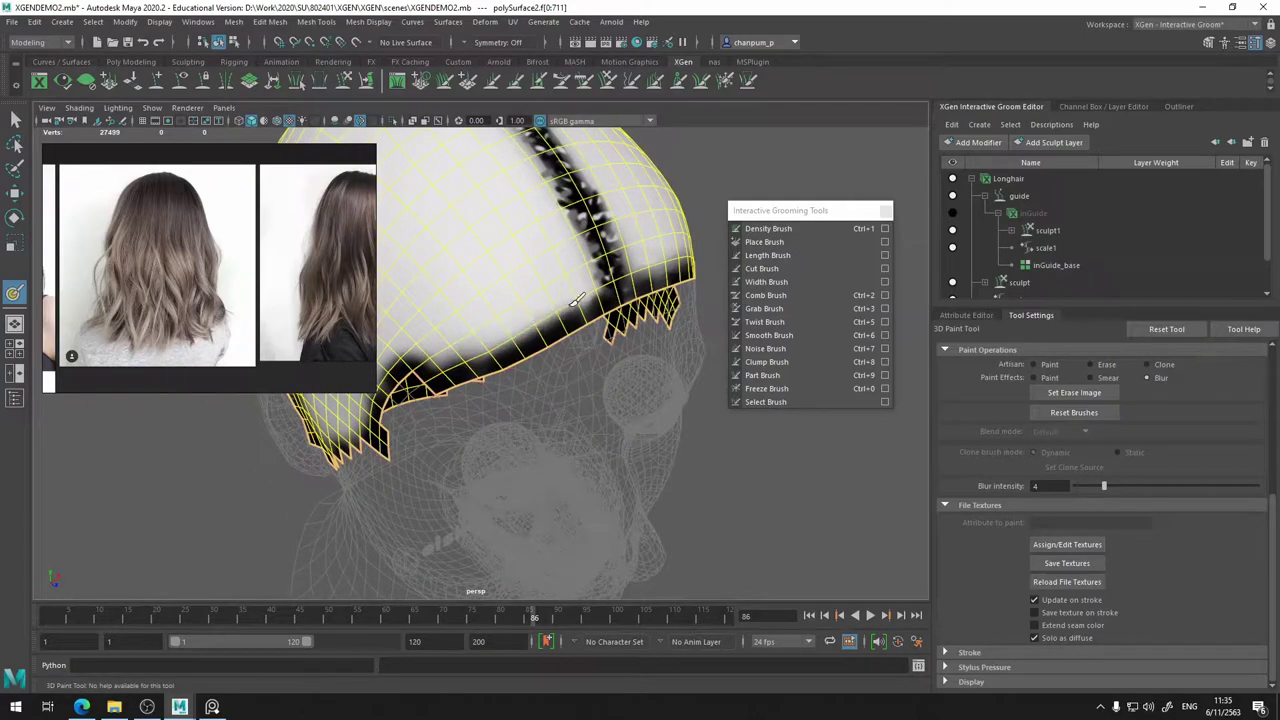
mouse_move(590, 293)
left_mouse_down("alt")
mouse_move(806, 282)
mouse_move(660, 376)
left_mouse_up("alt")
- Switch to the soft Artisan brush with white colour and 0.3098 opacity, and lighten the mask edge along the temple and around the ear
scroll(1154, 447, "up", 5)
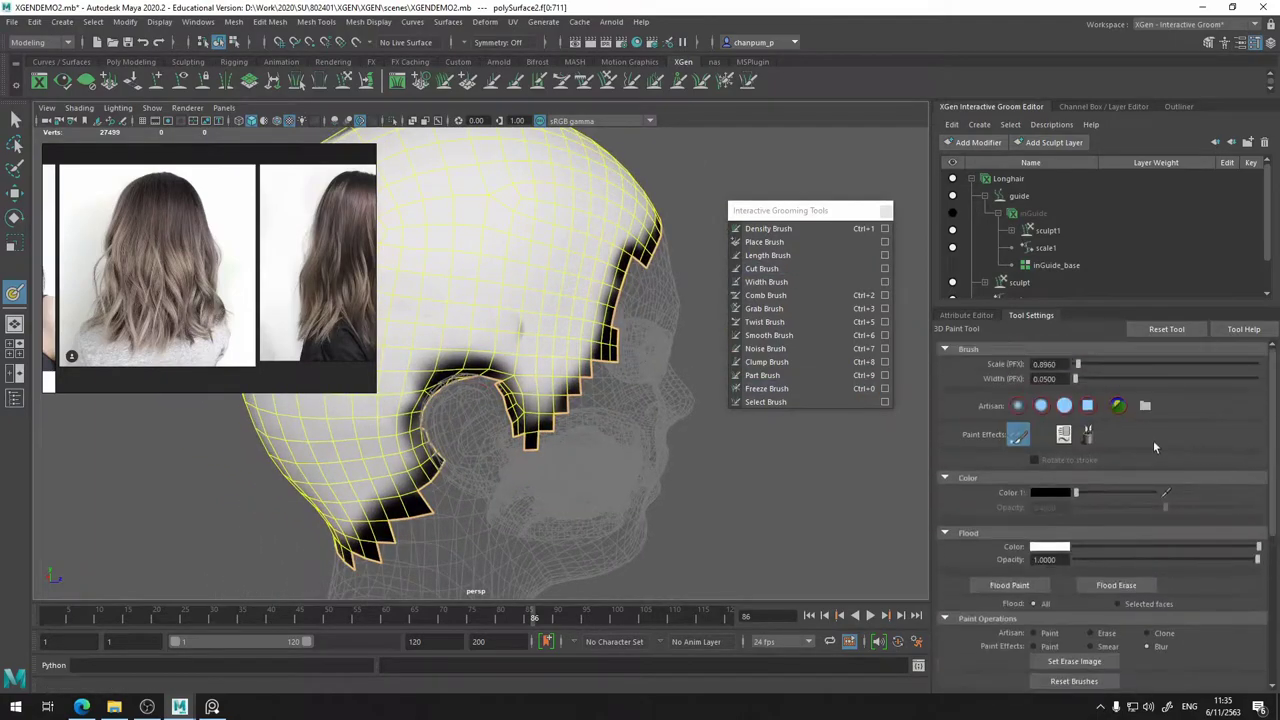
left_click(1017, 405)
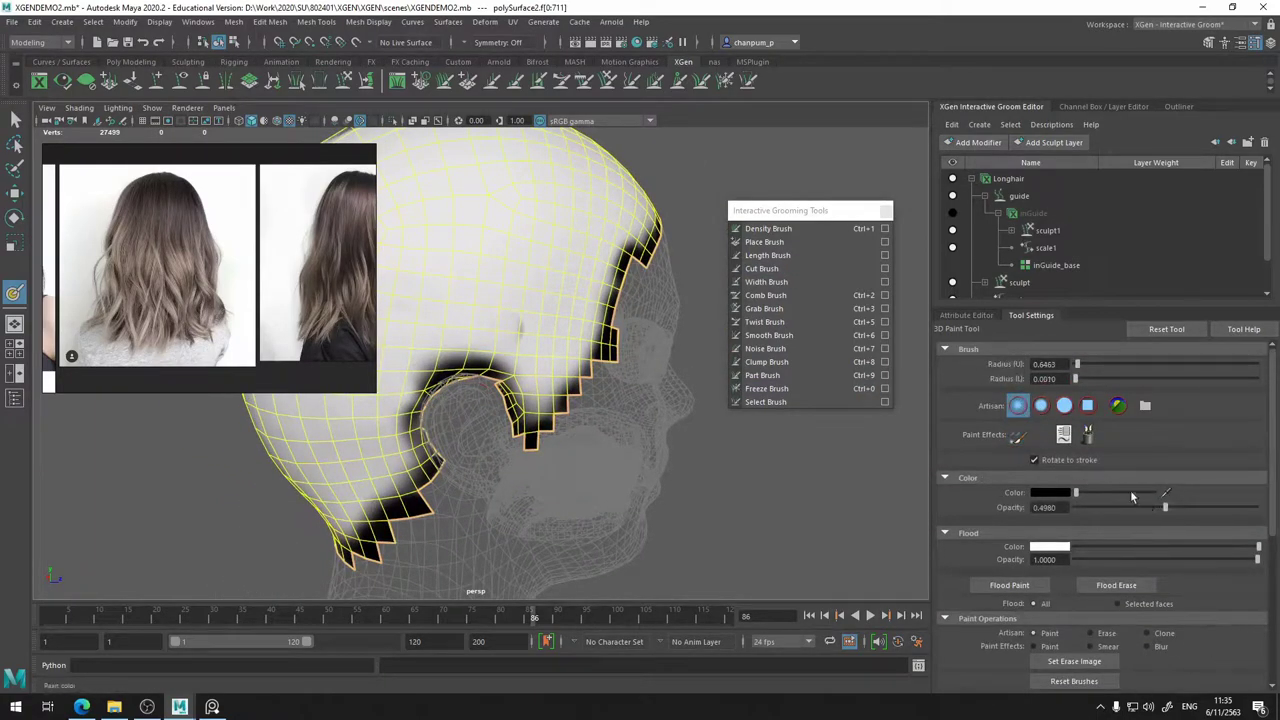
left_click_drag(1132, 497, 1153, 493)
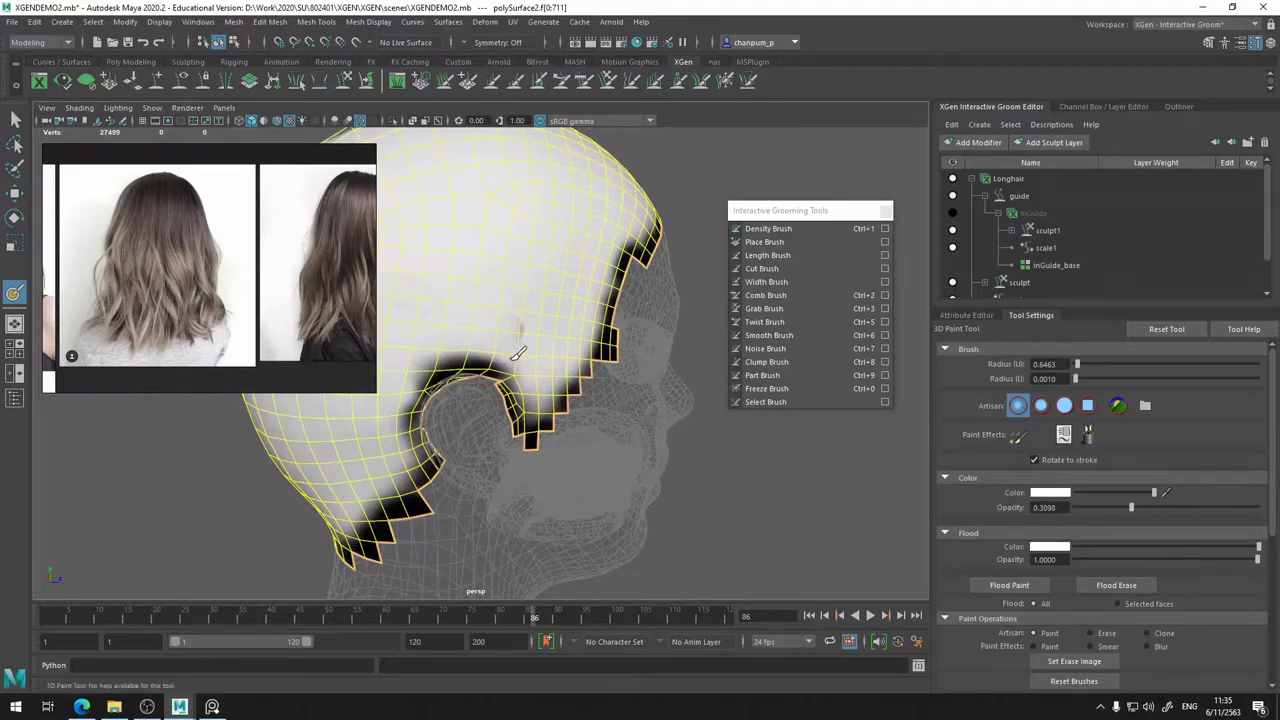
left_click_drag(514, 314, 634, 256, "alt")
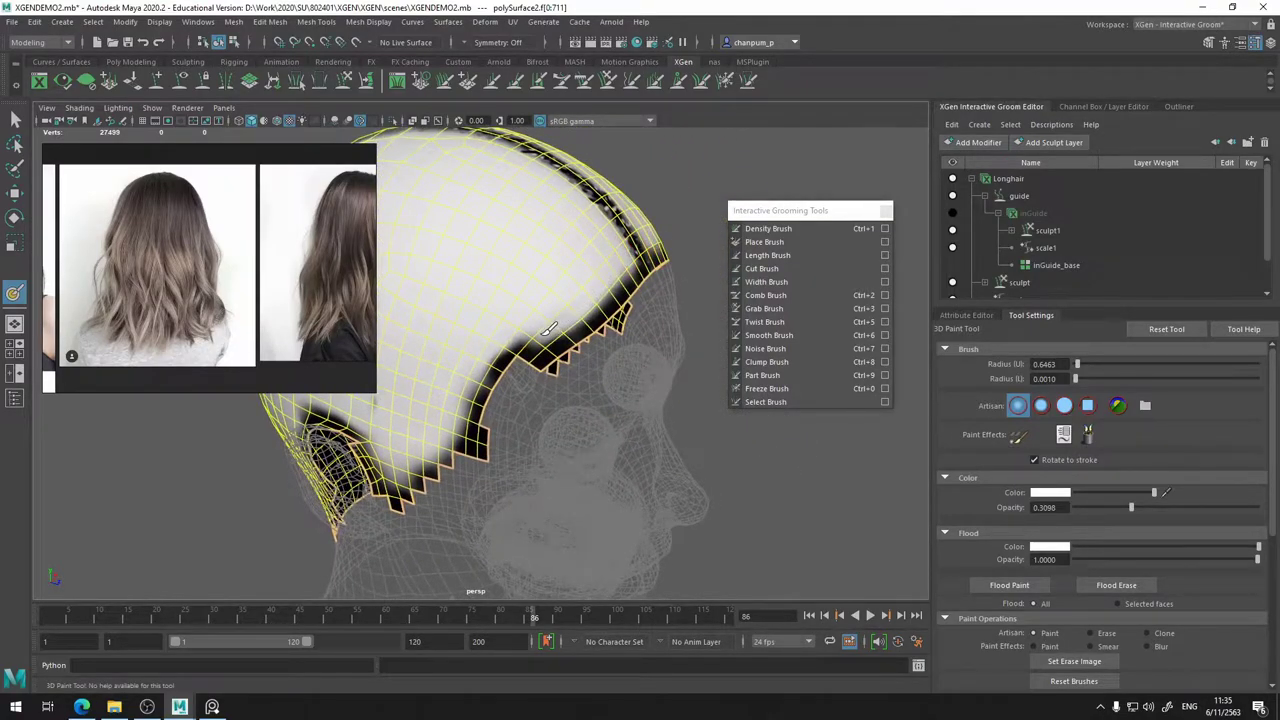
mouse_move(443, 349)
left_mouse_down("alt")
mouse_move(466, 343)
mouse_move(457, 371)
left_mouse_up("alt")
mouse_move(443, 443)
left_mouse_down("alt")
mouse_move(603, 349)
mouse_move(597, 381)
left_mouse_up("alt")
mouse_move(583, 320)
left_mouse_down("alt")
mouse_move(603, 351)
mouse_move(618, 318)
left_mouse_up("alt")
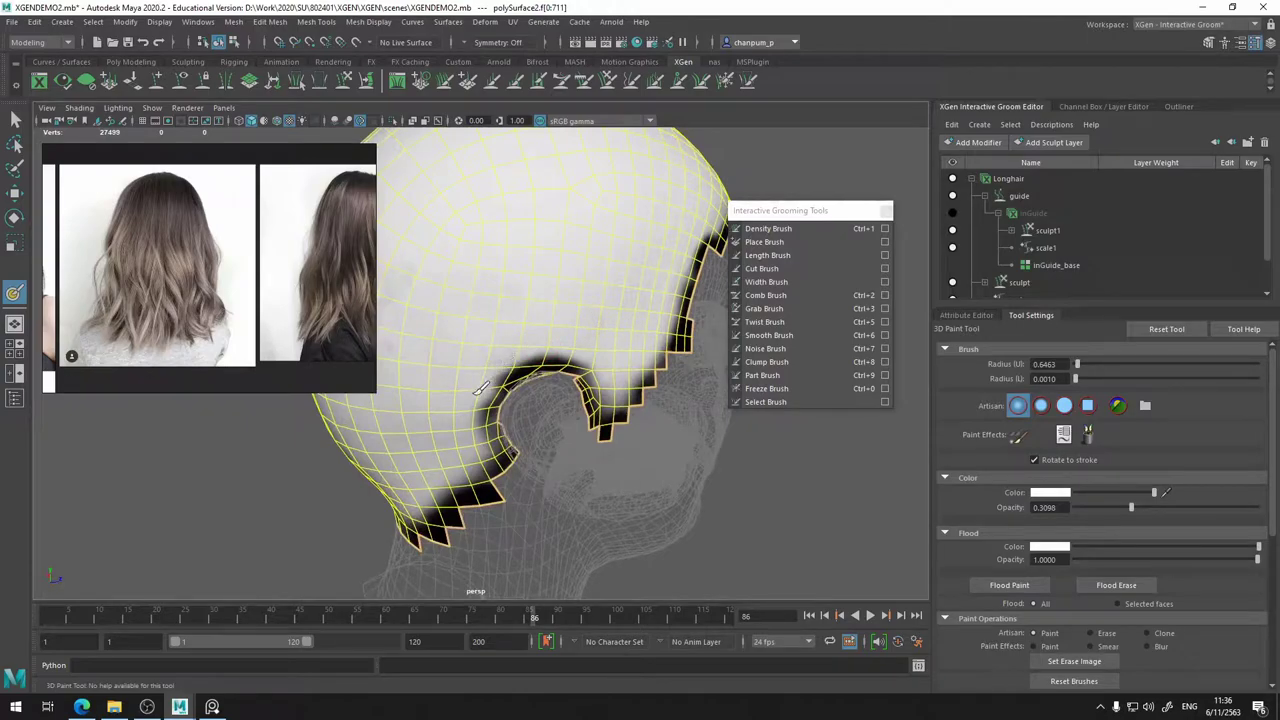
mouse_move(466, 385)
left_mouse_down("alt")
mouse_move(520, 349)
mouse_move(480, 446)
mouse_move(537, 393)
left_mouse_up("alt")
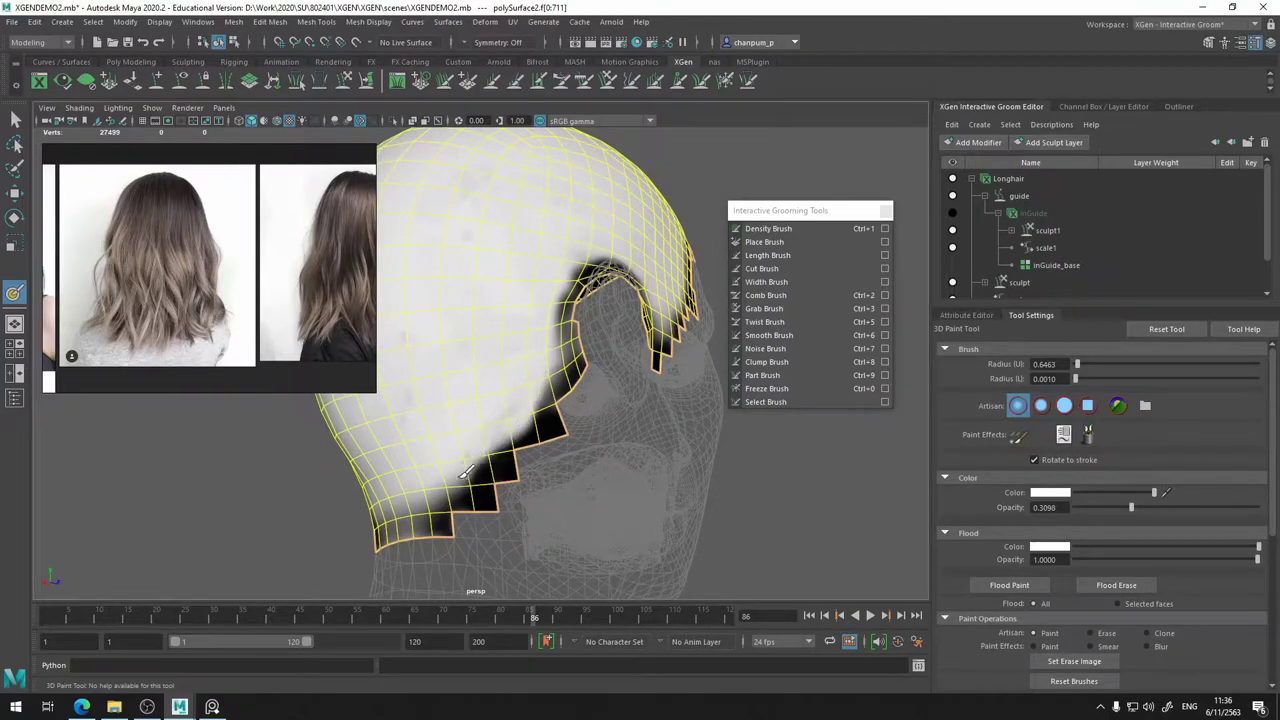
- Lighten the inner mask edge with white along the nape and around the opposite ear and sideburn
mouse_move(466, 471)
left_mouse_down()
mouse_move(420, 481)
mouse_move(563, 474)
left_mouse_up()
middle_click_drag(486, 449, 567, 506, "alt")
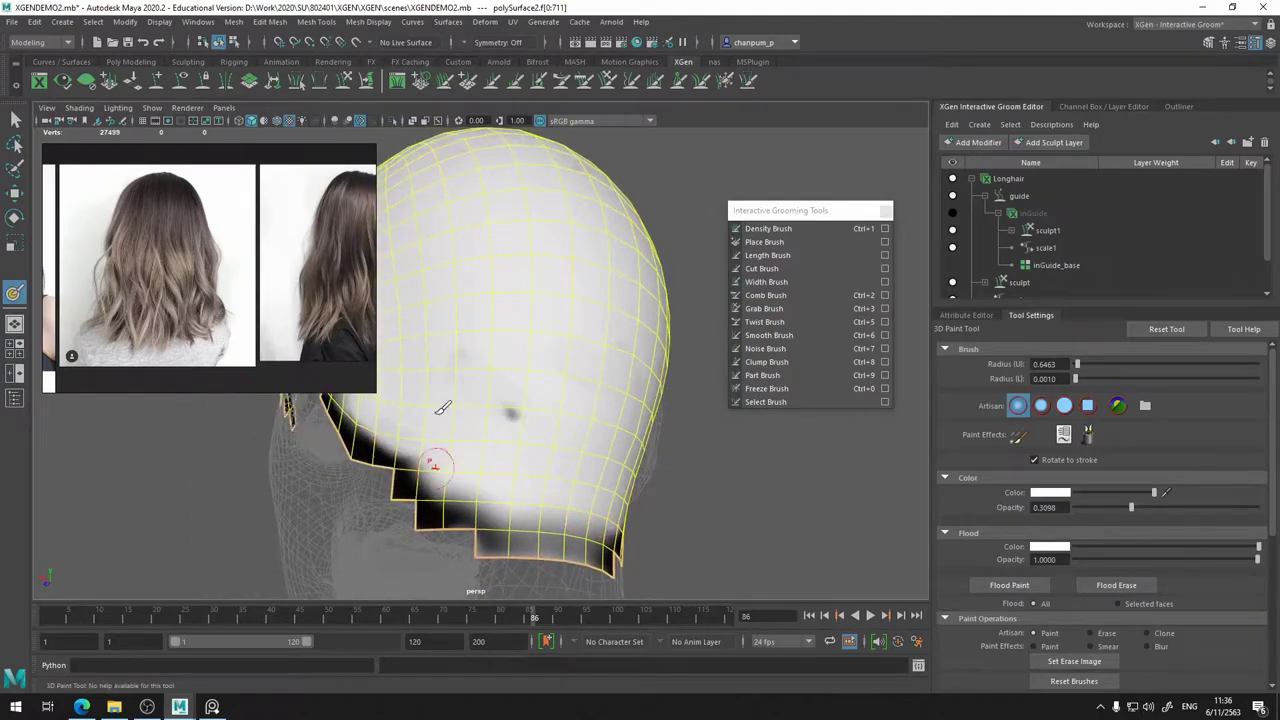
mouse_move(443, 408)
left_mouse_down("alt")
mouse_move(523, 480)
mouse_move(571, 366)
left_mouse_up("alt")
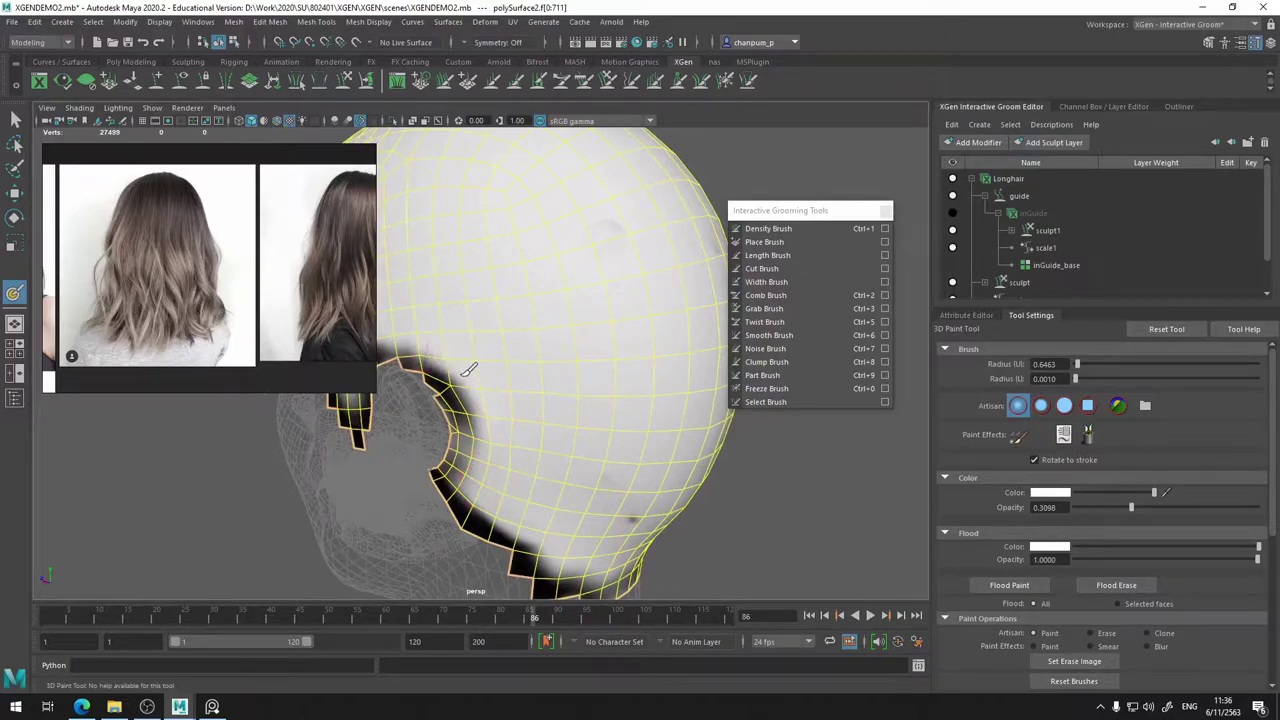
mouse_move(503, 437)
left_mouse_down("alt")
mouse_move(600, 391)
mouse_move(560, 340)
left_mouse_up("alt")
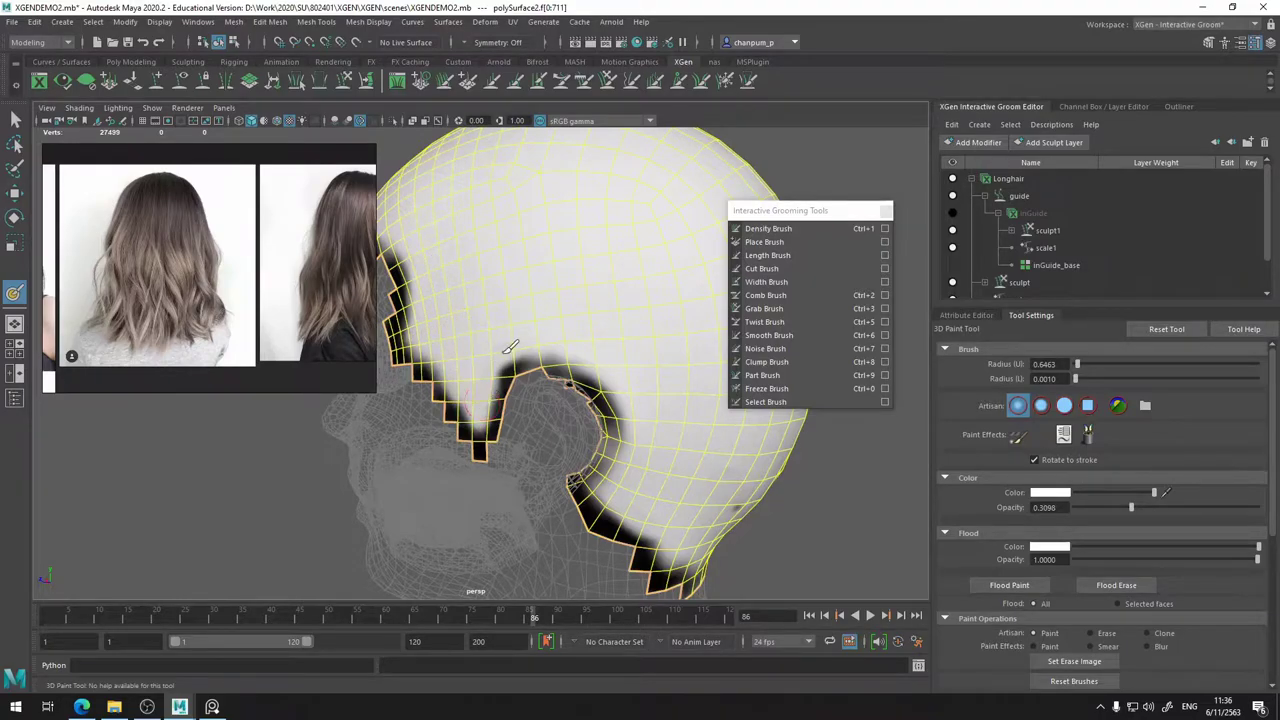
mouse_move(529, 337)
left_mouse_down("alt")
mouse_move(600, 366)
mouse_move(568, 340)
mouse_move(448, 413)
left_mouse_up("alt")
middle_click_drag(448, 413, 584, 397, "alt")
scroll(587, 380, "down", 8)
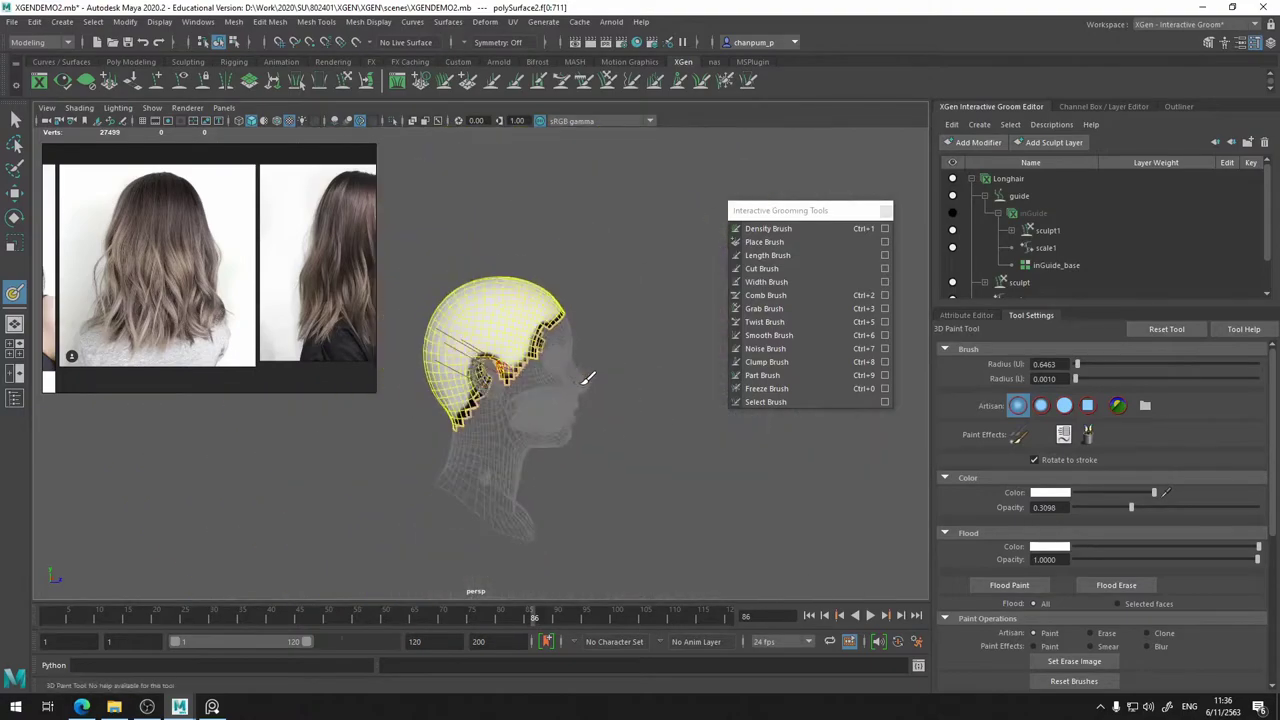
- Set the paint colour to black and darken the hairline edge across the nape
mouse_move(566, 382)
left_mouse_down("alt")
mouse_move(700, 390)
mouse_move(745, 444)
mouse_move(560, 420)
mouse_move(557, 377)
mouse_move(491, 443)
mouse_move(509, 466)
mouse_move(447, 455)
left_mouse_up("alt")
scroll(513, 408, "up", 5)
scroll(513, 408, "up", 3)
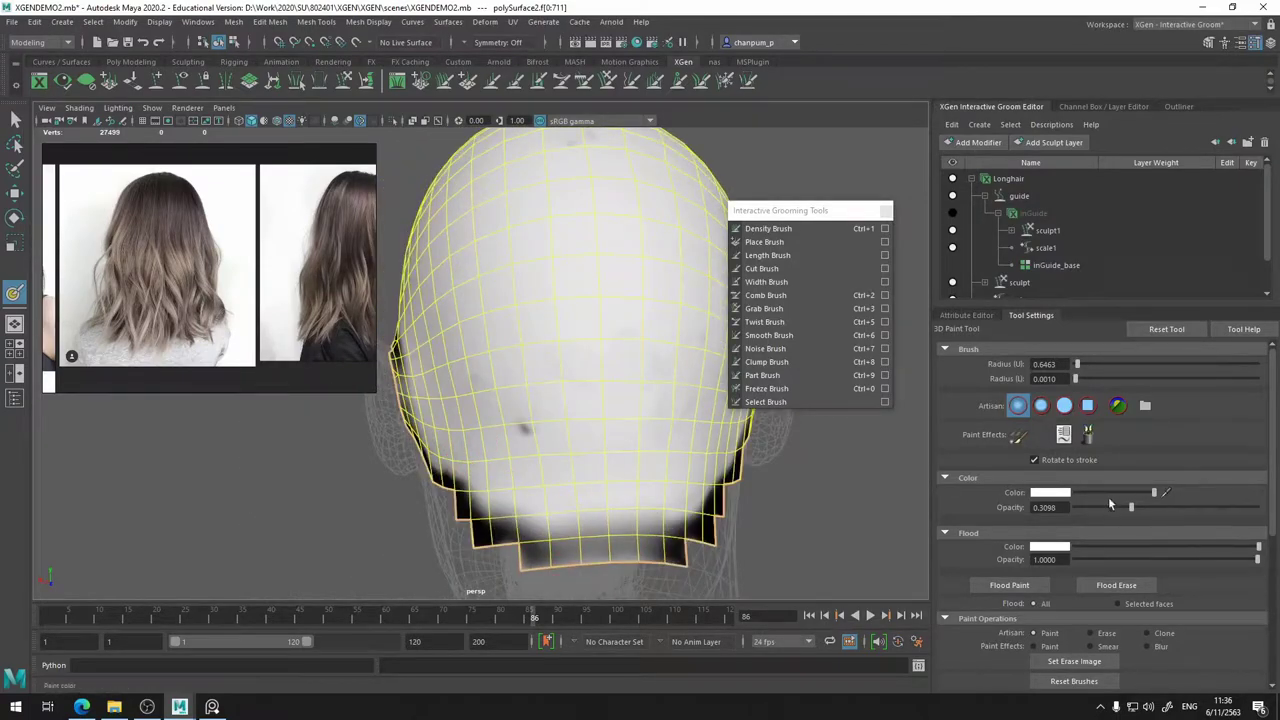
left_click_drag(1111, 490, 1076, 492)
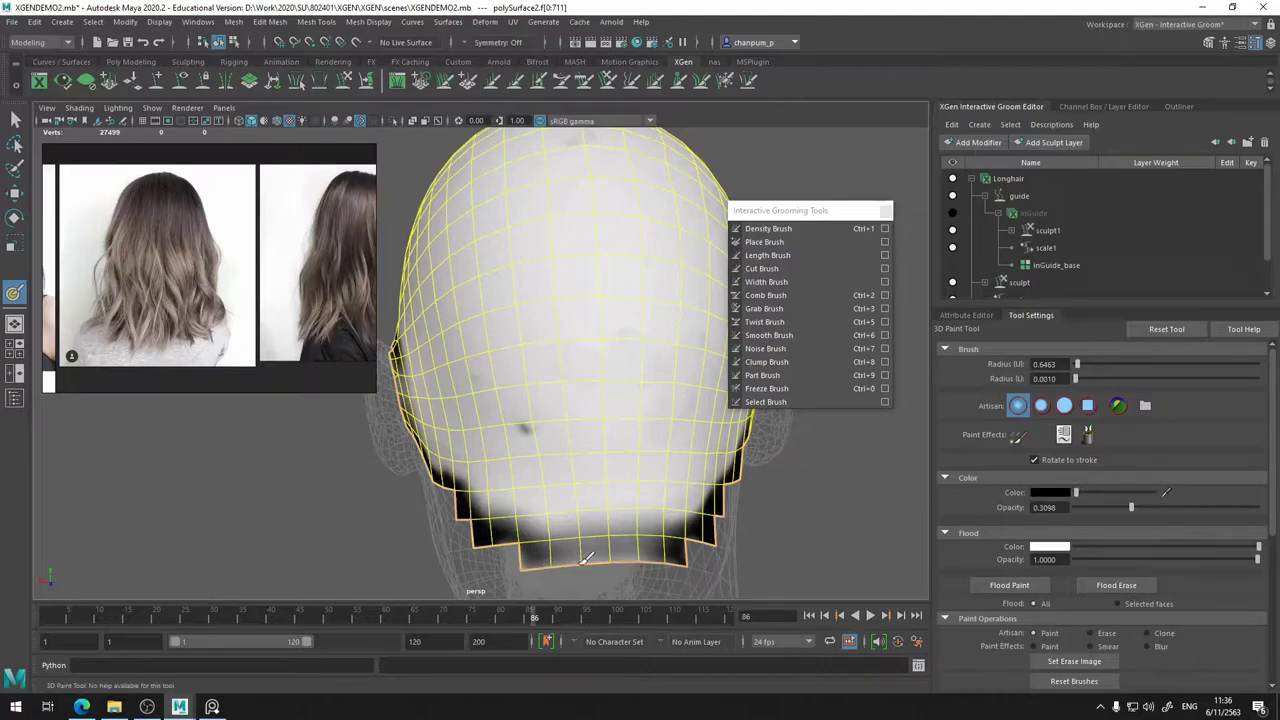
mouse_move(545, 549)
left_mouse_down()
mouse_move(672, 546)
mouse_move(545, 558)
mouse_move(566, 536)
mouse_move(538, 553)
mouse_move(481, 518)
left_mouse_up()
left_click_drag(556, 533, 709, 508)
mouse_move(630, 540)
left_mouse_down("alt")
mouse_move(440, 465)
mouse_move(425, 455)
mouse_move(478, 476)
mouse_move(416, 412)
mouse_move(530, 555)
left_mouse_up("alt")
left_click_drag(600, 556, 431, 557, "alt")
mouse_move(698, 455)
left_mouse_down("alt")
mouse_move(643, 486)
mouse_move(662, 472)
left_mouse_up("alt")
left_click_drag(618, 508, 565, 552)
mouse_move(565, 552)
left_mouse_down("alt")
mouse_move(563, 517)
mouse_move(666, 491)
mouse_move(645, 480)
mouse_move(623, 491)
mouse_move(700, 480)
left_mouse_up("alt")
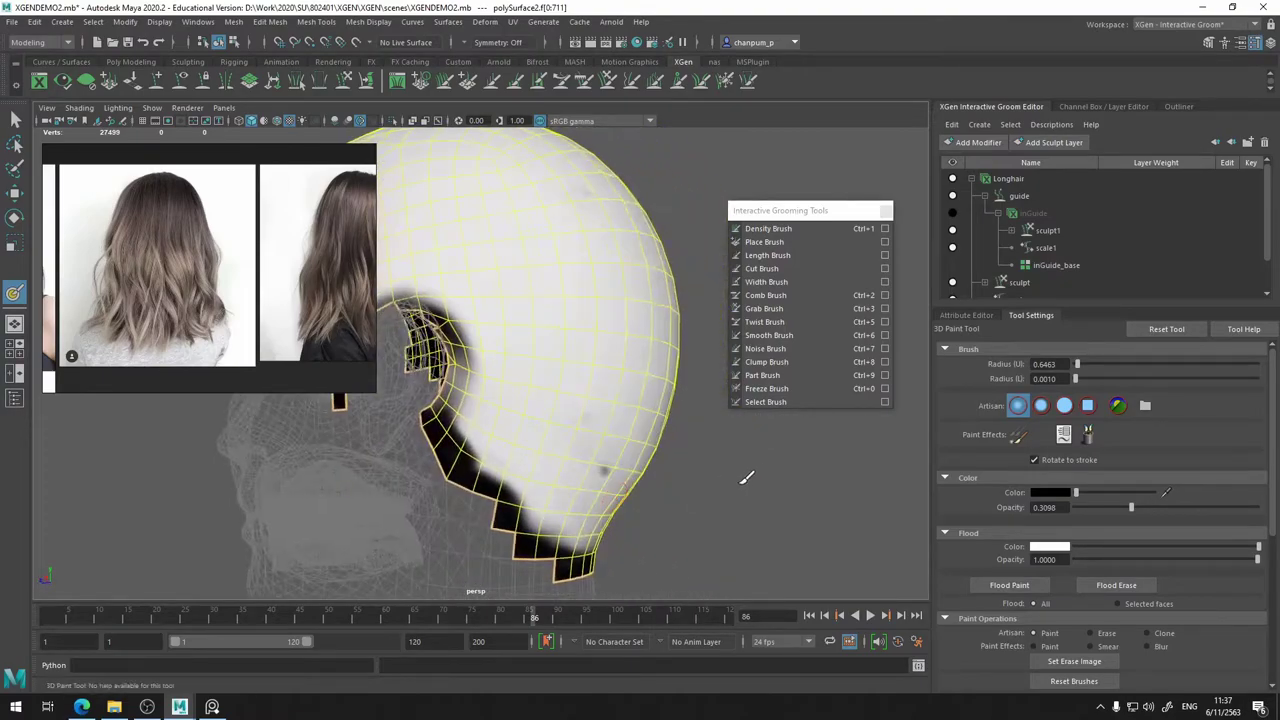
- Paint the mask edge behind the ear and across the nape in light grey at 0.2275 opacity, enlarging the brush radius to 1.5809
left_click(1125, 493)
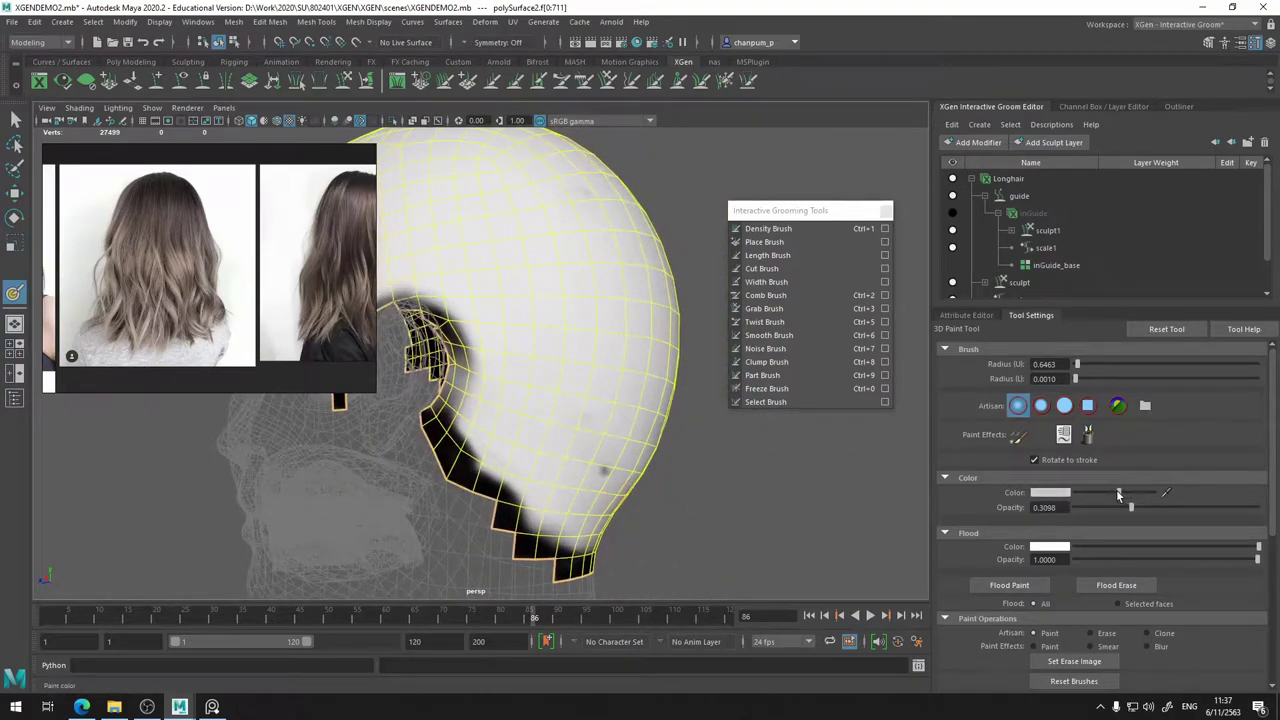
left_click_drag(1119, 511, 1117, 508)
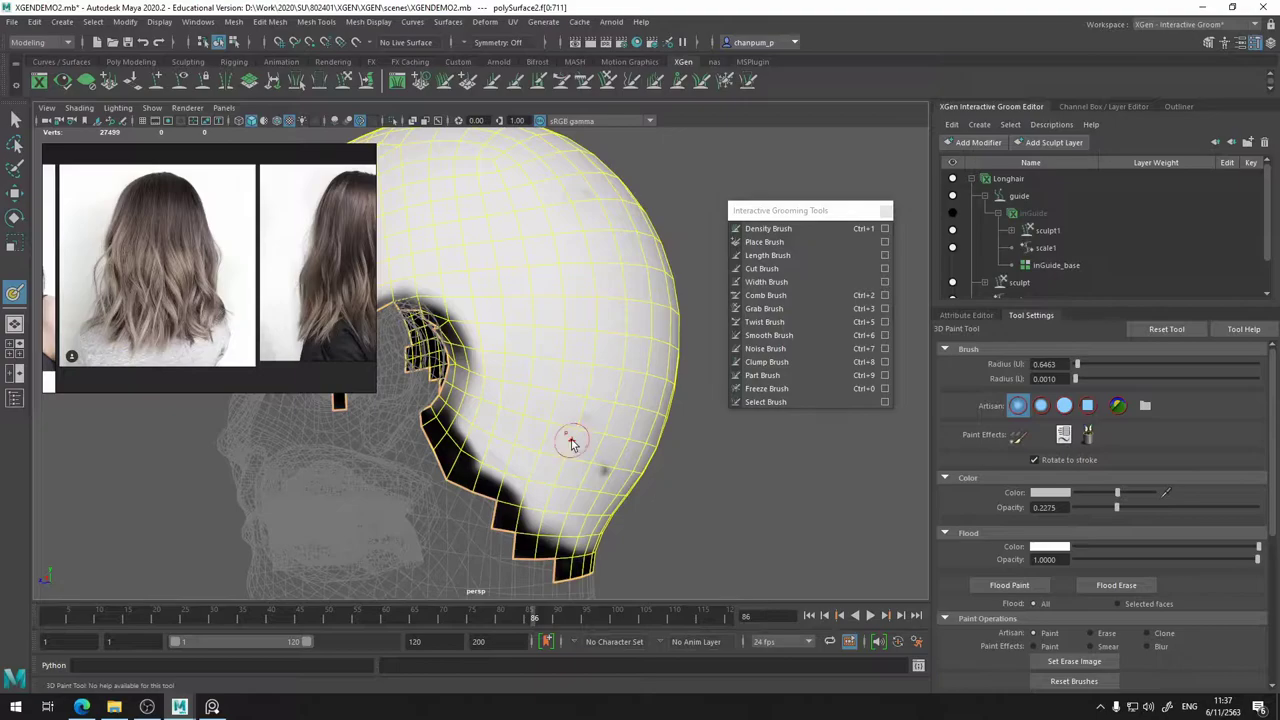
left_click_drag(571, 436, 572, 434)
left_click_drag(455, 429, 535, 526)
mouse_move(527, 535)
left_mouse_down("alt")
mouse_move(502, 533)
mouse_move(543, 523)
left_mouse_up("alt")
mouse_move(625, 515)
left_mouse_down("alt")
mouse_move(516, 537)
mouse_move(636, 526)
mouse_move(582, 549)
mouse_move(598, 545)
mouse_move(495, 562)
mouse_move(560, 510)
mouse_move(616, 420)
mouse_move(518, 430)
mouse_move(680, 360)
mouse_move(640, 470)
left_mouse_up("alt")
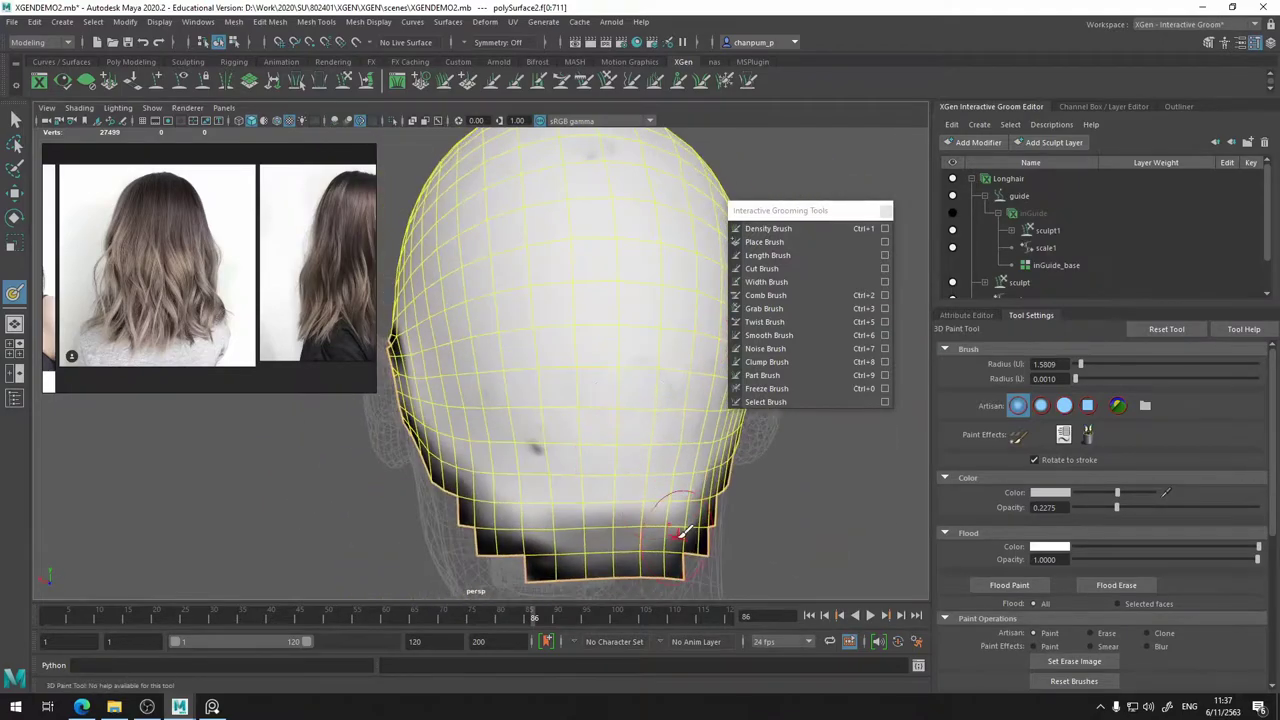
left_click_drag(487, 479, 686, 494)
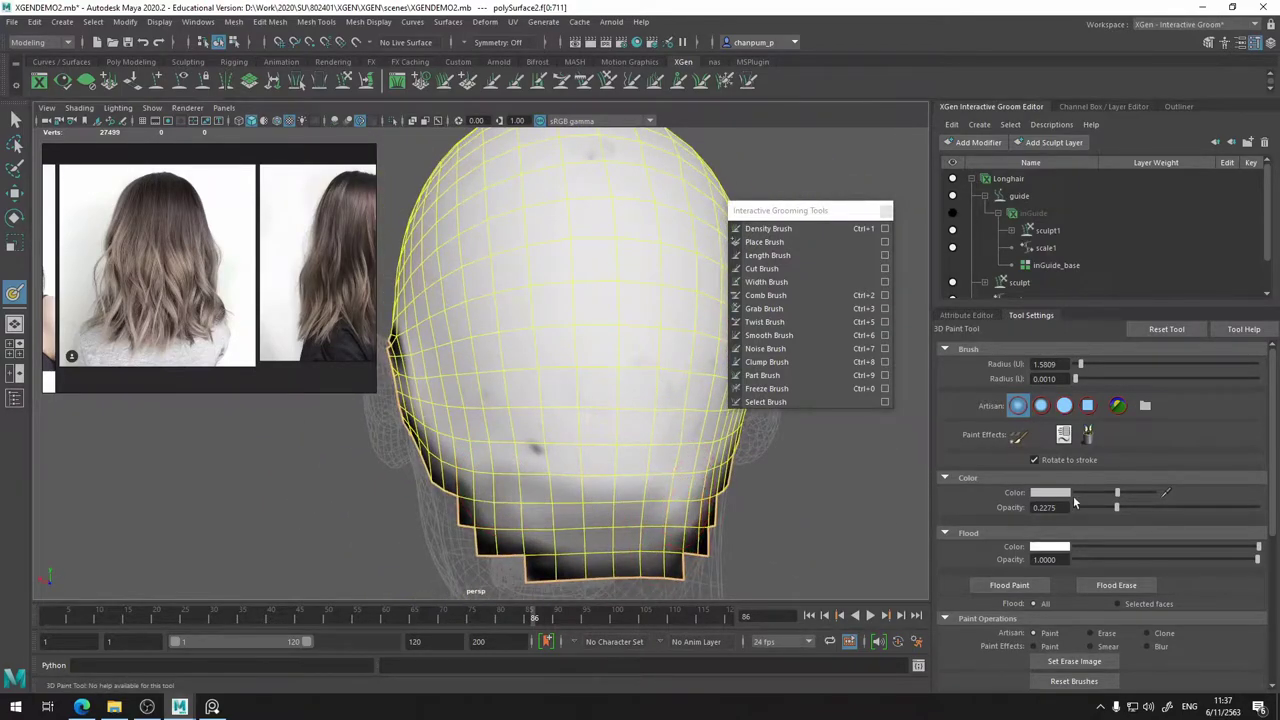
- Lower the brush opacity to 0.0824 and soften the fade along the nape and lower side hairline
left_click_drag(1117, 508, 1090, 509)
mouse_move(446, 458)
left_mouse_down()
mouse_move(558, 460)
mouse_move(668, 496)
mouse_move(692, 441)
mouse_move(560, 500)
left_mouse_up()
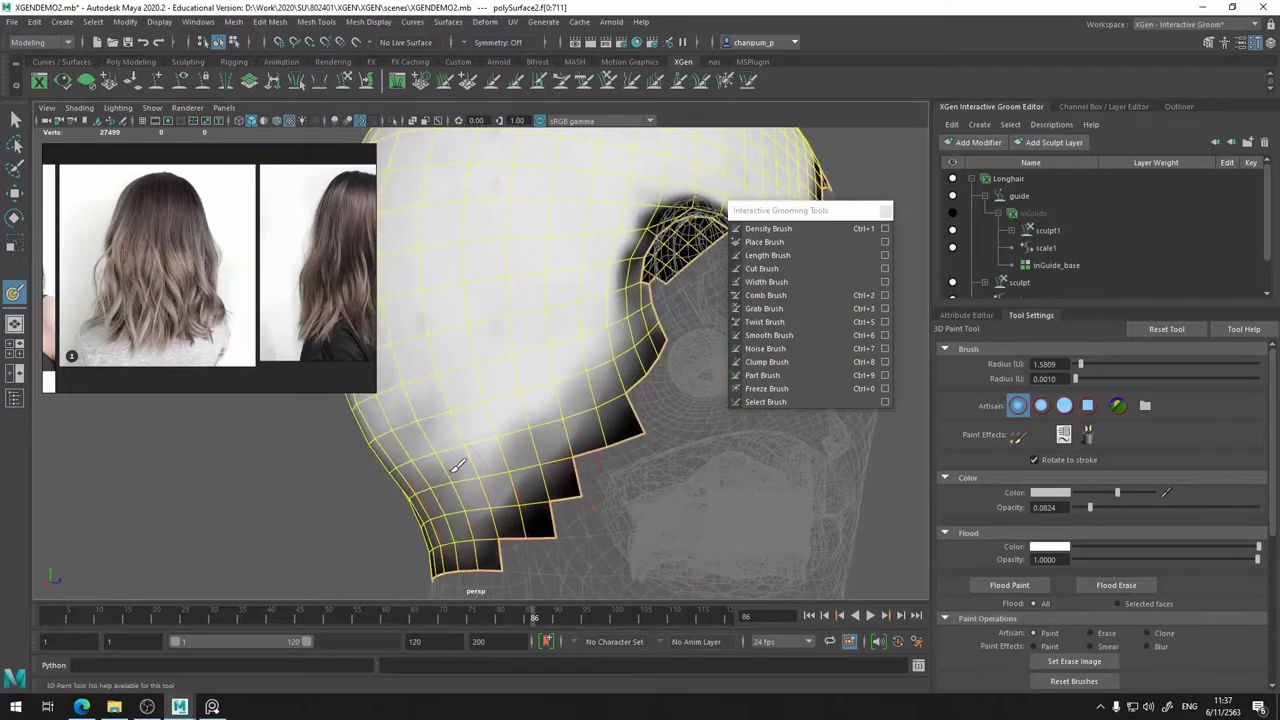
left_click_drag(535, 355, 519, 438, "alt")
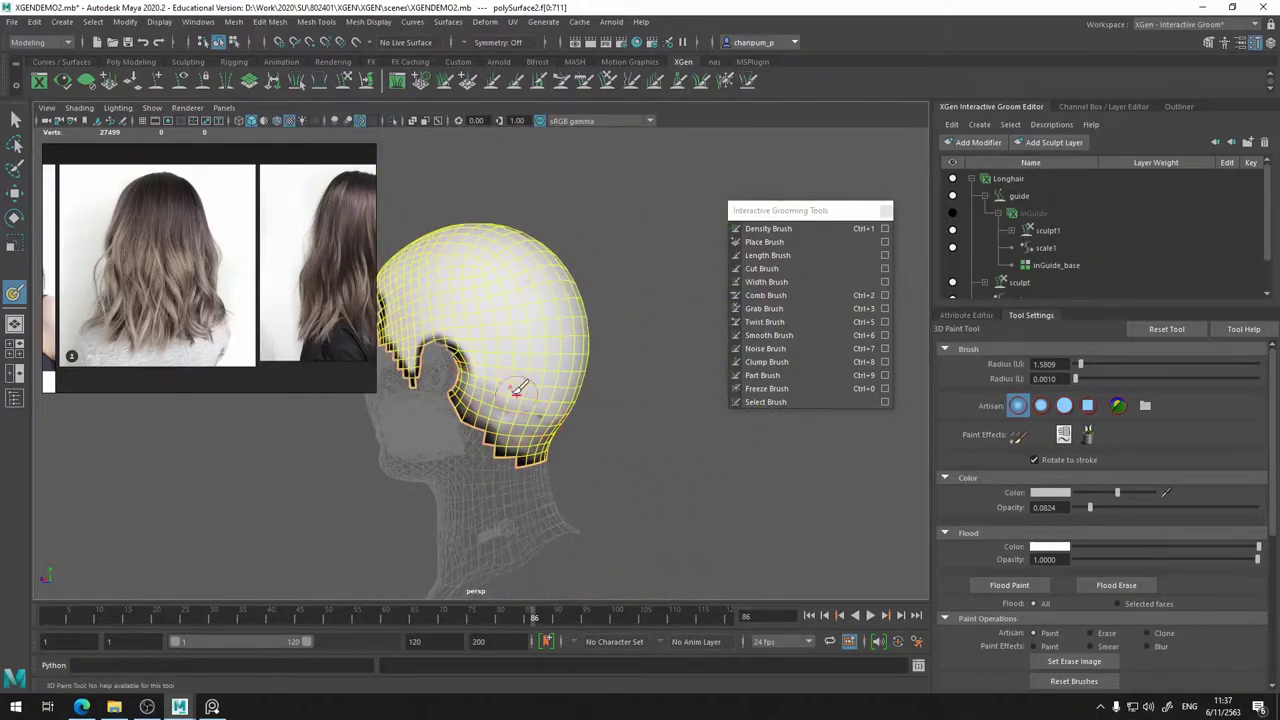
- Soften the mask edge at both temples with faint light grey strokes
left_click_drag(516, 390, 599, 397, "alt")
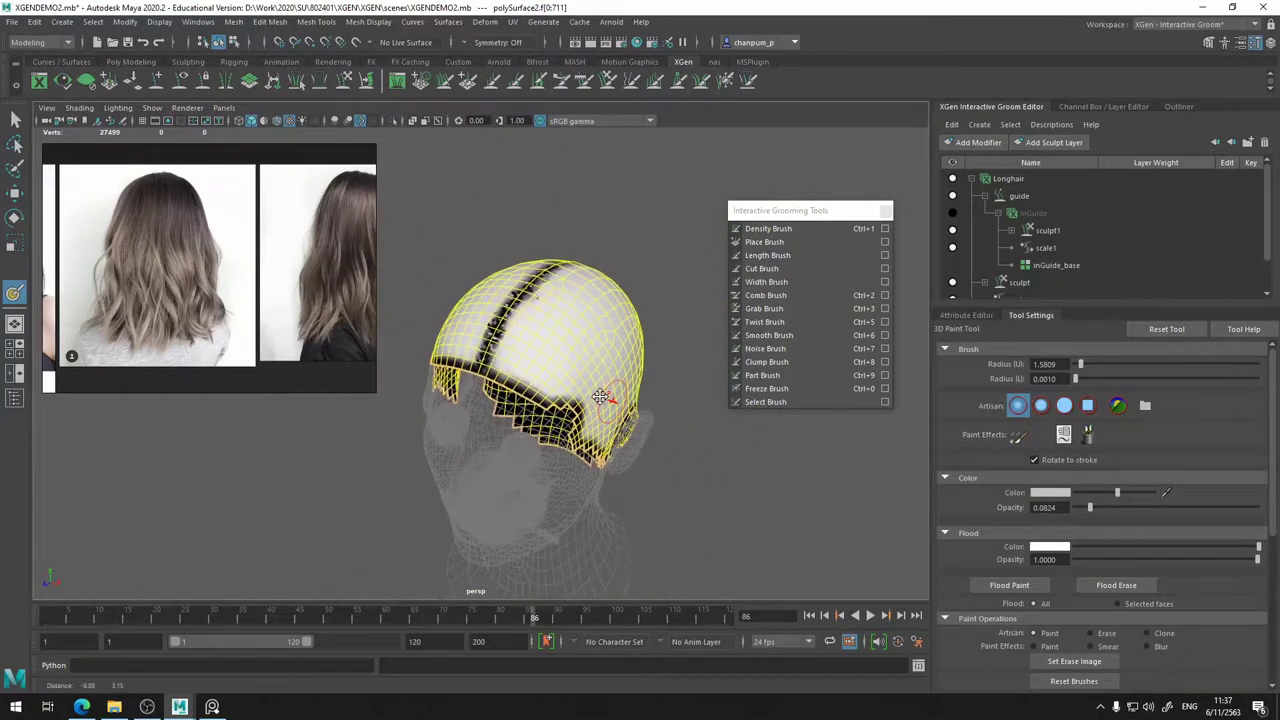
right_click_drag(599, 397, 643, 423, "alt")
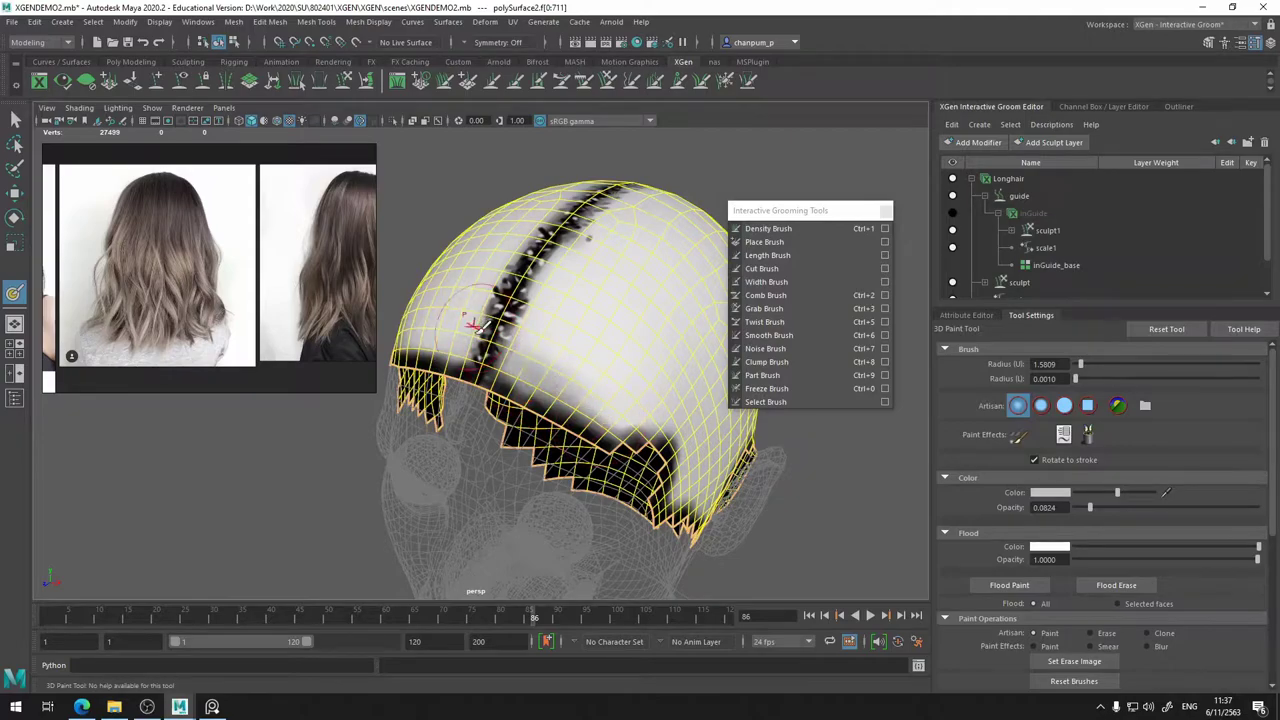
left_click_drag(663, 414, 543, 414, "alt")
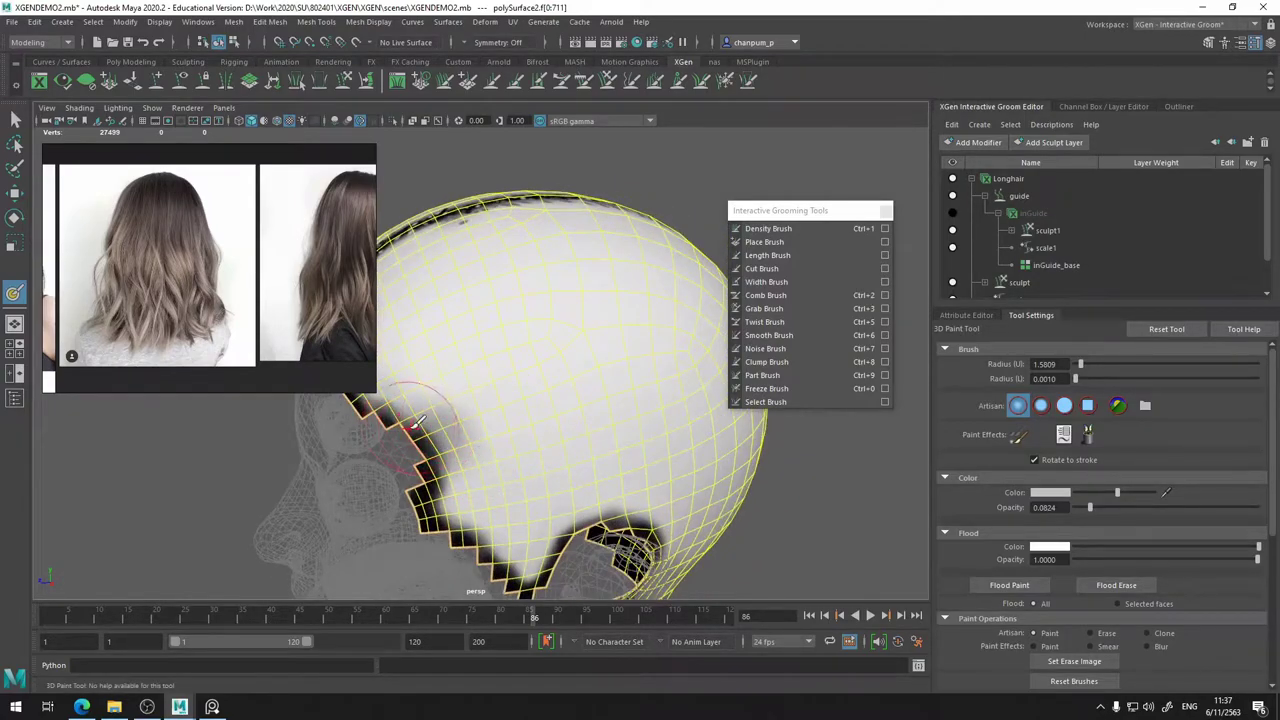
mouse_move(415, 490)
left_mouse_down("alt")
mouse_move(614, 491)
mouse_move(538, 333)
left_mouse_up("alt")
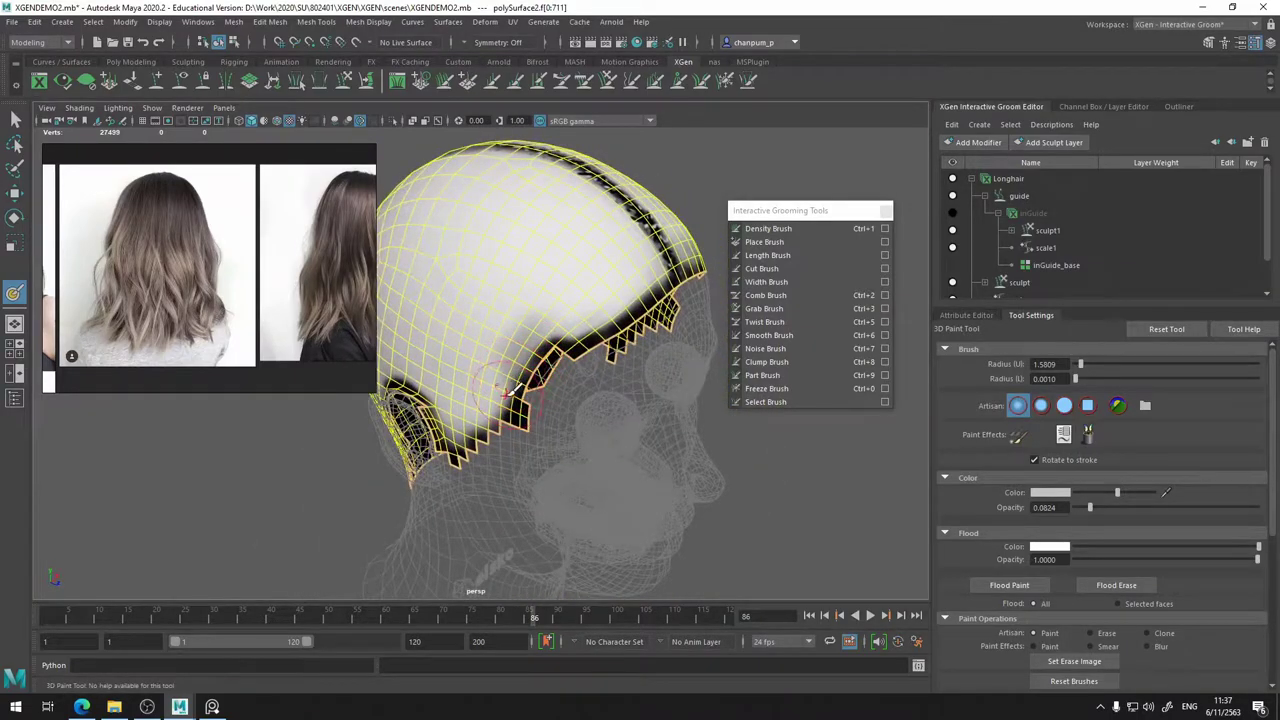
mouse_move(617, 377)
left_mouse_down("alt")
mouse_move(449, 297)
mouse_move(520, 345)
left_mouse_up("alt")
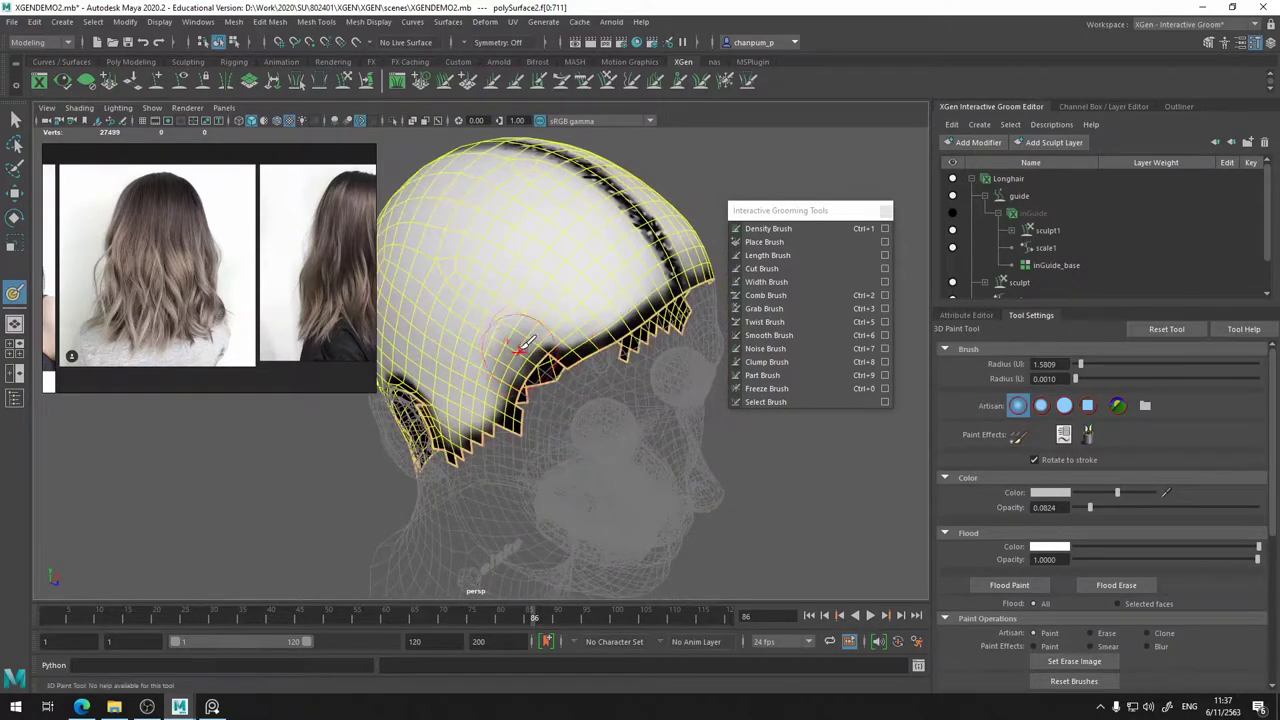
- Set the paint colour to near black and faintly darken the mask edge at both temples
mouse_move(1083, 493)
left_mouse_down()
mouse_move(1097, 493)
mouse_move(1077, 493)
left_mouse_up()
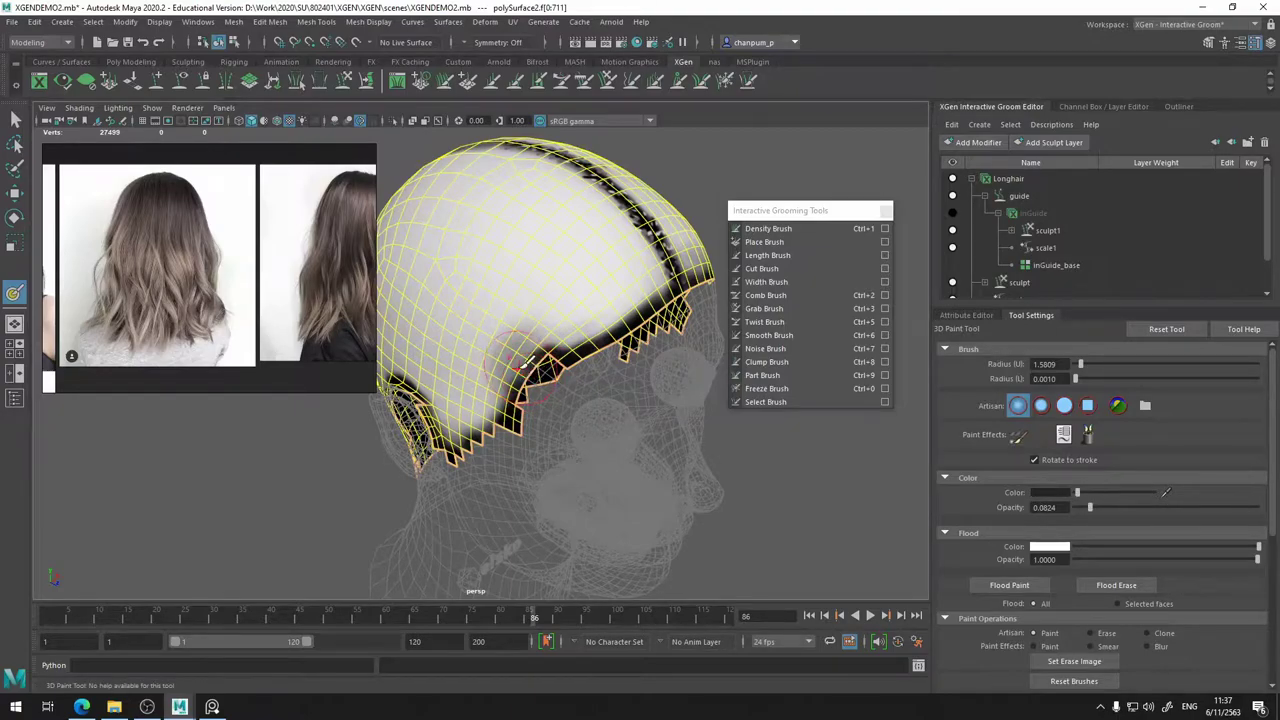
left_click_drag(524, 360, 455, 437, "alt")
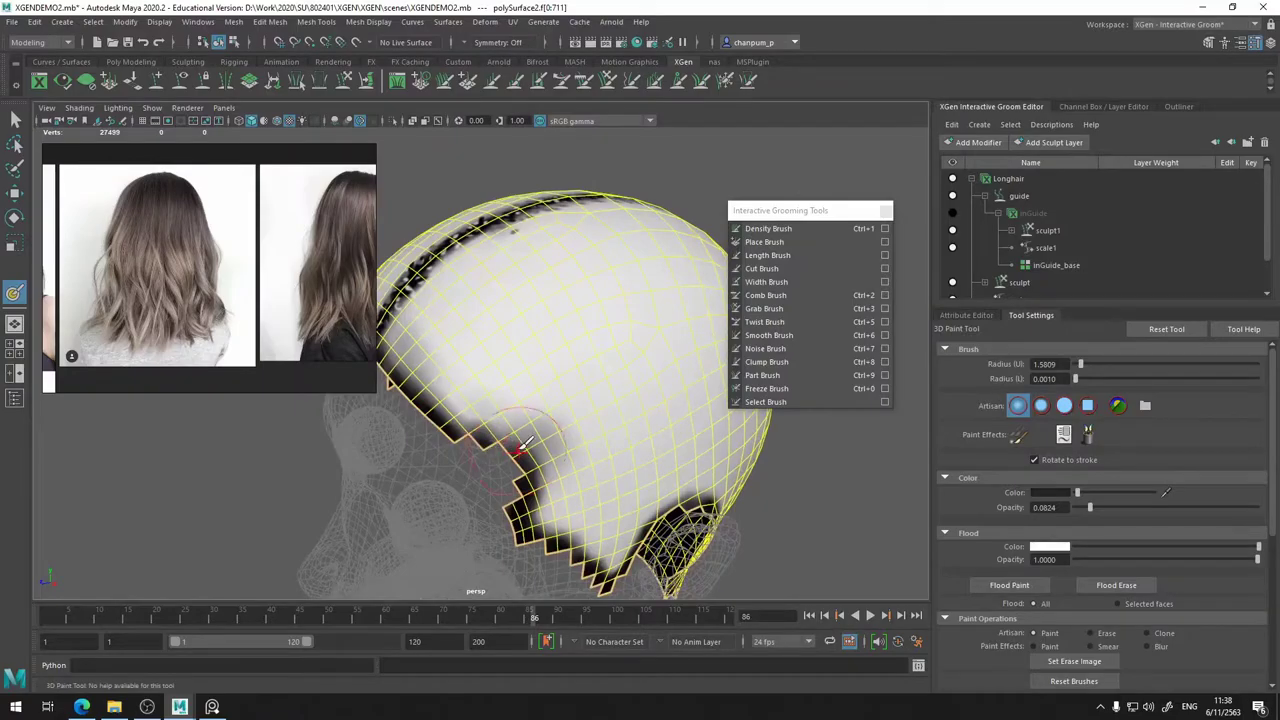
mouse_move(552, 472)
left_mouse_down("alt")
mouse_move(559, 490)
mouse_move(751, 443)
mouse_move(634, 491)
mouse_move(552, 478)
left_mouse_up("alt")
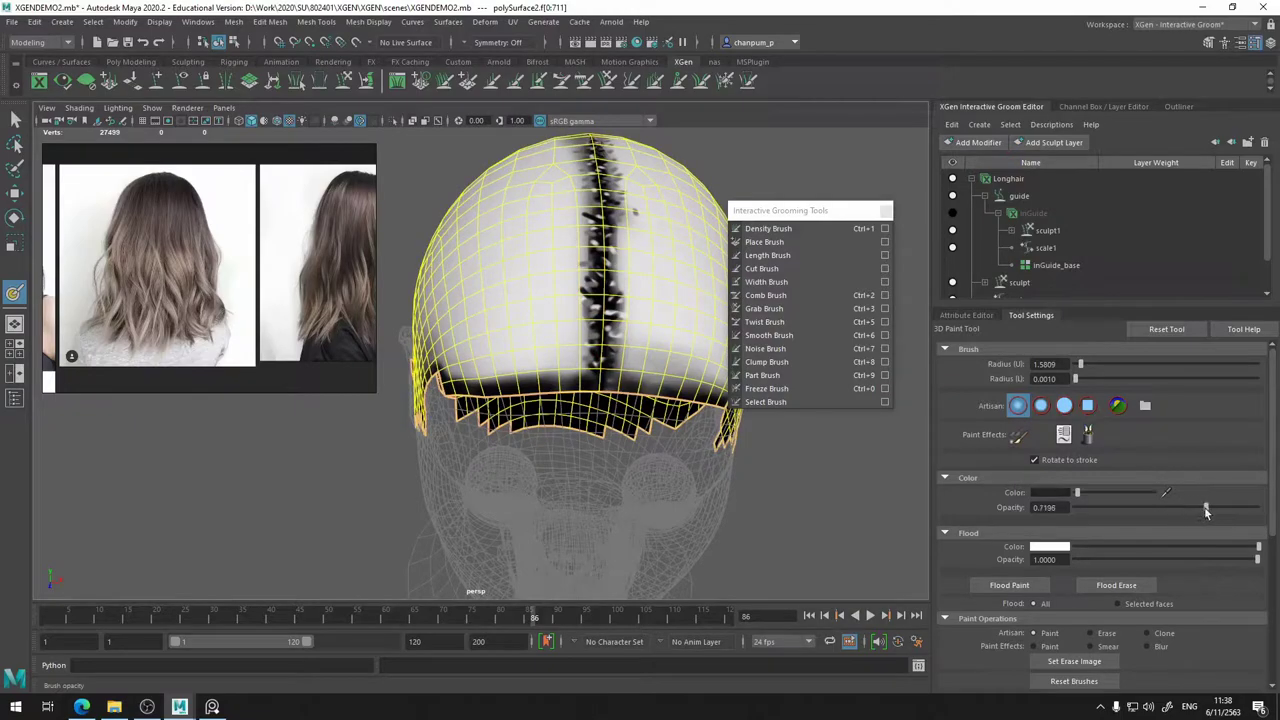
- Set the paint opacity to 0.7098 and save the painted textures
left_click_drag(1205, 511, 1203, 510)
scroll(1107, 577, "down", 5)
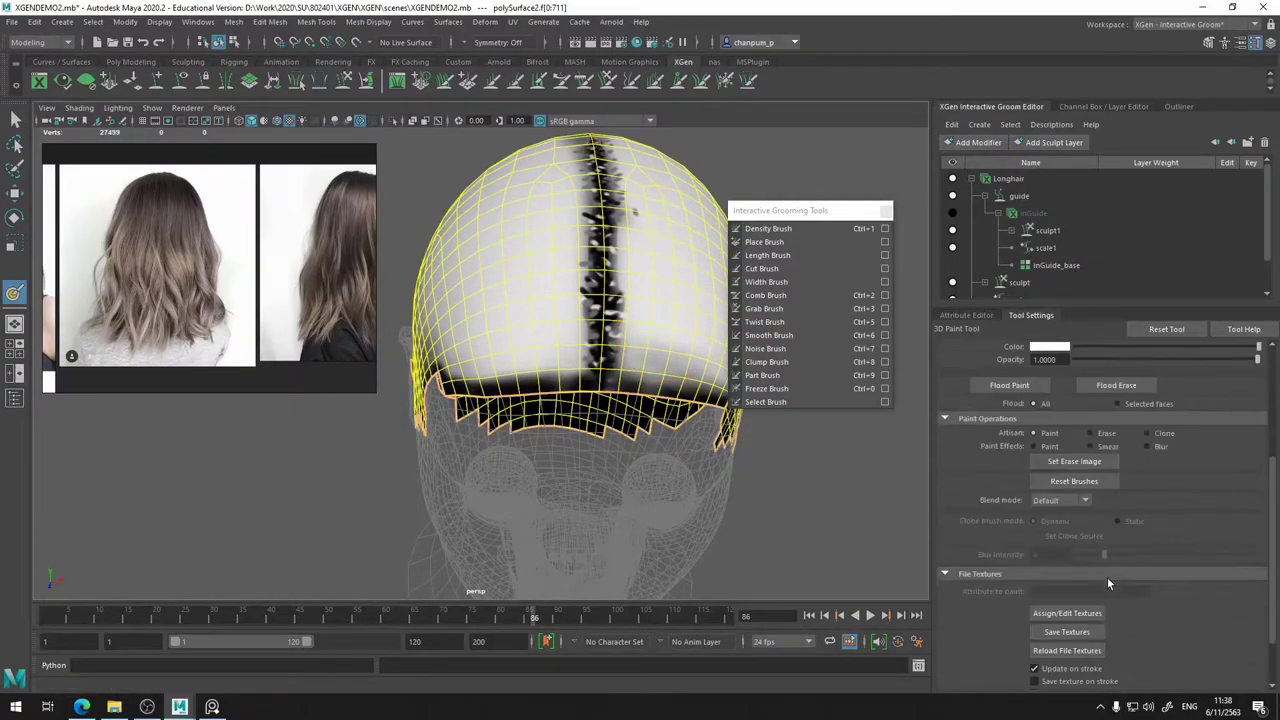
left_click(1066, 632)
- Dab small dark irregular spots along the front hairline on both sides of the parting using a small brush
scroll(492, 388, "up", 3)
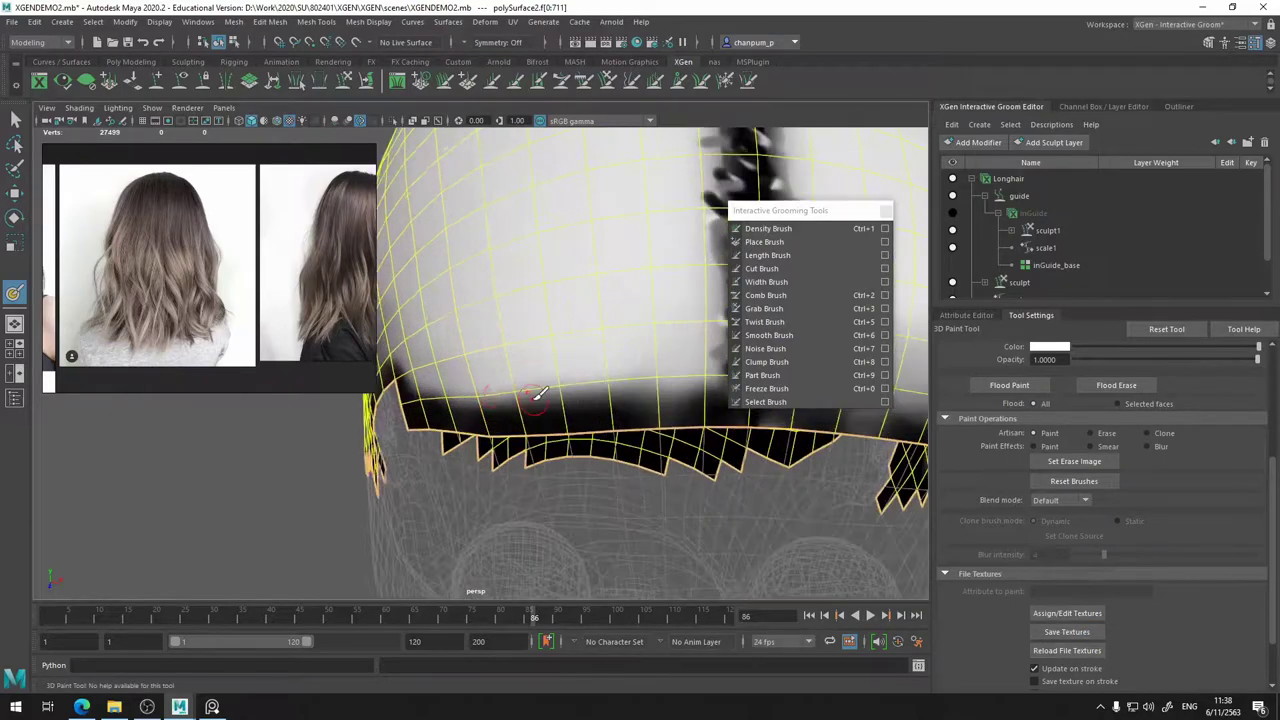
mouse_move(628, 402)
left_mouse_down("alt")
mouse_move(497, 393)
mouse_move(544, 390)
mouse_move(556, 362)
mouse_move(497, 395)
left_mouse_up("alt")
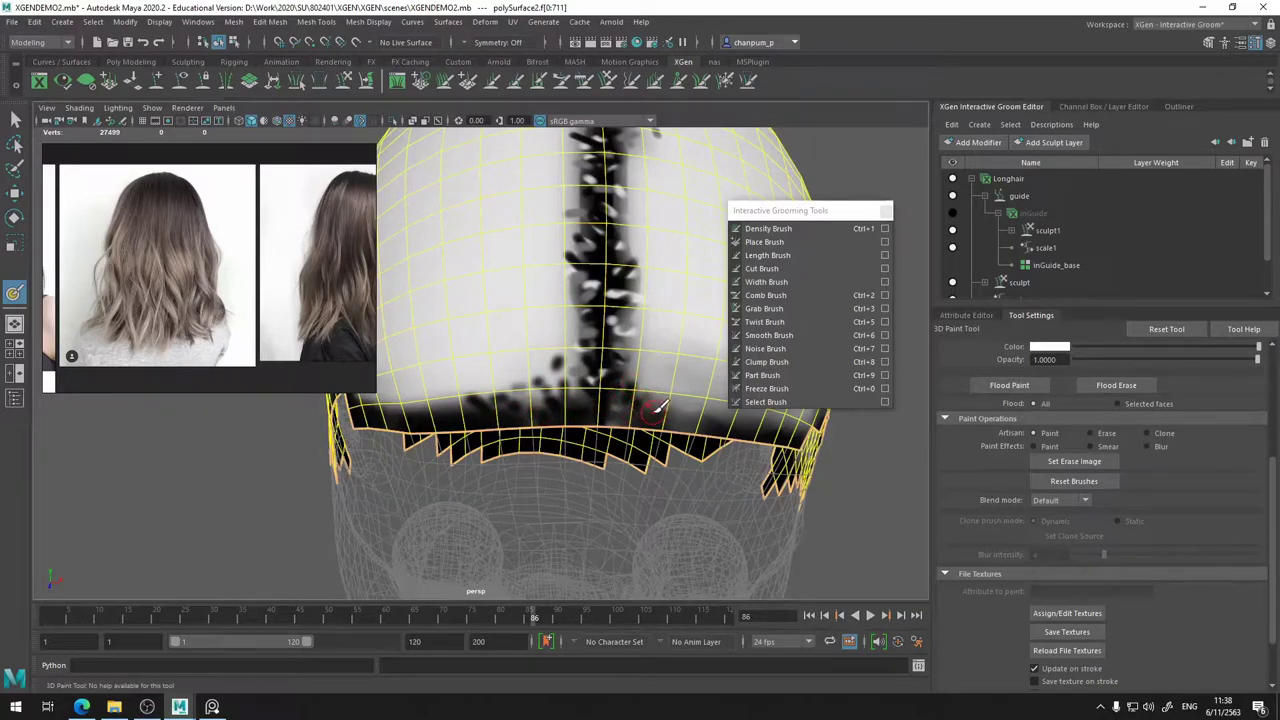
left_click_drag(657, 406, 688, 406)
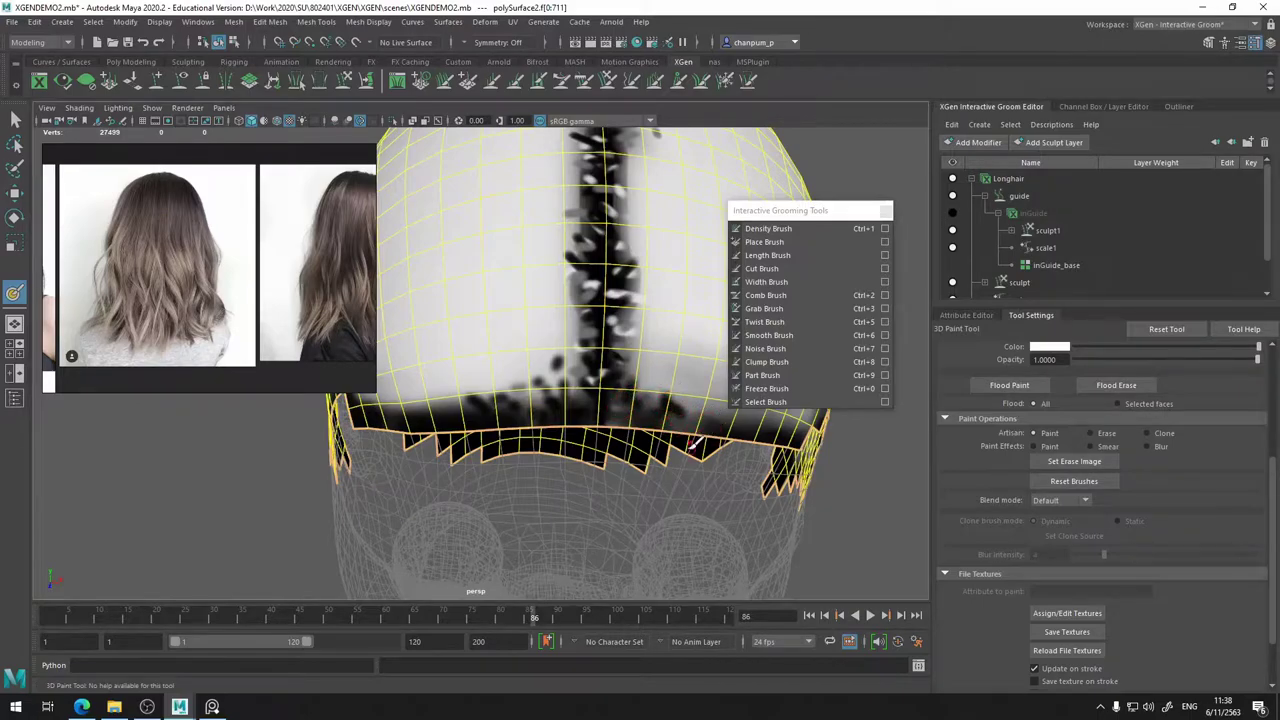
middle_click_drag(696, 443, 563, 451, "alt")
- Switch to File Explorer and inspect the saved densityMask.jpg in the project's data folder
left_click(114, 706)
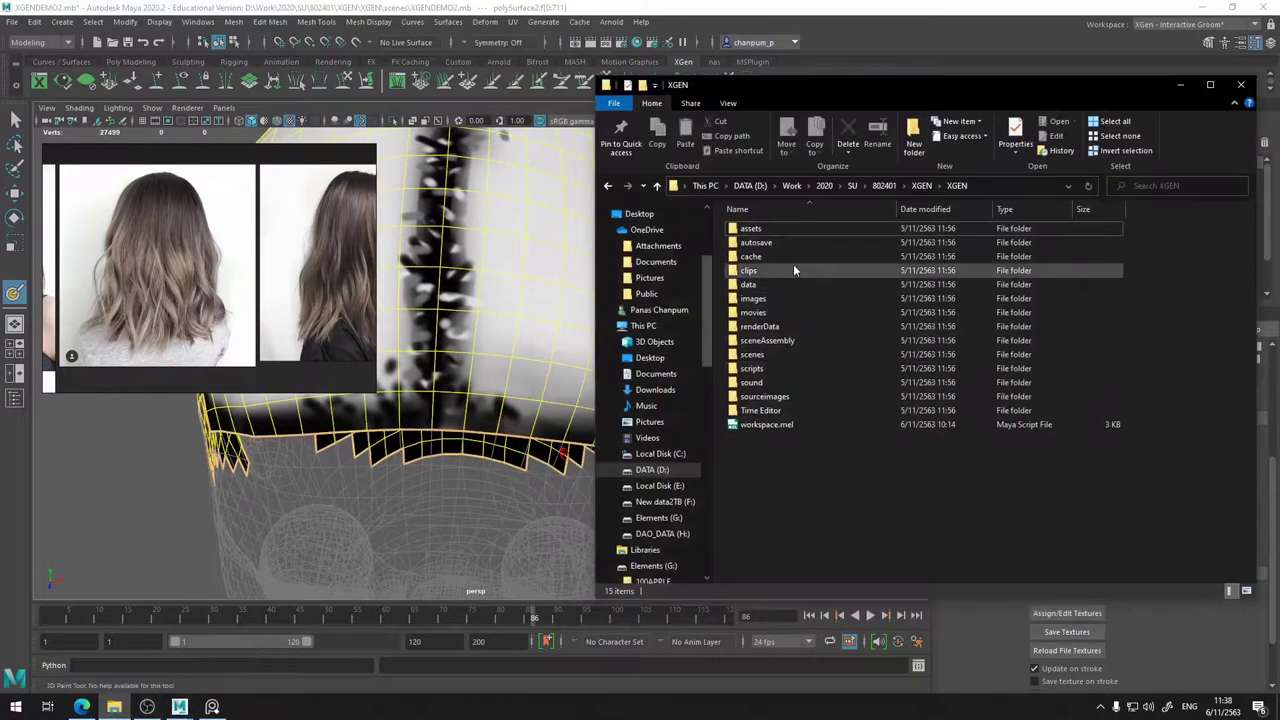
double_click(752, 285)
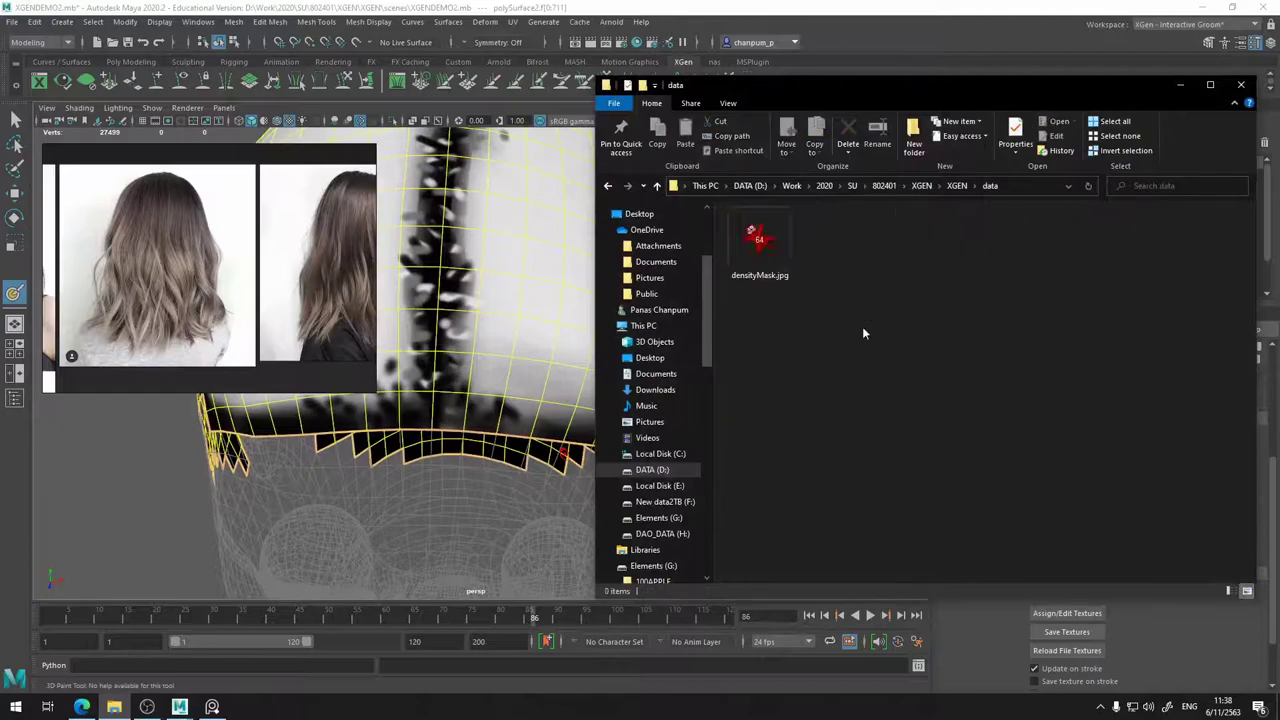
double_click(759, 240)
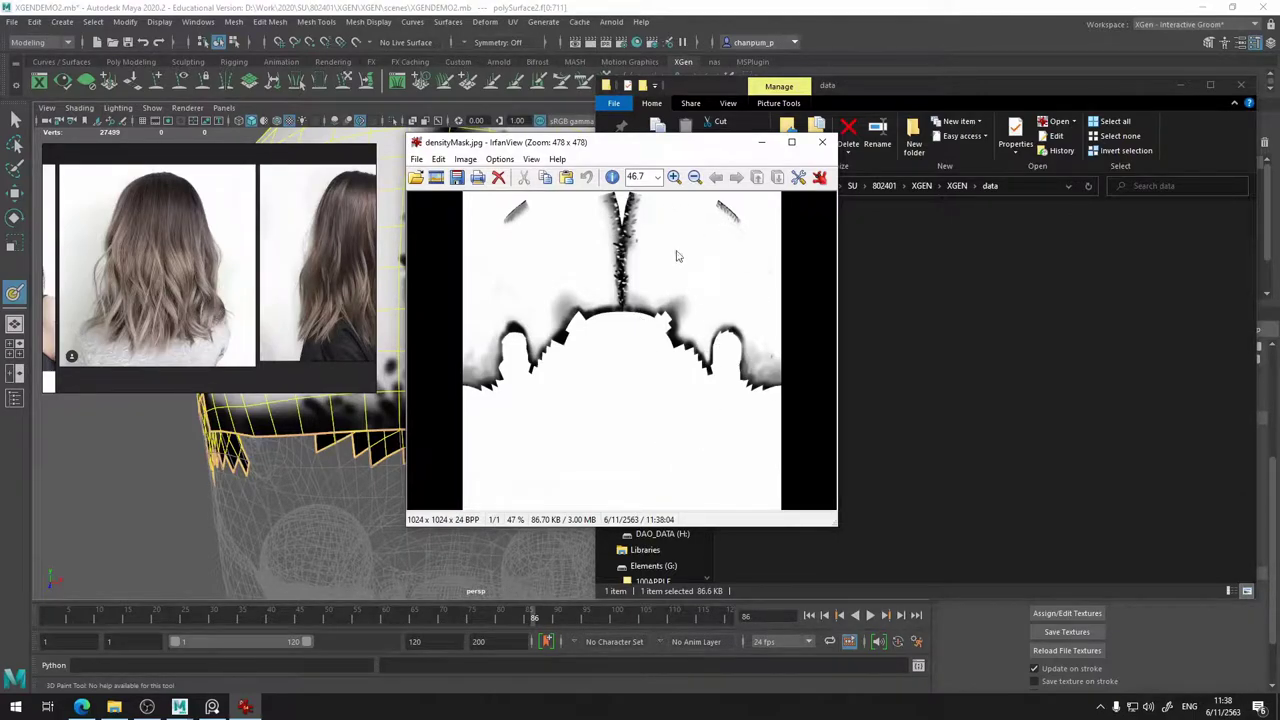
left_click(822, 142)
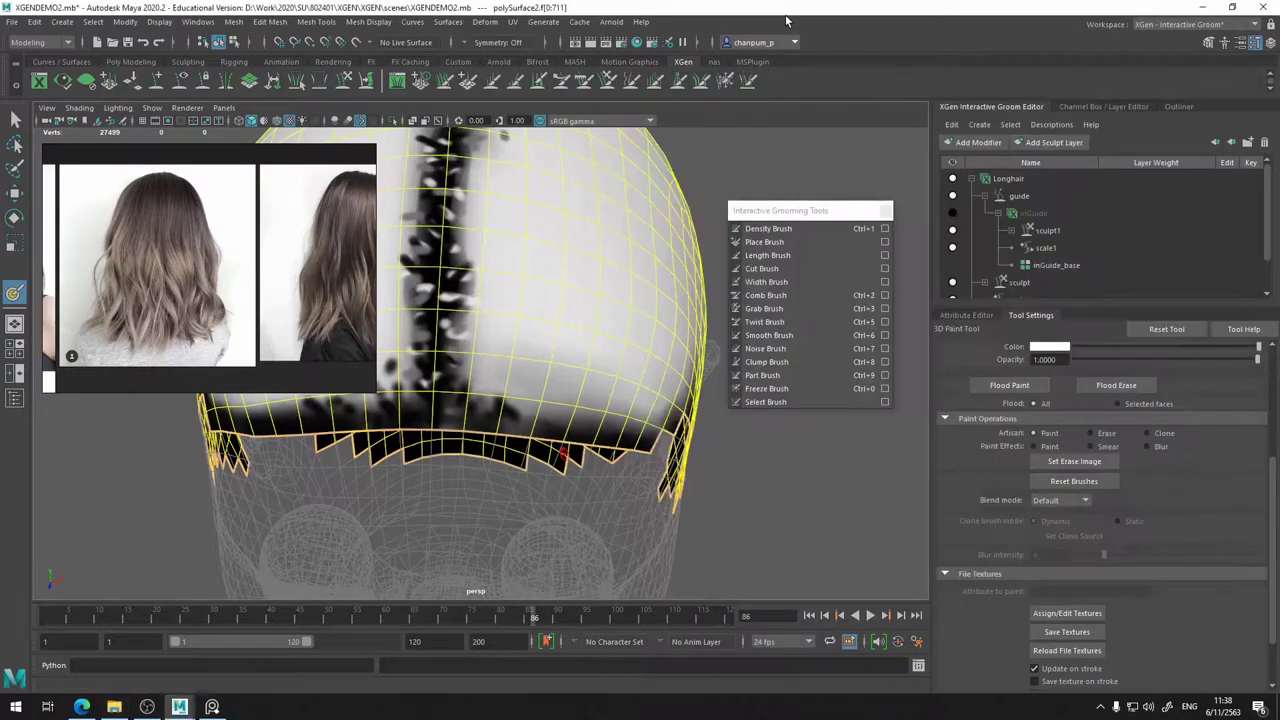
- Continue the dark irregular dabs along the front hairline from the parting towards the temple
left_click(556, 452)
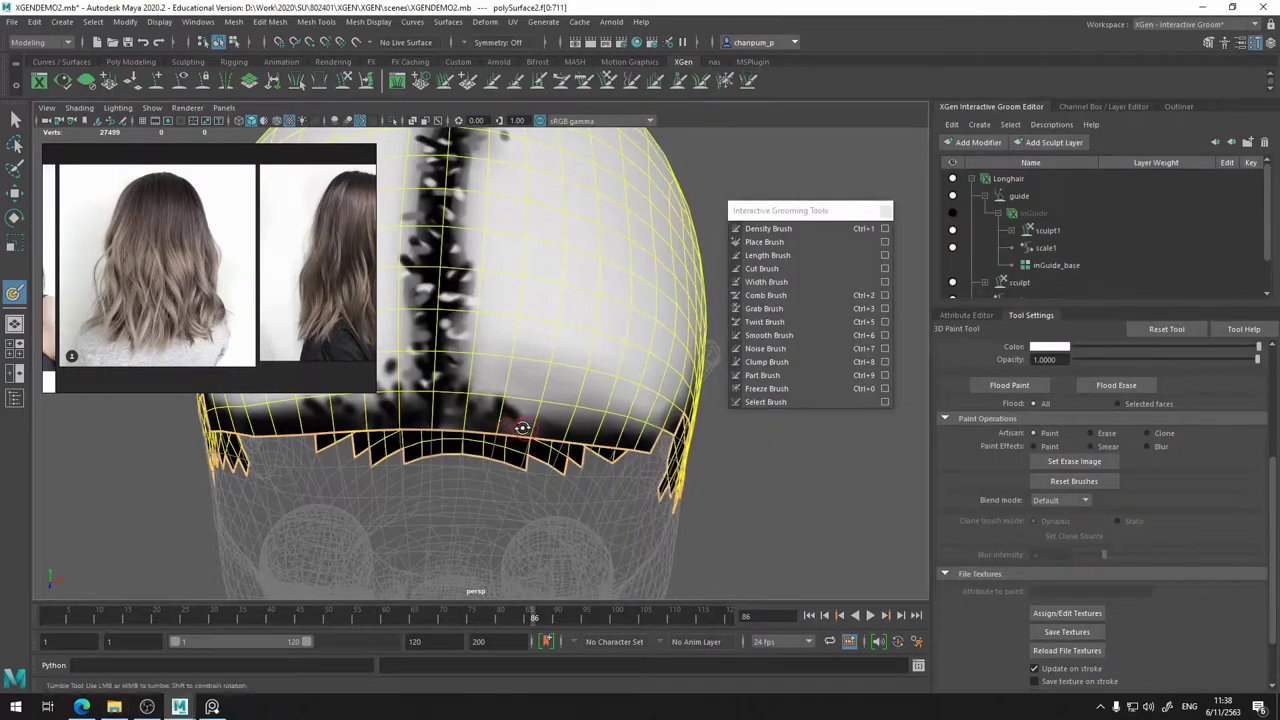
left_click_drag(522, 427, 393, 436, "alt")
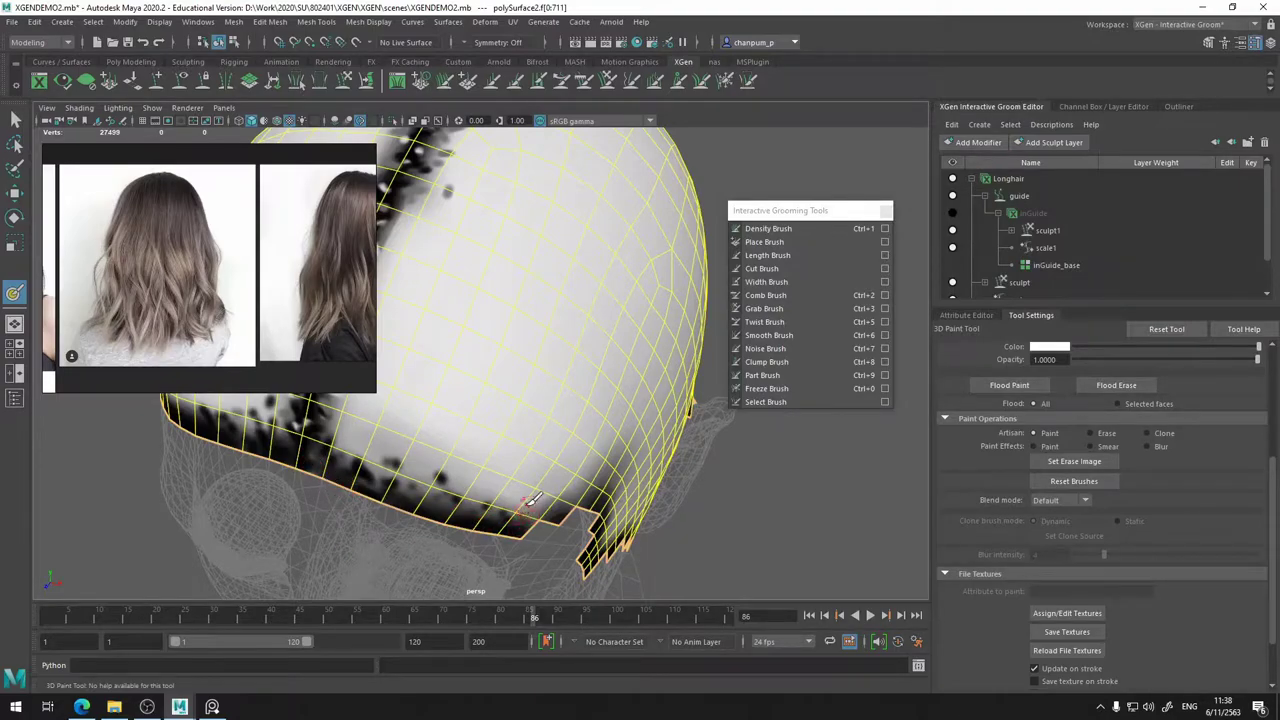
mouse_move(555, 536)
left_mouse_down("alt")
mouse_move(400, 450)
mouse_move(458, 465)
left_mouse_up("alt")
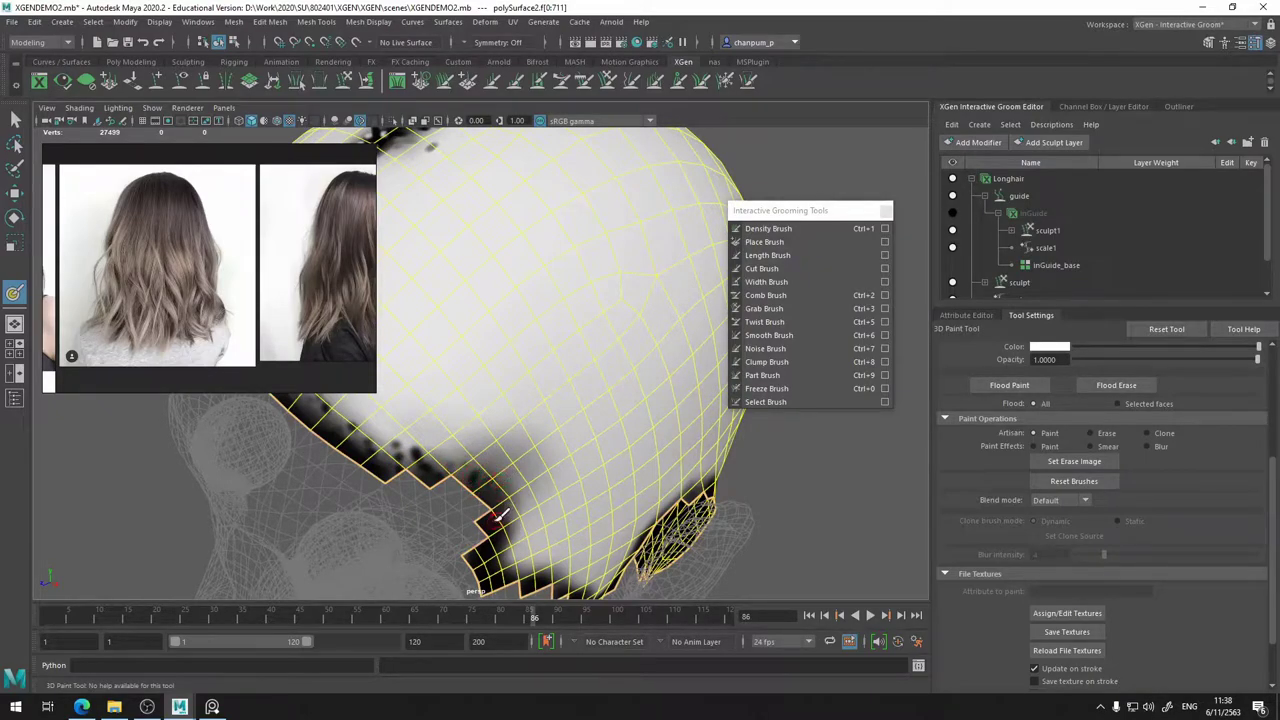
- Paint scattered dark spots along the temple corner and down the sideburn edge of the mask
left_click_drag(498, 517, 520, 430, "alt")
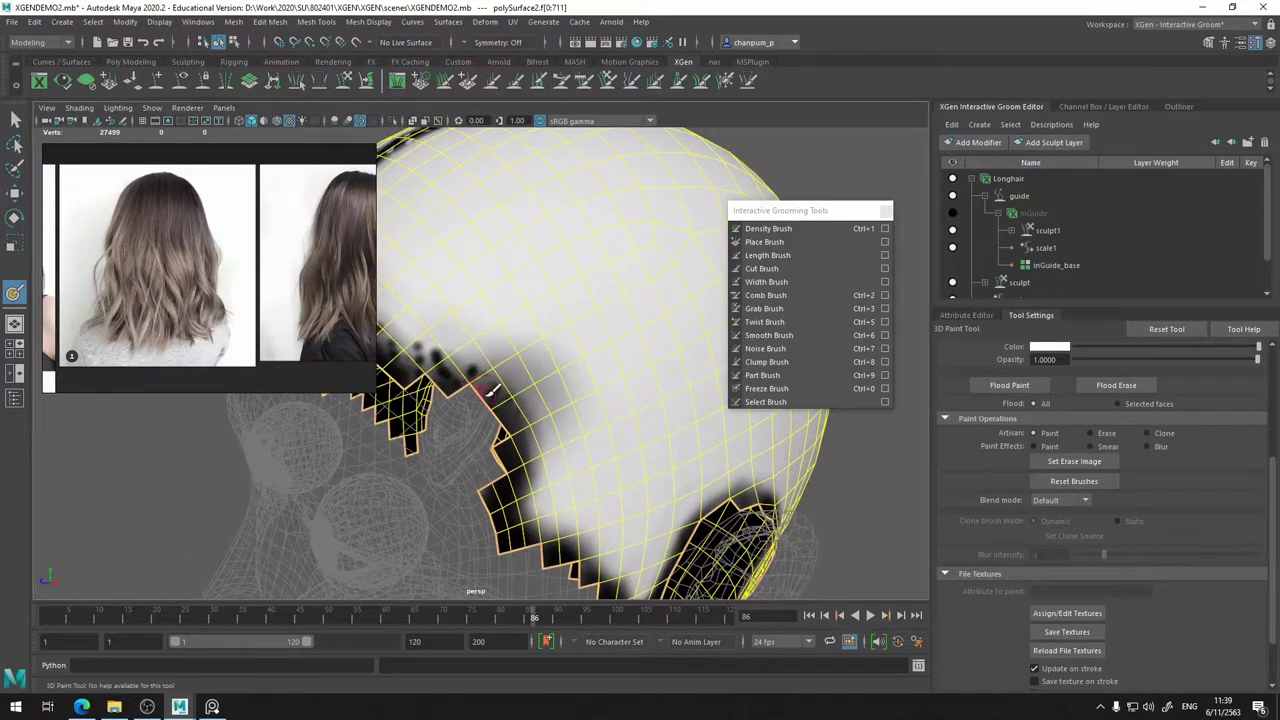
left_click(514, 385)
left_click(515, 410)
left_click(498, 371)
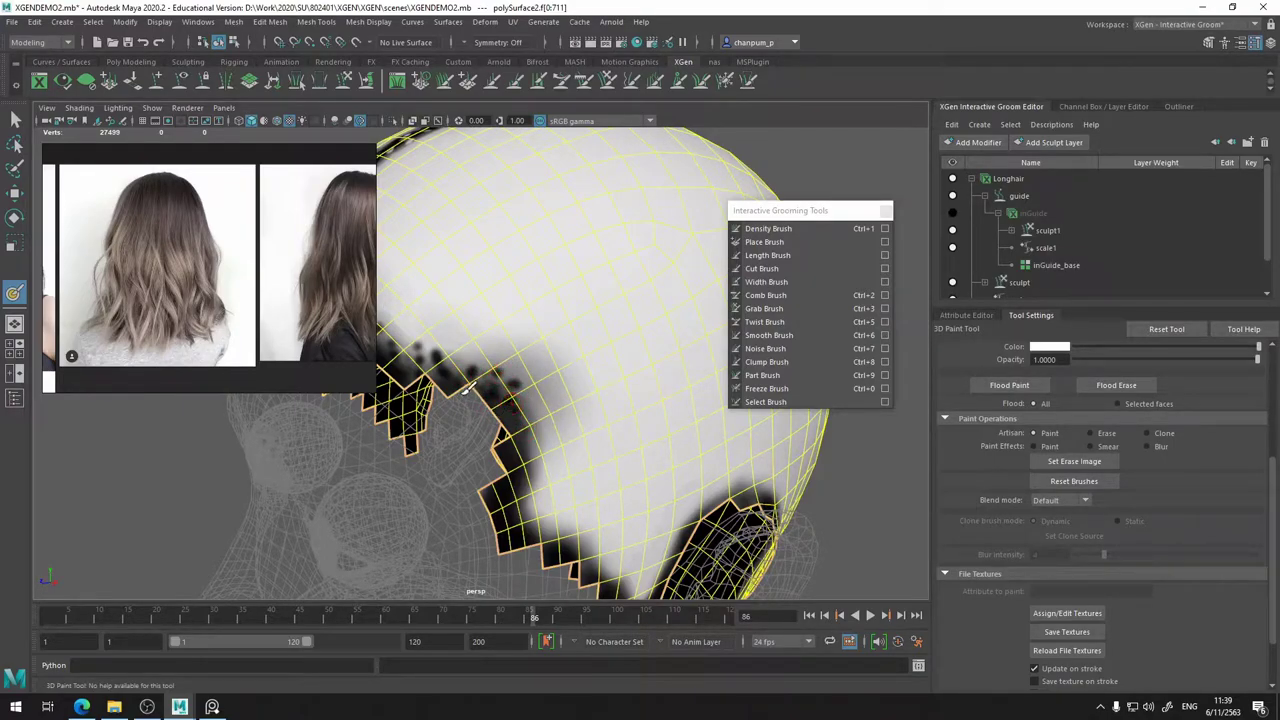
mouse_move(469, 390)
left_mouse_down()
mouse_move(526, 440)
mouse_move(530, 497)
mouse_move(562, 526)
mouse_move(540, 505)
mouse_move(580, 422)
mouse_move(485, 384)
mouse_move(568, 468)
mouse_move(583, 466)
mouse_move(580, 484)
mouse_move(590, 472)
mouse_move(572, 446)
mouse_move(610, 455)
mouse_move(616, 438)
mouse_move(590, 476)
mouse_move(604, 413)
mouse_move(622, 424)
left_mouse_up()
left_click(533, 425)
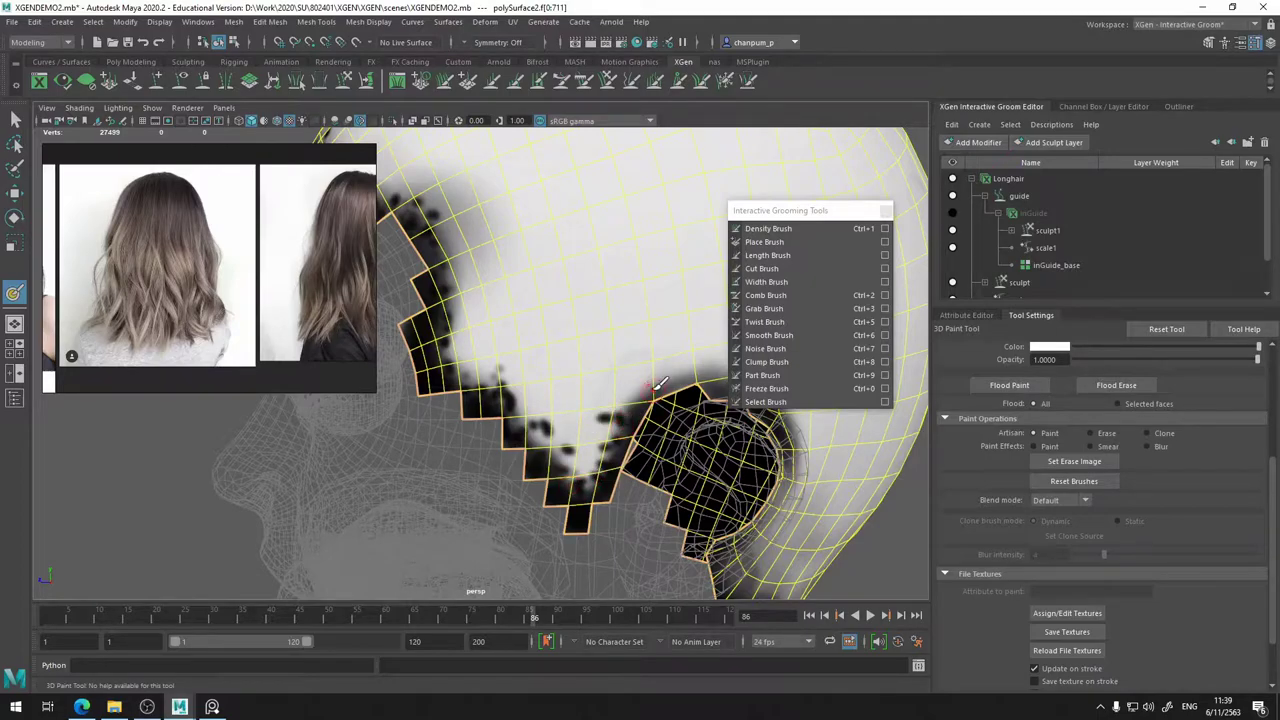
- Break up the mask edge above and behind the ear with short dark dabs, undoing one stray stroke
middle_click_drag(649, 390, 510, 443, "alt")
mouse_move(531, 428)
left_mouse_down()
mouse_move(548, 412)
mouse_move(512, 418)
mouse_move(528, 436)
mouse_move(571, 428)
mouse_move(403, 427)
mouse_move(405, 440)
mouse_move(425, 425)
mouse_move(400, 408)
mouse_move(440, 416)
mouse_move(460, 452)
left_mouse_up()
key("ctrl+z")
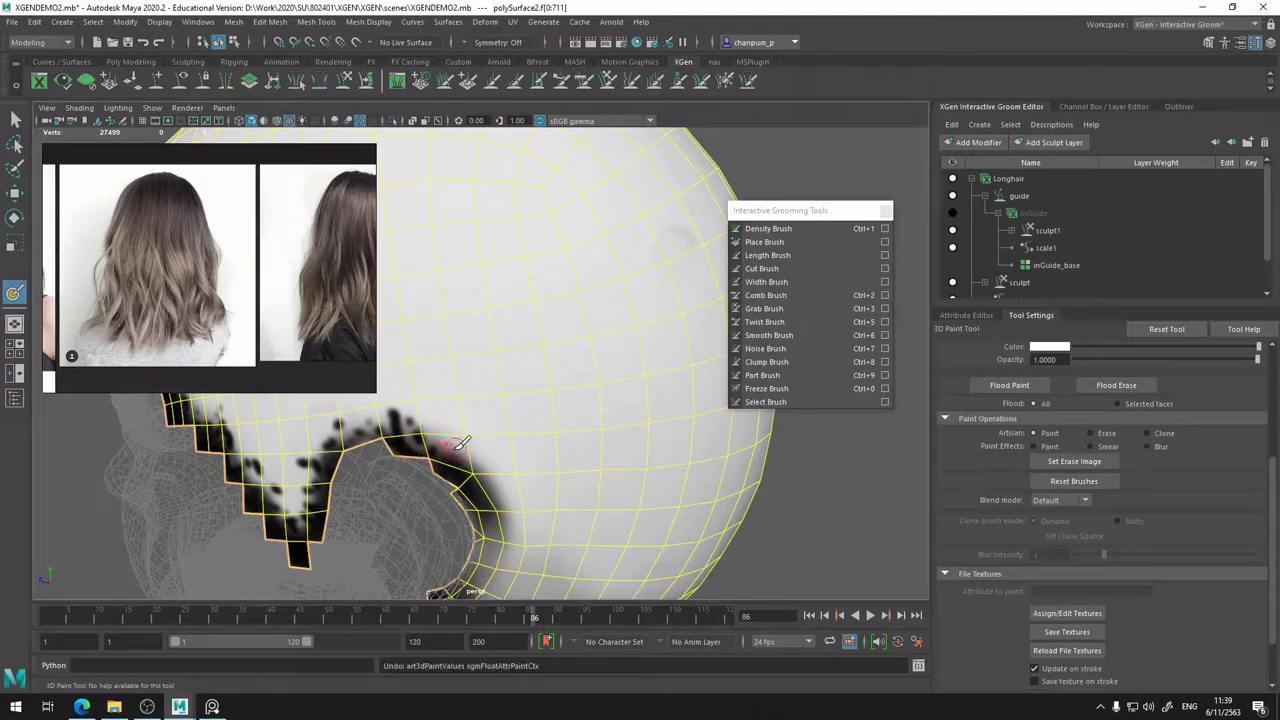
mouse_move(438, 428)
left_mouse_down()
mouse_move(480, 470)
mouse_move(484, 447)
left_mouse_up()
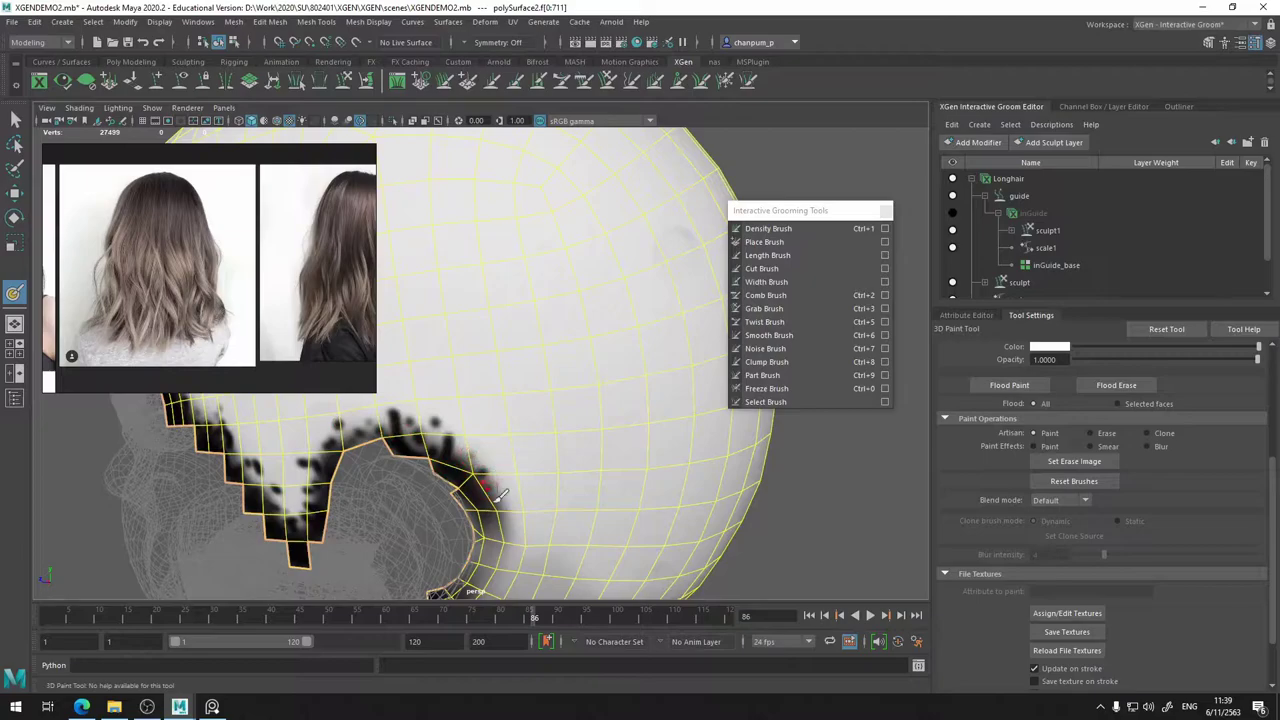
mouse_move(506, 509)
left_mouse_down("alt")
mouse_move(497, 497)
mouse_move(514, 458)
left_mouse_up("alt")
left_click_drag(538, 403, 540, 445)
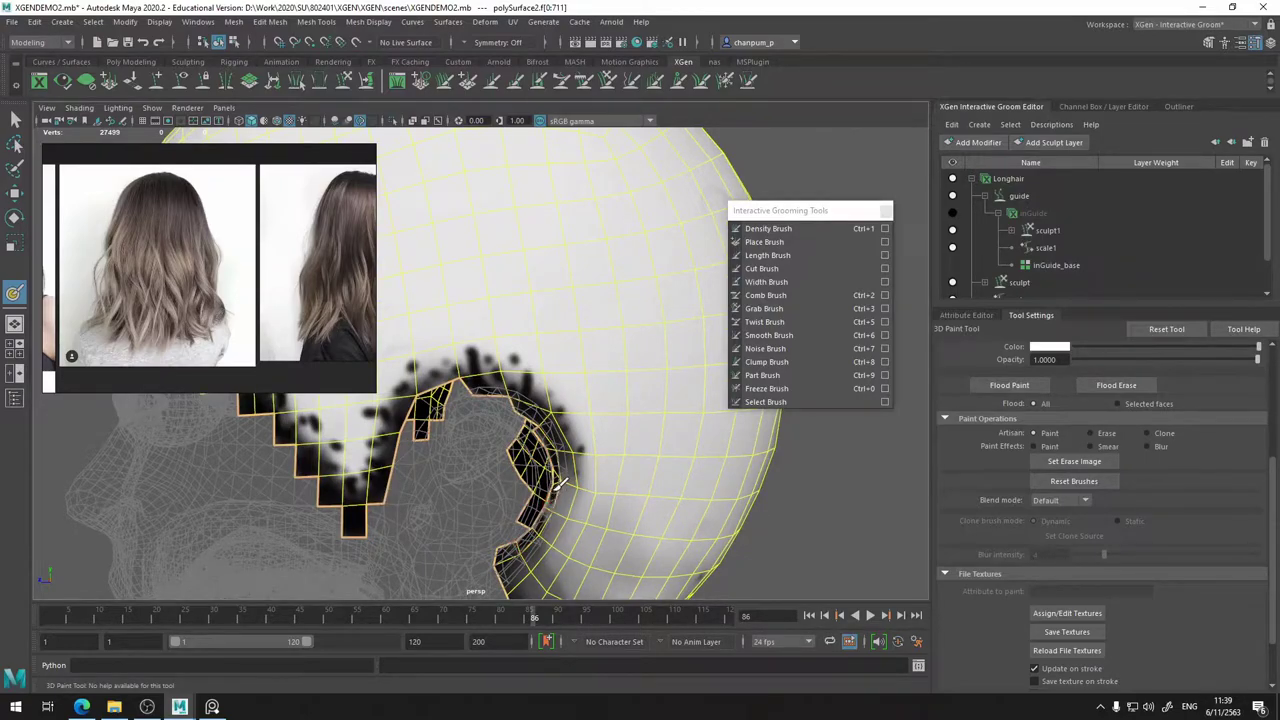
mouse_move(564, 475)
left_mouse_down("ctrl")
mouse_move(556, 517)
mouse_move(563, 501)
left_mouse_up("ctrl")
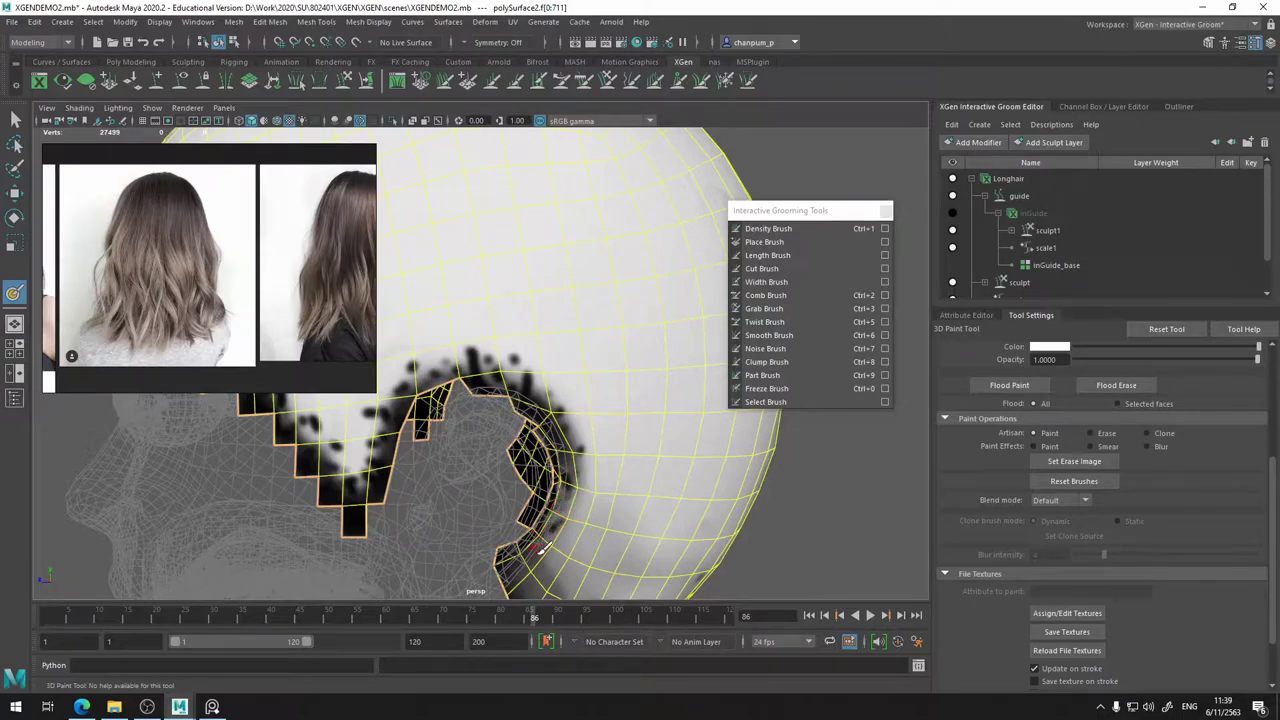
- Dab dark spots along the lower hairline from behind the ear to the stepped edge at the nape
left_click_drag(557, 562, 548, 473, "alt")
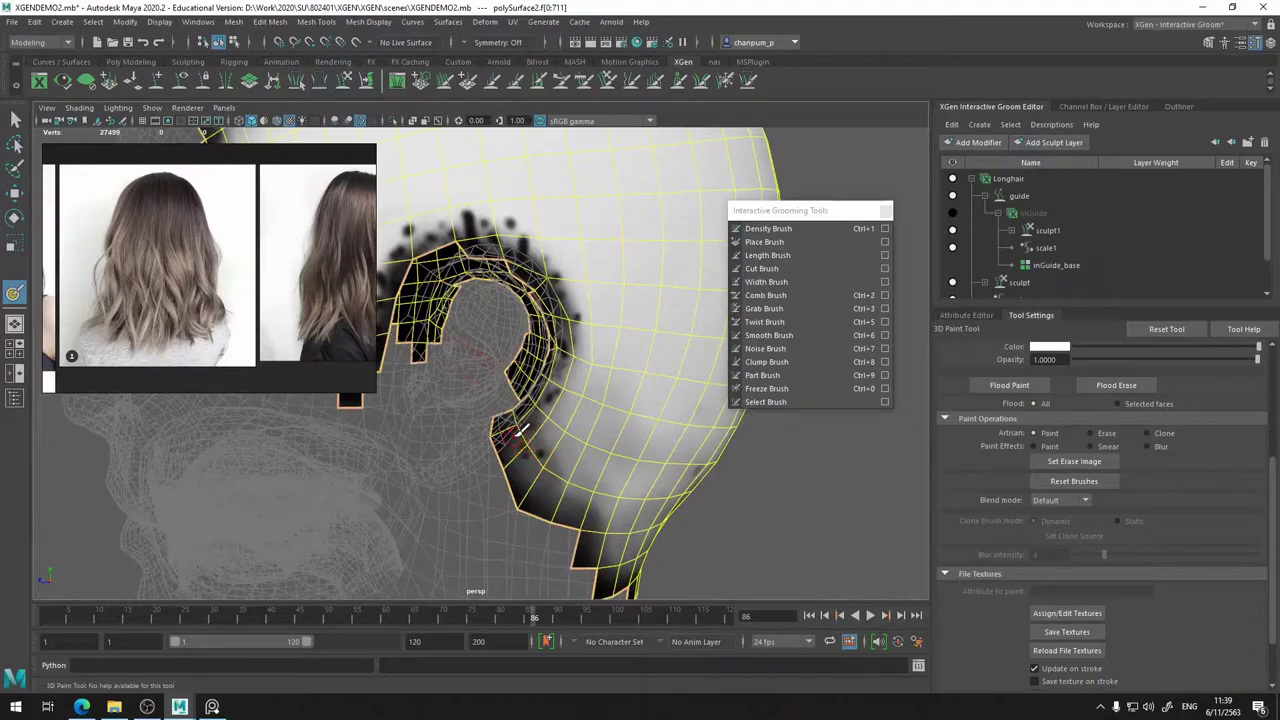
mouse_move(550, 486)
left_mouse_down()
mouse_move(583, 530)
mouse_move(529, 534)
mouse_move(410, 462)
left_mouse_up()
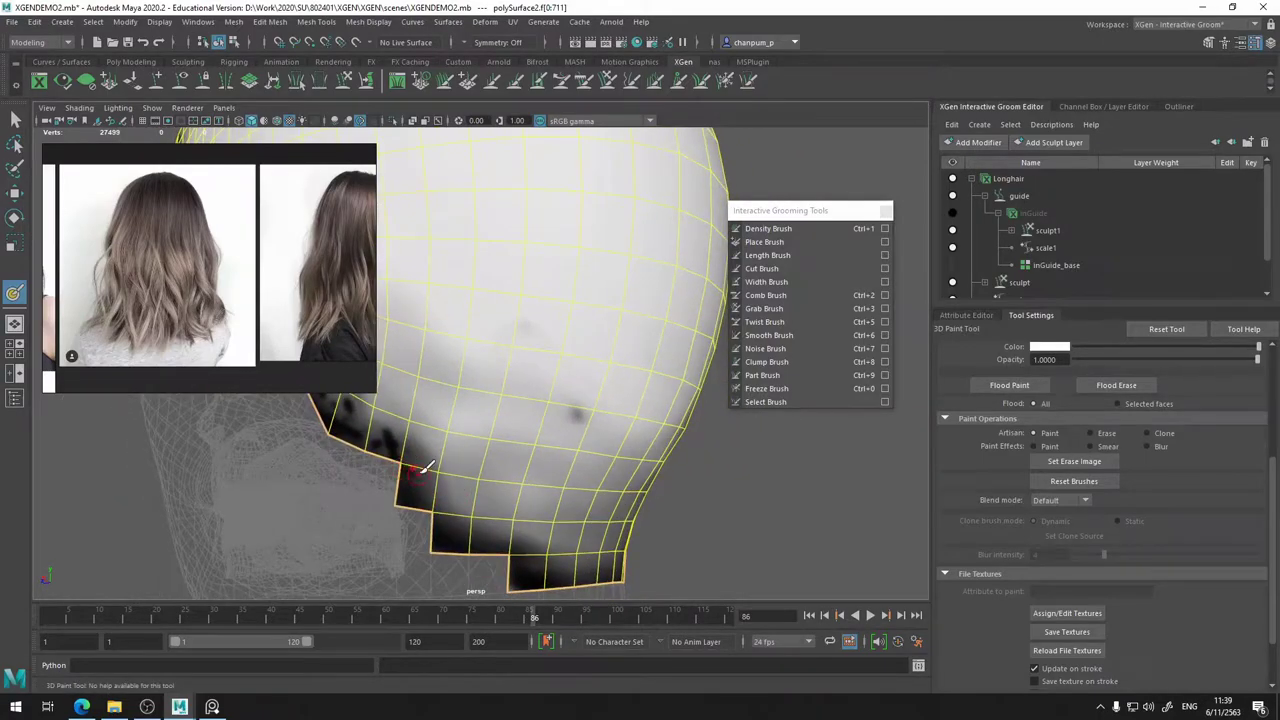
left_click(411, 453)
left_click(453, 472)
left_click(451, 495)
left_click(439, 495)
mouse_move(410, 490)
left_mouse_down()
mouse_move(500, 540)
mouse_move(472, 534)
mouse_move(684, 436)
mouse_move(484, 416)
left_mouse_up()
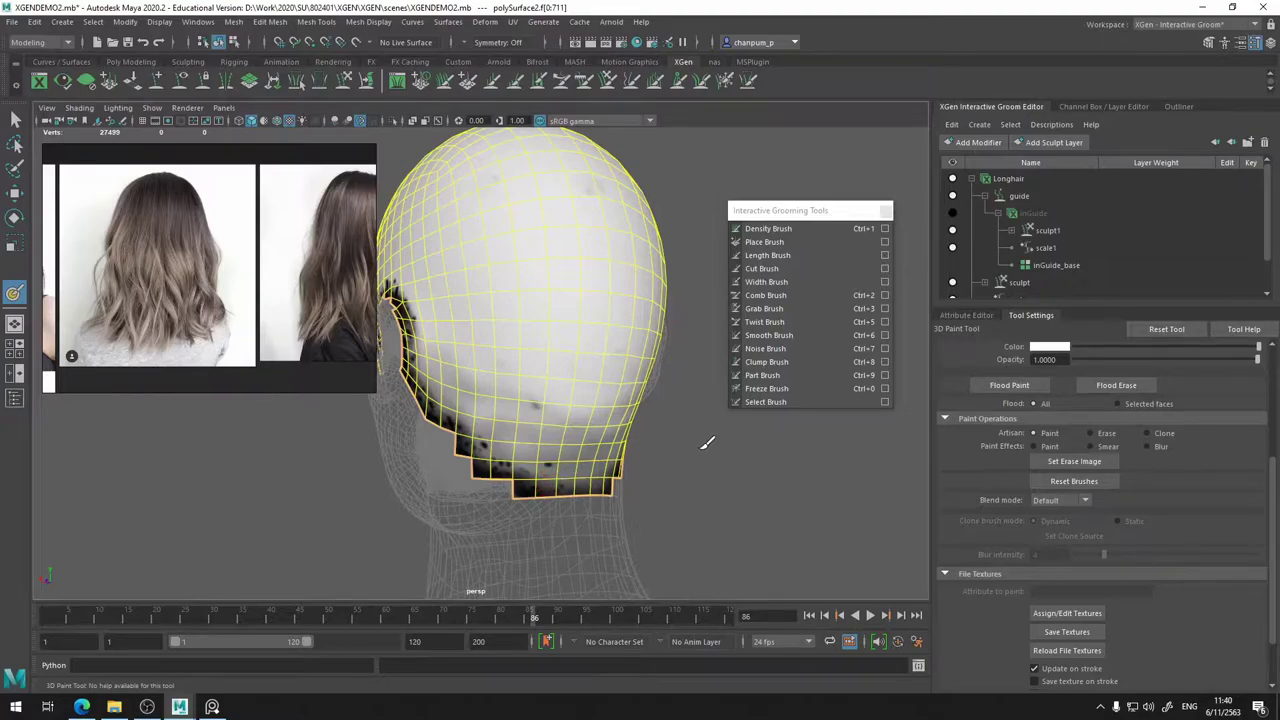
- Carry the dark irregular dabs across the nape and up towards the back of the other ear
left_click_drag(651, 437, 543, 464, "alt")
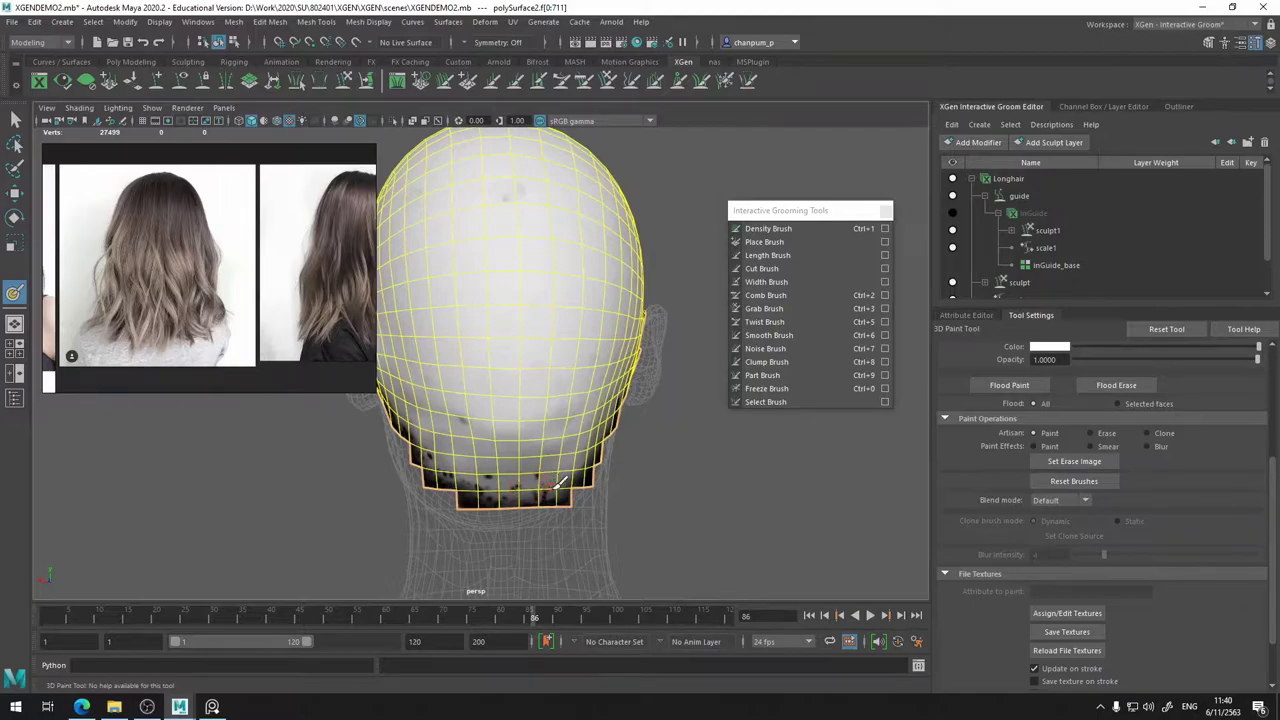
left_click_drag(574, 505, 508, 519, "alt")
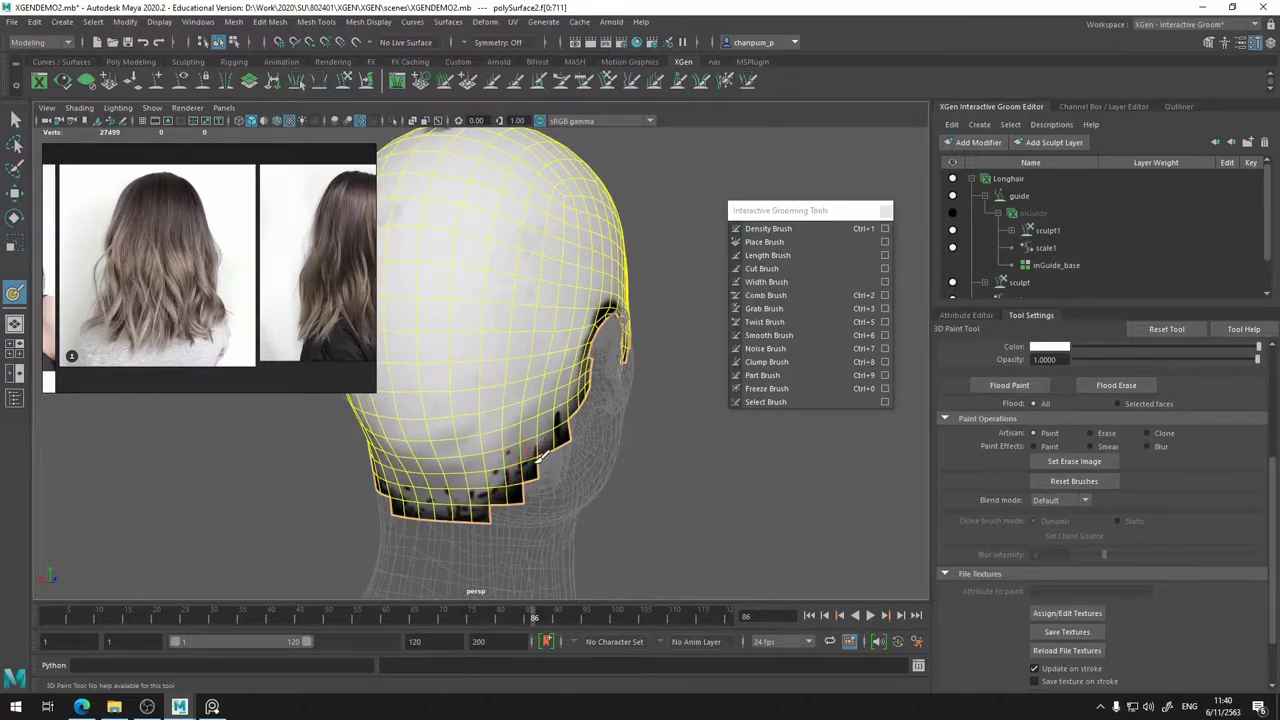
left_click_drag(535, 455, 435, 478, "alt")
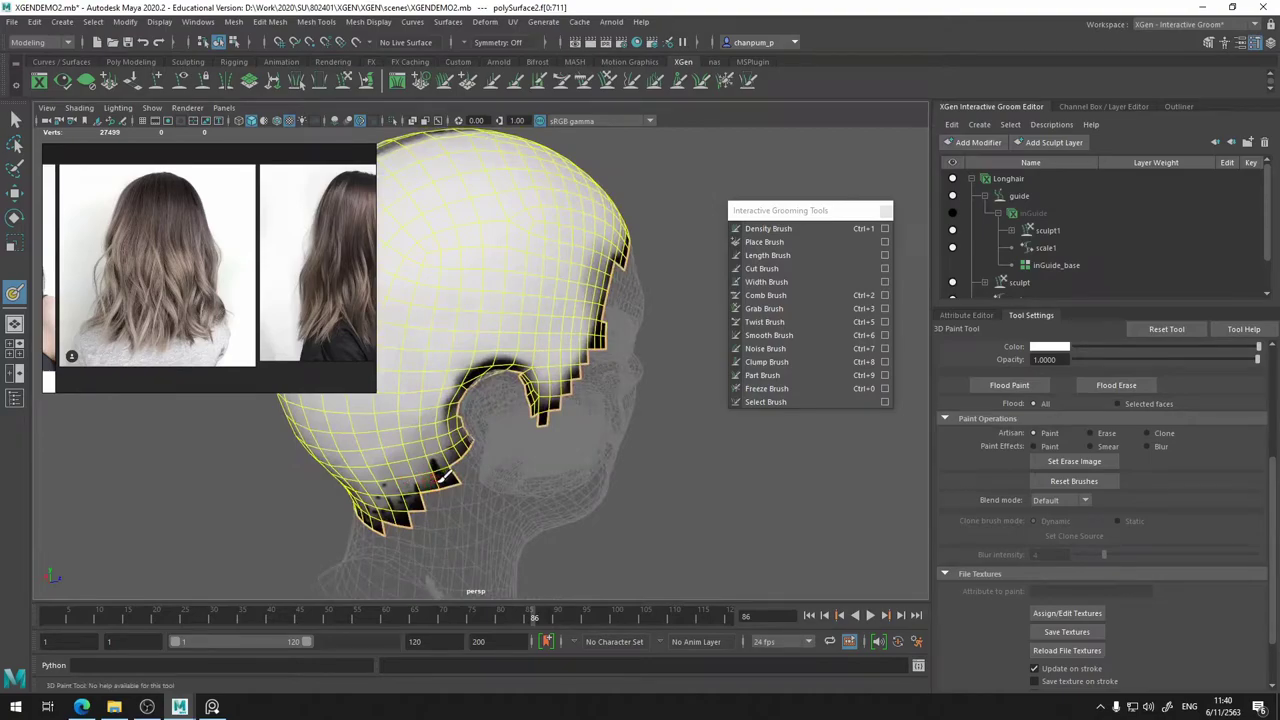
left_click(417, 467)
left_click_drag(435, 478, 449, 449)
- Add short dark strokes along the opposite front hairline and temple, and around that side's ear and sideburn
mouse_move(500, 385)
left_mouse_down("alt")
mouse_move(654, 397)
mouse_move(478, 403)
mouse_move(515, 373)
mouse_move(455, 400)
mouse_move(407, 393)
left_mouse_up("alt")
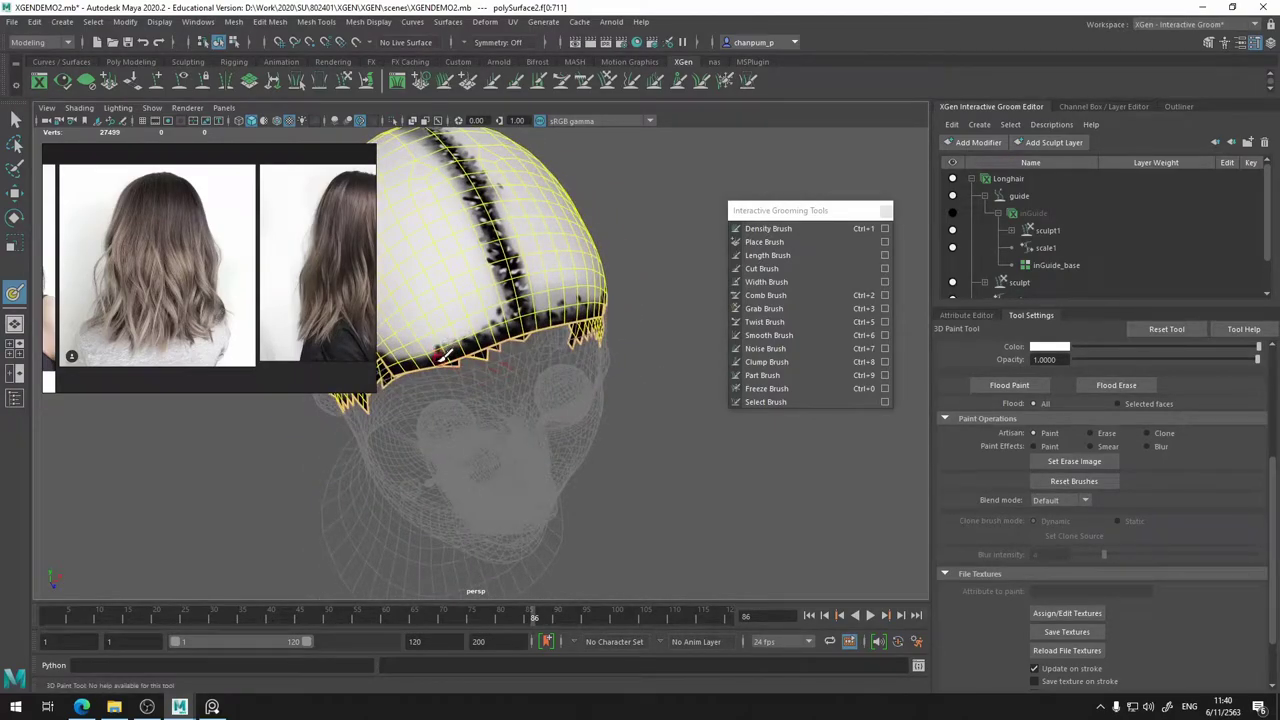
left_click_drag(430, 344, 438, 354)
left_click_drag(454, 428, 562, 332, "alt")
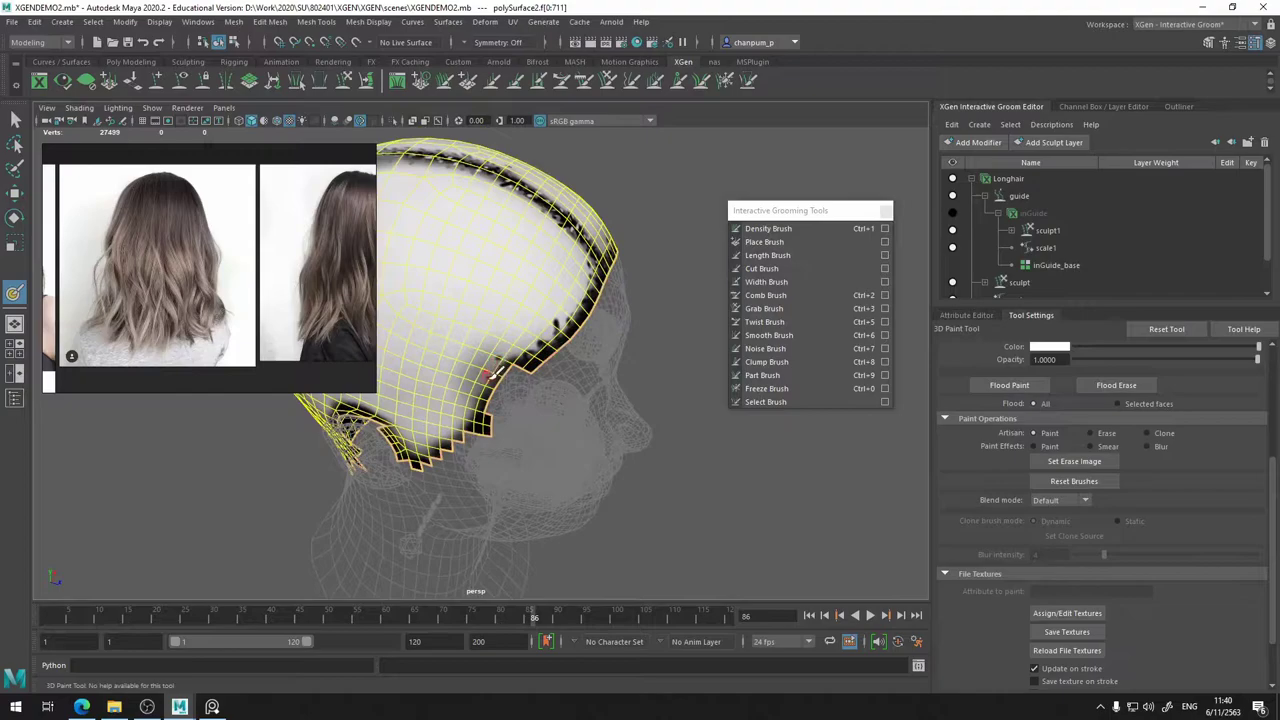
mouse_move(452, 360)
left_mouse_down()
mouse_move(482, 374)
mouse_move(473, 381)
mouse_move(491, 368)
mouse_move(487, 400)
left_mouse_up()
mouse_move(489, 449)
left_mouse_down("alt")
mouse_move(522, 408)
mouse_move(520, 369)
mouse_move(482, 419)
mouse_move(468, 398)
mouse_move(478, 427)
mouse_move(468, 388)
mouse_move(494, 401)
left_mouse_up("alt")
mouse_move(572, 295)
left_mouse_down("alt")
mouse_move(540, 385)
mouse_move(516, 366)
mouse_move(486, 380)
mouse_move(478, 415)
mouse_move(466, 403)
mouse_move(458, 428)
mouse_move(478, 442)
left_mouse_up("alt")
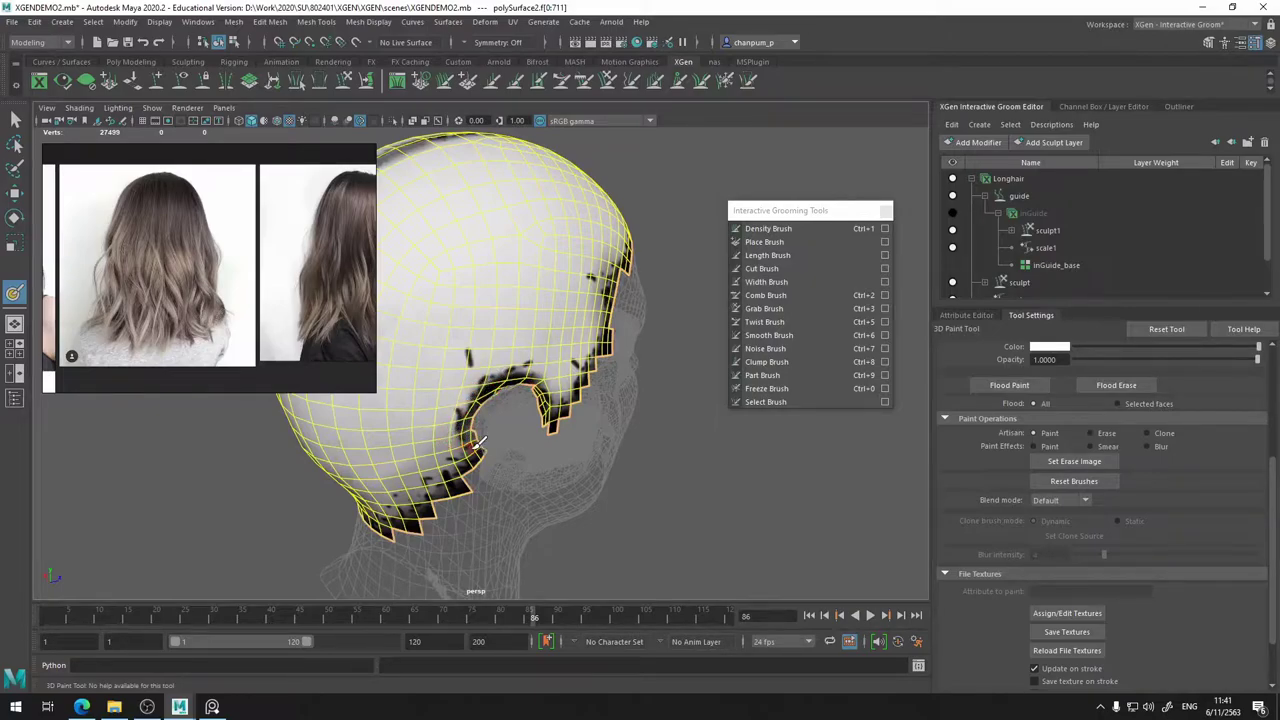
mouse_move(562, 386)
left_mouse_down()
mouse_move(553, 376)
mouse_move(555, 409)
left_mouse_up()
- Set the paint colour to white and break up the dark strokes at the temple with small white marks
scroll(1163, 467, "up", 3)
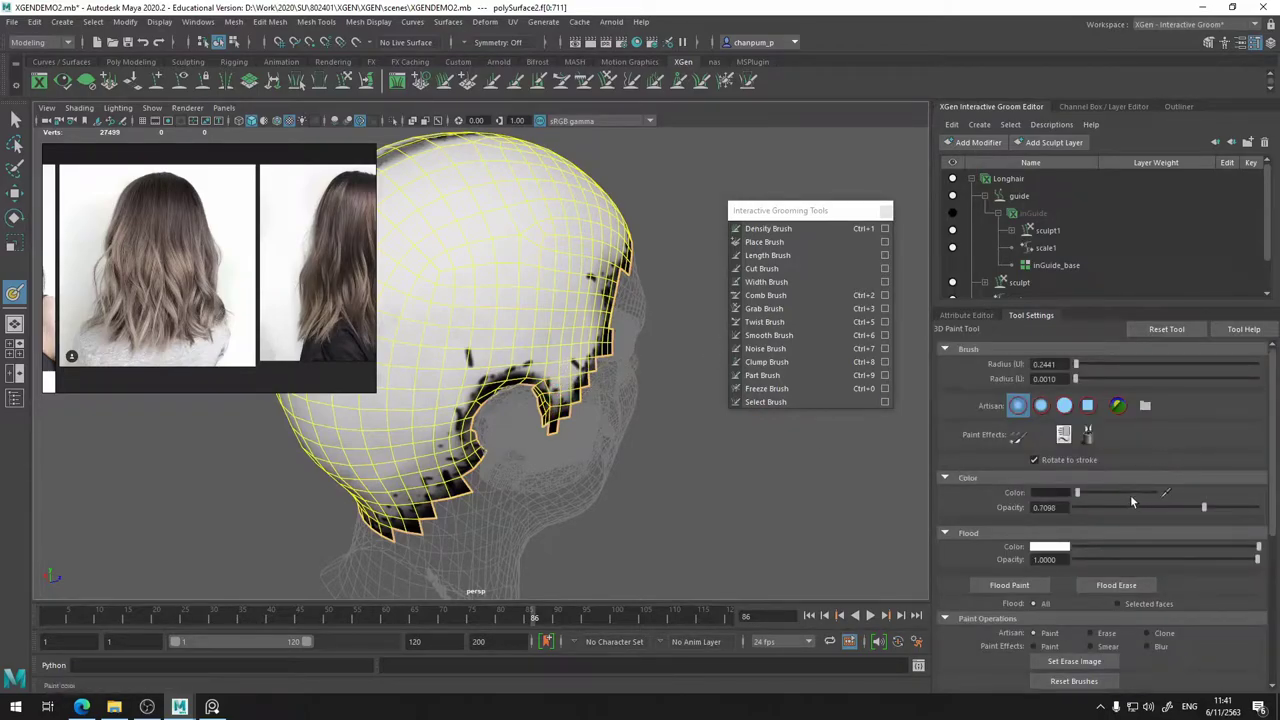
left_click_drag(1117, 497, 1154, 493)
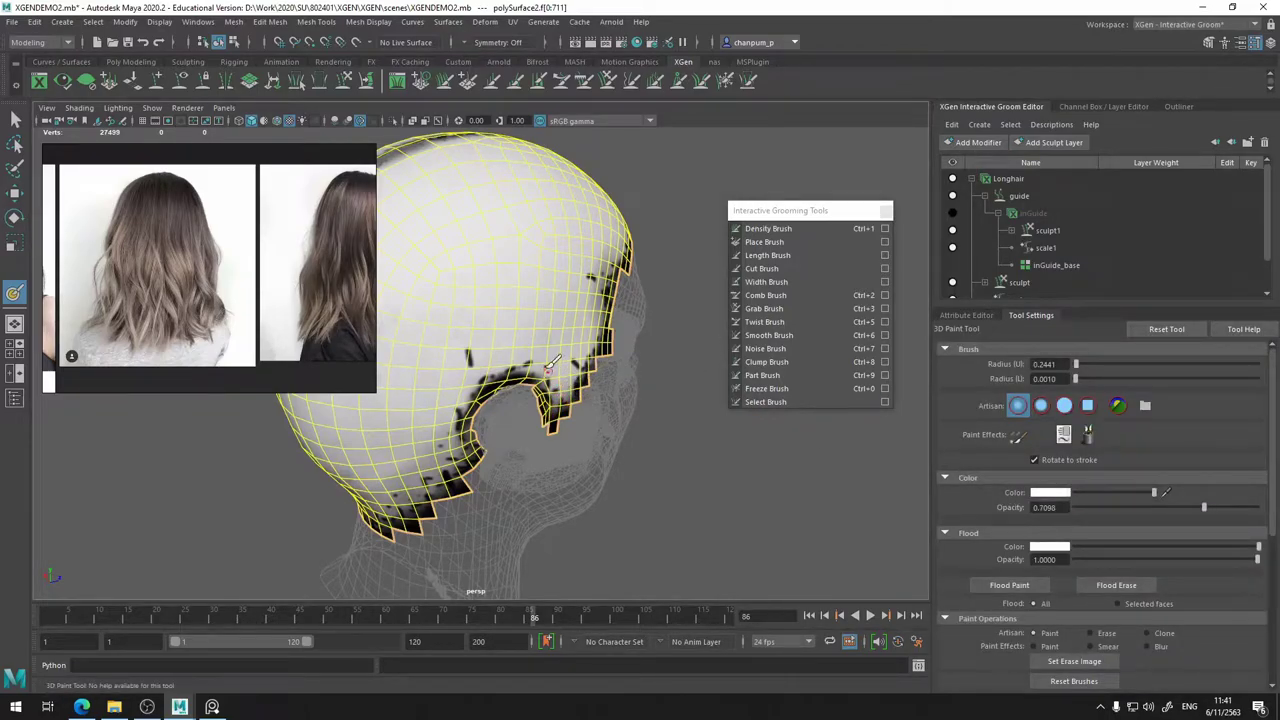
left_click_drag(550, 366, 505, 350, "alt")
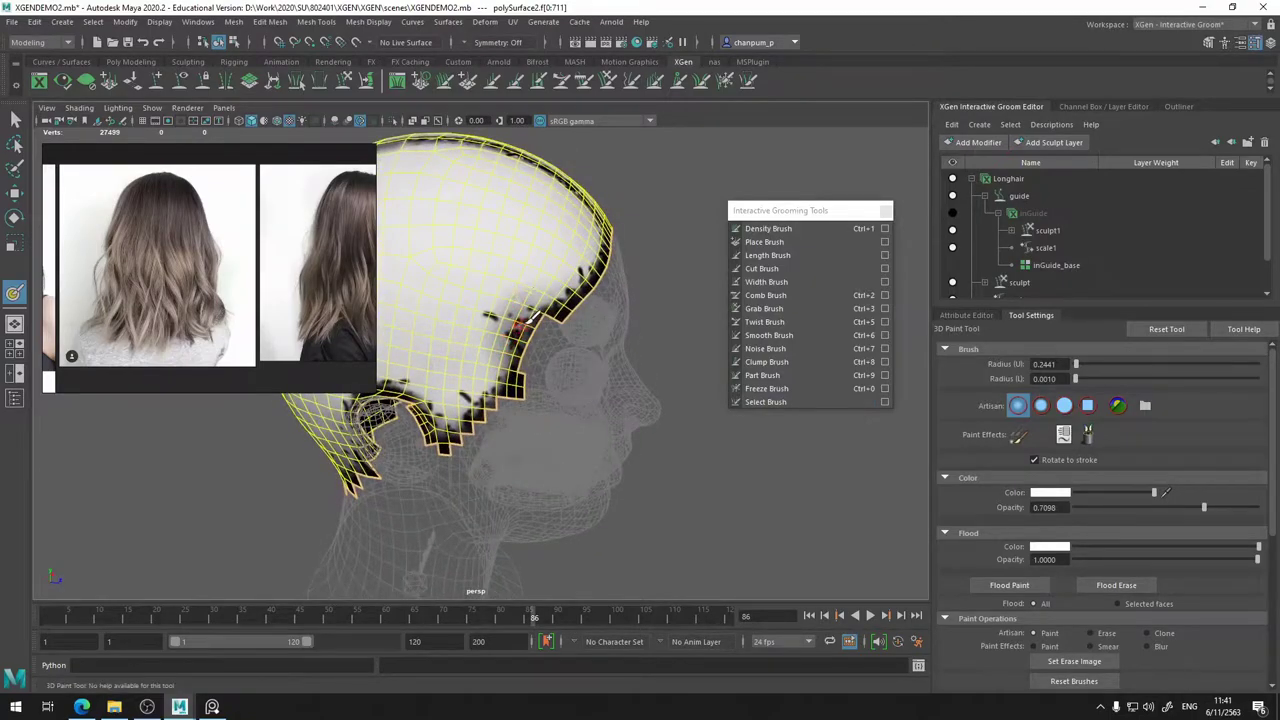
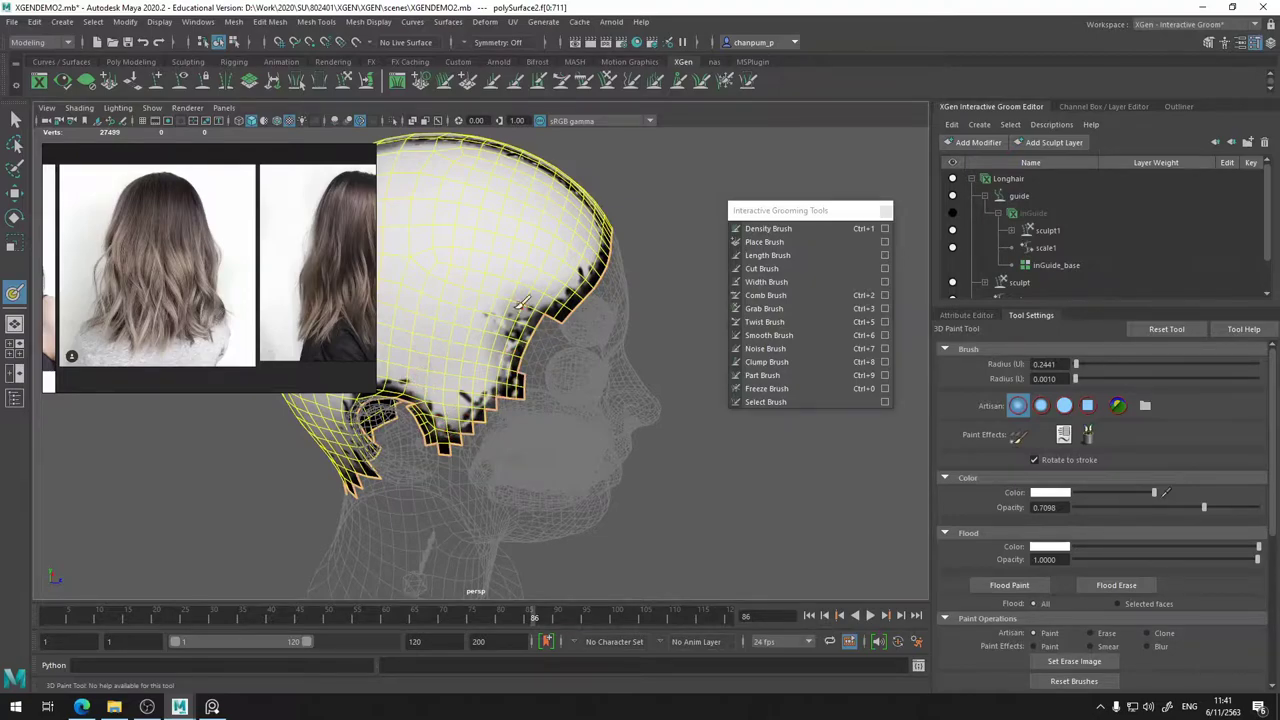
left_click_drag(522, 304, 510, 353, "alt")
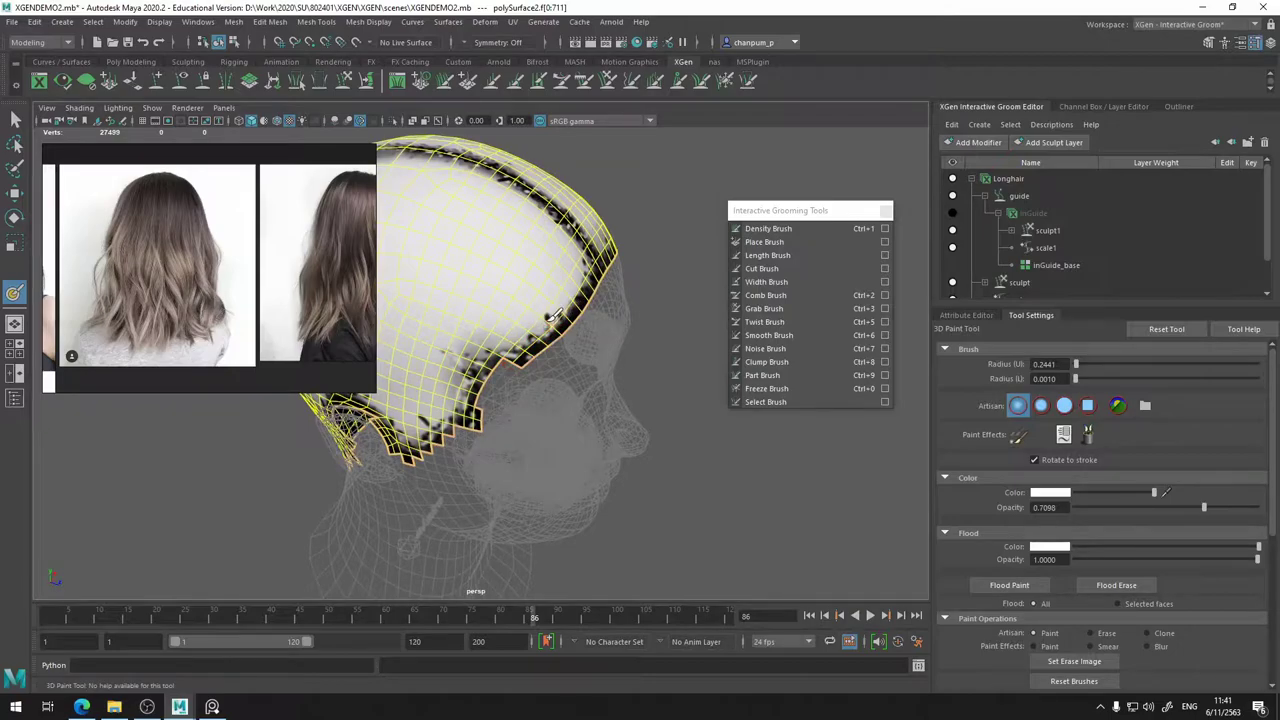
- Paint small white gaps into the dark front hairline around the parting and save the painted textures
left_click_drag(560, 306, 502, 365, "alt")
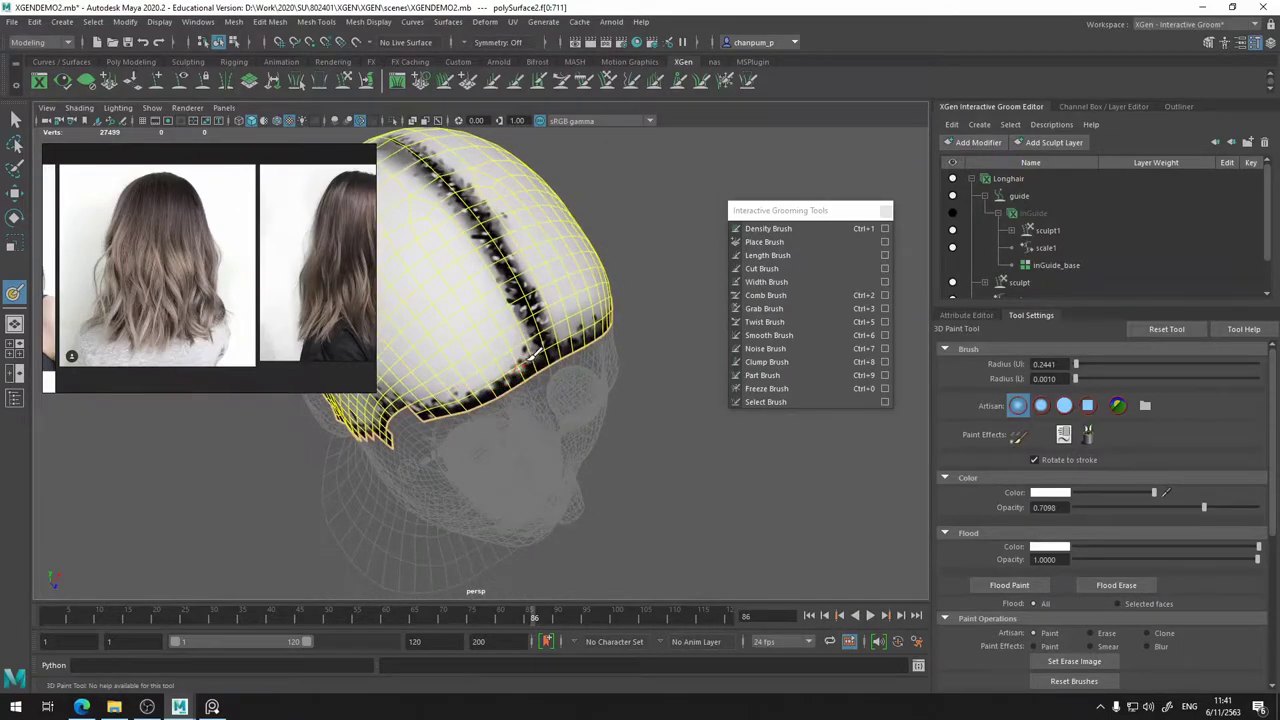
left_click_drag(540, 360, 478, 388, "alt")
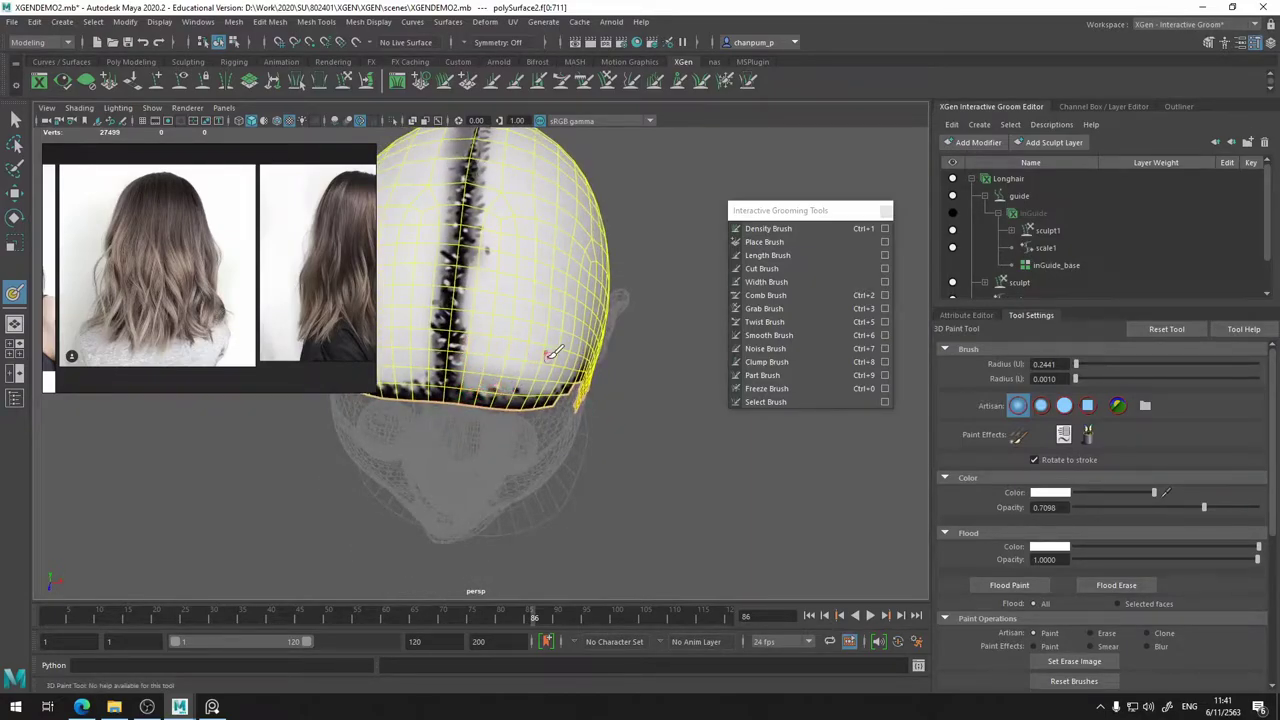
left_click_drag(552, 352, 531, 240, "alt")
scroll(1100, 480, "down", 5)
left_click(1067, 591)
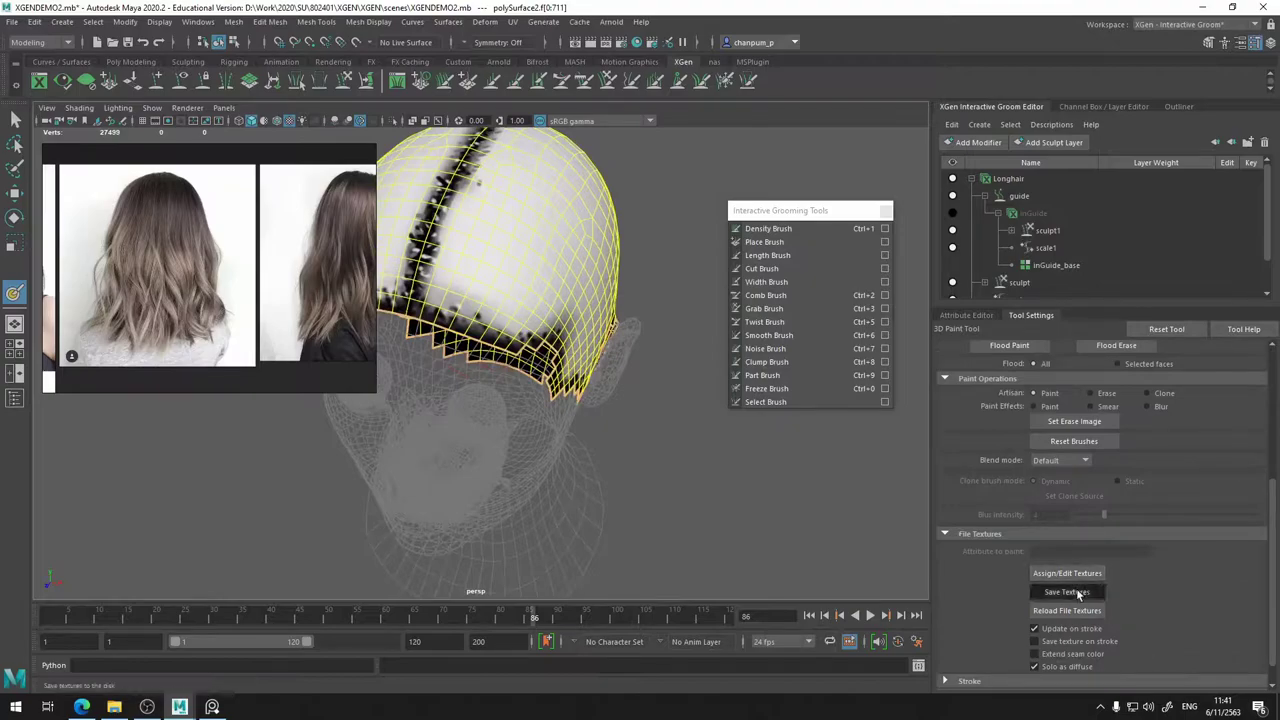
- Dab small white marks into the dark front hairline, temple and sideburn on one side of the head
left_click_drag(451, 309, 443, 314)
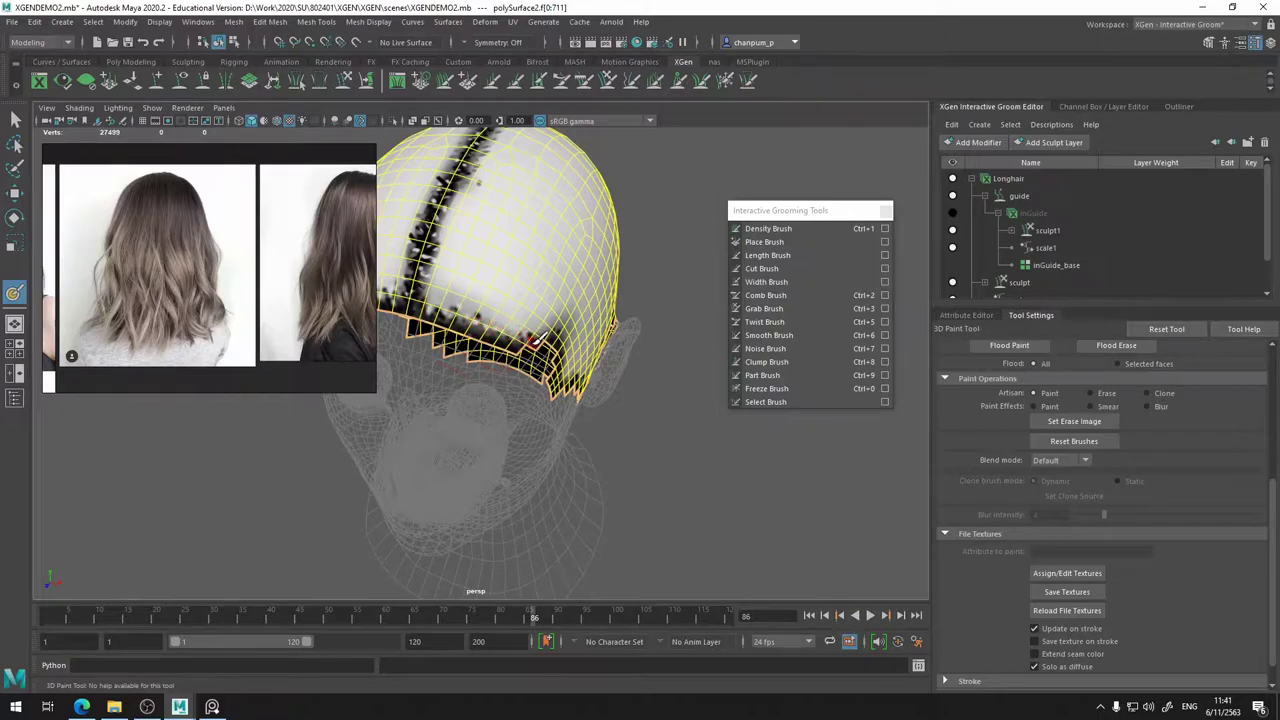
left_click_drag(533, 330, 513, 343, "alt")
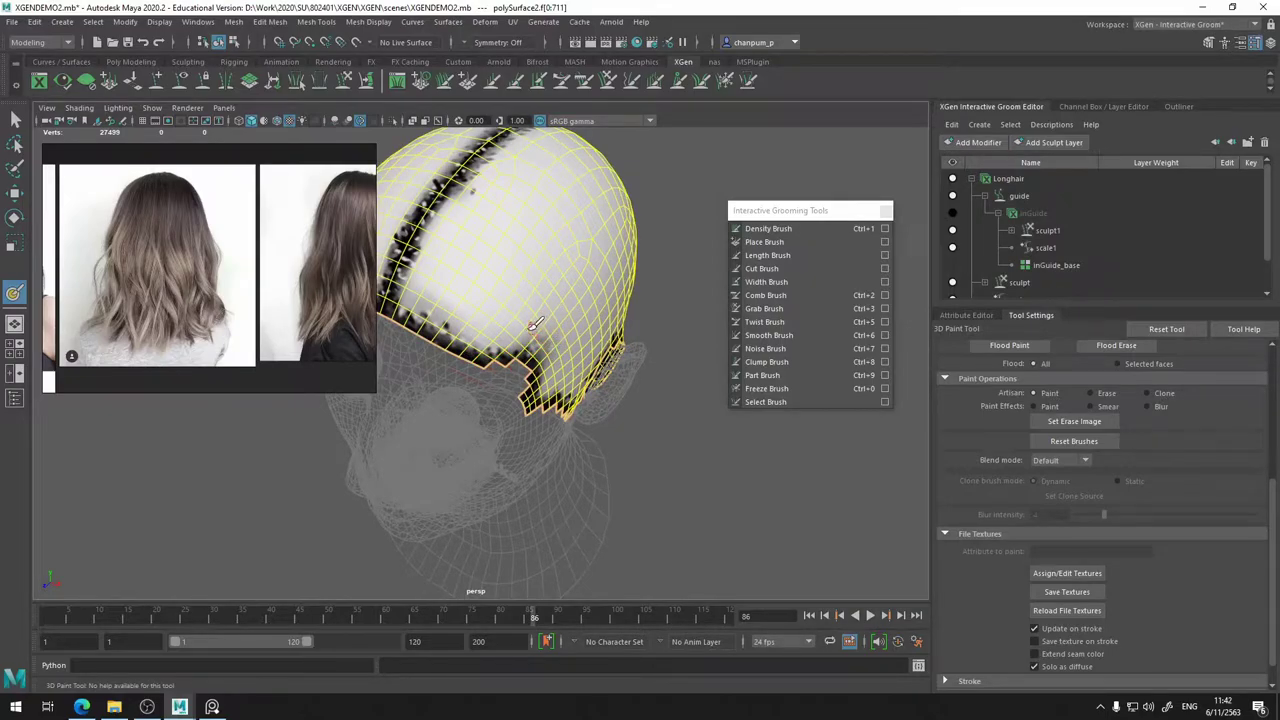
left_click_drag(552, 342, 468, 338, "alt")
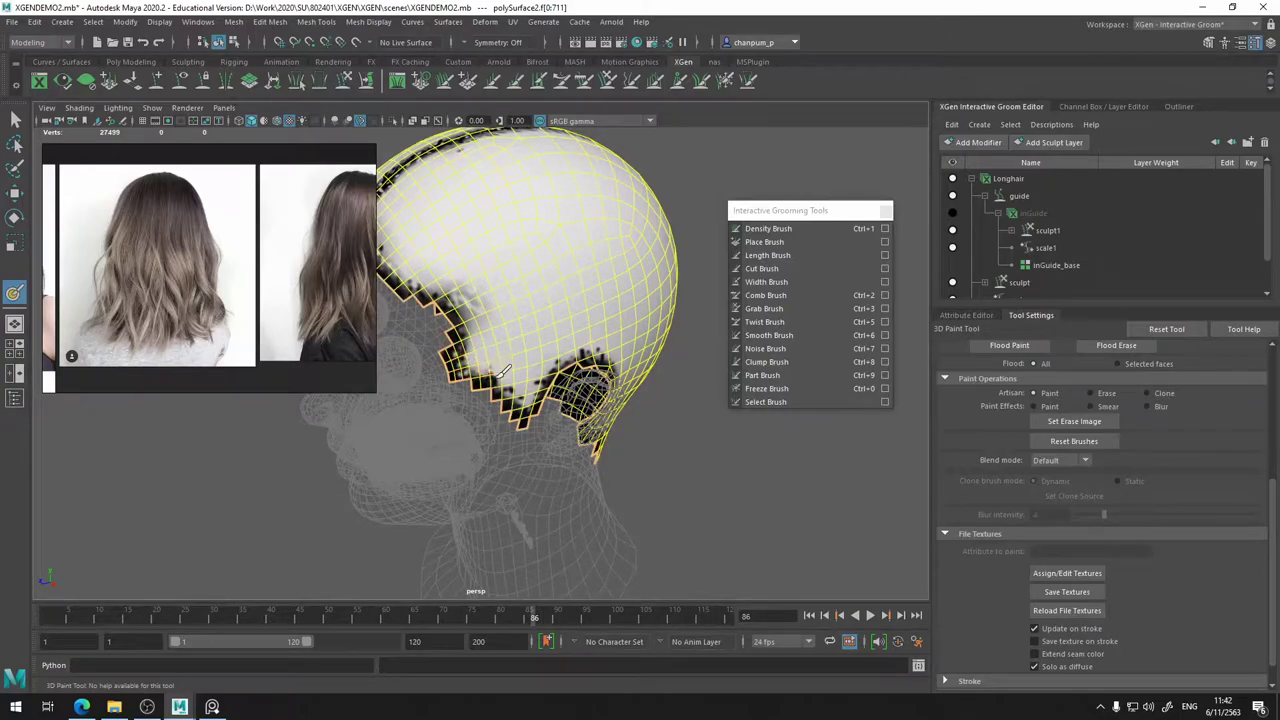
left_click_drag(502, 371, 516, 389)
mouse_move(523, 405)
left_mouse_down("alt")
mouse_move(483, 392)
mouse_move(525, 357)
mouse_move(590, 380)
mouse_move(562, 370)
mouse_move(569, 388)
left_mouse_up("alt")
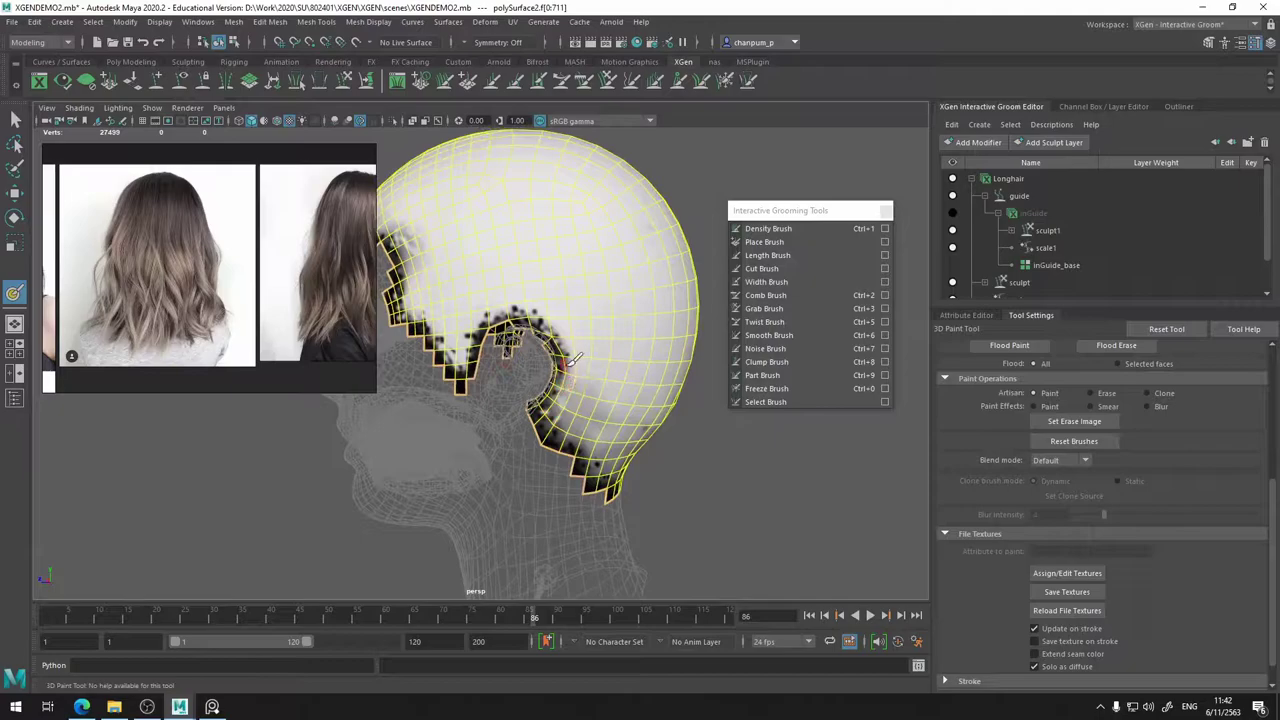
- Break up the dark edge behind the ear and across the nape with short white strokes and dots
mouse_move(586, 416)
left_mouse_down()
mouse_move(588, 403)
mouse_move(579, 428)
mouse_move(609, 388)
left_mouse_up()
left_click_drag(602, 434, 536, 408, "alt")
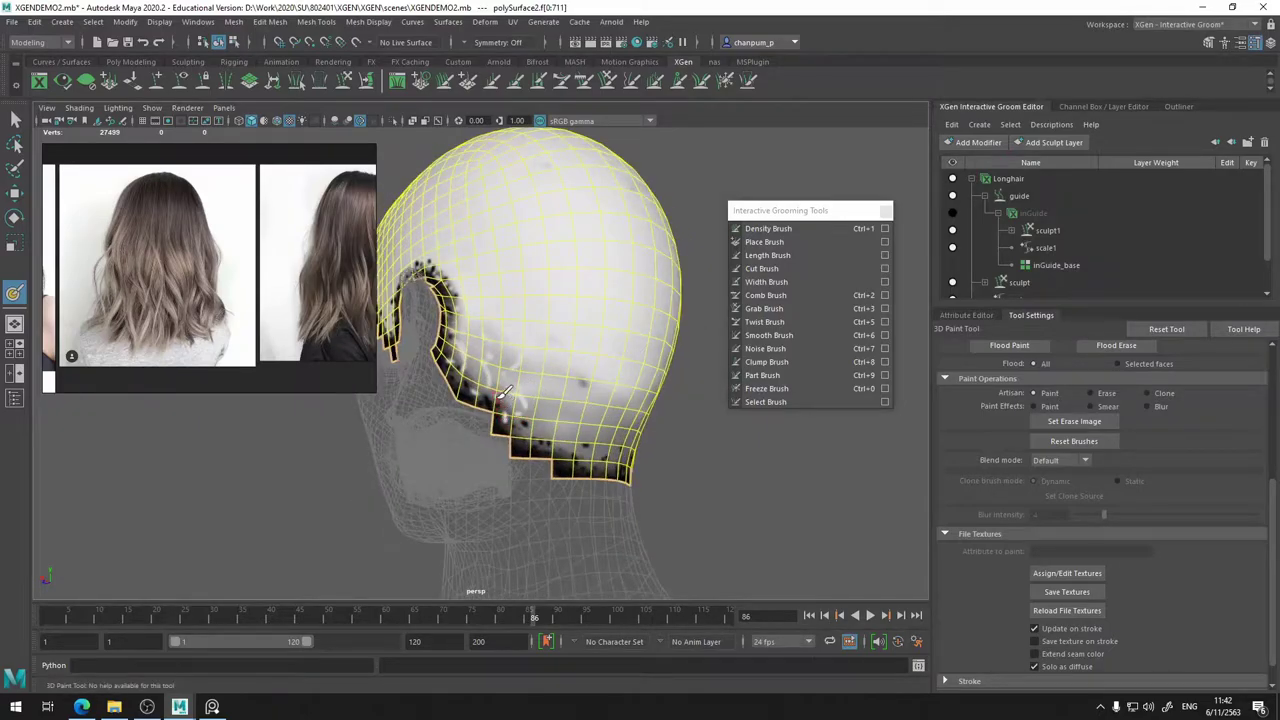
left_click(528, 410)
left_click(513, 432)
left_click(546, 452)
left_click(564, 434)
left_click_drag(574, 402, 515, 440, "alt")
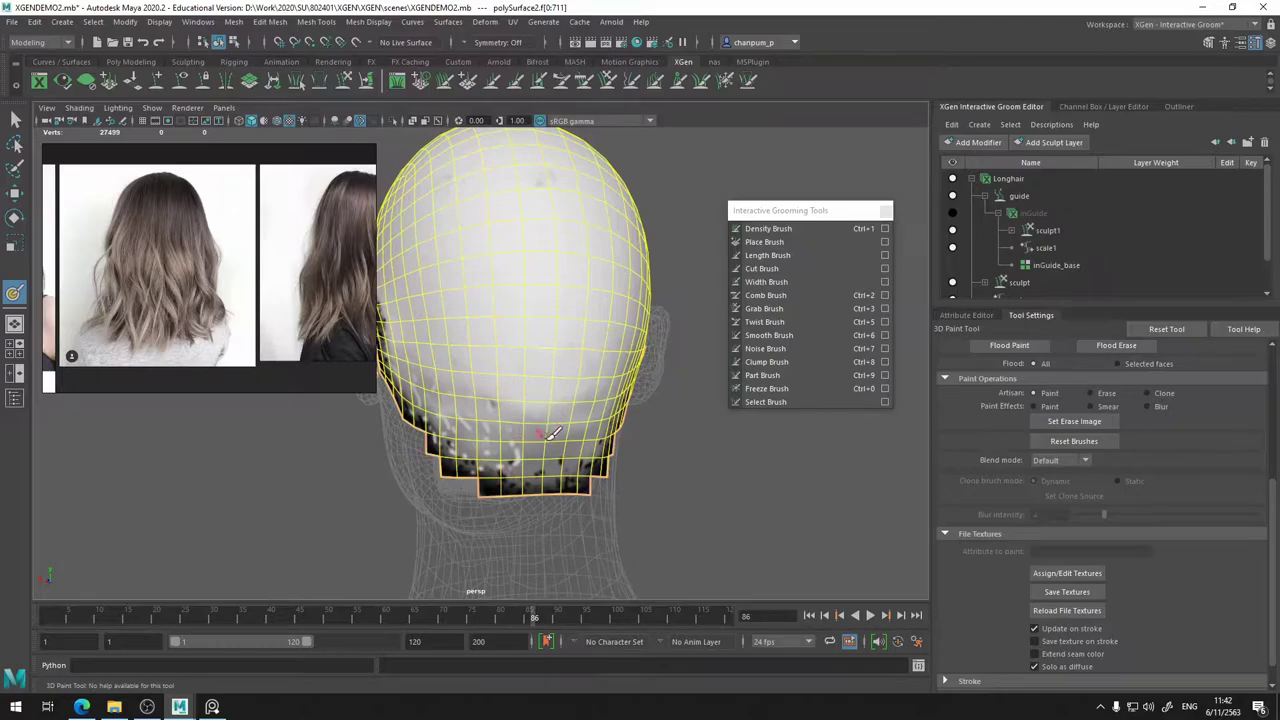
left_click_drag(548, 435, 526, 477)
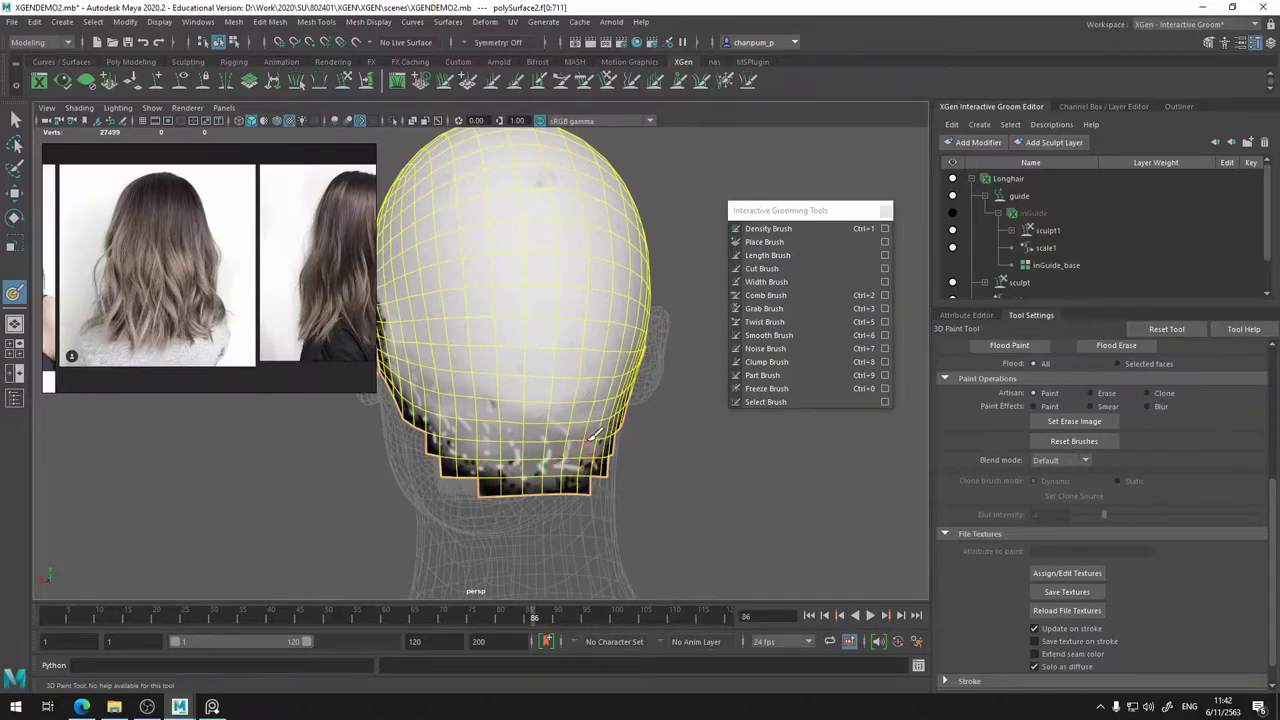
- Continue the white marks from the nape up around the opposite ear towards the temple
mouse_move(596, 428)
left_mouse_down("alt")
mouse_move(600, 415)
mouse_move(556, 420)
left_mouse_up("alt")
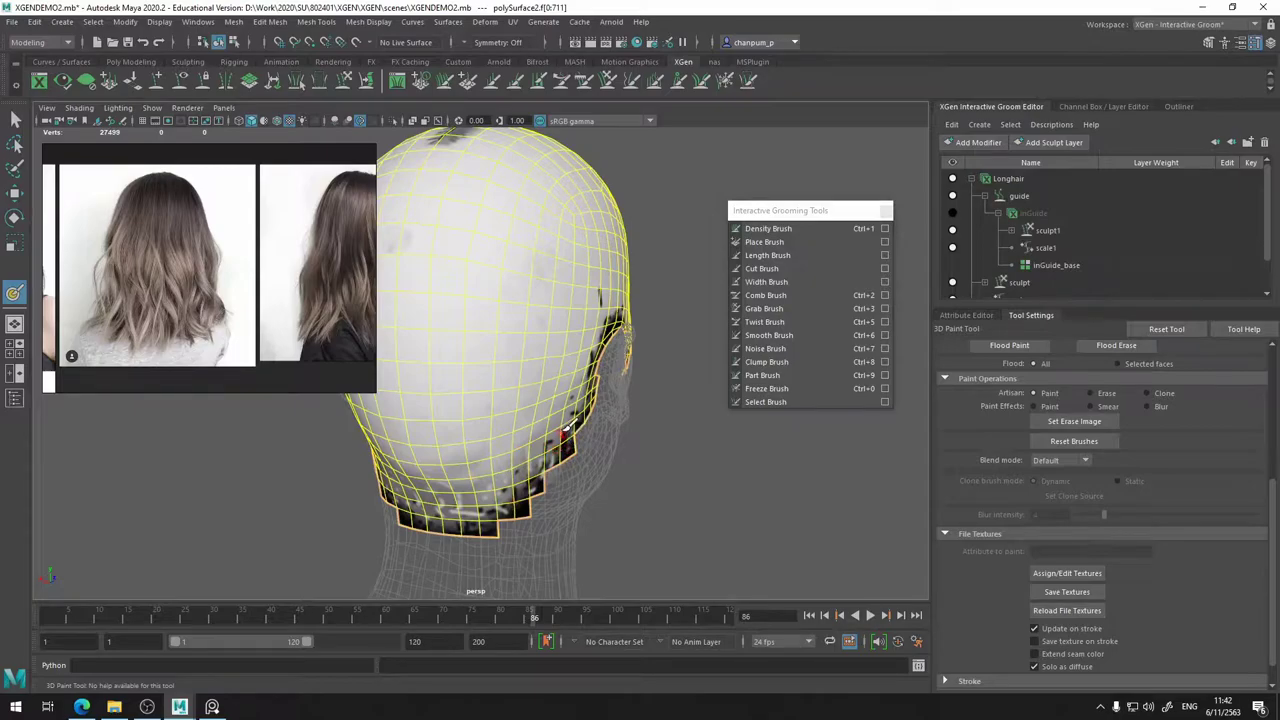
left_click_drag(585, 386, 490, 405, "alt")
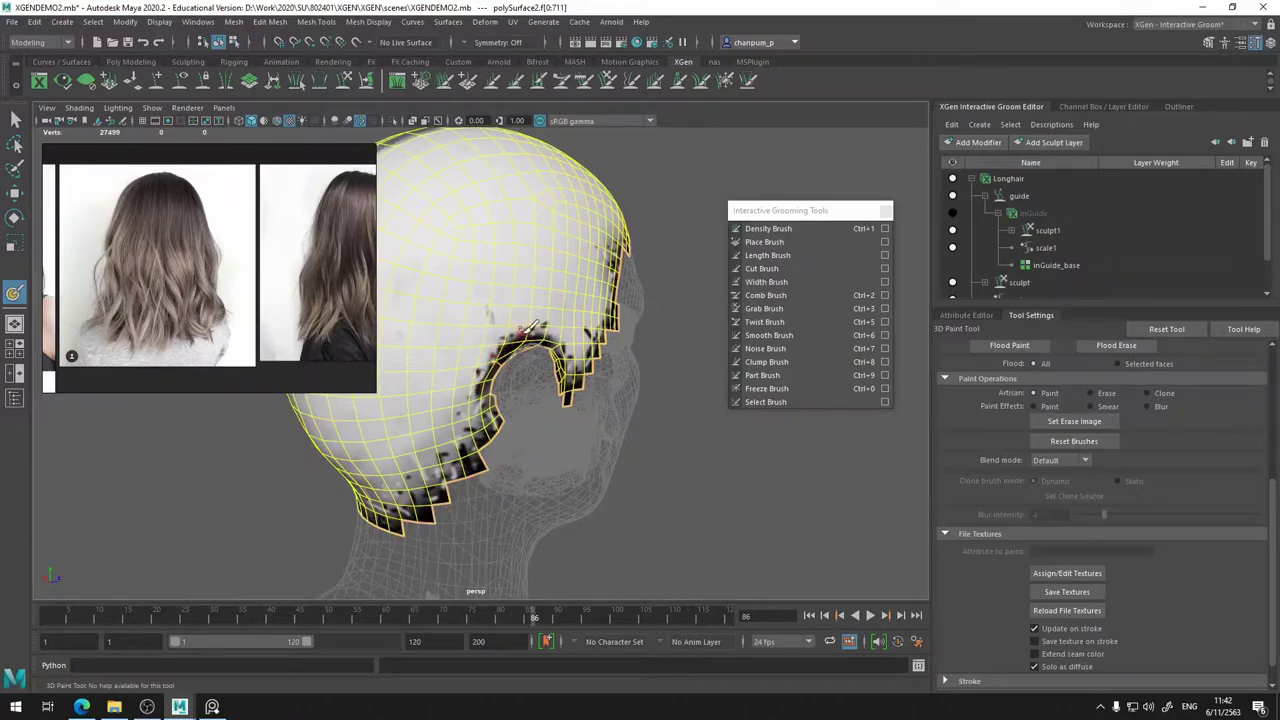
left_click_drag(565, 330, 477, 358, "alt")
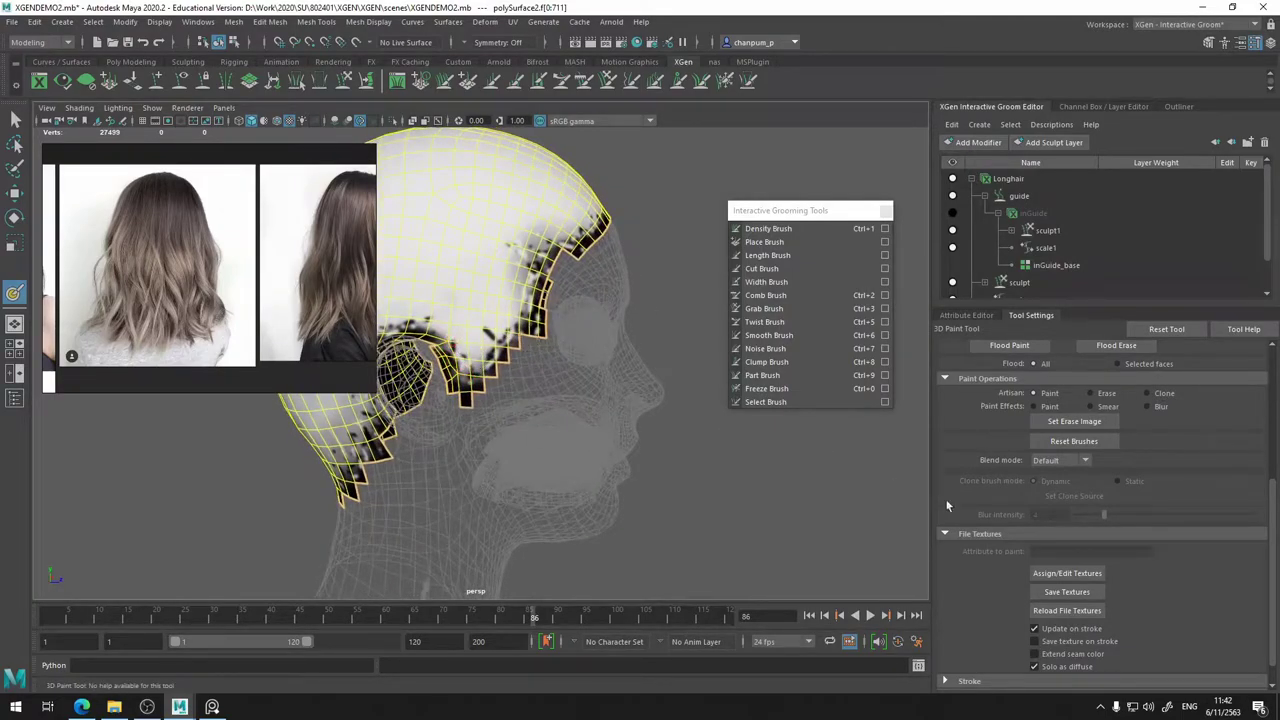
- Set the paint colour to grey and soften the temple and front hairline around the parting with small grey strokes
scroll(1163, 453, "up", 4)
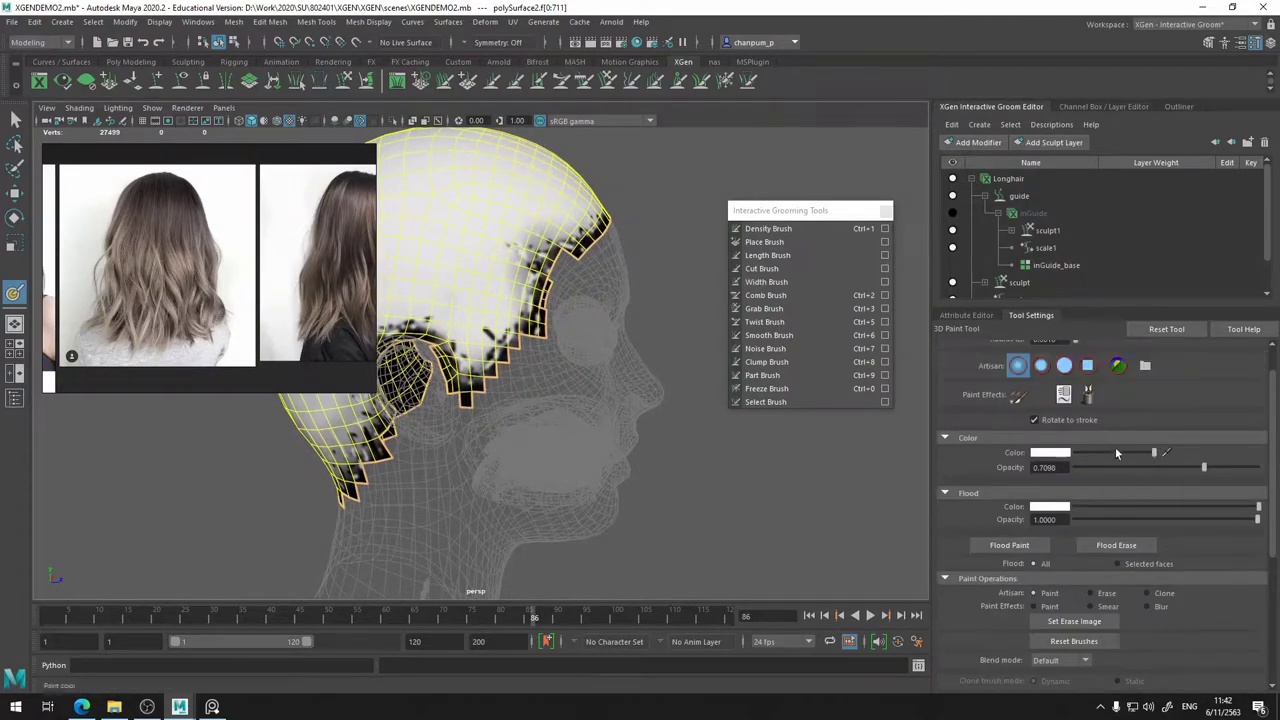
left_click(1117, 454)
left_click_drag(600, 348, 505, 355, "alt")
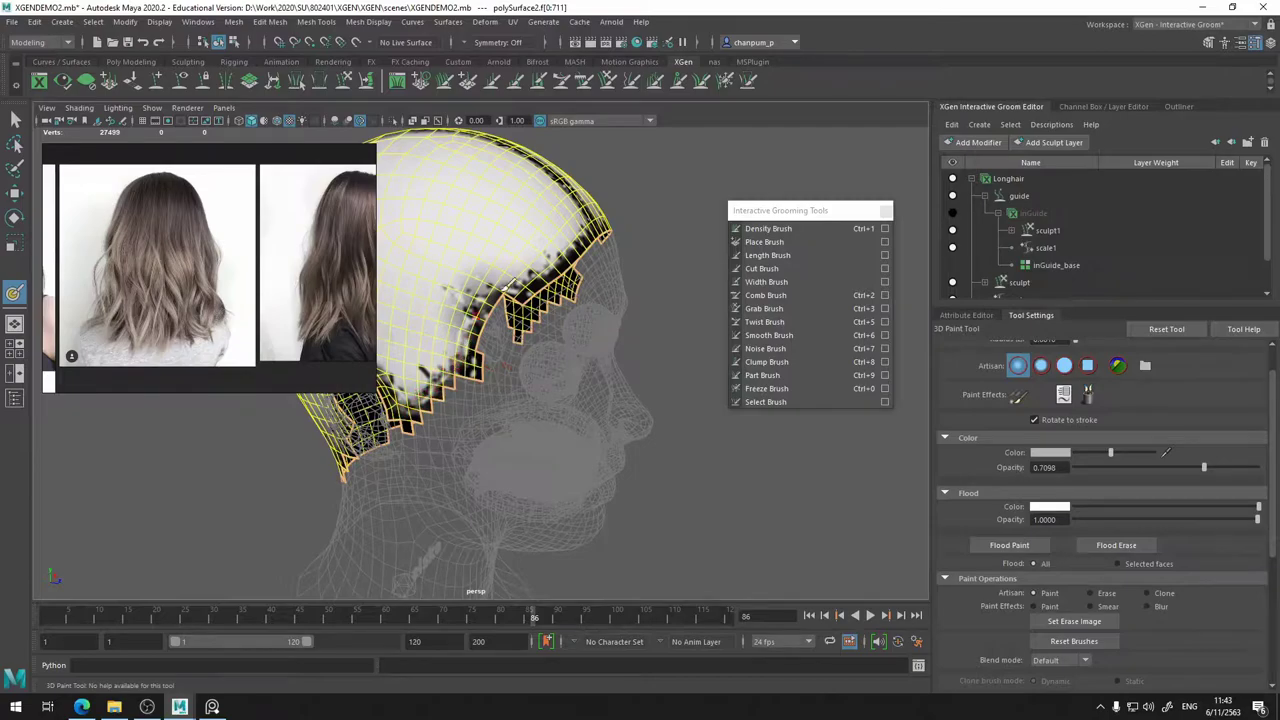
left_click_drag(540, 275, 480, 326, "alt")
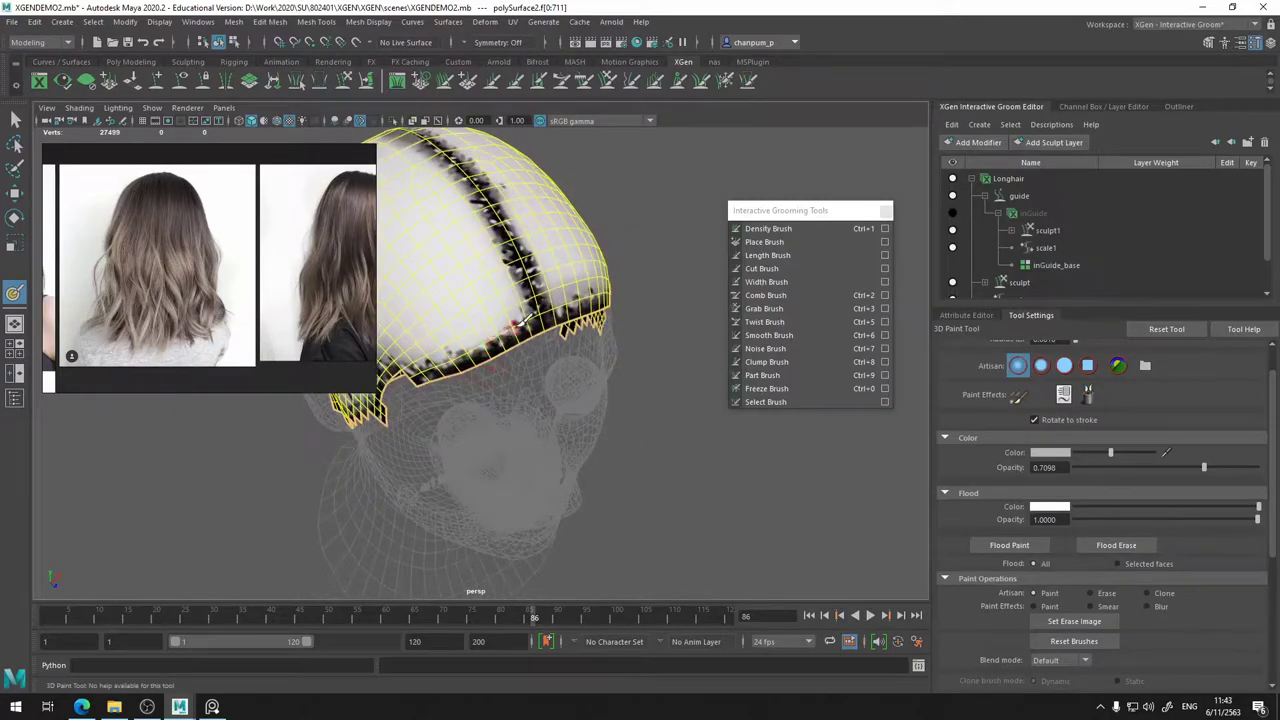
left_click_drag(553, 332, 452, 320, "alt")
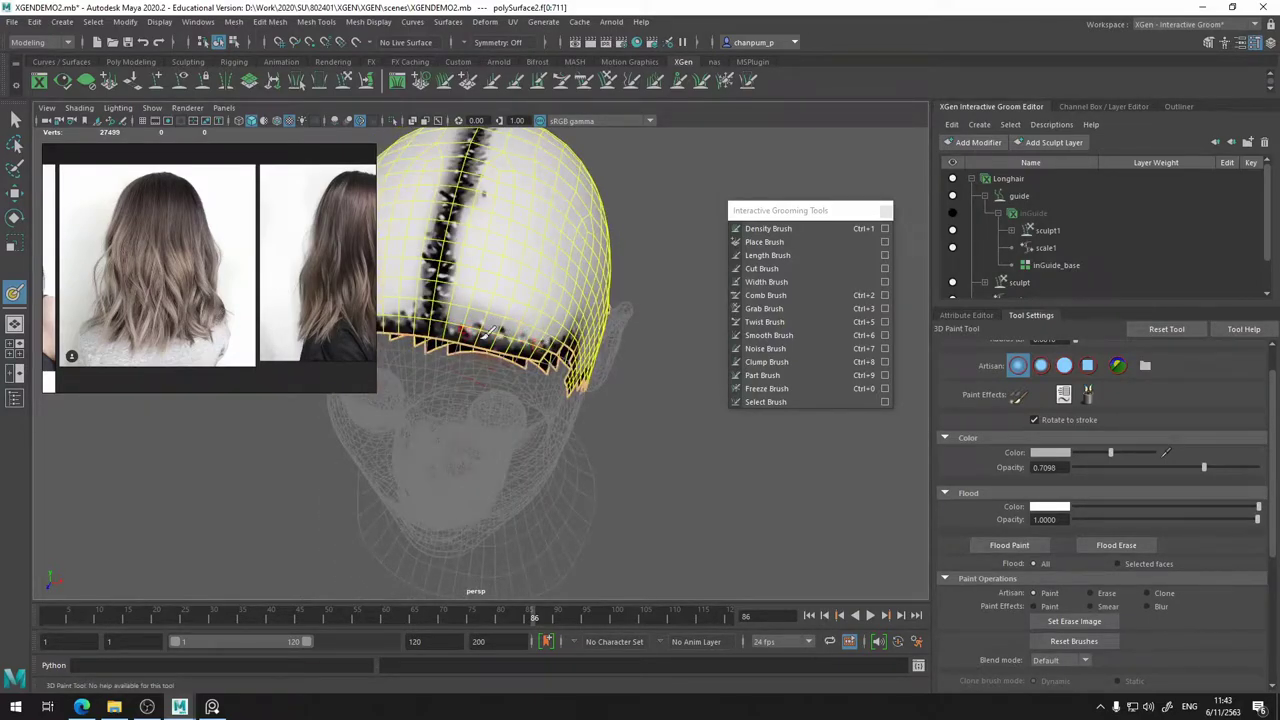
left_click_drag(549, 395, 466, 378, "alt")
left_click_drag(452, 308, 477, 319)
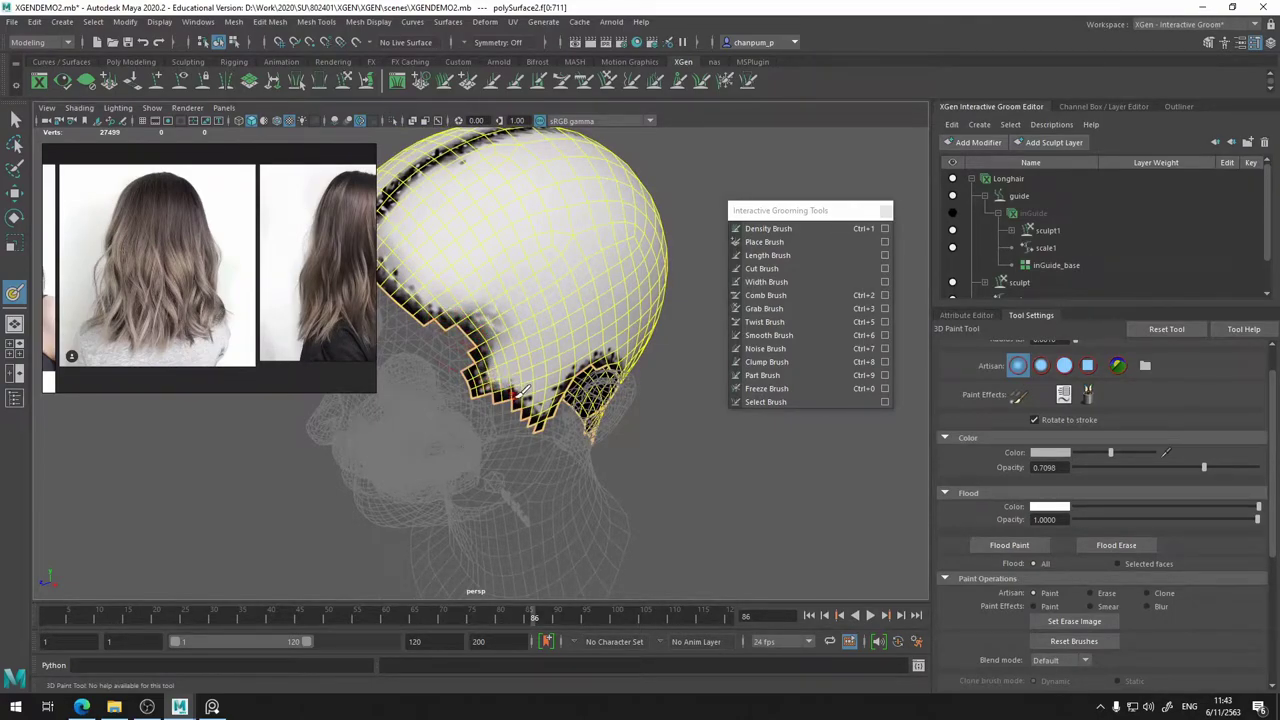
- Add small grey dabs above and behind the ear and across the nape to blend the mask edge
left_click_drag(514, 388, 470, 364, "alt")
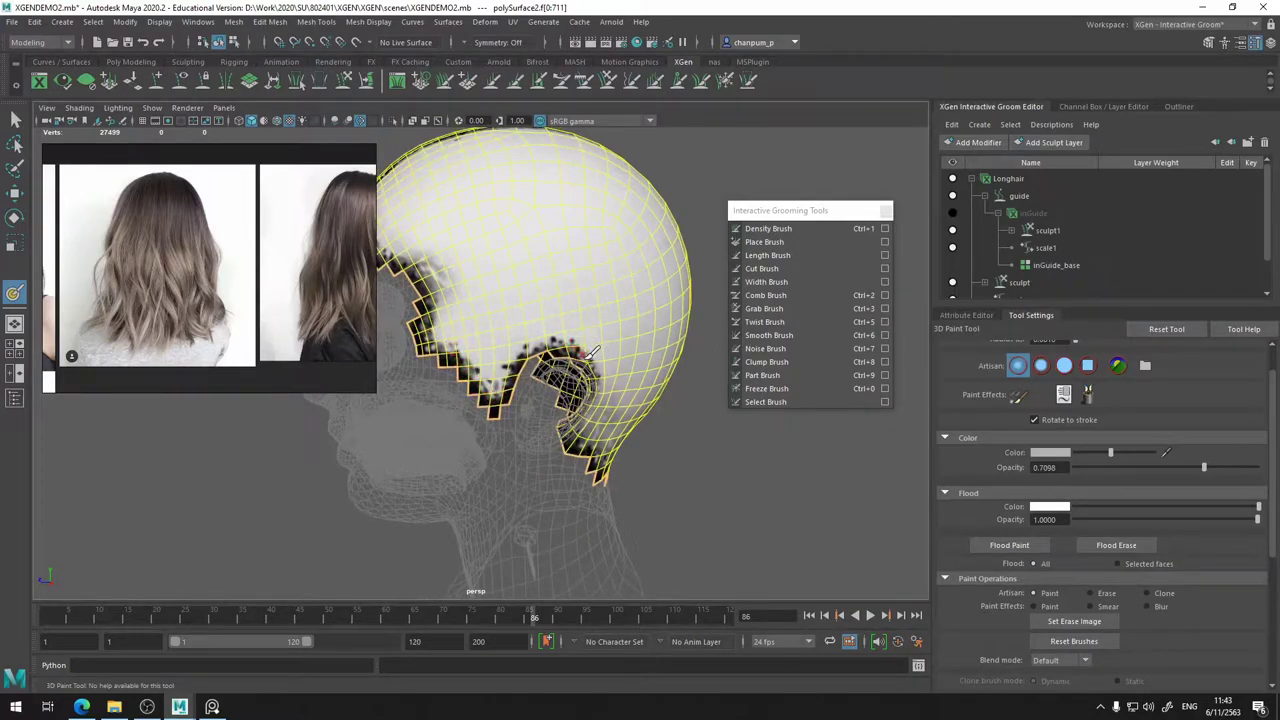
left_click_drag(534, 408, 505, 383, "alt")
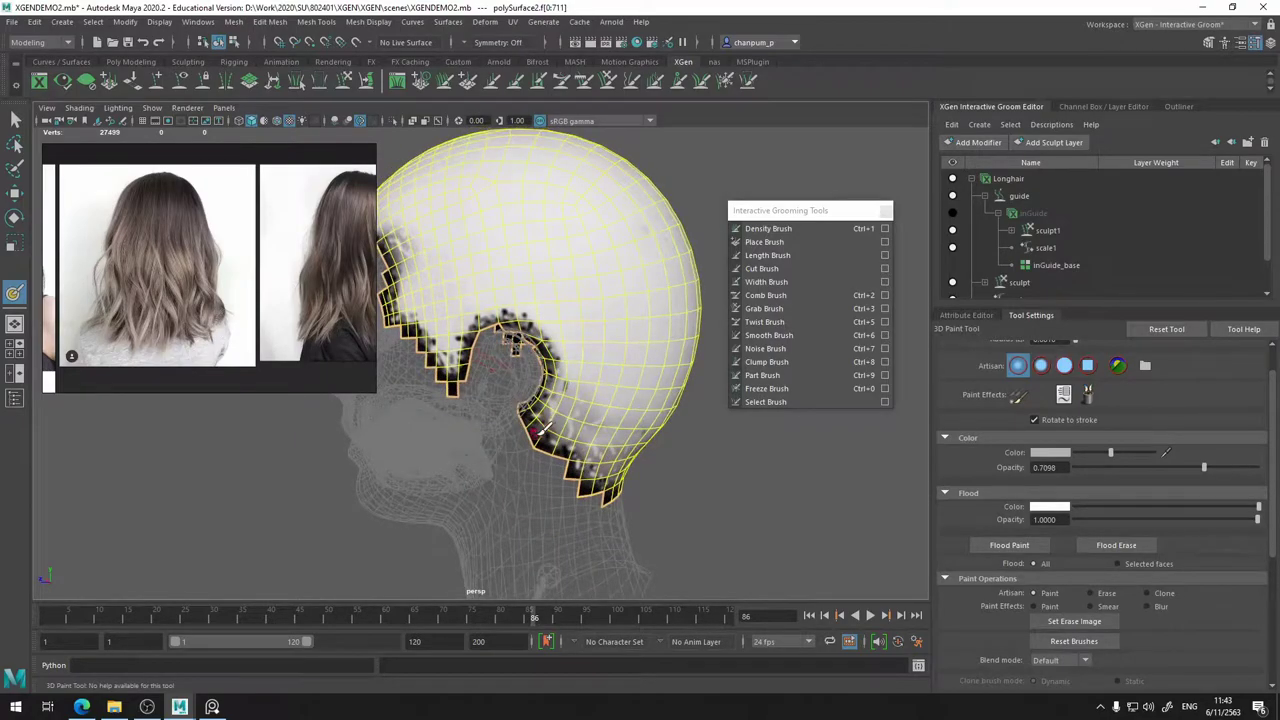
left_click_drag(583, 455, 526, 418, "alt")
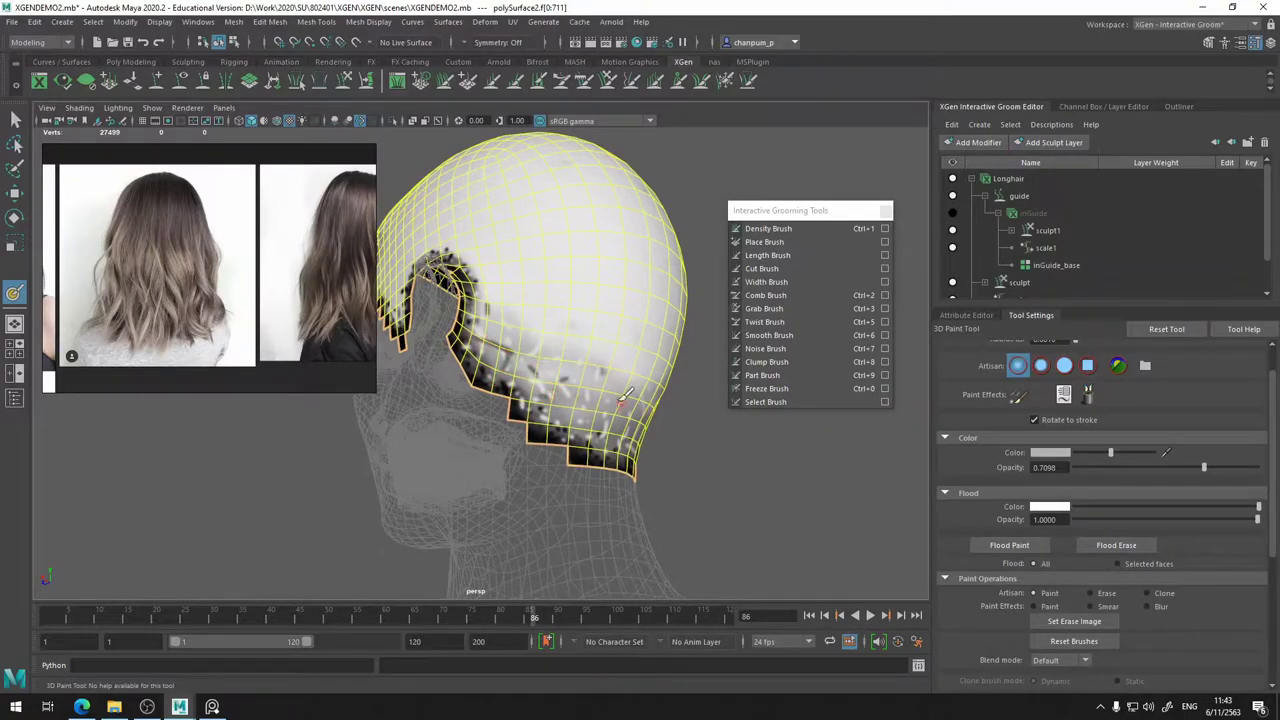
mouse_move(608, 278)
left_mouse_down("alt")
mouse_move(545, 440)
mouse_move(520, 430)
left_mouse_up("alt")
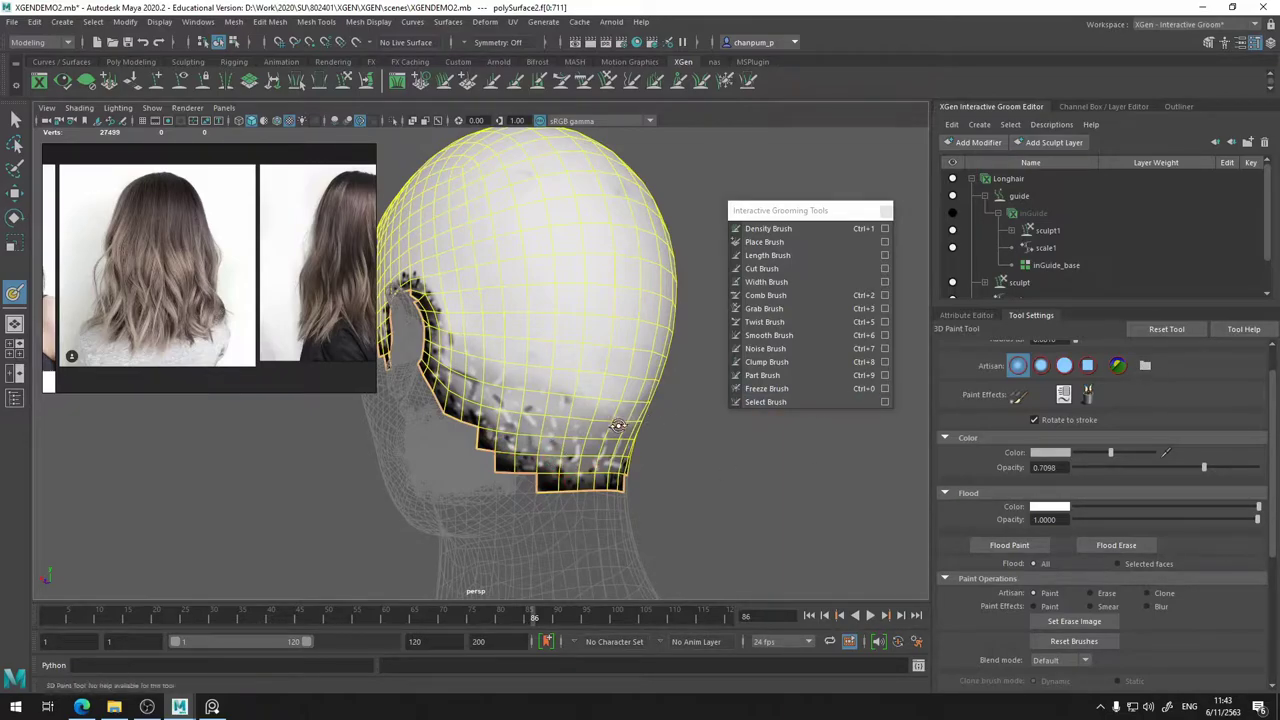
left_click_drag(674, 417, 590, 427, "alt")
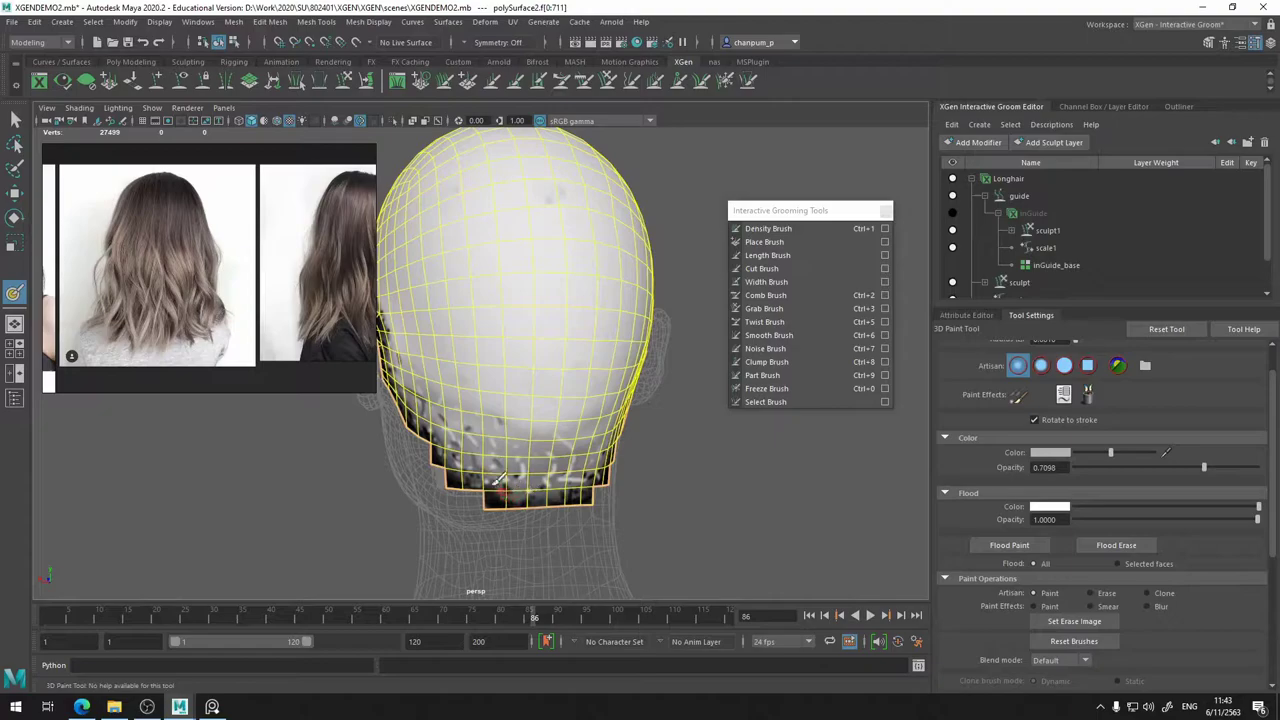
left_click_drag(519, 461, 516, 487)
mouse_move(535, 452)
left_mouse_down()
mouse_move(552, 469)
mouse_move(521, 490)
mouse_move(492, 462)
mouse_move(533, 455)
left_mouse_up()
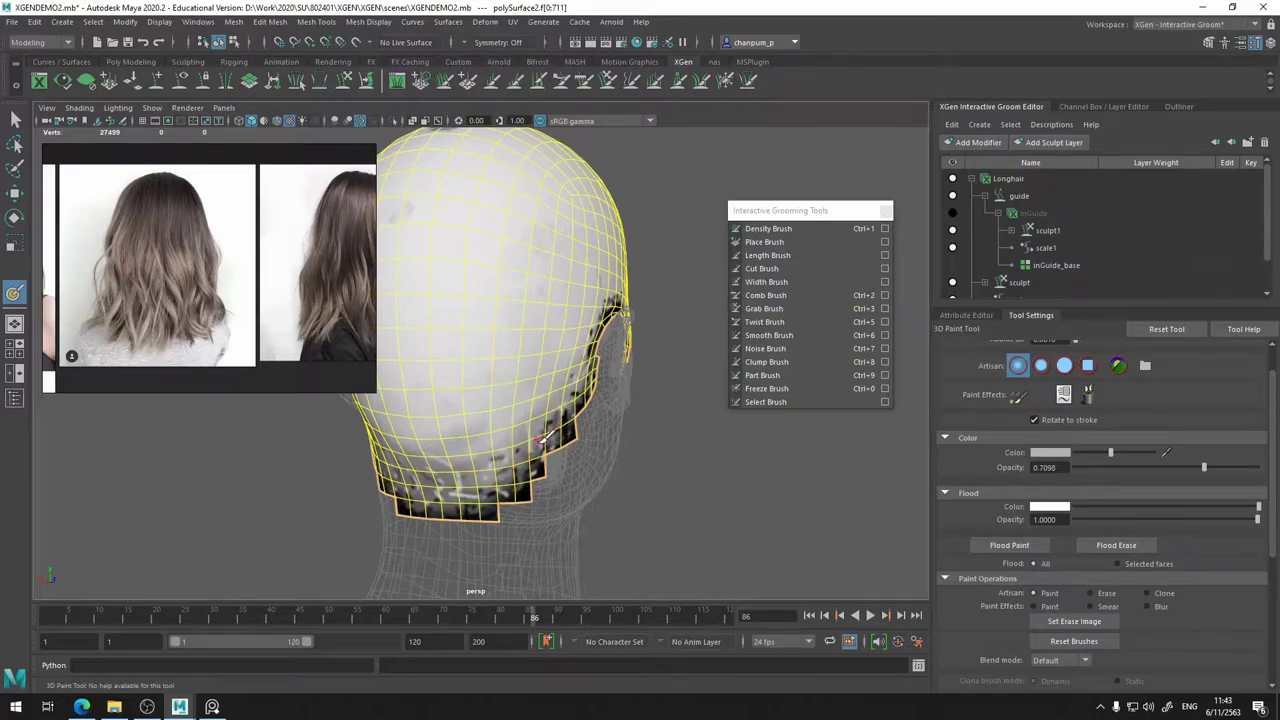
- Save the painted density mask texture to disk
mouse_move(541, 440)
left_mouse_down("alt")
mouse_move(465, 414)
mouse_move(661, 347)
mouse_move(614, 376)
left_mouse_up("alt")
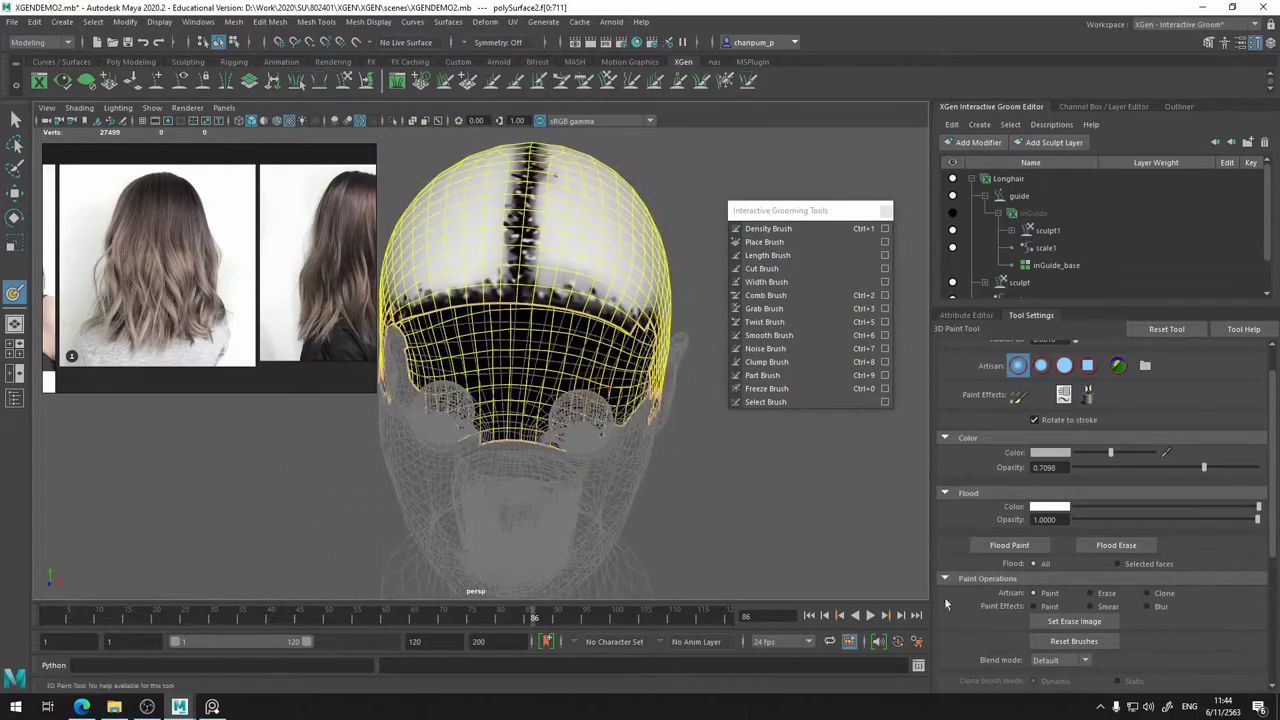
scroll(1093, 648, "down", 4)
left_click(1093, 634)
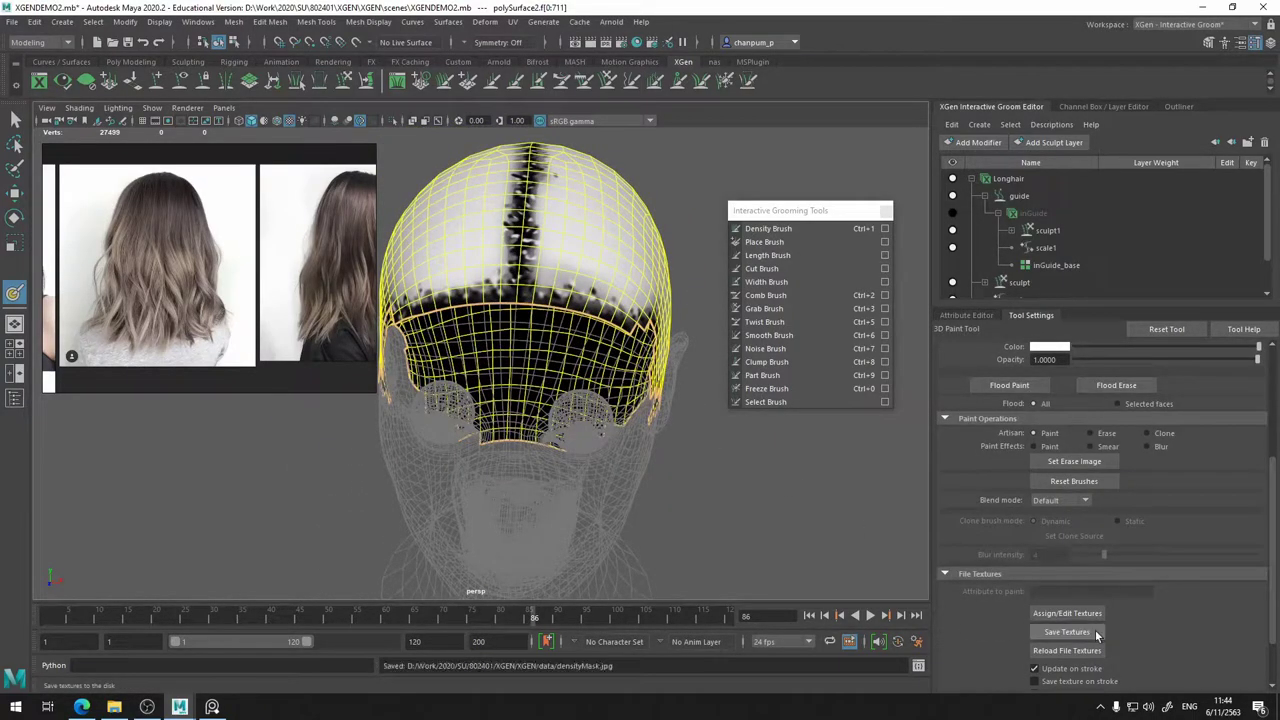
- Leave the 3D paint tool, select the Longhair_base node of the Longhair description and save the scene
left_click_drag(676, 268, 583, 291, "alt")
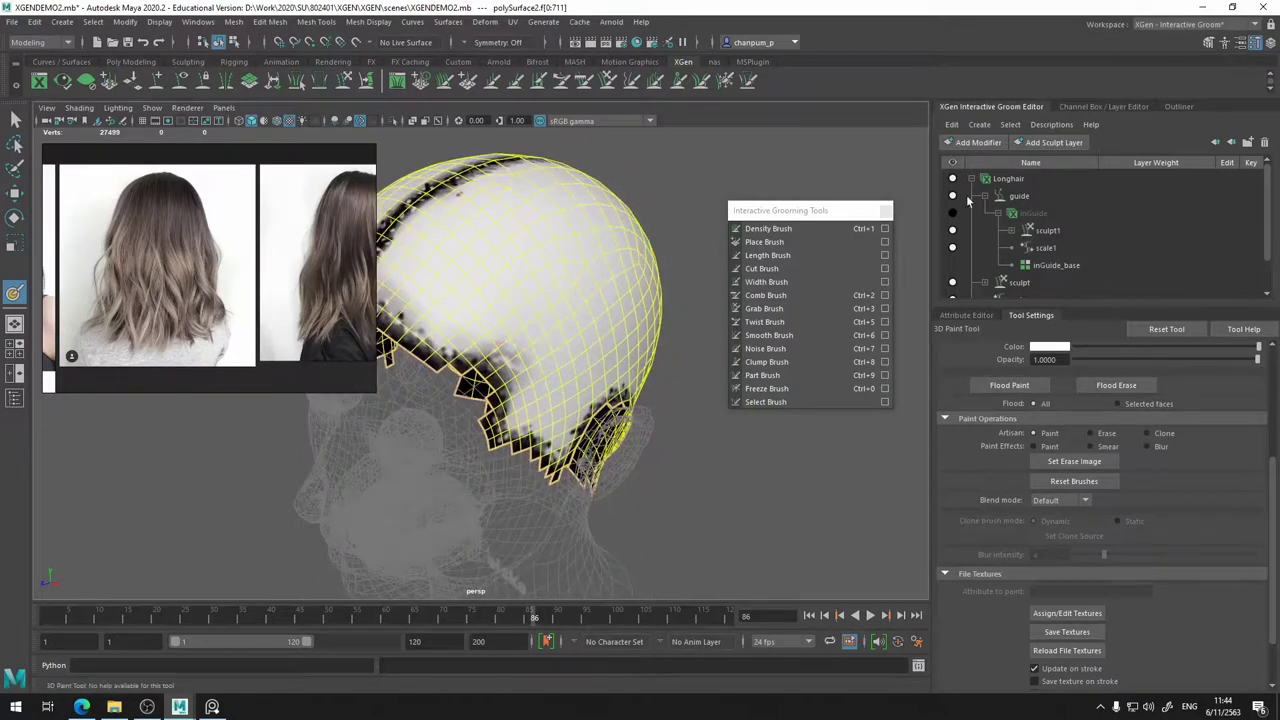
left_click(15, 118)
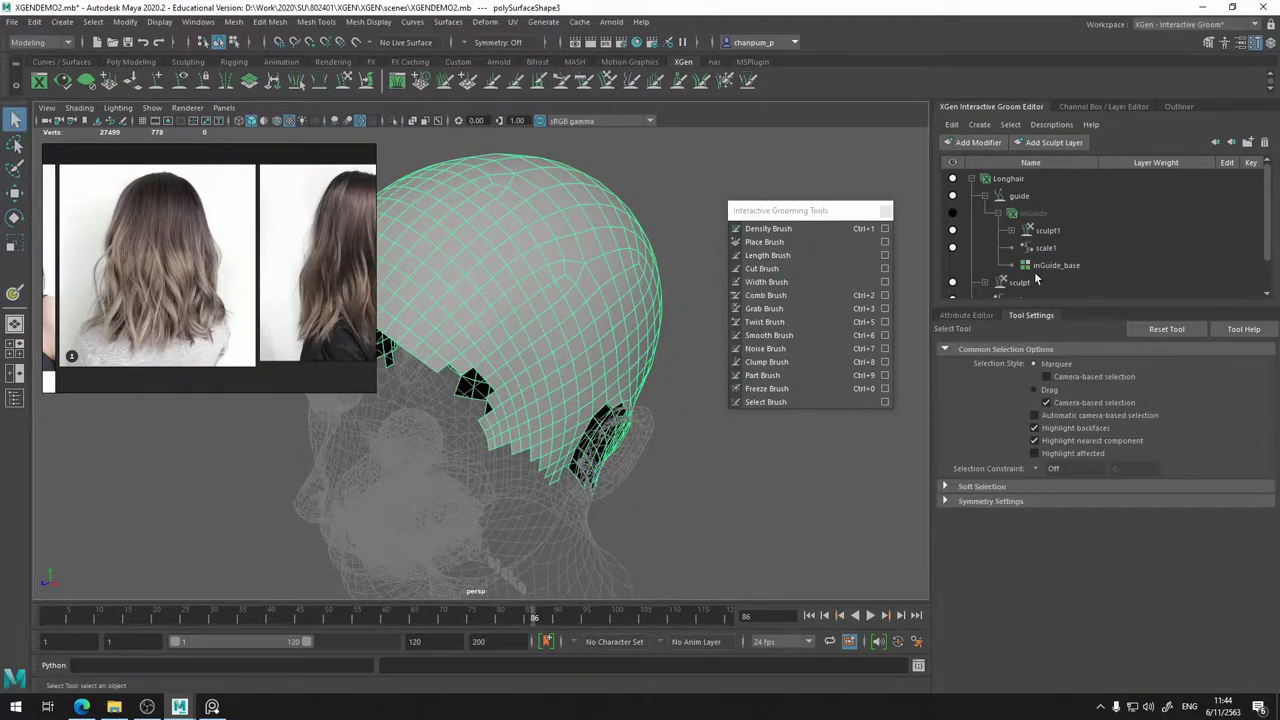
scroll(1040, 279, "down", 1)
left_click(1015, 265)
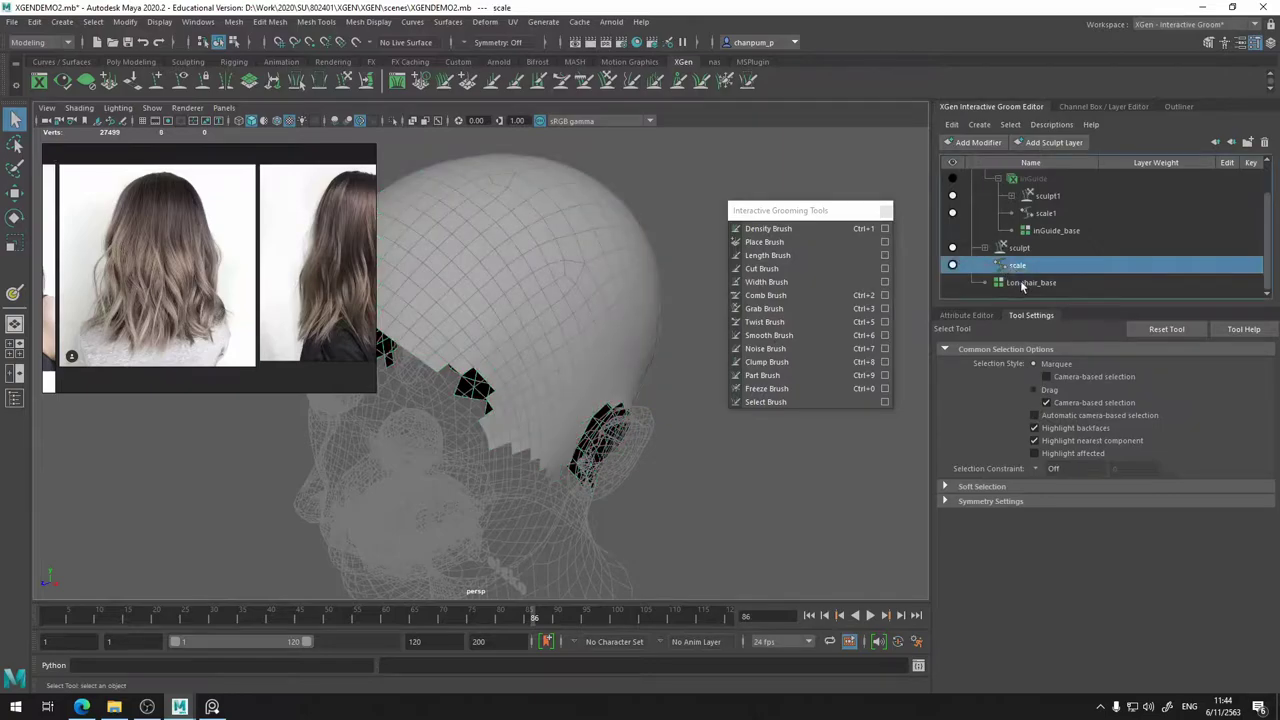
left_click(1022, 284)
key("ctrl+s")
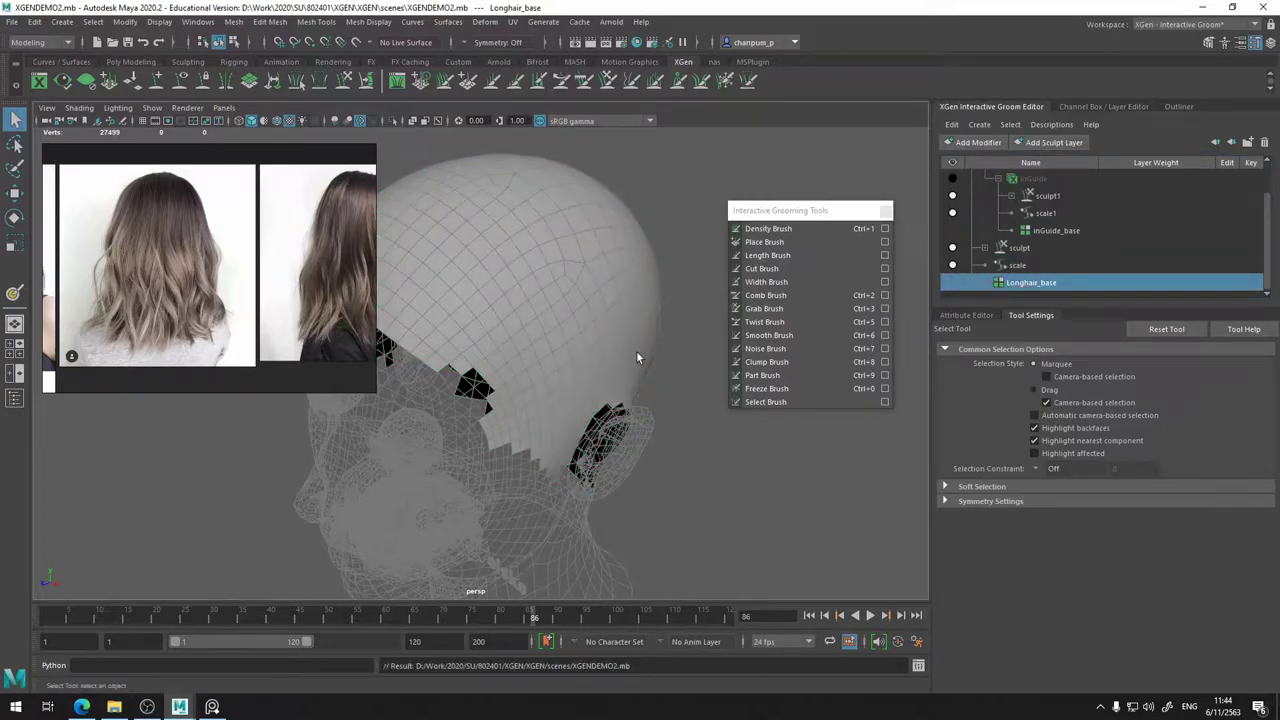
- Set the Density Multiplier of Longhair_base to 2
left_click(966, 315)
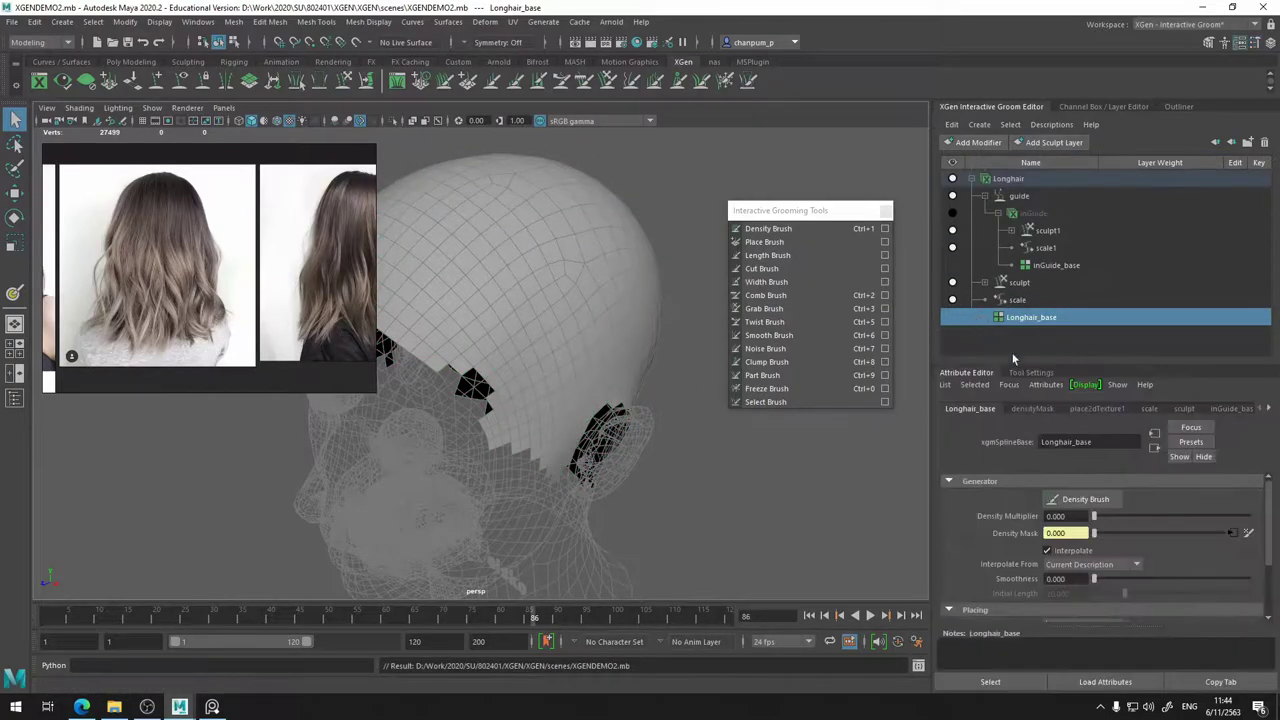
left_click(1070, 516)
type("2")
key("Return")
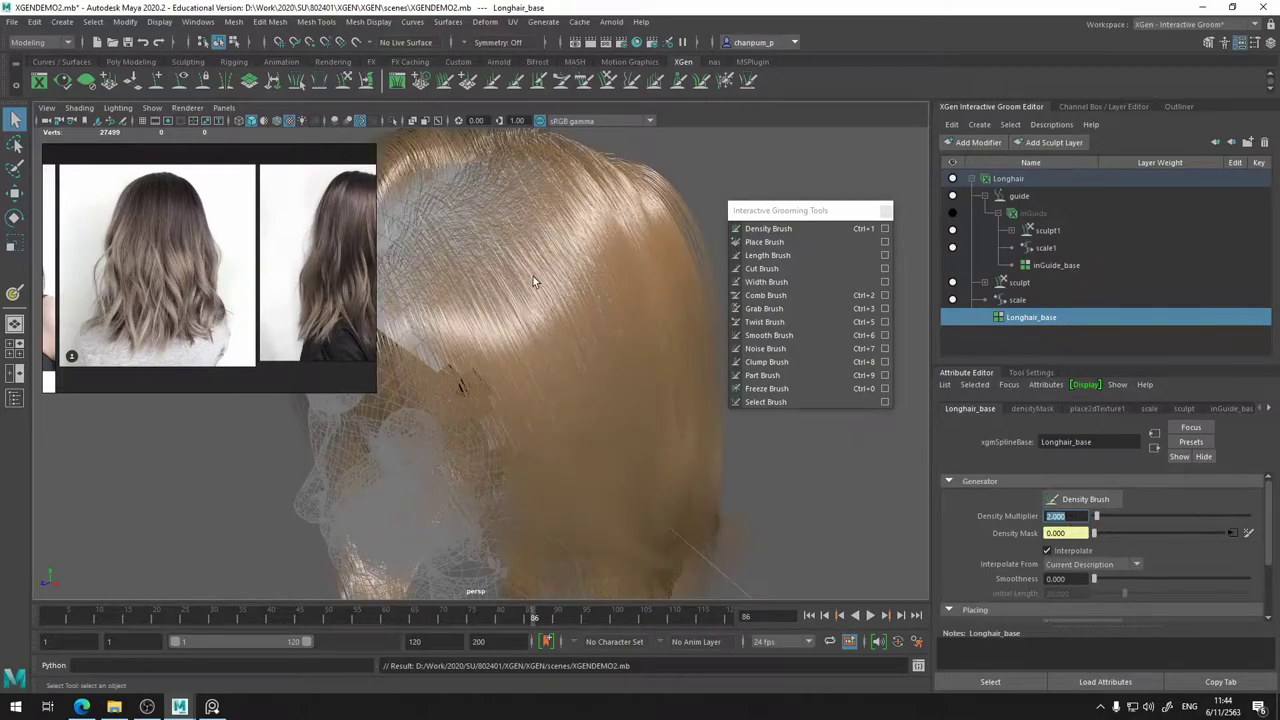
- Turn off template display for the original layer and inspect the hairline and parting on the shaded head
left_click_drag(533, 282, 592, 386, "alt")
scroll(485, 294, "up", 3)
scroll(592, 386, "down", 5)
middle_click_drag(612, 332, 617, 313, "alt")
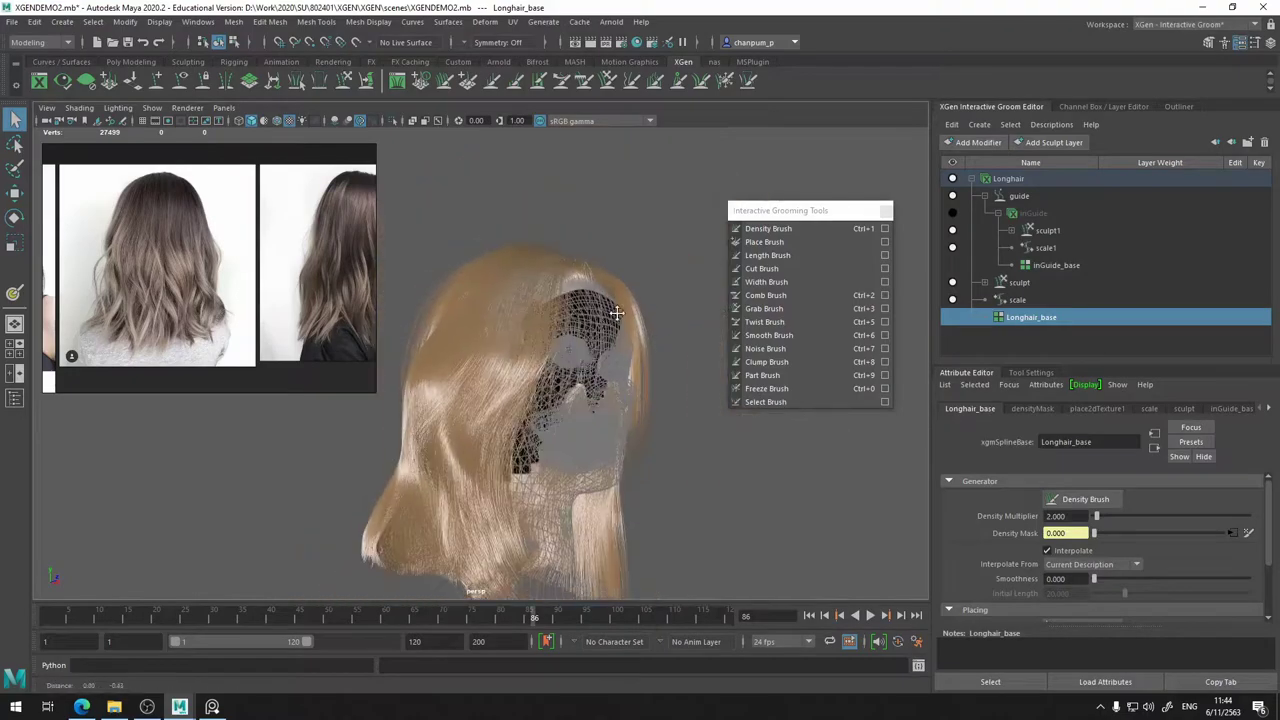
left_click_drag(617, 313, 501, 385, "alt")
scroll(476, 430, "up", 5)
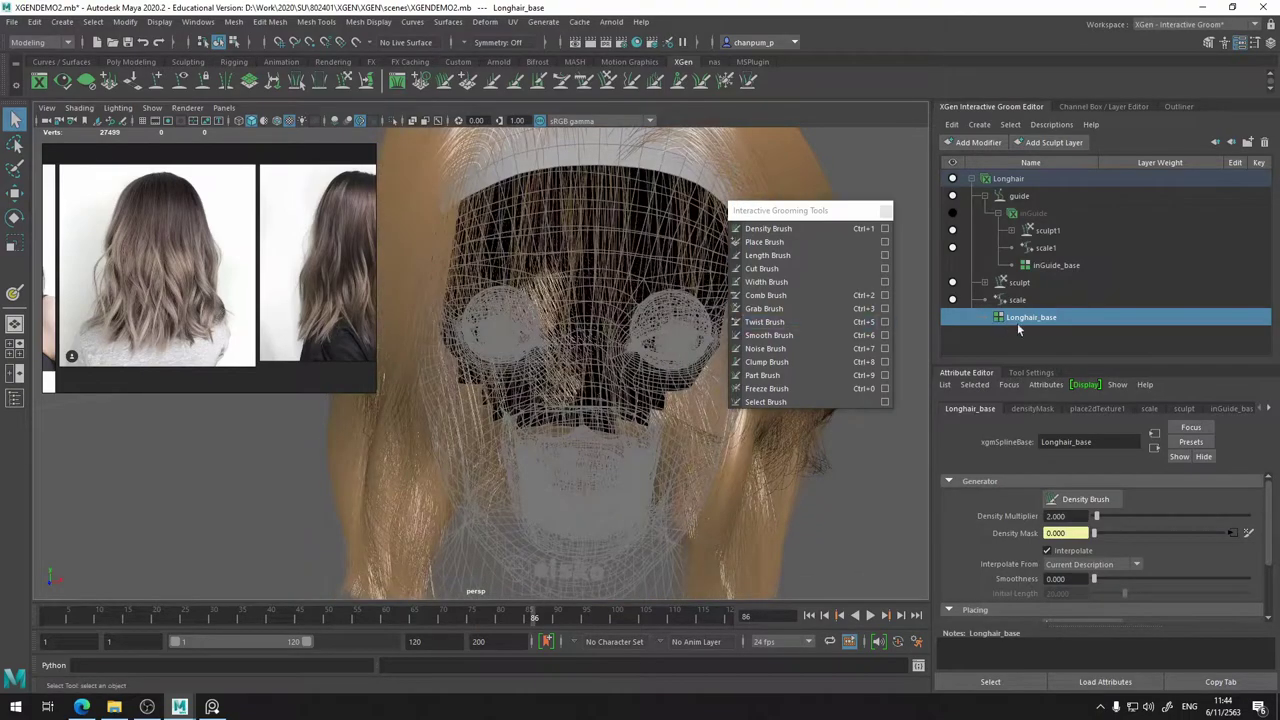
left_click(1104, 106)
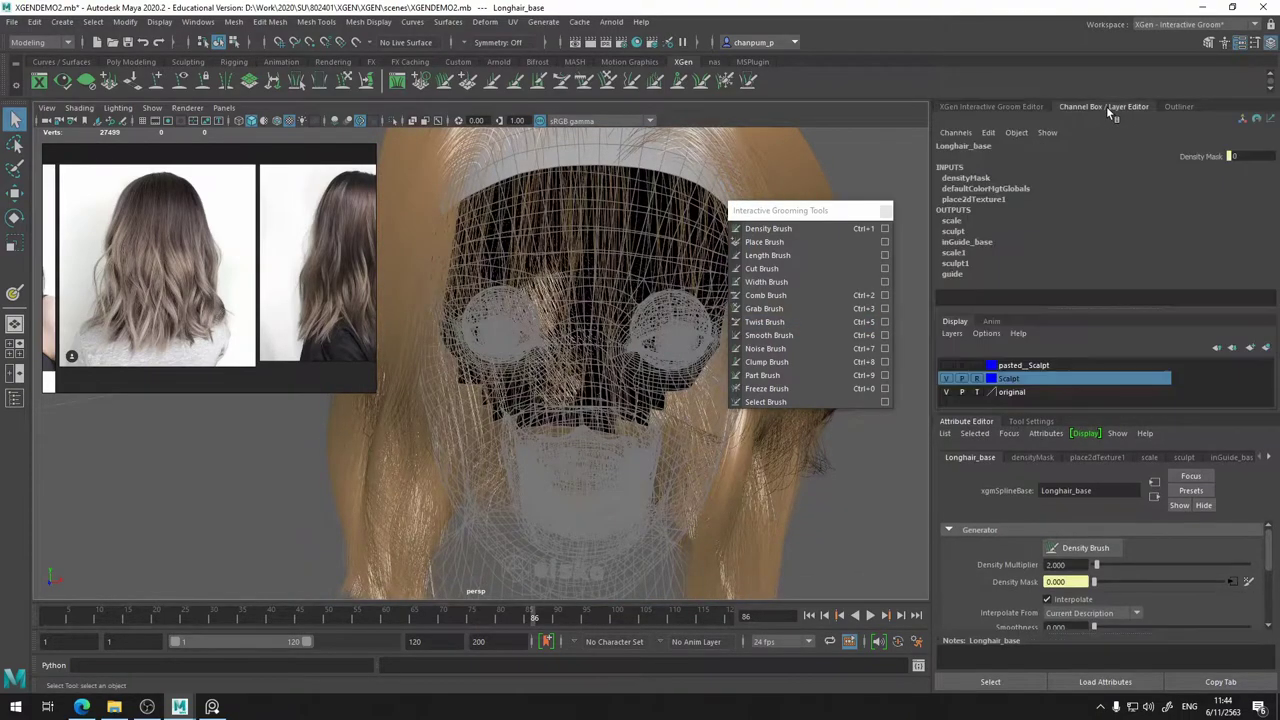
left_click(977, 392)
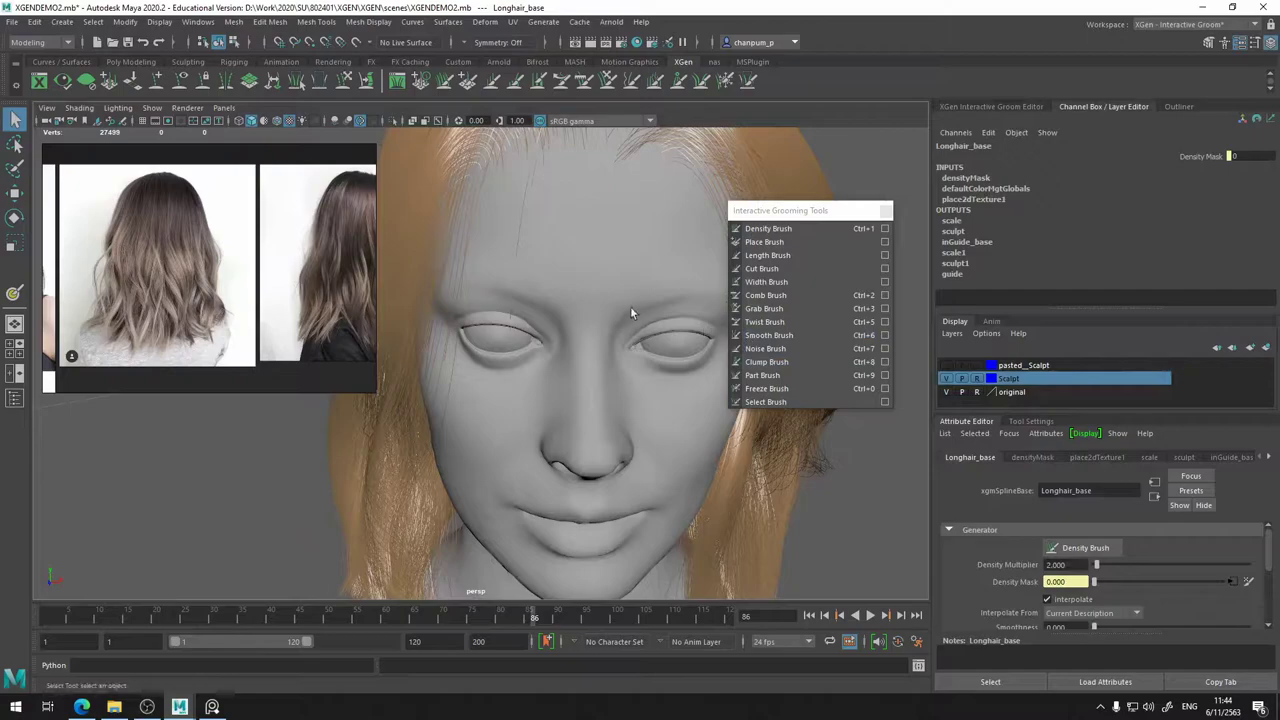
scroll(582, 317, "up", 3)
left_click_drag(582, 320, 615, 343, "alt")
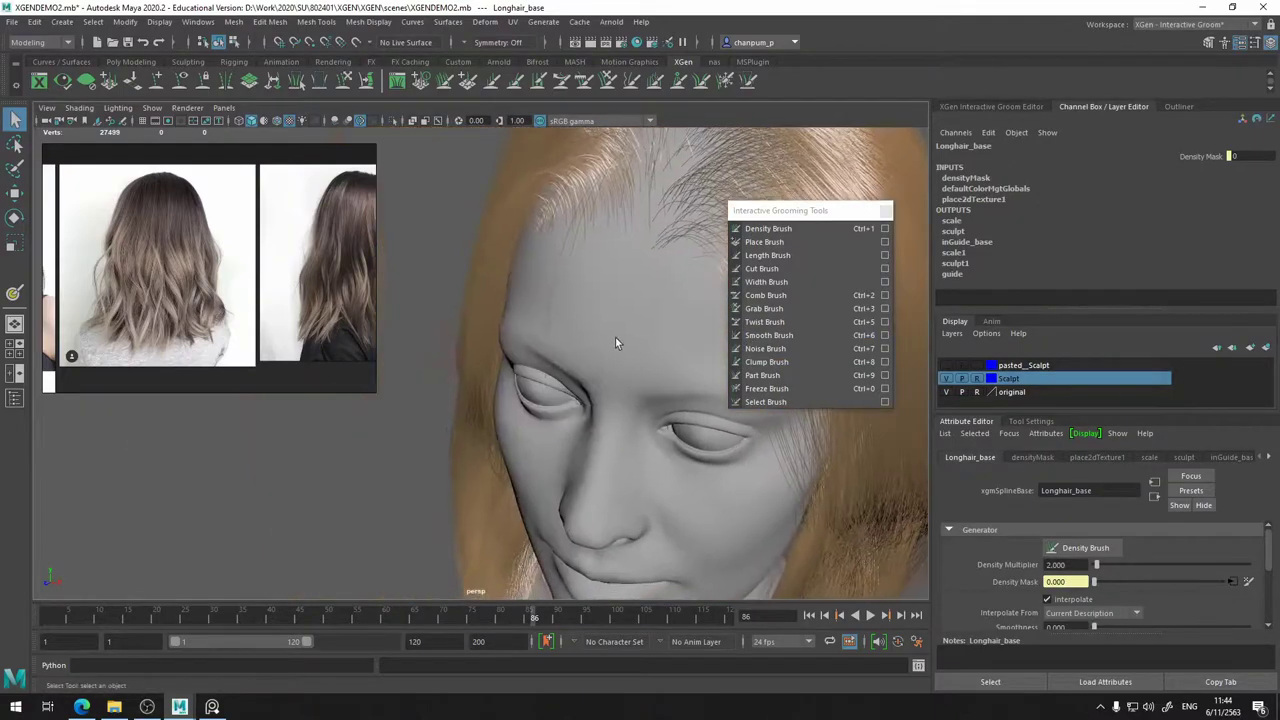
left_click_drag(517, 448, 546, 342, "alt")
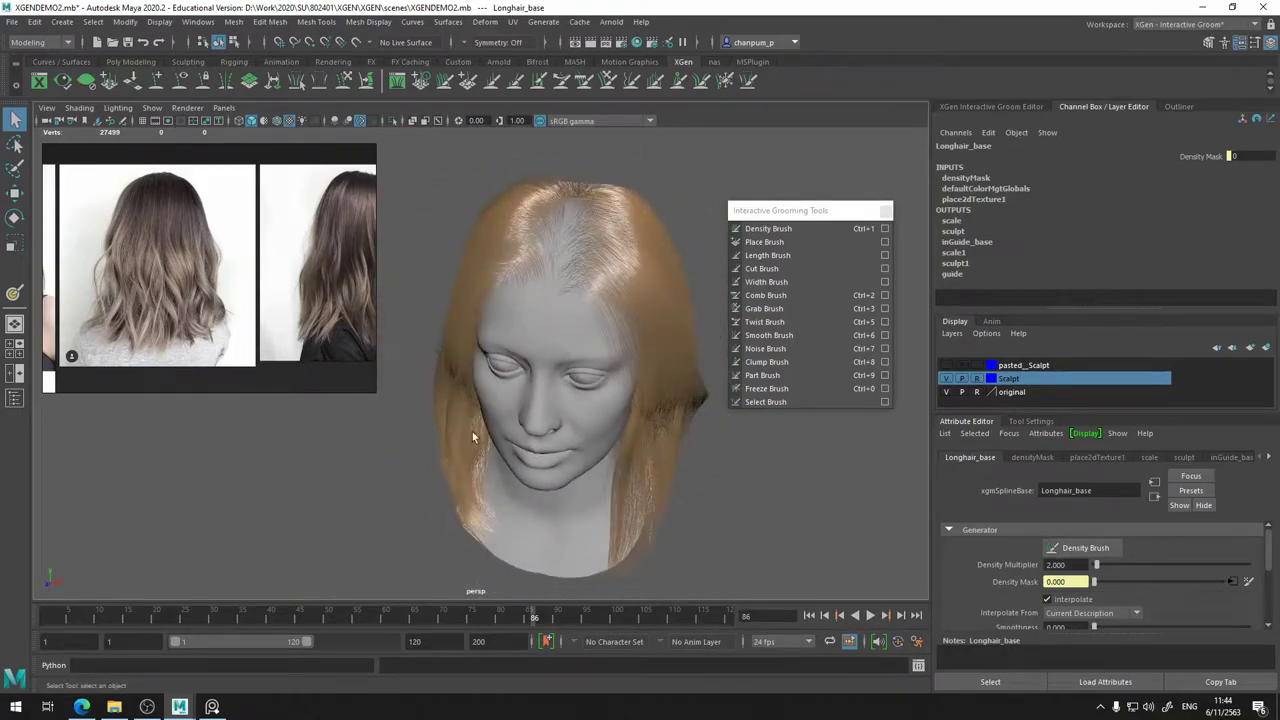
- Examine the hairline and parting up close from several angles, checking for thin areas and stray hairs over the forehead
scroll(562, 337, "up", 5)
middle_click_drag(551, 357, 540, 480, "alt")
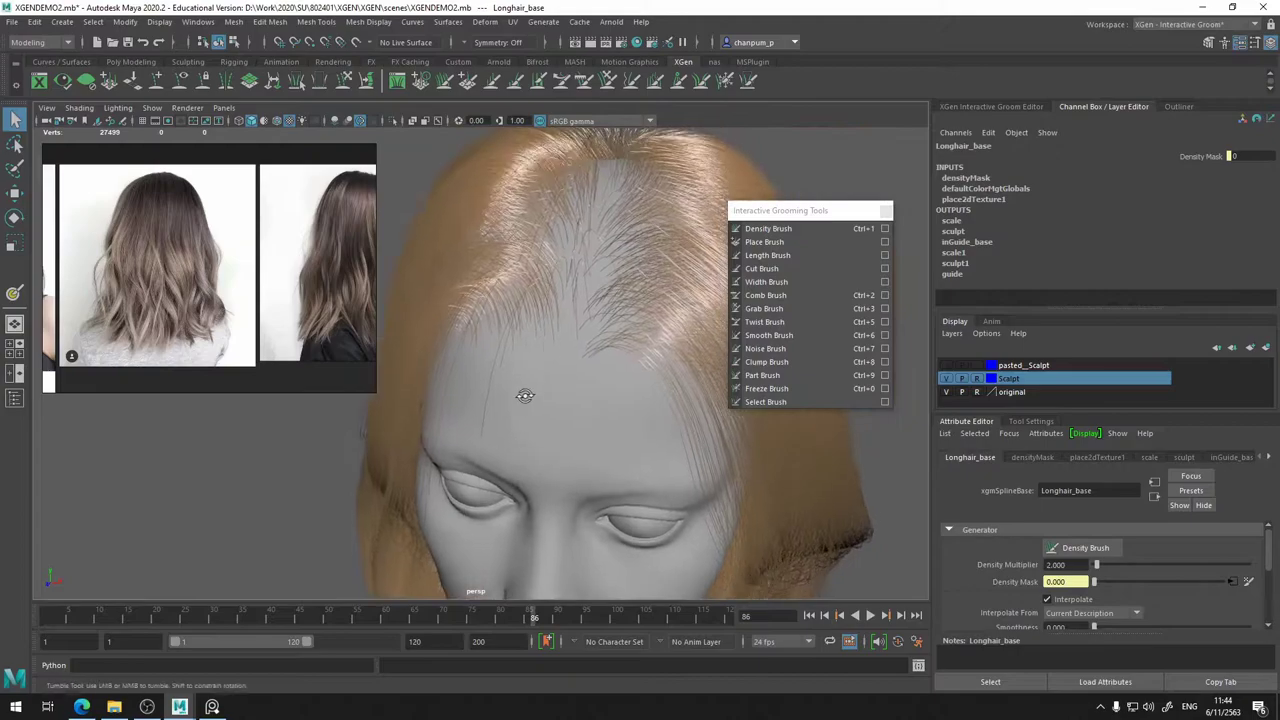
left_click_drag(523, 397, 488, 370, "alt")
middle_click_drag(488, 370, 636, 420, "alt")
scroll(561, 366, "up", 5)
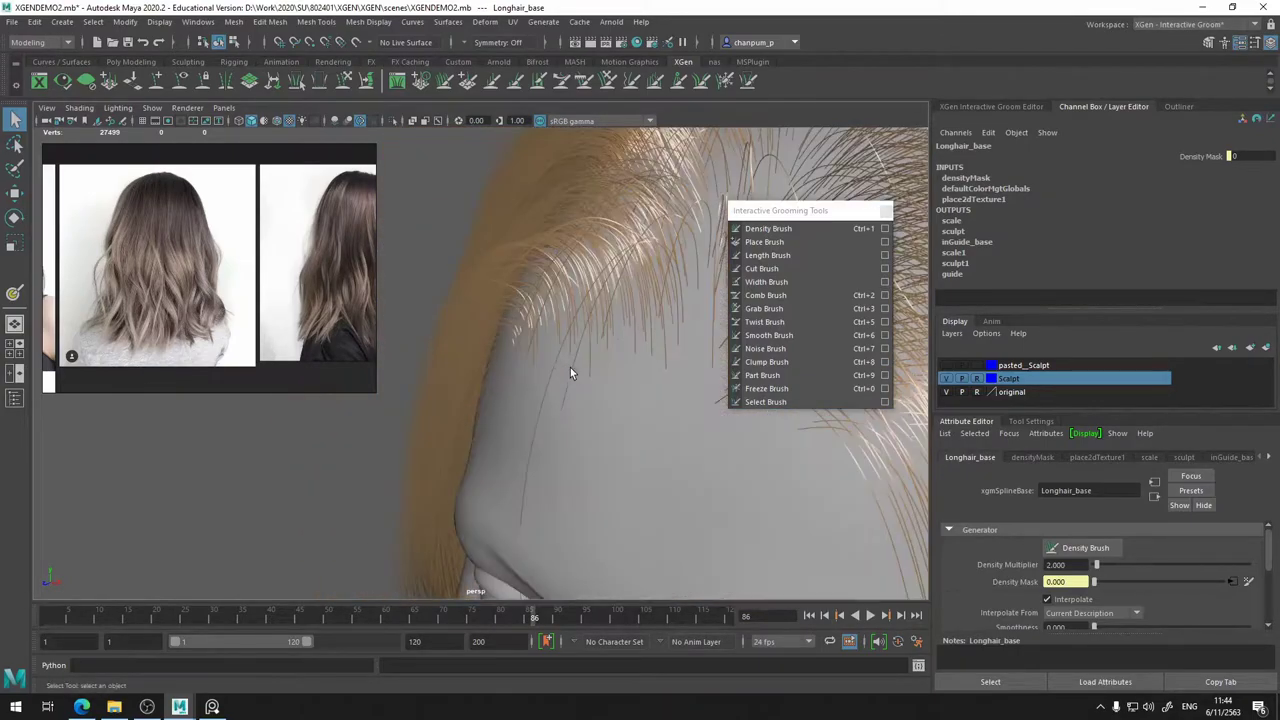
left_click_drag(570, 367, 570, 384, "alt")
left_click_drag(583, 557, 590, 505, "alt")
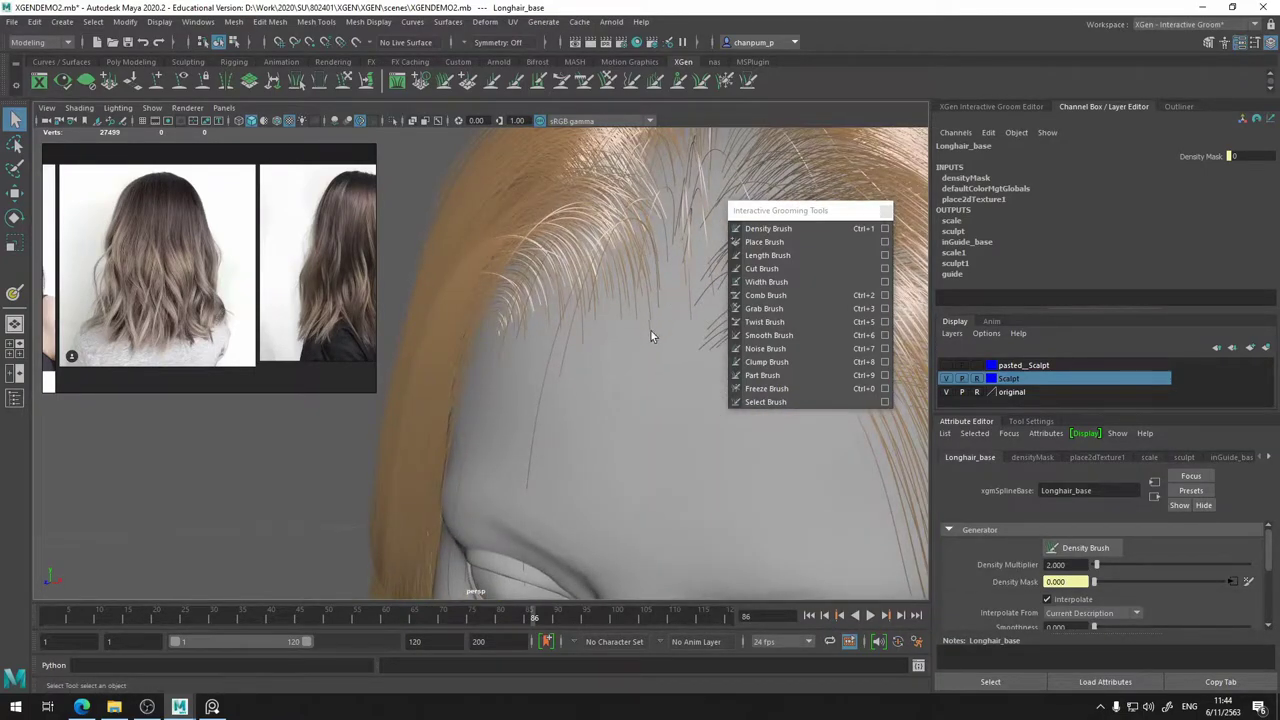
left_click_drag(563, 440, 655, 470, "alt")
left_click_drag(700, 422, 520, 440, "alt")
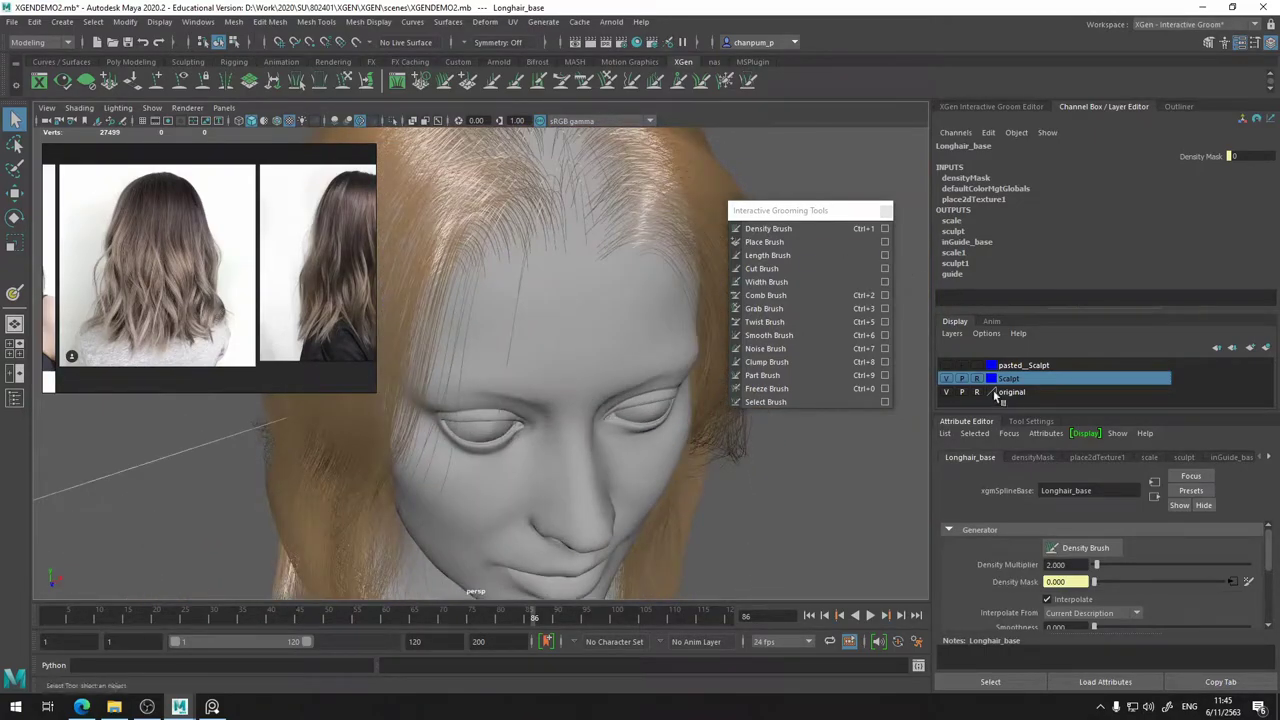
- Show the inGuide guides and reopen the Longhair_base density mask for 3D painting with a white brush colour
left_click(1033, 108)
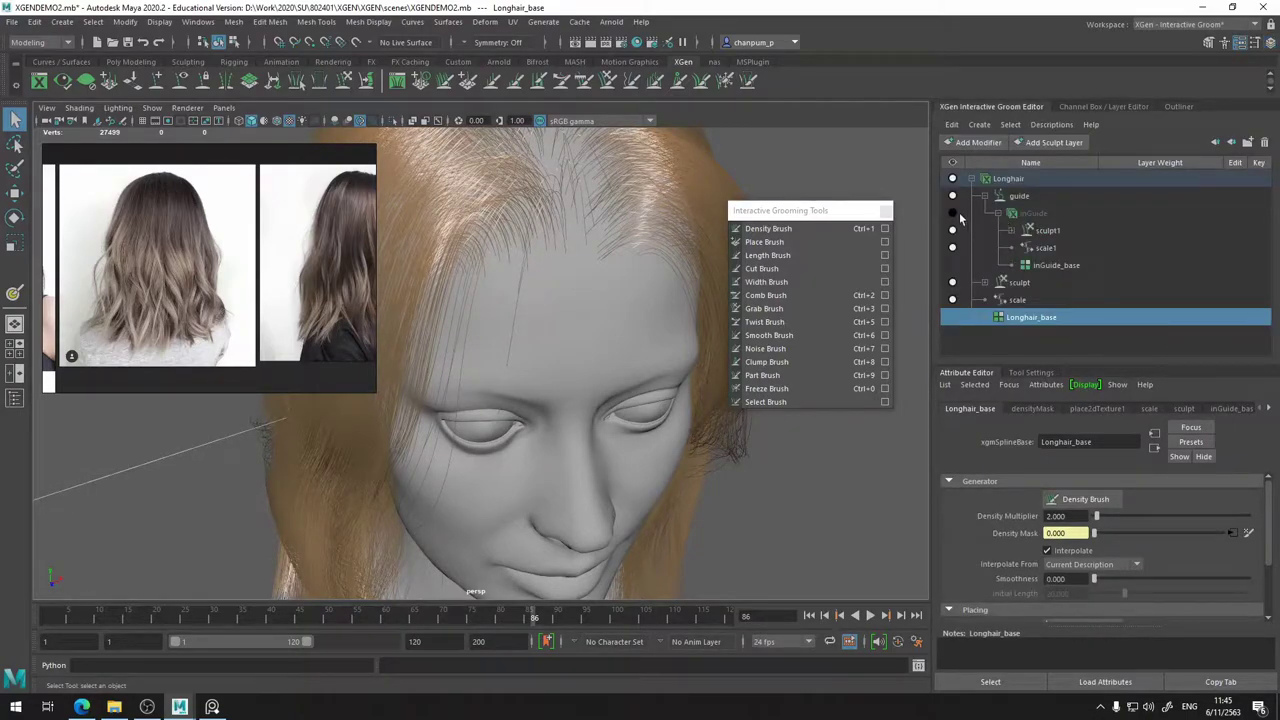
left_click(953, 214)
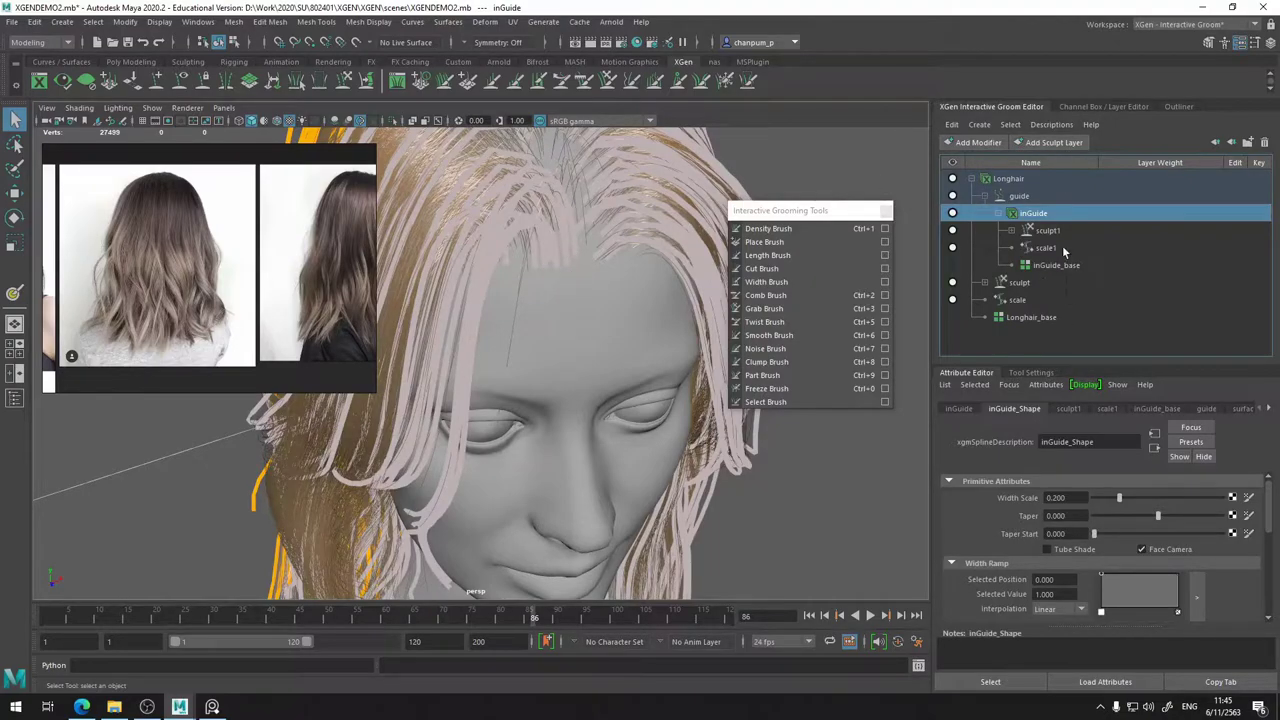
left_click(1045, 318)
left_click(1248, 533)
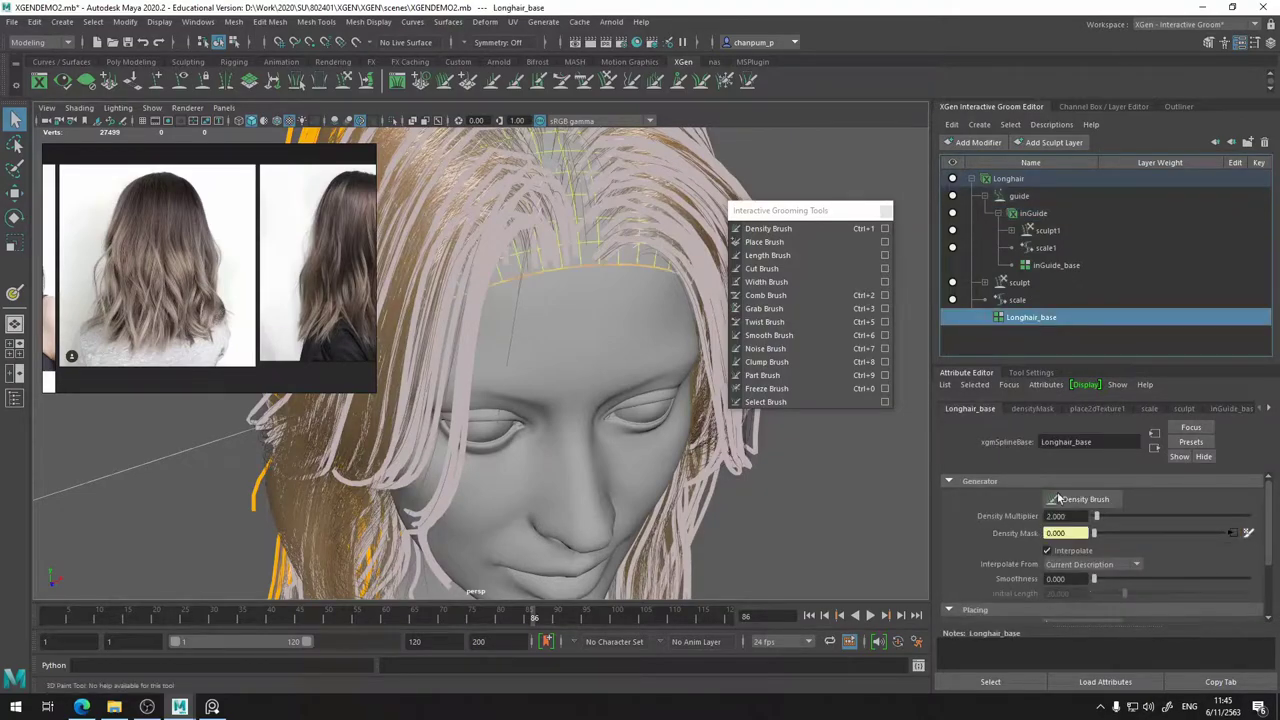
left_click(1031, 372)
left_click_drag(1112, 492, 1154, 492)
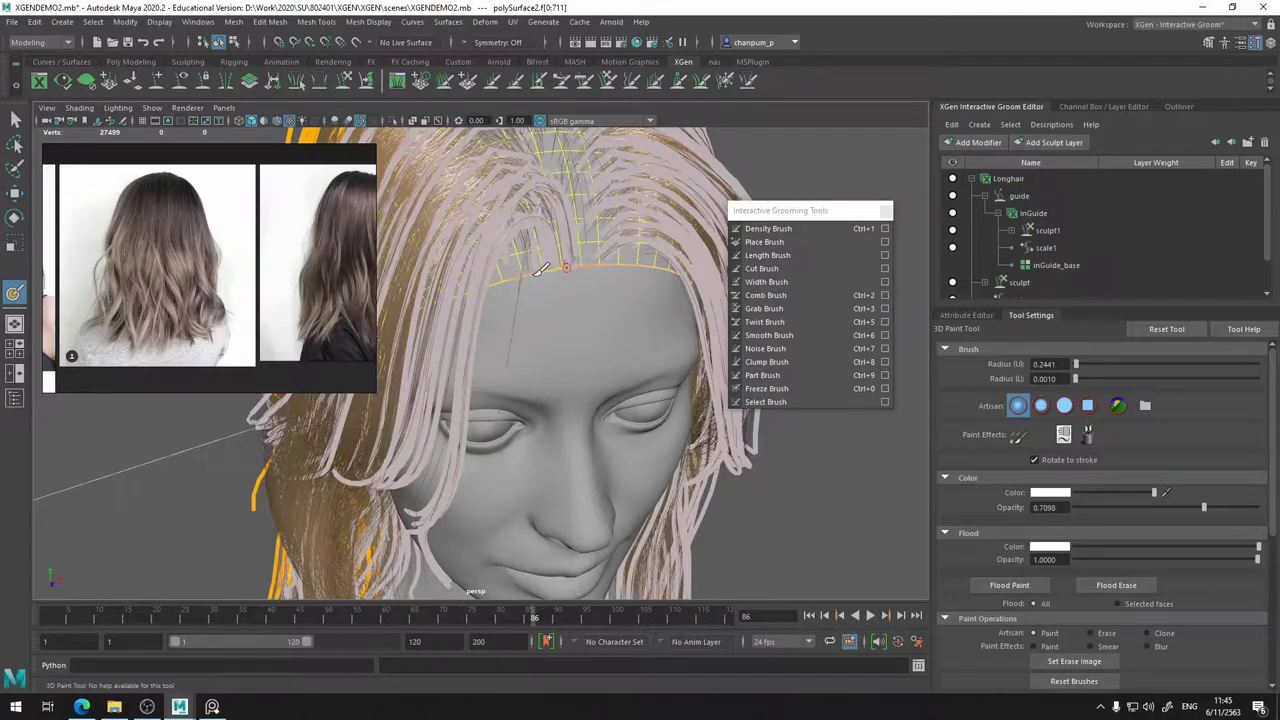
- Paint white on the density mask along the centre parting above the forehead to add hair there
left_click_drag(548, 280, 522, 290, "alt")
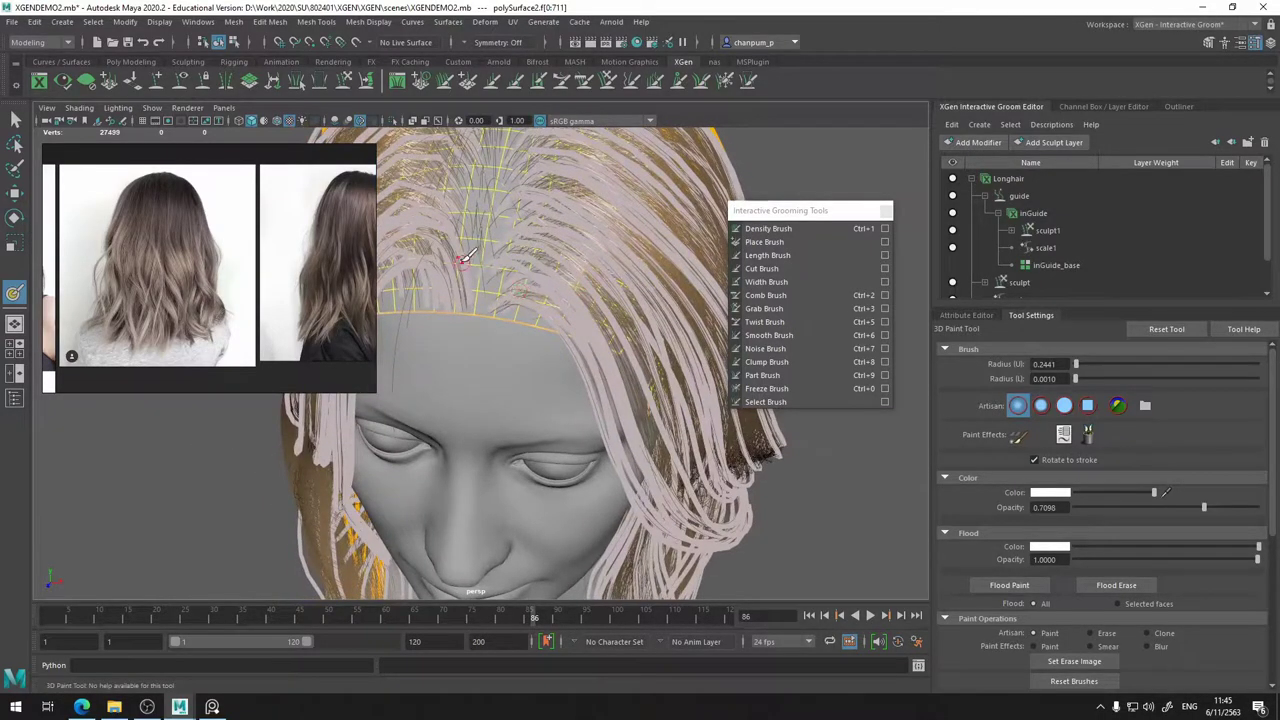
scroll(471, 251, "up", 4)
middle_click_drag(459, 255, 571, 320, "alt")
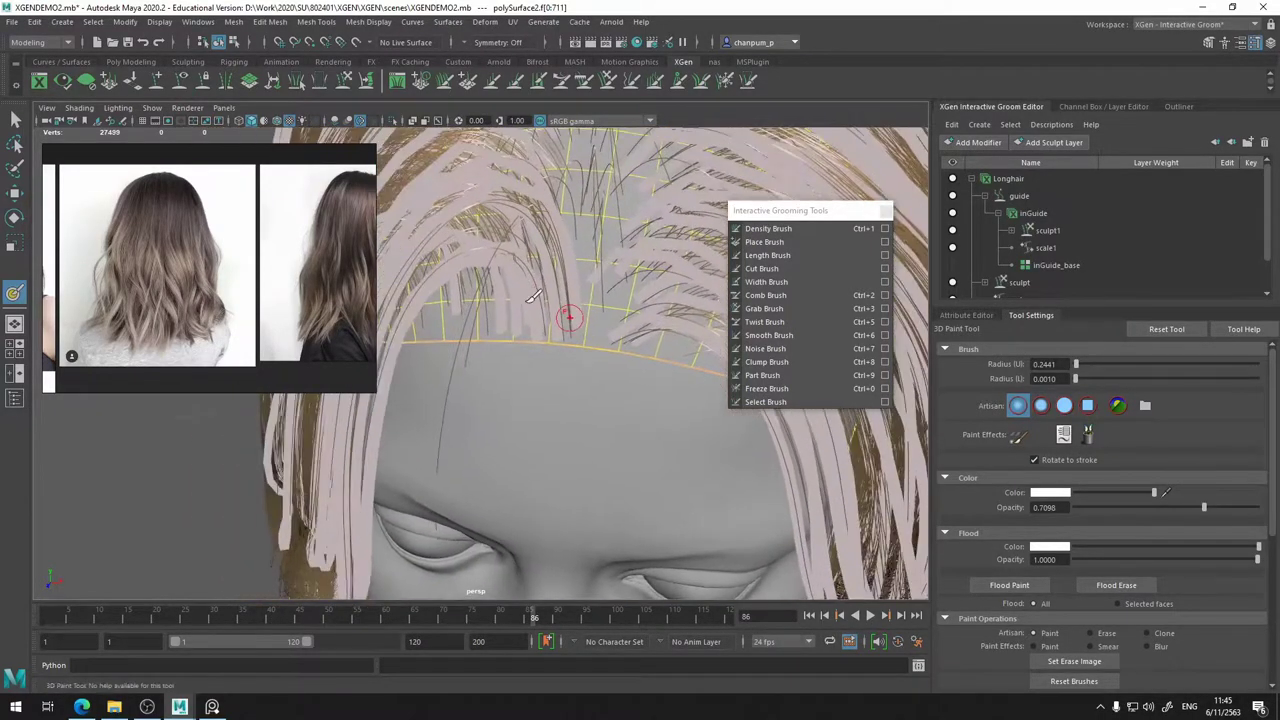
left_click_drag(491, 269, 466, 424, "alt")
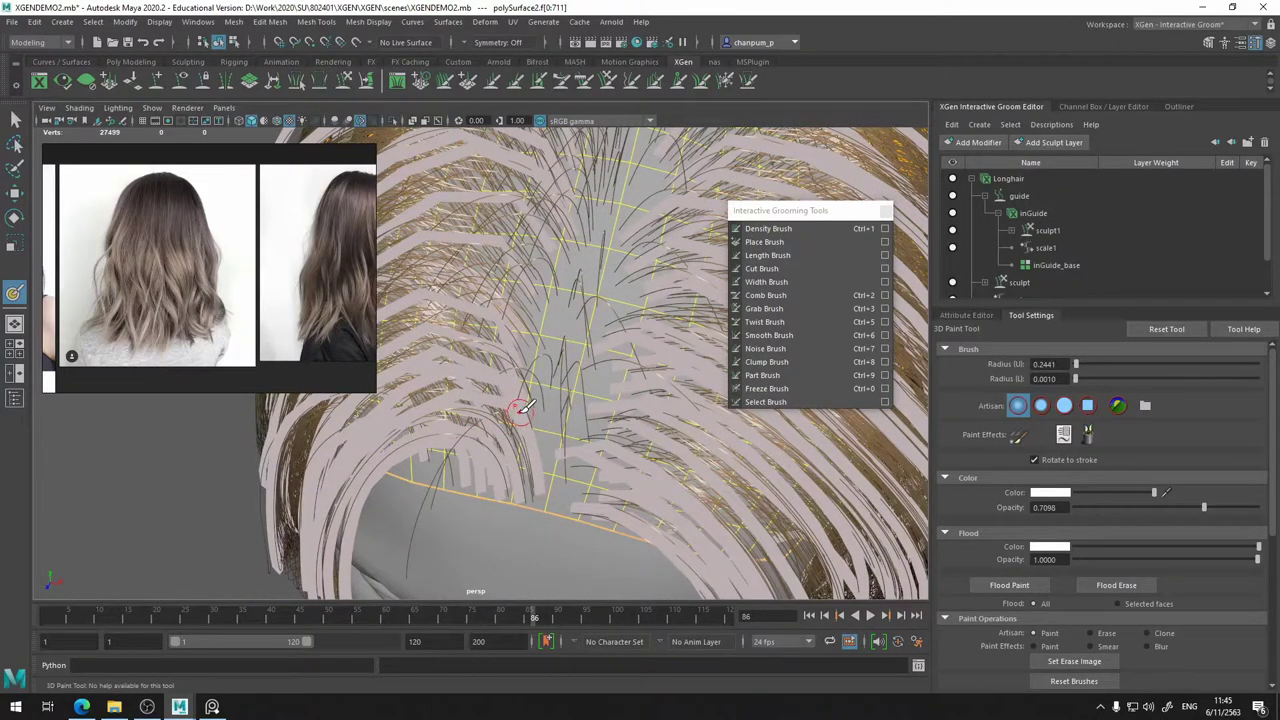
left_click_drag(522, 410, 510, 430, "alt")
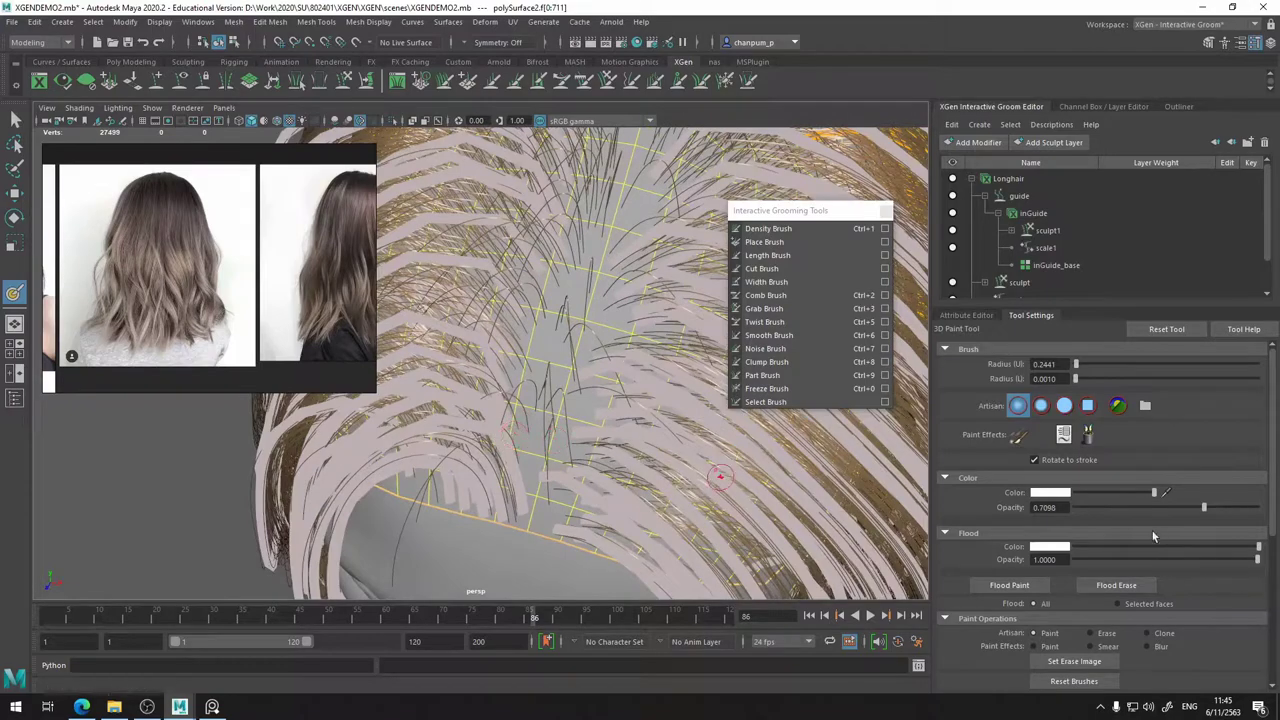
- Darken the brush colour to grey, hide the inGuide guides and turn on textured shading to see the parting's front hairs
left_click_drag(1107, 493, 1083, 495)
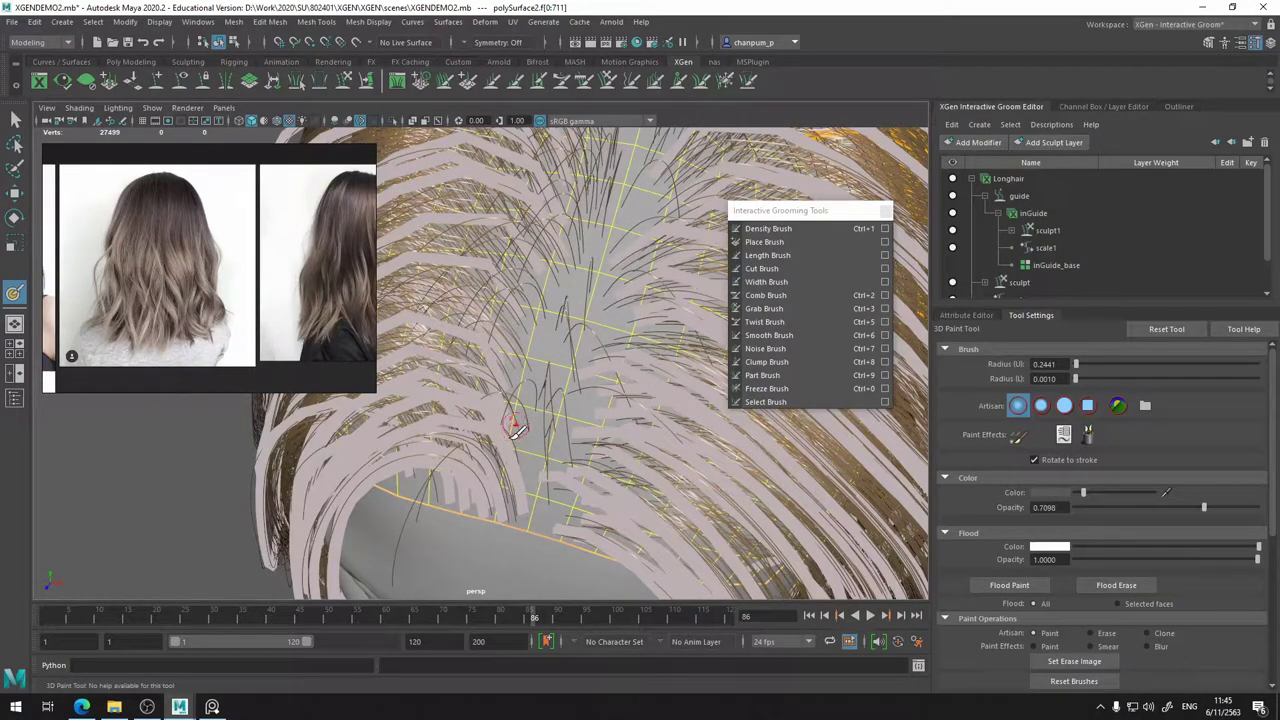
mouse_move(545, 462)
left_mouse_down("alt")
mouse_move(589, 463)
mouse_move(586, 446)
mouse_move(575, 465)
mouse_move(657, 410)
mouse_move(547, 400)
mouse_move(558, 380)
left_mouse_up("alt")
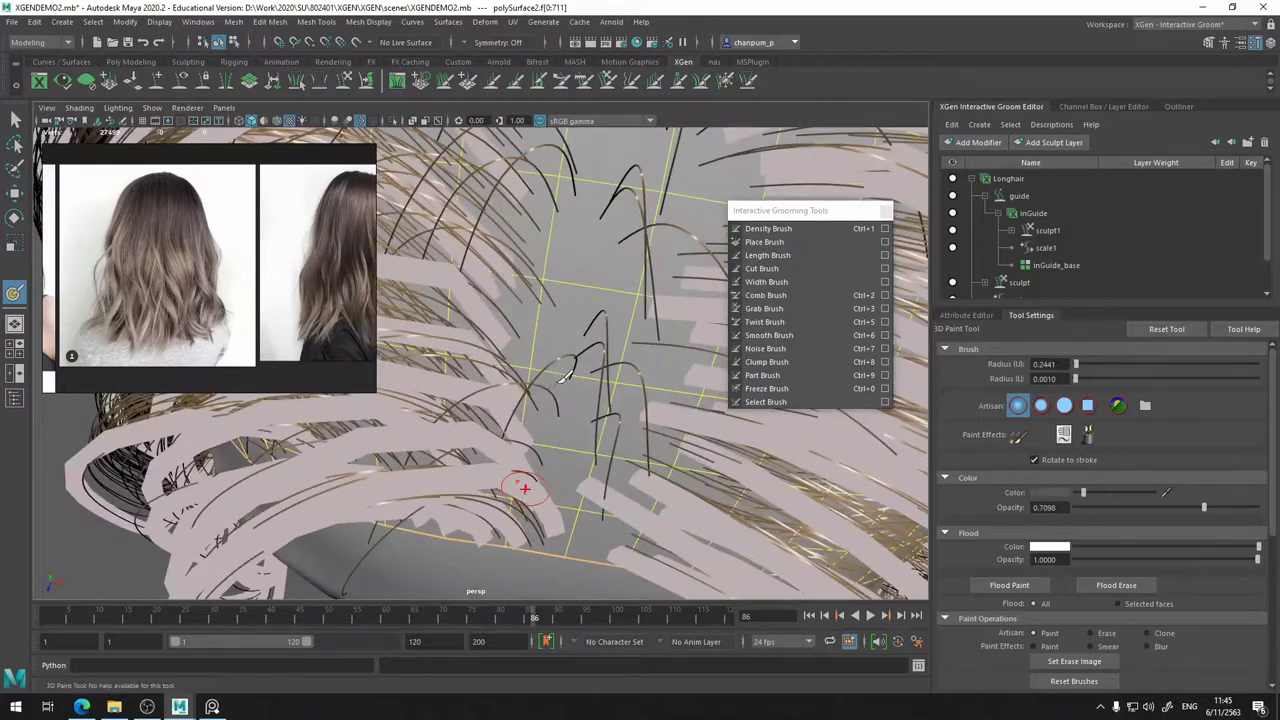
left_click(952, 213)
key("6")
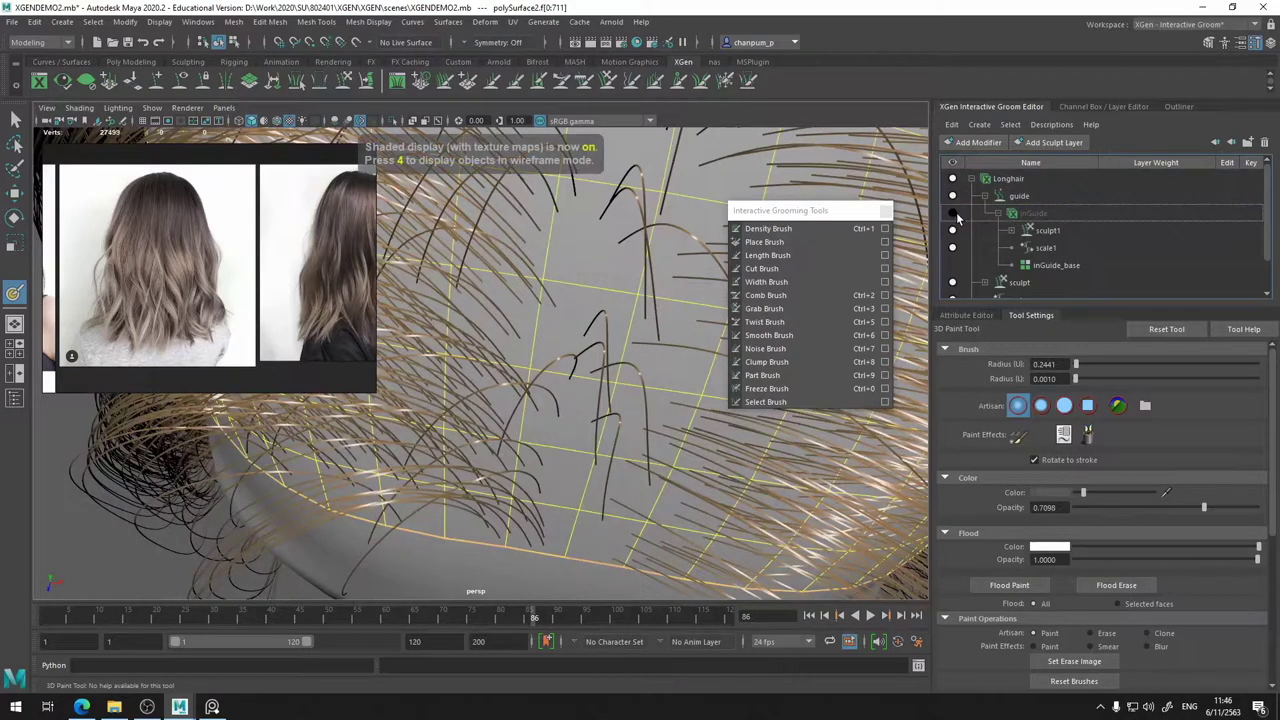
left_click_drag(580, 400, 605, 438, "alt")
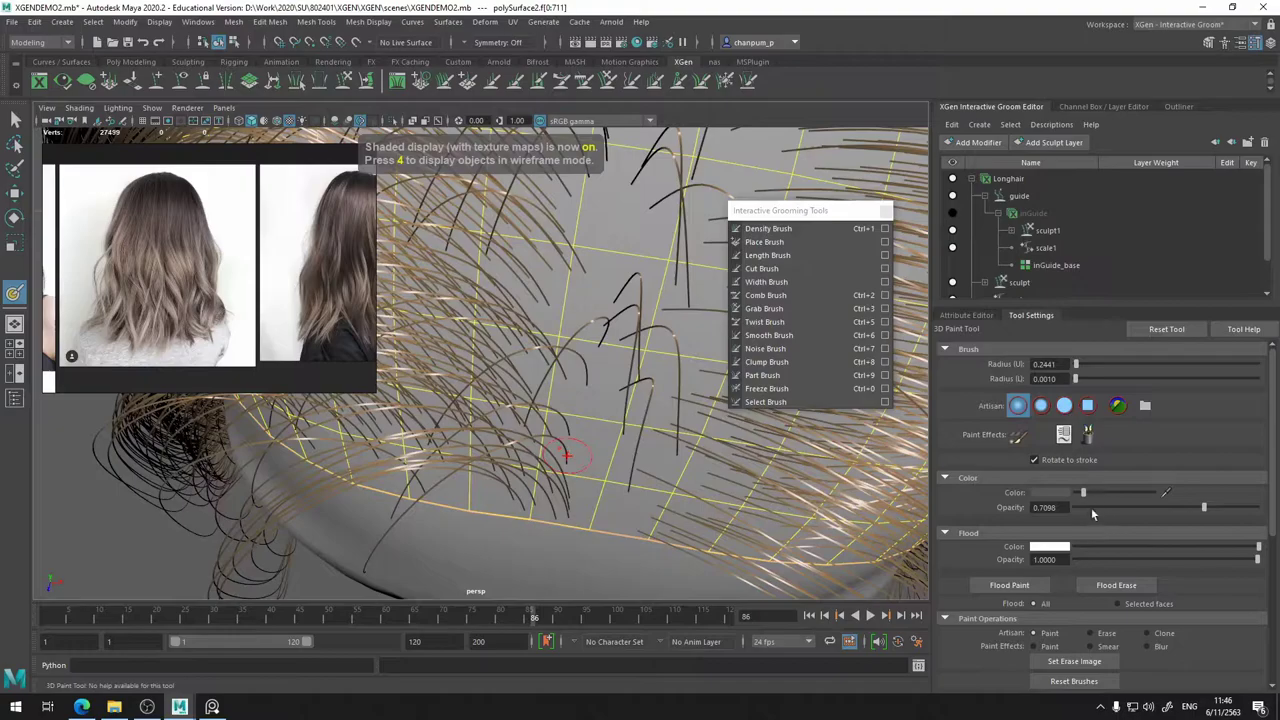
left_click_drag(595, 430, 620, 417, "alt")
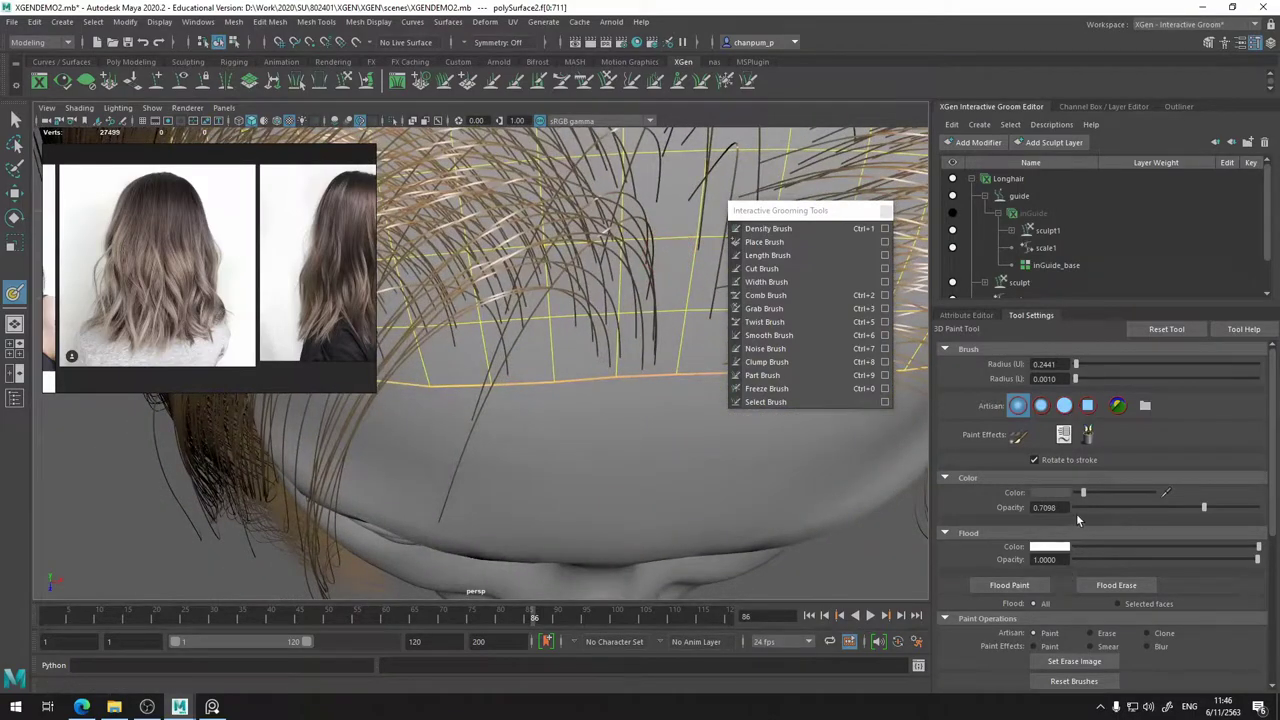
- Paint black on the density mask around the front of the parting to remove stray hairs
left_click_drag(1082, 497, 1075, 493)
scroll(686, 334, "up", 3)
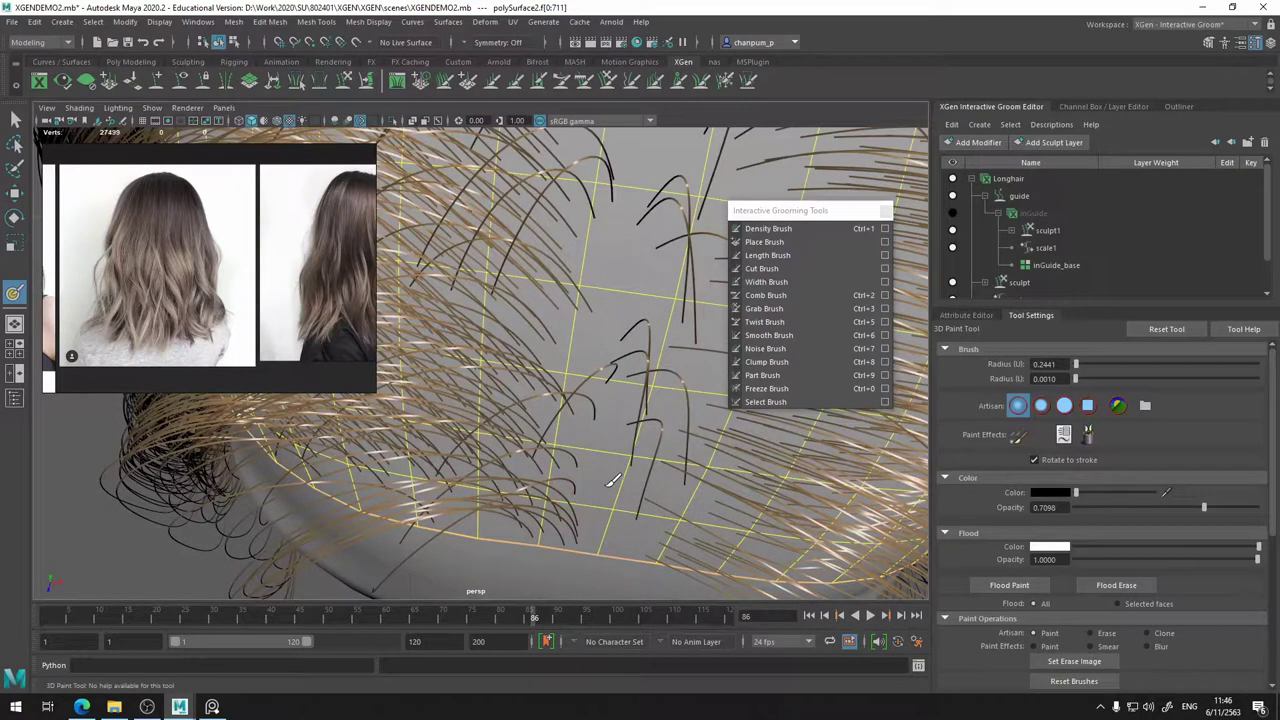
left_click_drag(605, 481, 640, 450, "alt")
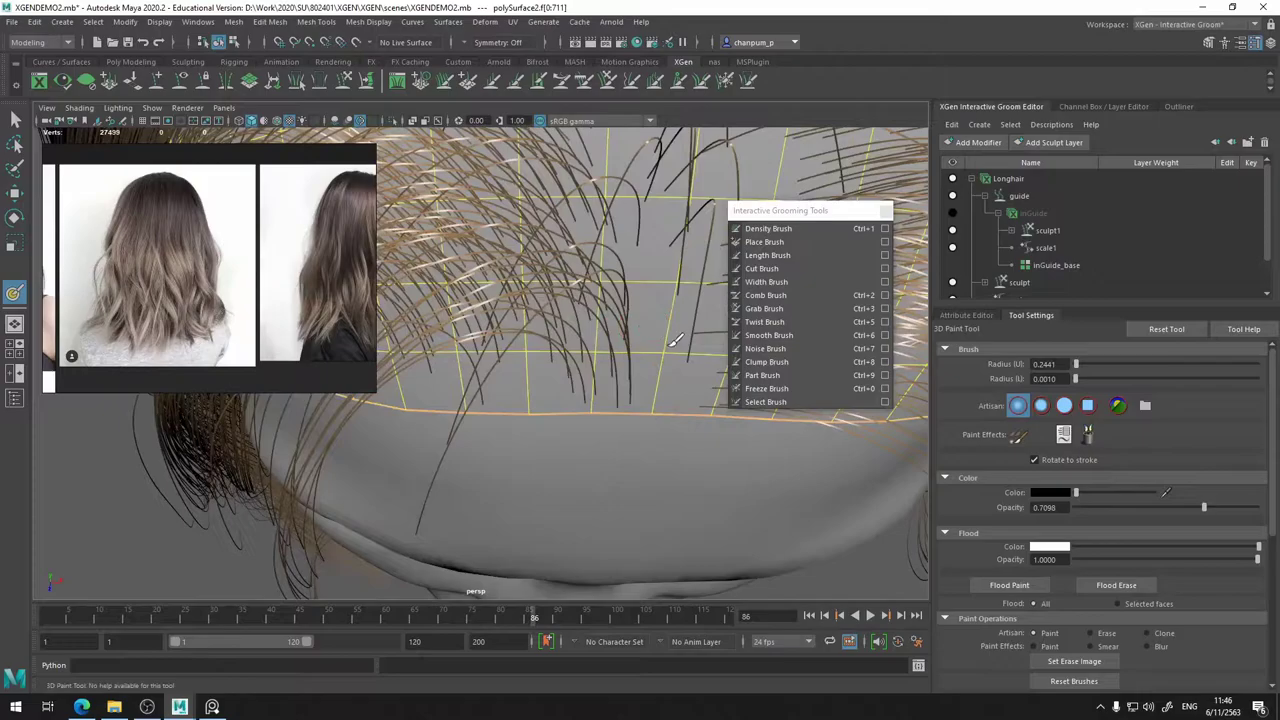
left_click_drag(628, 285, 590, 294, "alt")
mouse_move(455, 520)
left_mouse_down("alt")
mouse_move(509, 449)
mouse_move(534, 449)
mouse_move(589, 383)
mouse_move(586, 409)
mouse_move(525, 452)
mouse_move(586, 409)
left_mouse_up("alt")
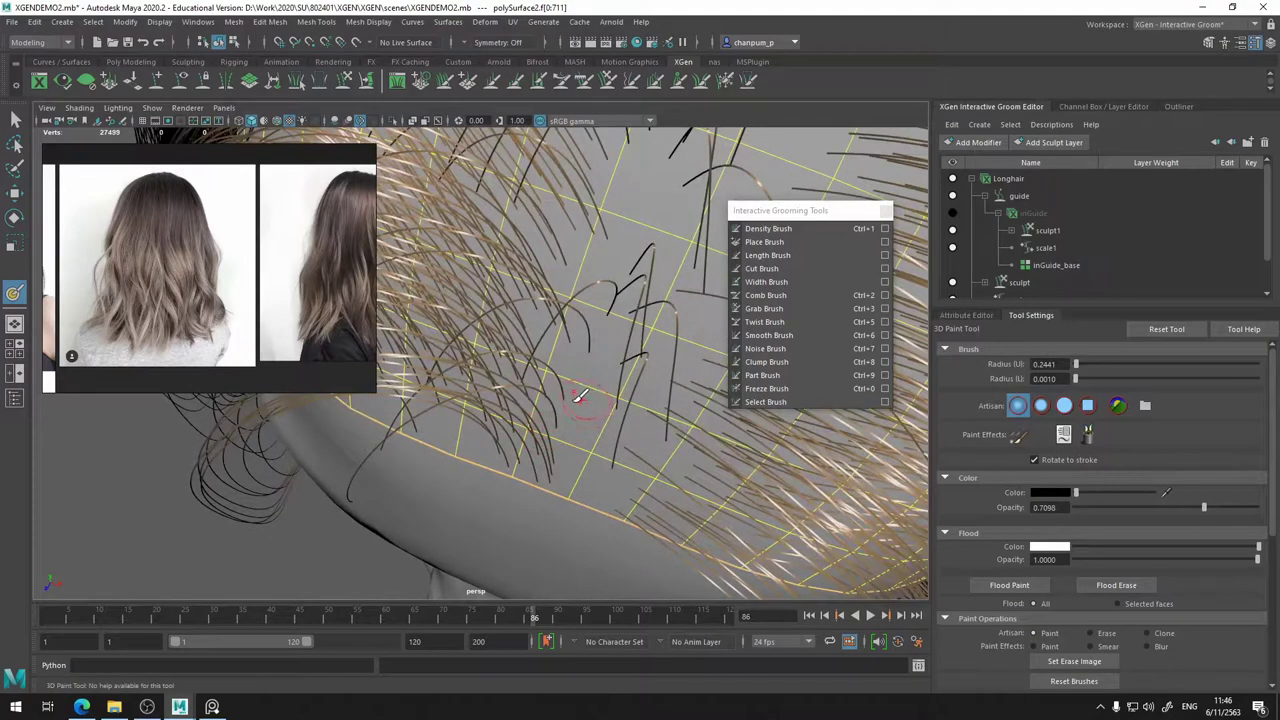
mouse_move(589, 361)
left_mouse_down()
mouse_move(561, 423)
mouse_move(561, 412)
left_mouse_up()
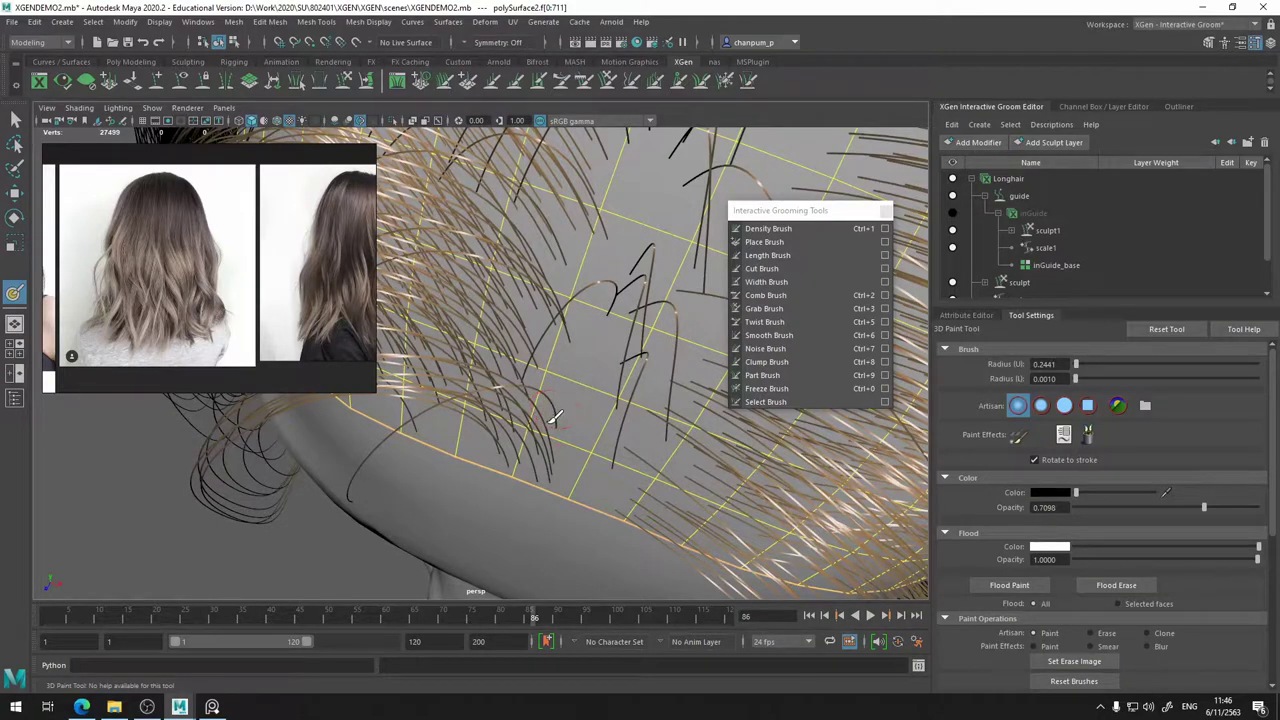
left_click_drag(546, 410, 573, 437, "alt")
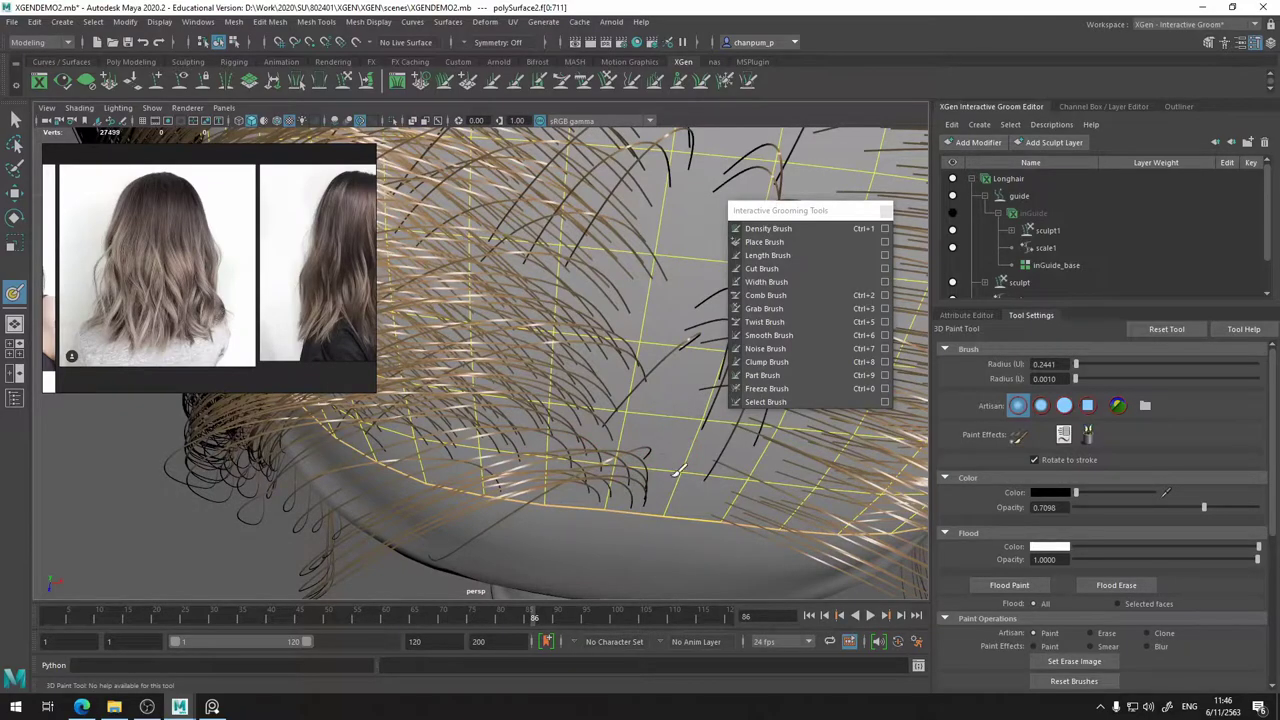
left_click_drag(633, 456, 626, 452, "alt")
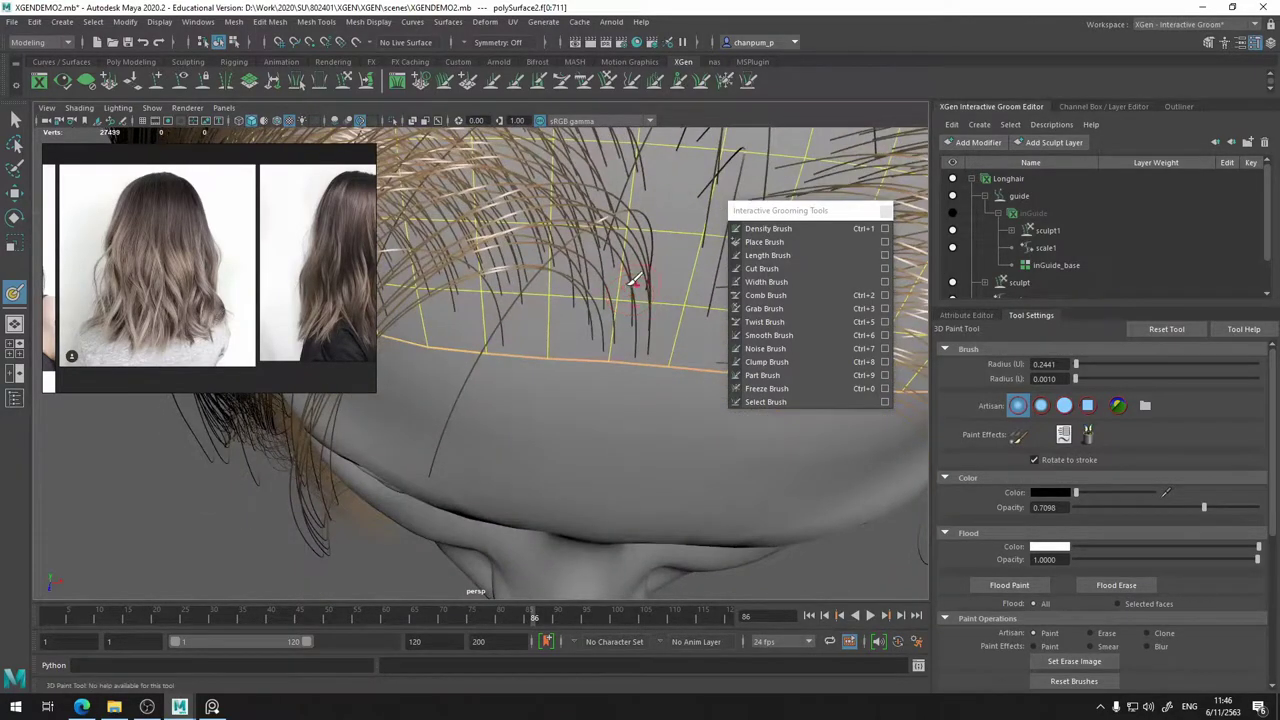
mouse_move(634, 280)
left_mouse_down("alt")
mouse_move(596, 296)
mouse_move(592, 268)
left_mouse_up("alt")
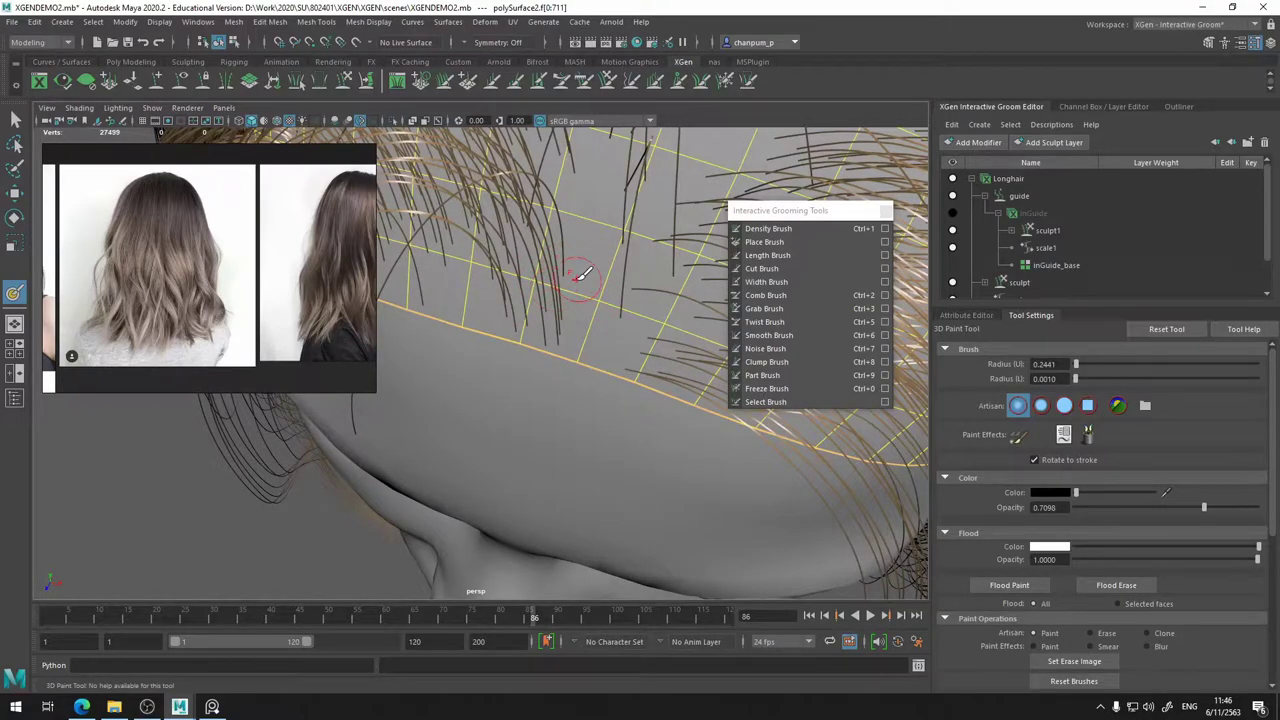
left_click_drag(580, 275, 632, 292, "alt")
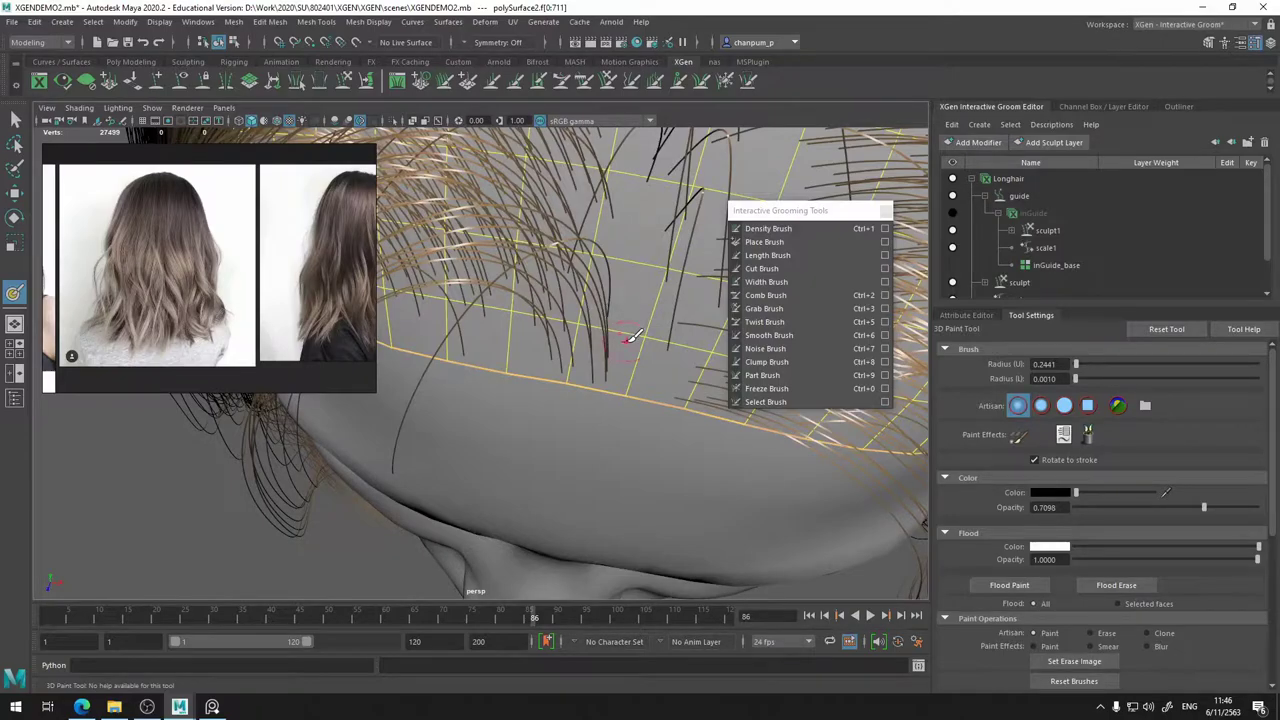
- Save the density mask texture and hide the original layer to expose the painted mask on the scalp
scroll(1094, 582, "down", 5)
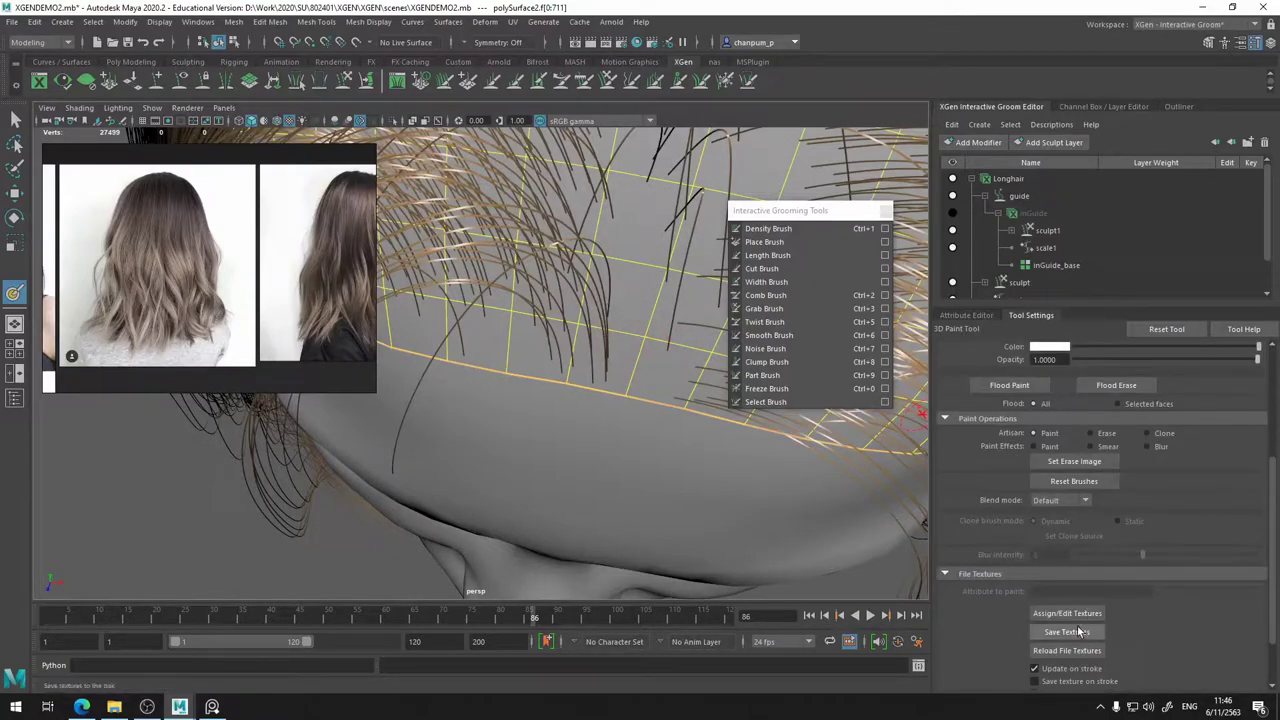
left_click(1102, 106)
left_click(947, 392)
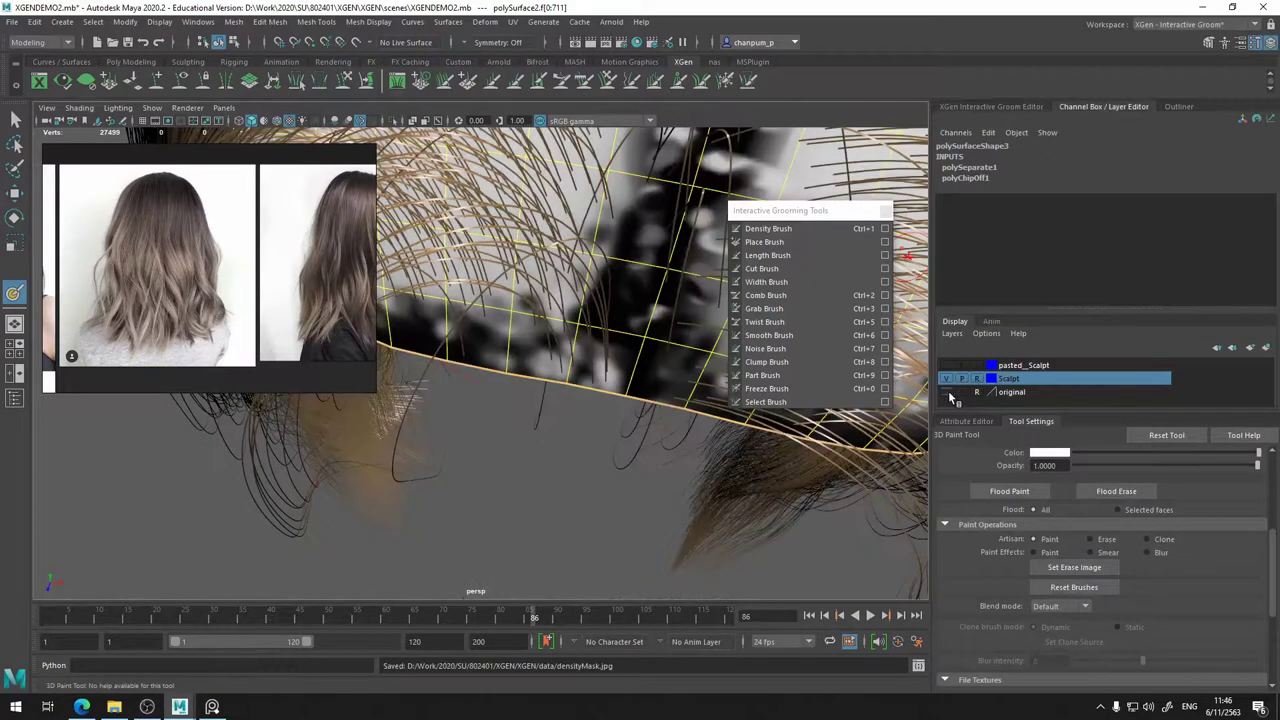
- Refine the mask along the front hairline with black, and dab white spots where it meets the parting
mouse_move(634, 288)
left_mouse_down("alt")
mouse_move(608, 305)
mouse_move(652, 218)
mouse_move(630, 312)
mouse_move(652, 276)
mouse_move(632, 270)
left_mouse_up("alt")
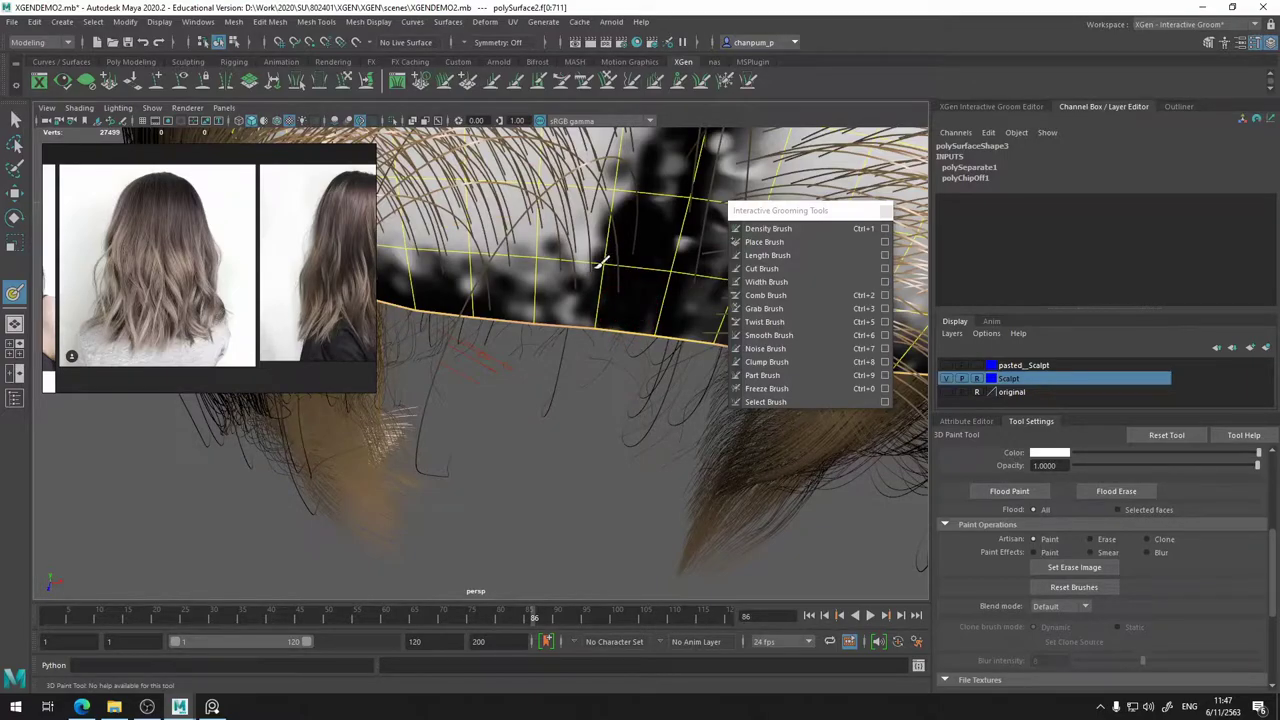
mouse_move(652, 242)
left_mouse_down("alt")
mouse_move(666, 329)
mouse_move(683, 320)
mouse_move(660, 322)
left_mouse_up("alt")
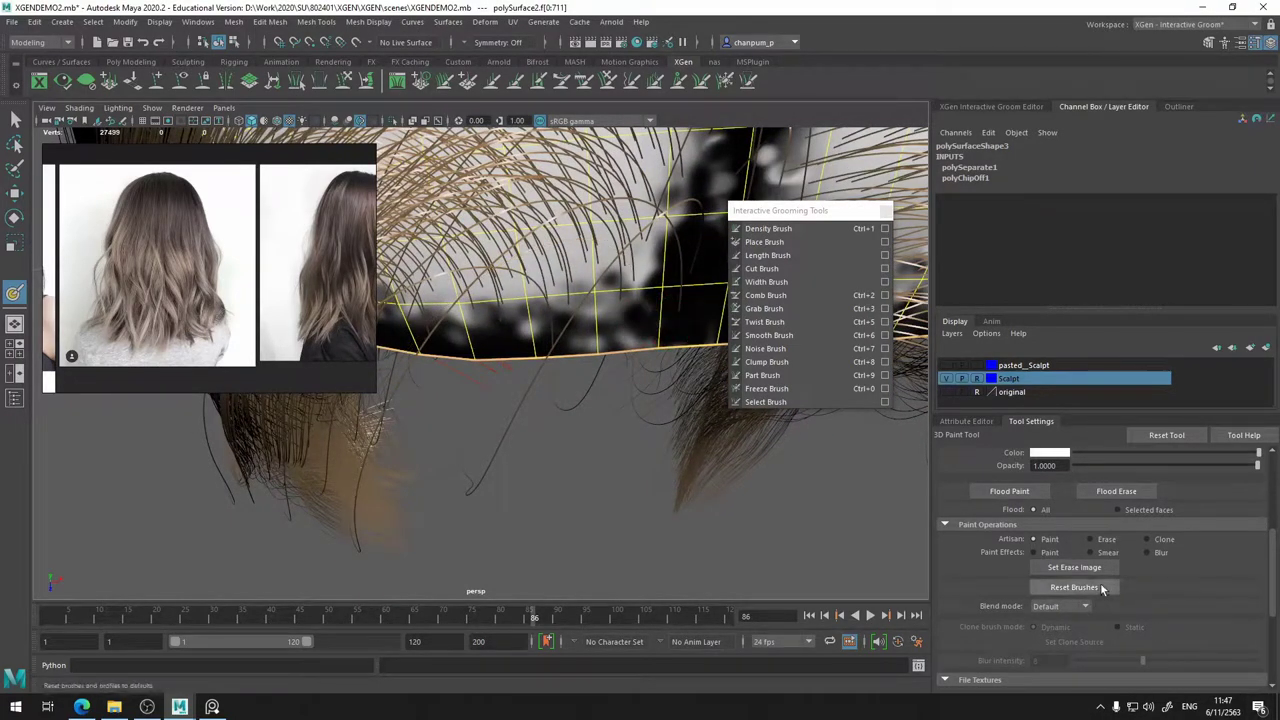
left_click_drag(590, 405, 534, 431, "alt")
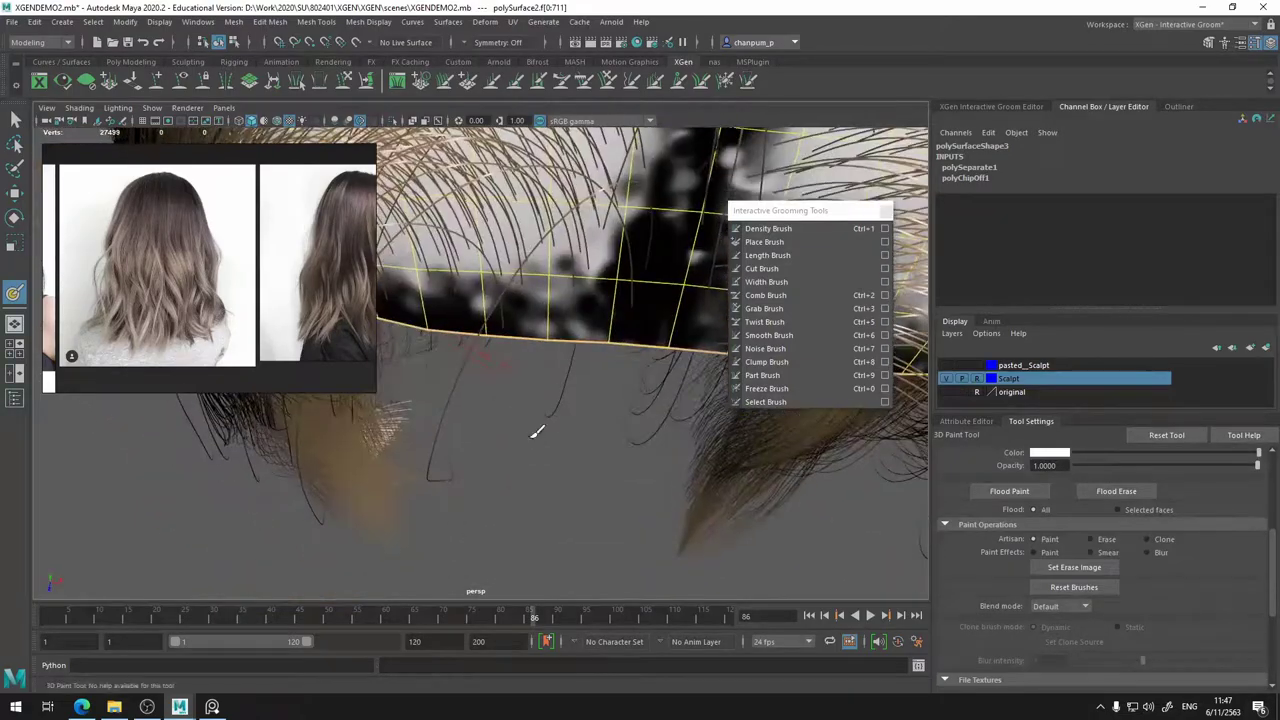
scroll(1085, 500, "up", 2)
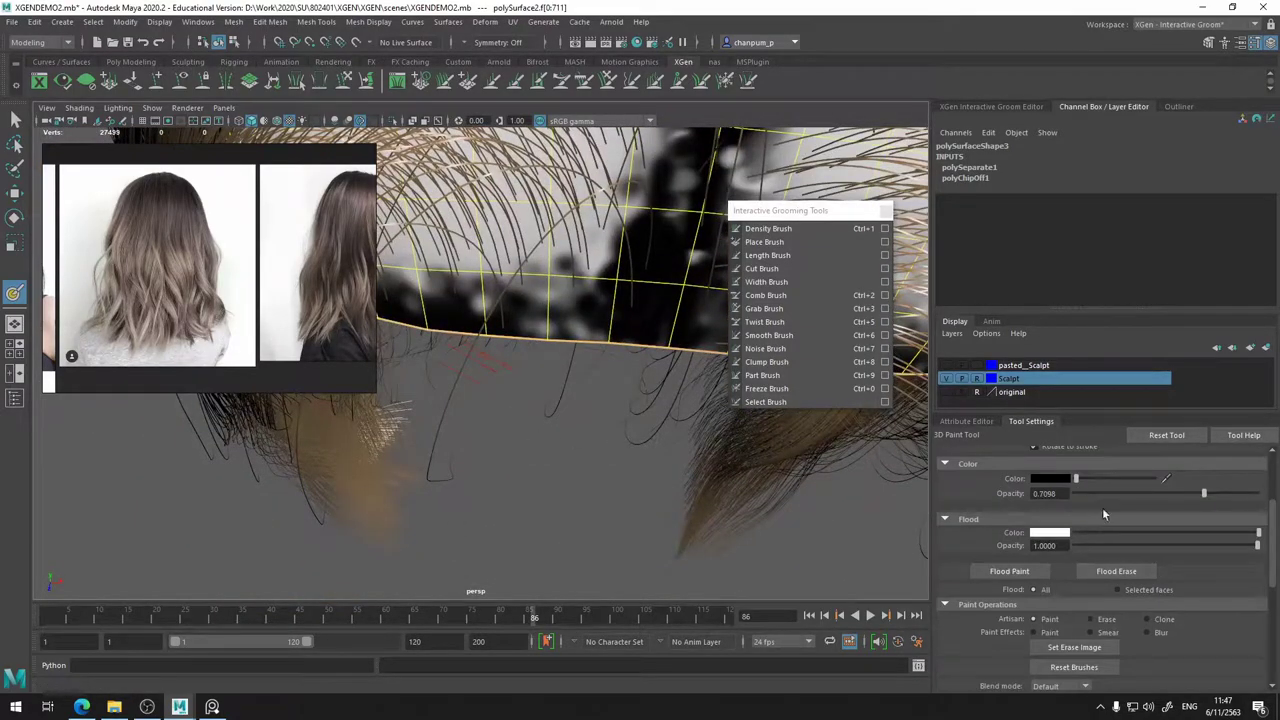
left_click(1147, 480)
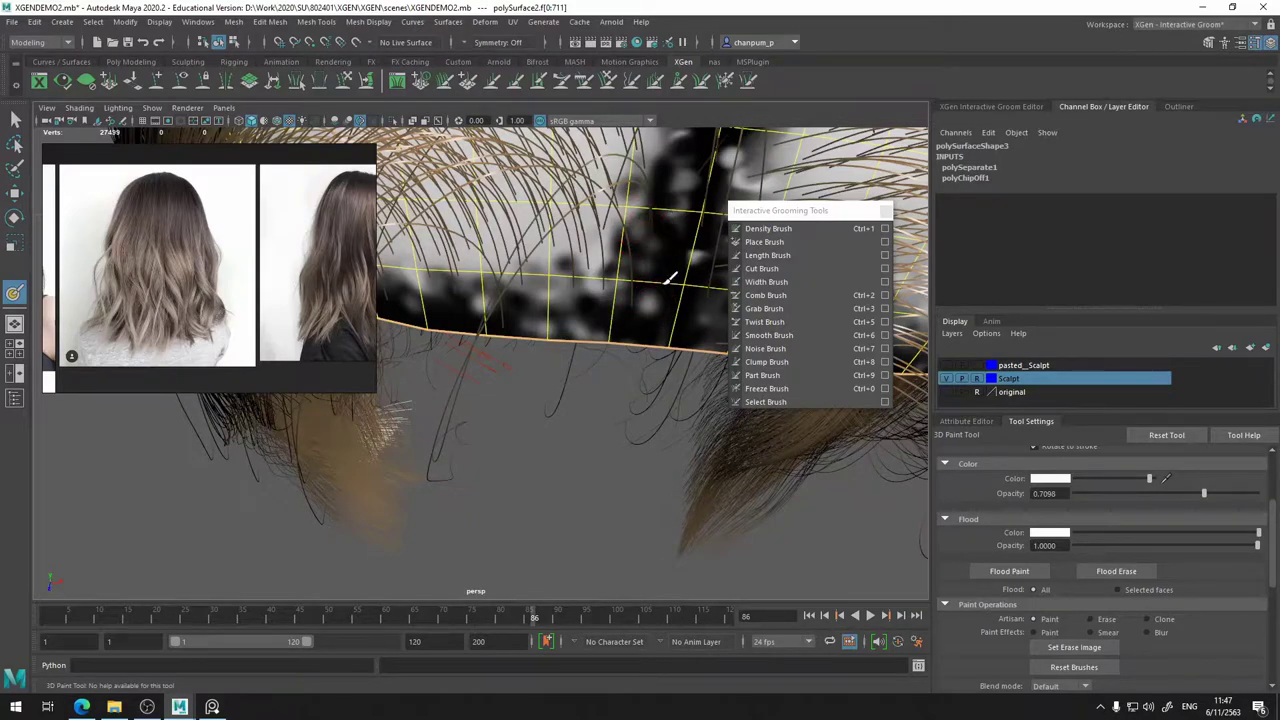
- Touch up the parting's edge with black, and paint a white patch on the front hairline beside it
left_click_drag(1100, 487, 1075, 480)
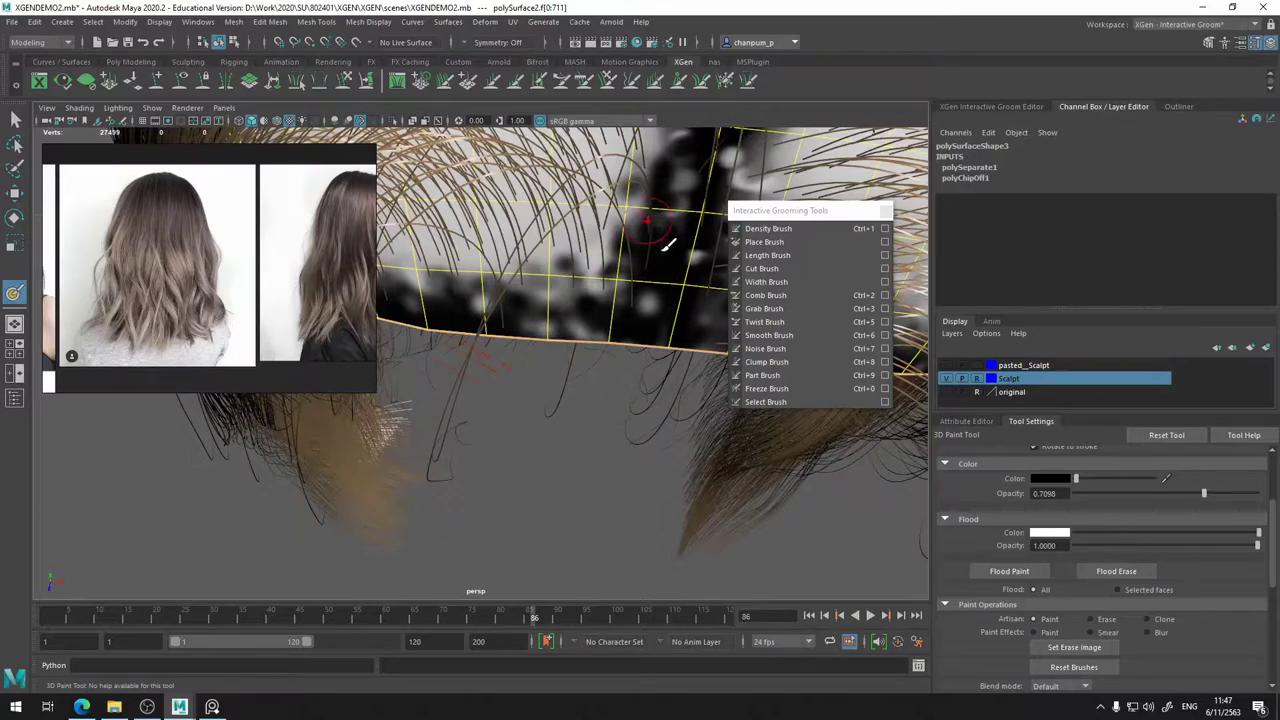
mouse_move(664, 258)
left_mouse_down("alt")
mouse_move(674, 290)
mouse_move(612, 302)
left_mouse_up("alt")
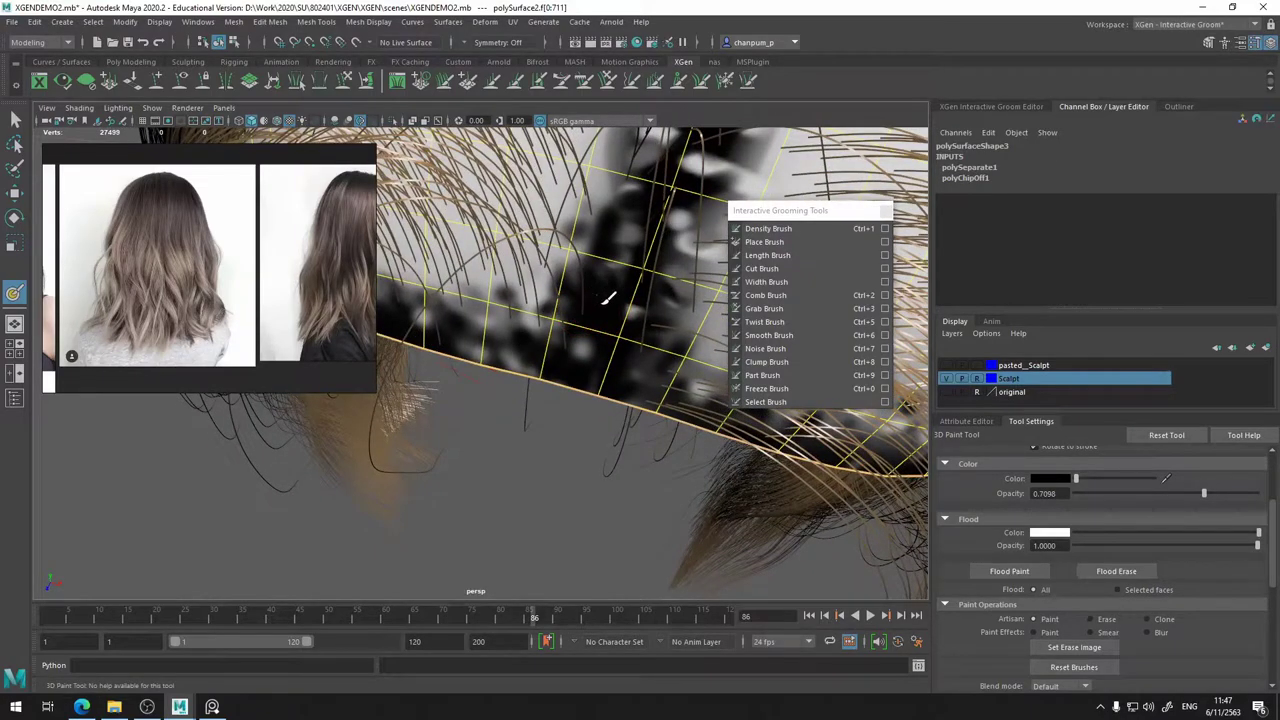
left_click_drag(1078, 481, 1154, 480)
mouse_move(558, 345)
left_mouse_down()
mouse_move(608, 366)
mouse_move(560, 332)
mouse_move(544, 343)
mouse_move(608, 373)
mouse_move(605, 345)
mouse_move(585, 335)
mouse_move(513, 335)
mouse_move(577, 364)
left_mouse_up()
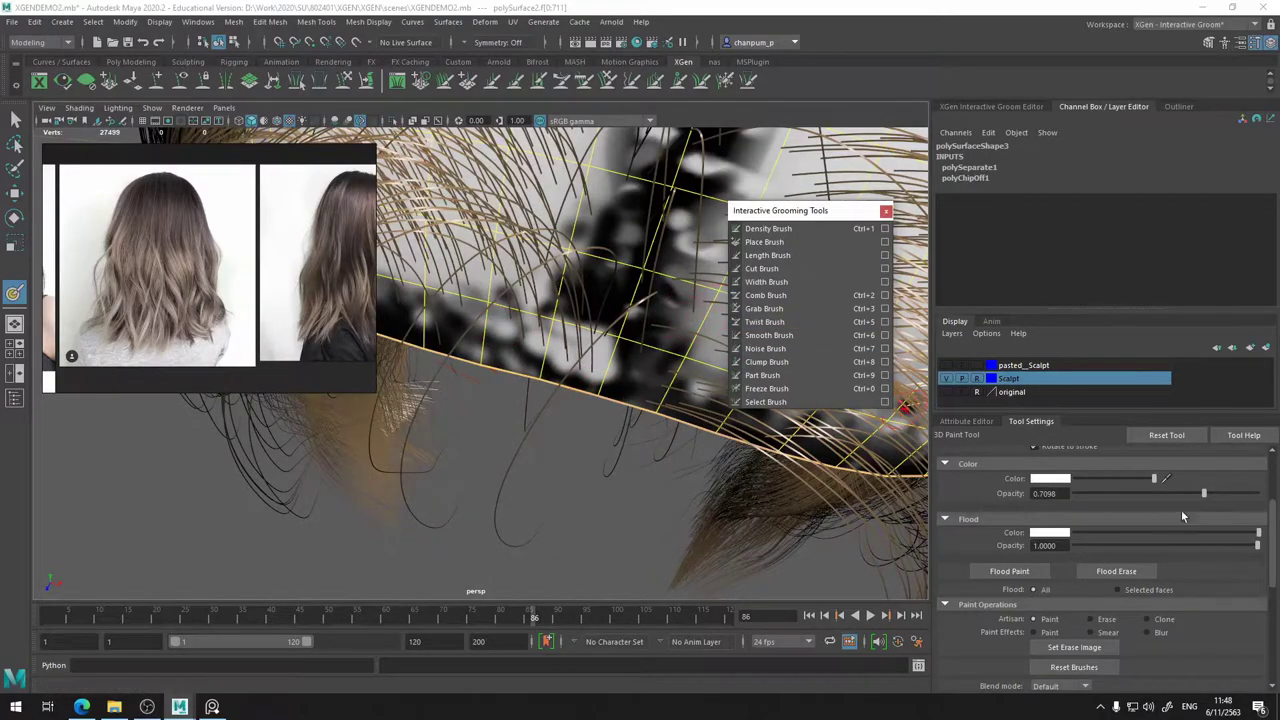
- Set the paint colour back to black and save the density mask texture
left_click(1072, 478)
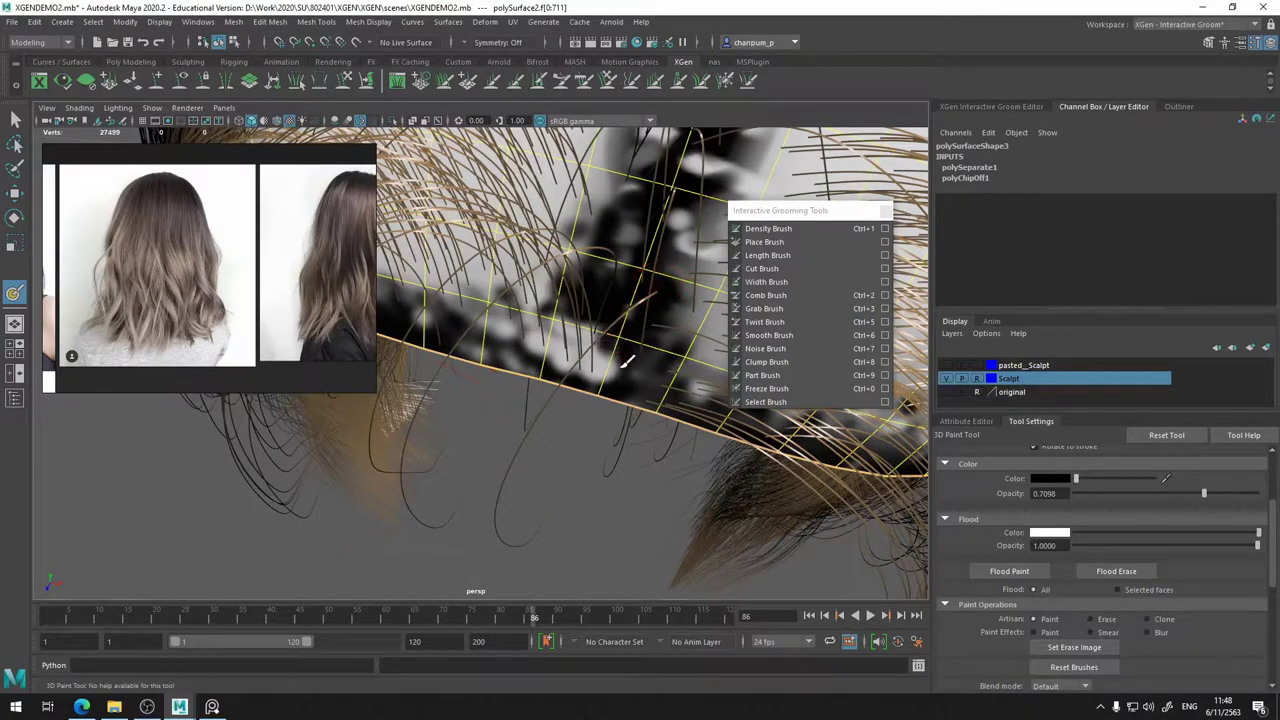
mouse_move(612, 366)
left_mouse_down("alt")
mouse_move(646, 343)
mouse_move(604, 360)
mouse_move(665, 400)
left_mouse_up("alt")
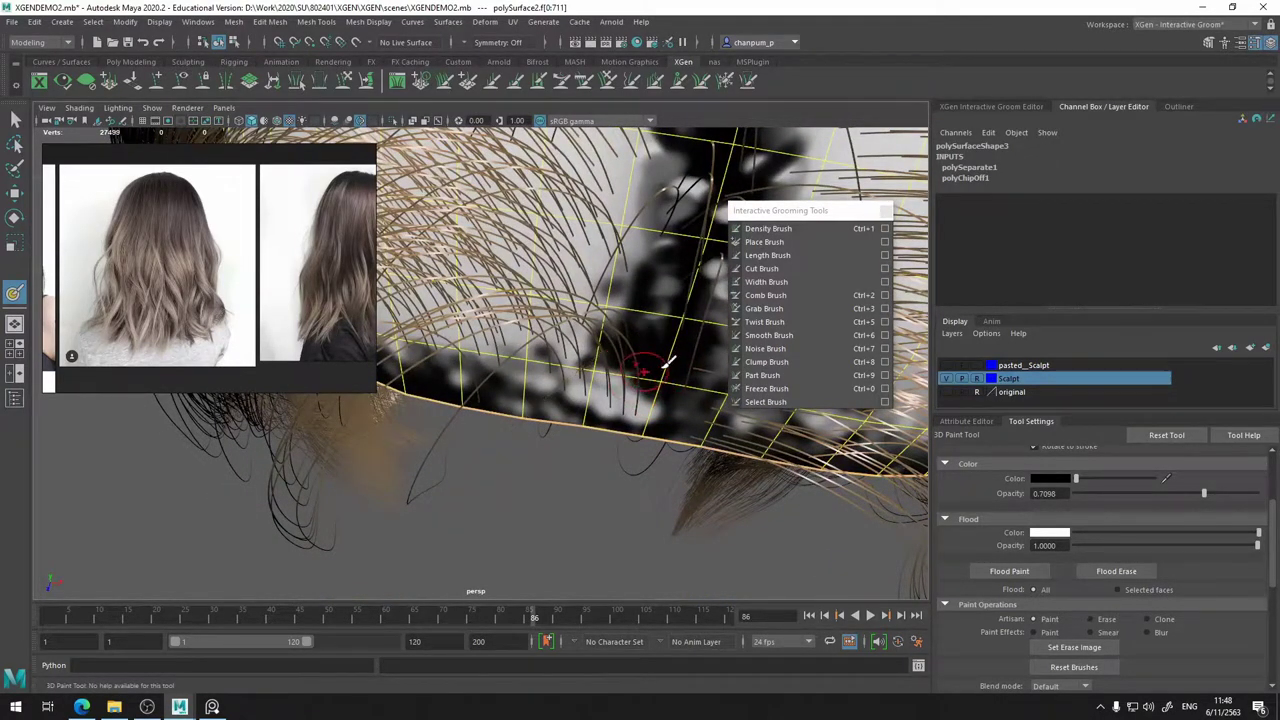
left_click_drag(663, 371, 540, 320, "alt")
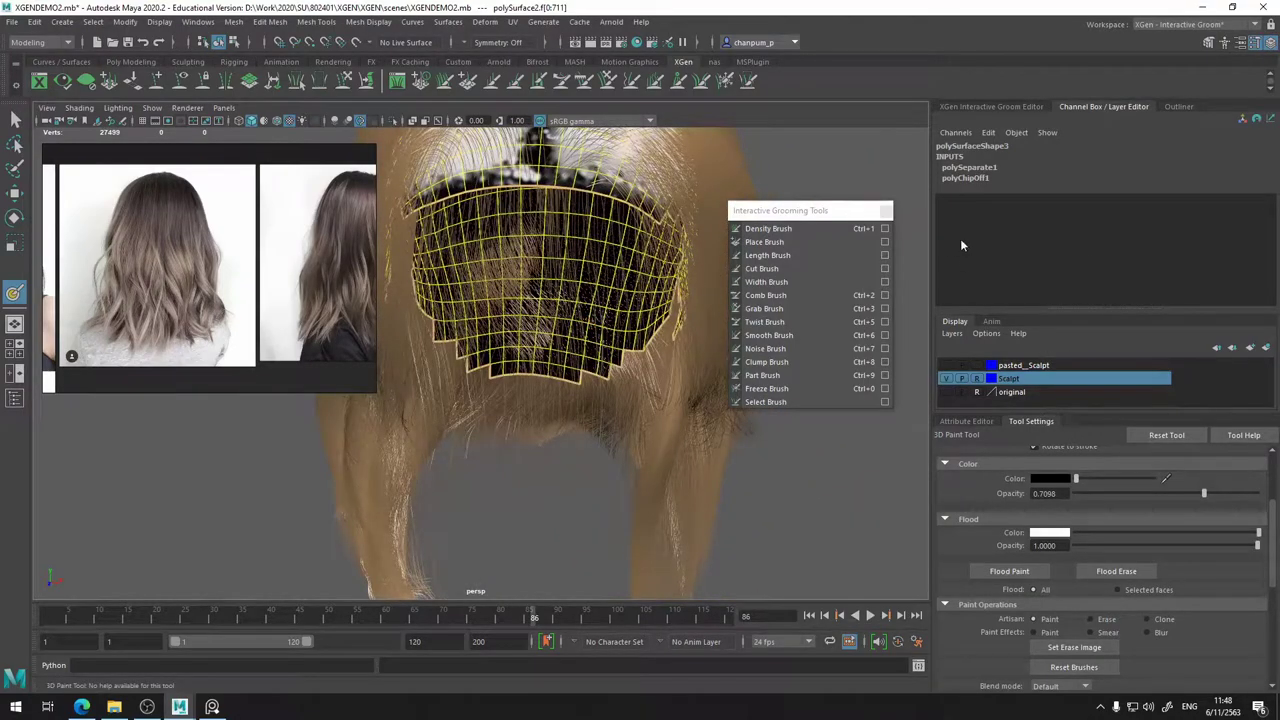
scroll(1064, 600, "down", 4)
left_click(1065, 658)
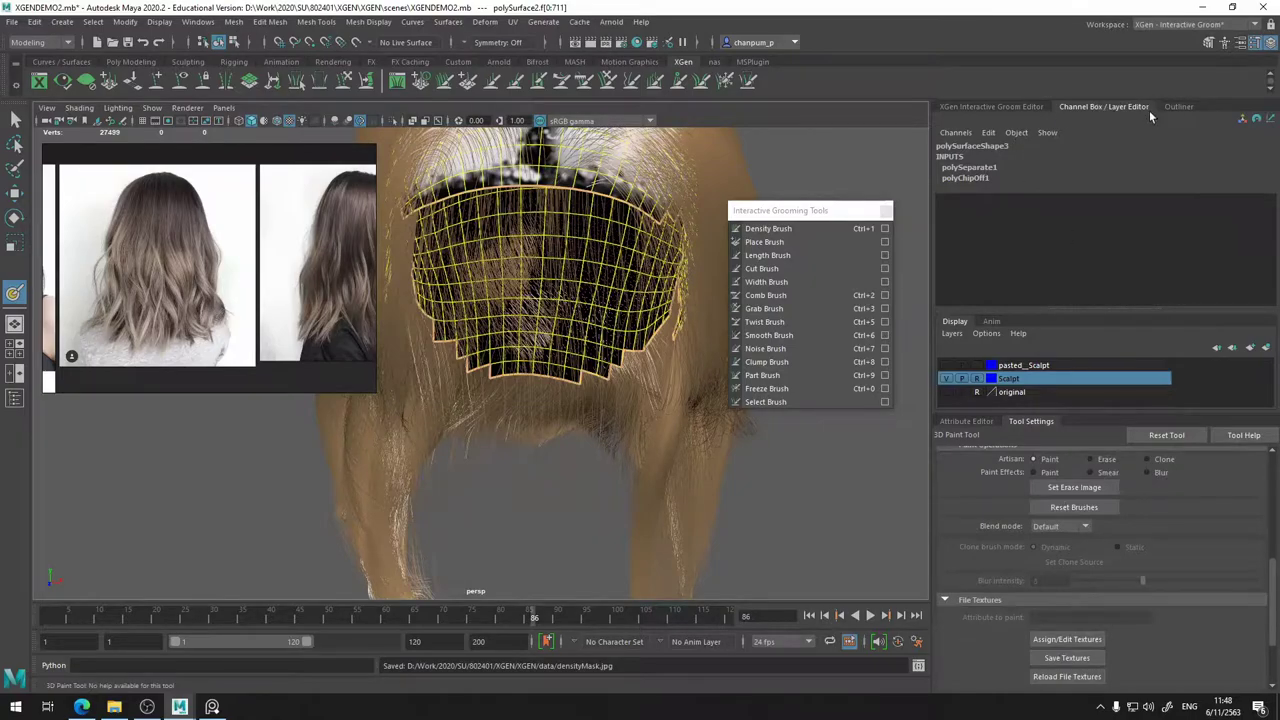
- Show the original layer again and check the hairline and parting on the head
left_click(945, 392)
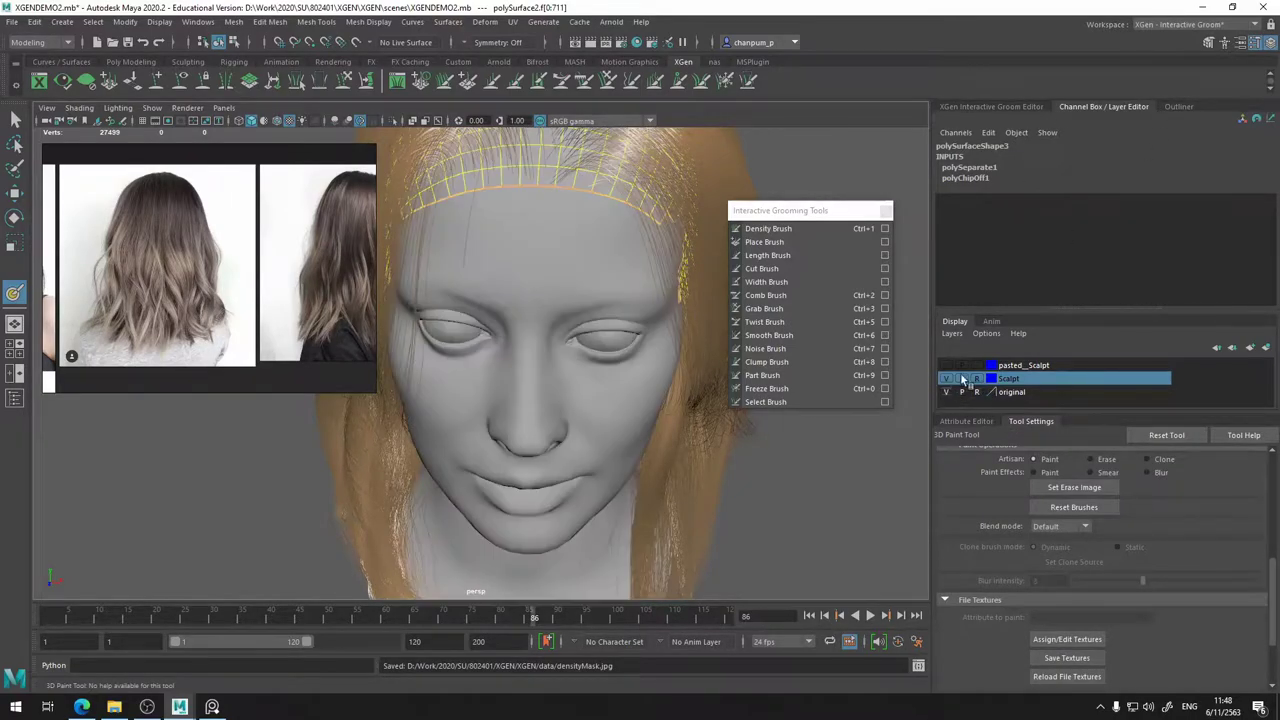
mouse_move(513, 314)
left_mouse_down("alt")
mouse_move(522, 322)
mouse_move(509, 314)
mouse_move(491, 331)
mouse_move(577, 303)
left_mouse_up("alt")
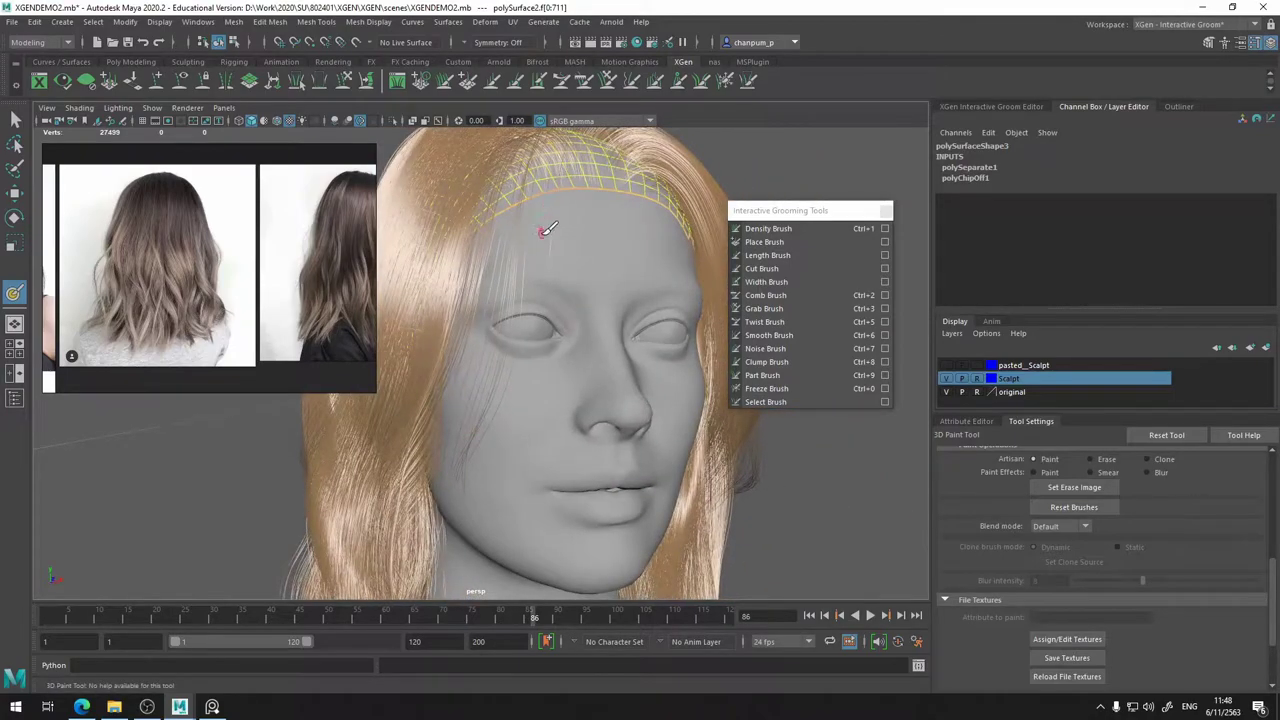
mouse_move(543, 230)
left_mouse_down("alt")
mouse_move(577, 249)
mouse_move(651, 234)
mouse_move(491, 264)
mouse_move(521, 298)
mouse_move(595, 320)
mouse_move(694, 323)
mouse_move(727, 343)
mouse_move(700, 309)
mouse_move(765, 288)
mouse_move(571, 271)
mouse_move(569, 343)
mouse_move(606, 343)
mouse_move(633, 305)
left_mouse_up("alt")
scroll(521, 300, "down", 5)
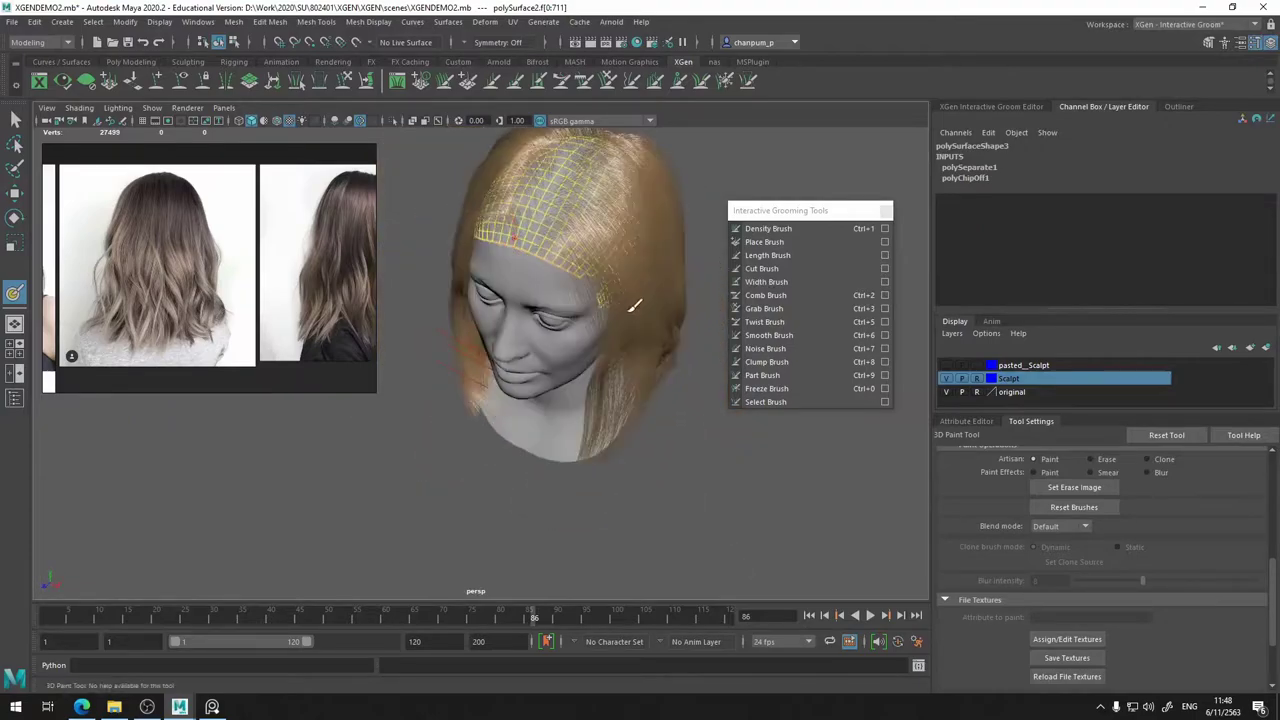
- Turn on the visibility of inGuide under Longhair's guide modifier and save the scene
left_click(1025, 107)
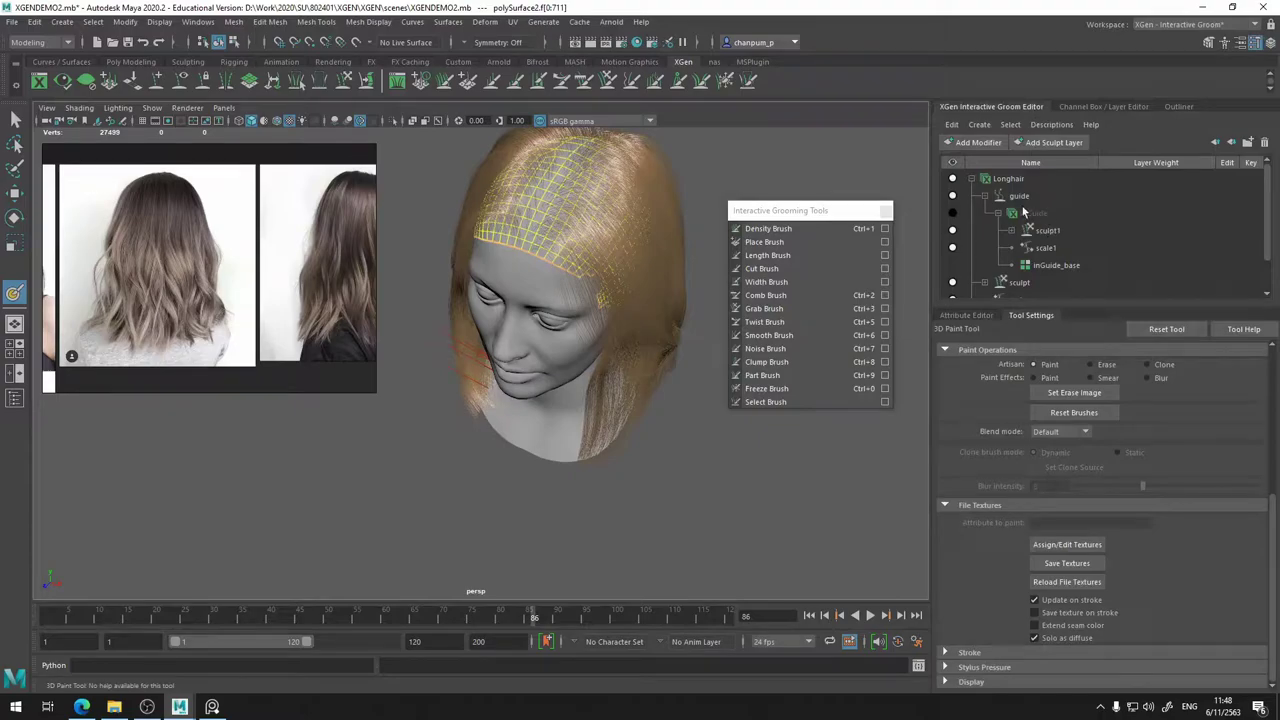
key("6")
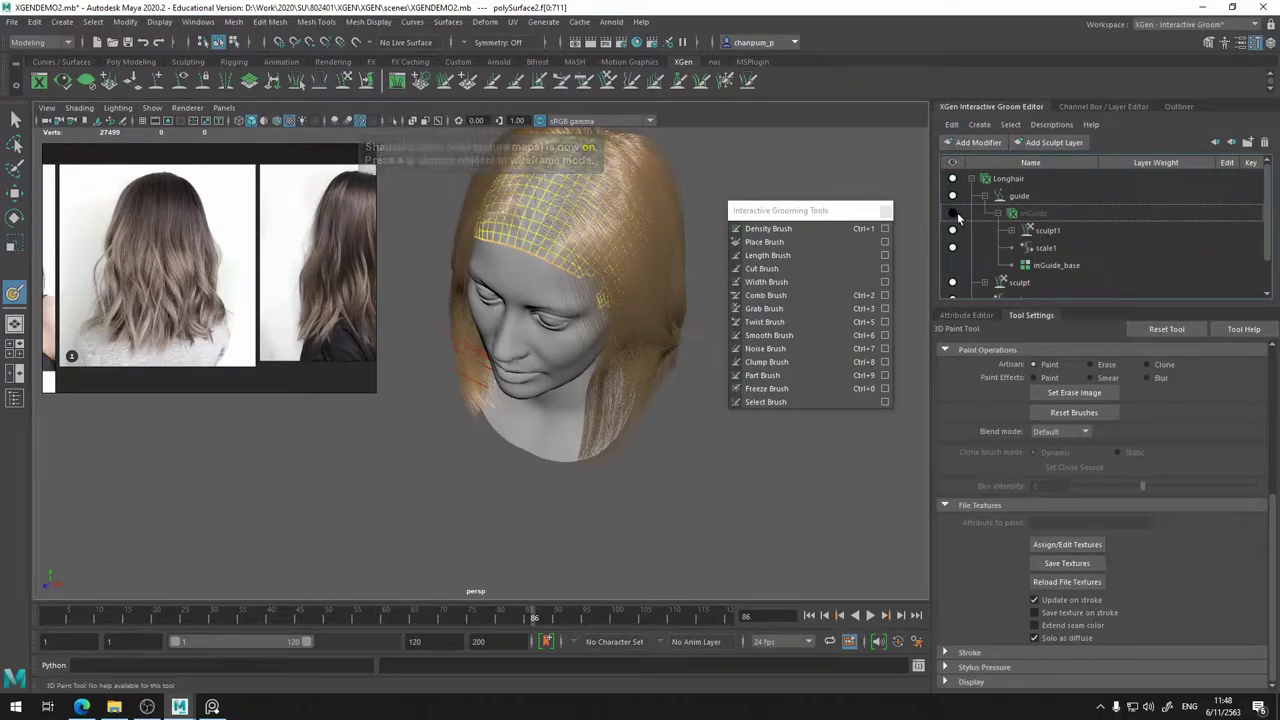
left_click(955, 215)
key("6")
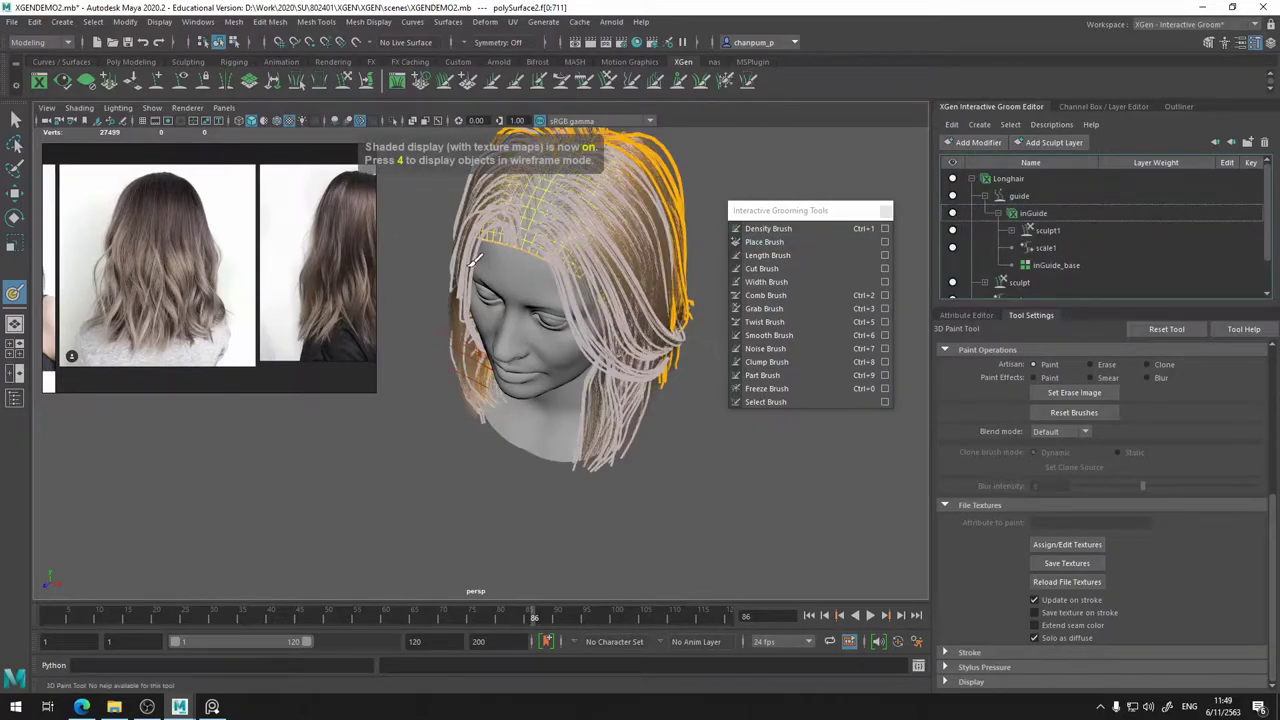
key("q")
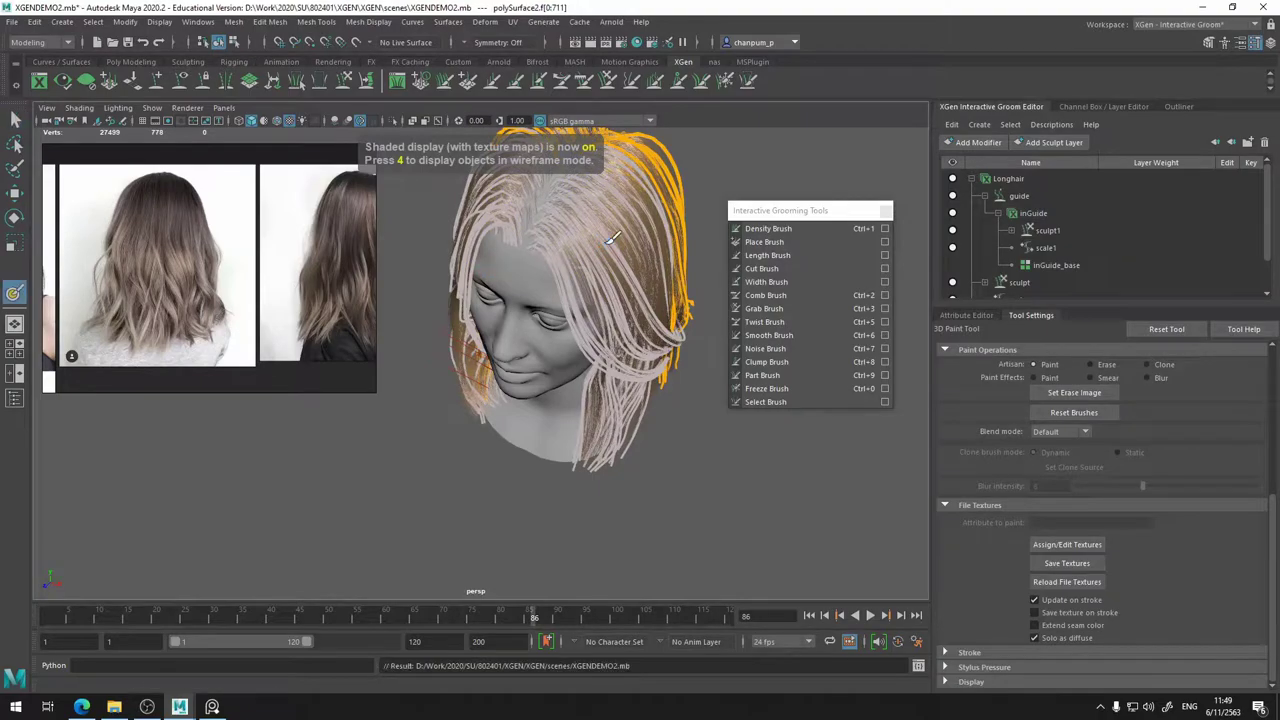
key("y")
left_click_drag(604, 249, 674, 280, "alt")
scroll(541, 343, "up", 2)
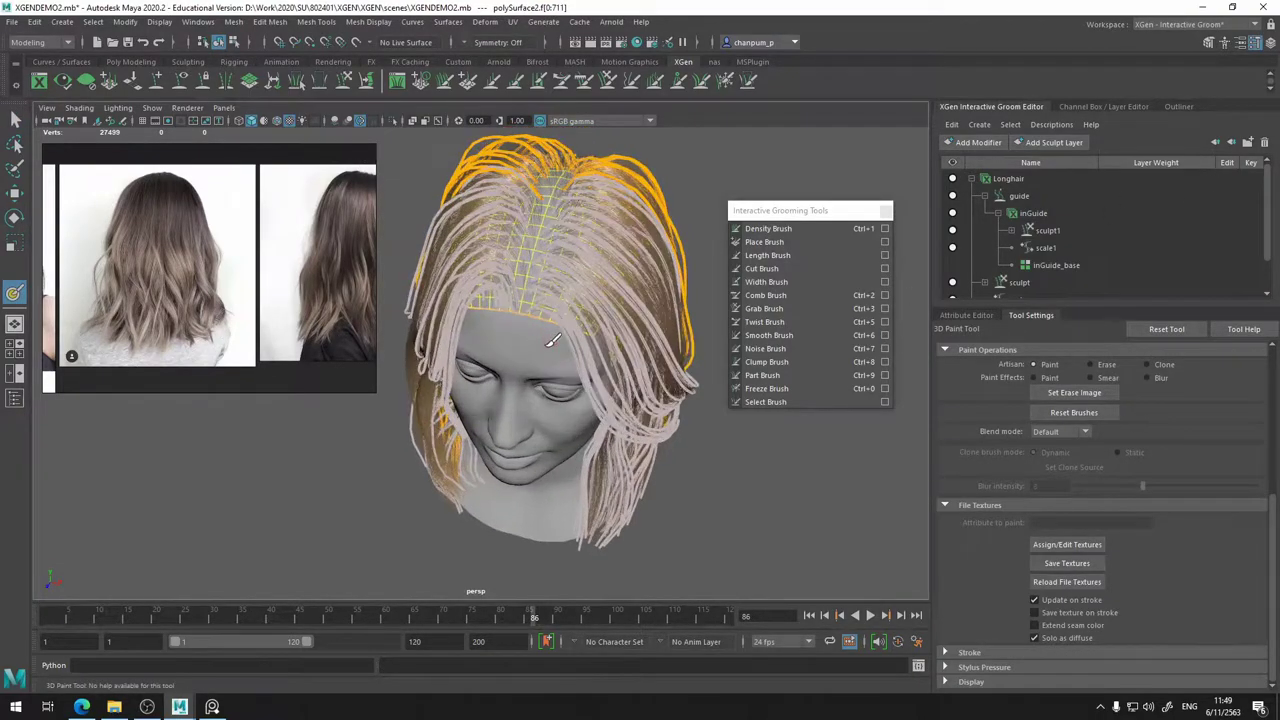
- Leave the 3D Paint Tool and open the Region Control attributes of Longhair's guide modifier
left_click(990, 317)
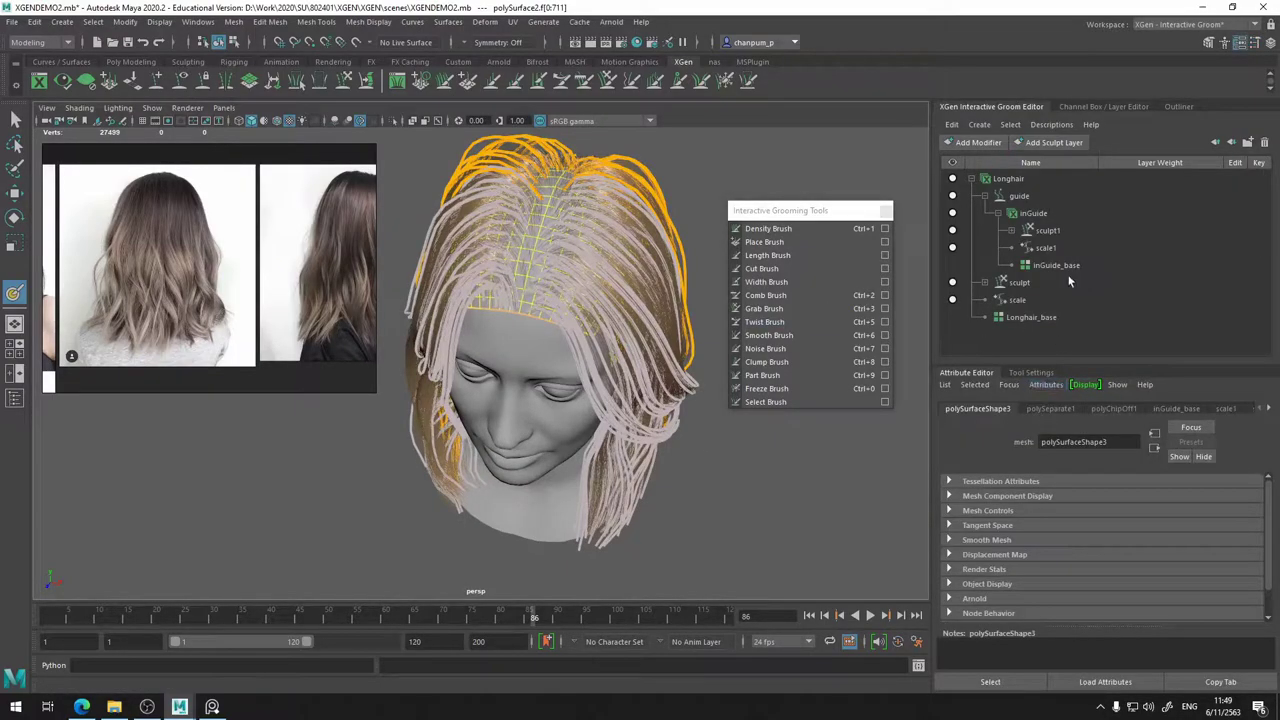
left_click(1045, 196)
key("6")
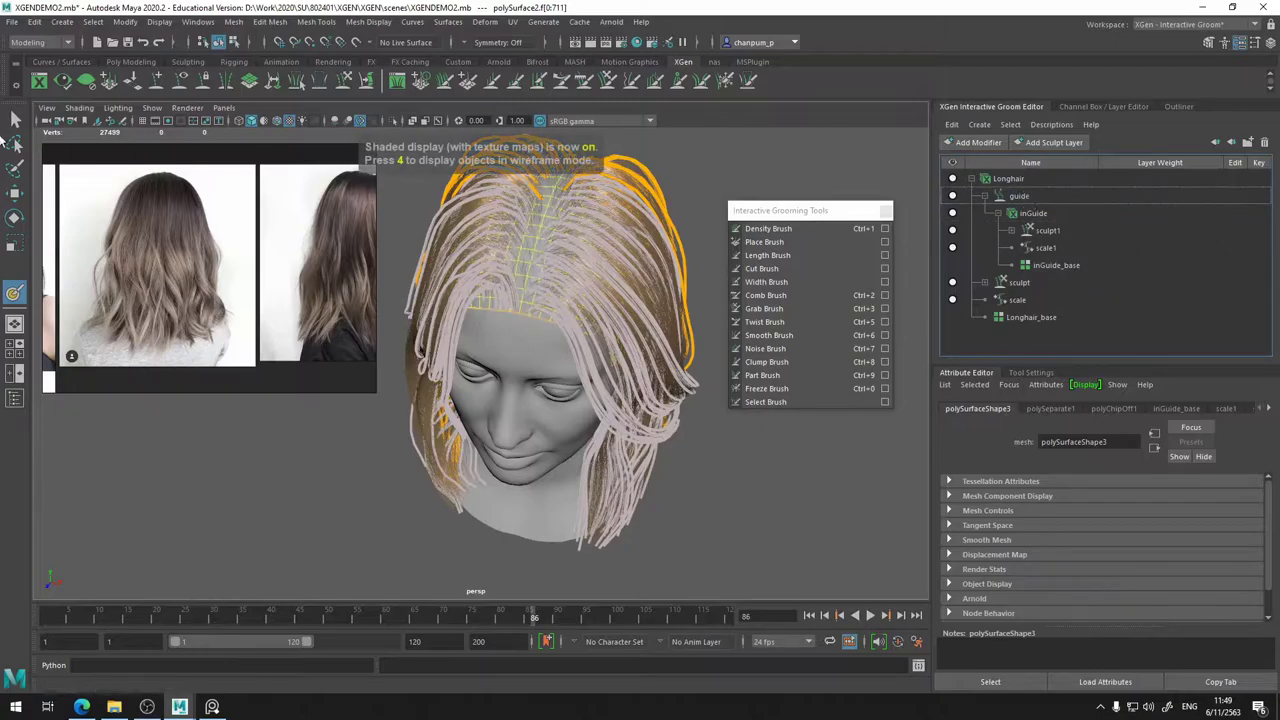
key("q")
left_click(1026, 198)
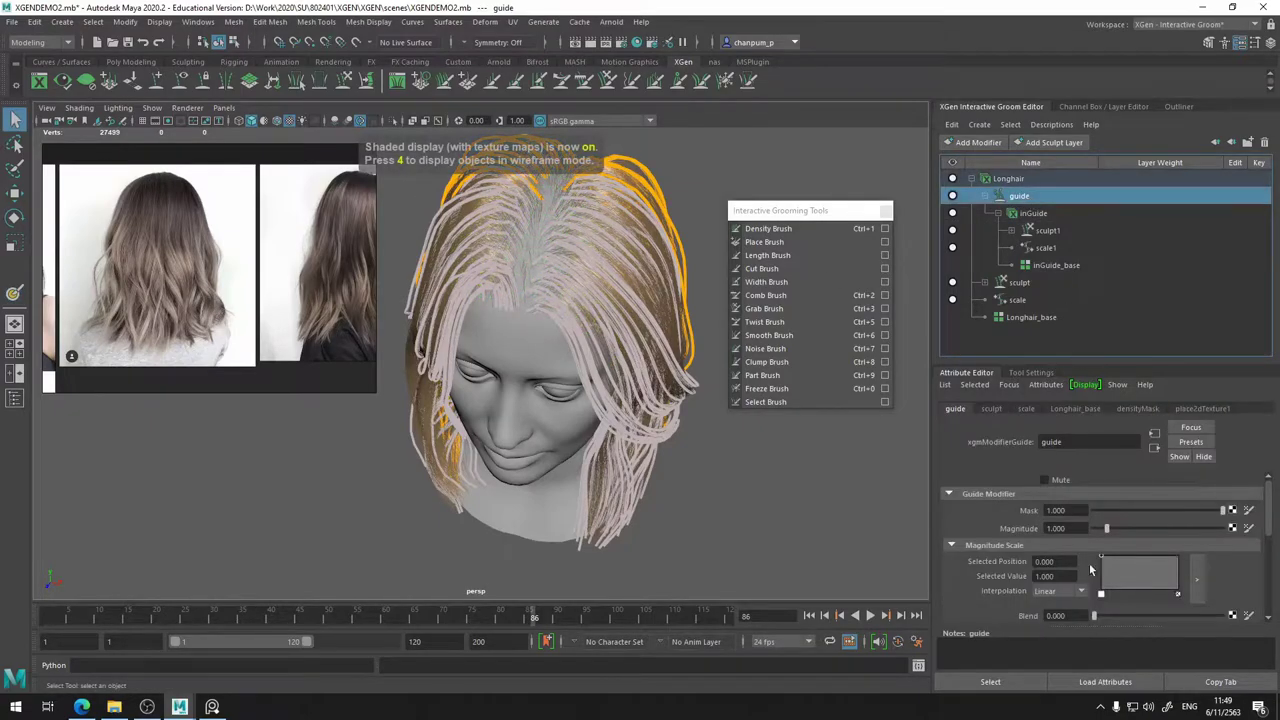
scroll(1105, 578, "down", 5)
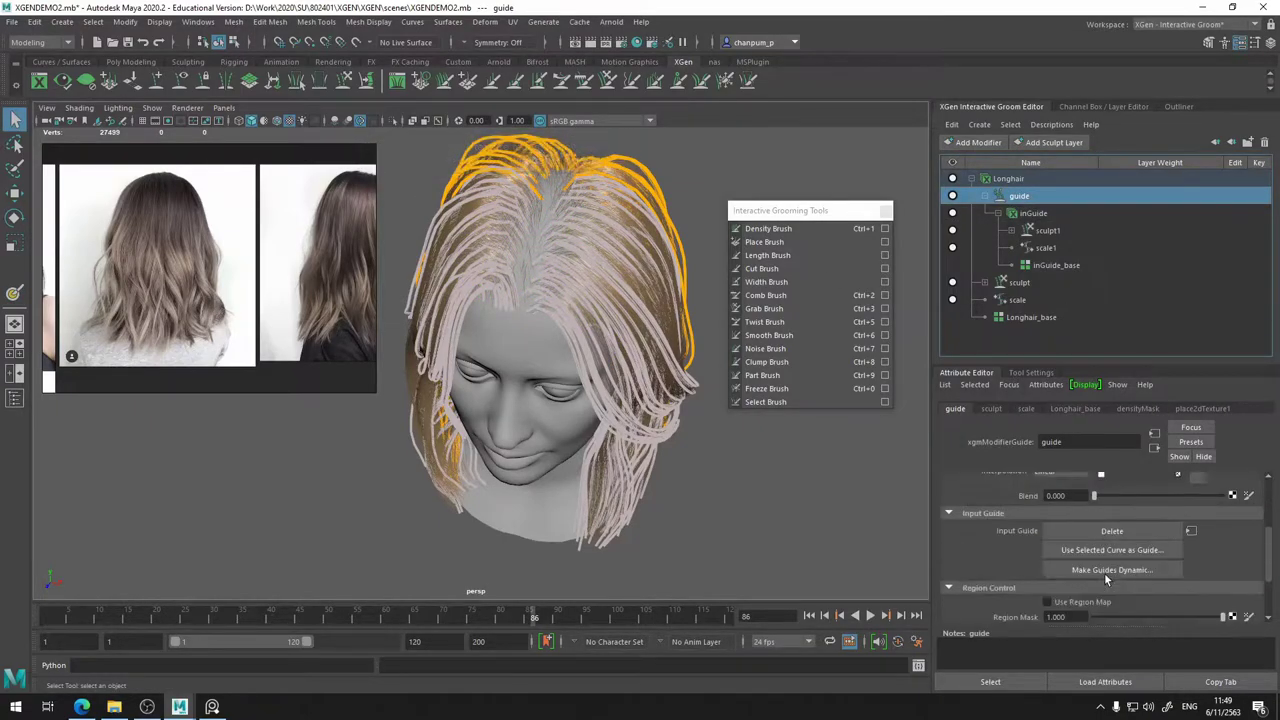
- Inspect the guides on both sides of the parting and hide the original layer
left_click_drag(548, 275, 519, 396, "alt")
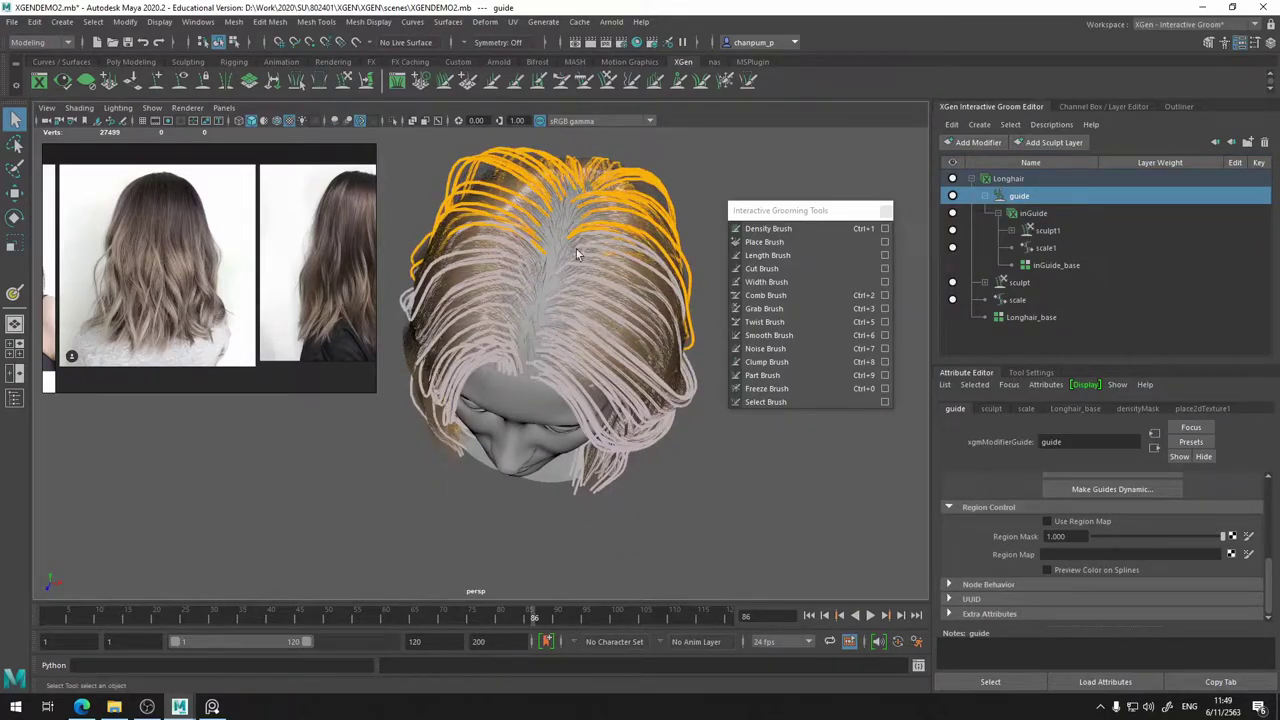
left_click_drag(576, 254, 470, 358, "alt")
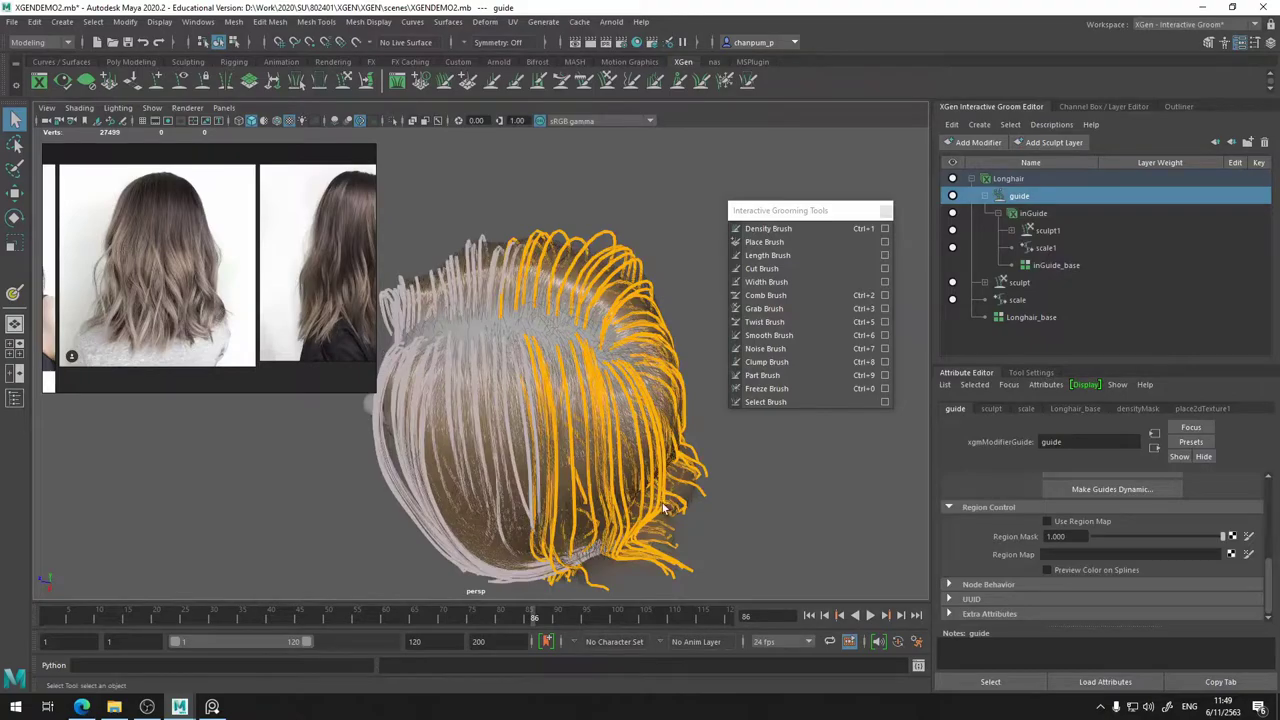
left_click_drag(560, 395, 535, 522, "alt")
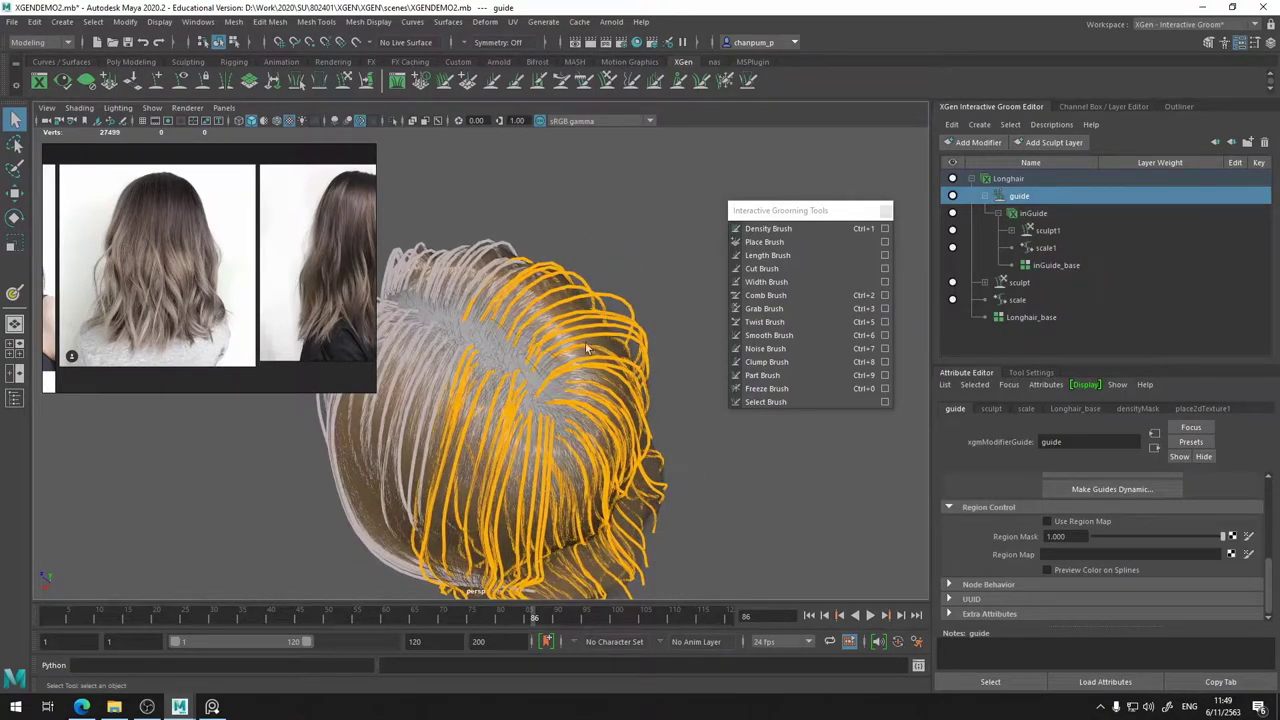
left_click_drag(474, 325, 697, 349, "alt")
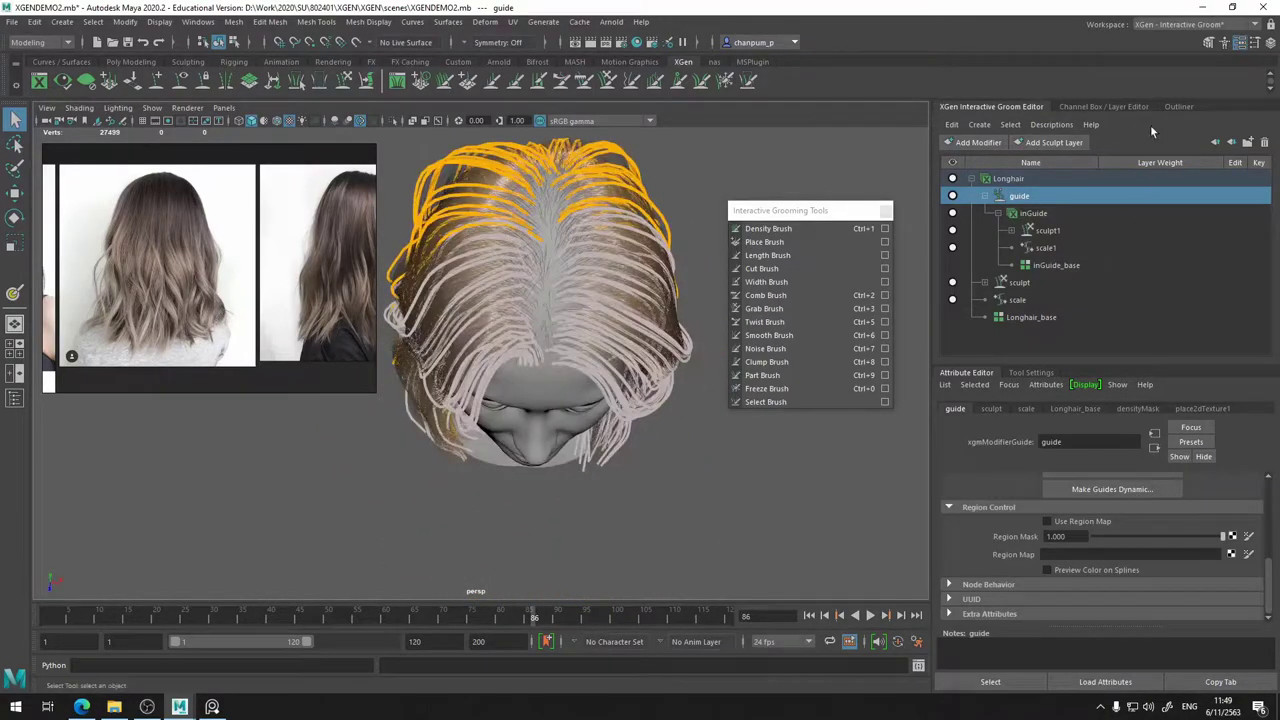
left_click(1098, 108)
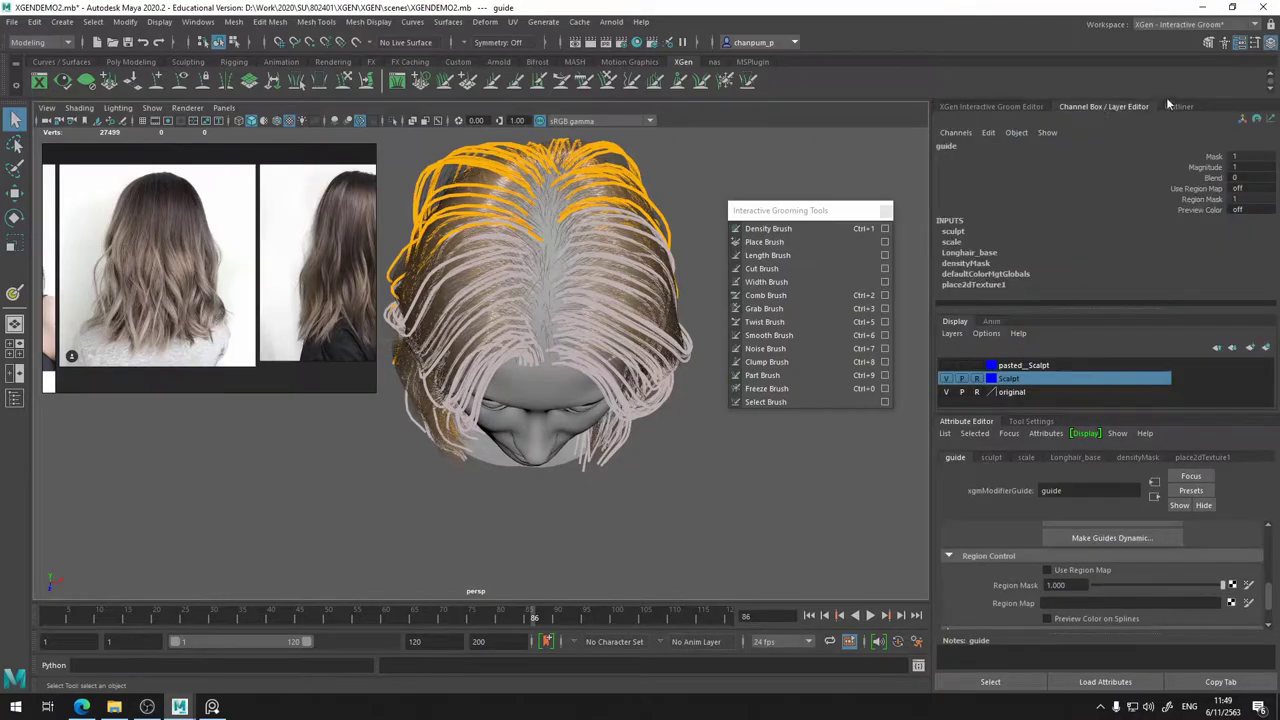
left_click(1181, 108)
left_click(1118, 108)
left_click(947, 392)
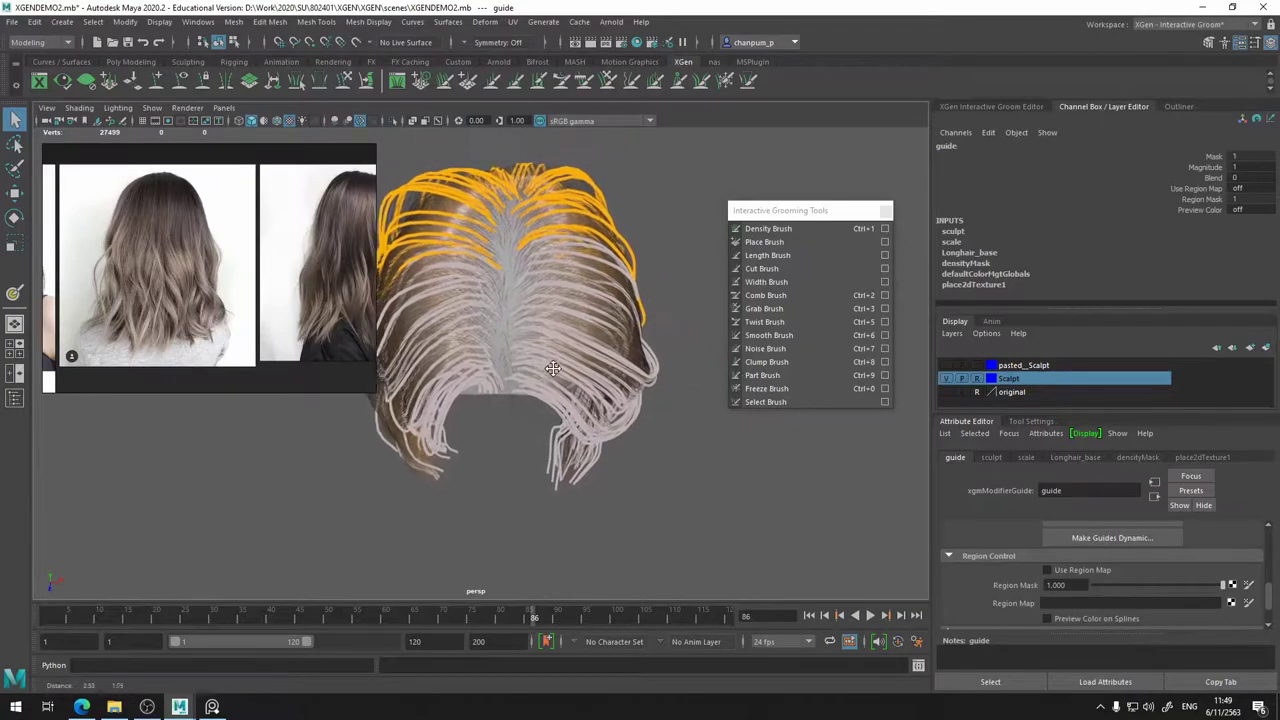
- Enable Use Region Map on the guide modifier and create a 1024 white JPEG map named regionMap in the XGEN/data folder
scroll(1102, 569, "down", 3)
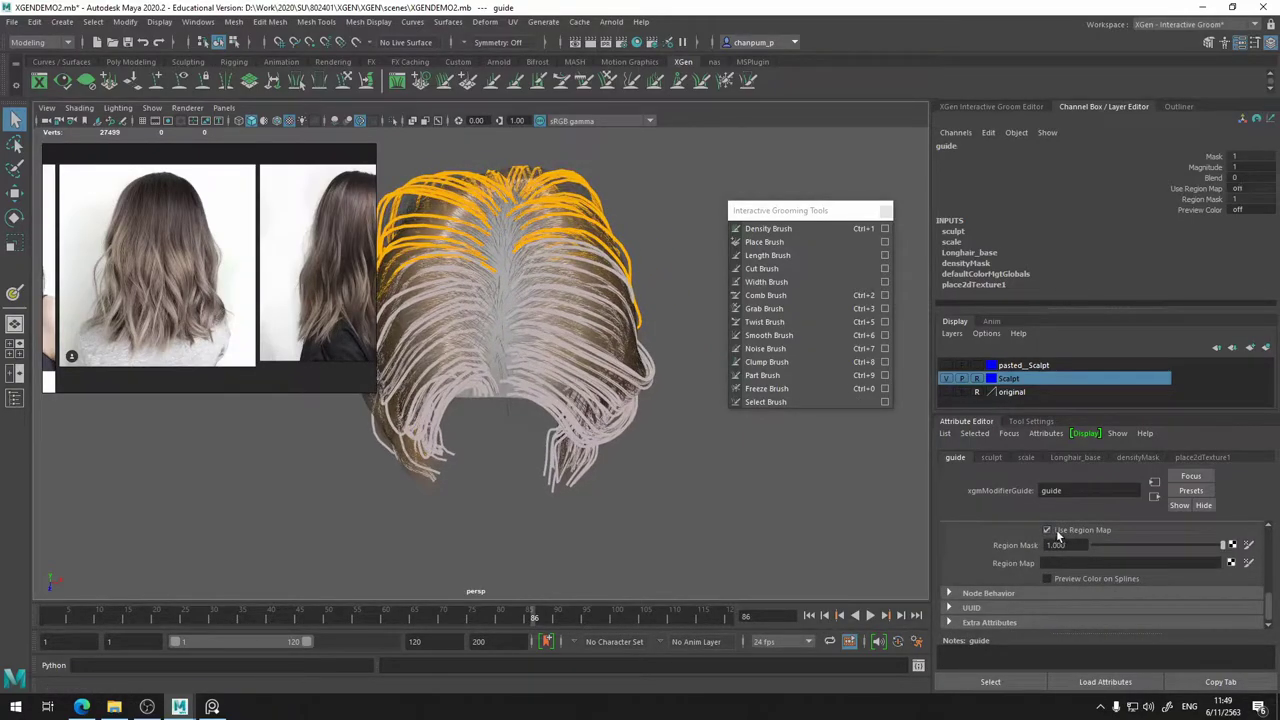
left_click(1248, 564)
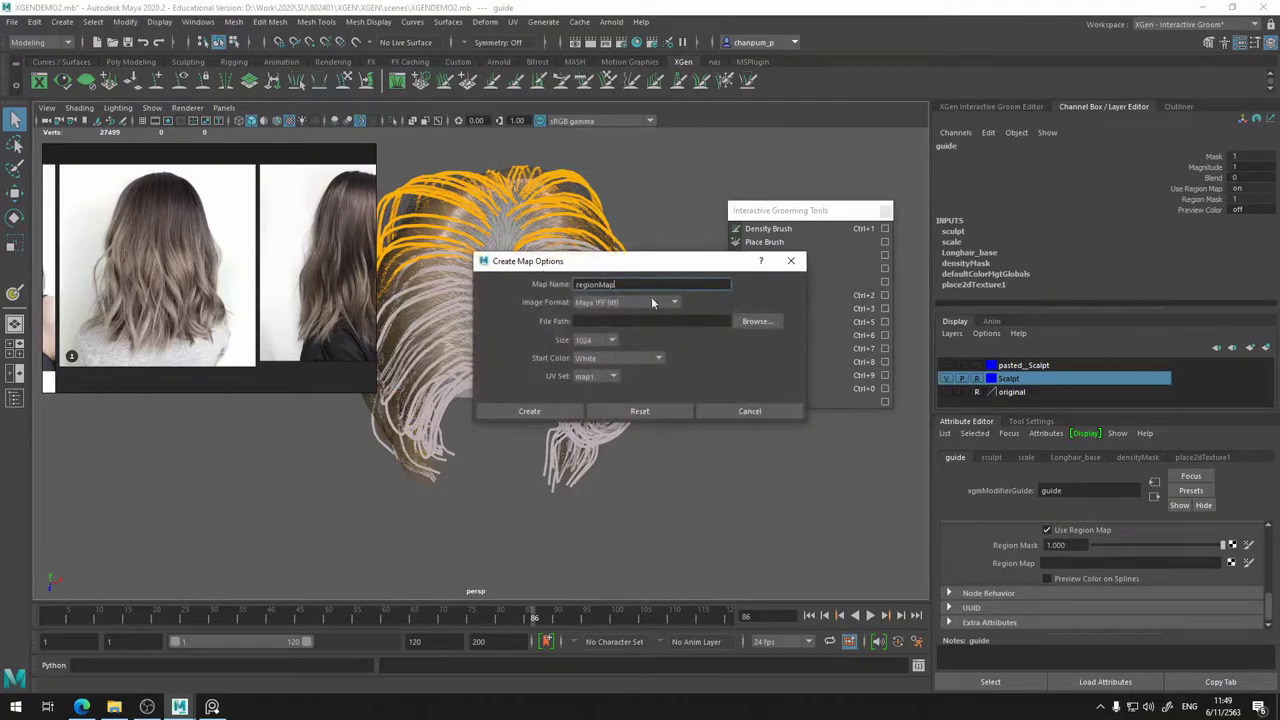
left_click(770, 323)
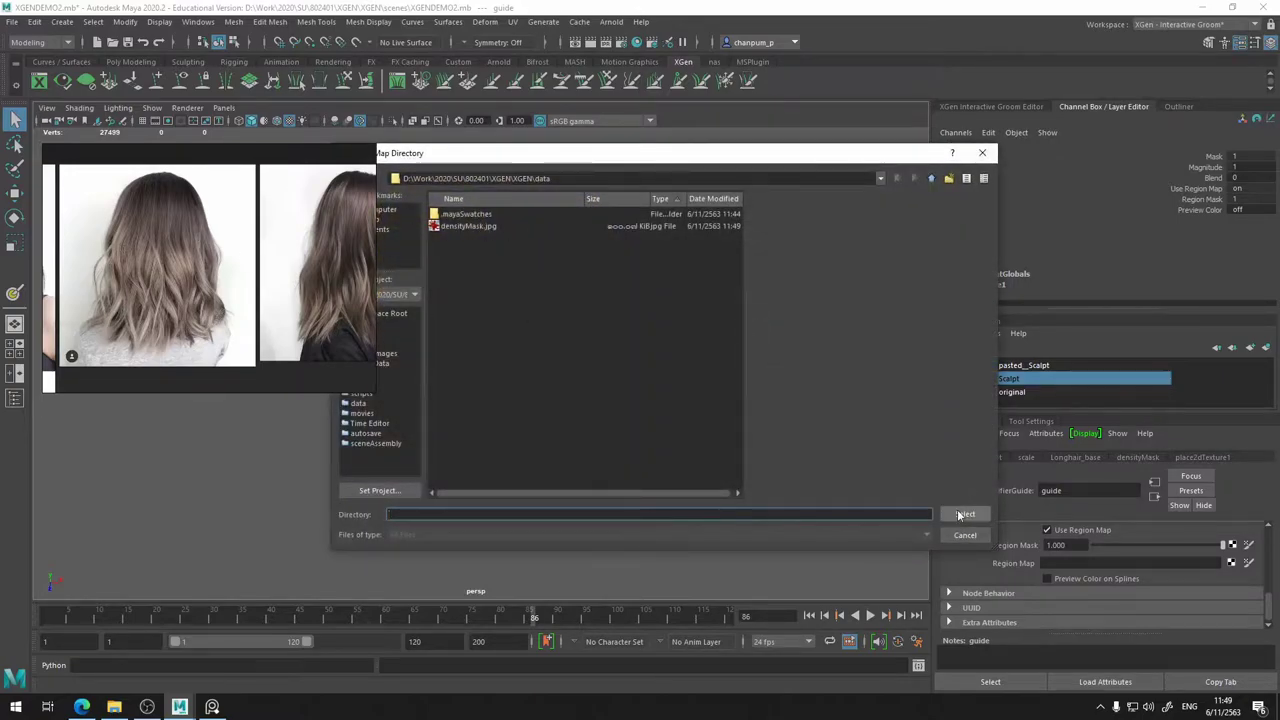
left_click(965, 514)
left_click(606, 303)
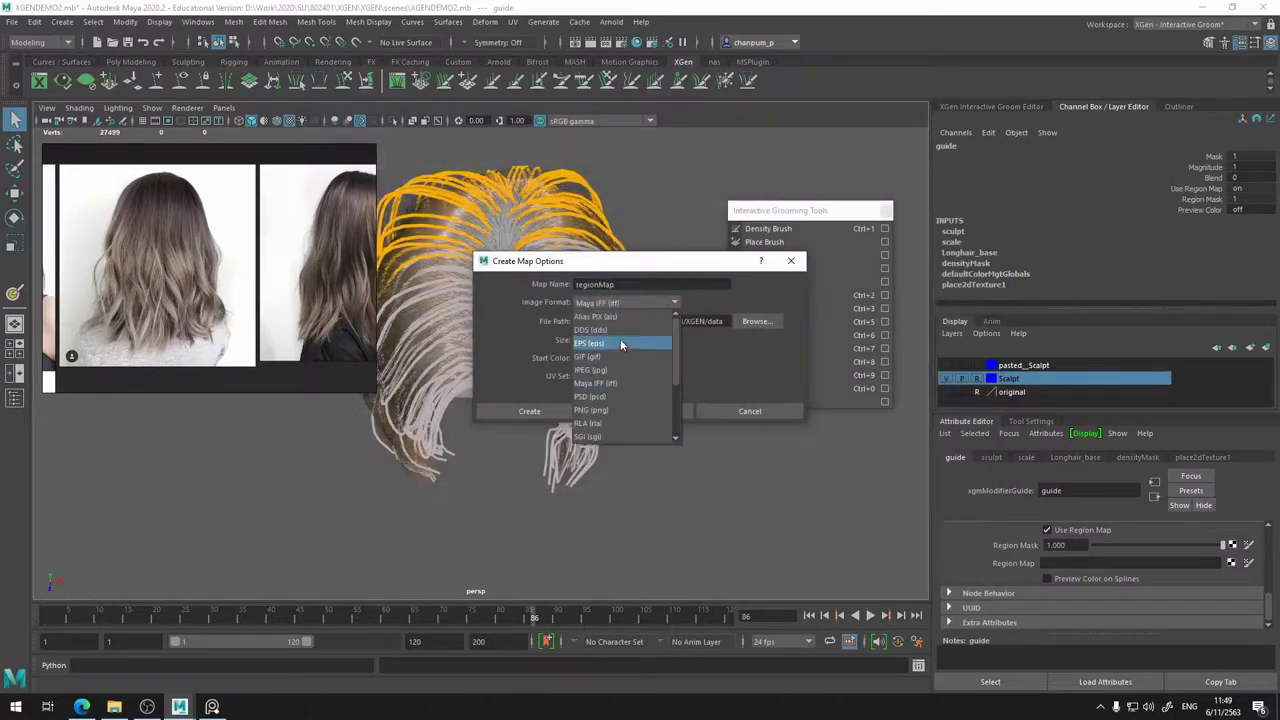
left_click(623, 369)
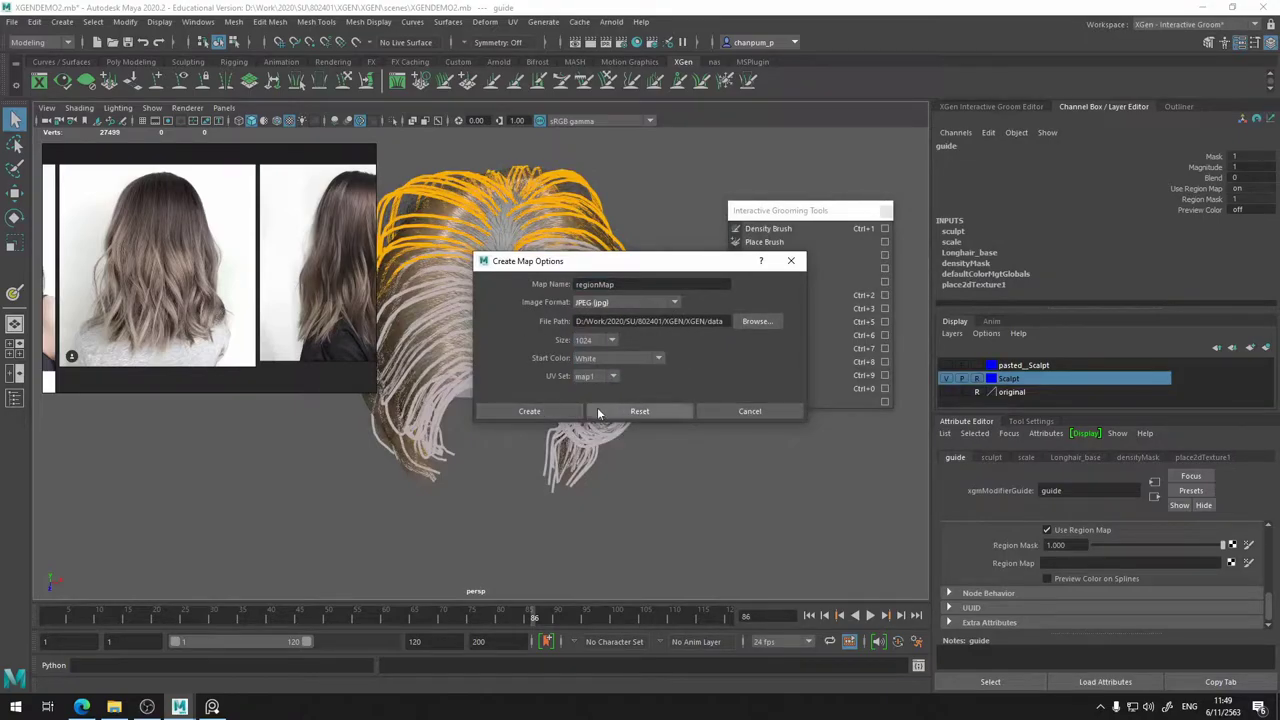
left_click(555, 414)
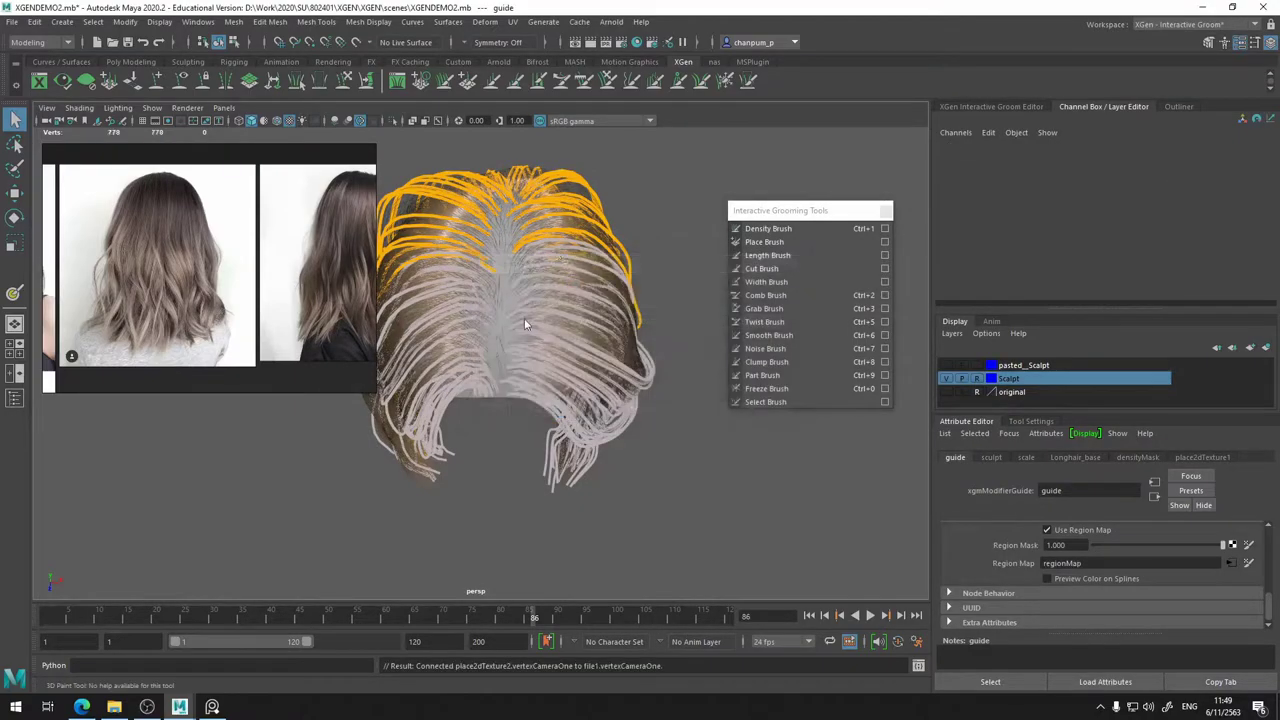
- Set the paint colour to red and paint the region map along the head's left side of the parting, from the front hairline toward the crown
key("6")
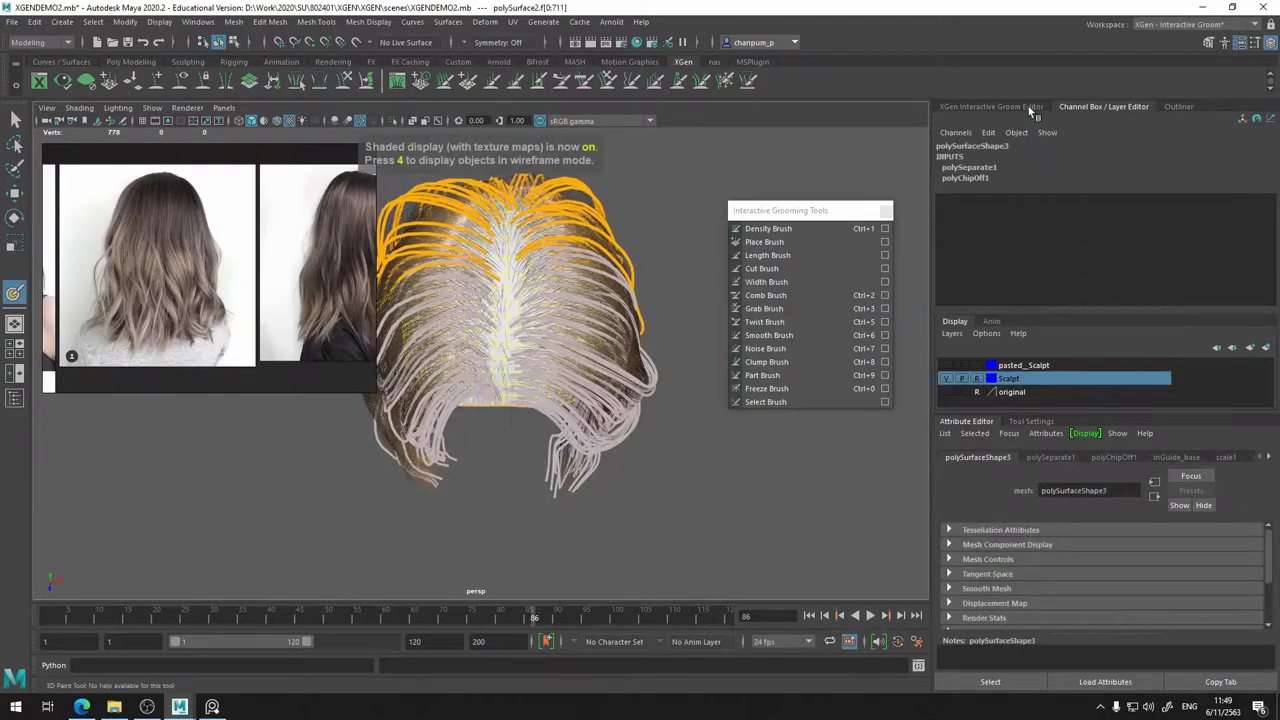
left_click(980, 107)
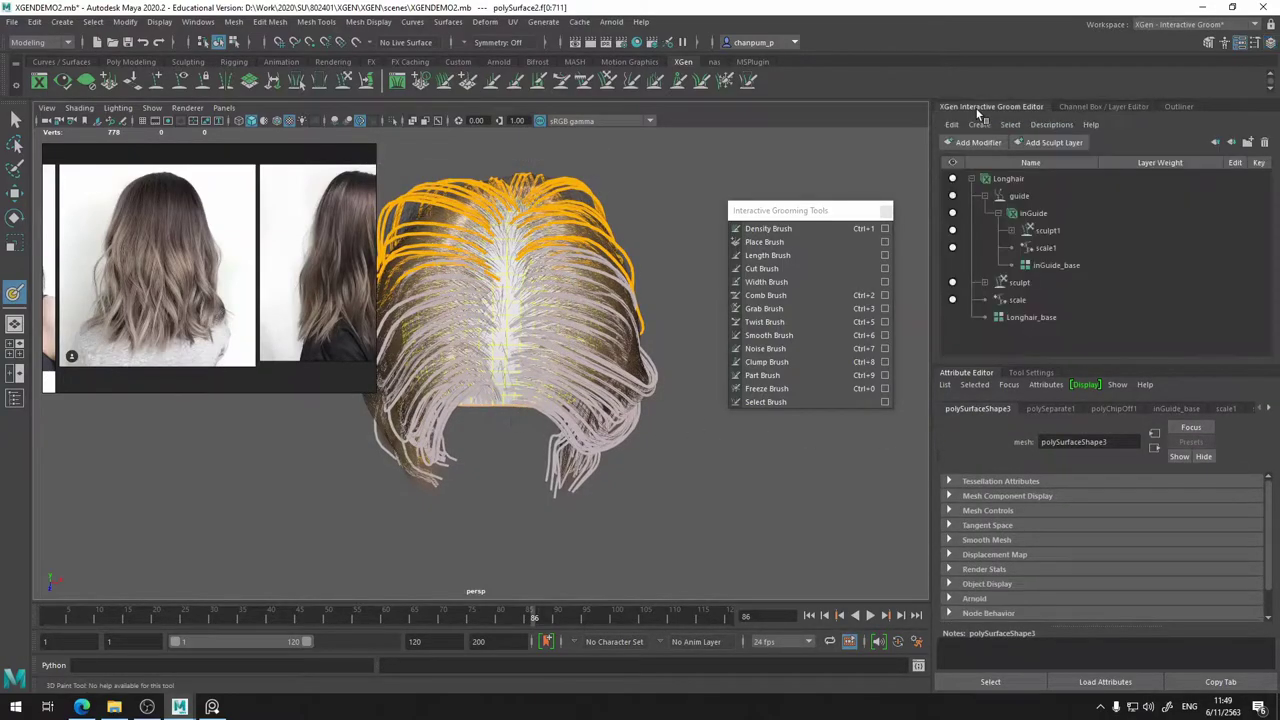
left_click(1134, 107)
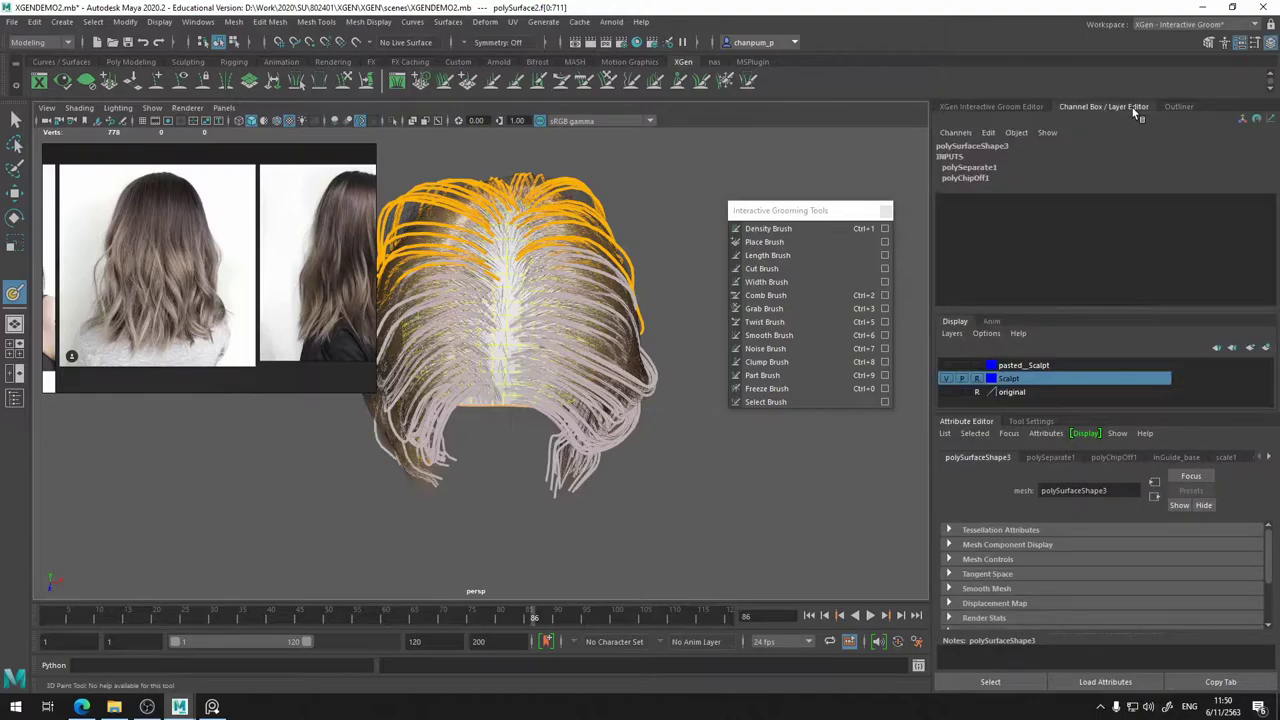
left_click(1045, 422)
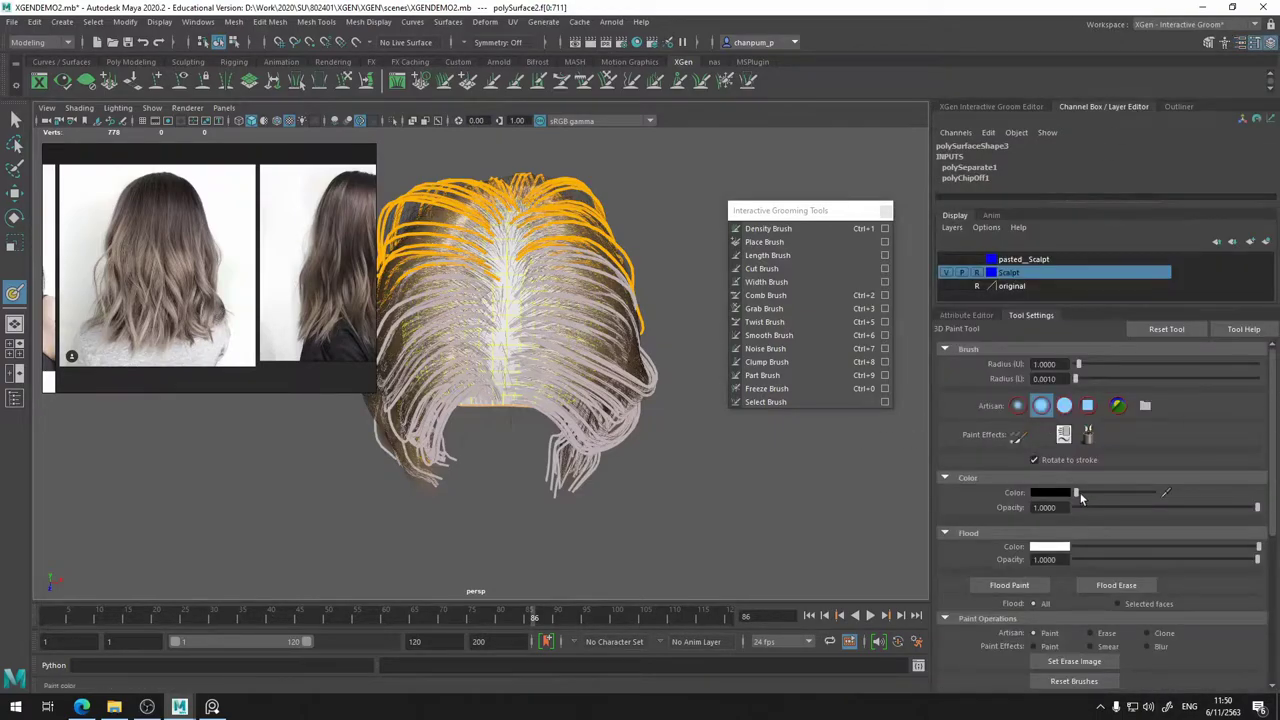
left_click_drag(1094, 494, 1154, 494)
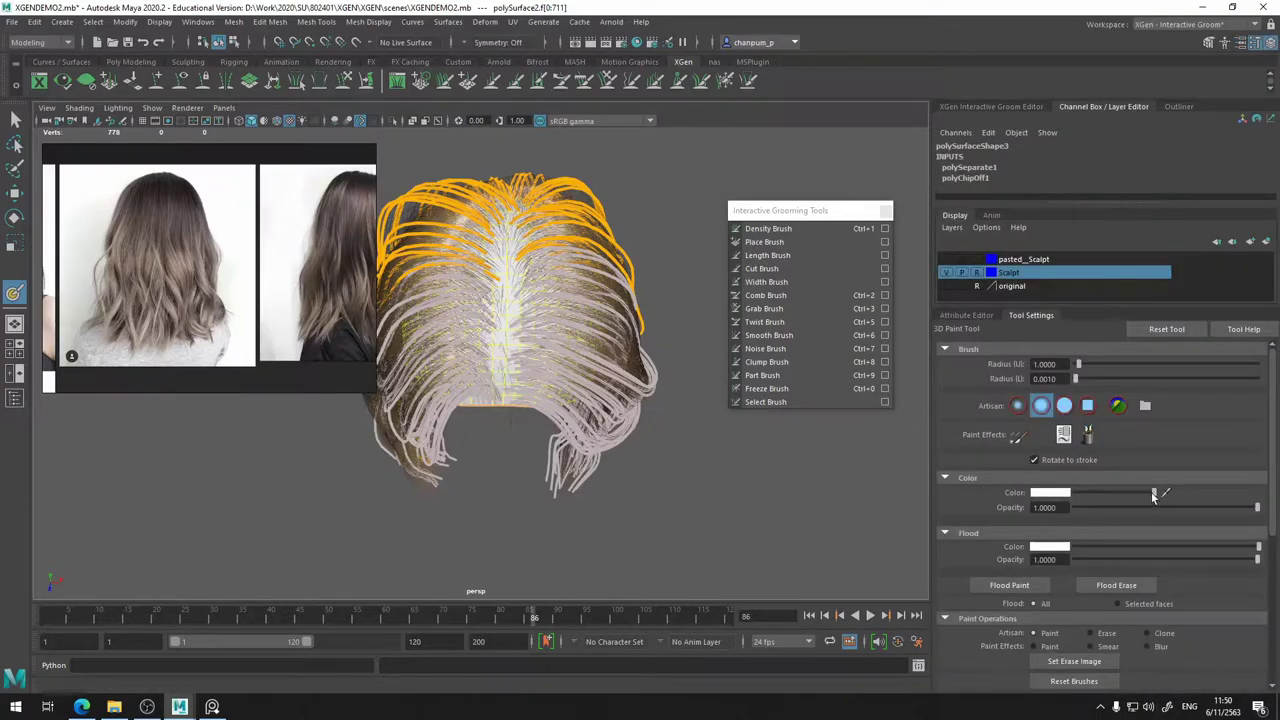
left_click(1050, 492)
left_click(1063, 493)
left_click(1010, 460)
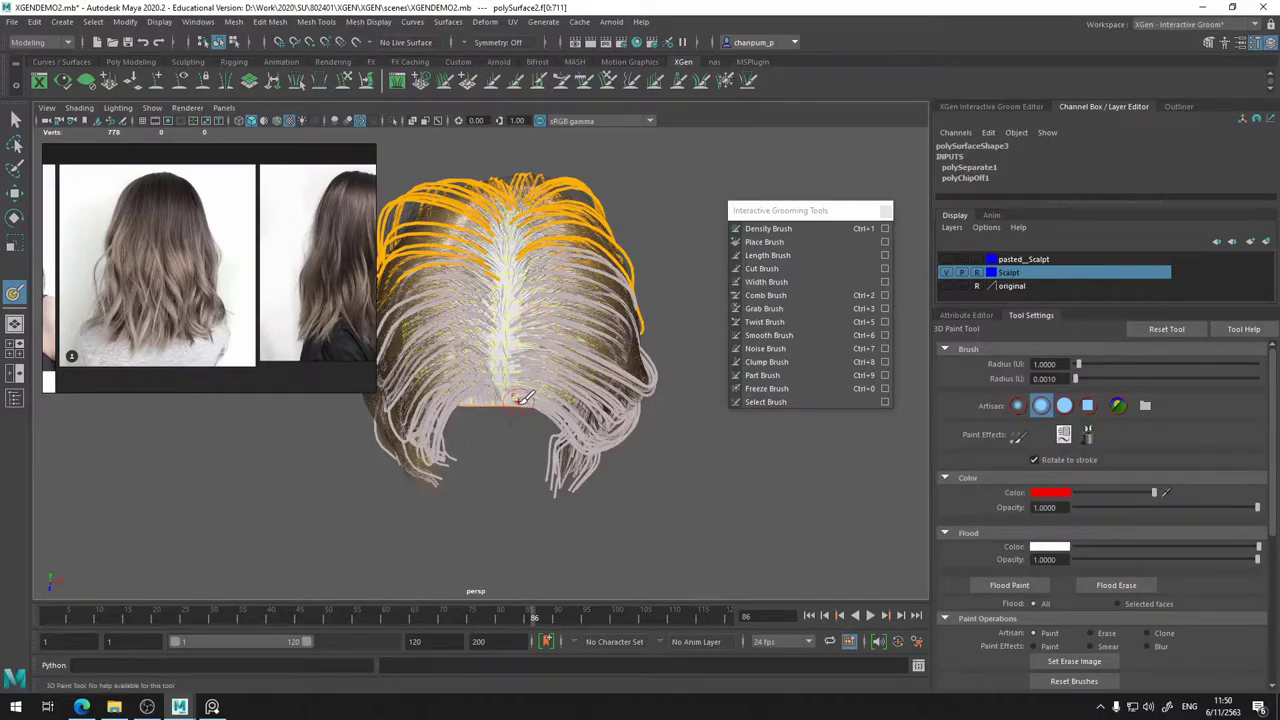
mouse_move(521, 401)
left_mouse_down()
mouse_move(535, 284)
mouse_move(527, 210)
left_mouse_up()
left_click_drag(536, 318, 530, 277, "alt")
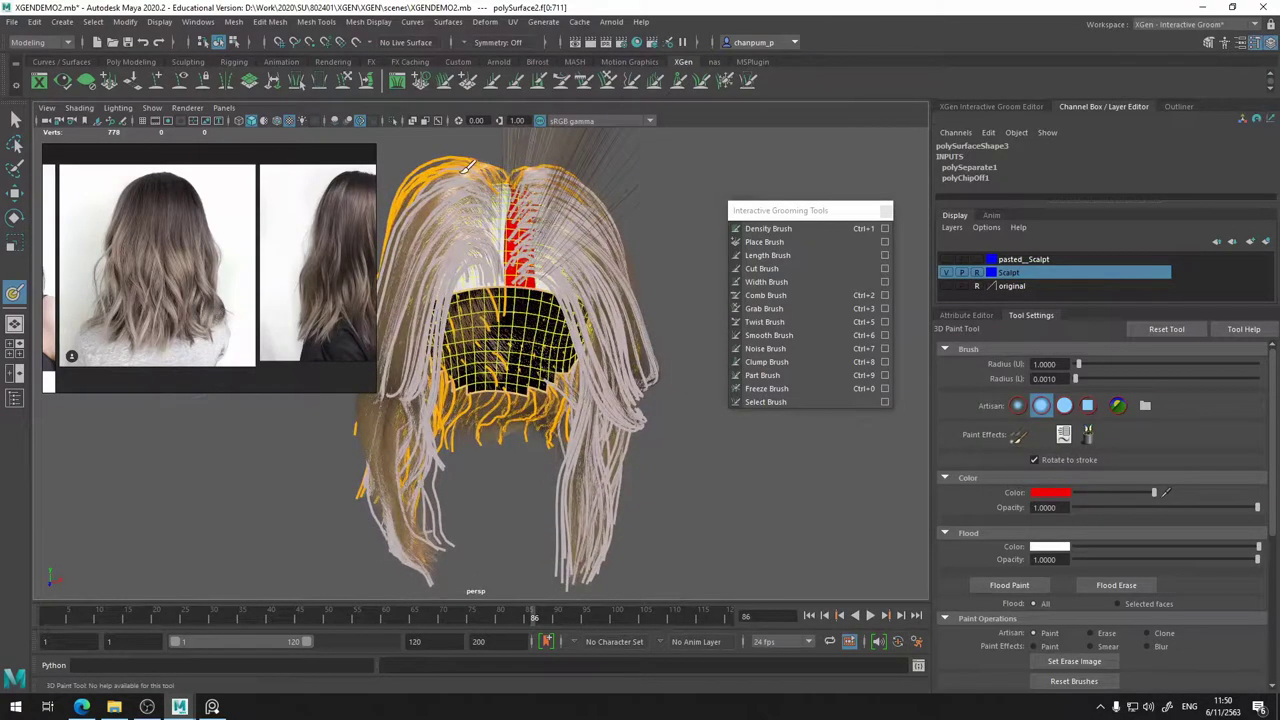
- Enlarge the brush radius to 5.2001 and paint the region map red over the left side of the head below the parting
left_click_drag(490, 178, 507, 305, "alt")
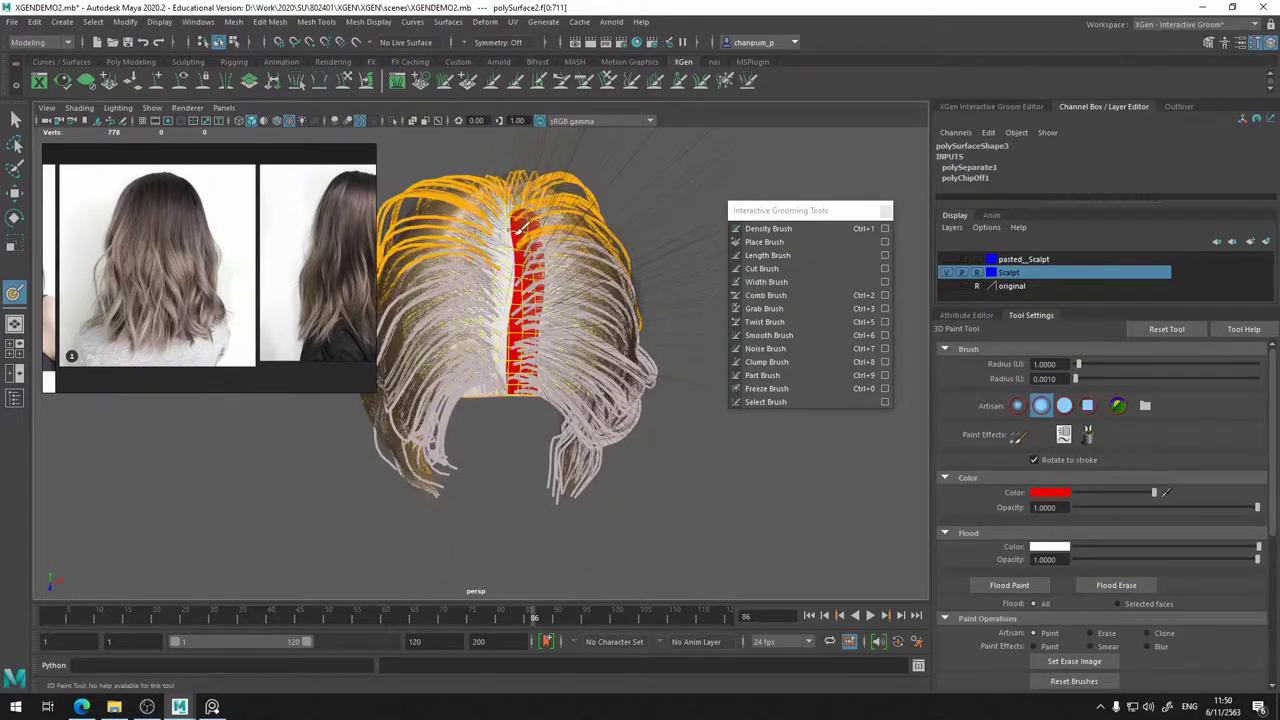
left_click_drag(518, 224, 440, 242, "alt")
left_click_drag(662, 325, 674, 348, "alt")
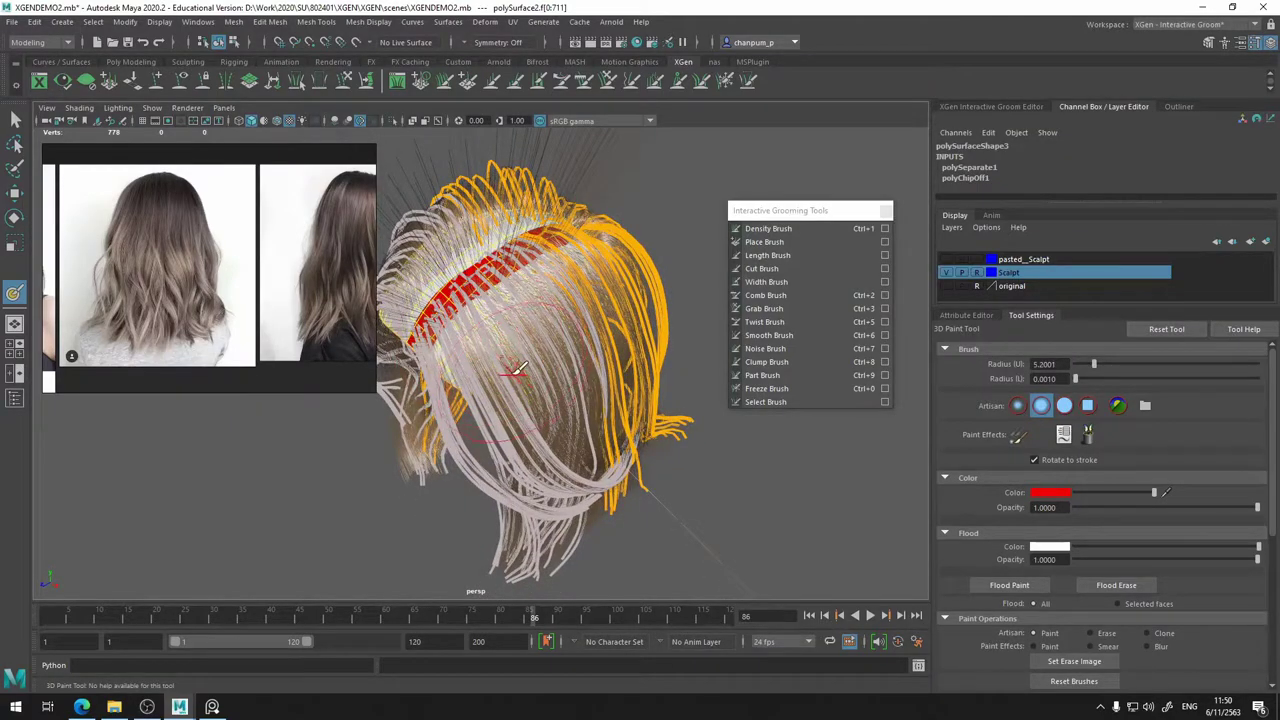
left_click_drag(519, 369, 504, 362)
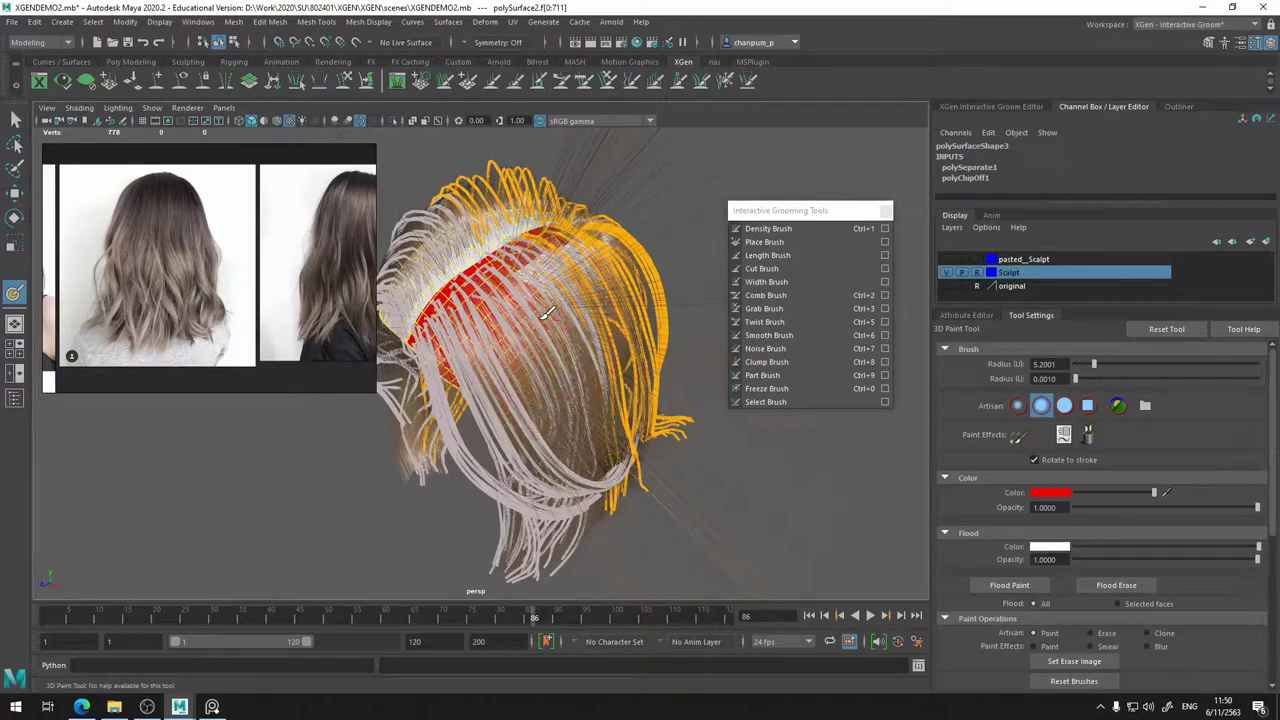
left_click_drag(570, 370, 545, 341, "alt")
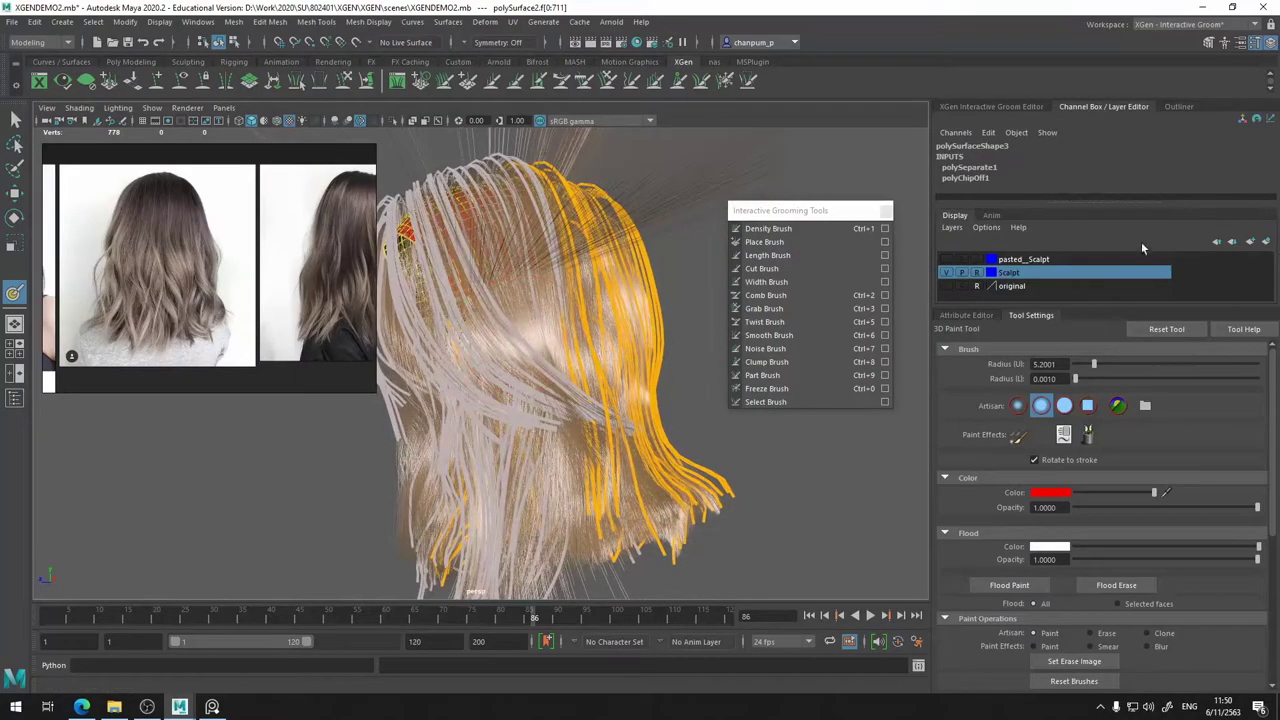
- Leave the 3D Paint Tool, select Longhair_base and set its Density Multiplier to 0
left_click(1003, 107)
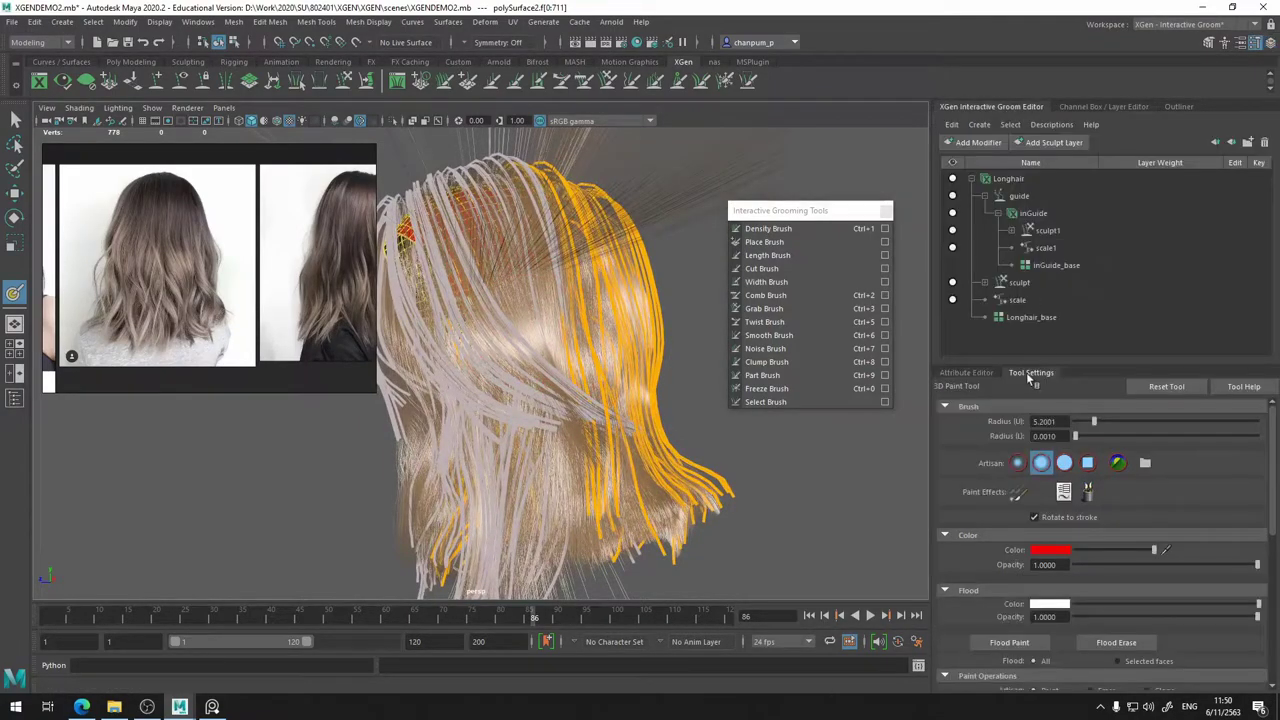
left_click(1030, 317)
key("6")
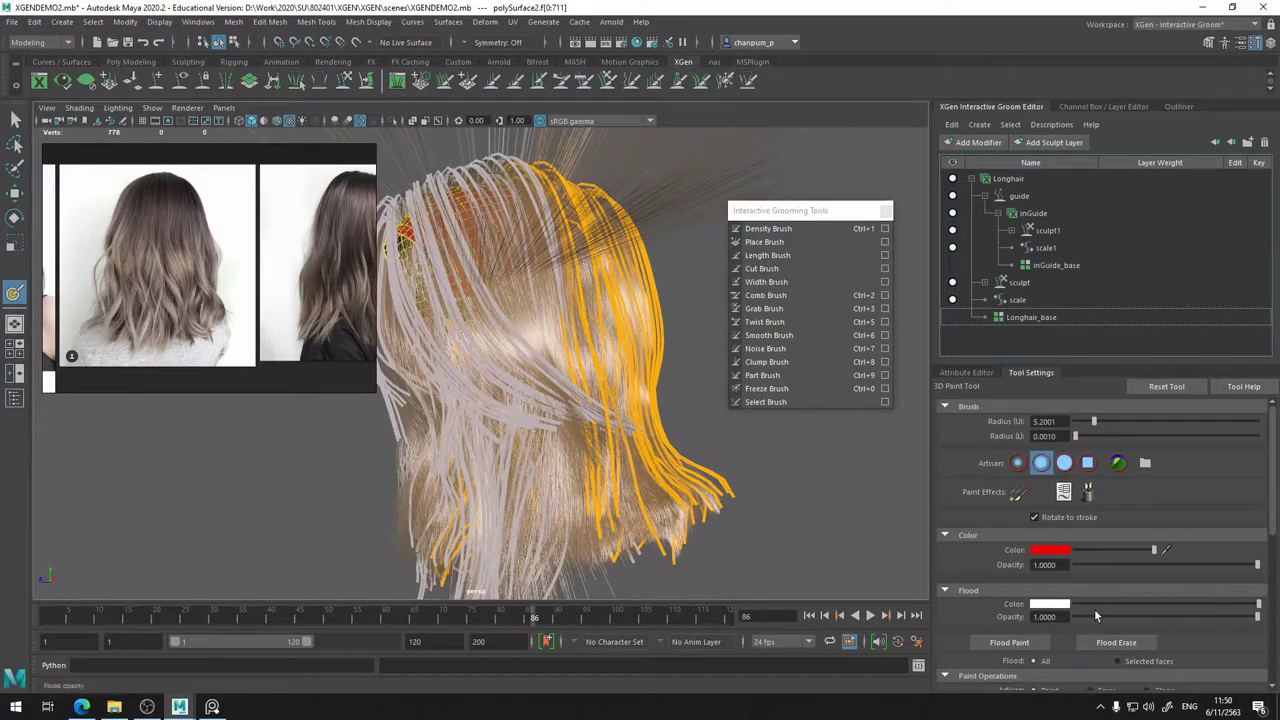
left_click(1012, 325)
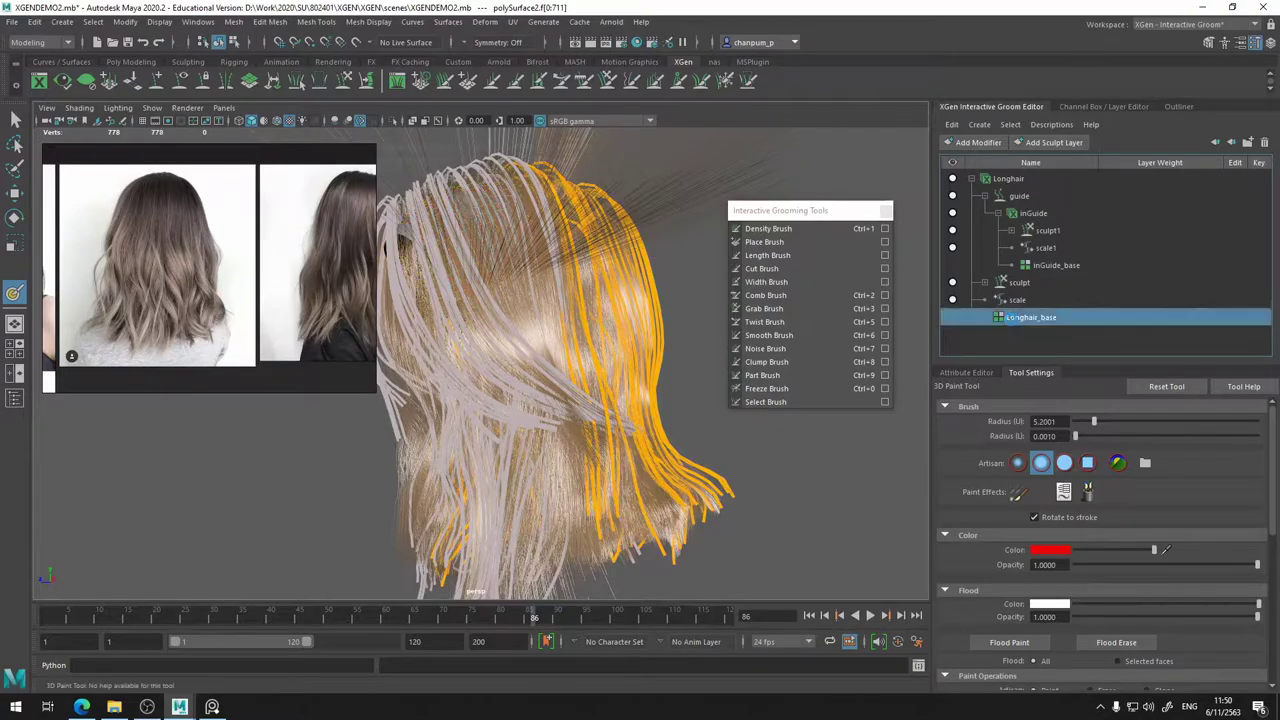
key("6")
key("q")
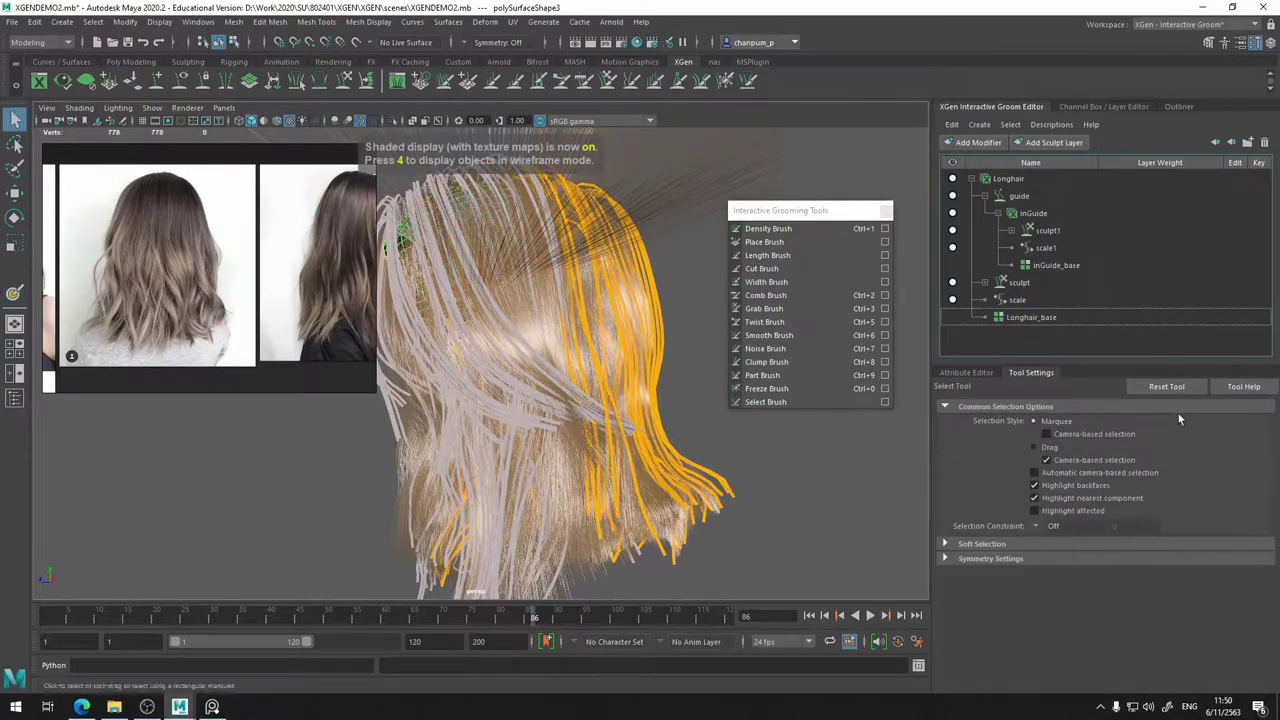
left_click(1043, 319)
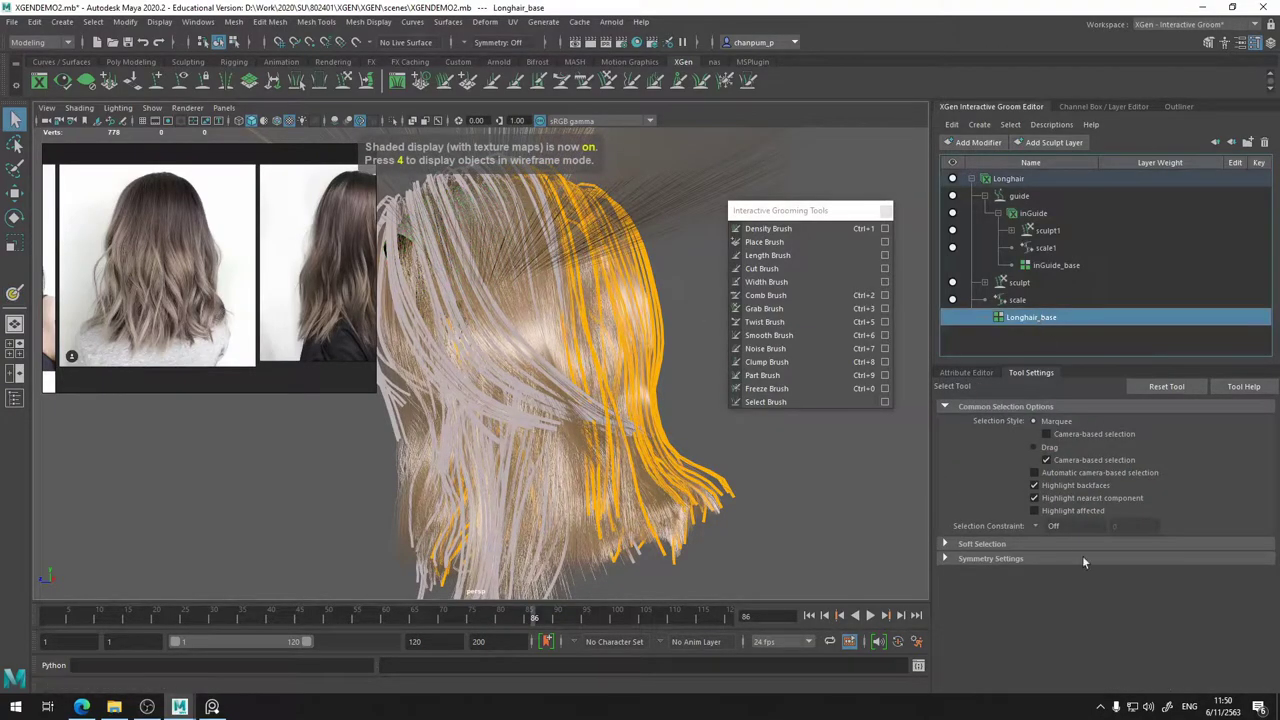
left_click(970, 373)
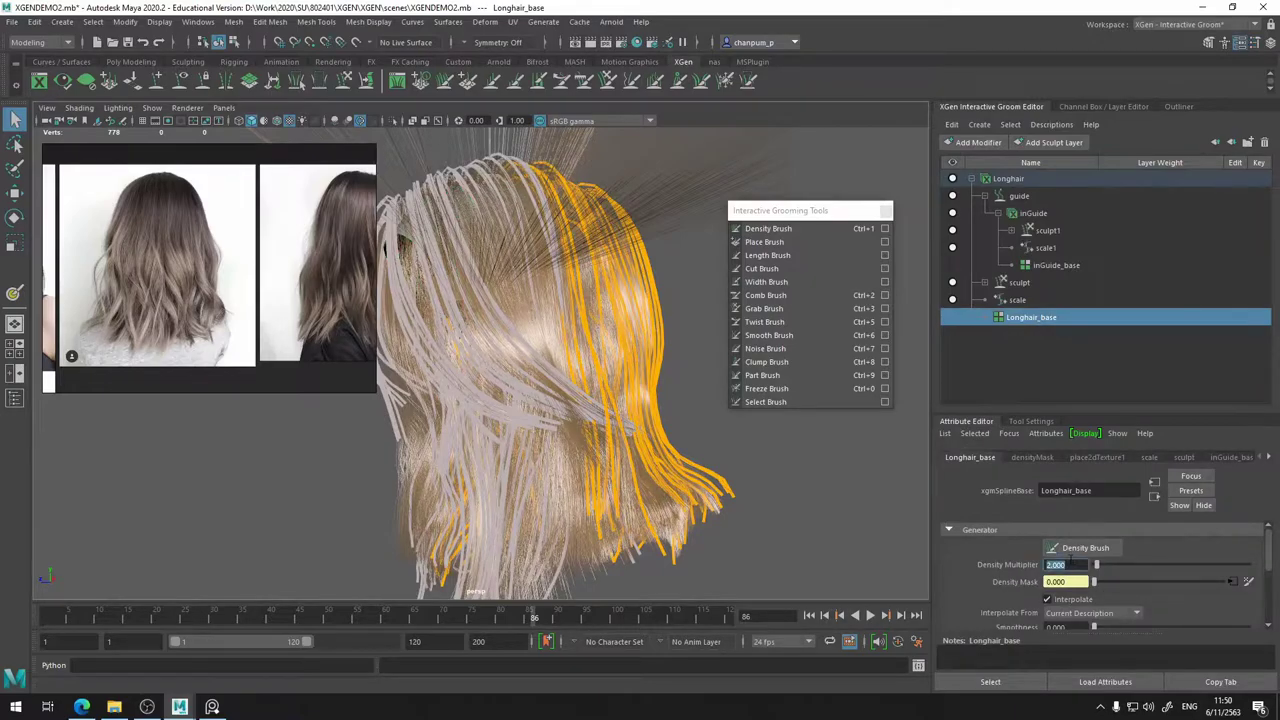
key("Return")
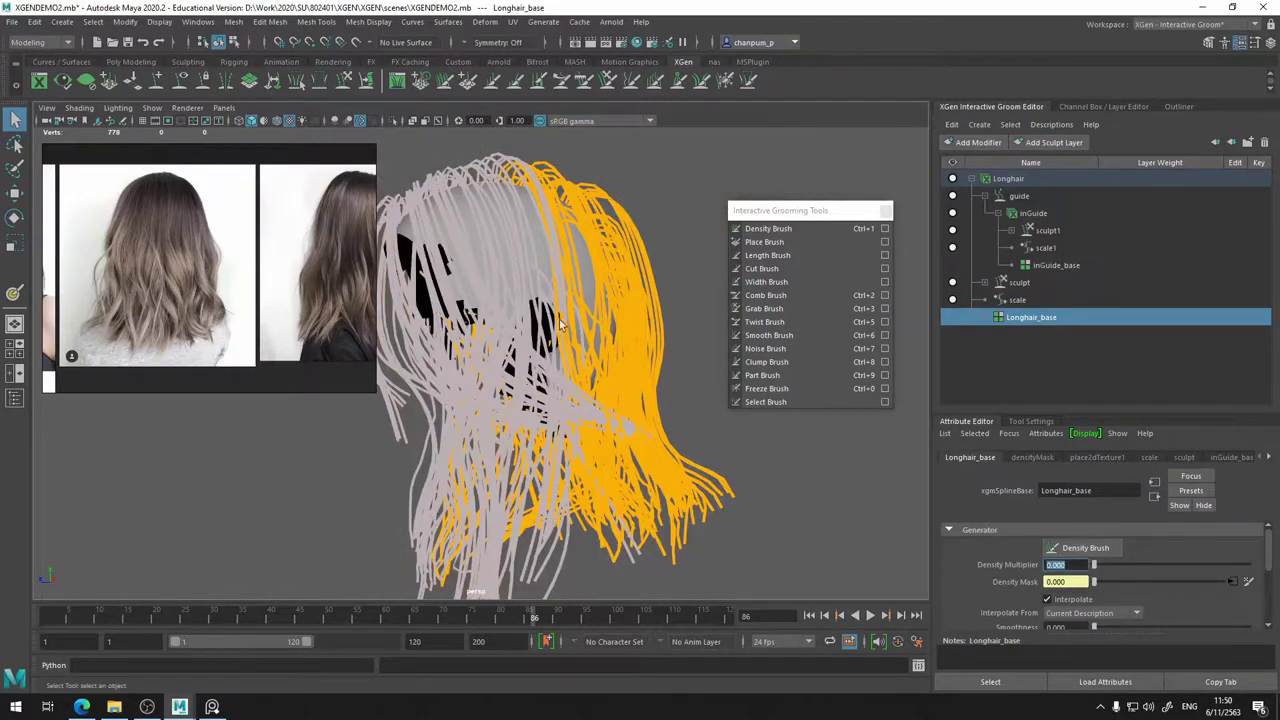
- Hide the inGuide description and reopen the guide modifier's region map for 3D painting on the scalp
left_click_drag(549, 319, 767, 306, "alt")
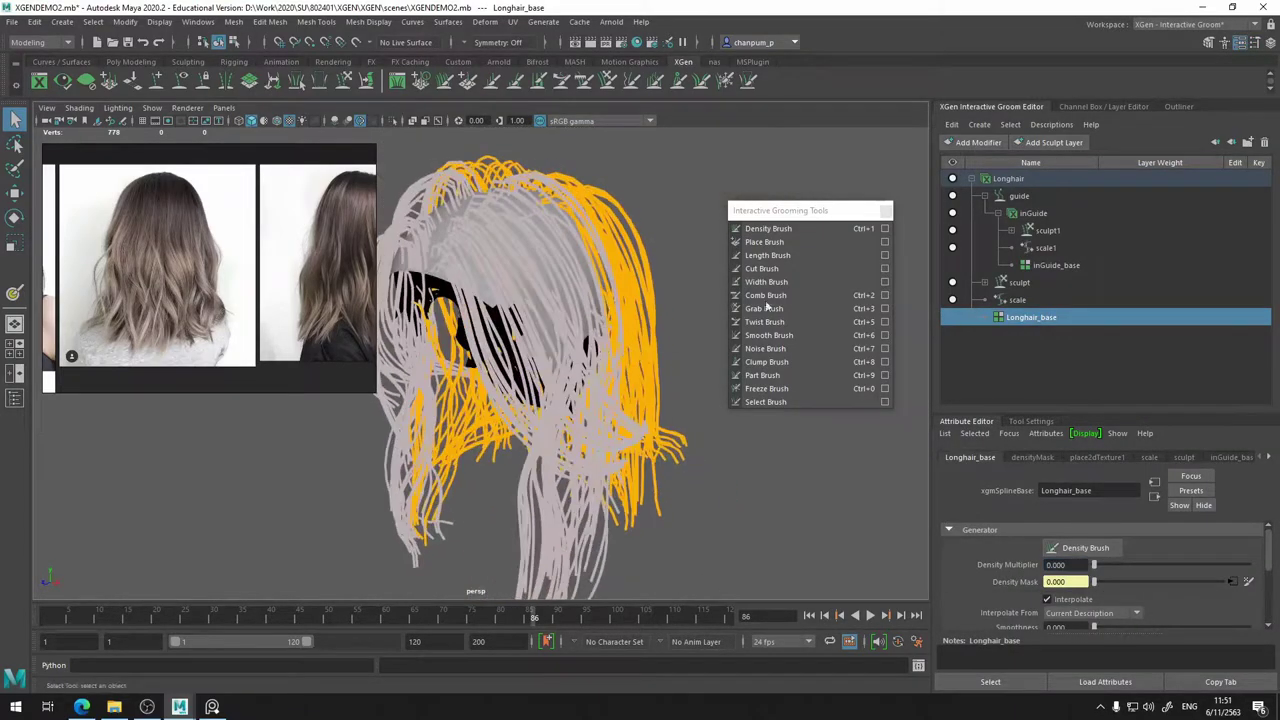
left_click(954, 215)
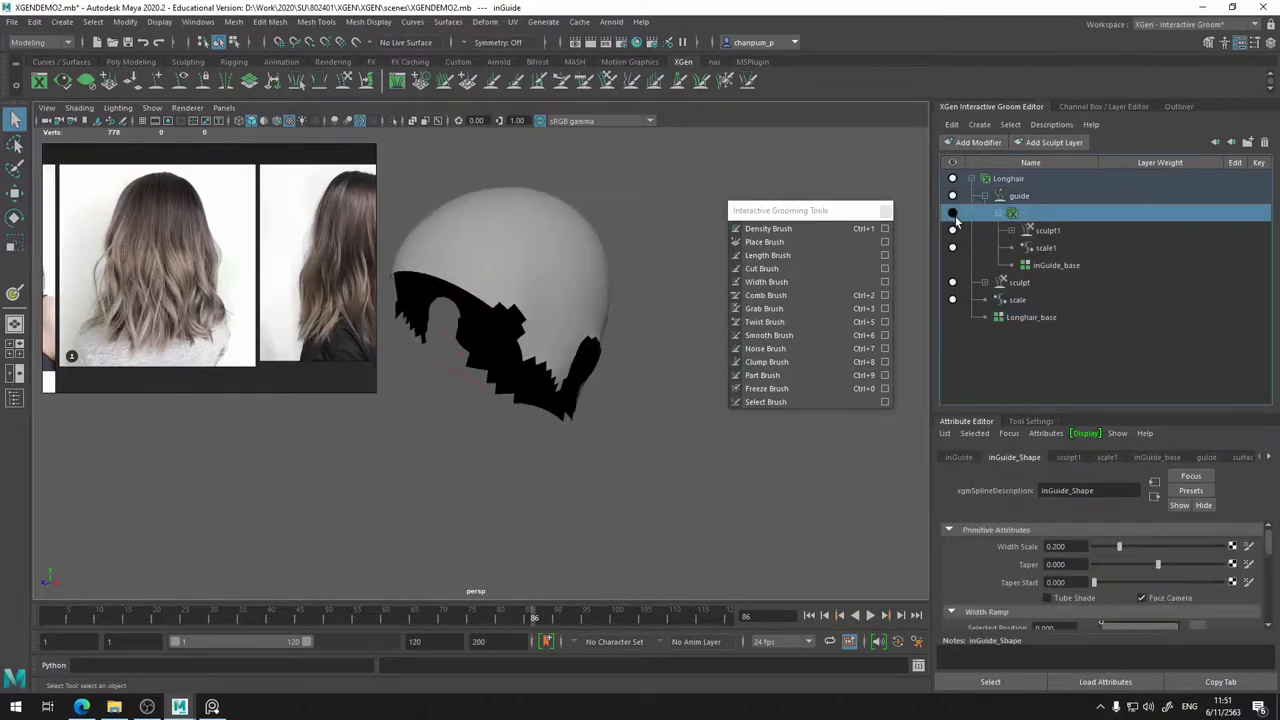
left_click(1033, 319)
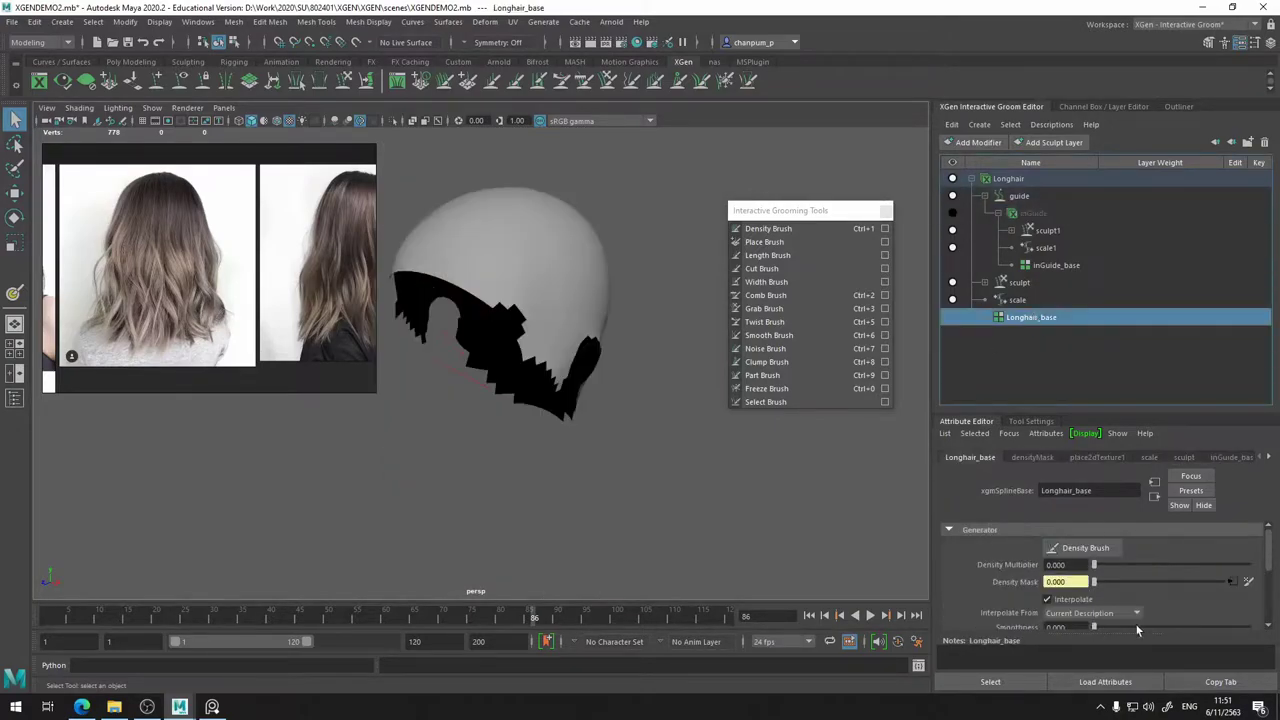
left_click(1030, 214)
scroll(1160, 590, "down", 5)
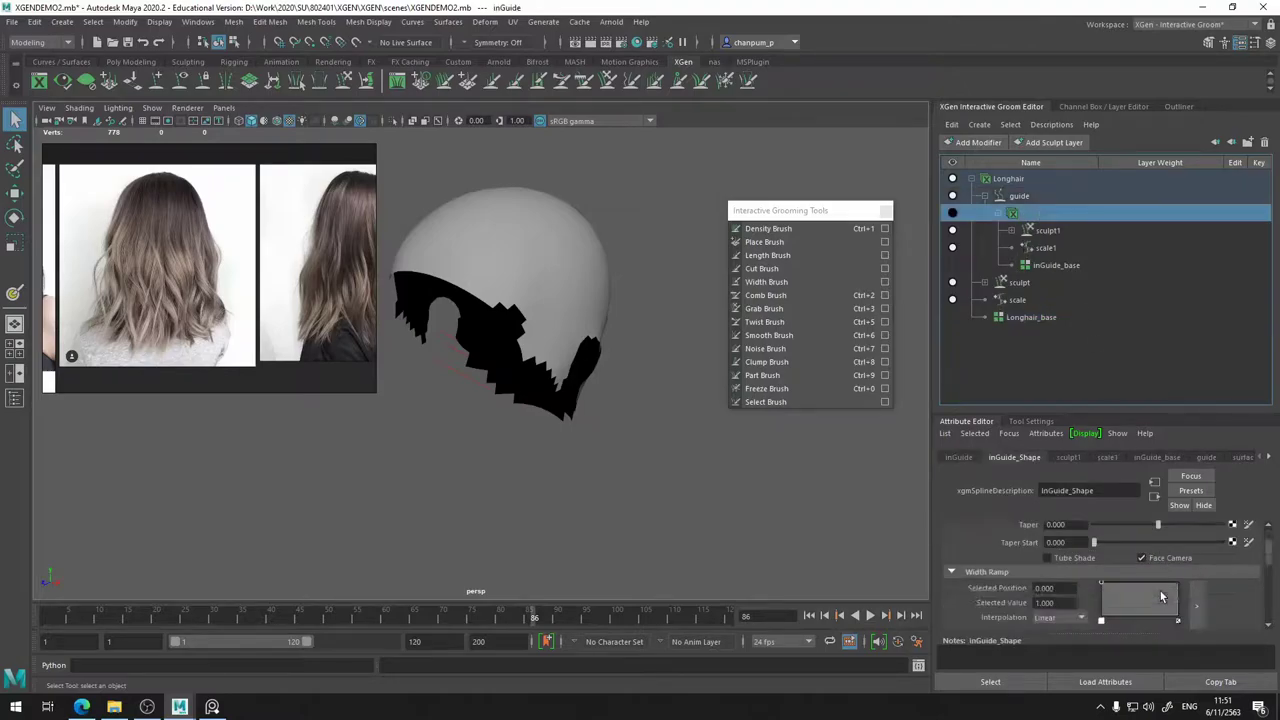
scroll(1157, 593, "up", 3)
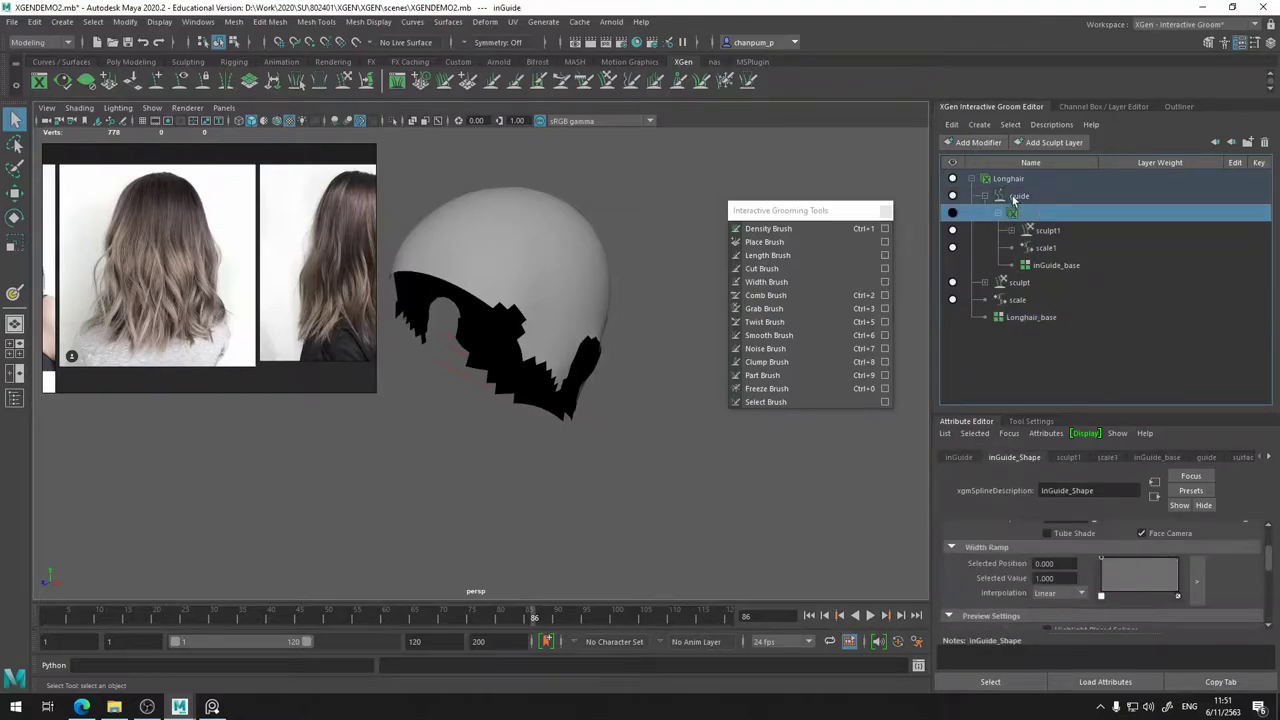
left_click(1017, 197)
left_click(1250, 575)
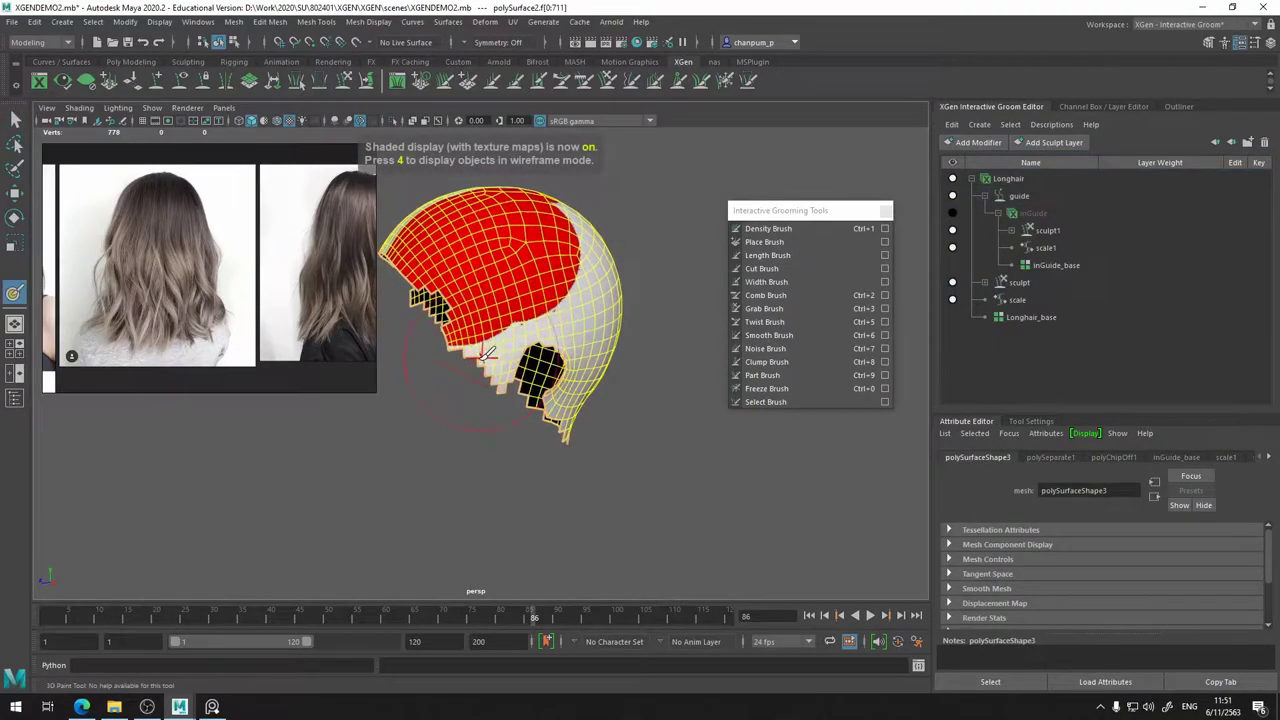
- Show the inGuide description again over the textured scalp at the back of the head
mouse_move(492, 335)
left_mouse_down("alt")
mouse_move(434, 400)
mouse_move(468, 392)
mouse_move(410, 305)
mouse_move(398, 392)
mouse_move(425, 385)
mouse_move(417, 357)
mouse_move(408, 441)
mouse_move(462, 445)
left_mouse_up("alt")
left_click(953, 214)
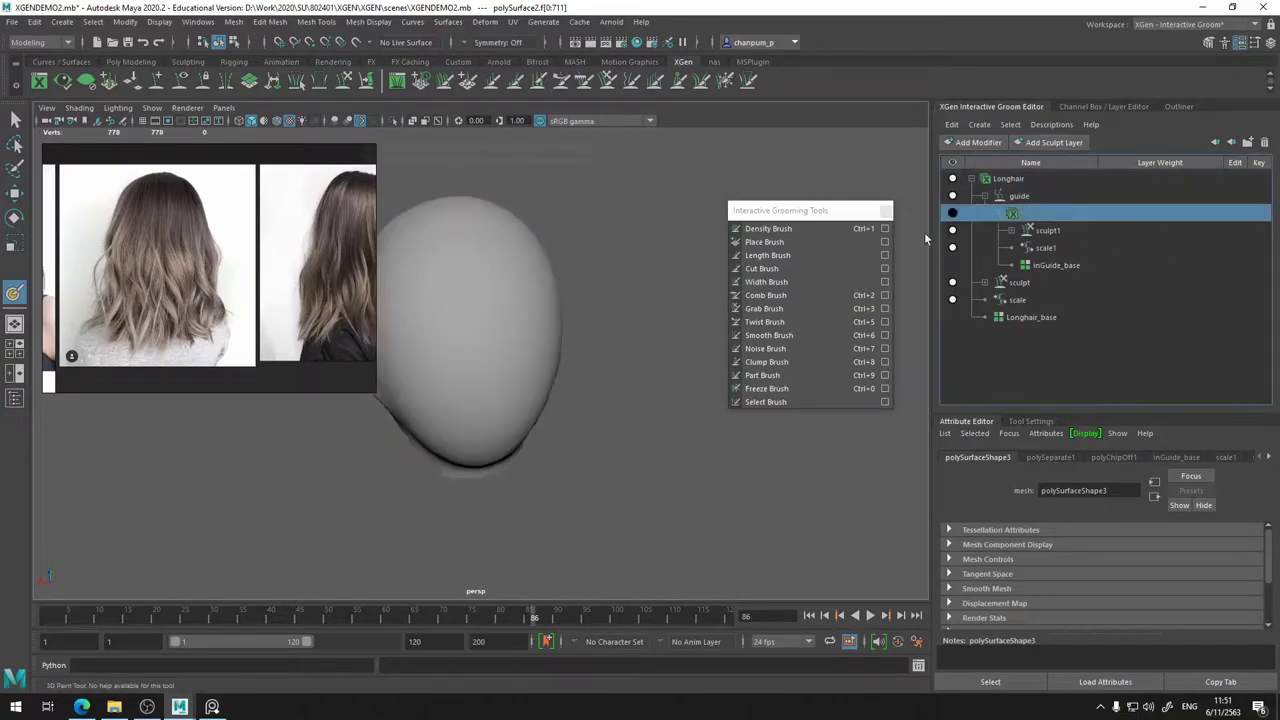
key("6")
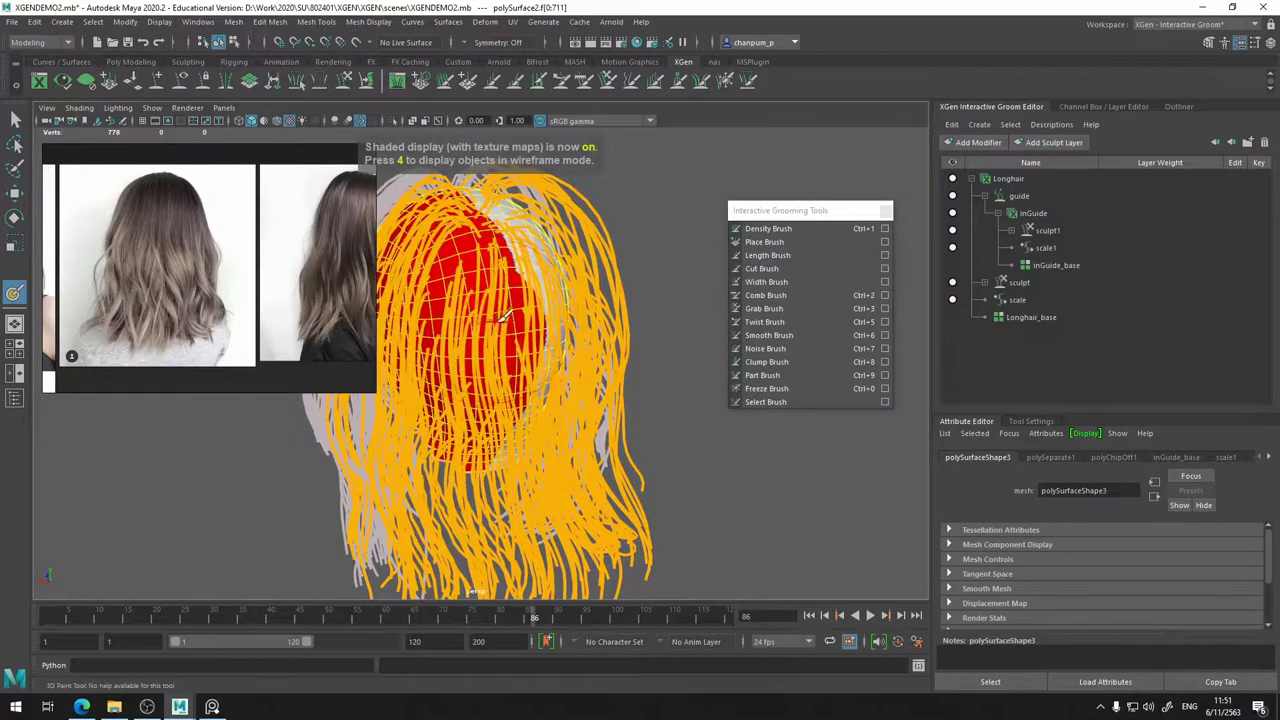
mouse_move(516, 355)
left_mouse_down("alt")
mouse_move(578, 352)
mouse_move(476, 373)
mouse_move(524, 374)
left_mouse_up("alt")
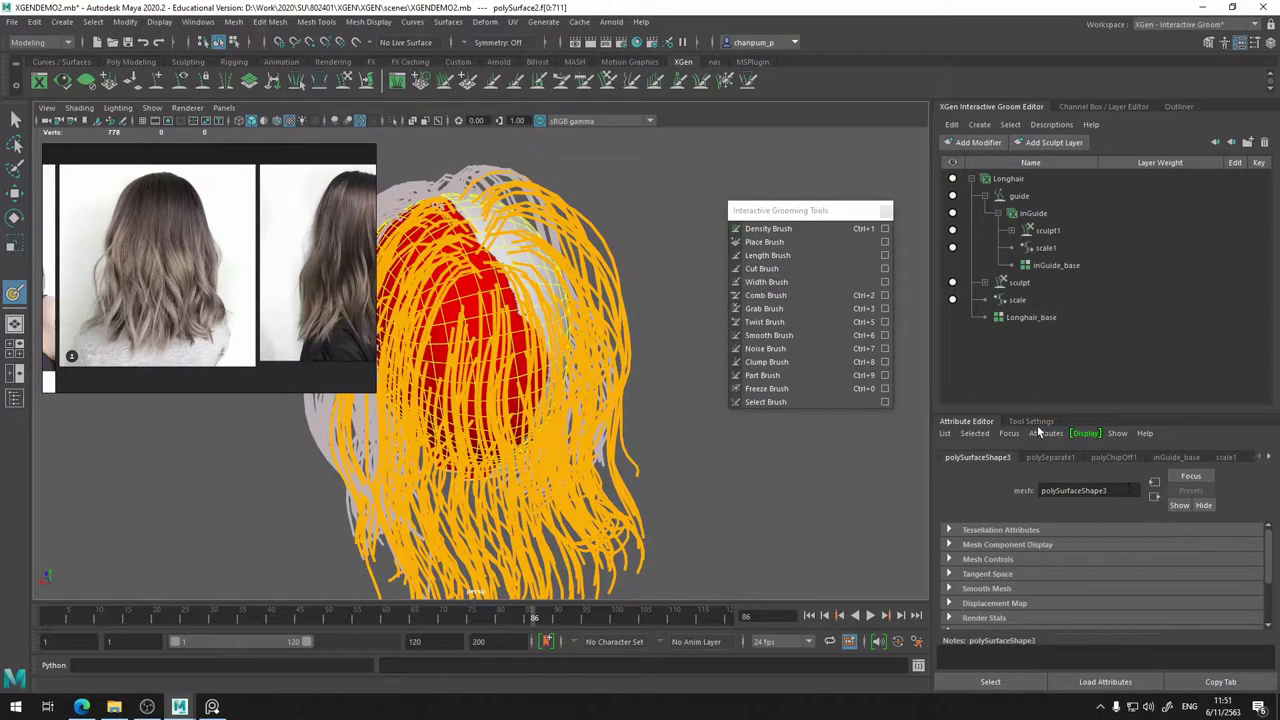
- Set the paint colour to blue and paint the region map over the back of the head
left_click(1031, 421)
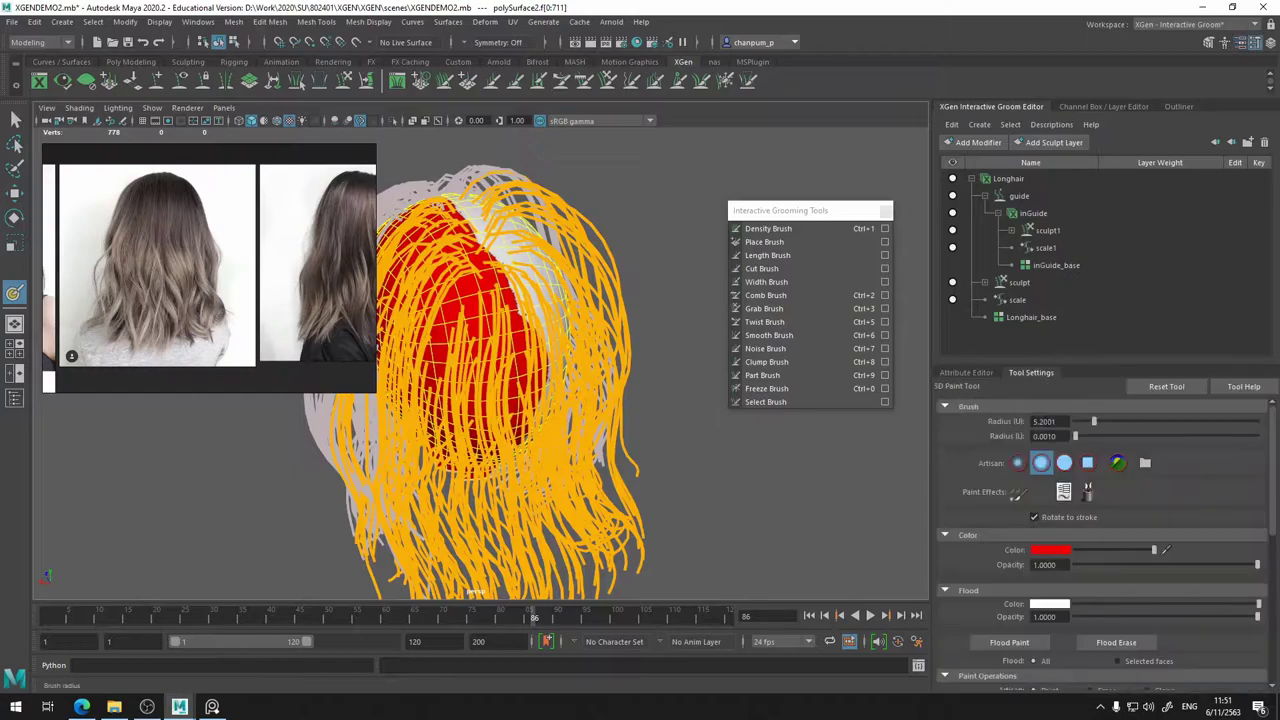
left_click(1050, 550)
left_click(1068, 512)
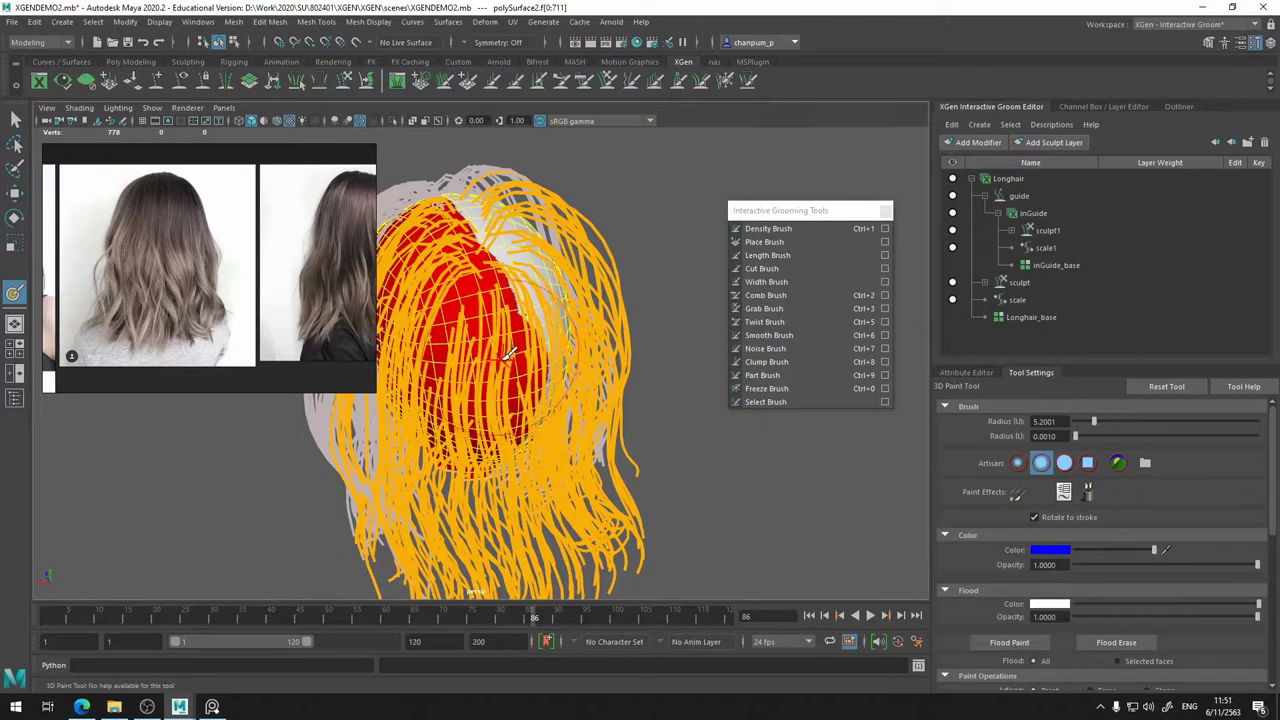
mouse_move(505, 358)
left_mouse_down("alt")
mouse_move(483, 366)
mouse_move(498, 407)
left_mouse_up("alt")
mouse_move(491, 470)
left_mouse_down("alt")
mouse_move(444, 362)
mouse_move(462, 397)
left_mouse_up("alt")
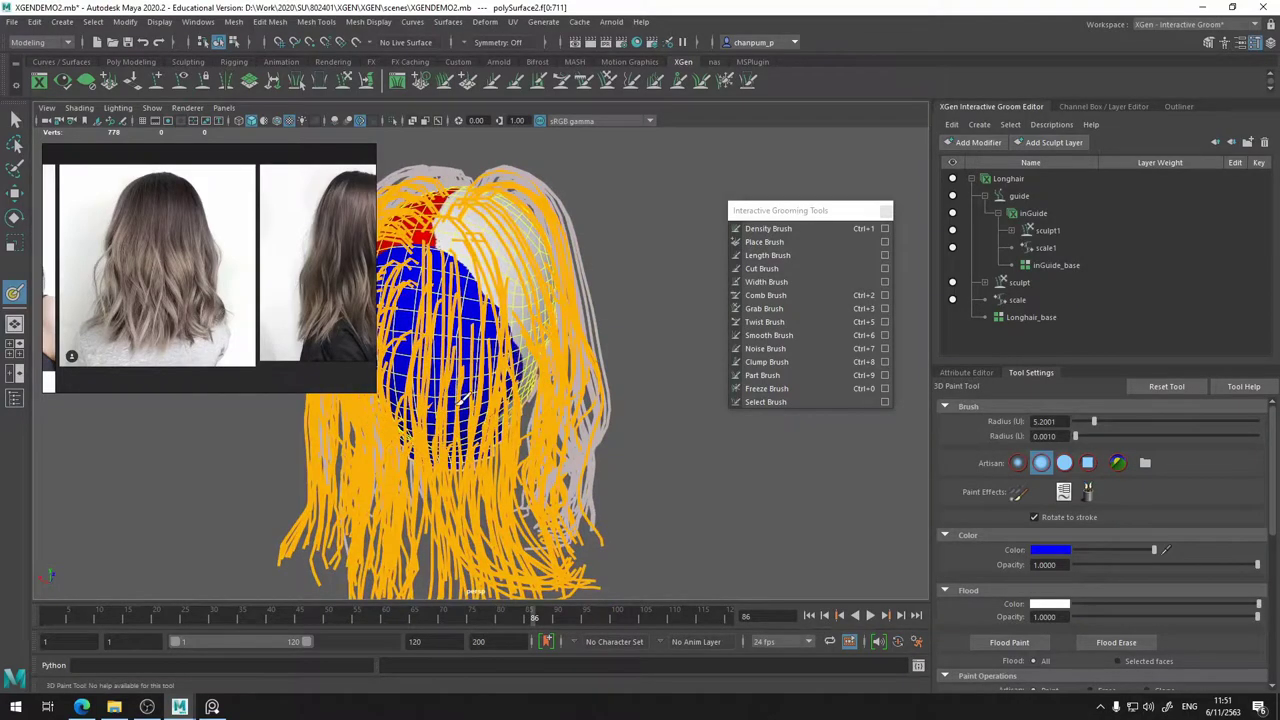
mouse_move(475, 449)
left_mouse_down("alt")
mouse_move(452, 383)
mouse_move(527, 387)
left_mouse_up("alt")
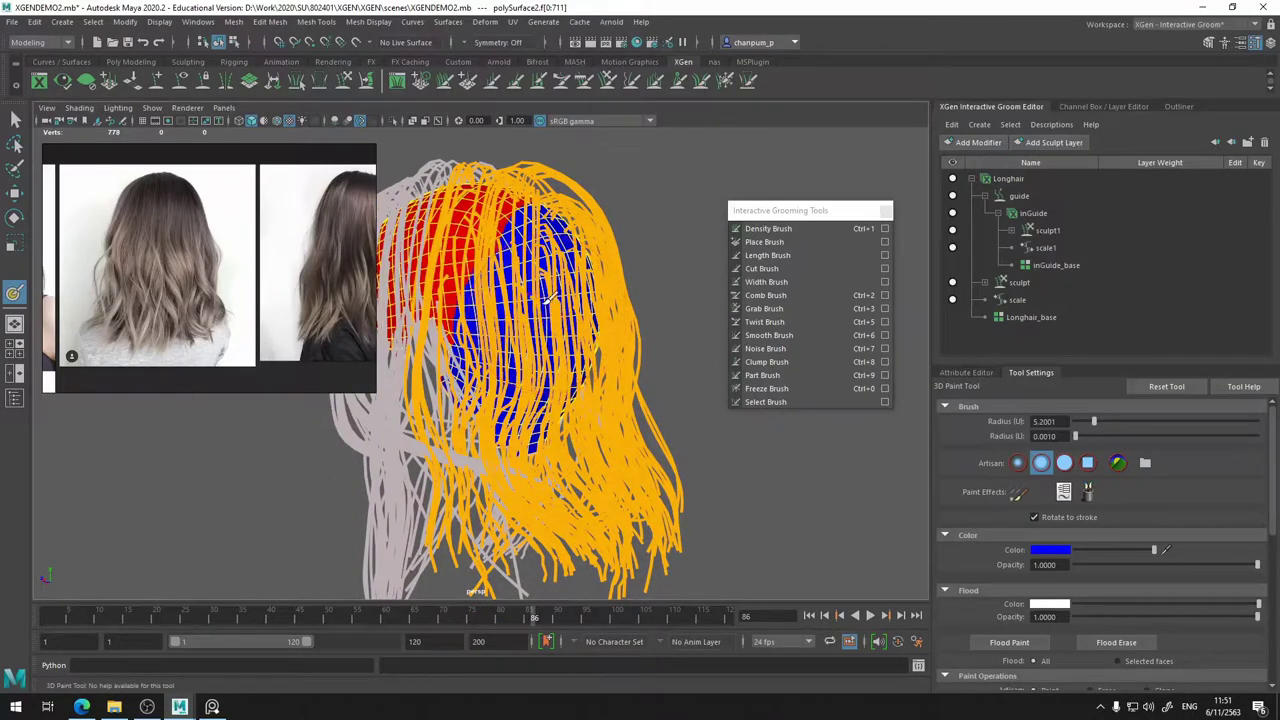
- Set the paint colour to yellow and paint the region map over the head's right side up to the parting
mouse_move(564, 298)
left_mouse_down("alt")
mouse_move(604, 344)
mouse_move(694, 309)
left_mouse_up("alt")
left_click(1068, 550)
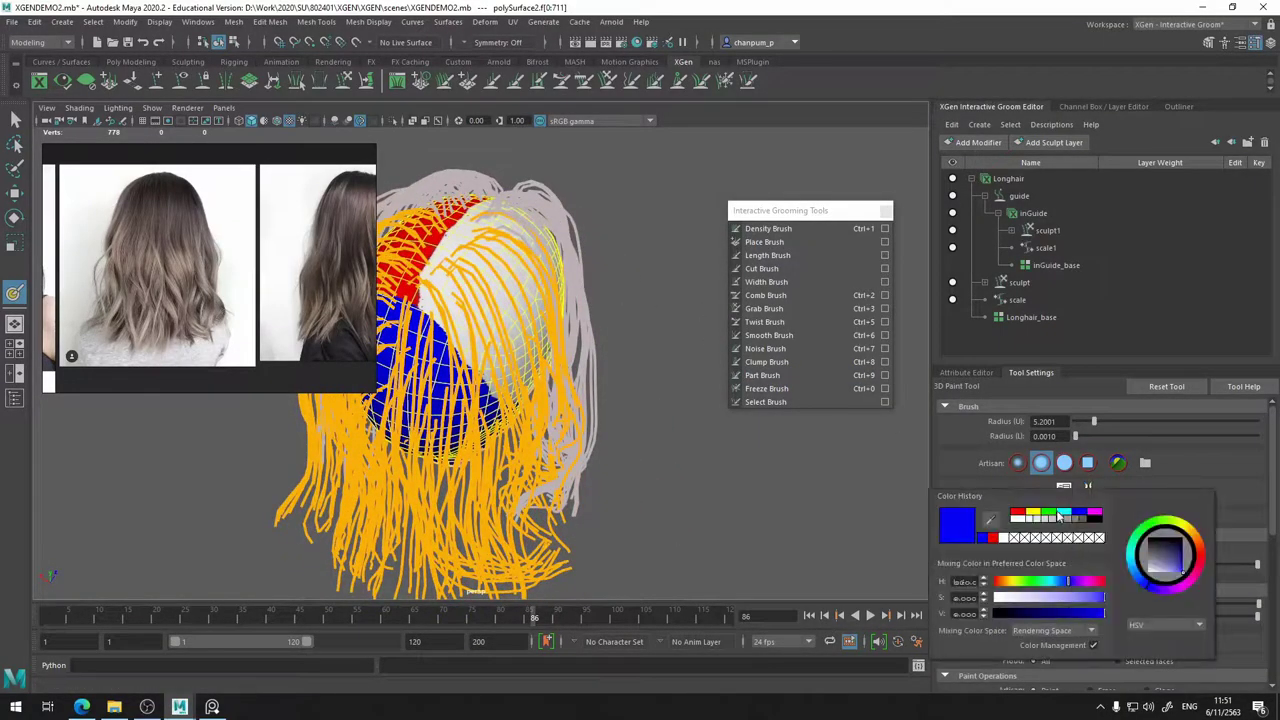
left_click(1036, 511)
left_click_drag(494, 285, 520, 317)
mouse_move(490, 380)
left_mouse_down("alt")
mouse_move(517, 354)
mouse_move(482, 342)
left_mouse_up("alt")
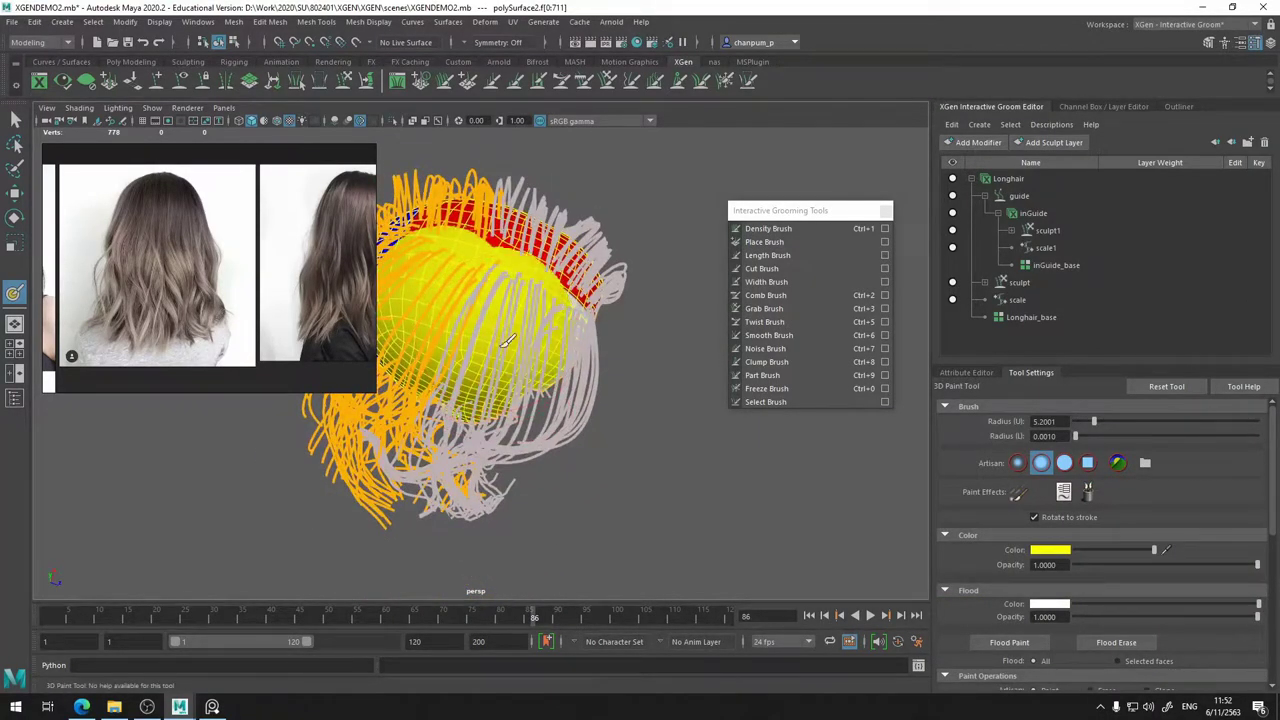
mouse_move(600, 400)
left_mouse_down("alt")
mouse_move(545, 335)
mouse_move(590, 398)
left_mouse_up("alt")
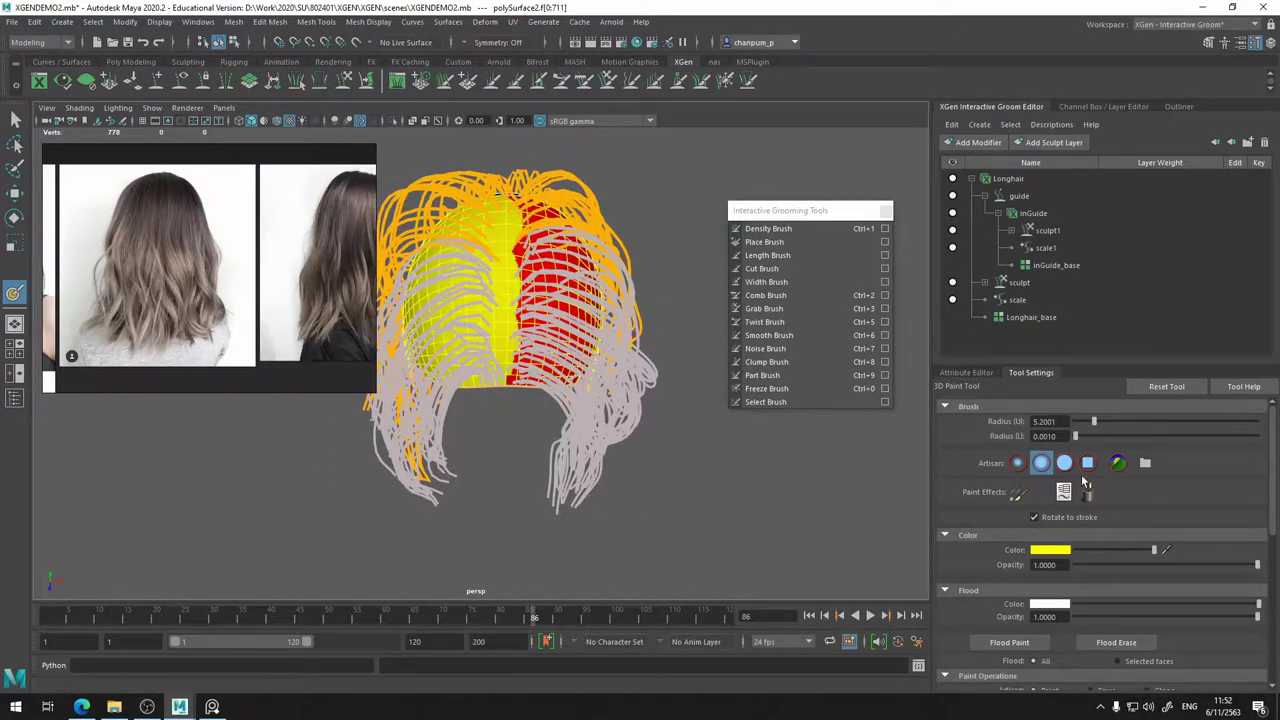
- Set the paint colour to red, reduce the brush radius to 1.5970 and repaint the red region's edge along the parting
left_click(1060, 551)
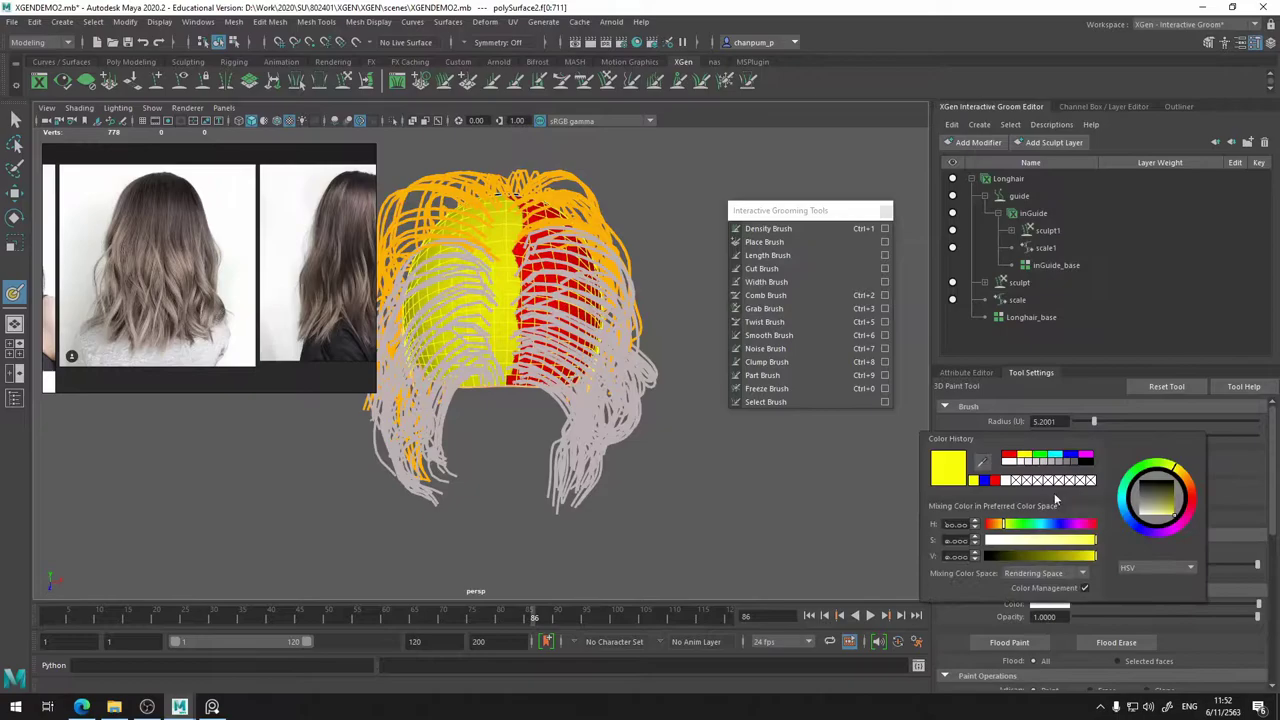
left_click(1008, 455)
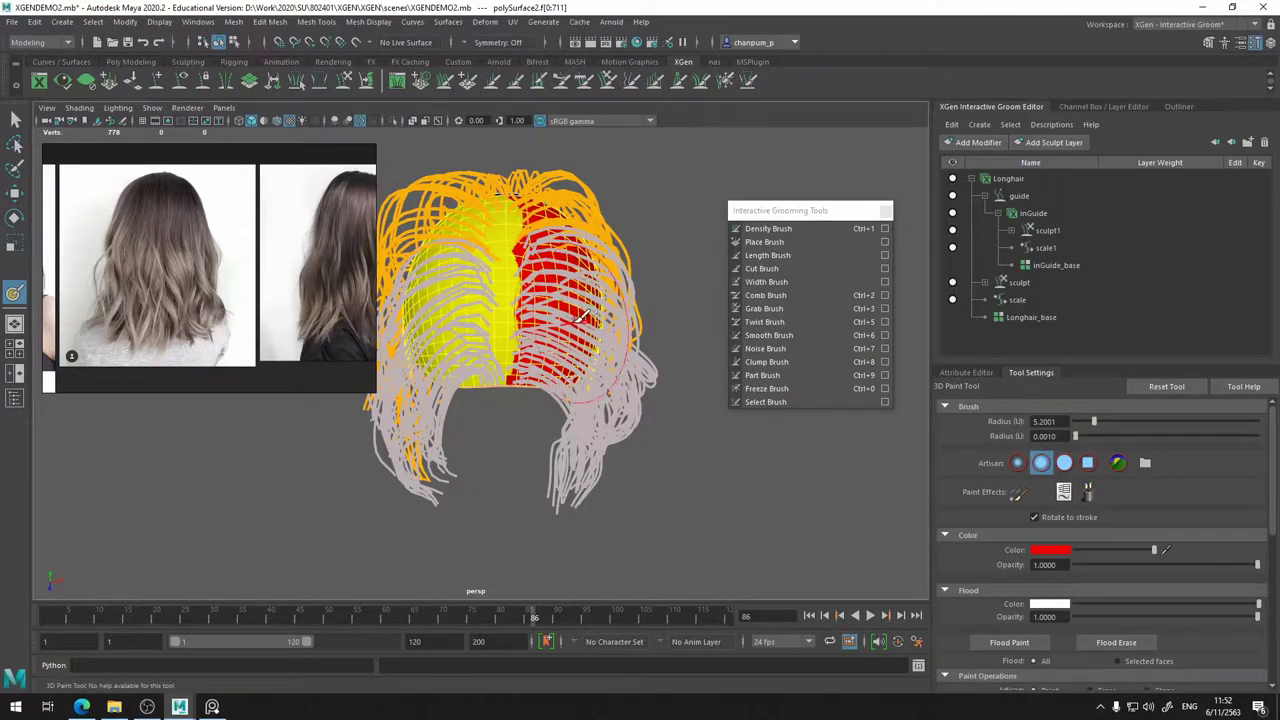
left_click_drag(576, 322, 543, 322)
left_click_drag(545, 258, 545, 348)
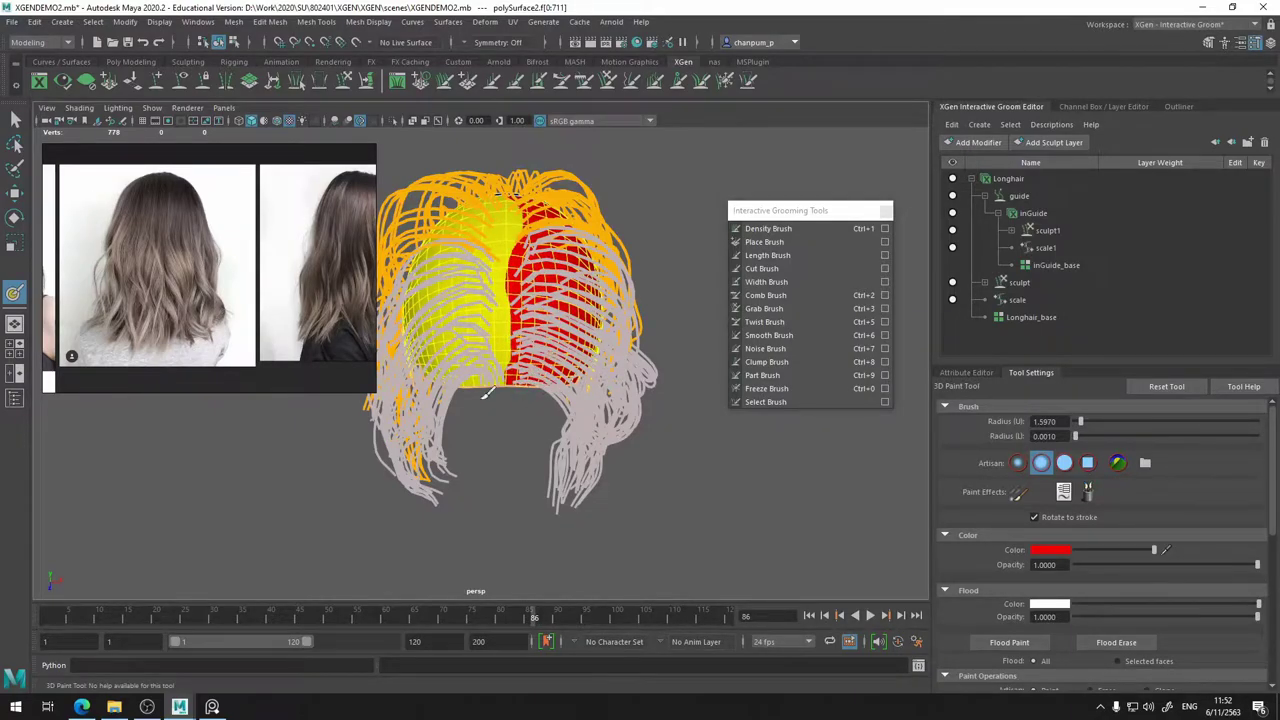
- Set the paint colour to yellow
scroll(545, 360, "up", 4)
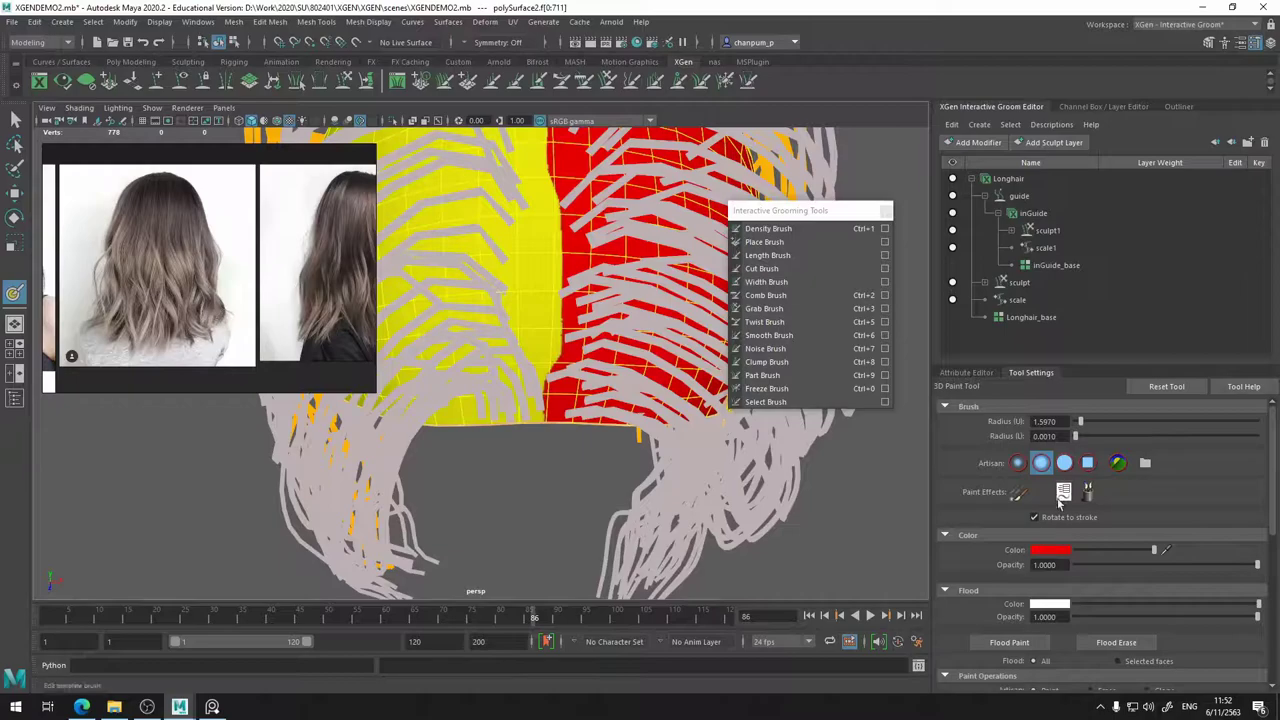
left_click(1056, 553)
left_click(530, 213)
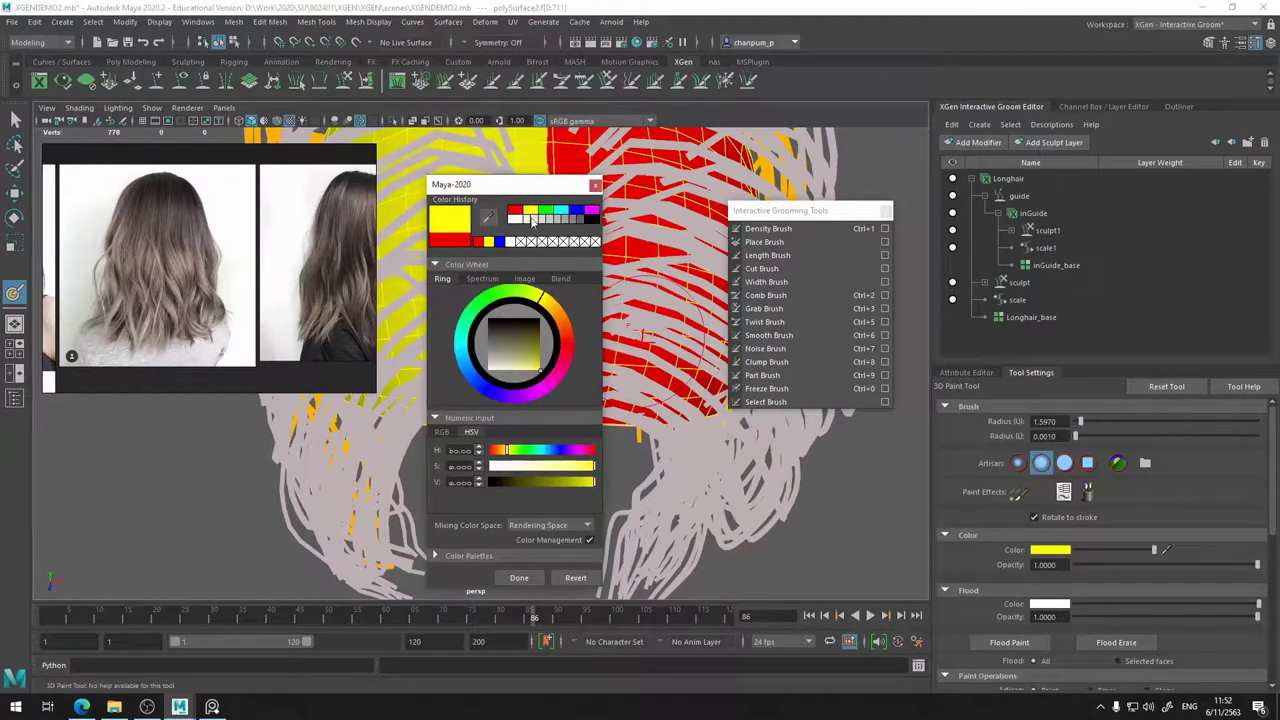
left_click(418, 267)
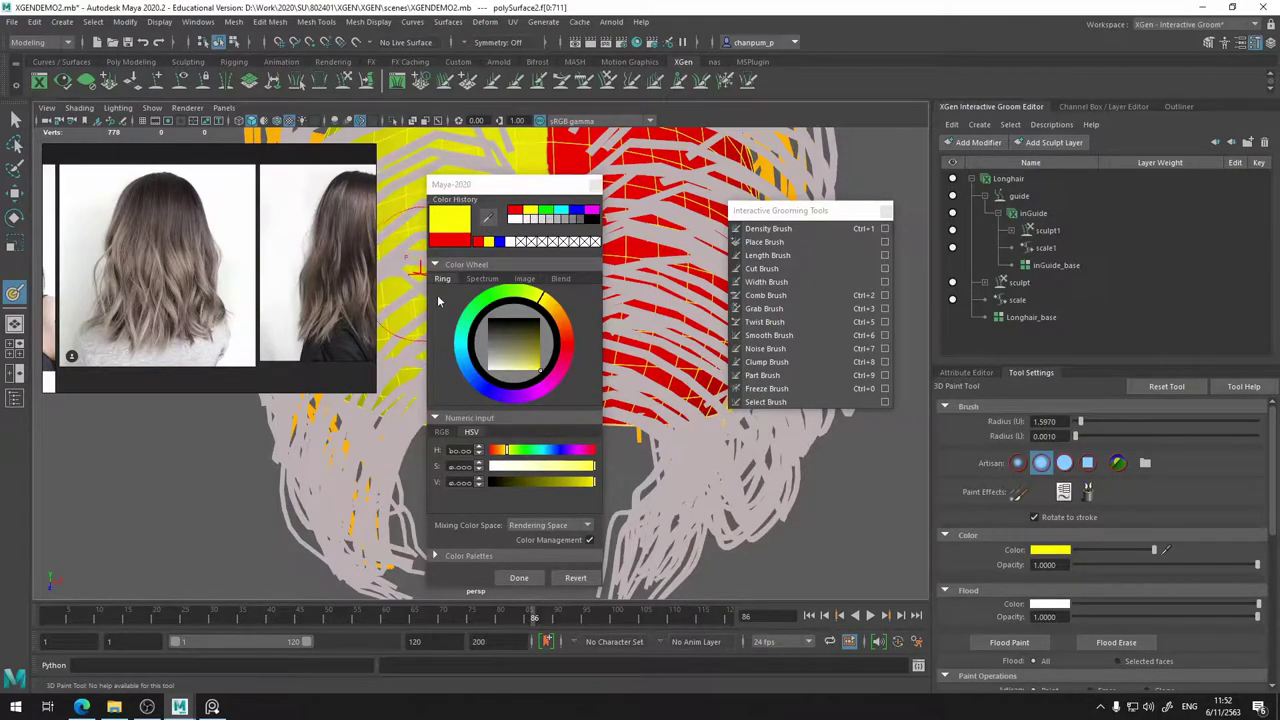
left_click(519, 577)
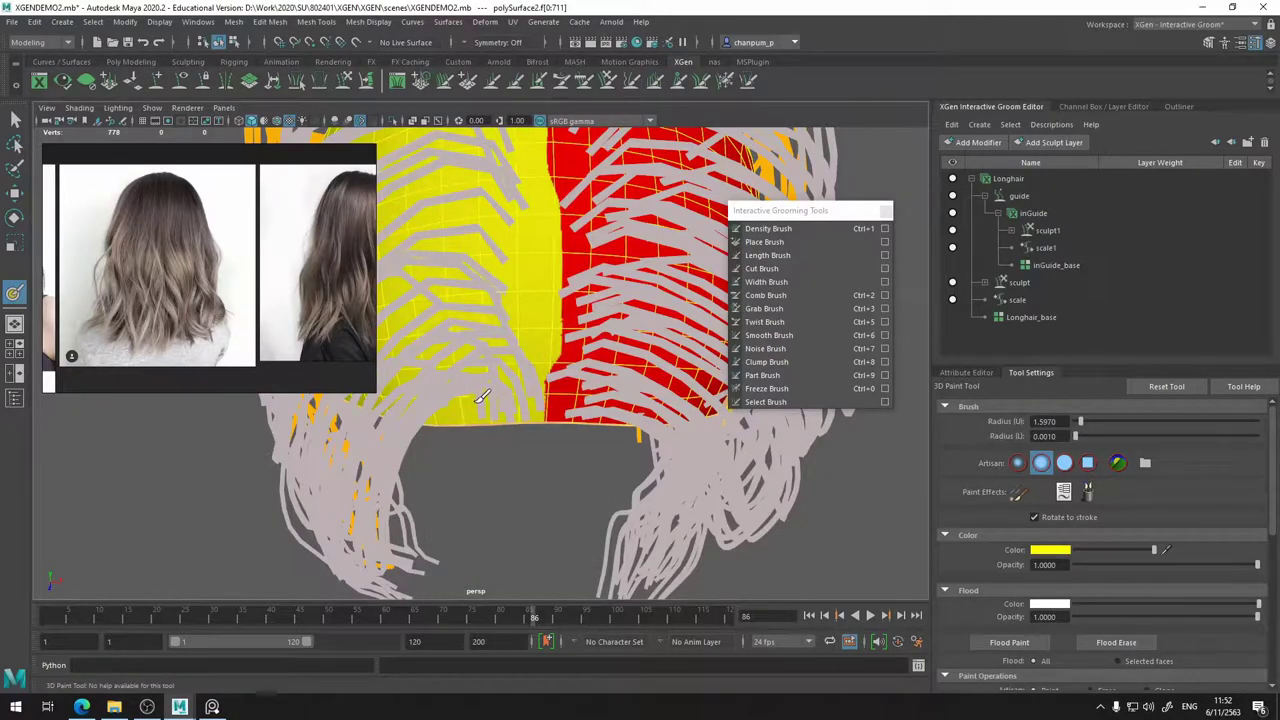
- Set the paint colour to red and extend the red region up to a straight parting line toward the crown
left_click_drag(560, 232, 464, 326, "alt")
left_click(1050, 550)
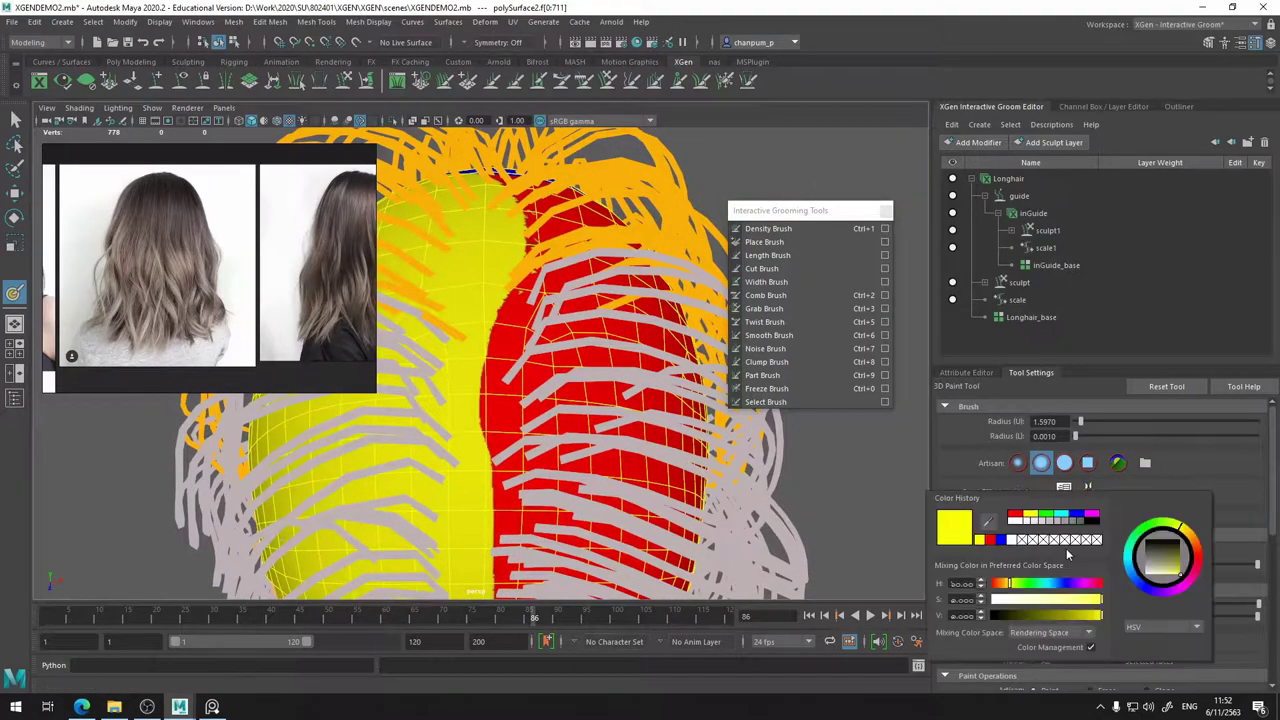
left_click(1015, 515)
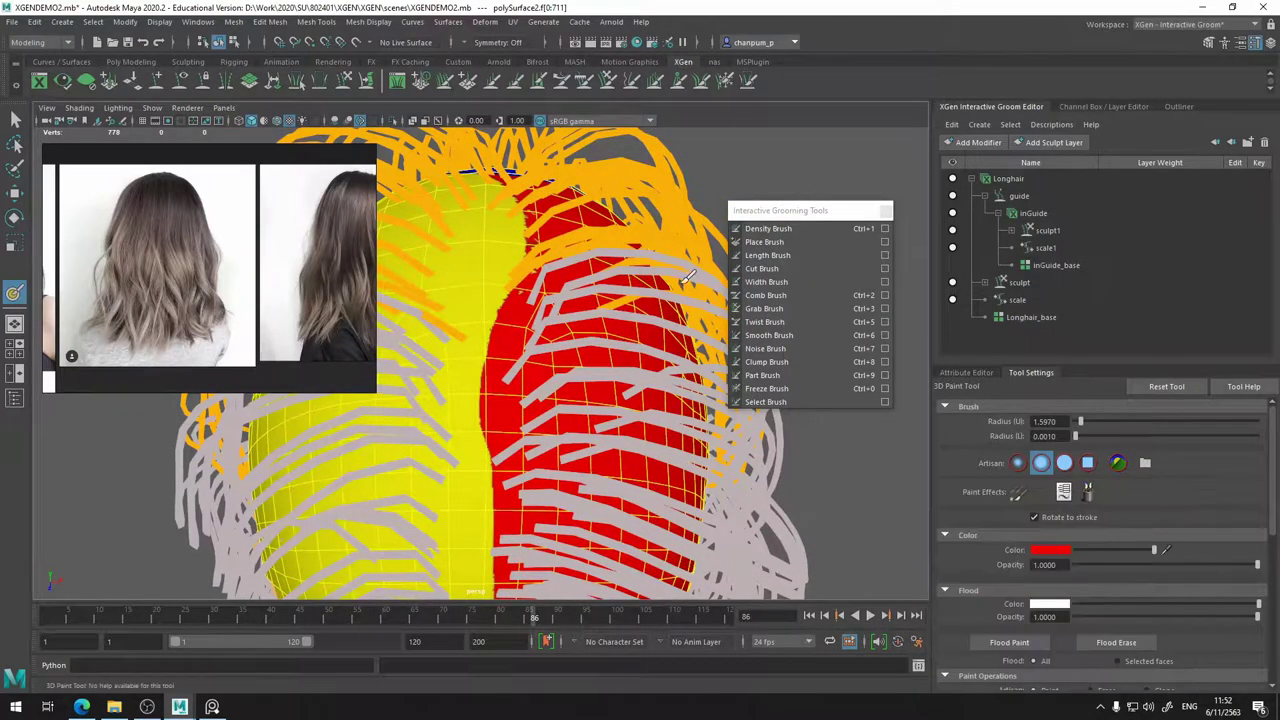
mouse_move(575, 283)
left_mouse_down()
mouse_move(546, 321)
mouse_move(567, 240)
left_mouse_up()
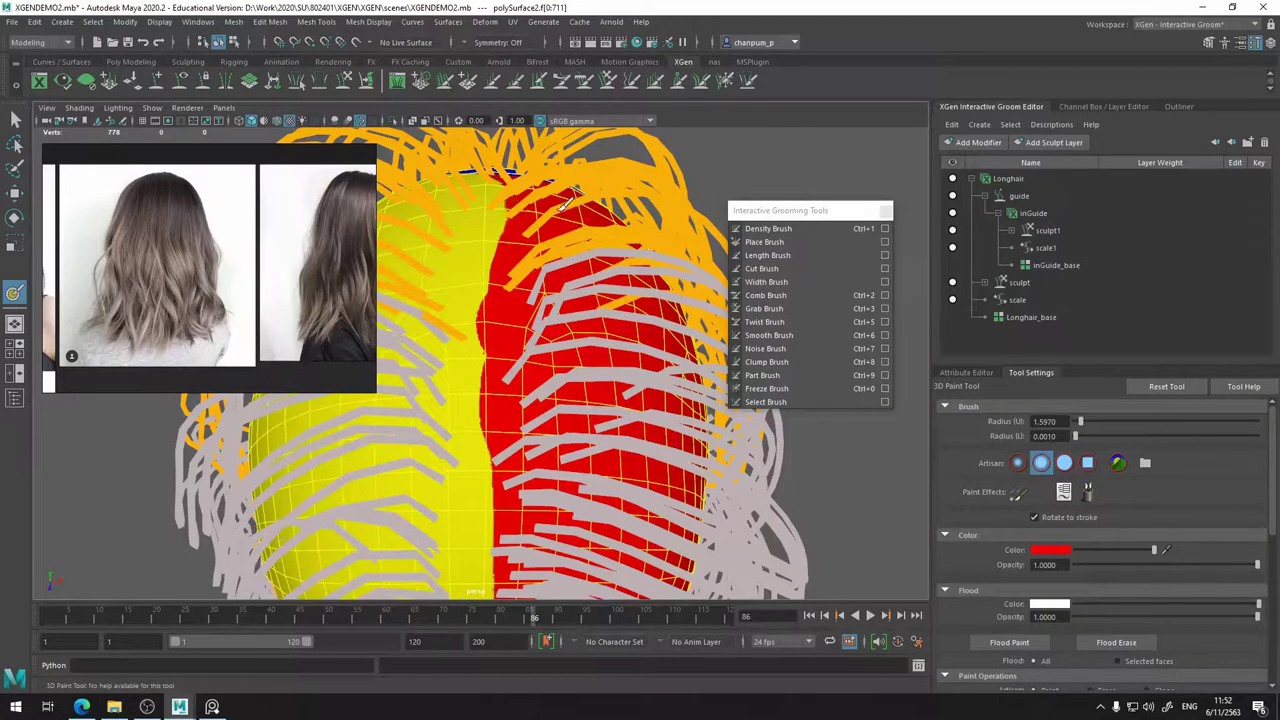
left_click_drag(562, 186, 544, 292)
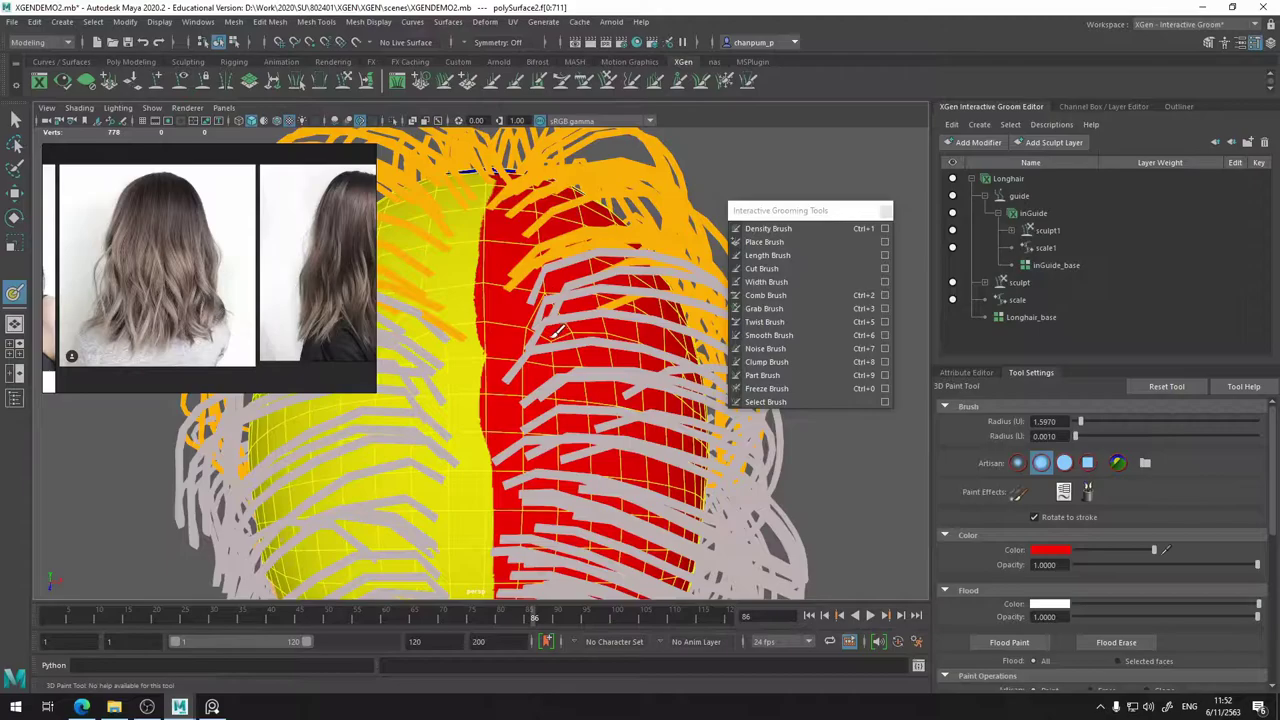
- Set the paint colour to blue and extend the blue back region at the crown up to the end of the parting
left_click_drag(548, 214, 337, 277, "alt")
left_click(1069, 552)
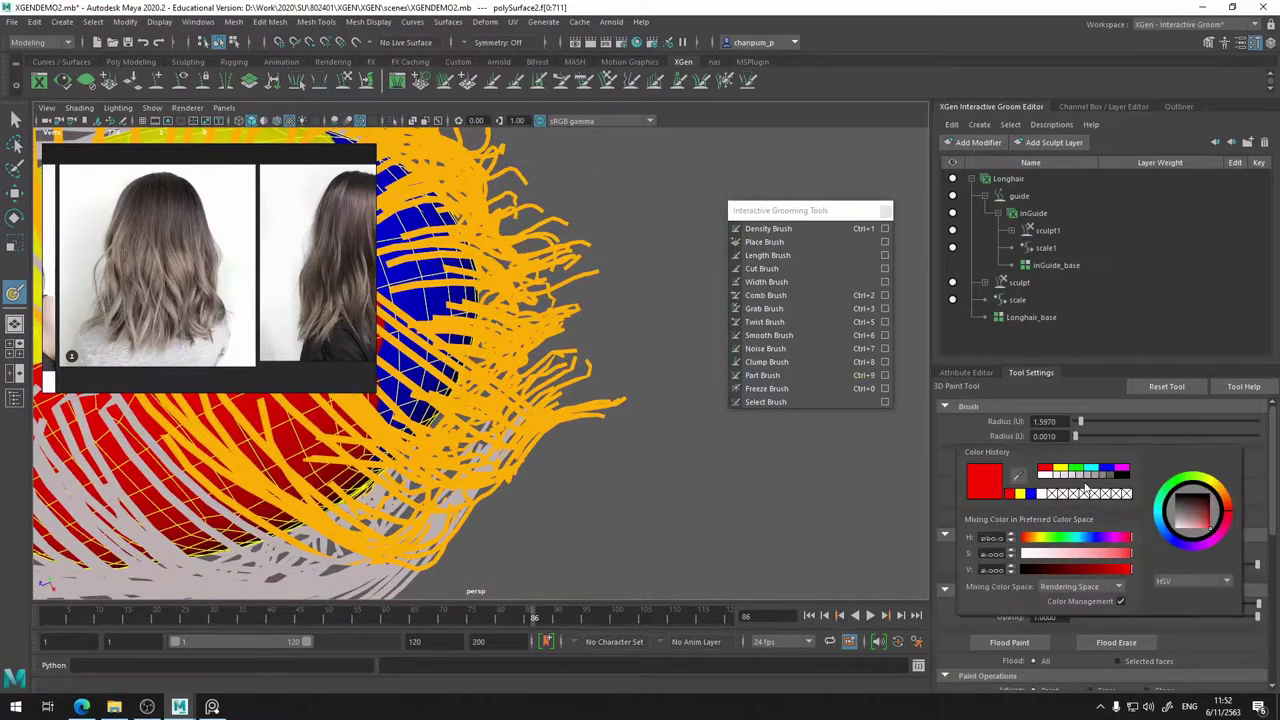
left_click(1107, 469)
left_click_drag(826, 185, 548, 252, "alt")
mouse_move(566, 351)
left_mouse_down()
mouse_move(522, 378)
mouse_move(556, 348)
left_mouse_up()
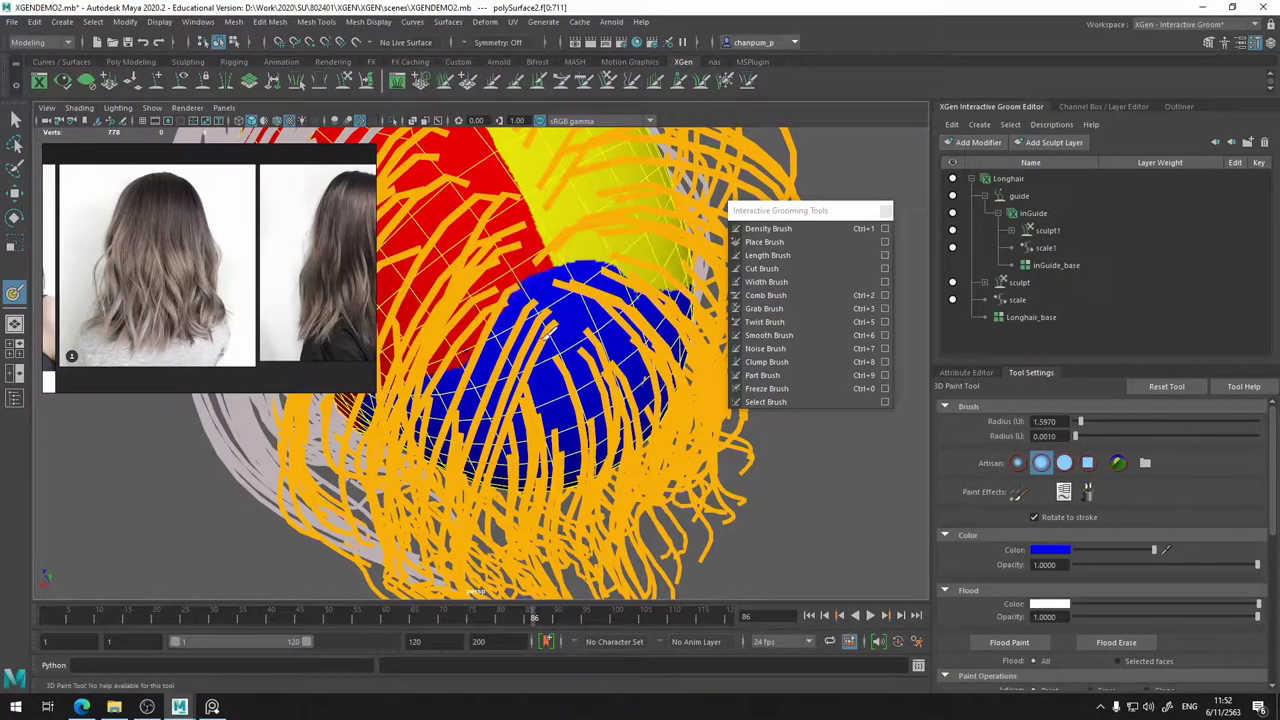
mouse_move(615, 292)
left_mouse_down()
mouse_move(662, 280)
mouse_move(688, 308)
left_mouse_up()
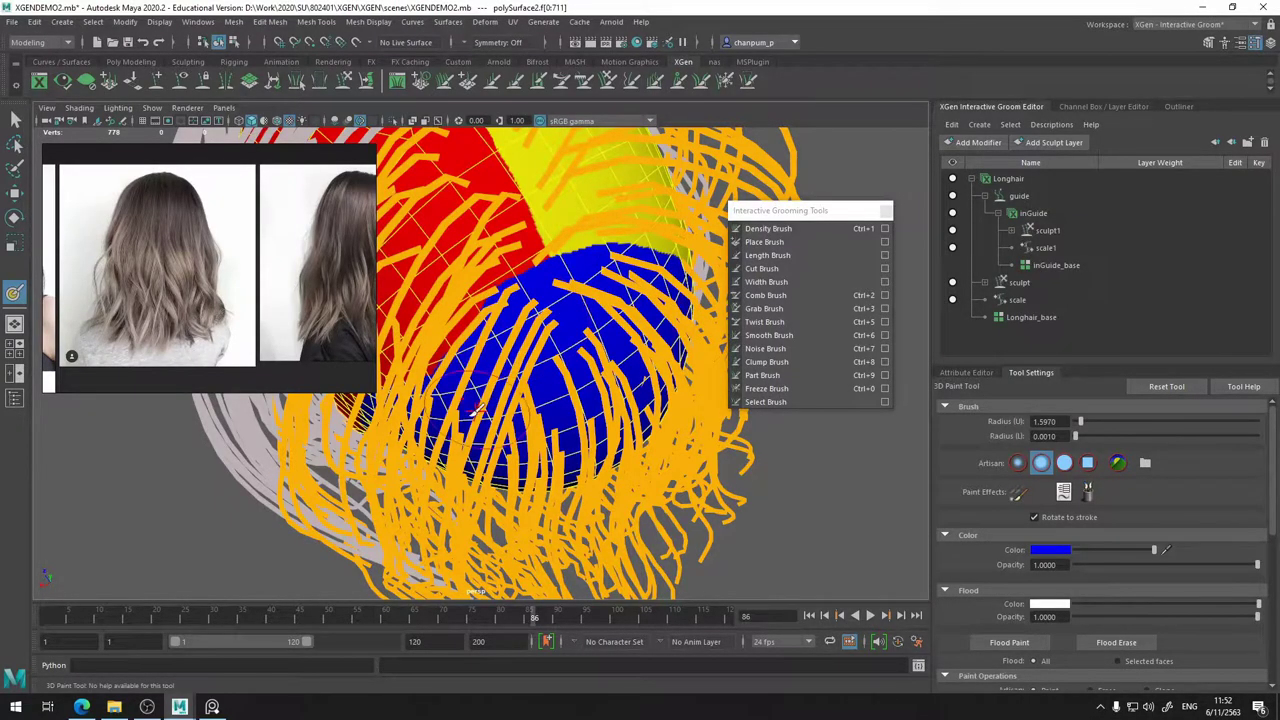
- Paint blue along the side border of the back region, down toward the nape beside the yellow area
left_click_drag(472, 408, 487, 298, "alt")
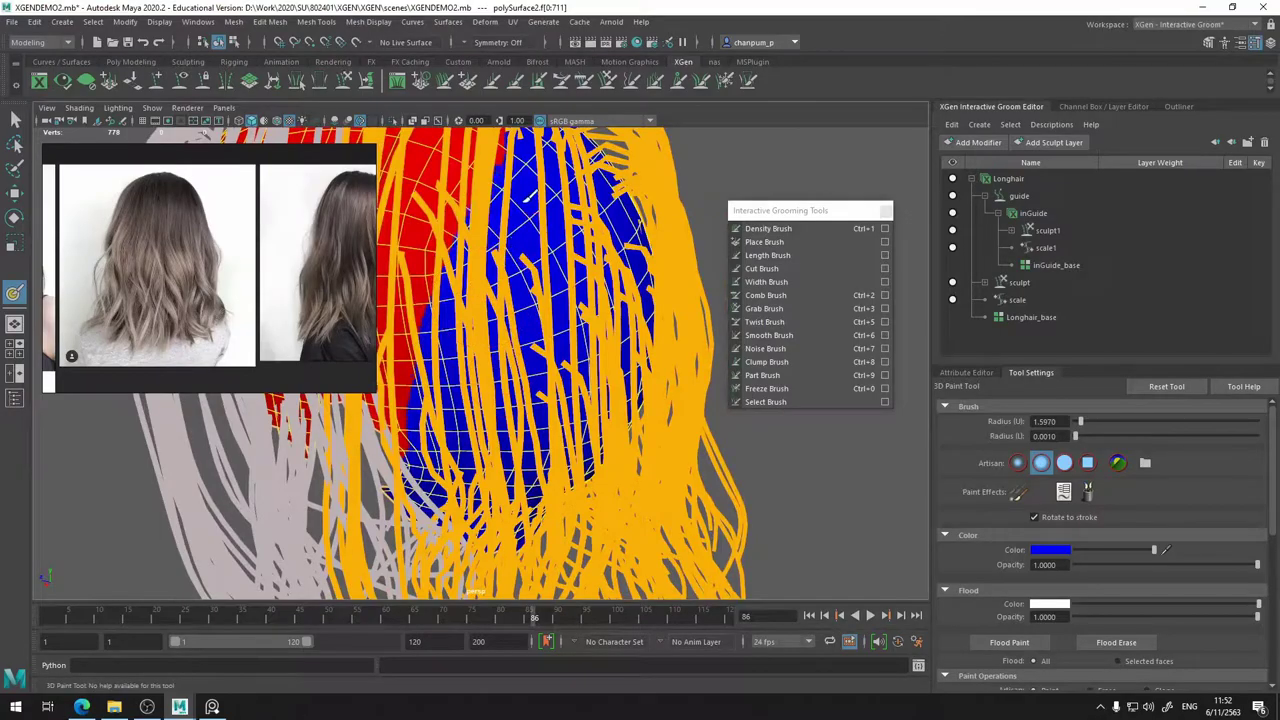
mouse_move(548, 151)
left_mouse_down("alt")
mouse_move(588, 374)
mouse_move(629, 394)
mouse_move(464, 398)
mouse_move(731, 404)
mouse_move(560, 390)
left_mouse_up("alt")
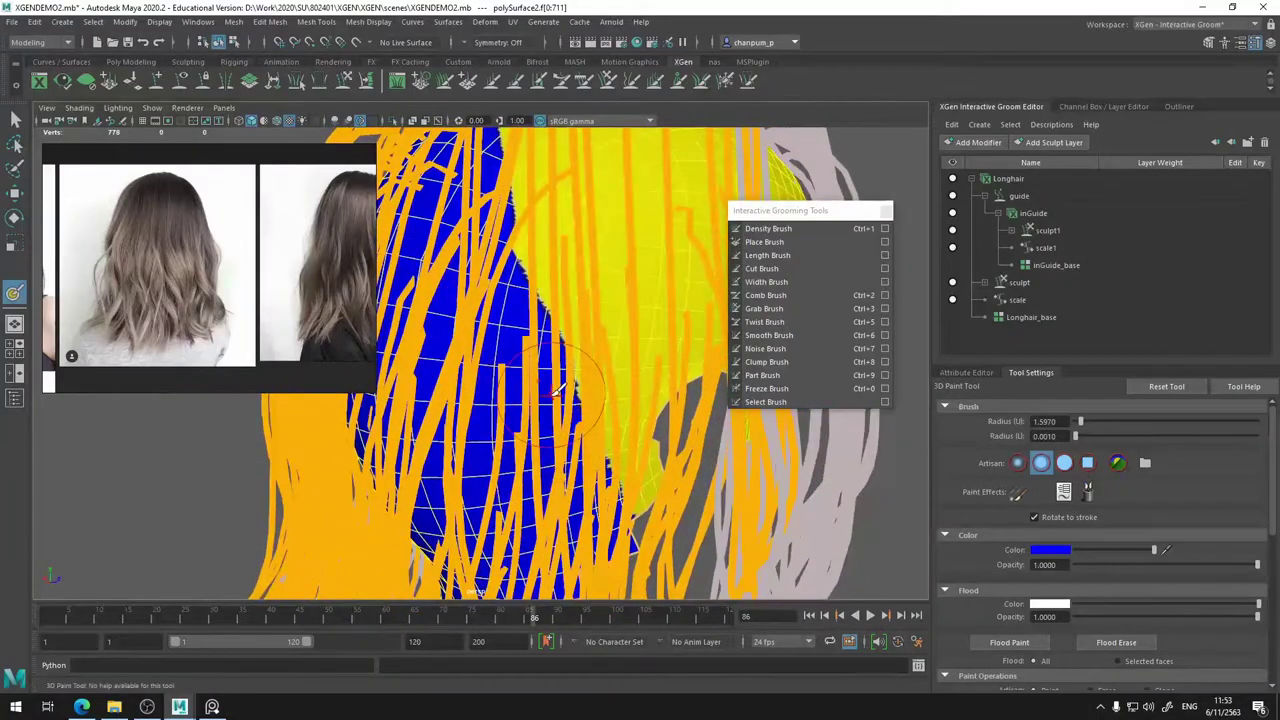
mouse_move(607, 478)
left_mouse_down()
mouse_move(635, 483)
mouse_move(416, 474)
mouse_move(472, 415)
left_mouse_up()
- Save the painted region map texture and leave the 3D Paint Tool
scroll(472, 415, "down", 5)
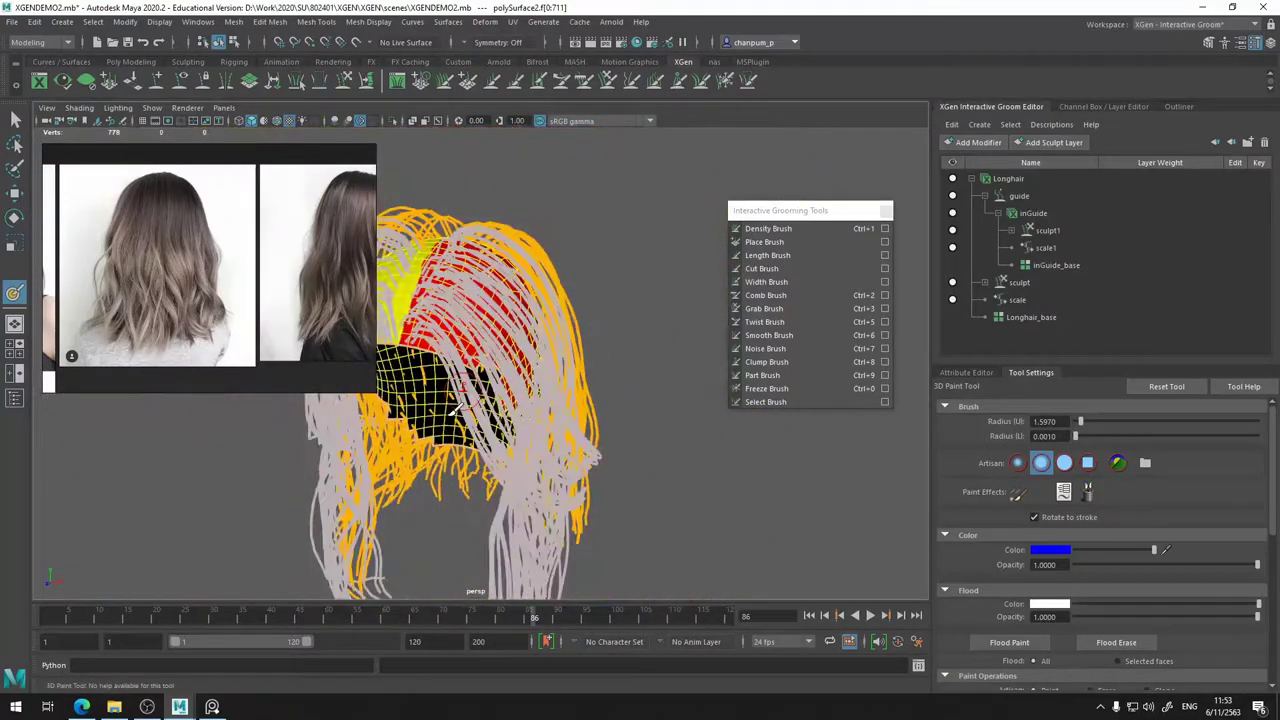
middle_click_drag(472, 415, 580, 425, "alt")
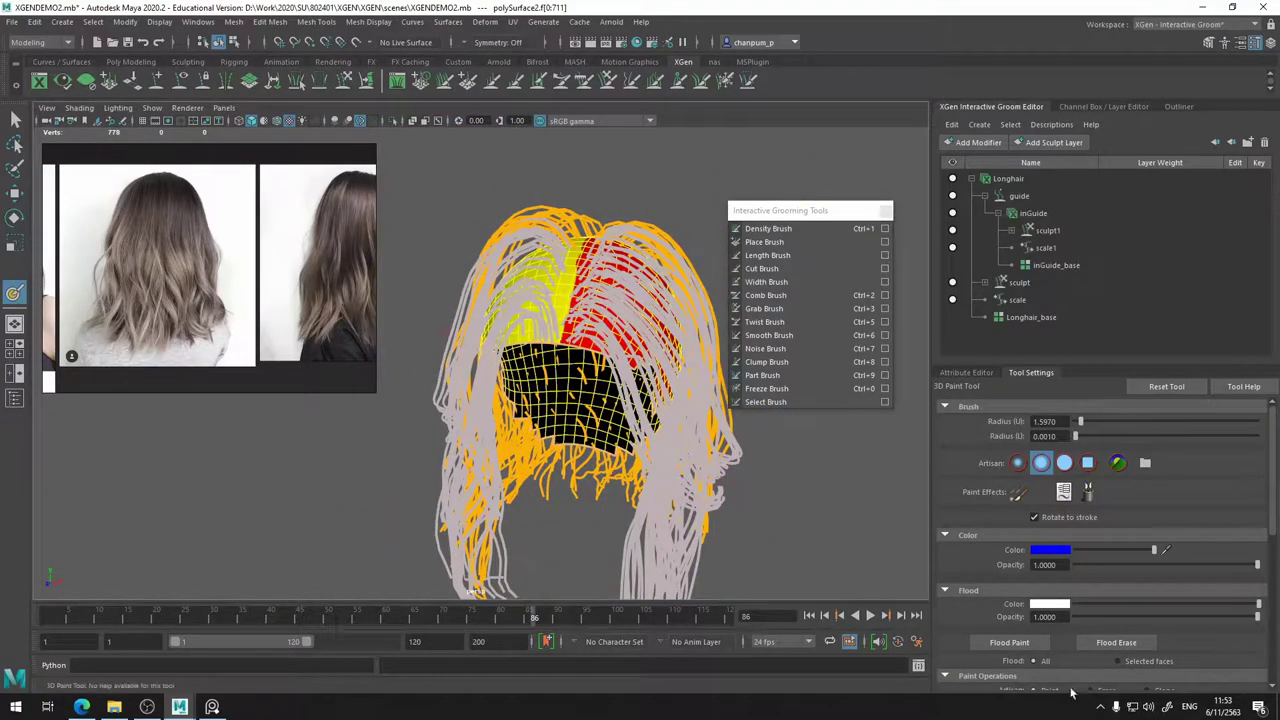
scroll(1122, 554, "down", 5)
left_click(1067, 650)
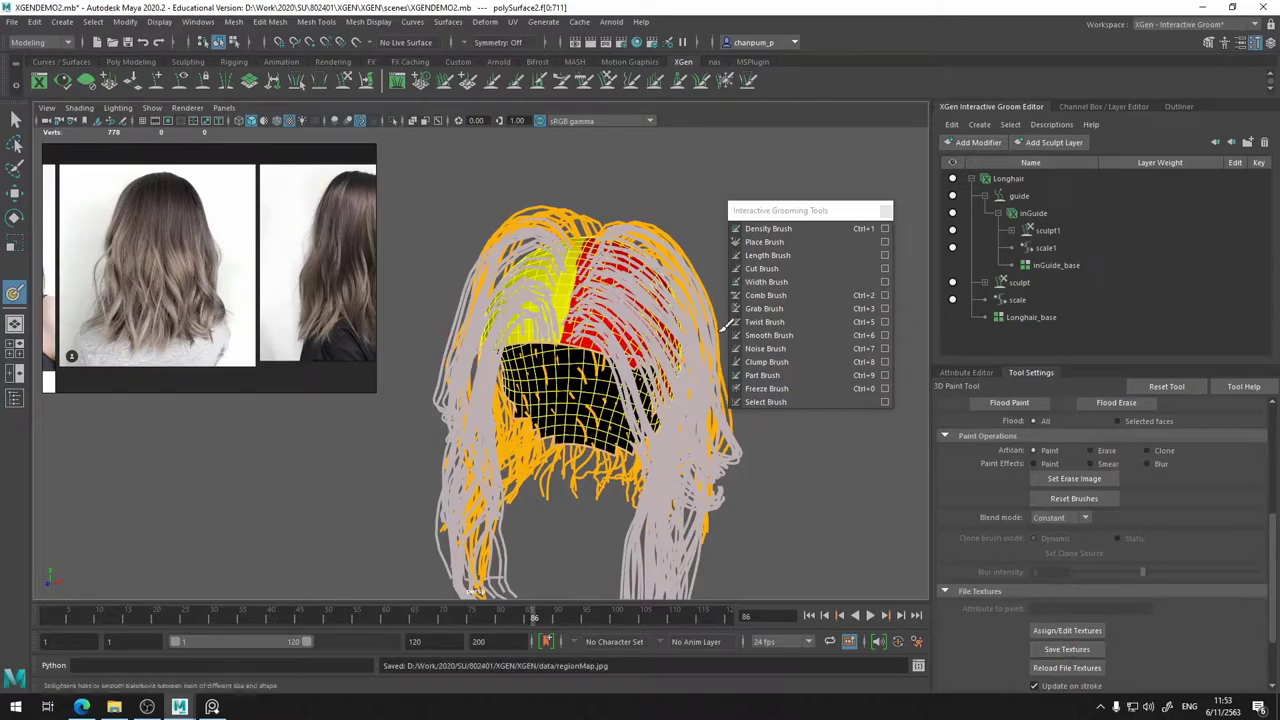
left_click(15, 118)
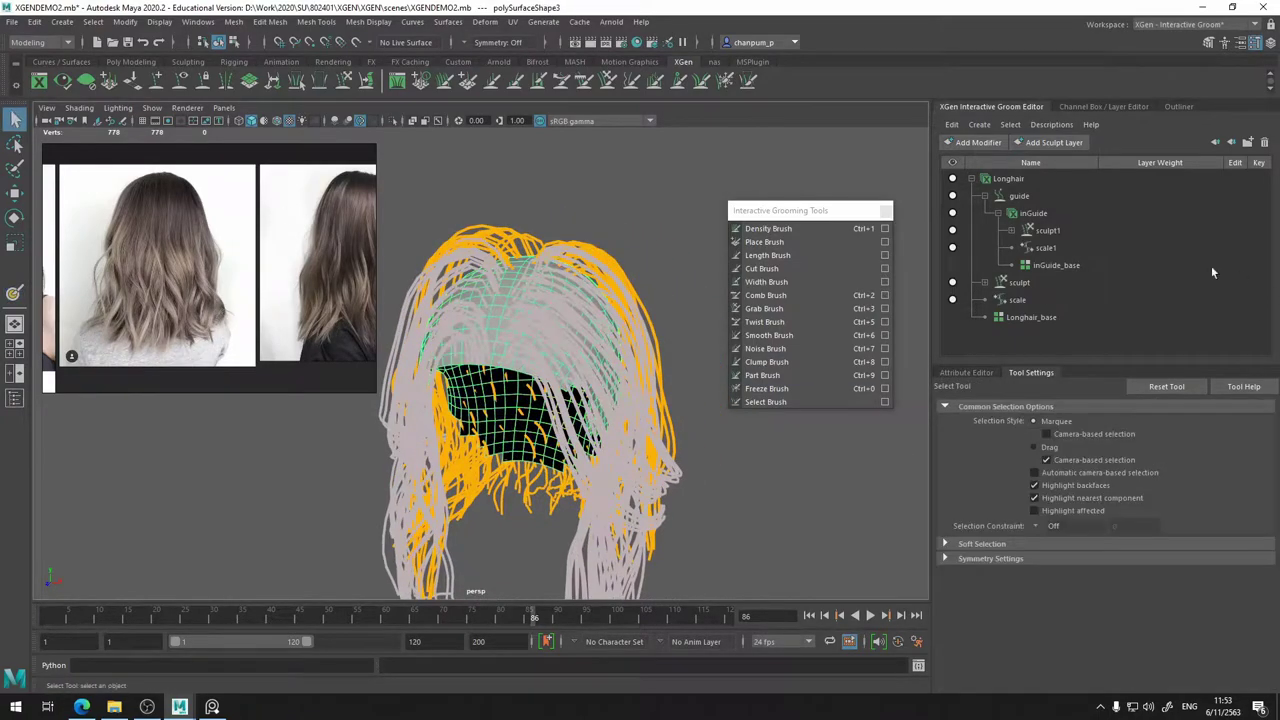
- Hide the inGuide description and set Longhair_base's Density Multiplier to 1
left_click(1034, 318)
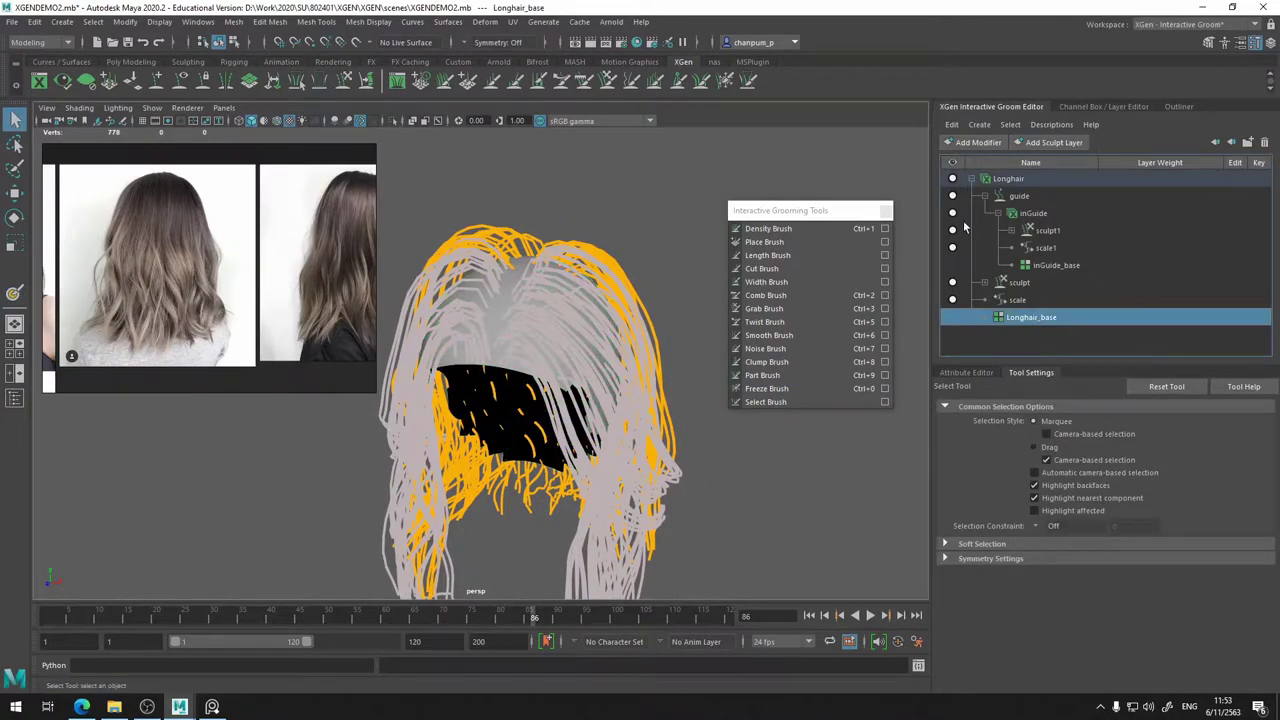
left_click(953, 215)
left_click(1043, 319)
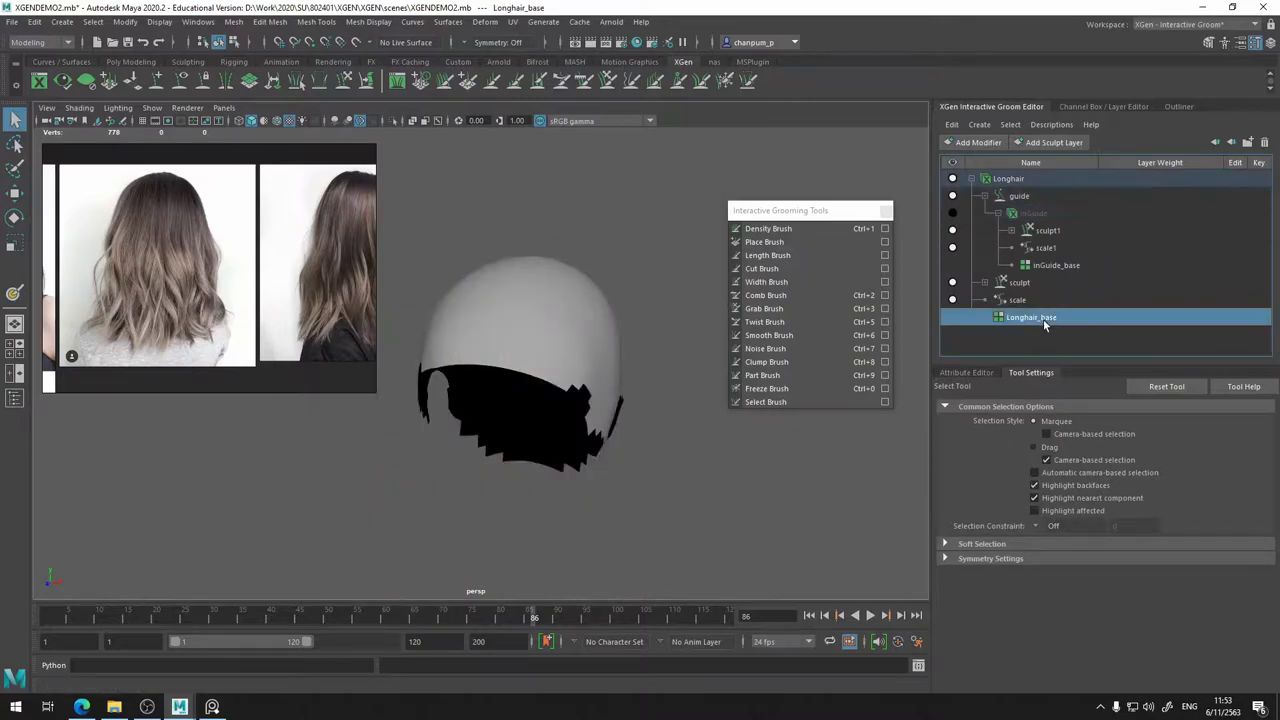
left_click(990, 374)
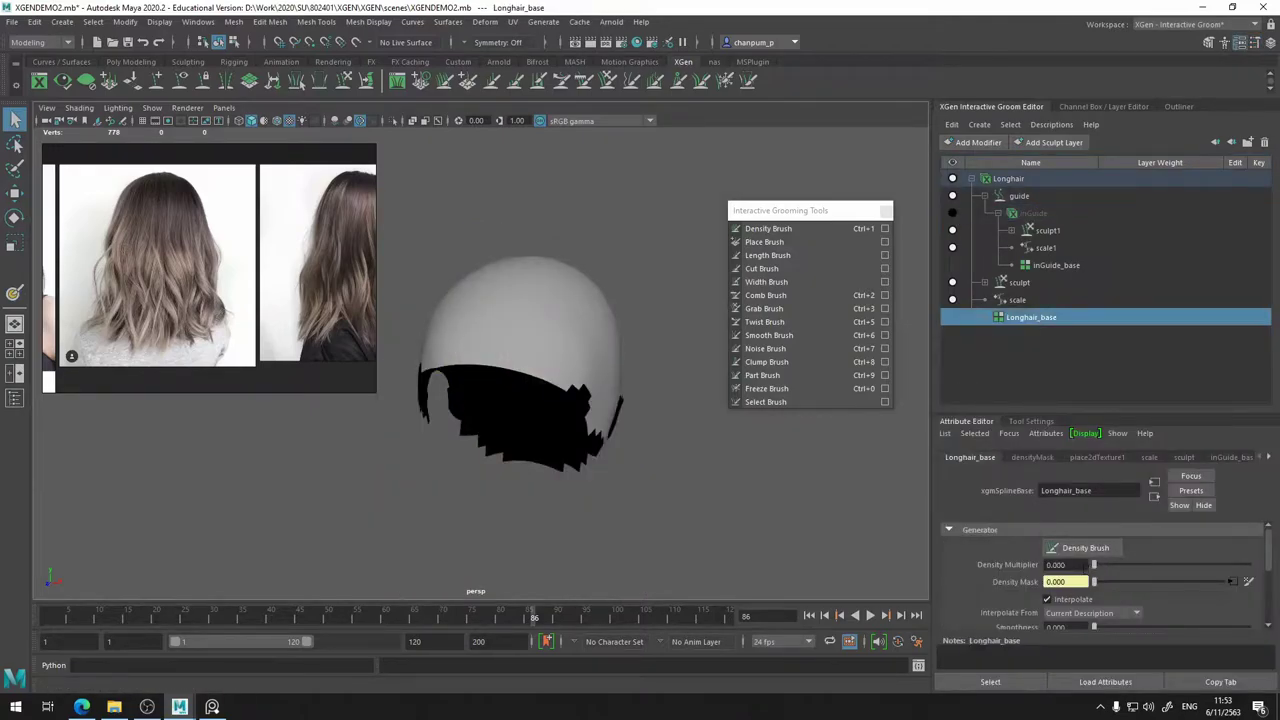
key("Return")
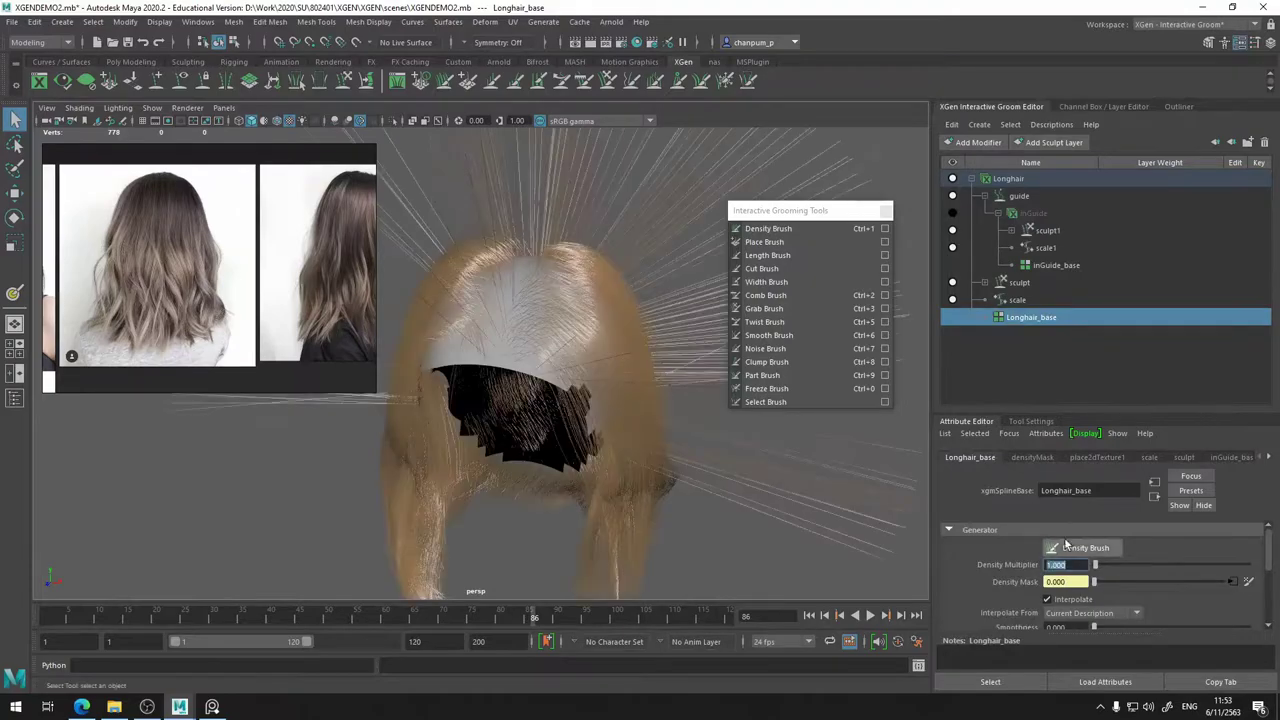
- Examine how the hair splits along the parting and check the guide modifier's Region Control settings
left_click_drag(549, 286, 546, 399, "alt")
scroll(521, 288, "up", 3)
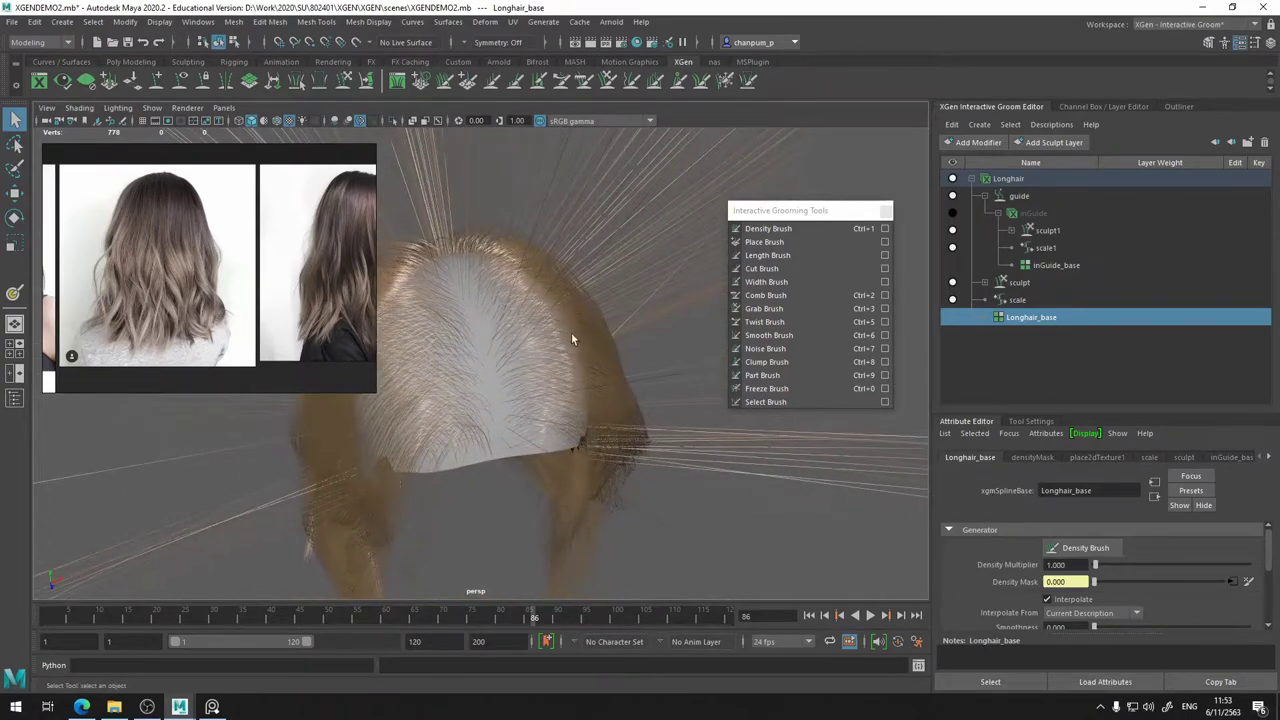
mouse_move(572, 340)
left_mouse_down("alt")
mouse_move(391, 326)
mouse_move(427, 302)
mouse_move(590, 343)
left_mouse_up("alt")
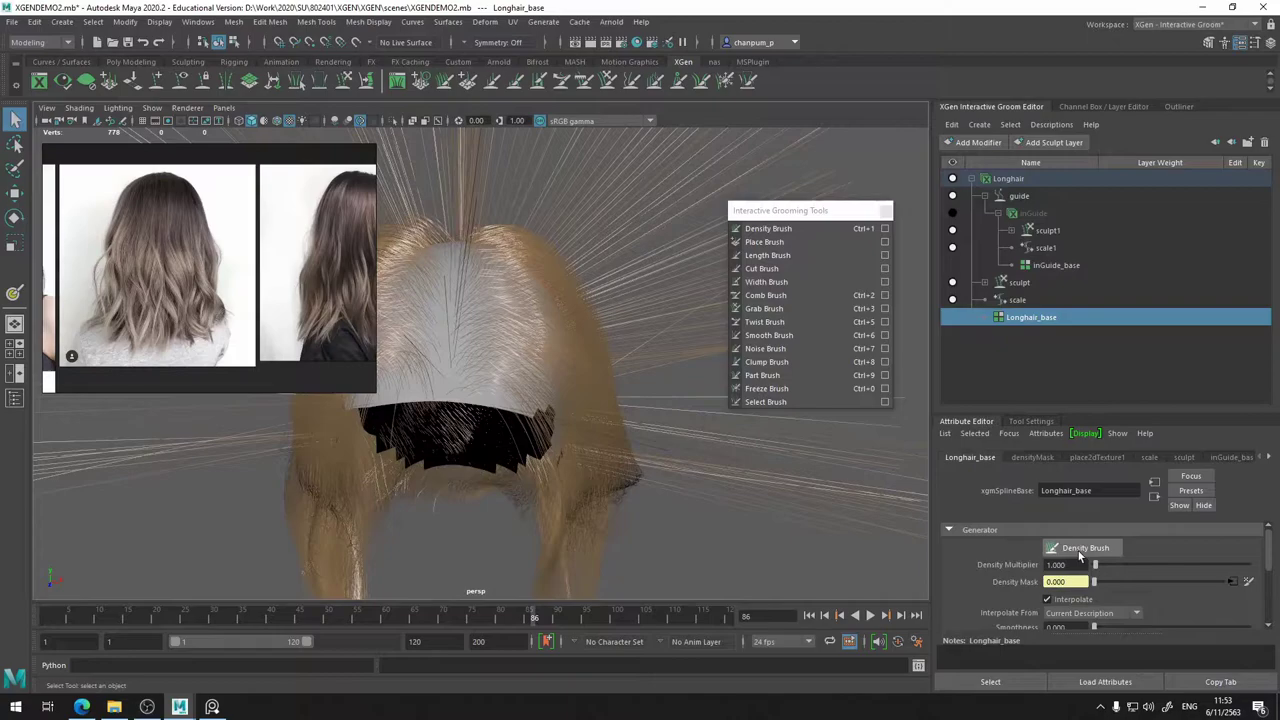
left_click(1020, 196)
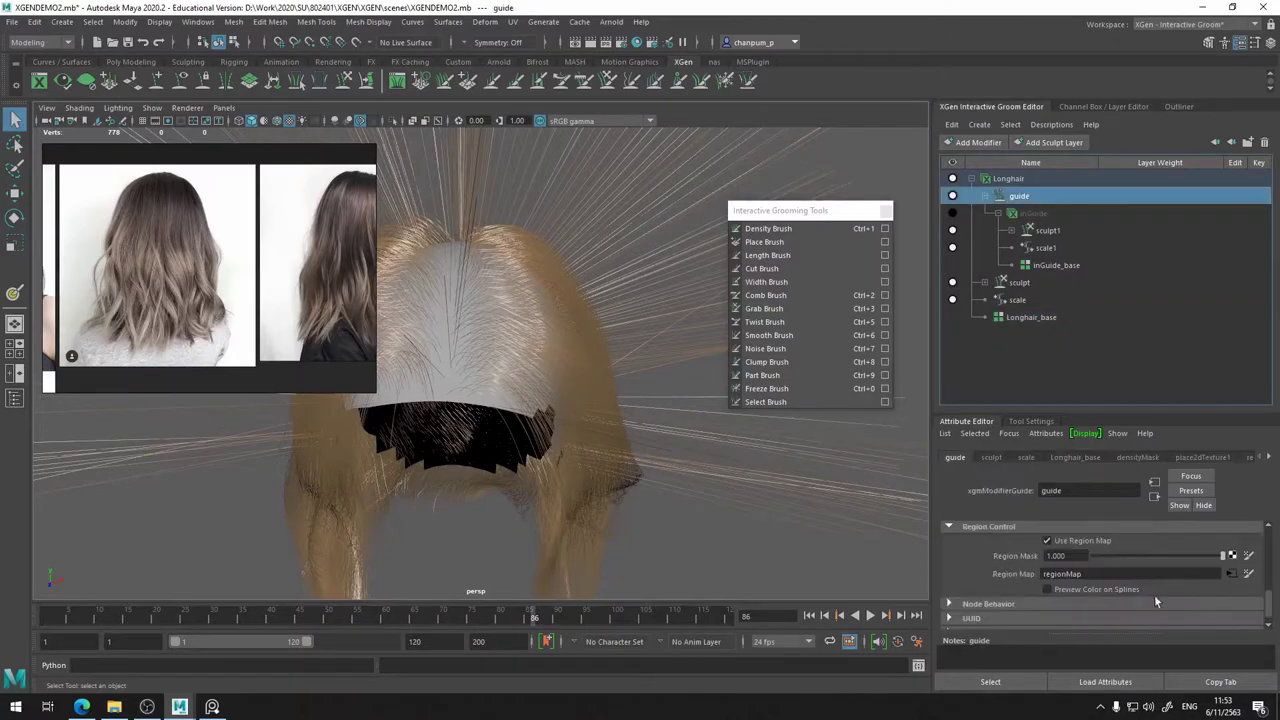
left_click_drag(486, 242, 478, 301, "alt")
left_click_drag(480, 347, 737, 445, "alt")
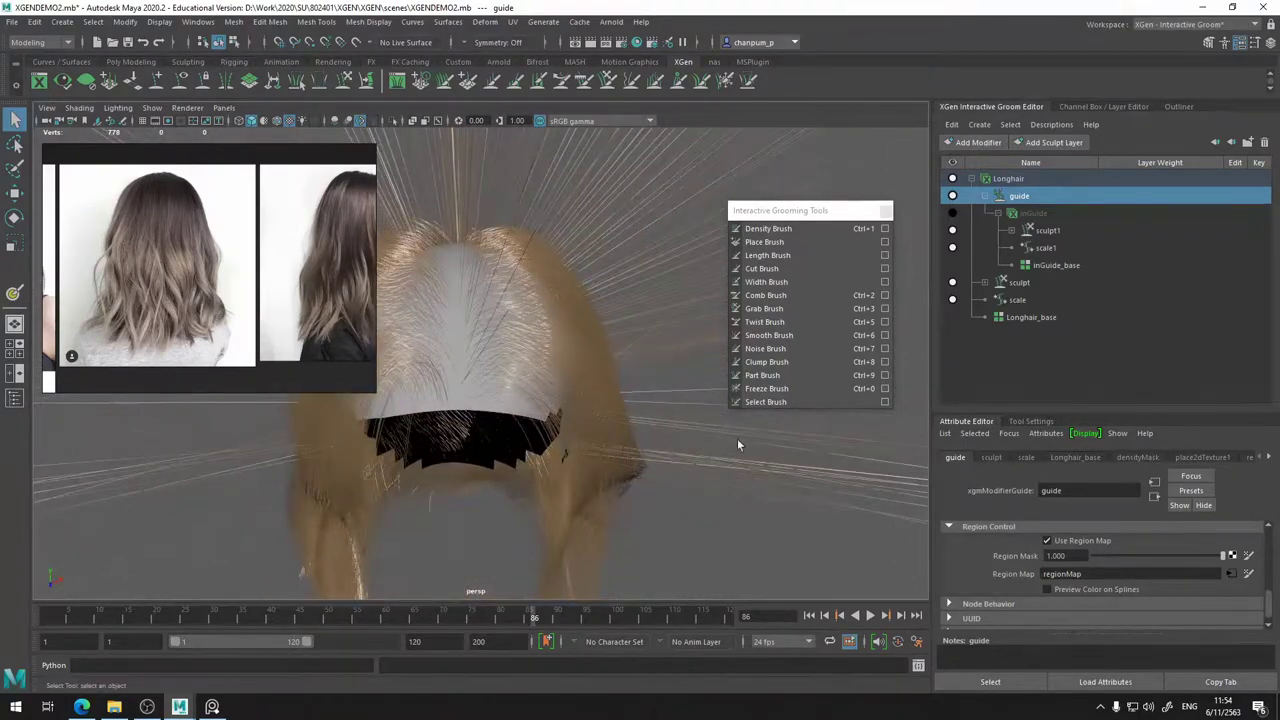
- Set Longhair_base's Density Multiplier to 2 and inspect the hair from the front and side
left_click(1040, 318)
left_click(1073, 564)
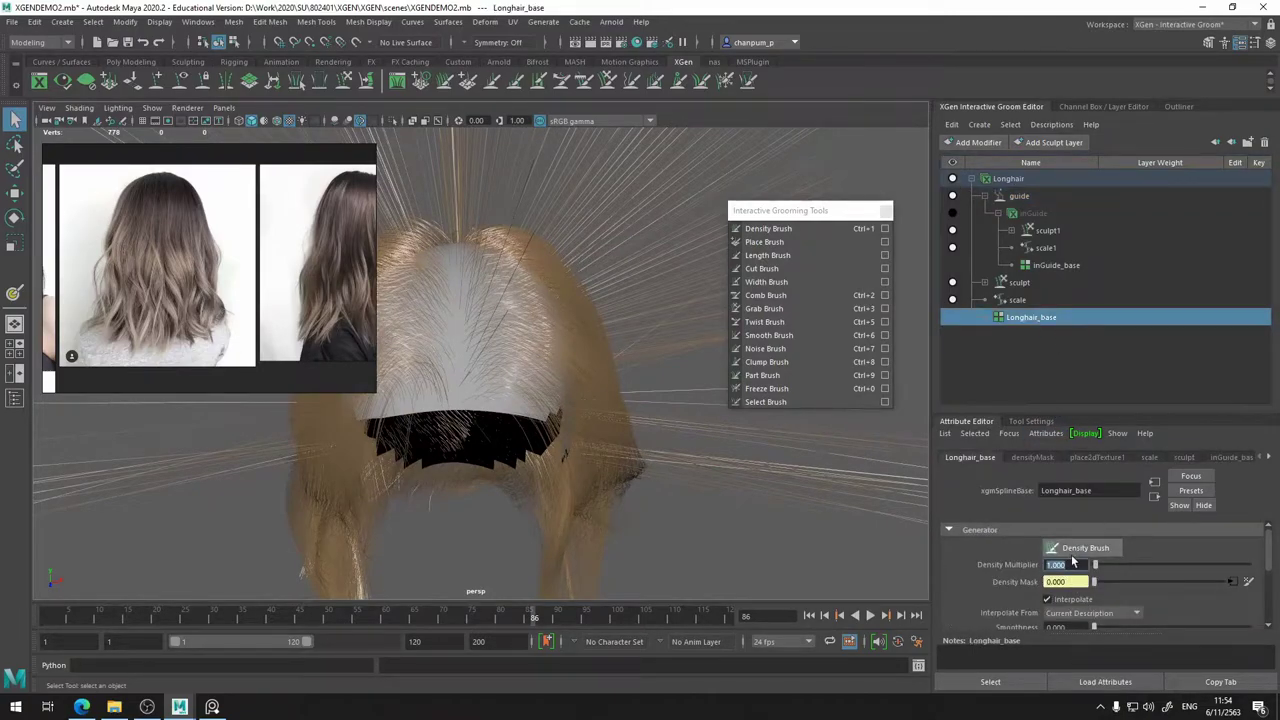
key("Return")
scroll(518, 336, "down", 3)
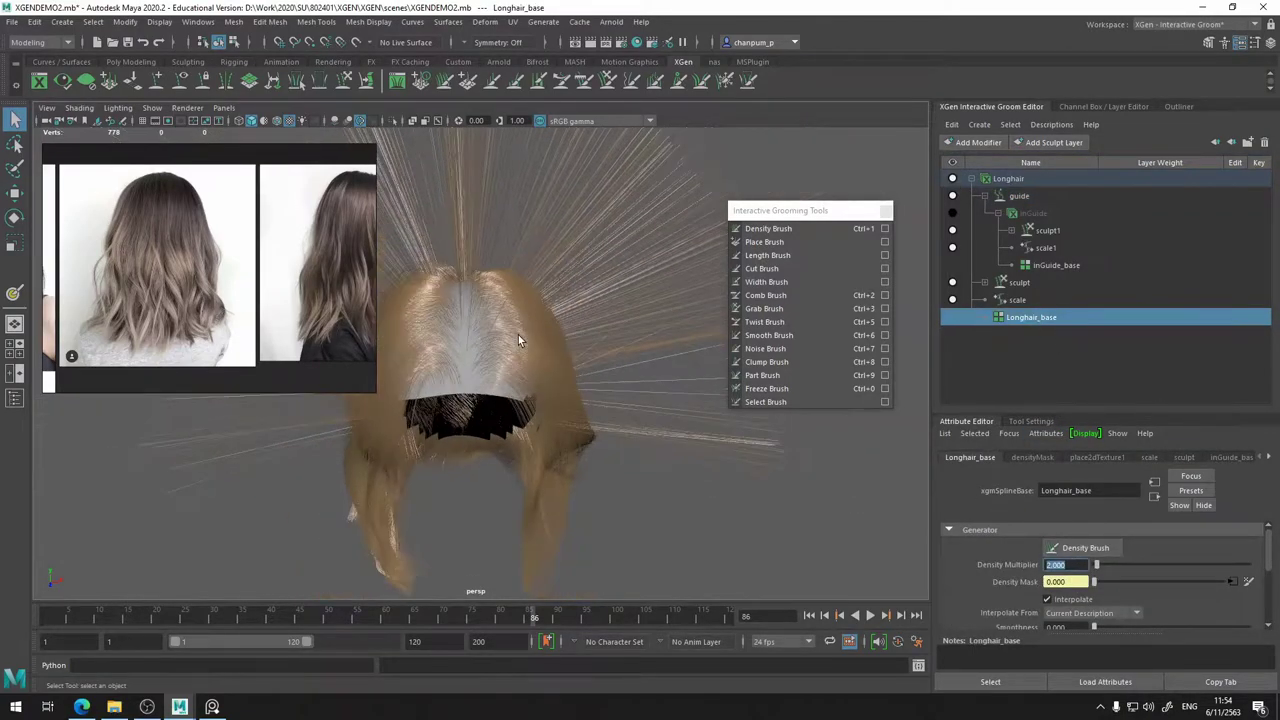
left_click_drag(518, 336, 492, 433, "alt")
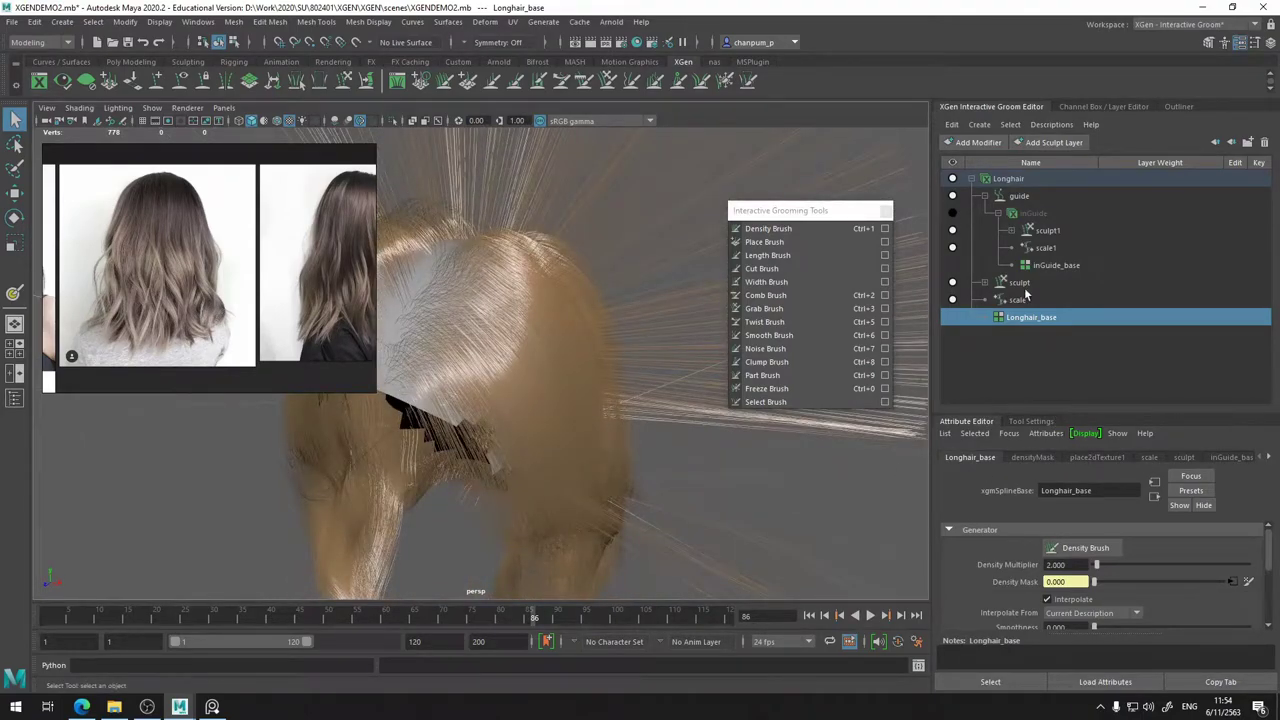
- Reopen the guide modifier's region map for painting over the scalp and set the paint colour to red
left_click(1041, 213)
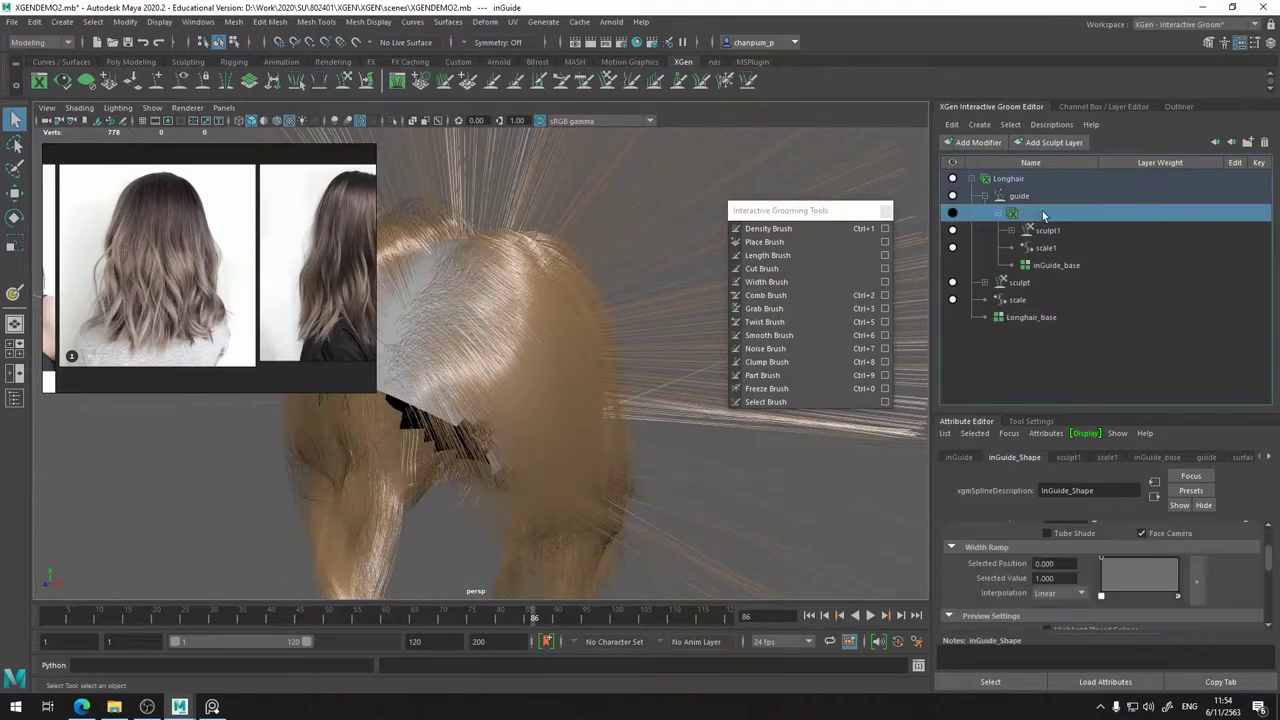
left_click(1040, 200)
left_click(1248, 574)
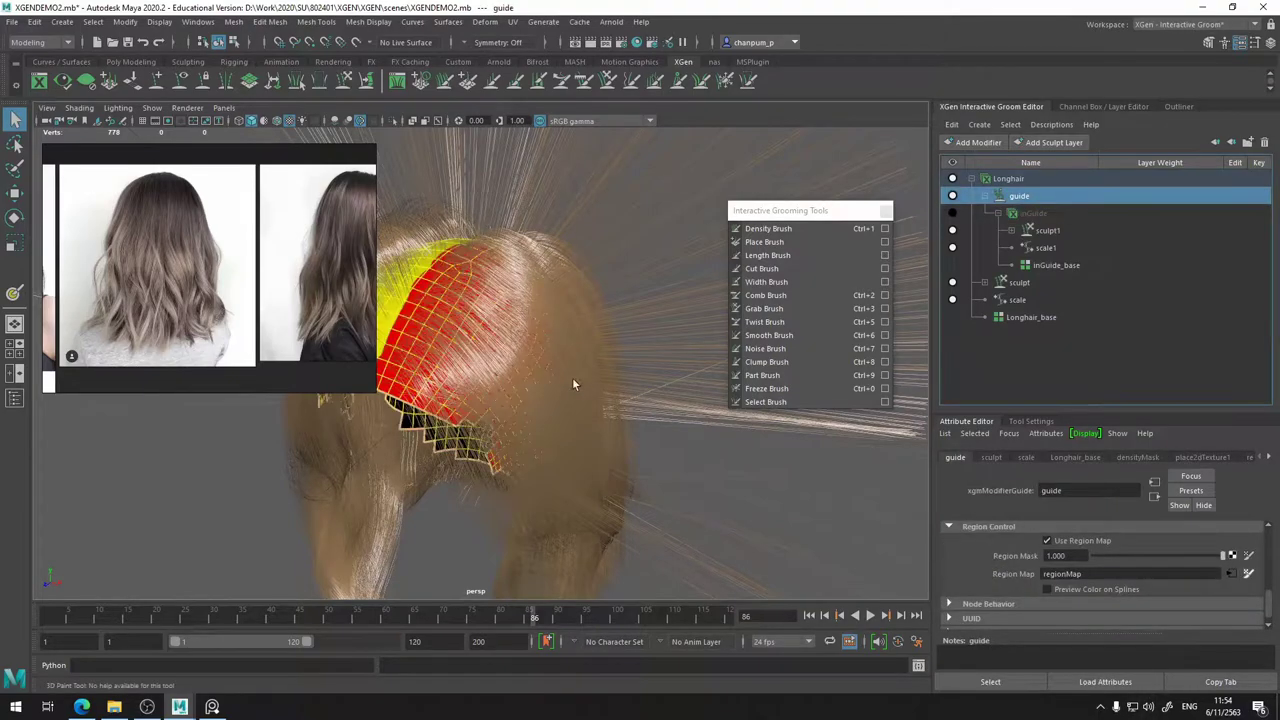
left_click_drag(509, 415, 575, 438, "alt")
left_click(1030, 422)
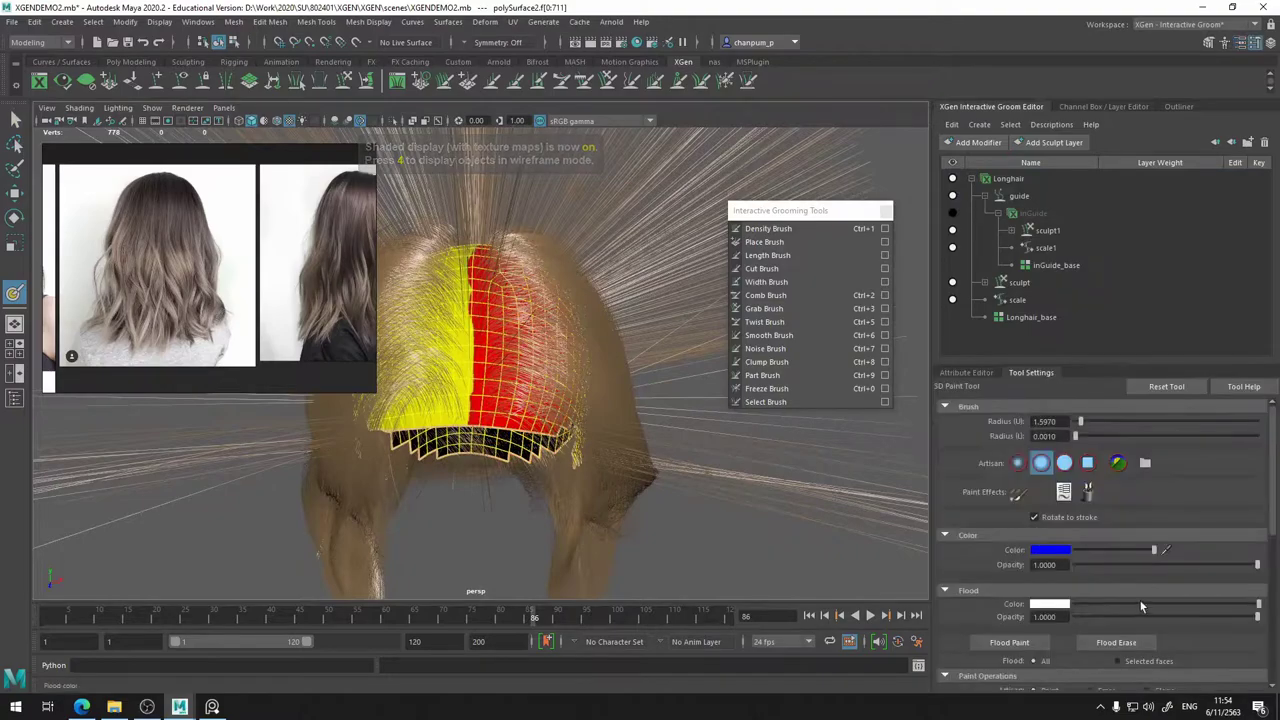
left_click(1049, 551)
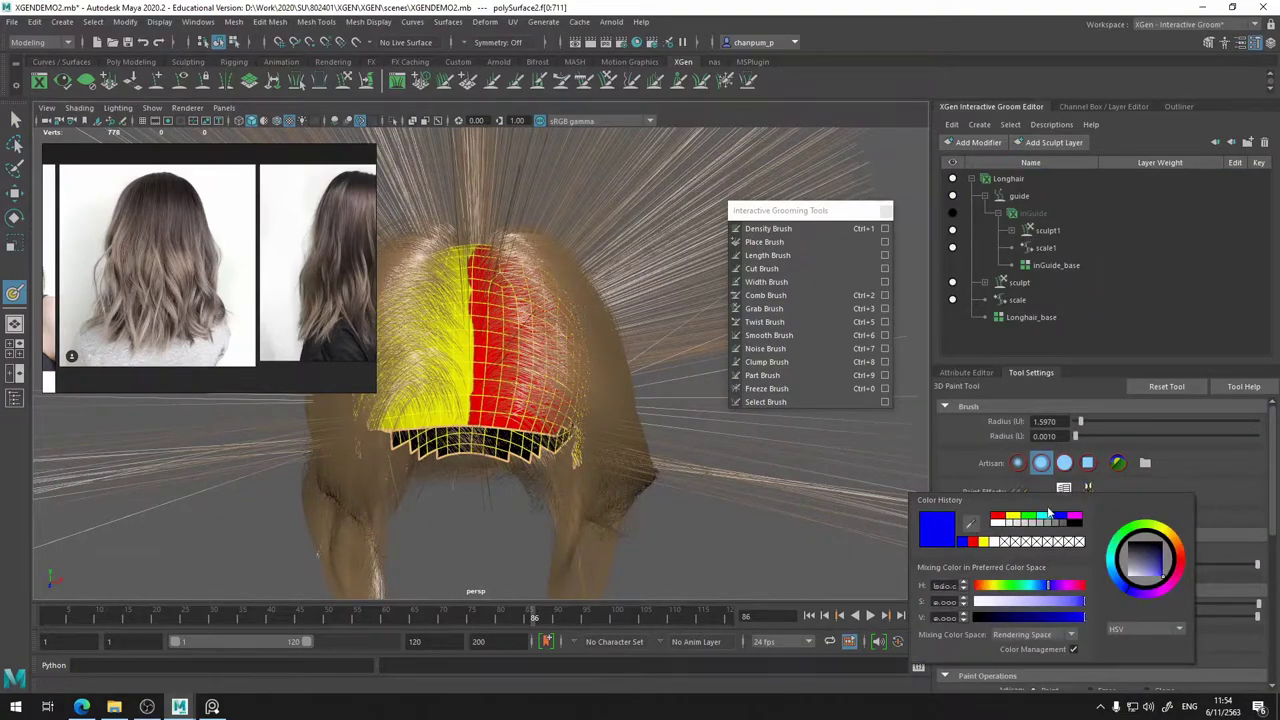
left_click(996, 520)
left_click_drag(578, 394, 518, 408, "alt")
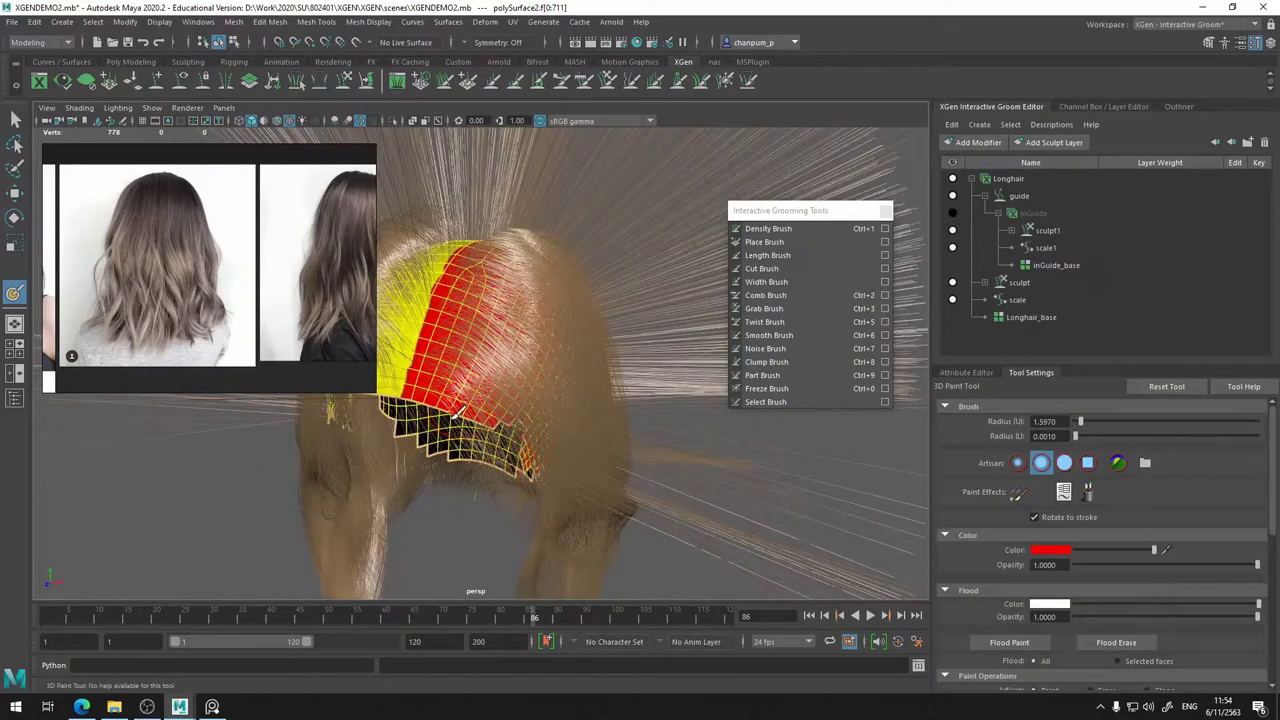
- Test lower Region Mask values on the guide modifier and settle on 0.990 while comparing the hair along the parting
left_click_drag(541, 465, 480, 456, "alt")
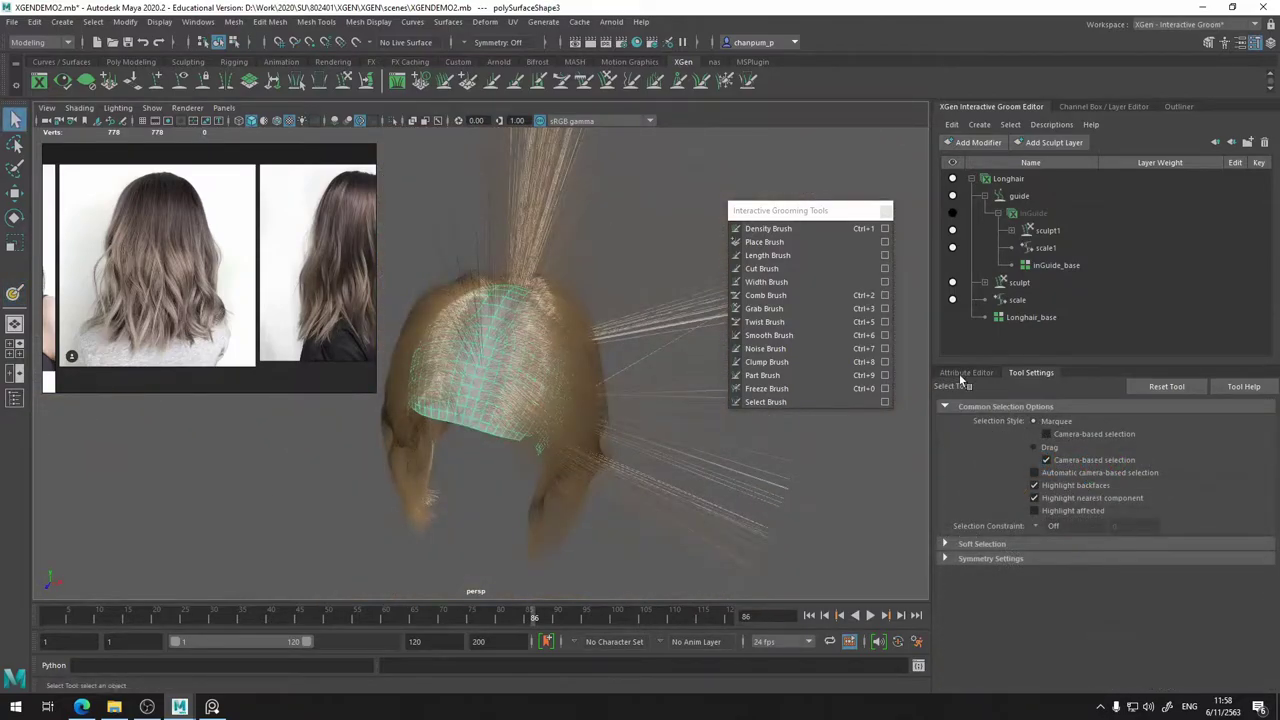
left_click(962, 374)
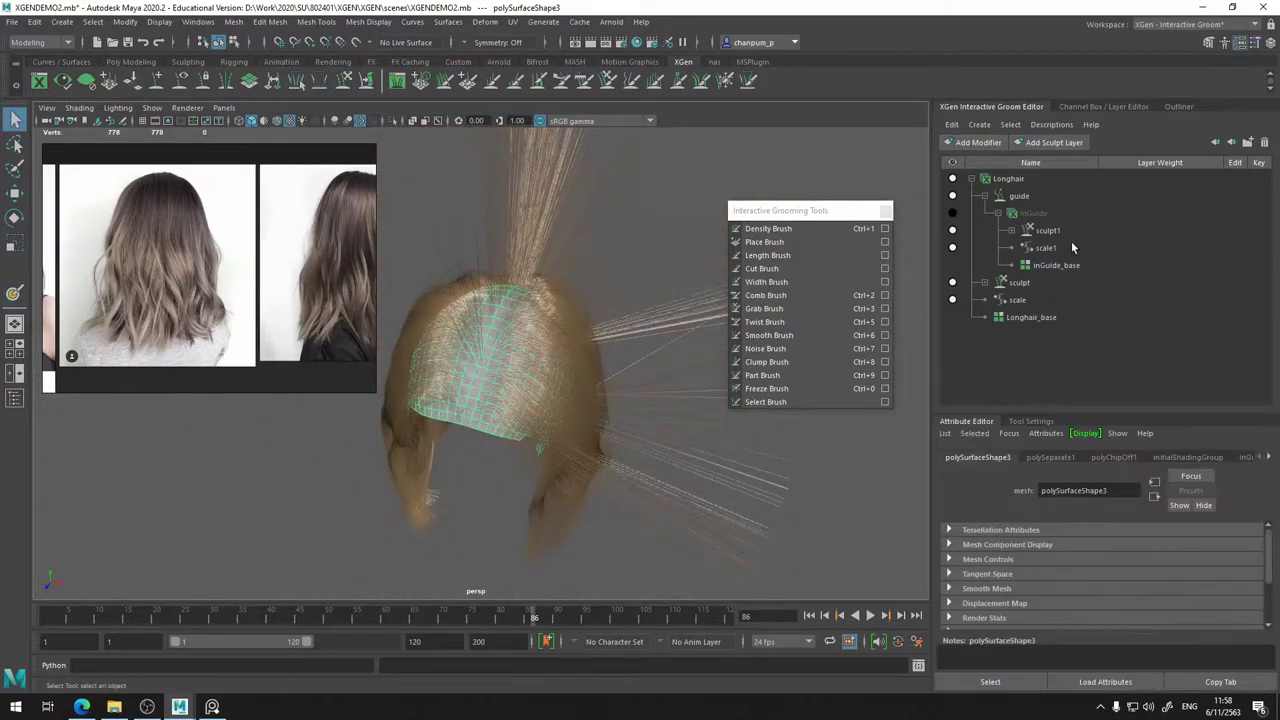
left_click(1019, 196)
scroll(1107, 563, "down", 1)
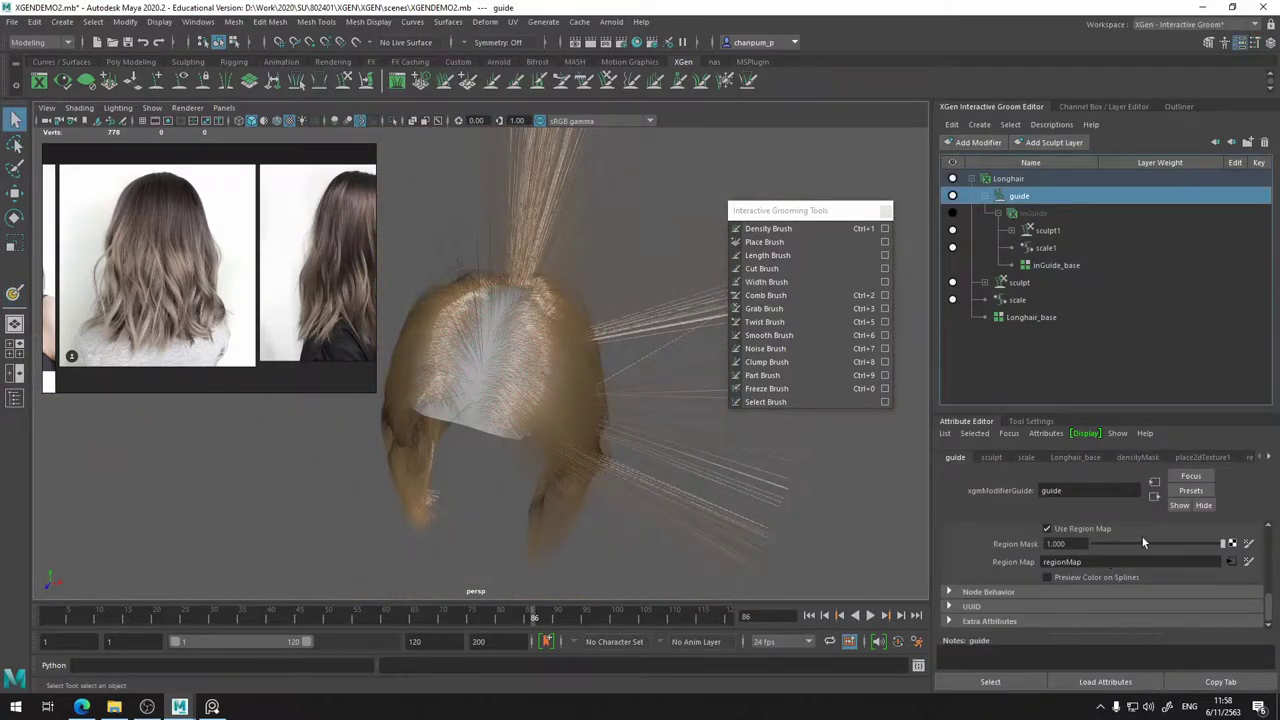
left_click_drag(1161, 543, 1121, 548)
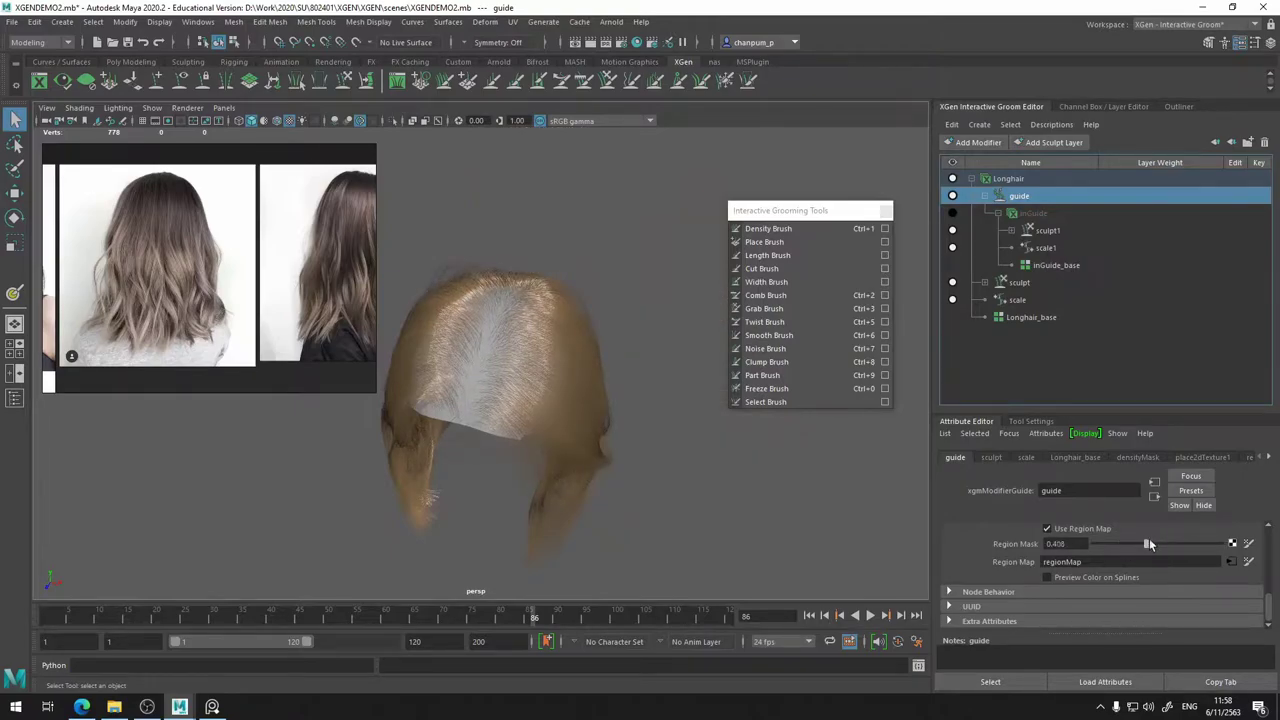
left_click_drag(1148, 543, 1218, 539)
left_click_drag(556, 365, 470, 380, "alt")
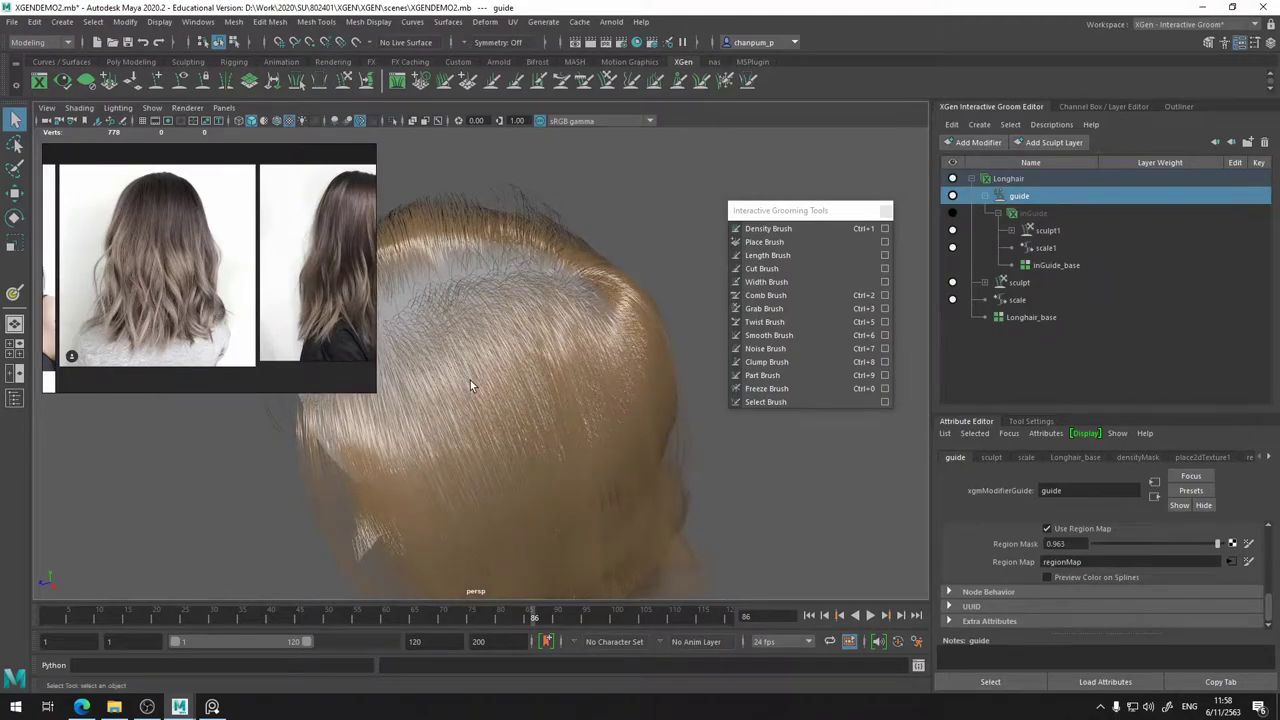
scroll(578, 282, "up", 3)
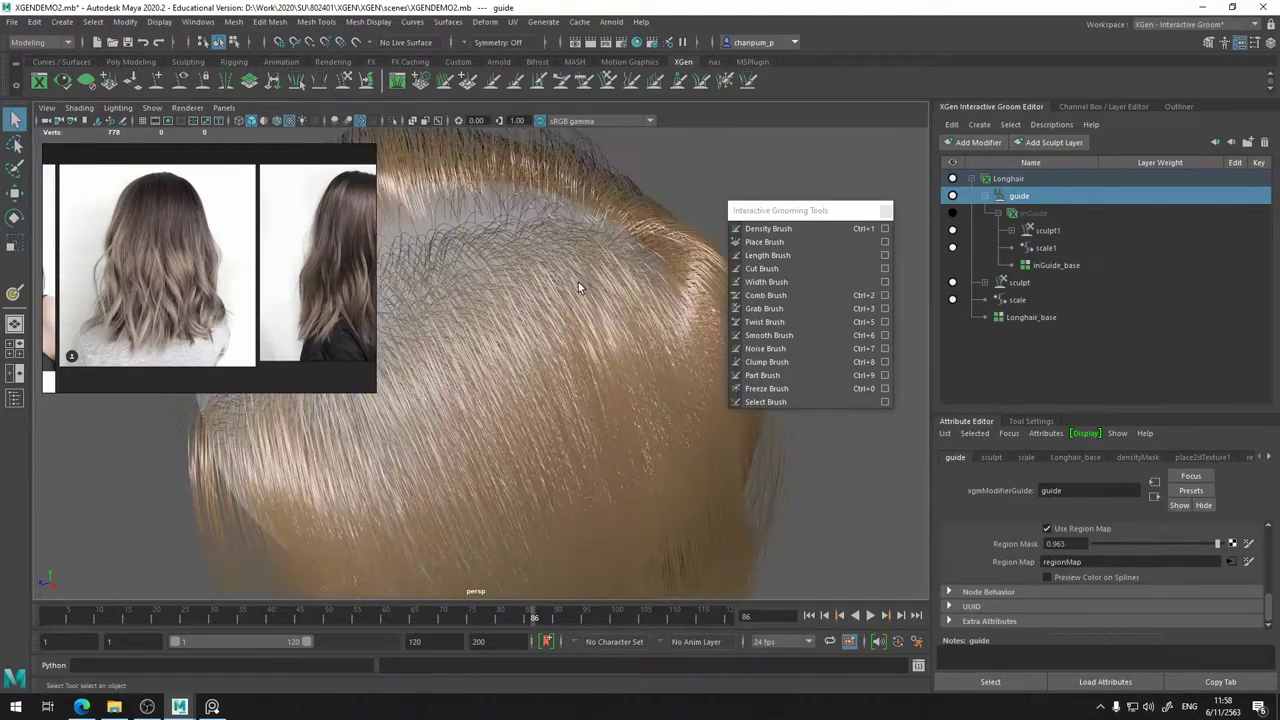
left_click_drag(578, 282, 700, 345, "alt")
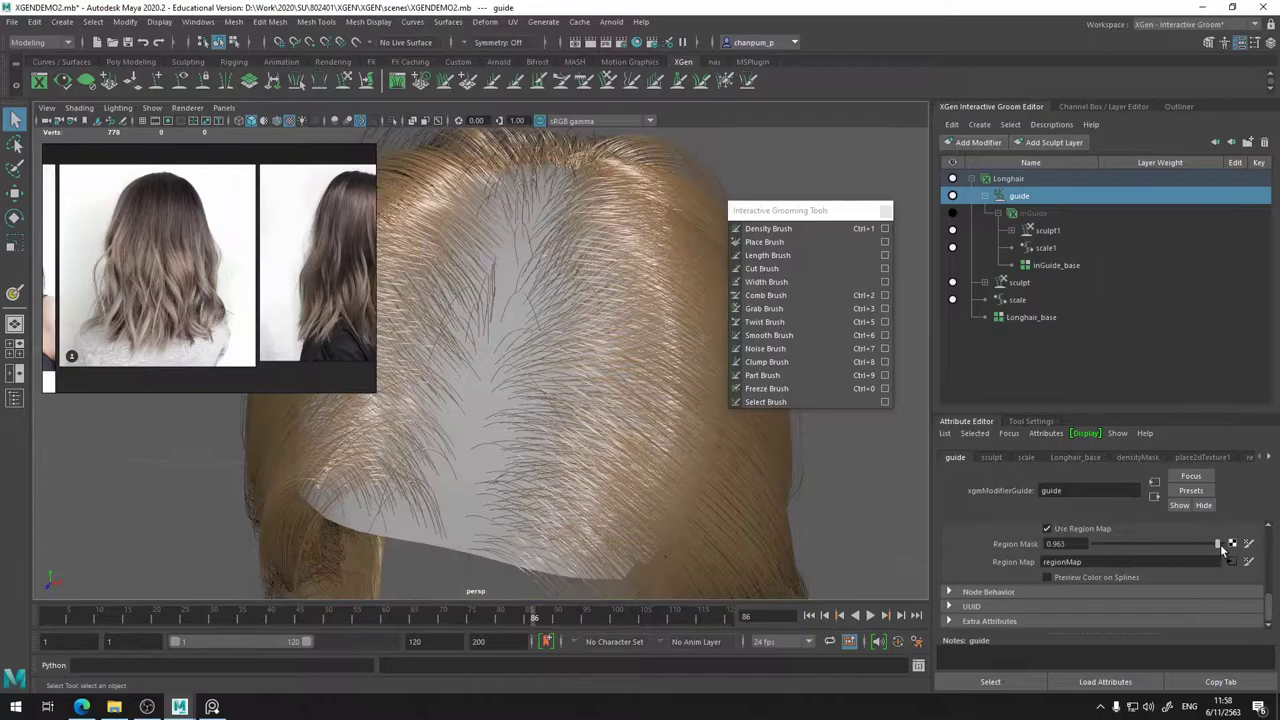
left_click_drag(1221, 549, 1236, 548)
left_click_drag(652, 357, 601, 344, "alt")
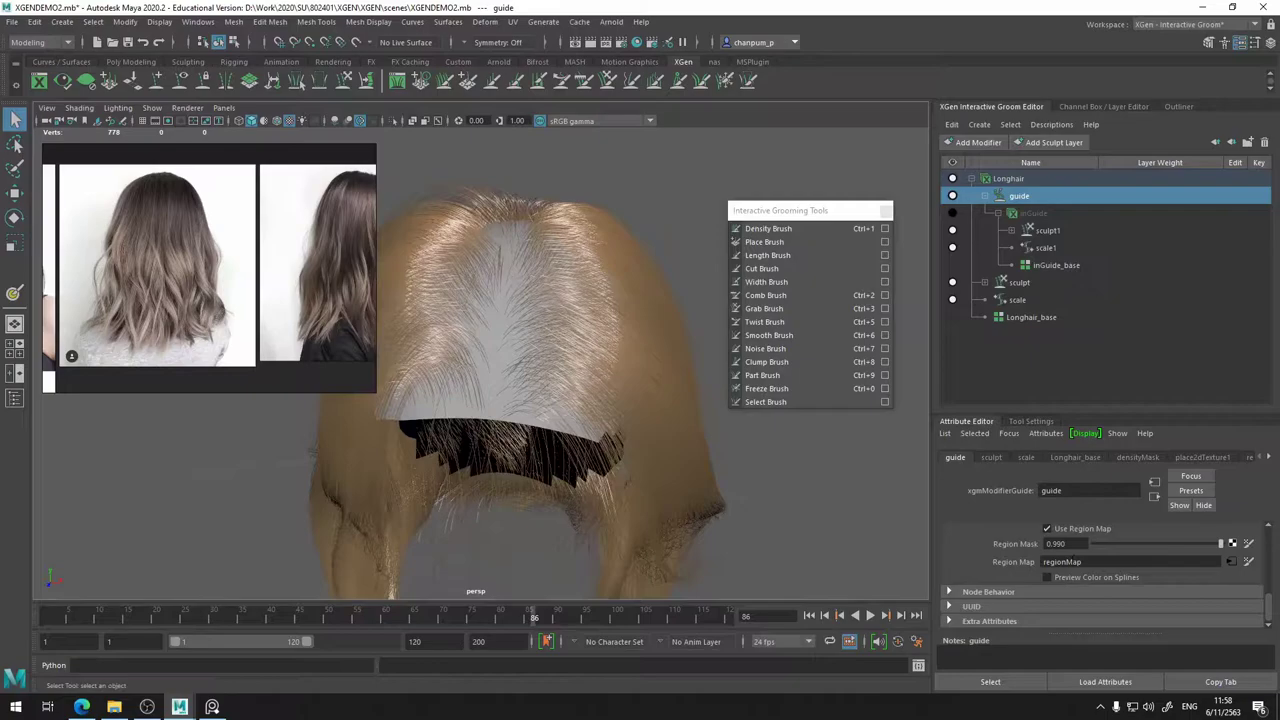
- Check the guide modifier's Use Region Map effect and compare the hair's parting with the front-view reference photos
left_click(1047, 529)
left_click_drag(692, 380, 617, 294, "alt")
left_click_drag(475, 280, 485, 355, "alt")
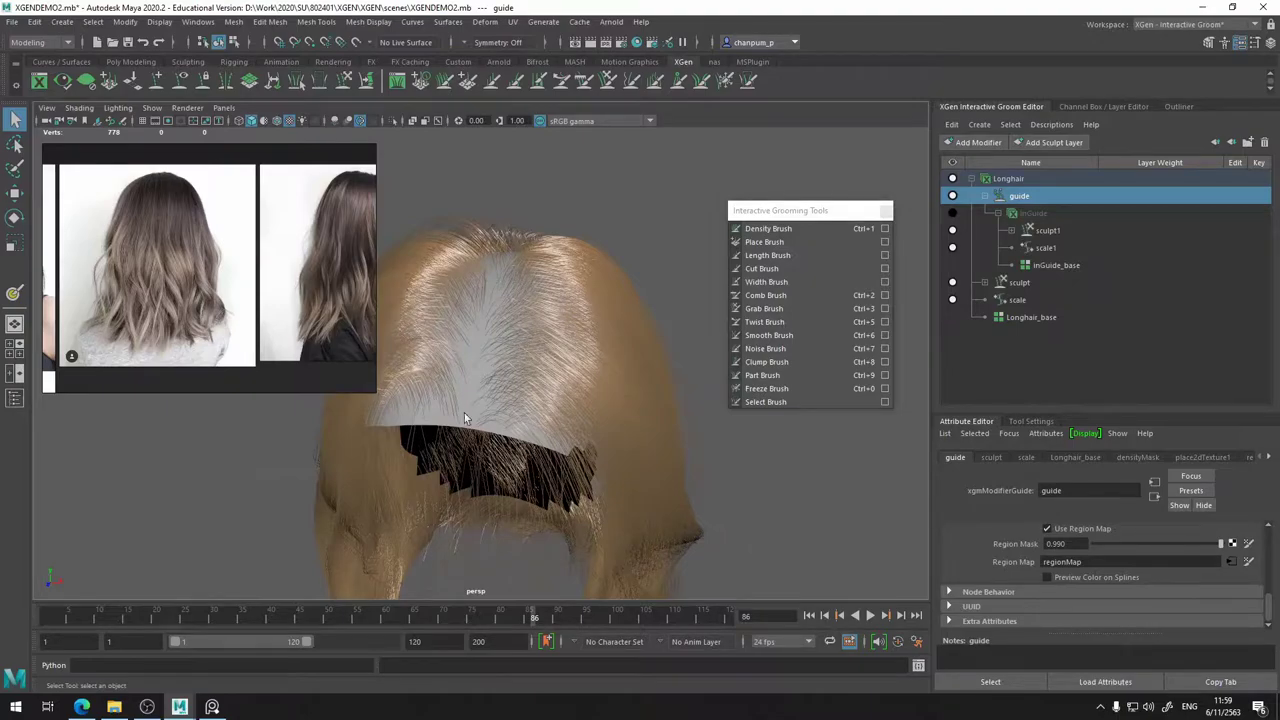
mouse_move(493, 356)
left_mouse_down("alt")
mouse_move(520, 409)
mouse_move(514, 338)
mouse_move(520, 434)
mouse_move(491, 363)
mouse_move(453, 350)
mouse_move(514, 350)
left_mouse_up("alt")
mouse_move(199, 299)
middle_mouse_down()
mouse_move(333, 301)
mouse_move(316, 286)
mouse_move(320, 298)
middle_mouse_up()
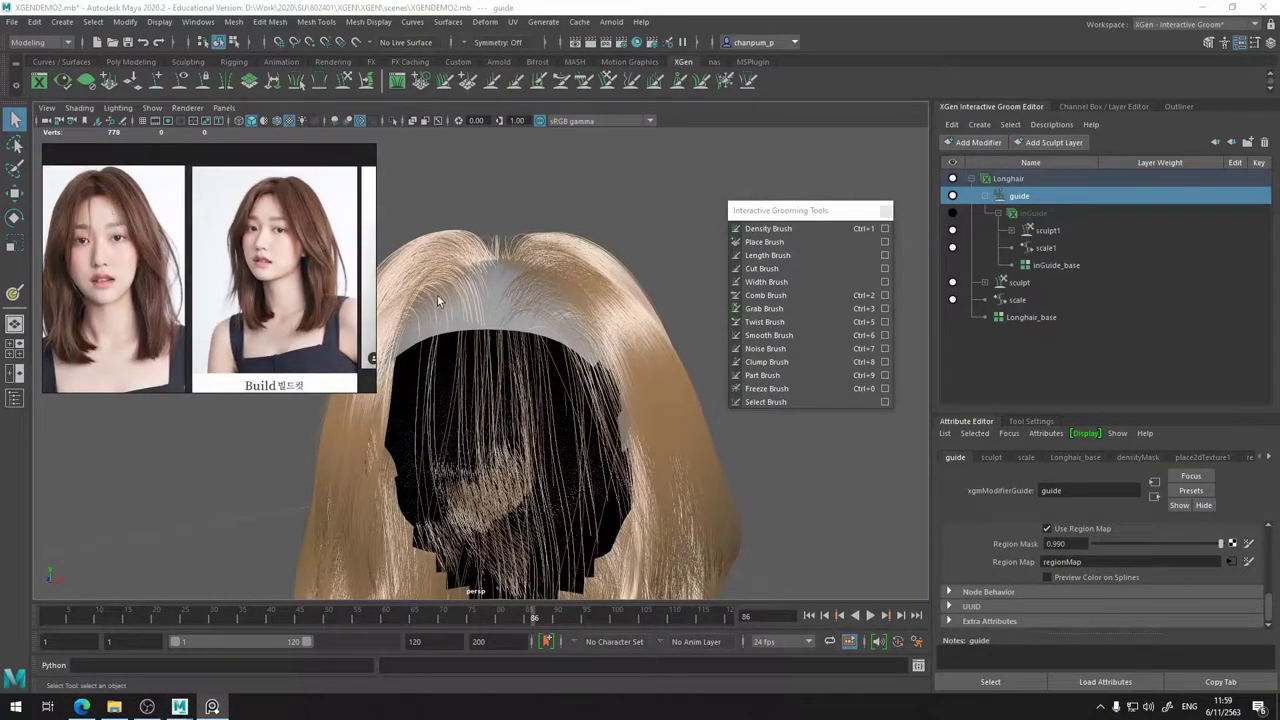
left_click_drag(437, 301, 527, 293, "alt")
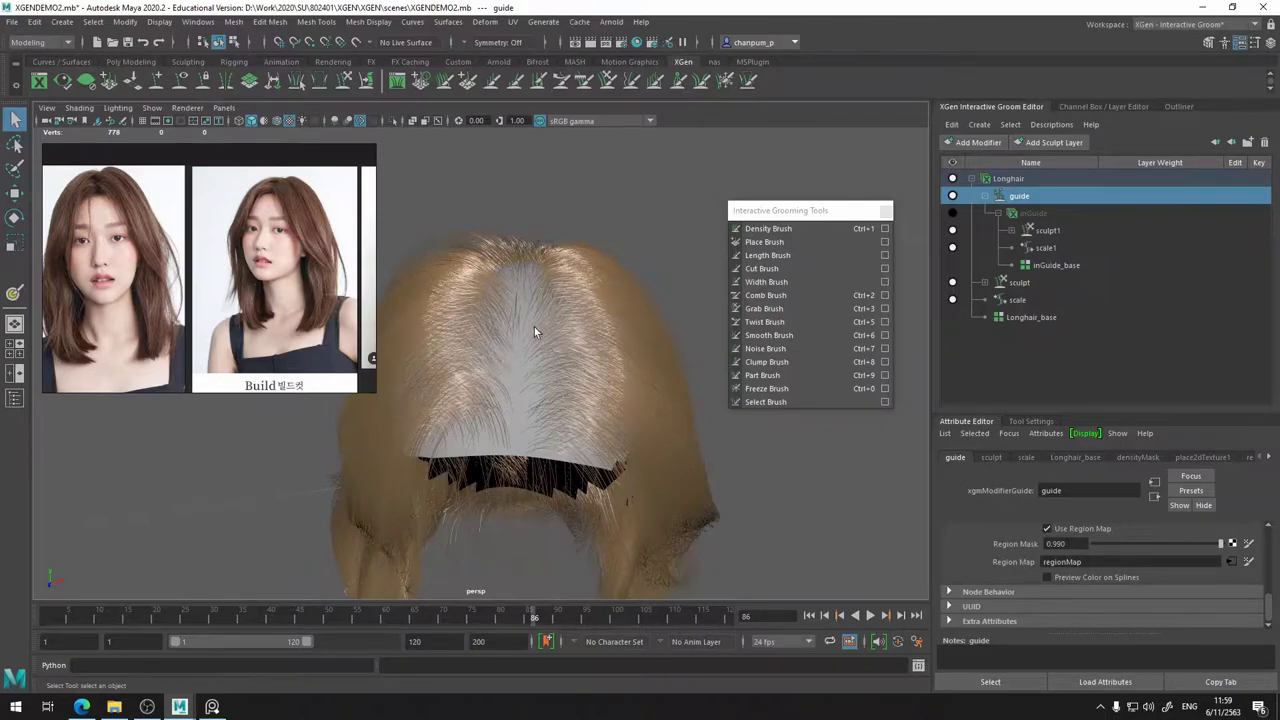
left_click_drag(534, 327, 571, 309, "alt")
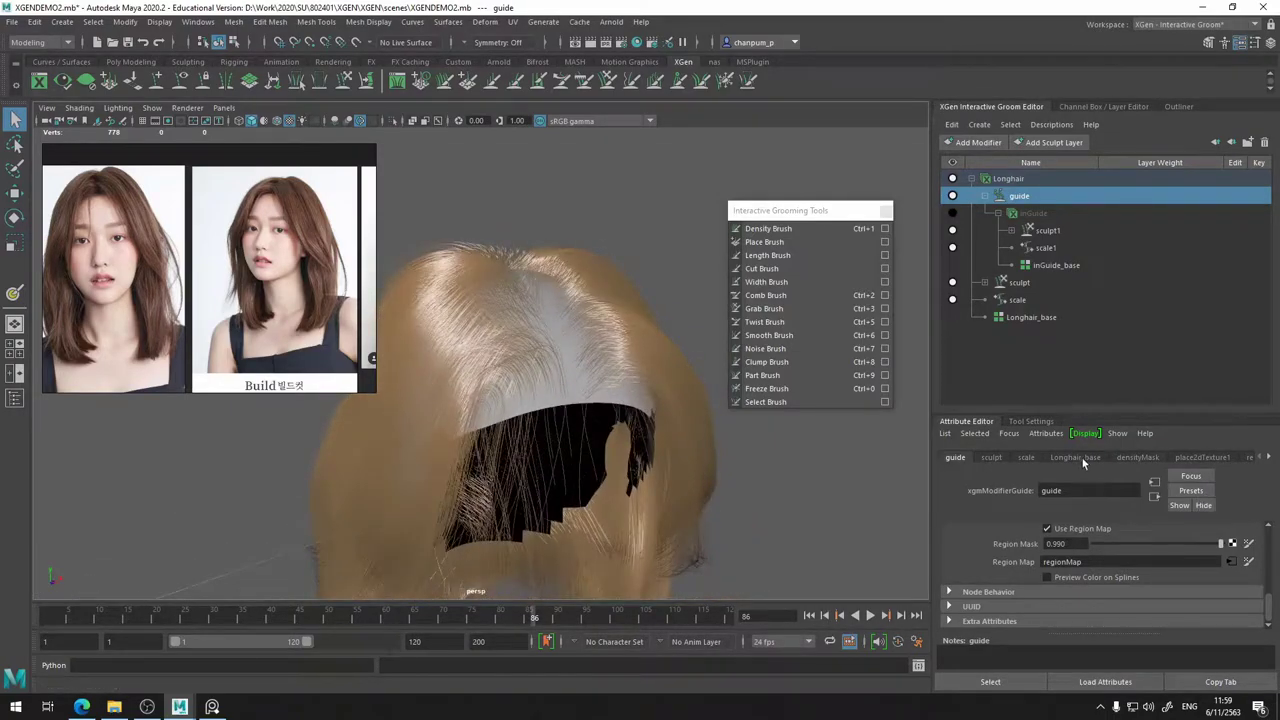
- Set Longhair_base's Density Multiplier to 3 and inspect the parting from above and from the side
left_click(1025, 318)
double_click(1065, 565)
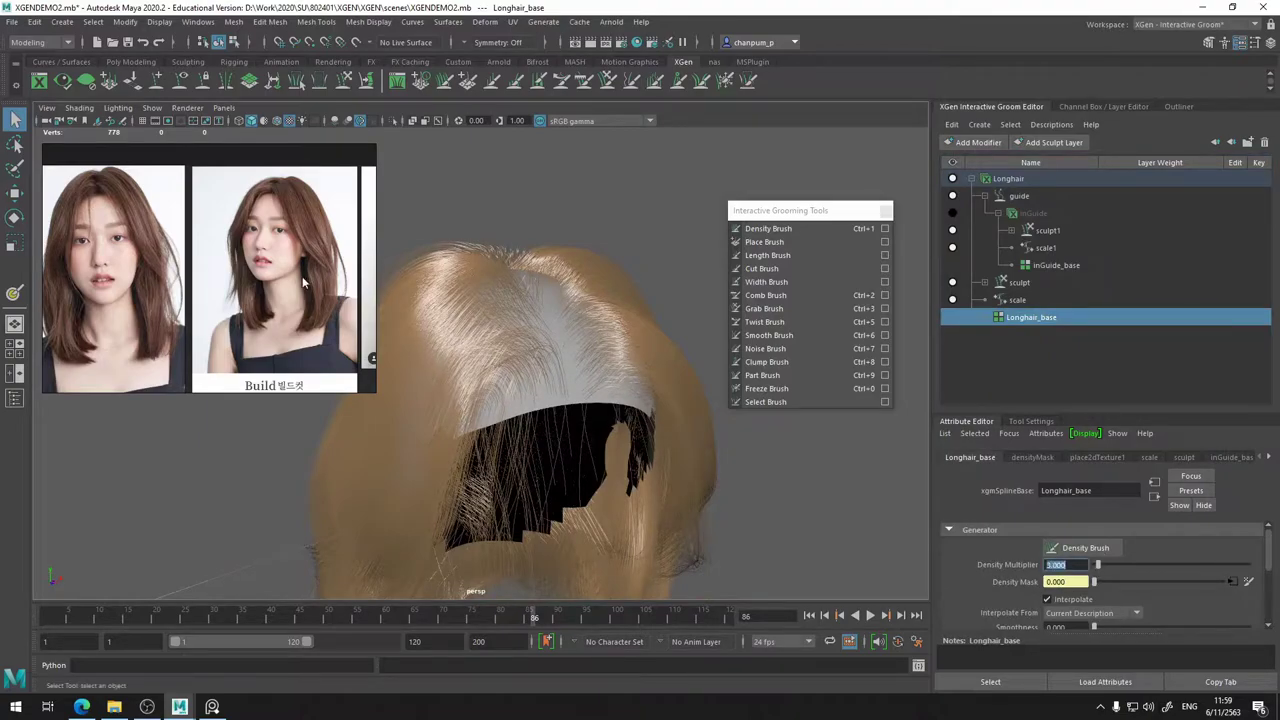
left_click_drag(662, 346, 546, 376, "alt")
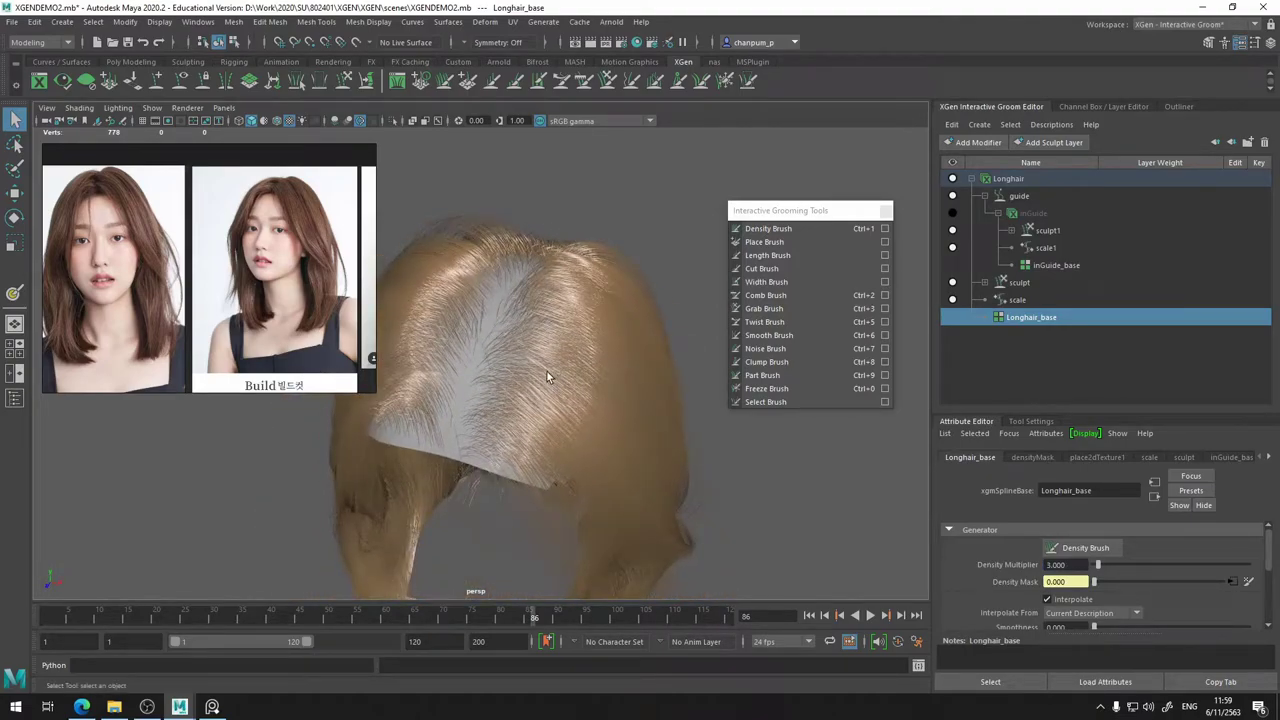
left_click_drag(495, 443, 615, 421, "alt")
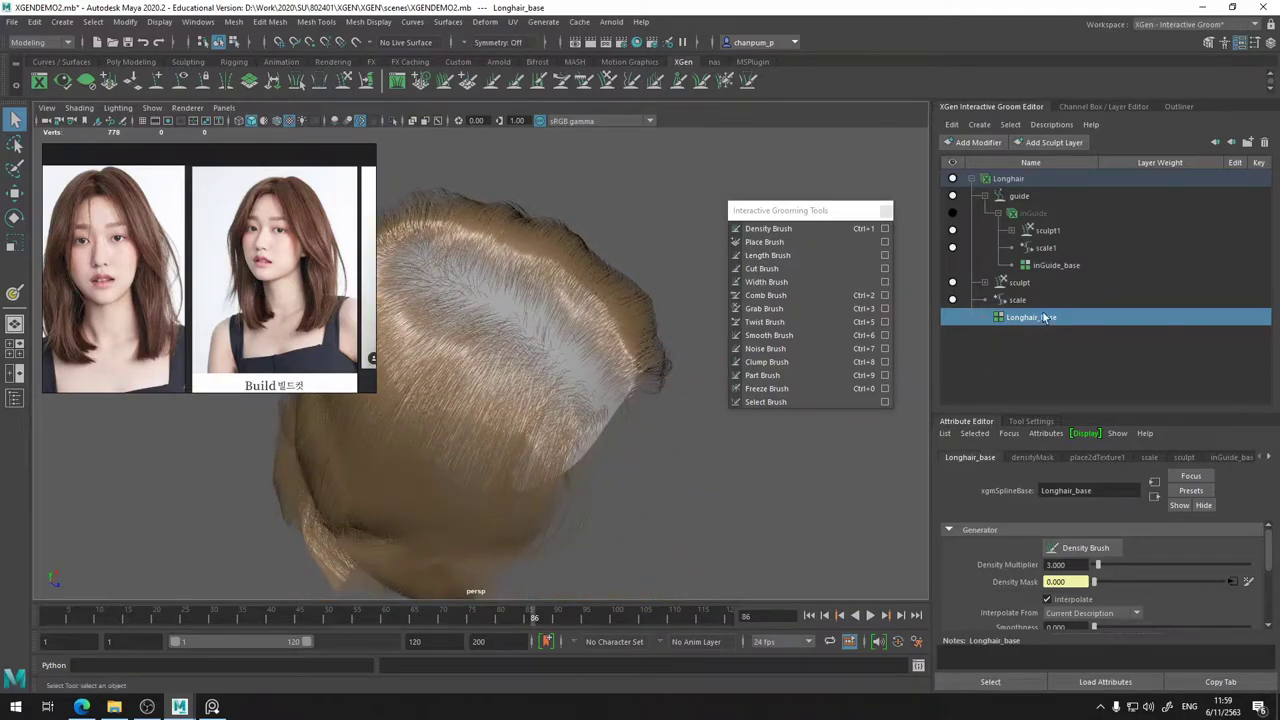
left_click_drag(575, 397, 615, 335, "alt")
- Reopen the guide modifier's region map for textured painting, with Longhair hidden and the inGuide description shown
left_click(1030, 196)
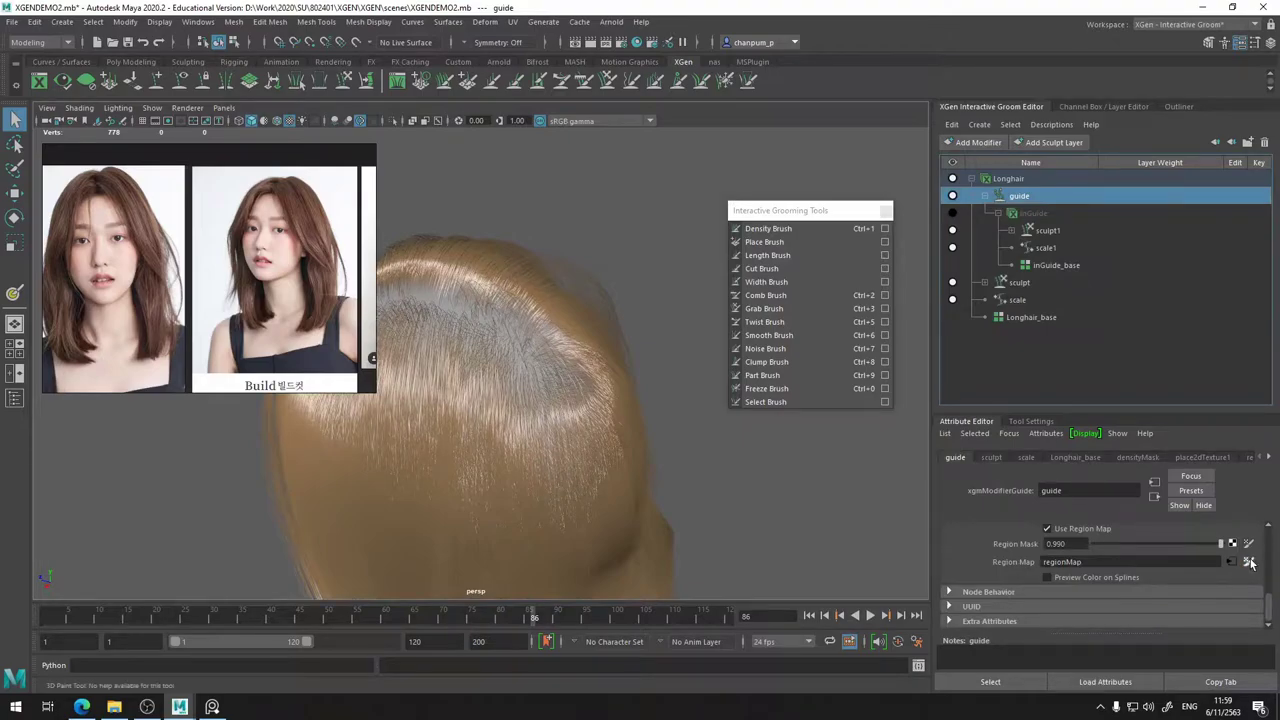
left_click(1249, 563)
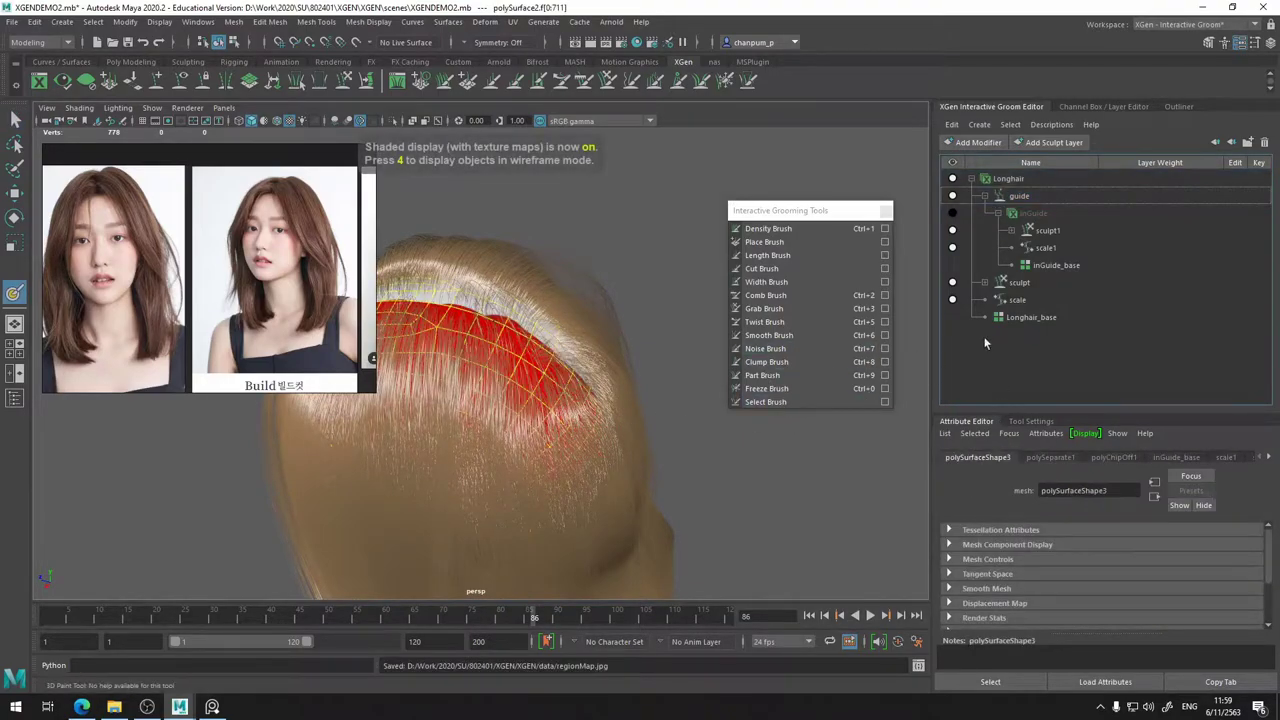
left_click(1015, 318)
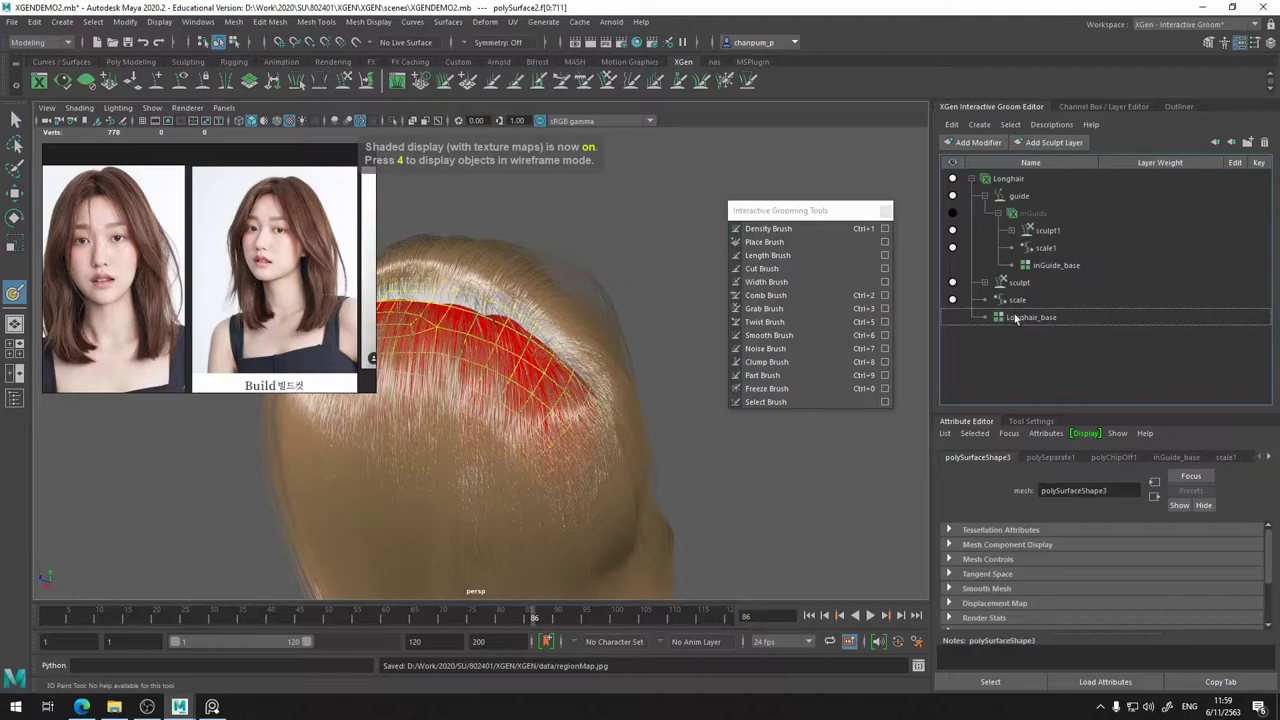
left_click(952, 180)
mouse_move(591, 320)
left_mouse_down("alt")
mouse_move(549, 357)
mouse_move(403, 308)
left_mouse_up("alt")
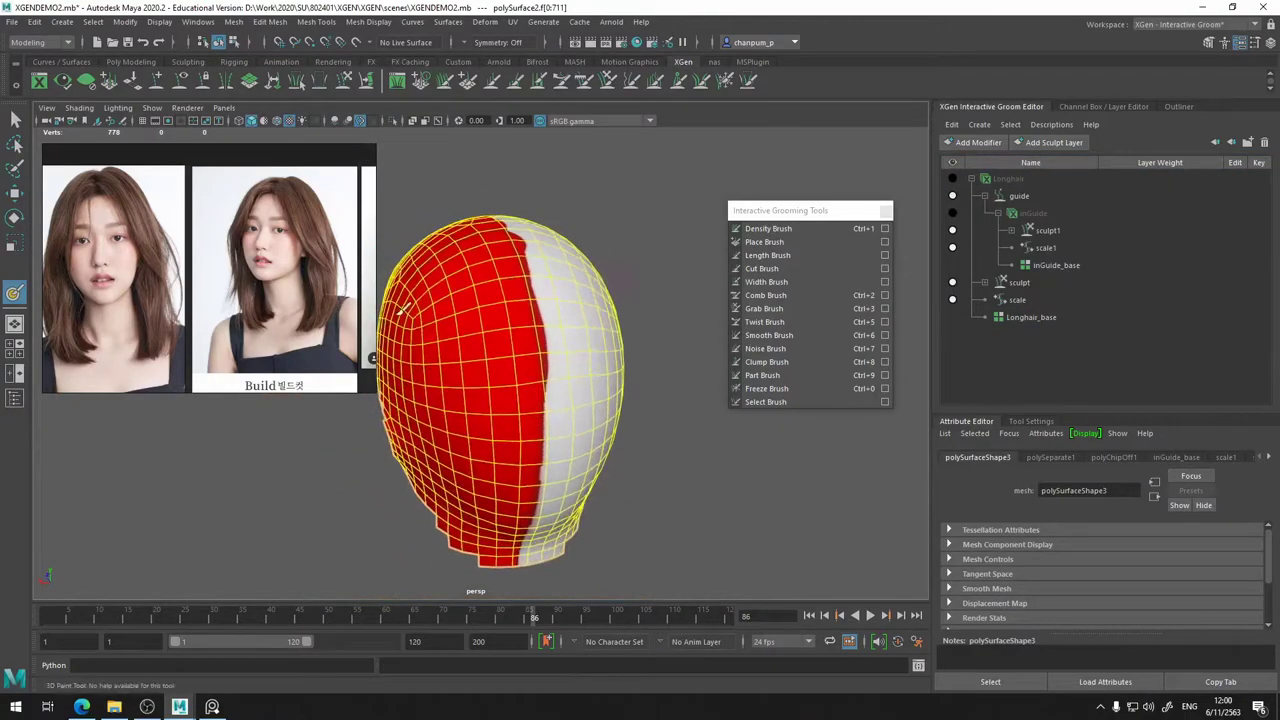
left_click(953, 214)
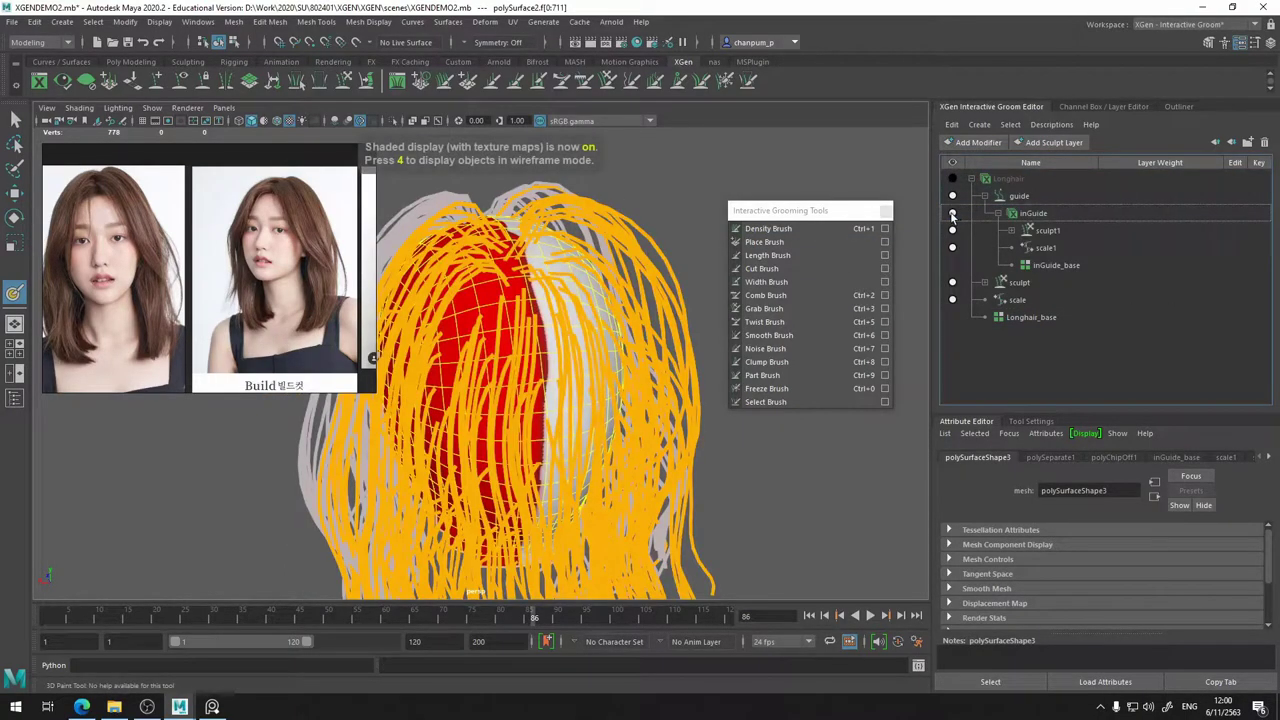
left_click_drag(458, 295, 471, 267, "alt")
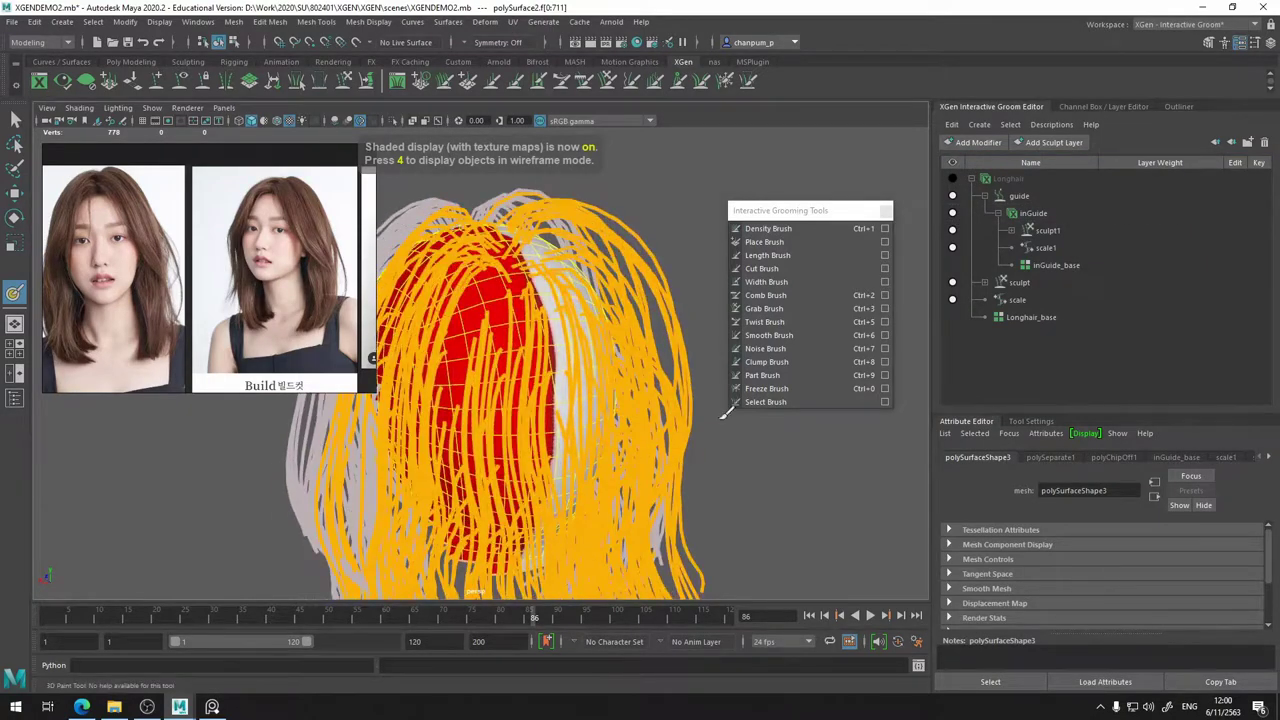
- Set the paint colour to yellow and paint a separate region over the back of the scalp beneath the guides
left_click(1038, 421)
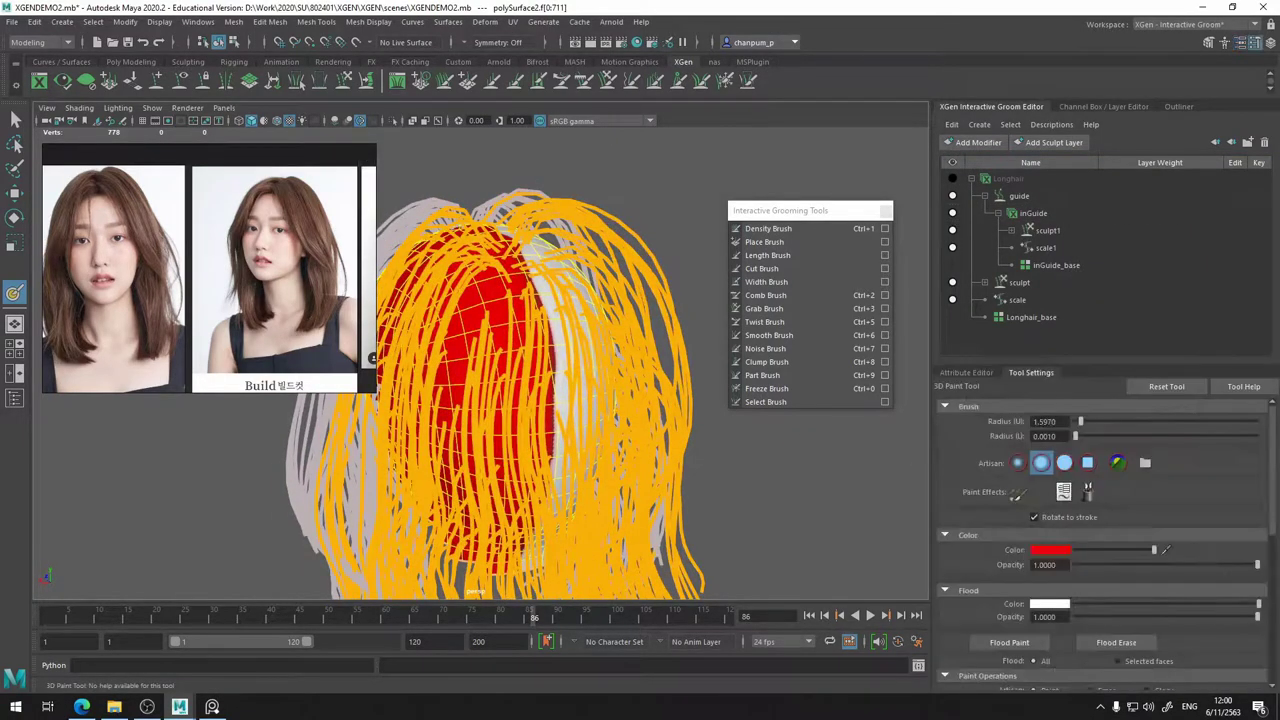
left_click(1065, 551)
left_click(1030, 520)
mouse_move(539, 283)
left_mouse_down()
mouse_move(518, 282)
mouse_move(488, 318)
mouse_move(458, 372)
mouse_move(464, 399)
mouse_move(566, 313)
mouse_move(522, 304)
mouse_move(493, 323)
mouse_move(606, 368)
mouse_move(636, 428)
left_mouse_up()
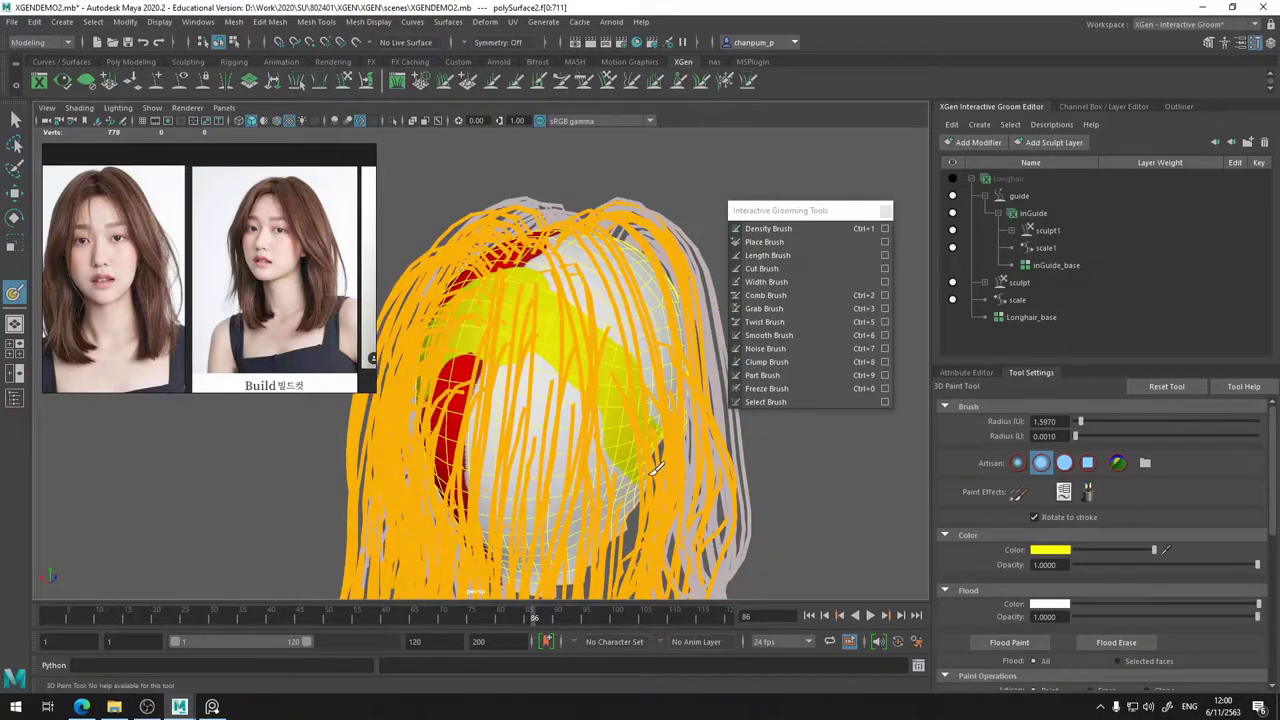
mouse_move(656, 471)
left_mouse_down()
mouse_move(606, 452)
mouse_move(546, 378)
mouse_move(595, 542)
left_mouse_up()
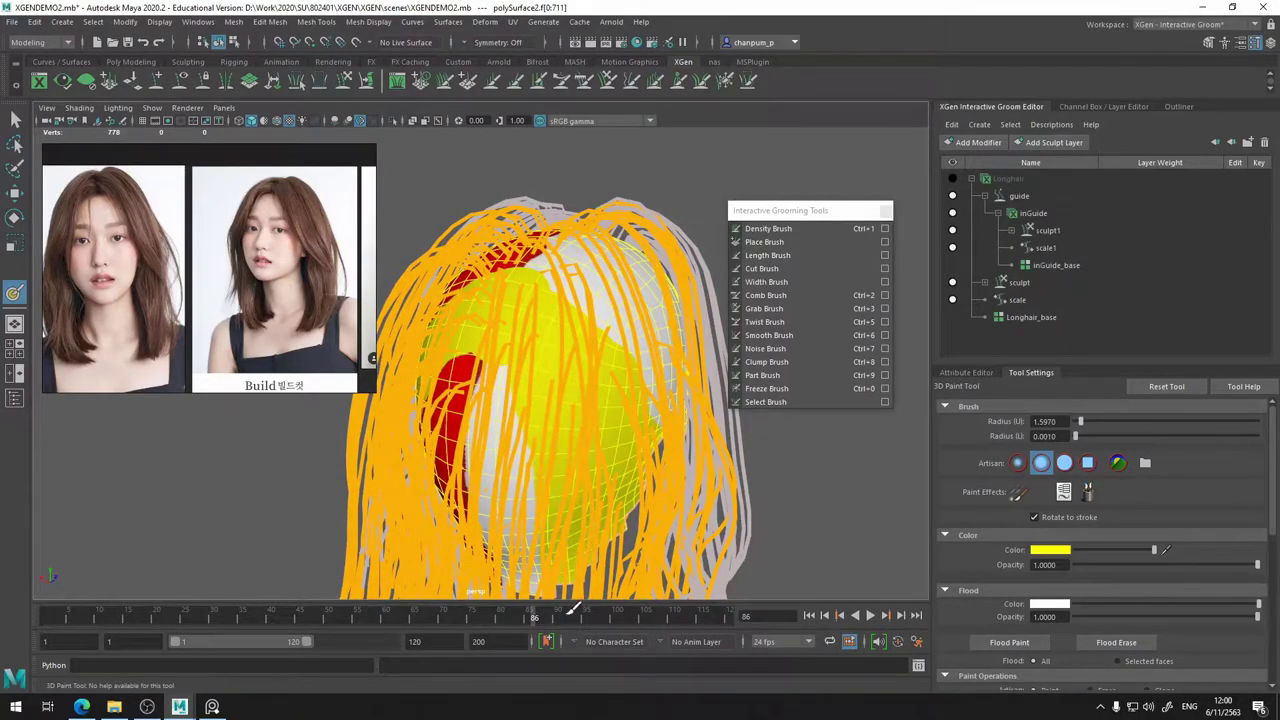
left_click_drag(540, 365, 605, 422, "alt")
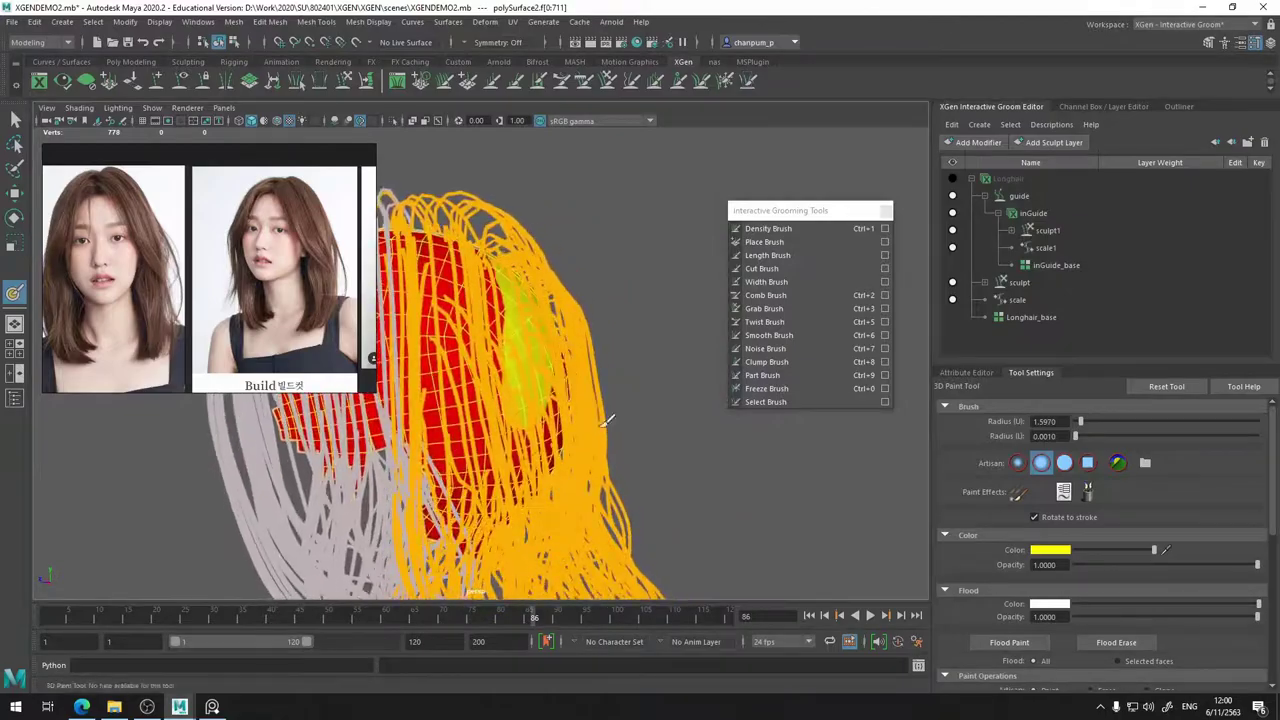
mouse_move(430, 452)
left_mouse_down()
mouse_move(458, 365)
mouse_move(440, 345)
mouse_move(450, 300)
mouse_move(503, 255)
left_mouse_up()
left_click_drag(528, 447, 486, 352, "alt")
mouse_move(527, 315)
left_mouse_down()
mouse_move(585, 325)
mouse_move(634, 360)
left_mouse_up()
left_click_drag(616, 428, 666, 425, "alt")
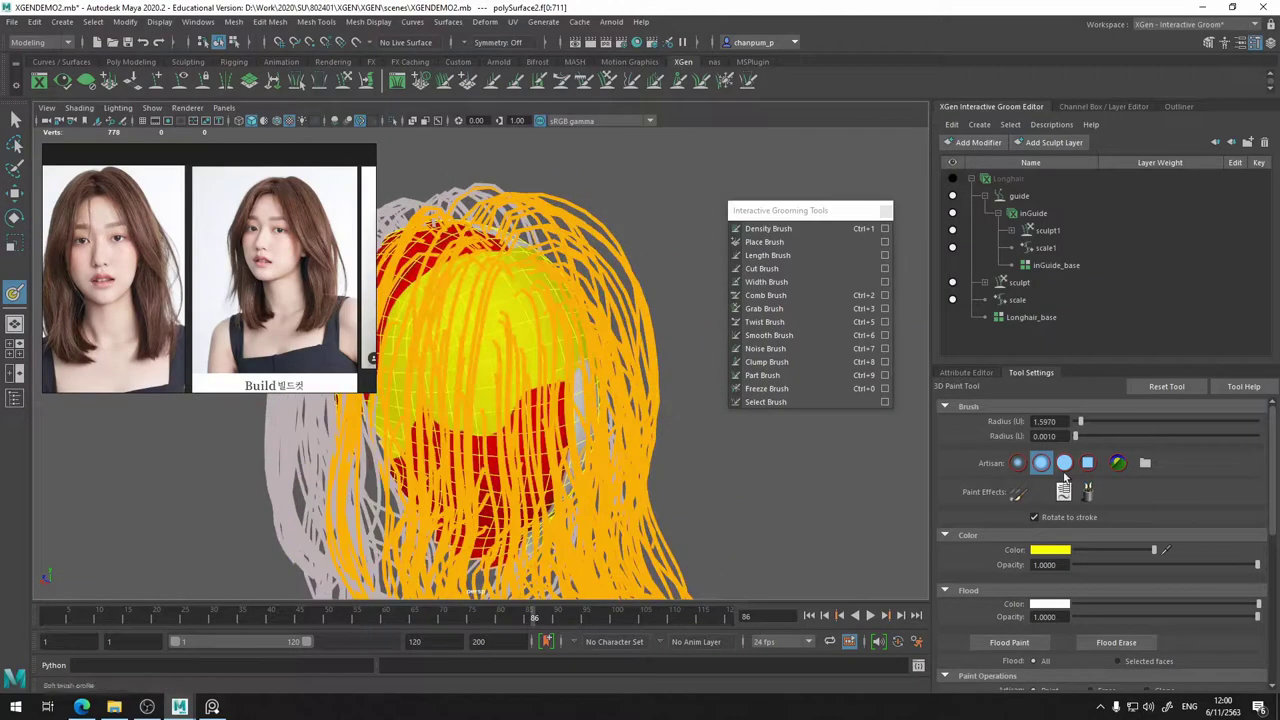
- Hide the inGuide description and extend the yellow region over the remaining lower back and sides of the scalp
left_click(952, 213)
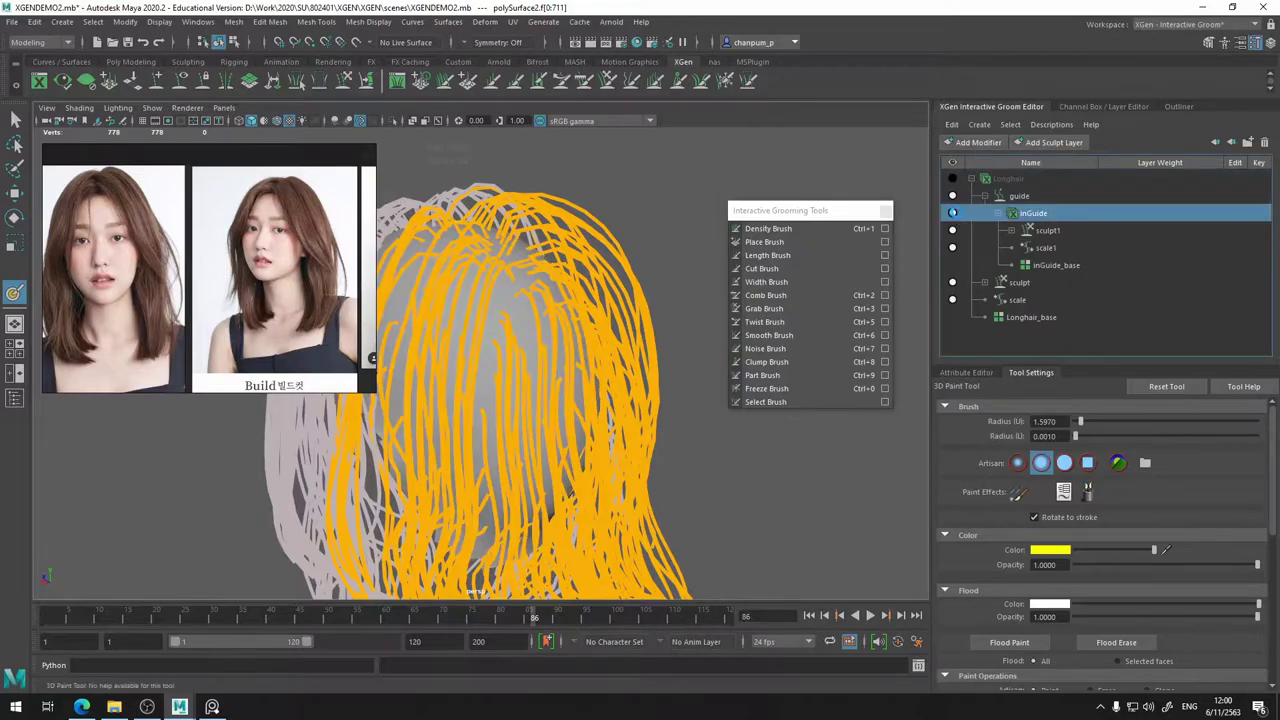
key("6")
left_click_drag(592, 372, 576, 383, "alt")
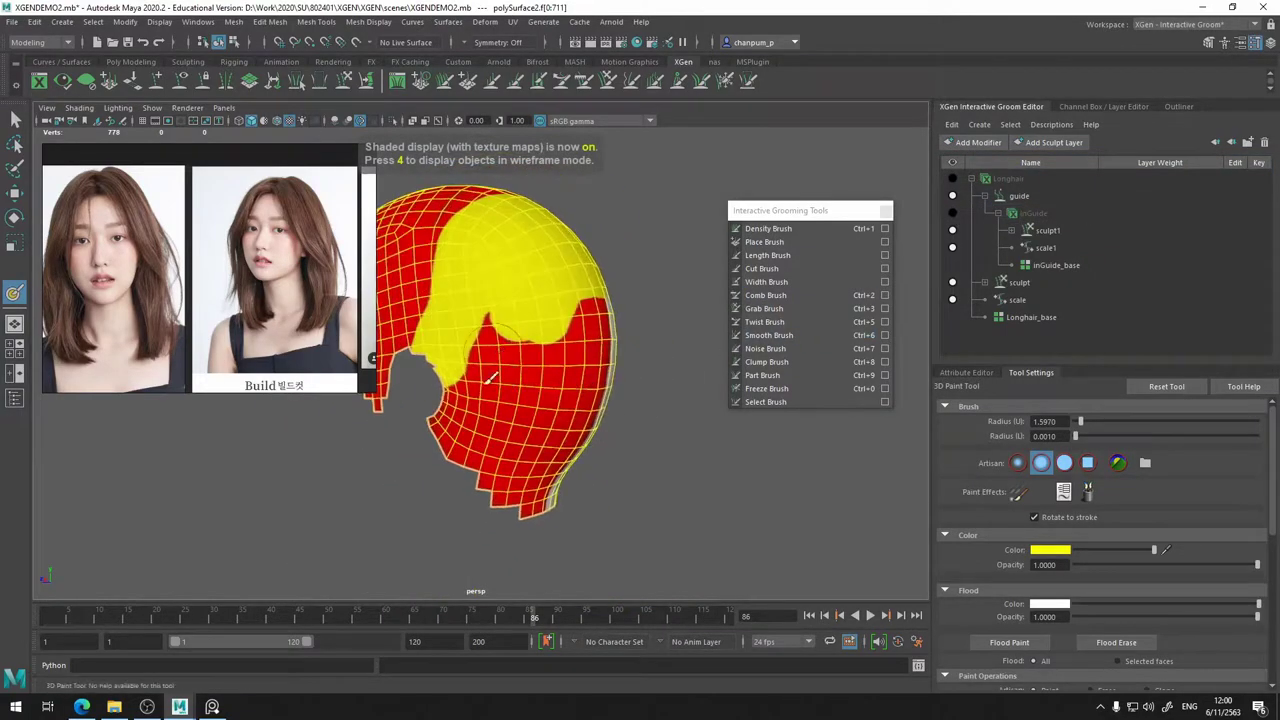
mouse_move(491, 374)
left_mouse_down()
mouse_move(441, 425)
mouse_move(530, 503)
left_mouse_up()
left_click_drag(545, 508, 440, 510, "alt")
mouse_move(548, 320)
left_mouse_down()
mouse_move(566, 520)
mouse_move(610, 300)
mouse_move(610, 520)
mouse_move(641, 323)
left_mouse_up()
mouse_move(614, 394)
left_mouse_down("alt")
mouse_move(474, 411)
mouse_move(703, 443)
mouse_move(786, 426)
mouse_move(550, 405)
left_mouse_up("alt")
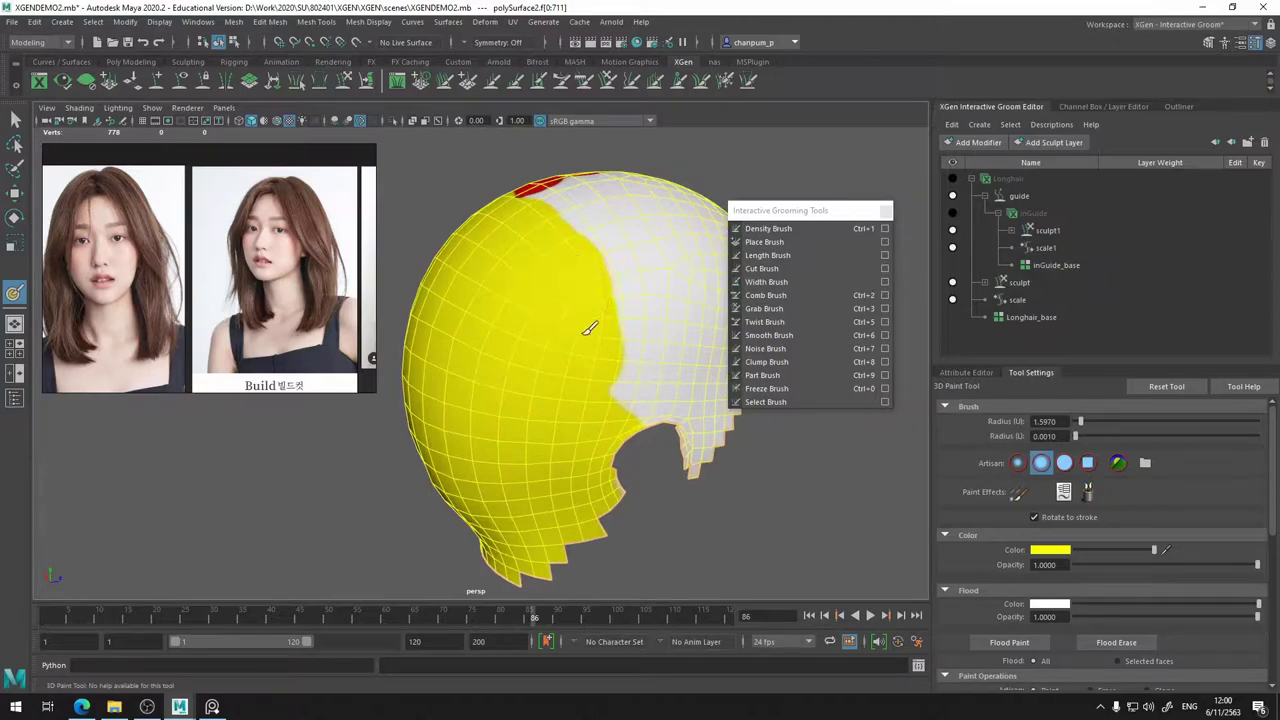
- Touch up the white region beside the parting with white paint and reduce the brush's Radius (U) to 0.4382
mouse_move(633, 447)
left_mouse_down("alt")
mouse_move(654, 471)
mouse_move(800, 415)
mouse_move(786, 434)
mouse_move(527, 379)
mouse_move(771, 404)
mouse_move(806, 392)
mouse_move(468, 400)
mouse_move(540, 365)
mouse_move(471, 305)
mouse_move(576, 391)
mouse_move(600, 380)
mouse_move(586, 363)
mouse_move(466, 429)
mouse_move(523, 429)
left_mouse_up("alt")
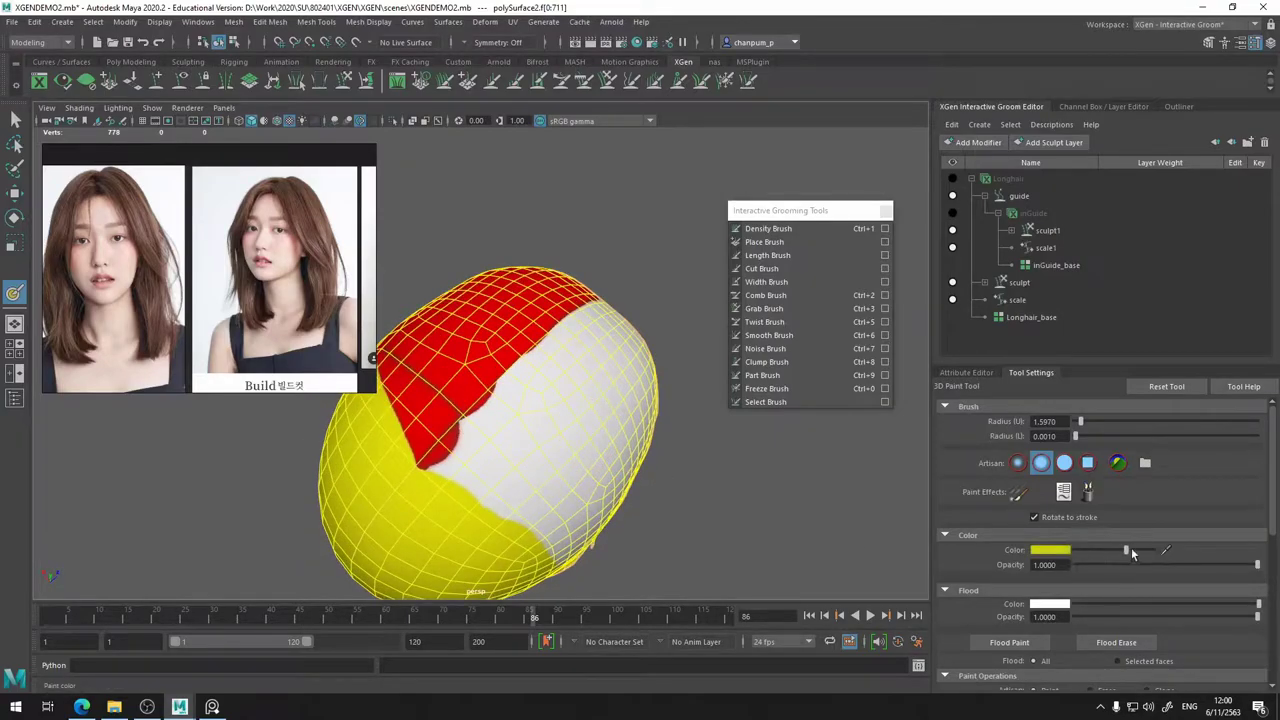
left_click(1060, 551)
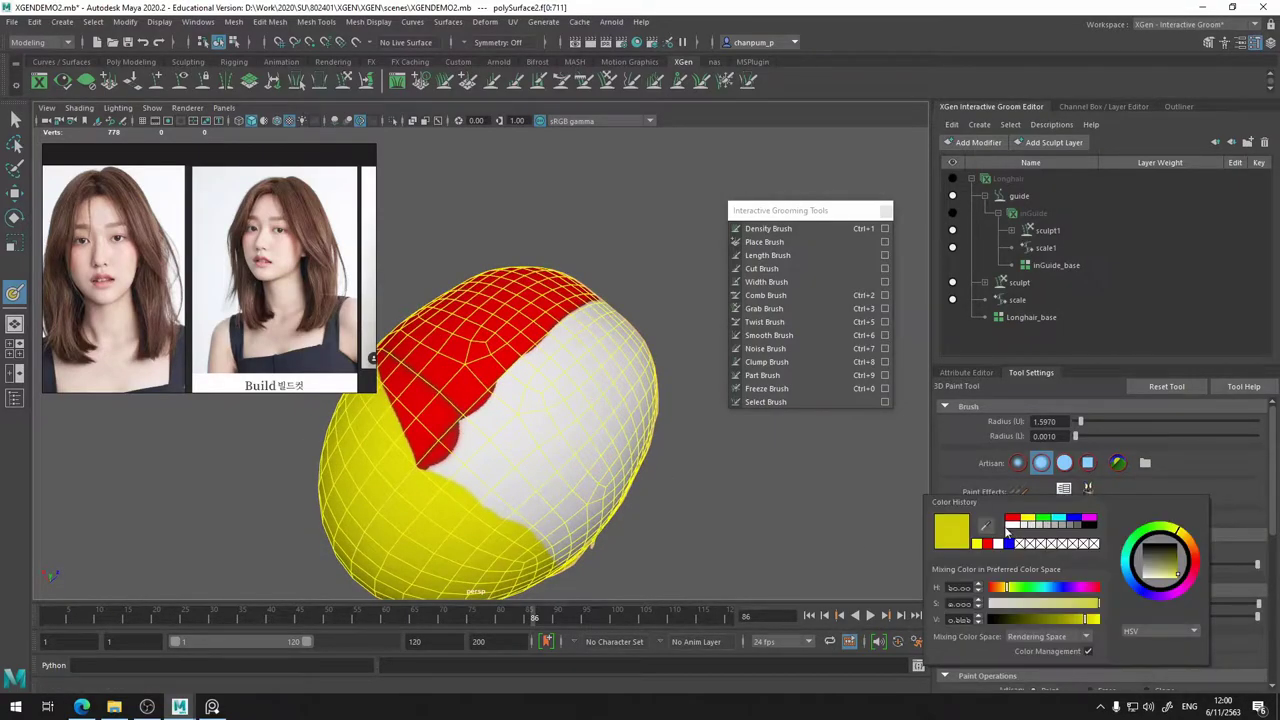
left_click(1008, 525)
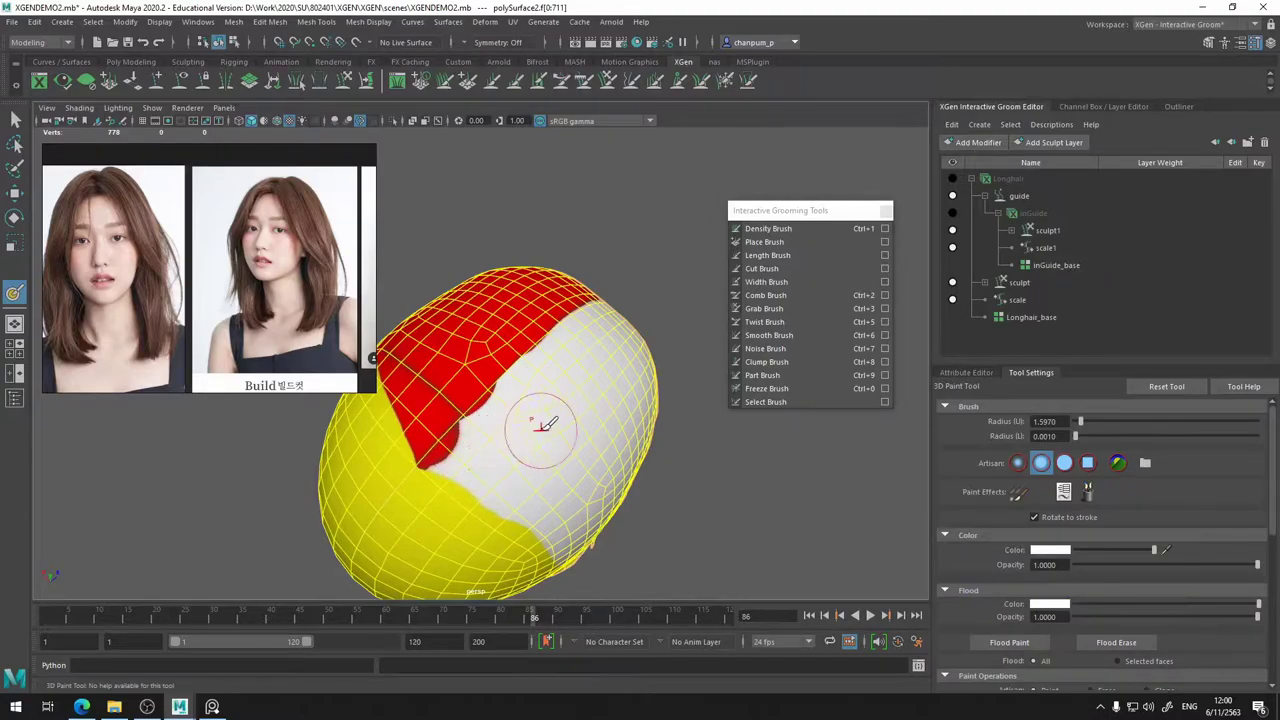
left_click_drag(545, 424, 534, 422)
left_click_drag(652, 395, 427, 382, "alt")
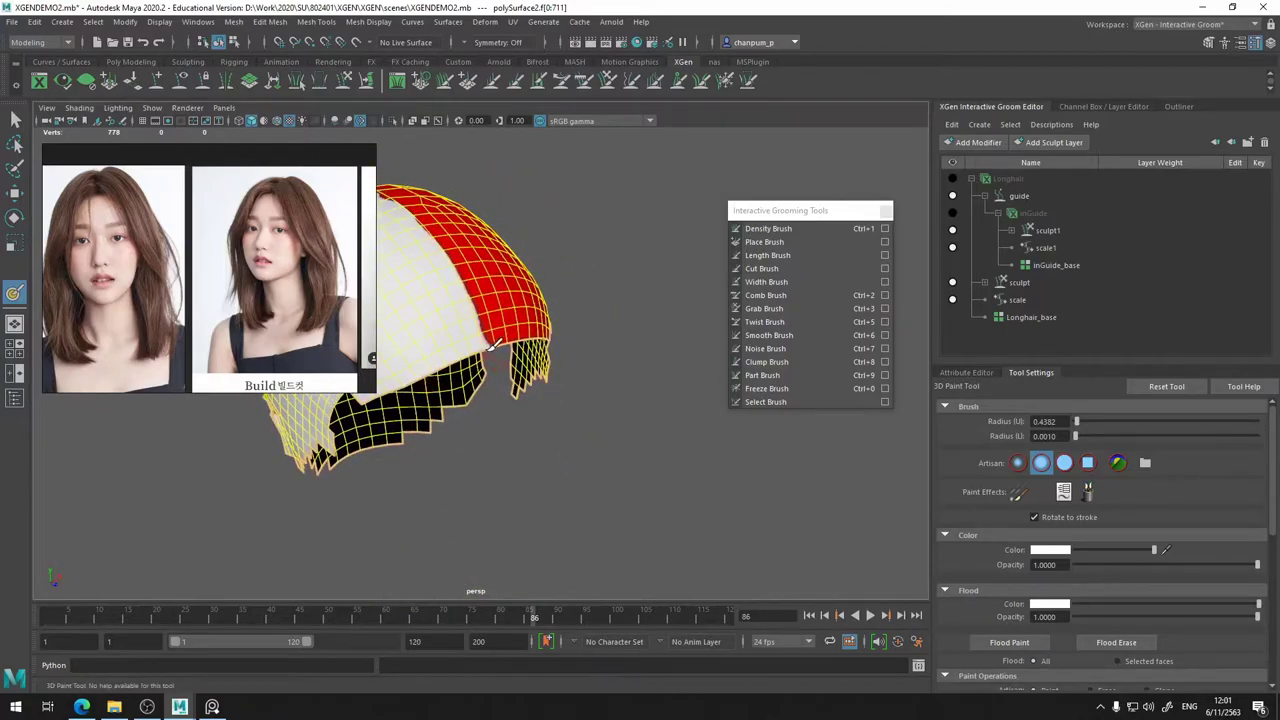
- Set the paint colour to red, check the regions along the parting, and save the painted region map texture
left_click(1065, 551)
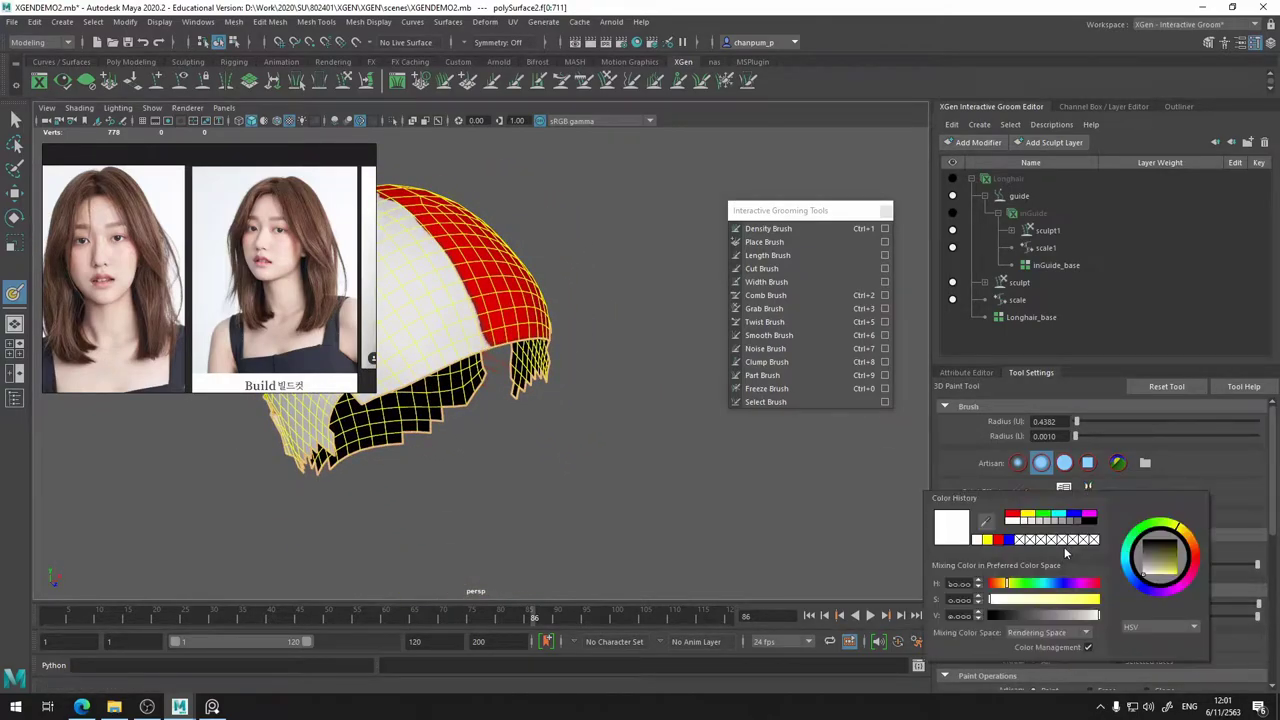
left_click(1017, 518)
left_click_drag(700, 391, 478, 382, "alt")
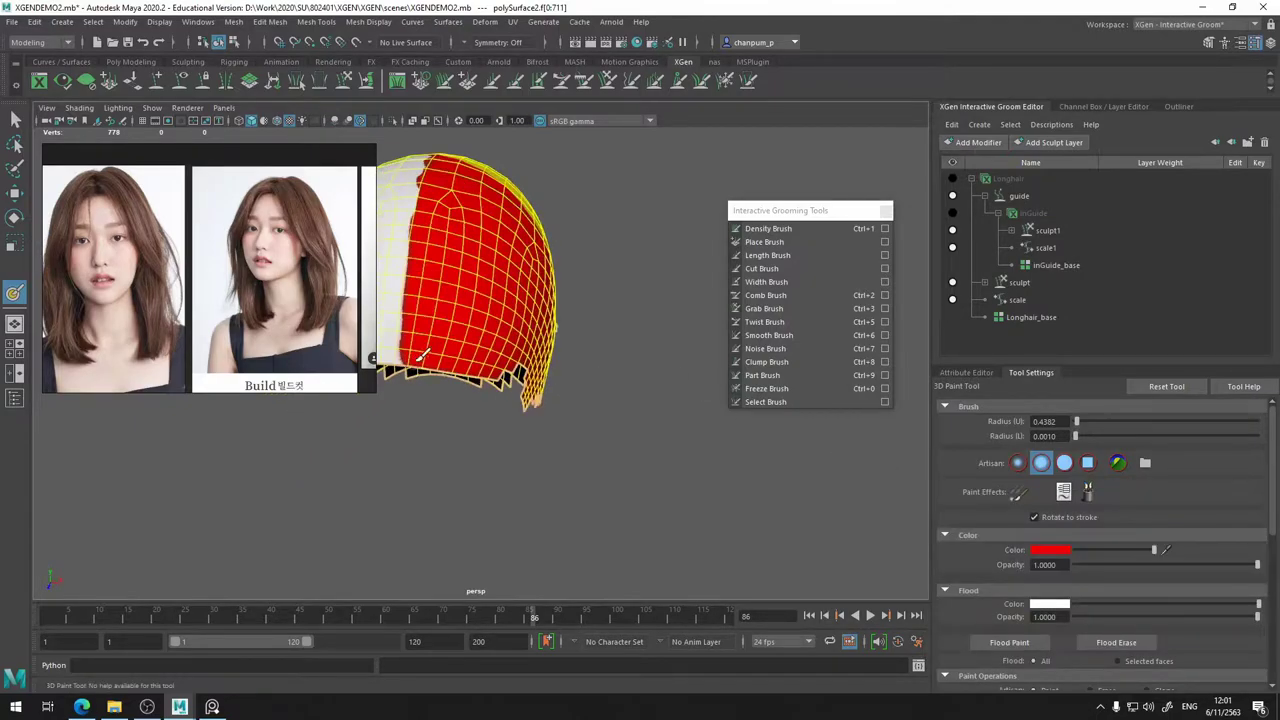
mouse_move(553, 310)
left_mouse_down("alt")
mouse_move(586, 443)
mouse_move(537, 392)
left_mouse_up("alt")
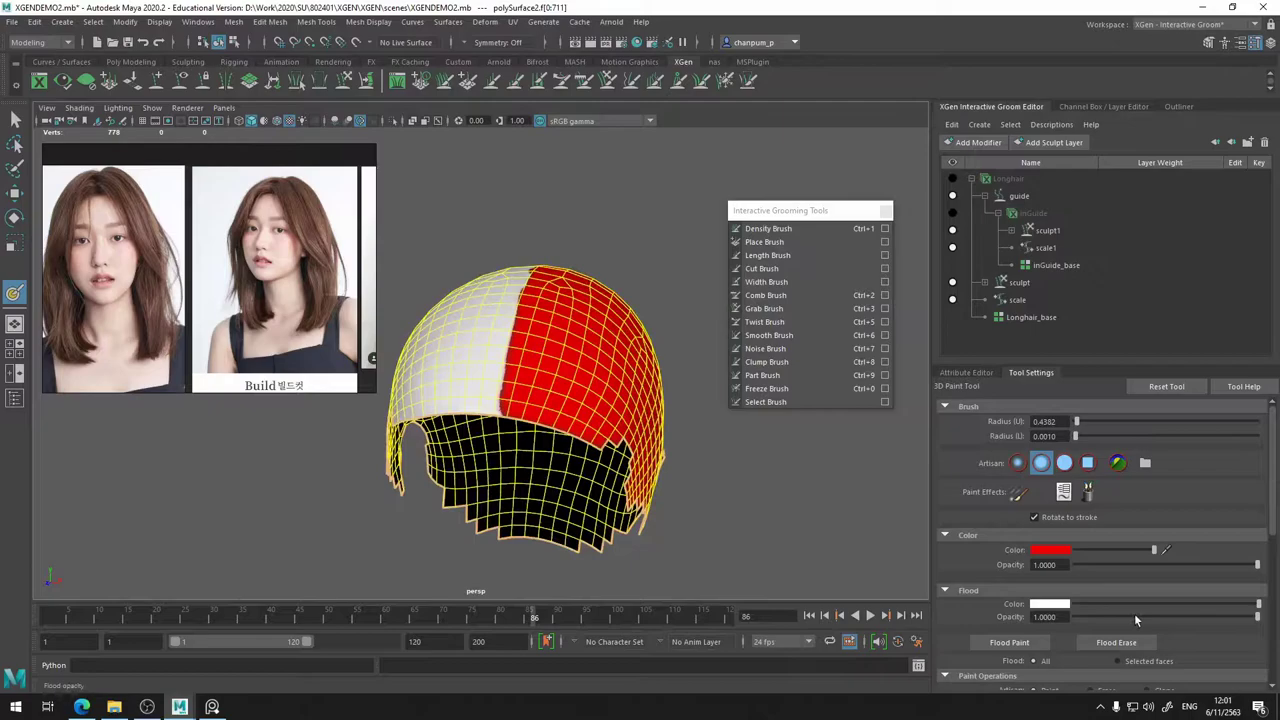
scroll(1134, 613, "down", 5)
left_click(1067, 649)
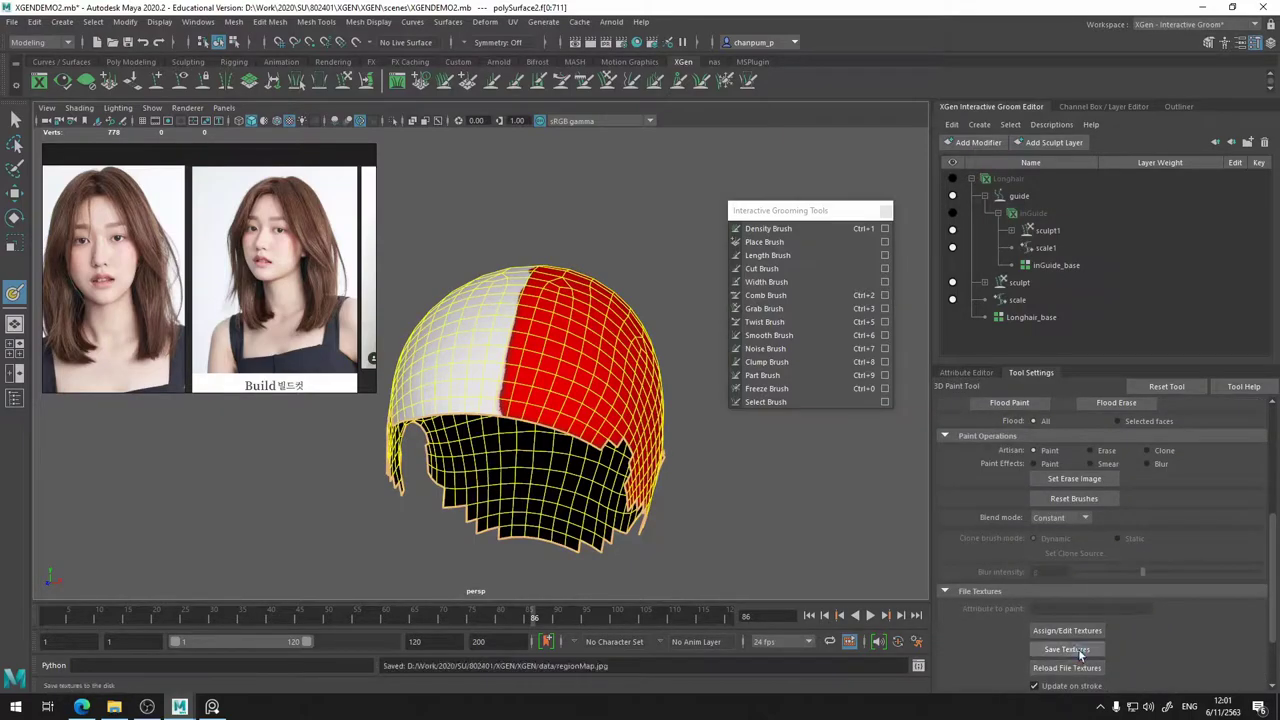
- Show Longhair in textured display, leave the 3D Paint Tool, and inspect how the hair splits at the parting and back
left_click(953, 179)
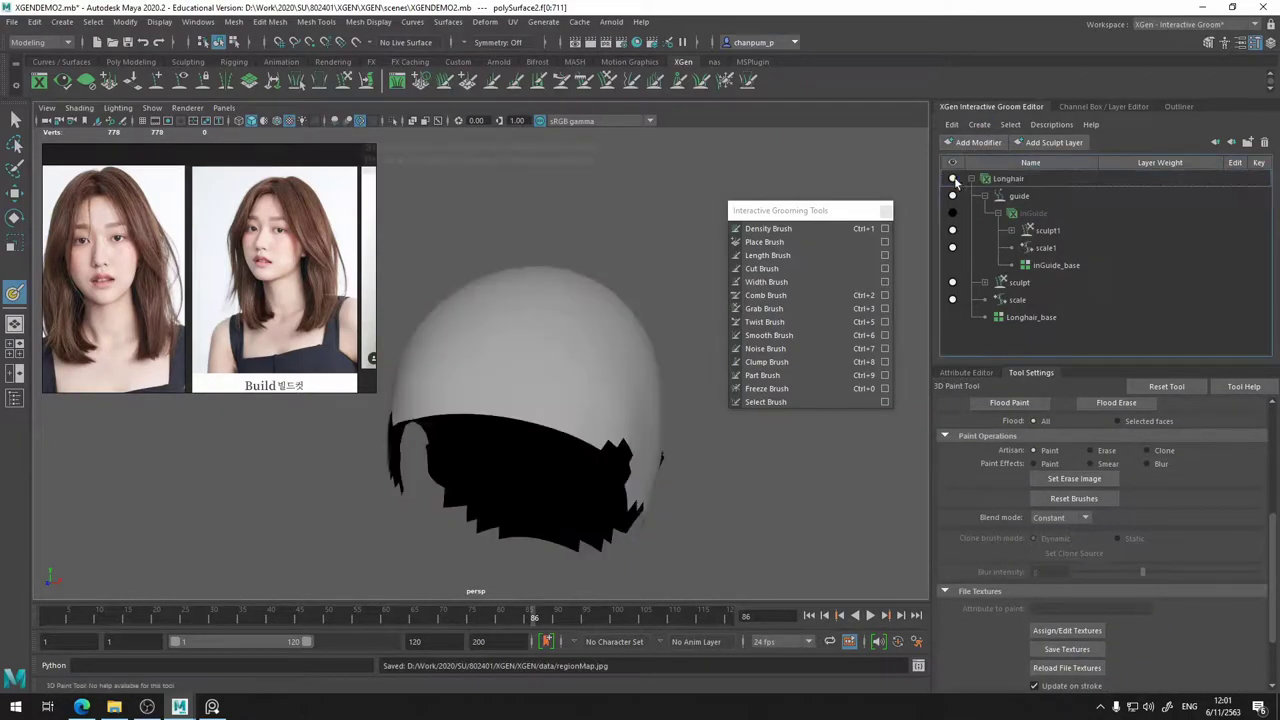
key("6")
mouse_move(592, 327)
left_mouse_down("alt")
mouse_move(595, 362)
mouse_move(451, 389)
mouse_move(290, 385)
left_mouse_up("alt")
mouse_move(510, 350)
left_mouse_down("alt")
mouse_move(535, 315)
mouse_move(627, 290)
left_mouse_up("alt")
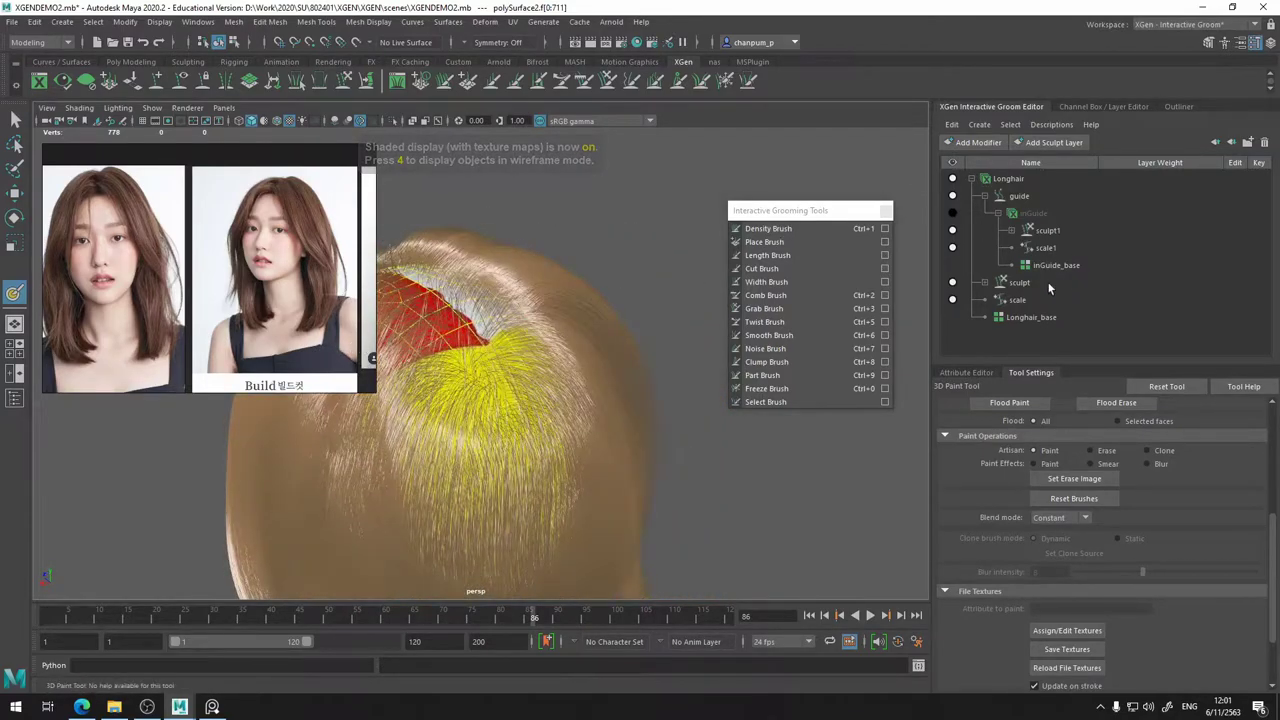
left_click(16, 120)
mouse_move(457, 380)
left_mouse_down("alt")
mouse_move(551, 363)
mouse_move(451, 380)
mouse_move(533, 362)
mouse_move(577, 284)
mouse_move(586, 290)
mouse_move(590, 250)
mouse_move(671, 362)
mouse_move(625, 214)
left_mouse_up("alt")
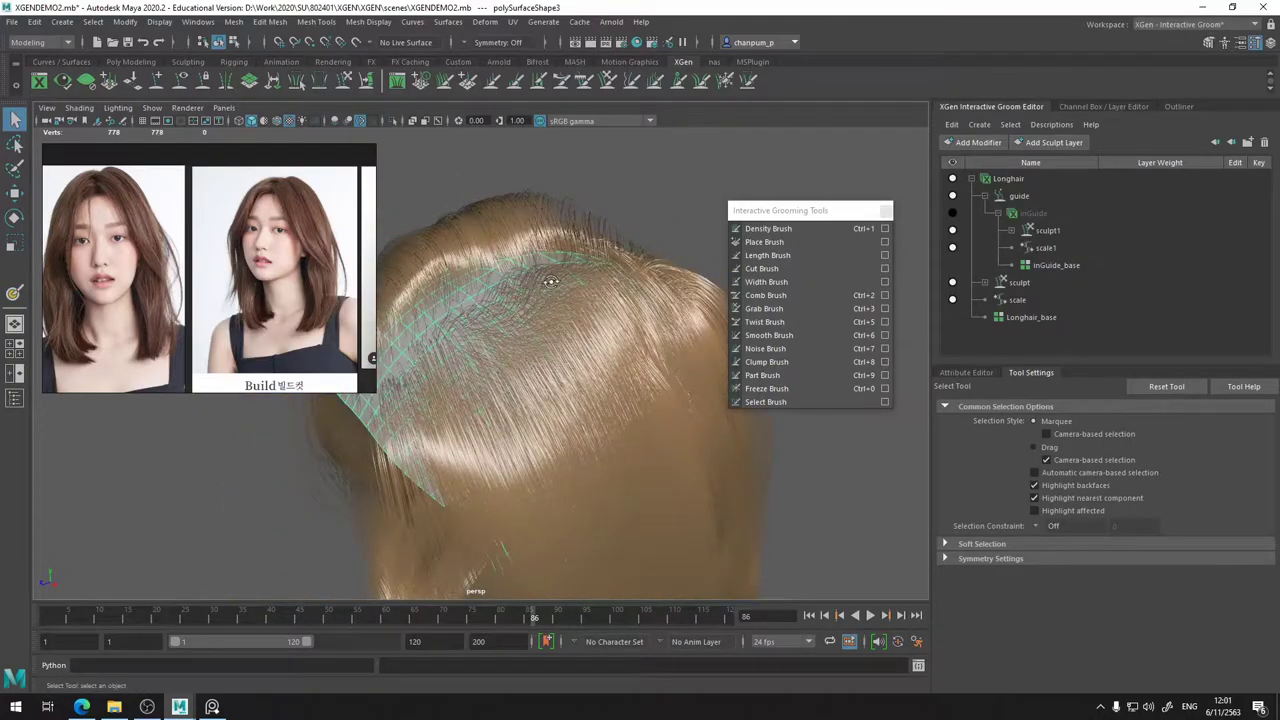
left_click_drag(551, 282, 650, 320, "alt")
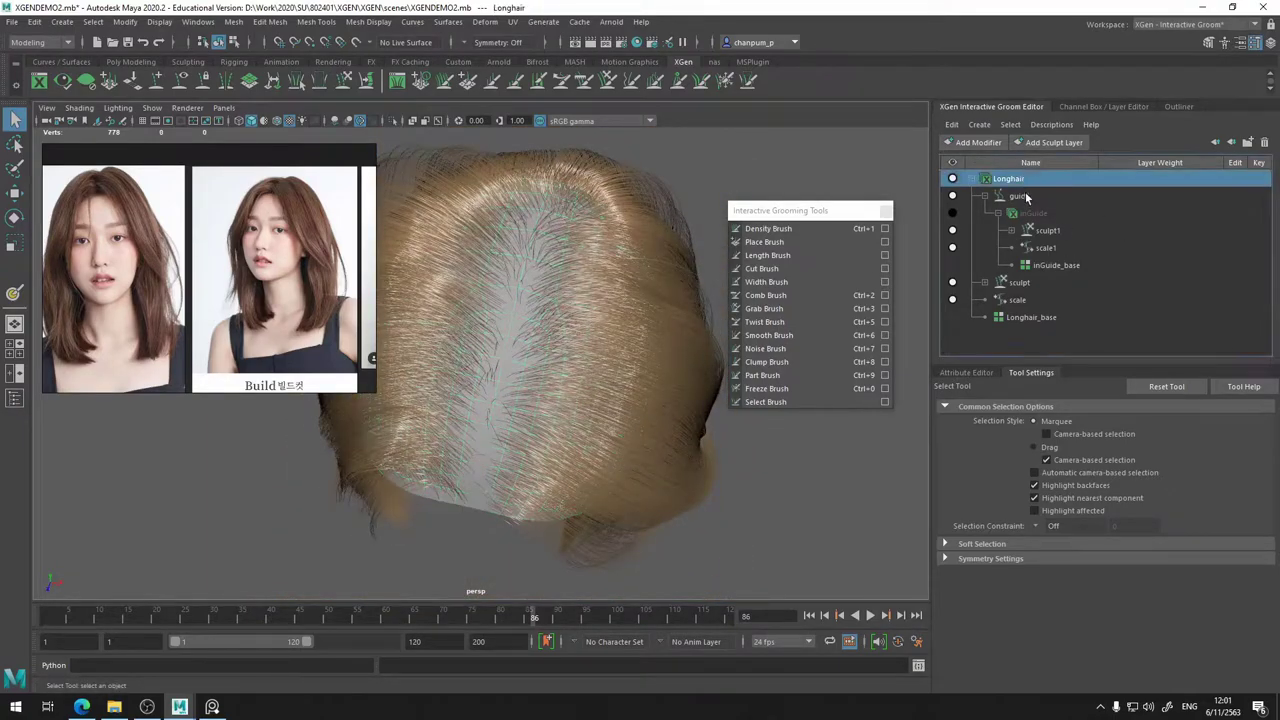
- Compare the hair with the guide modifier's Use Region Map option switched on and off
left_click(1021, 196)
left_click(990, 372)
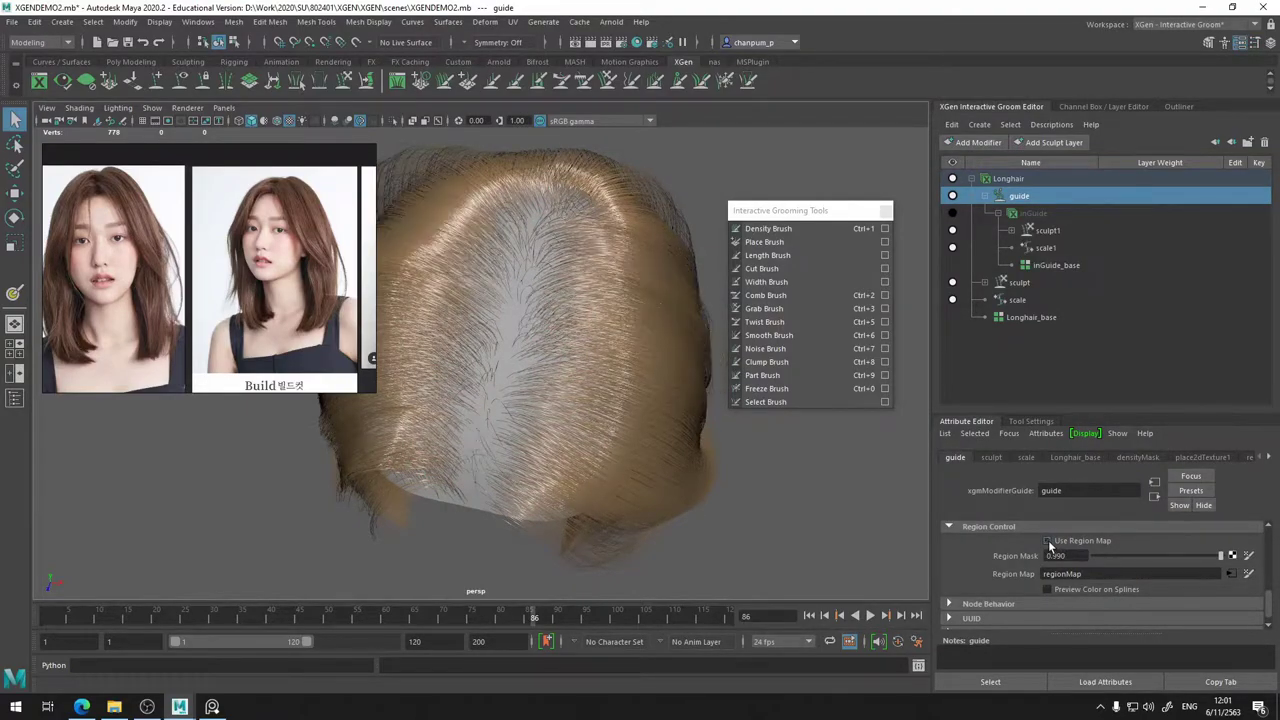
mouse_move(536, 341)
left_mouse_down("alt")
mouse_move(523, 356)
mouse_move(528, 309)
mouse_move(480, 323)
mouse_move(537, 288)
mouse_move(493, 318)
mouse_move(532, 344)
mouse_move(520, 335)
left_mouse_up("alt")
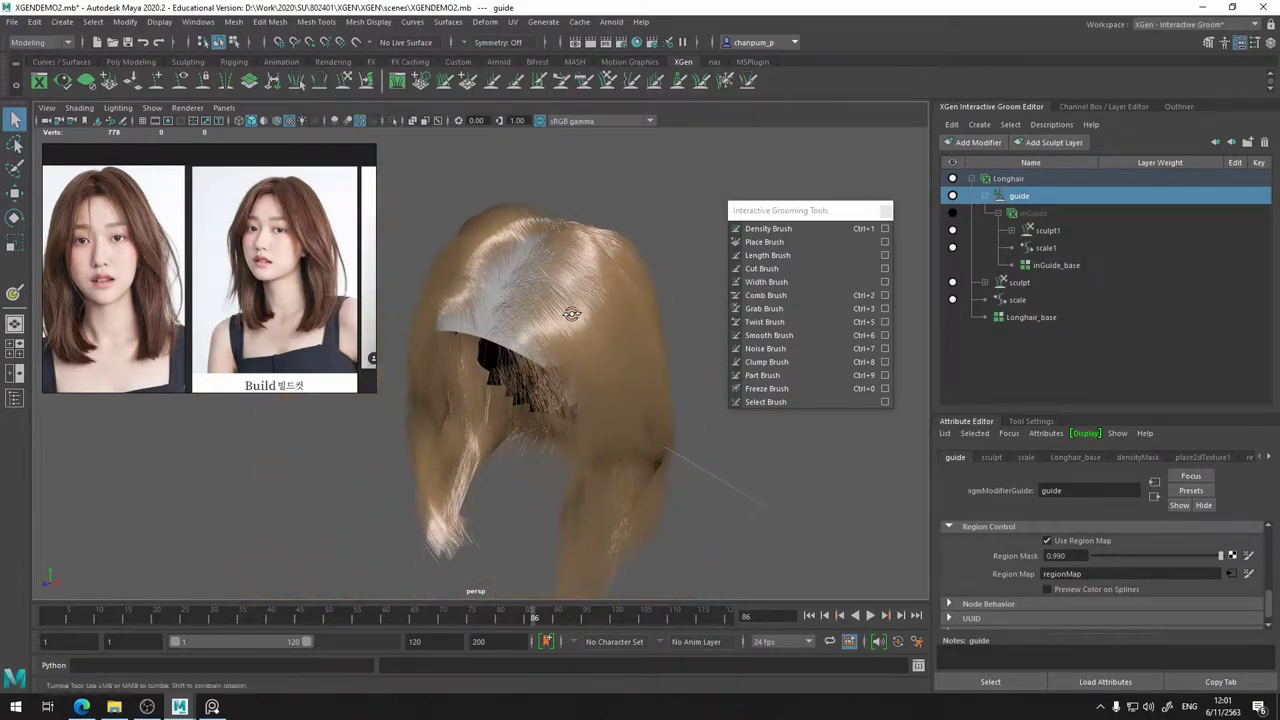
left_click(1047, 544)
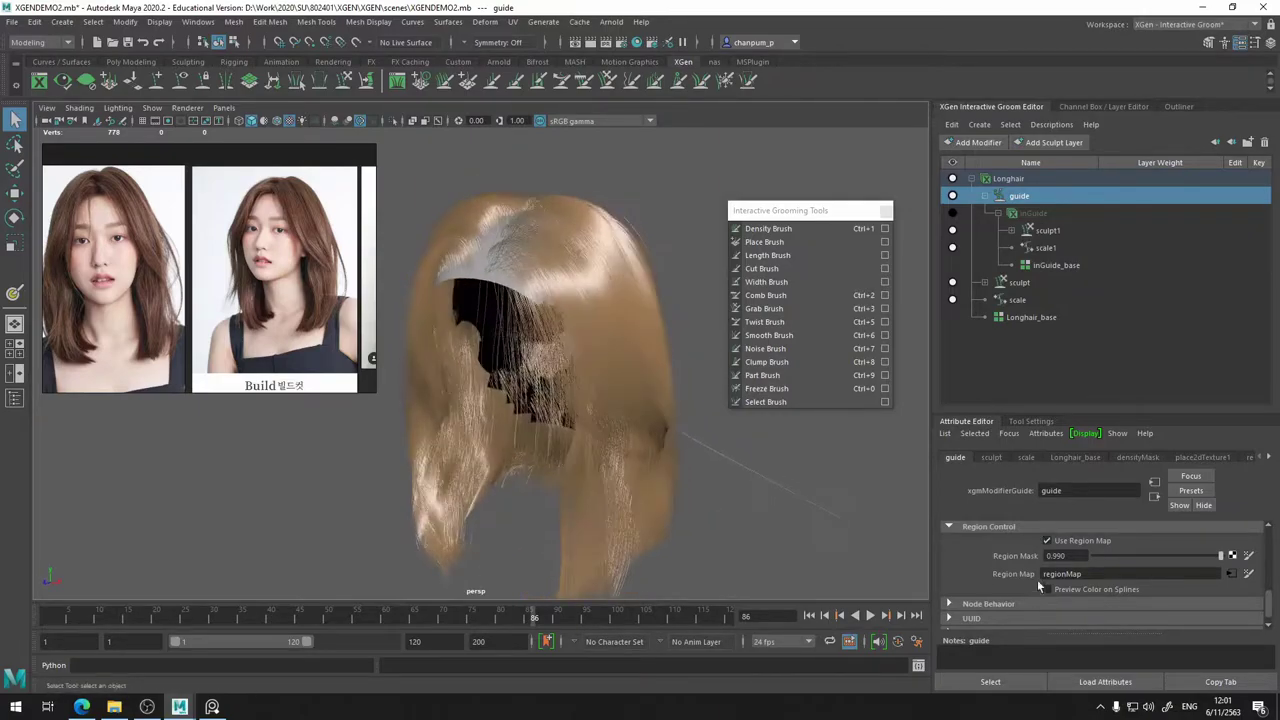
left_click(1047, 541)
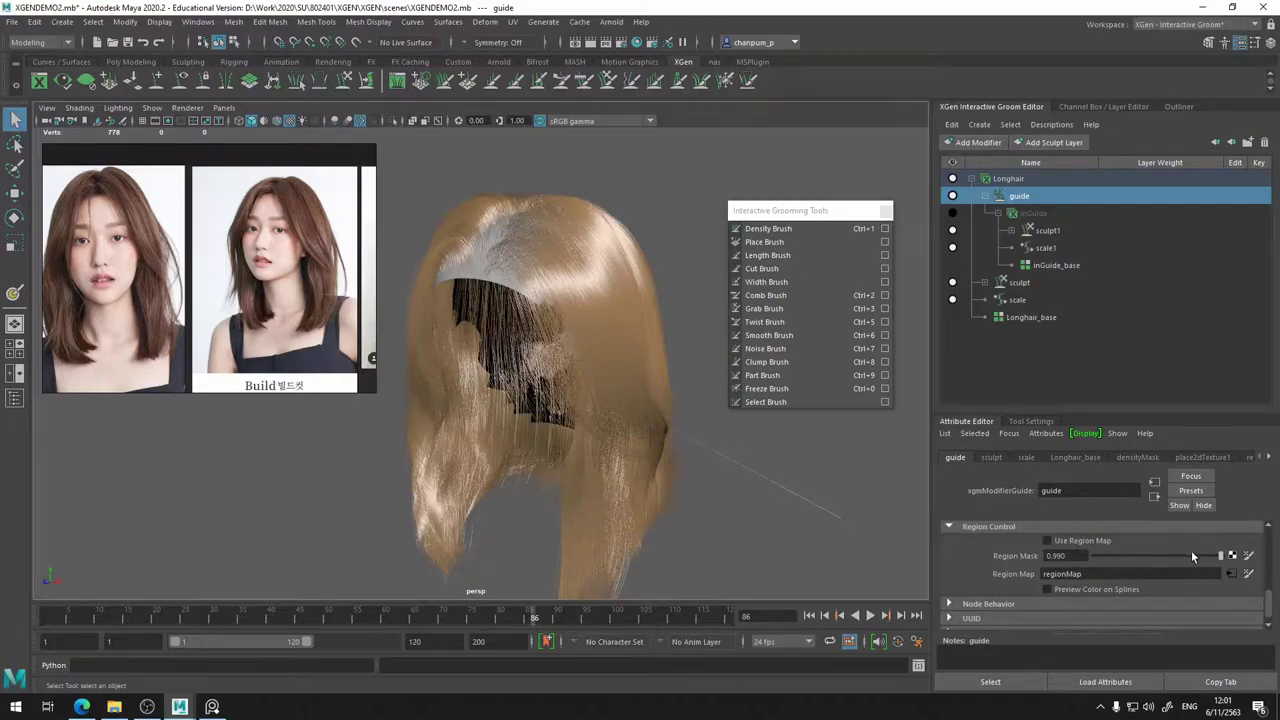
- Enable Use Region Map on the guide modifier and set its Region Mask to 0.806
left_click_drag(1204, 556, 1183, 566)
left_click(1068, 542)
left_click_drag(1200, 561, 1197, 559)
left_click_drag(487, 384, 576, 390, "alt")
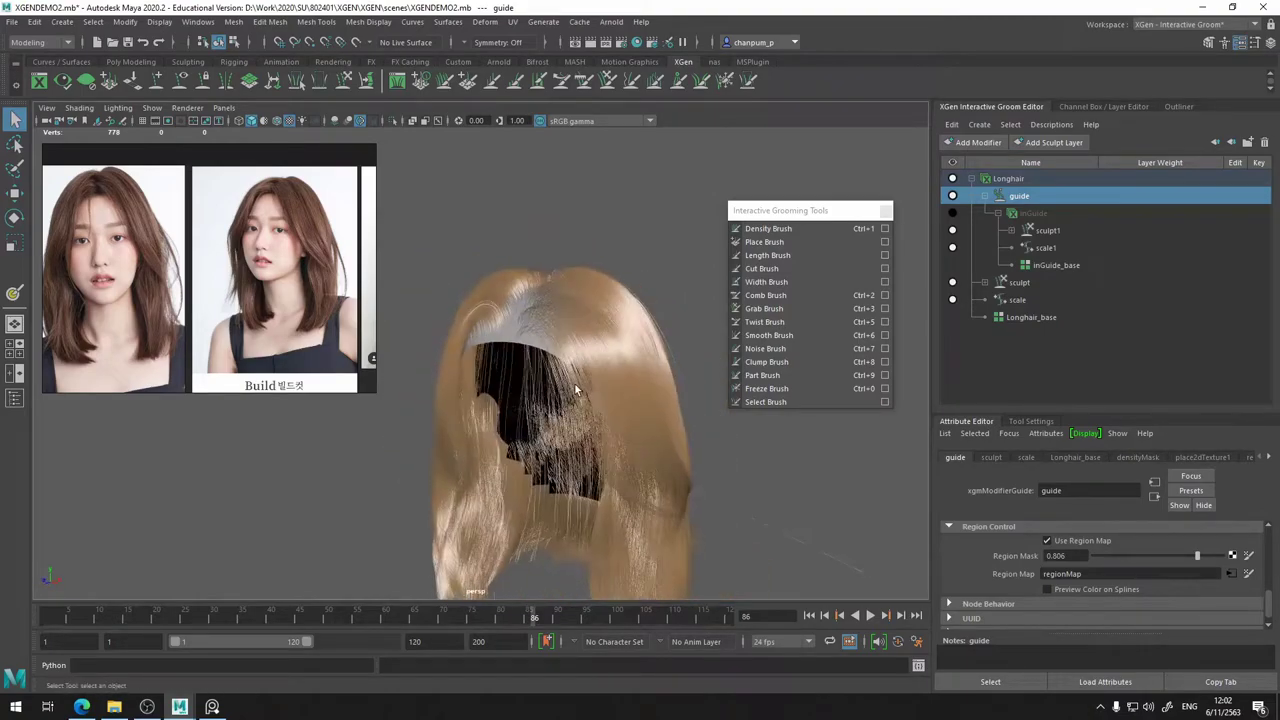
- Show the inGuide description over the hair and save the scene
left_click(952, 214)
left_click_drag(555, 339, 460, 322, "alt")
key("ctrl+s")
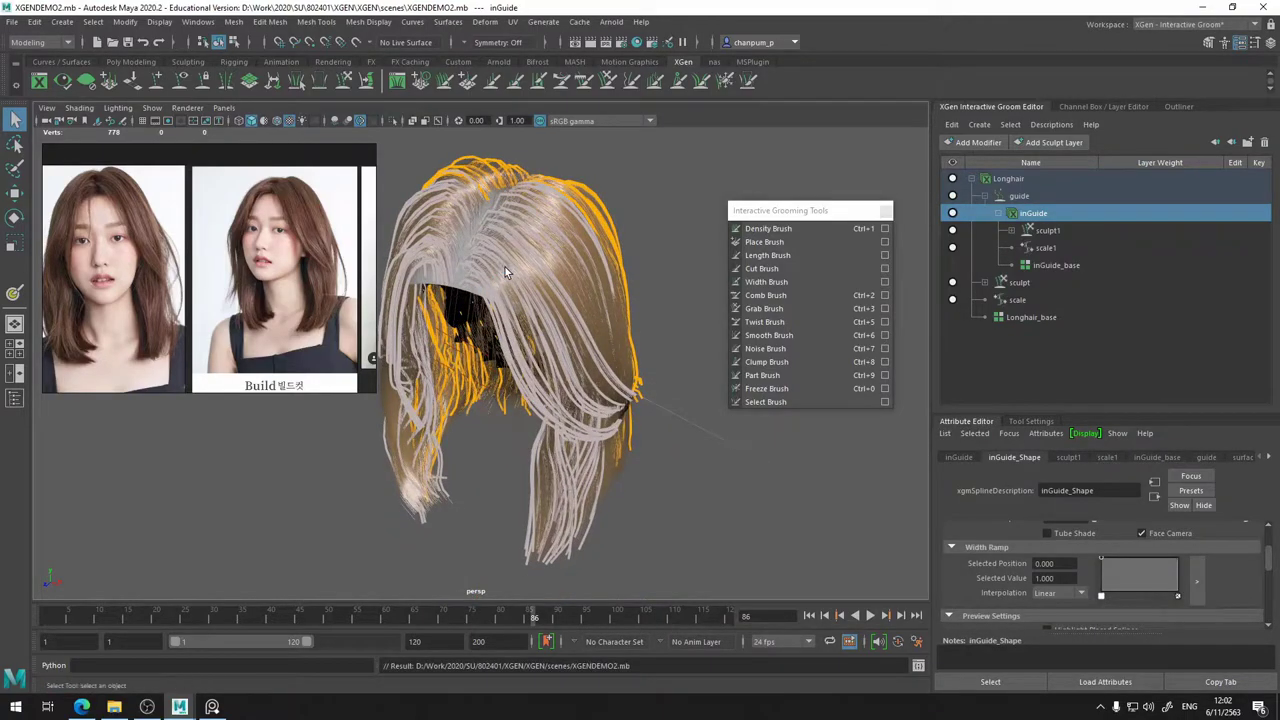
left_click_drag(505, 267, 565, 310, "alt")
- Set Longhair_base's Density Multiplier to 1
left_click(1029, 318)
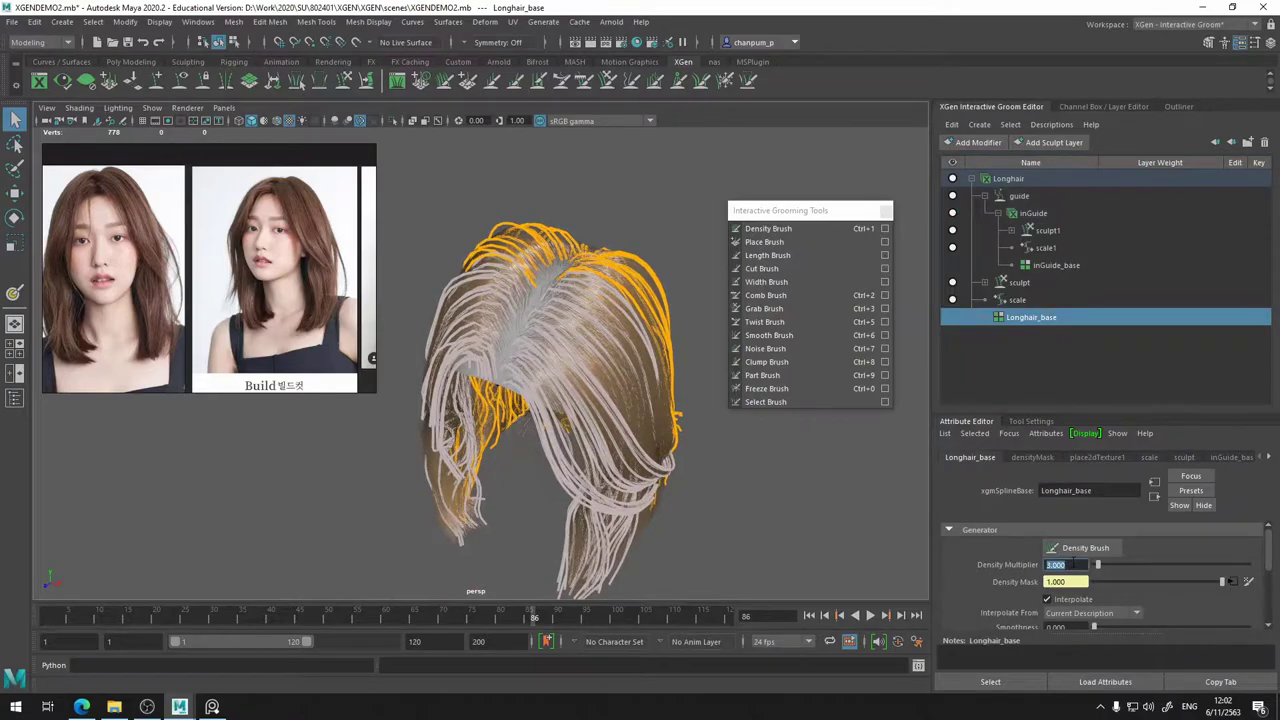
key("Return")
left_click_drag(648, 263, 610, 264, "alt")
left_click_drag(505, 268, 430, 272, "alt")
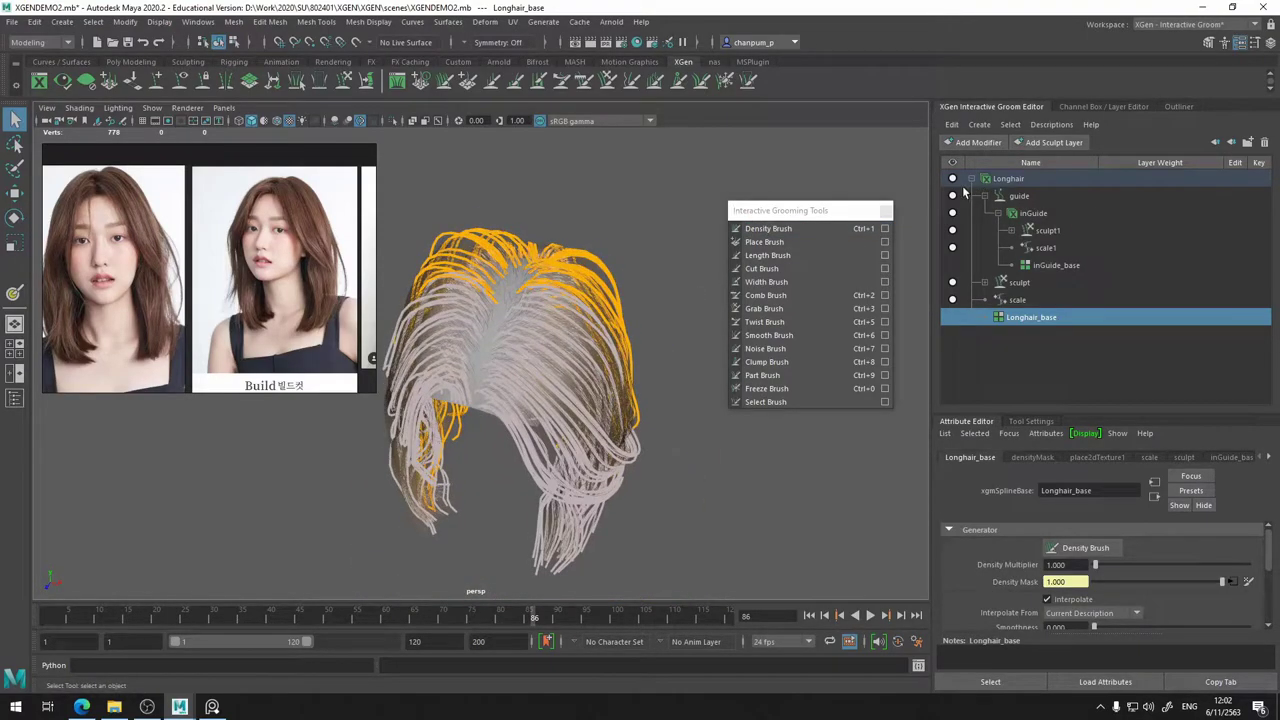
- Add a Clump modifier to the Longhair description, above the guide modifier
left_click(1018, 182)
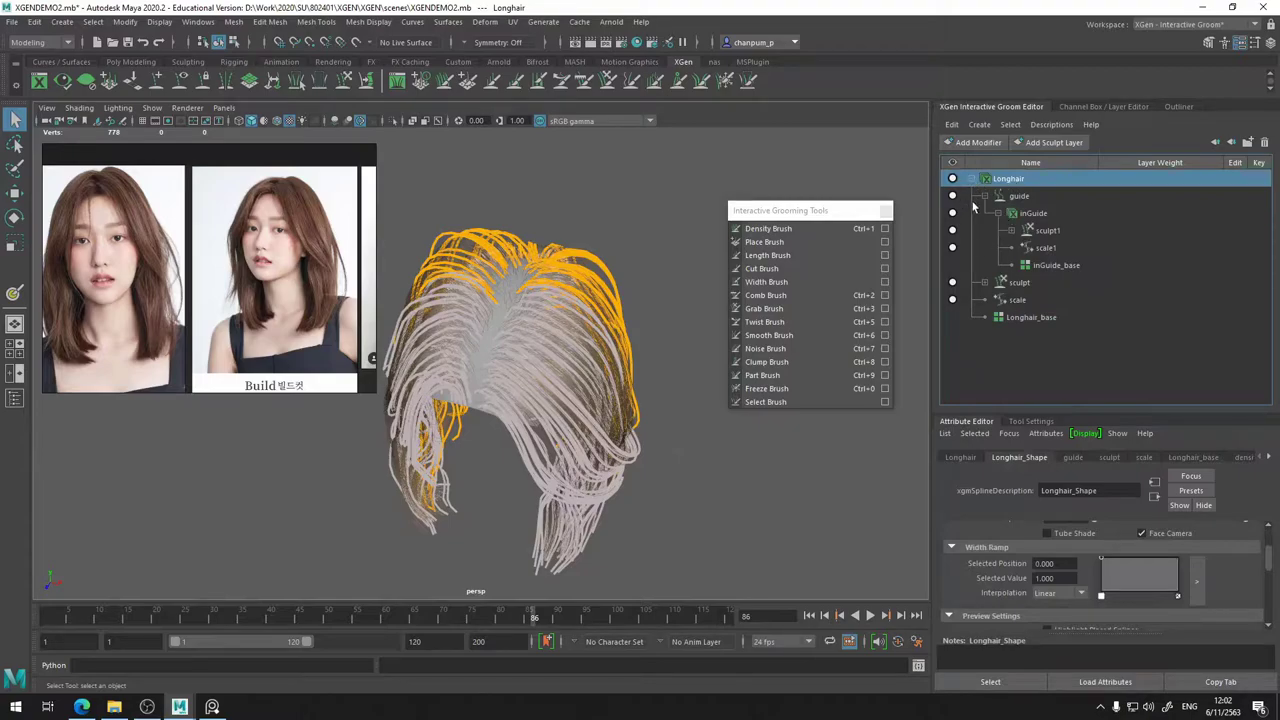
left_click(984, 197)
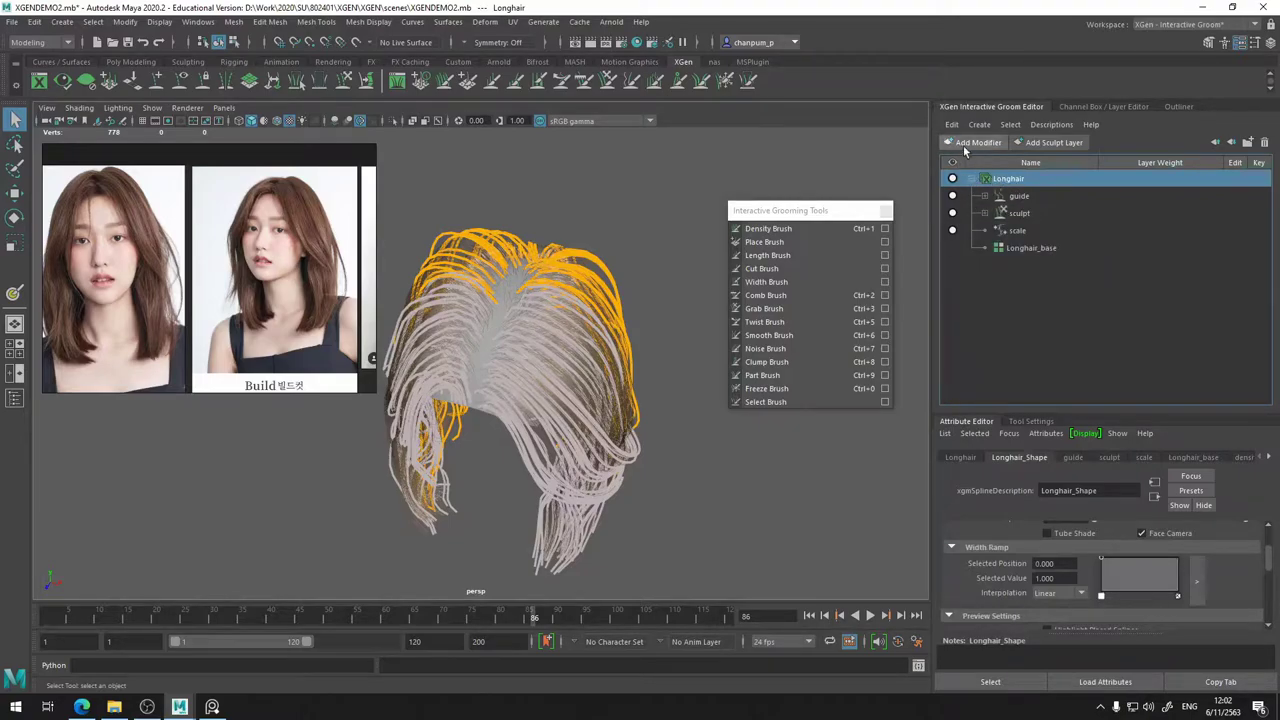
left_click(975, 143)
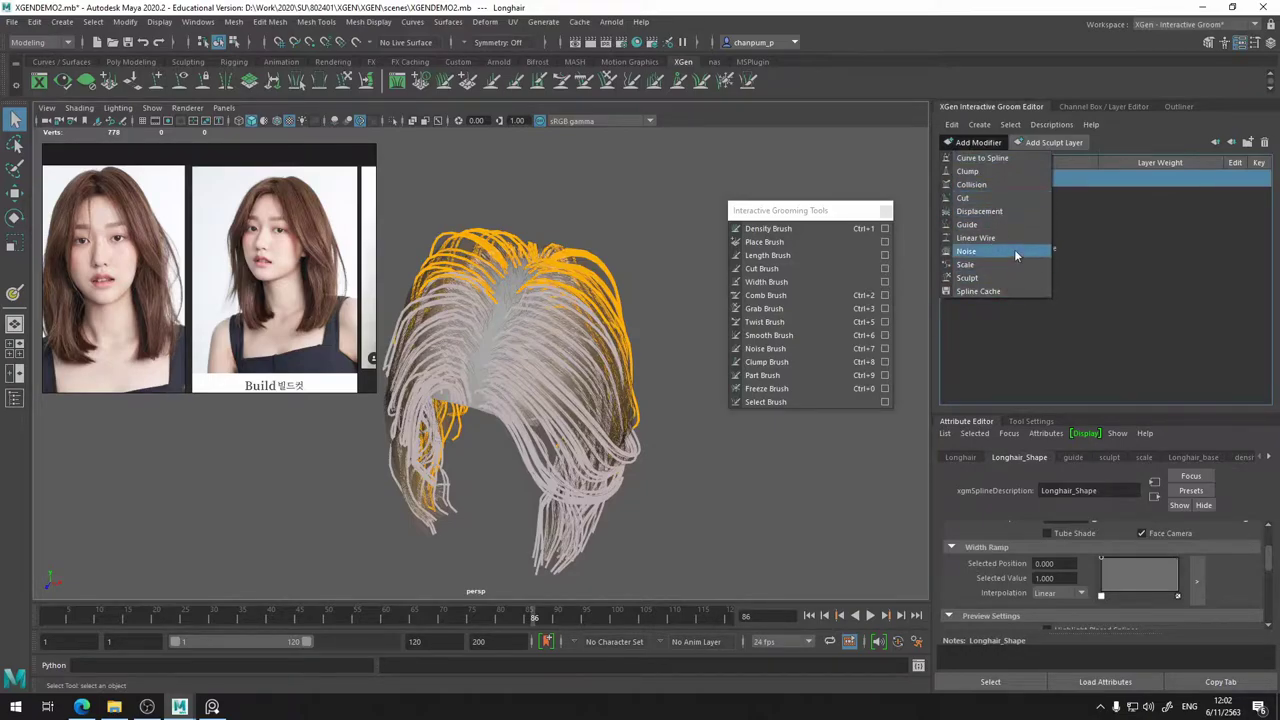
left_click(1011, 174)
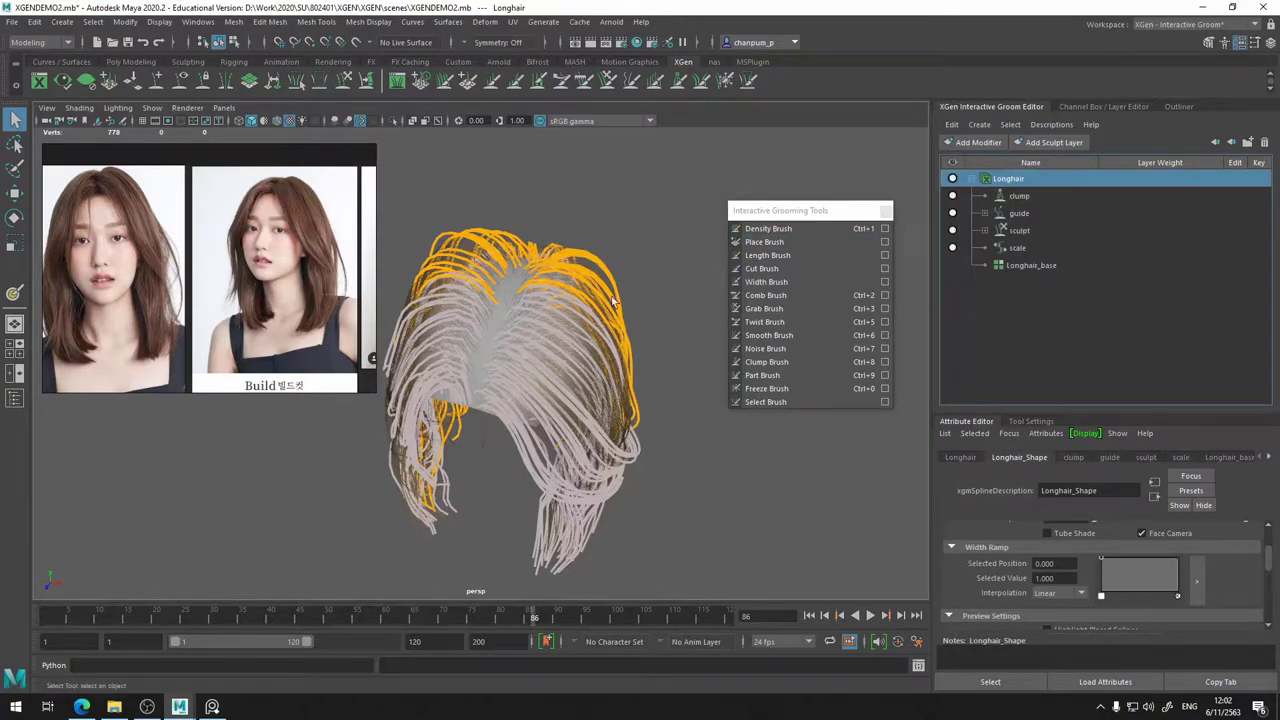
left_click_drag(680, 286, 719, 286, "alt")
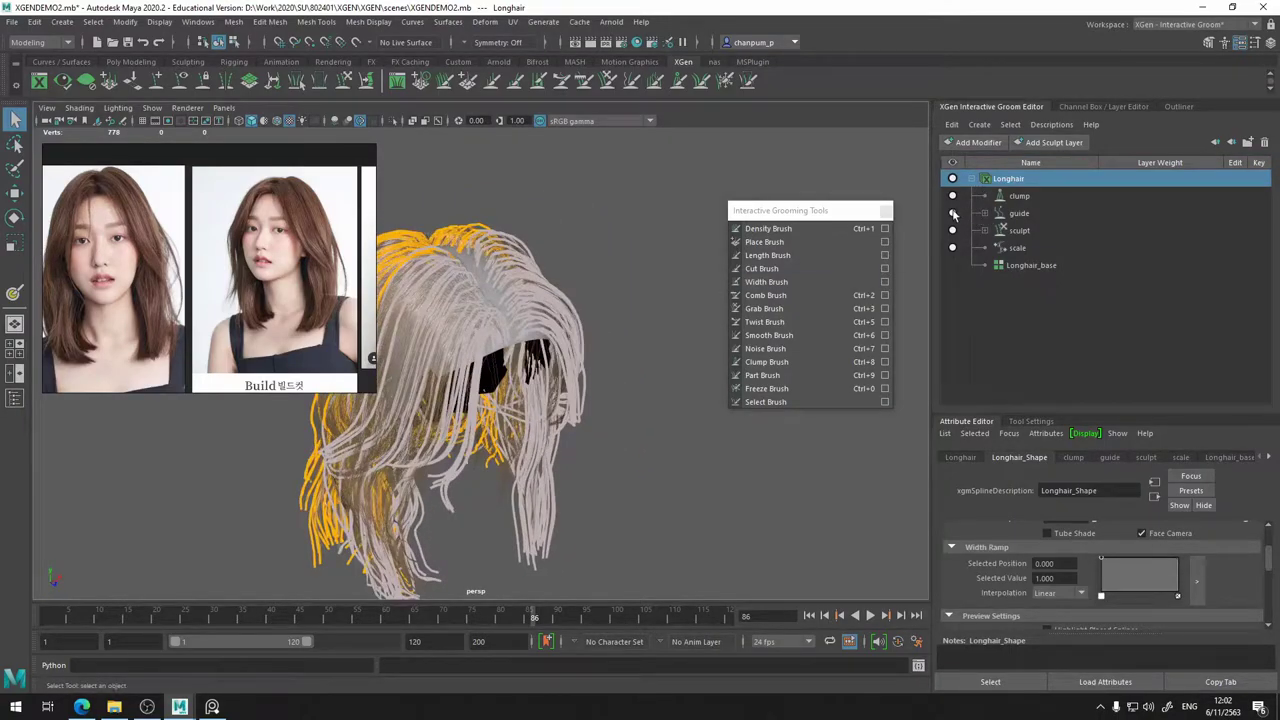
- Expand the guide modifier and hide its inGuide description so only the clumped hair is displayed
left_click(953, 214)
left_click(988, 218)
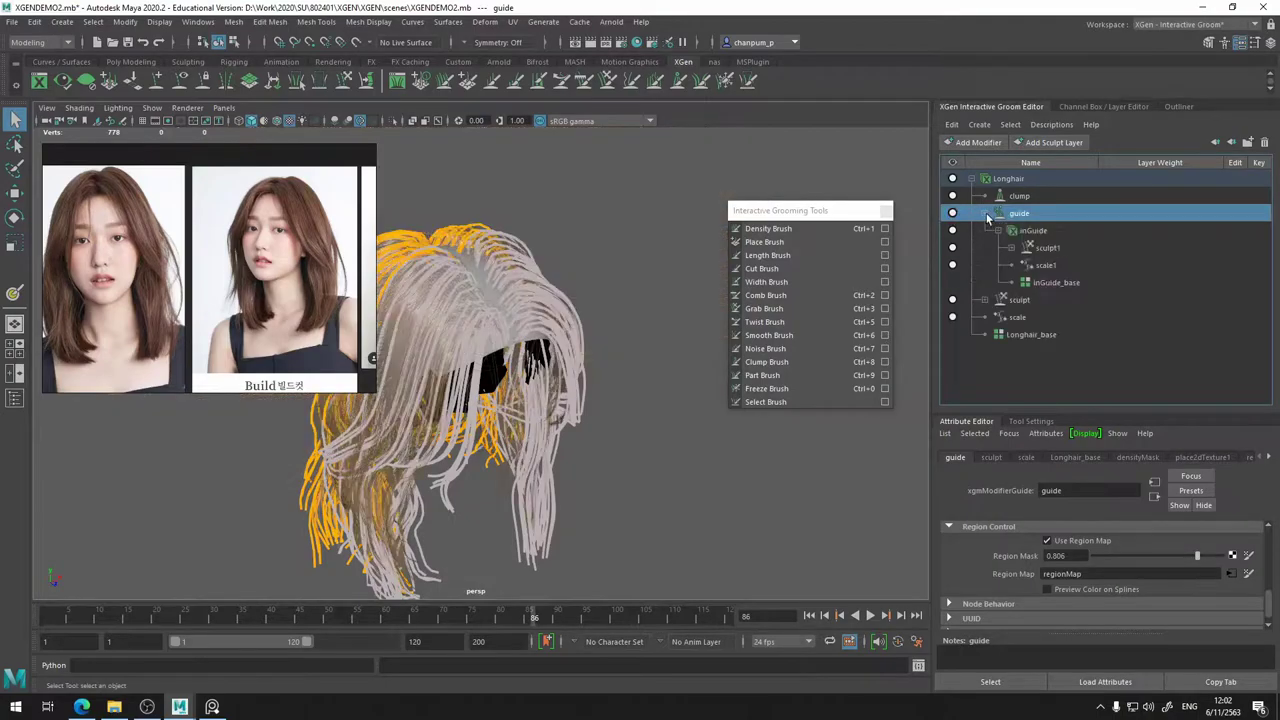
left_click(957, 232)
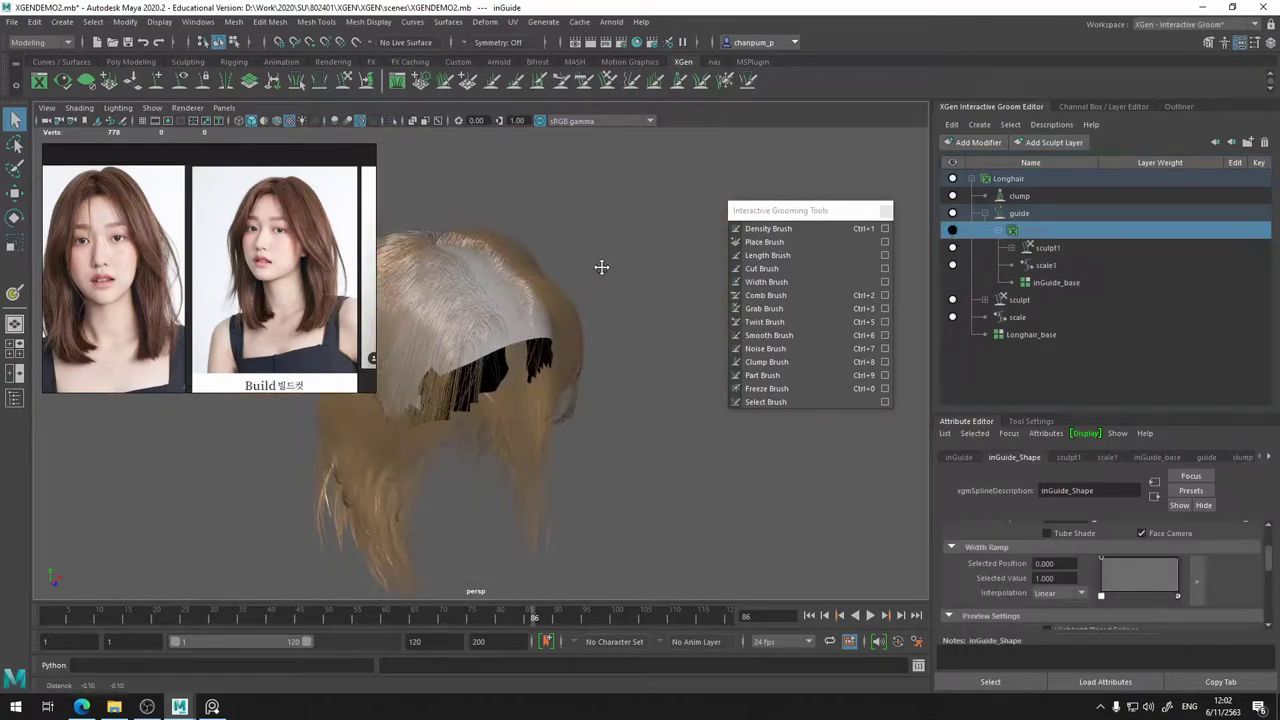
- Display the groom with scene lighting and examine the clumped hair at the tips and along the parting
left_click_drag(600, 266, 560, 264, "alt")
key("7")
scroll(633, 432, "up", 4)
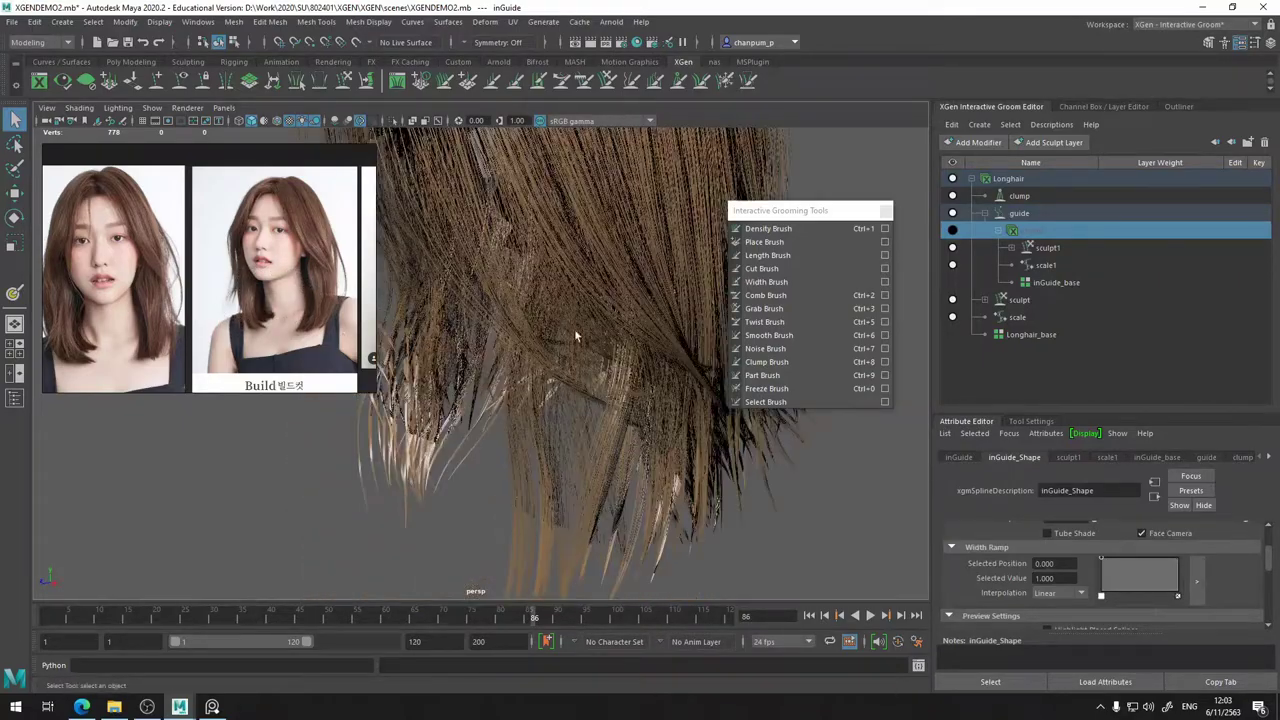
left_click_drag(552, 388, 577, 354, "alt")
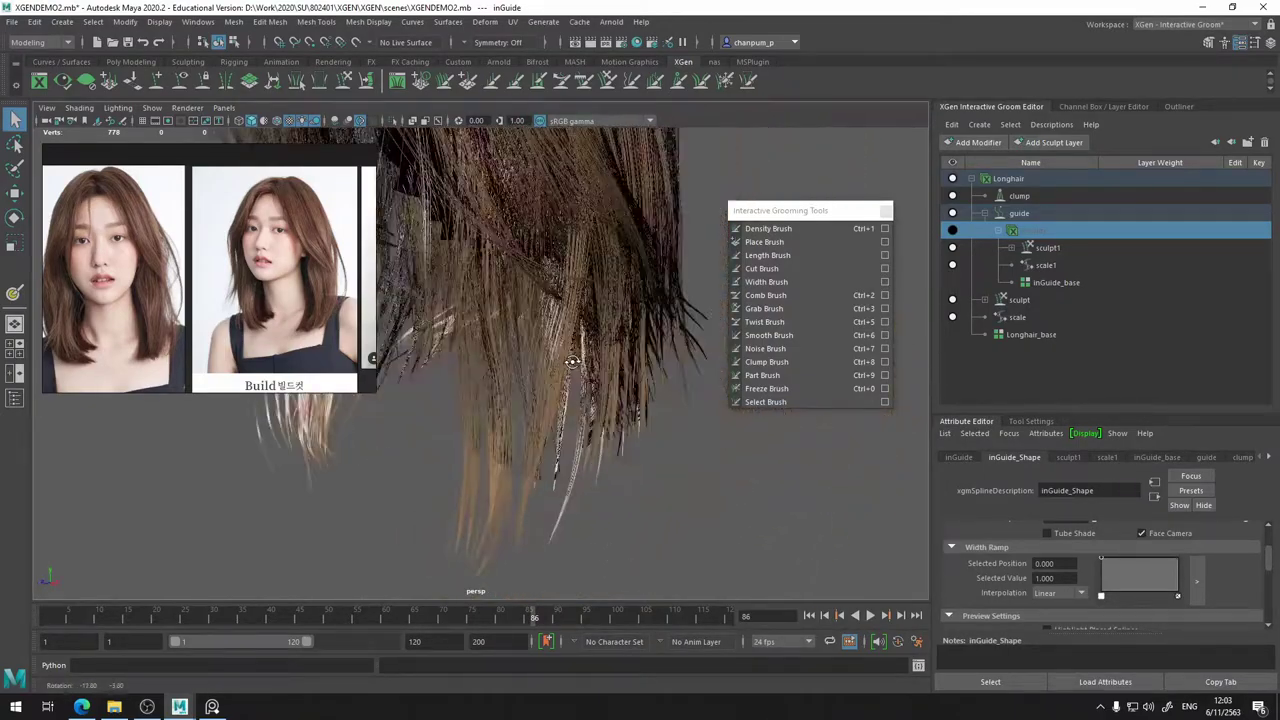
right_click_drag(577, 354, 543, 334, "alt")
left_click_drag(543, 334, 563, 420, "alt")
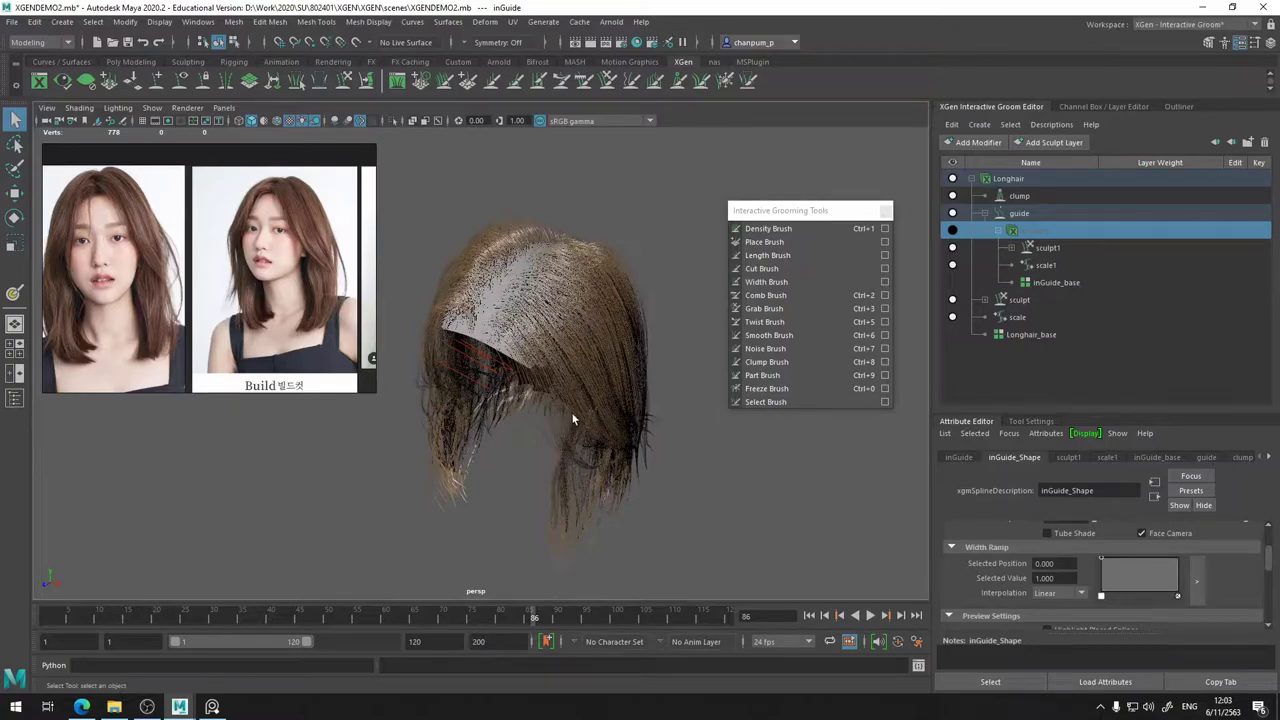
right_click_drag(569, 417, 559, 440, "alt")
left_click_drag(559, 440, 549, 360, "alt")
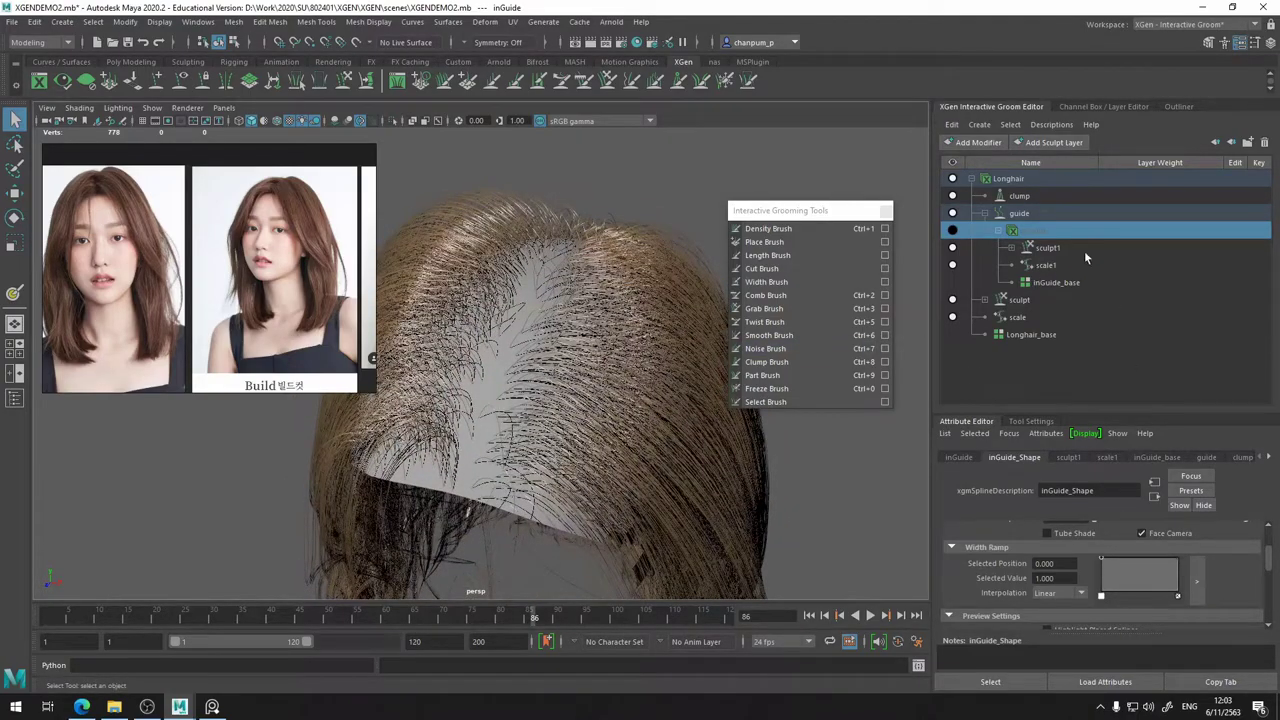
- Look through the clump modifier's attributes and turn off the guide modifier to view the clumping on unguided hair
left_click(1042, 196)
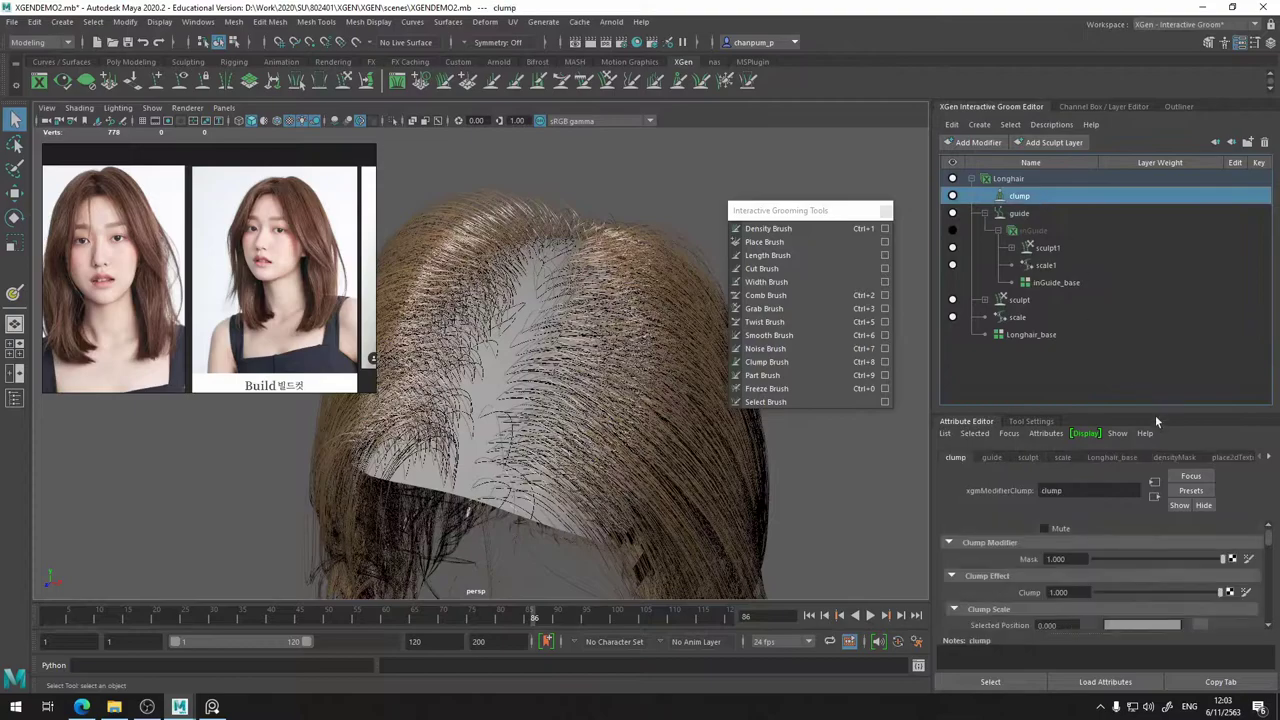
scroll(1161, 529, "down", 2)
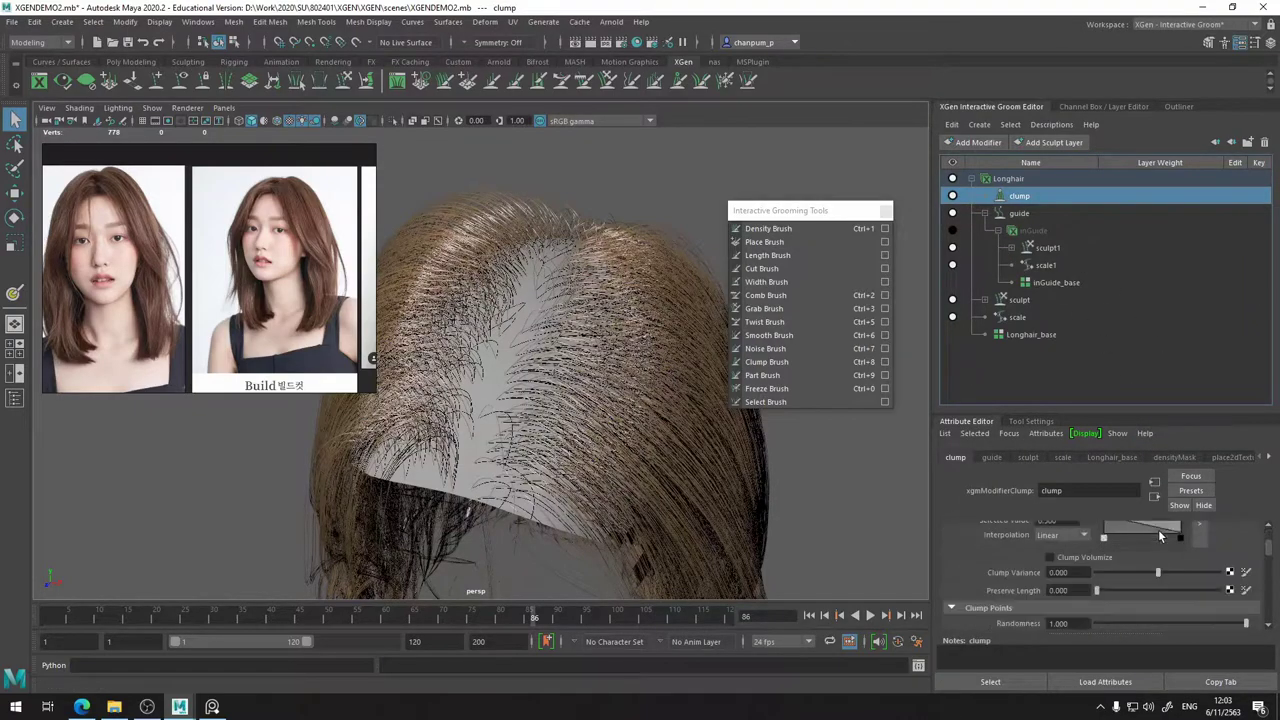
left_click(955, 215)
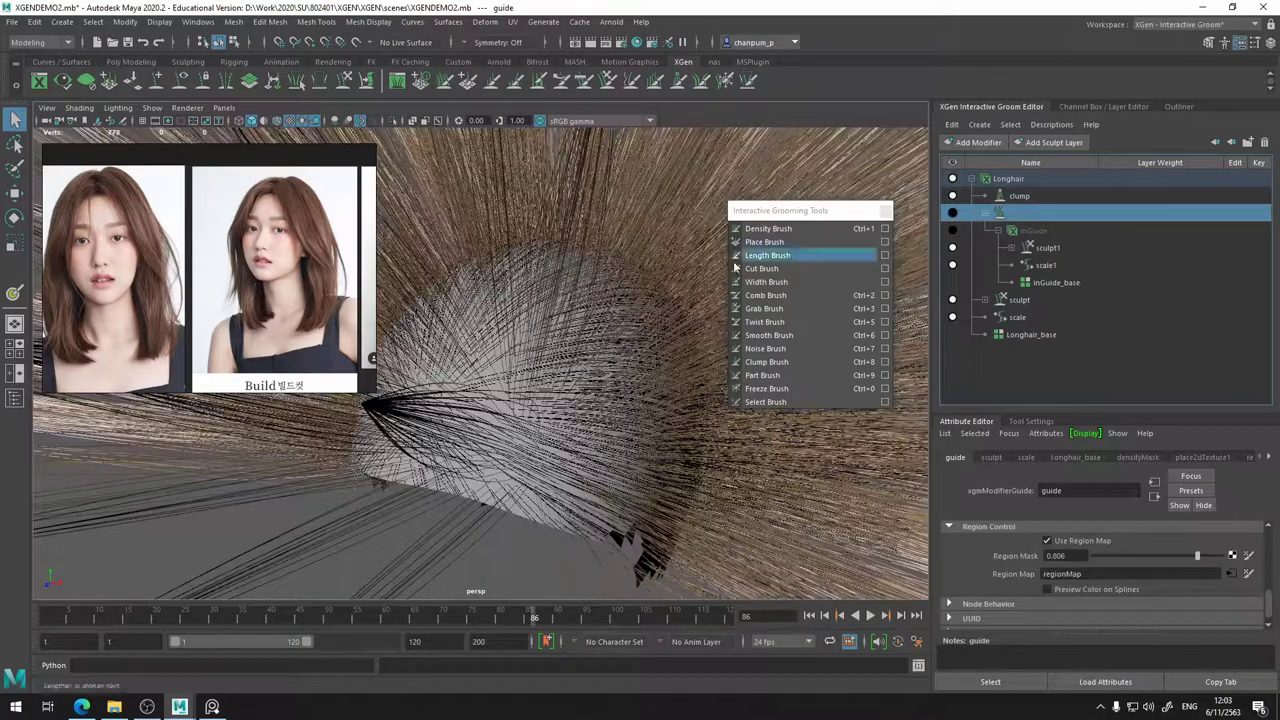
middle_click_drag(626, 303, 574, 311, "alt")
scroll(575, 312, "up", 5)
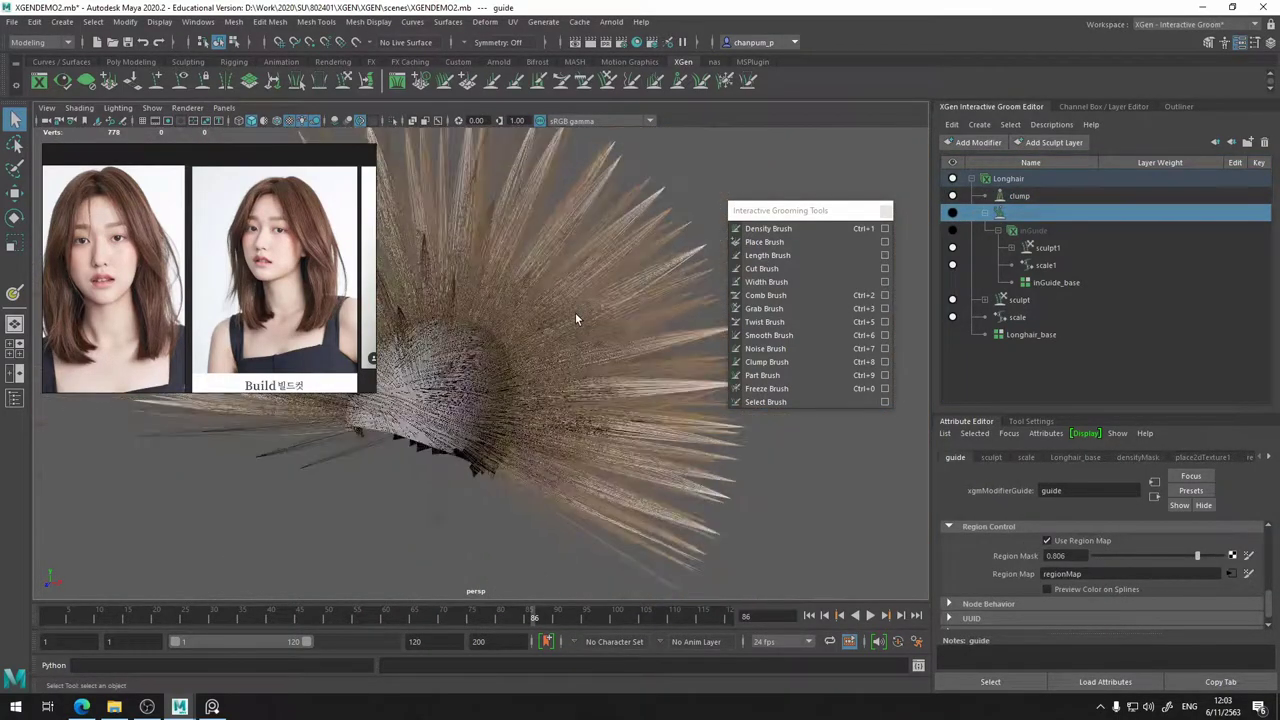
scroll(575, 312, "down", 3)
- Switch to the web browser and consult the 80.lv and CGSociety hair grooming articles on layering clumps
left_click(81, 707)
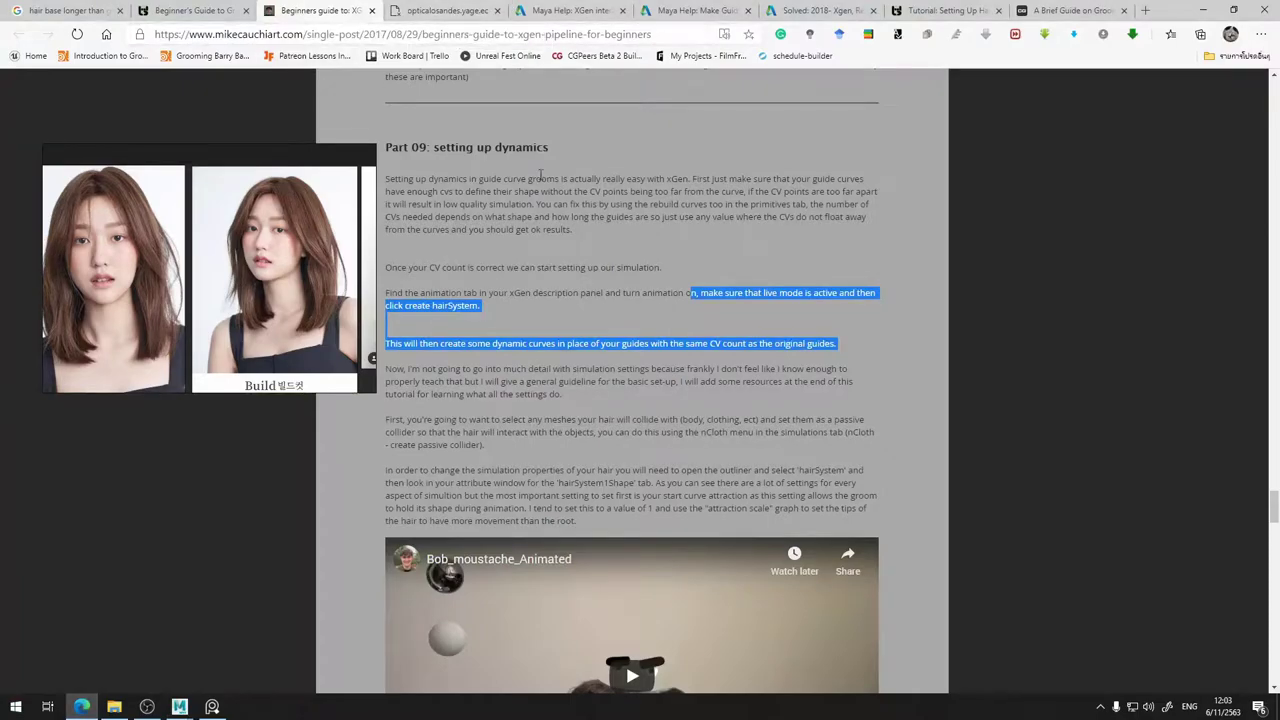
left_click(445, 11)
left_click(200, 10)
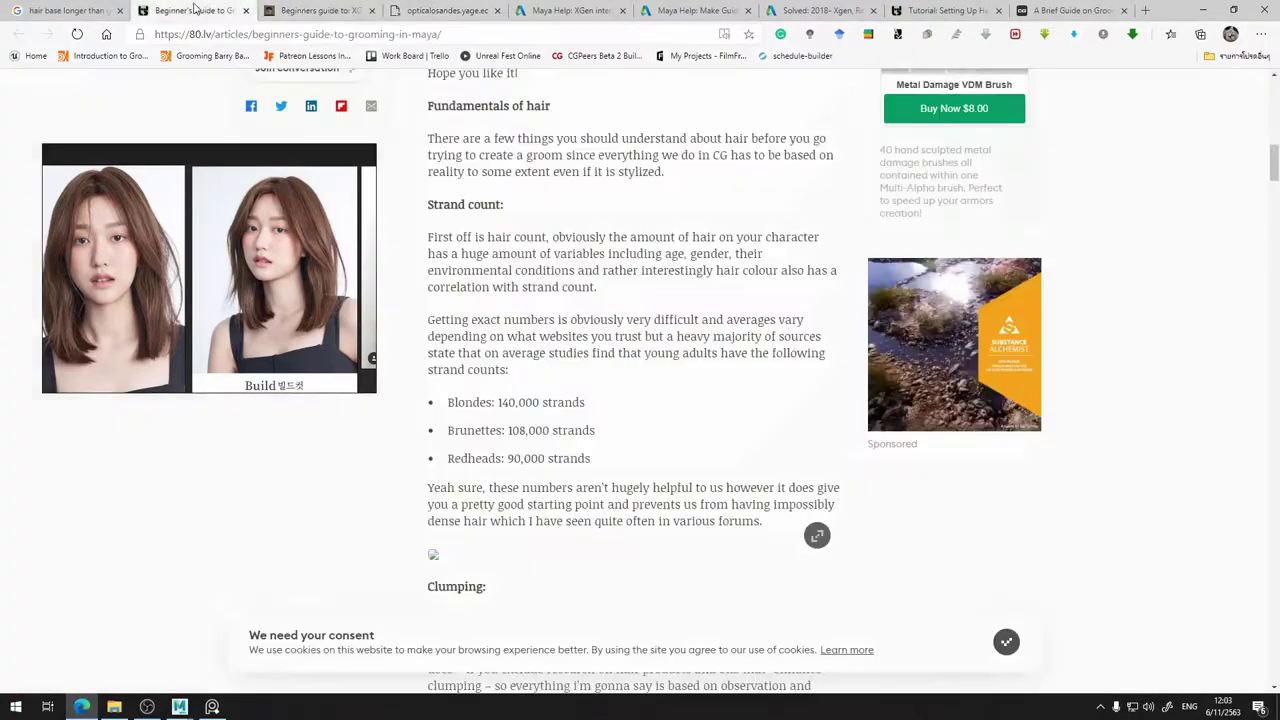
scroll(635, 268, "down", 7)
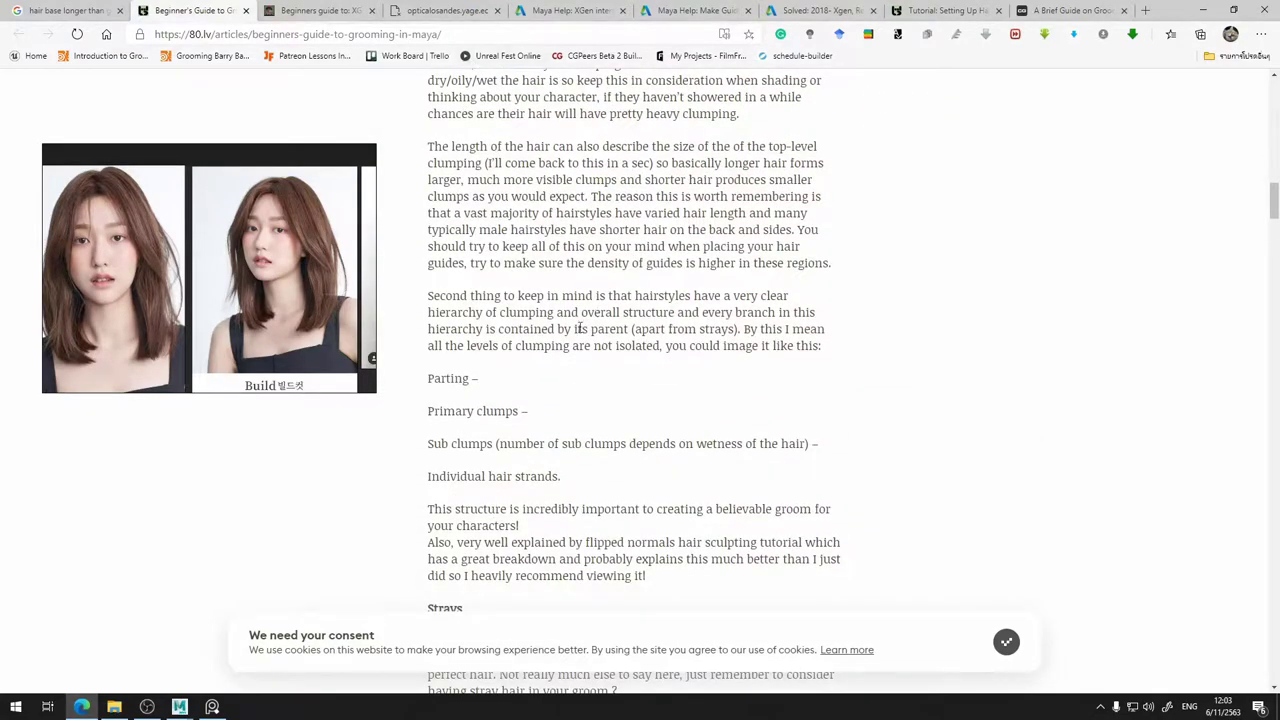
scroll(580, 330, "down", 1)
left_click(1068, 10)
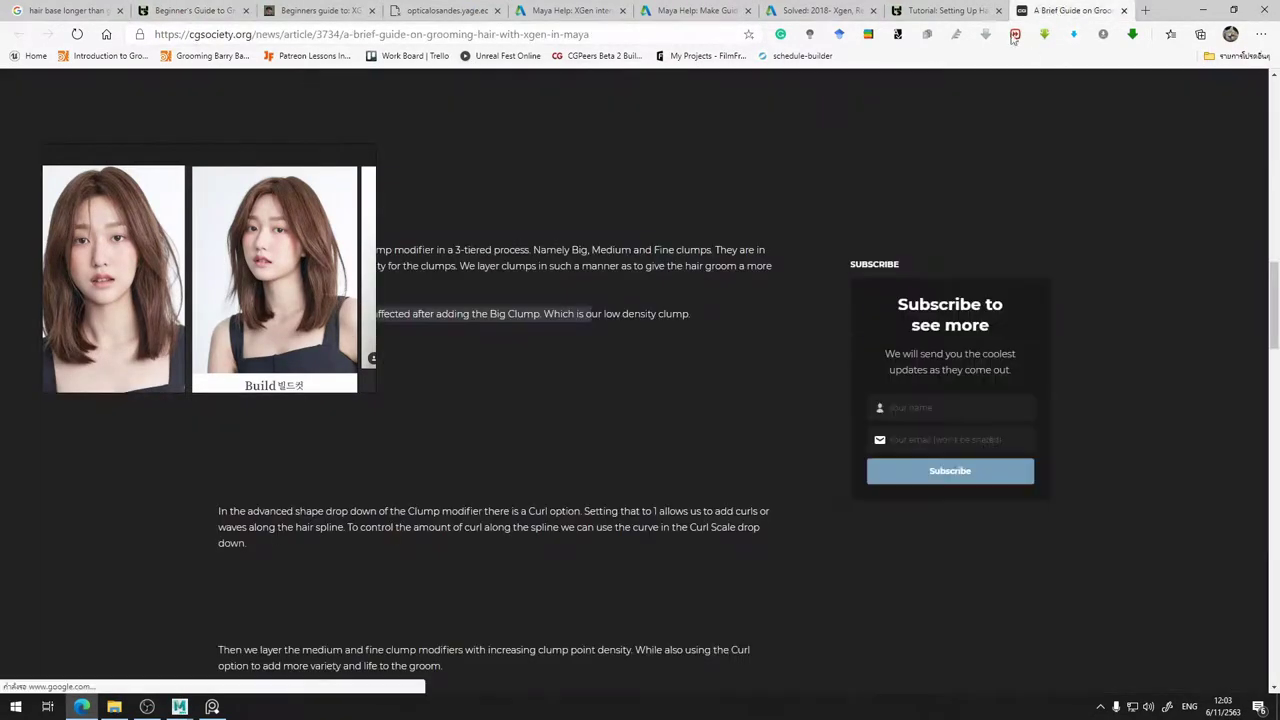
- Hide the reference images and reread the CGSociety article's passages on CV count, guide sculpting, tiered clumps and the Curl option
scroll(538, 342, "up", 2)
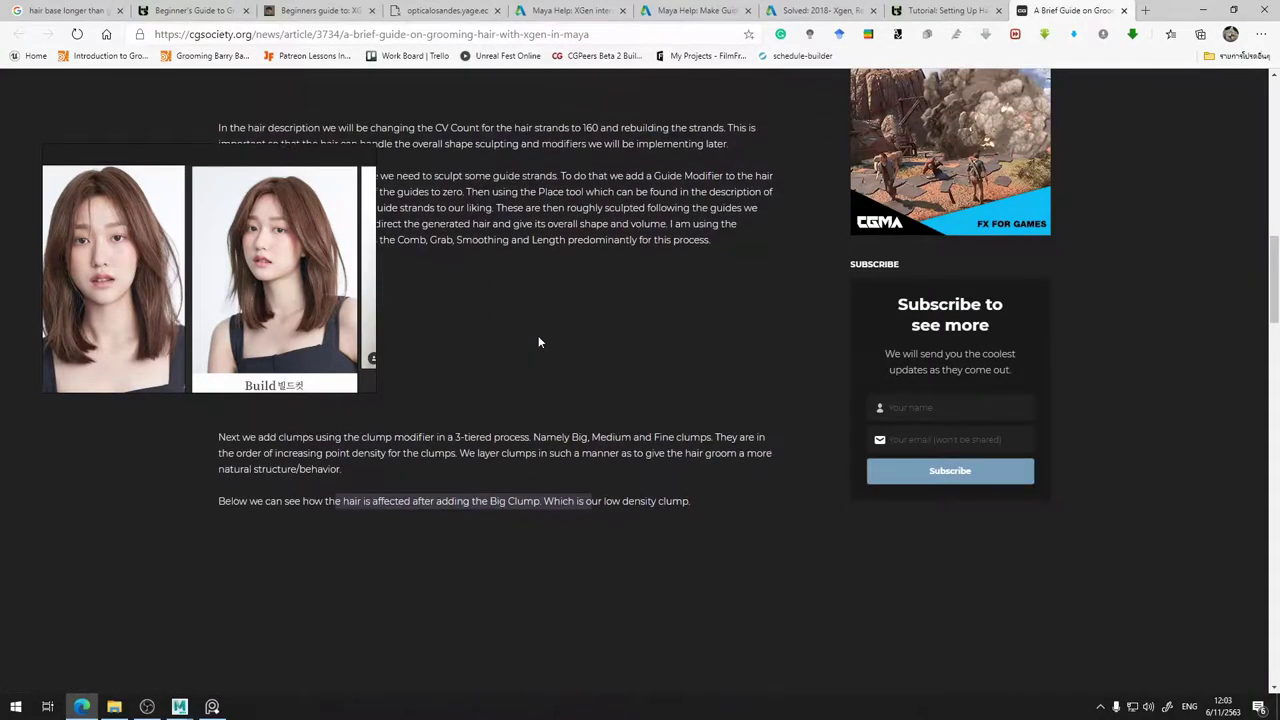
left_click(212, 707)
left_click(211, 707)
scroll(399, 507, "up", 2)
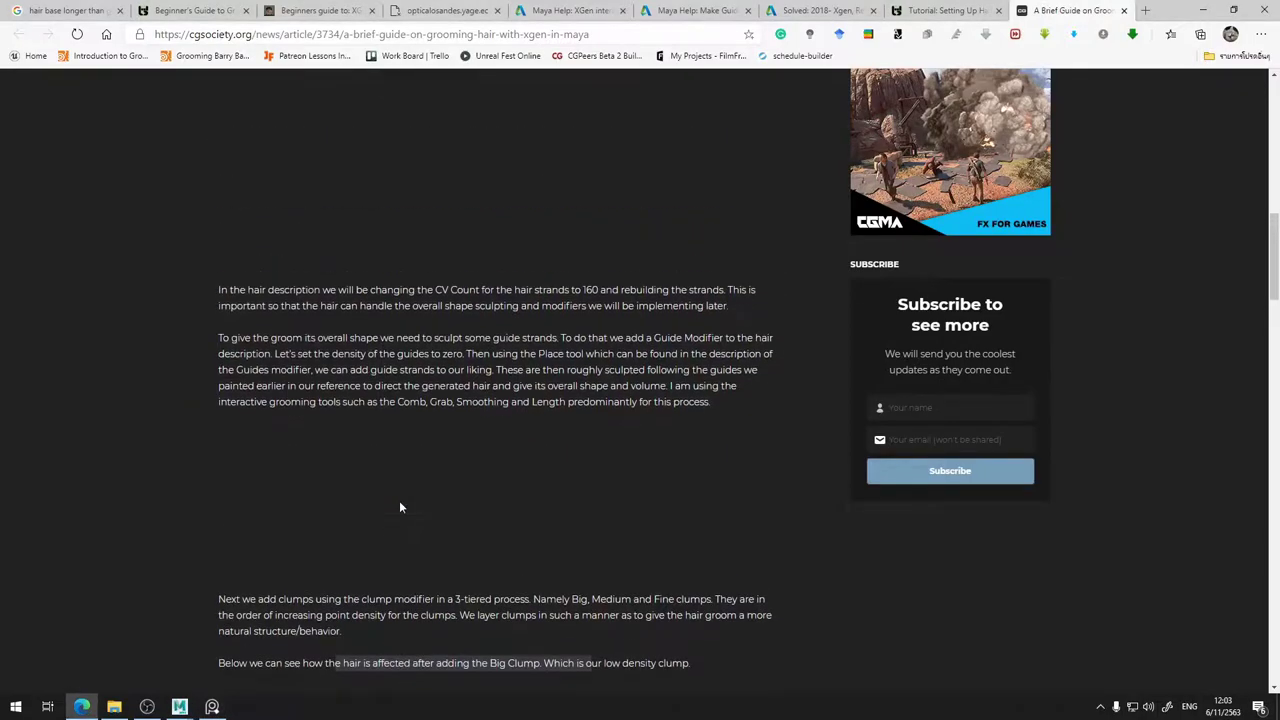
scroll(399, 507, "up", 2)
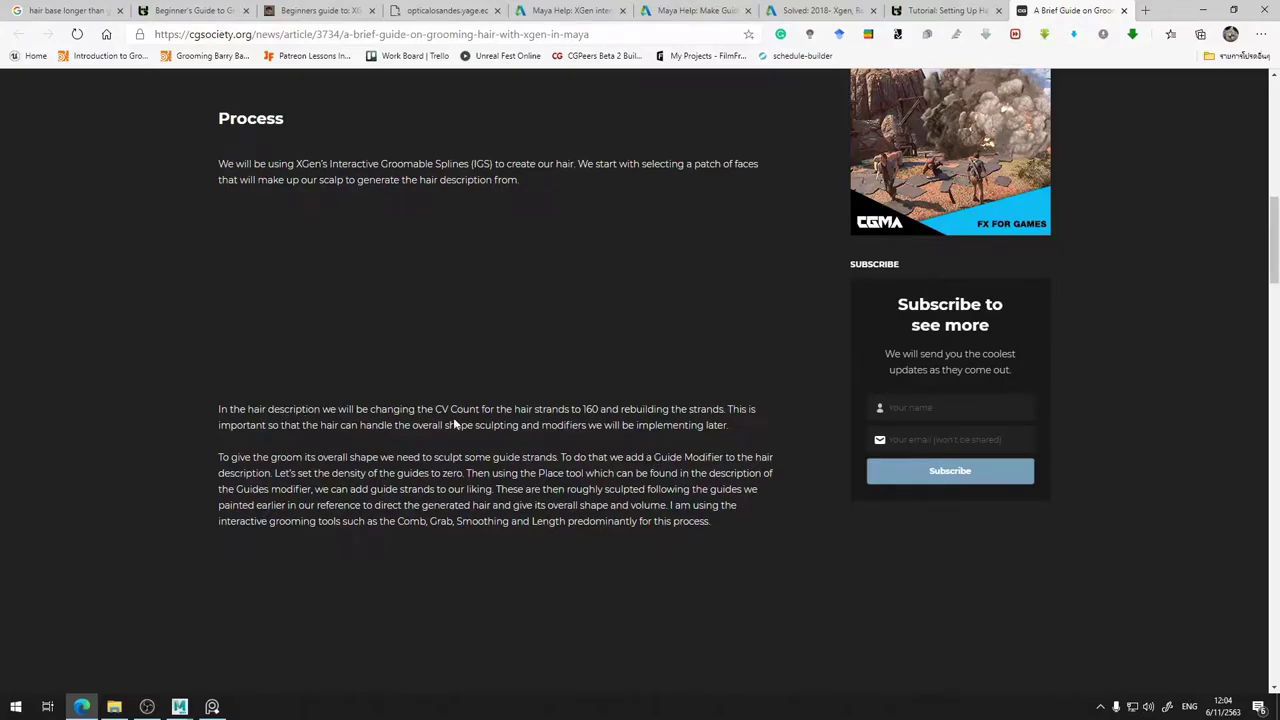
scroll(660, 410, "down", 2)
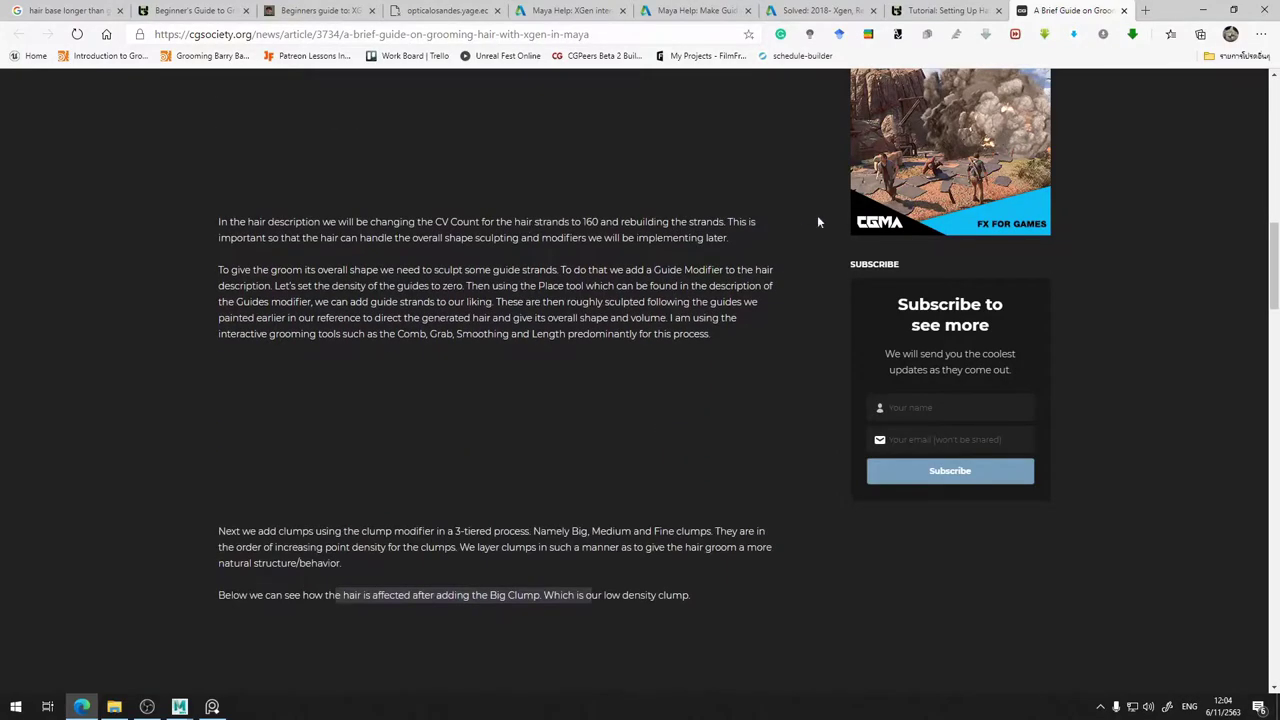
scroll(550, 487, "down", 1)
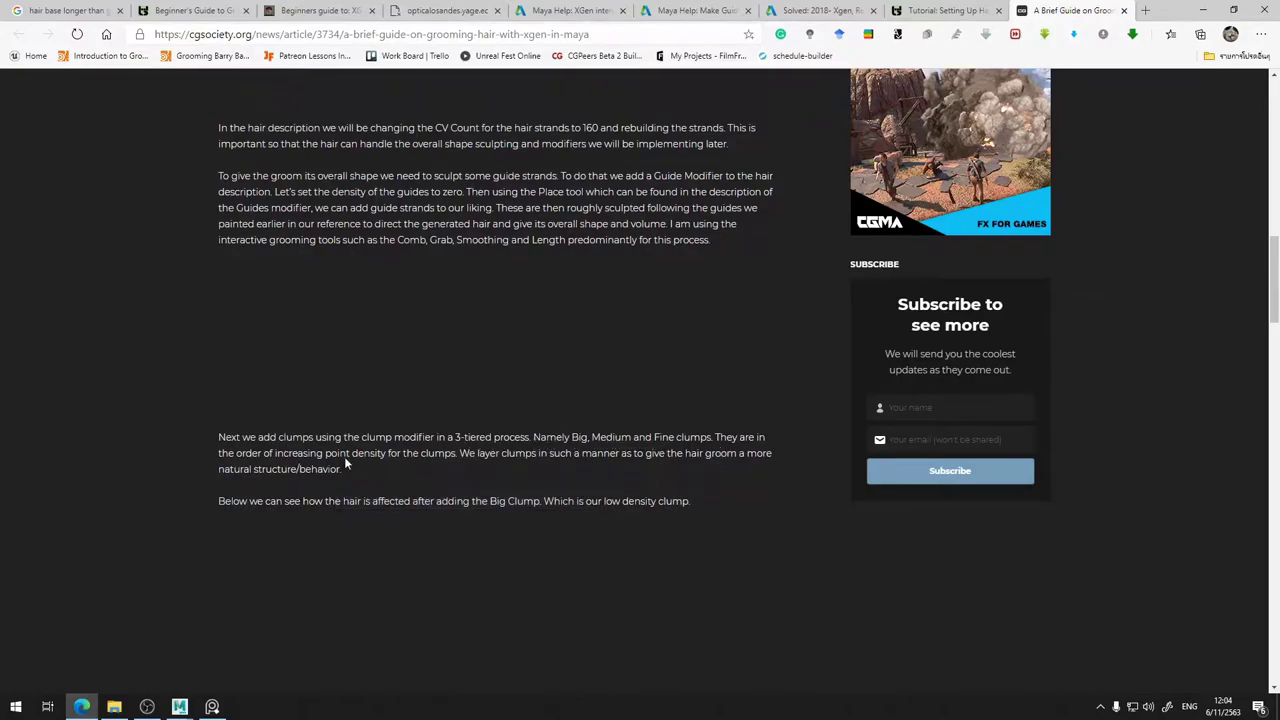
scroll(373, 449, "down", 2)
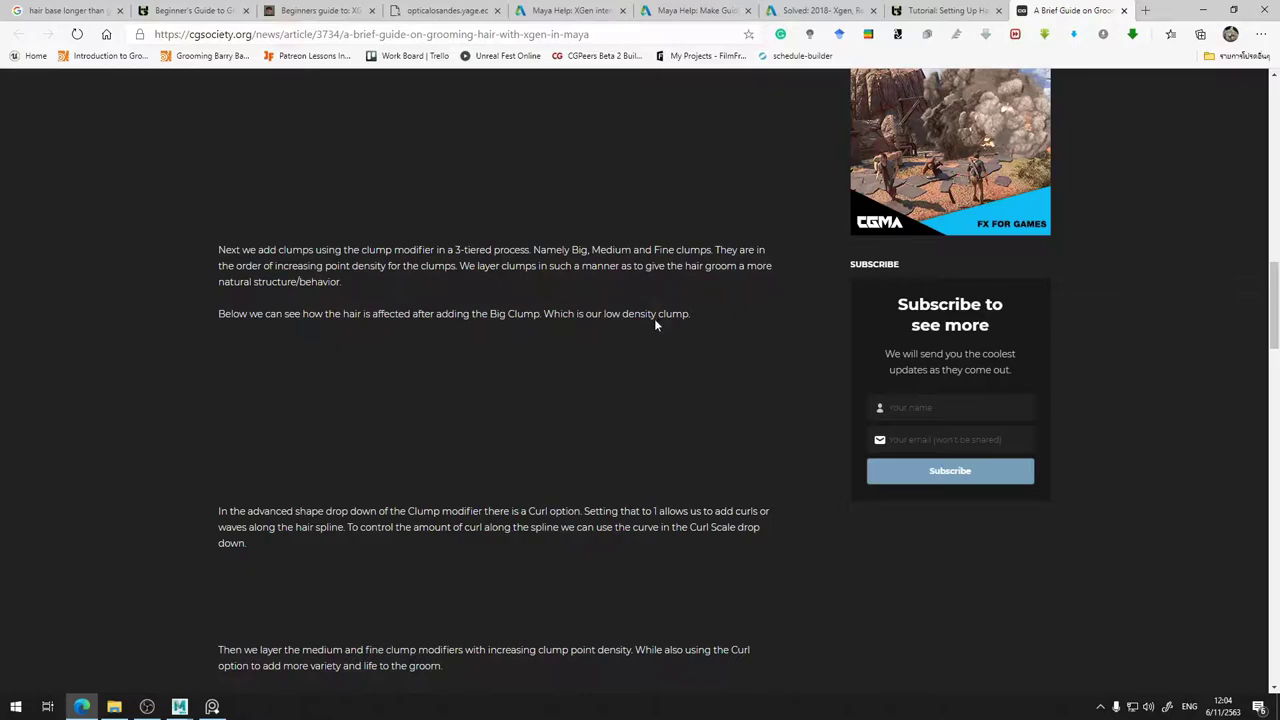
scroll(522, 533, "down", 1)
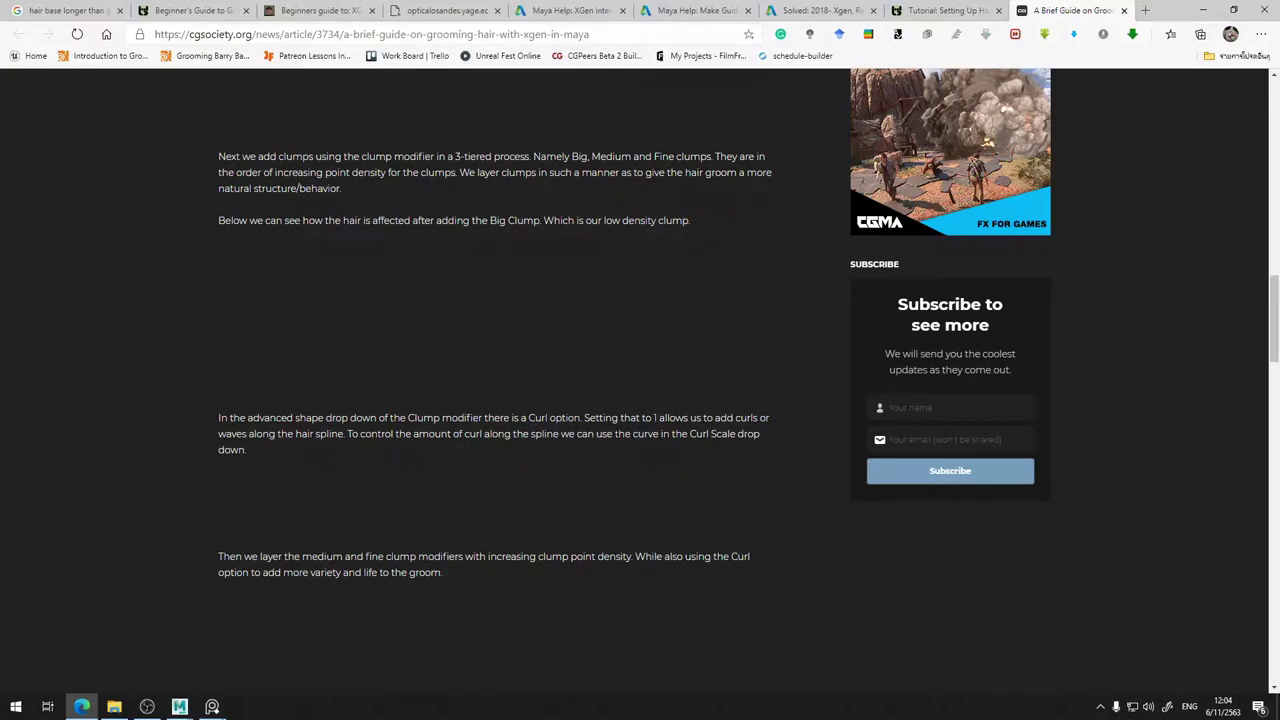
- Switch back to Maya, select Longhair's clump modifier and enlarge the area showing its attributes
mouse_move(180, 707)
left_click(250, 640)
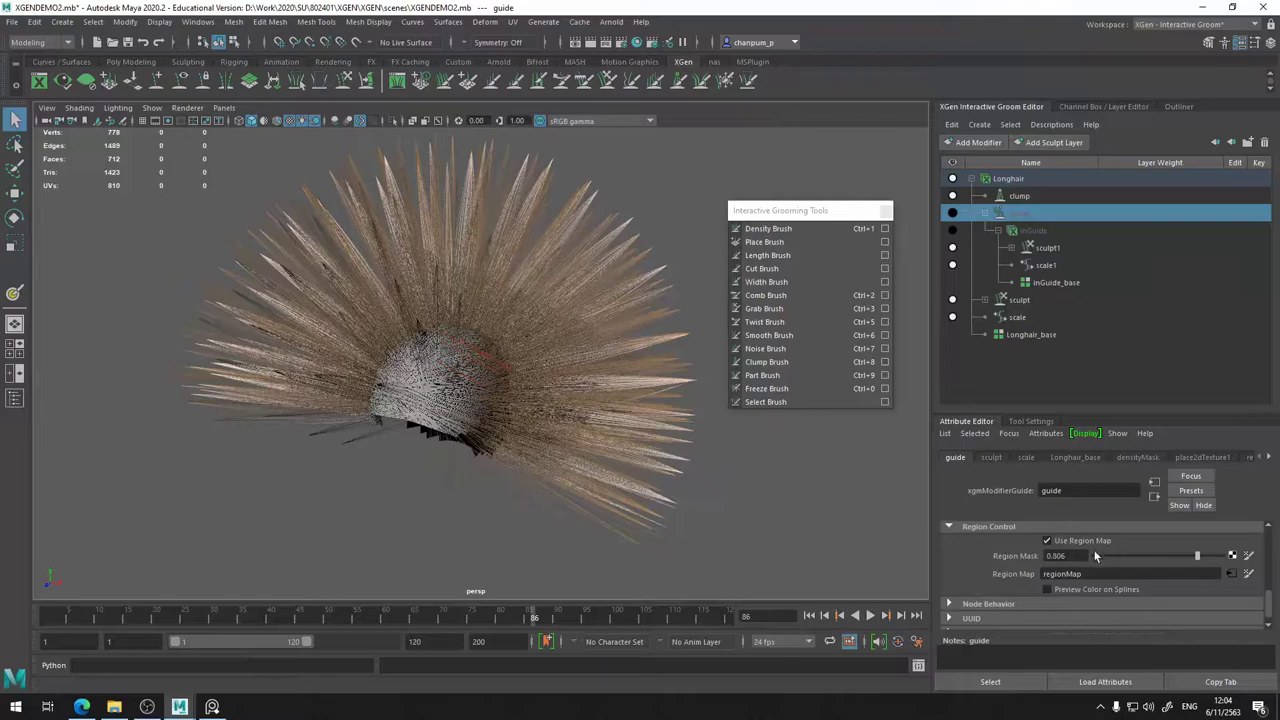
left_click(1019, 196)
scroll(1140, 600, "down", 3)
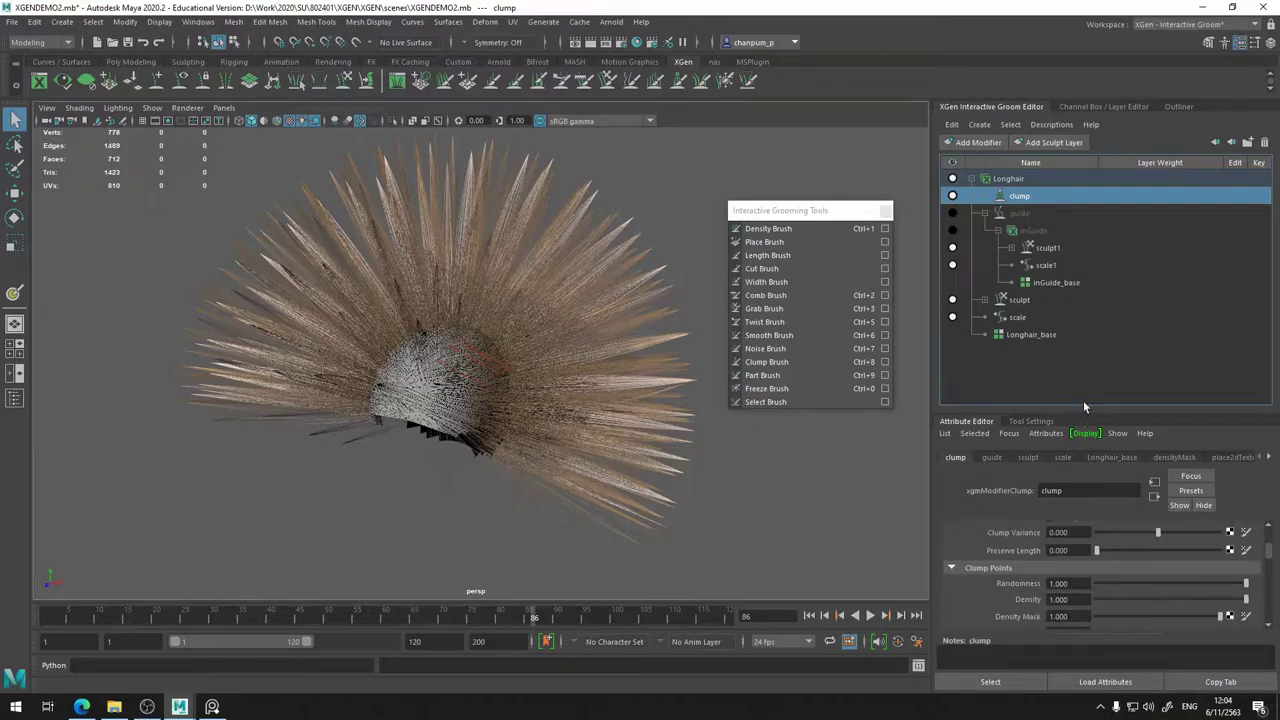
left_click_drag(1096, 413, 1100, 345)
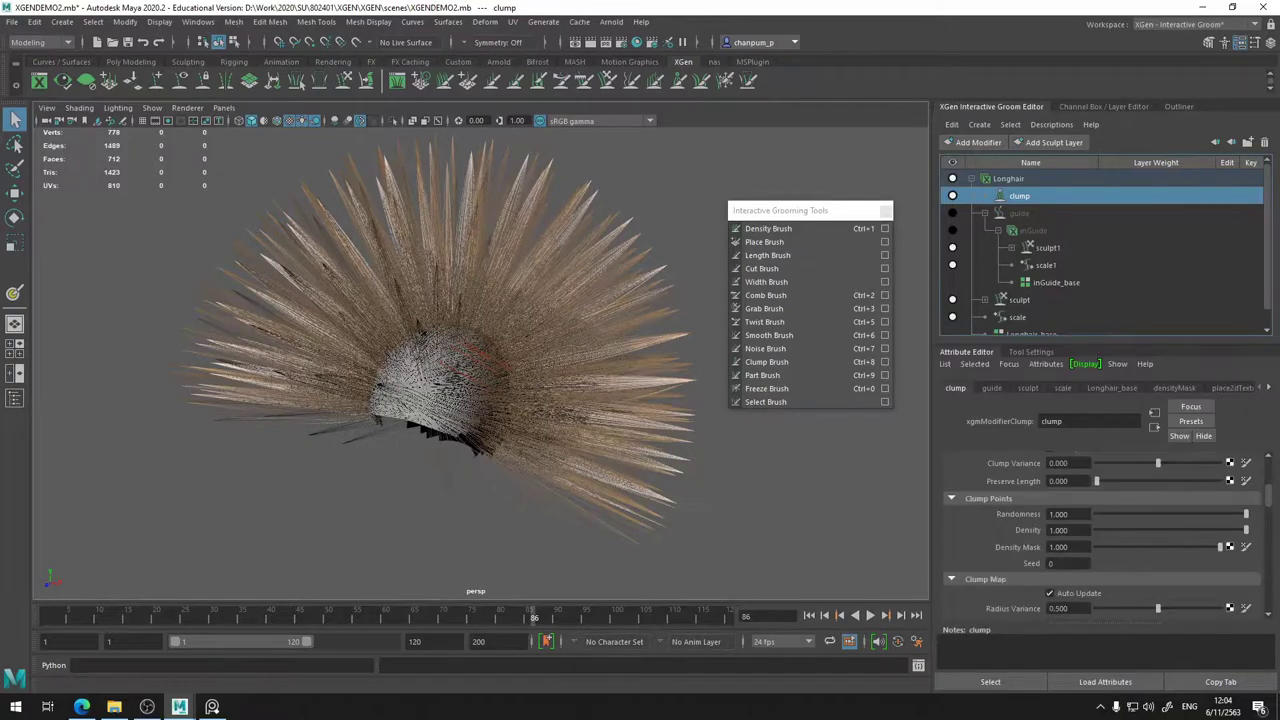
scroll(1095, 483, "up", 3)
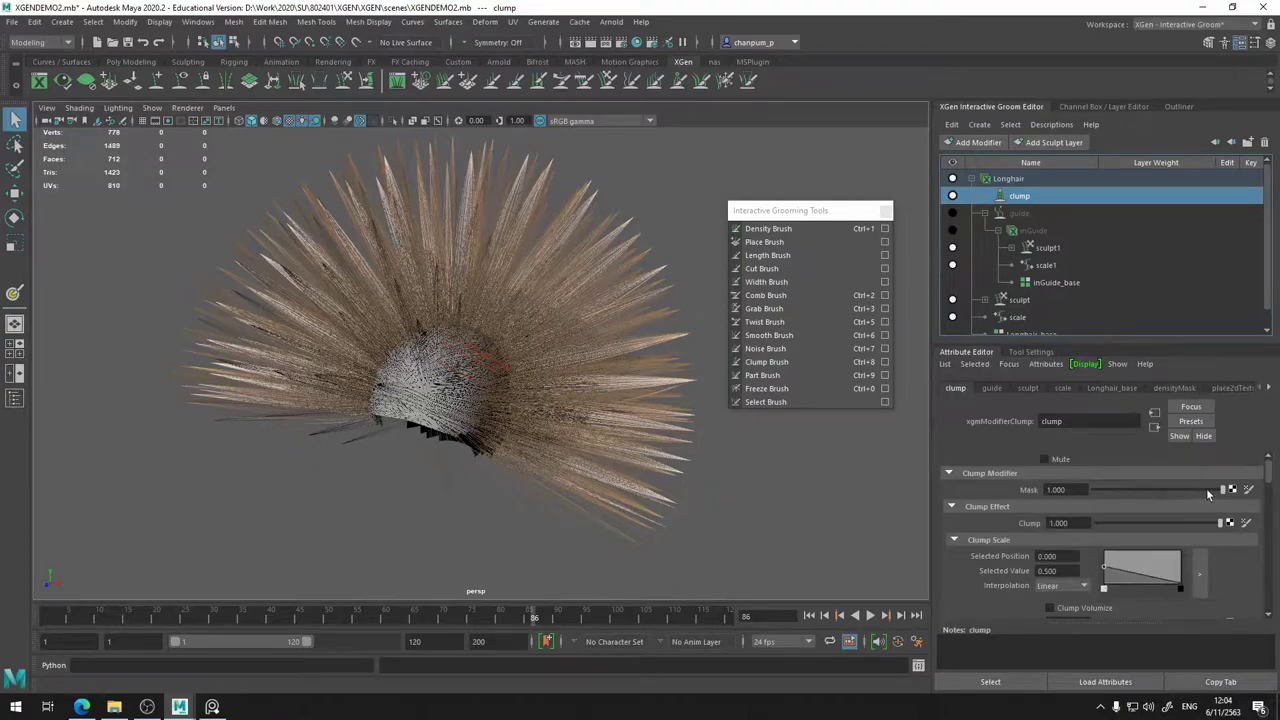
- Try the clump modifier's Mask and look through its clump points, advanced shape, scale curve and secondary effect settings
left_click_drag(1200, 497, 1260, 490)
scroll(1029, 546, "down", 6)
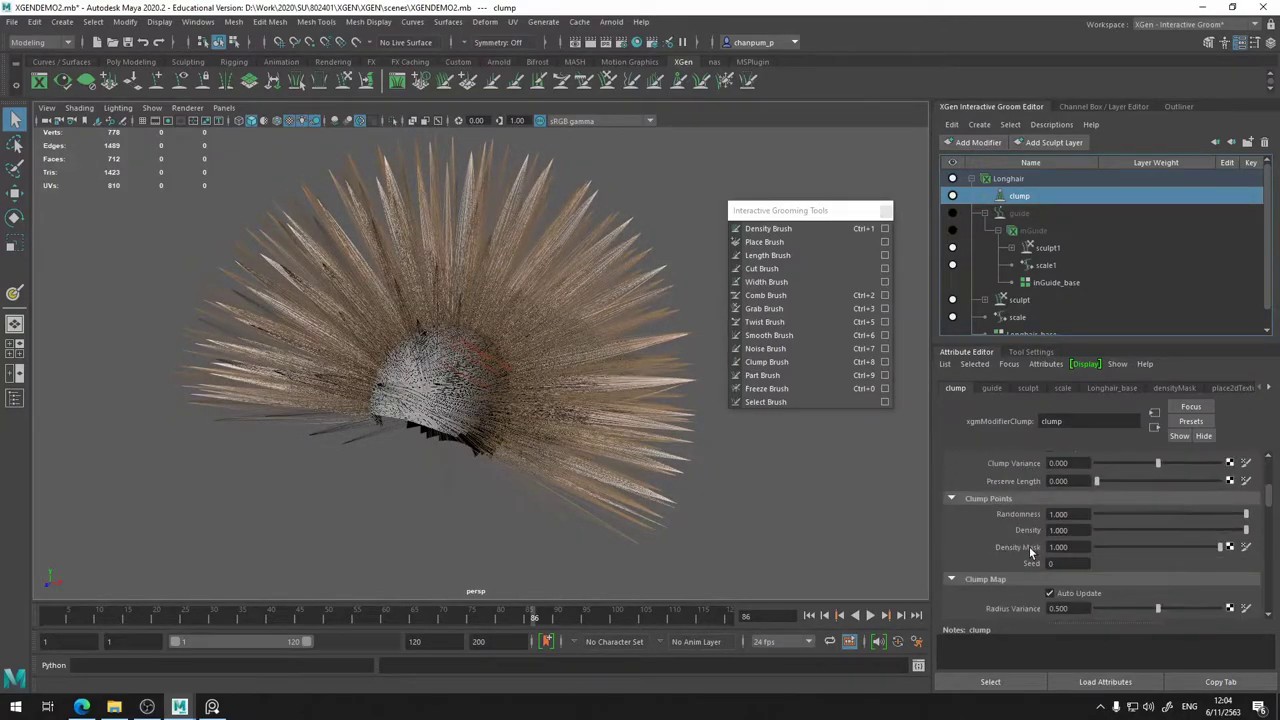
scroll(1029, 546, "down", 8)
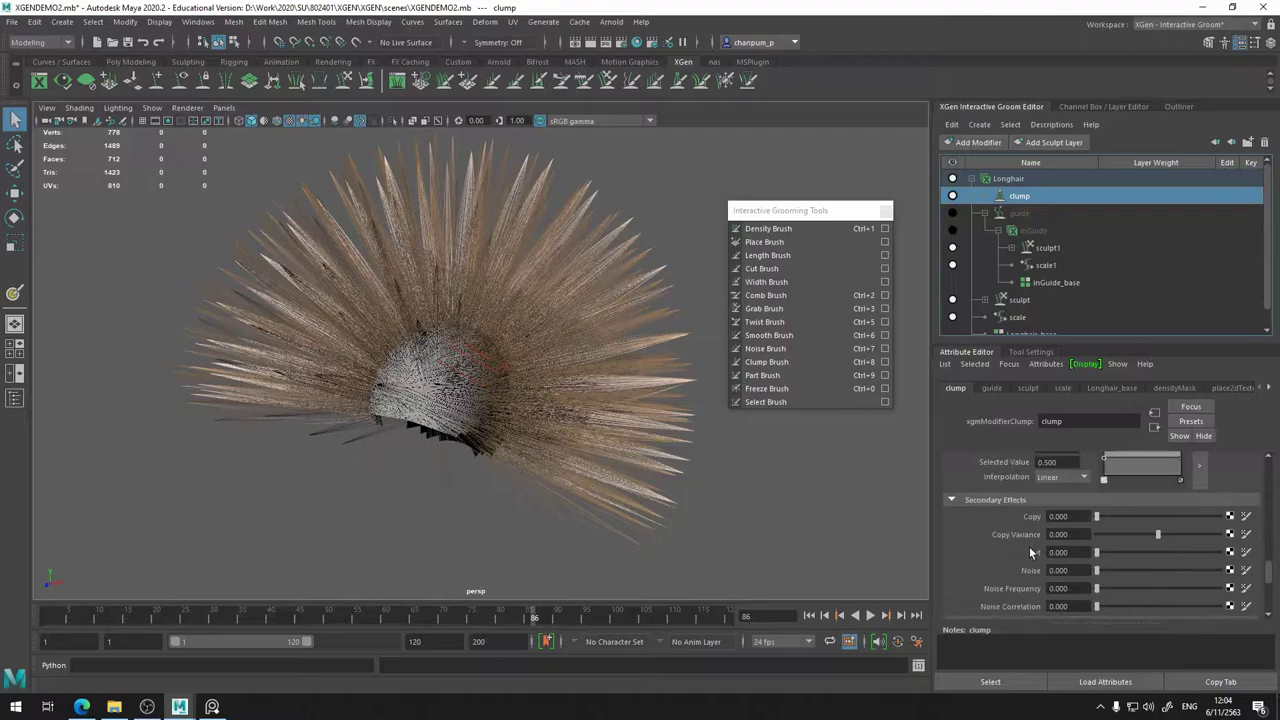
scroll(1029, 546, "up", 2)
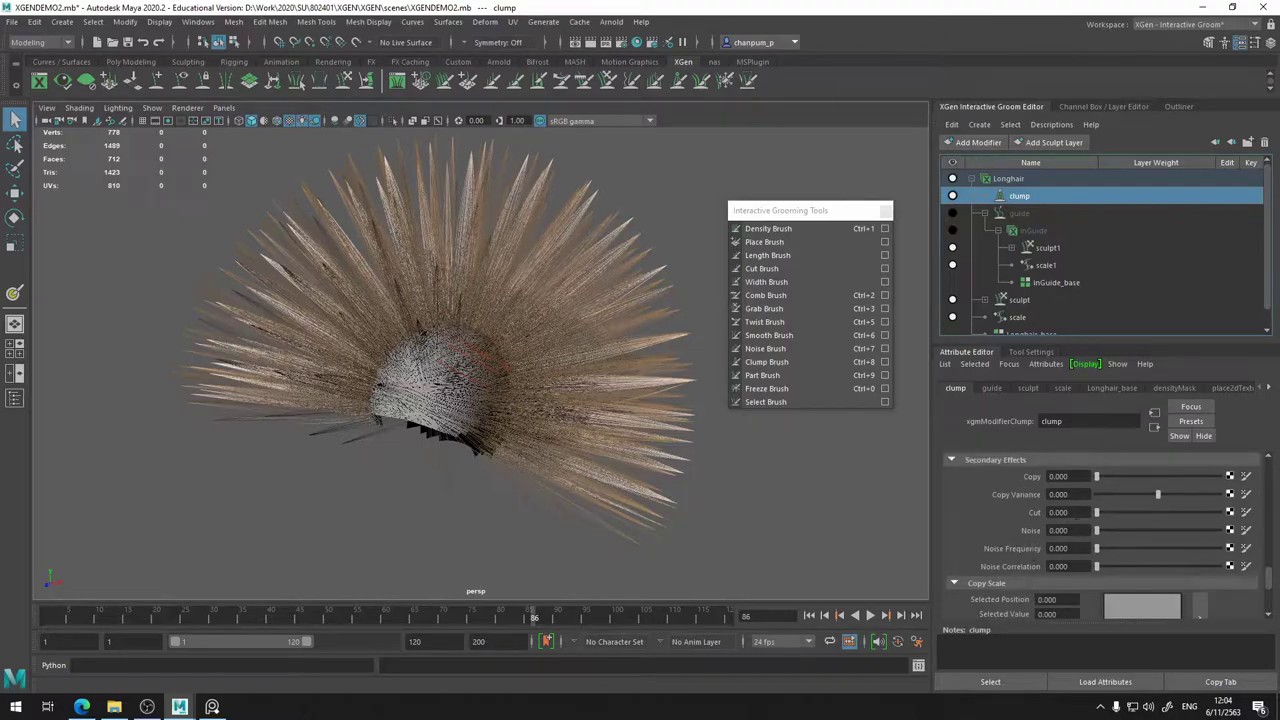
scroll(1092, 524, "down", 3)
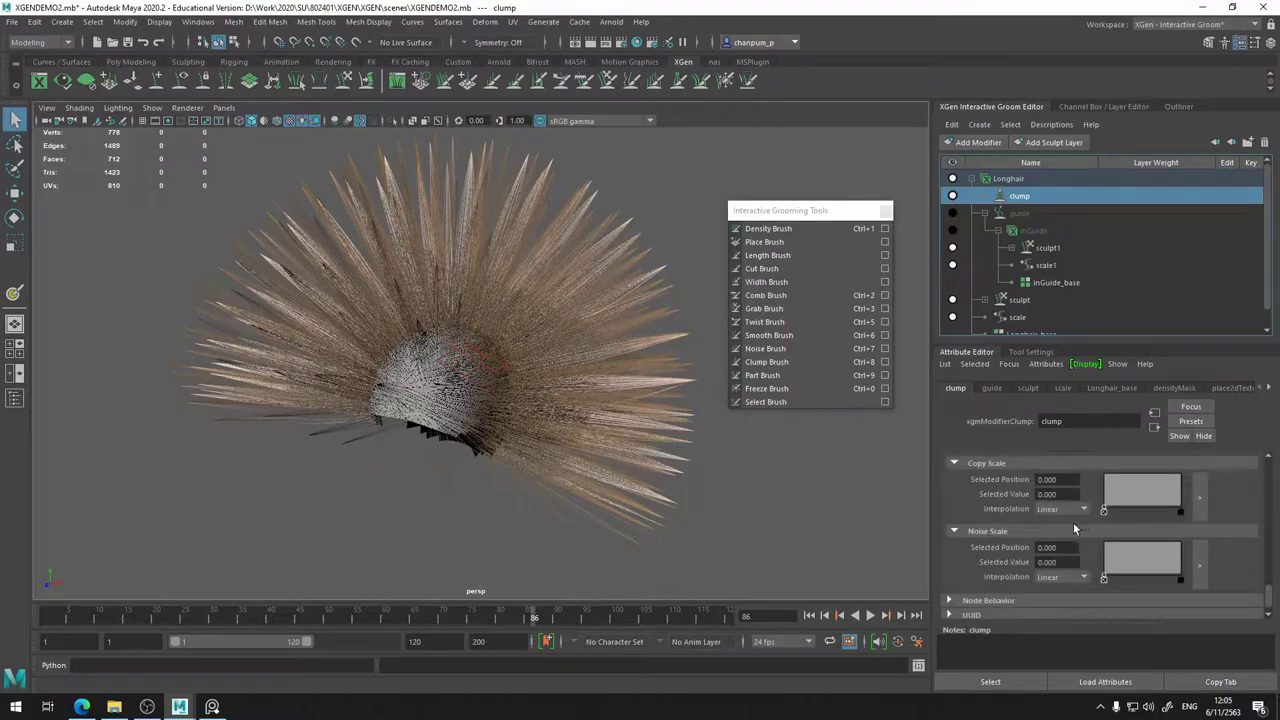
scroll(1073, 522, "down", 1)
scroll(1000, 579, "up", 6)
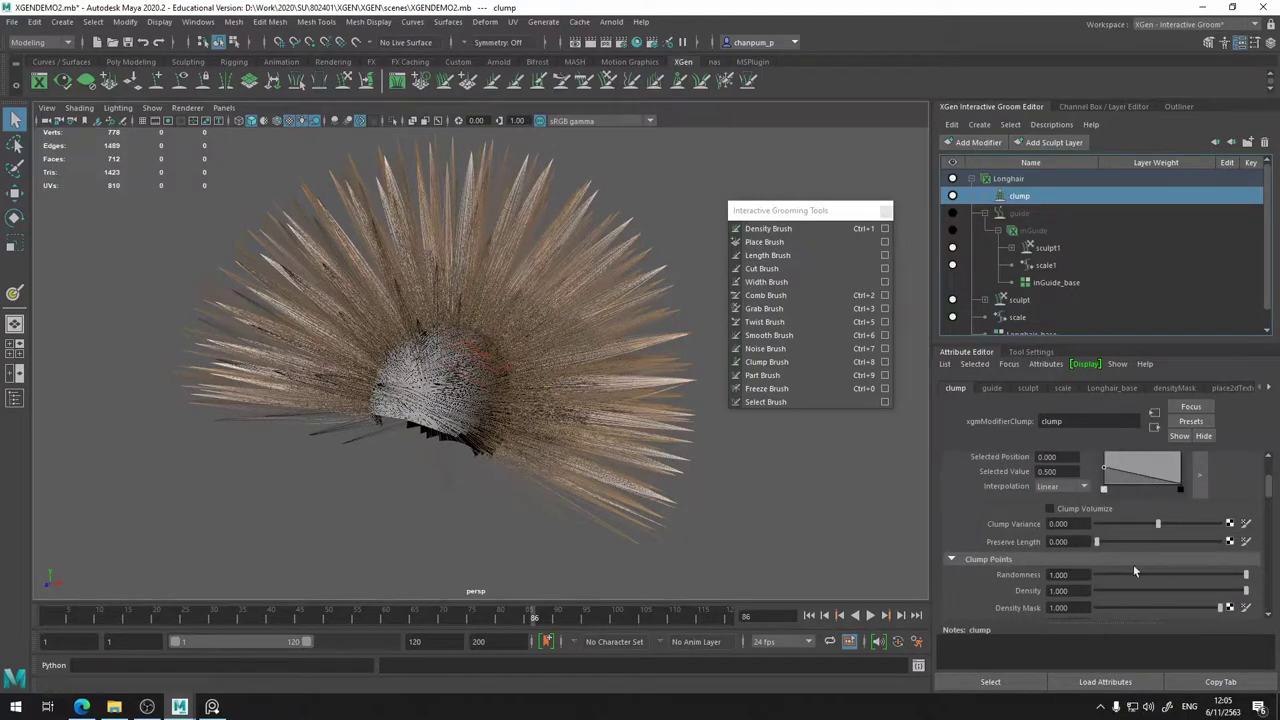
scroll(1100, 560, "down", 4)
scroll(1100, 563, "down", 1)
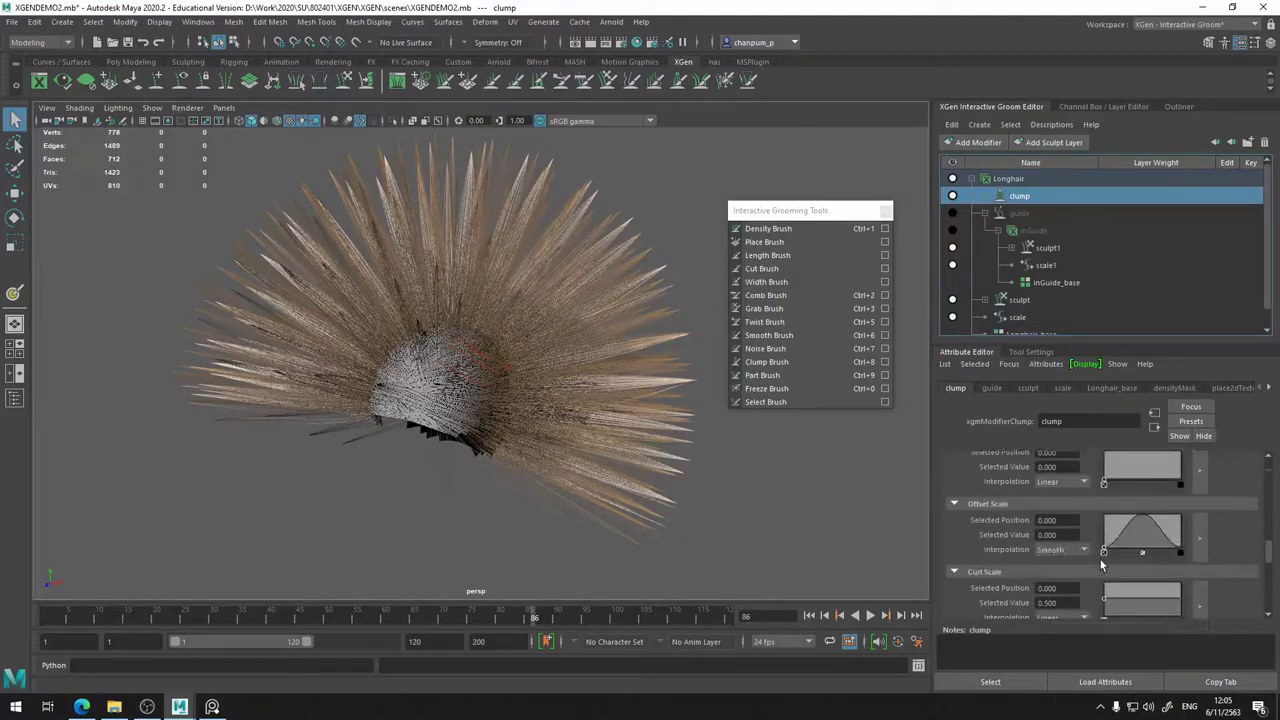
scroll(1100, 560, "up", 5)
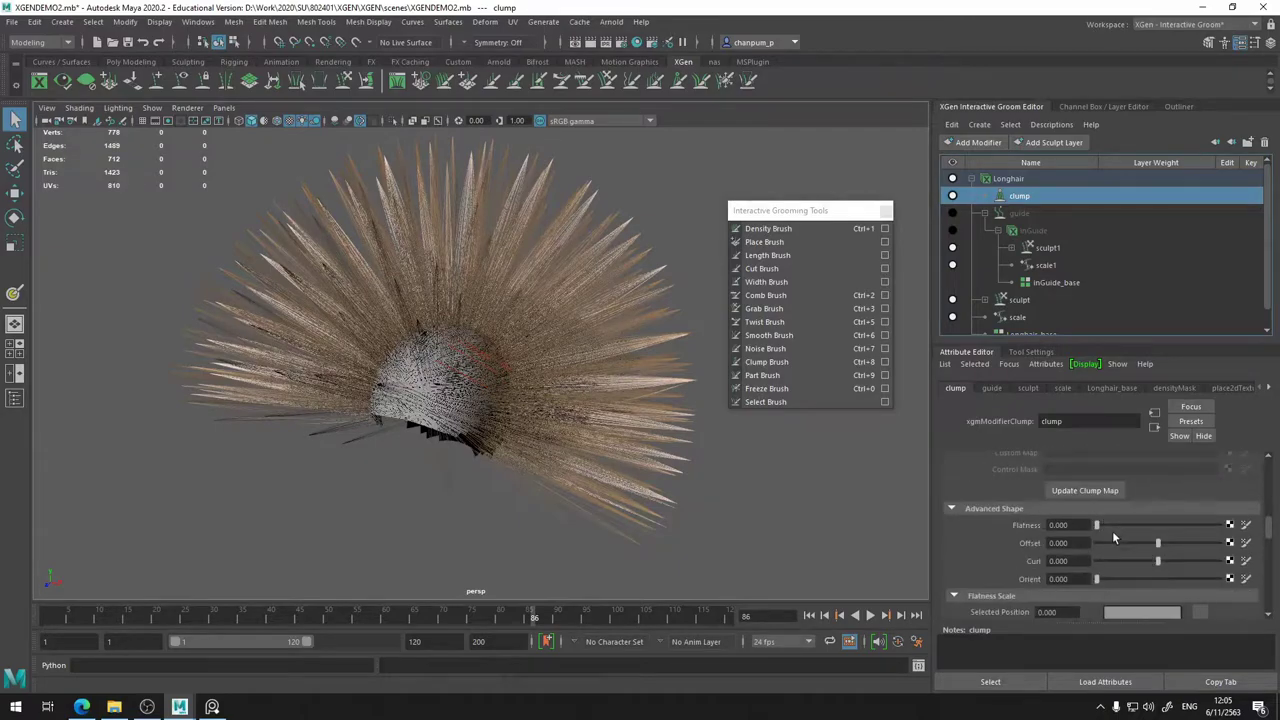
- Try a Curl of about 0.694 on the clump modifier while viewing the hair tips, and reset Curl to 0
left_click_drag(1158, 567, 1199, 562)
scroll(700, 325, "up", 5)
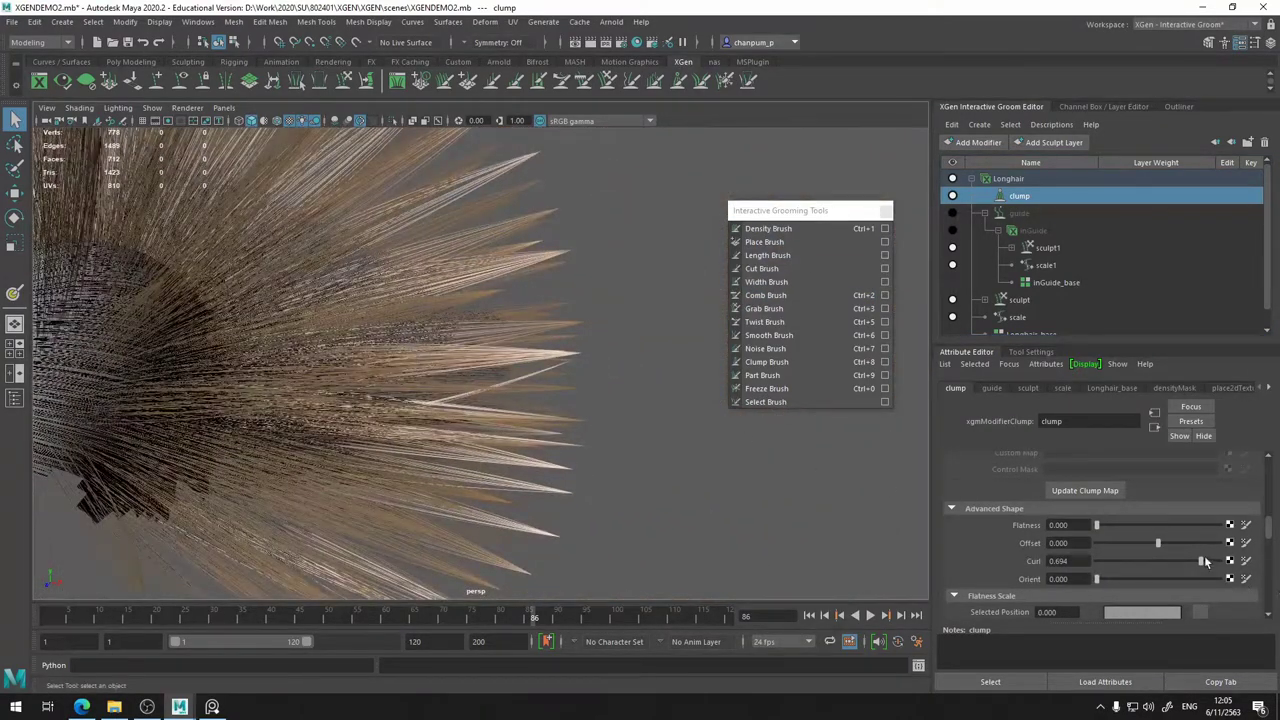
left_click_drag(1200, 562, 1022, 567)
double_click(1078, 560)
type("0")
key("Return")
- Look through the clump modifier's Clump Points and Clump Map settings
scroll(1080, 556, "up", 5)
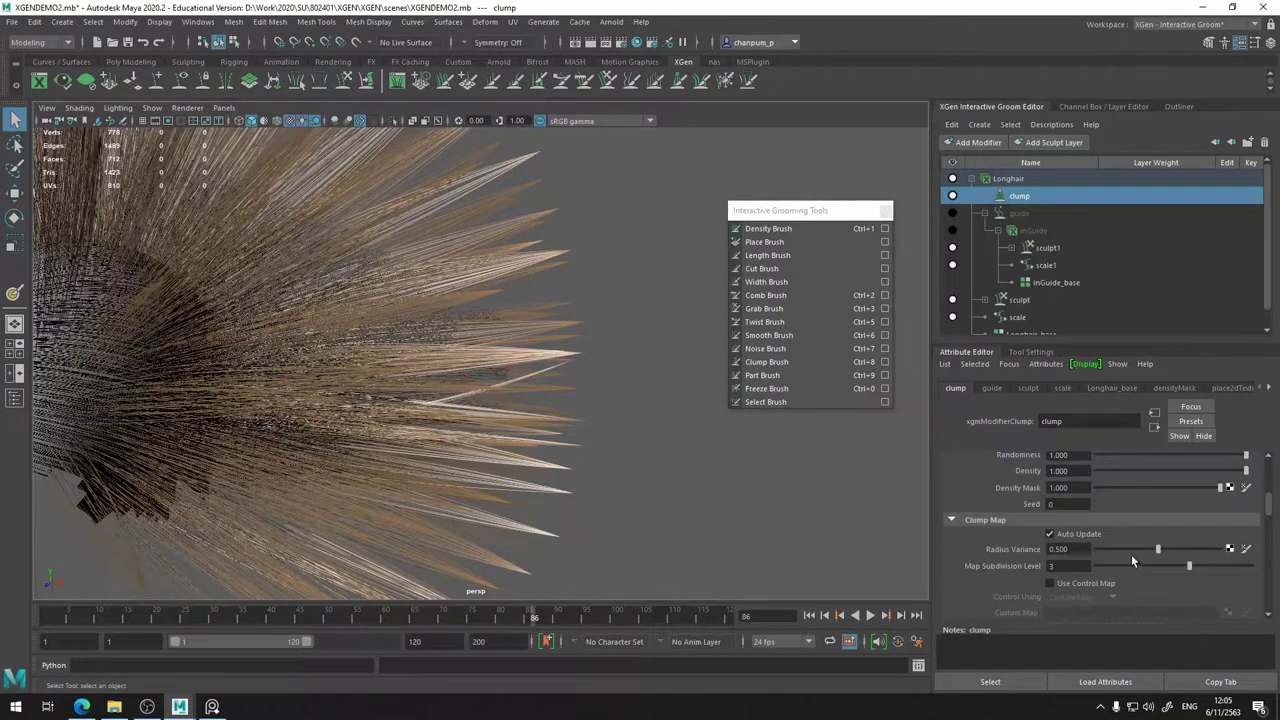
scroll(1134, 550, "up", 2)
scroll(1116, 592, "down", 3)
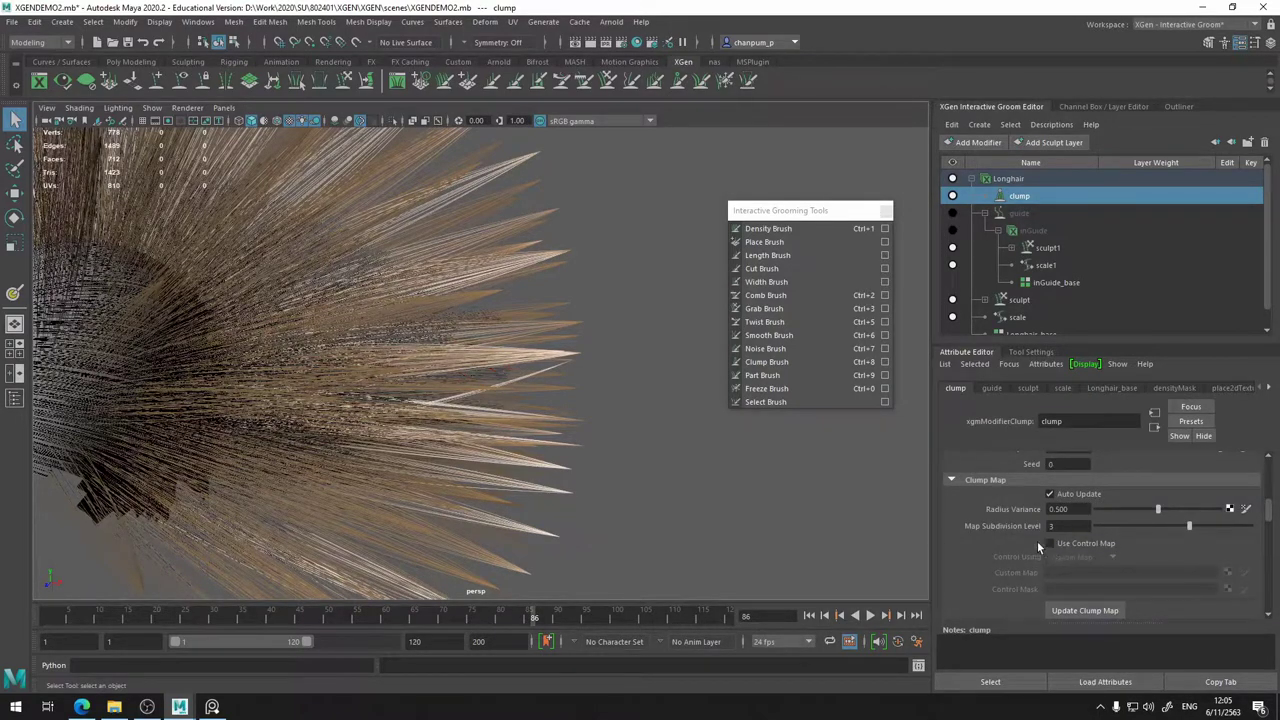
- Open the enlarged Clump Scale graph of the clump modifier and raise its end point to a value of about 0.20
scroll(1150, 550, "up", 5)
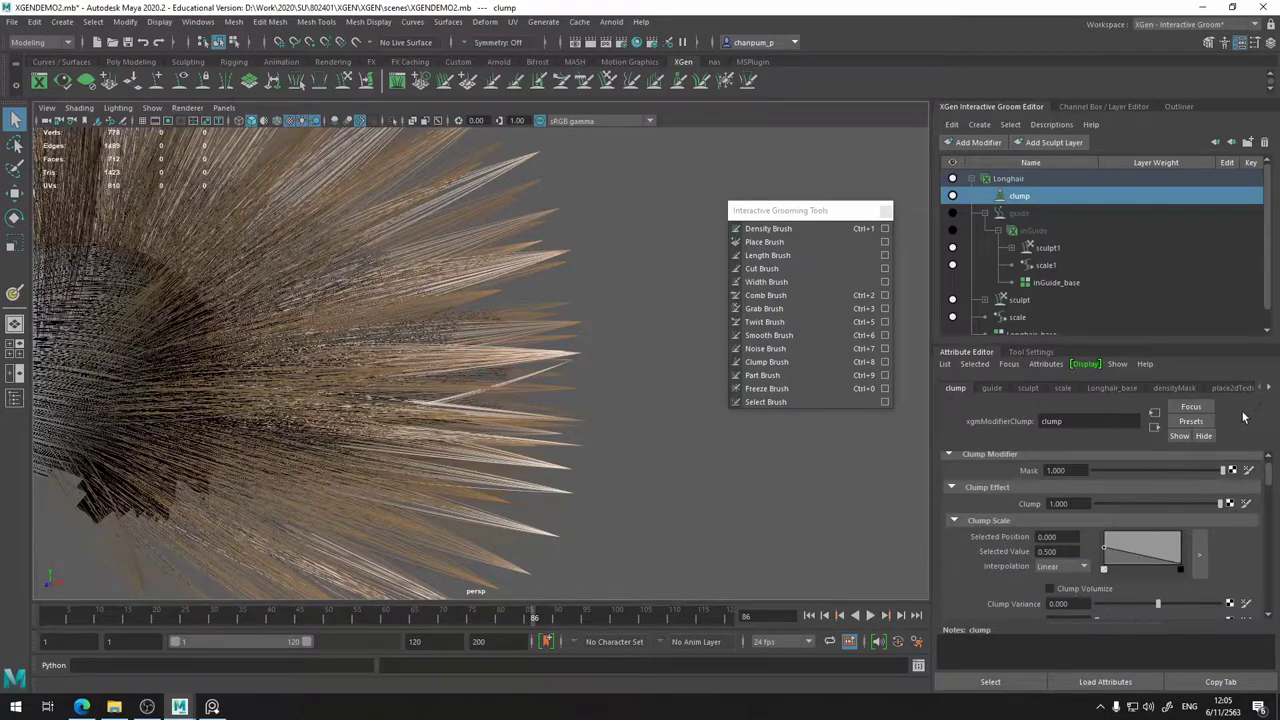
scroll(1191, 538, "down", 3)
scroll(1190, 530, "down", 2)
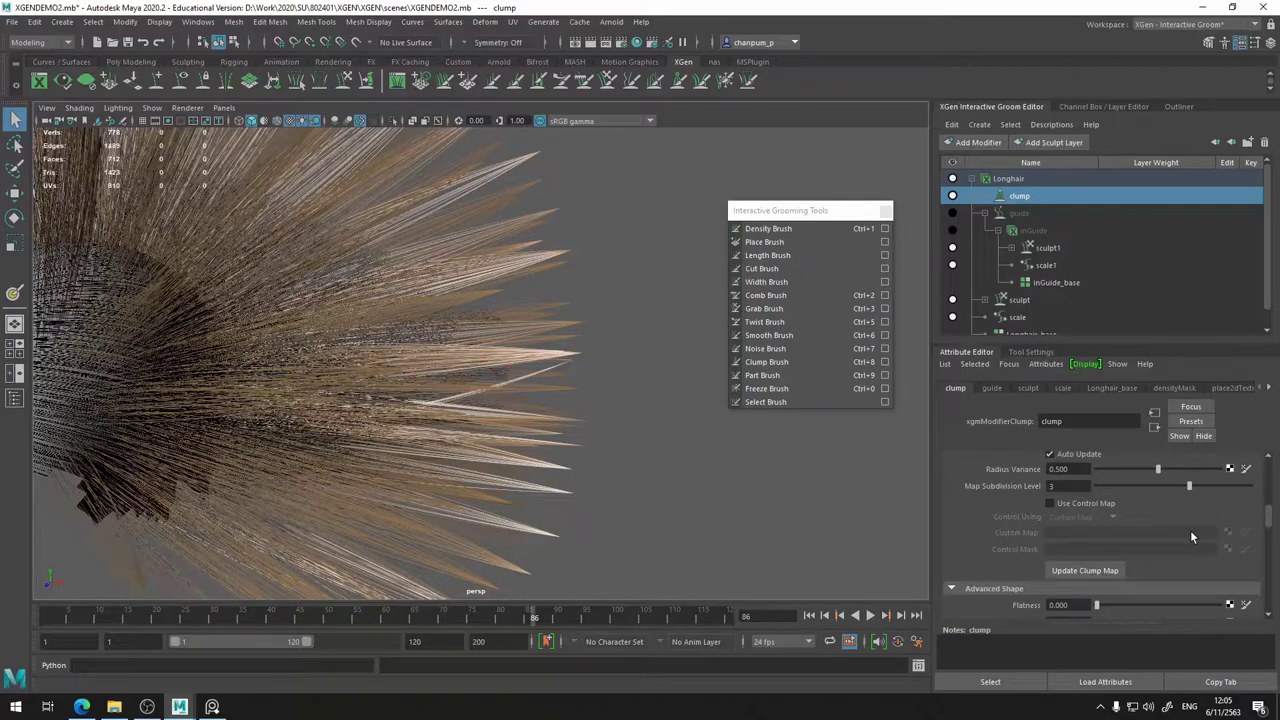
scroll(1190, 530, "down", 5)
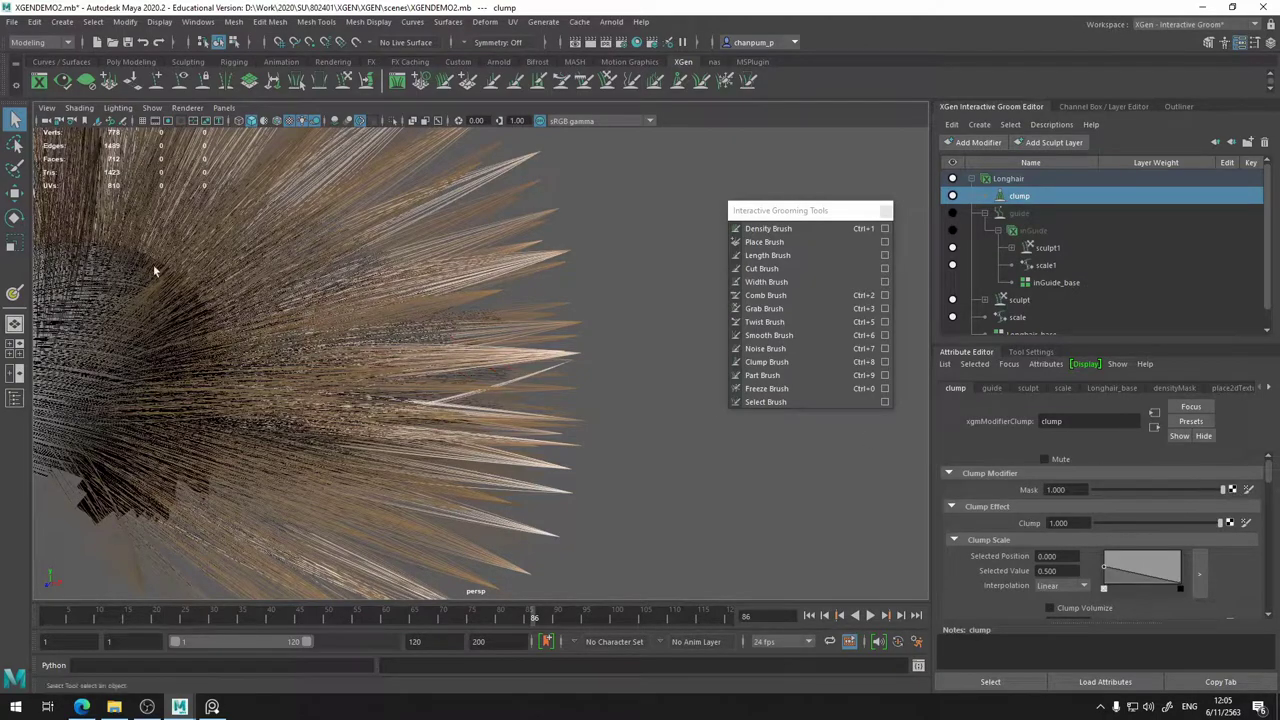
left_click_drag(228, 273, 438, 339, "alt")
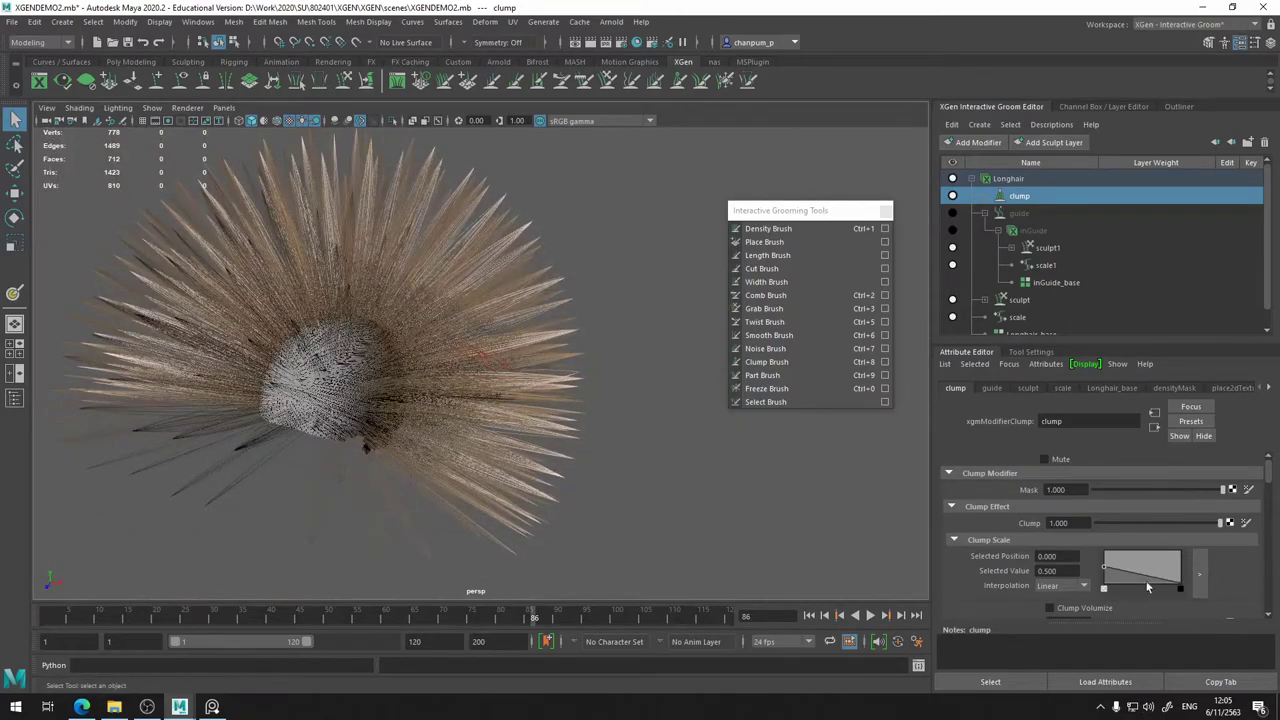
left_click(1196, 577)
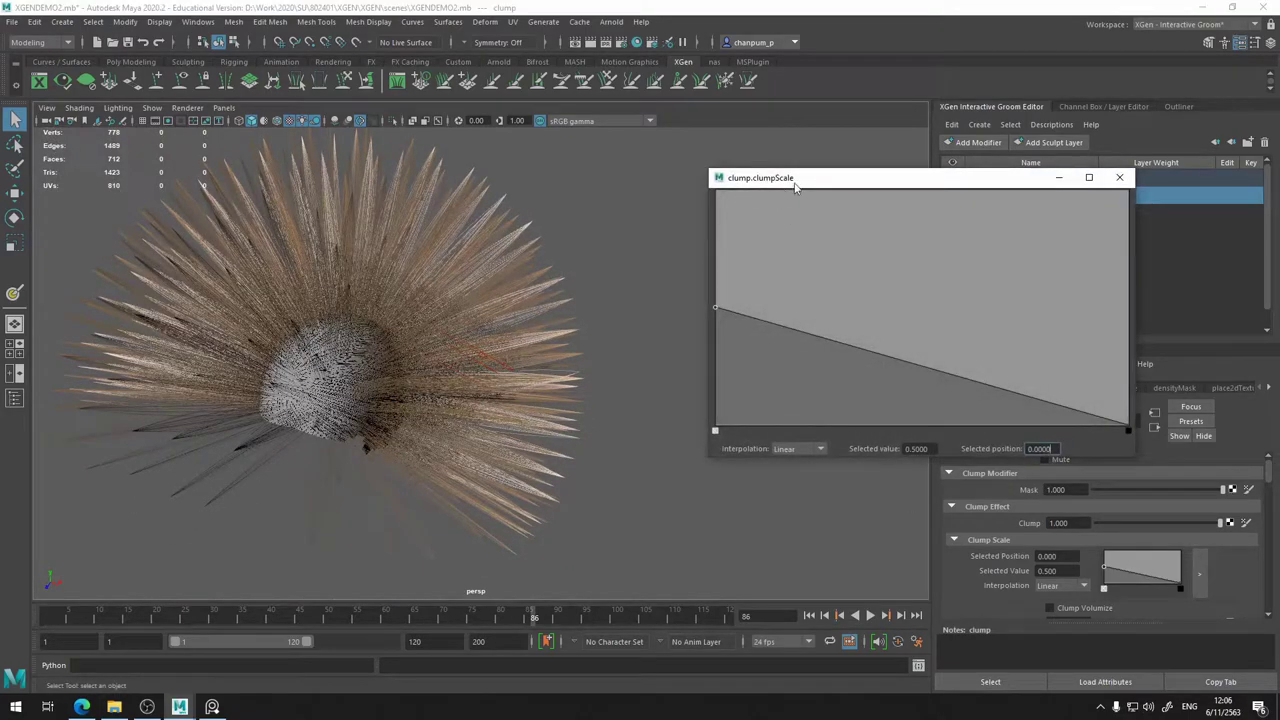
left_click_drag(795, 185, 669, 166)
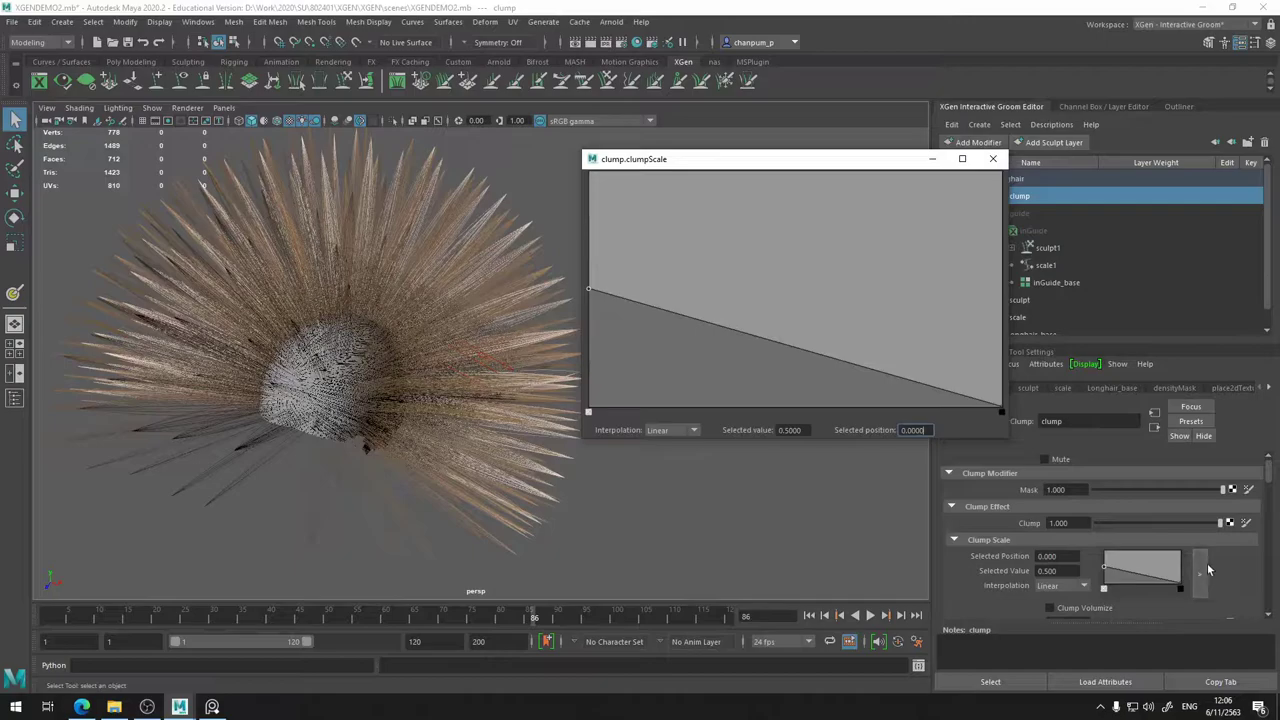
left_click_drag(1001, 404, 1041, 357)
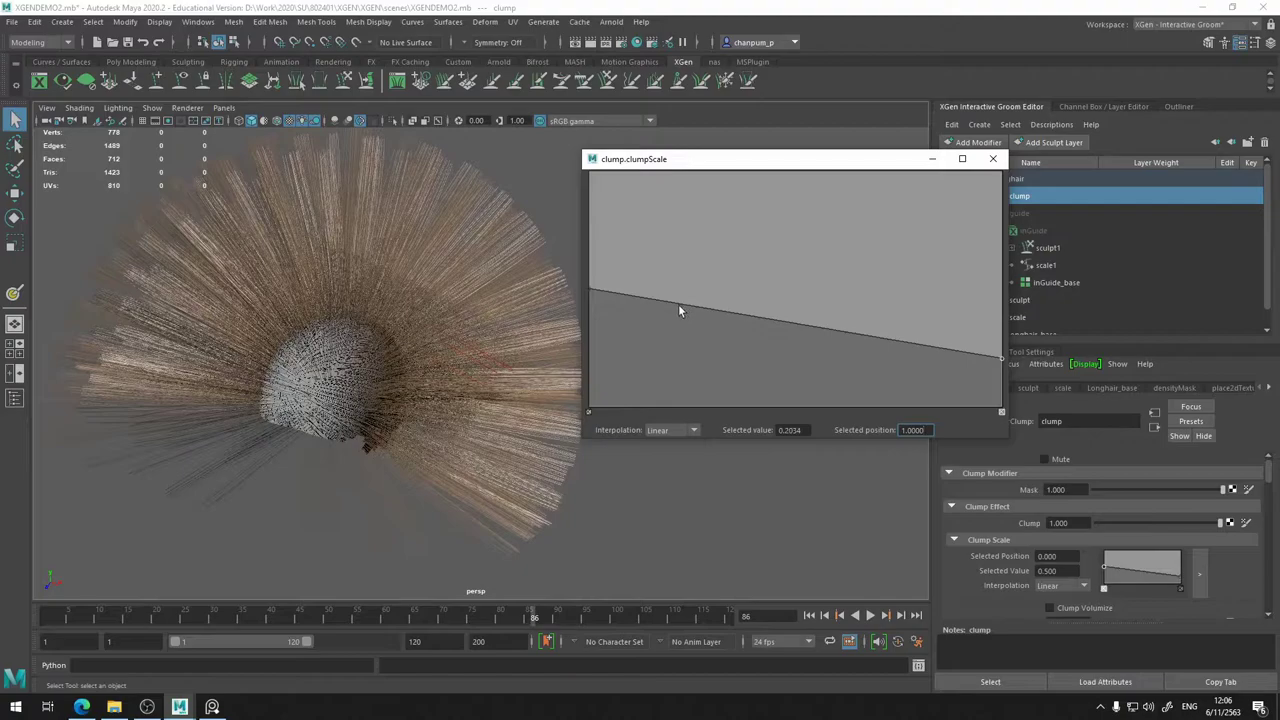
- Add a middle point to the Clump Scale curve at about position 0.6 with Smooth interpolation, level with the start point
left_click_drag(679, 306, 833, 300)
left_click(690, 430)
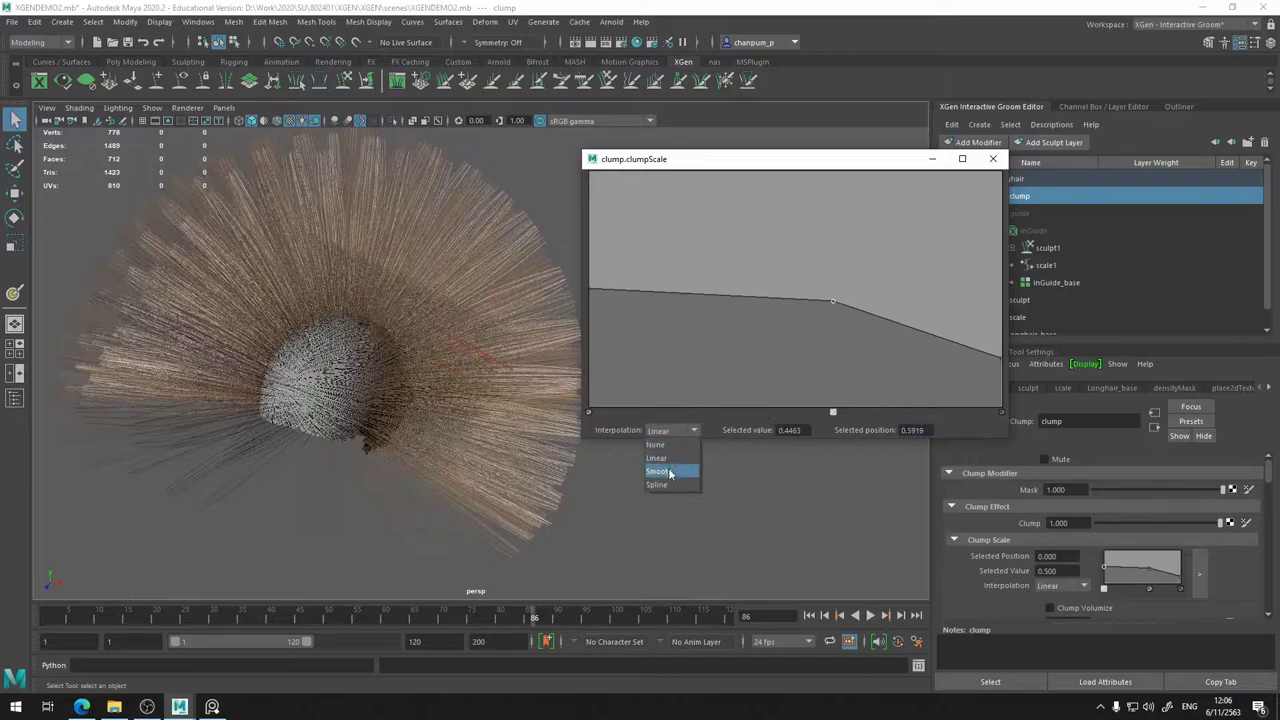
left_click(670, 472)
mouse_move(833, 299)
left_mouse_down()
mouse_move(794, 294)
mouse_move(792, 309)
mouse_move(796, 295)
mouse_move(839, 290)
left_mouse_up()
mouse_move(999, 357)
left_mouse_down()
mouse_move(1007, 374)
mouse_move(1007, 362)
left_mouse_up()
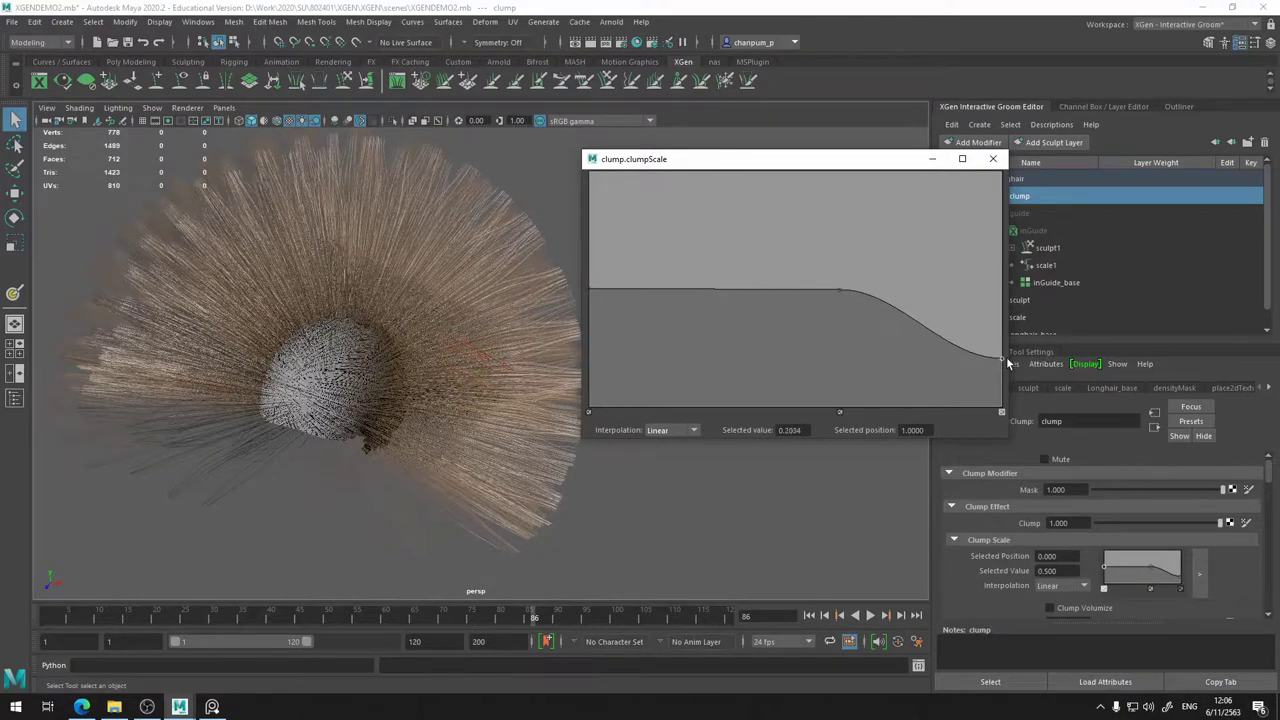
- Raise the start point of the Clump Scale curve to about 0.79 and set its interpolation to Smooth
left_click_drag(471, 344, 581, 218, "alt")
left_click(590, 288)
left_click(668, 430)
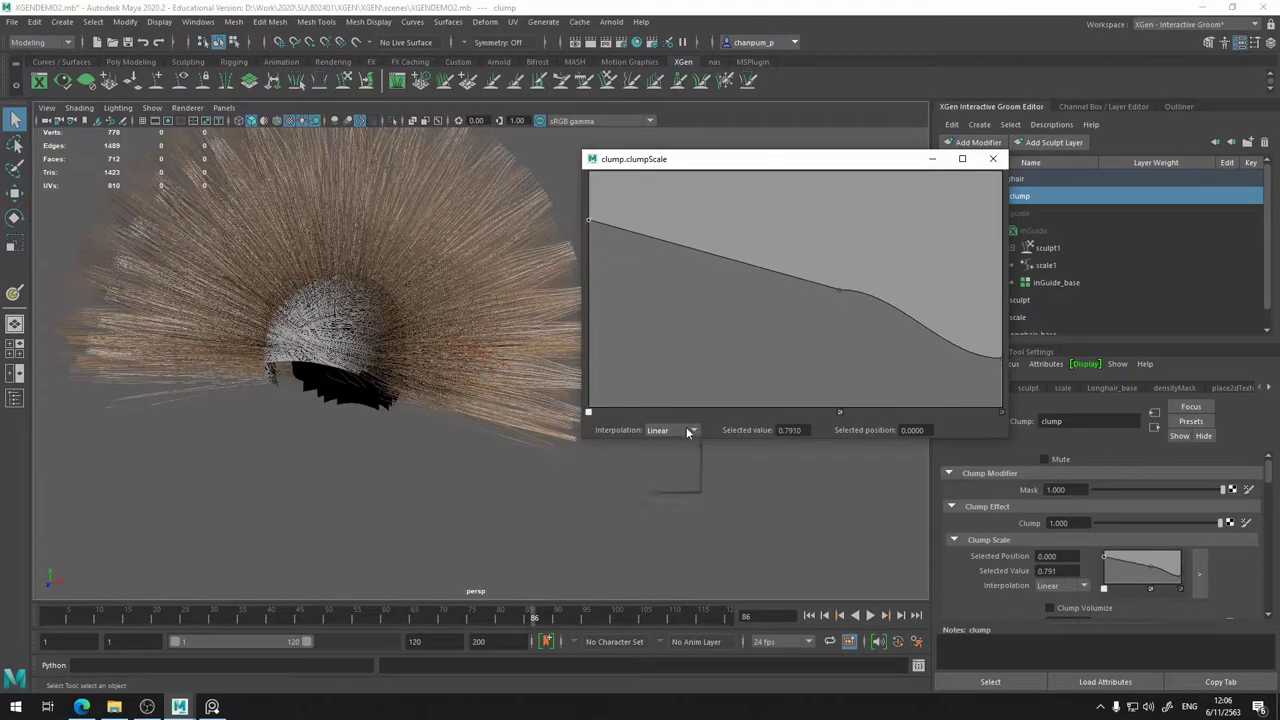
left_click(661, 471)
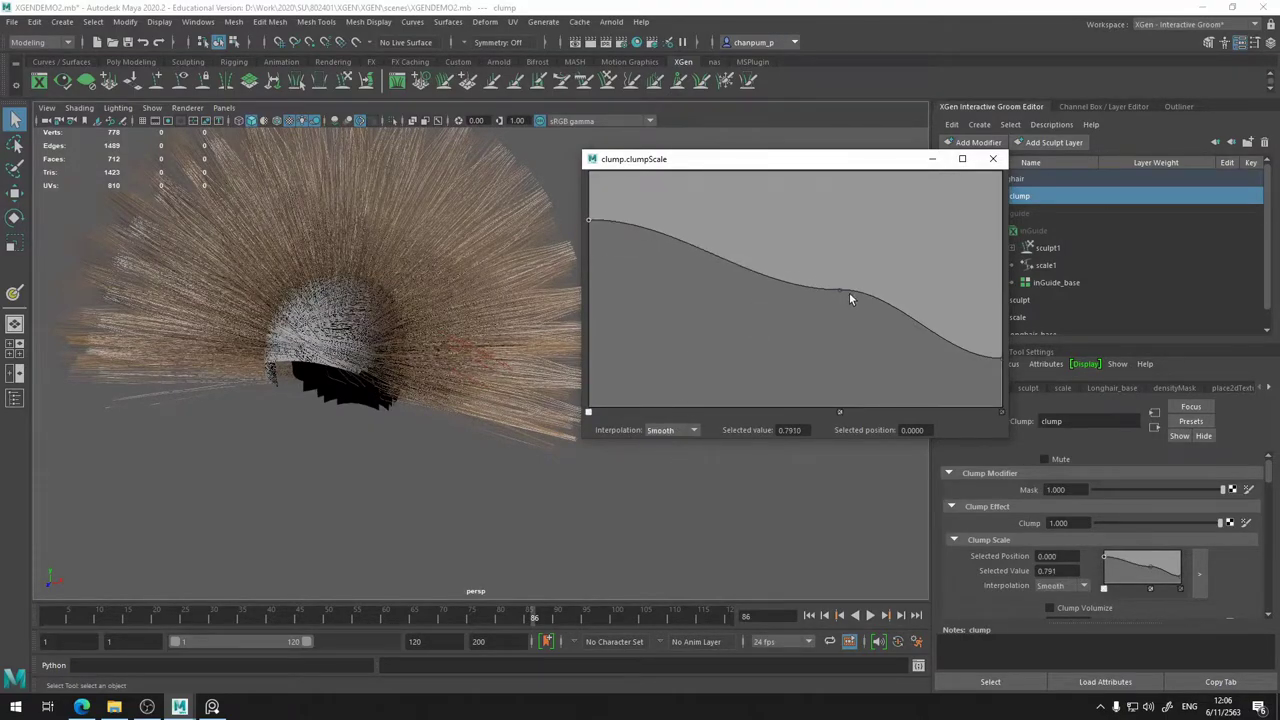
- Set the middle point of the Clump Scale curve to Spline interpolation and shift it to about position 0.62
left_click(840, 291)
left_click(690, 438)
left_click(678, 486)
mouse_move(838, 293)
left_mouse_down()
mouse_move(837, 237)
mouse_move(838, 339)
mouse_move(845, 286)
left_mouse_up()
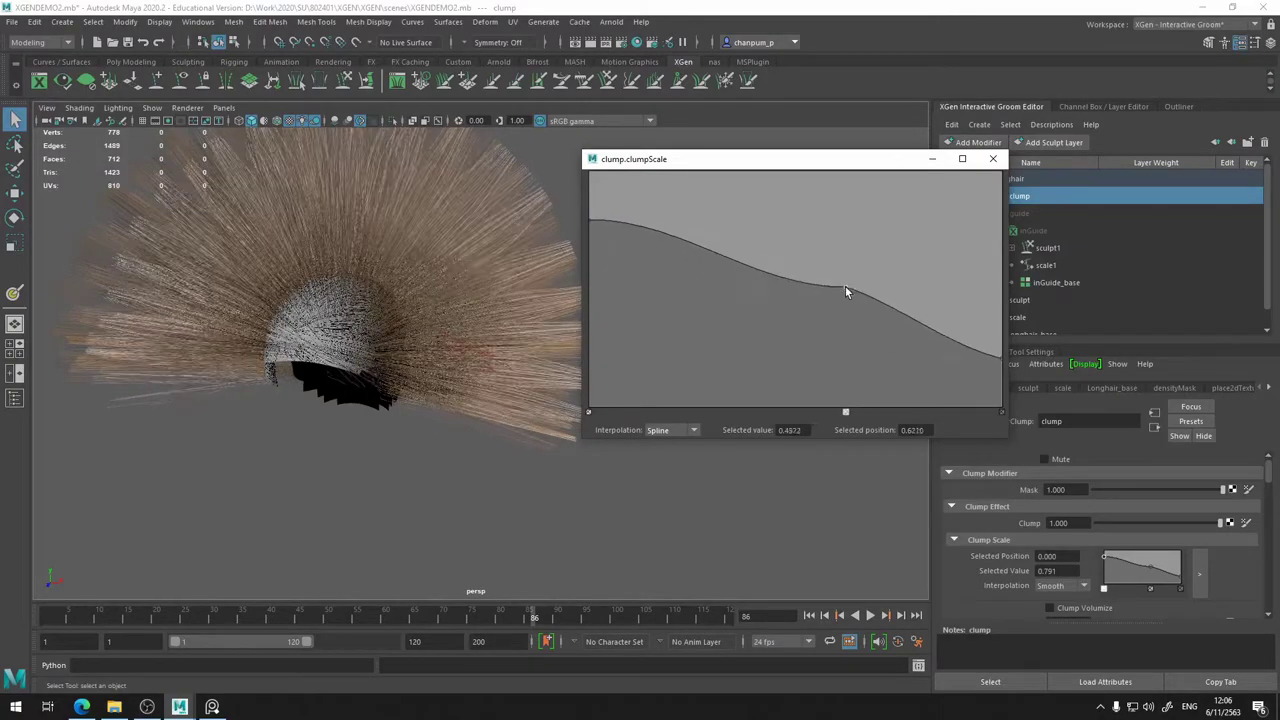
- Refine the Clump Scale curve with a start value of about 0.78, a lower end, an extra point near the end, and the middle at about 0.45
left_click_drag(1001, 359, 1002, 374)
mouse_move(590, 224)
left_mouse_down()
mouse_move(581, 250)
mouse_move(580, 226)
left_mouse_up()
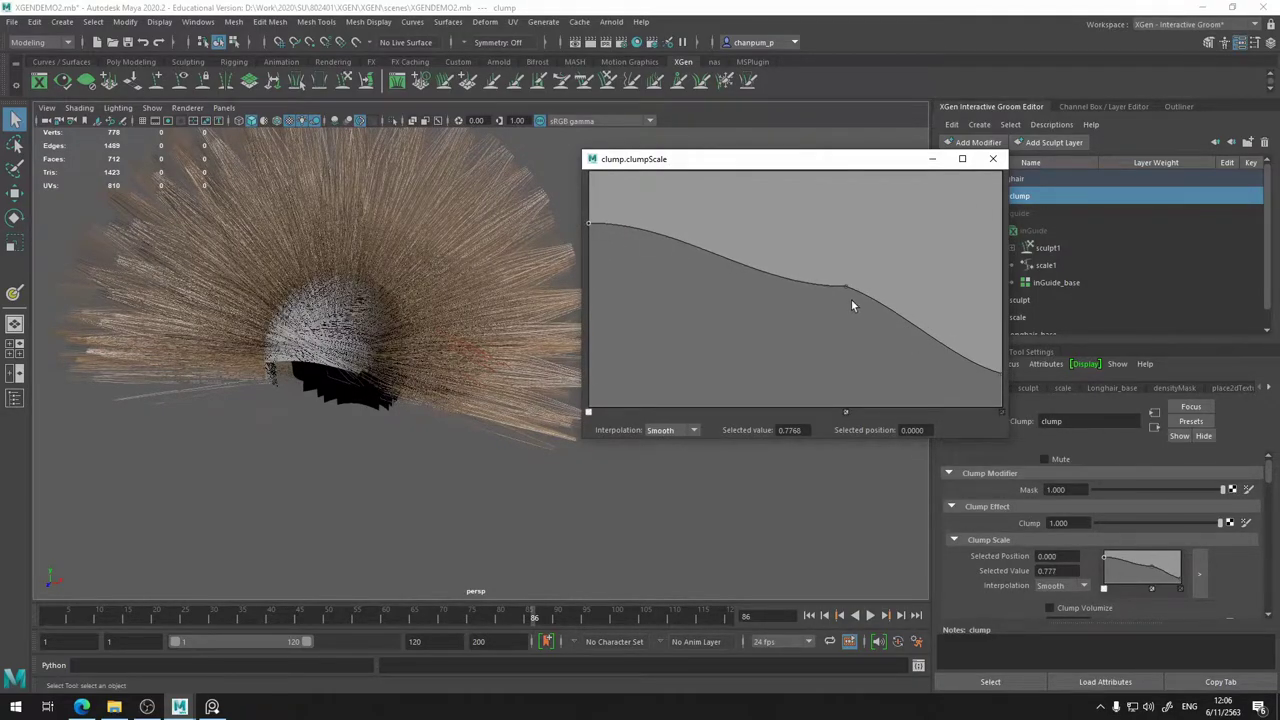
left_click_drag(850, 292, 960, 356)
mouse_move(846, 287)
left_mouse_down()
mouse_move(846, 313)
mouse_move(847, 296)
left_mouse_up()
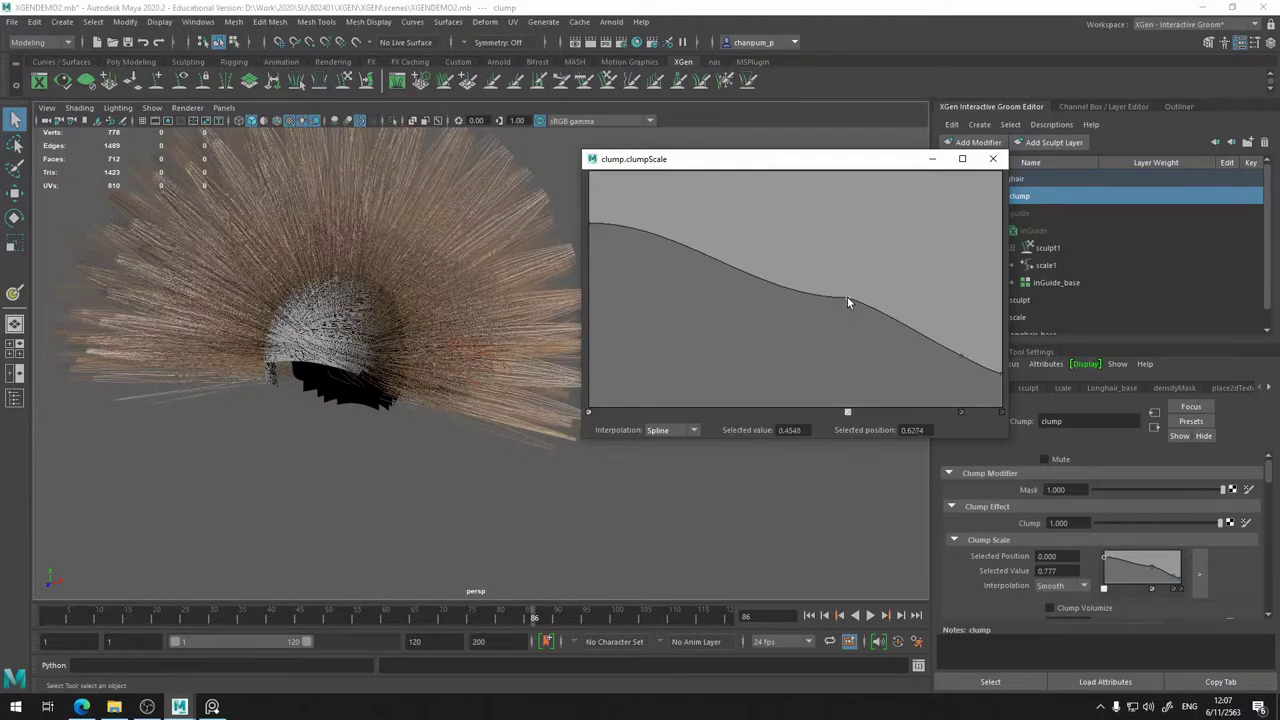
left_click(993, 161)
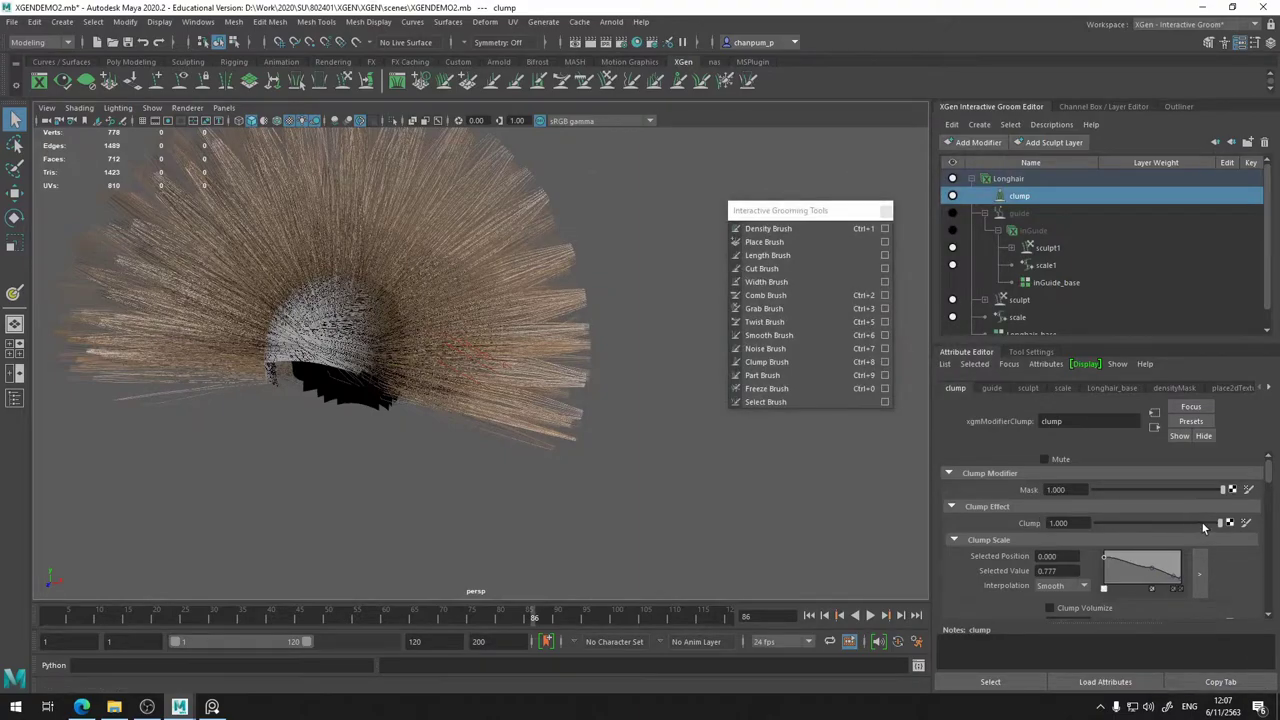
- Test the Clump effect at -1, set it back to 1, and save the scene
left_click_drag(1184, 525, 1079, 521)
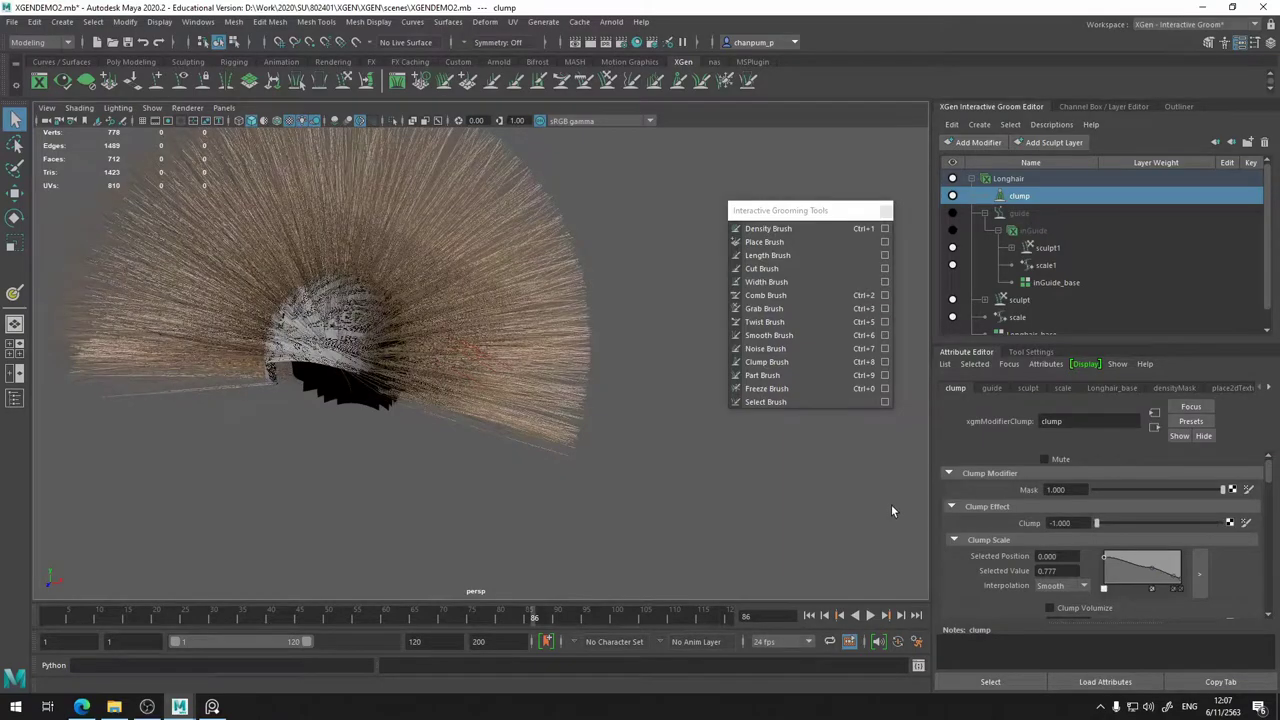
left_click_drag(1096, 523, 1277, 514)
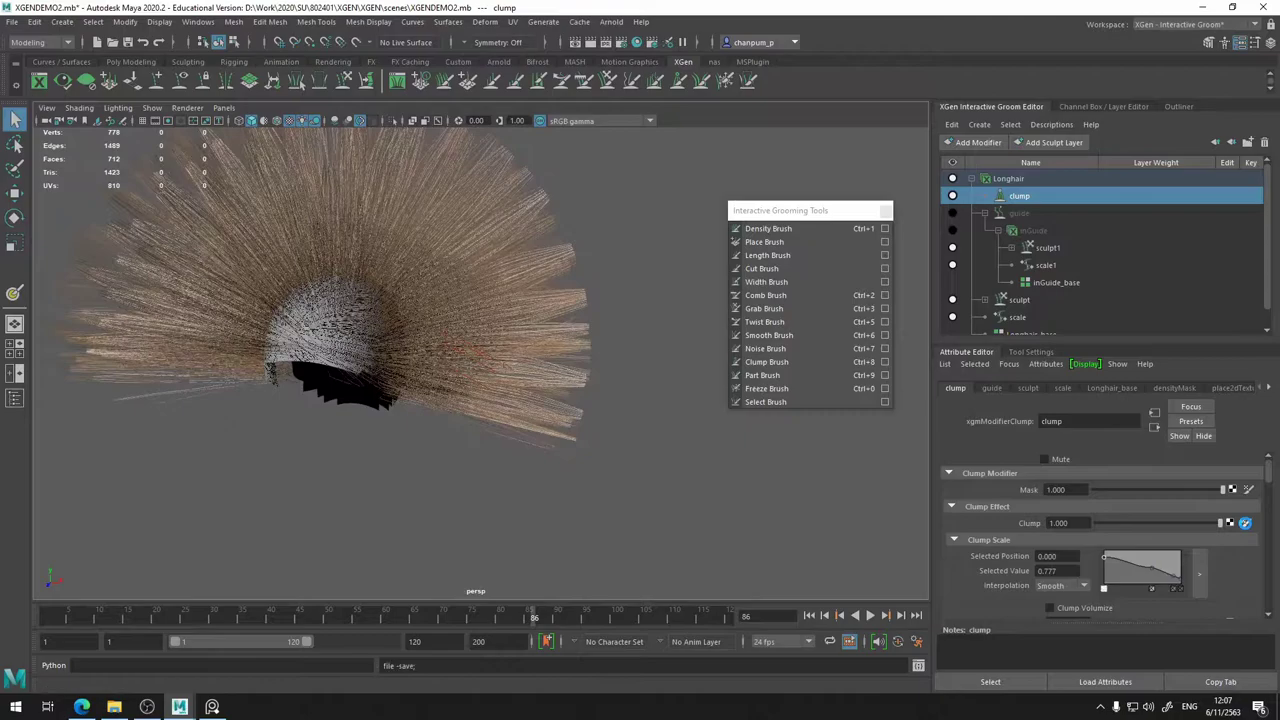
key("ctrl+s")
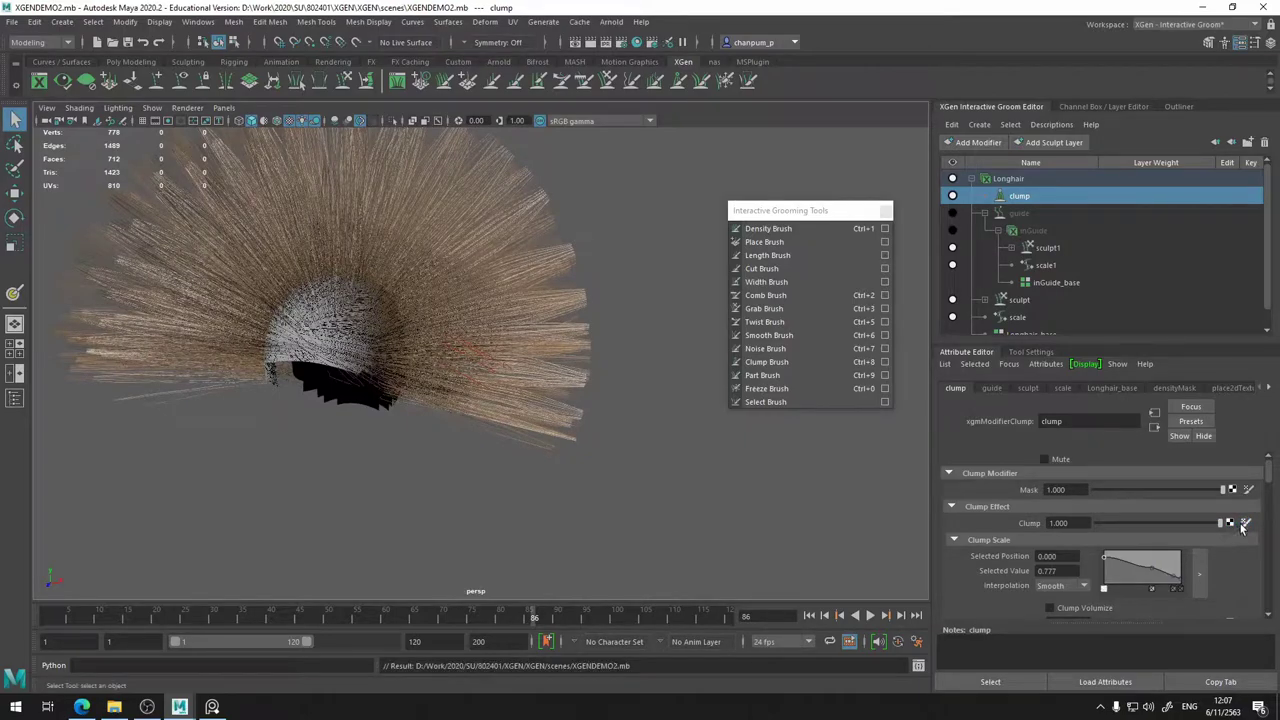
- Map a Noise texture to the Clump effect attribute and set the texture's Repeat UV to 10 by 10
left_click(1231, 524)
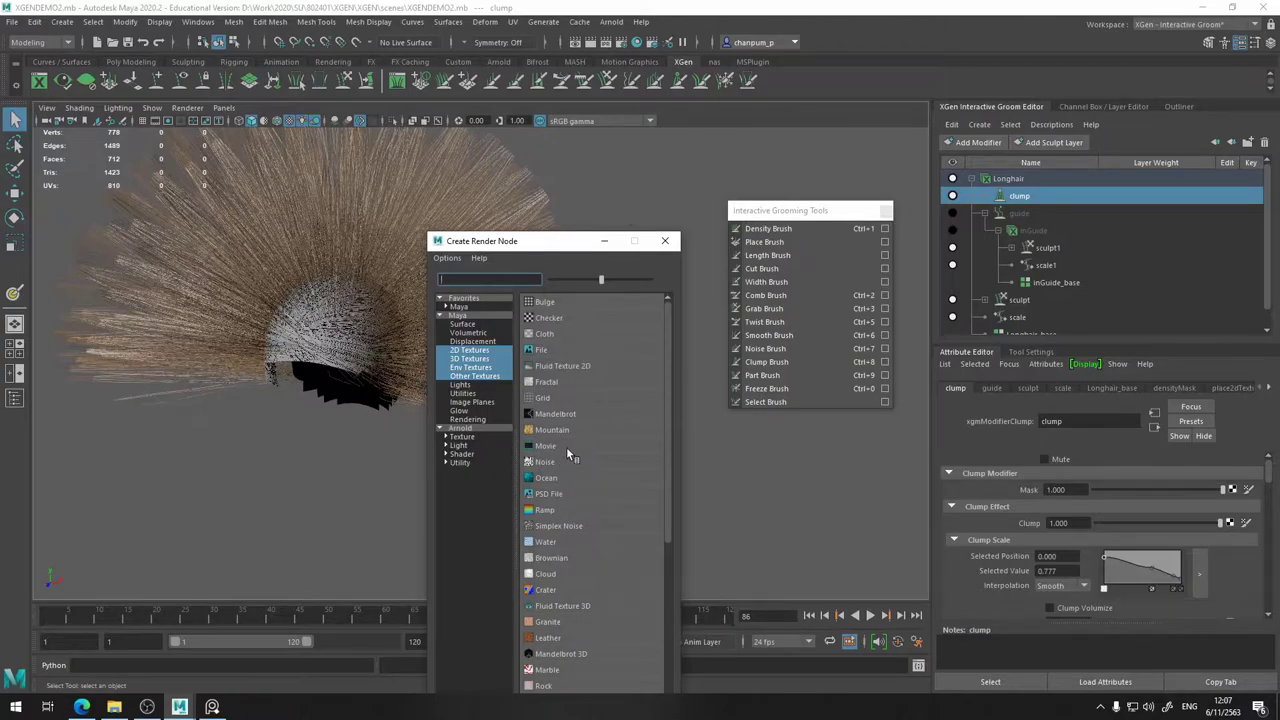
left_click(562, 461)
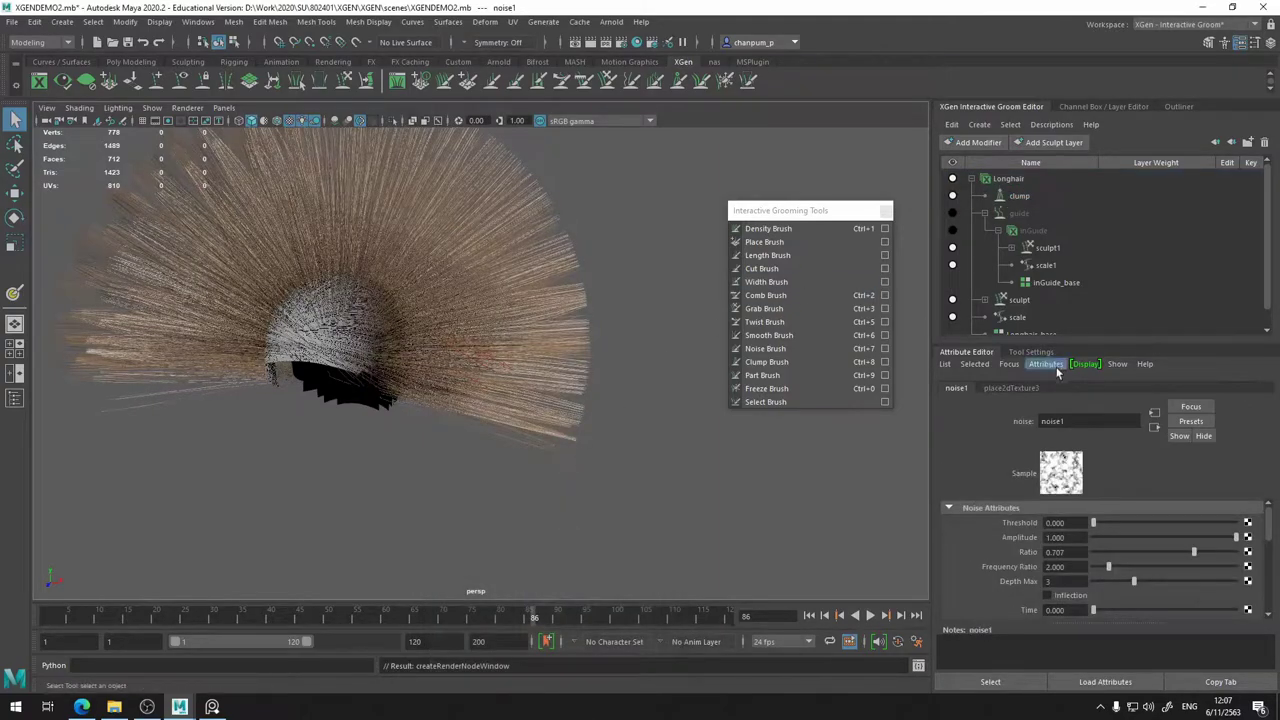
left_click(1009, 389)
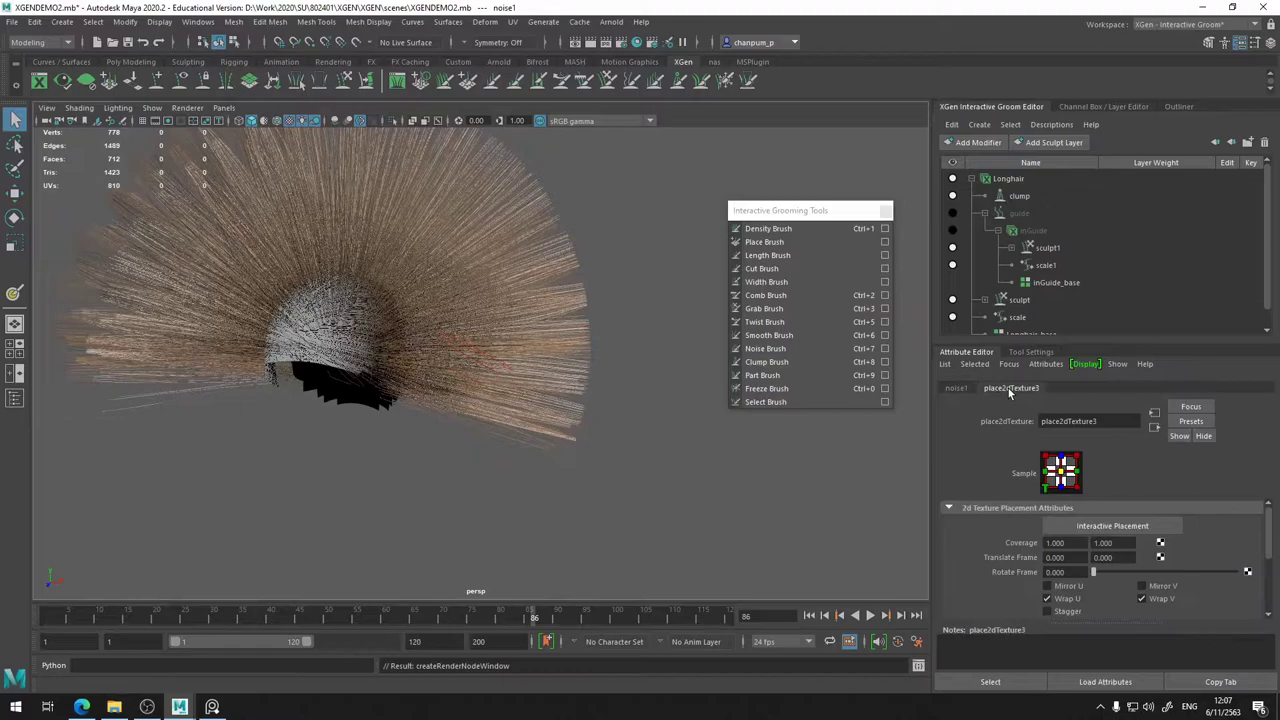
scroll(1080, 558, "down", 2)
double_click(1076, 545)
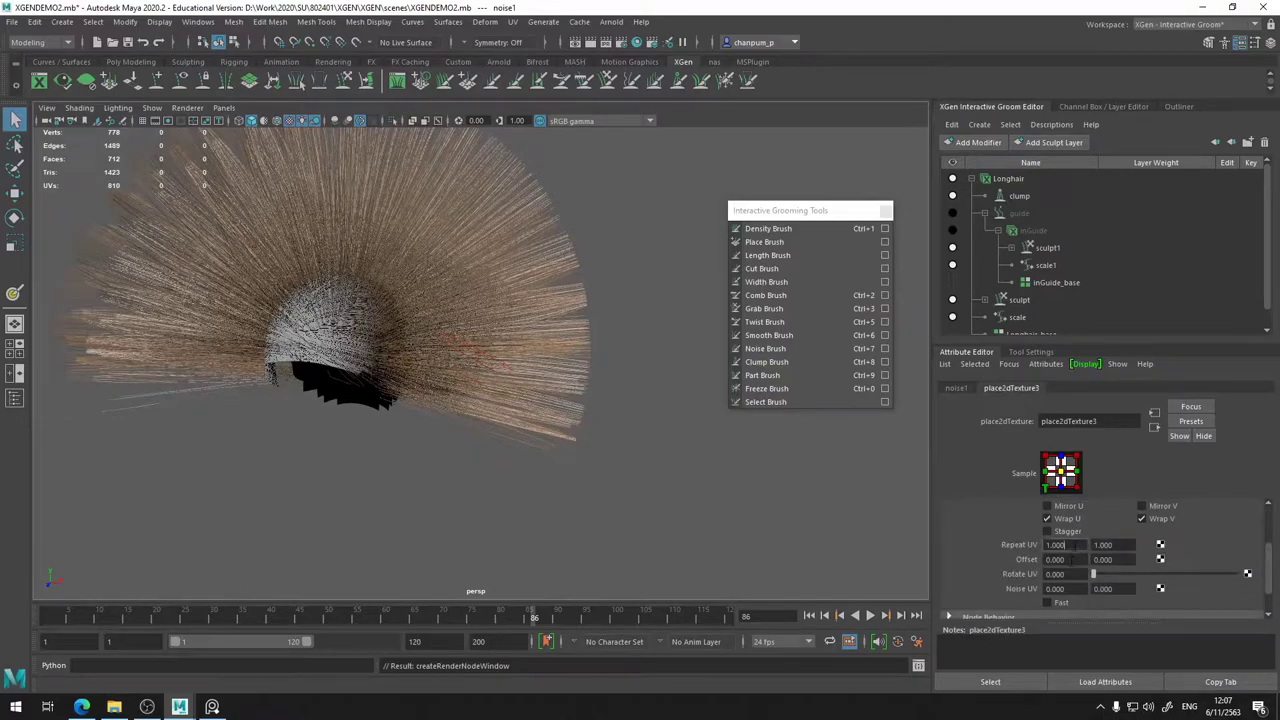
type("10")
key("Tab")
type("10")
key("Return")
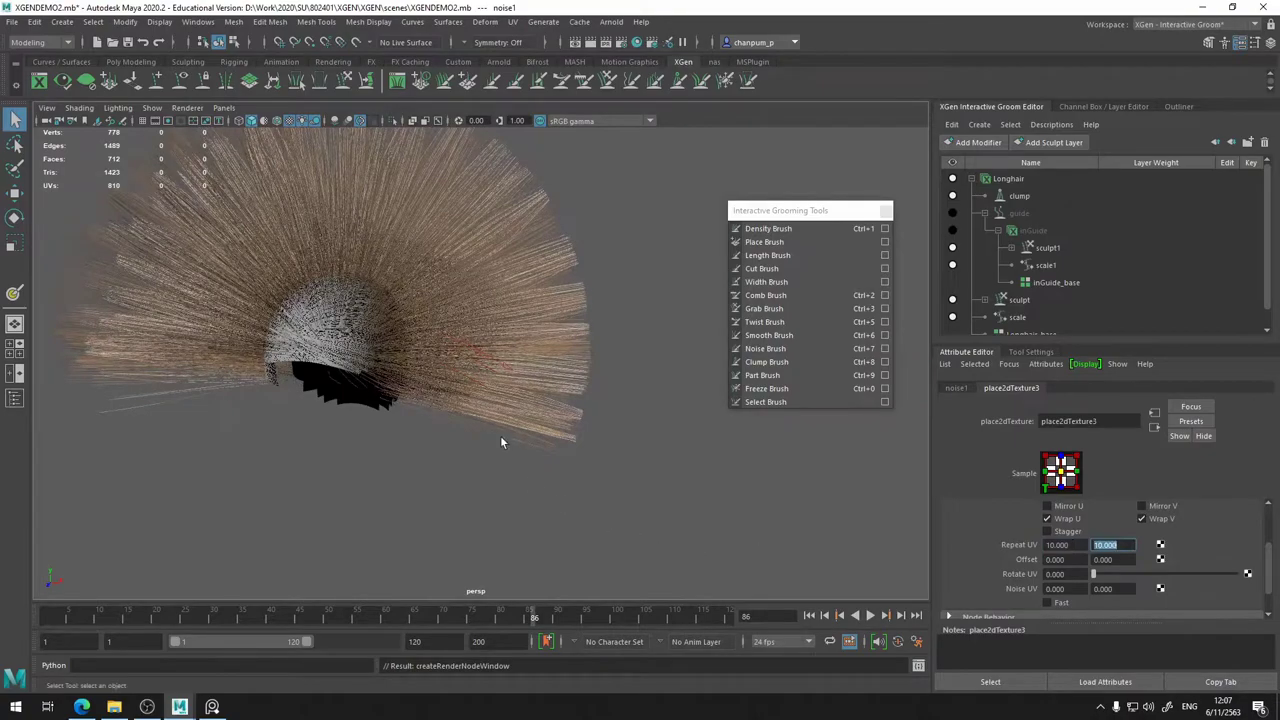
- Lower the noise texture's Alpha Gain to 0.84 in its color balance settings
left_click_drag(500, 435, 511, 411, "alt")
left_click(963, 388)
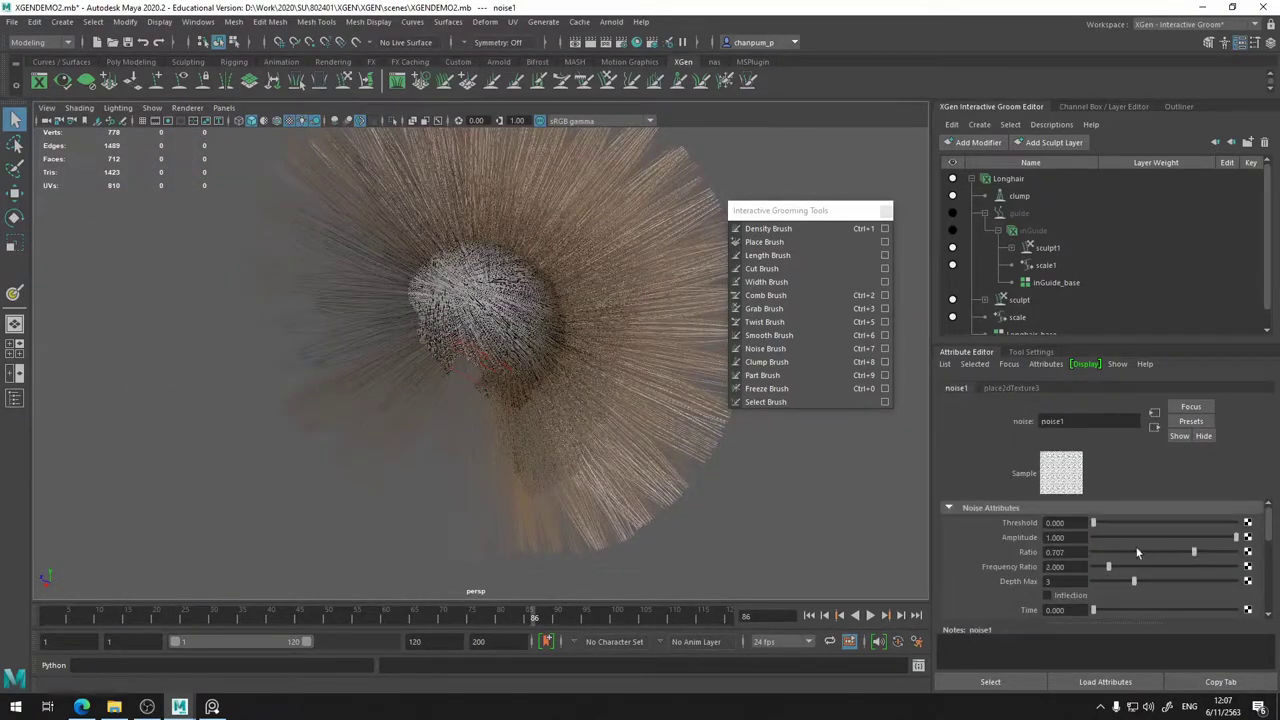
scroll(1100, 588, "down", 5)
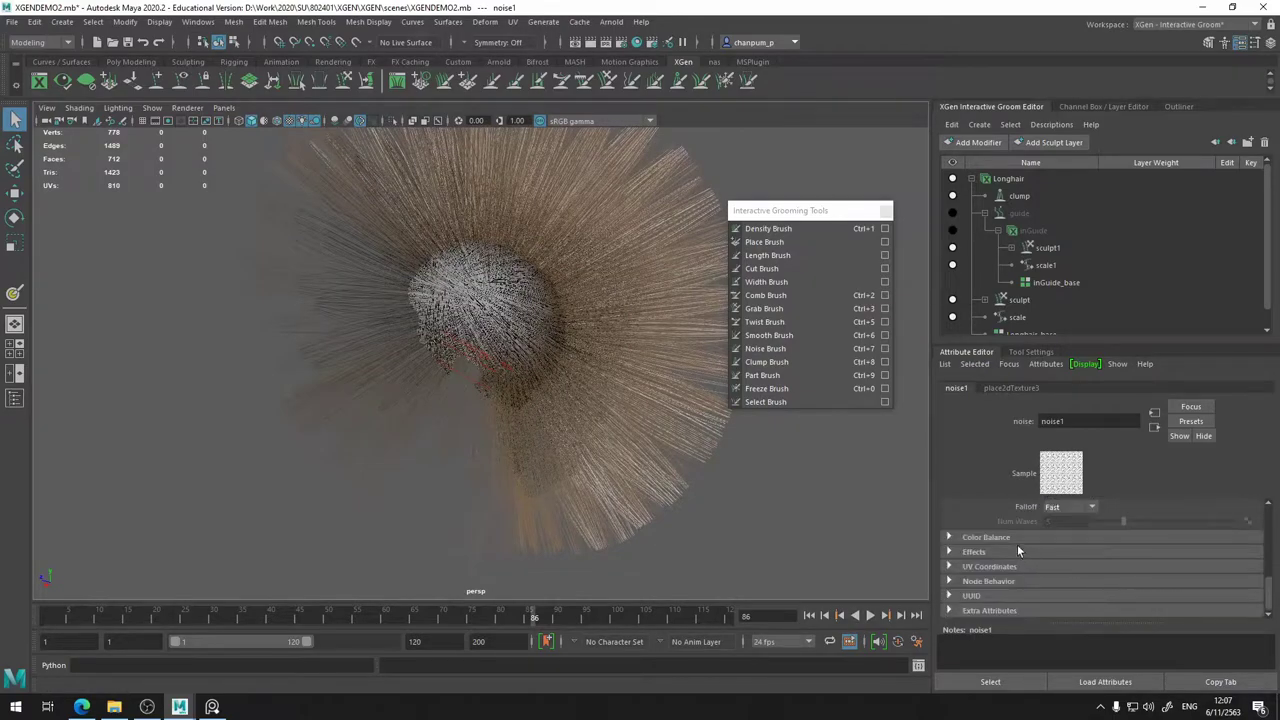
left_click(1015, 539)
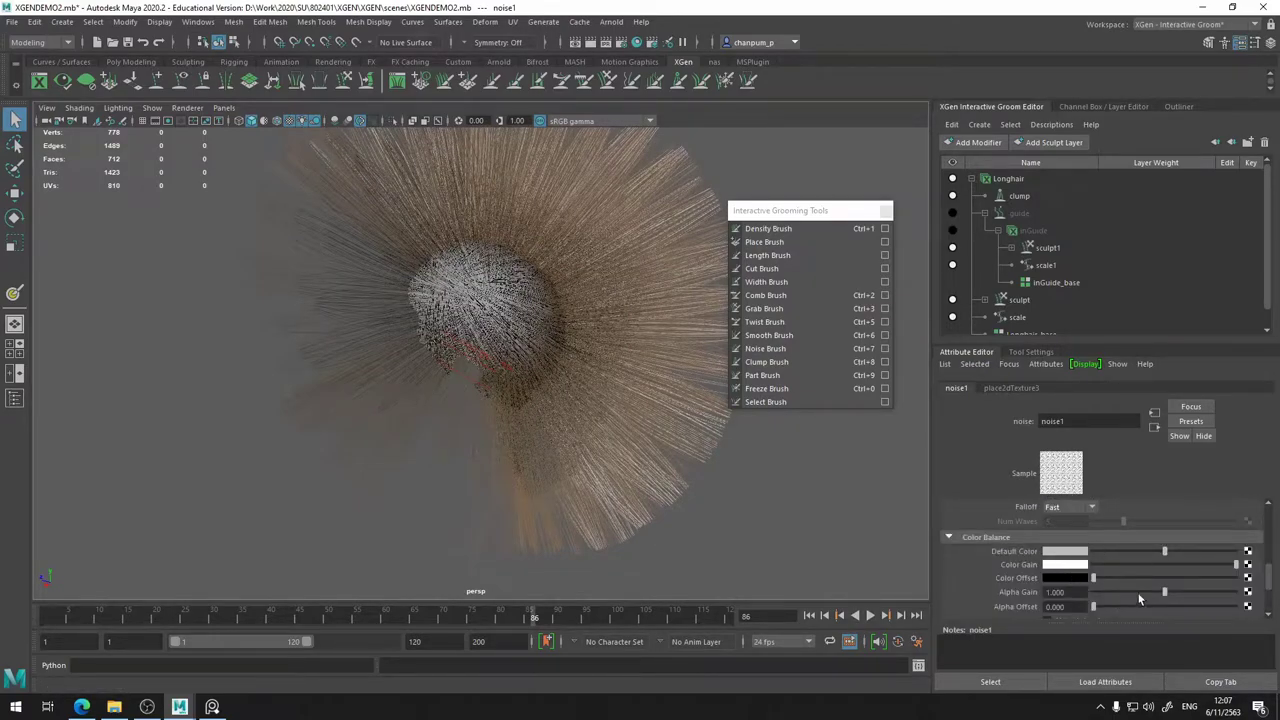
mouse_move(1166, 593)
left_mouse_down()
mouse_move(1221, 591)
mouse_move(1132, 590)
mouse_move(1151, 591)
left_mouse_up()
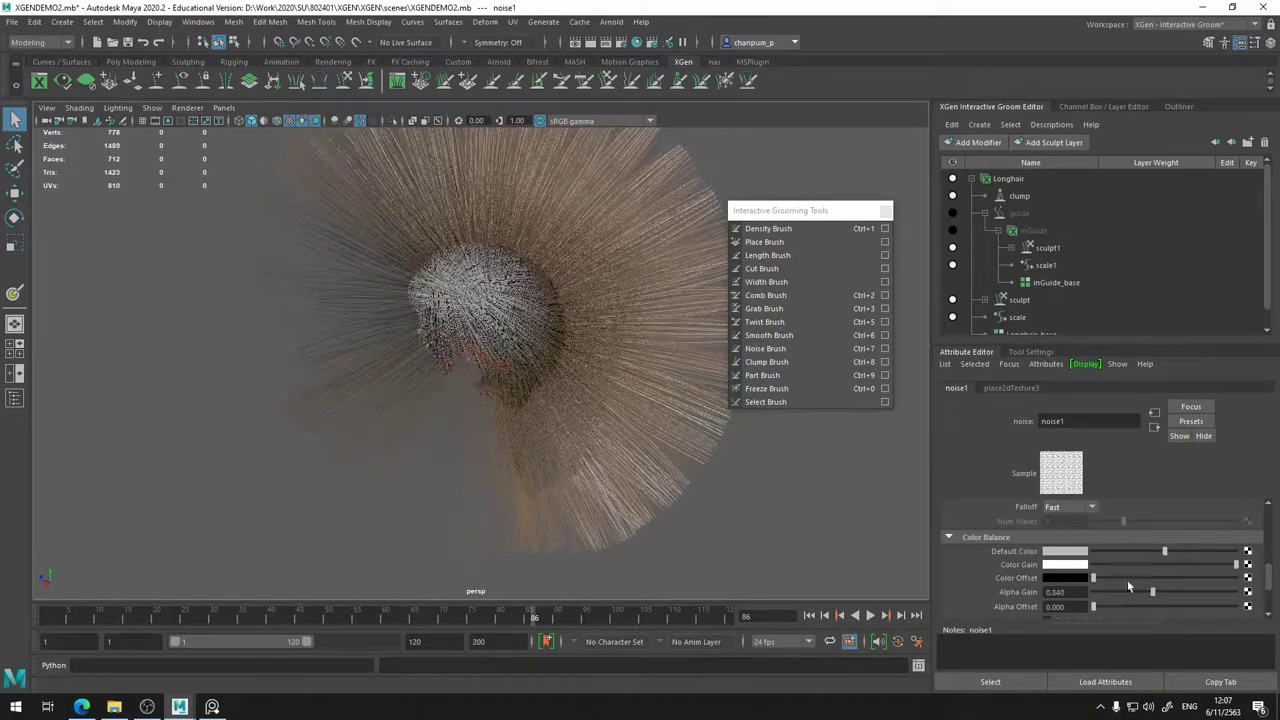
- Set the noise texture's Ratio to about 0.778 and its Frequency Ratio to about 1.212, keeping Amplitude at 1
left_click_drag(546, 351, 932, 449, "alt")
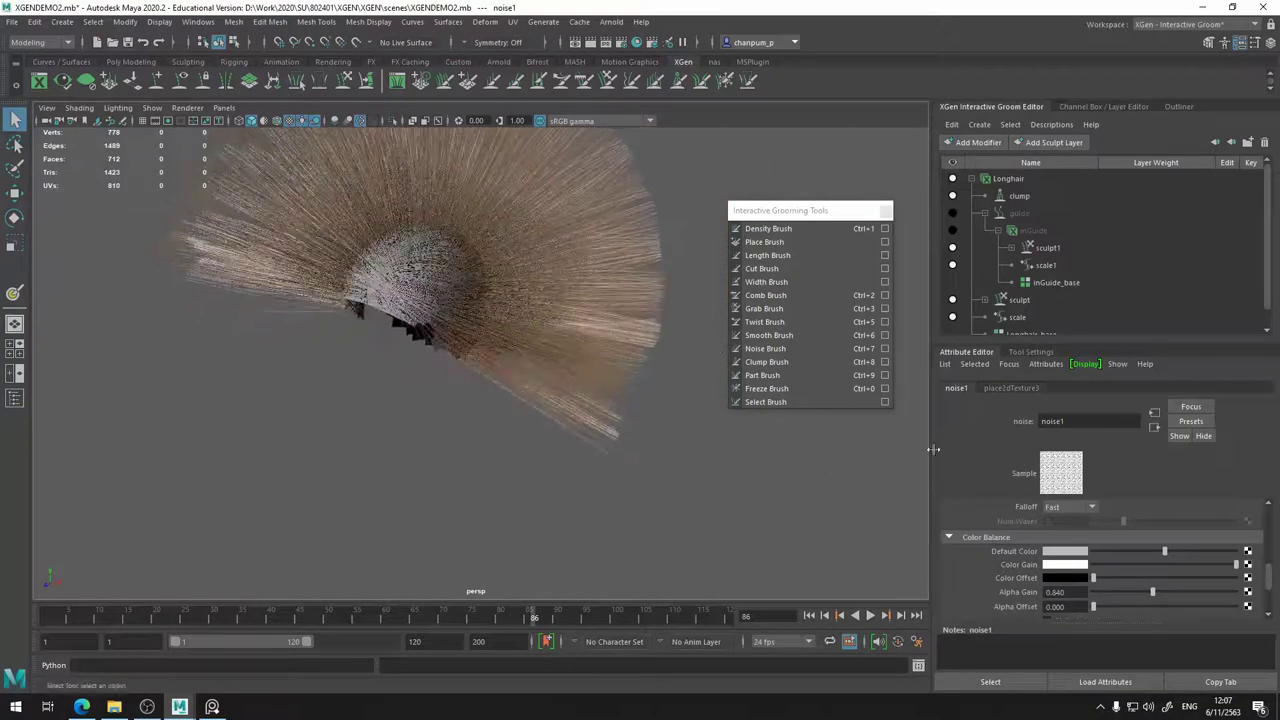
scroll(1200, 589, "up", 4)
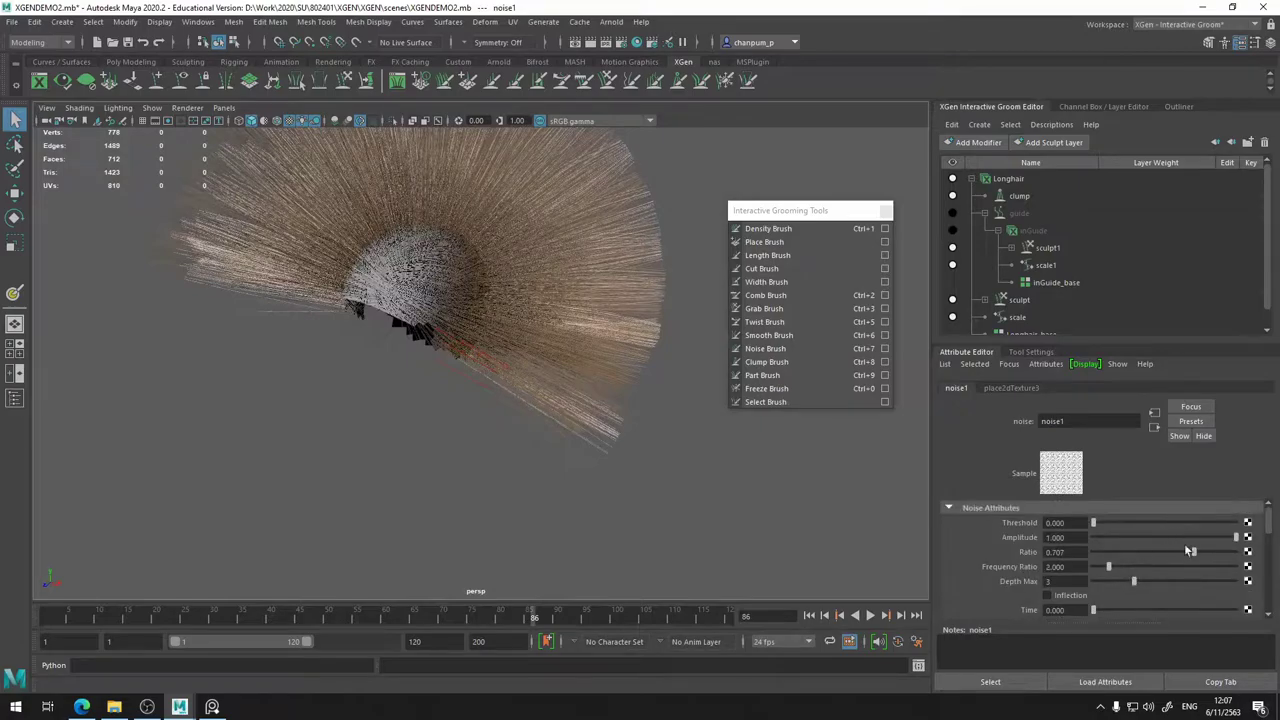
mouse_move(1235, 538)
left_mouse_down()
mouse_move(1188, 539)
mouse_move(1243, 540)
left_mouse_up()
left_click_drag(1161, 554, 1204, 558)
mouse_move(1111, 565)
left_mouse_down()
mouse_move(1094, 570)
mouse_move(1196, 567)
mouse_move(1097, 574)
left_mouse_up()
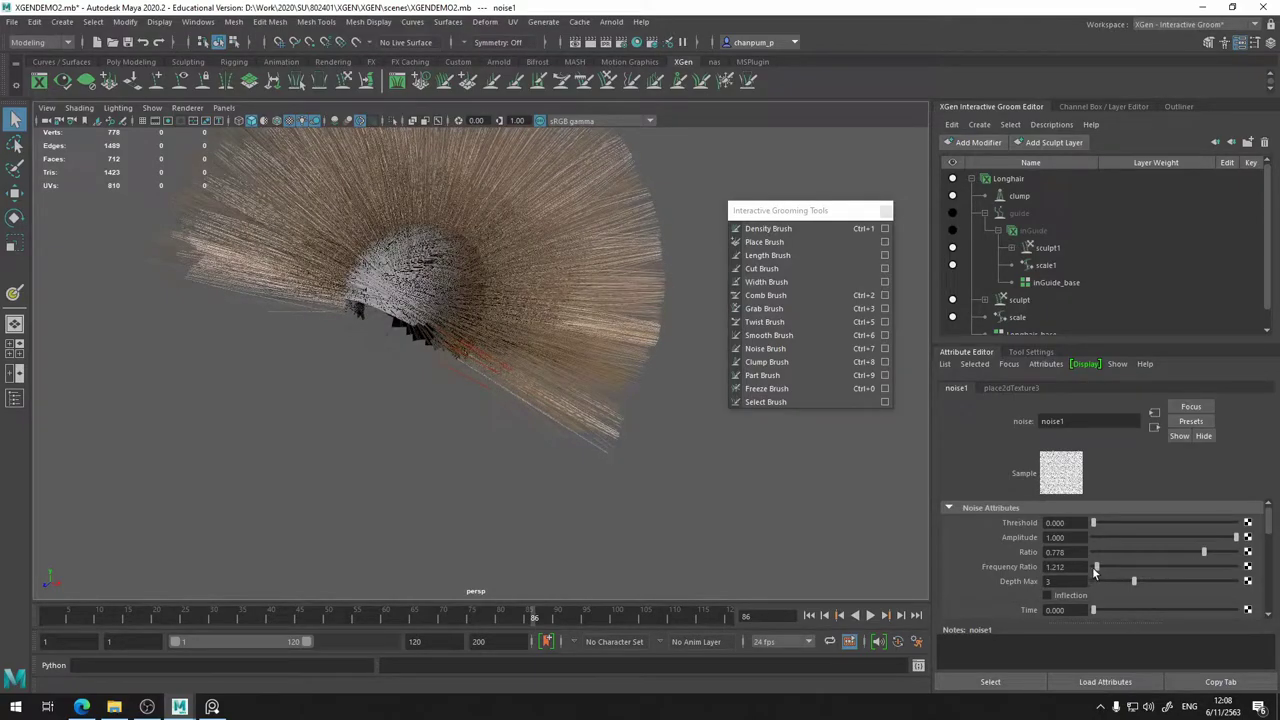
- Compare the Longhair groom with the clump modifier turned off and on again, viewing the hair up close and as a whole
left_click_drag(380, 330, 500, 330, "alt")
scroll(594, 301, "up", 5)
left_click(956, 199)
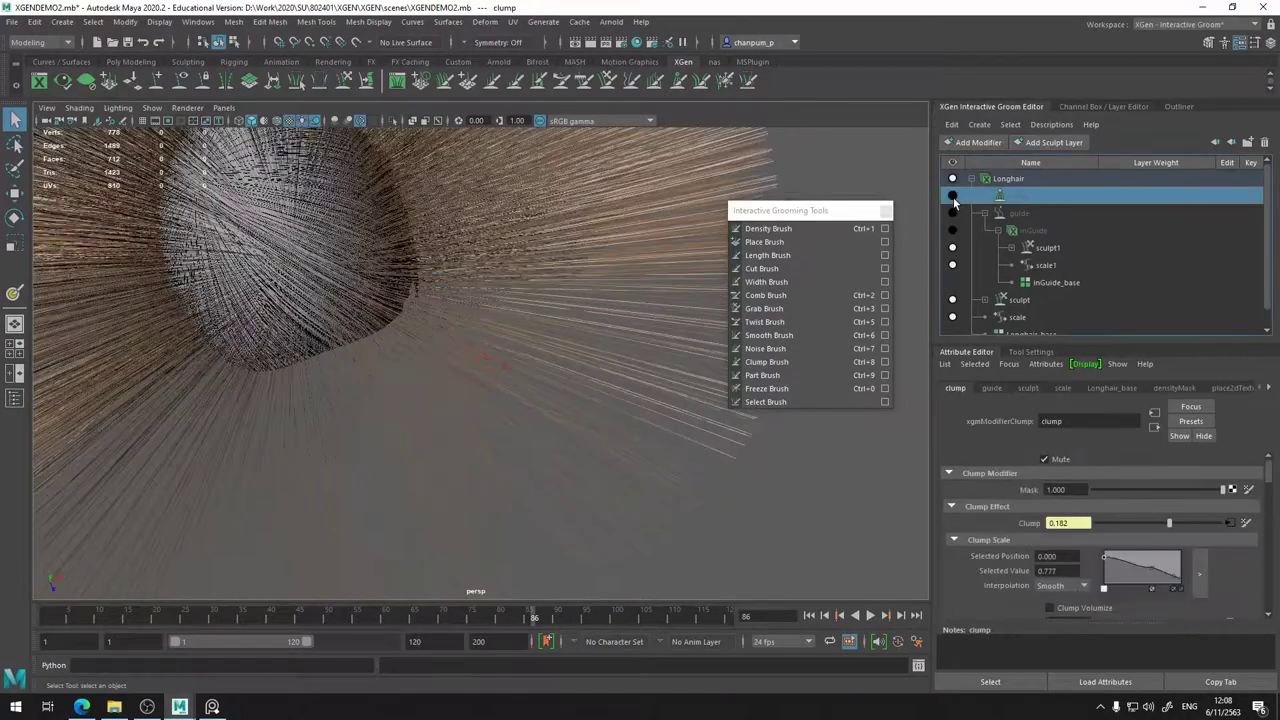
left_click(953, 197)
scroll(523, 332, "down", 4)
left_click_drag(437, 358, 470, 290, "alt")
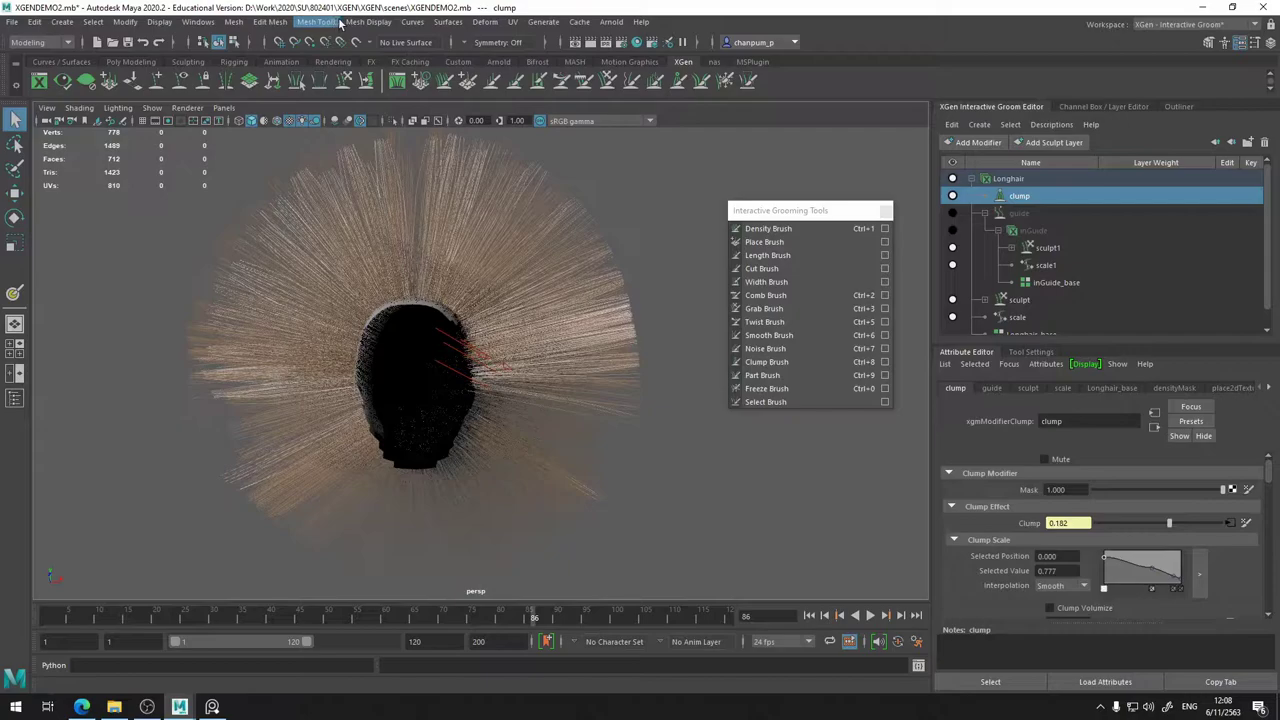
- Open the Node Editor with the clump modifier selected
left_click(197, 22)
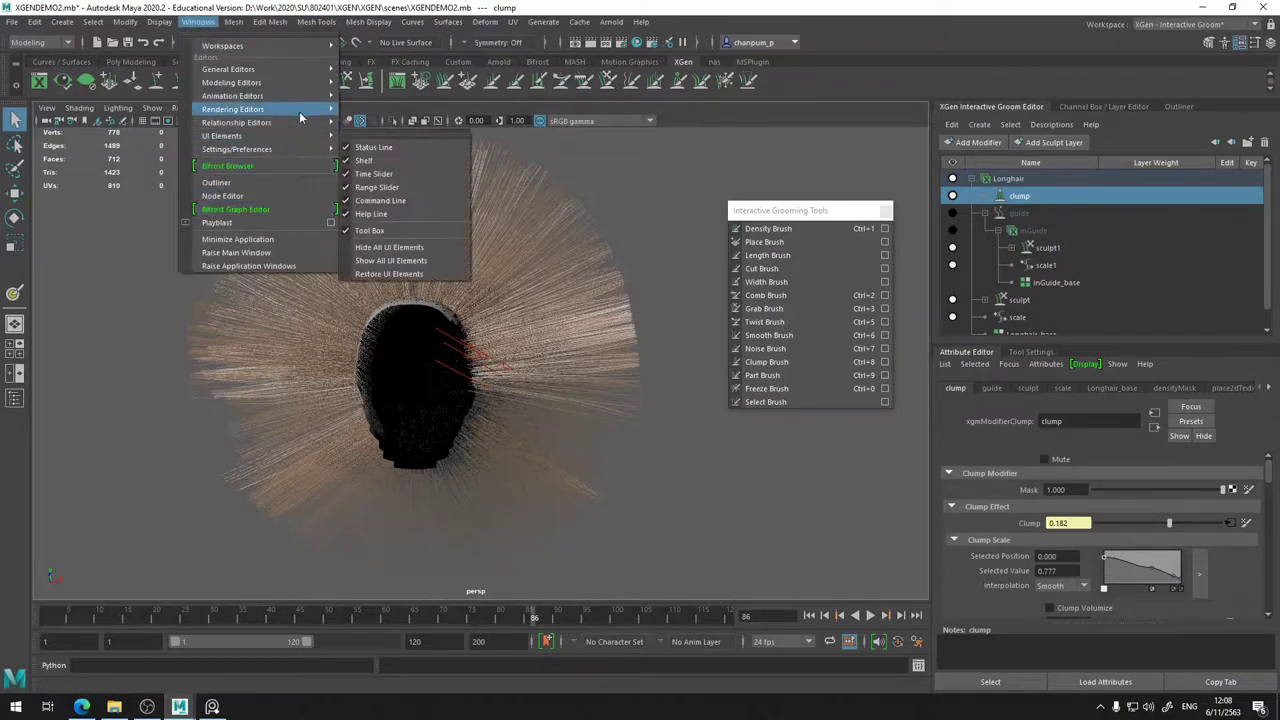
mouse_move(318, 70)
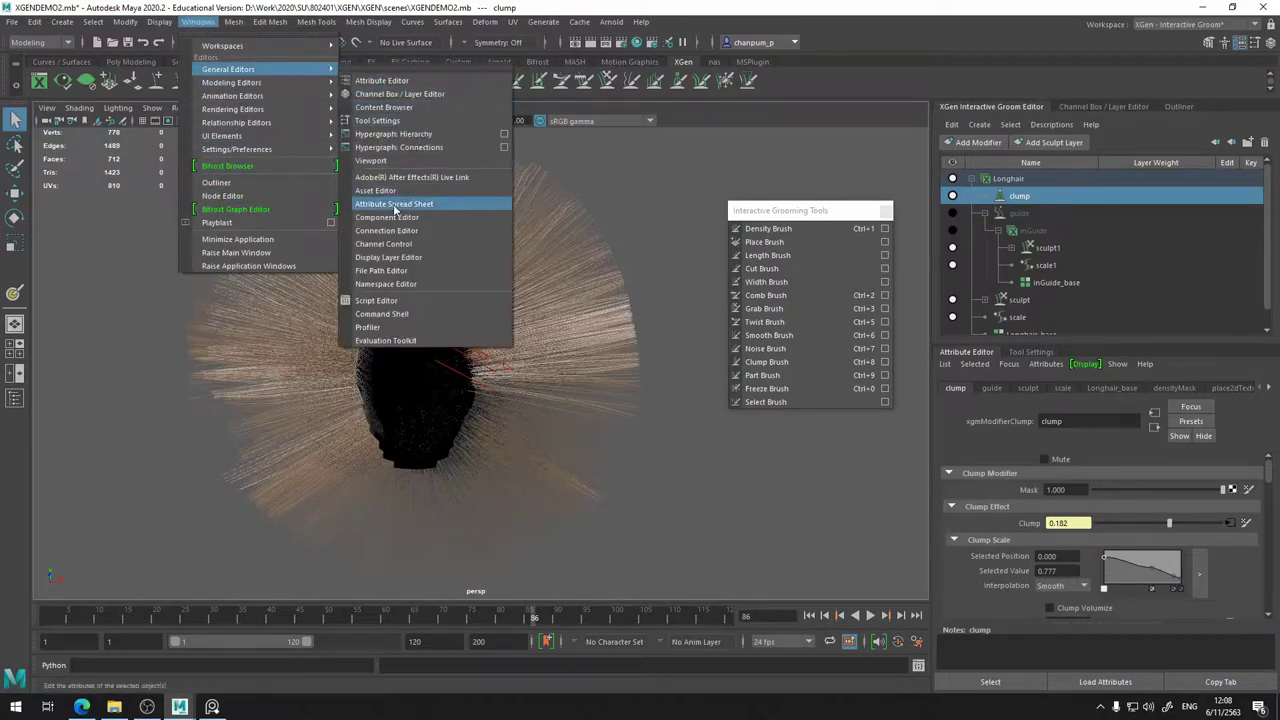
left_click(222, 195)
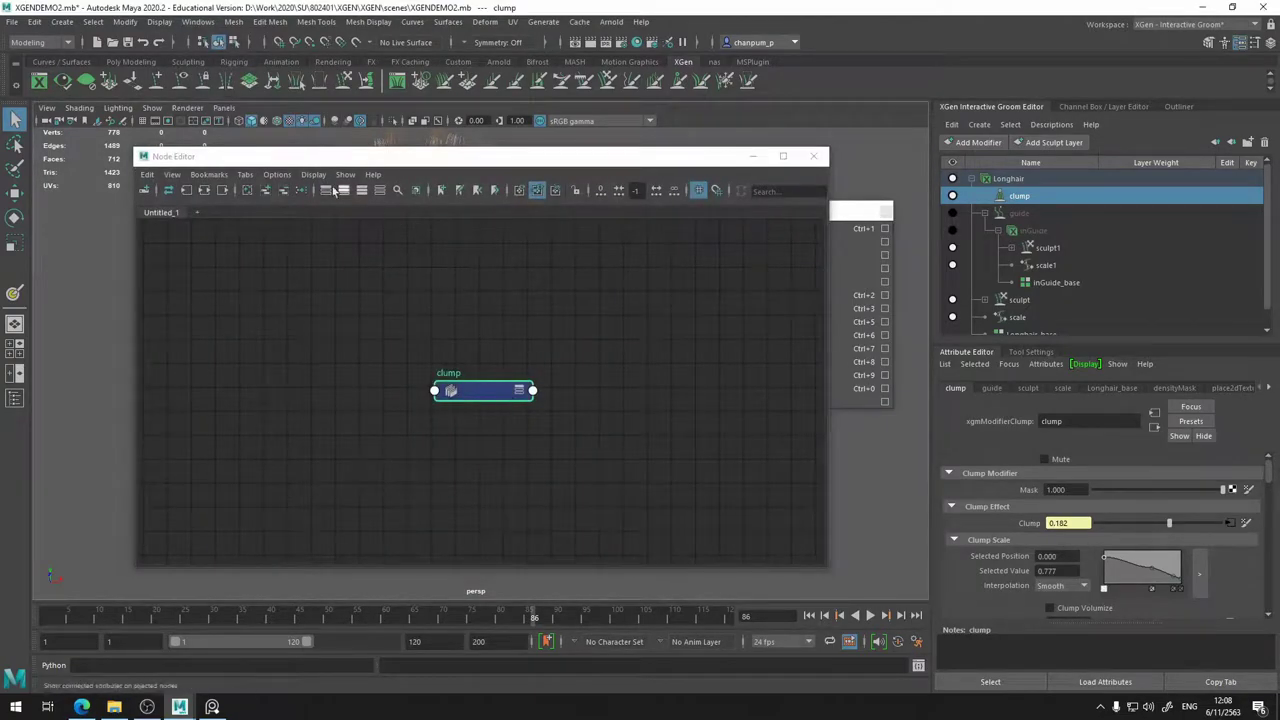
- Graph the clump modifier's connections to inspect how the guide and noise texture feed it, and minimize the Node Editor
left_click(204, 191)
scroll(580, 422, "up", 4)
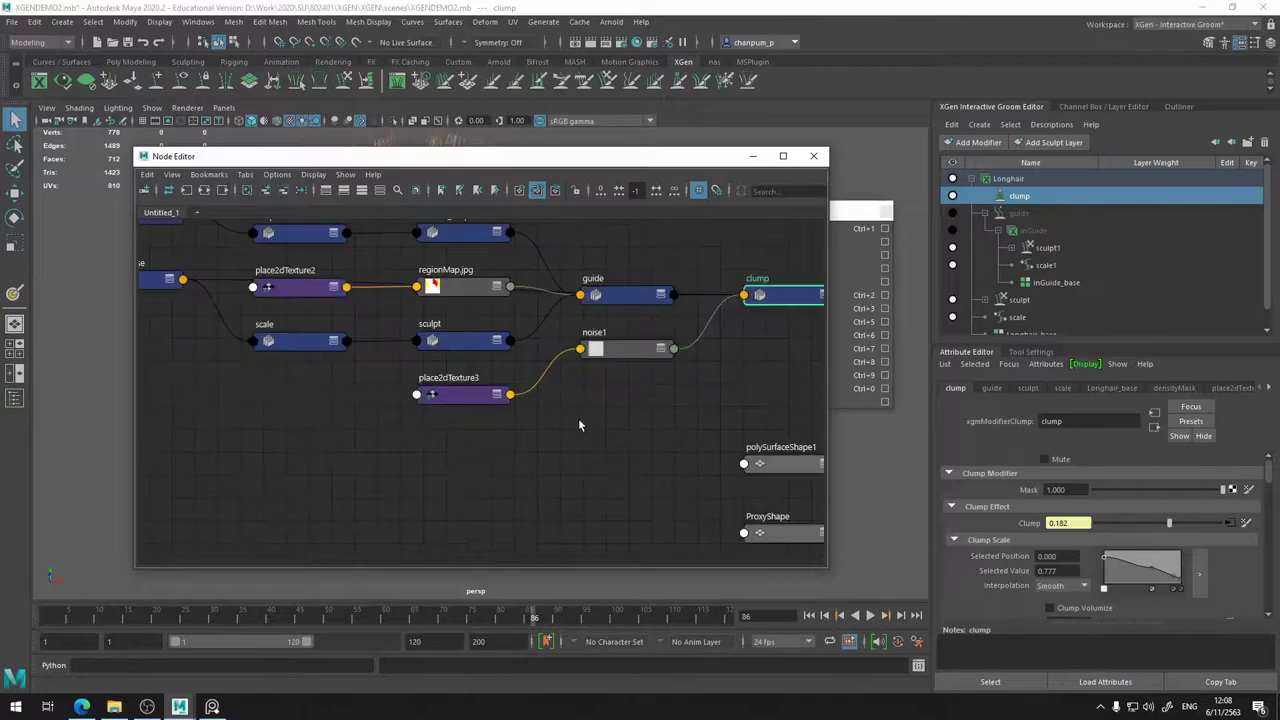
middle_click_drag(583, 418, 545, 380, "alt")
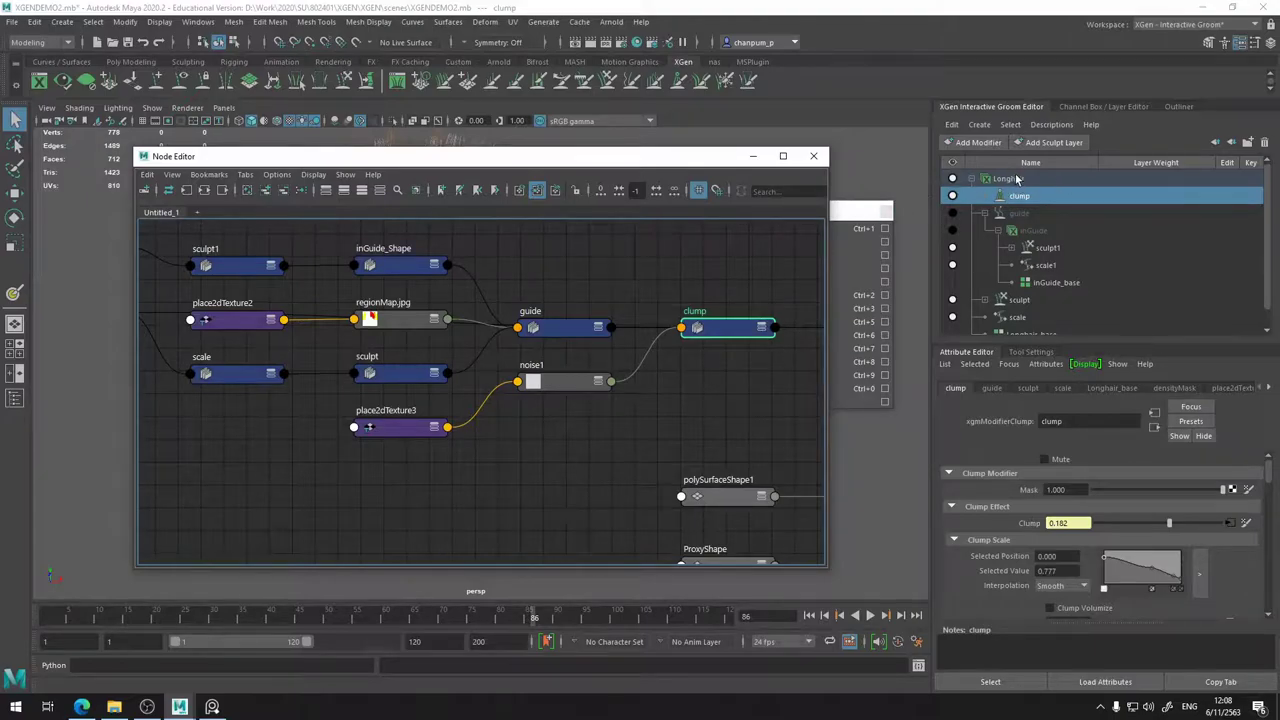
left_click(753, 156)
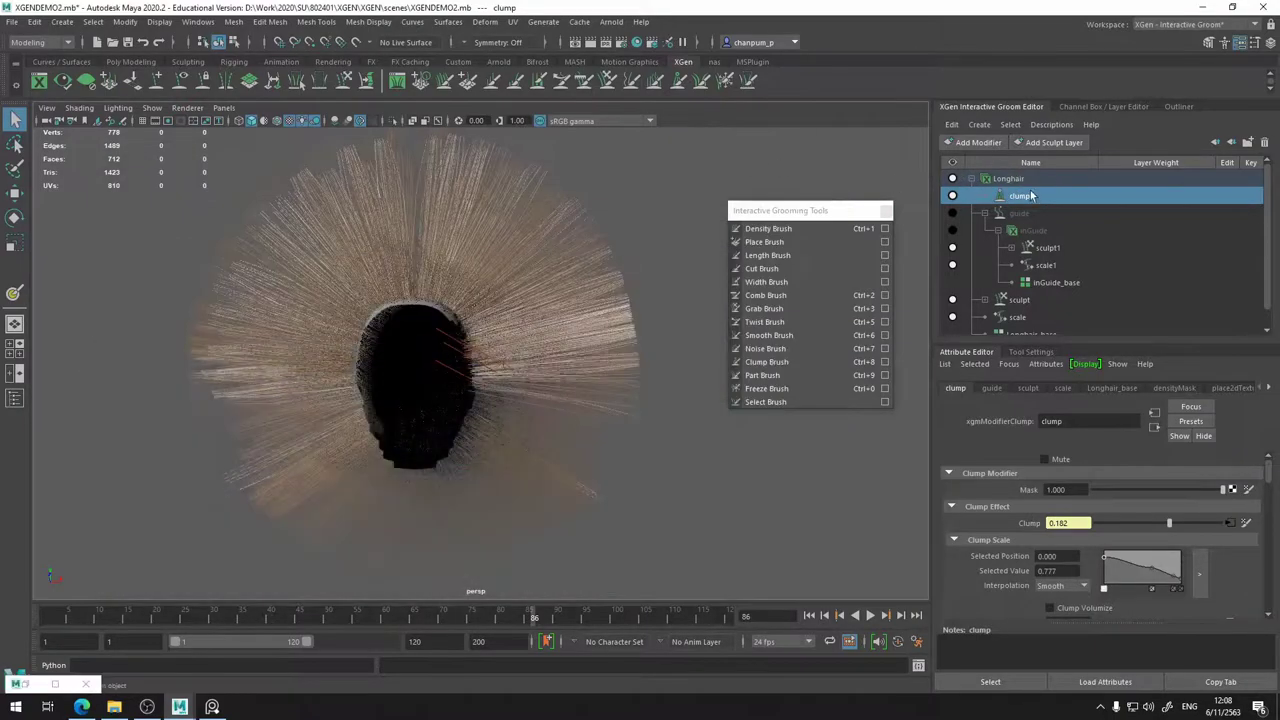
left_click(1027, 180)
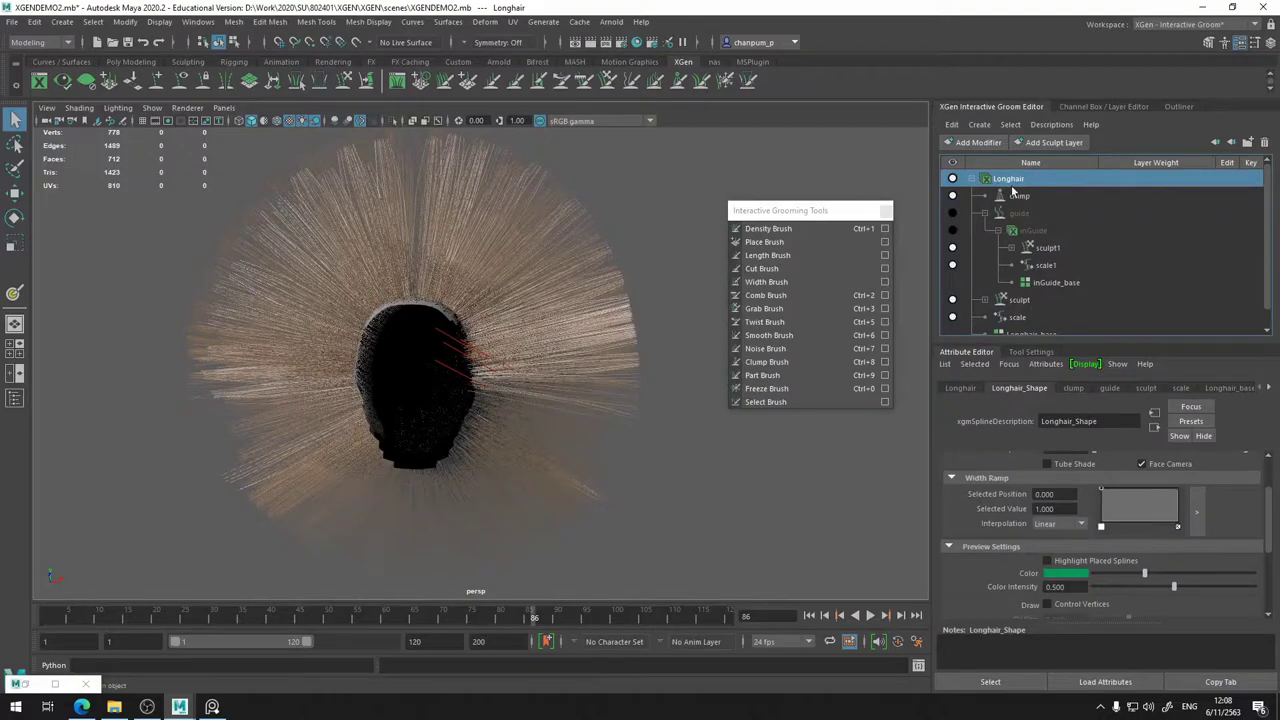
left_click(974, 144)
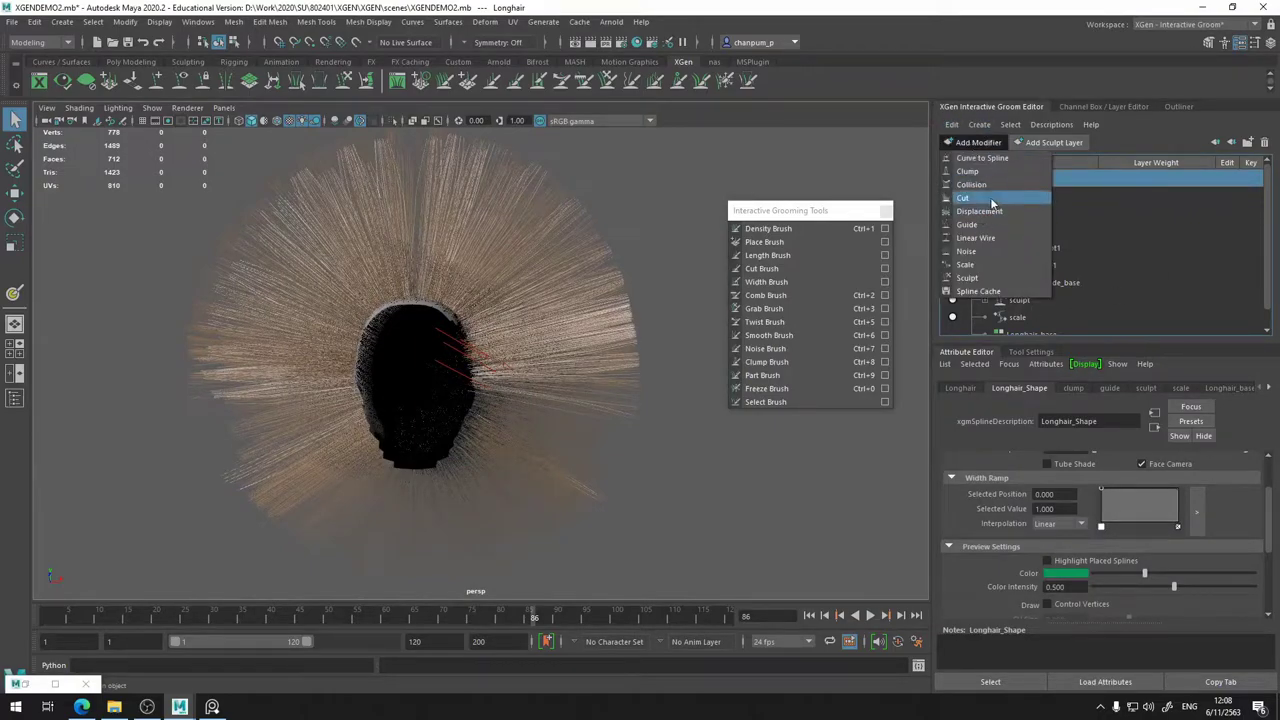
left_click(1015, 224)
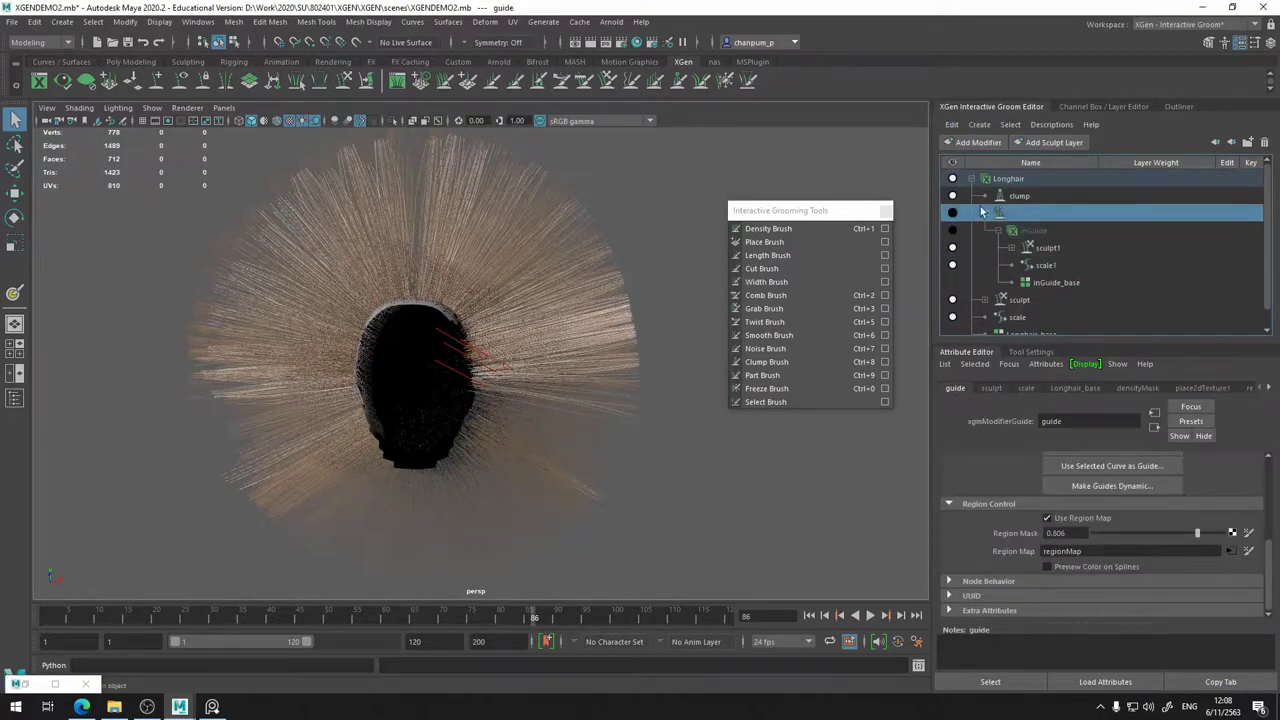
- Rename the clump modifier as Low_Freqclump
double_click(1022, 197)
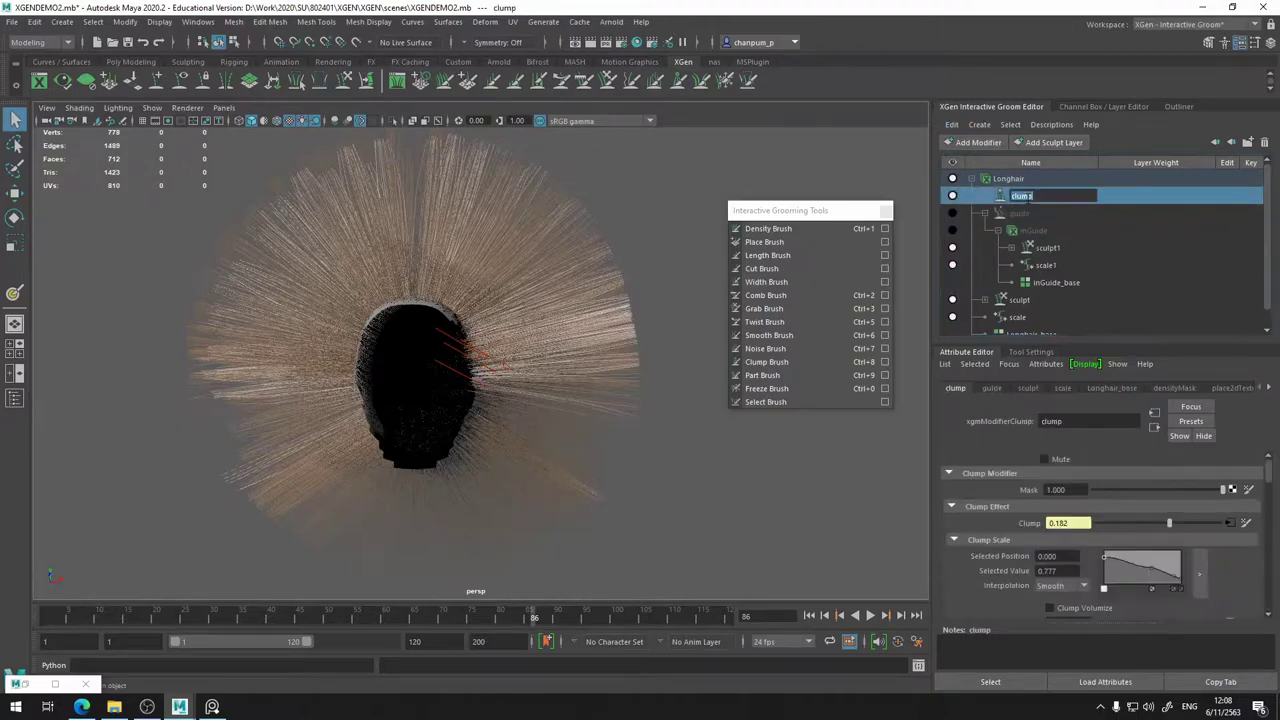
left_click(1028, 198)
key("Return")
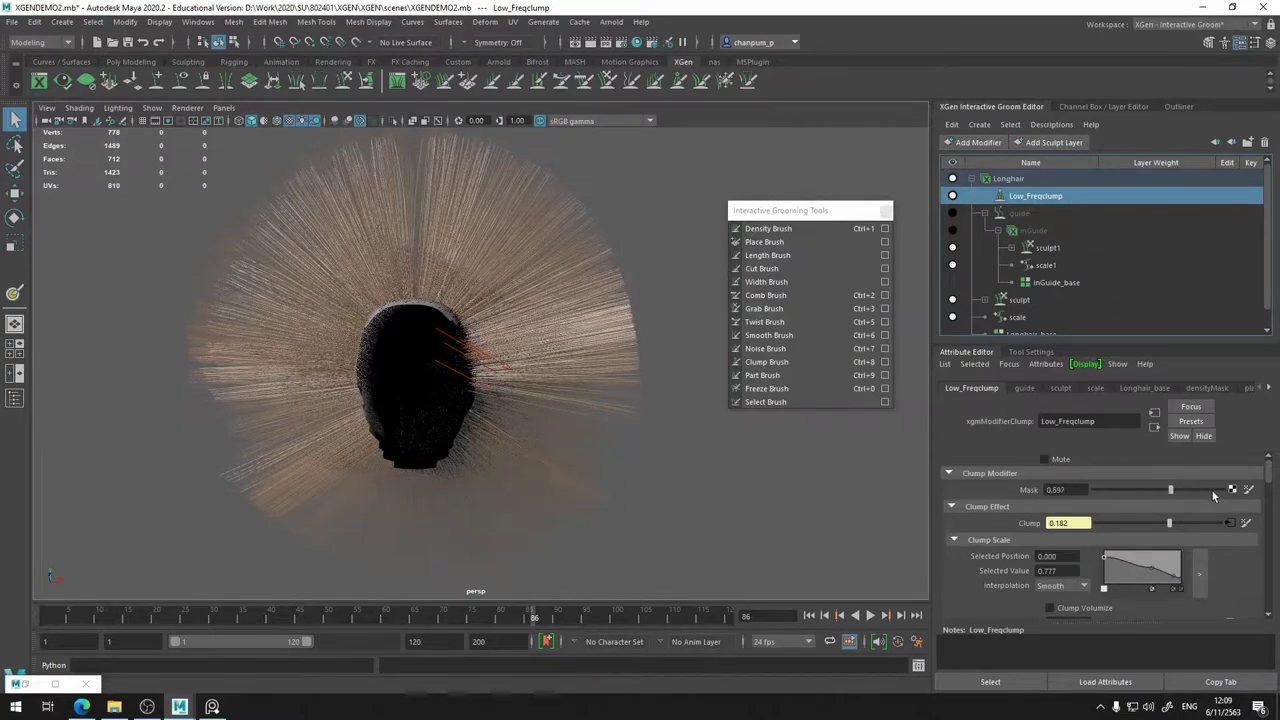
- Set the clump points' Density to 1 and the clump map's Radius Variance to about 0.8
scroll(1198, 507, "down", 3)
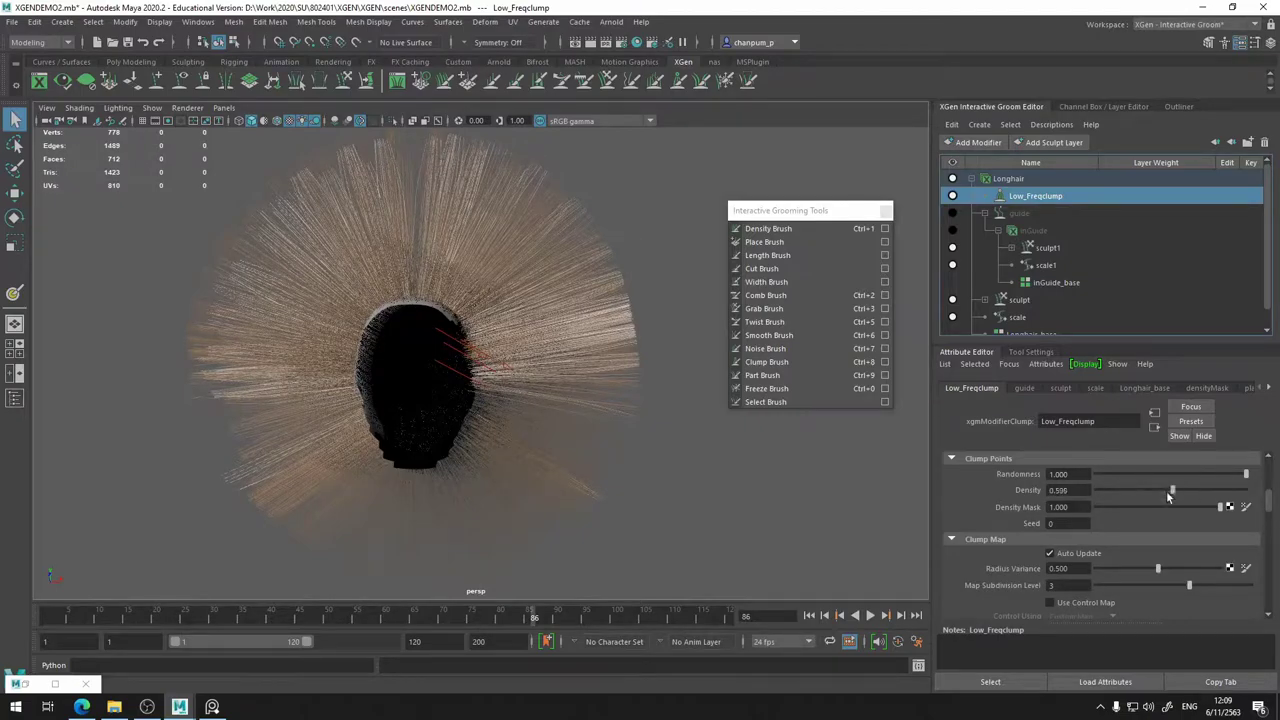
left_click_drag(1110, 490, 1273, 499)
left_click_drag(568, 265, 620, 250, "alt")
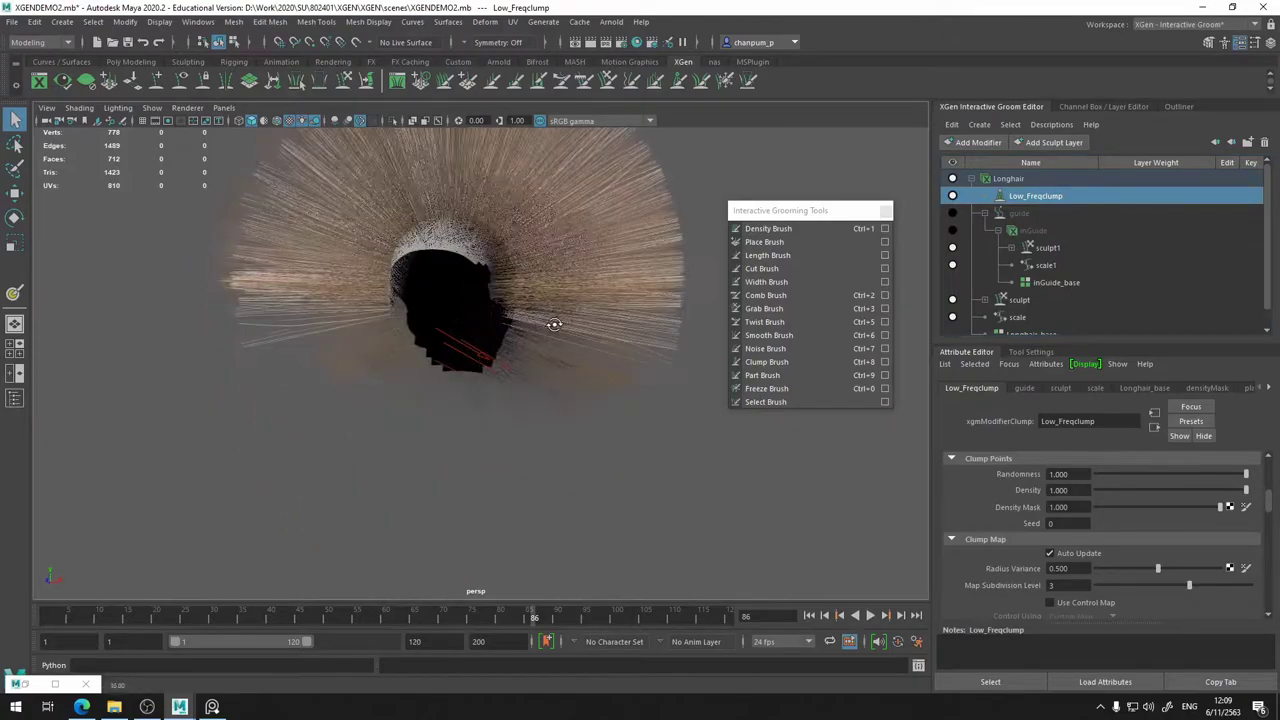
scroll(1172, 522, "down", 1)
scroll(1172, 538, "down", 1)
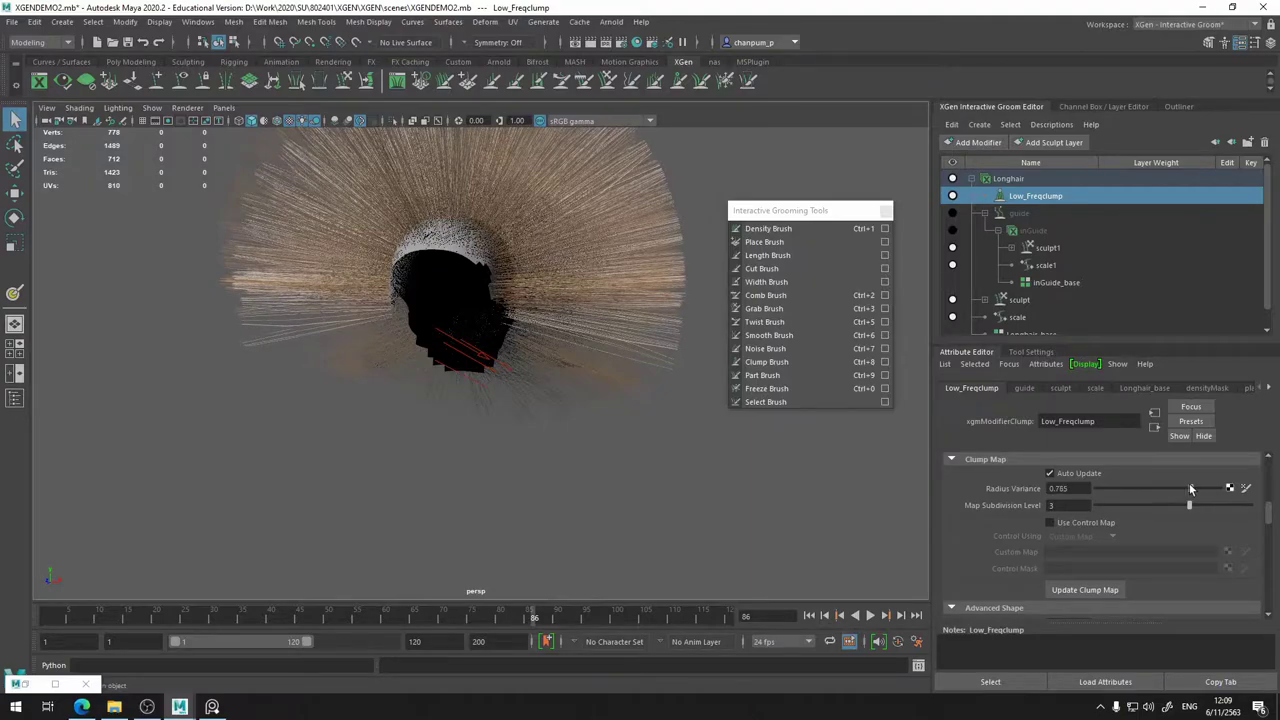
left_click_drag(1142, 489, 1177, 482)
- Set Curl to about 0.716 in the clump modifier's Advanced Shape settings, leaving Flatness, Offset and Orient at 0
scroll(1145, 510, "down", 3)
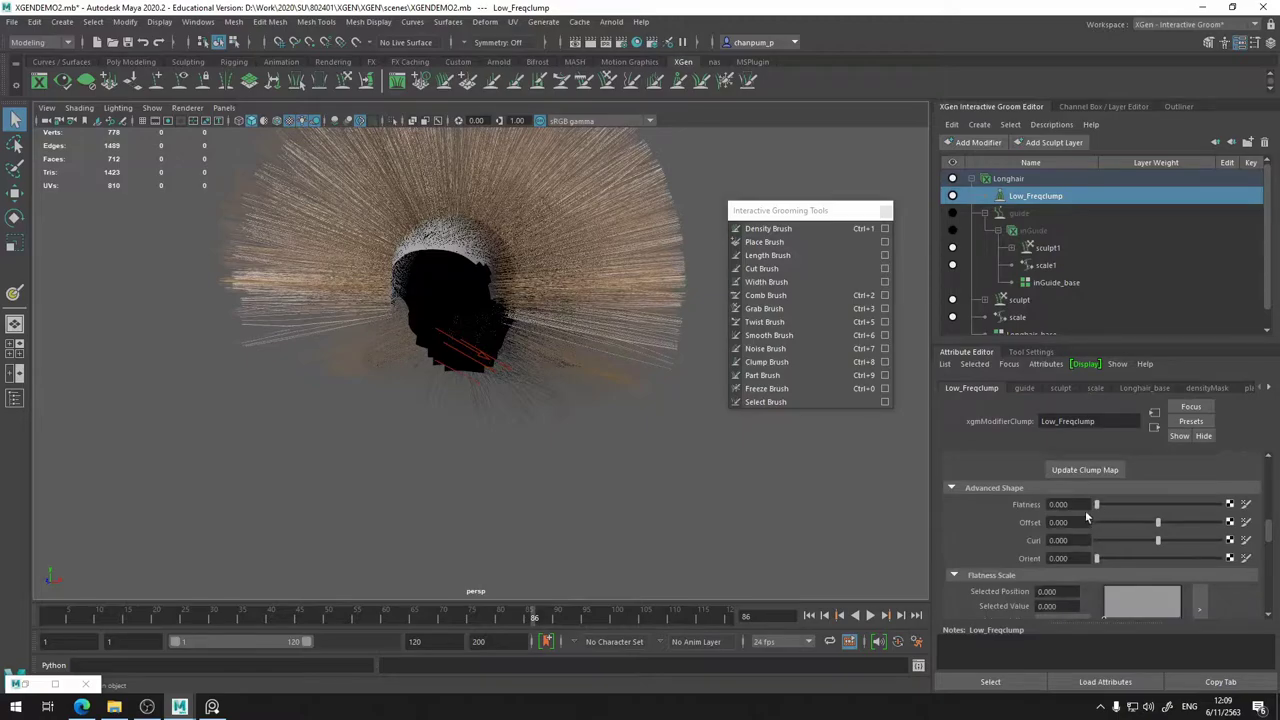
scroll(1097, 510, "down", 1)
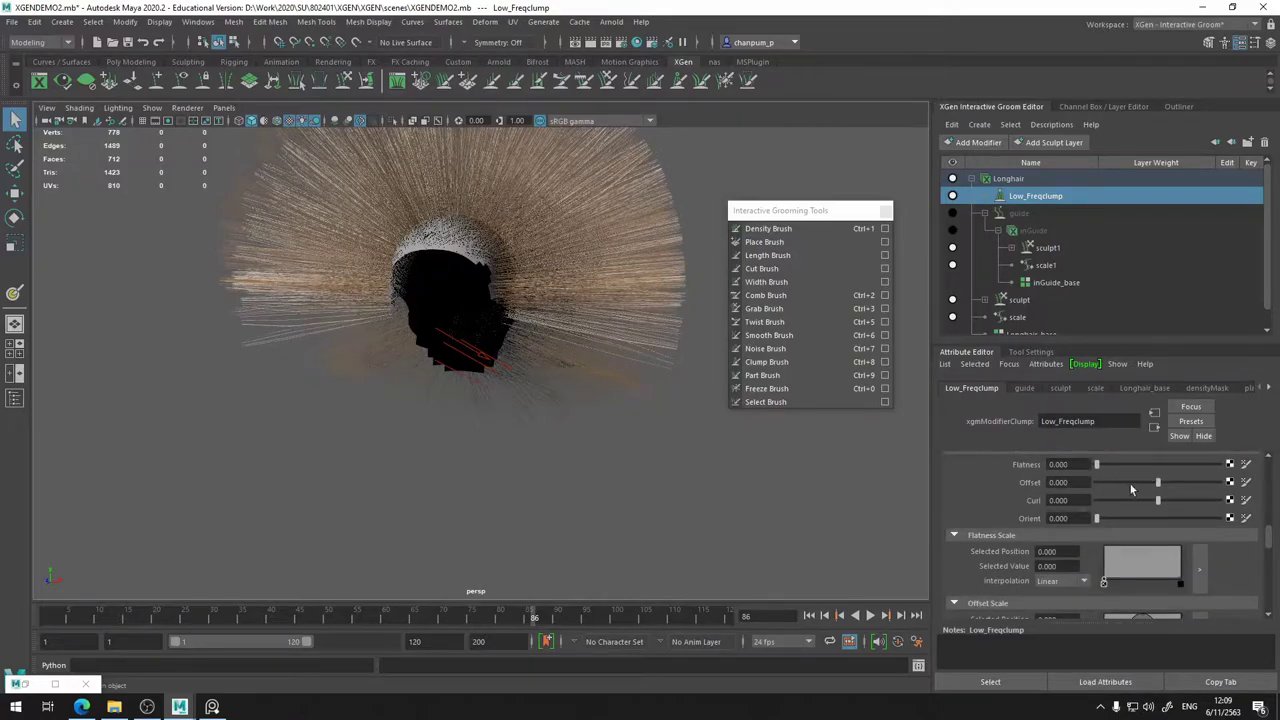
scroll(1131, 489, "up", 3)
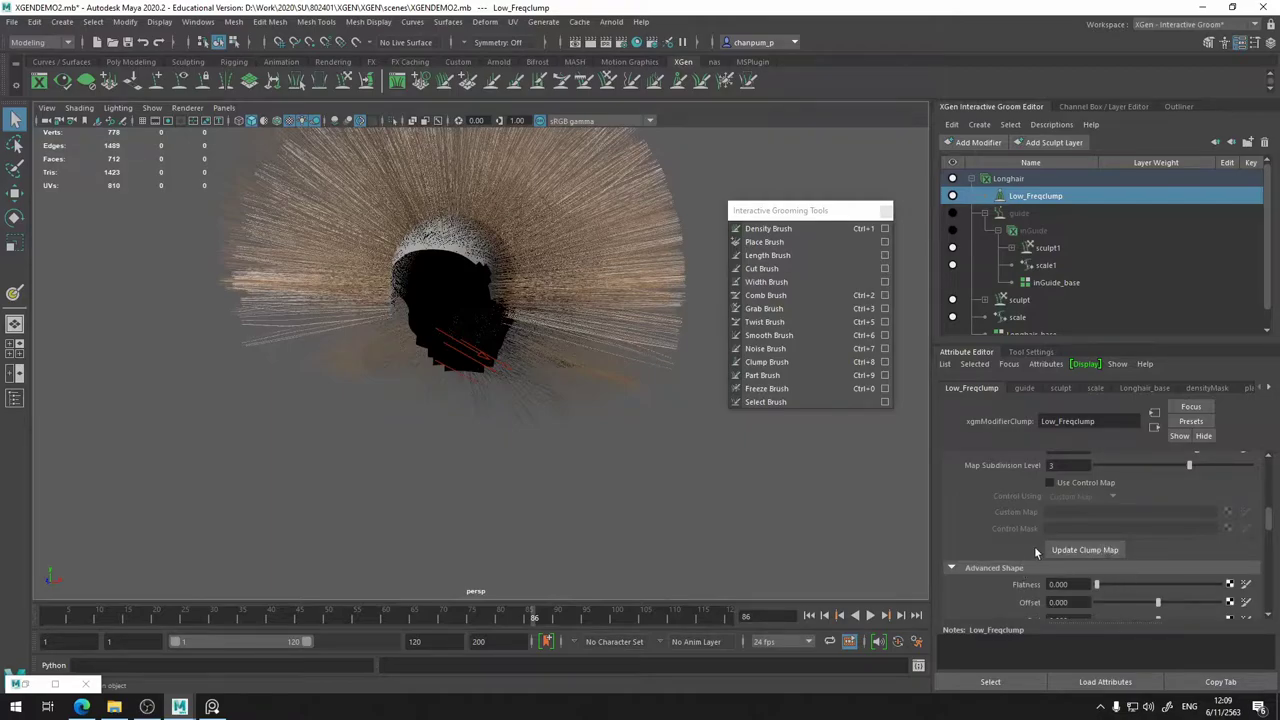
scroll(1043, 525, "down", 2)
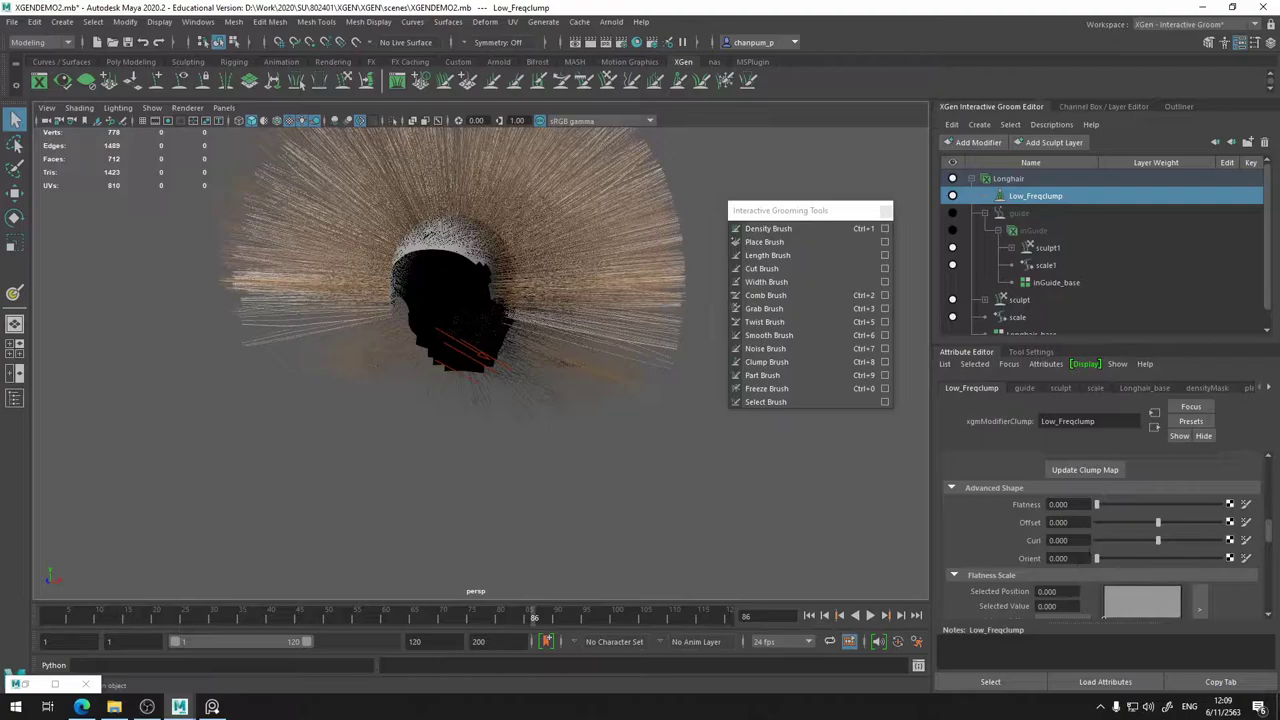
scroll(1088, 501, "down", 1)
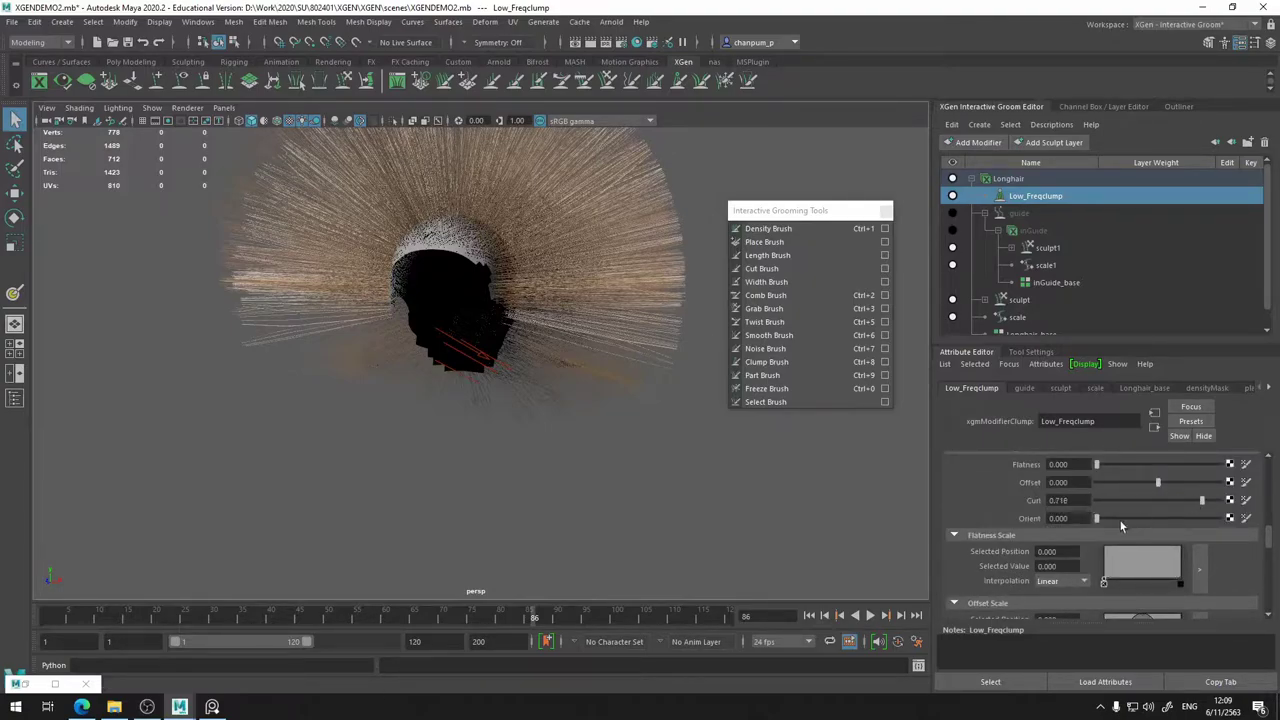
- Adjust the first point of the Curl Scale curve to position 0.017 and value 0.52, checking the hair up close
scroll(1115, 528, "down", 4)
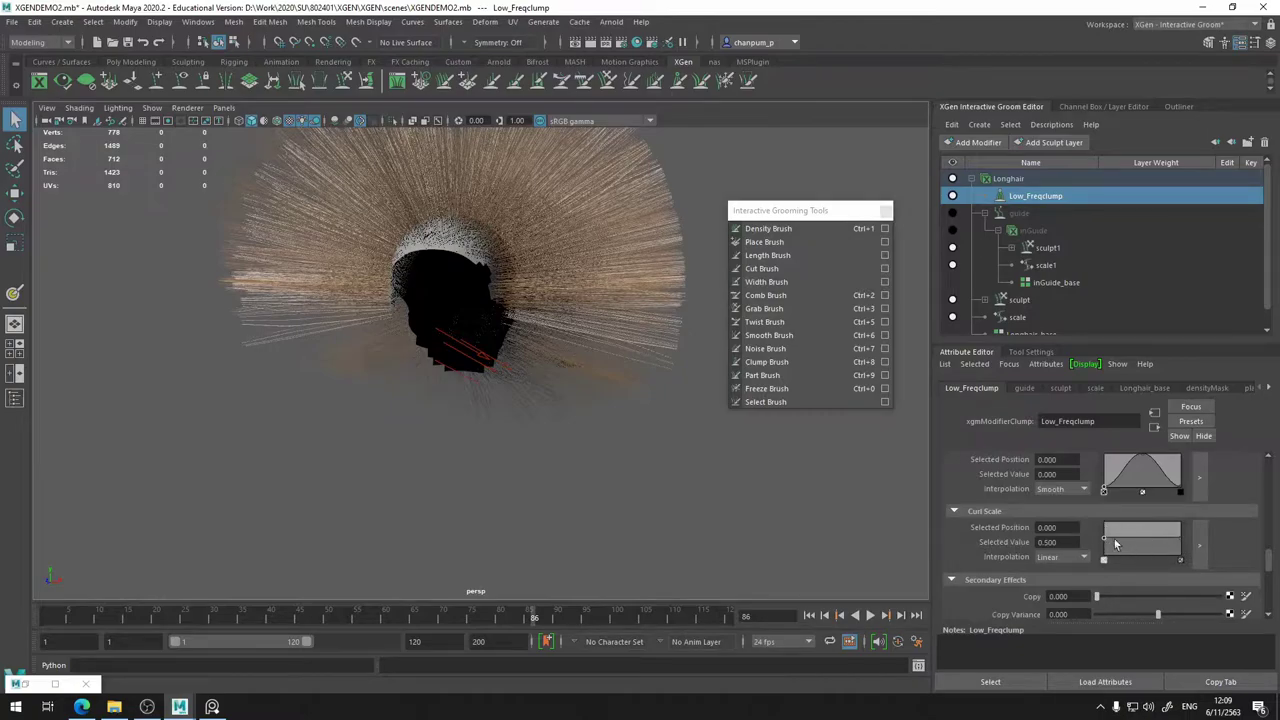
left_click_drag(1105, 542, 1105, 528)
left_click_drag(671, 318, 380, 350, "alt")
scroll(1094, 521, "down", 4)
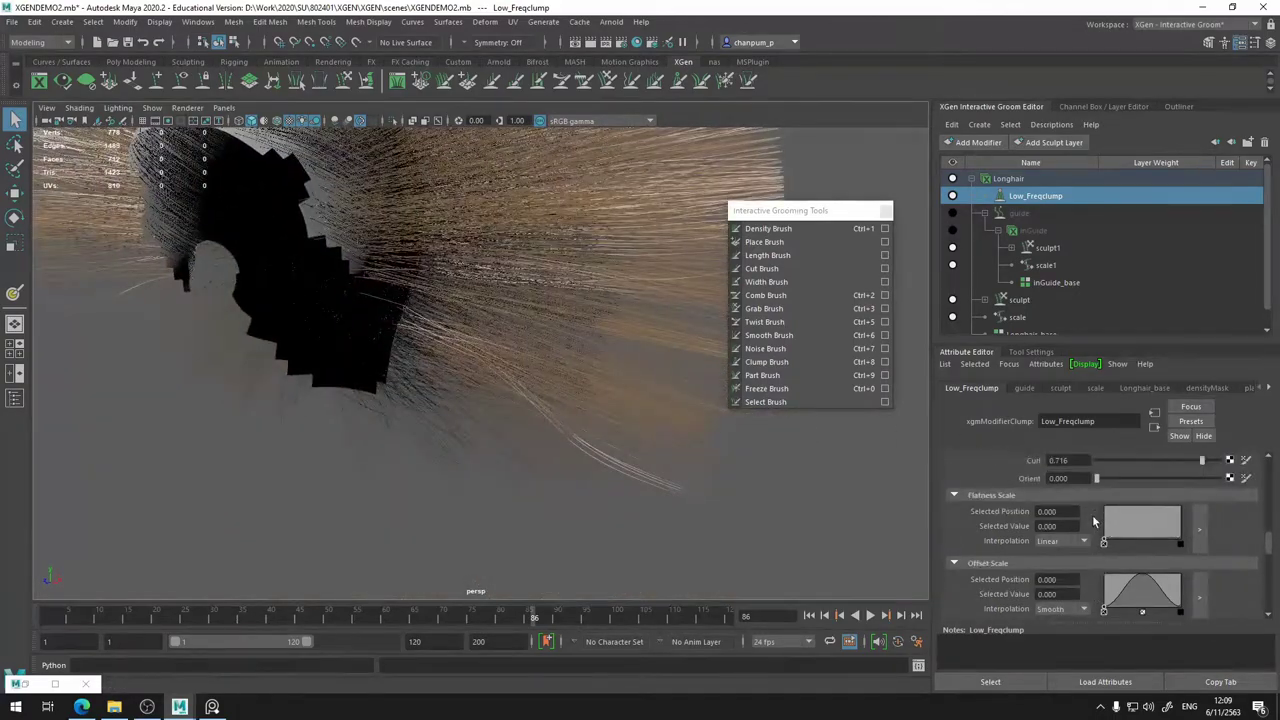
scroll(1137, 558, "down", 3)
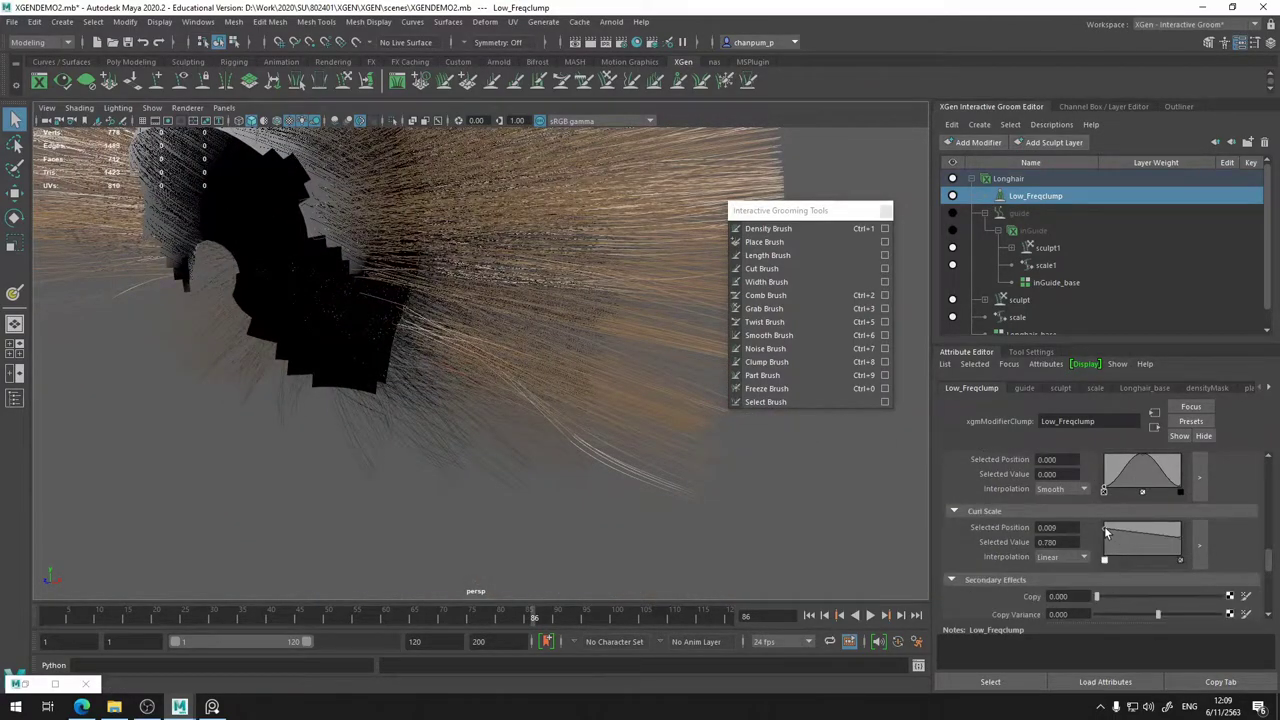
left_click_drag(1105, 532, 1106, 541)
- Enable the guide modifier on the Longhair groom, switching it off and on again to compare the hair
scroll(425, 262, "down", 5)
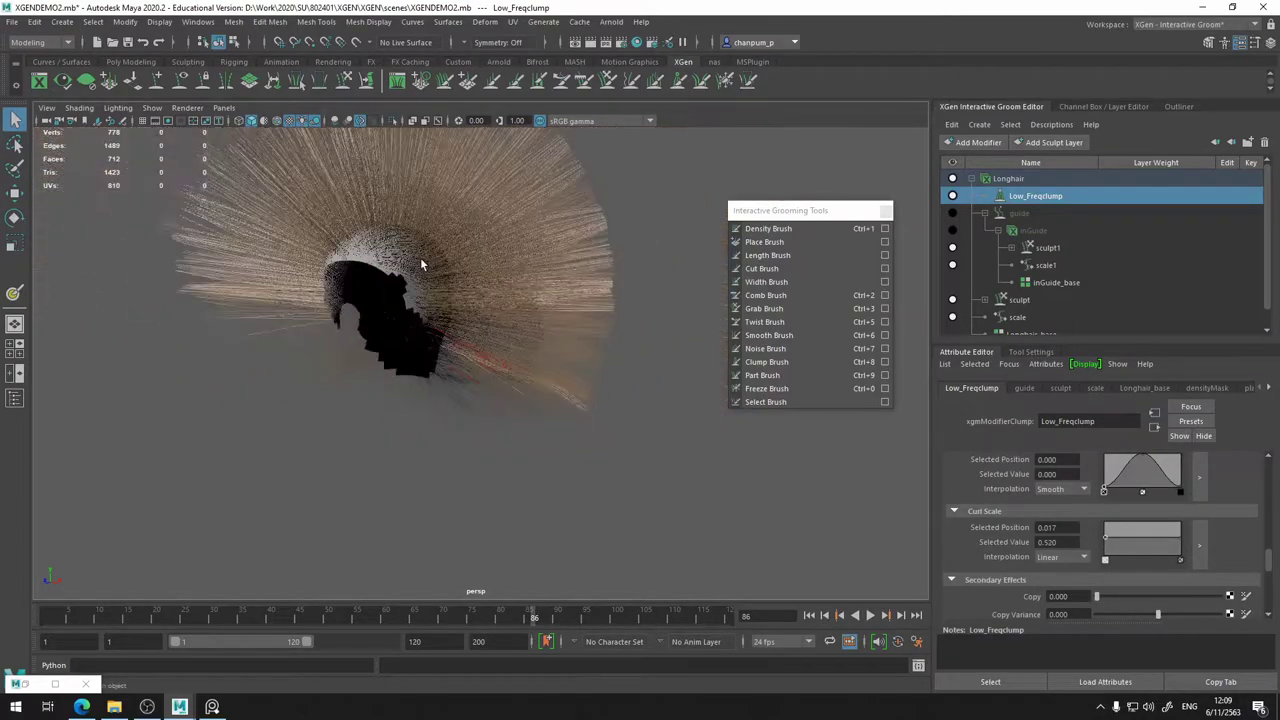
left_click_drag(422, 261, 554, 312, "alt")
left_click(951, 213)
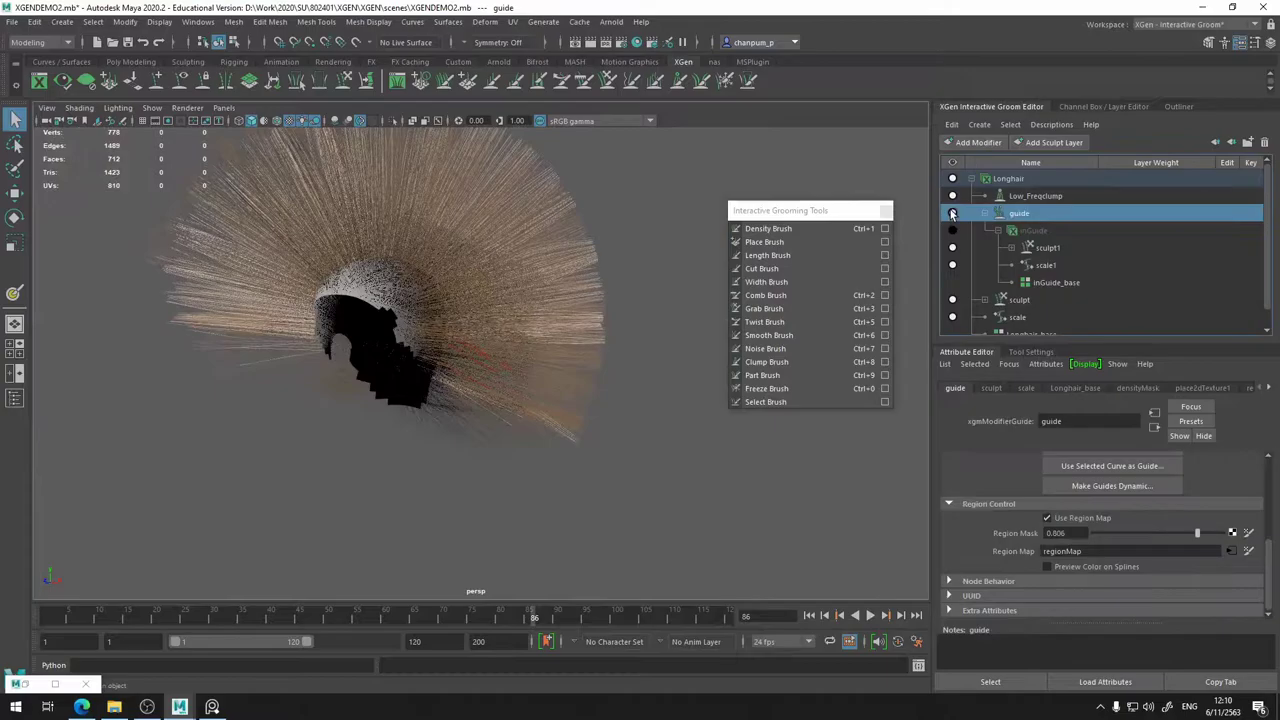
scroll(439, 381, "up", 4)
left_click_drag(549, 222, 430, 385, "alt")
left_click(952, 213)
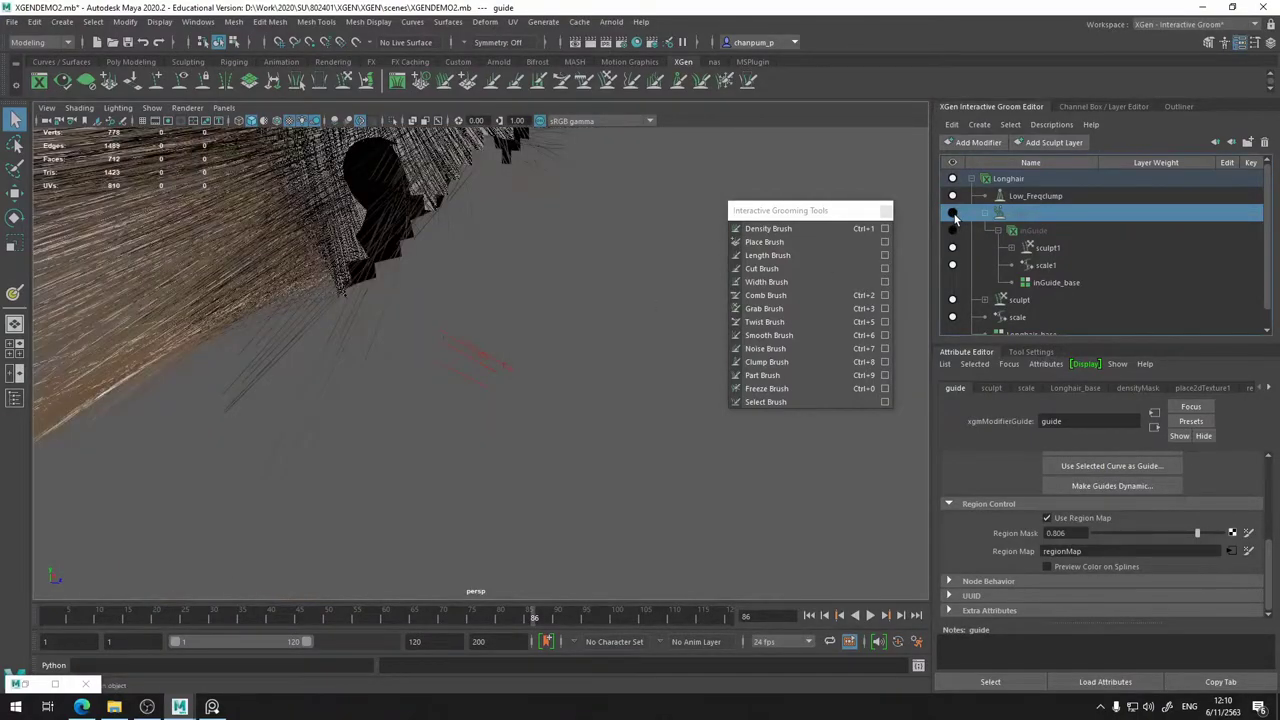
left_click(952, 213)
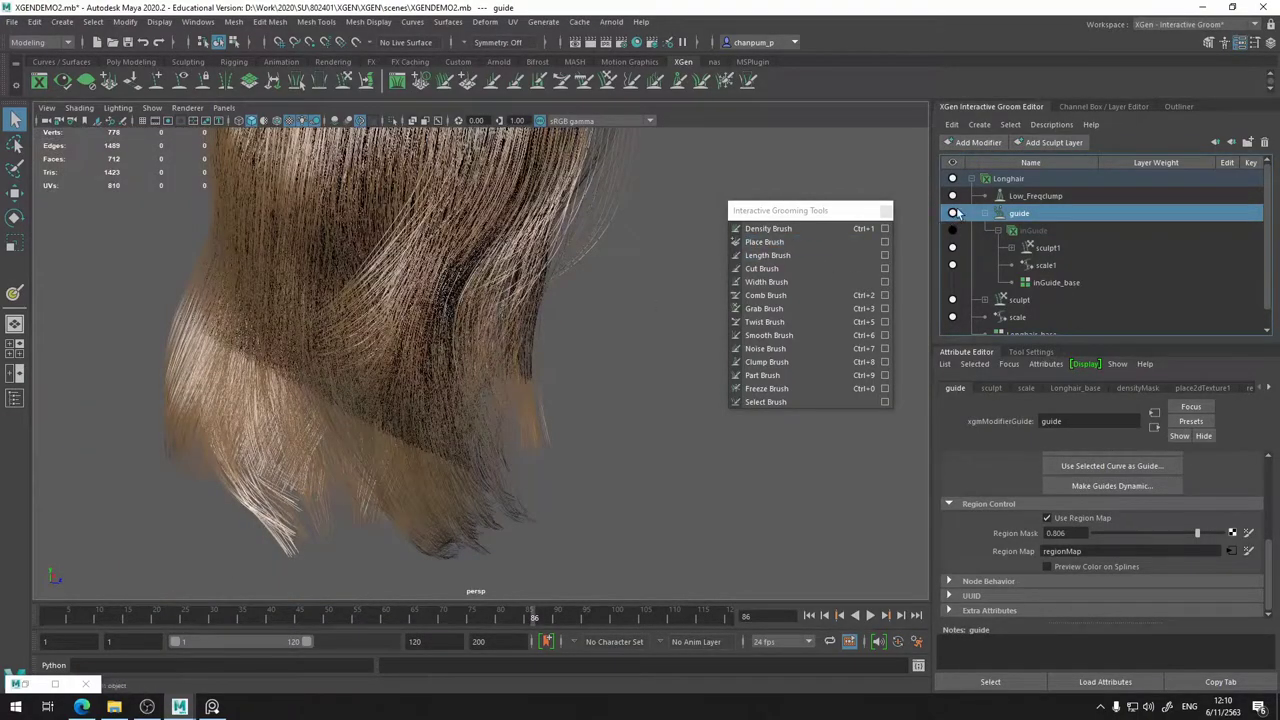
- Compare the guided hair with Low_Freqclump turned off and on again, and examine the tips from another side
left_click(952, 196)
left_click(952, 196)
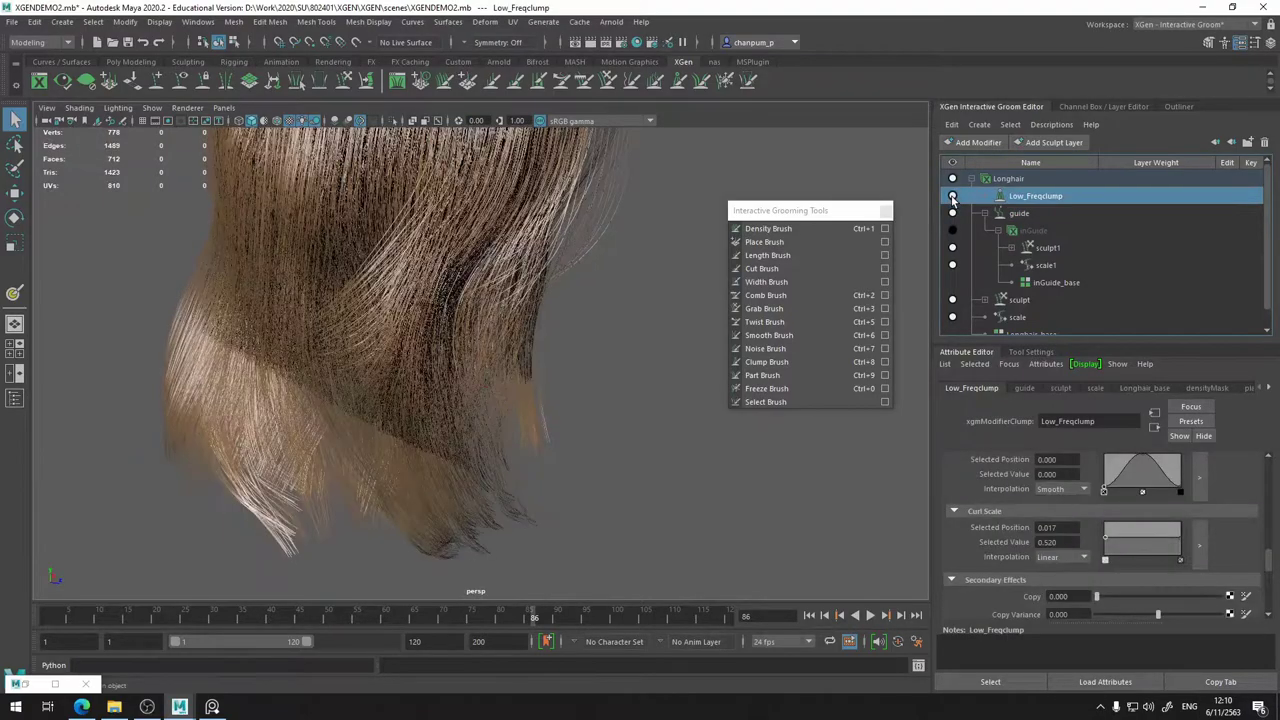
left_click_drag(449, 330, 163, 363, "alt")
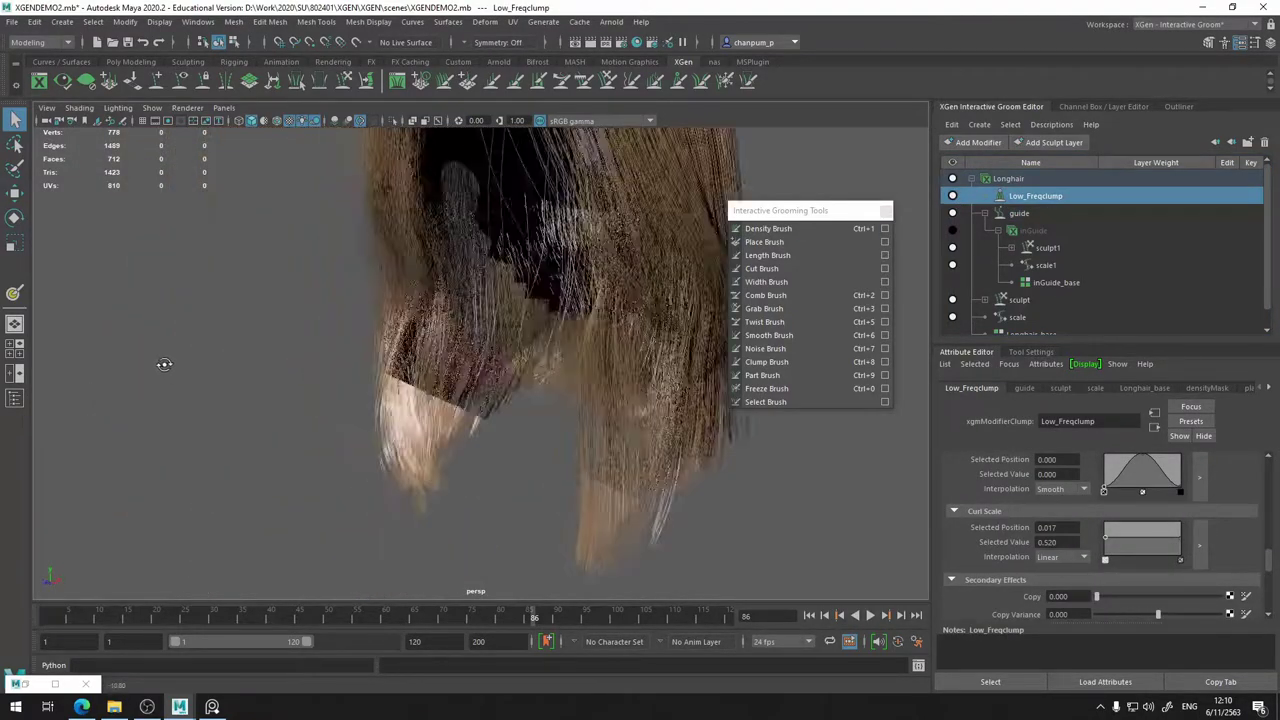
middle_click_drag(163, 363, 200, 314, "alt")
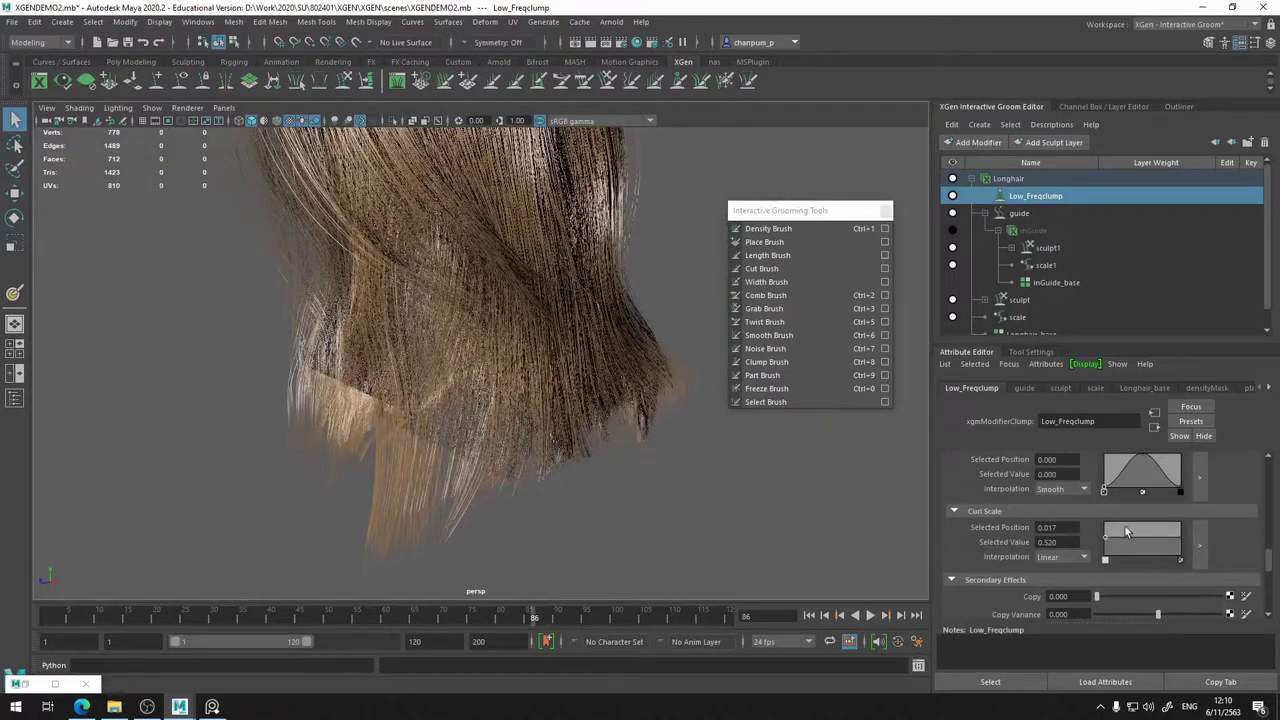
- Raise the Noise amount in the clump modifier's Secondary Effects
scroll(1136, 535, "down", 1)
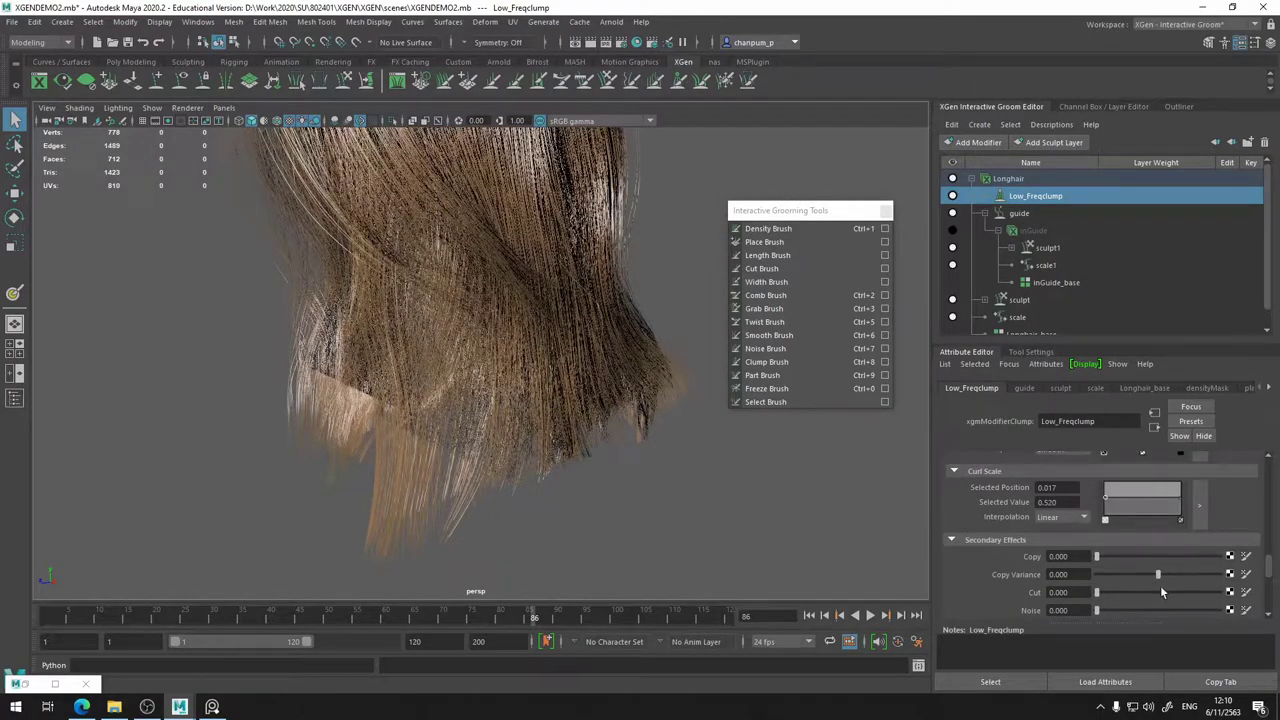
scroll(1141, 596, "down", 1)
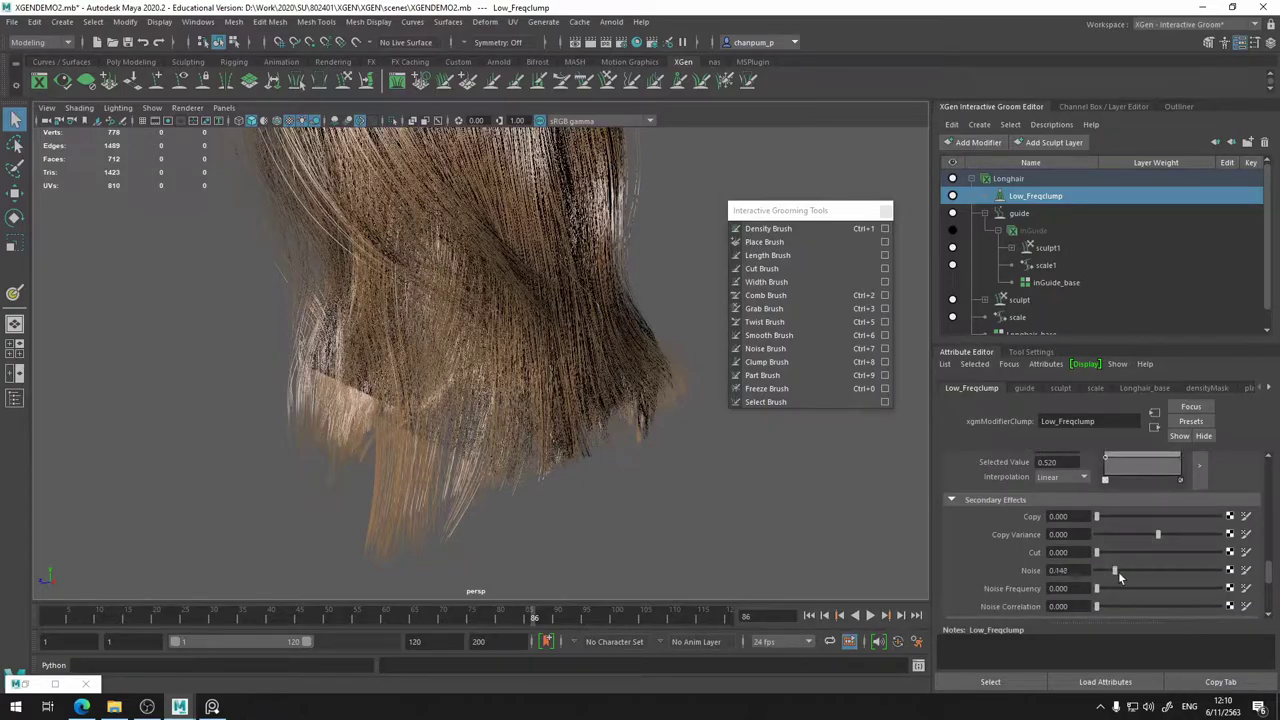
left_click_drag(1119, 571, 1152, 571)
- Raise the Noise Scale curve's end point to about 0.46 and its start point to 0.5, and inspect the hair
scroll(1145, 588, "down", 3)
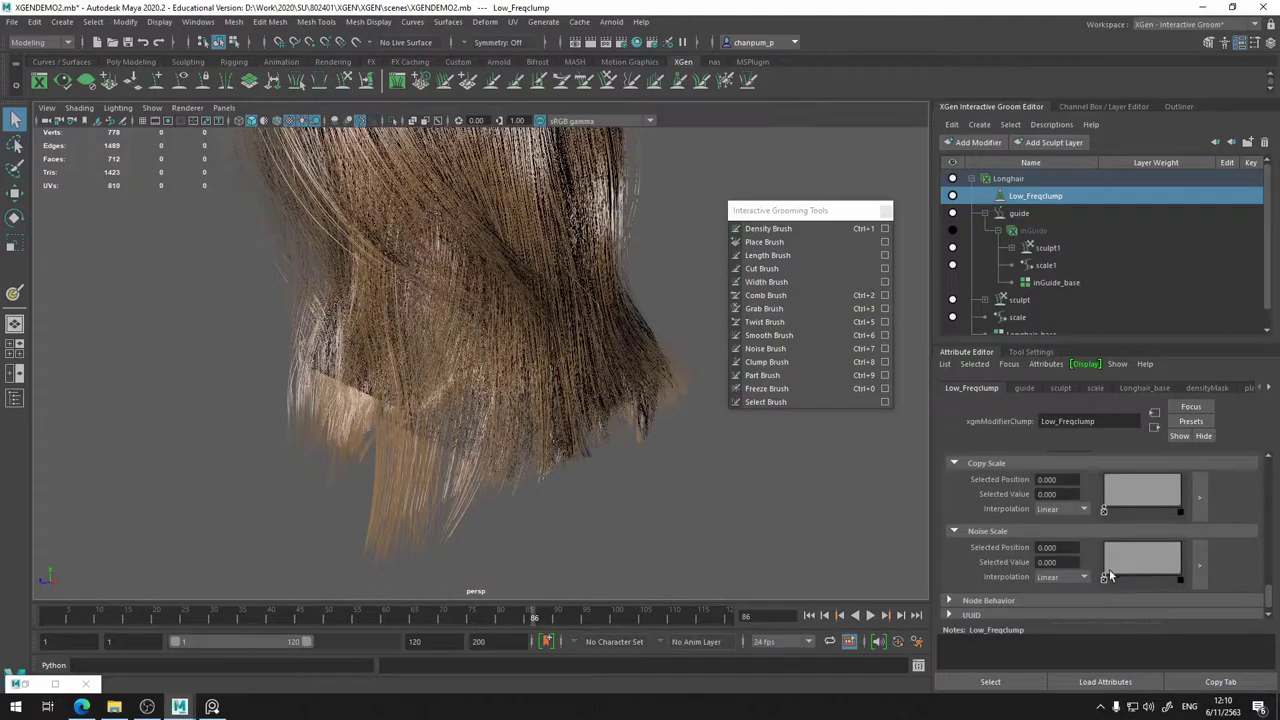
left_click_drag(1105, 576, 1181, 557)
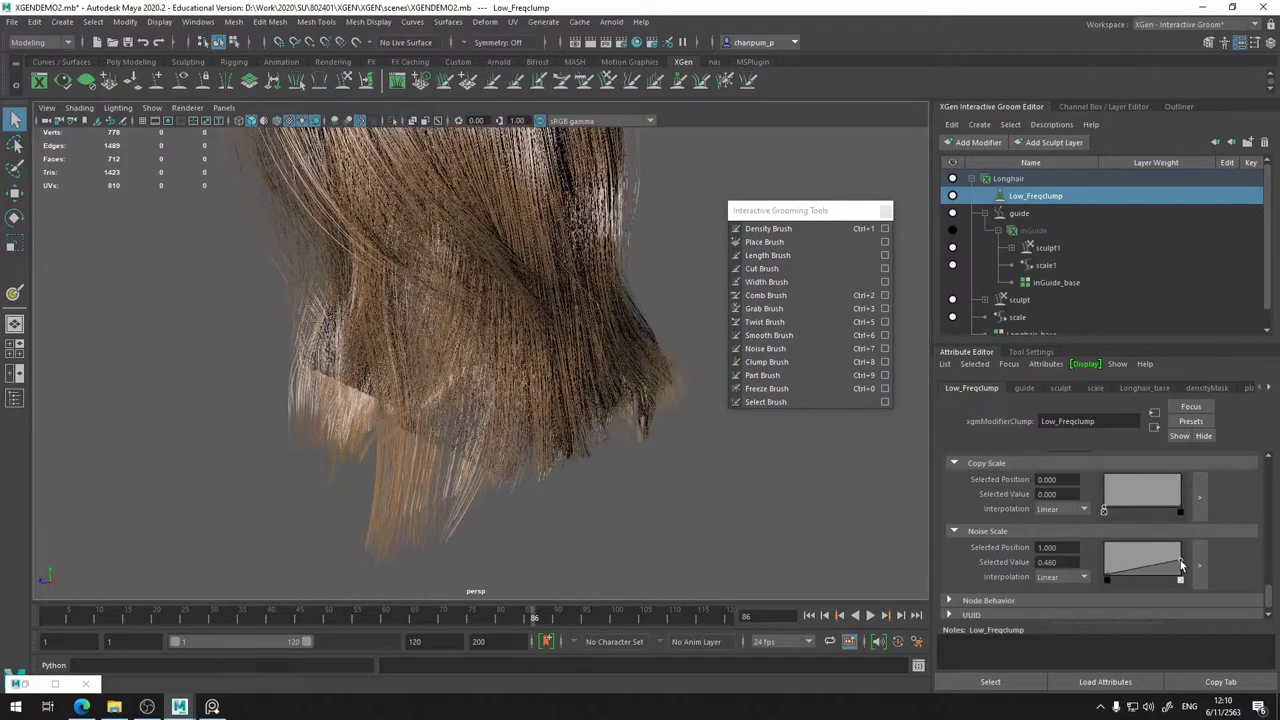
left_click_drag(1107, 579, 1100, 562)
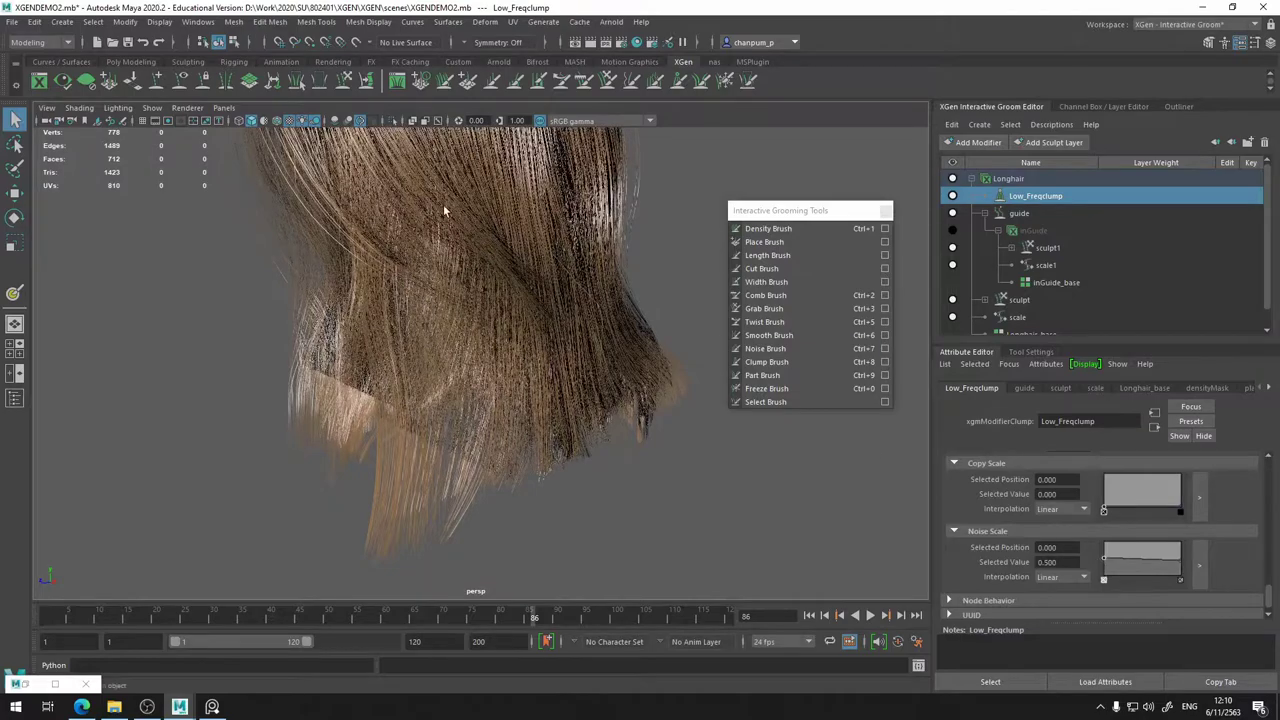
scroll(424, 224, "down", 5)
left_click_drag(426, 228, 395, 325, "alt")
scroll(457, 345, "up", 5)
- Raise the start point of the Low_Freqclump modifier's Curl Scale curve to 0.7
scroll(1097, 580, "up", 3)
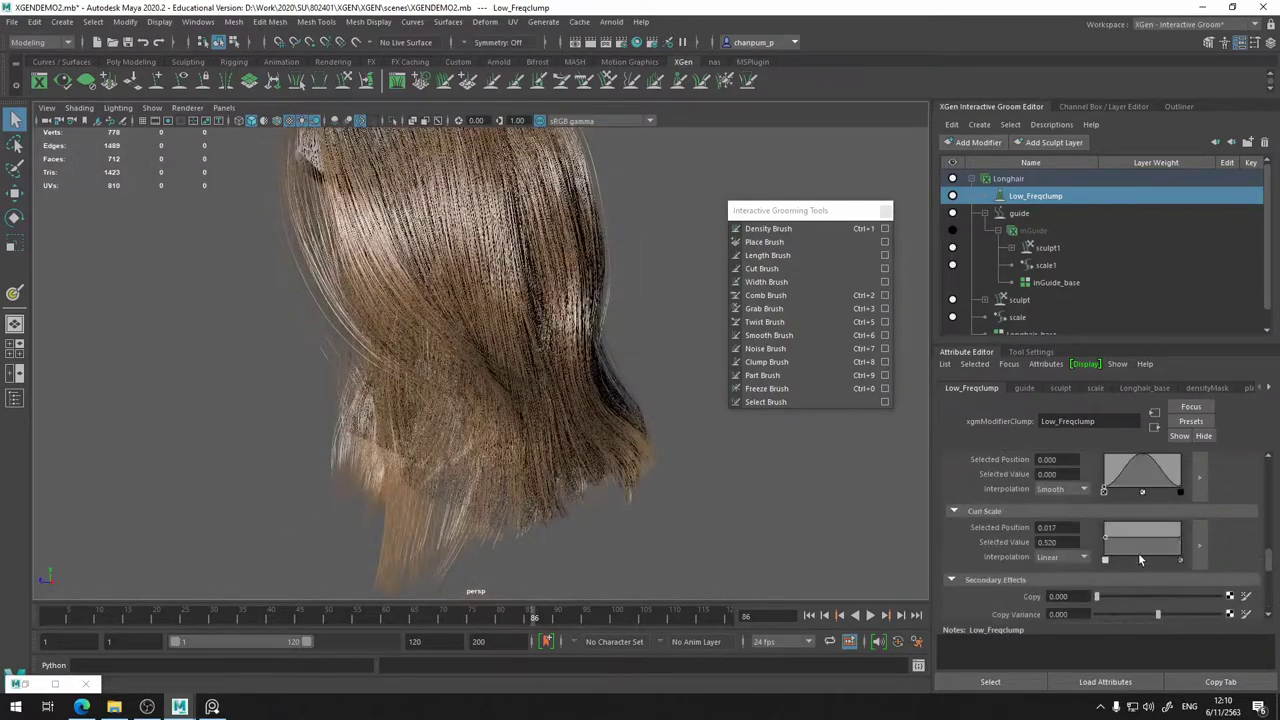
scroll(1140, 558, "up", 3)
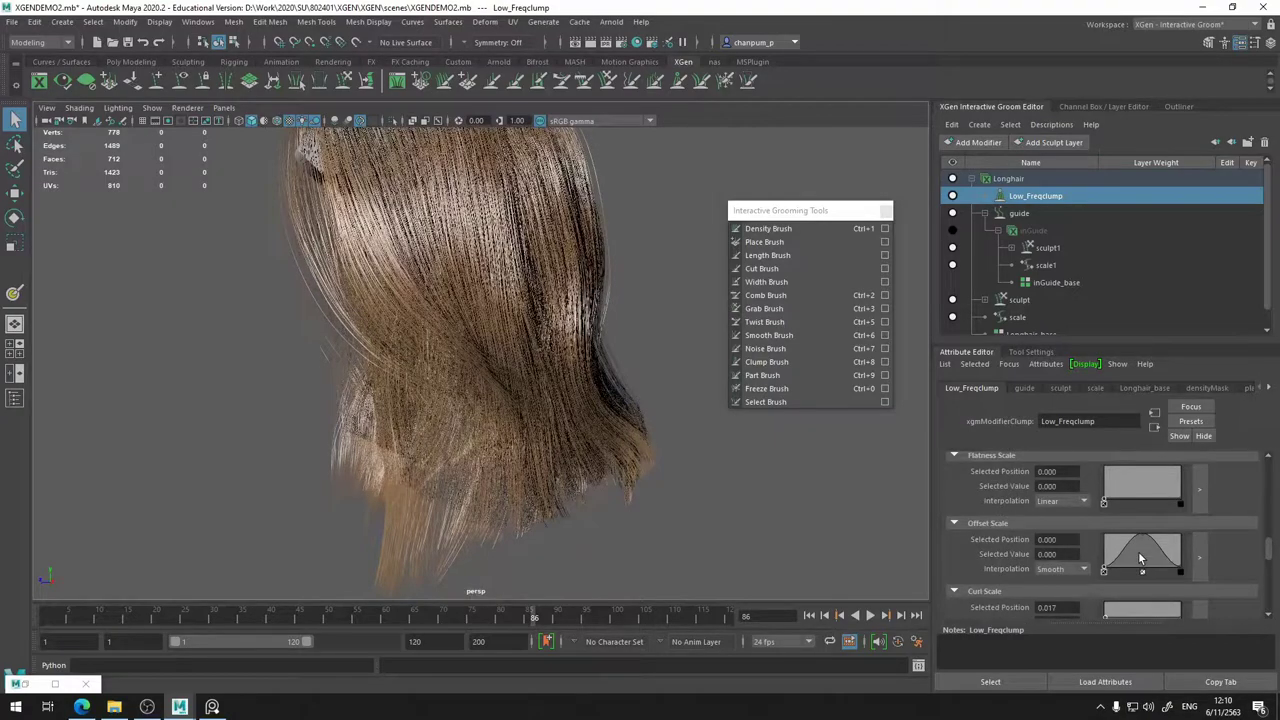
scroll(1140, 558, "up", 3)
scroll(1138, 558, "up", 2)
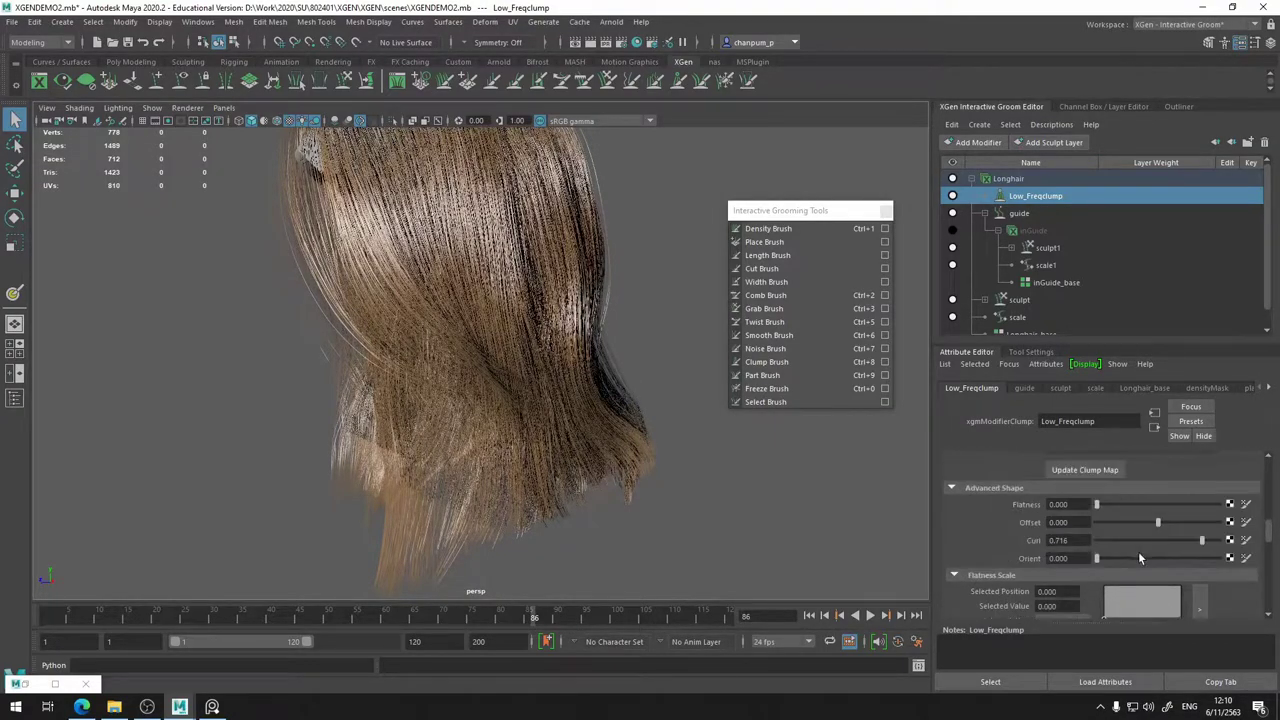
scroll(1142, 546, "down", 3)
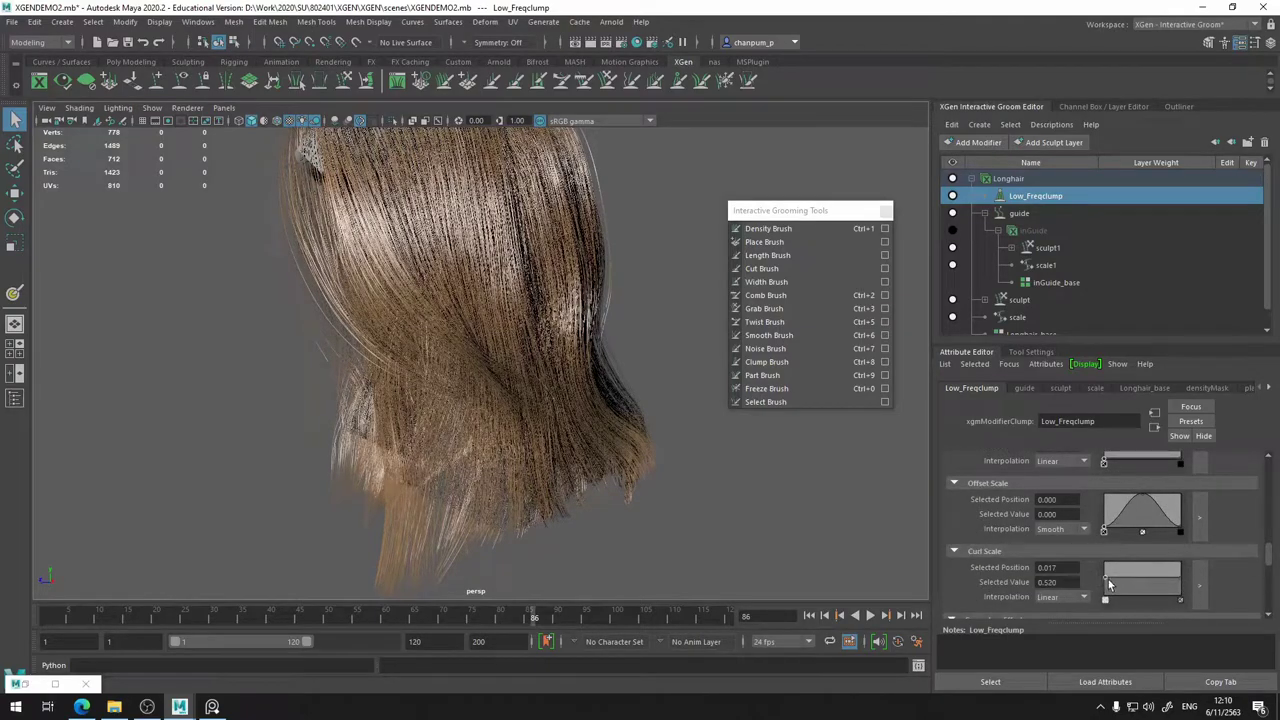
left_click_drag(1106, 580, 1103, 574)
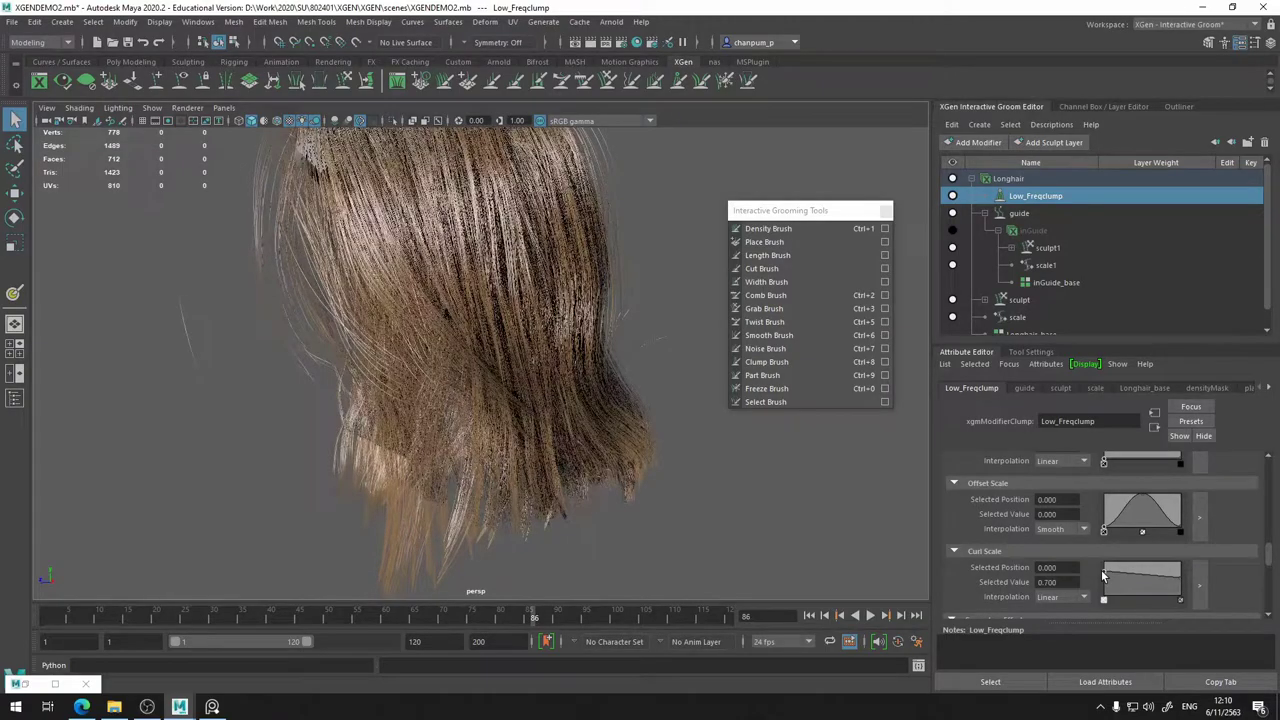
- Compare the hair with Low_Freqclump turned off and on again, and examine the tips from another side
left_click_drag(411, 242, 356, 270, "alt")
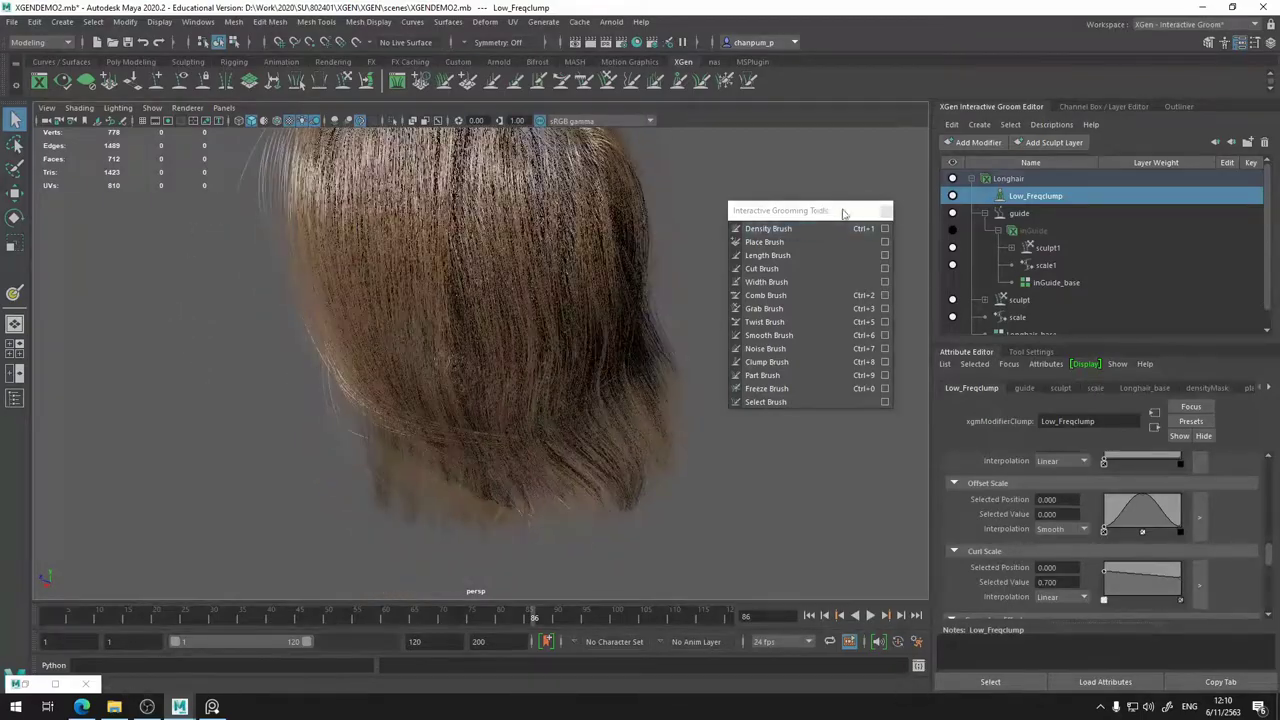
left_click(952, 197)
left_click(952, 197)
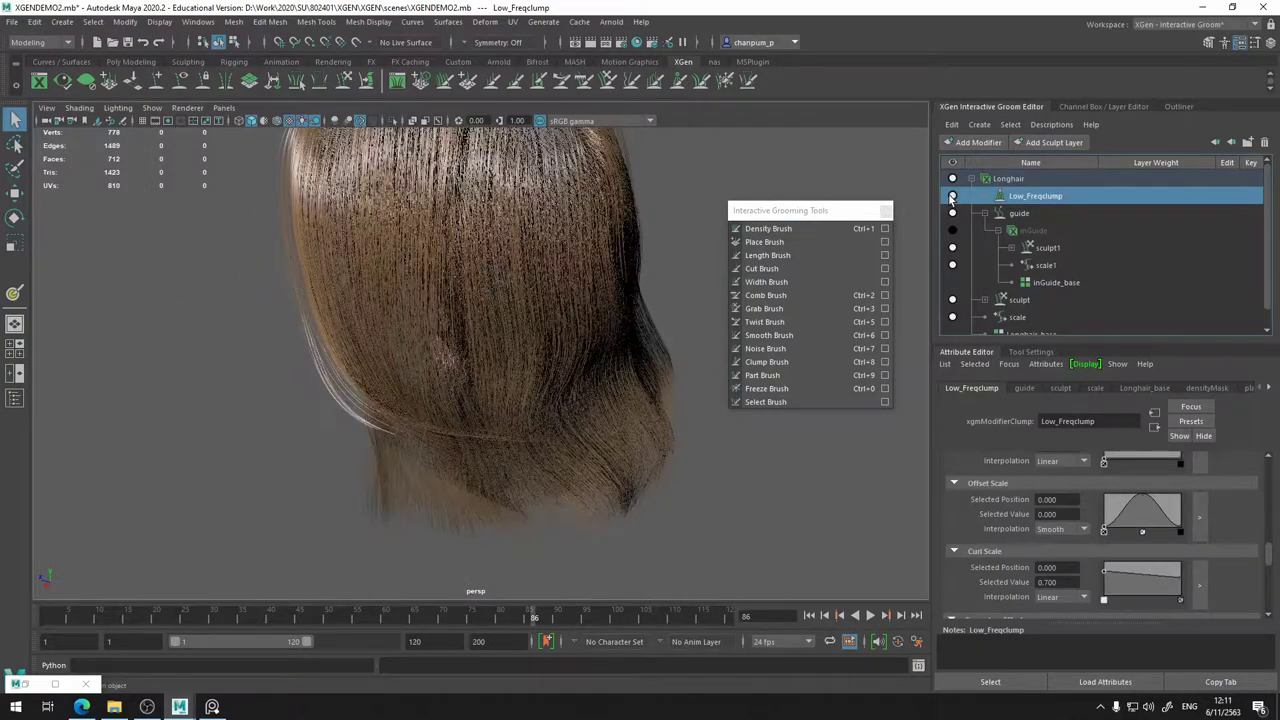
left_click_drag(564, 342, 500, 303, "alt")
left_click_drag(629, 433, 657, 262, "alt")
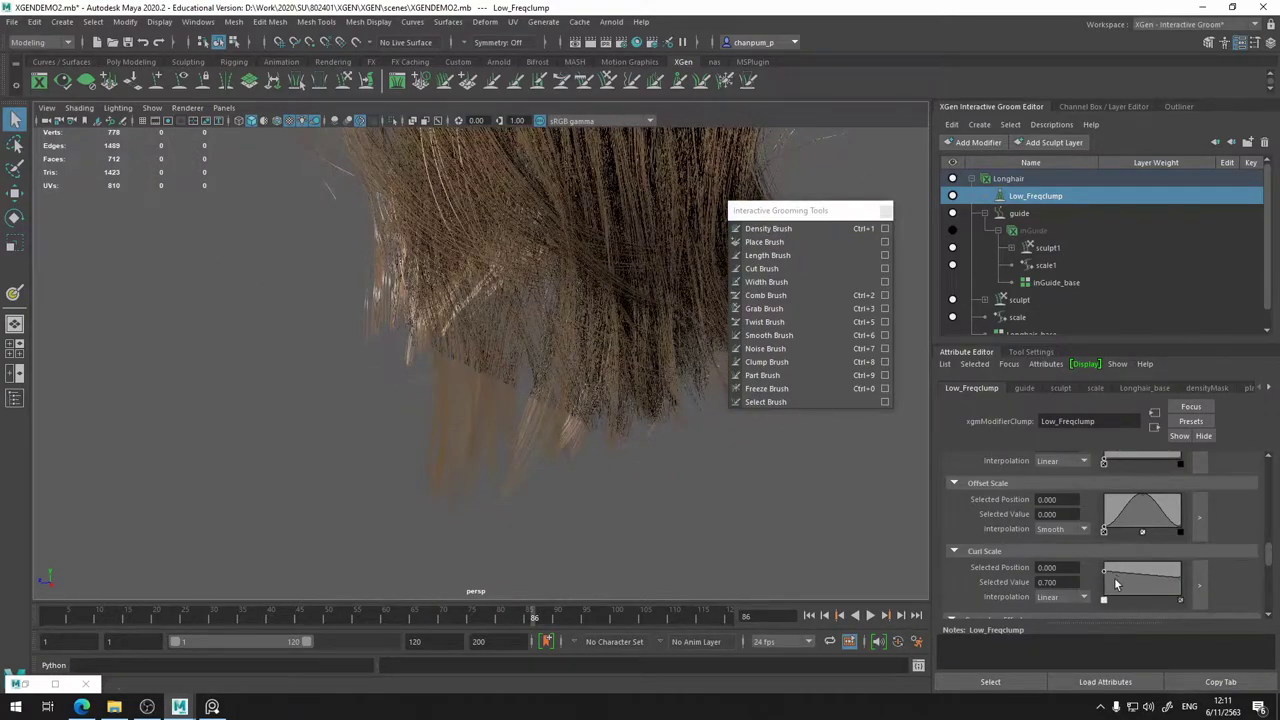
- Lower the Curl Scale curve's start point and bring its end point down to 0
left_click_drag(1183, 584, 1103, 587)
left_click(1180, 592)
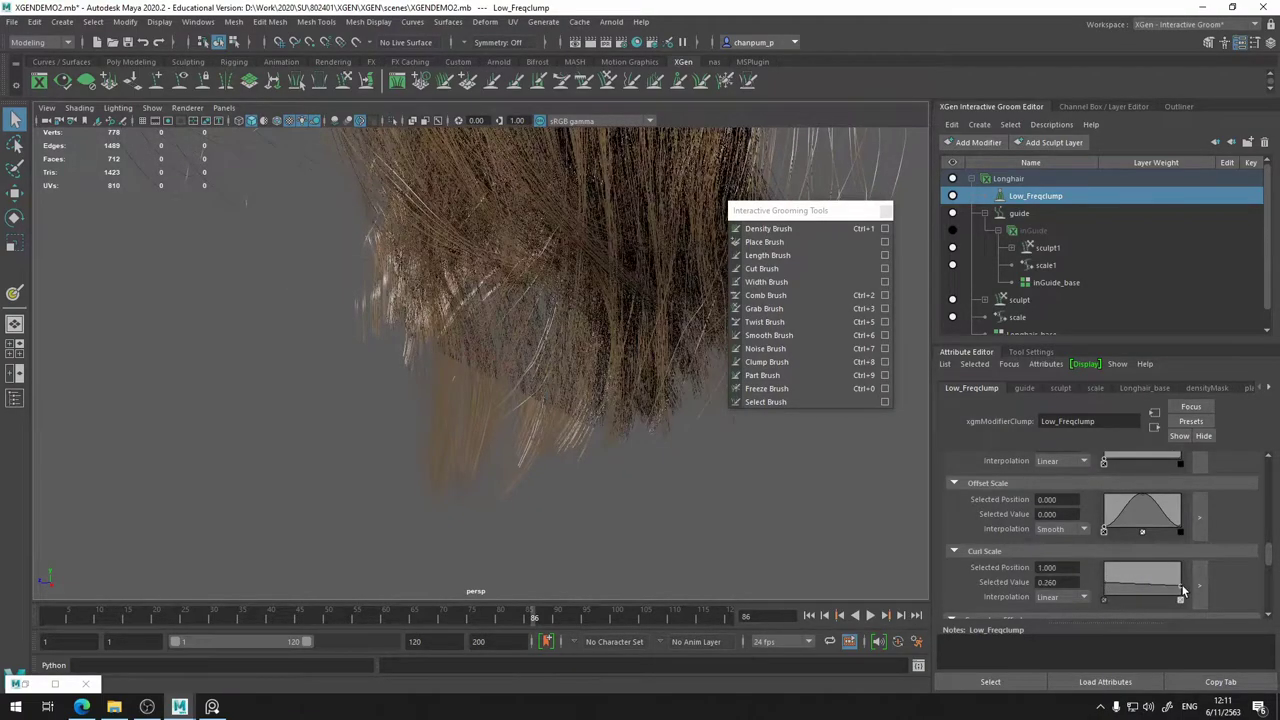
left_click_drag(428, 248, 520, 300, "alt")
left_click_drag(1178, 594, 1183, 599)
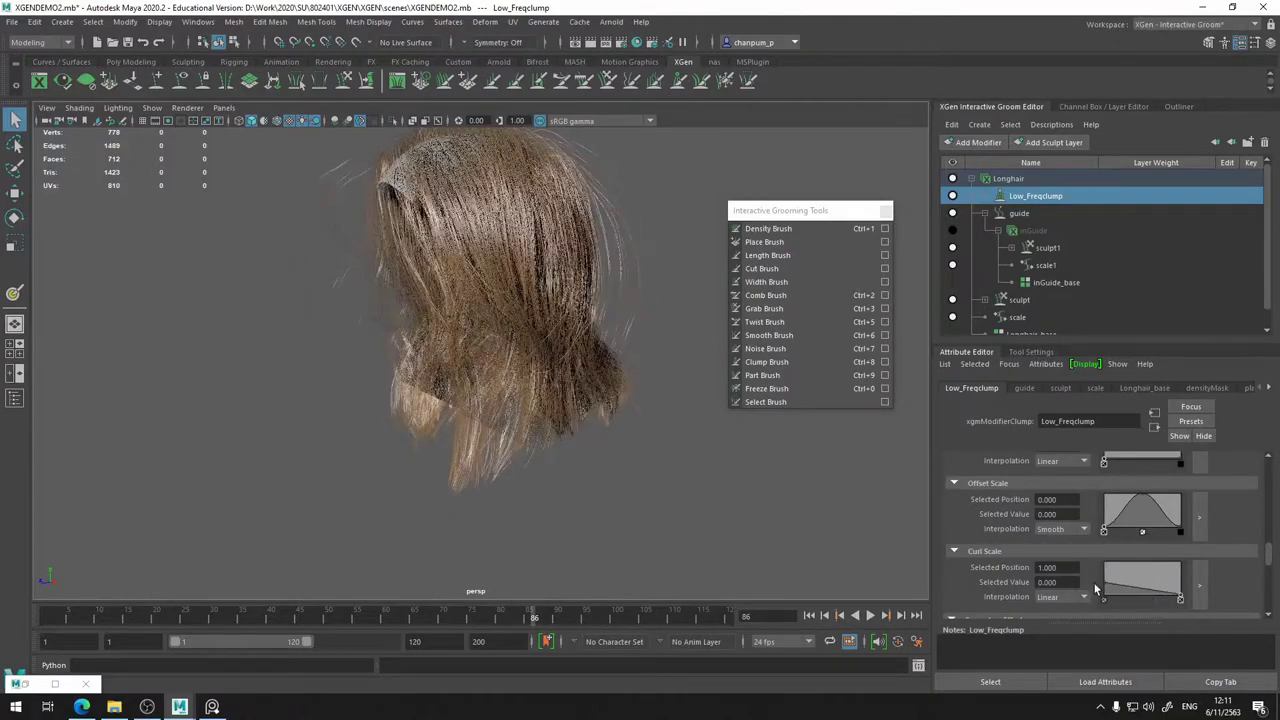
- Add a Curl Scale curve point at position 0.861 with value 0.32, and set Curl to 1
left_click_drag(1102, 590, 1170, 592)
scroll(1166, 560, "up", 3)
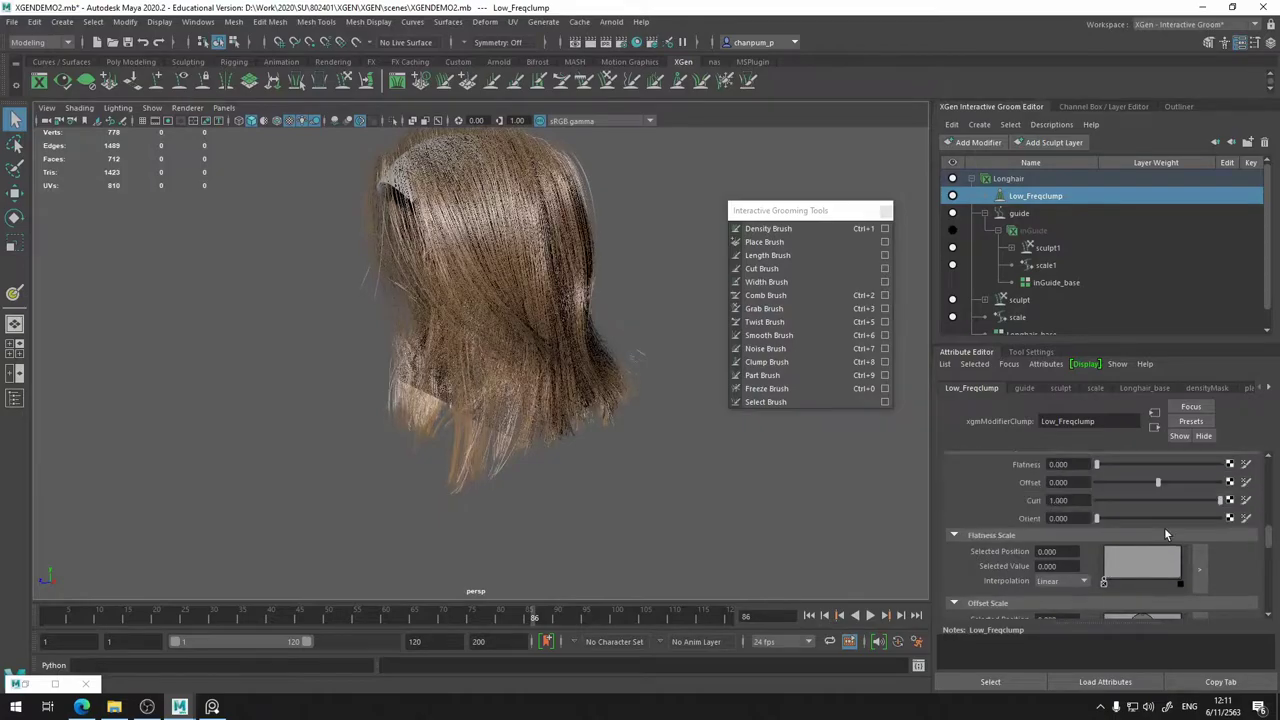
- Inspect the back of the curled hair, switching Low_Freqclump off and on for comparison
mouse_move(511, 312)
left_mouse_down("alt")
mouse_move(674, 294)
mouse_move(496, 316)
left_mouse_up("alt")
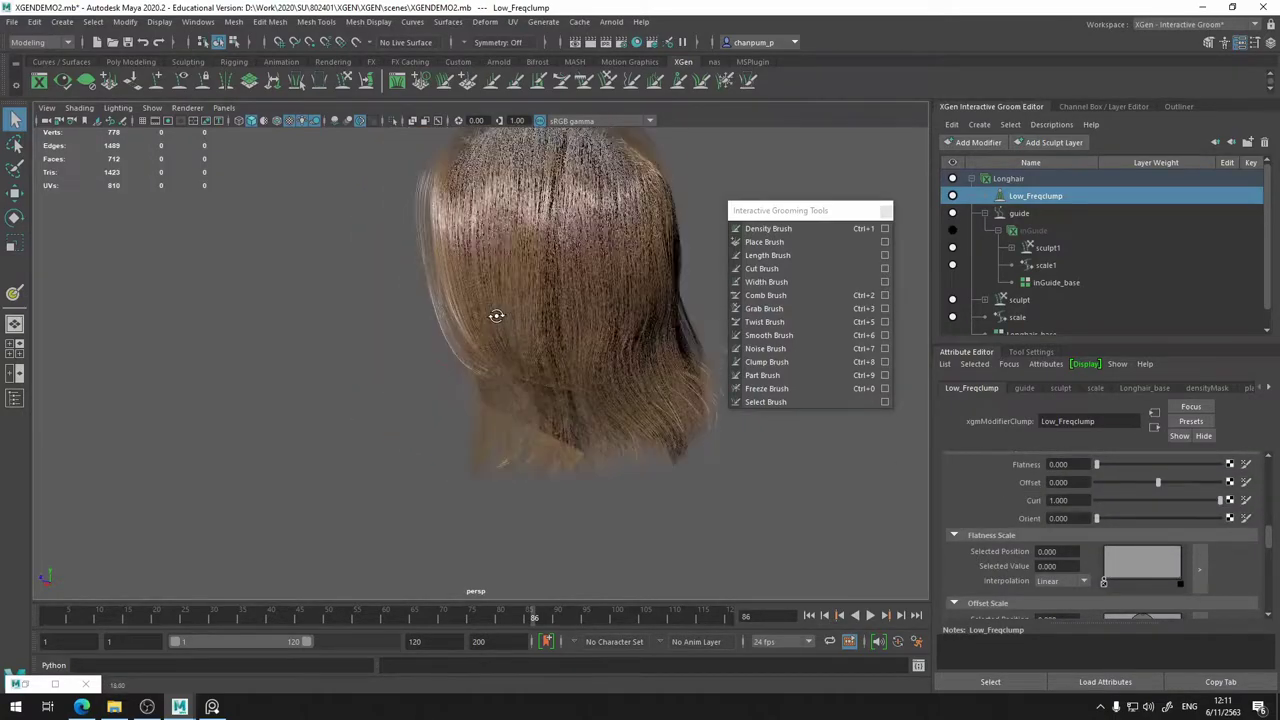
left_click(952, 196)
left_click(952, 196)
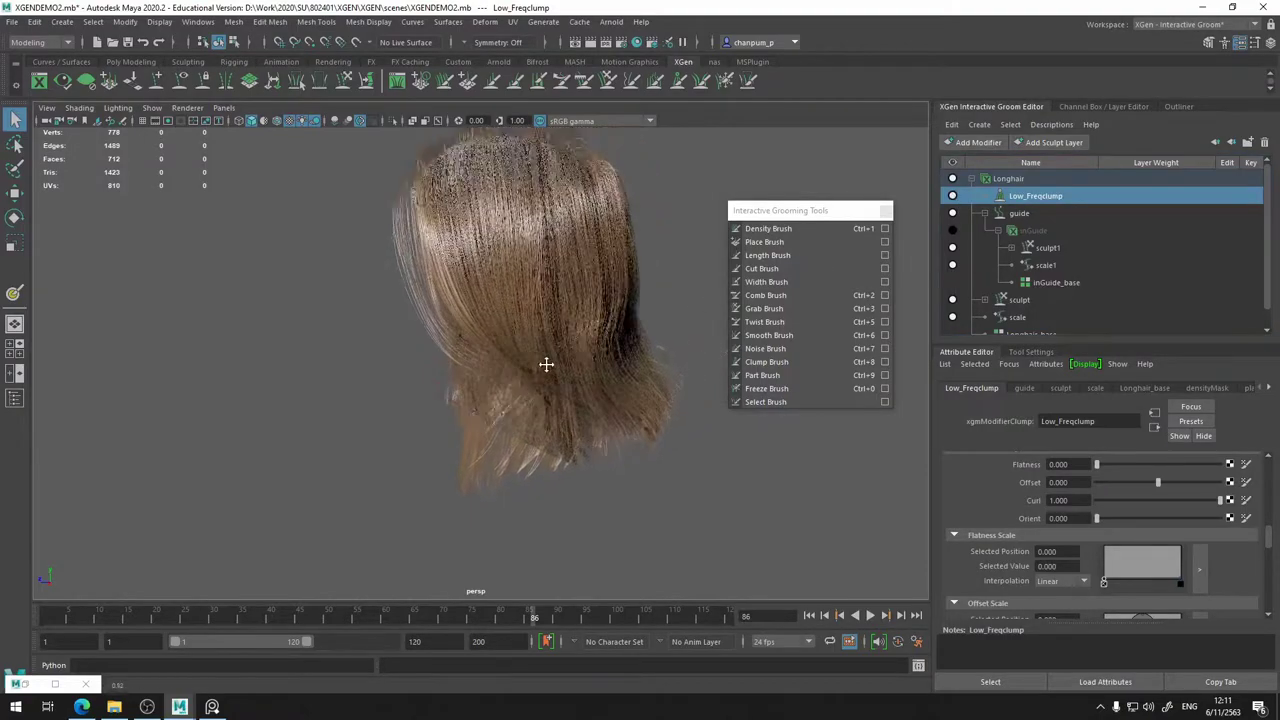
mouse_move(543, 363)
left_mouse_down("alt")
mouse_move(452, 361)
mouse_move(536, 364)
left_mouse_up("alt")
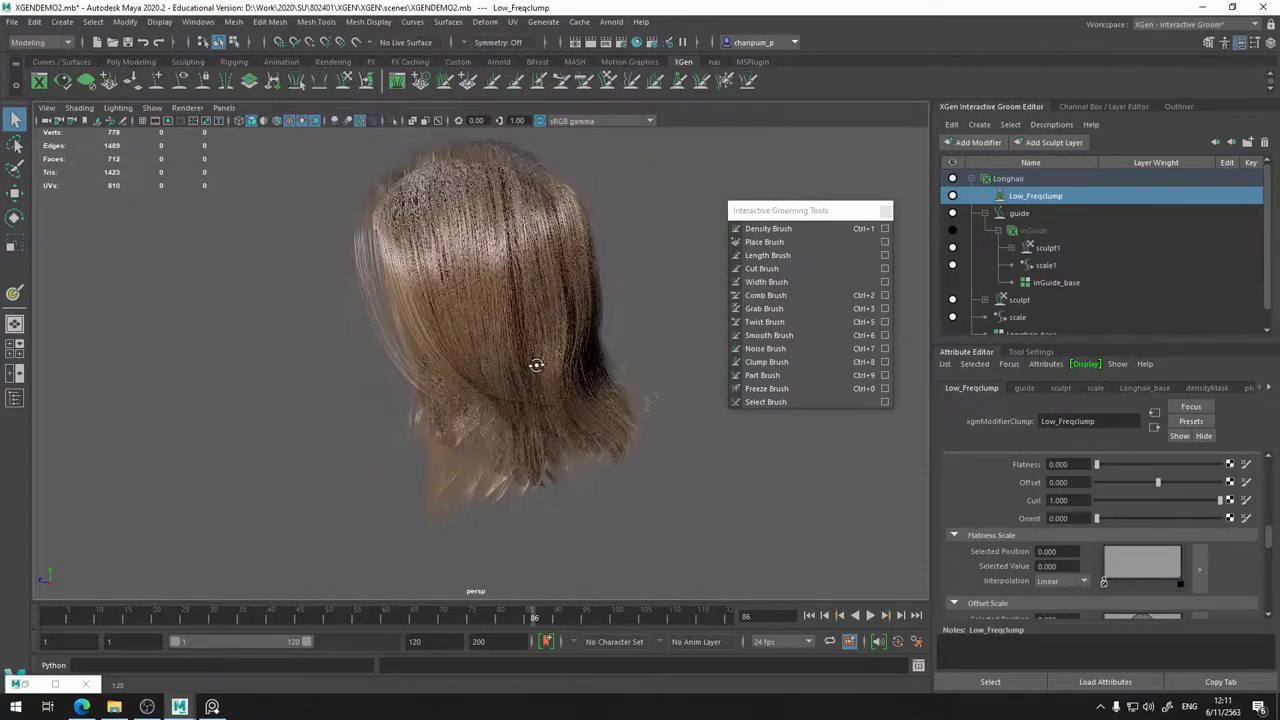
- Lower the Curl Scale curve's start point to about 0.46 and adjust the point near its end
scroll(1180, 528, "down", 4)
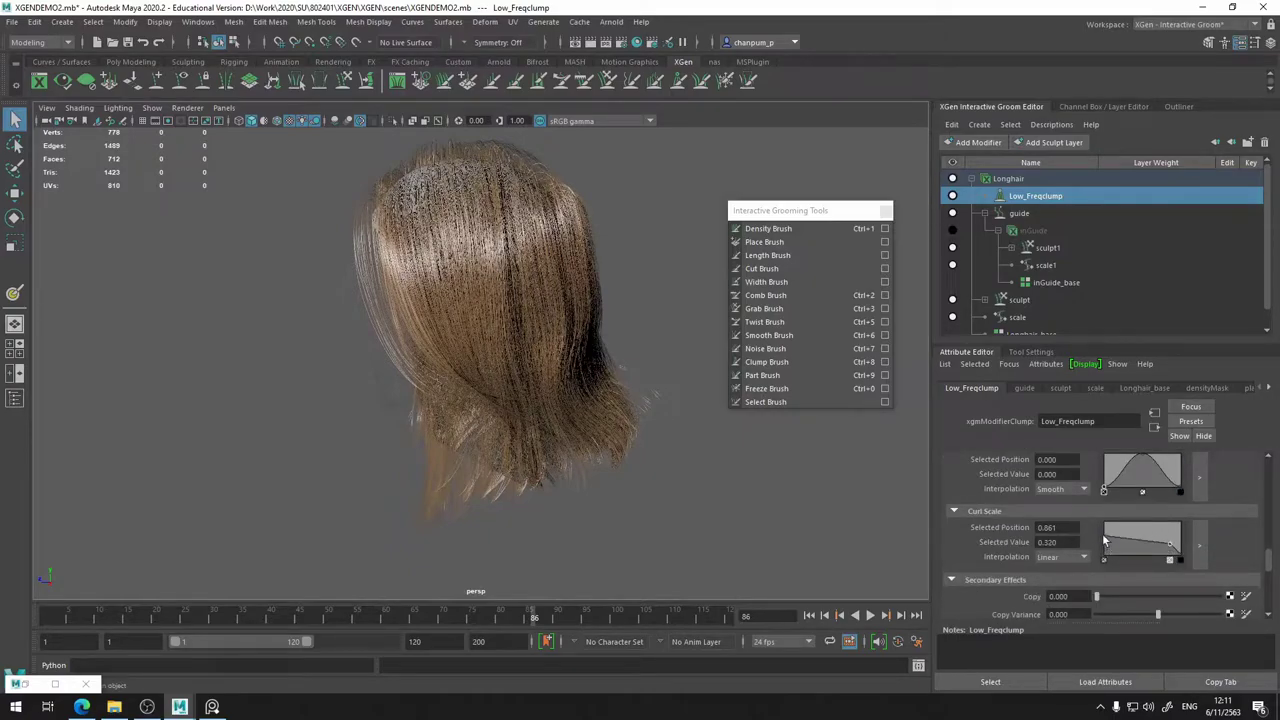
left_click(1104, 542)
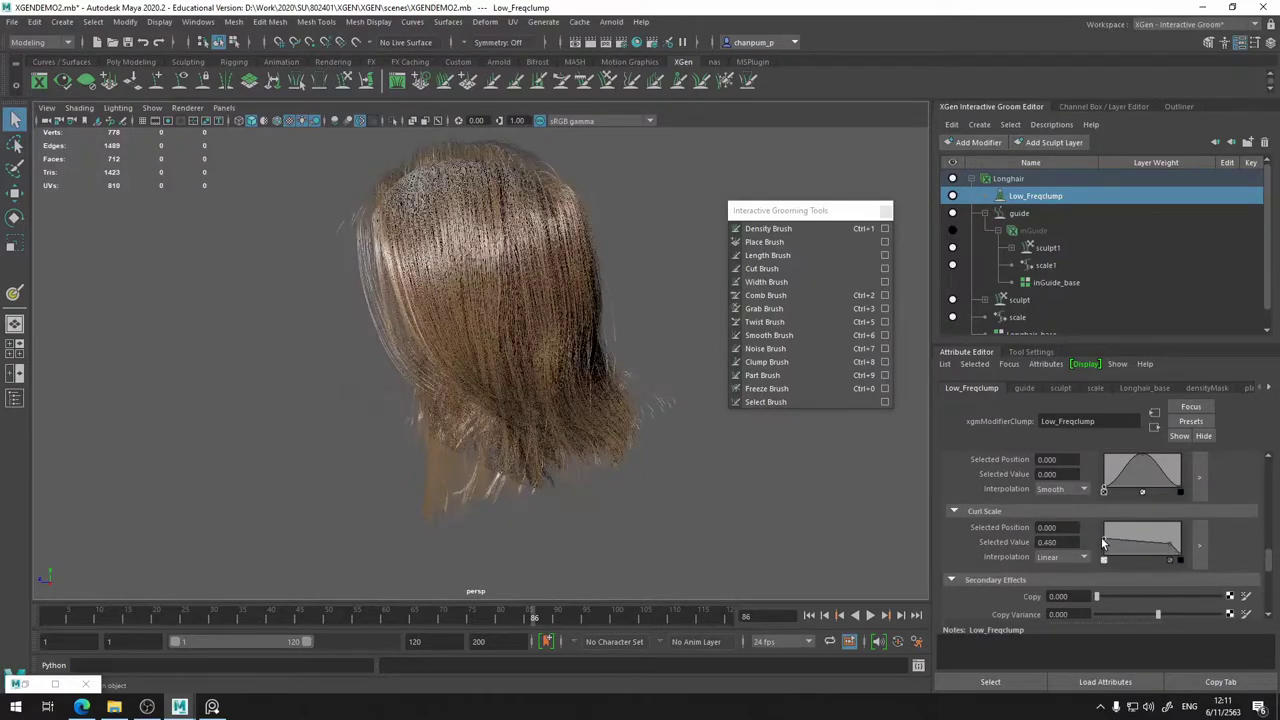
left_click_drag(1104, 542, 1172, 546)
left_click_drag(414, 309, 629, 314, "alt")
- Reduce Low_Freqclump's Curl to 0.617 and compare the hair with the modifier off and on
scroll(1186, 510, "up", 3)
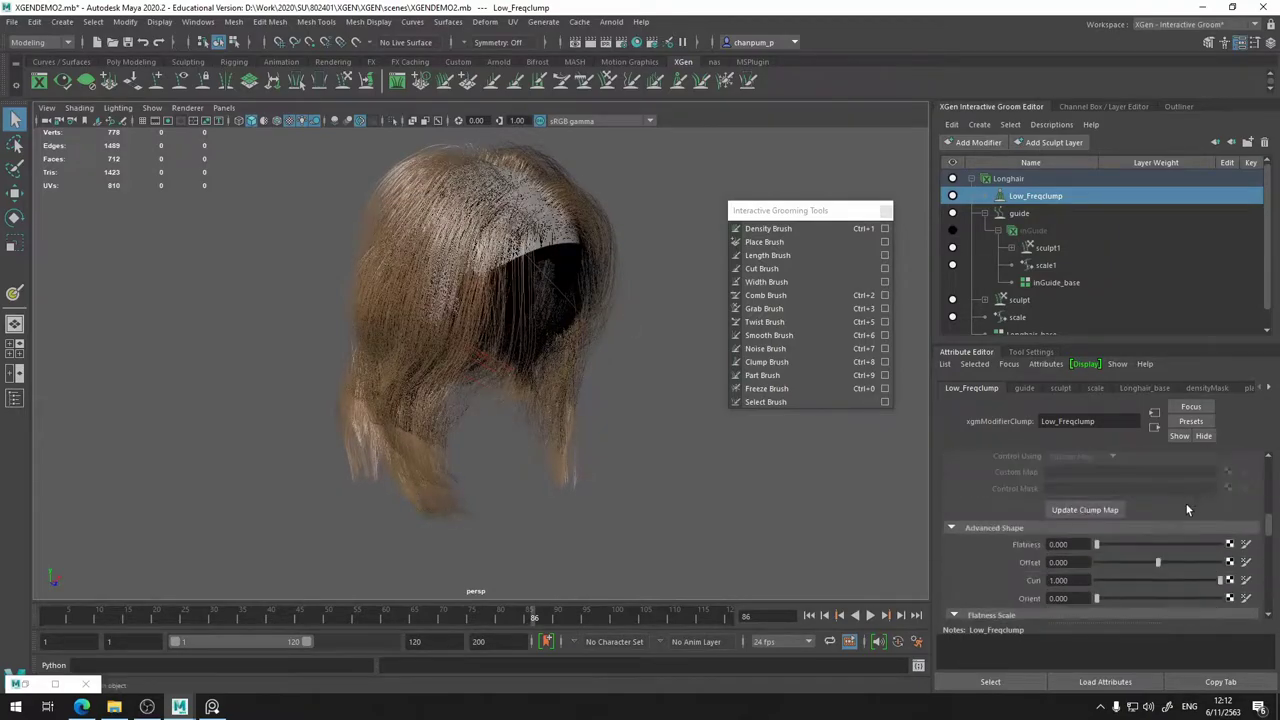
left_click_drag(1217, 582, 1194, 582)
left_click_drag(640, 390, 395, 382, "alt")
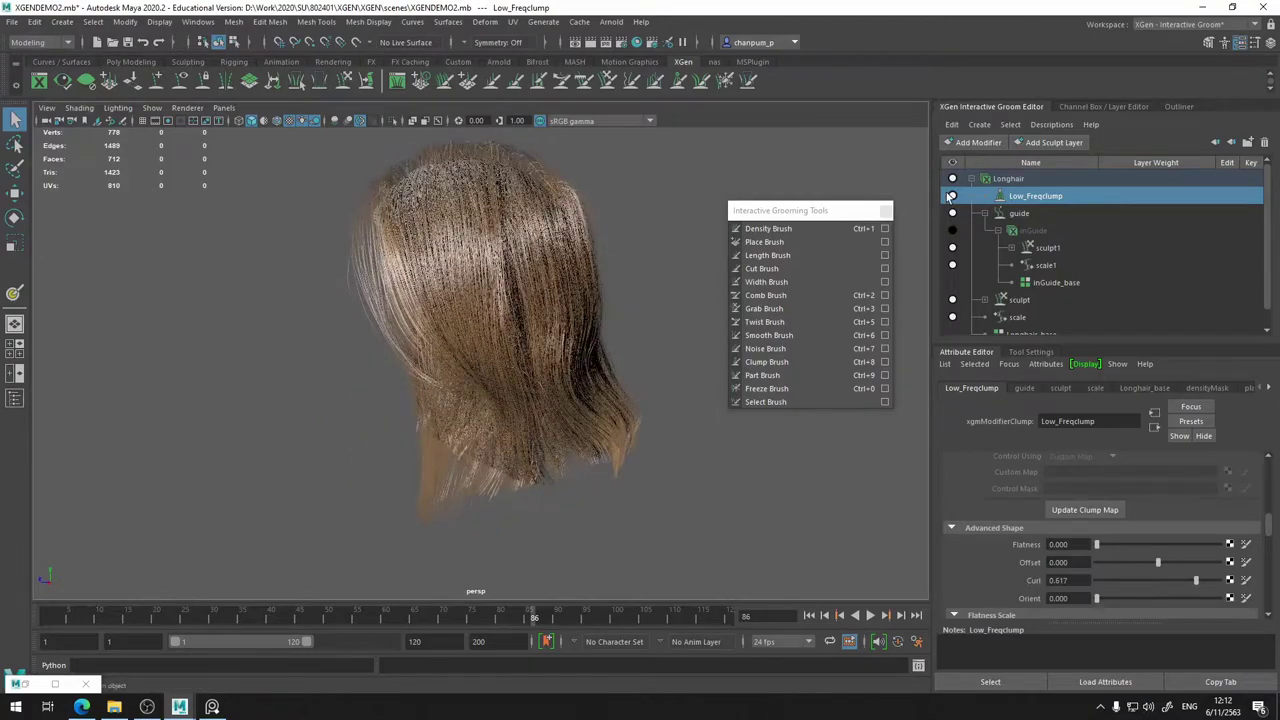
left_click(952, 197)
left_click(953, 197)
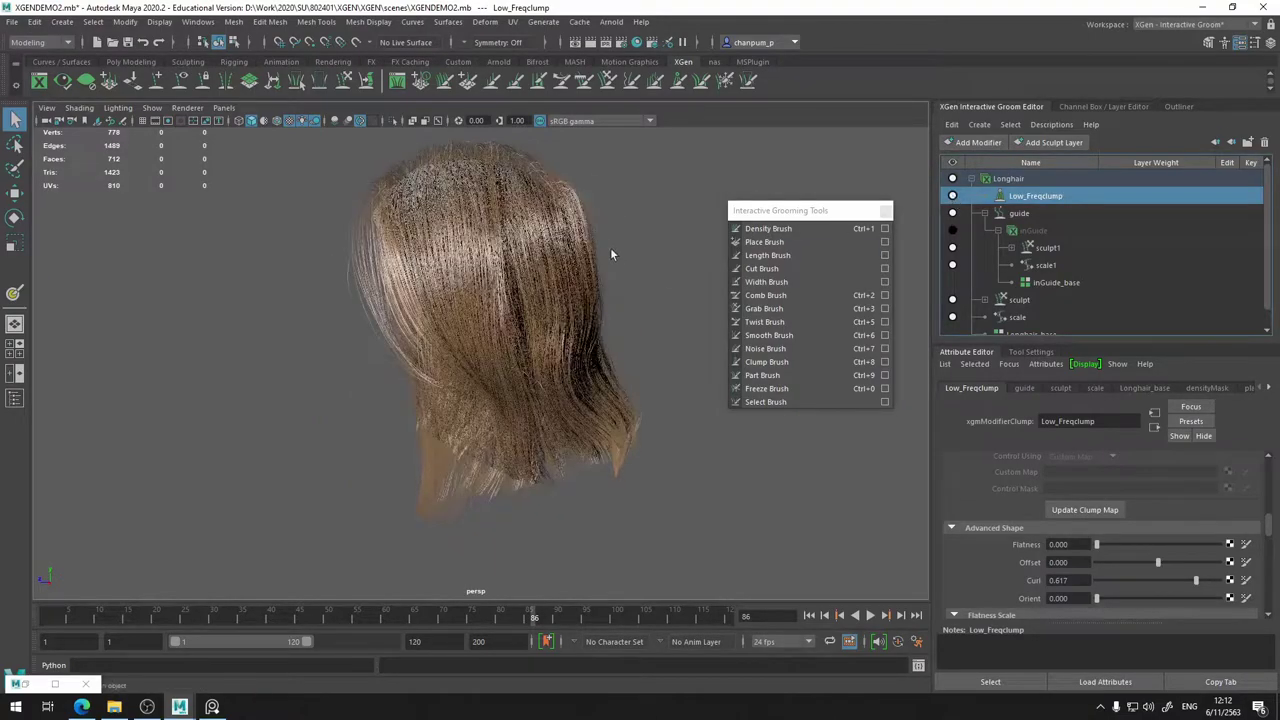
left_click_drag(611, 254, 694, 243, "alt")
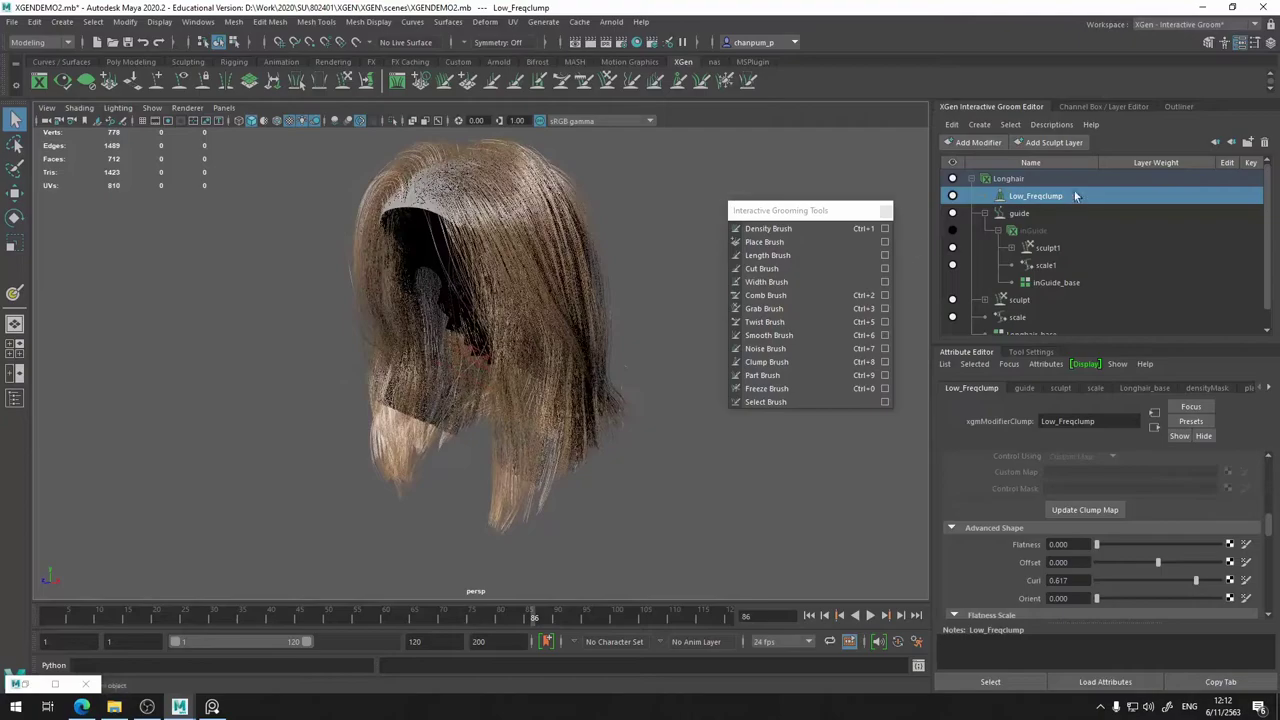
- Add a second Clump modifier on top of Low_Freqclump in the Longhair groom
left_click(977, 143)
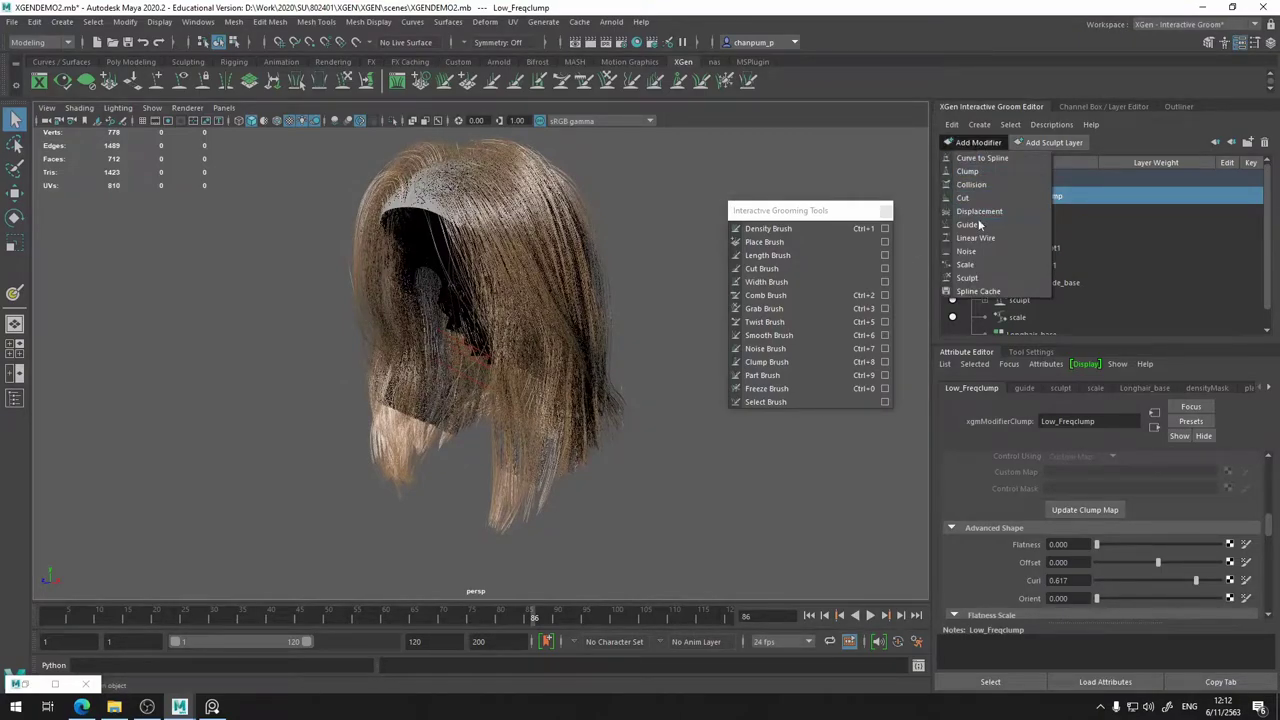
left_click(989, 172)
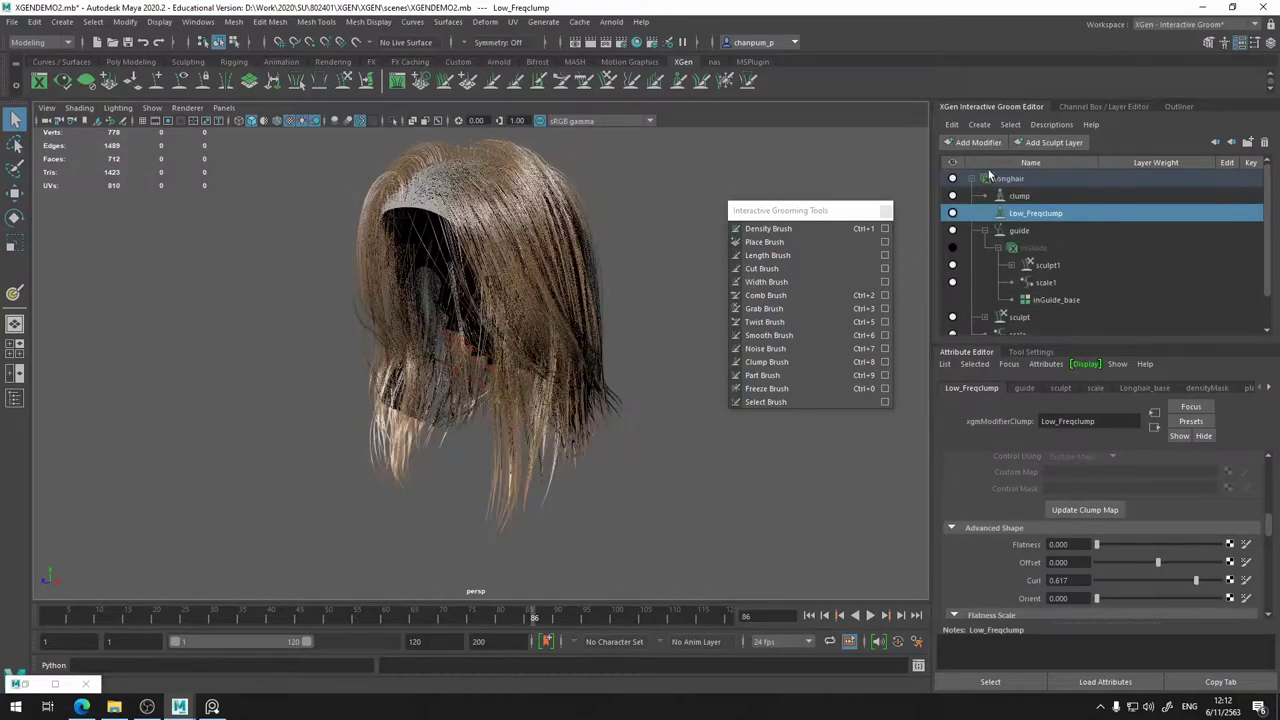
mouse_move(650, 272)
left_mouse_down("alt")
mouse_move(638, 246)
mouse_move(487, 288)
mouse_move(680, 249)
mouse_move(788, 248)
mouse_move(655, 278)
left_mouse_up("alt")
- Set the new clump modifier's Clump Scale curve to 0.62 at the start and 0.26 at the end, and compare it off and on
scroll(1197, 562, "up", 8)
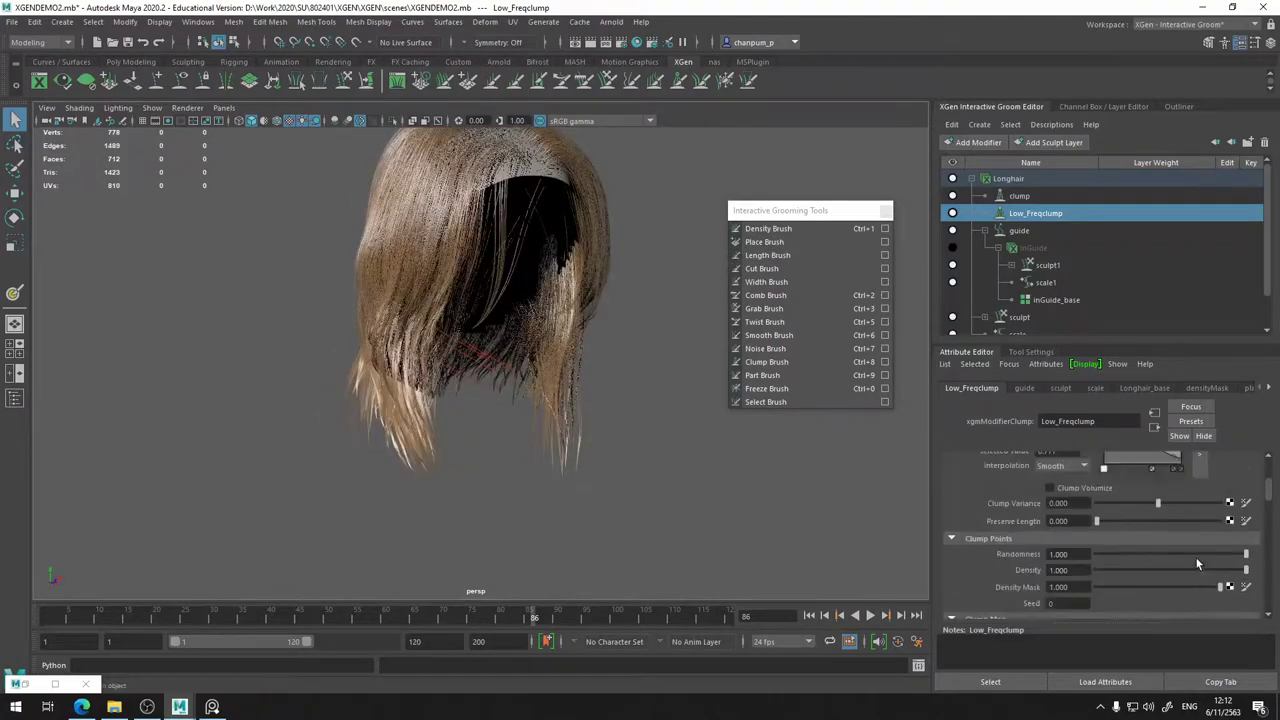
left_click(1035, 196)
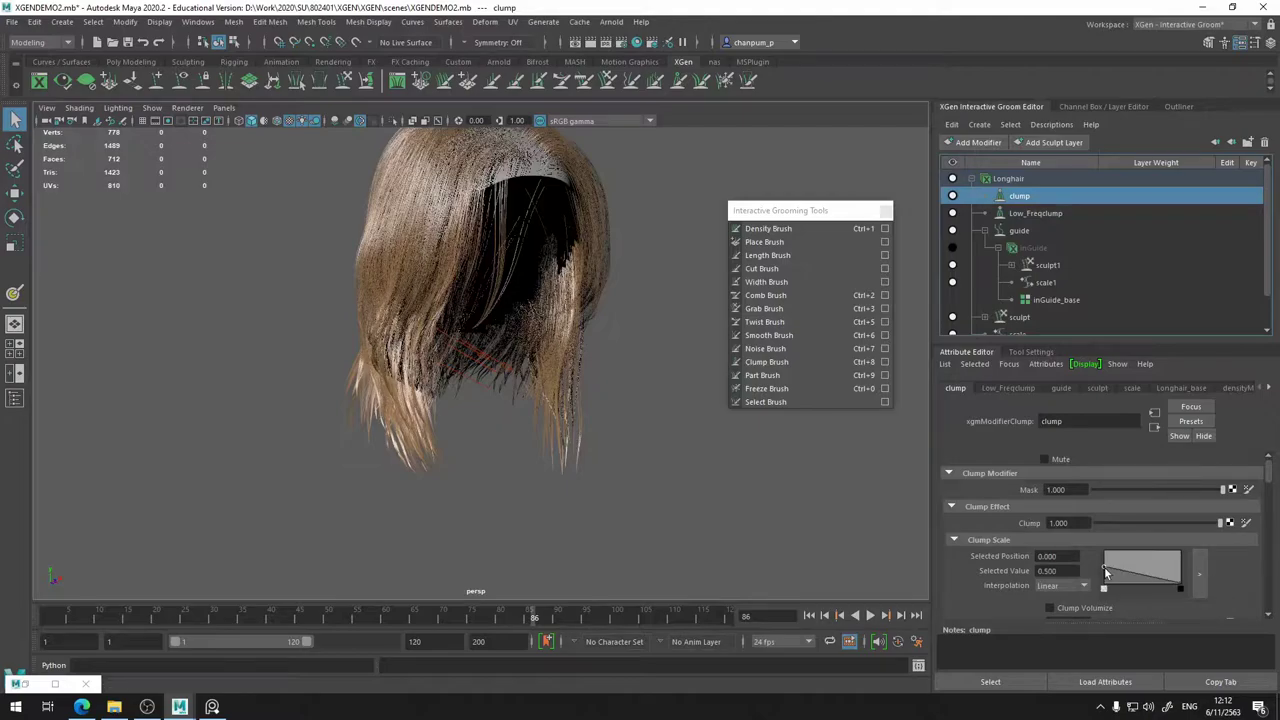
left_click_drag(1105, 569, 1105, 563)
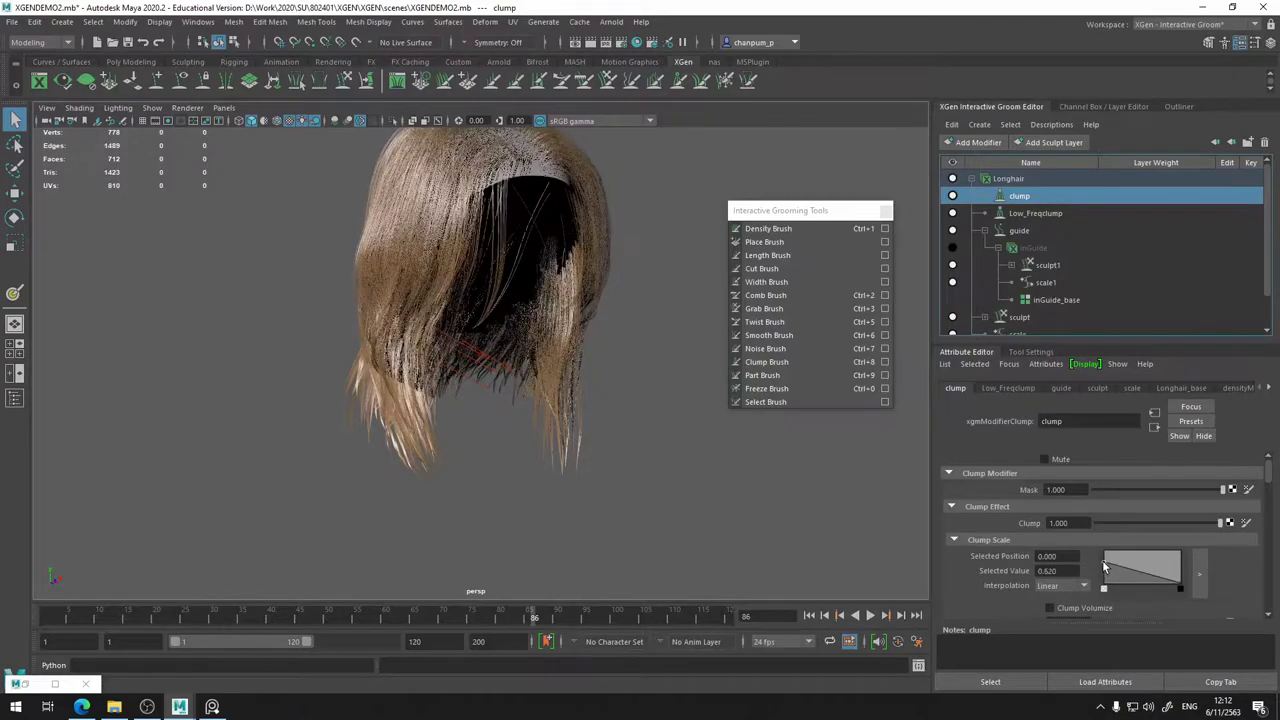
left_click_drag(1181, 587, 1189, 580)
left_click_drag(538, 344, 567, 402, "alt")
scroll(530, 384, "up", 4)
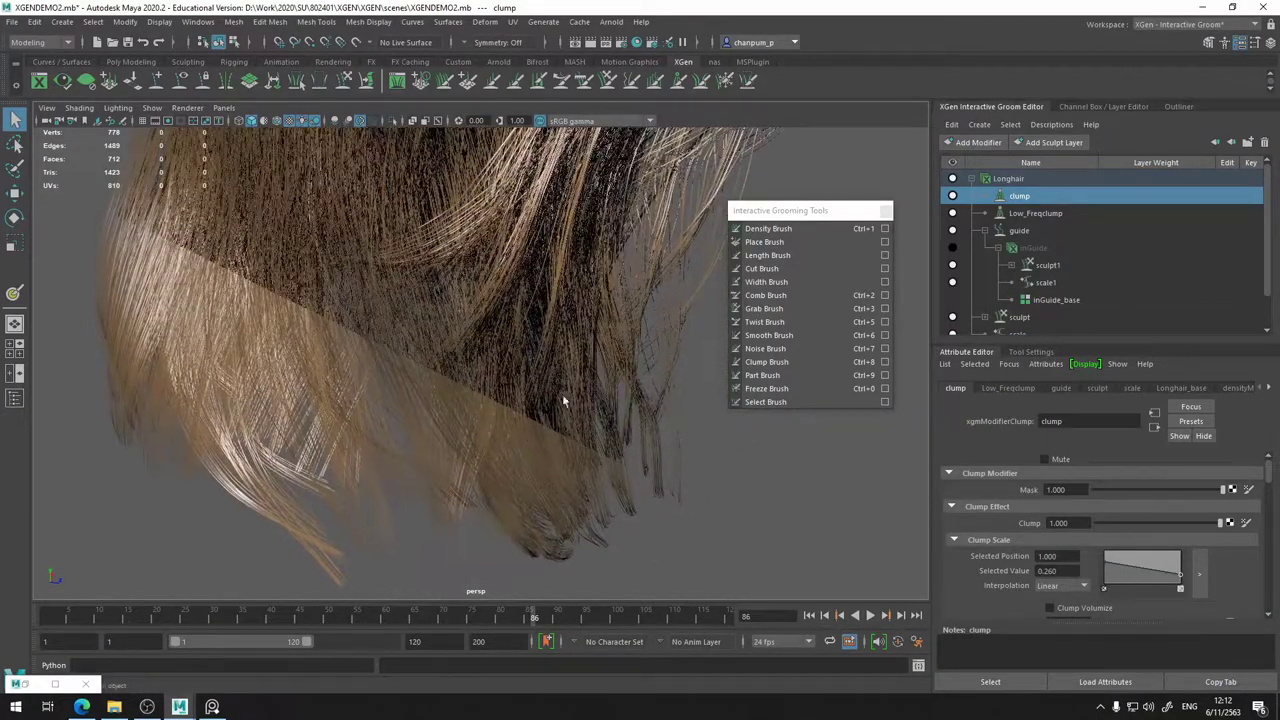
left_click(951, 196)
left_click(951, 196)
- Map a Noise texture to the new modifier's Clump value and set its Frequency Ratio to 4.566
left_click(1231, 523)
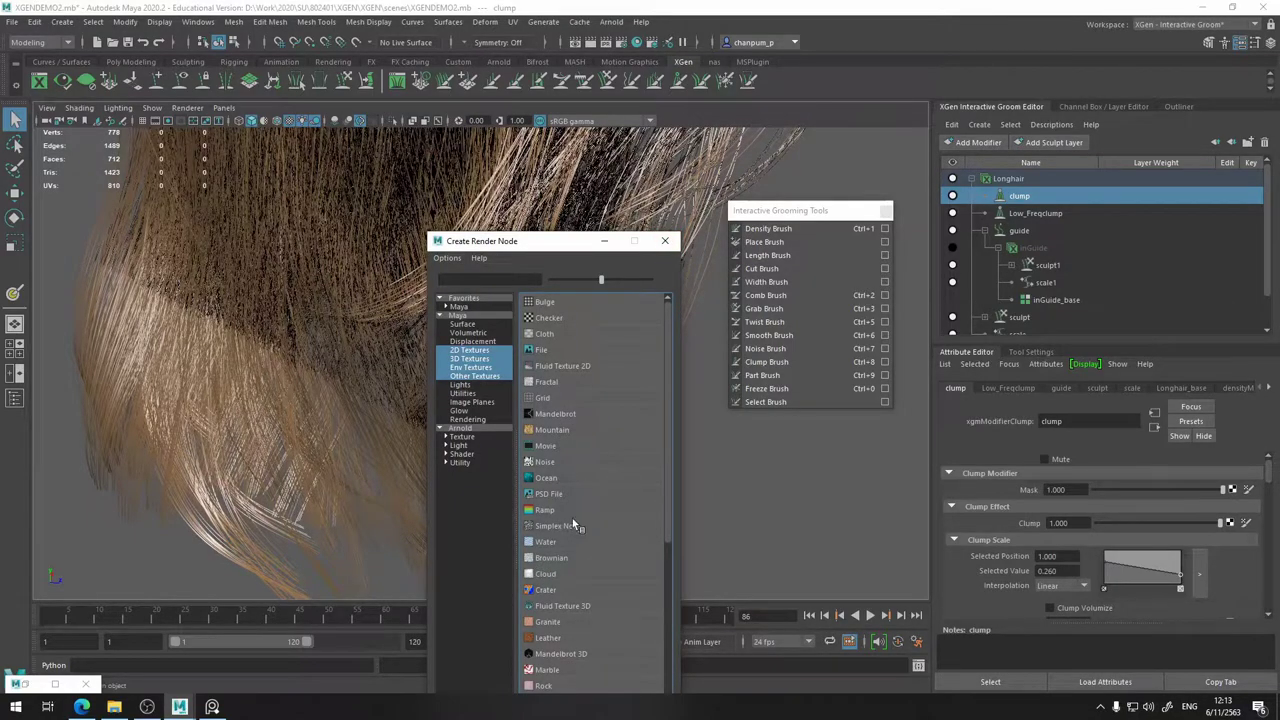
left_click(565, 463)
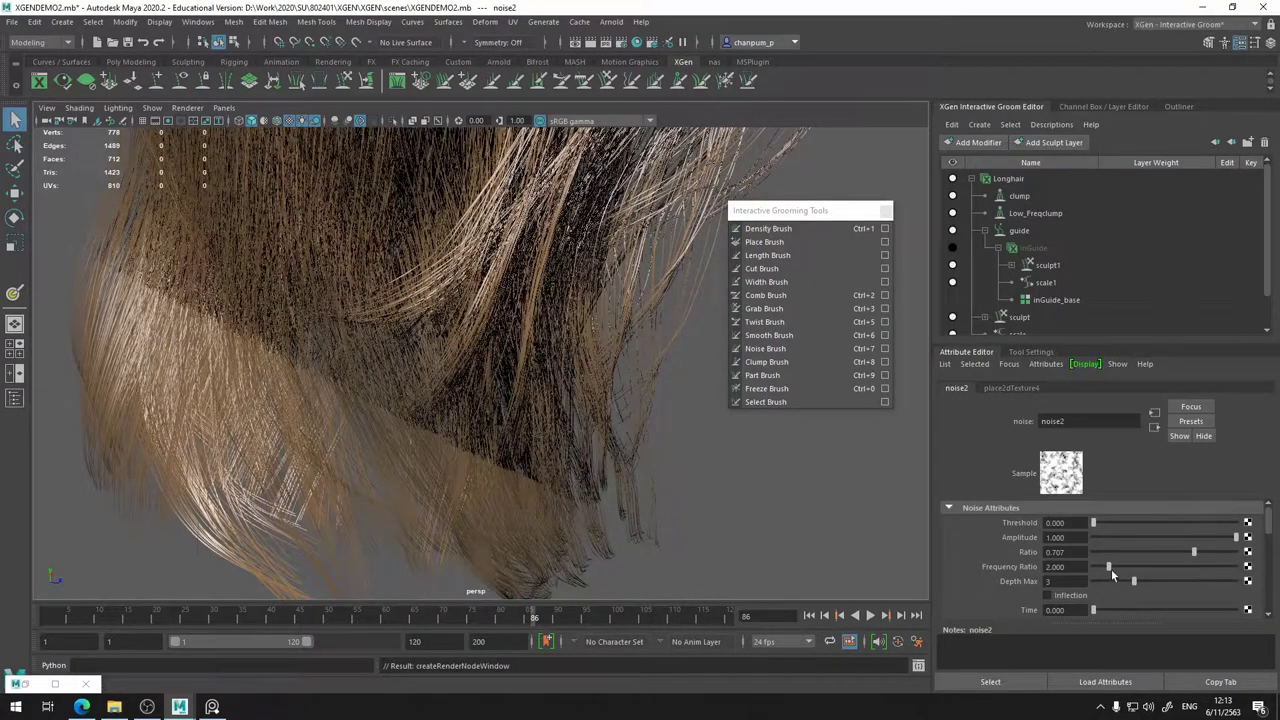
left_click_drag(1106, 565, 1158, 528)
- Raise the noise texture's Alpha Gain to about 1.5 in its Color Balance settings
scroll(1135, 570, "down", 2)
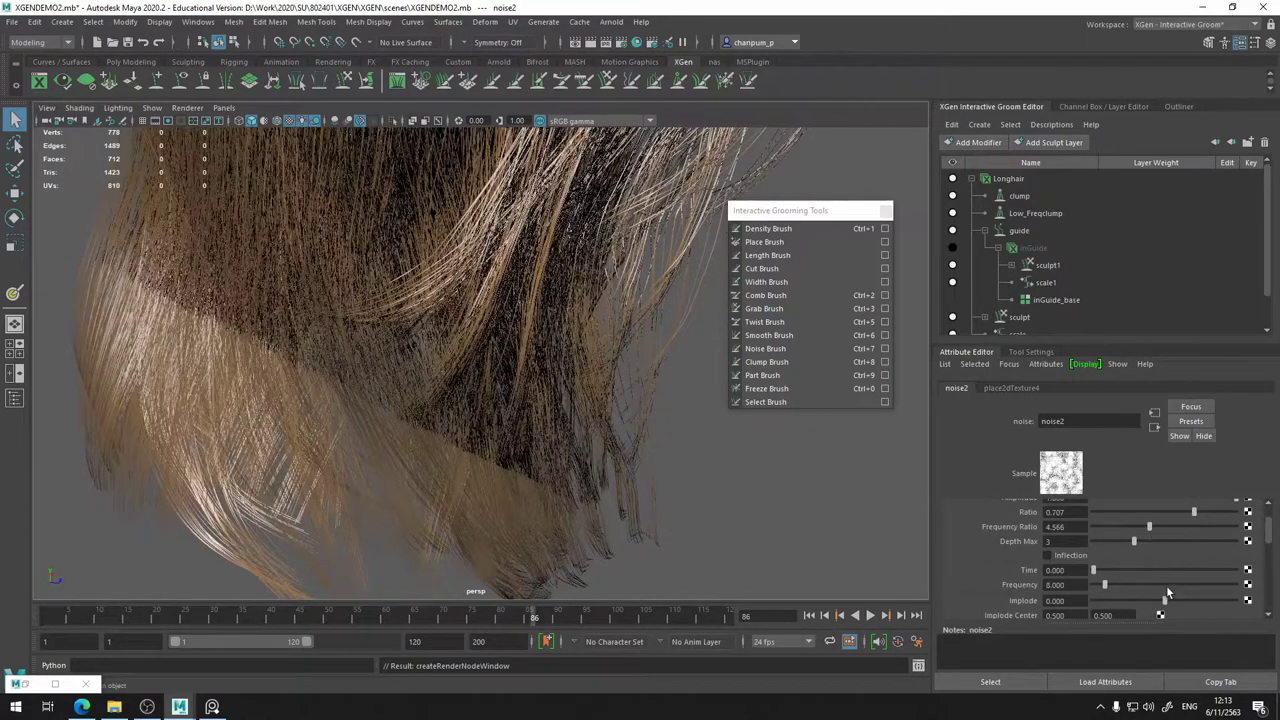
scroll(1164, 586, "down", 5)
scroll(1155, 588, "up", 4)
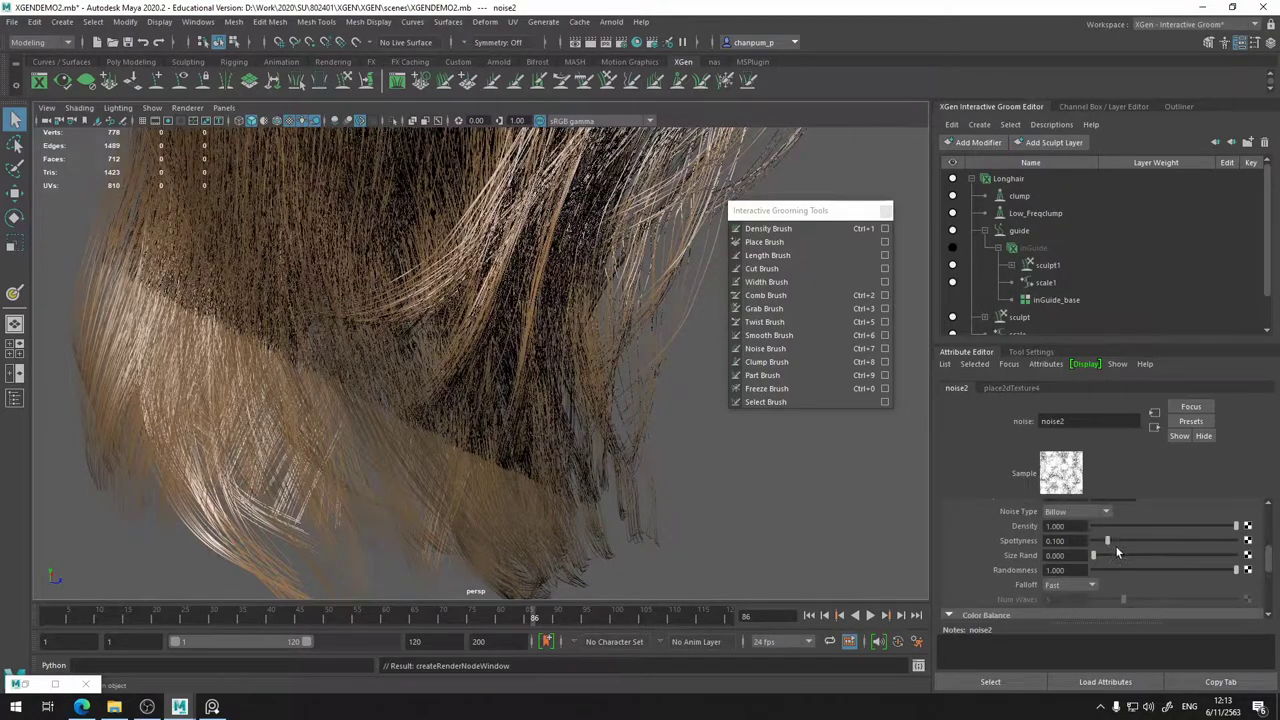
scroll(1116, 560, "down", 4)
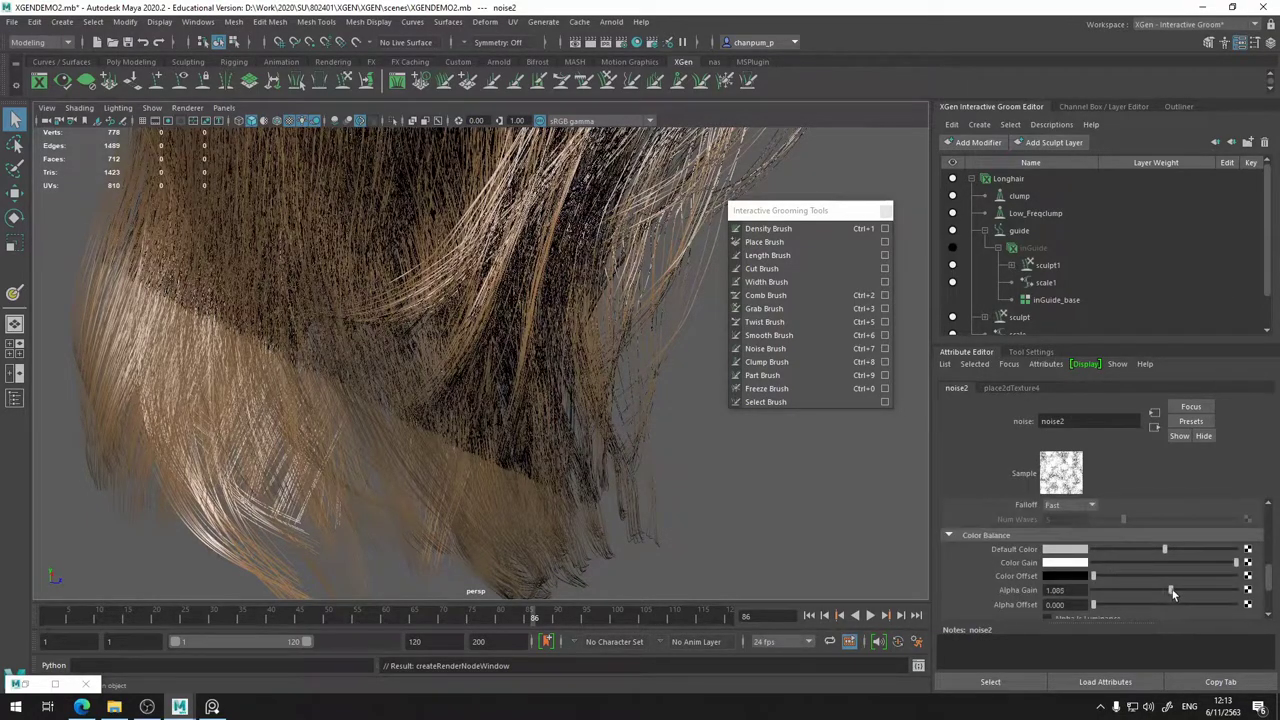
left_click_drag(1173, 594, 1204, 586)
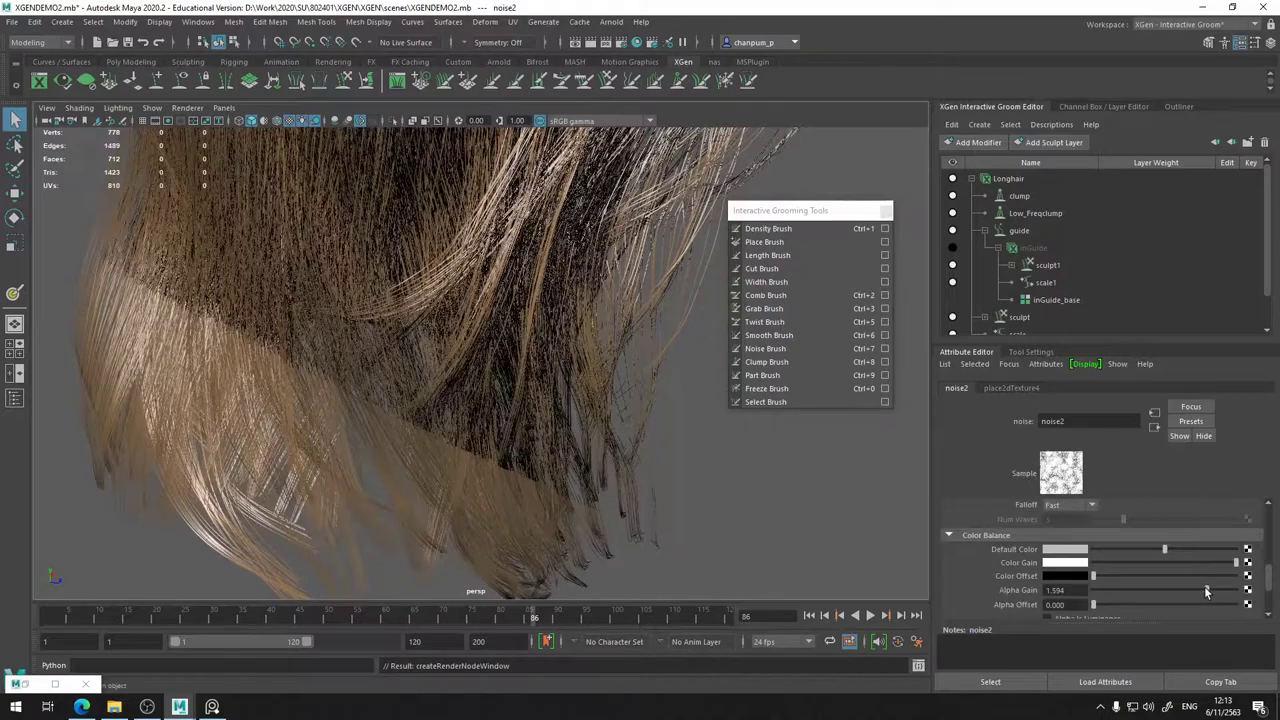
- Set the noise texture's Repeat UV to 5 by 5 in its 2D placement node and inspect the hair tips
left_click(990, 368)
left_click(989, 369)
left_click(1010, 388)
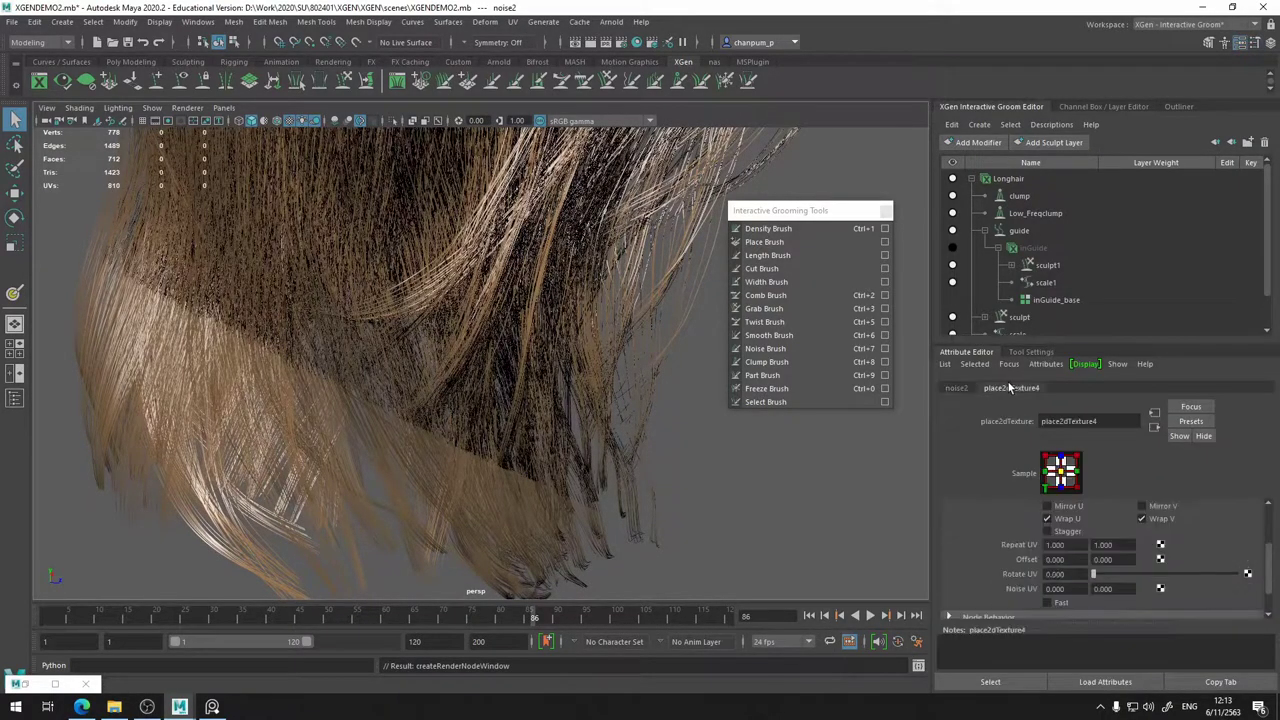
double_click(1078, 545)
type("5")
key("Tab")
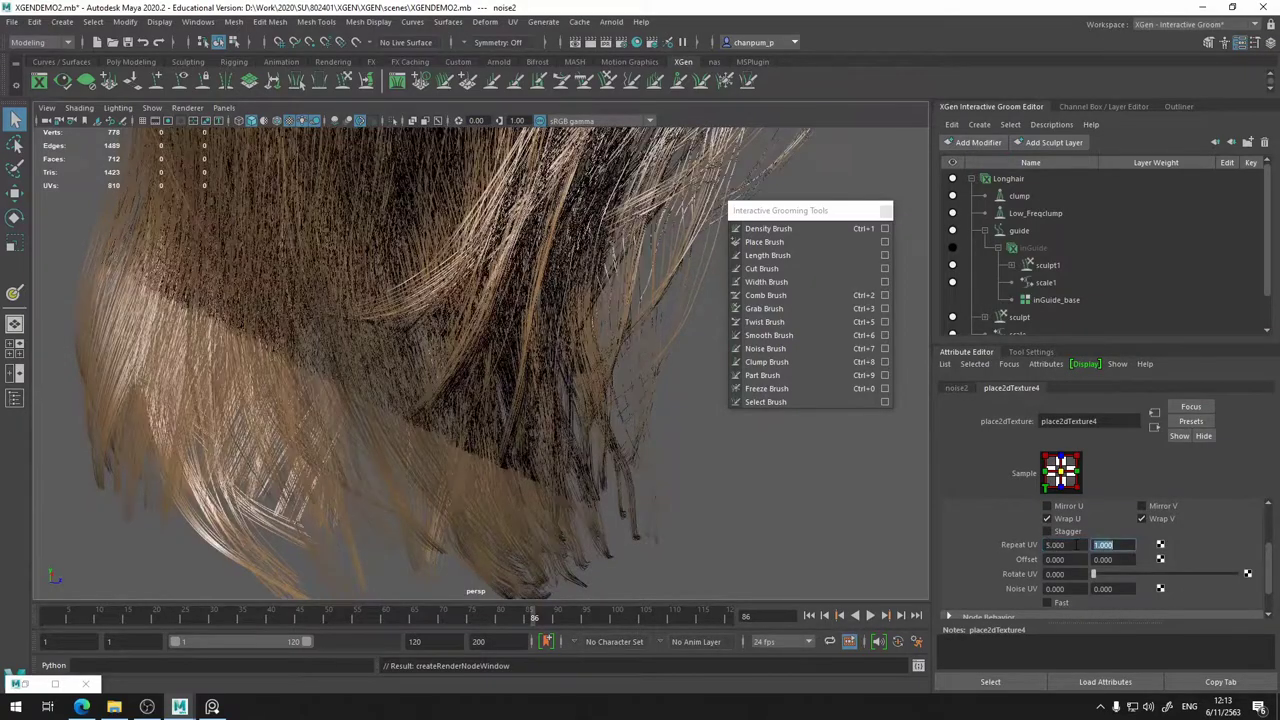
type("5")
key("Return")
left_click_drag(600, 360, 275, 350, "alt")
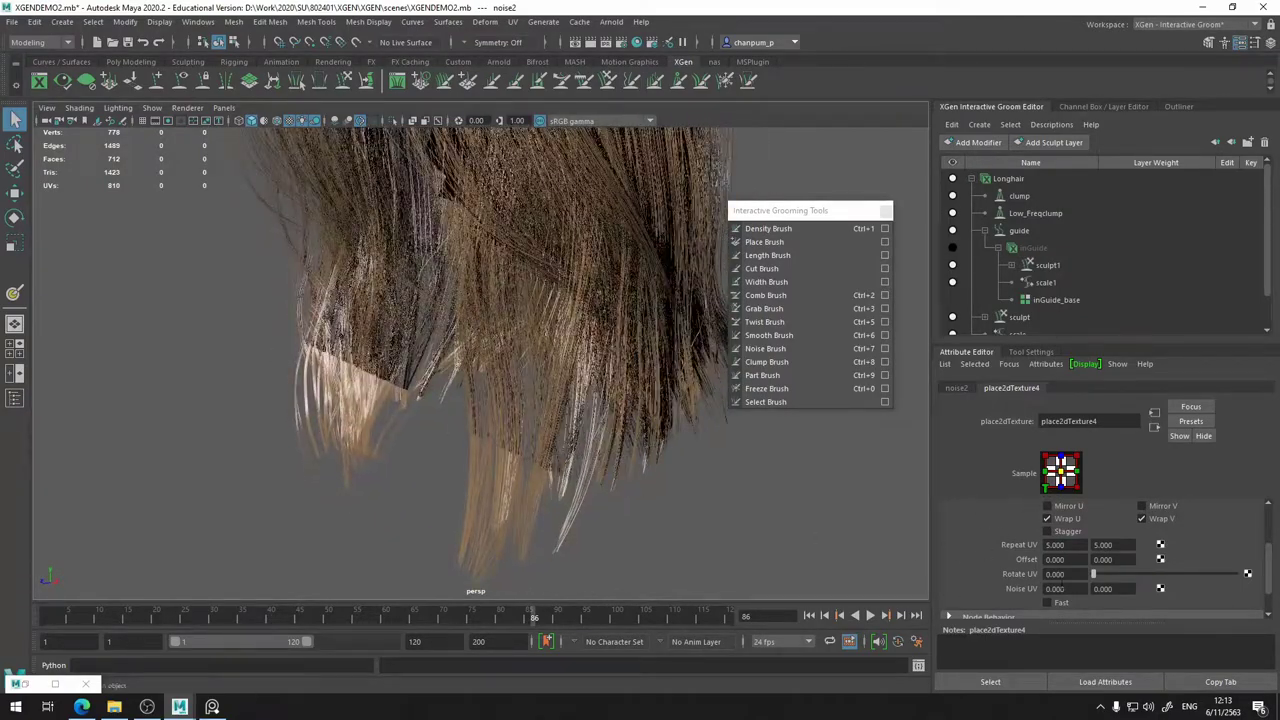
- Try a Repeat UV of 10 by 10 on the noise texture's placement node and inspect the hair tips
left_click(1047, 545)
type("10")
key("Tab")
type("10")
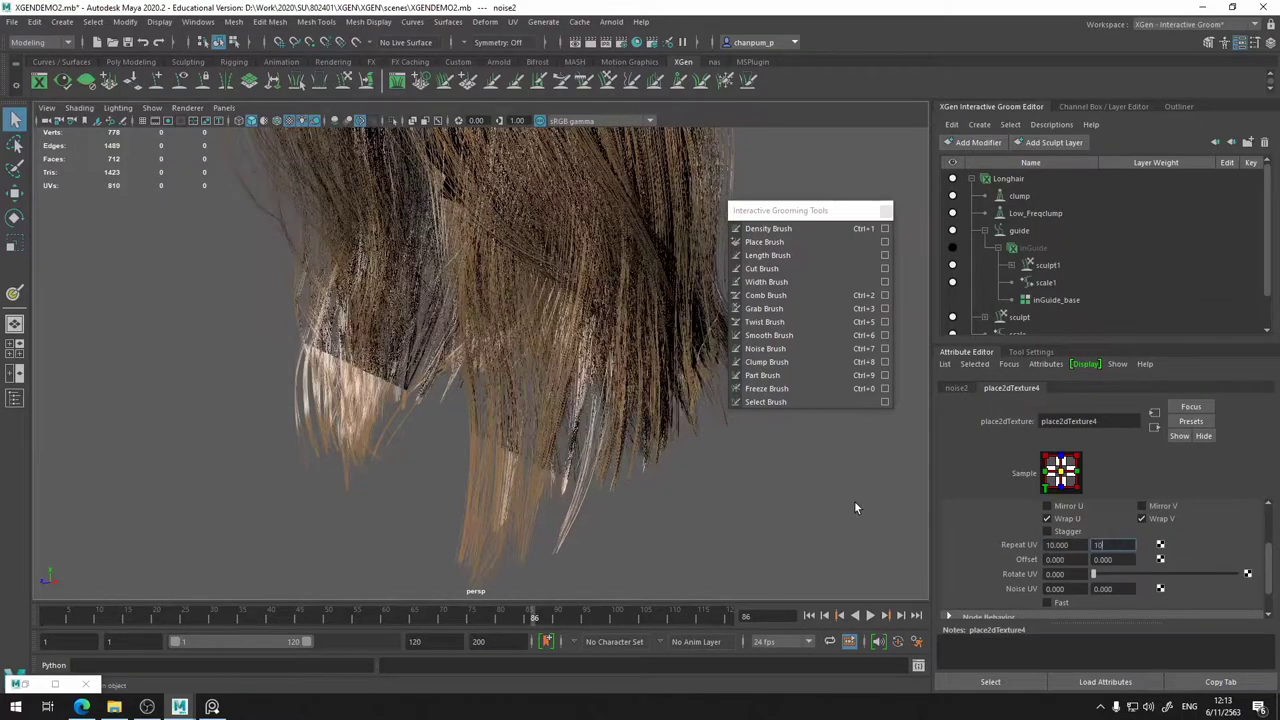
key("Return")
left_click_drag(562, 447, 441, 413, "alt")
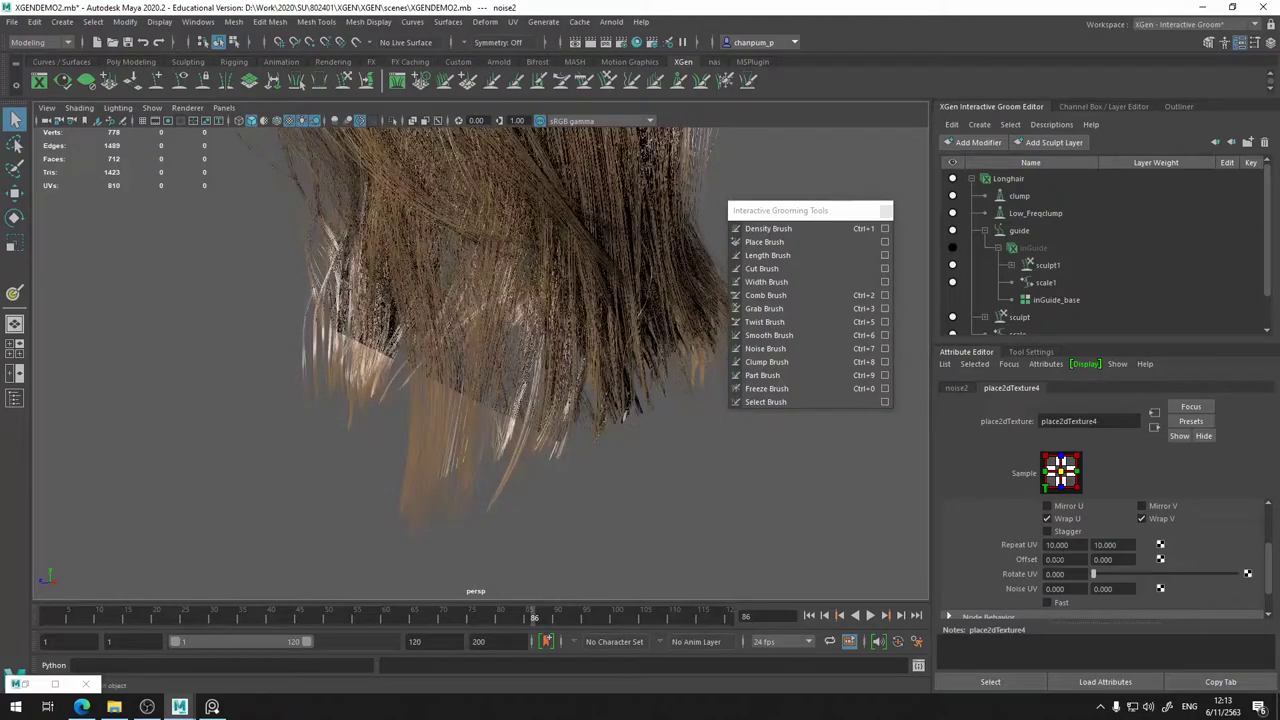
- Try a denser noise pattern by setting the placement node's Repeat UV to 20 by 20
double_click(1068, 546)
type("20")
key("Tab")
type("20")
key("Return")
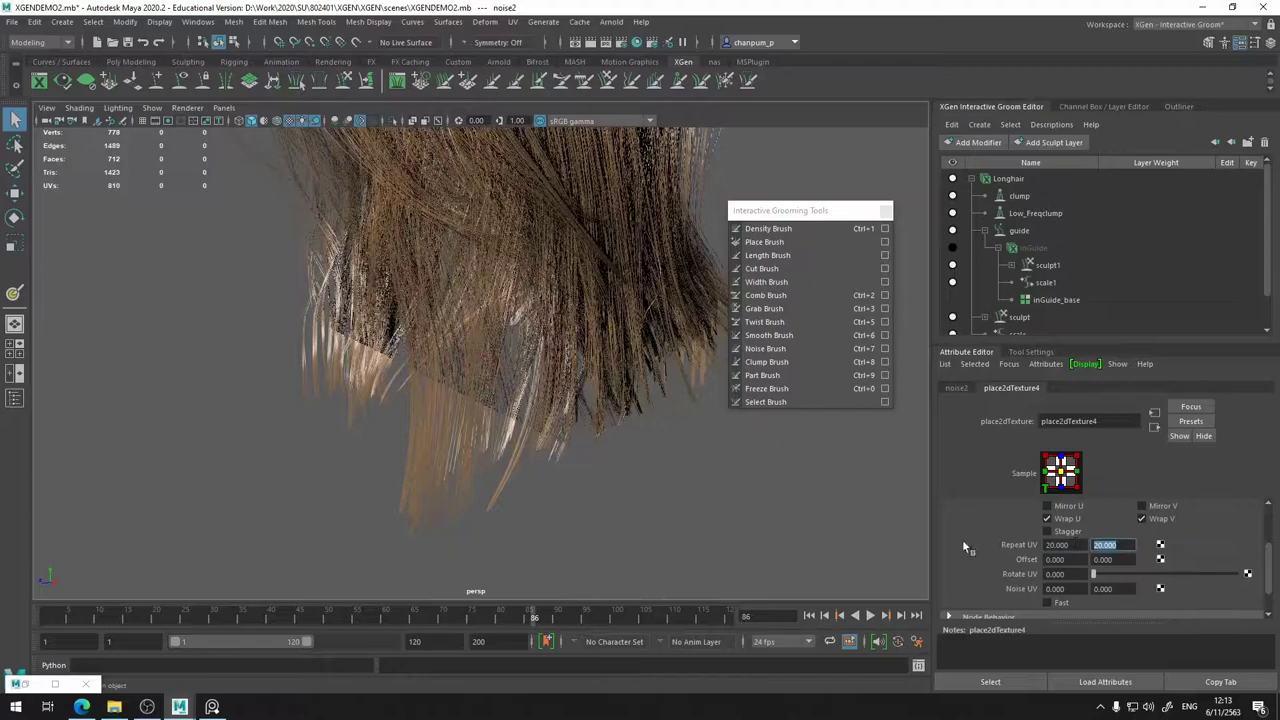
- Set the noise texture's Repeat UV back to 1 by 1 and check the hair tips from another side
double_click(1083, 545)
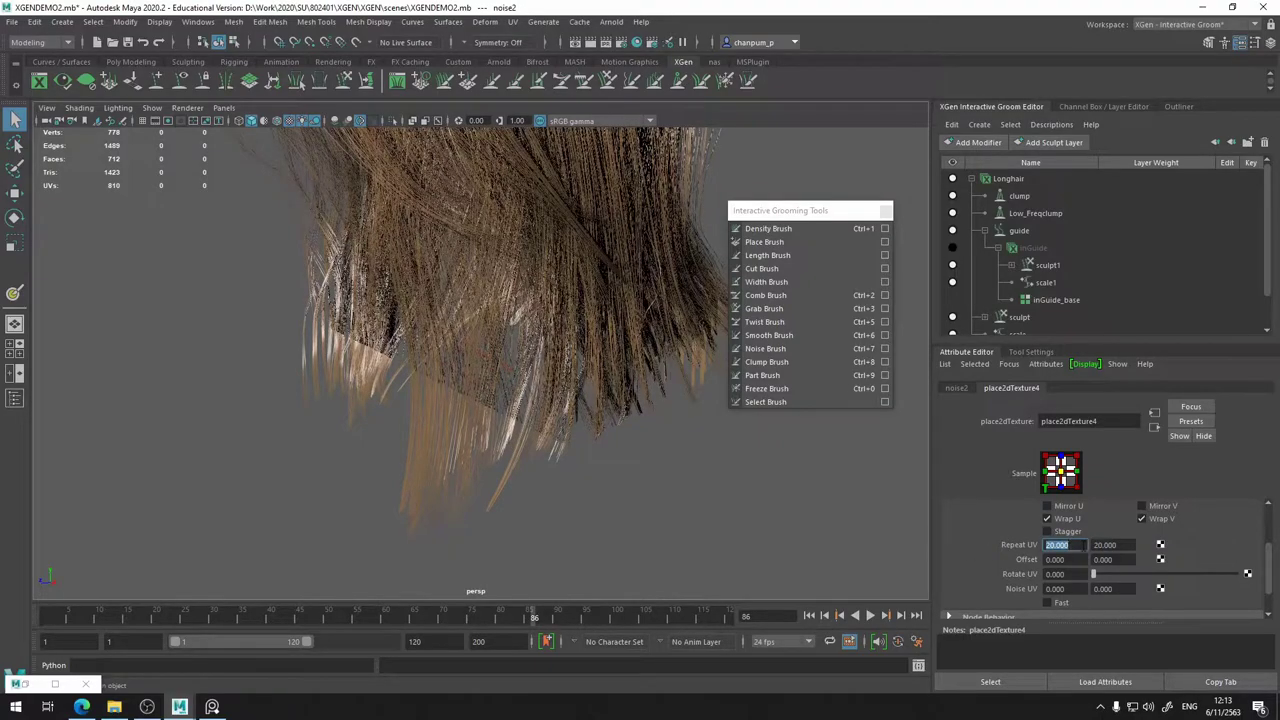
type("1")
key("Tab")
type("1")
key("Return")
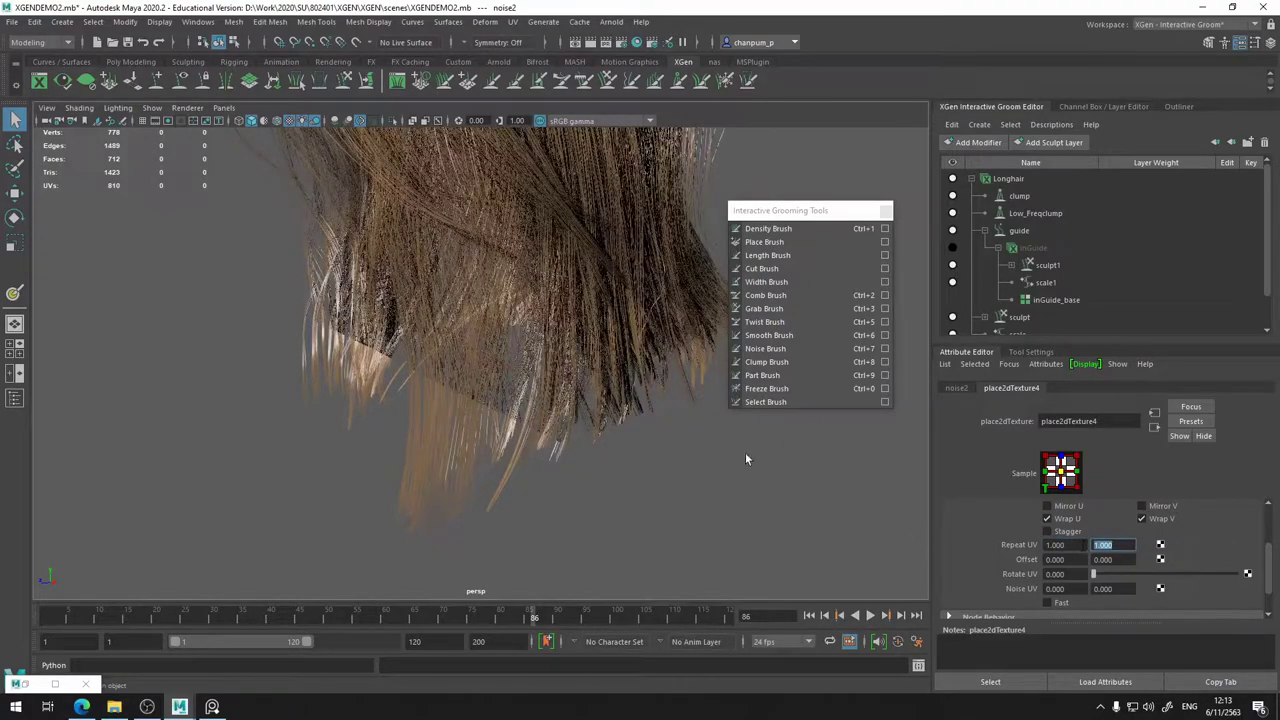
left_click_drag(745, 456, 700, 440, "alt")
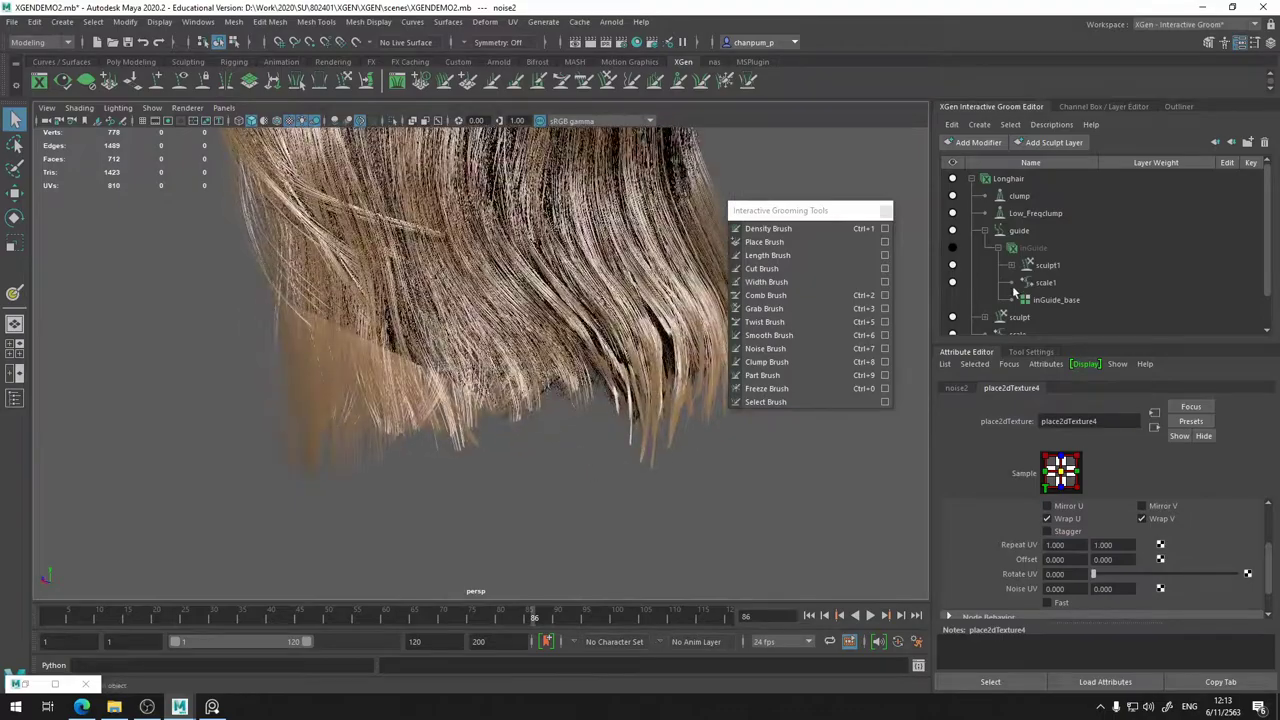
- Mute the Low_Freqclump modifier and reopen the noise texture mapped to the other clump modifier's Clump value
left_click(956, 213)
left_click_drag(370, 447, 658, 455, "alt")
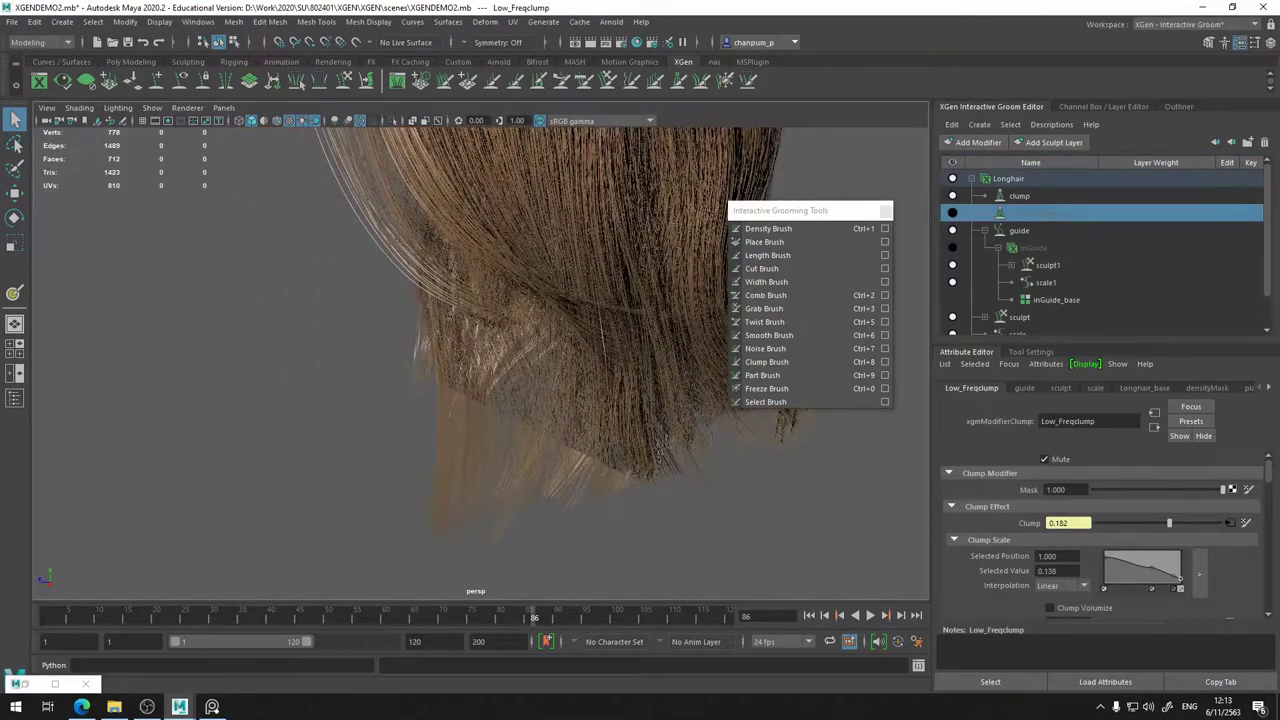
left_click(1020, 196)
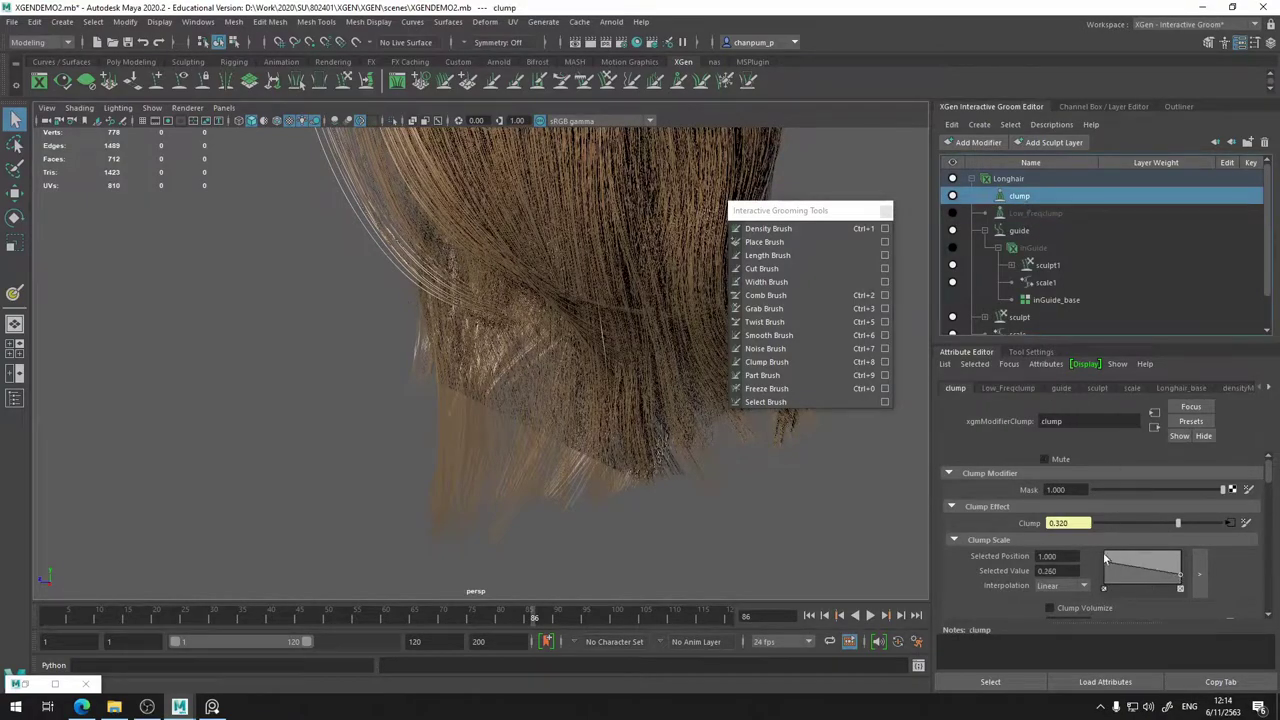
left_click(1230, 523)
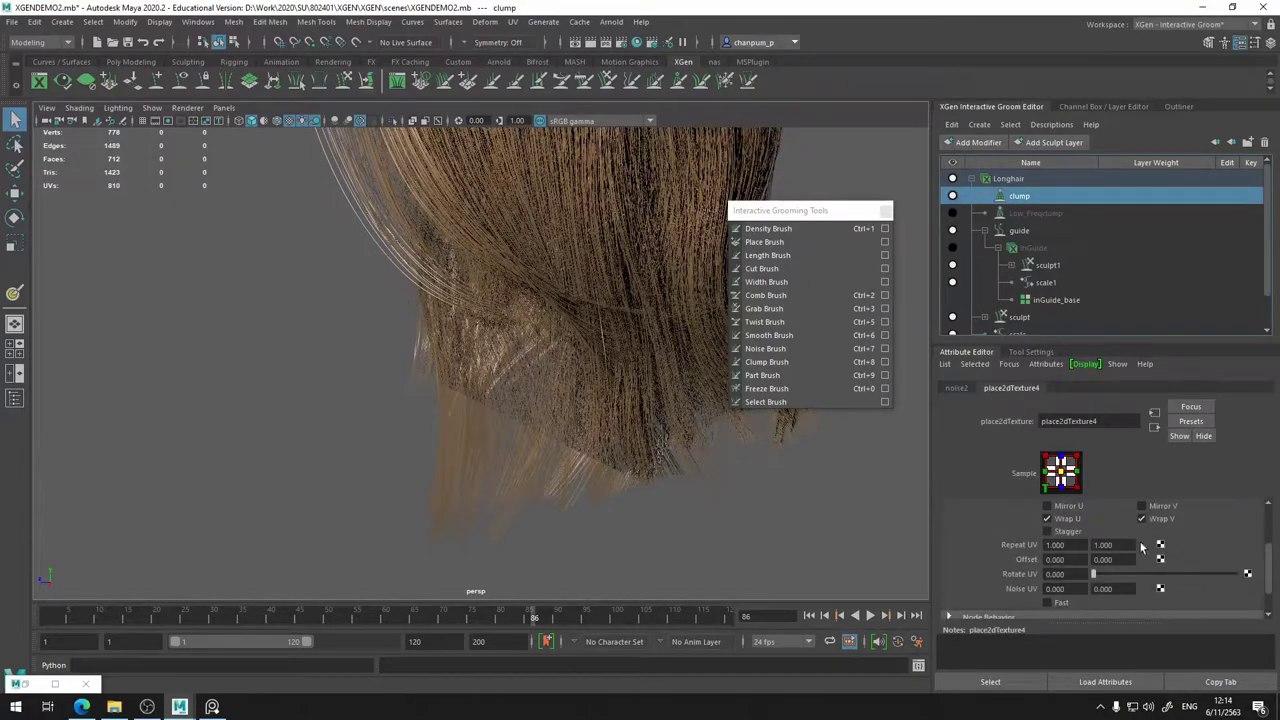
- With Low_Freqclump muted, try a Repeat UV of 5 by 5 for the noise and inspect the whole hairstyle
double_click(1082, 544)
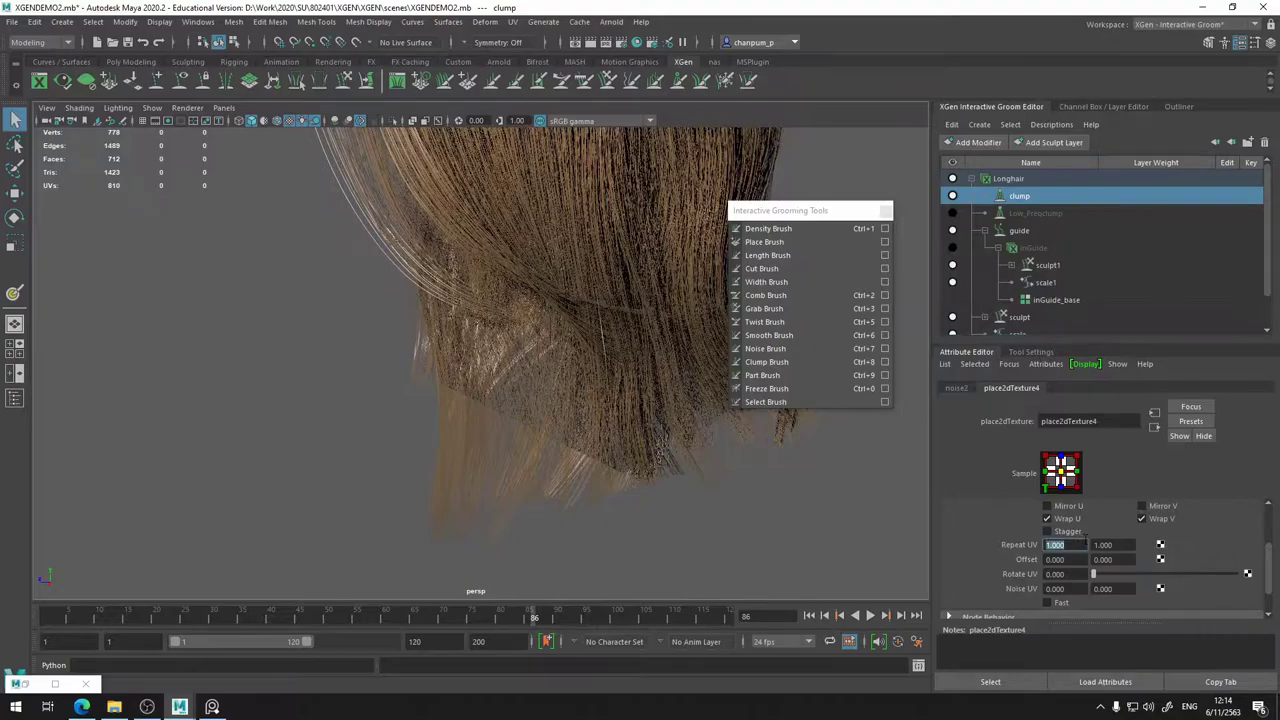
type("5")
key("Tab")
type("5")
key("Return")
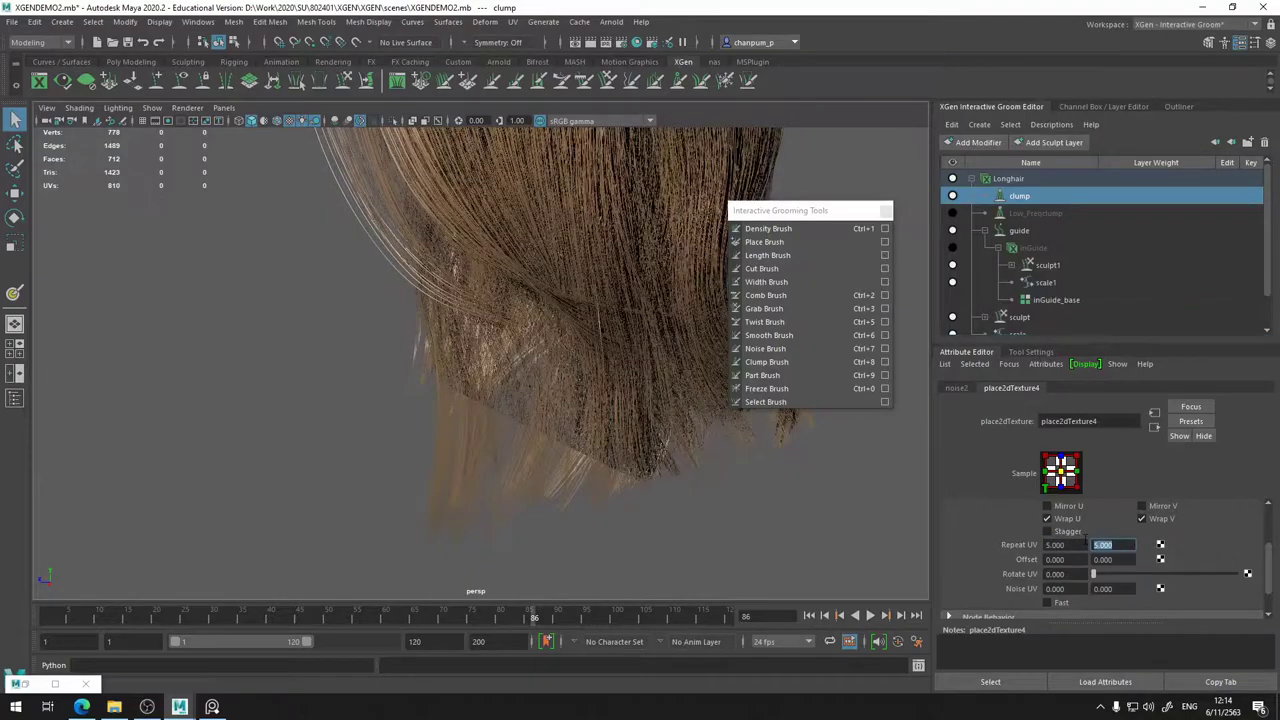
left_click_drag(727, 496, 399, 497, "alt")
scroll(509, 481, "down", 7)
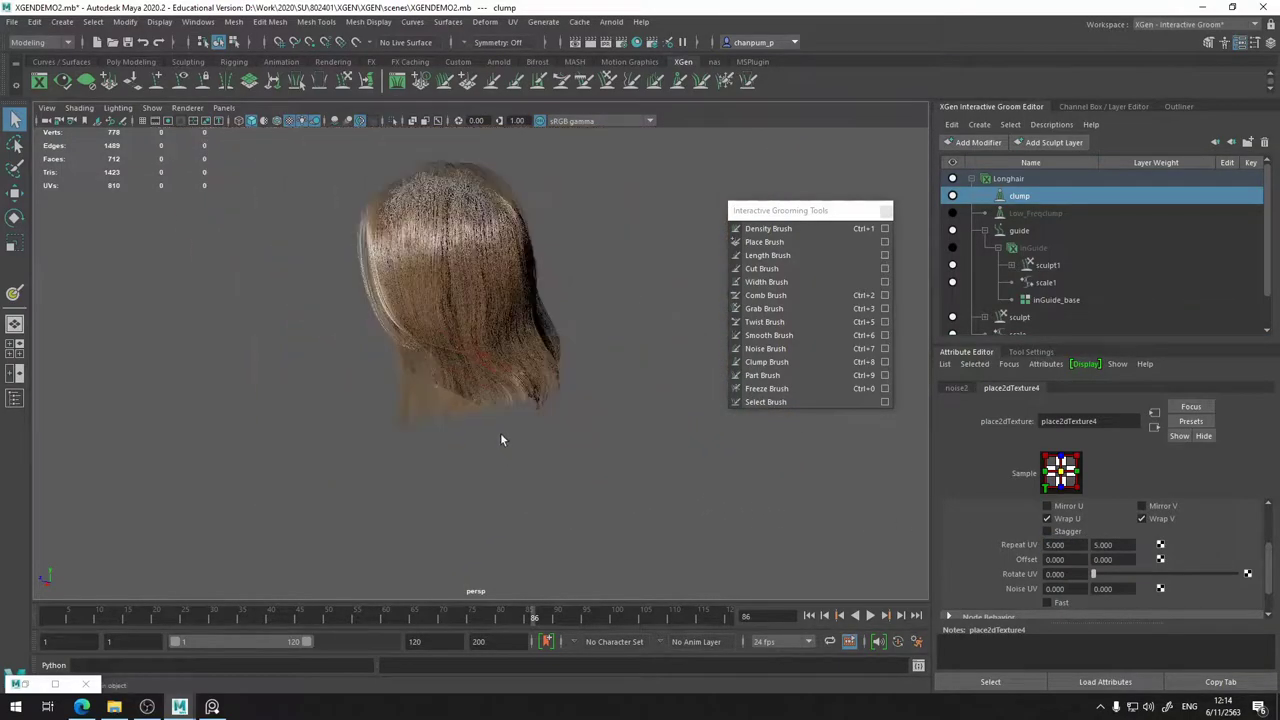
middle_click_drag(501, 434, 547, 499, "alt")
scroll(529, 343, "up", 5)
left_click_drag(511, 375, 518, 412, "alt")
- Set the noise's Repeat UV to 10 by 10 and inspect the clumping over the back of the head
left_click(1056, 544)
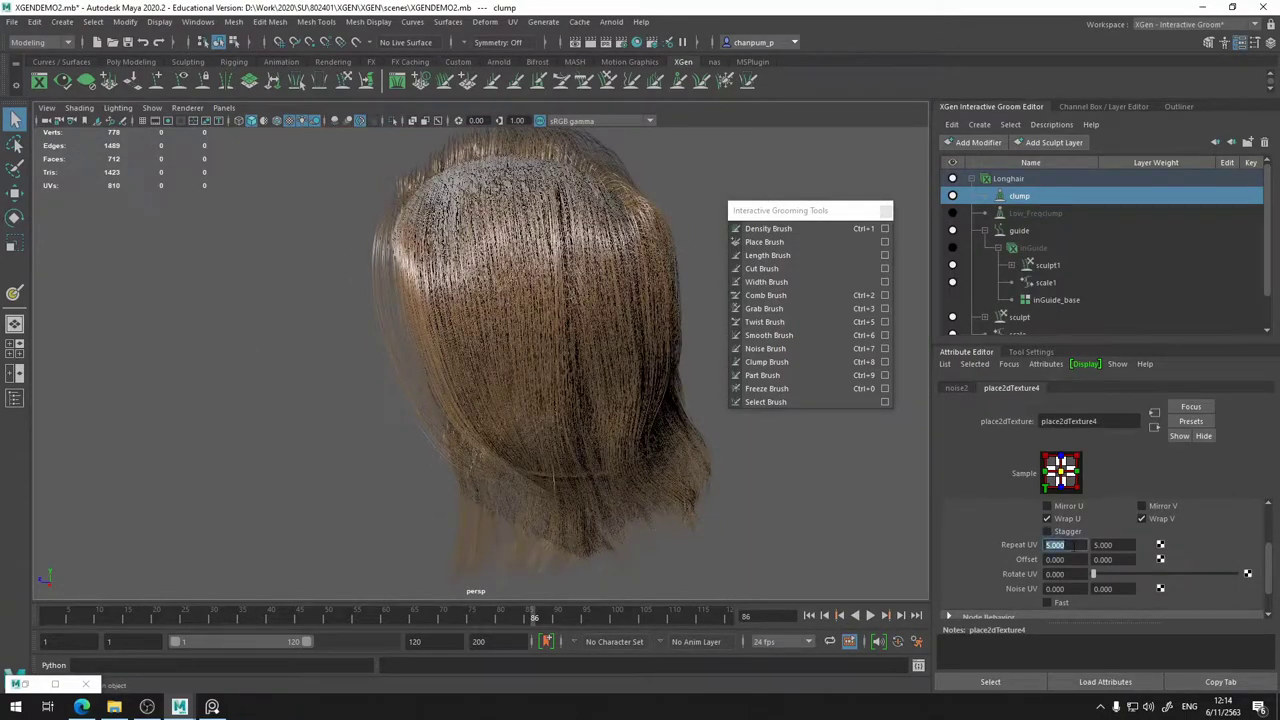
type("10")
key("Tab")
type("10")
key("Return")
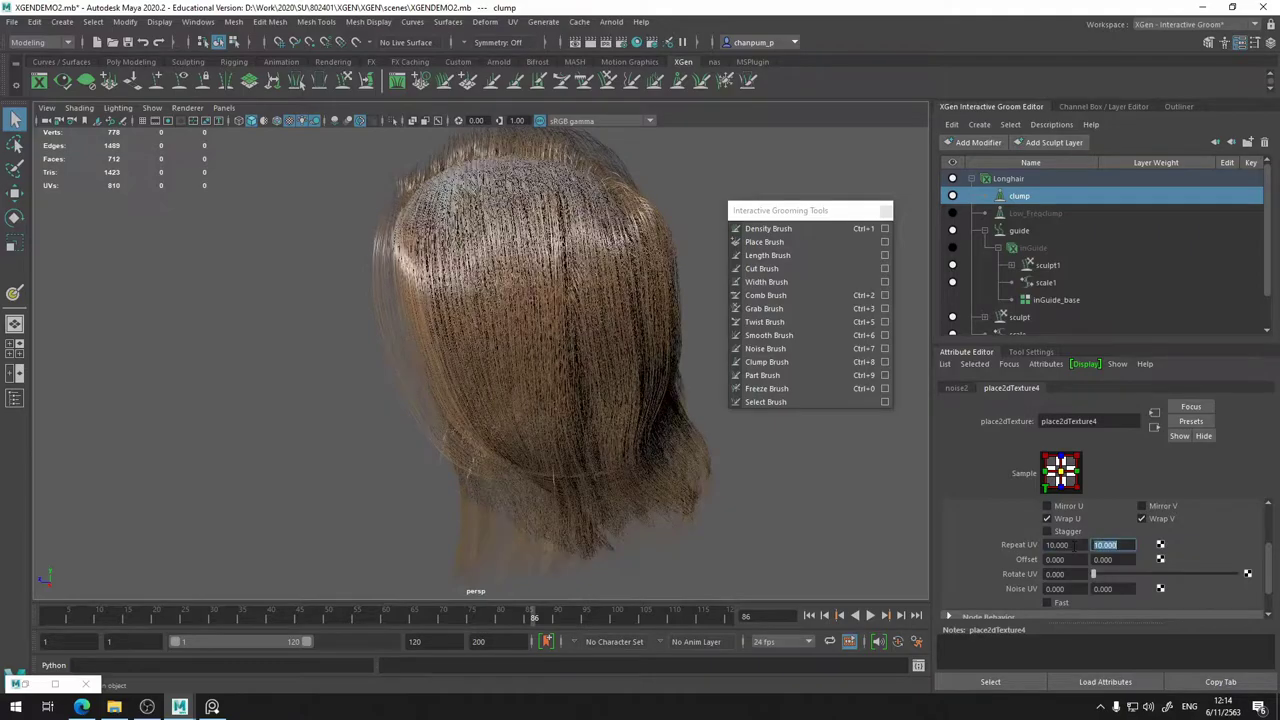
left_click_drag(513, 451, 458, 423, "alt")
- Return the noise's Repeat UV to 1 by 1 and compare the clumping from the crown down to the ends
left_click(1058, 545)
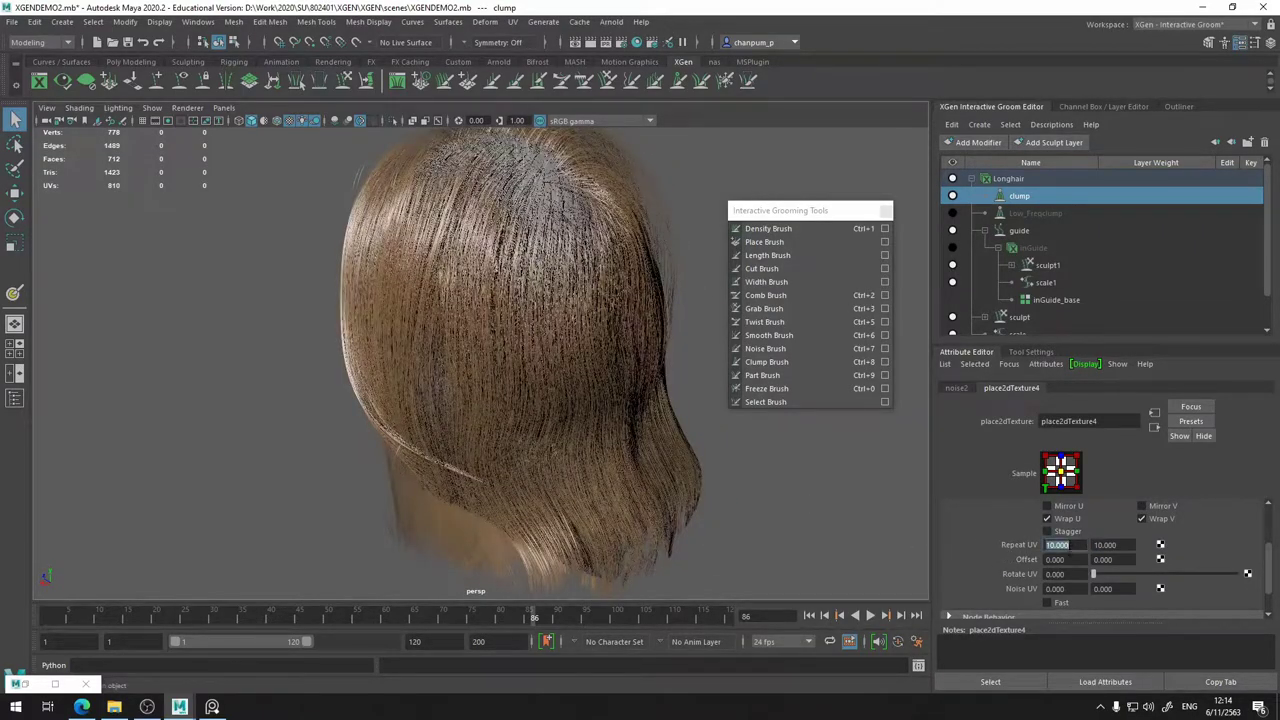
type("1")
key("Tab")
type("1")
key("Return")
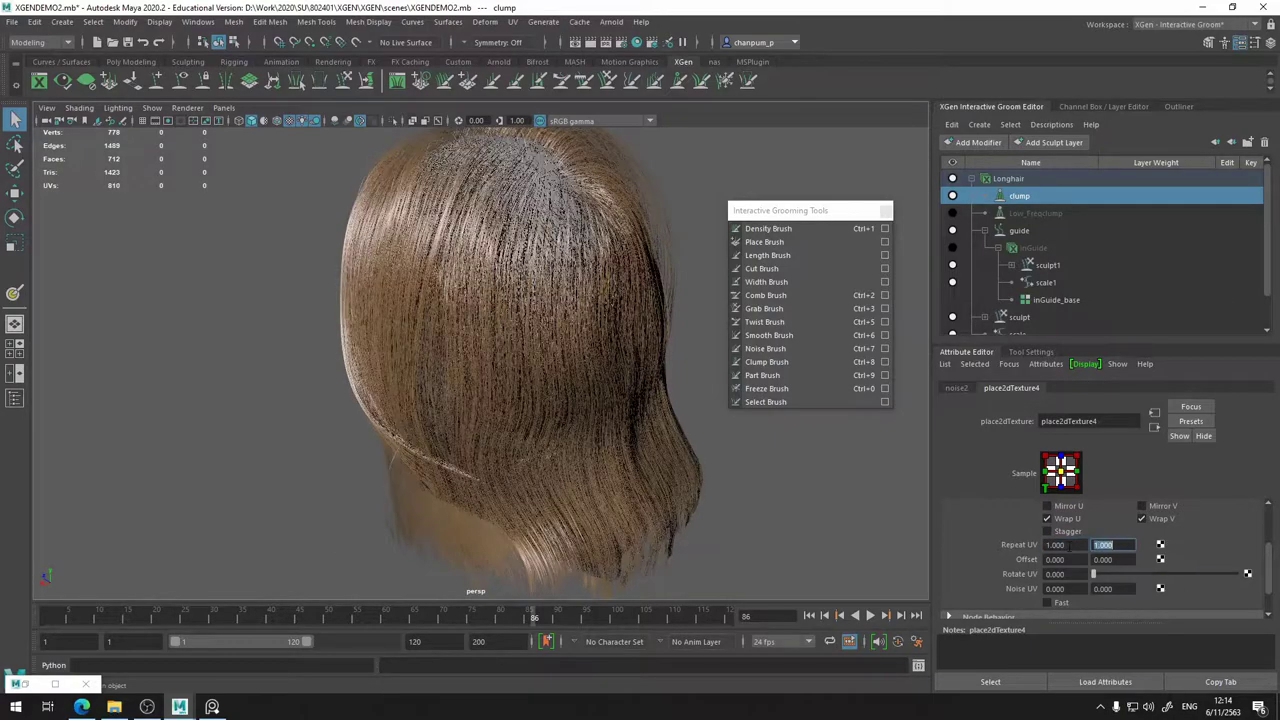
left_click_drag(594, 451, 662, 396, "alt")
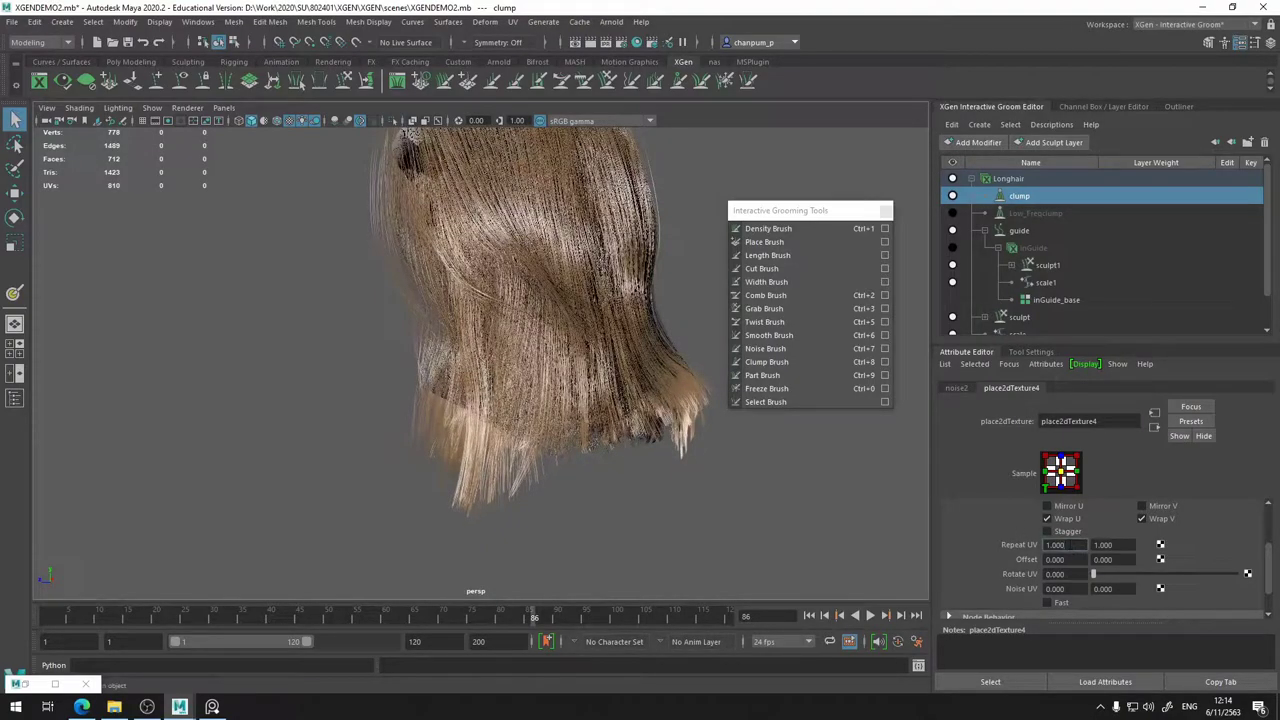
- Change the noise placement's Repeat UV to 10 by 10 again to compare it with the single repeat
left_click(1068, 545)
type("10")
key("Tab")
type("10")
key("Return")
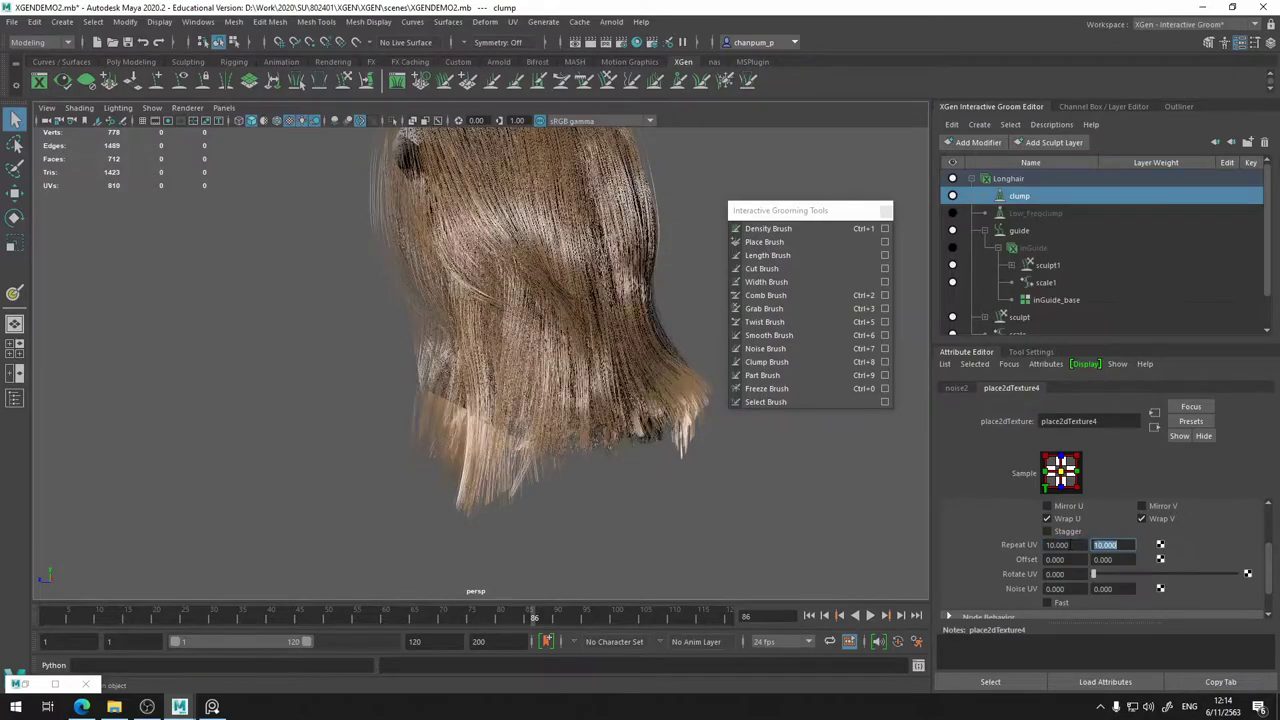
- Set the noise texture's Repeat UV to 8 by 8, and turn the Low_Freqclump modifier back on to view both clumps together
left_click(1060, 545)
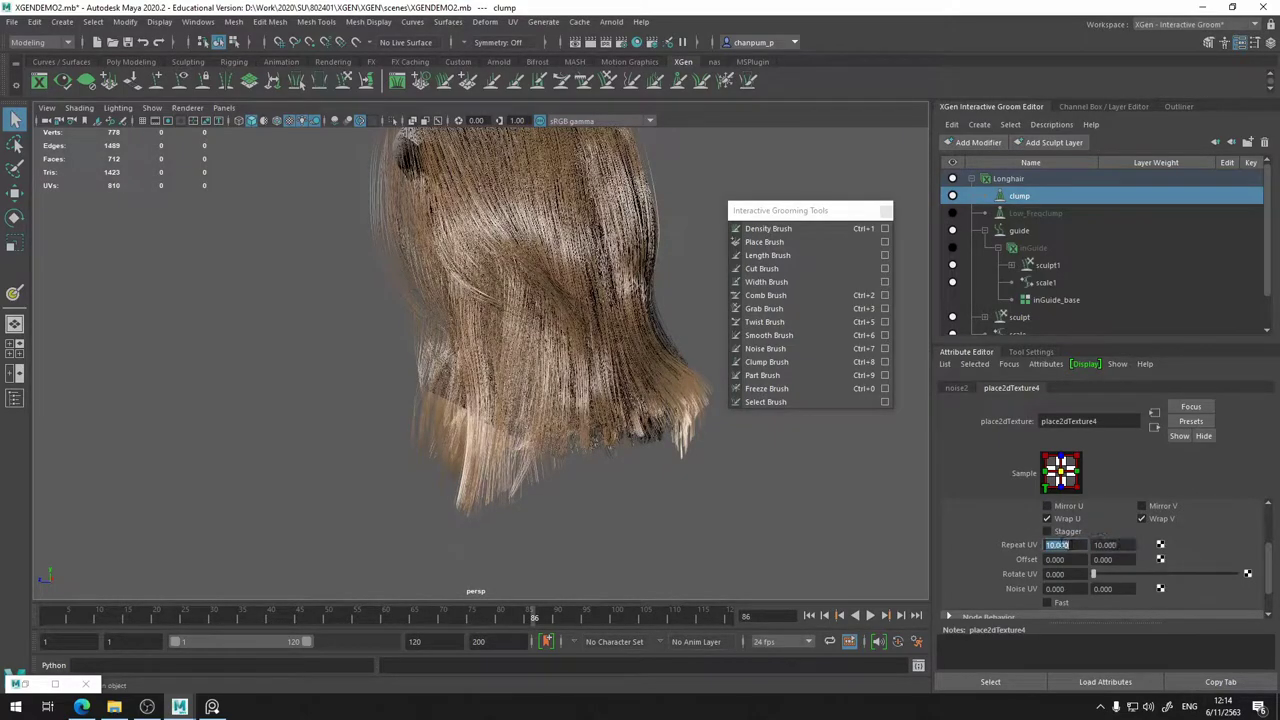
type("8")
key("Tab")
type("8")
key("Return")
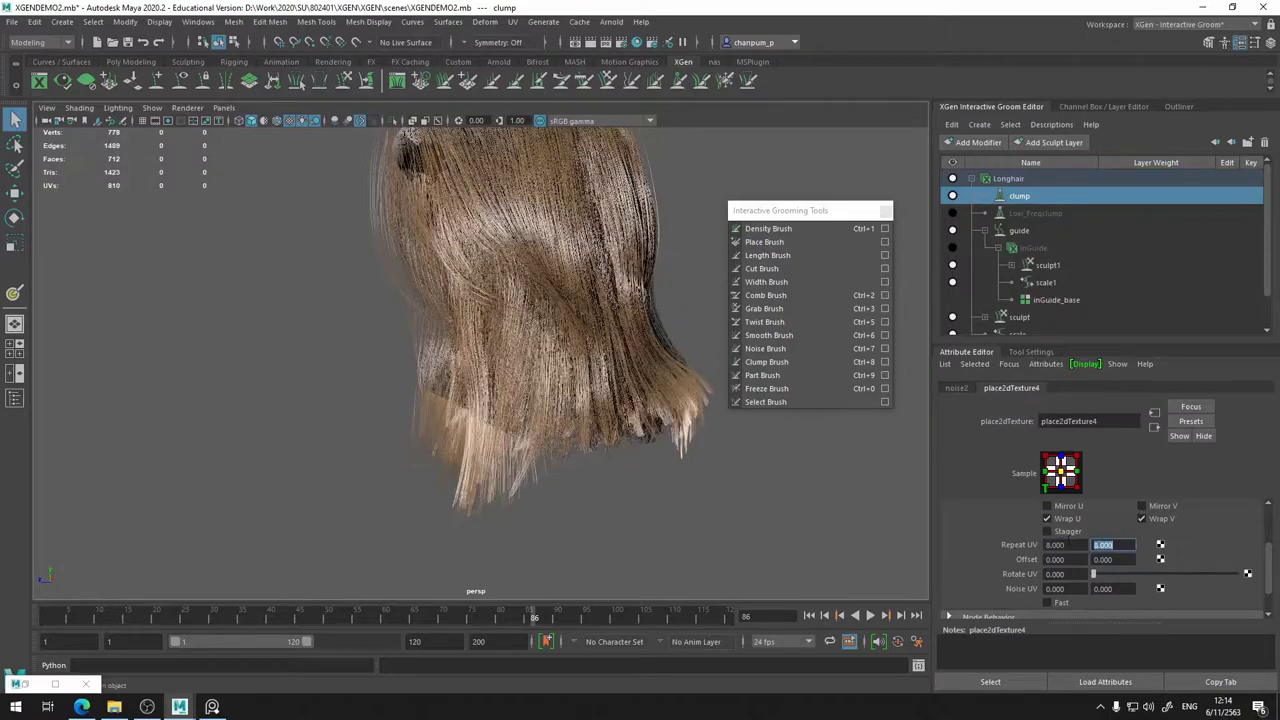
left_click_drag(623, 401, 917, 260, "alt")
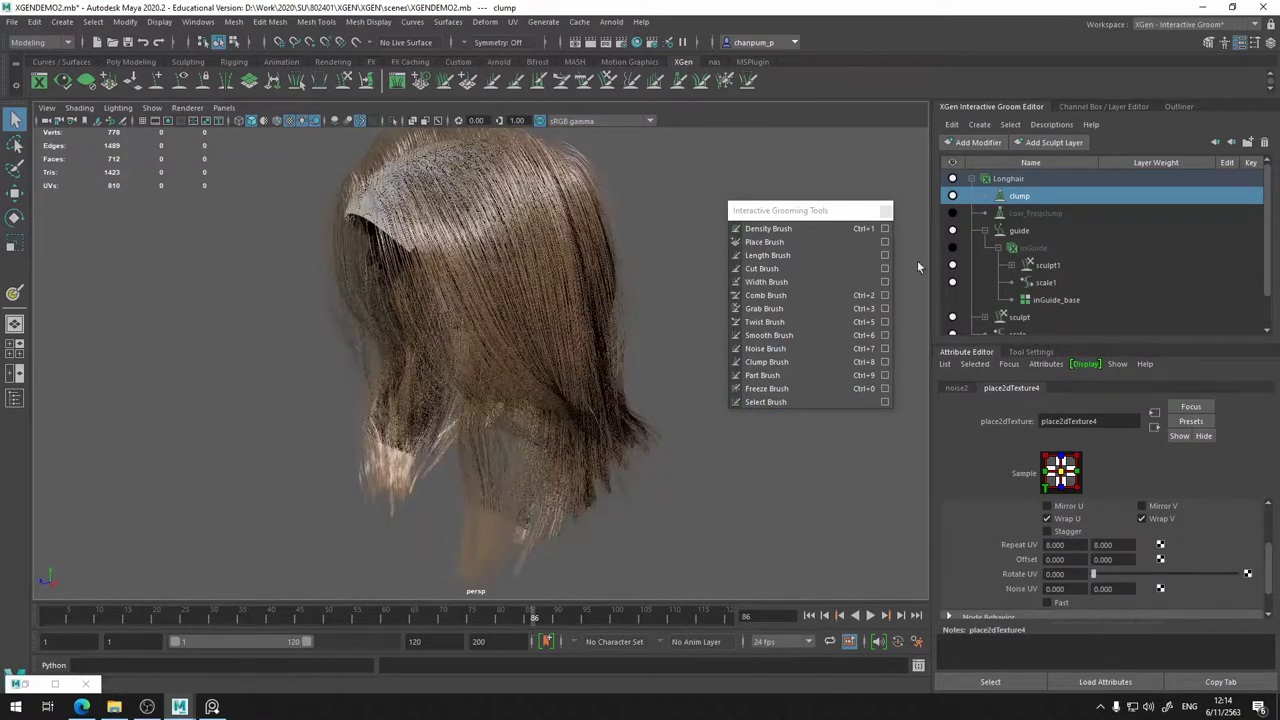
left_click(953, 213)
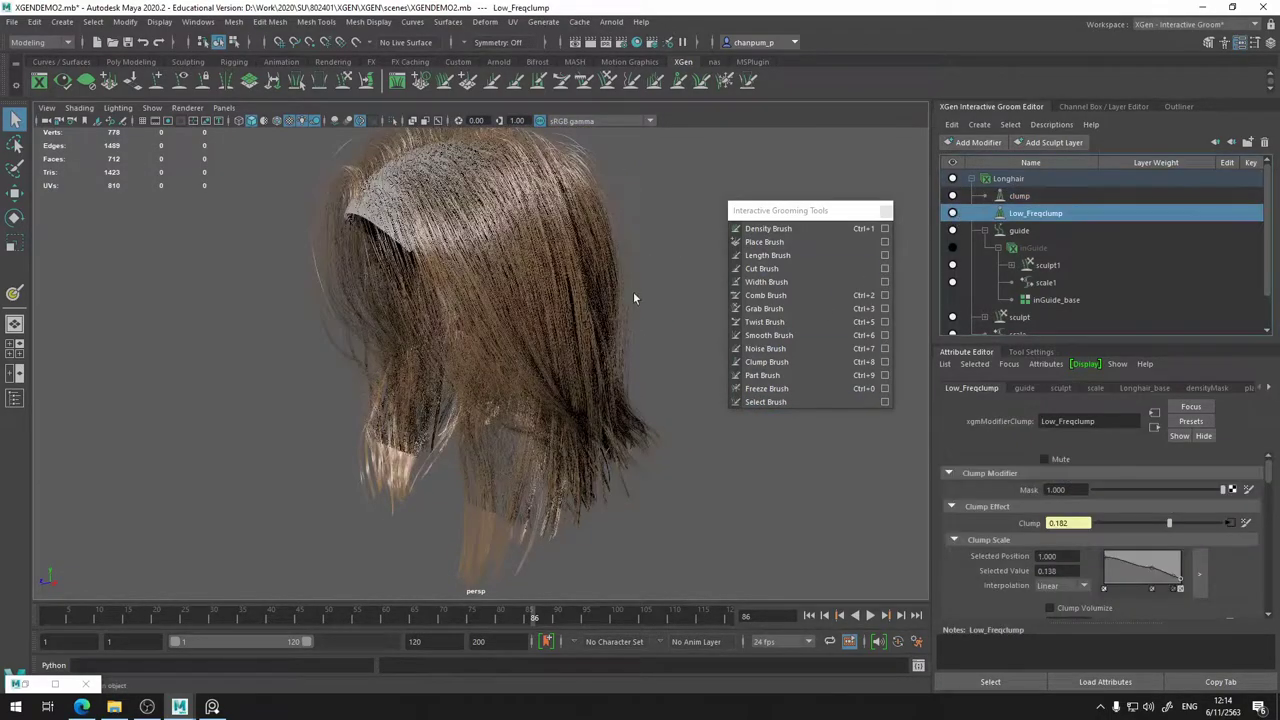
left_click_drag(633, 291, 691, 289, "alt")
- Try an Alpha Gain of 5 on the clump modifier's noise texture and inspect the hair from the front
left_click(1025, 197)
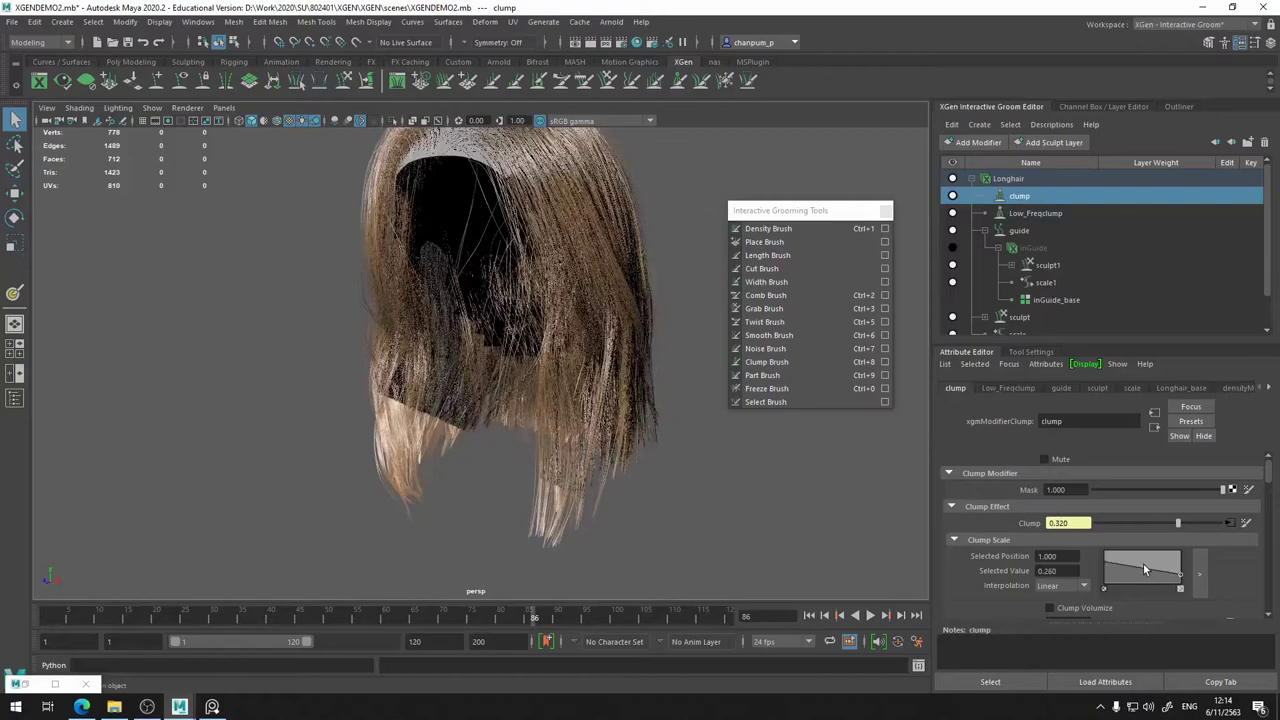
scroll(1145, 564, "down", 2)
scroll(1146, 565, "up", 2)
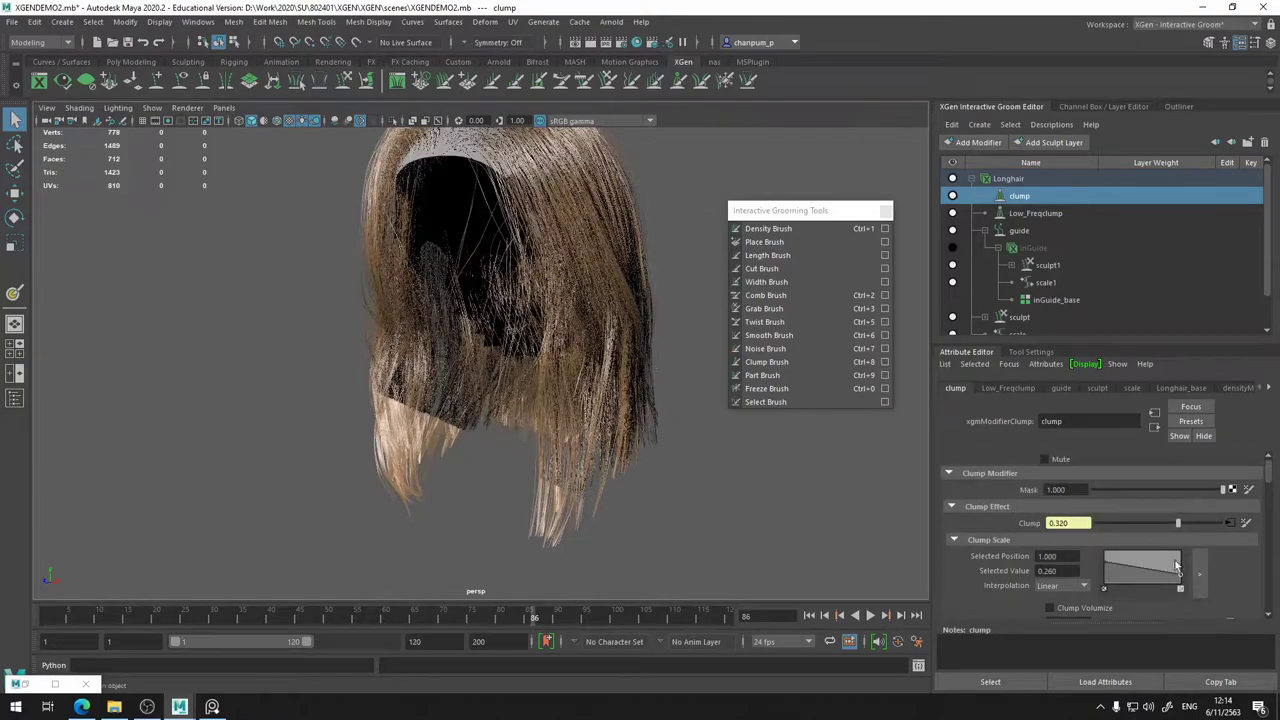
left_click(1229, 524)
scroll(1036, 545, "down", 2)
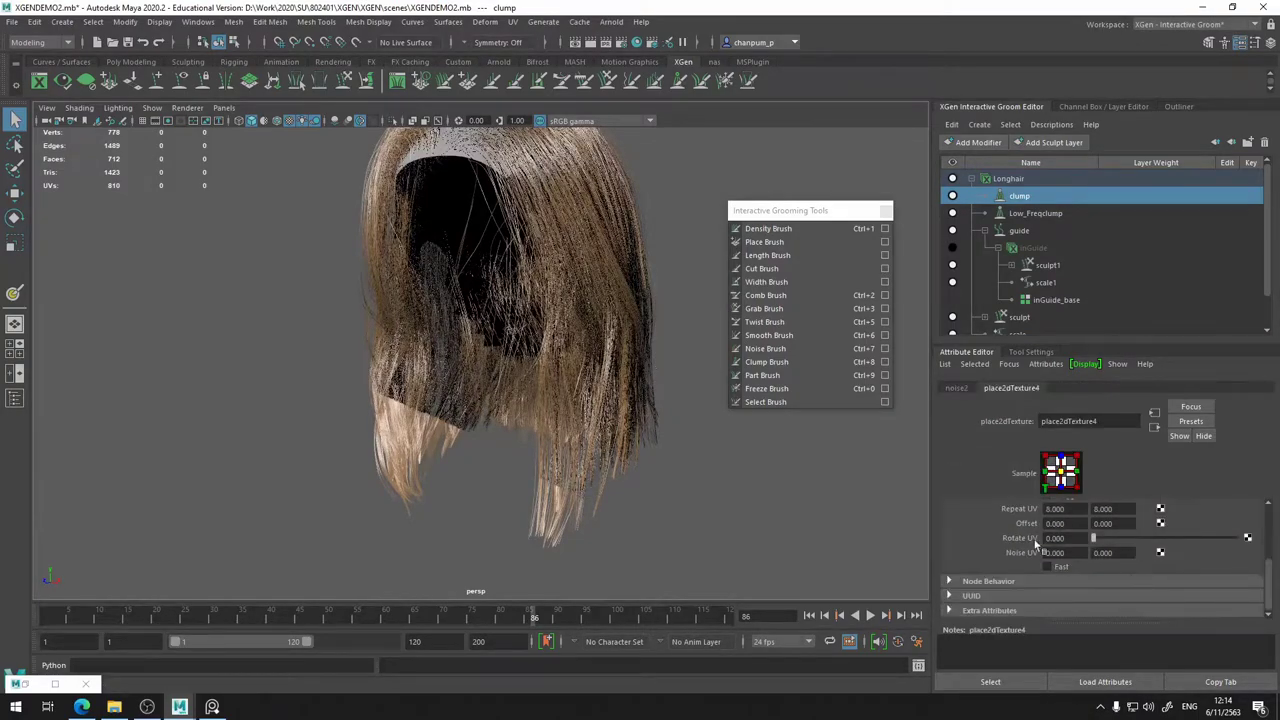
left_click(957, 388)
double_click(1064, 590)
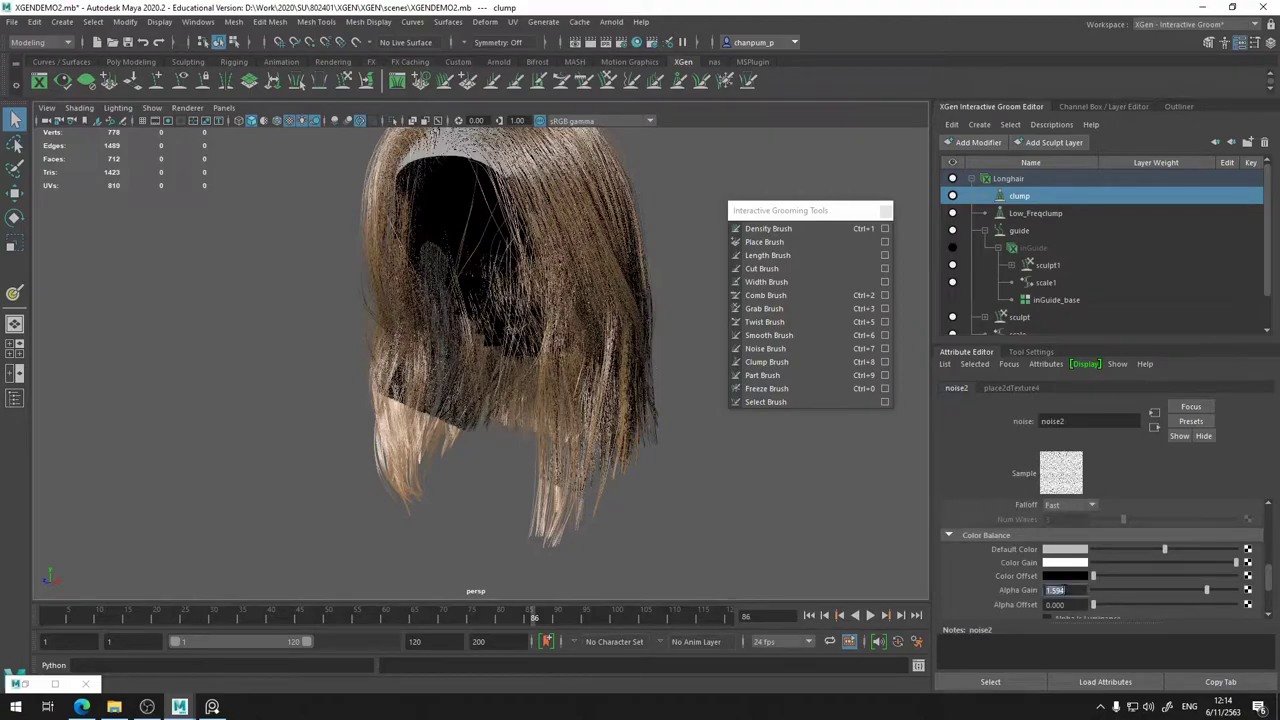
type("5")
key("Return")
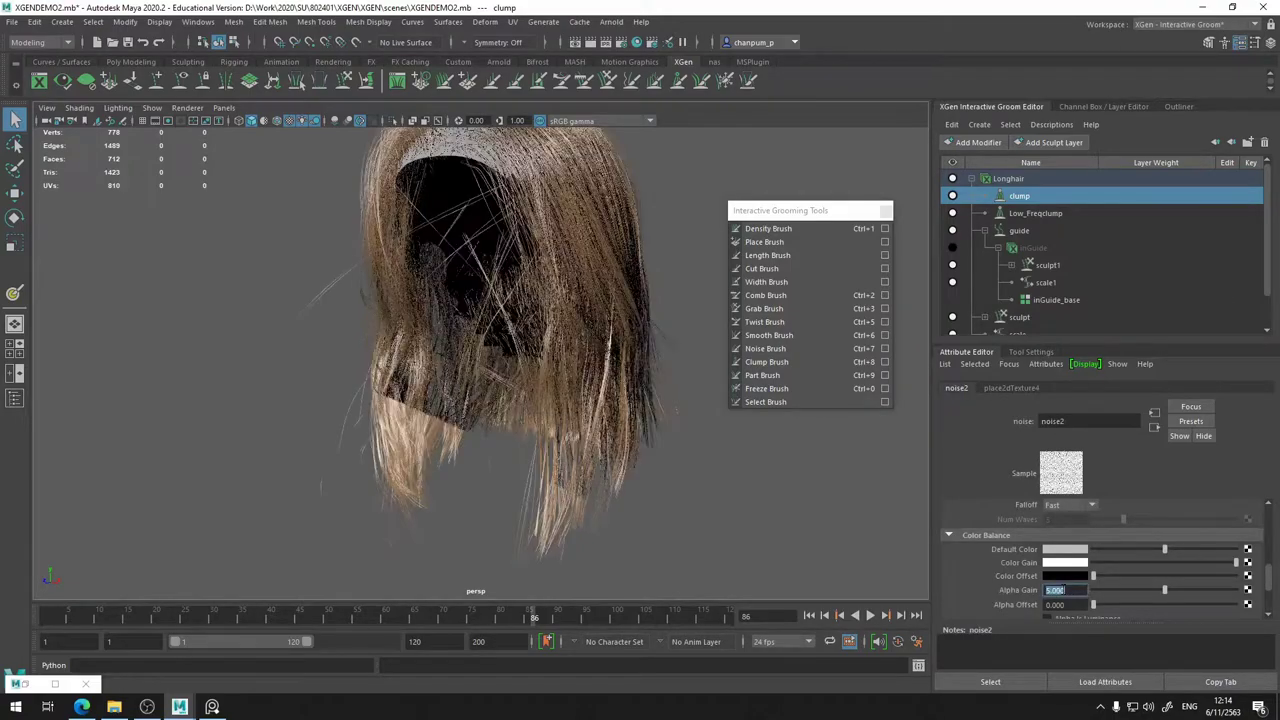
left_click_drag(606, 437, 680, 437, "alt")
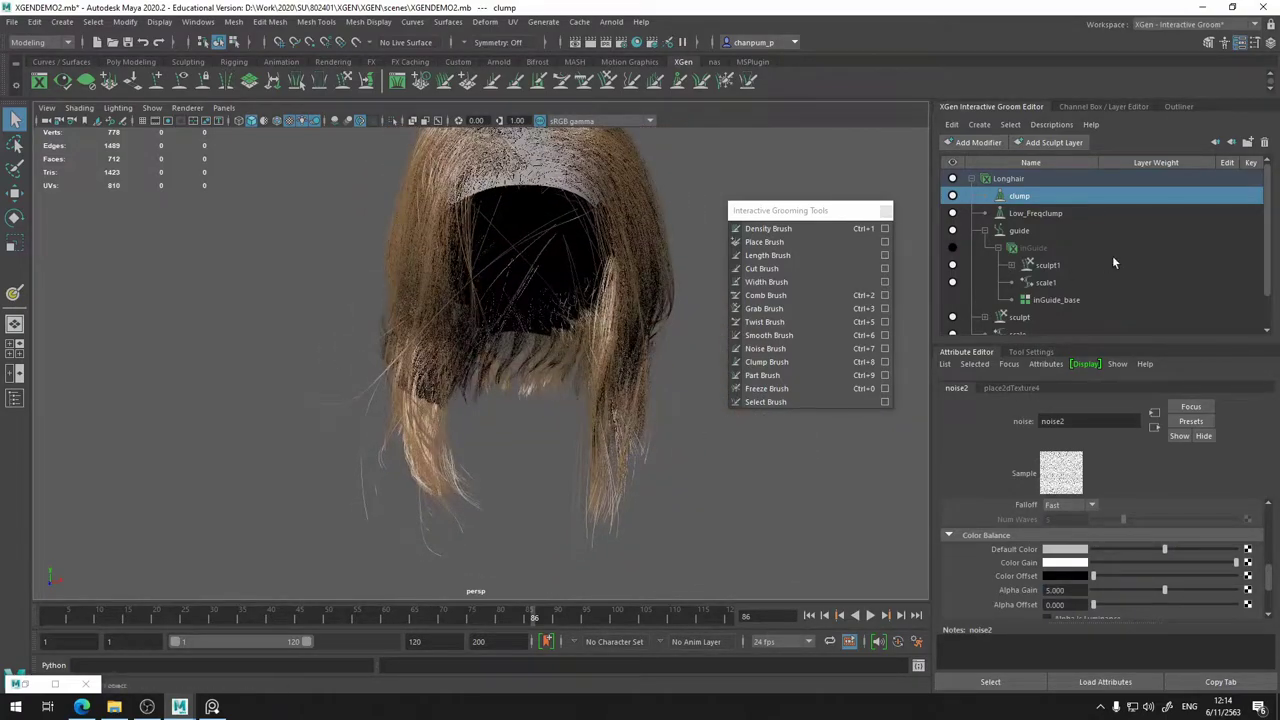
- Compare the groom with Low_Freqclump off and on, and set the other clump modifier's noise Alpha Gain to 2
left_click(957, 214)
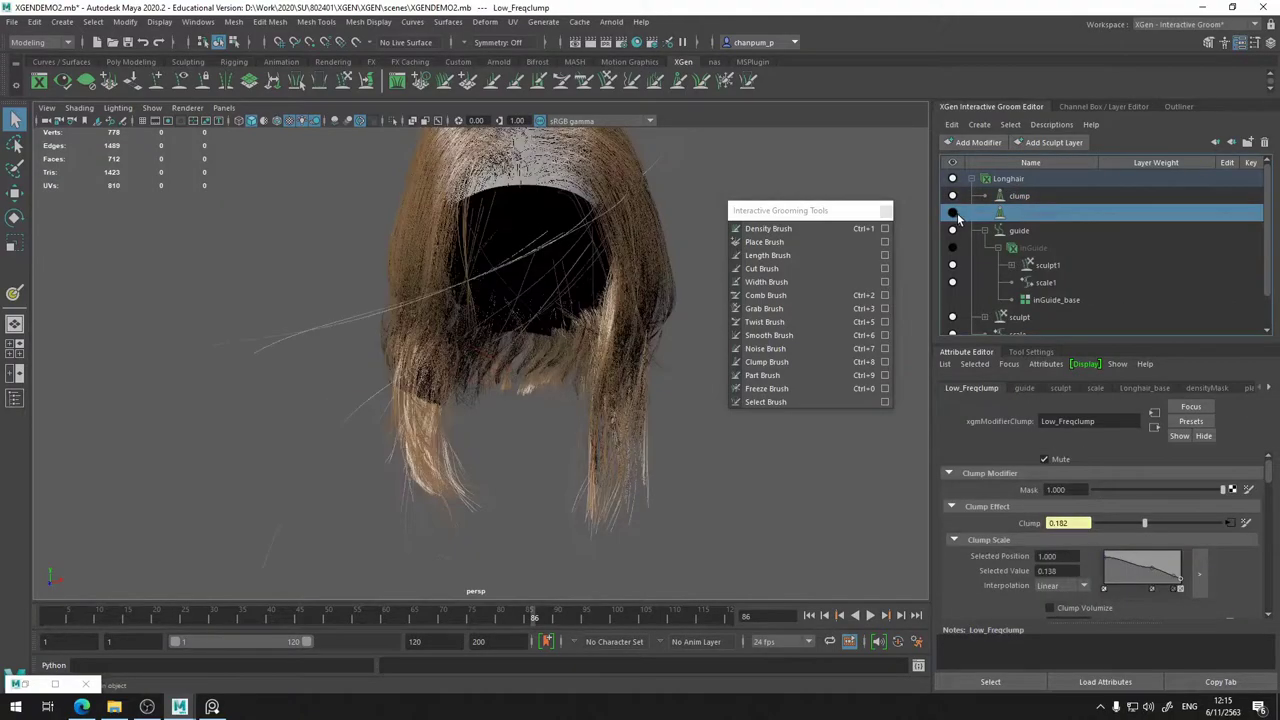
left_click(1026, 197)
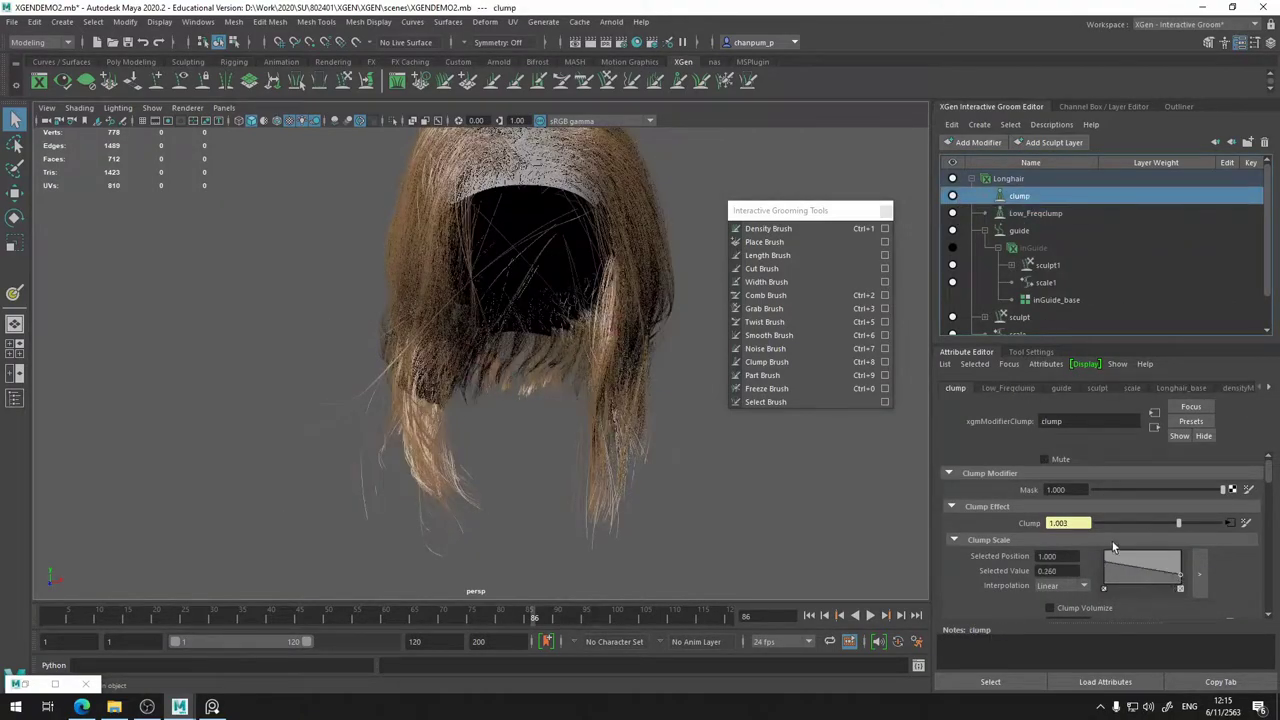
left_click(1229, 522)
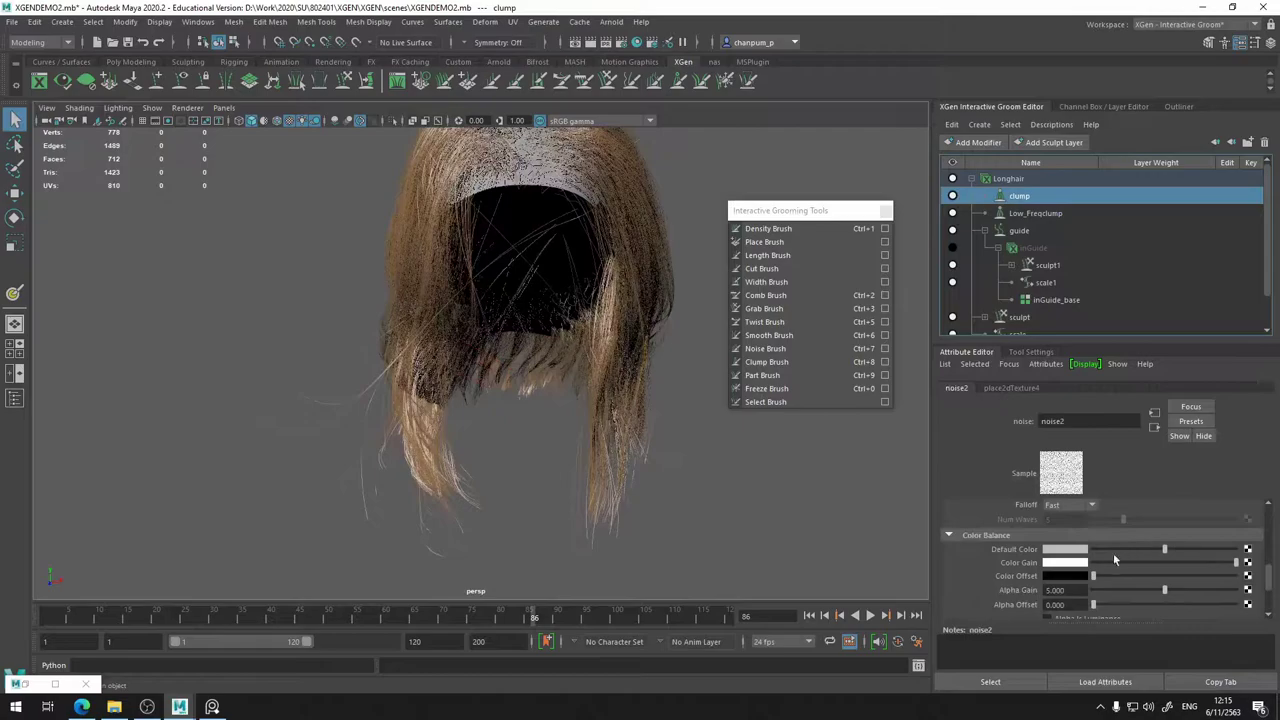
scroll(1180, 580, "down", 3)
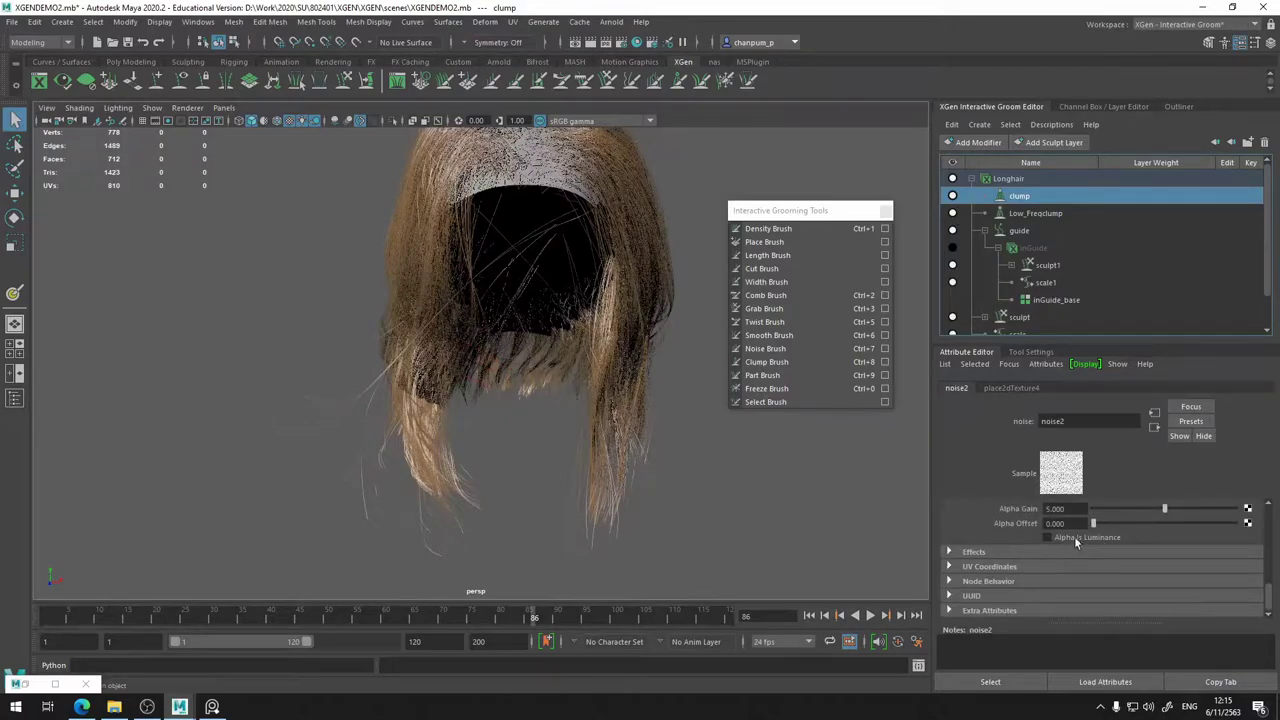
double_click(1056, 509)
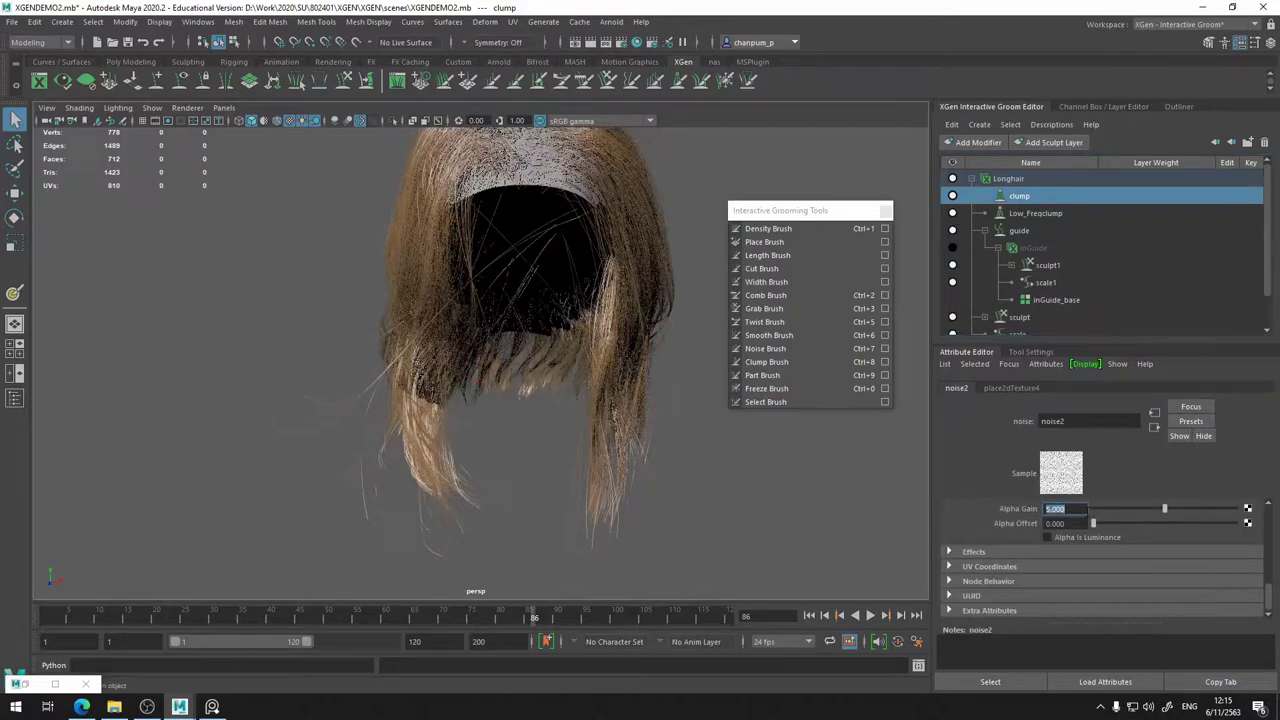
type("2")
key("Return")
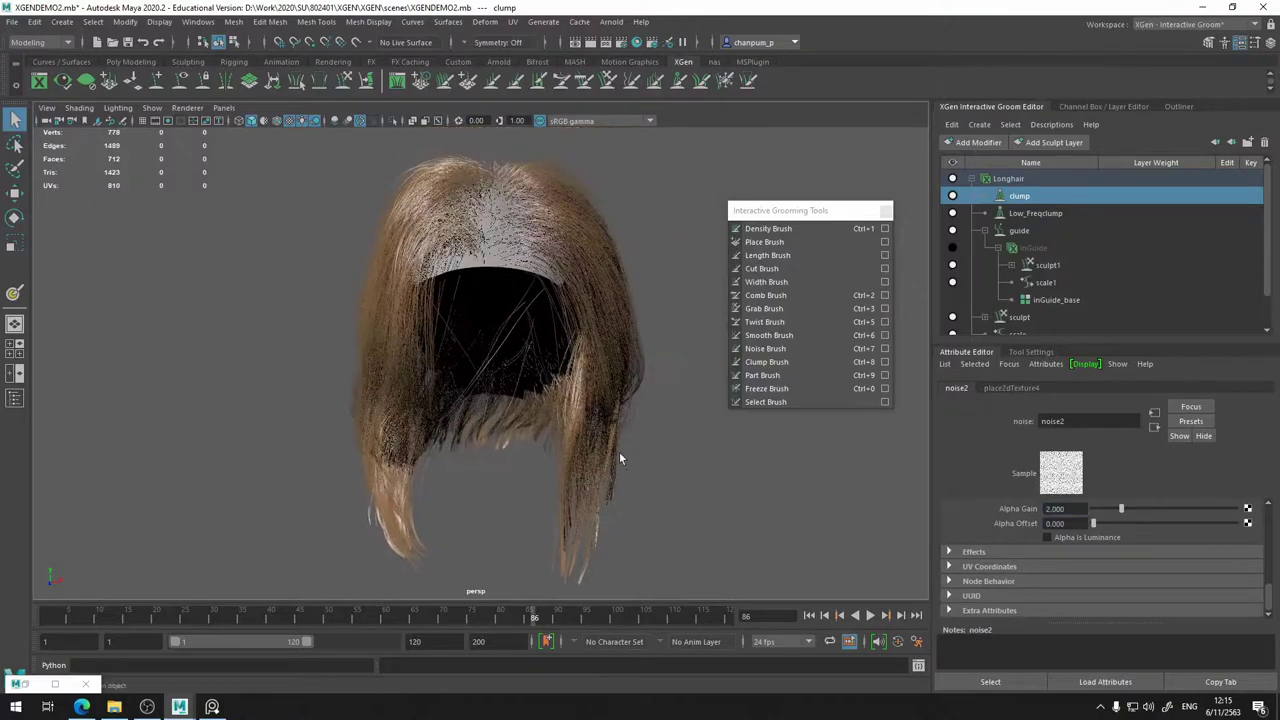
left_click_drag(620, 451, 520, 396, "alt")
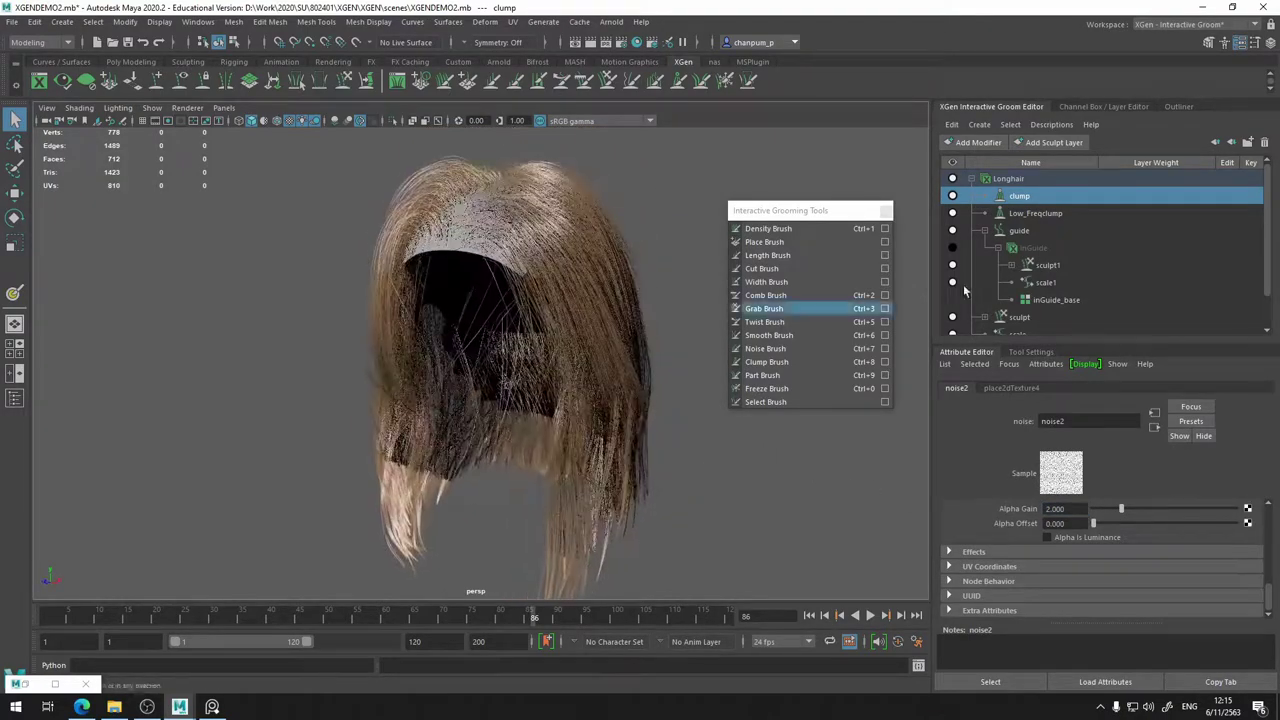
- Set the clump modifier's noise Alpha Gain to 1 and compare the hair with that modifier off and on
left_click(953, 196)
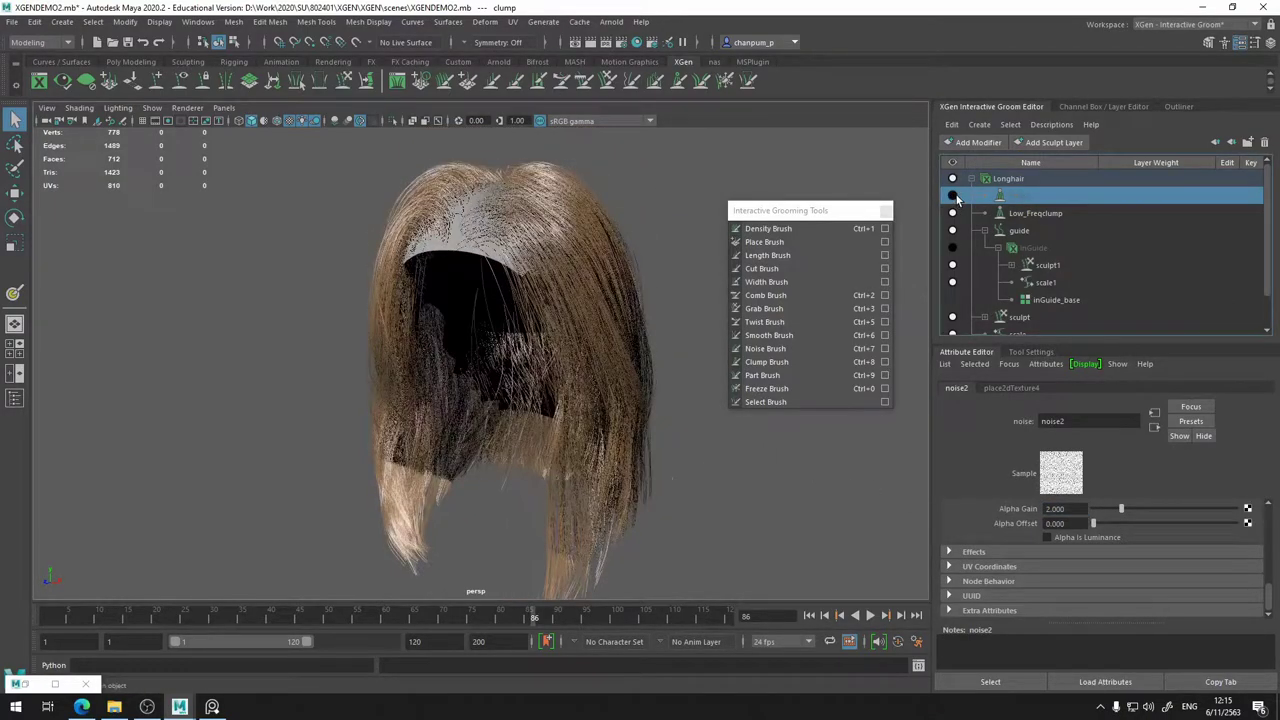
scroll(553, 197, "up", 3)
left_click_drag(535, 257, 480, 284, "alt")
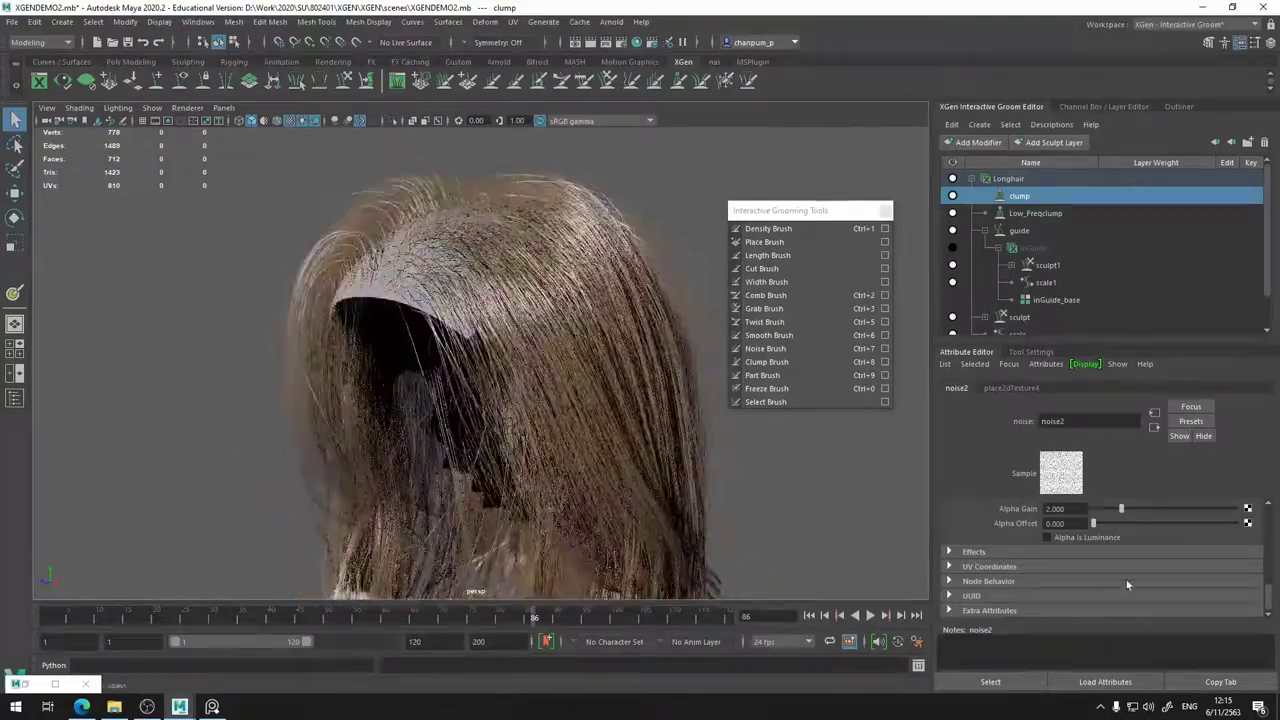
double_click(1071, 509)
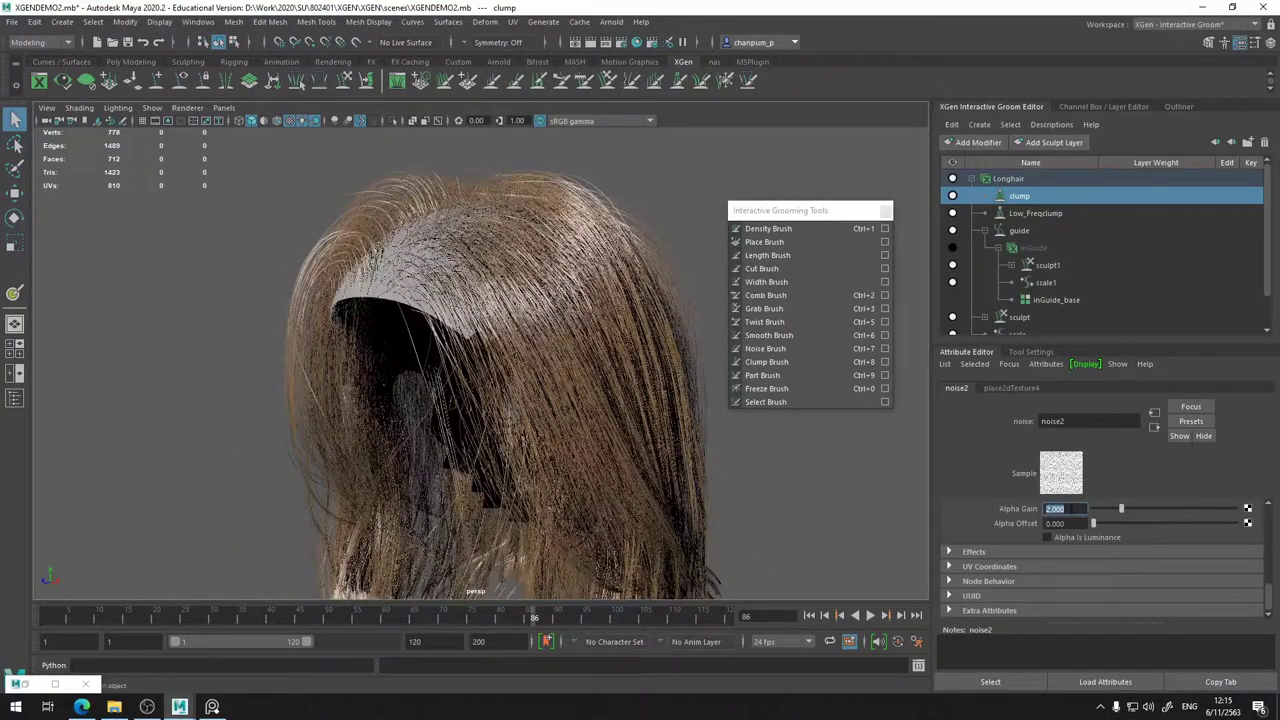
type("1")
key("Return")
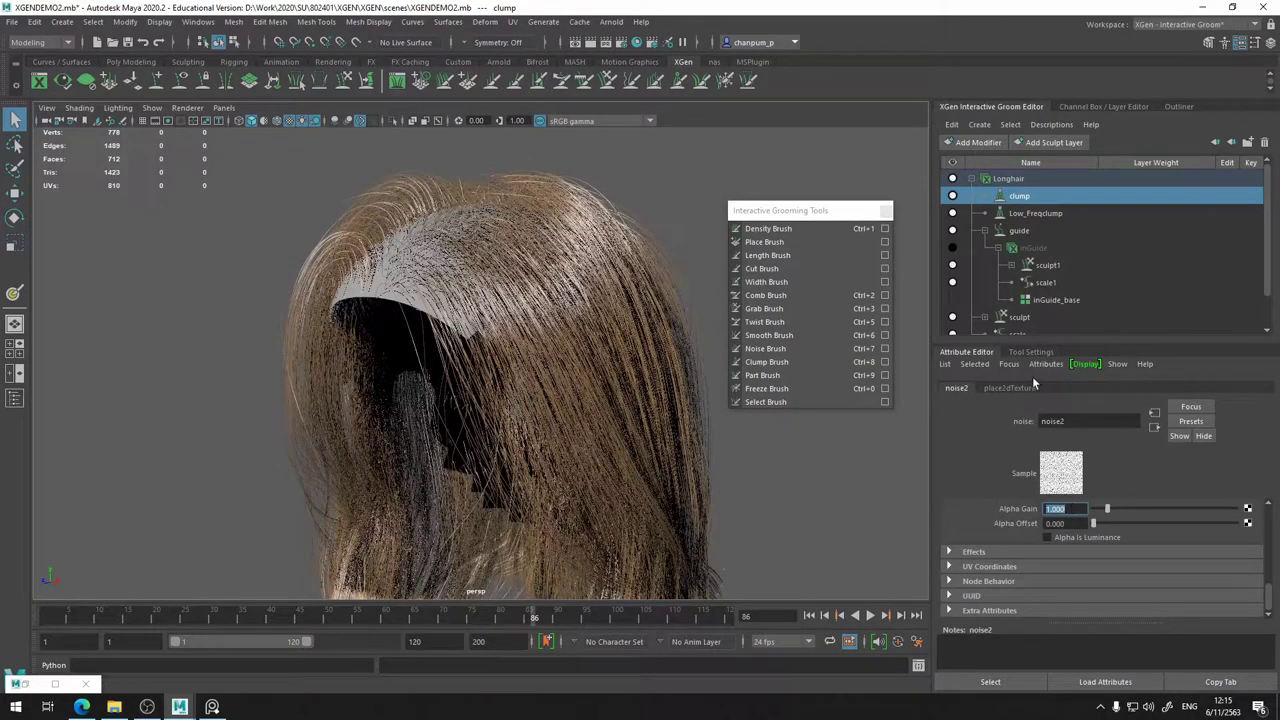
left_click(953, 198)
left_click(953, 198)
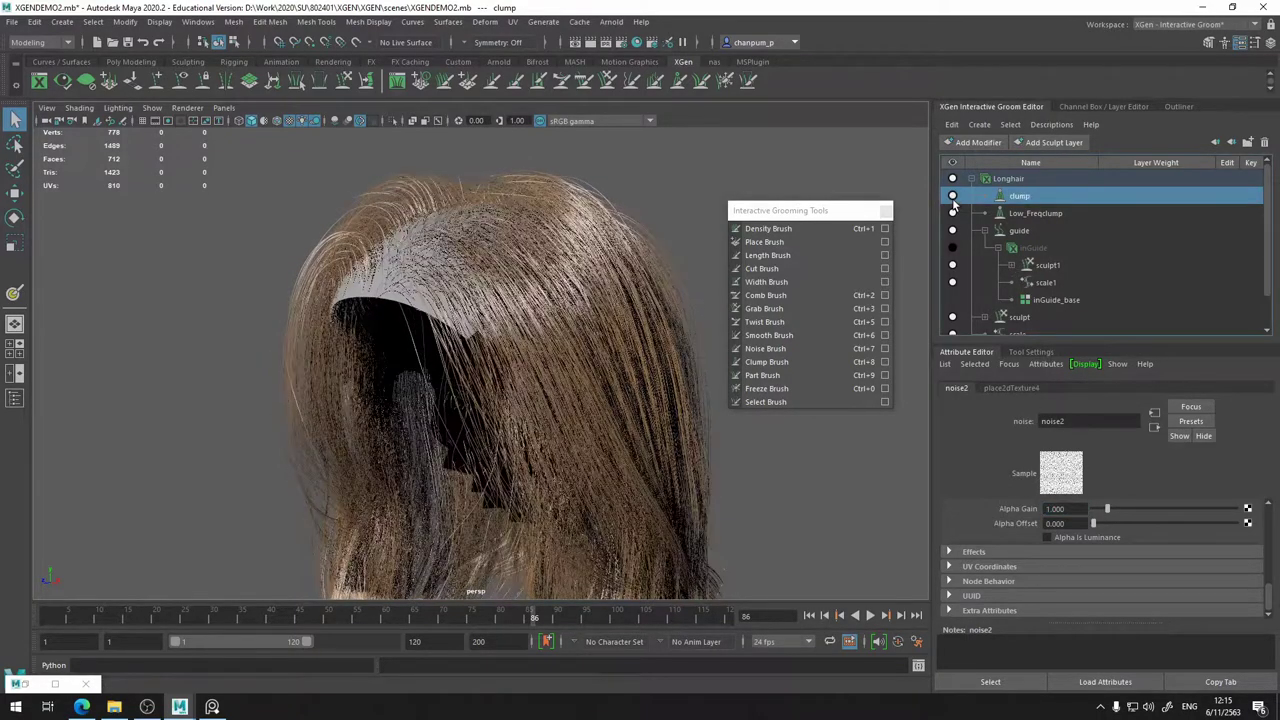
- Lower the clump modifier's Clump Scale ramp to about 0.45 at its start point and 0.167 at its end point
left_click(1029, 199)
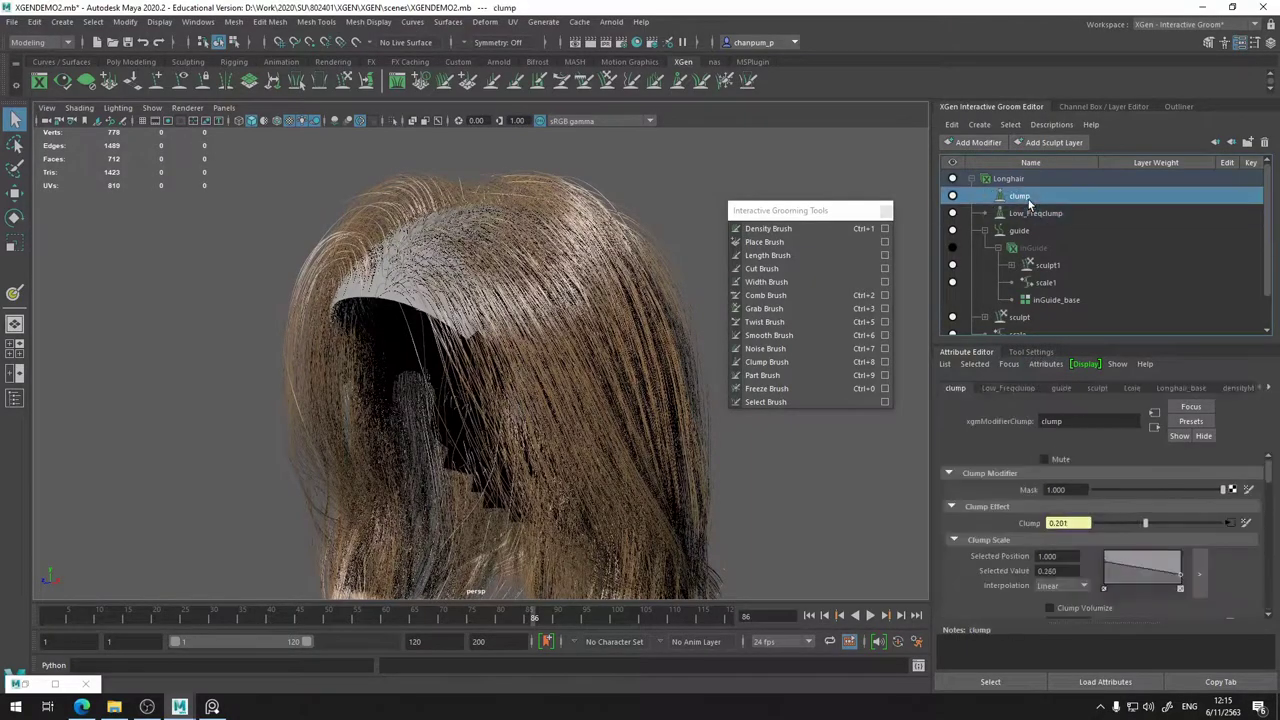
left_click(1199, 573)
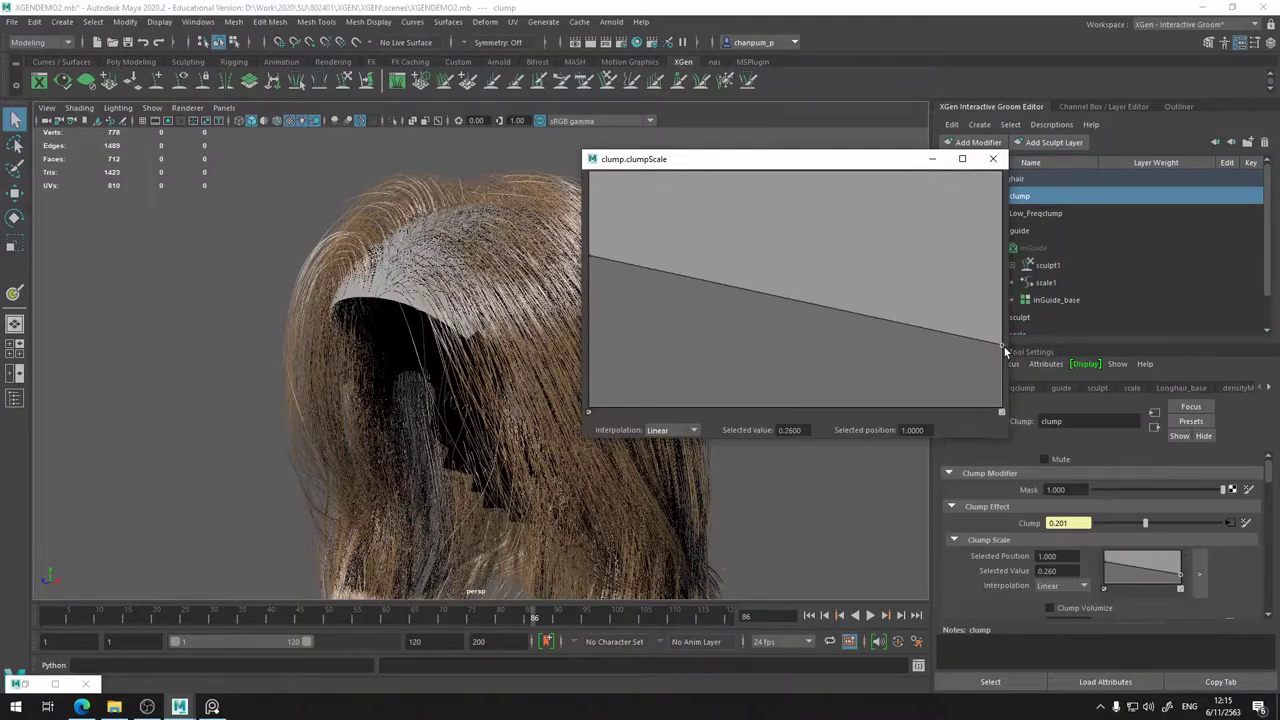
left_click_drag(1003, 345, 1003, 366)
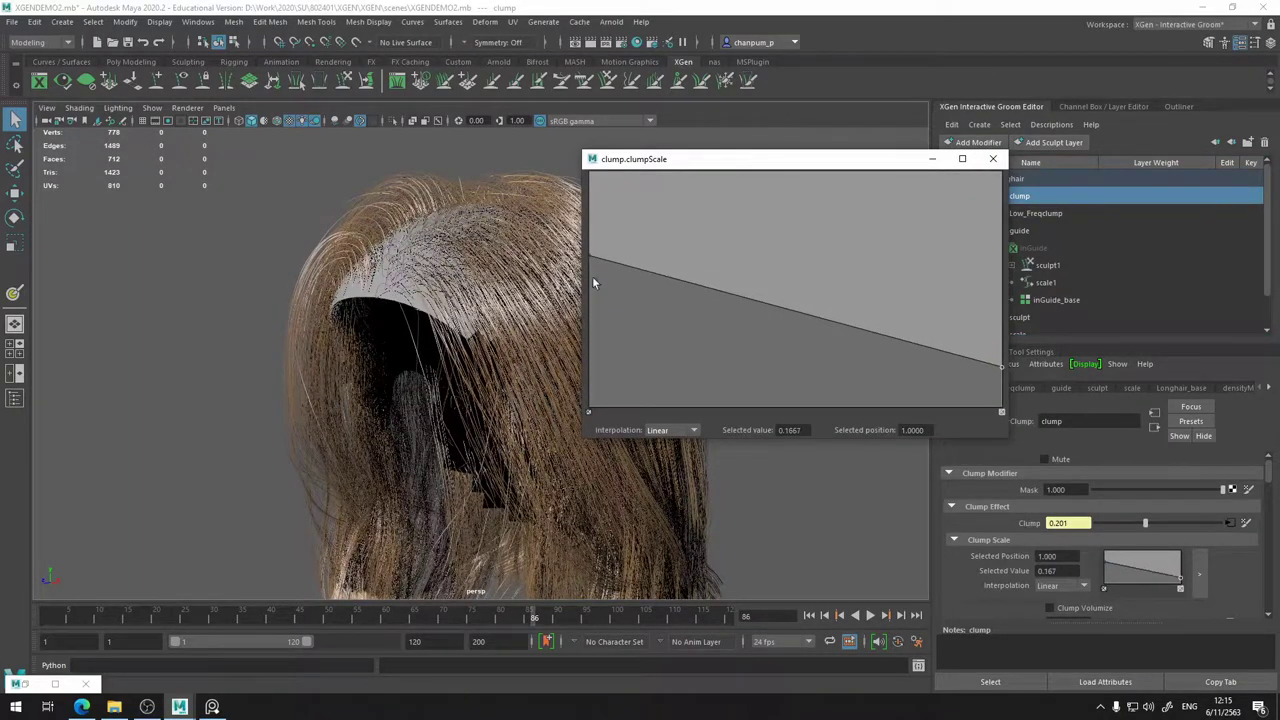
left_click_drag(589, 257, 583, 299)
- Compare the hair tips with the clump modifier off and on, and close the enlarged Clump Scale ramp
middle_click_drag(434, 337, 305, 205, "alt")
middle_click_drag(380, 436, 424, 319, "alt")
left_click_drag(424, 323, 553, 362, "alt")
left_click_drag(395, 362, 304, 374, "alt")
left_click_drag(830, 170, 926, 305)
left_click(952, 196)
left_click(953, 200)
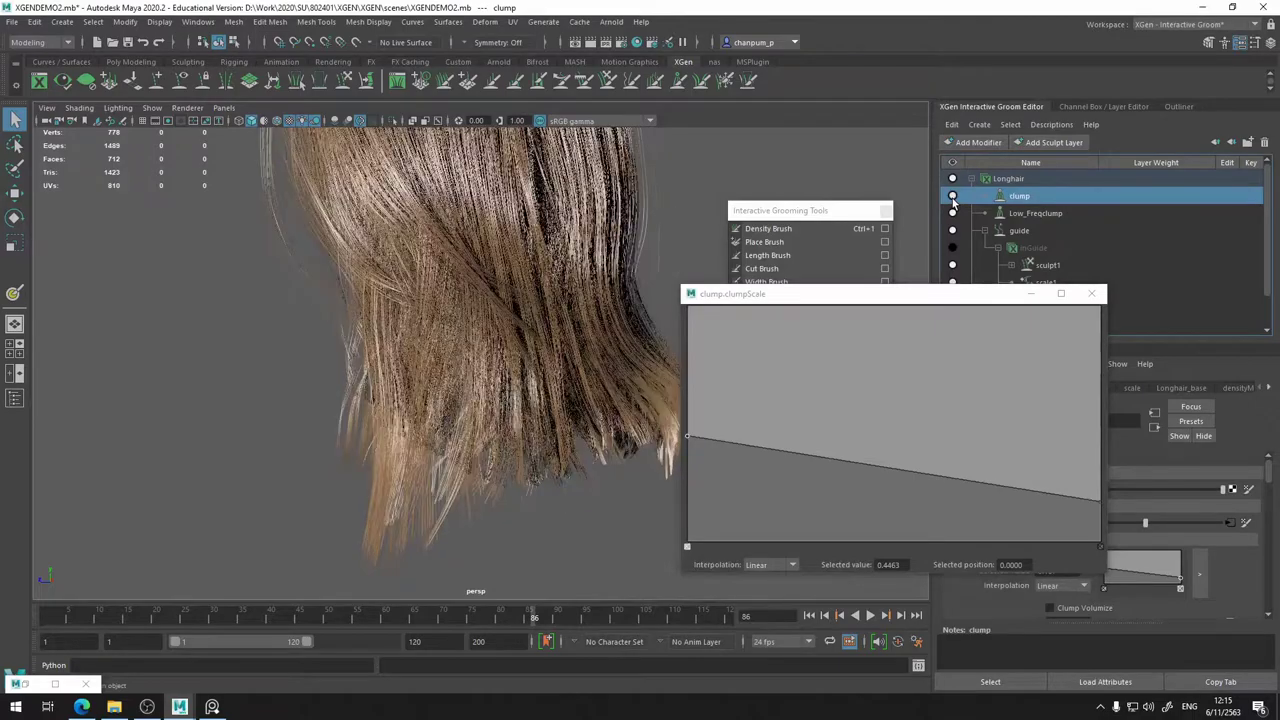
mouse_move(449, 363)
left_mouse_down("alt")
mouse_move(408, 361)
mouse_move(433, 360)
left_mouse_up("alt")
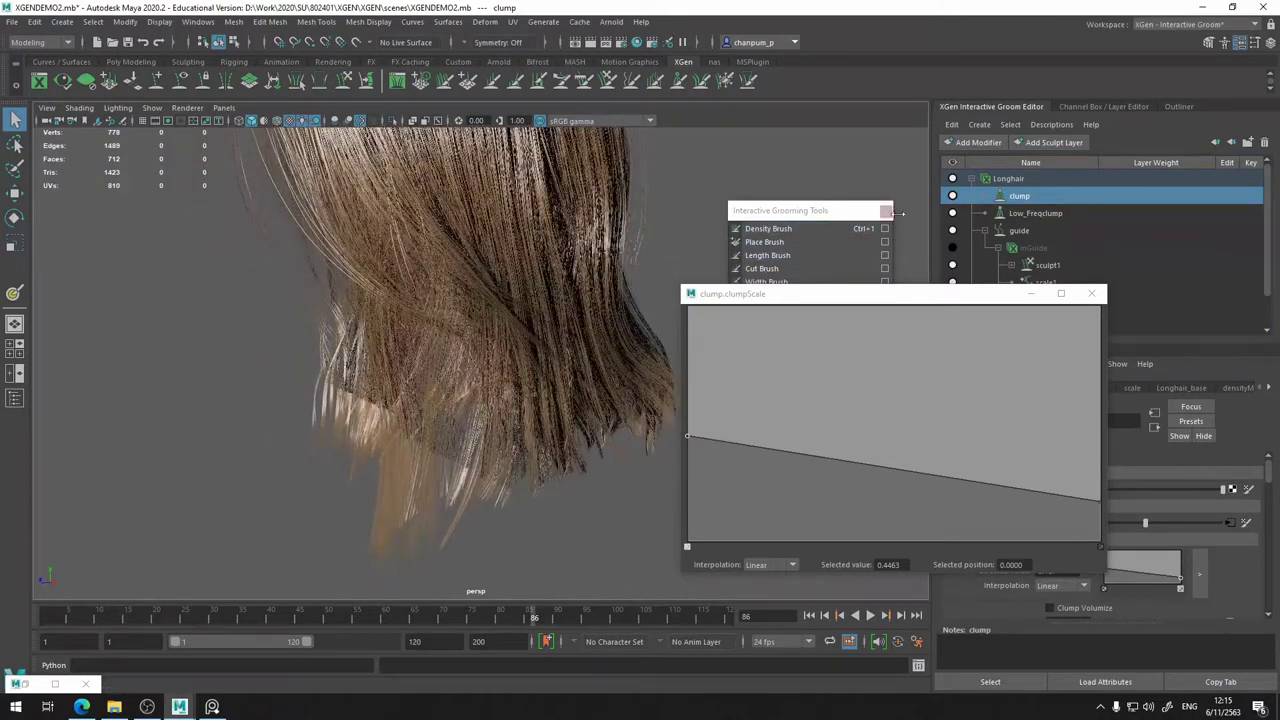
left_click(952, 196)
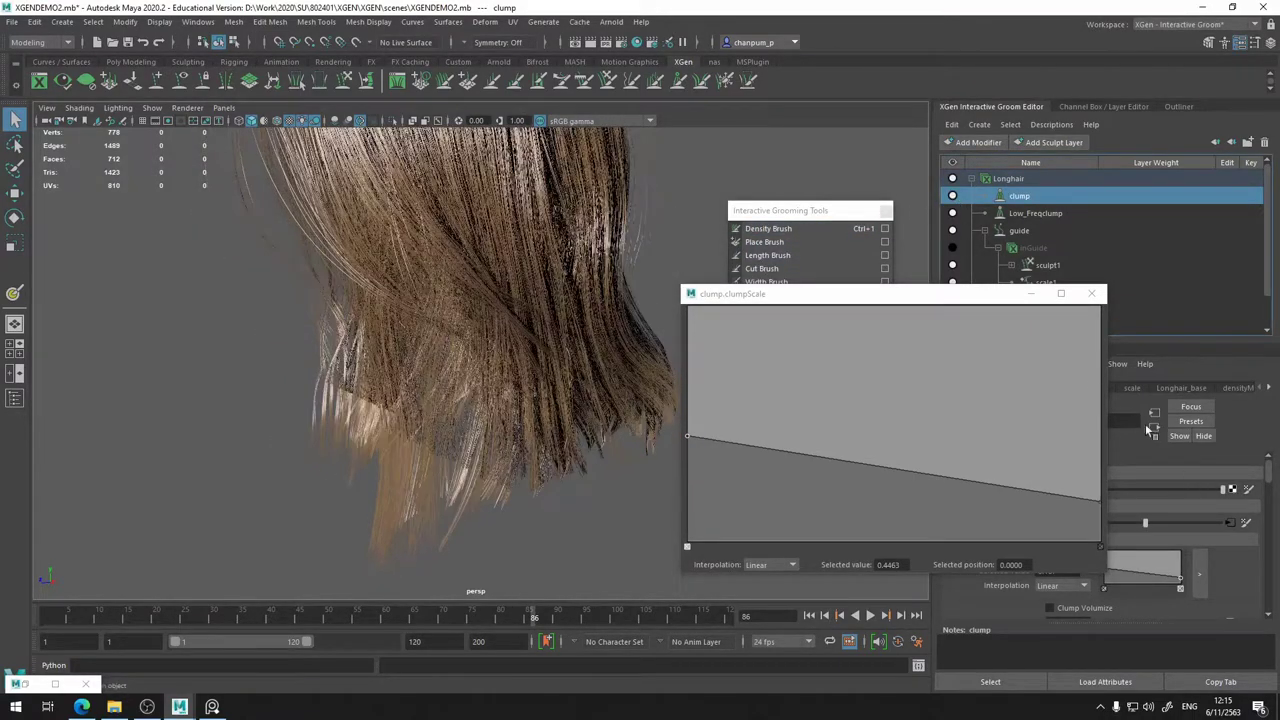
left_click(1091, 293)
- Increase the clump modifier's Curl slightly and raise the start point of its Curl Scale ramp to 0.6
scroll(1130, 500, "down", 3)
scroll(1148, 524, "down", 5)
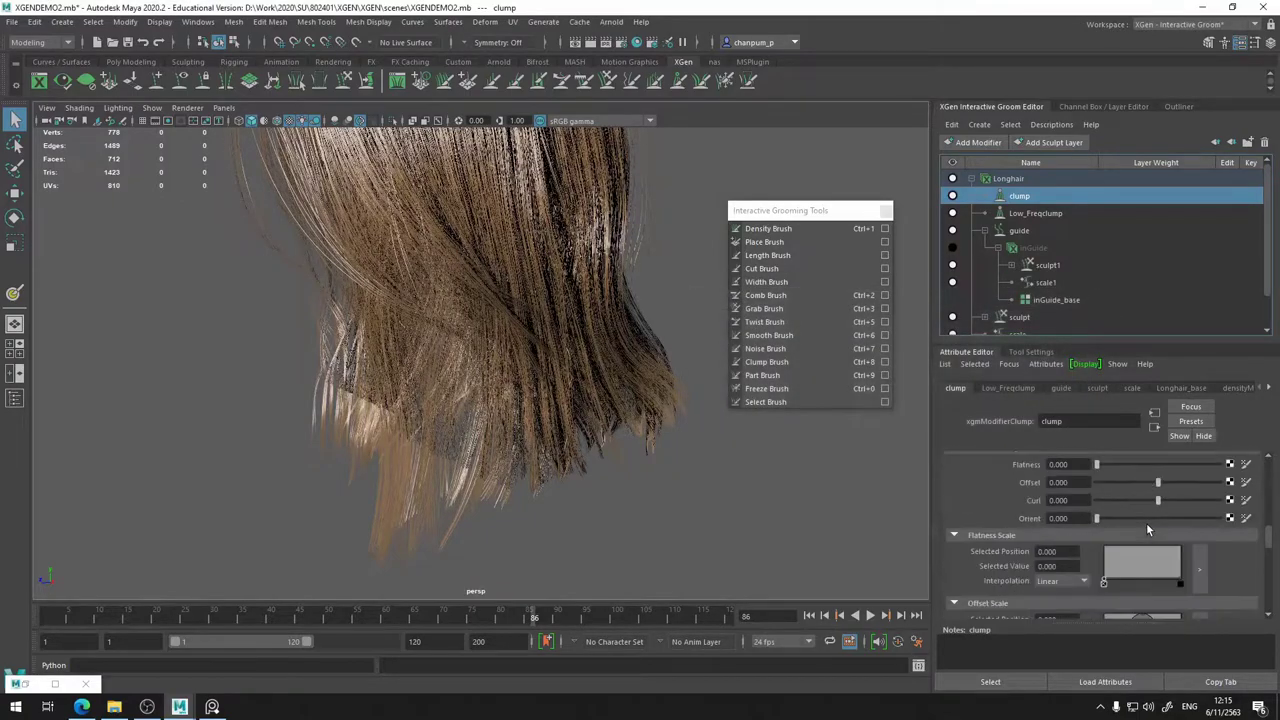
scroll(1127, 575, "up", 4)
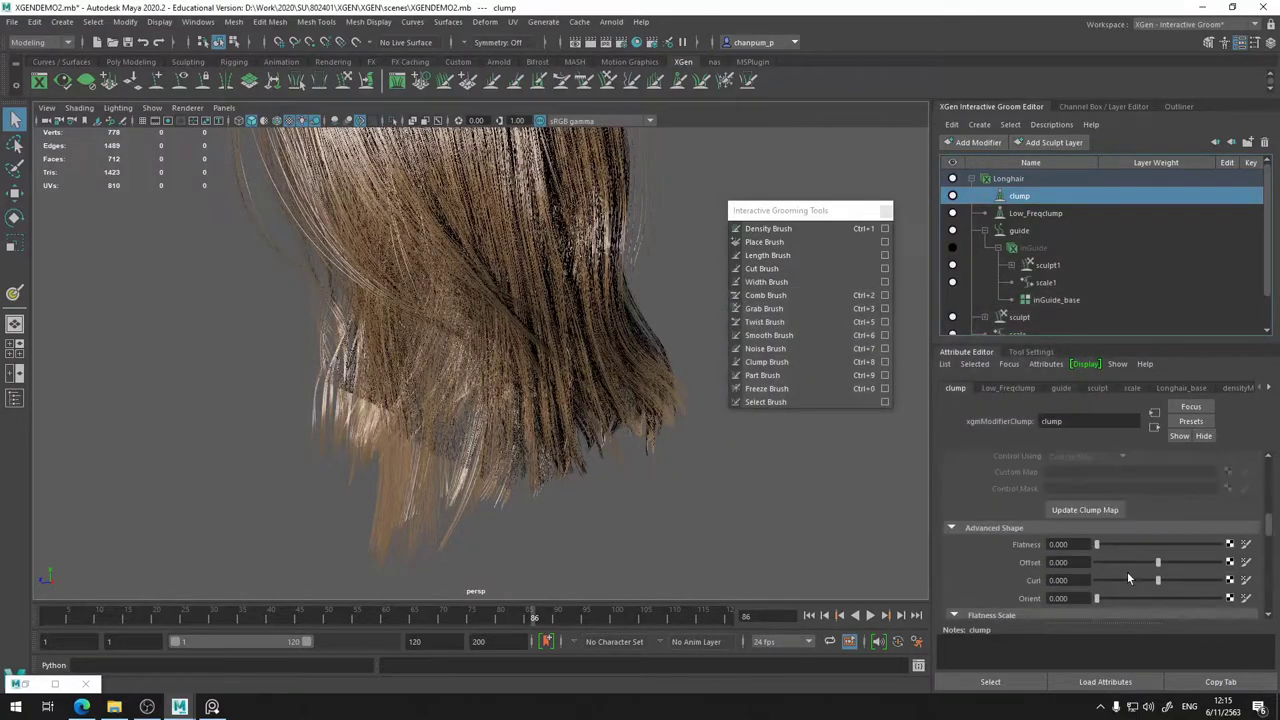
scroll(1110, 550, "down", 2)
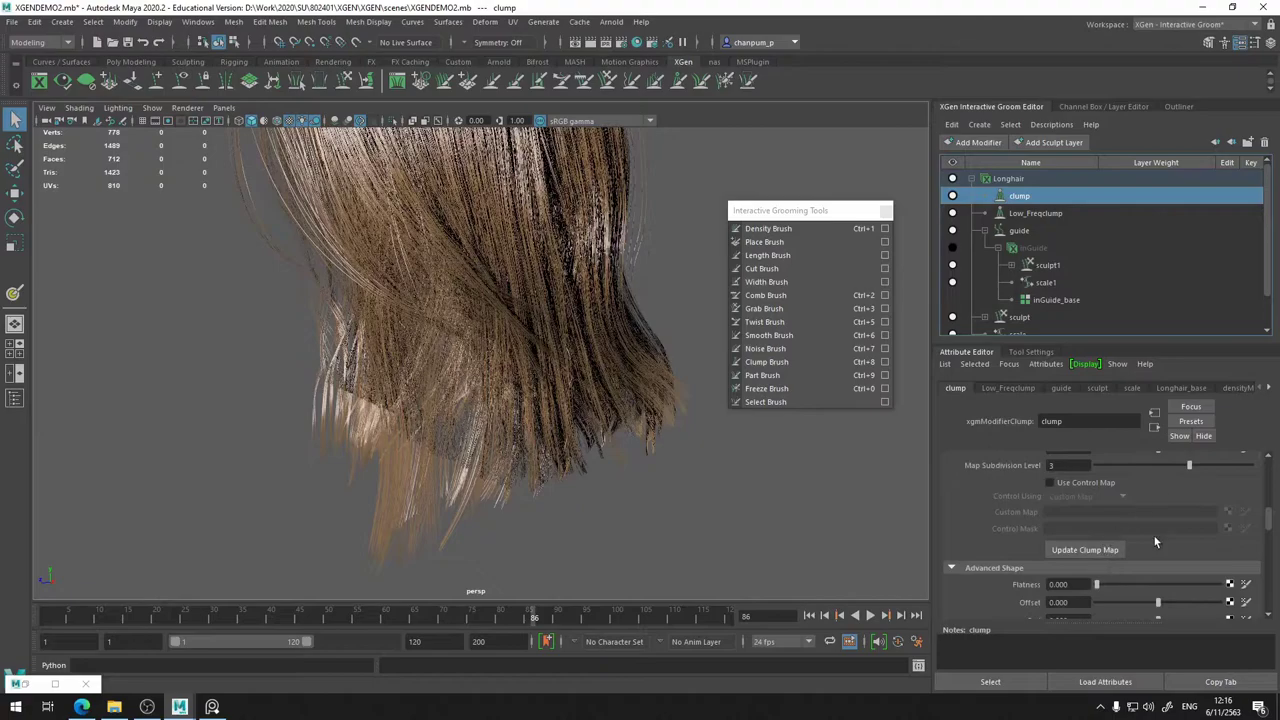
scroll(1105, 565, "down", 1)
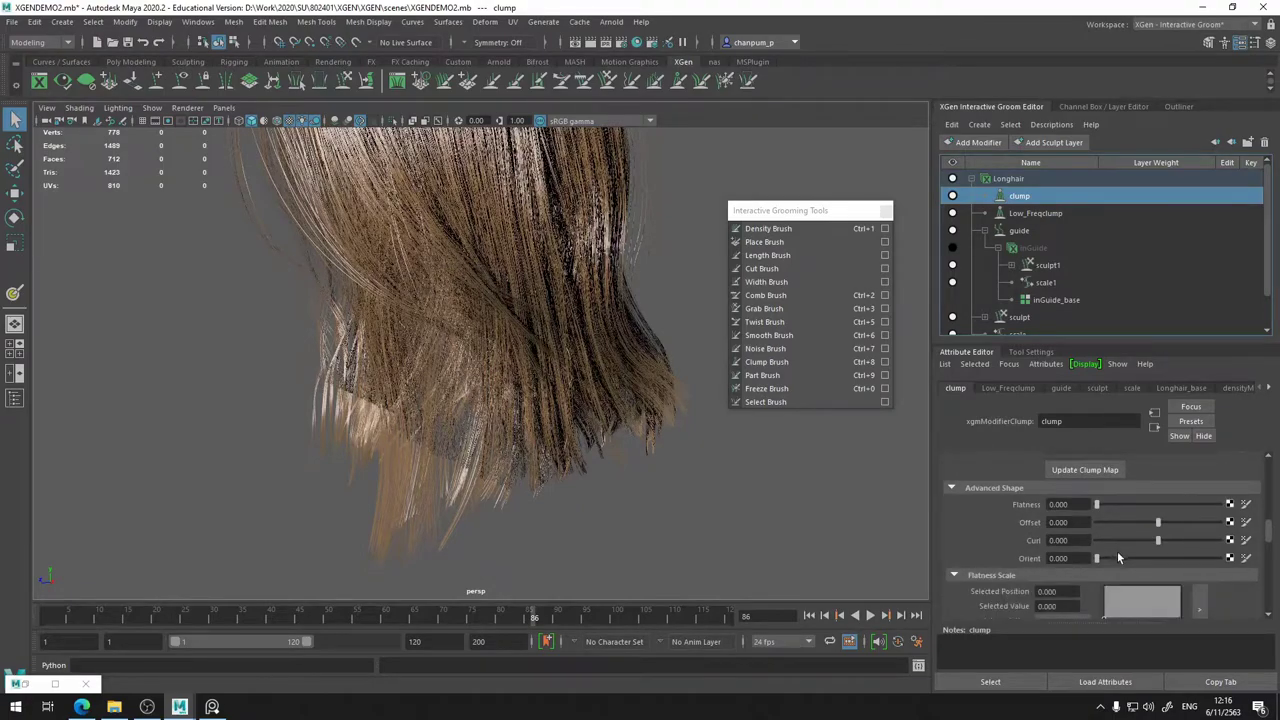
scroll(1119, 556, "down", 1)
left_click_drag(1160, 500, 1179, 501)
scroll(1156, 538, "down", 5)
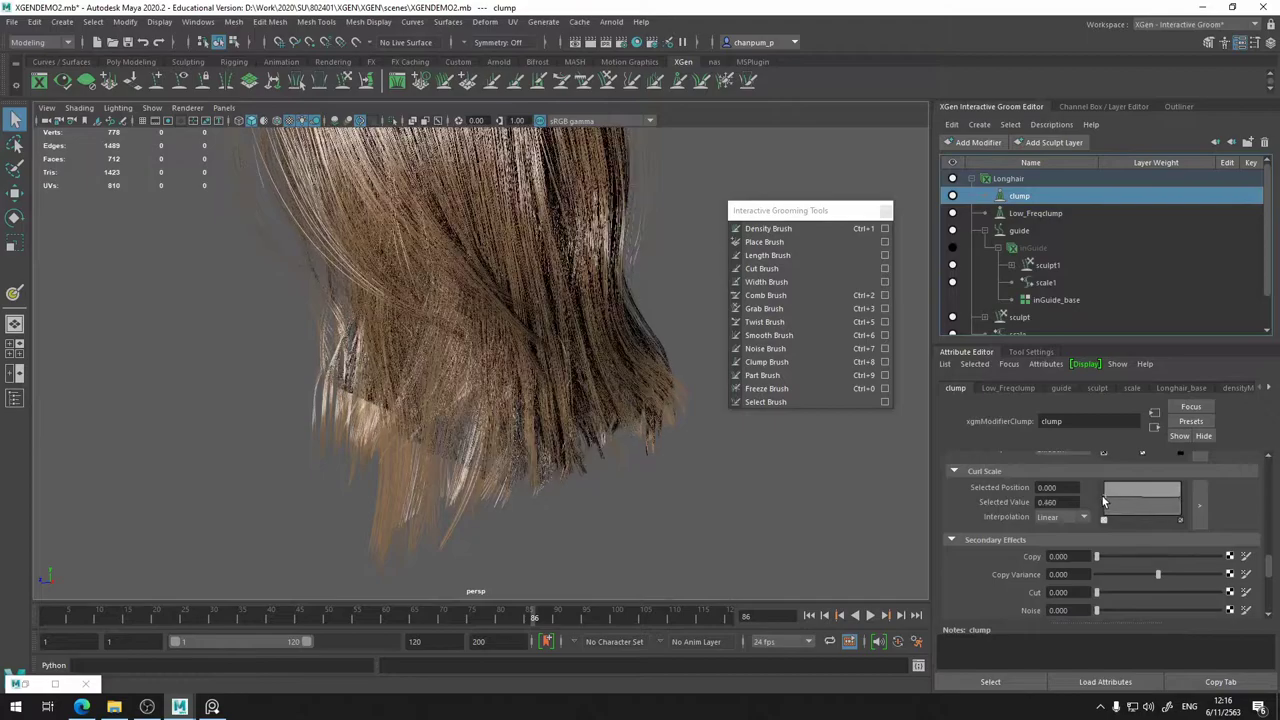
left_click_drag(1105, 503, 1104, 499)
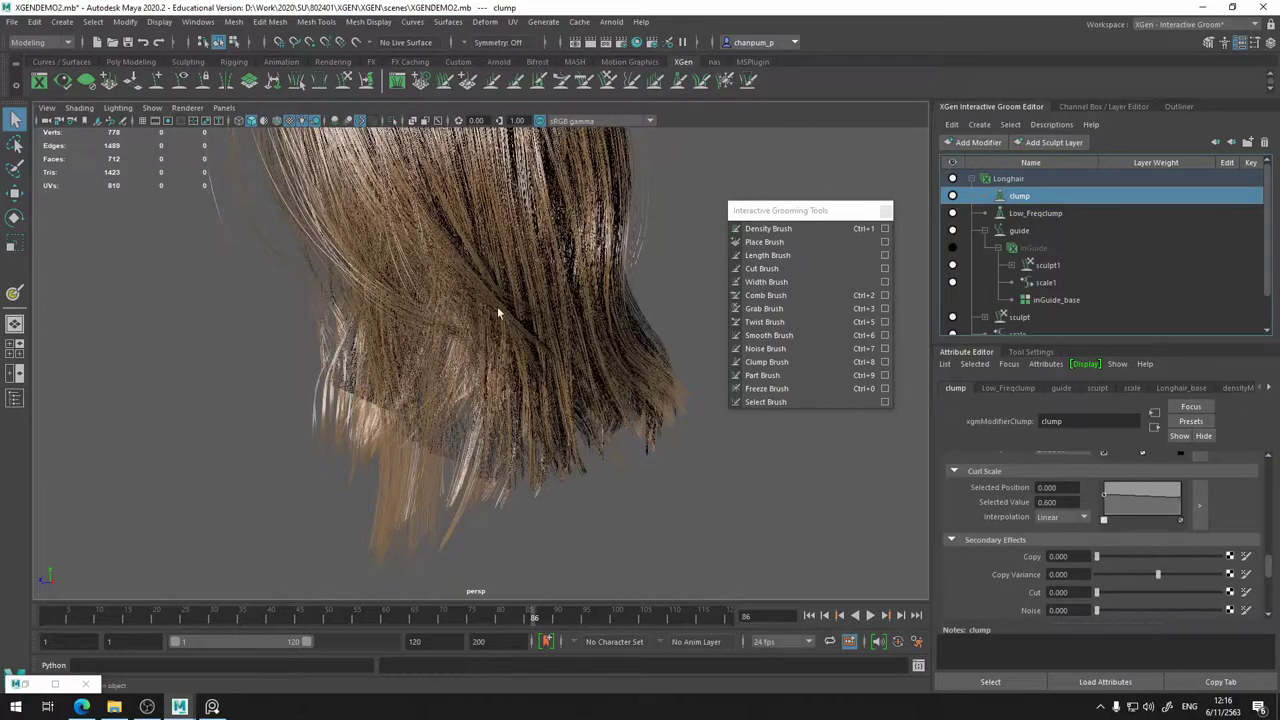
- Compare the whole groom with the clump and Low_Freqclump modifiers off and on, and inspect it from several angles
left_click_drag(500, 309, 470, 400, "alt")
left_click(953, 197)
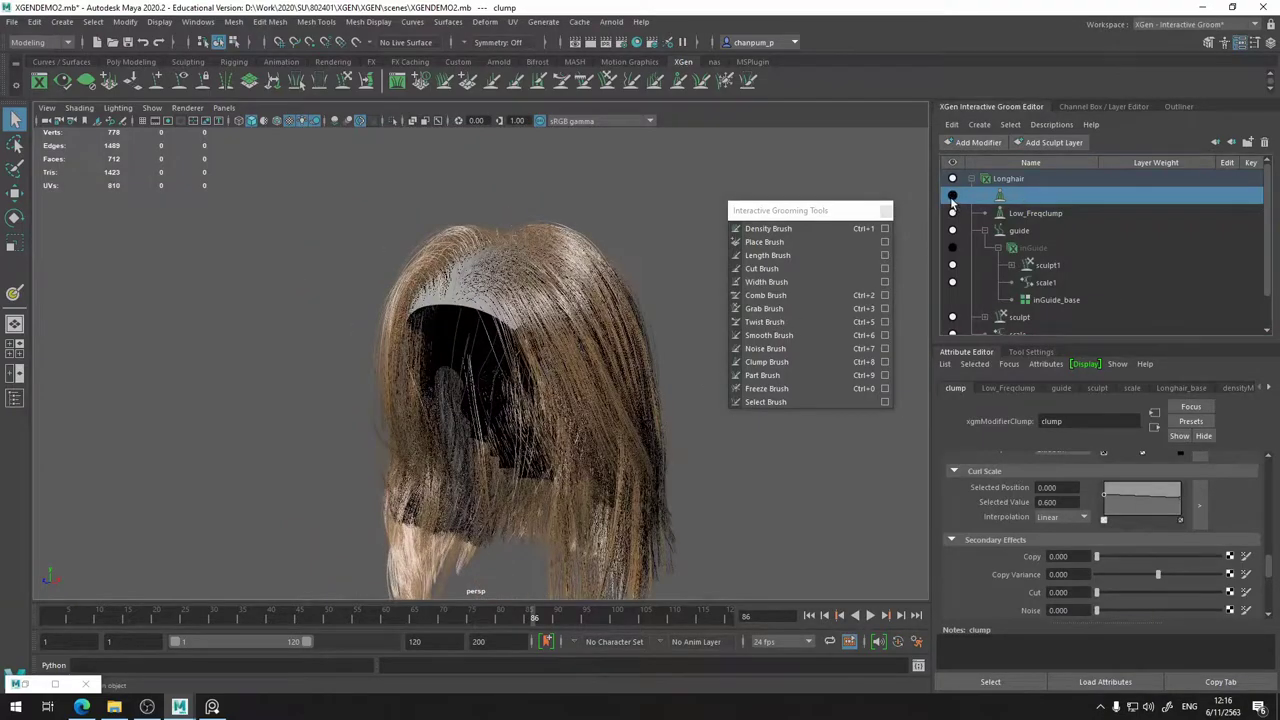
left_click(953, 213)
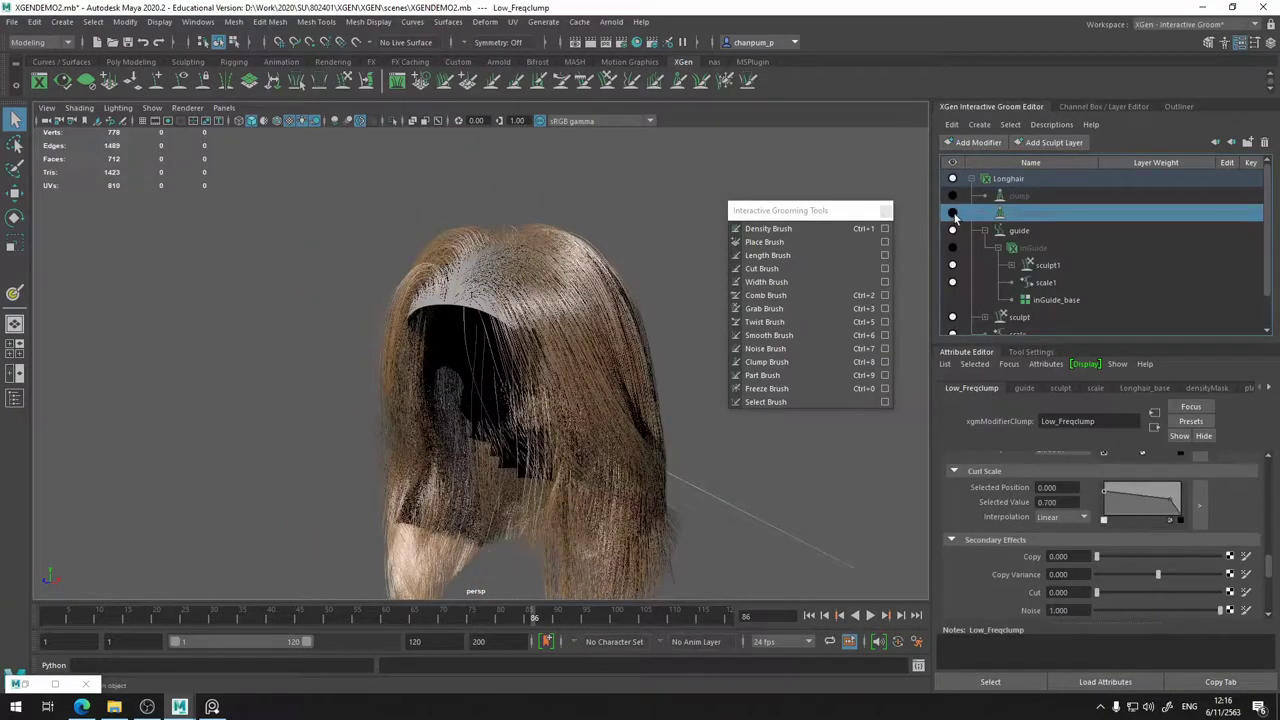
left_click(953, 213)
left_click(953, 197)
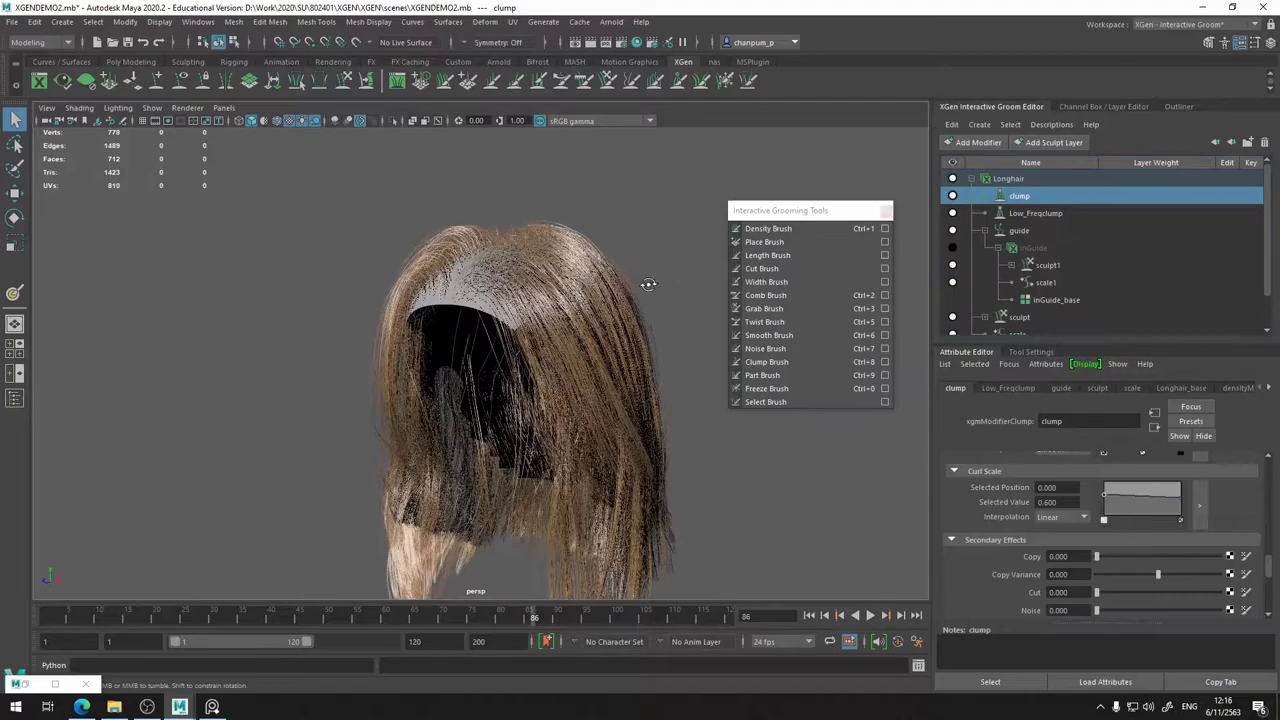
left_click_drag(648, 284, 650, 413, "alt")
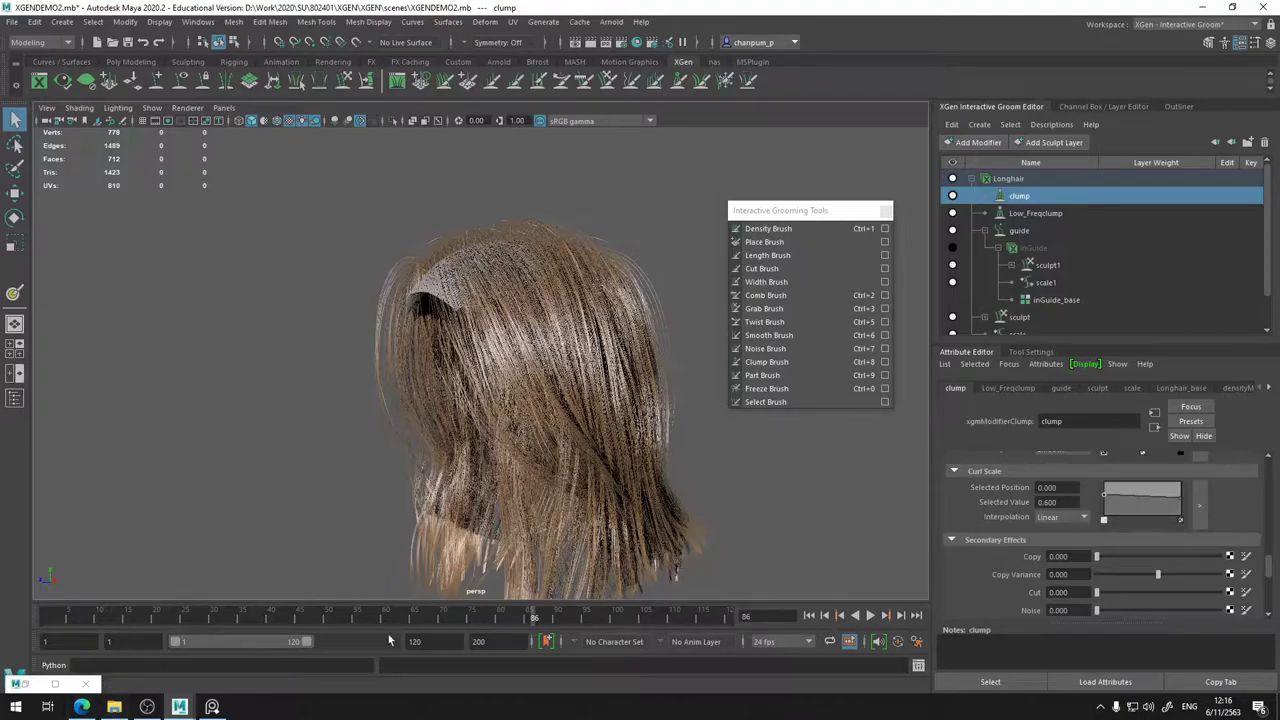
middle_click_drag(766, 456, 681, 430, "alt")
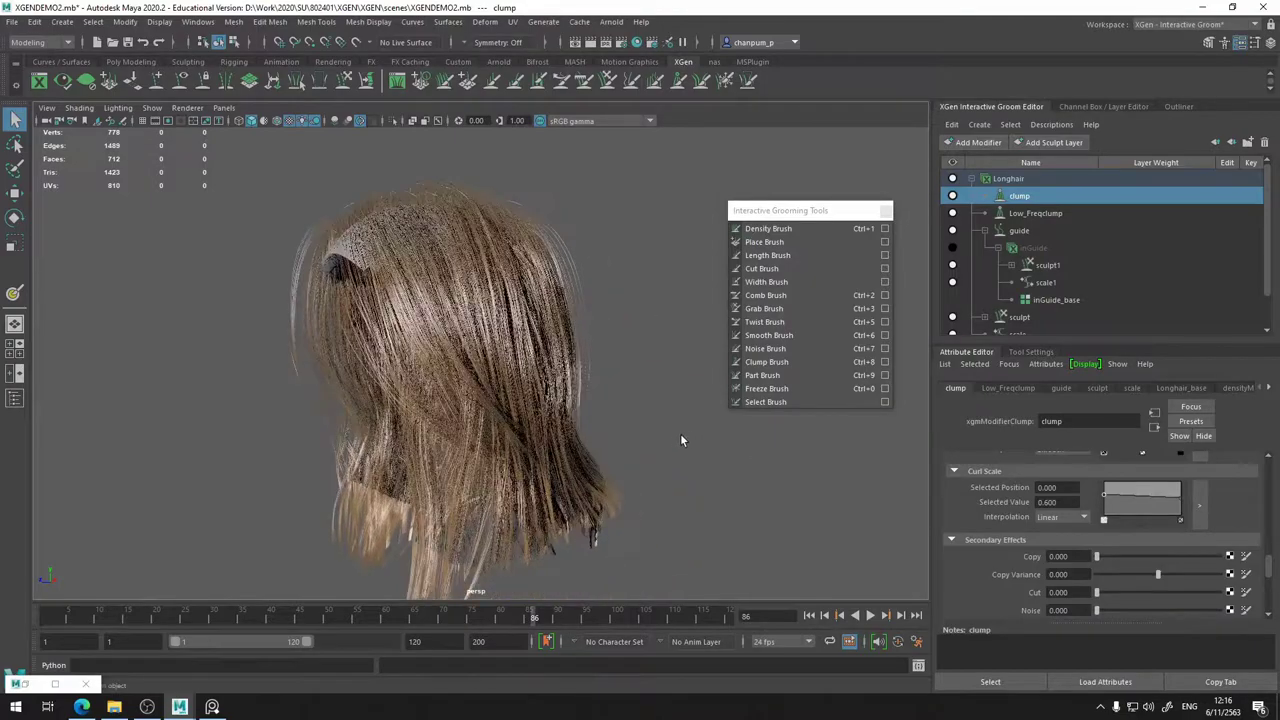
left_click_drag(660, 425, 669, 375, "alt")
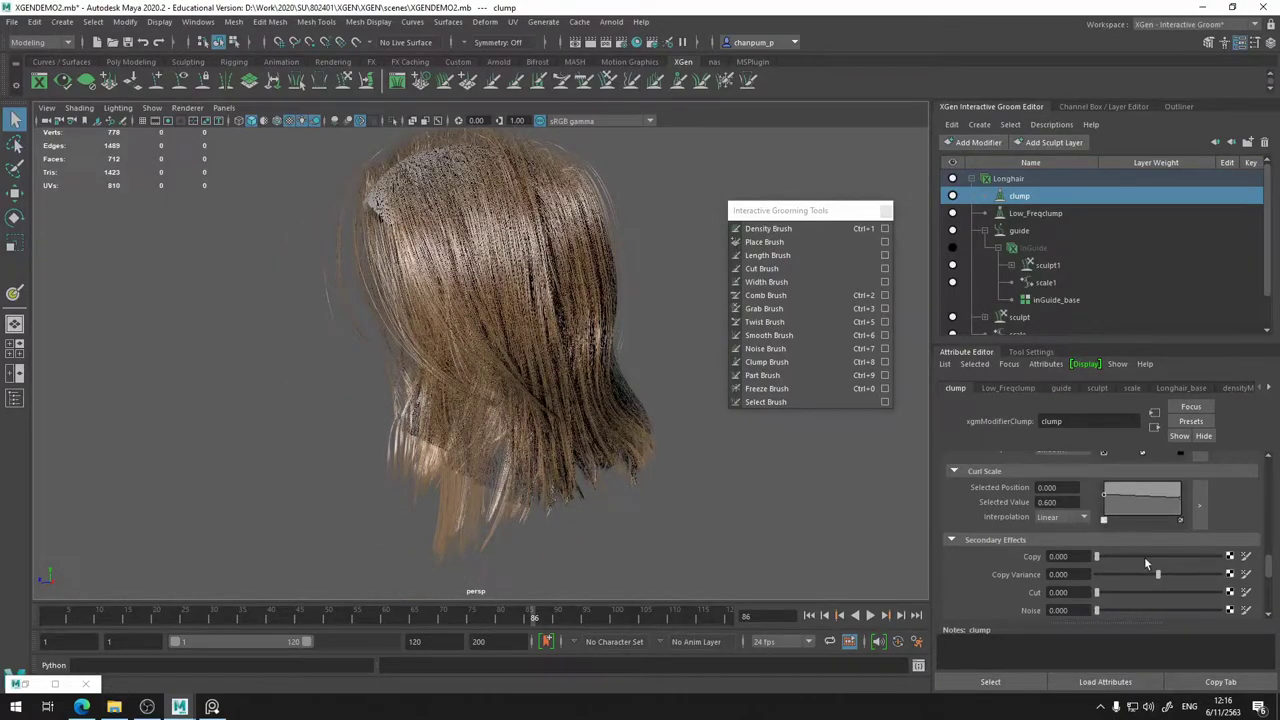
- Try a control map driven by Low_Freqclump on the clump modifier, and turn Use Control Map off again
scroll(1143, 557, "up", 8)
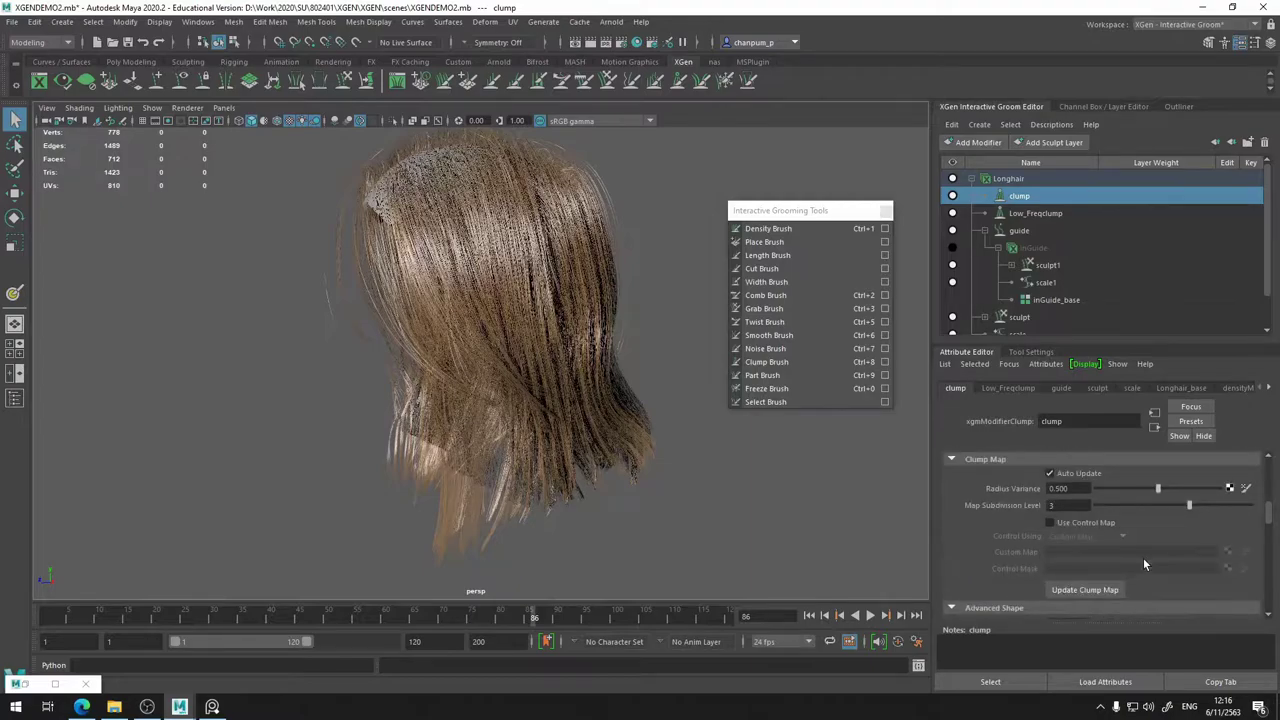
left_click(1110, 525)
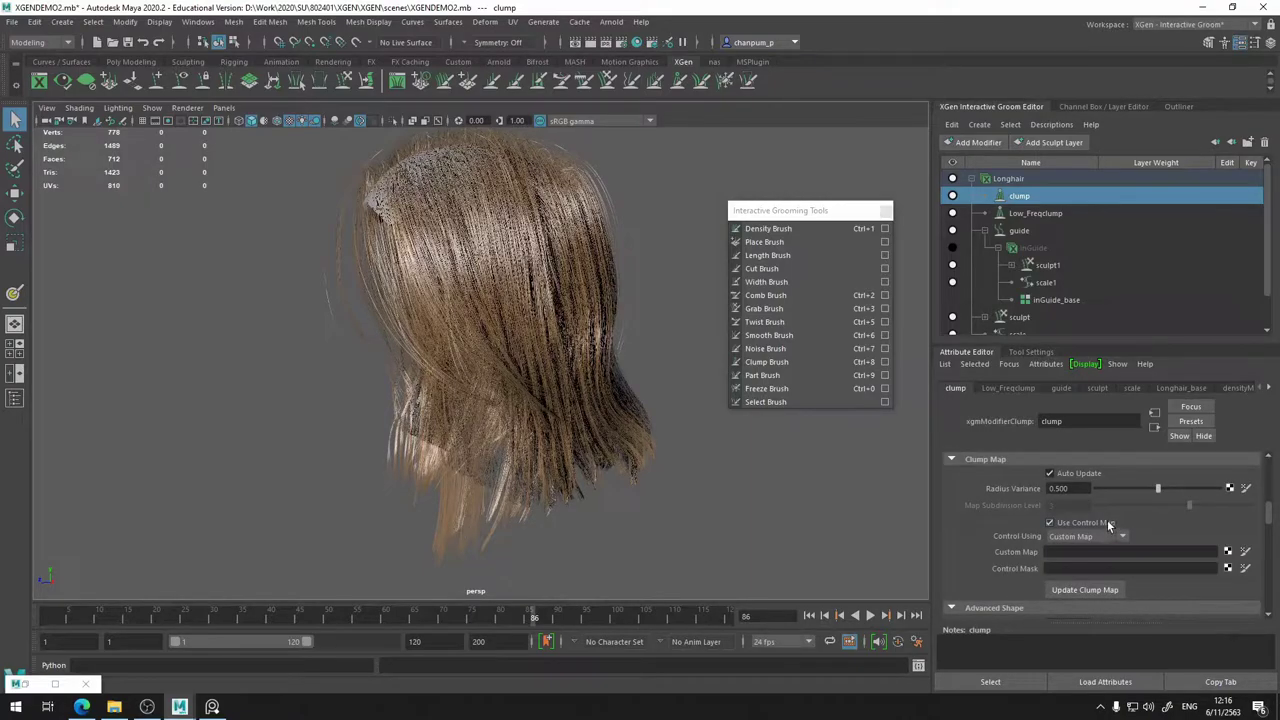
left_click(1117, 536)
left_click(1115, 553)
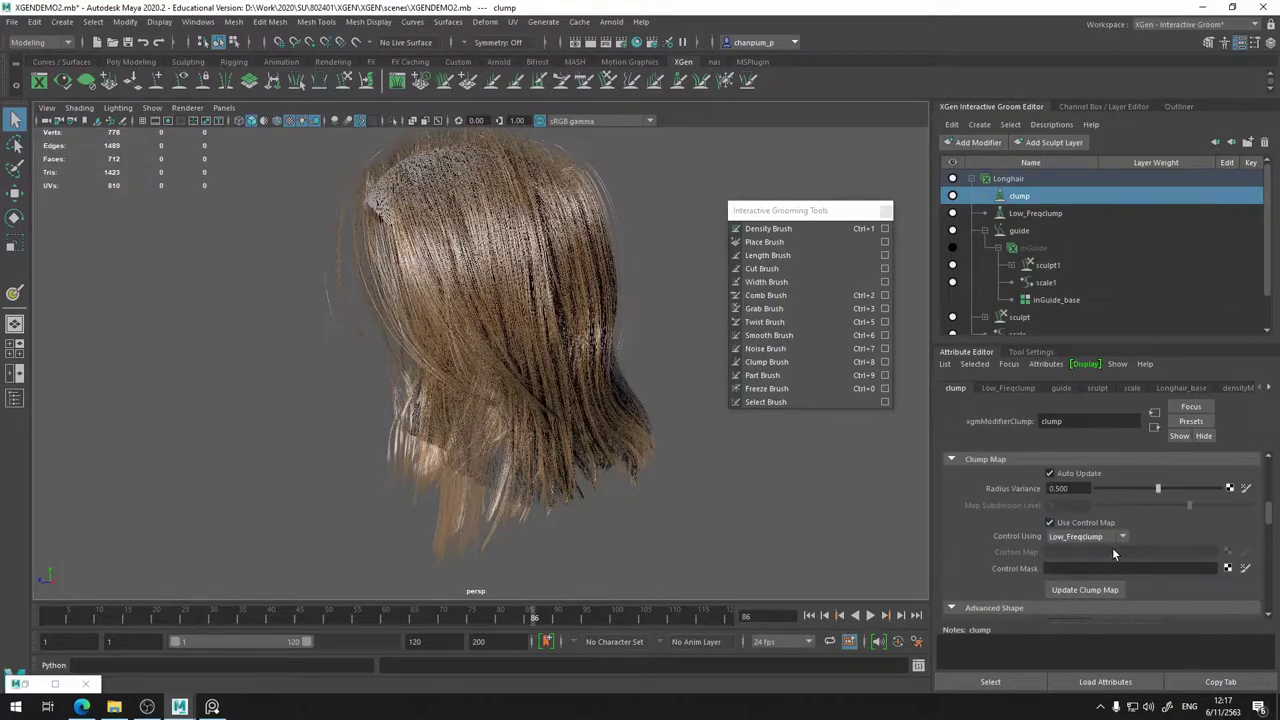
left_click(1117, 537)
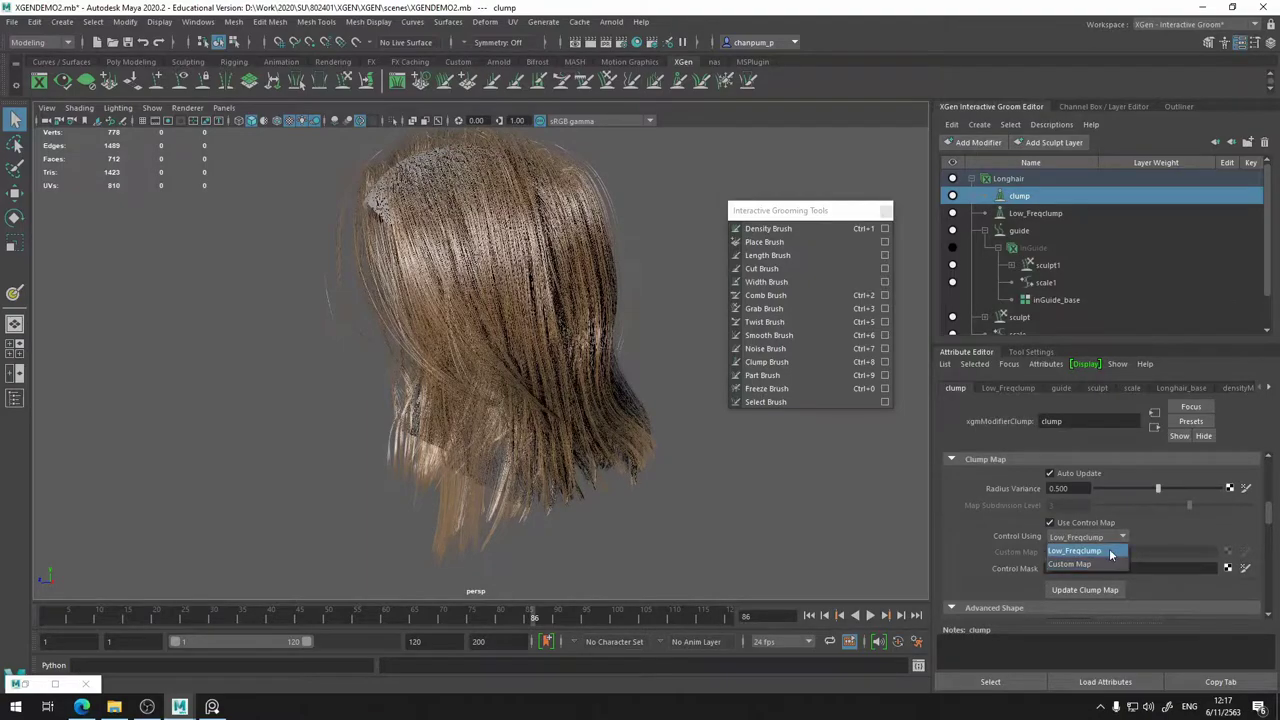
left_click(1111, 551)
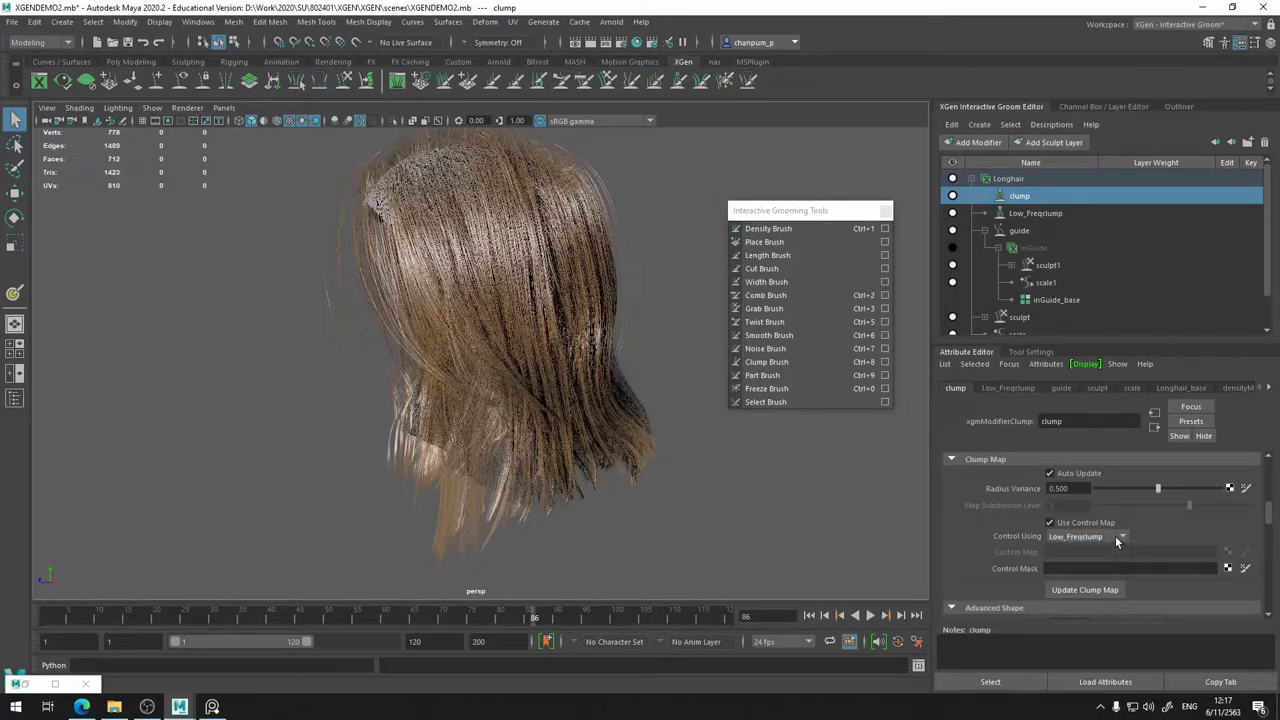
left_click(1117, 538)
left_click(1110, 556)
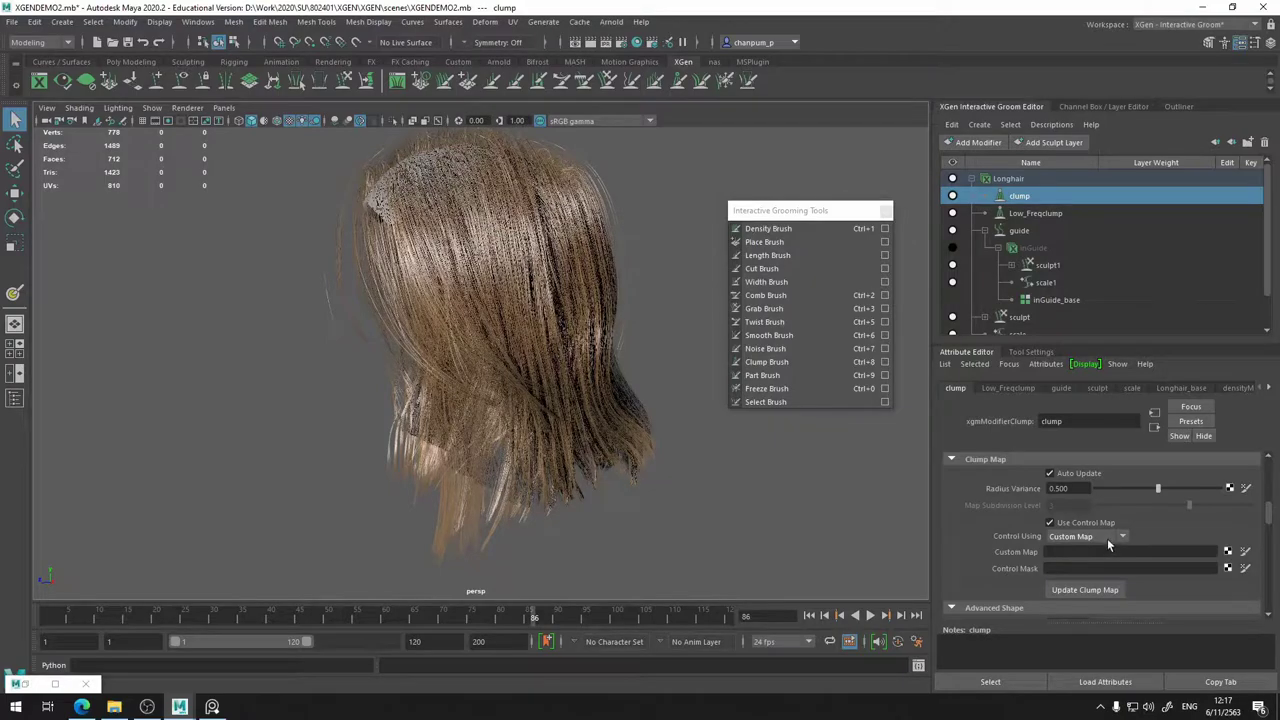
left_click(1078, 523)
- Set the clump modifier's Radius Variance to about 0.268 and inspect the strands up close and from the front
left_click(1168, 489)
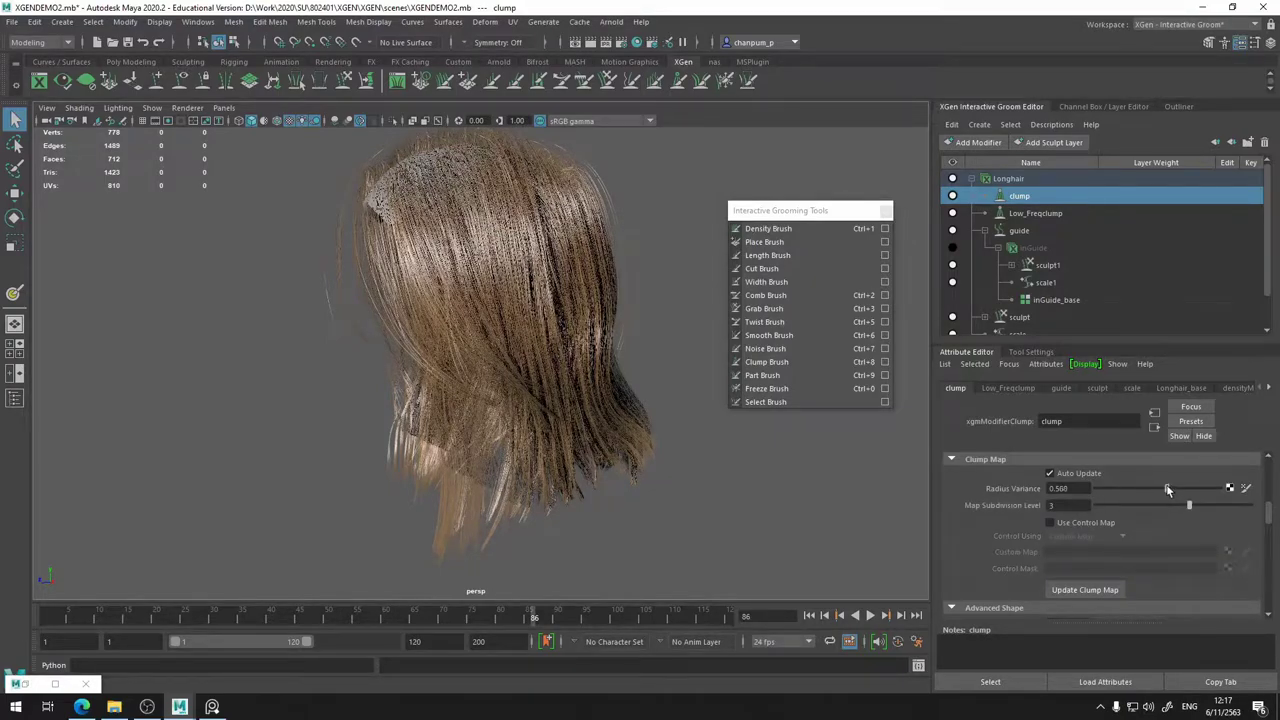
left_click_drag(1190, 490, 1130, 505)
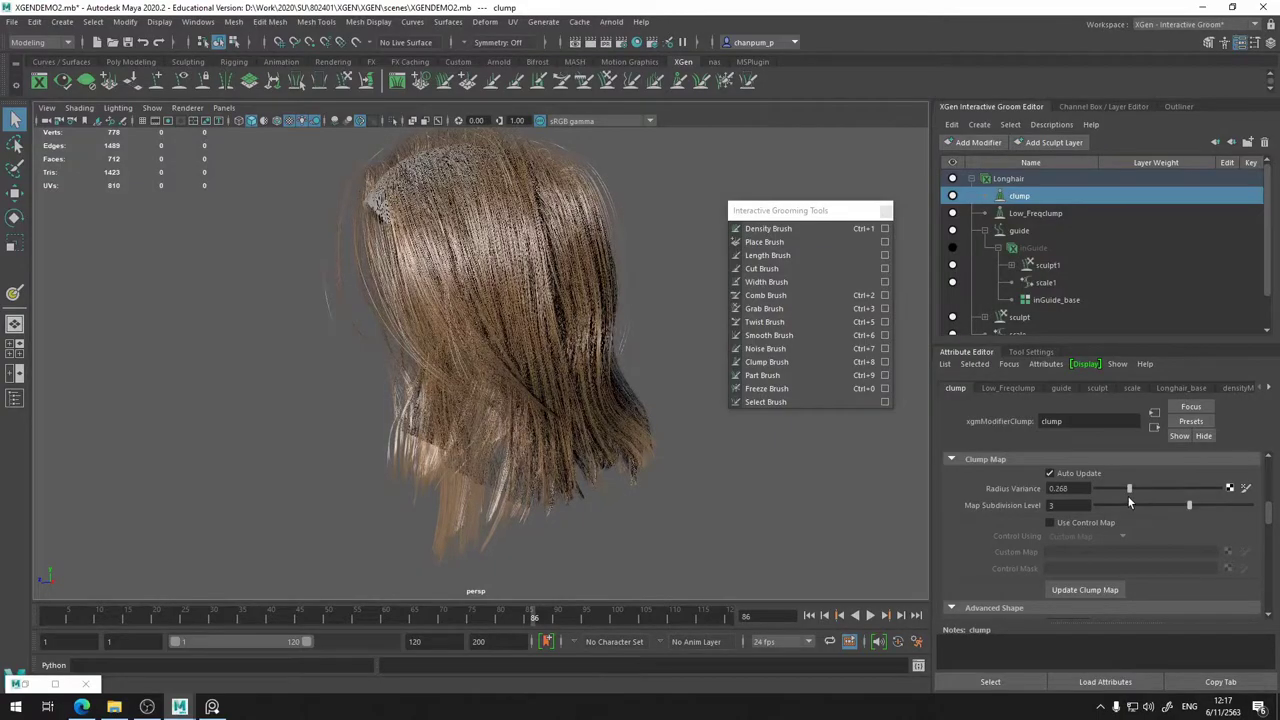
scroll(594, 312, "up", 6)
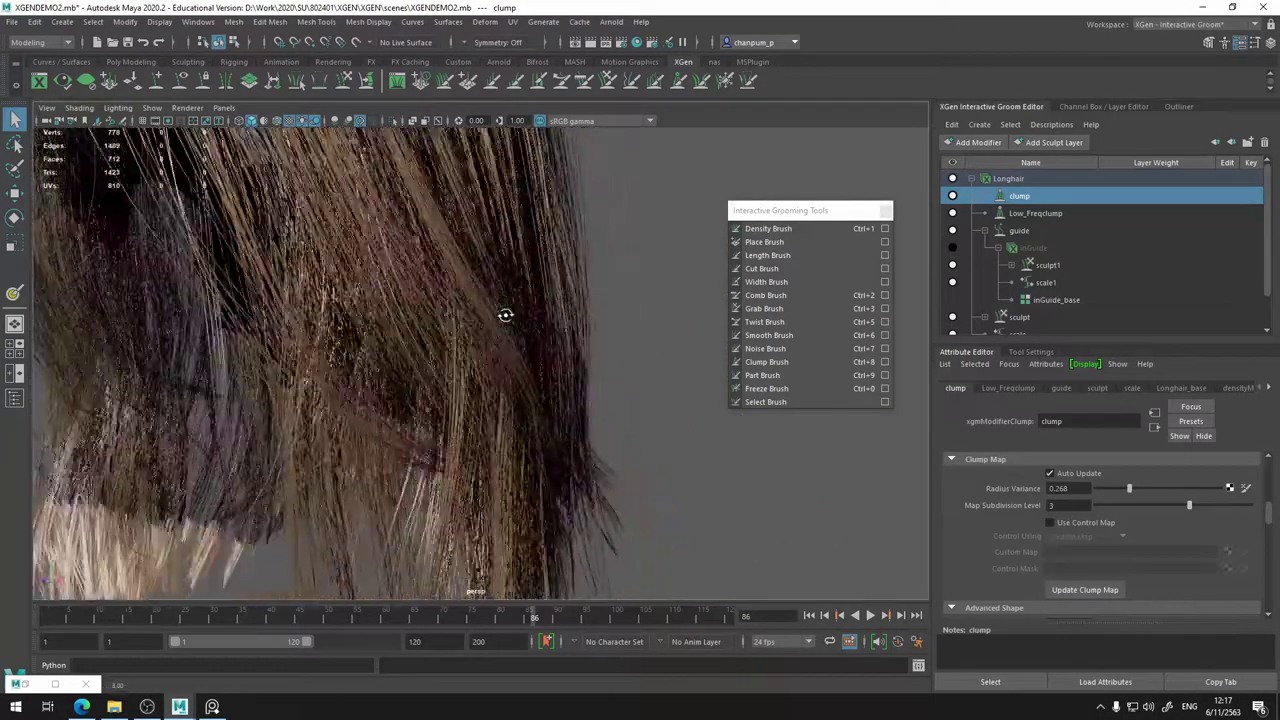
scroll(505, 315, "down", 6)
left_click_drag(514, 340, 560, 345, "alt")
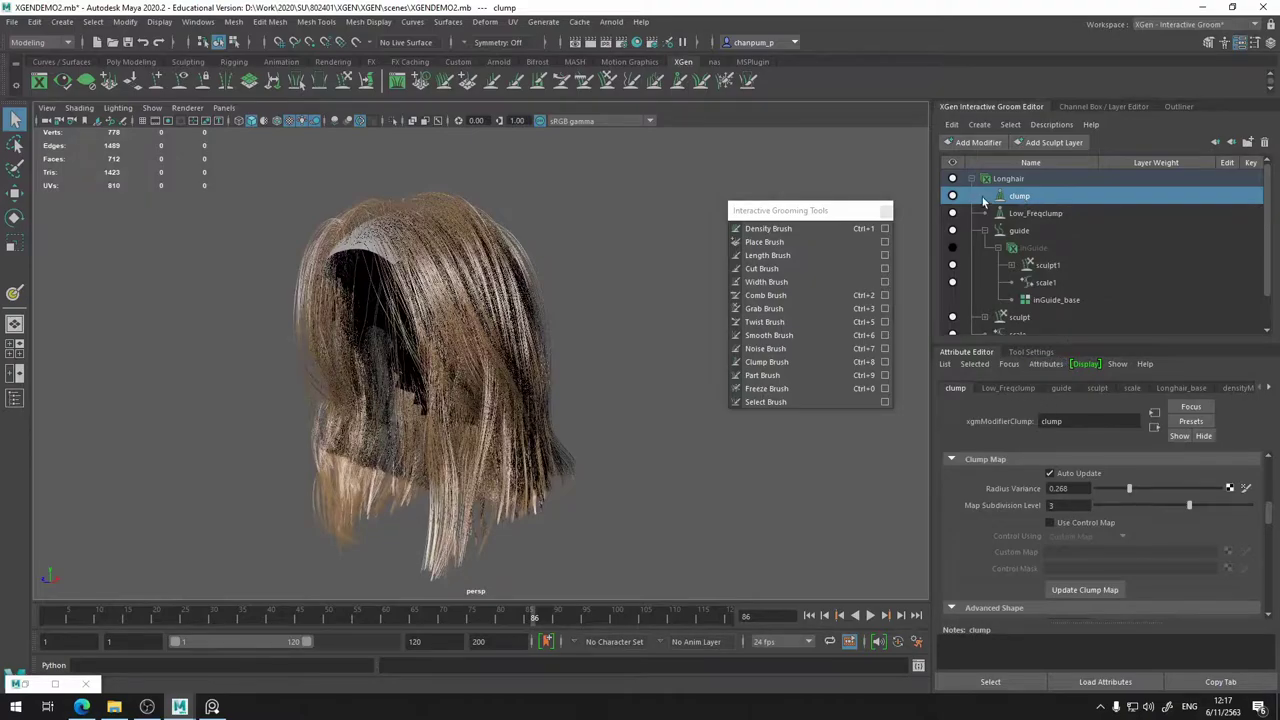
- Add a point at position 0.757 with value 0.420 to the clump modifier's Clump Scale ramp, checking it against Low_Freqclump's ramp
left_click(1010, 388)
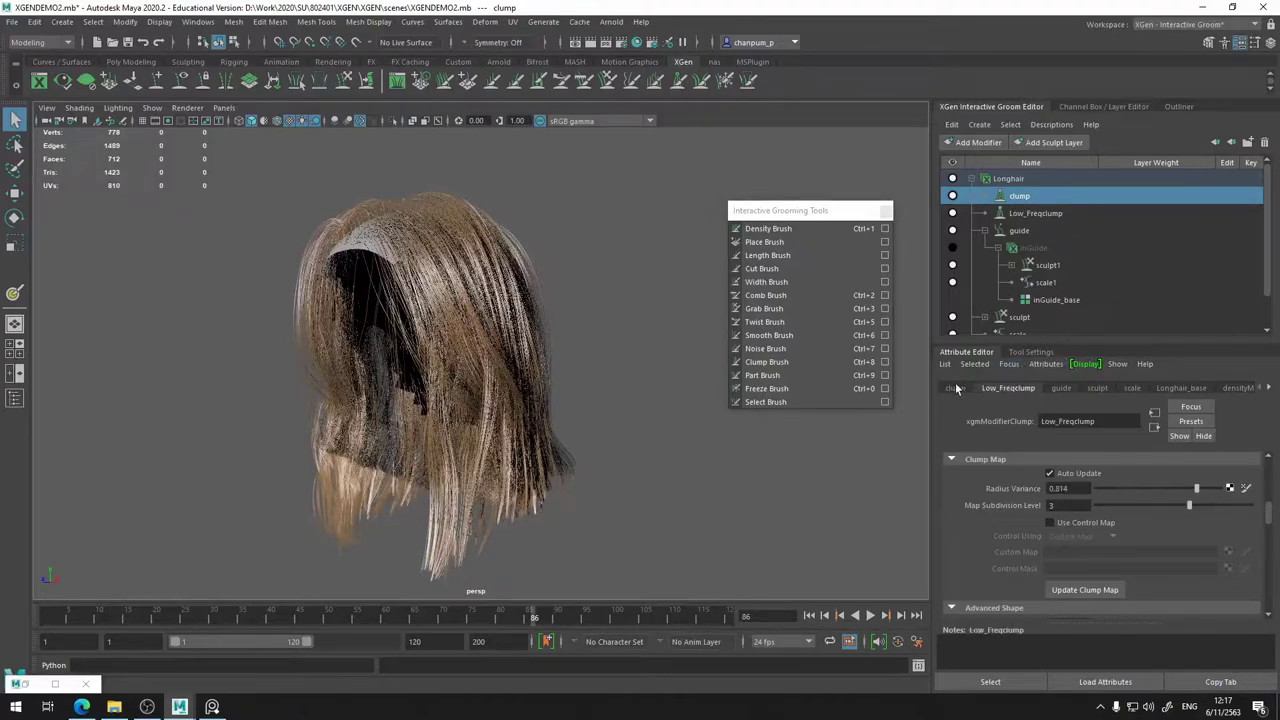
left_click(957, 388)
scroll(1110, 530, "up", 1)
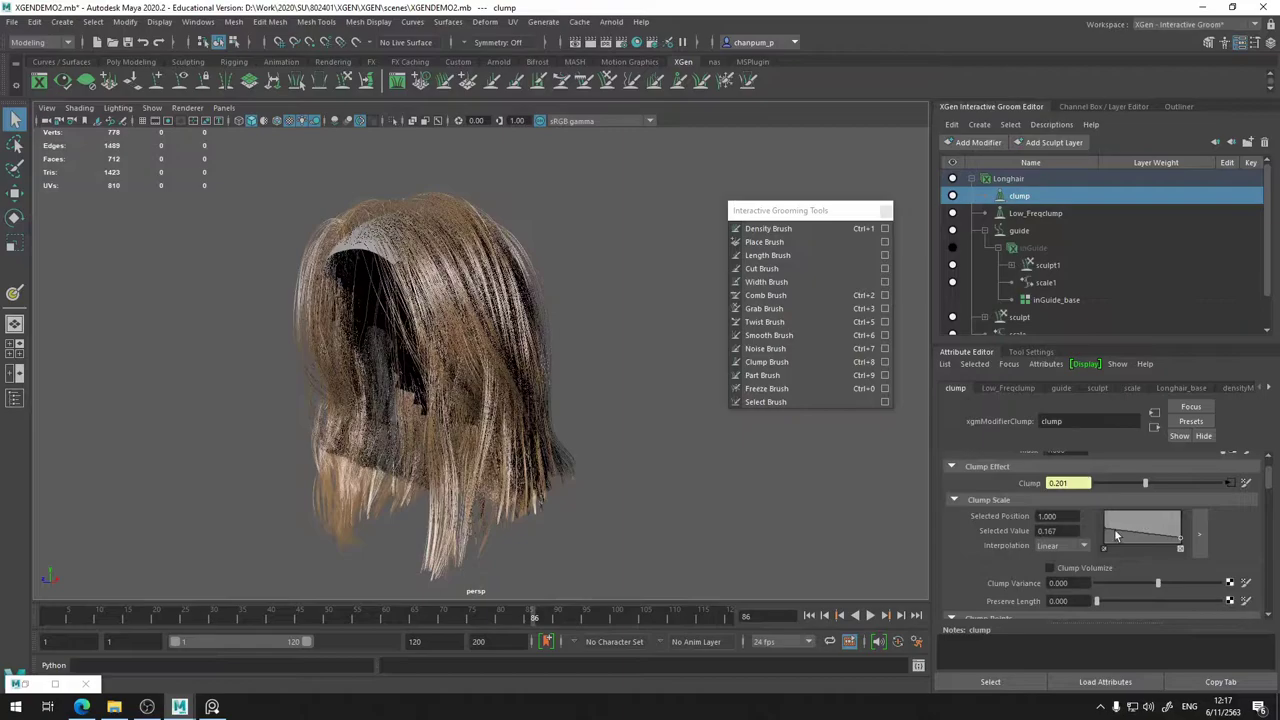
left_click_drag(1150, 532, 1161, 533)
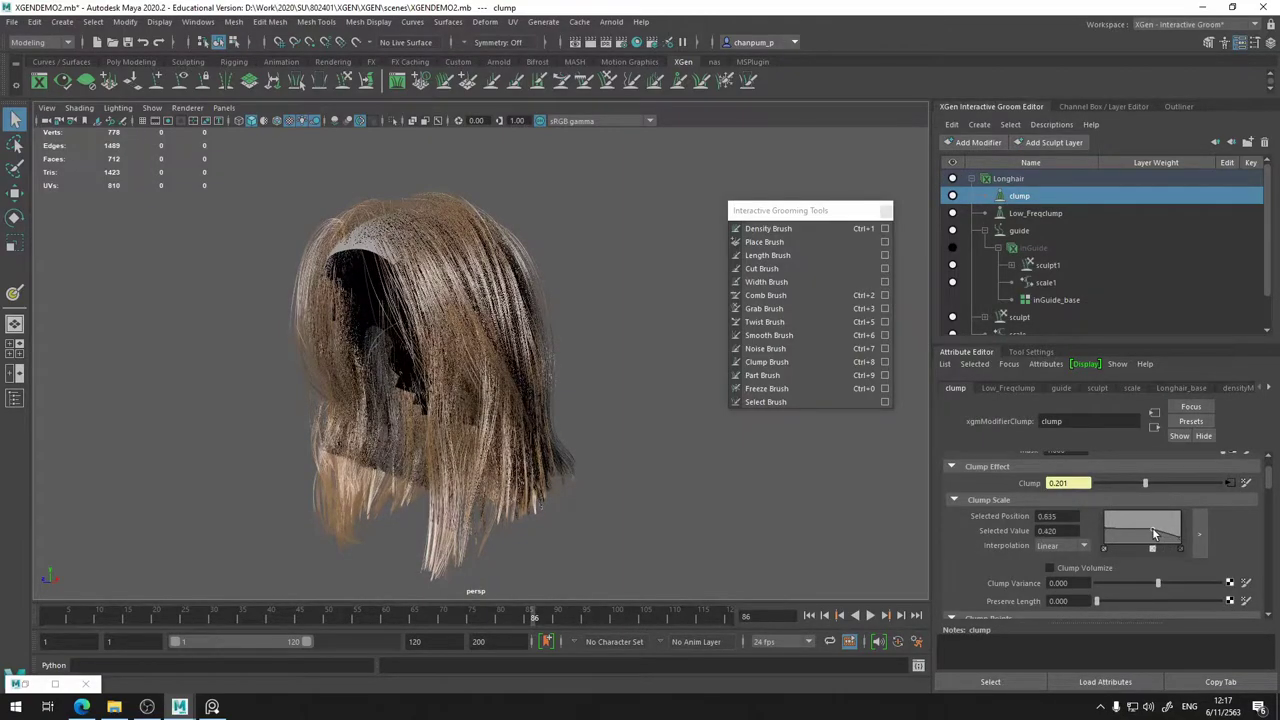
left_click(1047, 217)
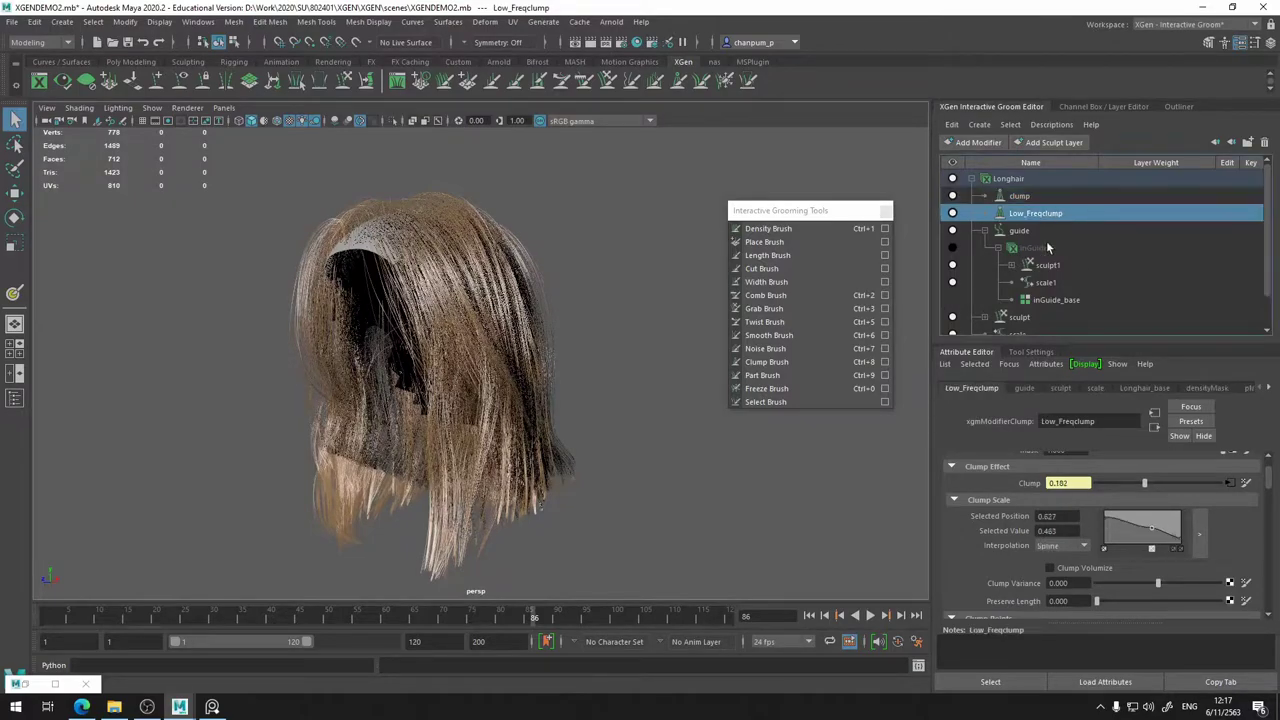
left_click(1022, 196)
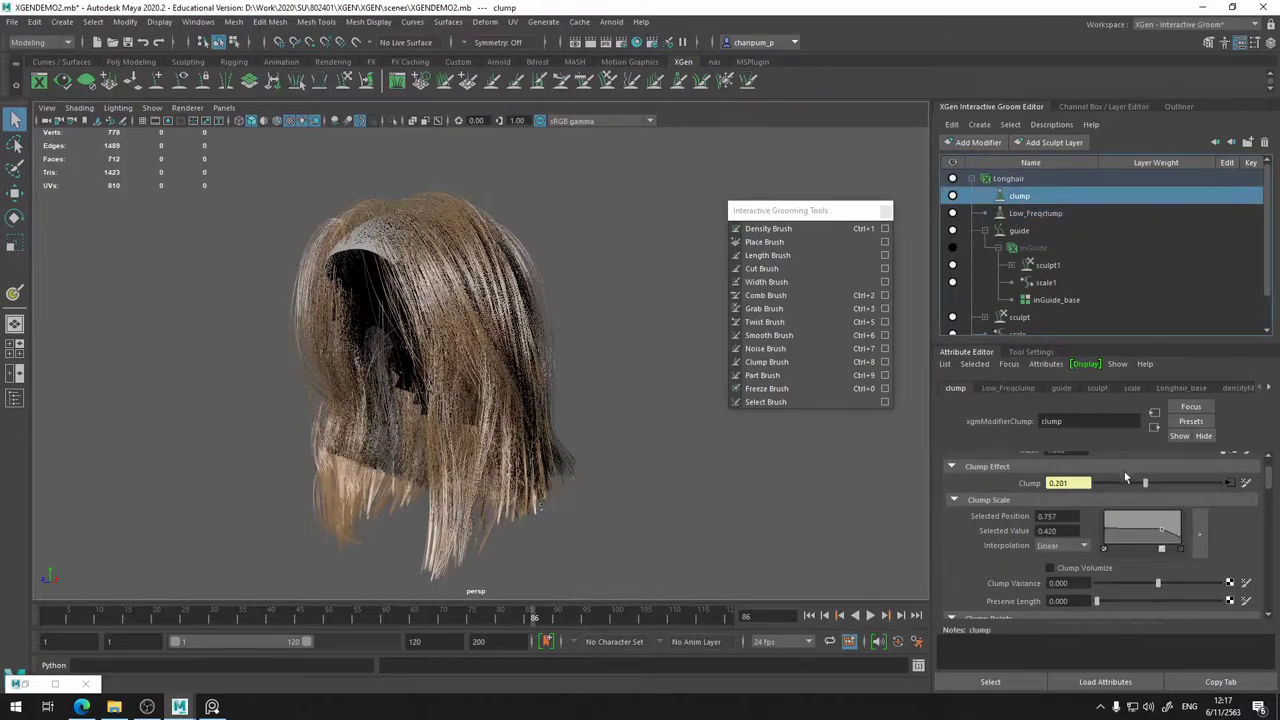
- Lower the middle point of the clump modifier's Clump Scale ramp to 0.300 and set its interpolation to Spline
left_click(1104, 536)
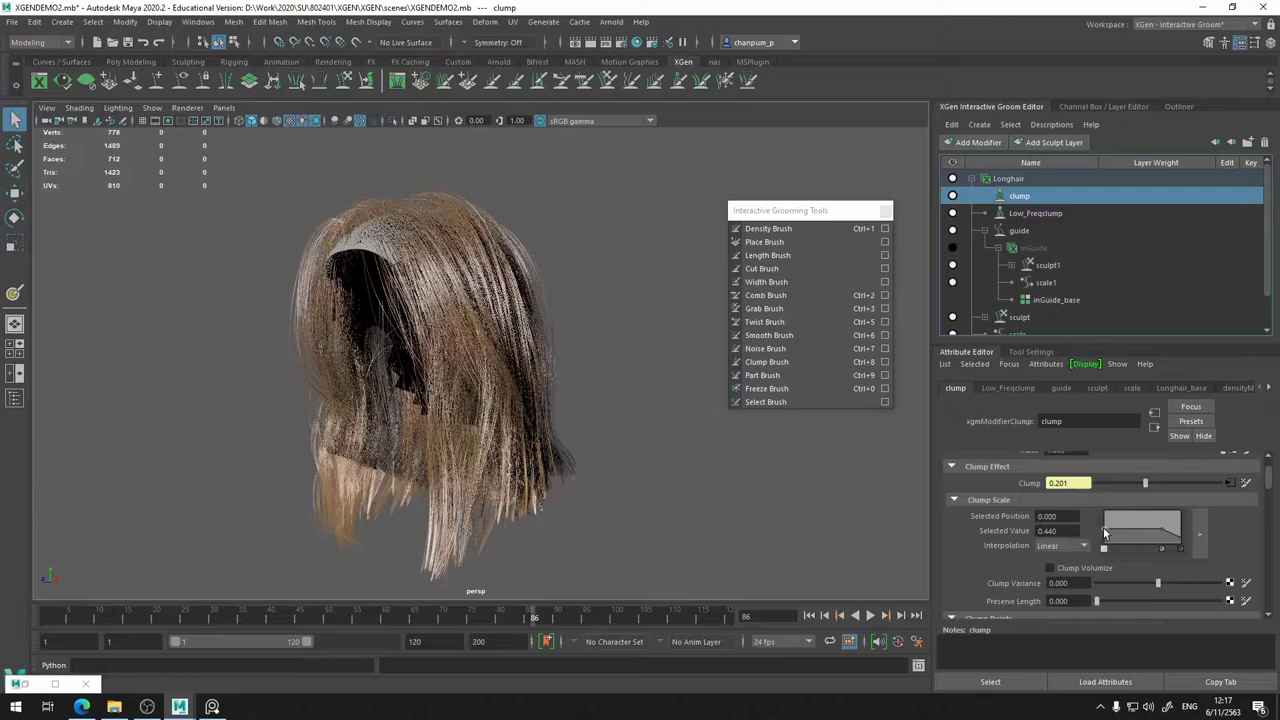
left_click(1162, 537)
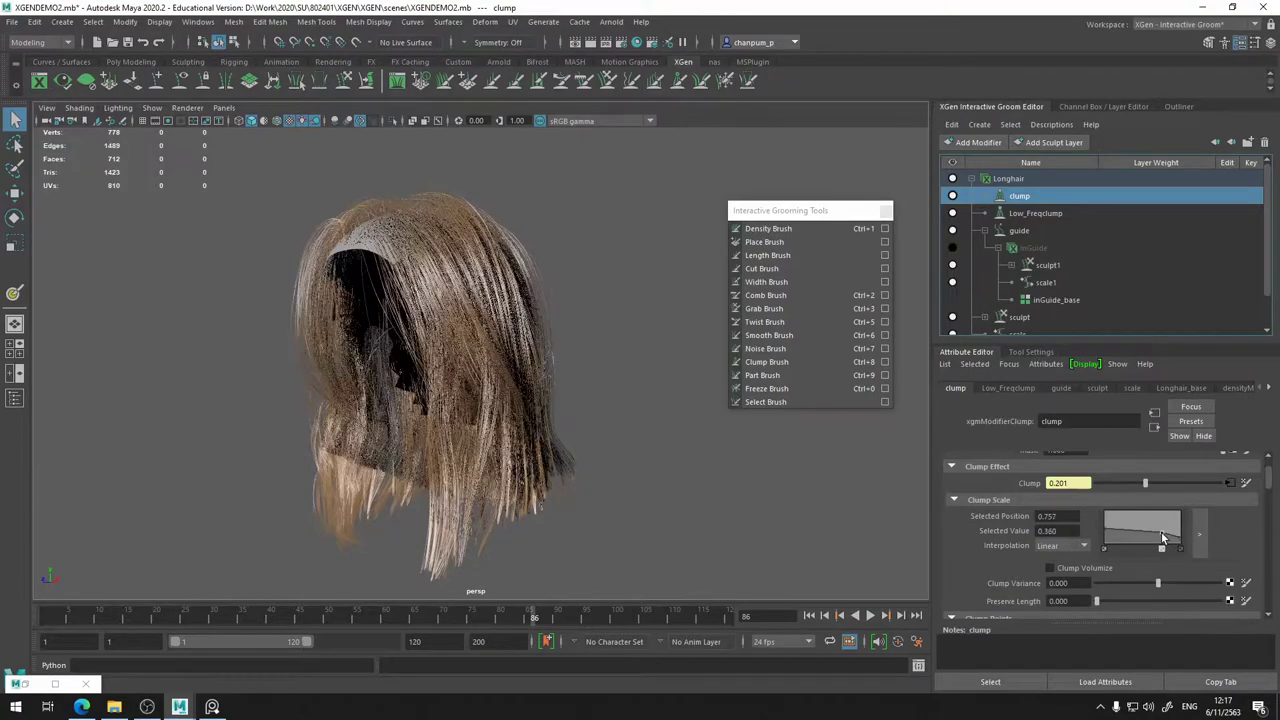
left_click_drag(1162, 537, 1162, 539)
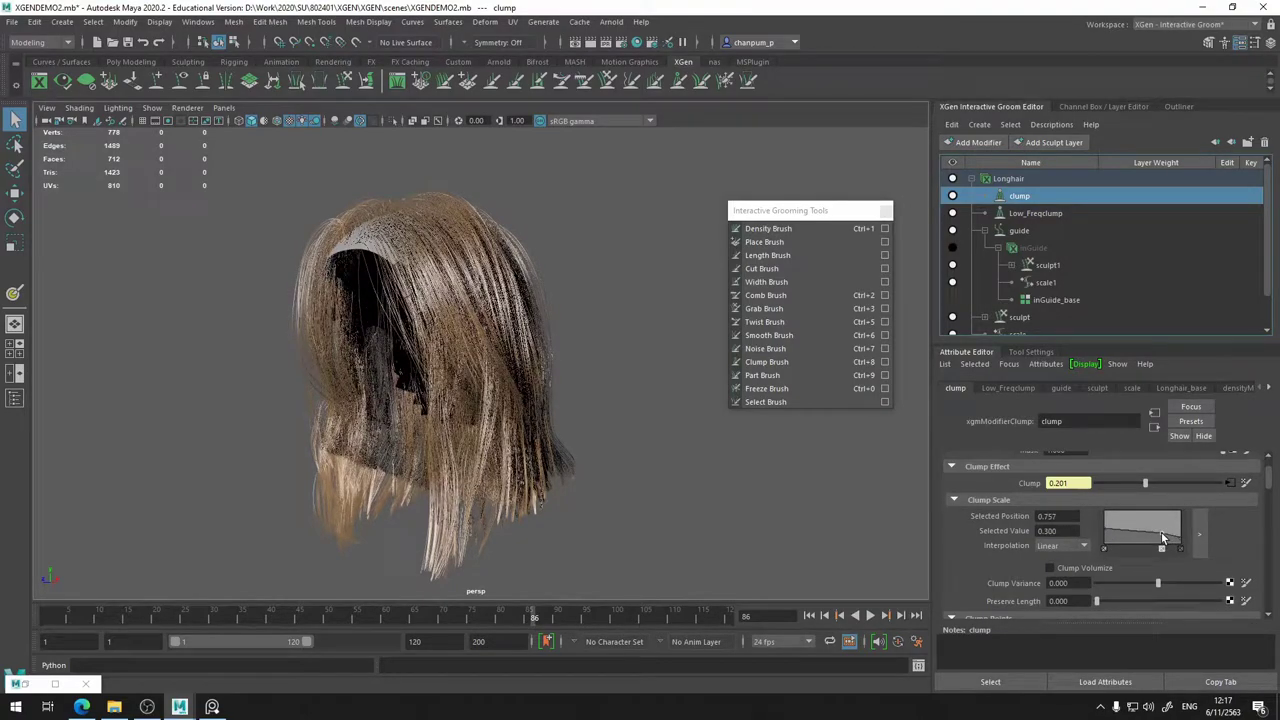
left_click(1076, 547)
left_click(1058, 600)
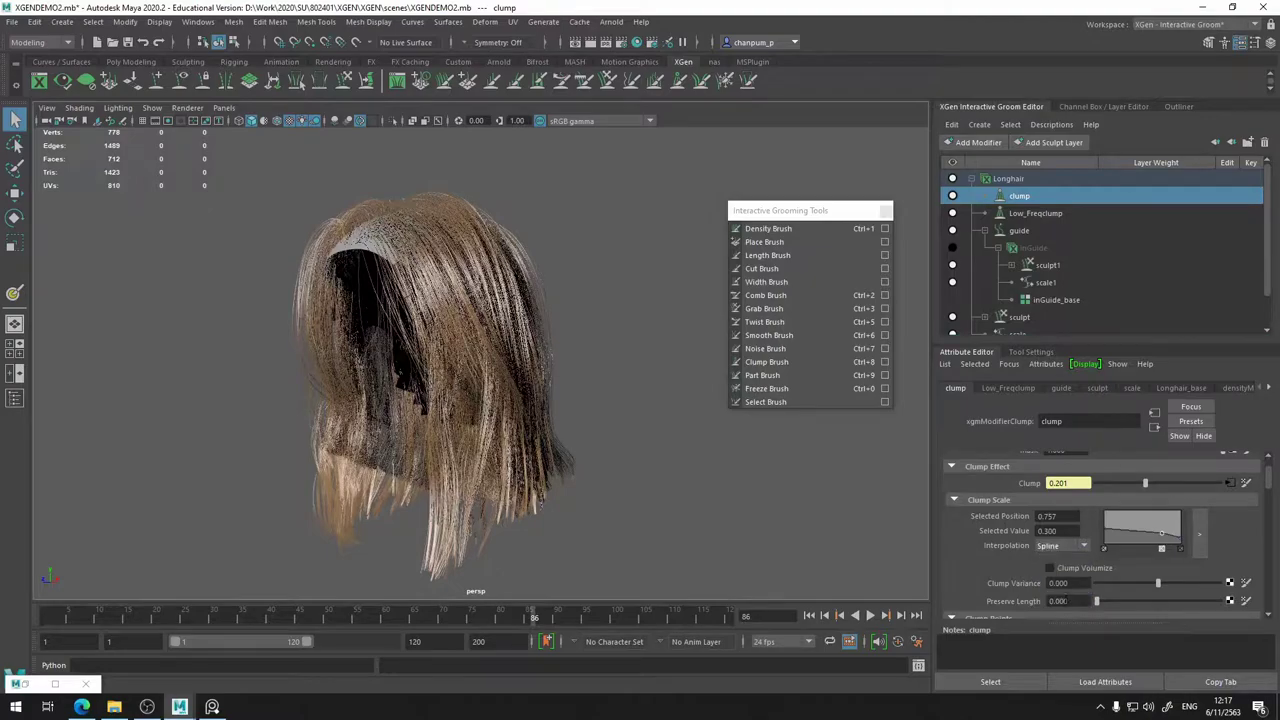
- Compare the hair with the clump modifier off and on, and inspect the strands from several angles
scroll(589, 363, "up", 2)
left_click_drag(589, 363, 720, 314, "alt")
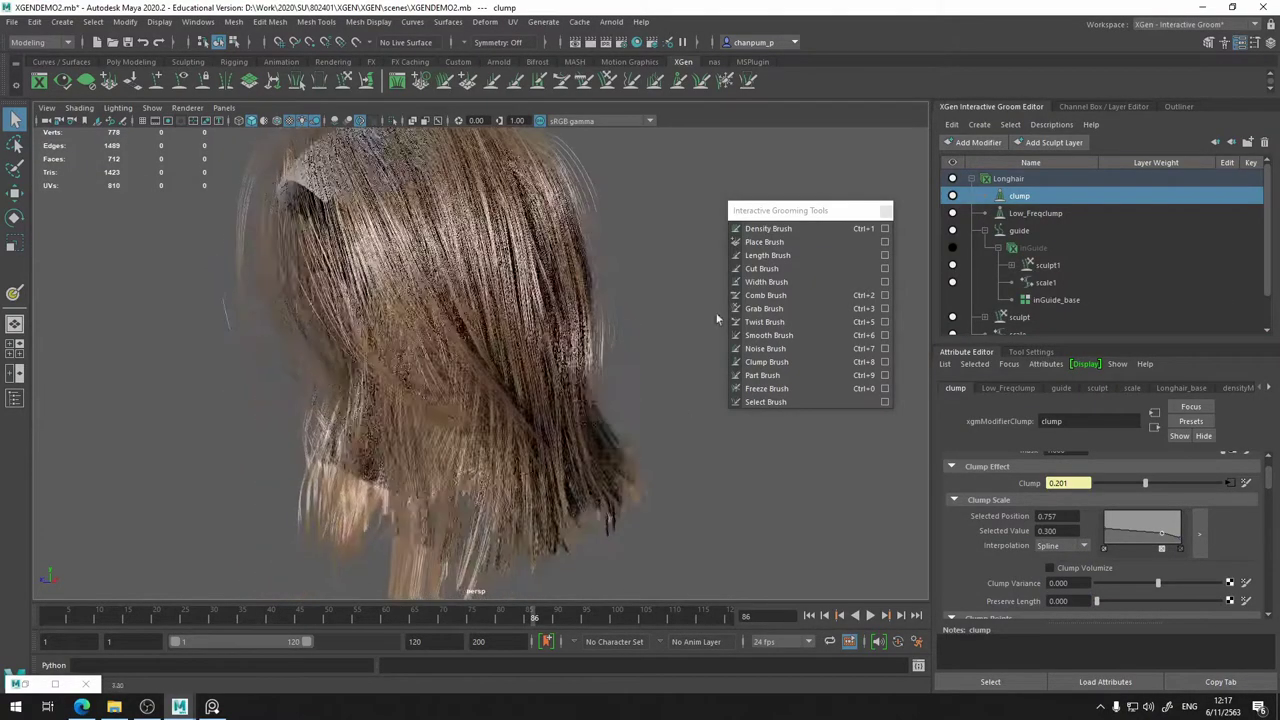
left_click(952, 195)
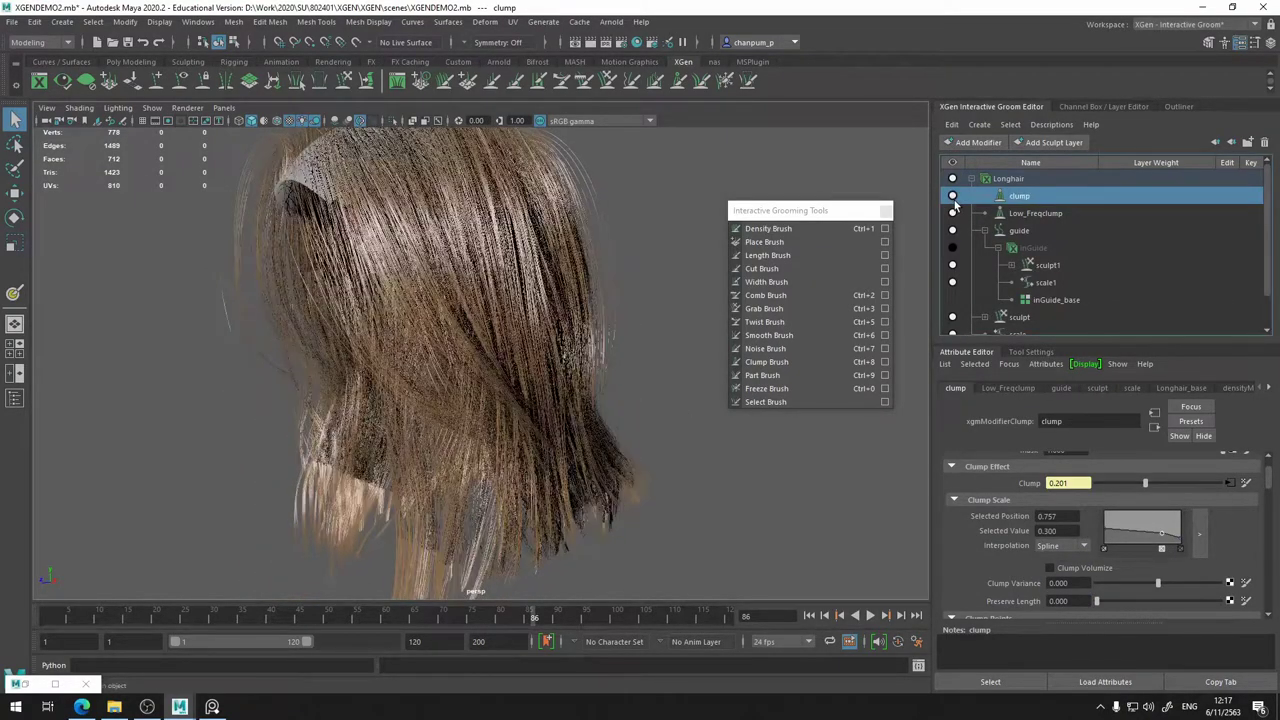
left_click(952, 196)
left_click_drag(551, 263, 572, 287, "alt")
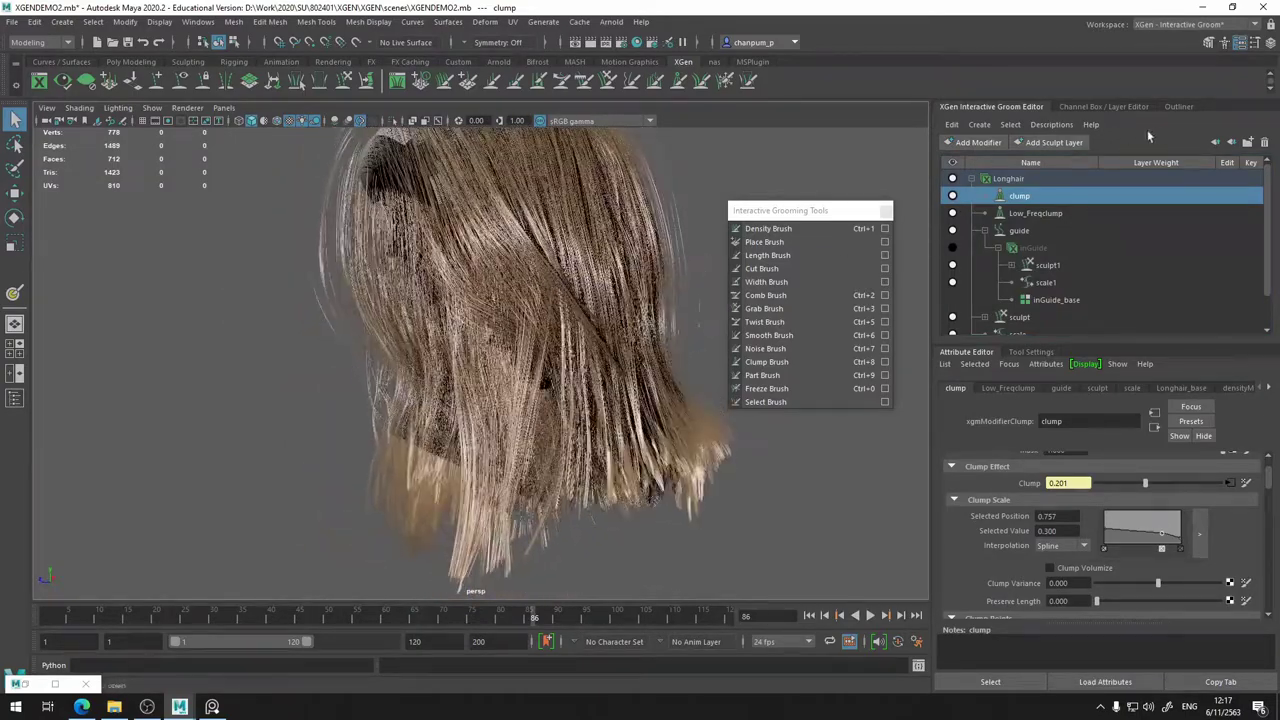
left_click_drag(660, 268, 640, 320, "alt")
- Rename the clump modifier as midclump
double_click(1030, 195)
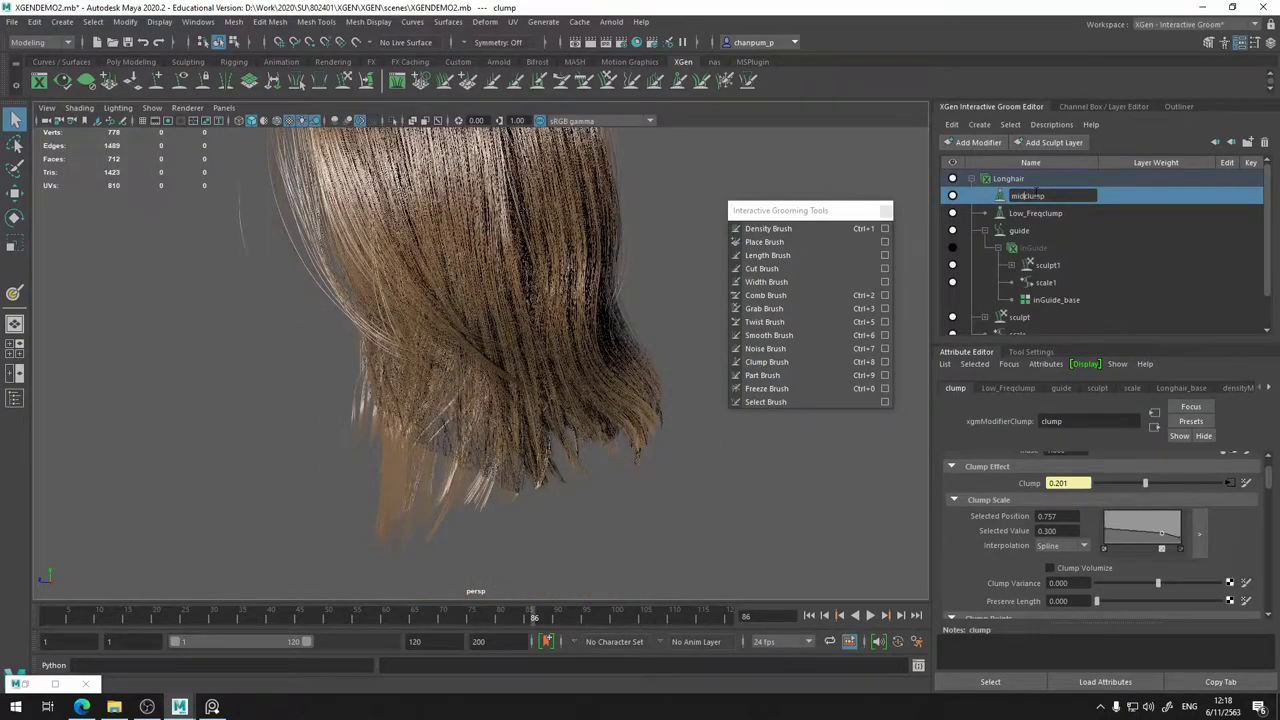
type("mid")
key("Return")
- Add another Clump modifier above midclump and rename it highclump
left_click(977, 143)
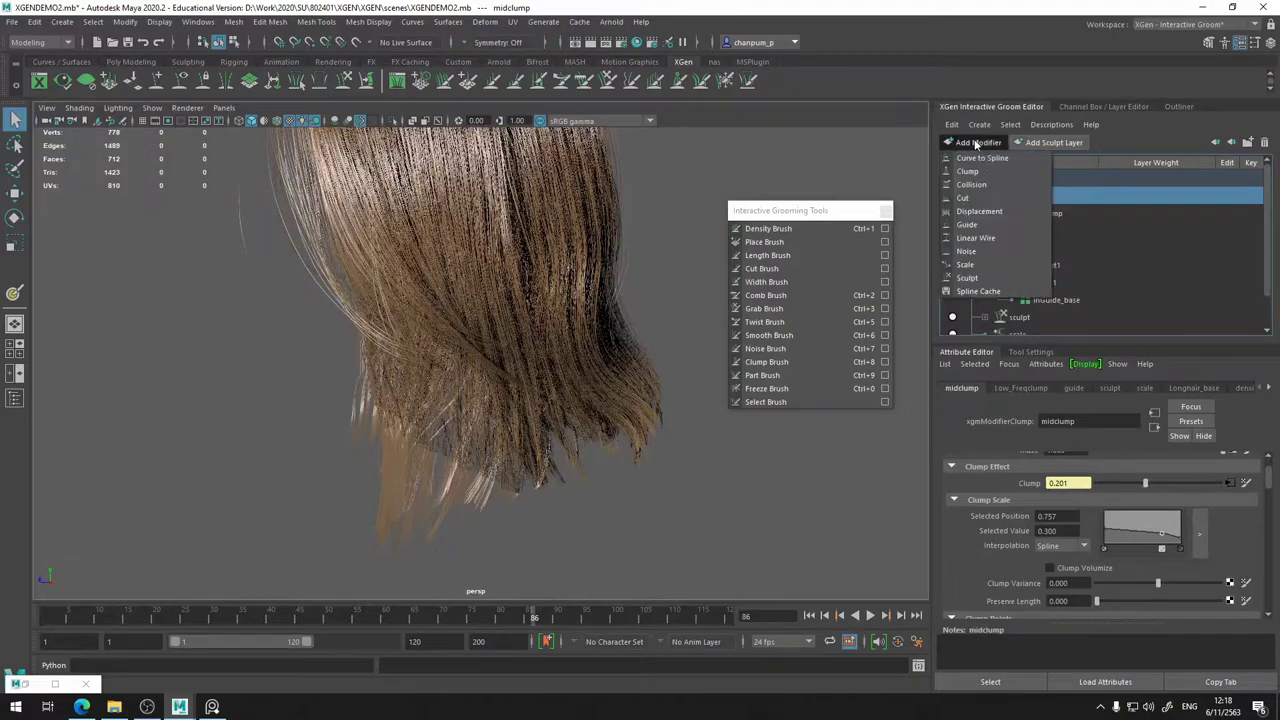
left_click(967, 171)
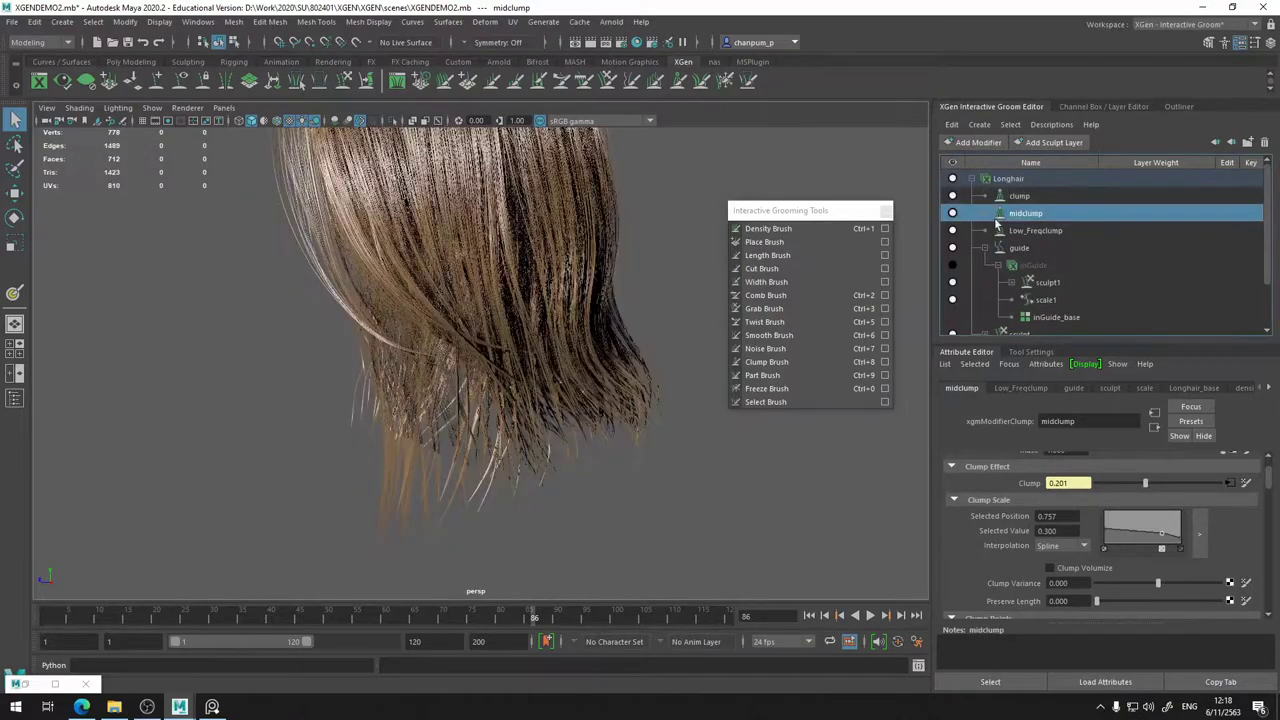
left_click(1022, 197)
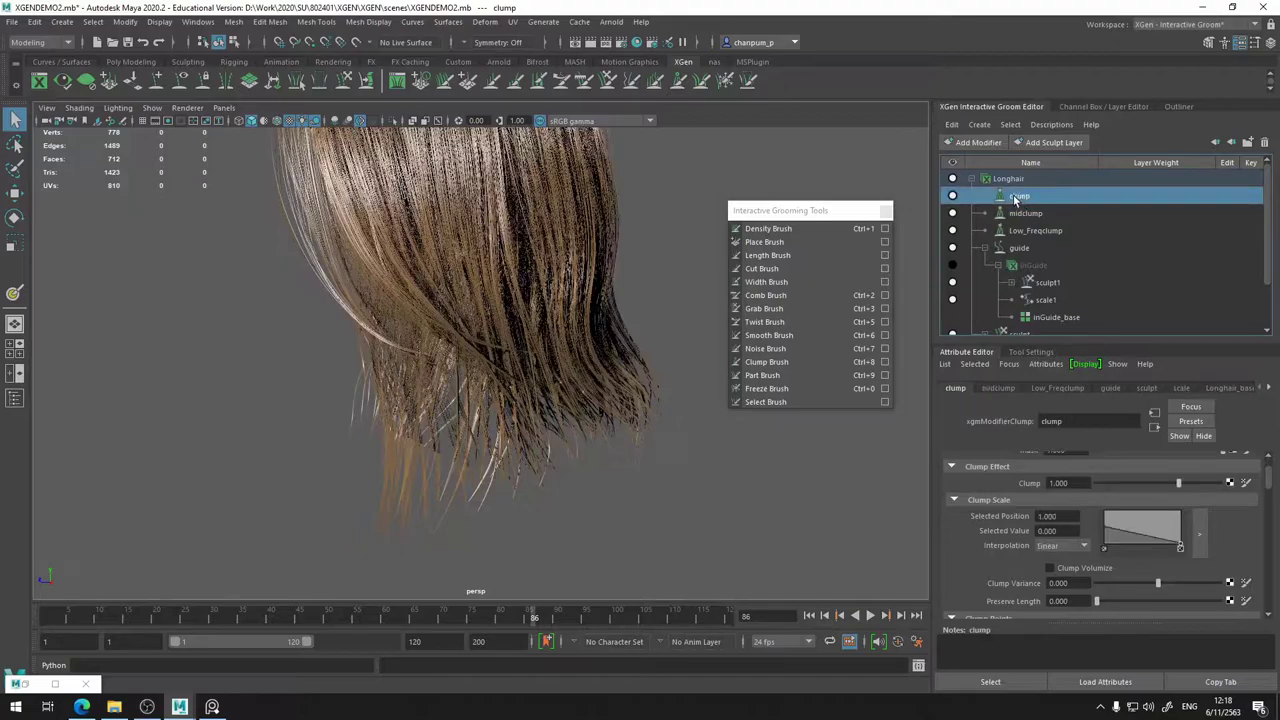
double_click(1016, 198)
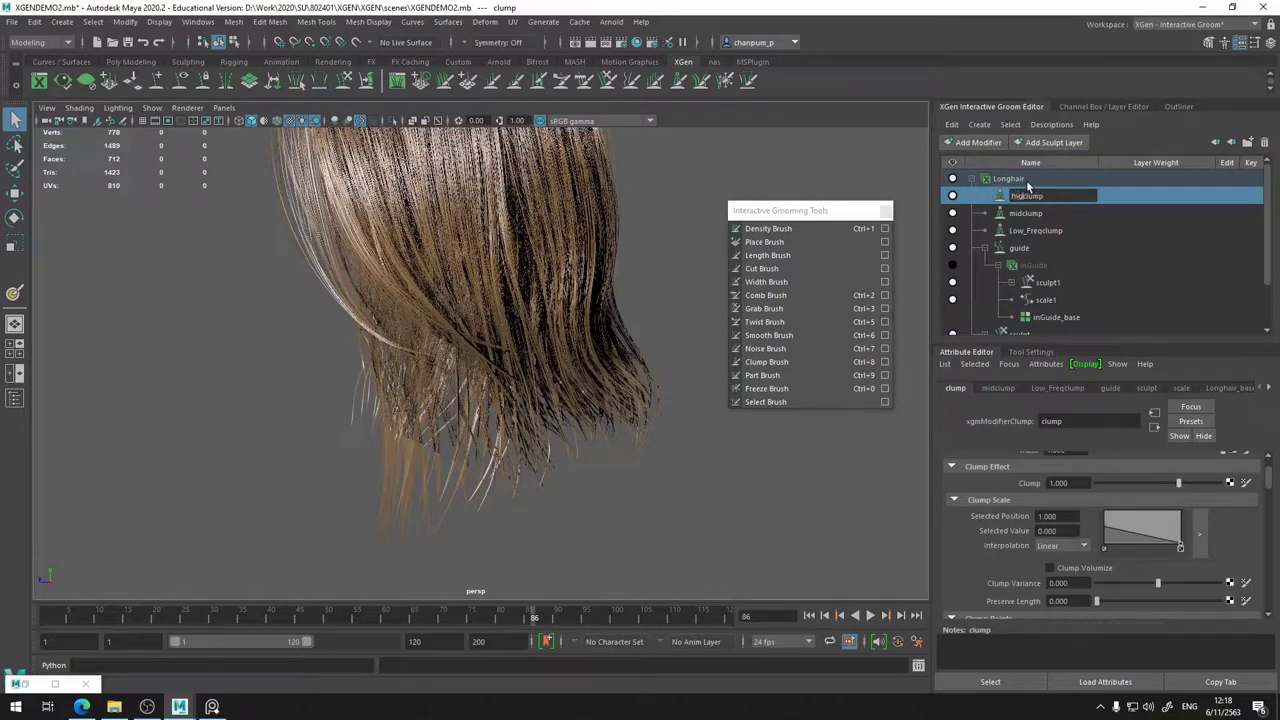
type("highclump")
key("Return")
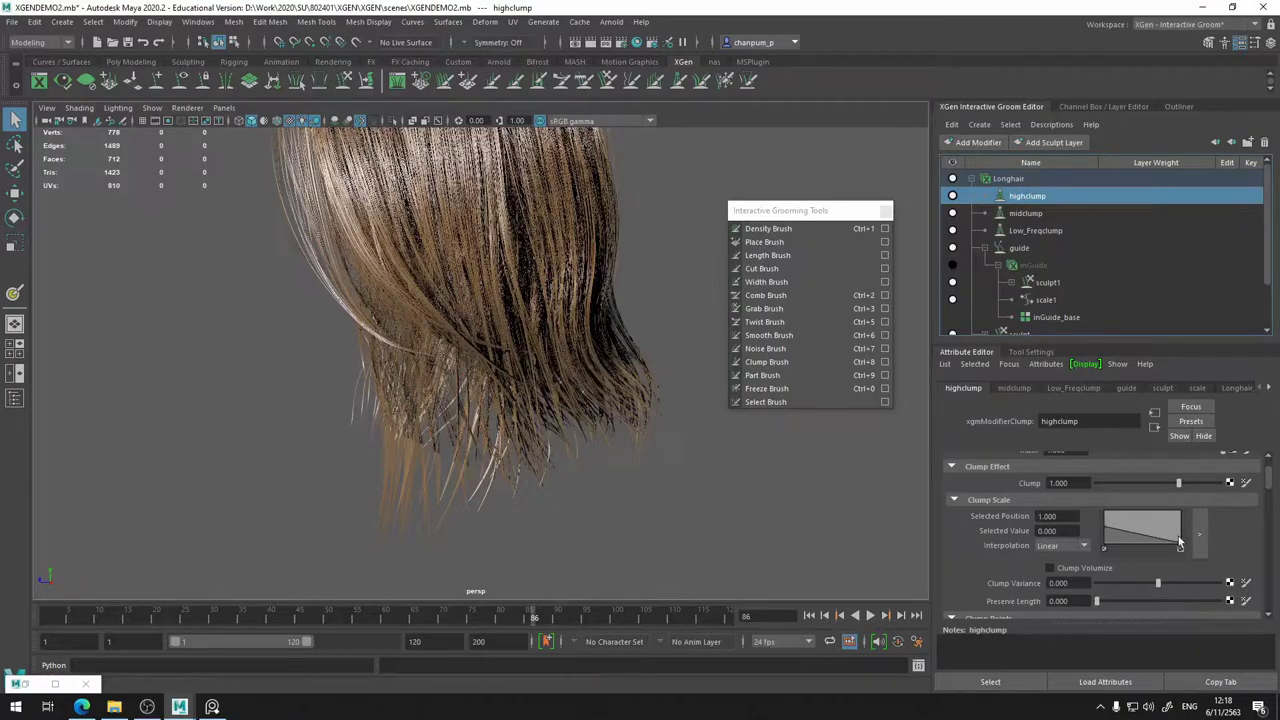
- Set highclump's Clump effect to 0 and compare the hair with the modifier off and on
left_click_drag(598, 354, 645, 380, "alt")
scroll(671, 463, "down", 3)
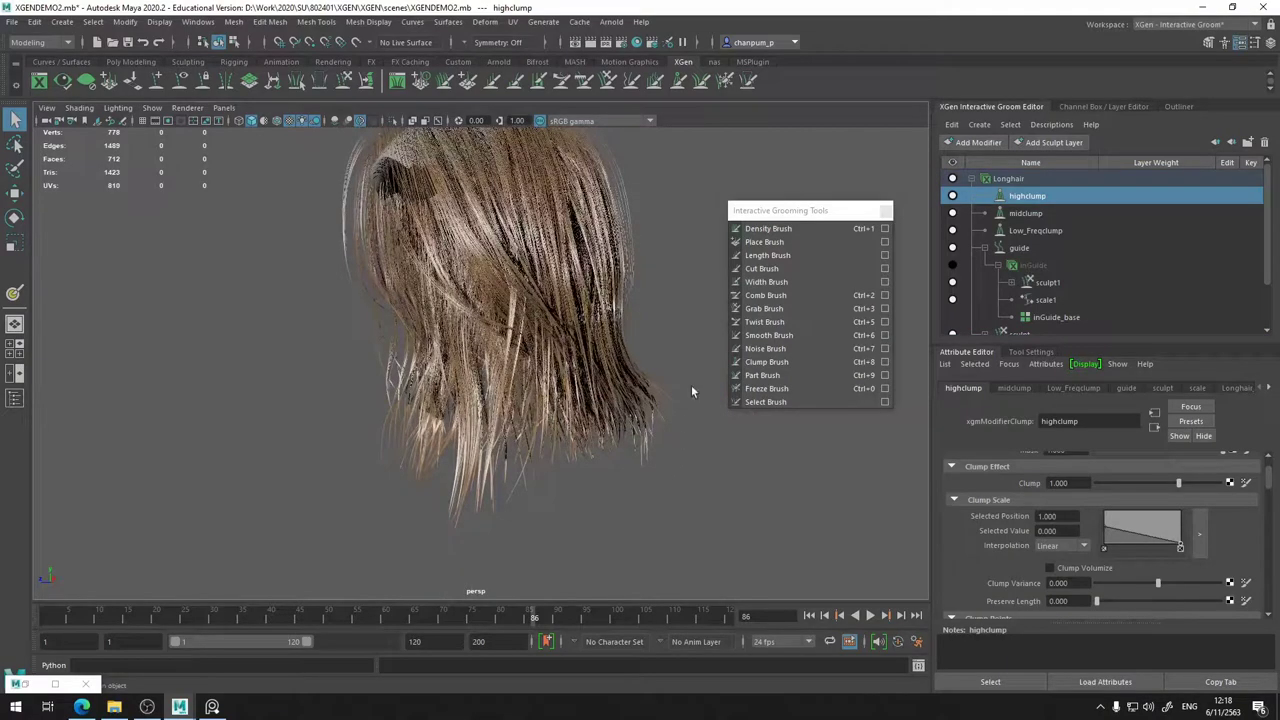
middle_click_drag(684, 361, 692, 345, "alt")
left_click_drag(692, 345, 666, 403, "alt")
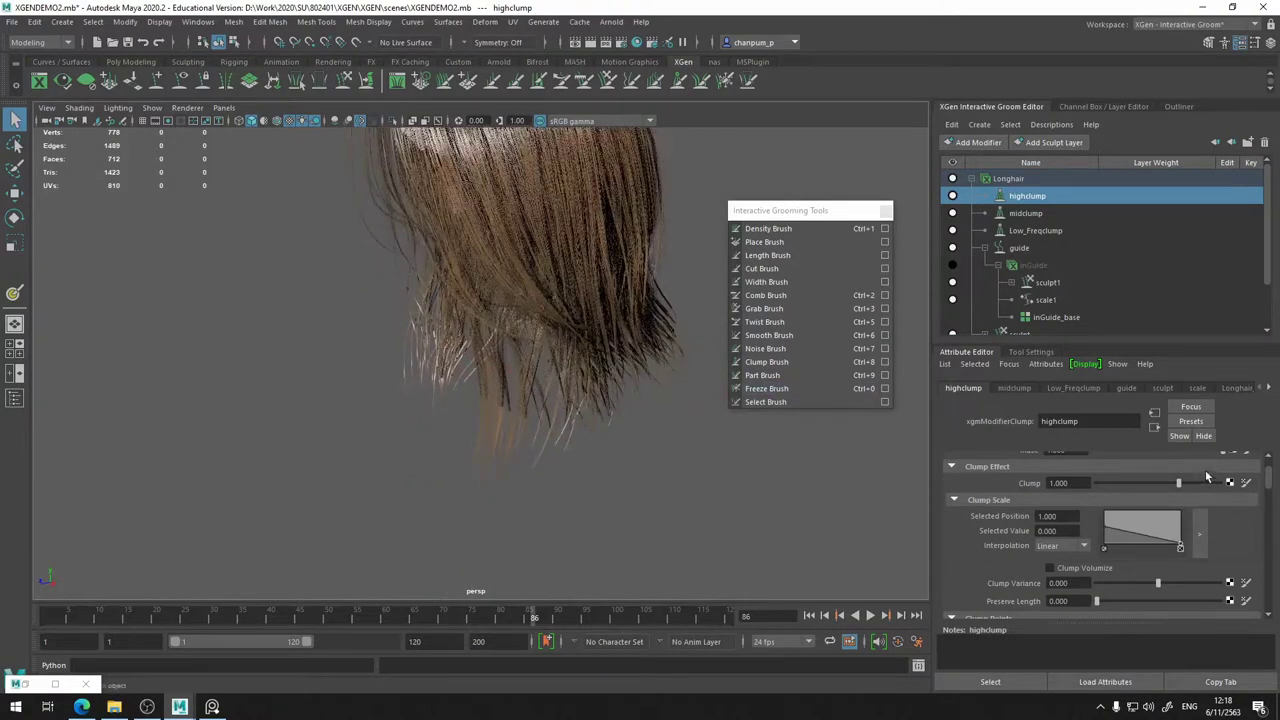
scroll(1190, 503, "up", 1)
left_click_drag(1183, 523, 1142, 521)
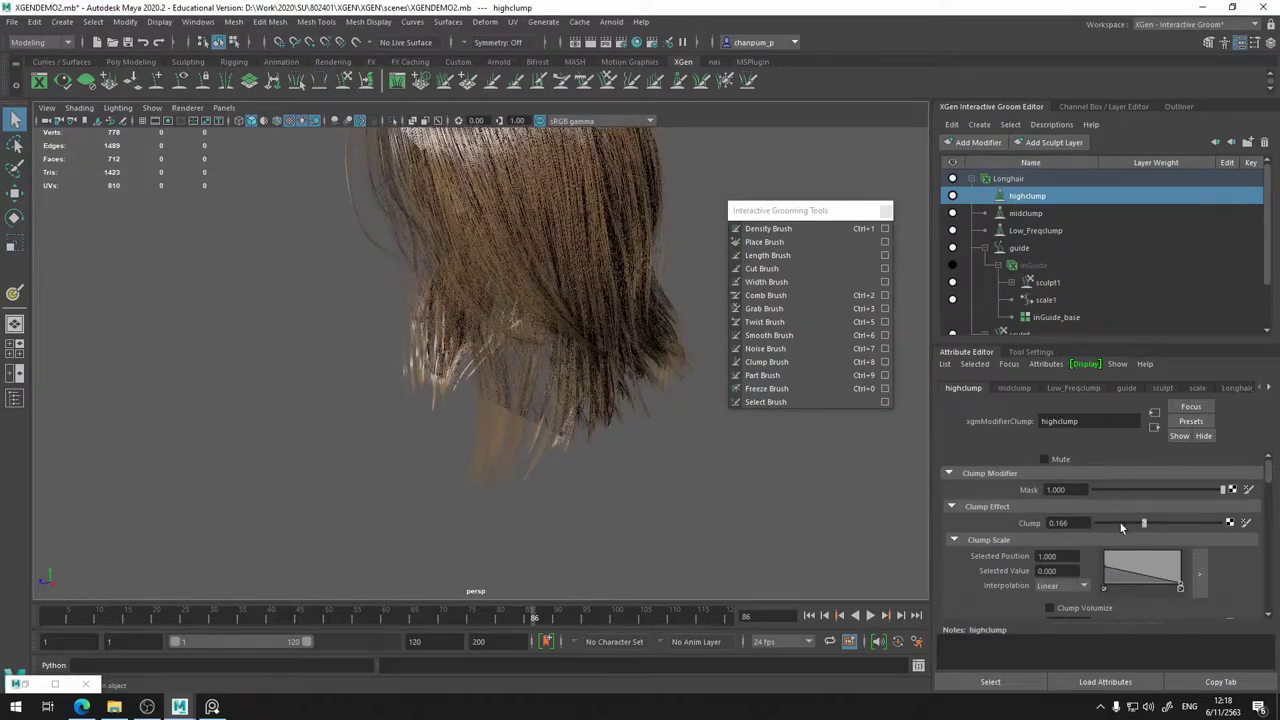
left_click(1080, 518)
type("0")
key("Return")
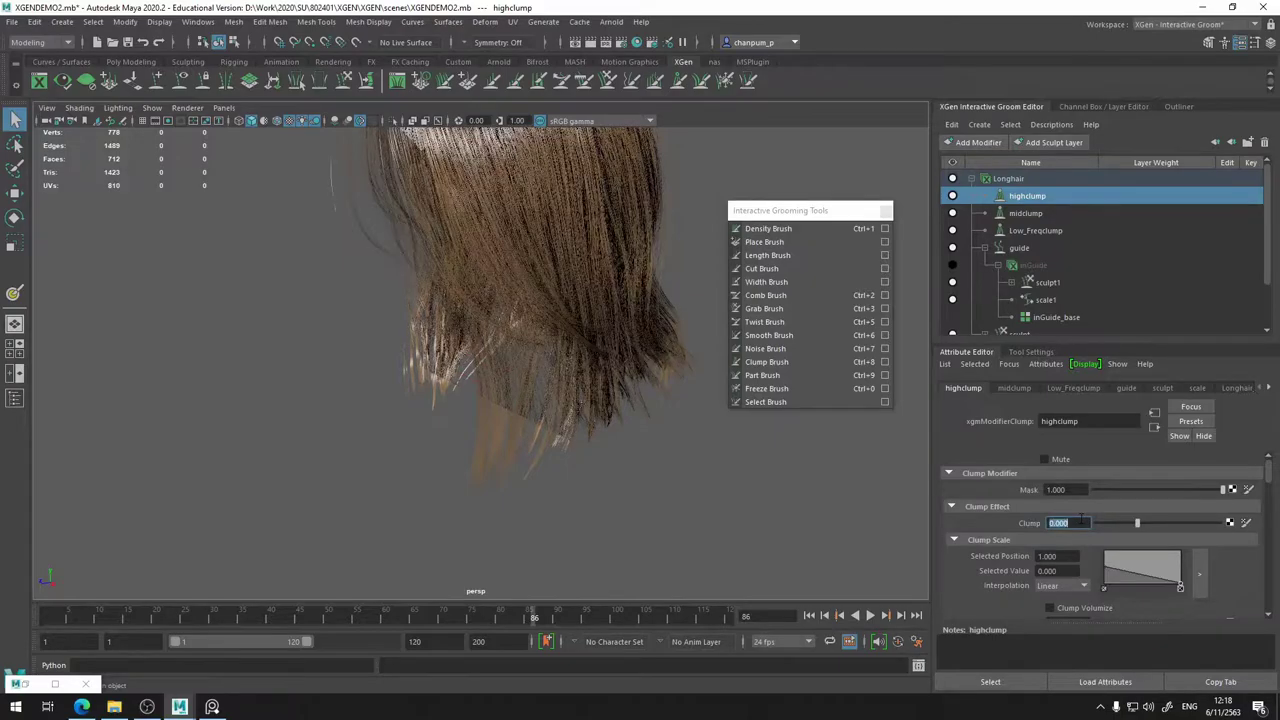
left_click(954, 197)
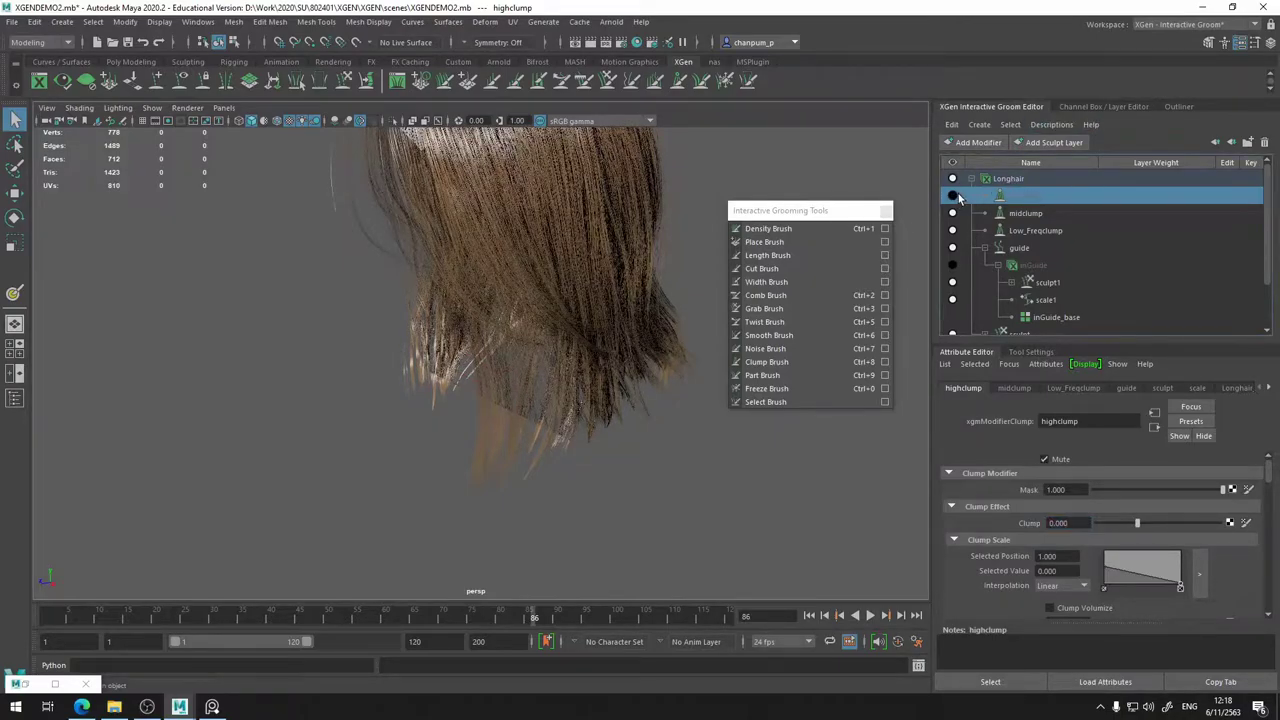
left_click(954, 197)
- Connect a Noise texture to highclump's Clump attribute and inspect the hair ends
left_click(1230, 523)
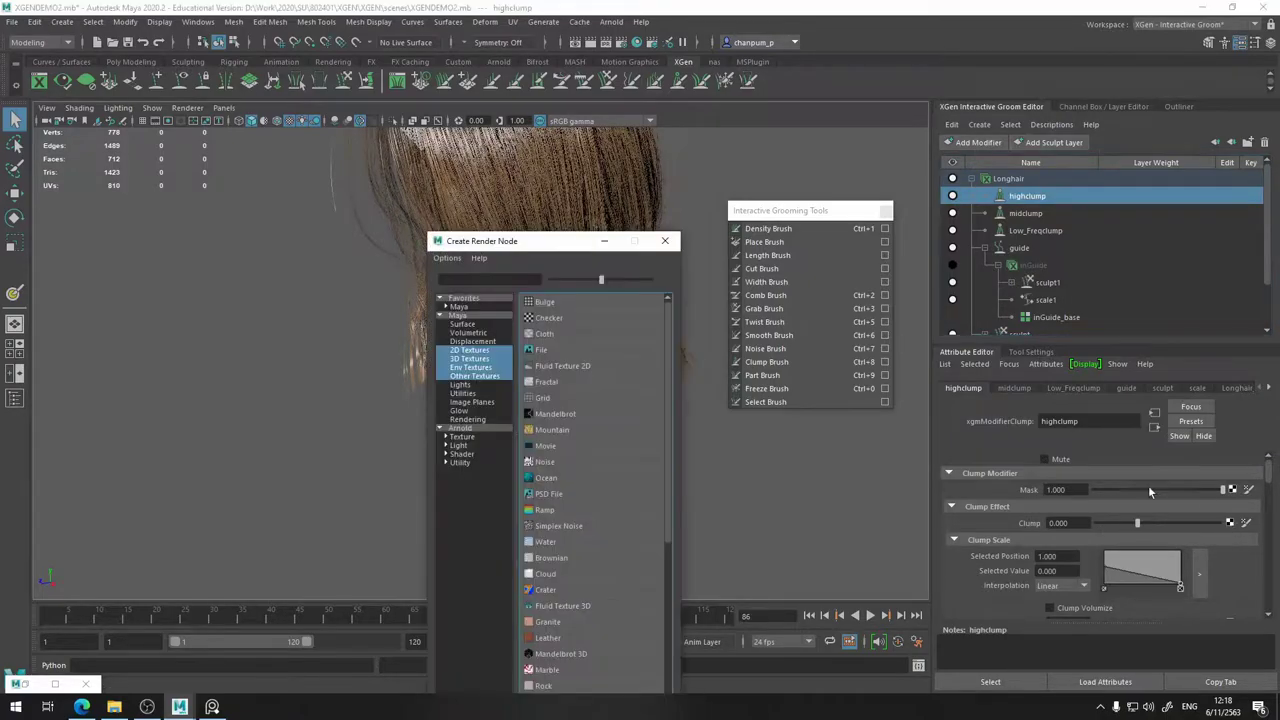
left_click(577, 460)
scroll(609, 382, "up", 4)
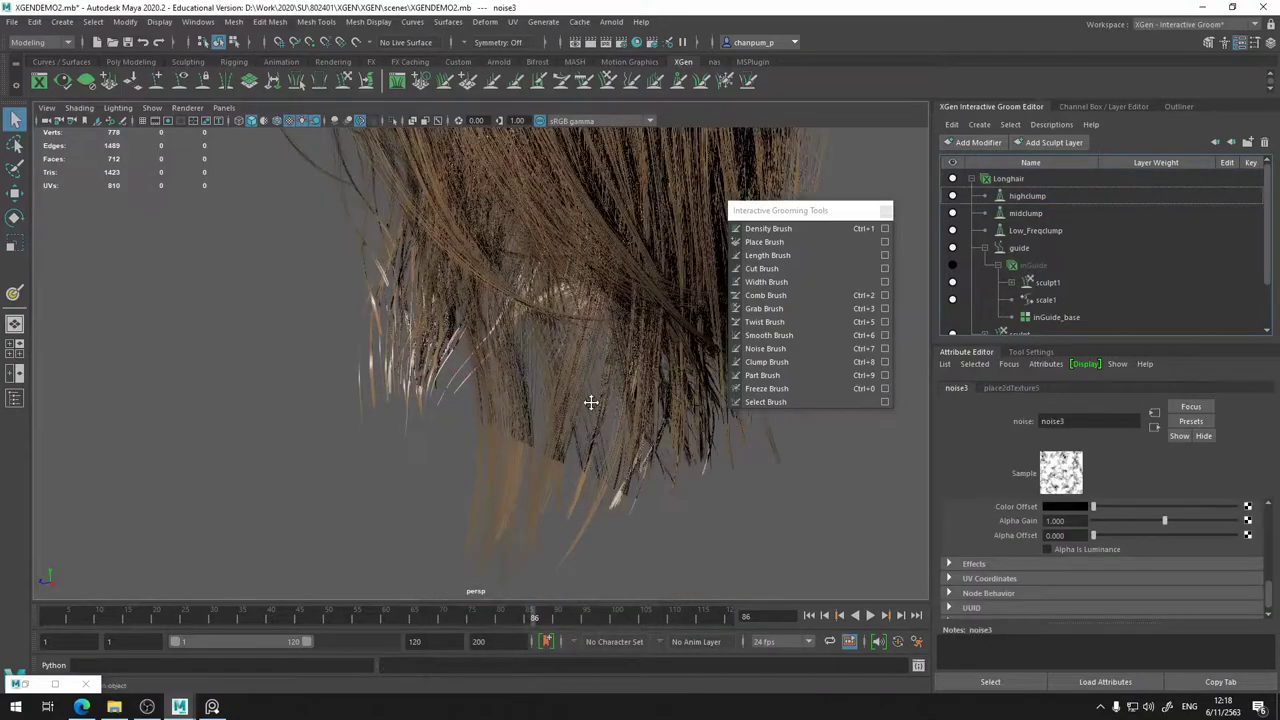
left_click_drag(591, 403, 632, 362, "alt")
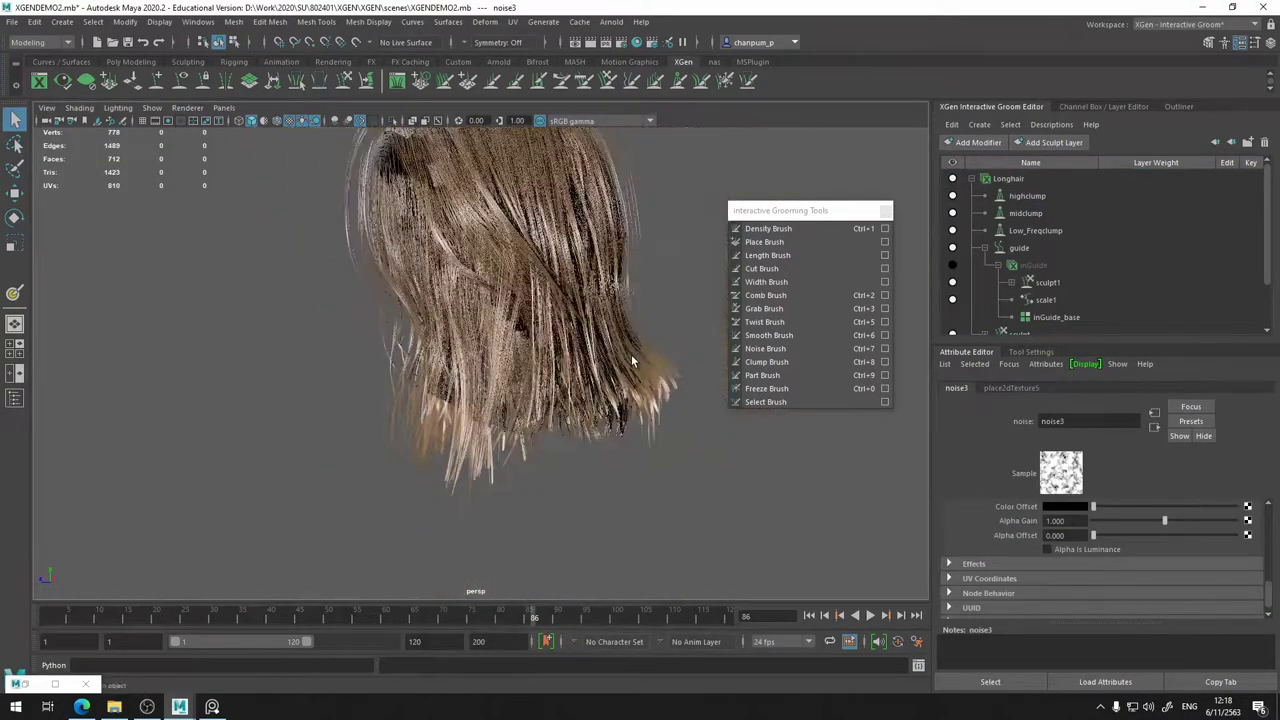
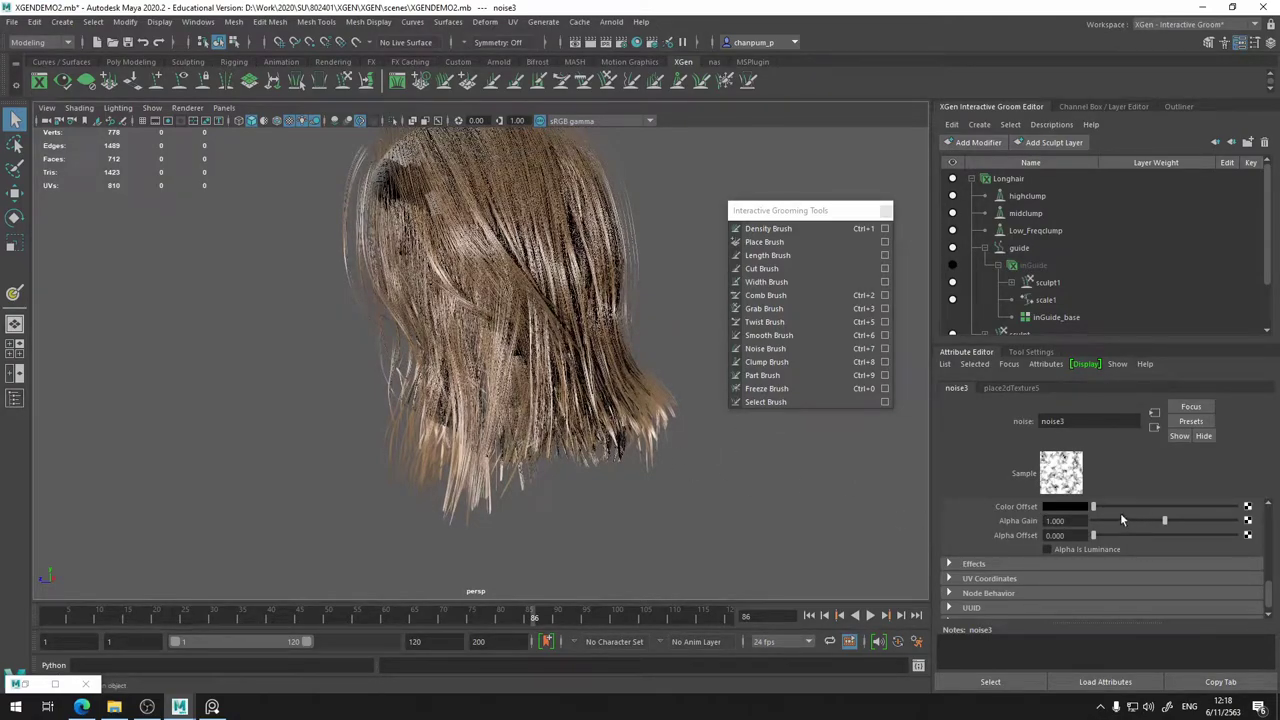
- Set Repeat UV to 50 by 50 in the placement of highclump's noise texture
scroll(1120, 513, "up", 2)
scroll(1117, 513, "up", 2)
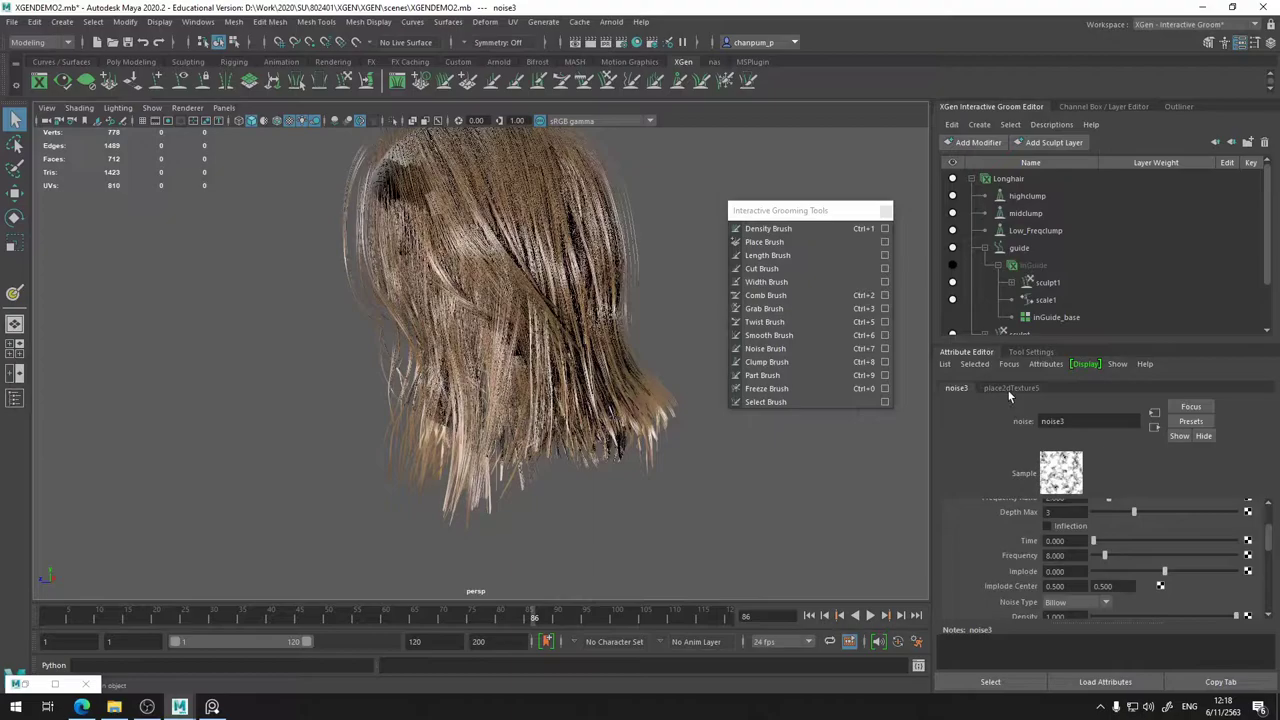
left_click(1024, 391)
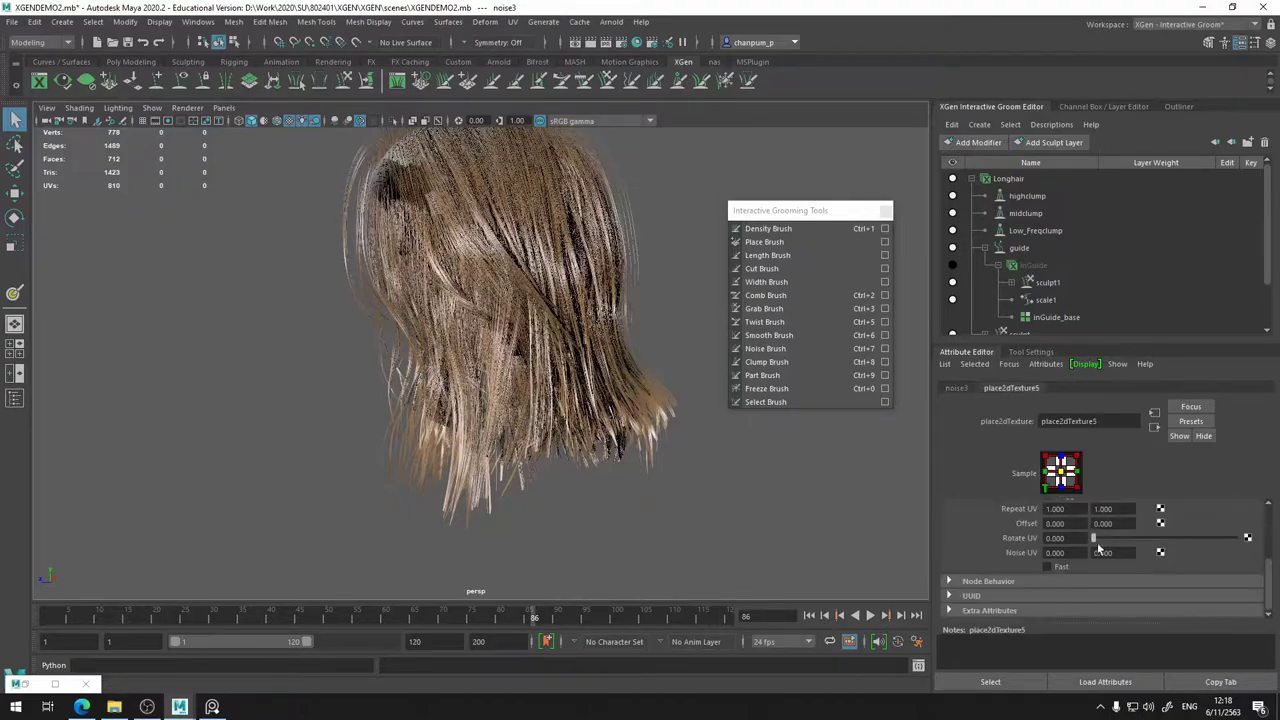
double_click(1058, 509)
type("50")
key("Tab")
type("50")
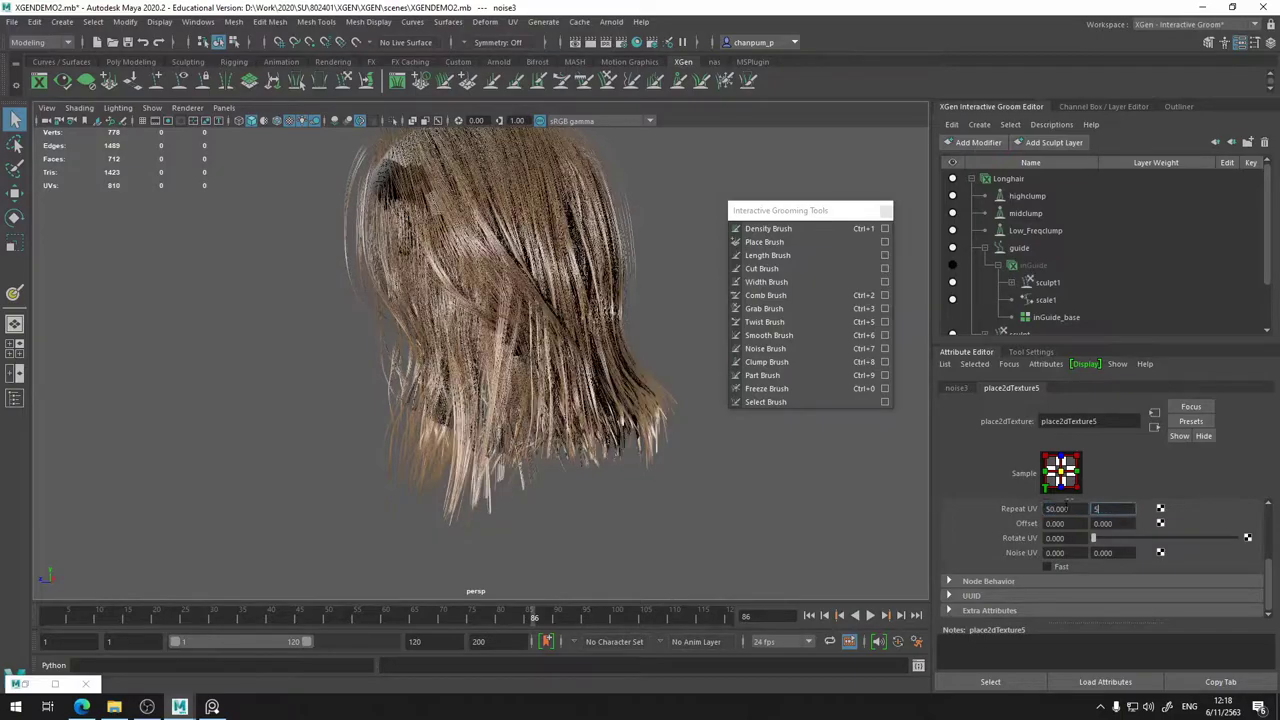
key("Return")
- Compare the hair with highclump off and on, and examine the lower strands up close from different angles
scroll(493, 404, "up", 6)
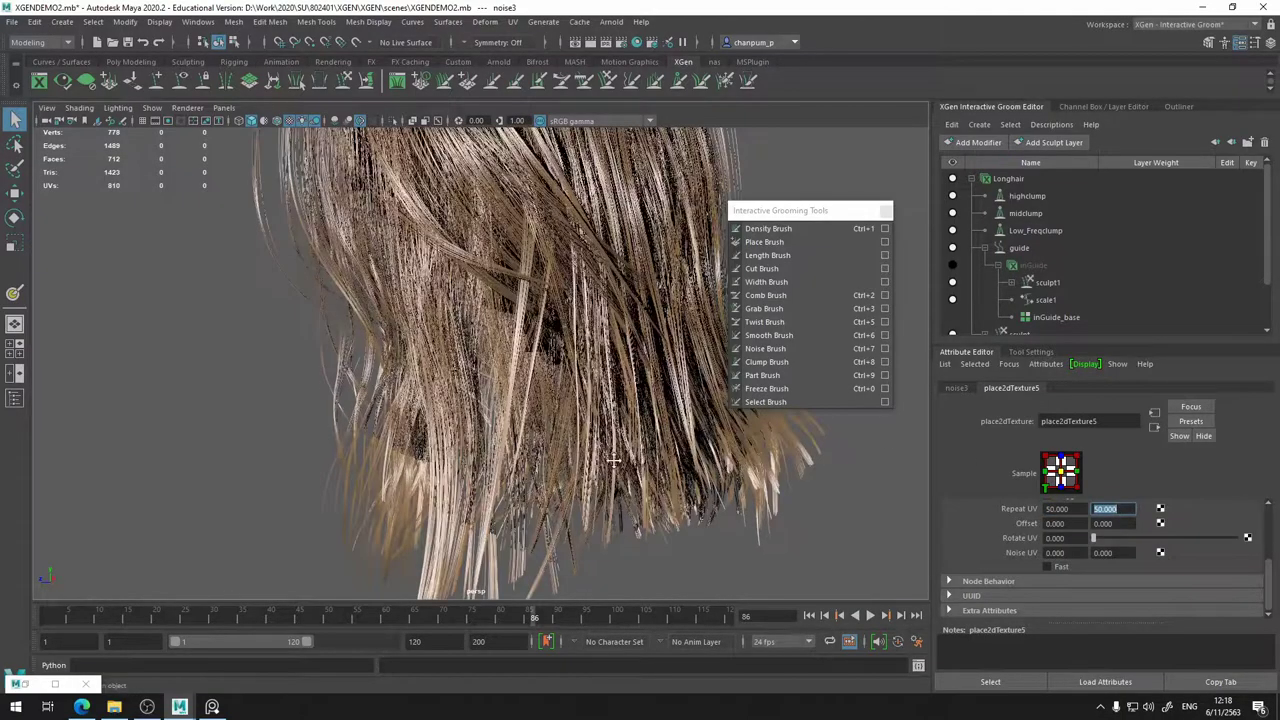
left_click_drag(493, 404, 521, 400, "alt")
left_click(953, 197)
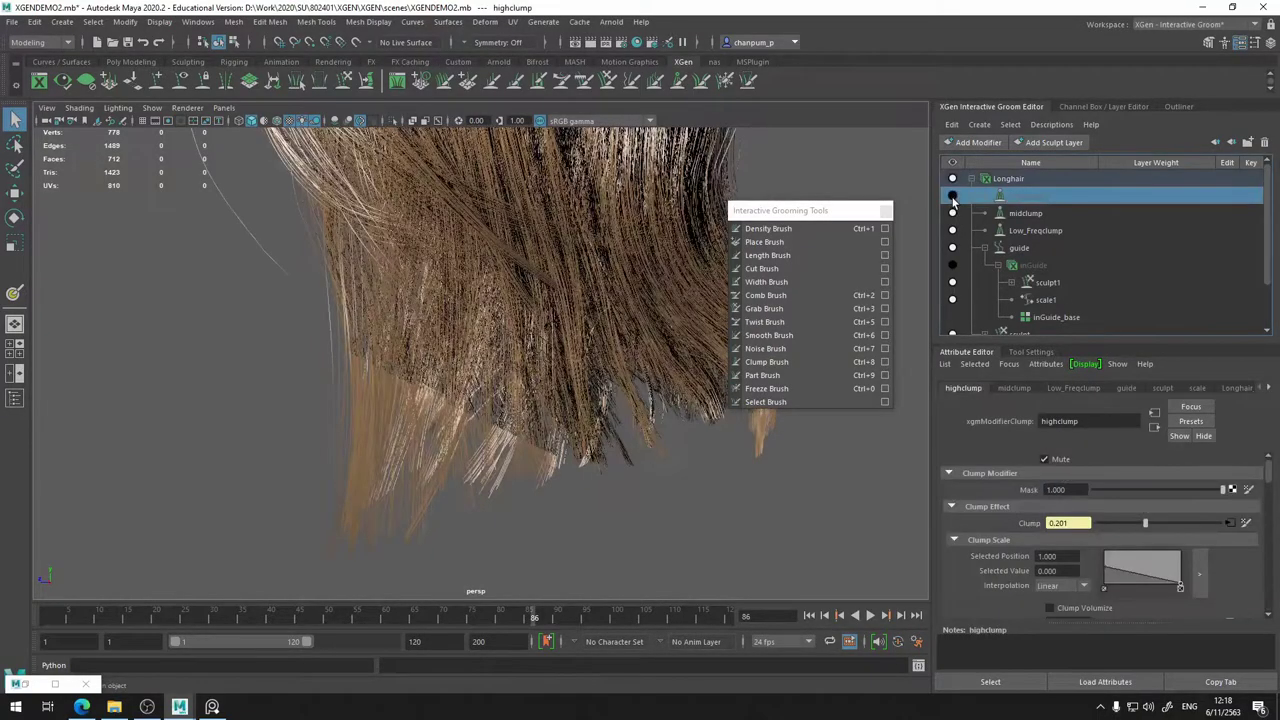
left_click_drag(605, 396, 554, 411, "alt")
scroll(573, 430, "down", 5)
middle_click_drag(554, 411, 585, 440, "alt")
scroll(598, 381, "up", 5)
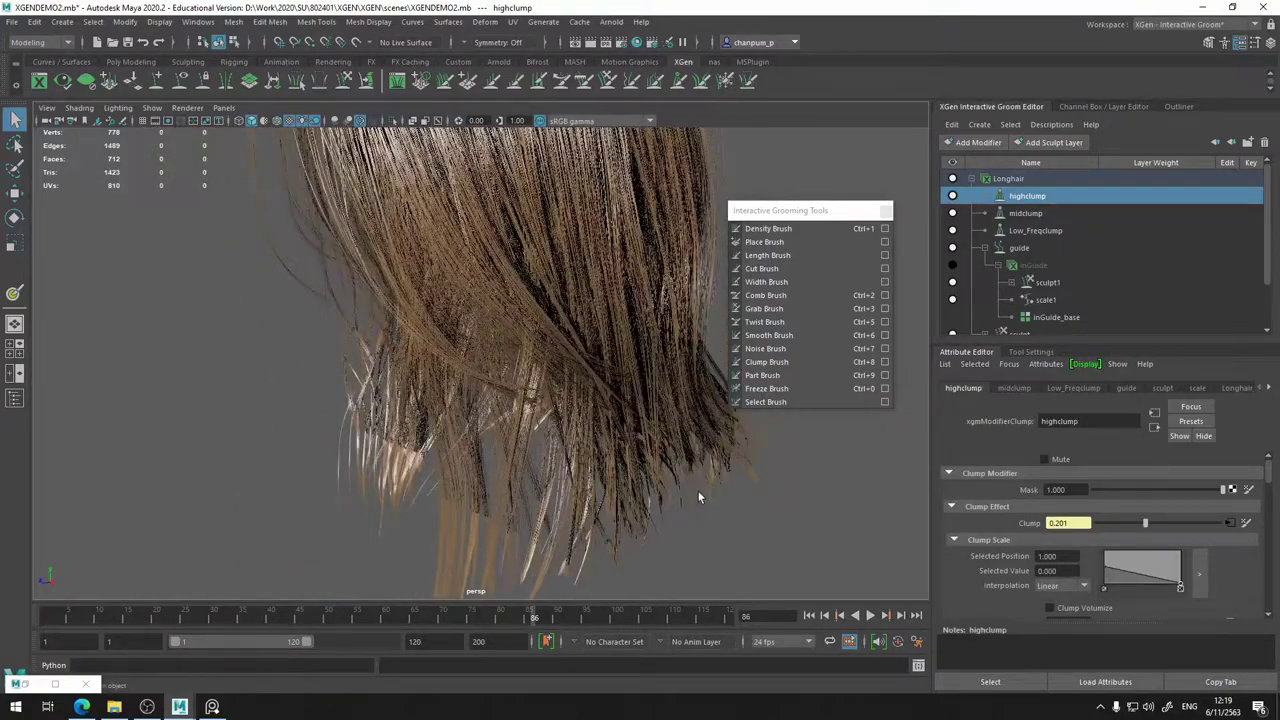
left_click_drag(699, 492, 693, 462, "alt")
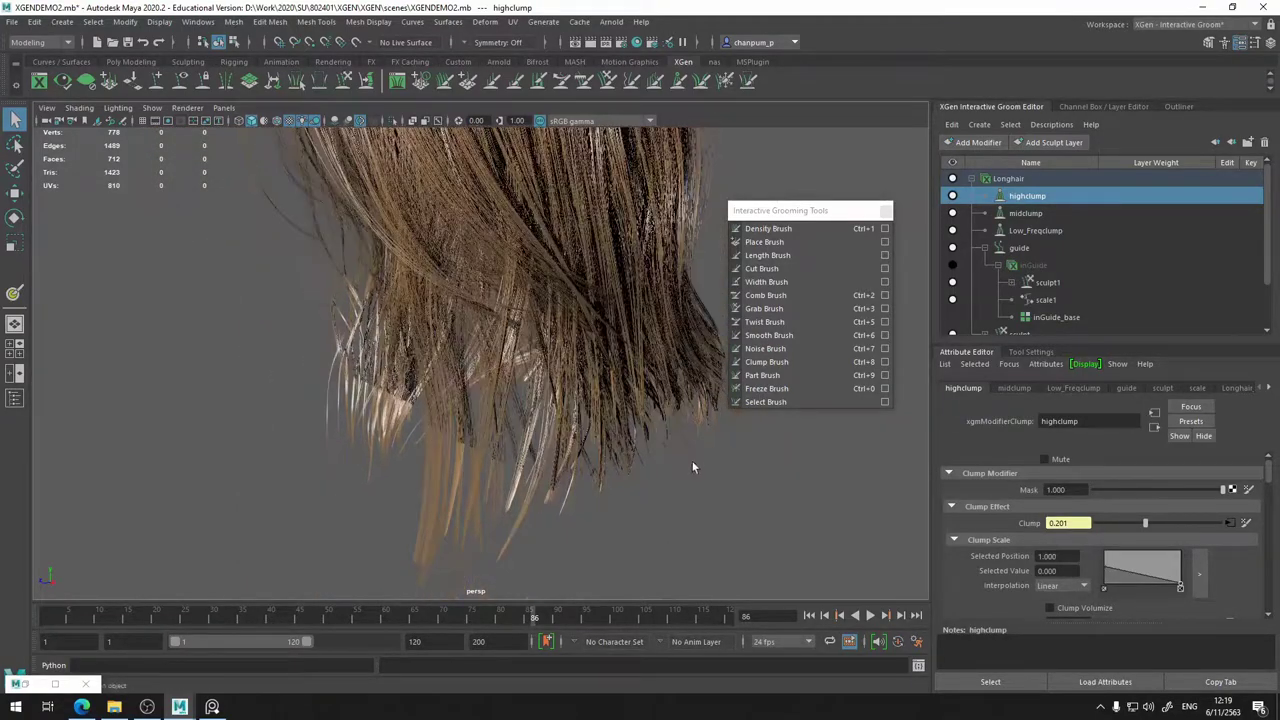
- Set Spottyness to 0.255 and Size Rand to 0.330 on the noise texture driving highclump's Clump
left_click(1228, 522)
left_click(956, 388)
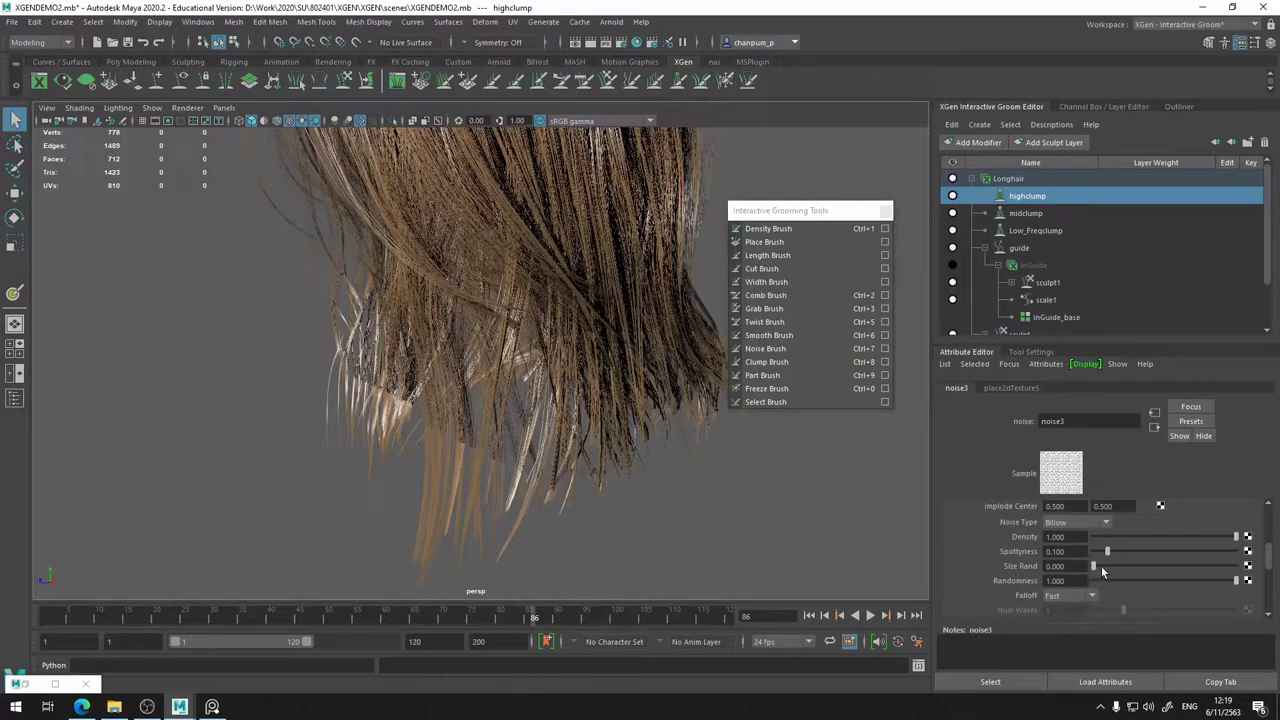
left_click_drag(1107, 551, 1140, 566)
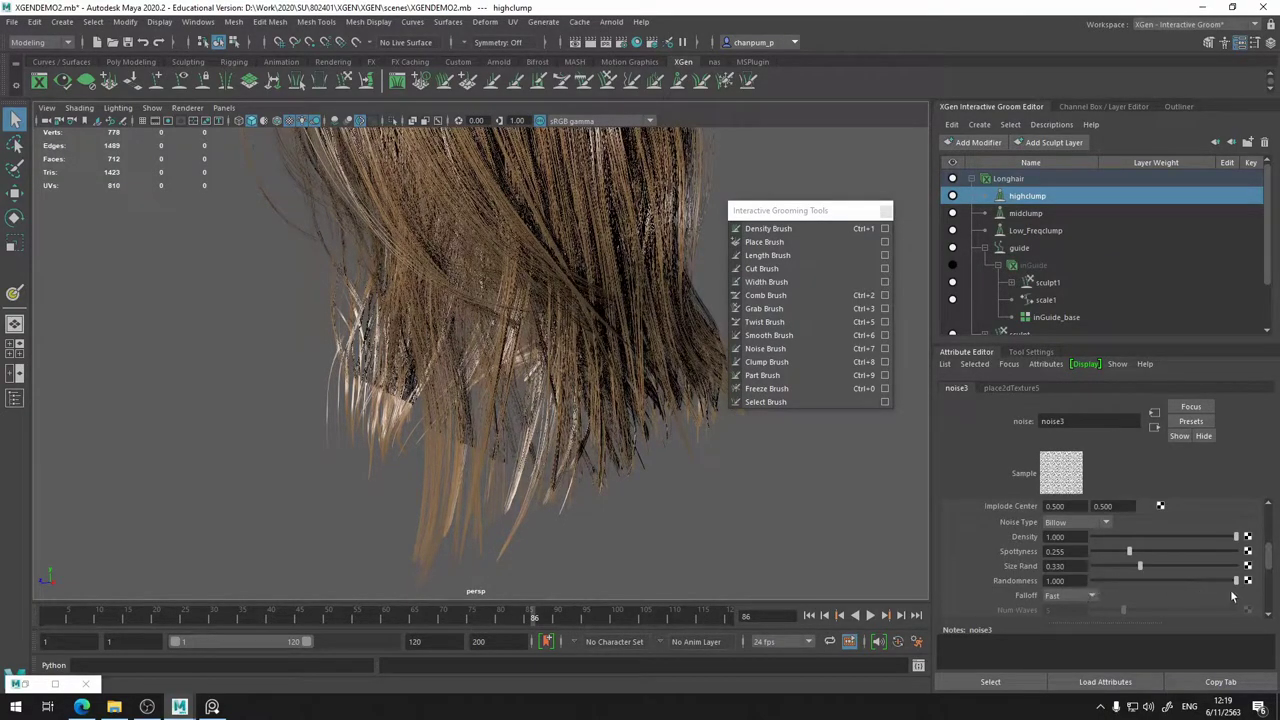
left_click_drag(1215, 580, 1278, 582)
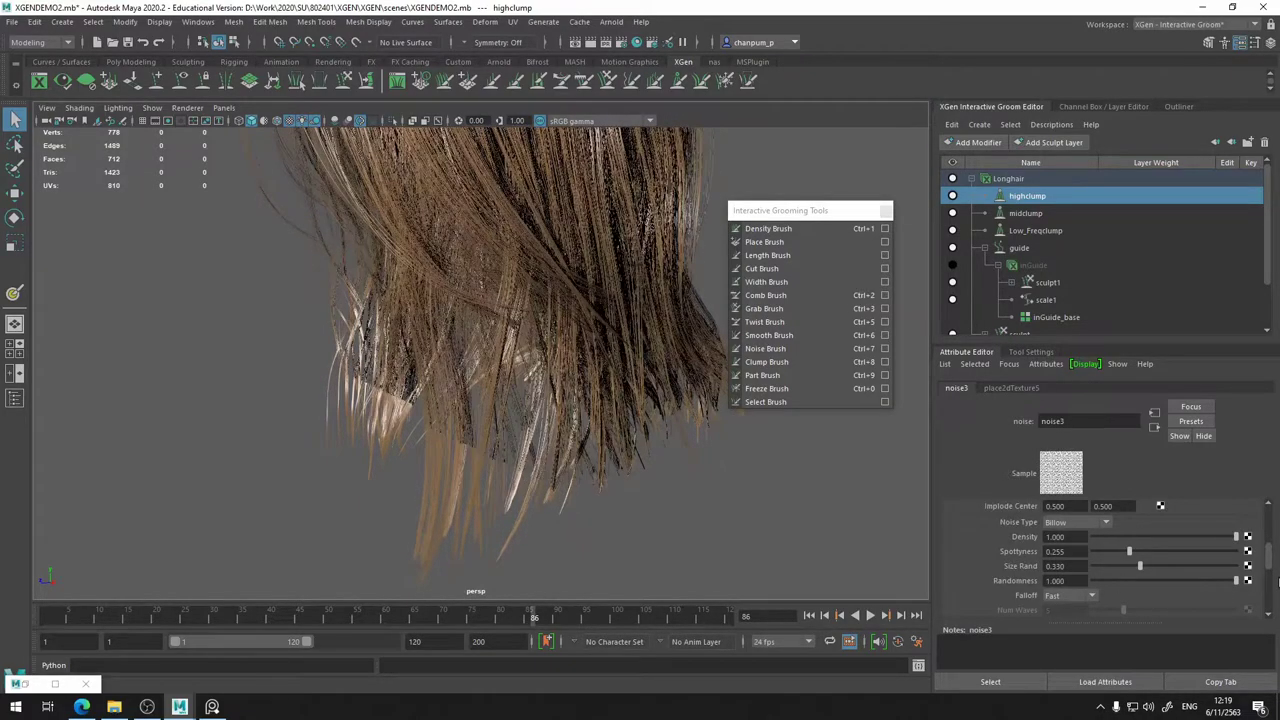
- Change the noise type to Perlin Noise and compare the hair ends with highclump off and on
left_click(1089, 526)
left_click(1082, 545)
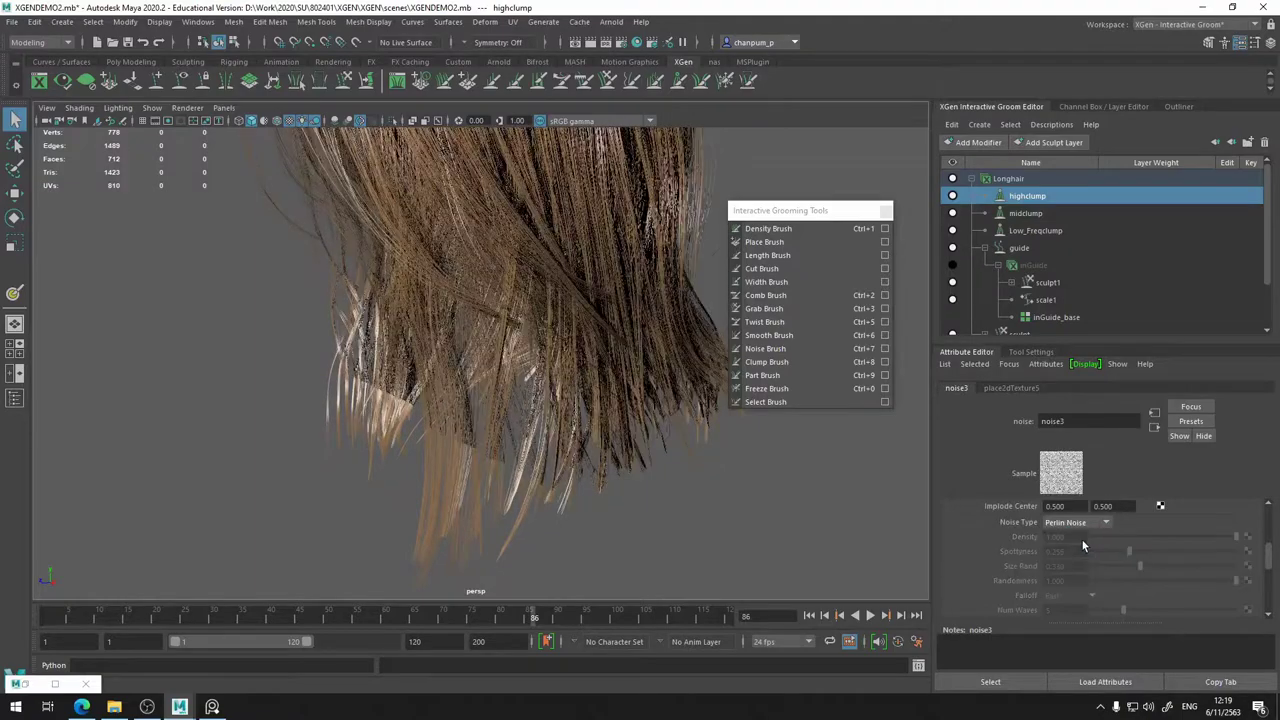
left_click_drag(740, 460, 735, 295, "alt")
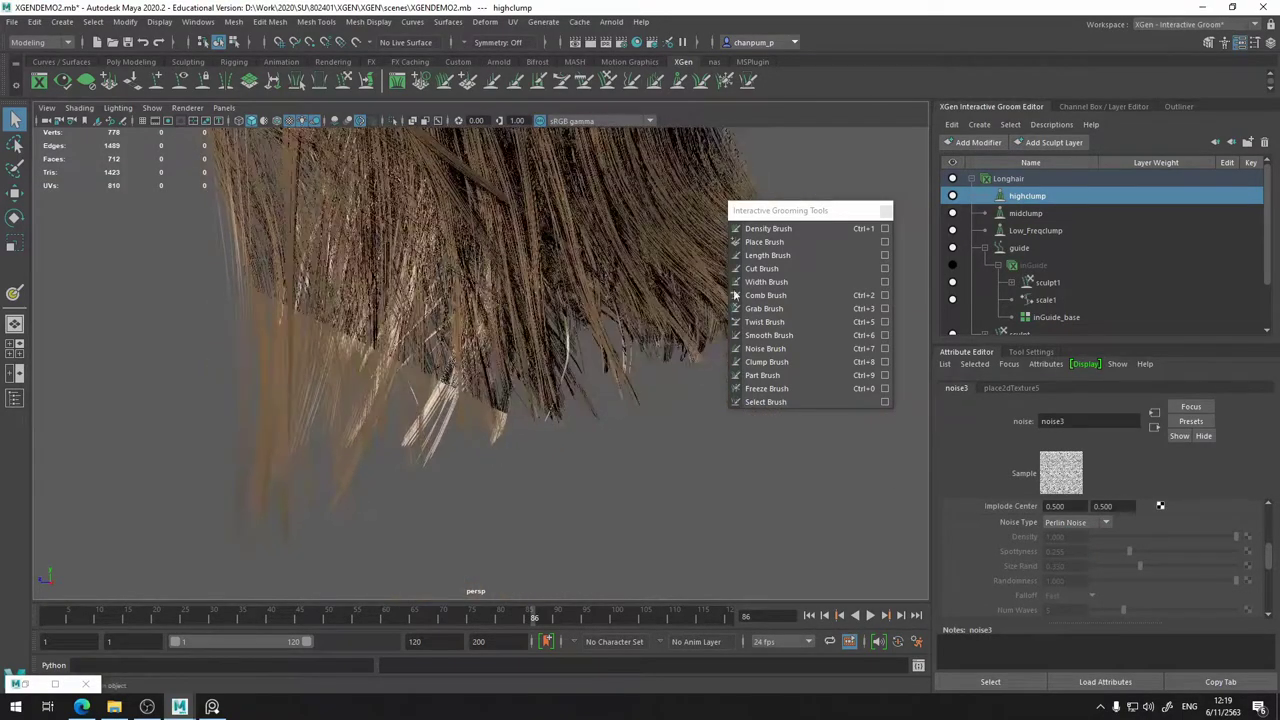
left_click(951, 197)
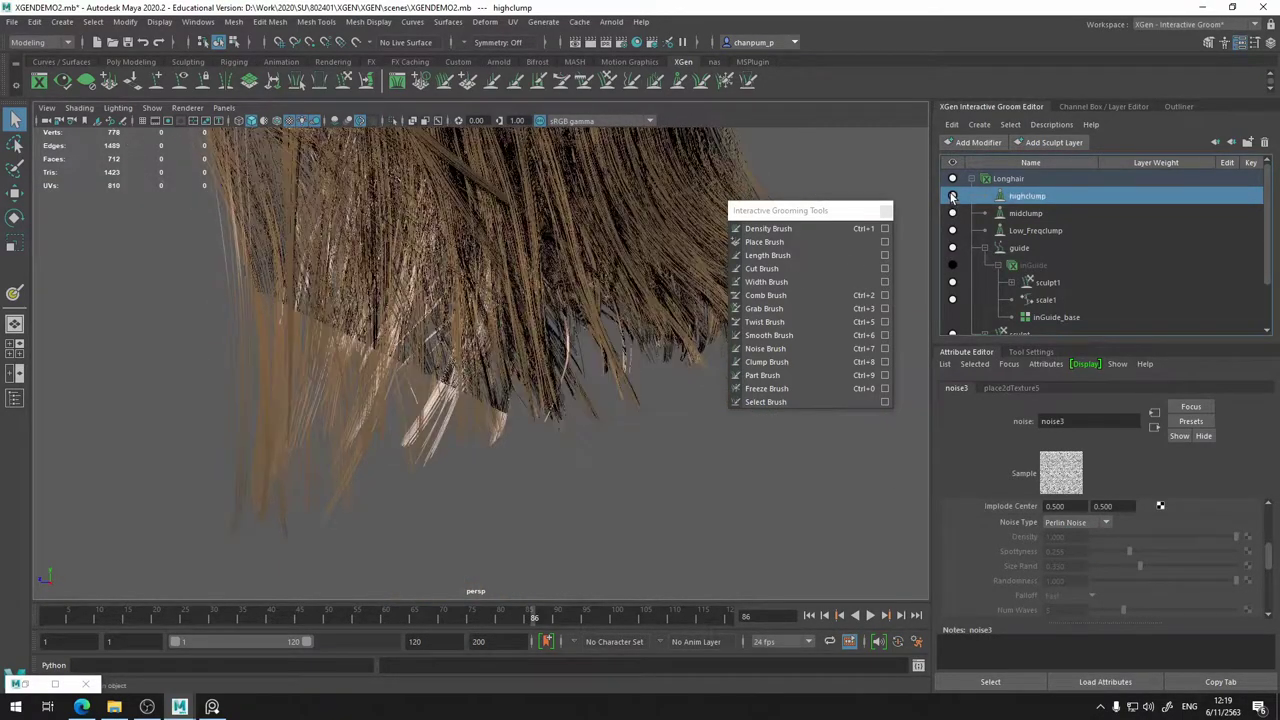
left_click(952, 197)
left_click(952, 197)
scroll(481, 299, "down", 3)
left_click_drag(481, 300, 513, 420, "alt")
- Set the noise's Frequency Ratio to 5.245 and compare the lower strands with highclump off and on
scroll(1128, 524, "up", 3)
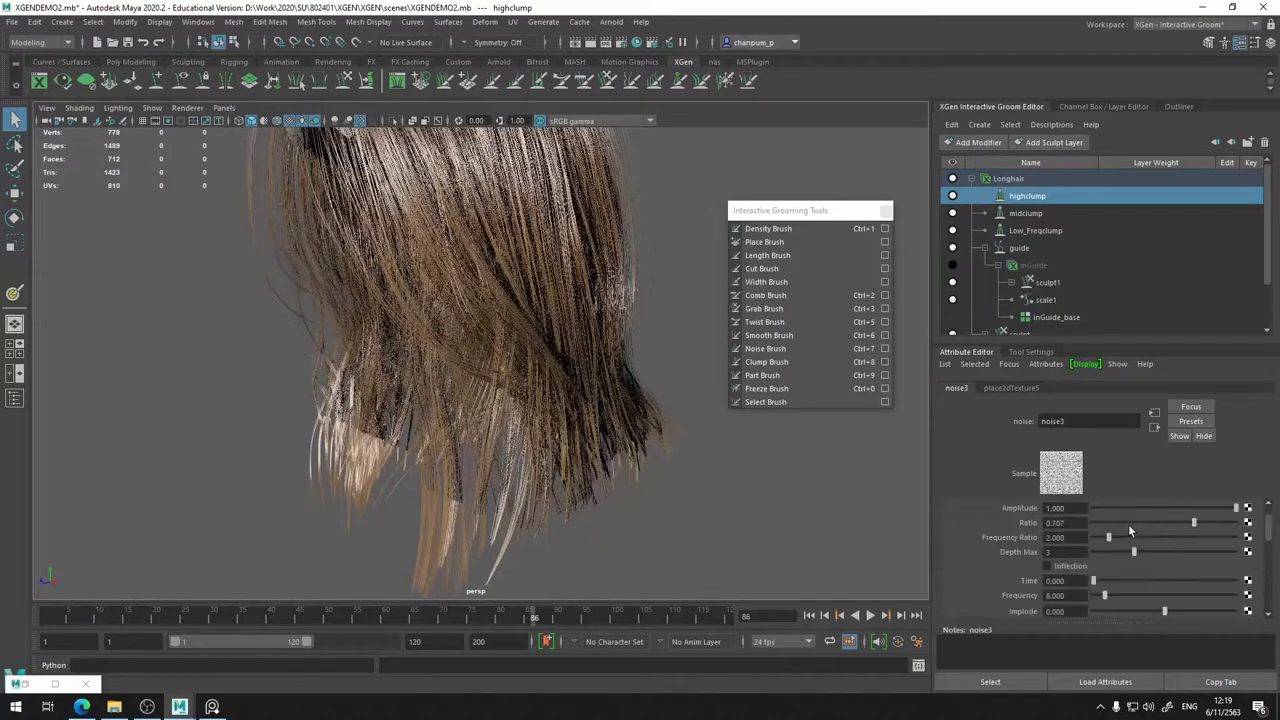
left_click_drag(1110, 540, 1161, 546)
scroll(700, 521, "up", 4)
middle_click_drag(649, 509, 623, 405, "alt")
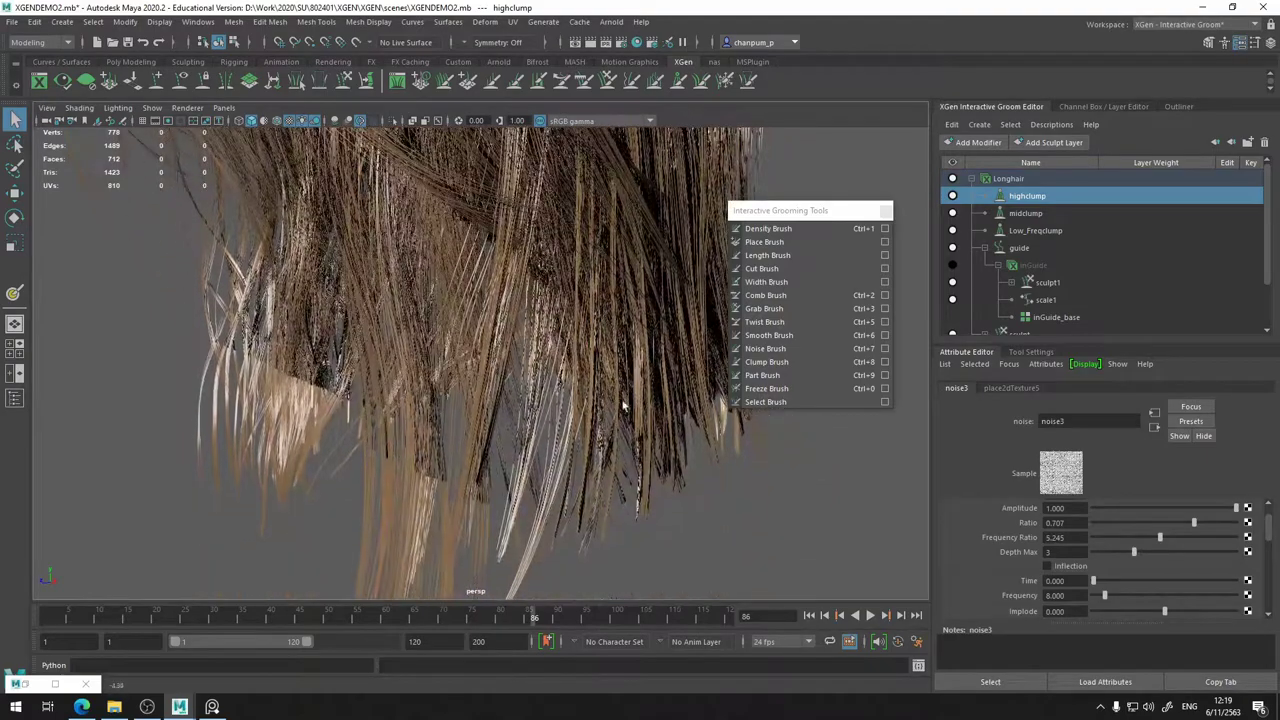
left_click_drag(622, 405, 540, 394, "alt")
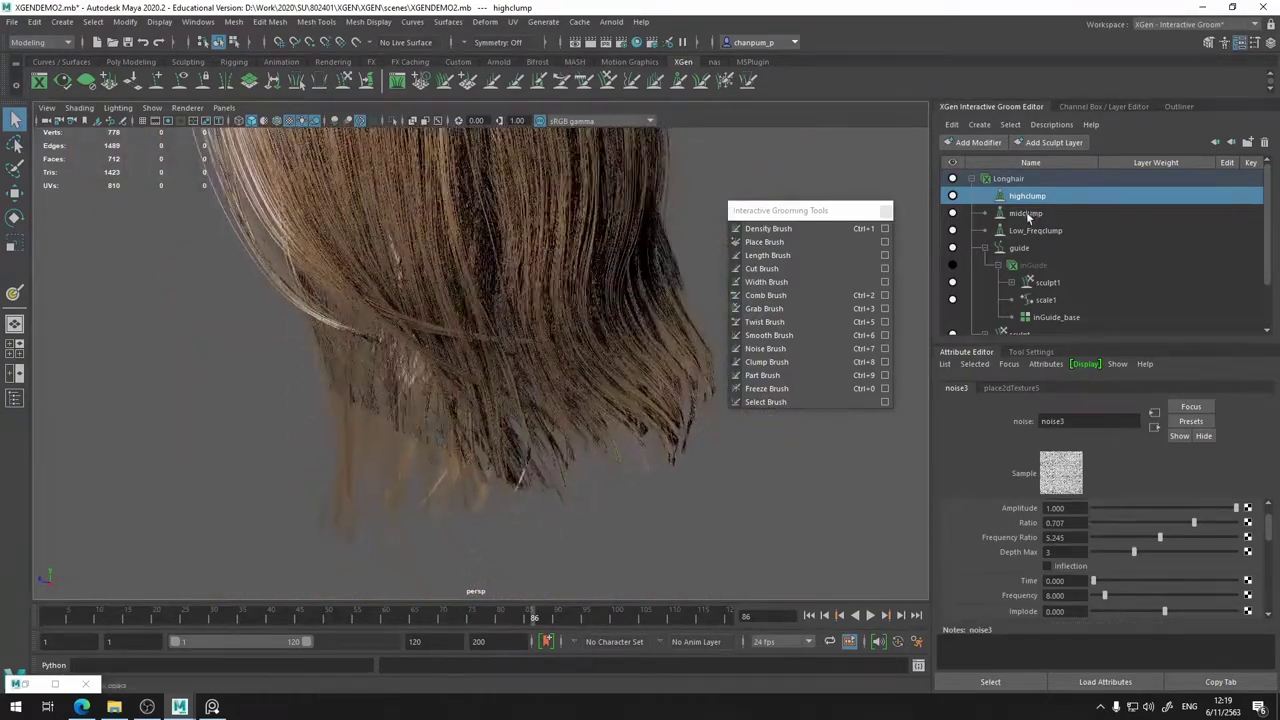
left_click(953, 196)
left_click(953, 196)
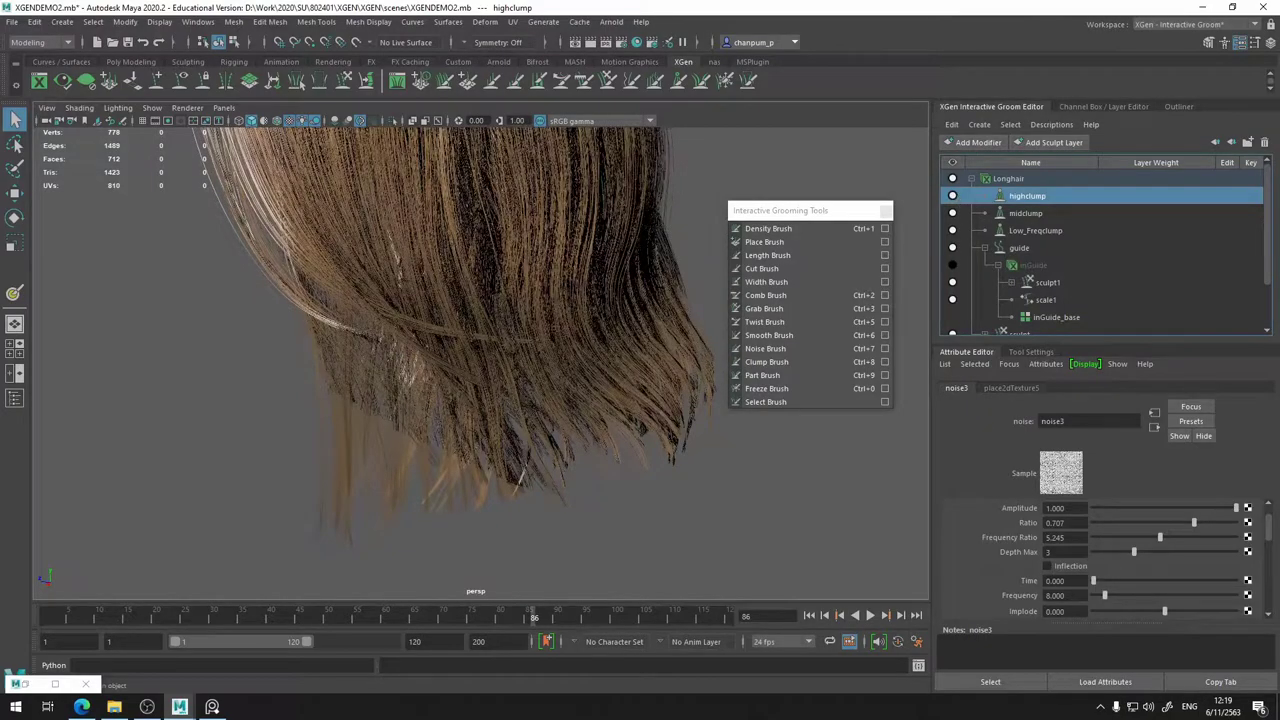
- Set the noise's Ratio to 0.769, lower its Amplitude and raise its Frequency to 66.509
left_click_drag(1197, 527, 1078, 512)
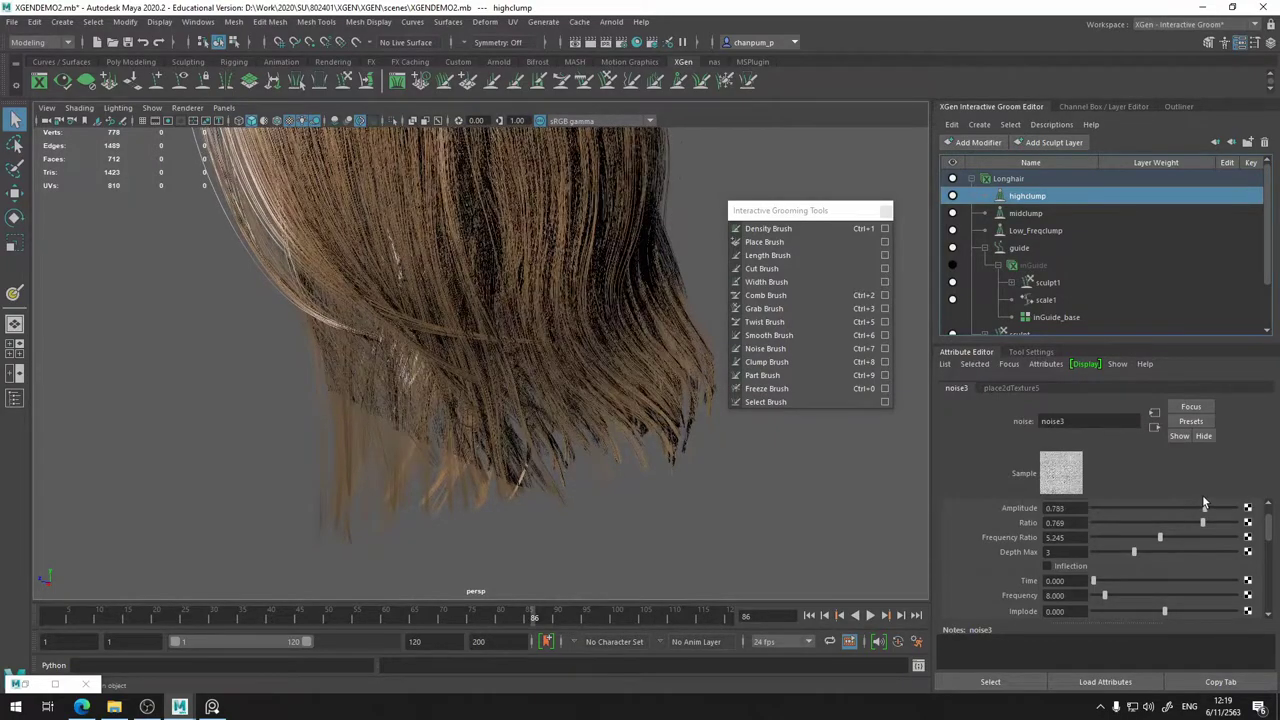
left_click(1096, 508)
left_click_drag(1095, 508, 1188, 516)
scroll(1162, 585, "down", 2)
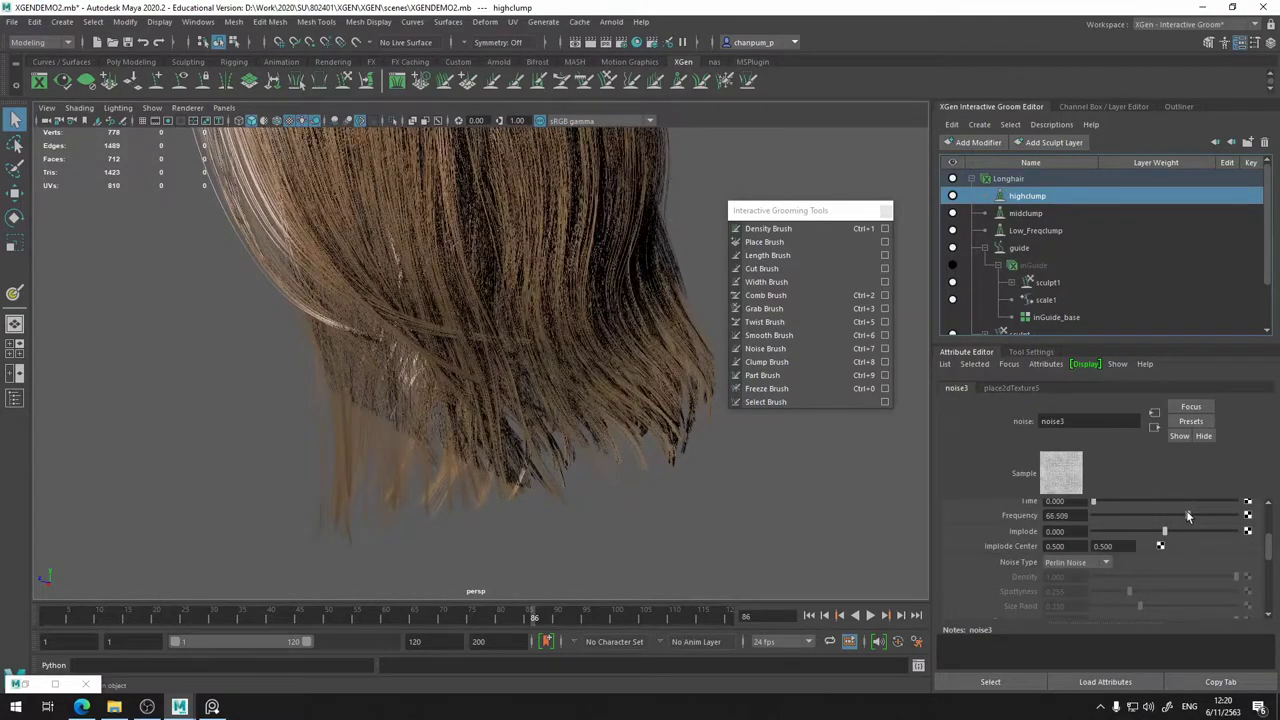
left_click_drag(546, 497, 466, 441, "alt")
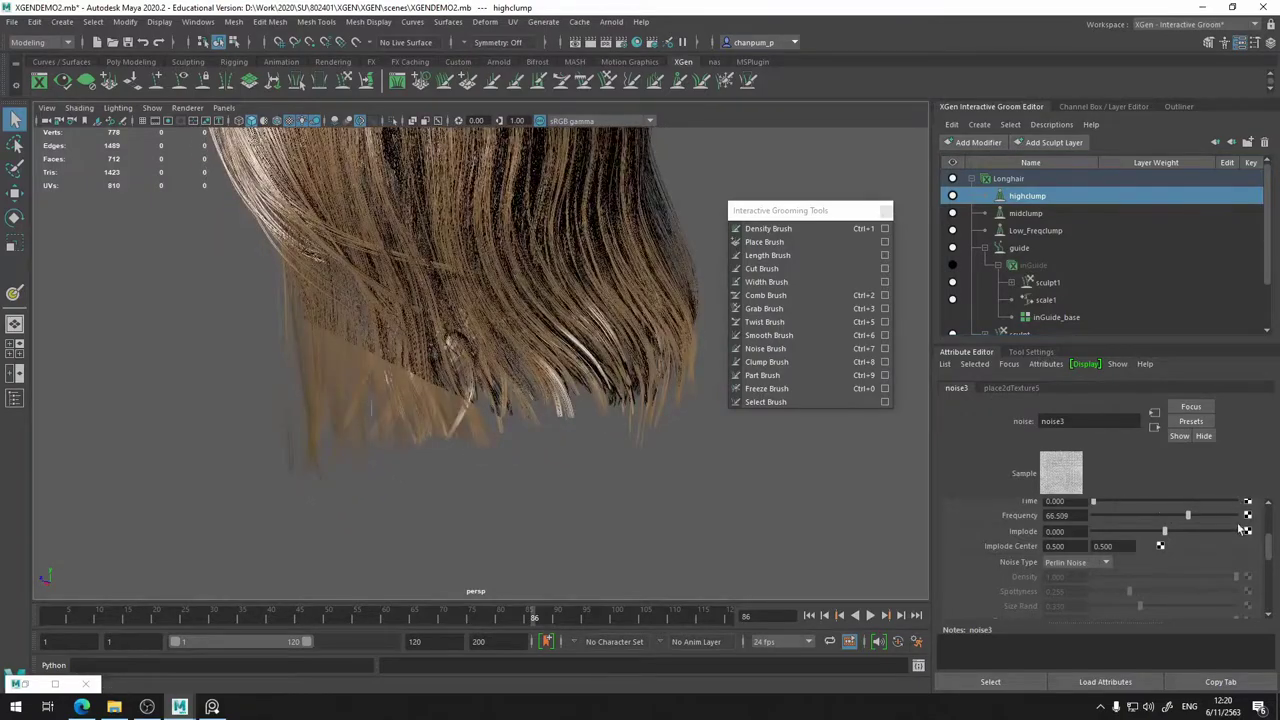
- Reduce the noise's Frequency to 0, view the whole hair, and raise the Frequency again
left_click_drag(1191, 516, 1096, 510)
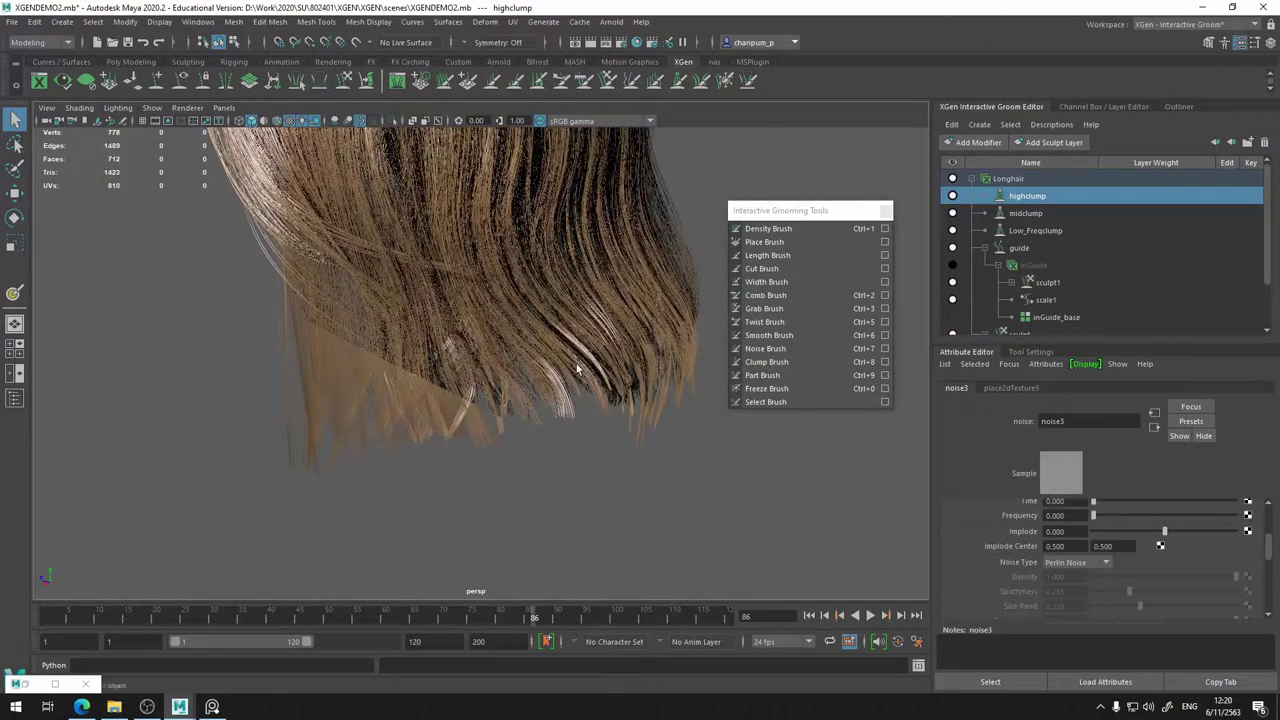
middle_click_drag(560, 370, 583, 405, "alt")
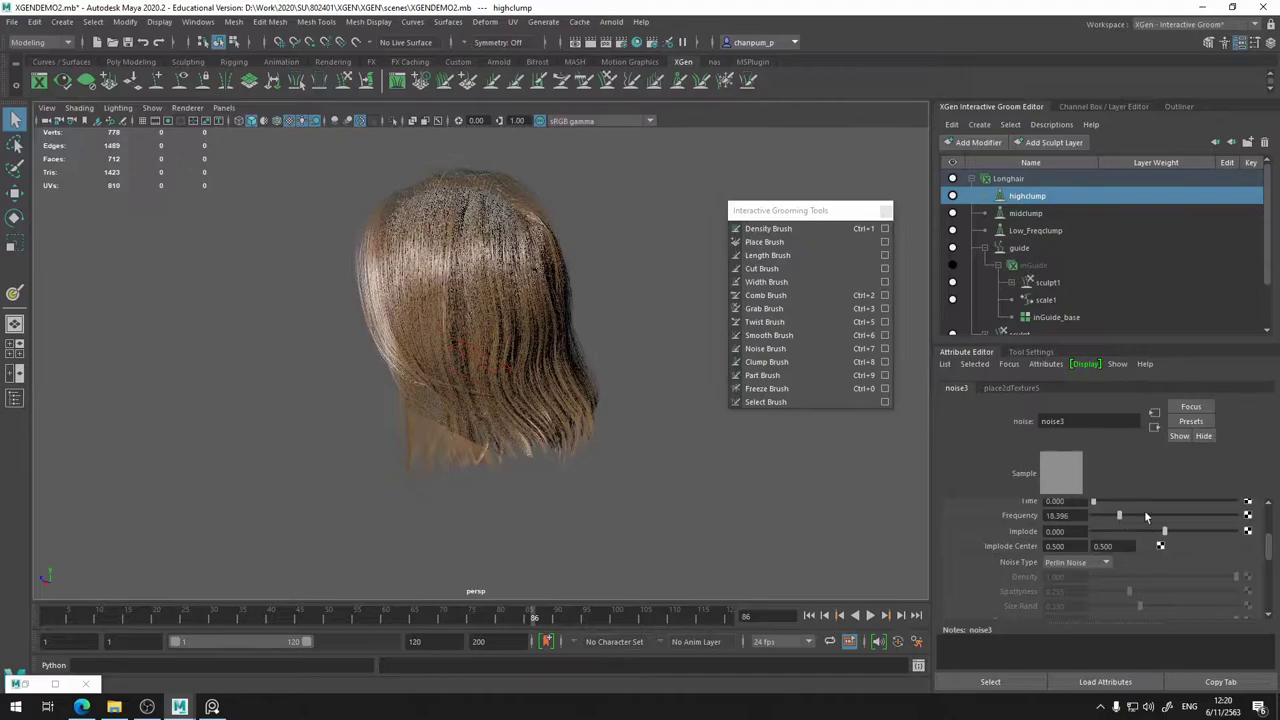
left_click_drag(1146, 516, 1172, 531)
- Raise the noise's Alpha Gain to 1.906 while inspecting the hair ends up close
scroll(1132, 542, "down", 3)
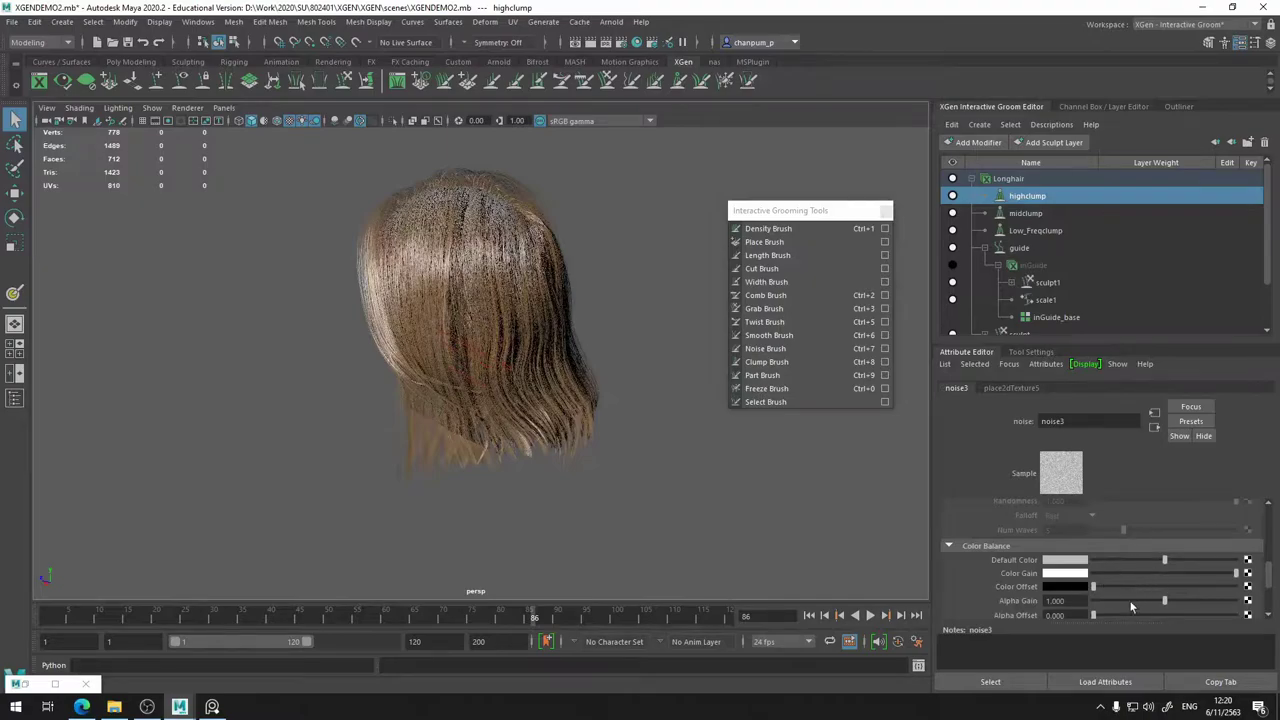
left_click_drag(1167, 603, 1224, 597)
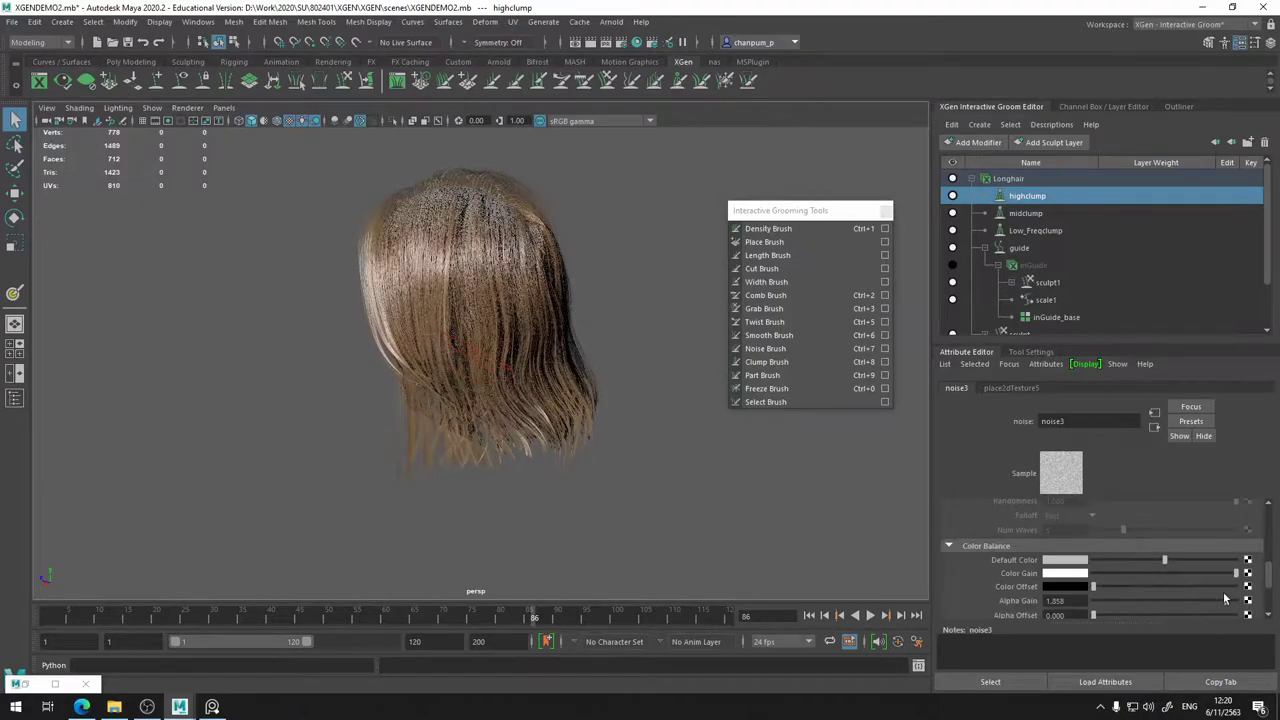
scroll(568, 453, "up", 5)
middle_click_drag(560, 377, 546, 357, "alt")
left_click_drag(546, 357, 575, 372, "alt")
mouse_move(1230, 605)
left_mouse_down()
mouse_move(1132, 600)
mouse_move(1227, 597)
left_mouse_up()
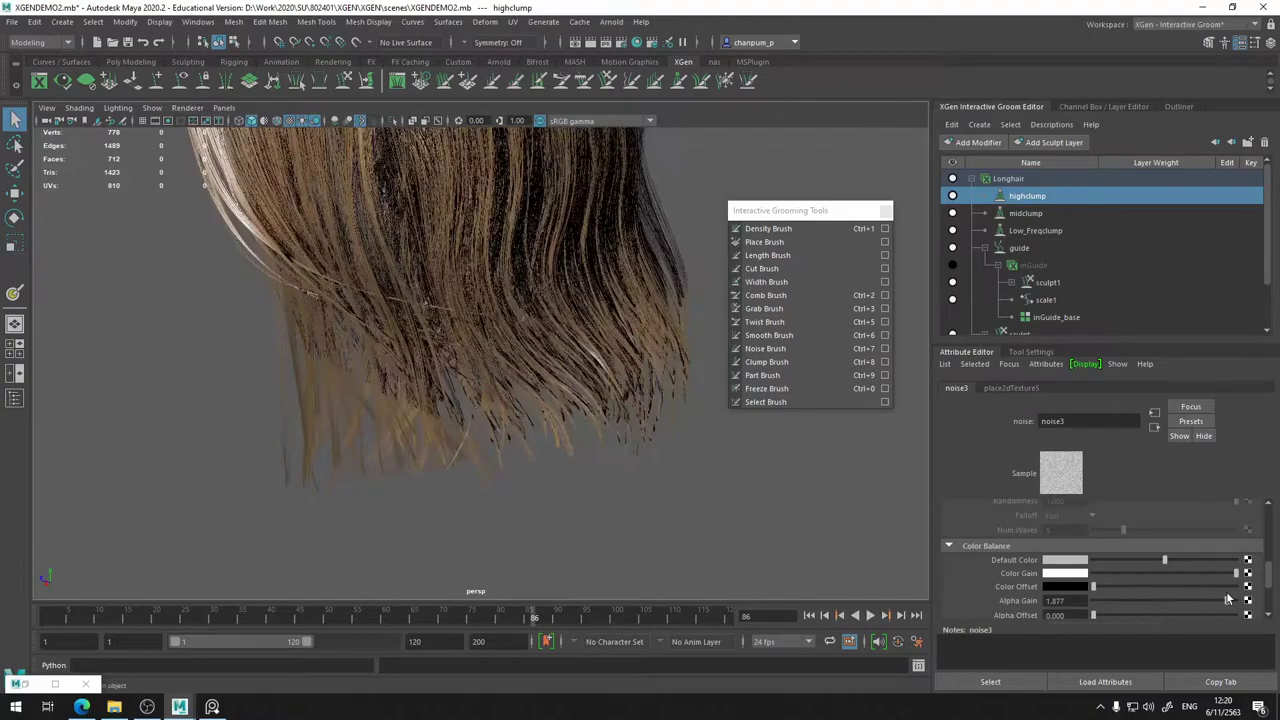
left_click_drag(628, 480, 539, 487, "alt")
scroll(540, 486, "up", 2)
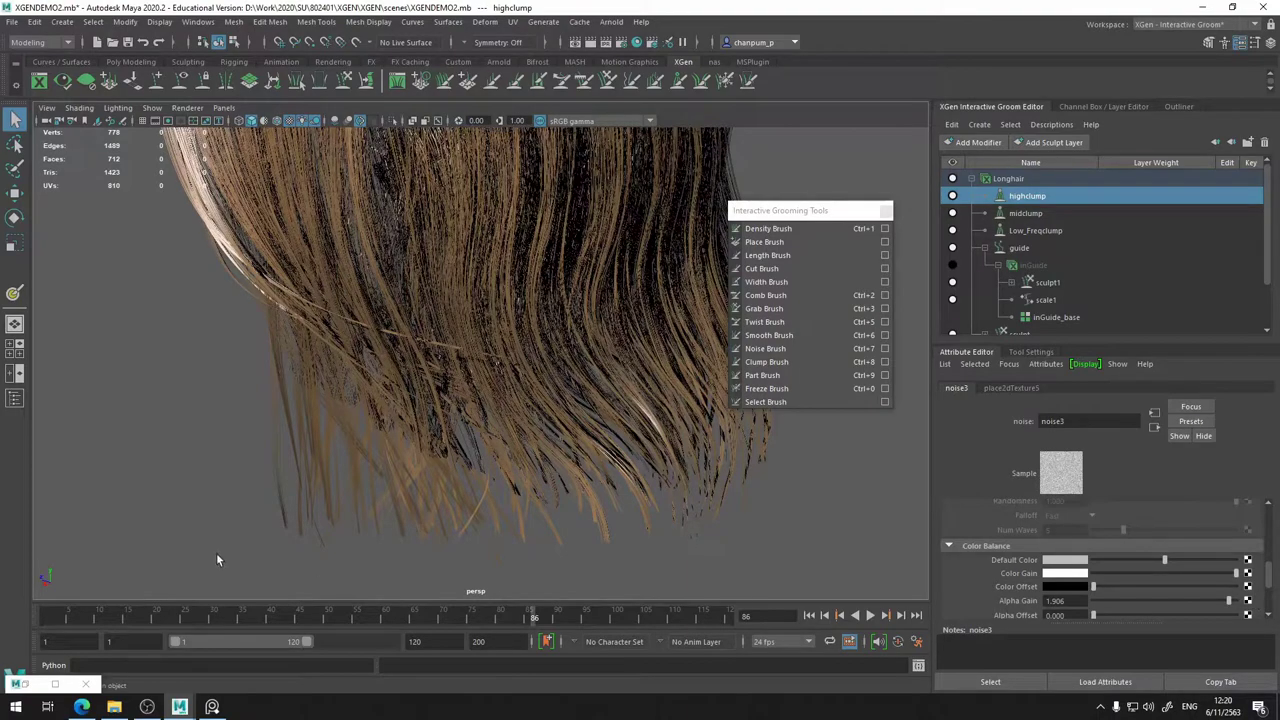
- Graph highclump's connections in the Node Editor and review its noise input and clump attributes
left_click(26, 685)
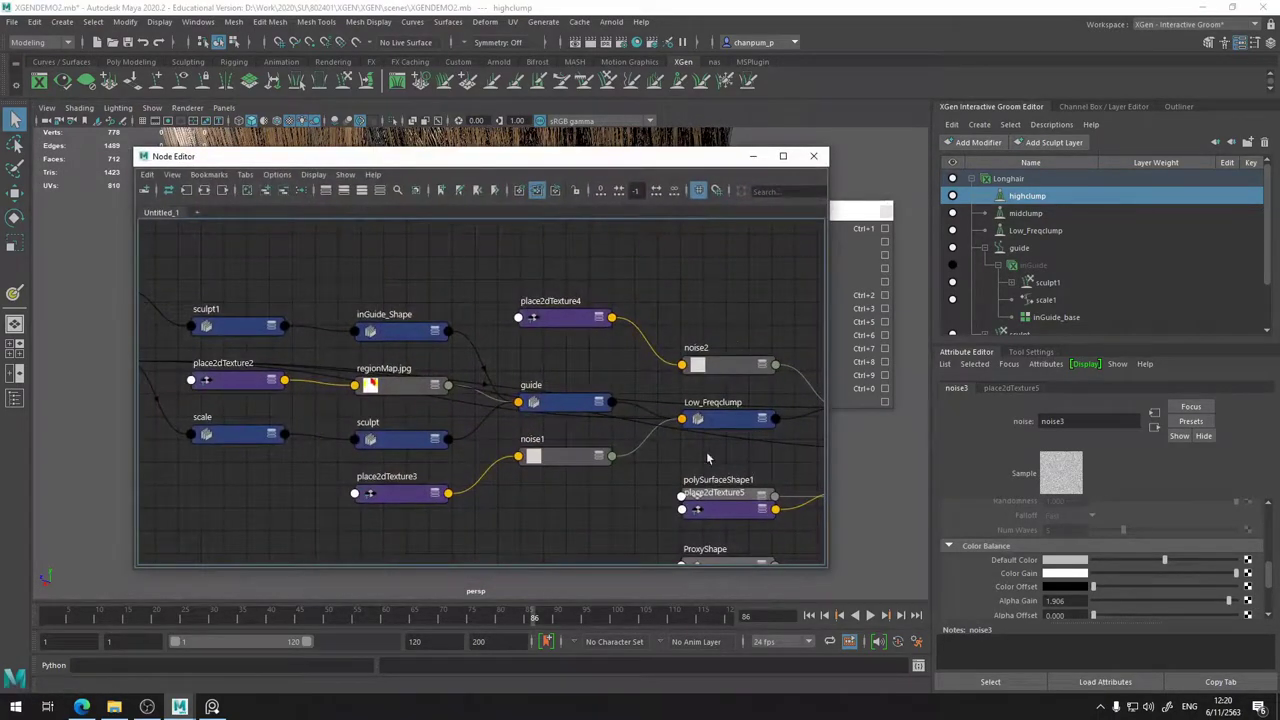
left_click(1036, 196)
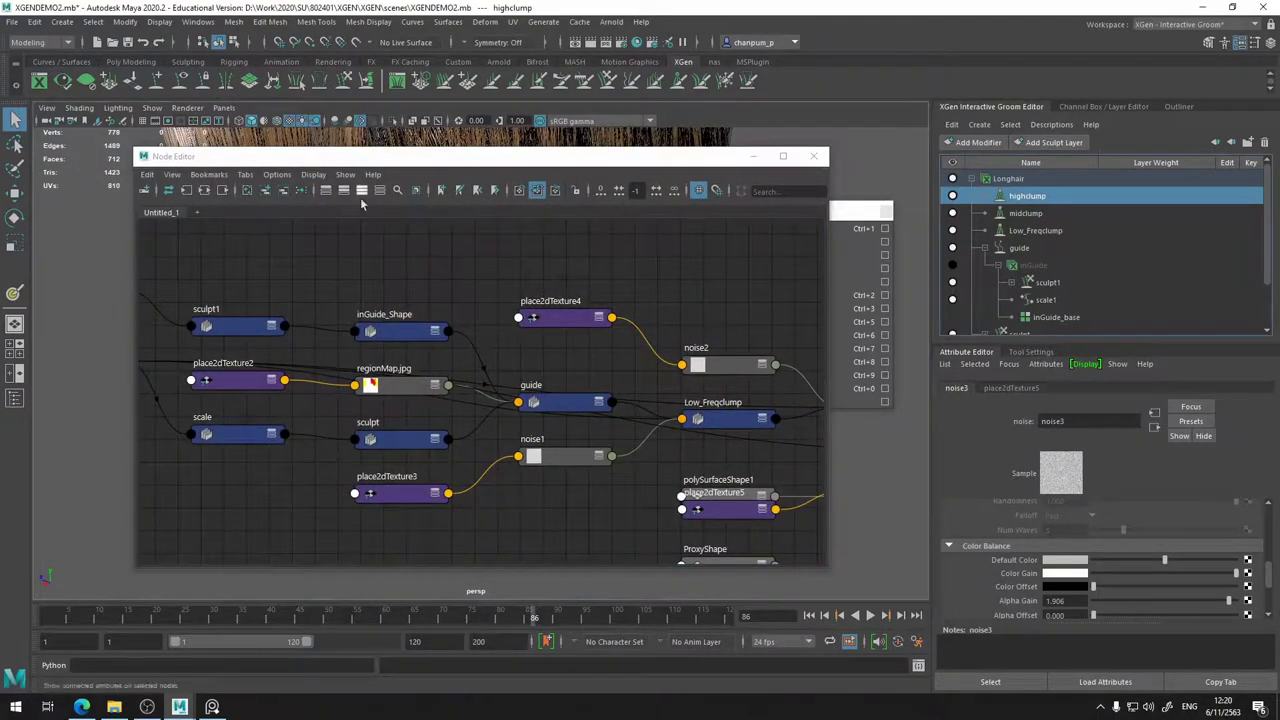
left_click(204, 192)
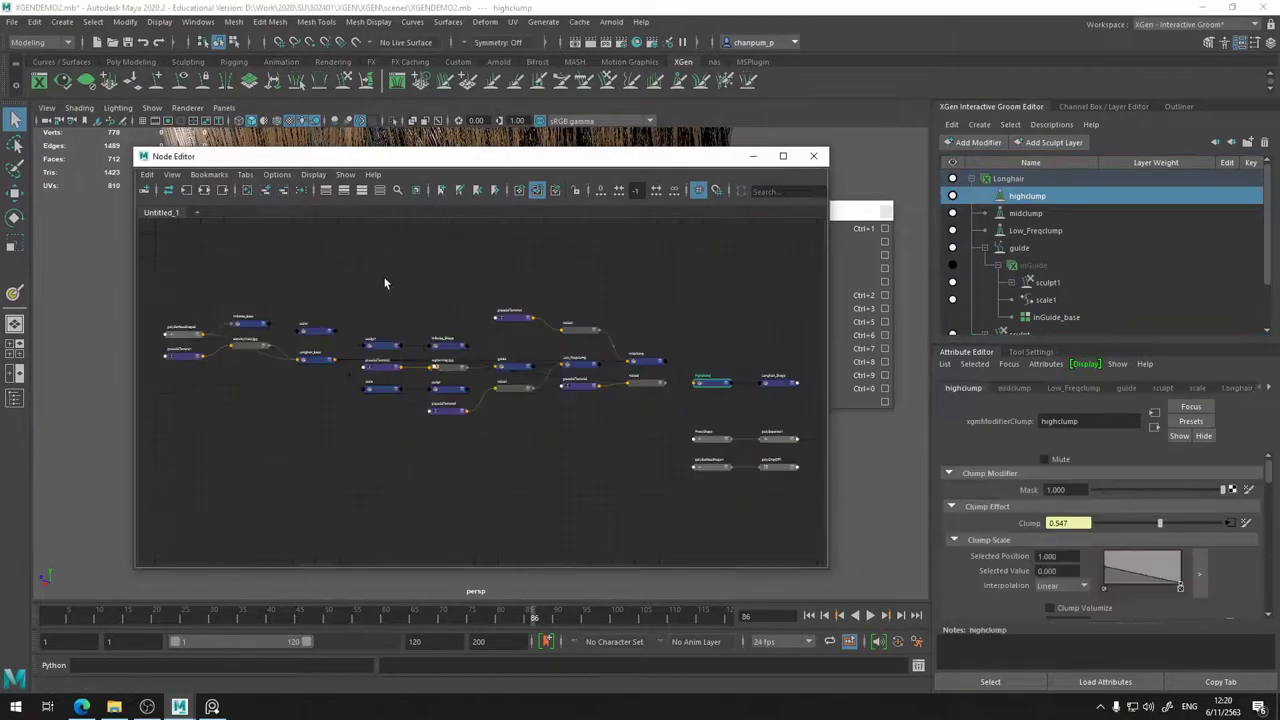
scroll(655, 465, "up", 5)
middle_click_drag(608, 366, 636, 404)
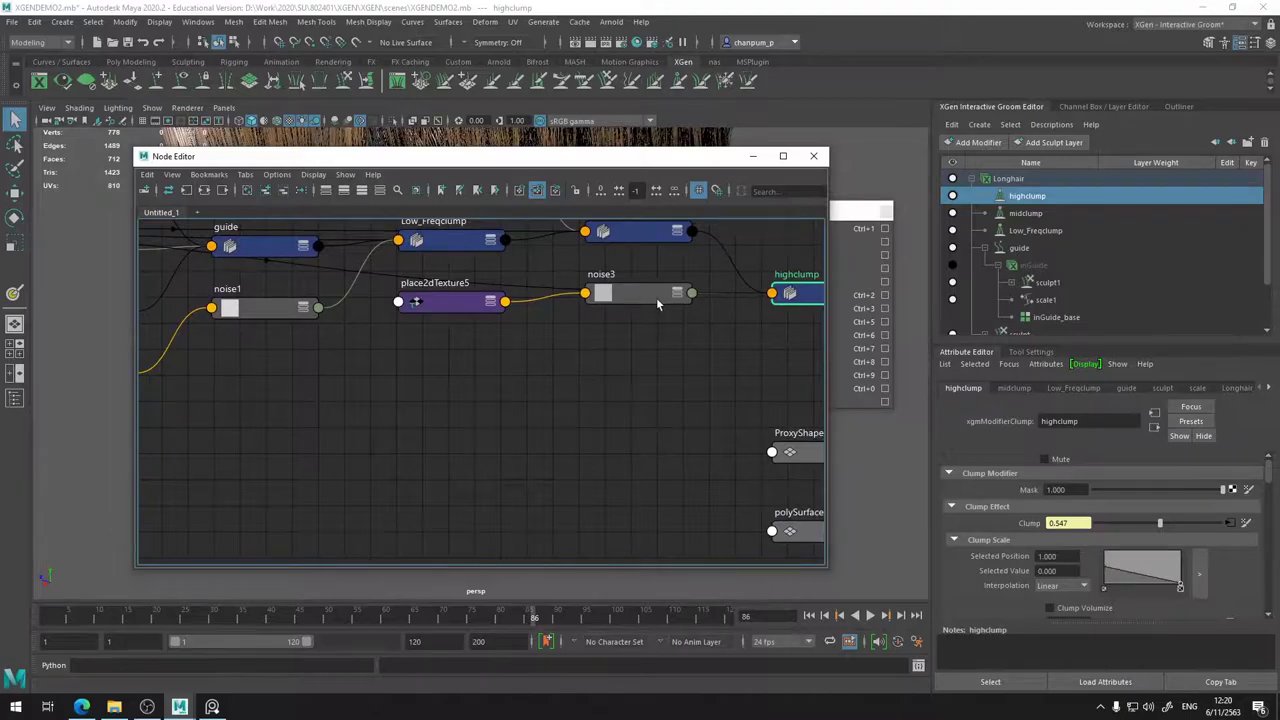
scroll(1192, 565, "down", 6)
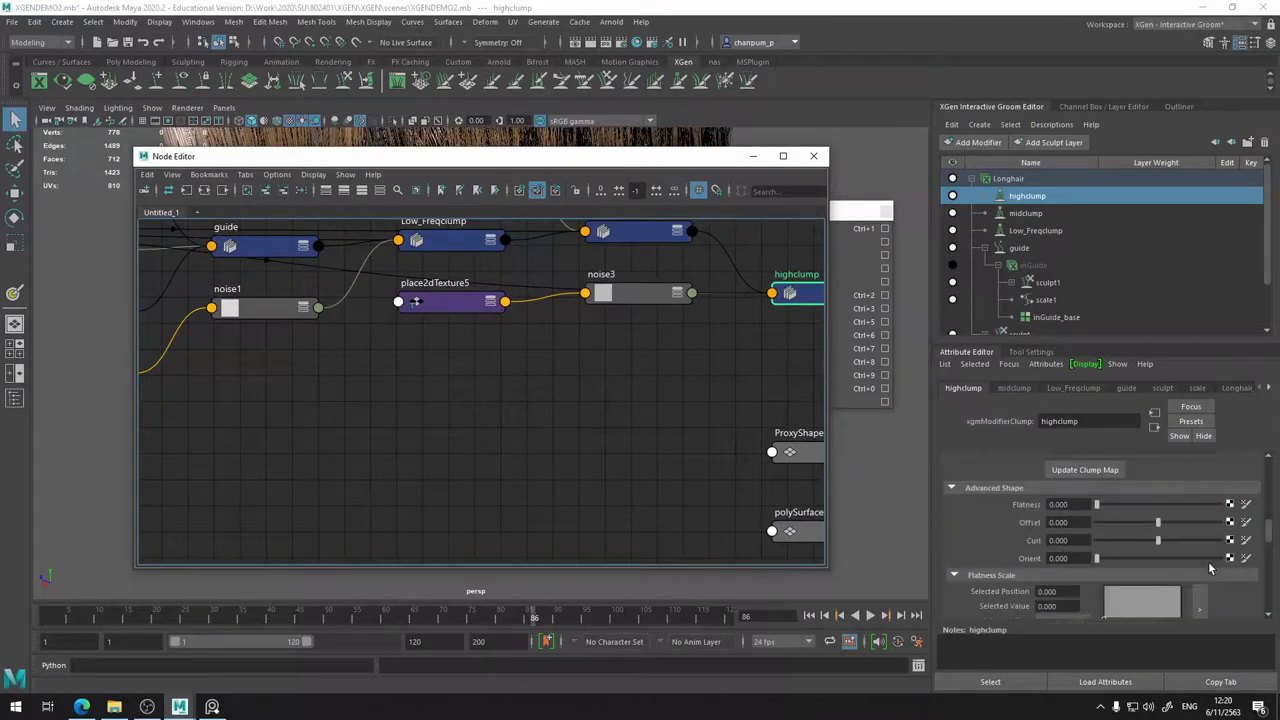
scroll(1209, 568, "down", 3)
scroll(1209, 568, "up", 3)
scroll(1199, 510, "up", 4)
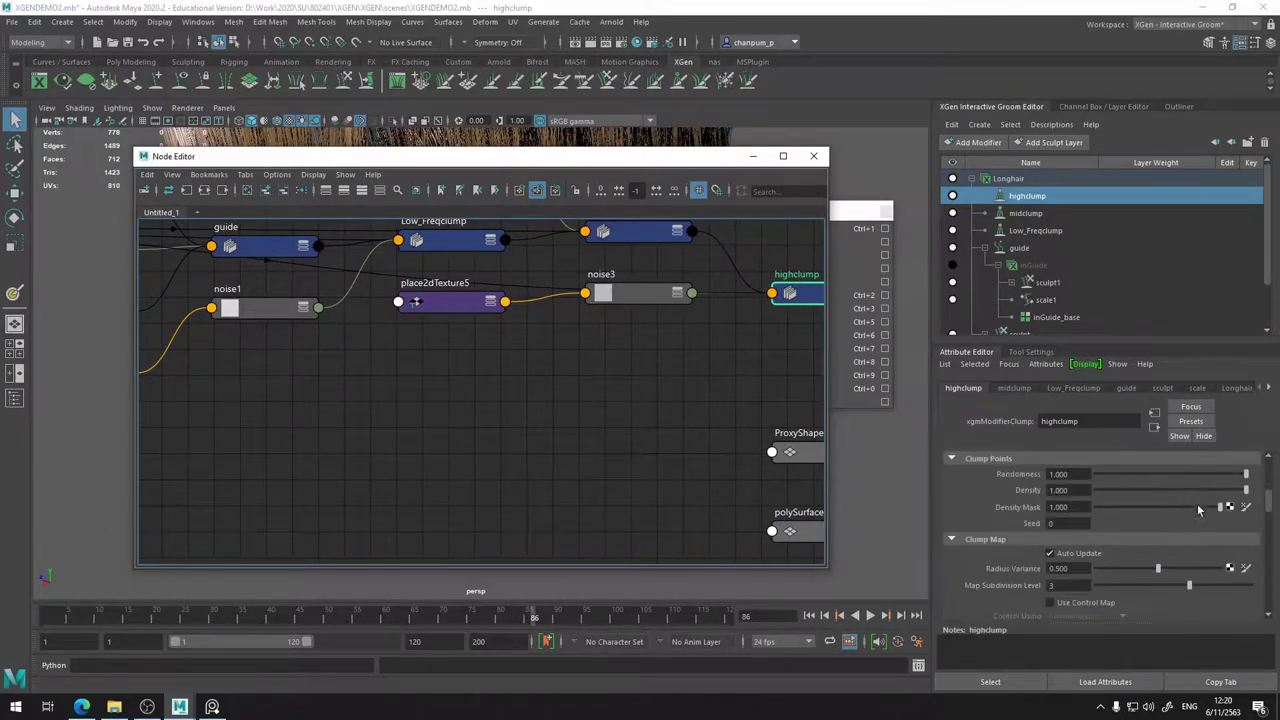
scroll(1198, 509, "up", 4)
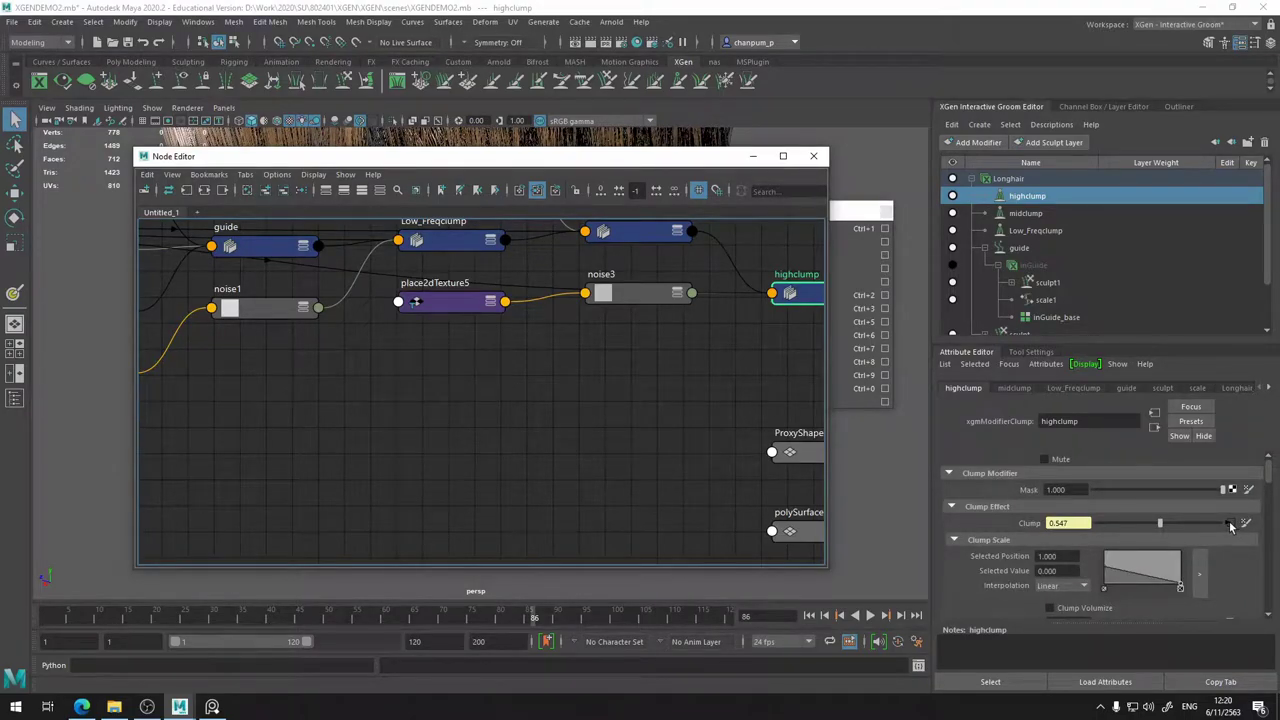
- Connect a second Noise texture to the Alpha Gain of highclump's noise and inspect the hair ends
left_click(1230, 524)
scroll(1192, 595, "down", 2)
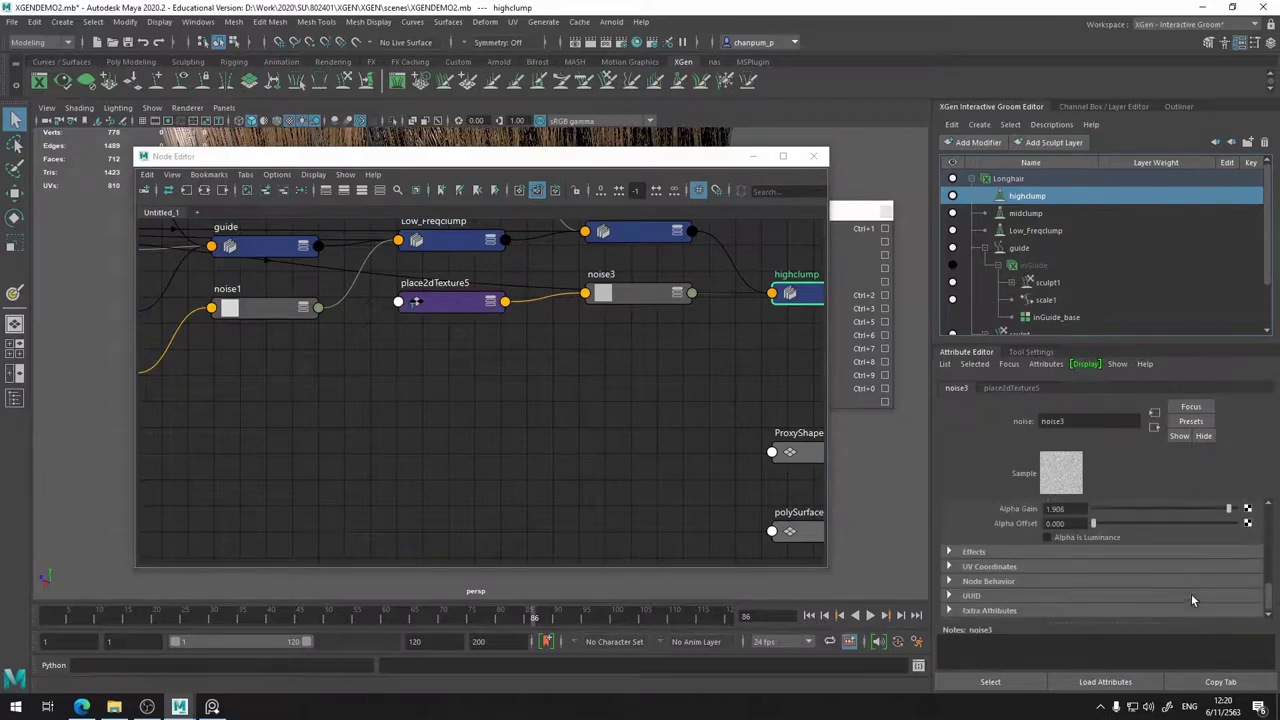
scroll(1192, 595, "up", 1)
left_click(1248, 550)
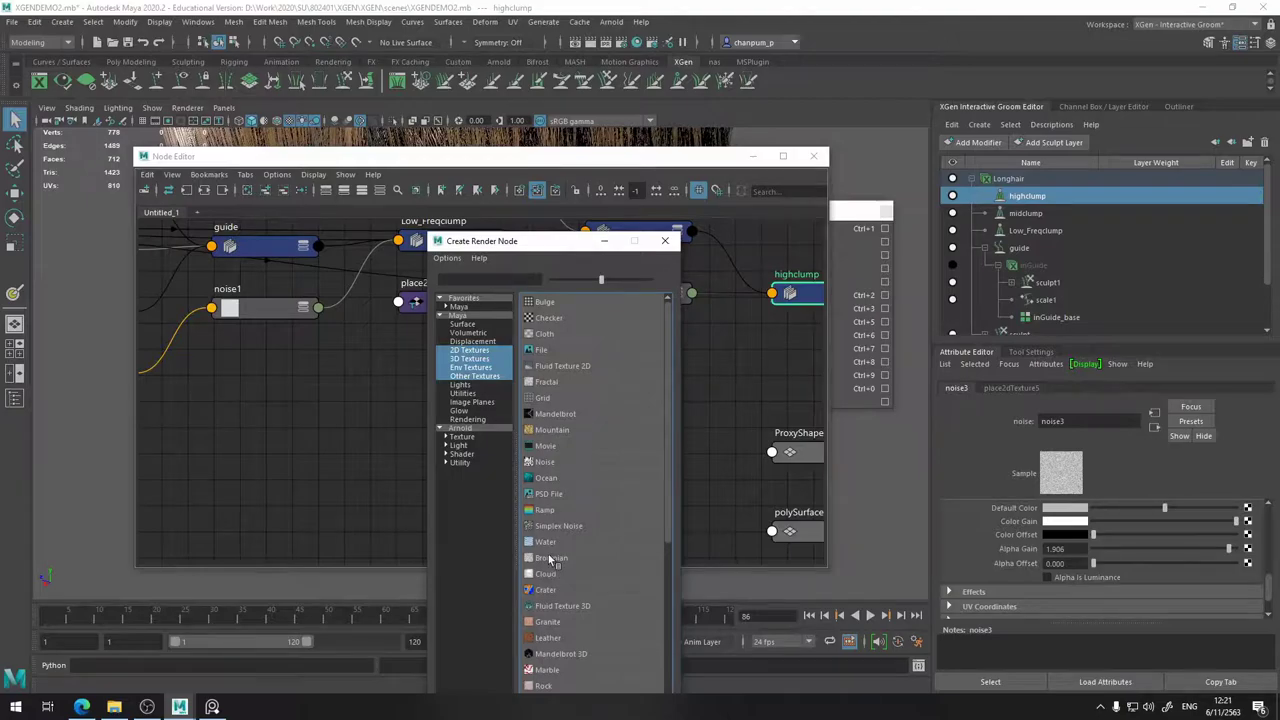
left_click(553, 462)
left_click(753, 156)
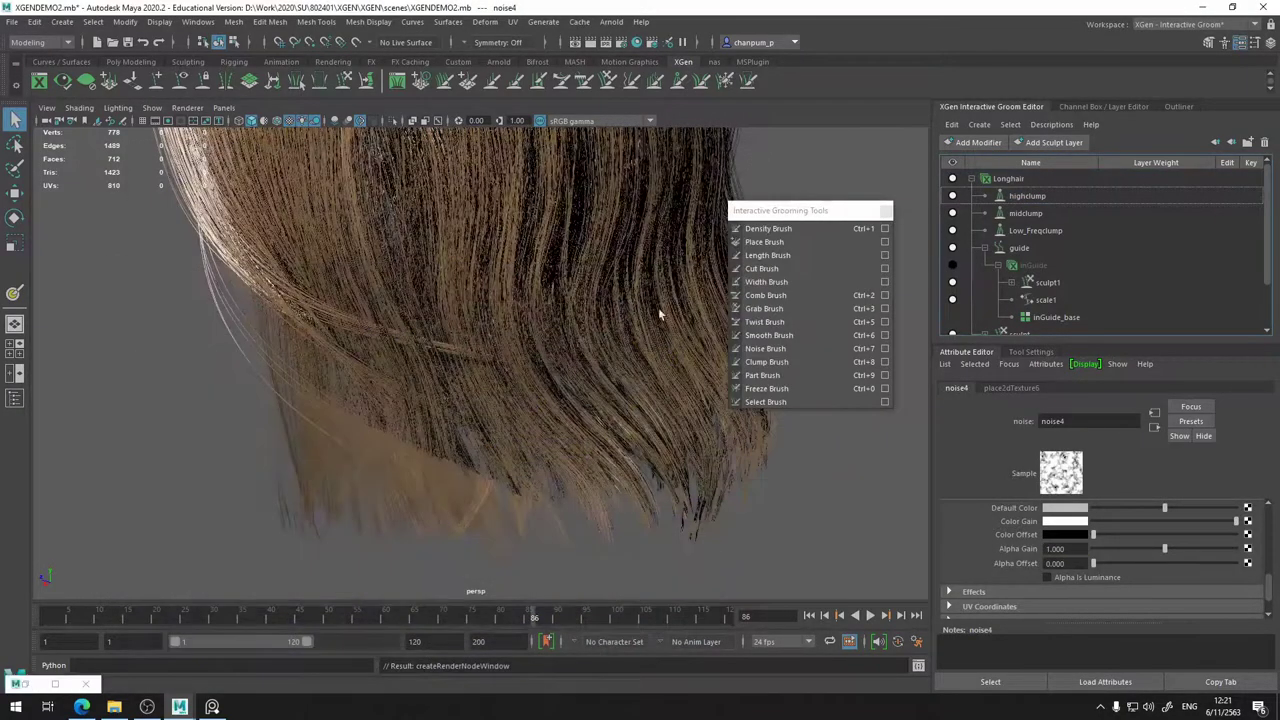
left_click_drag(581, 399, 717, 401, "alt")
middle_click_drag(586, 400, 618, 410, "alt")
scroll(1187, 527, "up", 2)
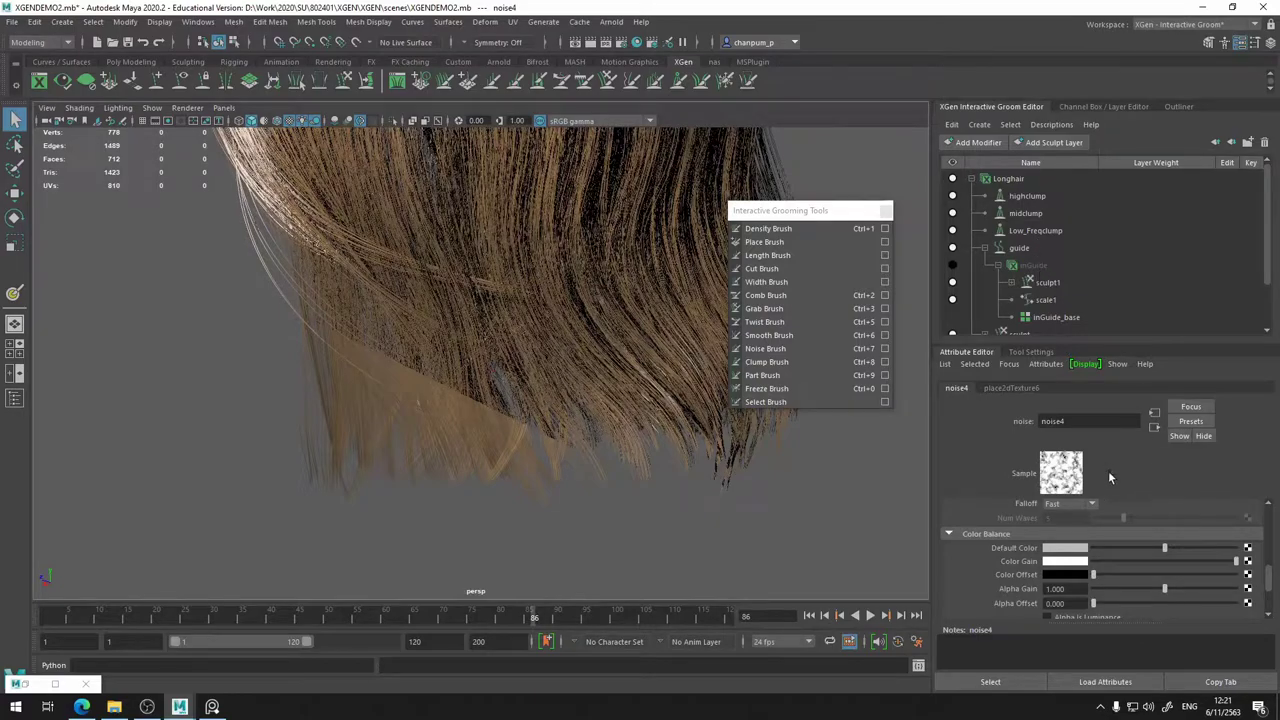
- Set Repeat UV to 10 by 10 in the new noise's placement and return to its noise attributes
scroll(1130, 563, "down", 5)
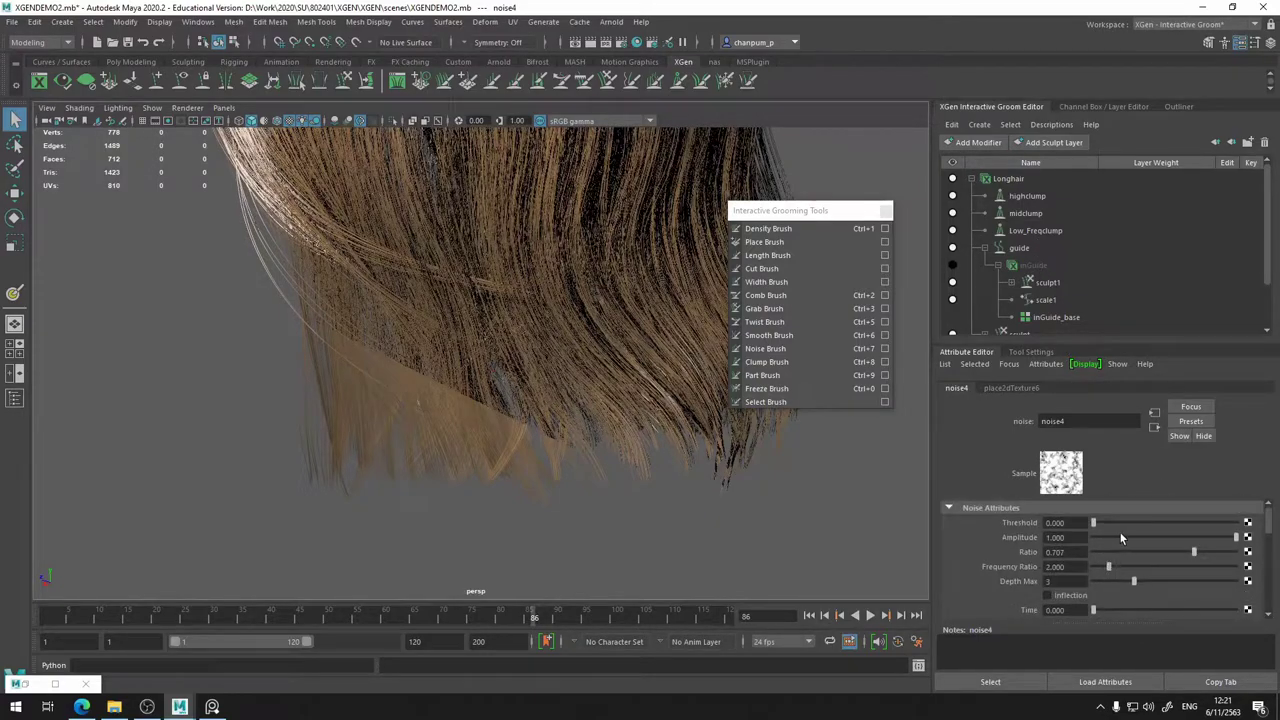
left_click(1010, 387)
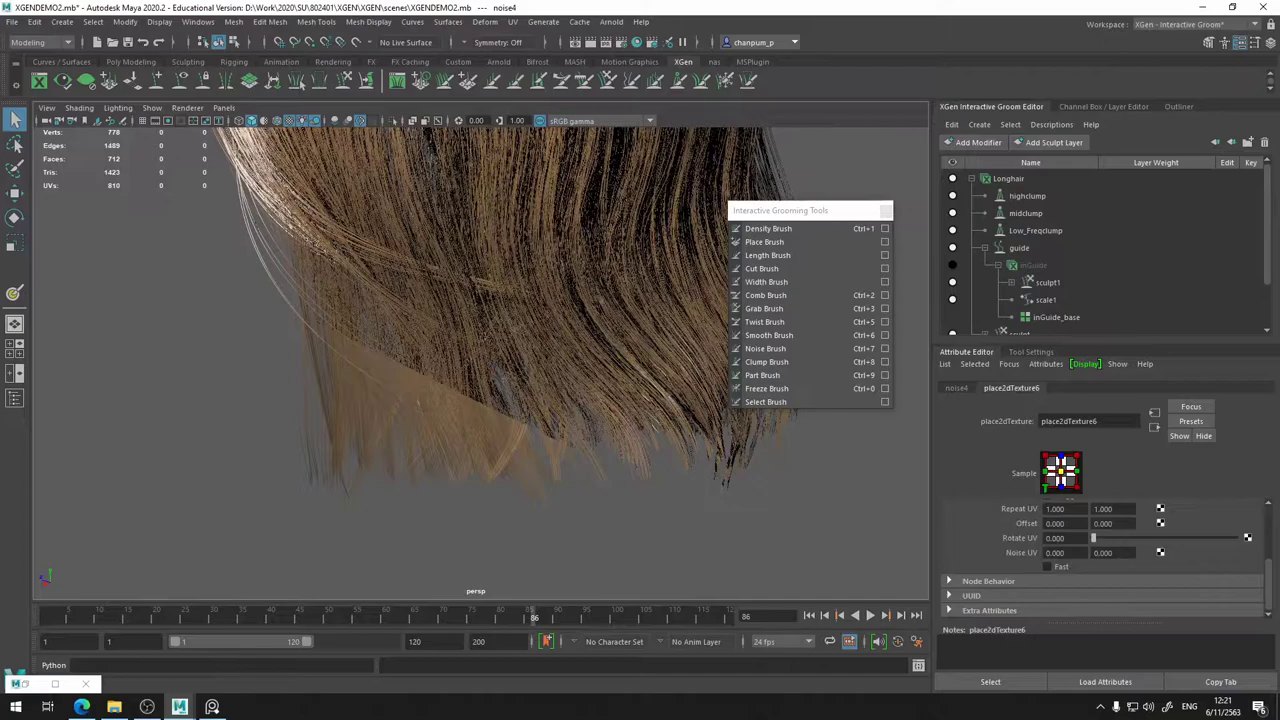
left_click(1075, 509)
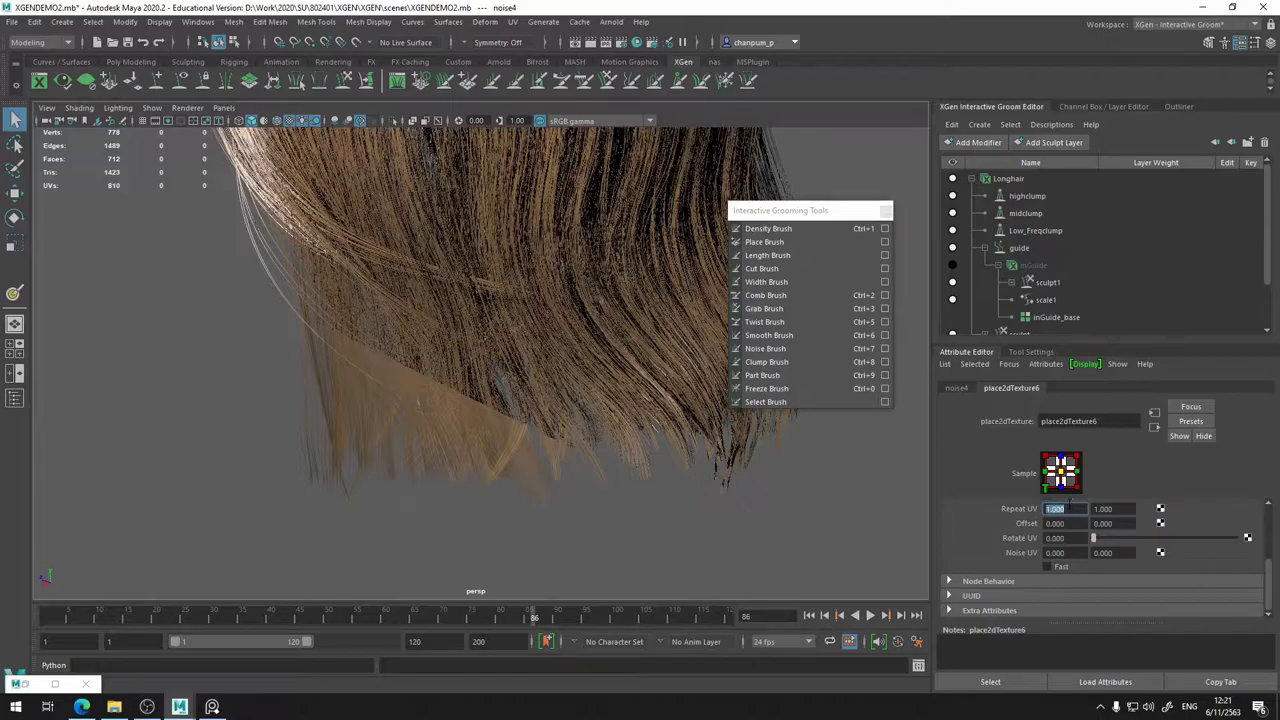
type("10")
key("Tab")
type("10")
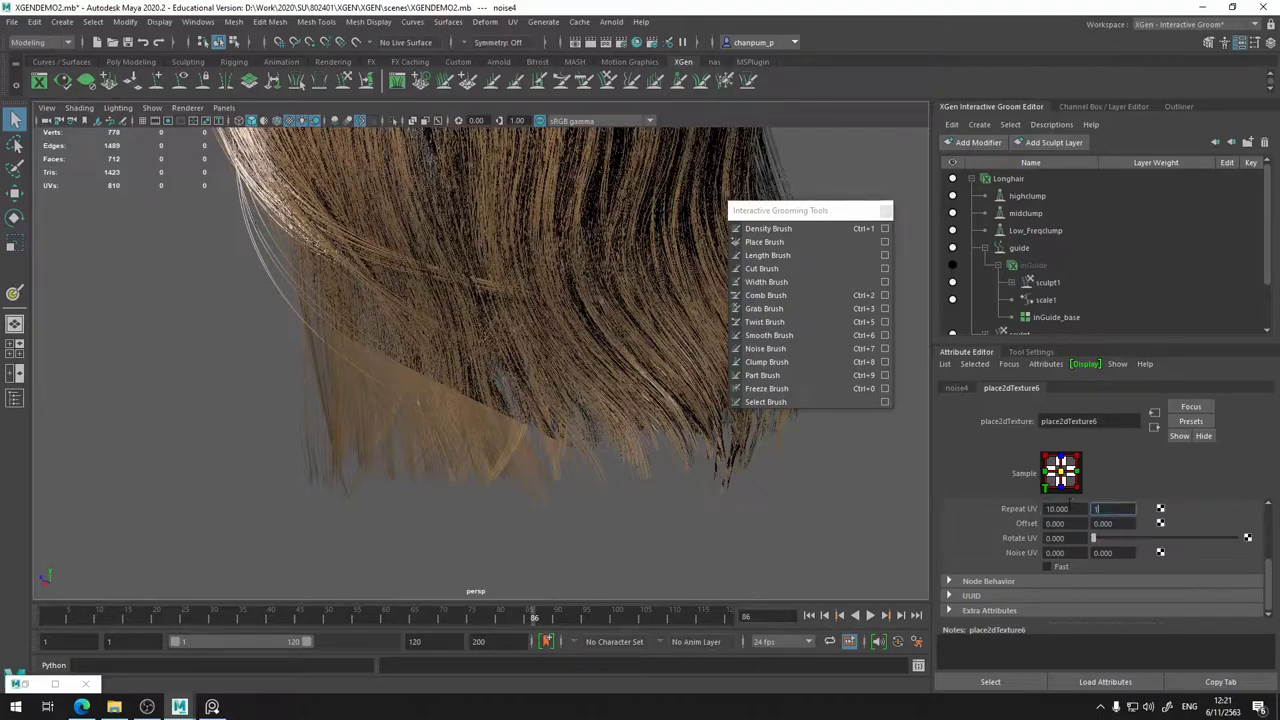
key("Return")
left_click(957, 388)
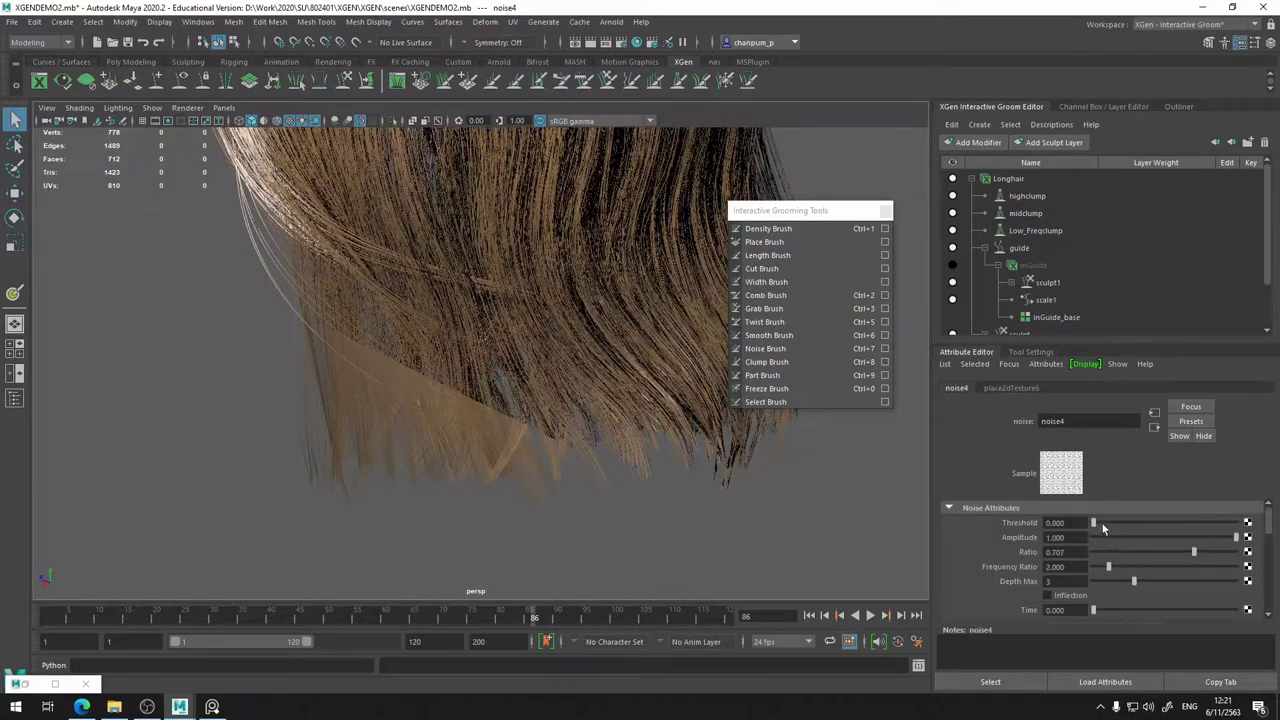
- Set the new noise's Threshold to 0.443, Amplitude to 0.330, Frequency to 53.302 and Implode to -0.274
left_click_drag(1103, 525, 1138, 537)
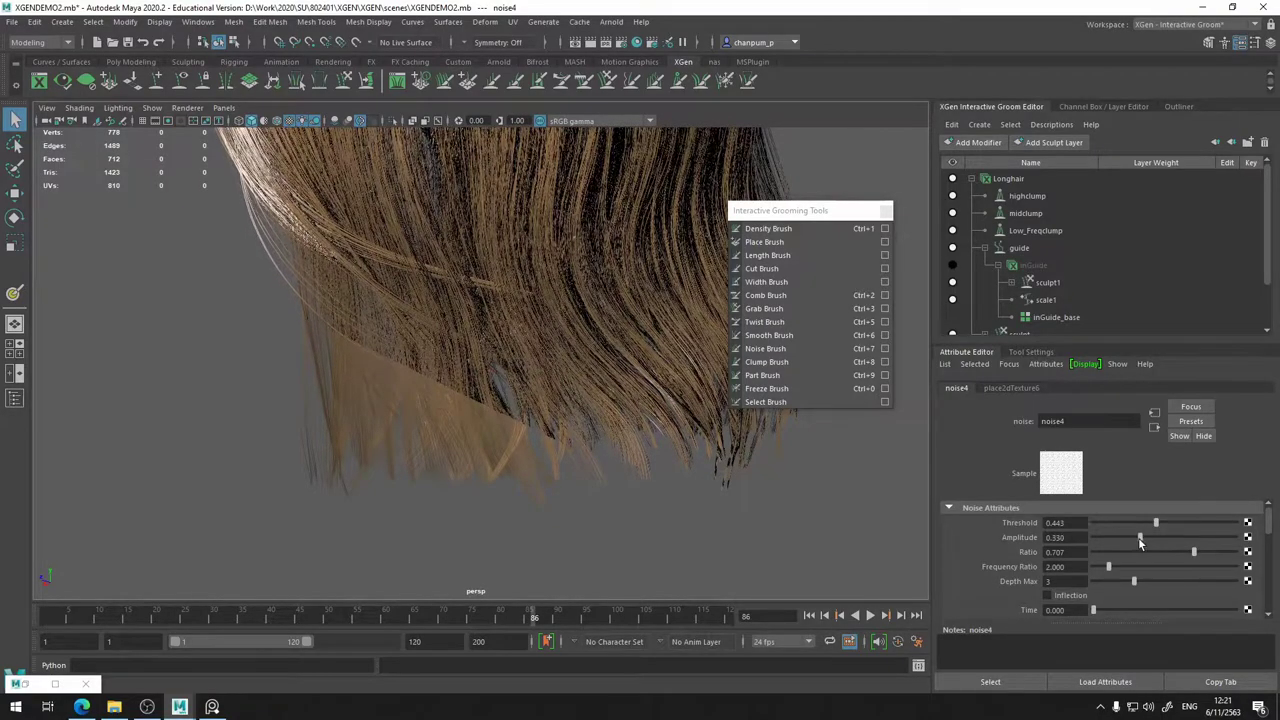
scroll(1212, 552, "down", 2)
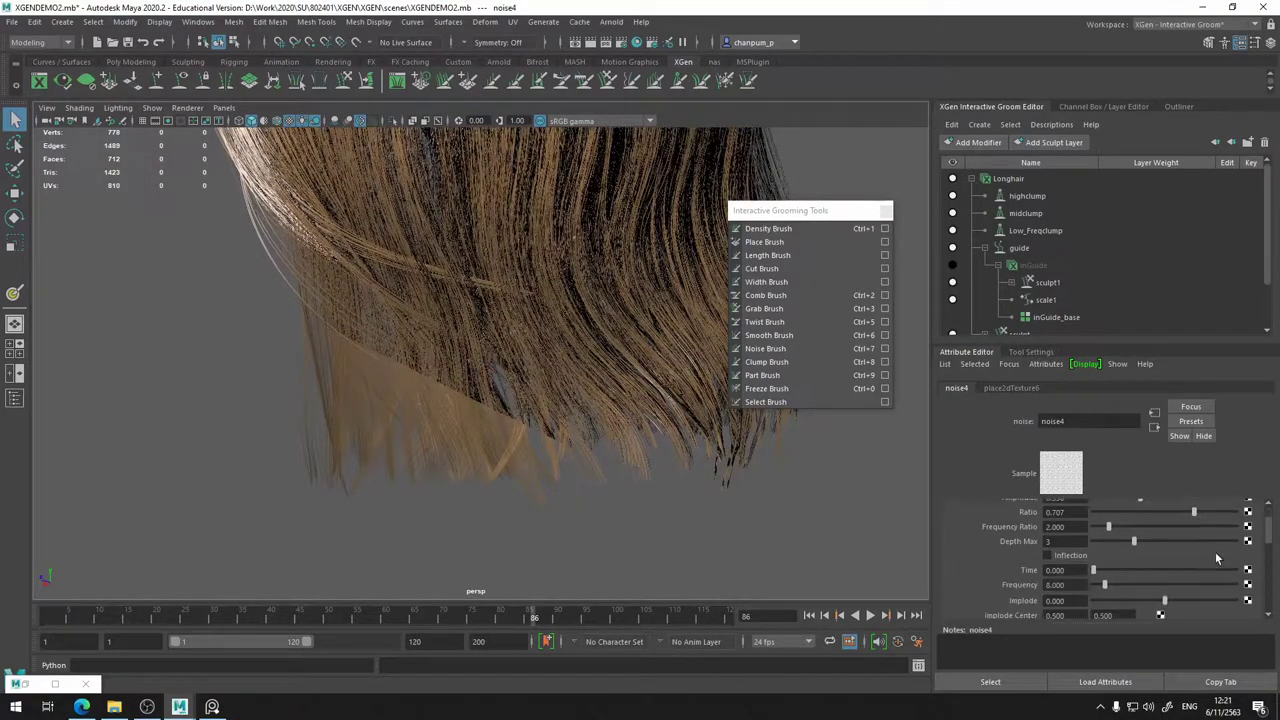
left_click_drag(1193, 513, 1195, 512)
left_click_drag(1109, 527, 1170, 586)
scroll(1169, 584, "down", 2)
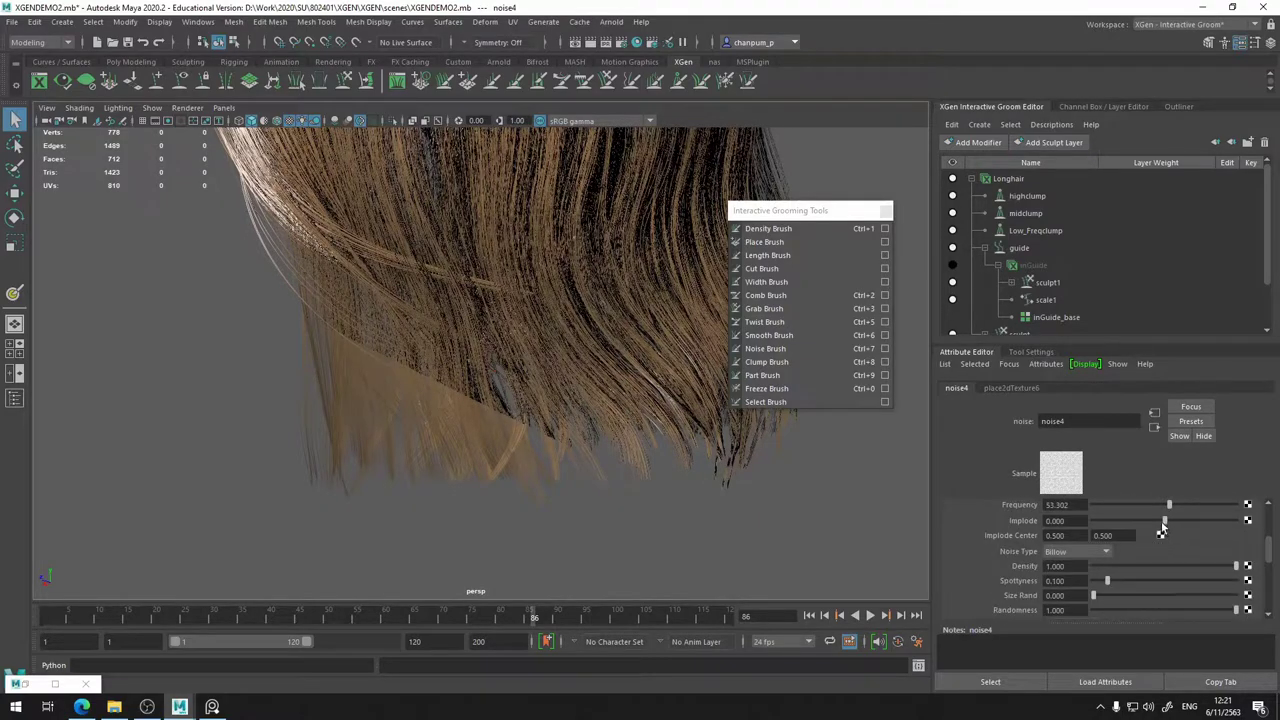
mouse_move(1164, 522)
left_mouse_down()
mouse_move(1203, 522)
mouse_move(1128, 528)
mouse_move(1143, 519)
left_mouse_up()
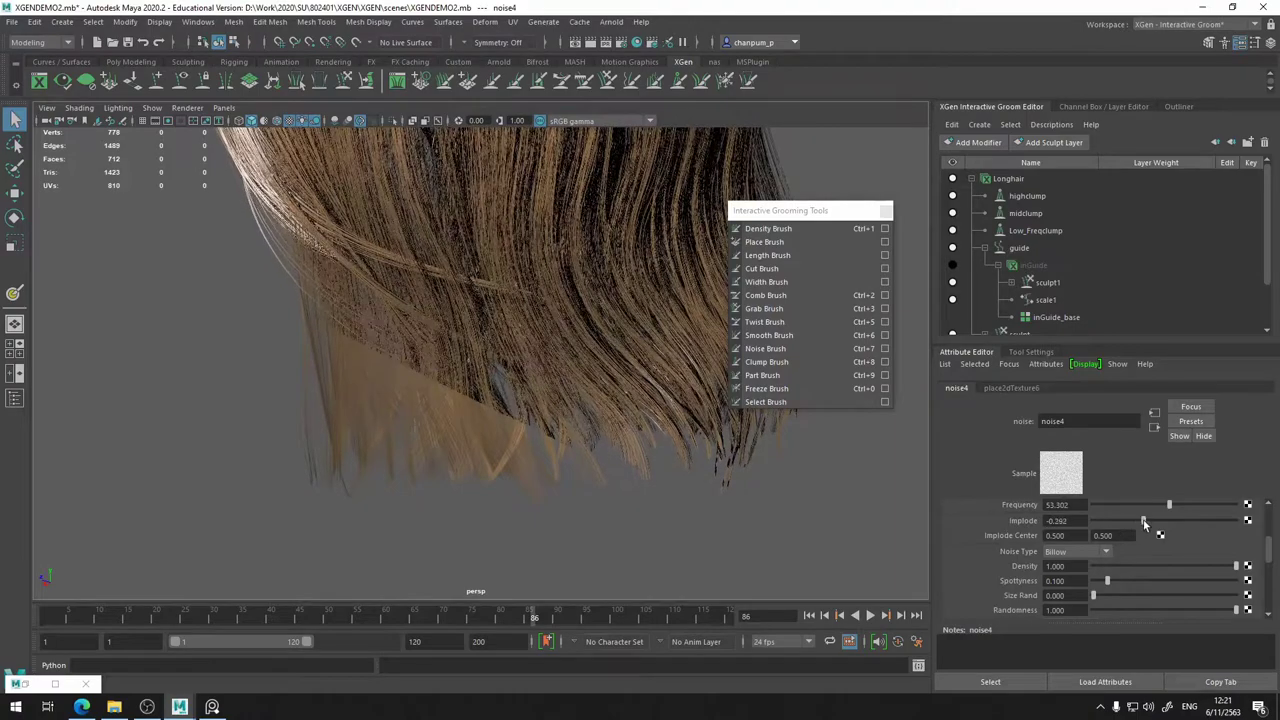
- Switch the noise type to Perlin Noise and tune its Alpha Gain, trying 1.453 and then a lower value while inspecting the hair ends
left_click(1100, 553)
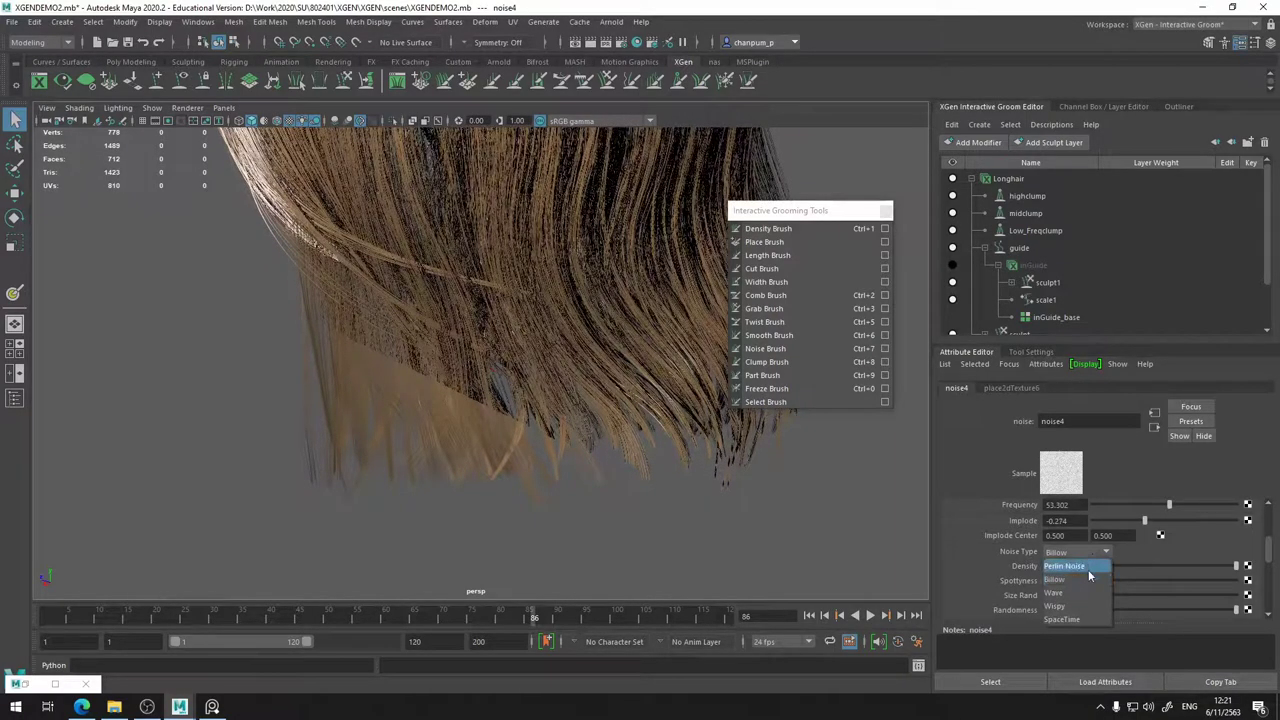
left_click(1088, 569)
scroll(1155, 567, "down", 4)
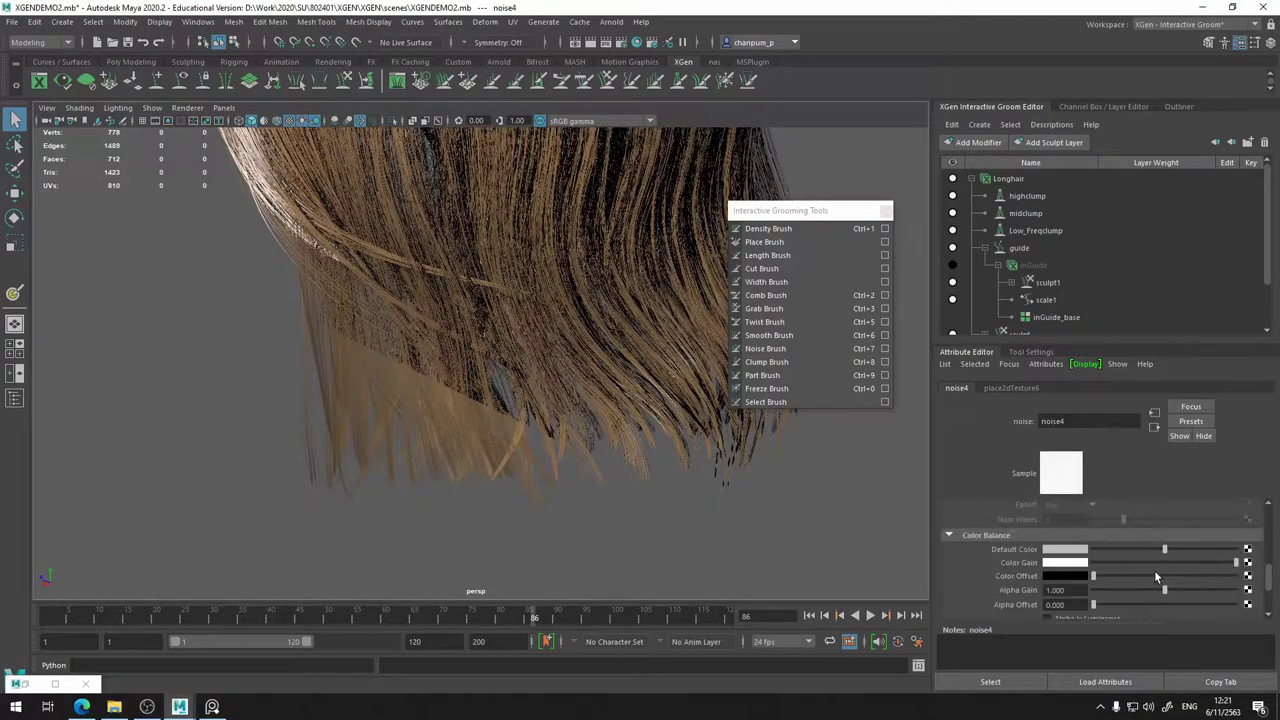
left_click_drag(1165, 589, 1195, 589)
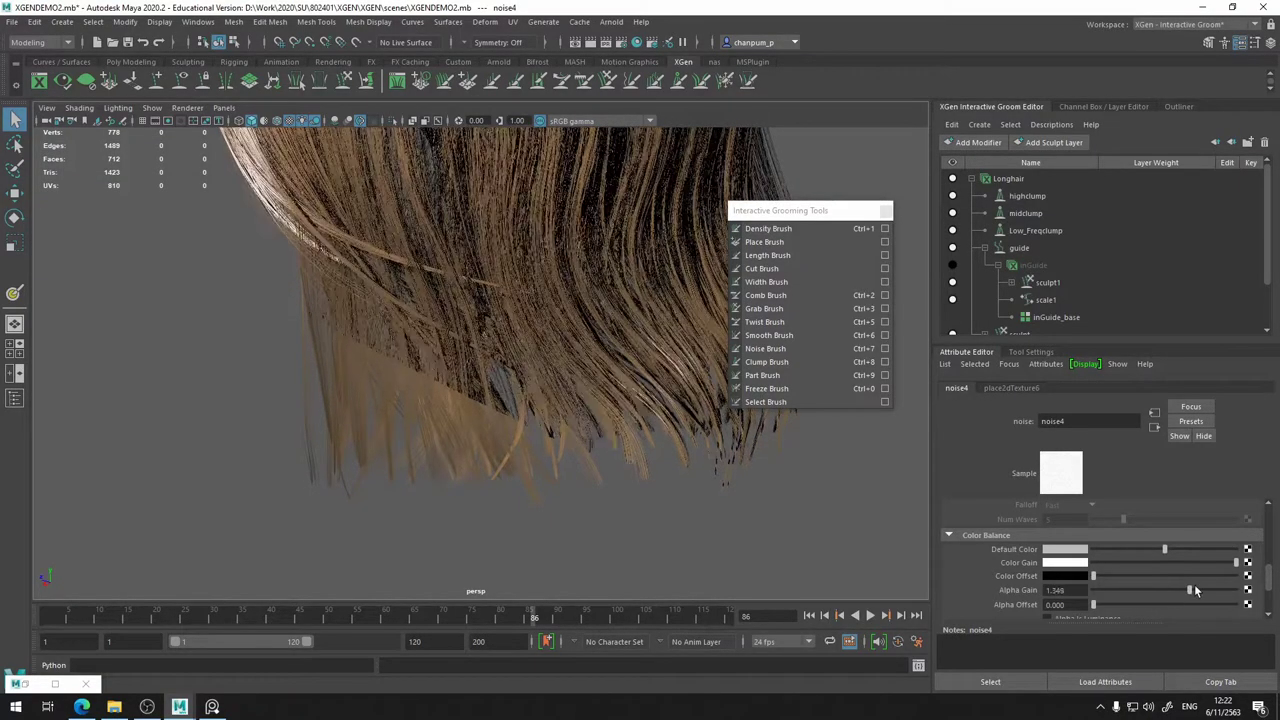
scroll(616, 379, "down", 5)
middle_click_drag(605, 380, 566, 429, "alt")
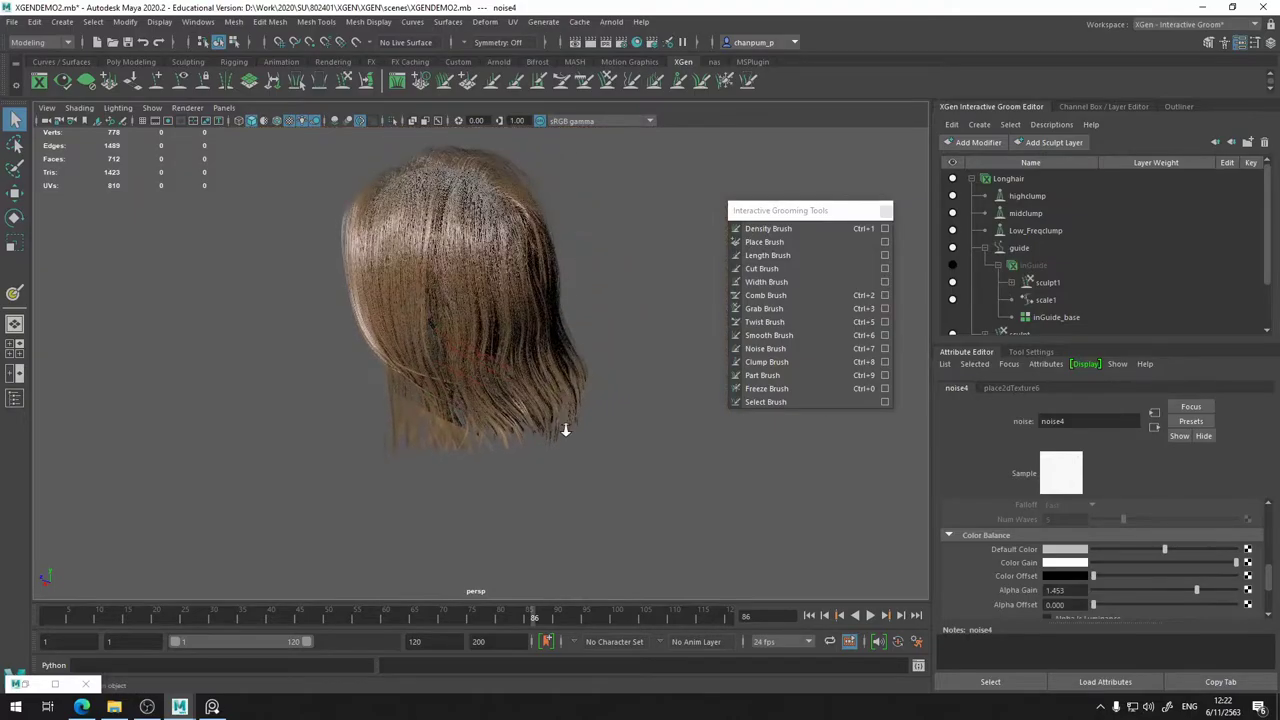
scroll(566, 429, "up", 5)
mouse_move(464, 431)
left_mouse_down("alt")
mouse_move(422, 400)
mouse_move(452, 440)
left_mouse_up("alt")
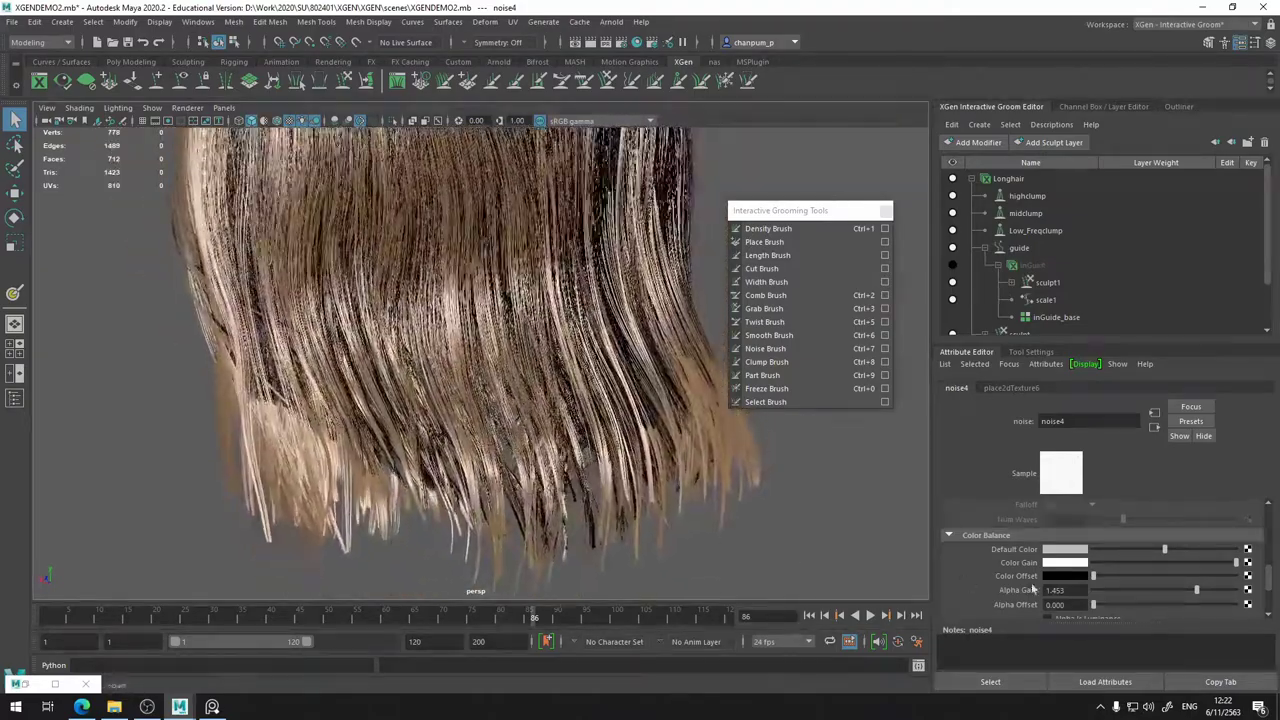
left_click_drag(1188, 589, 1120, 577)
- Switch highclump and midclump off and on to compare their effect on the hair ends
left_click(960, 197)
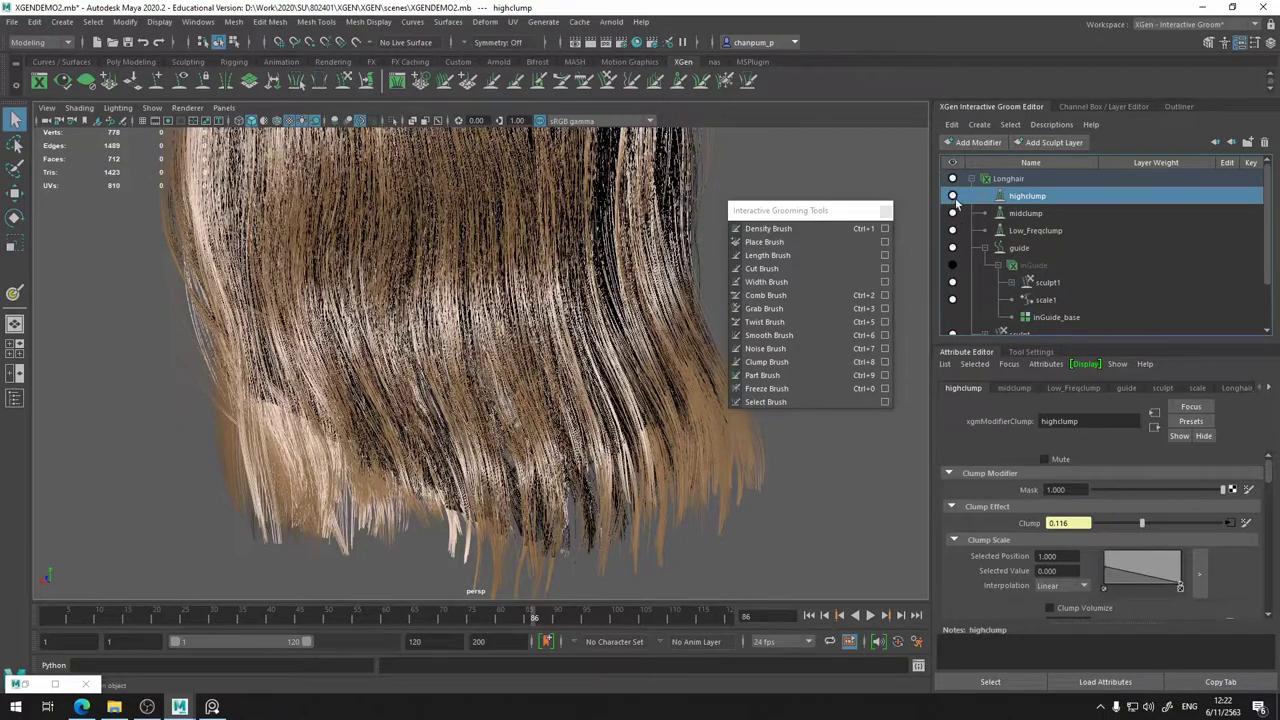
left_click(953, 198)
left_click(953, 198)
left_click(952, 213)
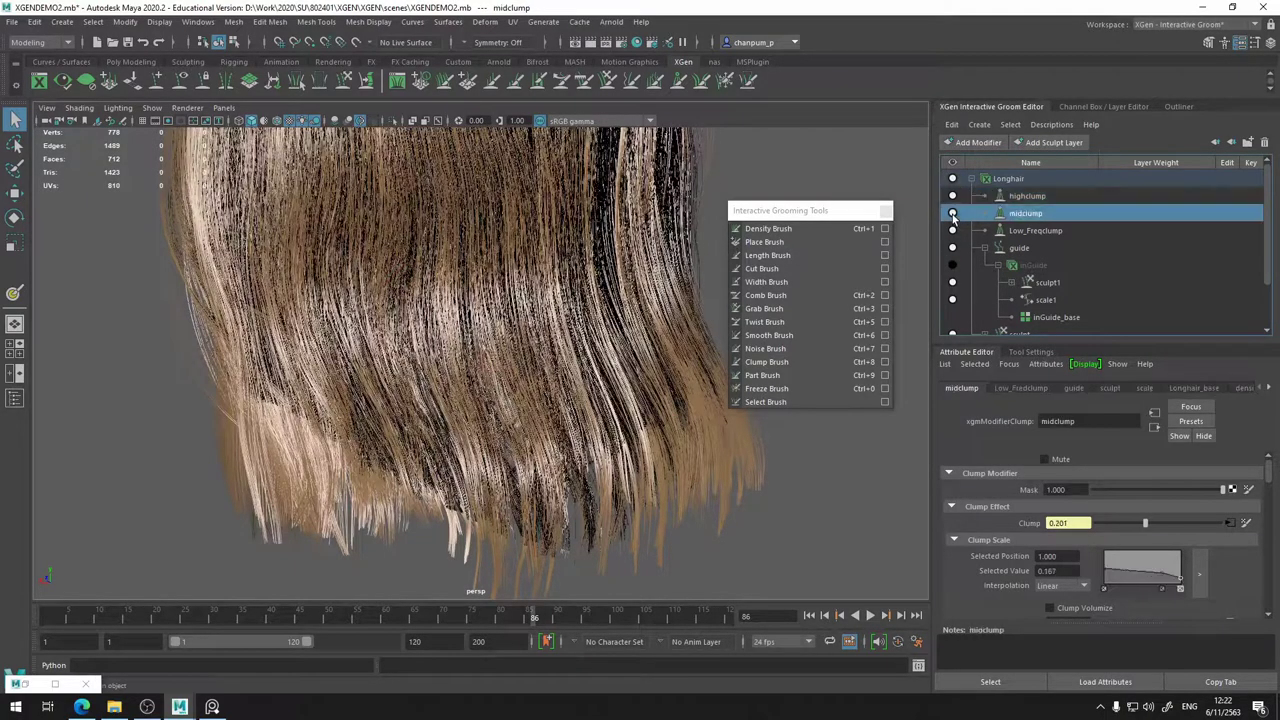
left_click(952, 197)
left_click(952, 197)
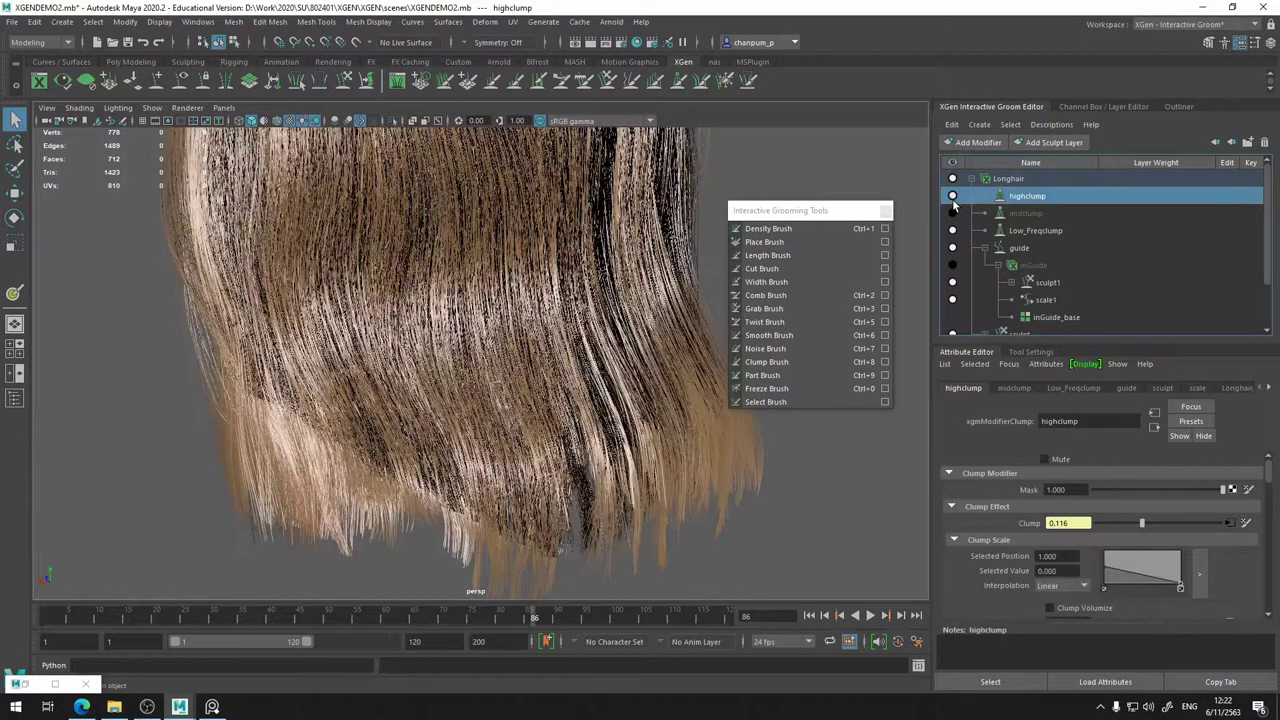
left_click(953, 199)
left_click(953, 199)
left_click(952, 213)
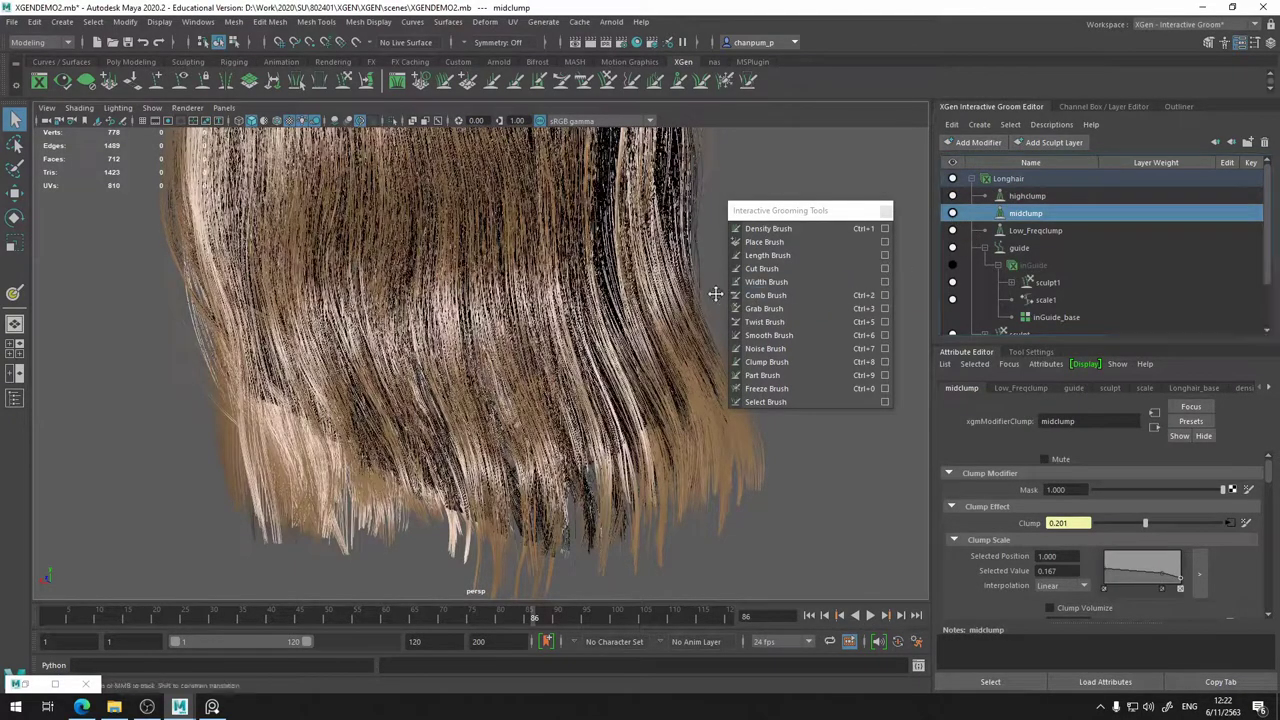
- Lower the root point of highclump's Clump Scale curve to 0.140 and compare the hair with highclump off and on
left_click_drag(565, 230, 615, 350, "alt")
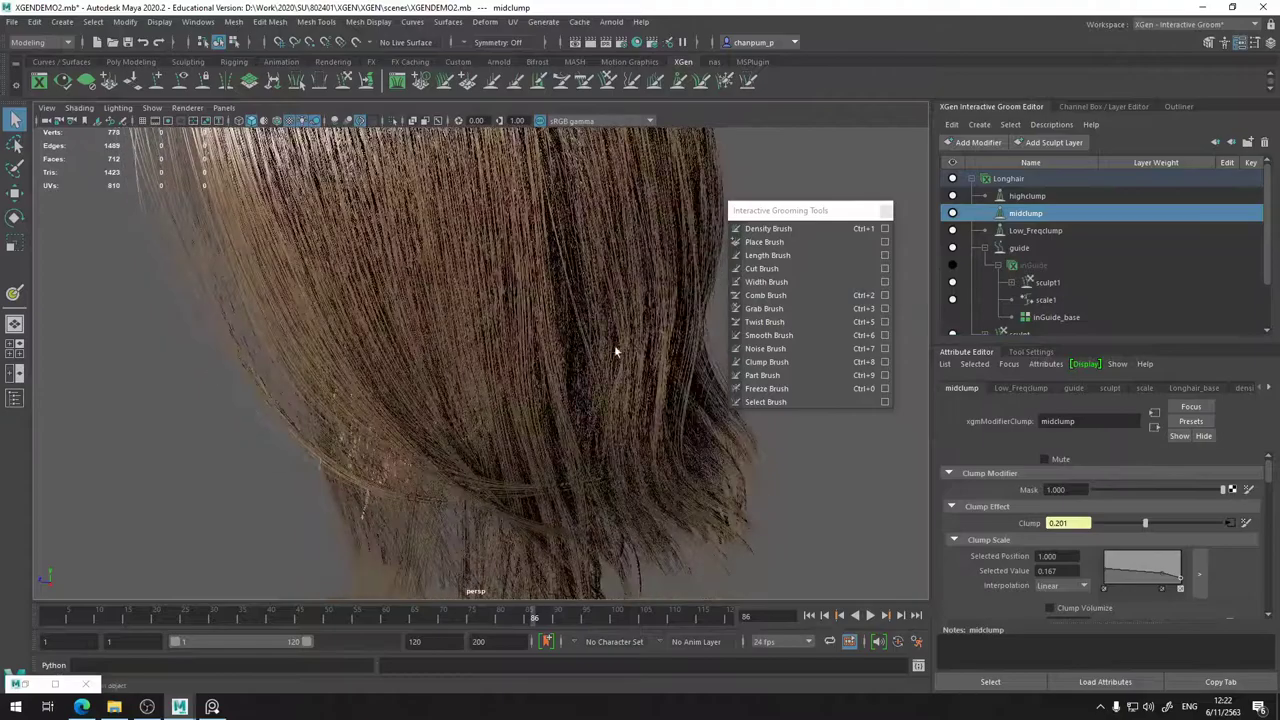
scroll(614, 344, "down", 3)
mouse_move(539, 337)
left_mouse_down("alt")
mouse_move(394, 357)
mouse_move(357, 323)
mouse_move(531, 300)
mouse_move(529, 331)
left_mouse_up("alt")
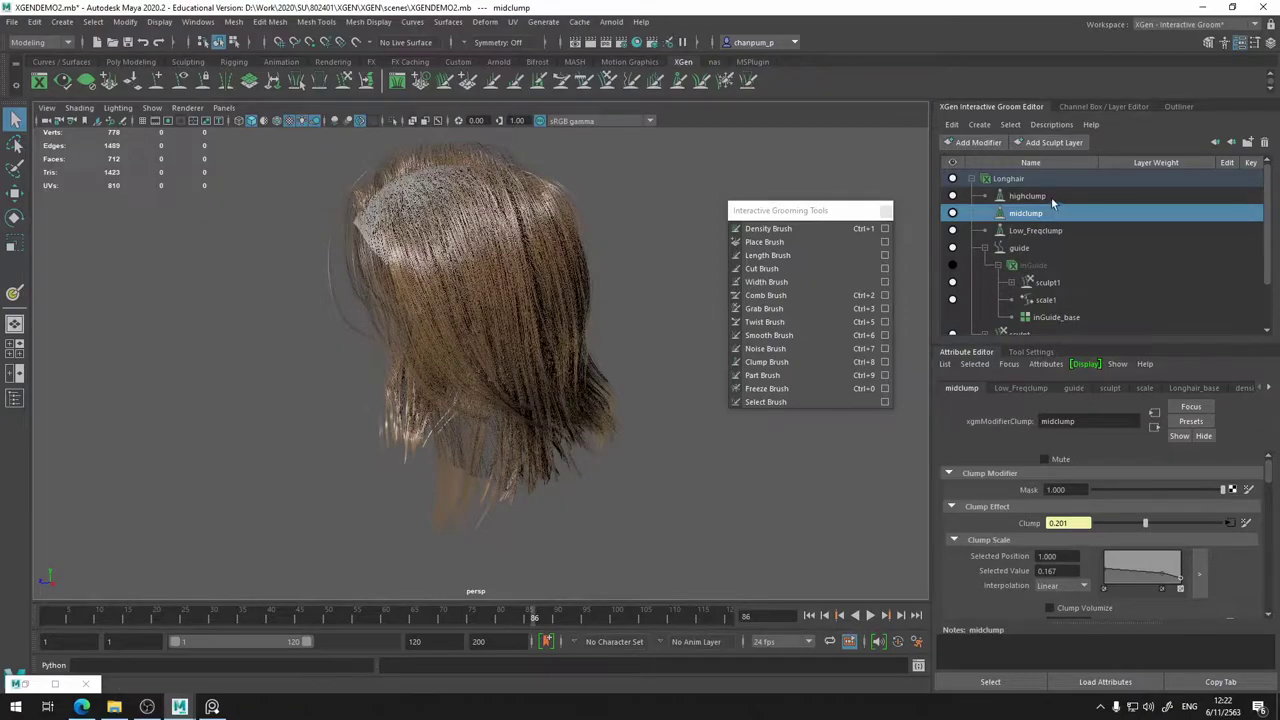
left_click(1051, 197)
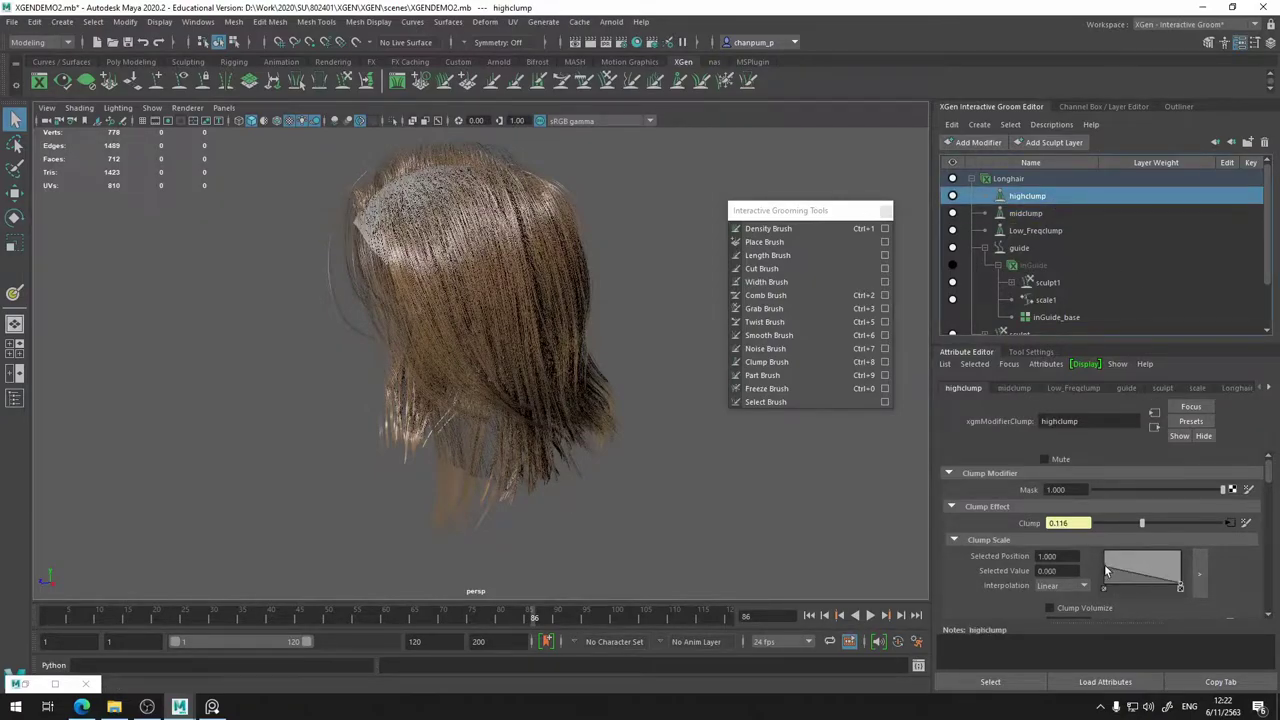
left_click_drag(1106, 570, 1092, 576)
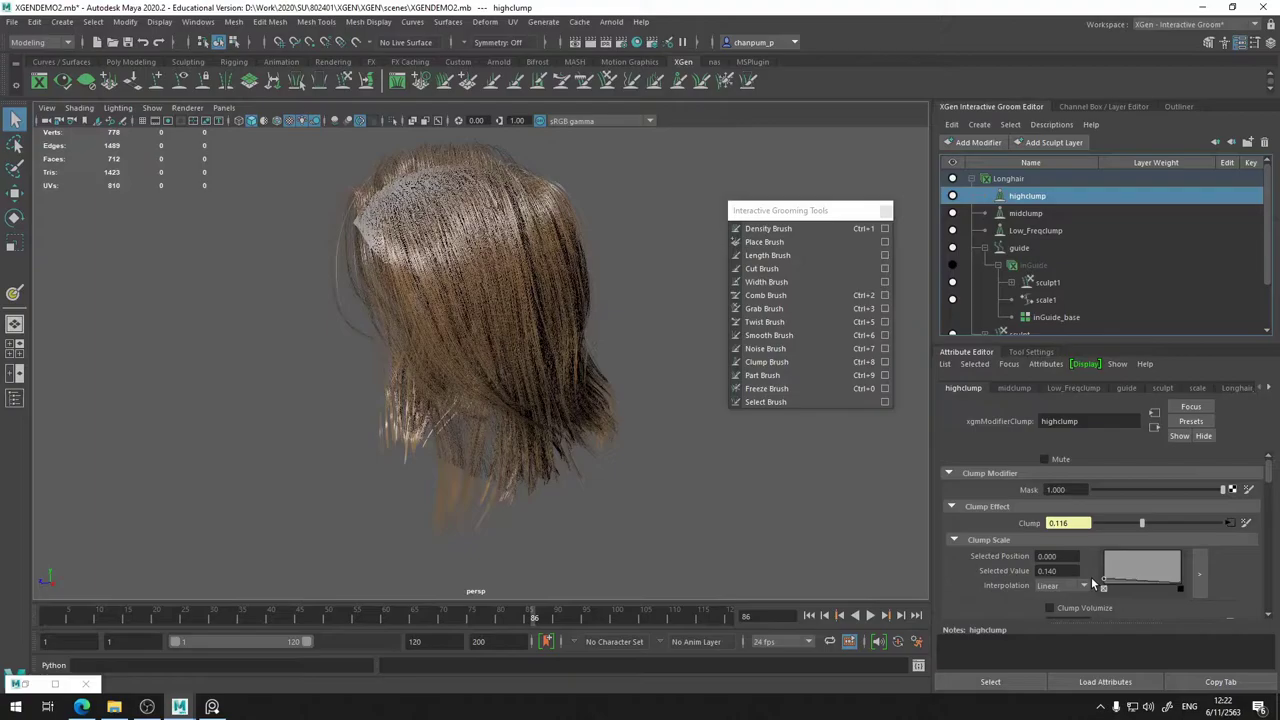
scroll(768, 495, "up", 5)
middle_click_drag(650, 450, 514, 249, "alt")
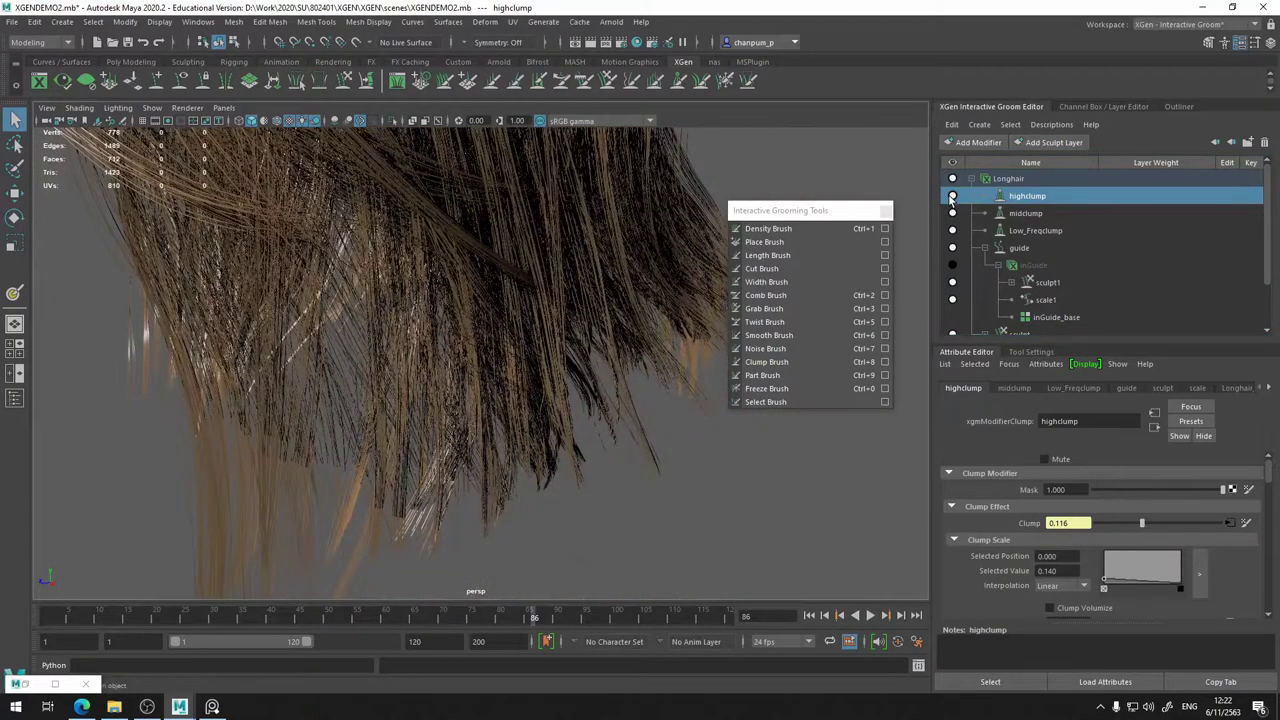
left_click(951, 197)
left_click(951, 197)
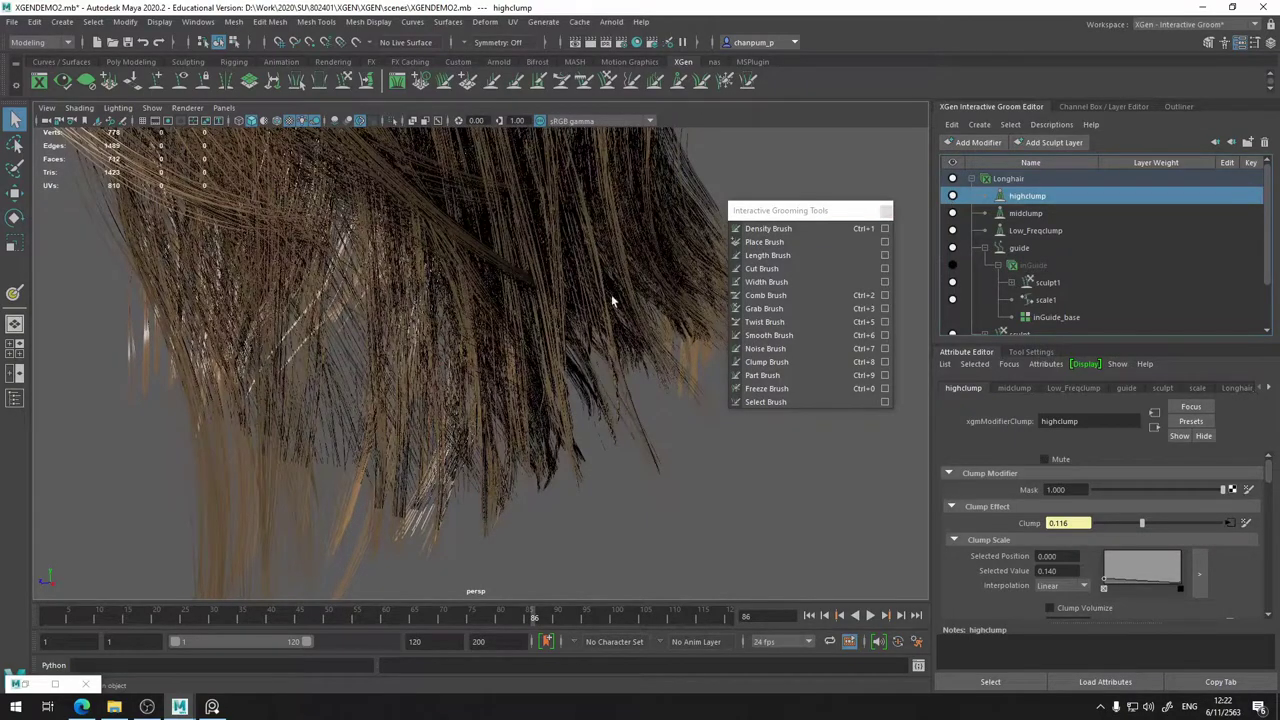
- Raise the tip point of Low_Freqclump's Clump Scale curve to 0.320
scroll(613, 300, "down", 4)
left_click_drag(531, 346, 400, 370, "alt")
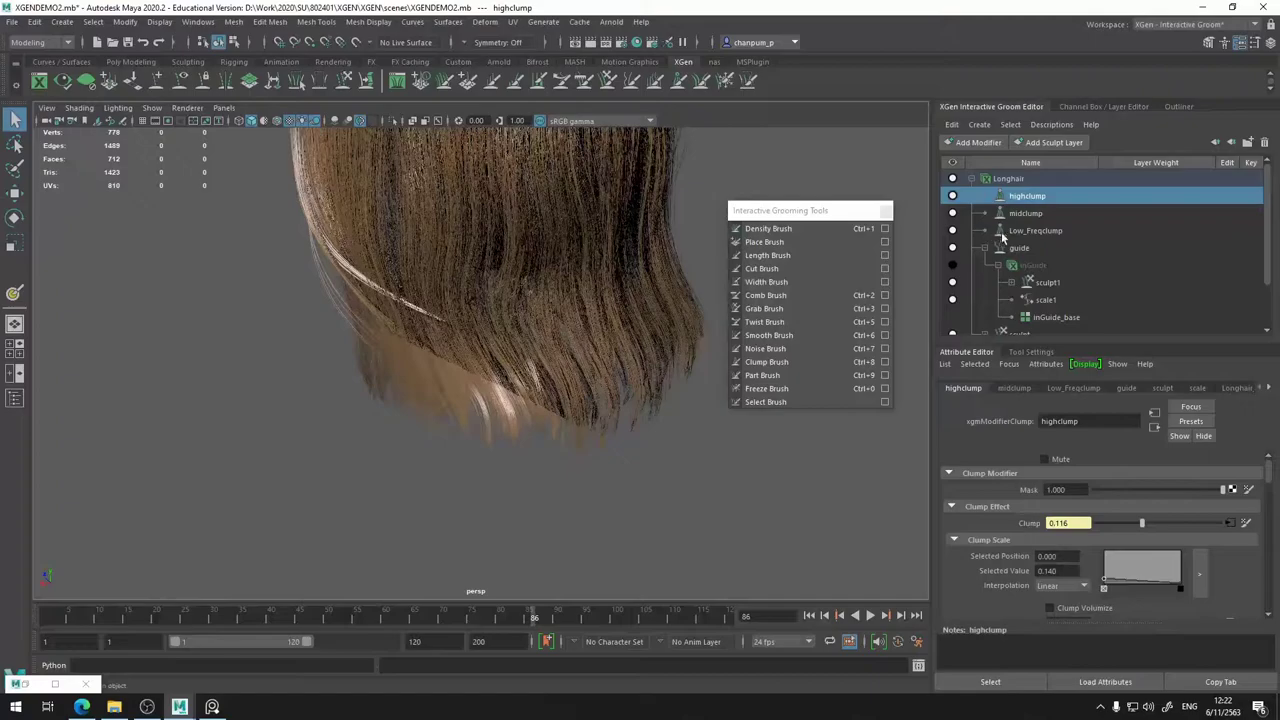
left_click(1030, 231)
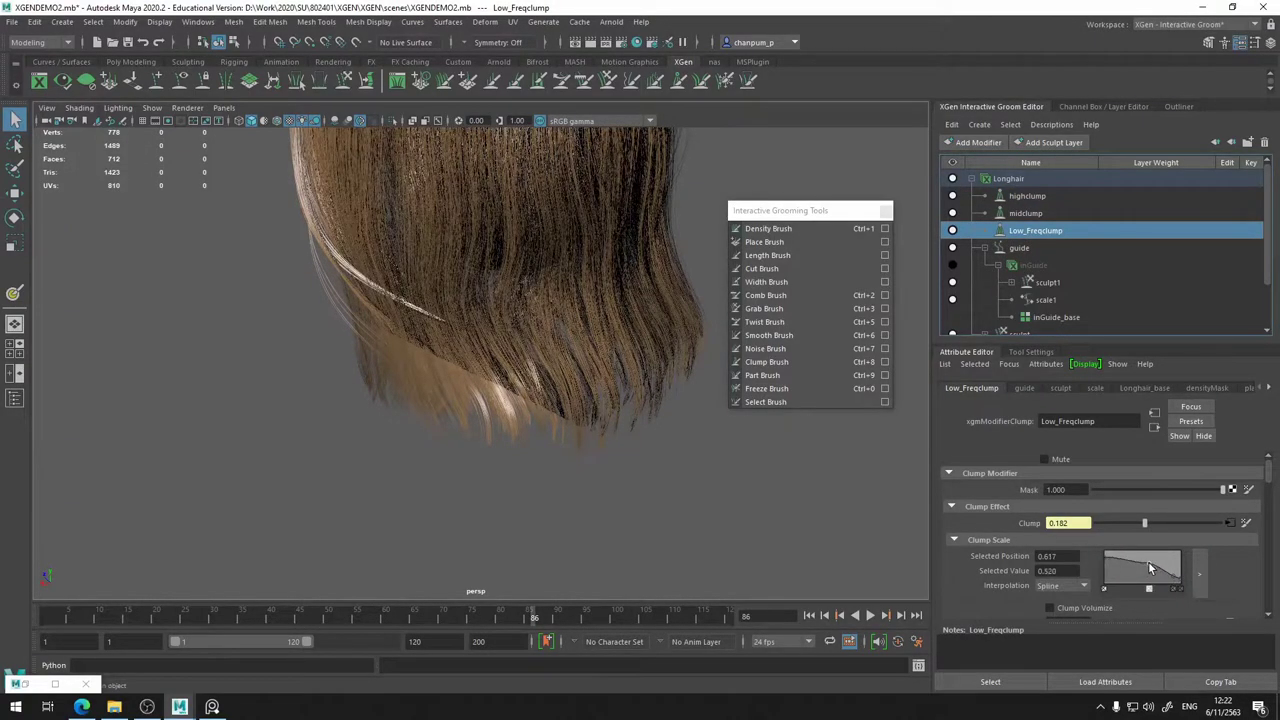
left_click(1176, 579)
mouse_move(1176, 579)
left_mouse_down()
mouse_move(1187, 585)
mouse_move(1183, 569)
left_mouse_up()
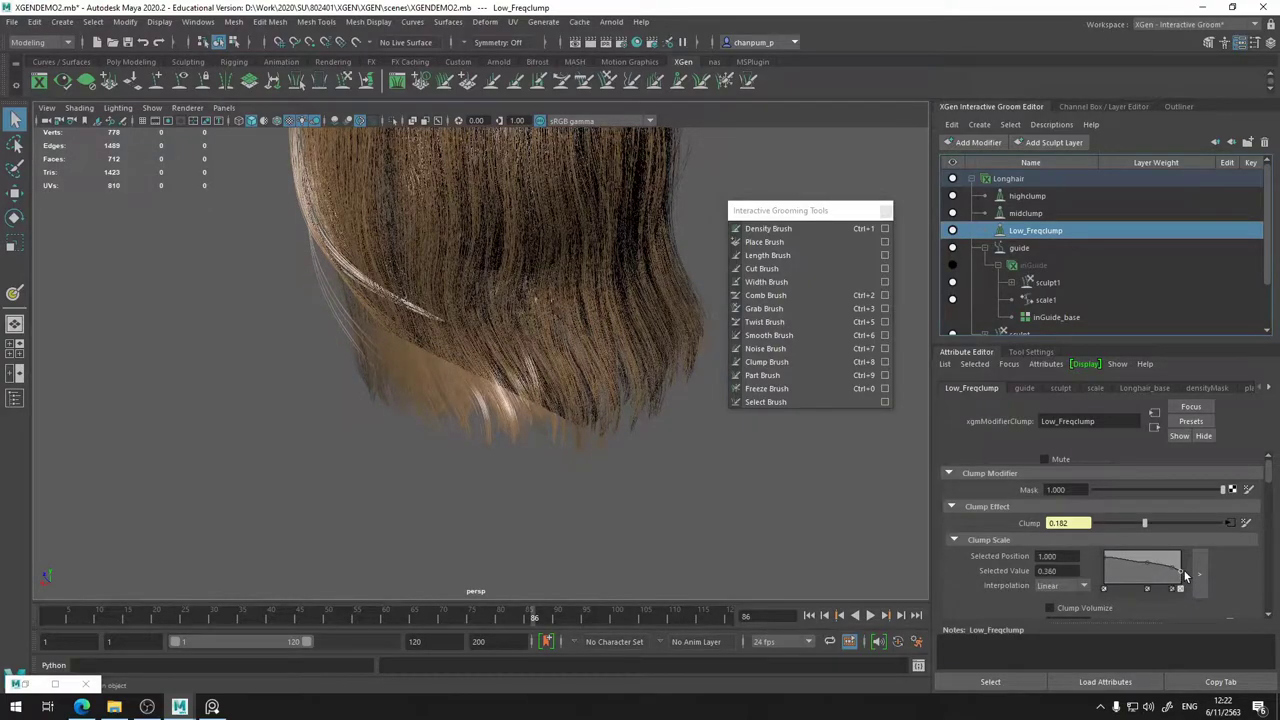
- Compare the hair with Low_Freqclump off and on, and save the scene
left_click_drag(569, 379, 523, 466, "alt")
left_click(952, 231)
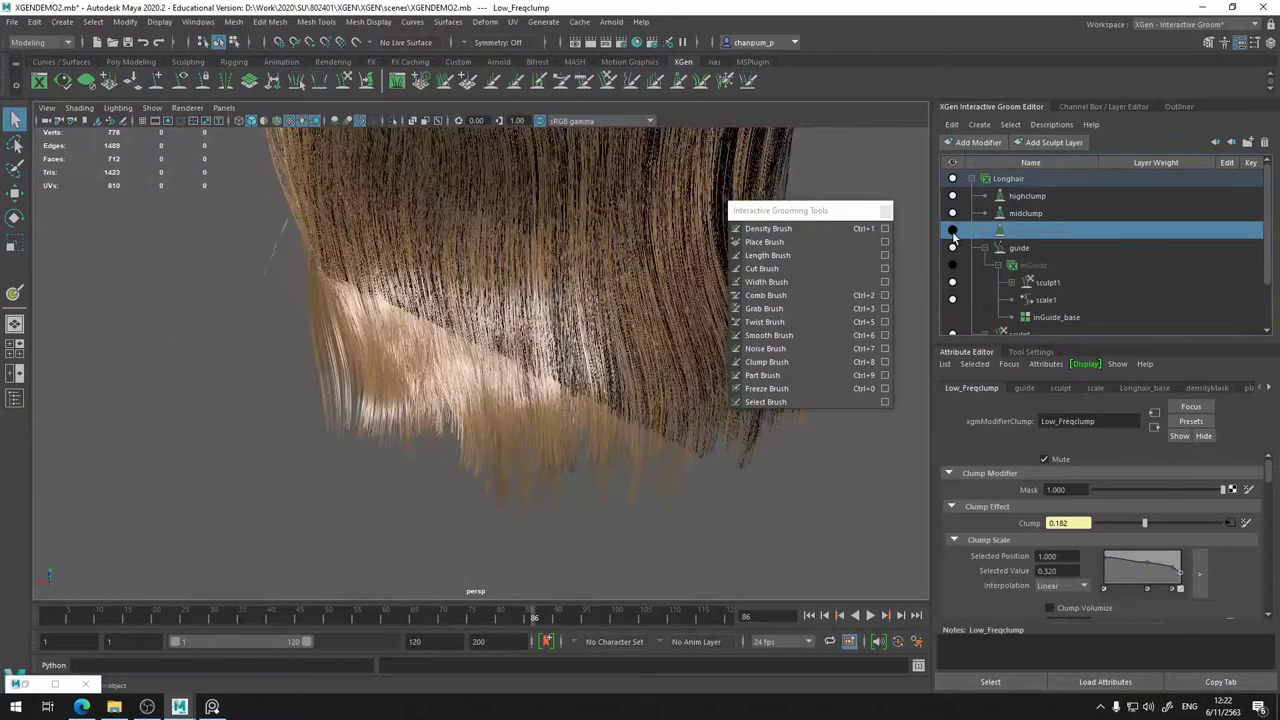
left_click(952, 231)
left_click_drag(630, 387, 603, 396, "alt")
key("ctrl+s")
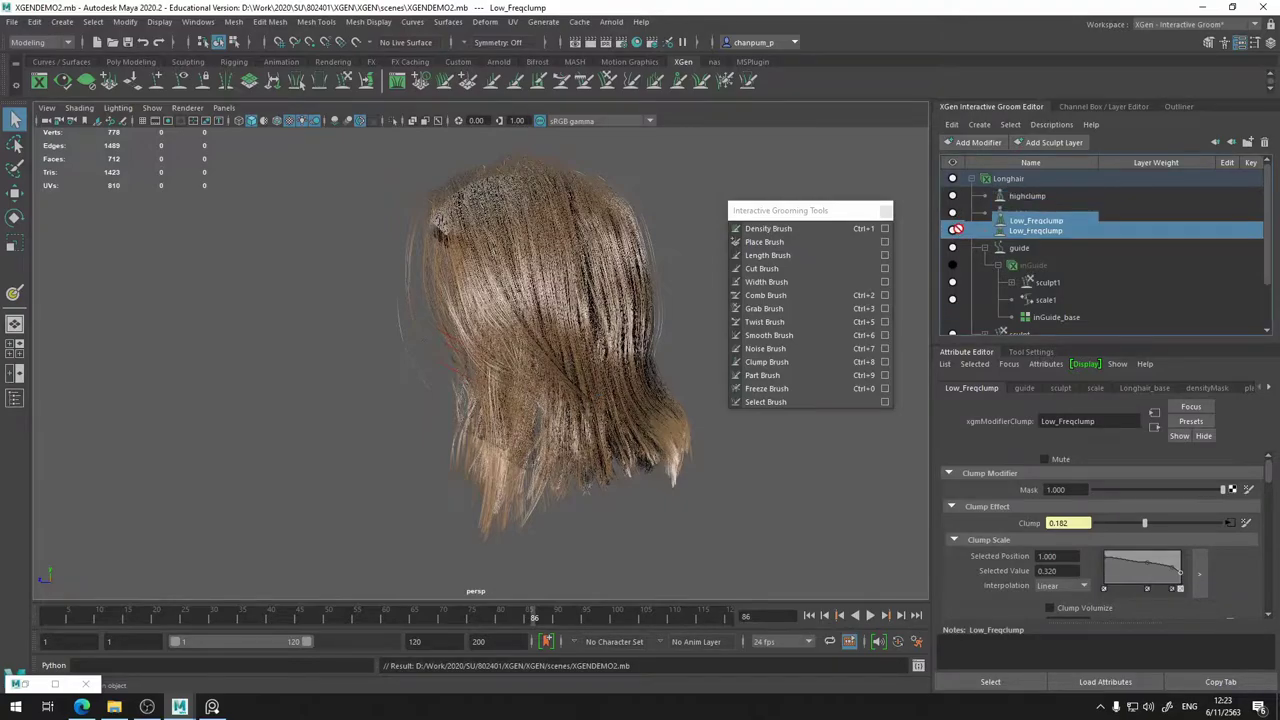
- Mute all three clump modifiers, re-enable them from Low_Freqclump up to highclump, and inspect the whole hairstyle
left_click(952, 231)
left_click(952, 213)
left_click(952, 196)
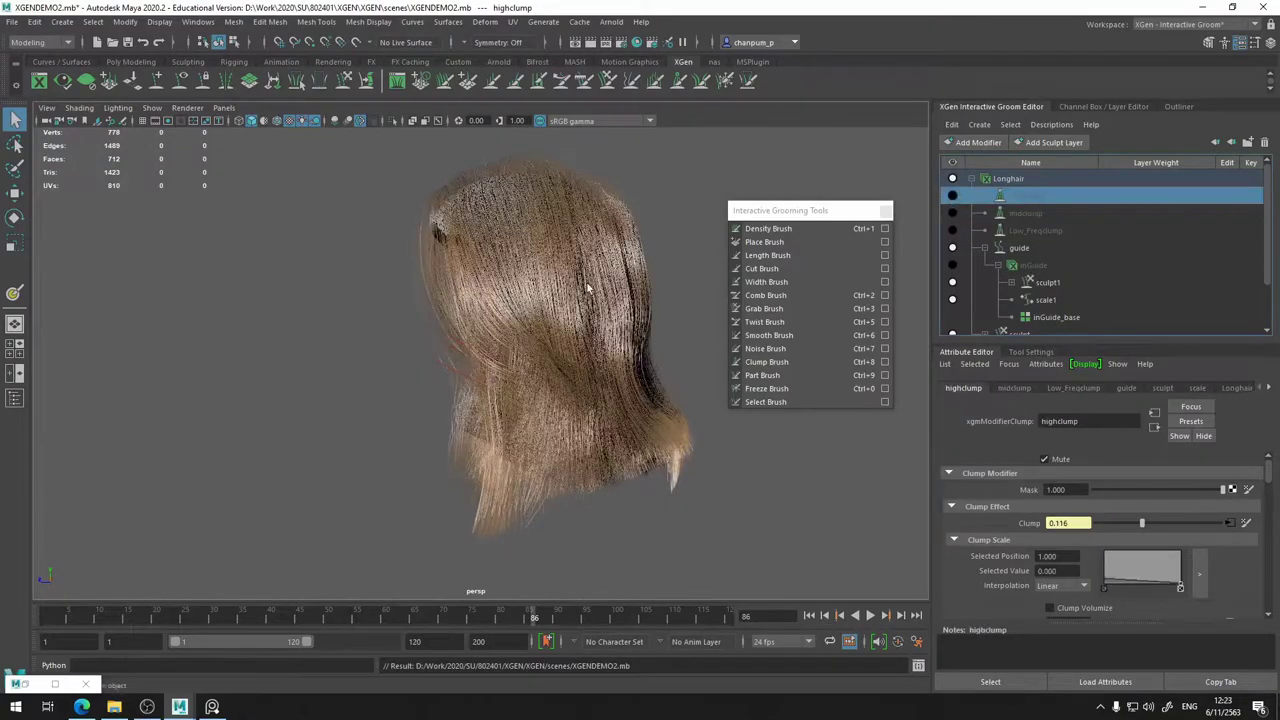
left_click(952, 231)
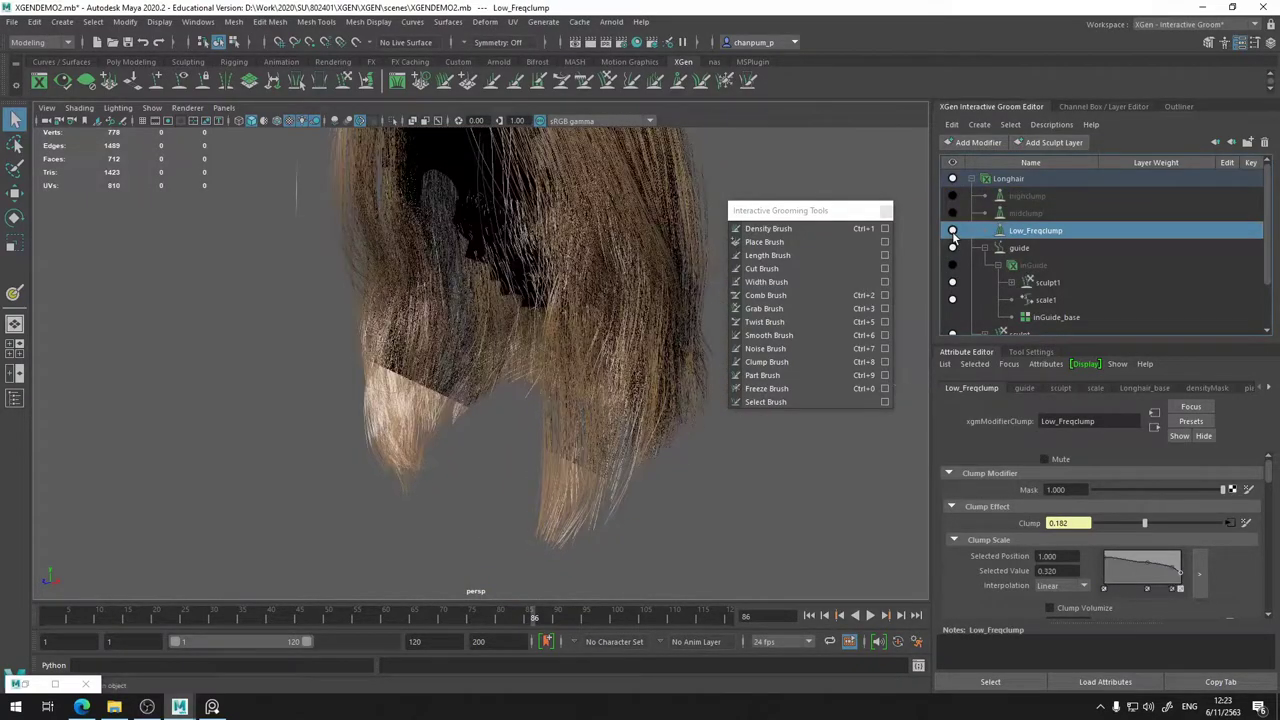
left_click(952, 213)
left_click(952, 196)
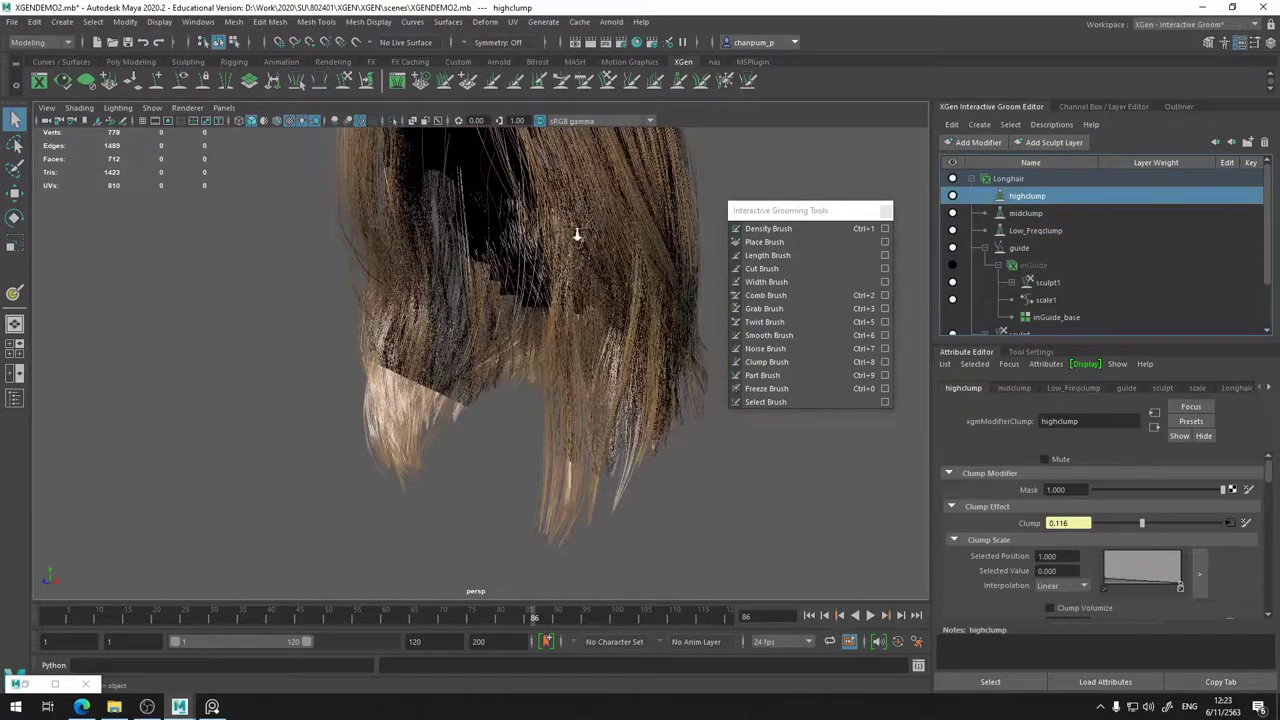
left_click_drag(576, 234, 475, 348, "alt")
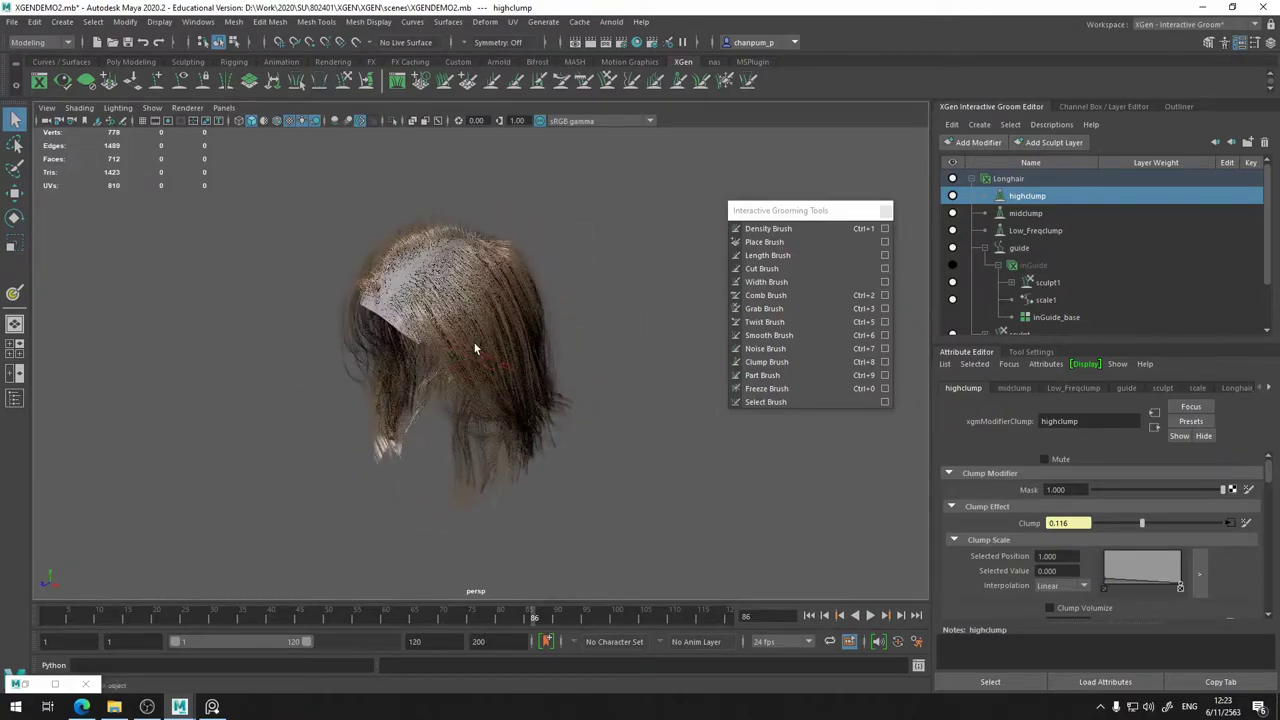
- Add a Cut modifier to the Longhair description and frame the hair ends from behind
left_click(1004, 177)
left_click(986, 142)
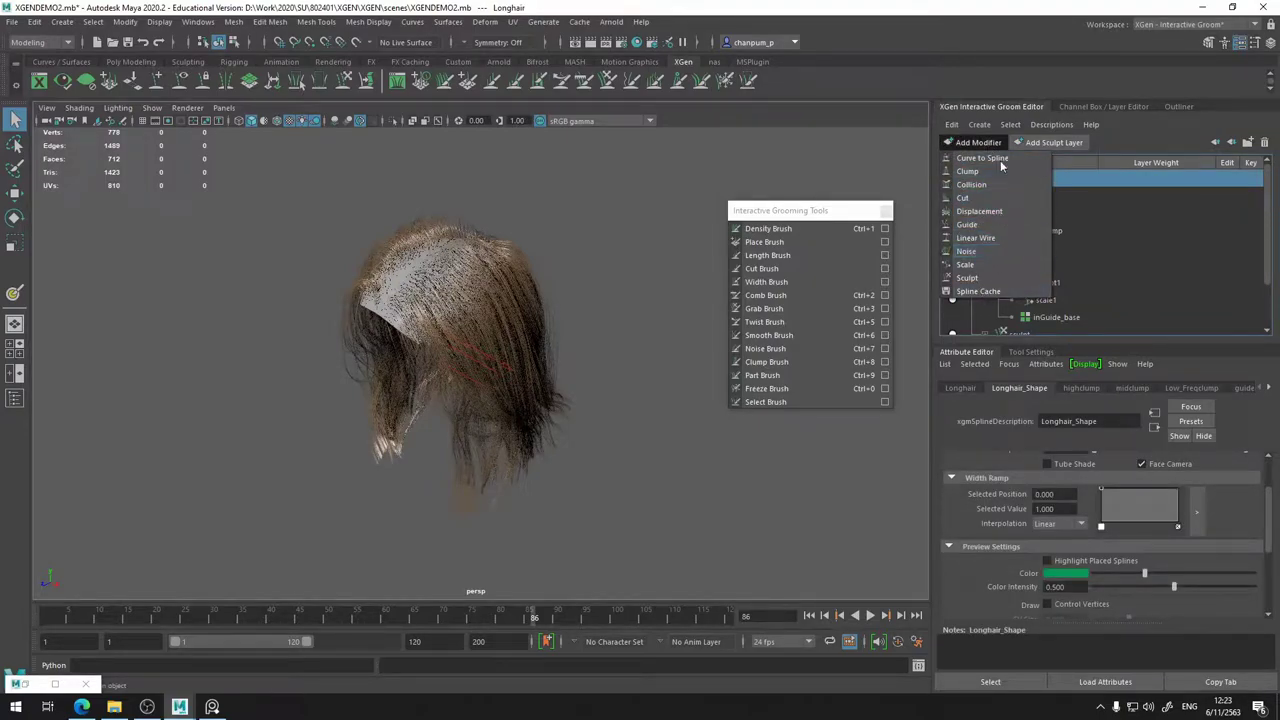
left_click(990, 199)
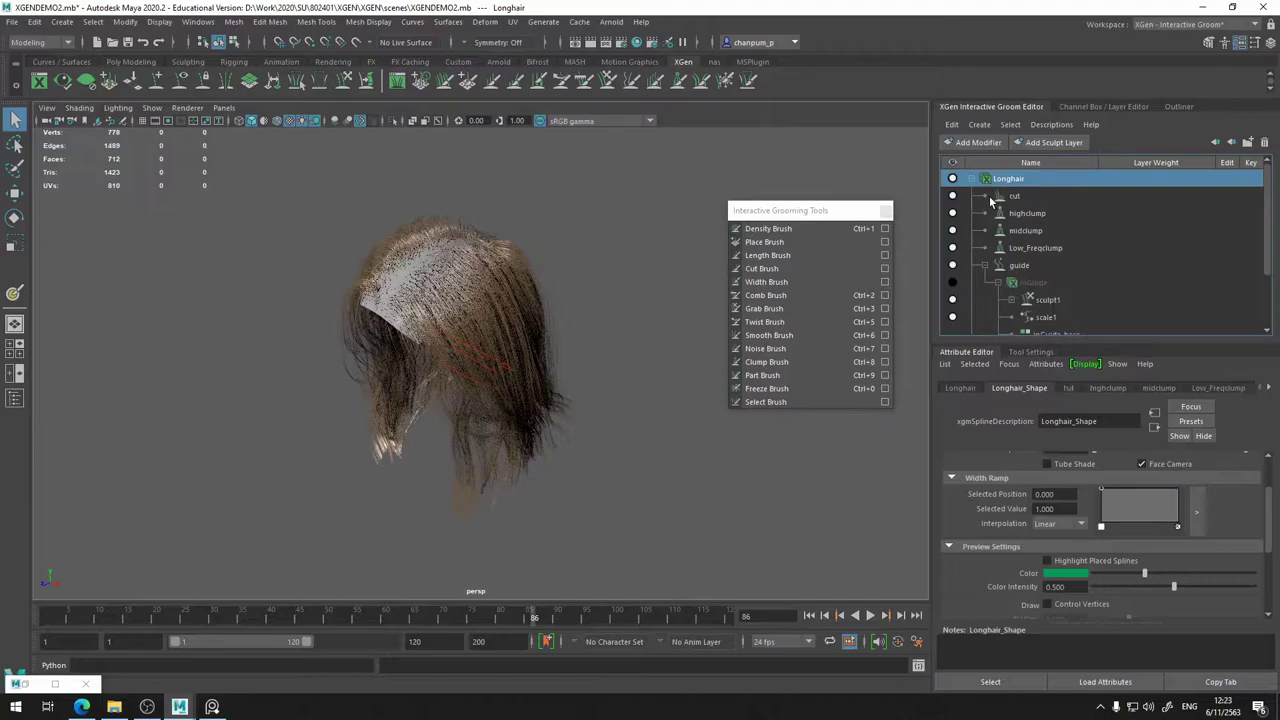
scroll(564, 372, "up", 5)
middle_click_drag(561, 388, 560, 268, "alt")
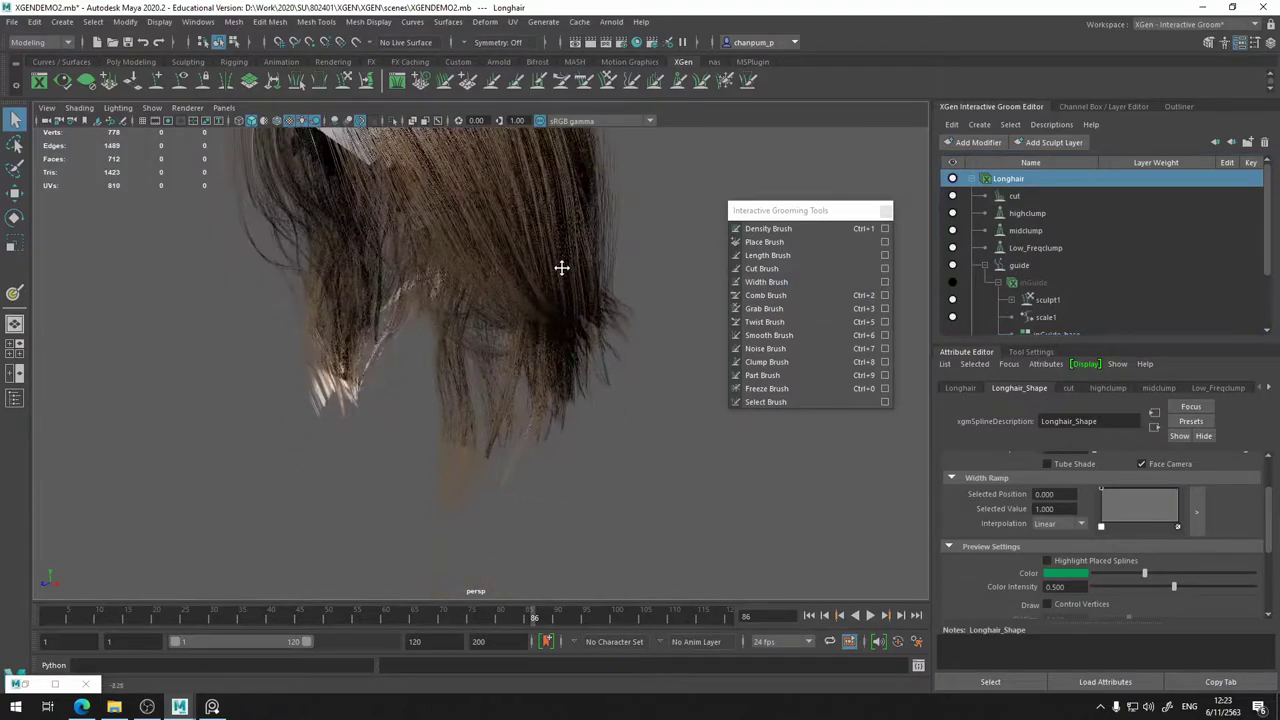
left_click_drag(545, 338, 790, 435, "alt")
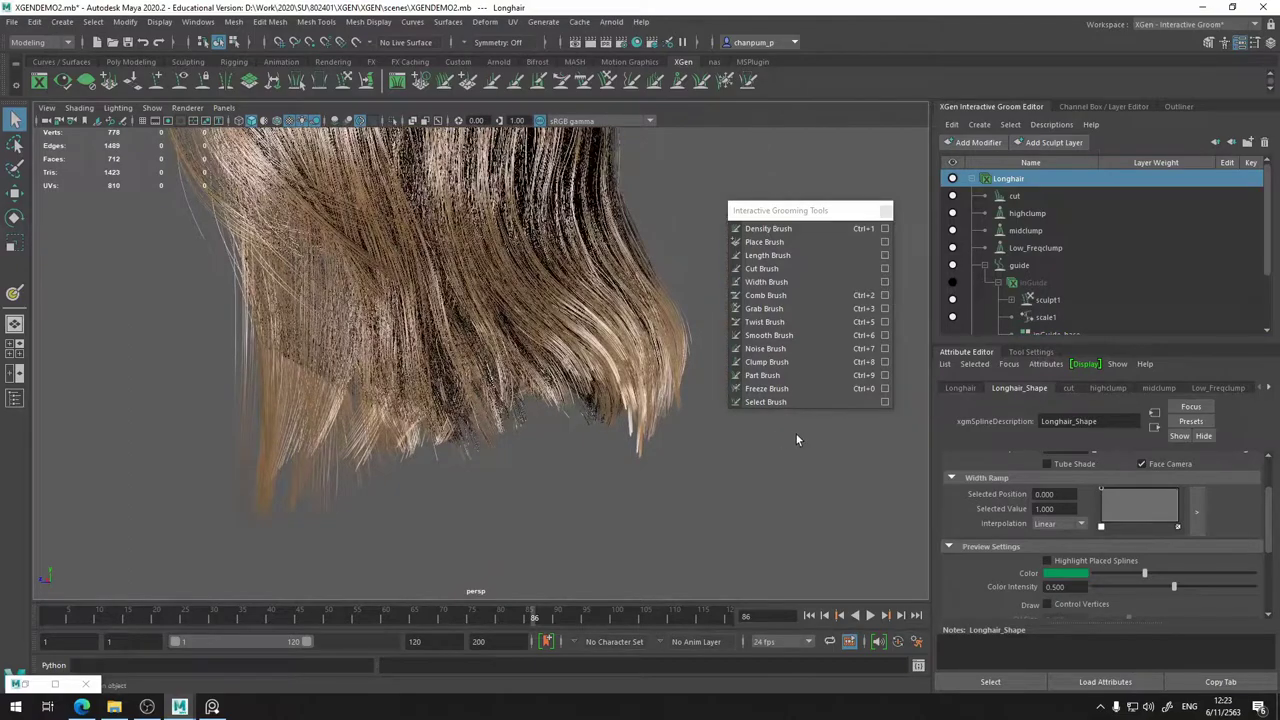
- Toggle the cut modifier off and on, and map a Noise texture to its Amount
left_click(953, 198)
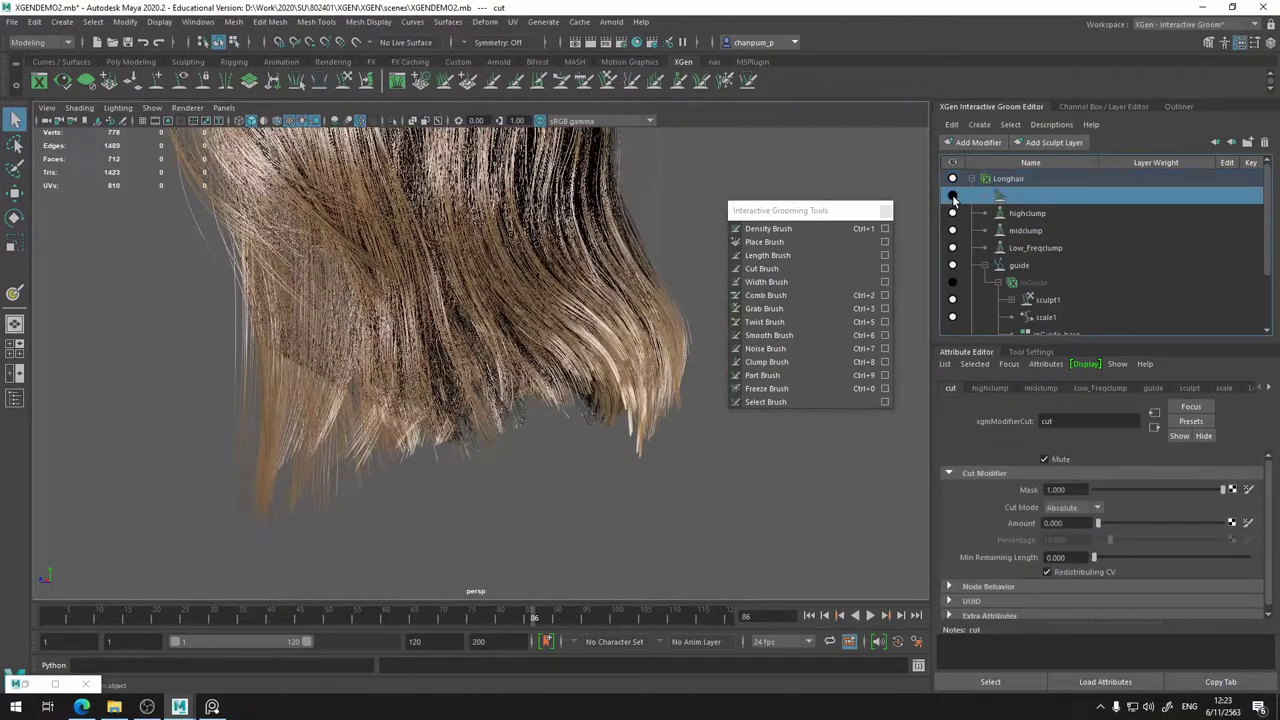
left_click(953, 196)
left_click_drag(1102, 519, 1045, 515)
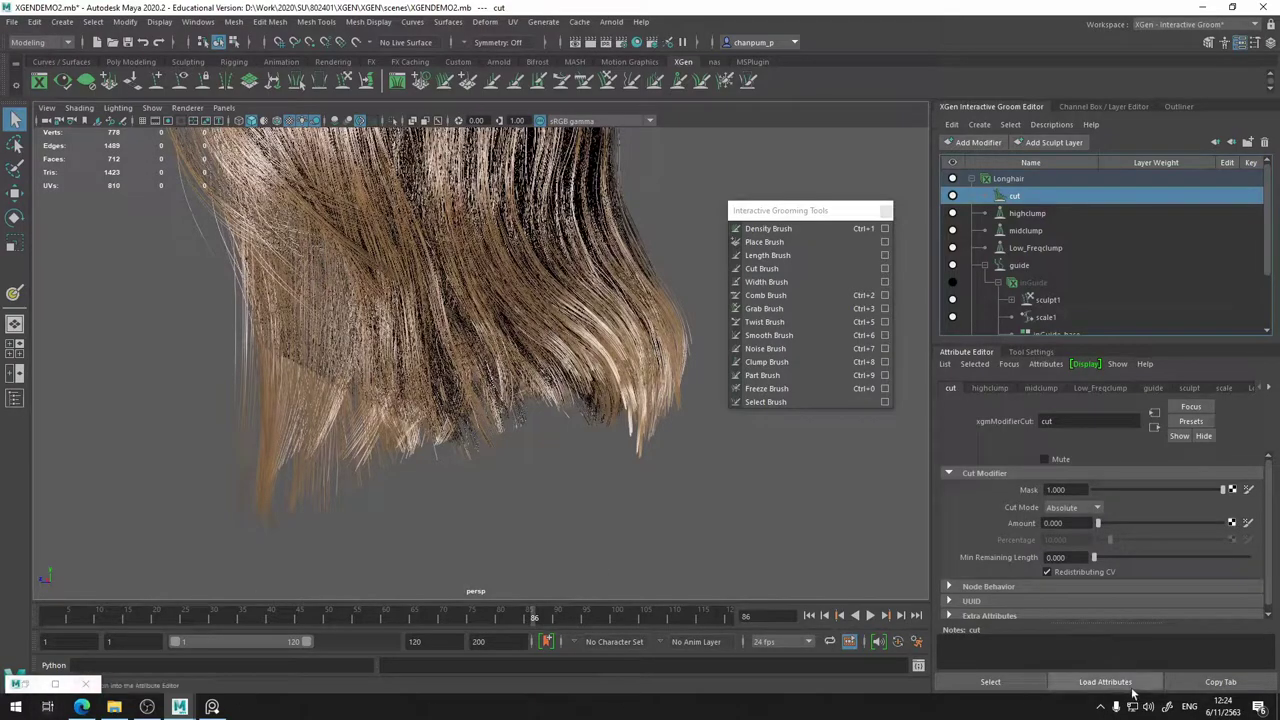
left_click(1232, 524)
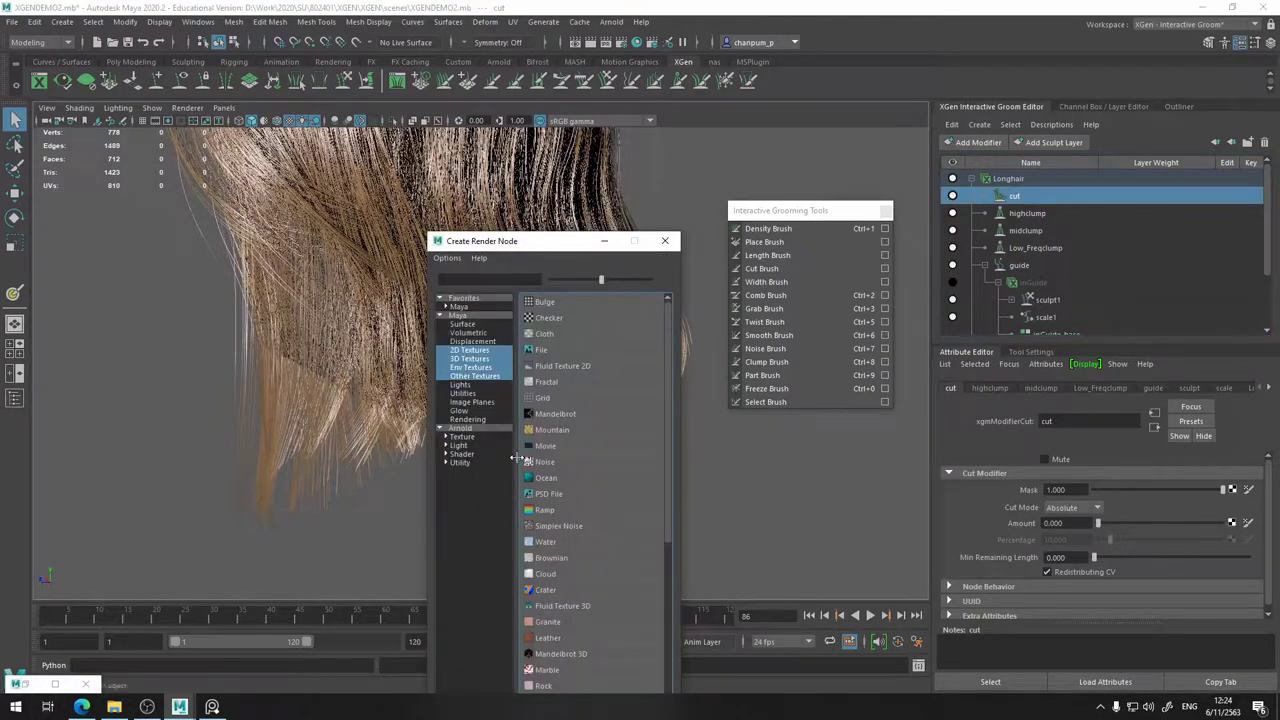
left_click(572, 464)
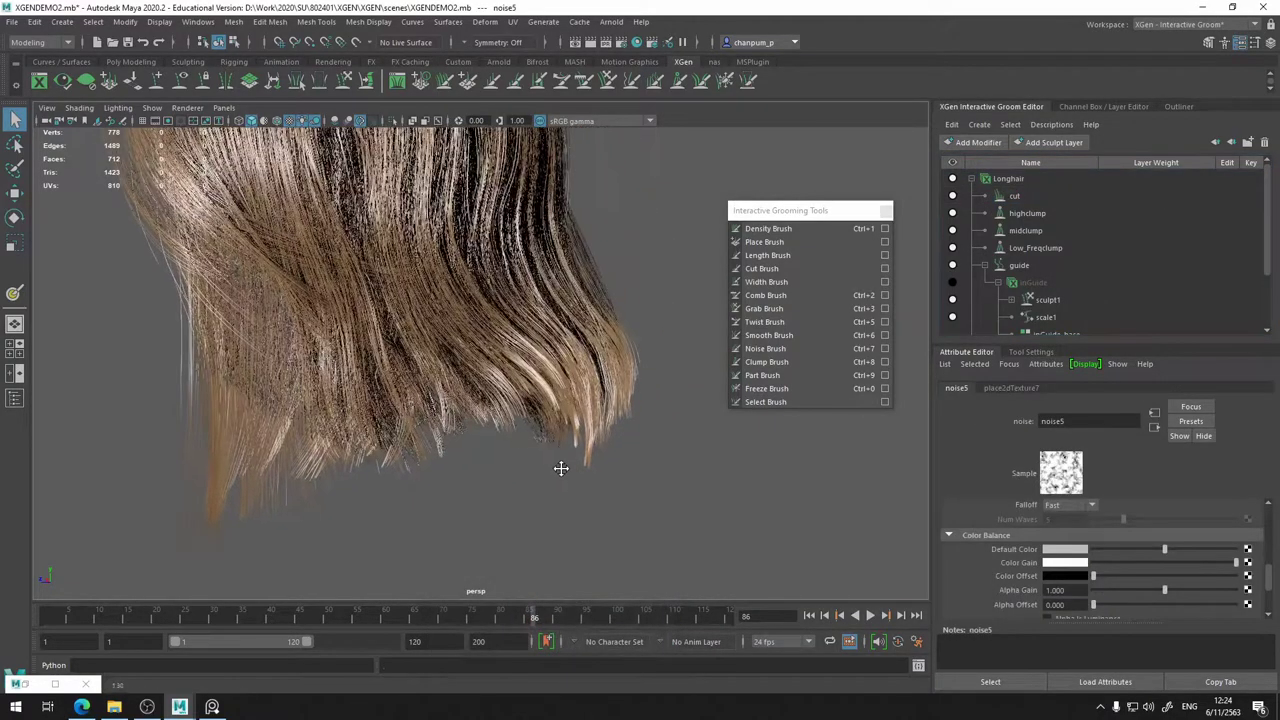
left_click_drag(596, 424, 690, 385, "alt")
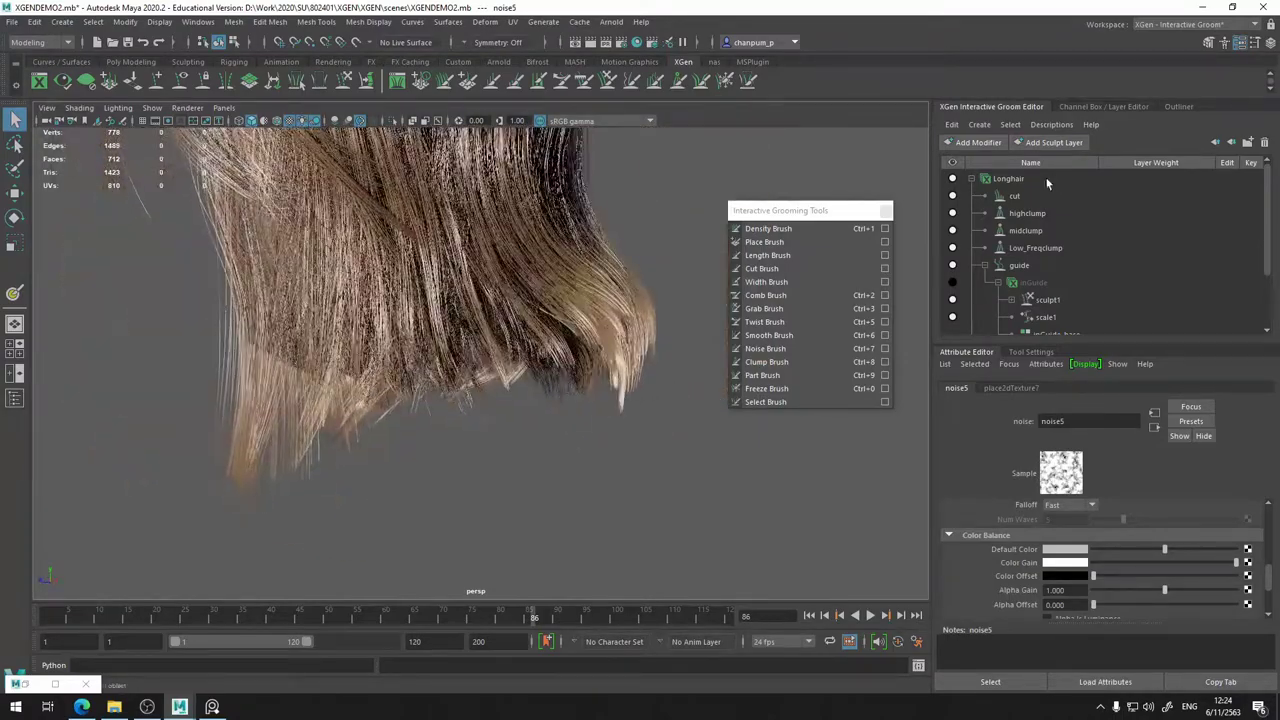
- Move the cut modifier below Low_Freqclump, directly above guide, in the Longhair modifier stack
left_click(1016, 198)
left_click_drag(1030, 203, 1025, 266)
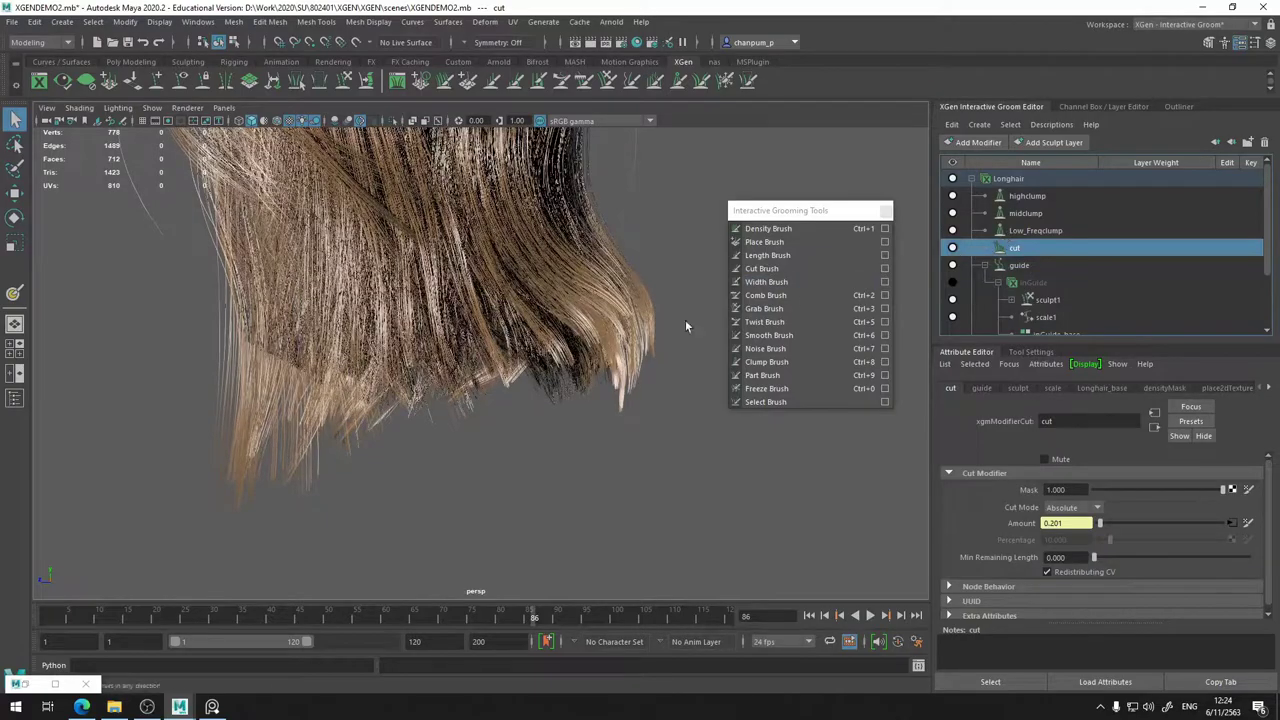
left_click_drag(686, 323, 414, 443, "alt")
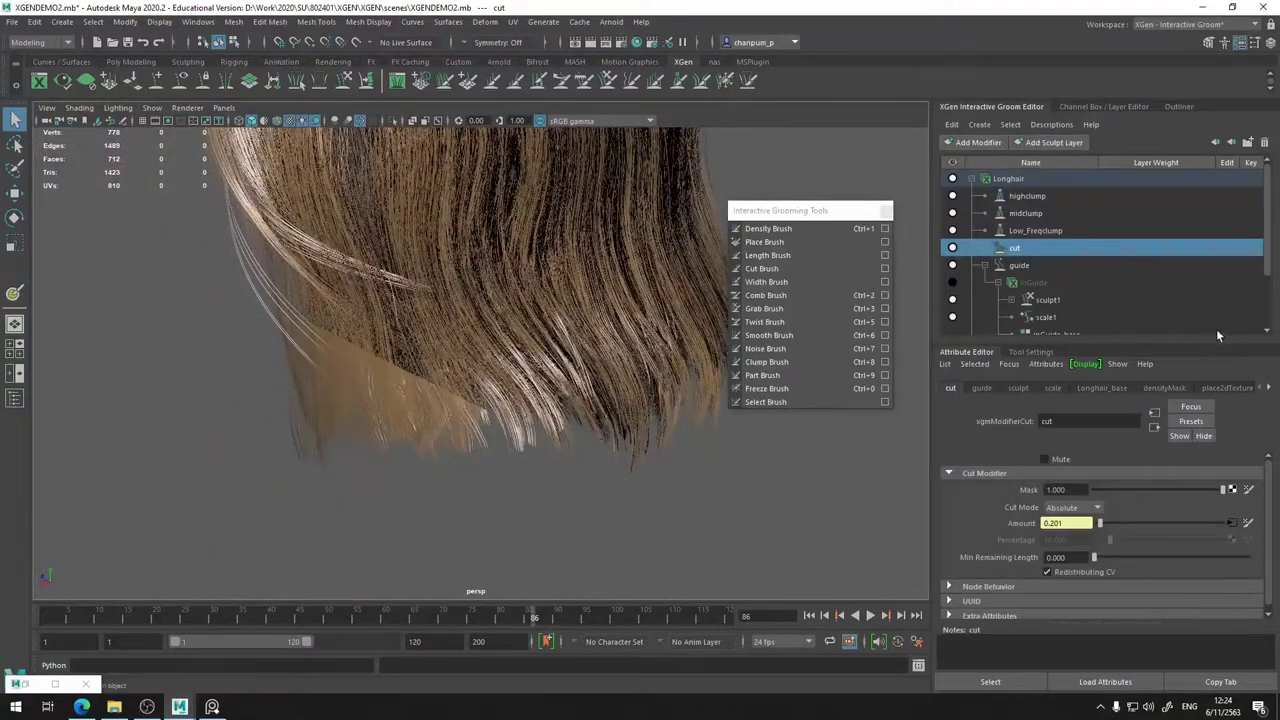
- Set the Alpha Gain of the cut Amount's noise texture to 1.387 and its Threshold to 0.165
left_click(1233, 523)
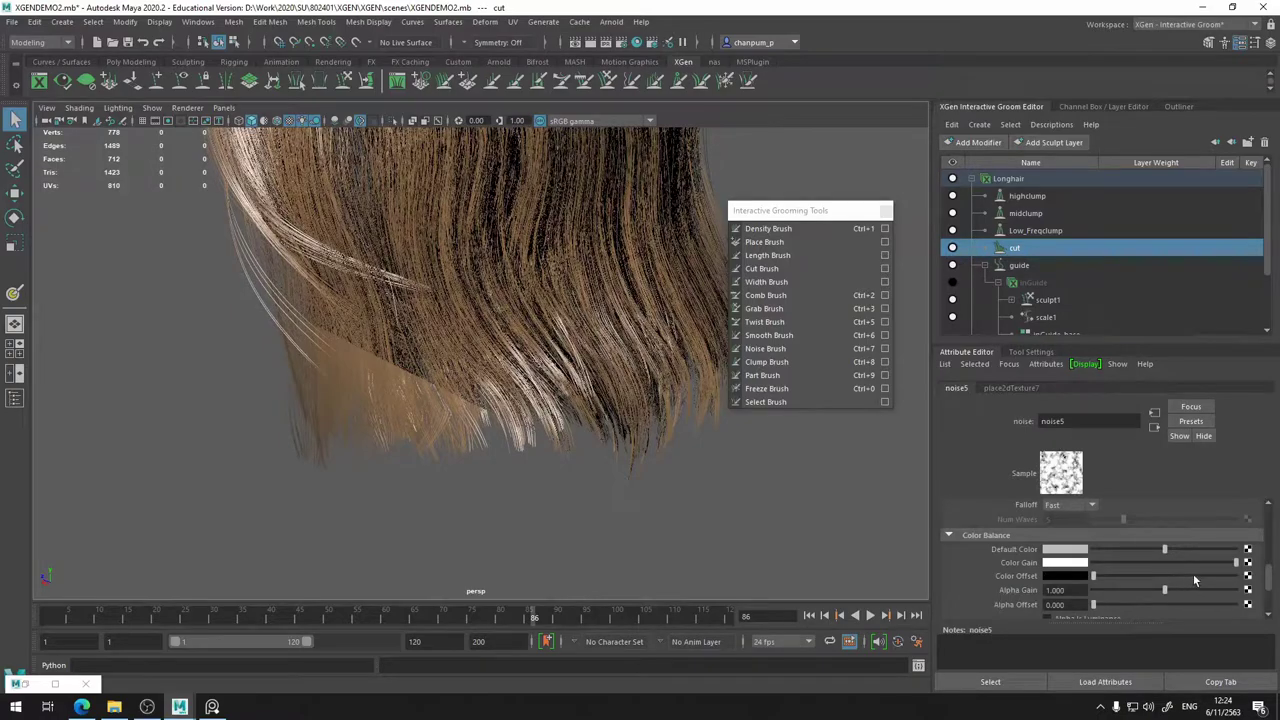
mouse_move(1167, 597)
left_mouse_down()
mouse_move(1218, 585)
mouse_move(1081, 598)
mouse_move(1192, 590)
left_mouse_up()
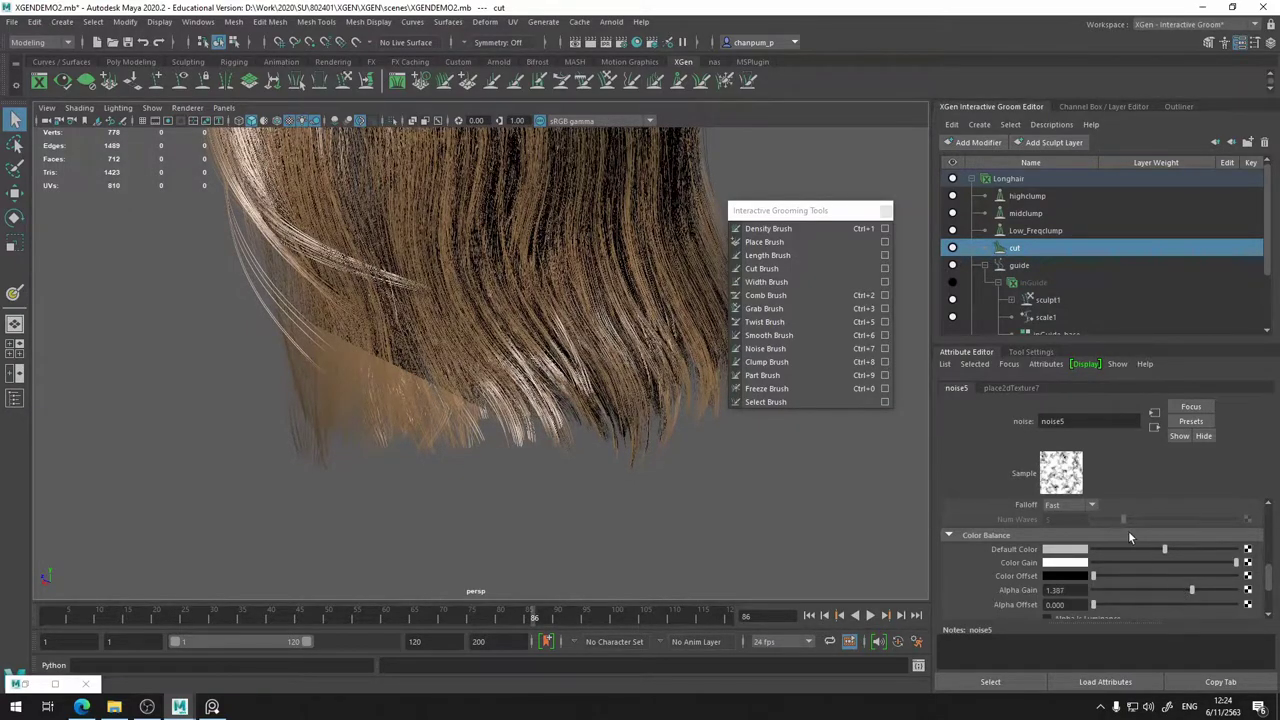
scroll(1126, 540, "up", 5)
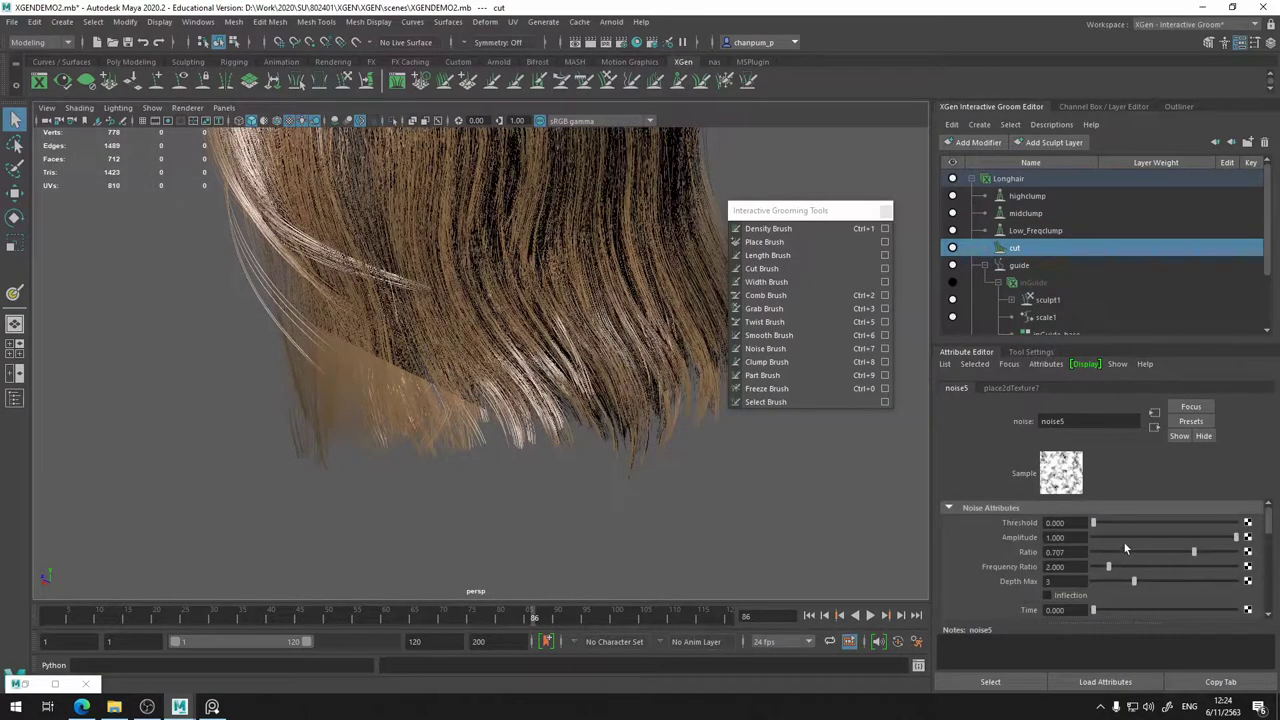
mouse_move(1106, 522)
left_mouse_down()
mouse_move(1132, 526)
mouse_move(1081, 533)
mouse_move(1136, 532)
mouse_move(1120, 541)
left_mouse_up()
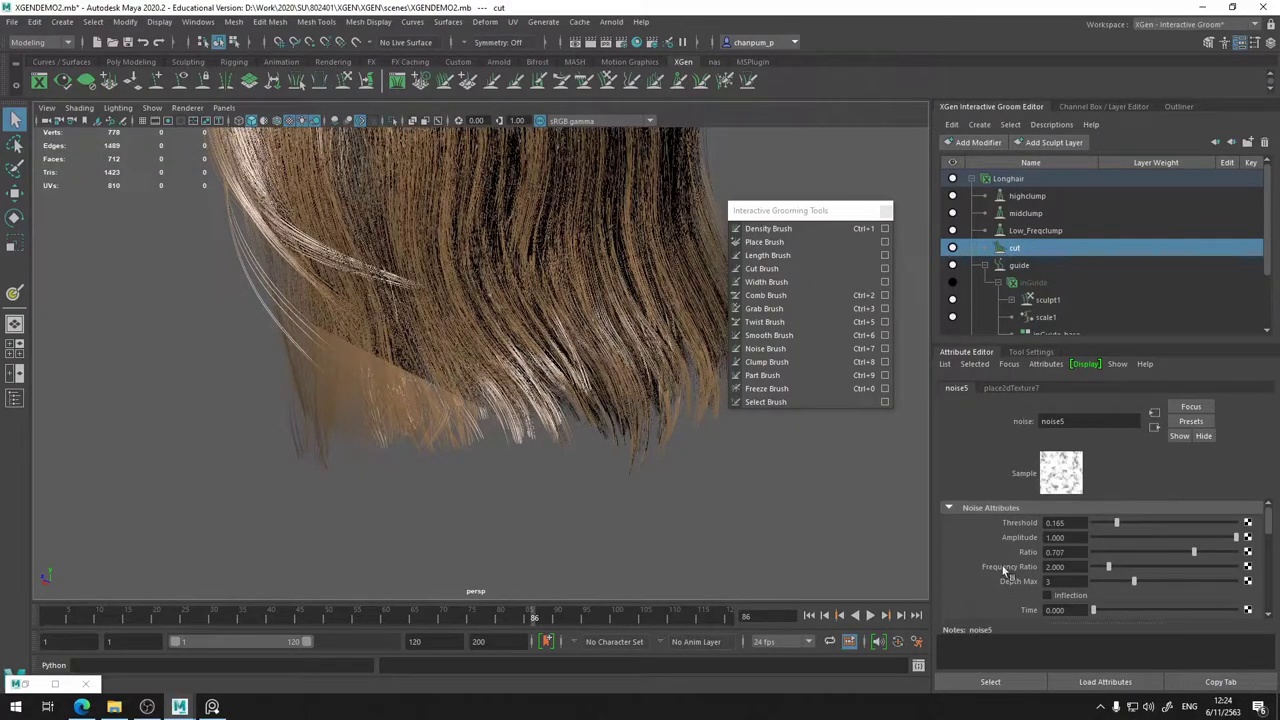
- Set the Repeat UV of the cut noise's 2D placement to 5 by 5 and inspect the hair ends up close
left_click(998, 389)
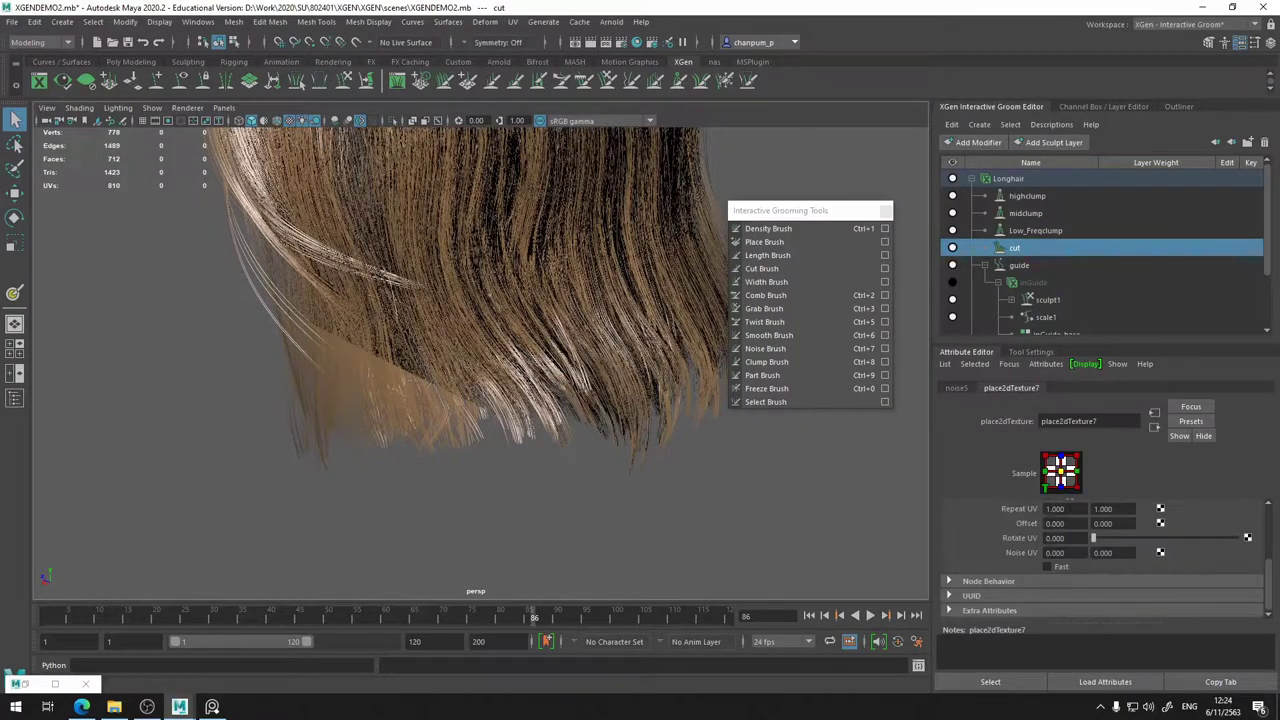
left_click(1055, 508)
type("5")
key("Tab")
type("5")
key("Return")
scroll(594, 480, "up", 3)
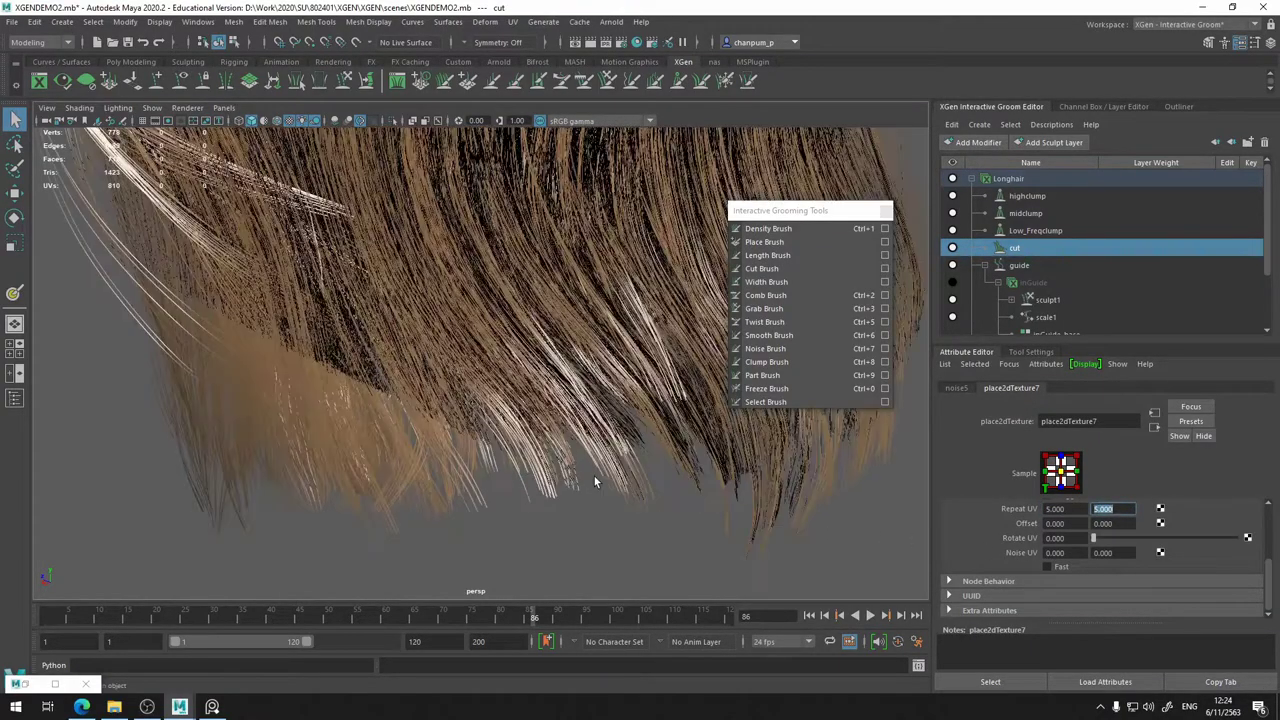
scroll(584, 478, "down", 2)
left_click_drag(584, 478, 530, 488, "alt")
scroll(530, 488, "up", 4)
middle_click_drag(530, 488, 515, 393, "alt")
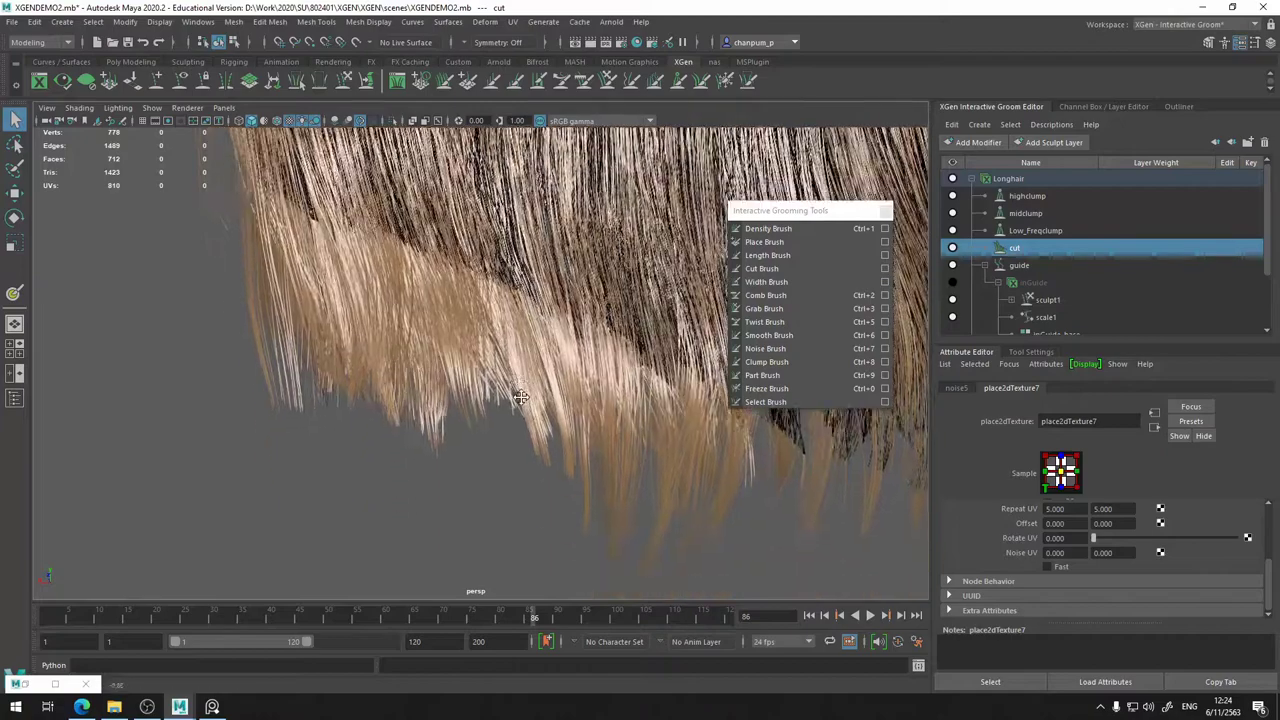
- Compare the hair ends with the cut modifier off and on
left_click(953, 249)
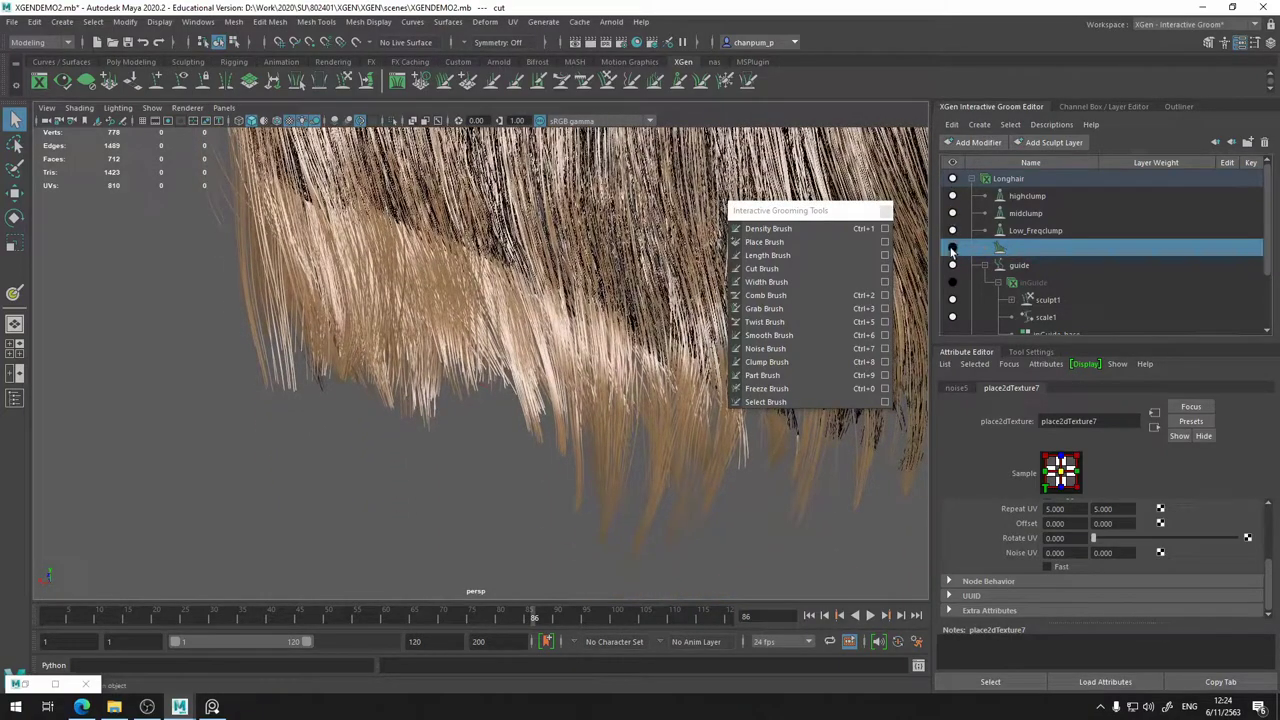
left_click(953, 249)
scroll(637, 286, "down", 4)
left_click_drag(500, 345, 621, 320, "alt")
middle_click_drag(623, 334, 658, 402, "alt")
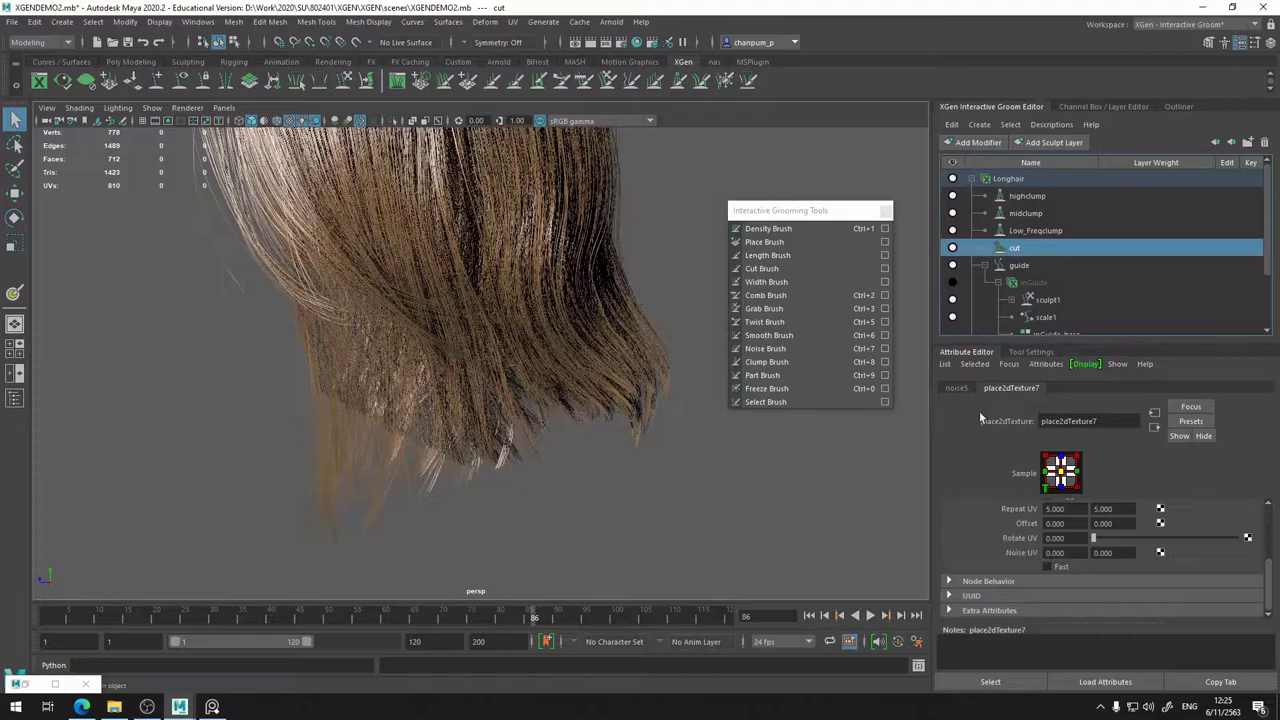
- Set the cut noise's Amplitude to 2 and inspect the hair ends from behind
left_click(958, 388)
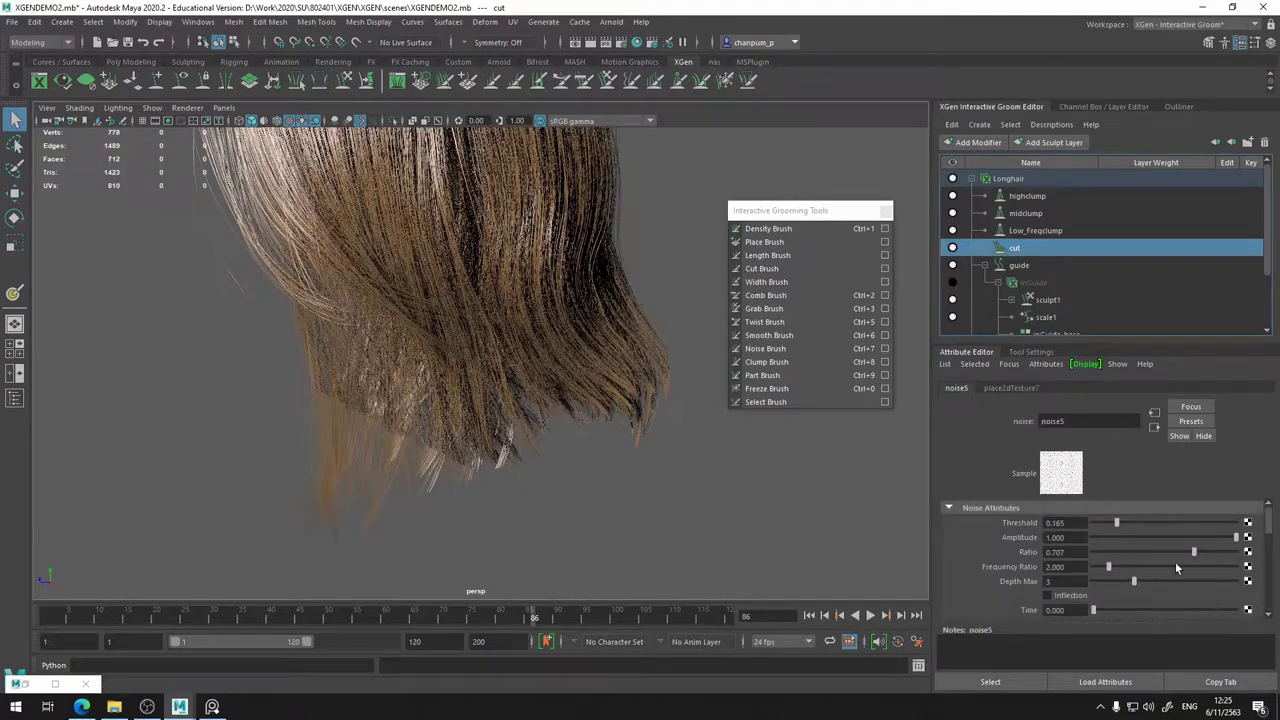
double_click(1055, 537)
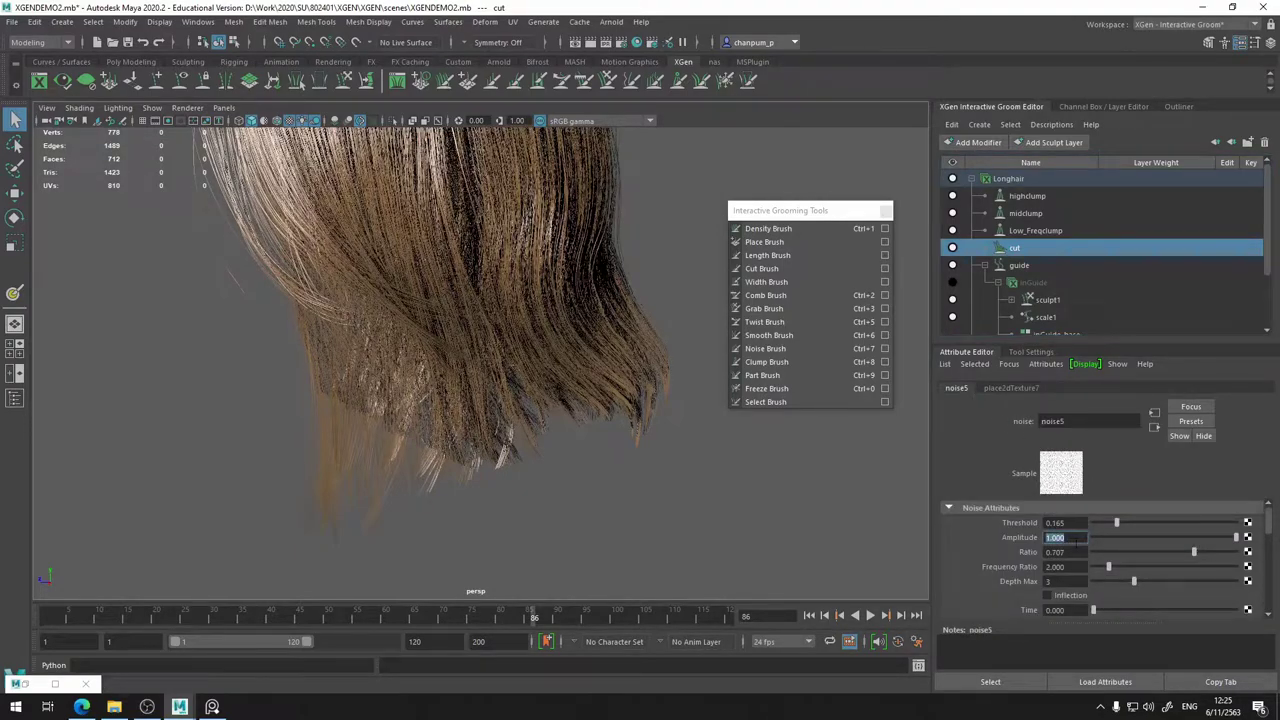
type("2")
key("Return")
middle_click_drag(637, 471, 660, 448, "alt")
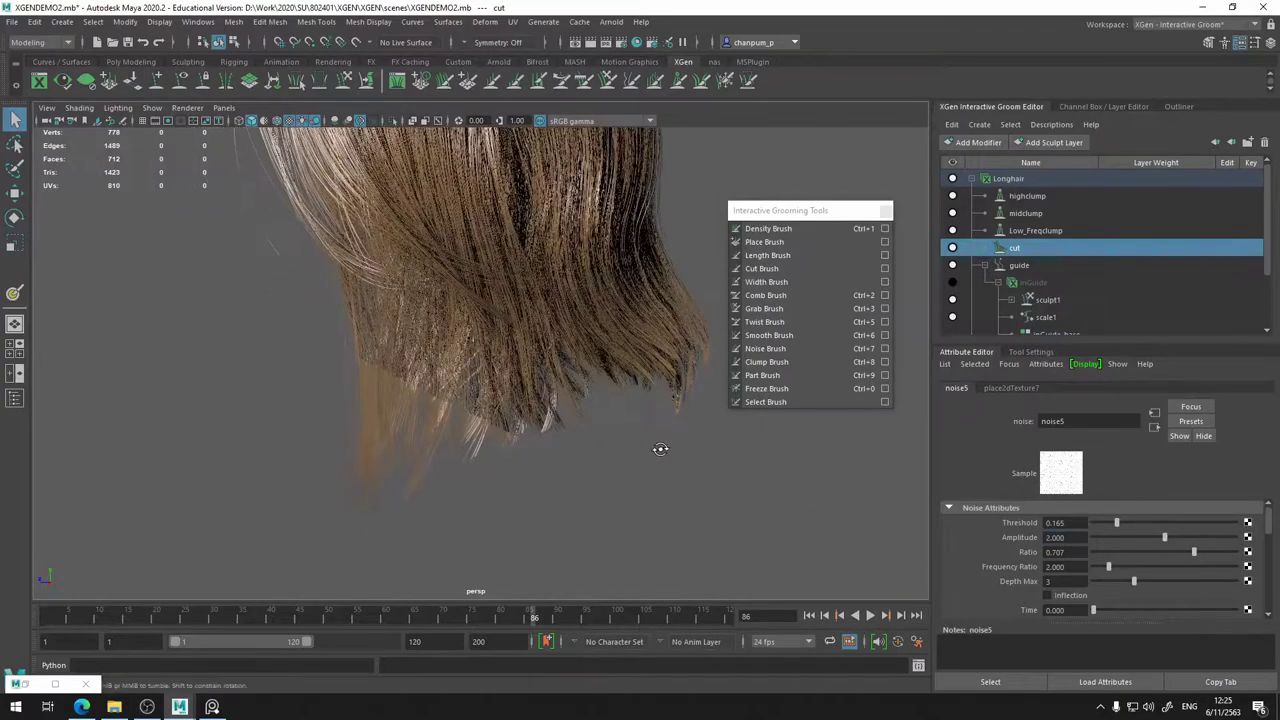
left_click_drag(660, 448, 537, 441, "alt")
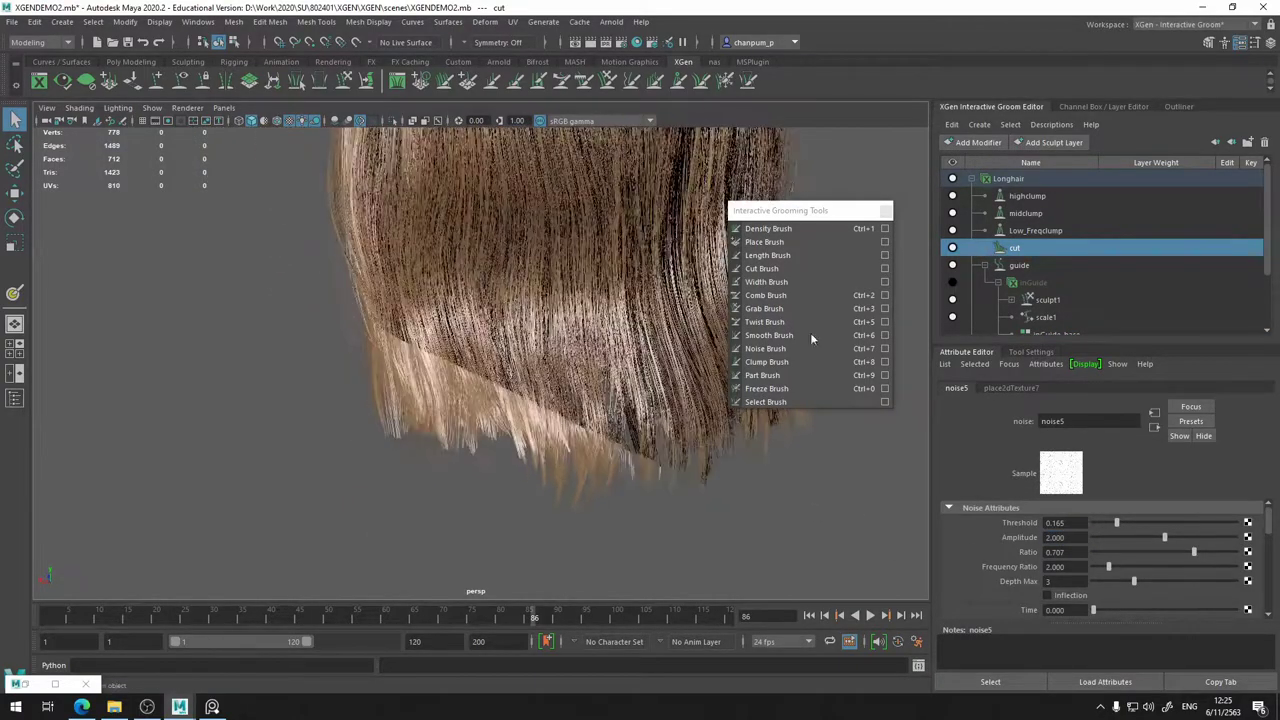
- Compare the strand ends with the cut modifier muted and enabled, from behind and from the side
left_click(952, 248)
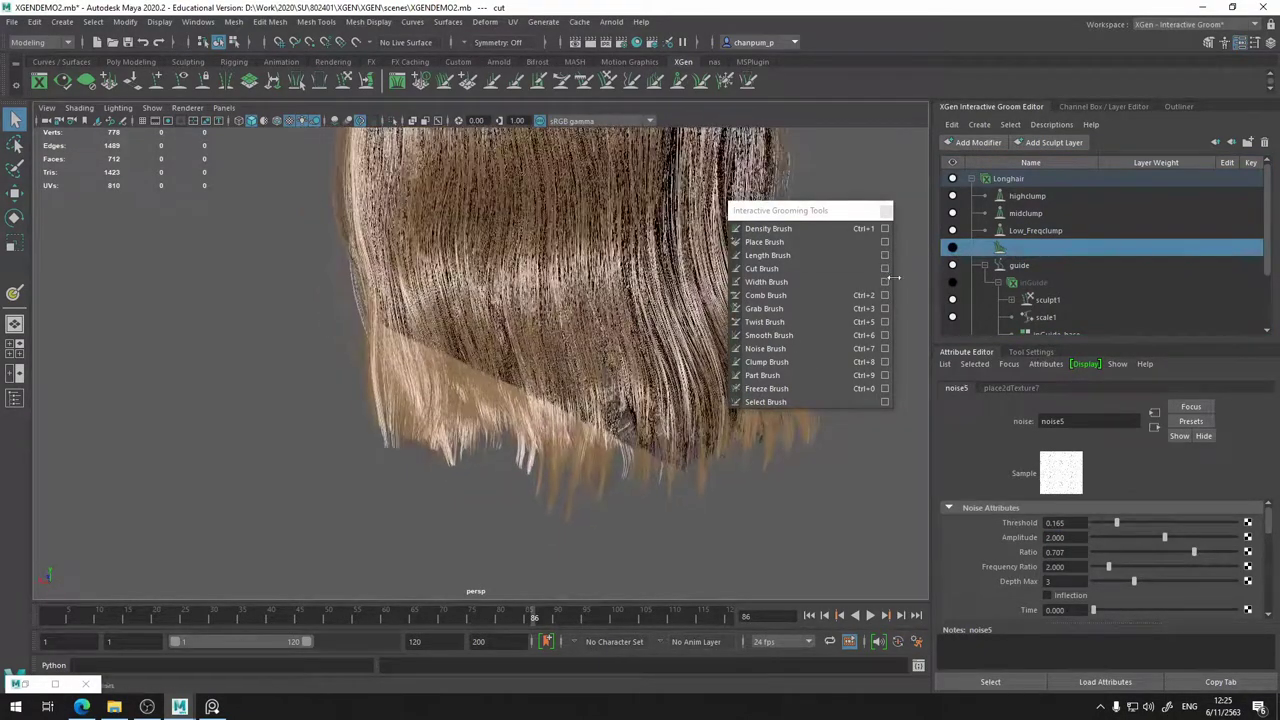
left_click(952, 248)
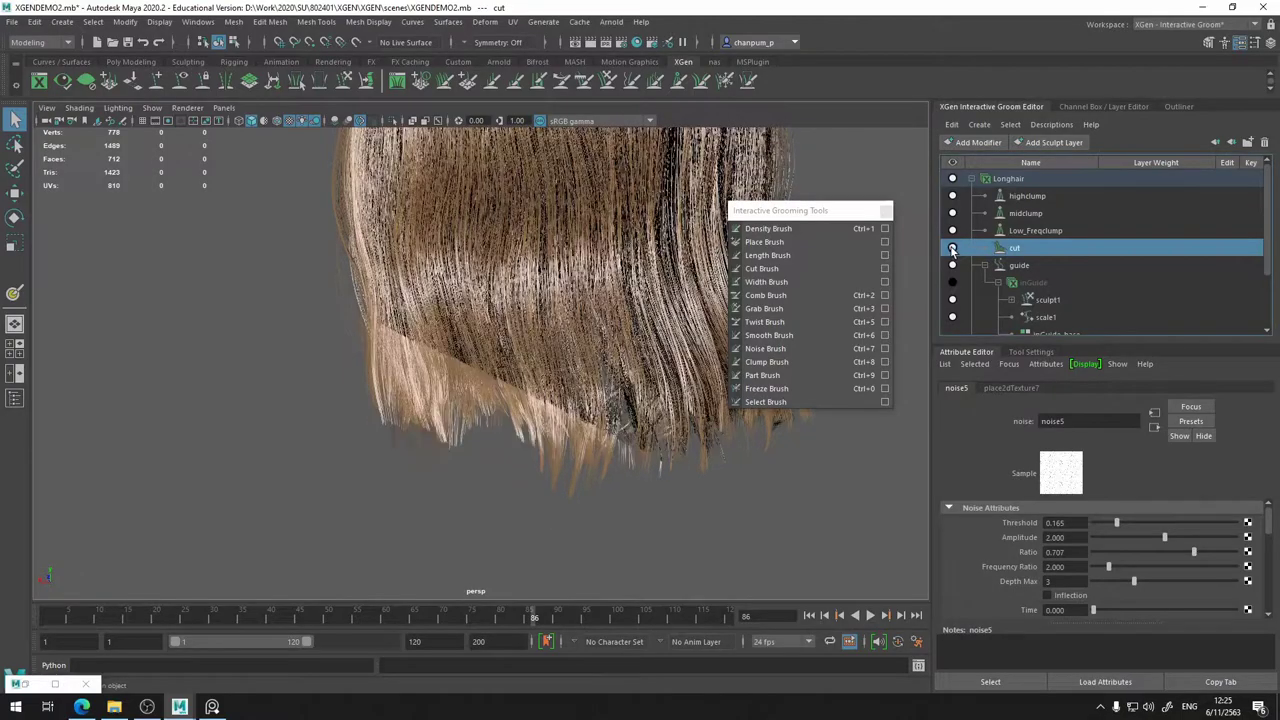
left_click_drag(623, 466, 788, 458, "alt")
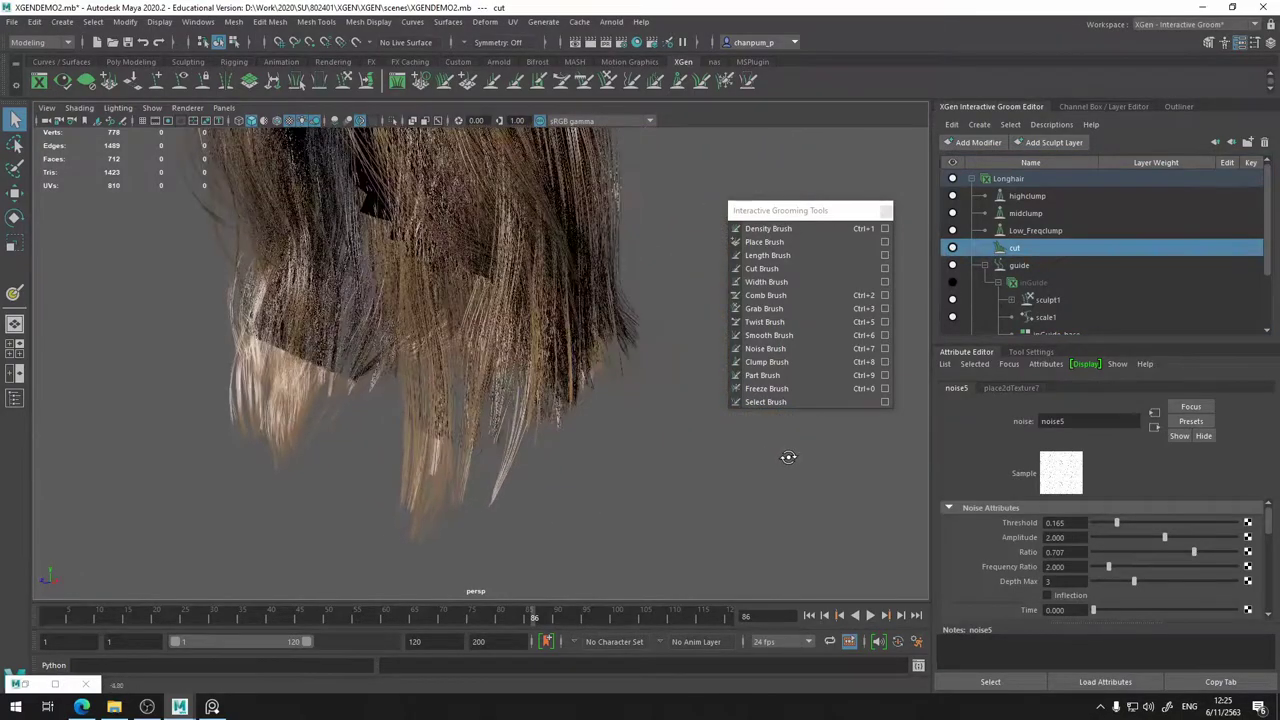
left_click(952, 248)
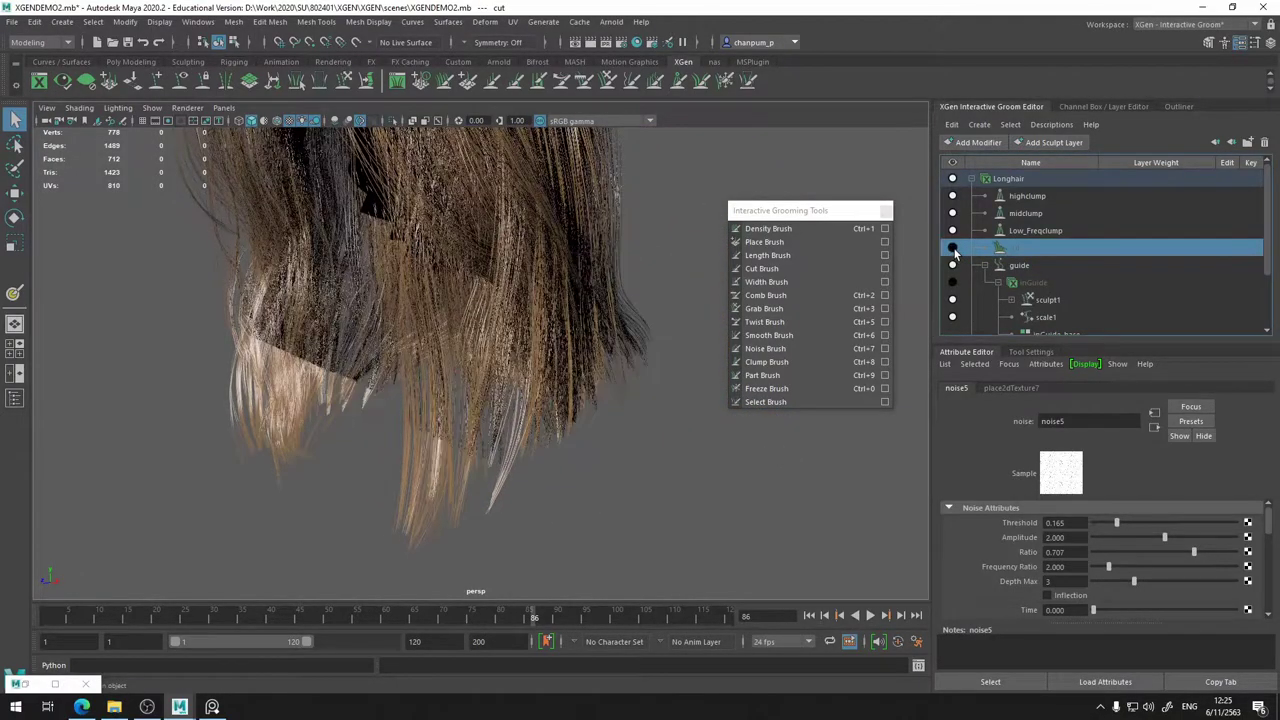
left_click(952, 248)
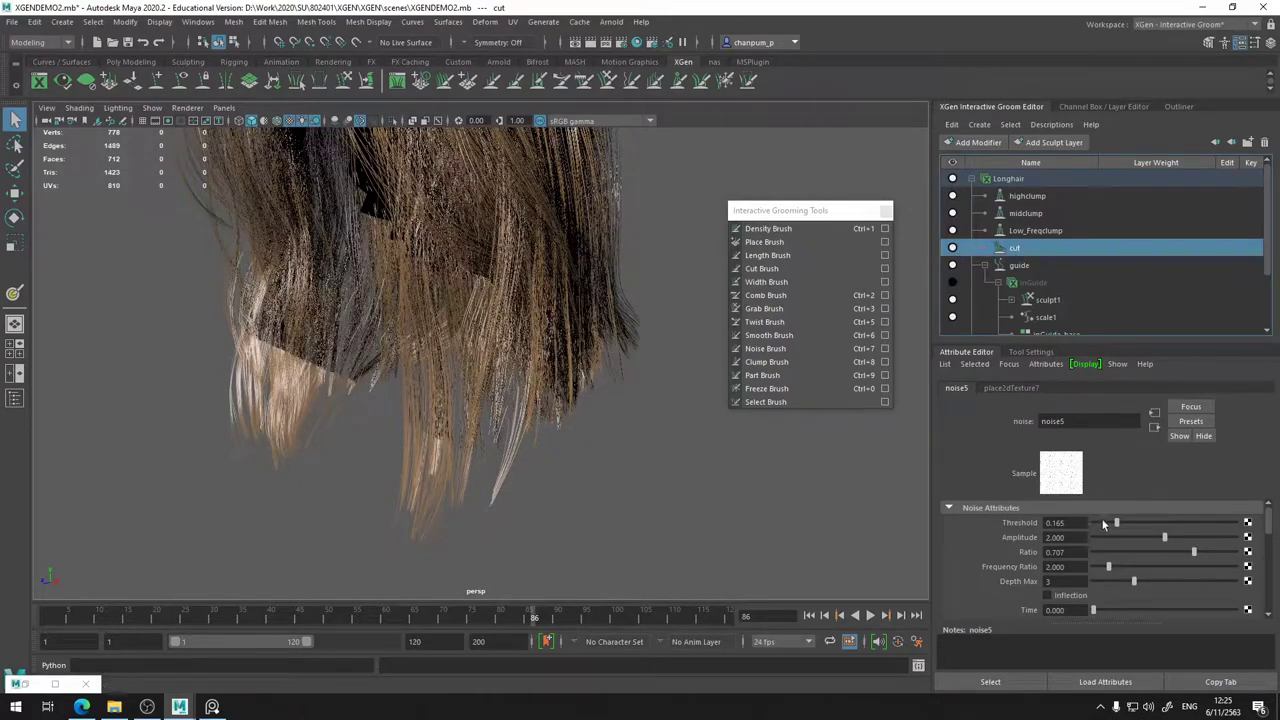
- Lower the cut noise's Alpha Gain to 1.075 and its Amplitude to 1.057
scroll(1125, 605, "down", 6)
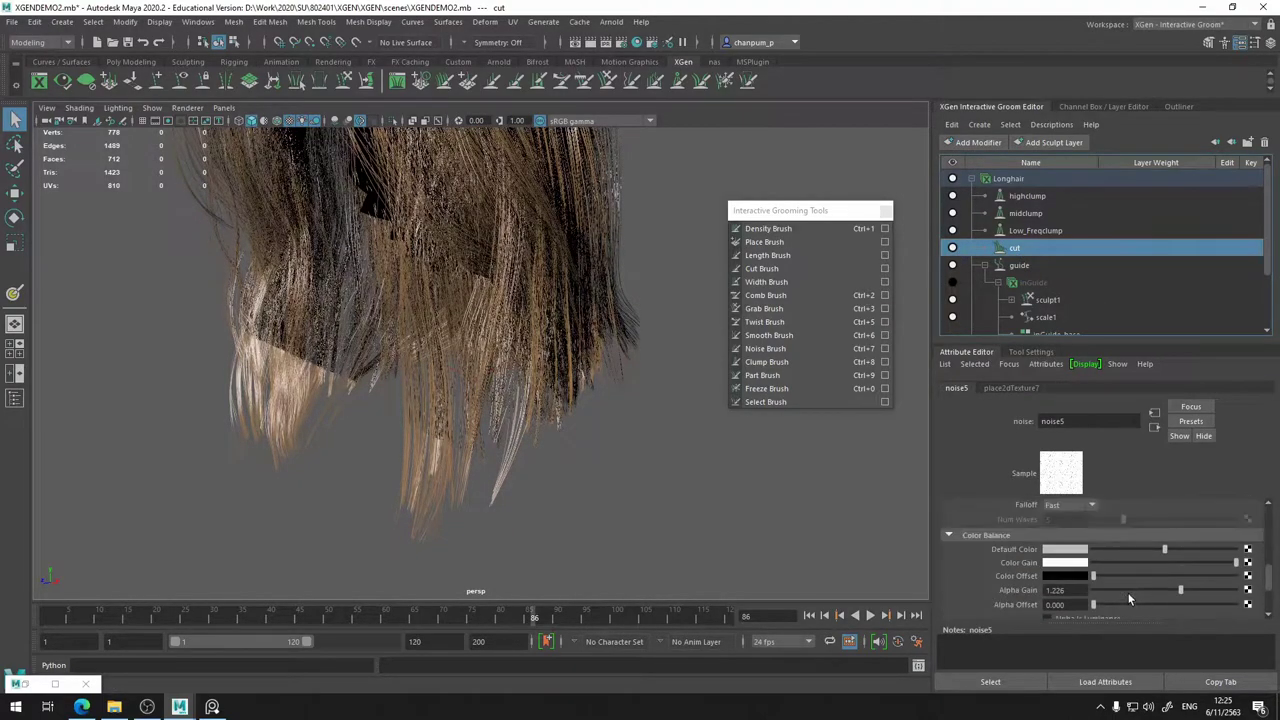
mouse_move(1181, 590)
left_mouse_down()
mouse_move(1226, 590)
mouse_move(1126, 600)
mouse_move(1249, 580)
mouse_move(1136, 594)
mouse_move(1169, 589)
left_mouse_up()
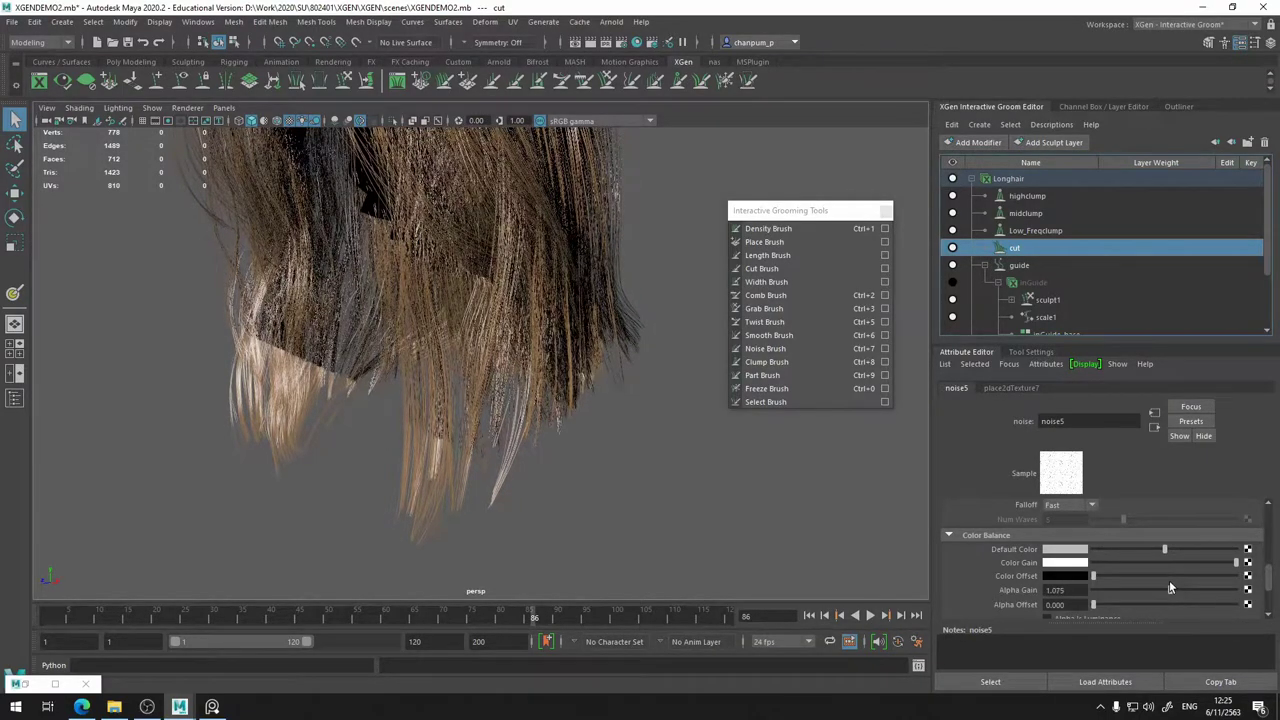
scroll(1120, 604, "up", 3)
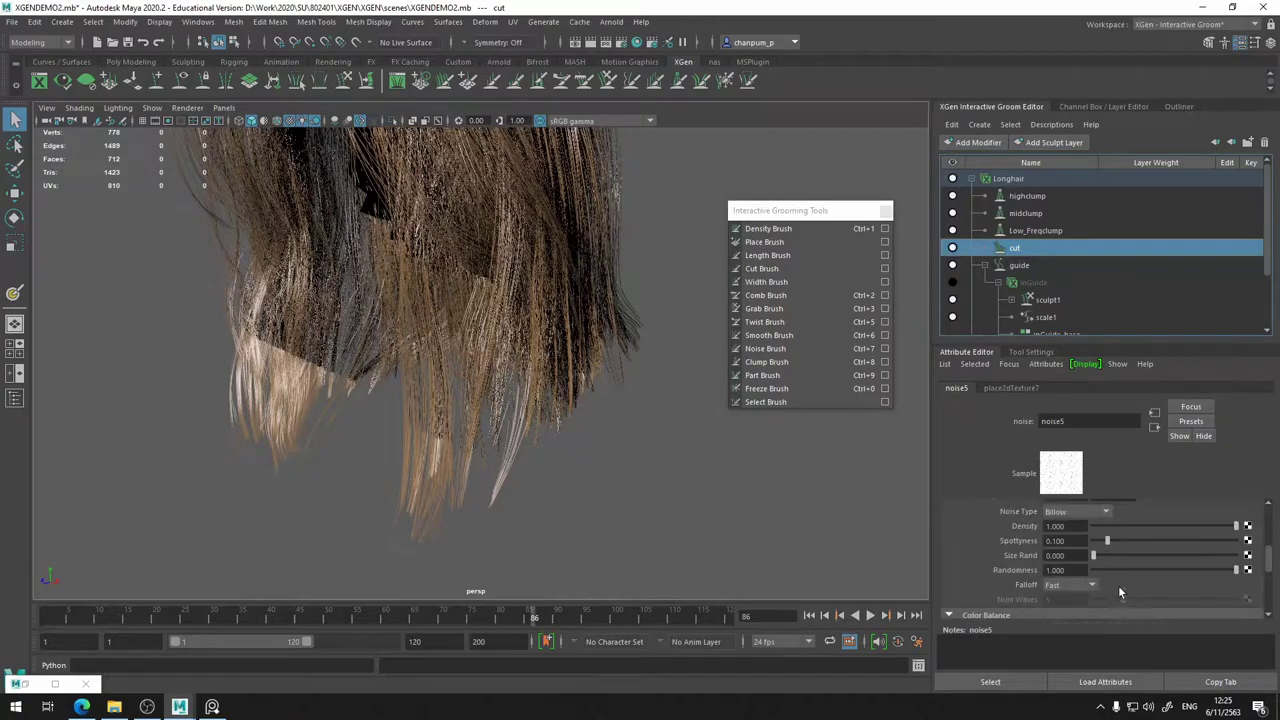
scroll(1104, 567, "up", 2)
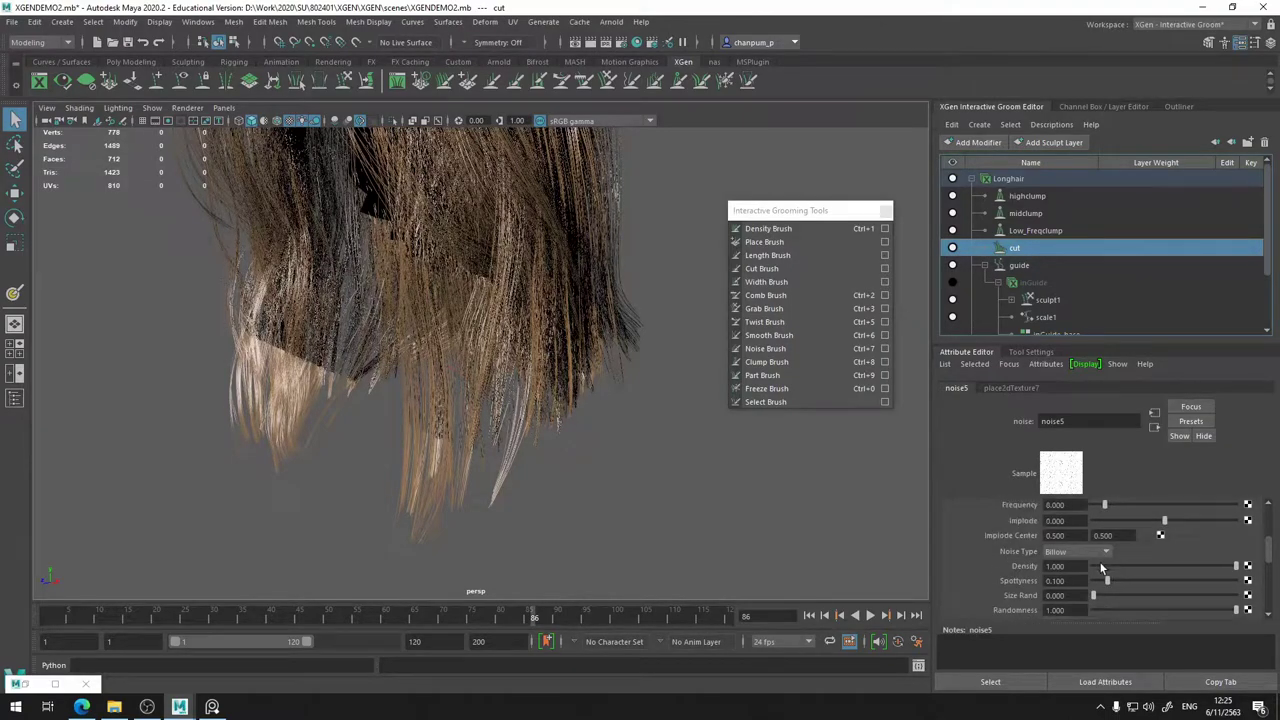
scroll(1104, 565, "up", 5)
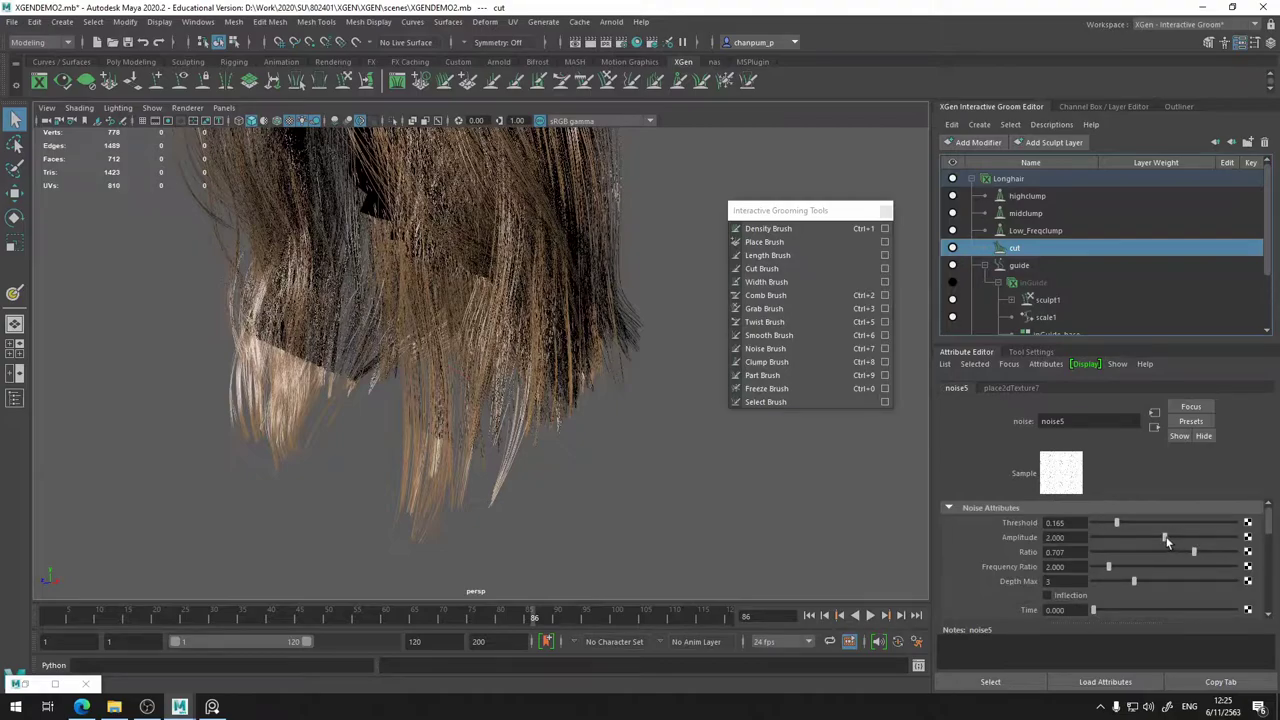
mouse_move(1133, 543)
left_mouse_down()
mouse_move(1109, 542)
mouse_move(1129, 542)
left_mouse_up()
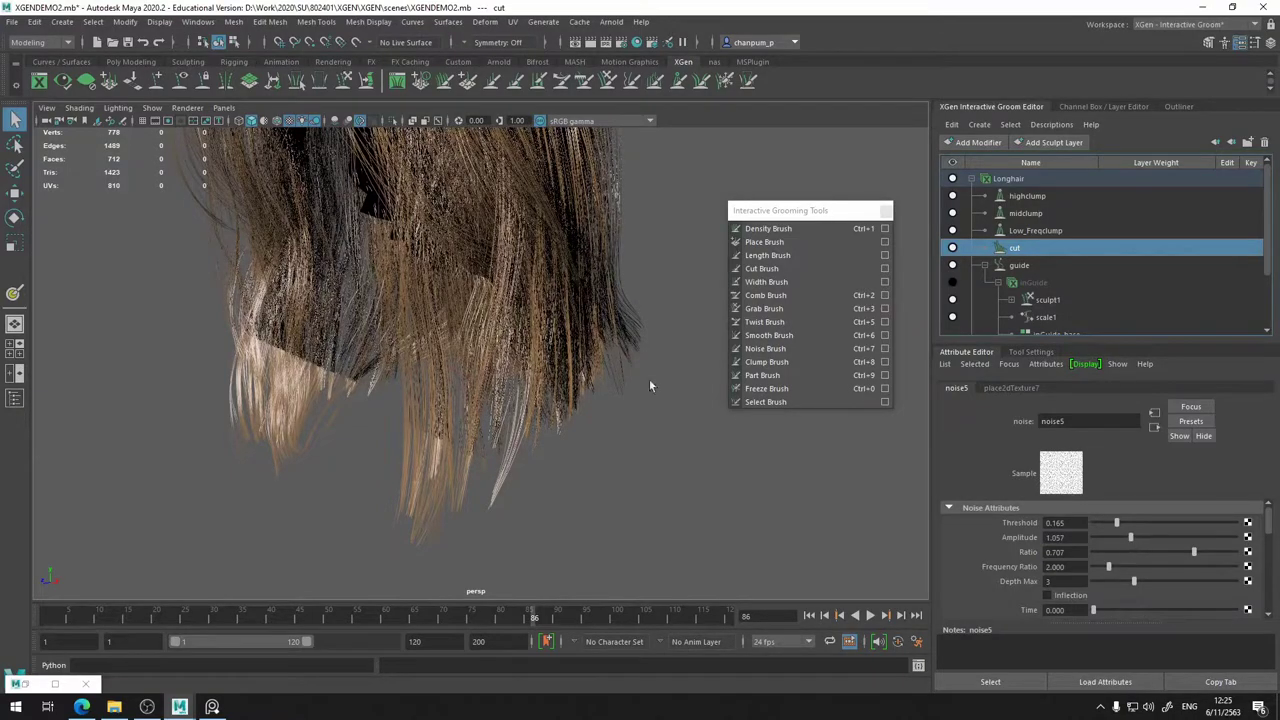
- Frame the whole hairstyle and mute the highclump, midclump, Low_Freqclump and cut modifiers
middle_click_drag(650, 386, 634, 445, "alt")
scroll(632, 439, "down", 5)
left_click_drag(632, 439, 482, 400, "alt")
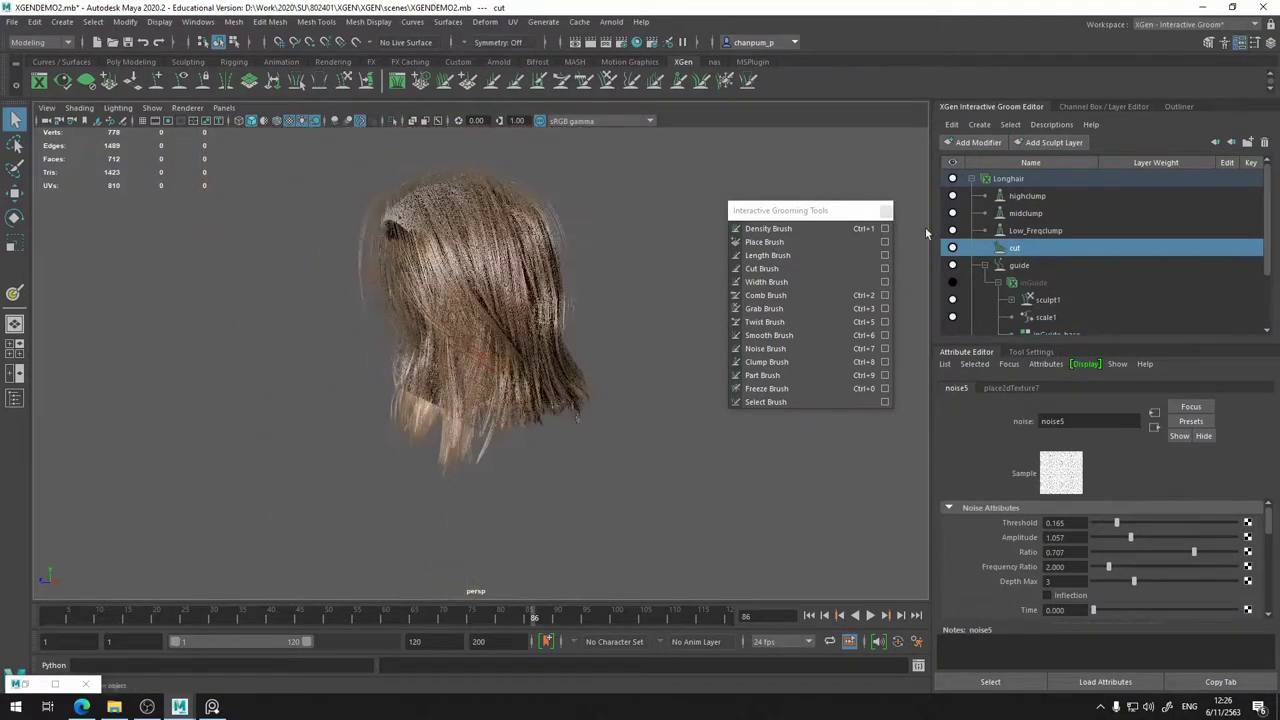
mouse_move(955, 250)
left_mouse_down()
mouse_move(953, 231)
mouse_move(953, 246)
left_mouse_up()
left_click(952, 196)
left_click(952, 213)
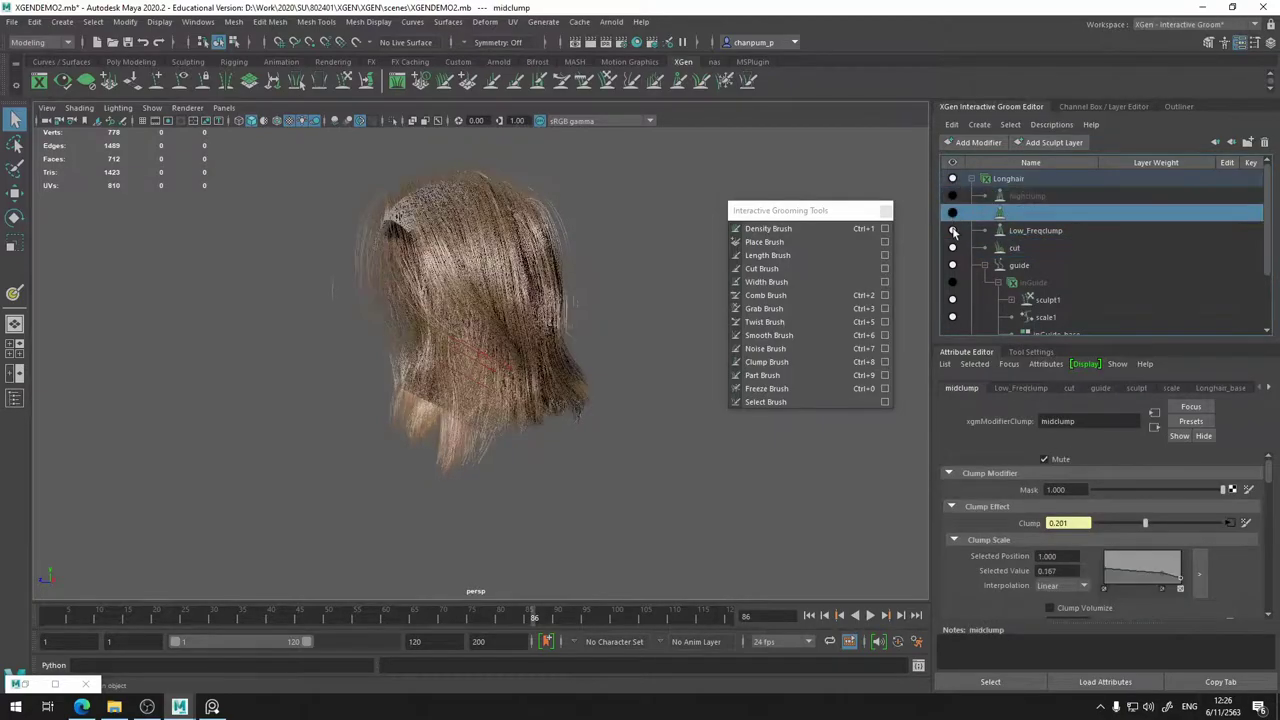
left_click(952, 230)
left_click(953, 248)
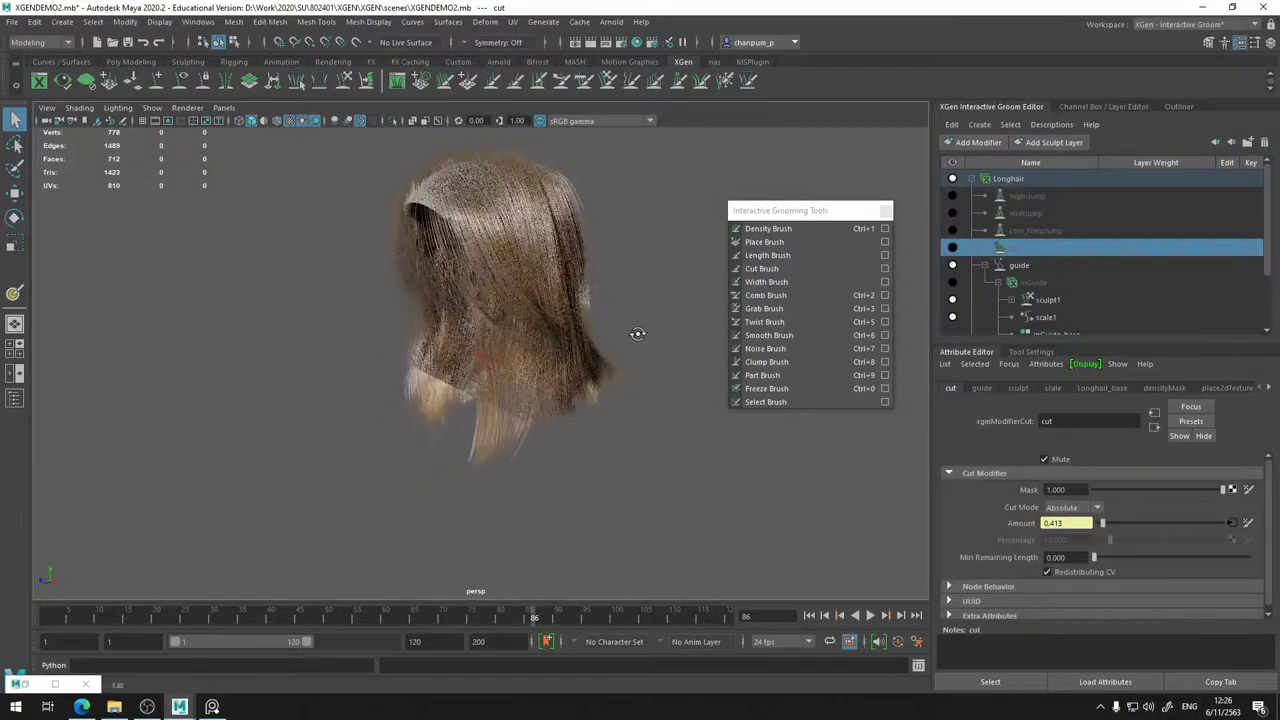
- Unmute the cut, Low_Freqclump, midclump and highclump modifiers on Longhair and save the scene
scroll(490, 327, "up", 3)
middle_click_drag(490, 328, 460, 387, "alt")
left_click(952, 248)
left_click(952, 230)
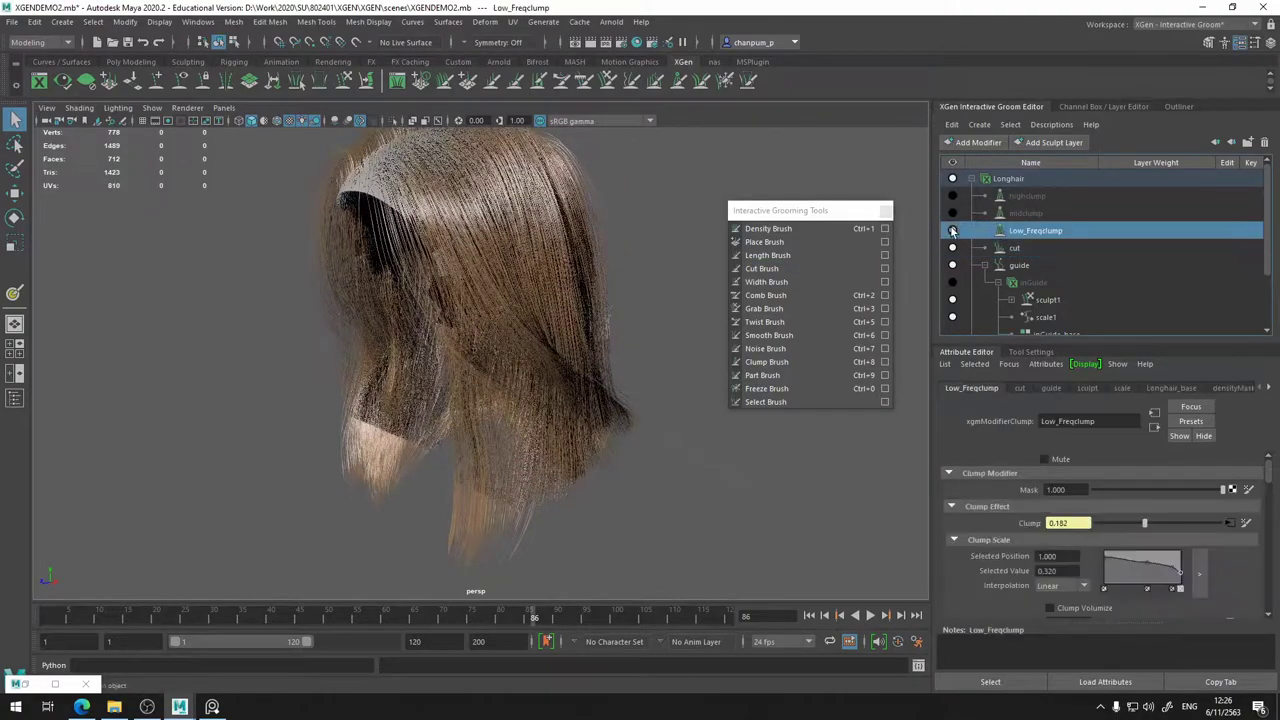
left_click(952, 213)
left_click(952, 196)
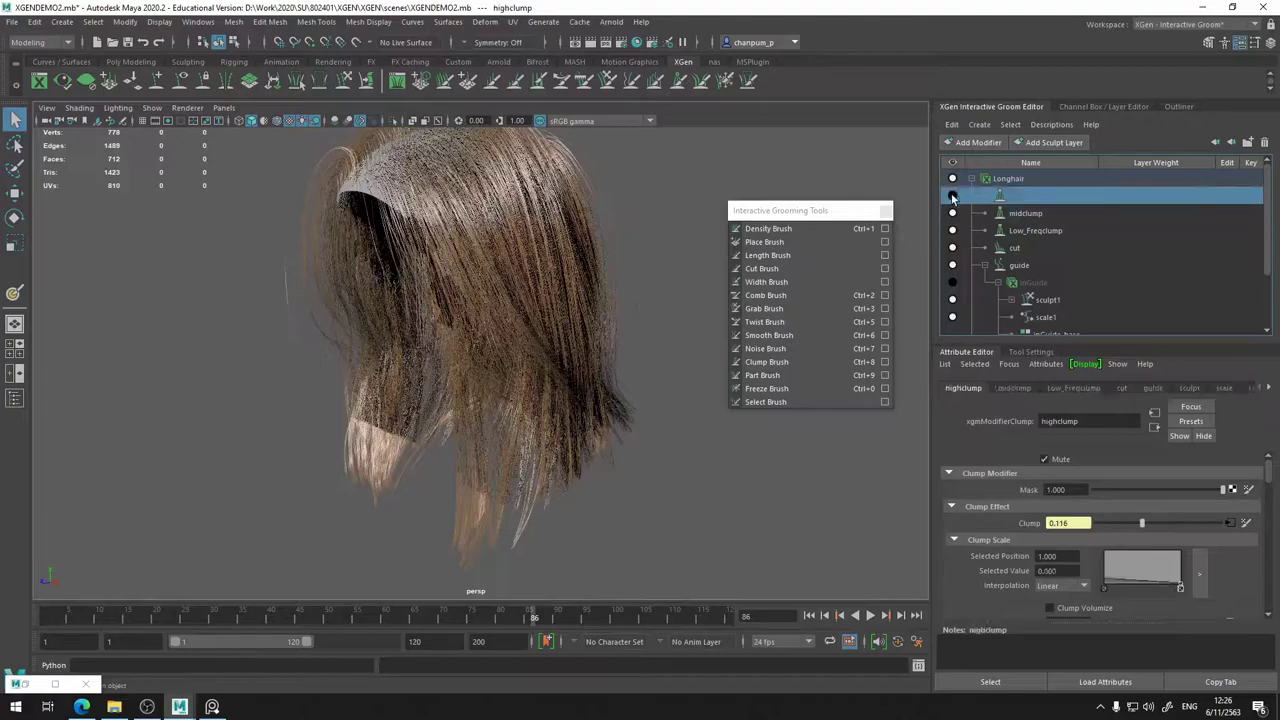
left_click_drag(493, 222, 472, 287, "alt")
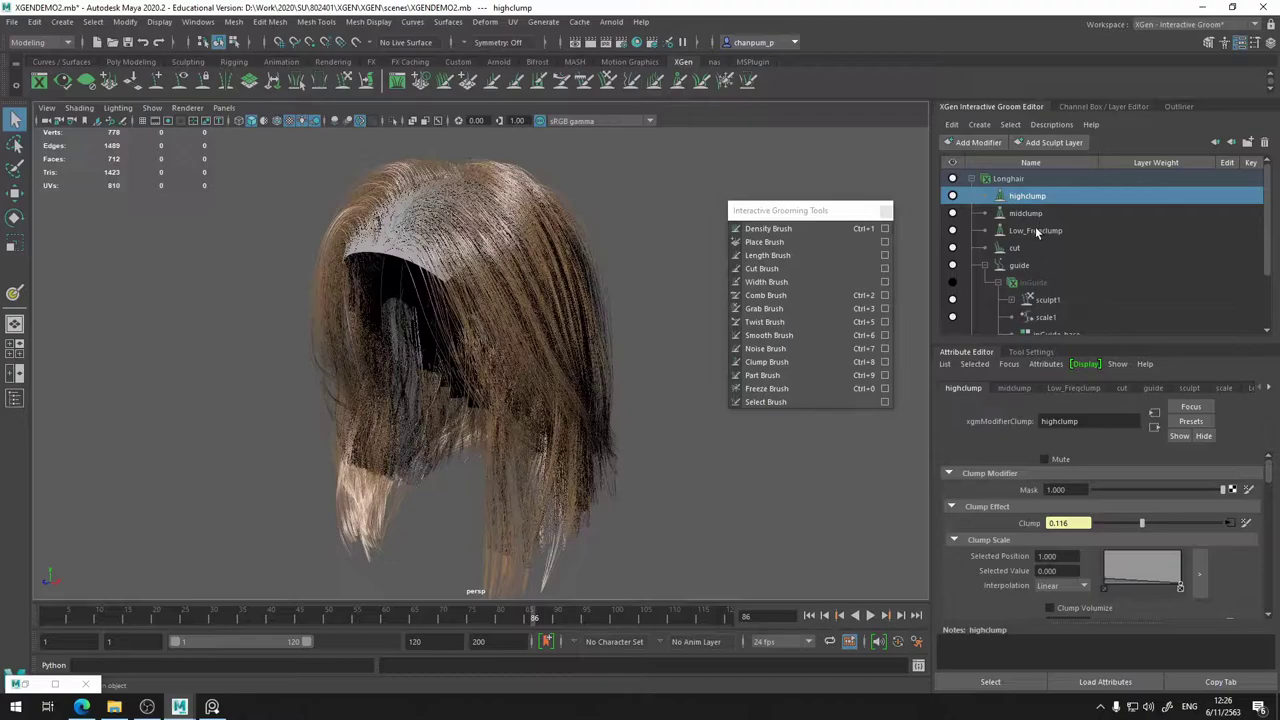
left_click_drag(573, 175, 609, 266, "alt")
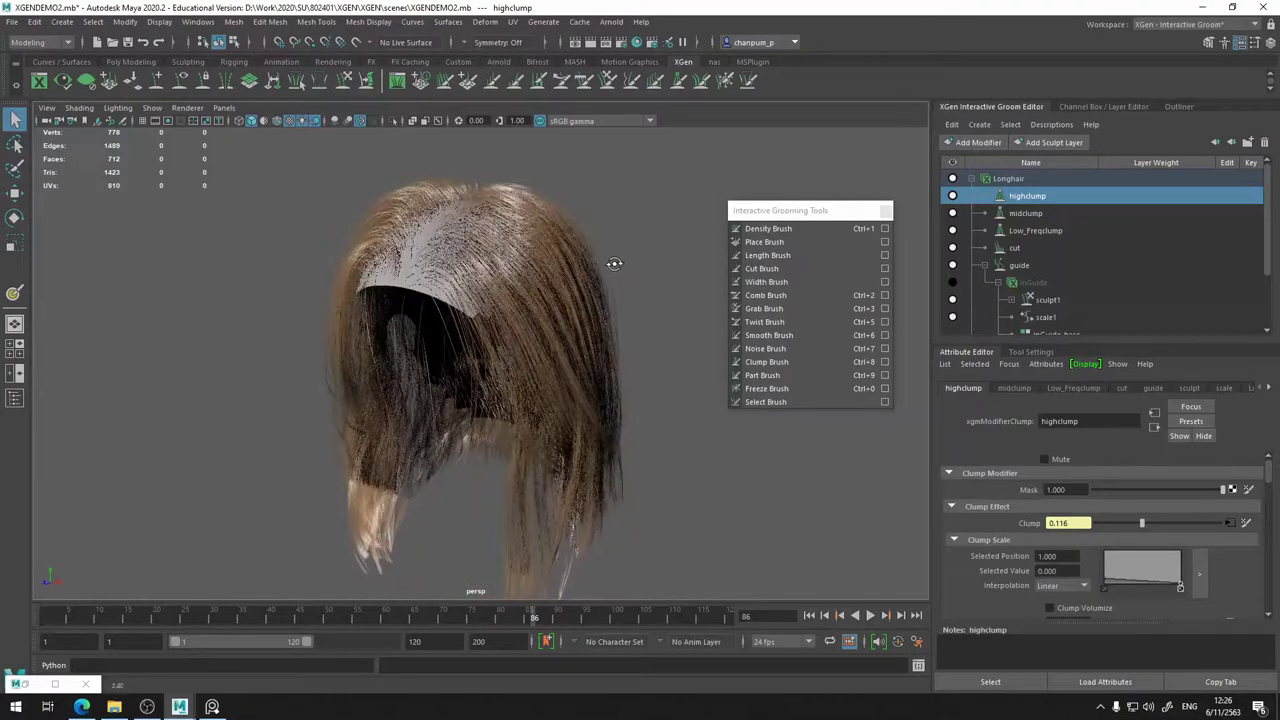
left_click(1024, 184)
key("ctrl+s")
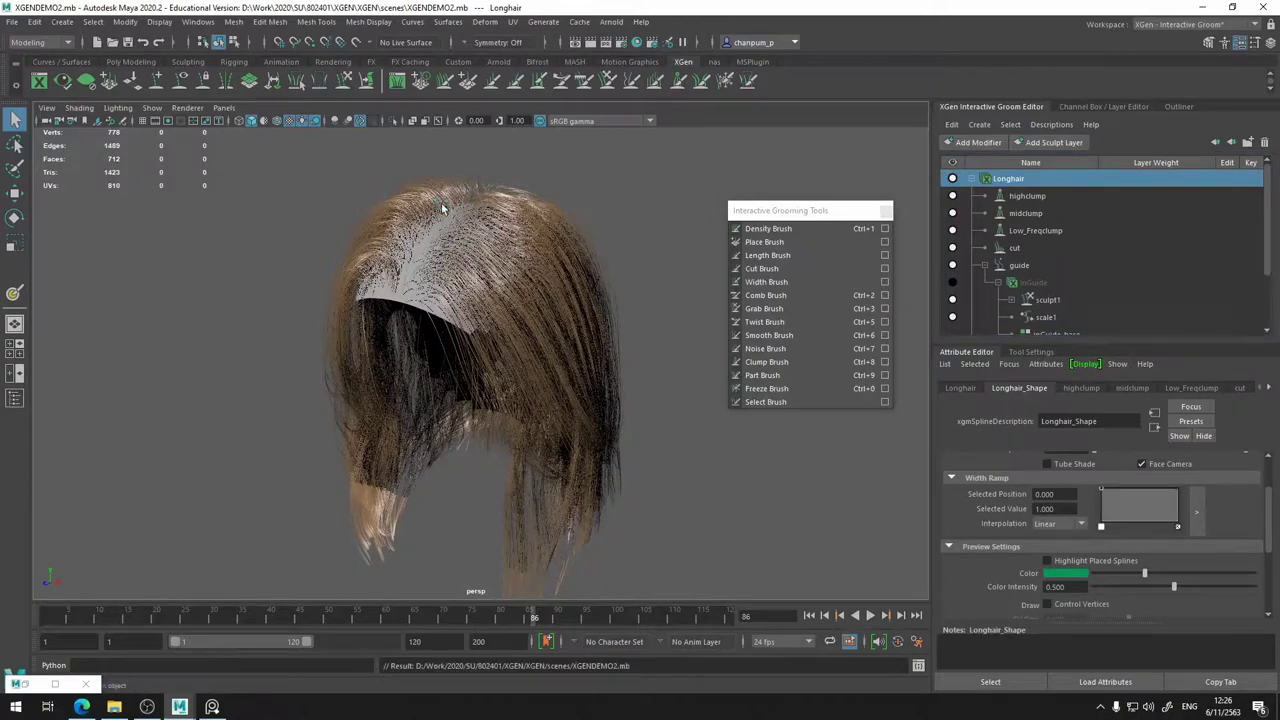
- Bring up the hairstyle reference photos, then add a Noise modifier to the Longhair description and select it
left_click_drag(466, 237, 358, 241, "alt")
left_click(984, 143)
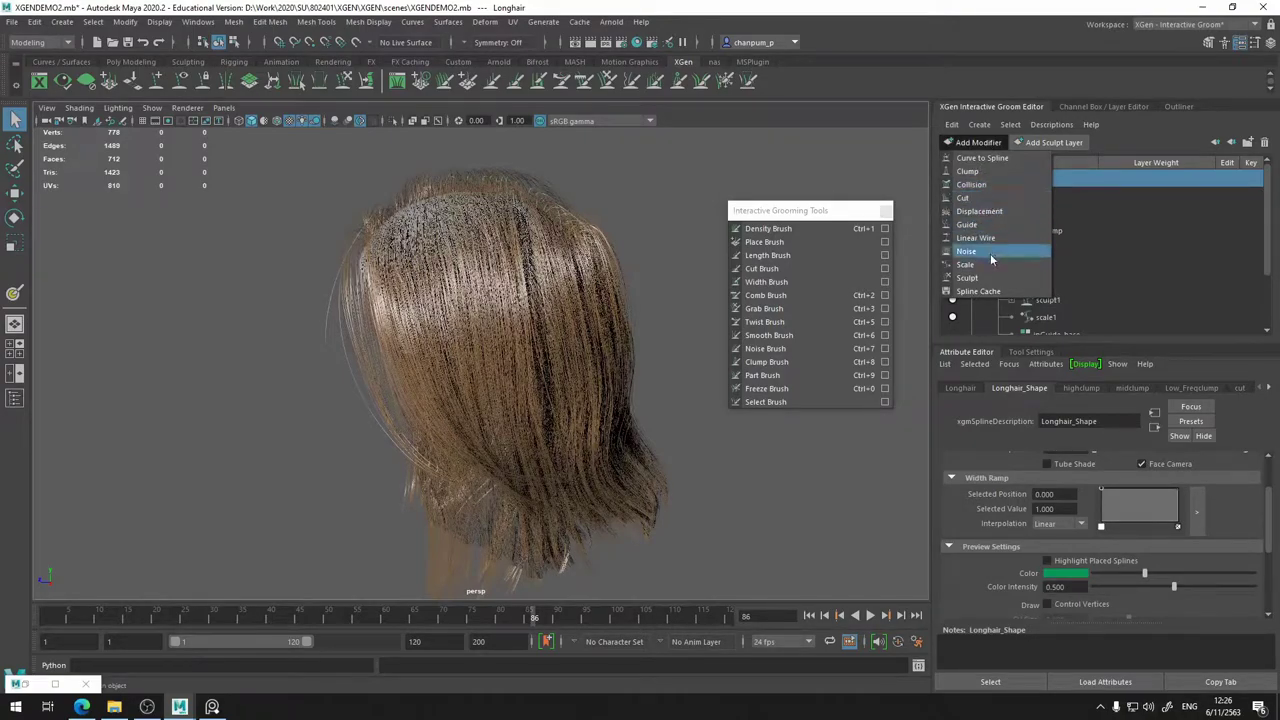
left_click(212, 707)
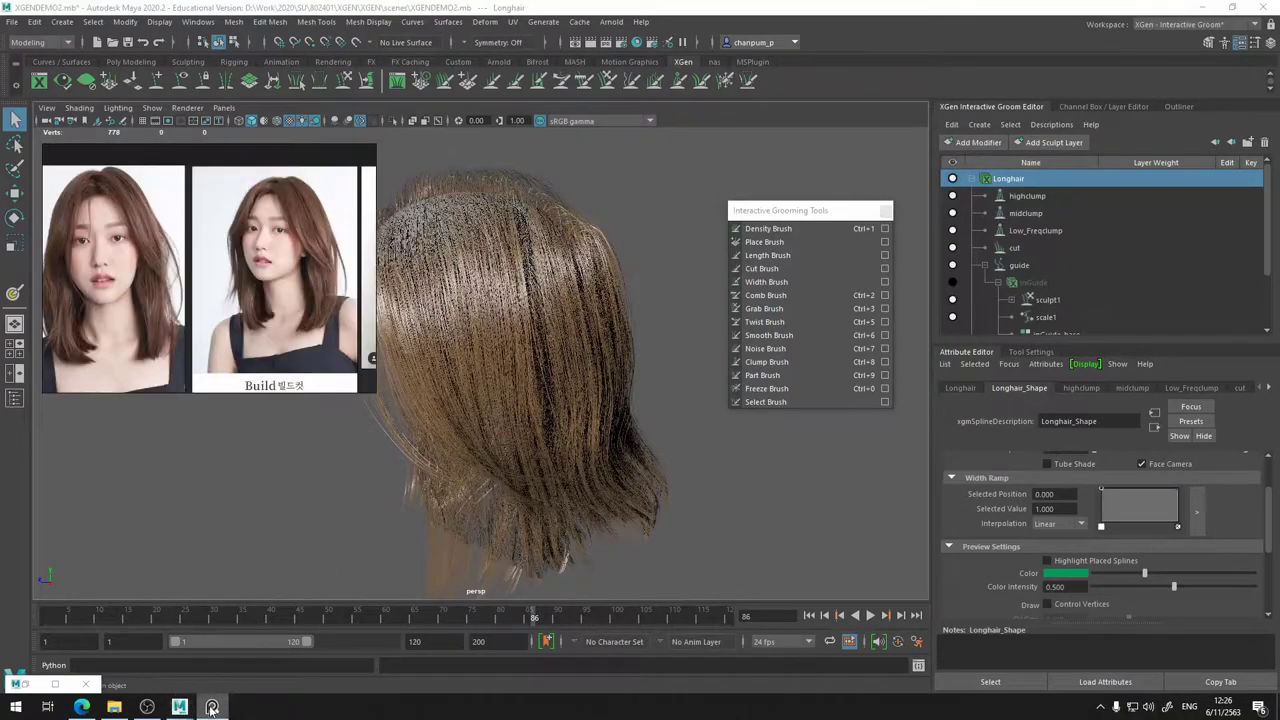
left_click_drag(327, 530, 440, 510, "alt")
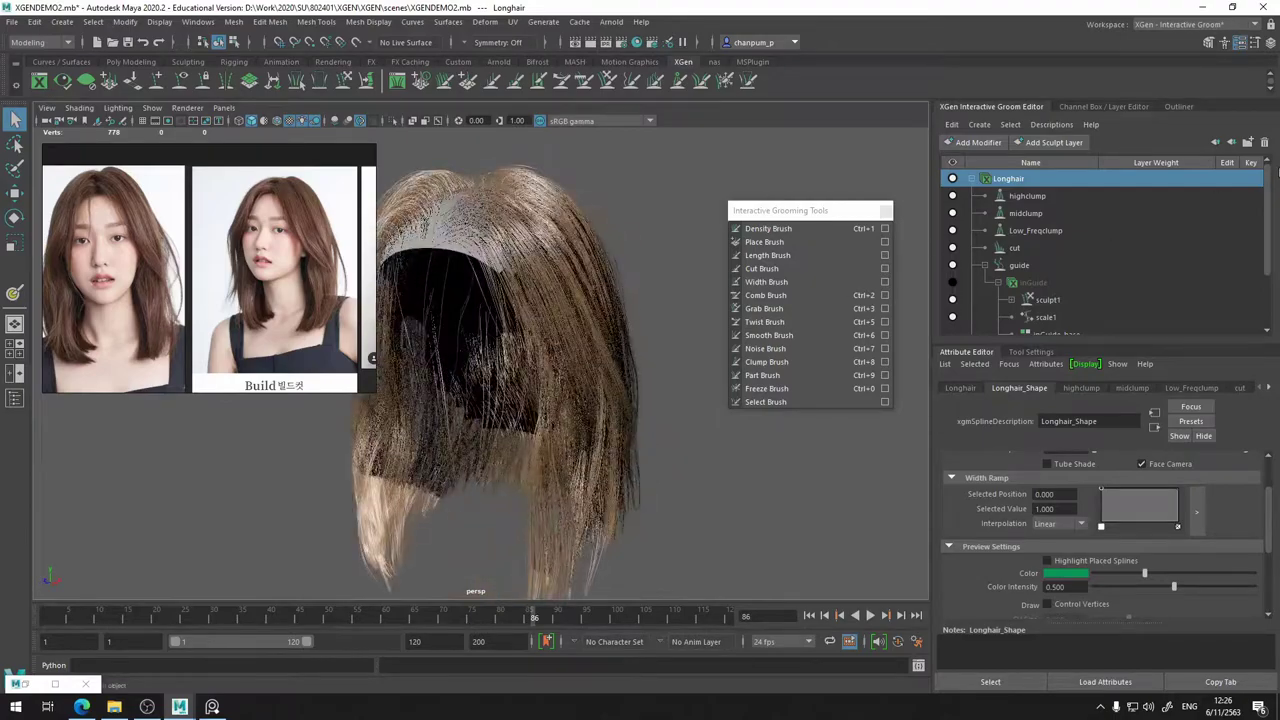
left_click(995, 143)
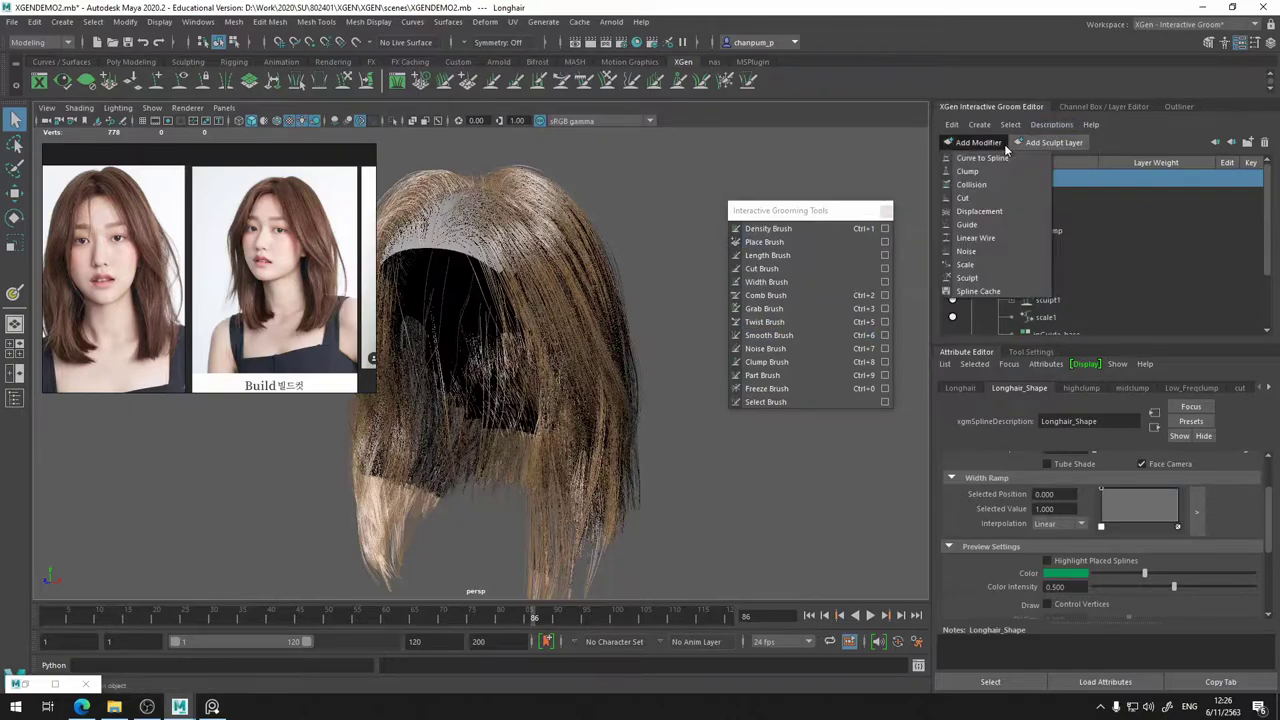
left_click(983, 251)
scroll(581, 237, "up", 2)
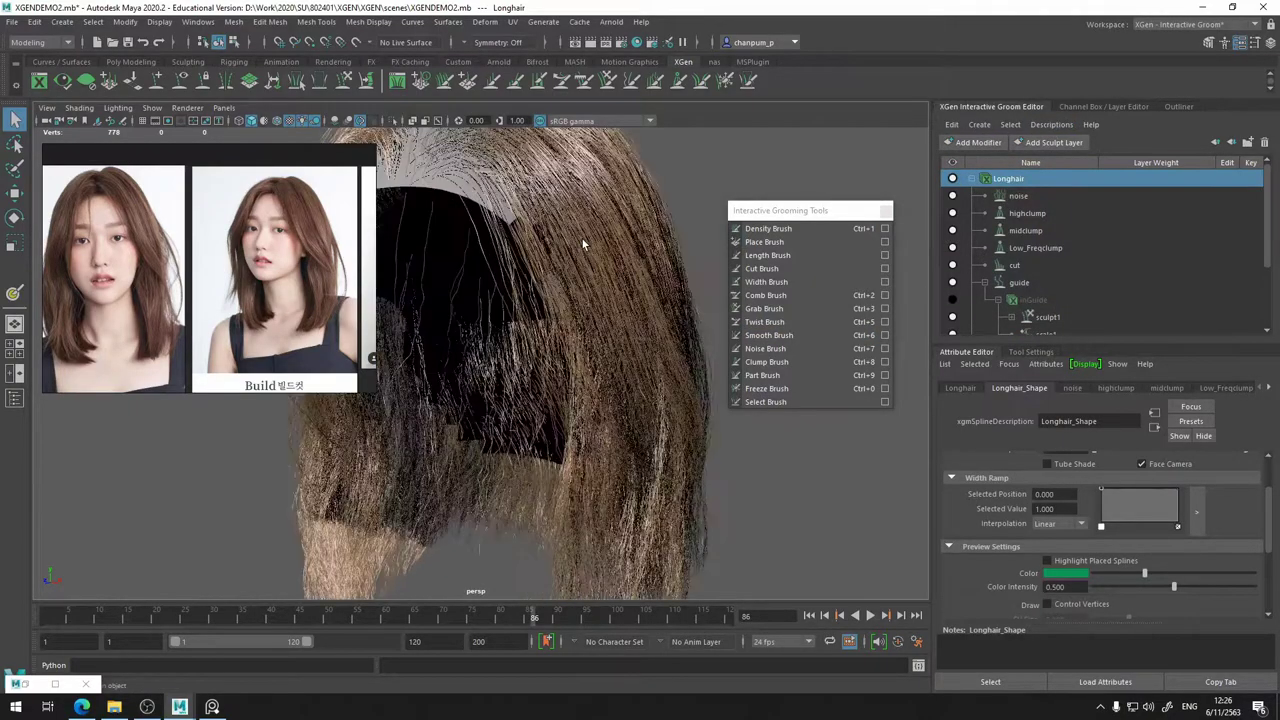
left_click_drag(581, 237, 487, 298, "alt")
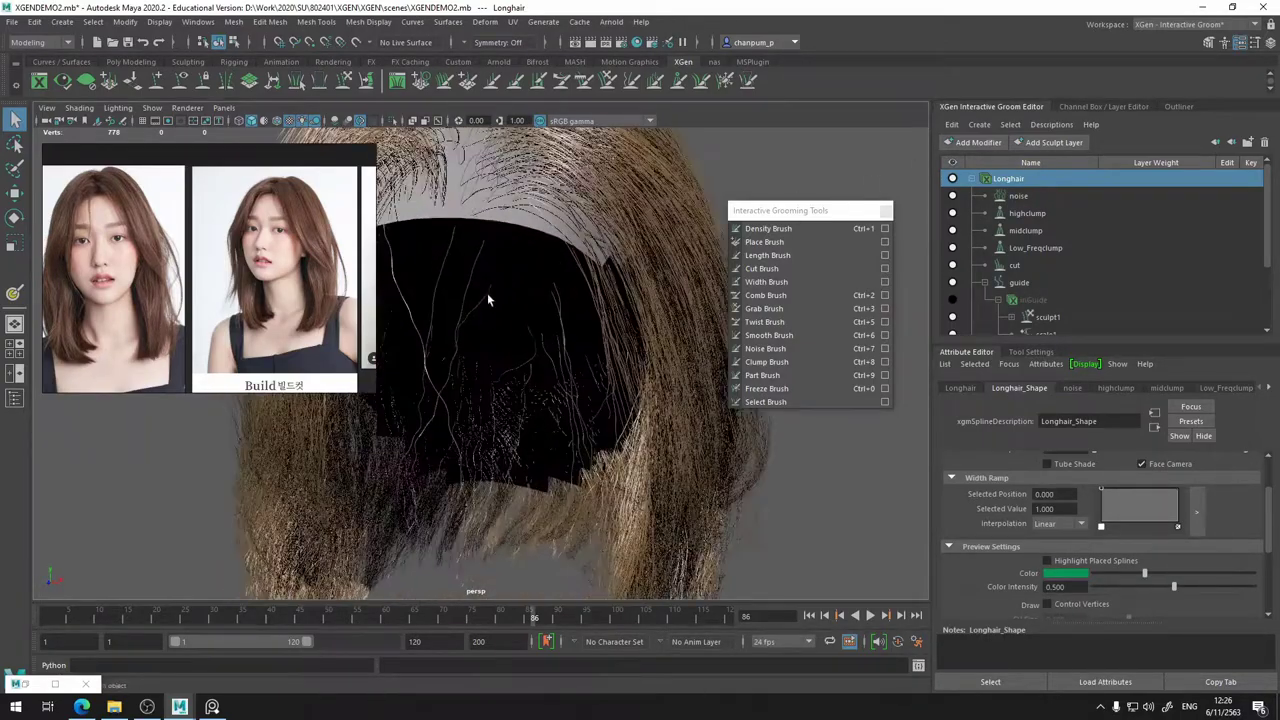
left_click_drag(594, 260, 650, 265, "alt")
scroll(1168, 530, "up", 2)
scroll(1168, 530, "up", 1)
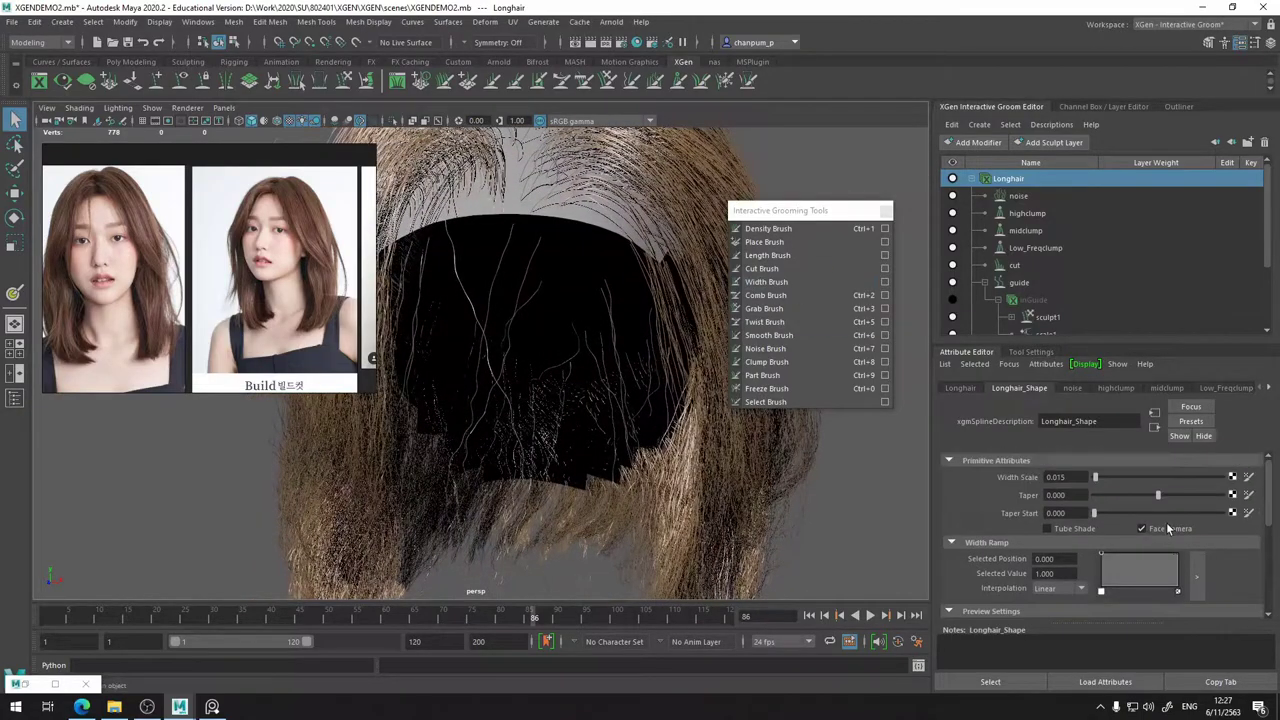
left_click(1030, 195)
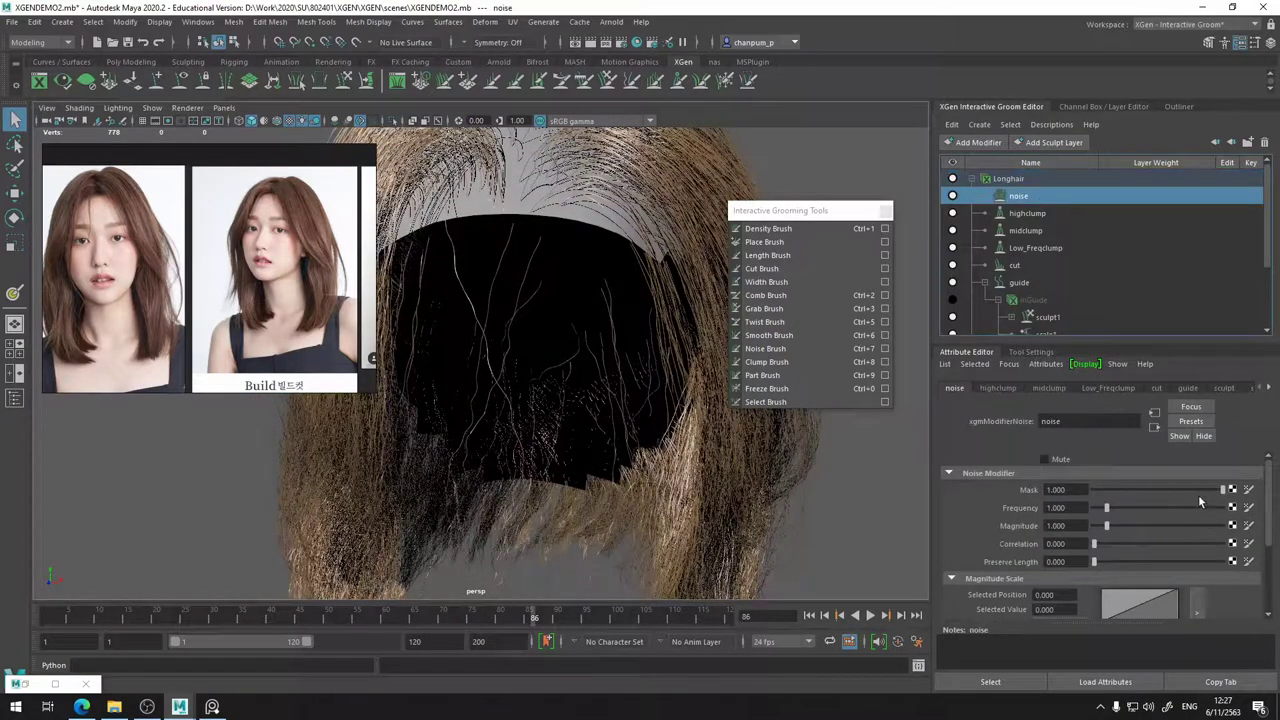
- Exaggerate the noise modifier's Magnitude to 4.346 and then 5.131, inspecting the frizz from the front and the side
left_click_drag(1107, 525, 1149, 535)
left_click_drag(568, 455, 632, 350, "alt")
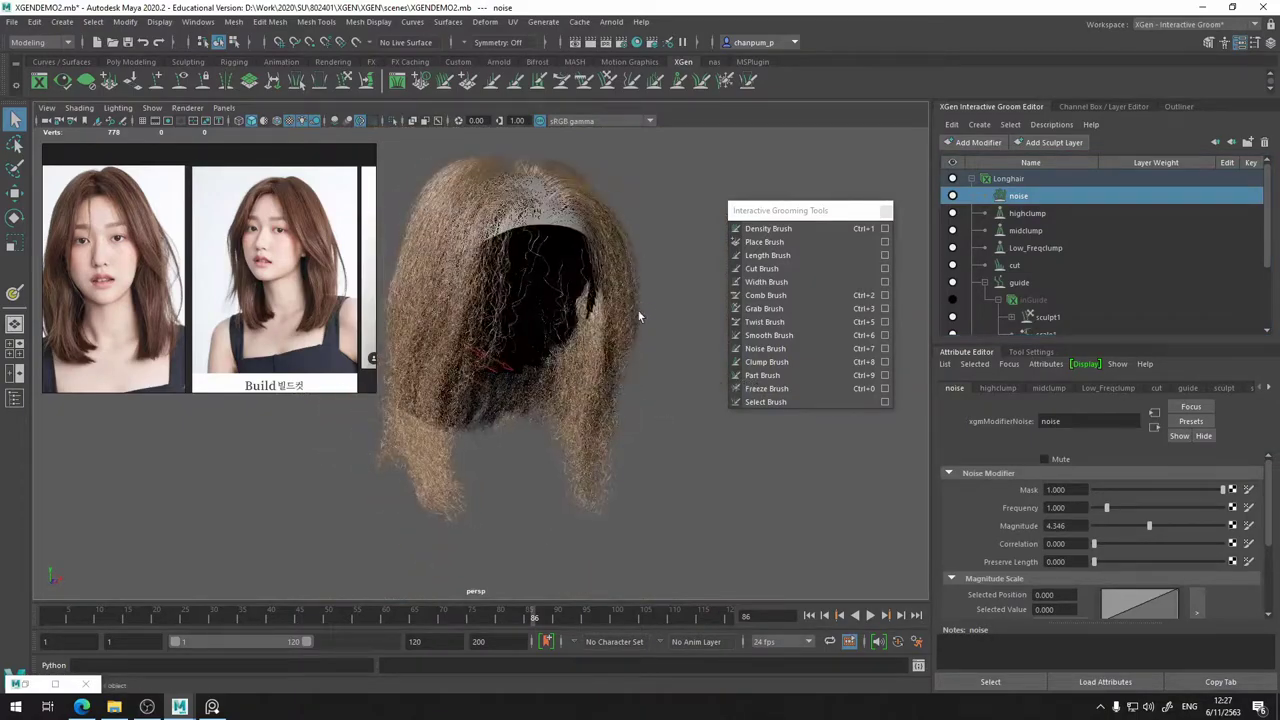
scroll(628, 332, "up", 5)
middle_click_drag(628, 336, 526, 359, "alt")
left_click_drag(526, 358, 403, 383, "alt")
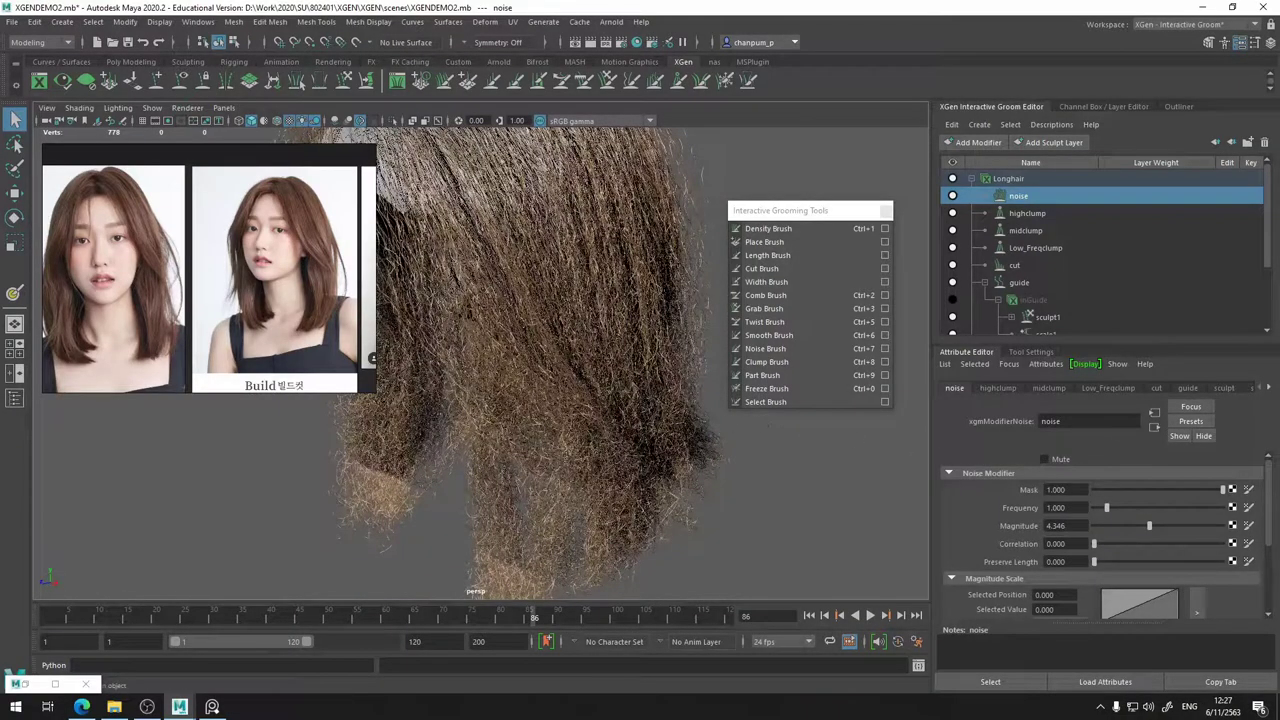
mouse_move(1150, 527)
left_mouse_down()
mouse_move(1176, 526)
mouse_move(1160, 527)
left_mouse_up()
scroll(576, 366, "down", 4)
left_click_drag(446, 340, 400, 318, "alt")
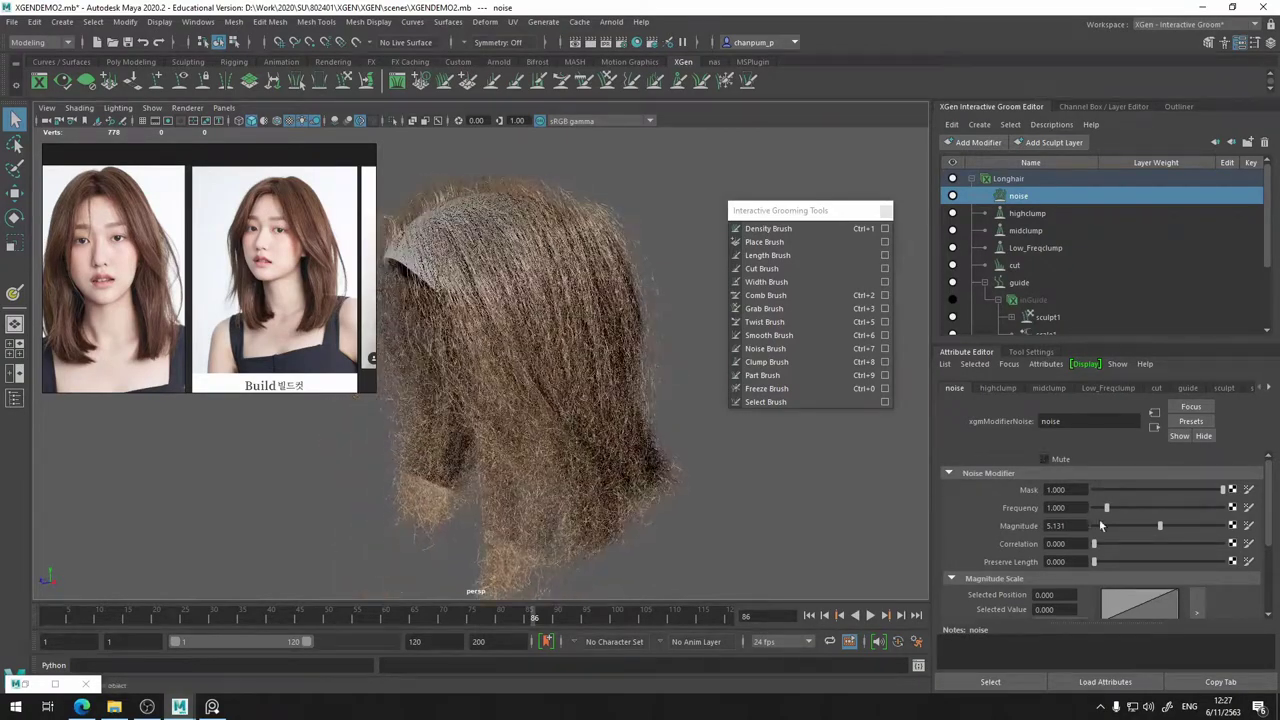
- Set the noise modifier's Magnitude to 0 and check the smooth hair from the front side
left_click_drag(1152, 526, 1073, 522)
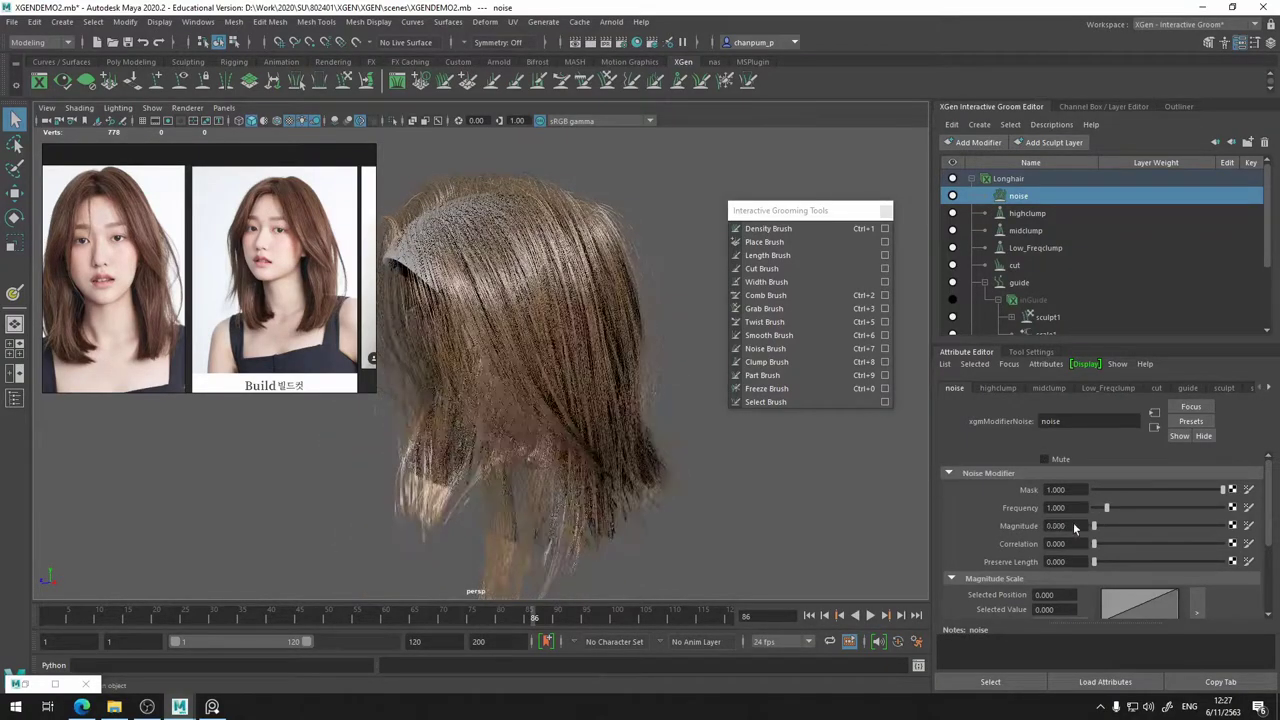
mouse_move(631, 372)
left_mouse_down("alt")
mouse_move(591, 403)
mouse_move(640, 390)
left_mouse_up("alt")
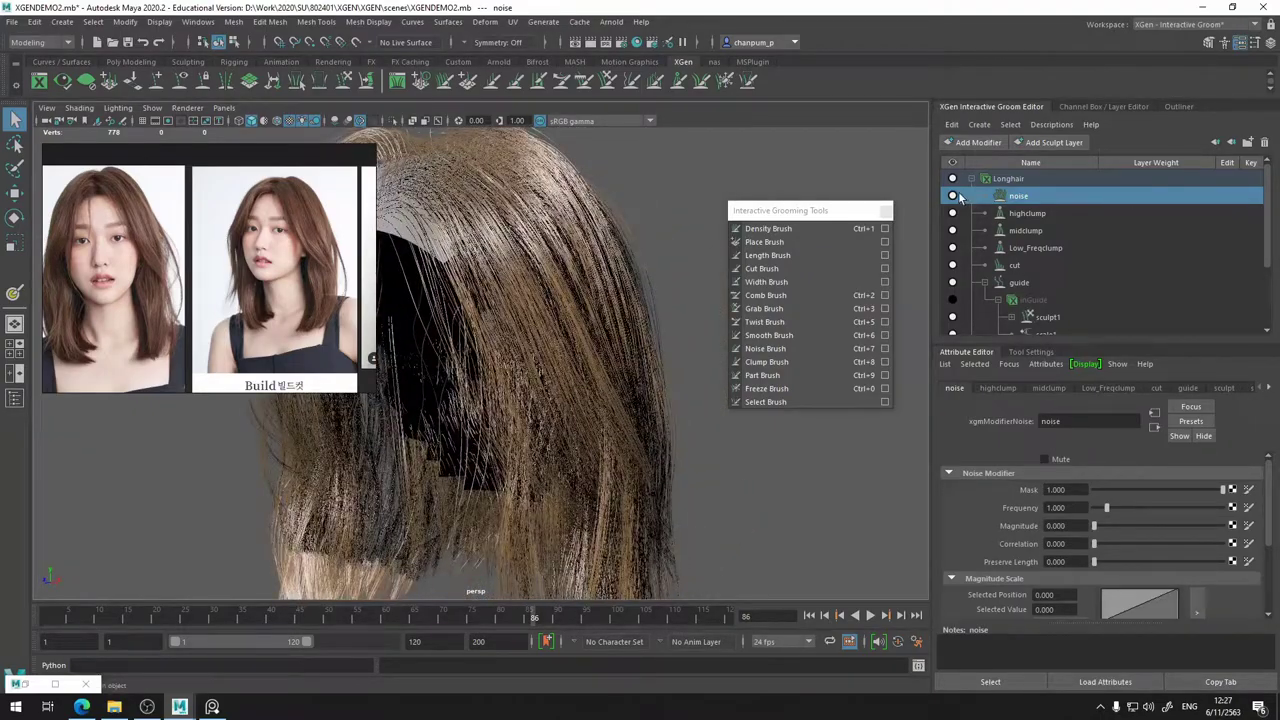
left_click(953, 196)
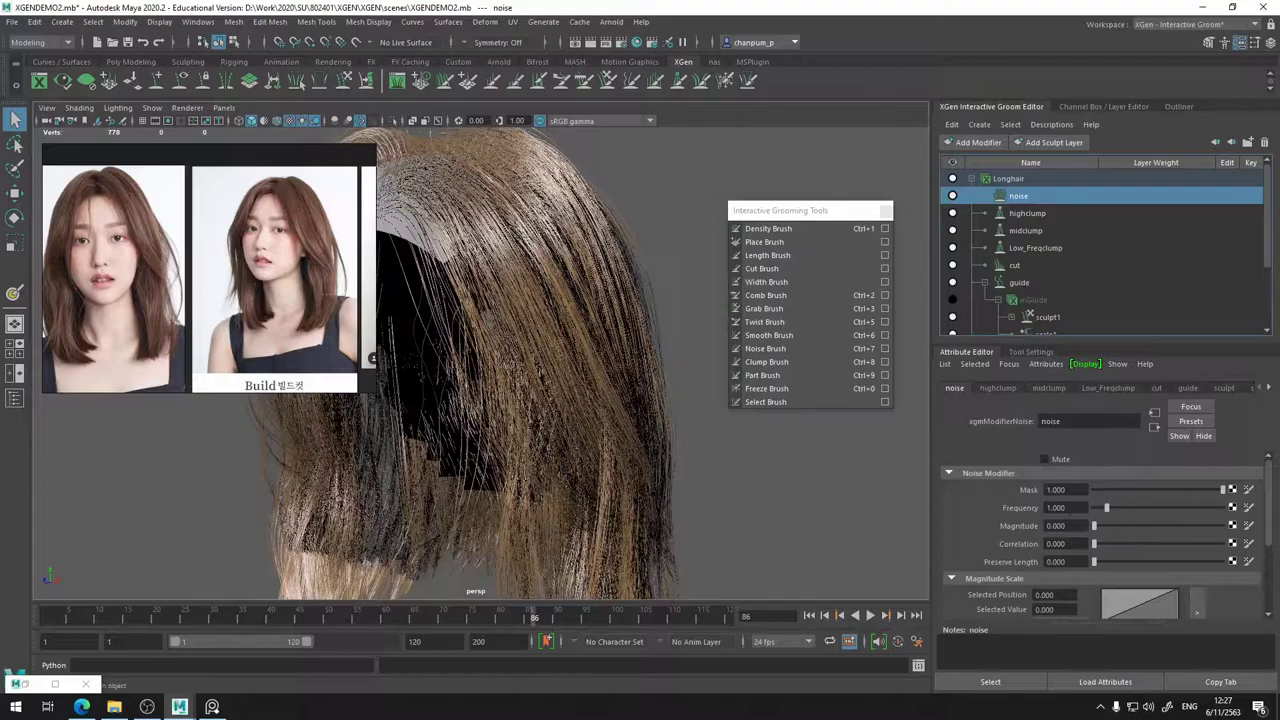
- Raise the noise modifier's Magnitude to 0.628 and then 0.838, comparing the hair with the modifier muted and enabled
left_click_drag(1094, 527, 1101, 527)
left_click_drag(606, 414, 803, 401, "alt")
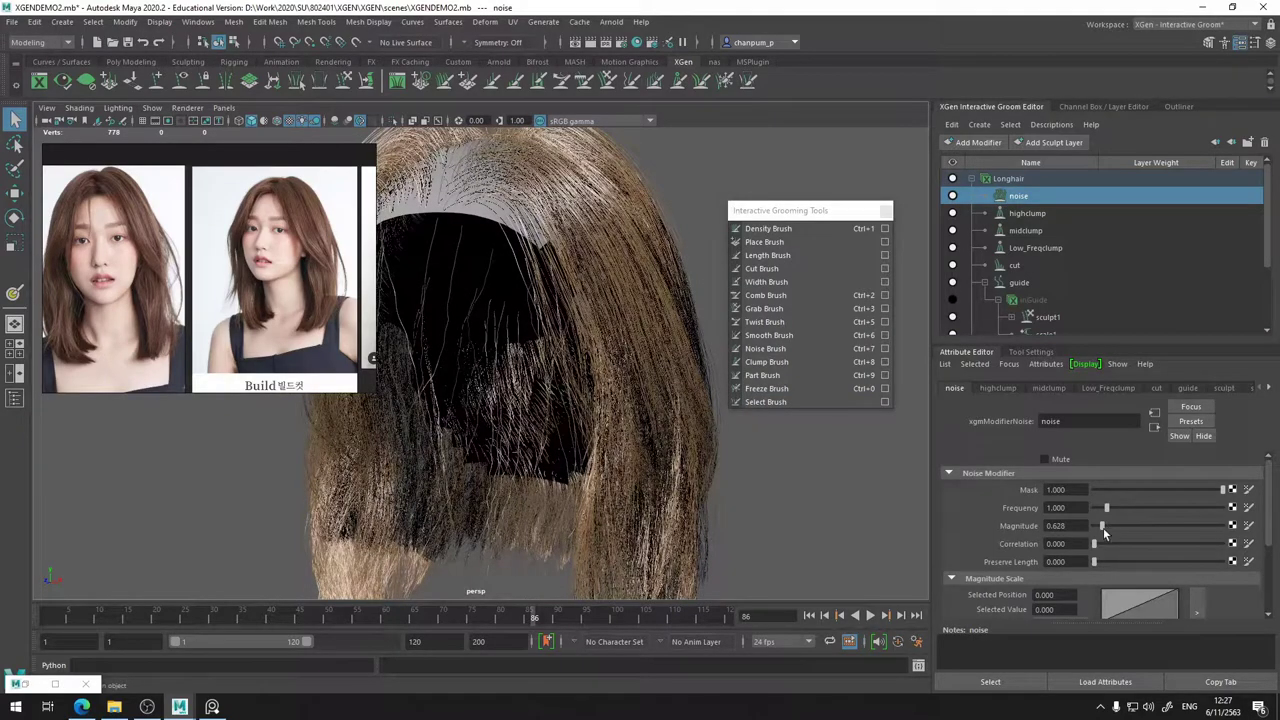
left_click_drag(1103, 527, 1104, 526)
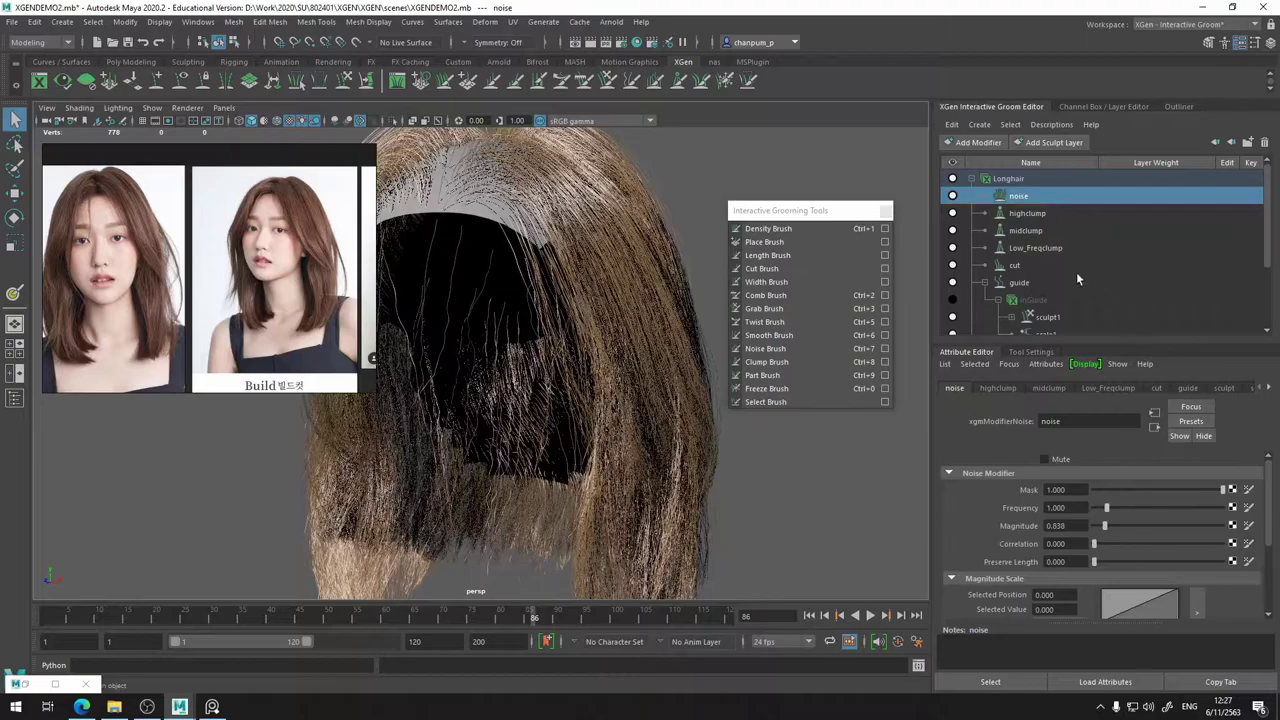
left_click(951, 196)
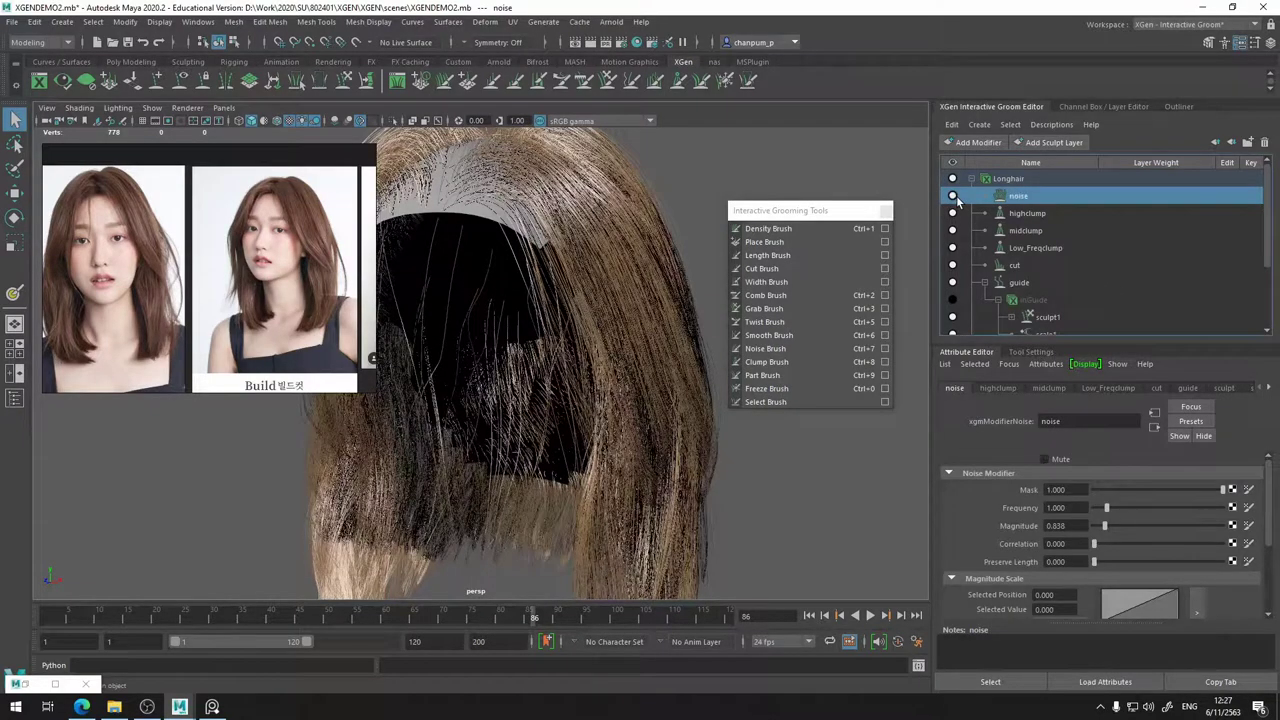
left_click_drag(649, 248, 496, 239, "alt")
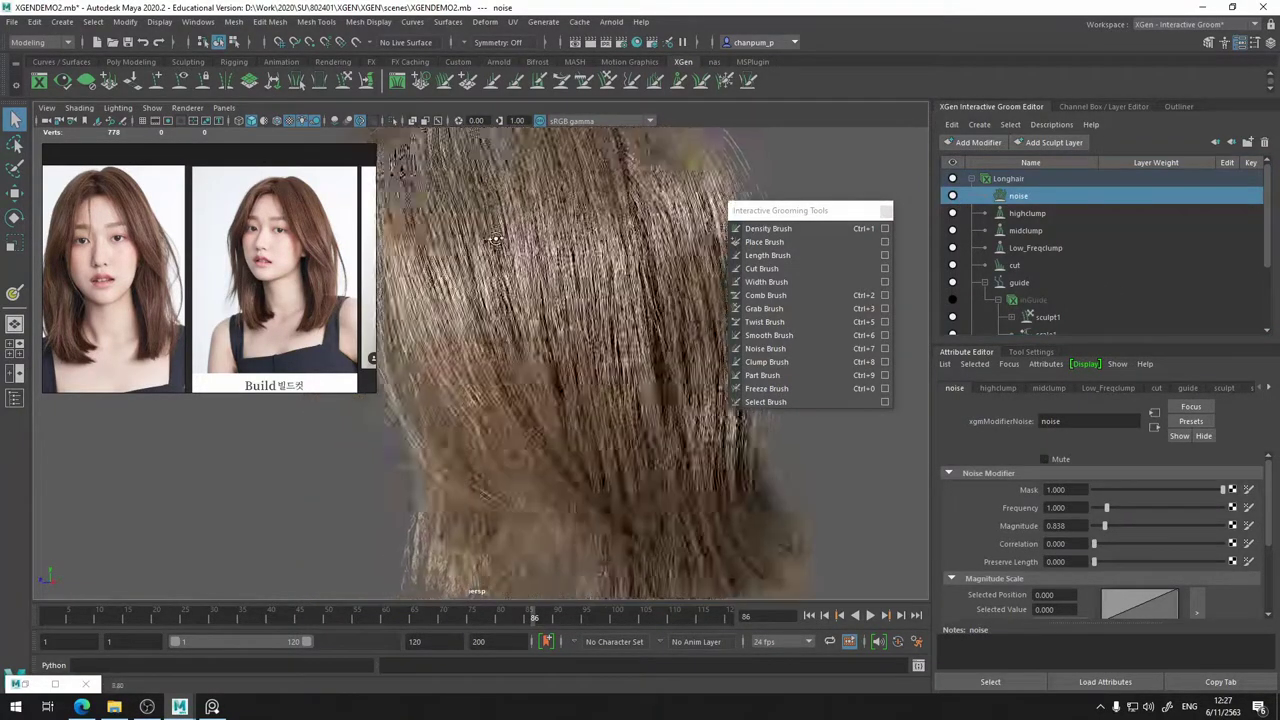
- Set the noise modifier's Magnitude to 0.2 and Frequency to 0.942, comparing the hair with the modifier muted and enabled
scroll(495, 239, "down", 5)
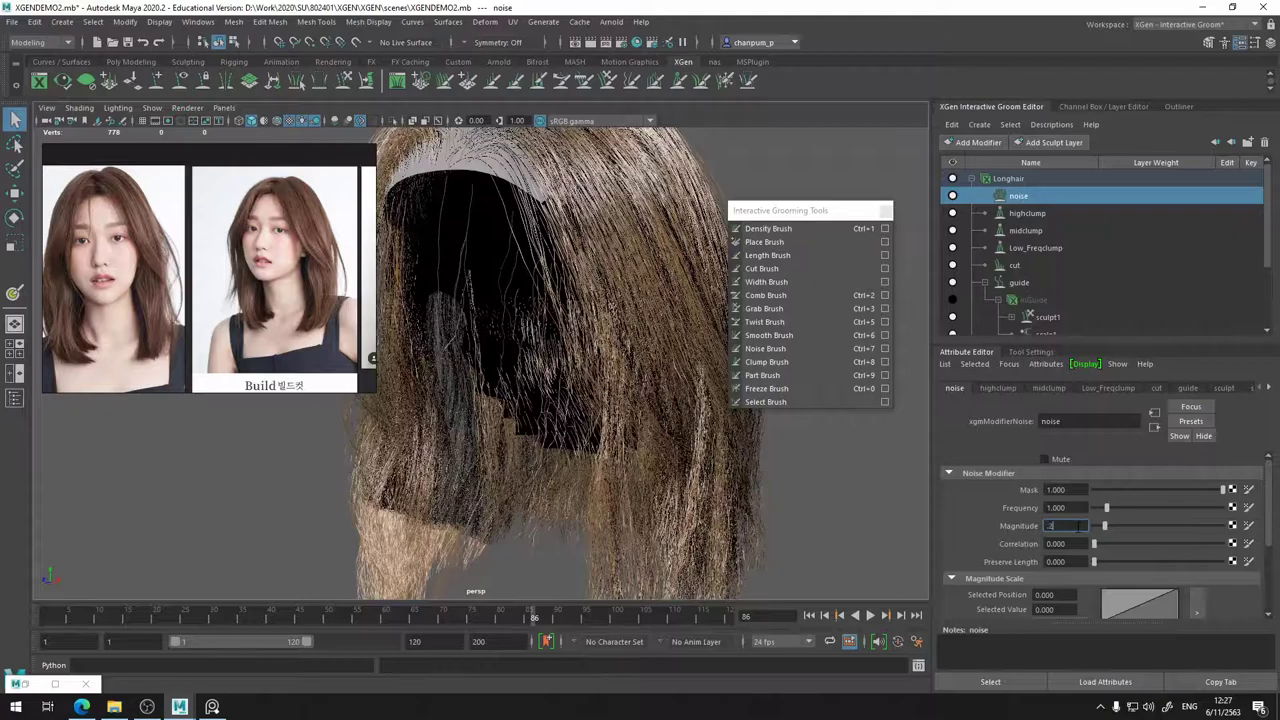
key("Return")
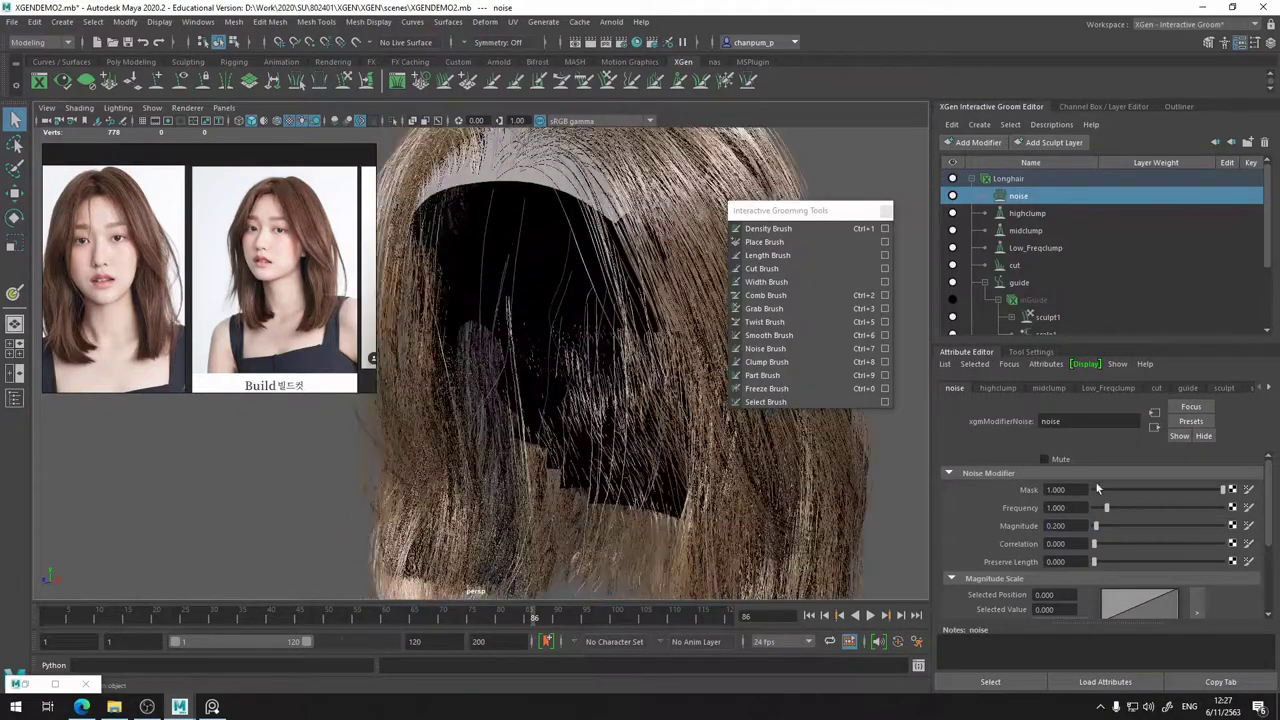
left_click(952, 196)
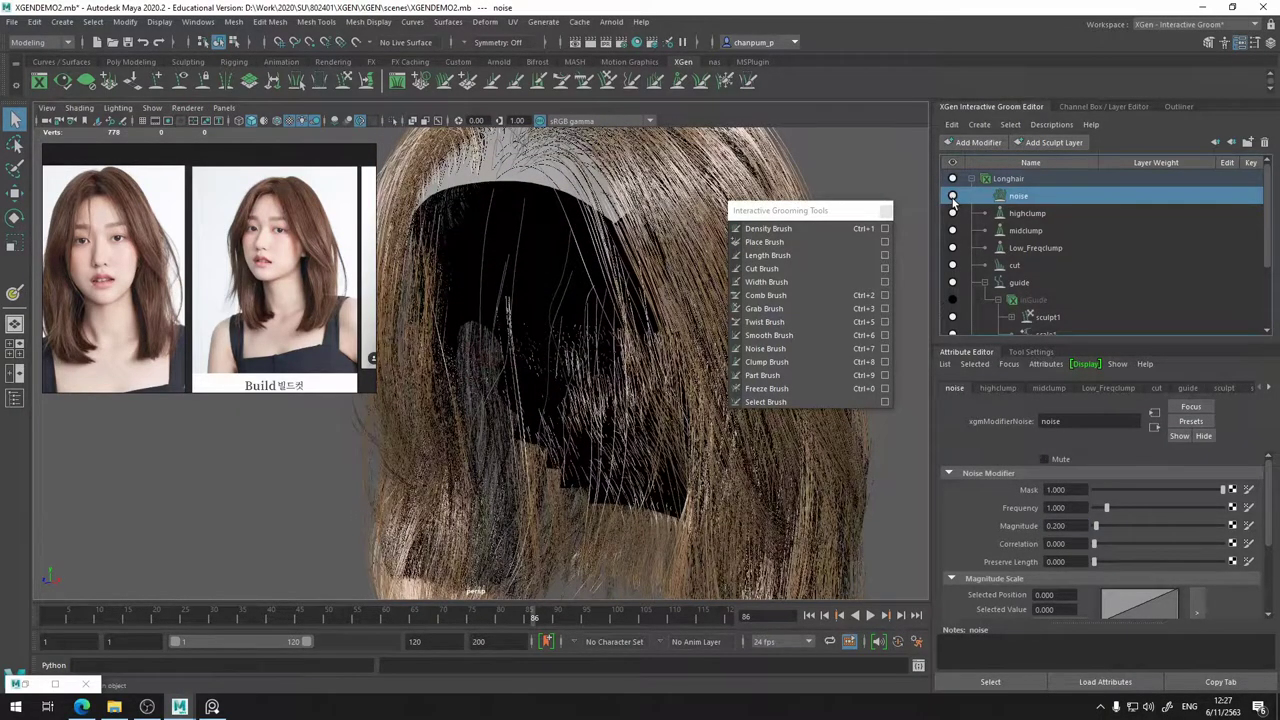
left_click(952, 196)
mouse_move(1103, 508)
left_mouse_down()
mouse_move(1138, 510)
mouse_move(1105, 506)
left_mouse_up()
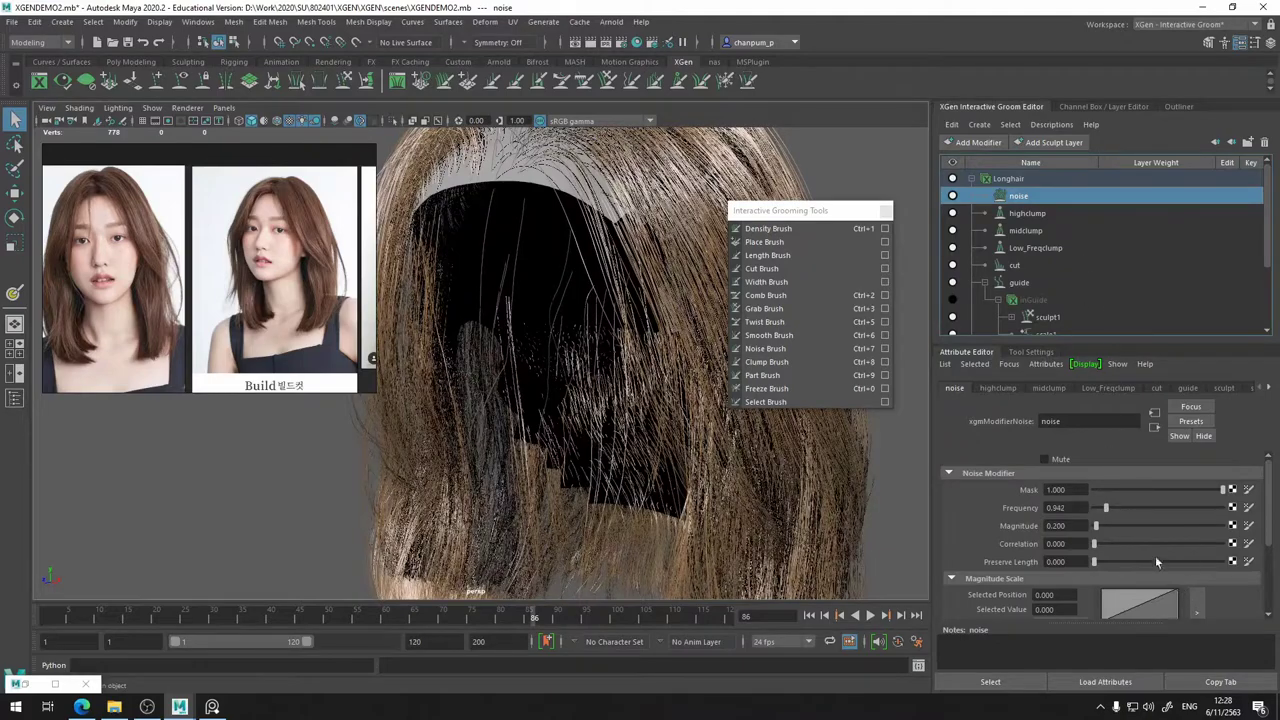
- Check the end point of the noise modifier's Magnitude Scale ramp and examine the hair roots around the parting
scroll(1141, 523, "down", 1)
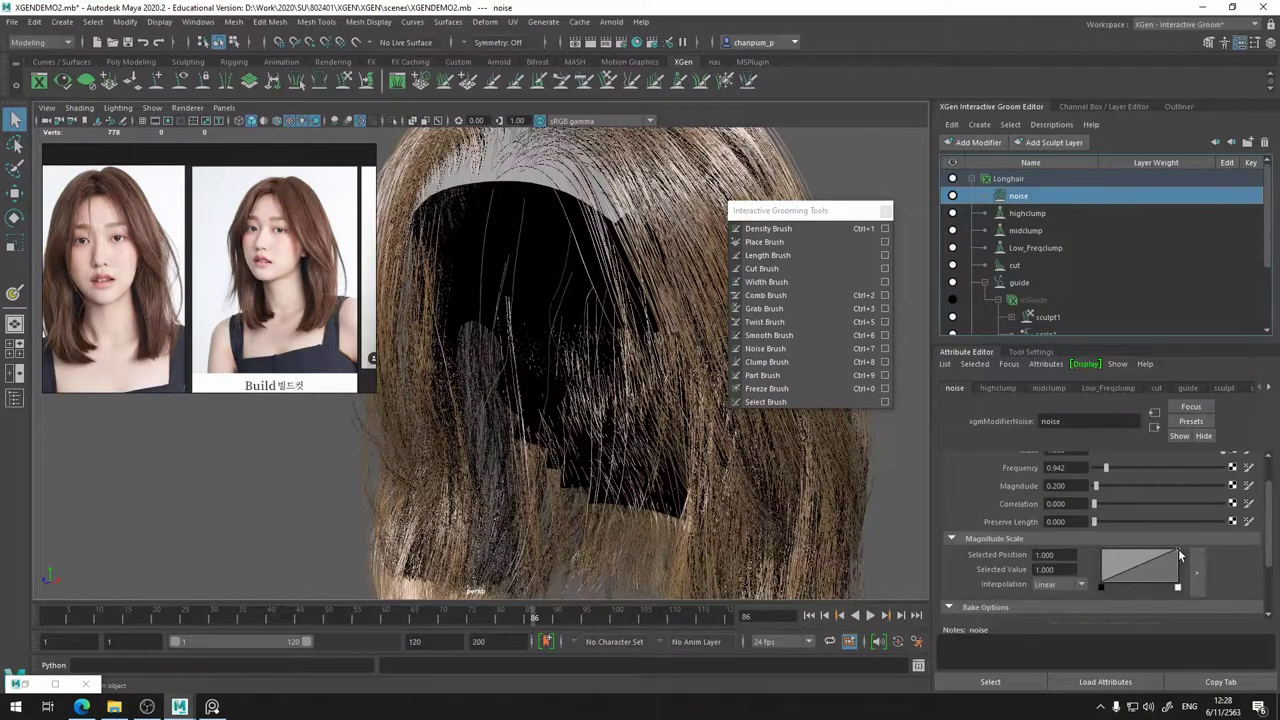
left_click_drag(1179, 551, 1186, 526)
scroll(540, 243, "down", 5)
left_click_drag(582, 370, 552, 380, "alt")
scroll(560, 366, "up", 8)
scroll(1020, 495, "down", 3)
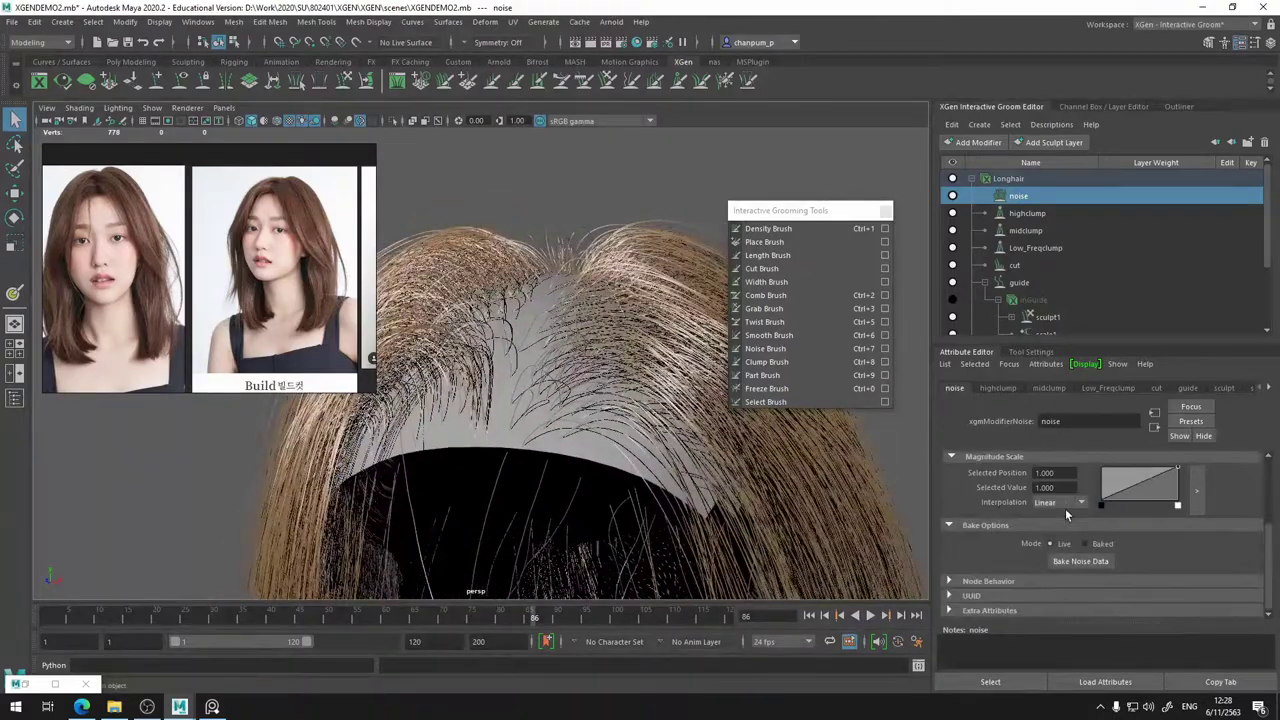
scroll(1097, 577, "up", 3)
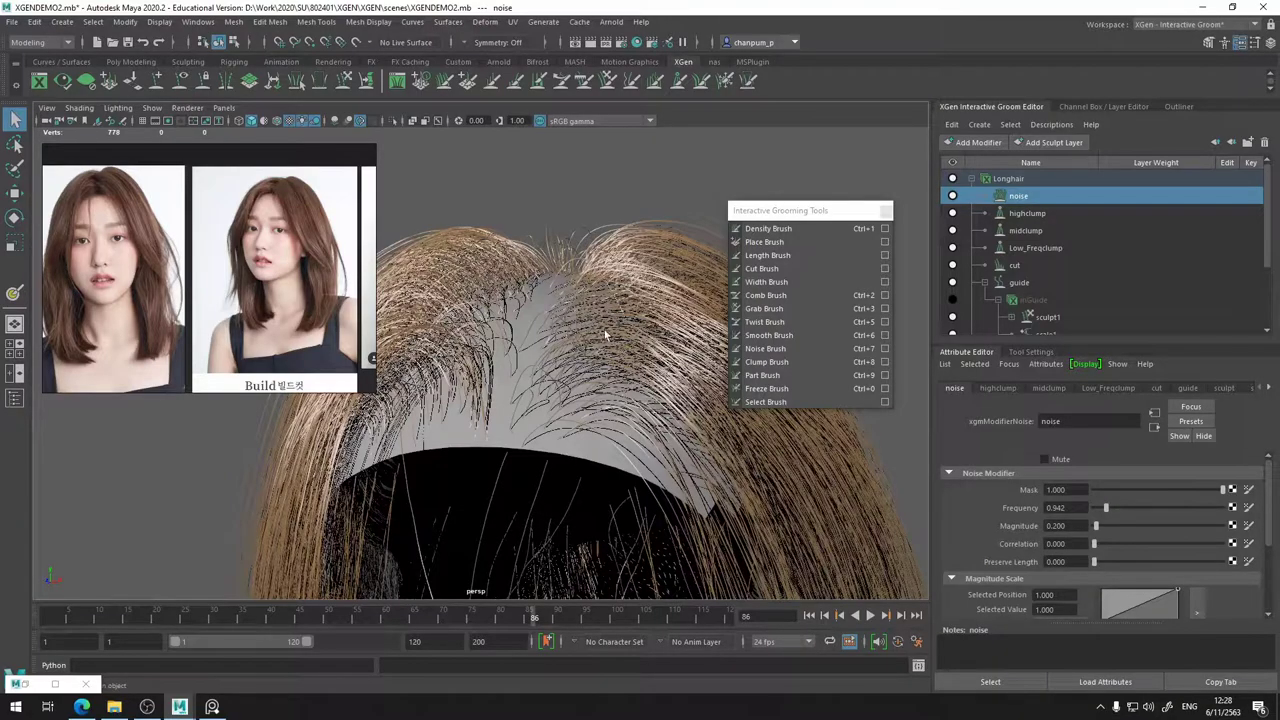
- Inspect the subtle noise along the hairline, crown and side of the hair, and save the scene
mouse_move(537, 362)
left_mouse_down("alt")
mouse_move(480, 402)
mouse_move(495, 440)
mouse_move(524, 378)
left_mouse_up("alt")
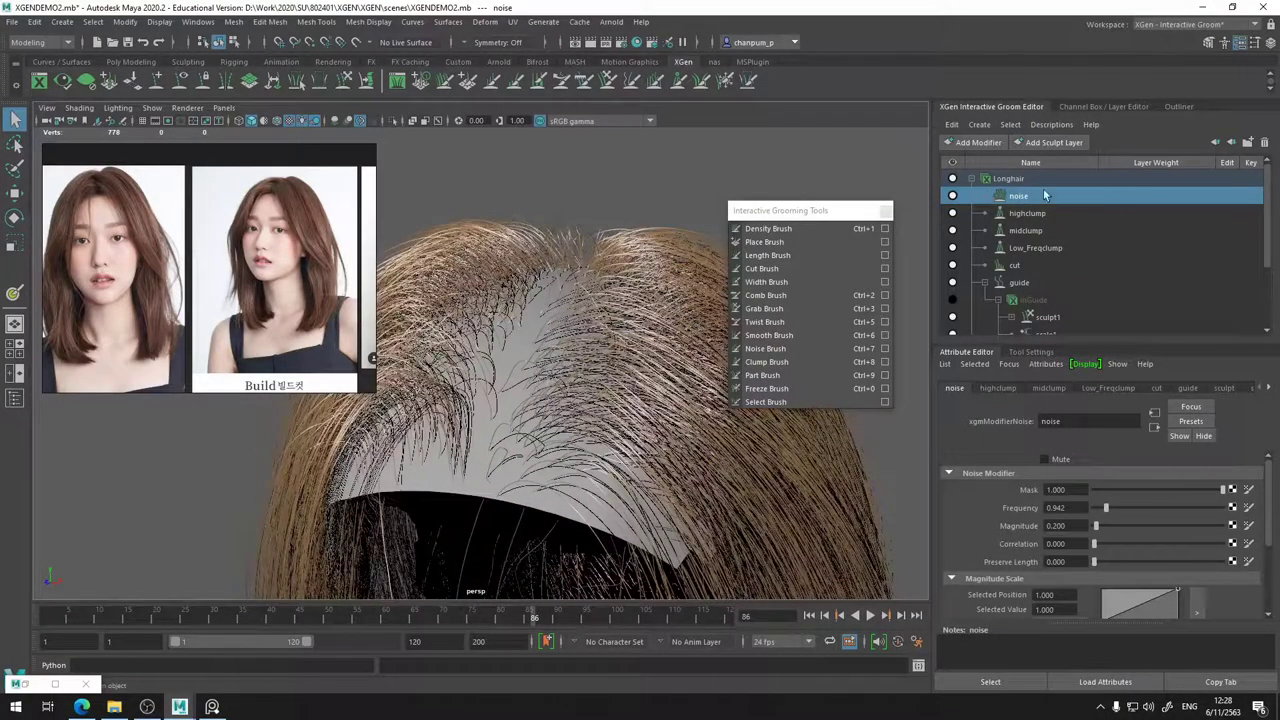
left_click_drag(580, 343, 522, 362, "alt")
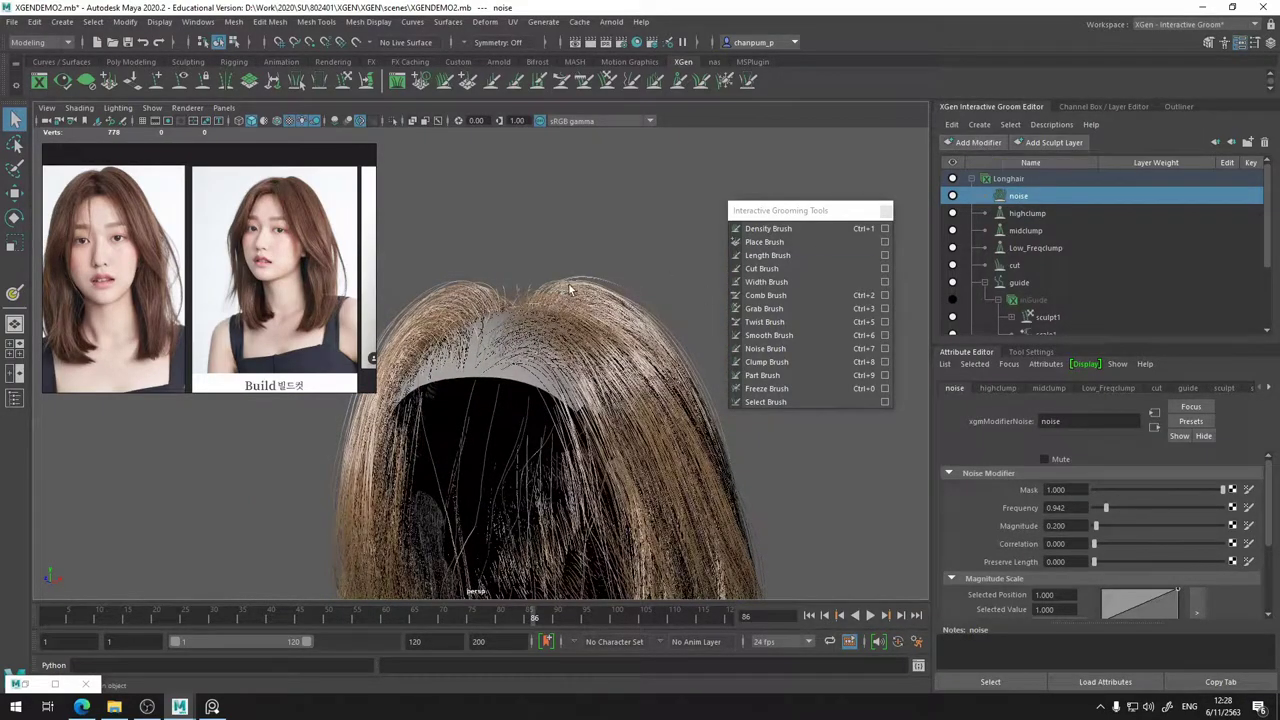
left_click_drag(673, 357, 528, 278, "alt")
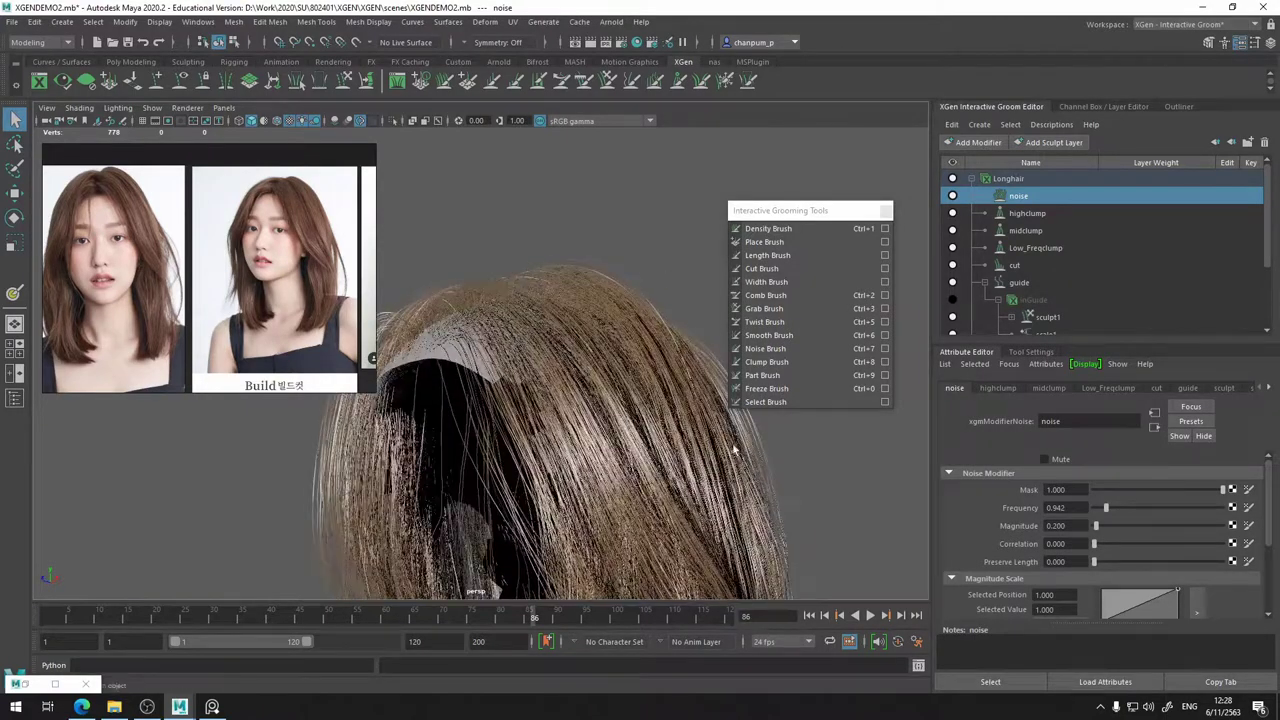
left_click_drag(619, 336, 619, 349, "alt")
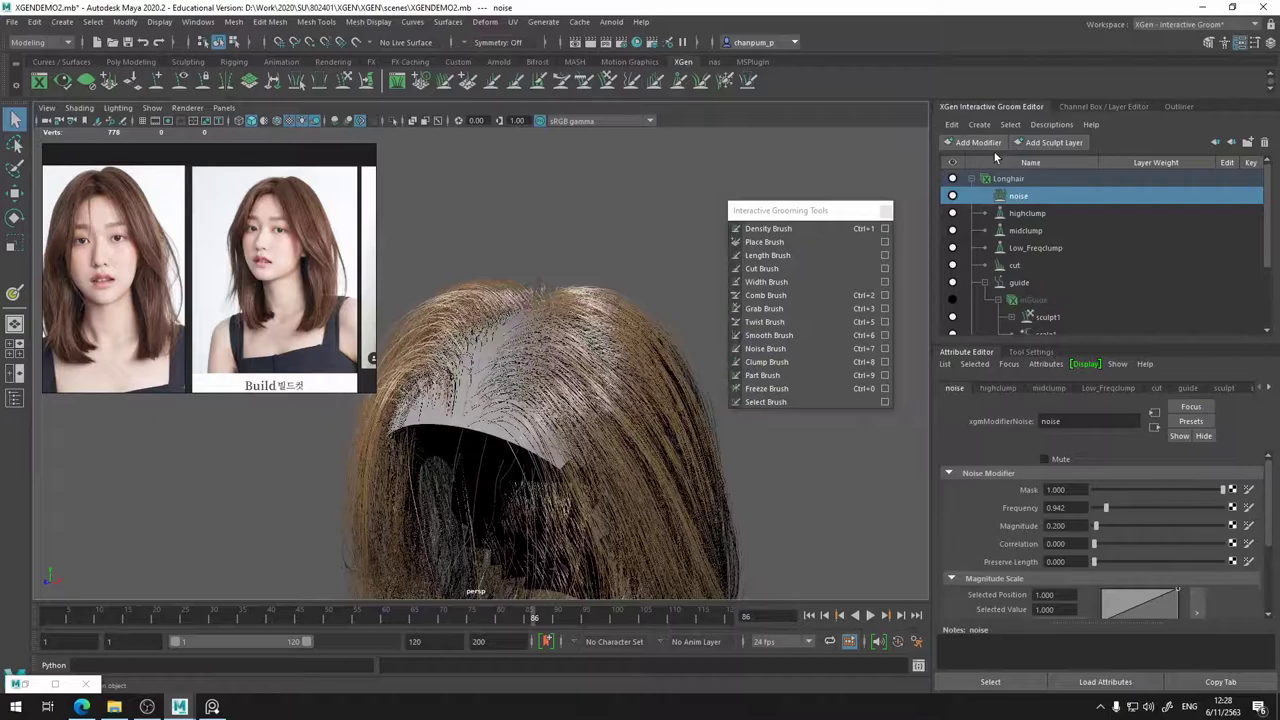
key("ctrl+s")
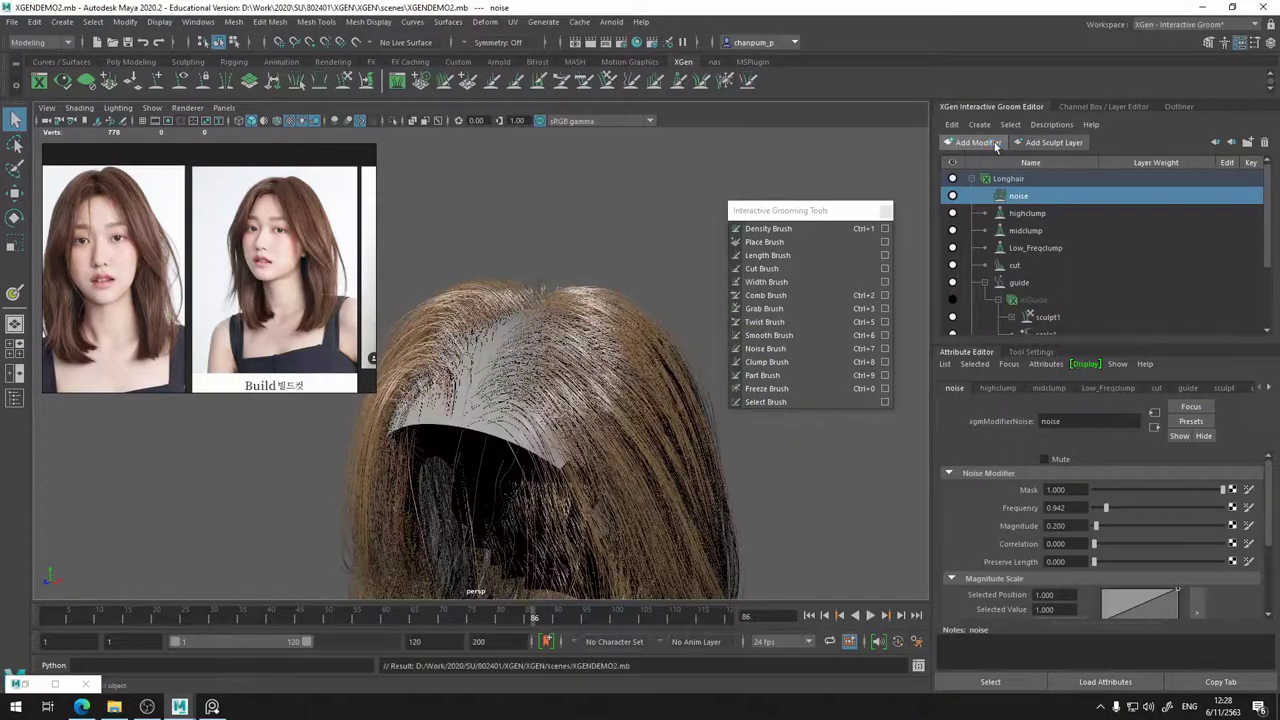
- Add another Noise modifier on top of the Longhair stack and set its Magnitude to 2.932 and Frequency to 1.571
left_click(994, 142)
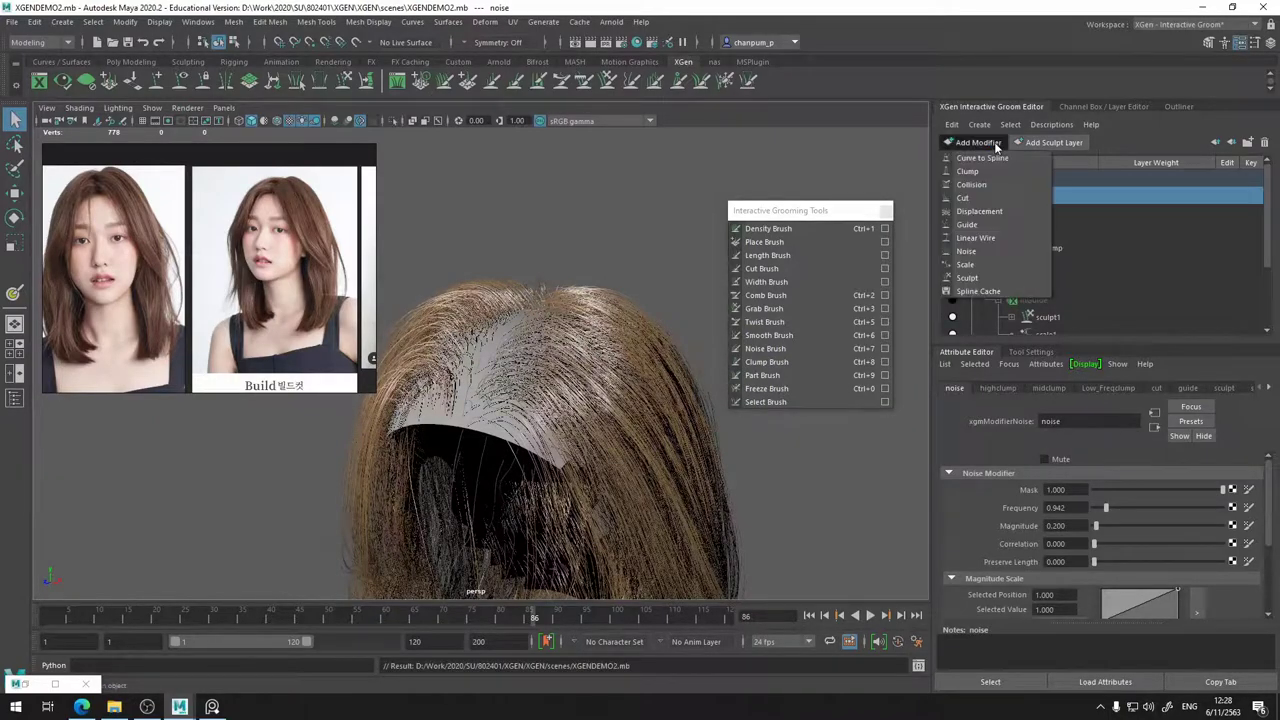
left_click(966, 251)
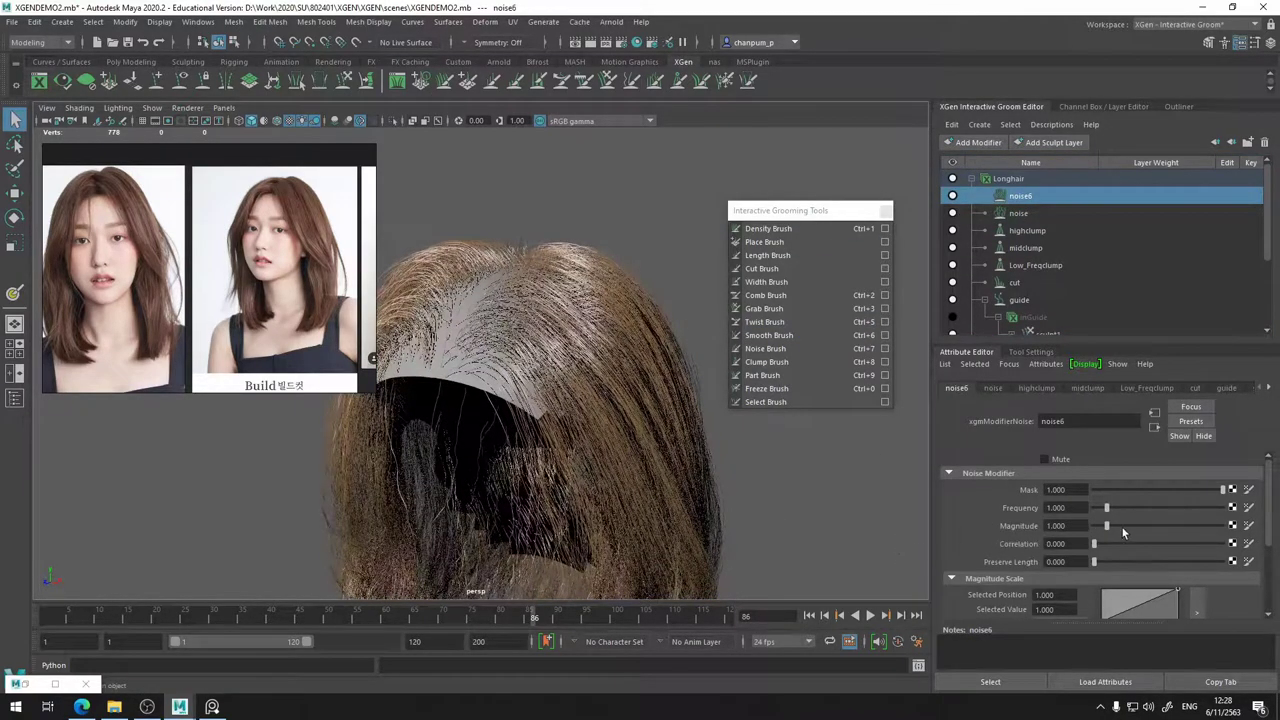
left_click(1131, 523)
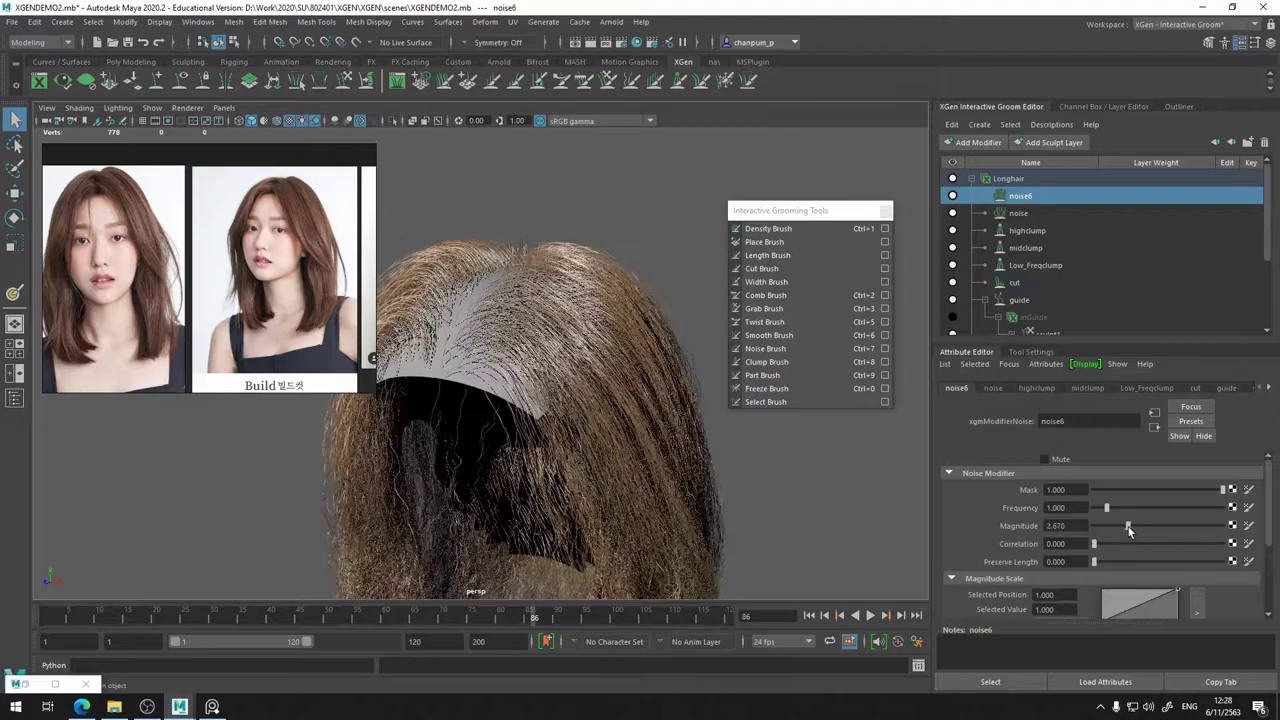
left_click_drag(1129, 528, 1132, 527)
scroll(1109, 591, "down", 1)
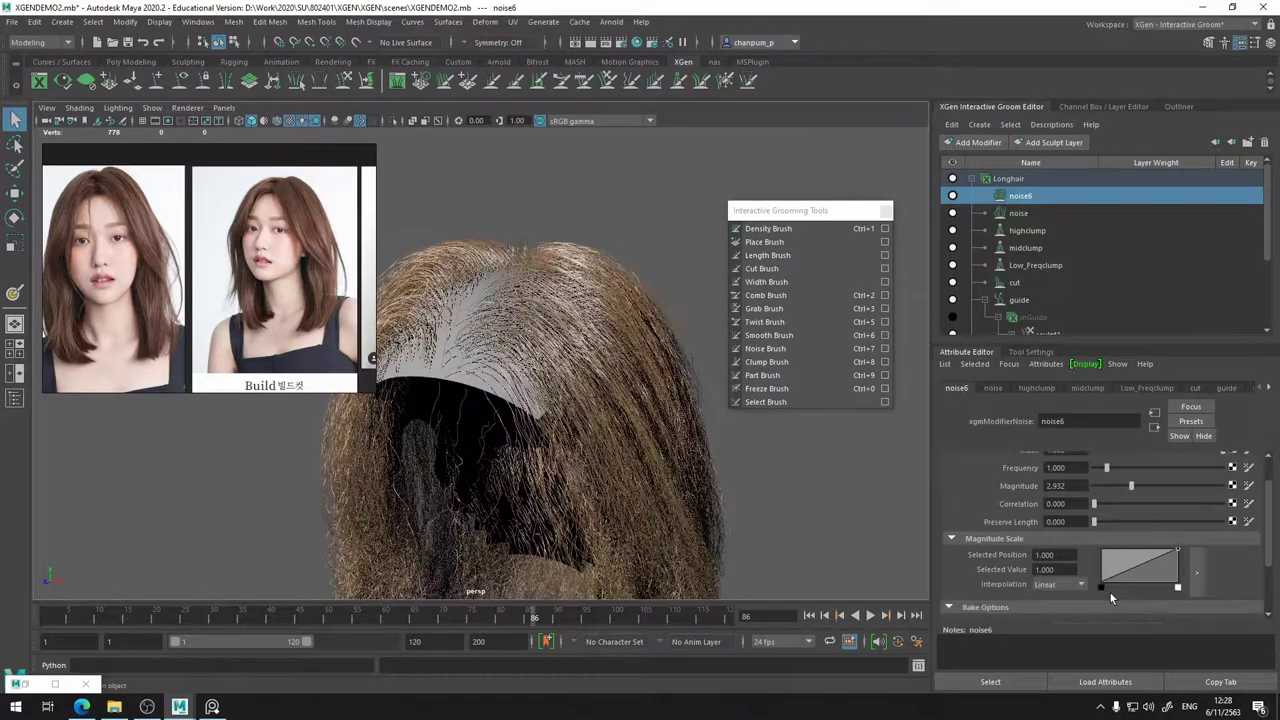
scroll(1110, 534, "up", 1)
mouse_move(1107, 508)
left_mouse_down()
mouse_move(1126, 508)
mouse_move(1113, 508)
left_mouse_up()
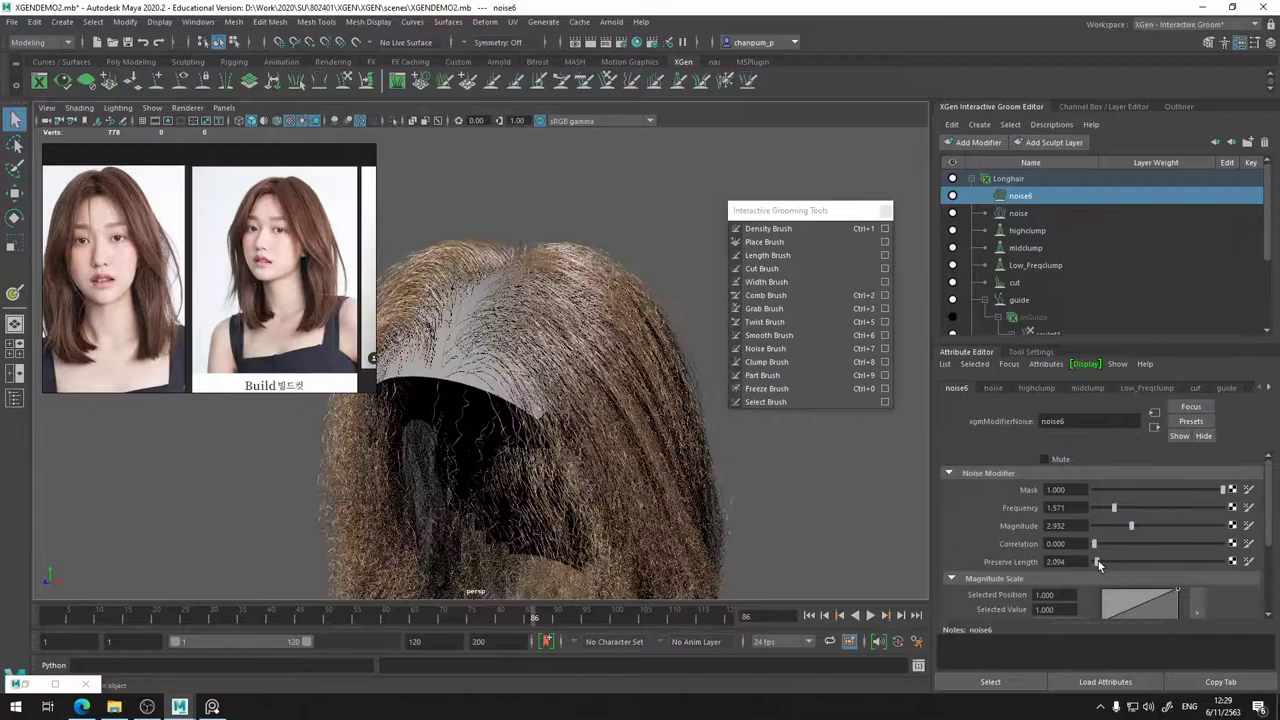
- Set the new noise modifier's Correlation to 5.236 and add a Magnitude Scale ramp point at position 0.583 with value 0.400
left_click_drag(1098, 561, 1131, 542)
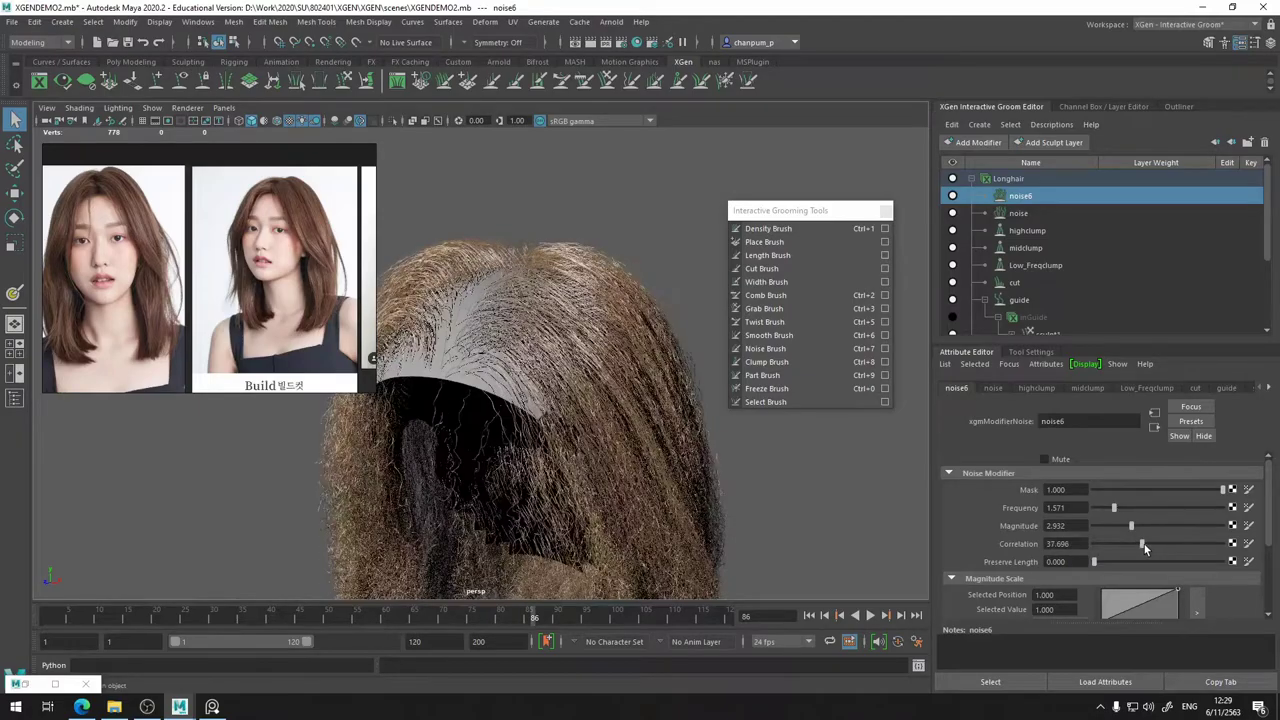
left_click_drag(1139, 545, 1100, 549)
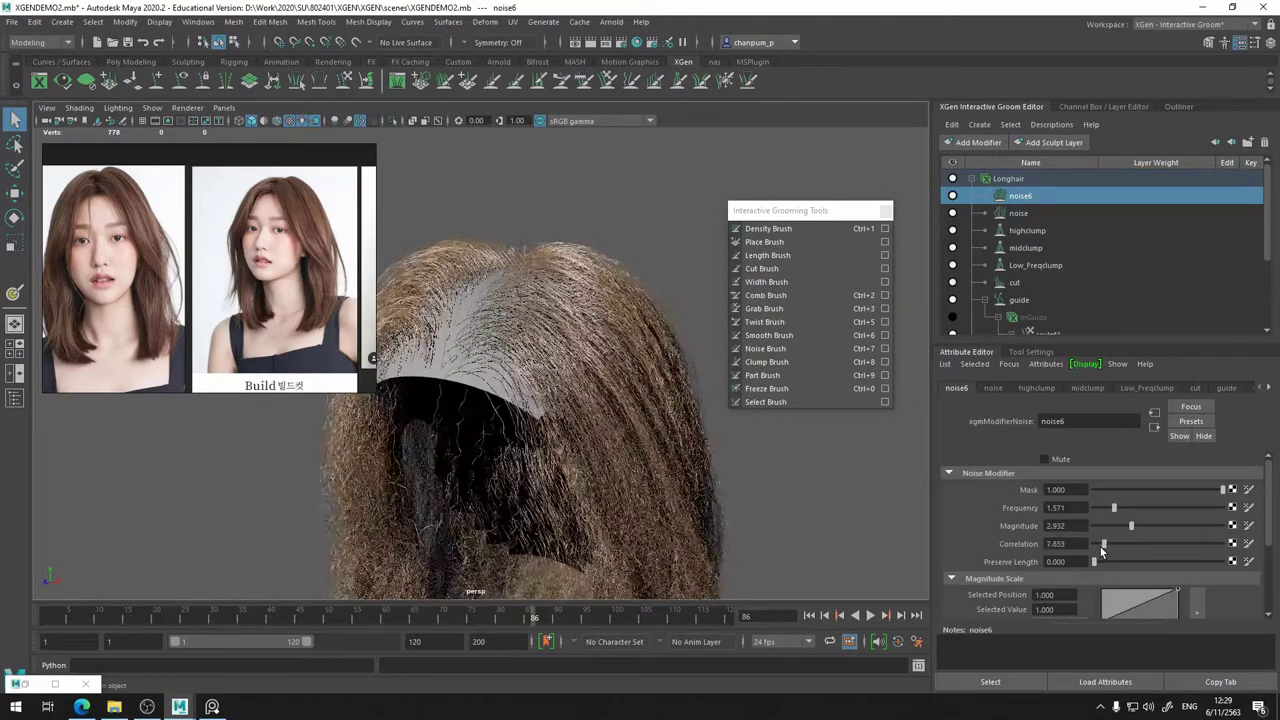
scroll(1158, 520, "down", 2)
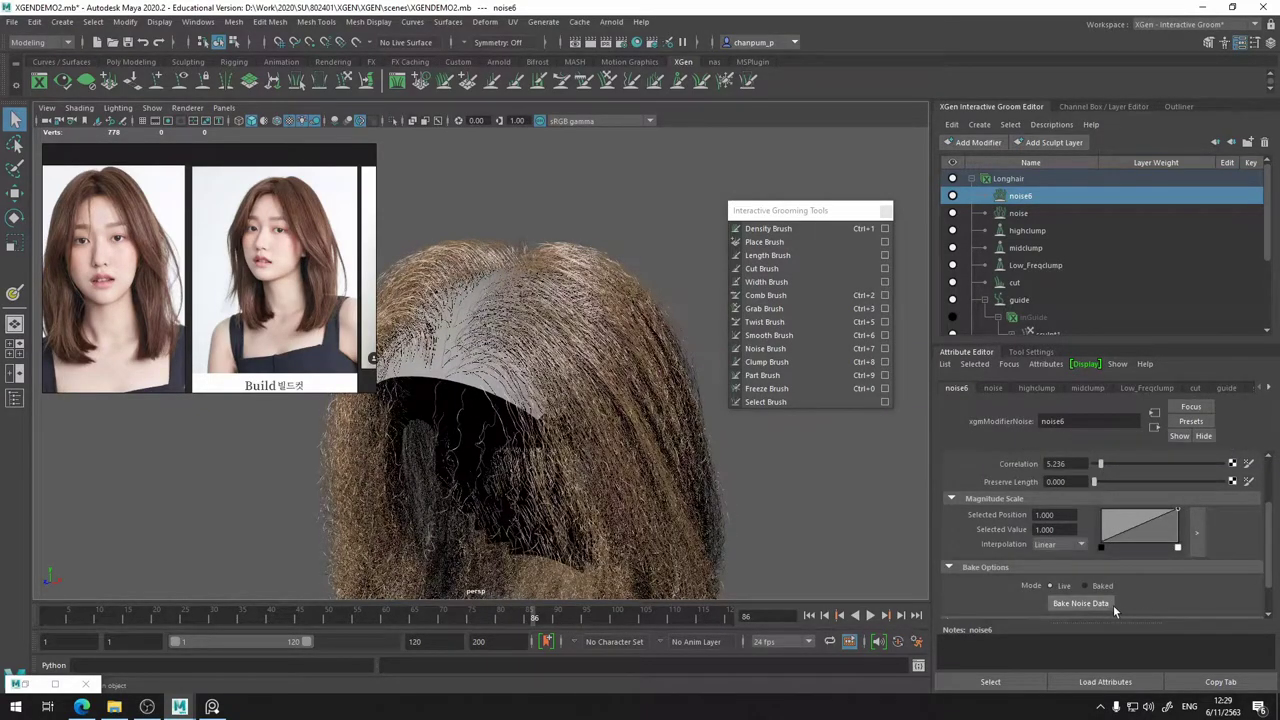
scroll(1113, 605, "down", 2)
scroll(1113, 605, "up", 4)
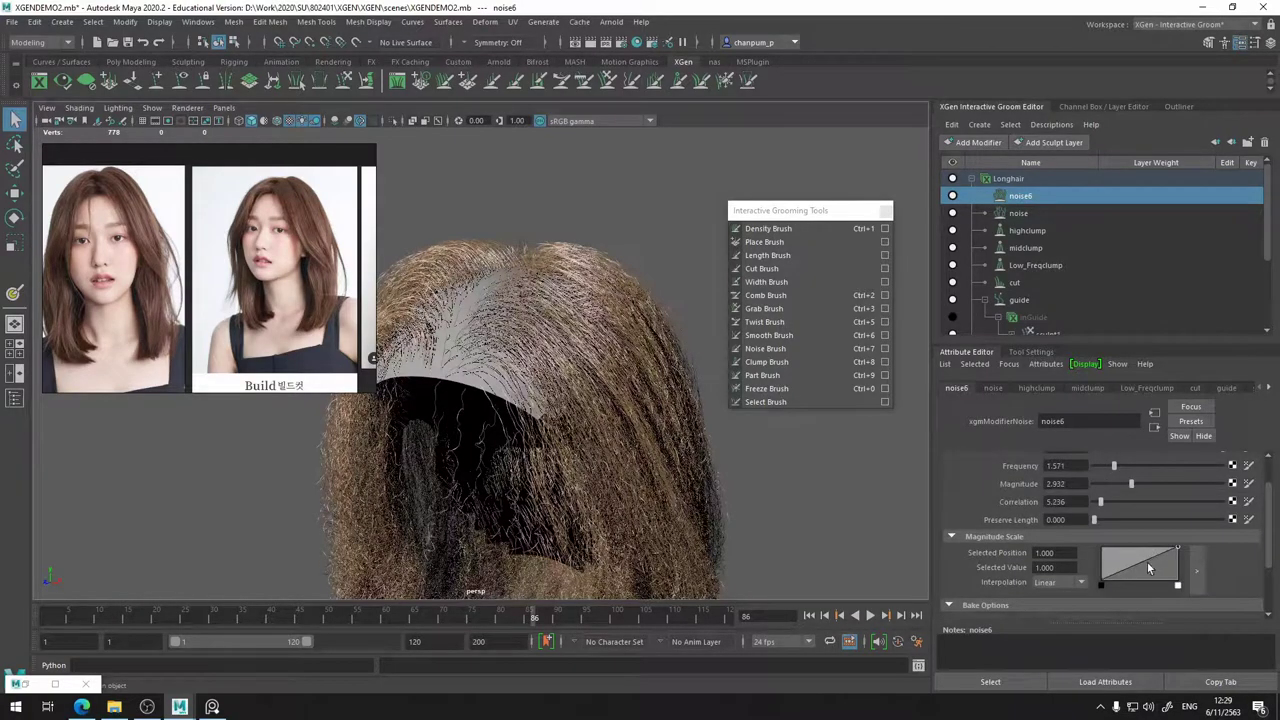
mouse_move(1149, 568)
left_mouse_down()
mouse_move(1126, 560)
mouse_move(1145, 566)
left_mouse_up()
scroll(1180, 530, "up", 2)
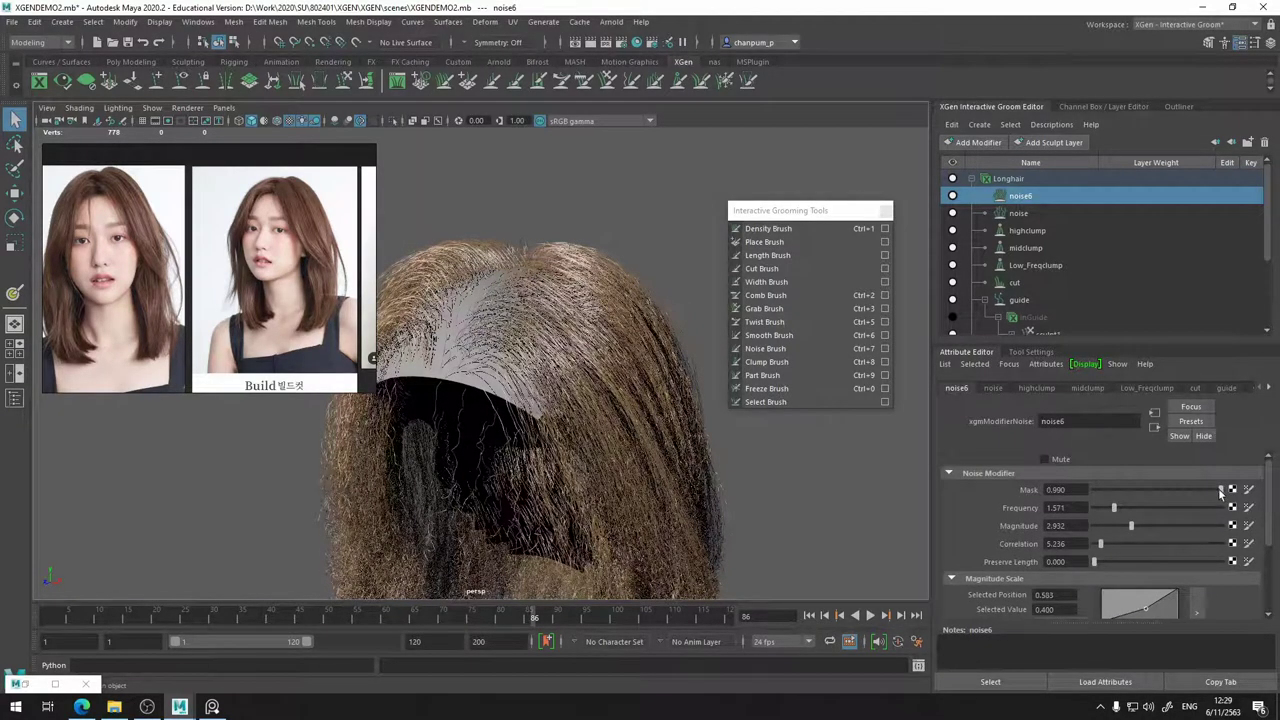
- Lower the top noise modifier's Mask to 0 and map a Noise texture to it
left_click_drag(1220, 490, 1041, 482)
left_click(1234, 490)
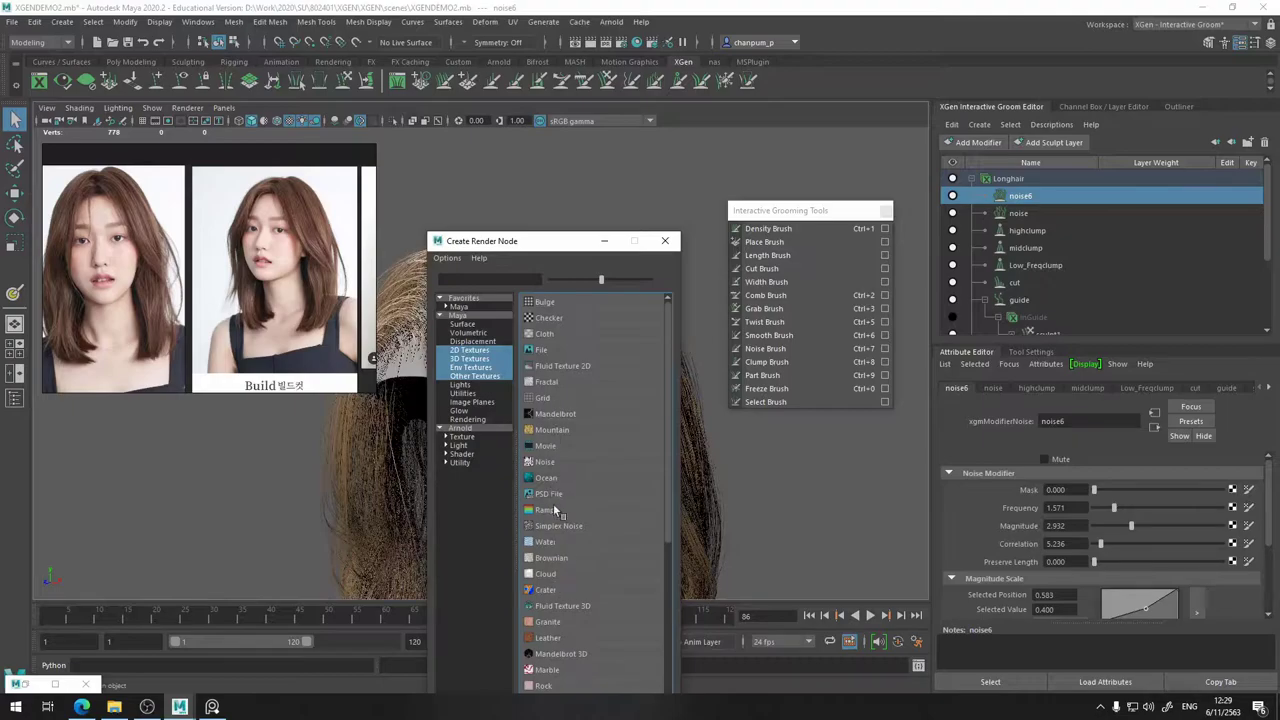
left_click(557, 461)
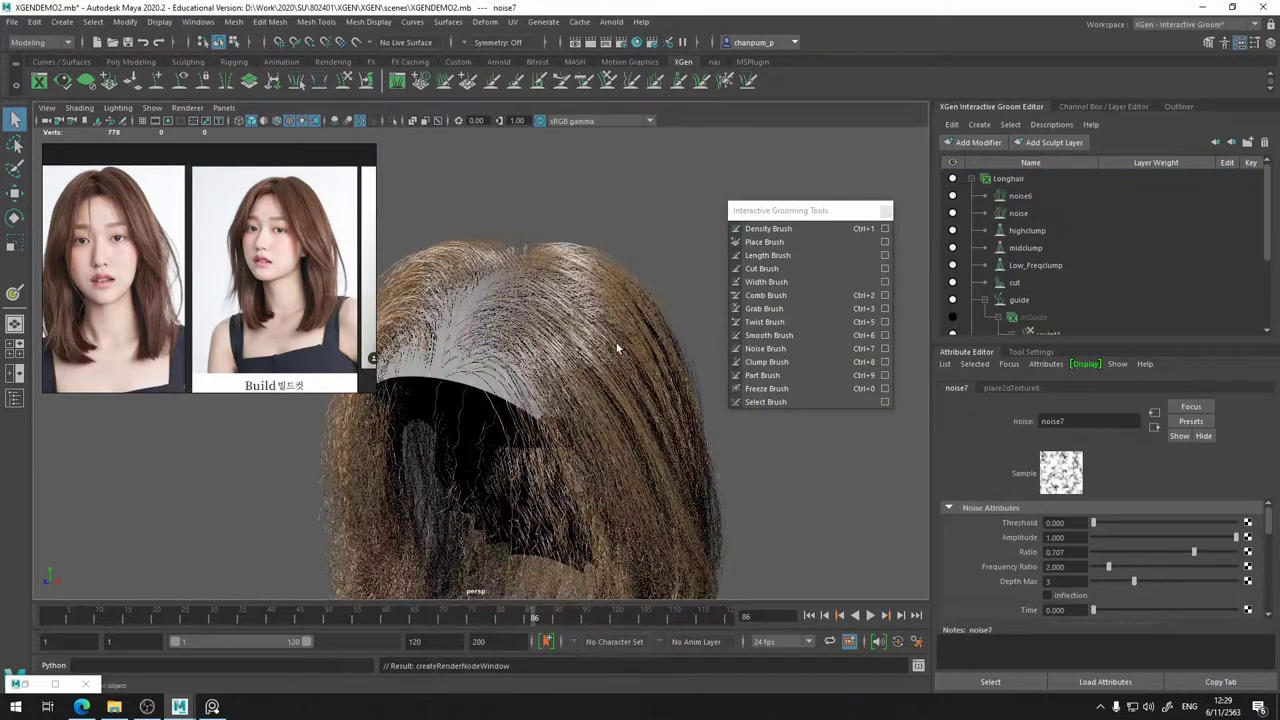
- Set the mask noise texture's Repeat UV to 15 by 15 in its 2D placement and return to its noise attributes
left_click(952, 197)
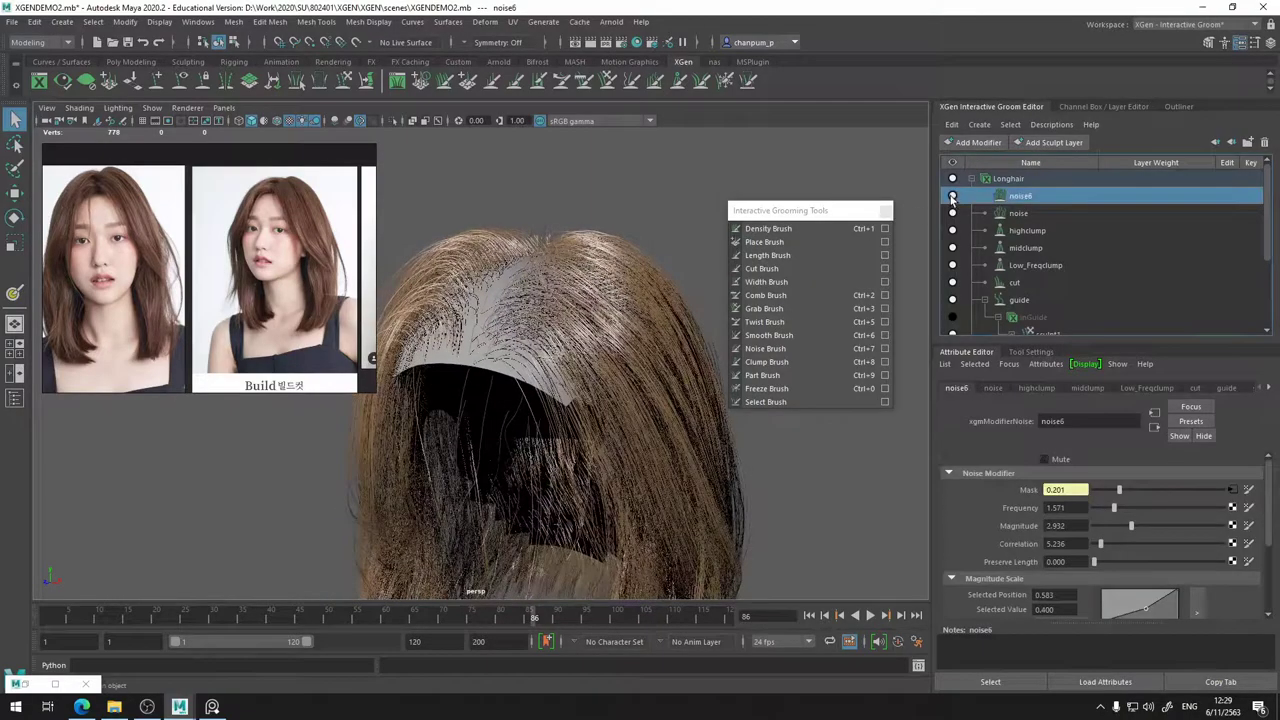
left_click(1240, 491)
left_click(1029, 388)
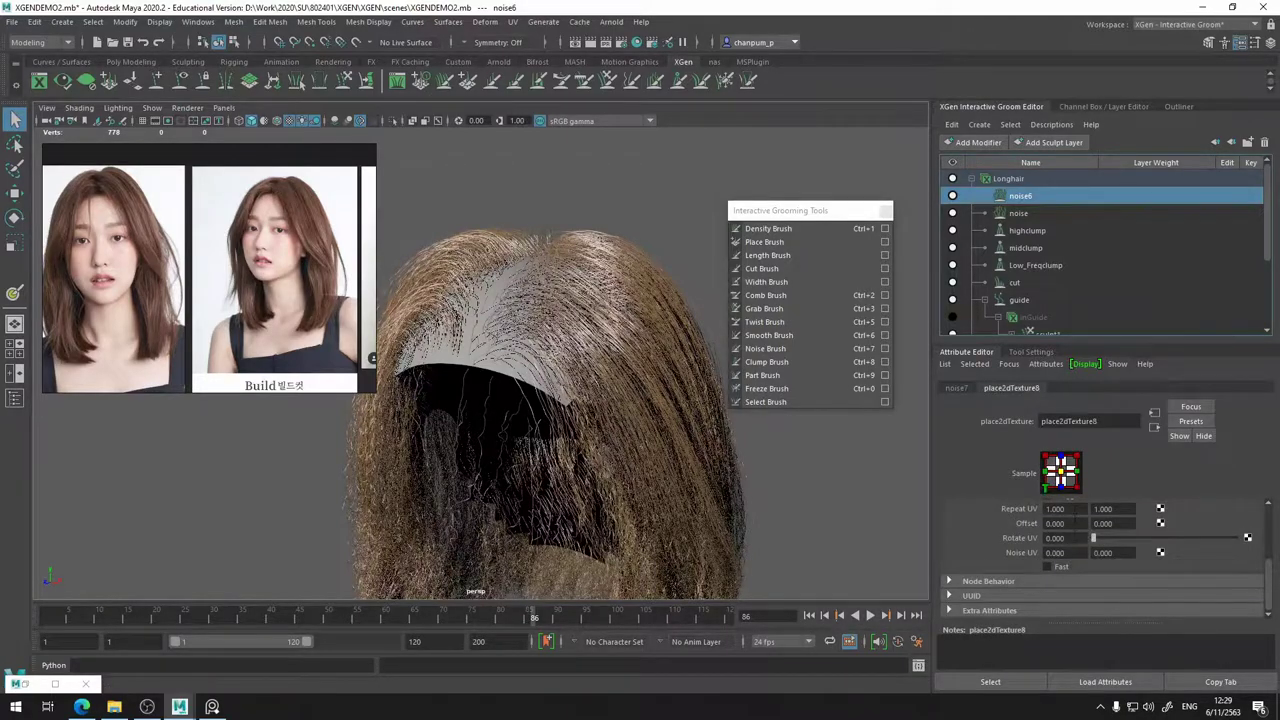
left_click(1068, 509)
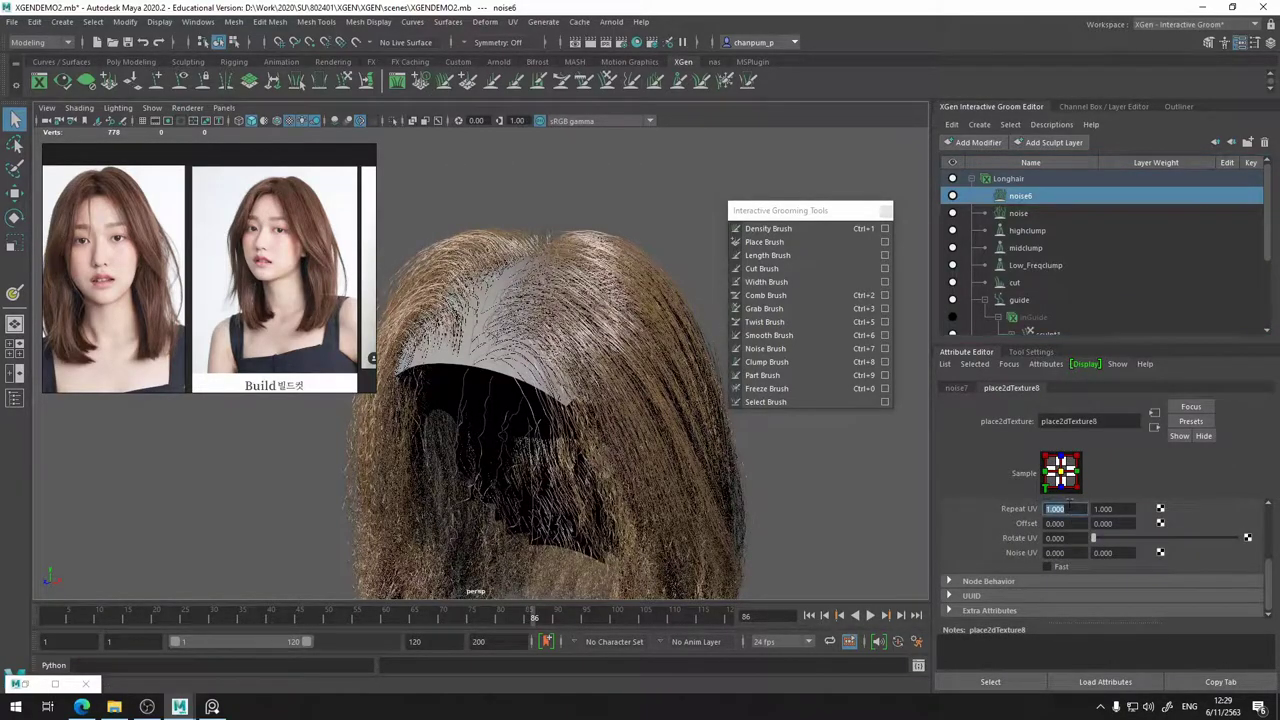
type("5")
key("Tab")
type("15")
key("Return")
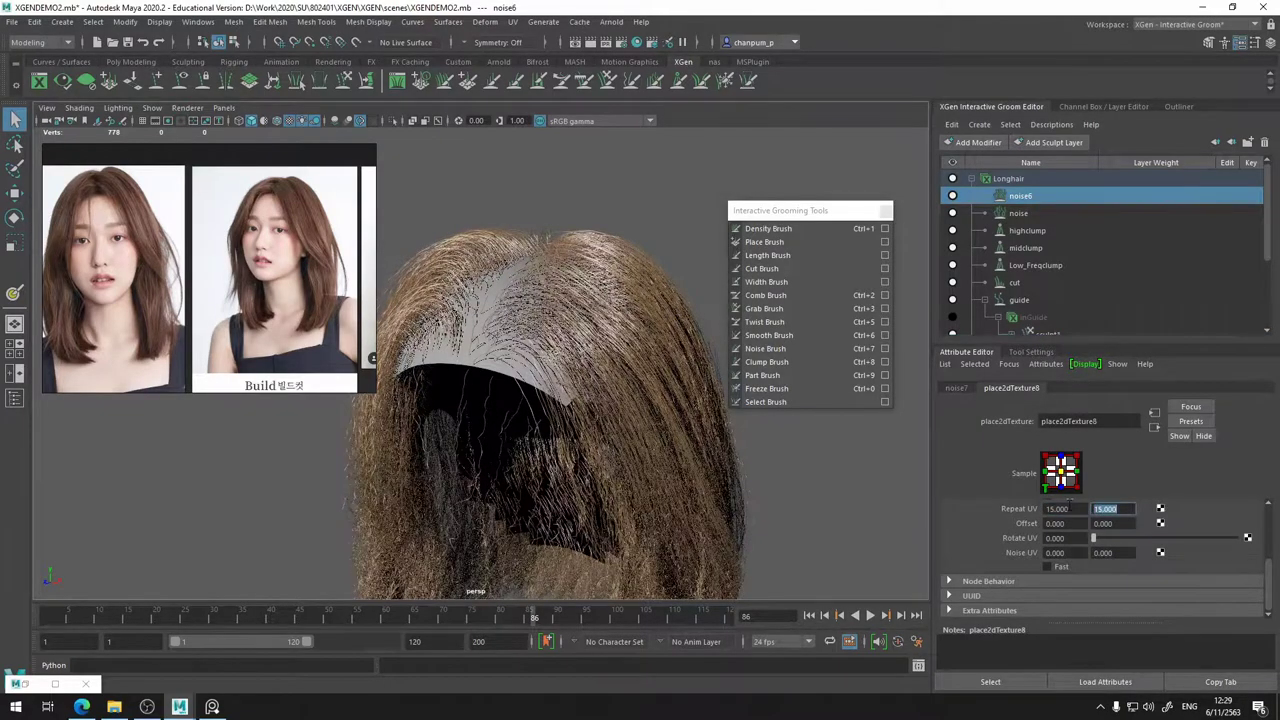
left_click(957, 388)
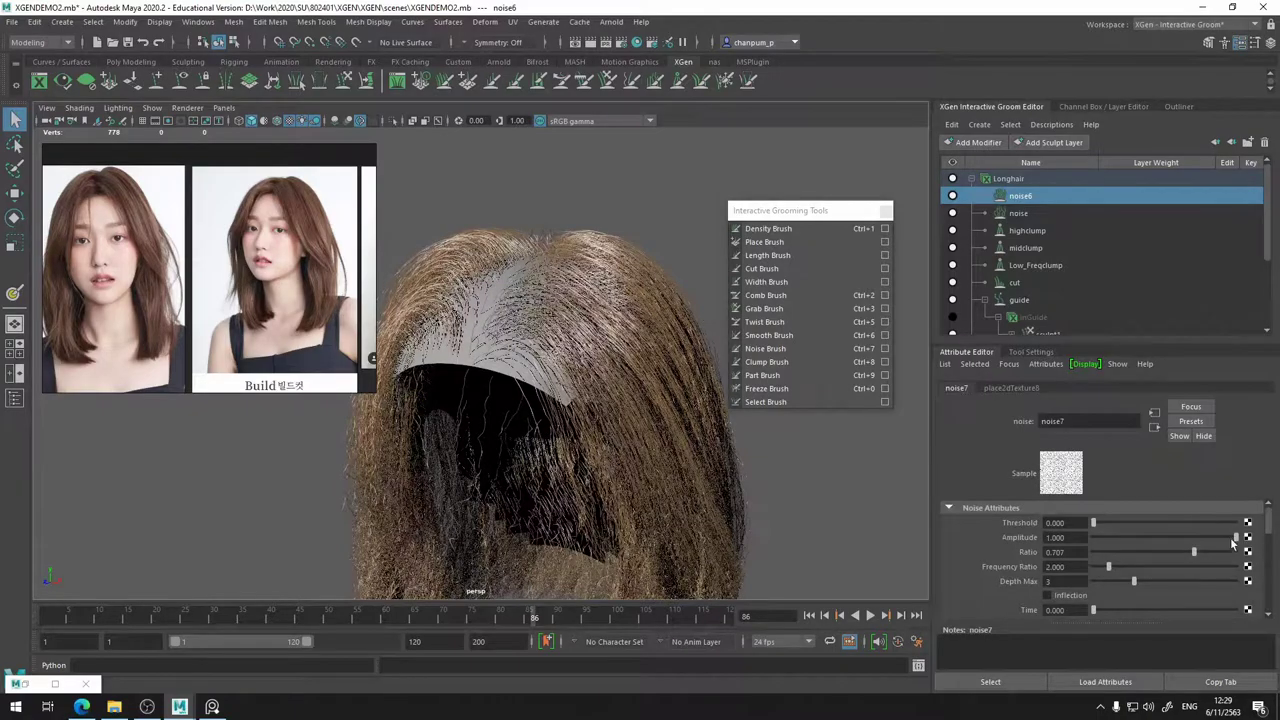
- Set the noise7 texture's Ratio to 0.675 and its Frequency Ratio to 6.179
scroll(1126, 606, "down", 3)
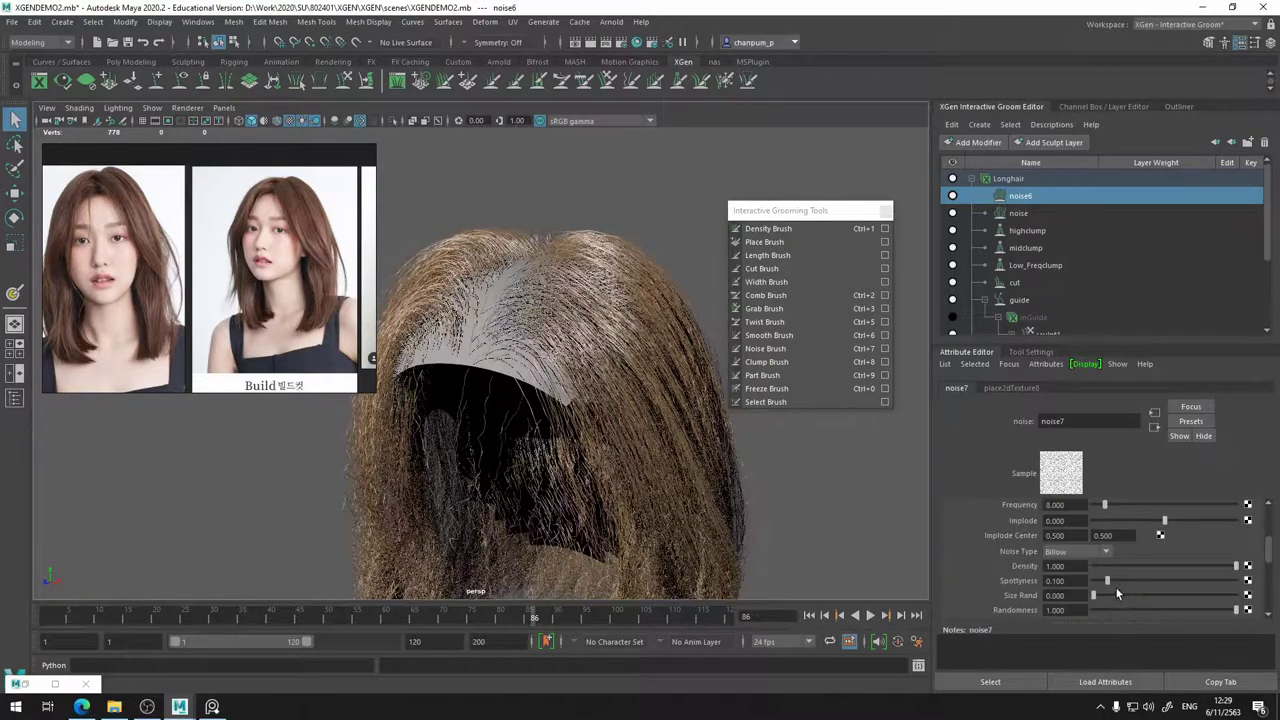
scroll(1109, 584, "up", 2)
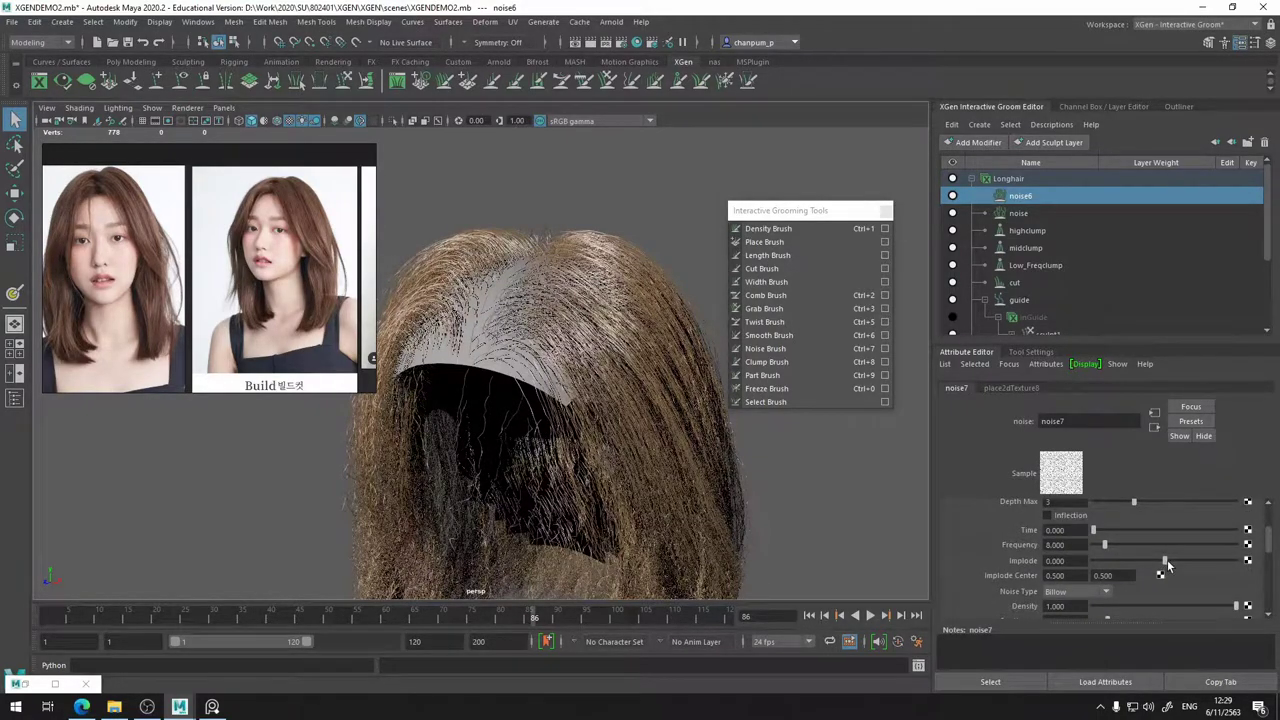
mouse_move(1165, 560)
left_mouse_down()
mouse_move(1204, 566)
mouse_move(1170, 557)
mouse_move(1203, 553)
mouse_move(1173, 564)
left_mouse_up()
scroll(1169, 591, "up", 3)
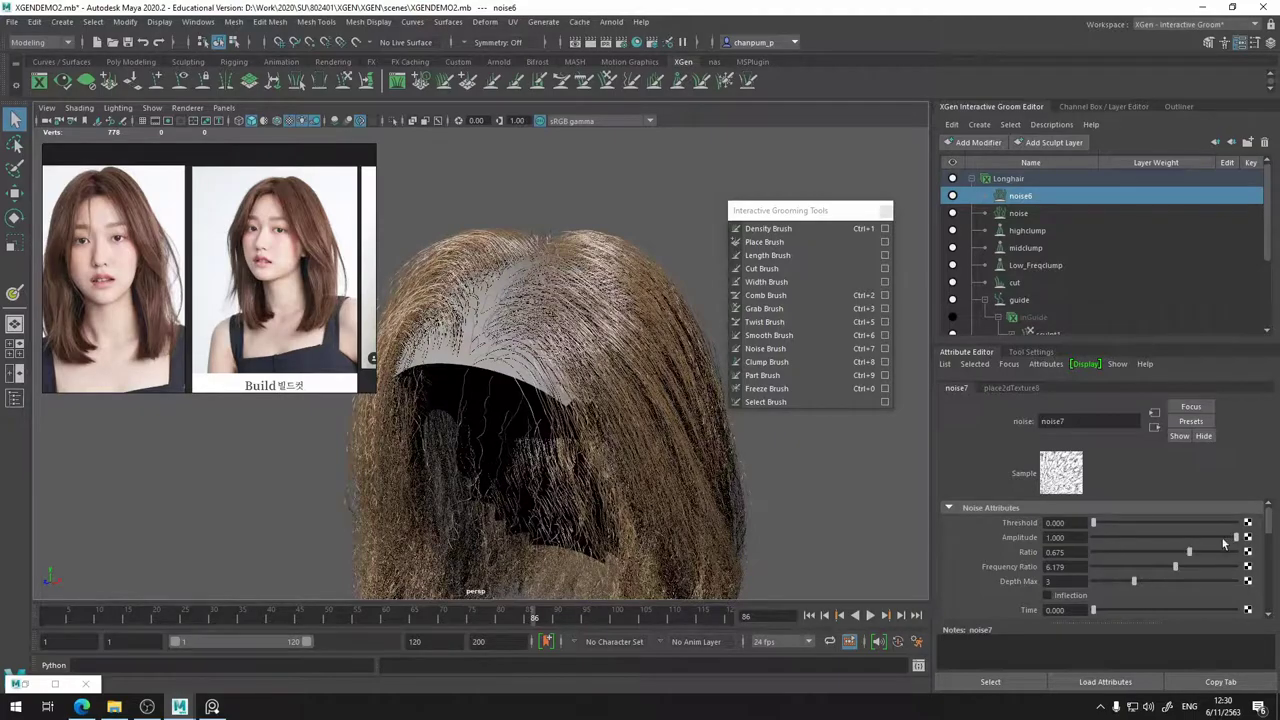
- Set the noise7 texture's Amplitude to 0.302, toggling the noise6 modifier off and on to compare the hair
left_click_drag(1236, 538, 1094, 538)
scroll(530, 310, "up", 3)
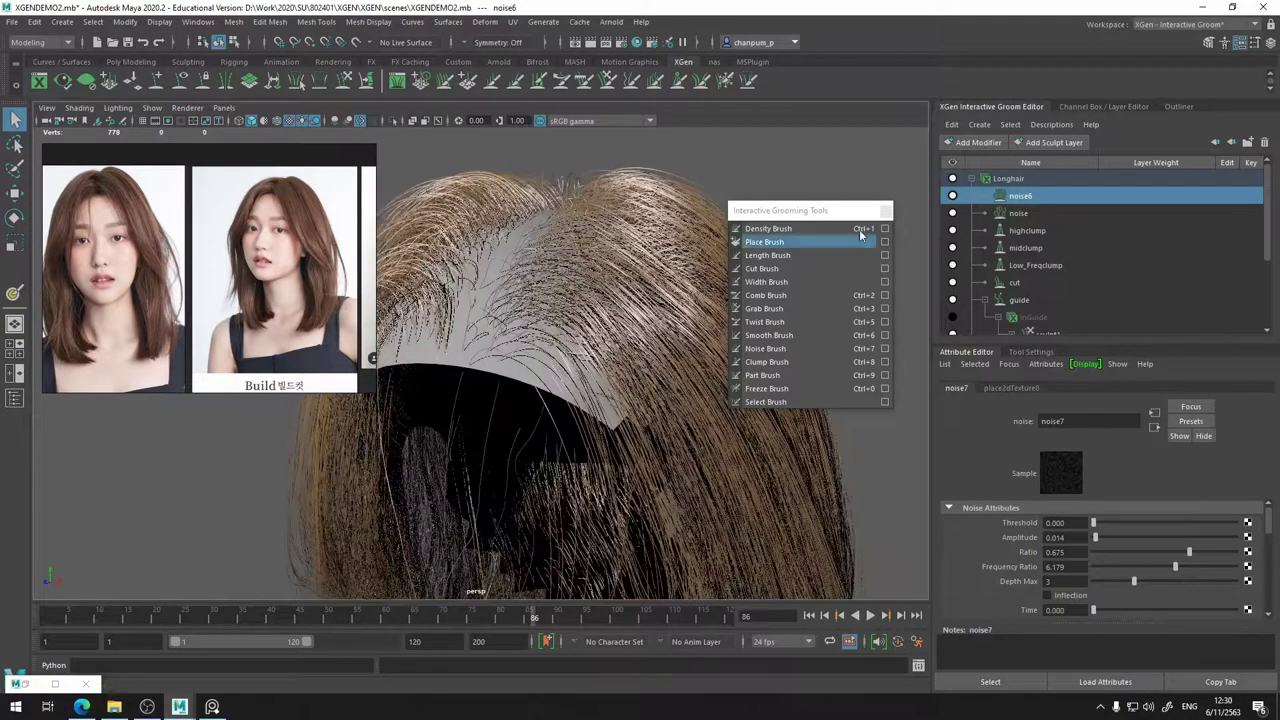
left_click(954, 196)
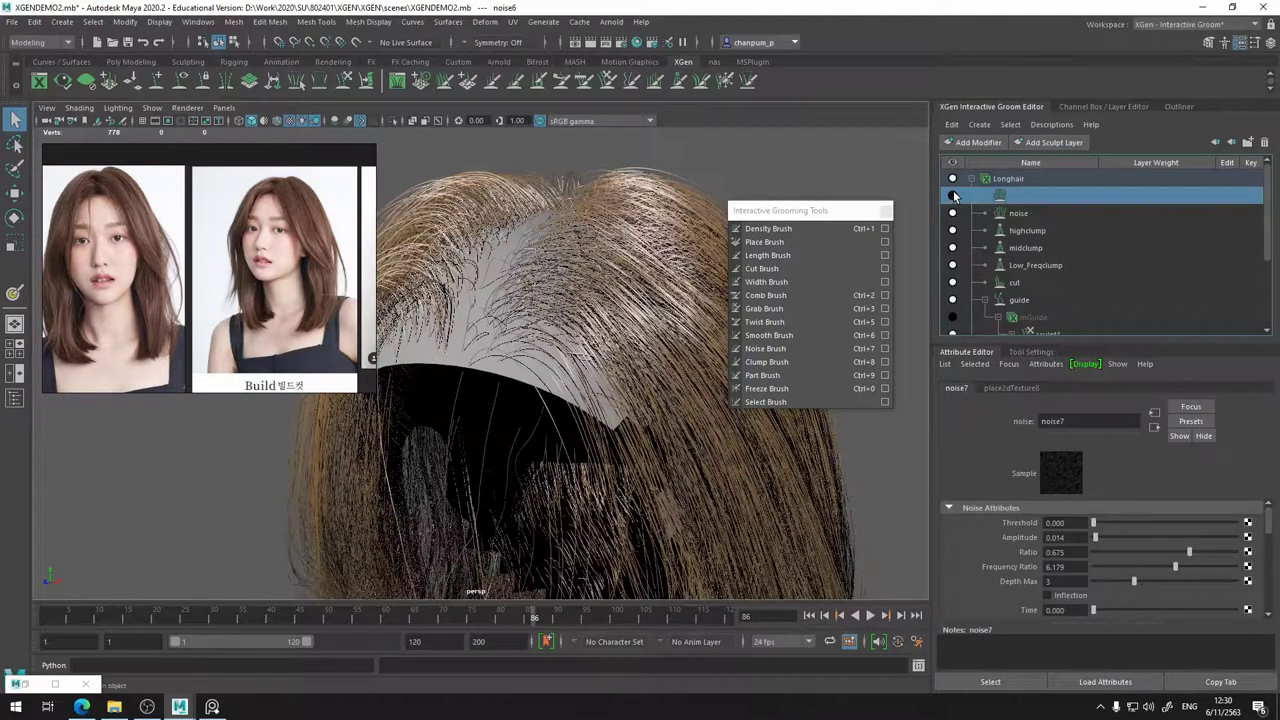
left_click_drag(1118, 538, 1135, 534)
left_click(953, 196)
left_click(953, 196)
left_click(953, 196)
- Compare the hair with noise6 off and on, and inspect the strands around the head down to the tips
mouse_move(618, 359)
left_mouse_down("alt")
mouse_move(522, 390)
mouse_move(545, 390)
left_mouse_up("alt")
scroll(523, 389, "down", 3)
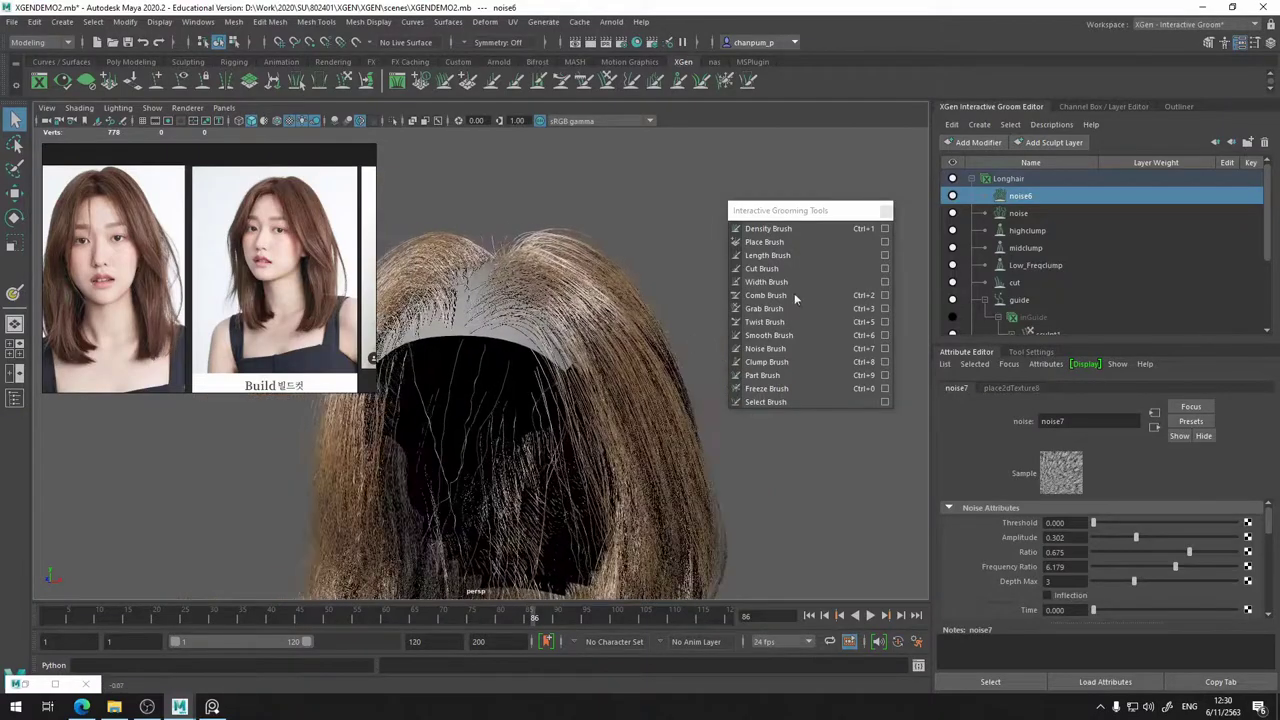
left_click(957, 198)
left_click(957, 198)
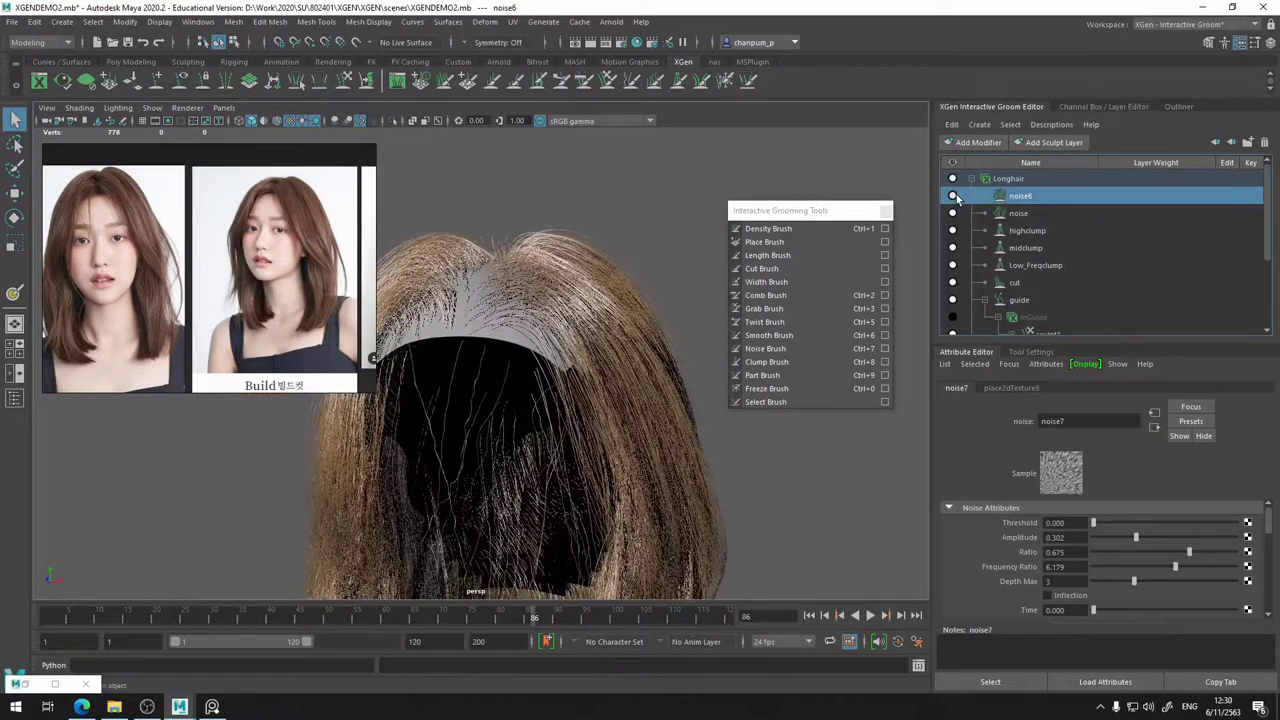
left_click(953, 196)
left_click_drag(478, 328, 572, 207, "alt")
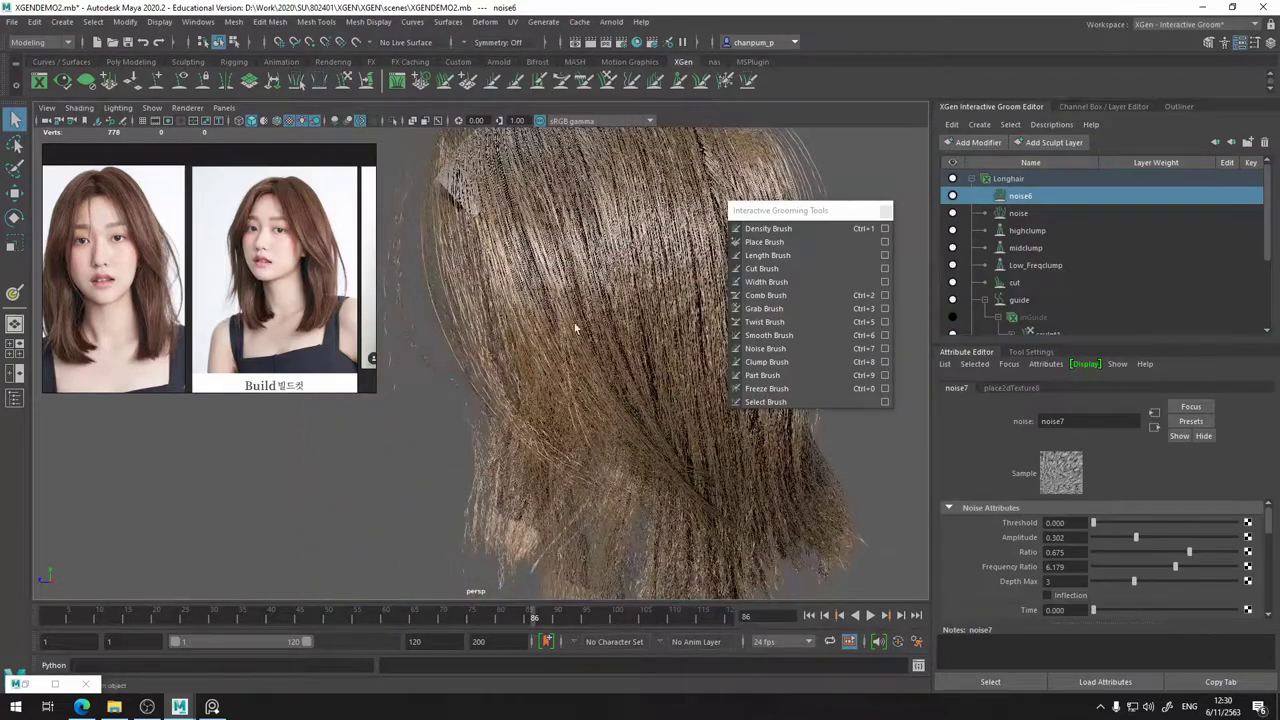
left_click_drag(592, 444, 534, 337, "alt")
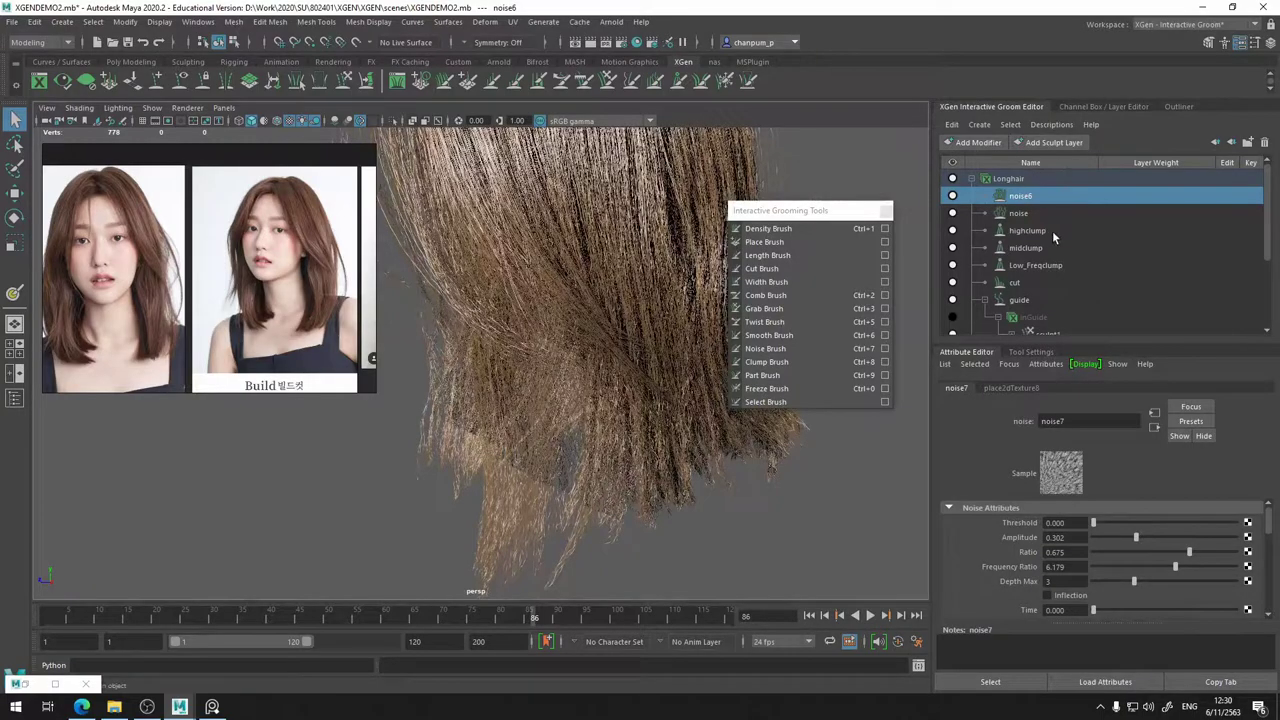
- Set the noise7 texture's Amplitude to about 0.316 and its Alpha Gain to 0.255
left_click_drag(1101, 523, 998, 530)
left_click_drag(1162, 540, 1111, 539)
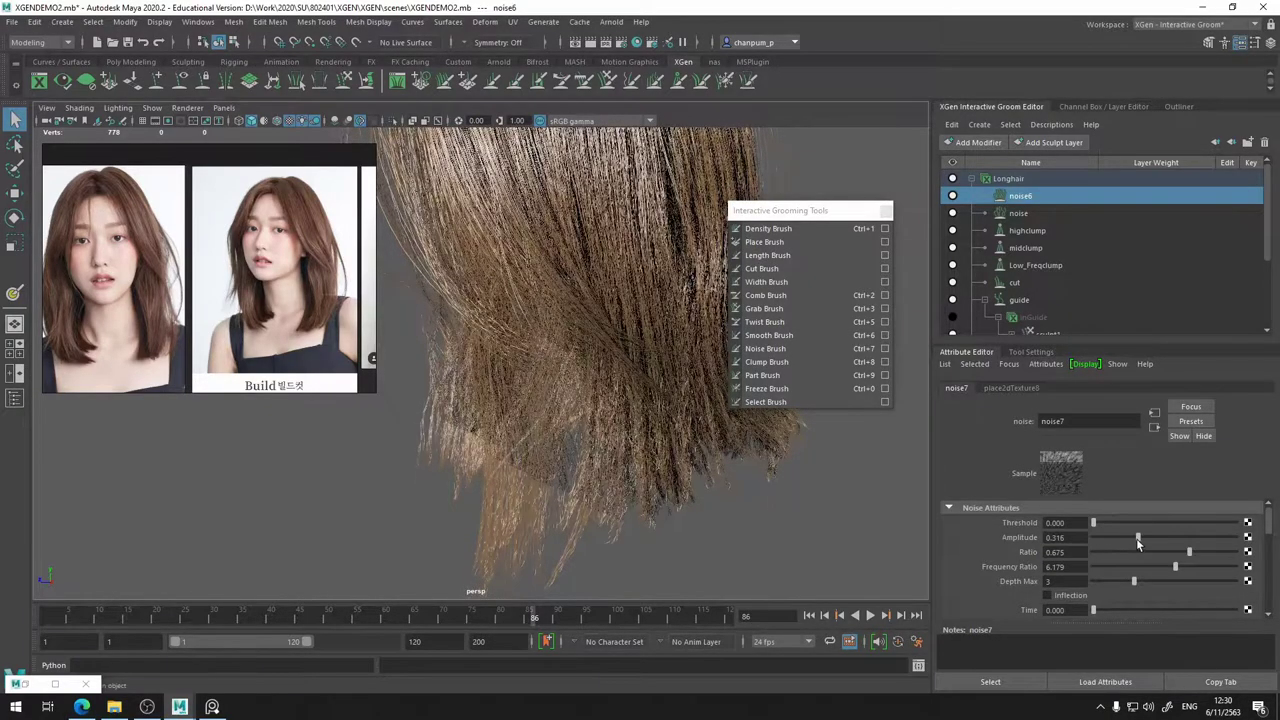
scroll(1139, 594, "down", 5)
scroll(1130, 605, "down", 2)
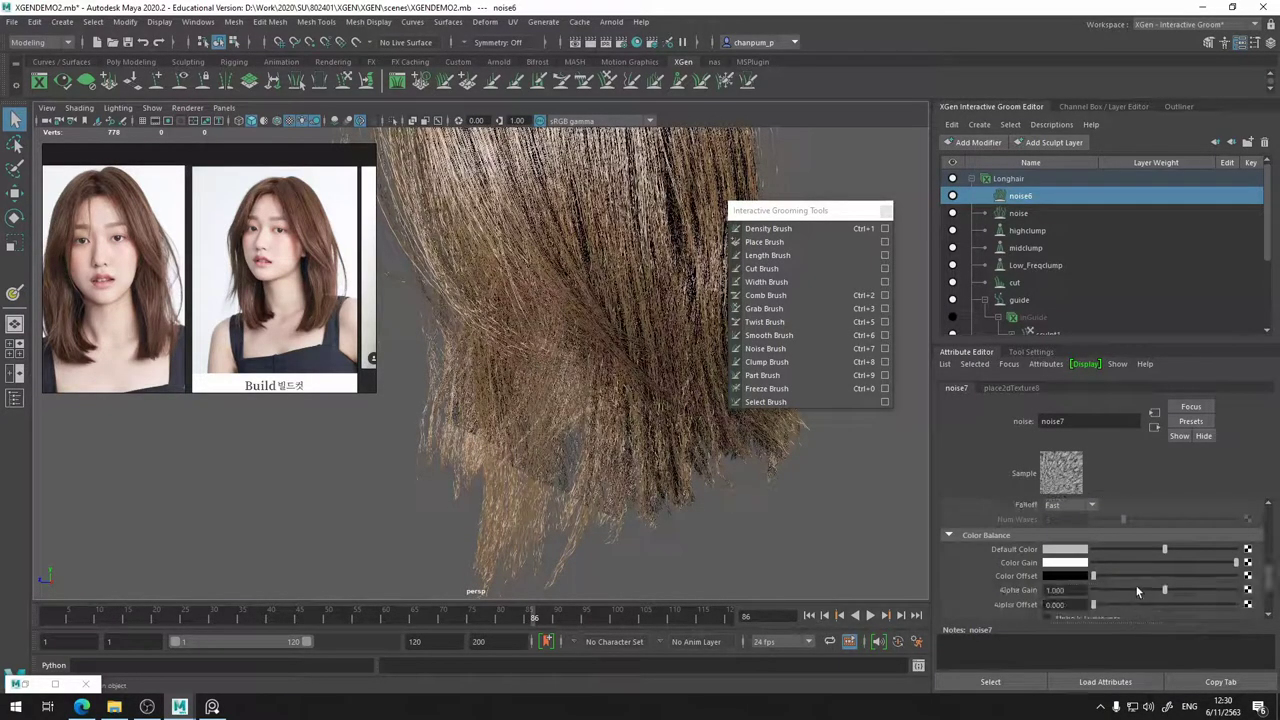
left_click(1141, 591)
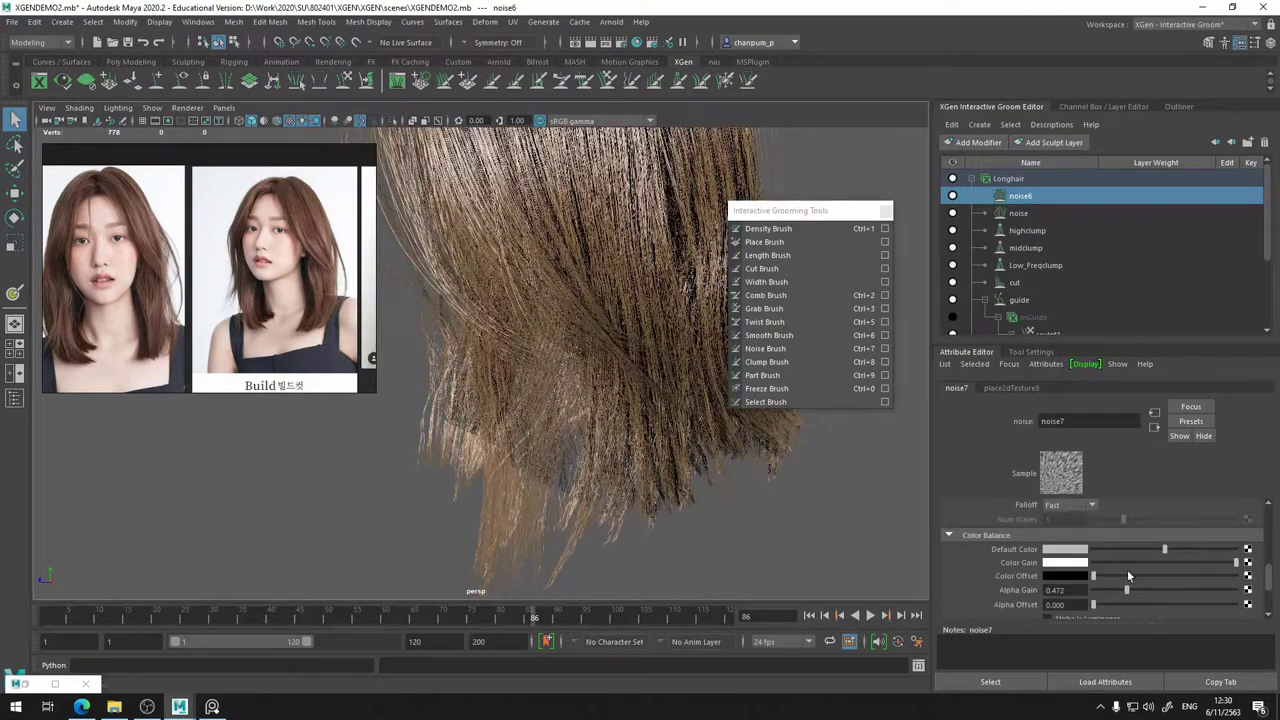
left_click_drag(1127, 591, 1110, 590)
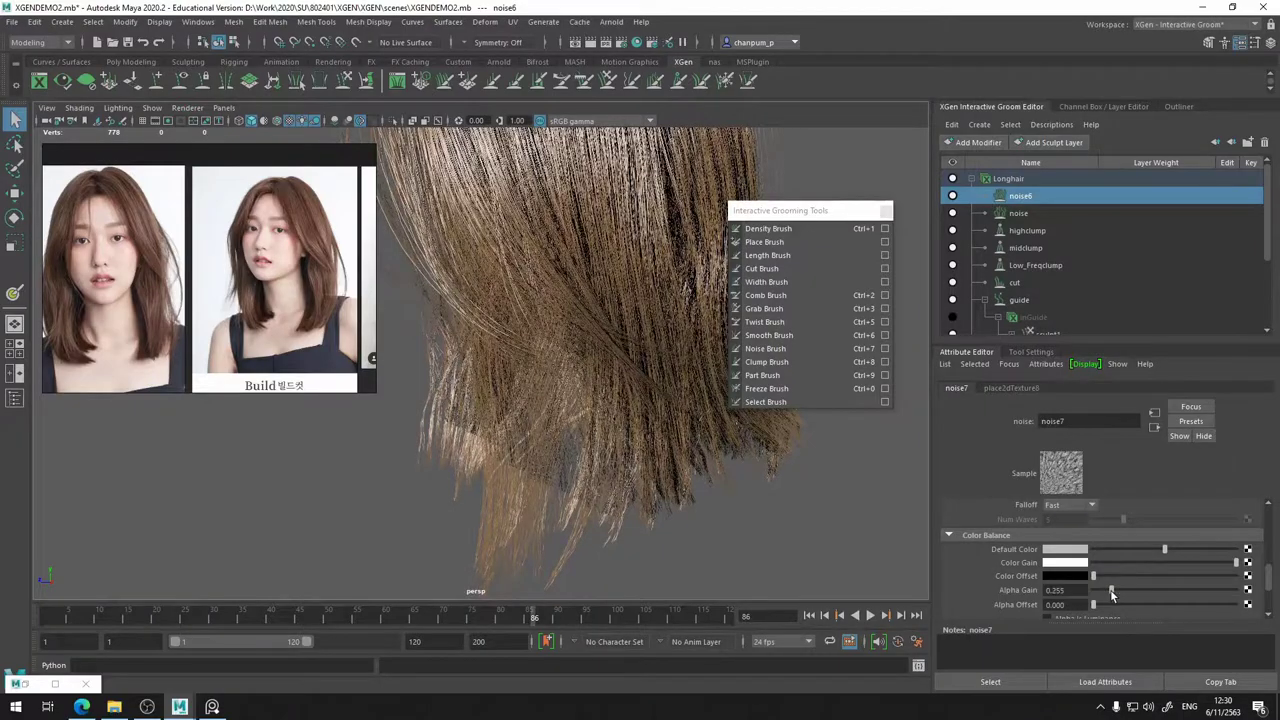
- Check the reduced noise on the whole hairstyle by switching noise6 off and on and viewing it from several sides
middle_click_drag(608, 223, 597, 369, "alt")
left_click_drag(597, 369, 670, 326, "alt")
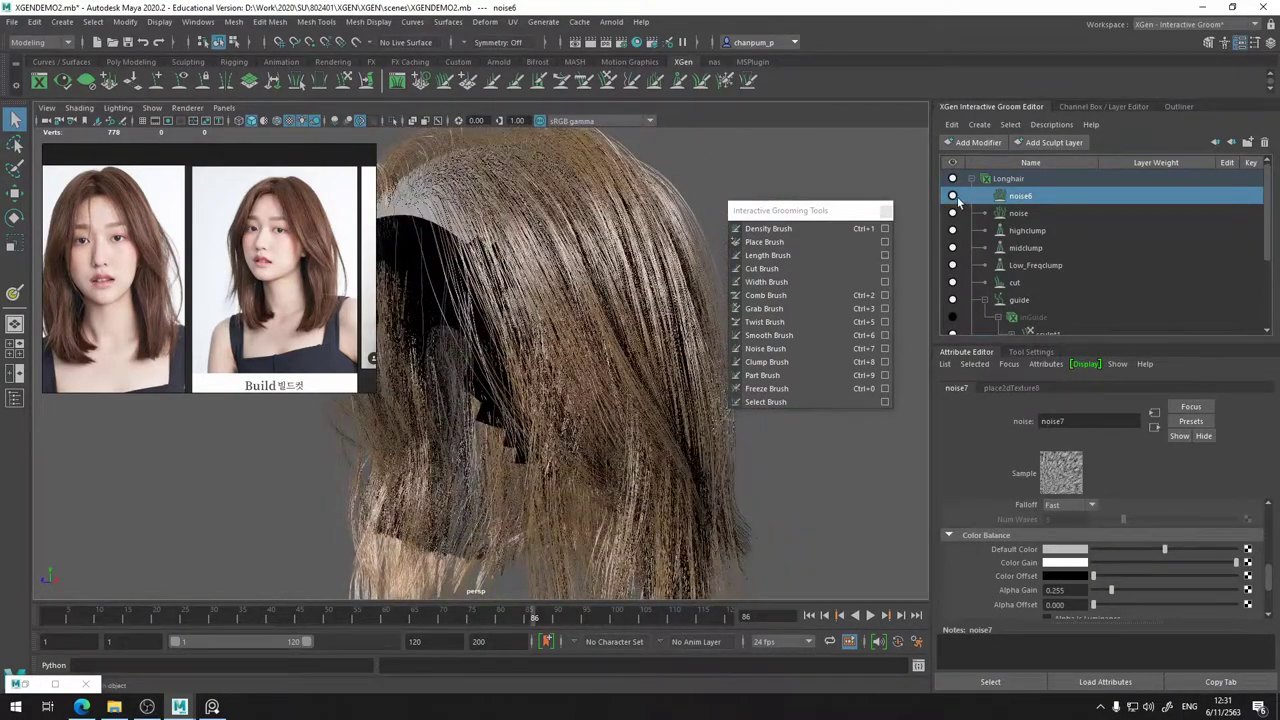
left_click(953, 196)
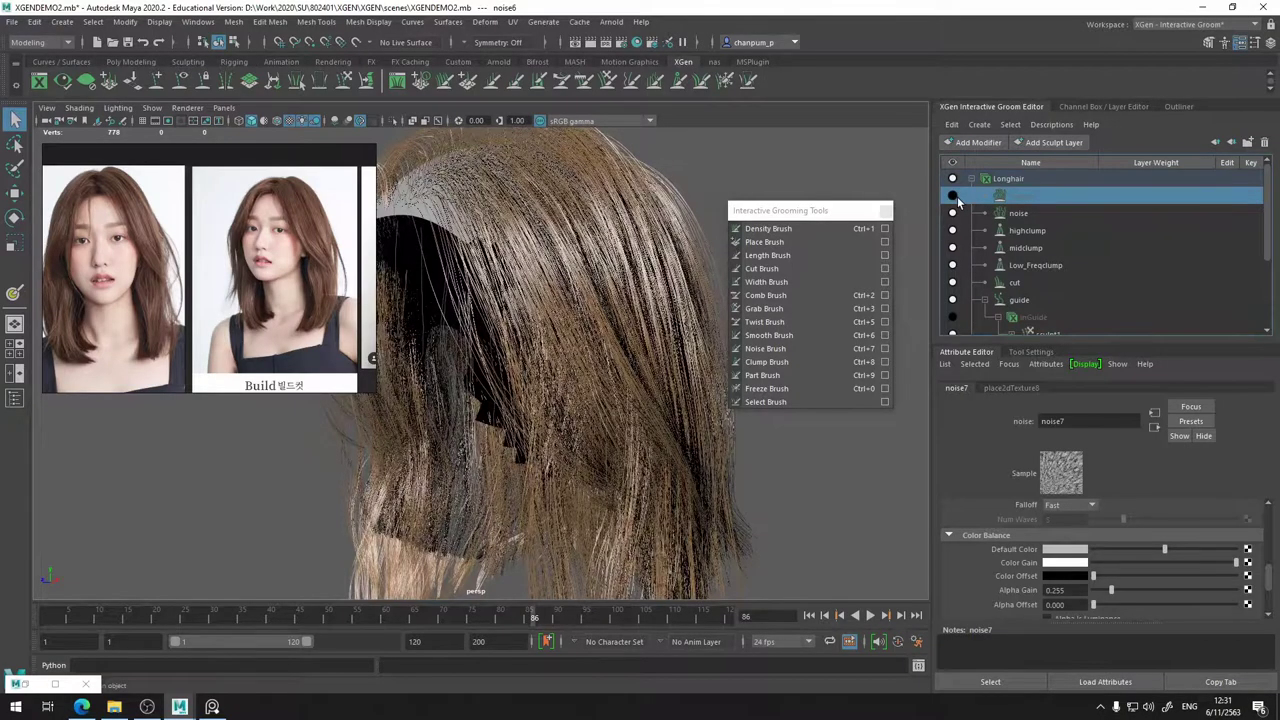
left_click(953, 196)
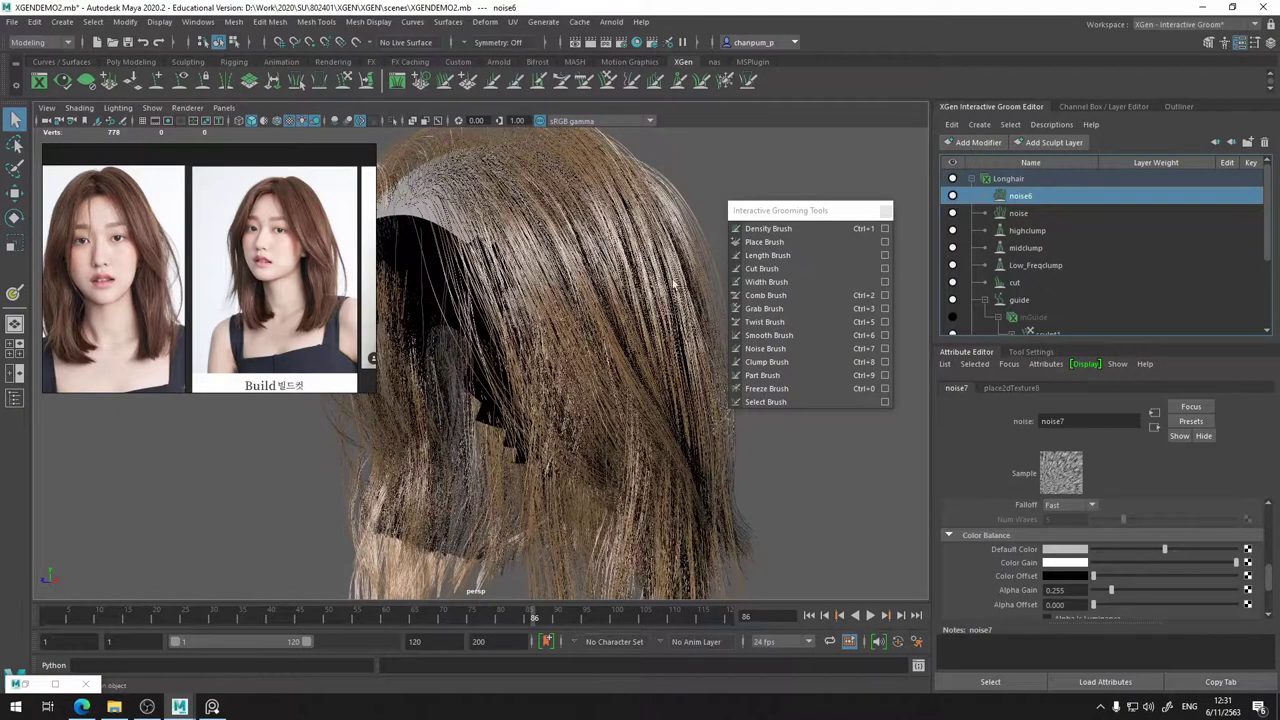
left_click_drag(674, 283, 556, 260, "alt")
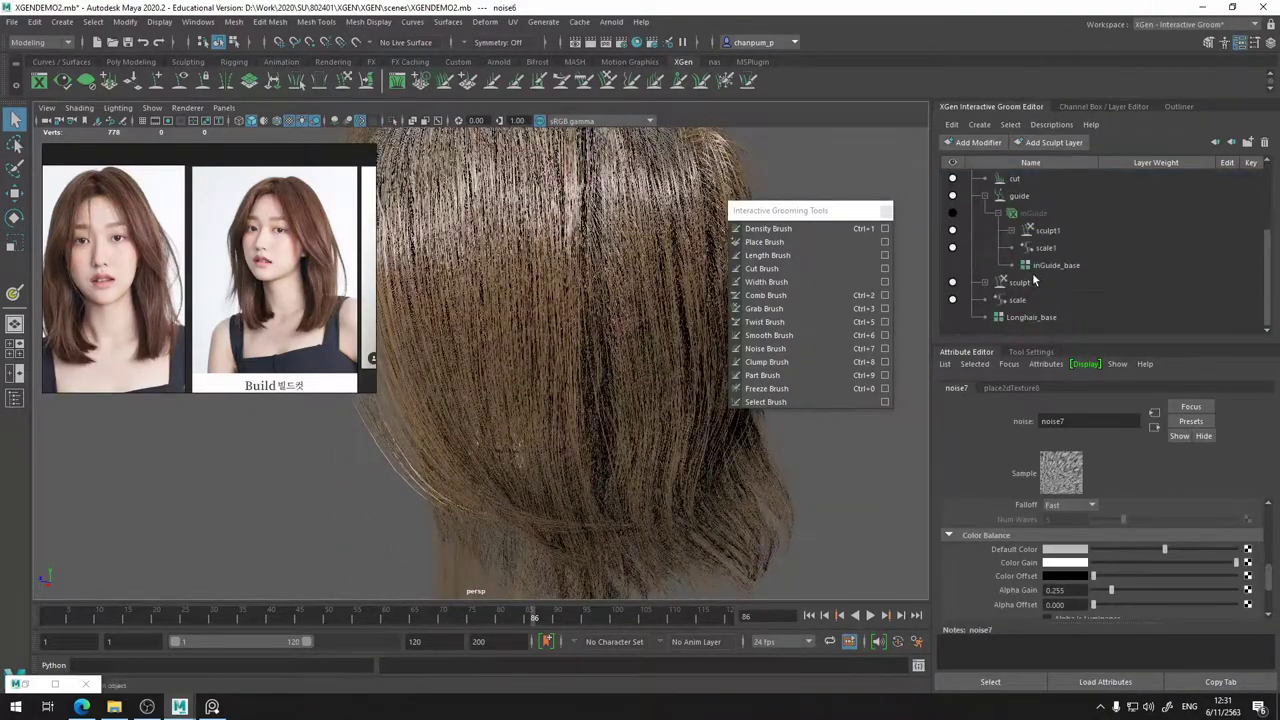
- Compare the hair with the highclump modifier off and on, and examine the Low_Freqclump modifier's settings
left_click(1043, 230)
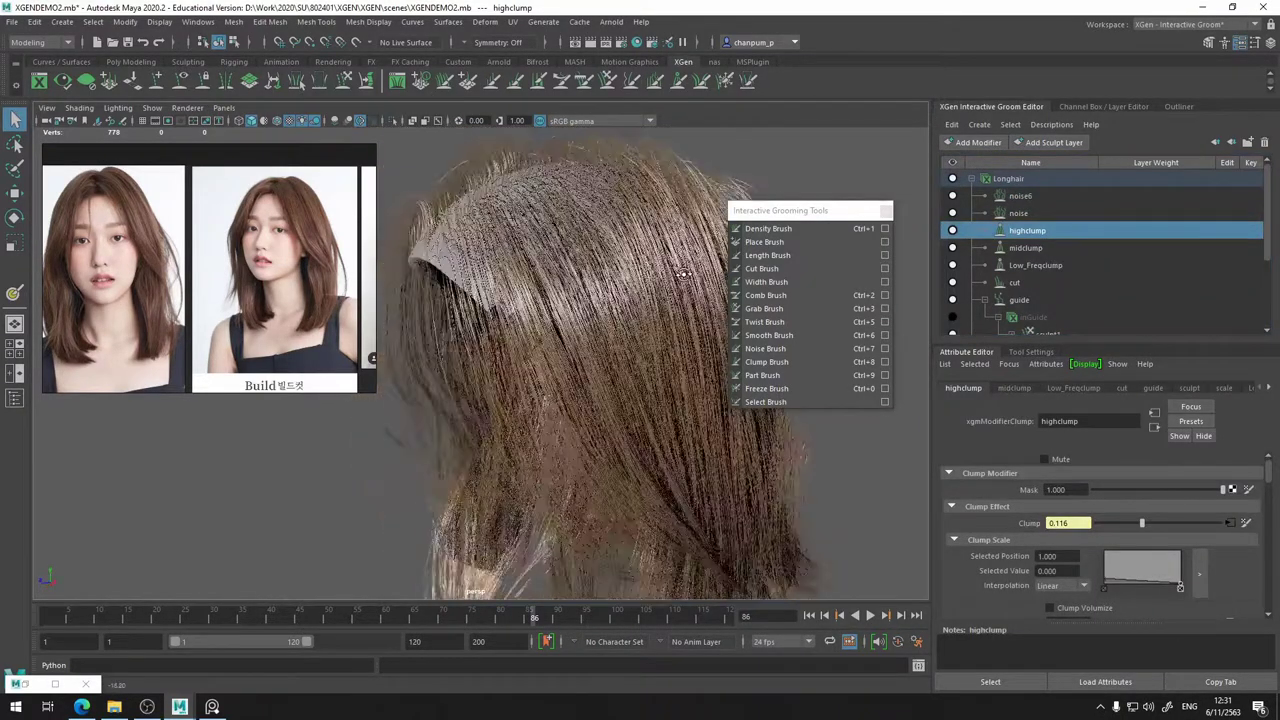
left_click(953, 230)
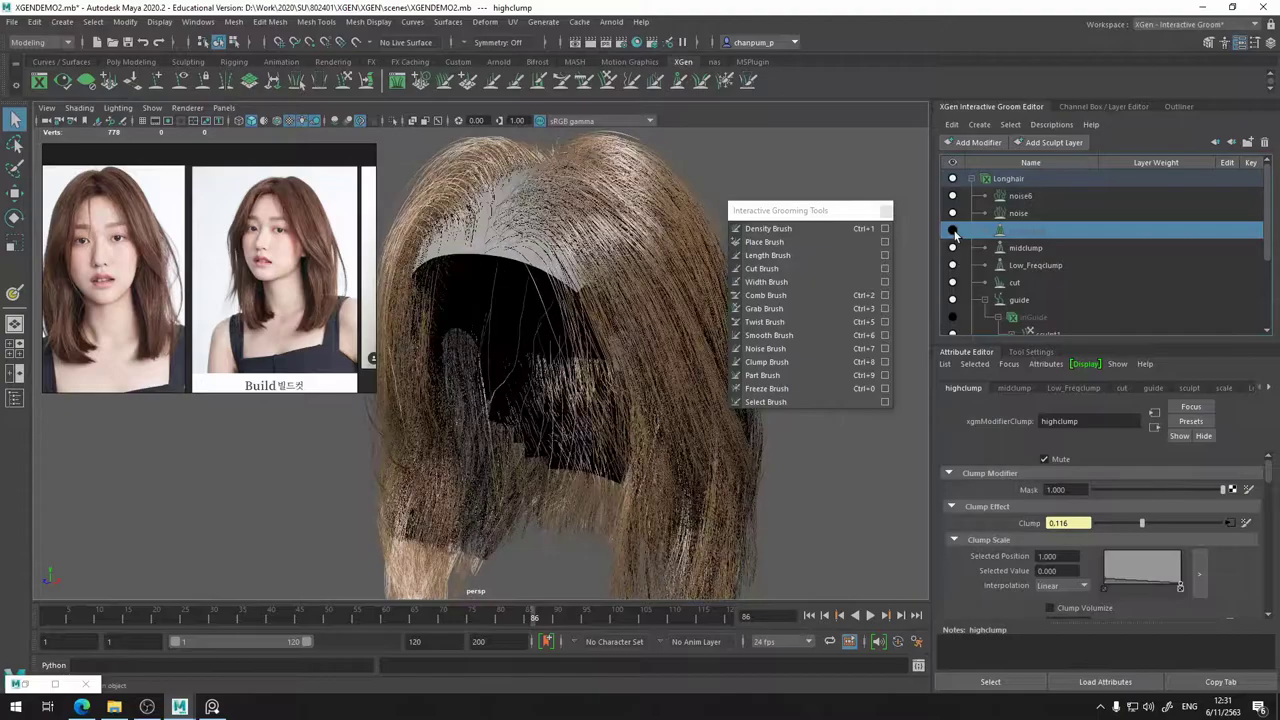
left_click(953, 230)
left_click_drag(523, 214, 533, 281, "alt")
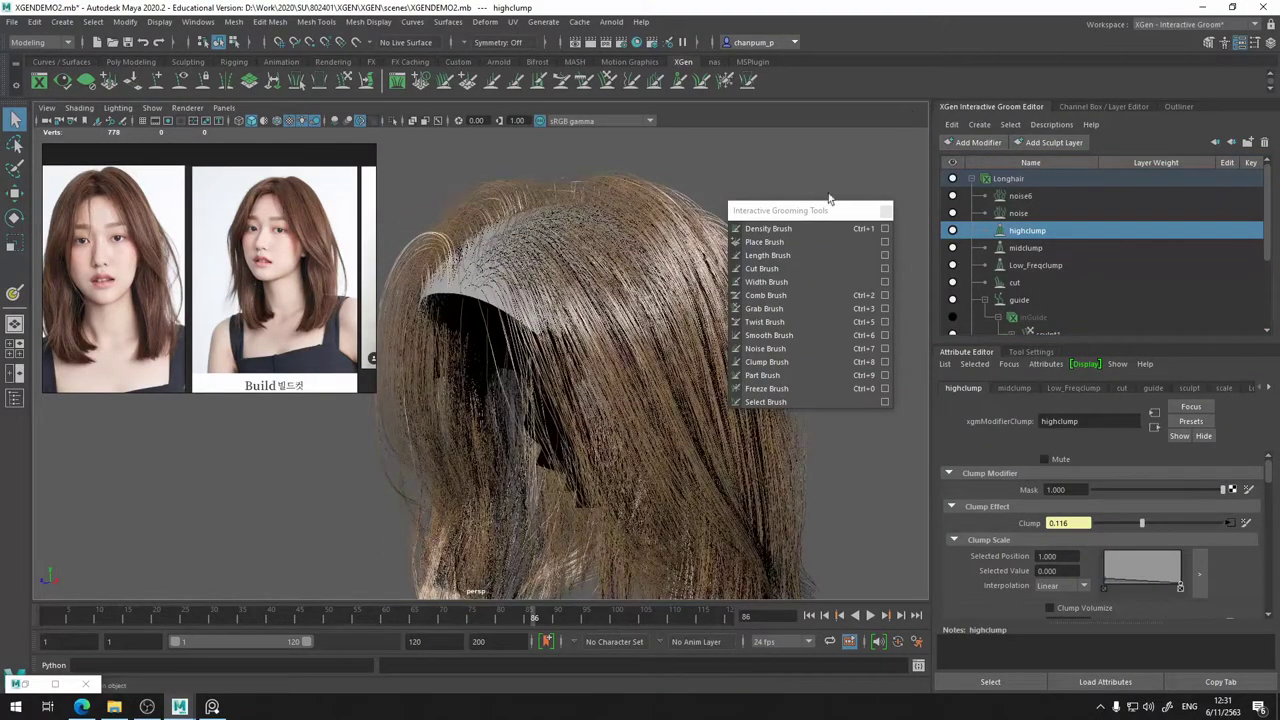
left_click(979, 143)
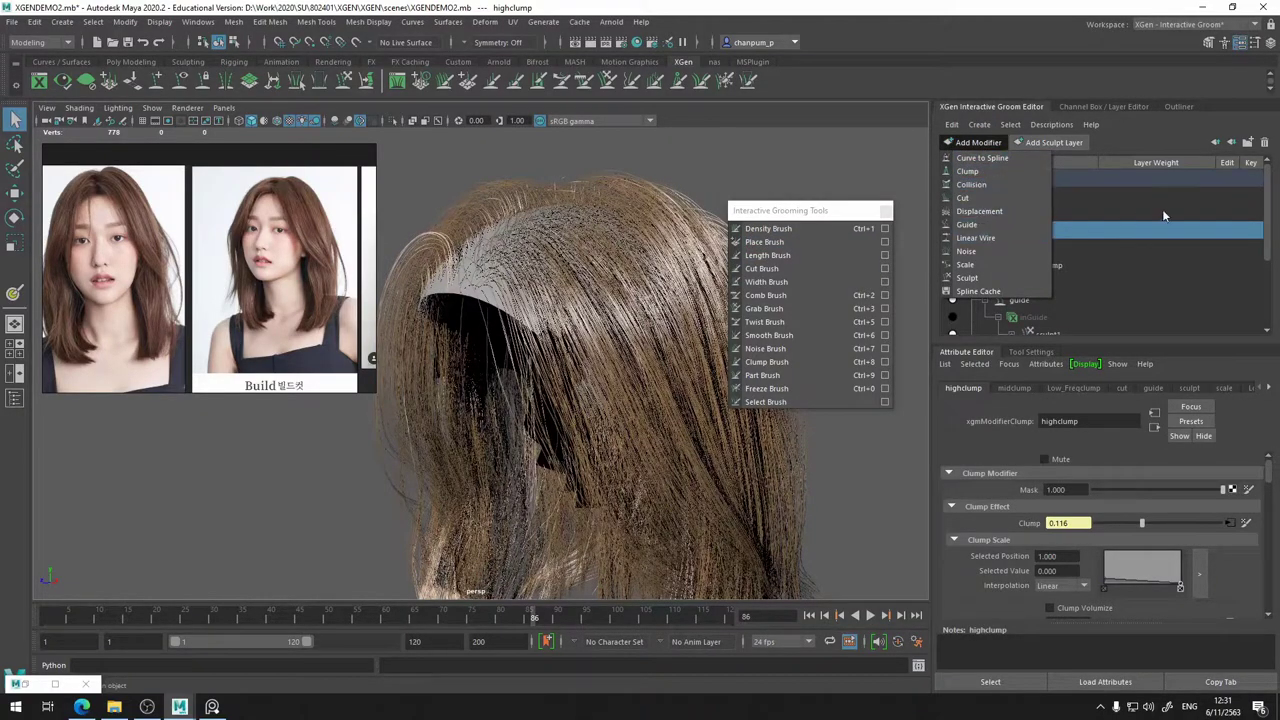
left_click(1181, 142)
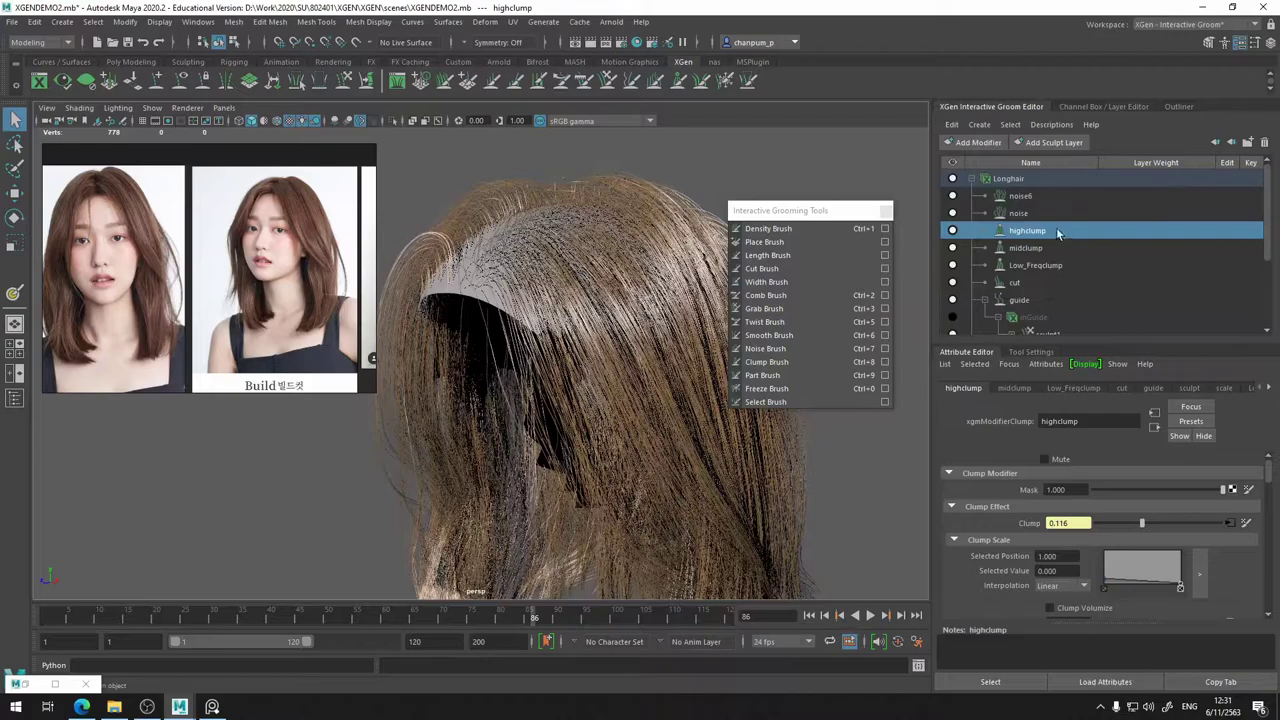
left_click(1040, 266)
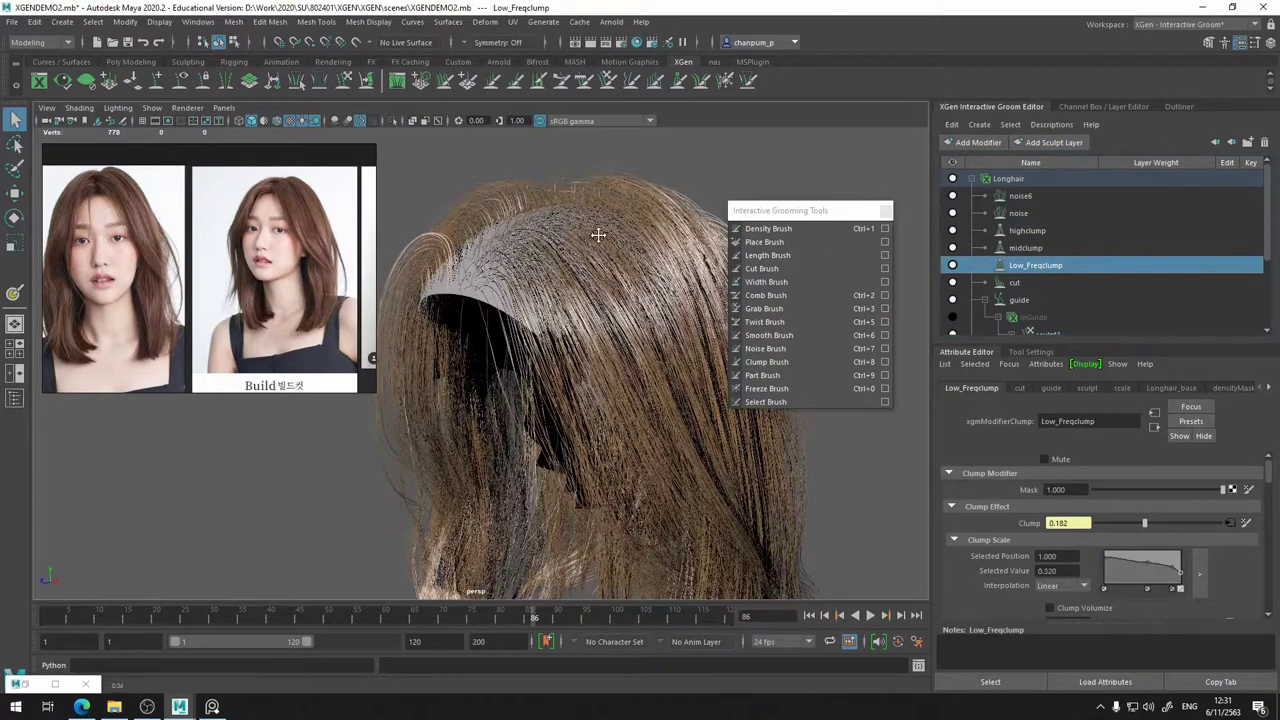
left_click_drag(597, 234, 640, 296, "alt")
- Set the noise6 modifier's Magnitude to 1.361 and compare the hair with the modifier off and on
left_click(1020, 196)
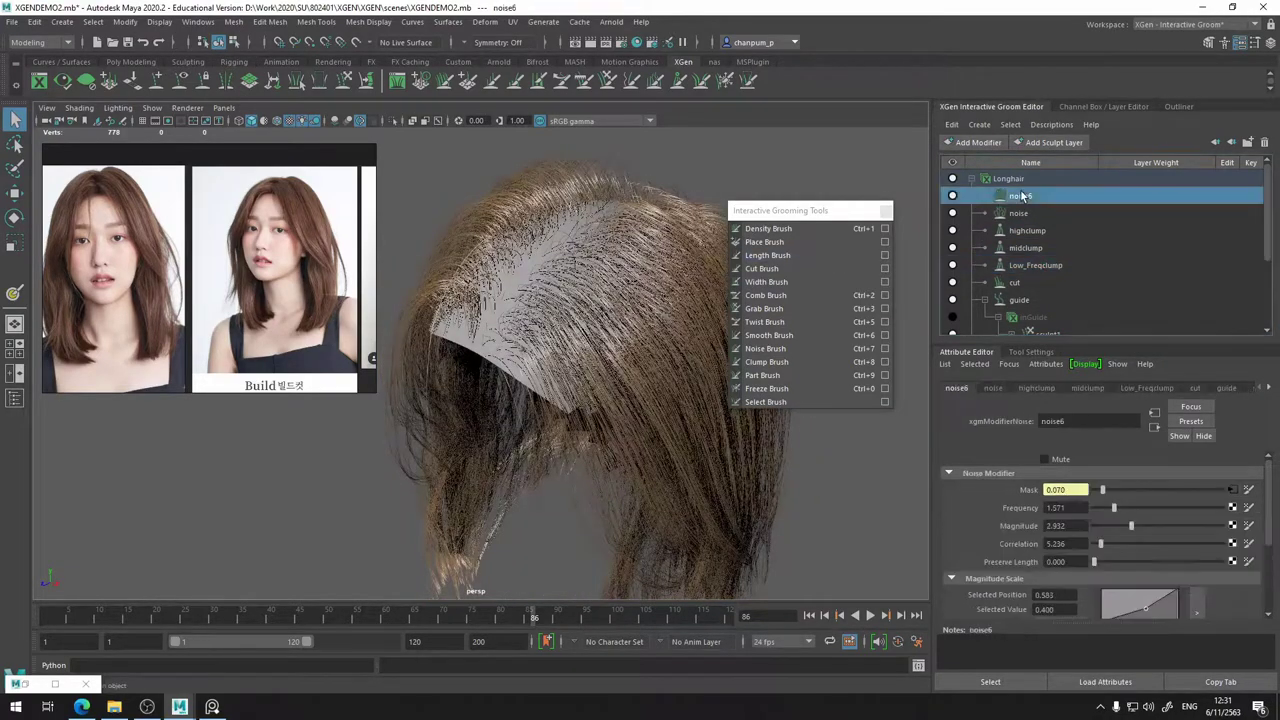
mouse_move(579, 373)
left_mouse_down("alt")
mouse_move(543, 194)
mouse_move(494, 260)
mouse_move(514, 269)
mouse_move(452, 273)
mouse_move(531, 251)
mouse_move(563, 403)
left_mouse_up("alt")
middle_click_drag(563, 403, 552, 508, "alt")
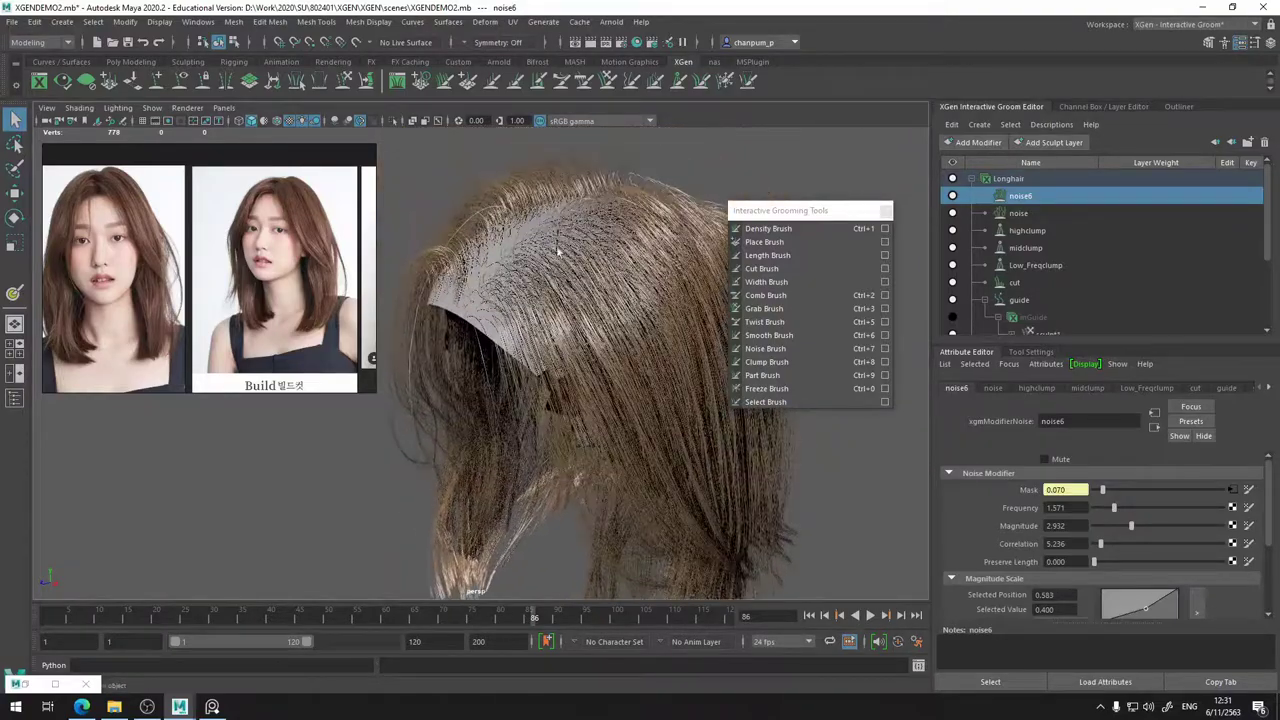
mouse_move(712, 225)
left_mouse_down("alt")
mouse_move(683, 166)
mouse_move(582, 226)
mouse_move(574, 218)
mouse_move(612, 216)
mouse_move(572, 221)
mouse_move(594, 222)
mouse_move(609, 266)
mouse_move(580, 240)
mouse_move(437, 222)
mouse_move(526, 223)
mouse_move(434, 229)
mouse_move(466, 189)
mouse_move(499, 177)
mouse_move(529, 197)
mouse_move(522, 246)
left_mouse_up("alt")
middle_click_drag(489, 207, 560, 305, "alt")
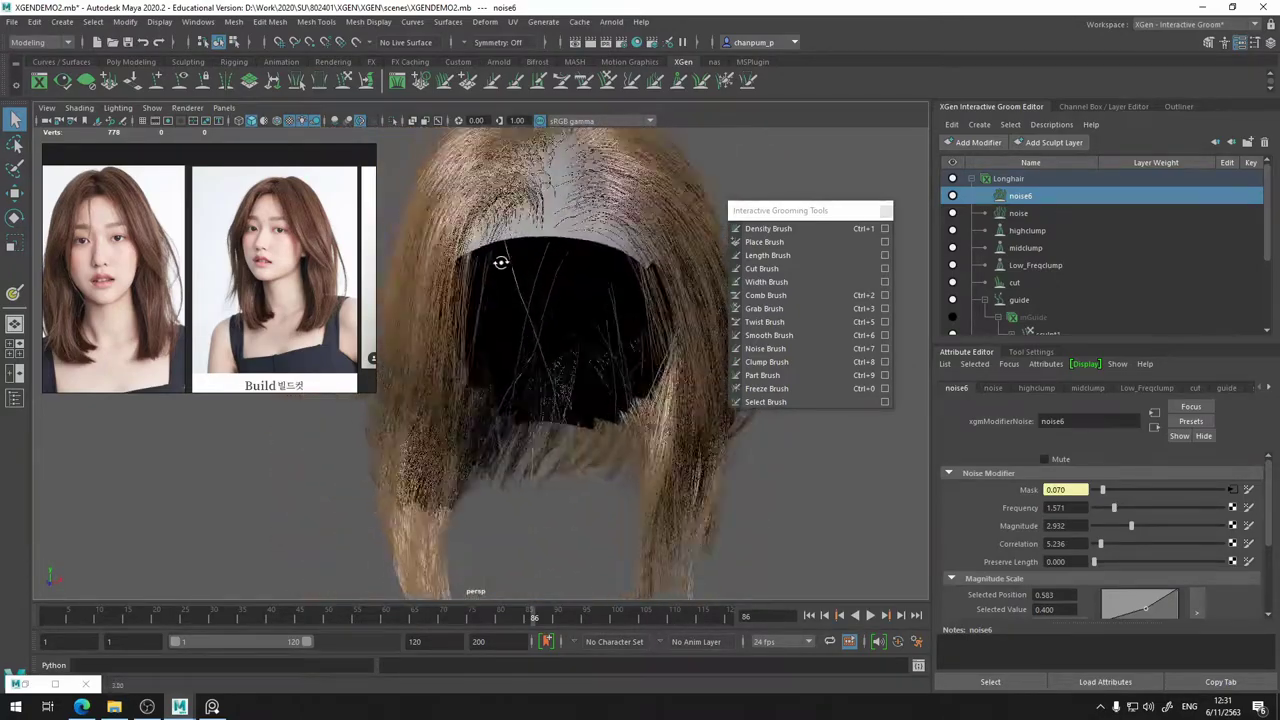
left_click_drag(500, 262, 930, 266, "alt")
left_click(952, 196)
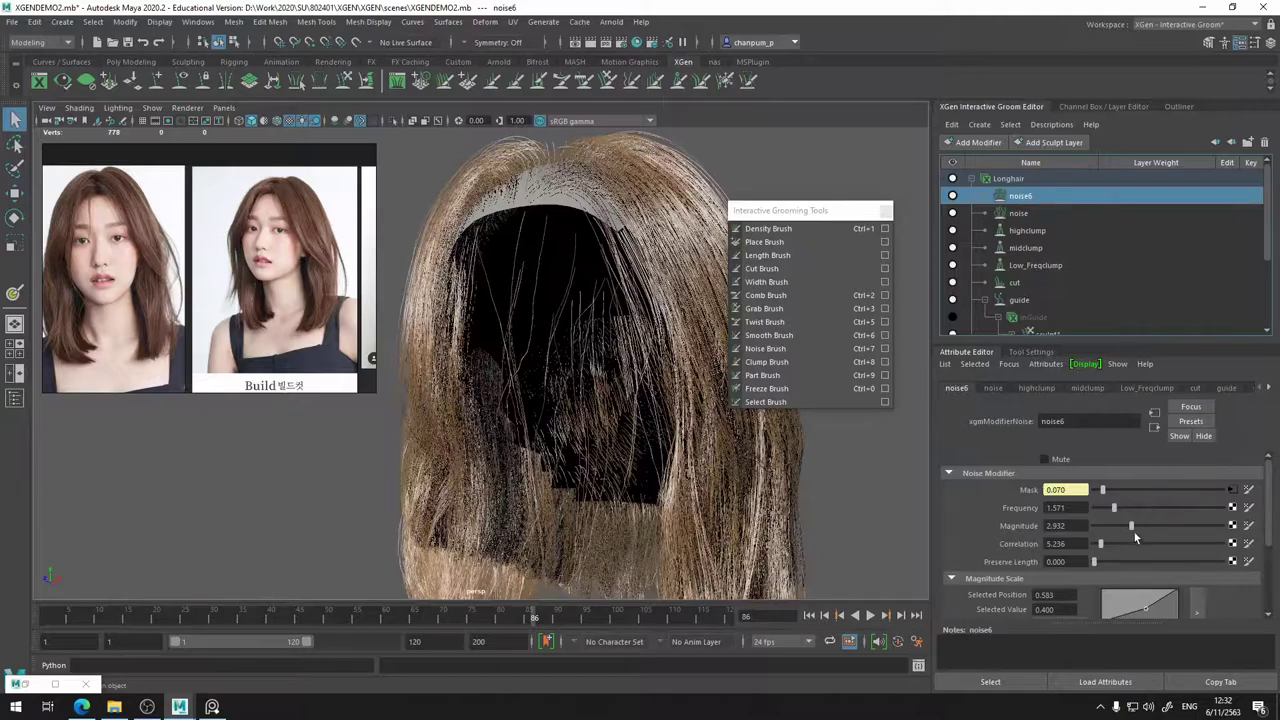
left_click_drag(1130, 528, 1112, 527)
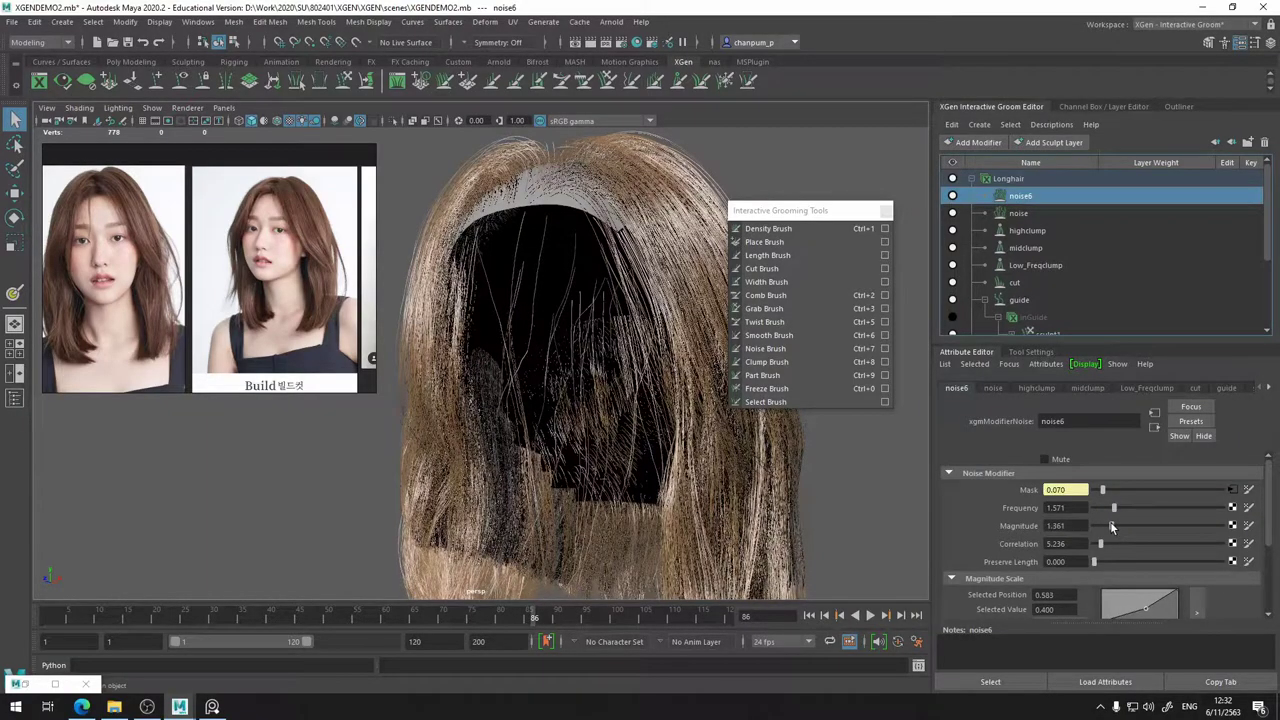
left_click(952, 196)
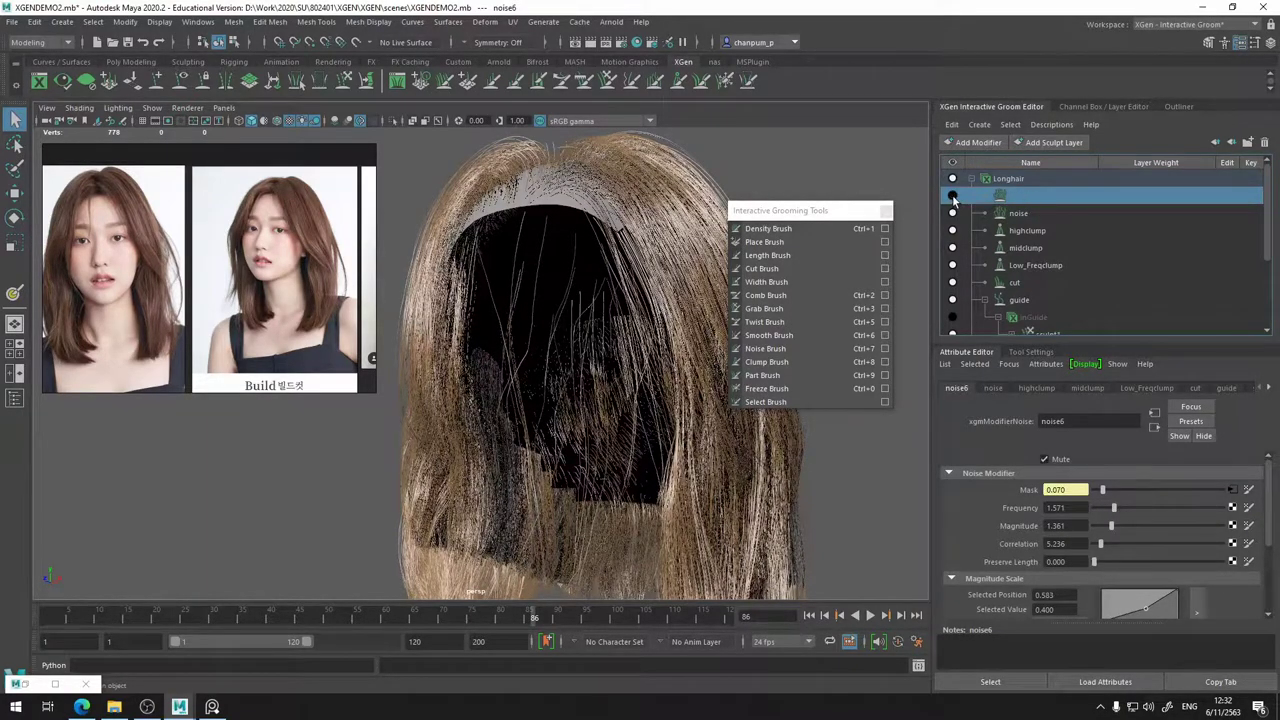
left_click(952, 196)
- Make the original layer visible to show the head model under the hair, and save the scene
left_click_drag(613, 286, 544, 336, "alt")
middle_click_drag(544, 336, 646, 311, "alt")
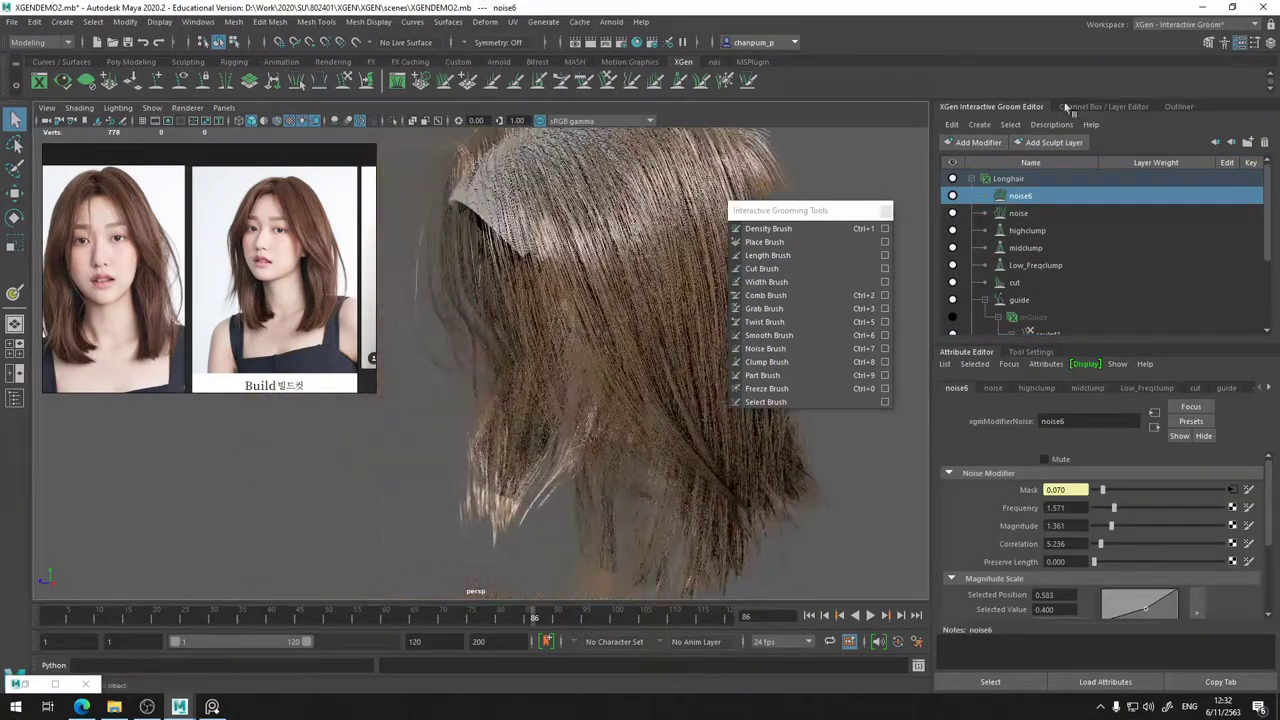
left_click_drag(686, 278, 618, 340, "alt")
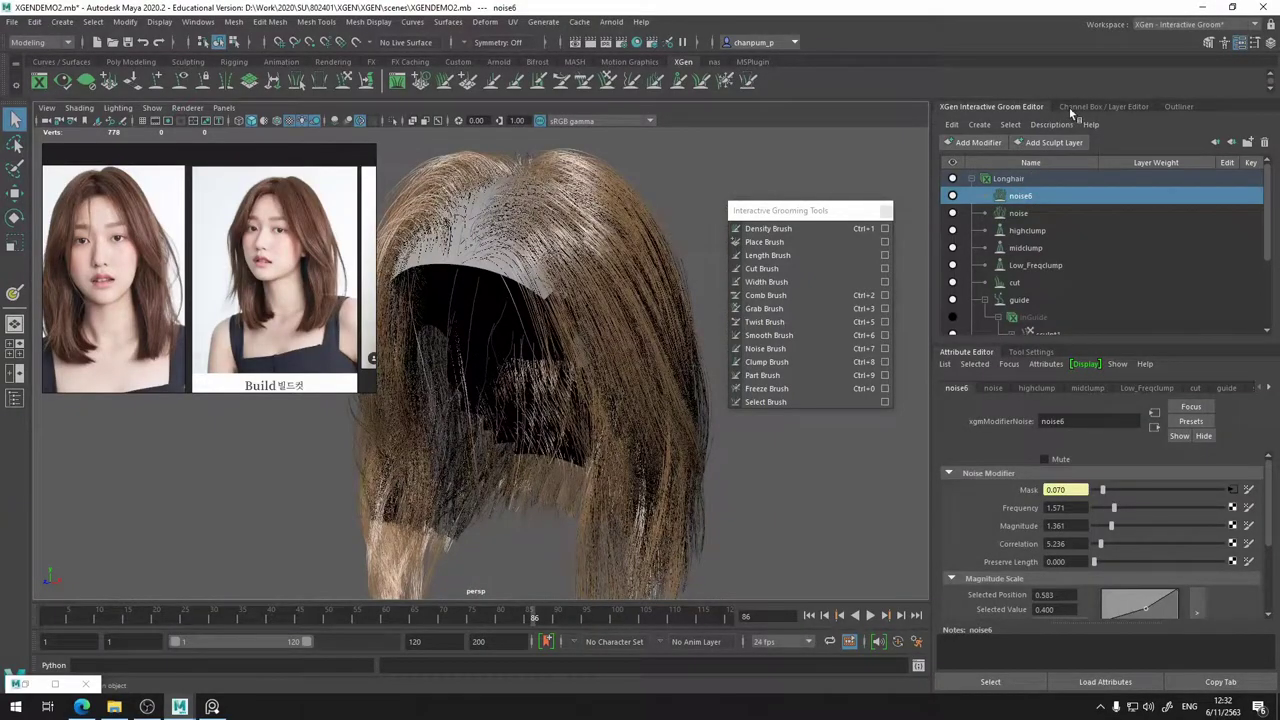
left_click(1098, 105)
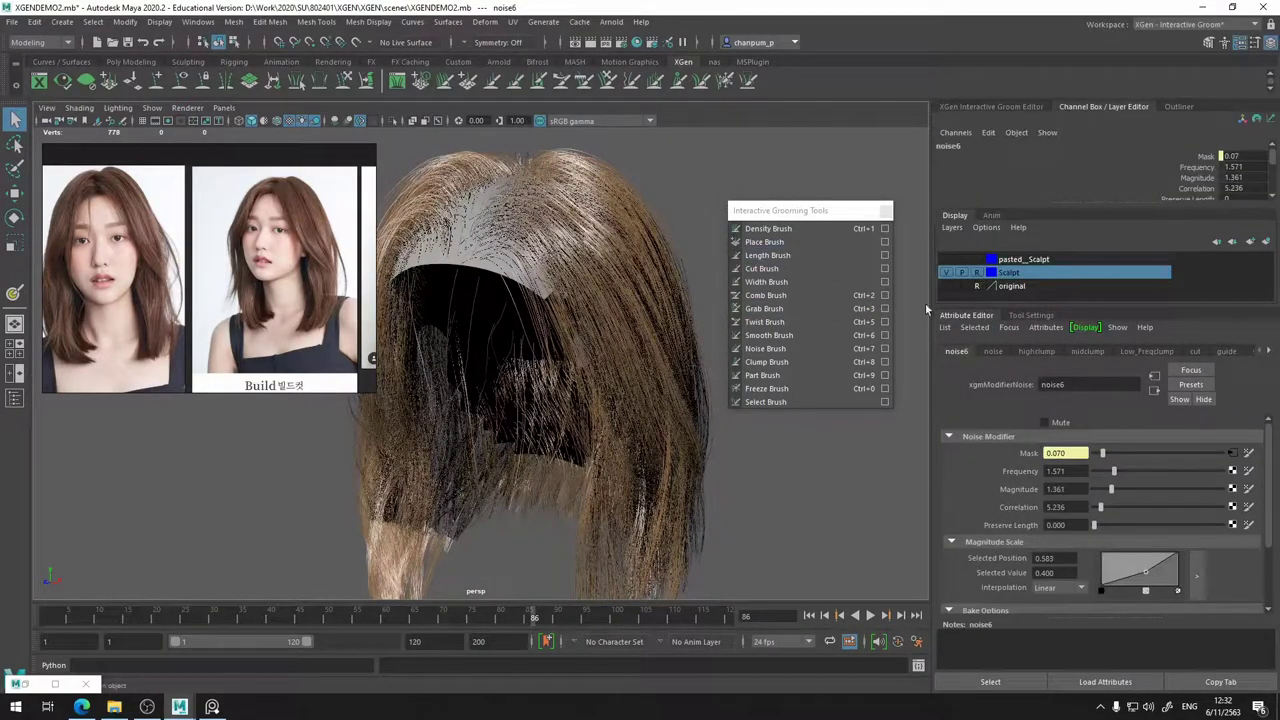
left_click(946, 286)
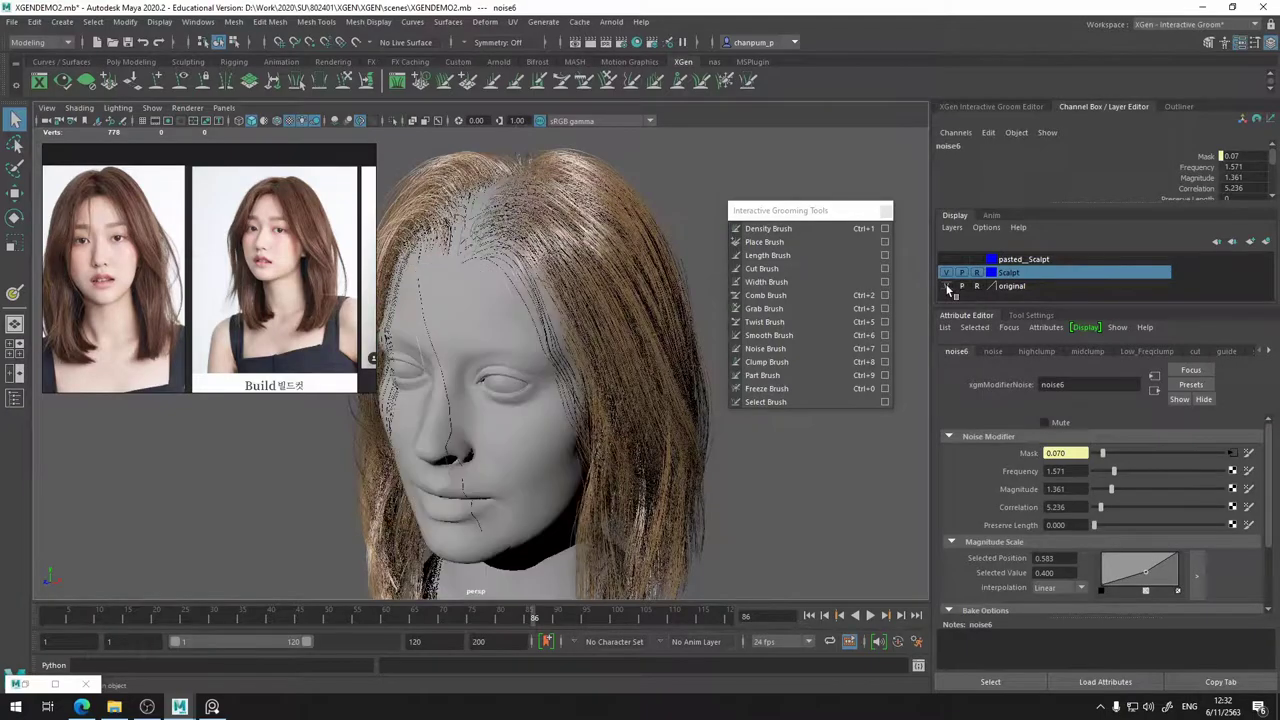
left_click_drag(510, 330, 686, 314, "alt")
left_click(992, 106)
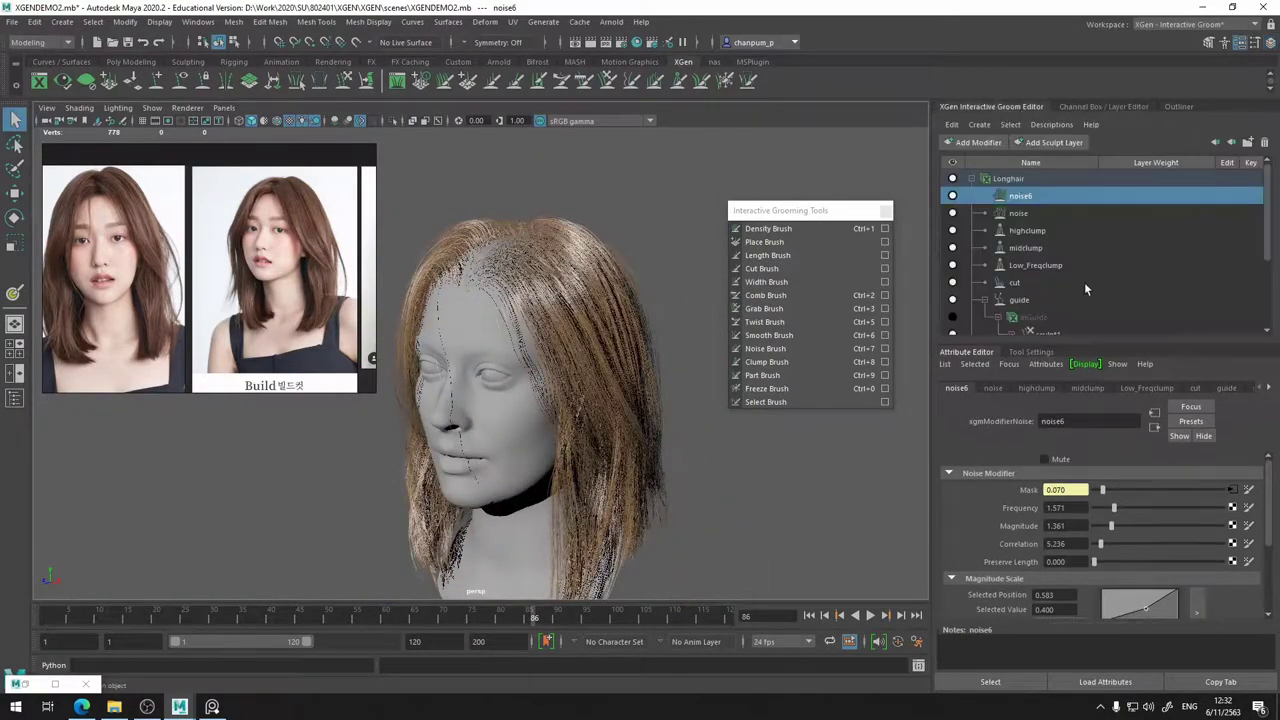
key("ctrl+s")
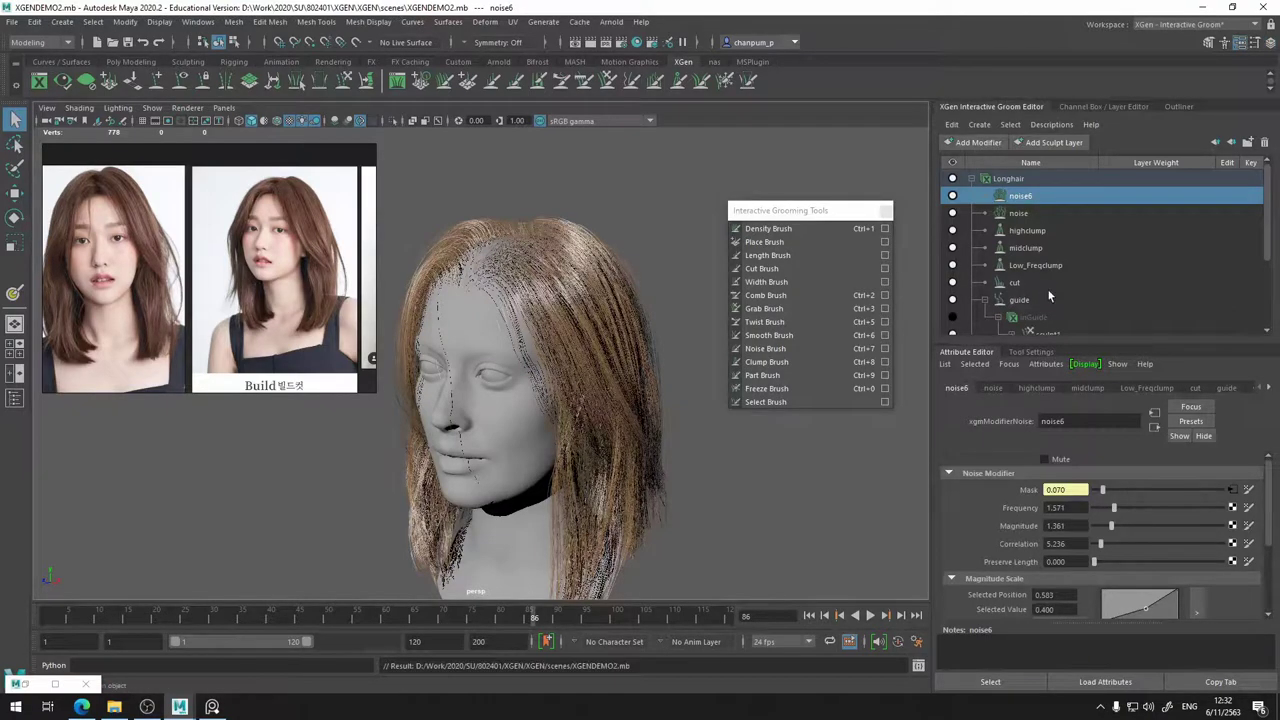
- Set the Density Multiplier of Longhair_base to 3 and check the hair from the side and back
scroll(1048, 291, "down", 3)
left_click(1020, 318)
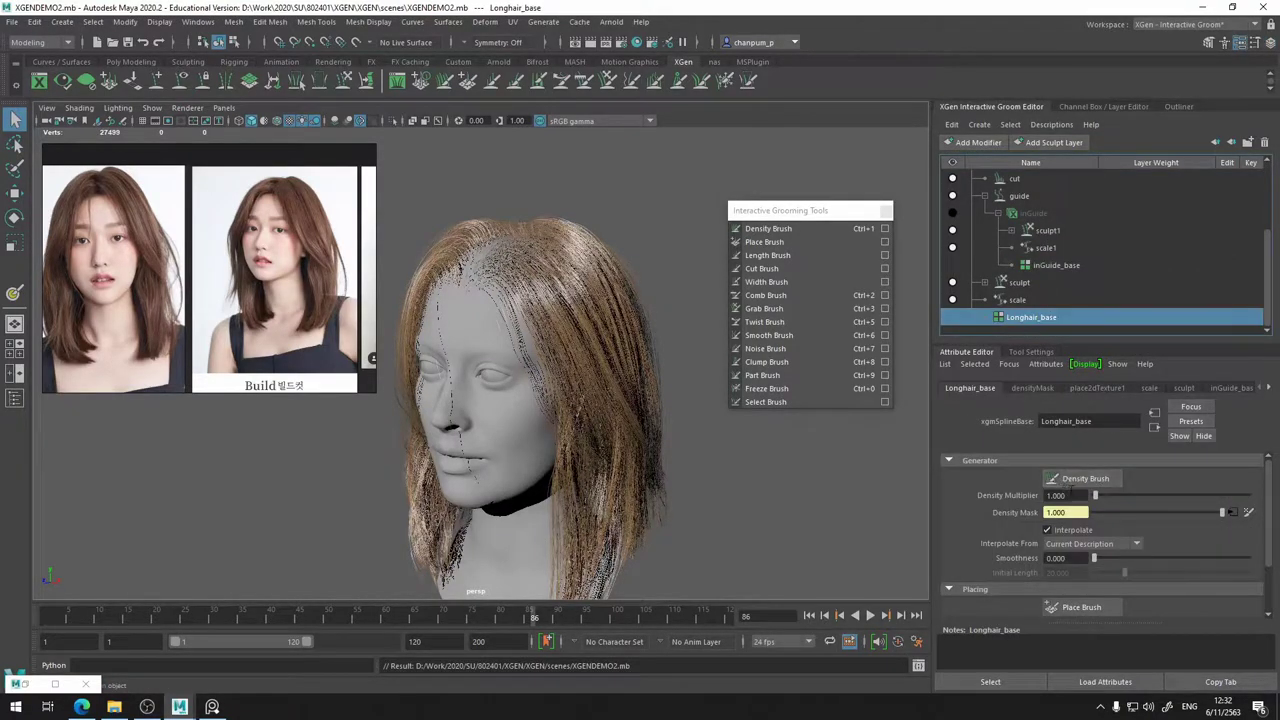
left_click(1071, 494)
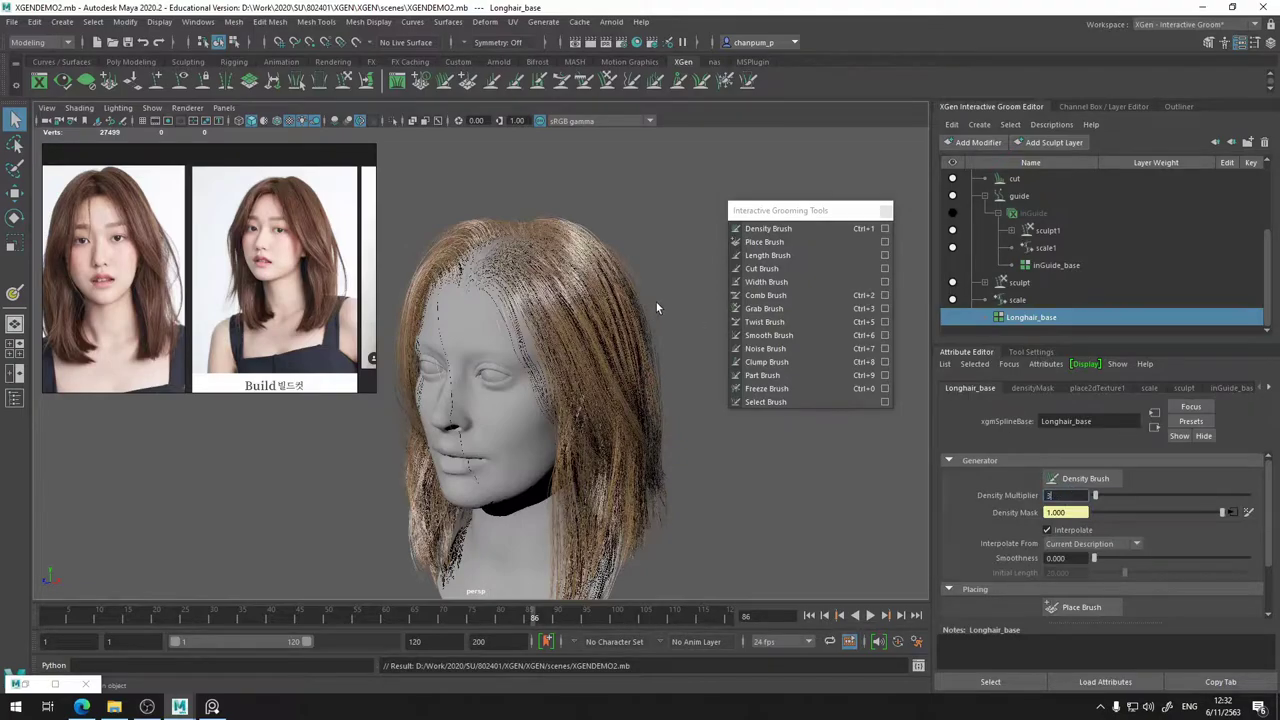
type("3")
key("Return")
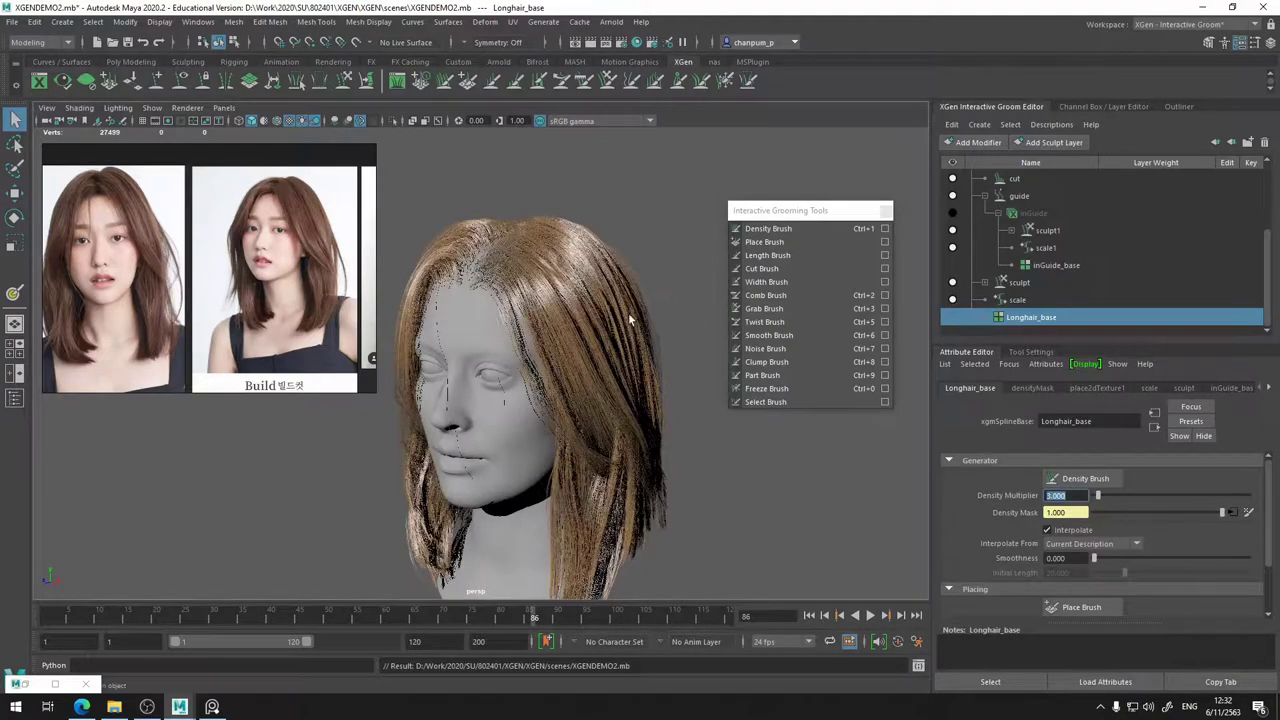
middle_click_drag(632, 306, 645, 290, "alt")
left_click_drag(645, 290, 416, 353, "alt")
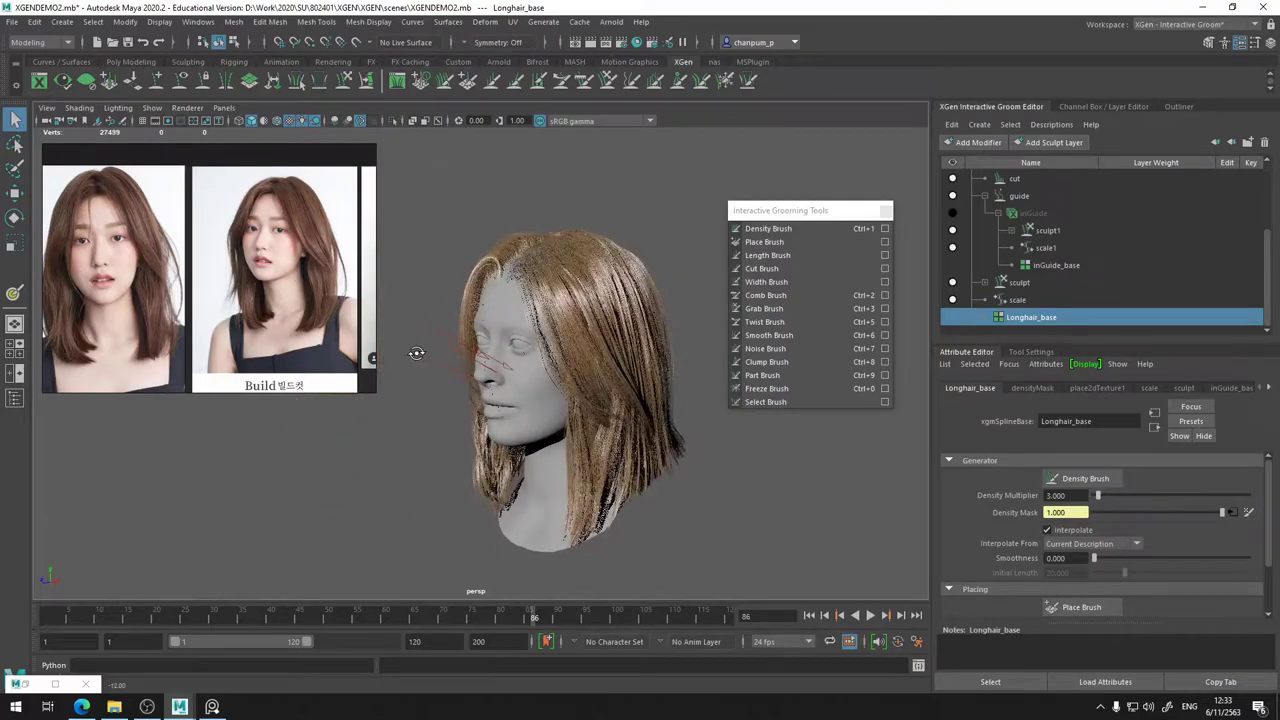
left_click_drag(605, 405, 540, 390, "alt")
scroll(993, 215, "up", 3)
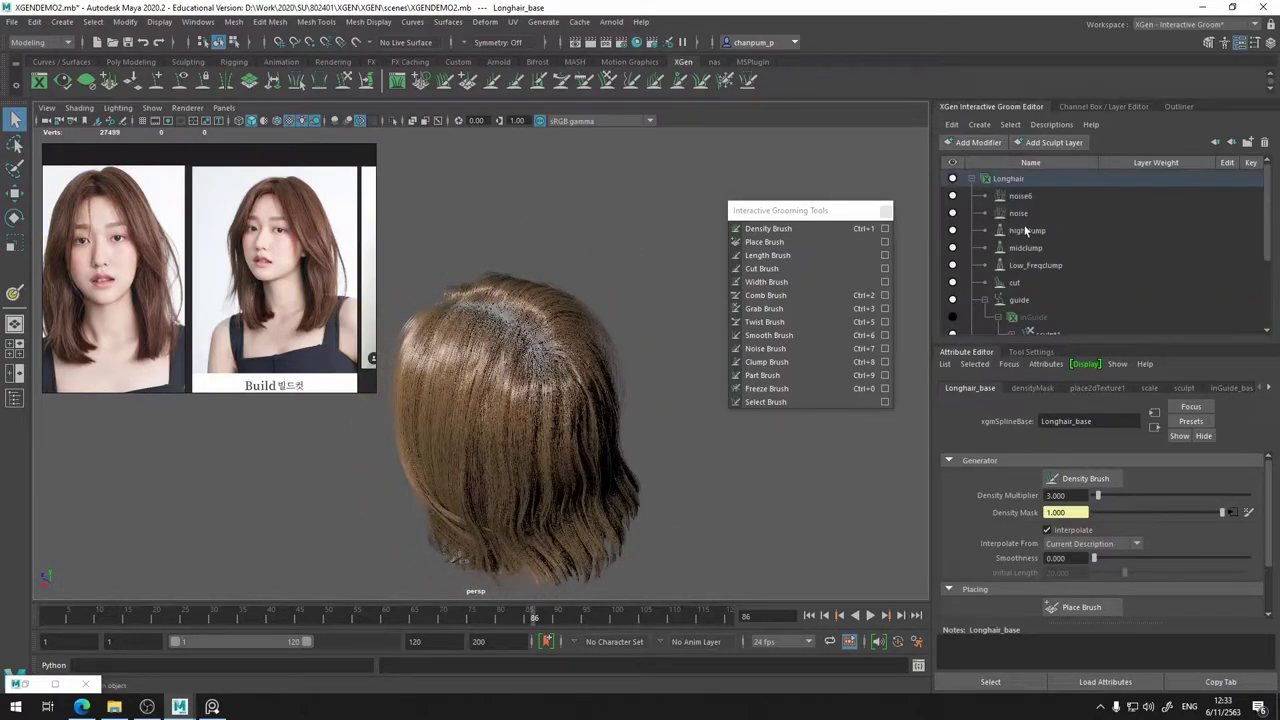
- Turn off the highclump, midclump and Low_Freqclump modifiers, and compare the hair with Low_Freqclump on and off
mouse_move(957, 232)
left_mouse_down()
mouse_move(960, 258)
mouse_move(958, 240)
left_mouse_up()
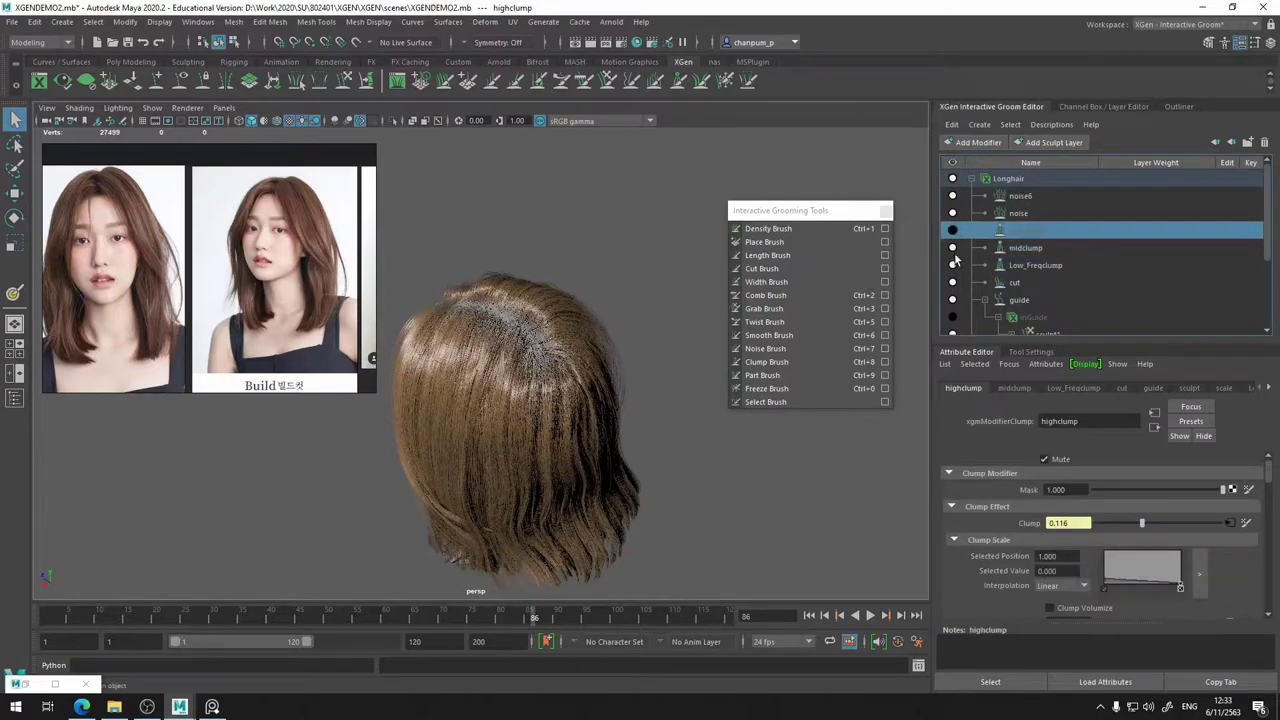
left_click(953, 250)
left_click(953, 267)
left_click_drag(515, 342, 488, 305, "alt")
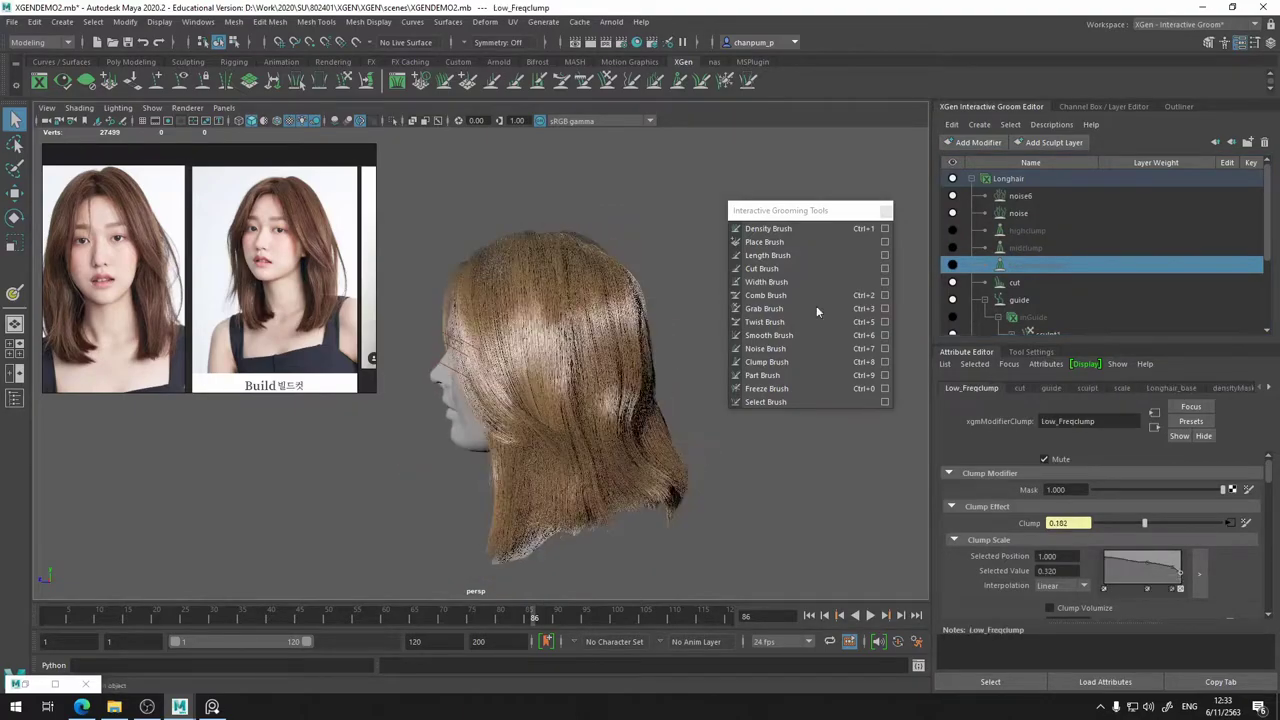
left_click(952, 266)
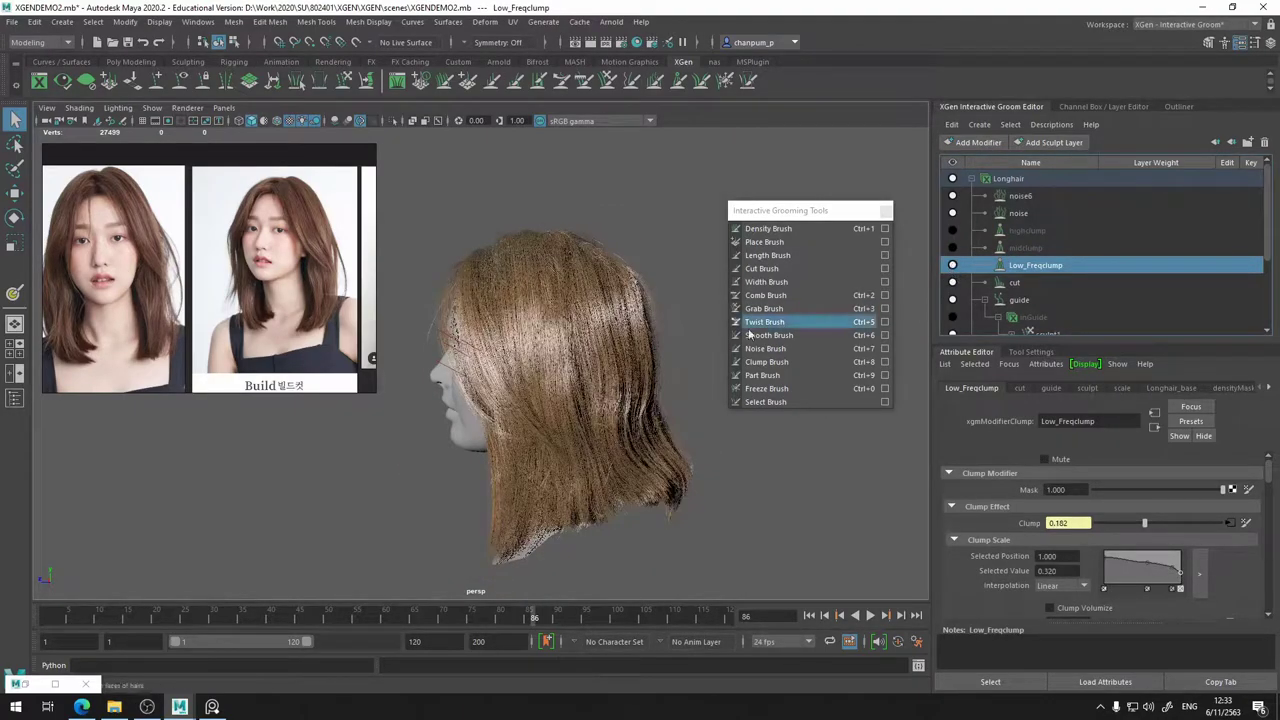
left_click_drag(580, 345, 490, 365, "alt")
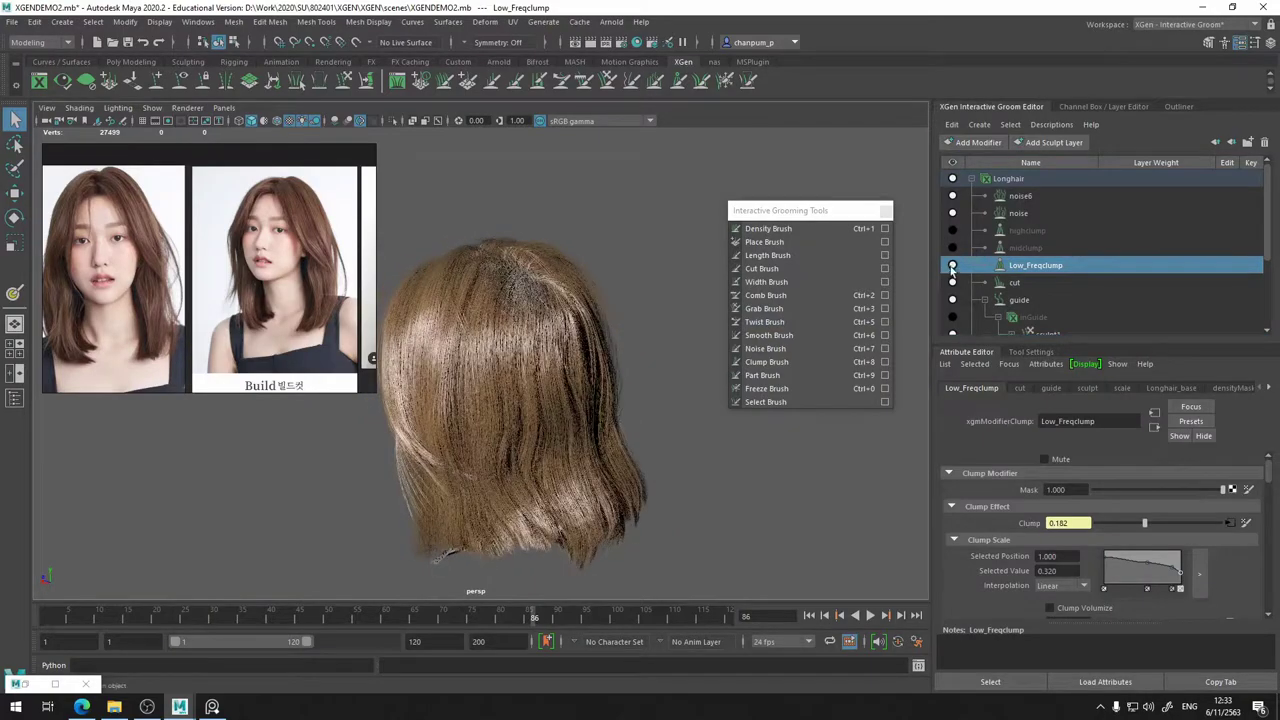
left_click(952, 266)
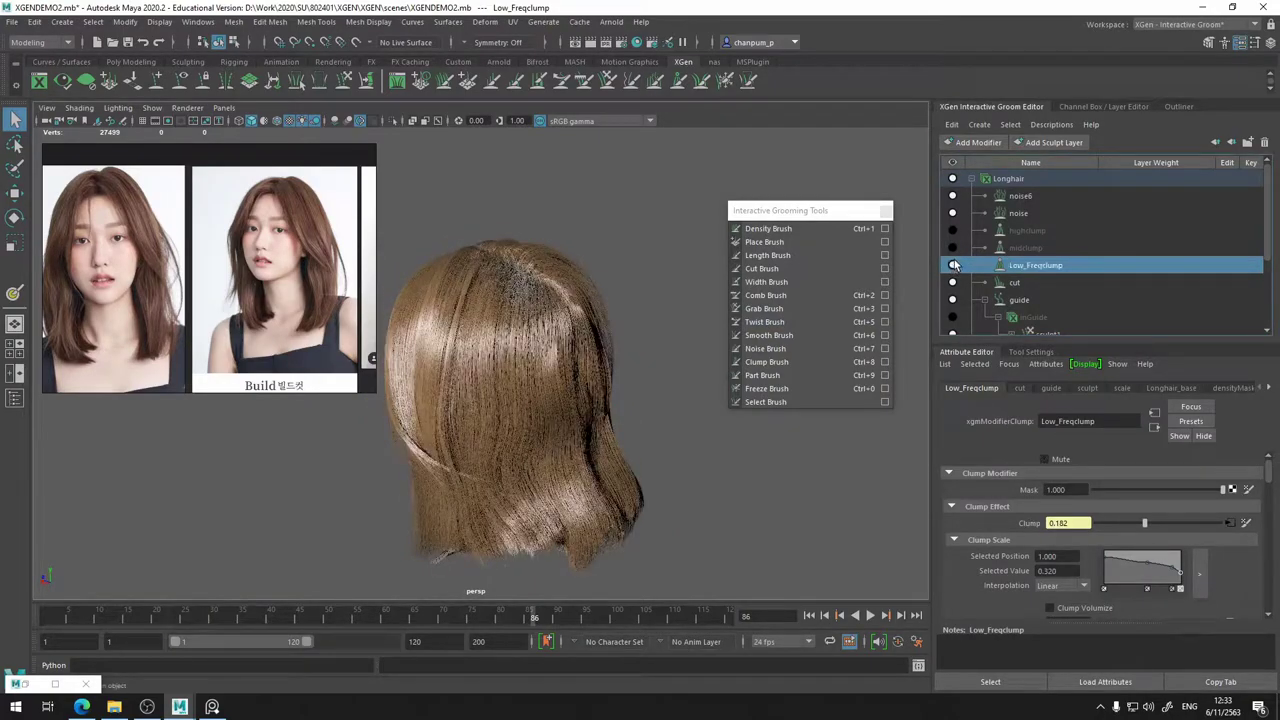
left_click(953, 265)
- Compare the effects of midclump and highclump on the hair, leaving midclump on and highclump off
left_click(953, 248)
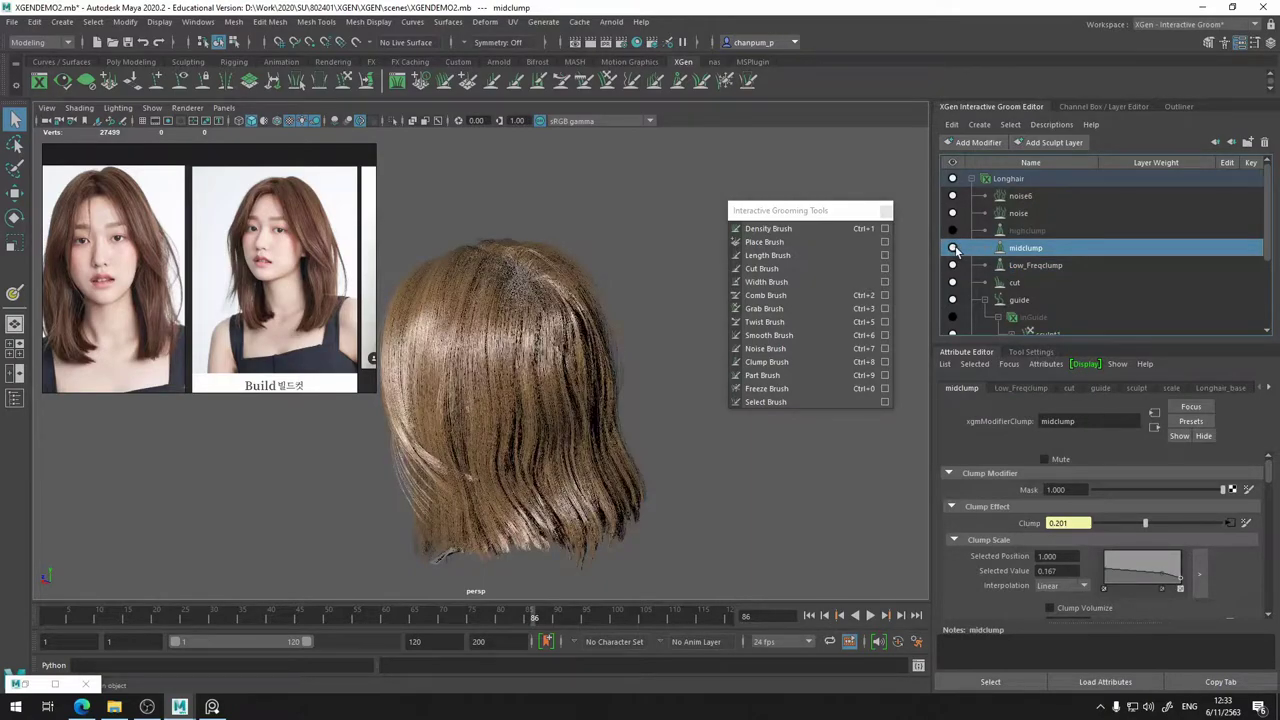
left_click(954, 232)
left_click(954, 232)
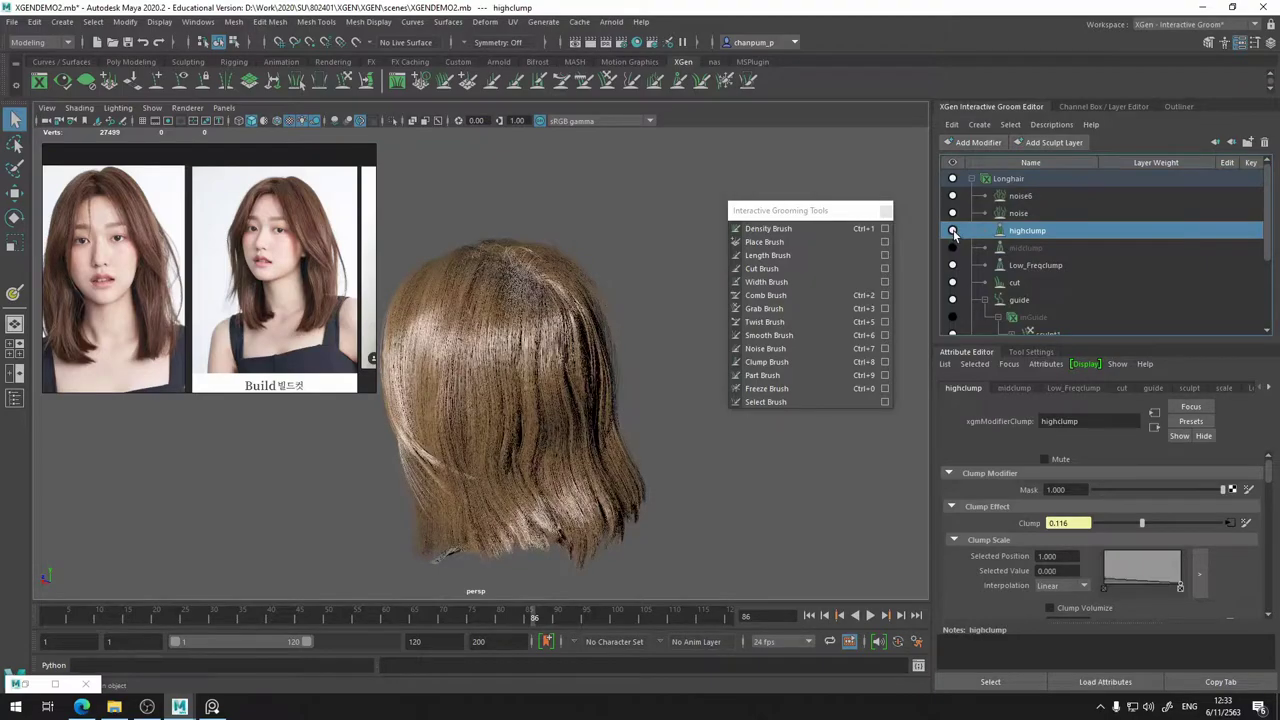
left_click(954, 232)
left_click(953, 248)
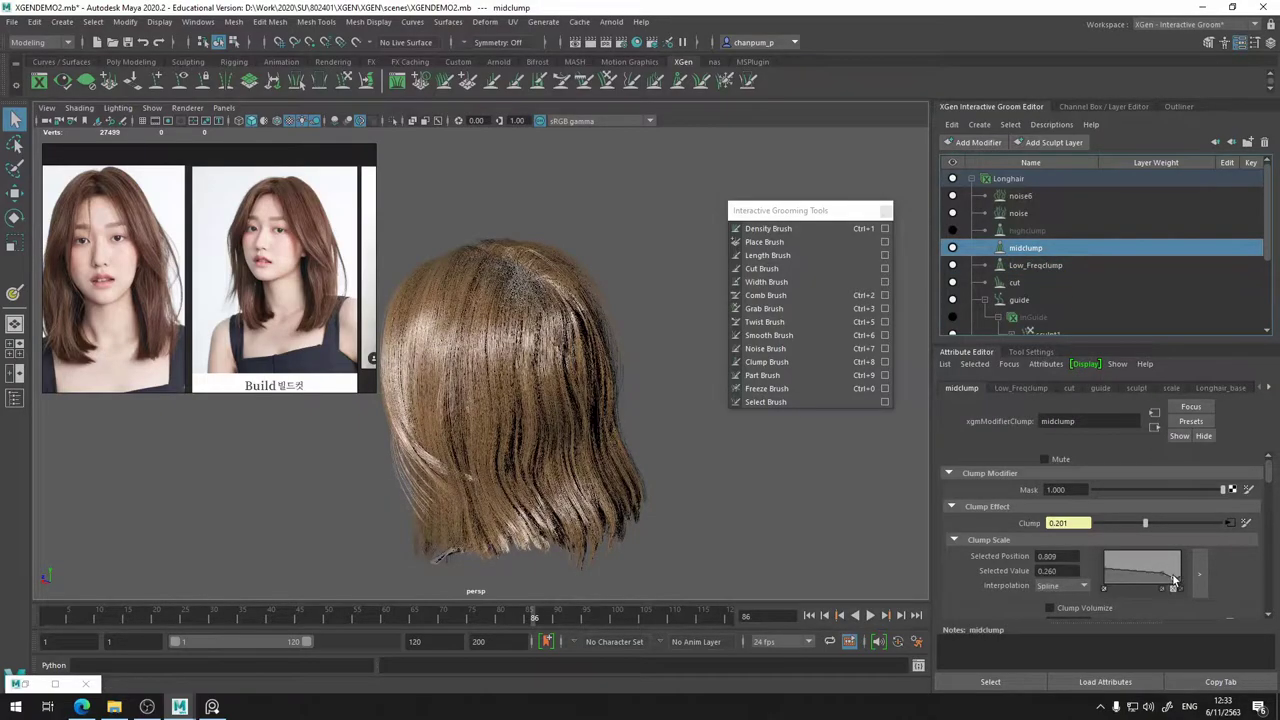
- Reshape midclump's Clump Scale curve with a value of 0.720 at position 0, and set its Mask to 0.895
left_click_drag(1173, 577, 1160, 573)
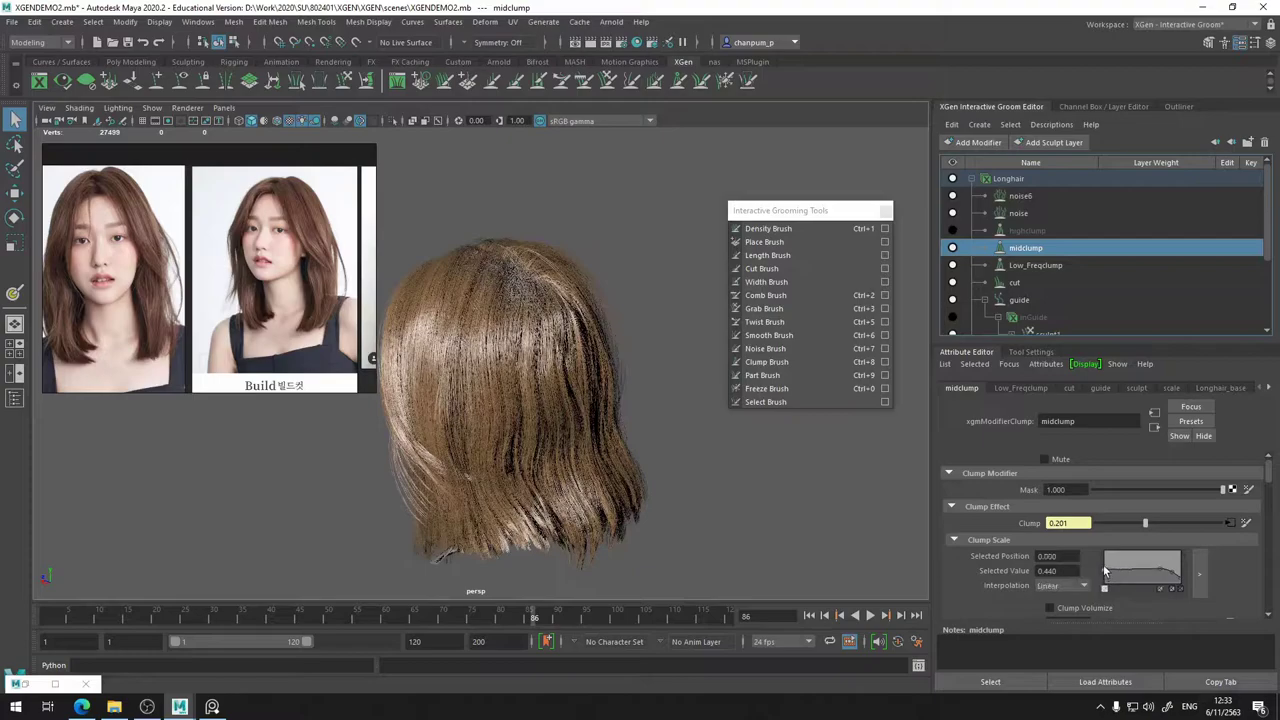
left_click_drag(1103, 568, 1103, 560)
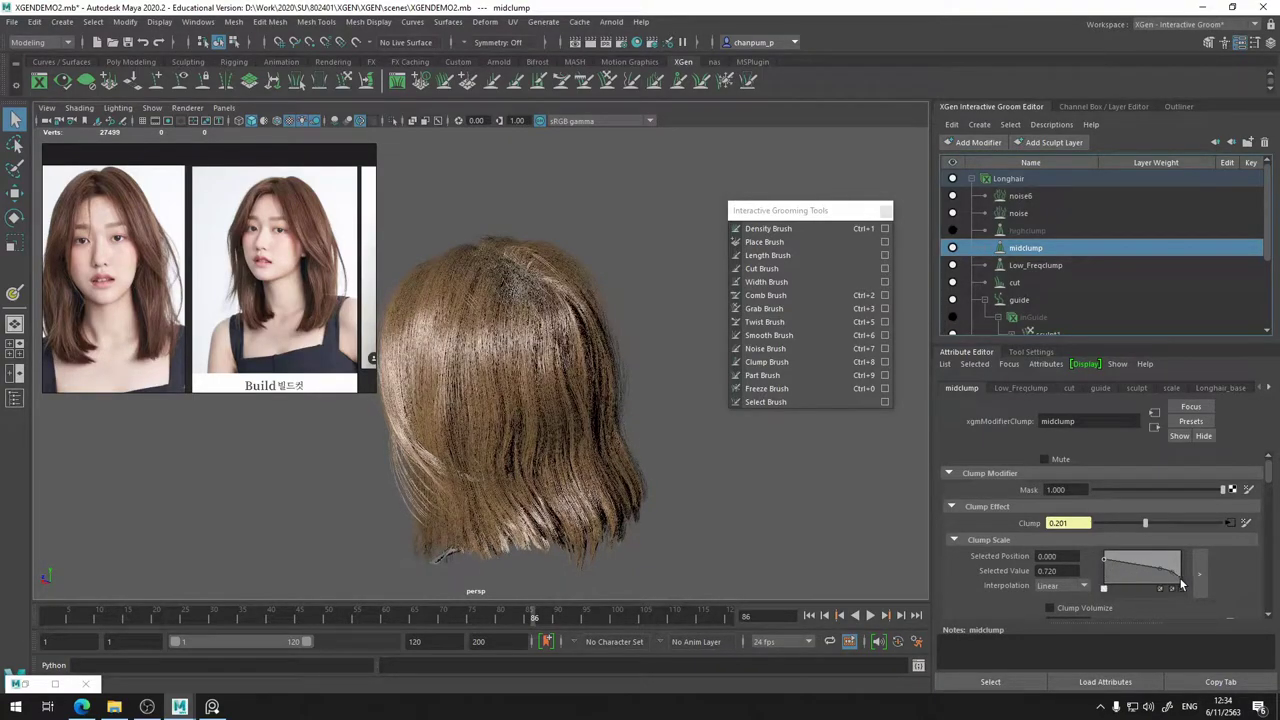
middle_click_drag(642, 396, 657, 357, "alt")
left_click_drag(655, 370, 608, 376, "alt")
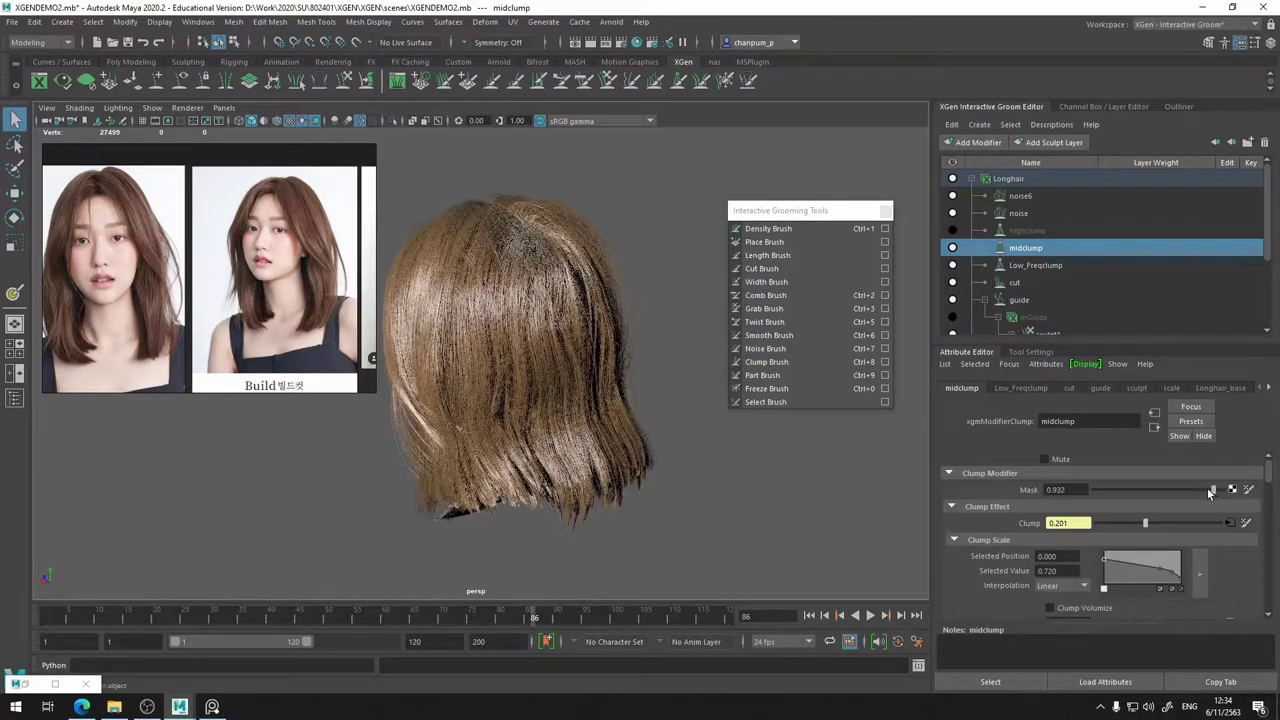
left_click_drag(1211, 490, 1208, 490)
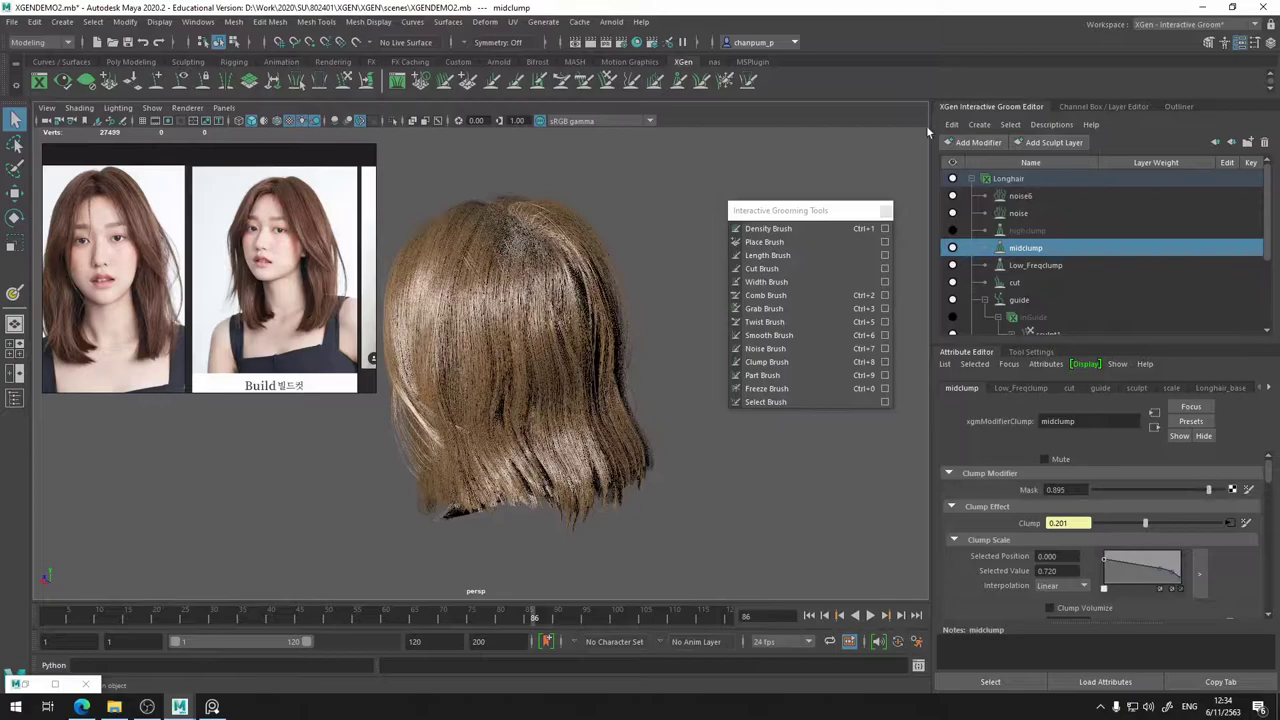
- Turn the highclump modifier back on and inspect the hair tips, front and top of the head
left_click(952, 232)
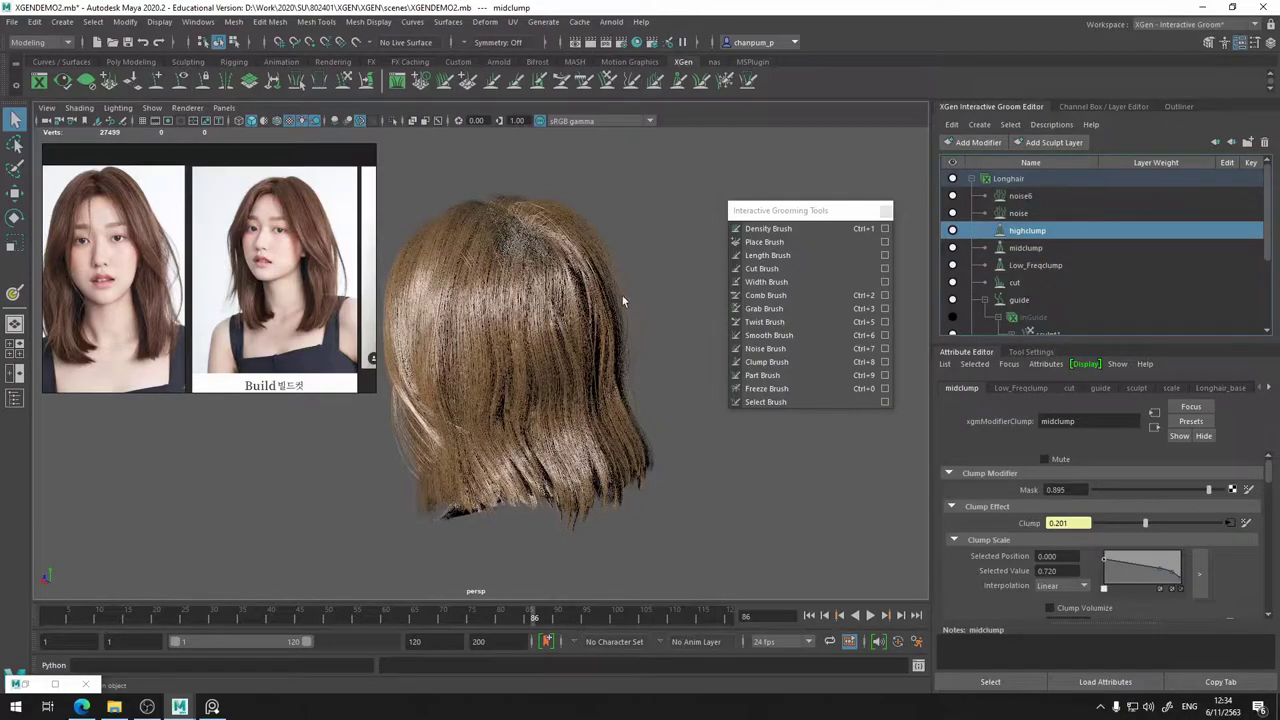
left_click_drag(622, 295, 689, 334, "alt")
scroll(628, 365, "up", 6)
middle_click_drag(628, 365, 523, 237, "alt")
scroll(548, 263, "down", 2)
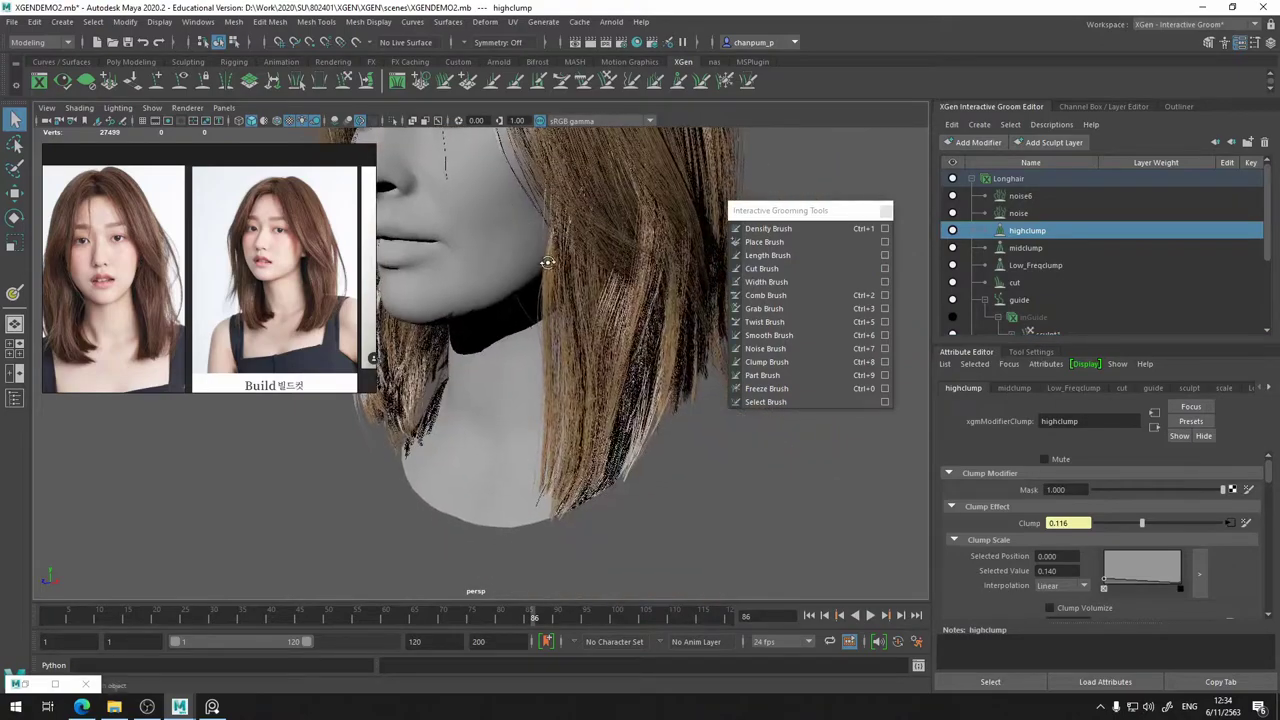
left_click_drag(548, 263, 577, 254, "alt")
scroll(572, 254, "down", 6)
middle_click_drag(572, 256, 574, 354, "alt")
left_click_drag(574, 354, 538, 387, "alt")
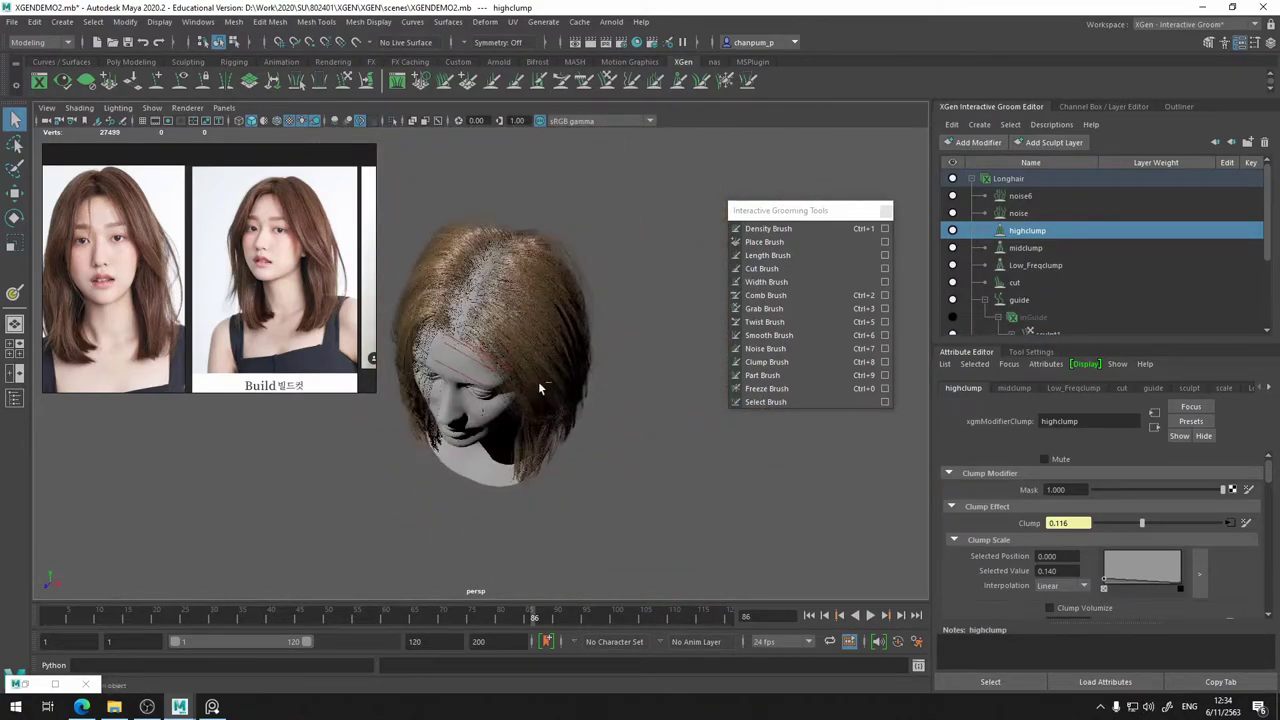
- Save the scene and examine the Longhair description around the side, hairline and parting
key("ctrl+s")
left_click_drag(564, 298, 588, 277, "alt")
right_click_drag(572, 282, 600, 300, "alt")
left_click_drag(600, 300, 631, 326, "alt")
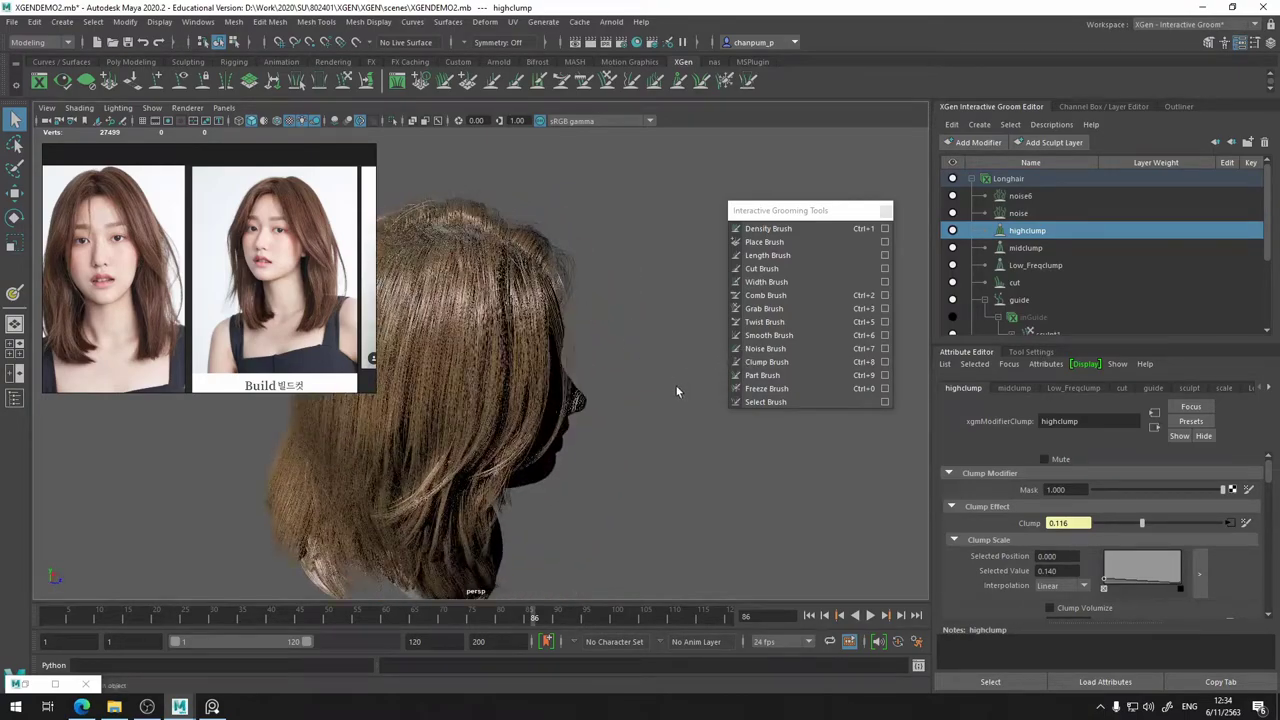
left_click_drag(676, 391, 480, 366, "alt")
scroll(483, 373, "up", 2)
left_click_drag(546, 341, 632, 435, "alt")
left_click(1010, 179)
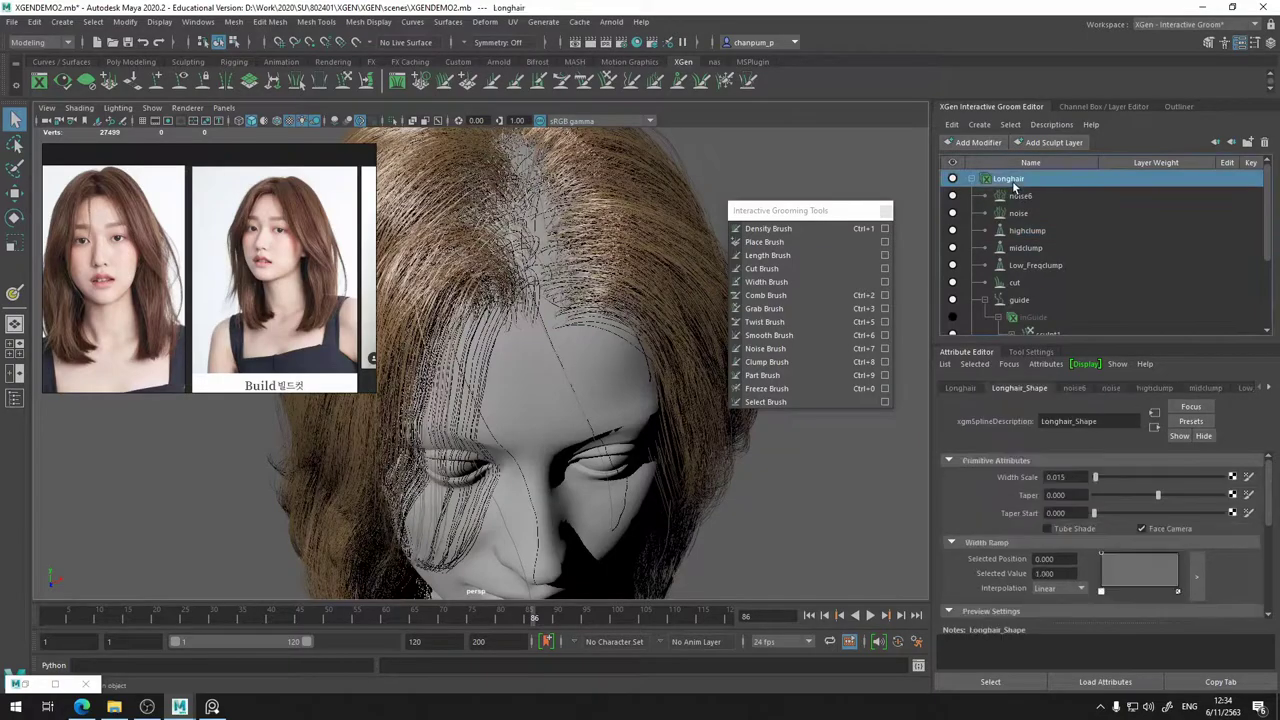
left_click_drag(657, 323, 610, 385, "alt")
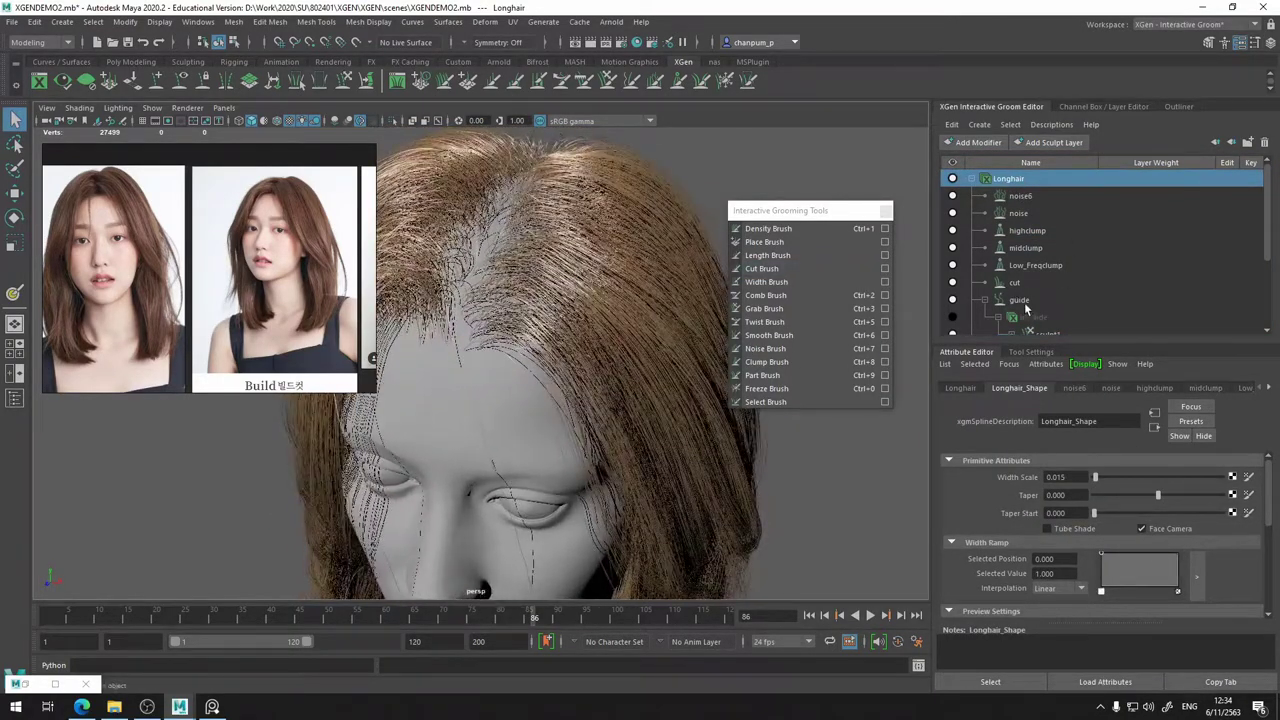
- Make the inGuide description under the guide modifier visible and examine its guides along the parting
left_click(1018, 301)
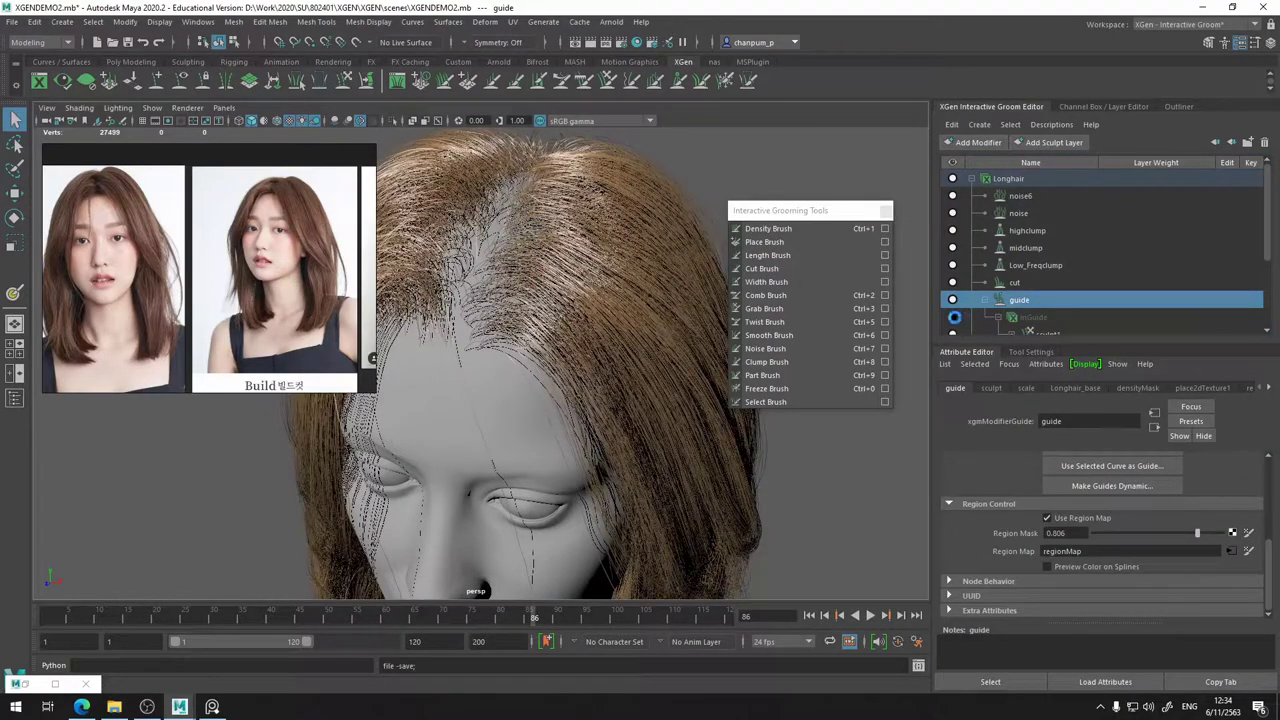
left_click(952, 318)
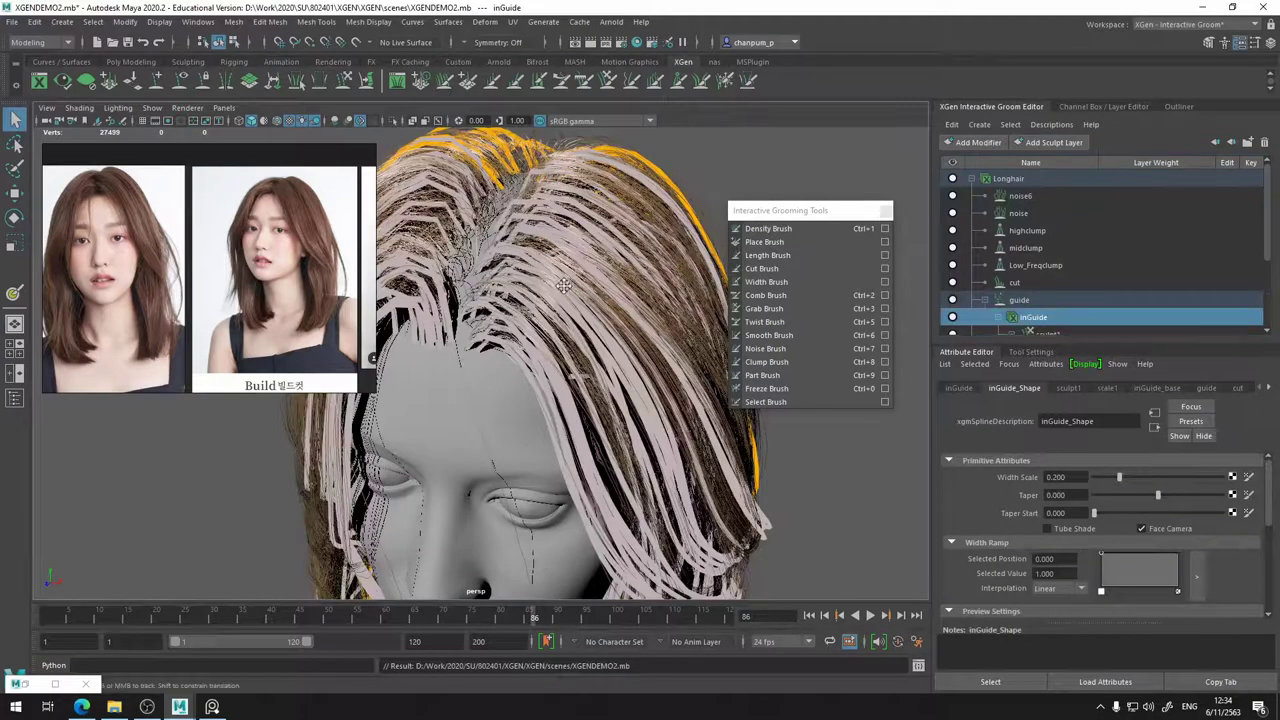
left_click_drag(482, 312, 557, 294, "alt")
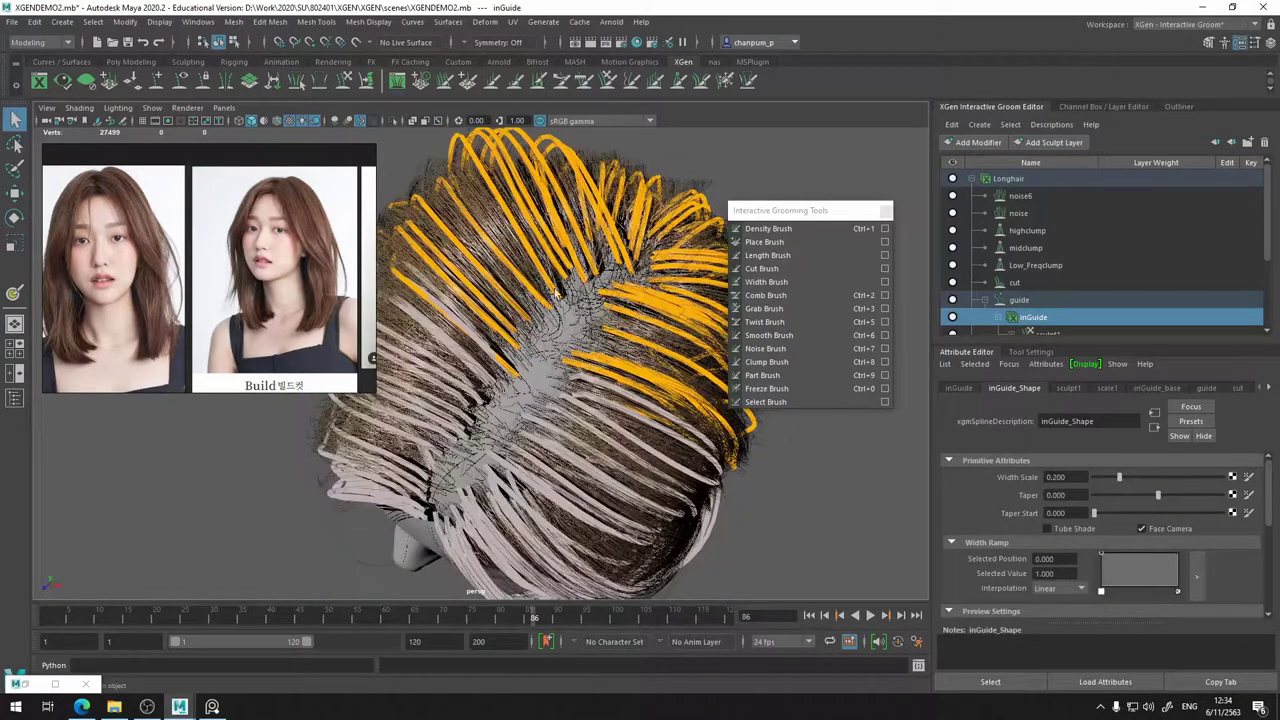
left_click_drag(565, 350, 514, 390, "alt")
left_click_drag(558, 241, 455, 424, "alt")
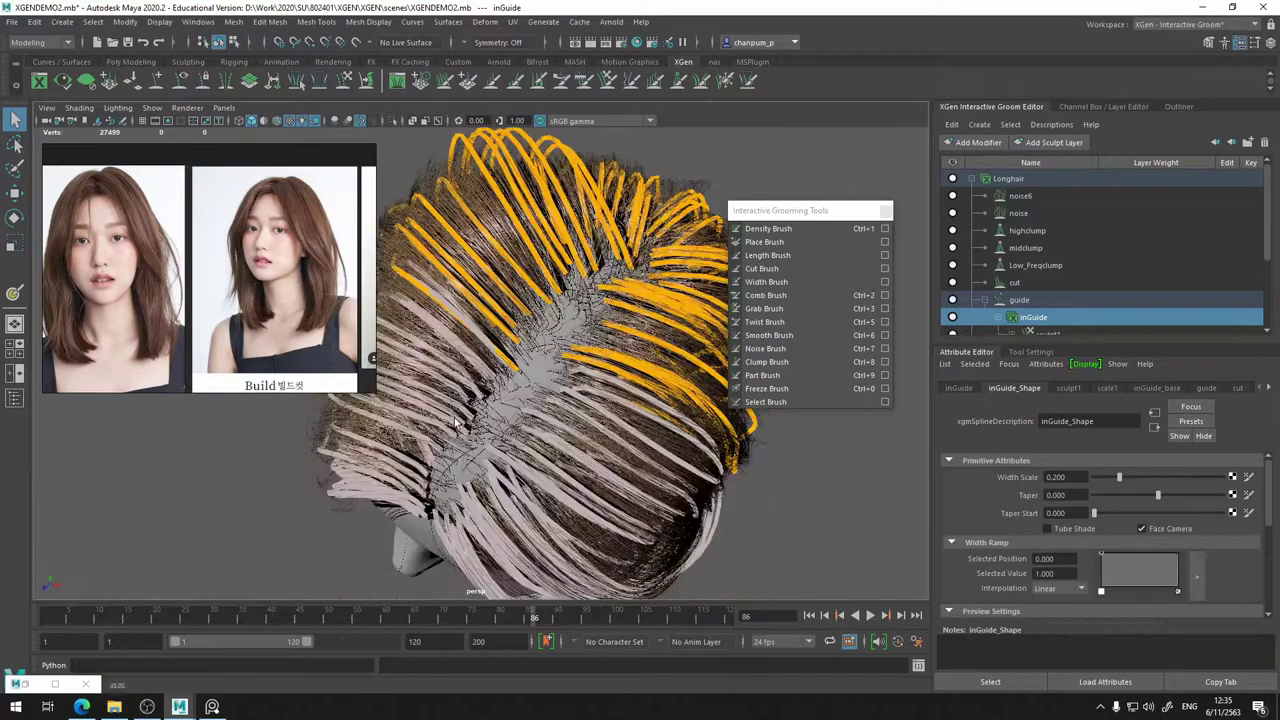
- Add extra guide hairs to inGuide along the whole parting with the Density Brush
left_click(797, 229)
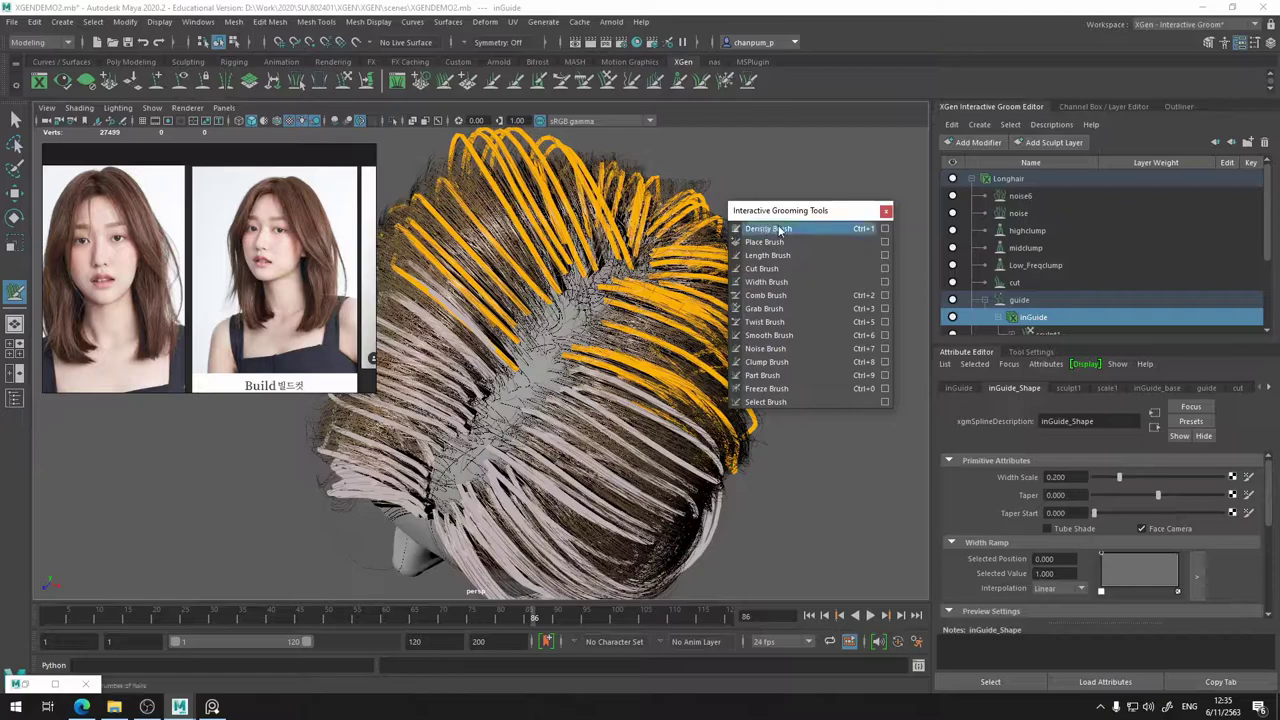
left_click(450, 477)
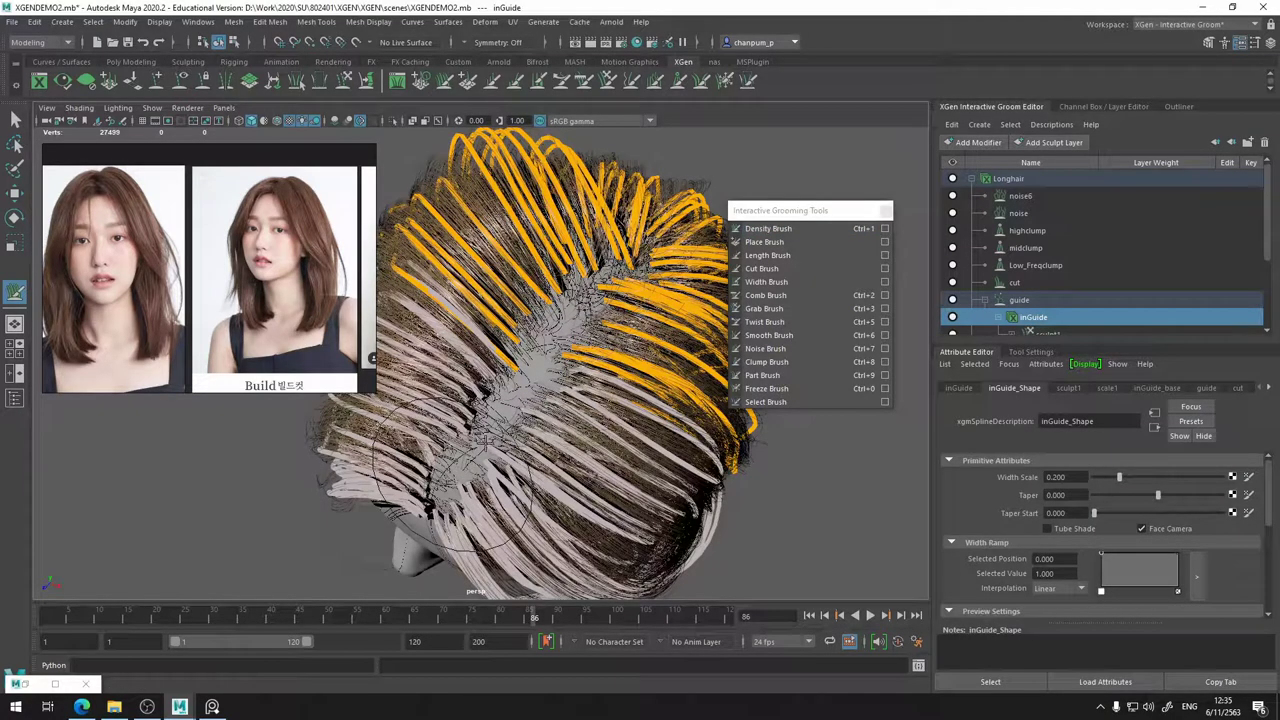
scroll(506, 420, "up", 3)
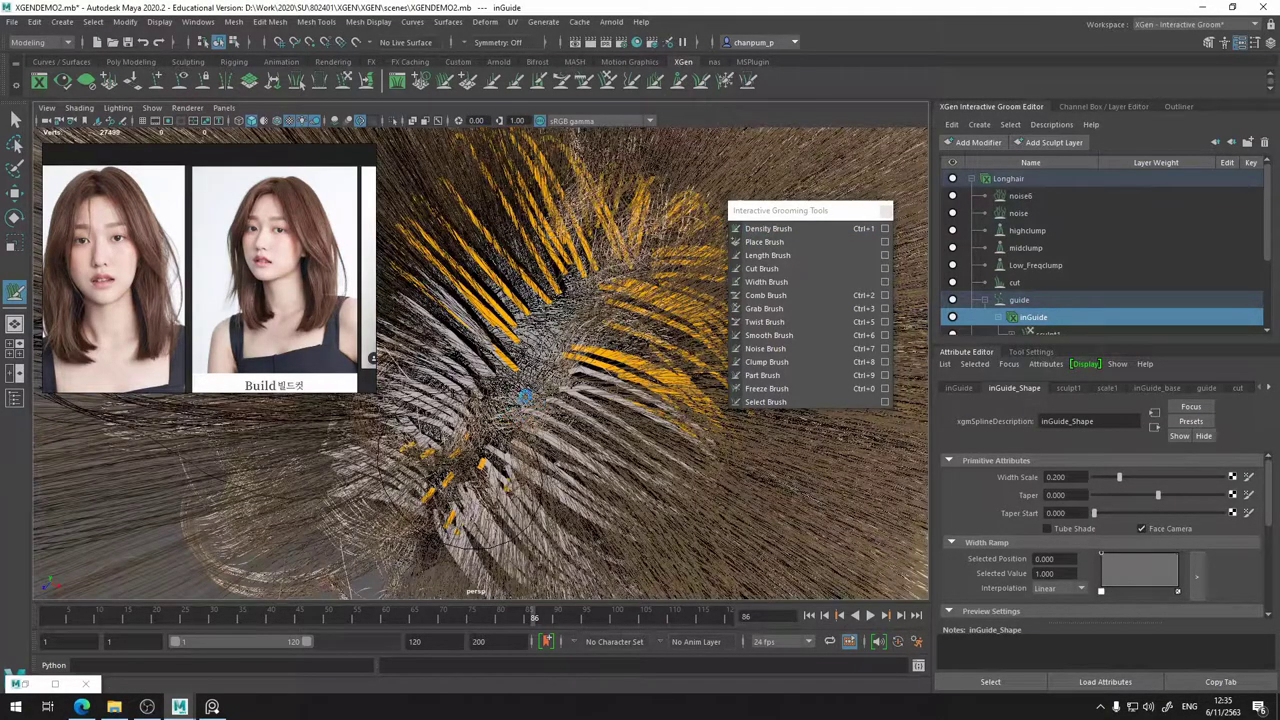
mouse_move(542, 330)
left_mouse_down("alt")
mouse_move(542, 315)
mouse_move(516, 337)
left_mouse_up("alt")
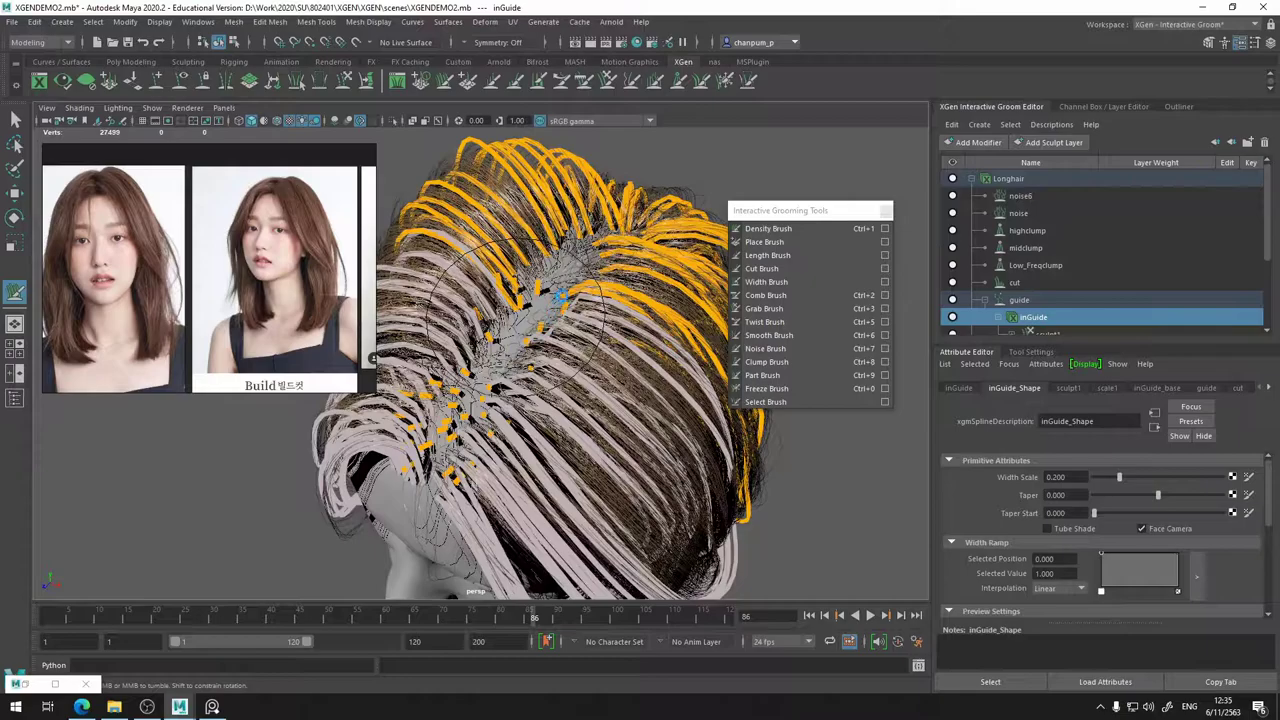
left_click_drag(561, 295, 570, 360, "alt")
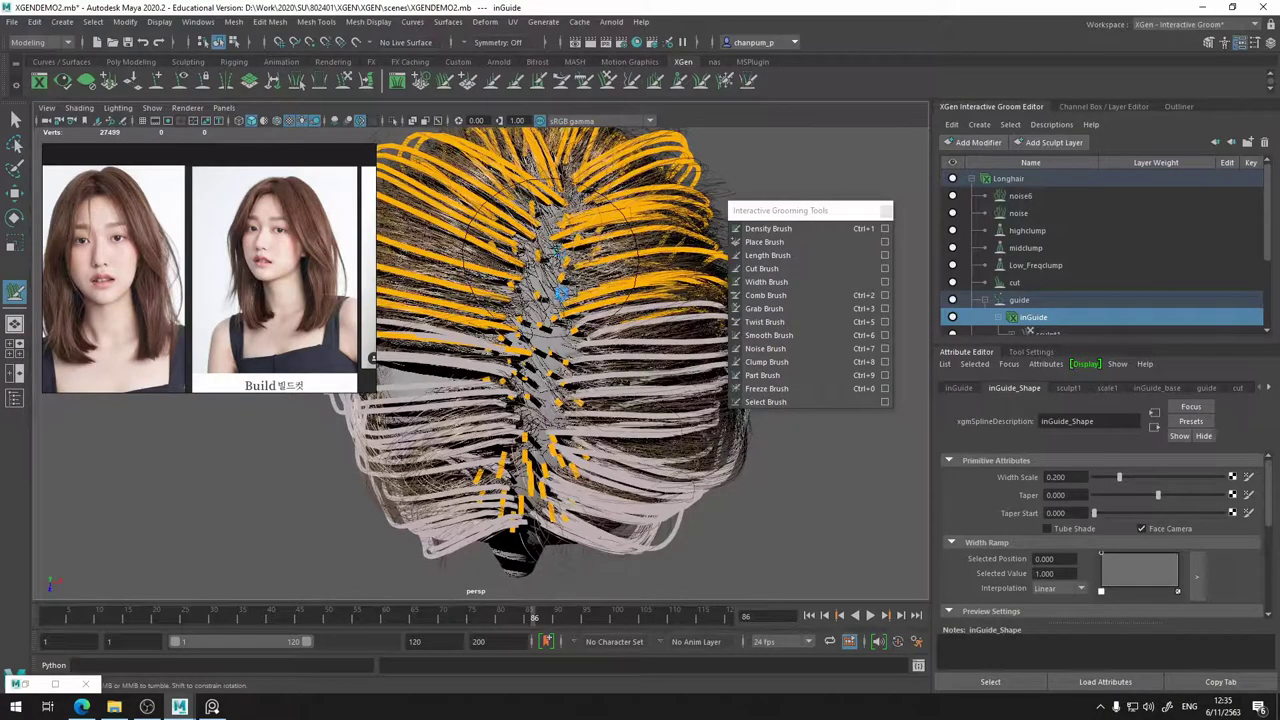
left_click_drag(539, 204, 548, 318, "alt")
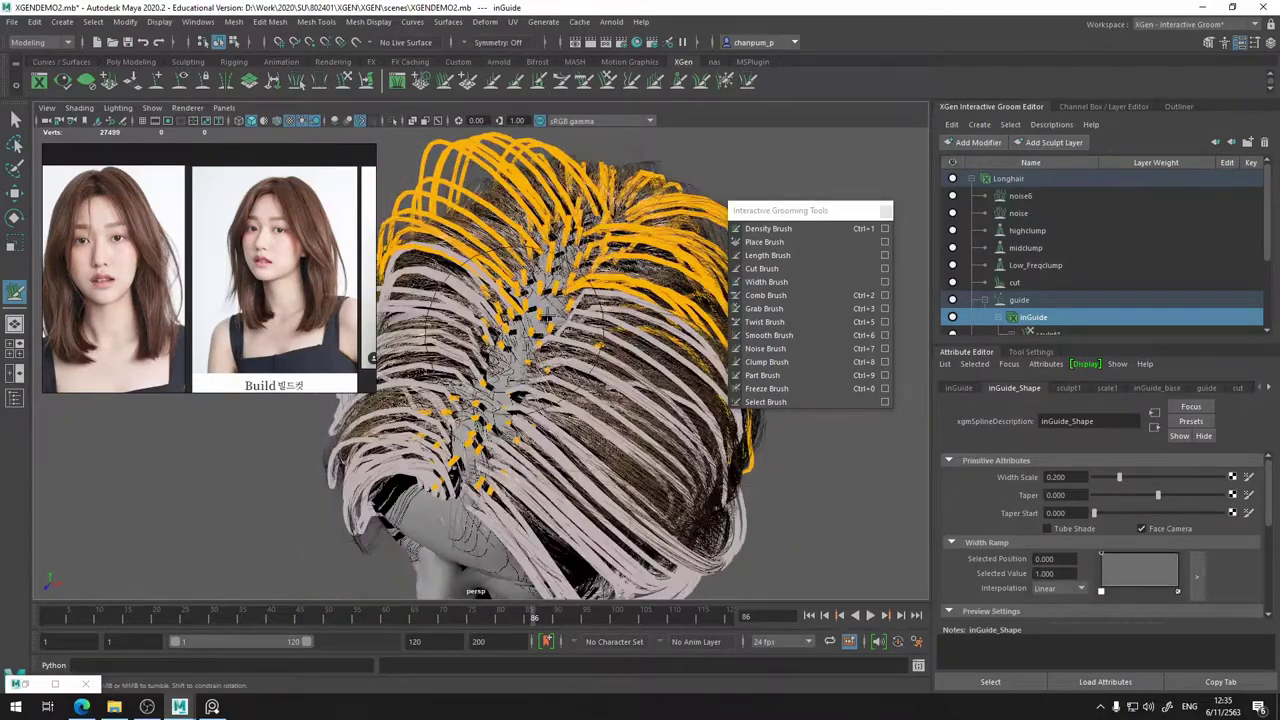
left_click_drag(609, 386, 594, 440, "alt")
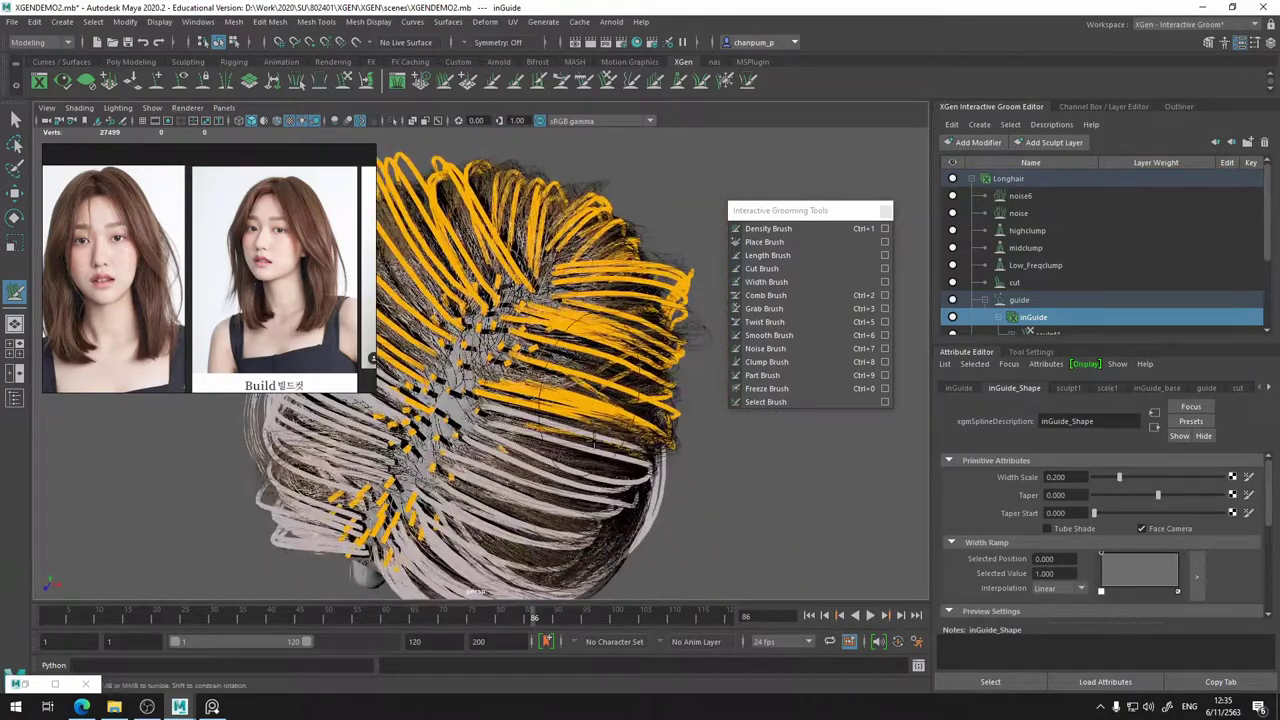
- Unfreeze the long inGuide hairs with the Freeze Brush, keeping only the short hairs along the parting highlighted
left_click(766, 388)
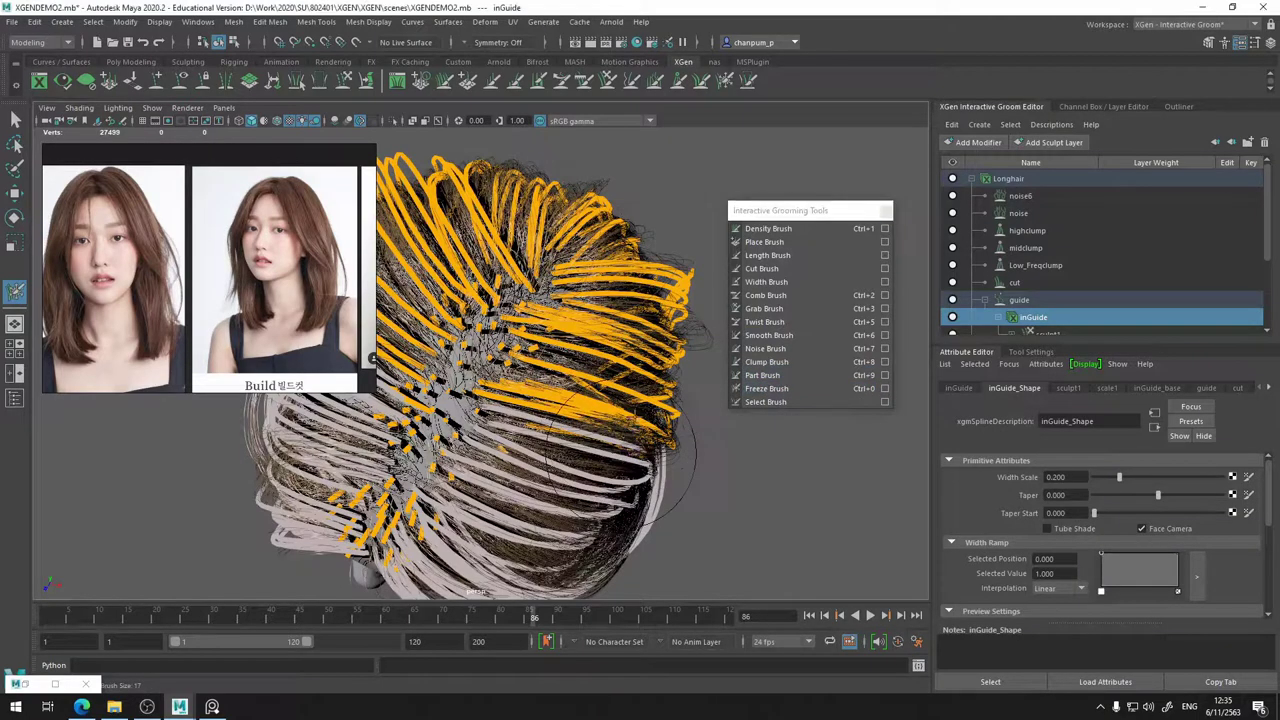
left_click_drag(680, 340, 403, 425, "alt")
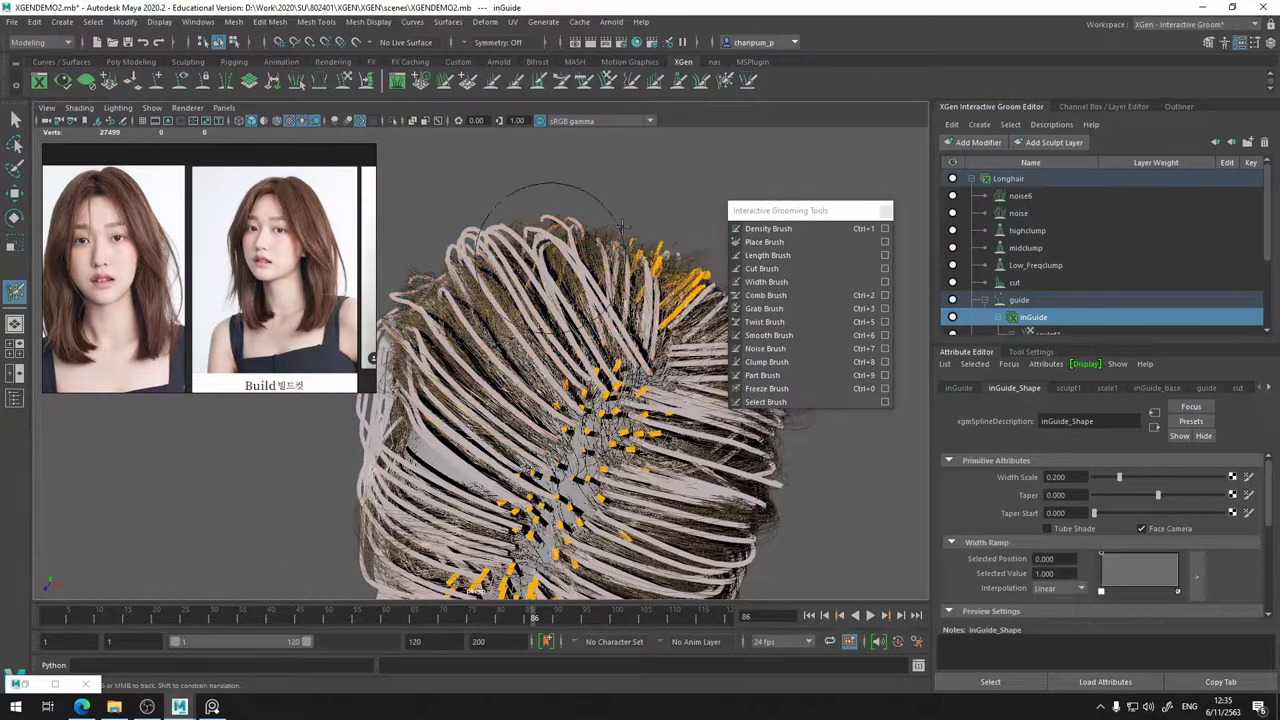
left_click_drag(683, 241, 583, 260, "alt")
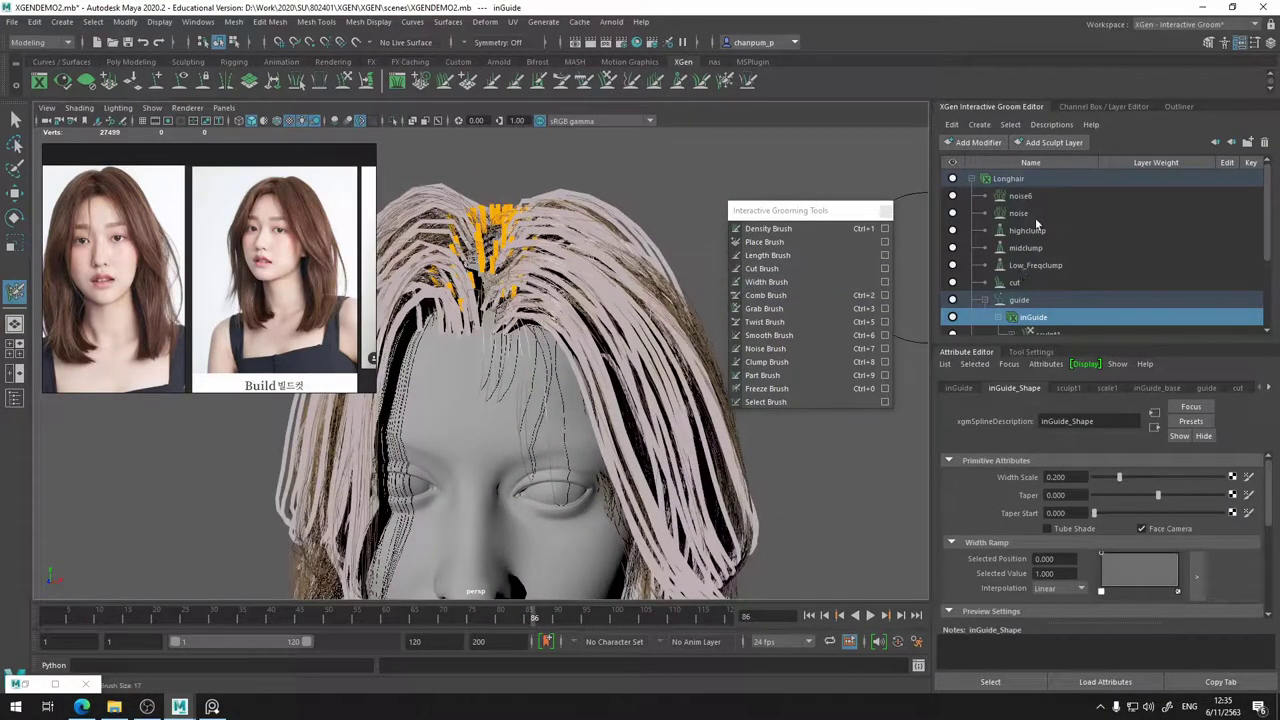
left_click_drag(700, 238, 665, 292, "alt")
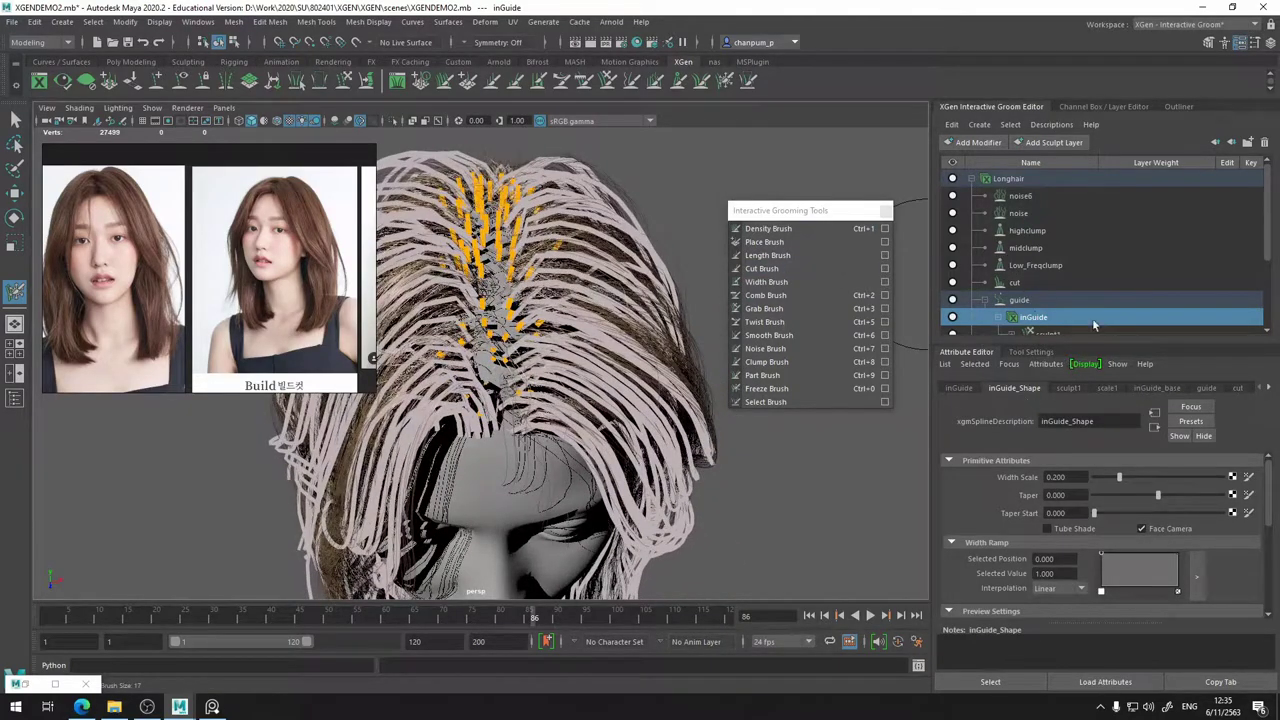
- Comb the short inGuide hairs outward from both sides of the parting with the Comb Brush
left_click(758, 297)
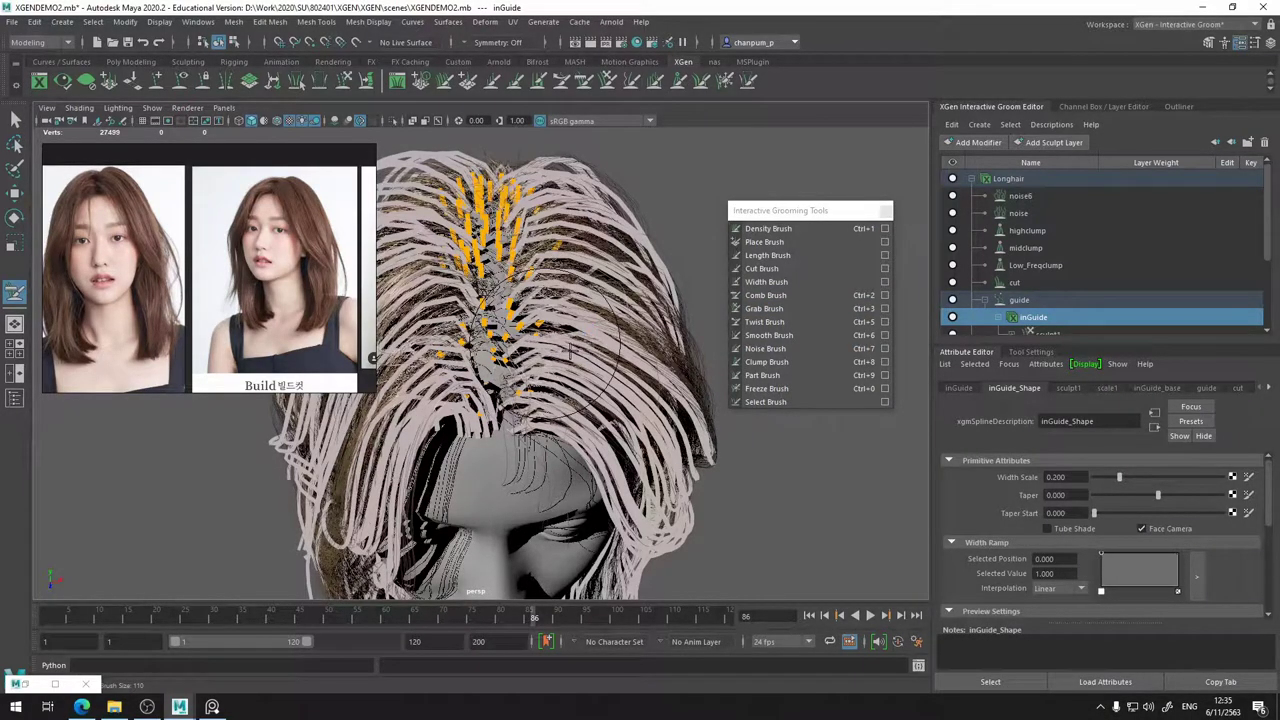
left_click_drag(564, 347, 498, 342, "alt")
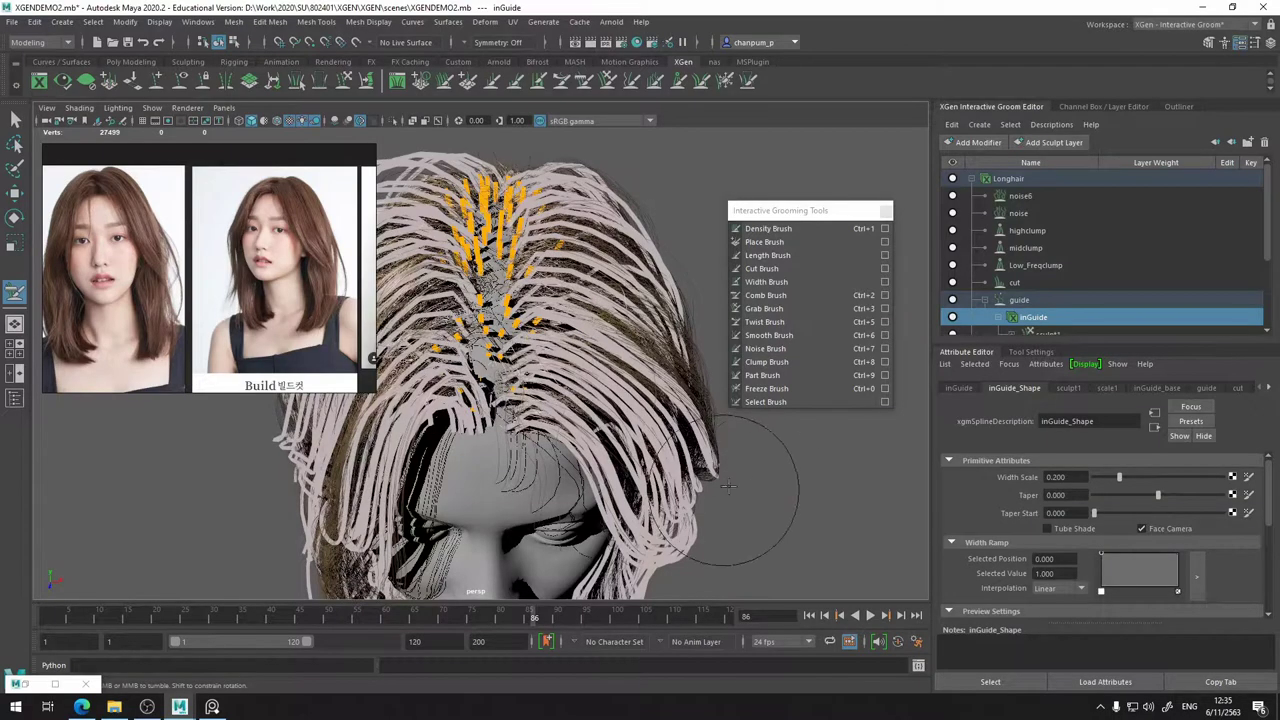
key("alt")
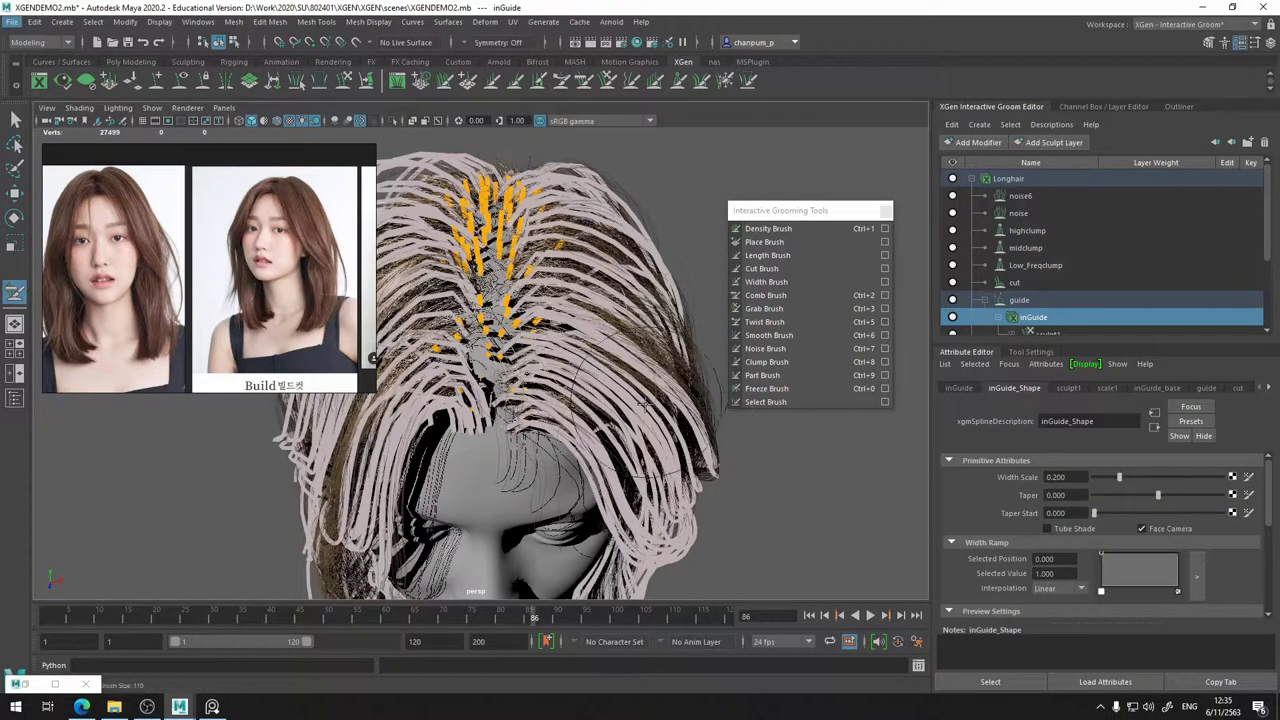
left_click_drag(658, 303, 650, 303, "alt")
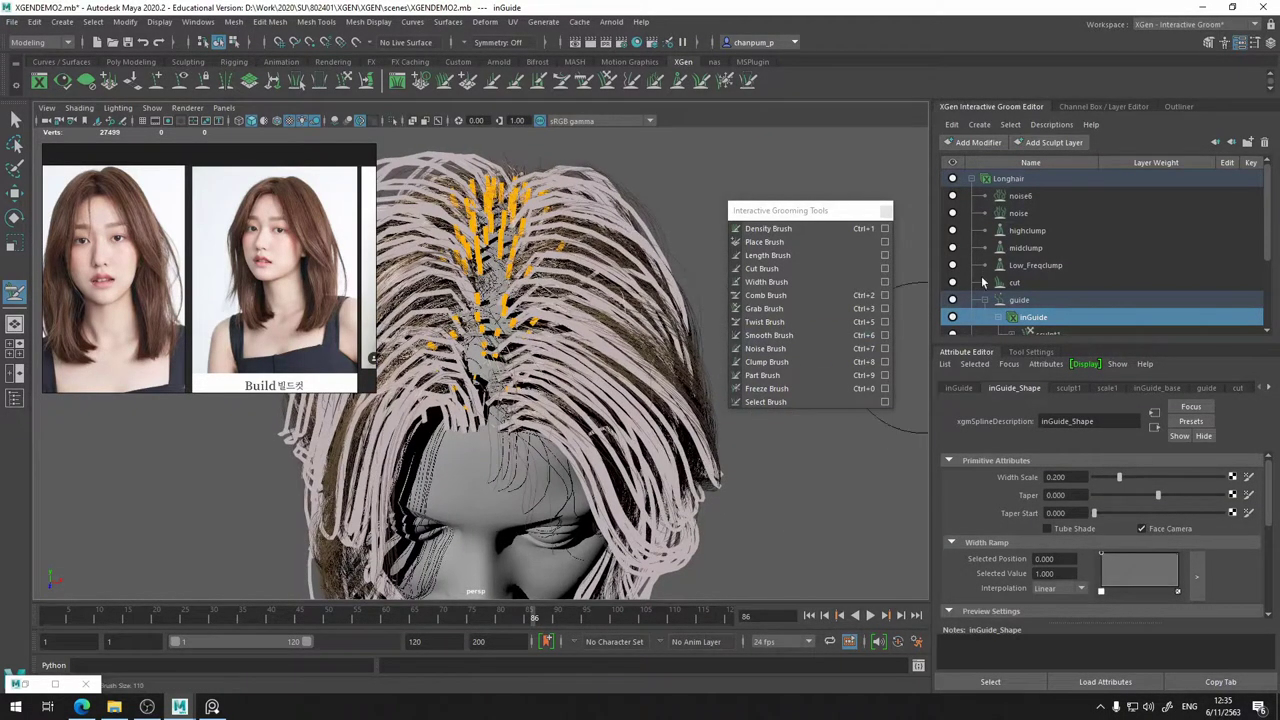
- Select Longhair_base and open its Density Multiplier value for editing
scroll(1022, 320, "down", 3)
left_click(1037, 318)
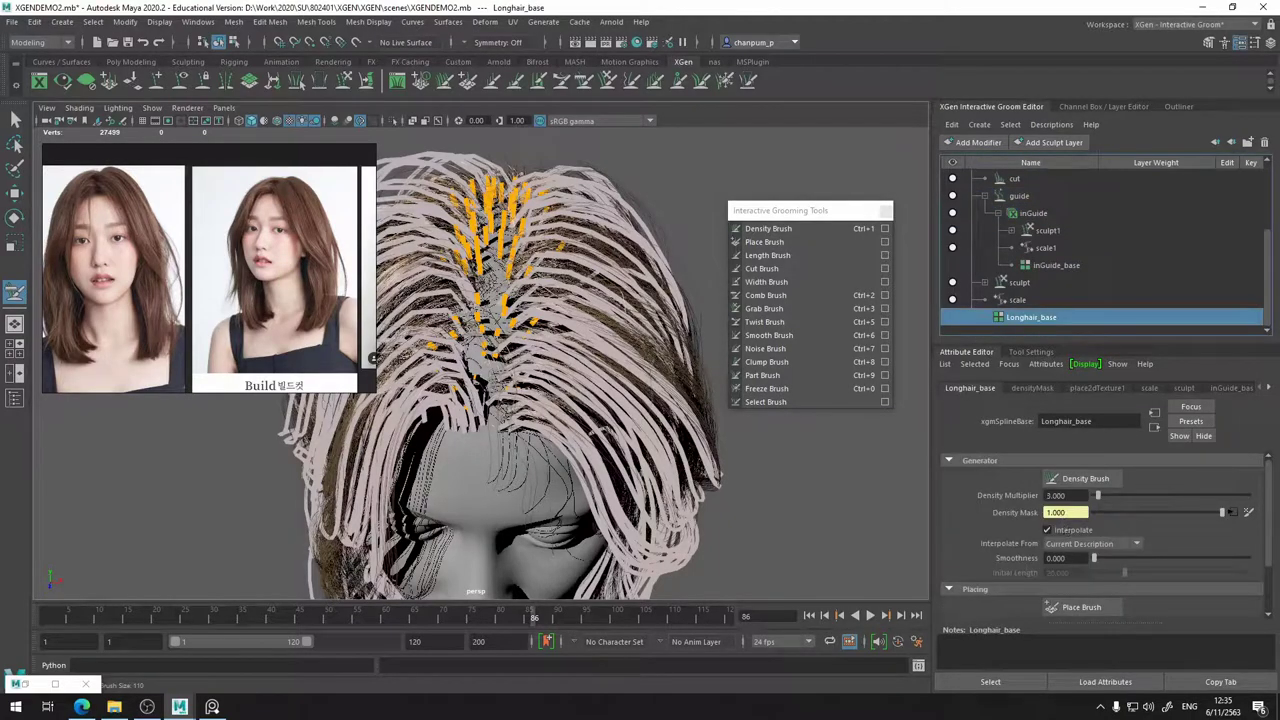
left_click(1056, 495)
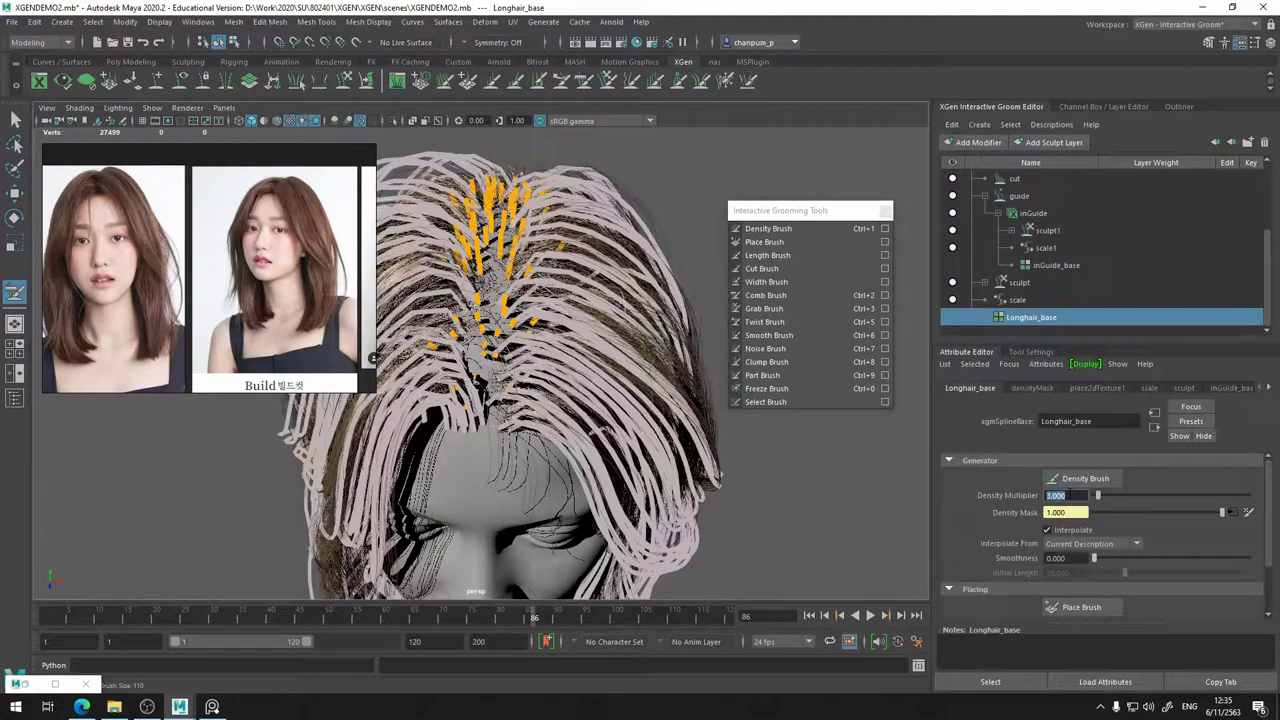
scroll(1020, 230, "up", 3)
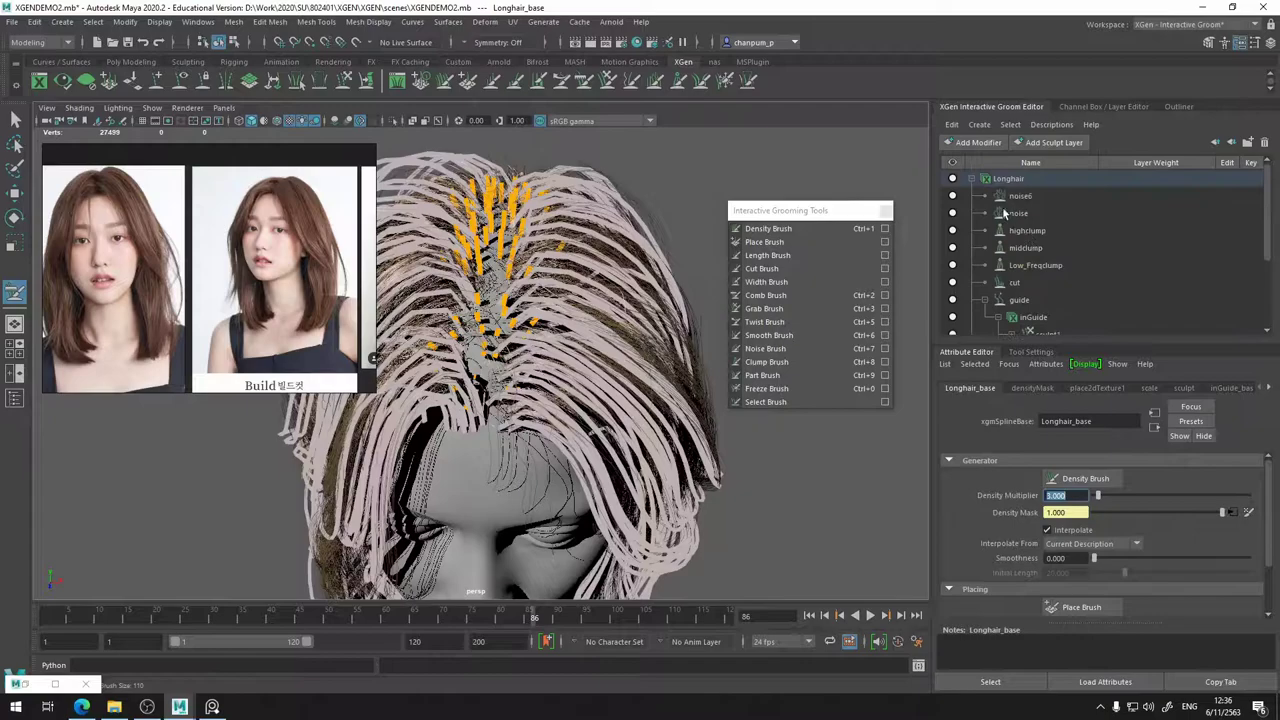
- Hide the Longhair description and comb the short inGuide hairs along the whole parting outward toward the neighbouring guides
left_click(953, 179)
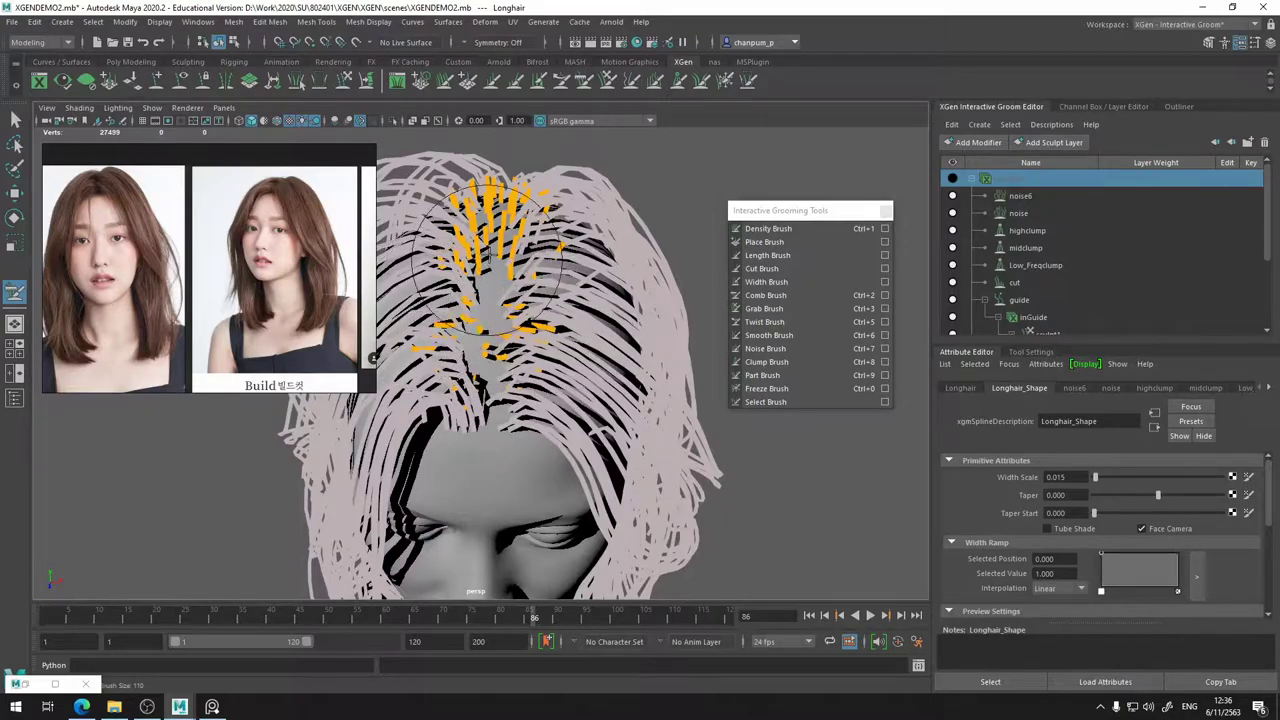
mouse_move(600, 200)
left_mouse_down("alt")
mouse_move(528, 296)
mouse_move(545, 235)
left_mouse_up("alt")
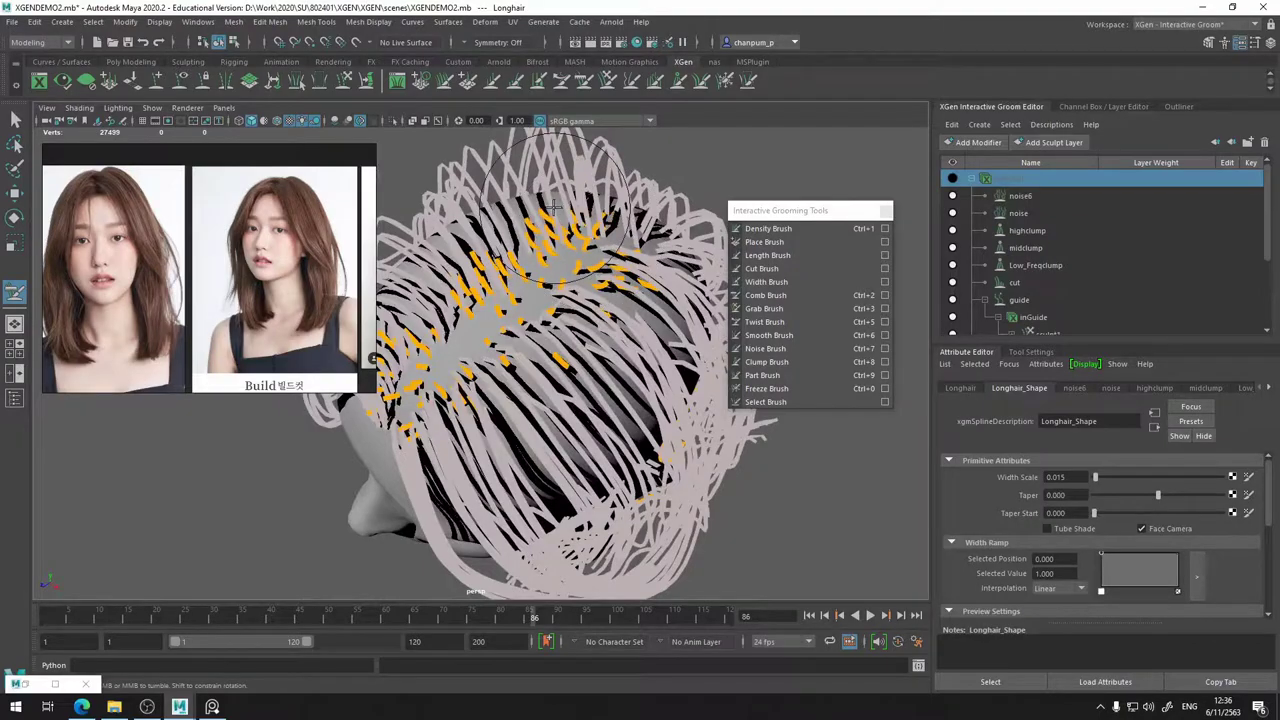
mouse_move(554, 206)
left_mouse_down("alt")
mouse_move(385, 237)
mouse_move(540, 282)
left_mouse_up("alt")
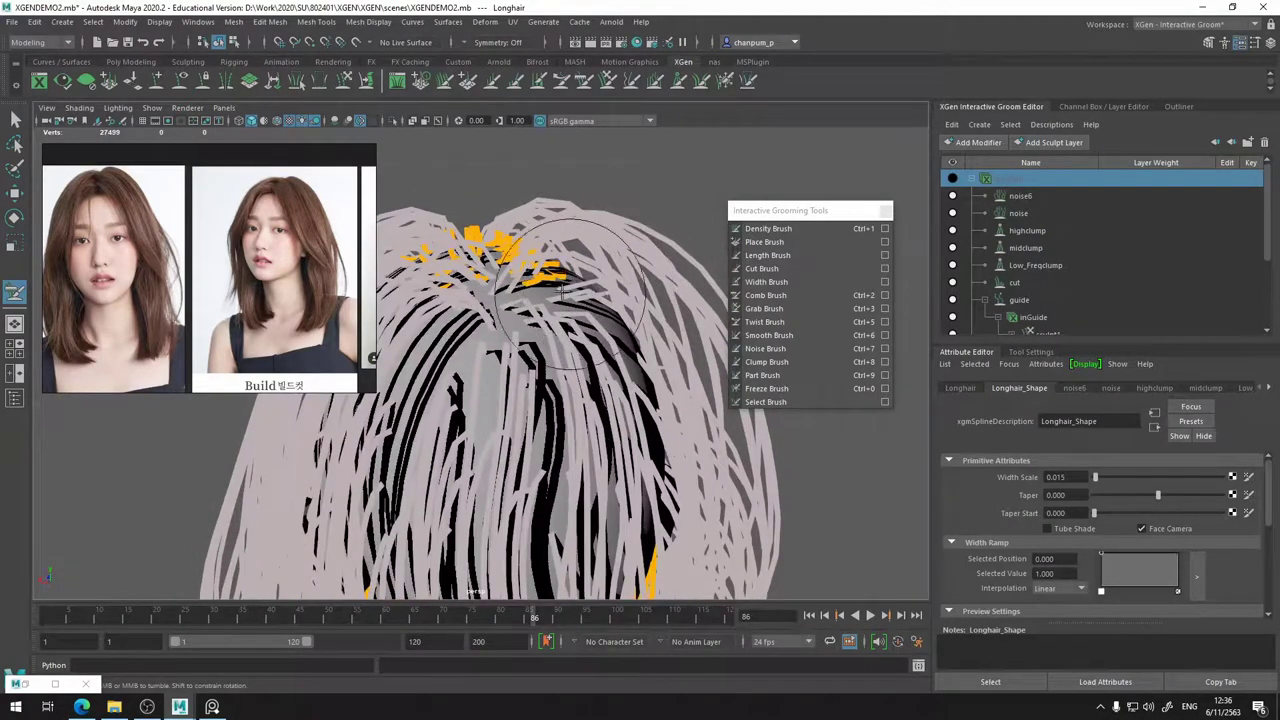
left_click_drag(420, 205, 512, 261, "alt")
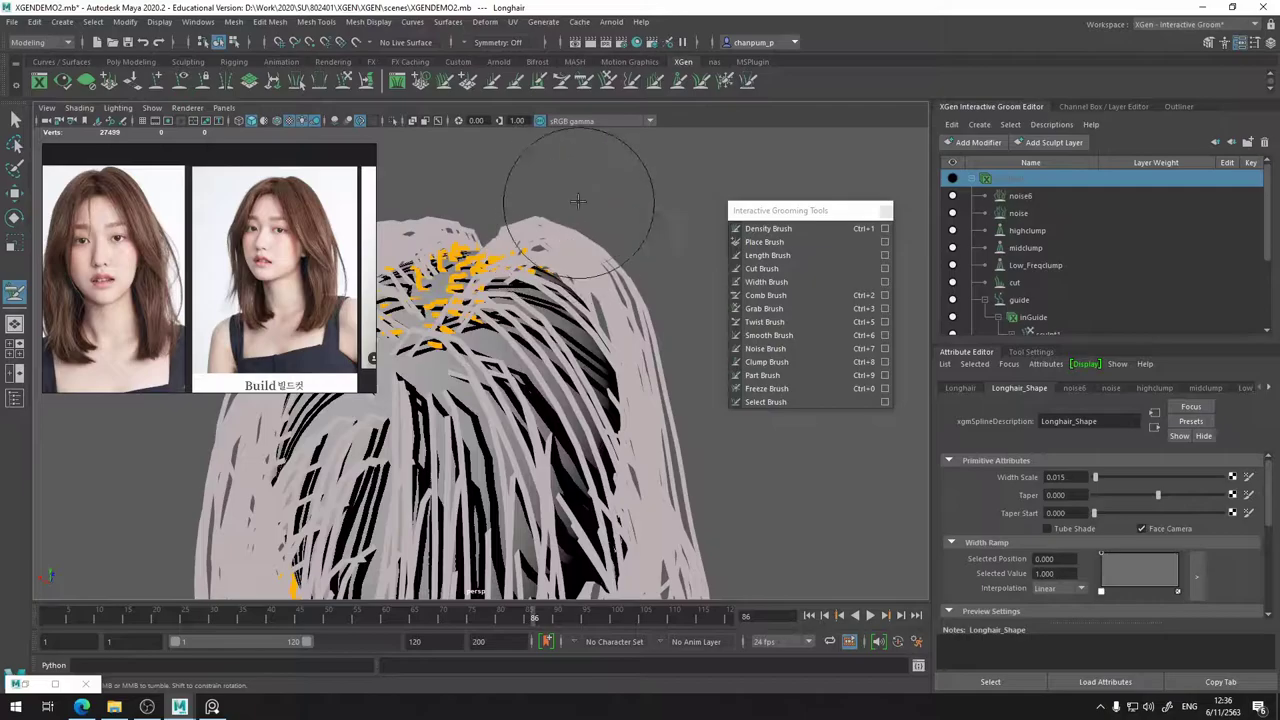
mouse_move(571, 157)
left_mouse_down("alt")
mouse_move(608, 200)
mouse_move(430, 290)
mouse_move(484, 341)
left_mouse_up("alt")
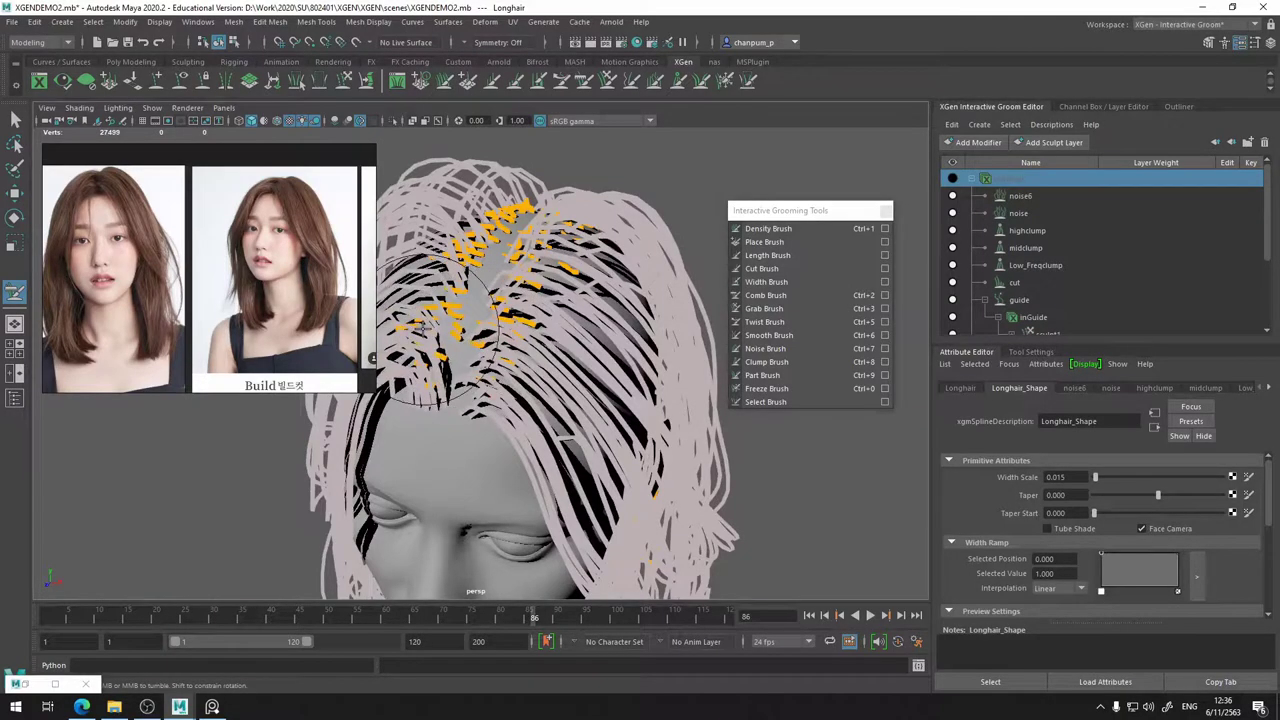
- Make the Longhair description visible again and examine the hair along the parting from above and the front
left_click(953, 178)
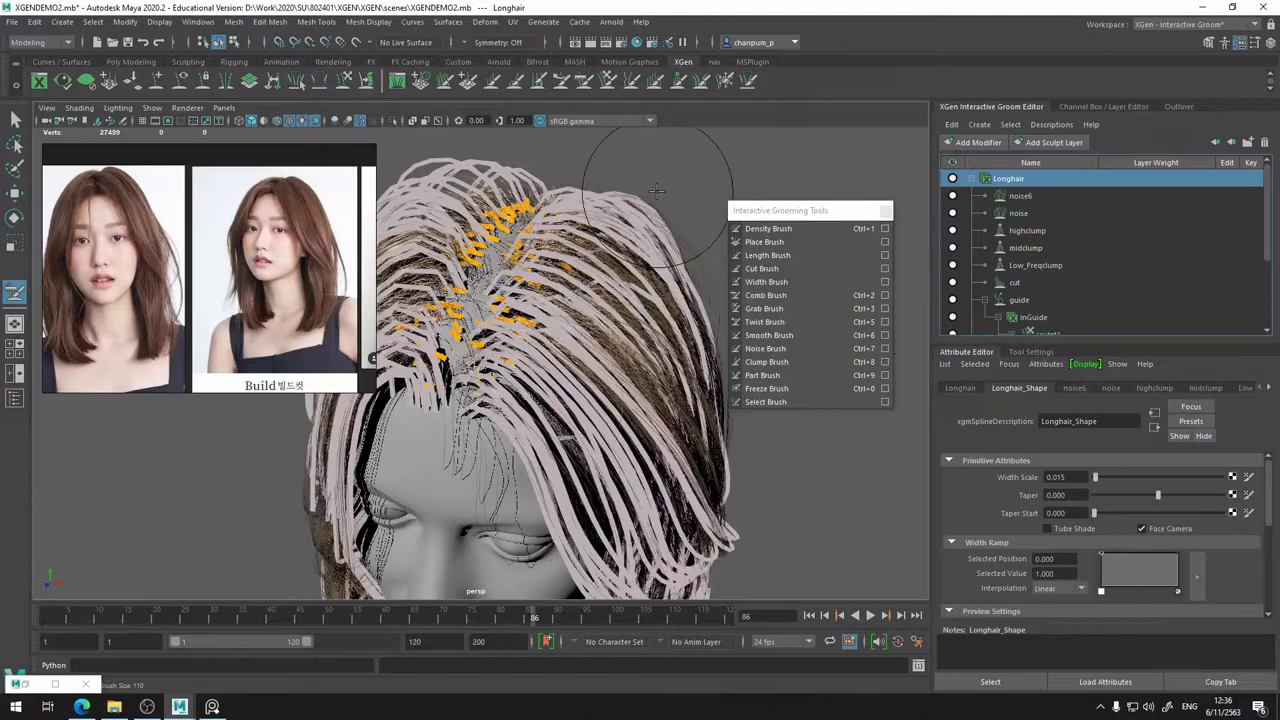
left_click_drag(700, 222, 662, 300, "alt")
left_click_drag(502, 374, 495, 212, "alt")
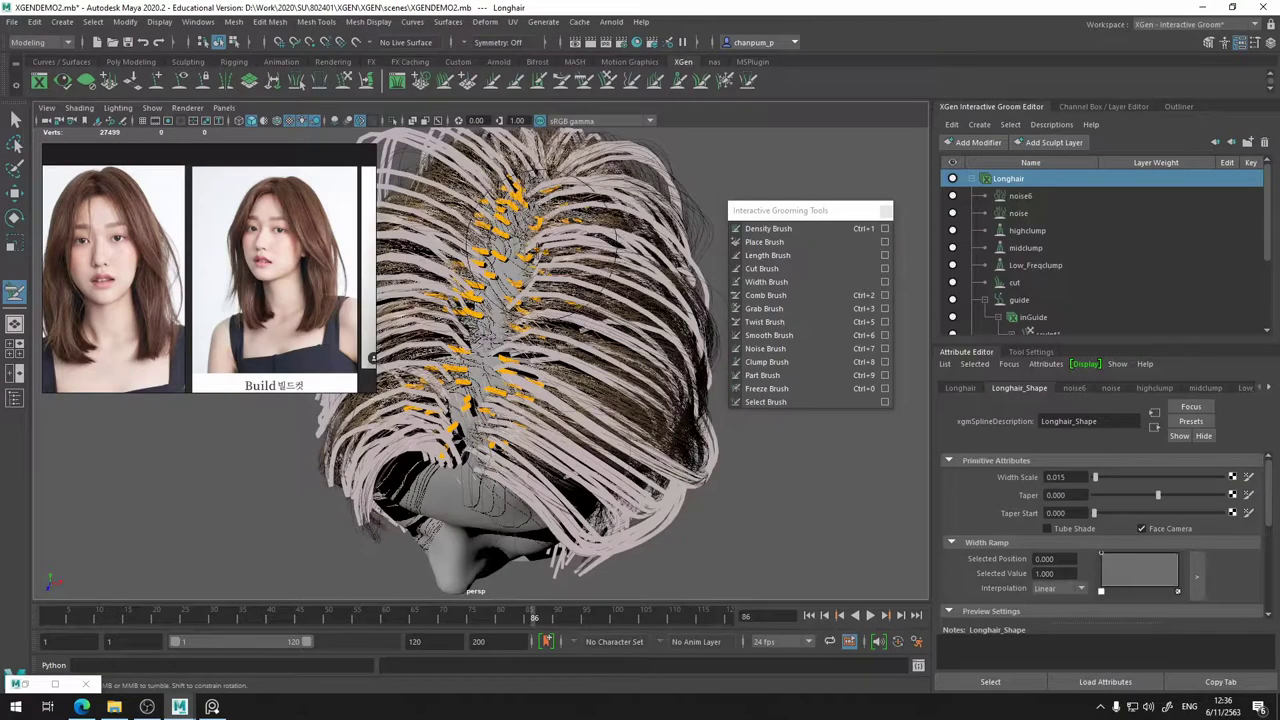
left_click_drag(493, 304, 512, 285, "alt")
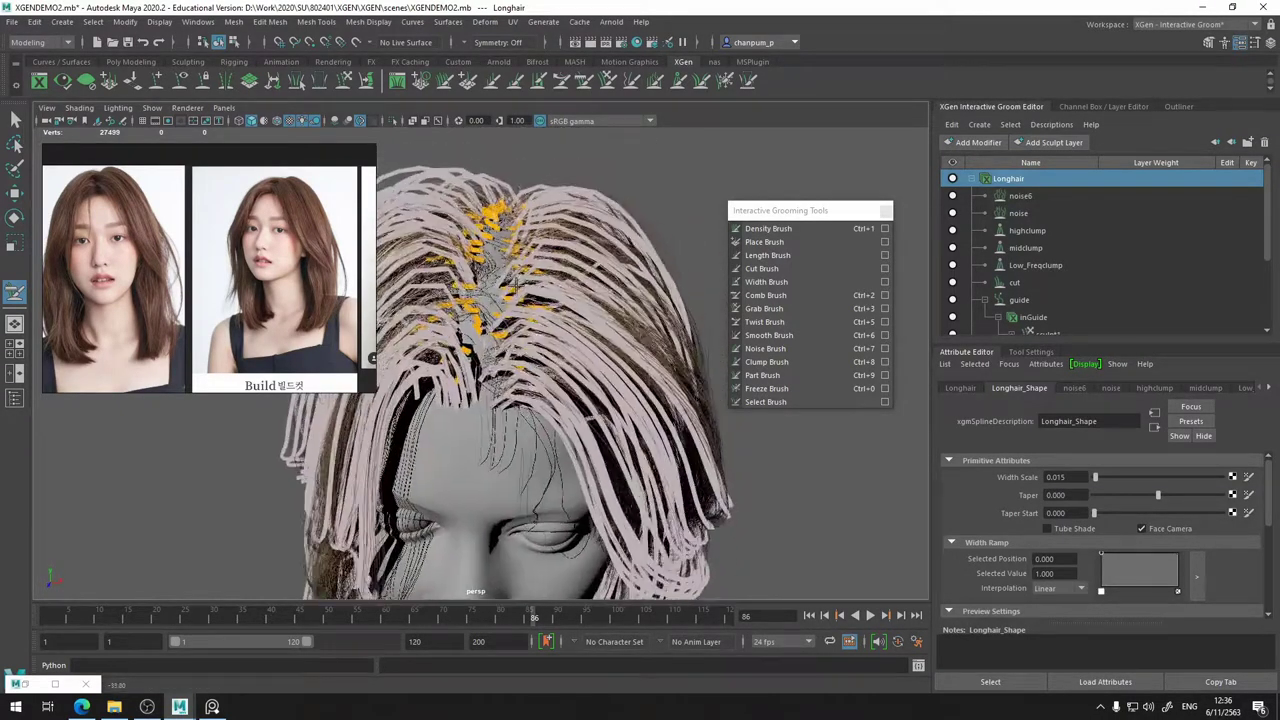
- Try to add extra Longhair hairs in the thin area along the parting with the Density Brush
left_click(764, 229)
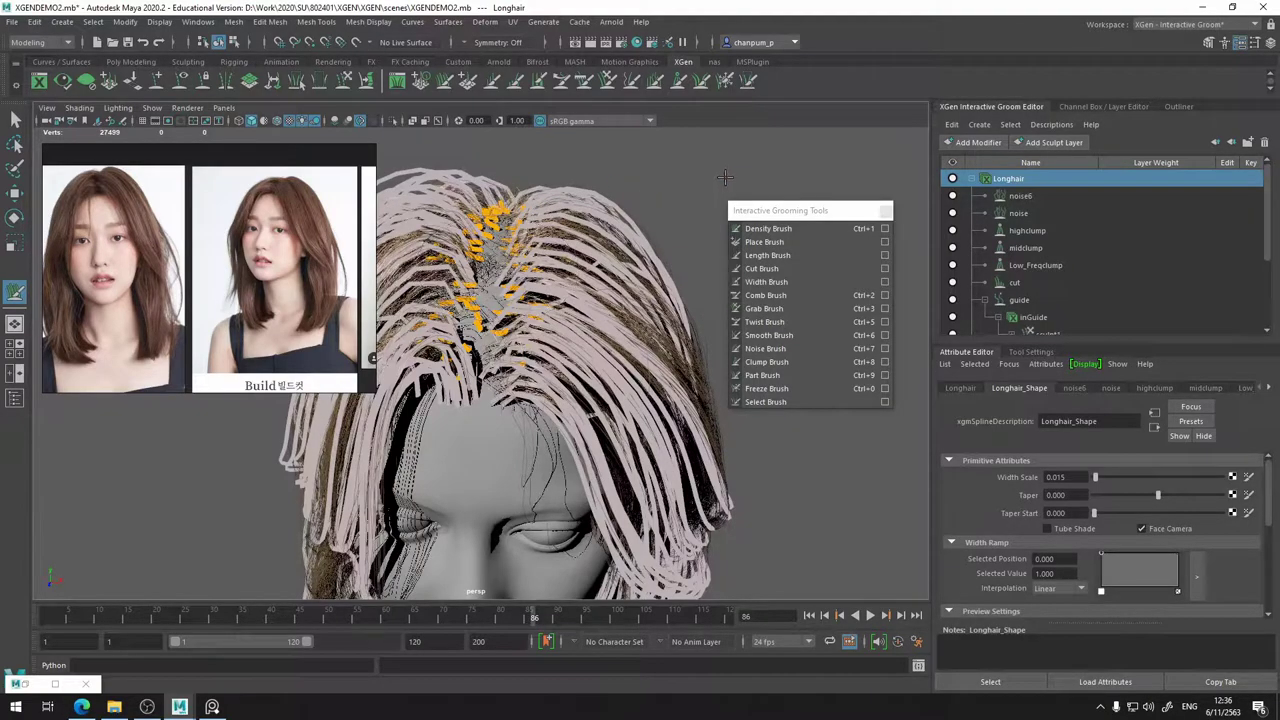
left_click_drag(704, 178, 640, 260, "alt")
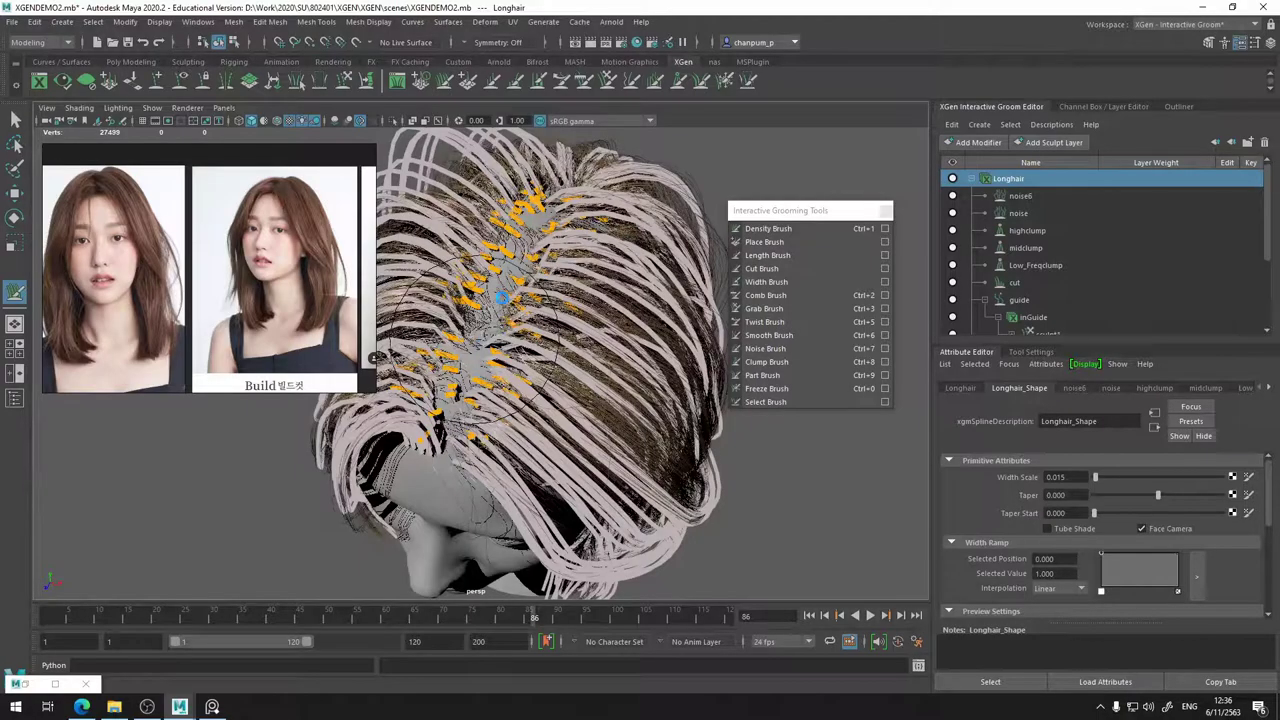
mouse_move(500, 320)
left_mouse_down("alt")
mouse_move(560, 323)
mouse_move(487, 340)
mouse_move(470, 400)
left_mouse_up("alt")
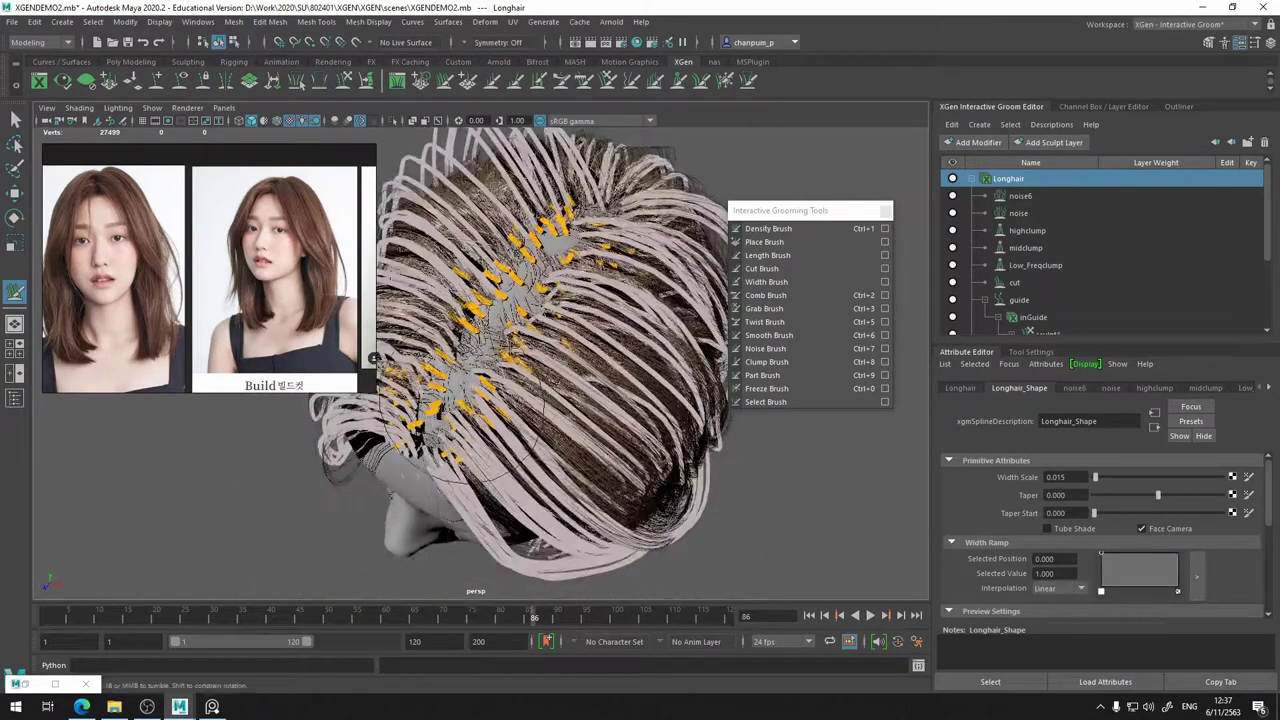
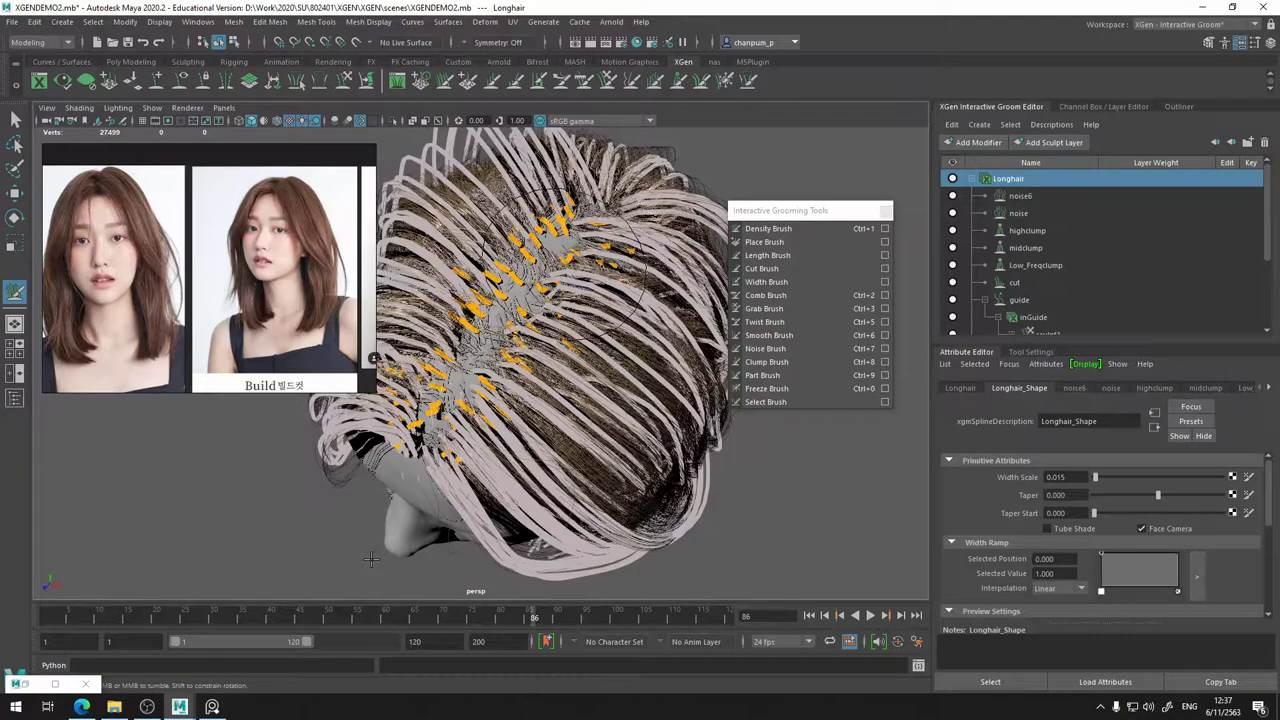
mouse_move(370, 560)
left_mouse_down("alt")
mouse_move(428, 488)
mouse_move(409, 471)
mouse_move(430, 465)
left_mouse_up("alt")
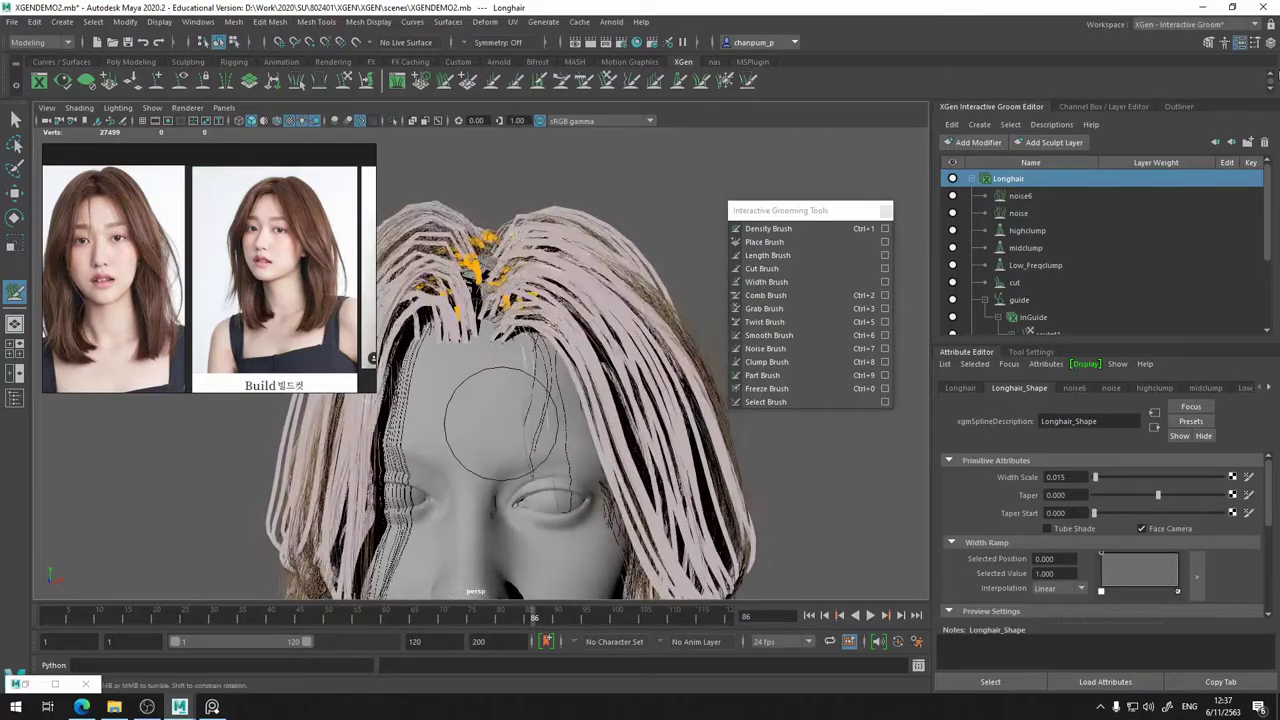
- Hide the inGuide description and inspect the finished hair around the hairline, face and side of the head
scroll(981, 304, "down", 1)
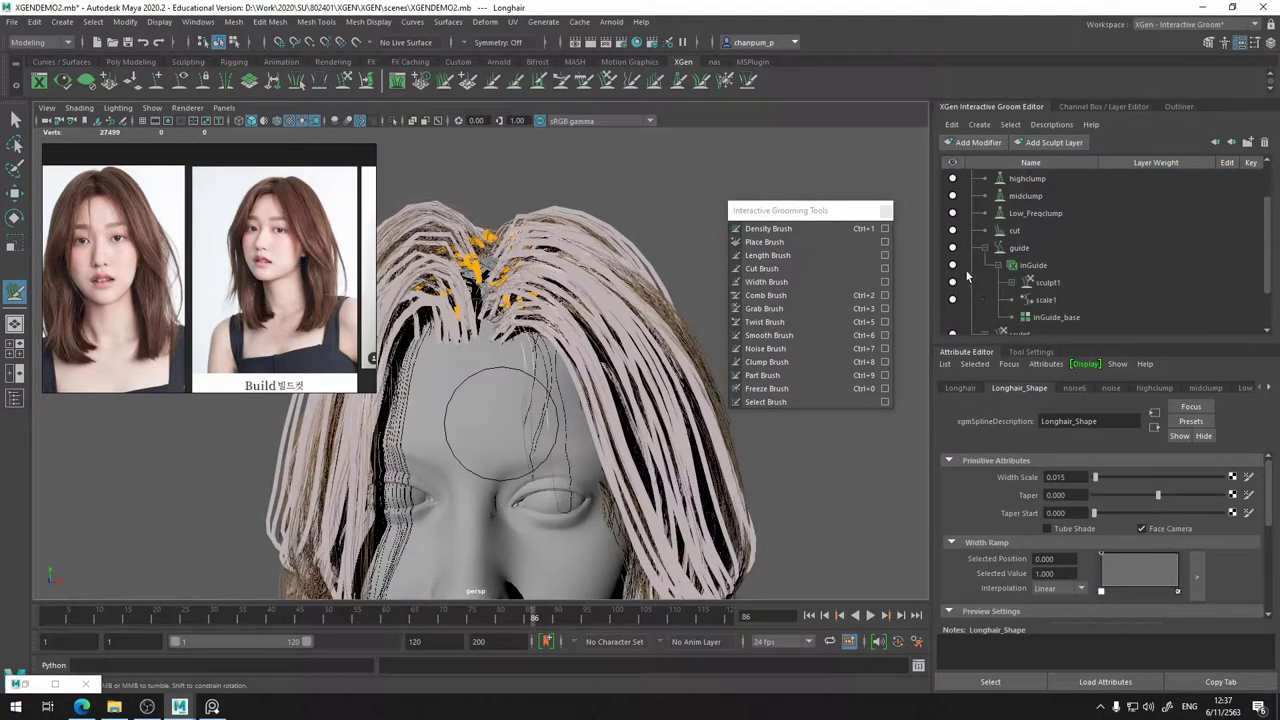
left_click(952, 266)
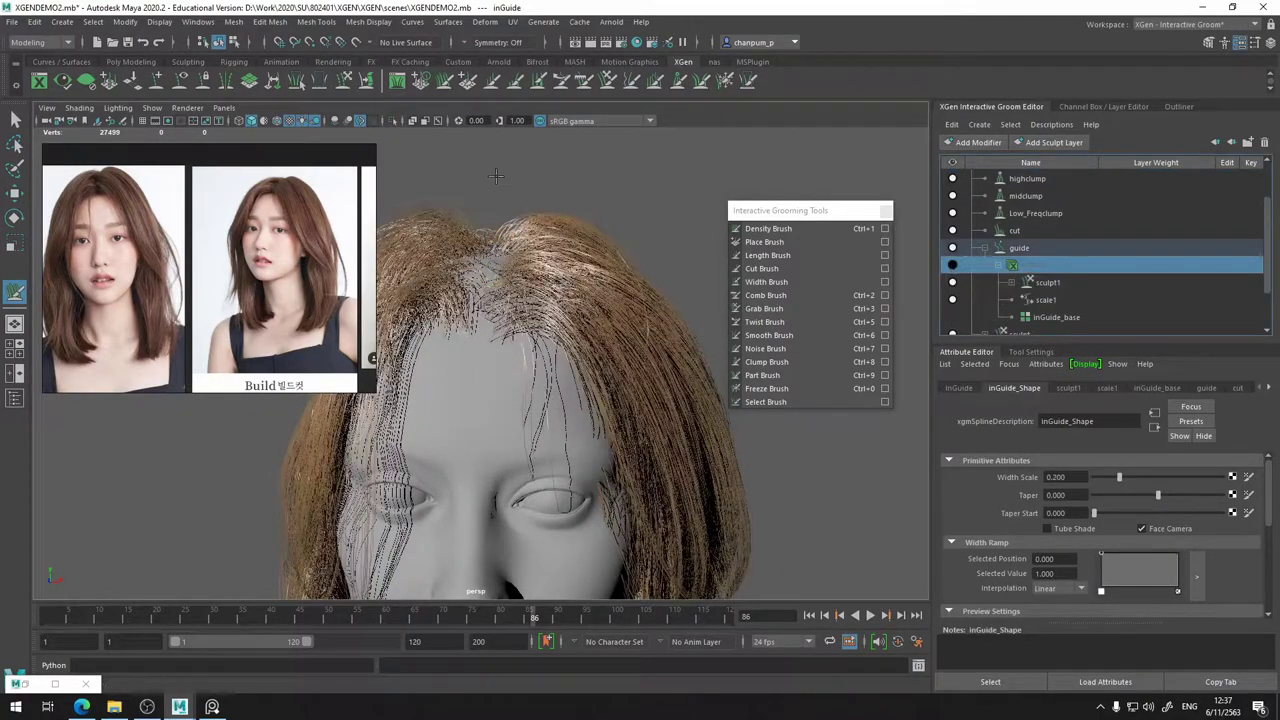
mouse_move(497, 176)
left_mouse_down("alt")
mouse_move(440, 198)
mouse_move(500, 190)
left_mouse_up("alt")
right_click_drag(560, 200, 498, 206, "alt")
middle_click_drag(517, 263, 537, 217, "alt")
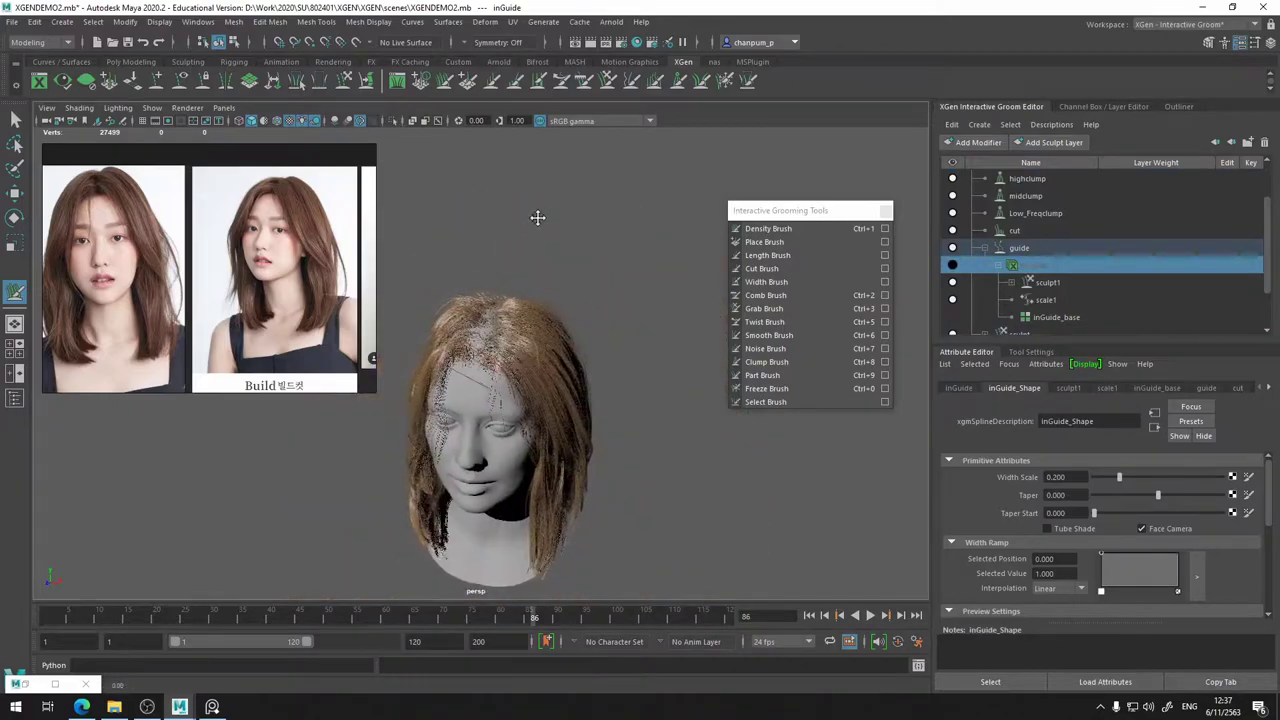
mouse_move(537, 217)
left_mouse_down("alt")
mouse_move(549, 230)
mouse_move(549, 217)
mouse_move(531, 234)
left_mouse_up("alt")
right_click_drag(531, 234, 560, 257, "alt")
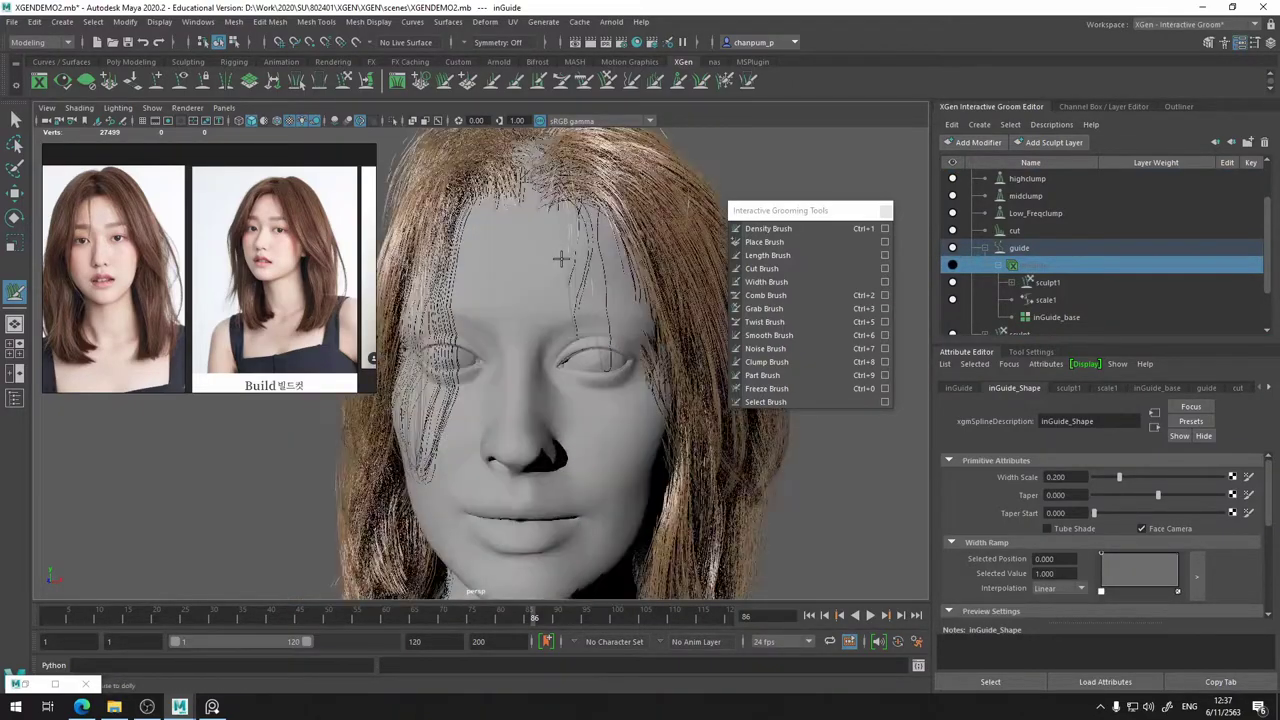
left_click_drag(560, 257, 640, 262, "alt")
scroll(490, 360, "down", 3)
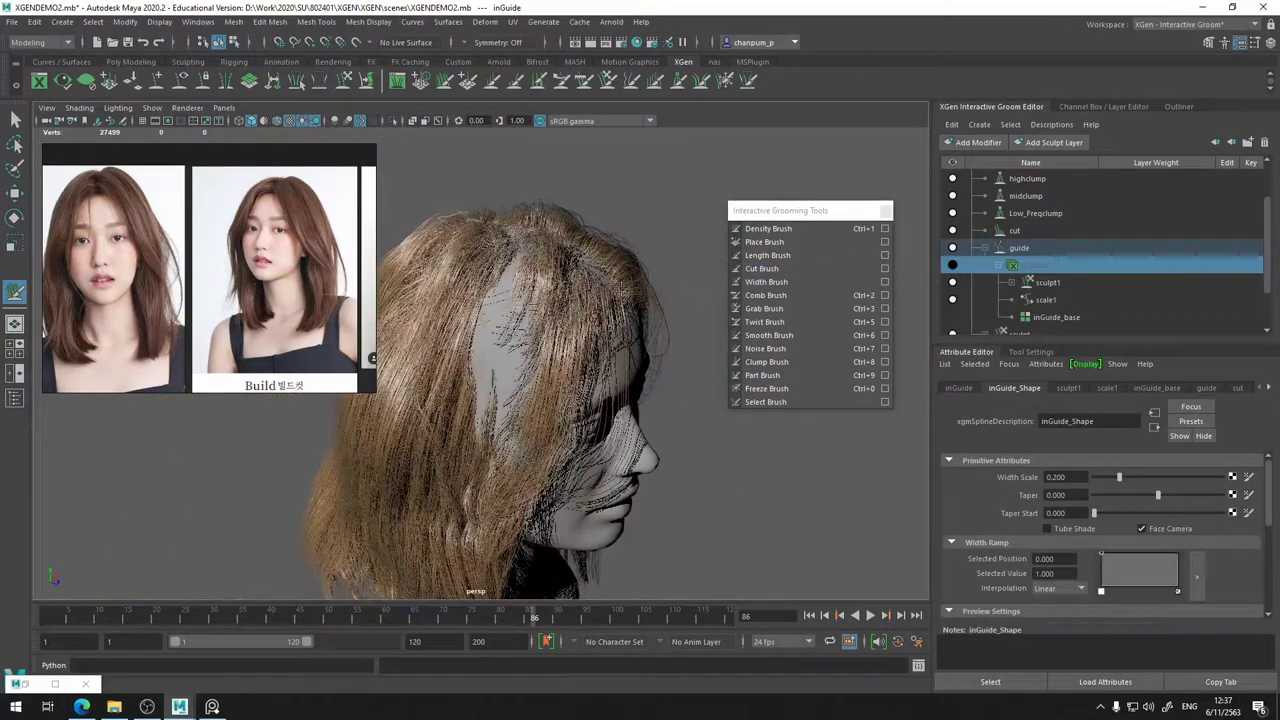
- Undo the hiding of inGuide, the Density Brush strokes on Longhair and the last Longhair visibility change
left_click(610, 237)
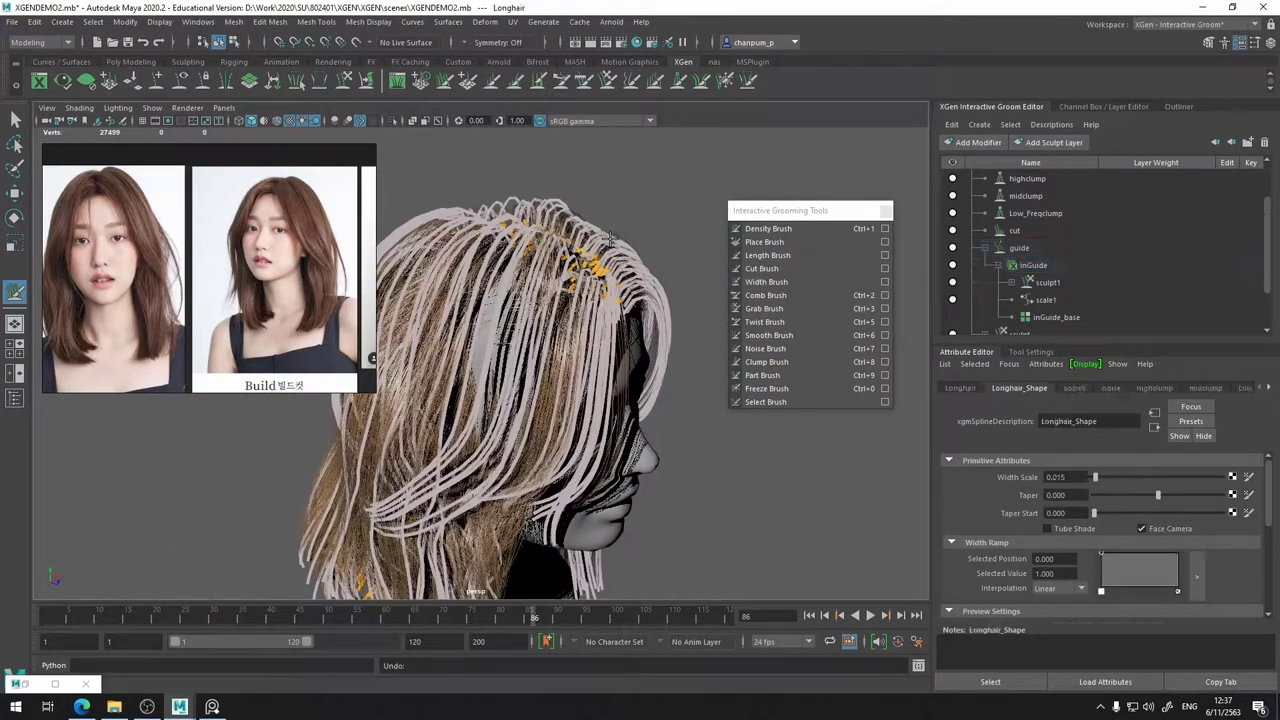
left_click_drag(598, 237, 553, 255, "alt")
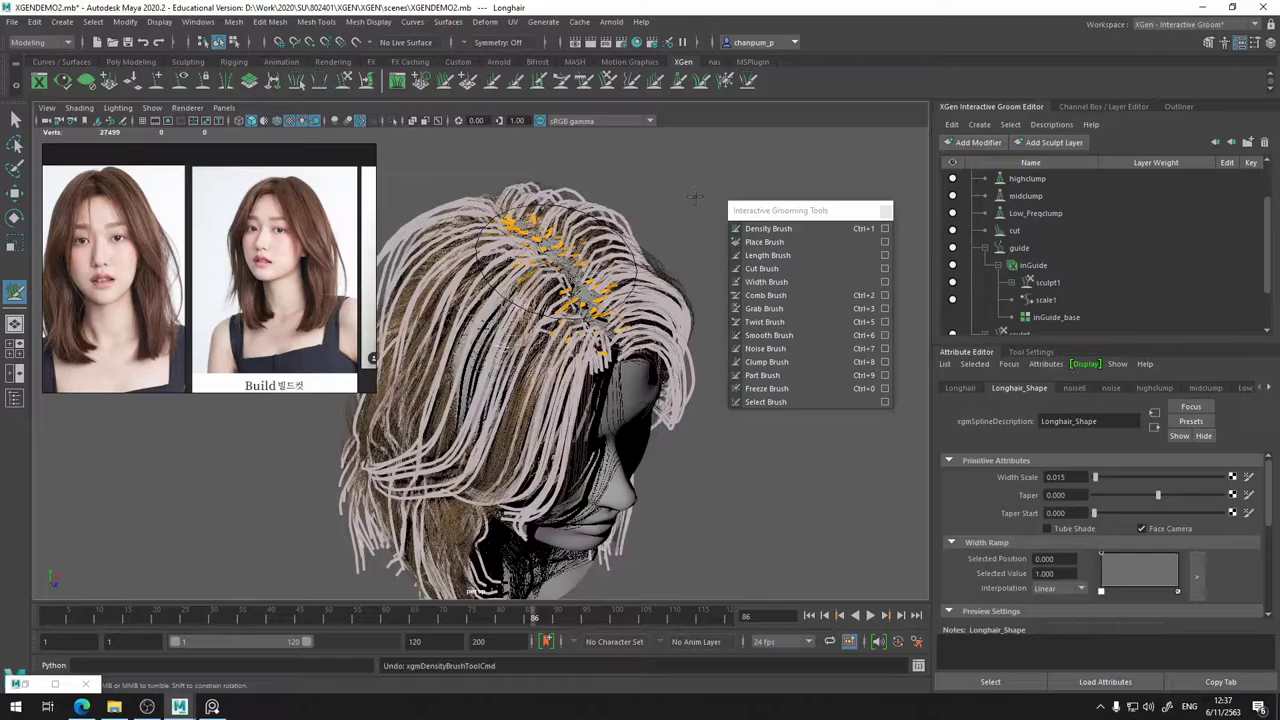
left_click_drag(622, 224, 689, 196, "alt")
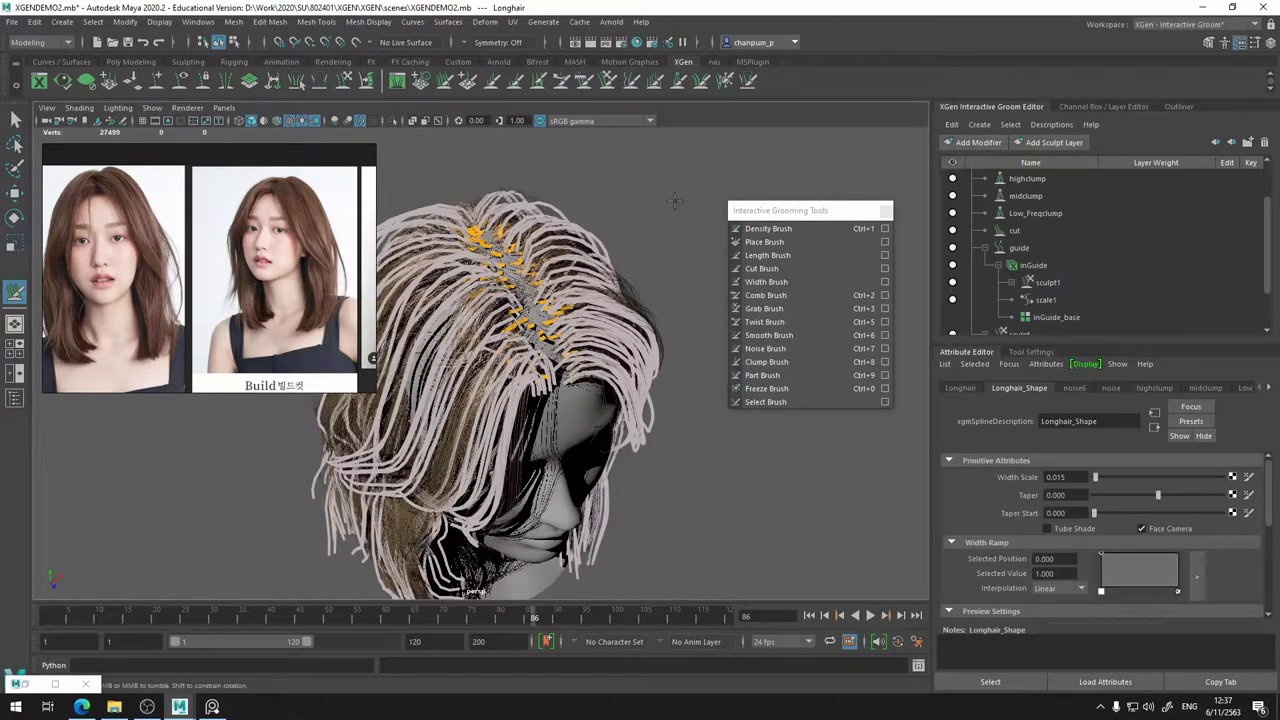
left_click_drag(677, 200, 736, 215, "alt")
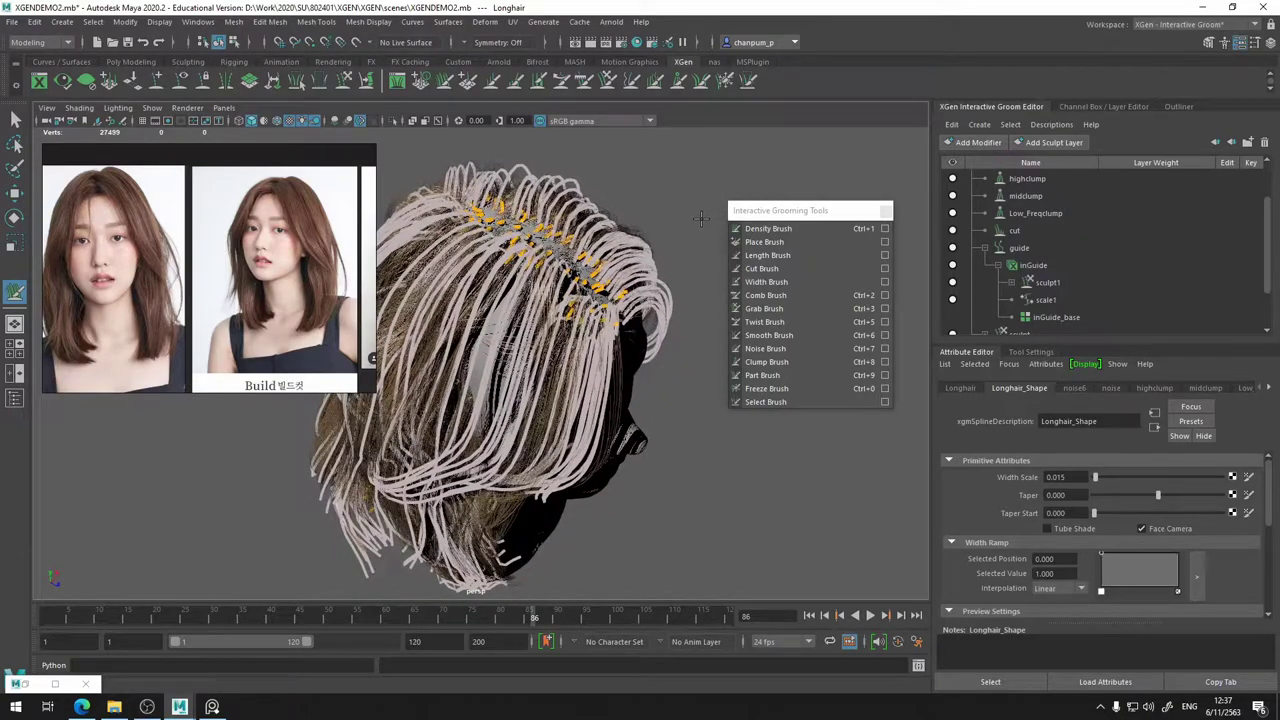
left_click_drag(552, 300, 583, 312, "alt")
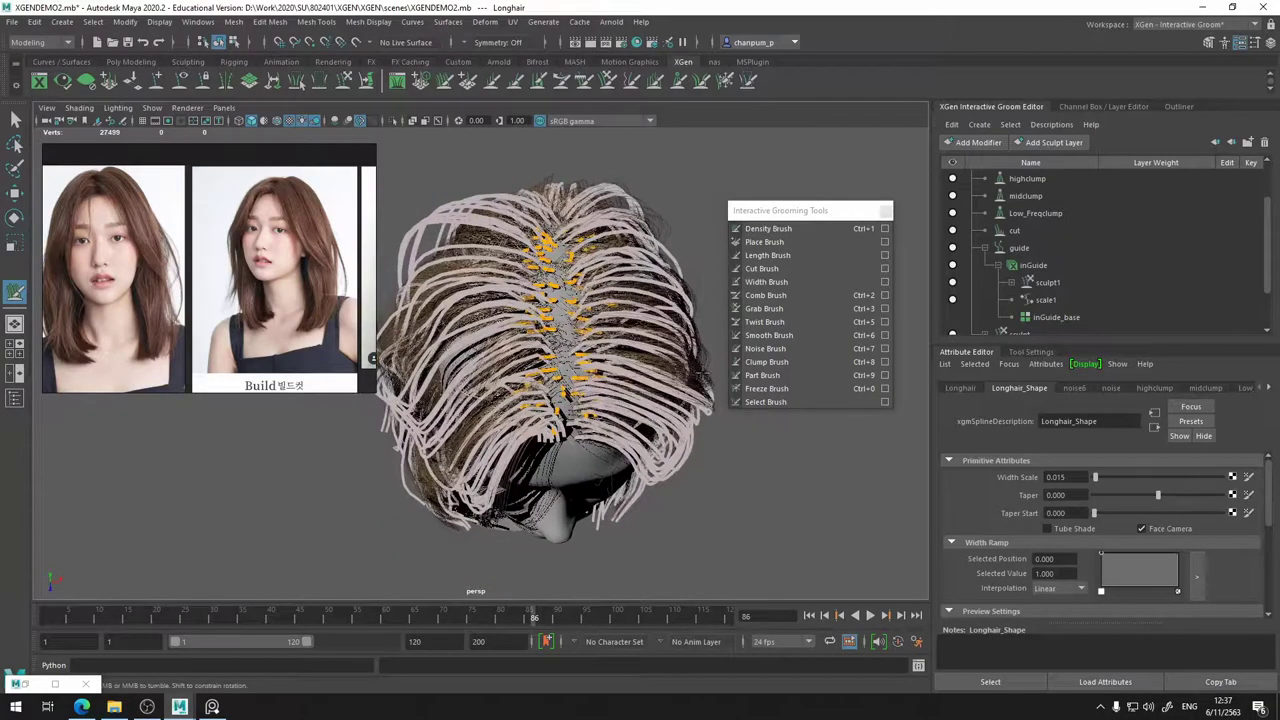
key("h")
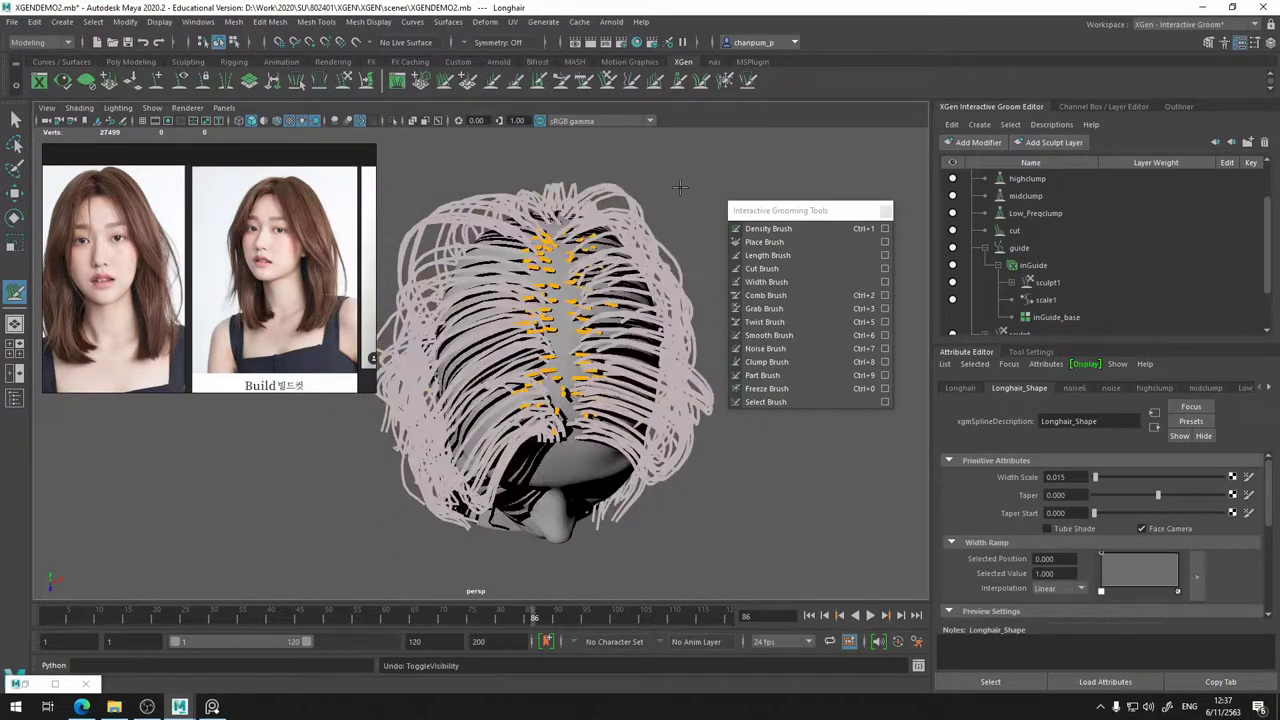
- Undo the recent Comb Brush strokes on the inGuide hairs around the parting and crown
left_click_drag(719, 186, 651, 236, "alt")
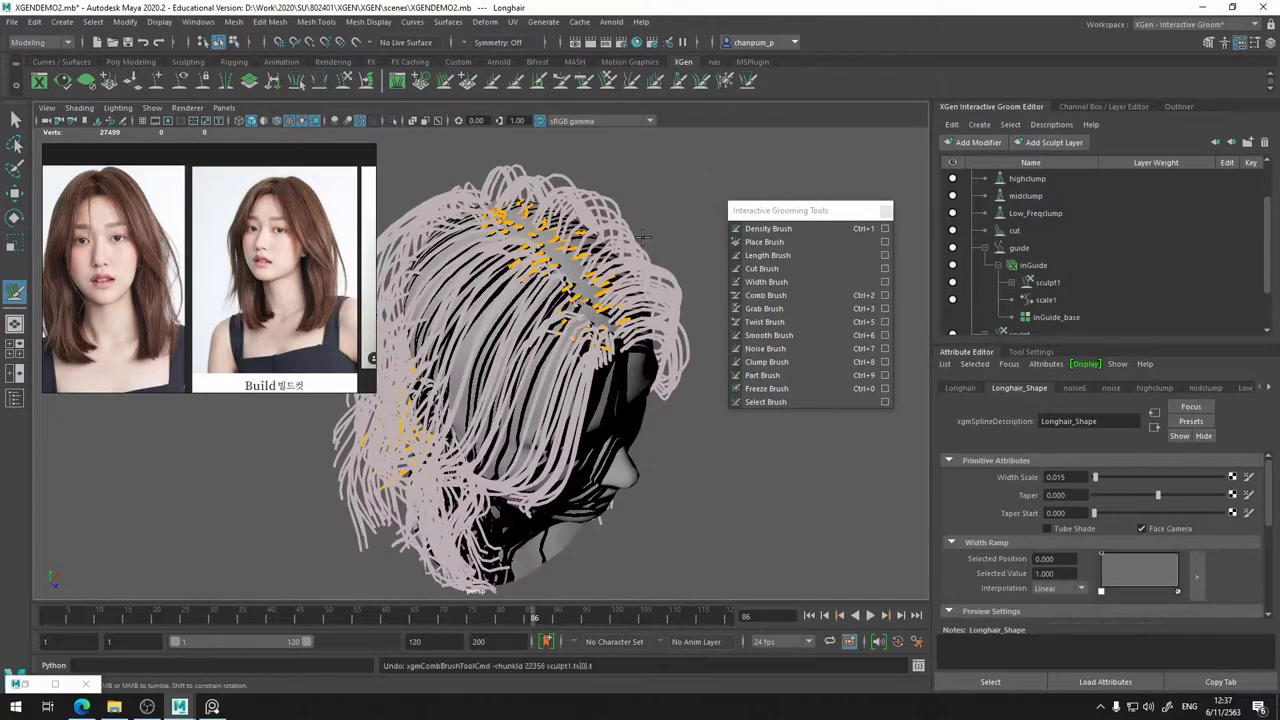
left_click_drag(500, 395, 563, 376, "alt")
key("ctrl+z")
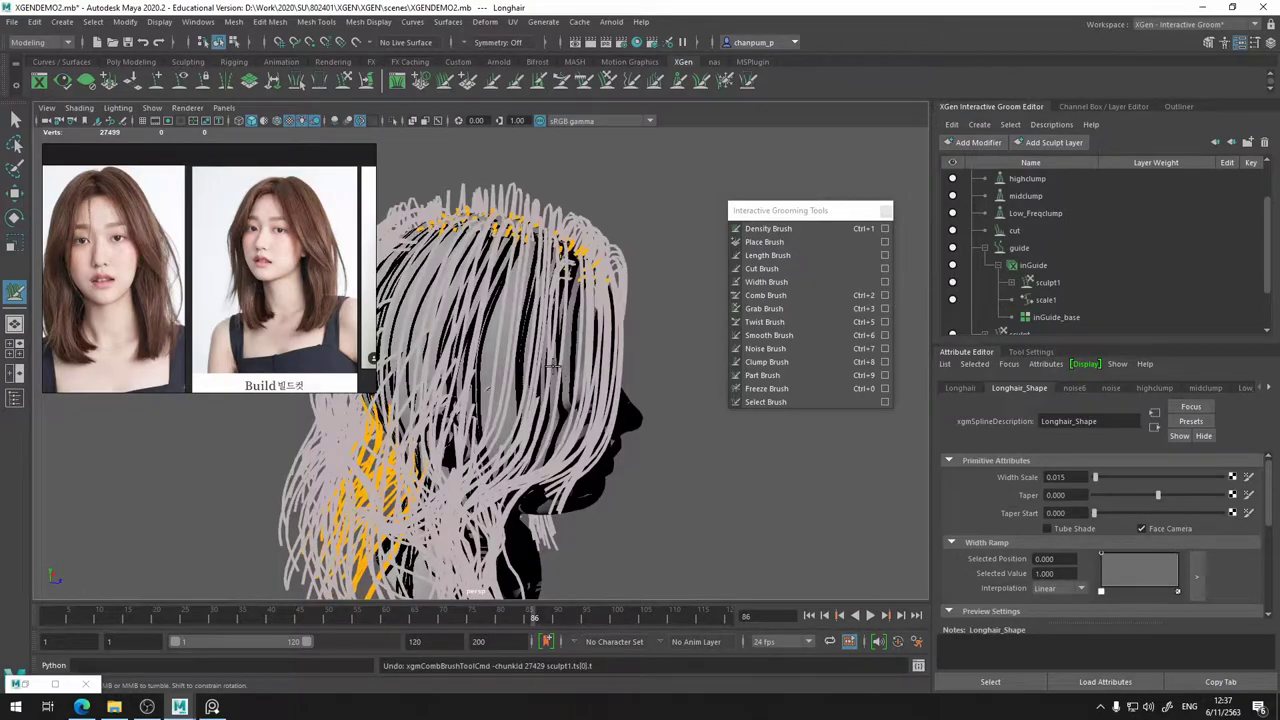
left_click_drag(551, 361, 663, 369, "alt")
key("ctrl+z")
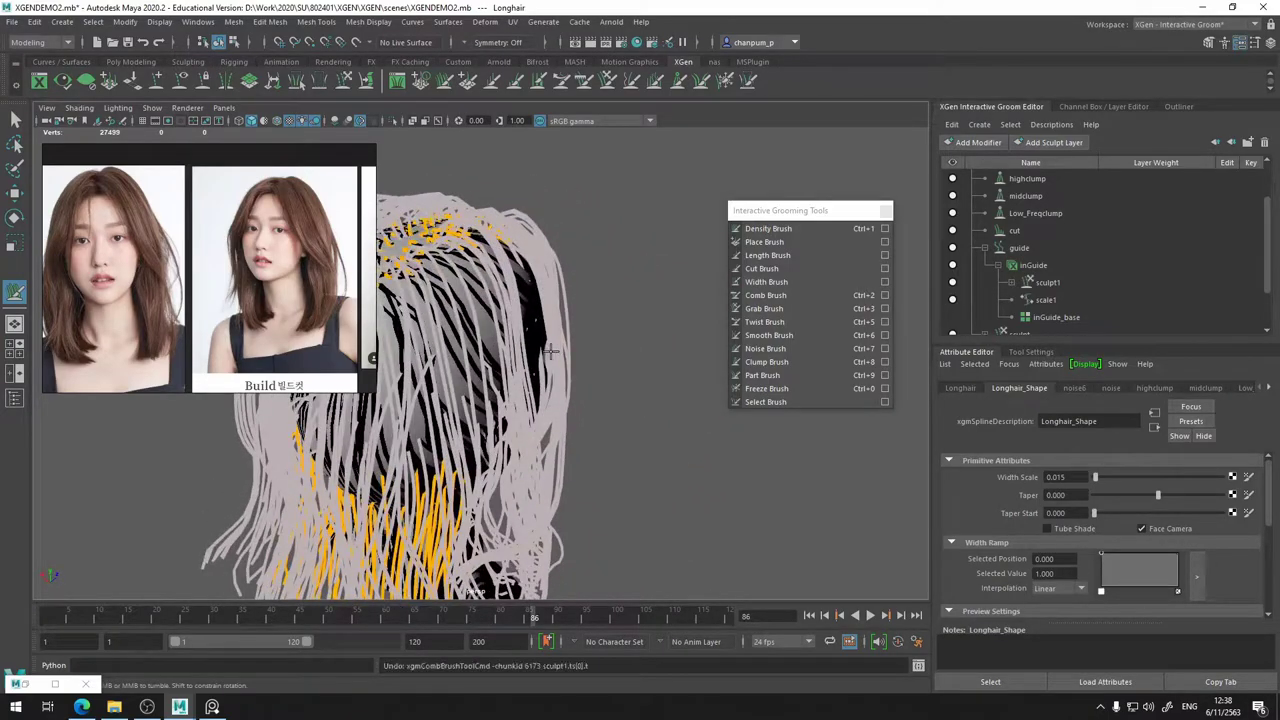
key("ctrl+z")
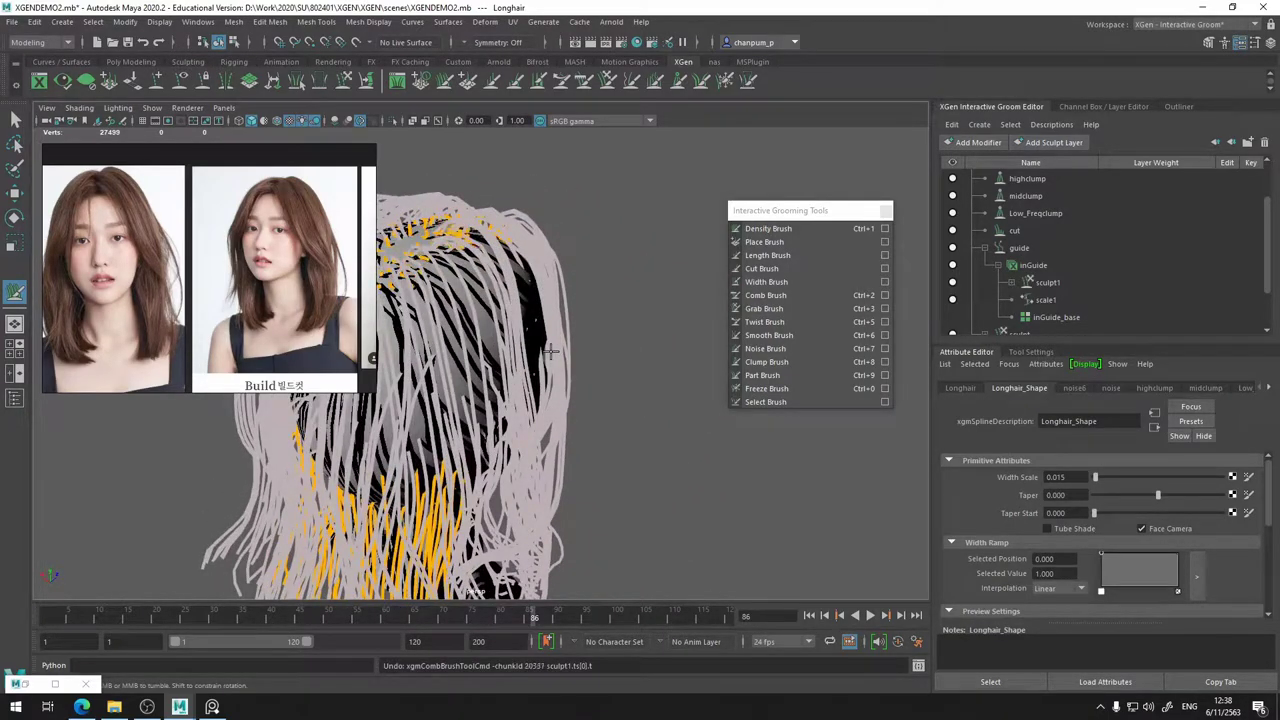
key("ctrl+z")
key("ctrl+z")
key("ctrl+z")
key("ctrl+z")
key("ctrl+z")
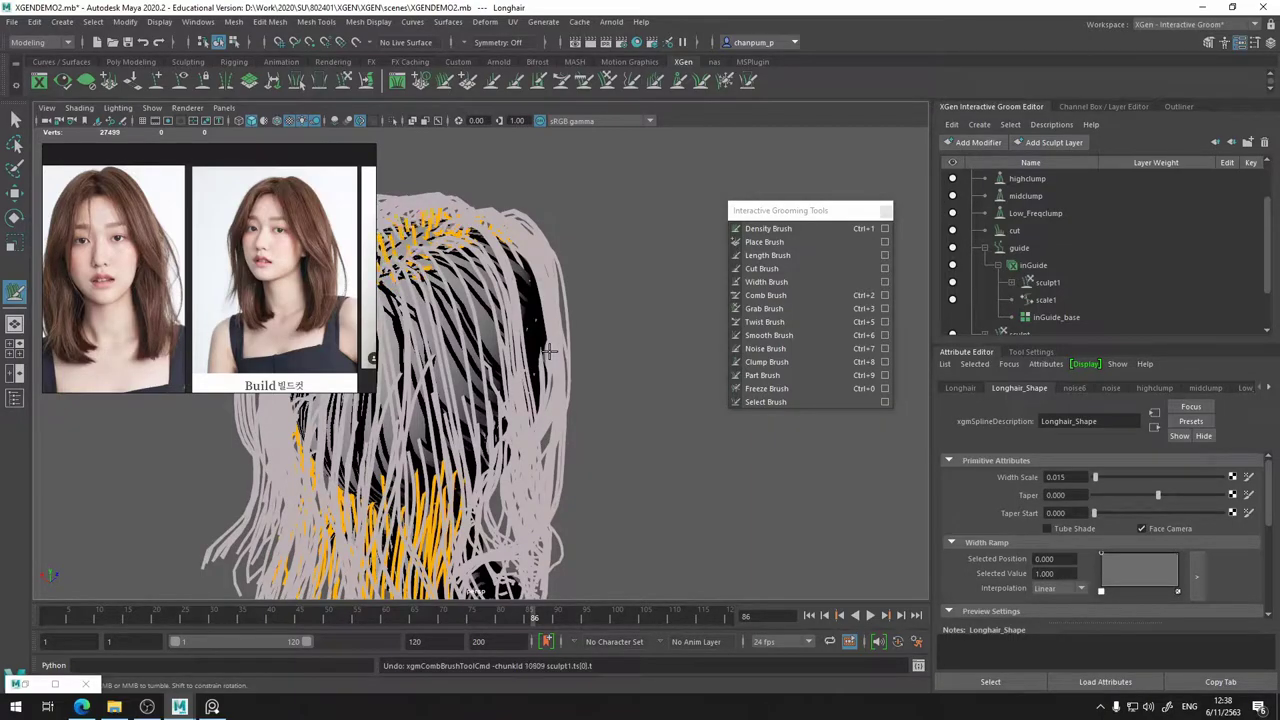
key("ctrl+z")
key("ctrl+z")
key("ctrl+z")
key("ctrl+z")
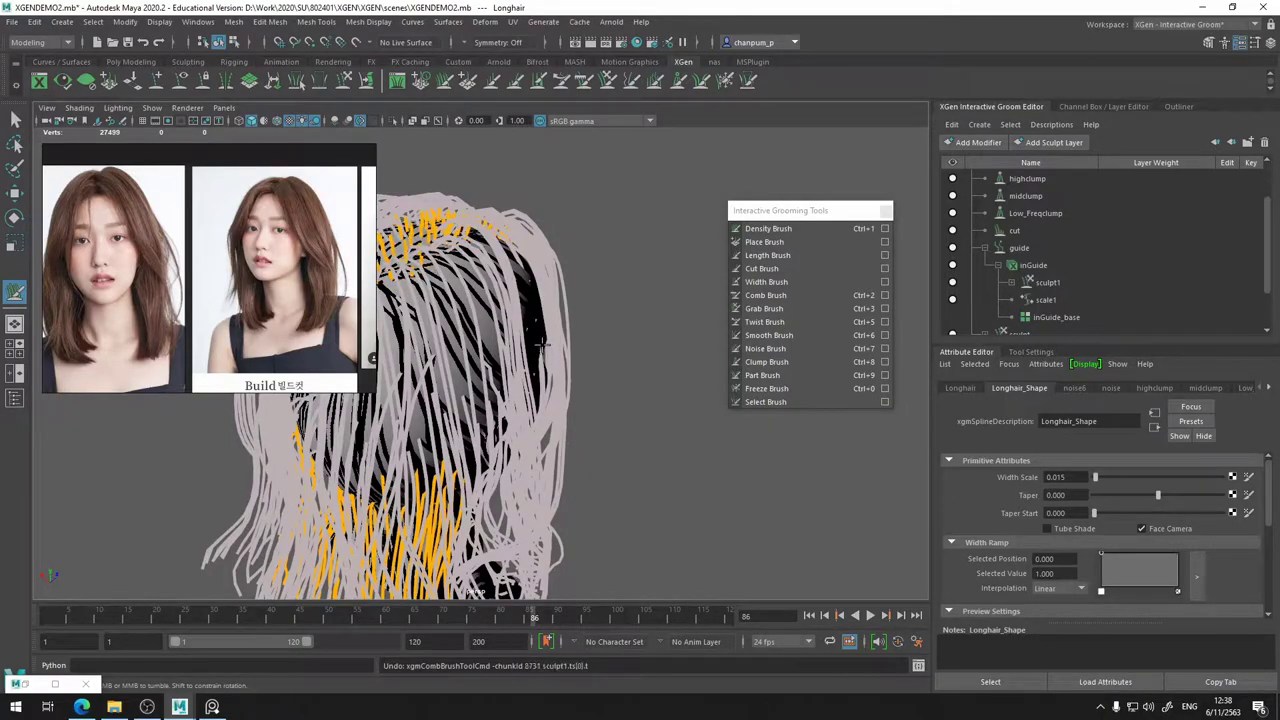
- Undo the earlier Longhair visibility and selection changes along with the preceding Comb Brush and Freeze Brush strokes on inGuide
key("ctrl+z")
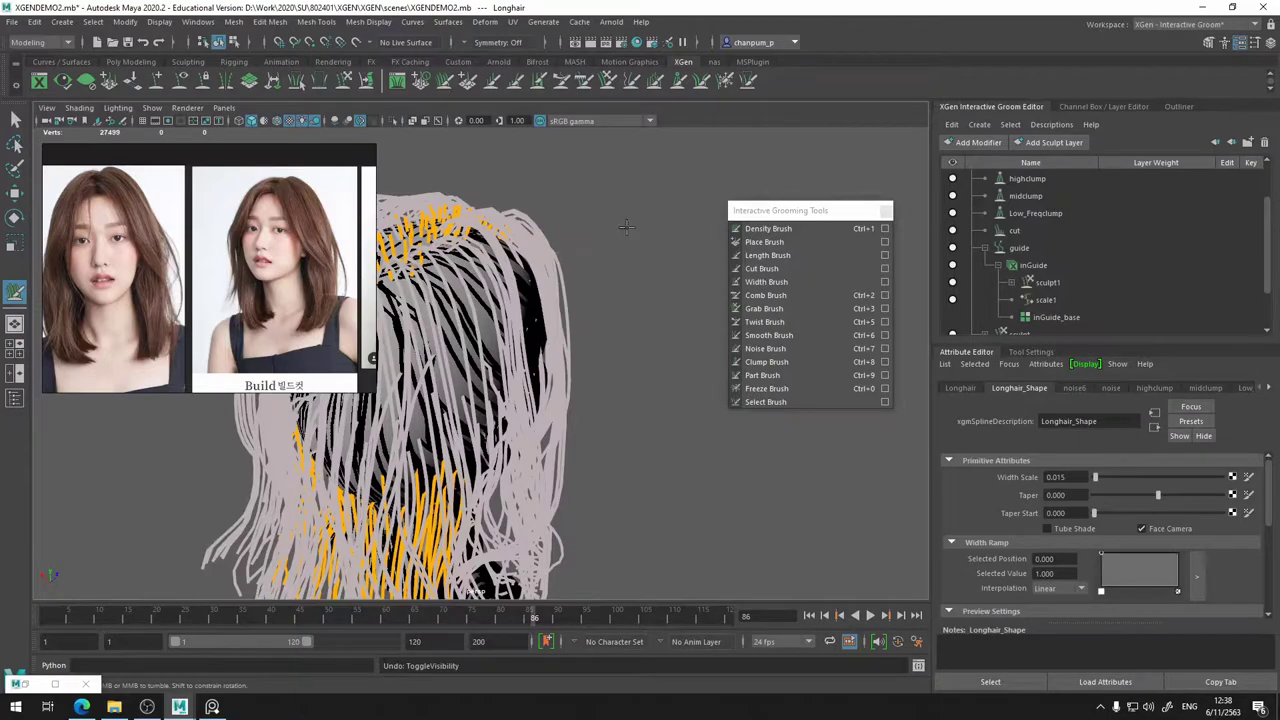
key("ctrl+z")
key("ctrl+z")
key("ctrl+z")
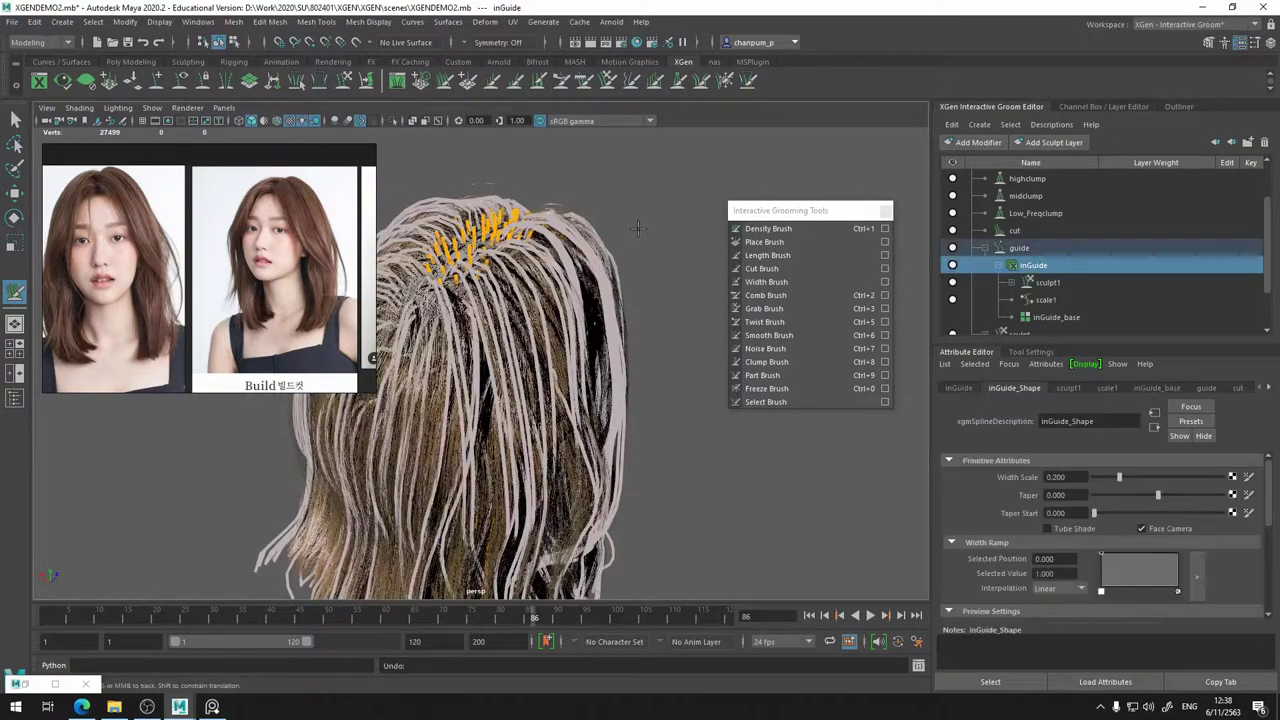
key("ctrl+z")
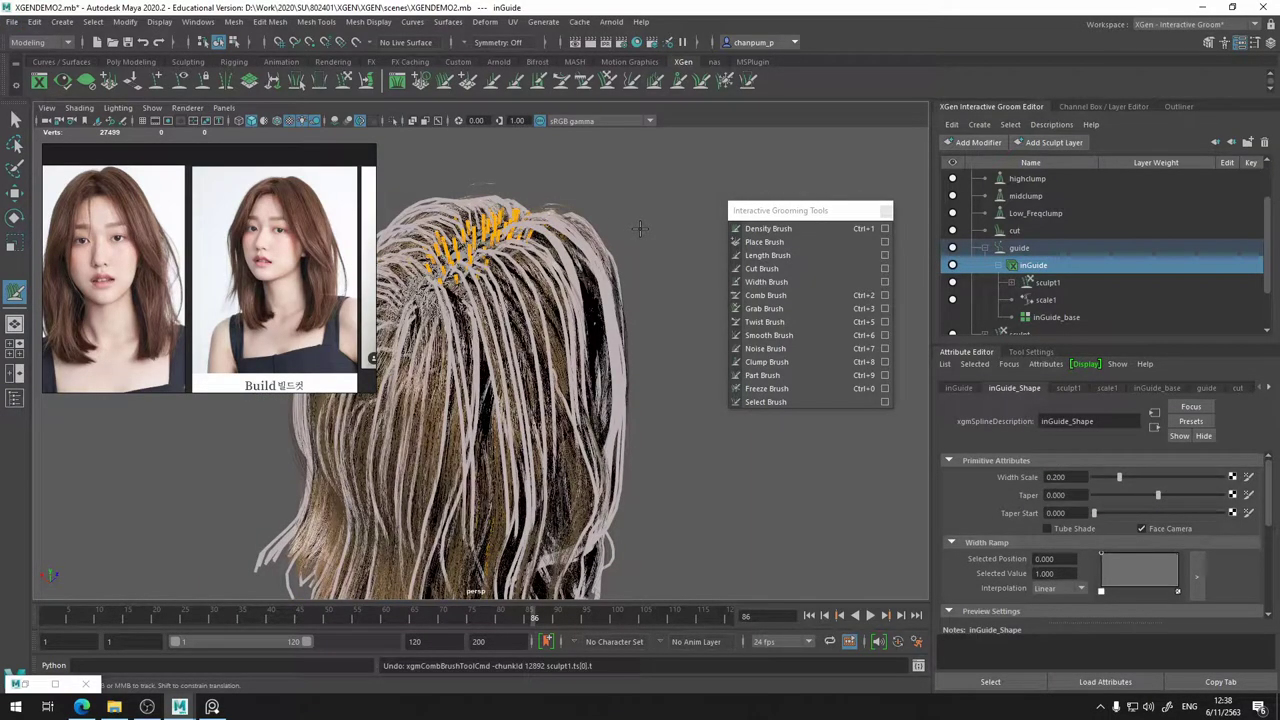
key("ctrl+z")
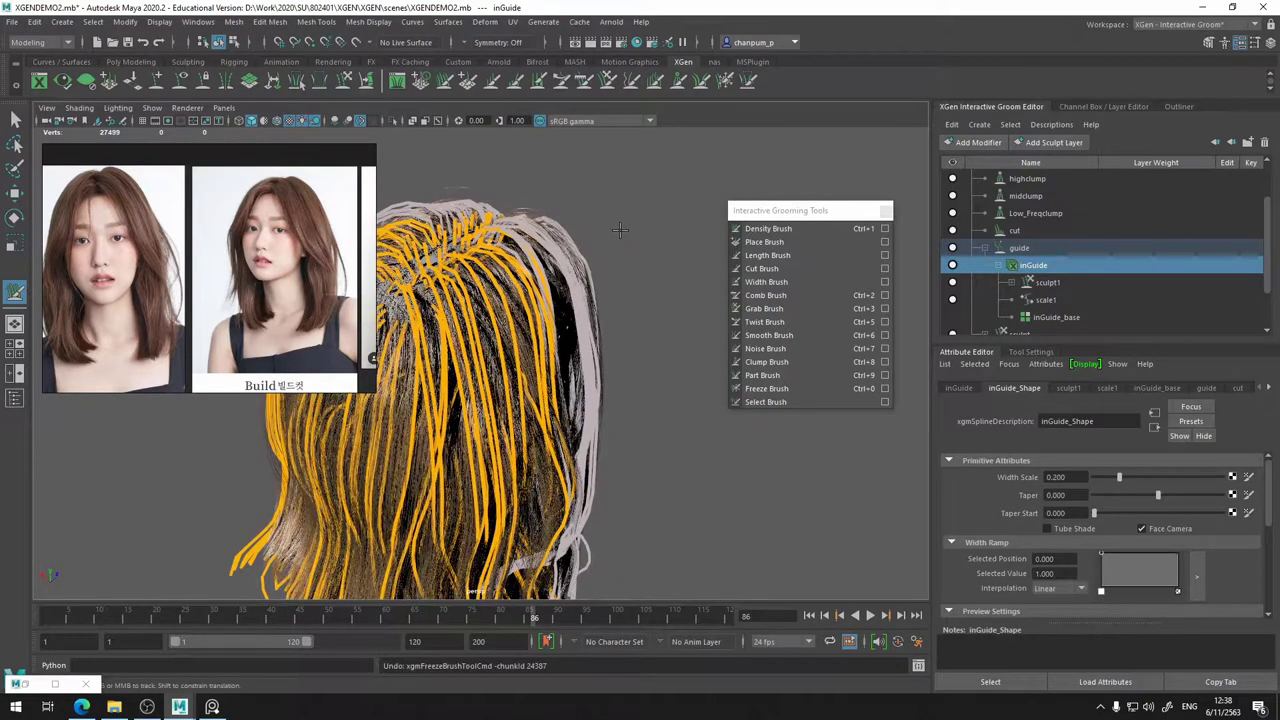
key("ctrl+z")
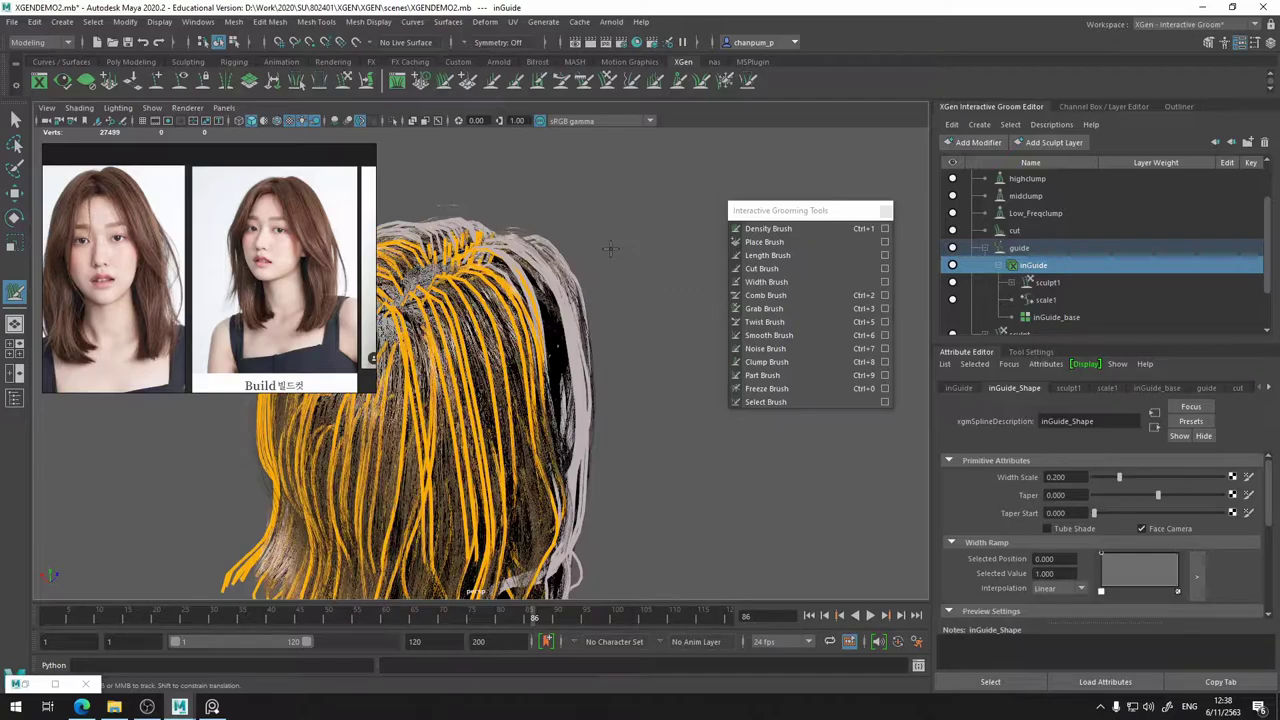
key("ctrl+z")
- Hide inGuide to inspect the finished hair from the front, and show it again for a close look at the parting
key("h")
left_click_drag(611, 249, 384, 242, "alt")
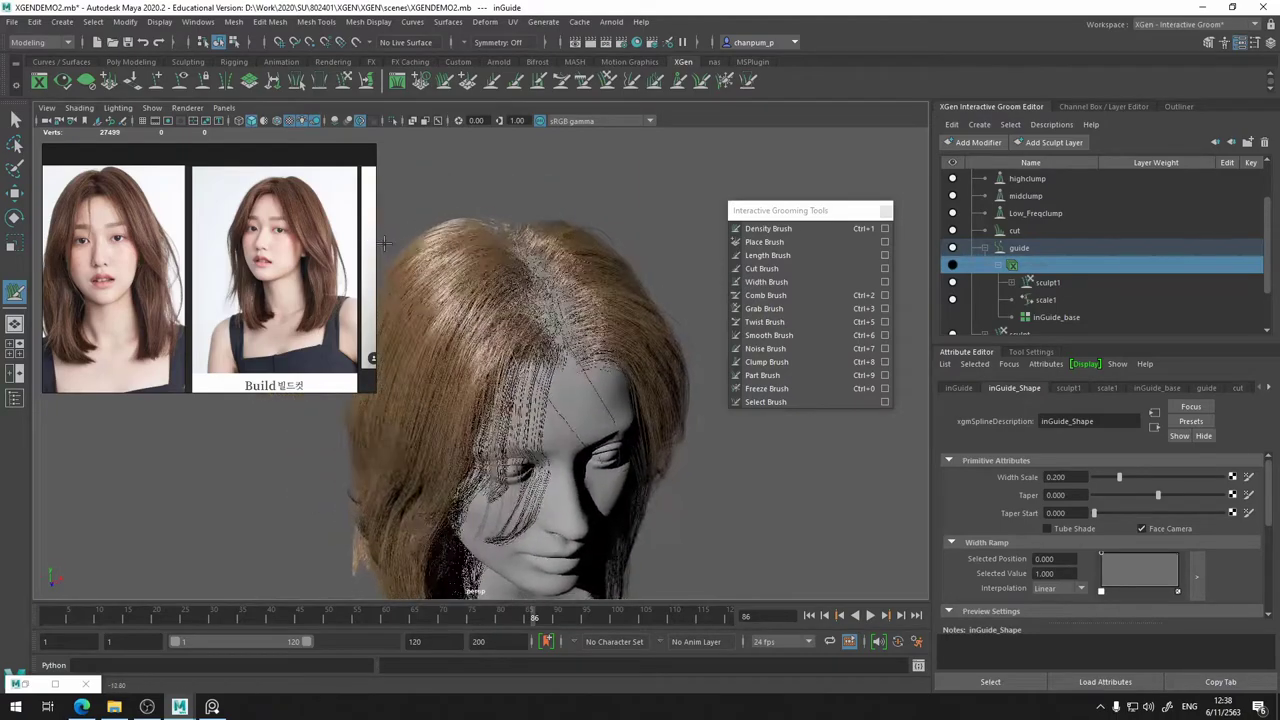
left_click(952, 266)
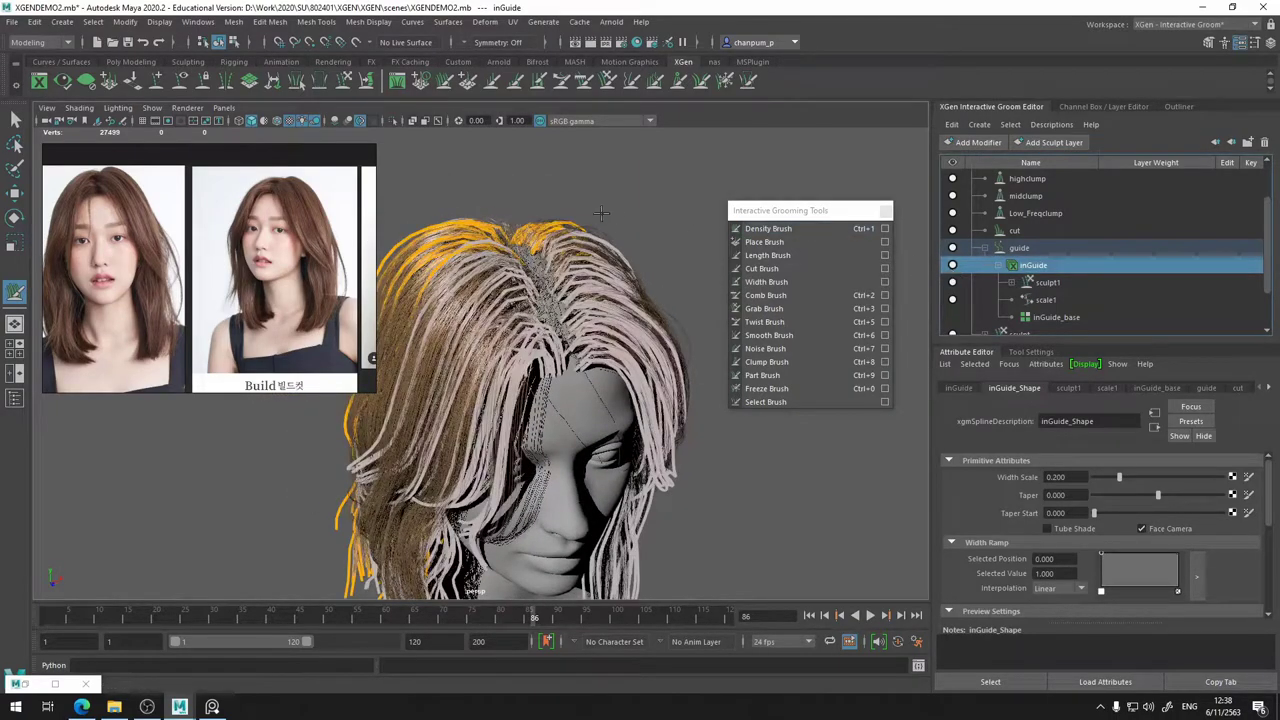
left_click_drag(601, 212, 492, 322, "alt")
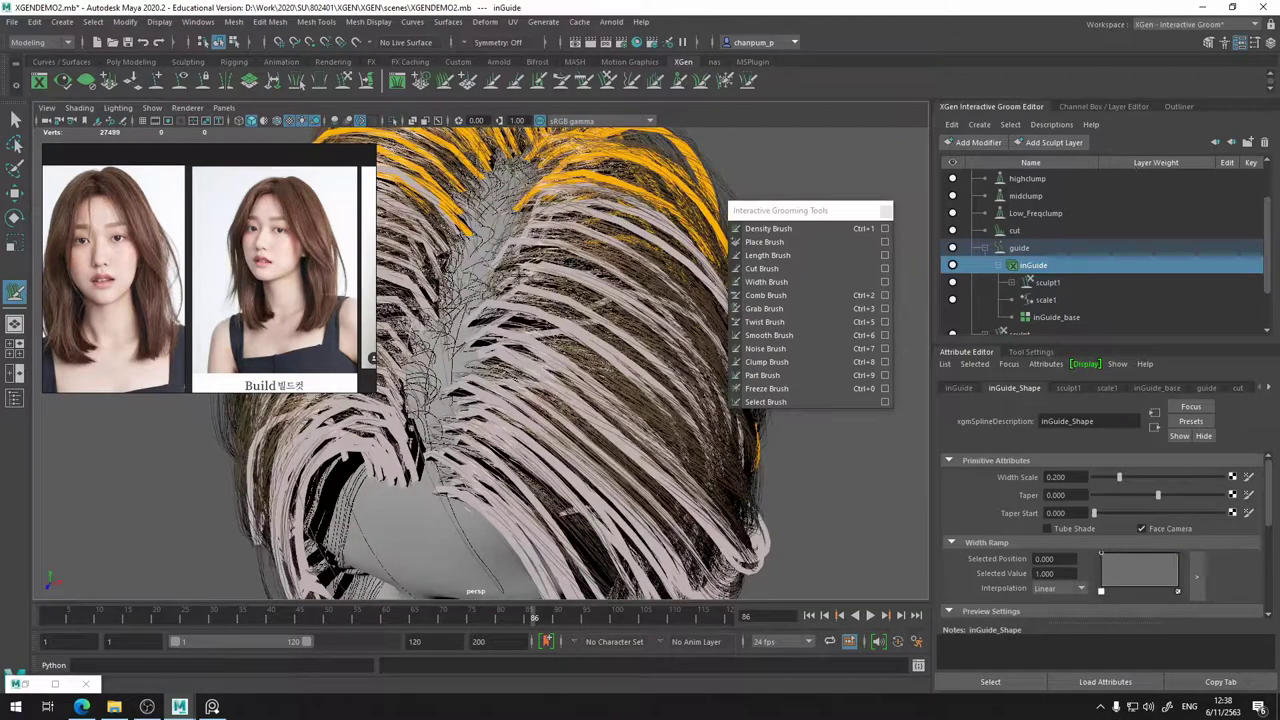
- Save the scene and set the Density Multiplier of Longhair_base to 1
key("ctrl+s")
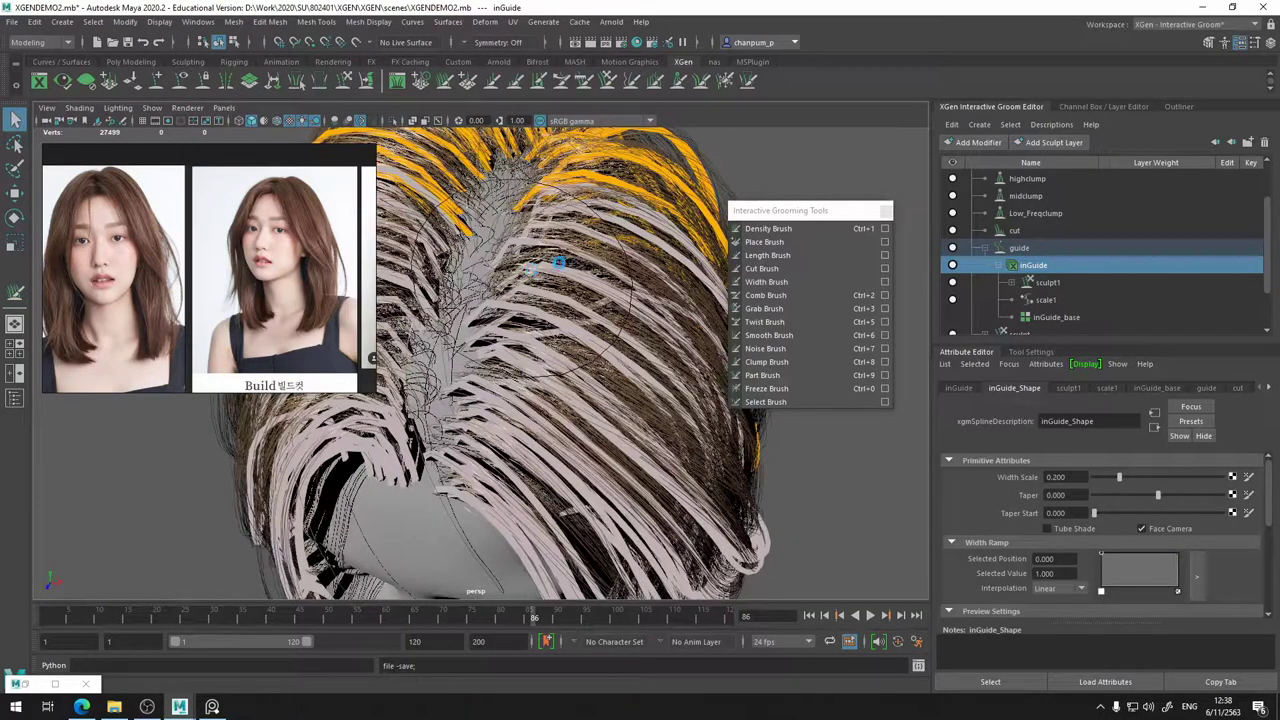
left_click(986, 249)
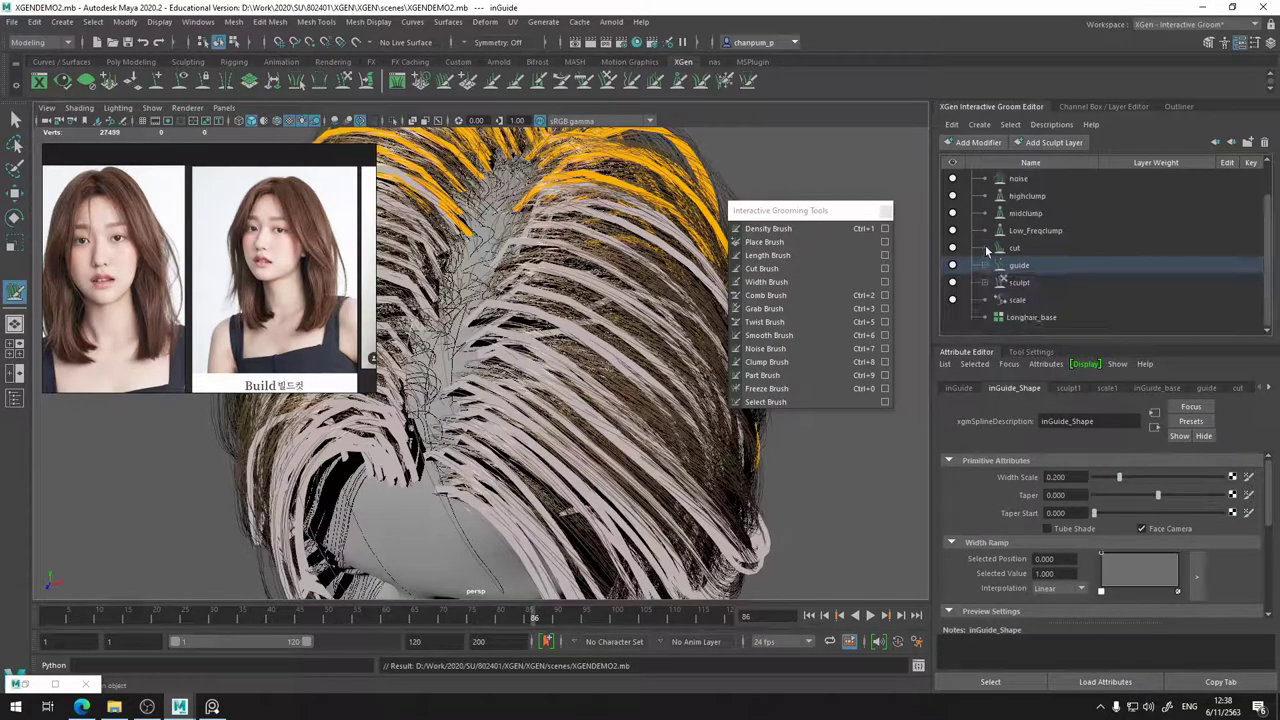
left_click(1027, 317)
double_click(1077, 496)
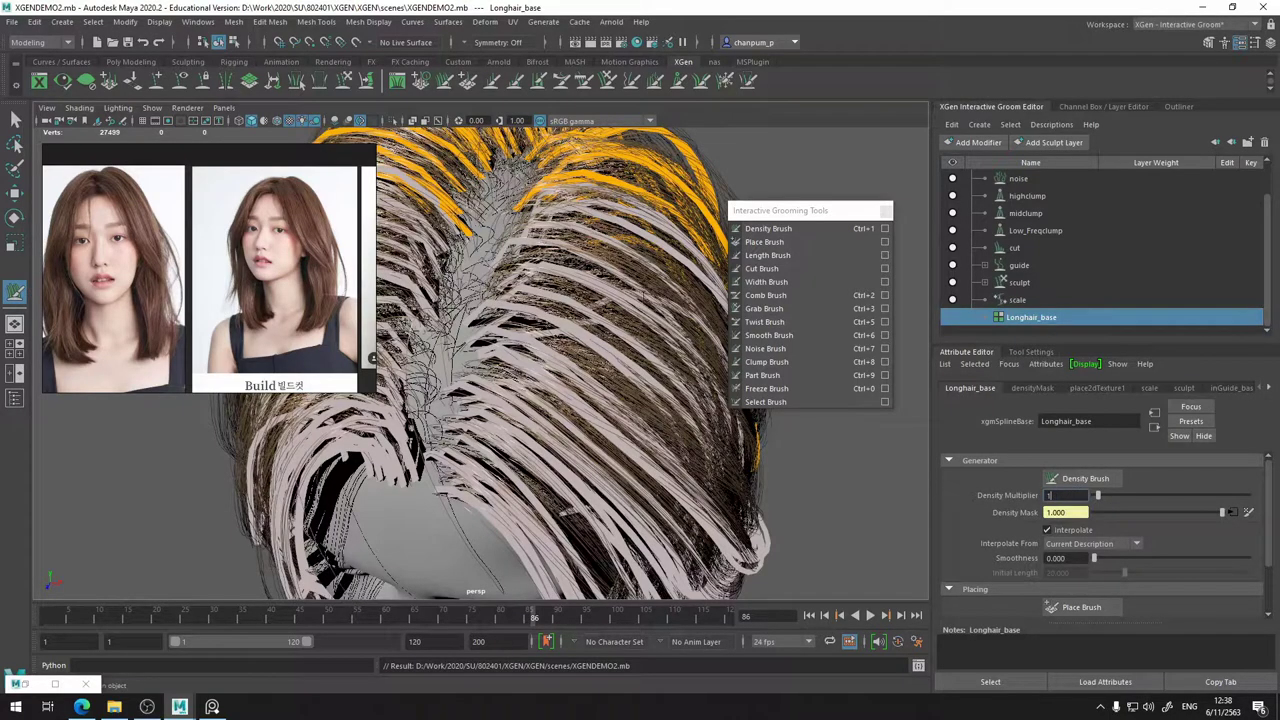
type("1")
key("Return")
left_click_drag(687, 270, 632, 280, "alt")
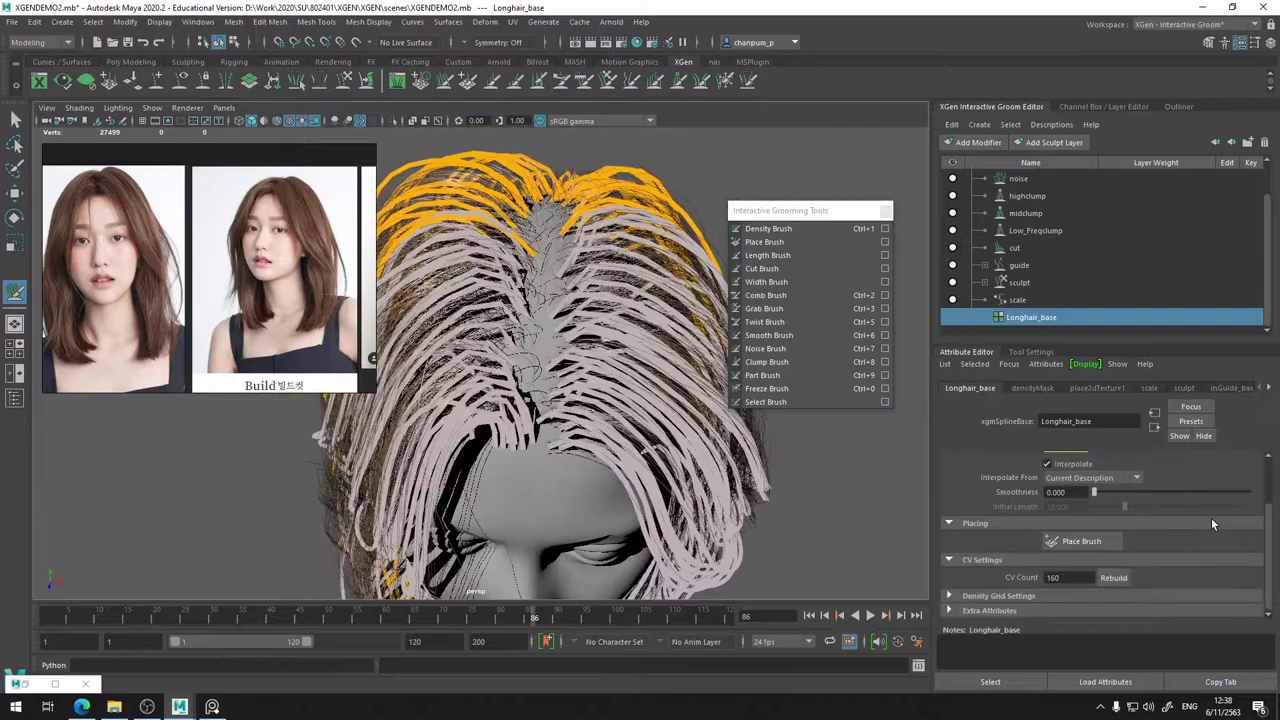
- Check the file texture settings of the Longhair_base density mask and return to the Longhair_base attributes
left_click(1233, 513)
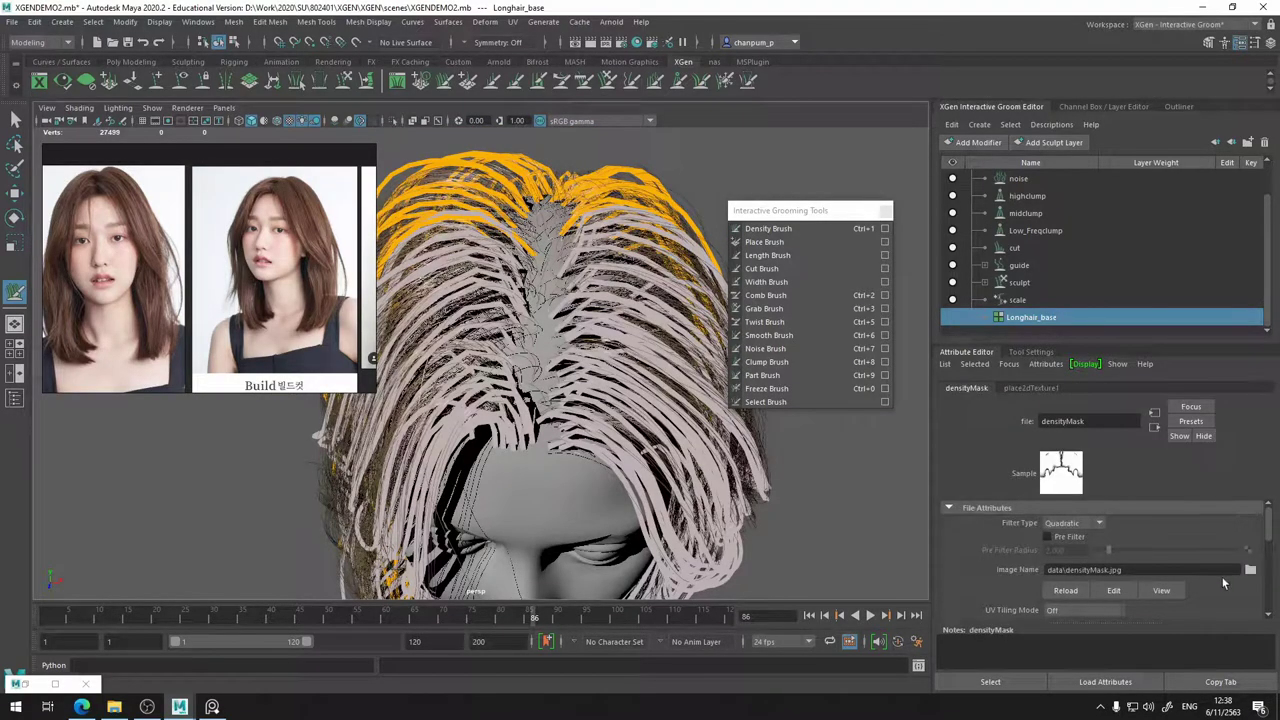
scroll(1159, 580, "down", 2)
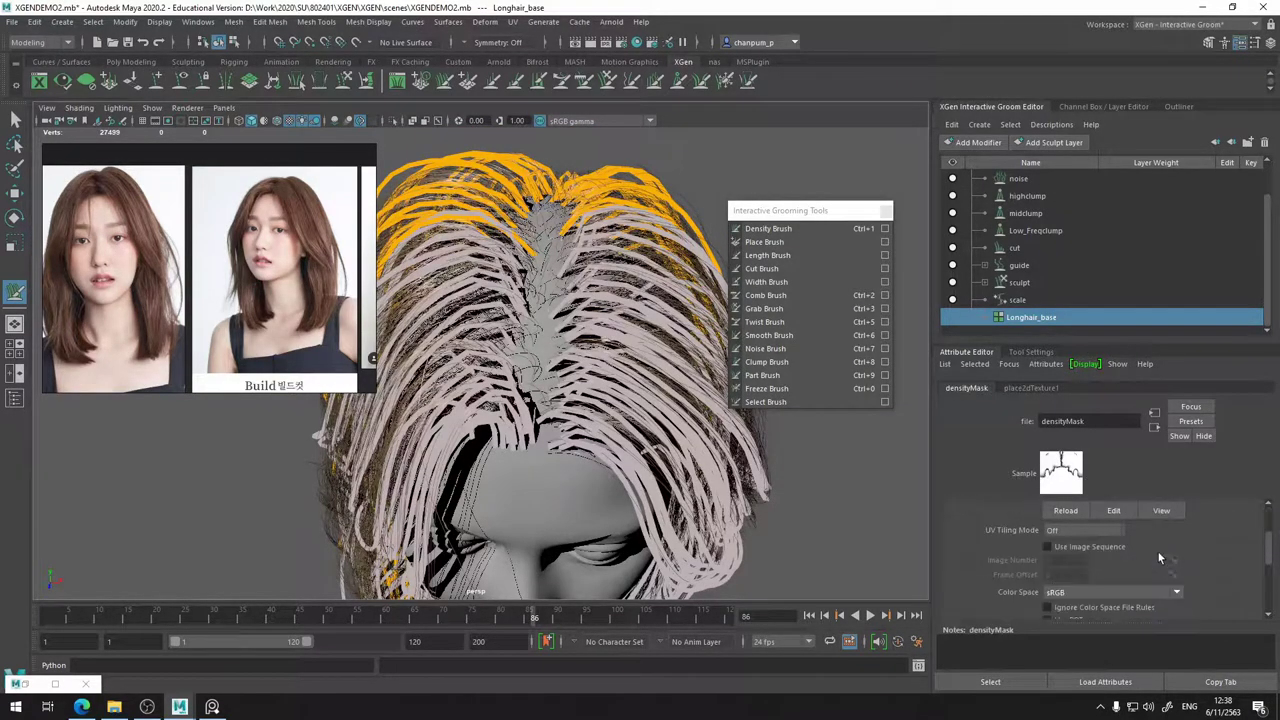
left_click(1042, 314)
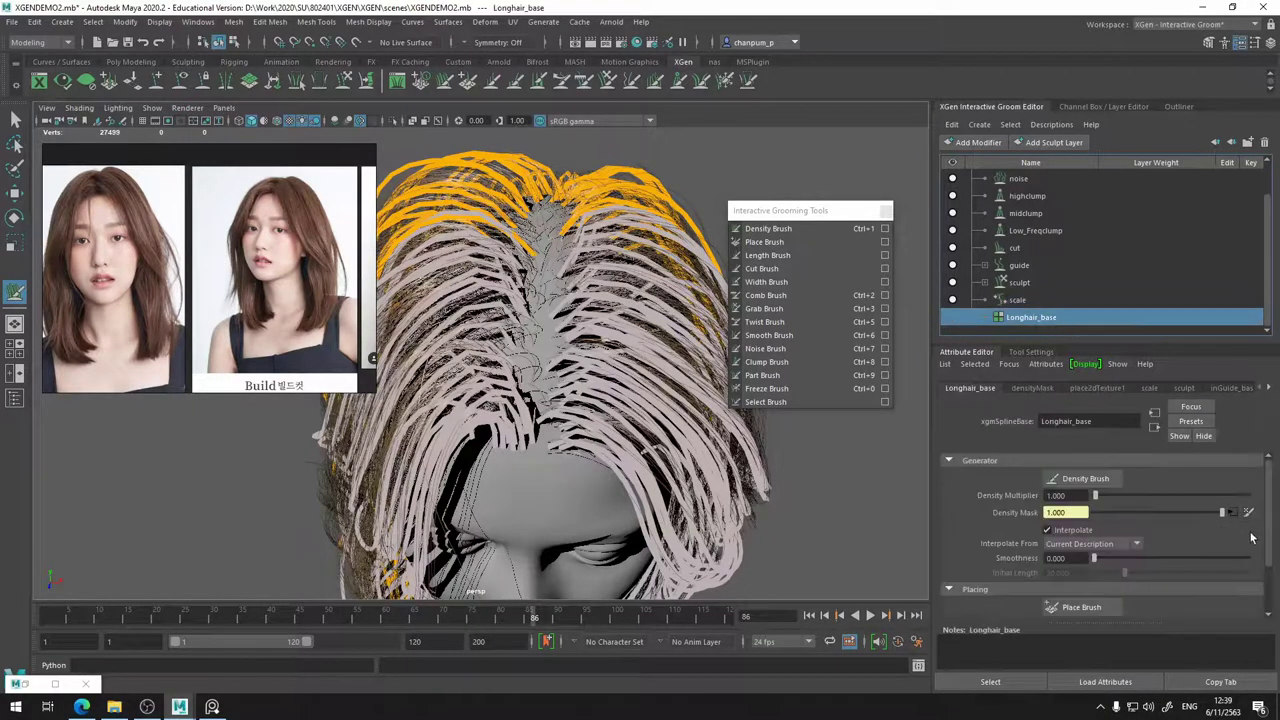
- Open the Longhair_base density mask for painting, hide the original layer and examine the mask along the parting on the scalp
key("q")
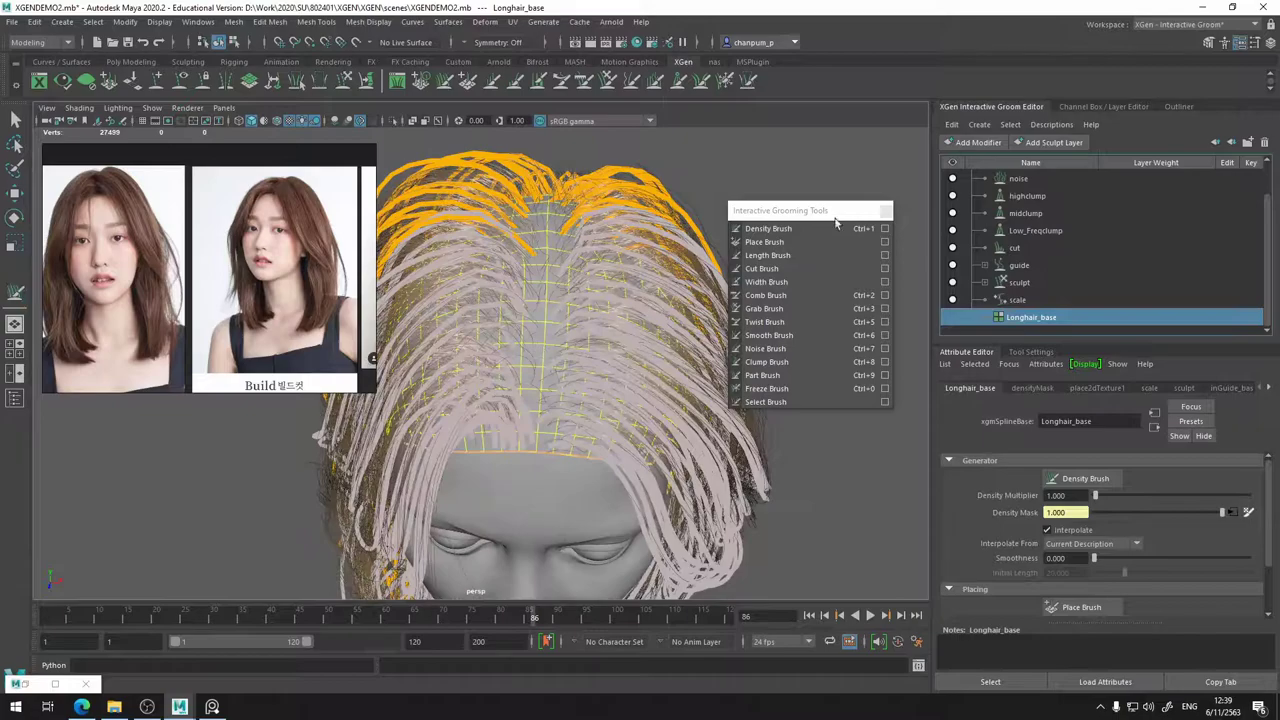
left_click(1100, 106)
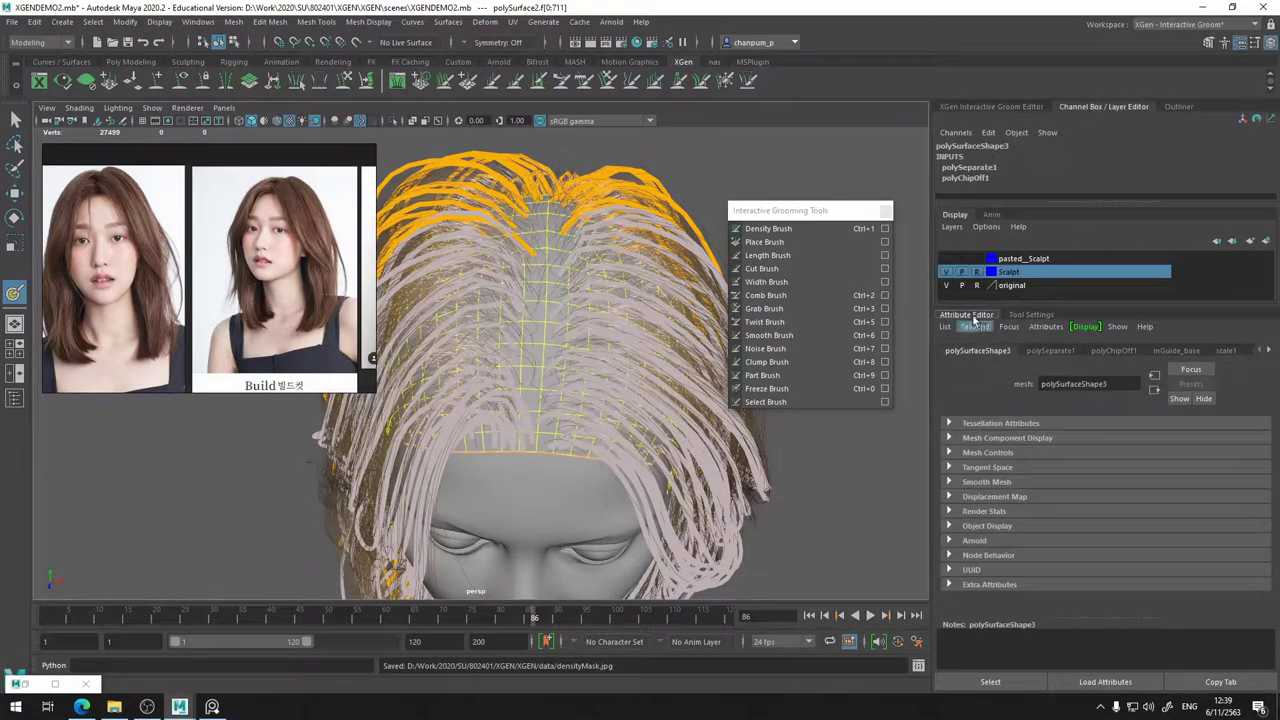
left_click(946, 285)
left_click_drag(617, 334, 613, 348, "alt")
scroll(543, 366, "up", 3)
scroll(574, 333, "up", 1)
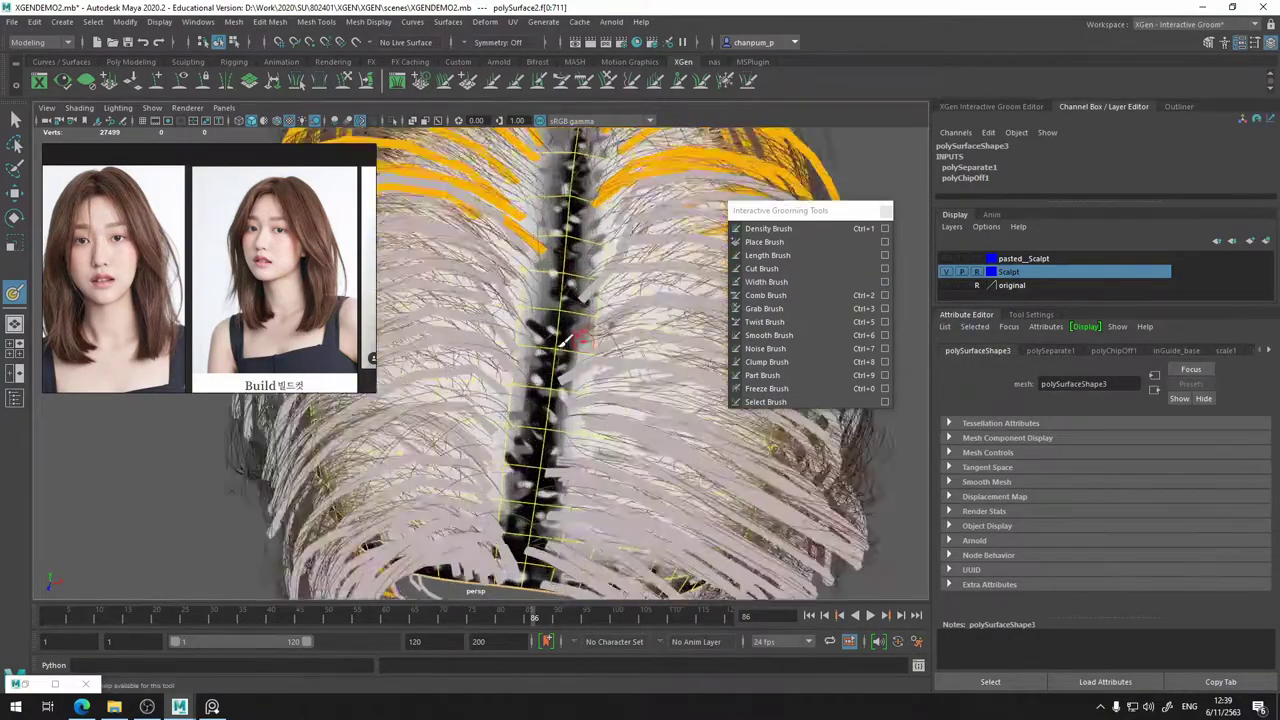
scroll(565, 341, "down", 2)
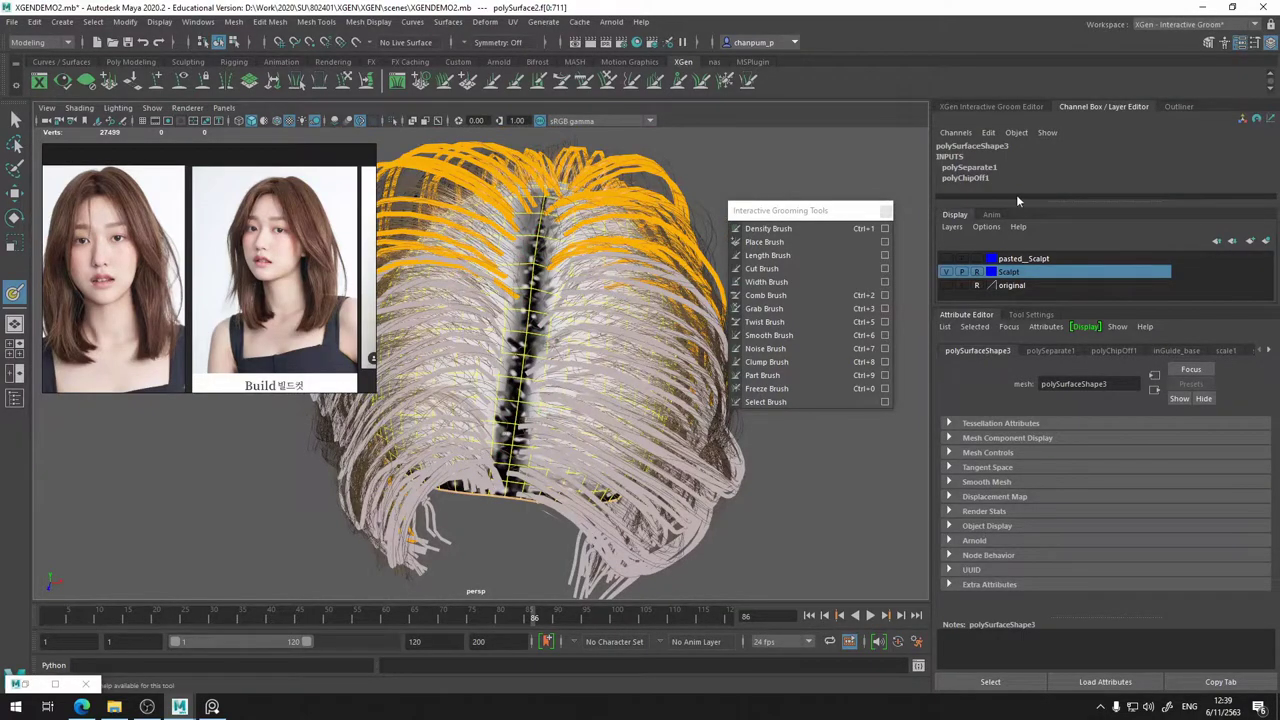
- Set the 3D Paint Tool to white with opacity 0.2275 and enlarge the brush radius to about 1.5
left_click(1027, 106)
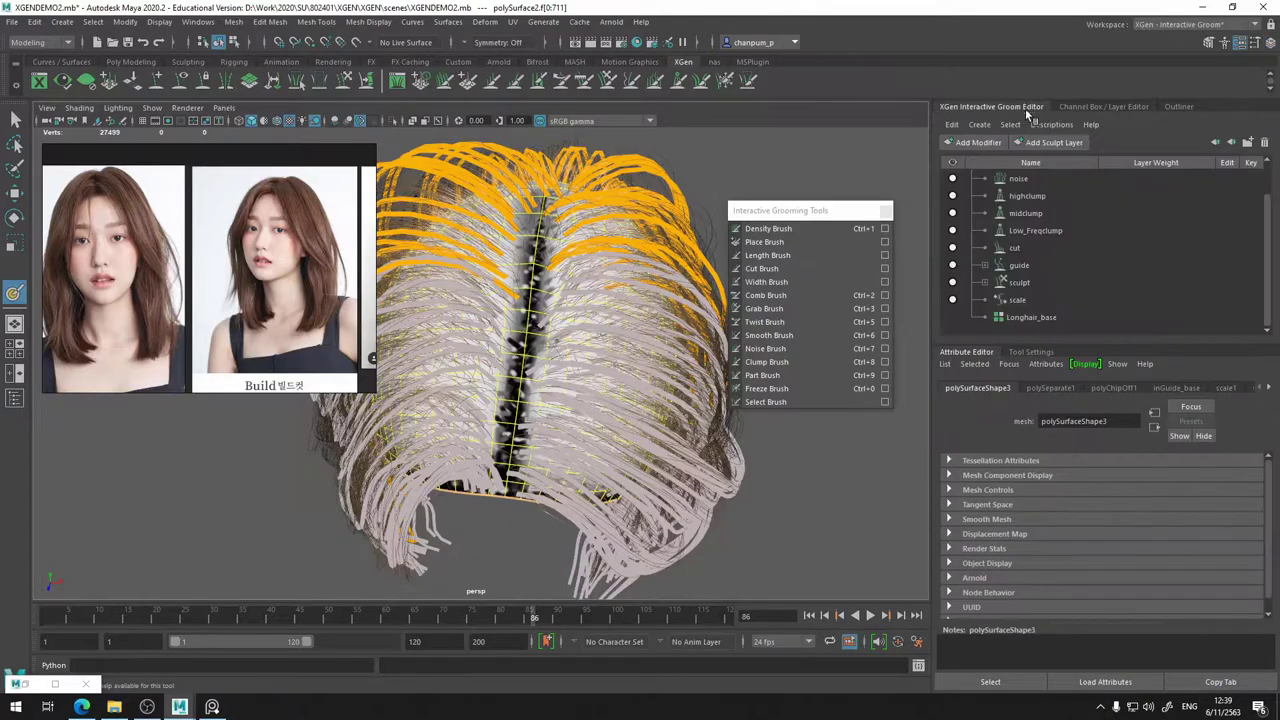
left_click(1112, 104)
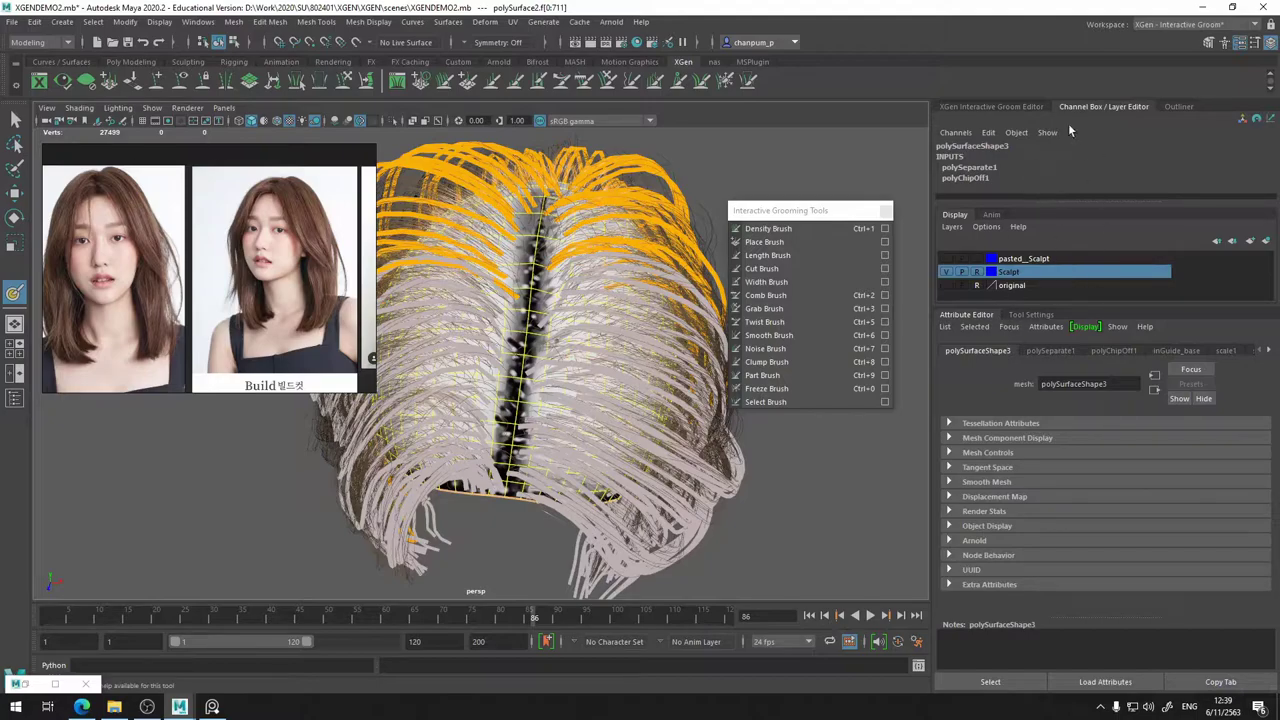
left_click(1009, 104)
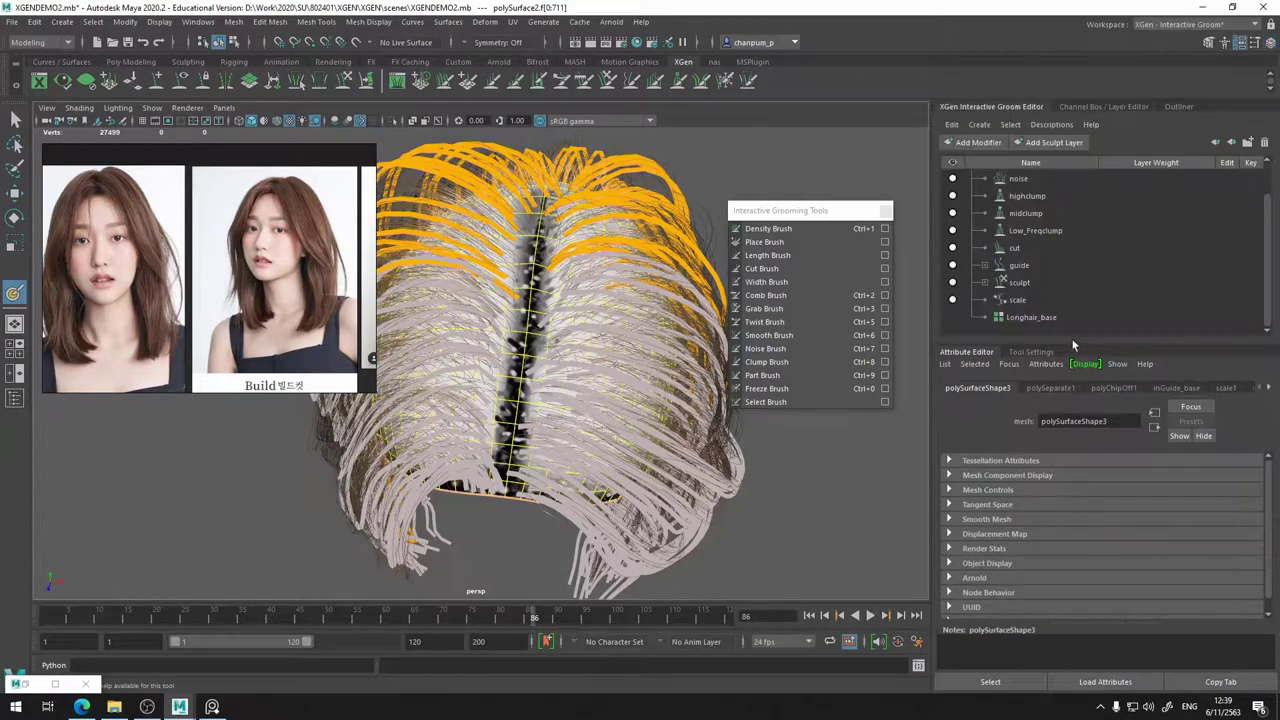
left_click(1040, 318)
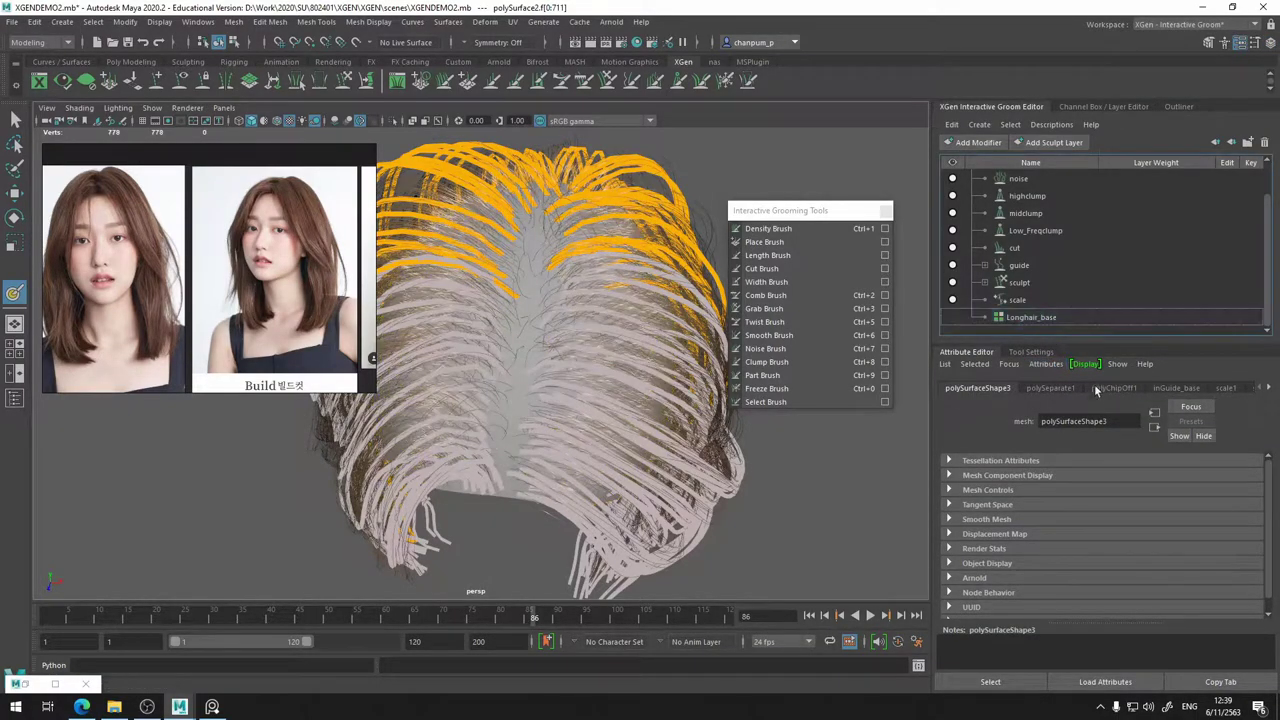
left_click(1040, 352)
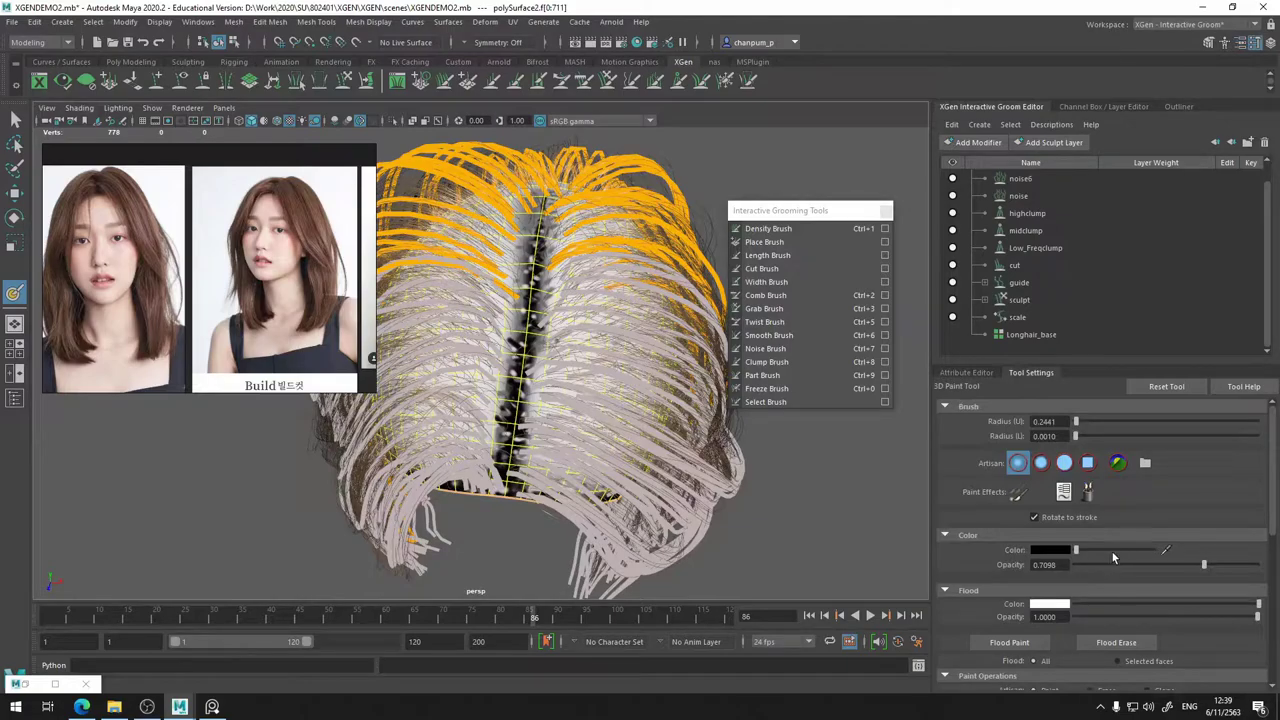
left_click_drag(1122, 550, 1165, 550)
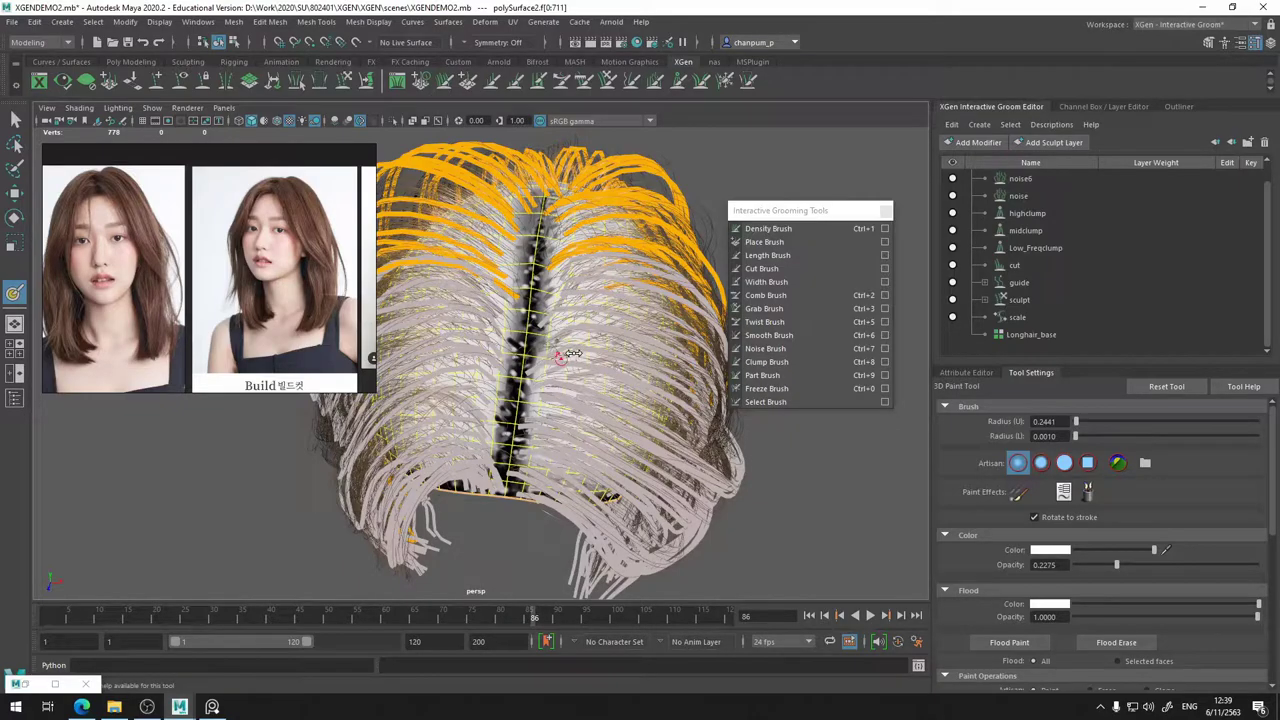
left_click_drag(573, 353, 585, 352)
- Hide the Longhair and inGuide descriptions so only the scalp with its density mask is displayed
scroll(965, 201, "up", 1)
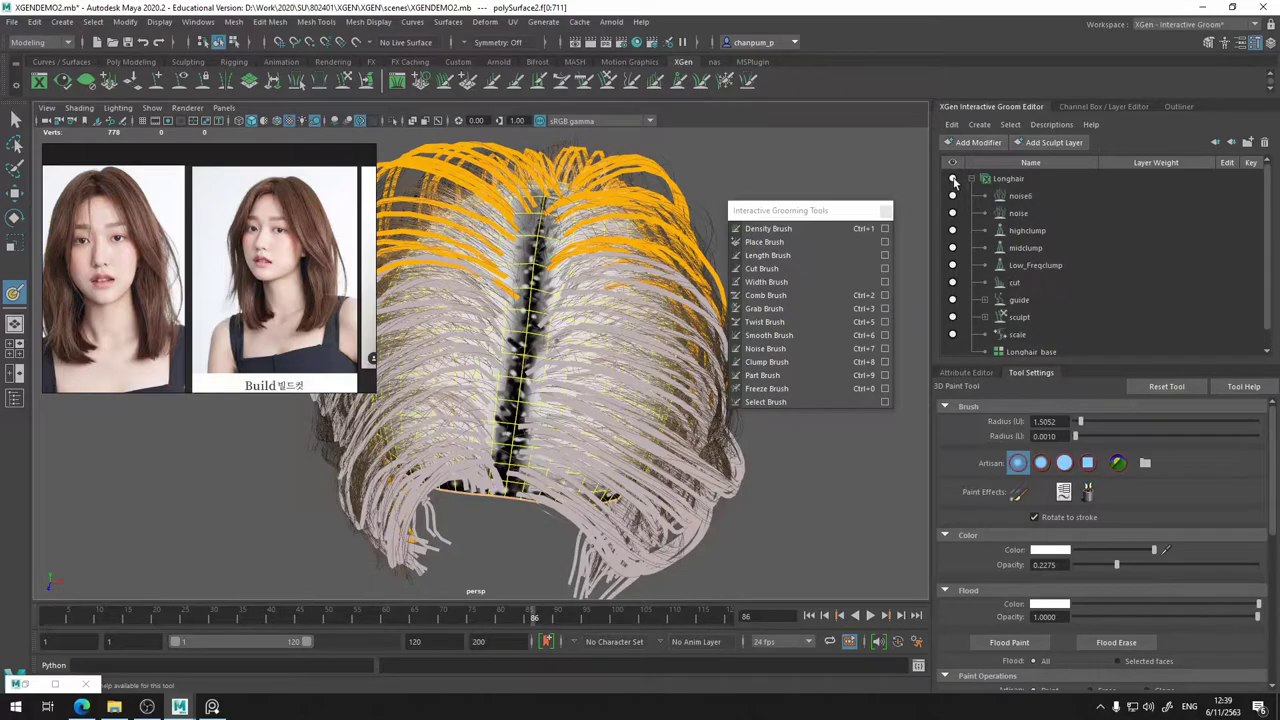
left_click(953, 179)
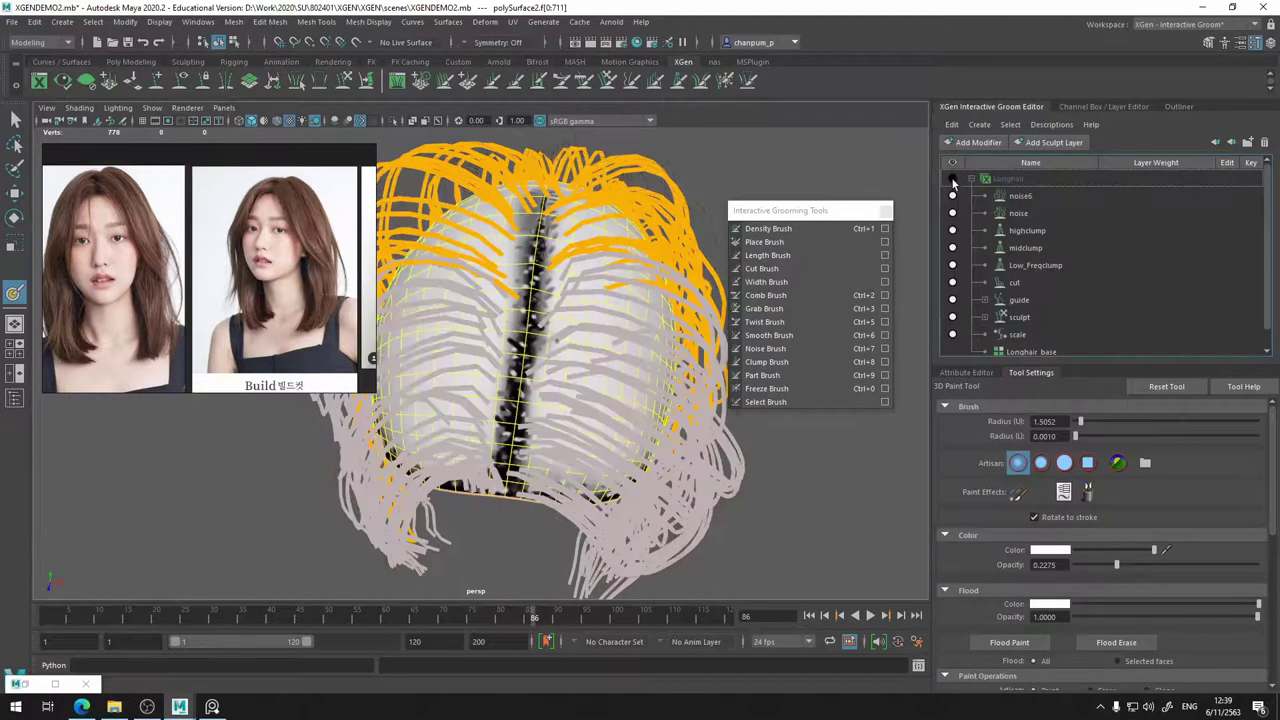
left_click_drag(583, 437, 585, 345, "alt")
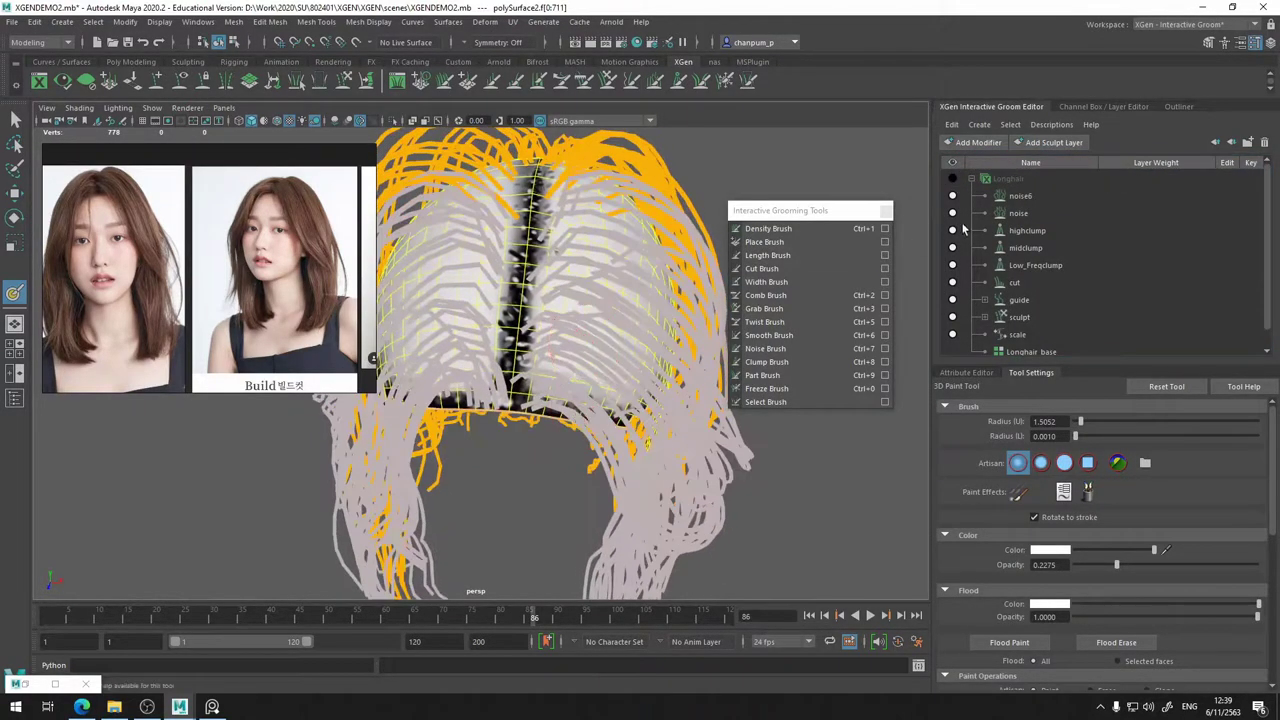
left_click(985, 300)
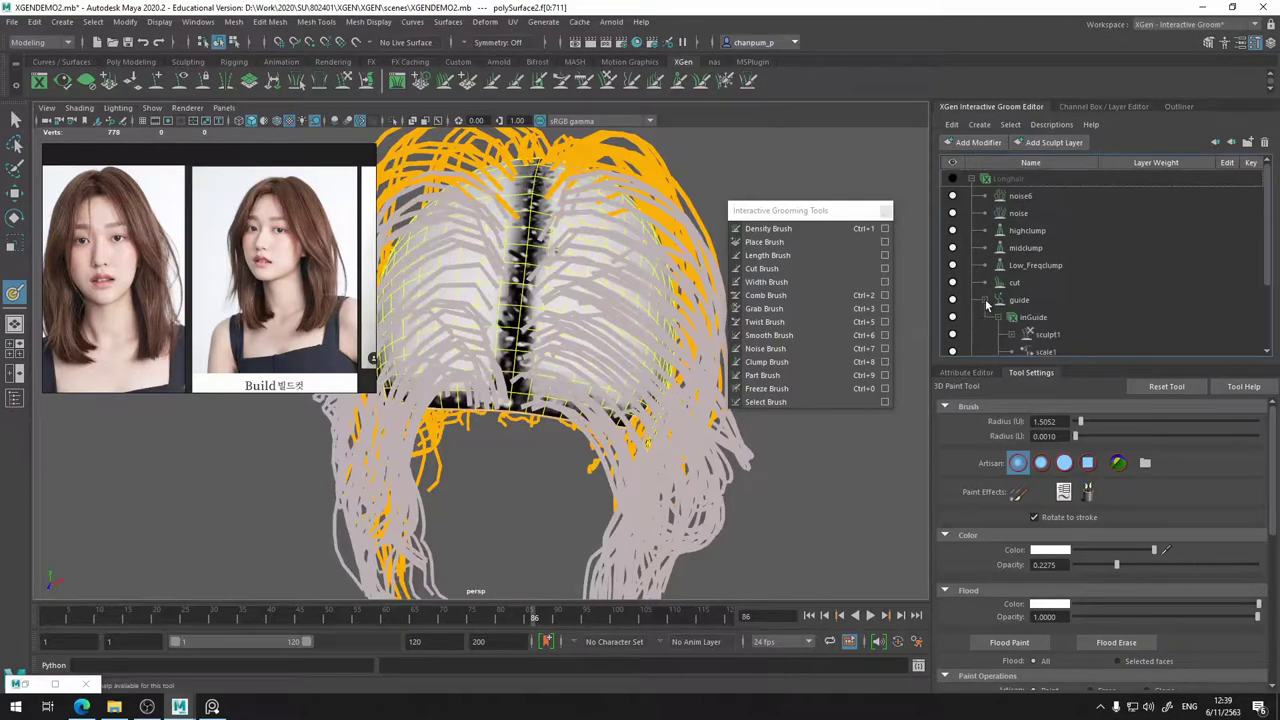
left_click(951, 317)
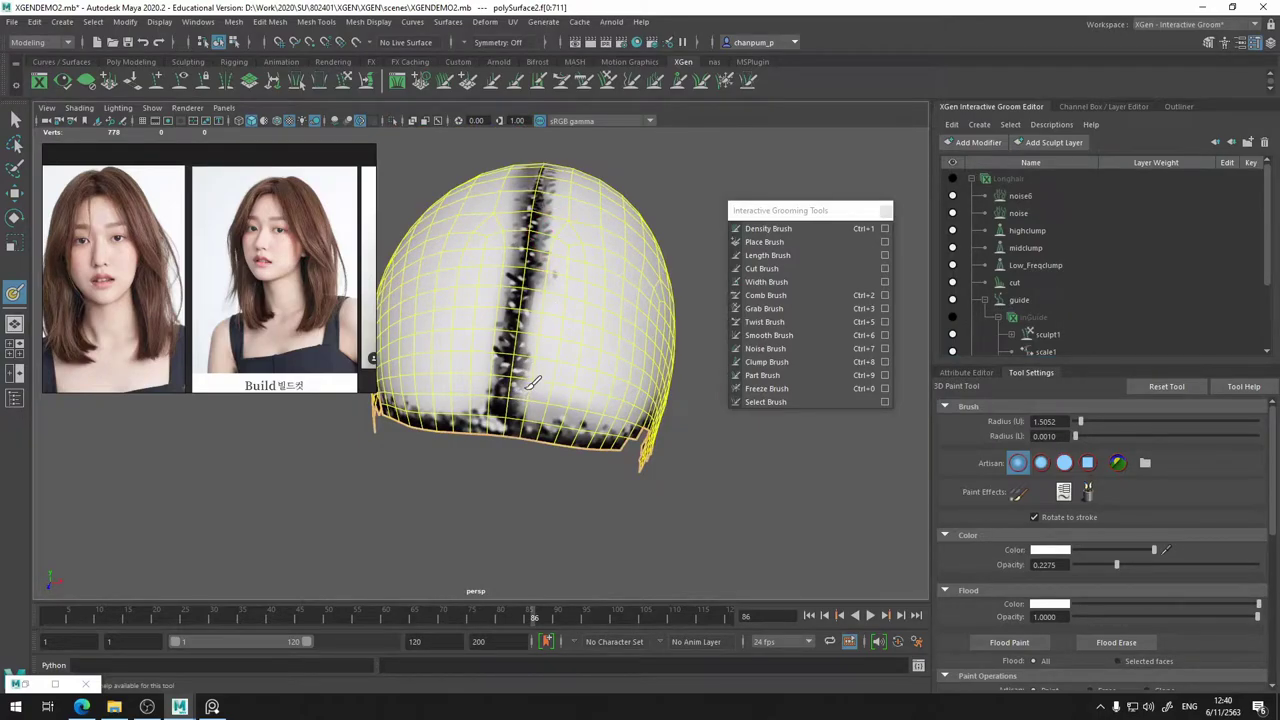
- Paint a white stroke along the dark parting of the density mask, from the forehead to the crown
mouse_move(565, 178)
left_mouse_down("alt")
mouse_move(560, 366)
mouse_move(522, 280)
mouse_move(528, 243)
mouse_move(530, 310)
mouse_move(555, 250)
mouse_move(568, 328)
mouse_move(530, 280)
mouse_move(512, 372)
left_mouse_up("alt")
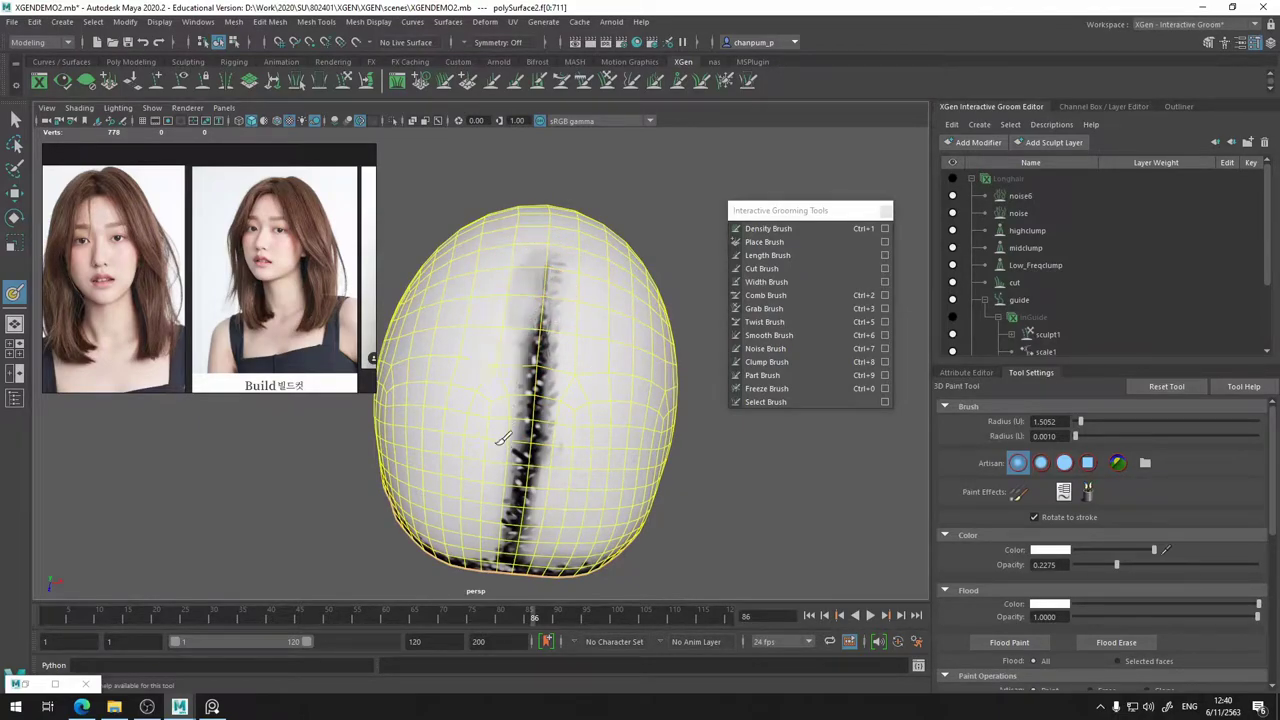
mouse_move(495, 512)
left_mouse_down()
mouse_move(530, 420)
mouse_move(548, 297)
left_mouse_up()
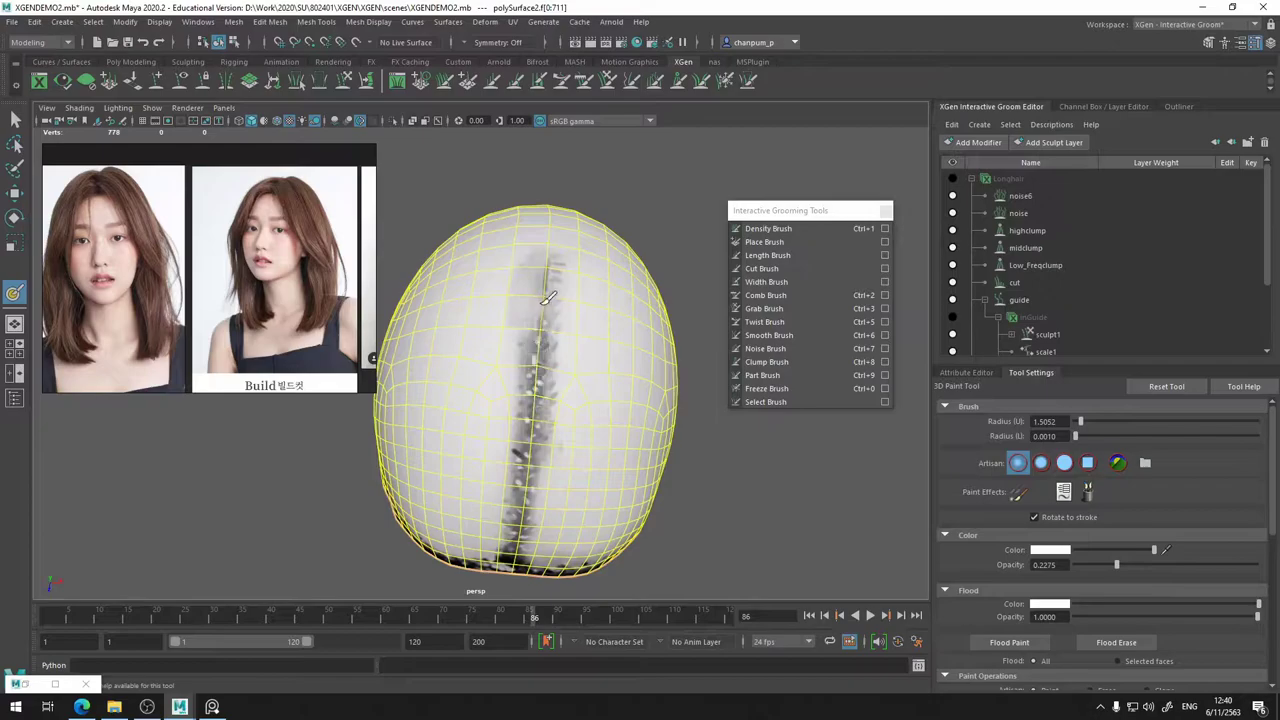
left_click_drag(686, 386, 530, 355, "alt")
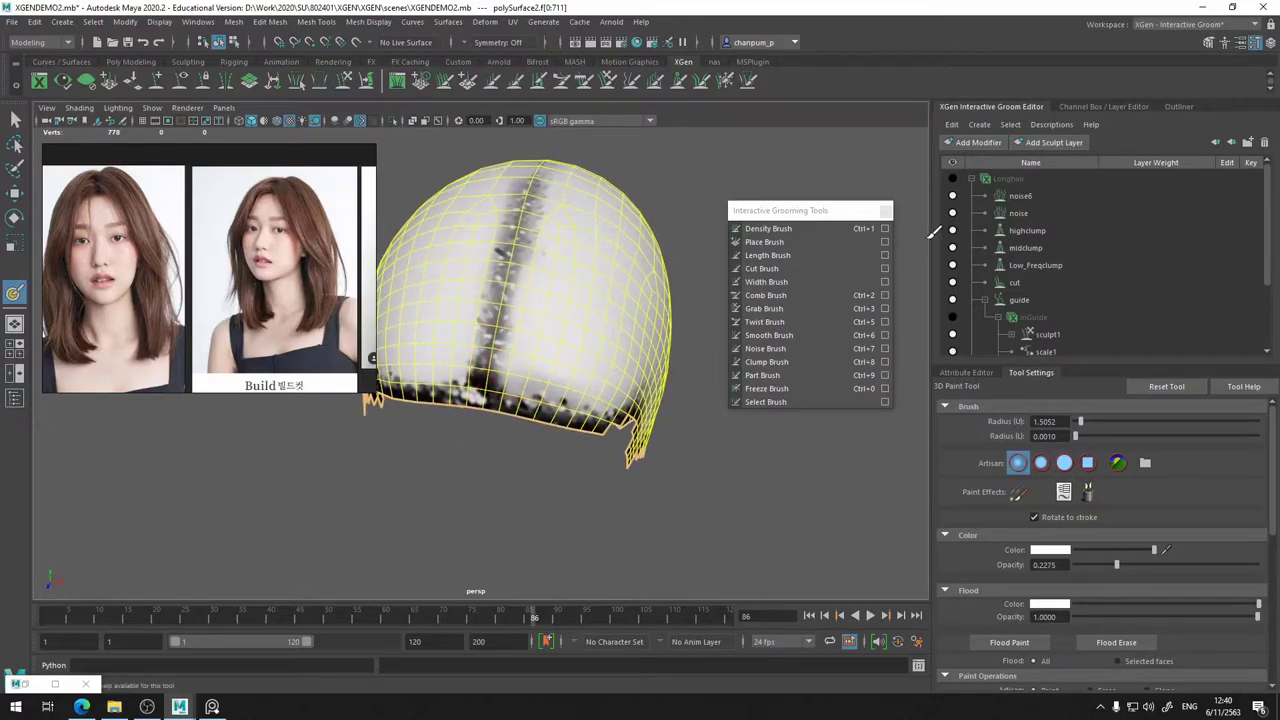
- Show the Longhair and inGuide descriptions again over the scalp
left_click(953, 179)
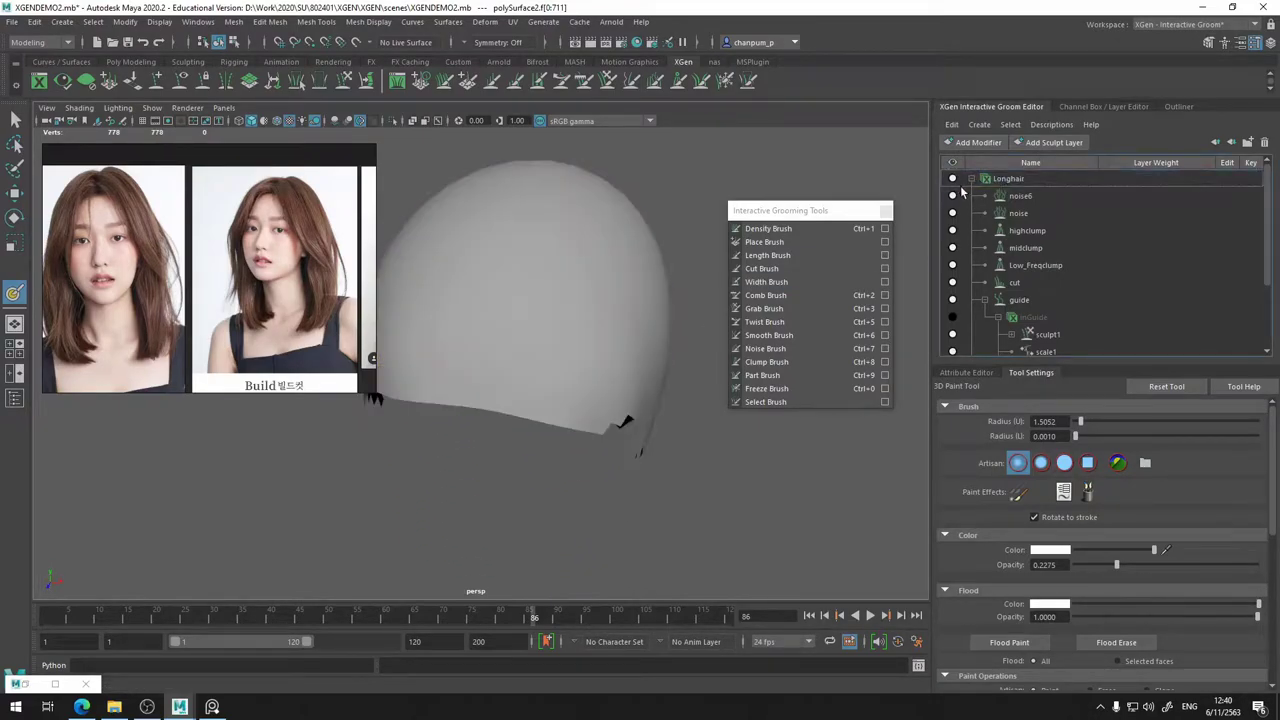
mouse_move(574, 305)
left_mouse_down("alt")
mouse_move(582, 260)
mouse_move(572, 311)
left_mouse_up("alt")
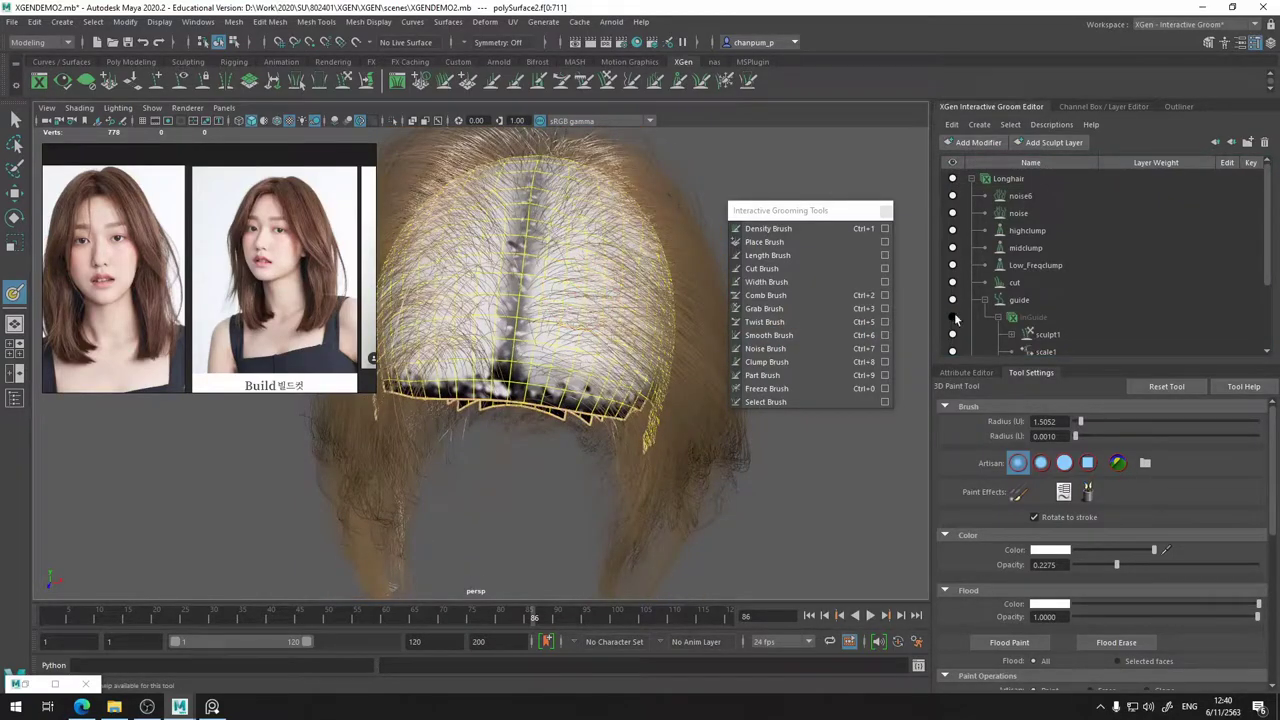
left_click(953, 317)
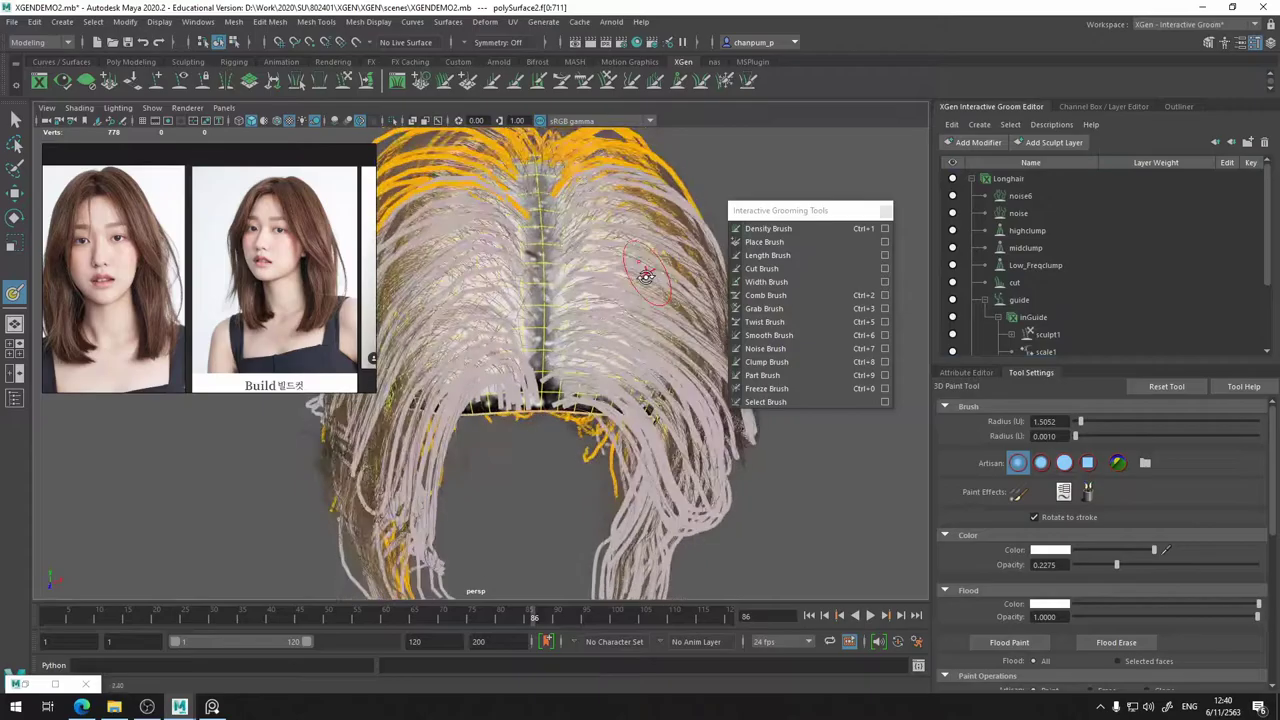
mouse_move(646, 276)
left_mouse_down("alt")
mouse_move(630, 205)
mouse_move(650, 243)
mouse_move(690, 230)
mouse_move(712, 247)
mouse_move(690, 245)
mouse_move(730, 250)
left_mouse_up("alt")
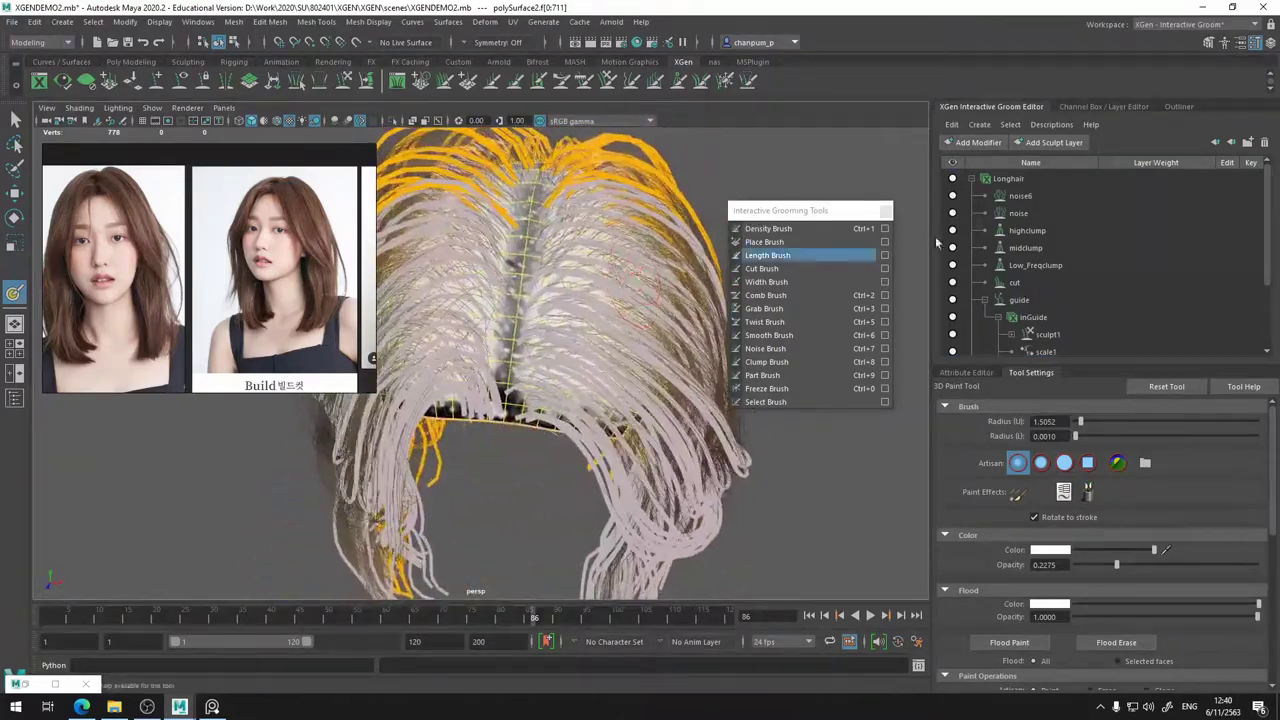
- Leave the 3D Paint Tool, set the Density Multiplier of Longhair_base to 3 and hide the inGuide description
scroll(1034, 320, "down", 3)
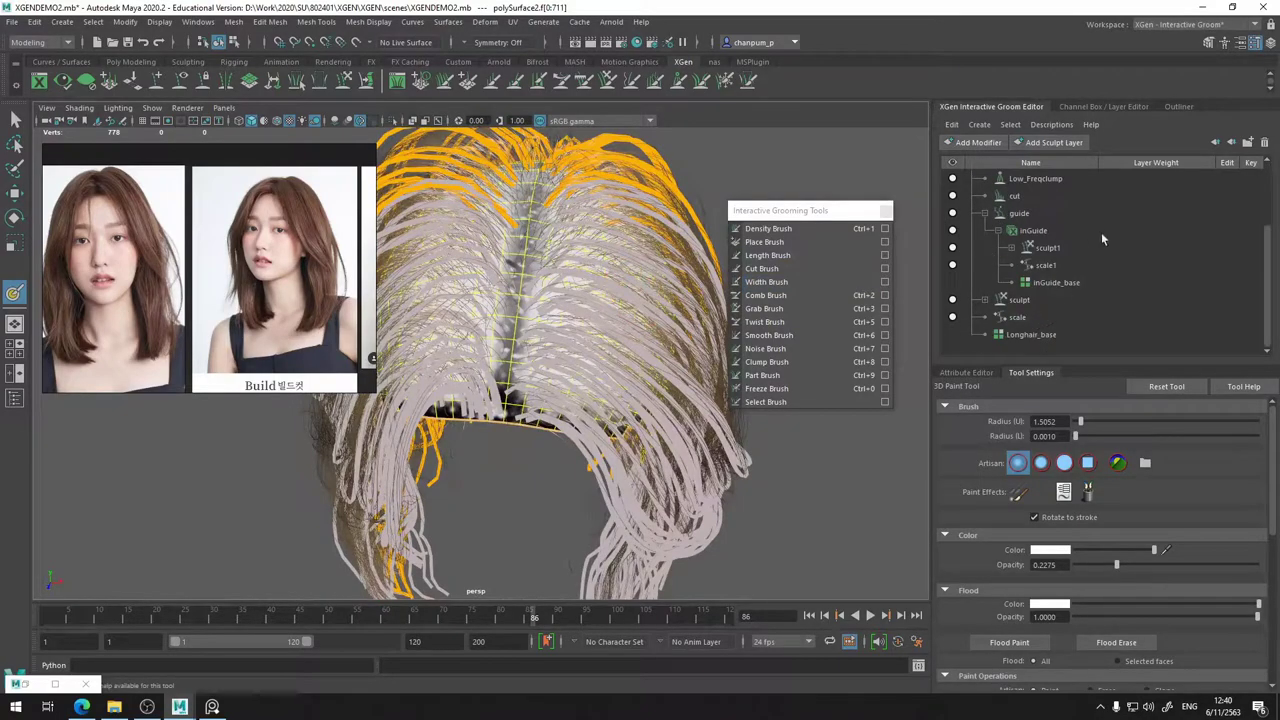
left_click(1041, 335)
left_click(1041, 344)
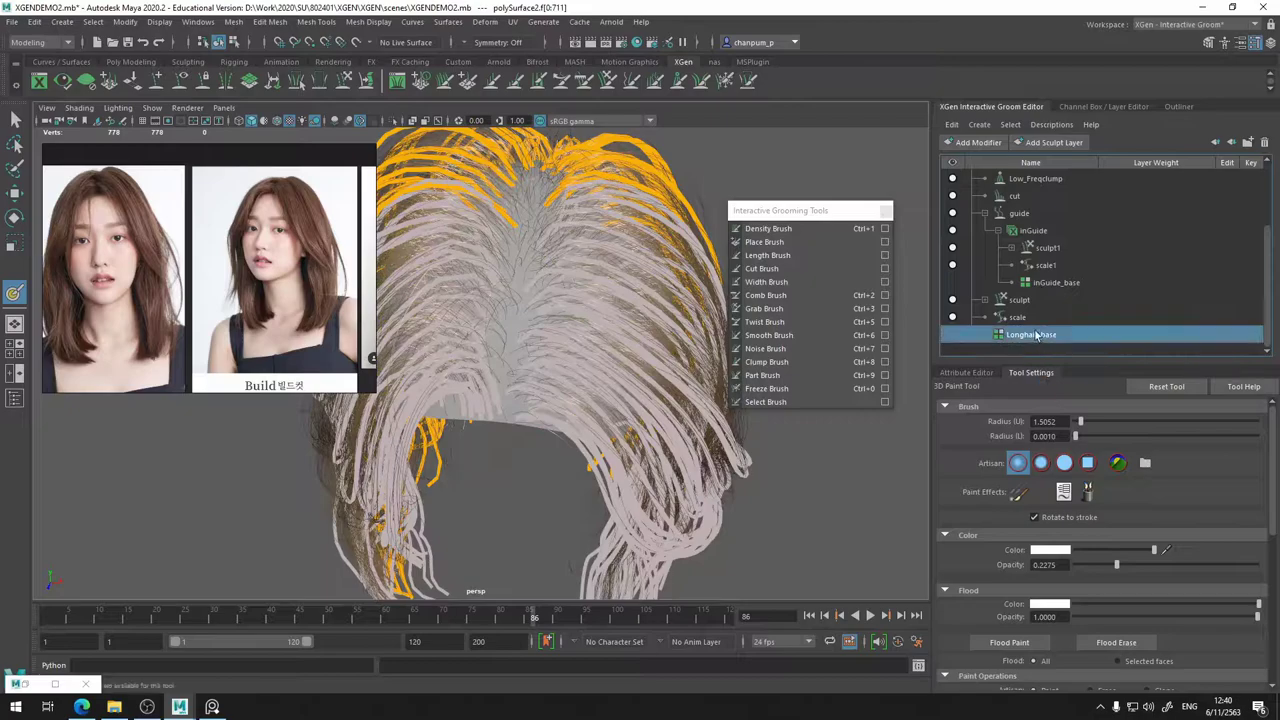
left_click(1035, 350)
left_click(967, 372)
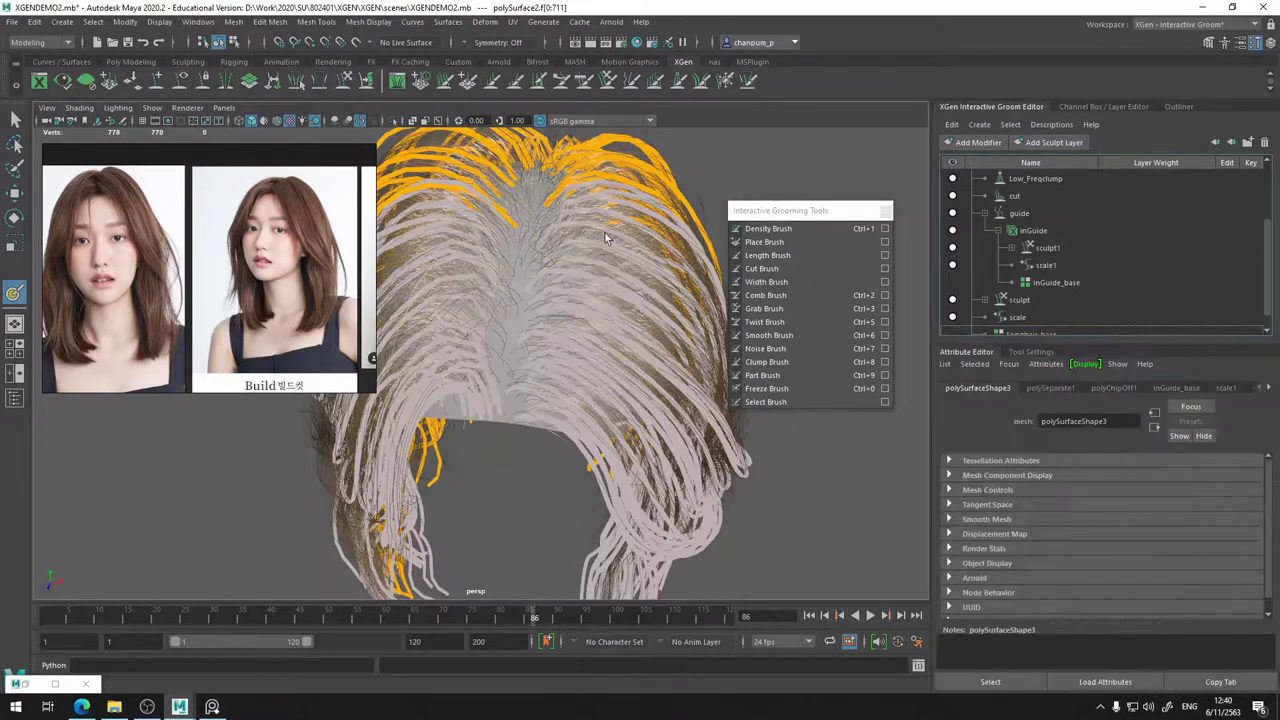
key("q")
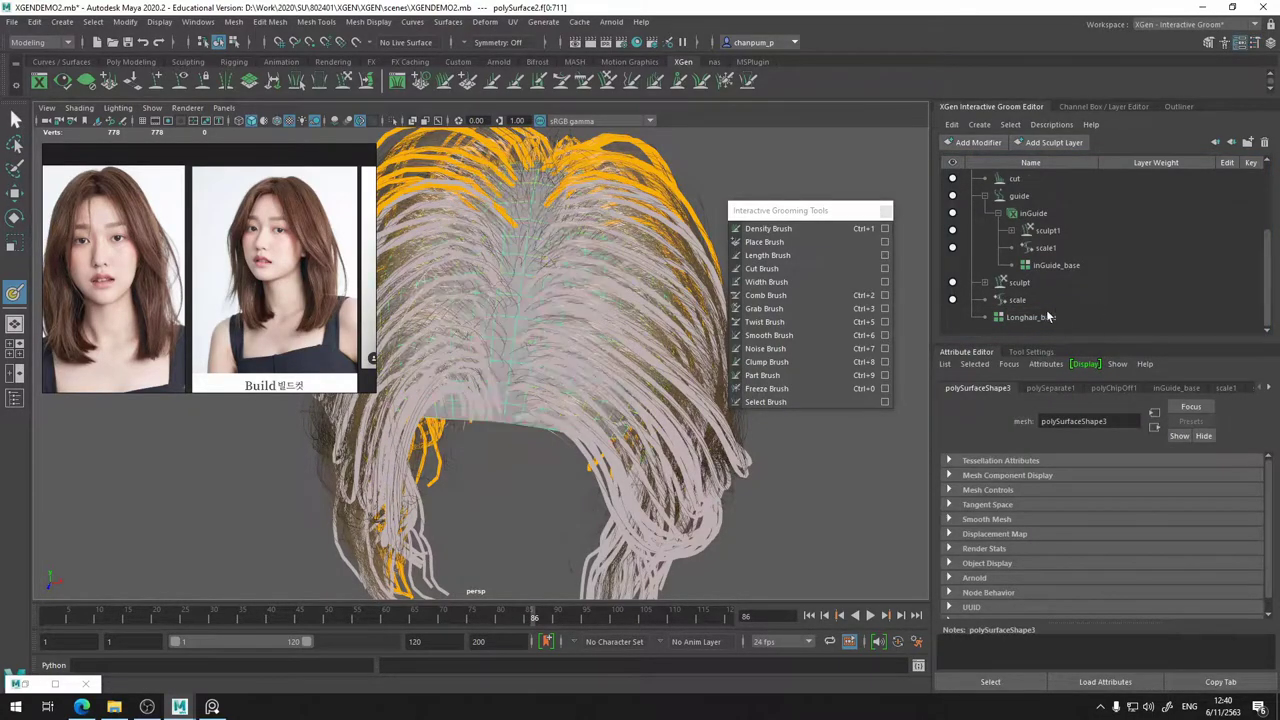
left_click(1040, 318)
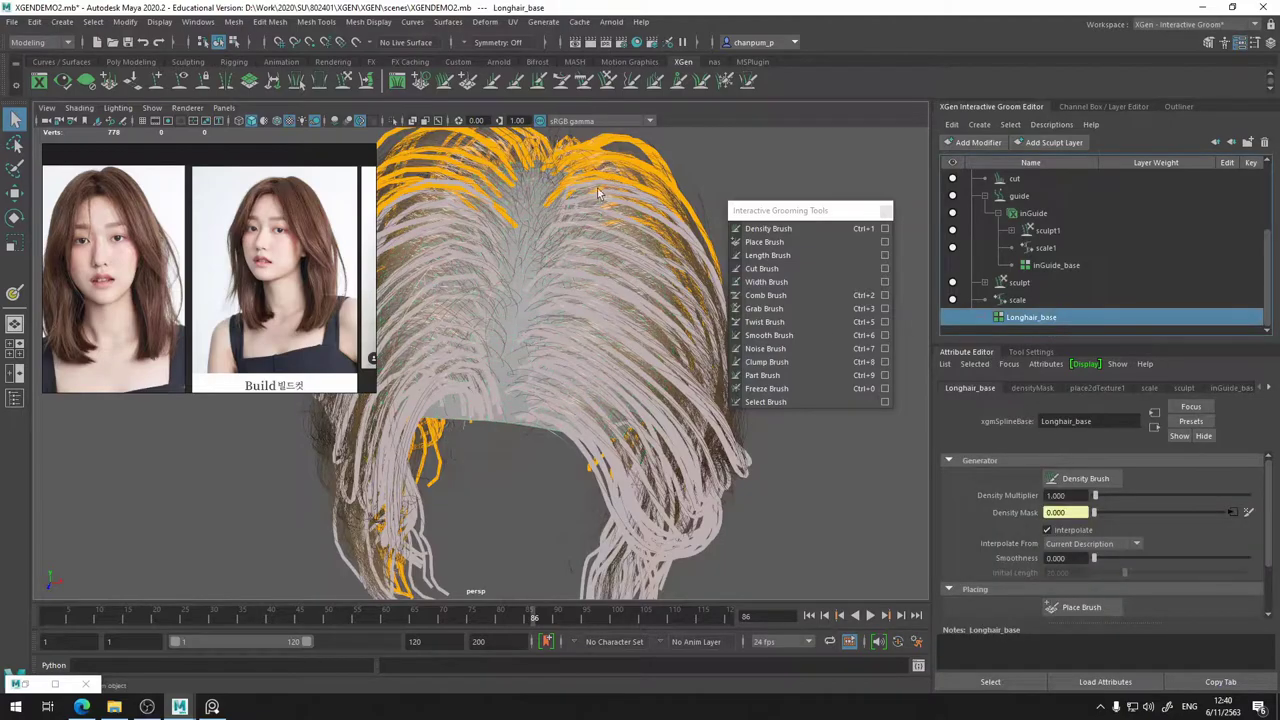
double_click(1081, 497)
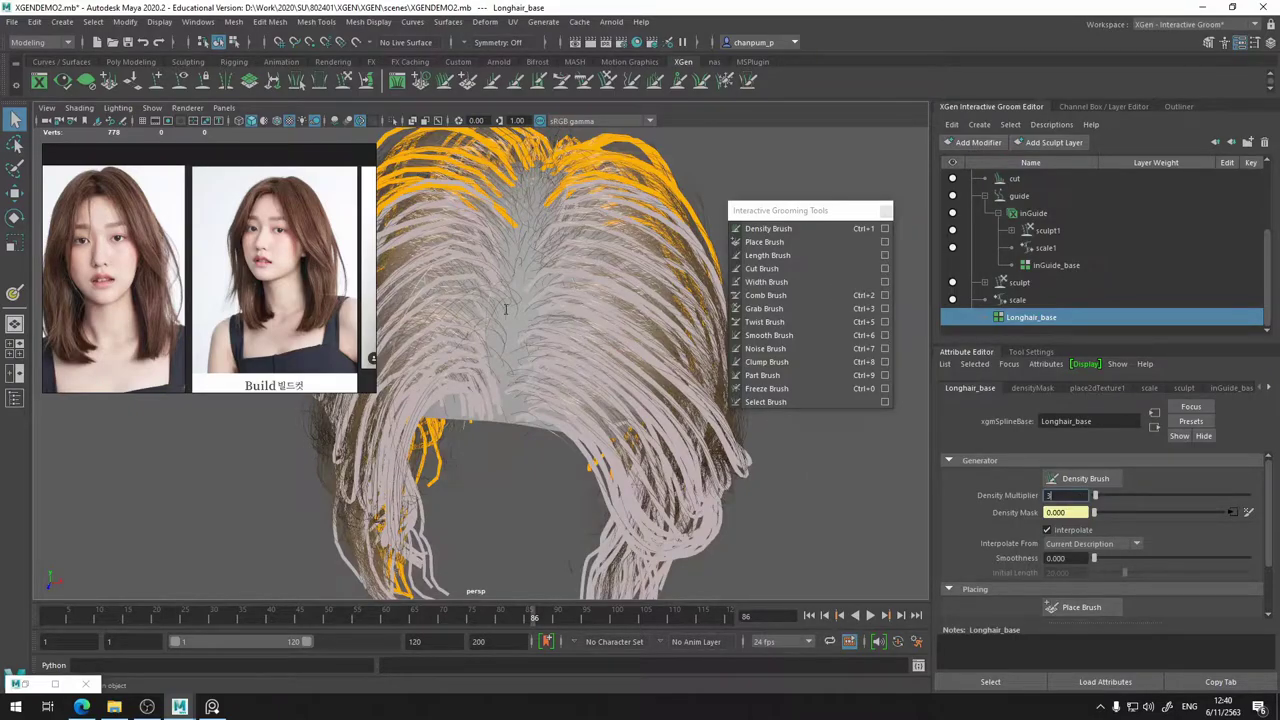
key("Return")
mouse_move(590, 297)
left_mouse_down("alt")
mouse_move(563, 271)
mouse_move(590, 297)
mouse_move(745, 257)
left_mouse_up("alt")
left_click(952, 214)
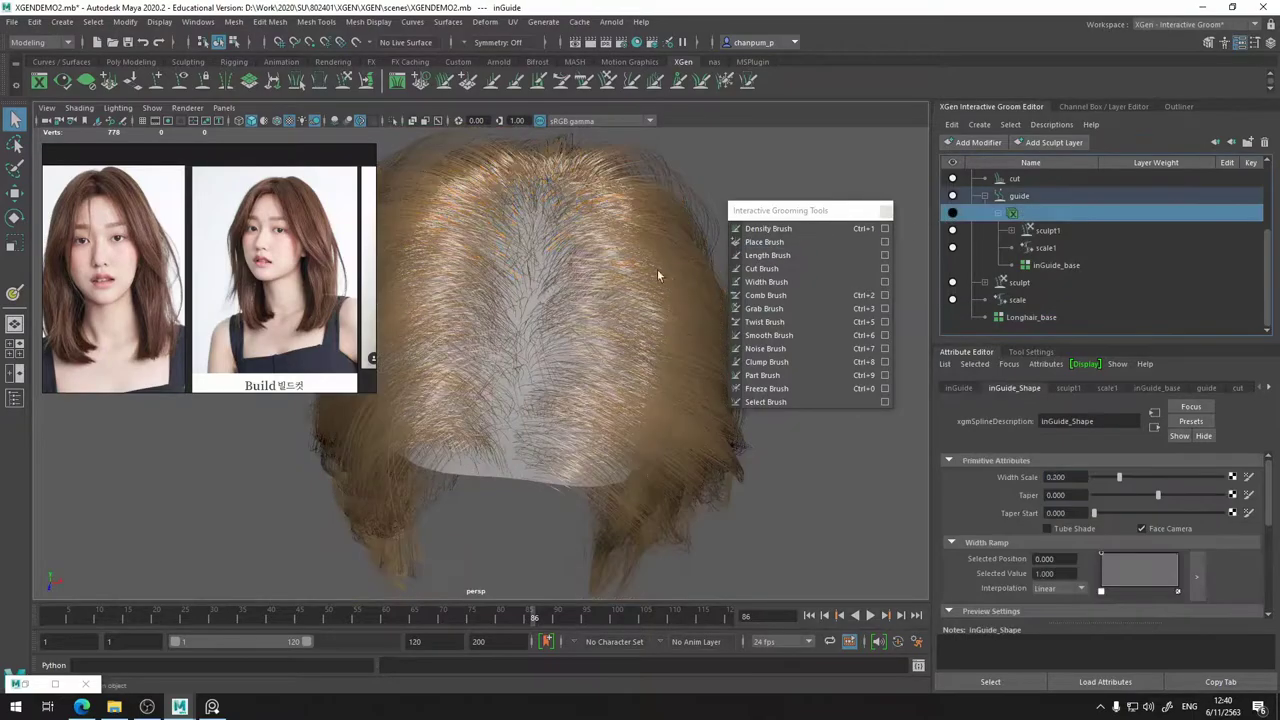
- Examine the hair coverage along the parting and front hairline from several angles, and save the scene
scroll(606, 266, "up", 5)
scroll(570, 240, "down", 5)
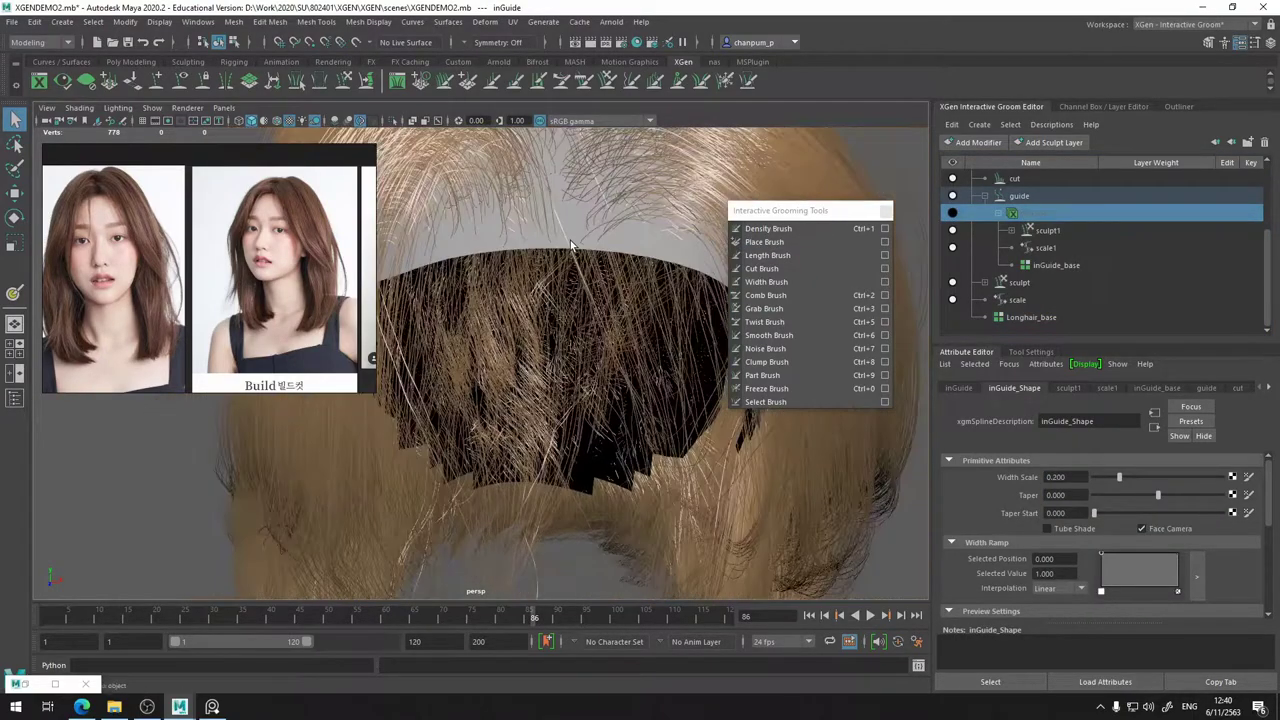
left_click_drag(570, 240, 529, 388, "alt")
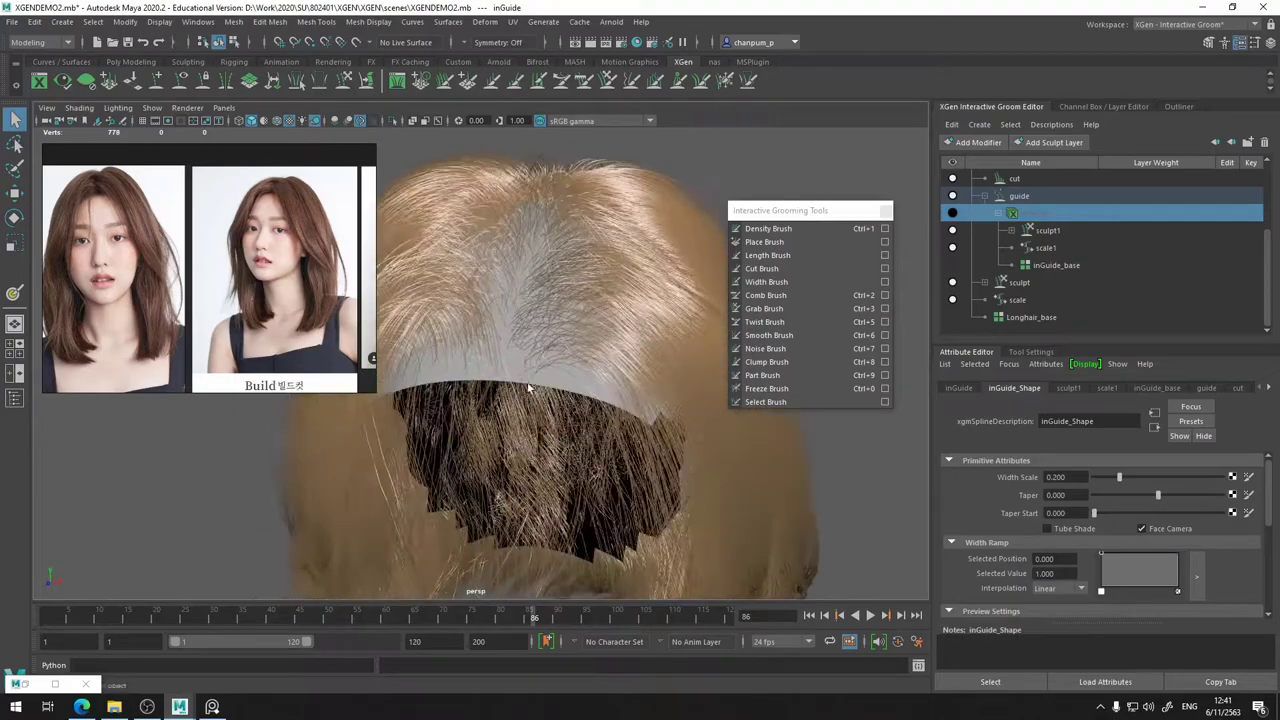
left_click_drag(543, 277, 615, 299, "alt")
scroll(580, 262, "up", 5)
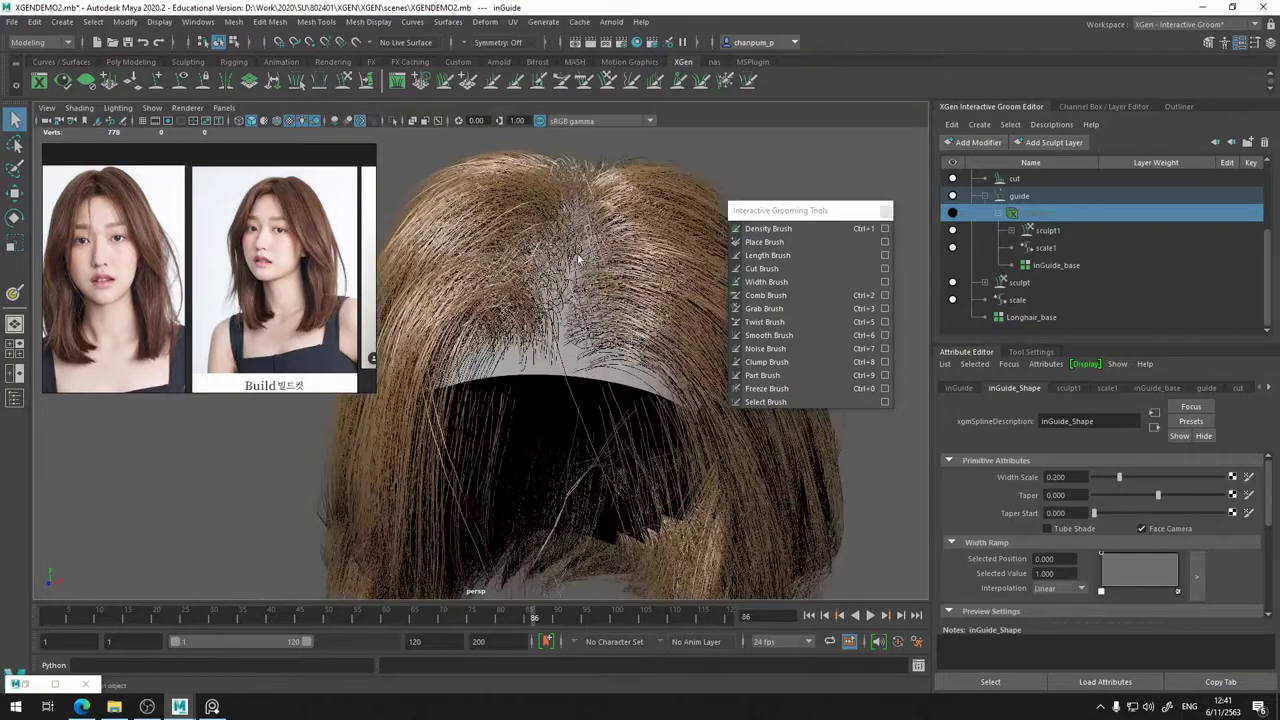
mouse_move(630, 216)
left_mouse_down("alt")
mouse_move(714, 194)
mouse_move(630, 192)
left_mouse_up("alt")
scroll(610, 243, "down", 5)
left_click_drag(613, 243, 552, 322, "alt")
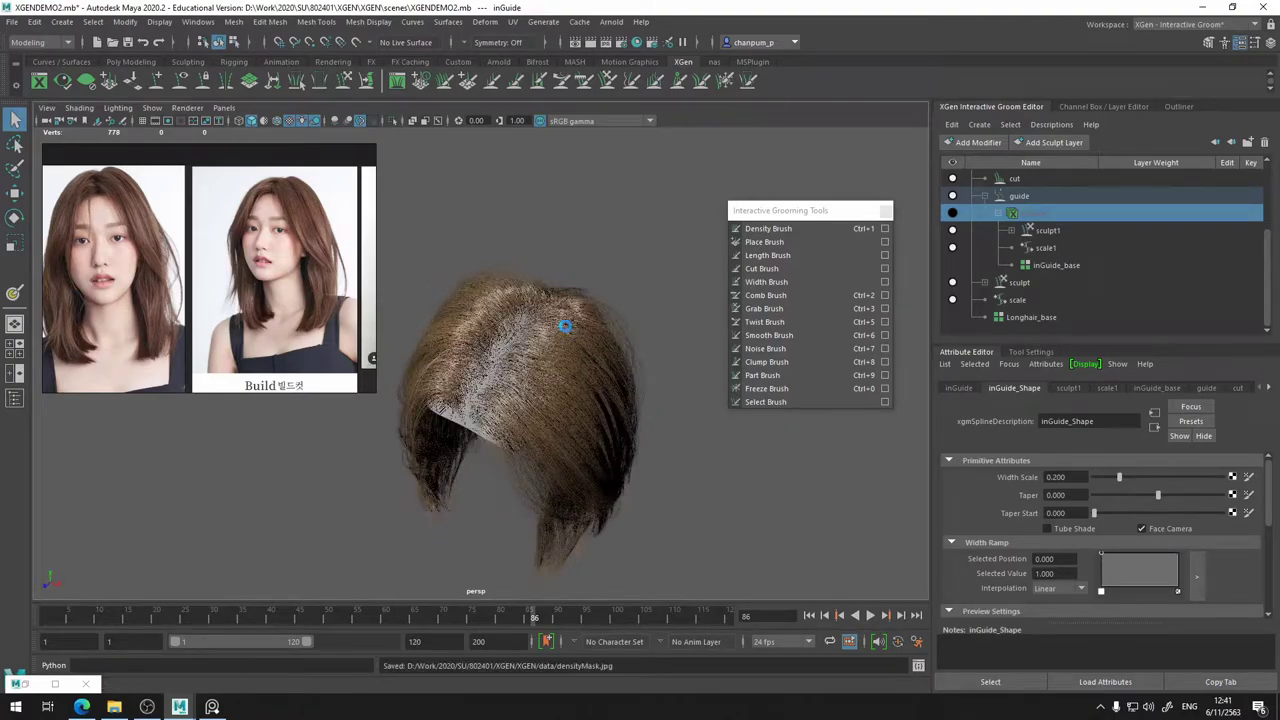
key("ctrl+s")
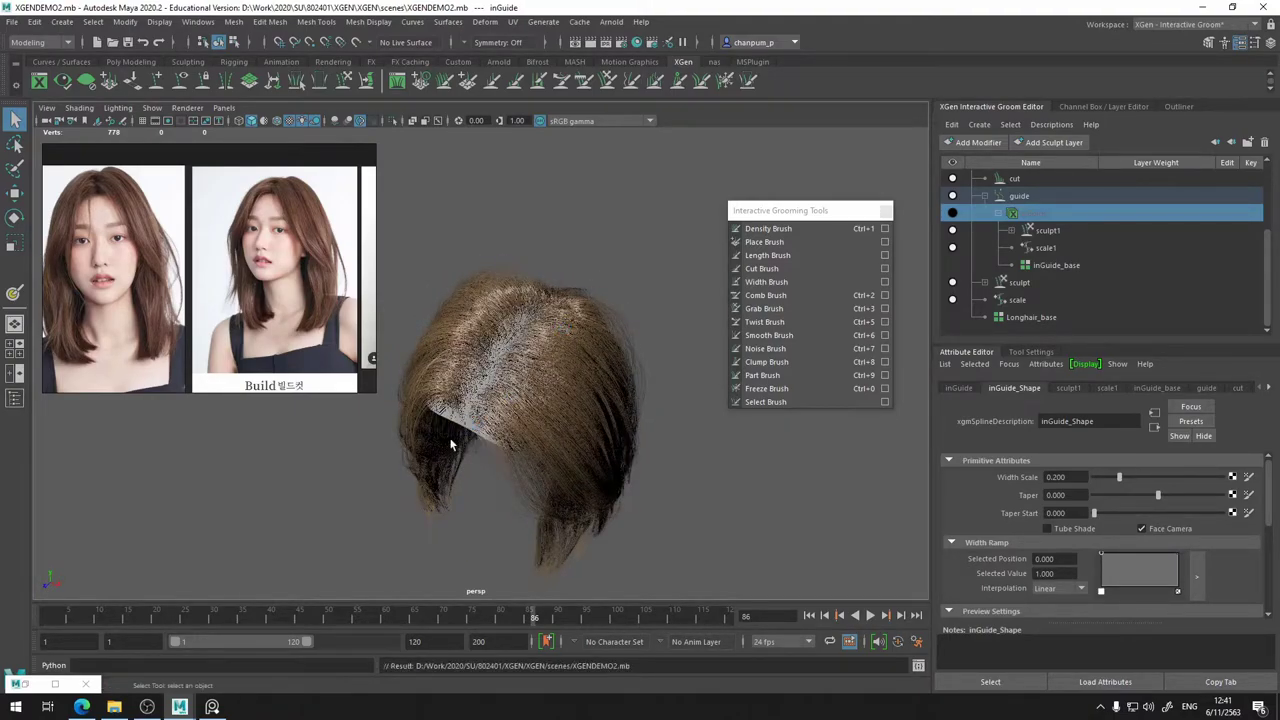
left_click(147, 707)
left_click(161, 707)
left_click(161, 707)
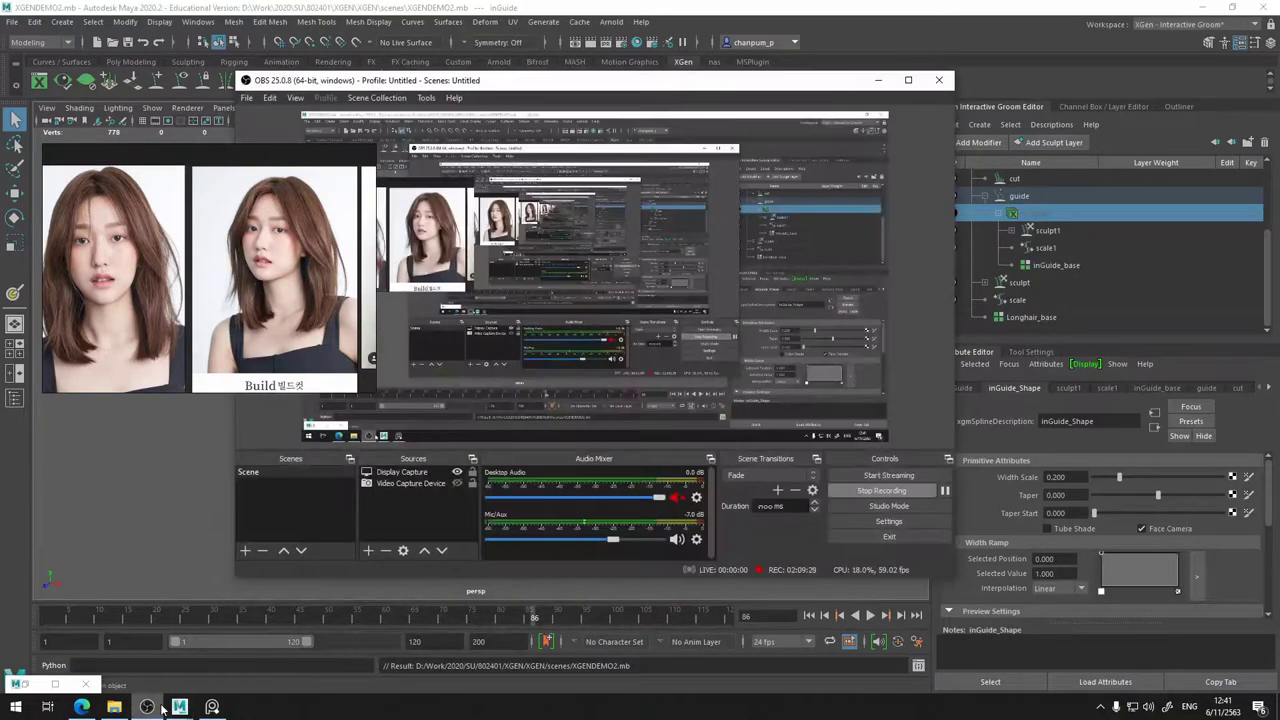
left_click(161, 707)
- Hide the Longhair description and display the inGuide guides alone on the scalp
scroll(530, 384, "up", 3)
left_click_drag(529, 379, 517, 527, "alt")
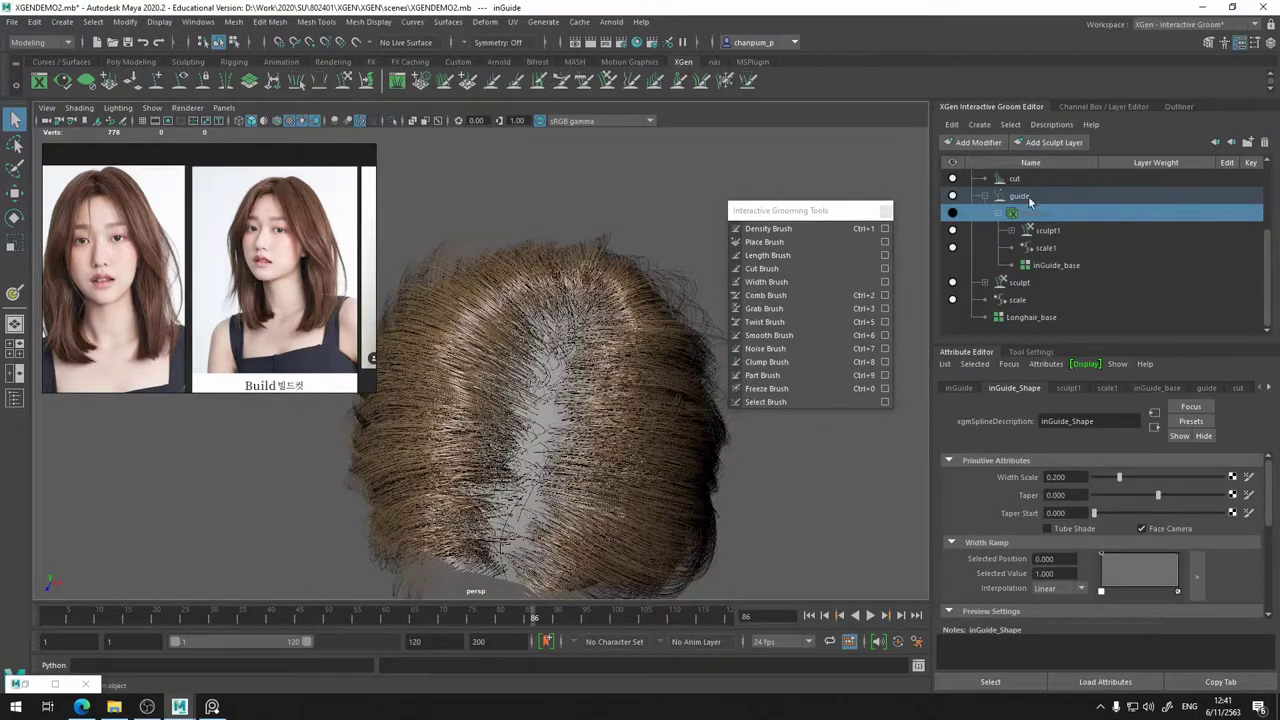
scroll(1001, 221, "up", 1)
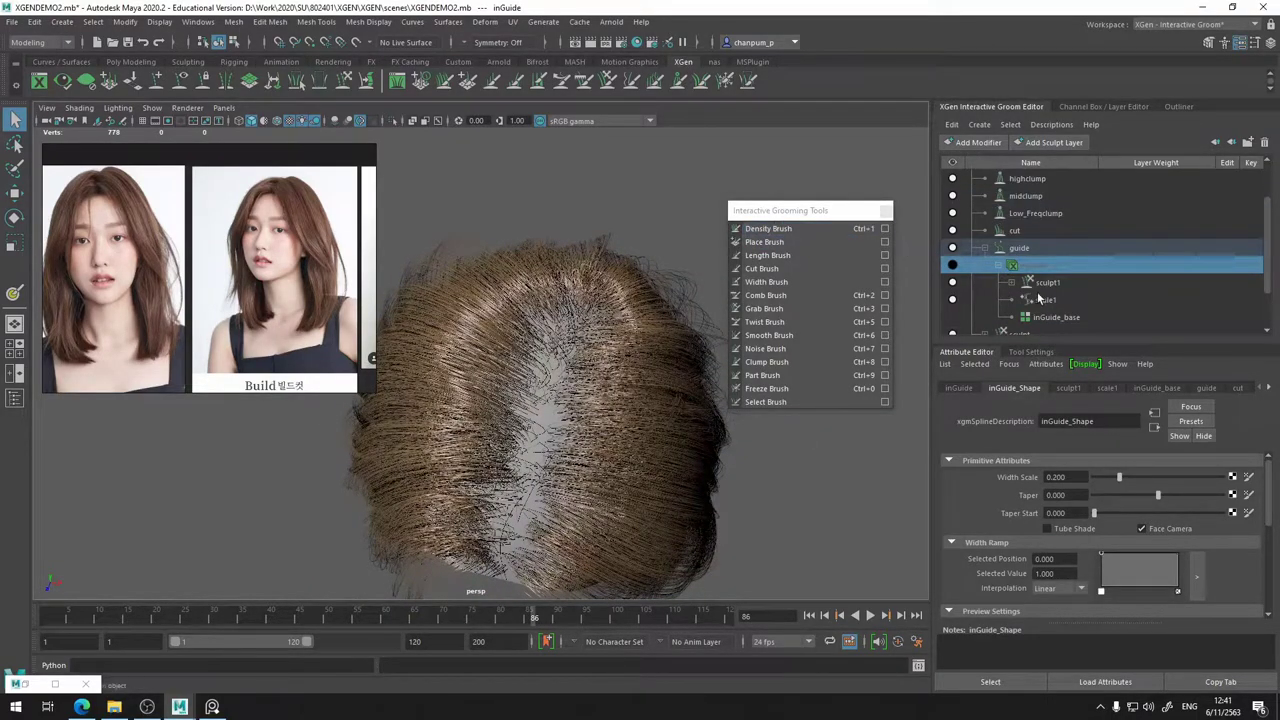
left_click(952, 266)
scroll(979, 317, "down", 1)
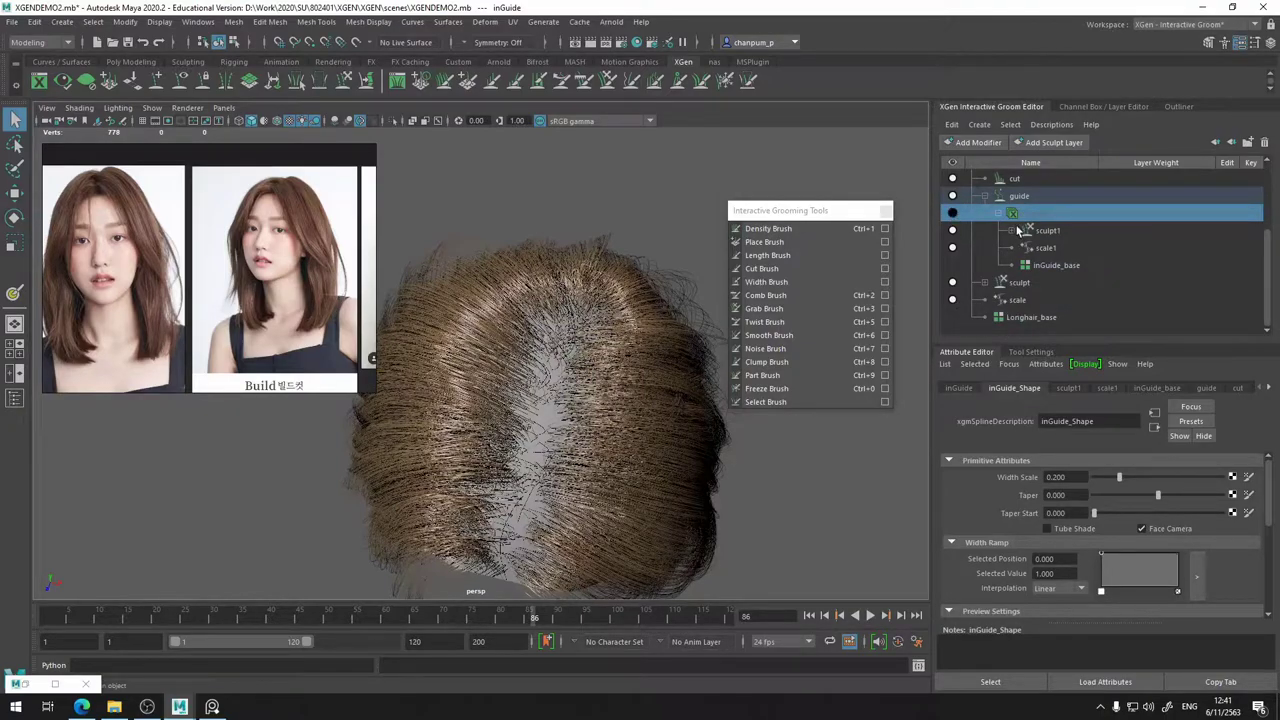
scroll(1018, 230, "up", 2)
left_click(952, 179)
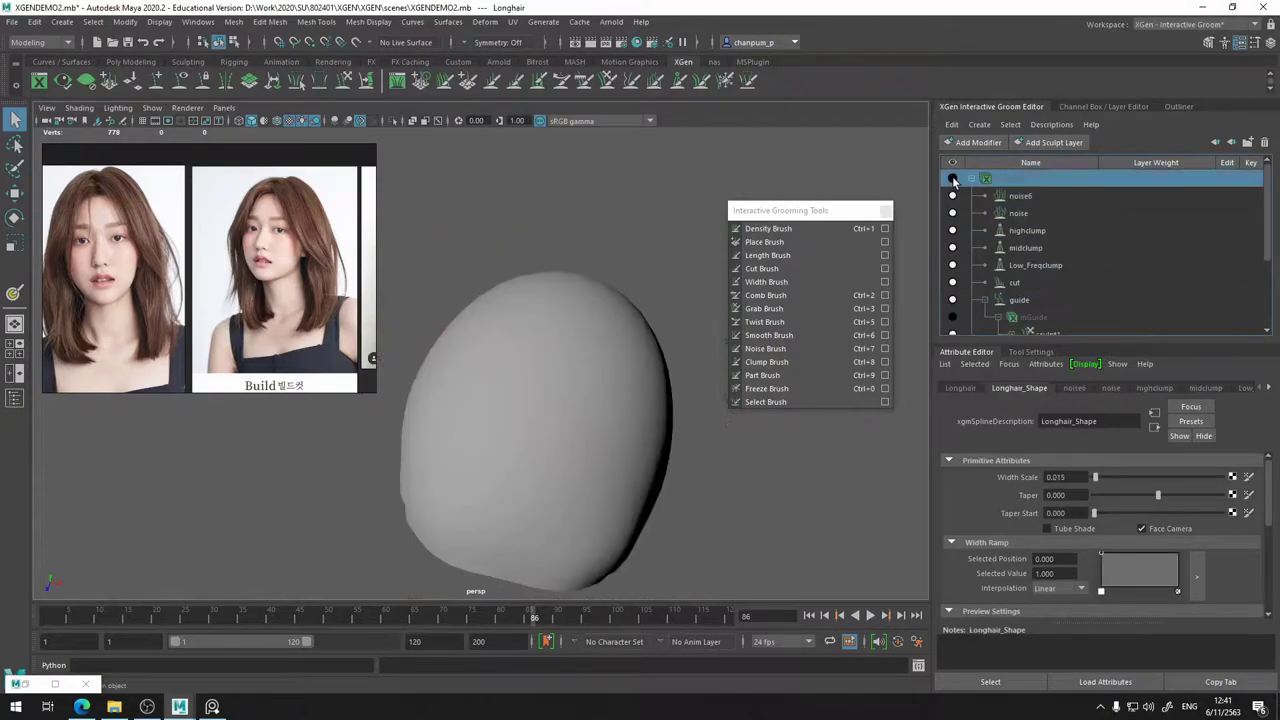
left_click(1020, 300)
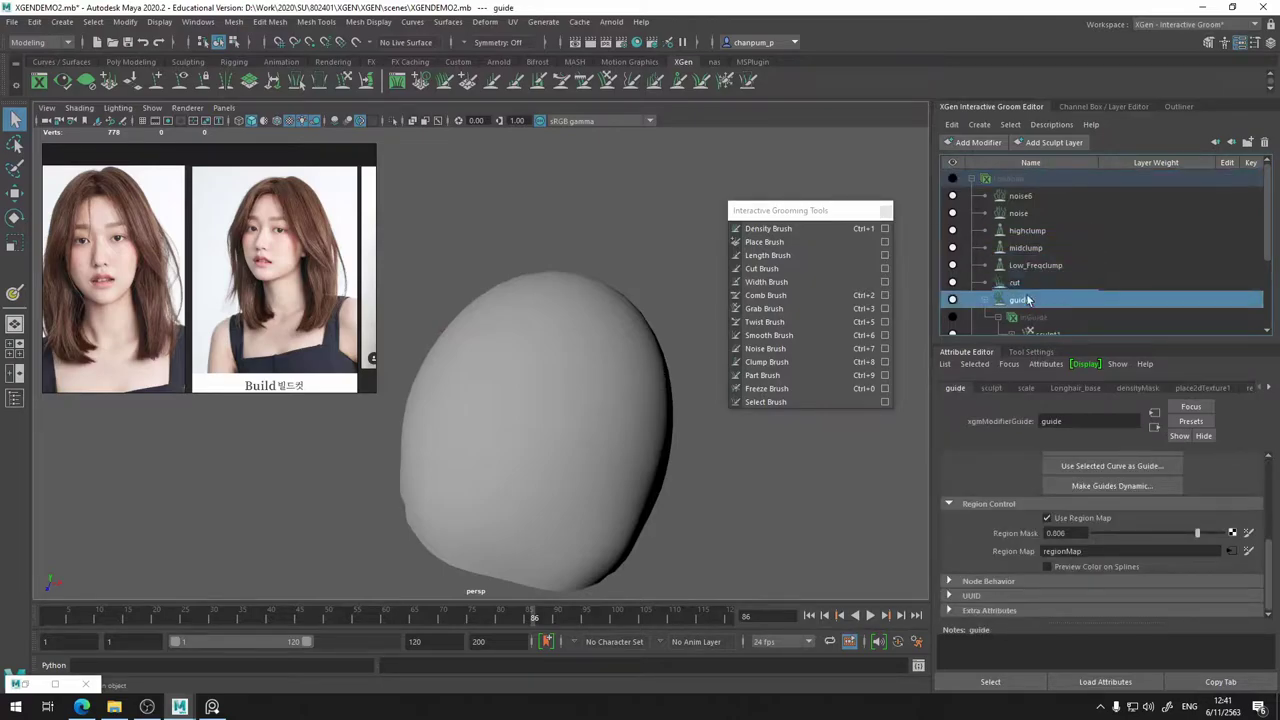
left_click(952, 317)
left_click_drag(660, 262, 620, 232, "alt")
scroll(1092, 305, "down", 3)
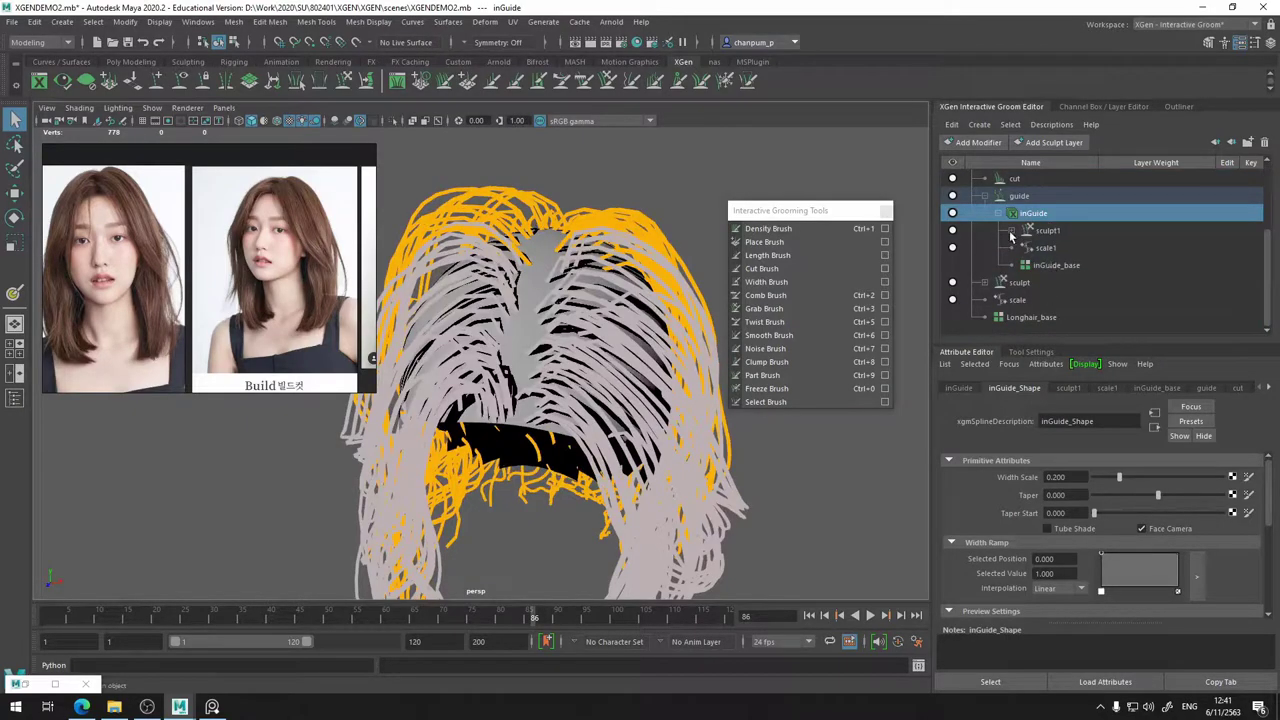
- Add a second sculpt layer to the sculpt1 modifier of inGuide
left_click(1011, 231)
left_click(1050, 231)
left_click(1034, 214)
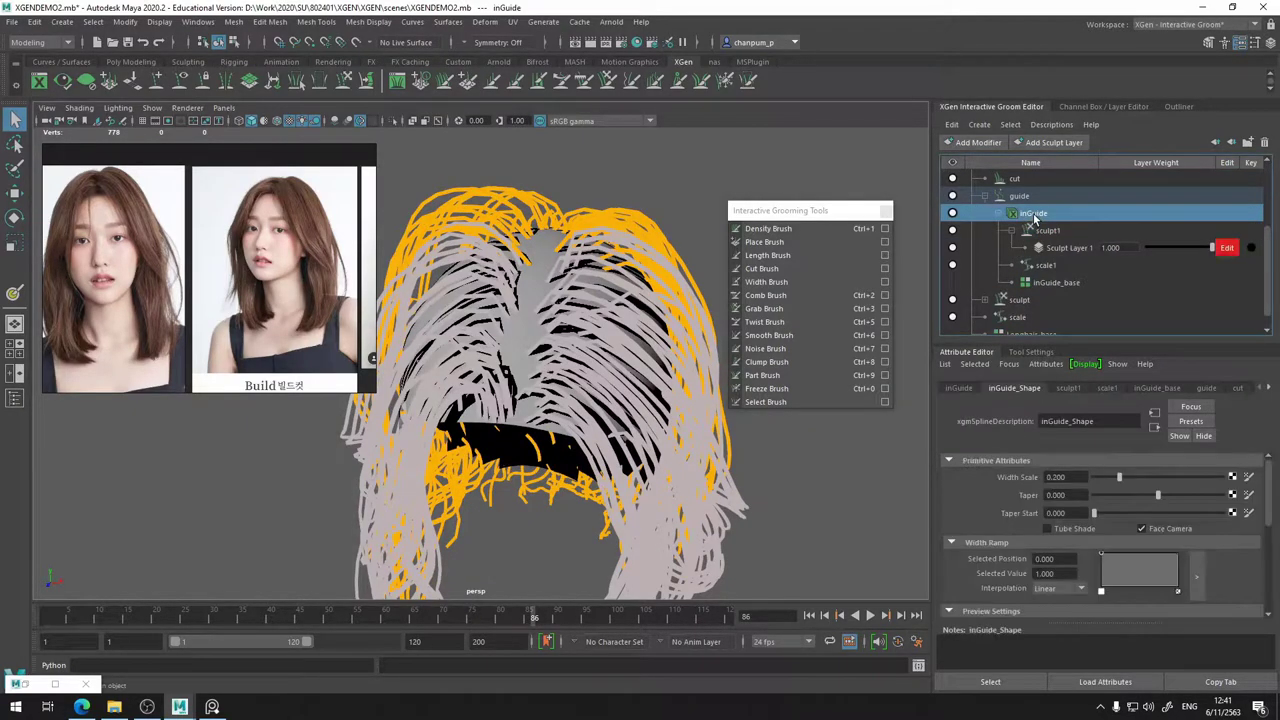
left_click(1060, 232)
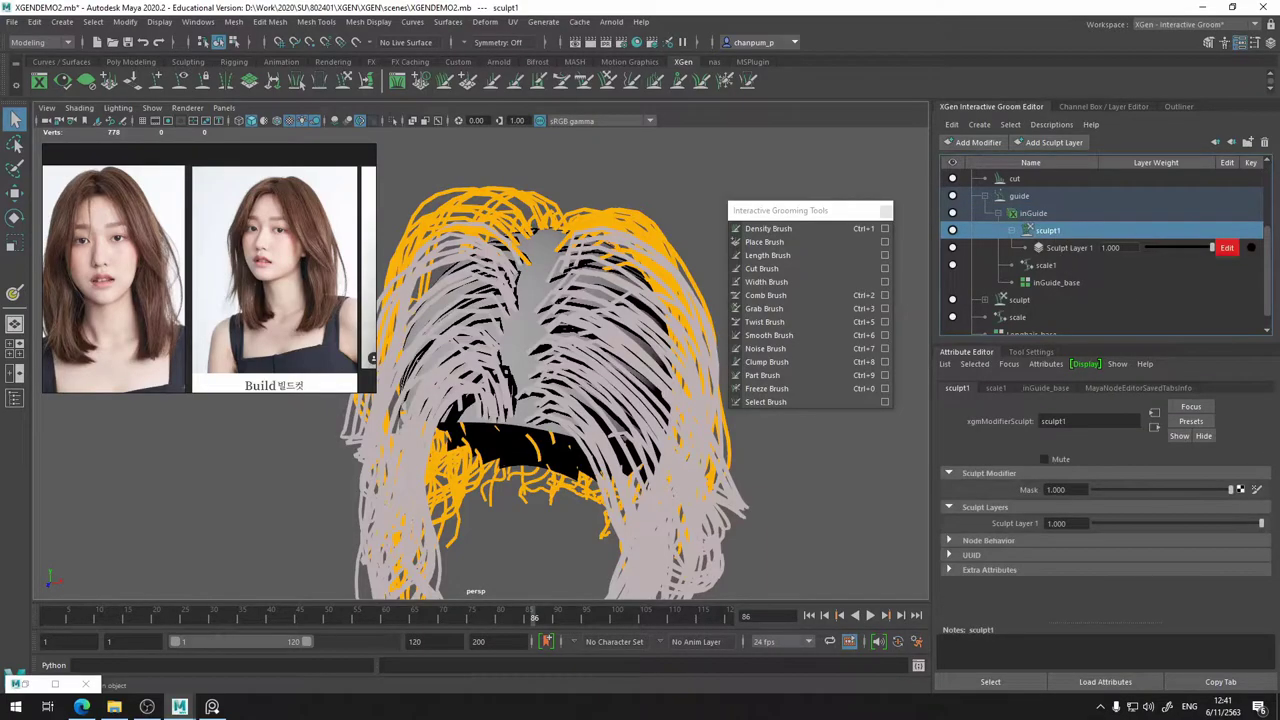
left_click(1065, 249)
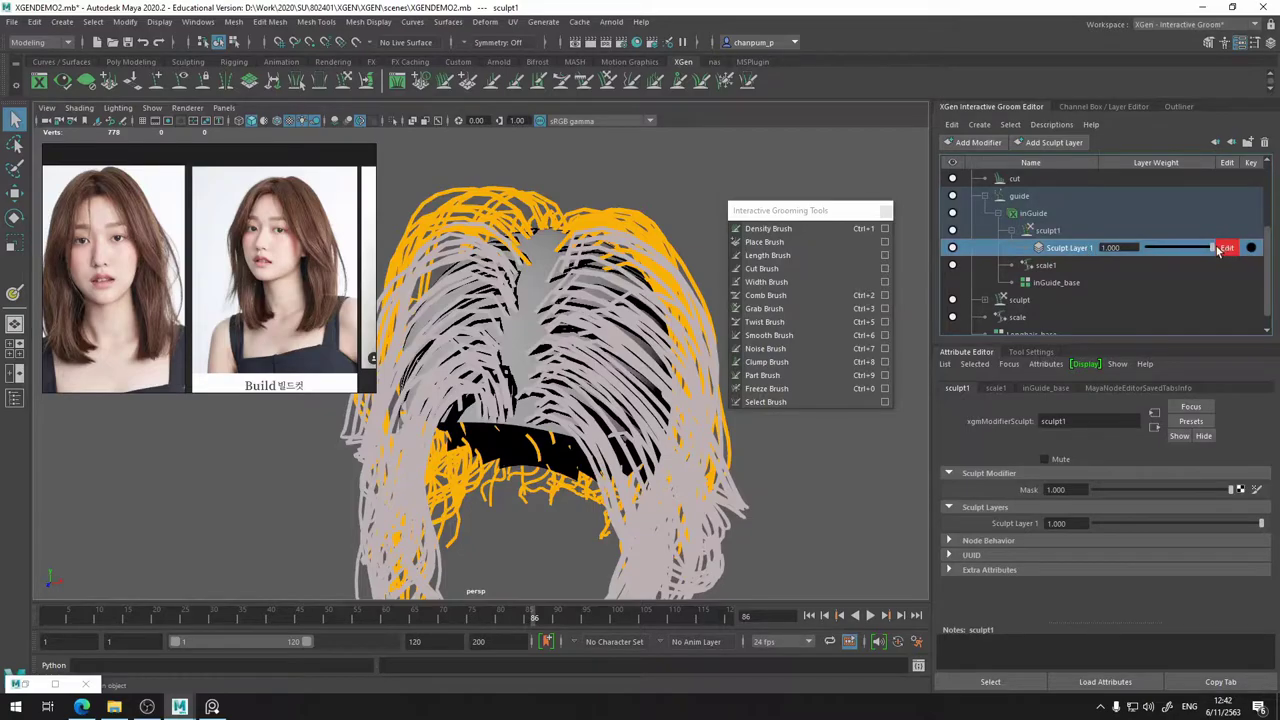
left_click(1070, 143)
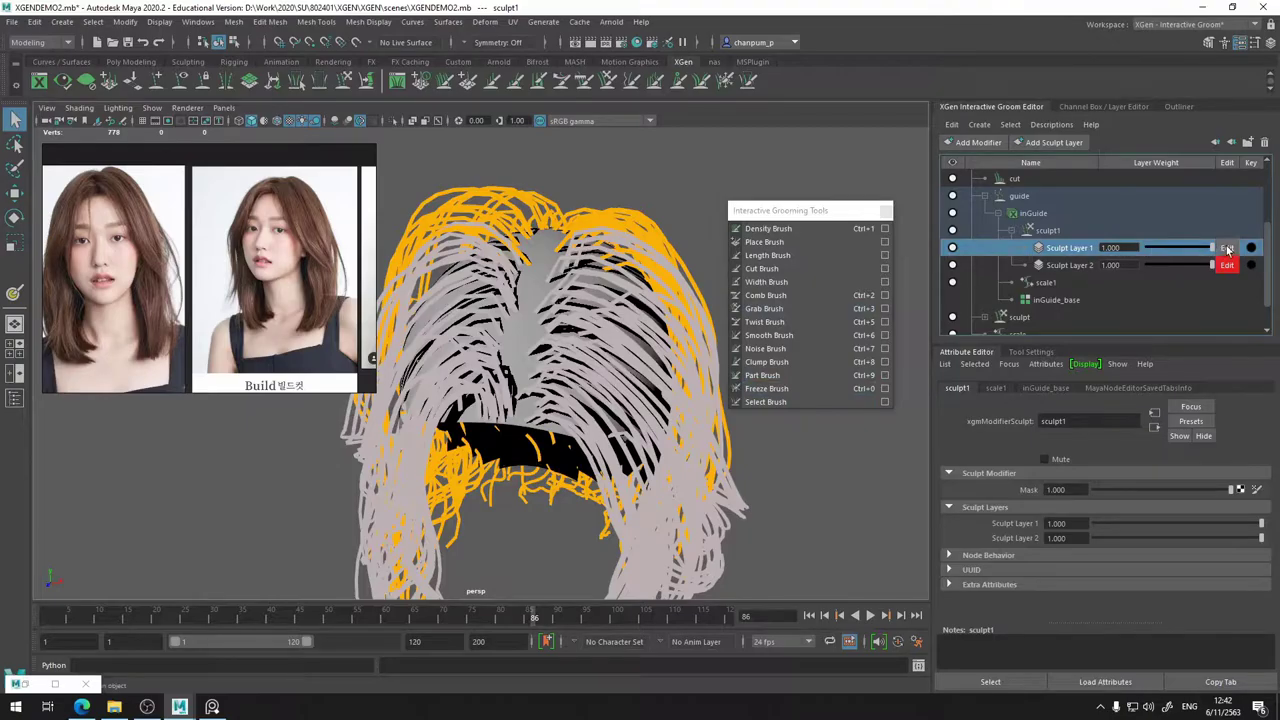
- Freeze the existing inGuide guides all around the head with the Freeze Brush while editing Sculpt Layer 1
left_click(779, 390)
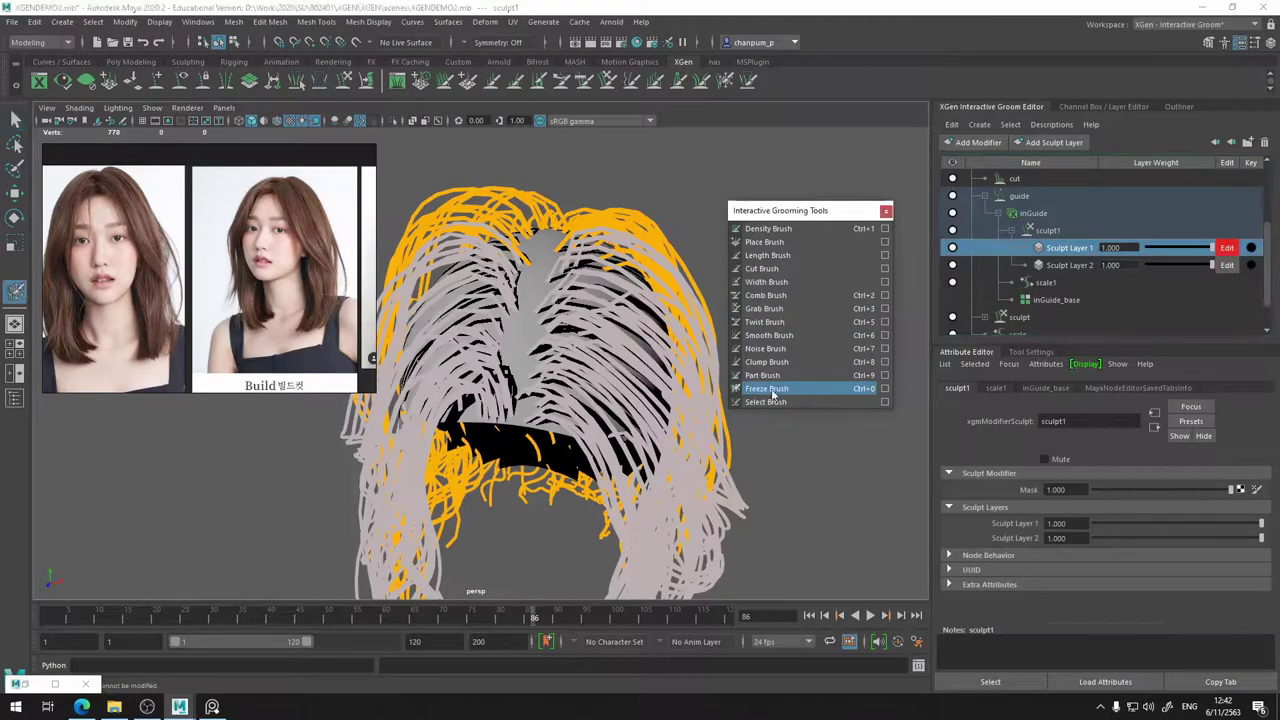
mouse_move(670, 390)
left_mouse_down("alt")
mouse_move(630, 350)
mouse_move(568, 342)
left_mouse_up("alt")
right_click_drag(568, 342, 569, 470, "alt")
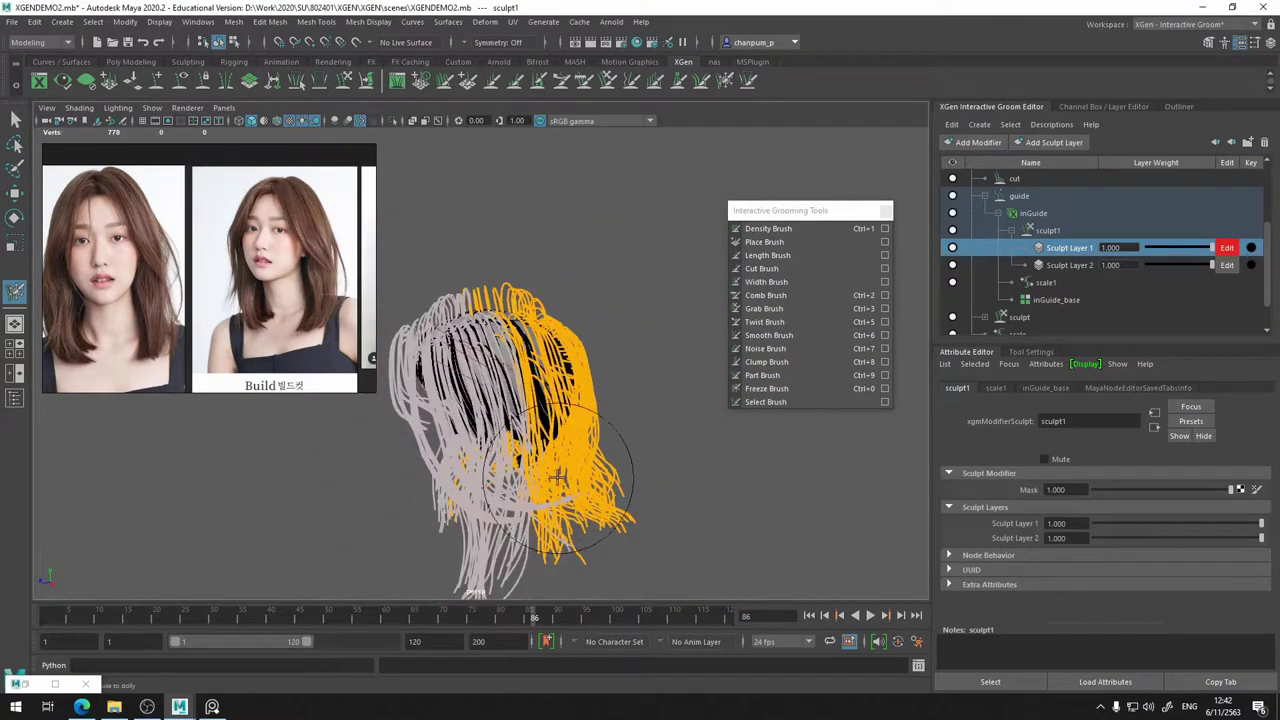
left_click_drag(534, 474, 522, 526, "alt")
left_click_drag(420, 495, 376, 487, "alt")
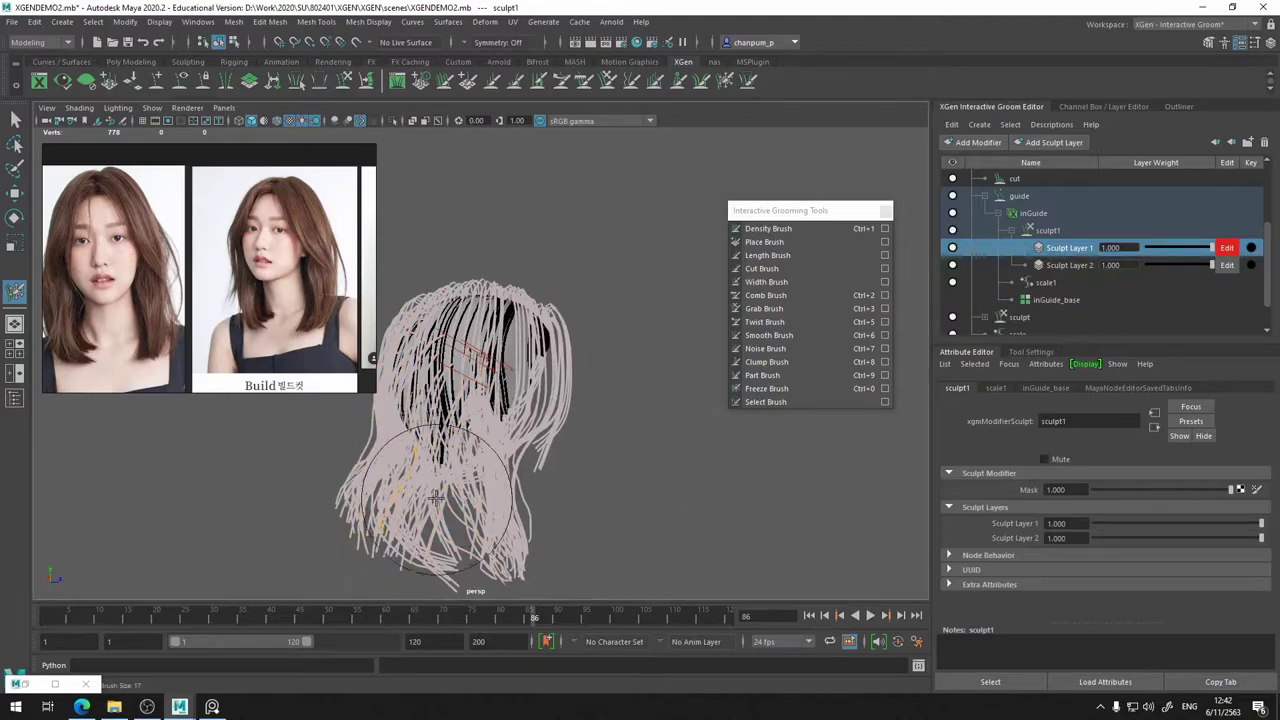
mouse_move(485, 512)
left_mouse_down("alt")
mouse_move(511, 516)
mouse_move(482, 518)
left_mouse_up("alt")
mouse_move(570, 442)
left_mouse_down("alt")
mouse_move(245, 440)
mouse_move(635, 419)
mouse_move(686, 371)
left_mouse_up("alt")
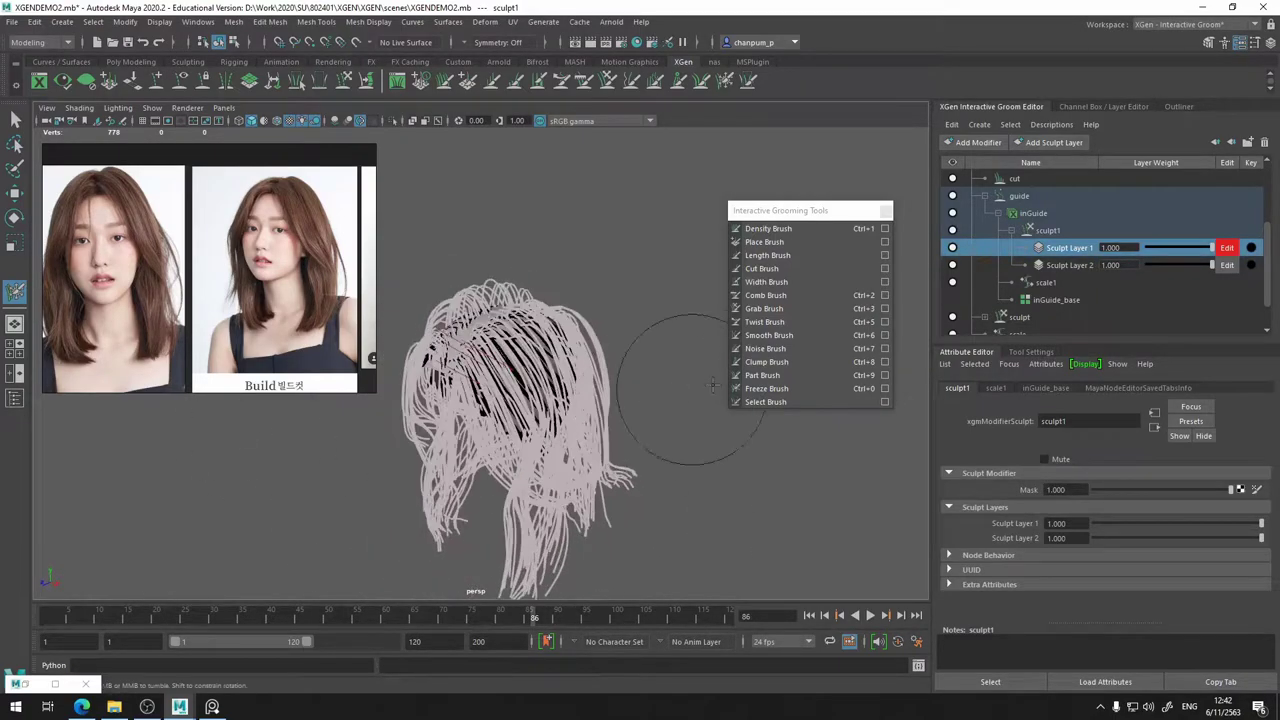
- Make Sculpt Layer 2 of inGuide the layer being edited and save the scene
left_click(1226, 265)
left_click(1063, 262)
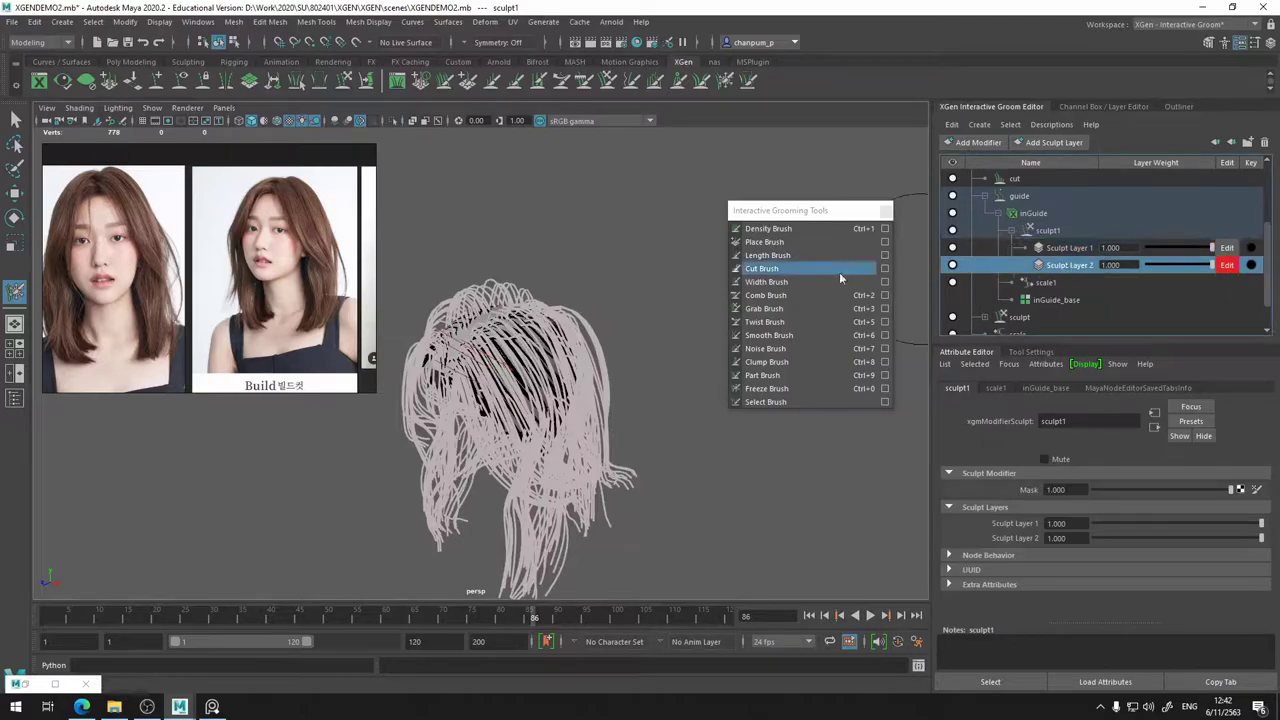
scroll(651, 251, "up", 2)
left_click_drag(482, 342, 517, 350, "alt")
key("ctrl+s")
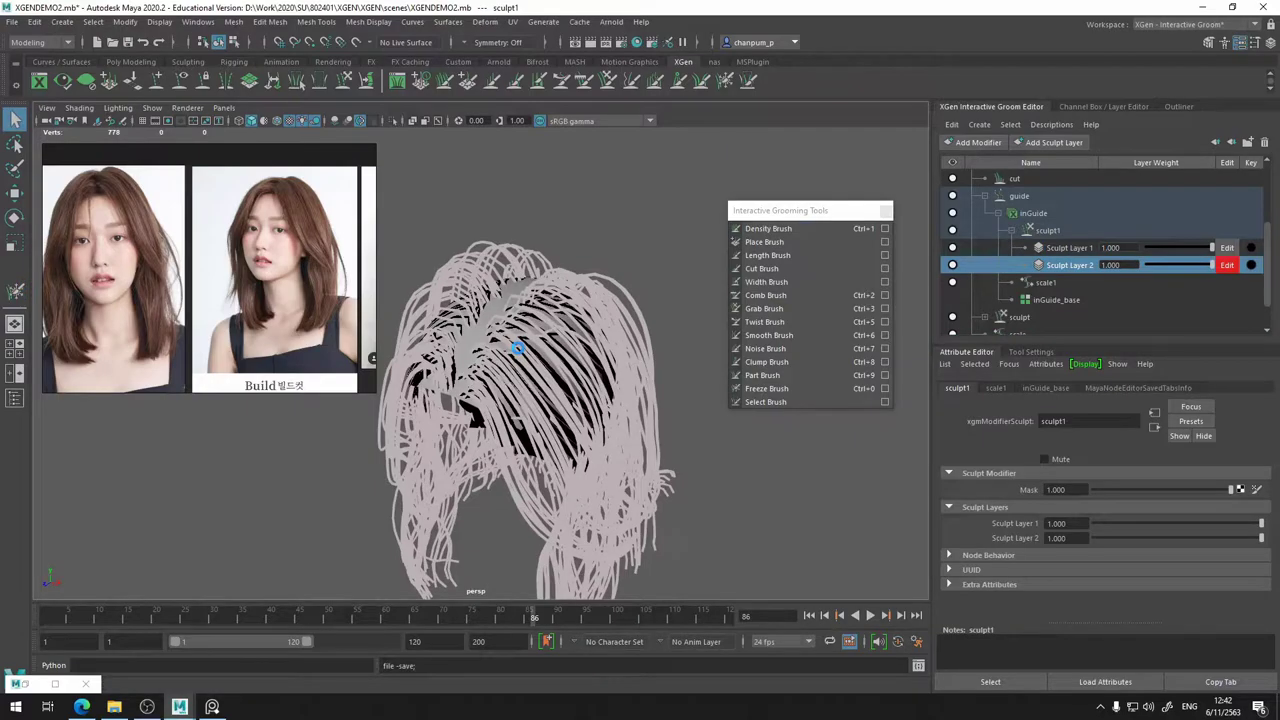
- Add new guides along the parting and crown with the Density Brush set to Increase, size 113 and Max Density 200
scroll(600, 342, "up", 3)
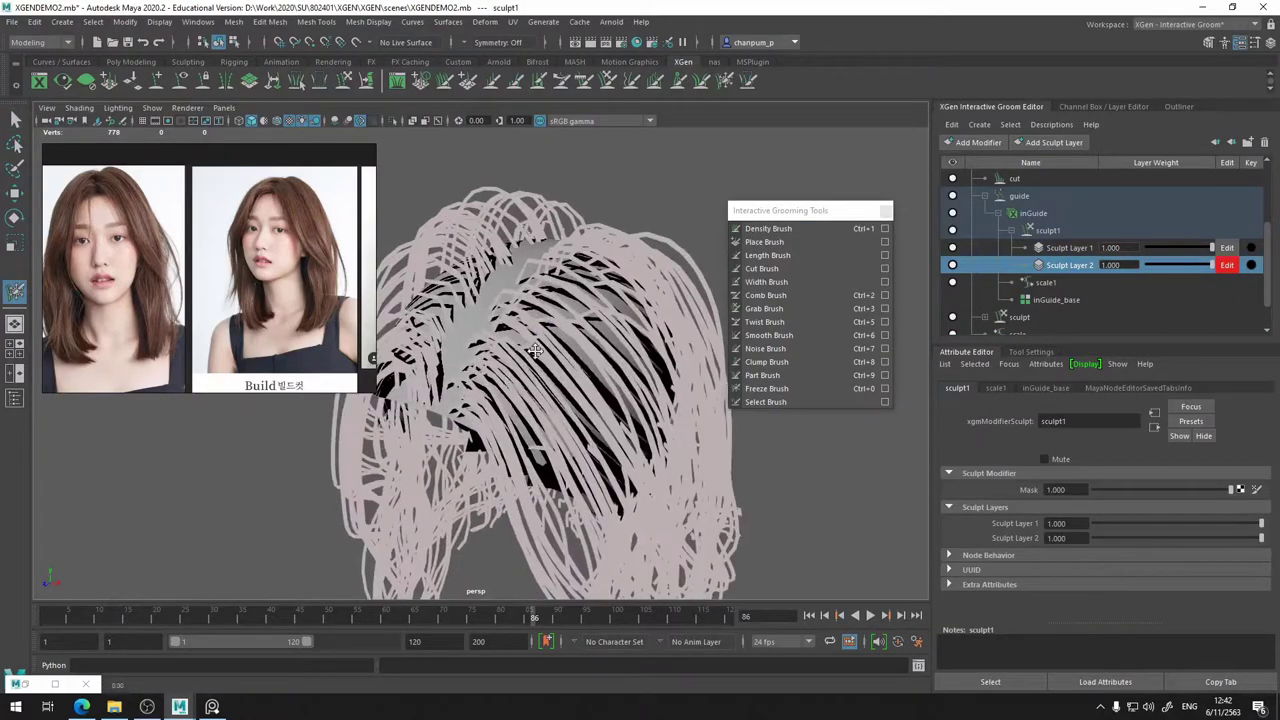
middle_click_drag(600, 342, 642, 359, "alt")
left_click(793, 231)
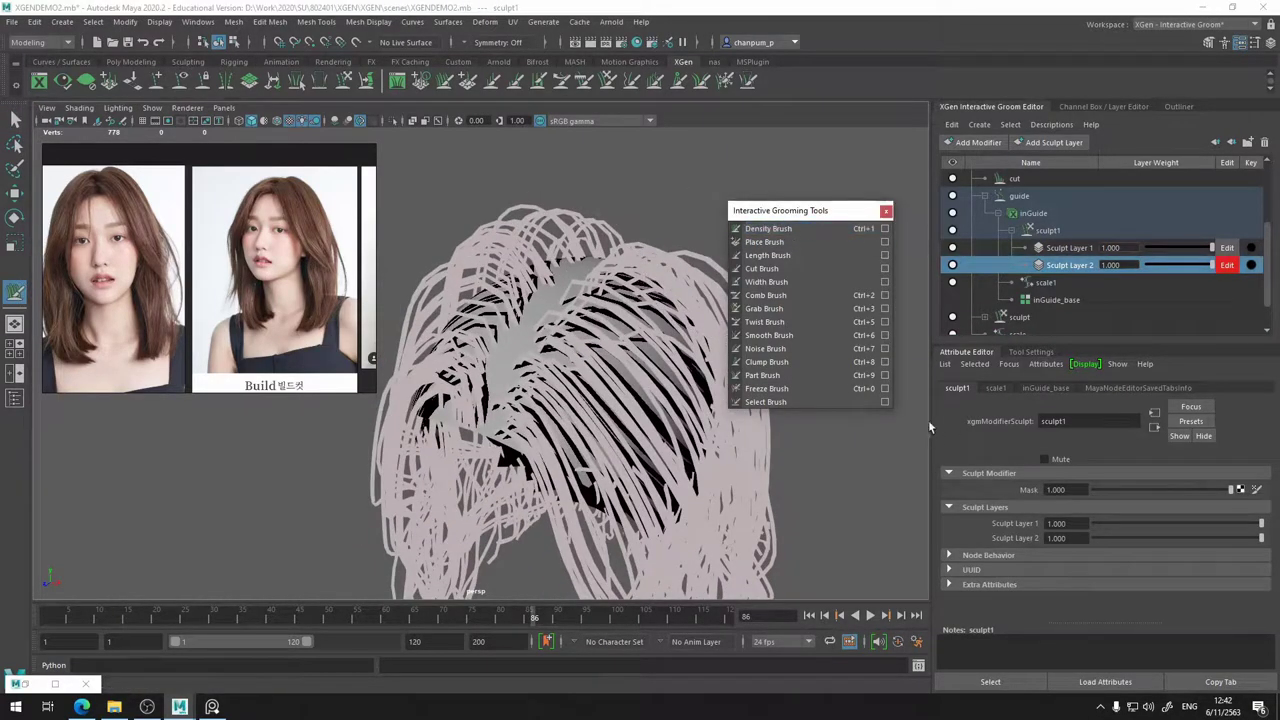
left_click(1030, 352)
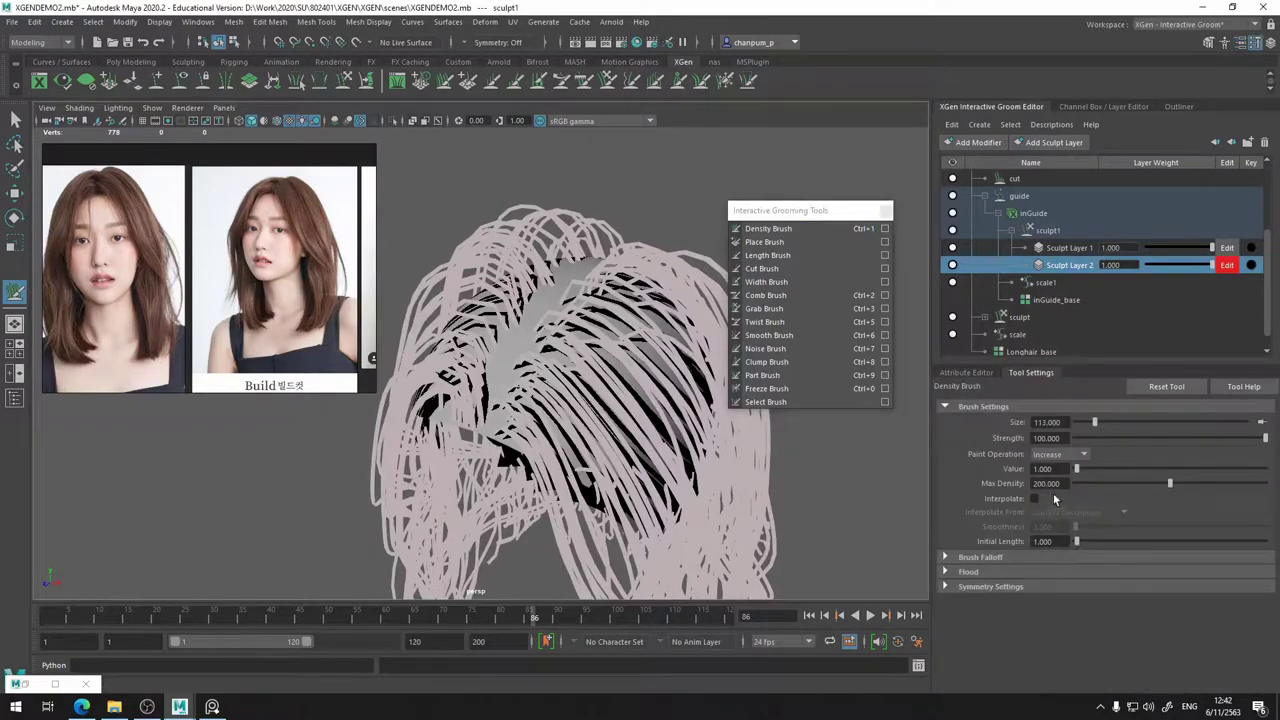
mouse_move(524, 364)
left_mouse_down("alt")
mouse_move(562, 290)
mouse_move(547, 346)
mouse_move(614, 337)
mouse_move(528, 390)
mouse_move(545, 372)
mouse_move(530, 364)
left_mouse_up("alt")
left_click(564, 346)
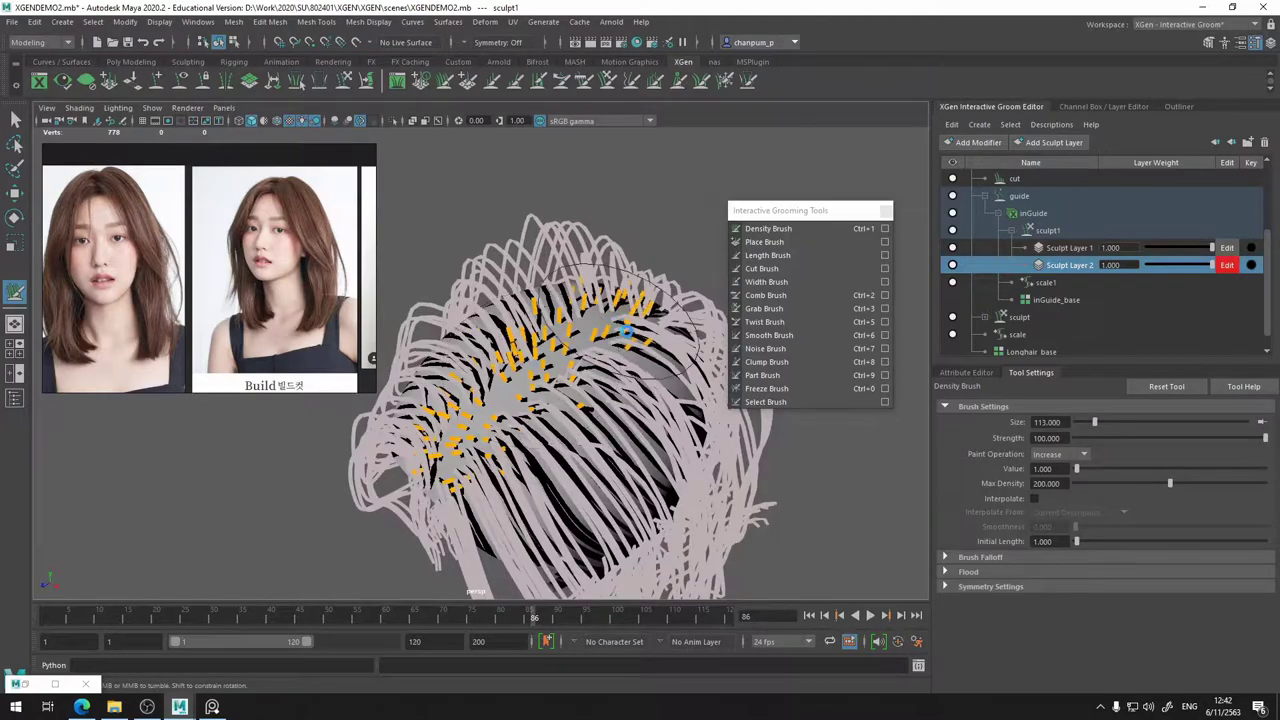
left_click_drag(675, 397, 512, 440, "alt")
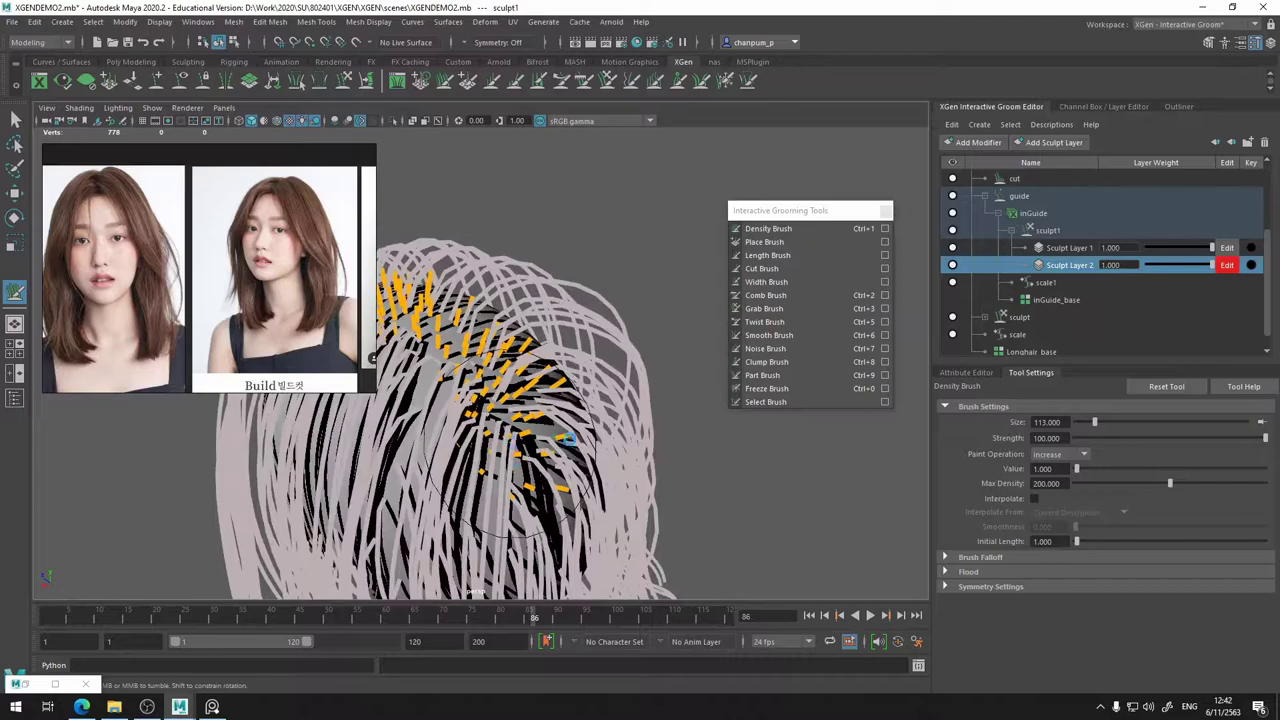
left_click_drag(466, 360, 548, 347, "alt")
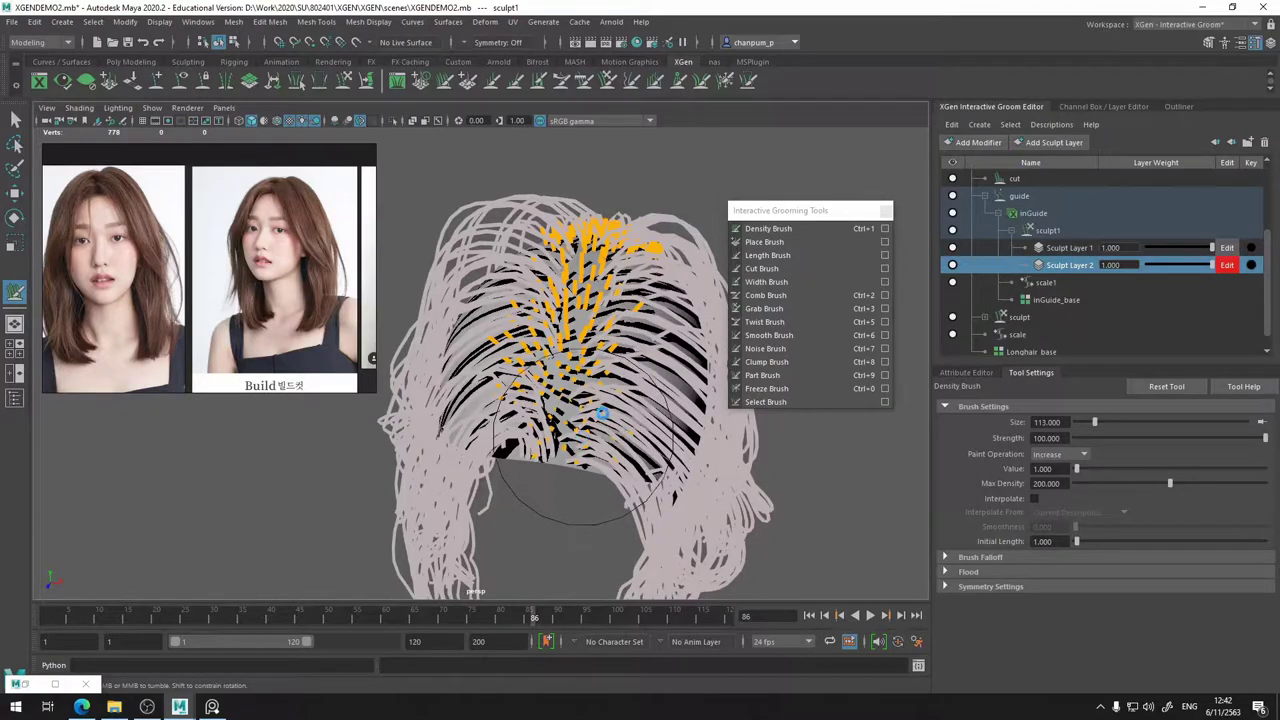
left_click_drag(635, 347, 580, 400, "alt")
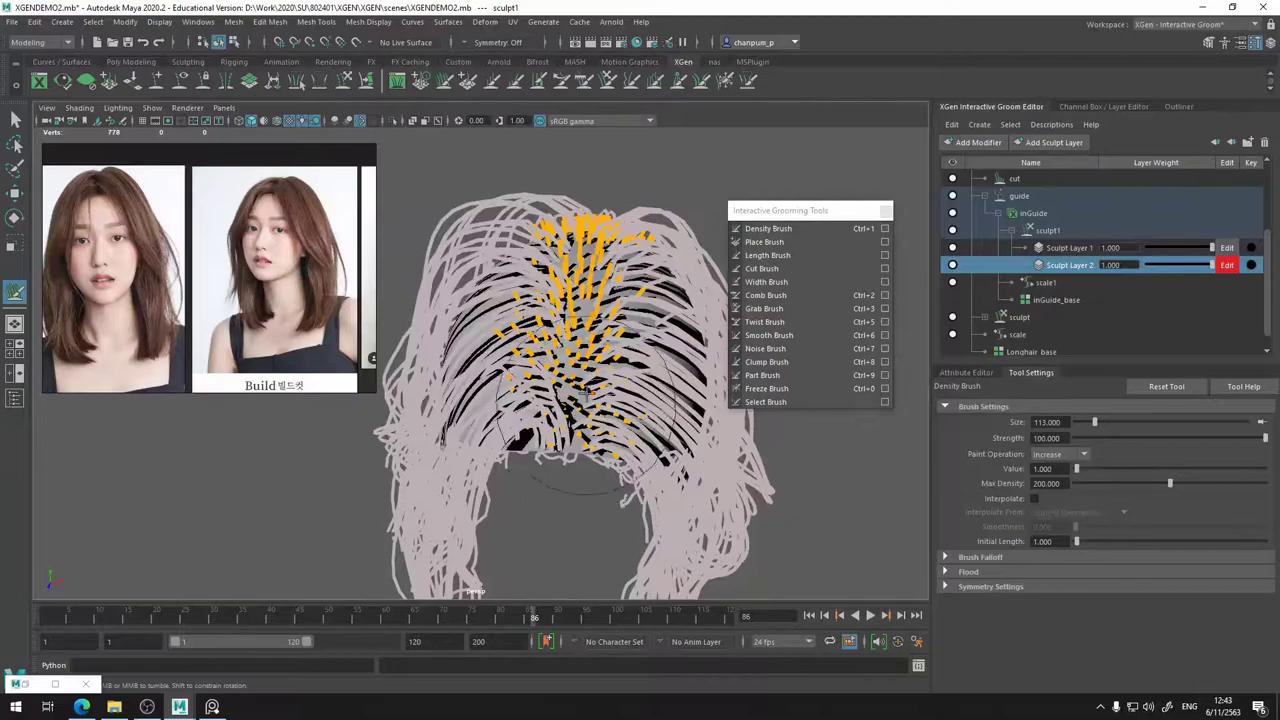
- Separate the new guides to both sides along the parting with the Part Brush at size 113 and strength 100
left_click(784, 378)
left_click(785, 378)
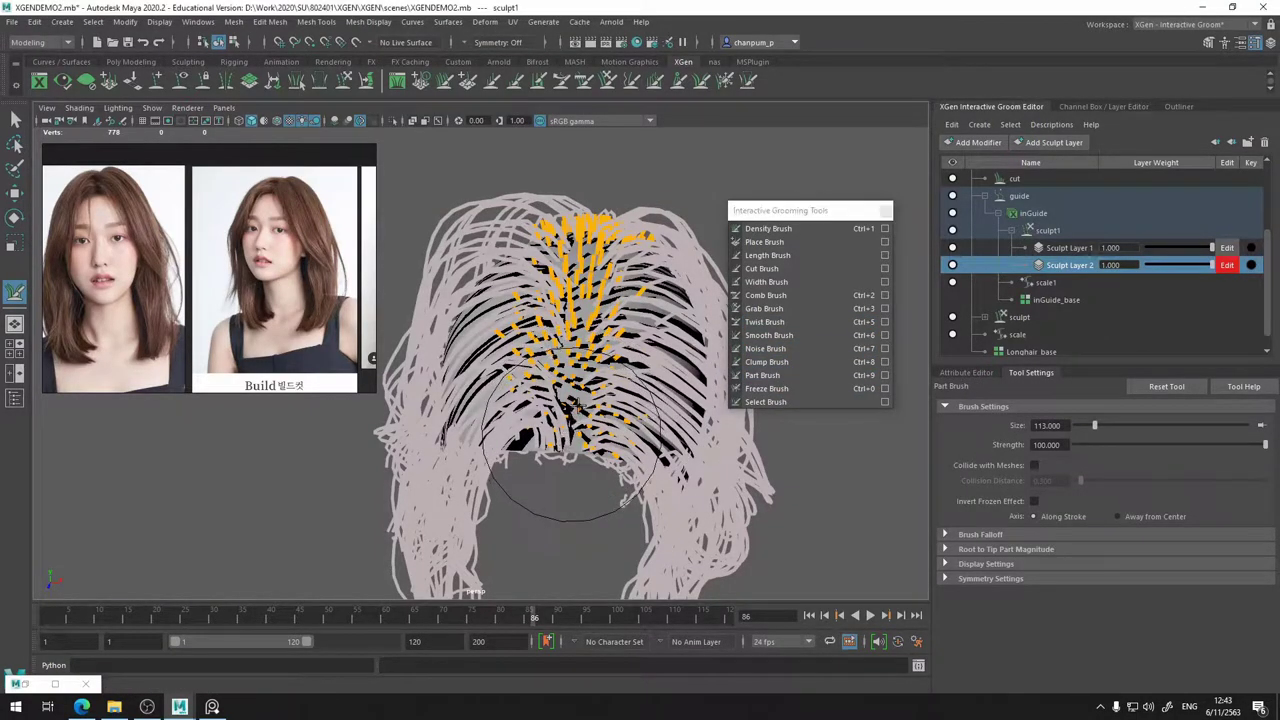
mouse_move(584, 384)
left_mouse_down()
mouse_move(595, 340)
mouse_move(606, 388)
mouse_move(587, 251)
left_mouse_up()
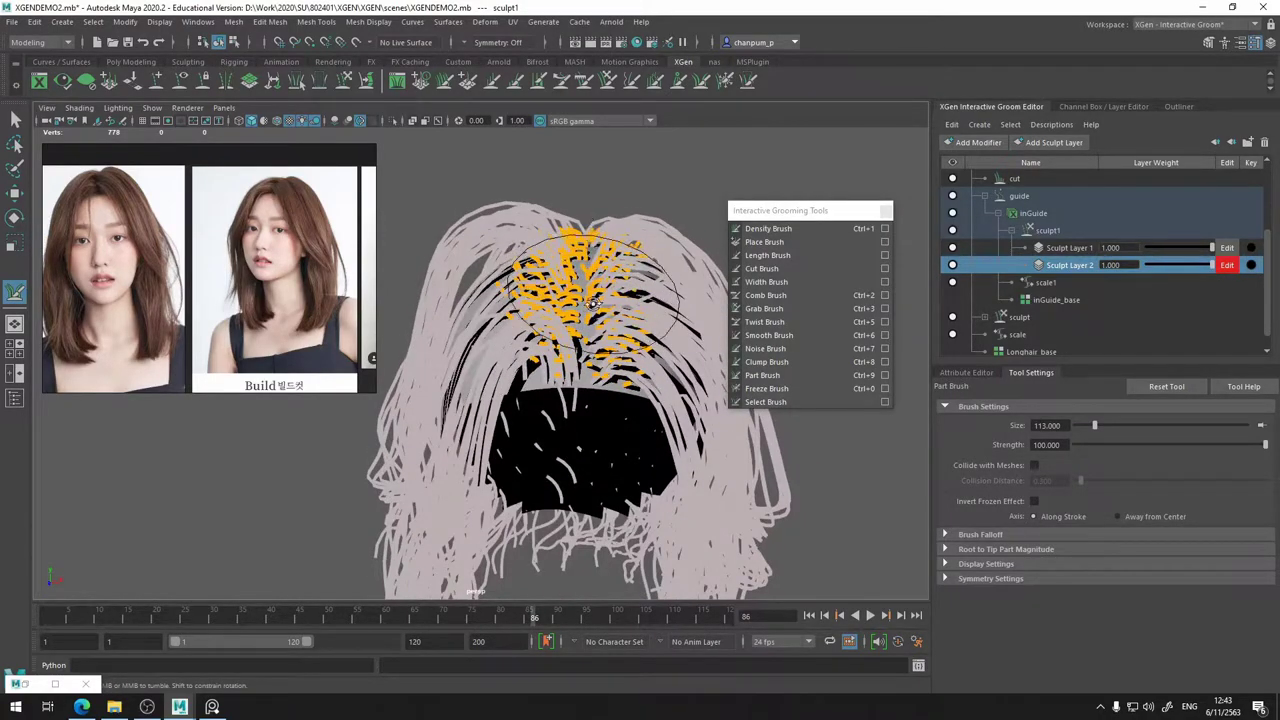
left_click_drag(593, 304, 601, 236, "alt")
left_click_drag(609, 310, 692, 362, "alt")
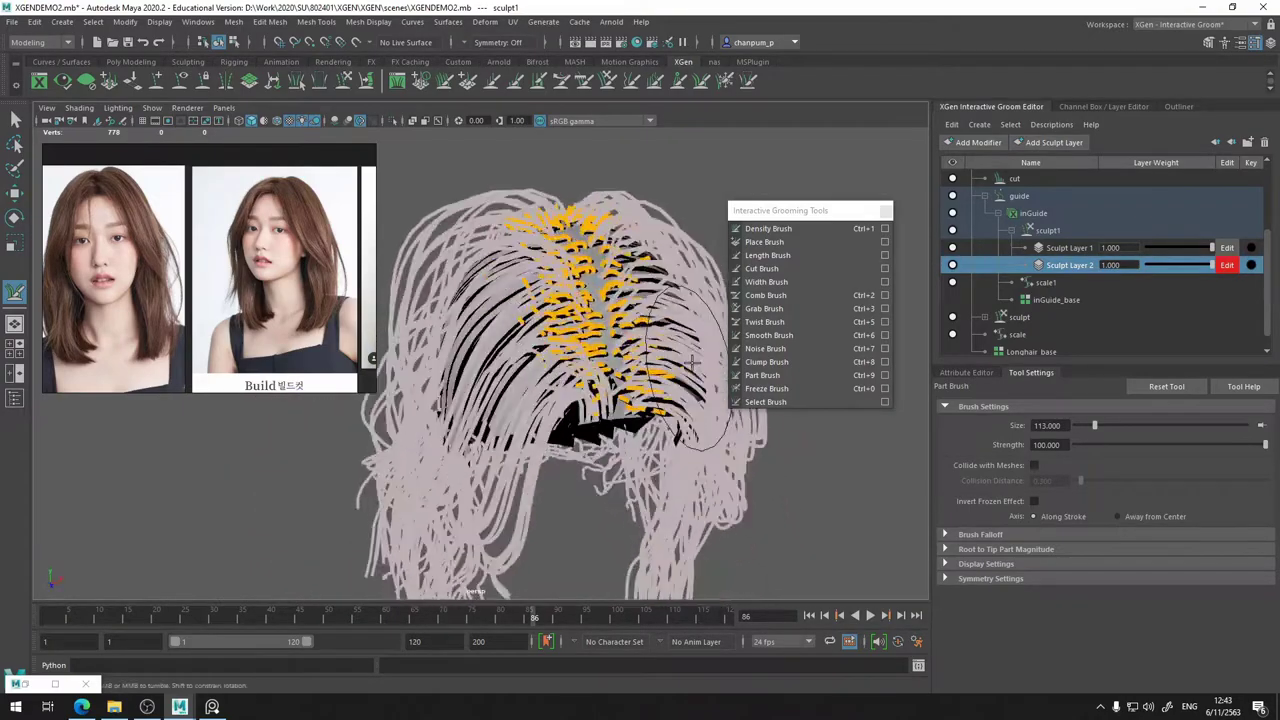
- Comb the new guides at the crown and back of the parting into the surrounding hair flow with the Comb Brush
left_click(765, 295)
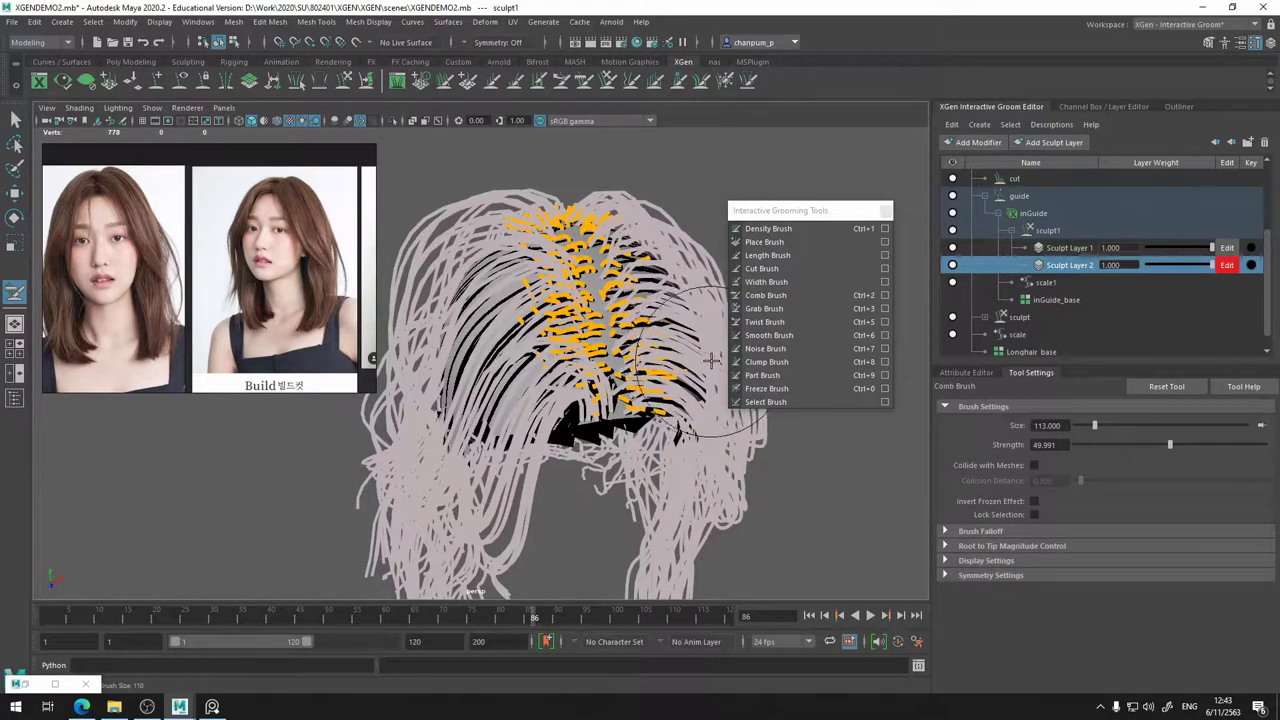
mouse_move(705, 400)
left_mouse_down("alt")
mouse_move(656, 355)
mouse_move(617, 345)
mouse_move(597, 366)
mouse_move(552, 366)
mouse_move(566, 388)
mouse_move(522, 405)
left_mouse_up("alt")
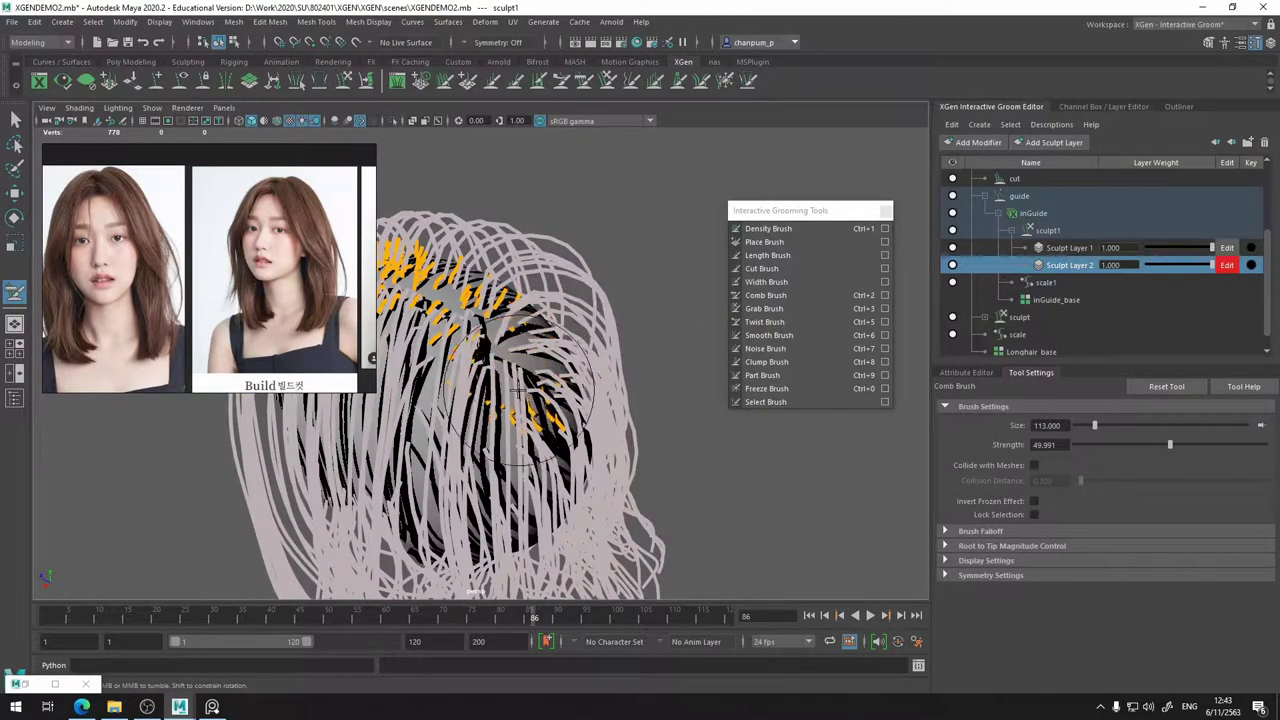
mouse_move(491, 372)
left_mouse_down("alt")
mouse_move(544, 335)
mouse_move(518, 366)
mouse_move(485, 375)
mouse_move(459, 425)
left_mouse_up("alt")
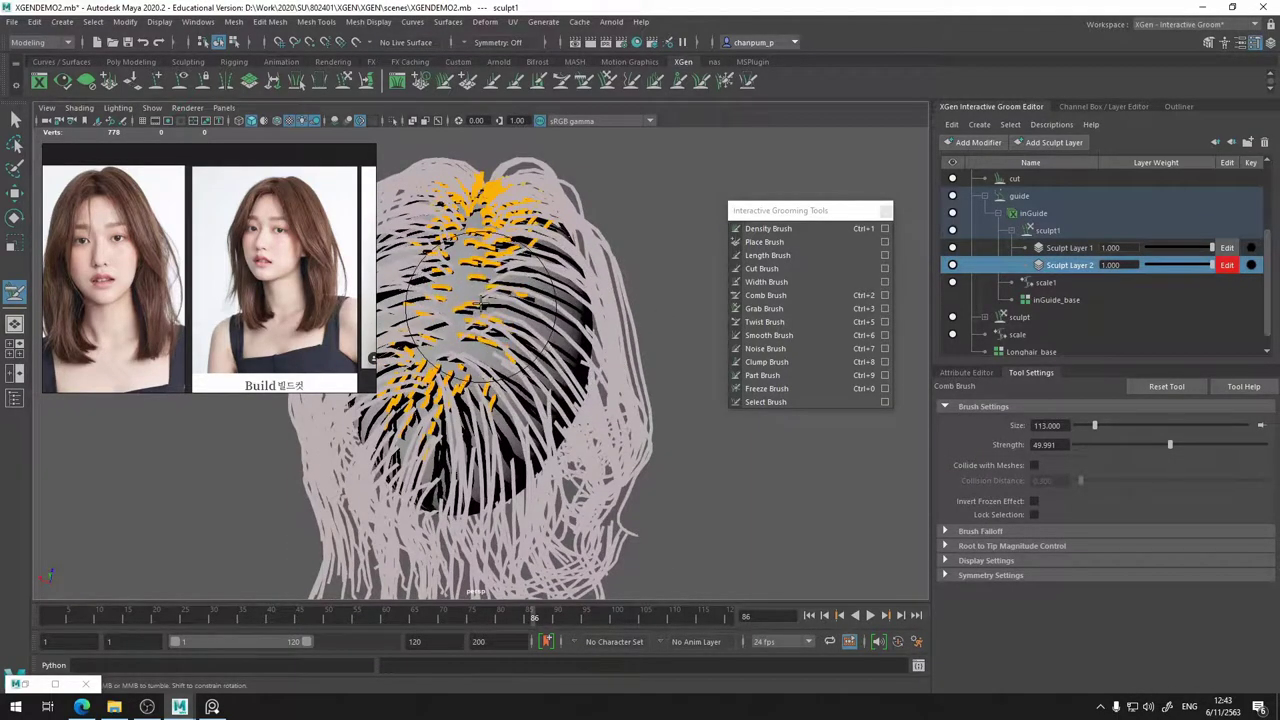
middle_click_drag(479, 326, 511, 323, "alt")
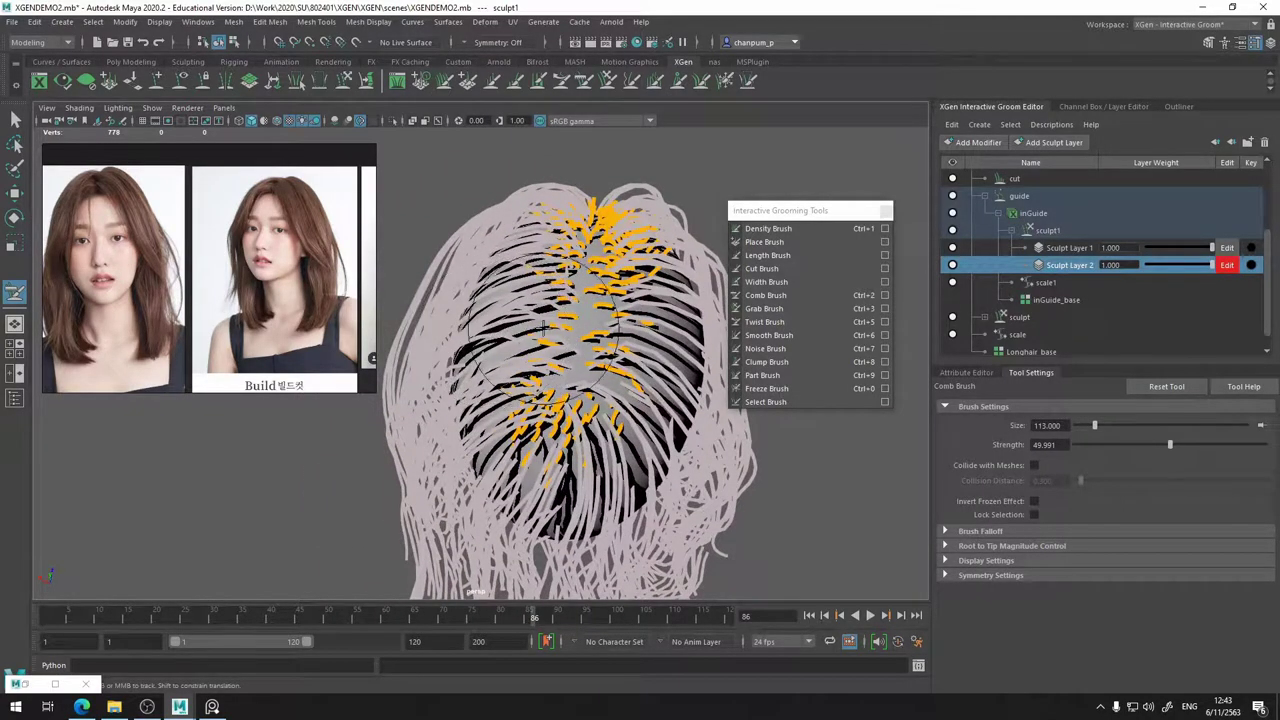
left_click_drag(560, 327, 548, 291, "alt")
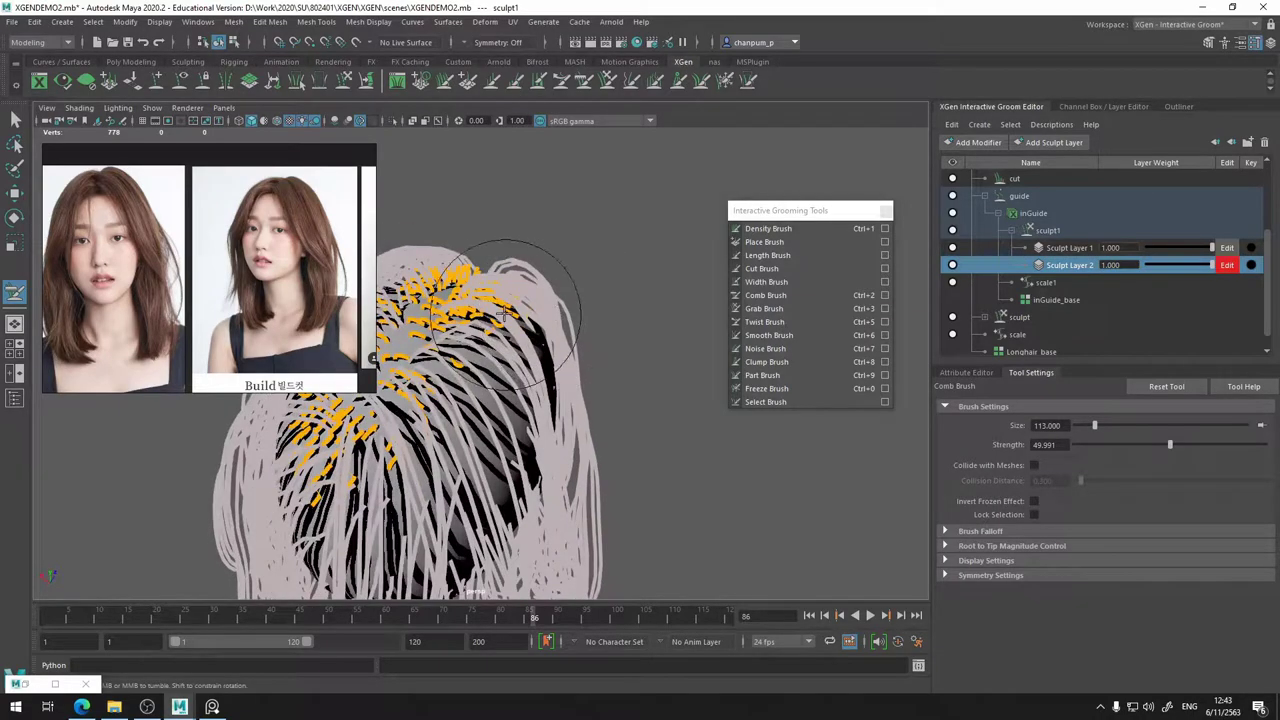
left_click_drag(462, 306, 526, 339, "alt")
middle_click_drag(526, 339, 532, 334, "alt")
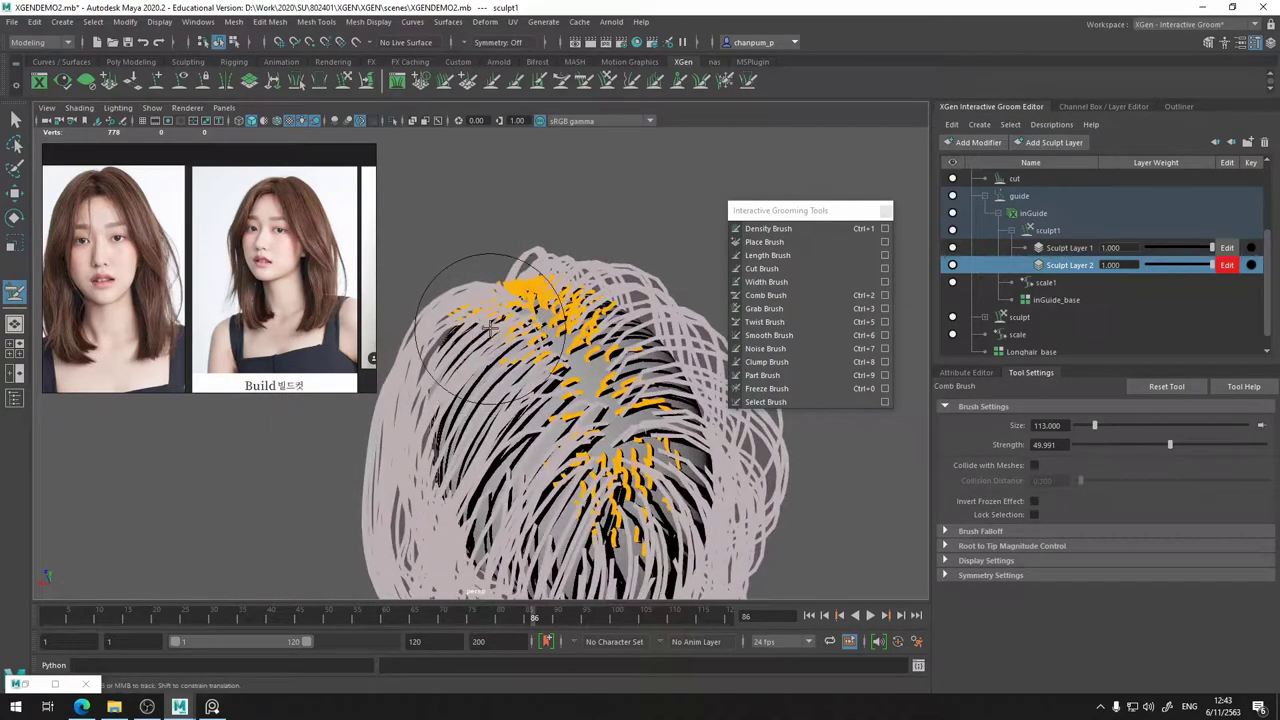
- Comb the new guides near the front hairline and along both sides of the parting to follow the neighbouring guides
left_click_drag(470, 353, 539, 343, "alt")
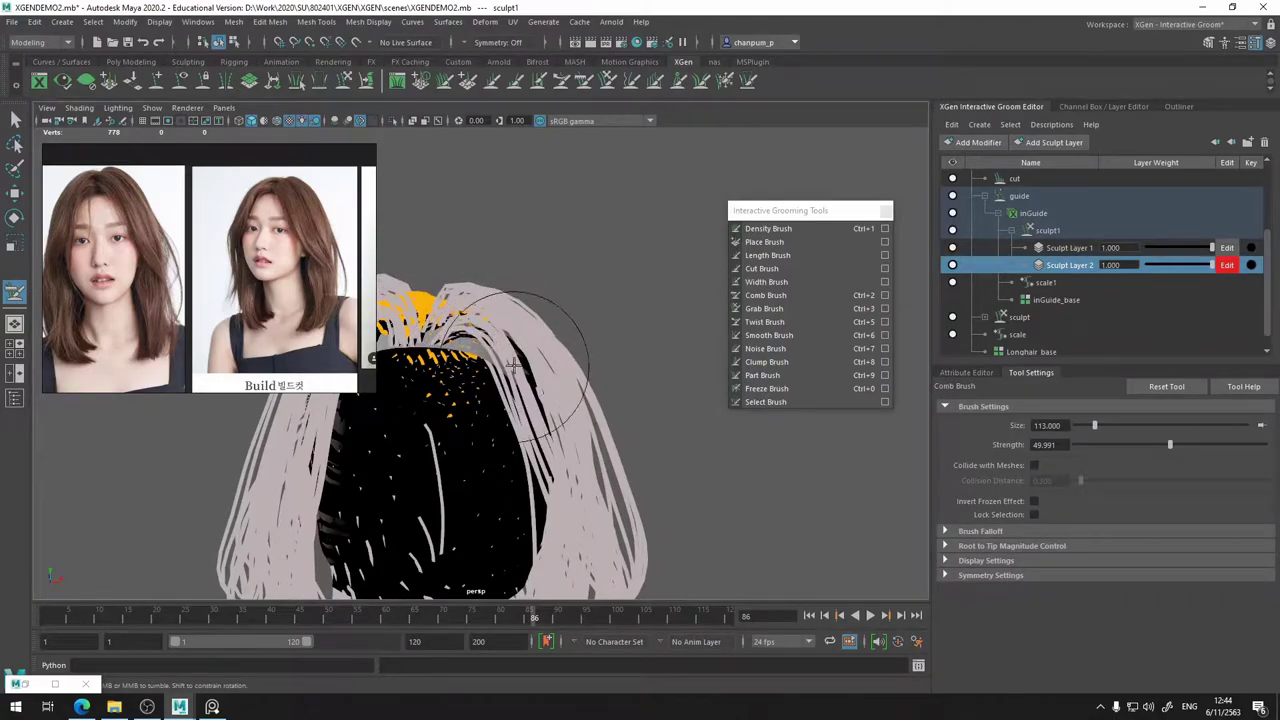
left_click_drag(512, 365, 484, 383, "alt")
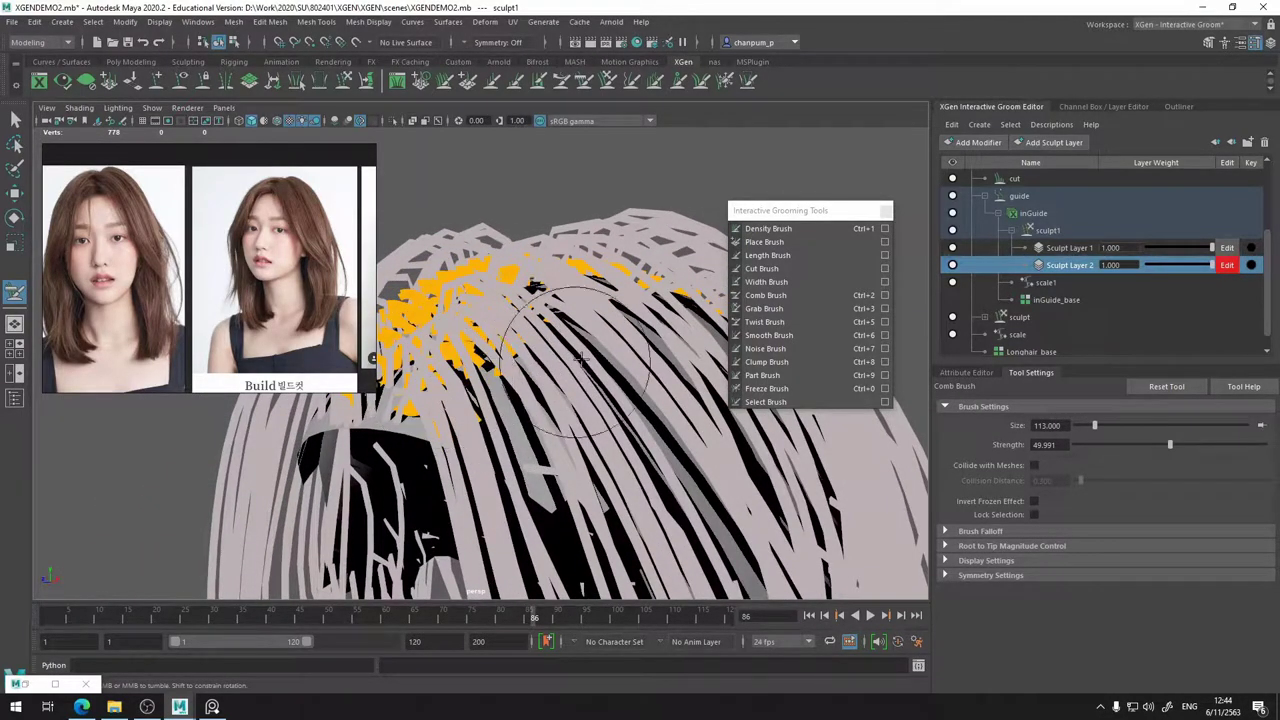
left_click_drag(581, 359, 591, 327, "alt")
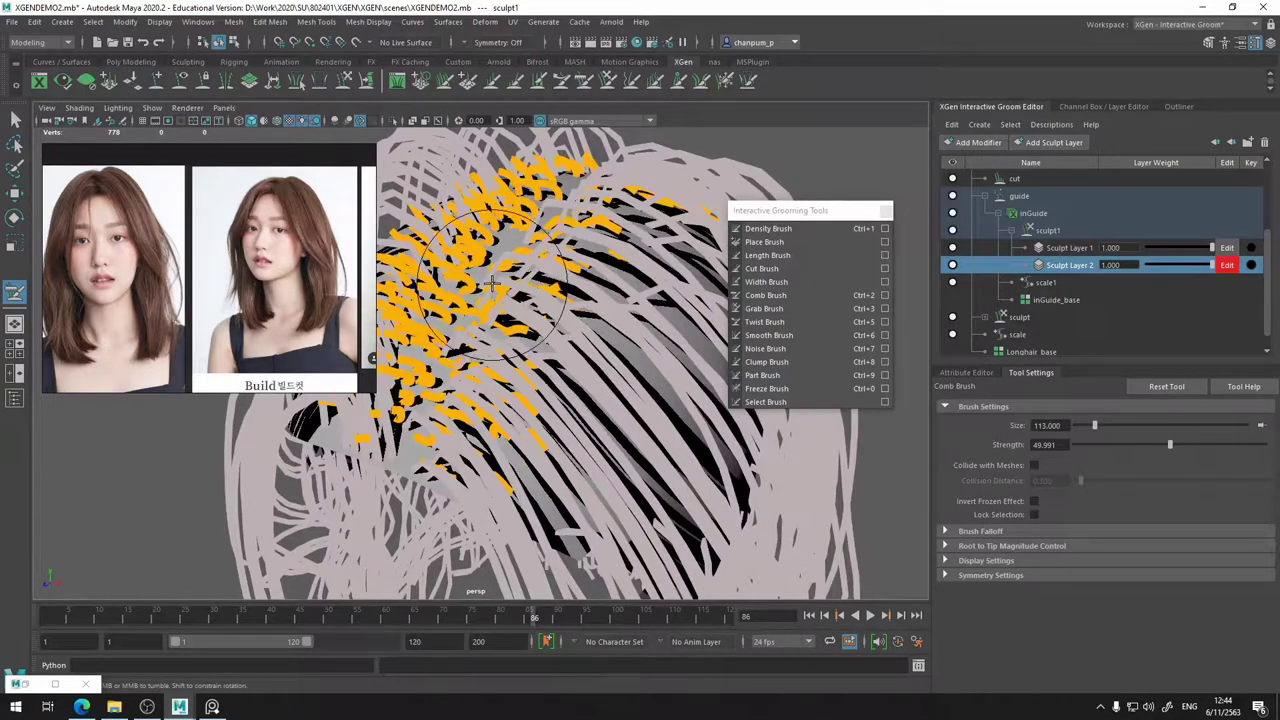
mouse_move(551, 222)
left_mouse_down()
mouse_move(505, 239)
mouse_move(476, 294)
mouse_move(628, 345)
mouse_move(610, 240)
mouse_move(660, 339)
mouse_move(655, 247)
left_mouse_up()
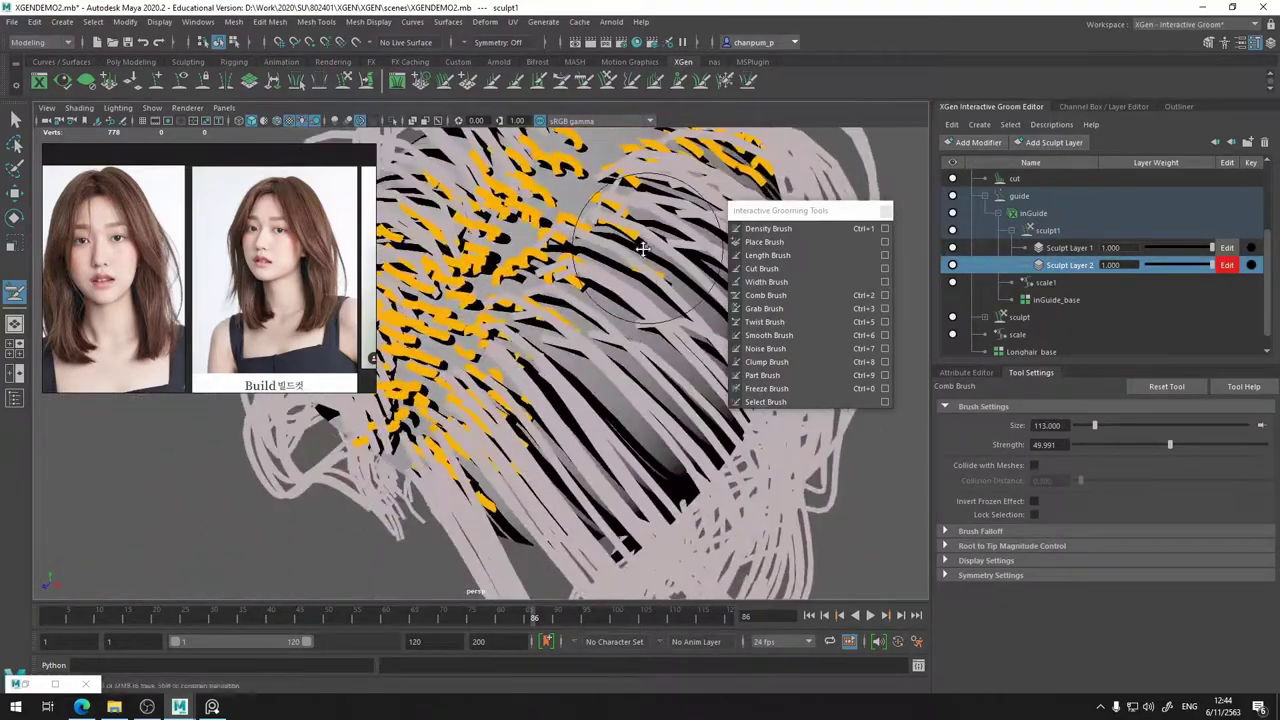
middle_click_drag(655, 247, 590, 366, "alt")
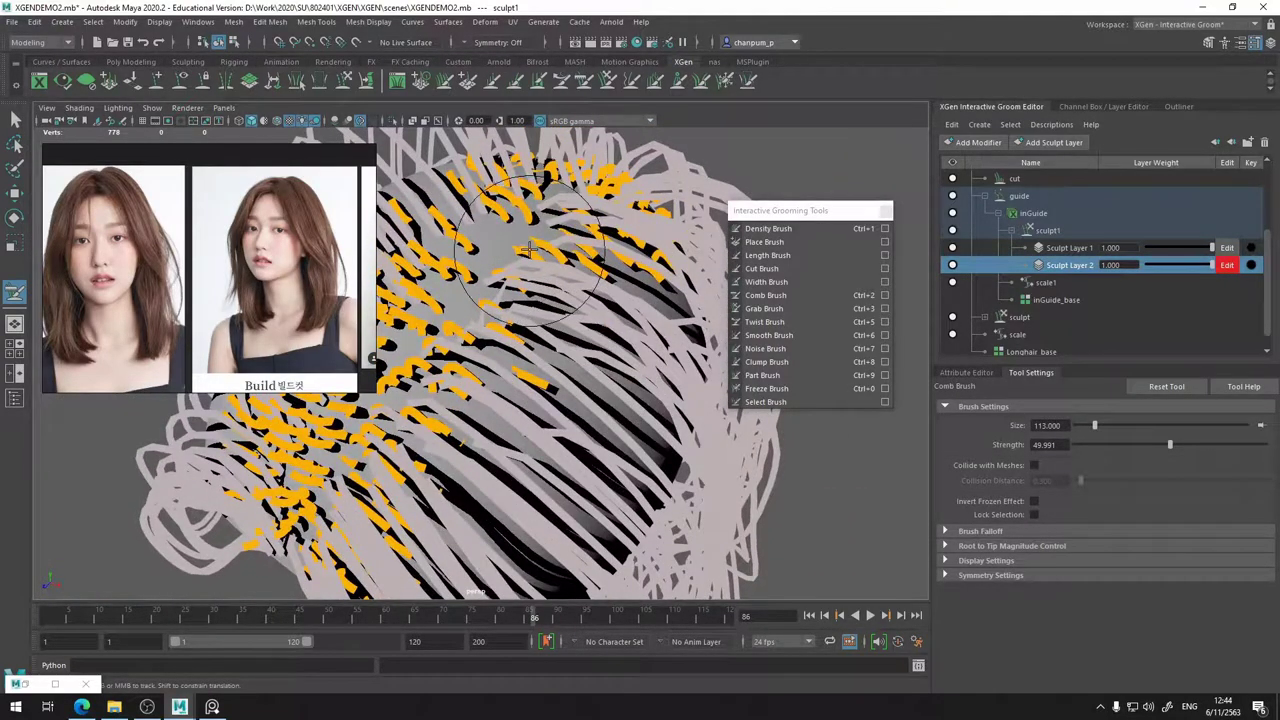
left_click_drag(529, 250, 588, 284, "alt")
right_click_drag(588, 284, 512, 290, "alt")
left_click_drag(512, 290, 551, 311, "alt")
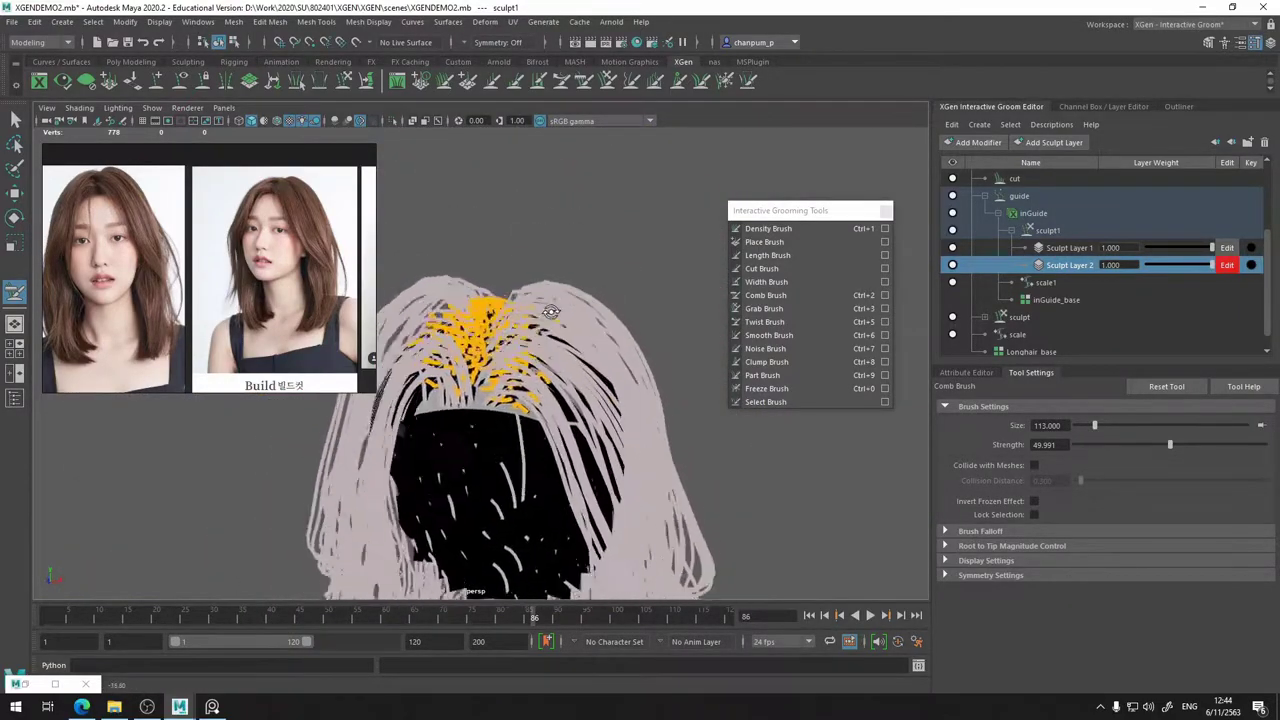
scroll(551, 311, "up", 5)
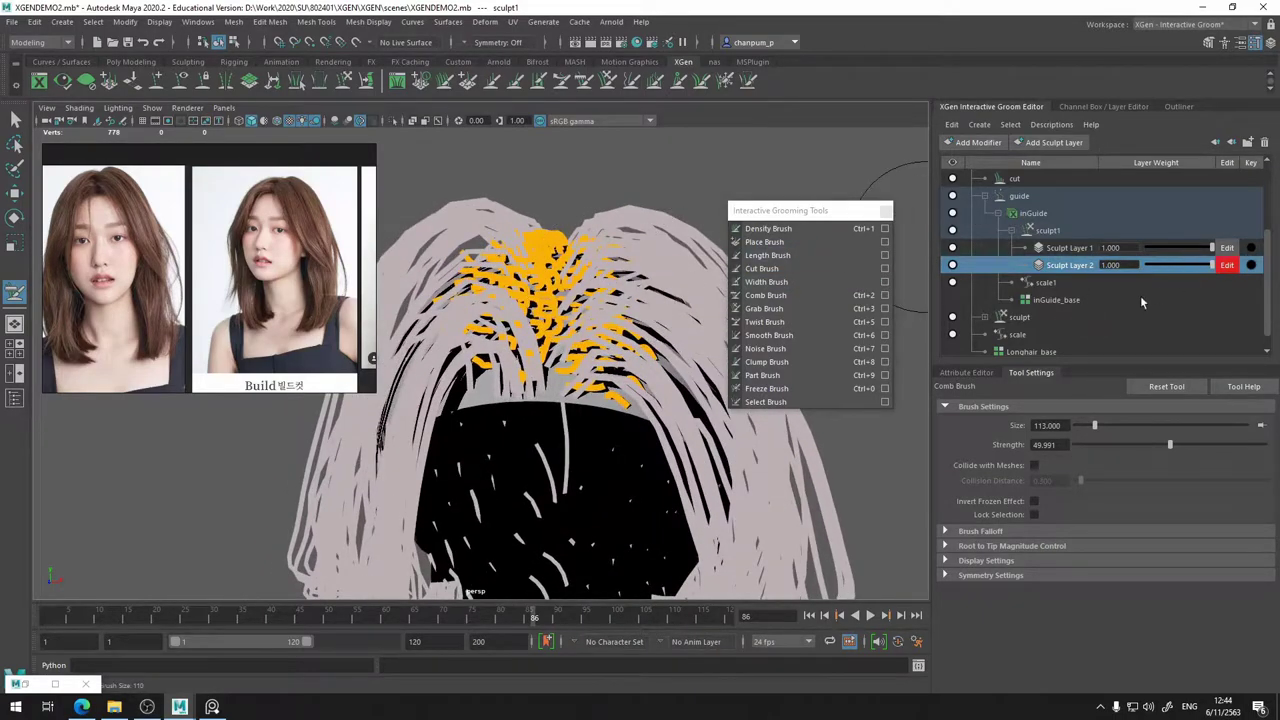
- Show the Longhair description and hide the inGuide guides to check the hair coverage along the parting and front hairline
scroll(955, 190, "up", 3)
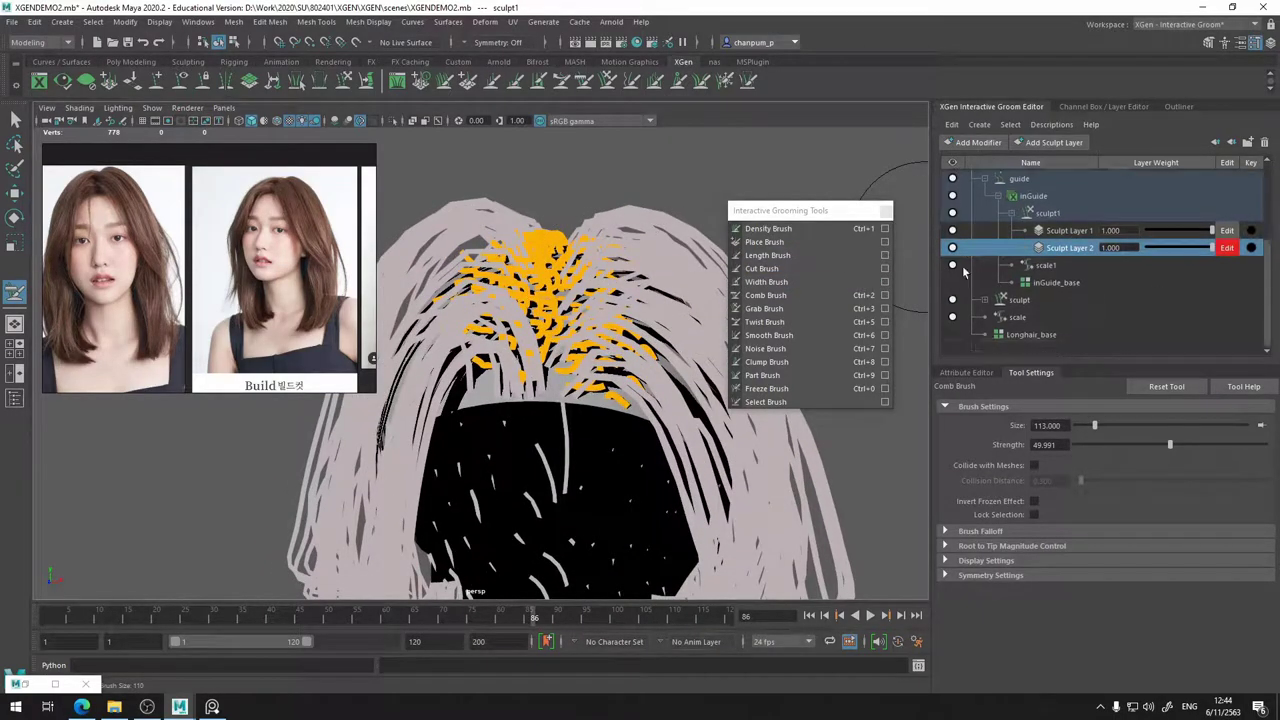
left_click(962, 182)
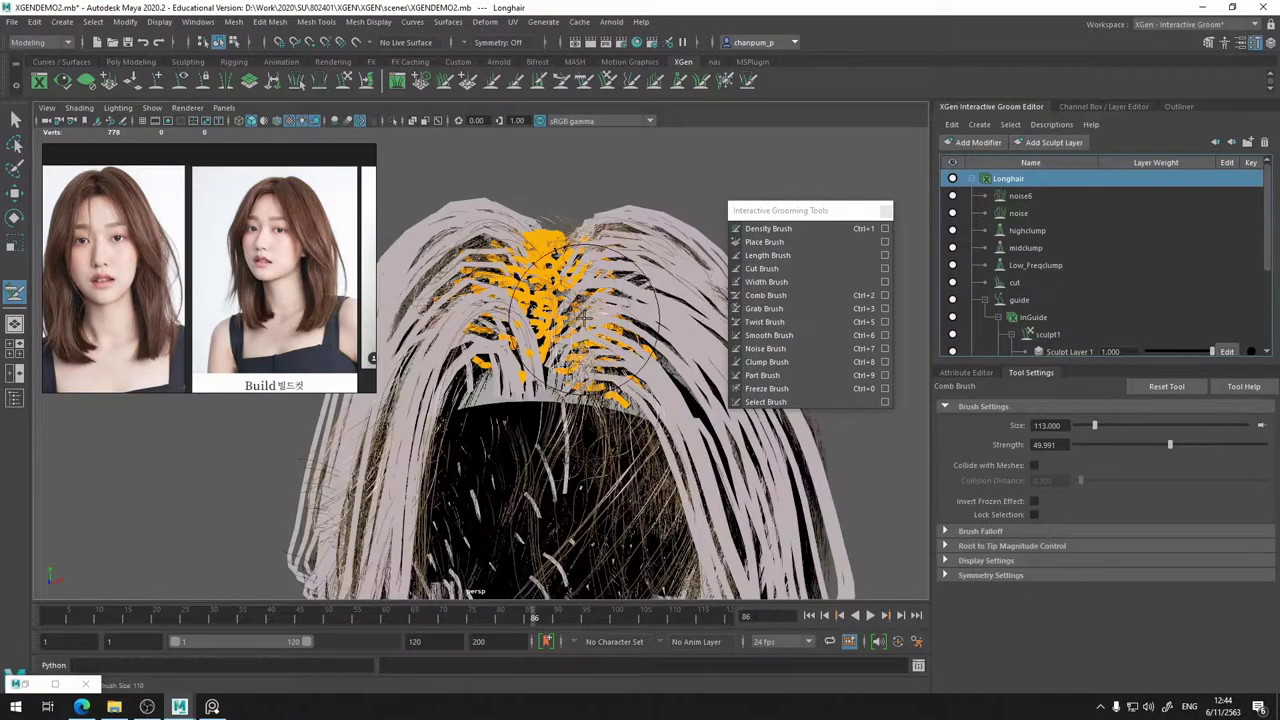
left_click_drag(583, 316, 617, 185, "alt")
left_click_drag(614, 297, 608, 348, "alt")
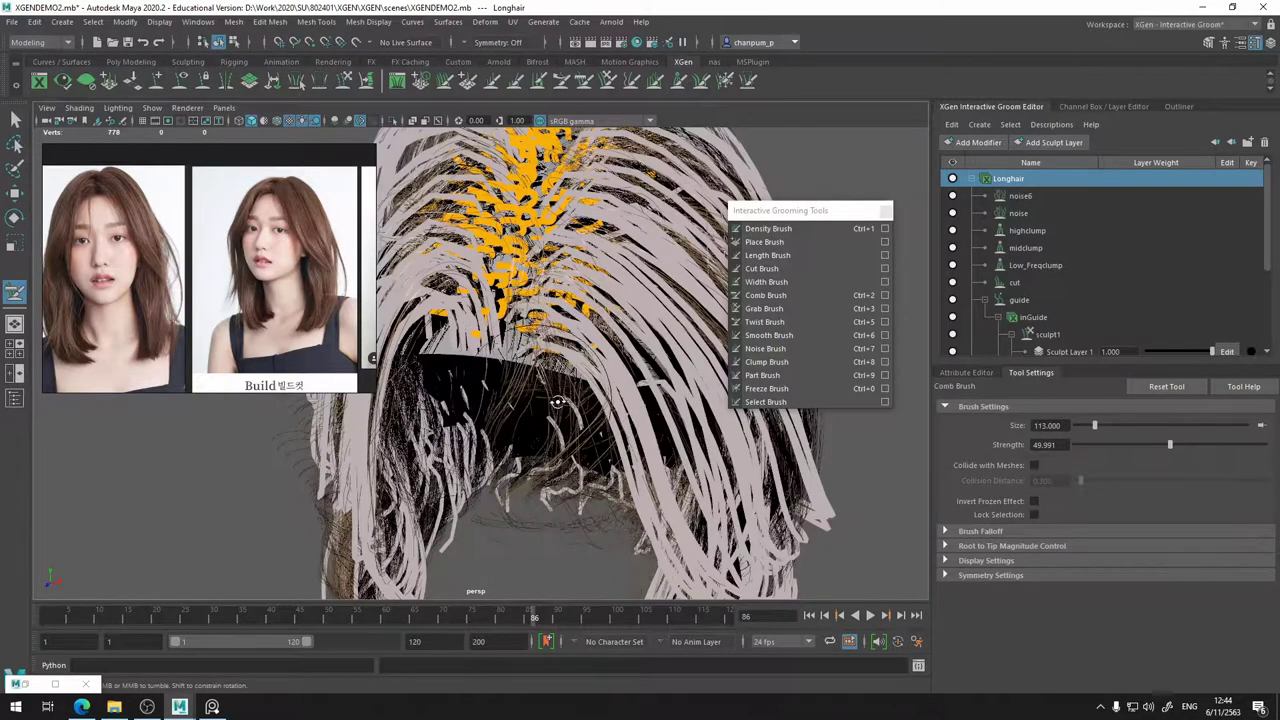
left_click_drag(557, 402, 664, 264, "alt")
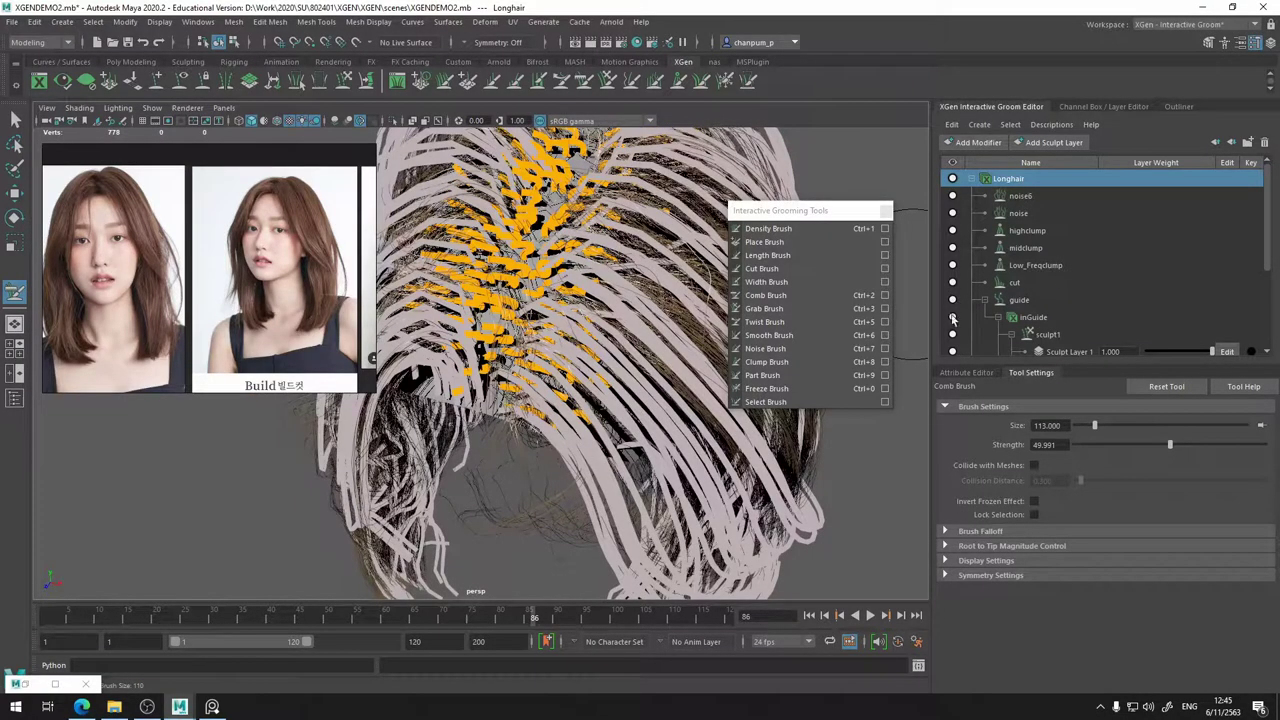
left_click(952, 318)
left_click_drag(540, 262, 660, 238, "alt")
- Set a key on the layer weight of Sculpt Layer 1 in the sculpt1 modifier of inGuide
left_click(1073, 322)
scroll(1073, 322, "down", 1)
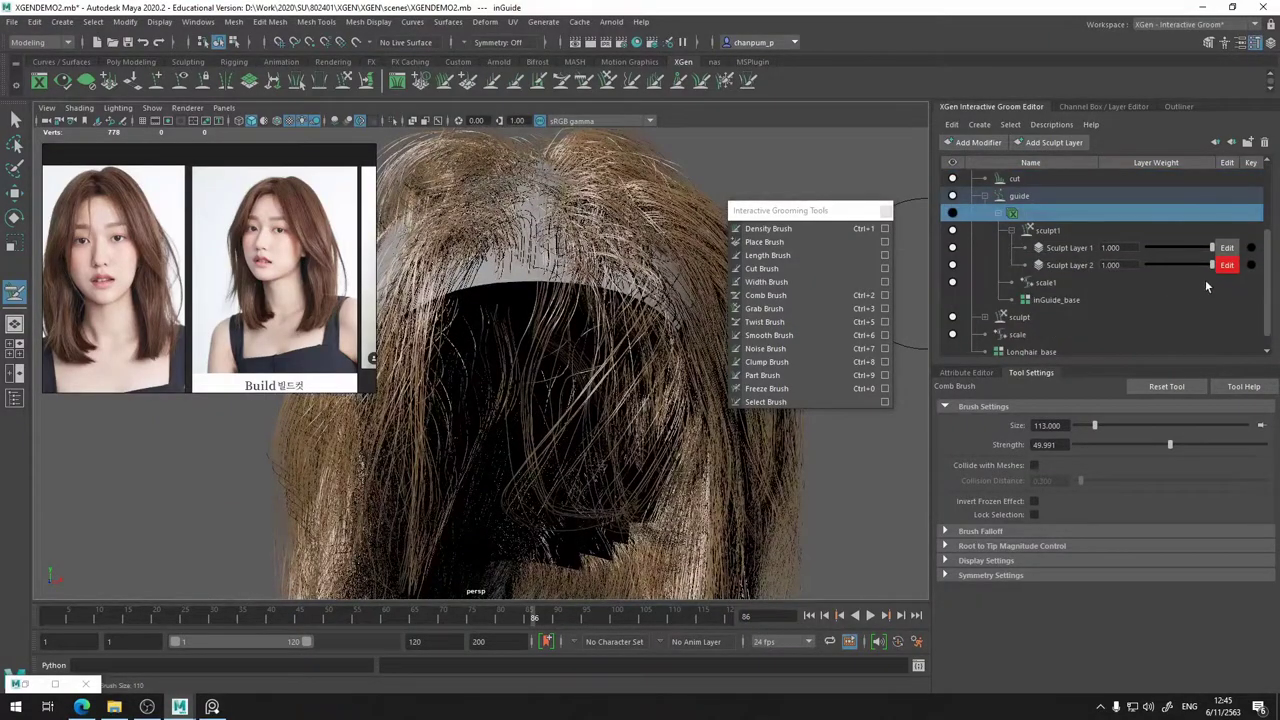
left_click(1251, 248)
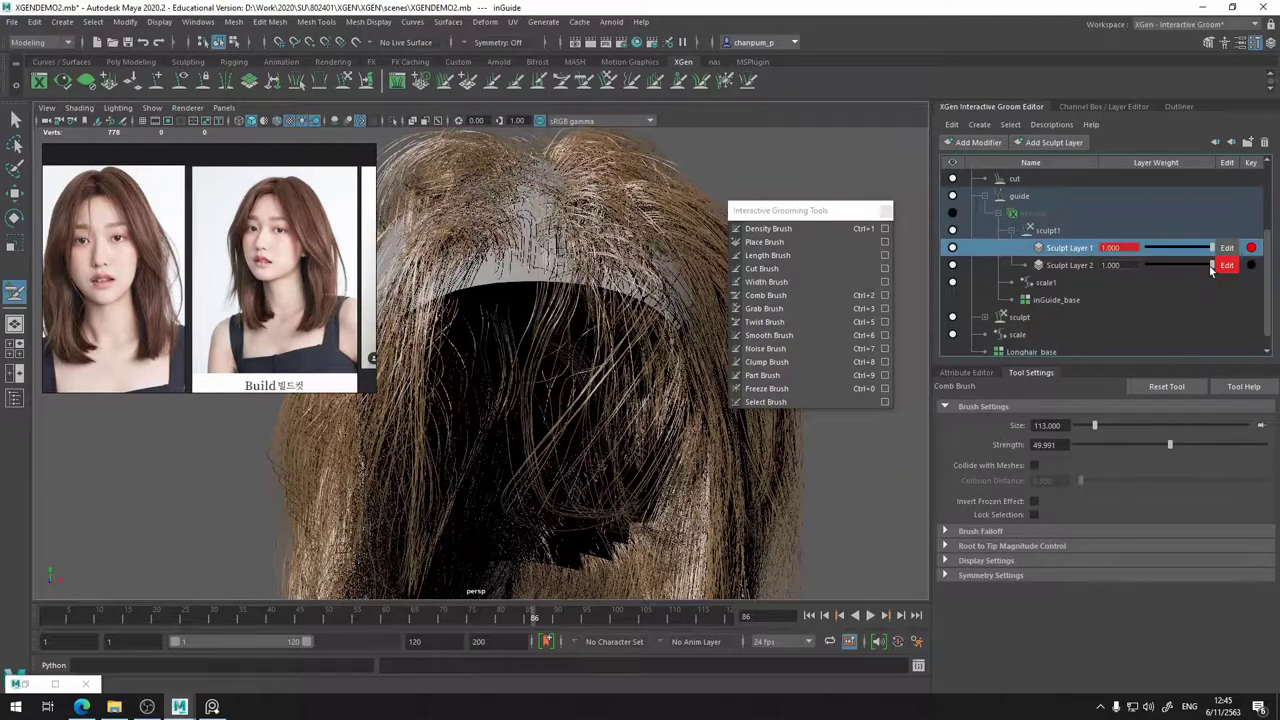
- Compare the hair along the parting with the layer weight of Sculpt Layer 2 at 0 and back at 1
left_click_drag(1209, 265, 1114, 267)
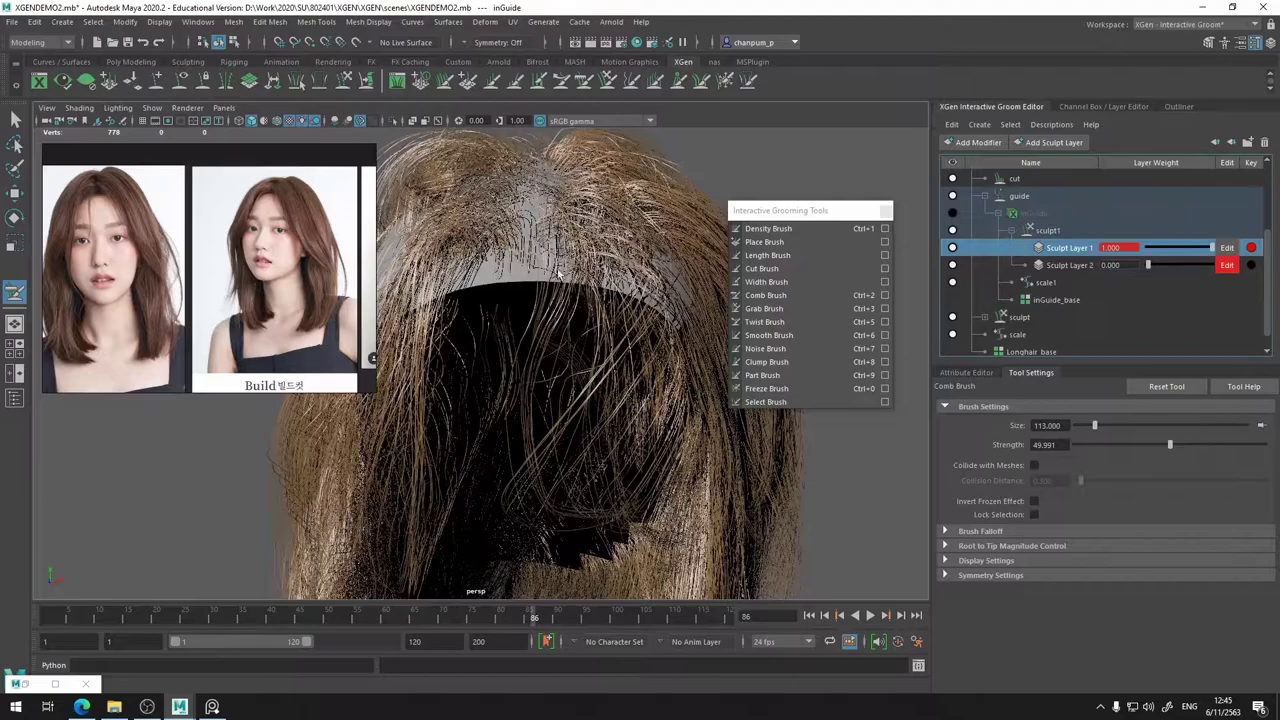
left_click_drag(559, 274, 640, 362, "alt")
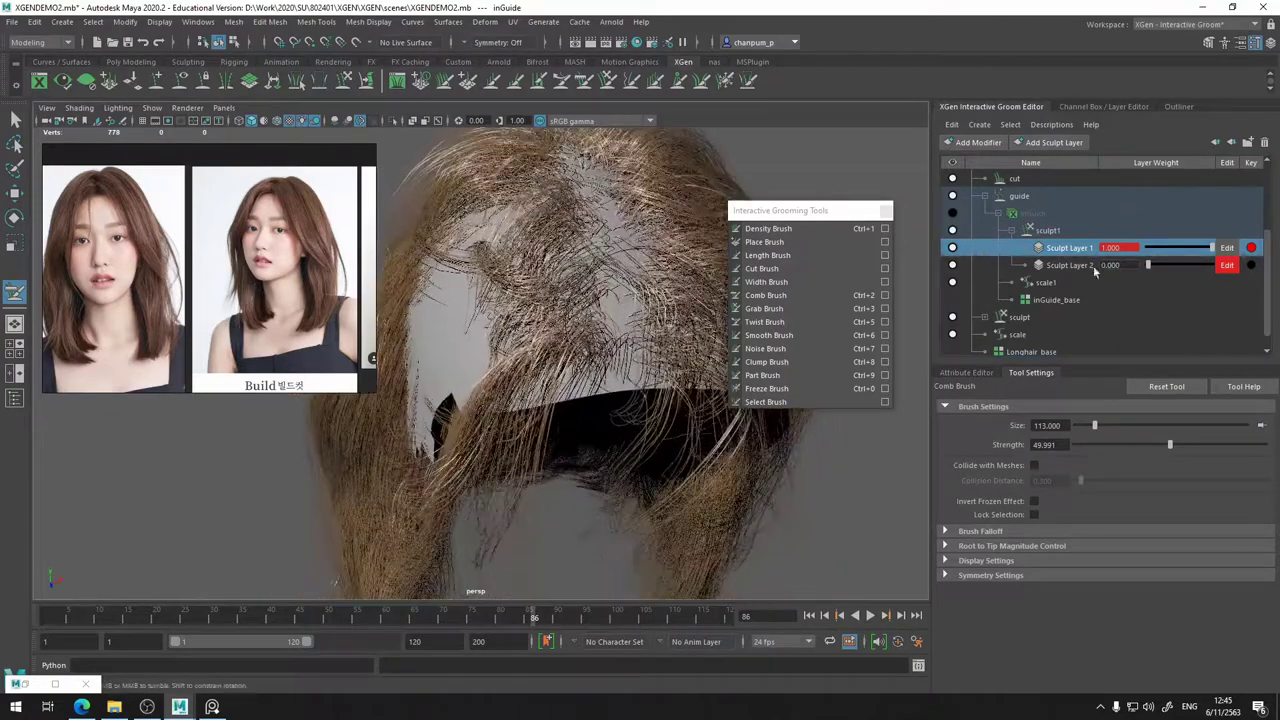
left_click(1155, 262)
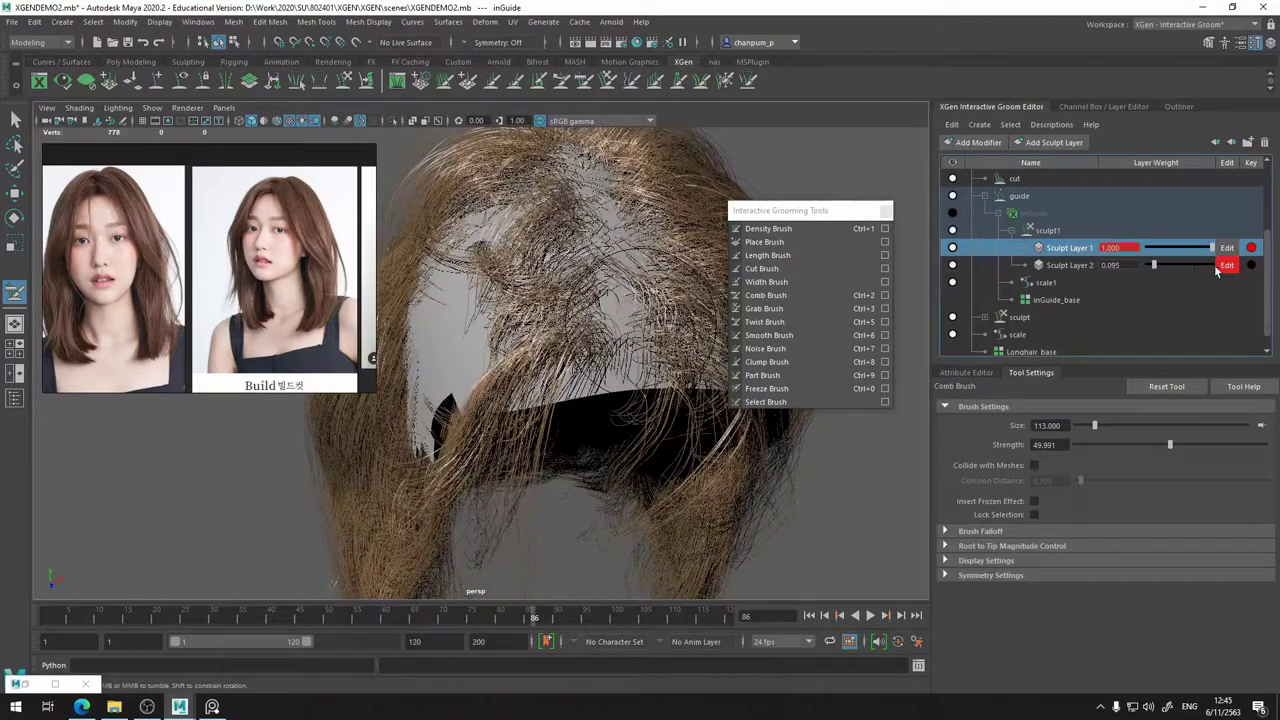
left_click_drag(1196, 263, 1215, 264)
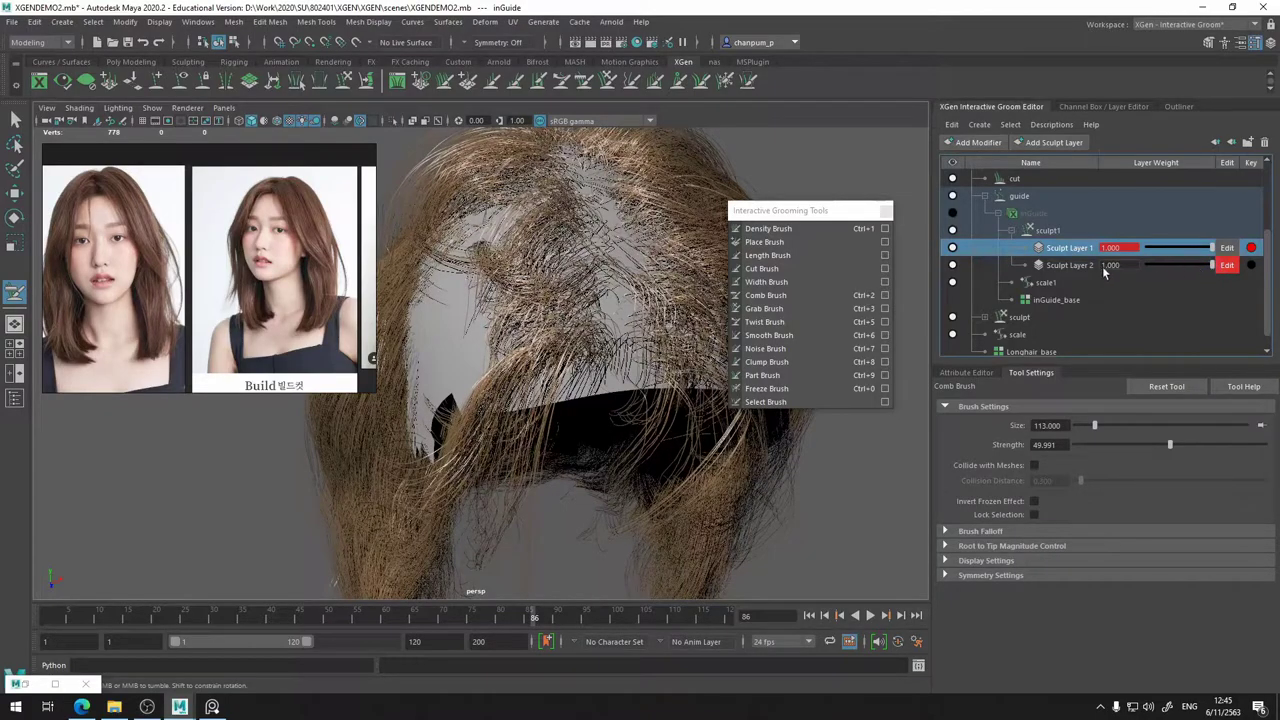
mouse_move(455, 298)
left_mouse_down("alt")
mouse_move(545, 337)
mouse_move(485, 340)
left_mouse_up("alt")
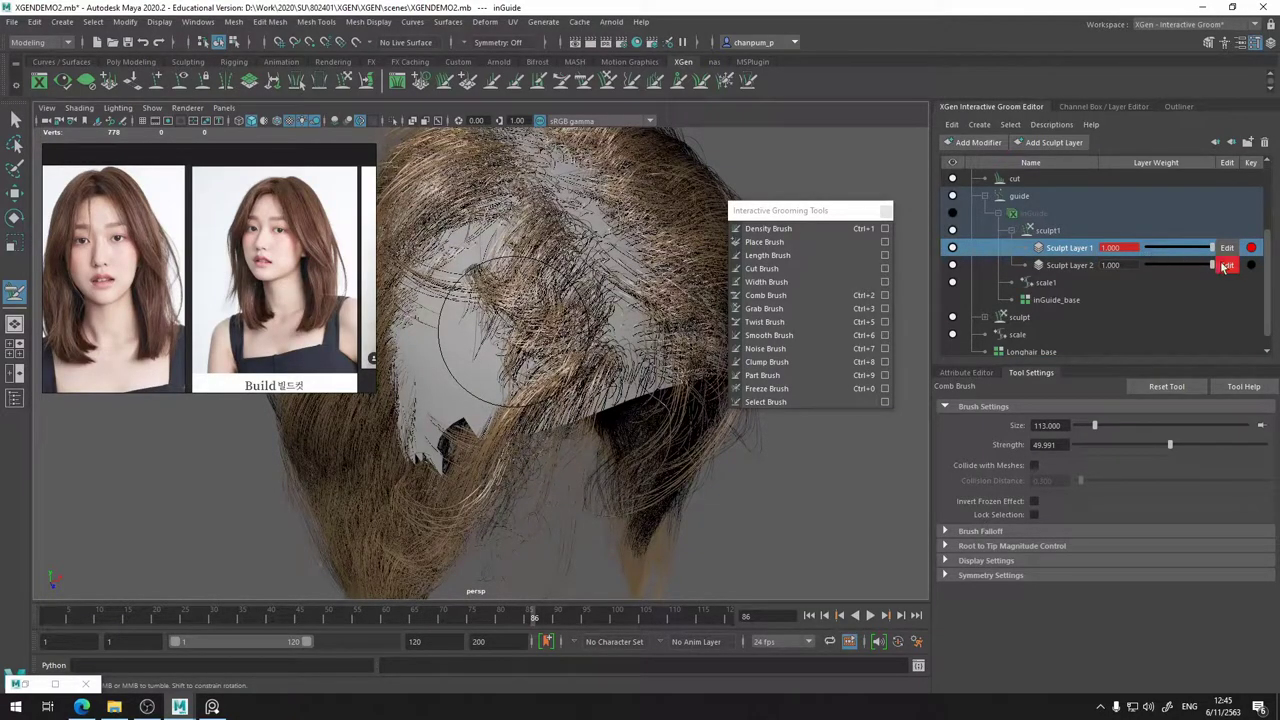
left_click(1088, 265)
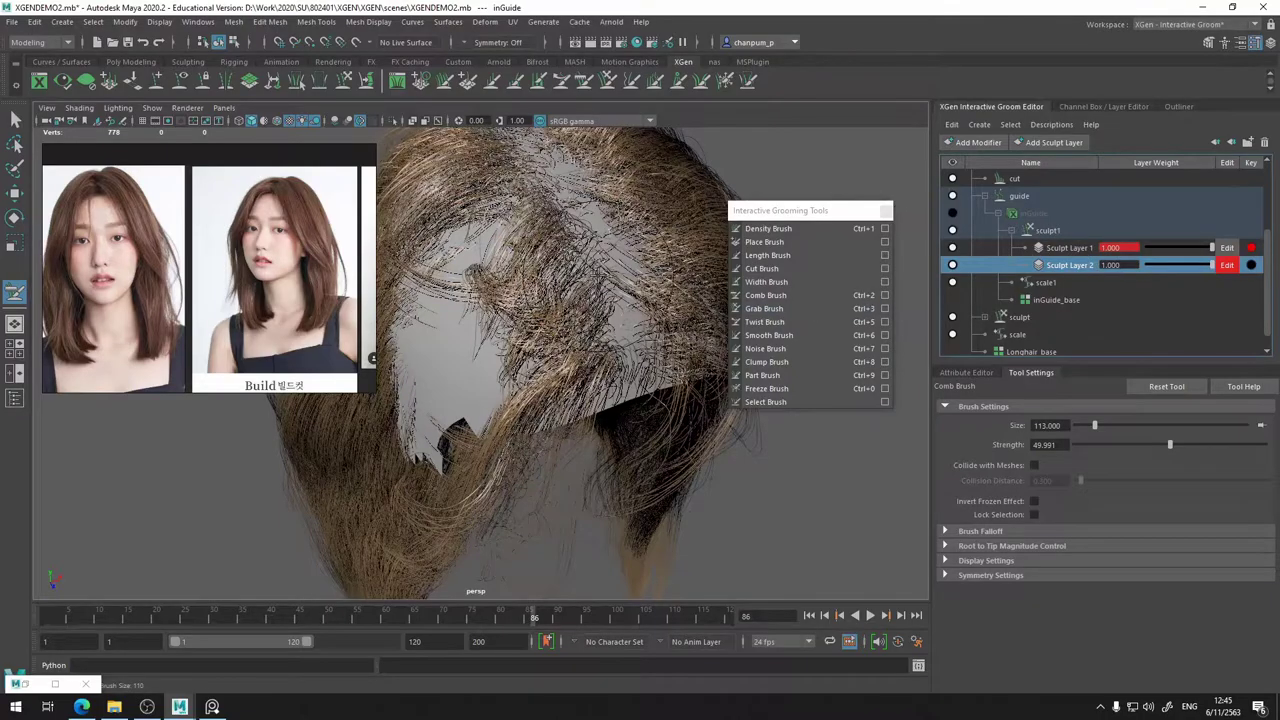
left_click_drag(620, 323, 580, 274, "alt")
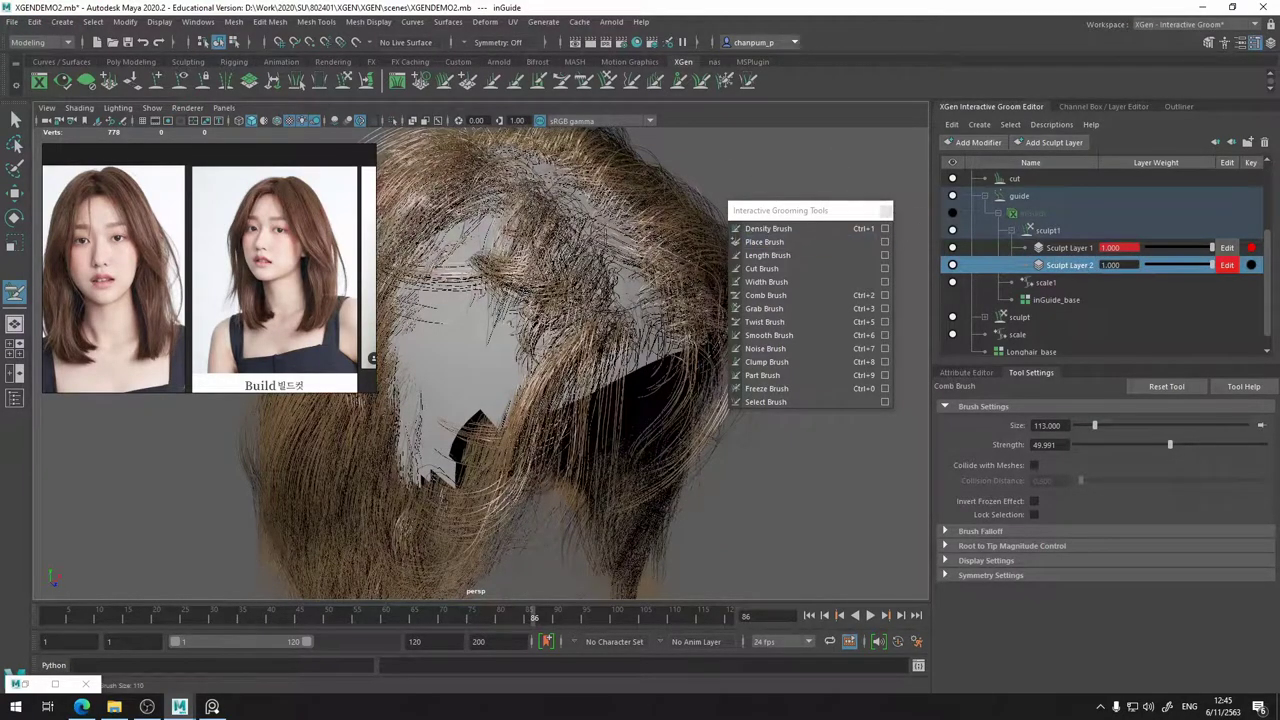
- Undo the layer weight changes on Sculpt Layer 2 and the key set on Sculpt Layer 1
key("ctrl+z")
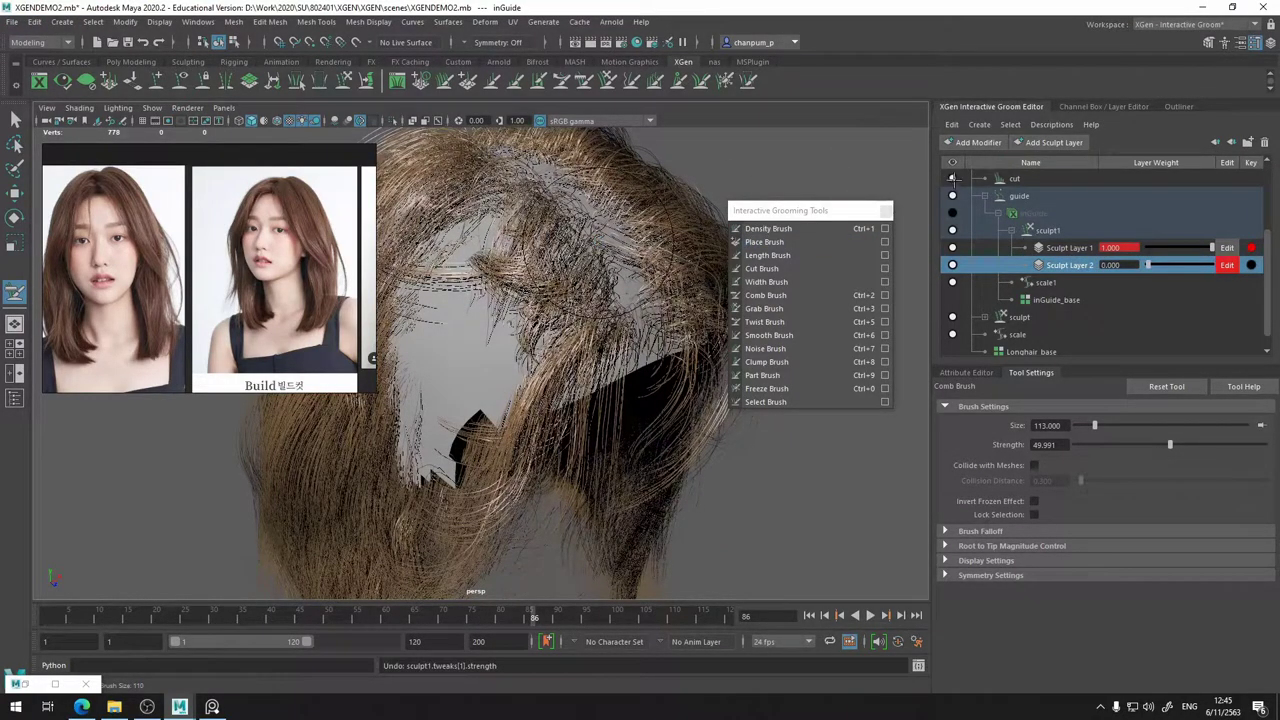
key("ctrl+y")
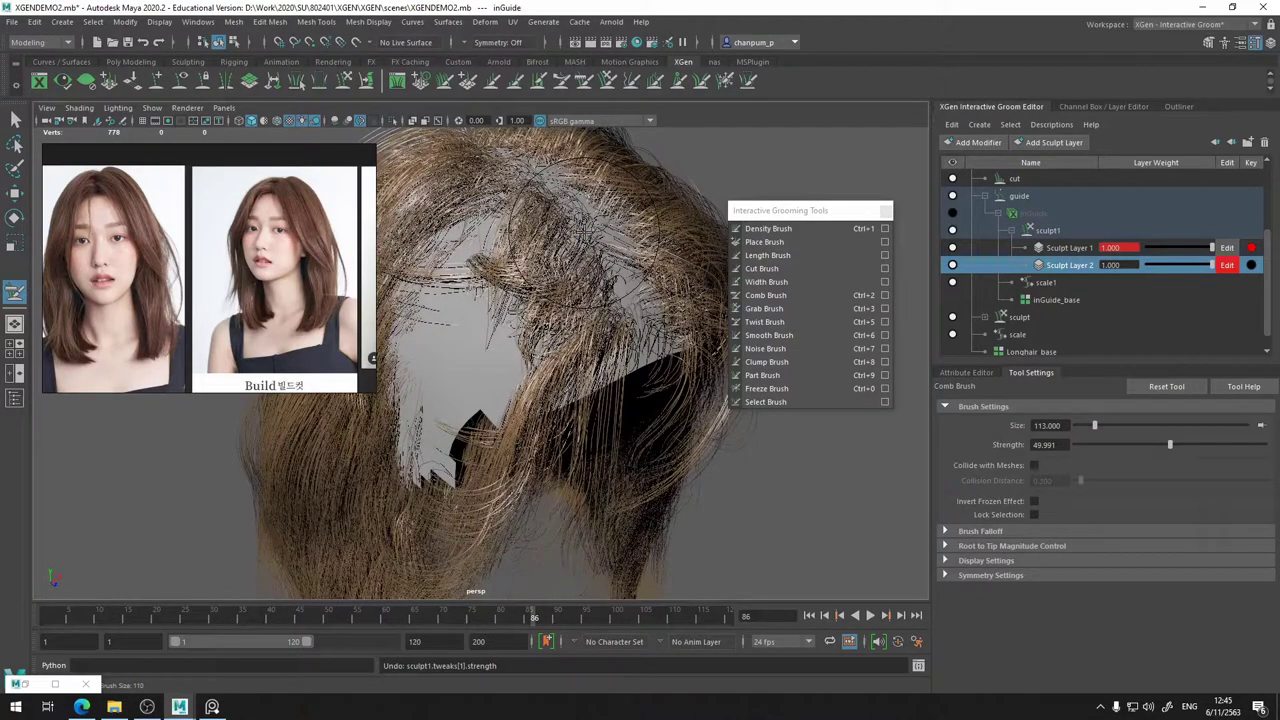
key("ctrl+z")
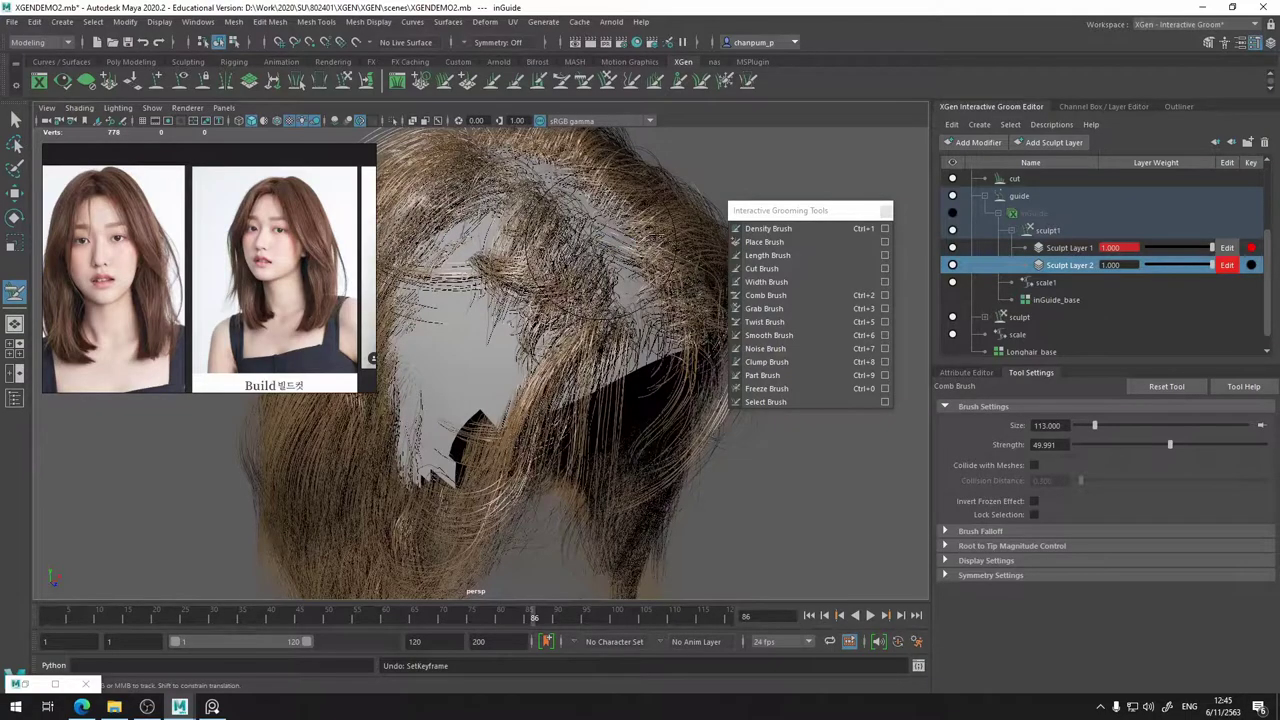
left_click_drag(650, 234, 638, 244, "alt")
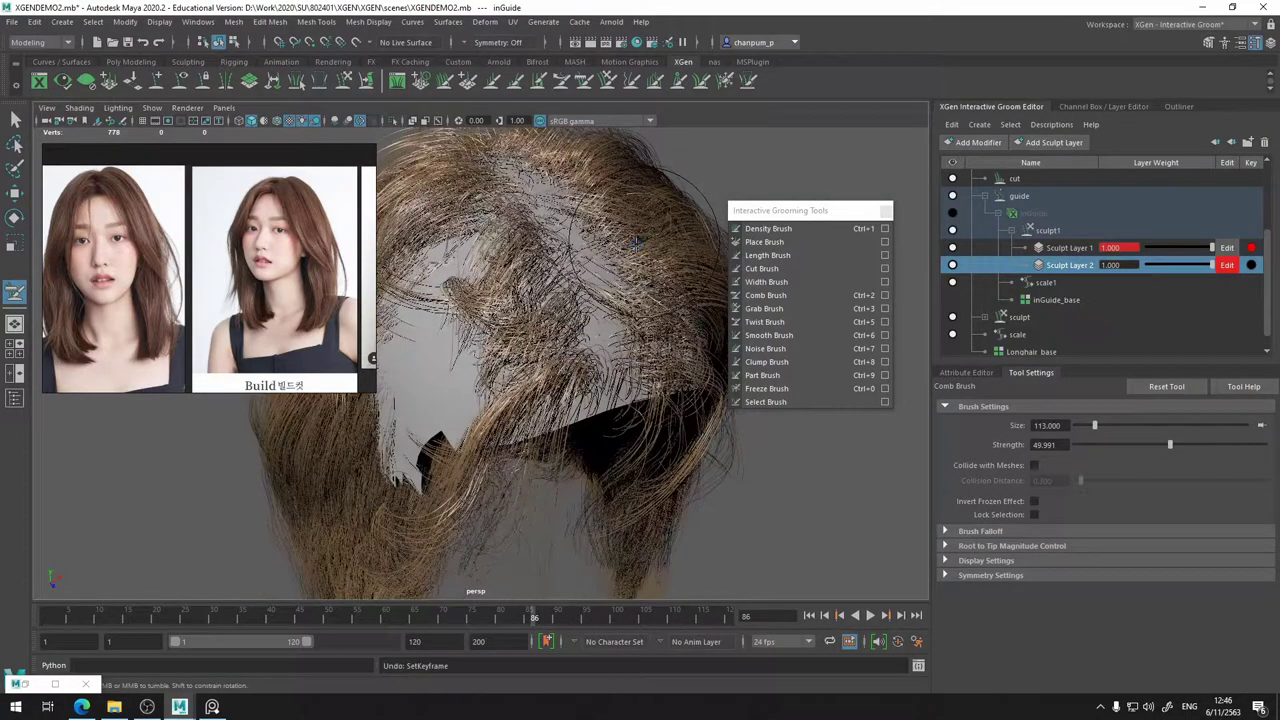
key("ctrl+z")
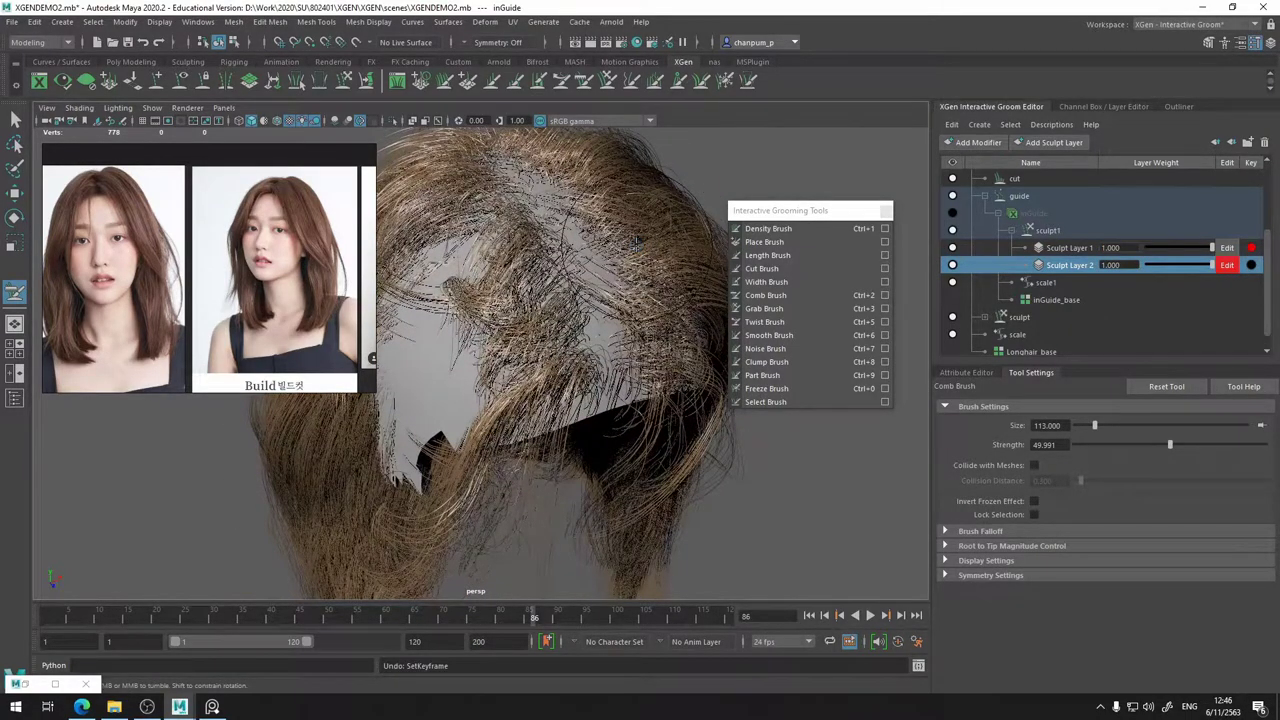
- Undo the visibility changes so that the inGuide guides are shown and the Longhair description is hidden
key("ctrl+z")
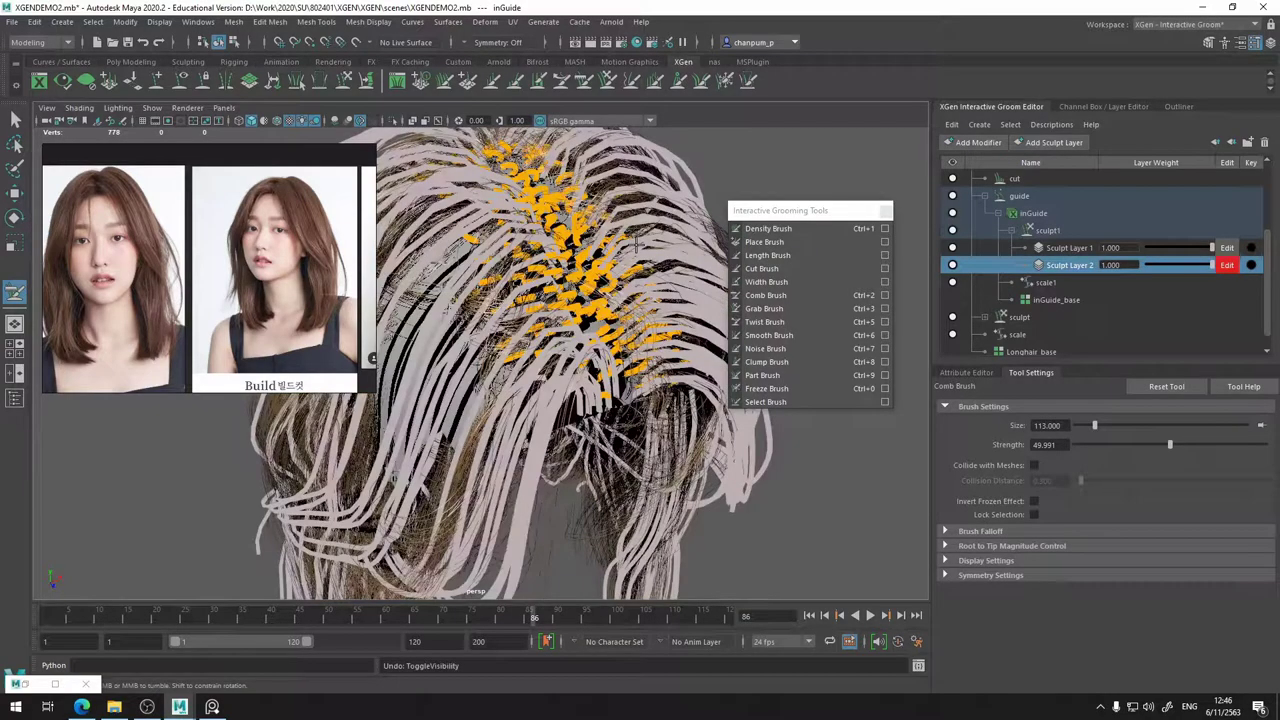
key("ctrl+z")
key("ctrl+z")
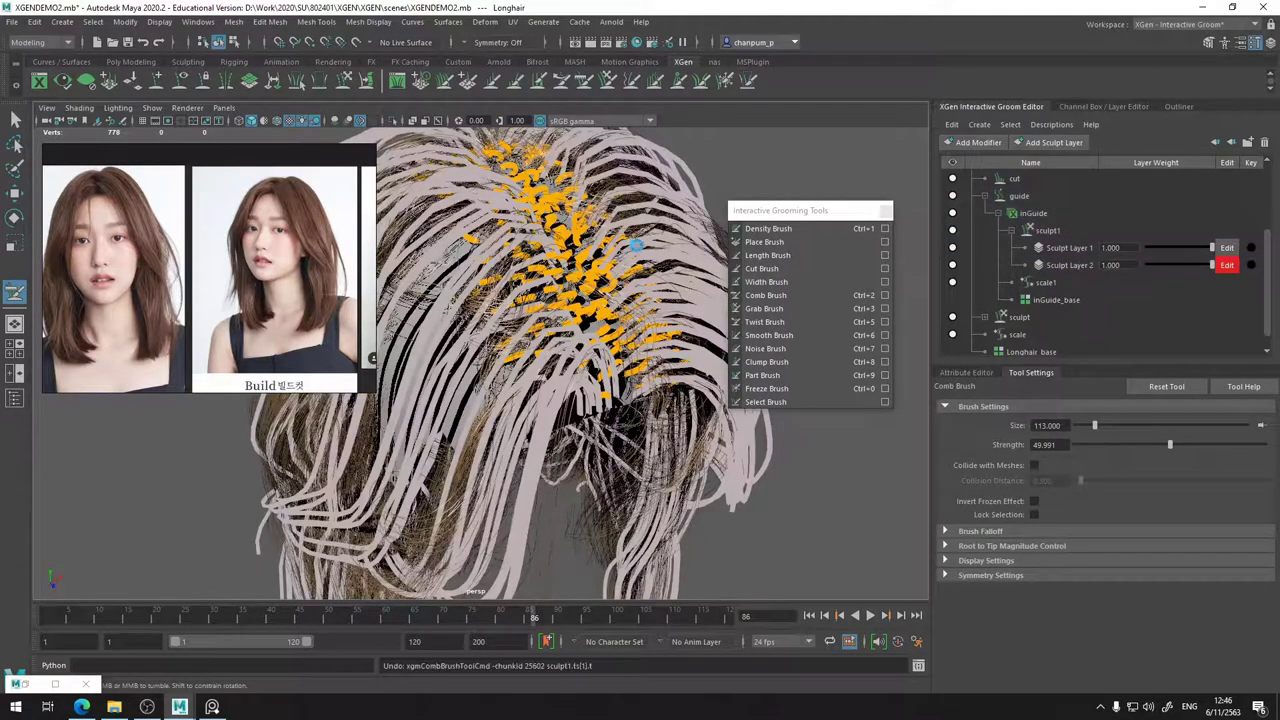
key("ctrl+z")
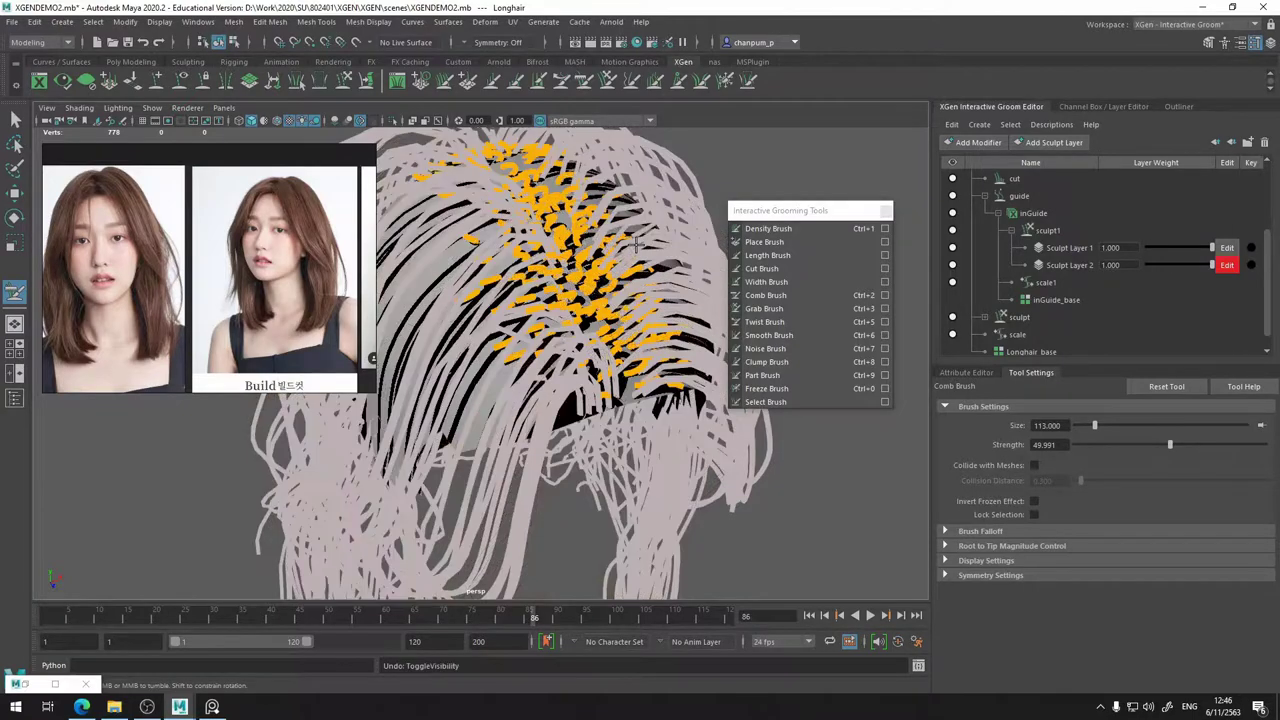
- Undo the Comb Brush strokes made on the new inGuide guides along the parting
key("ctrl+z")
key("ctrl+z")
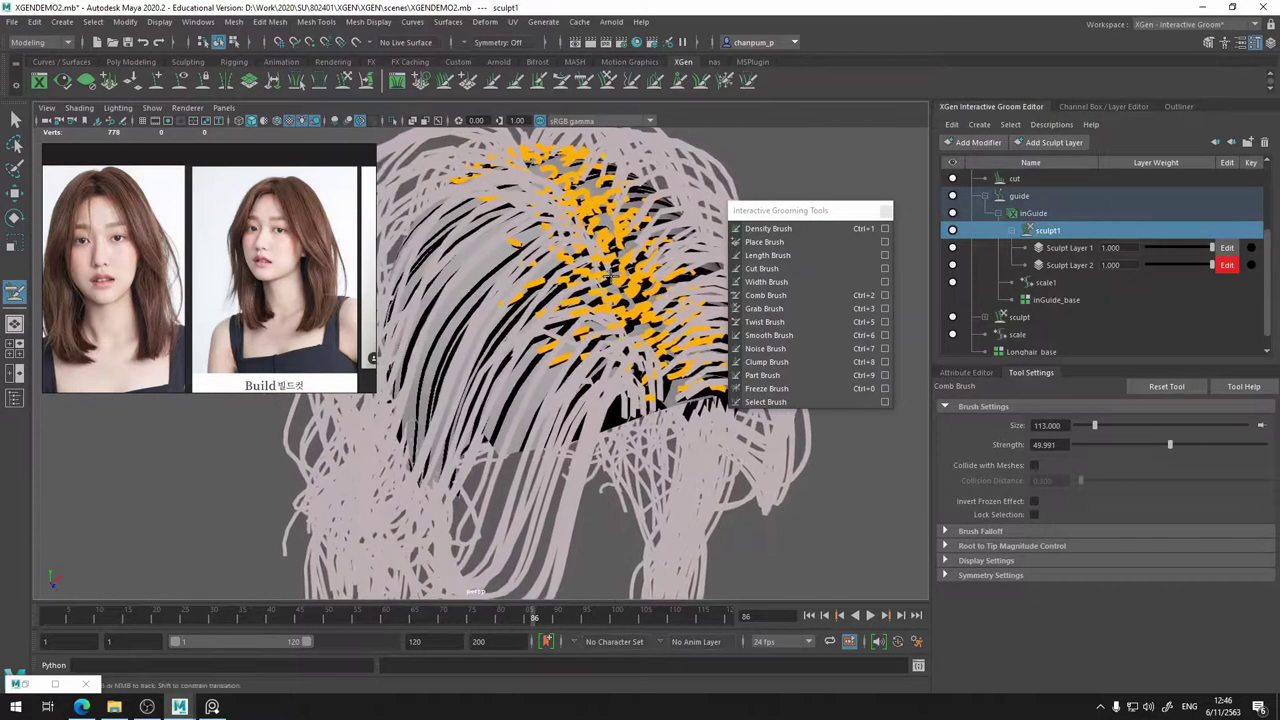
key("ctrl+z")
key("ctrl+z")
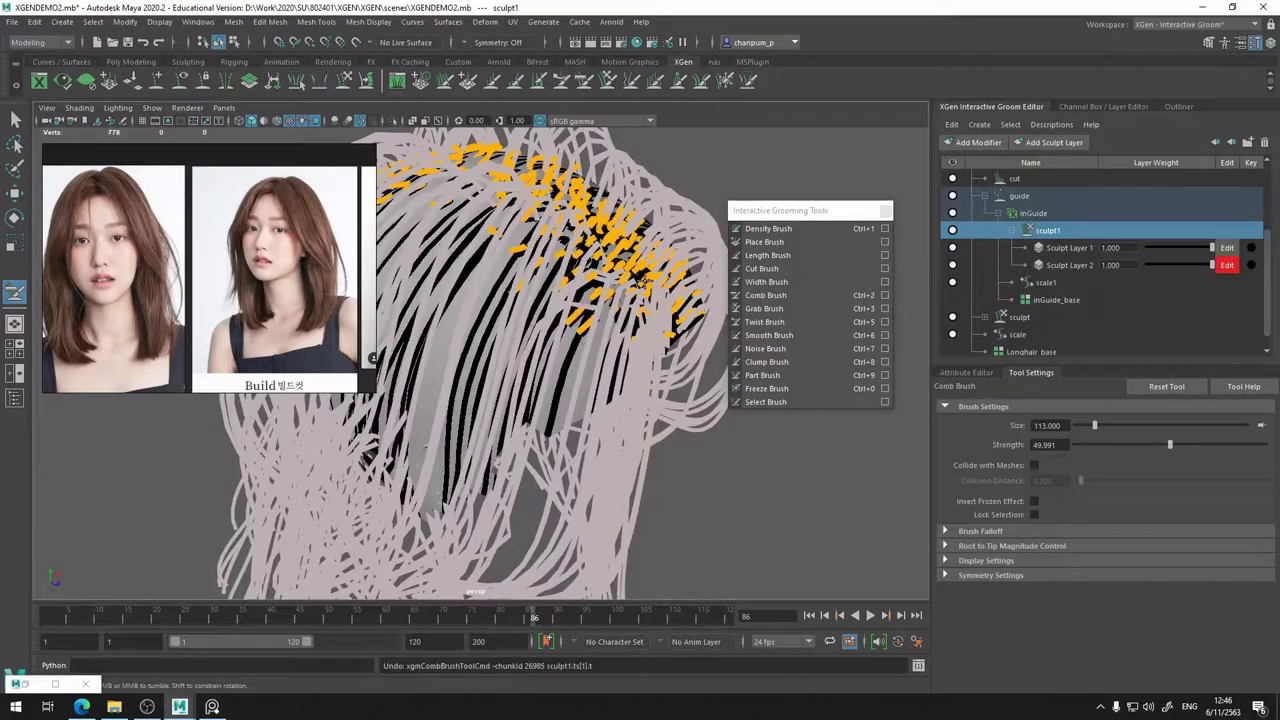
key("ctrl+z")
key("ctrl+z")
key("ctrl+z")
key("ctrl+z")
key("ctrl+z")
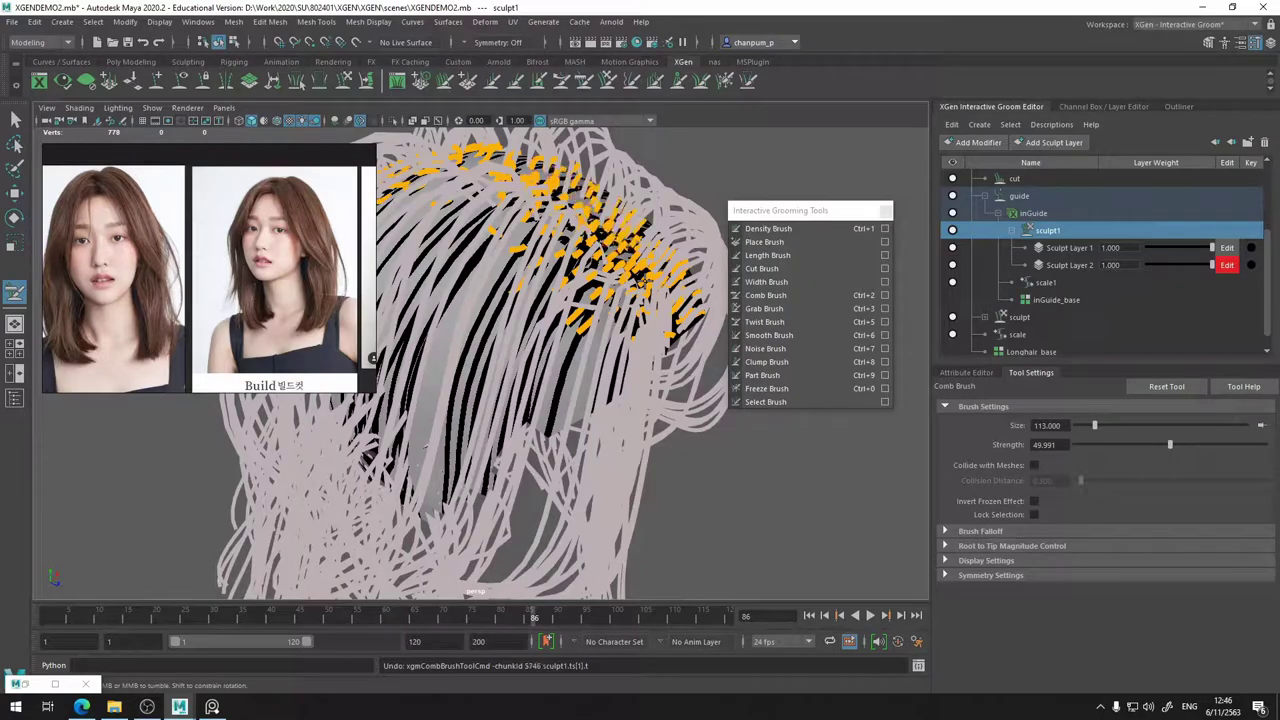
key("ctrl+z")
key("ctrl+z")
key("ctrl+z")
key("ctrl+z")
key("ctrl+z")
key("ctrl+z")
key("ctrl+z")
key("ctrl+z")
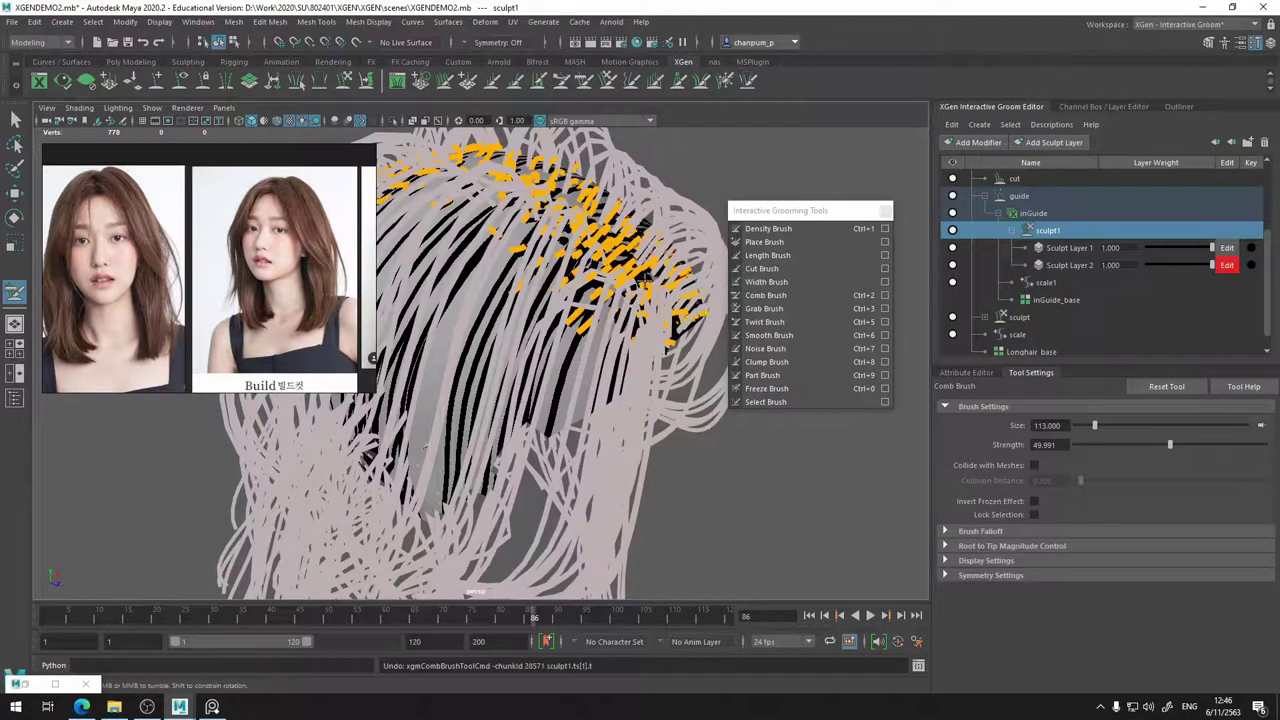
key("ctrl+z")
key("ctrl+z")
key("ctrl+z")
key("ctrl+z")
key("ctrl+z")
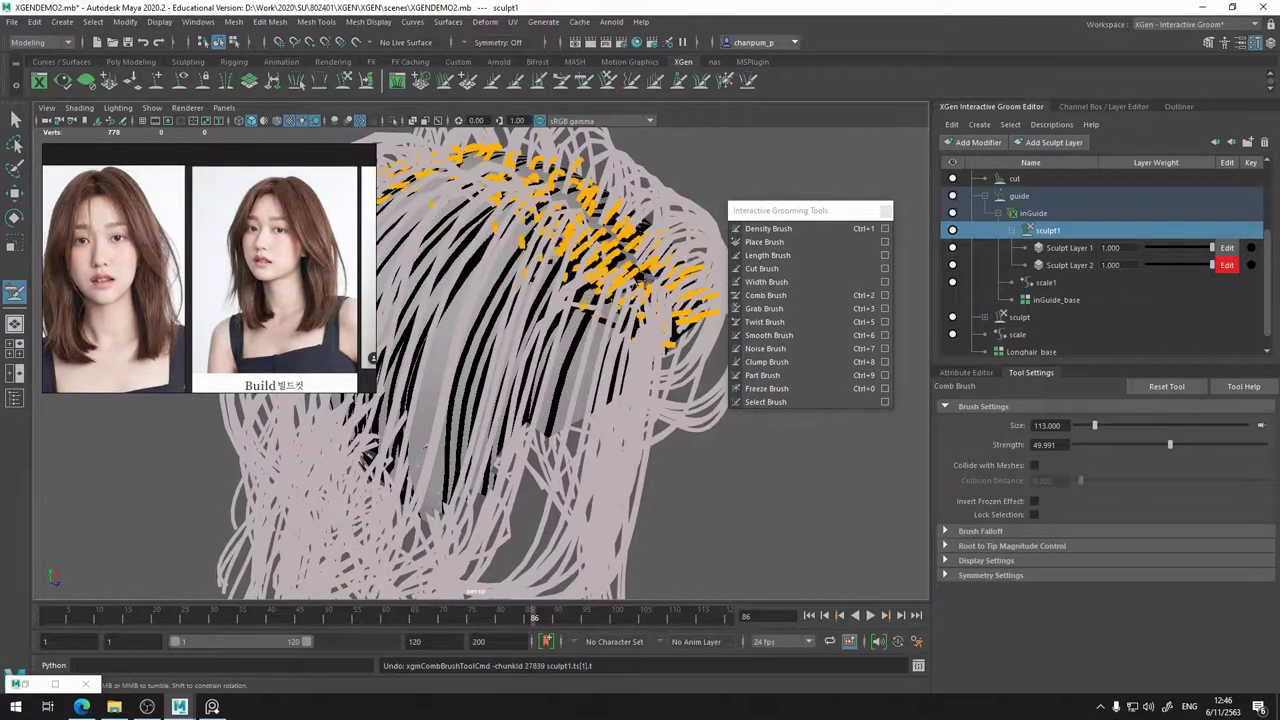
key("ctrl+z")
key("ctrl+z")
key("ctrl+z")
key("ctrl+z")
key("ctrl+z")
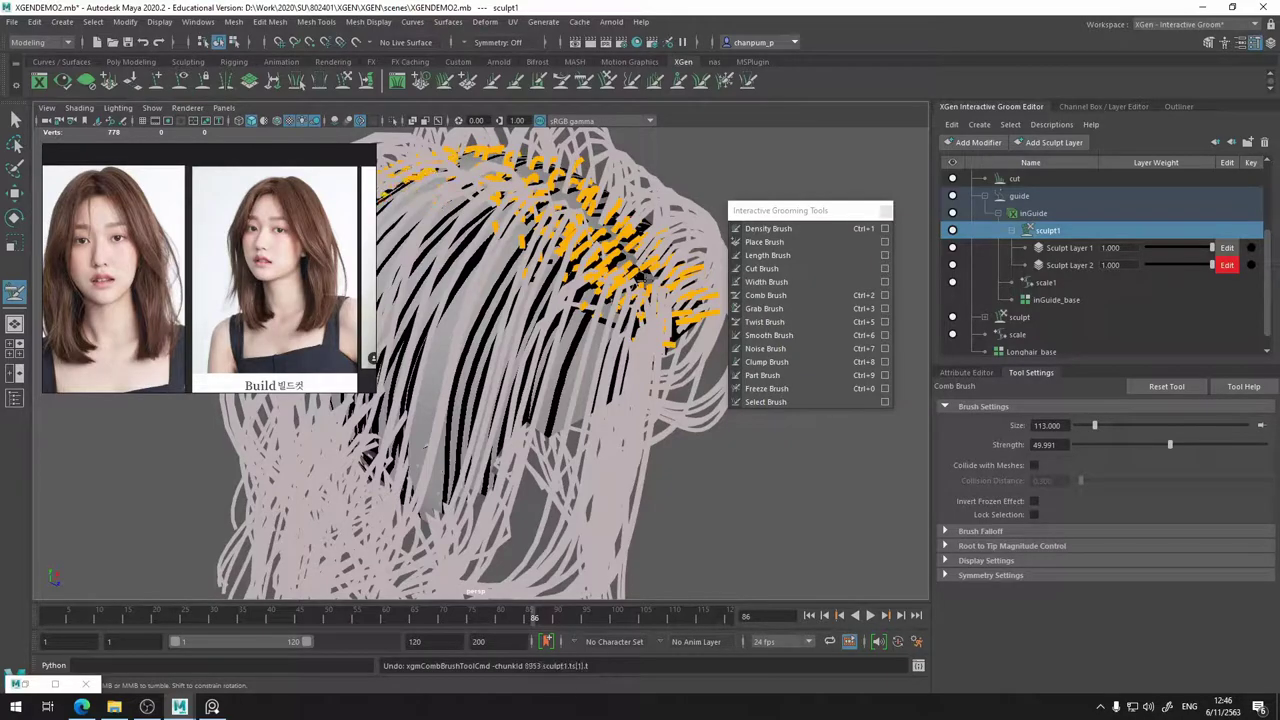
key("ctrl+z")
key("ctrl+z")
key("ctrl+z")
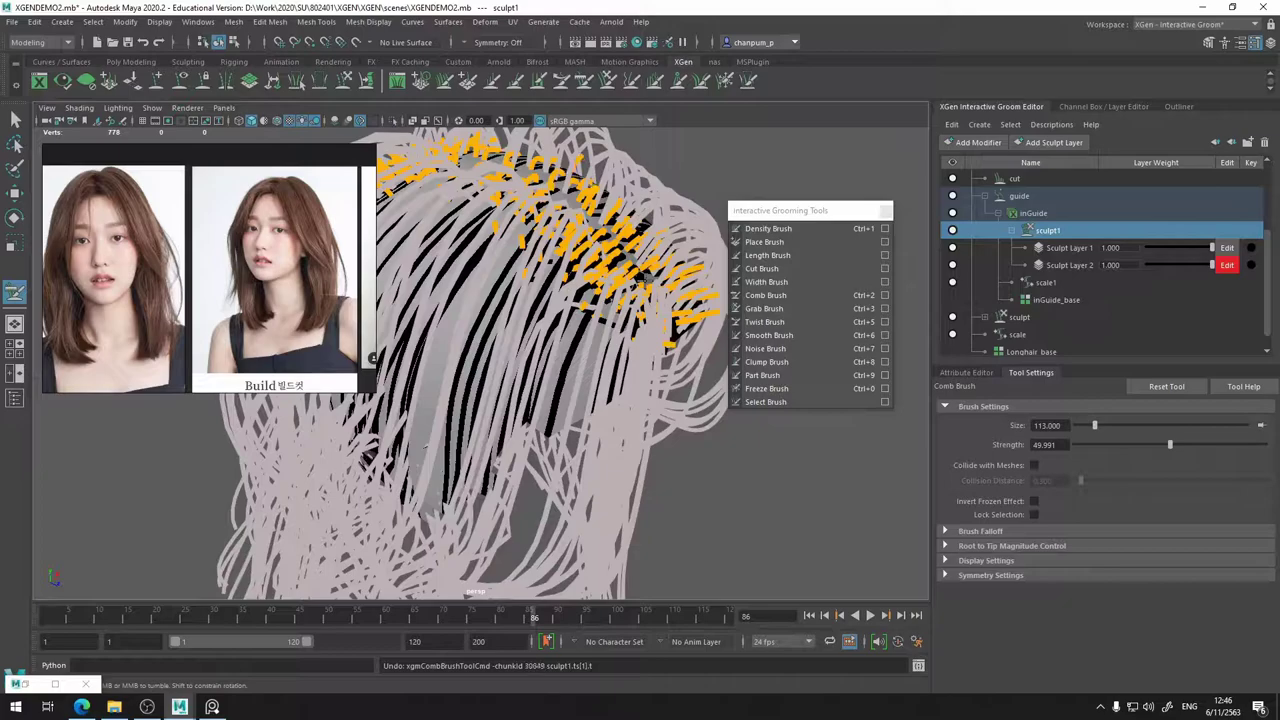
- Undo the Part Brush strokes made on the new guides along the parting
key("ctrl+z")
key("ctrl+z")
key("ctrl+z")
key("ctrl+z")
key("ctrl+z")
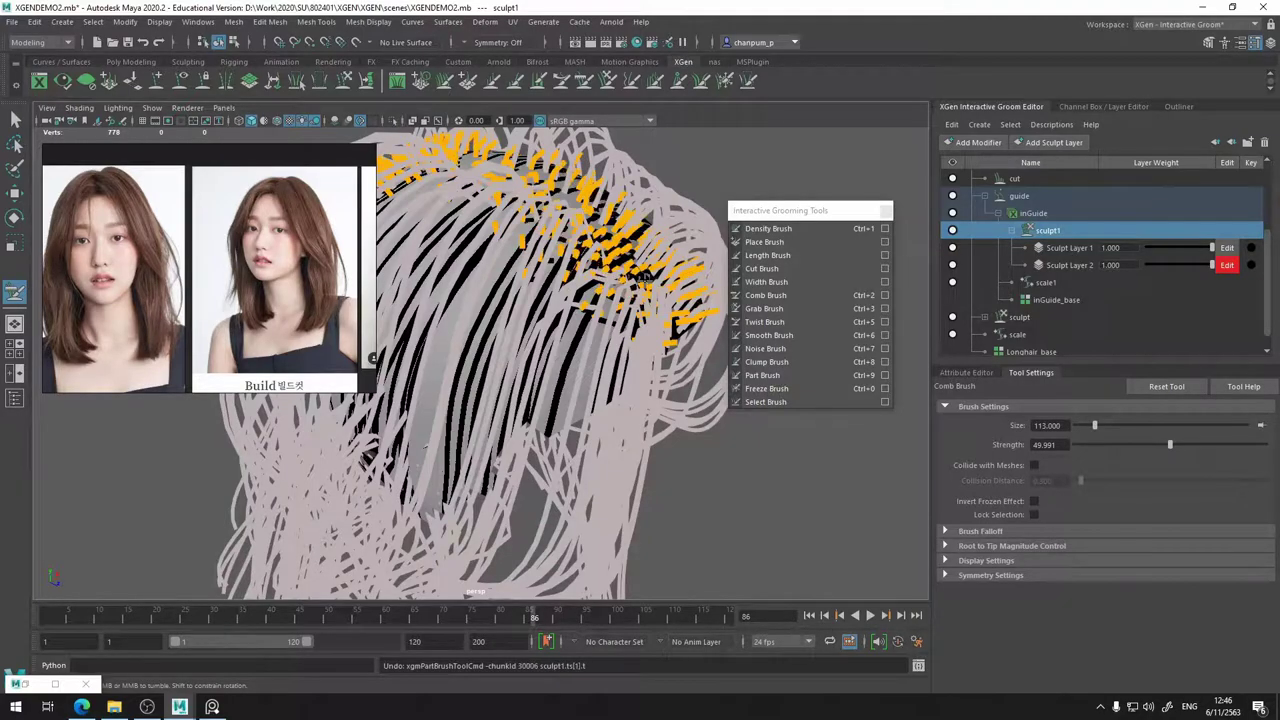
key("ctrl+z")
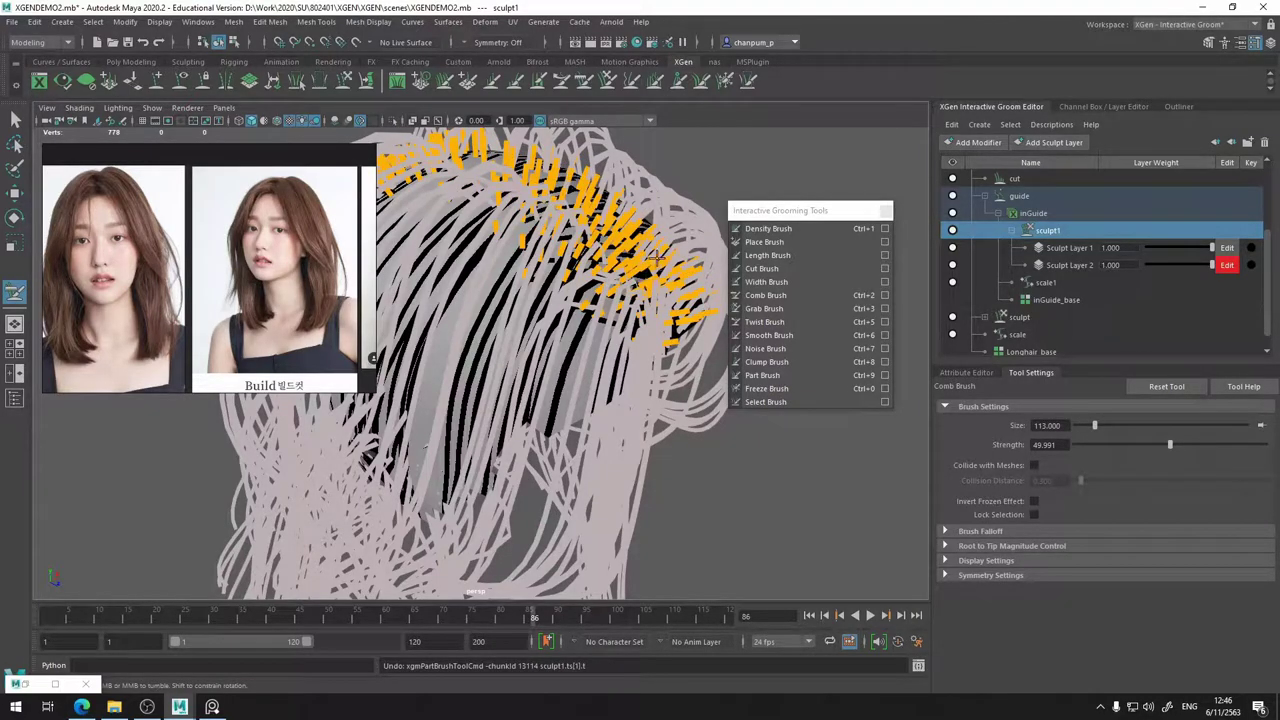
- Undo the guides added along the parting with the Density Brush and the switch of editing to Sculpt Layer 2
key("ctrl+z")
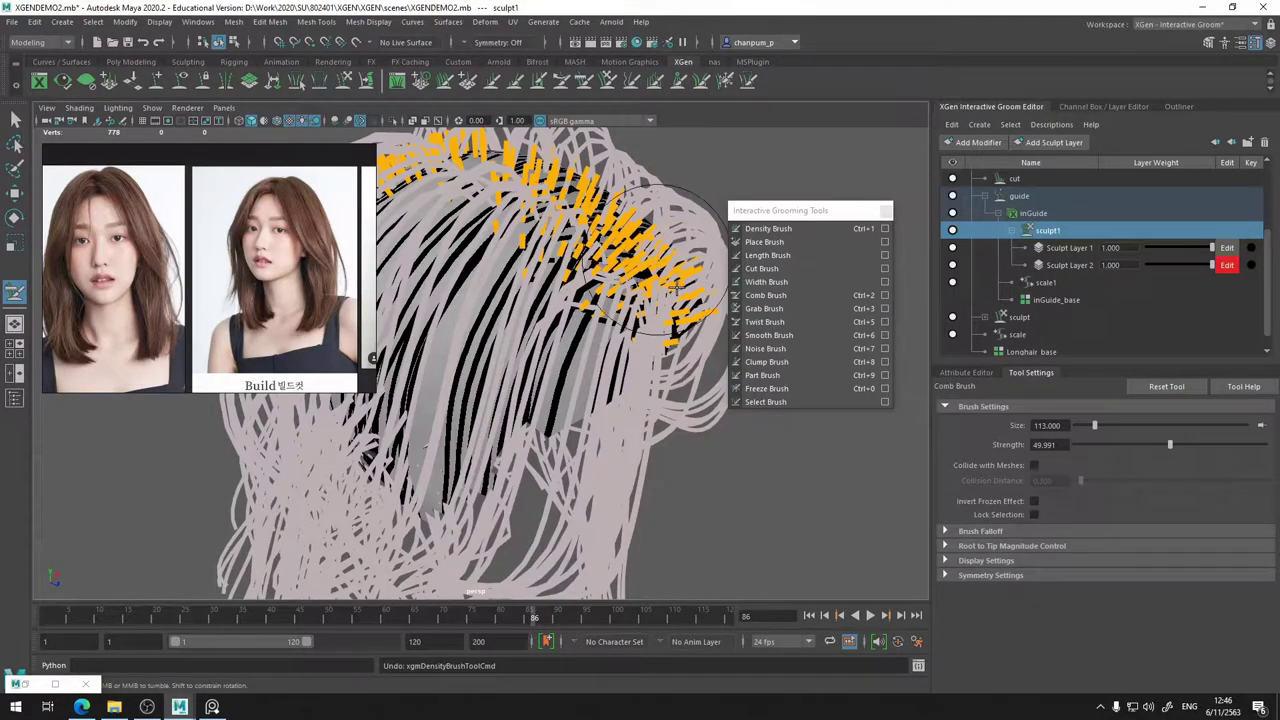
middle_click_drag(677, 286, 665, 293, "alt")
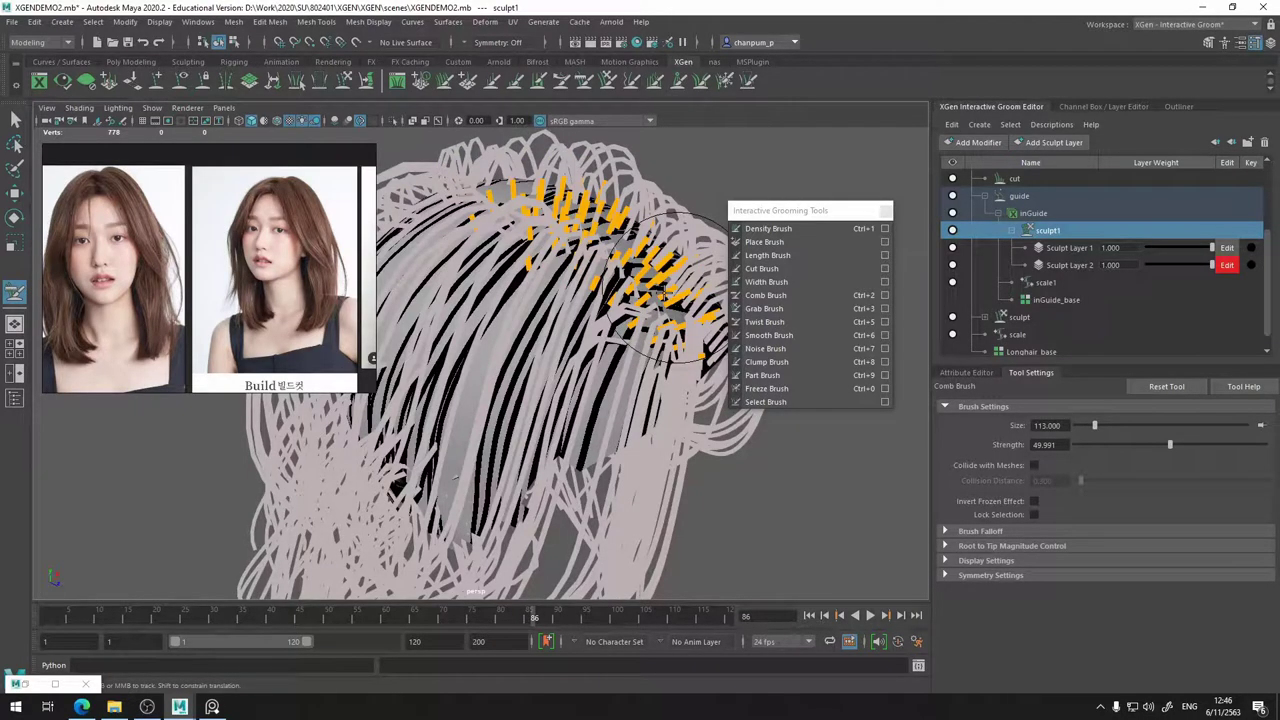
key("ctrl+z")
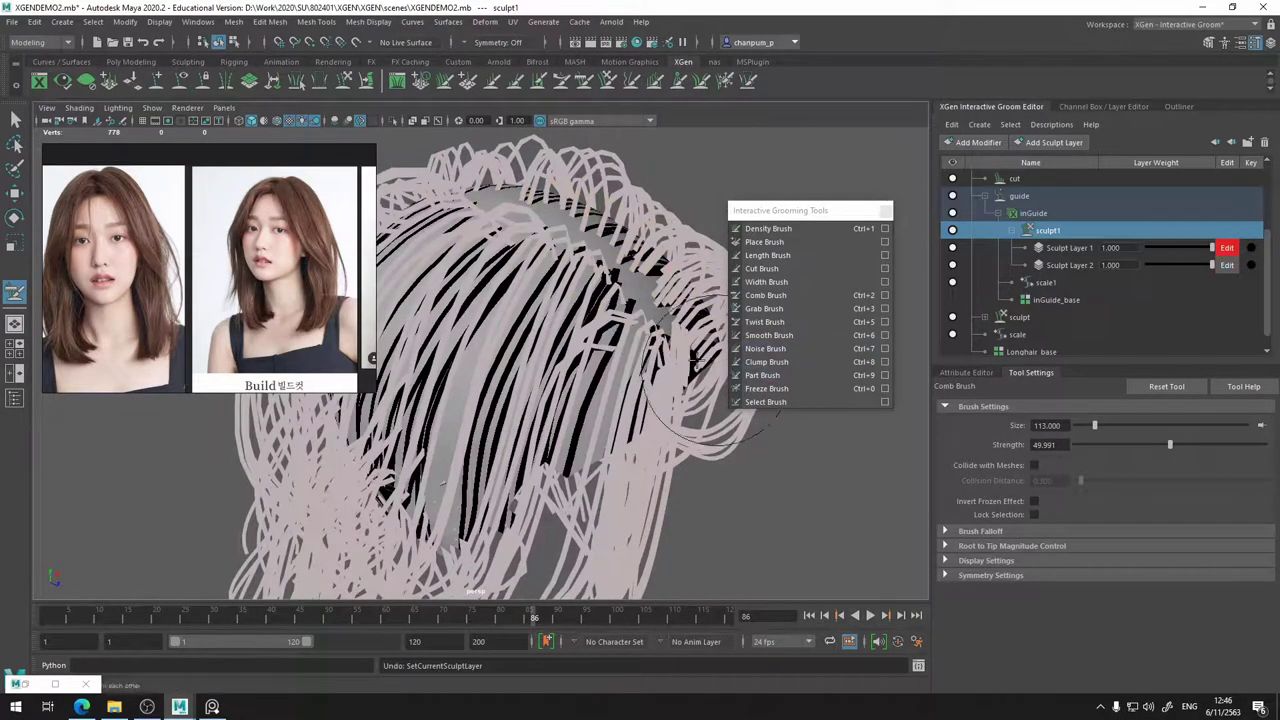
middle_click_drag(673, 314, 645, 305, "alt")
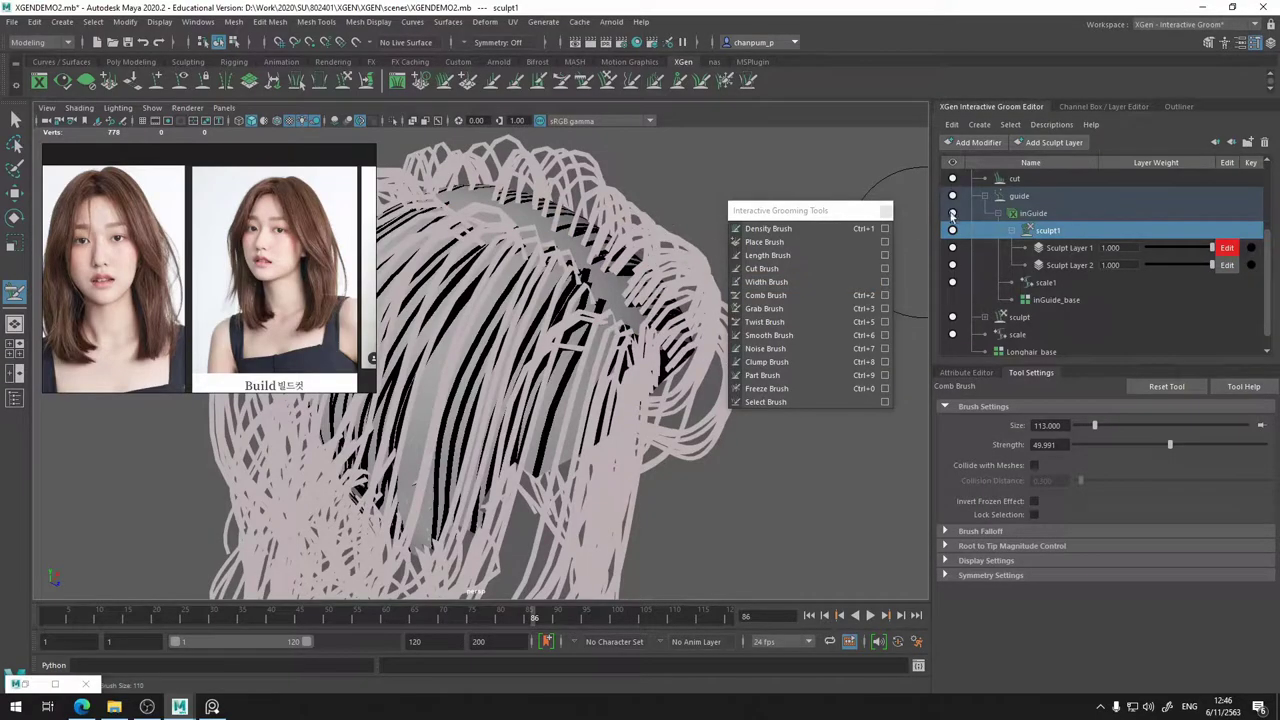
- Show the Longhair description together with the inGuide guides and inspect the bare parting from the front
scroll(952, 215, "up", 3)
left_click(1008, 178)
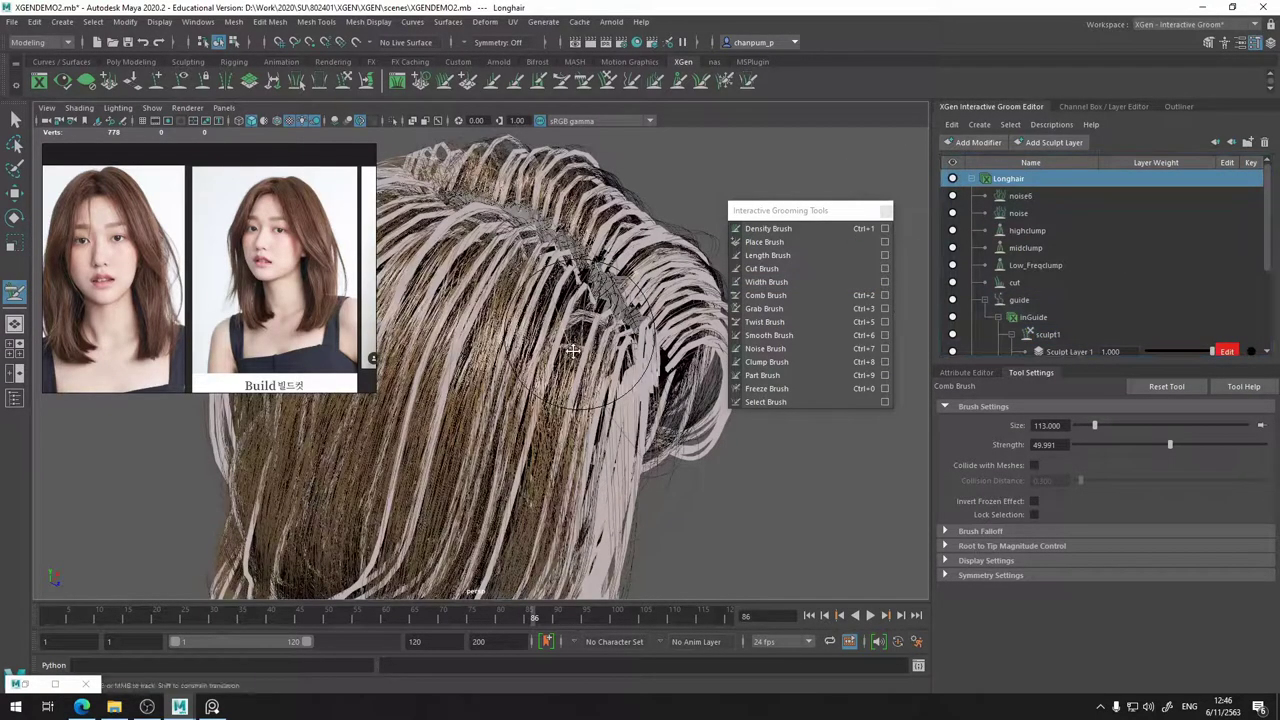
middle_click_drag(573, 351, 567, 370, "alt")
left_click_drag(530, 358, 418, 378, "alt")
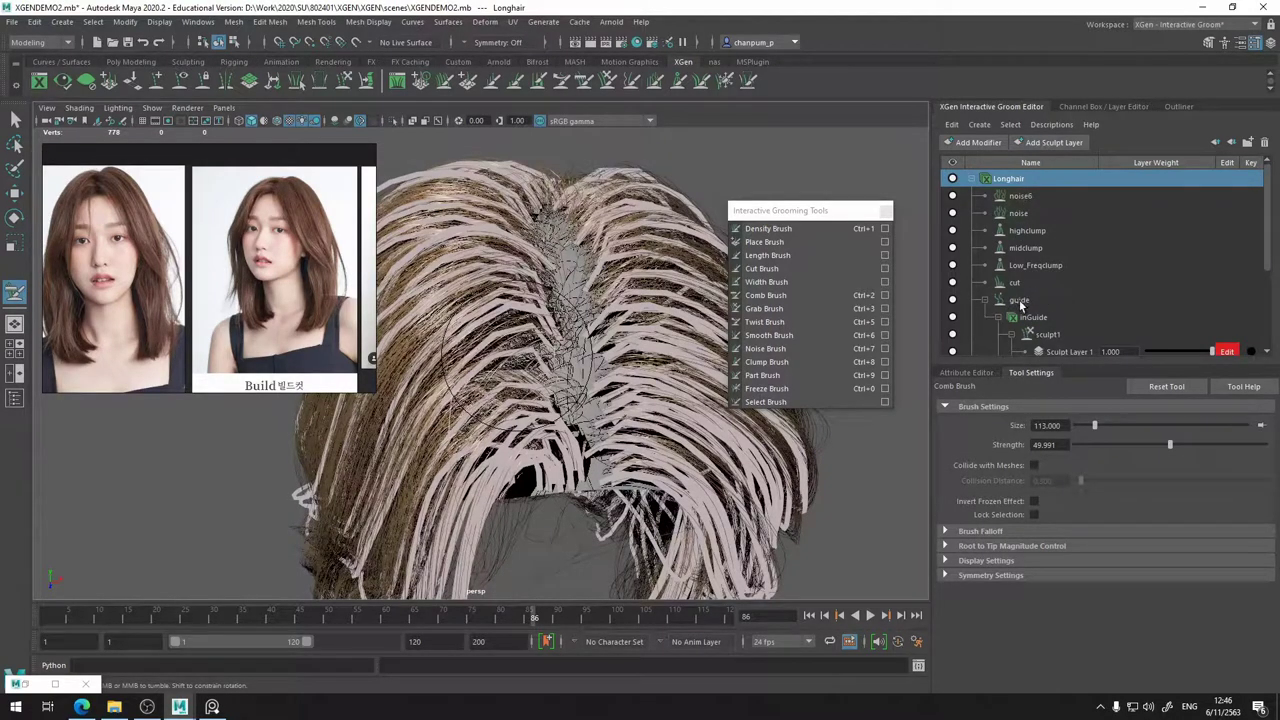
- Make Sculpt Layer 2 the edited layer of sculpt1 and try adding guides at the front of the parting with the Density Brush
scroll(1050, 333, "down", 2)
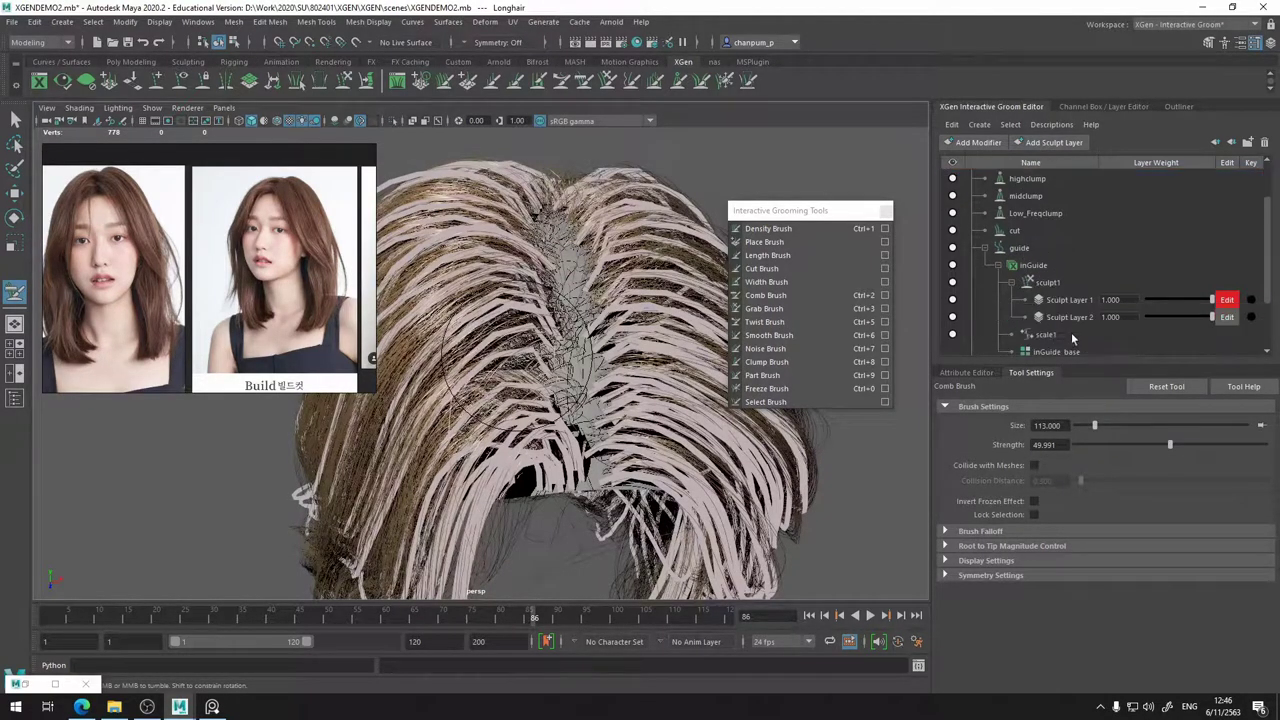
left_click(1227, 319)
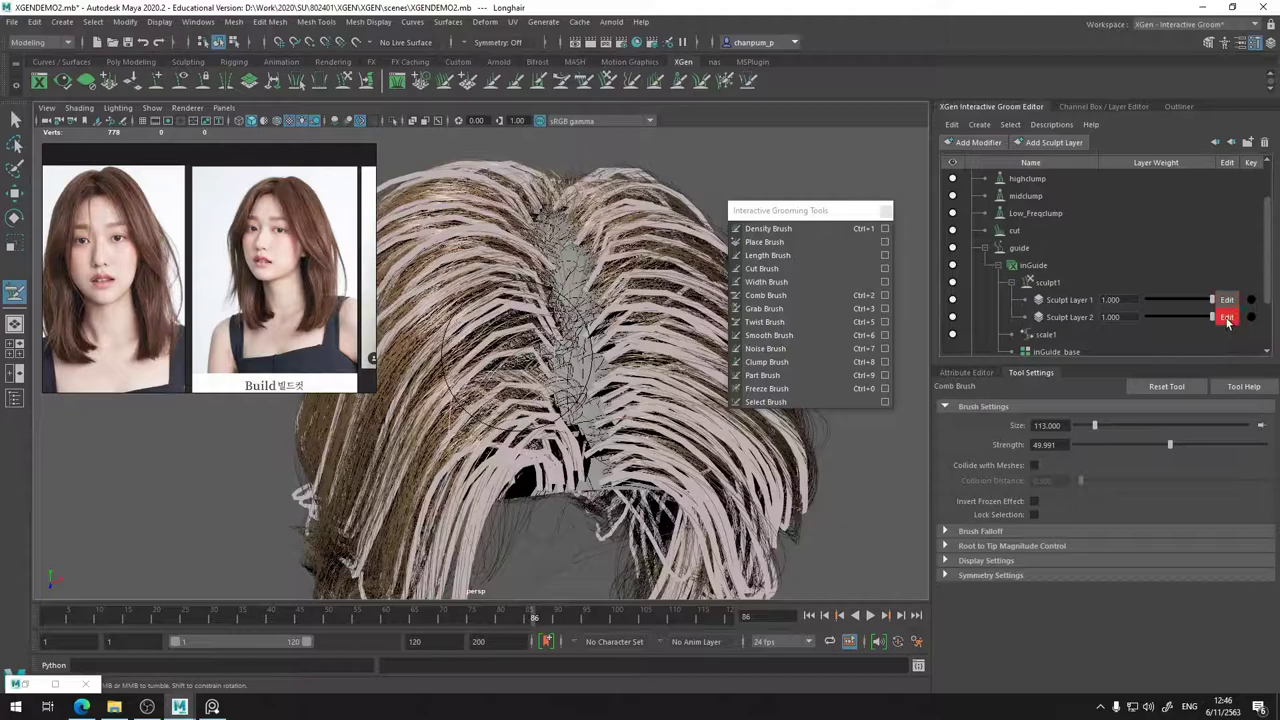
left_click(1088, 320)
left_click(768, 228)
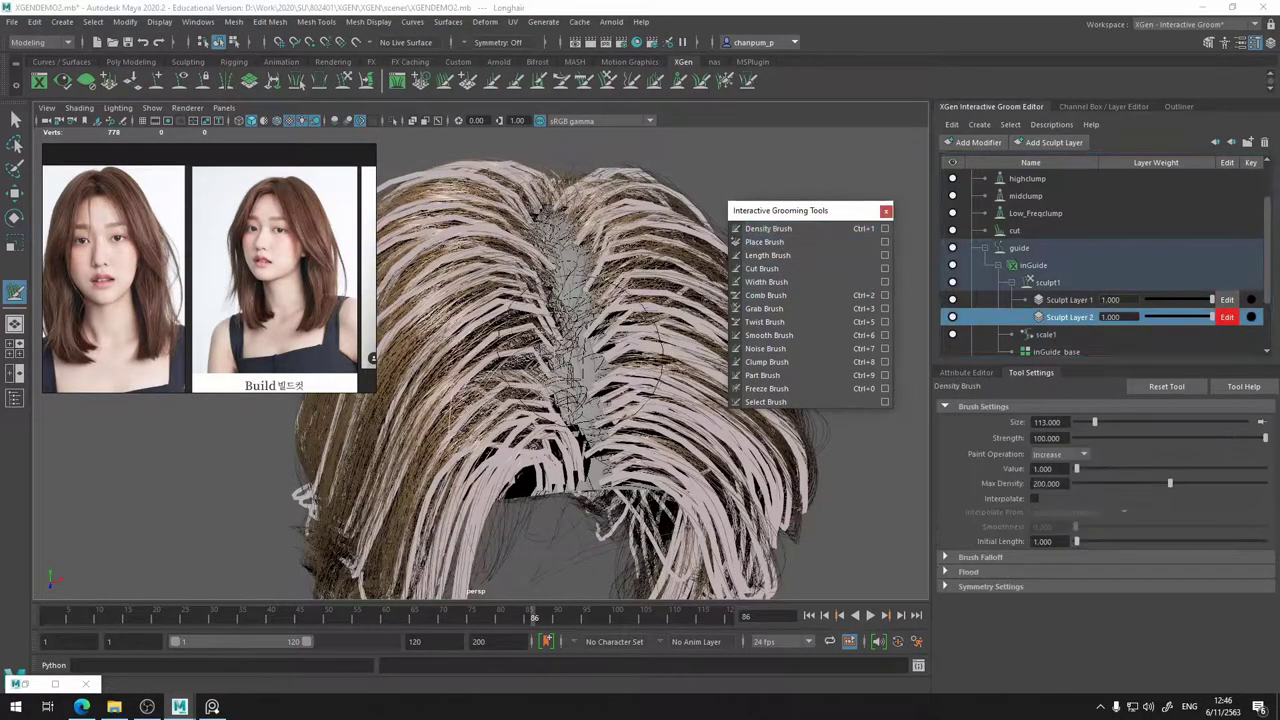
left_click(543, 391)
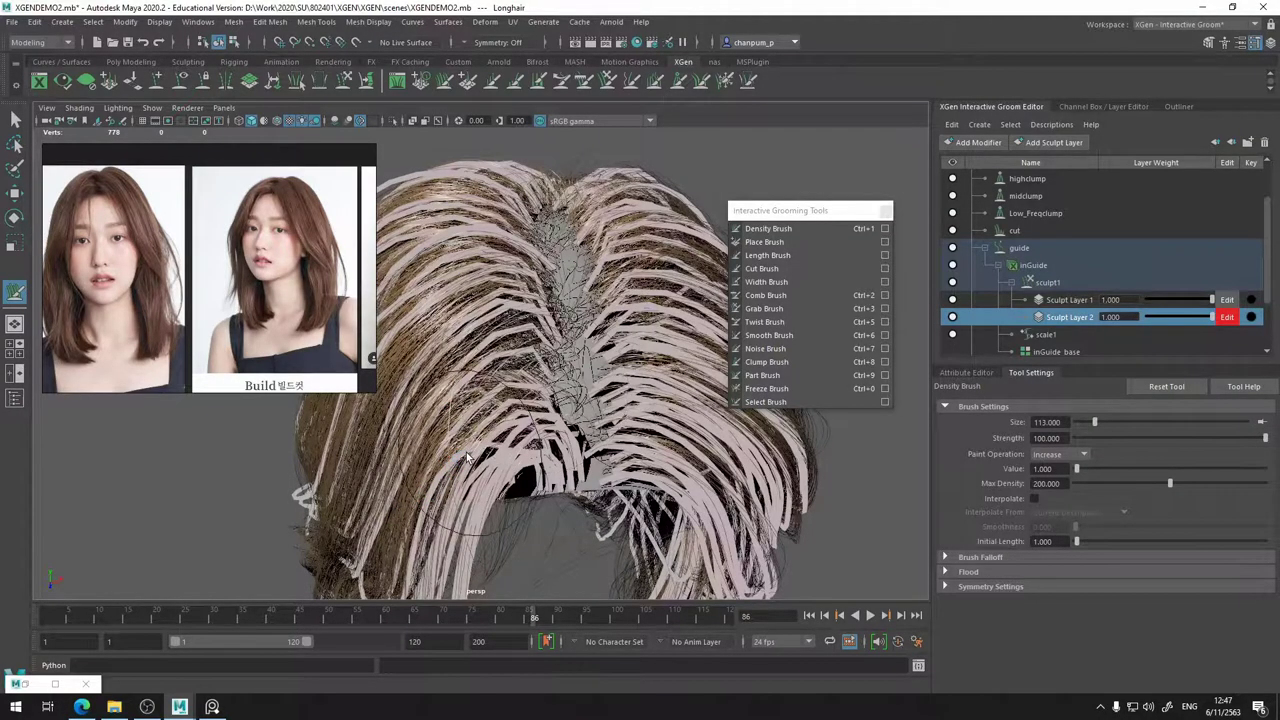
left_click_drag(466, 452, 580, 470, "alt")
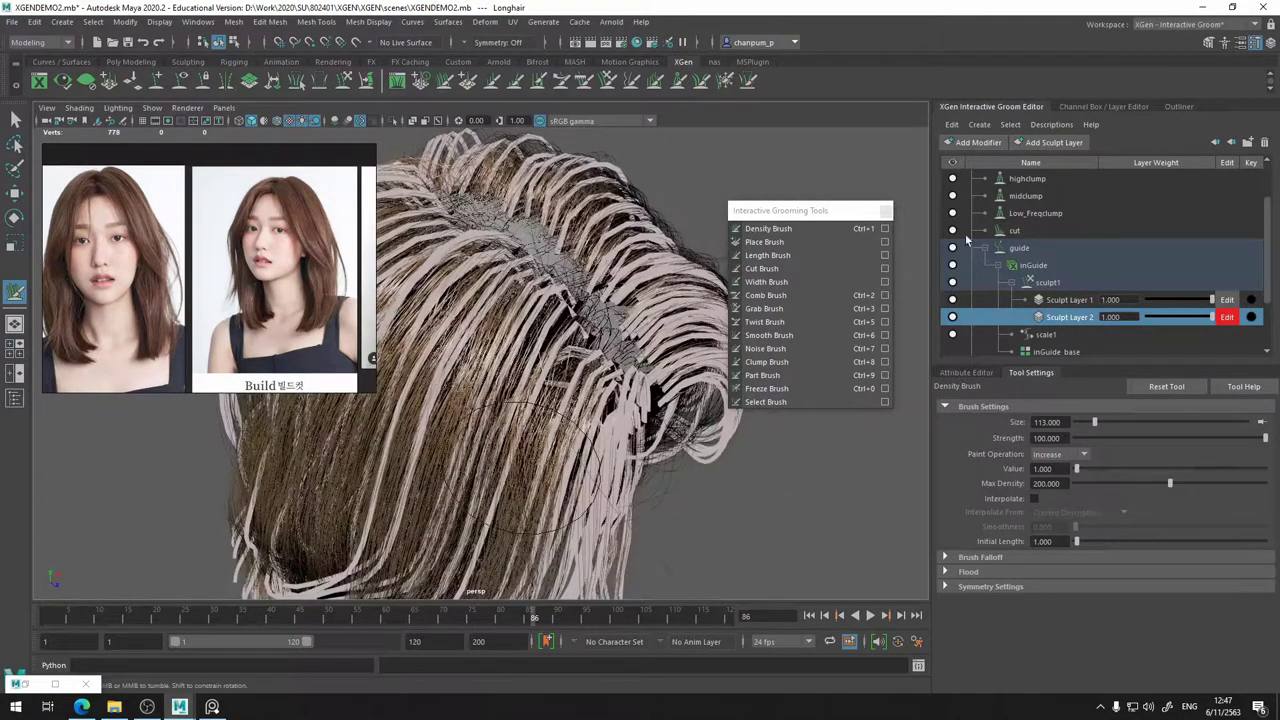
- Try adding guides along the parting on Sculpt Layer 2 with the Density Brush
left_click_drag(660, 332, 700, 343, "alt")
left_click(785, 229)
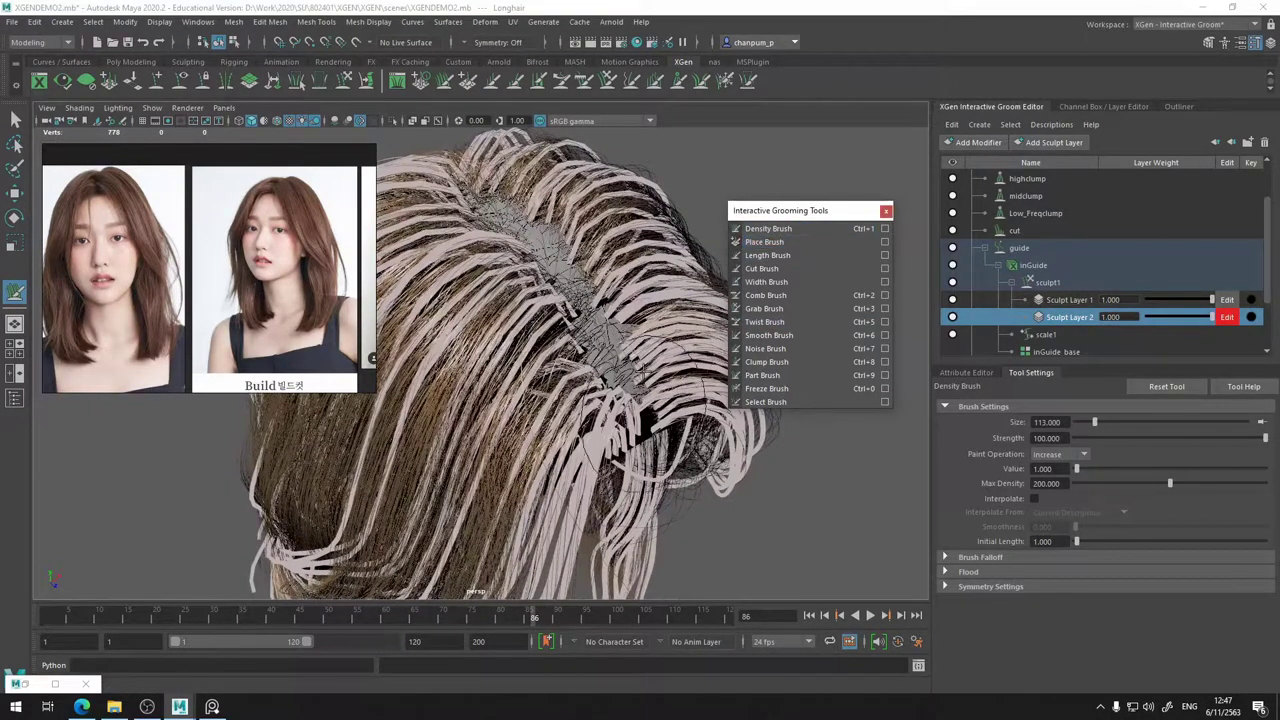
left_click(586, 309)
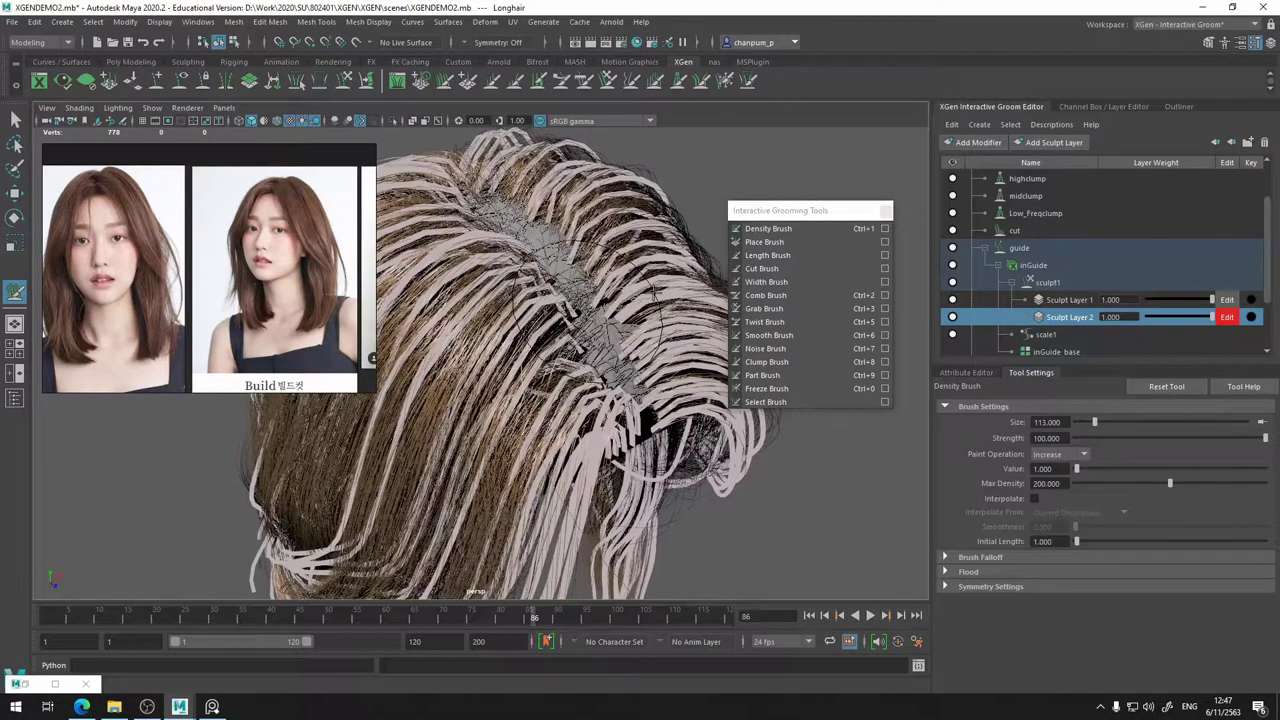
left_click(652, 293)
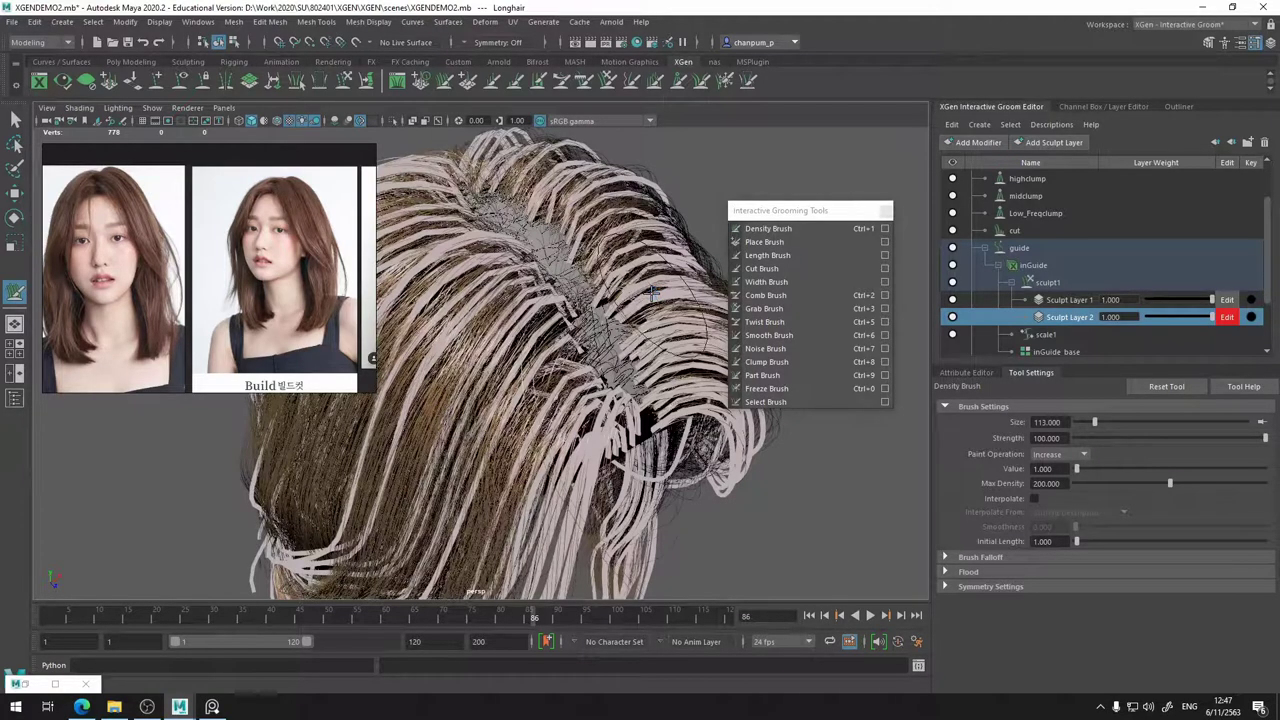
left_click_drag(652, 293, 488, 300, "alt")
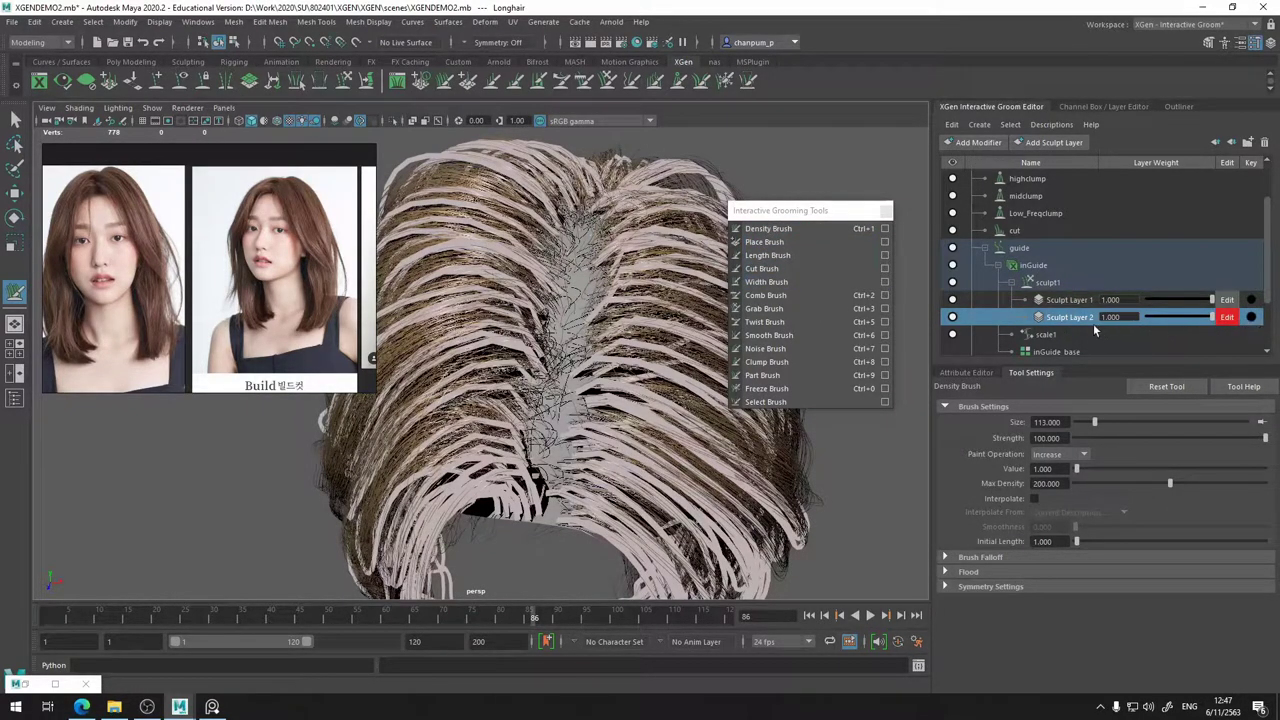
- Delete Sculpt Layer 2 from sculpt1, select Sculpt Layer 1 and check the parting from the front
left_click(1264, 143)
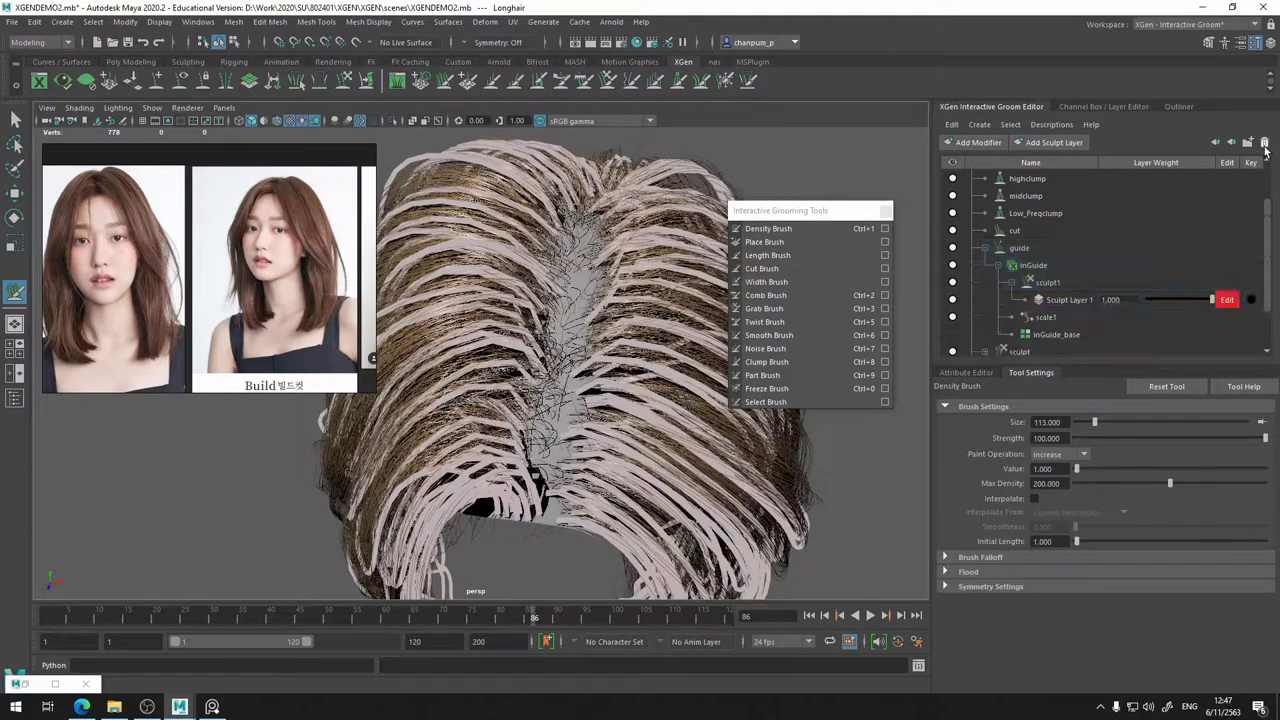
left_click(1066, 301)
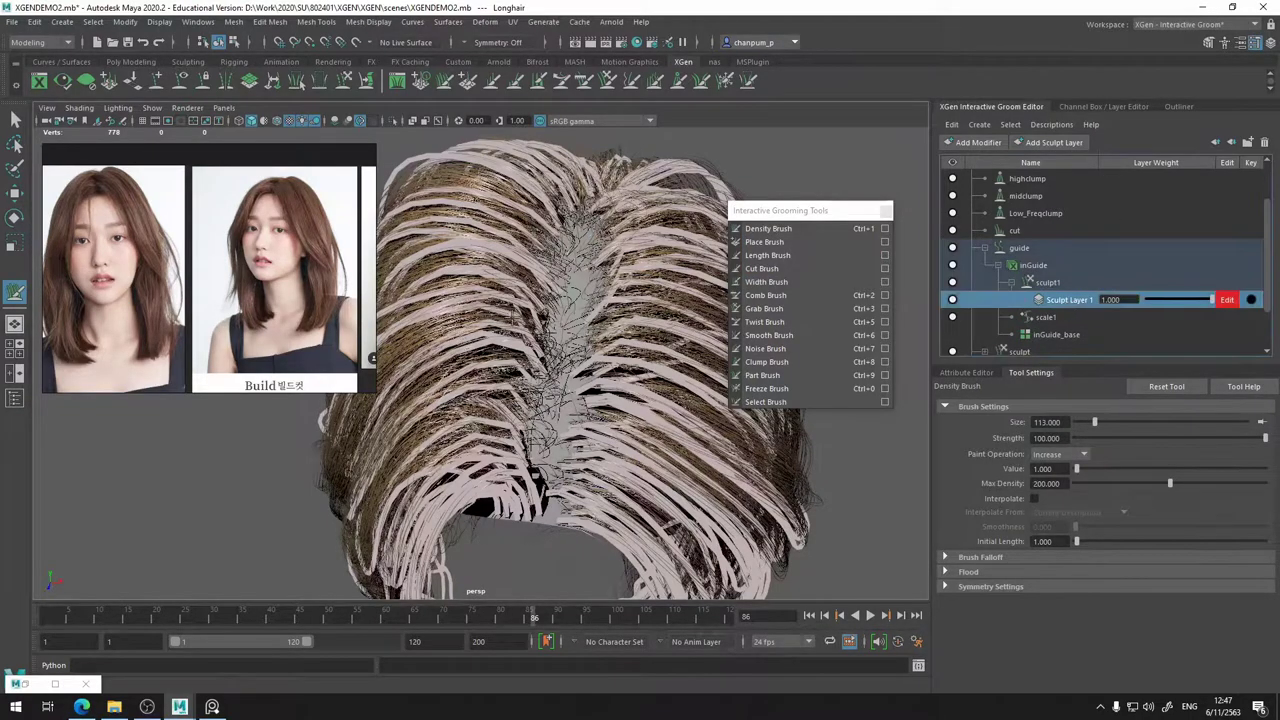
left_click_drag(590, 335, 553, 321, "alt")
scroll(554, 323, "down", 4)
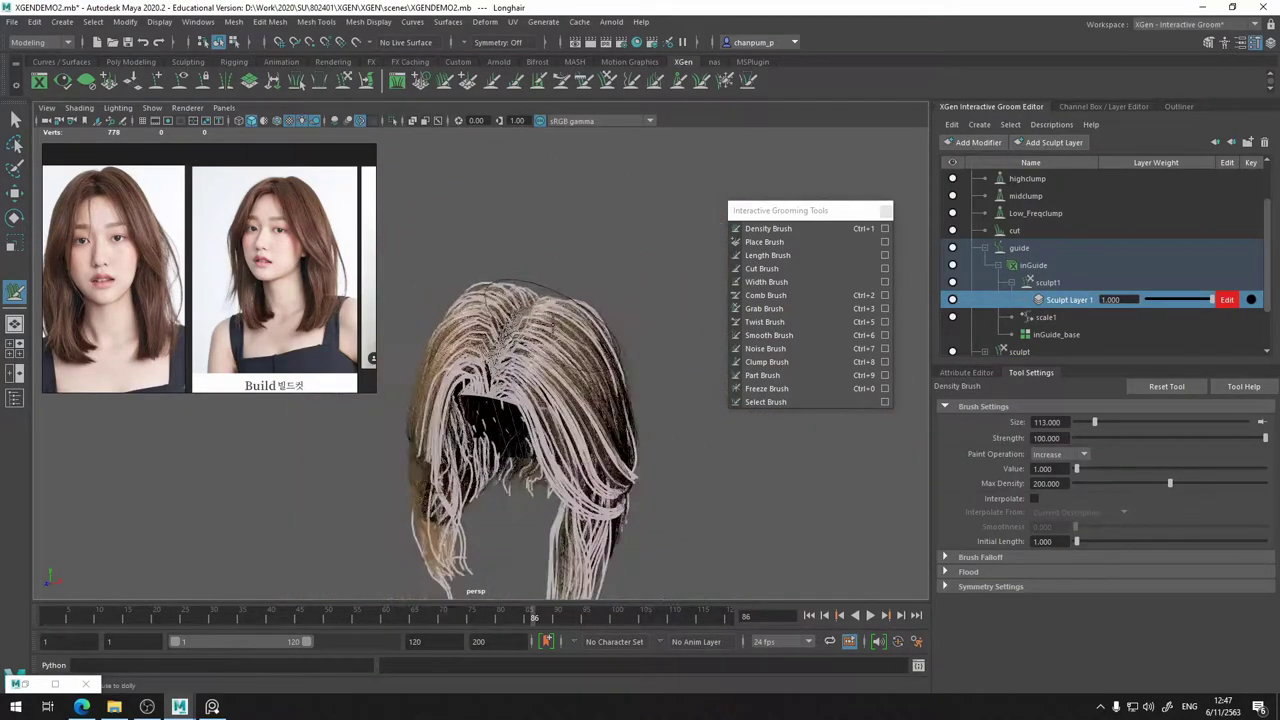
scroll(545, 338, "up", 2)
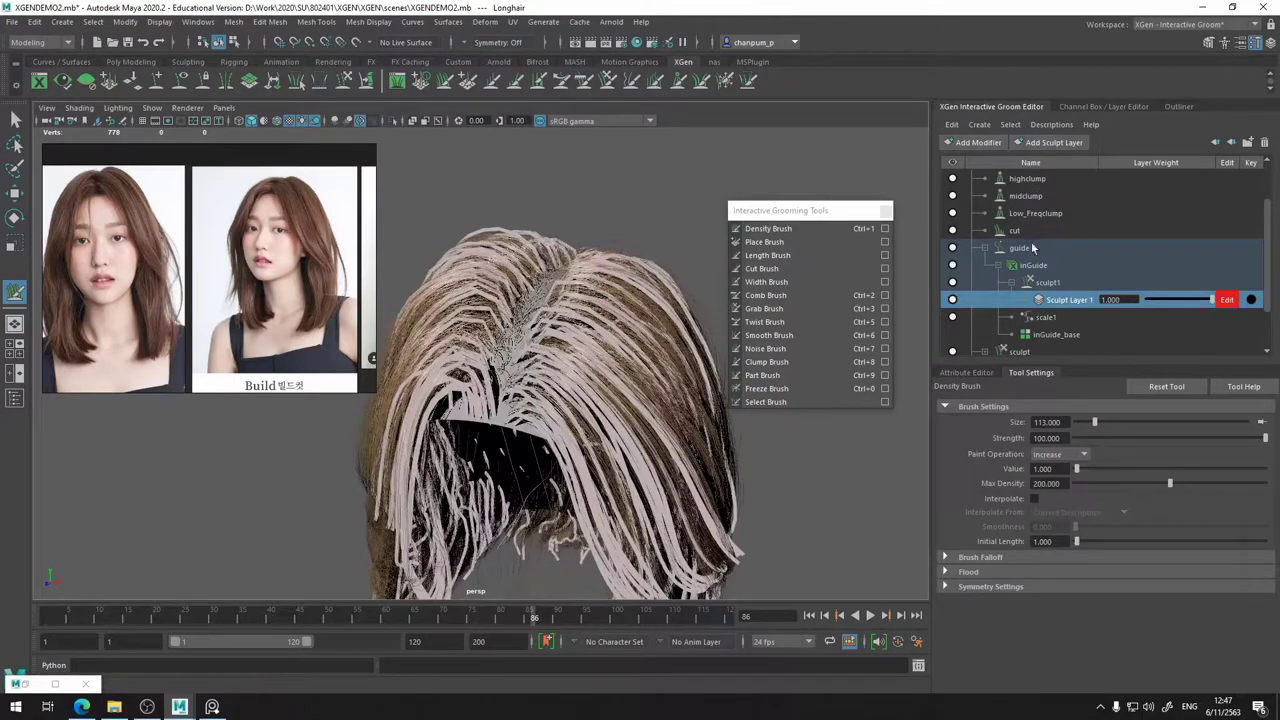
- Try painting the Density Mask of Longhair_base along the parting and undo the stroke
scroll(1033, 247, "down", 1)
left_click(1038, 335)
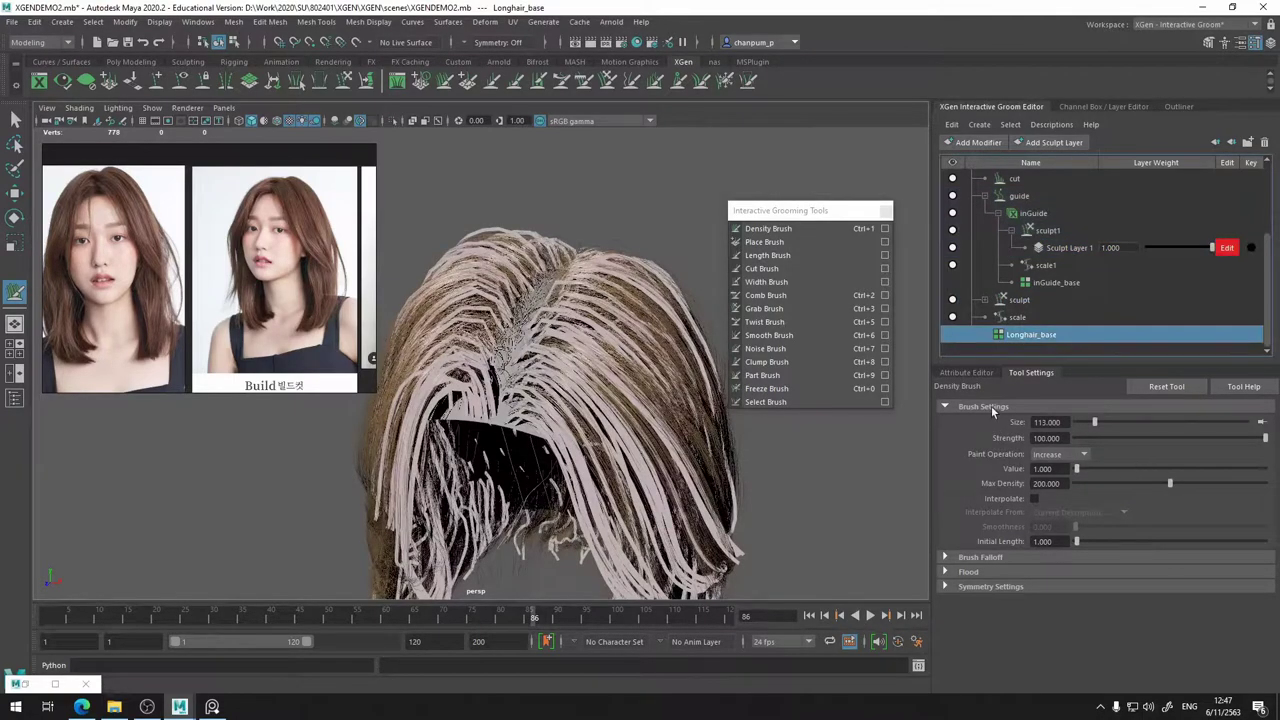
left_click(982, 372)
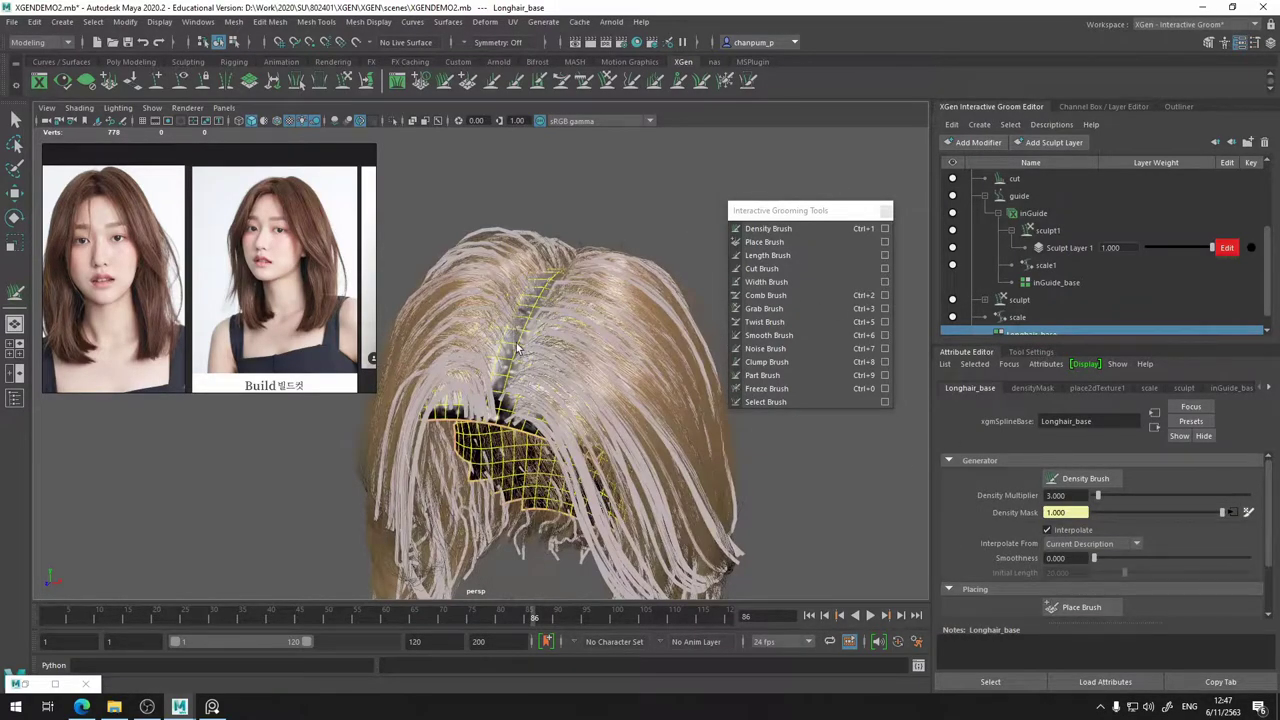
left_click(544, 282)
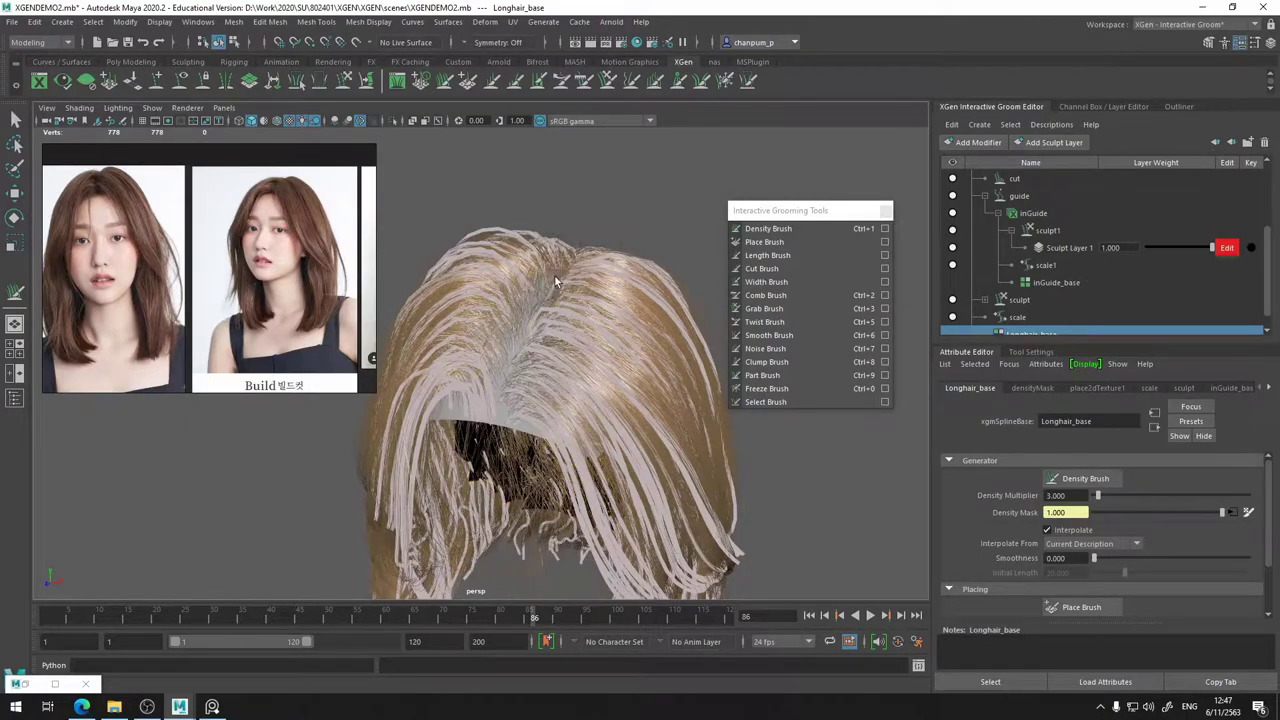
key("ctrl+z")
left_click_drag(617, 183, 604, 250, "alt")
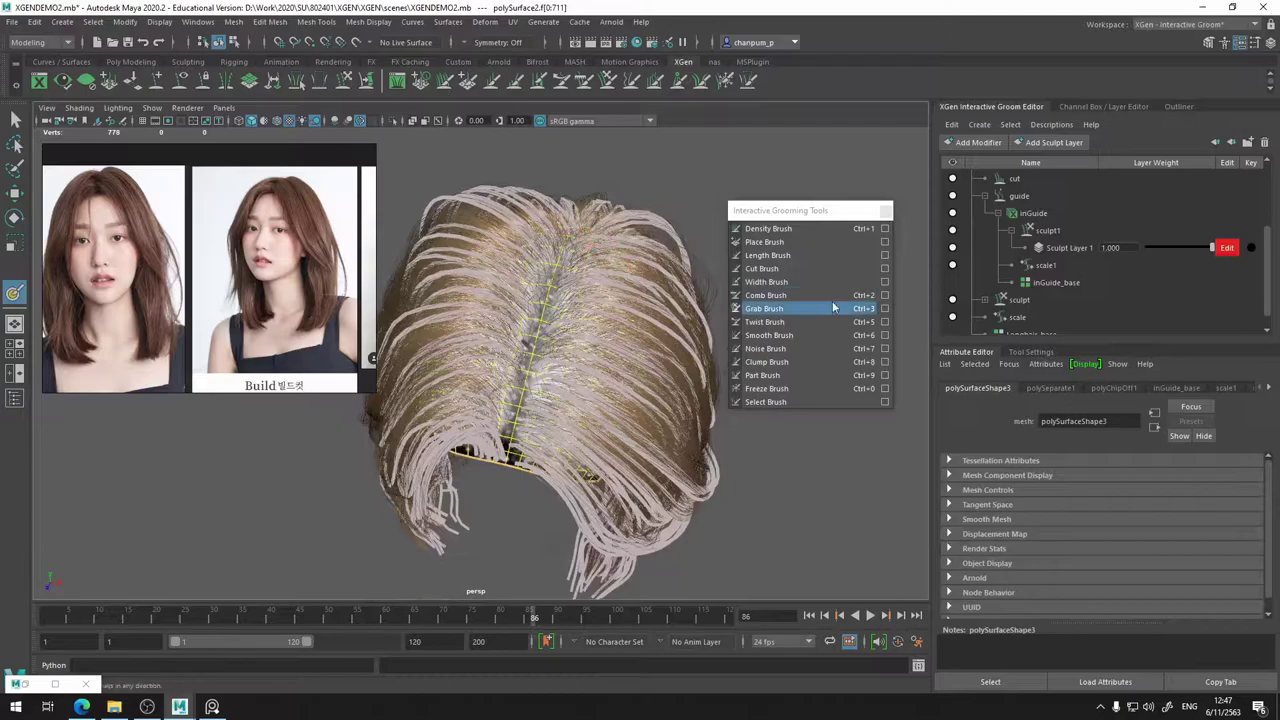
mouse_move(558, 320)
left_mouse_down("alt")
mouse_move(548, 362)
mouse_move(544, 328)
left_mouse_up("alt")
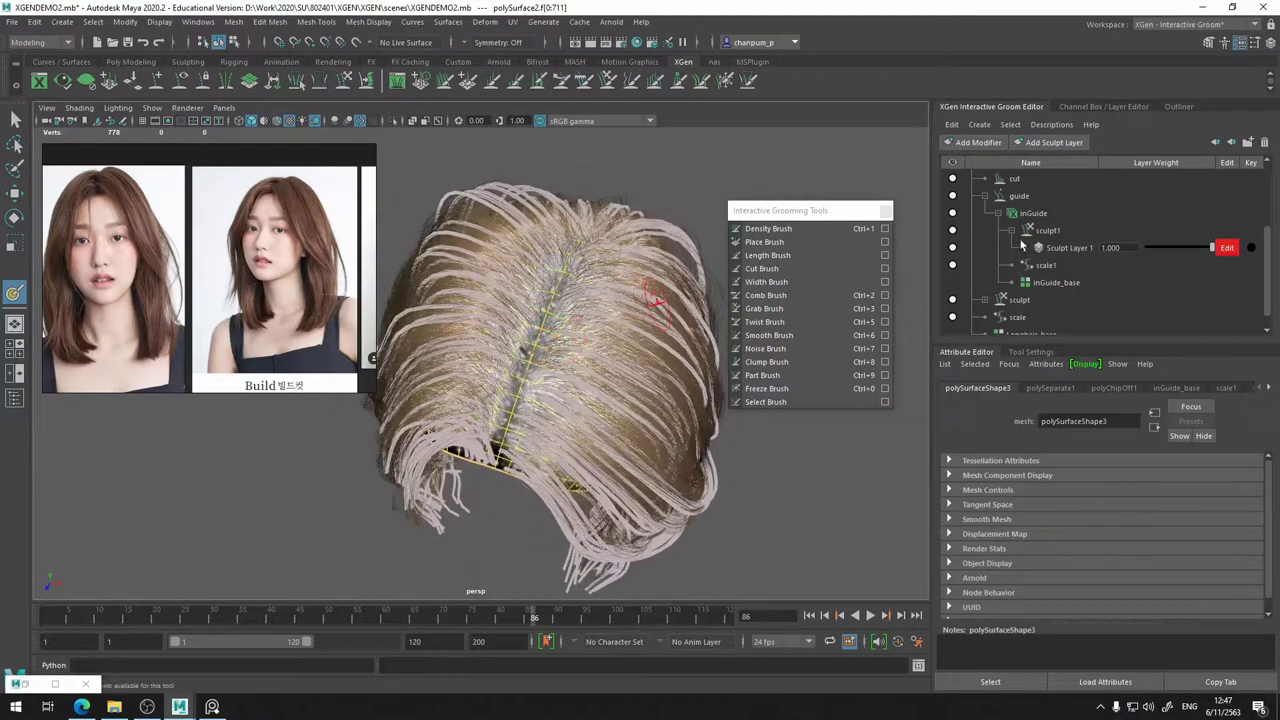
- Leave mask painting and hide both the inGuide guides and the Longhair description to expose the scalp mesh
scroll(1020, 245, "up", 3)
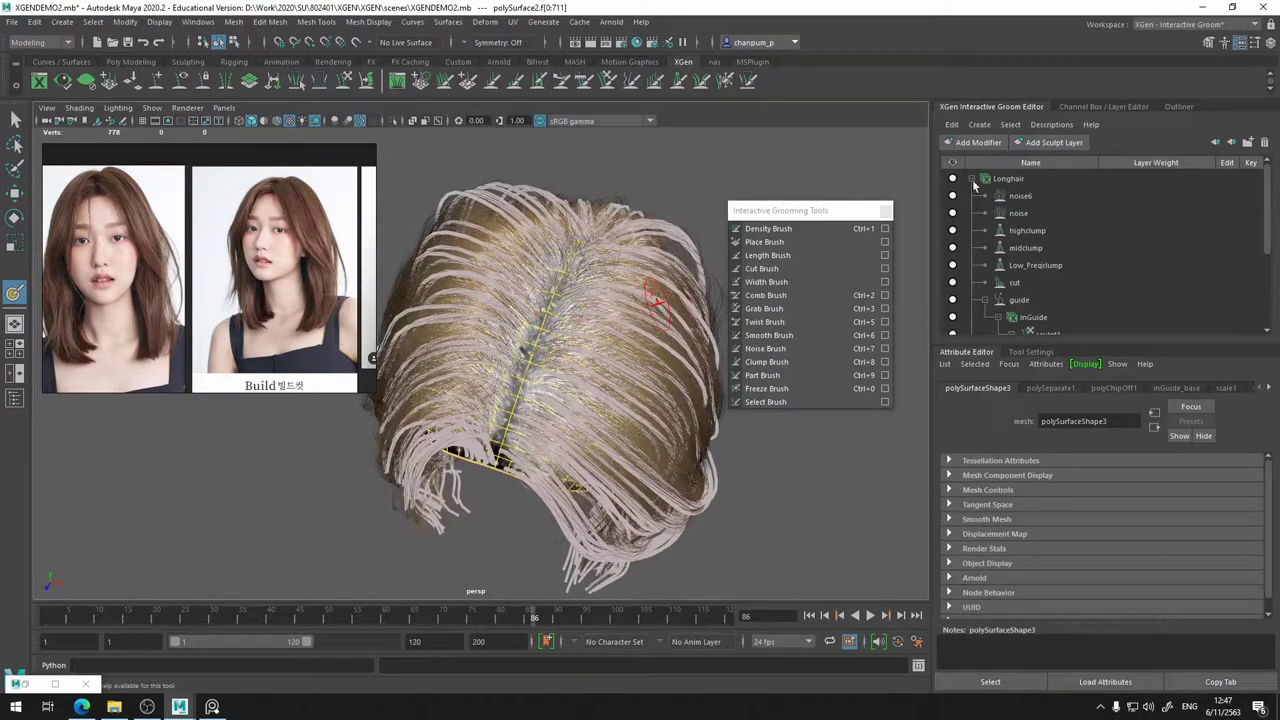
left_click(955, 181)
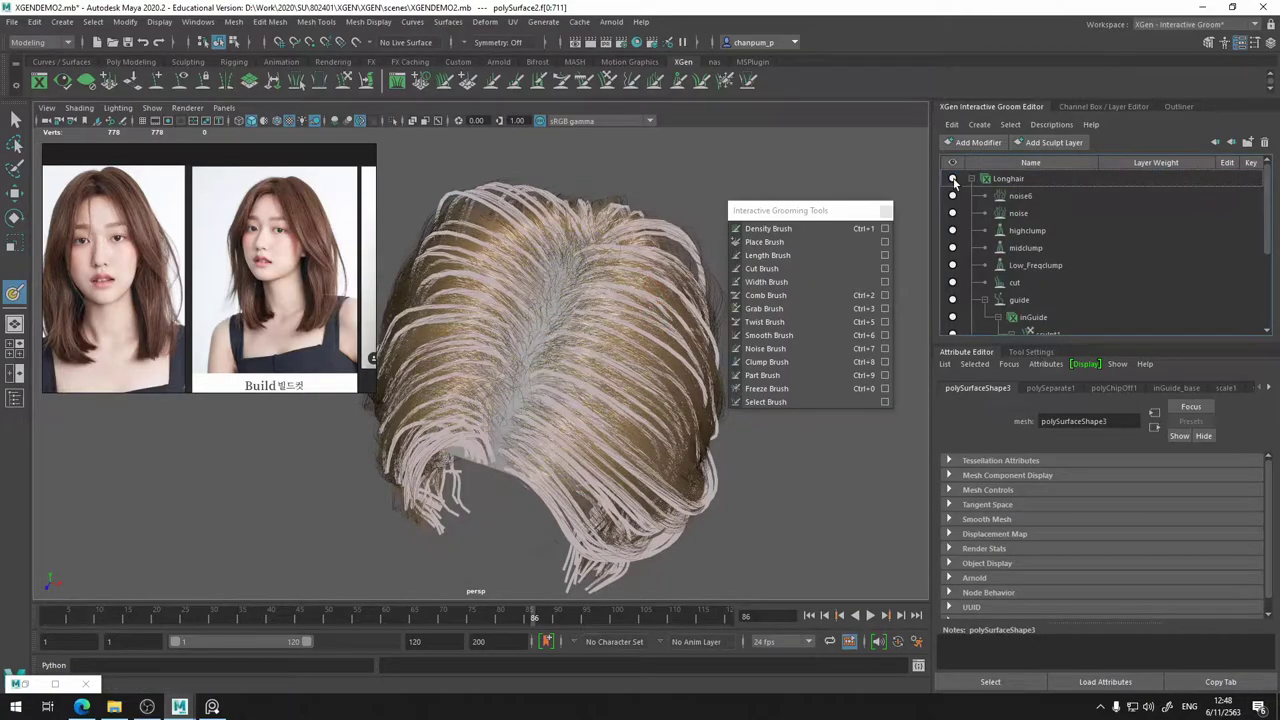
left_click(953, 179)
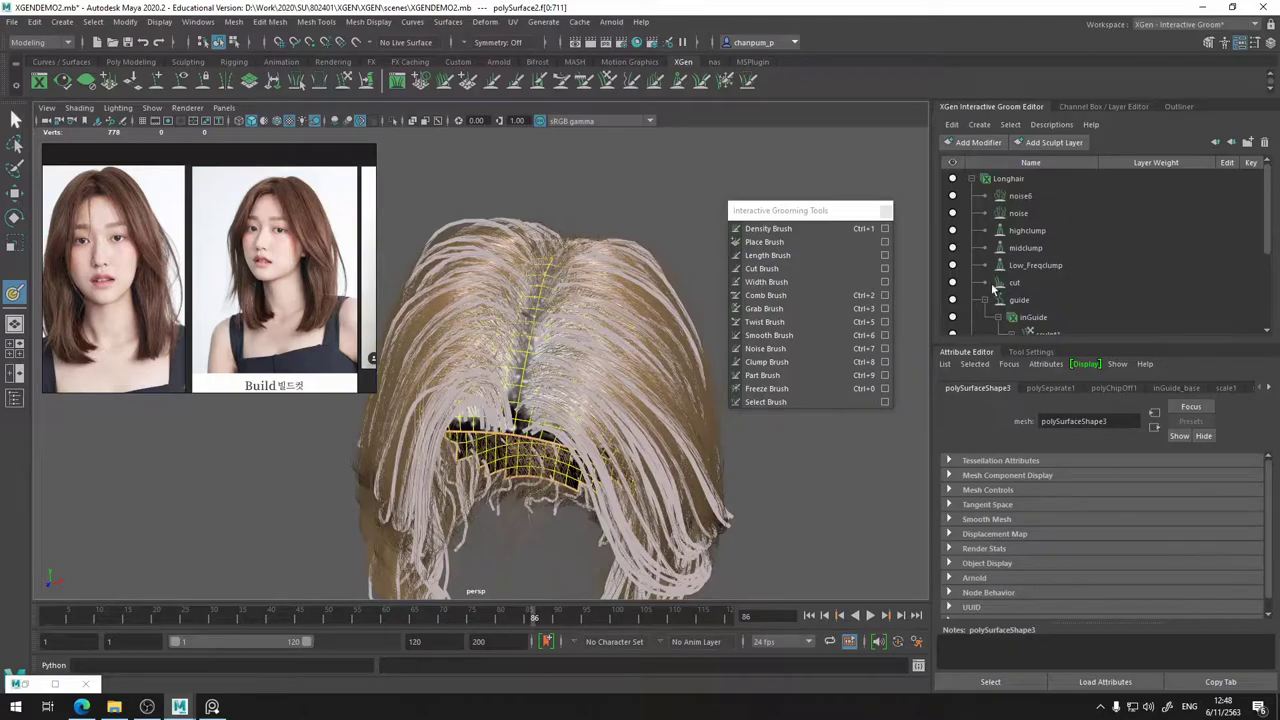
key("q")
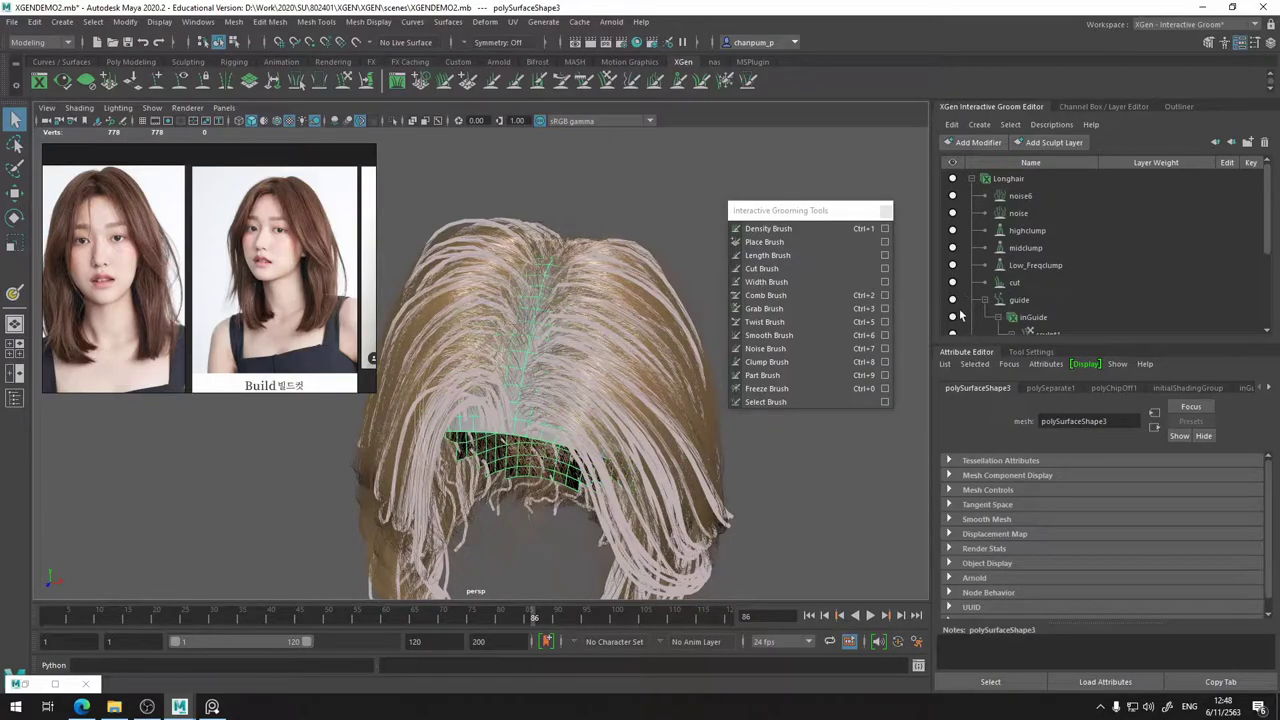
left_click(1012, 317)
left_click(957, 180)
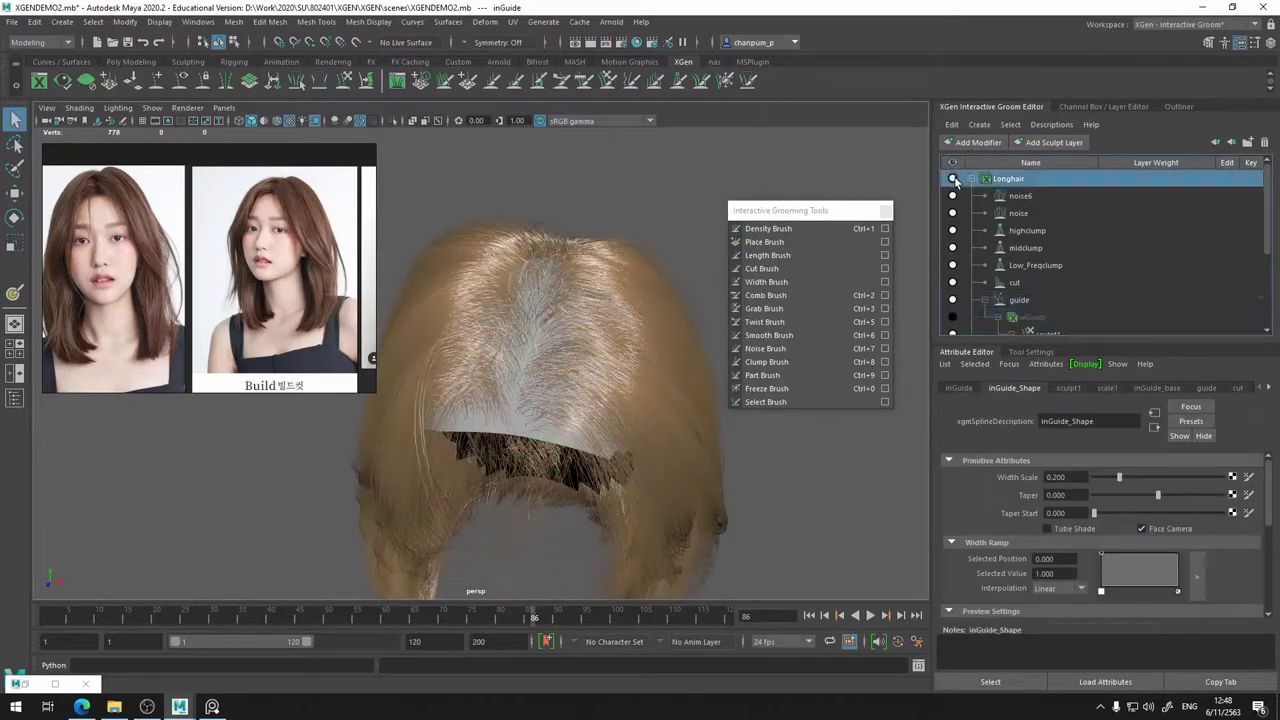
mouse_move(1026, 277)
left_mouse_down()
mouse_move(1026, 212)
mouse_move(1021, 274)
left_mouse_up()
- Paint the Density Mask of Longhair_base white along the parting to narrow the dark band on the scalp
scroll(1021, 275, "down", 3)
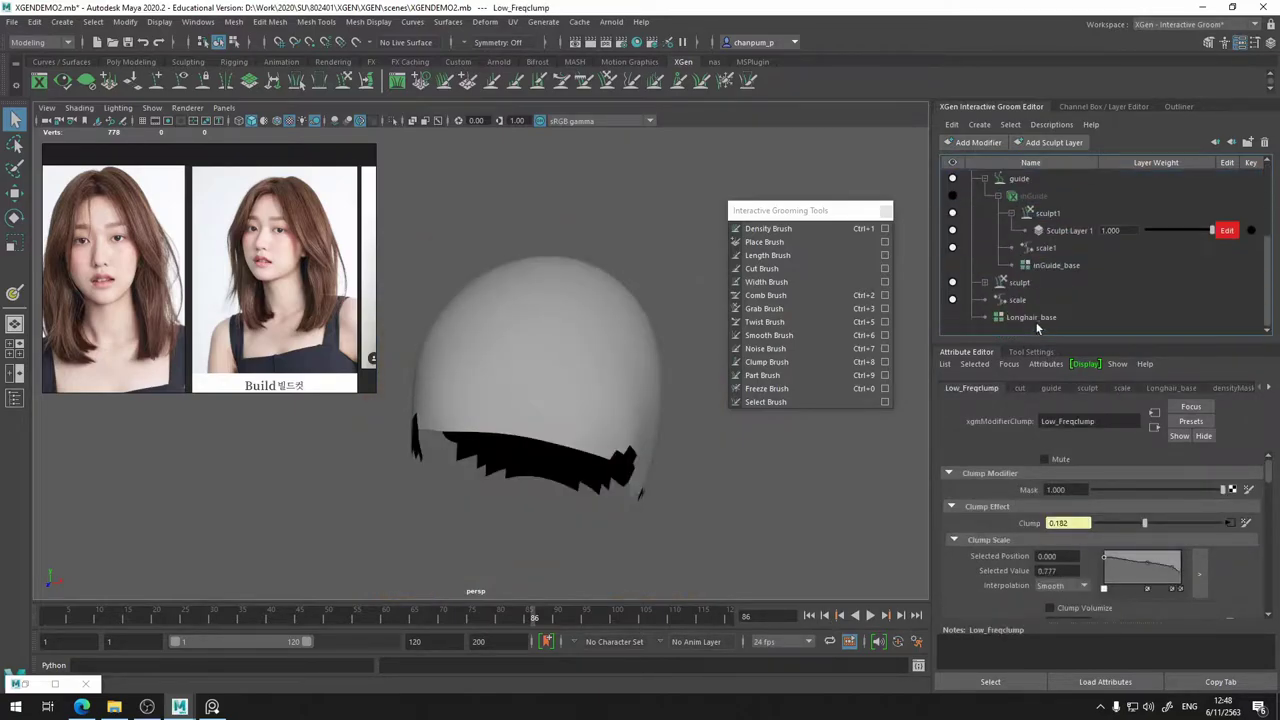
left_click(1047, 320)
left_click(1247, 516)
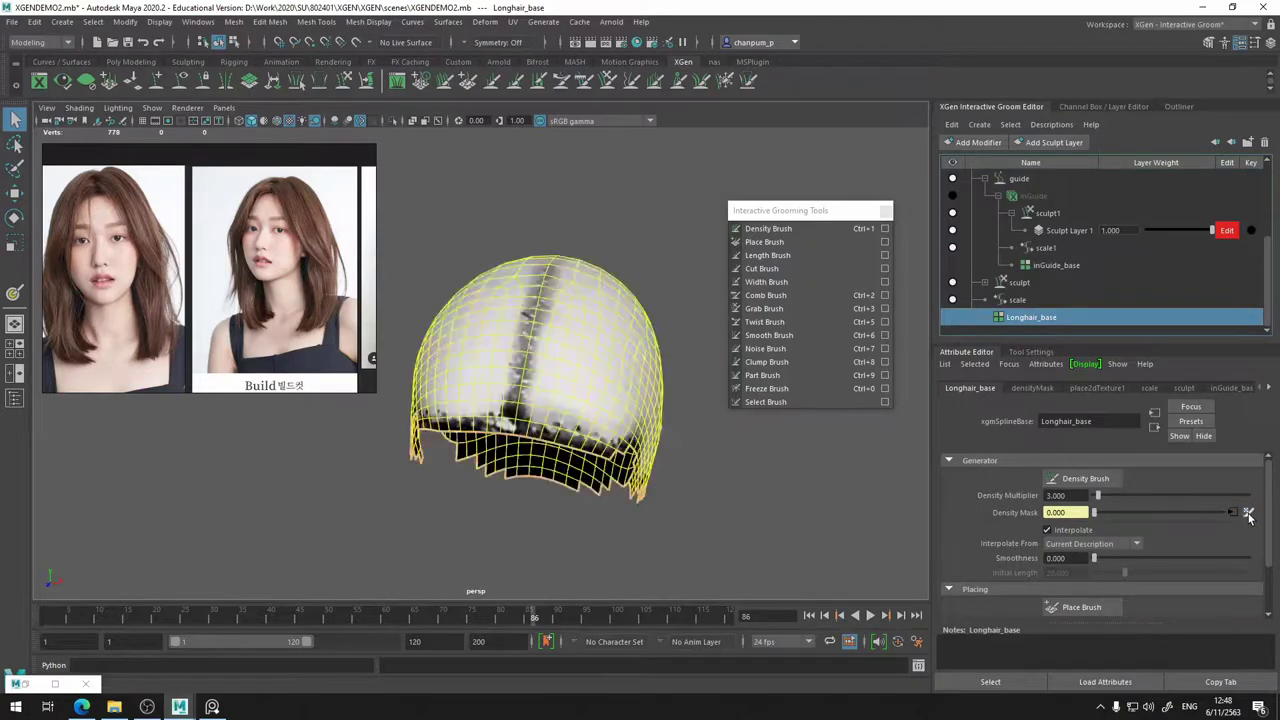
left_click_drag(527, 402, 513, 434, "alt")
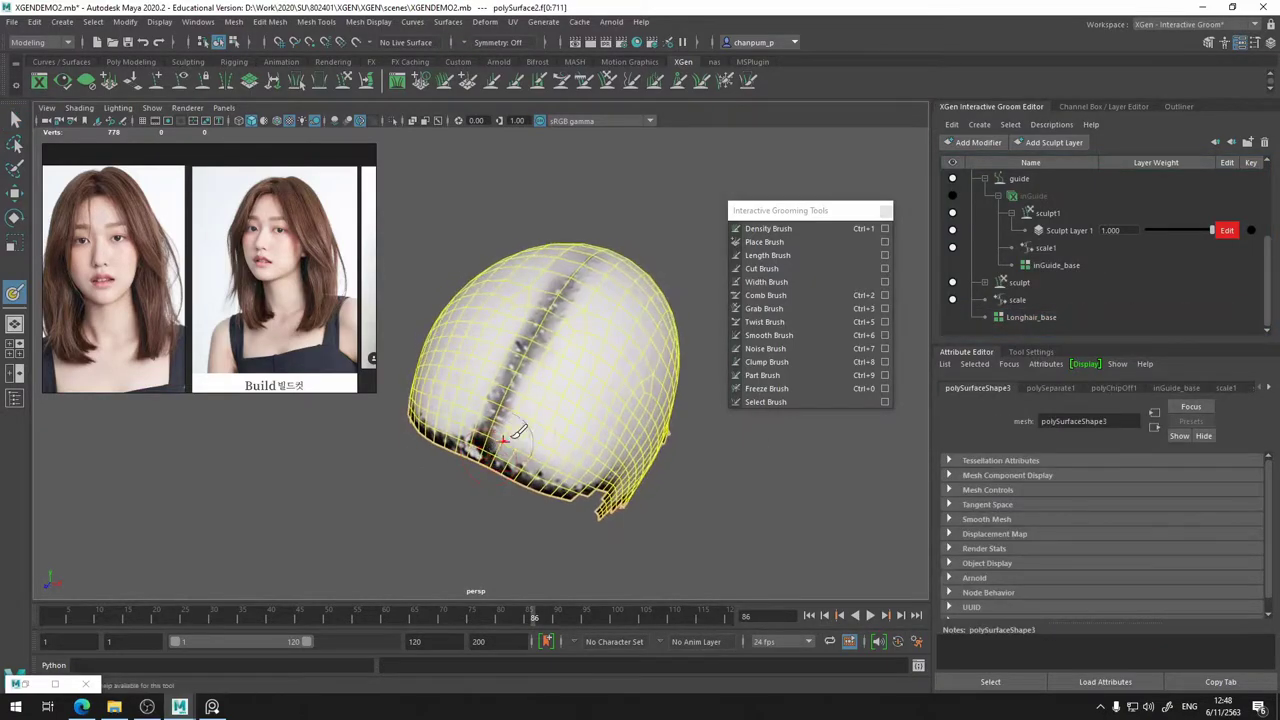
scroll(522, 432, "up", 3)
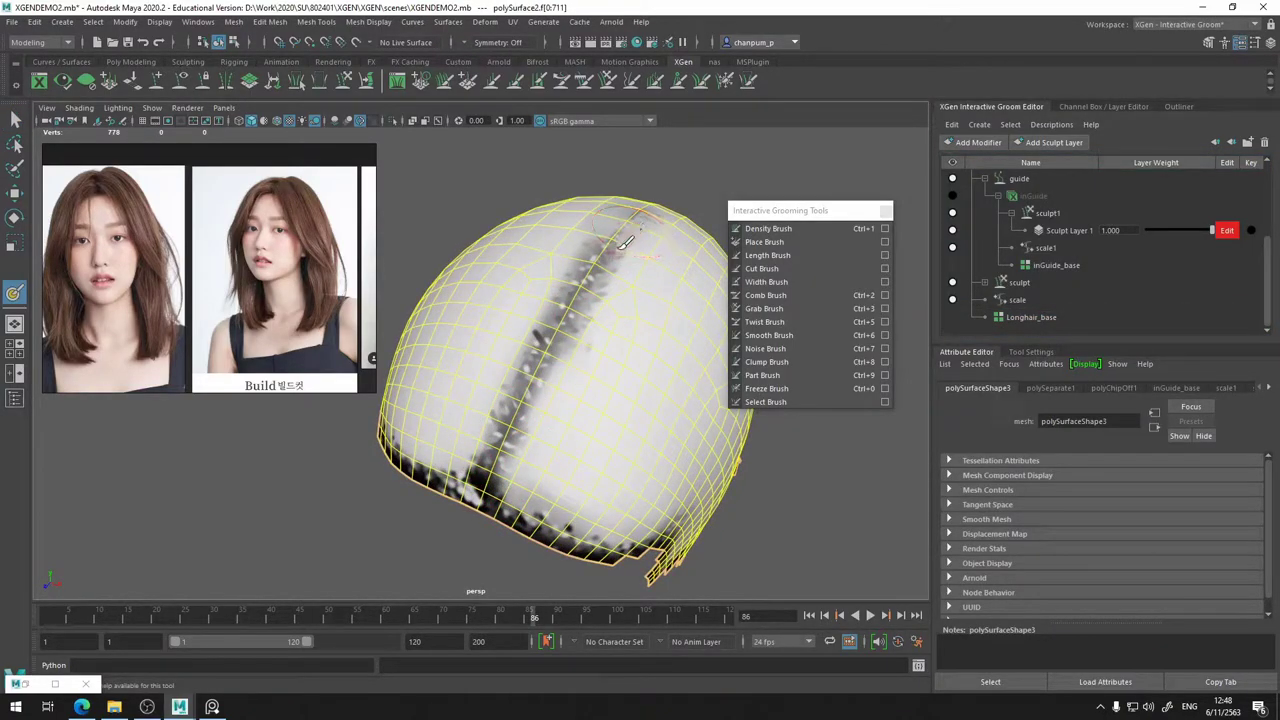
mouse_move(596, 250)
left_mouse_down()
mouse_move(558, 280)
mouse_move(487, 403)
mouse_move(625, 218)
mouse_move(582, 372)
left_mouse_up()
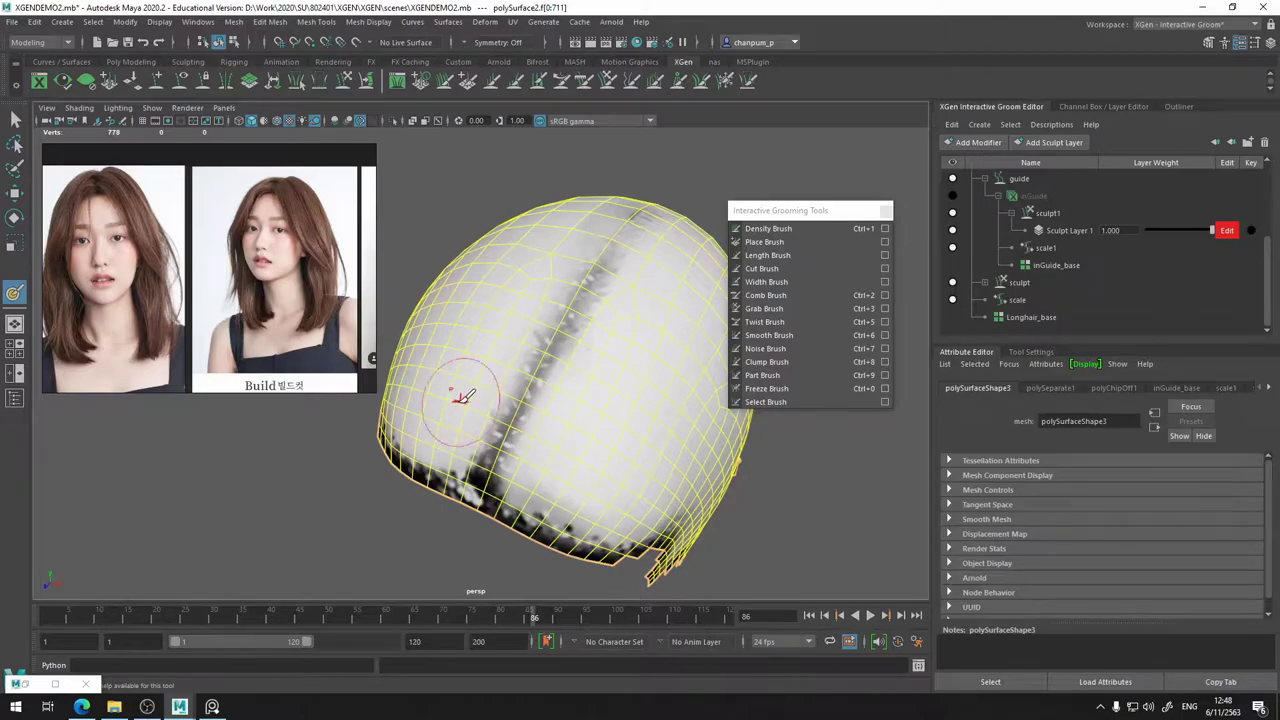
mouse_move(475, 392)
left_mouse_down("alt")
mouse_move(605, 352)
mouse_move(560, 380)
mouse_move(414, 423)
left_mouse_up("alt")
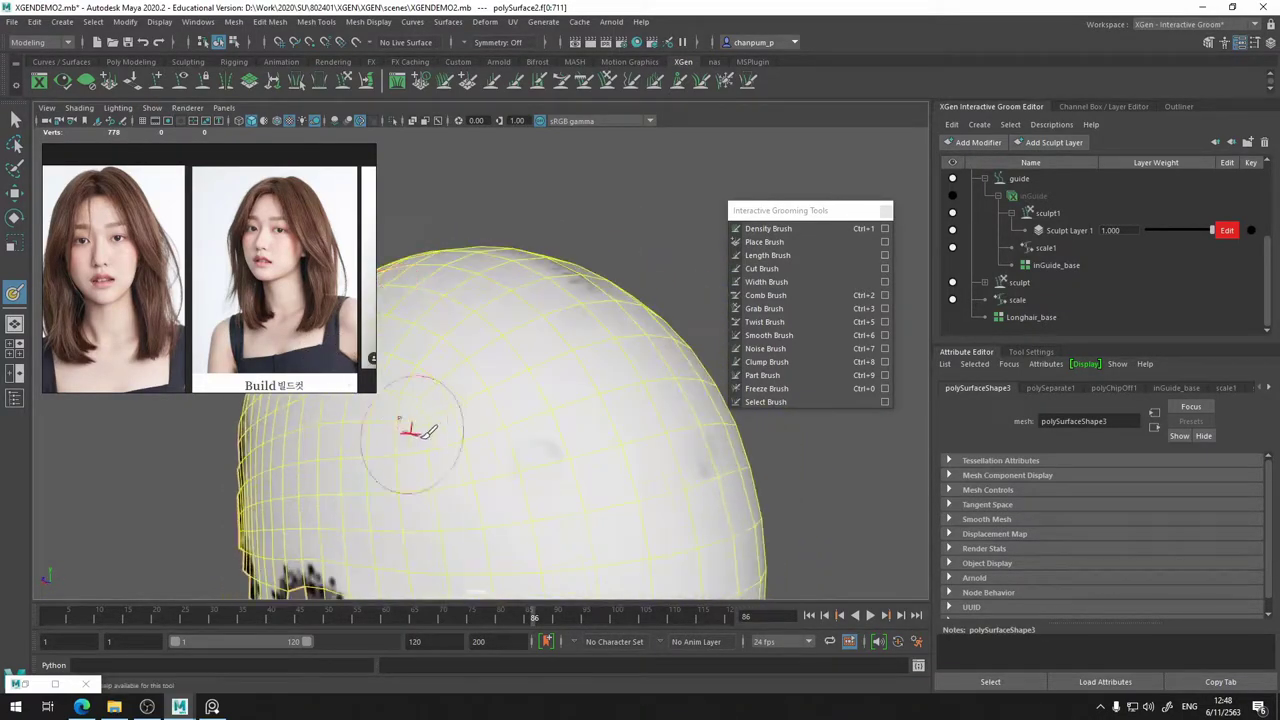
mouse_move(651, 471)
left_mouse_down("alt")
mouse_move(457, 529)
mouse_move(563, 551)
mouse_move(706, 409)
left_mouse_up("alt")
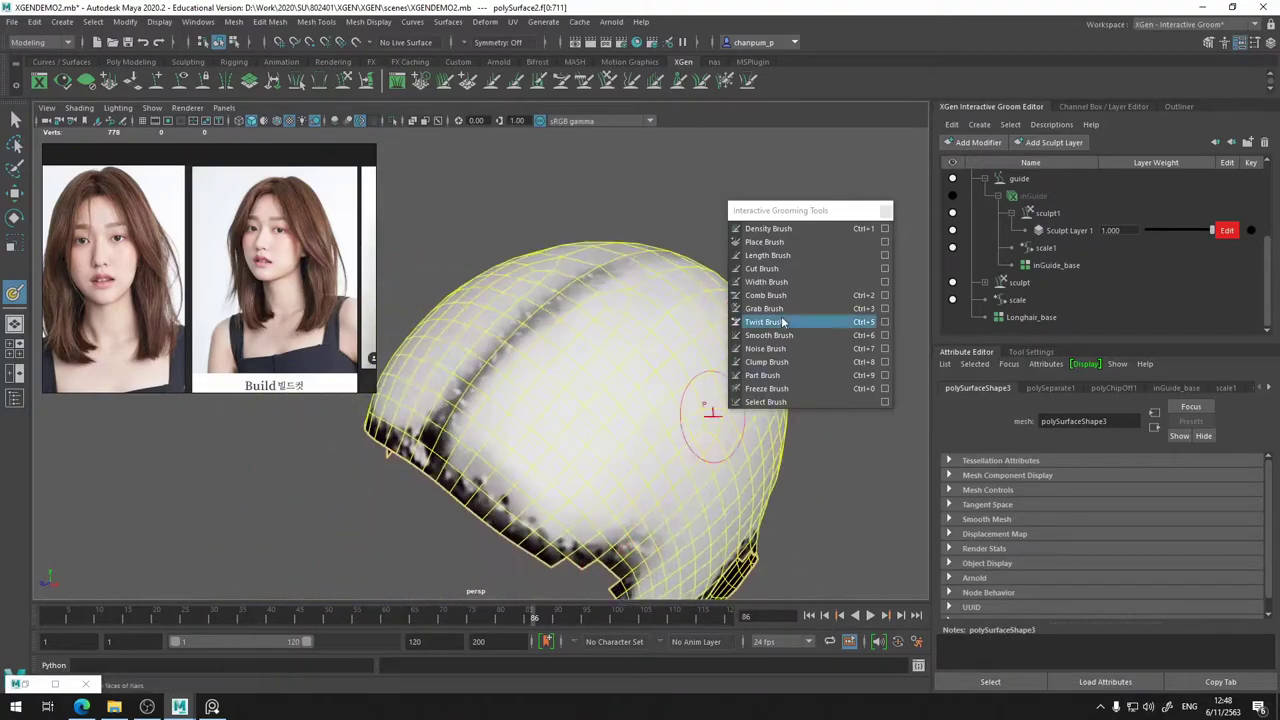
- Show the Longhair description again, inspect the parting from the front and leave mask painting
scroll(946, 232, "up", 3)
left_click(952, 179)
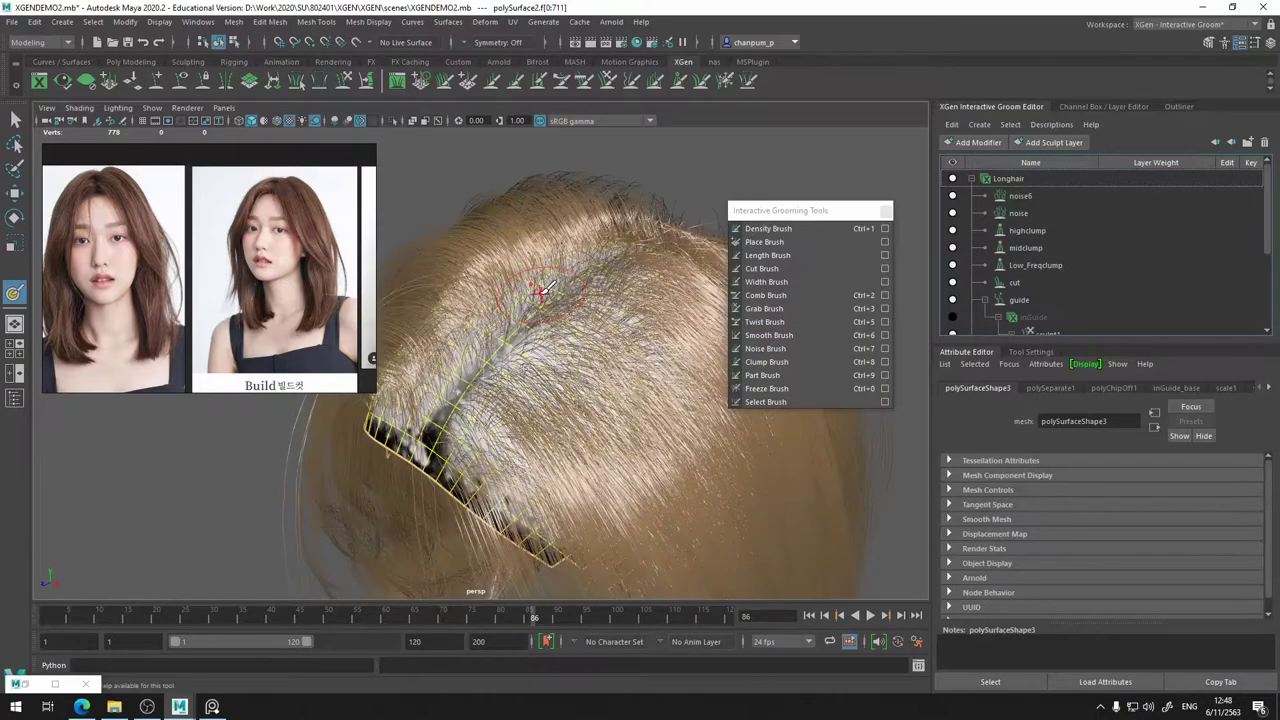
left_click_drag(484, 316, 430, 322, "alt")
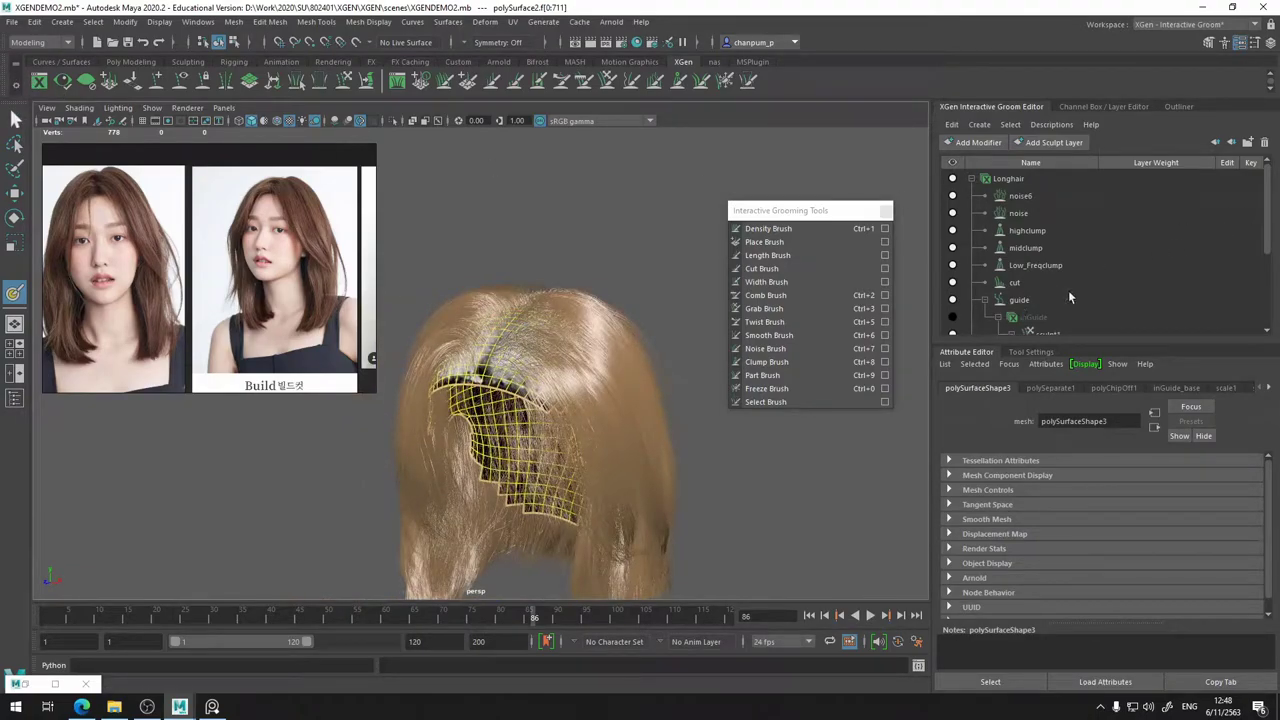
key("q")
left_click_drag(673, 246, 594, 203, "alt")
- Reactivate painting of the Longhair_base Density Mask and save its painted texture from the 3D Paint Tool settings
scroll(1185, 264, "down", 3)
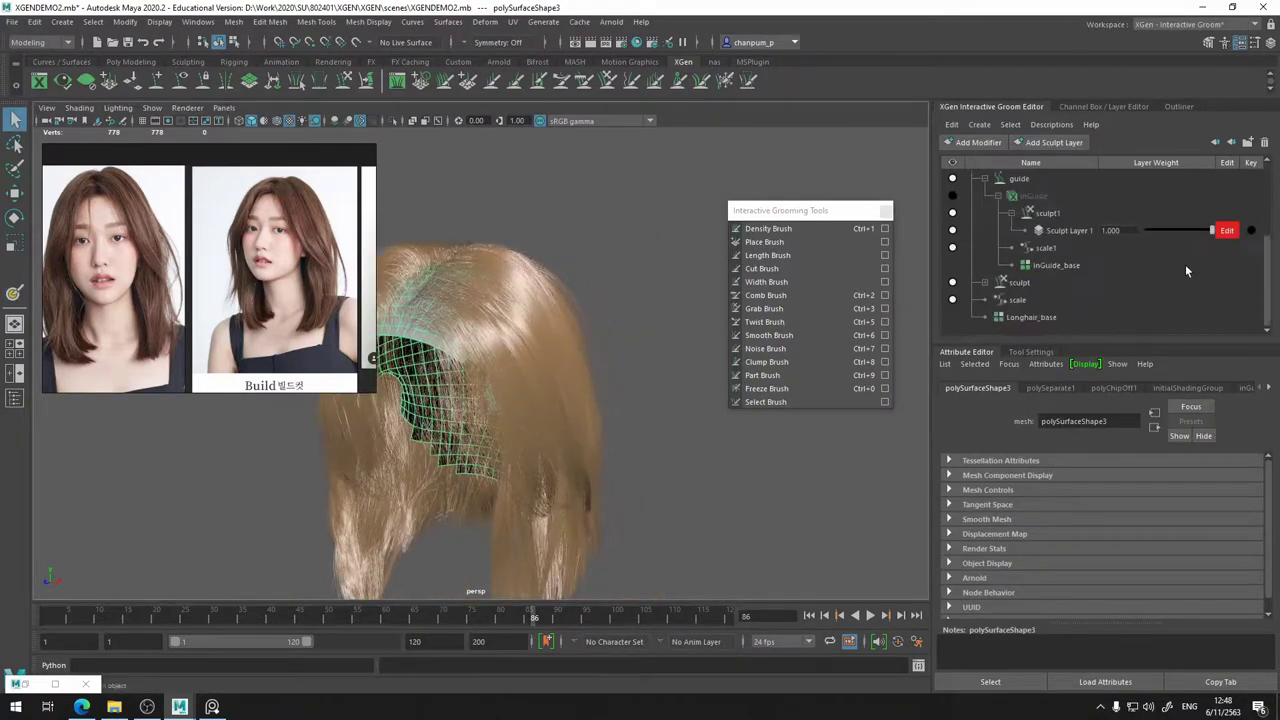
left_click(1040, 318)
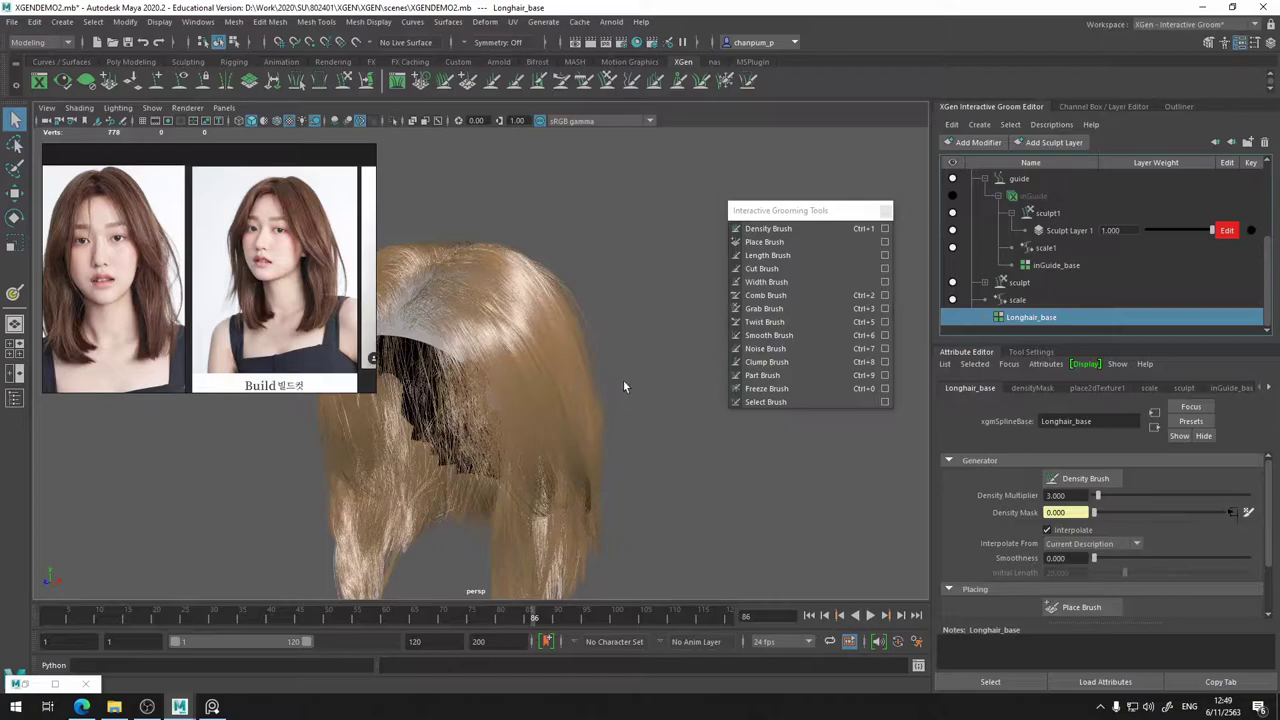
left_click(1248, 512)
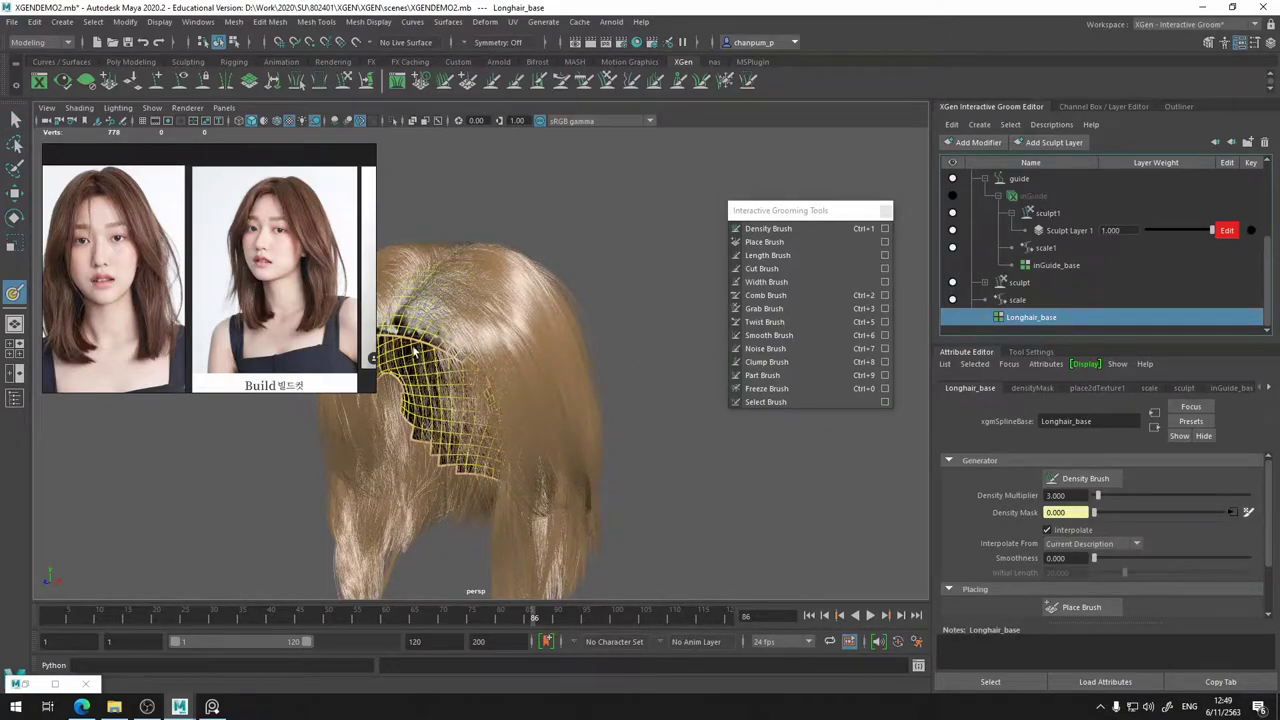
left_click(1248, 512)
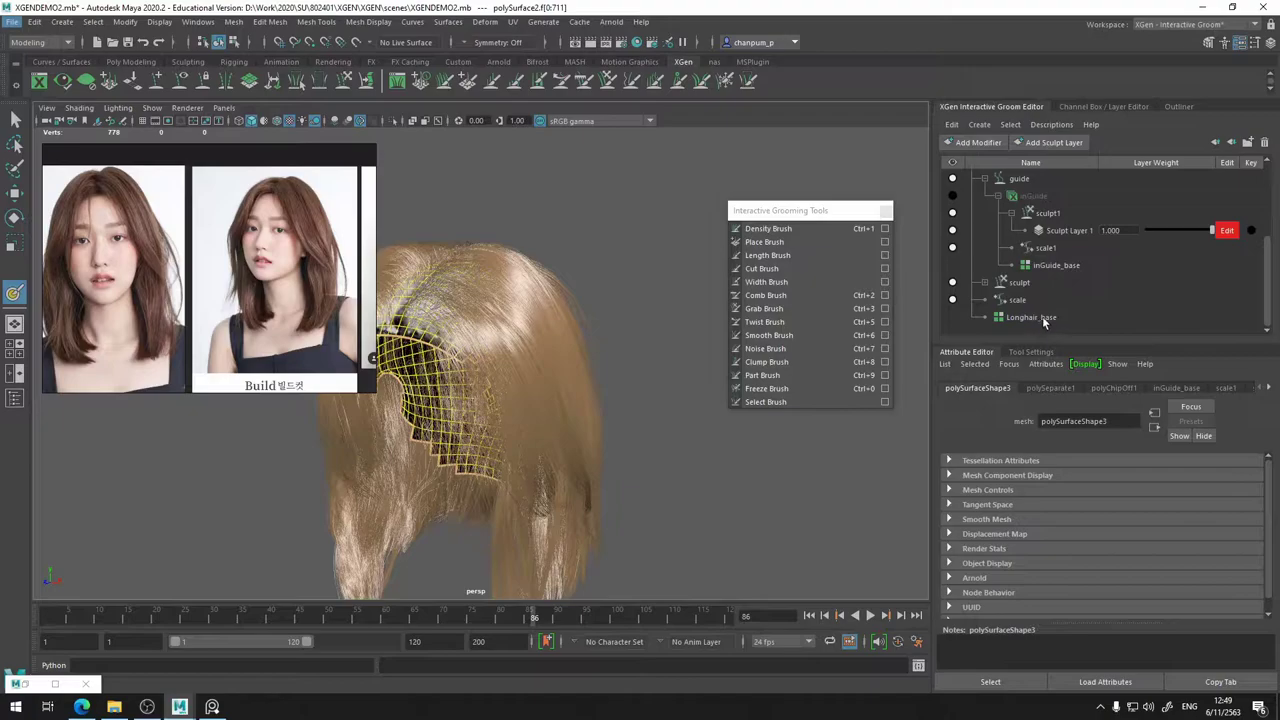
left_click(1019, 233)
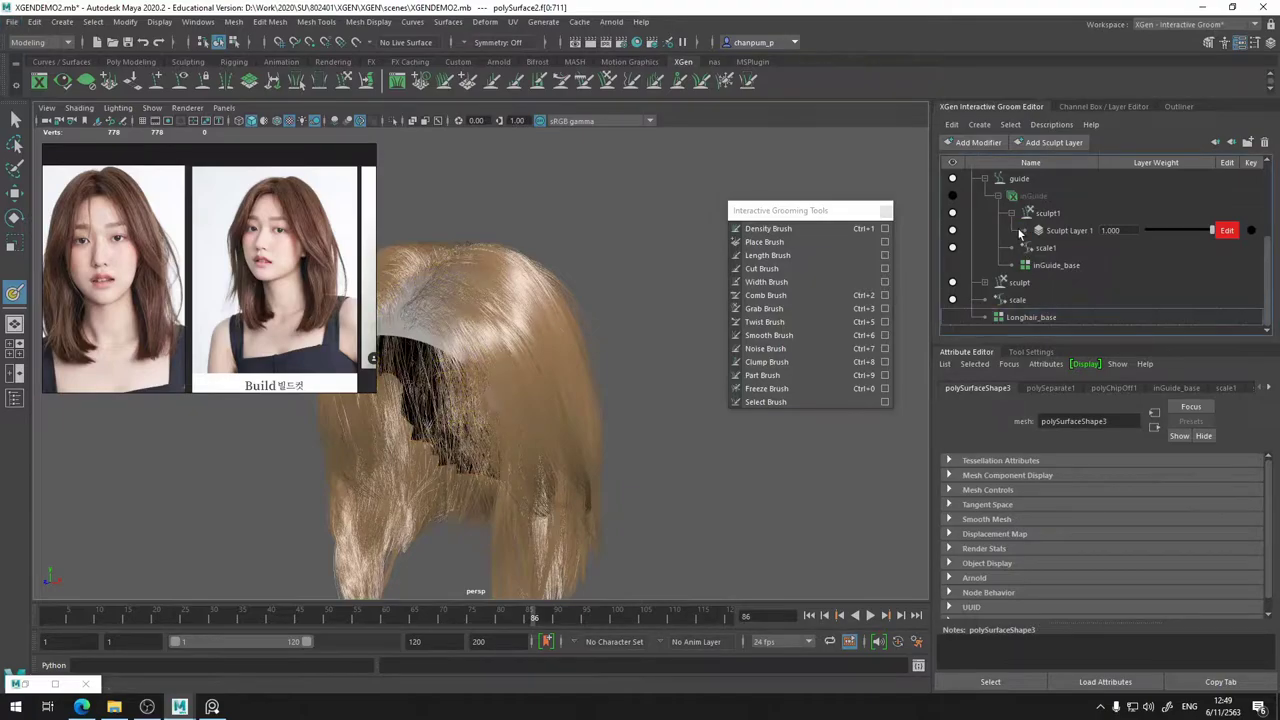
left_click(1040, 318)
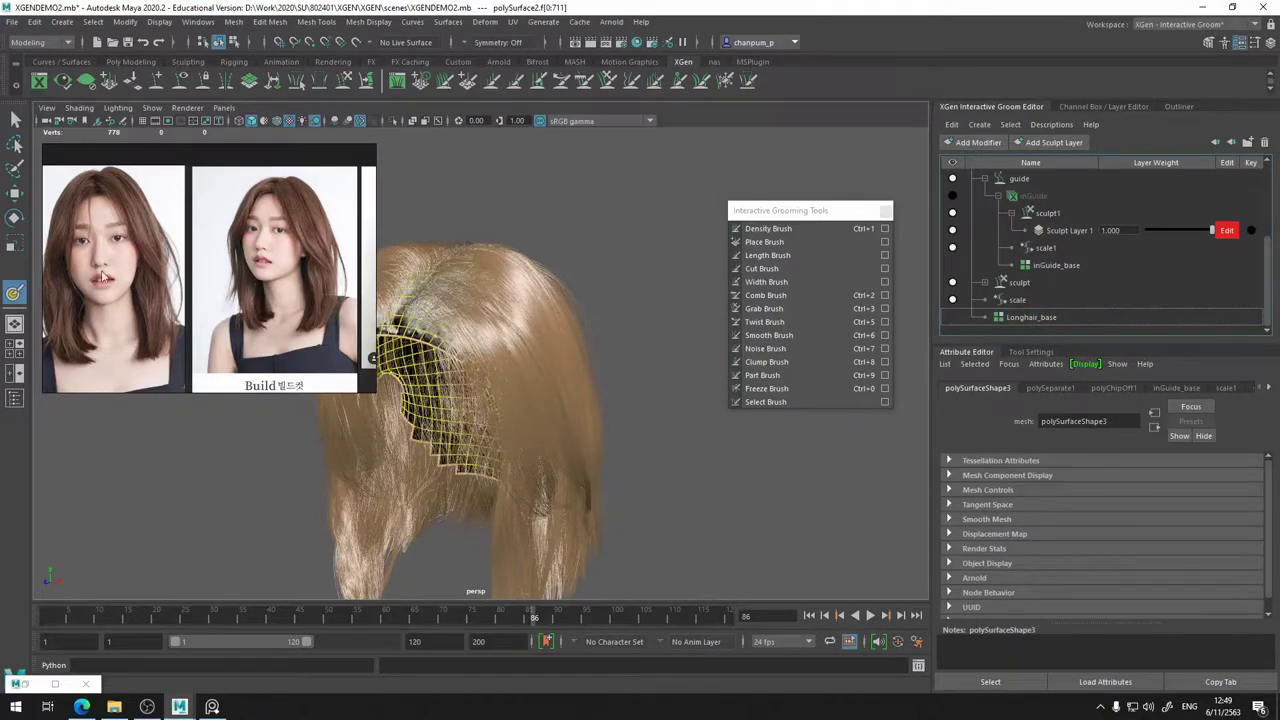
left_click(606, 324)
left_click(1032, 351)
scroll(1093, 536, "down", 6)
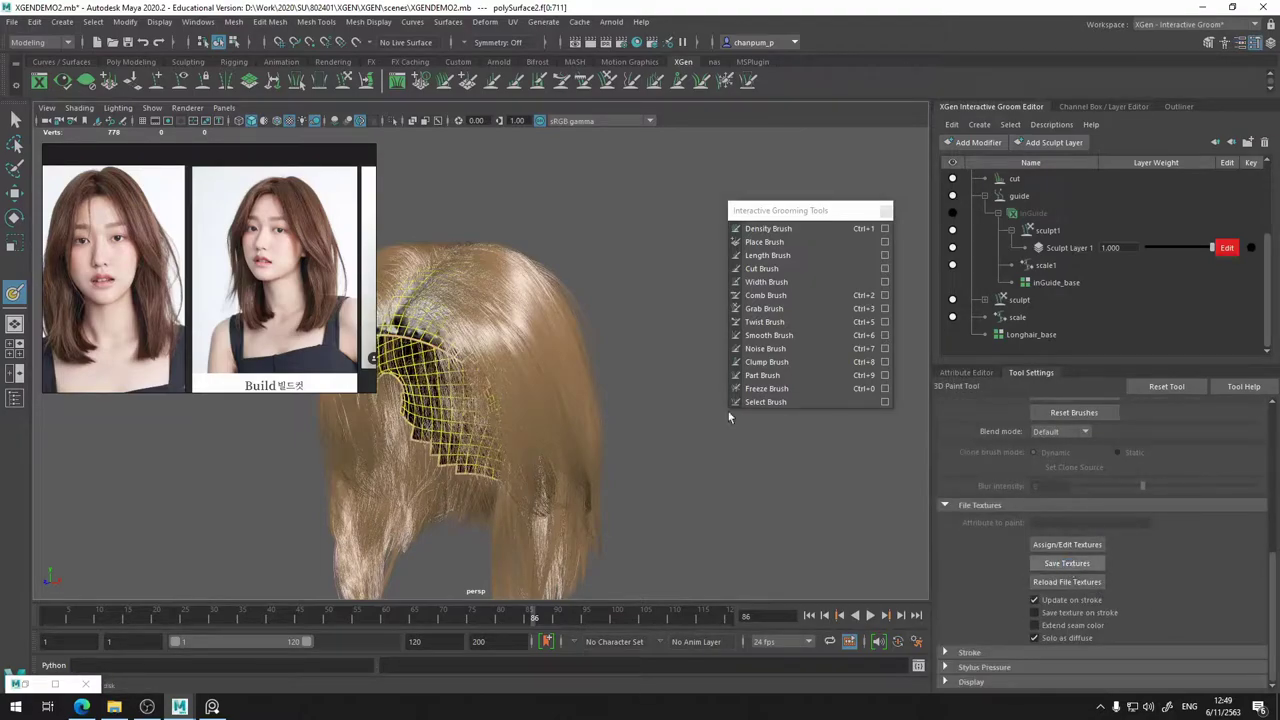
left_click(1067, 563)
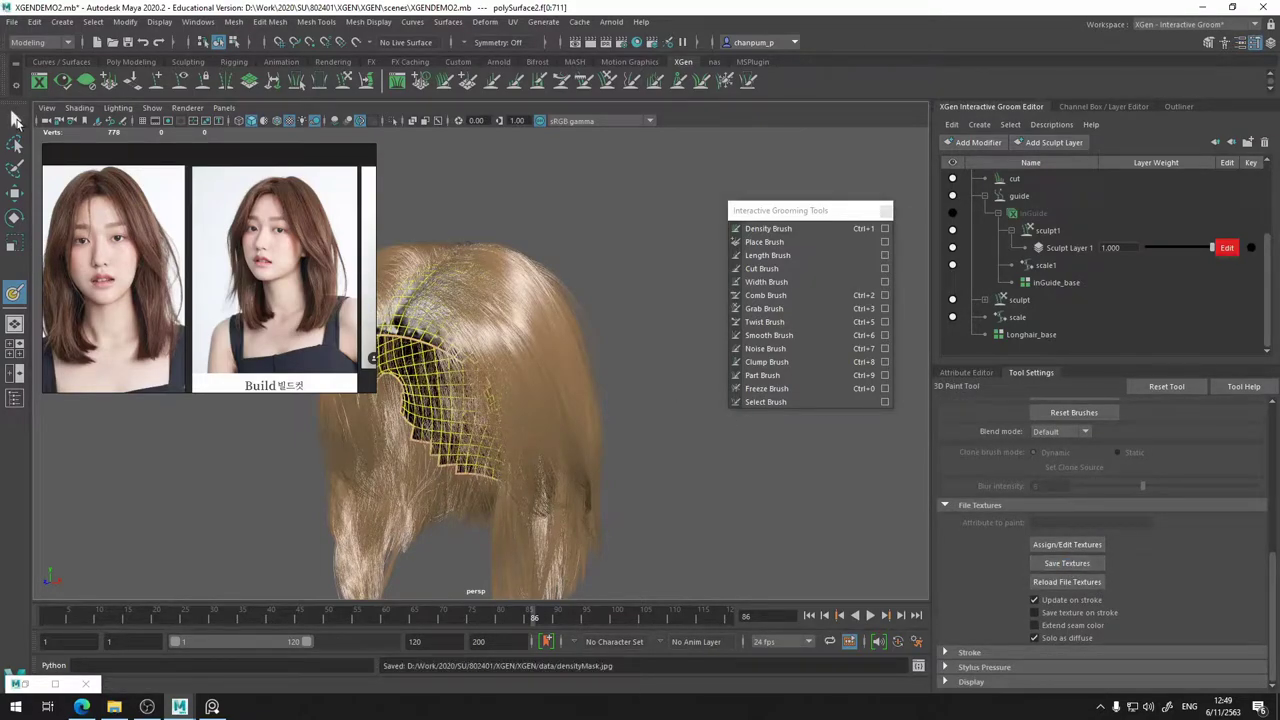
- Leave mask painting and set the Density Multiplier of Longhair_base to 5
key("q")
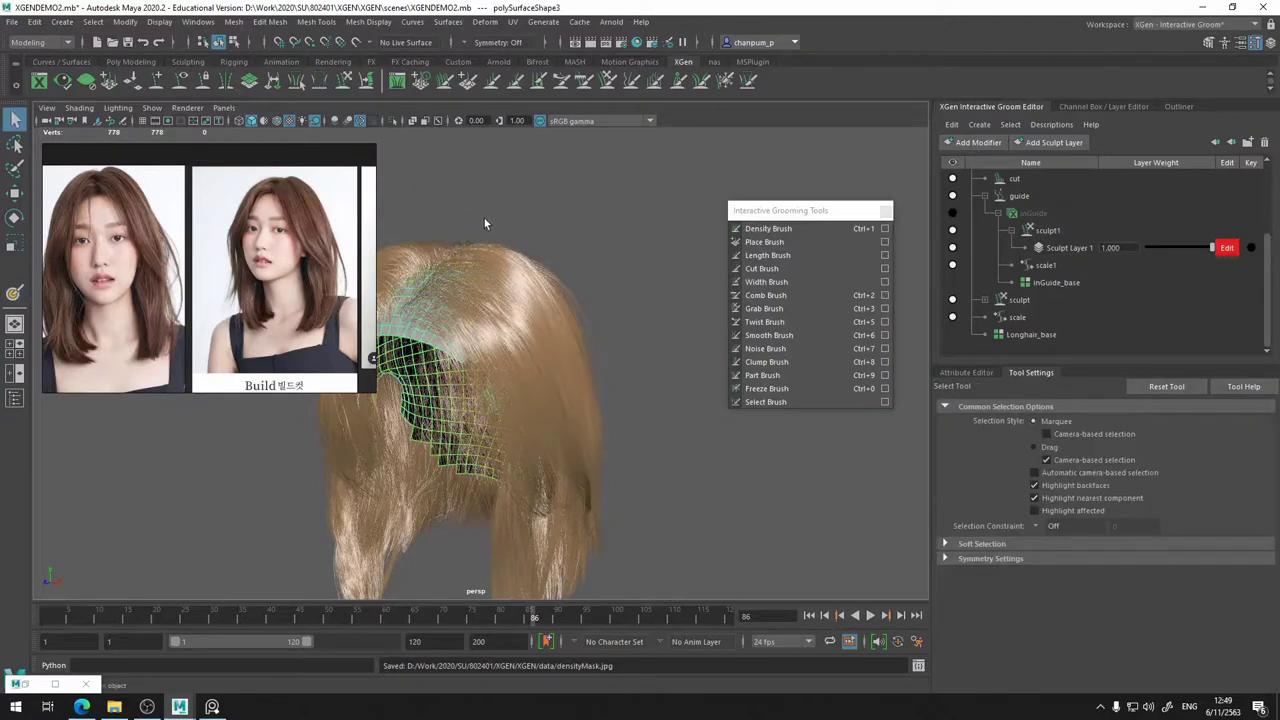
mouse_move(484, 218)
left_mouse_down("alt")
mouse_move(587, 232)
mouse_move(564, 221)
left_mouse_up("alt")
left_click_drag(568, 143, 1146, 274, "alt")
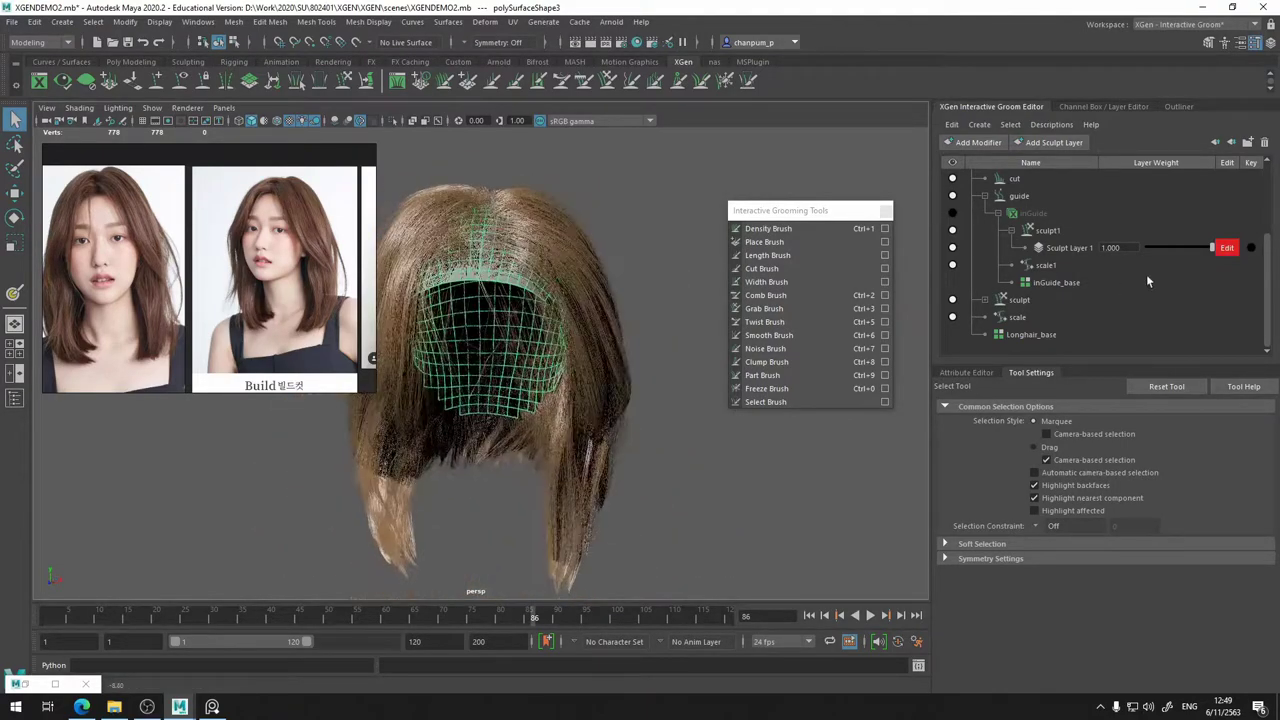
left_click(1034, 335)
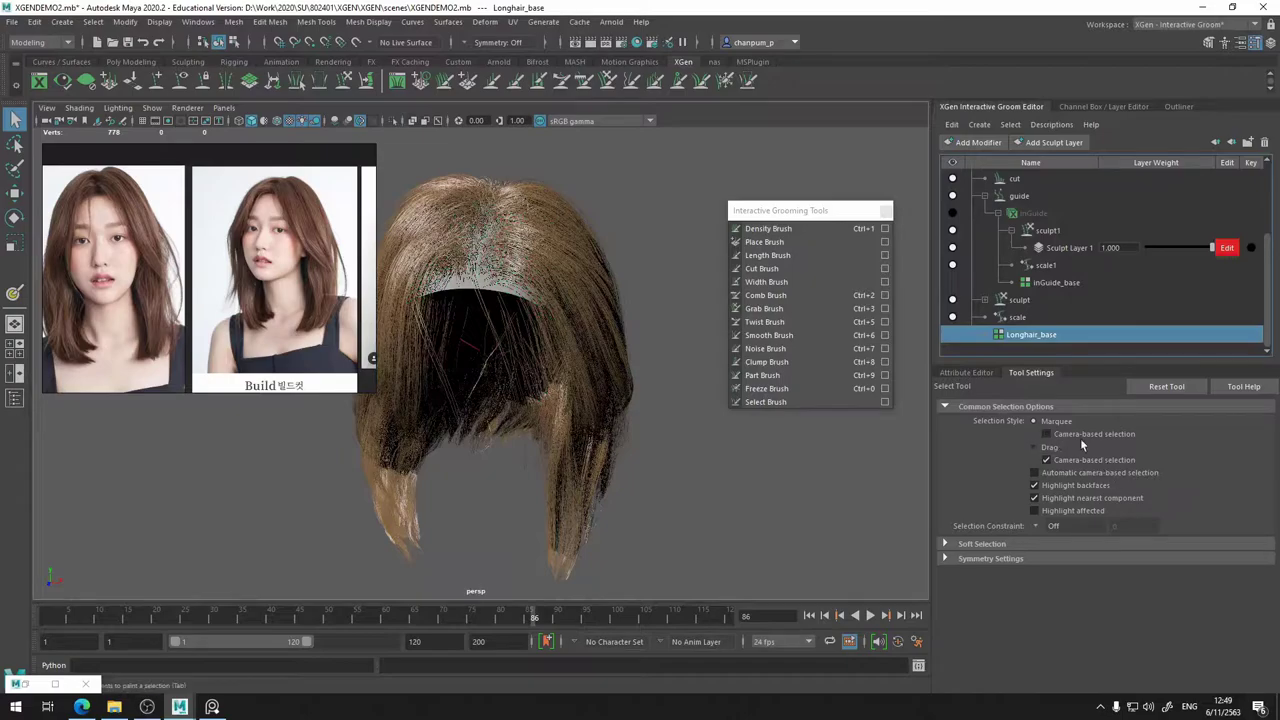
left_click(968, 372)
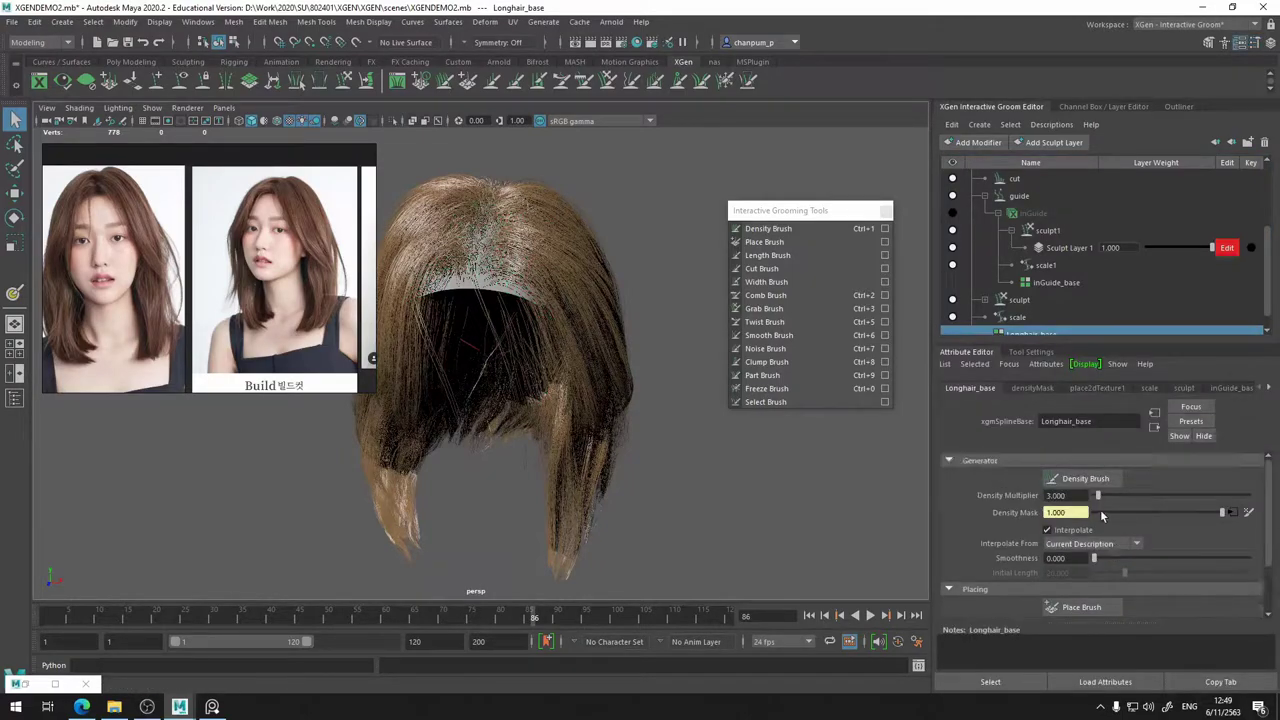
left_click_drag(577, 346, 740, 475, "alt")
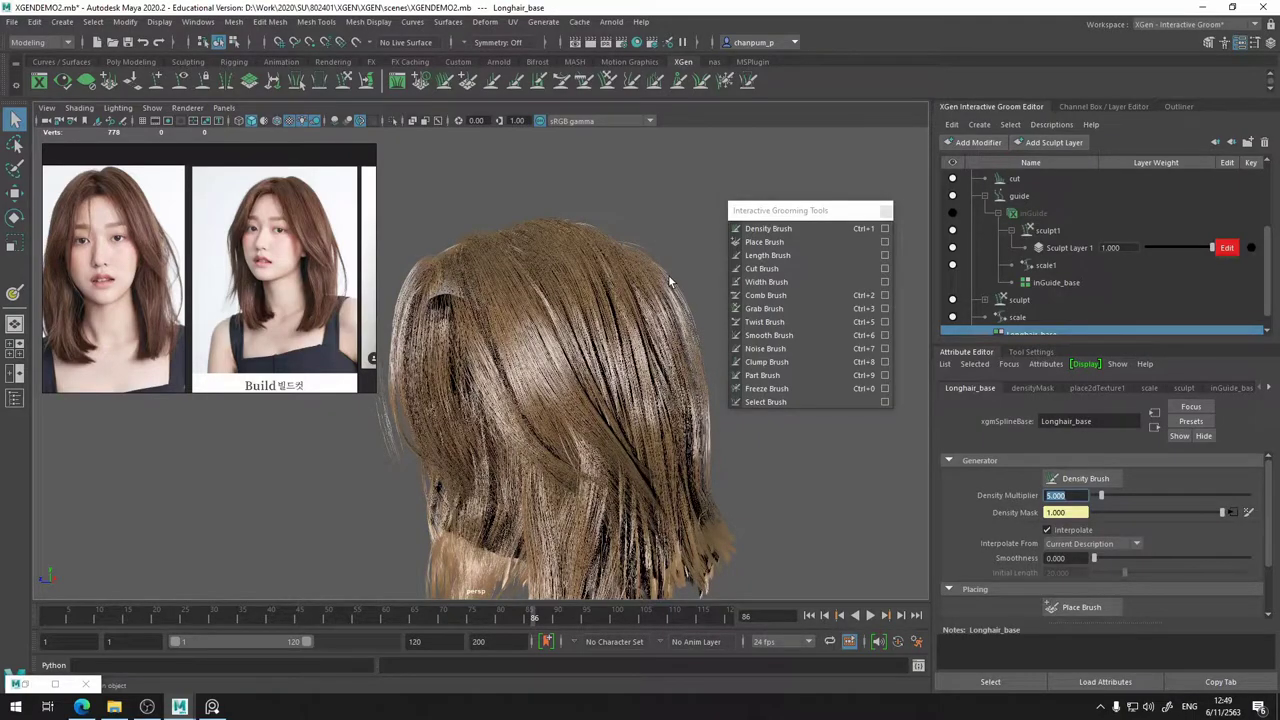
left_click_drag(626, 252, 566, 282, "alt")
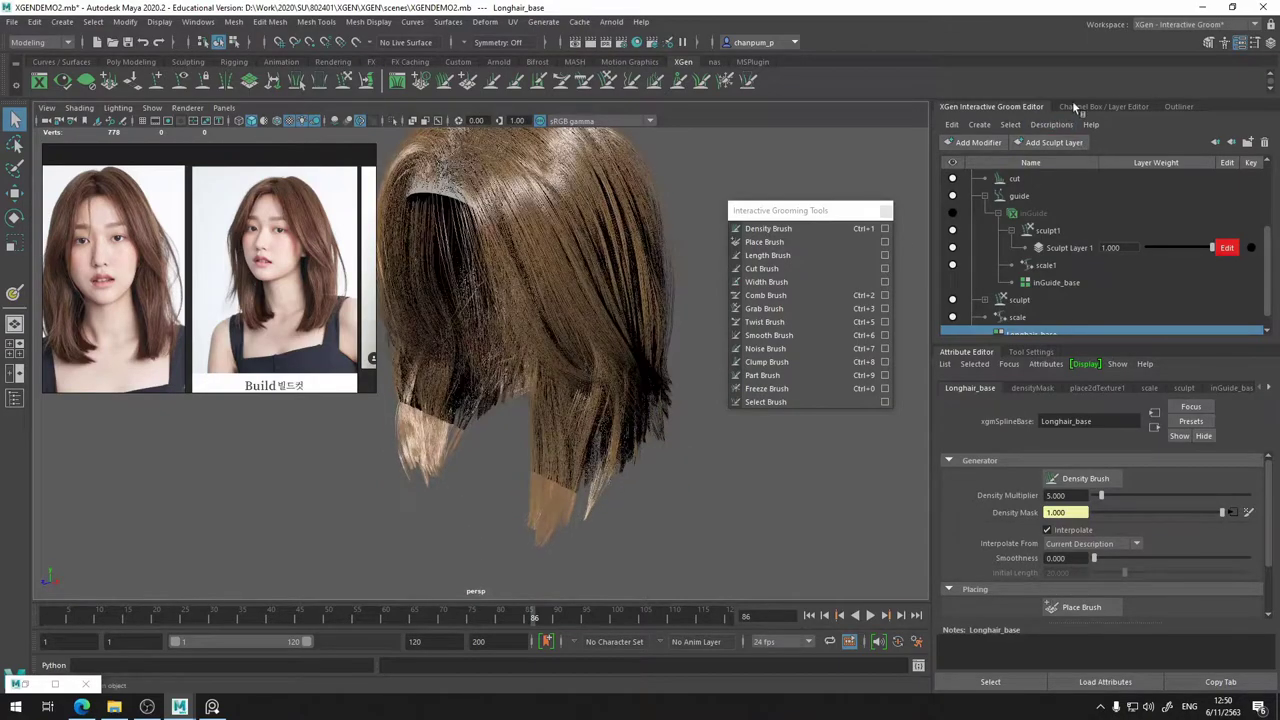
- Show the original display layer with the head mesh and inspect the hair around the face
left_click(1074, 106)
left_click(946, 285)
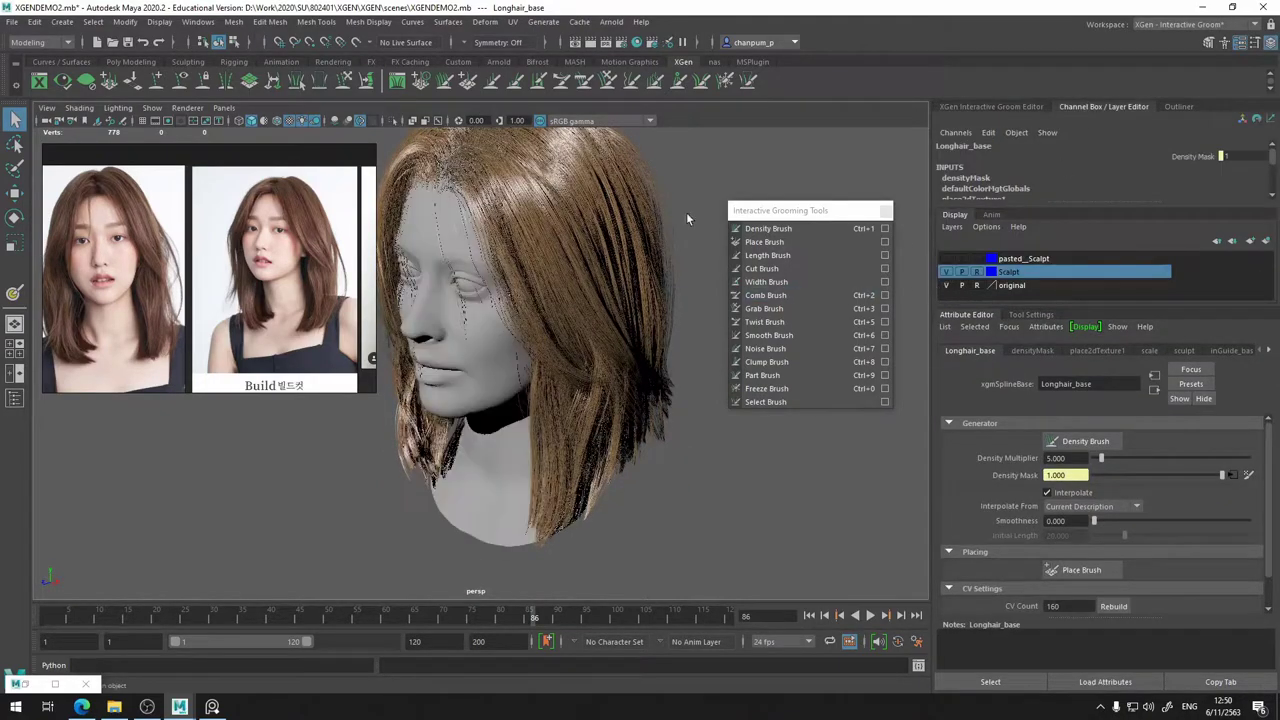
left_click_drag(686, 266, 622, 291, "alt")
scroll(622, 291, "up", 5)
scroll(630, 390, "down", 6)
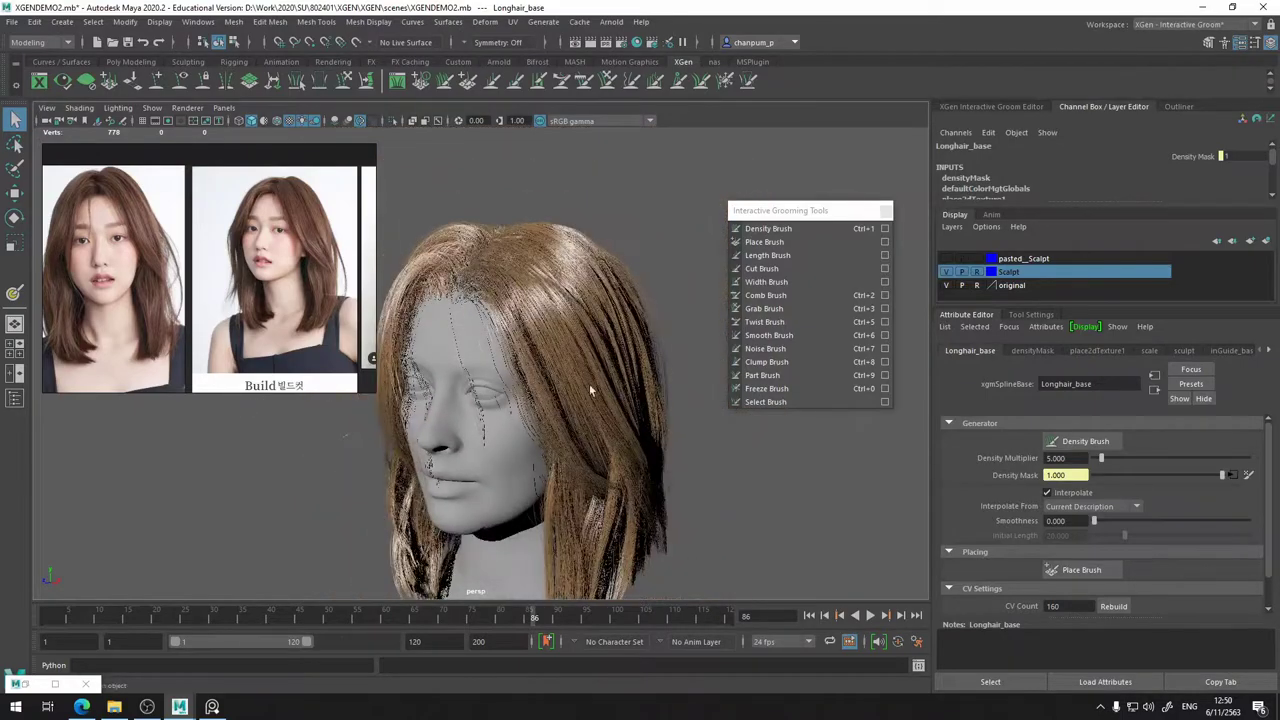
mouse_move(589, 391)
left_mouse_down("alt")
mouse_move(560, 382)
mouse_move(586, 368)
mouse_move(580, 342)
mouse_move(577, 370)
left_mouse_up("alt")
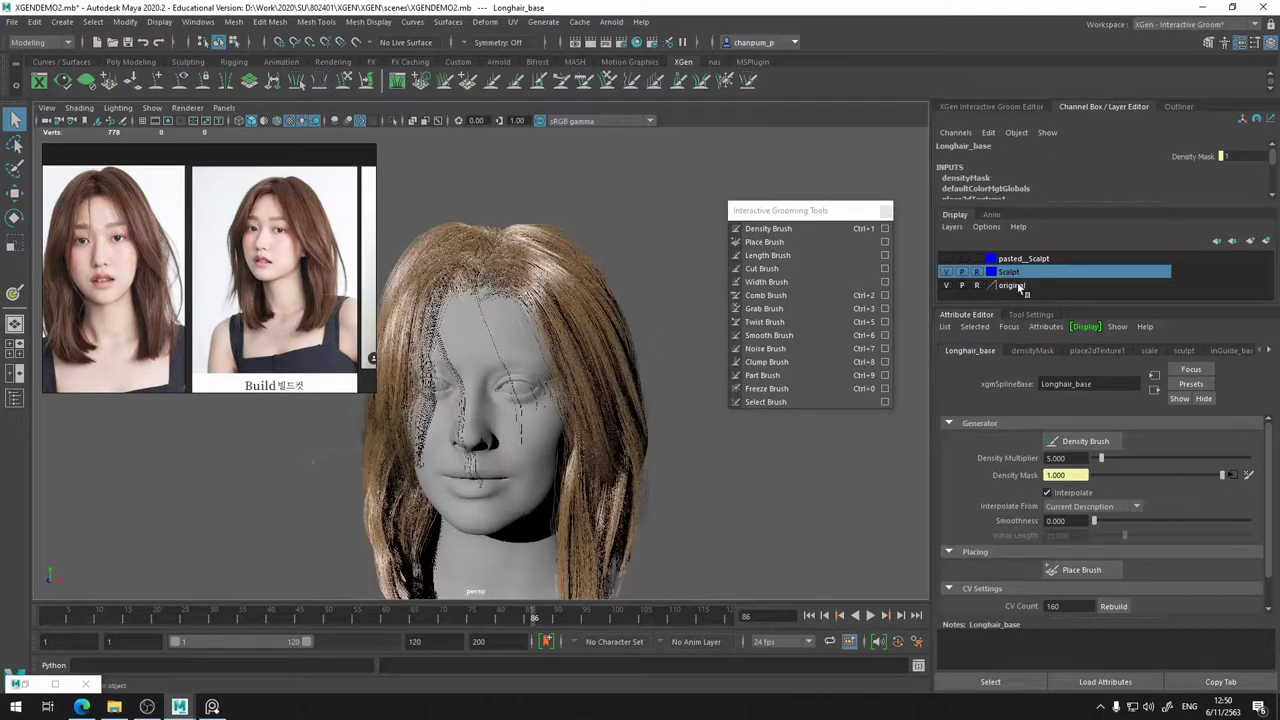
- Collapse the guide modifier and add a Sculpt modifier to the Longhair description
left_click(1030, 107)
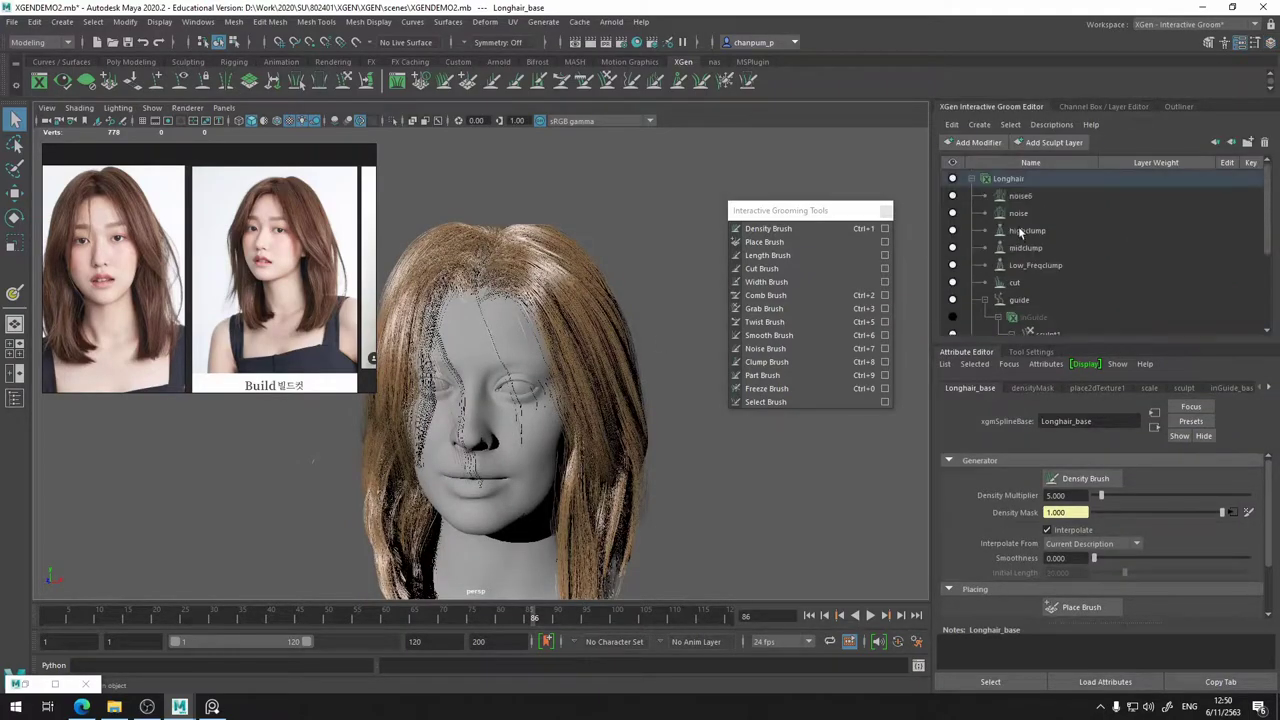
left_click(985, 301)
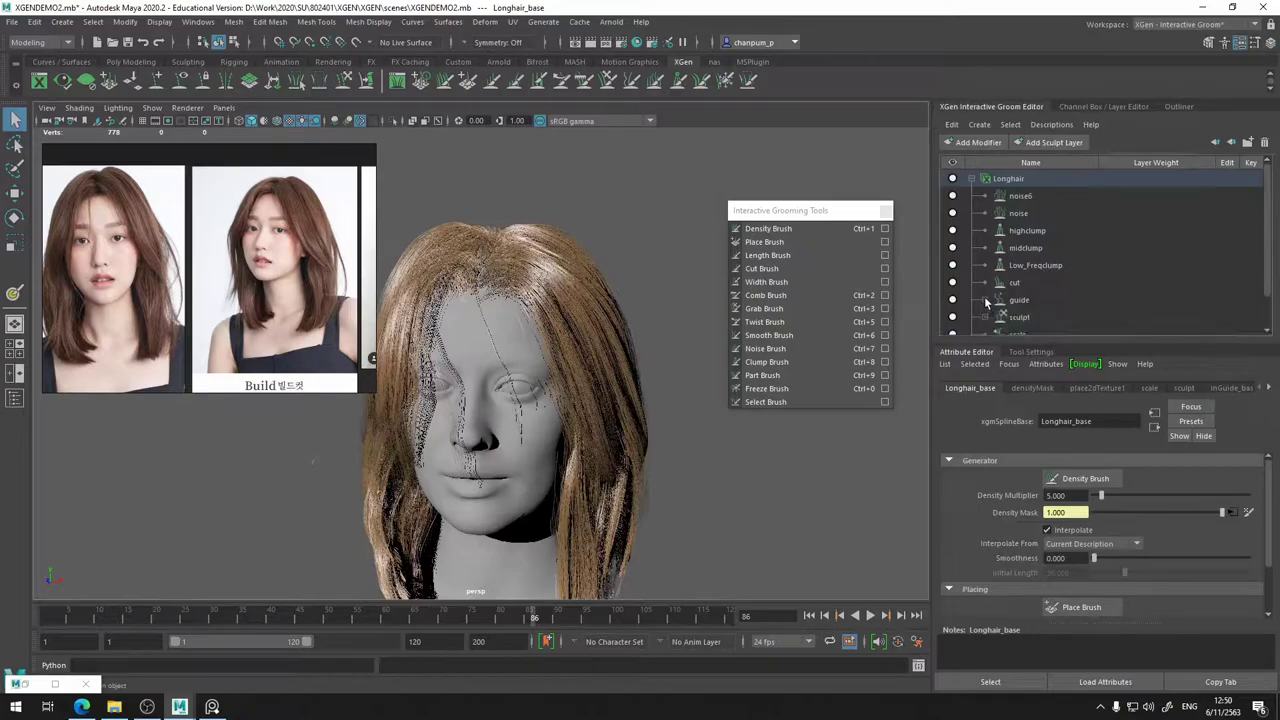
left_click(1032, 181)
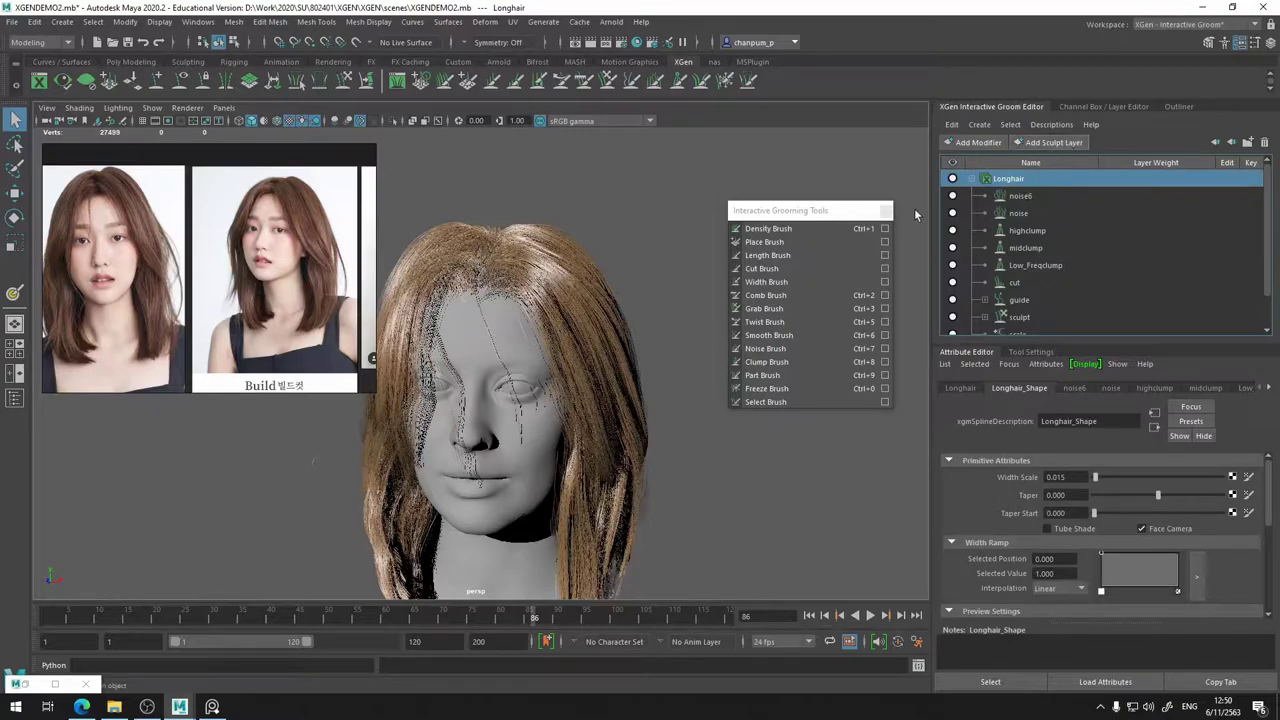
left_click(1075, 143)
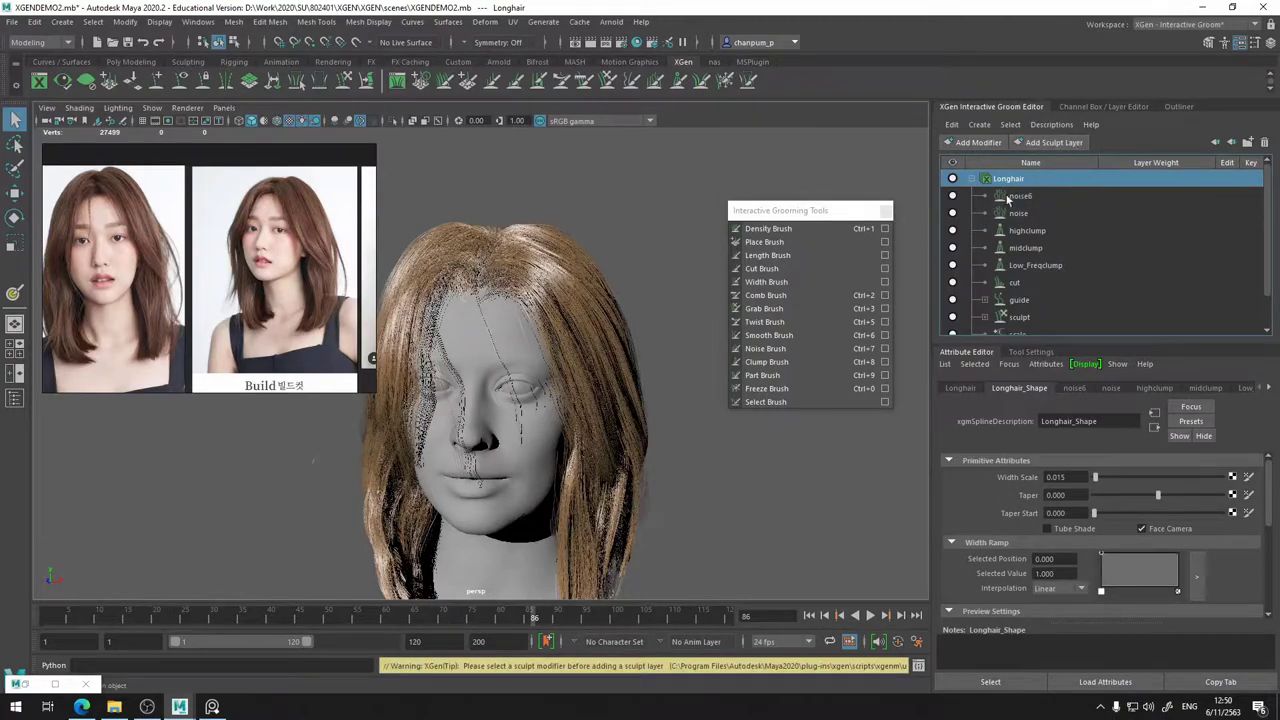
scroll(1021, 233, "down", 1)
scroll(1026, 252, "up", 1)
left_click(977, 143)
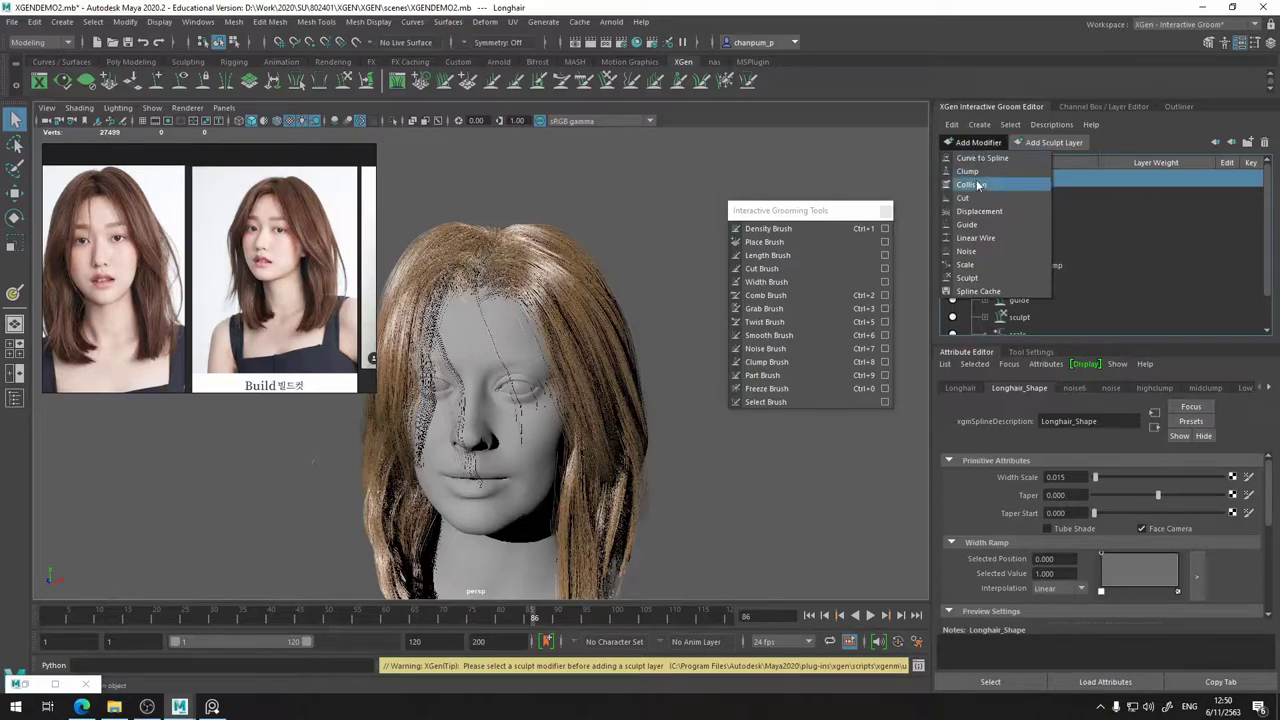
left_click(968, 278)
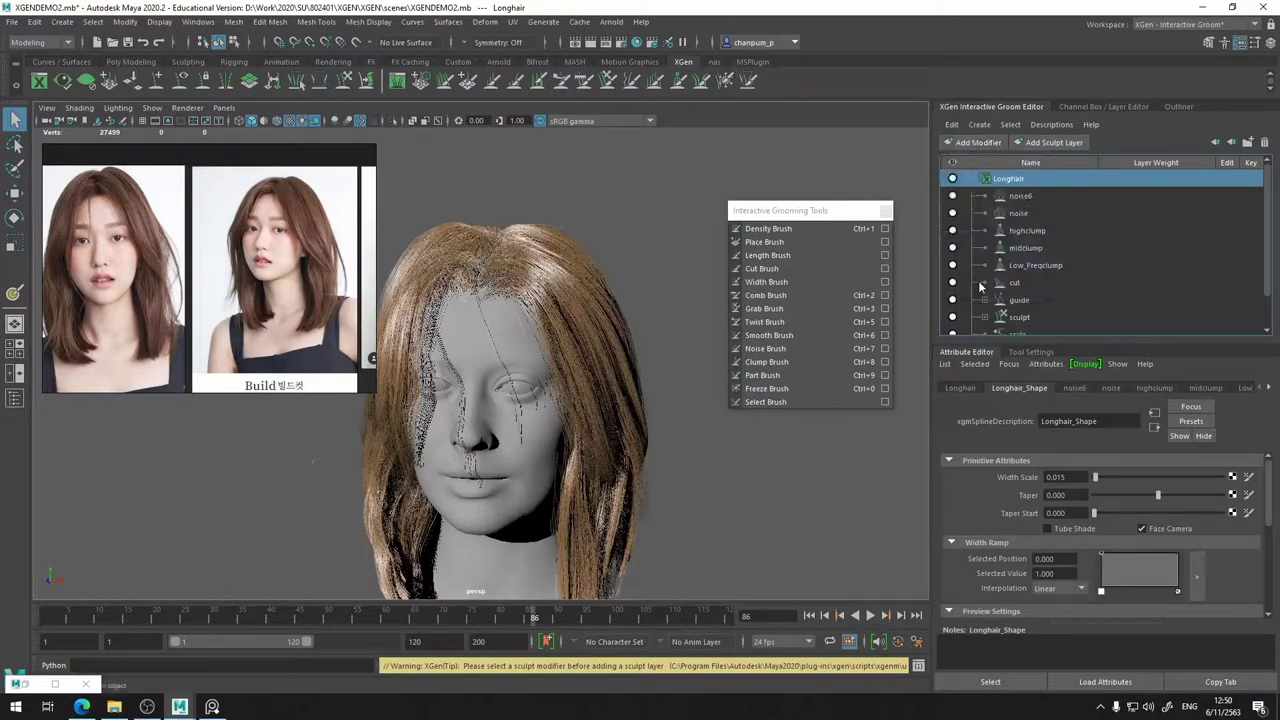
- Expand the new sculpt2 modifier and enable editing on its Sculpt Layer 1
left_click(1022, 197)
left_click(987, 197)
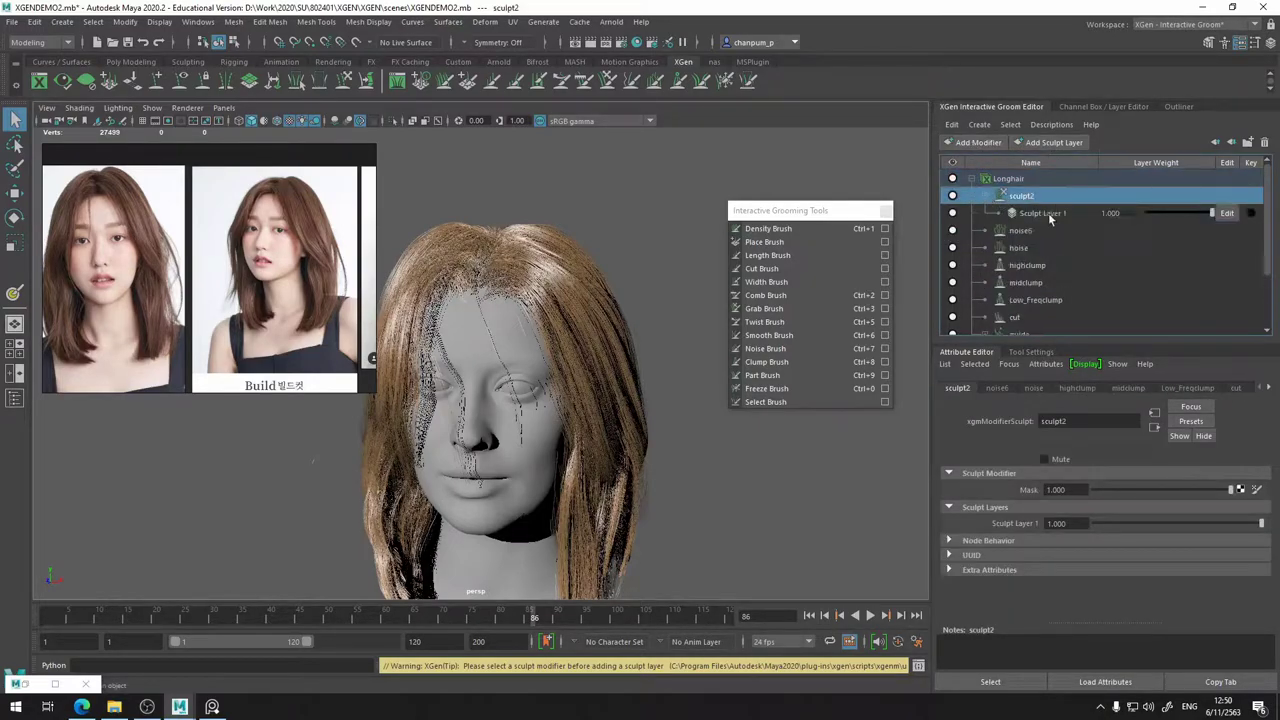
left_click(1047, 214)
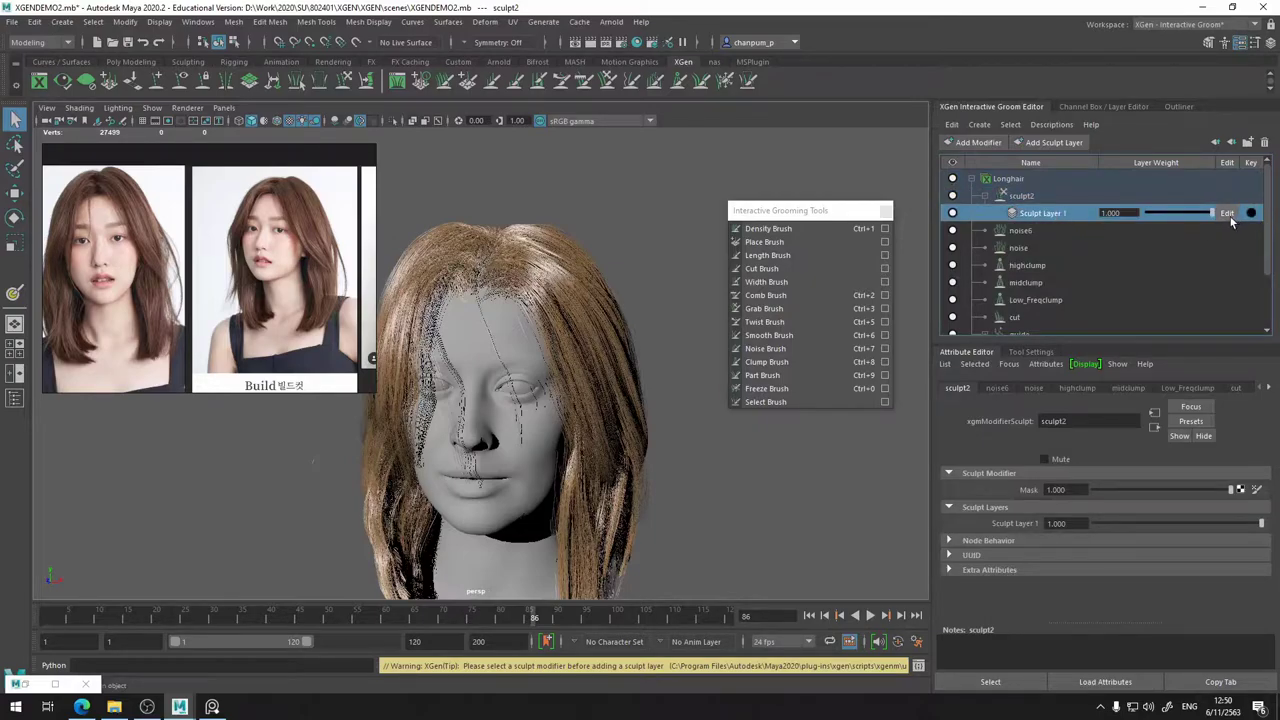
left_click(1230, 218)
- Try pulling the hair beside the face outward with the Grab Brush and undo the stroke
middle_click_drag(636, 328, 648, 290, "alt")
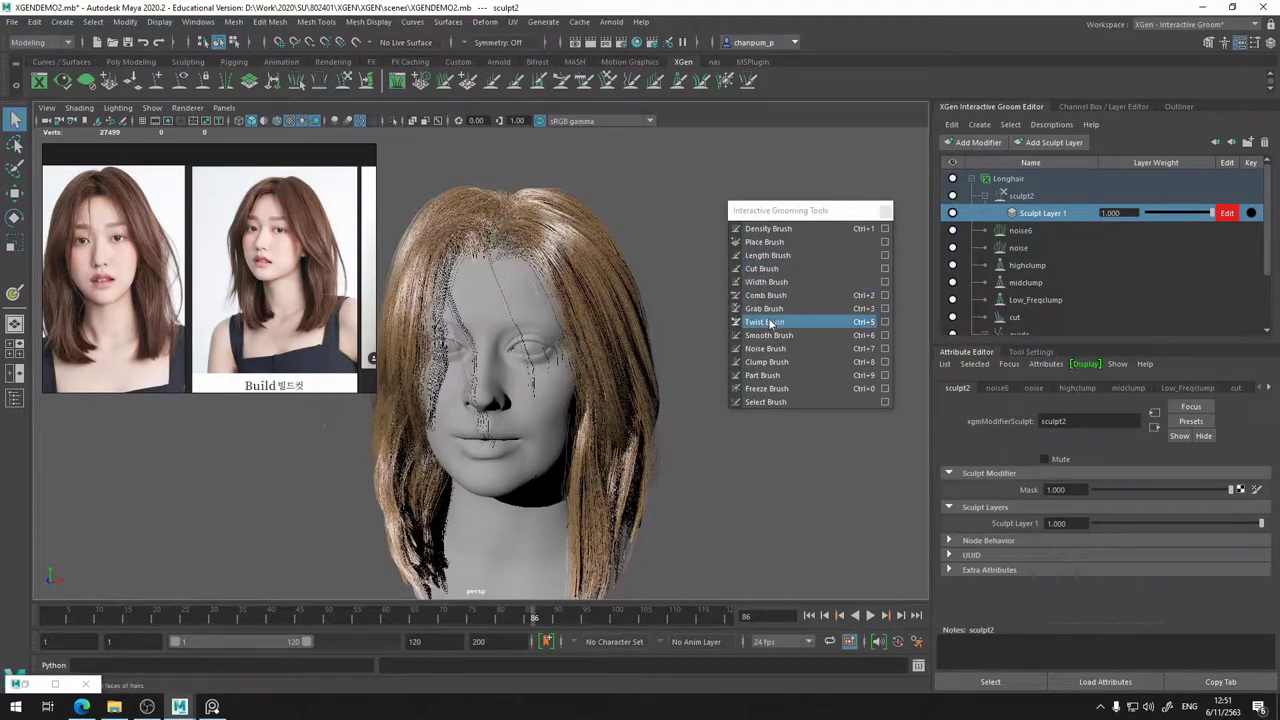
mouse_move(544, 311)
left_mouse_down("alt")
mouse_move(503, 349)
mouse_move(425, 330)
mouse_move(570, 297)
mouse_move(532, 293)
mouse_move(523, 312)
left_mouse_up("alt")
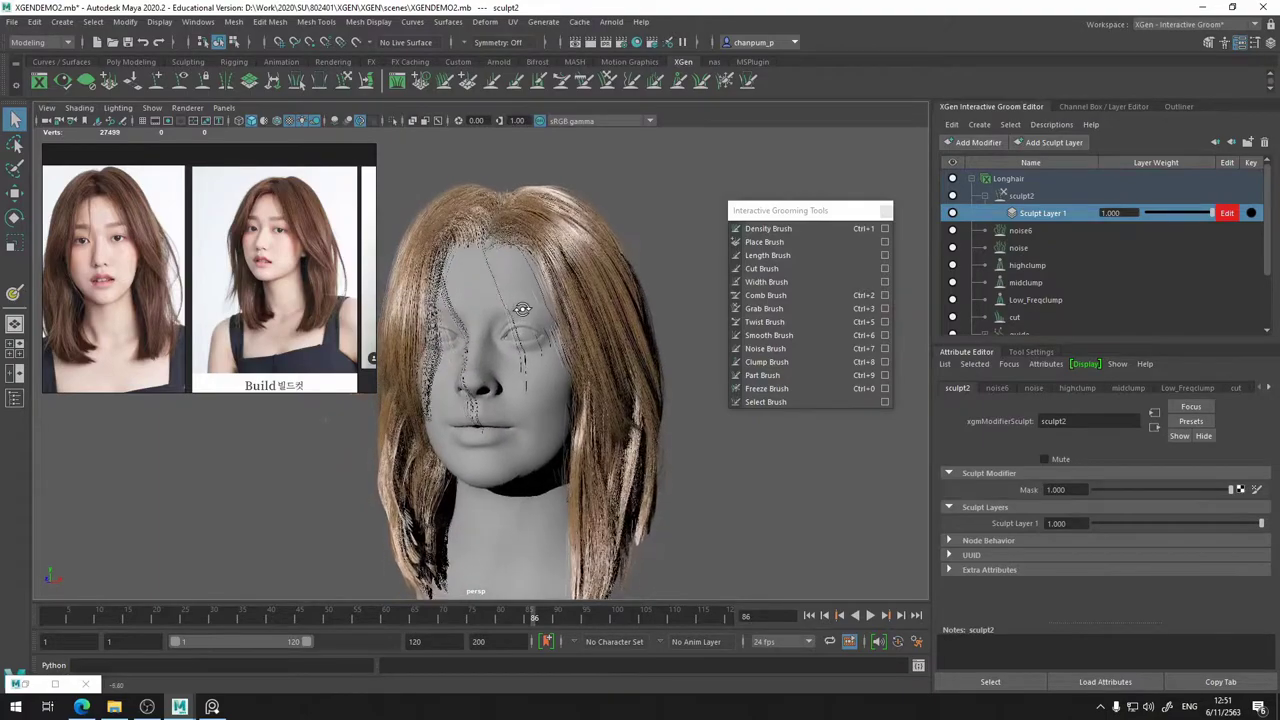
left_click(799, 307)
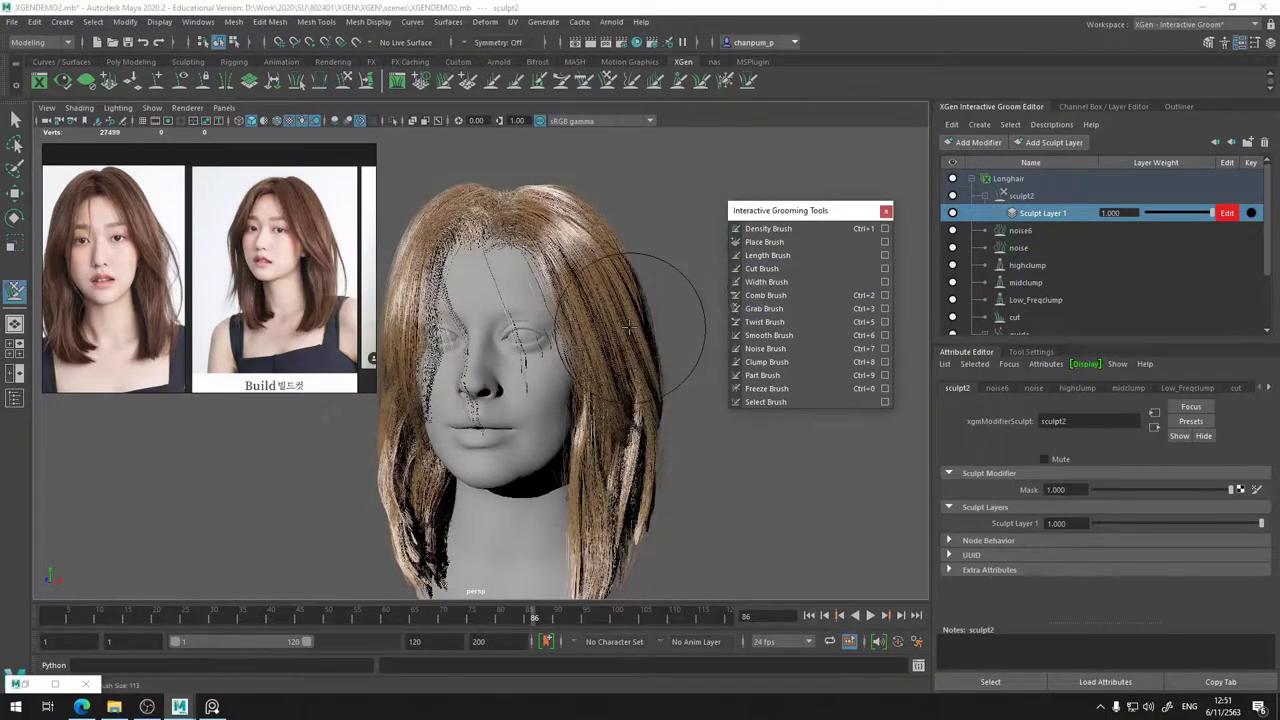
left_click_drag(630, 328, 644, 321)
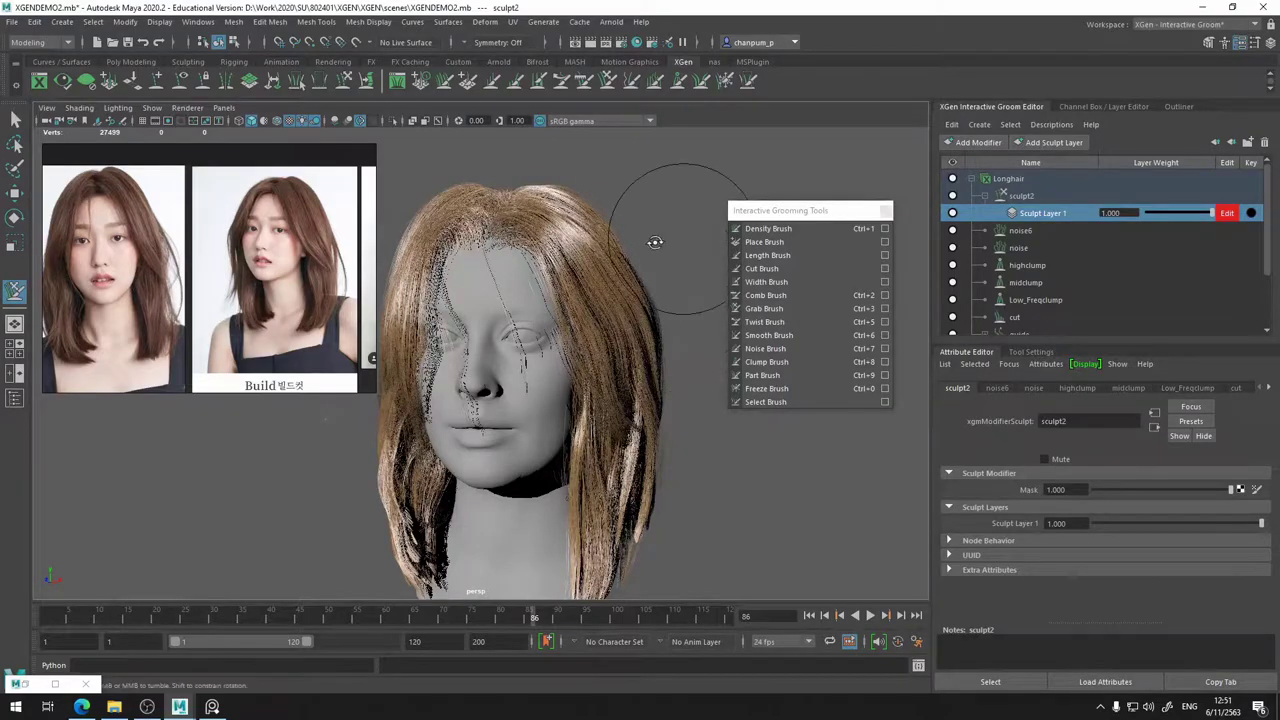
mouse_move(655, 243)
left_mouse_down("alt")
mouse_move(586, 262)
mouse_move(475, 243)
mouse_move(701, 247)
mouse_move(740, 227)
mouse_move(644, 240)
mouse_move(635, 214)
mouse_move(594, 220)
mouse_move(602, 227)
left_mouse_up("alt")
key("ctrl+z")
- Set the Density Multiplier of Longhair_base to 2
middle_click_drag(708, 208, 792, 210, "alt")
scroll(1060, 313, "down", 3)
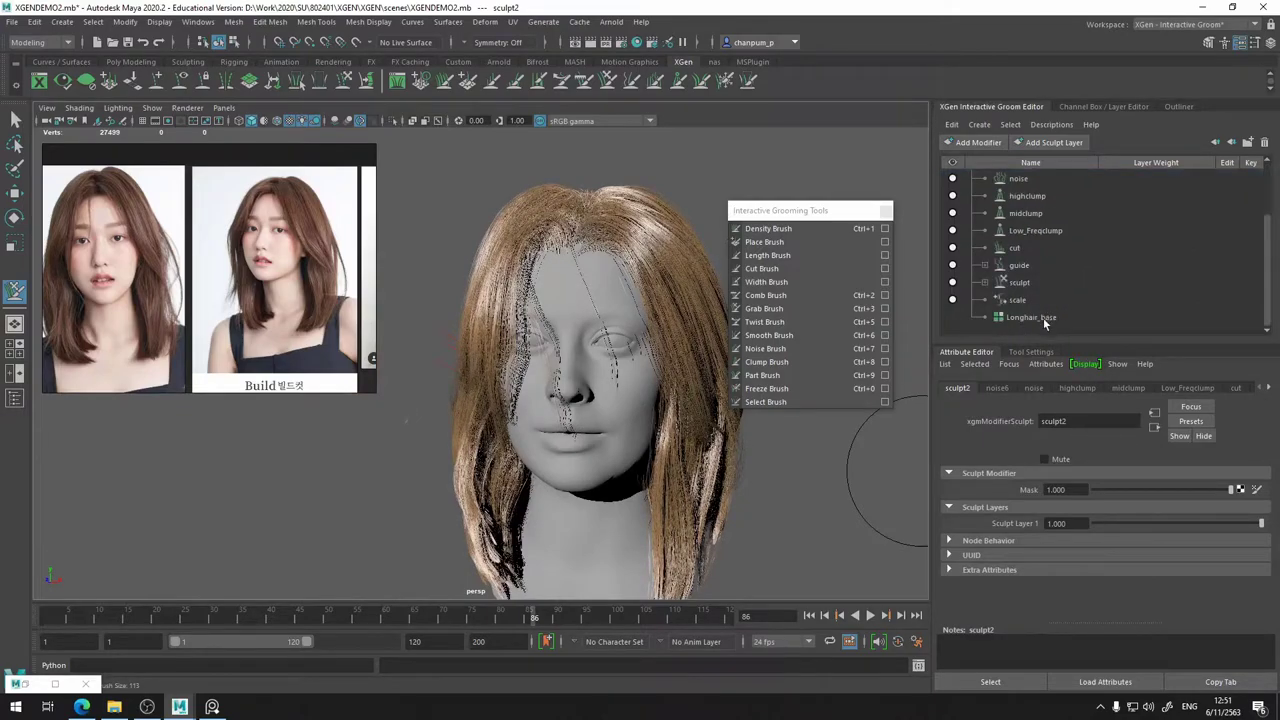
left_click(1044, 320)
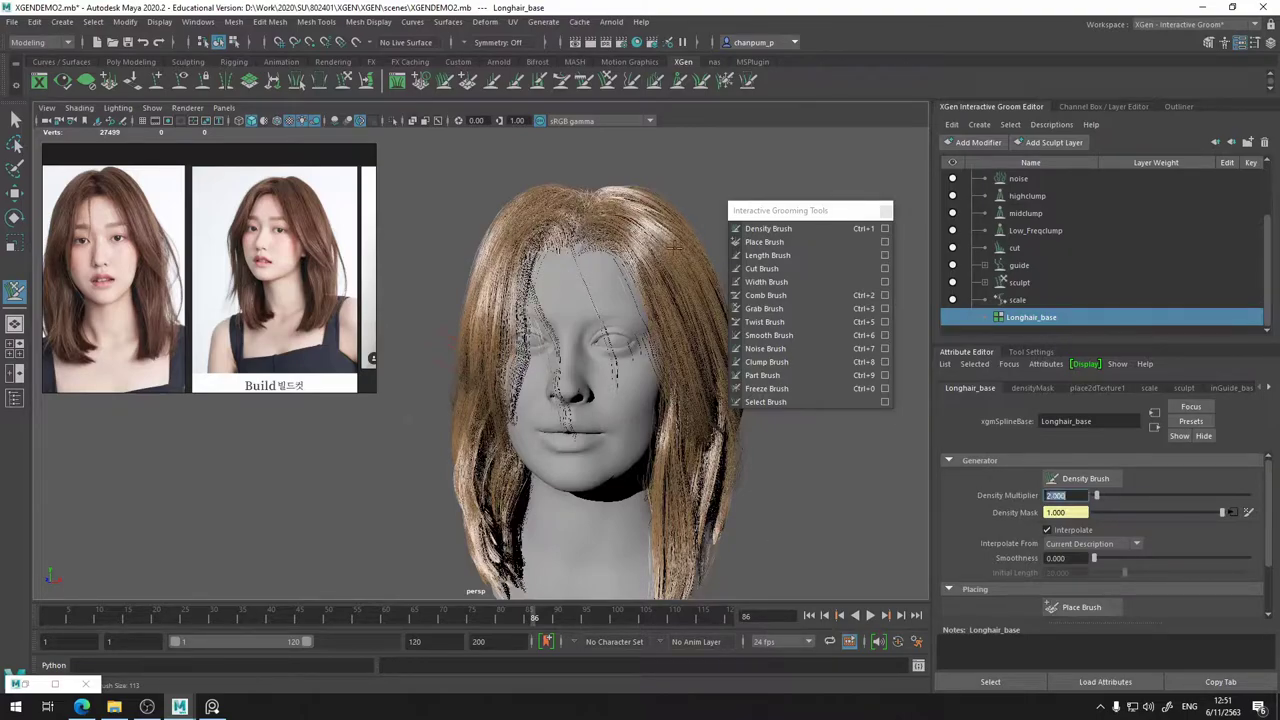
- Cut the long stray strands hanging from the parting over the forehead with the Cut Brush
middle_click_drag(648, 257, 617, 270, "alt")
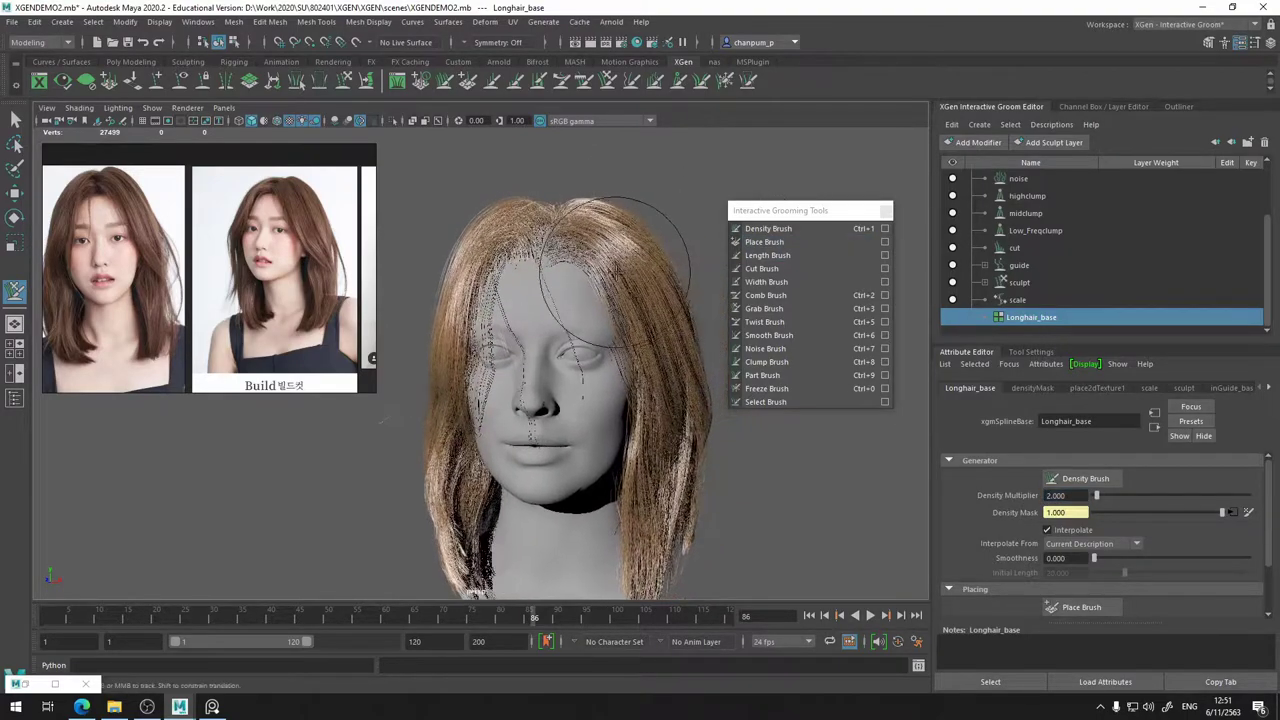
left_click_drag(614, 262, 662, 318, "alt")
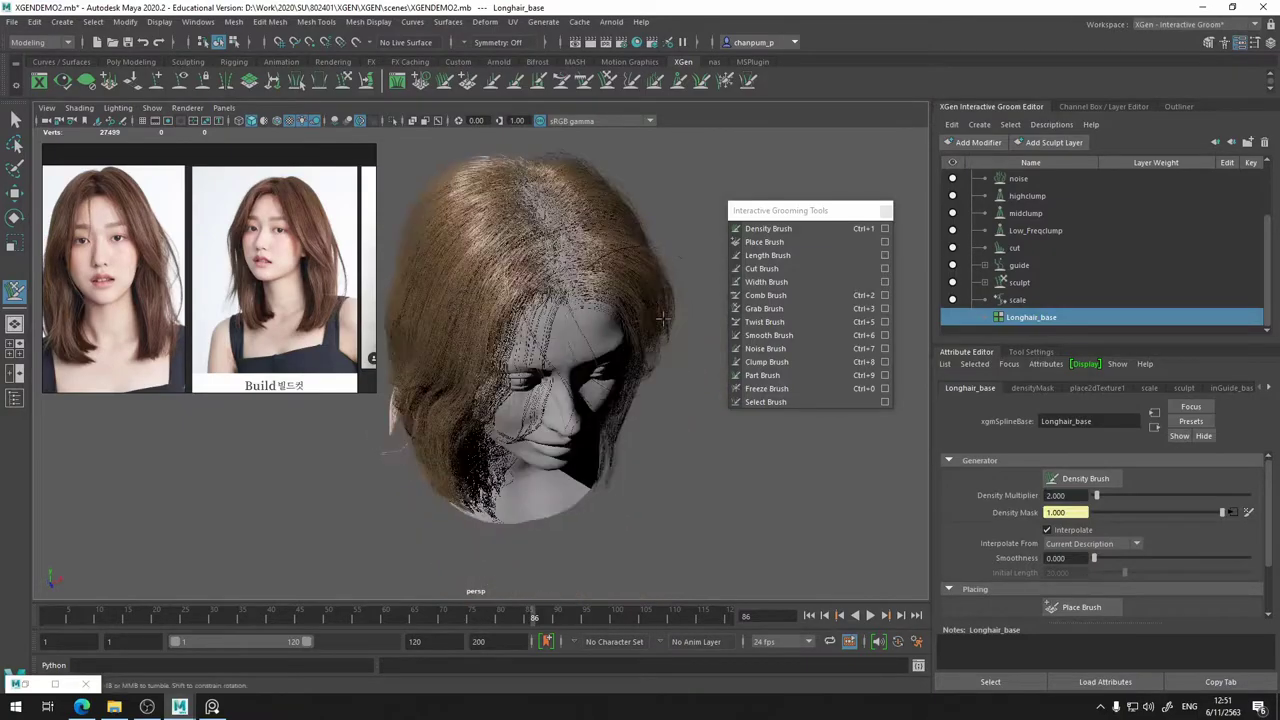
right_click_drag(600, 304, 662, 300, "alt")
mouse_move(538, 312)
left_mouse_down("alt")
mouse_move(486, 281)
mouse_move(375, 309)
mouse_move(480, 326)
mouse_move(525, 351)
mouse_move(779, 316)
left_mouse_up("alt")
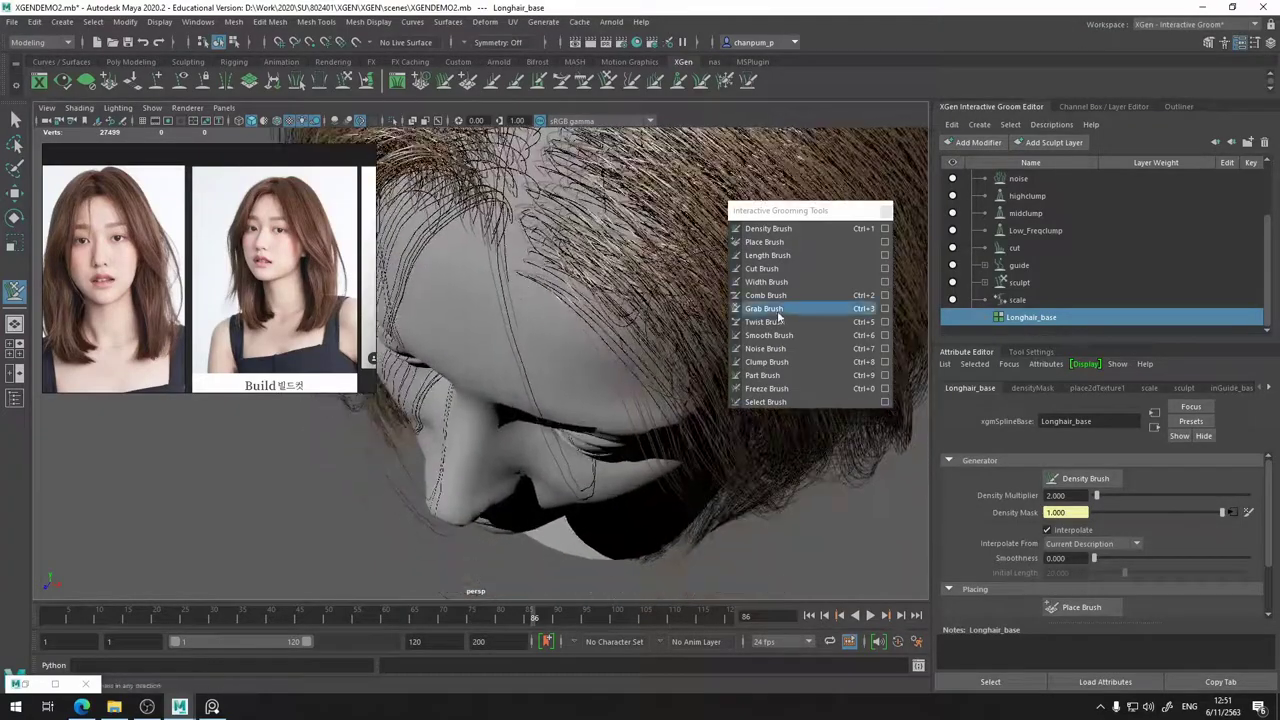
left_click(755, 272)
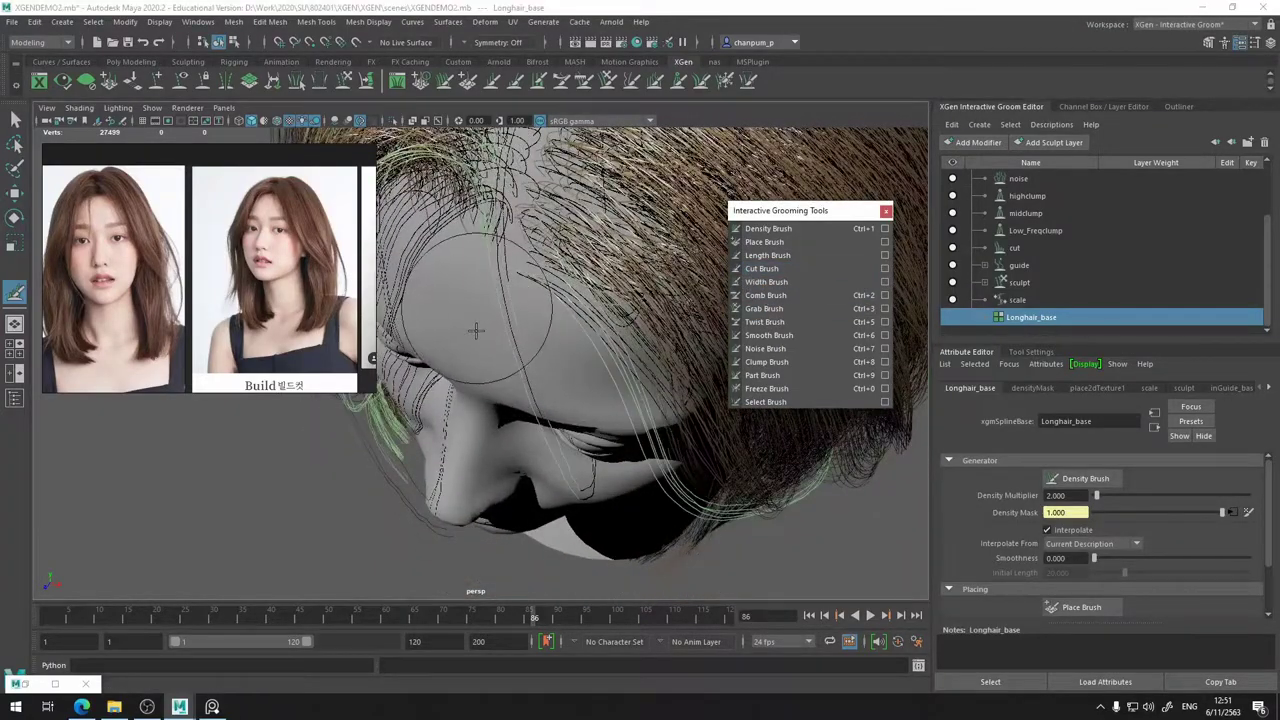
left_click(502, 429)
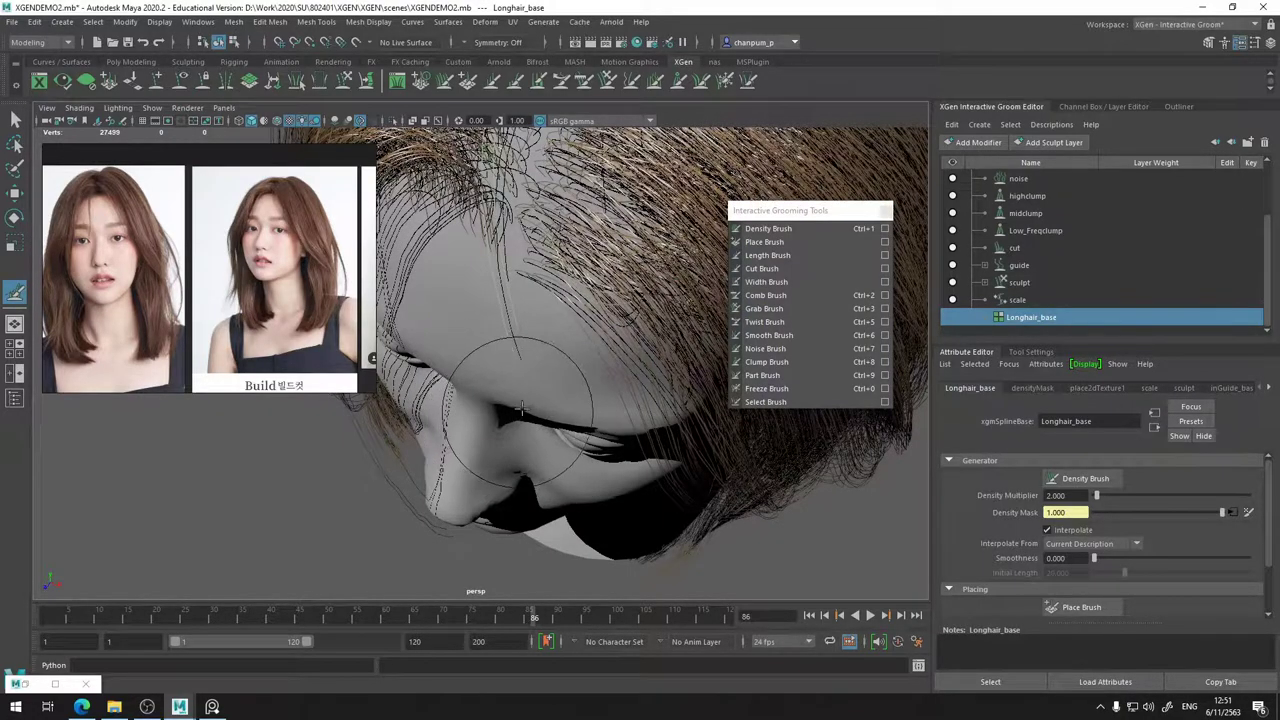
- Reduce the Cut Brush size to 40 and trim the remaining forehead strands shorter, undoing one misplaced cut
left_click_drag(529, 398, 482, 398)
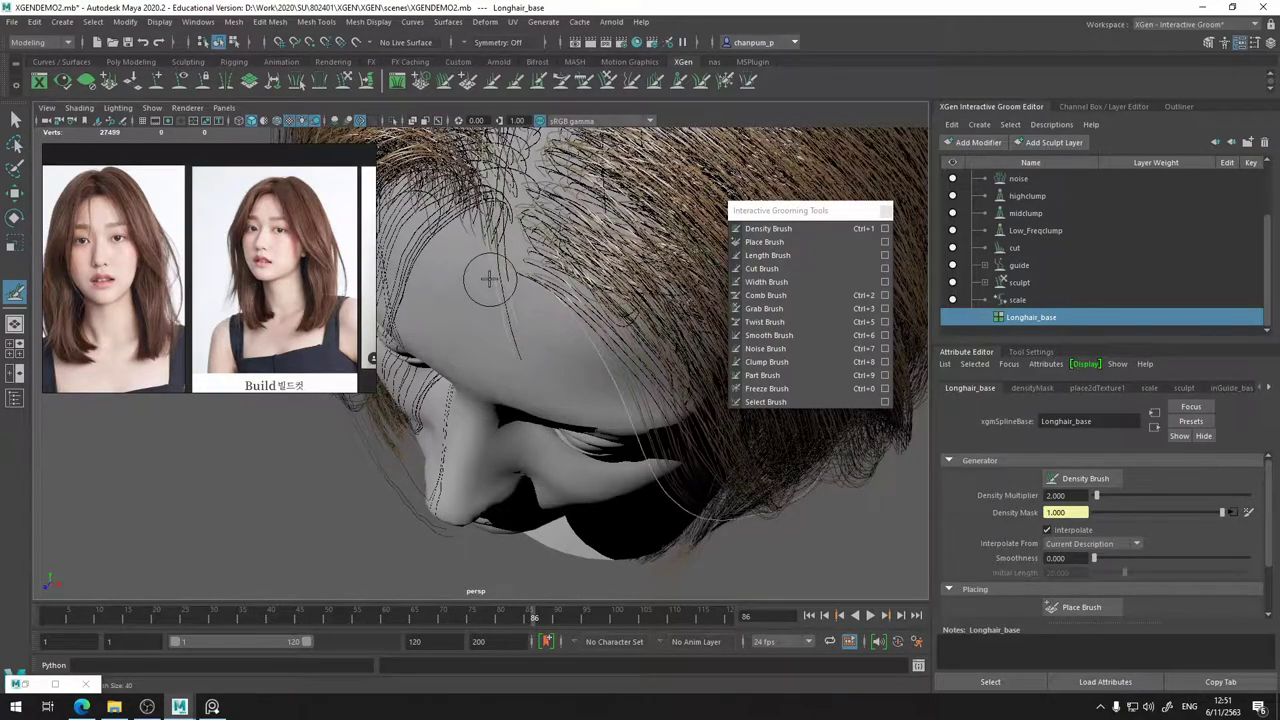
left_click(489, 278)
key("ctrl+z")
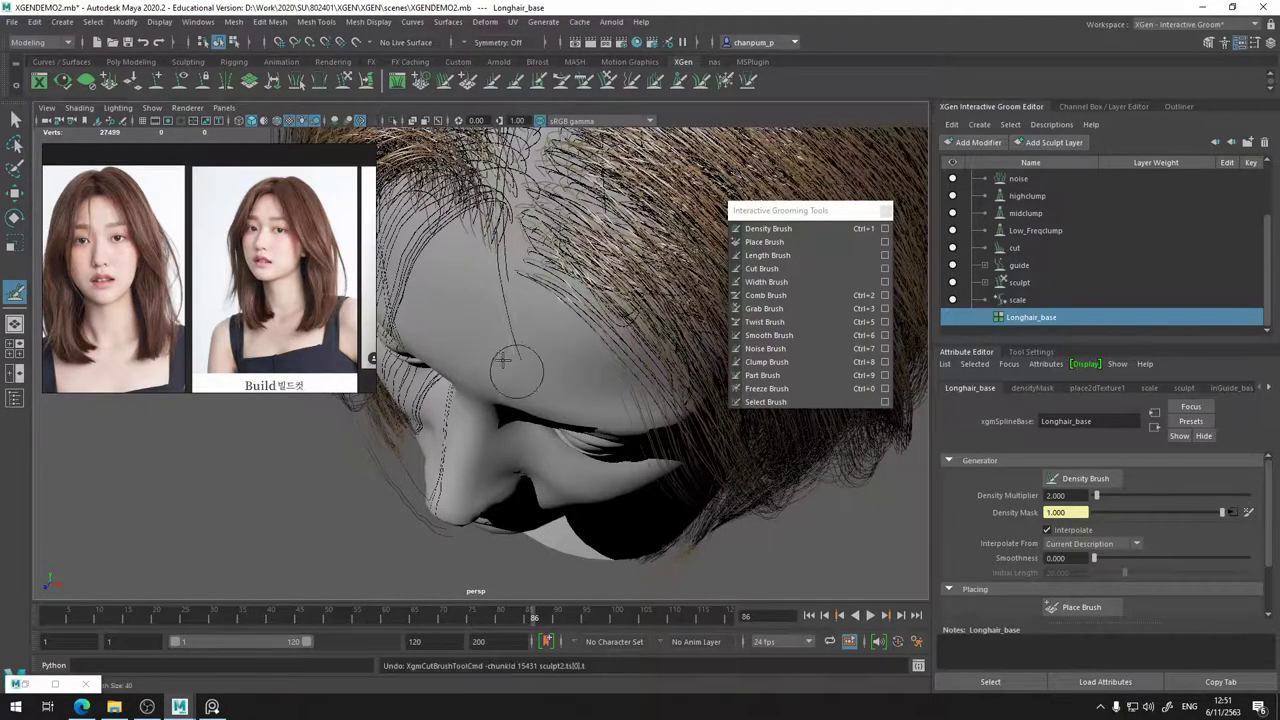
left_click(494, 298)
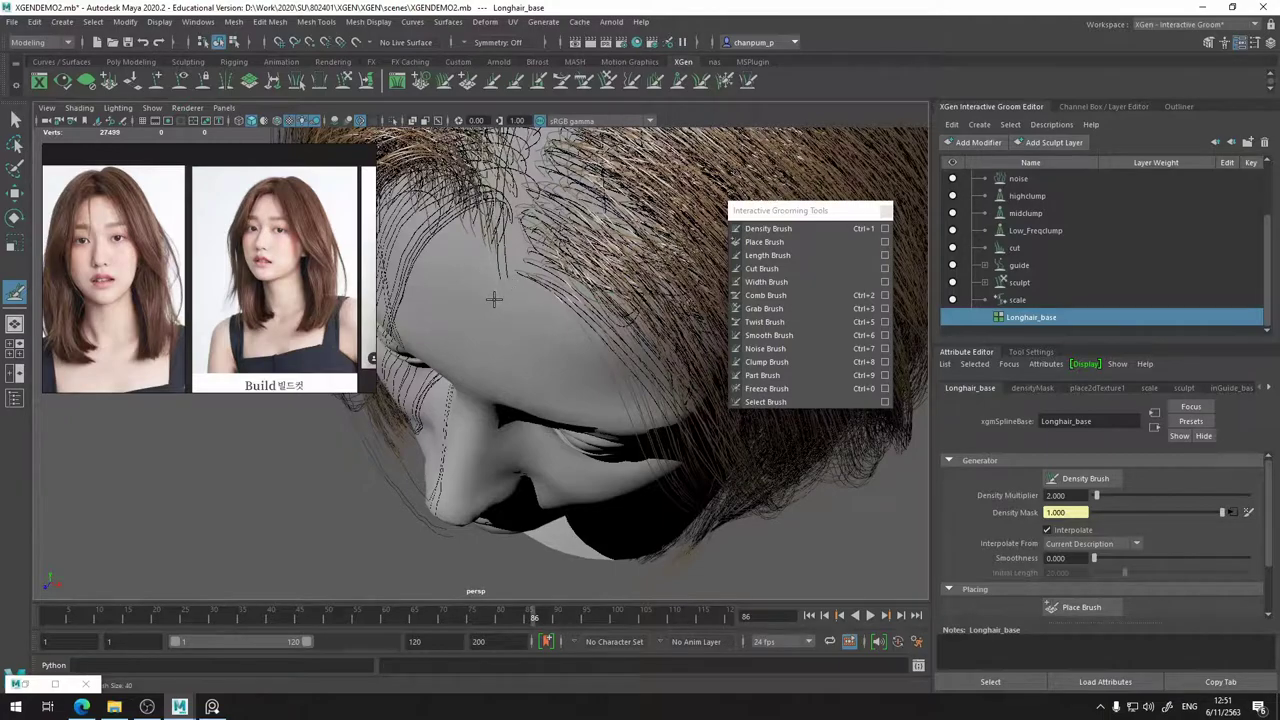
left_click(487, 288)
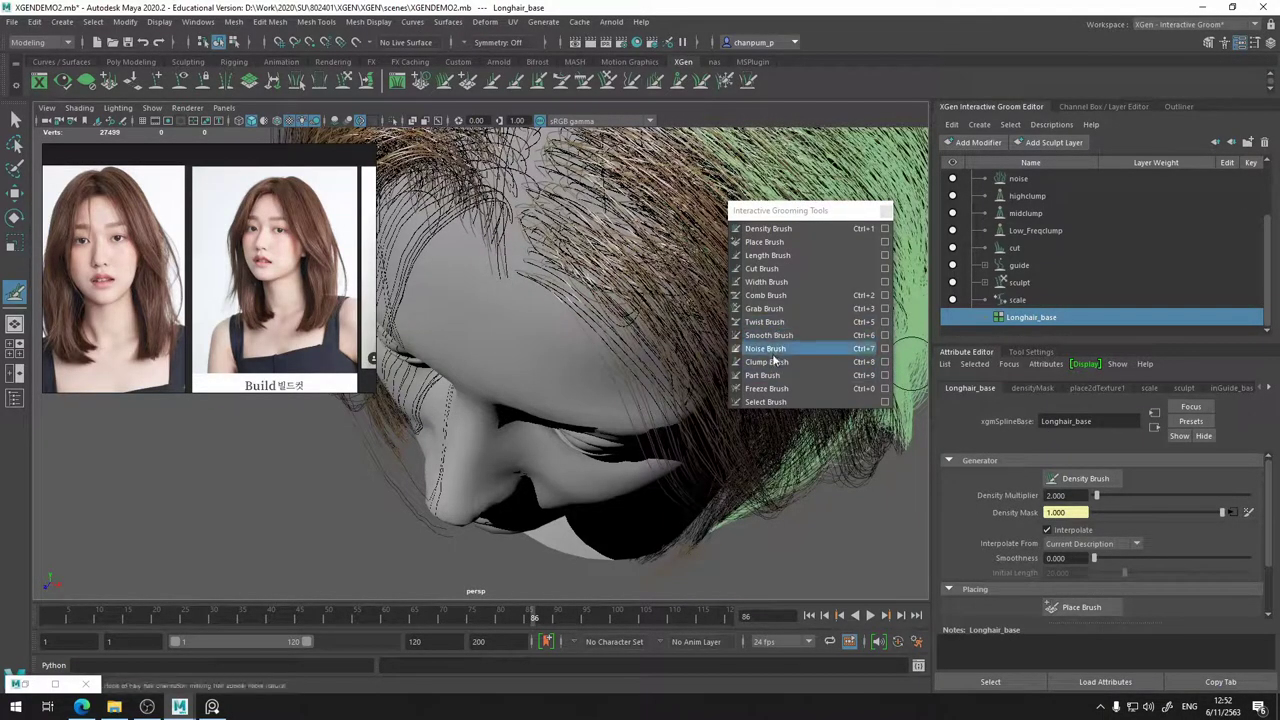
- Freeze the short strands at the front of the parting with the Freeze Brush
left_click(769, 389)
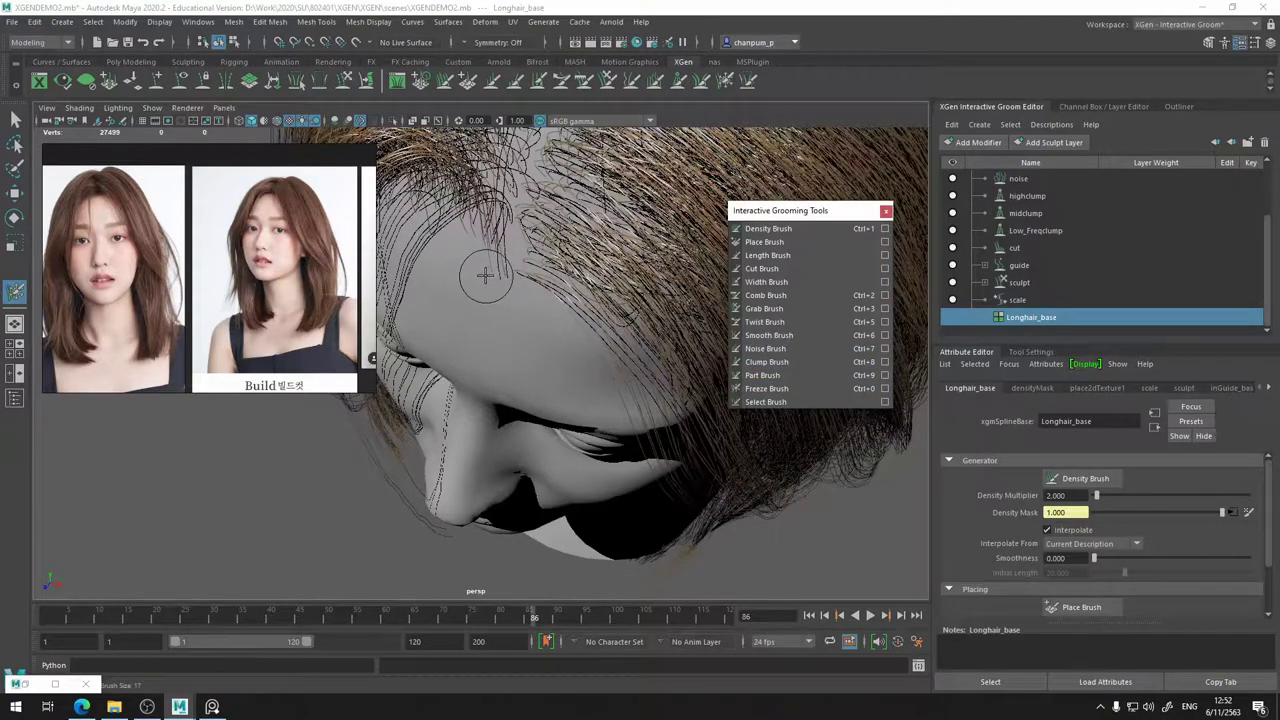
left_click_drag(484, 275, 509, 251, "alt")
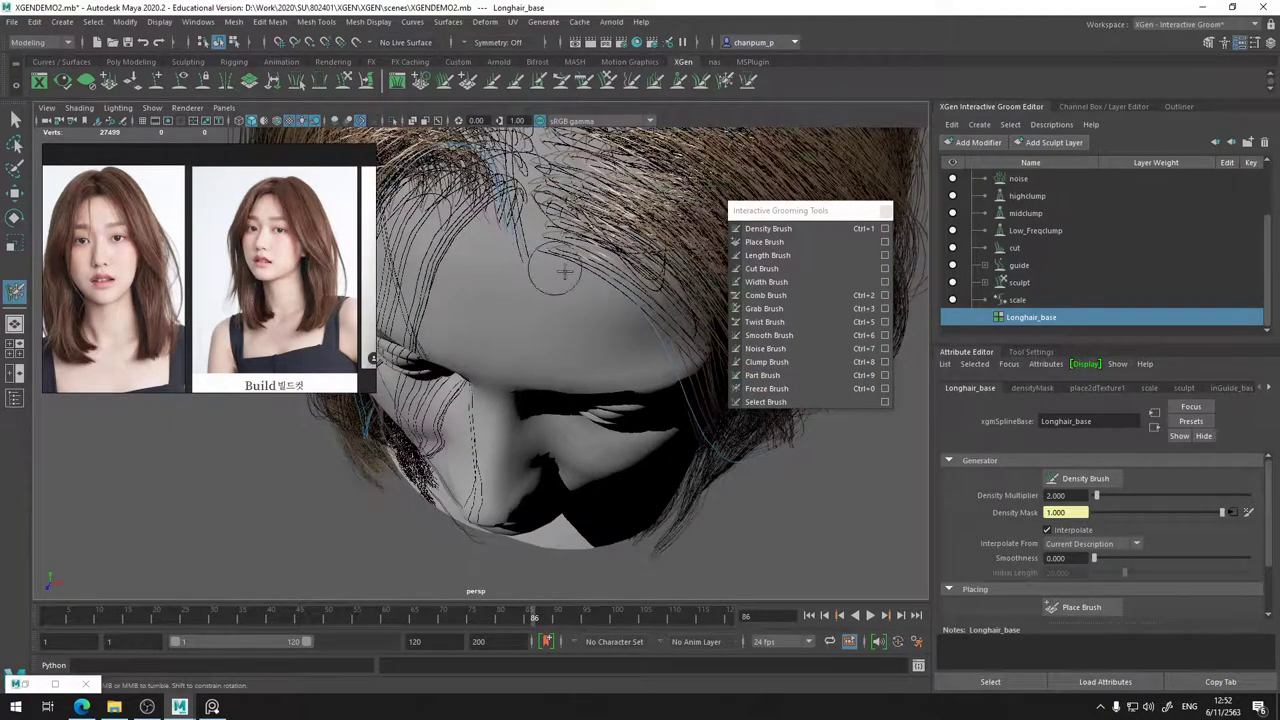
left_click_drag(615, 277, 609, 277, "alt")
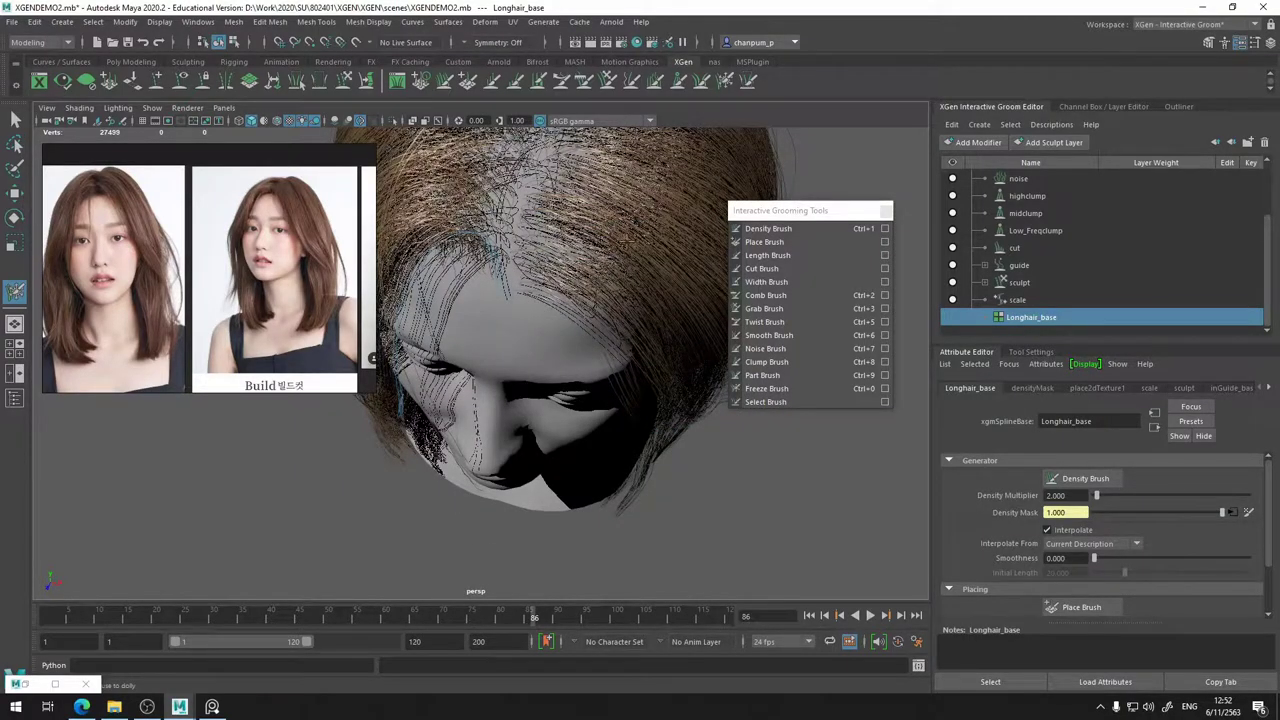
- Freeze the short strands along the parting and toward the crown with the Freeze Brush
left_click_drag(628, 238, 545, 295, "alt")
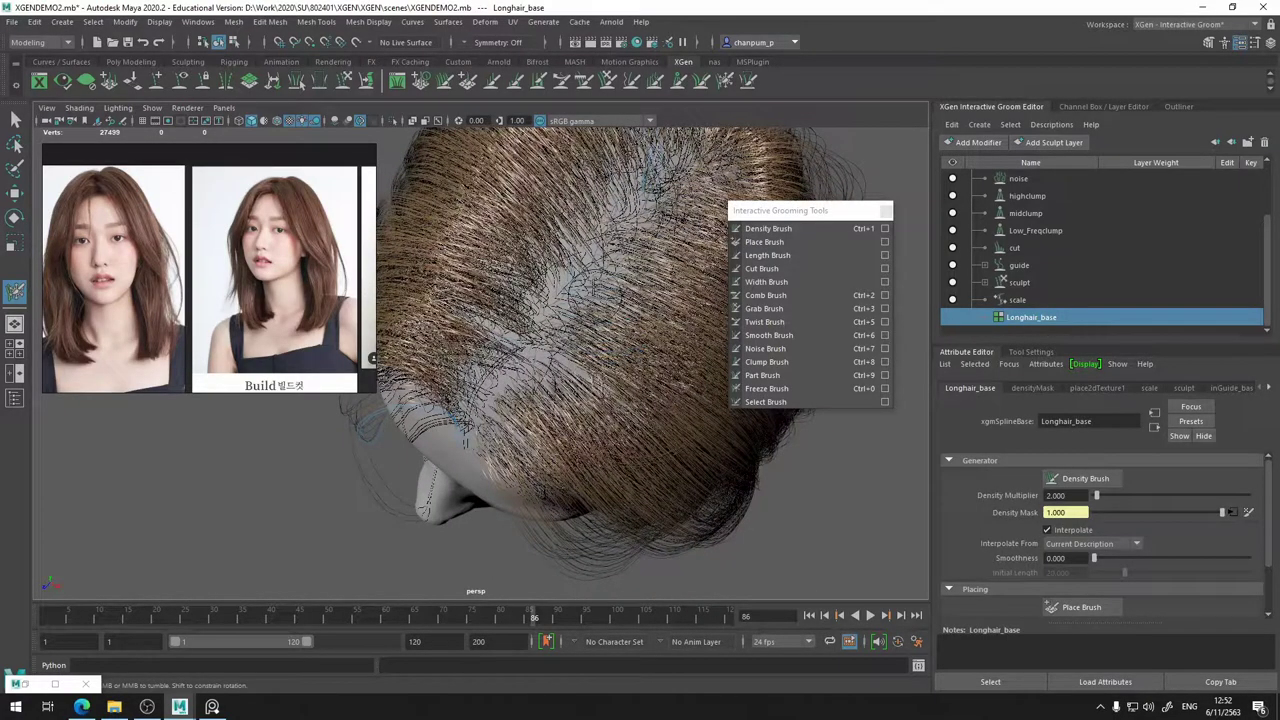
left_click_drag(660, 165, 724, 145)
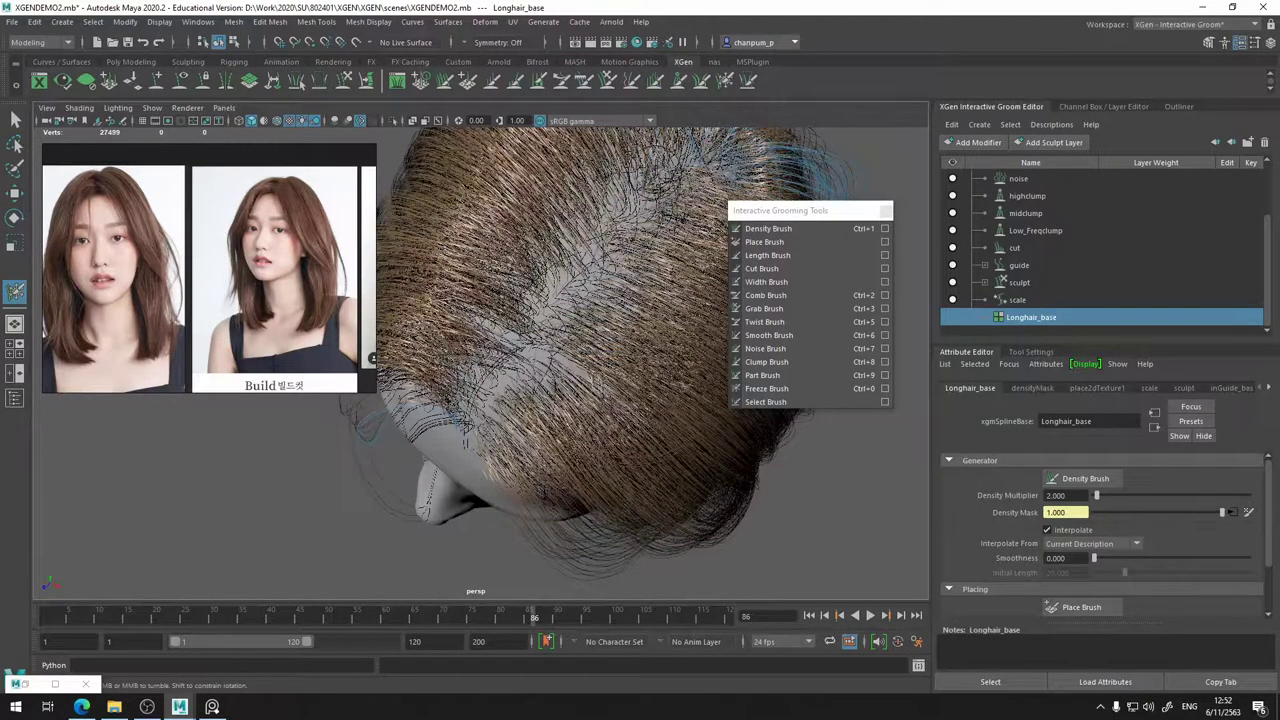
middle_click_drag(657, 182, 557, 252, "alt")
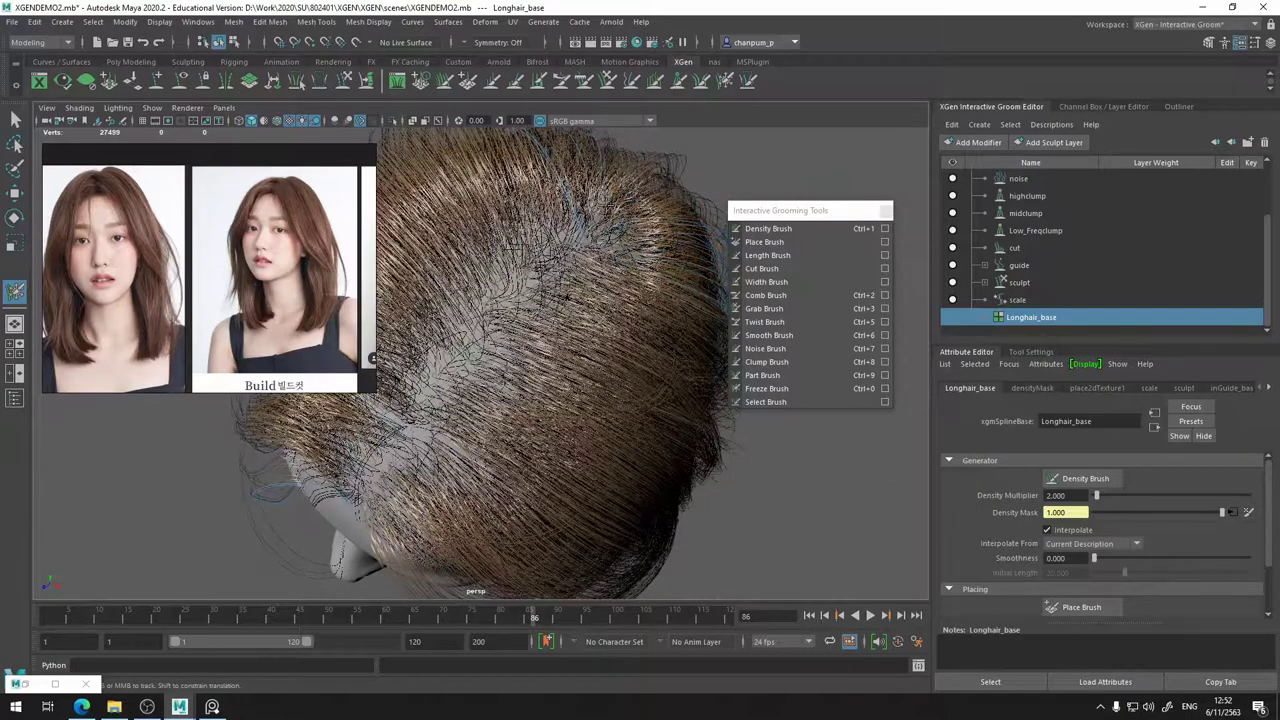
left_click_drag(557, 252, 549, 393, "alt")
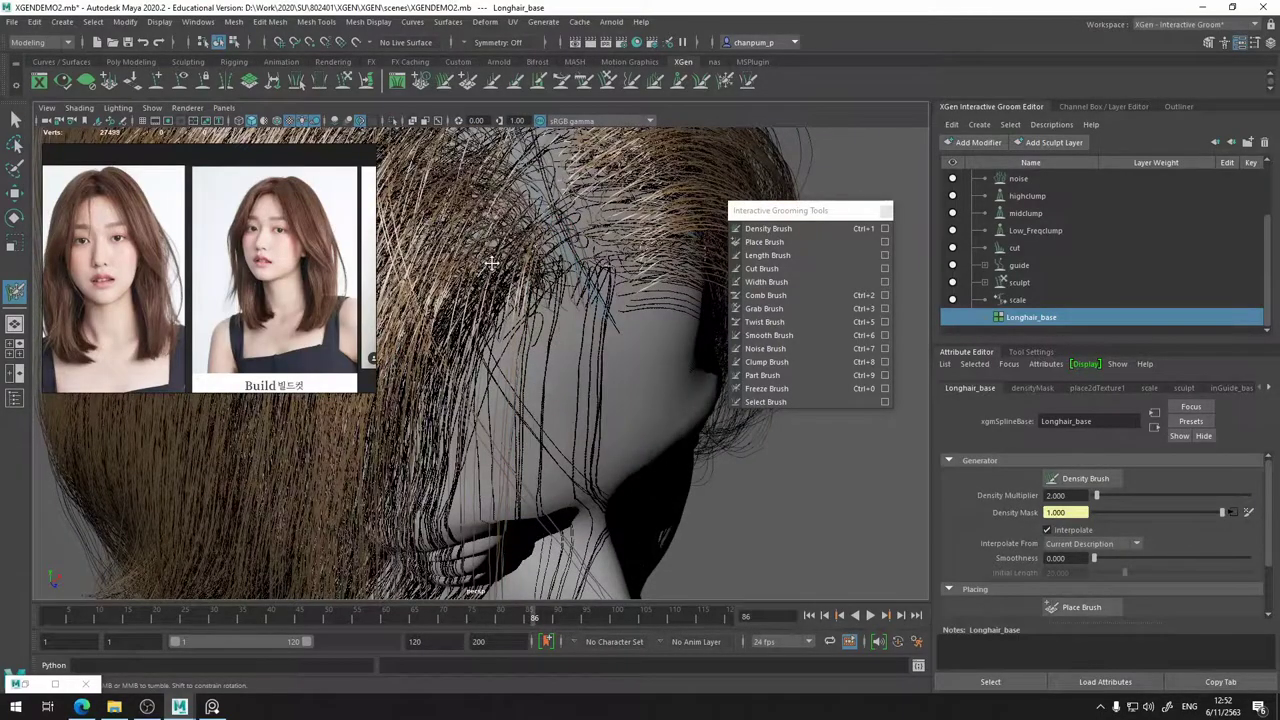
left_click_drag(491, 263, 555, 222, "alt")
left_click_drag(595, 345, 667, 388, "alt")
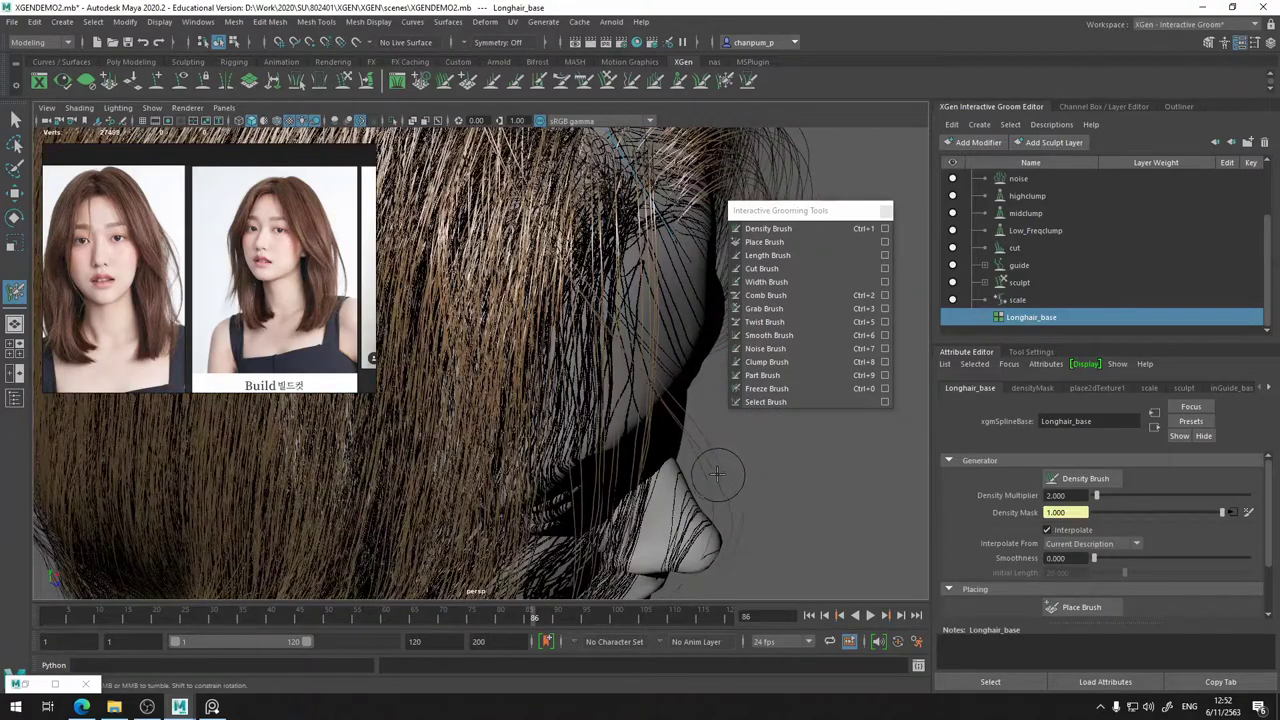
- Invert the frozen strands so the short parting strands are editable and the rest of the hair is frozen
scroll(692, 386, "down", 6)
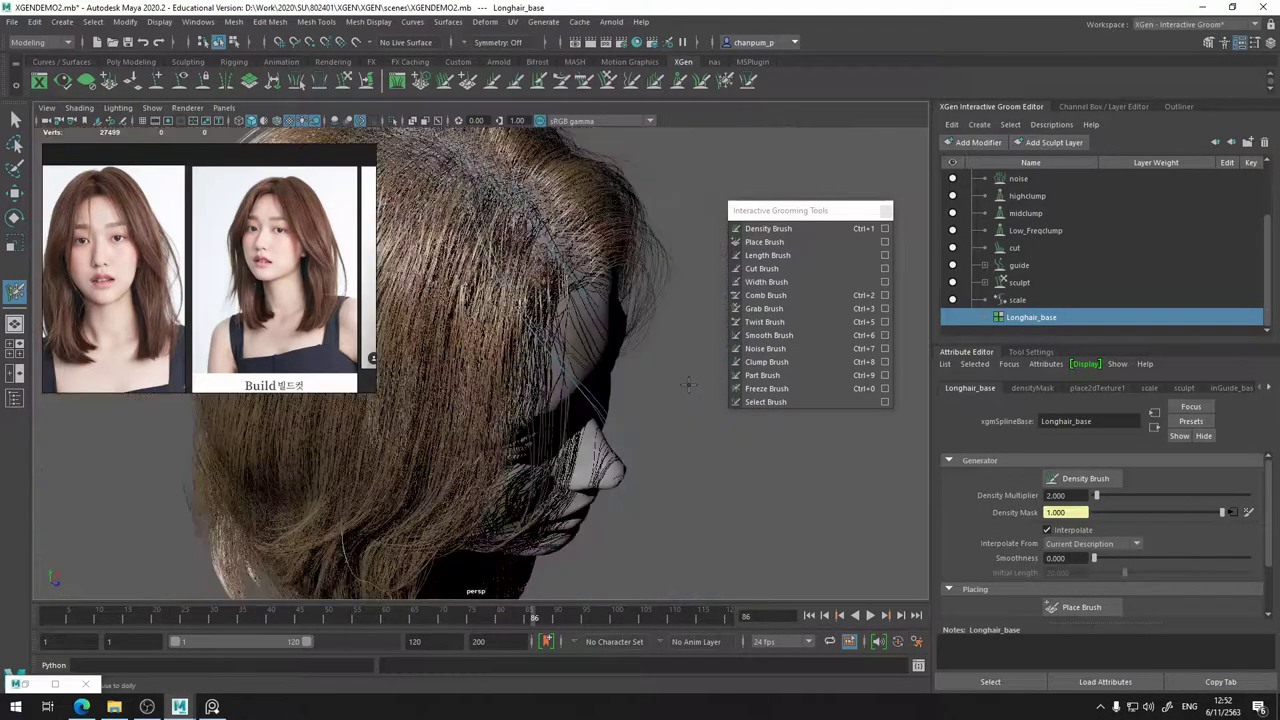
left_click_drag(610, 388, 492, 376, "alt")
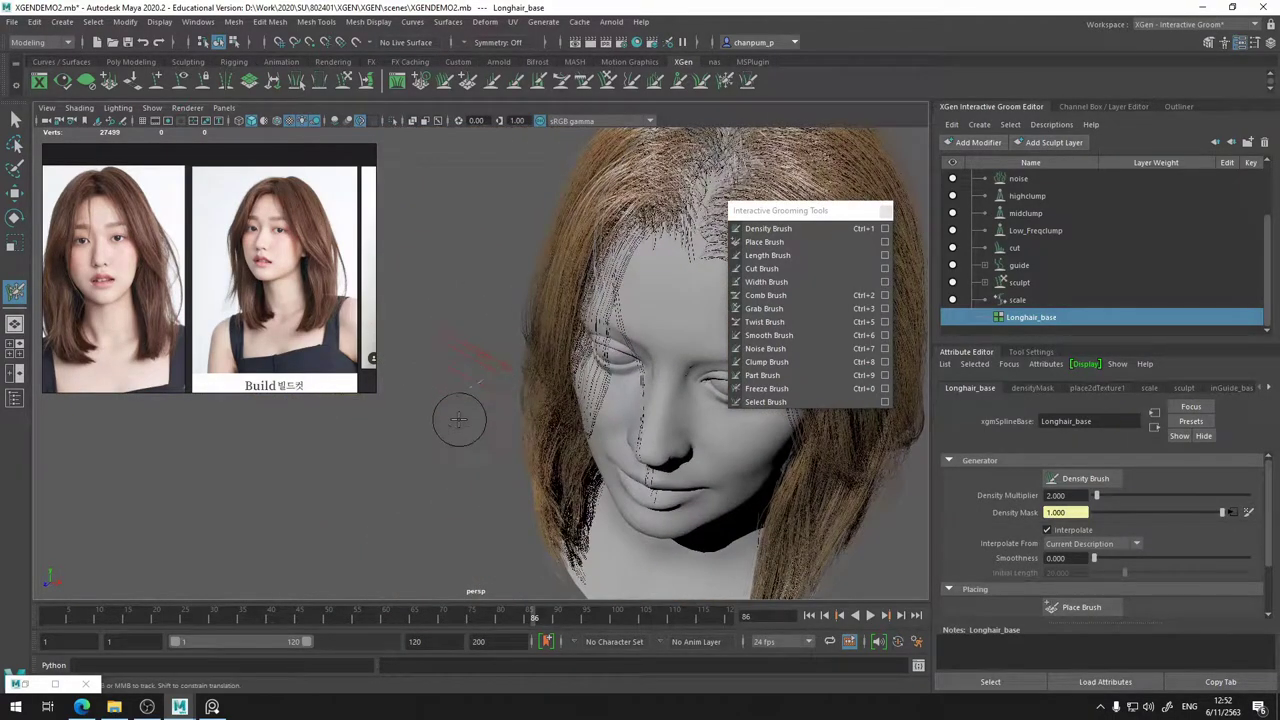
left_click_drag(505, 423, 808, 434, "alt")
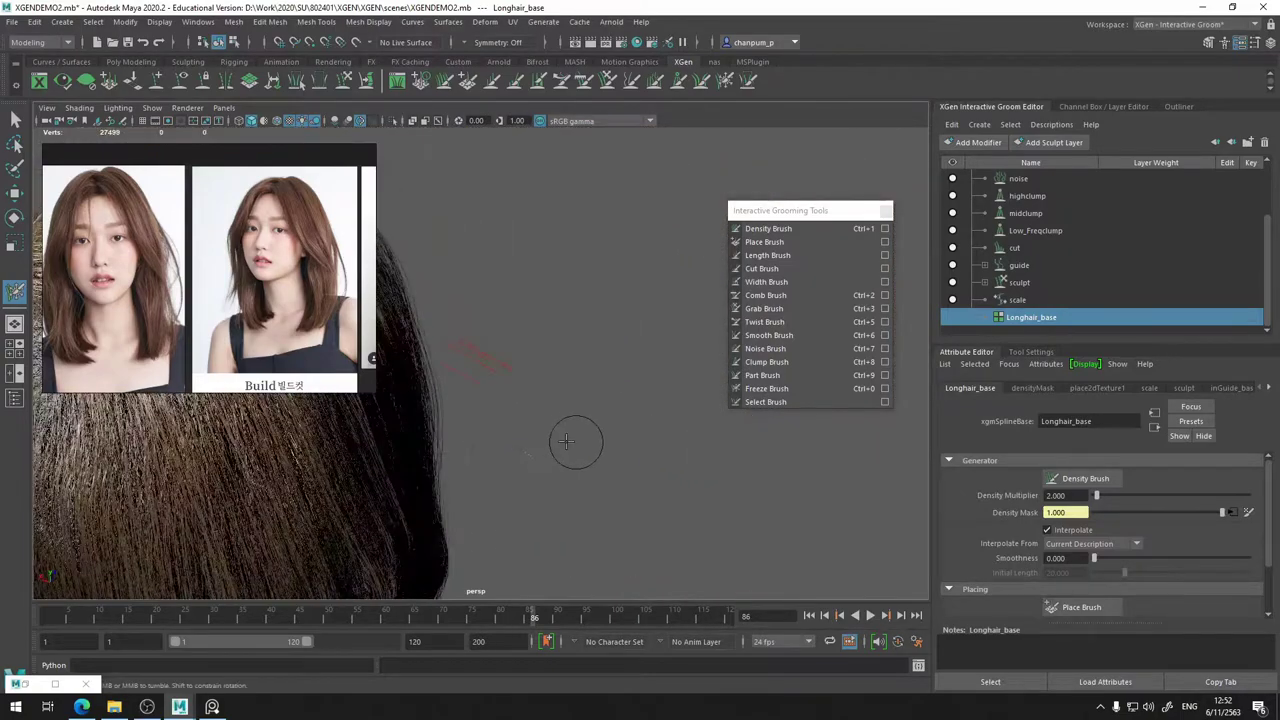
left_click_drag(574, 419, 543, 411, "alt")
middle_click_drag(543, 411, 566, 480, "alt")
mouse_move(544, 356)
left_mouse_down("alt")
mouse_move(500, 309)
mouse_move(423, 309)
mouse_move(520, 338)
mouse_move(565, 334)
mouse_move(458, 367)
mouse_move(548, 350)
left_mouse_up("alt")
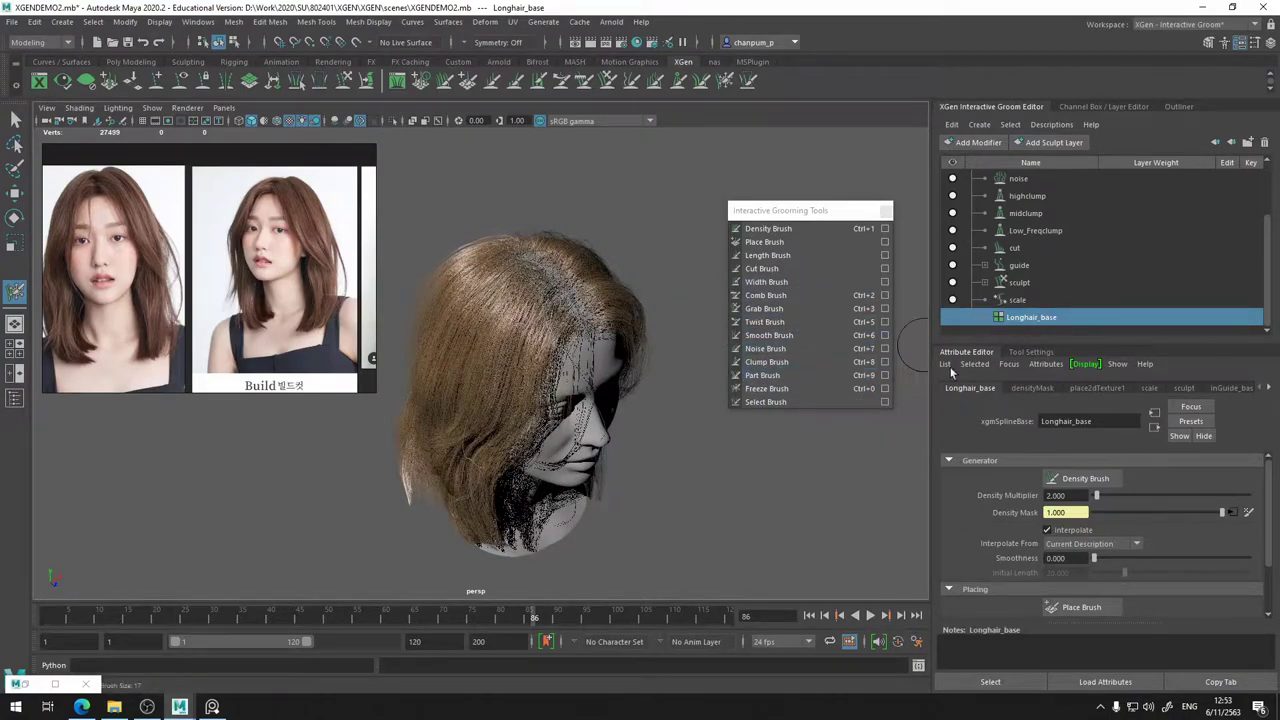
left_click(1046, 352)
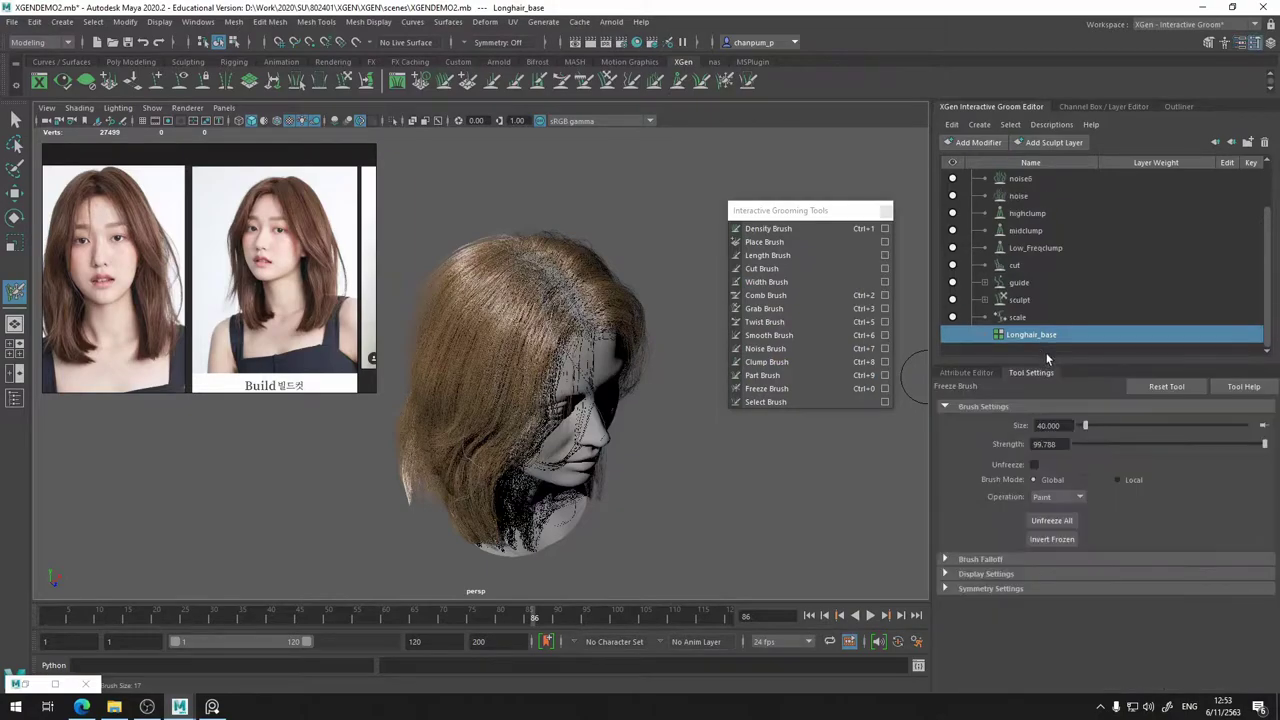
left_click(1064, 541)
- Examine the frozen and unfrozen hair around the parting and face with the Cut Brush active
scroll(604, 354, "up", 5)
mouse_move(510, 362)
left_mouse_down("alt")
mouse_move(589, 378)
mouse_move(606, 403)
mouse_move(705, 320)
left_mouse_up("alt")
left_click(782, 270)
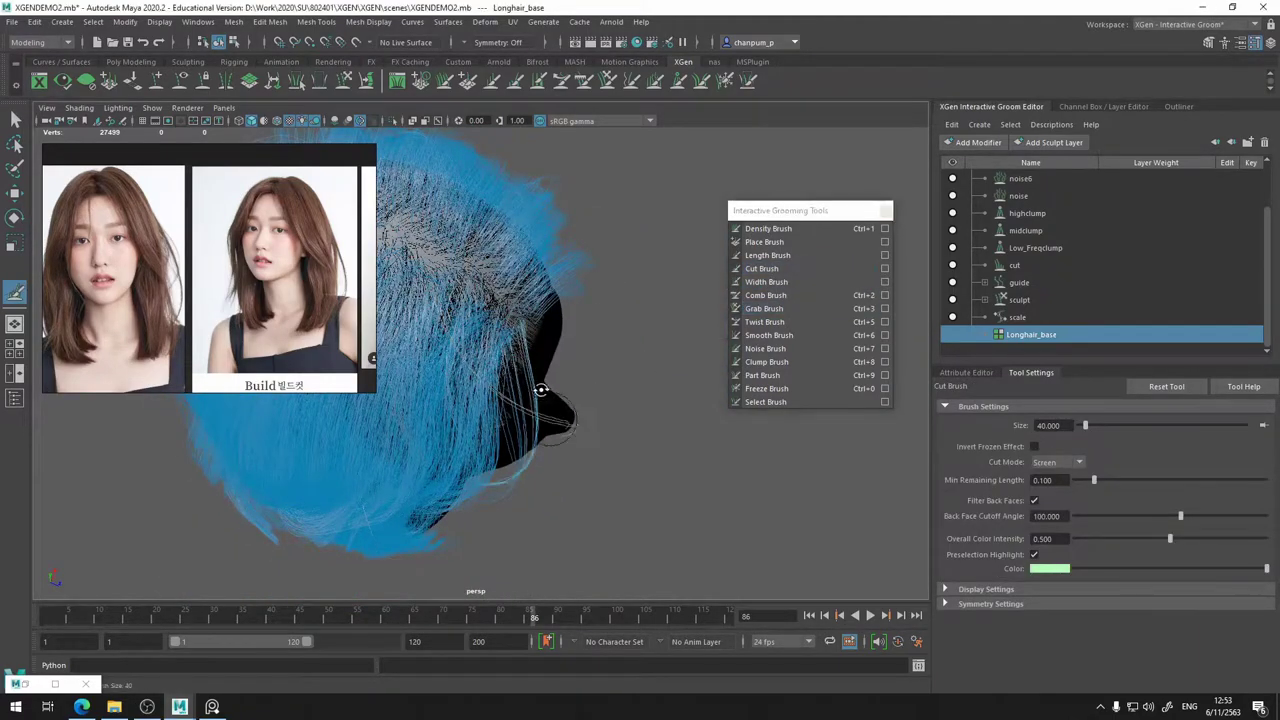
mouse_move(543, 386)
left_mouse_down("alt")
mouse_move(545, 366)
mouse_move(586, 470)
left_mouse_up("alt")
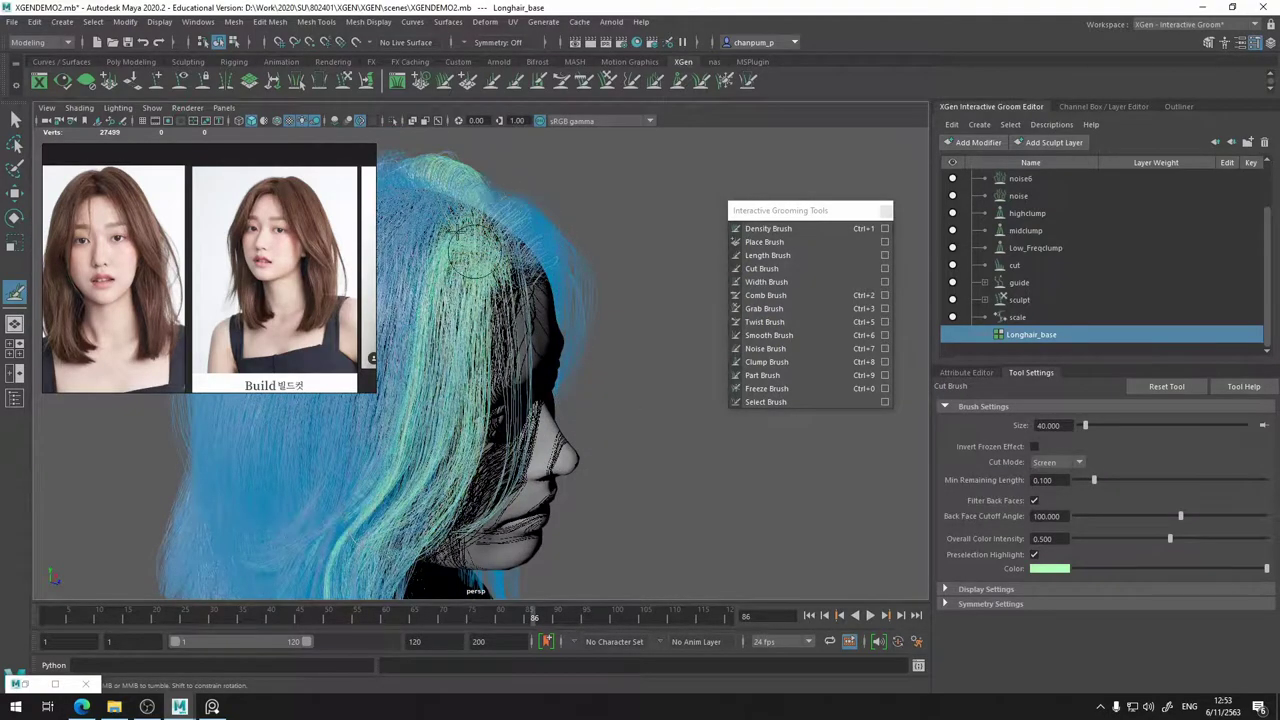
mouse_move(468, 298)
left_mouse_down("alt")
mouse_move(432, 285)
mouse_move(360, 400)
mouse_move(330, 415)
mouse_move(509, 437)
left_mouse_up("alt")
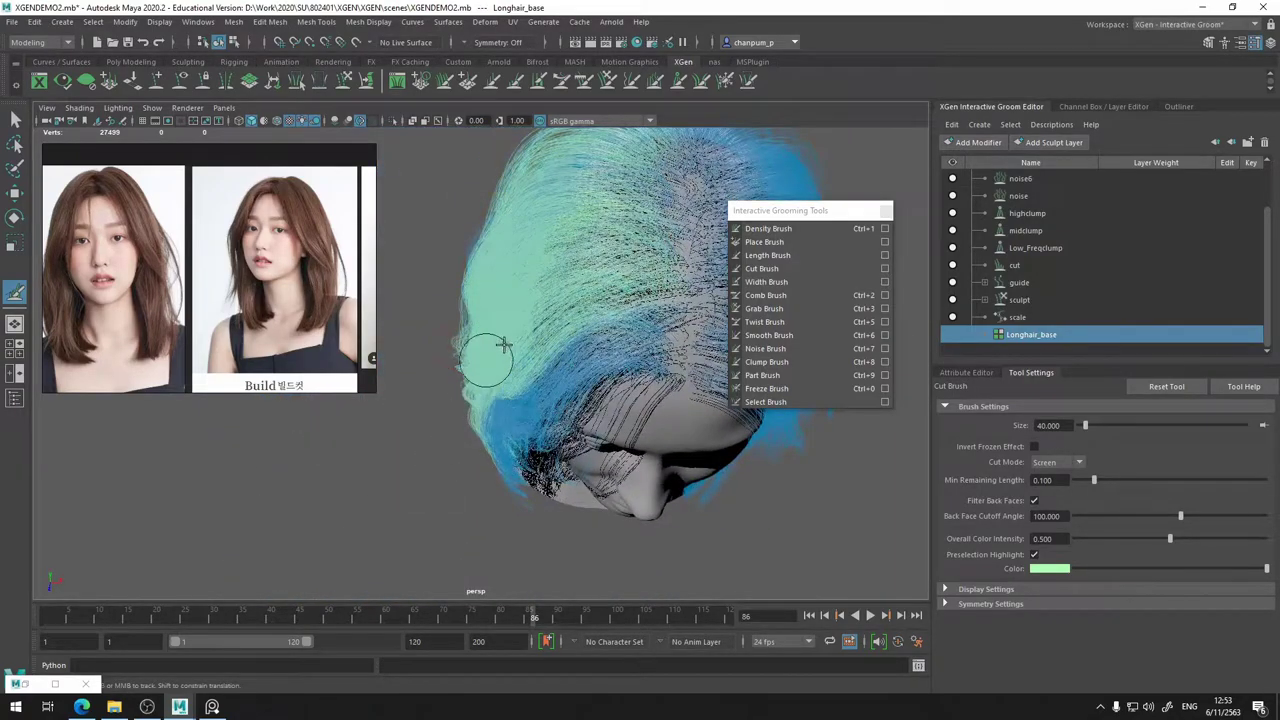
left_click_drag(491, 350, 505, 400, "alt")
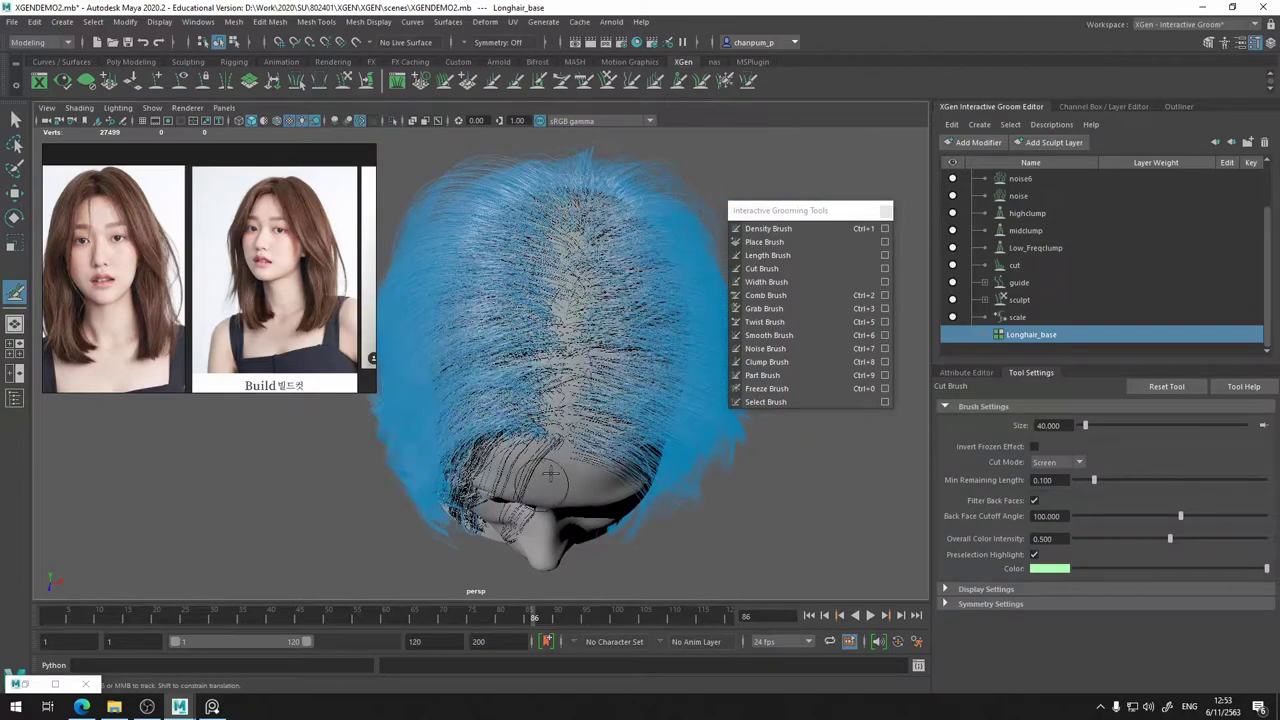
left_click_drag(481, 298, 508, 277, "alt")
left_click_drag(750, 434, 805, 478, "alt")
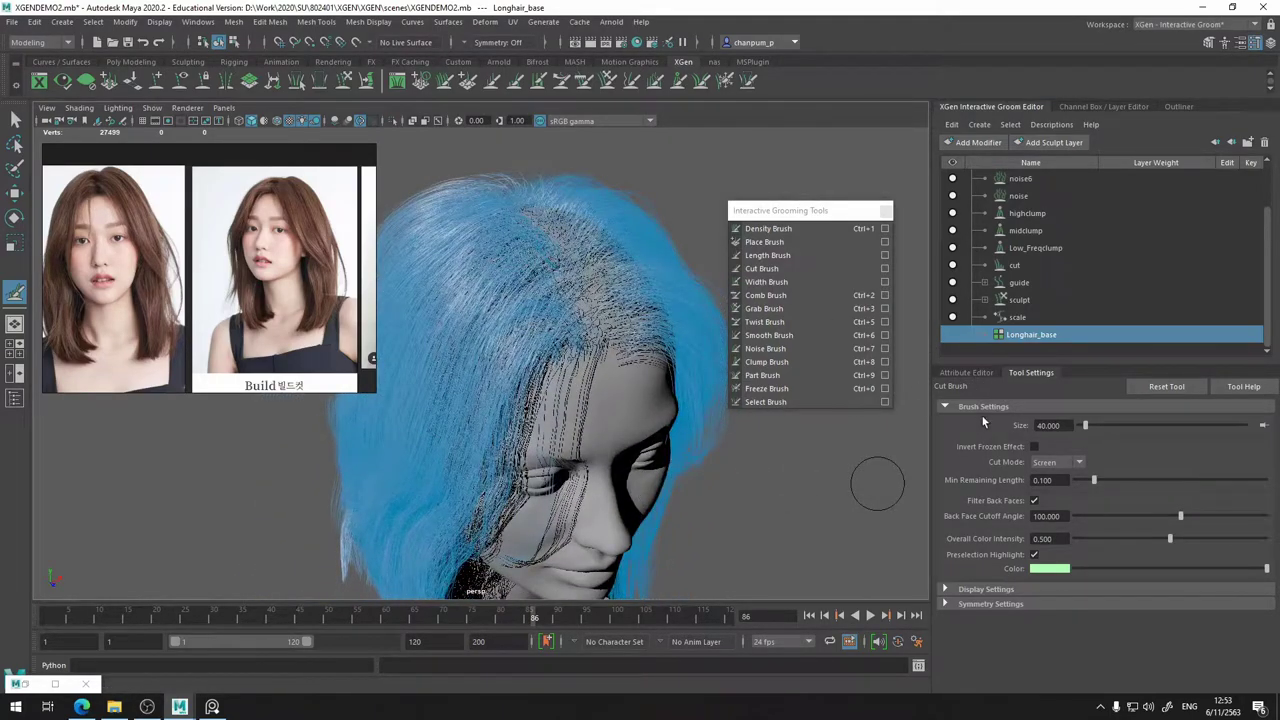
- Switch back to the Freeze Brush and hide the head mesh on the original display layer
left_click(790, 388)
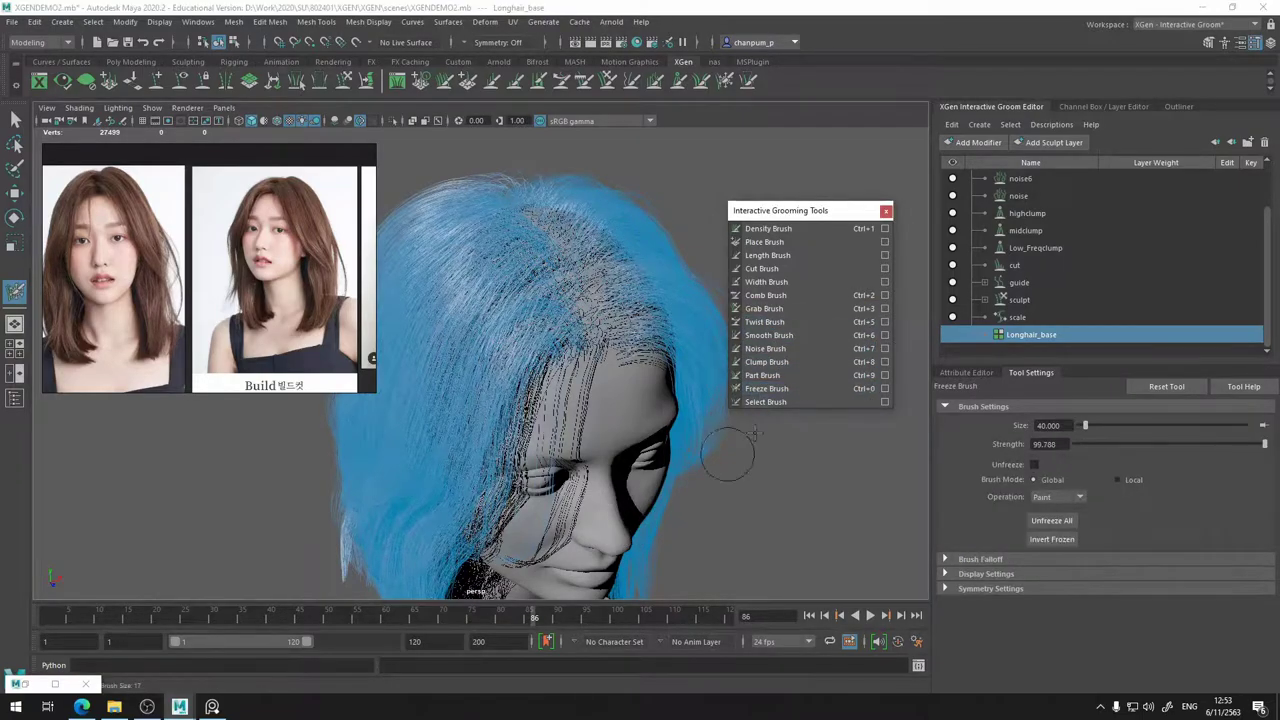
mouse_move(820, 534)
left_mouse_down("alt")
mouse_move(737, 500)
mouse_move(650, 410)
mouse_move(594, 386)
mouse_move(622, 437)
mouse_move(734, 474)
mouse_move(571, 386)
left_mouse_up("alt")
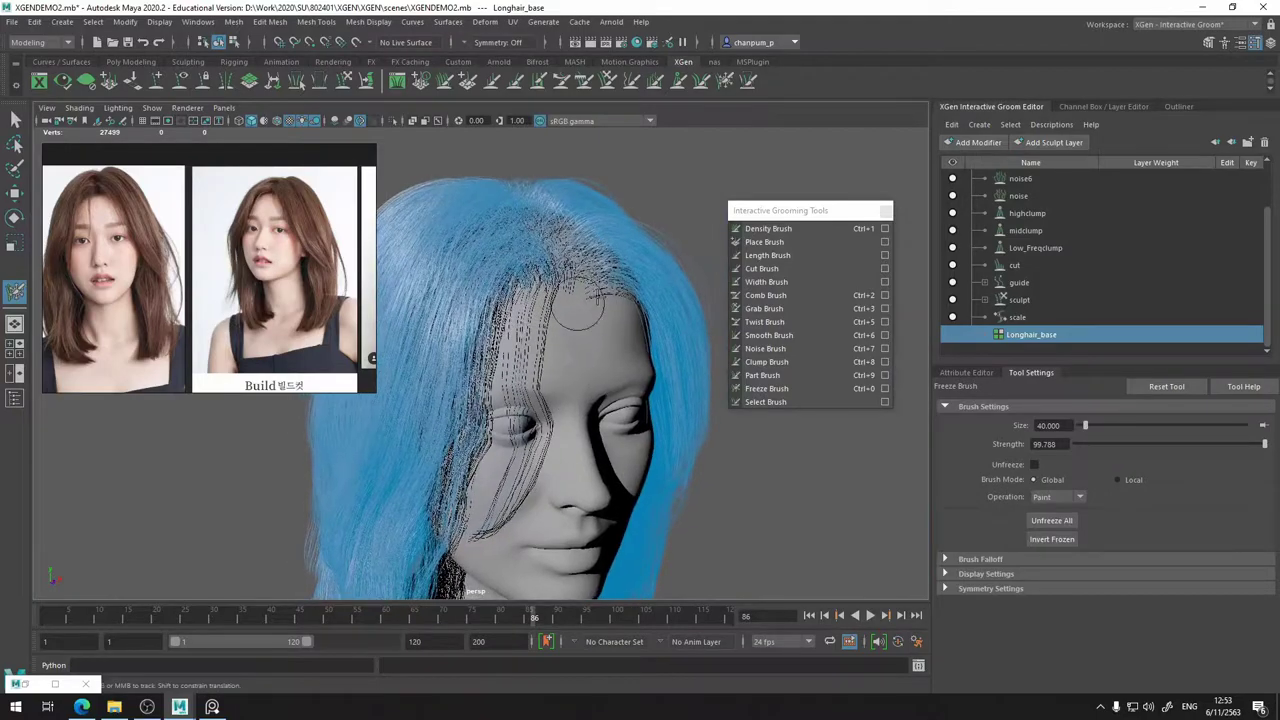
left_click(1068, 106)
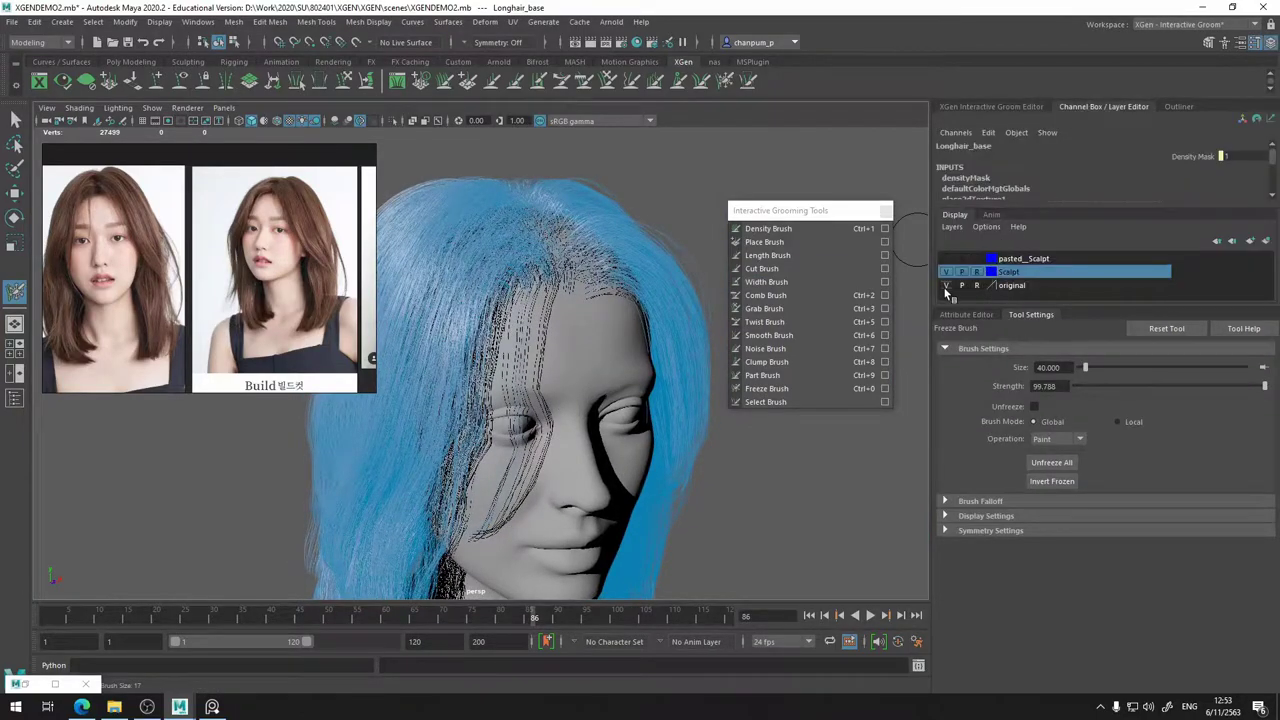
mouse_move(617, 433)
left_mouse_down("alt")
mouse_move(497, 380)
mouse_move(494, 343)
mouse_move(520, 346)
mouse_move(534, 376)
mouse_move(503, 397)
mouse_move(434, 400)
mouse_move(420, 443)
mouse_move(440, 466)
left_mouse_up("alt")
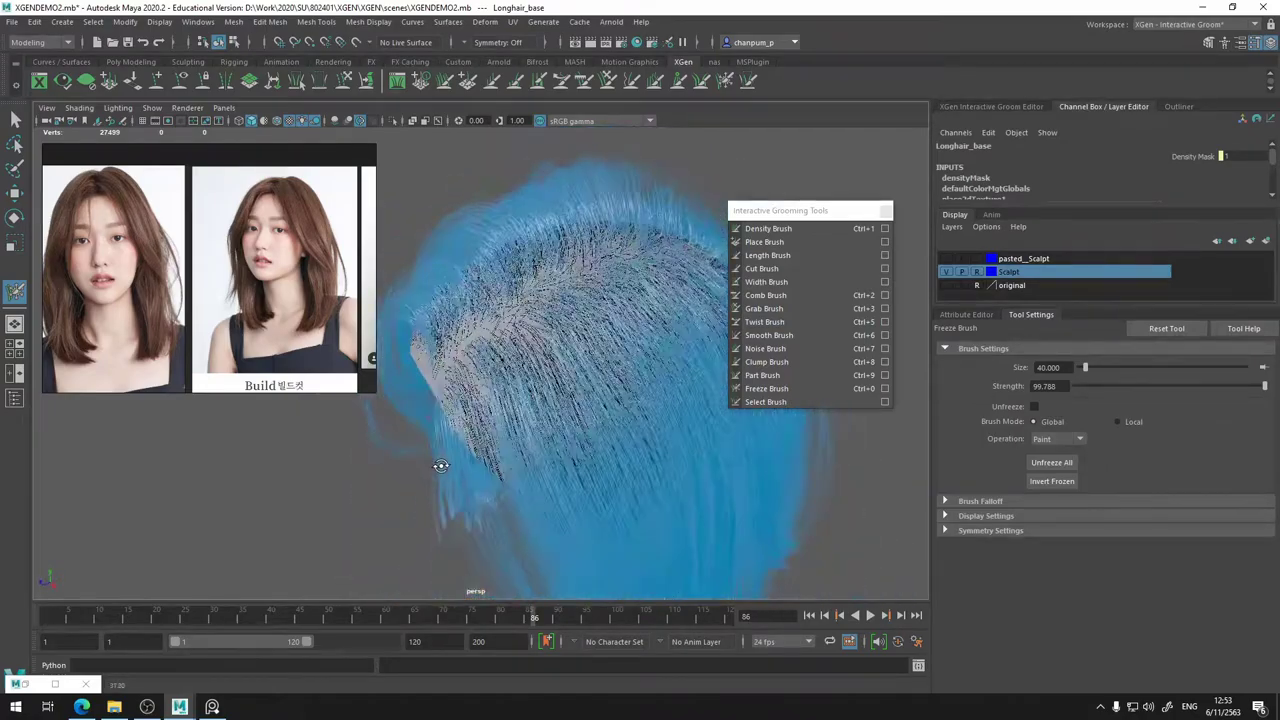
- Enlarge the Freeze Brush to 80 and unfreeze the long side hair on both sides of the head
mouse_move(465, 401)
left_mouse_down("alt")
mouse_move(500, 366)
mouse_move(613, 399)
mouse_move(657, 391)
mouse_move(537, 369)
mouse_move(486, 384)
mouse_move(563, 423)
mouse_move(543, 417)
mouse_move(549, 306)
mouse_move(680, 398)
left_mouse_up("alt")
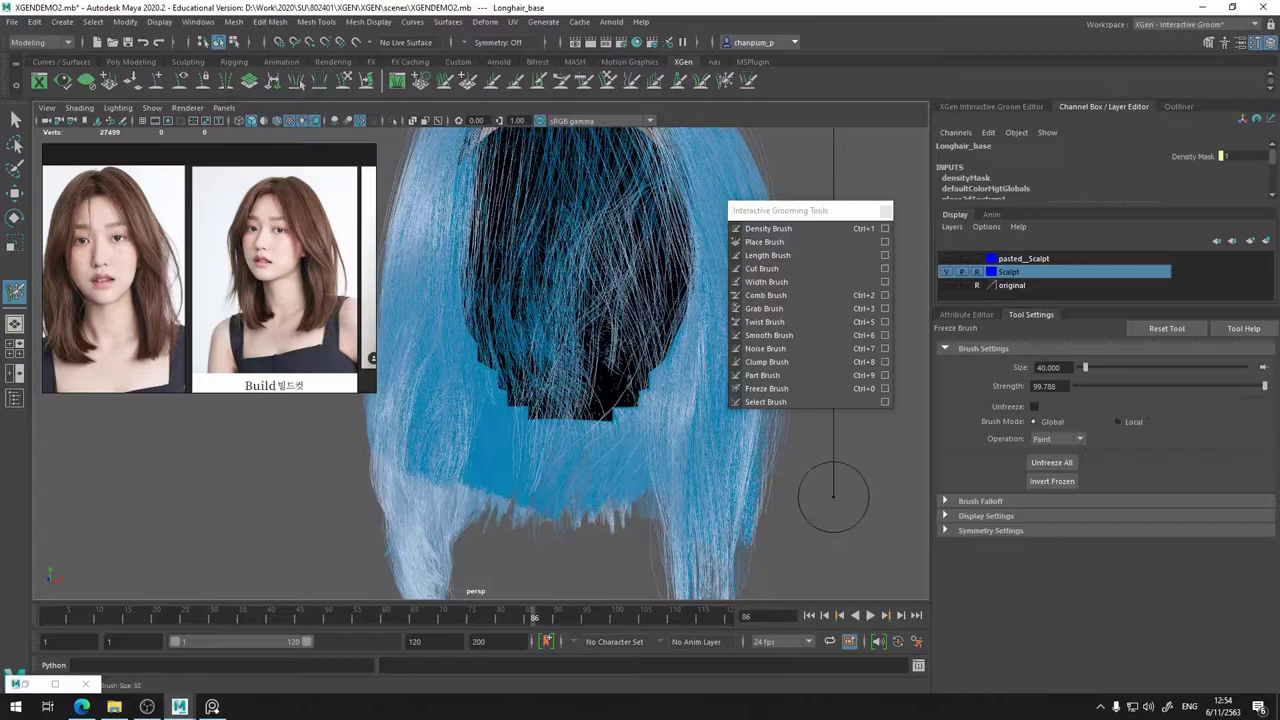
left_click_drag(833, 497, 870, 516)
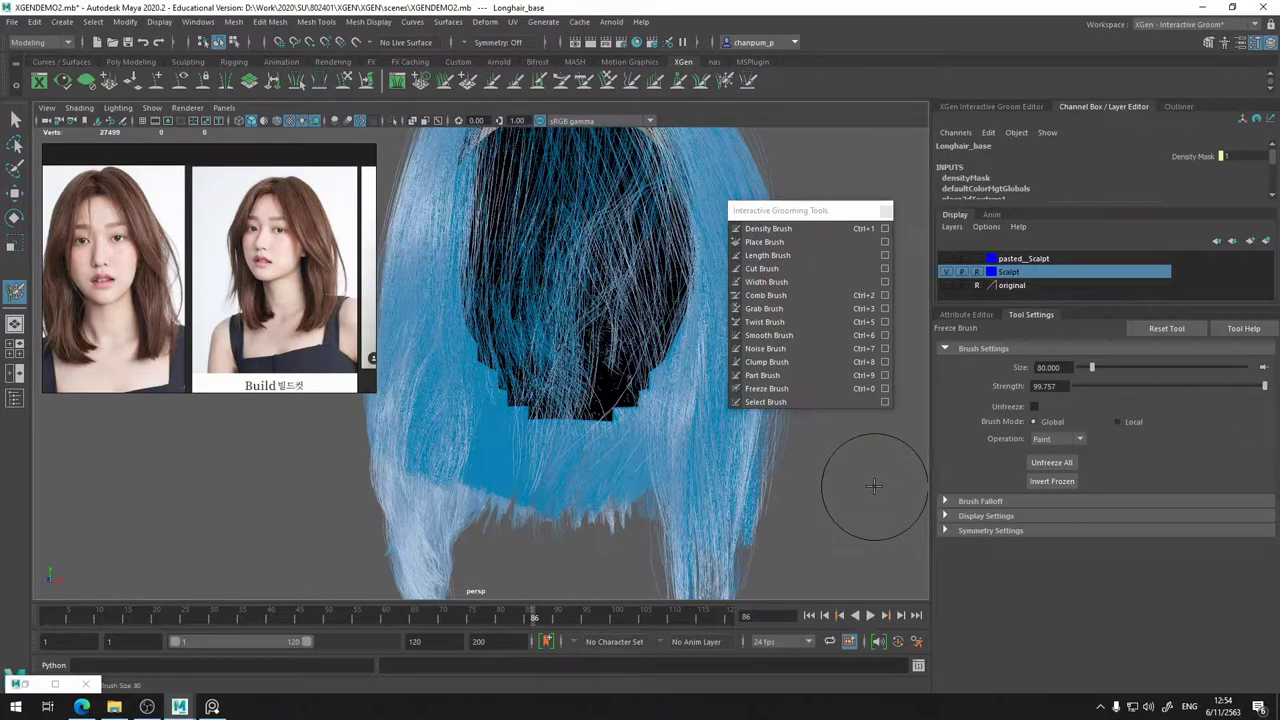
left_click_drag(864, 486, 667, 494)
mouse_move(531, 516)
left_mouse_down()
mouse_move(455, 528)
mouse_move(388, 518)
left_mouse_up()
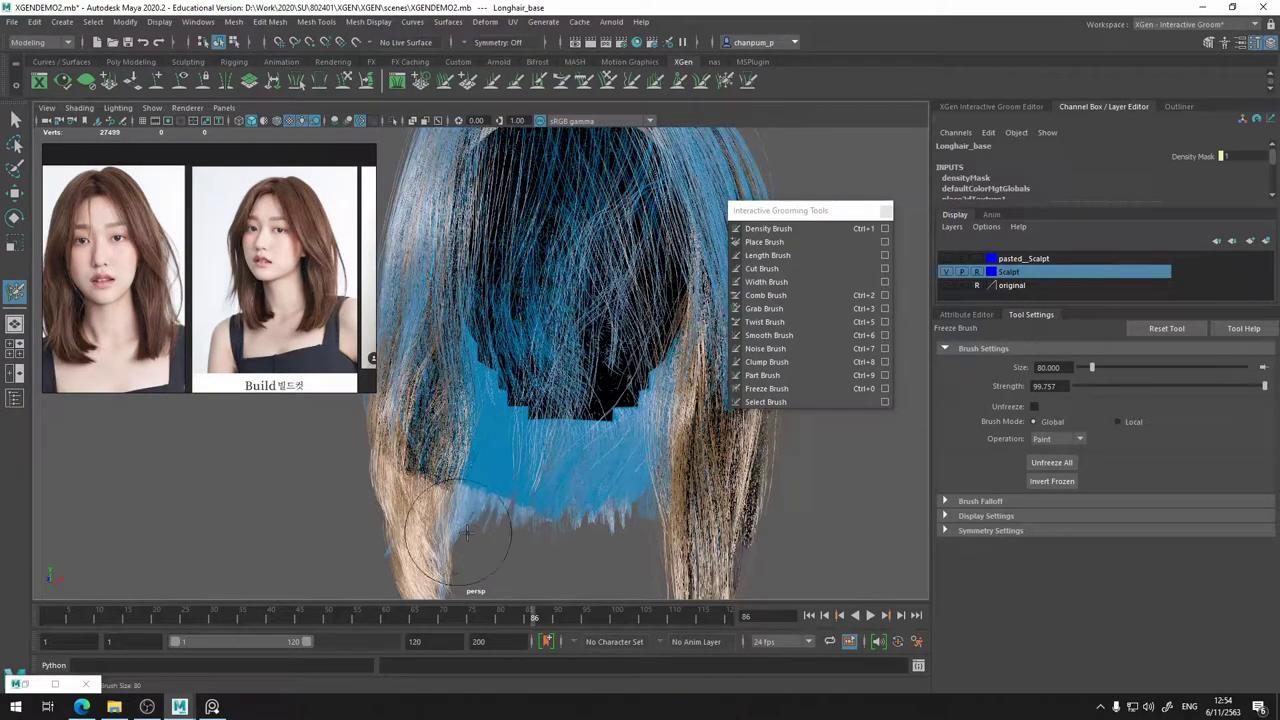
- Unfreeze the long outer hair around the side and back of the head with the Freeze Brush
left_click_drag(430, 518, 696, 532, "alt")
mouse_move(598, 486)
middle_mouse_down("alt")
mouse_move(663, 463)
mouse_move(652, 522)
middle_mouse_up("alt")
right_click_drag(666, 518, 648, 522, "alt")
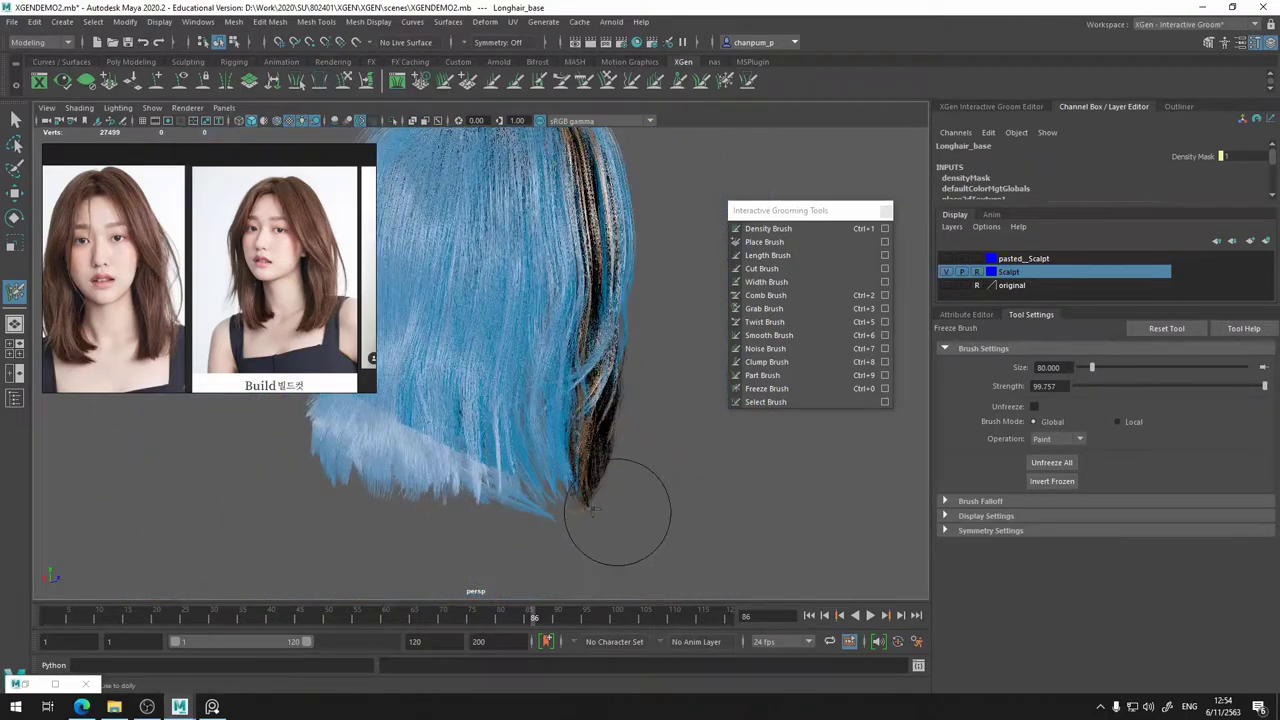
mouse_move(593, 510)
left_mouse_down()
mouse_move(450, 515)
mouse_move(322, 488)
mouse_move(559, 537)
mouse_move(646, 511)
mouse_move(697, 446)
mouse_move(749, 431)
mouse_move(720, 486)
mouse_move(729, 526)
mouse_move(749, 548)
mouse_move(782, 553)
left_mouse_up()
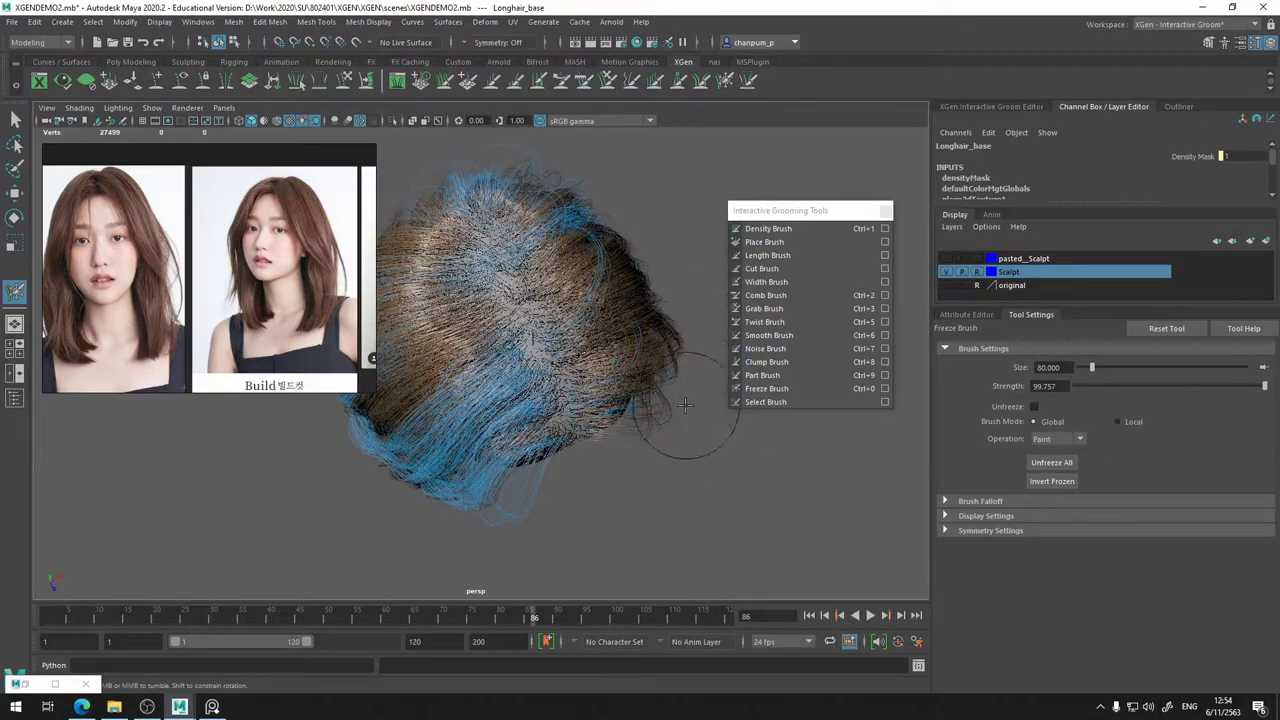
mouse_move(585, 478)
left_mouse_down("alt")
mouse_move(600, 349)
mouse_move(509, 373)
mouse_move(532, 445)
mouse_move(558, 463)
left_mouse_up("alt")
middle_click_drag(560, 463, 566, 585, "alt")
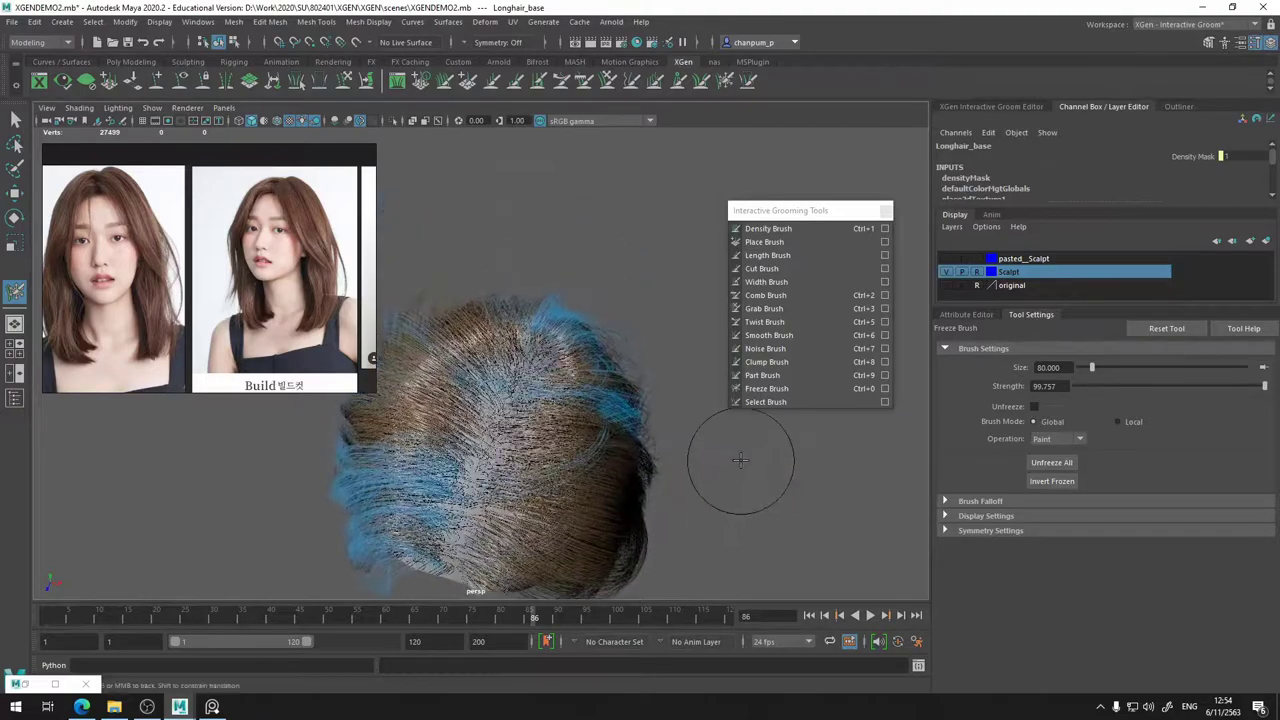
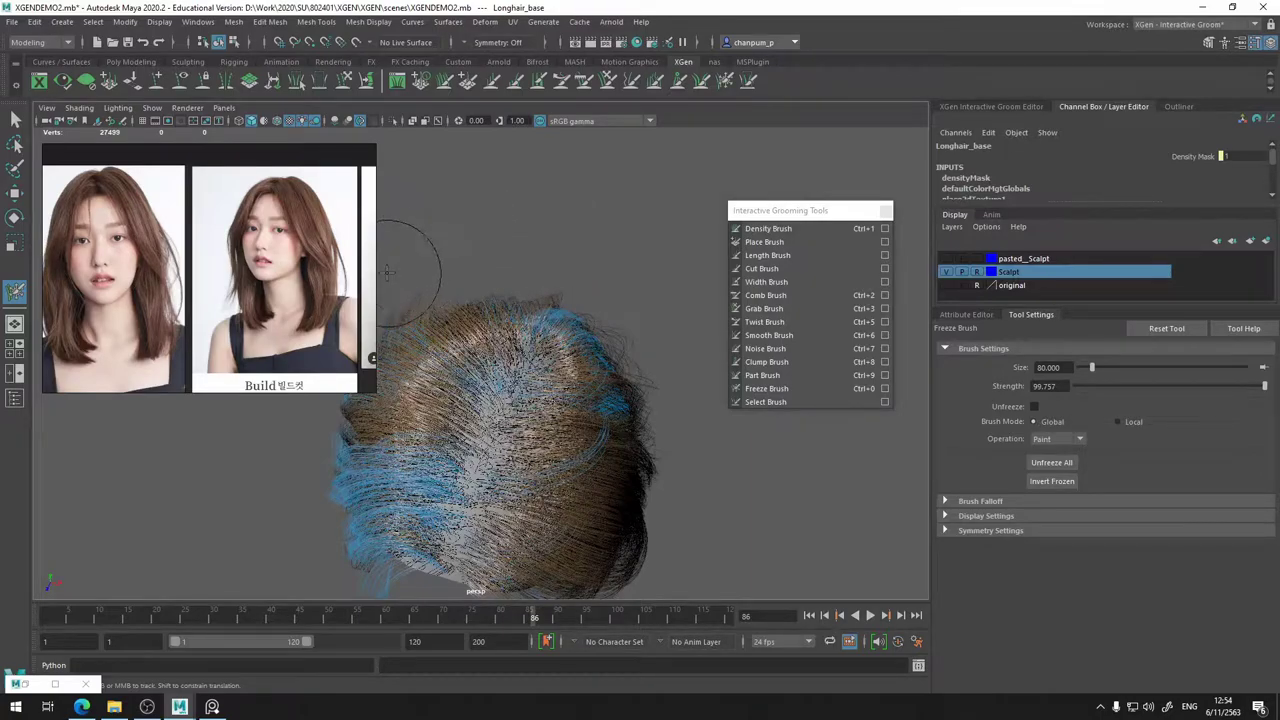
- Try to unfreeze the inner strands near the nape with the Freeze Brush, and undo the last strokes
mouse_move(457, 230)
left_mouse_down("alt")
mouse_move(467, 343)
mouse_move(417, 334)
mouse_move(559, 405)
left_mouse_up("alt")
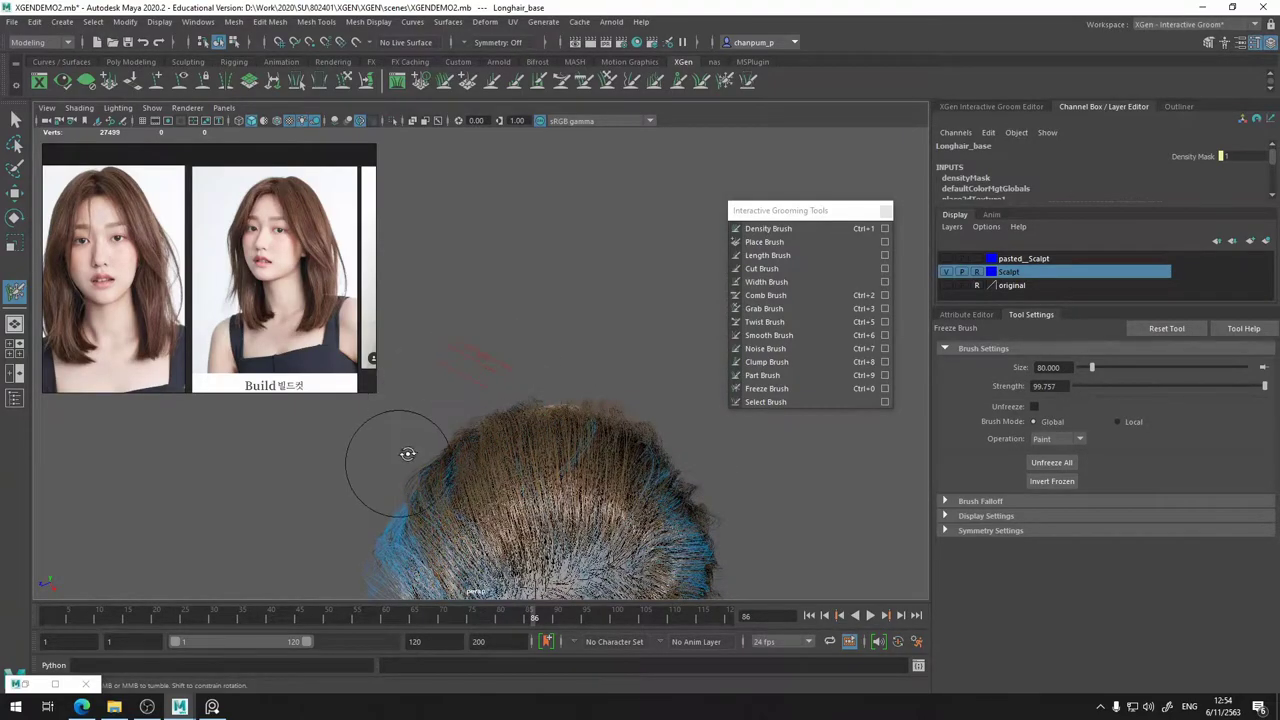
mouse_move(407, 453)
left_mouse_down("alt")
mouse_move(471, 380)
mouse_move(429, 377)
mouse_move(416, 440)
mouse_move(533, 355)
mouse_move(466, 397)
mouse_move(446, 438)
mouse_move(622, 447)
mouse_move(594, 417)
mouse_move(494, 471)
mouse_move(414, 357)
mouse_move(383, 394)
mouse_move(608, 416)
mouse_move(377, 431)
mouse_move(480, 442)
mouse_move(491, 429)
mouse_move(465, 497)
mouse_move(396, 493)
left_mouse_up("alt")
left_click_drag(464, 519, 357, 486, "alt")
scroll(357, 486, "up", 5)
mouse_move(357, 486)
middle_mouse_down("alt")
mouse_move(491, 414)
mouse_move(590, 396)
middle_mouse_up("alt")
mouse_move(480, 466)
left_mouse_down("alt")
mouse_move(497, 477)
mouse_move(469, 462)
left_mouse_up("alt")
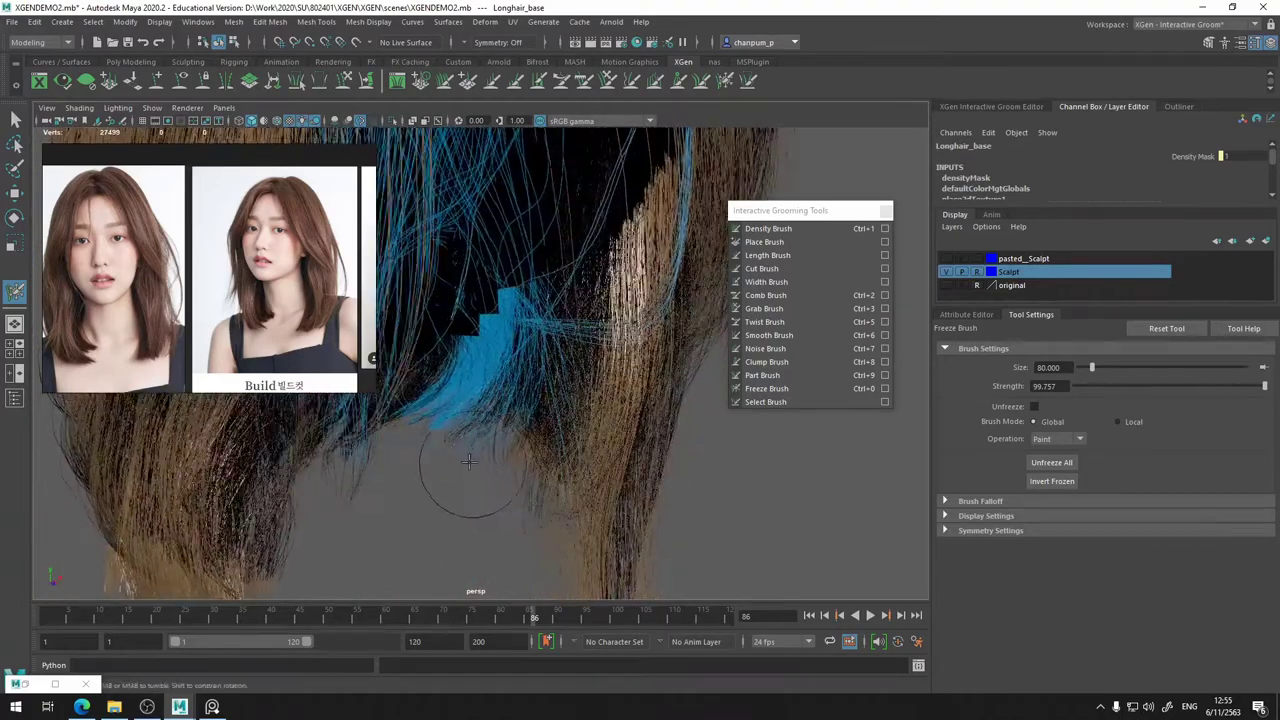
left_click_drag(465, 411, 438, 405, "ctrl")
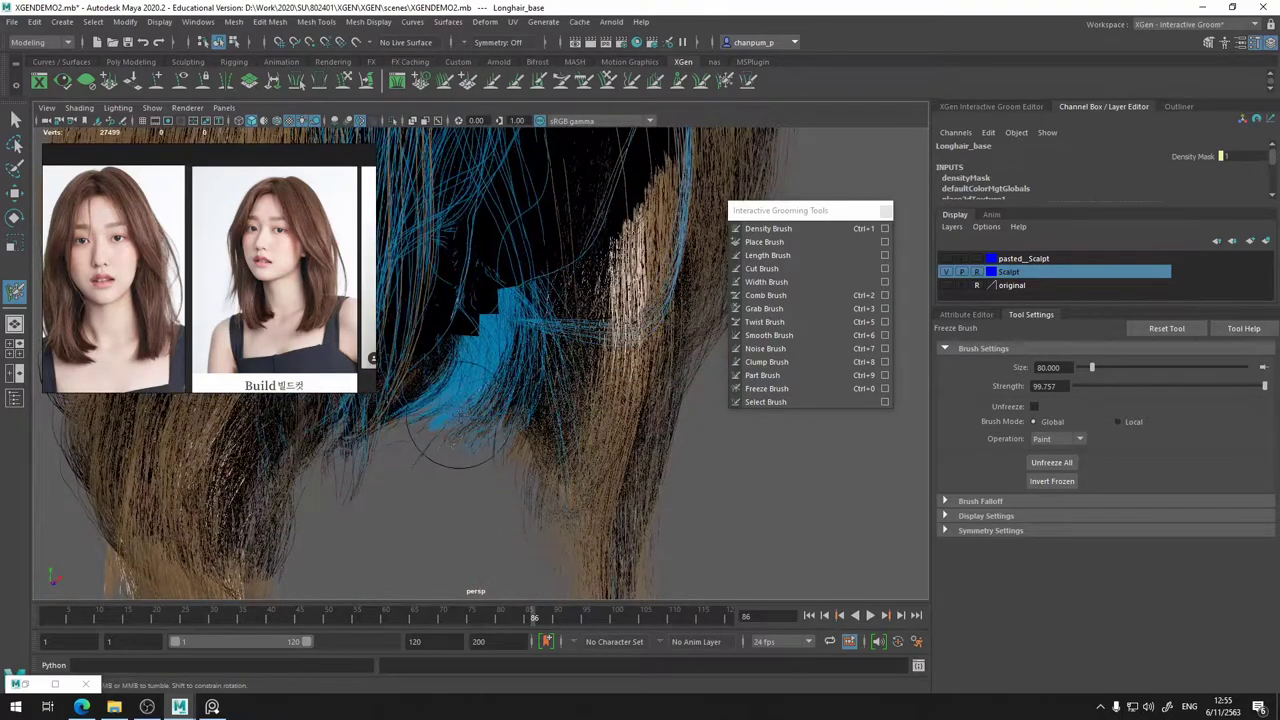
left_click_drag(458, 447, 492, 403, "alt")
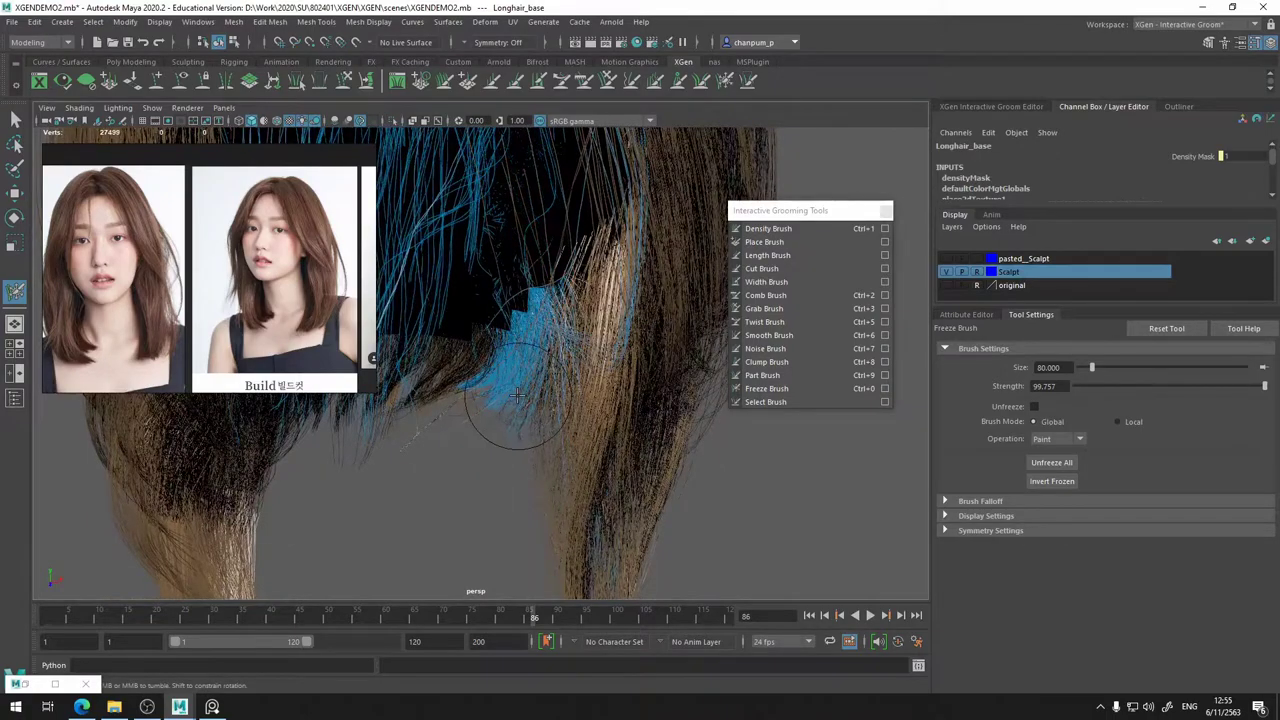
key("ctrl+z")
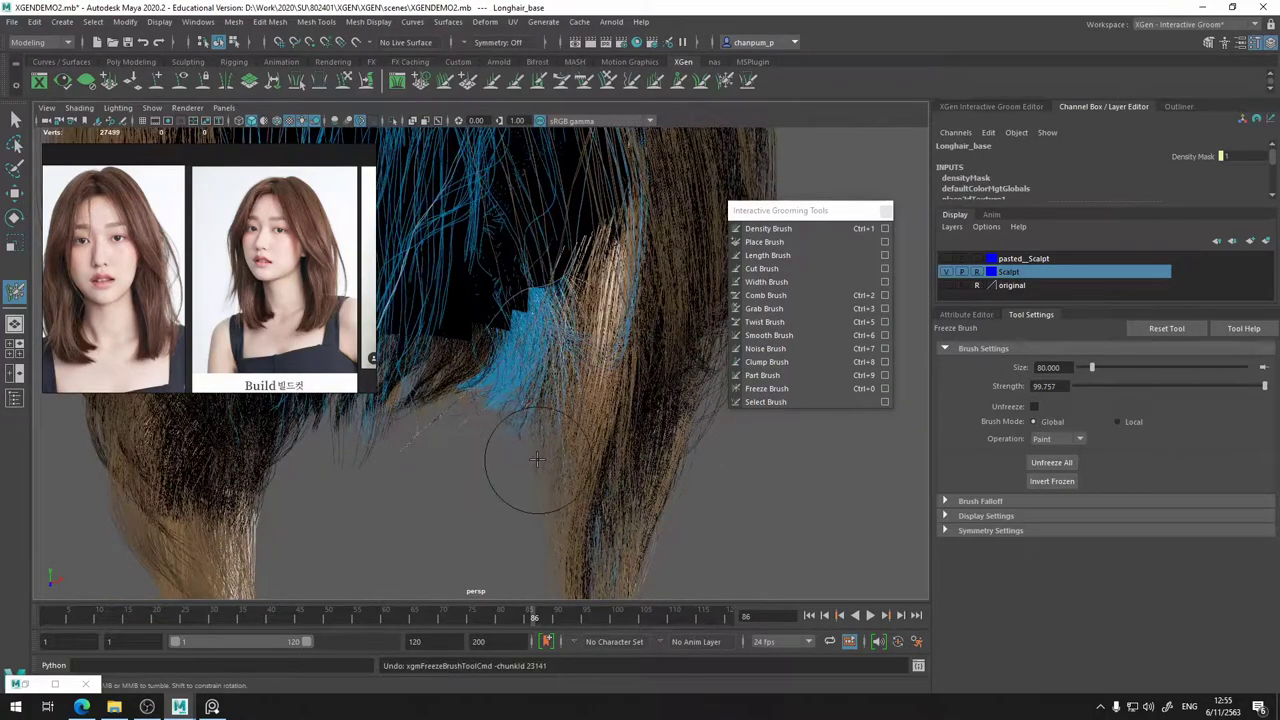
key("ctrl+z")
- Unfreeze the remaining frozen strands along the lower back and side ends of the hair with the Freeze Brush
mouse_move(547, 461)
left_mouse_down("alt")
mouse_move(271, 437)
mouse_move(571, 457)
mouse_move(487, 456)
mouse_move(480, 500)
mouse_move(561, 524)
left_mouse_up("alt")
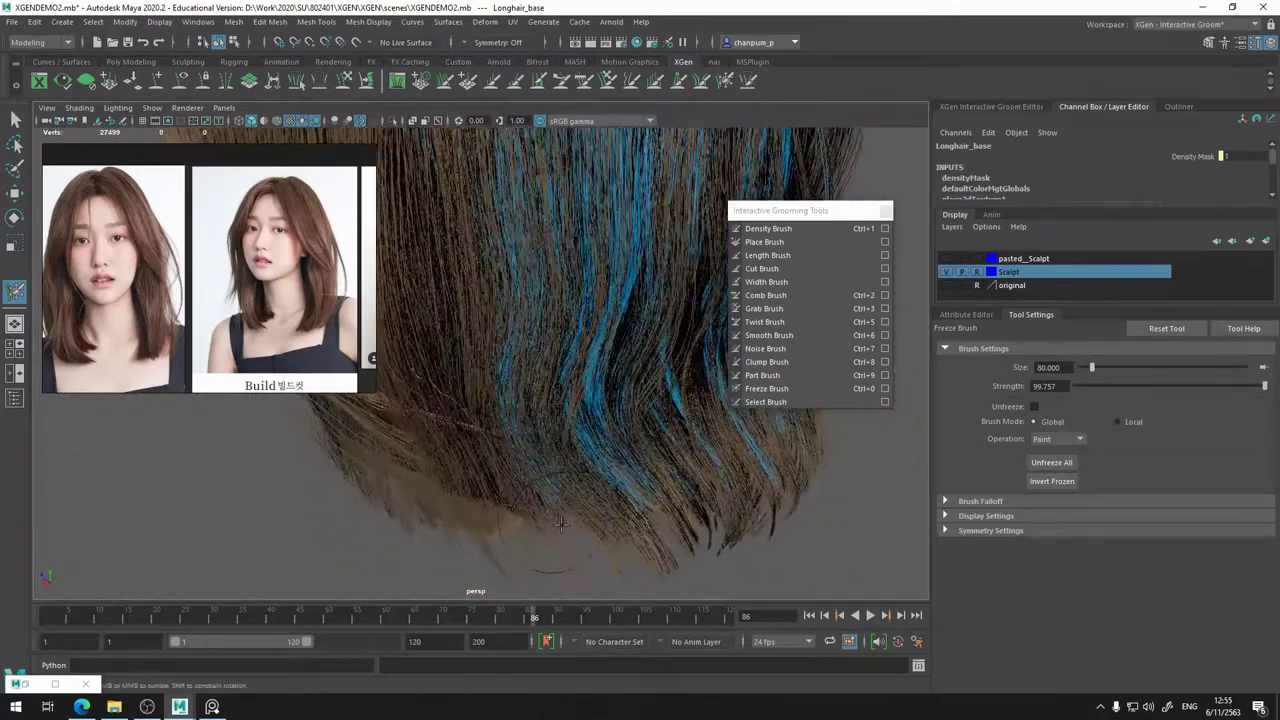
left_click_drag(697, 492, 594, 492, "ctrl")
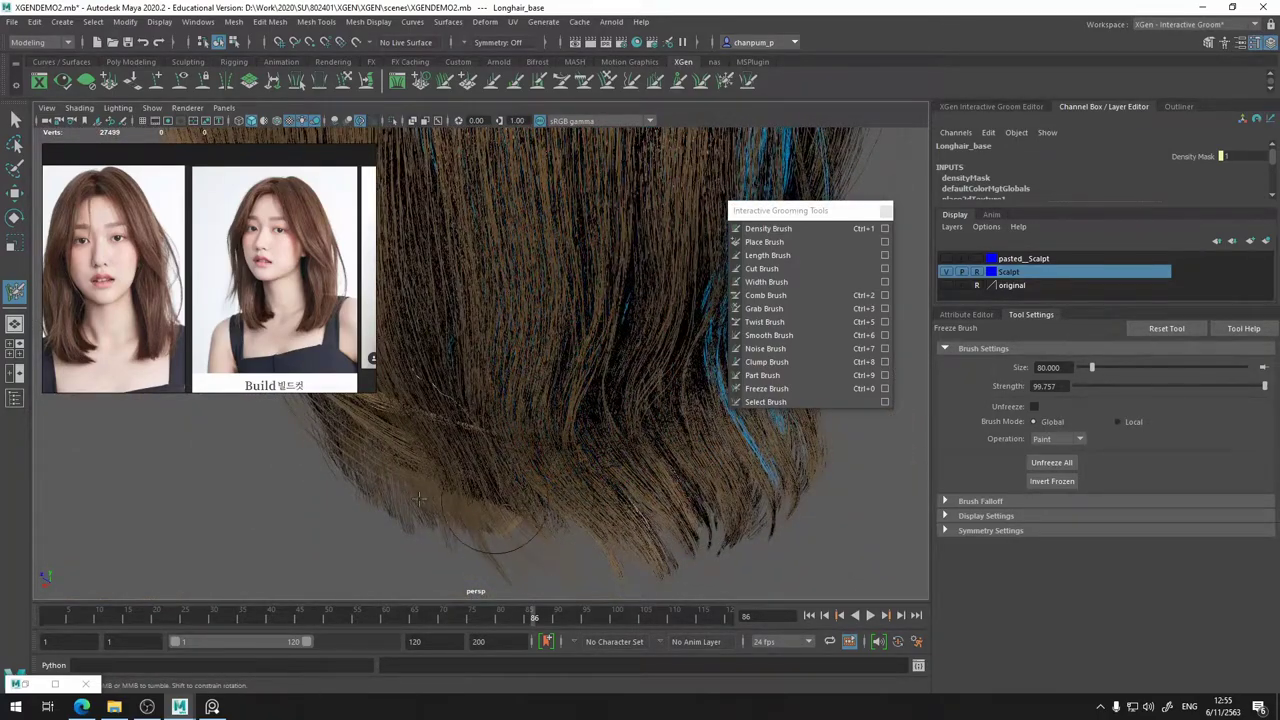
mouse_move(717, 521)
left_mouse_down("ctrl")
mouse_move(802, 481)
mouse_move(543, 529)
left_mouse_up("ctrl")
middle_click_drag(780, 482, 591, 503, "alt")
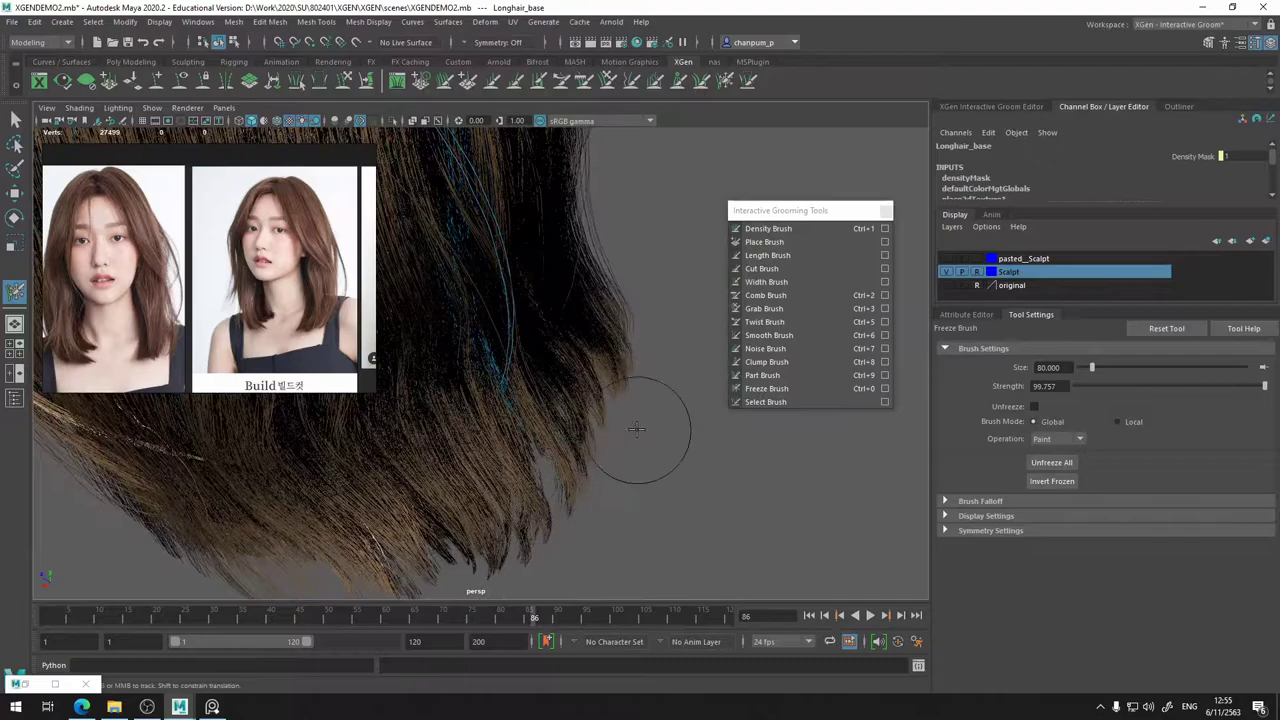
left_click_drag(636, 428, 636, 400, "alt")
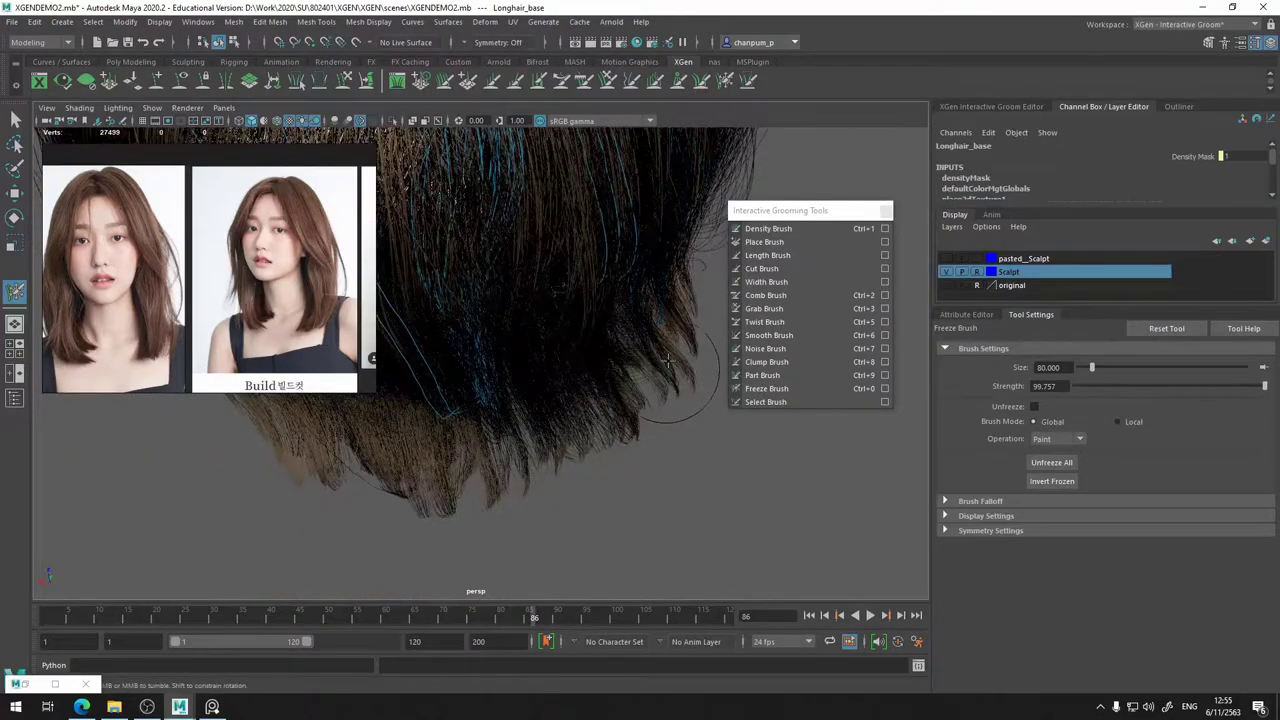
left_click_drag(674, 352, 469, 439, "alt")
left_click_drag(491, 452, 449, 484, "alt")
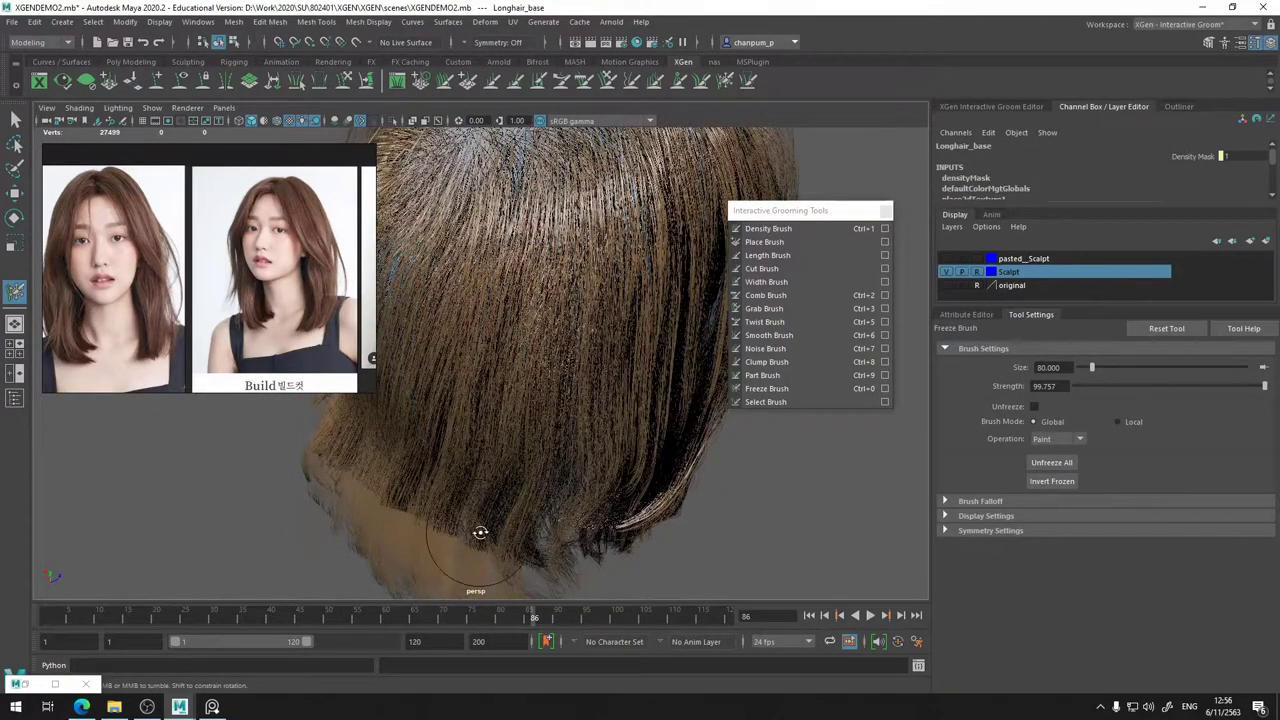
- Invert the frozen hair so the long outer hair is protected, and switch to the Cut Brush
left_click_drag(480, 533, 560, 500, "alt")
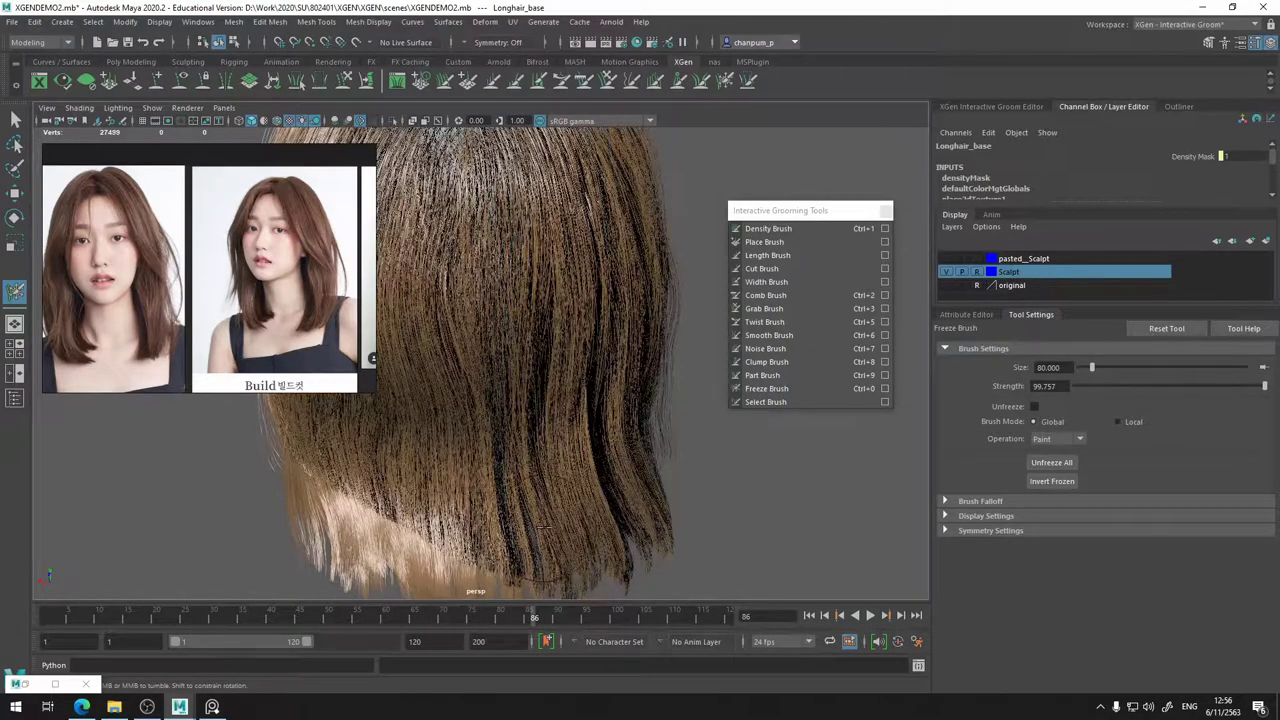
left_click_drag(540, 527, 785, 470, "alt")
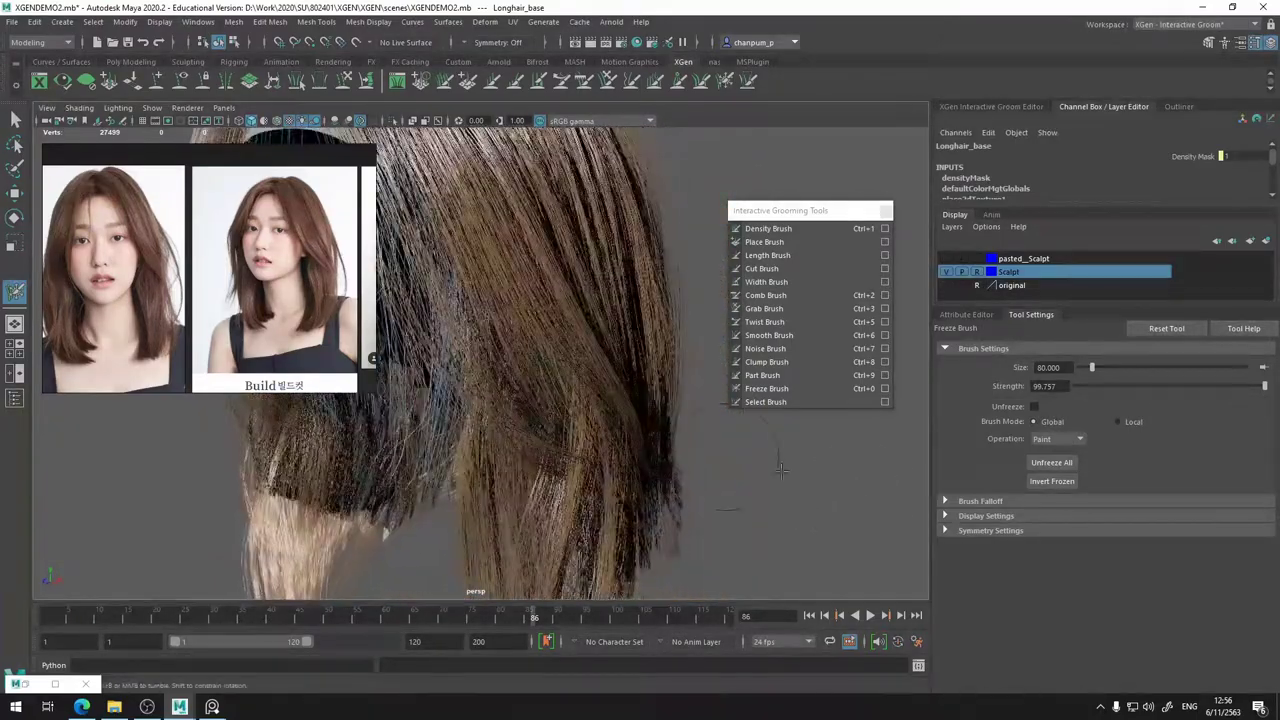
left_click(1063, 481)
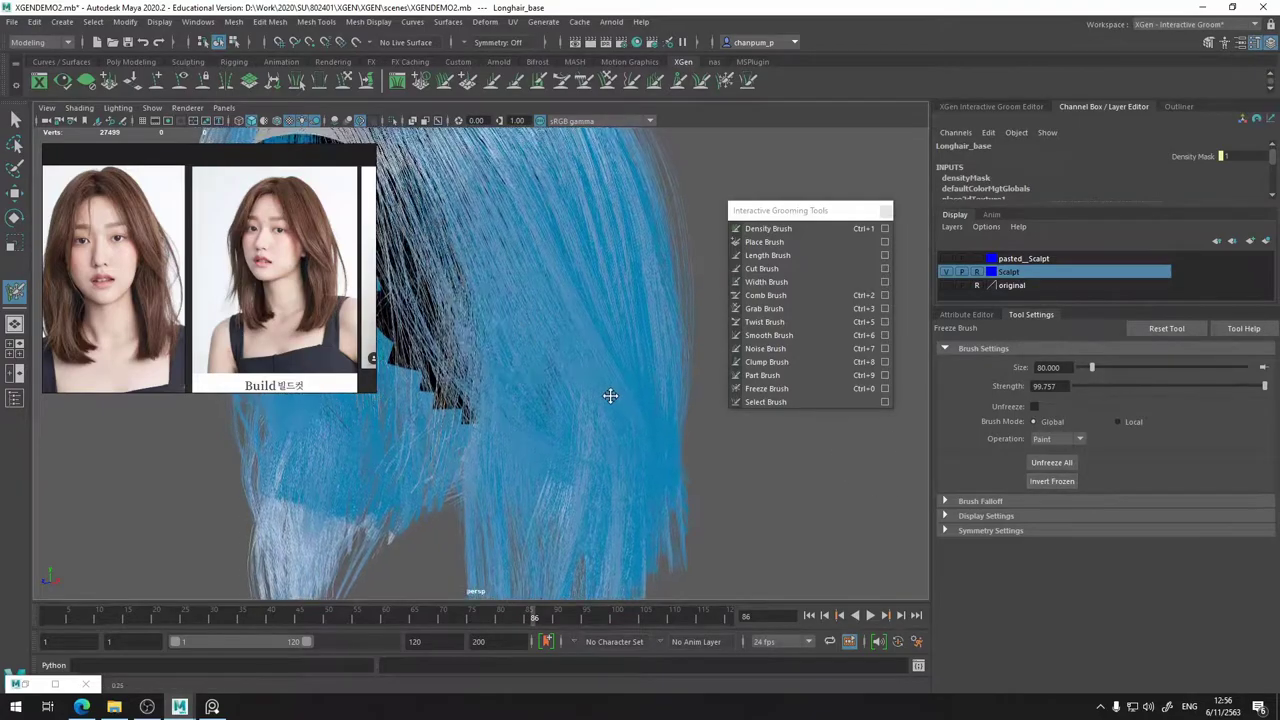
mouse_move(608, 391)
left_mouse_down("alt")
mouse_move(593, 390)
mouse_move(611, 374)
mouse_move(586, 374)
mouse_move(571, 337)
mouse_move(600, 390)
left_mouse_up("alt")
left_click(761, 268)
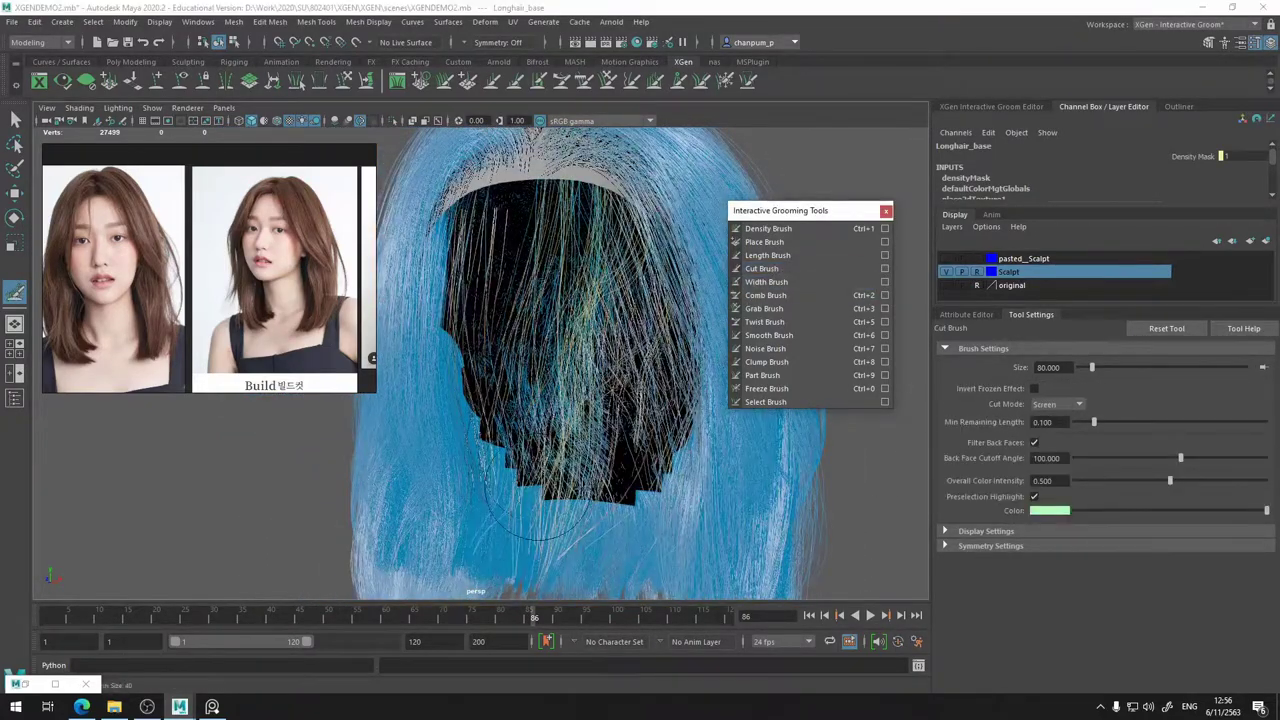
- Examine the unfrozen stray strands across the face opening from the front and both sides
middle_click_drag(579, 413, 582, 252, "alt")
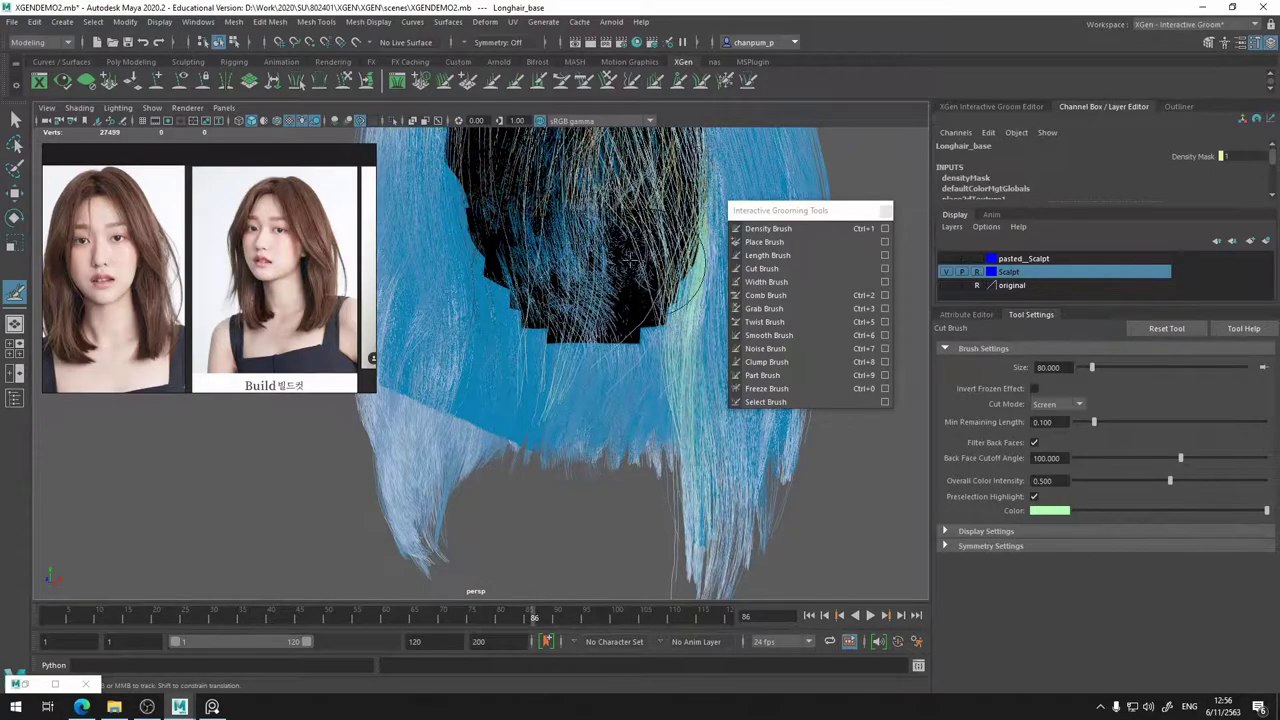
mouse_move(629, 259)
left_mouse_down("alt")
mouse_move(632, 207)
mouse_move(645, 215)
mouse_move(599, 203)
left_mouse_up("alt")
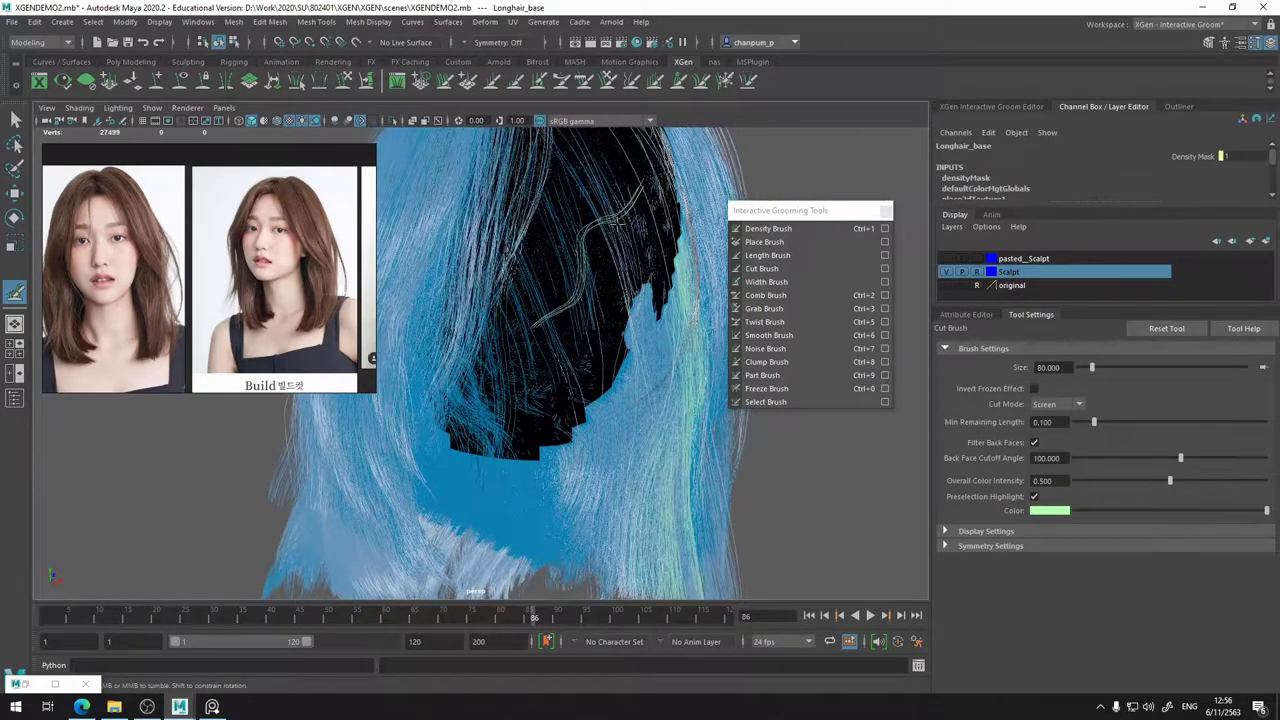
mouse_move(617, 186)
left_mouse_down("alt")
mouse_move(446, 321)
mouse_move(491, 323)
mouse_move(477, 323)
mouse_move(508, 296)
mouse_move(455, 224)
mouse_move(489, 226)
left_mouse_up("alt")
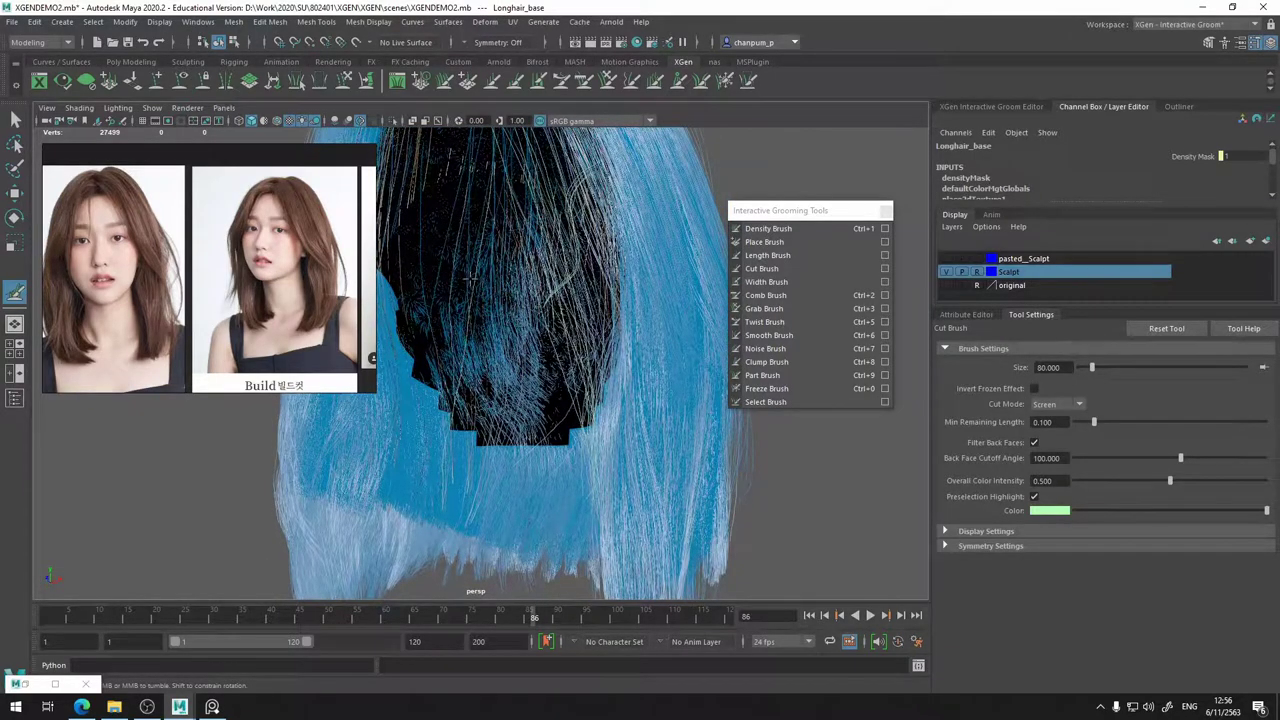
left_click_drag(469, 279, 572, 234, "alt")
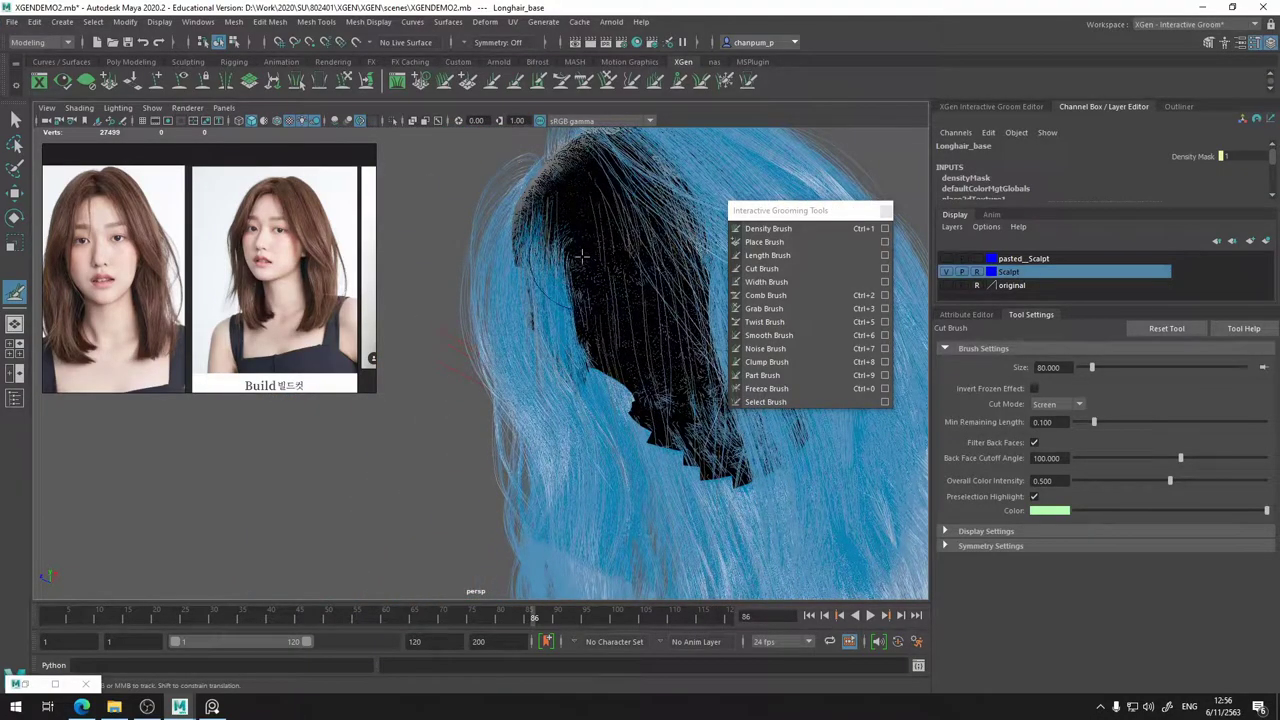
left_click_drag(645, 320, 629, 294, "alt")
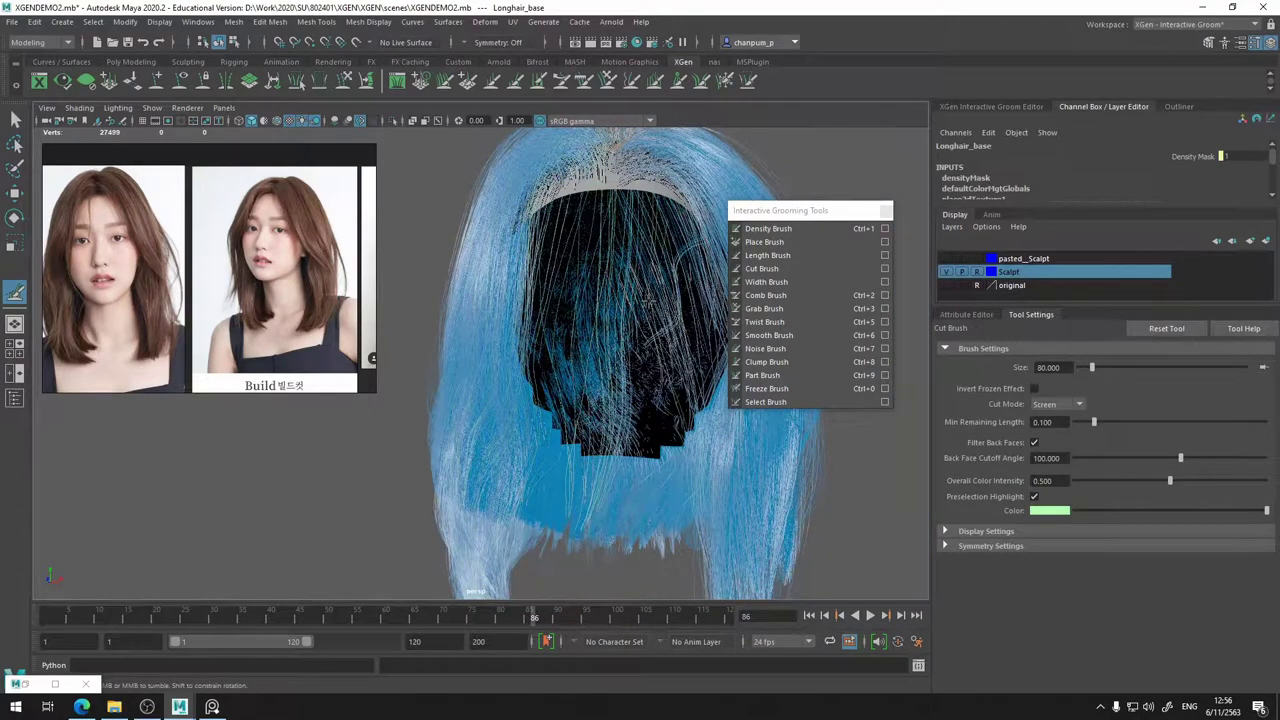
left_click_drag(670, 381, 640, 365, "alt")
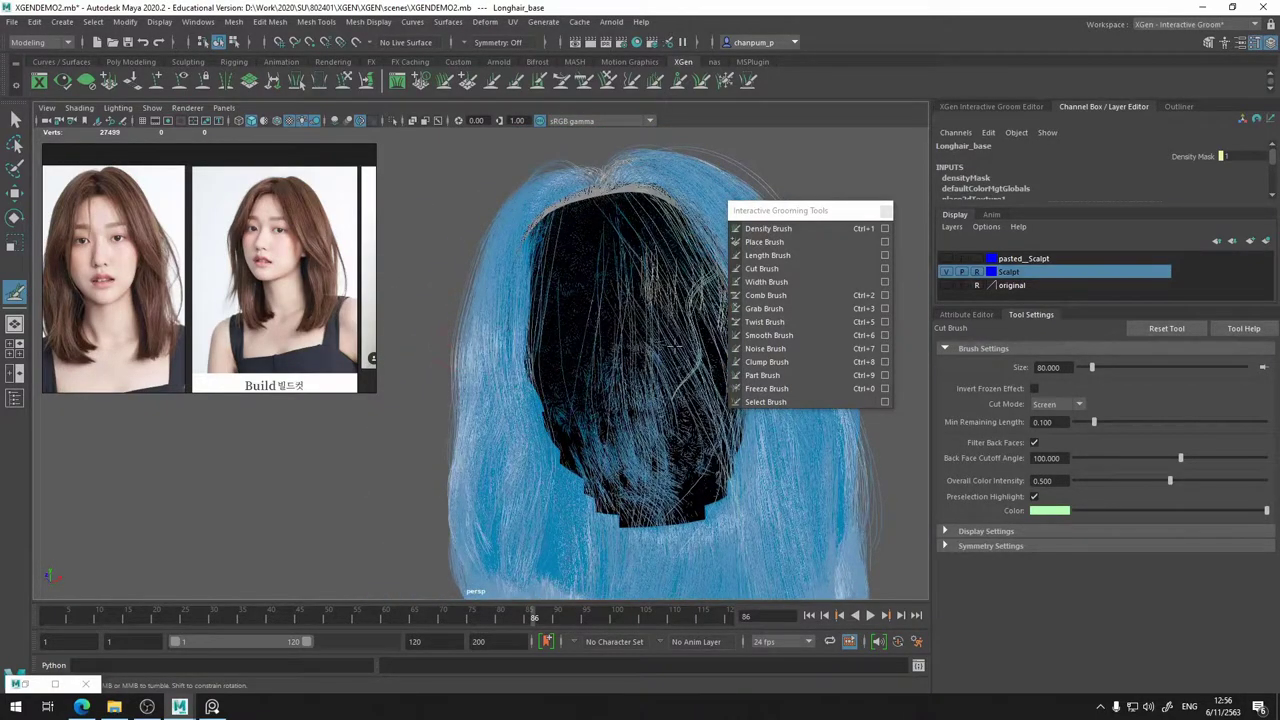
- Examine the stray strands inside the hollow of the hair and around the face opening from several angles
scroll(676, 350, "up", 6)
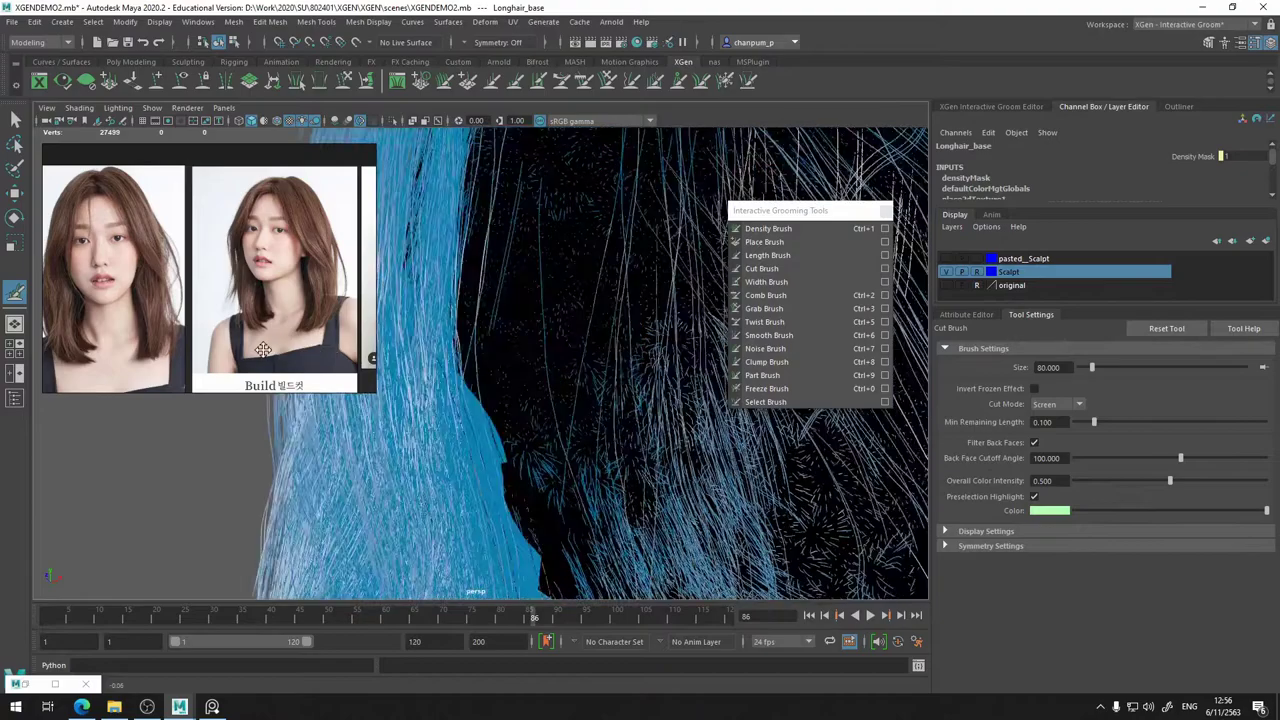
middle_click_drag(263, 350, 209, 359, "alt")
middle_click_drag(345, 335, 422, 304, "alt")
middle_click_drag(580, 262, 498, 297, "alt")
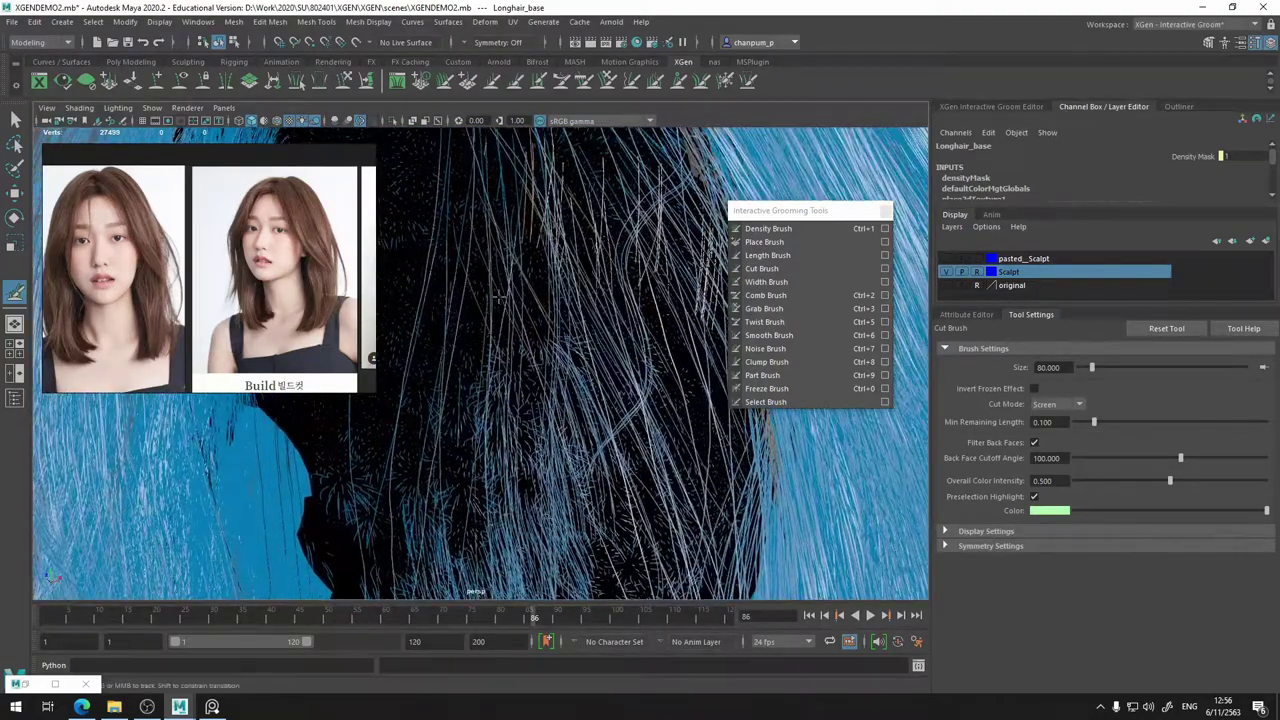
scroll(580, 360, "up", 1)
mouse_move(563, 424)
left_mouse_down("alt")
mouse_move(577, 434)
mouse_move(562, 436)
left_mouse_up("alt")
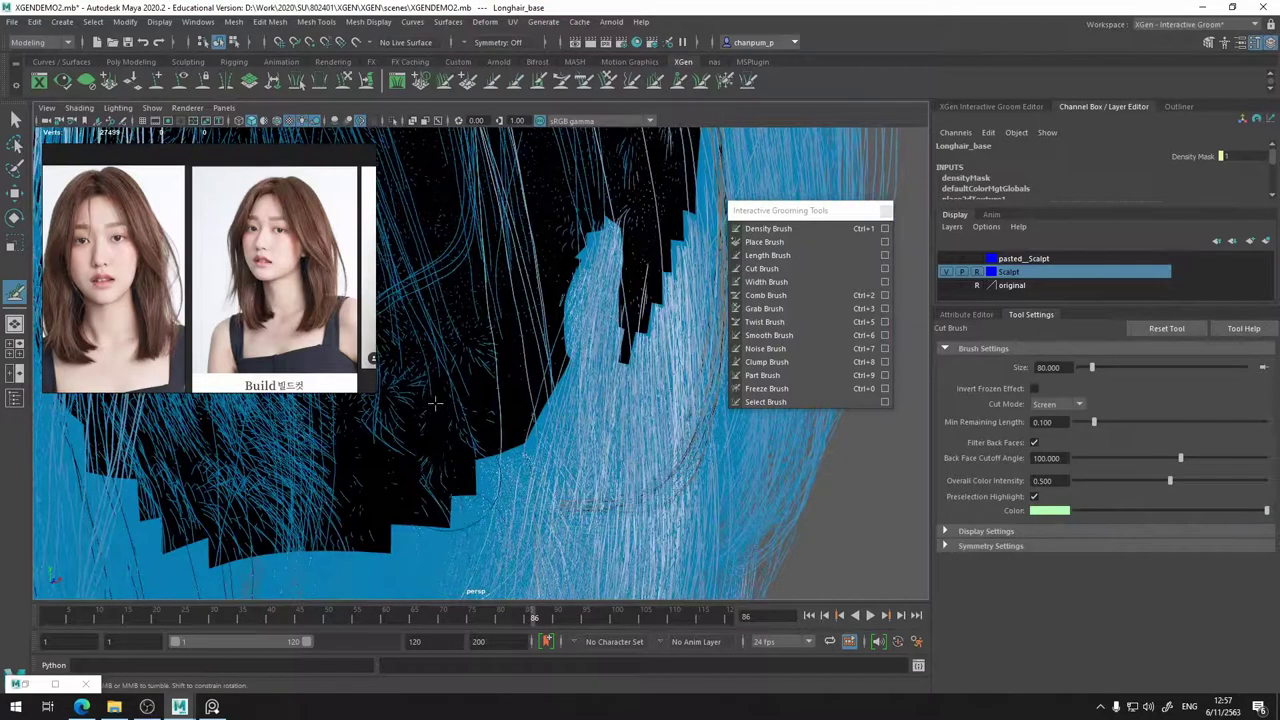
middle_click_drag(468, 488, 520, 563, "alt")
middle_click_drag(600, 300, 592, 424, "alt")
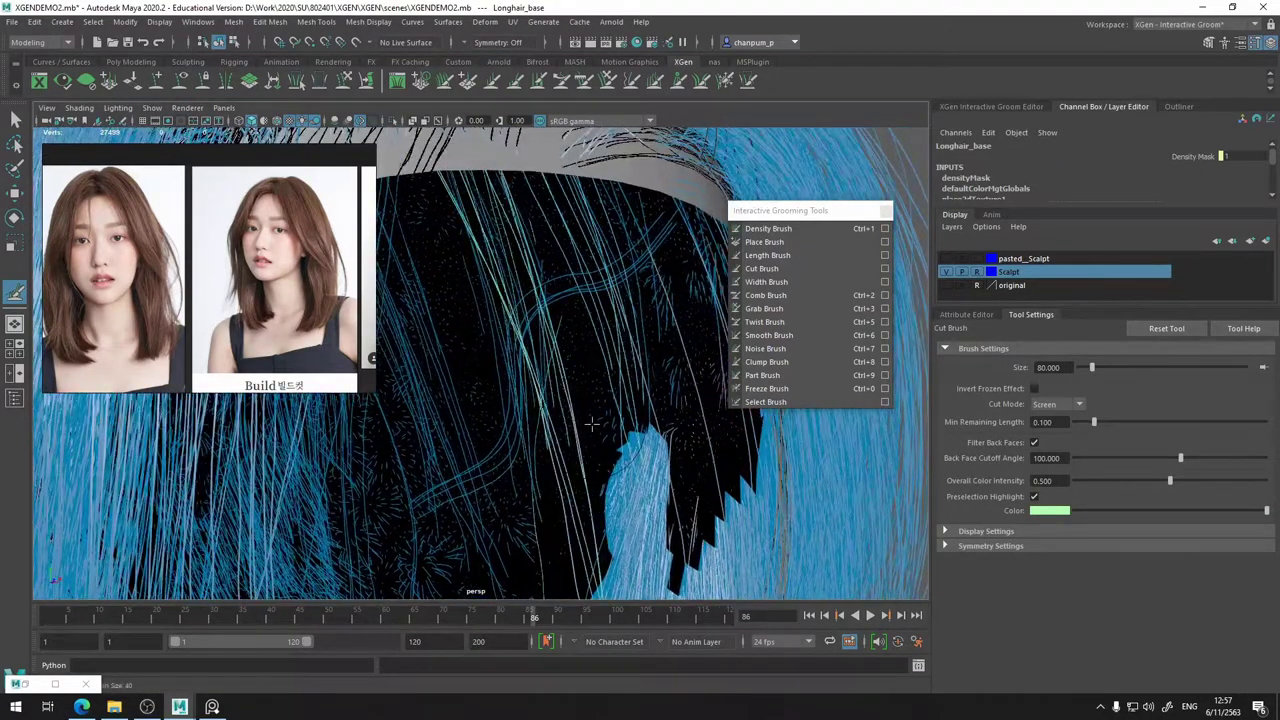
scroll(594, 408, "down", 2)
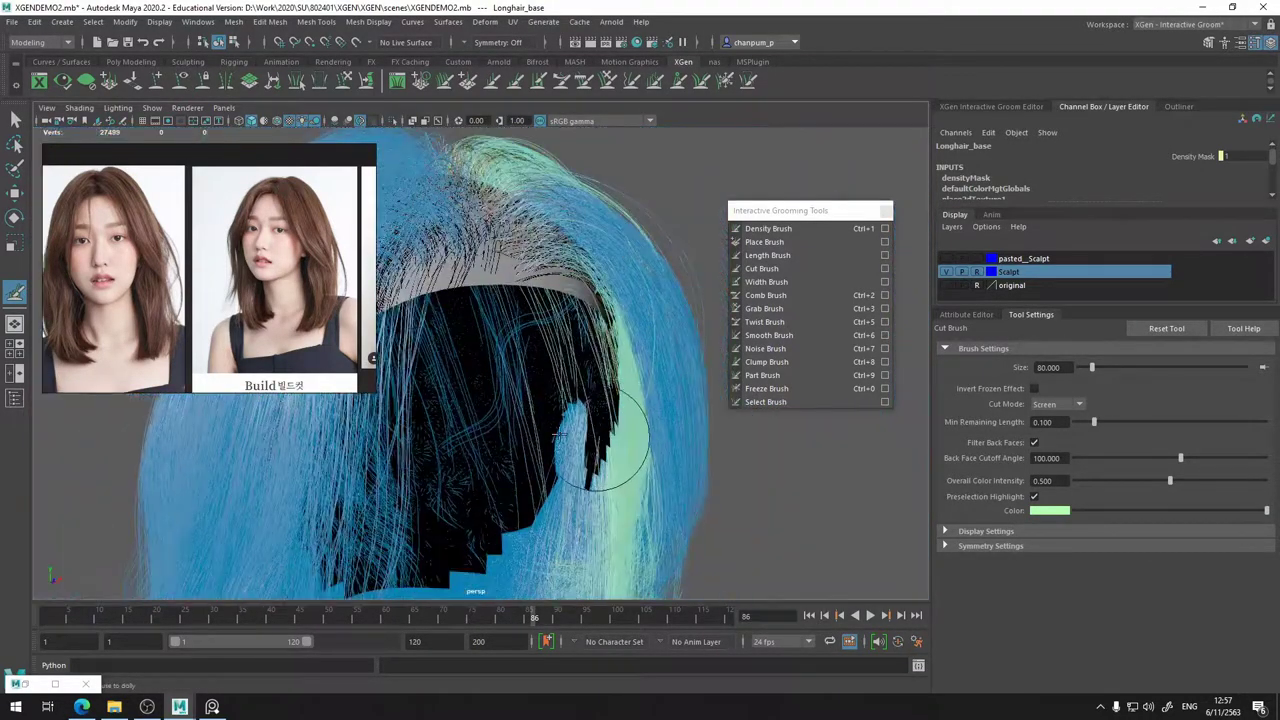
scroll(465, 404, "up", 1)
left_click_drag(464, 403, 618, 290, "alt")
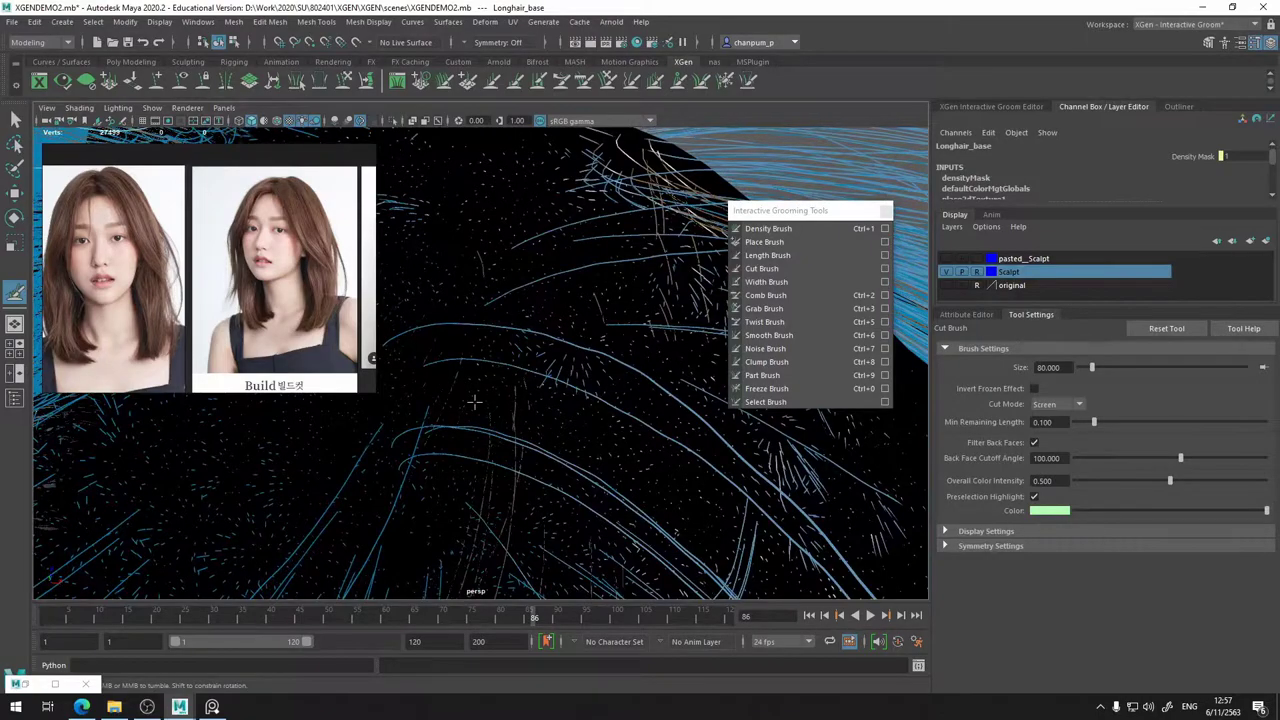
scroll(470, 400, "down", 7)
left_click_drag(469, 400, 527, 420, "alt")
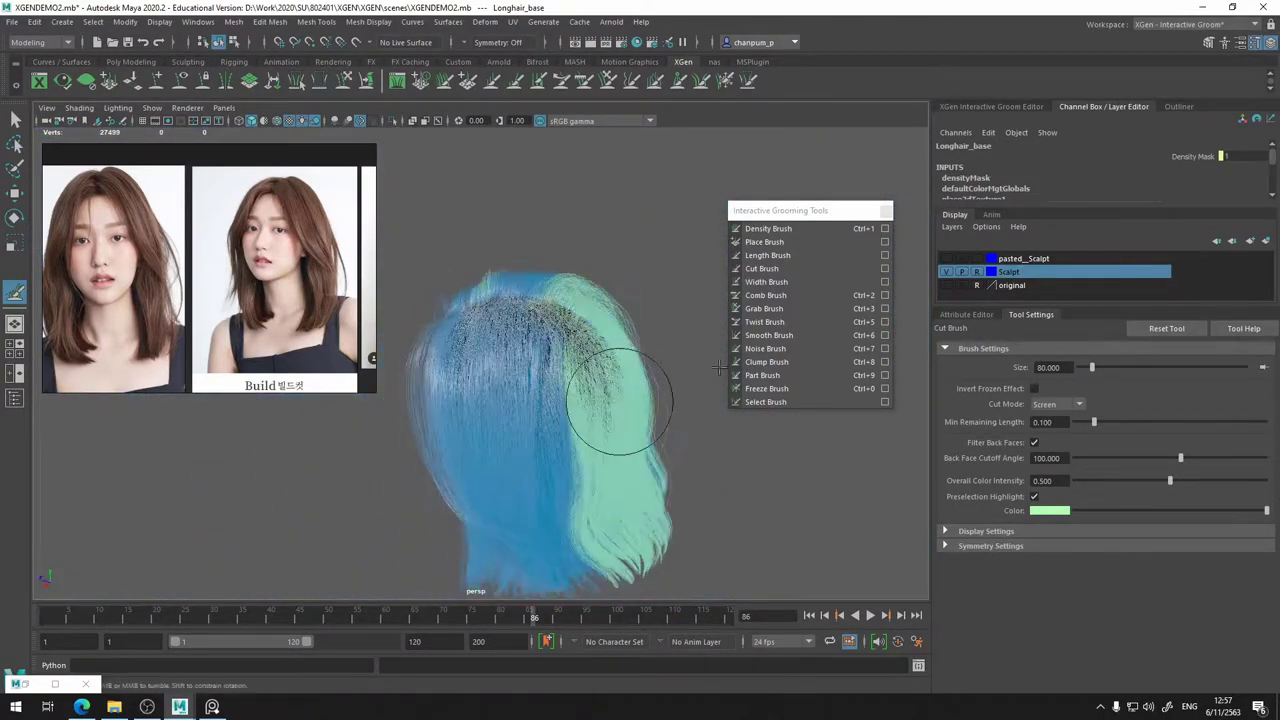
- Freeze the stray strands inside the face opening with the Freeze Brush, and invert the frozen area
left_click(766, 388)
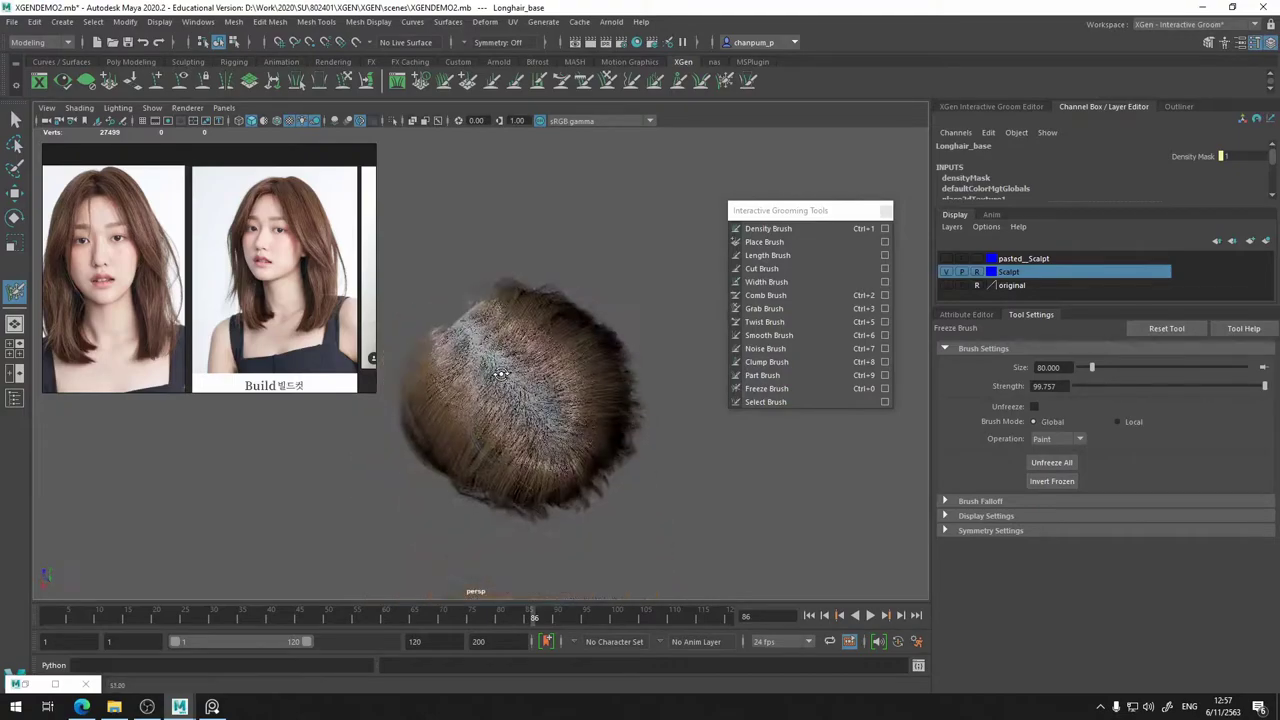
left_click_drag(558, 312, 639, 284, "alt")
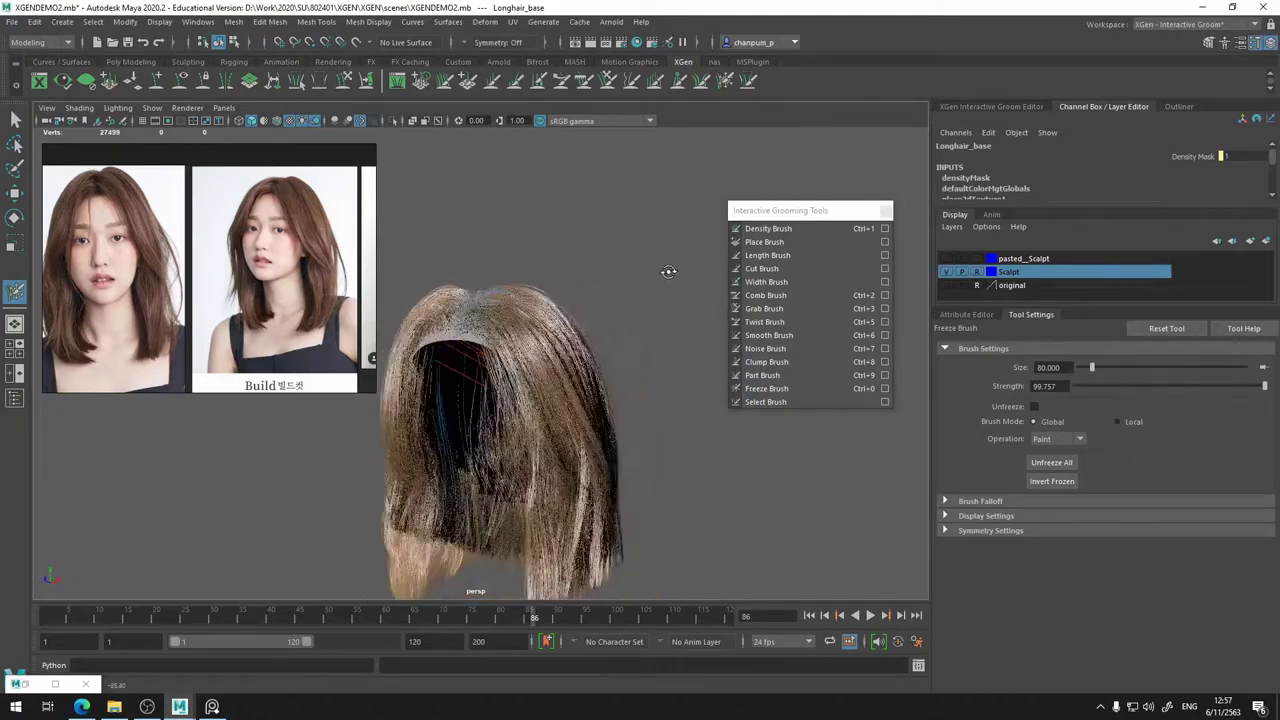
left_click_drag(720, 236, 487, 331, "alt")
left_click_drag(670, 273, 719, 278, "alt")
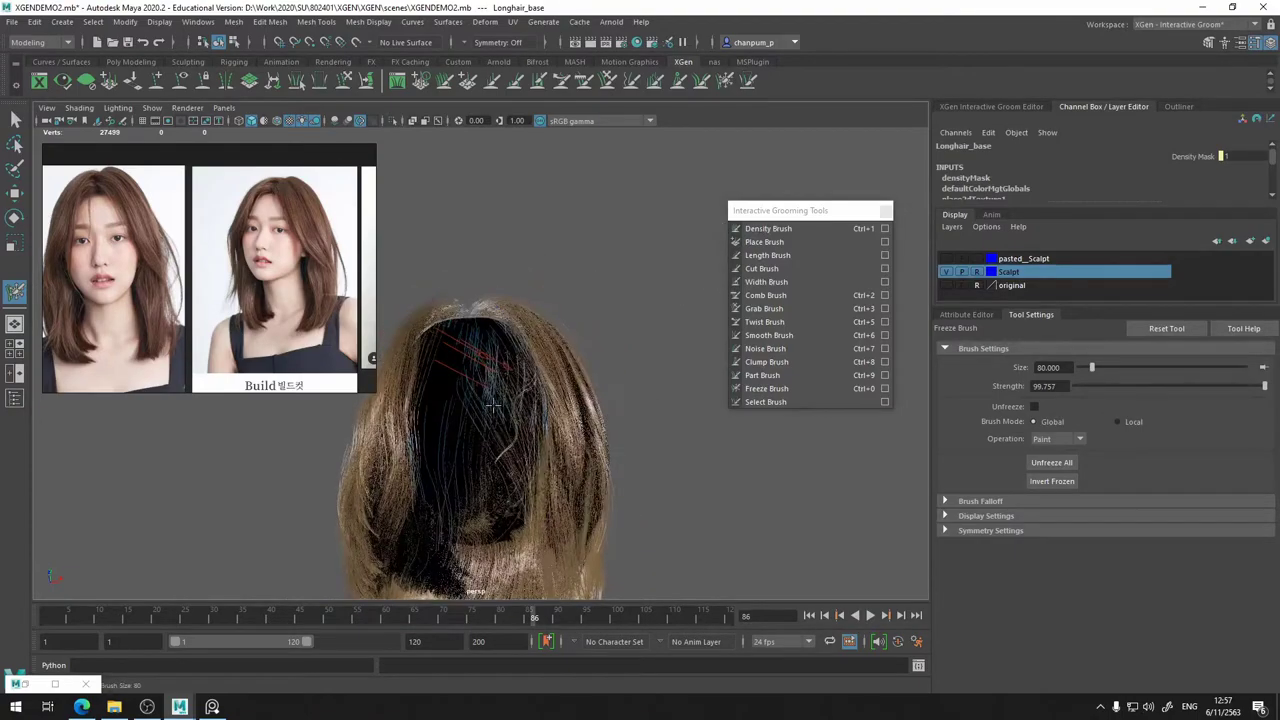
left_click_drag(493, 405, 438, 497, "alt")
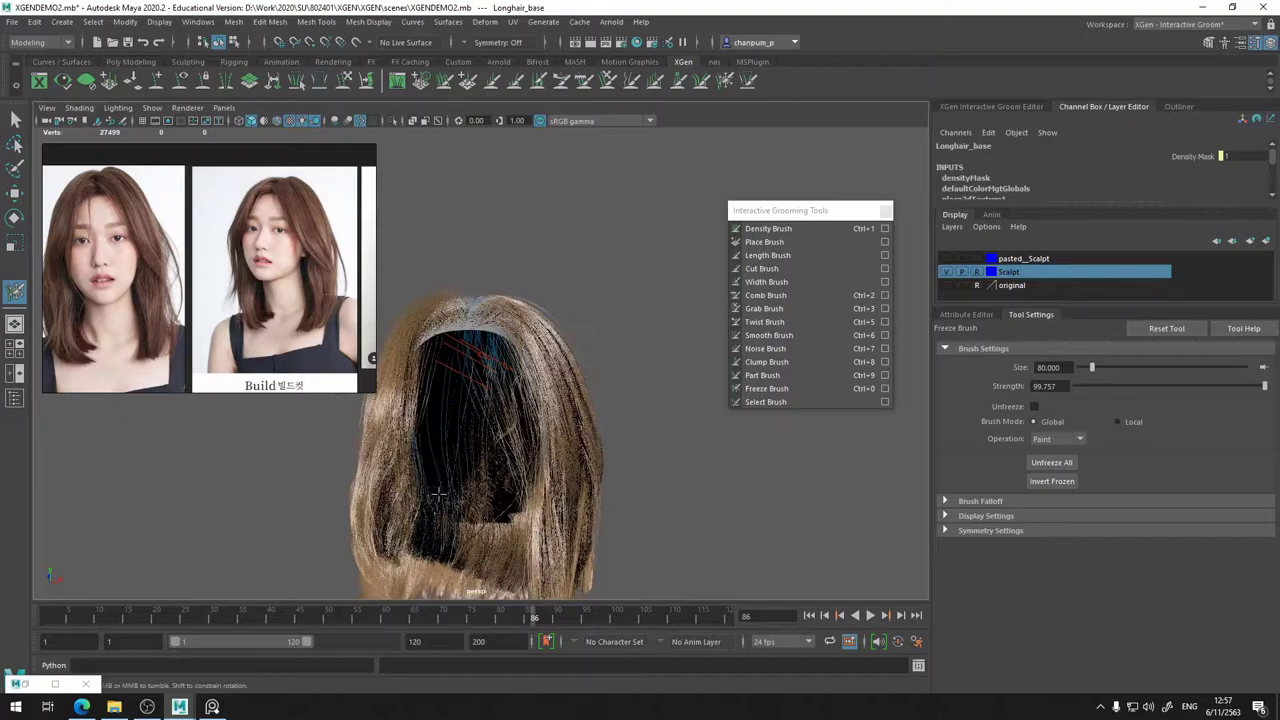
left_click(1052, 481)
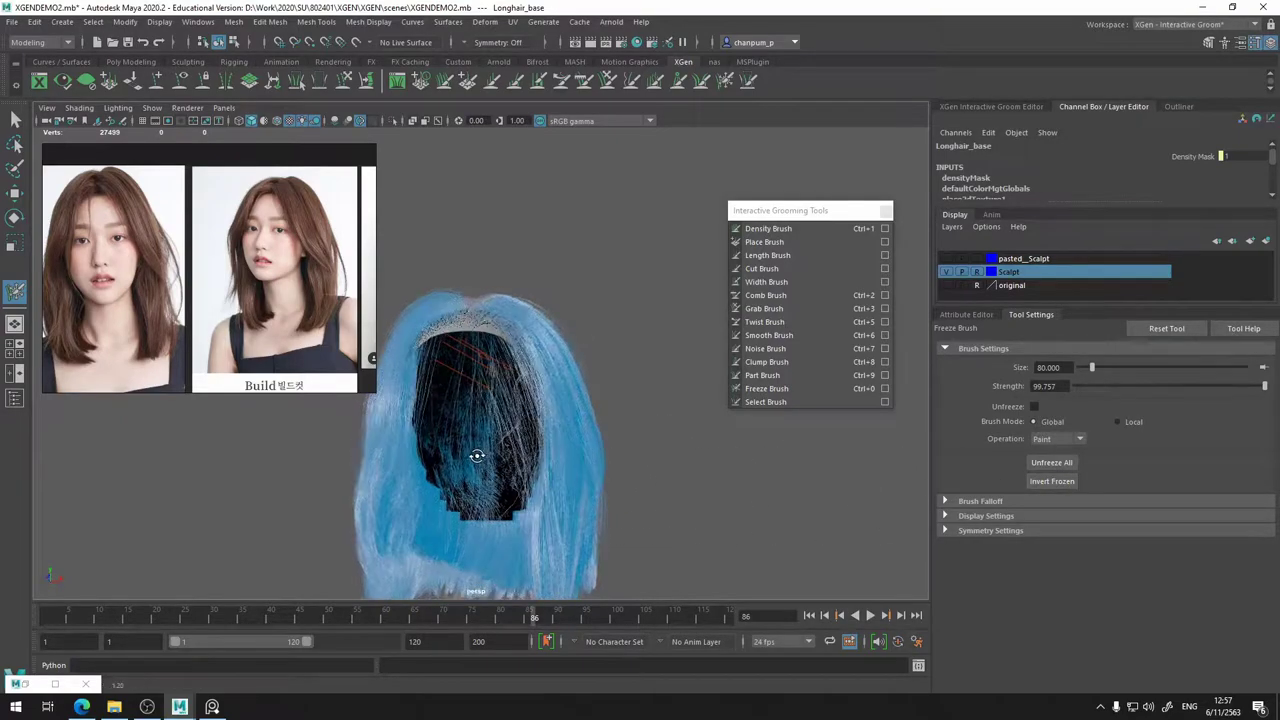
- Unfreeze all the hair and make the original head layer visible
left_click(1051, 462)
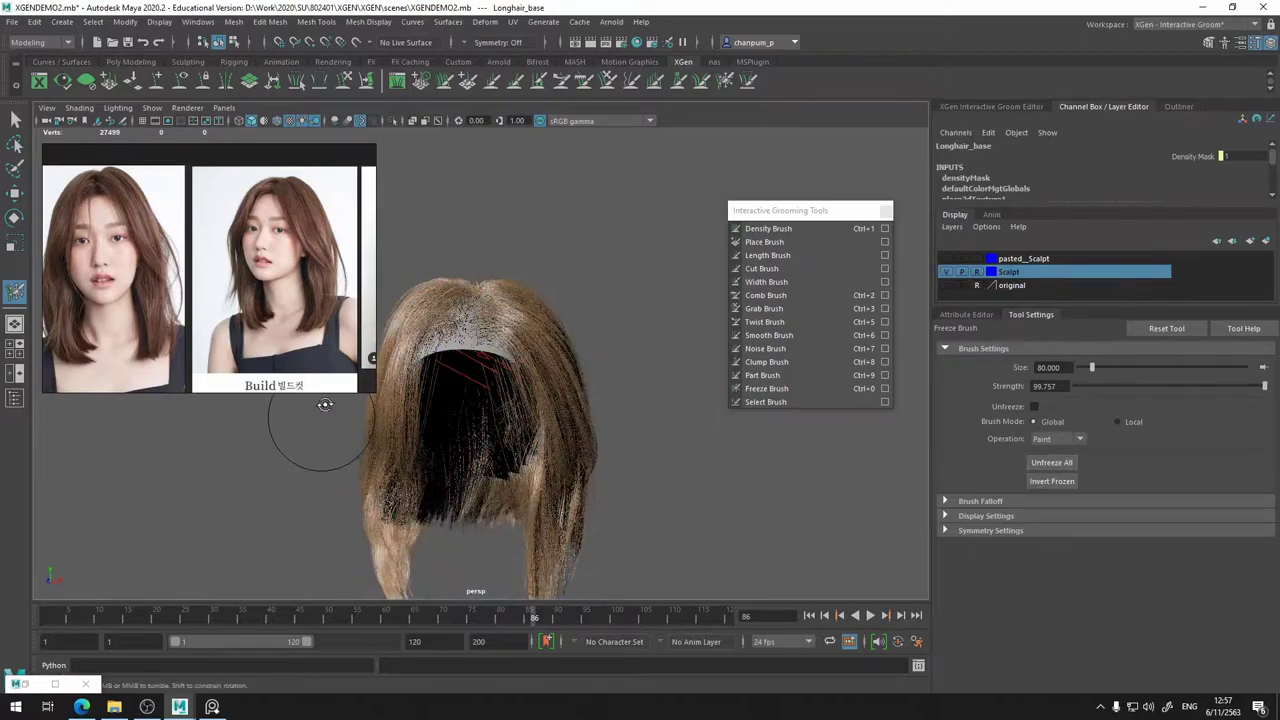
left_click_drag(358, 356, 320, 453, "alt")
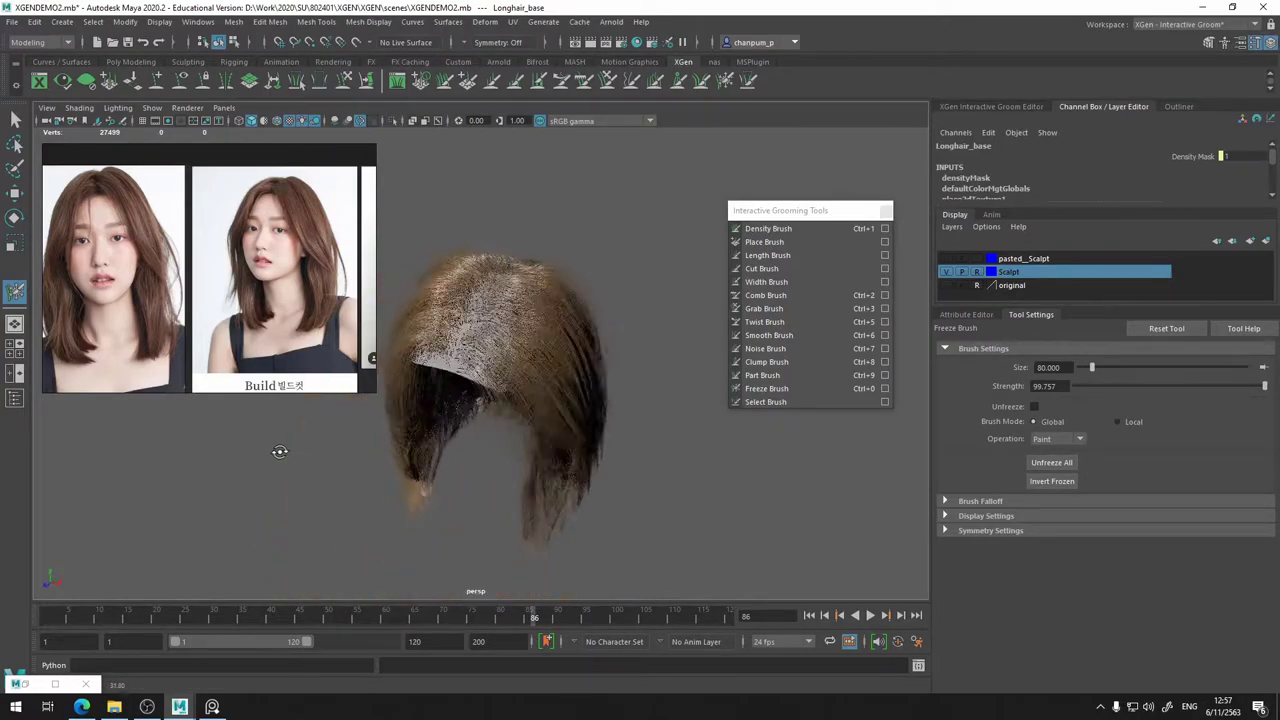
scroll(543, 414, "up", 8)
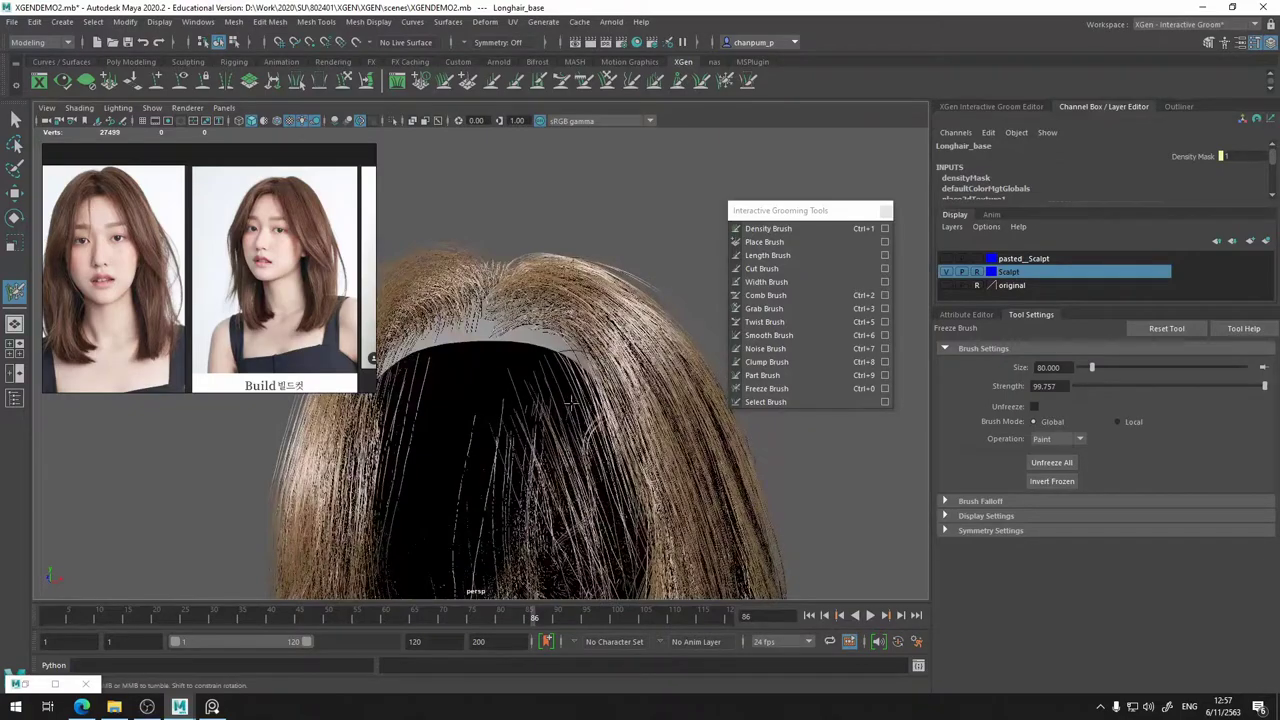
right_click_drag(572, 403, 532, 478, "alt")
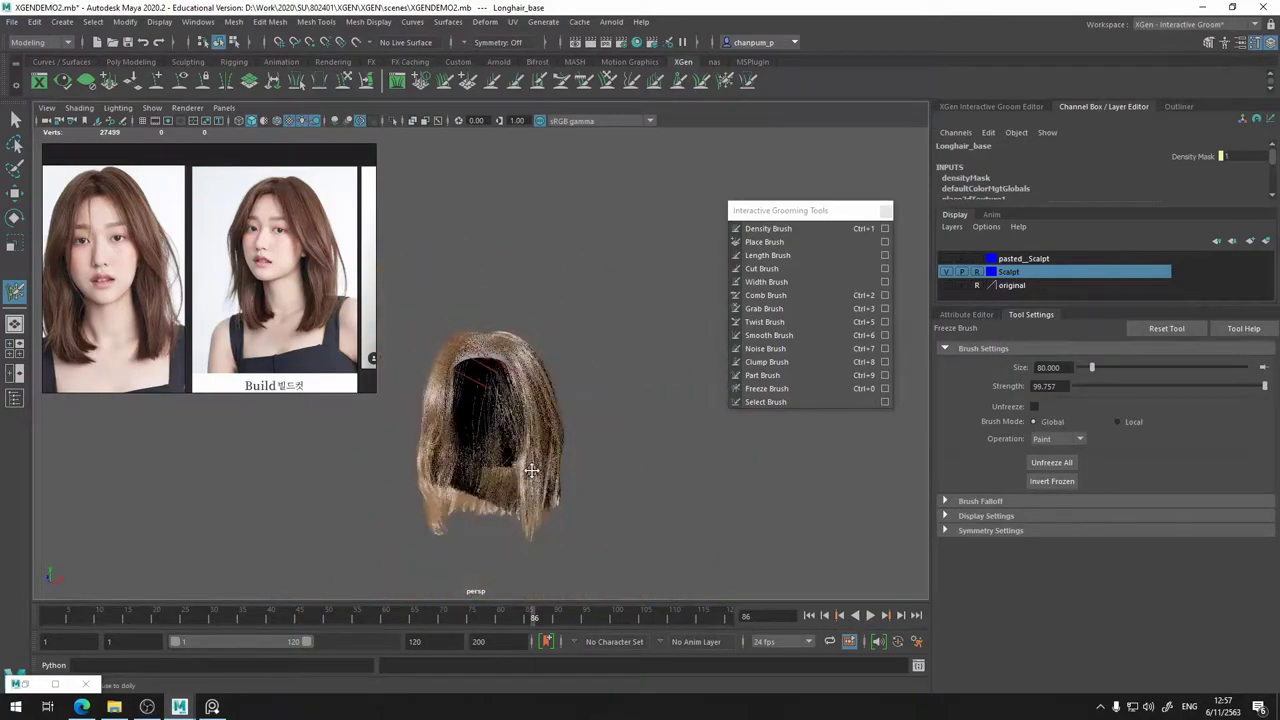
left_click_drag(718, 440, 700, 444, "alt")
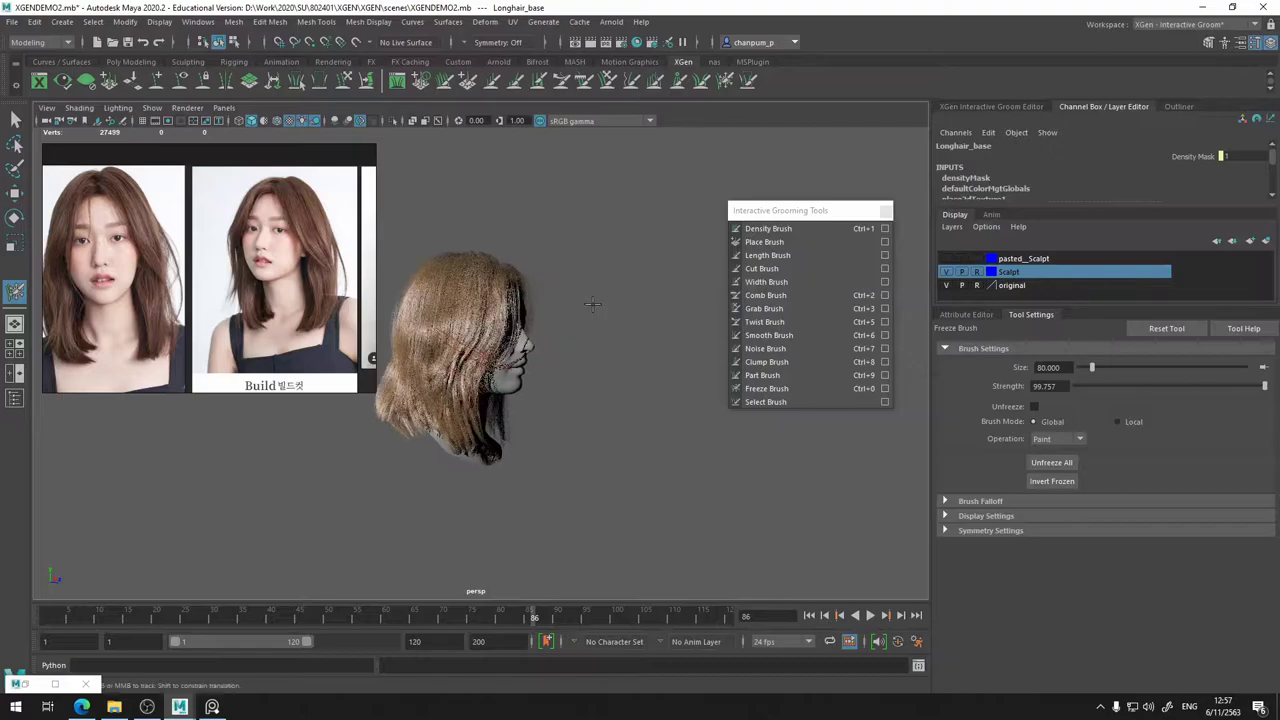
- Freeze all but the loose strands behind the head by inverting the frozen area, and trim those strands with the Cut Brush
scroll(447, 314, "up", 5)
left_click_drag(447, 314, 401, 366, "alt")
mouse_move(677, 429)
left_mouse_down("alt")
mouse_move(563, 380)
mouse_move(552, 400)
mouse_move(600, 400)
left_mouse_up("alt")
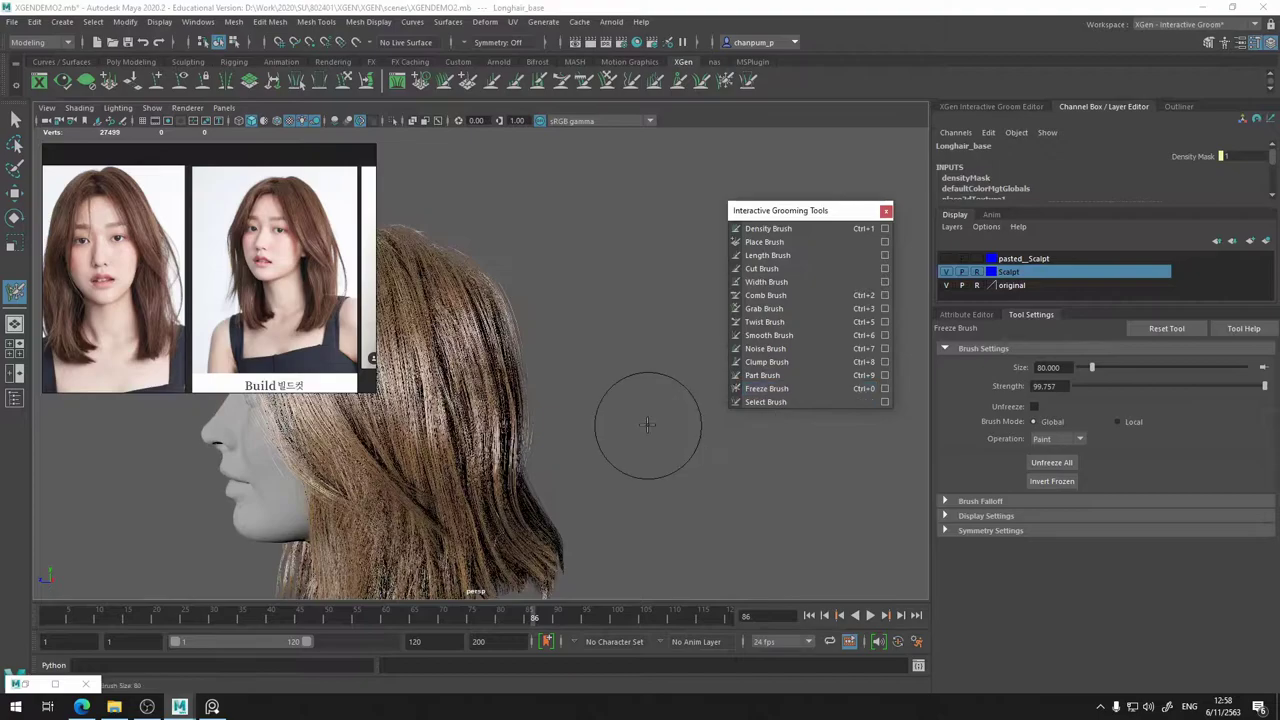
left_click(596, 441)
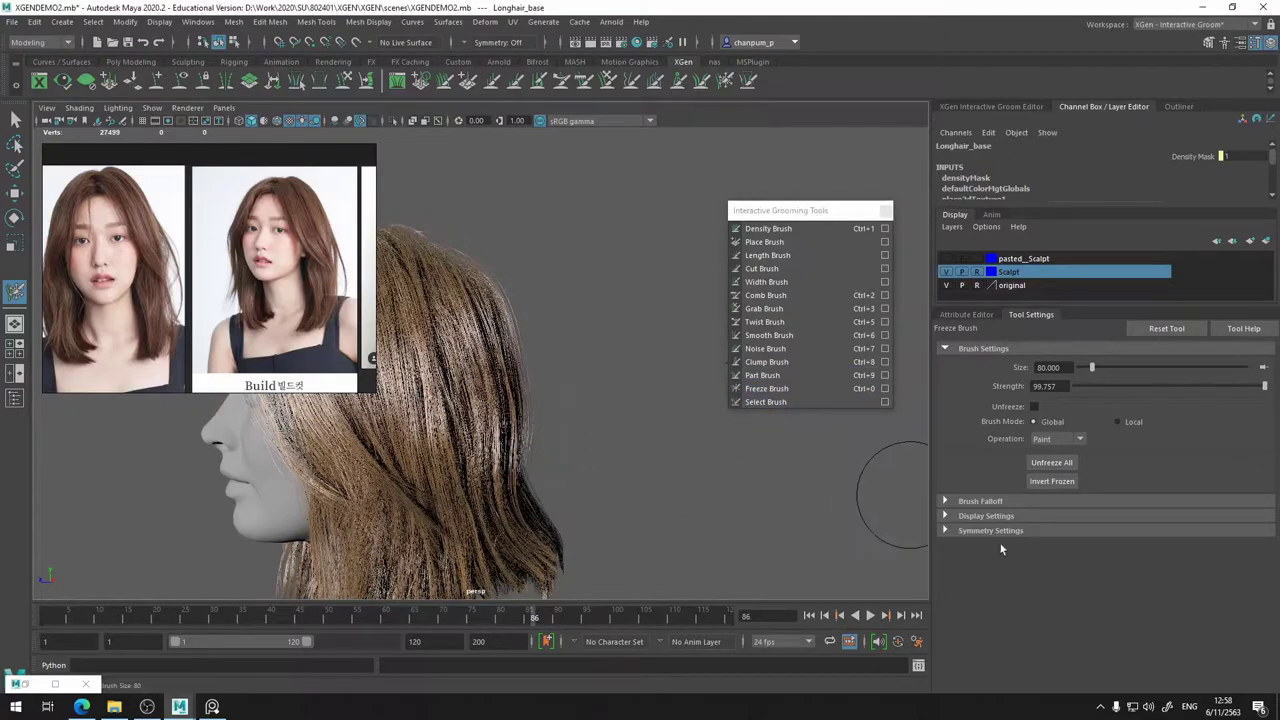
left_click(1052, 481)
left_click(762, 268)
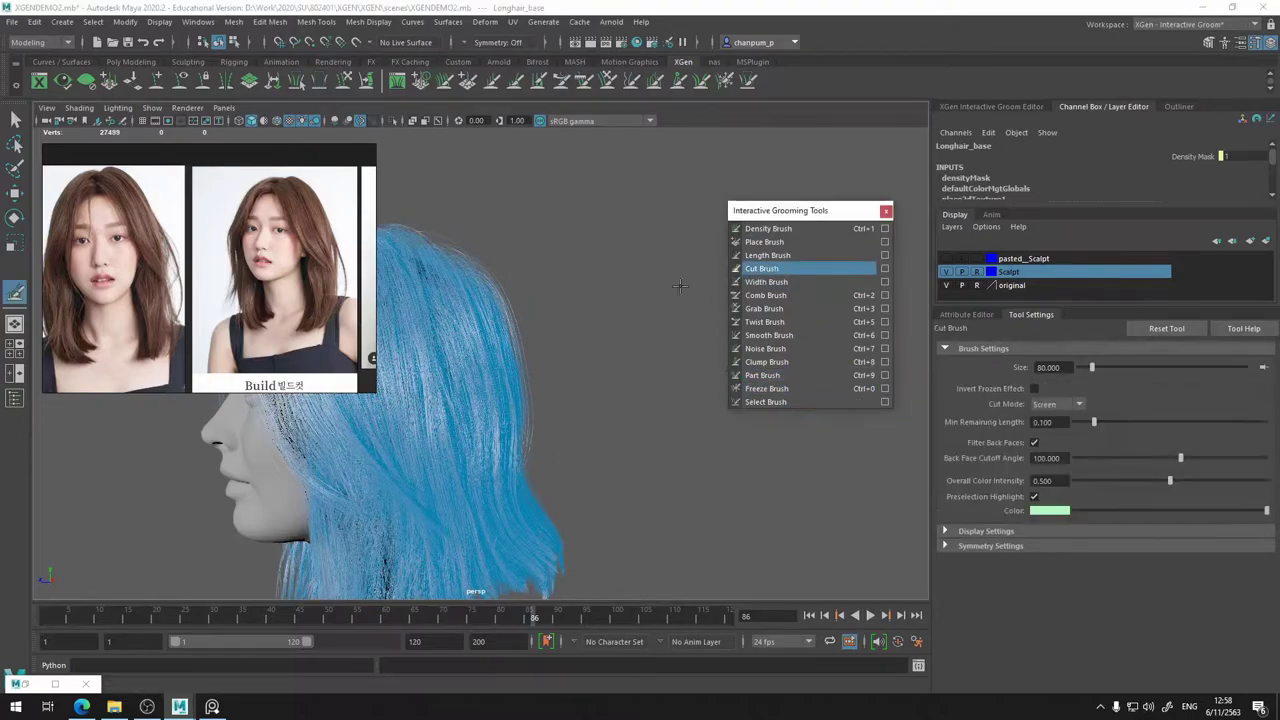
left_click_drag(554, 279, 618, 461)
scroll(853, 453, "down", 3)
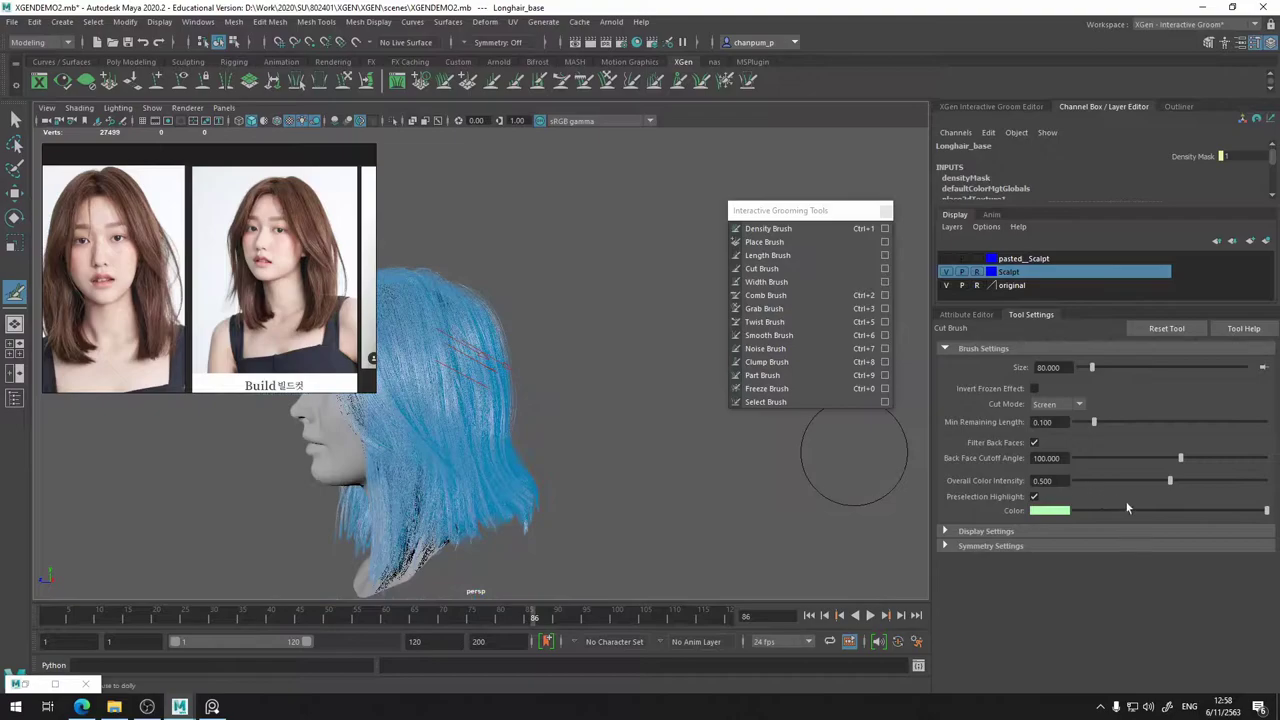
- Switch back to the Freeze Brush and clear the freeze from the whole groom
left_click(766, 388)
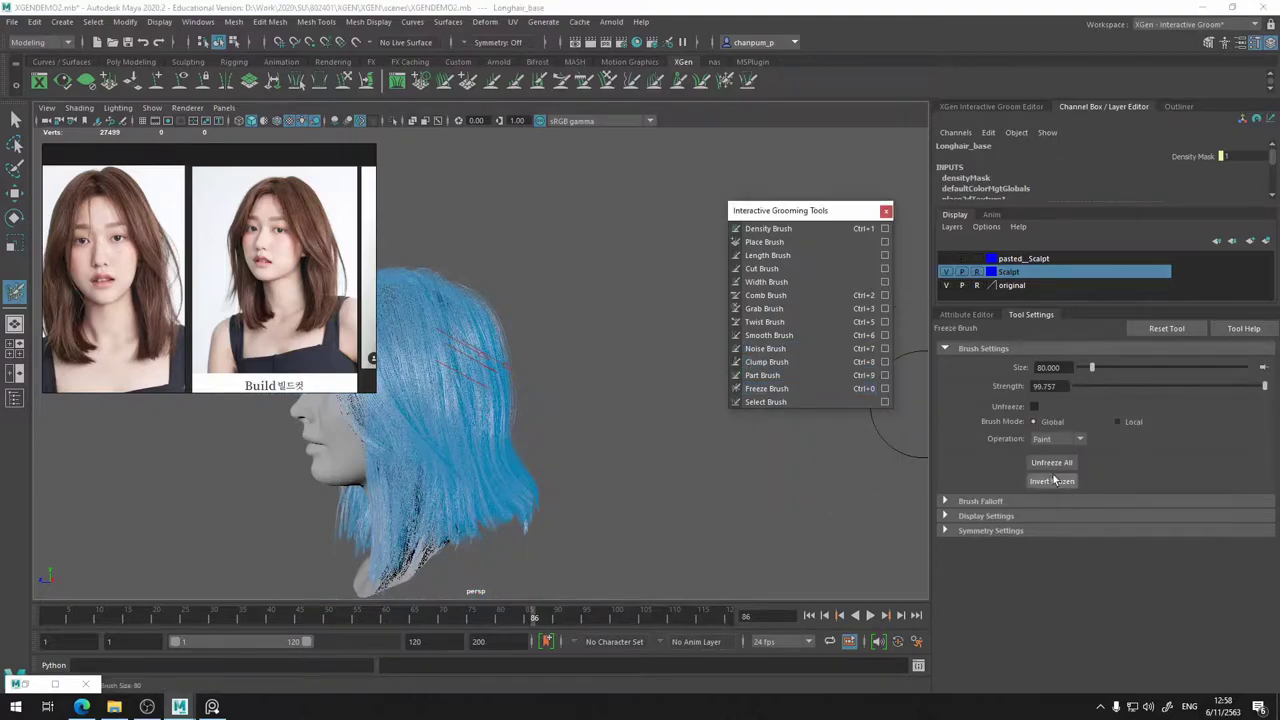
middle_click_drag(652, 389, 709, 362, "alt")
left_click(1057, 465)
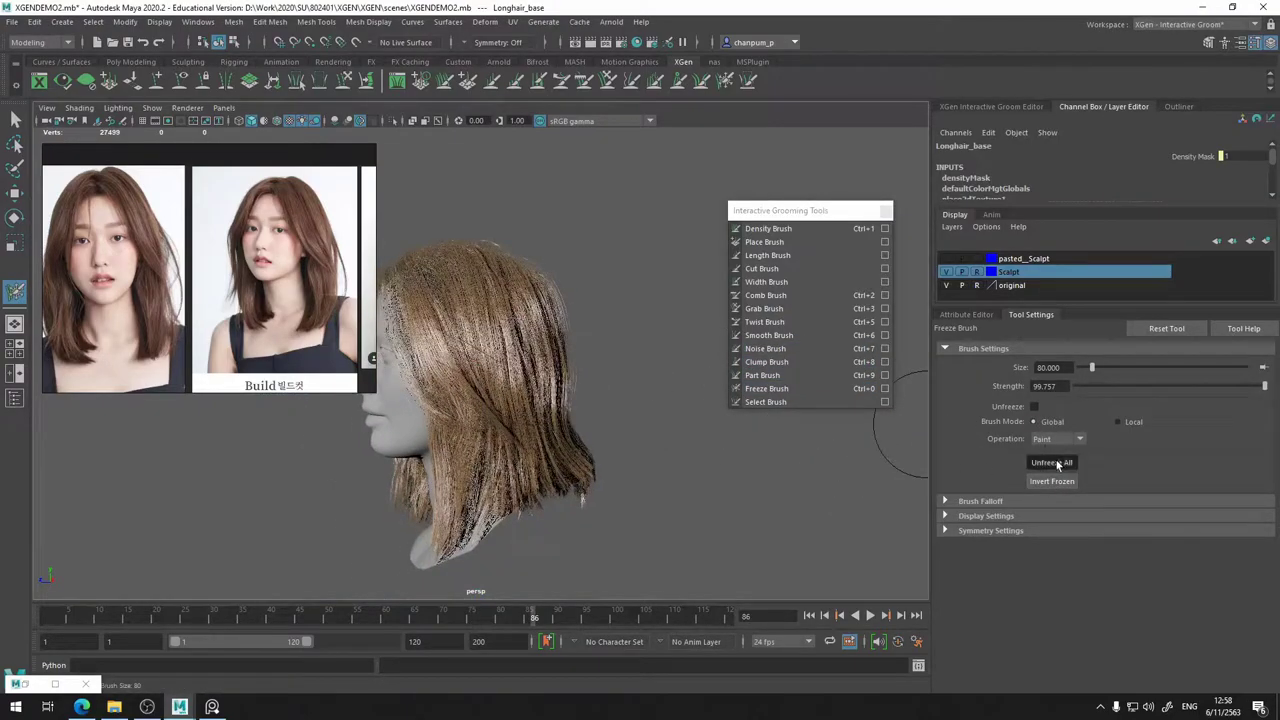
- Reposition the front strands along the character's left temple and cheek with the Grab Brush at size 80
mouse_move(508, 342)
left_mouse_down("alt")
mouse_move(660, 380)
mouse_move(737, 337)
mouse_move(678, 328)
mouse_move(666, 354)
mouse_move(620, 357)
mouse_move(555, 350)
mouse_move(517, 326)
mouse_move(578, 347)
mouse_move(598, 325)
mouse_move(520, 331)
mouse_move(510, 360)
left_mouse_up("alt")
scroll(600, 357, "up", 5)
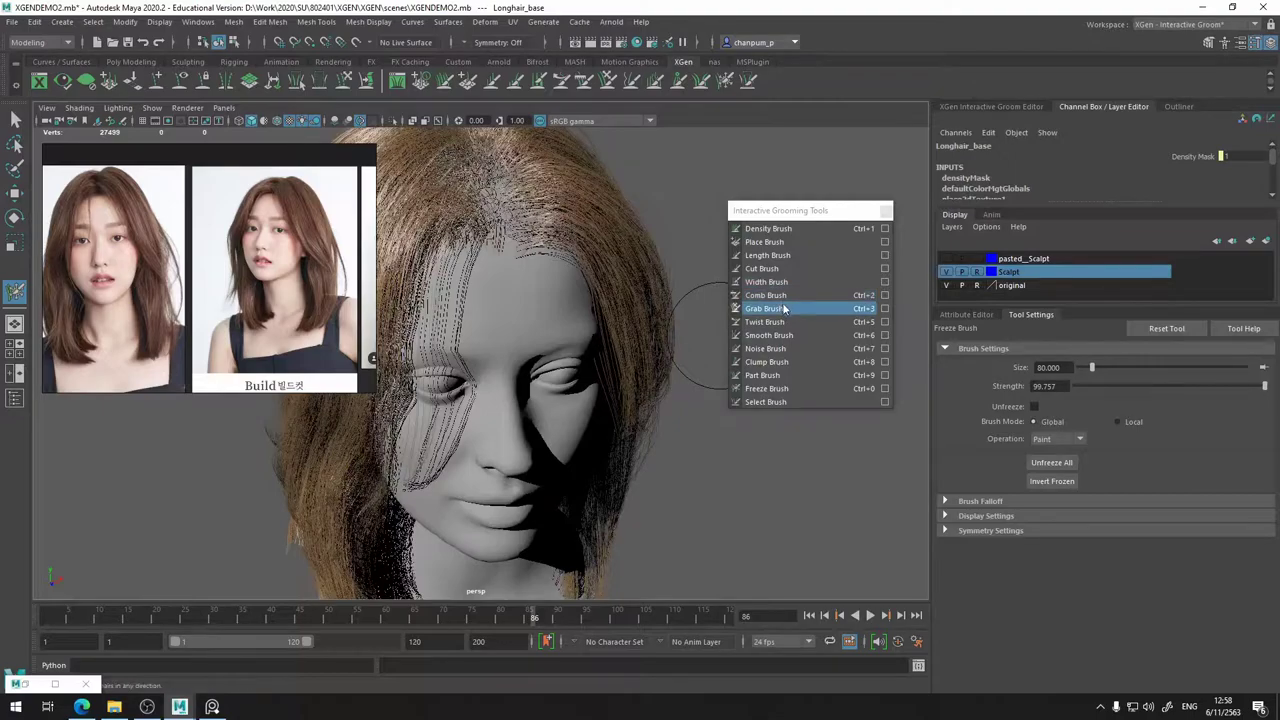
left_click(765, 308)
left_click_drag(598, 350, 573, 367, "alt")
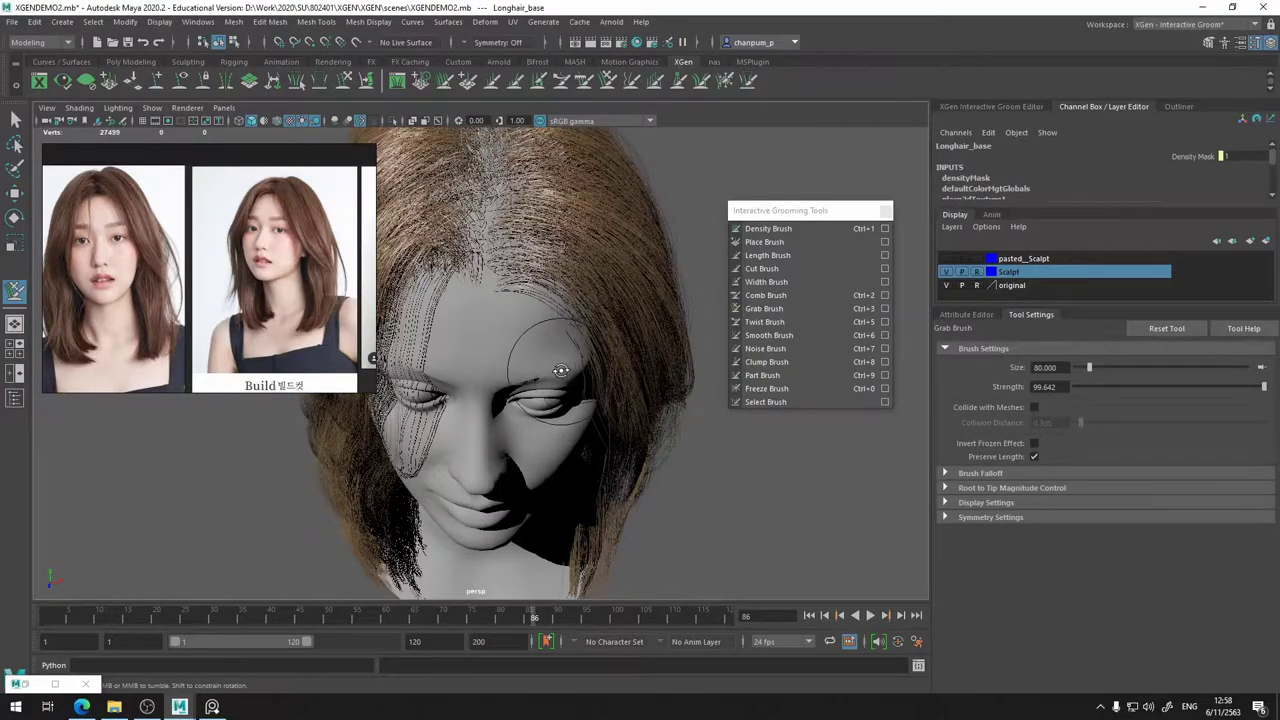
left_click_drag(561, 371, 575, 296, "alt")
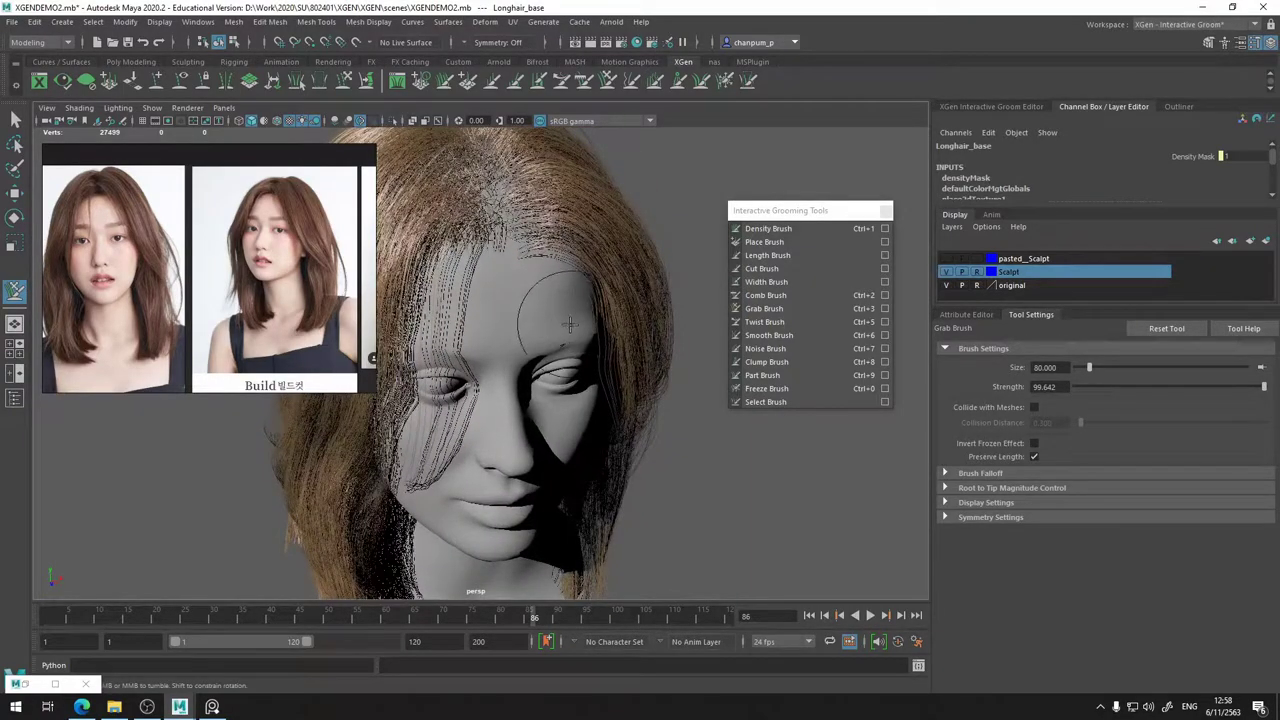
mouse_move(597, 384)
left_mouse_down()
mouse_move(605, 393)
mouse_move(582, 397)
mouse_move(573, 377)
left_mouse_up()
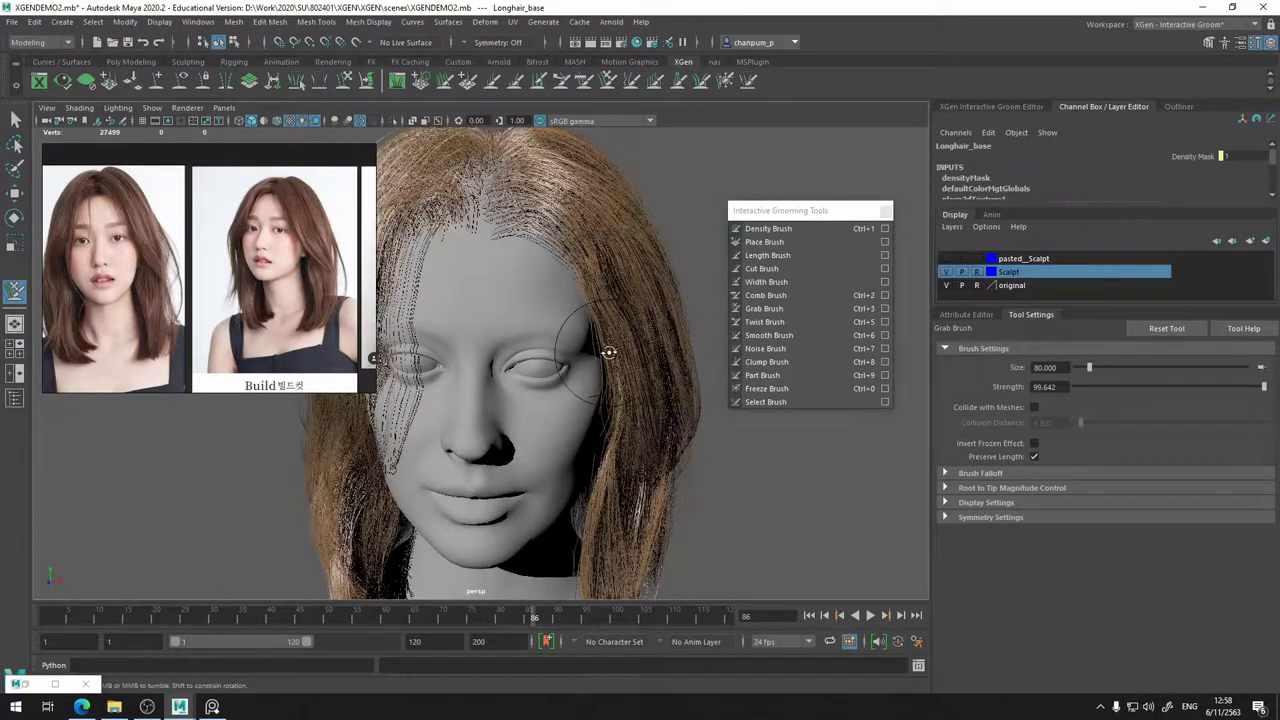
mouse_move(608, 352)
left_mouse_down("alt")
mouse_move(643, 357)
mouse_move(592, 372)
mouse_move(583, 466)
mouse_move(580, 440)
mouse_move(543, 429)
mouse_move(570, 400)
left_mouse_up("alt")
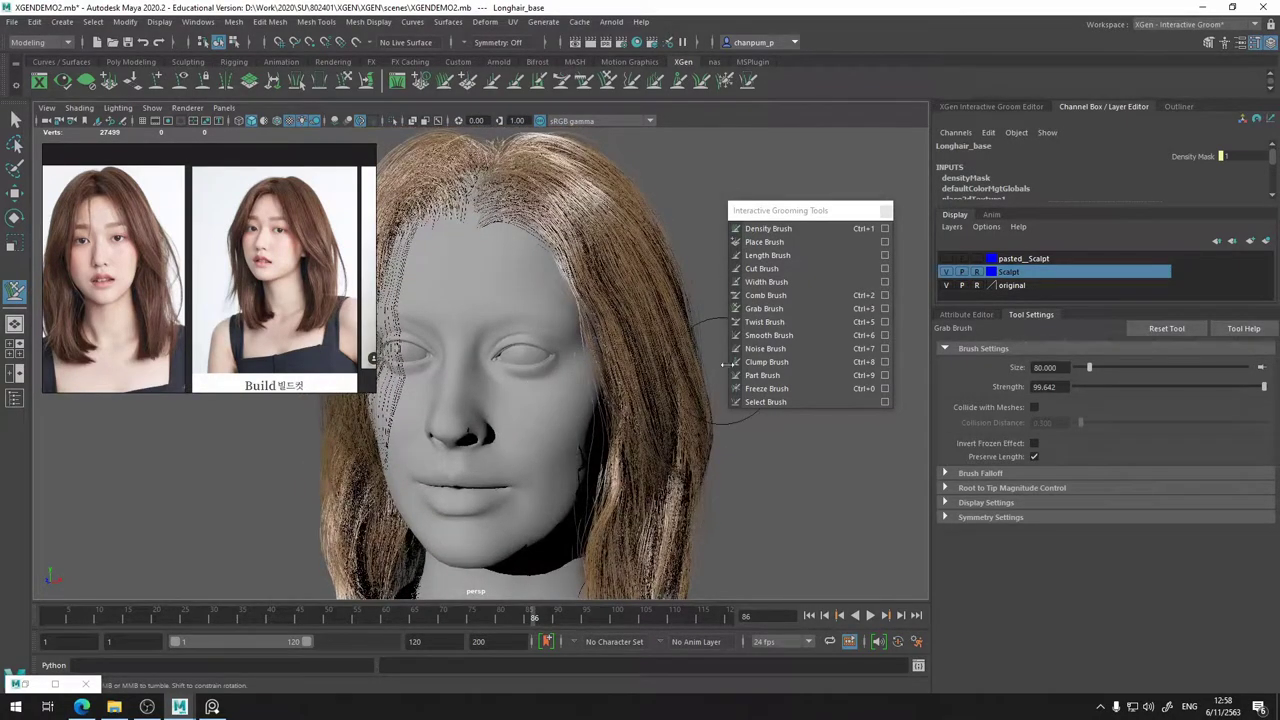
- Smooth the strands beside the character's left cheek and refine them with the Grab Brush, undoing the last stroke
left_click(768, 335)
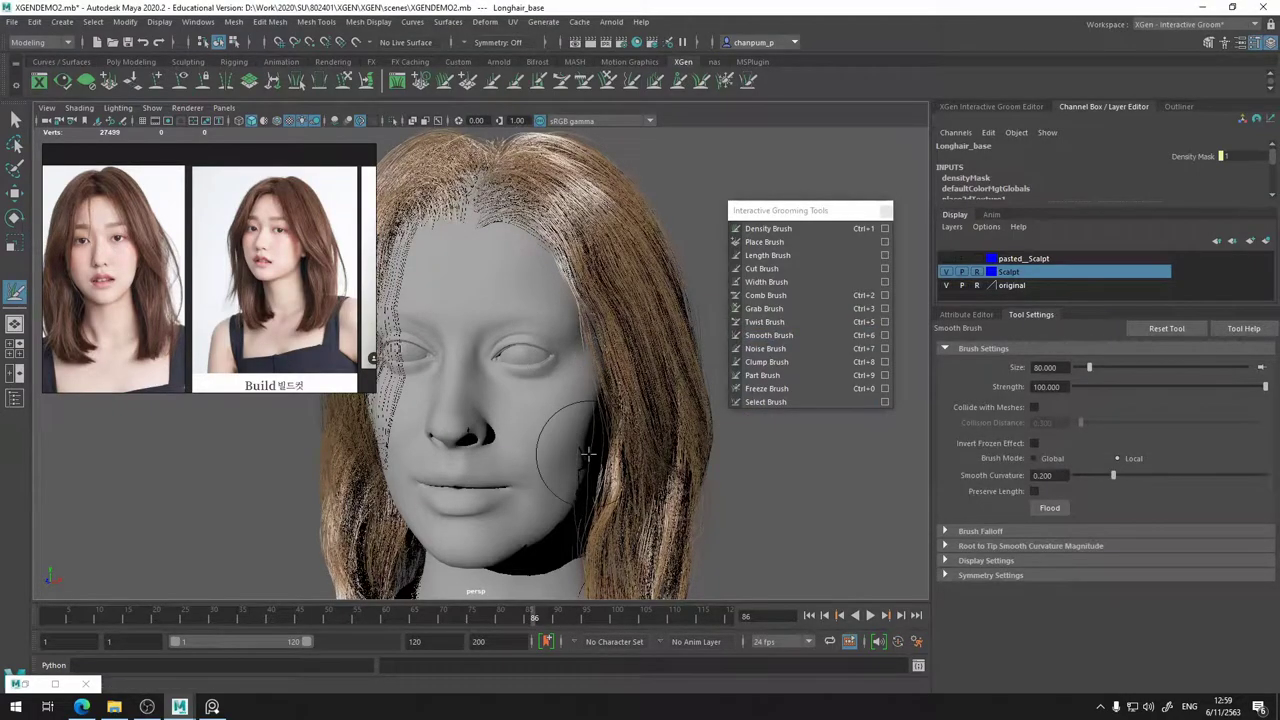
left_click_drag(647, 375, 574, 406, "alt")
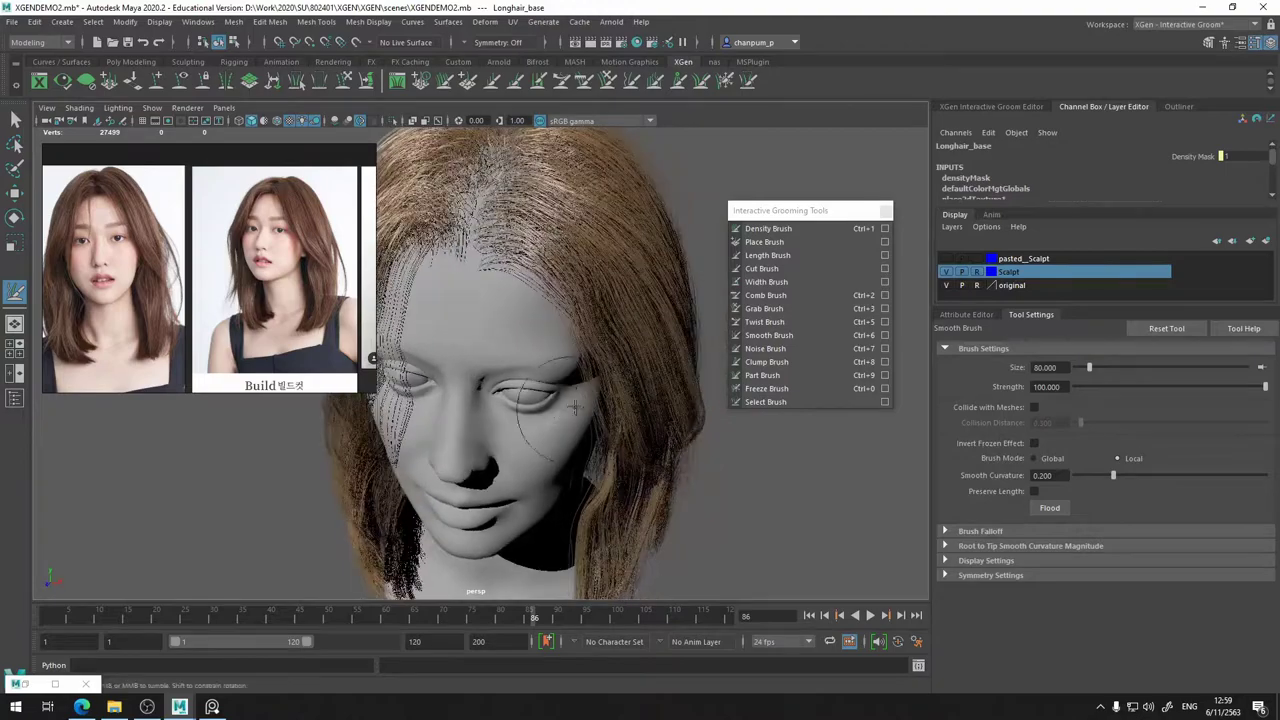
left_click(764, 308)
left_click(572, 401)
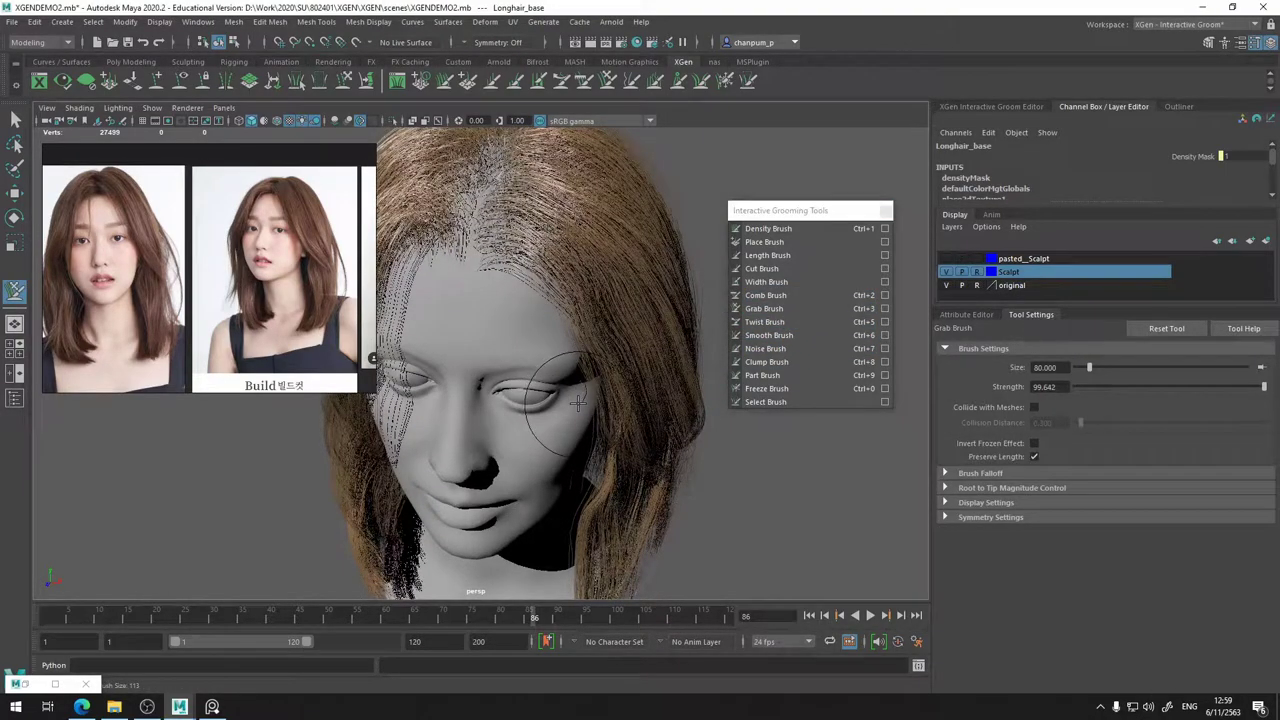
left_click_drag(573, 400, 590, 325, "alt")
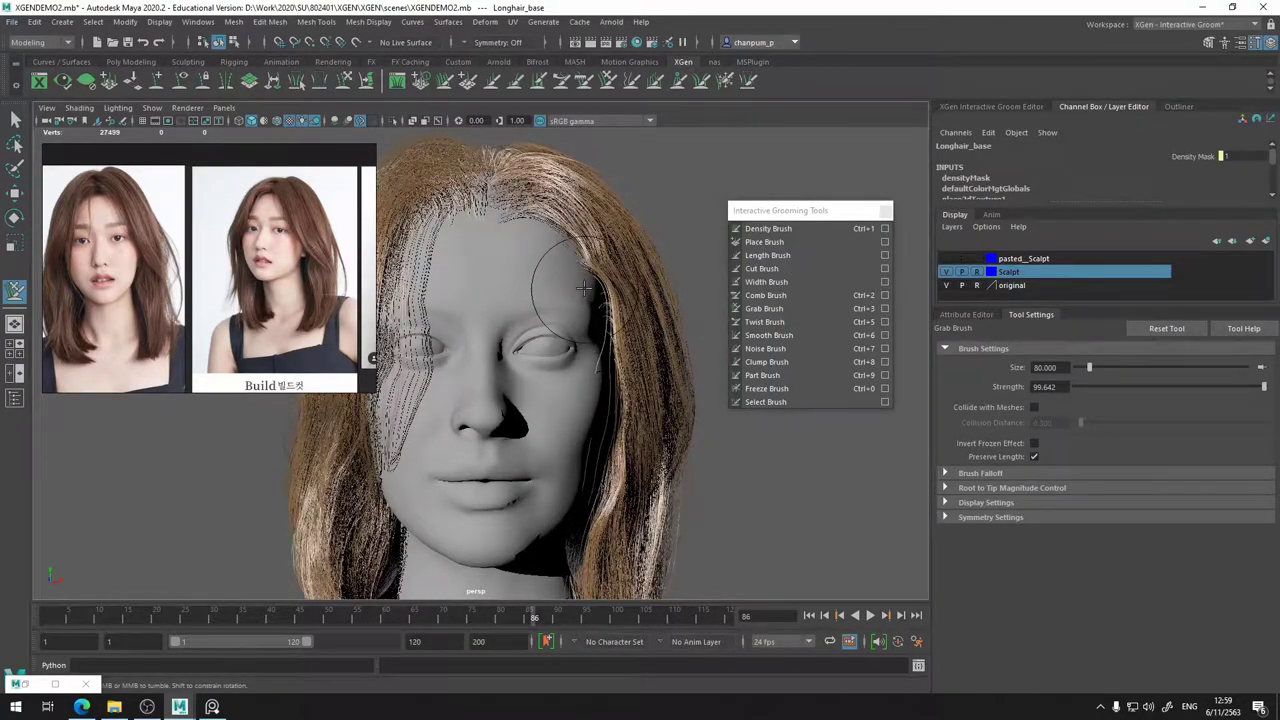
left_click_drag(570, 291, 546, 322, "alt")
key("ctrl+z")
mouse_move(616, 365)
left_mouse_down("alt")
mouse_move(629, 414)
mouse_move(626, 322)
mouse_move(577, 373)
mouse_move(592, 352)
left_mouse_up("alt")
right_click_drag(625, 345, 611, 318, "alt")
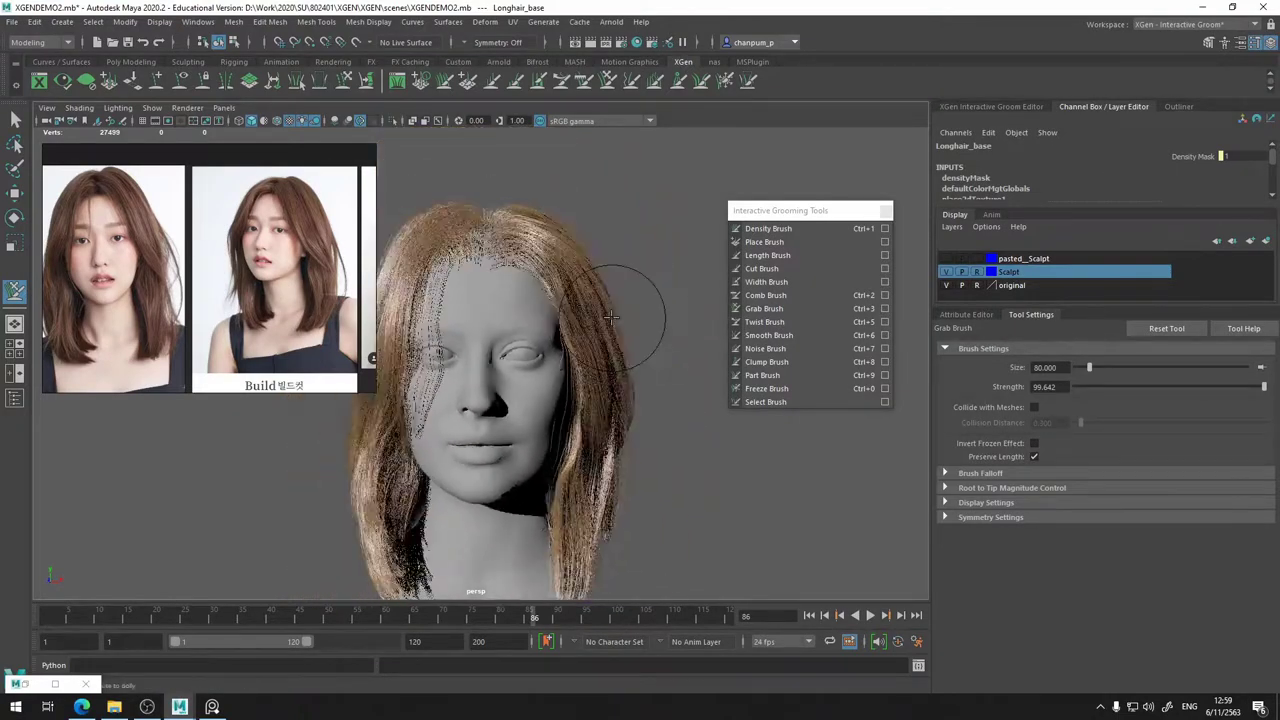
scroll(590, 330, "down", 2)
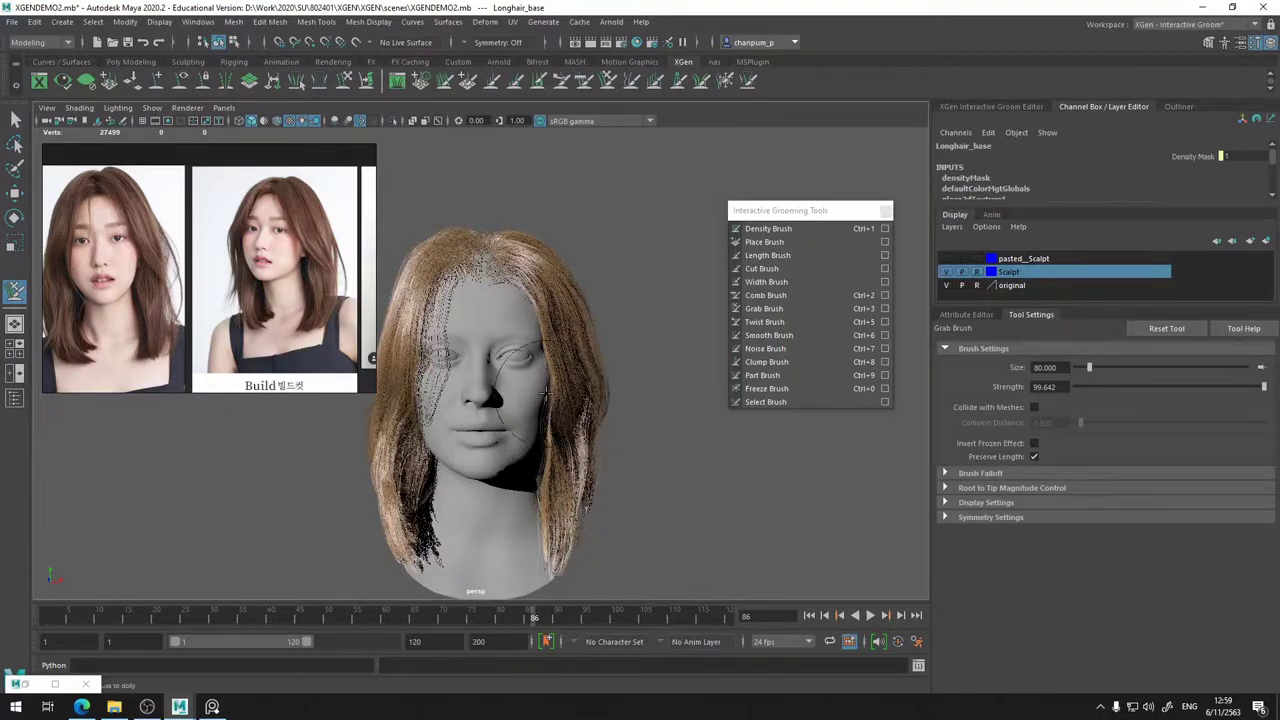
left_click_drag(545, 393, 607, 428, "alt")
scroll(538, 427, "up", 10)
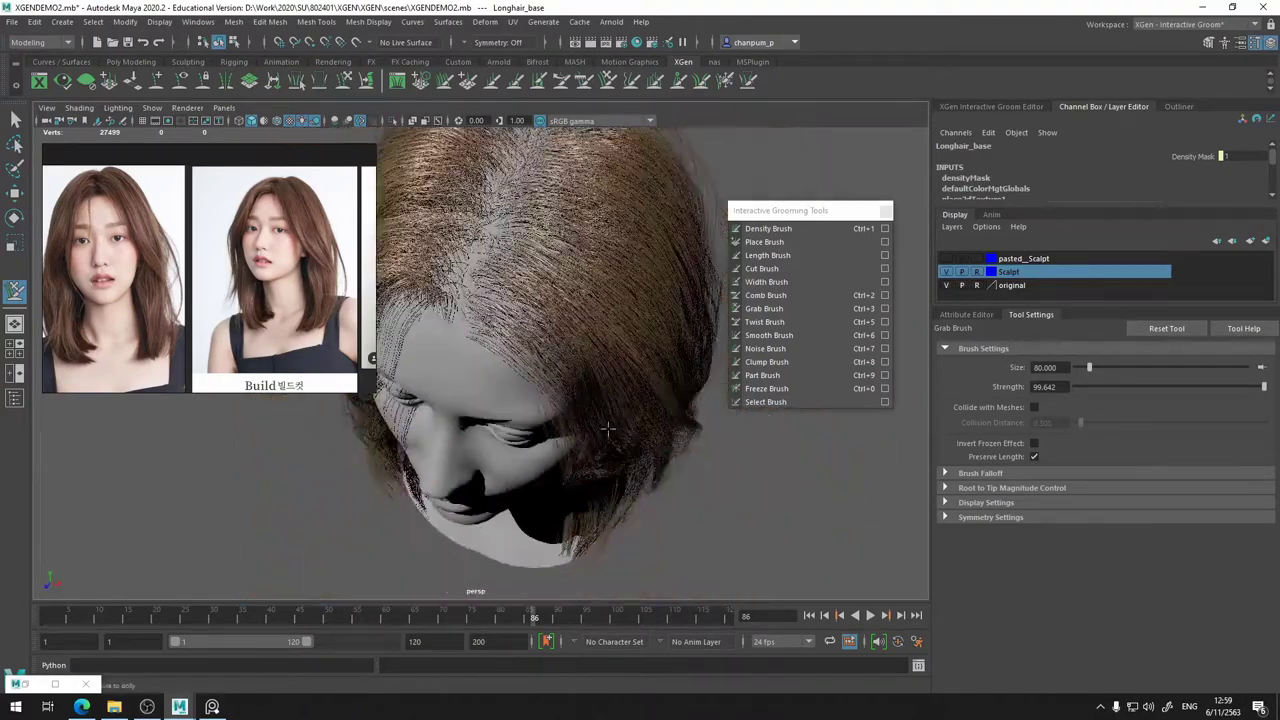
- Examine the groom from the front and the character's right side, including the strands falling over the right eye
scroll(541, 372, "down", 5)
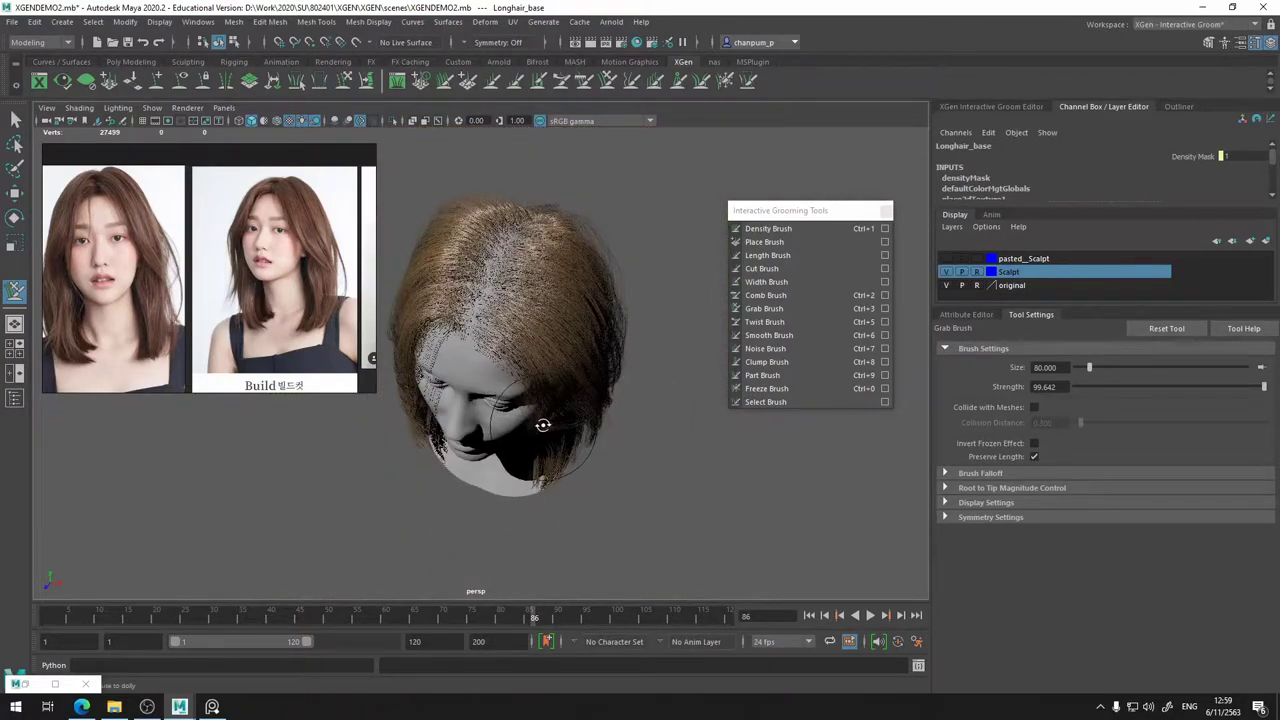
left_click_drag(543, 425, 623, 438, "alt")
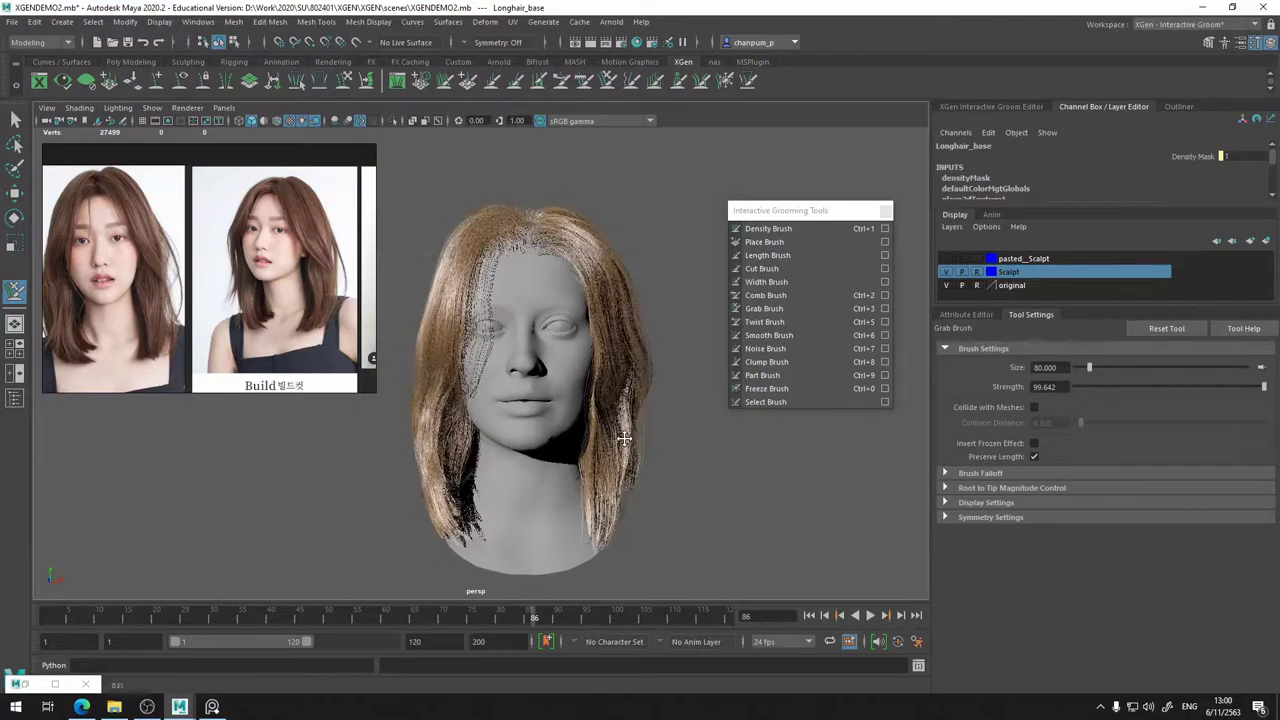
middle_click_drag(623, 438, 640, 445, "alt")
left_click_drag(546, 426, 608, 458, "alt")
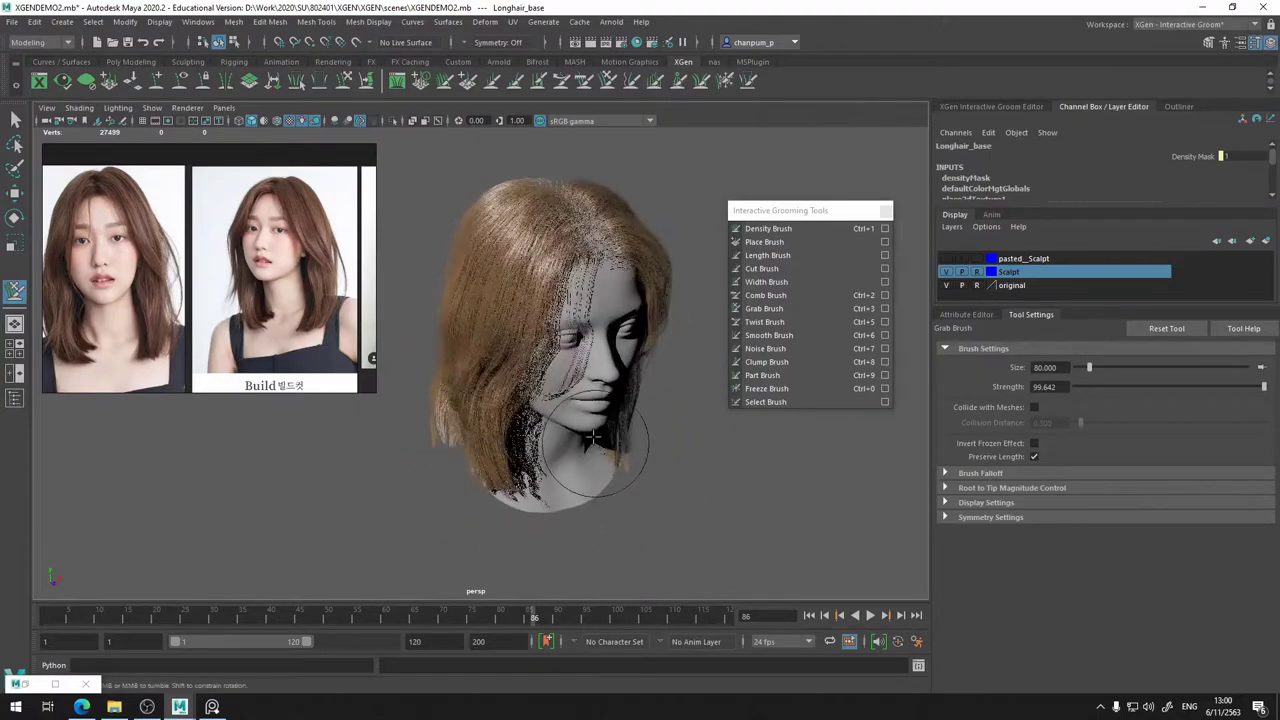
right_click_drag(540, 425, 632, 379, "alt")
middle_click_drag(632, 379, 471, 434, "alt")
left_click_drag(471, 434, 396, 445, "alt")
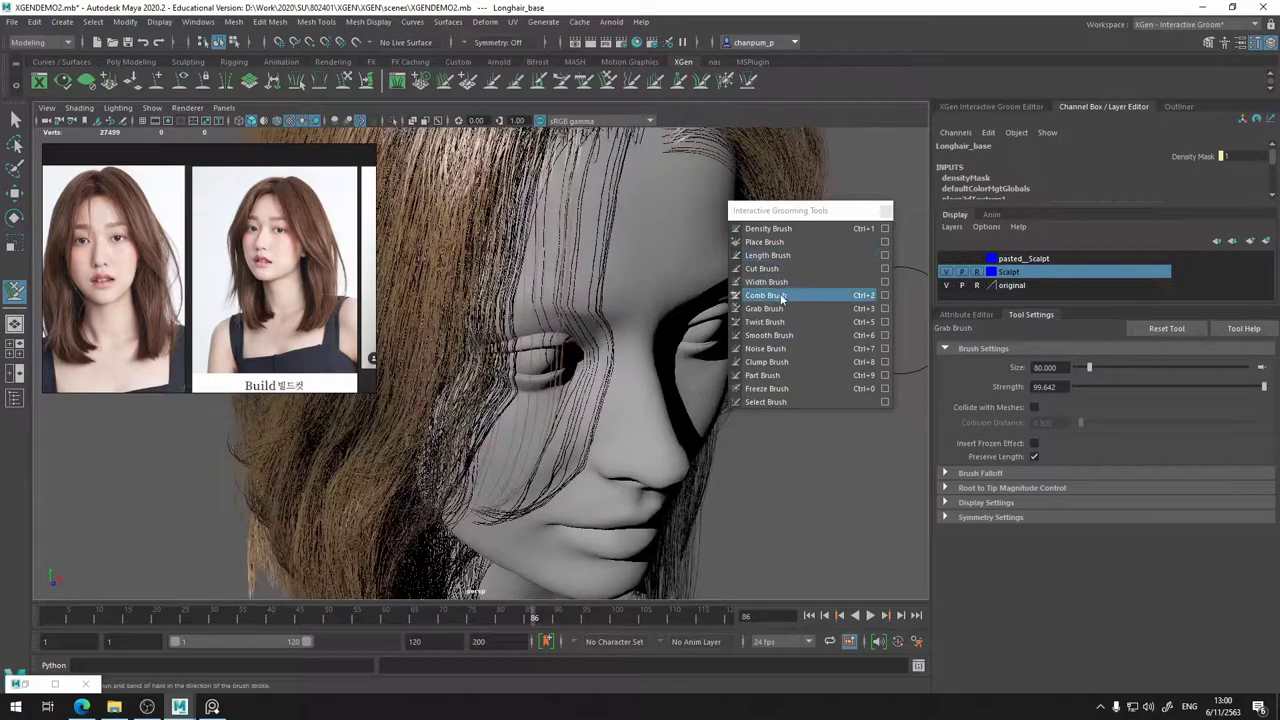
- Try the Clump Brush on the front strands over the character's right eye, and undo the clump stroke
left_click(779, 361)
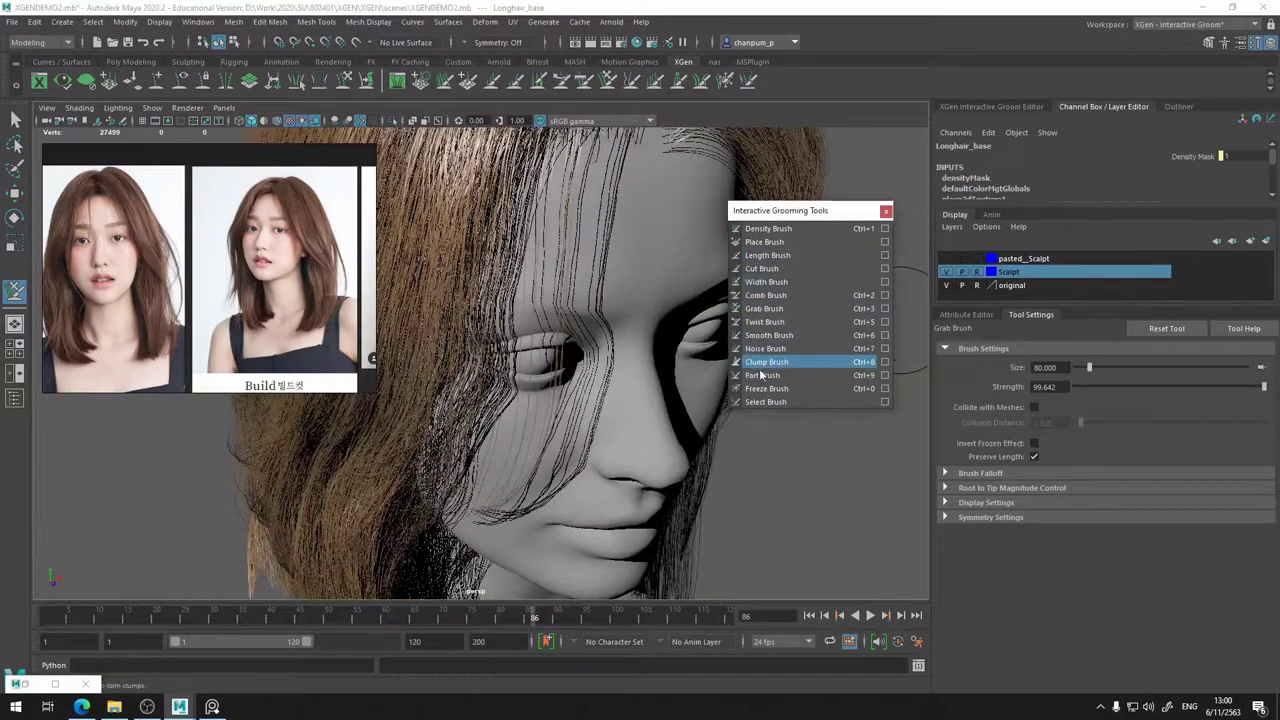
mouse_move(620, 412)
left_mouse_down("alt")
mouse_move(555, 423)
mouse_move(583, 327)
left_mouse_up("alt")
left_click_drag(582, 383, 520, 360, "alt")
key("ctrl+z")
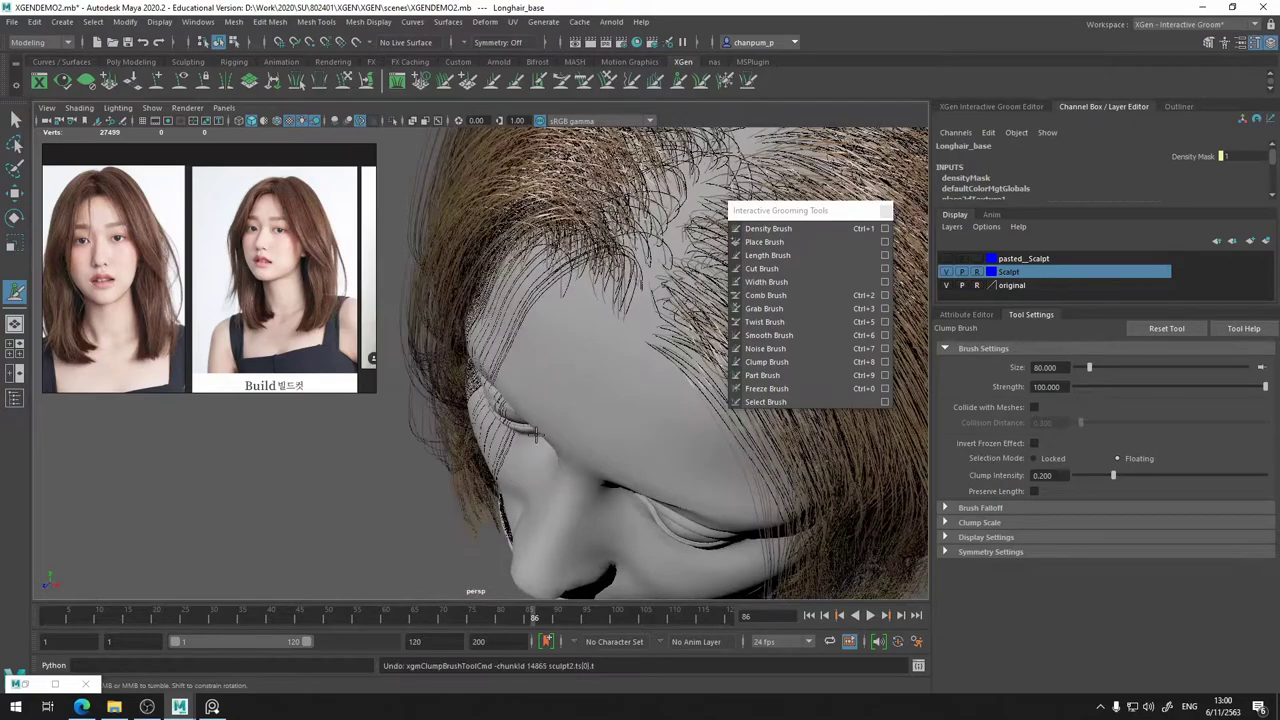
mouse_move(502, 472)
left_mouse_down("alt")
mouse_move(592, 457)
mouse_move(640, 425)
left_mouse_up("alt")
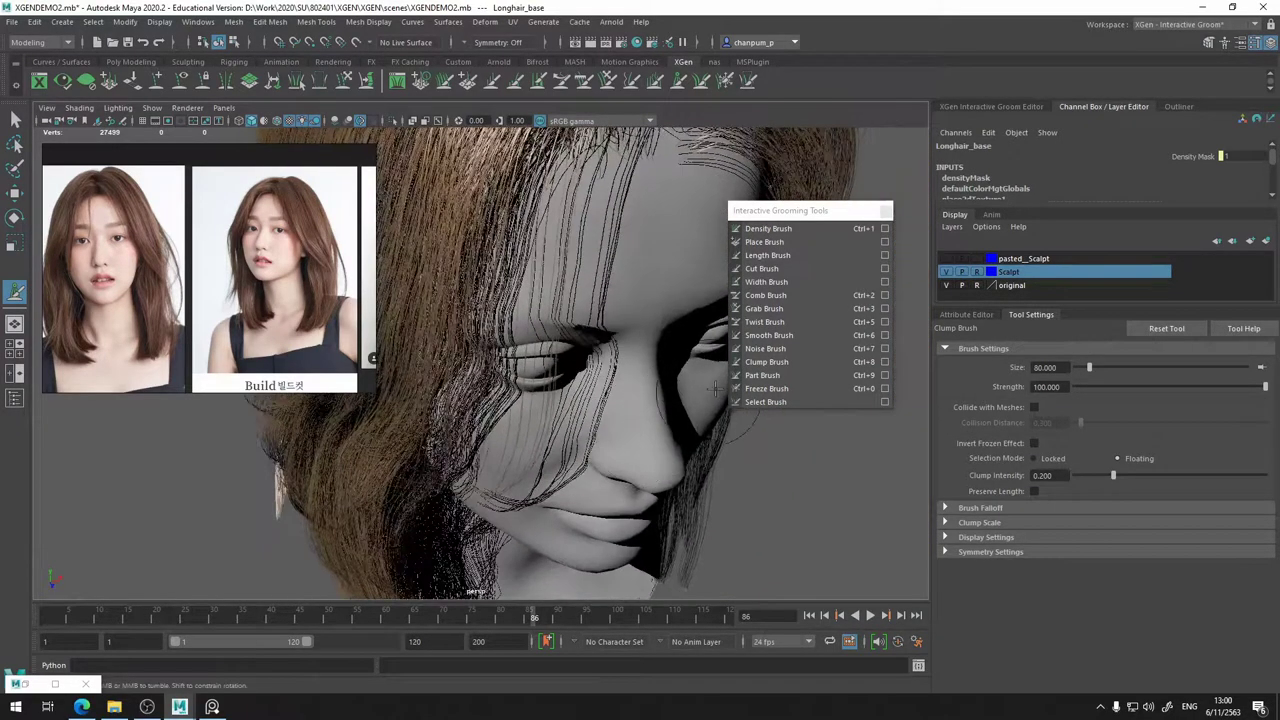
- Switch to the Comb Brush and check the overall hair shape around the face from the front and three-quarter views
left_click(765, 295)
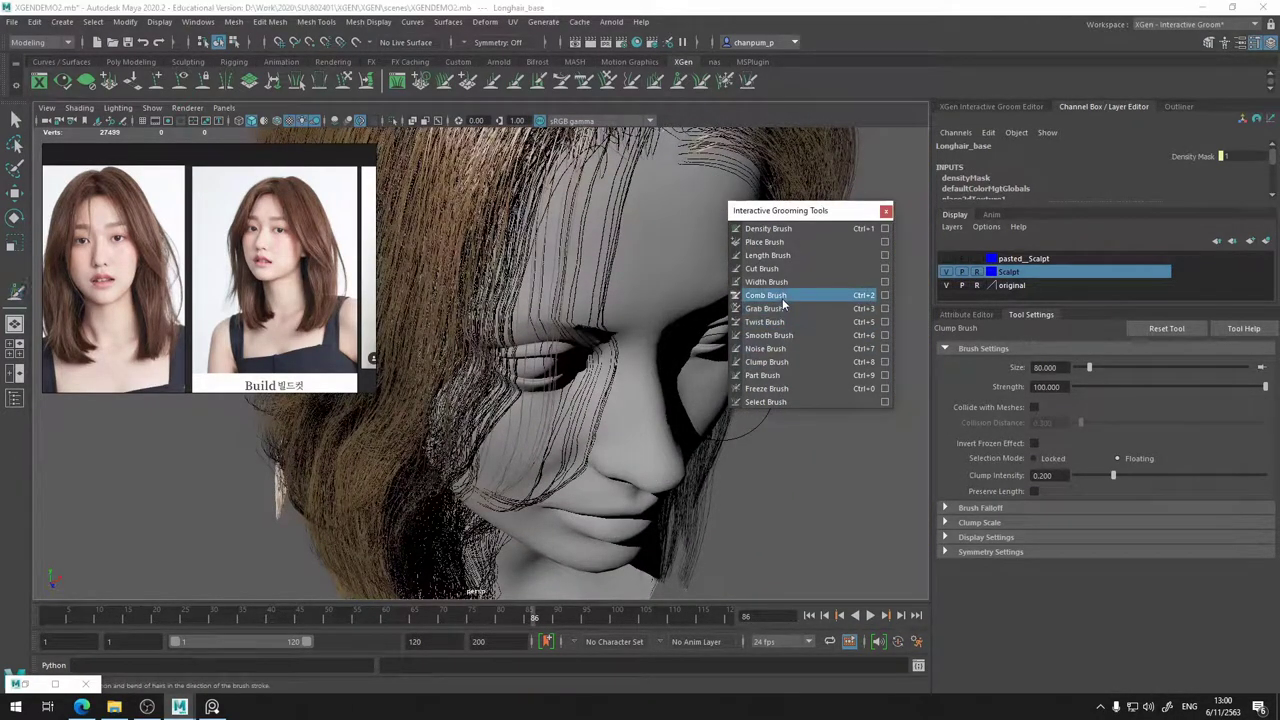
scroll(567, 380, "down", 10)
left_click_drag(568, 381, 520, 358, "alt")
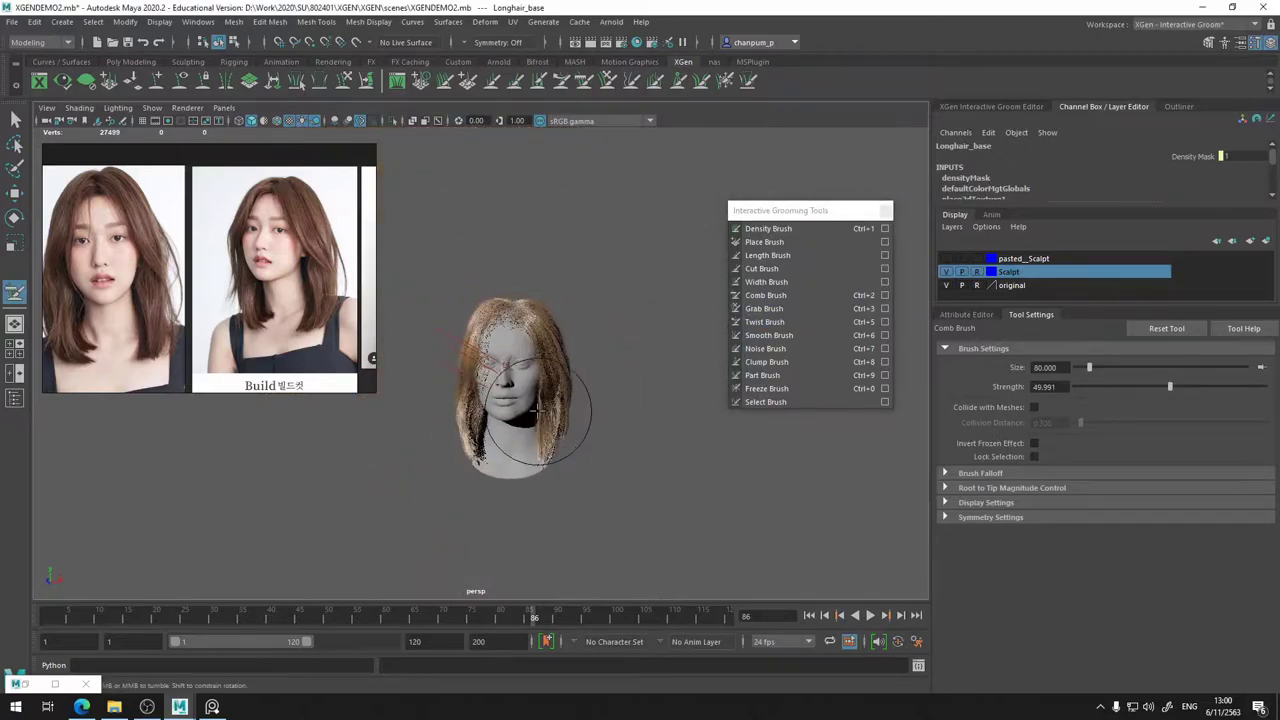
scroll(540, 397, "up", 5)
left_click_drag(586, 410, 602, 437, "alt")
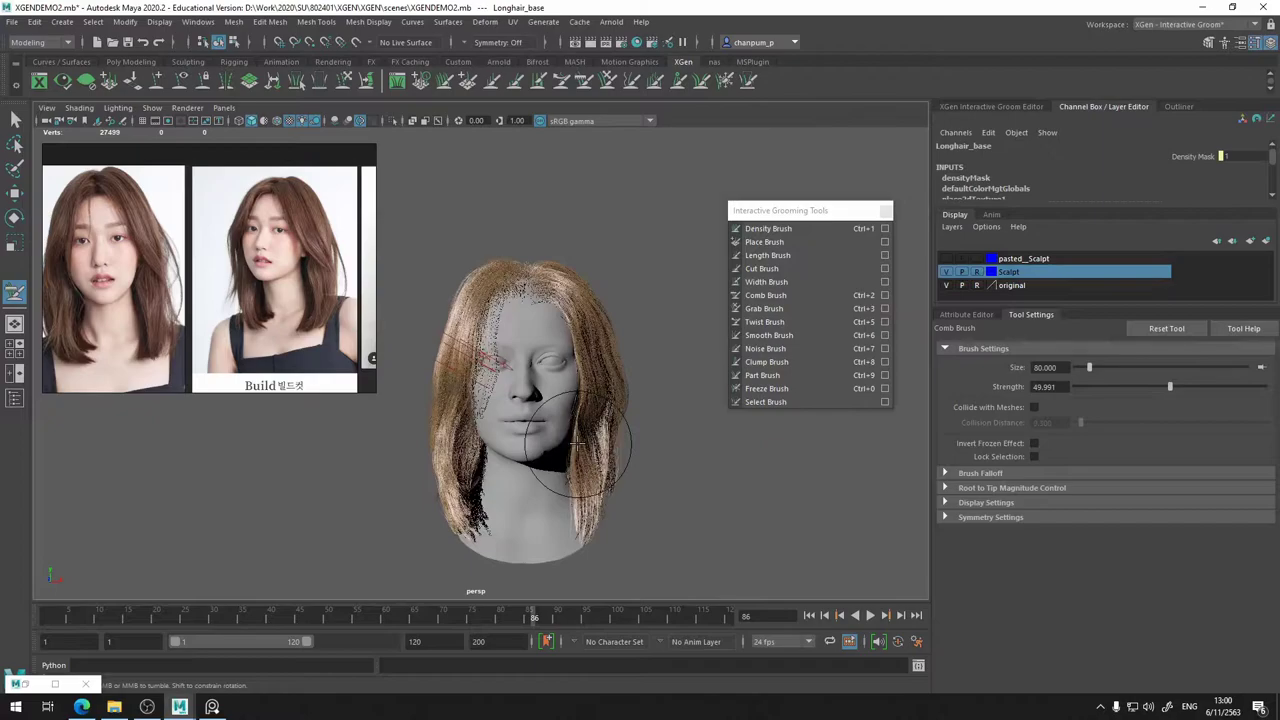
left_click_drag(558, 439, 529, 459, "alt")
scroll(563, 414, "up", 5)
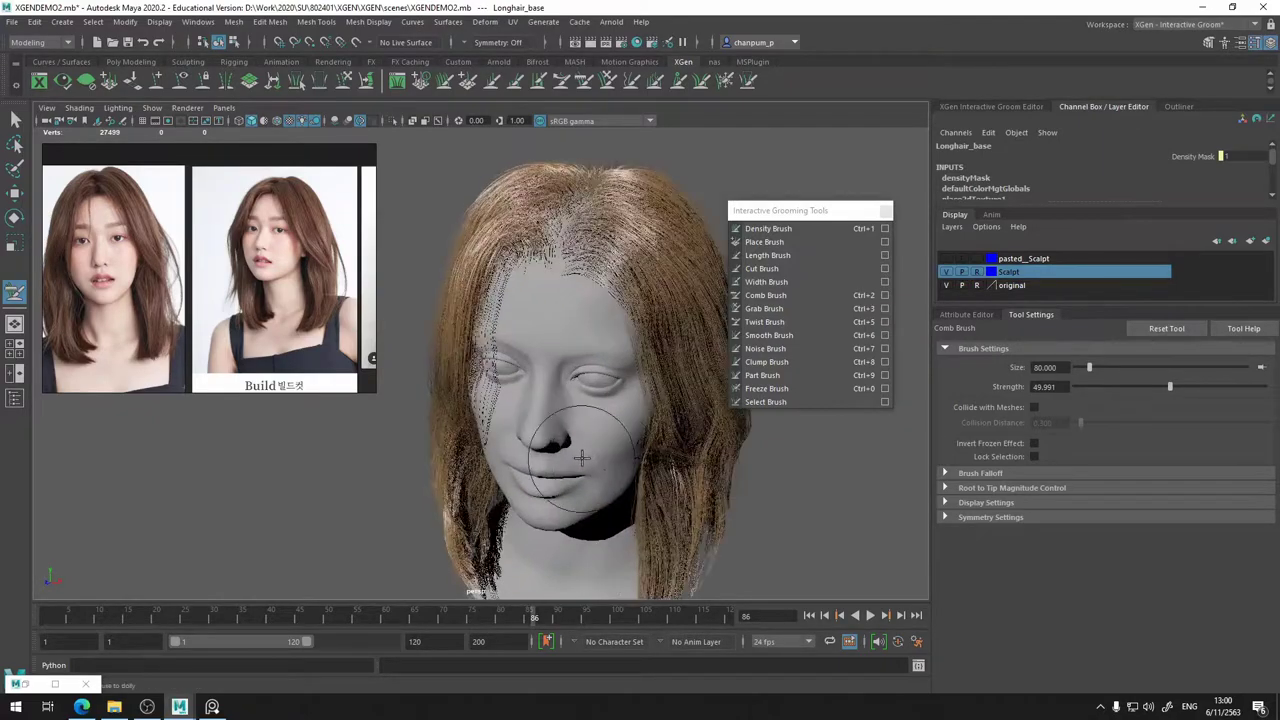
left_click_drag(540, 398, 484, 316, "alt")
left_click_drag(640, 429, 607, 431, "alt")
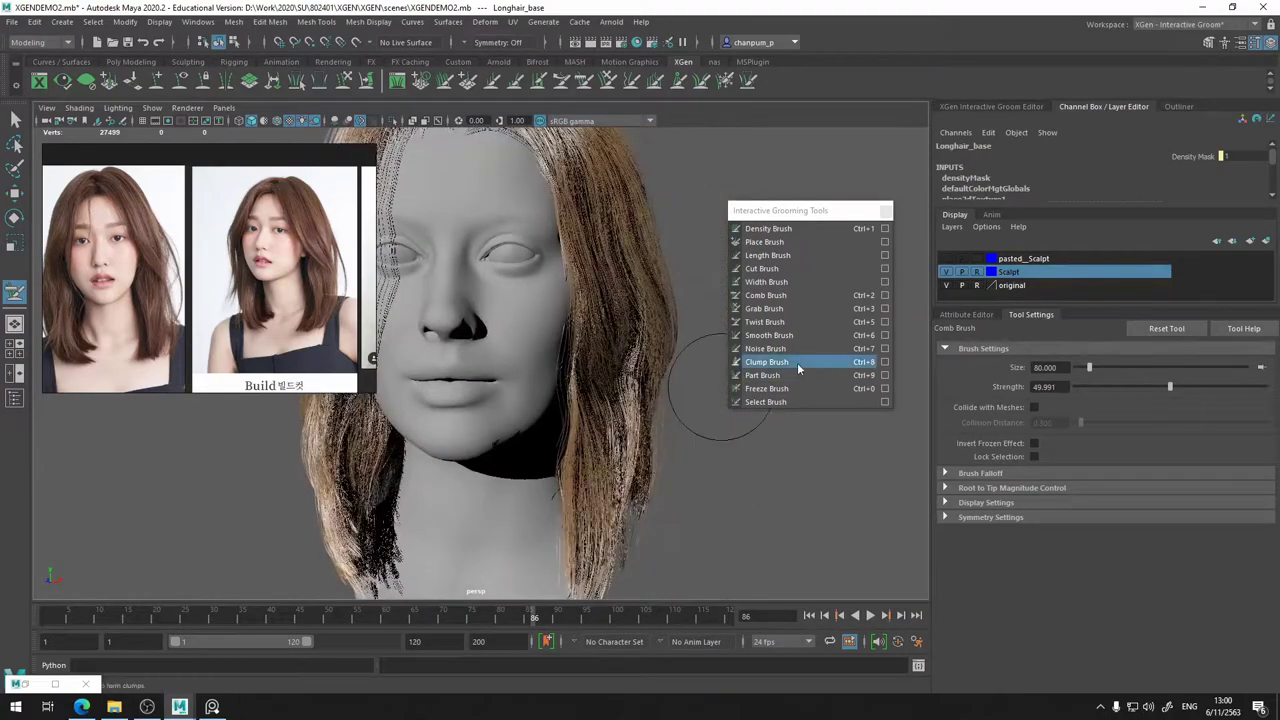
- Reshape the hair beside the character's left temple and cheek with the Grab Brush at size 80, pulling it toward the face
left_click(764, 308)
scroll(562, 403, "down", 3)
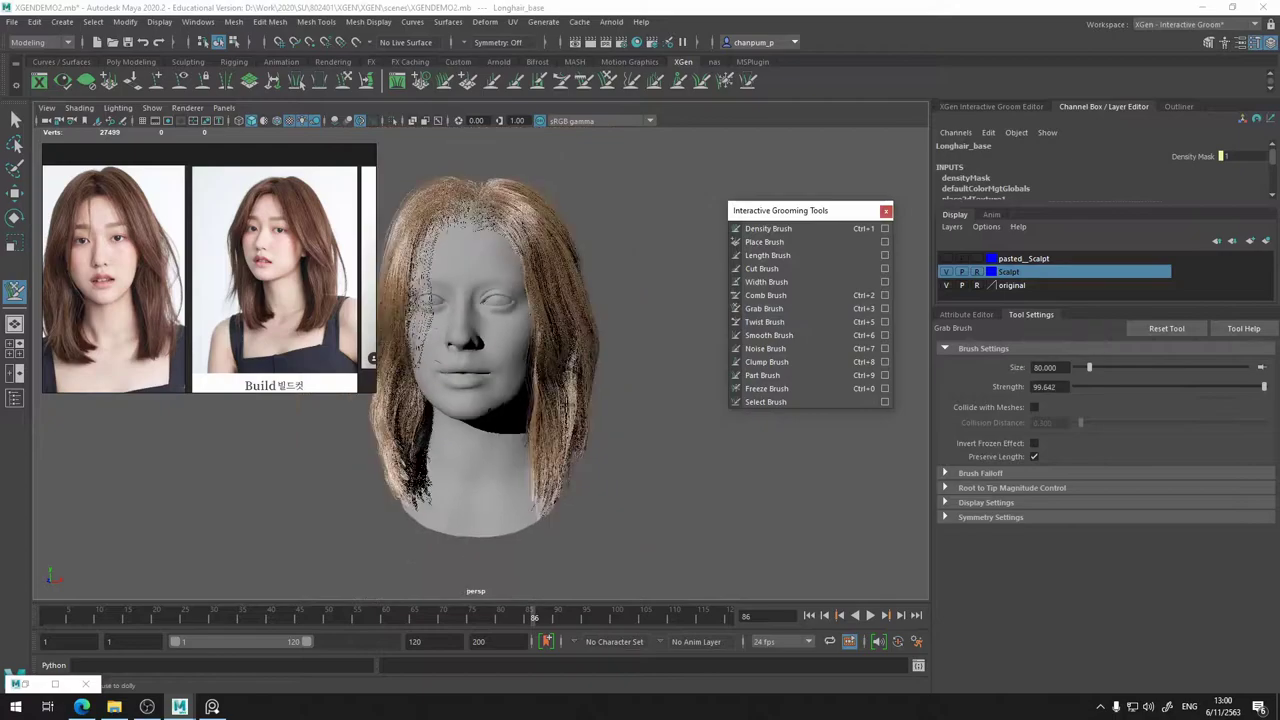
mouse_move(563, 362)
left_mouse_down()
mouse_move(536, 385)
mouse_move(537, 372)
left_mouse_up()
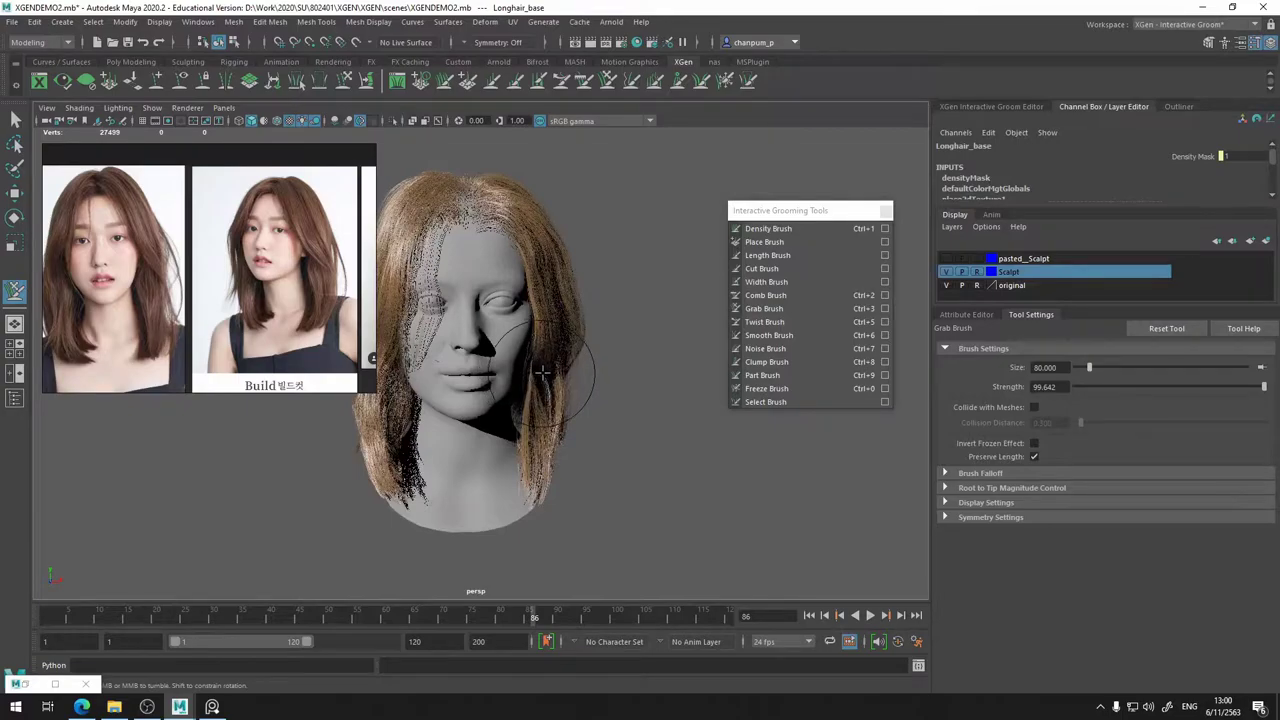
mouse_move(520, 413)
left_mouse_down("alt")
mouse_move(510, 400)
mouse_move(544, 350)
left_mouse_up("alt")
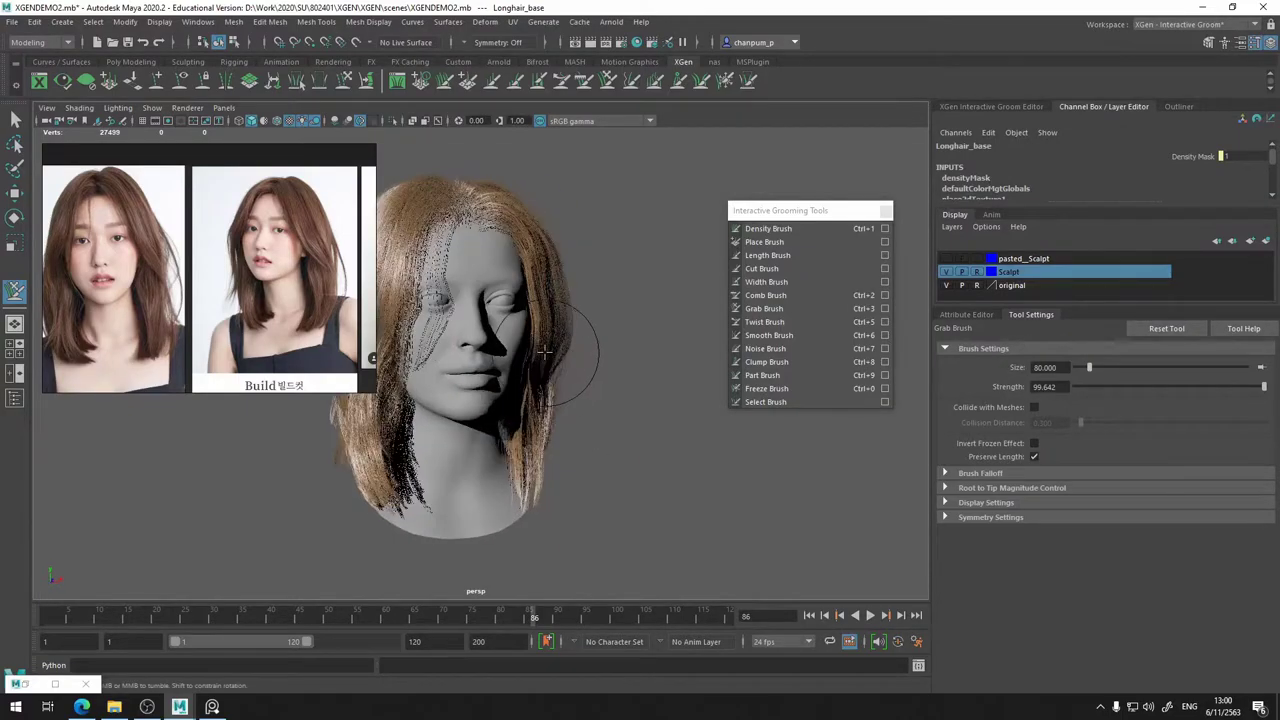
left_click_drag(495, 413, 547, 382, "alt")
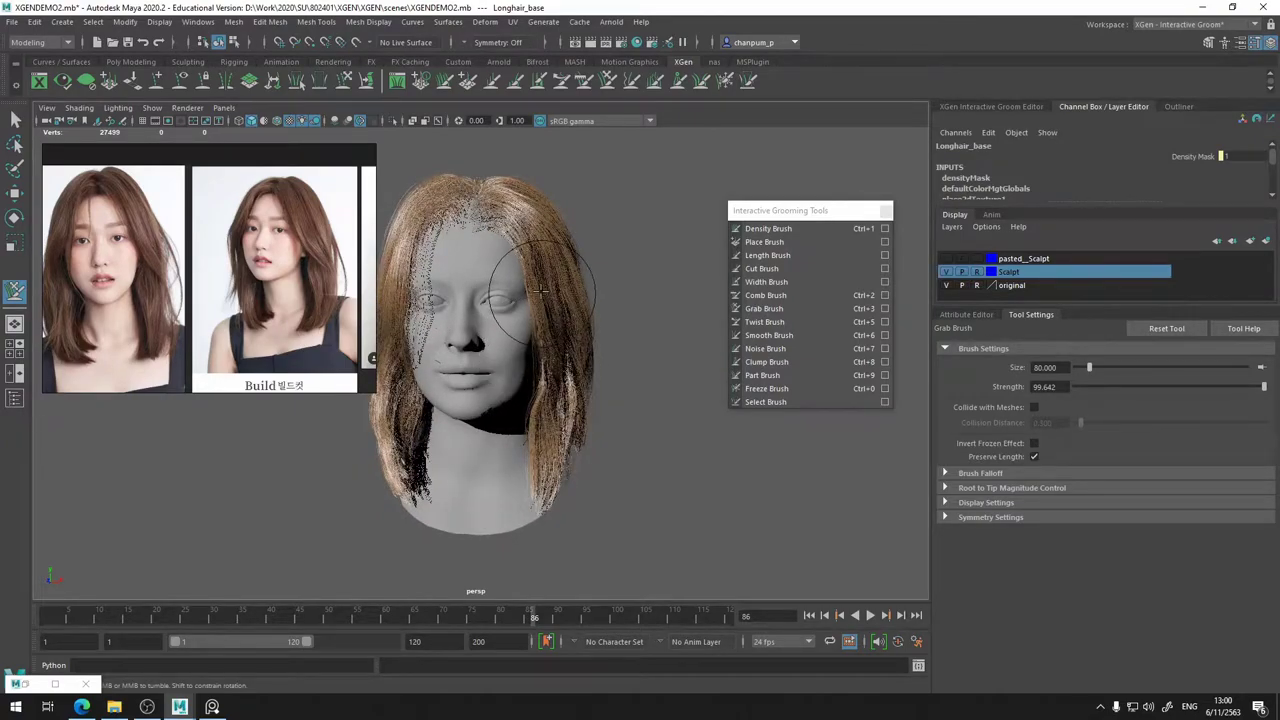
left_click_drag(536, 291, 527, 292)
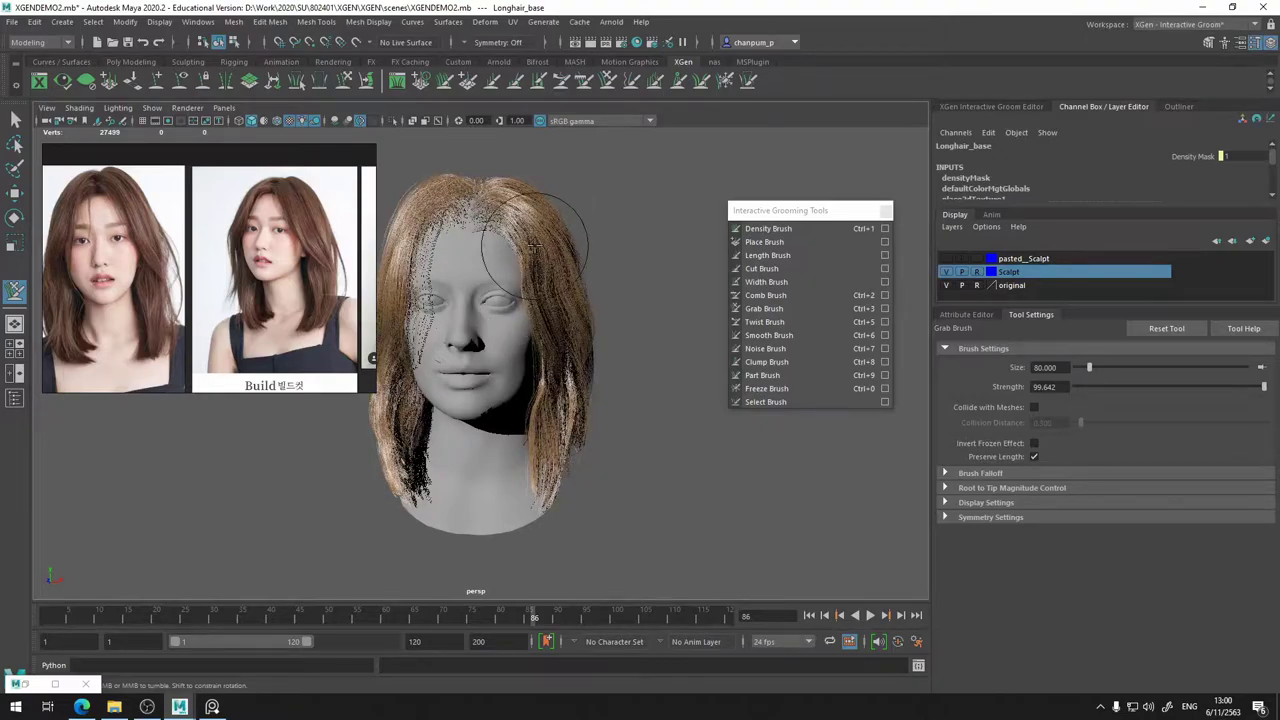
left_click_drag(536, 290, 538, 340, "alt")
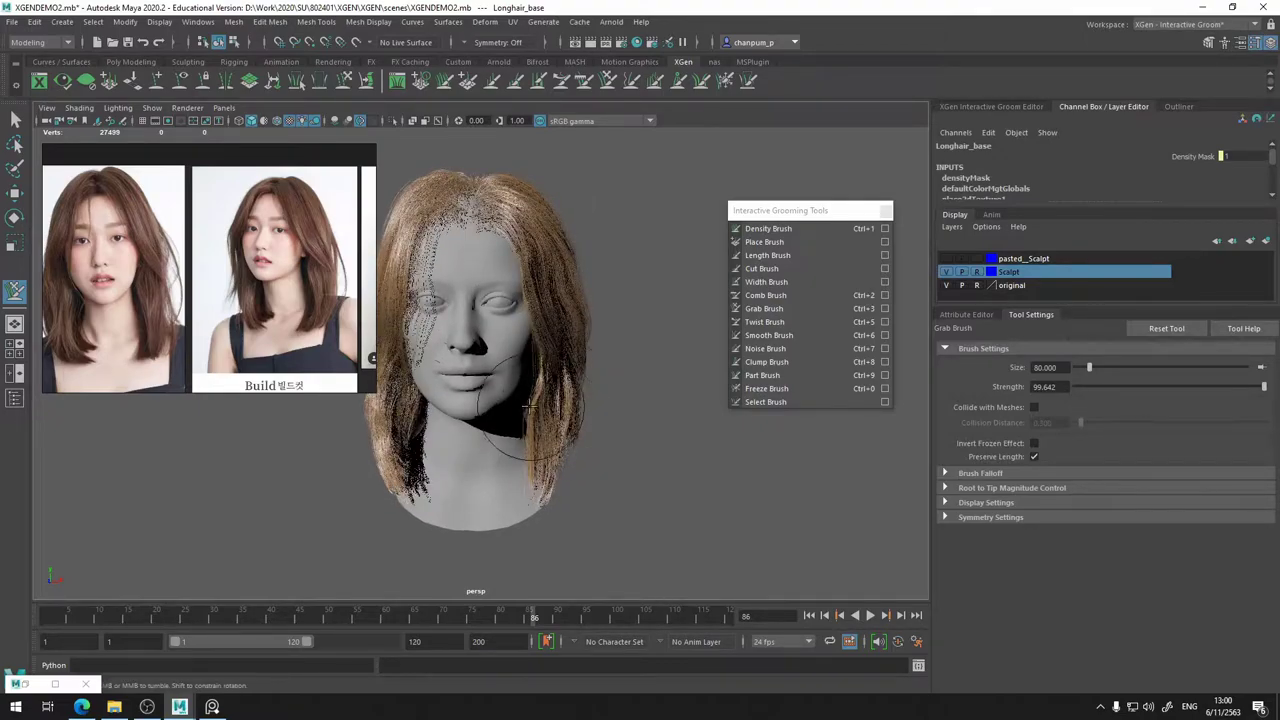
- Shape the lower strands beside the character's left jaw and neck into a soft wave with the Grab Brush
mouse_move(528, 410)
left_mouse_down("alt")
mouse_move(523, 371)
mouse_move(537, 360)
mouse_move(452, 377)
mouse_move(468, 418)
mouse_move(531, 403)
left_mouse_up("alt")
scroll(531, 403, "up", 3)
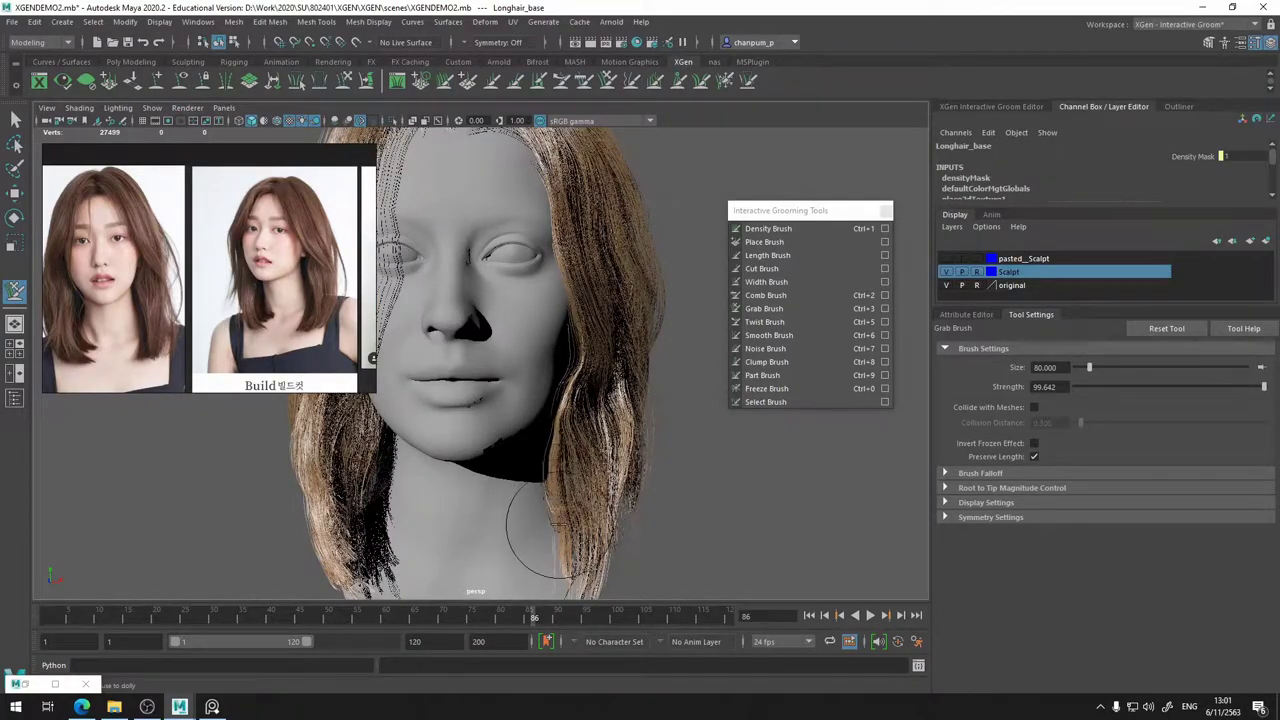
mouse_move(545, 455)
left_mouse_down("alt")
mouse_move(549, 510)
mouse_move(556, 436)
left_mouse_up("alt")
scroll(541, 490, "down", 5)
right_click_drag(541, 438, 583, 412, "alt")
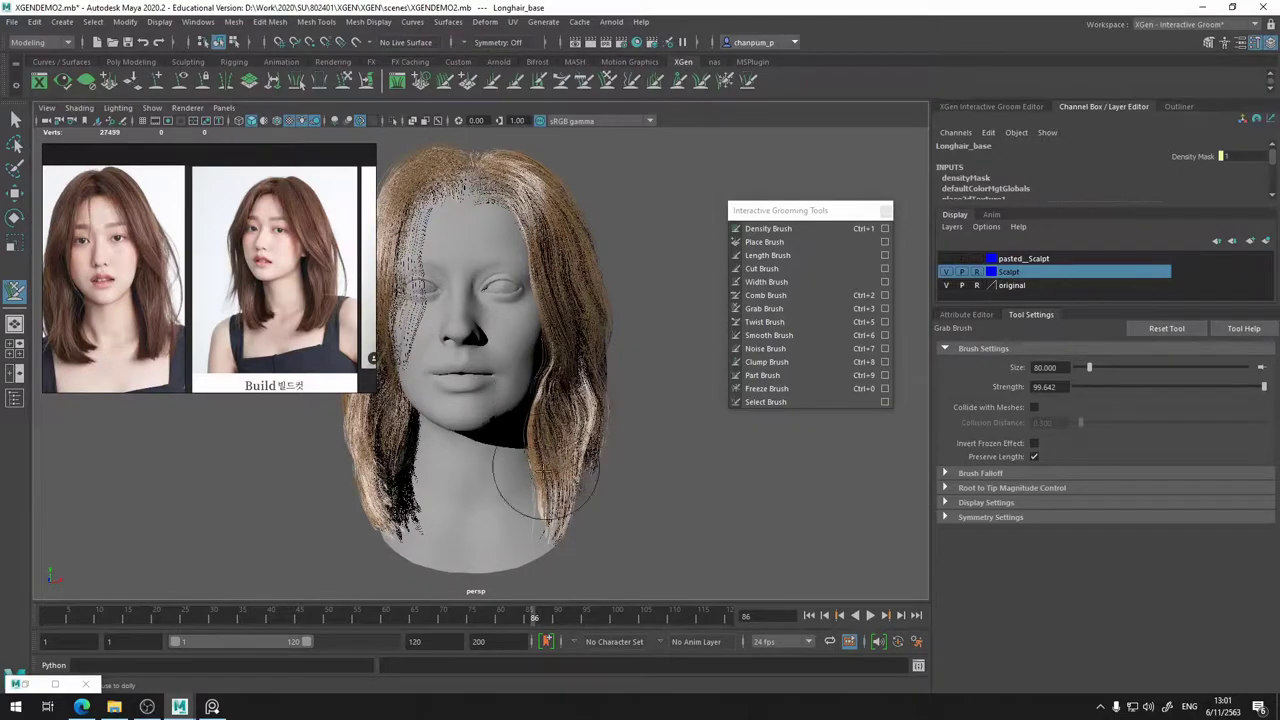
- Check the hair on the character's right side up close and undo the last Grab Brush stroke
left_click_drag(545, 475, 590, 476, "alt")
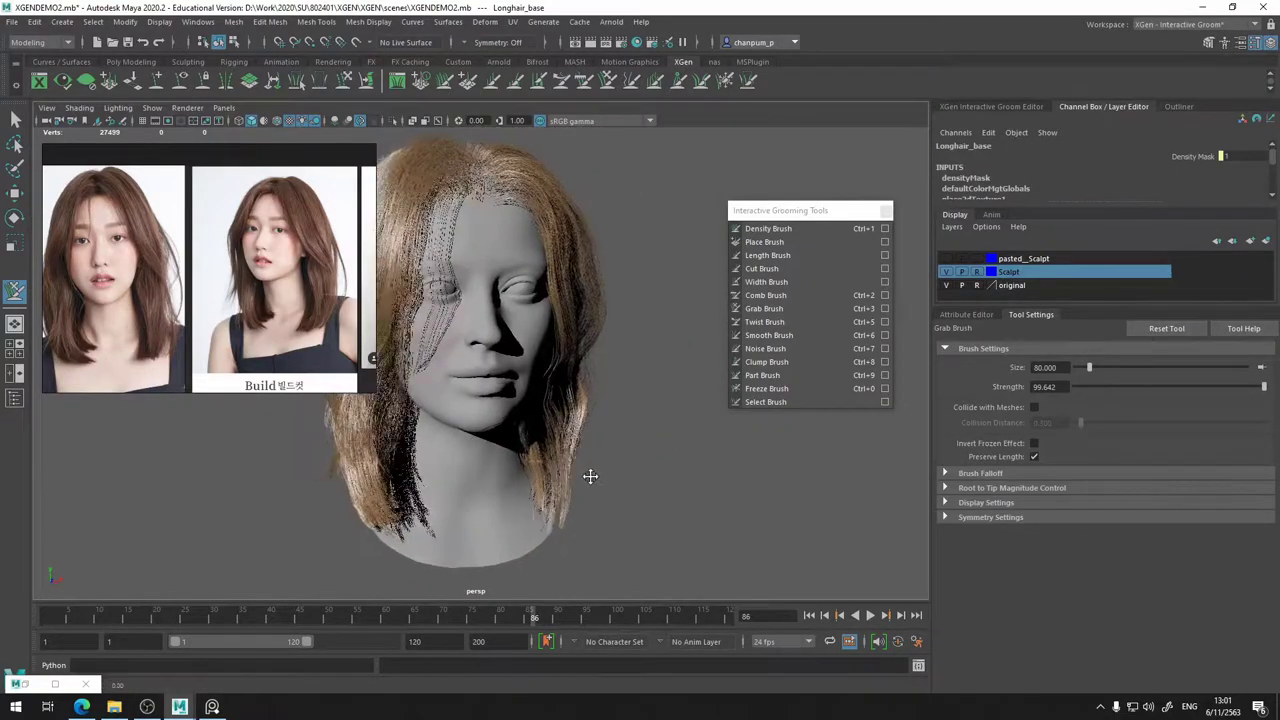
middle_click_drag(590, 476, 596, 479, "alt")
left_click_drag(538, 403, 602, 449, "alt")
right_click_drag(602, 446, 610, 398, "alt")
left_click_drag(611, 398, 495, 405, "alt")
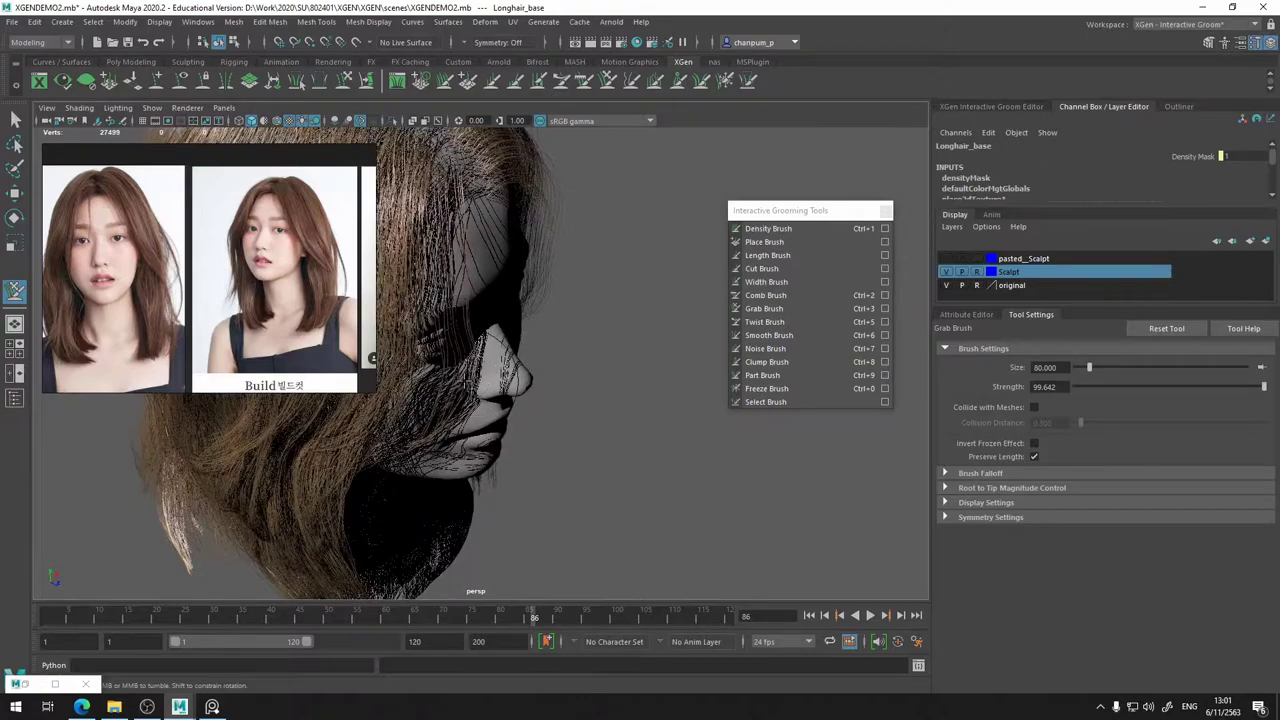
key("ctrl+z")
- Return to the hair on the character's right side and enlarge the Grab Brush to size 125
scroll(458, 361, "down", 5)
mouse_move(500, 398)
left_mouse_down("alt")
mouse_move(532, 371)
mouse_move(440, 391)
mouse_move(400, 374)
mouse_move(486, 371)
mouse_move(451, 371)
mouse_move(448, 356)
mouse_move(457, 361)
left_mouse_up("alt")
middle_click_drag(475, 328, 502, 361, "alt")
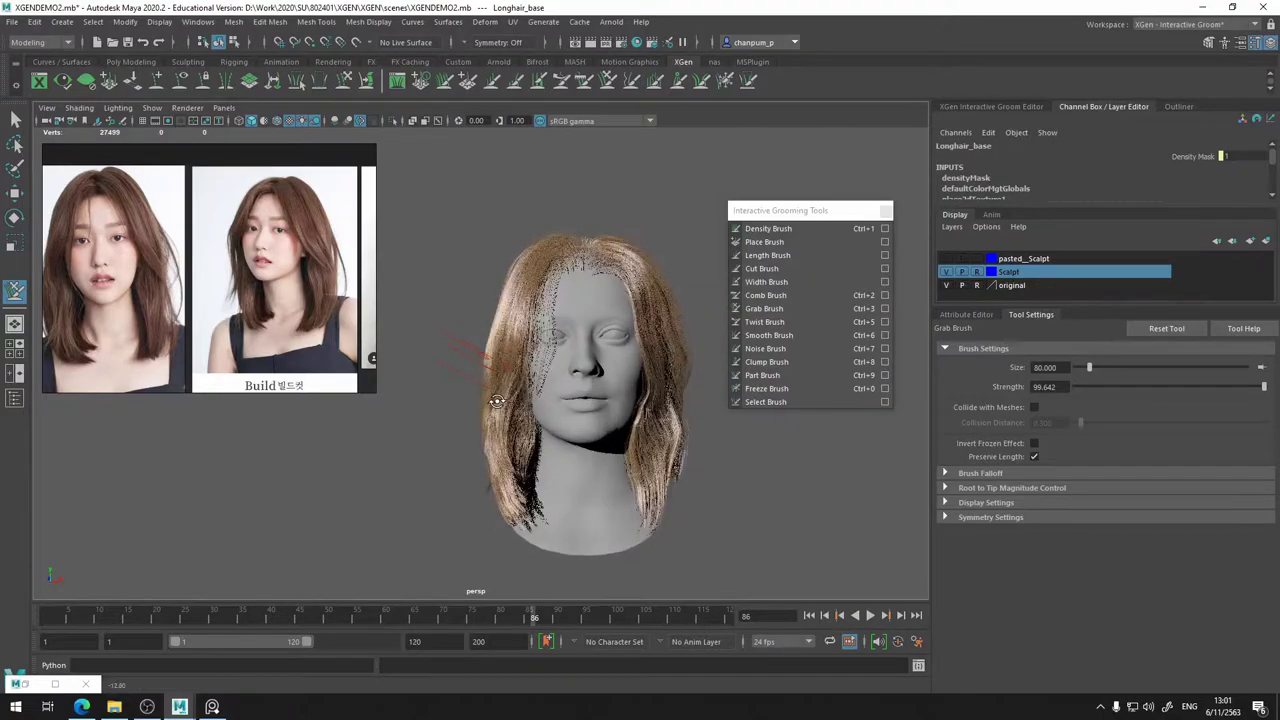
right_click_drag(529, 410, 517, 397, "alt")
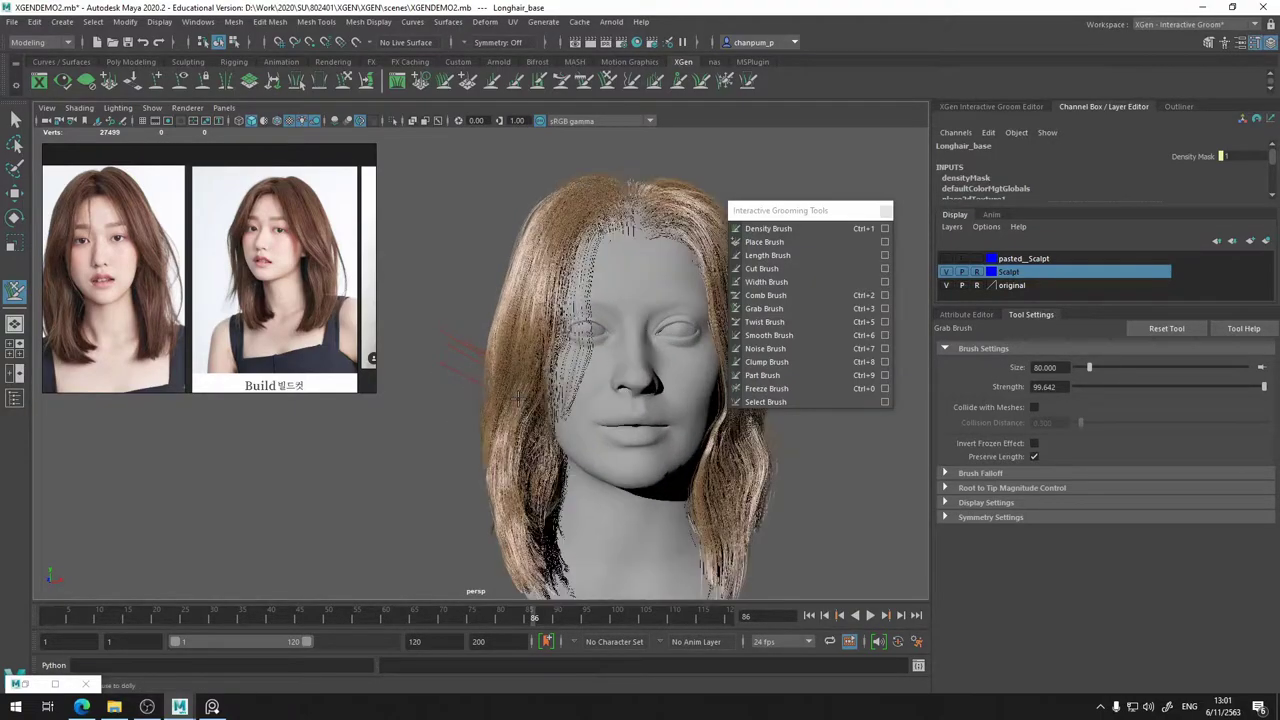
left_click(468, 342)
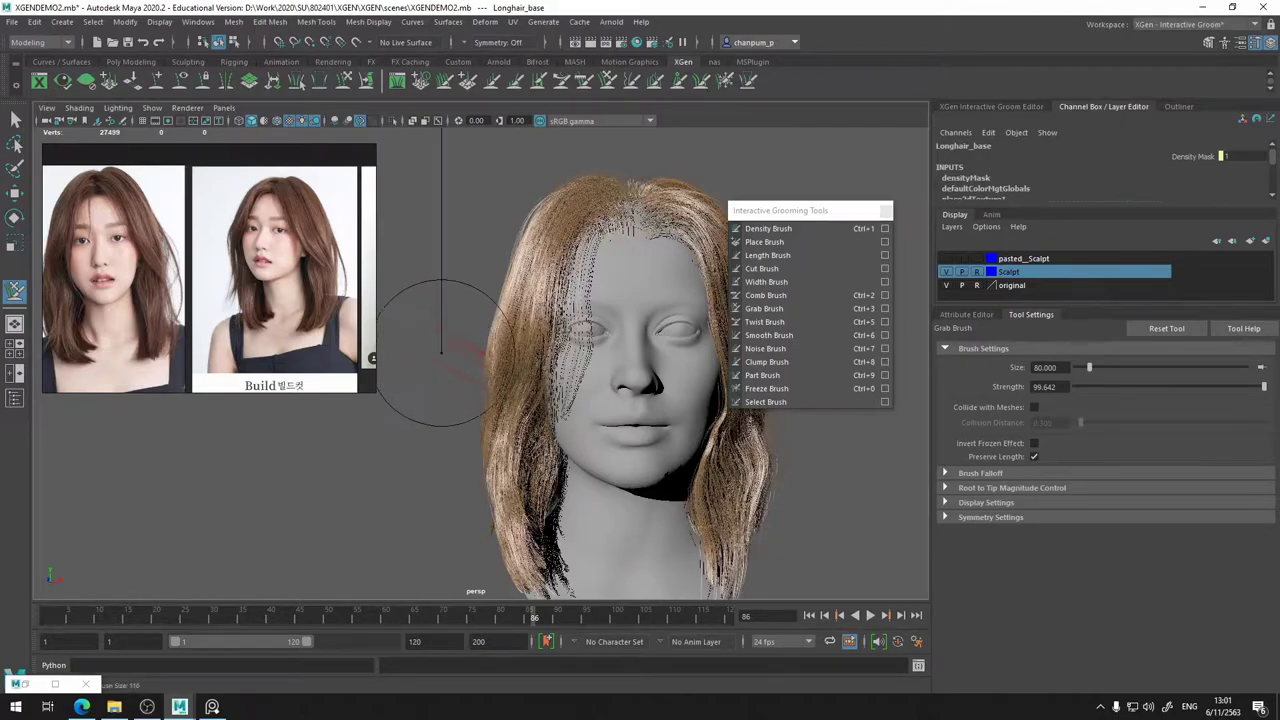
left_click_drag(440, 352, 493, 342)
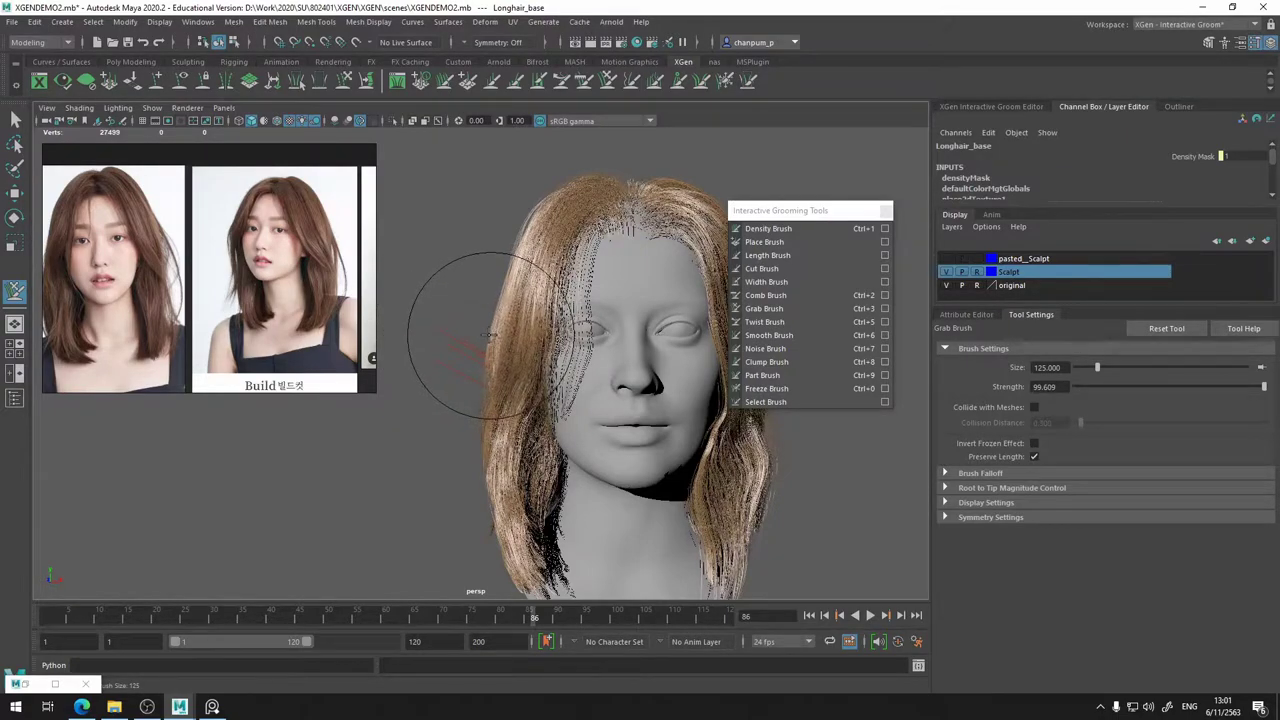
- Examine the hair's silhouette and volume from both sides and the front against the reference hairstyle
mouse_move(470, 330)
left_mouse_down("alt")
mouse_move(500, 335)
mouse_move(449, 315)
left_mouse_up("alt")
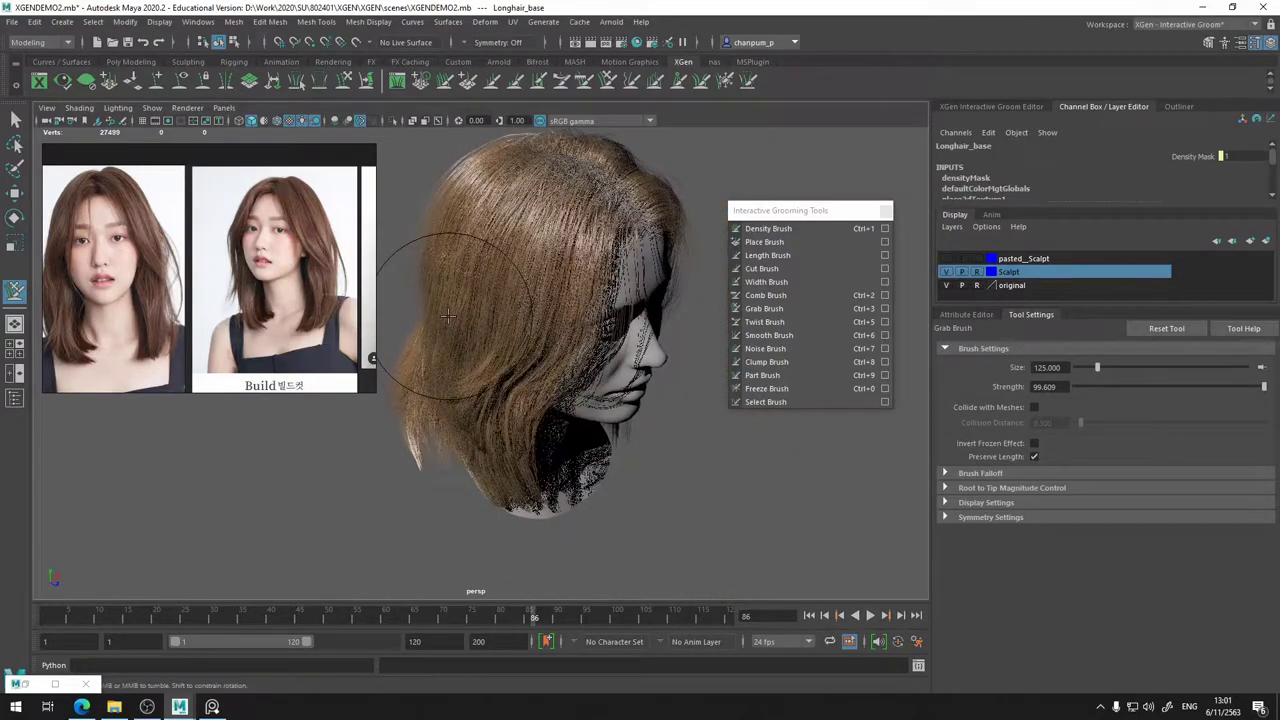
mouse_move(441, 398)
left_mouse_down("alt")
mouse_move(455, 396)
mouse_move(432, 395)
left_mouse_up("alt")
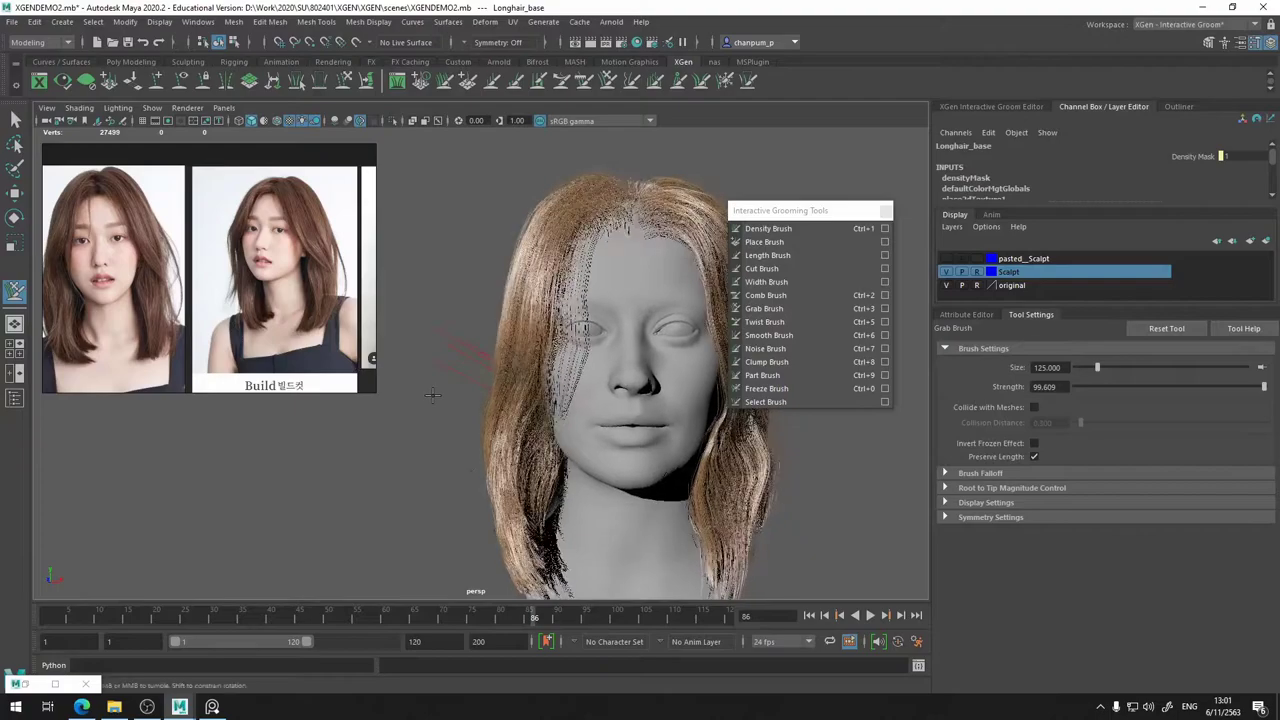
scroll(434, 395, "down", 5)
middle_click_drag(471, 394, 429, 392, "alt")
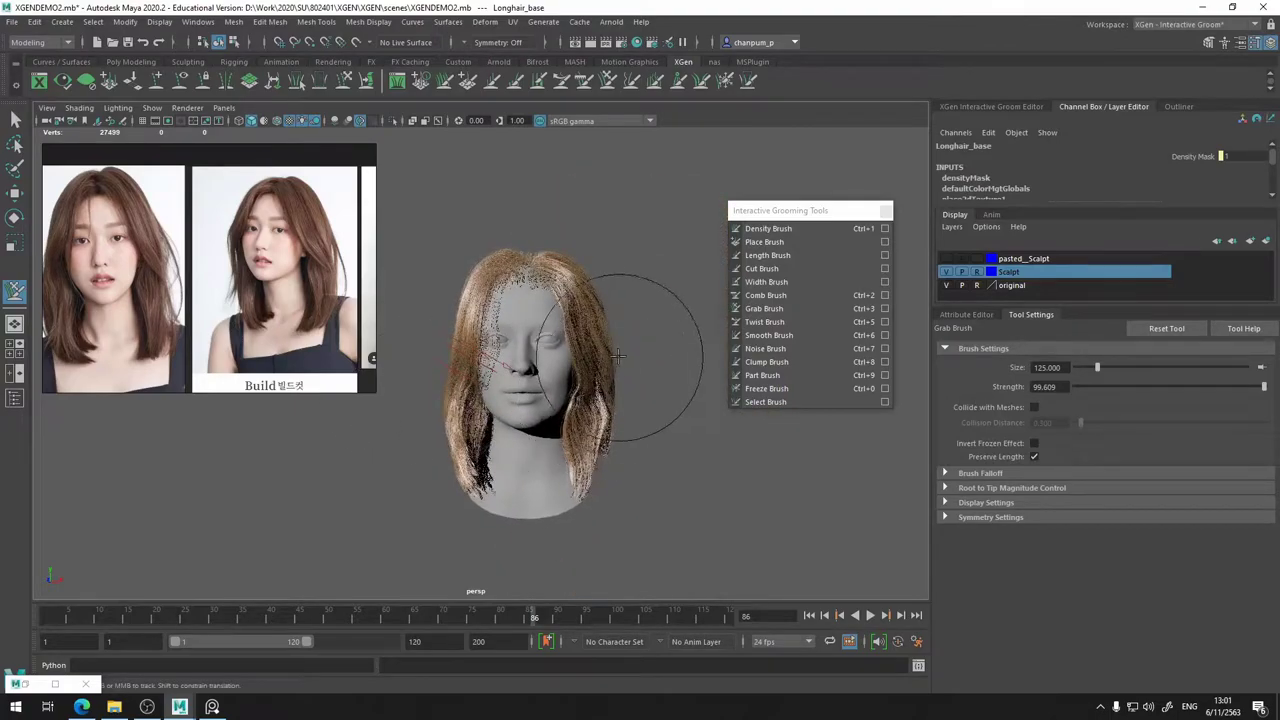
mouse_move(625, 334)
left_mouse_down("alt")
mouse_move(602, 339)
mouse_move(603, 327)
left_mouse_up("alt")
scroll(596, 341, "up", 2)
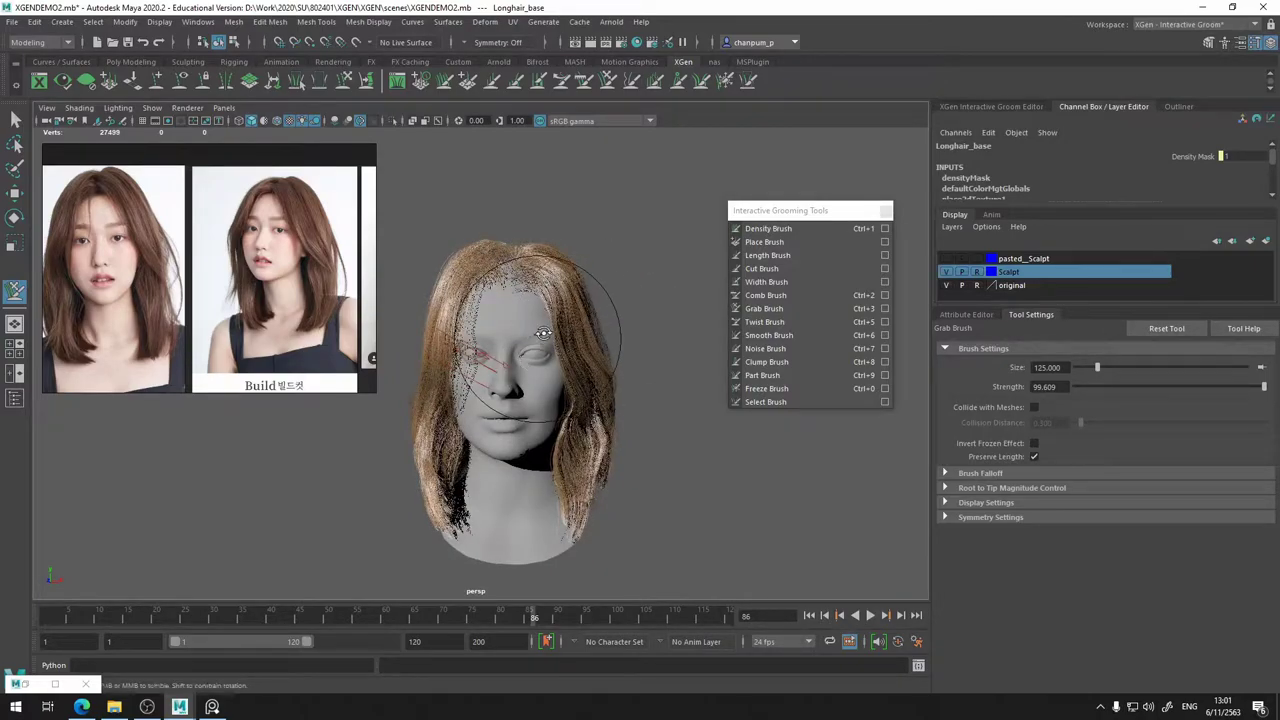
left_click_drag(590, 323, 455, 305, "alt")
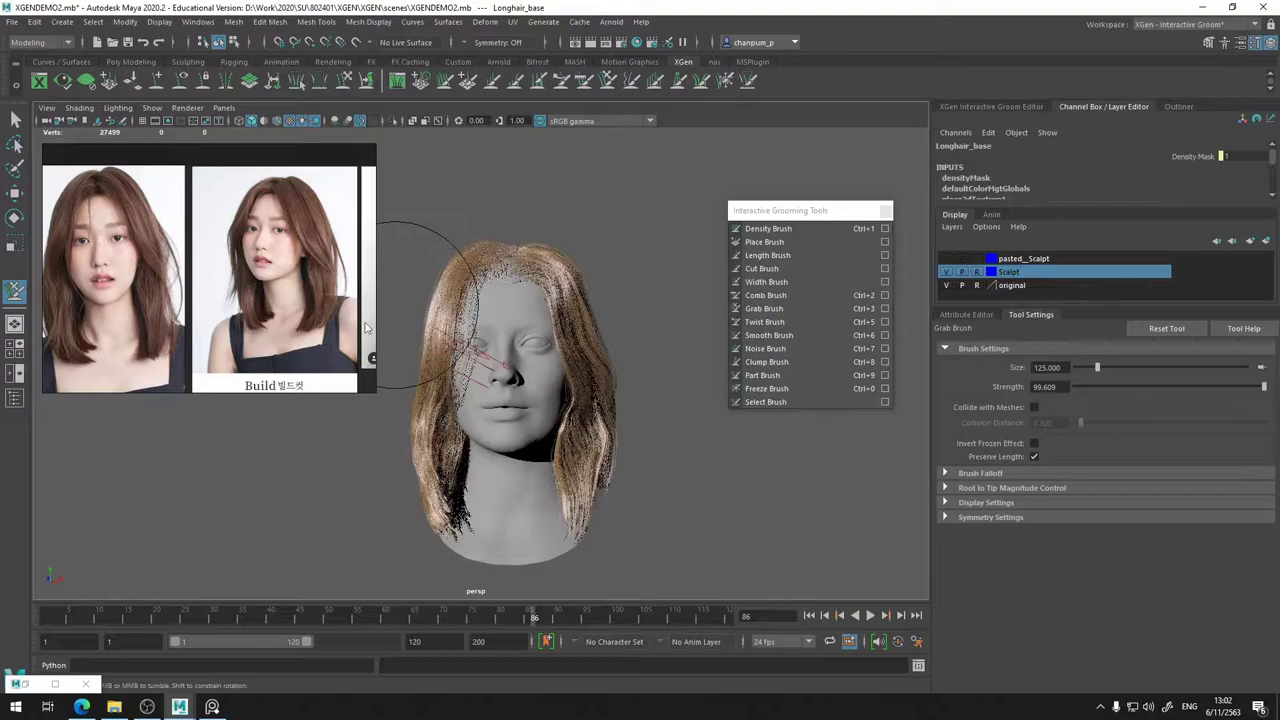
right_click_drag(385, 337, 437, 362, "alt")
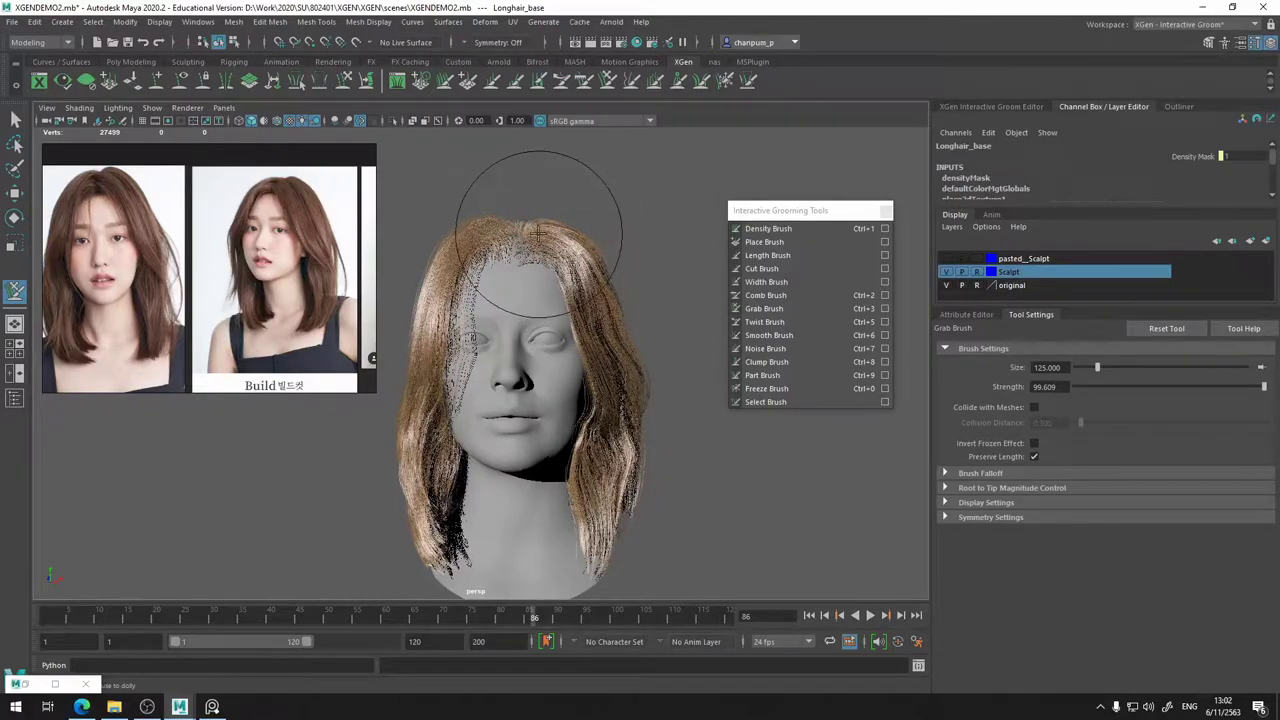
left_click_drag(541, 235, 450, 235)
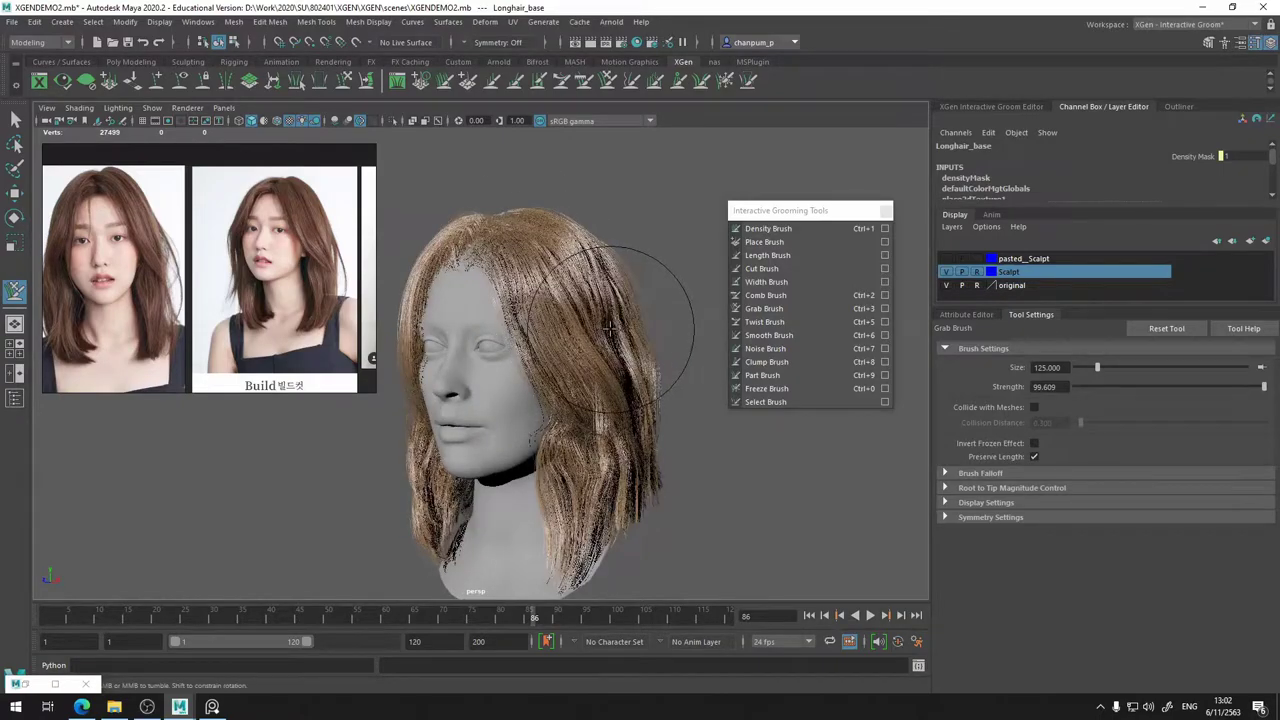
left_click_drag(609, 328, 660, 345, "alt")
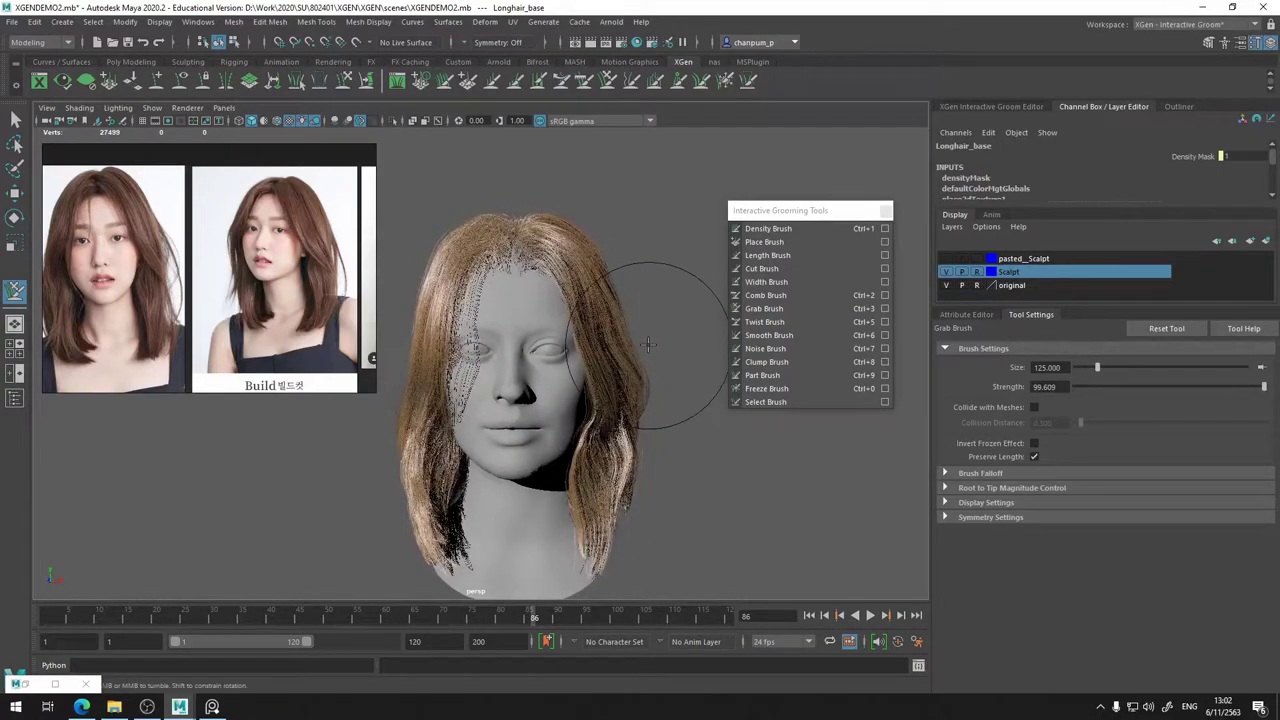
middle_click_drag(666, 401, 686, 363, "alt")
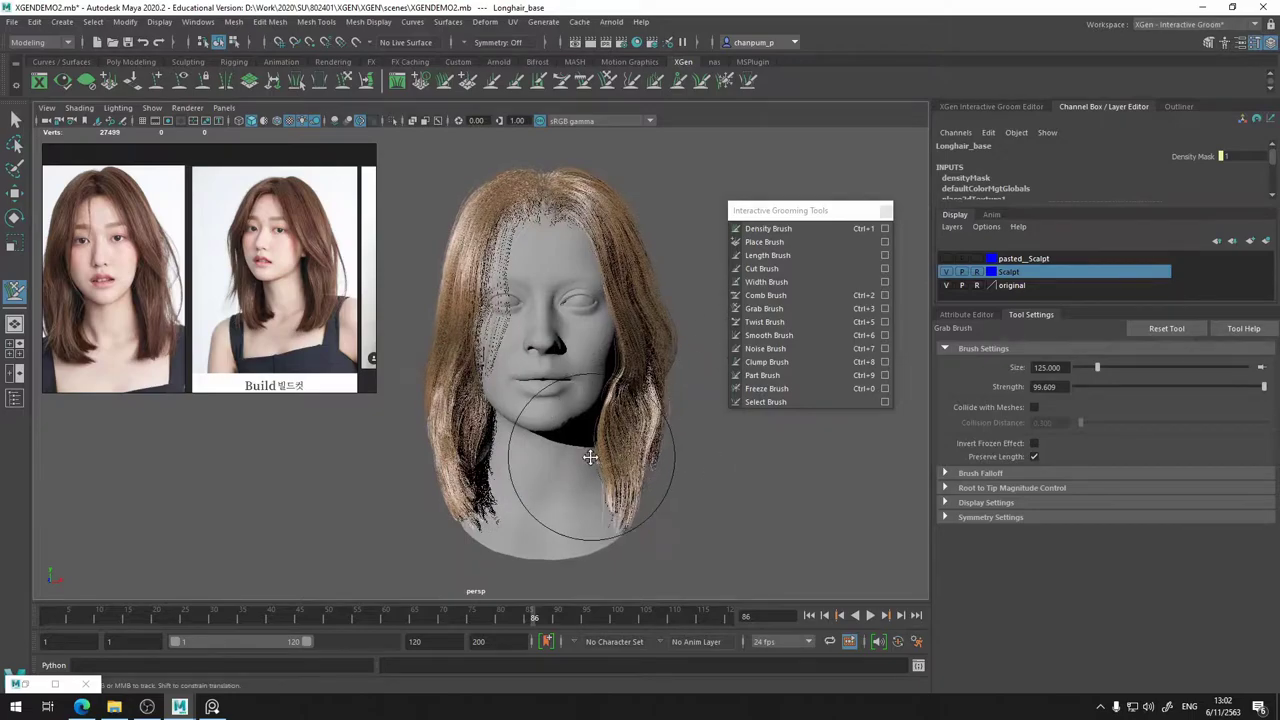
- Curl the hair ends on the character's right side inward around the neck with the Grab Brush
left_click_drag(591, 472, 597, 447, "alt")
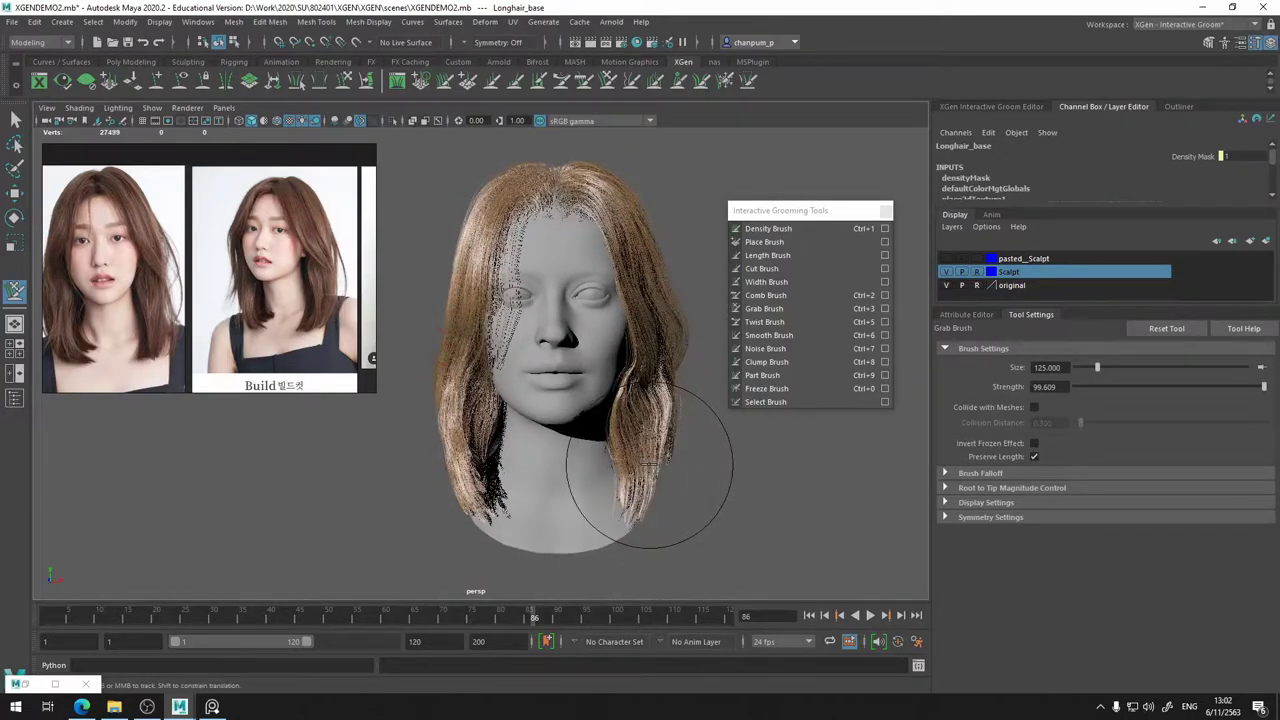
mouse_move(651, 500)
left_mouse_down("alt")
mouse_move(615, 500)
mouse_move(691, 497)
mouse_move(606, 491)
left_mouse_up("alt")
left_click_drag(429, 457, 490, 494, "alt")
scroll(500, 497, "up", 6)
middle_click_drag(545, 265, 572, 198, "alt")
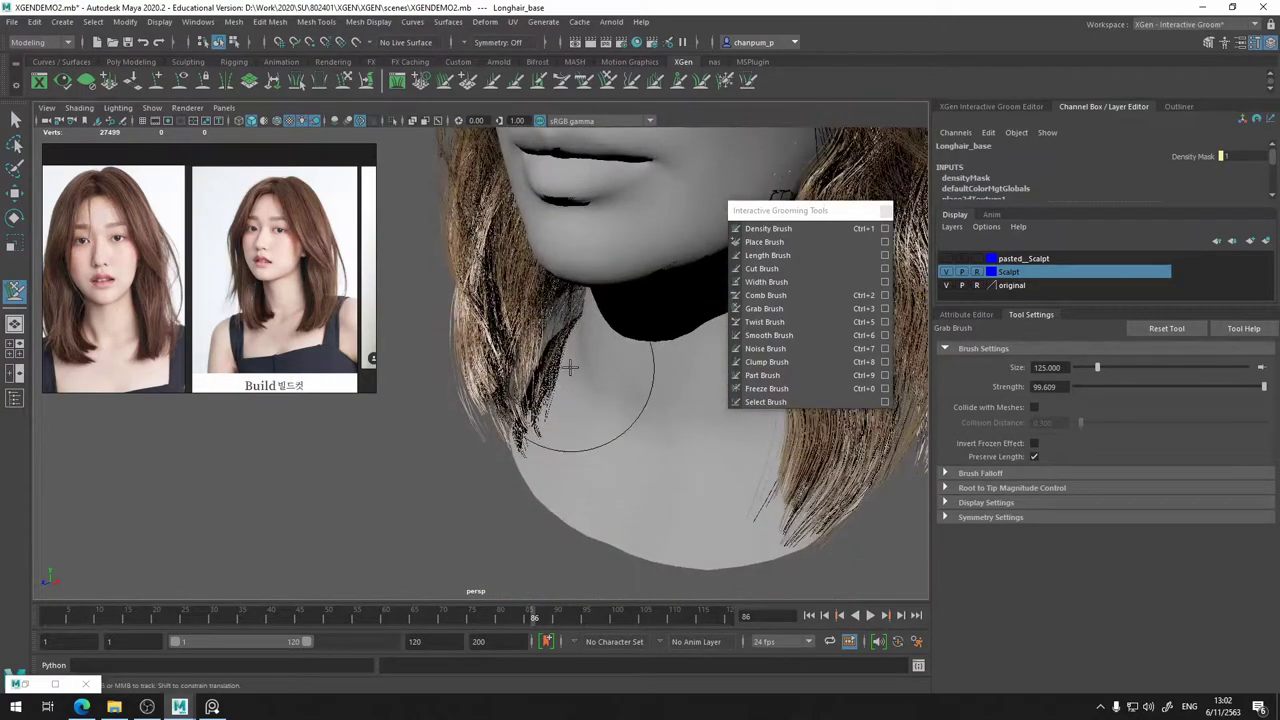
left_click_drag(571, 366, 591, 374, "alt")
scroll(578, 373, "up", 4)
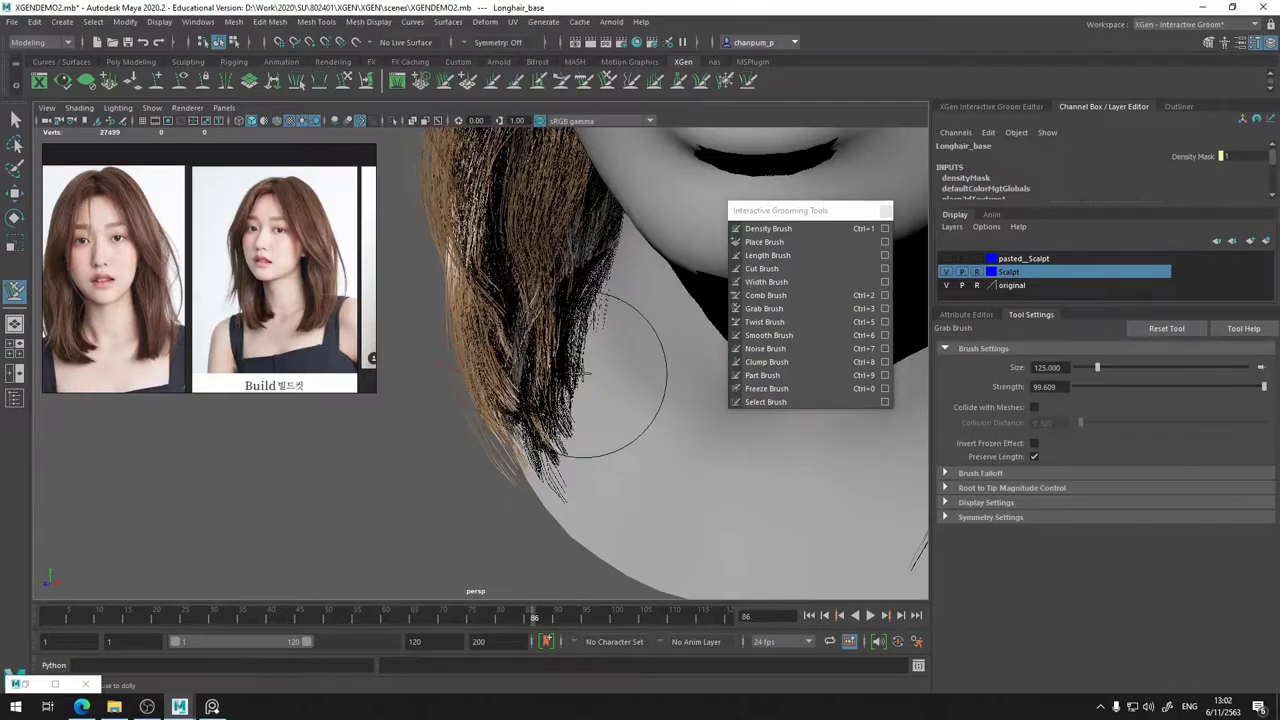
left_click_drag(605, 375, 574, 363, "alt")
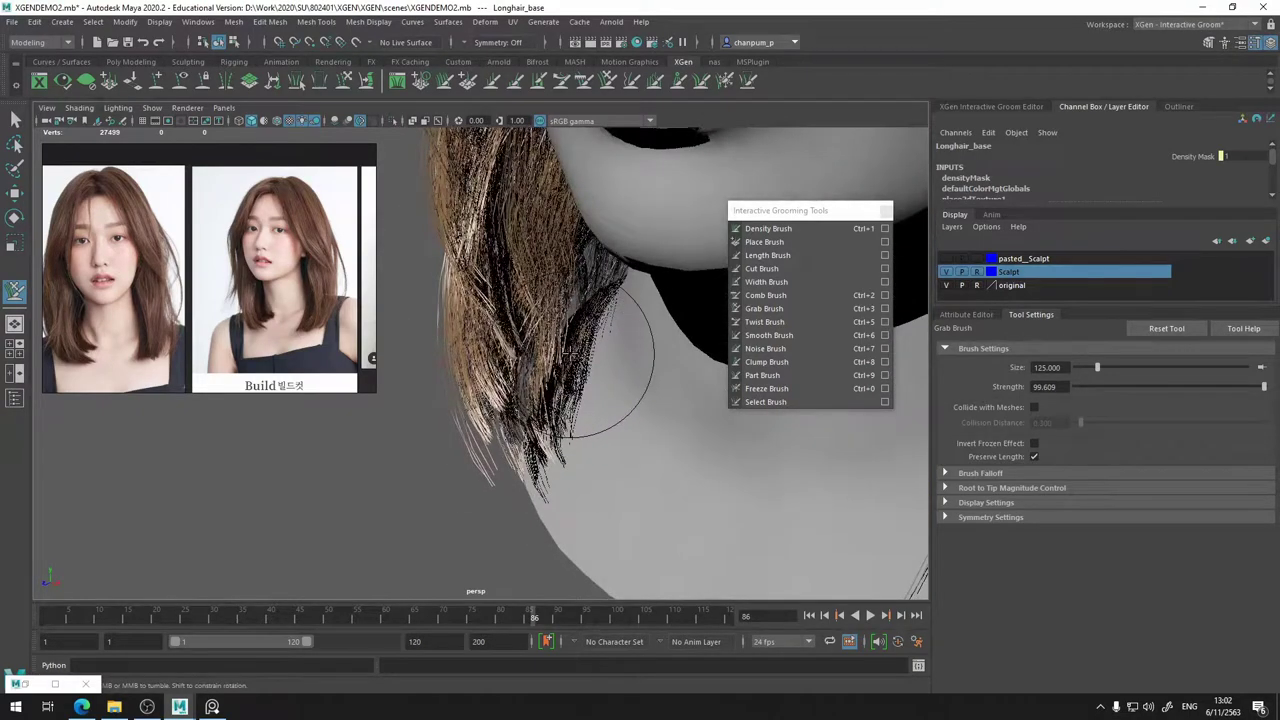
left_click_drag(597, 433, 552, 467, "alt")
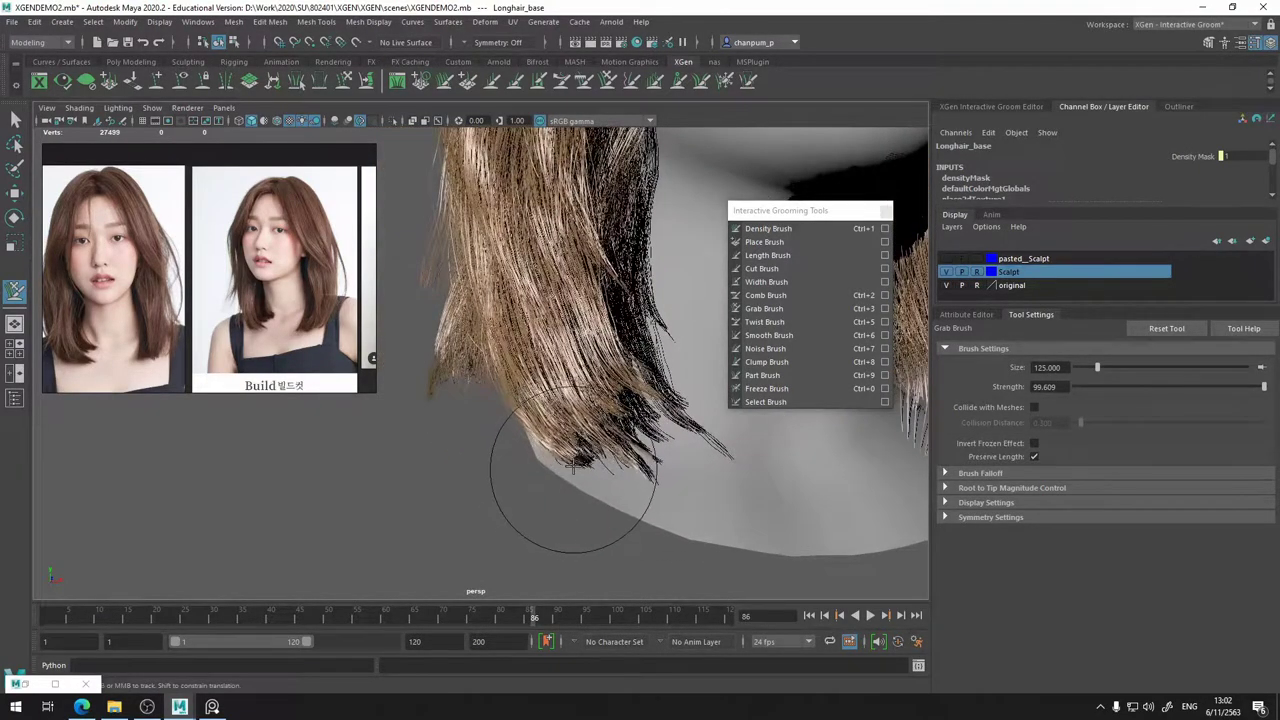
- Shape the lower back ends of the hair behind the character's right shoulder with the Grab Brush
mouse_move(543, 396)
left_mouse_down("alt")
mouse_move(414, 429)
mouse_move(447, 443)
left_mouse_up("alt")
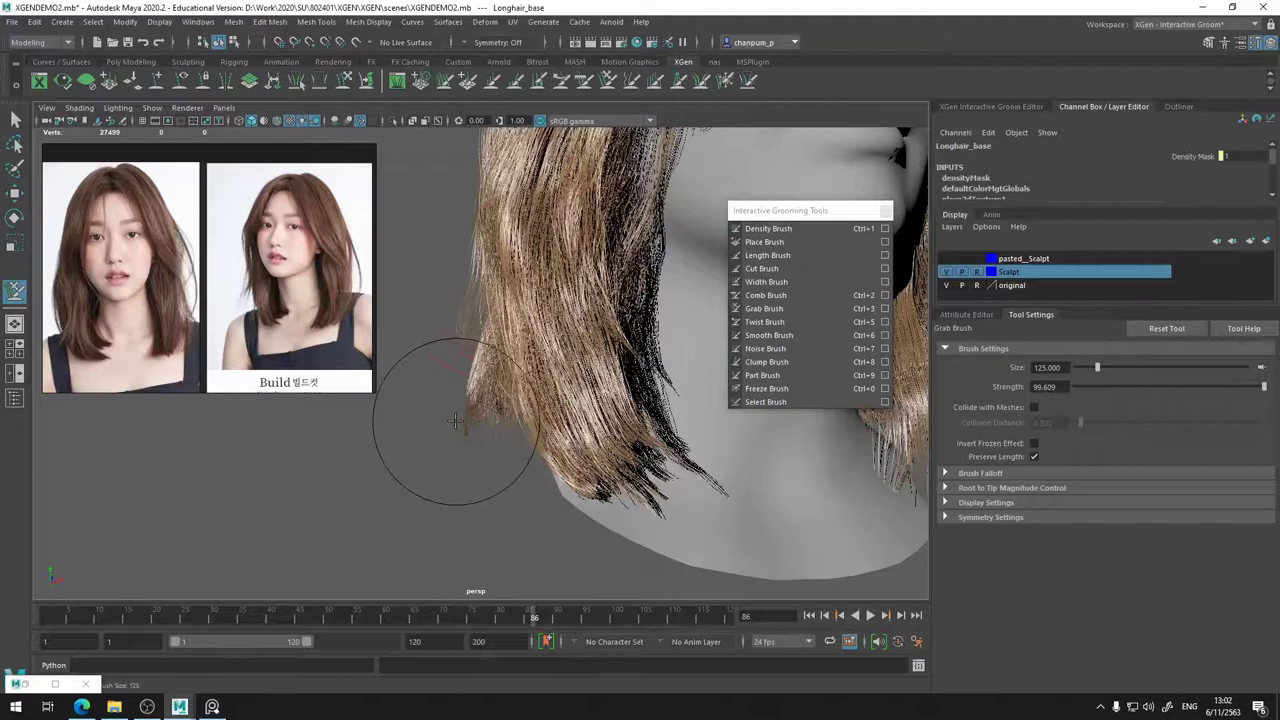
mouse_move(450, 456)
left_mouse_down("alt")
mouse_move(514, 483)
mouse_move(686, 500)
mouse_move(573, 450)
left_mouse_up("alt")
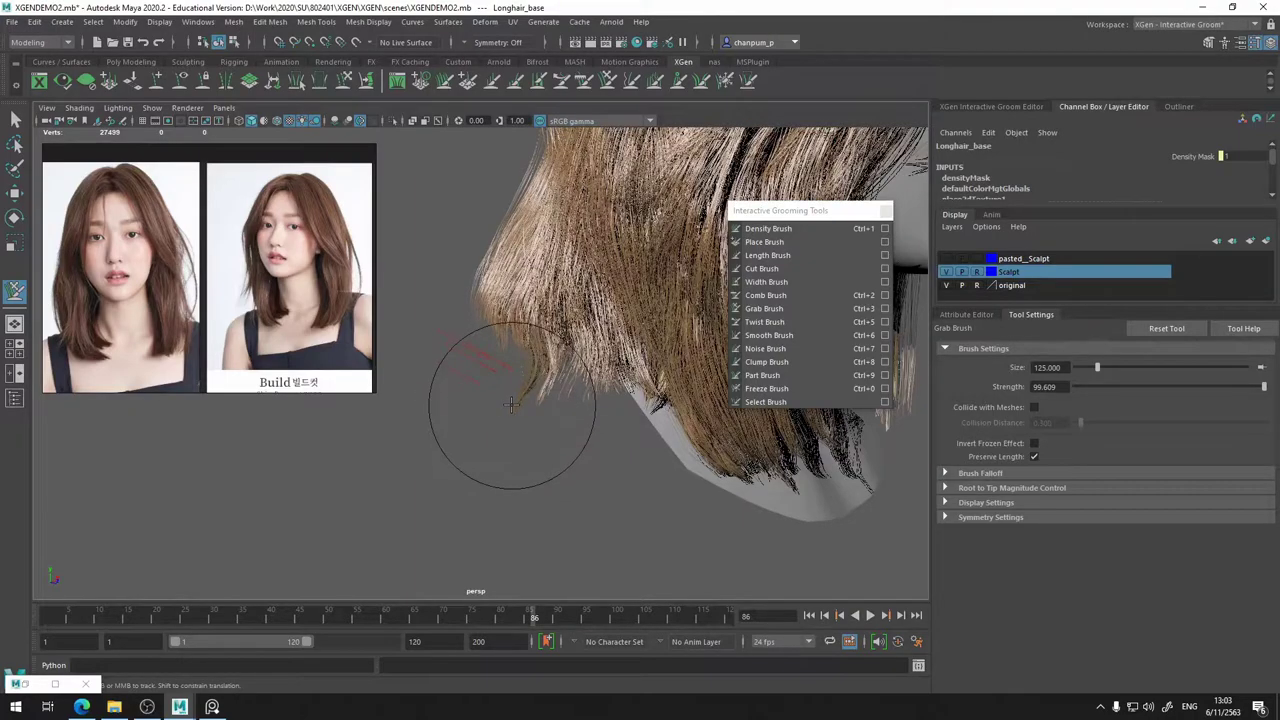
left_click_drag(571, 457, 586, 500, "alt")
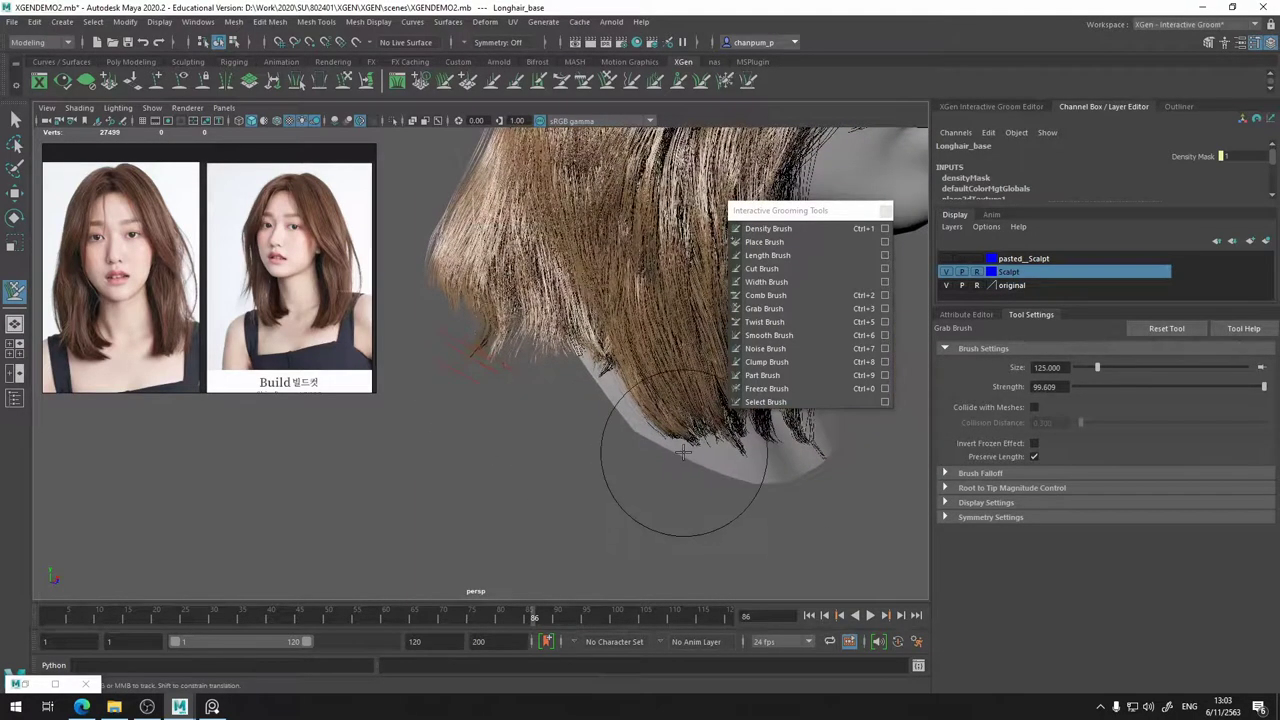
mouse_move(665, 468)
left_mouse_down("alt")
mouse_move(586, 491)
mouse_move(606, 491)
mouse_move(557, 404)
mouse_move(577, 372)
left_mouse_up("alt")
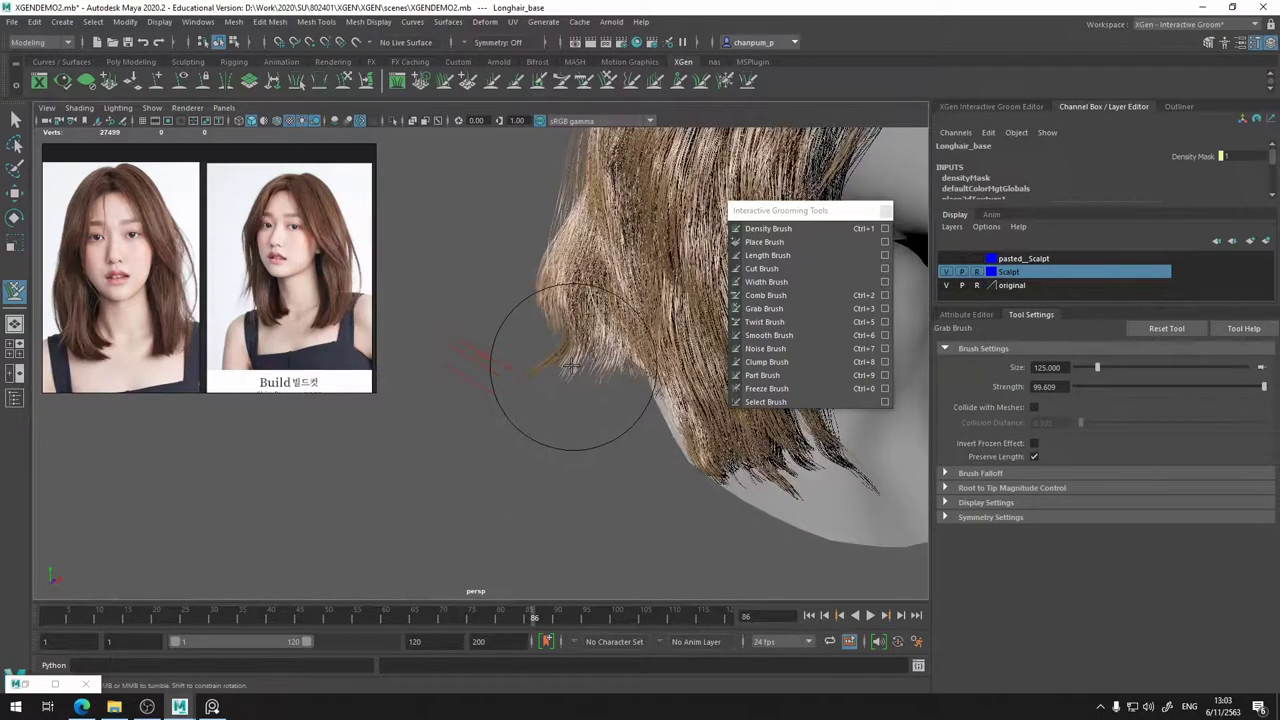
mouse_move(507, 375)
middle_mouse_down("alt")
mouse_move(563, 423)
mouse_move(882, 474)
middle_mouse_up("alt")
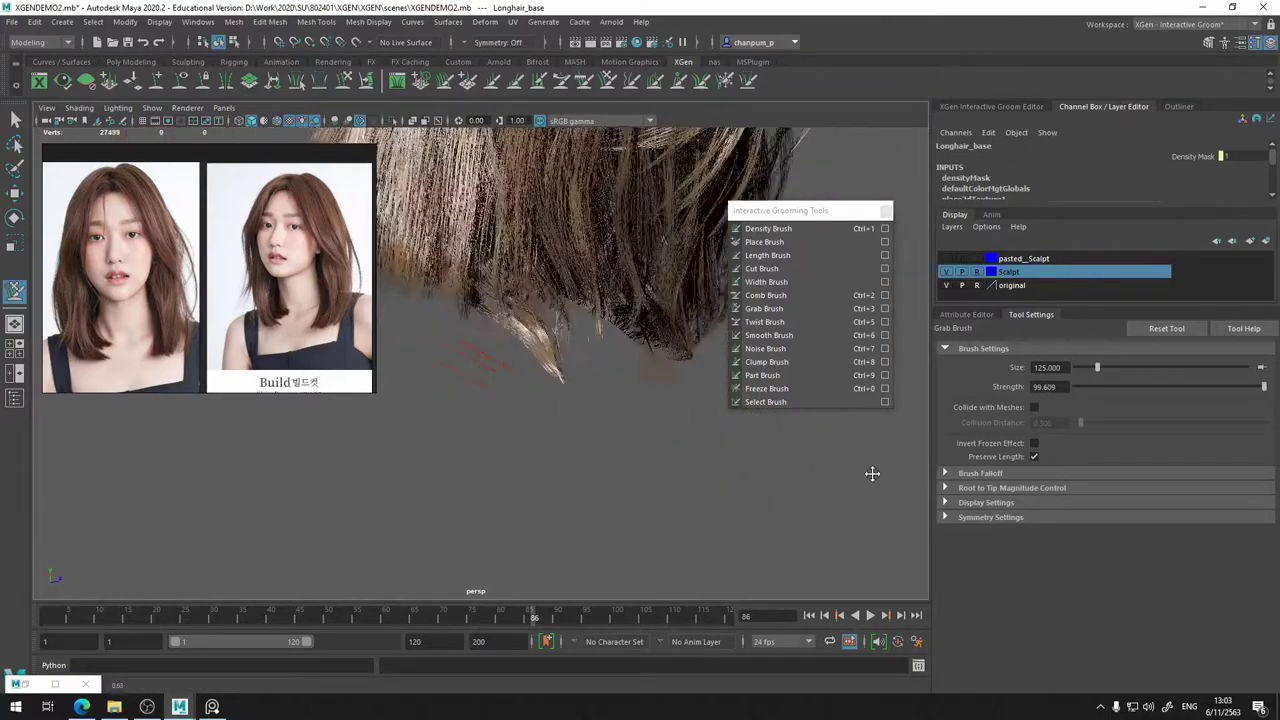
middle_click_drag(655, 424, 552, 446, "alt")
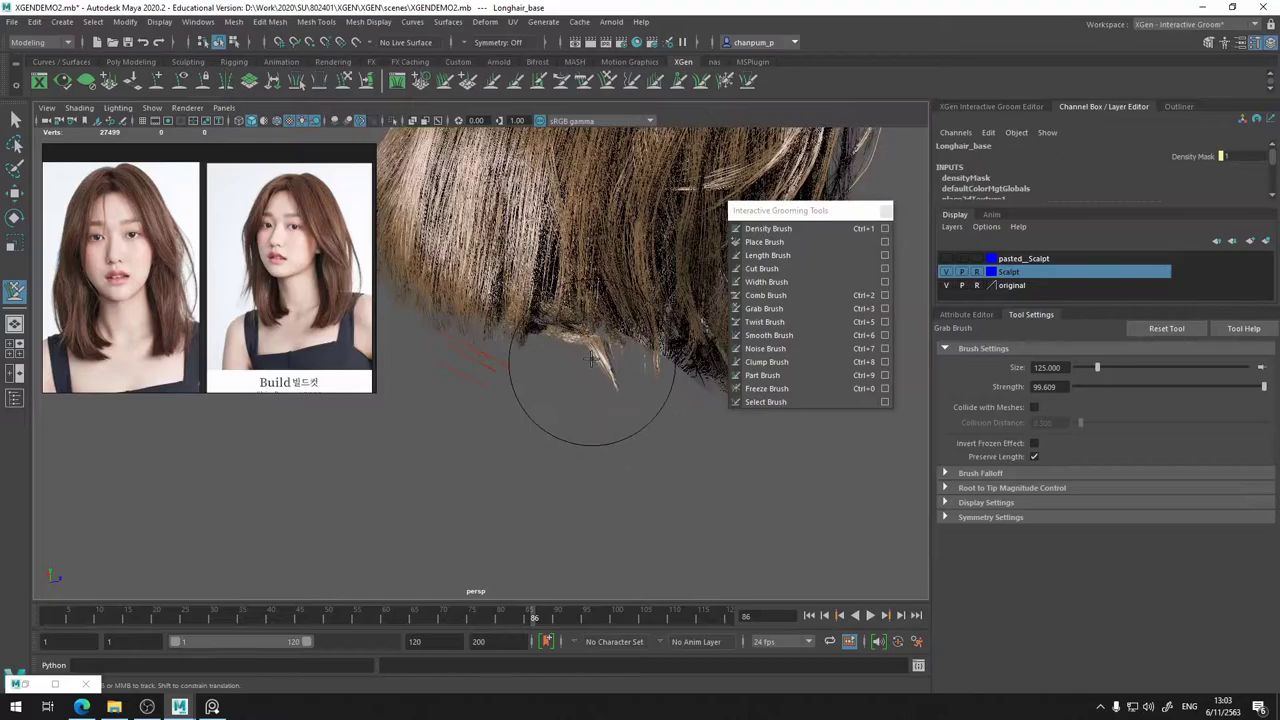
mouse_move(658, 422)
left_mouse_down("alt")
mouse_move(486, 414)
mouse_move(490, 428)
mouse_move(526, 420)
left_mouse_up("alt")
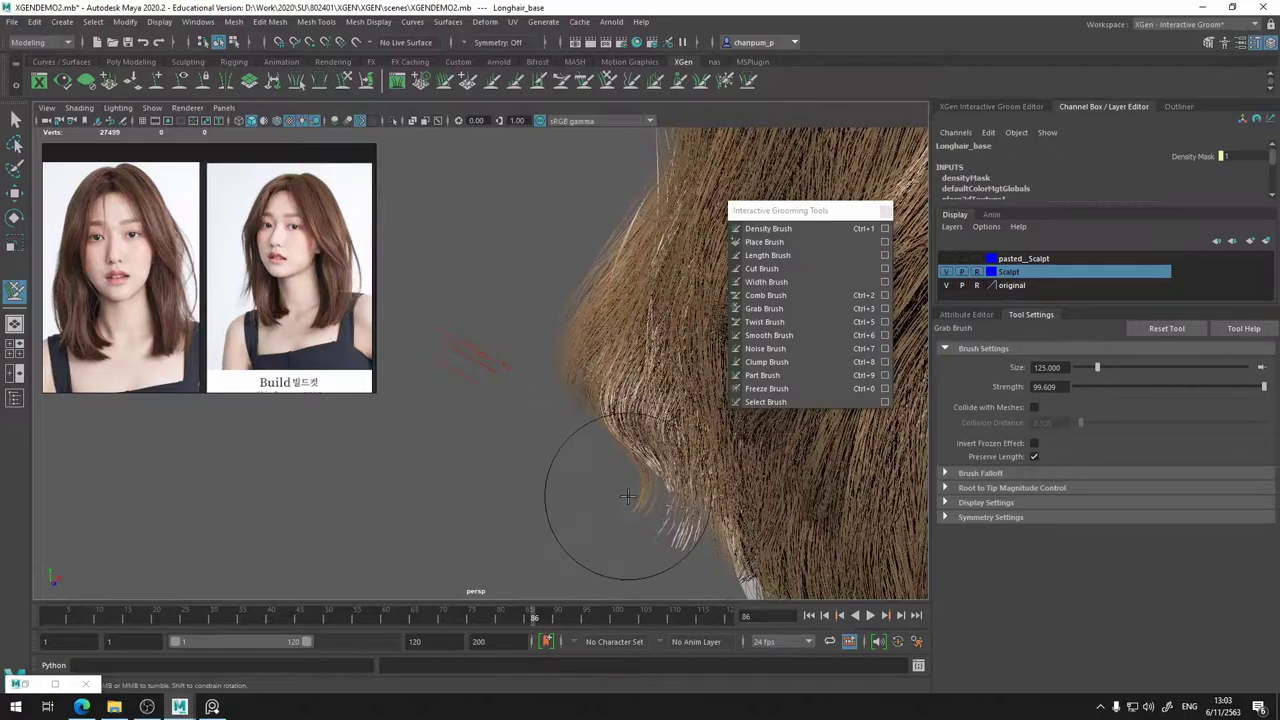
left_click_drag(637, 535, 566, 477, "alt")
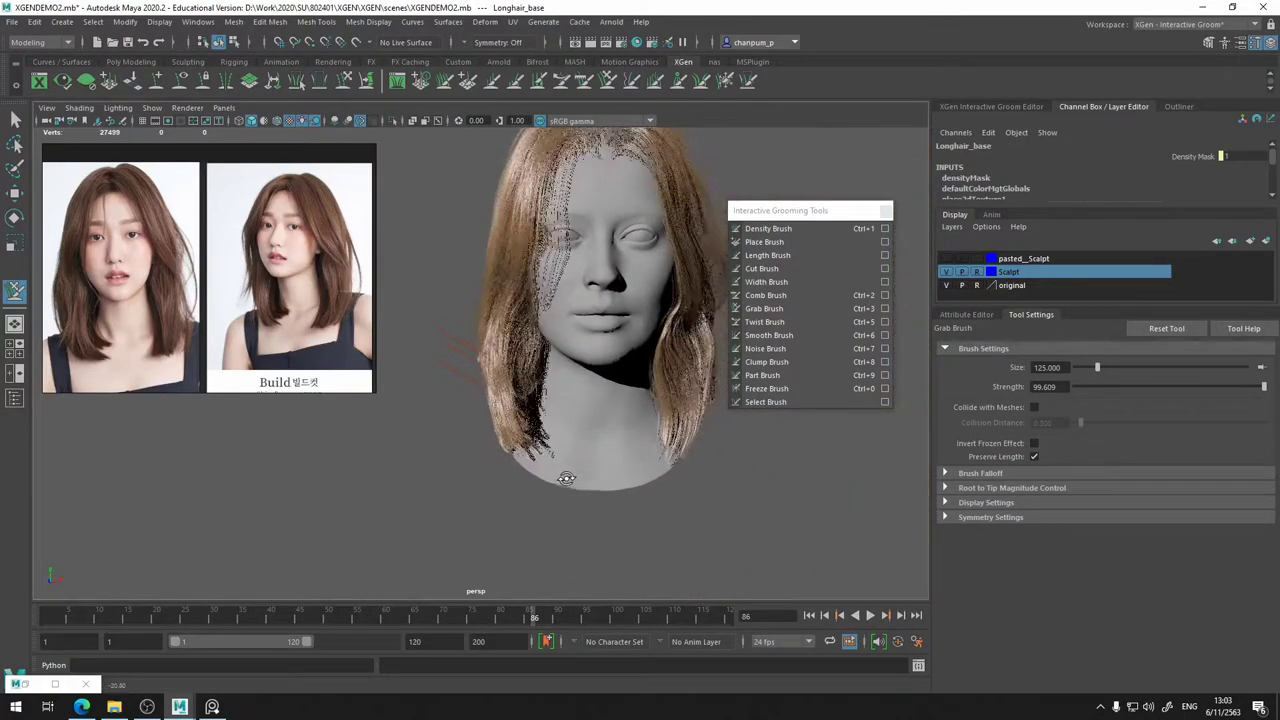
- Examine the hair's overall shape and ends from the front, both sides and back against the reference hairstyle
scroll(548, 472, "up", 2)
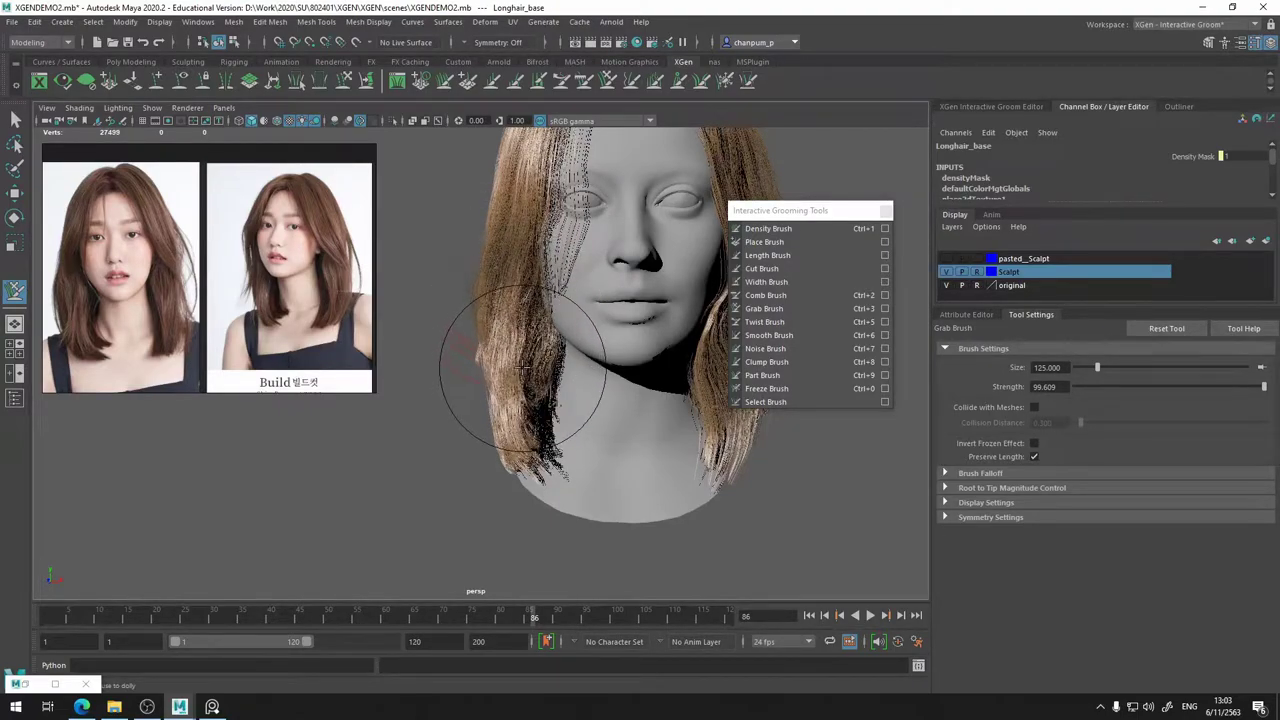
mouse_move(448, 394)
left_mouse_down("alt")
mouse_move(517, 437)
mouse_move(572, 421)
mouse_move(560, 430)
mouse_move(517, 385)
left_mouse_up("alt")
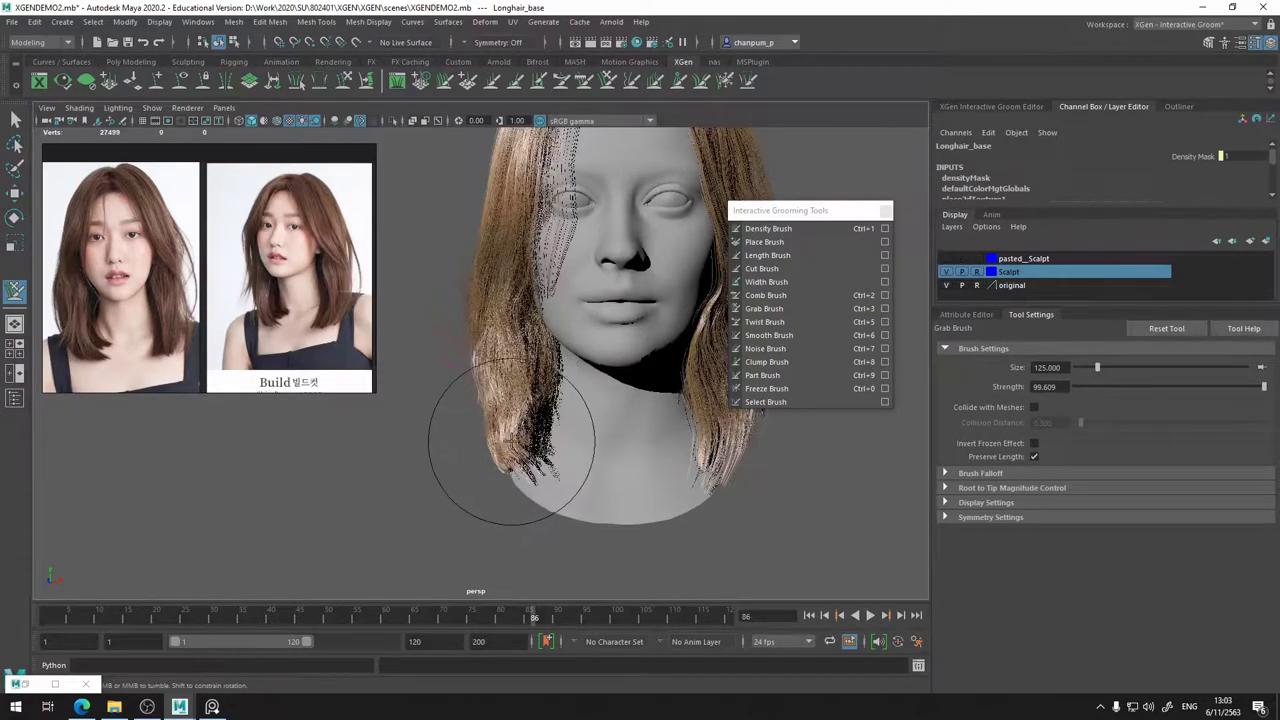
left_click_drag(566, 432, 543, 477, "alt")
scroll(543, 477, "down", 6)
mouse_move(520, 400)
left_mouse_down("alt")
mouse_move(507, 390)
mouse_move(526, 396)
mouse_move(543, 290)
mouse_move(589, 293)
mouse_move(488, 337)
mouse_move(290, 356)
left_mouse_up("alt")
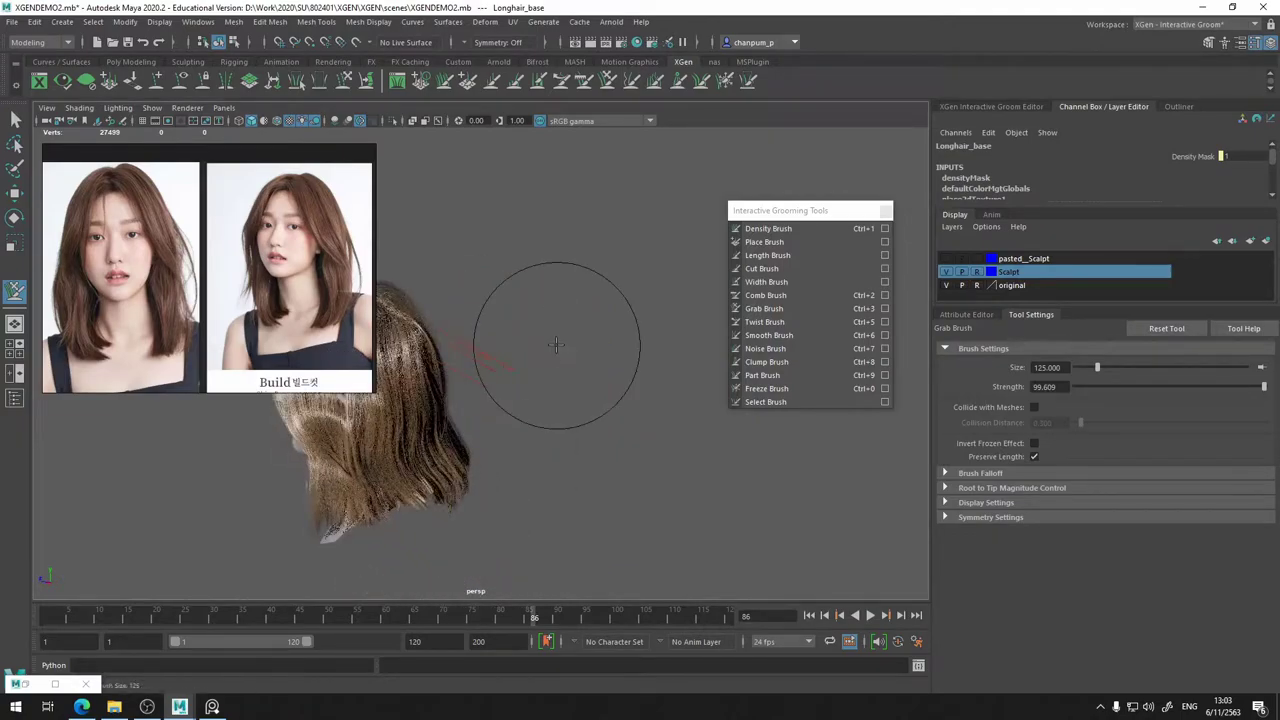
middle_click_drag(560, 350, 655, 370, "alt")
mouse_move(655, 370)
left_mouse_down("alt")
mouse_move(491, 357)
mouse_move(458, 325)
mouse_move(443, 347)
mouse_move(546, 378)
mouse_move(541, 360)
left_mouse_up("alt")
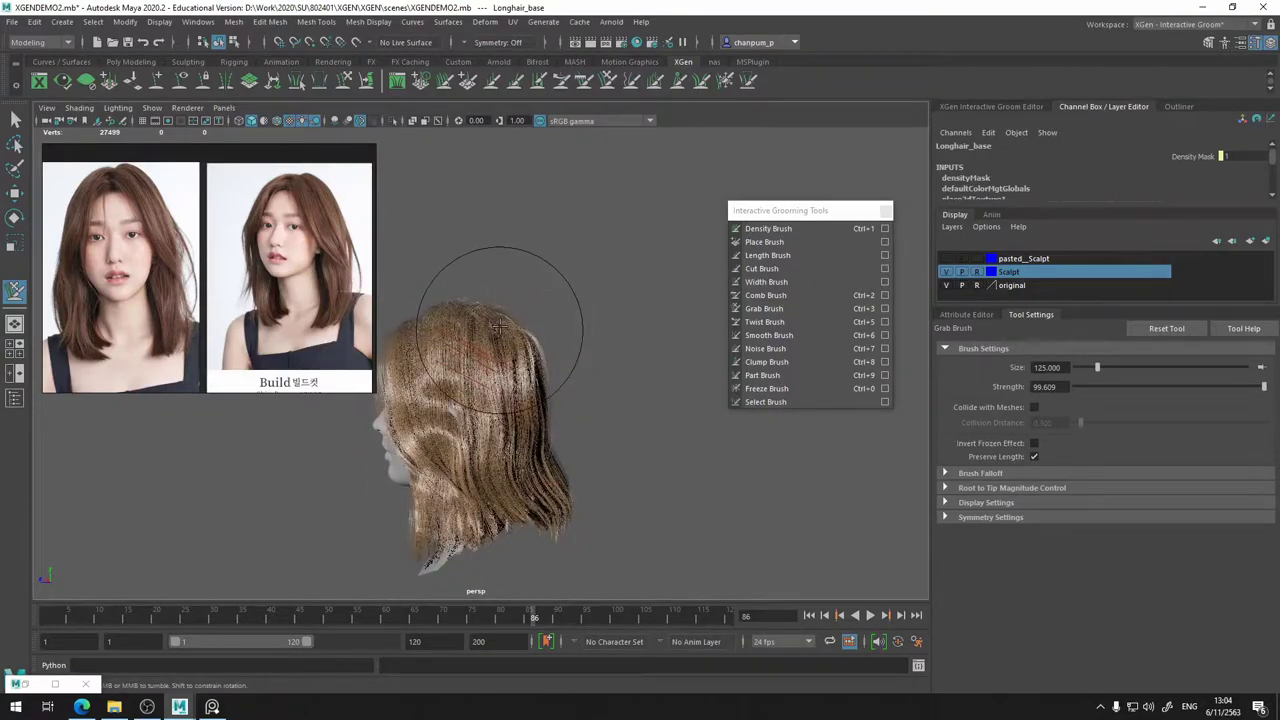
left_click_drag(502, 420, 475, 413, "alt")
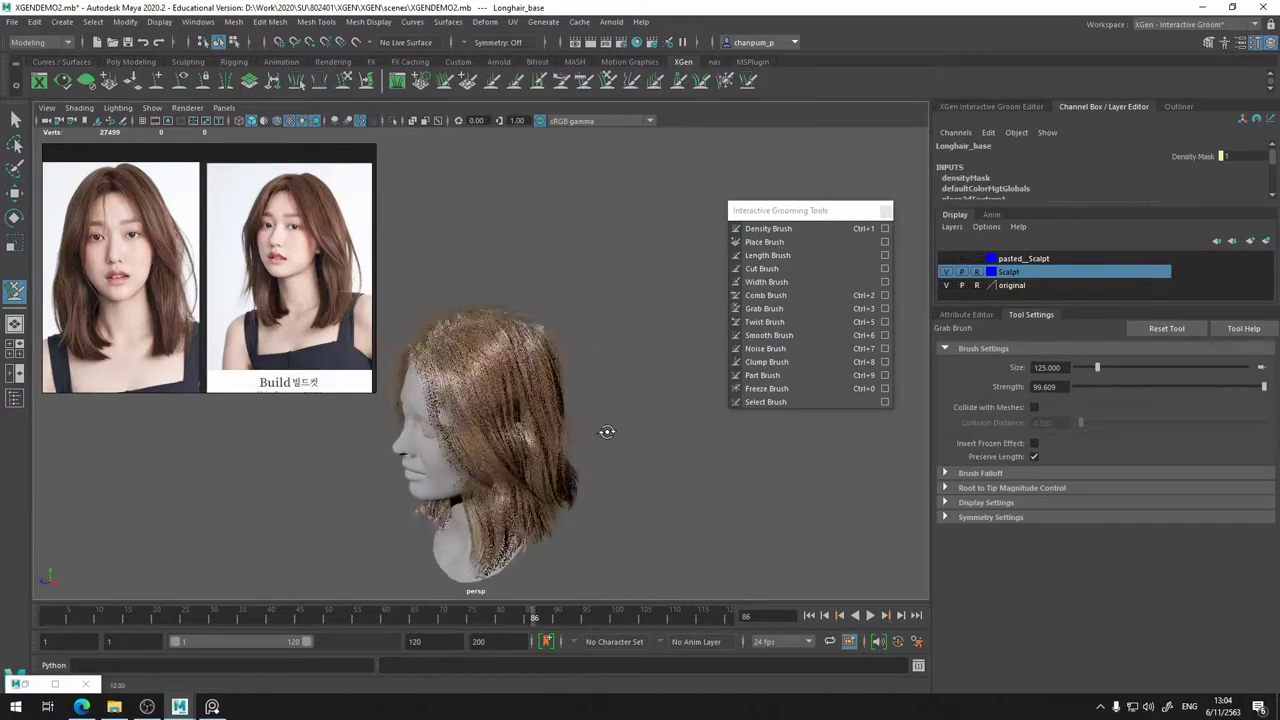
left_click_drag(607, 431, 466, 418, "alt")
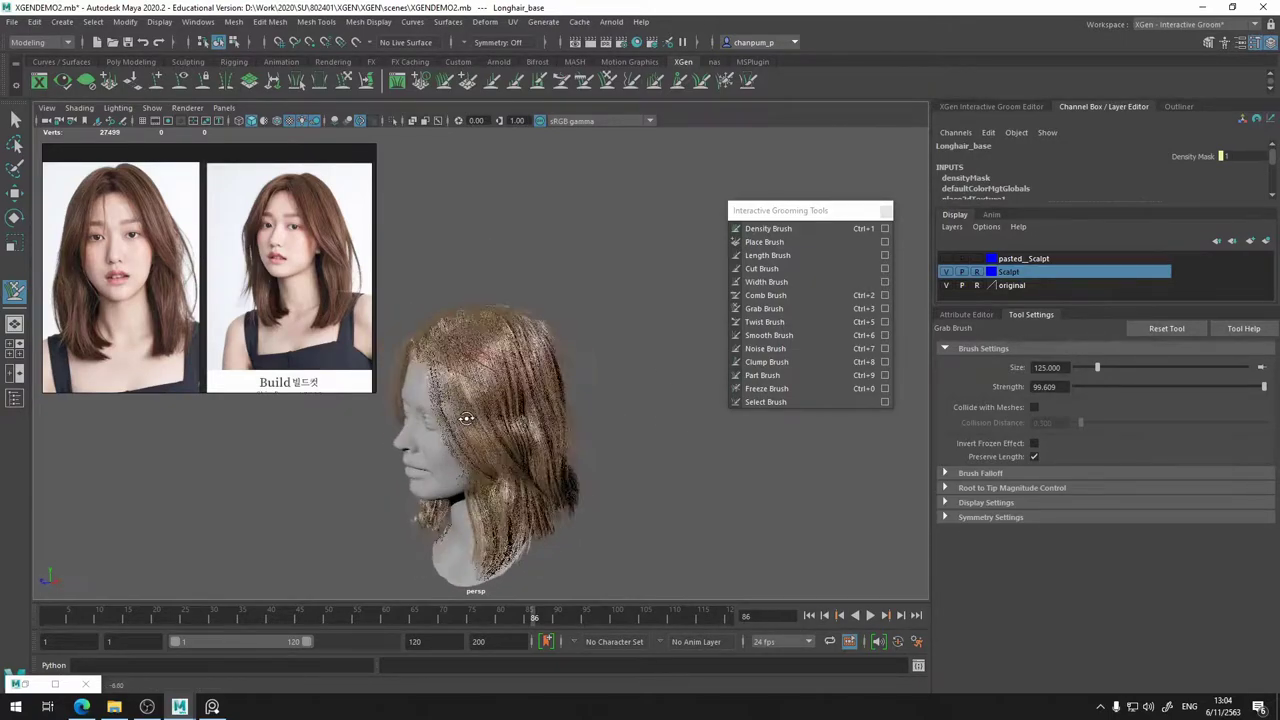
right_click_drag(409, 451, 427, 467, "alt")
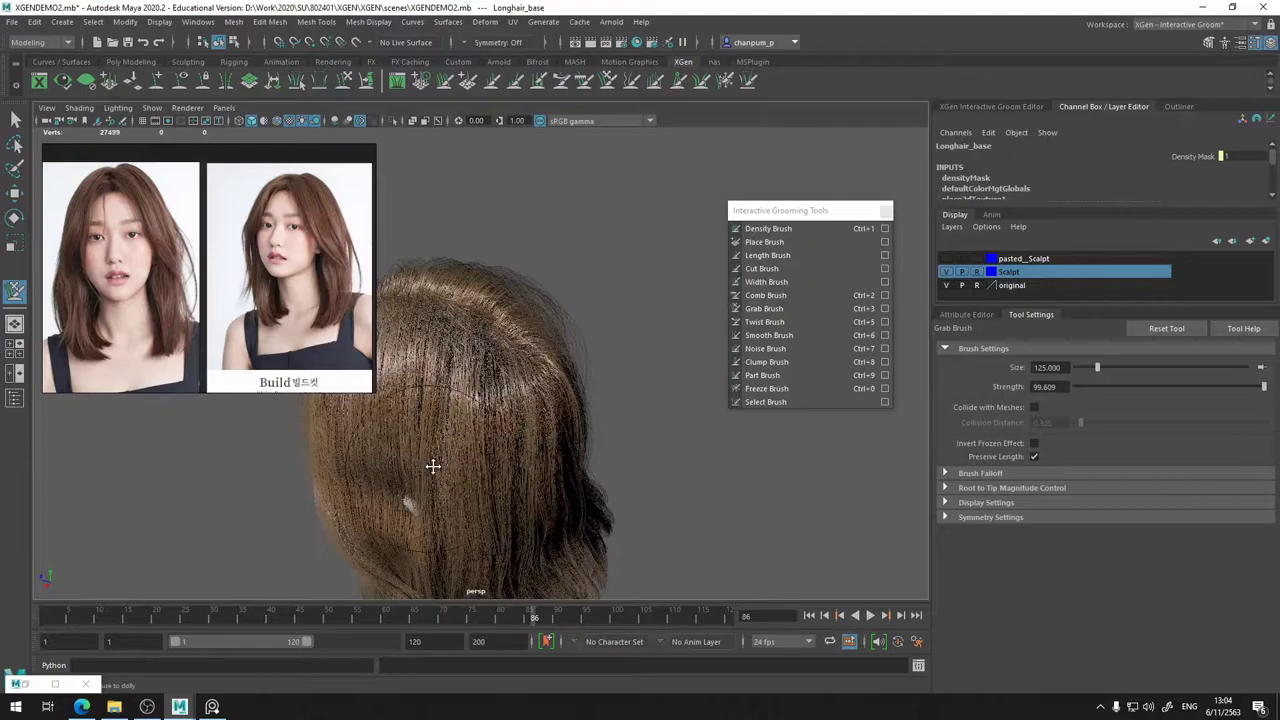
mouse_move(432, 466)
left_mouse_down("alt")
mouse_move(467, 428)
mouse_move(460, 455)
mouse_move(543, 440)
mouse_move(549, 409)
mouse_move(606, 346)
mouse_move(450, 395)
mouse_move(263, 417)
mouse_move(605, 404)
mouse_move(421, 397)
mouse_move(617, 371)
mouse_move(569, 424)
mouse_move(680, 409)
mouse_move(503, 402)
left_mouse_up("alt")
left_click_drag(692, 514, 655, 510, "alt")
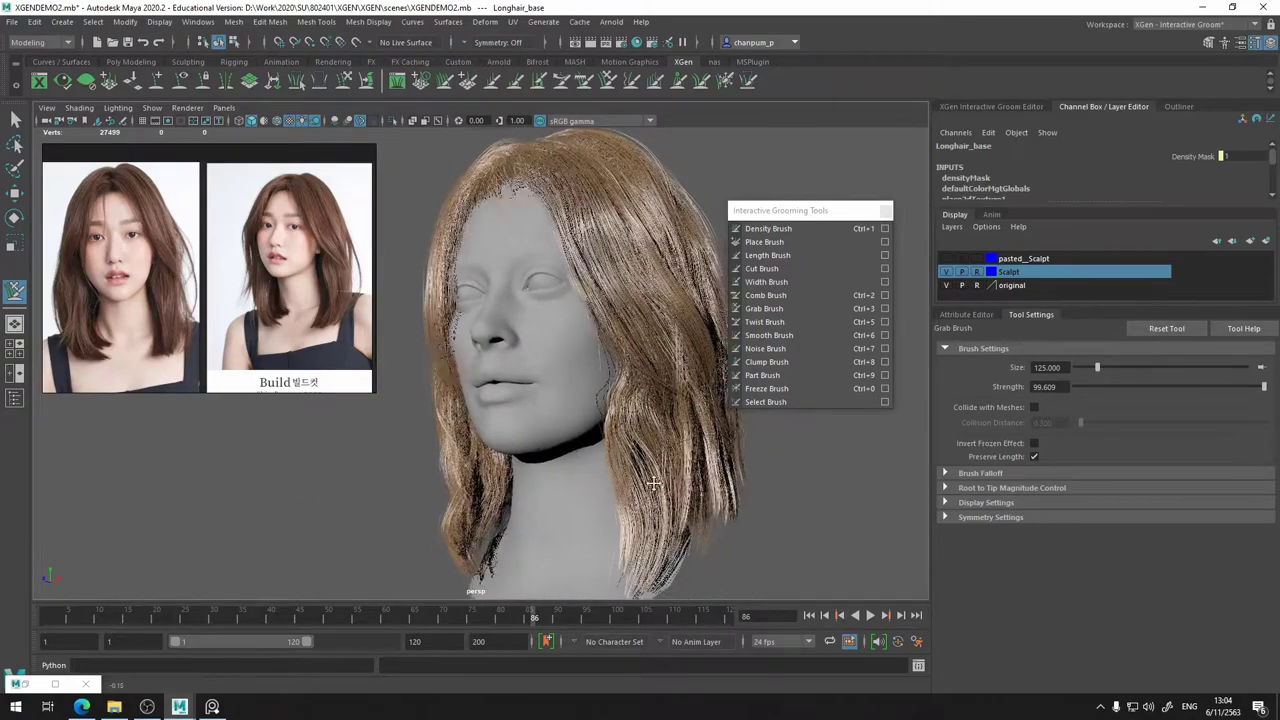
- Bend the lower strands and ends on the character's left side toward the neck with the Grab Brush
middle_click_drag(655, 510, 598, 350, "alt")
right_click_drag(598, 350, 606, 400, "alt")
mouse_move(606, 408)
middle_mouse_down("alt")
mouse_move(602, 510)
mouse_move(589, 411)
mouse_move(546, 480)
mouse_move(530, 478)
middle_mouse_up("alt")
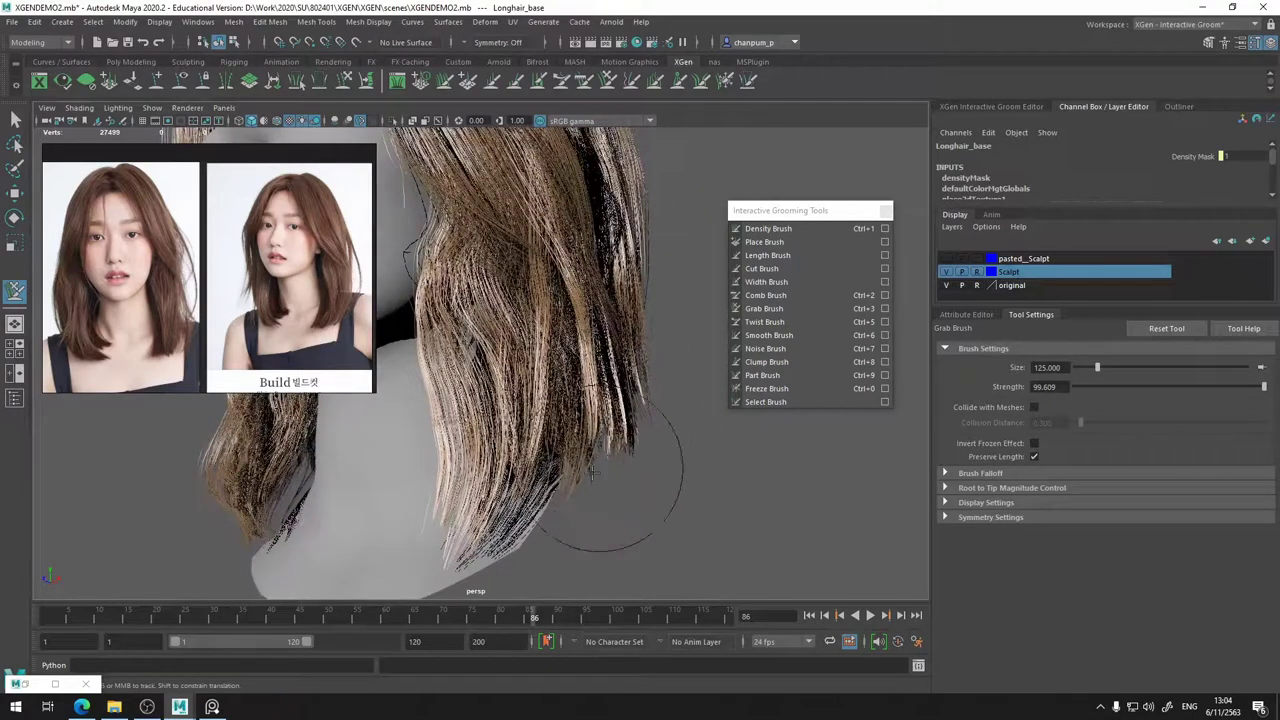
mouse_move(567, 503)
left_mouse_down("alt")
mouse_move(611, 466)
mouse_move(594, 514)
mouse_move(575, 514)
mouse_move(587, 487)
left_mouse_up("alt")
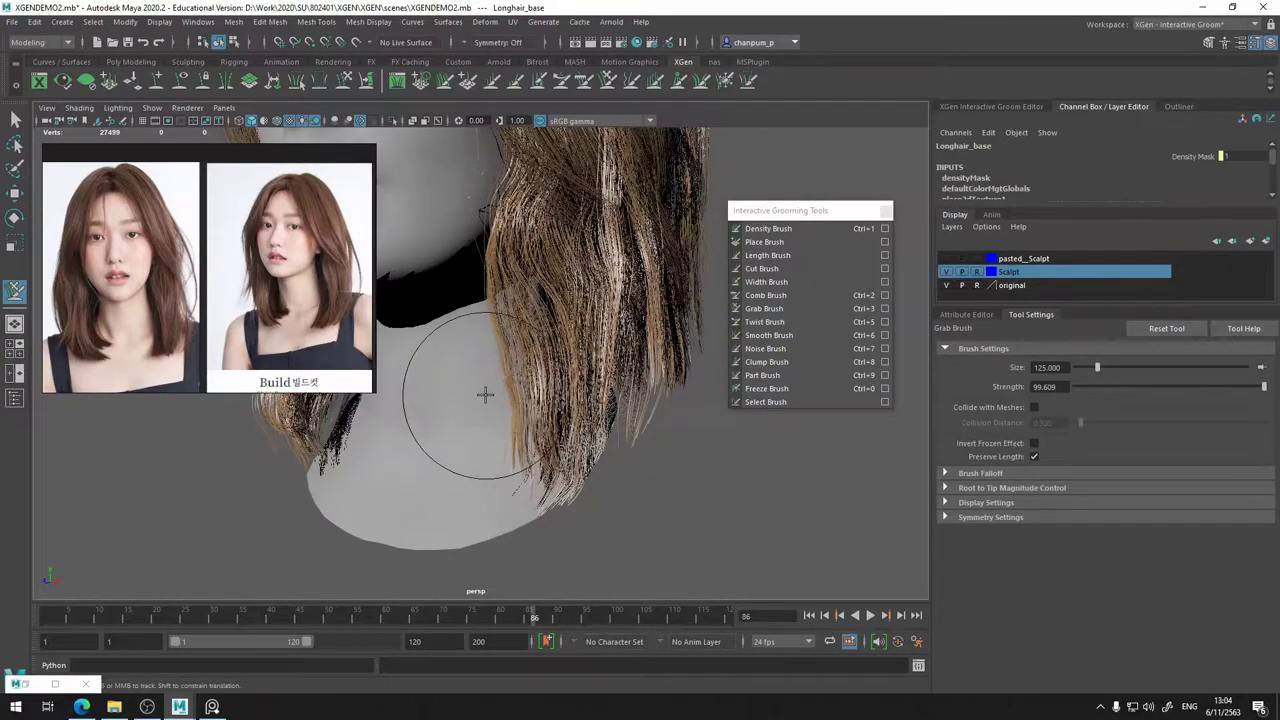
mouse_move(505, 430)
left_mouse_down("alt")
mouse_move(590, 467)
mouse_move(490, 445)
left_mouse_up("alt")
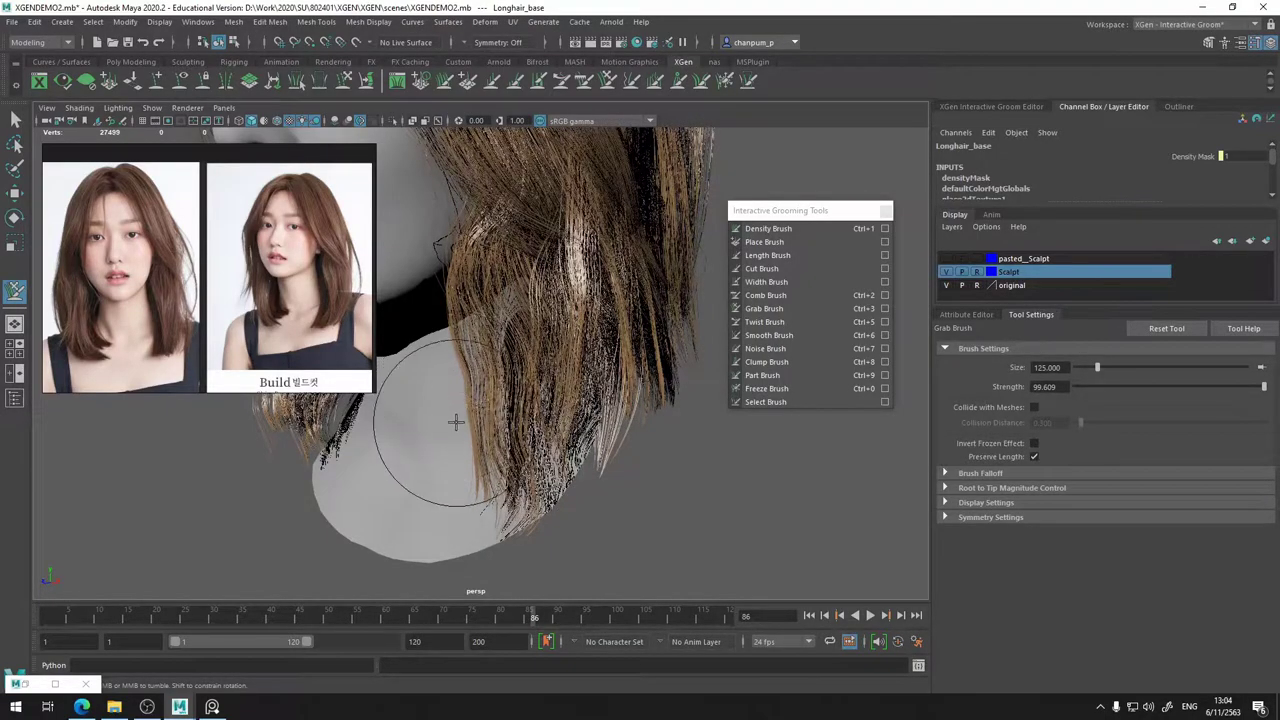
mouse_move(528, 506)
left_mouse_down("alt")
mouse_move(563, 491)
mouse_move(521, 497)
mouse_move(541, 455)
left_mouse_up("alt")
mouse_move(529, 505)
left_mouse_down("alt")
mouse_move(574, 509)
mouse_move(543, 486)
mouse_move(680, 491)
left_mouse_up("alt")
mouse_move(603, 514)
left_mouse_down("alt")
mouse_move(626, 508)
mouse_move(680, 543)
mouse_move(608, 571)
mouse_move(612, 497)
left_mouse_up("alt")
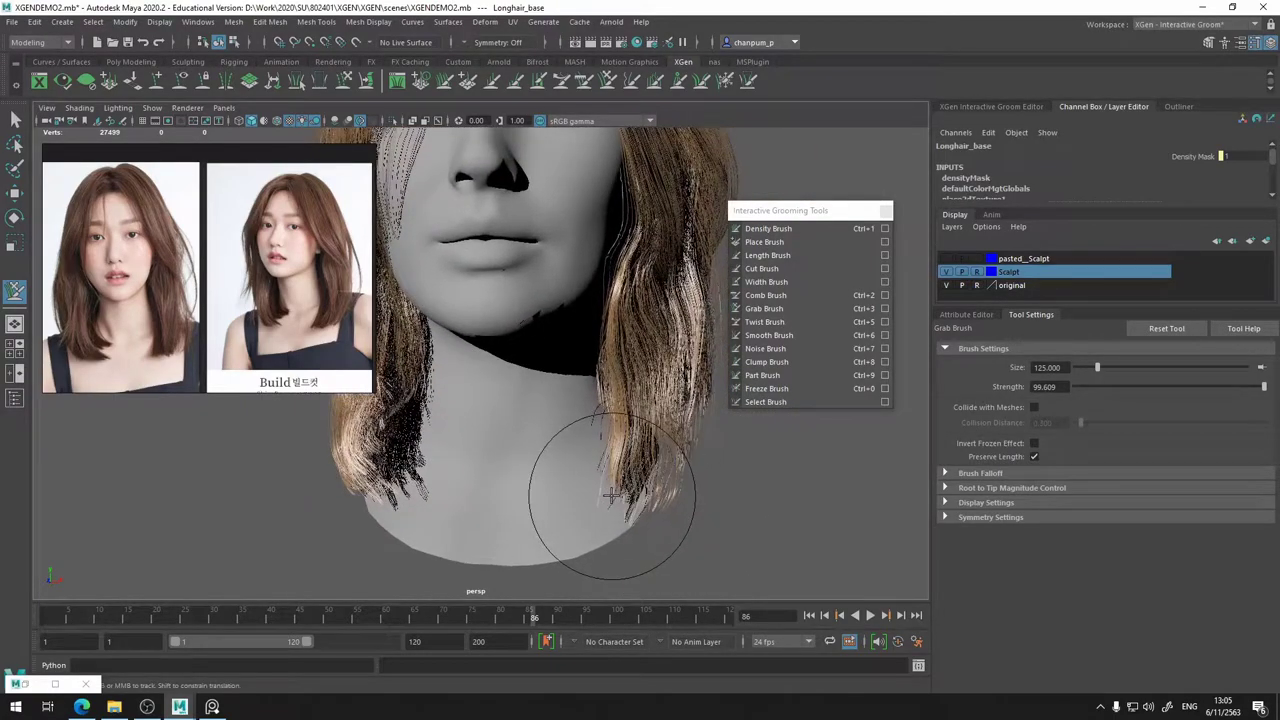
left_click_drag(601, 428, 598, 423)
left_click_drag(611, 516, 601, 520)
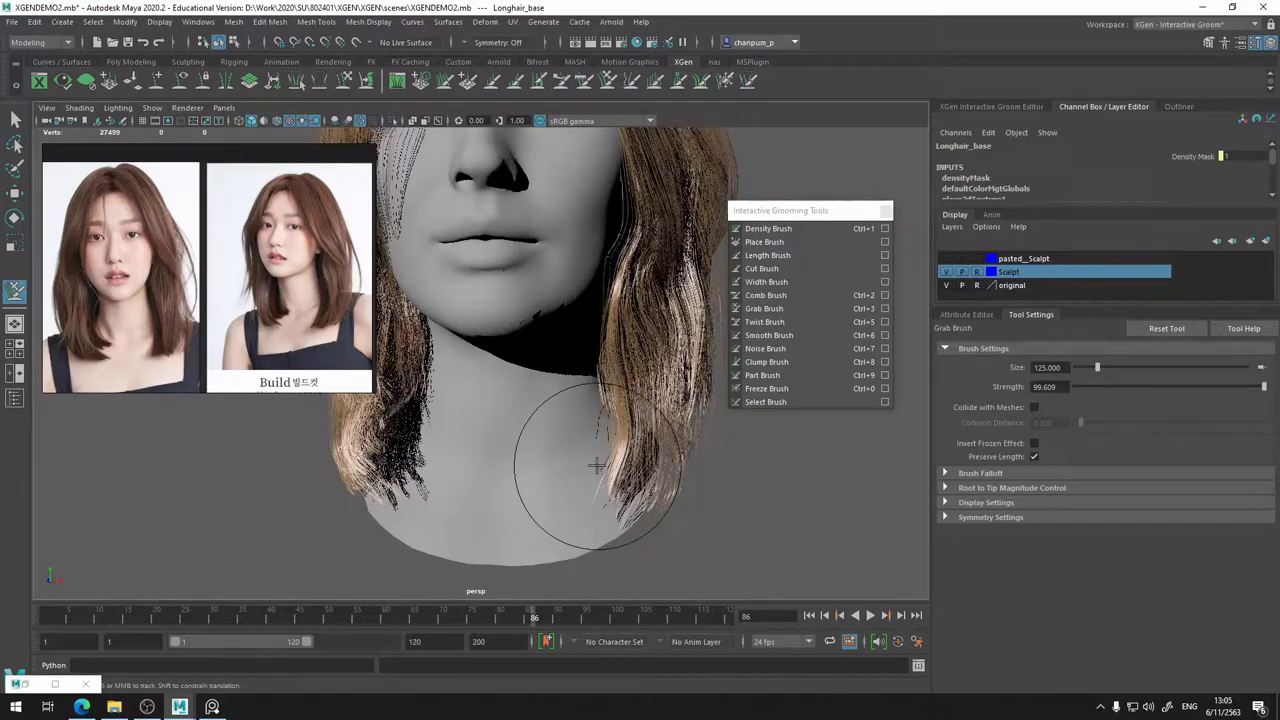
- Refine the curve of the hair ends on the character's right side from the front with the Grab Brush
middle_click_drag(580, 494, 722, 514, "alt")
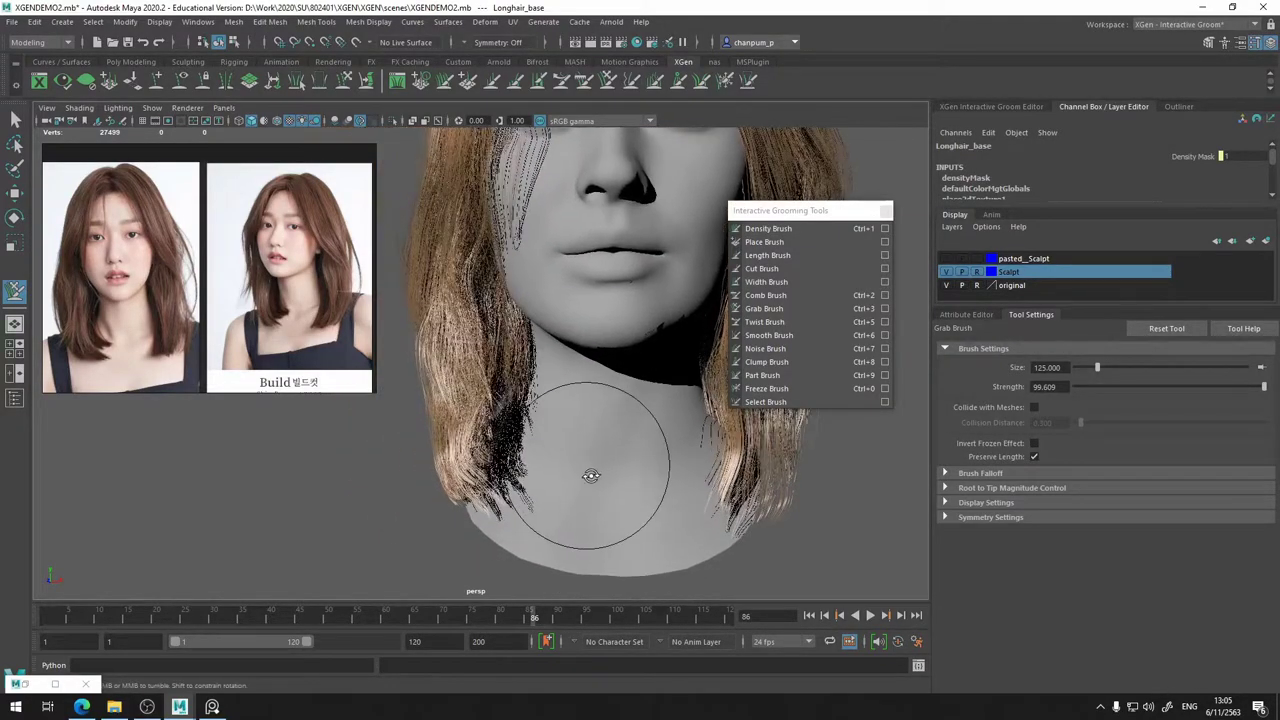
left_click_drag(591, 477, 545, 479, "alt")
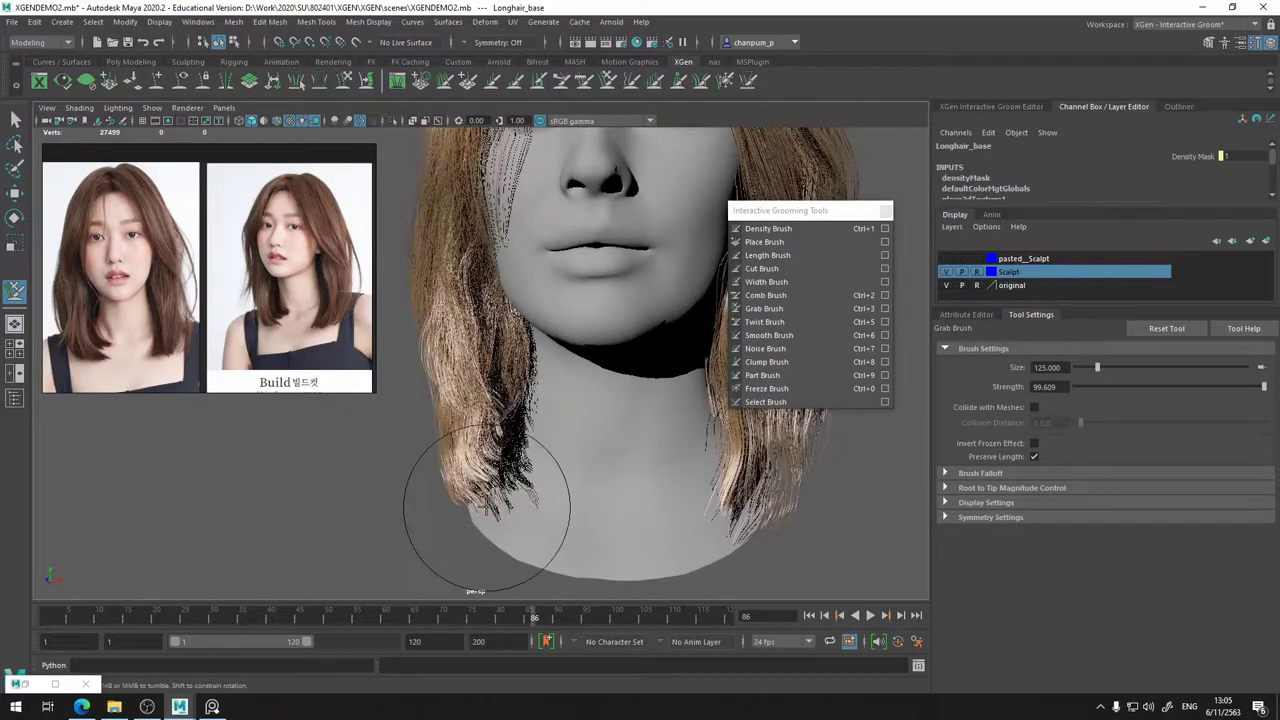
right_click_drag(487, 511, 480, 515, "alt")
mouse_move(499, 494)
left_mouse_down("alt")
mouse_move(516, 496)
mouse_move(487, 470)
left_mouse_up("alt")
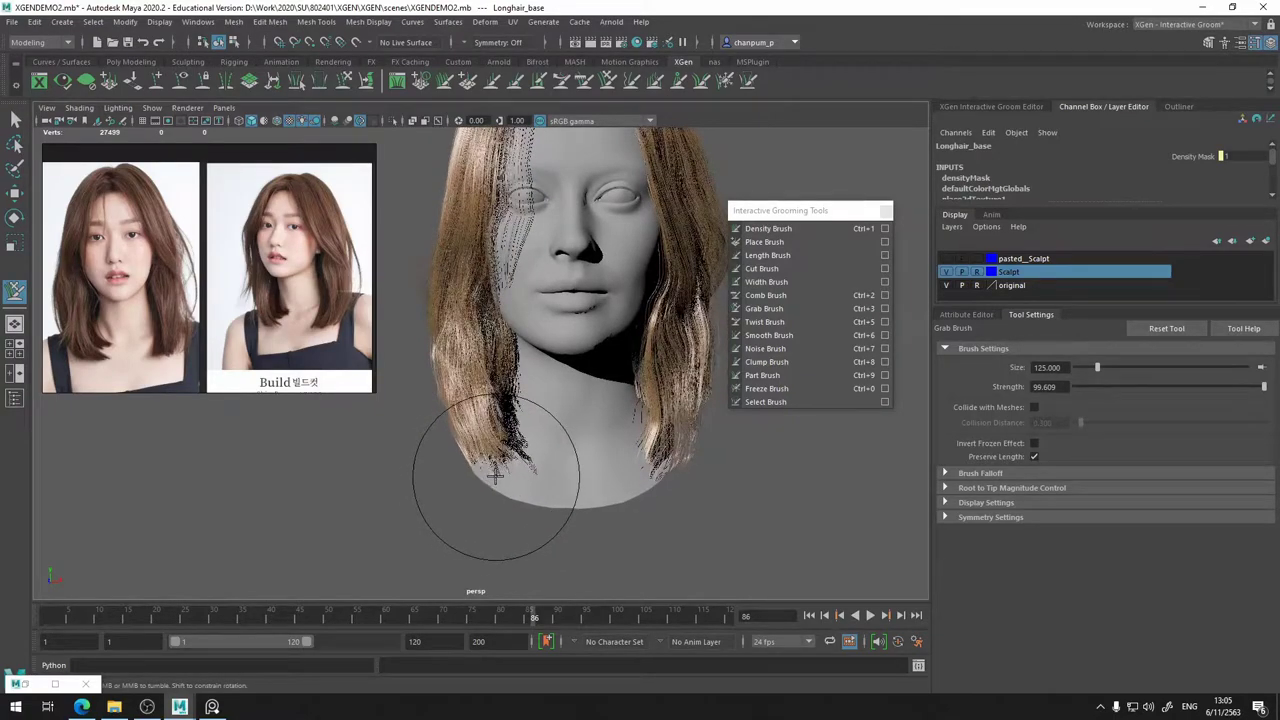
- Examine the full silhouette, the parting and the front hairline around the forehead against the reference hairstyle
mouse_move(420, 428)
left_mouse_down("alt")
mouse_move(424, 445)
mouse_move(428, 435)
mouse_move(350, 476)
mouse_move(378, 436)
mouse_move(456, 462)
left_mouse_up("alt")
right_click_drag(456, 462, 403, 498, "alt")
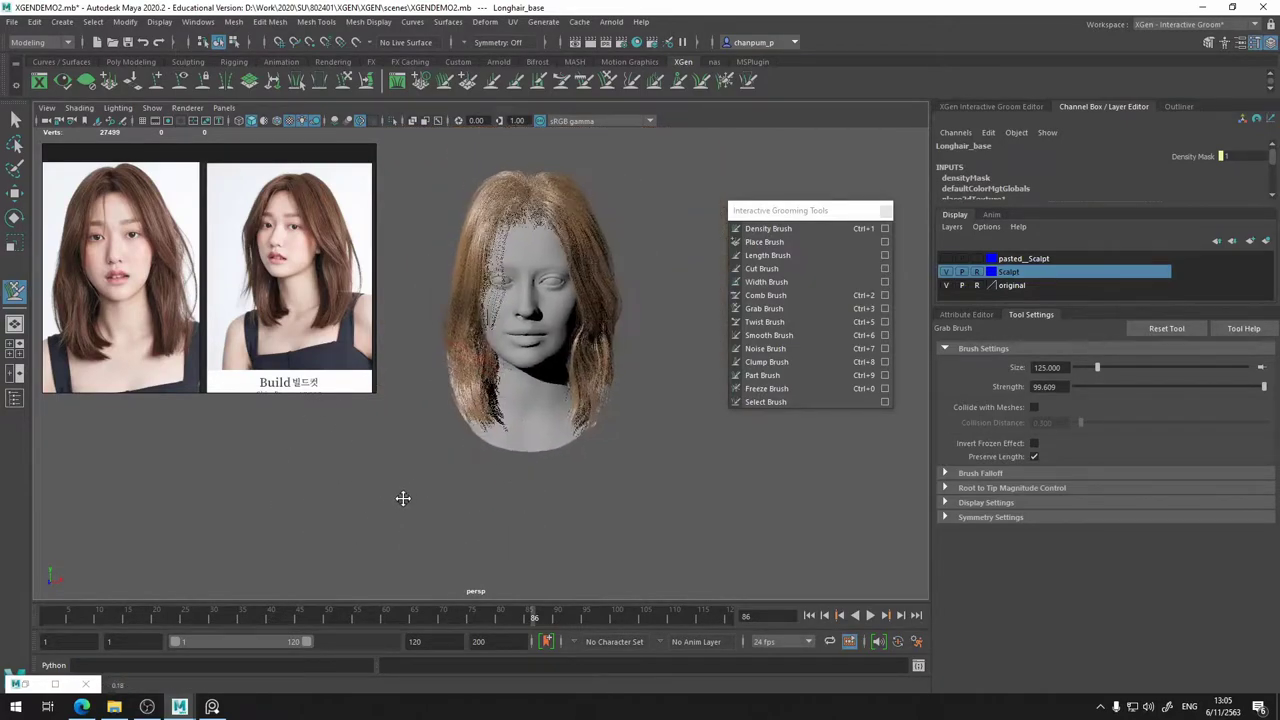
middle_click_drag(445, 412, 458, 420, "alt")
right_click_drag(537, 434, 620, 450, "alt")
mouse_move(526, 454)
left_mouse_down("alt")
mouse_move(576, 479)
mouse_move(514, 491)
mouse_move(560, 441)
mouse_move(556, 506)
mouse_move(520, 515)
mouse_move(552, 449)
mouse_move(586, 480)
mouse_move(580, 449)
mouse_move(687, 394)
mouse_move(644, 353)
mouse_move(580, 349)
left_mouse_up("alt")
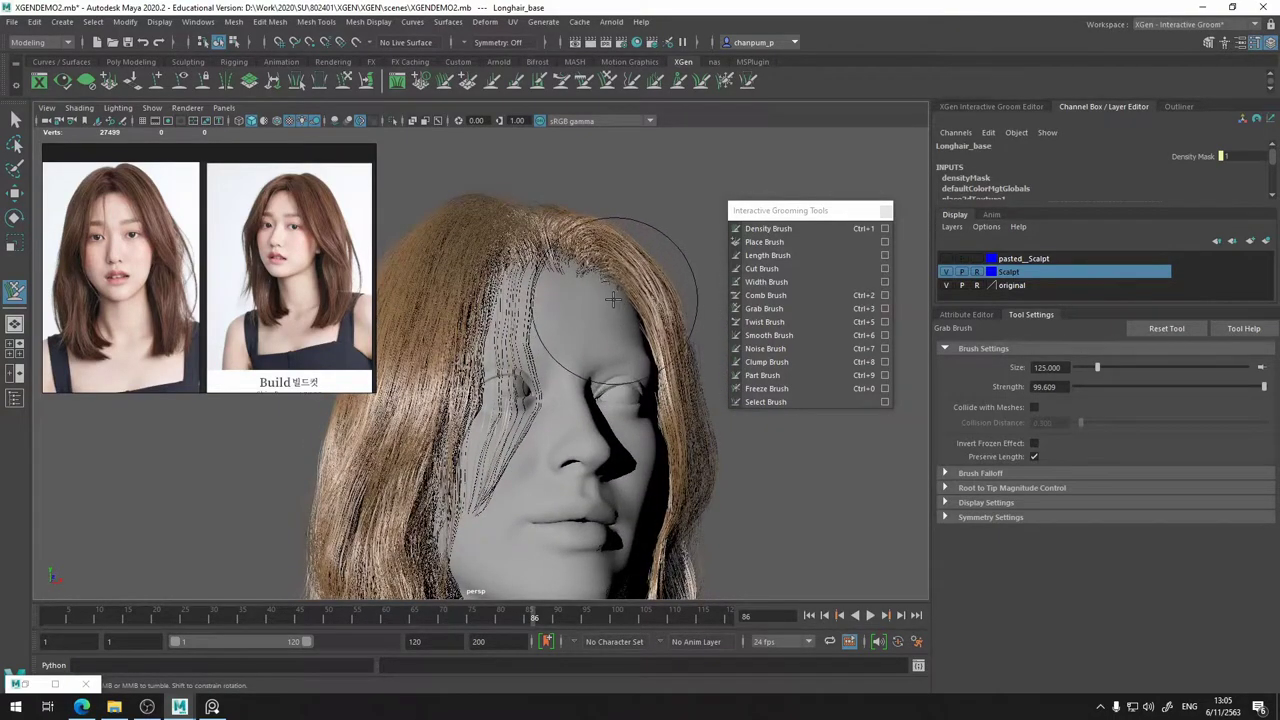
mouse_move(586, 336)
left_mouse_down("alt")
mouse_move(540, 310)
mouse_move(553, 262)
left_mouse_up("alt")
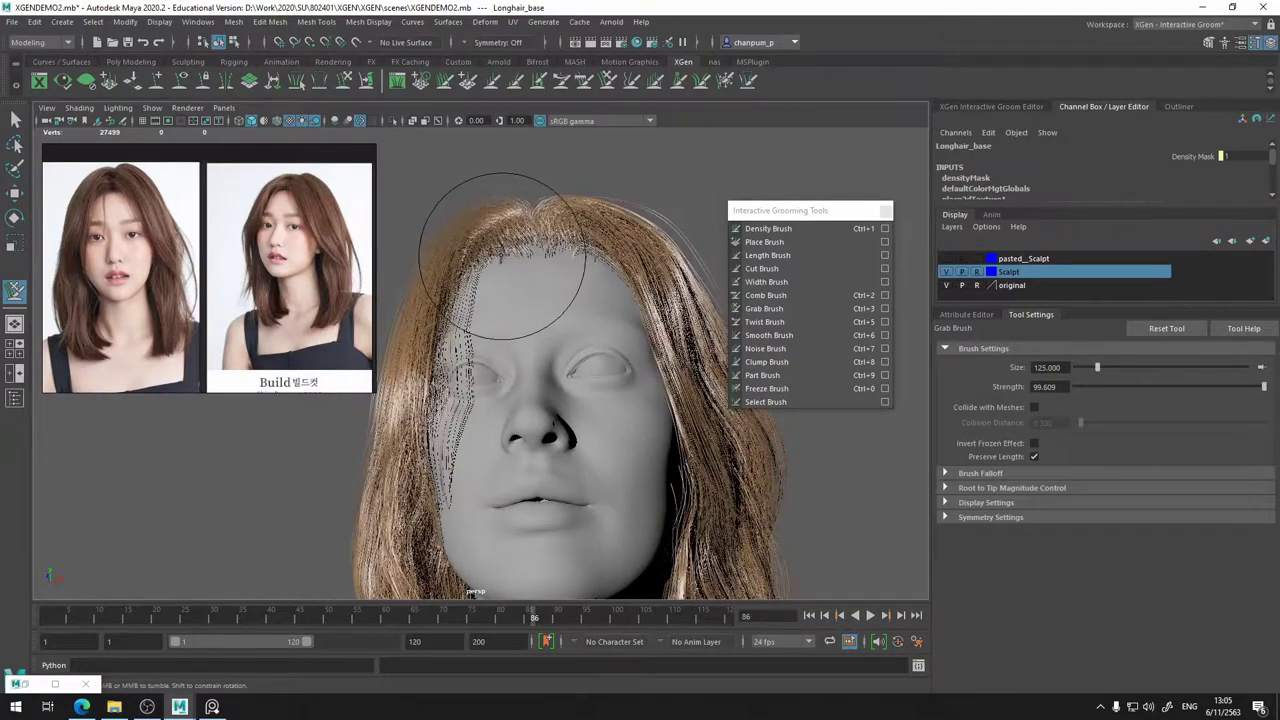
left_click_drag(572, 265, 623, 336, "alt")
left_click_drag(681, 364, 691, 368, "alt")
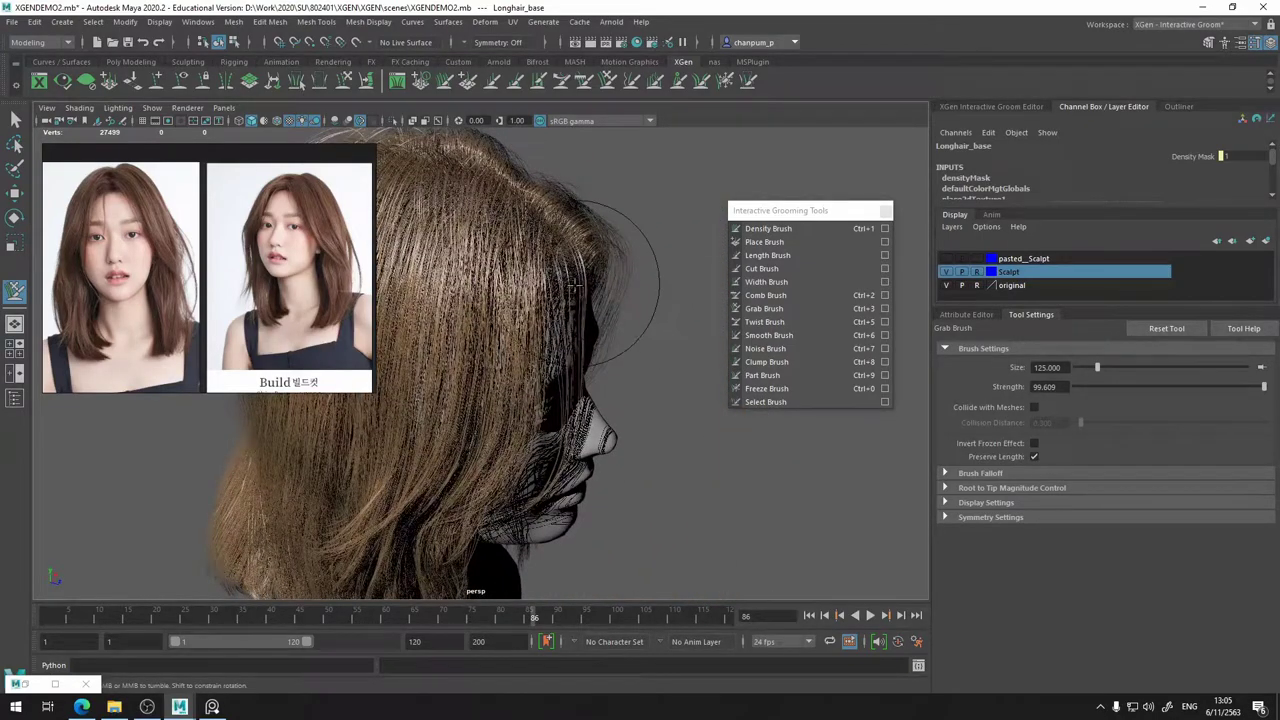
left_click_drag(586, 294, 502, 345, "alt")
scroll(500, 344, "down", 3)
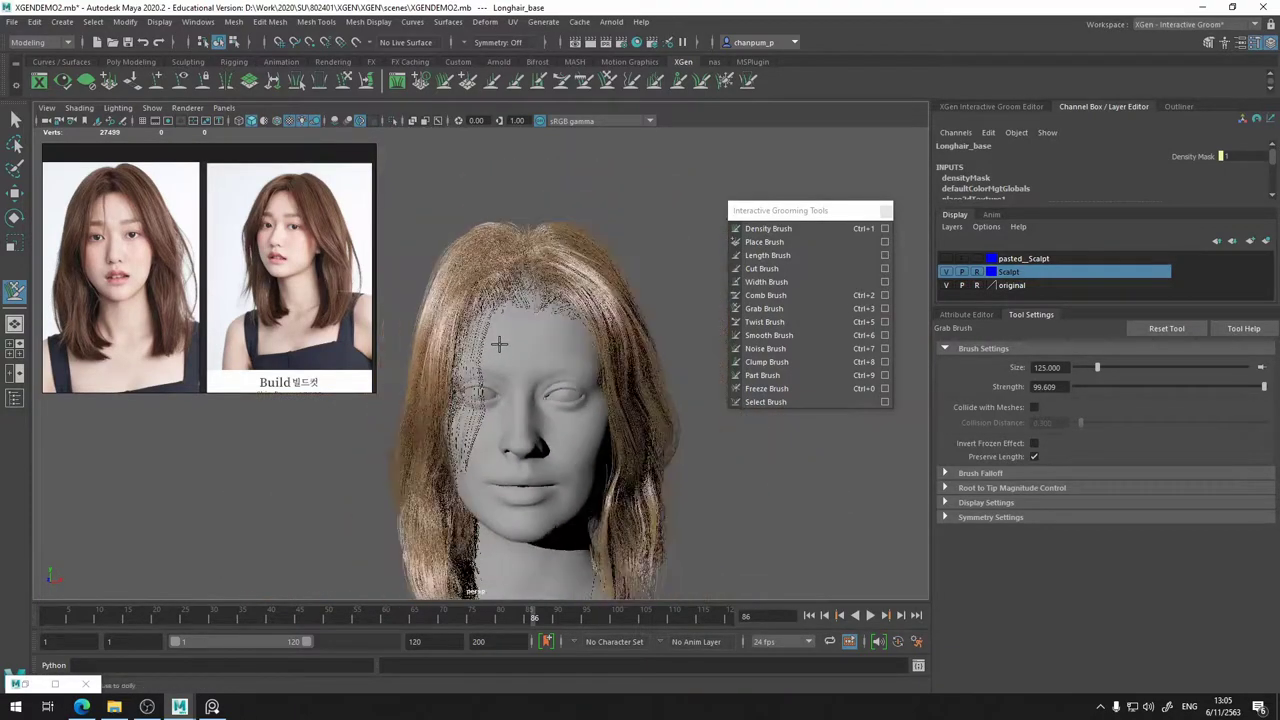
left_click_drag(551, 405, 545, 410, "alt")
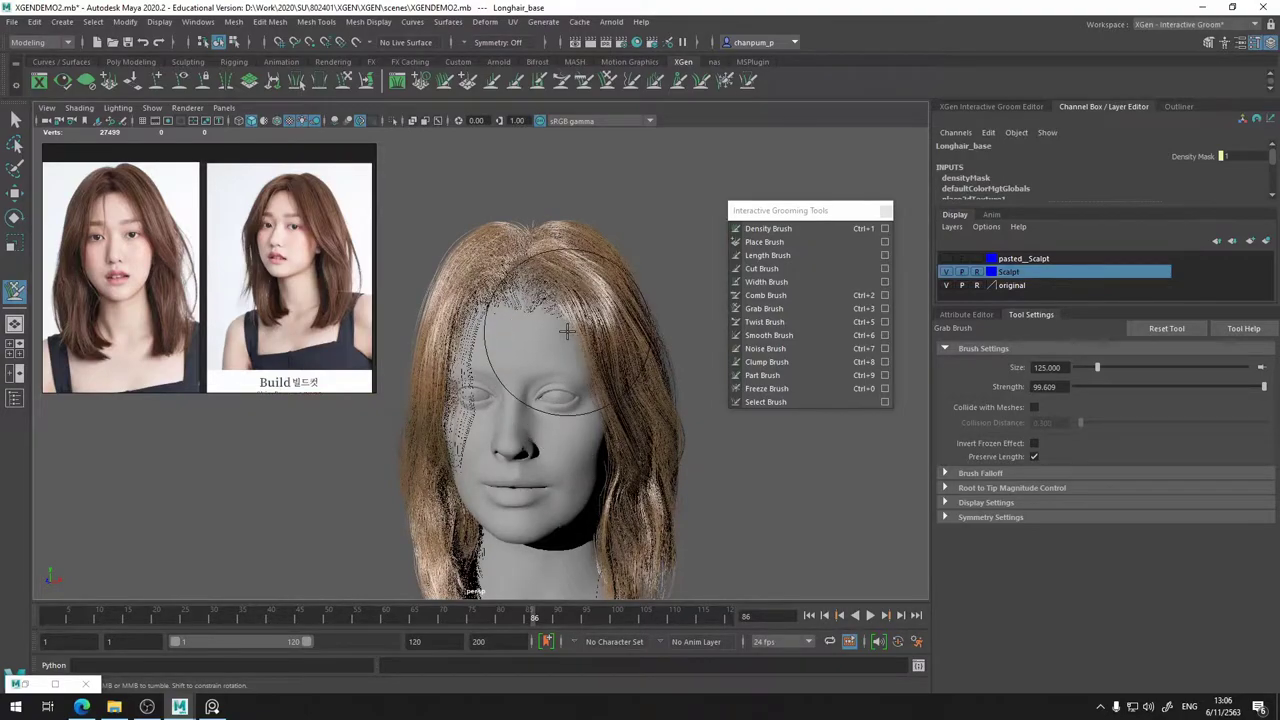
- Freeze the loose front strands that hang over the forehead and the character's right cheek with the Freeze Brush
left_click_drag(561, 388, 538, 410, "alt")
scroll(608, 400, "up", 4)
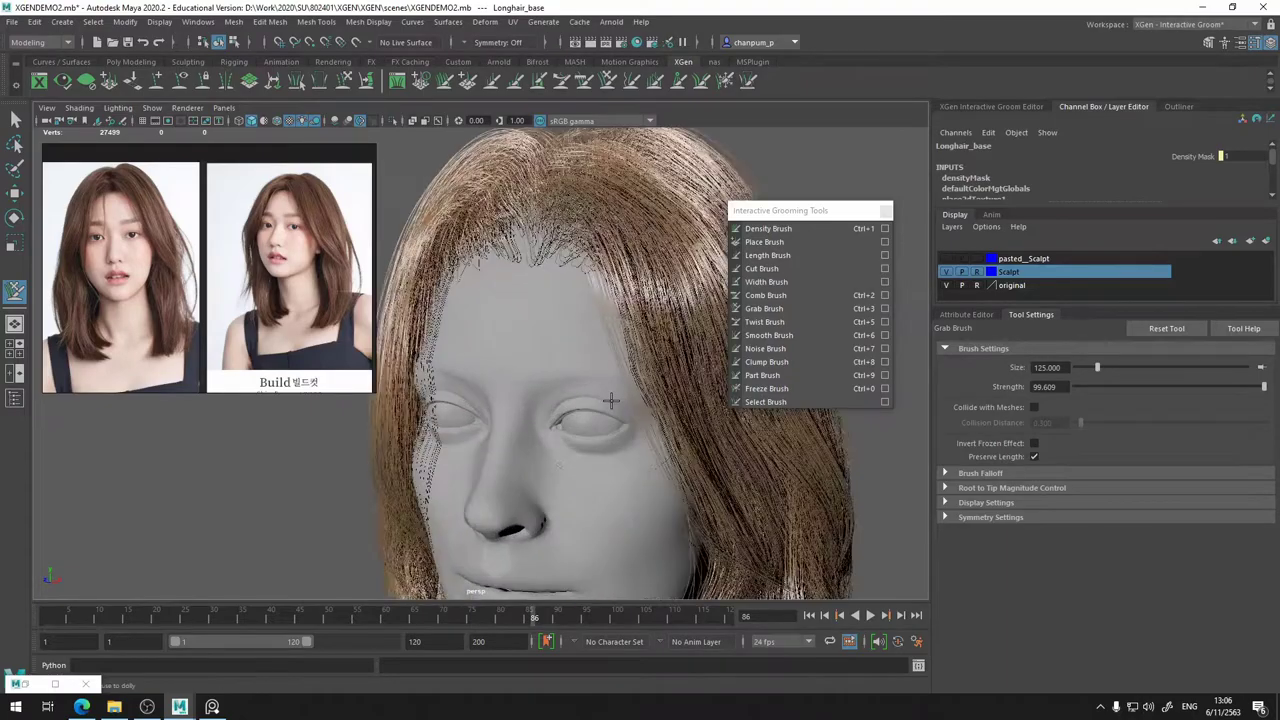
middle_click_drag(608, 398, 614, 403, "alt")
left_click_drag(614, 402, 672, 436, "alt")
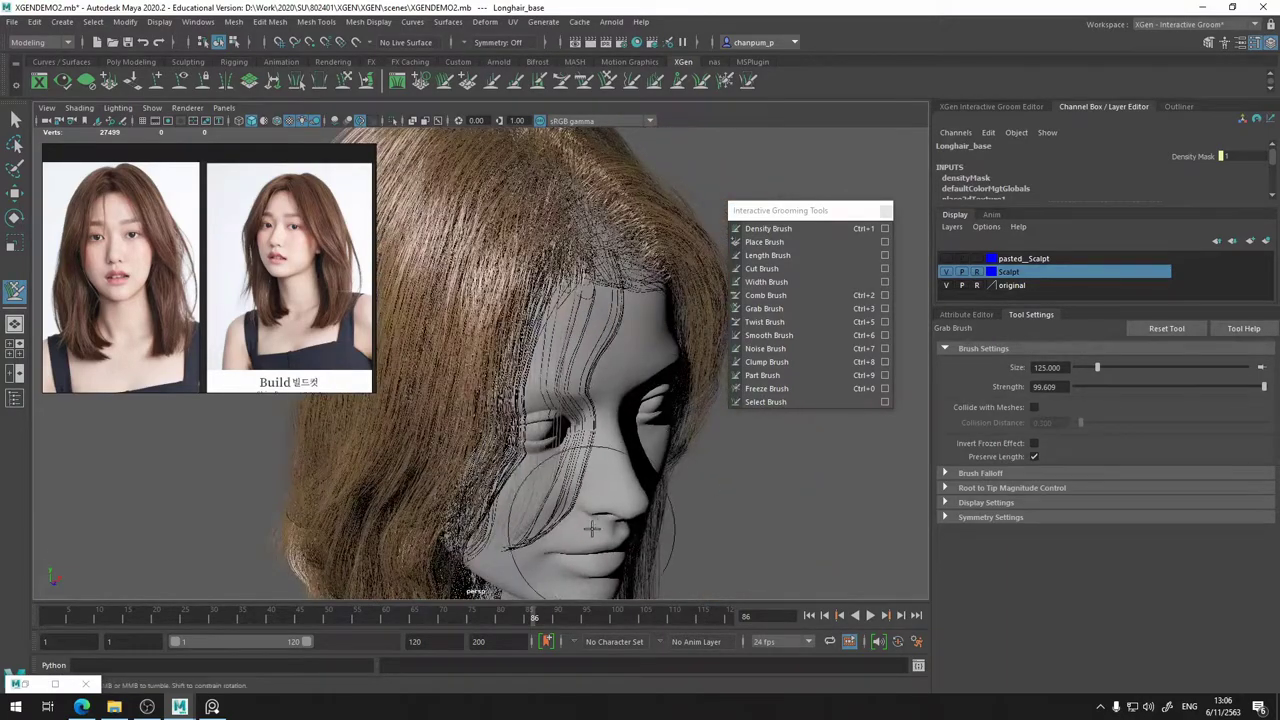
mouse_move(592, 528)
left_mouse_down("alt")
mouse_move(610, 489)
mouse_move(583, 497)
mouse_move(578, 517)
left_mouse_up("alt")
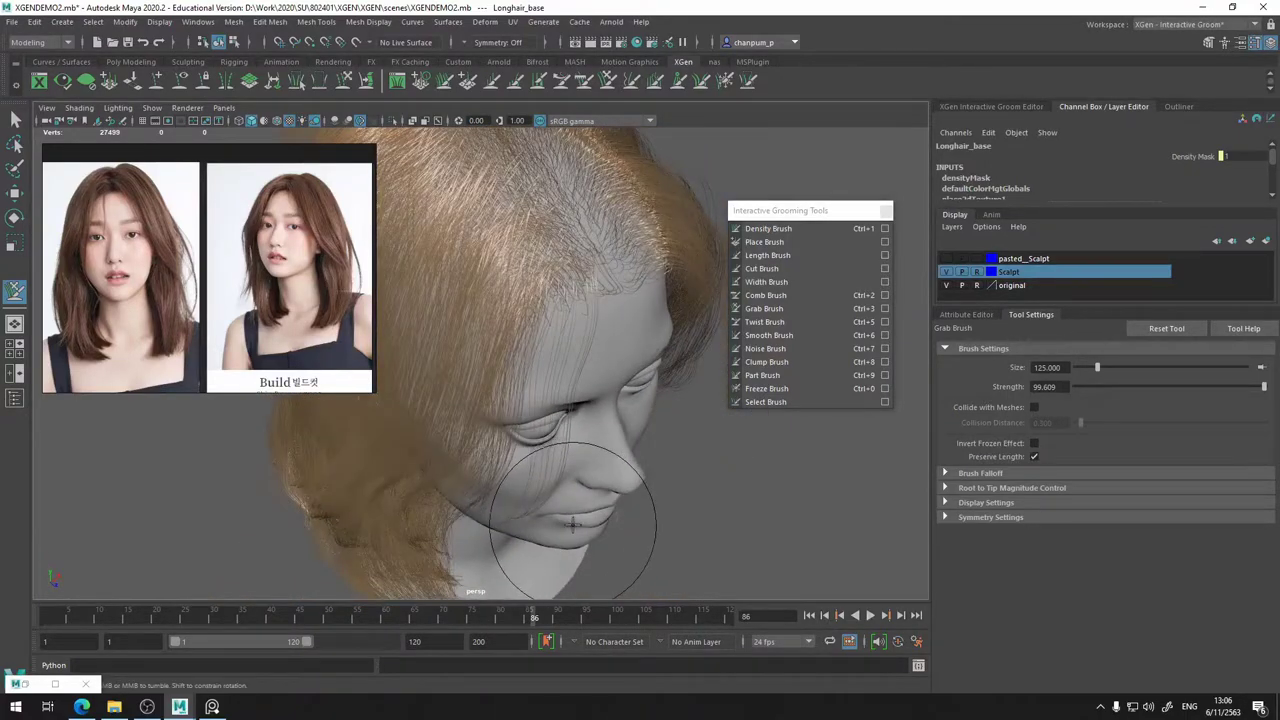
left_click(766, 388)
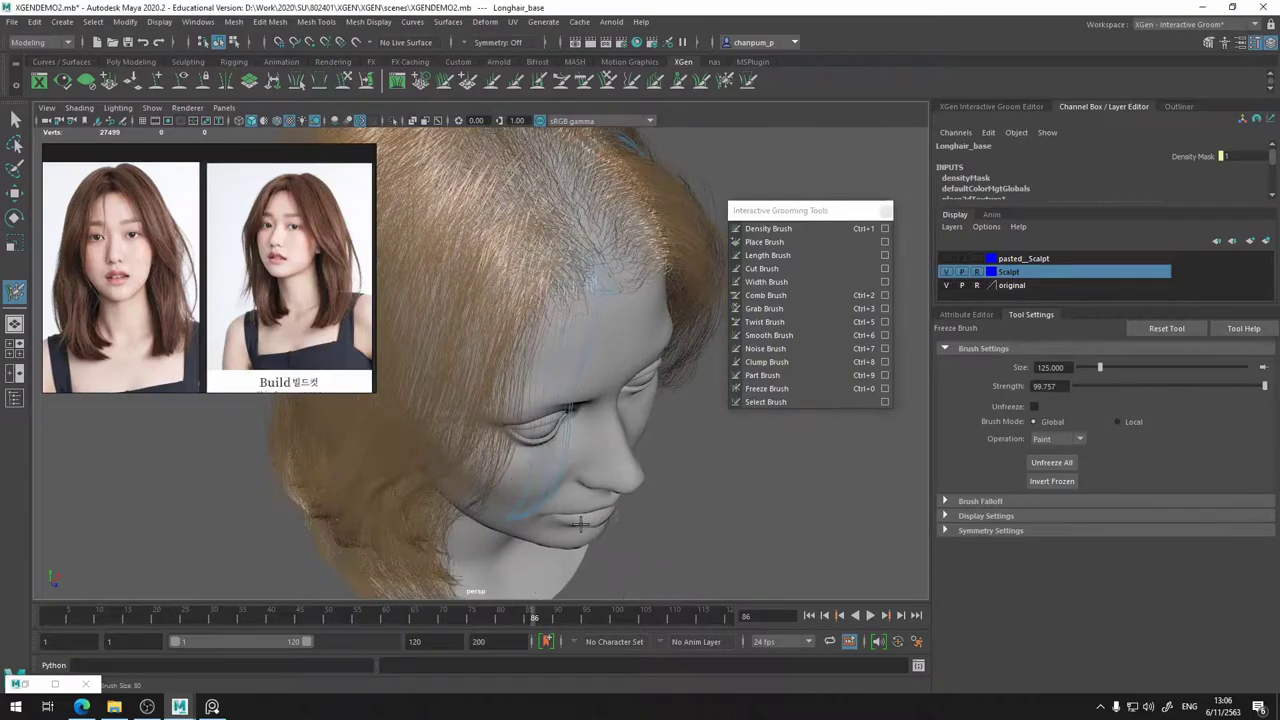
- Invert the frozen area to lock all hair except the loose strands in front of the face
left_click_drag(607, 527, 527, 506, "alt")
scroll(600, 495, "down", 7)
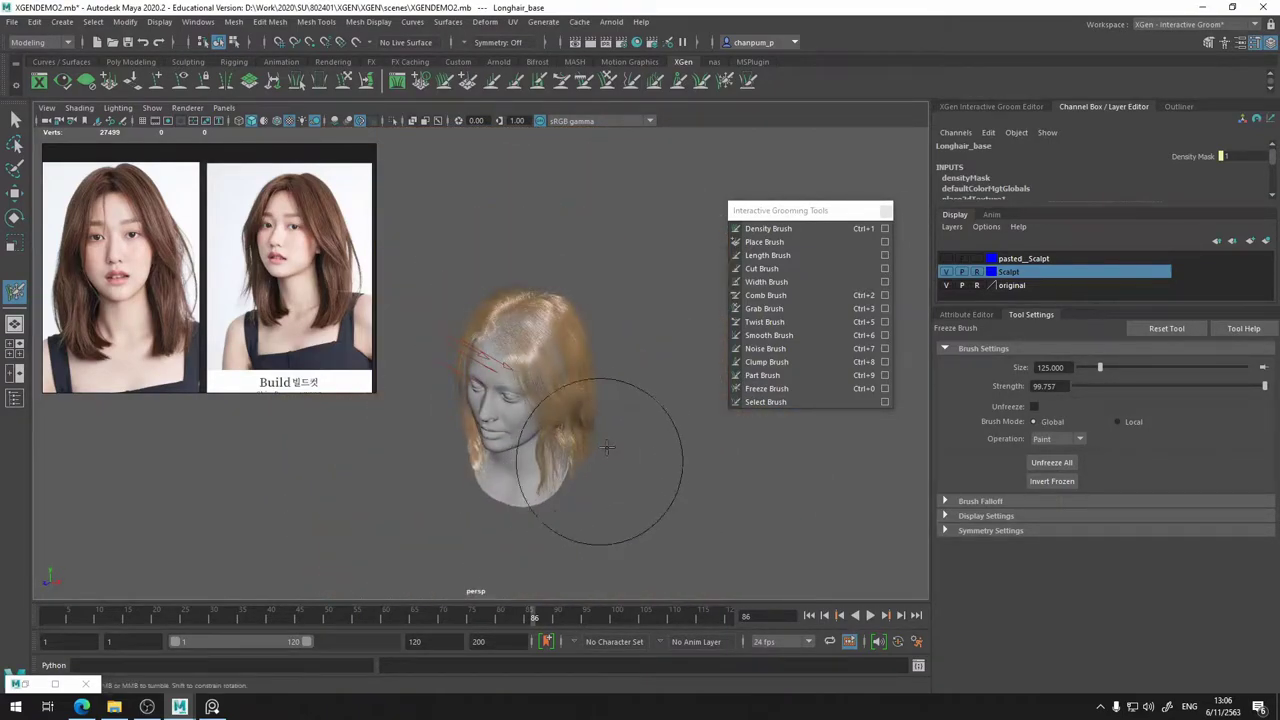
left_click_drag(614, 420, 572, 255, "alt")
mouse_move(502, 281)
left_mouse_down("alt")
mouse_move(390, 312)
mouse_move(432, 340)
left_mouse_up("alt")
left_click_drag(614, 478, 705, 484, "alt")
left_click(1066, 484)
left_click_drag(568, 352, 643, 397, "alt")
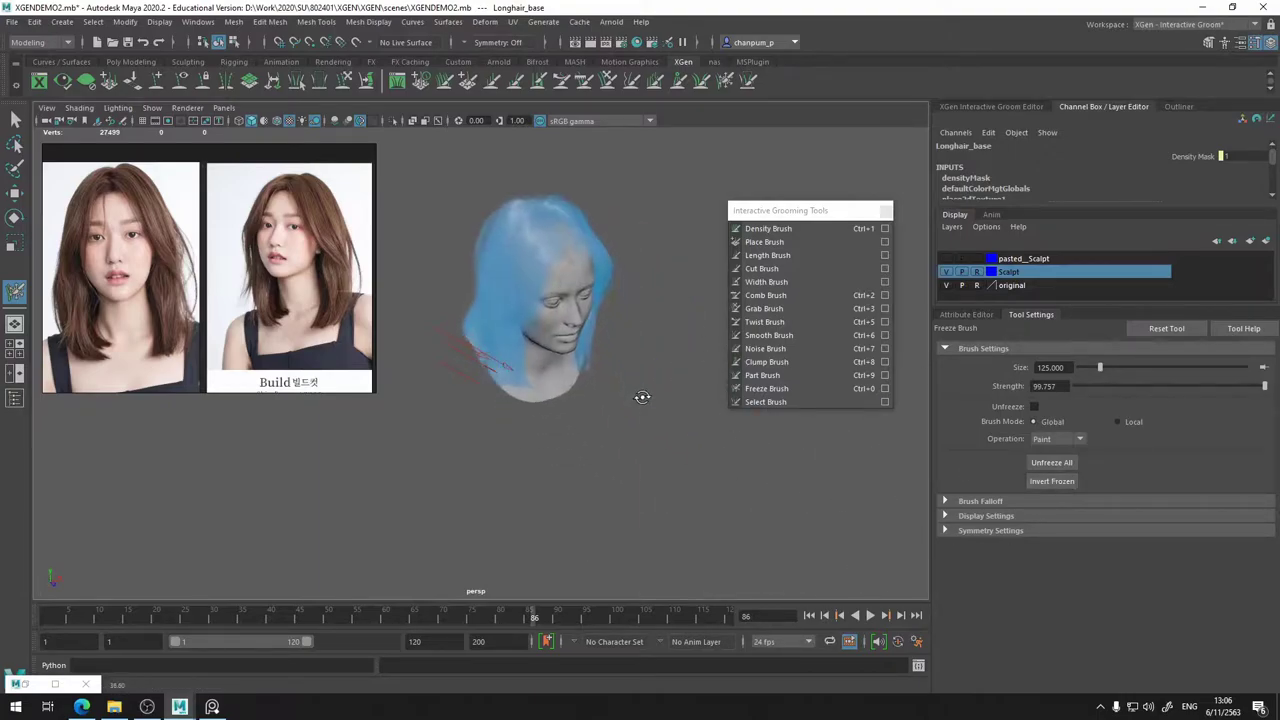
right_click_drag(470, 340, 574, 328, "alt")
middle_click_drag(538, 325, 500, 514, "alt")
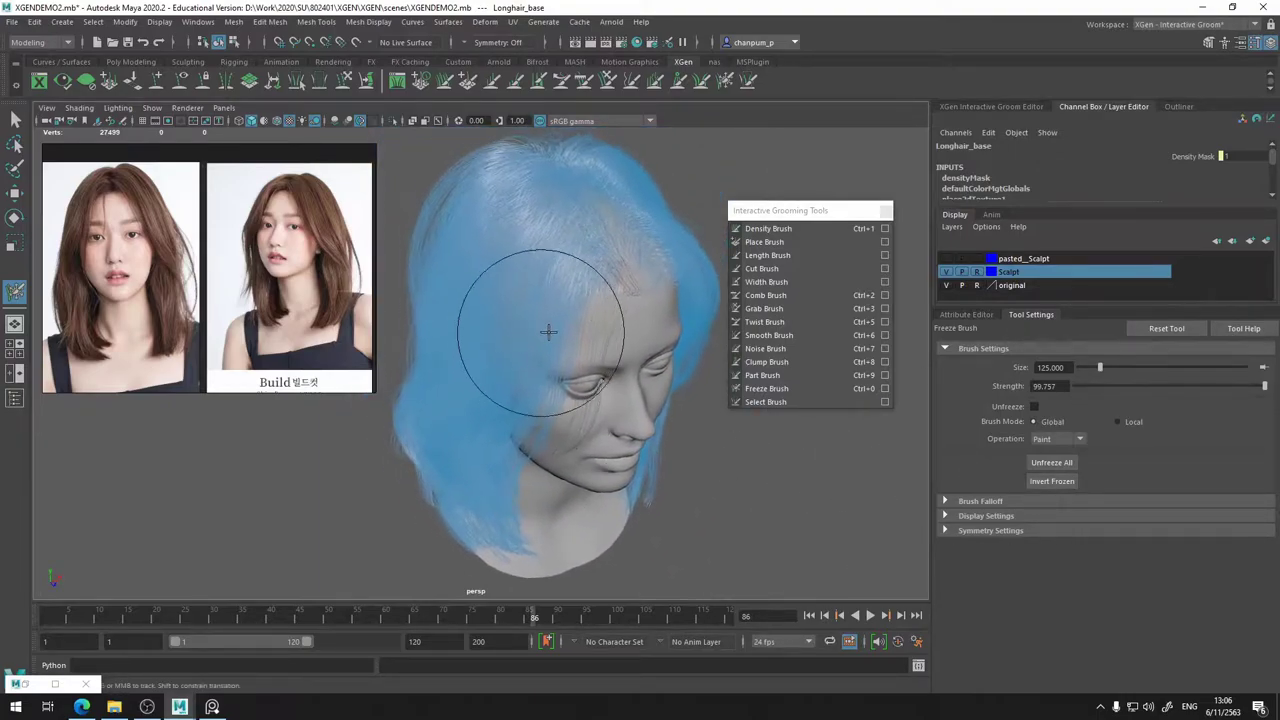
mouse_move(549, 331)
left_mouse_down("alt")
mouse_move(614, 344)
mouse_move(570, 340)
left_mouse_up("alt")
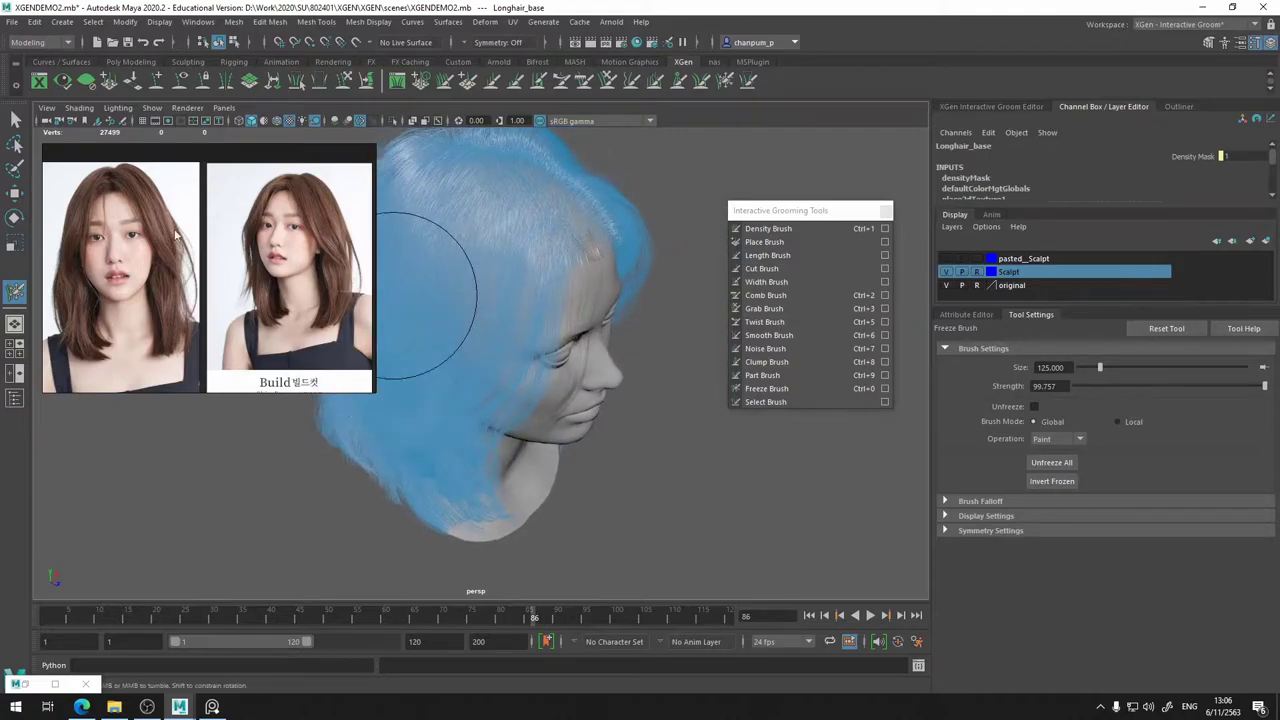
left_click_drag(420, 295, 712, 368, "alt")
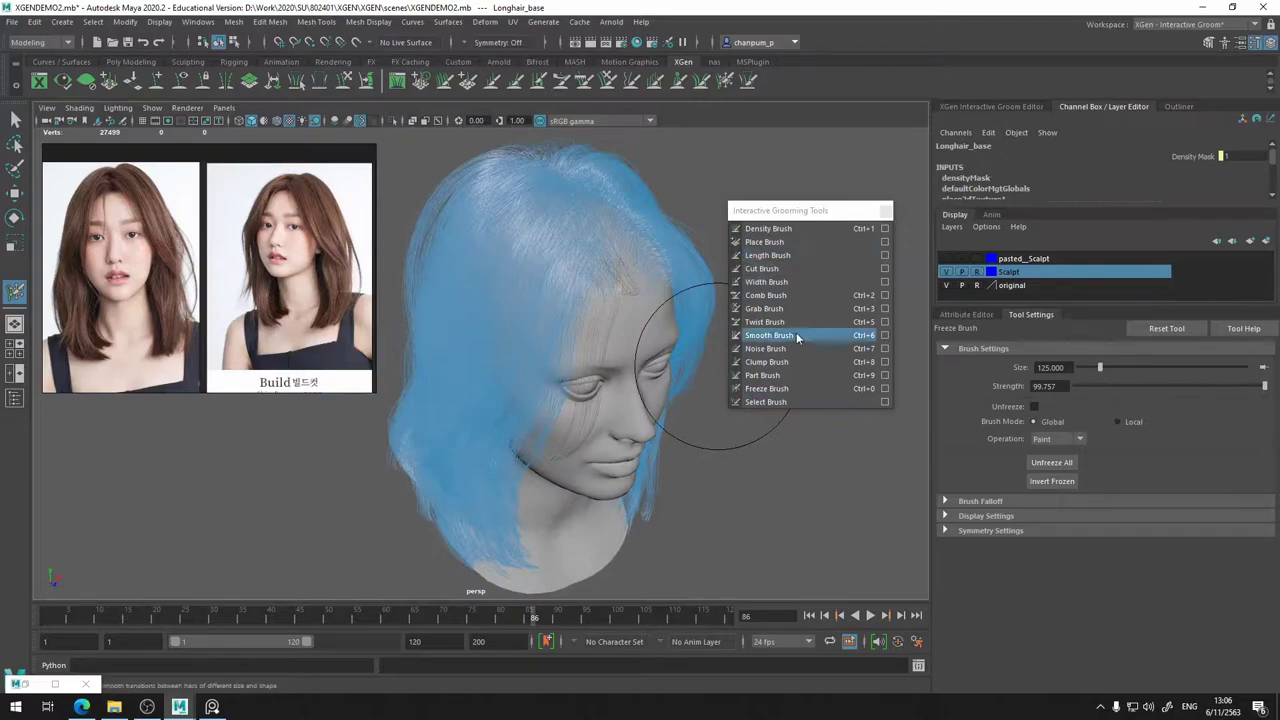
- Try the Clump Brush on the loose front strands, undo it, and invert the frozen area again
left_click(772, 361)
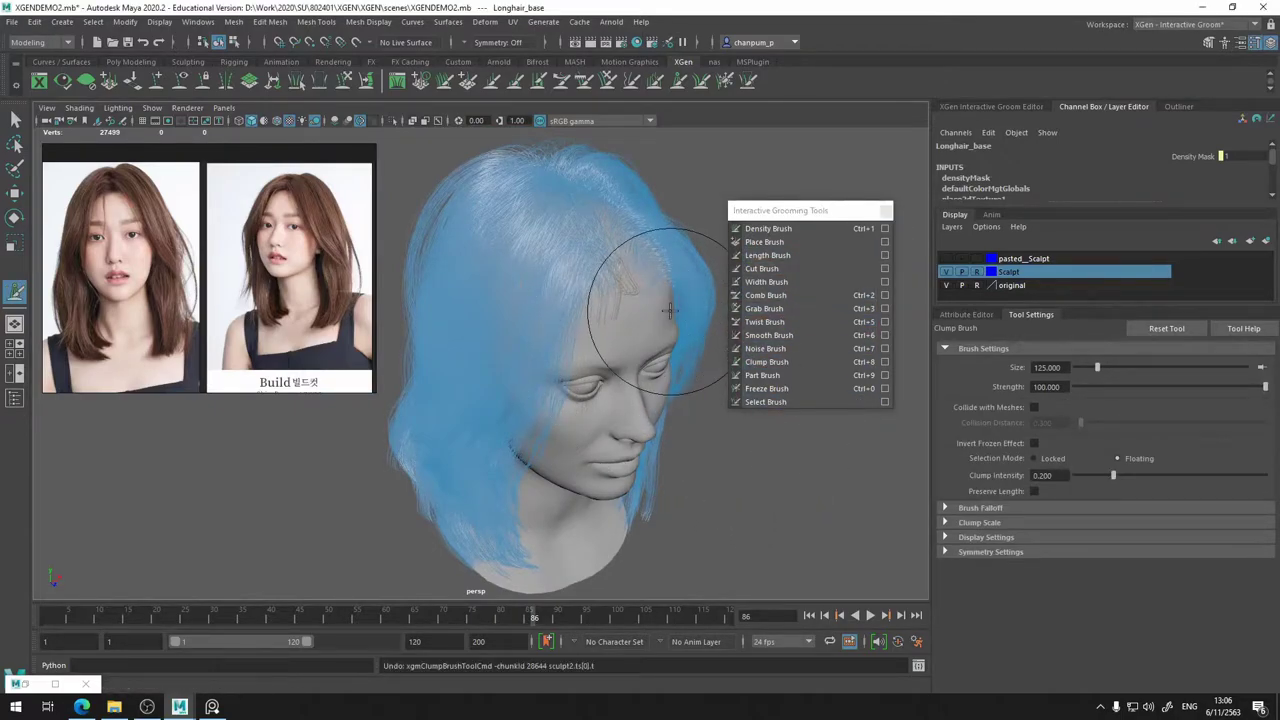
key("ctrl+z")
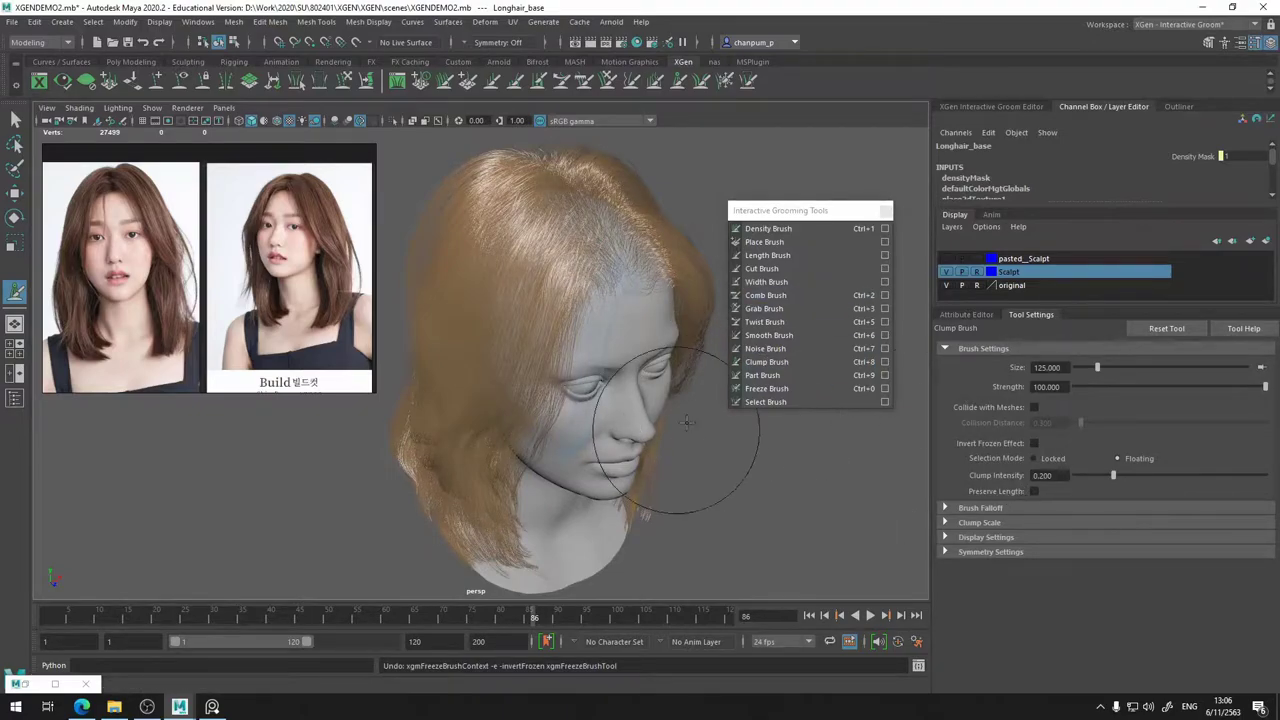
left_click(800, 388)
left_click(1052, 481)
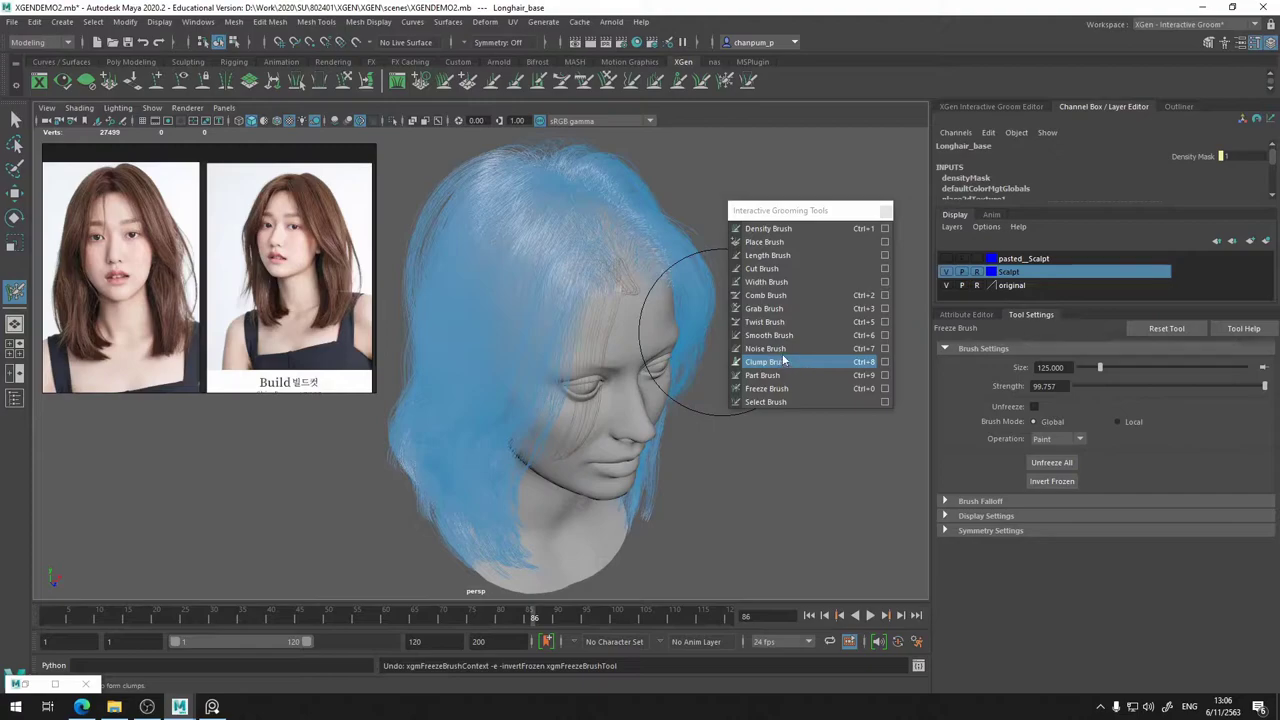
- Comb the unfrozen front strands down from the forehead and along the character's right cheek with the Comb Brush
left_click(768, 295)
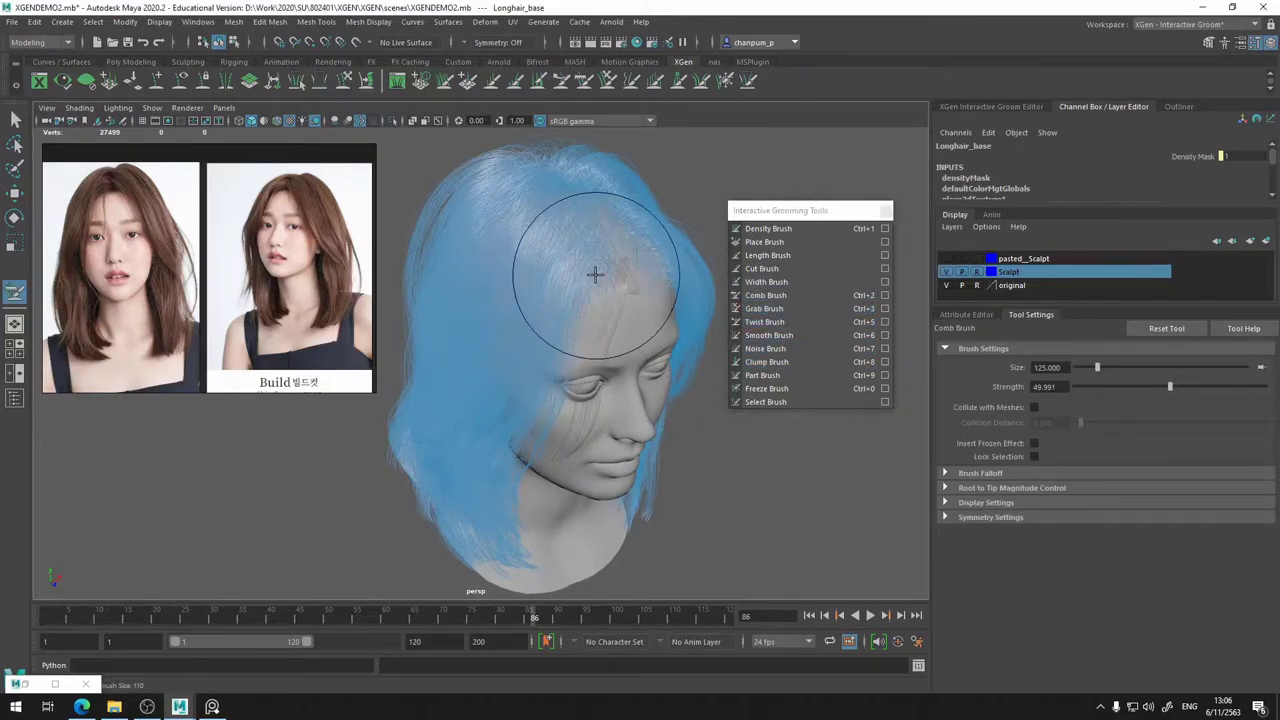
mouse_move(631, 284)
left_mouse_down()
mouse_move(627, 339)
mouse_move(531, 351)
mouse_move(626, 375)
mouse_move(600, 409)
mouse_move(531, 423)
mouse_move(620, 423)
mouse_move(586, 434)
mouse_move(549, 403)
mouse_move(624, 421)
mouse_move(593, 471)
mouse_move(563, 437)
mouse_move(601, 478)
mouse_move(571, 502)
mouse_move(631, 516)
left_mouse_up()
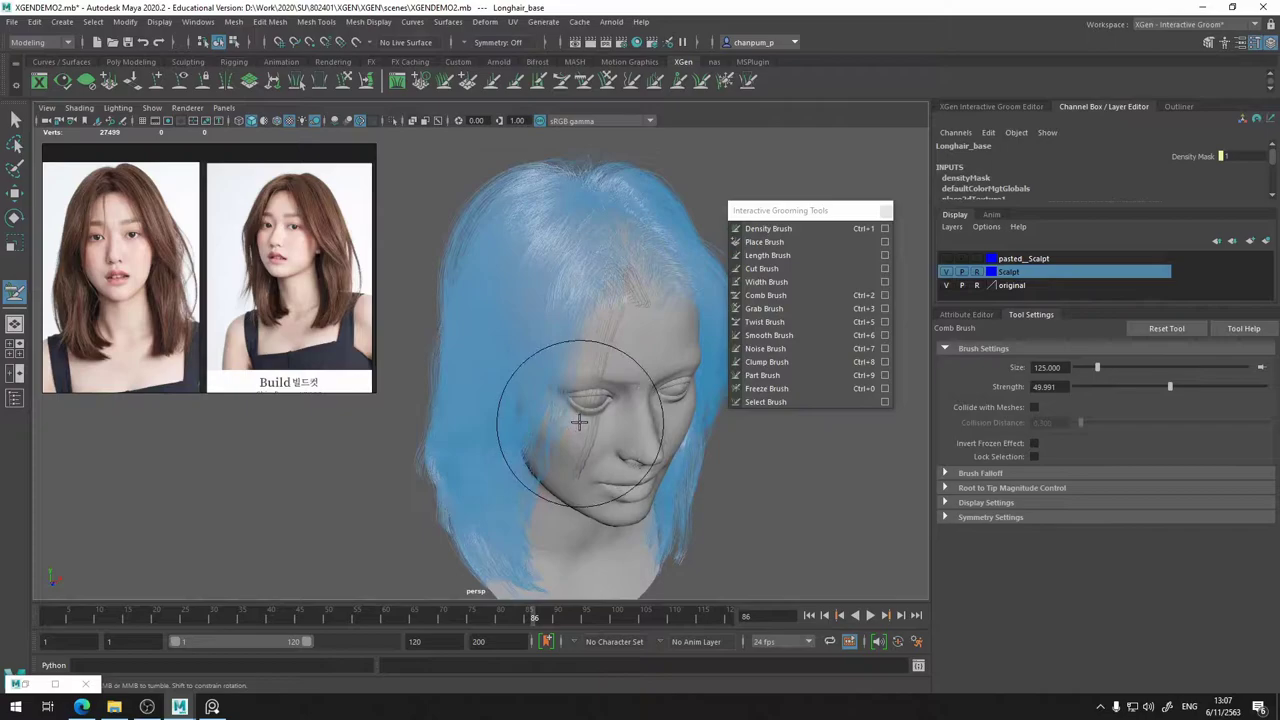
left_click_drag(573, 420, 567, 422, "alt")
scroll(644, 476, "up", 5)
middle_click_drag(644, 476, 517, 366, "alt")
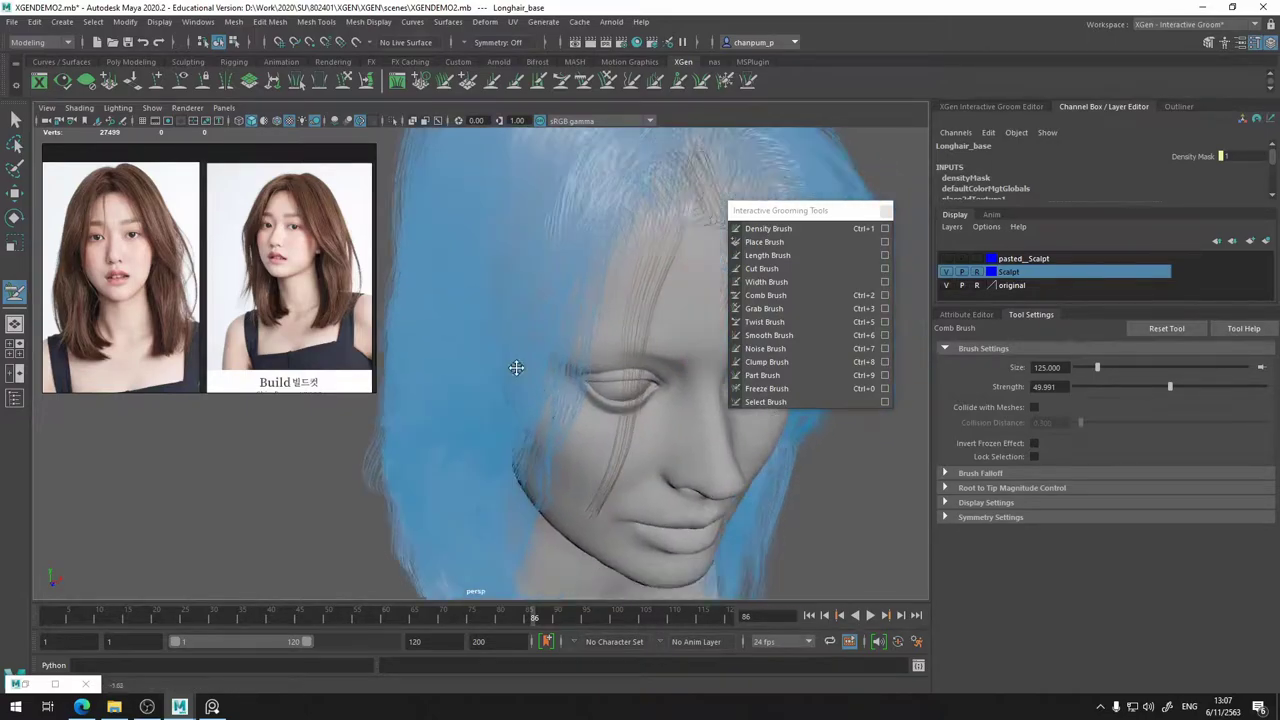
scroll(525, 447, "up", 4)
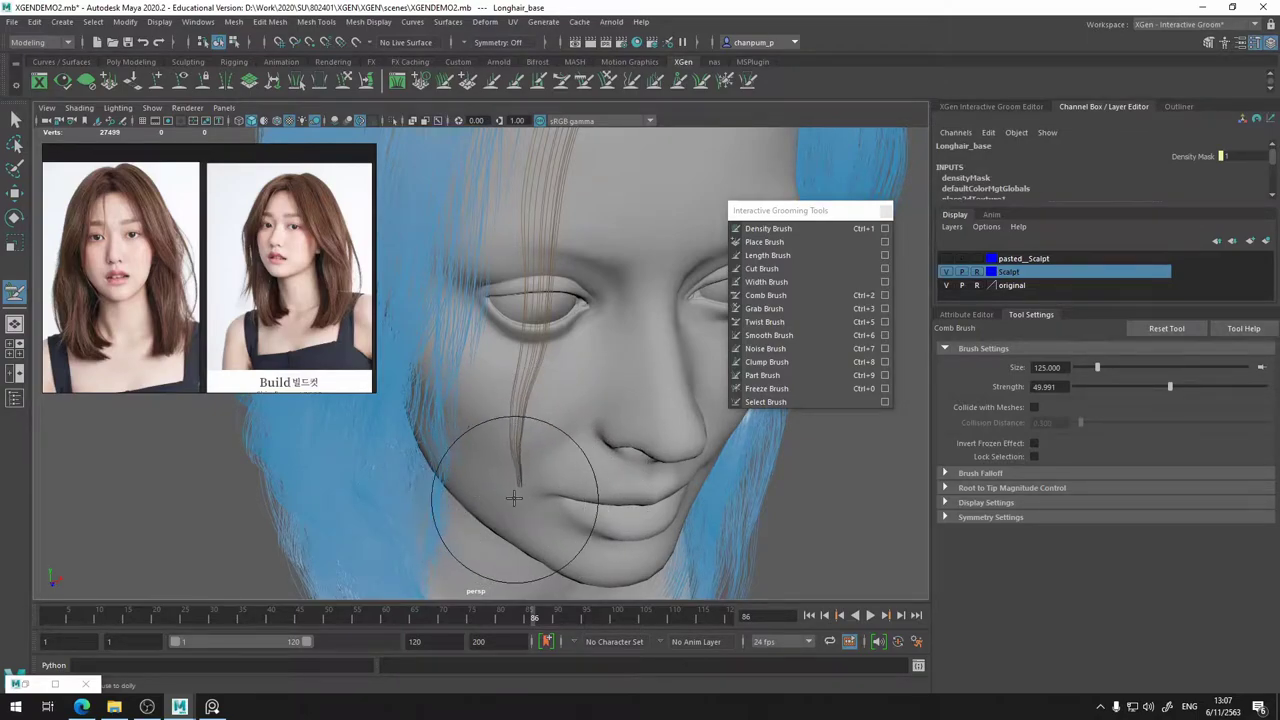
left_click_drag(493, 484, 492, 436, "alt")
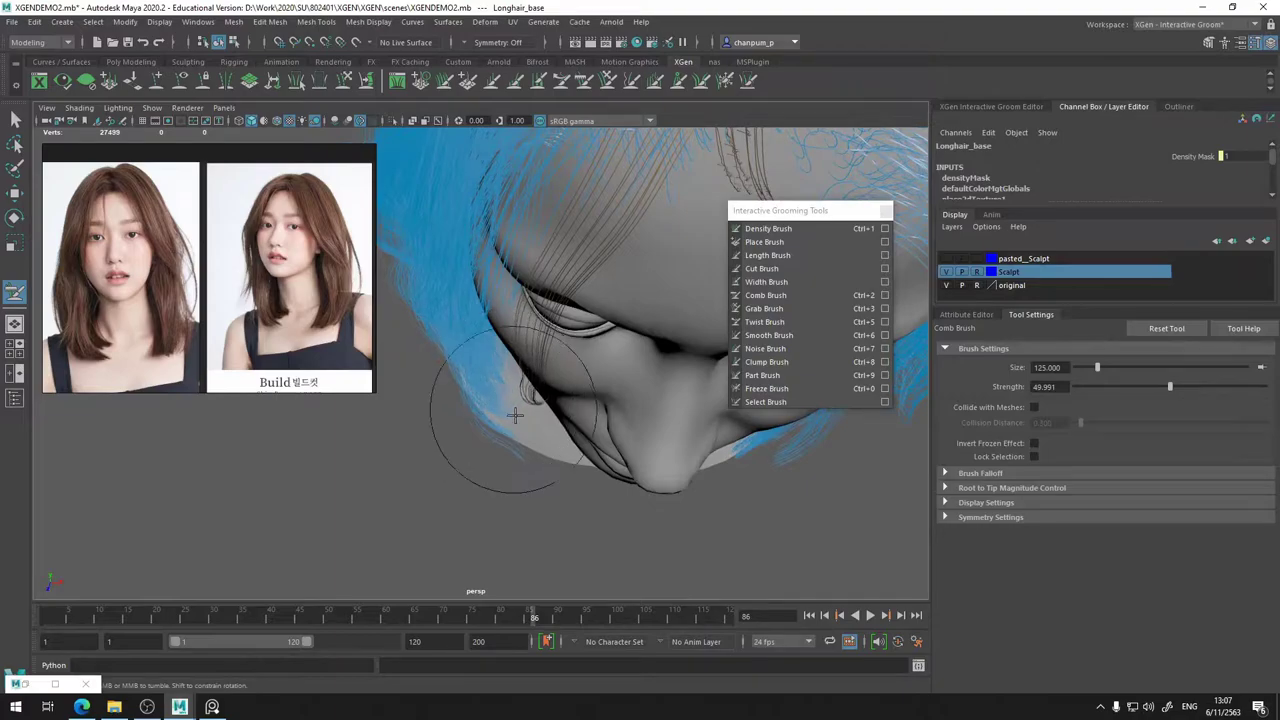
left_click_drag(515, 415, 561, 370, "alt")
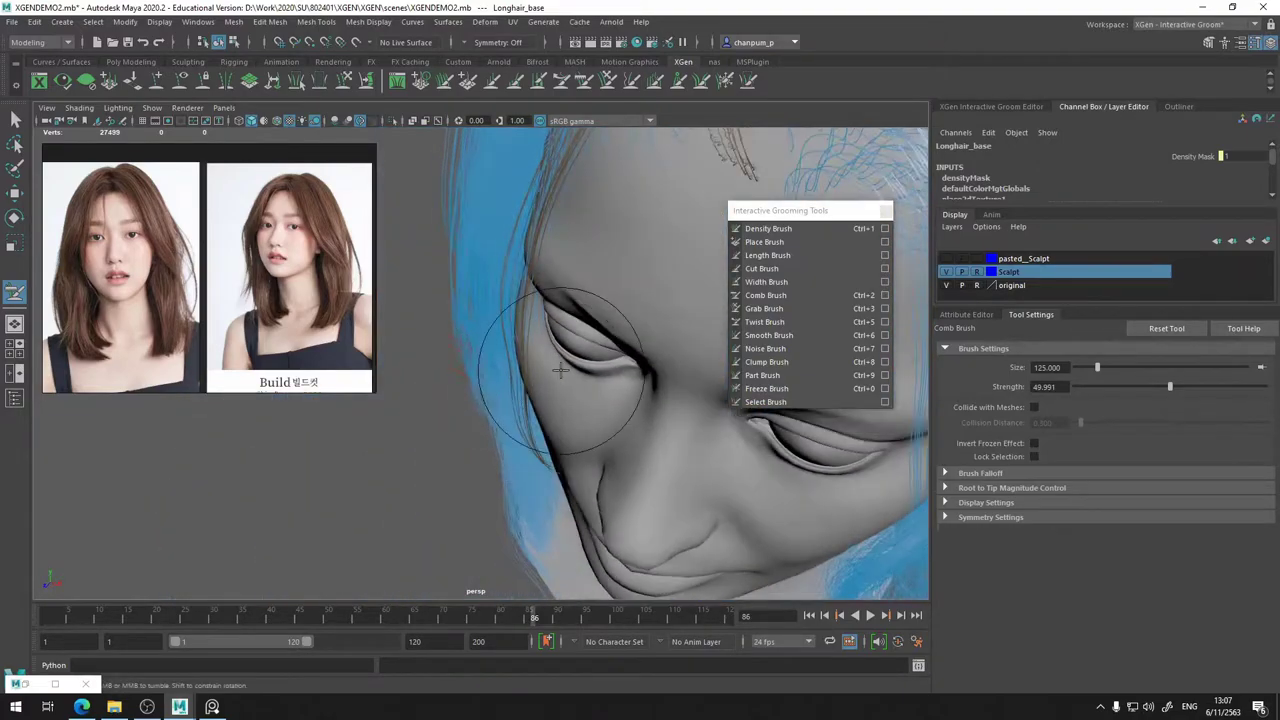
mouse_move(532, 306)
left_mouse_down()
mouse_move(535, 268)
mouse_move(590, 335)
mouse_move(626, 351)
mouse_move(622, 407)
mouse_move(547, 383)
left_mouse_up()
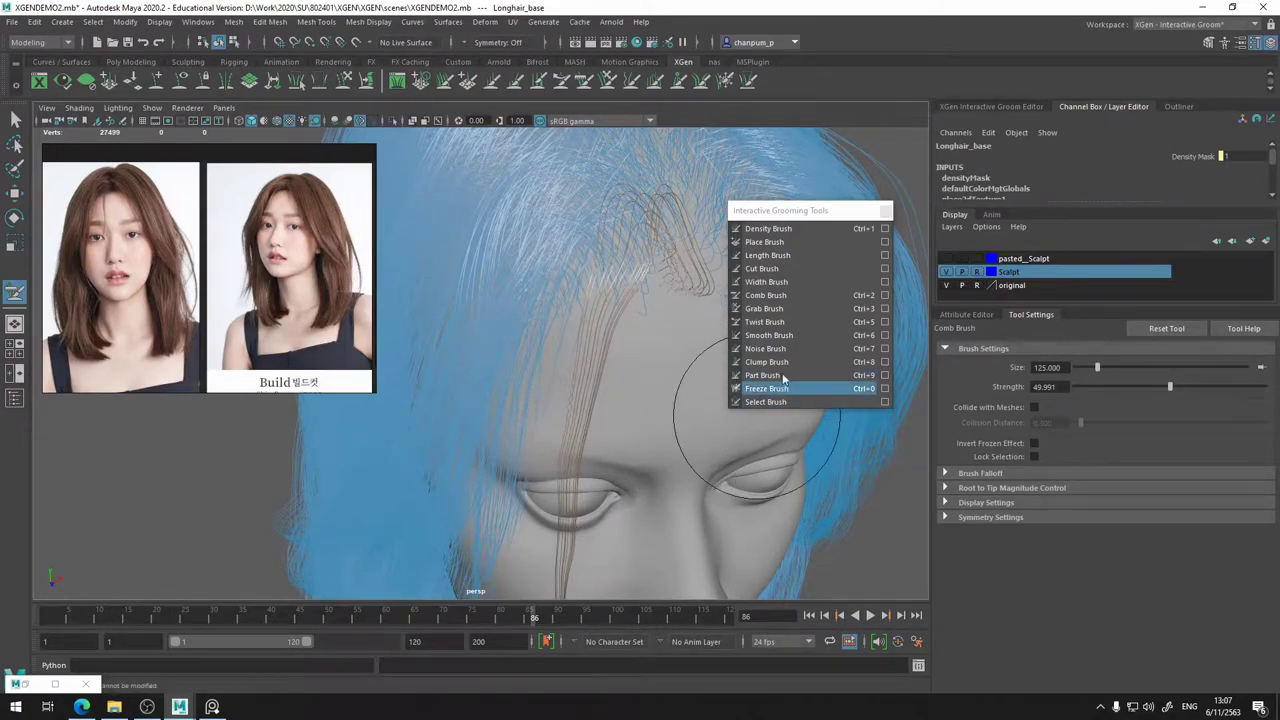
- Smooth the short unfrozen hairs at the centre of the front hairline with the Smooth Brush
left_click(769, 335)
left_click_drag(685, 283, 678, 283)
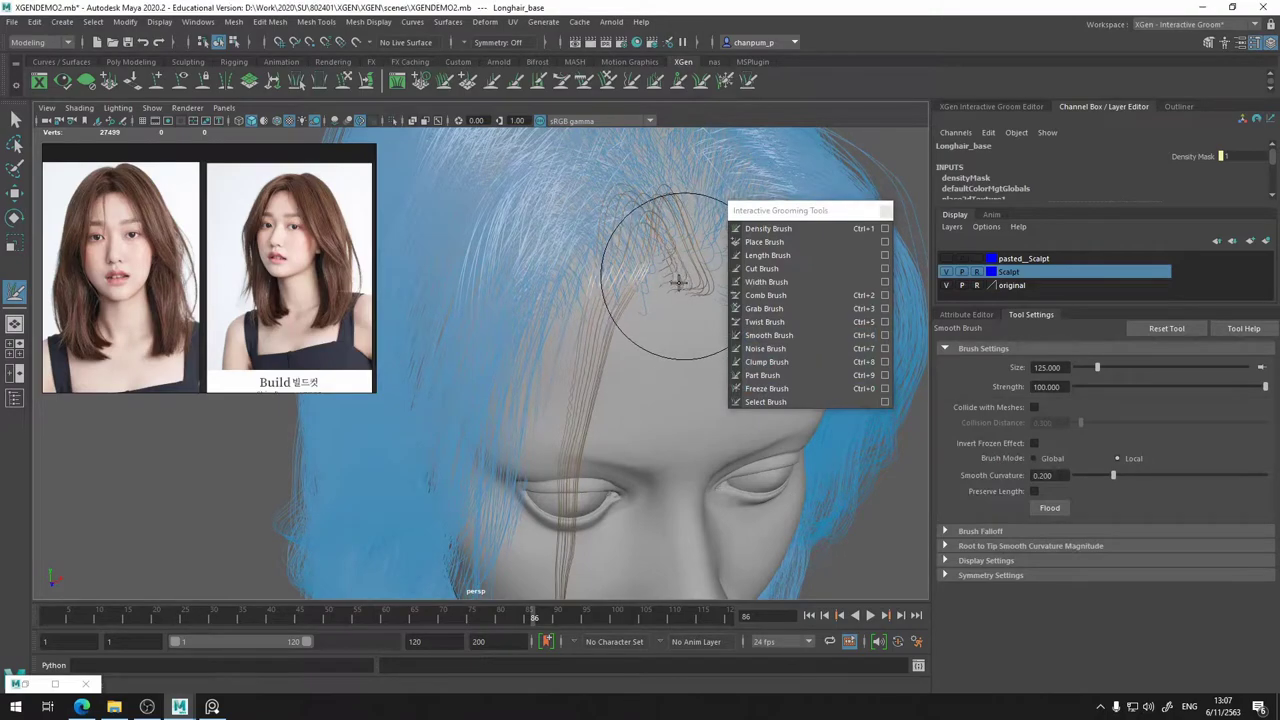
right_click_drag(652, 443, 610, 443, "alt")
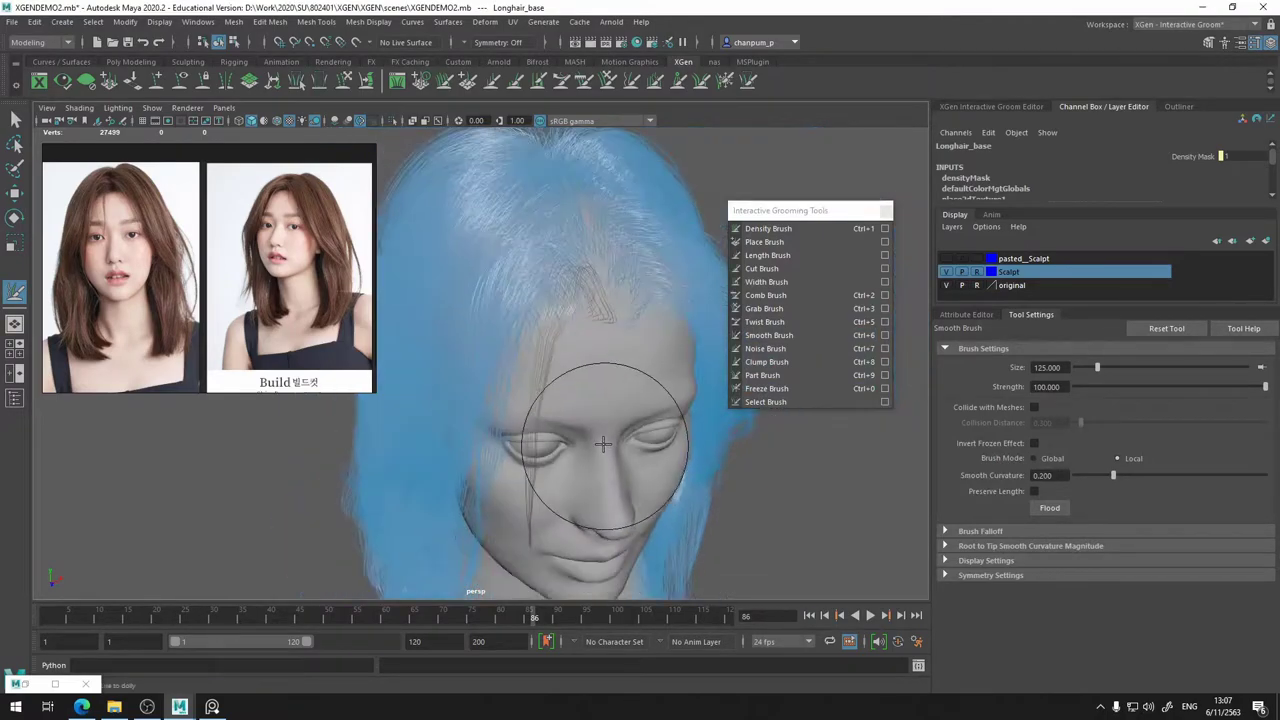
- Shape the loose front strand beside the character's right eye and cheek using the Grab Brush at size 155
left_click_drag(610, 443, 535, 343, "alt")
right_click_drag(535, 343, 527, 395, "alt")
mouse_move(527, 395)
left_mouse_down("alt")
mouse_move(434, 383)
mouse_move(597, 391)
left_mouse_up("alt")
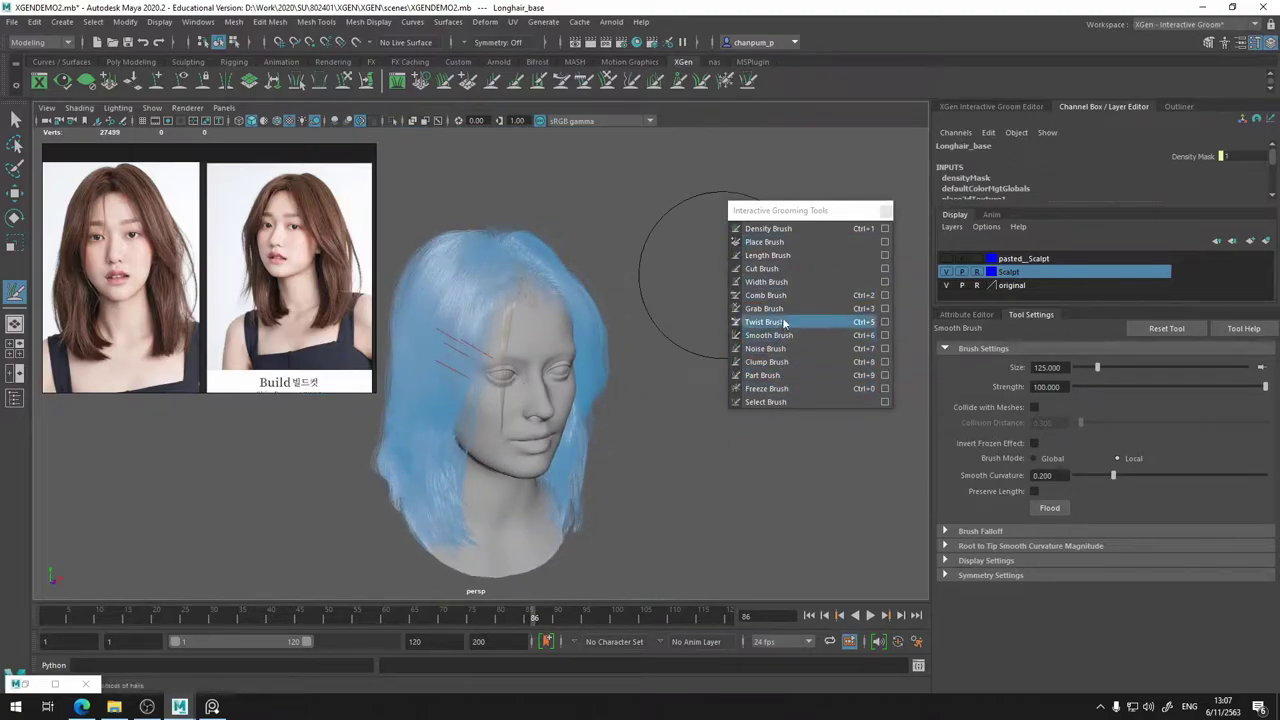
left_click(778, 309)
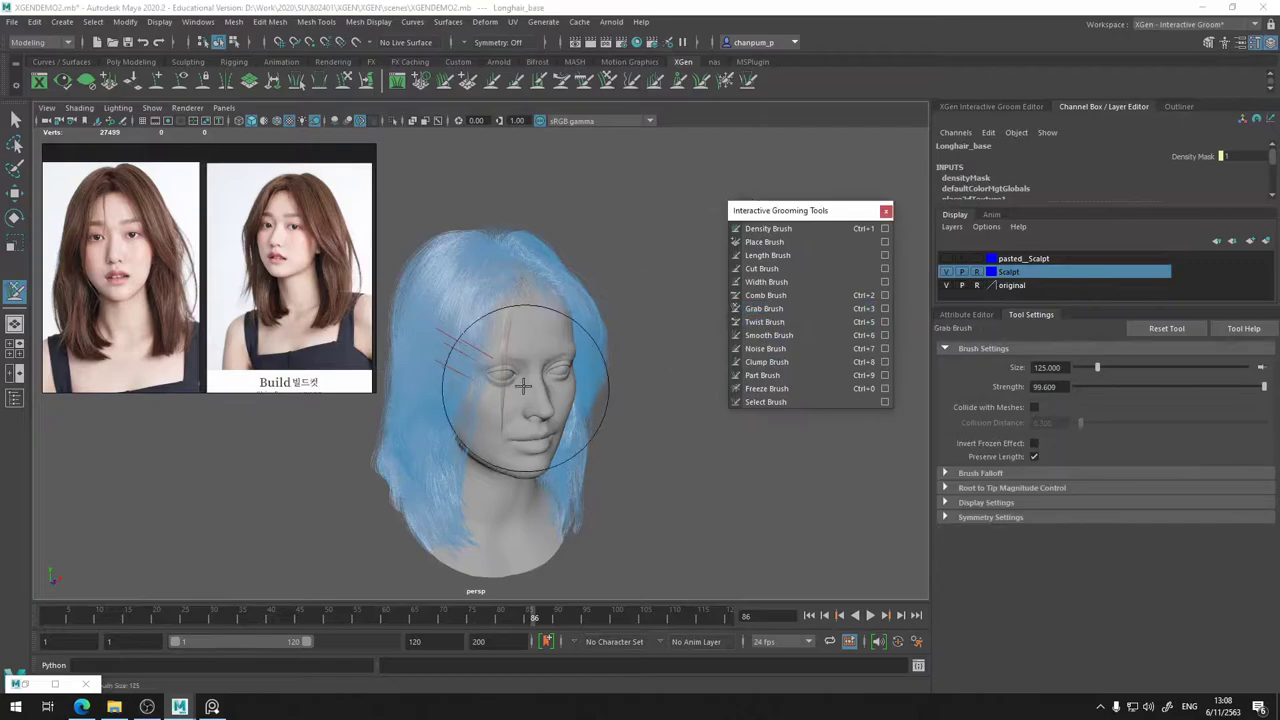
mouse_move(486, 400)
left_mouse_down("alt")
mouse_move(439, 407)
mouse_move(508, 389)
mouse_move(531, 366)
left_mouse_up("alt")
key("b")
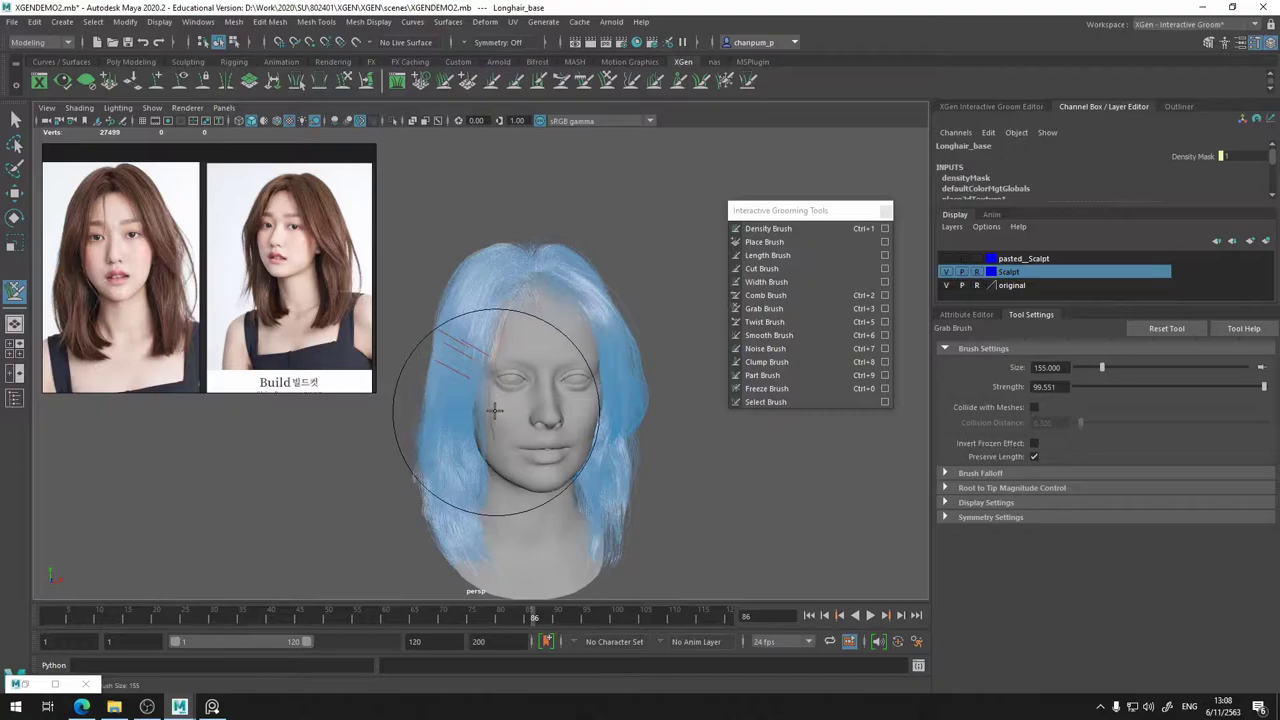
left_click_drag(471, 440, 650, 447, "alt")
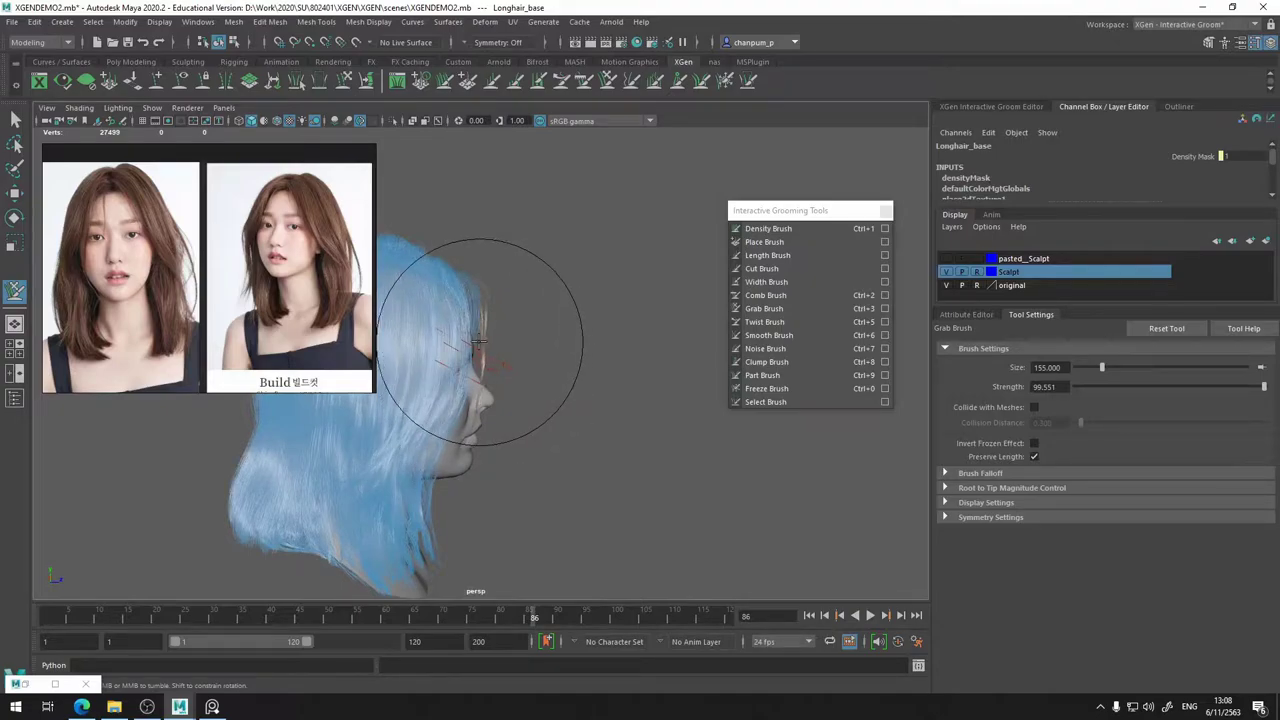
mouse_move(520, 392)
left_mouse_down("alt")
mouse_move(571, 349)
mouse_move(537, 357)
mouse_move(548, 373)
left_mouse_up("alt")
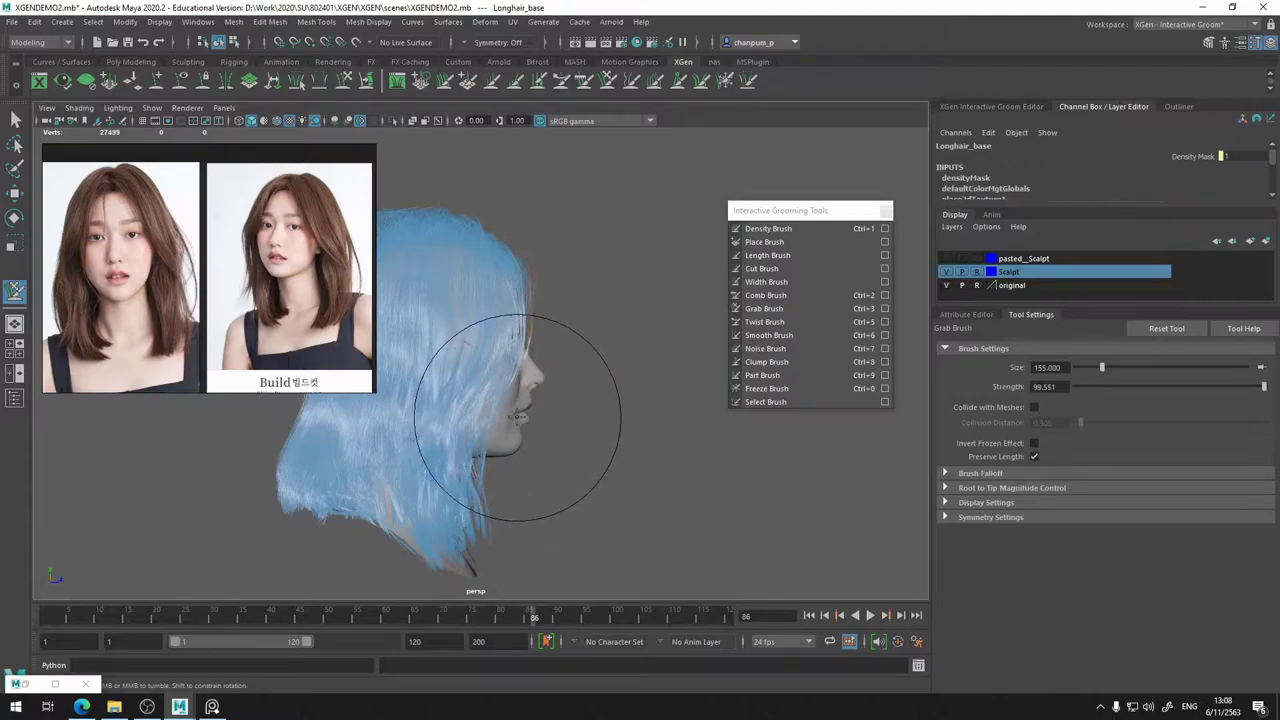
left_click_drag(551, 430, 403, 444, "alt")
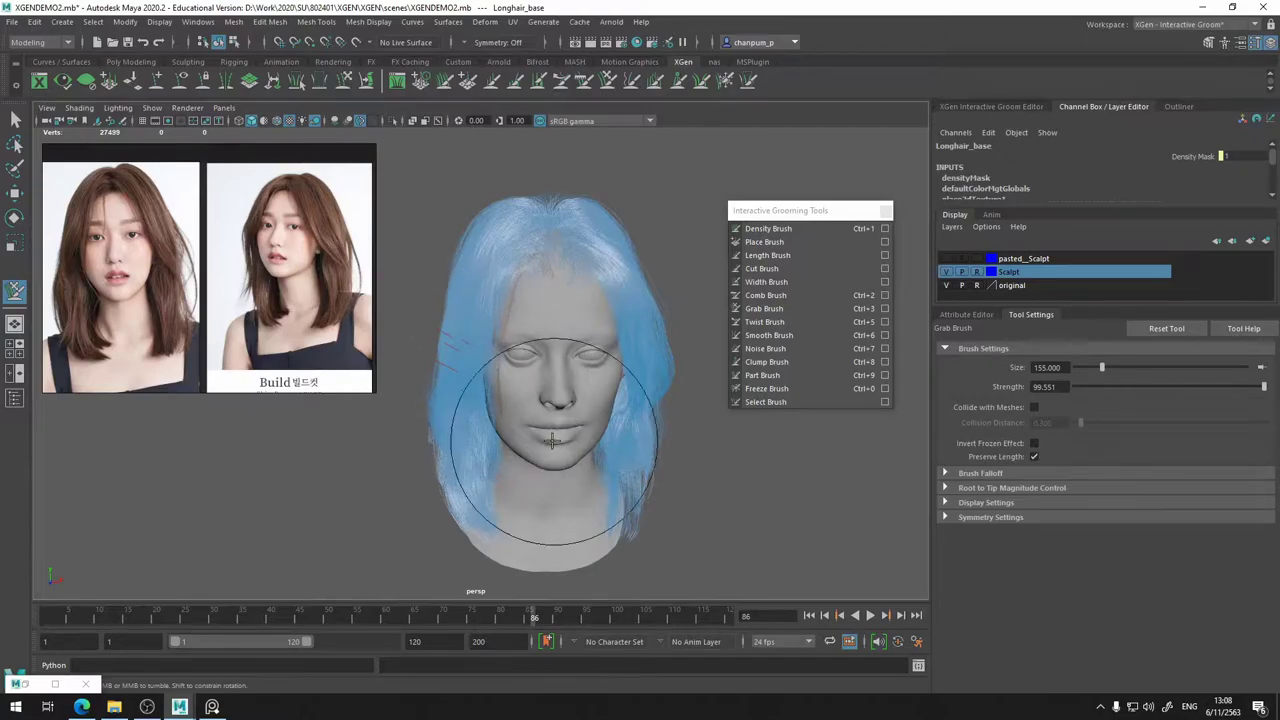
mouse_move(551, 440)
left_mouse_down("alt")
mouse_move(523, 434)
mouse_move(540, 432)
mouse_move(557, 257)
mouse_move(538, 395)
left_mouse_up("alt")
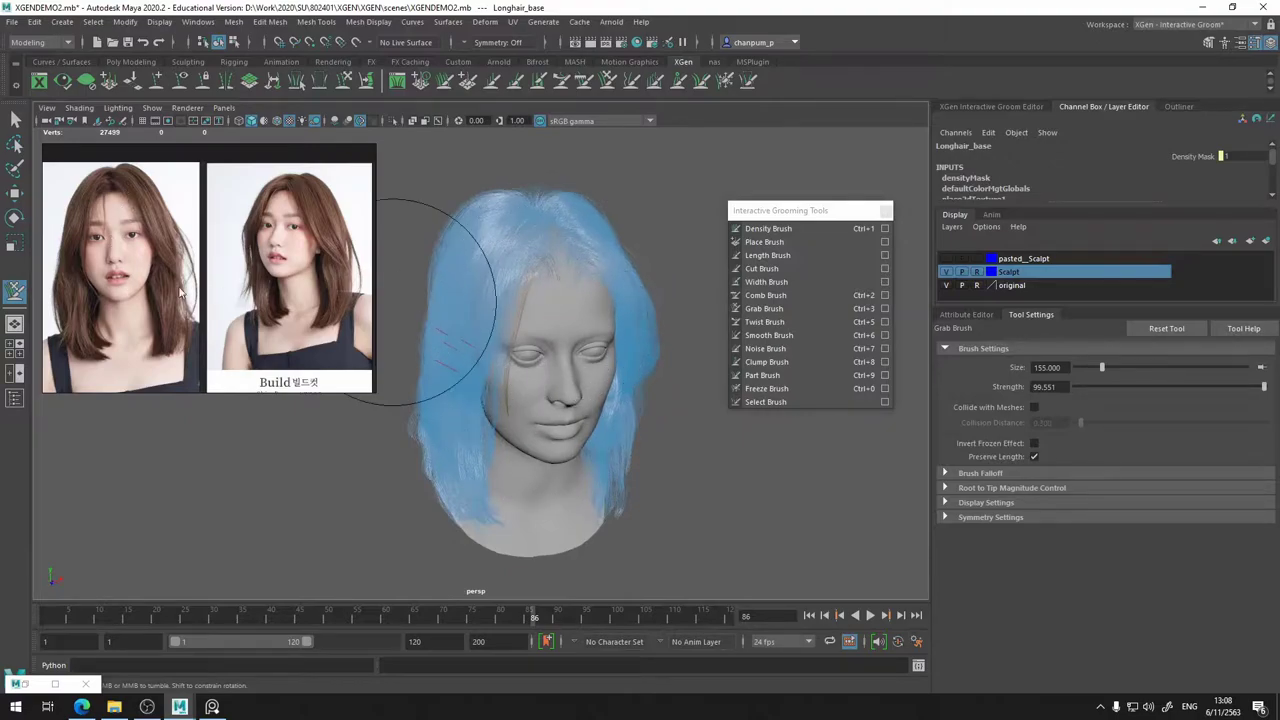
- Refine how the loose strand falls from the hairline past the character's right temple with the Grab Brush
mouse_move(600, 270)
left_mouse_down("alt")
mouse_move(651, 349)
mouse_move(768, 336)
mouse_move(580, 354)
mouse_move(638, 402)
mouse_move(675, 400)
left_mouse_up("alt")
scroll(613, 350, "up", 3)
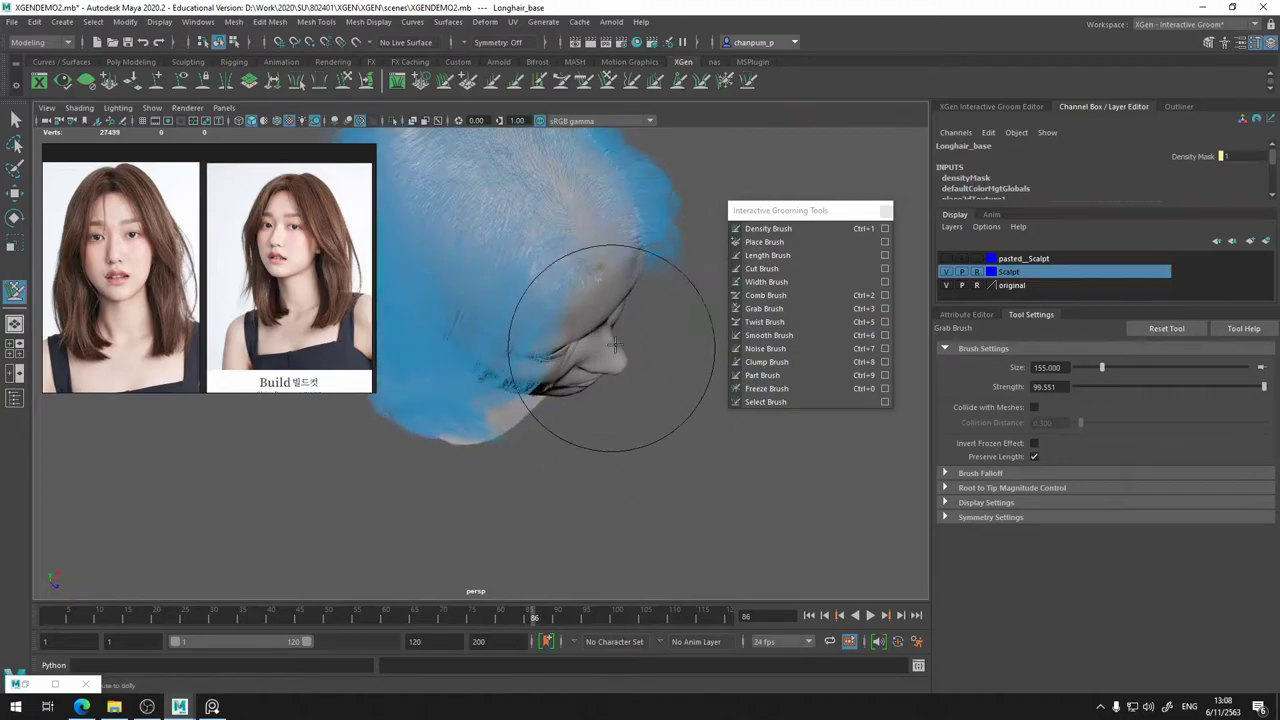
left_click_drag(615, 345, 627, 292, "alt")
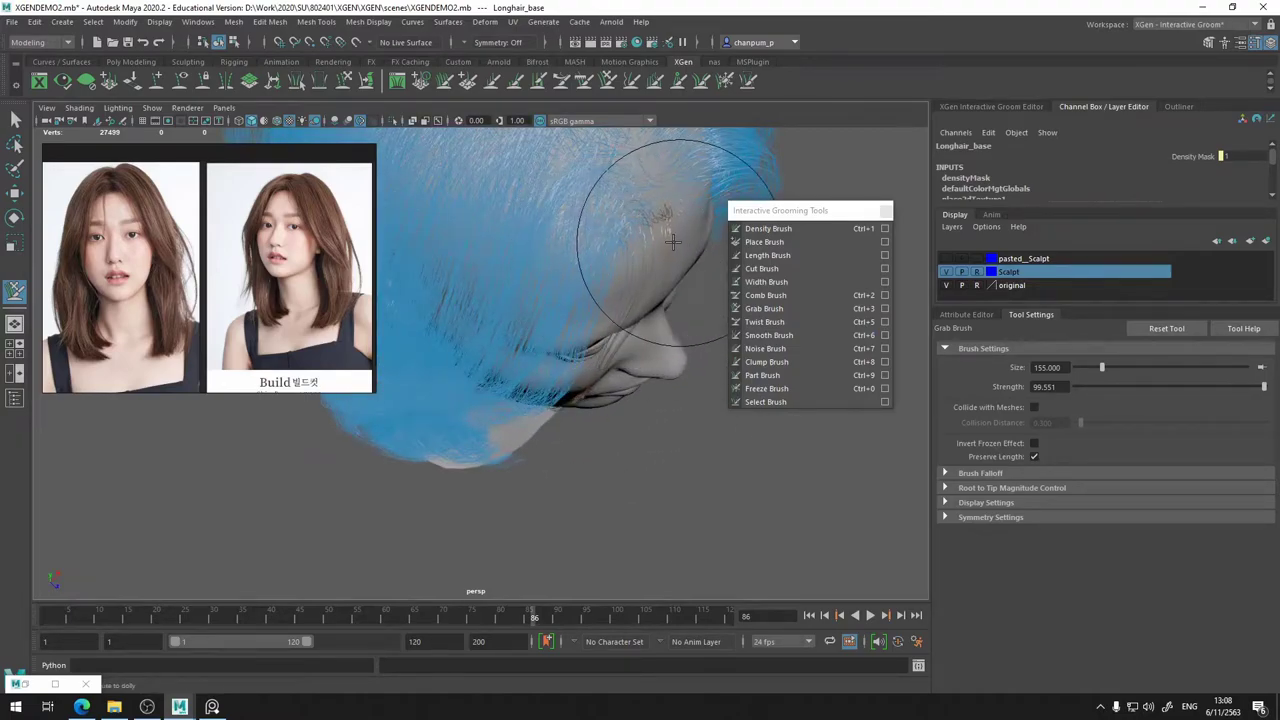
mouse_move(645, 250)
left_mouse_down("alt")
mouse_move(586, 306)
mouse_move(580, 270)
mouse_move(577, 286)
left_mouse_up("alt")
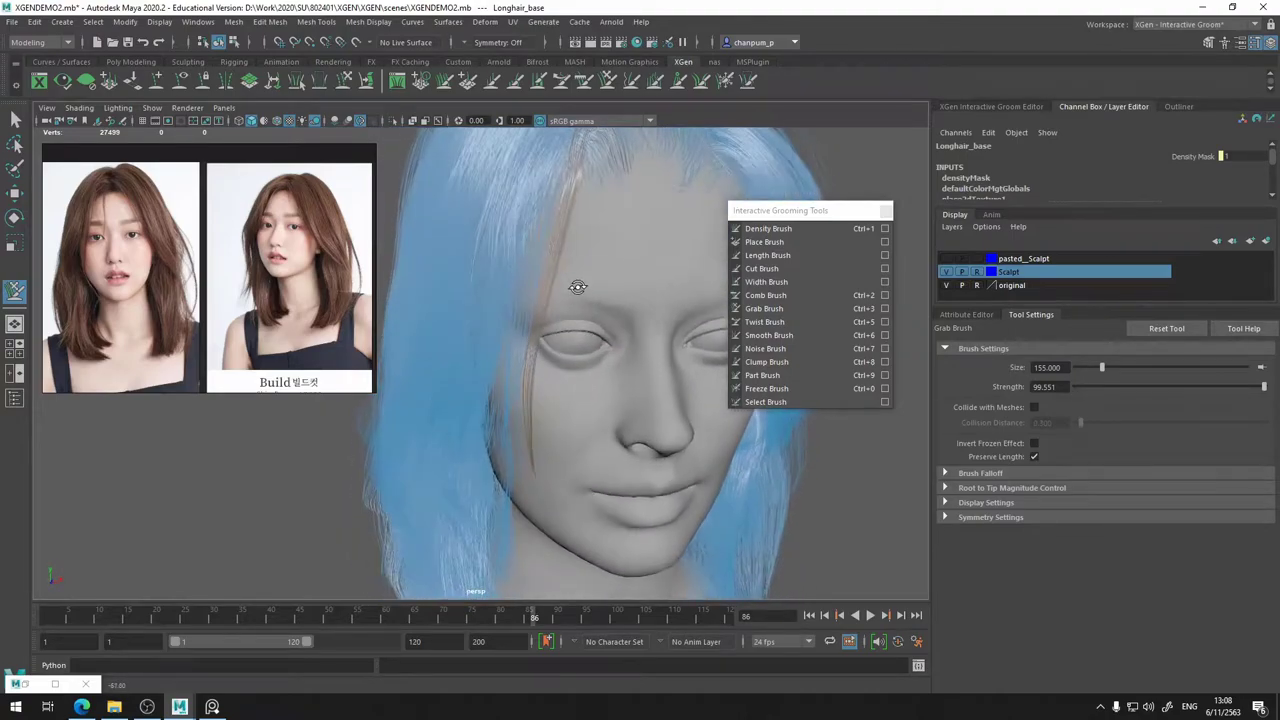
mouse_move(600, 206)
left_mouse_down("alt")
mouse_move(614, 243)
mouse_move(560, 299)
mouse_move(489, 289)
mouse_move(481, 278)
mouse_move(509, 230)
mouse_move(480, 274)
mouse_move(557, 294)
mouse_move(467, 314)
mouse_move(497, 286)
mouse_move(530, 300)
left_mouse_up("alt")
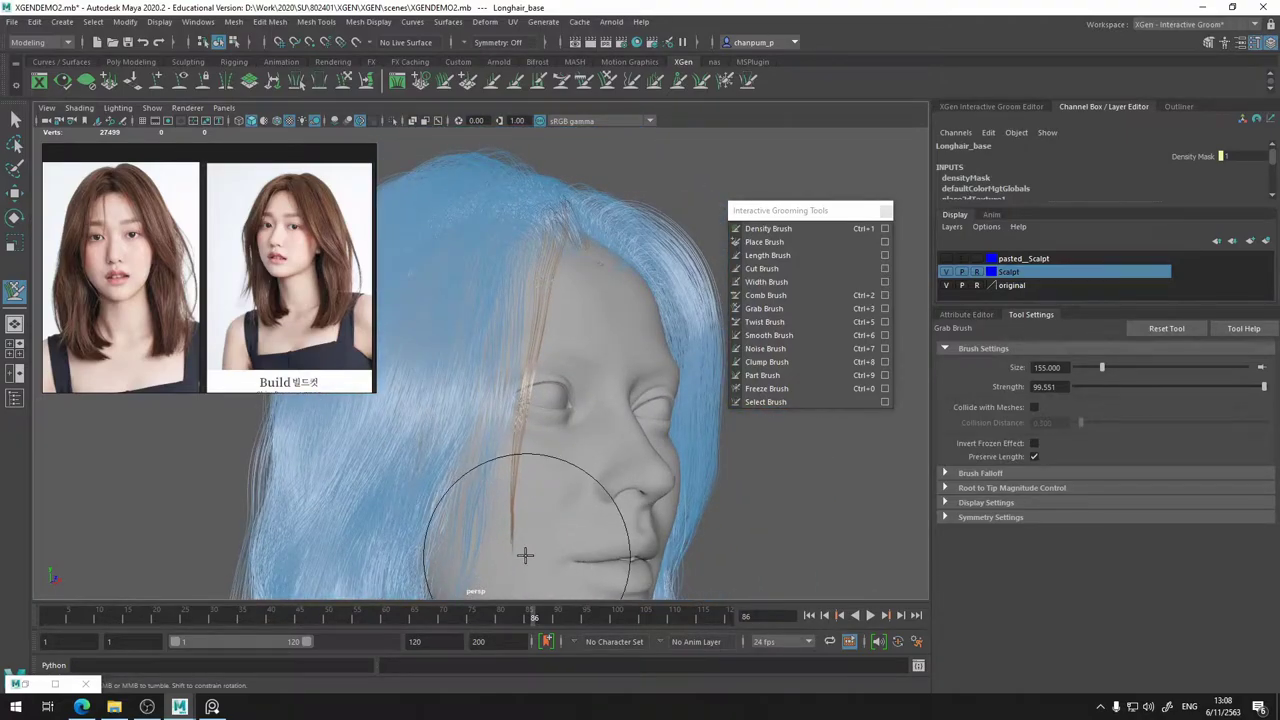
mouse_move(521, 556)
left_mouse_down("alt")
mouse_move(543, 480)
mouse_move(506, 500)
mouse_move(529, 503)
left_mouse_up("alt")
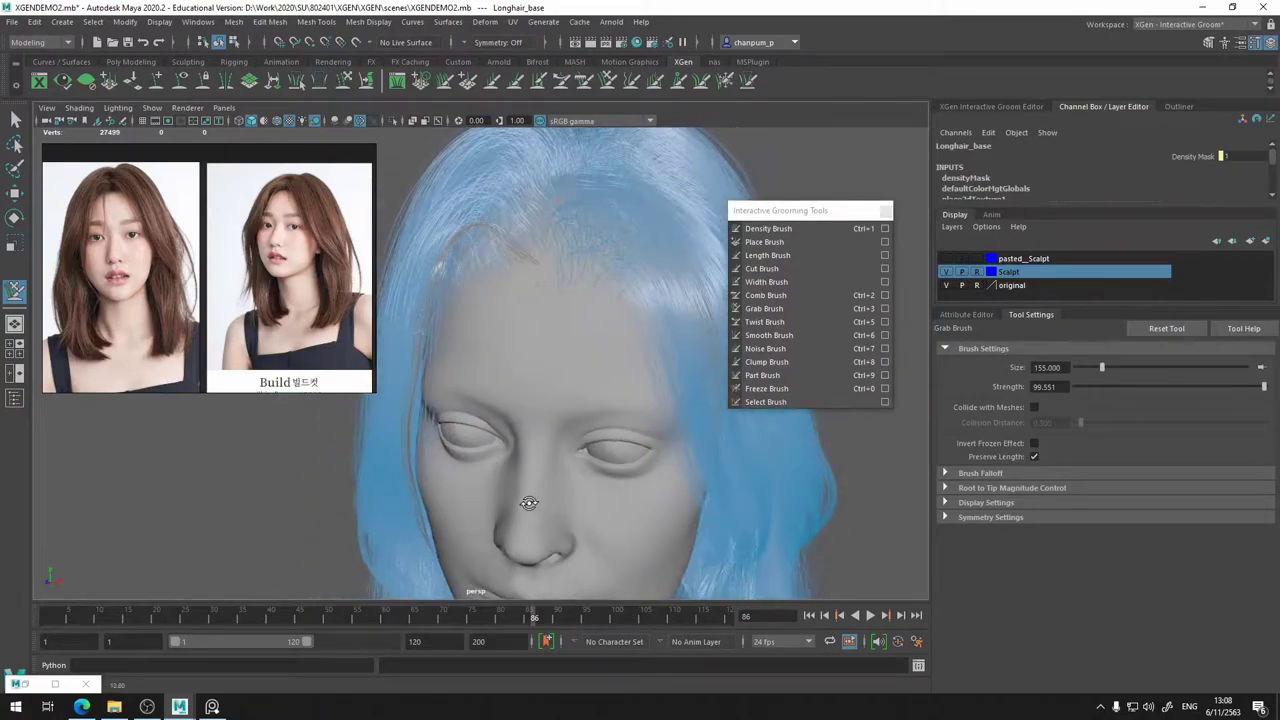
- Unfreeze all of the hair using the Freeze Brush settings
right_click_drag(600, 495, 614, 414, "alt")
left_click_drag(614, 414, 677, 414, "alt")
middle_click_drag(677, 414, 575, 419, "alt")
left_click(822, 389)
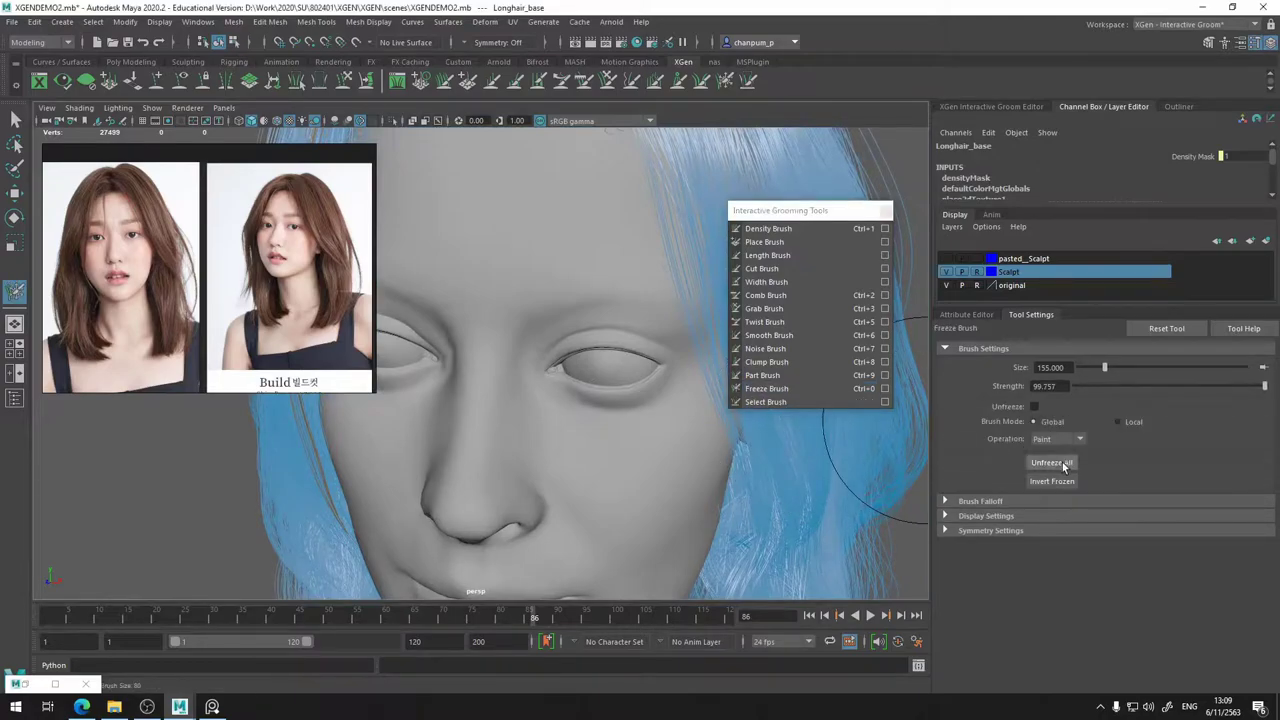
mouse_move(625, 401)
left_mouse_down("alt")
mouse_move(651, 400)
mouse_move(638, 397)
left_mouse_up("alt")
scroll(592, 410, "up", 3)
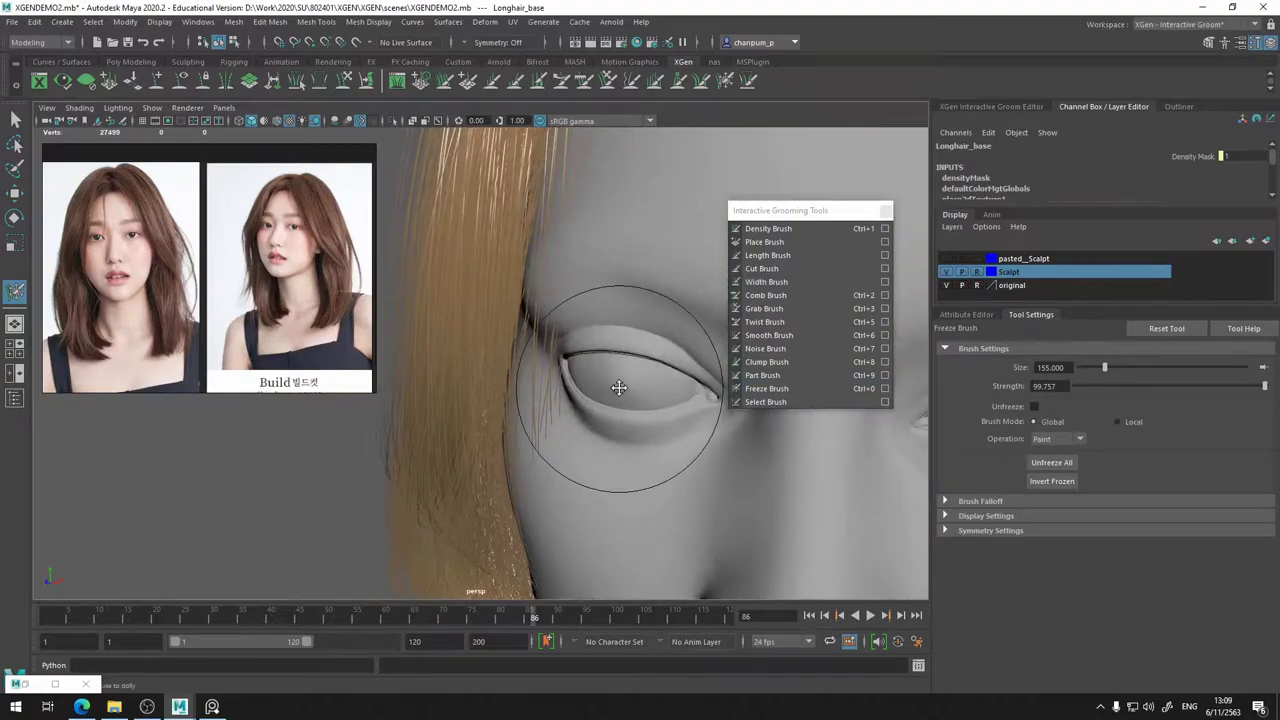
- Freeze the loose hairs beside the character's right eye and temple using the Freeze Brush at size 70
middle_click_drag(619, 388, 557, 472, "alt")
mouse_move(551, 495)
left_mouse_down("alt")
mouse_move(523, 500)
mouse_move(556, 499)
left_mouse_up("alt")
scroll(580, 464, "up", 2)
middle_click_drag(570, 388, 562, 385, "alt")
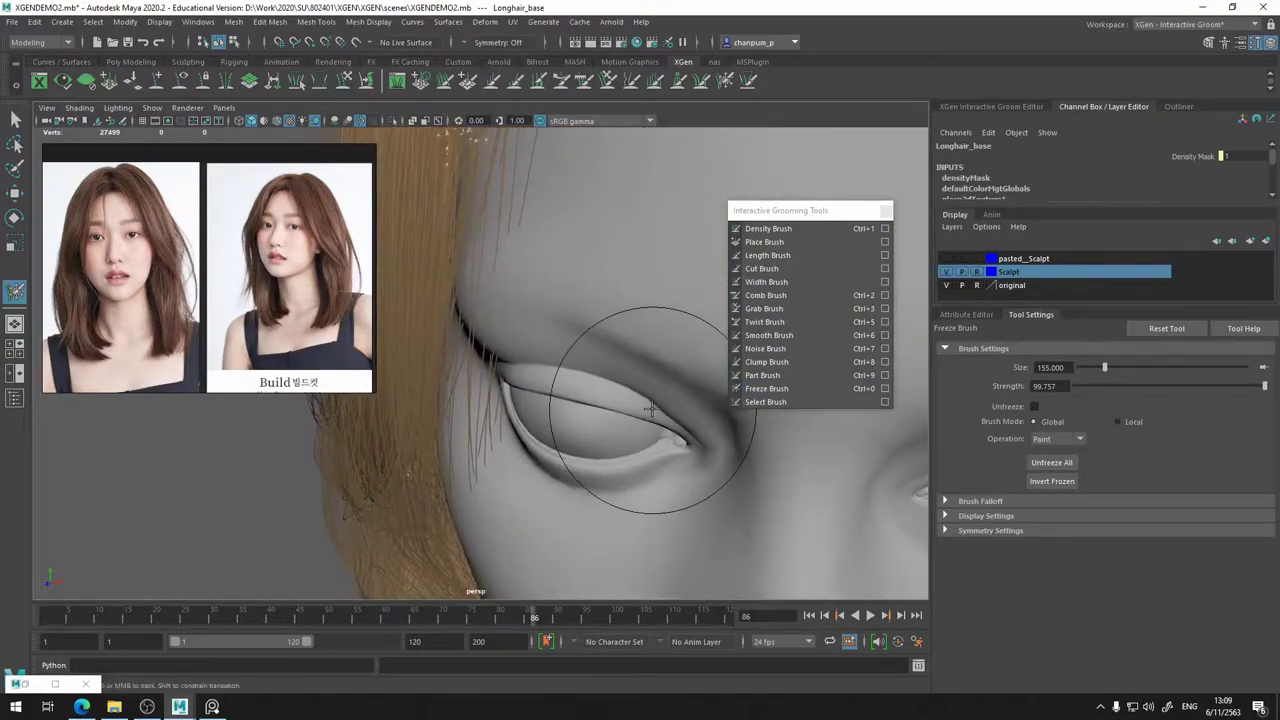
left_click_drag(651, 402, 618, 402)
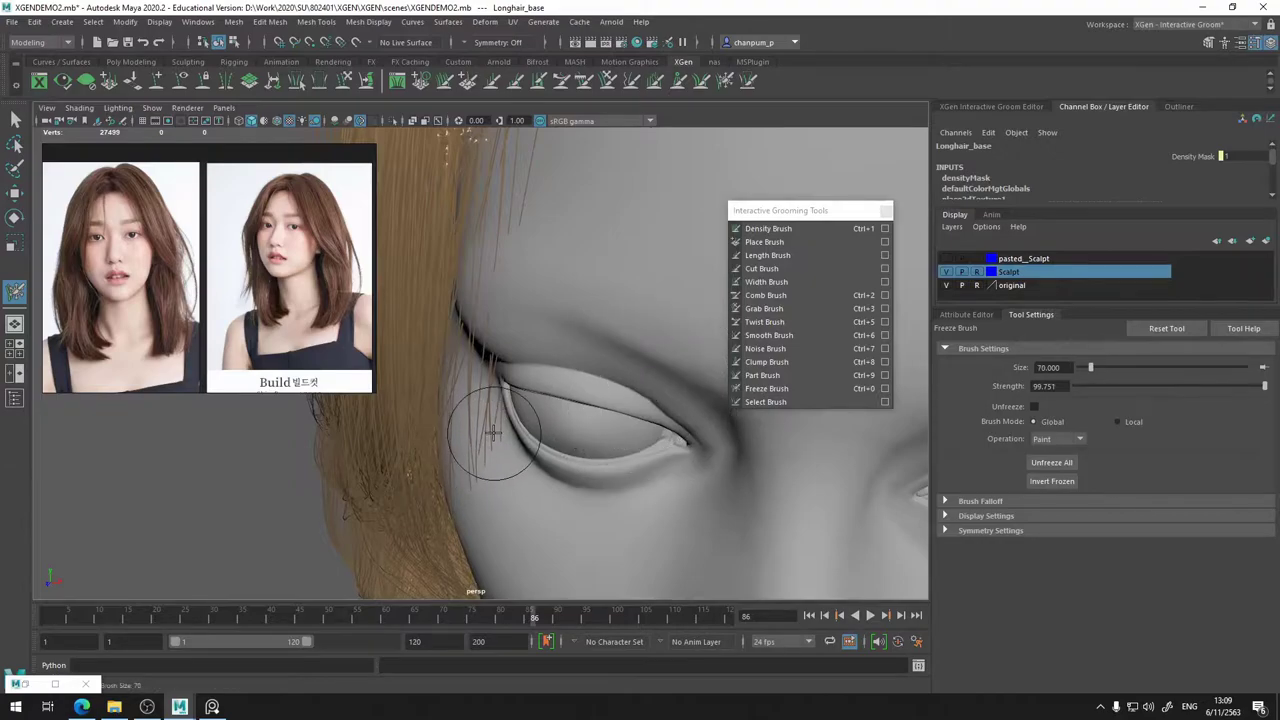
mouse_move(491, 443)
left_mouse_down()
mouse_move(503, 418)
mouse_move(522, 426)
left_mouse_up()
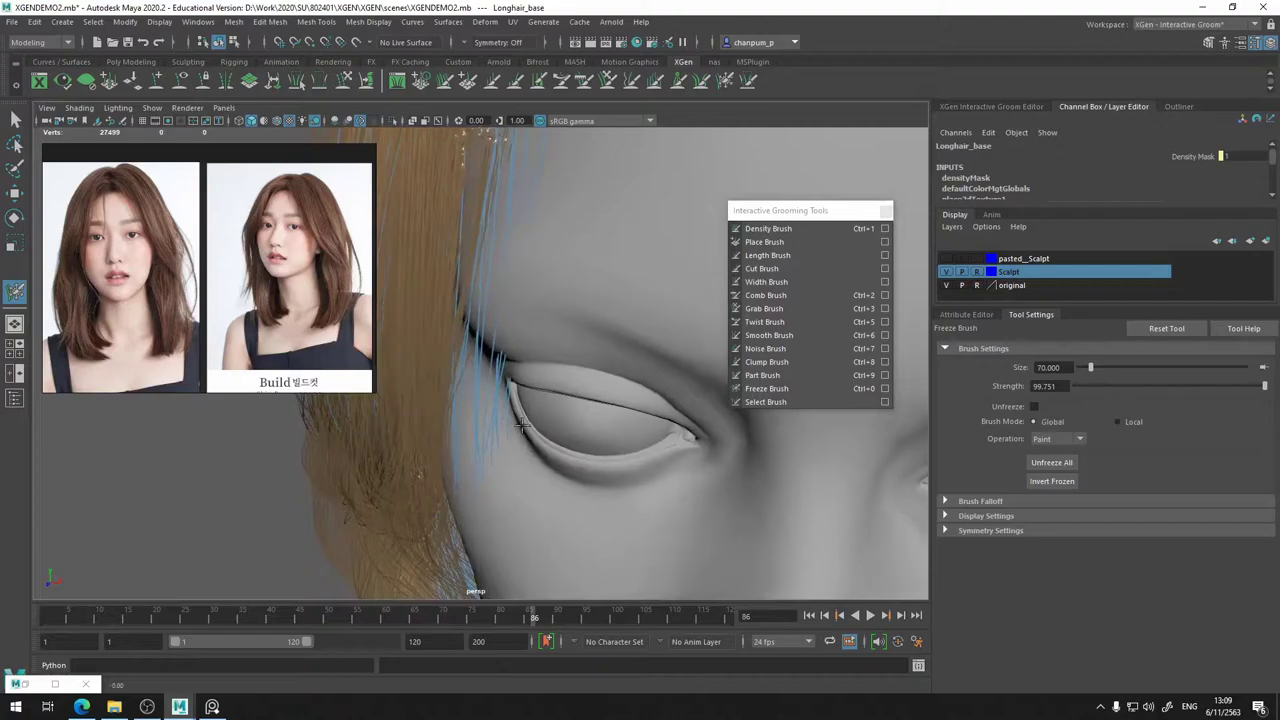
left_click_drag(507, 357, 497, 362, "alt")
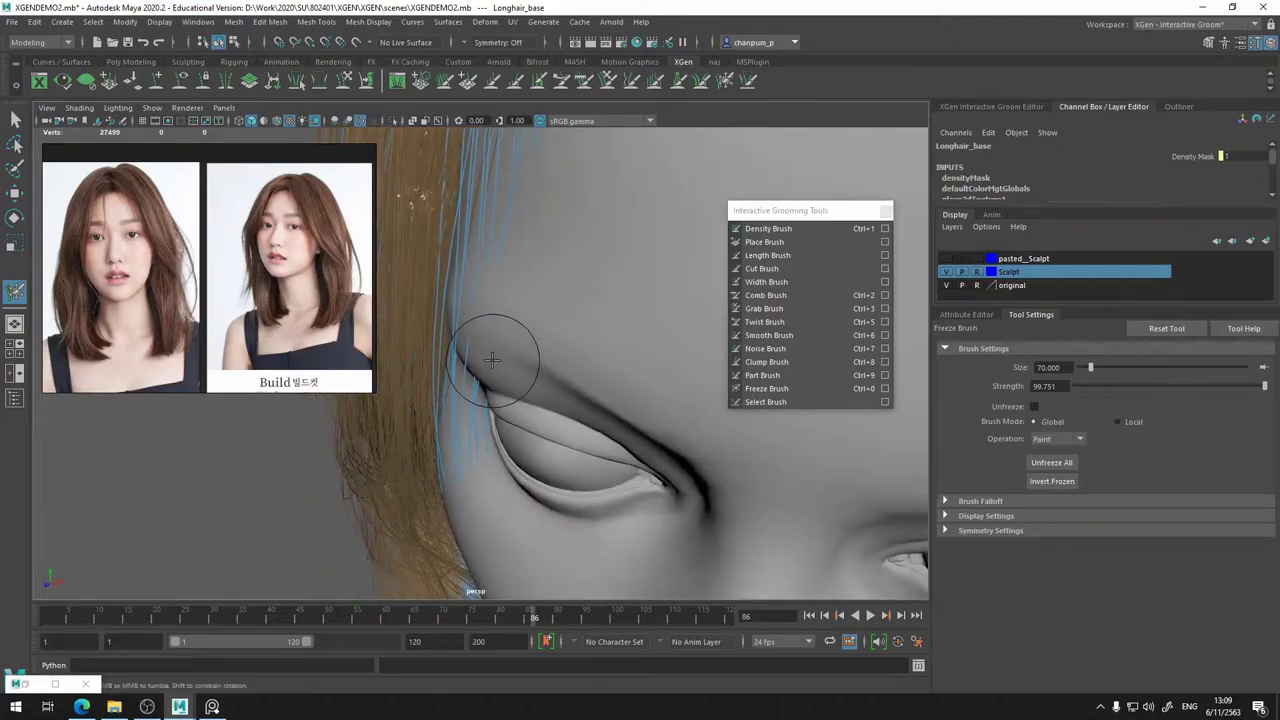
- Freeze the stray hairs along the front hairline and the character's left temple with the Freeze Brush
left_click_drag(541, 403, 583, 374, "alt")
scroll(600, 376, "down", 4)
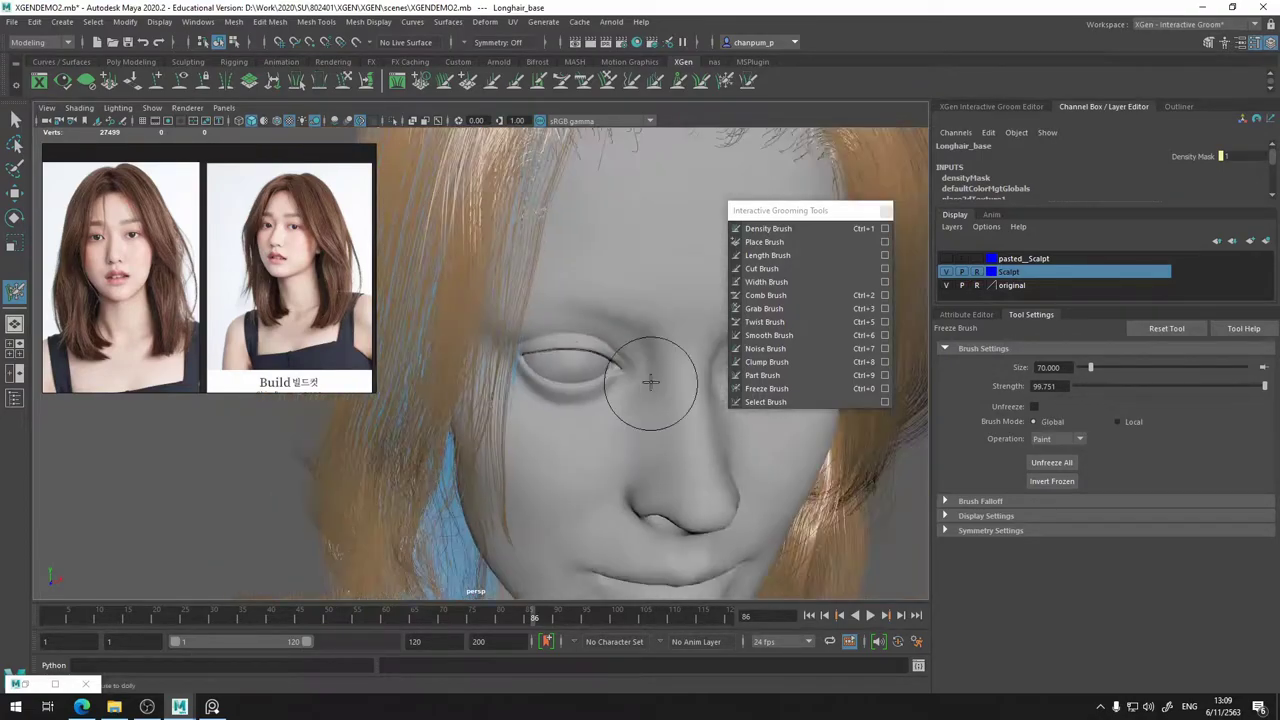
middle_click_drag(651, 380, 549, 446, "alt")
mouse_move(521, 305)
left_mouse_down("alt")
mouse_move(571, 303)
mouse_move(477, 360)
mouse_move(430, 282)
mouse_move(523, 363)
mouse_move(580, 371)
mouse_move(512, 364)
mouse_move(565, 368)
mouse_move(538, 386)
left_mouse_up("alt")
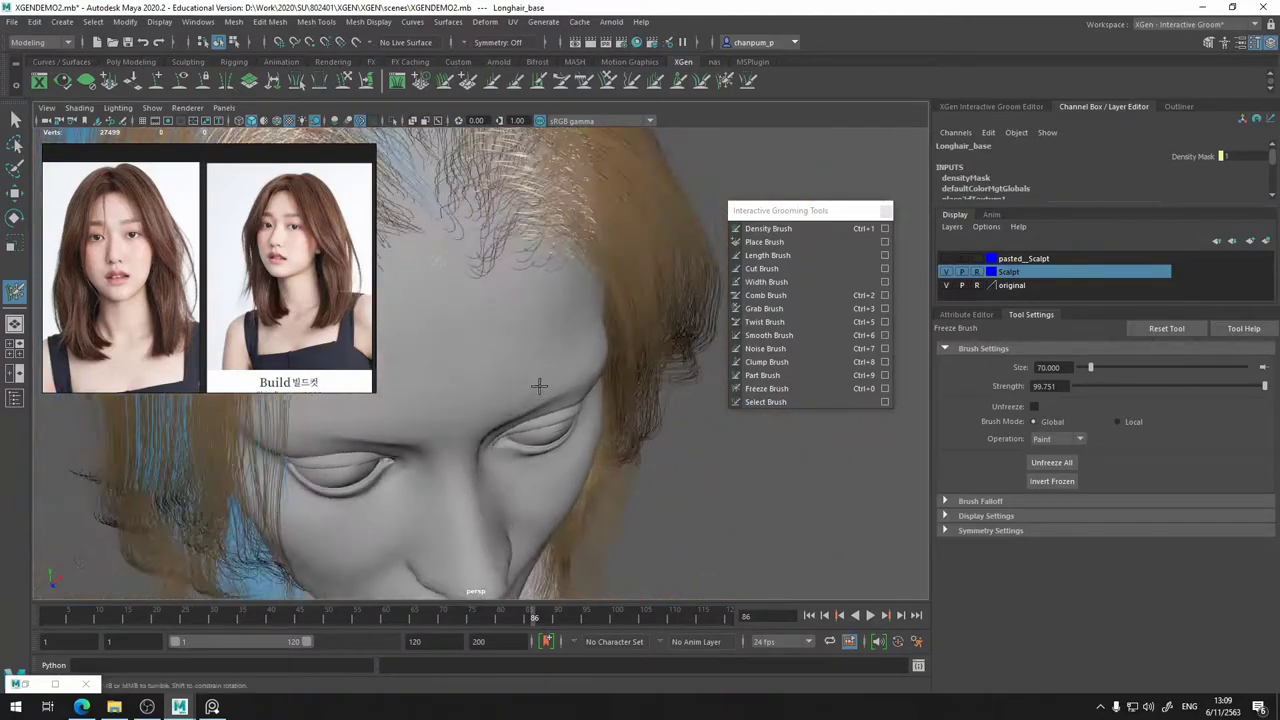
left_click(430, 294)
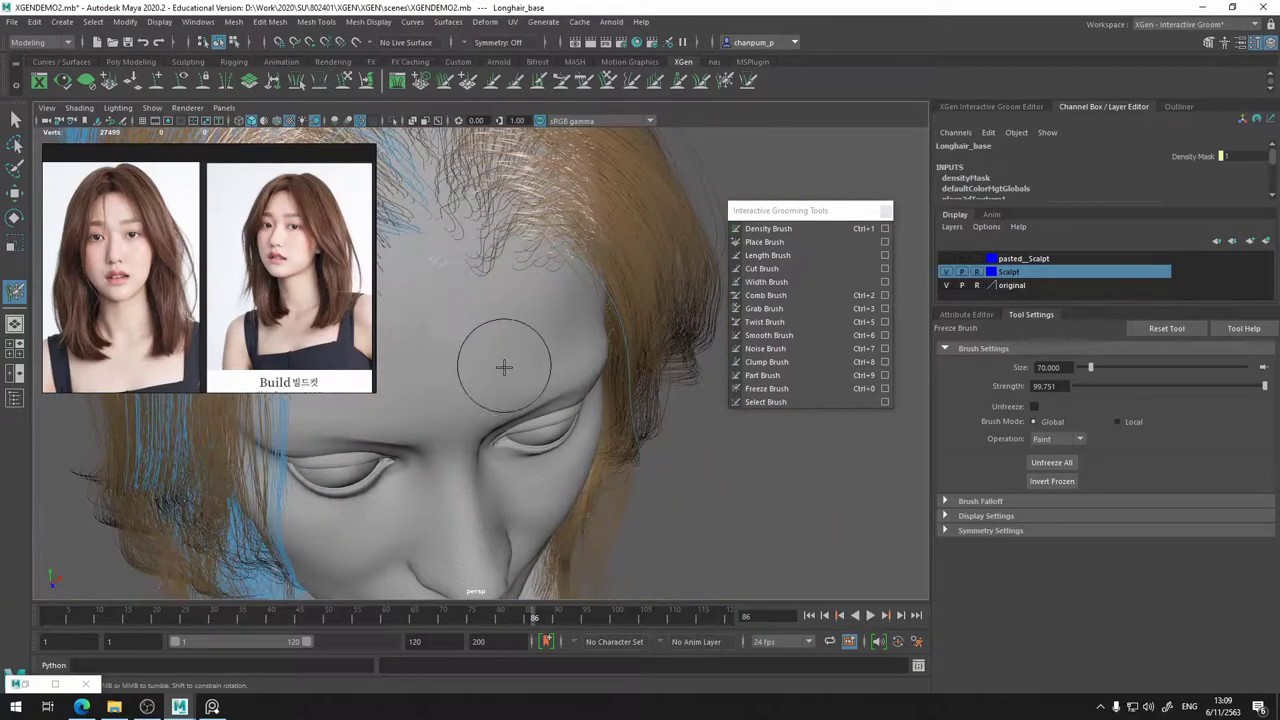
left_click_drag(504, 367, 601, 338, "alt")
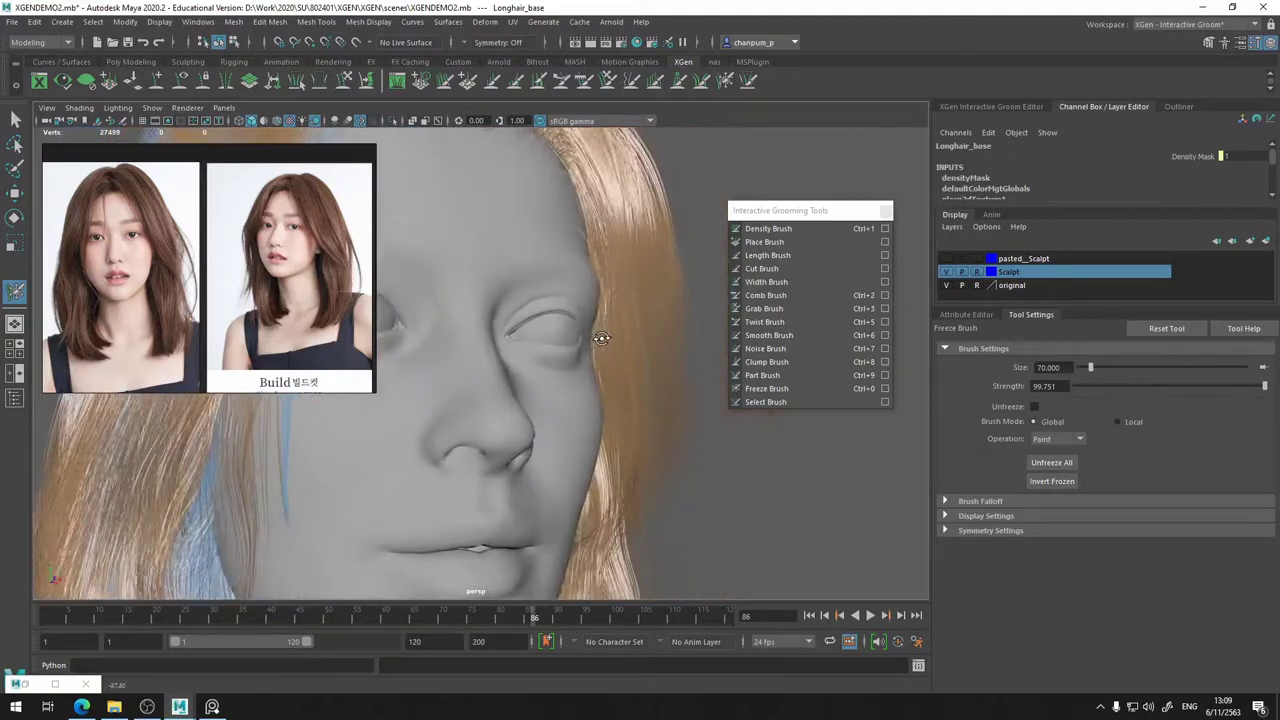
scroll(575, 285, "up", 3)
middle_click_drag(591, 280, 534, 446, "alt")
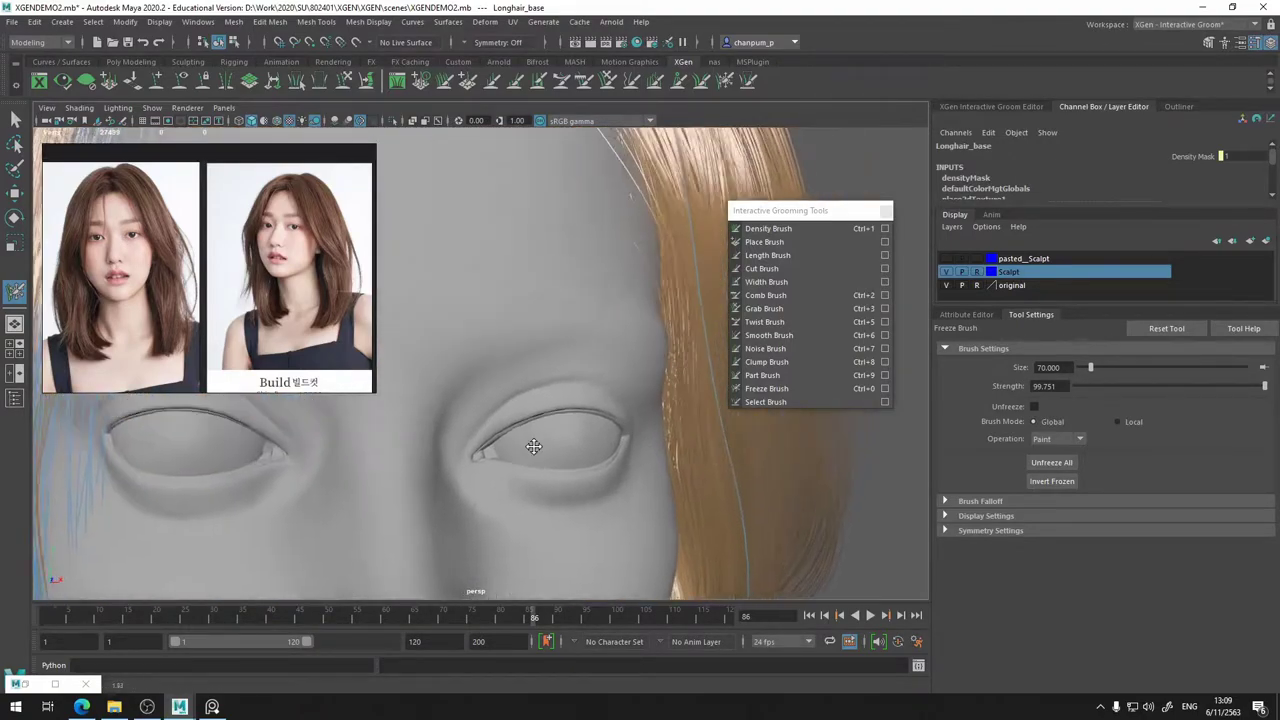
left_click_drag(560, 397, 563, 376, "alt")
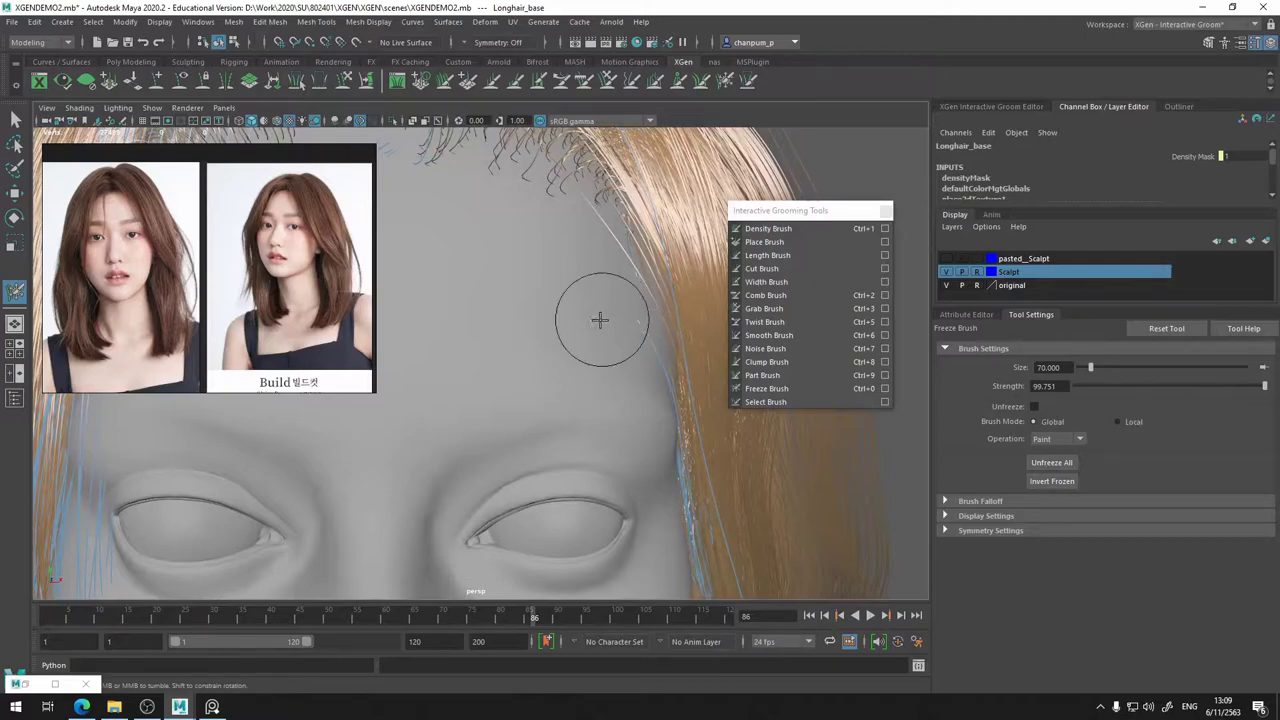
scroll(598, 298, "down", 5)
middle_click_drag(586, 334, 614, 220, "alt")
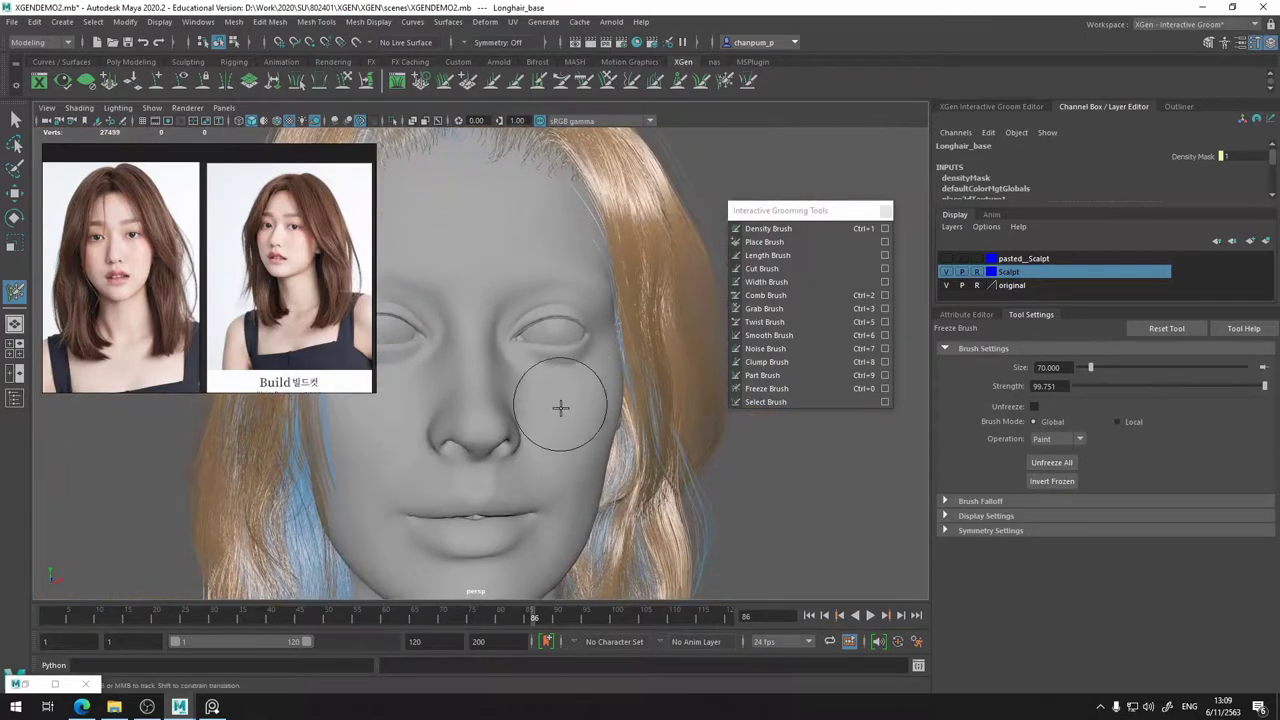
- Examine which strands are frozen around the left cheek, neck, sides and back of the head
middle_click_drag(563, 308, 568, 286, "alt")
mouse_move(568, 286)
left_mouse_down("alt")
mouse_move(550, 306)
mouse_move(568, 307)
left_mouse_up("alt")
scroll(560, 310, "up", 10)
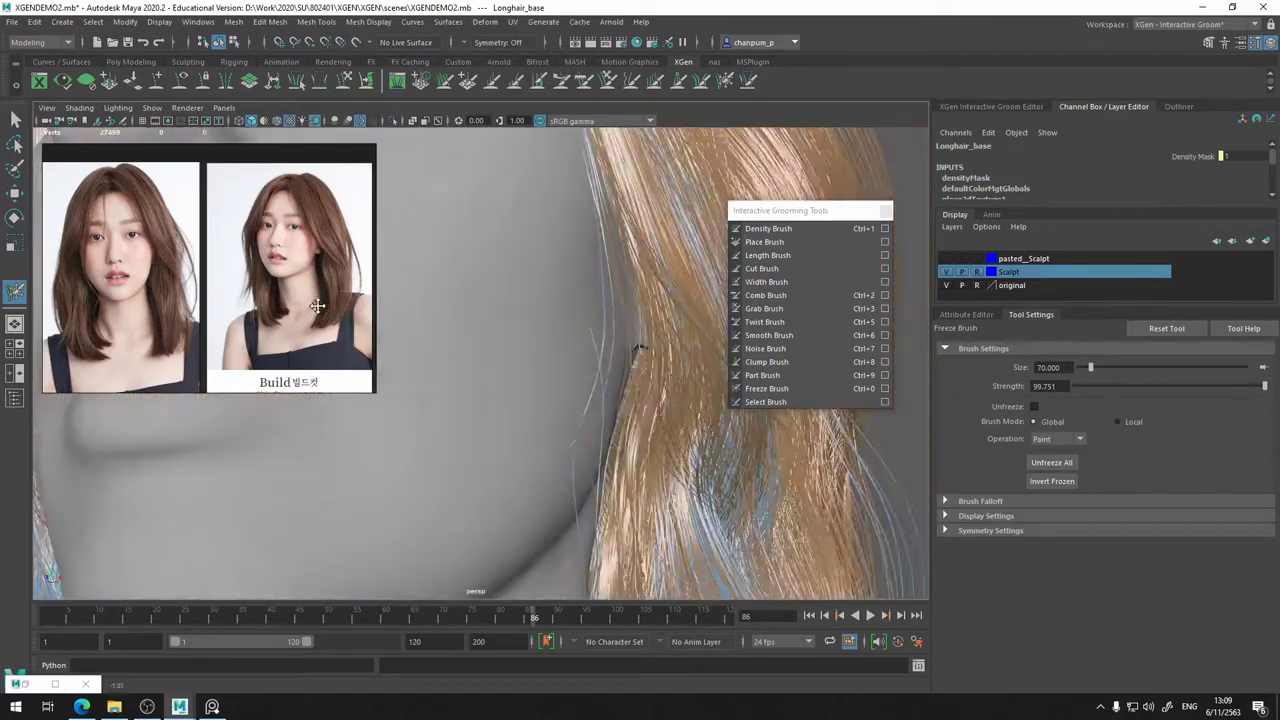
mouse_move(444, 327)
left_mouse_down("alt")
mouse_move(498, 333)
mouse_move(466, 262)
left_mouse_up("alt")
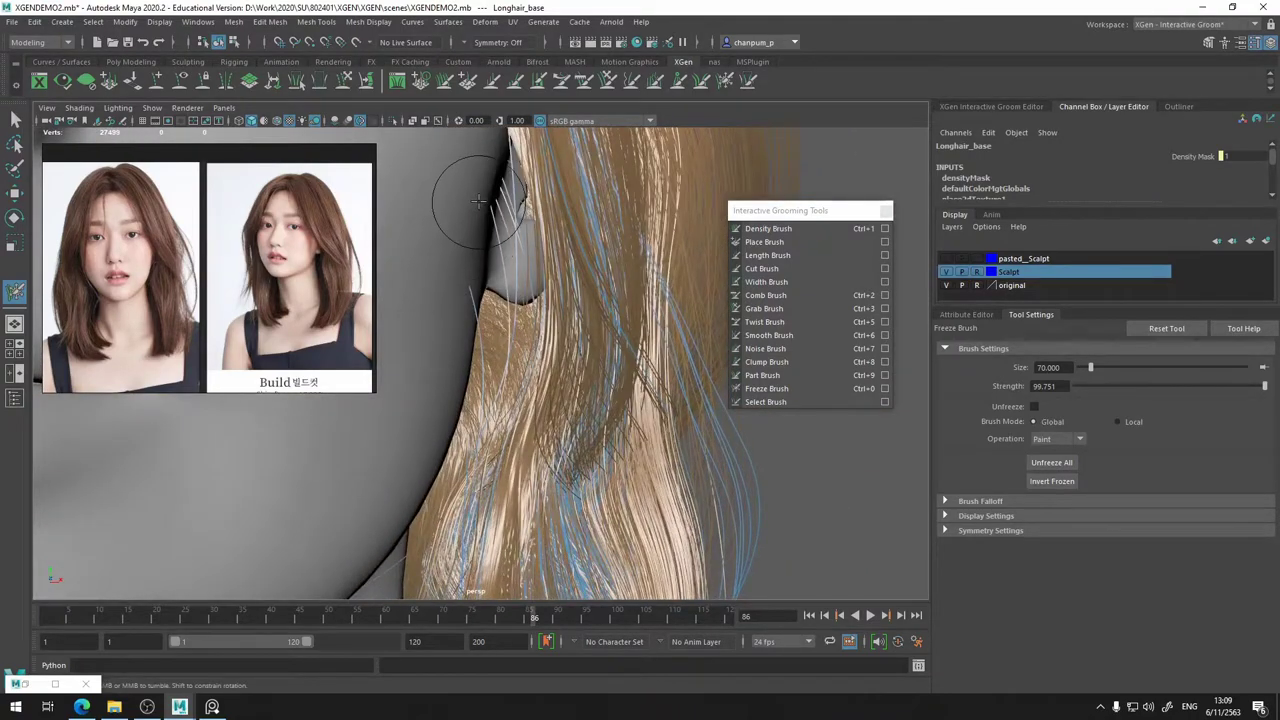
left_click_drag(468, 202, 469, 279, "alt")
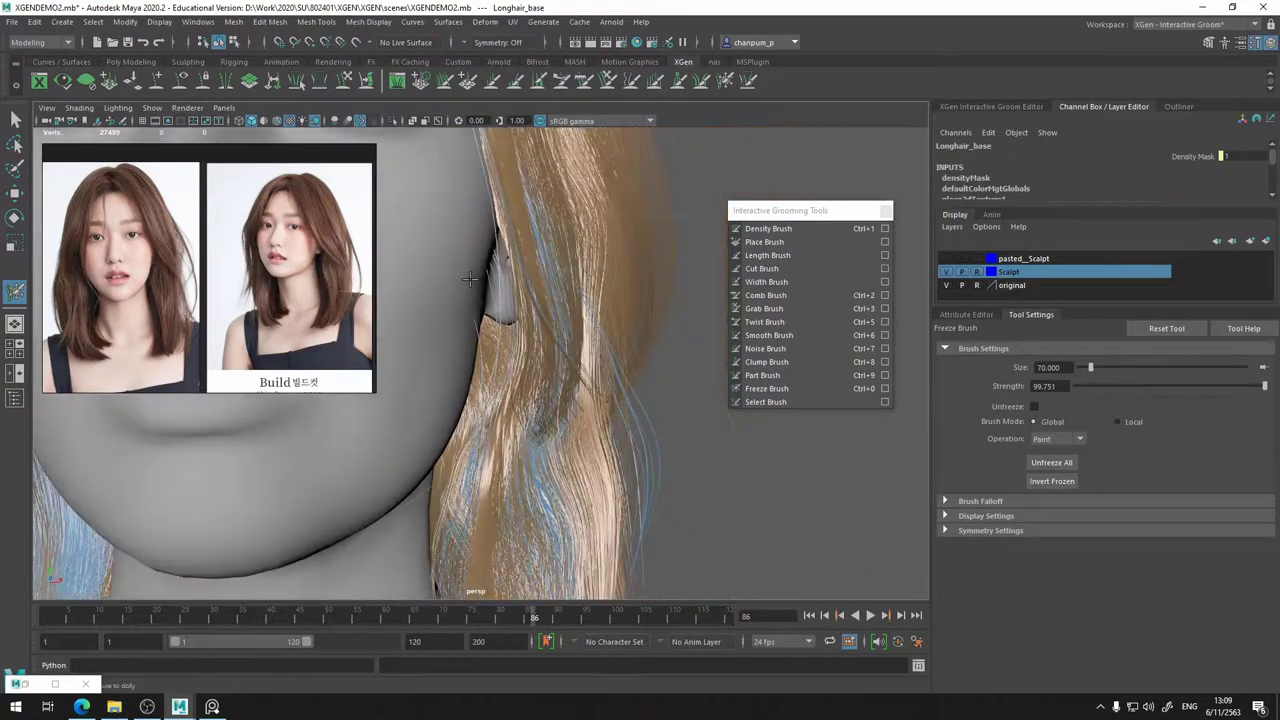
left_click_drag(542, 525, 663, 394, "alt")
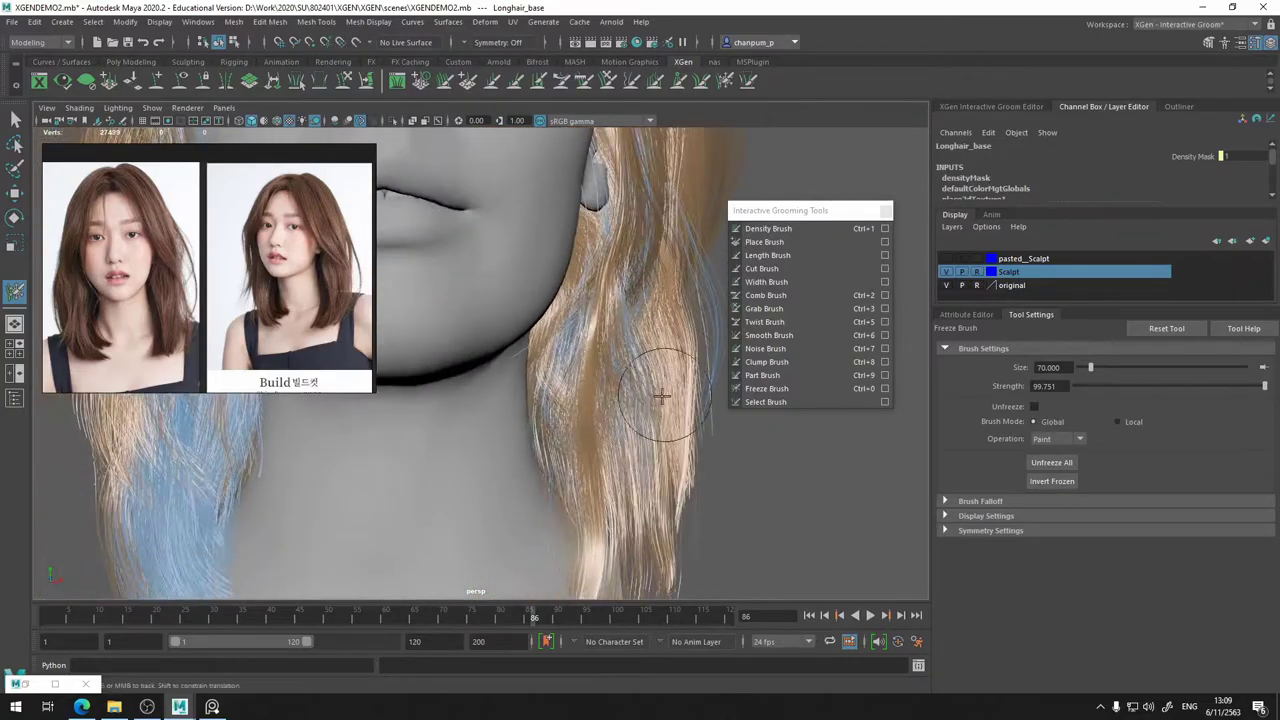
mouse_move(510, 398)
left_mouse_down("alt")
mouse_move(560, 397)
mouse_move(556, 420)
mouse_move(634, 409)
mouse_move(509, 394)
mouse_move(534, 463)
mouse_move(453, 430)
mouse_move(466, 343)
mouse_move(457, 366)
mouse_move(394, 329)
mouse_move(428, 308)
mouse_move(646, 354)
left_mouse_up("alt")
scroll(461, 419, "down", 4)
mouse_move(460, 420)
left_mouse_down("alt")
mouse_move(586, 434)
mouse_move(453, 413)
left_mouse_up("alt")
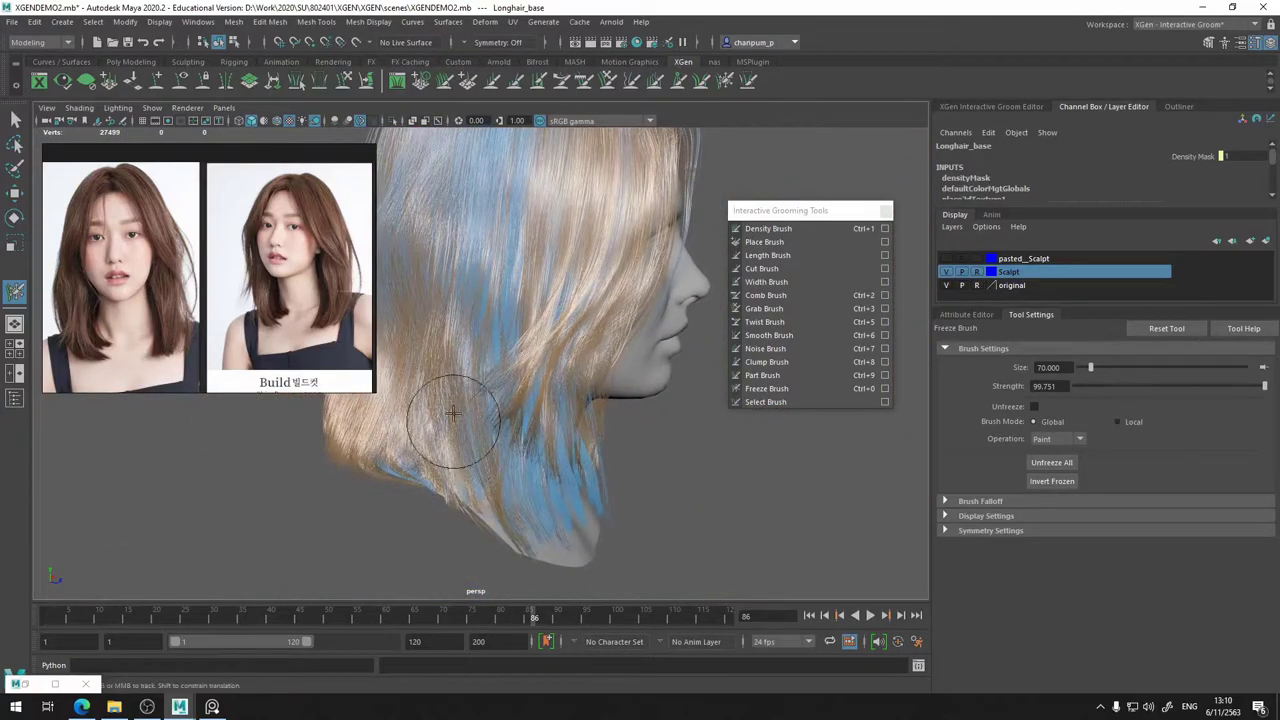
left_click_drag(473, 318, 556, 280, "alt")
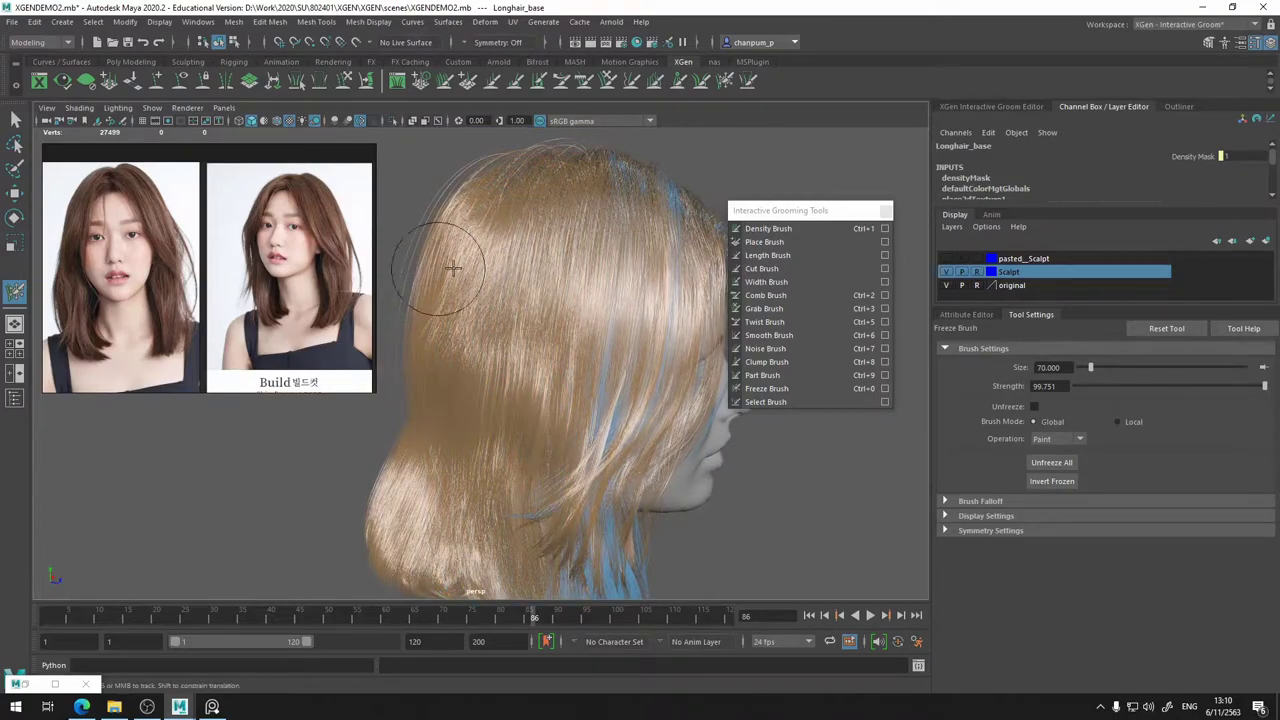
mouse_move(569, 290)
left_mouse_down("alt")
mouse_move(412, 357)
mouse_move(529, 374)
mouse_move(575, 305)
left_mouse_up("alt")
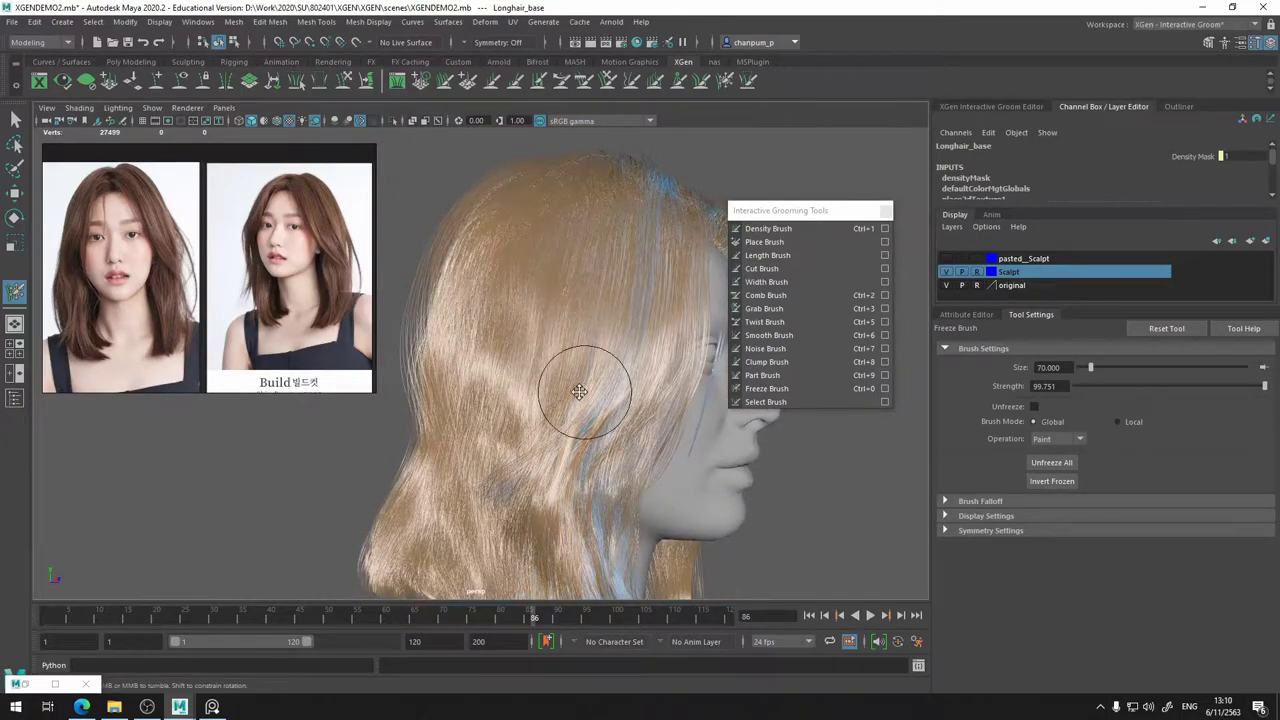
mouse_move(579, 391)
left_mouse_down("alt")
mouse_move(409, 391)
mouse_move(214, 420)
left_mouse_up("alt")
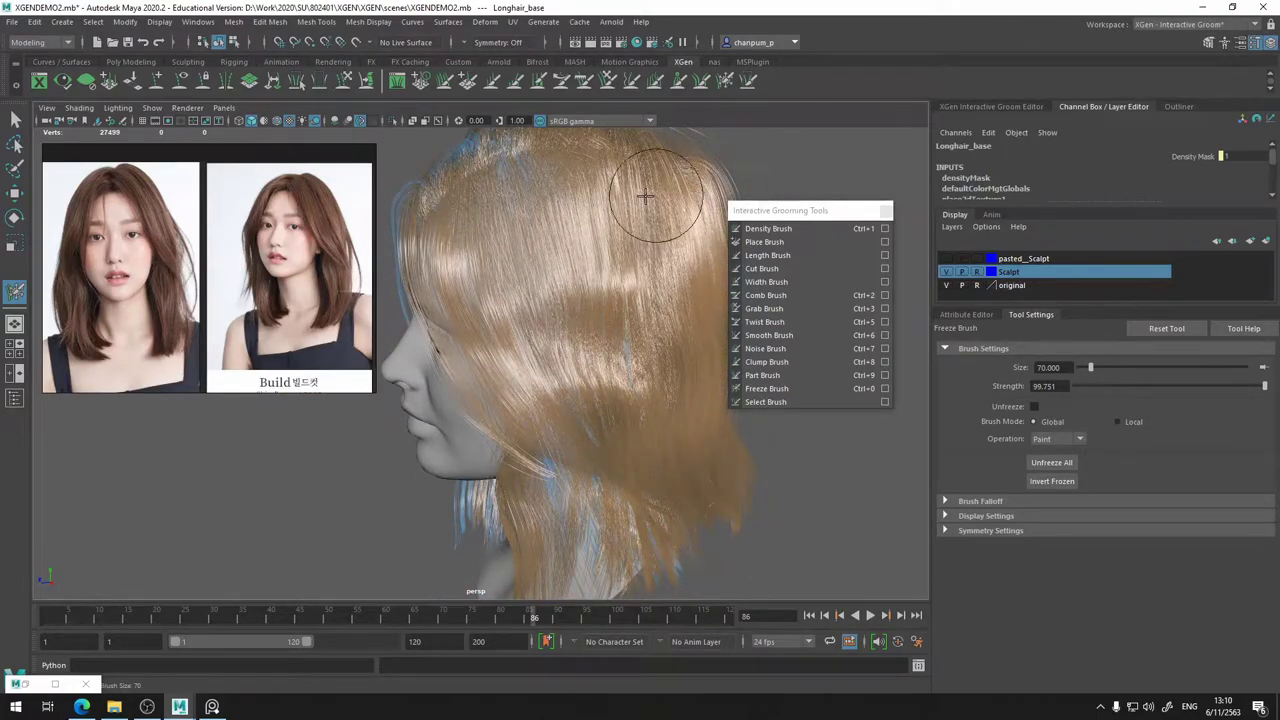
mouse_move(540, 321)
left_mouse_down("alt")
mouse_move(677, 306)
mouse_move(669, 277)
mouse_move(677, 289)
mouse_move(554, 363)
left_mouse_up("alt")
scroll(554, 363, "up", 10)
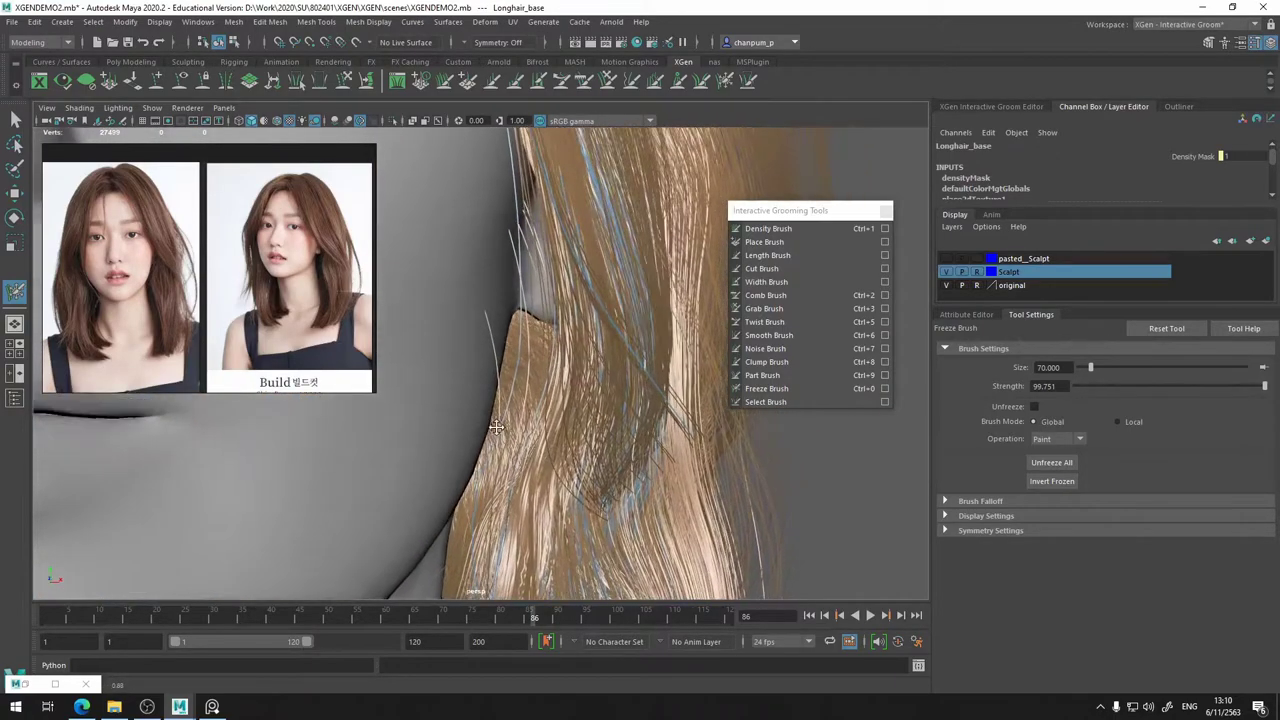
- Freeze the remaining fine stray hairs near the character's left ear and temple using the Freeze Brush at size 33
middle_click_drag(496, 427, 531, 455, "alt")
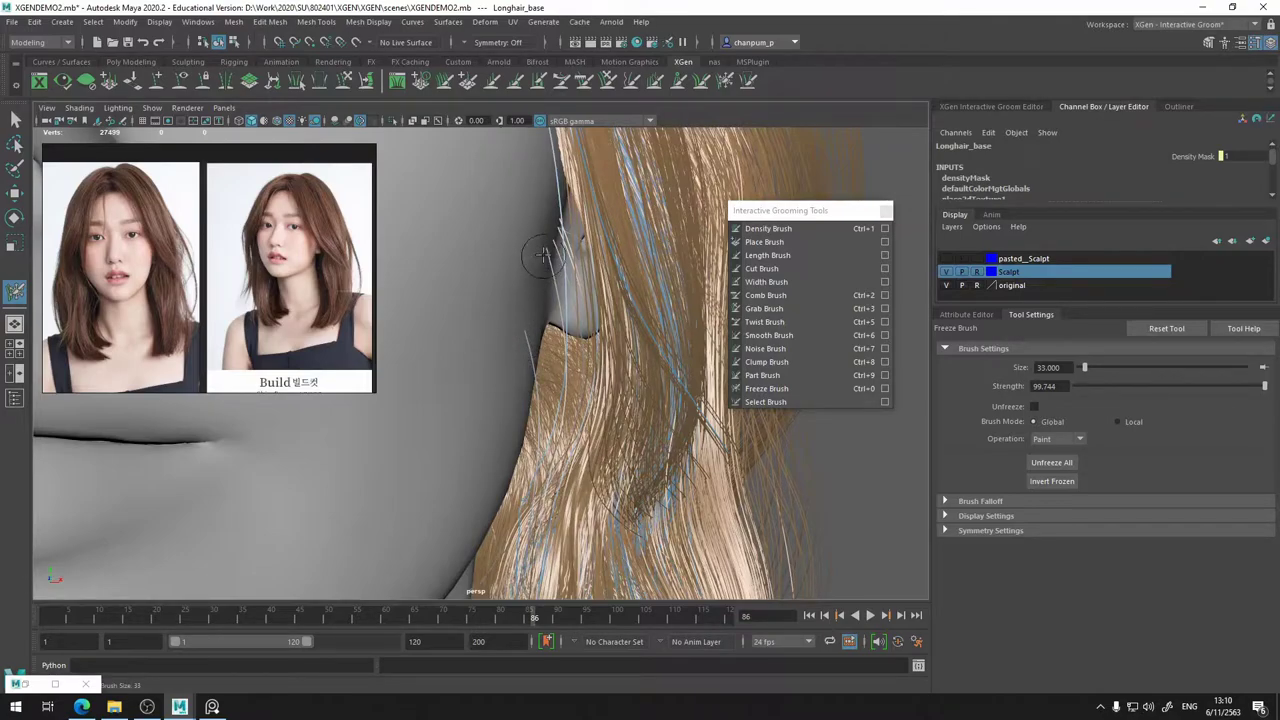
left_click_drag(552, 238, 514, 314, "alt")
scroll(529, 308, "up", 5)
middle_click_drag(530, 308, 580, 598, "alt")
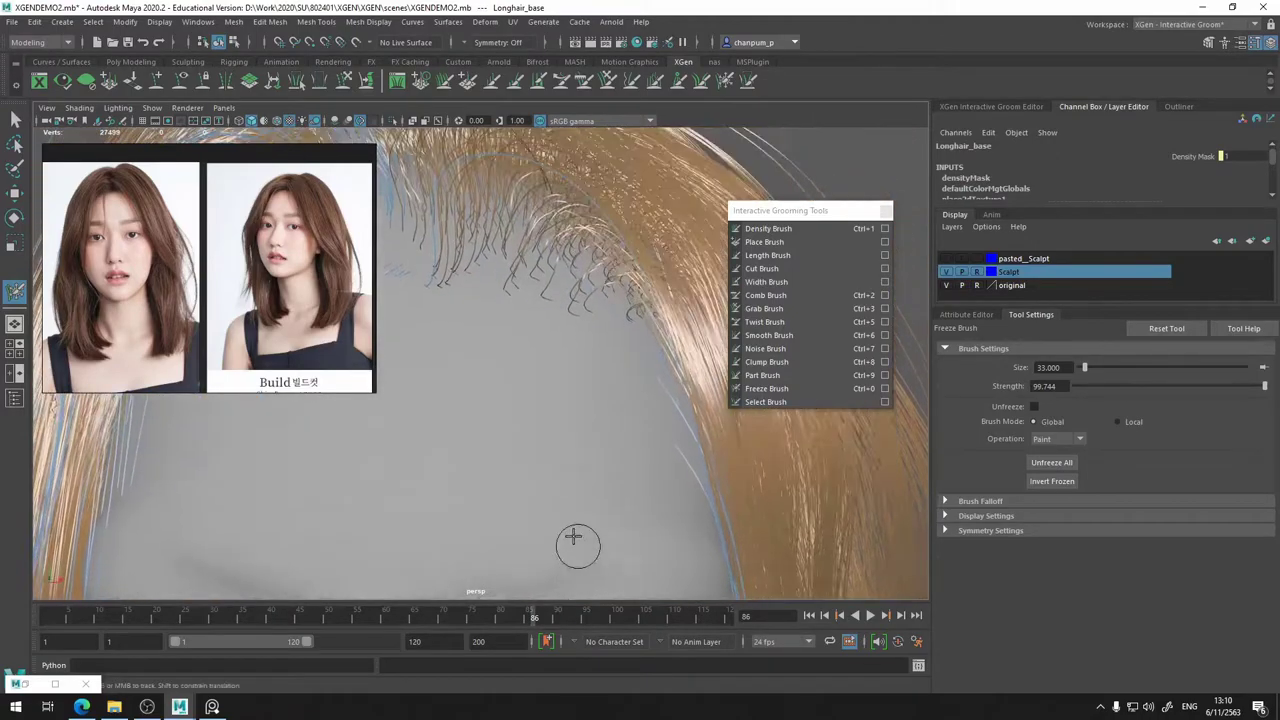
mouse_move(556, 388)
left_mouse_down("alt")
mouse_move(543, 401)
mouse_move(555, 398)
left_mouse_up("alt")
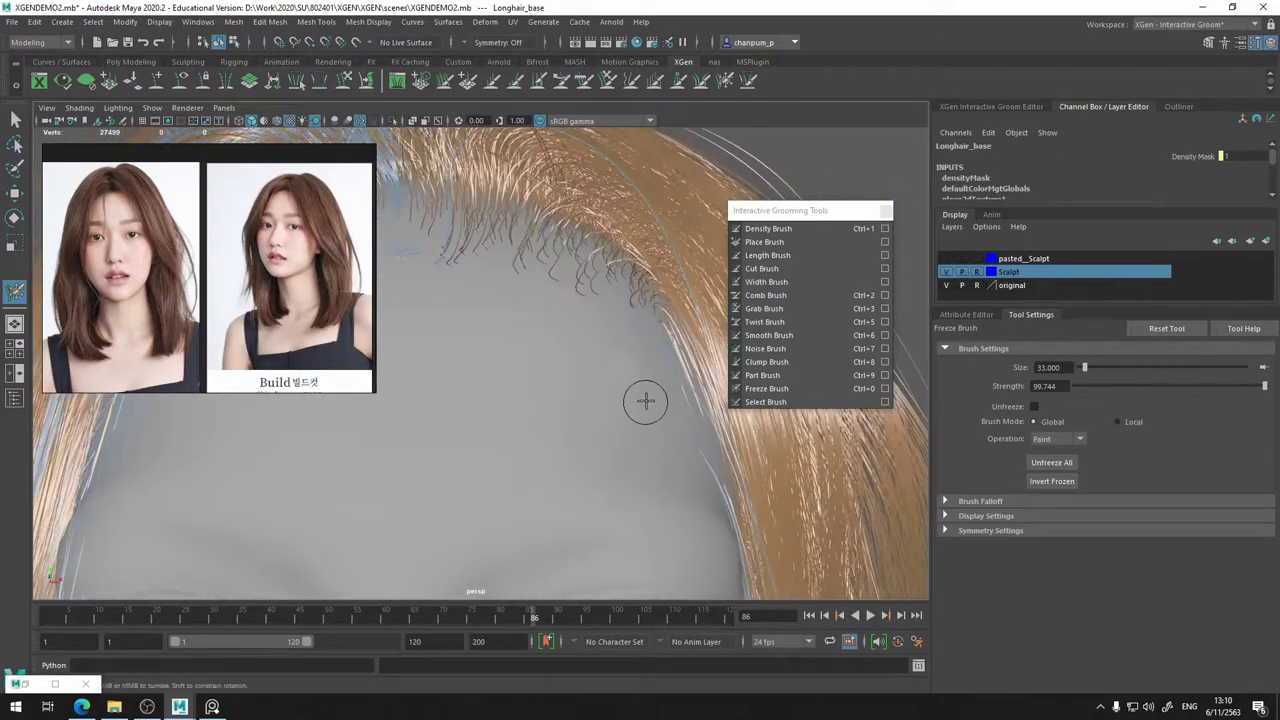
scroll(662, 411, "up", 3)
middle_click_drag(669, 414, 432, 375, "alt")
mouse_move(432, 375)
left_mouse_down("alt")
mouse_move(494, 371)
mouse_move(559, 345)
left_mouse_up("alt")
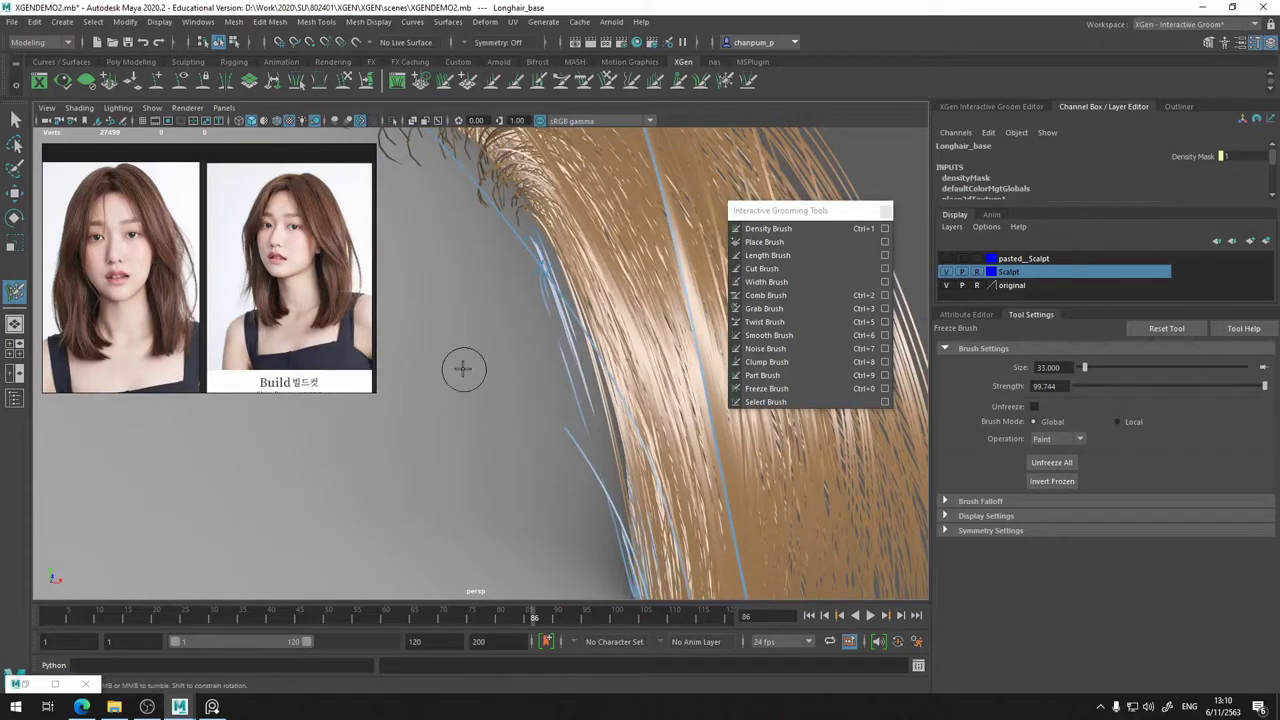
left_click_drag(463, 369, 400, 332, "alt")
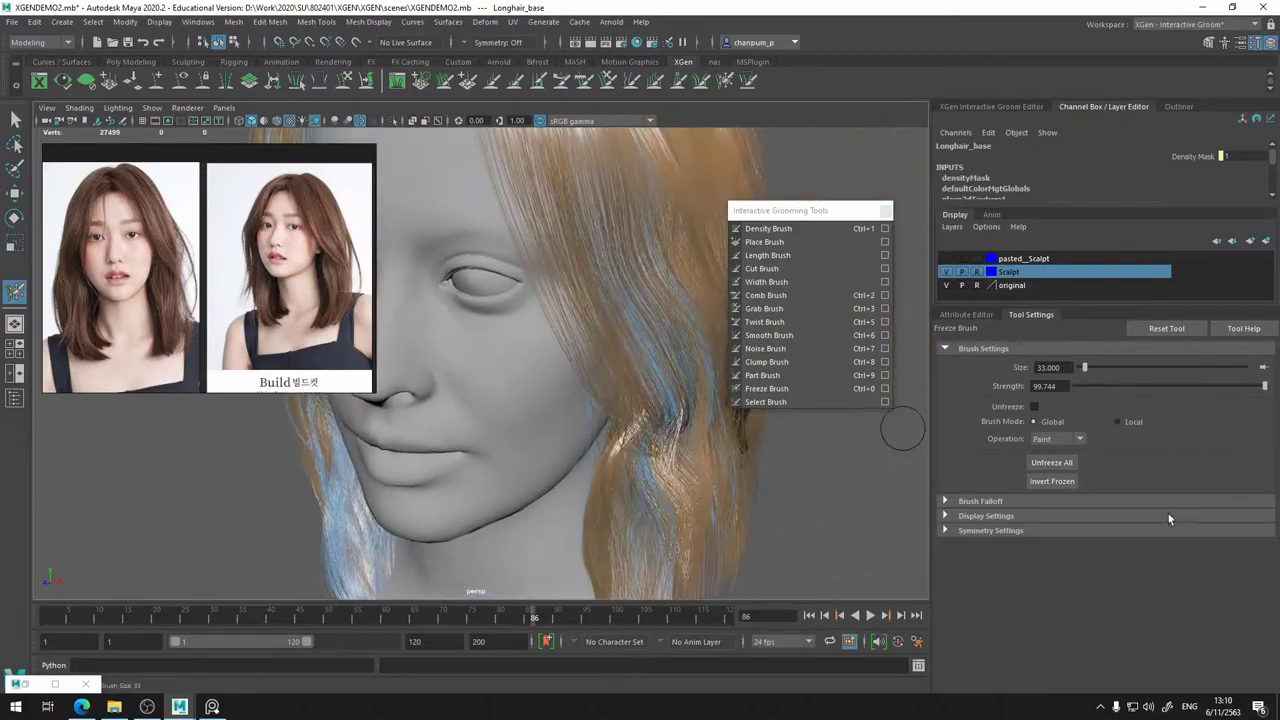
- Invert the frozen hairs so only the loose front strands can be groomed
left_click(1052, 481)
left_click_drag(586, 386, 457, 406, "alt")
scroll(457, 406, "up", 3)
middle_click_drag(457, 406, 678, 390, "alt")
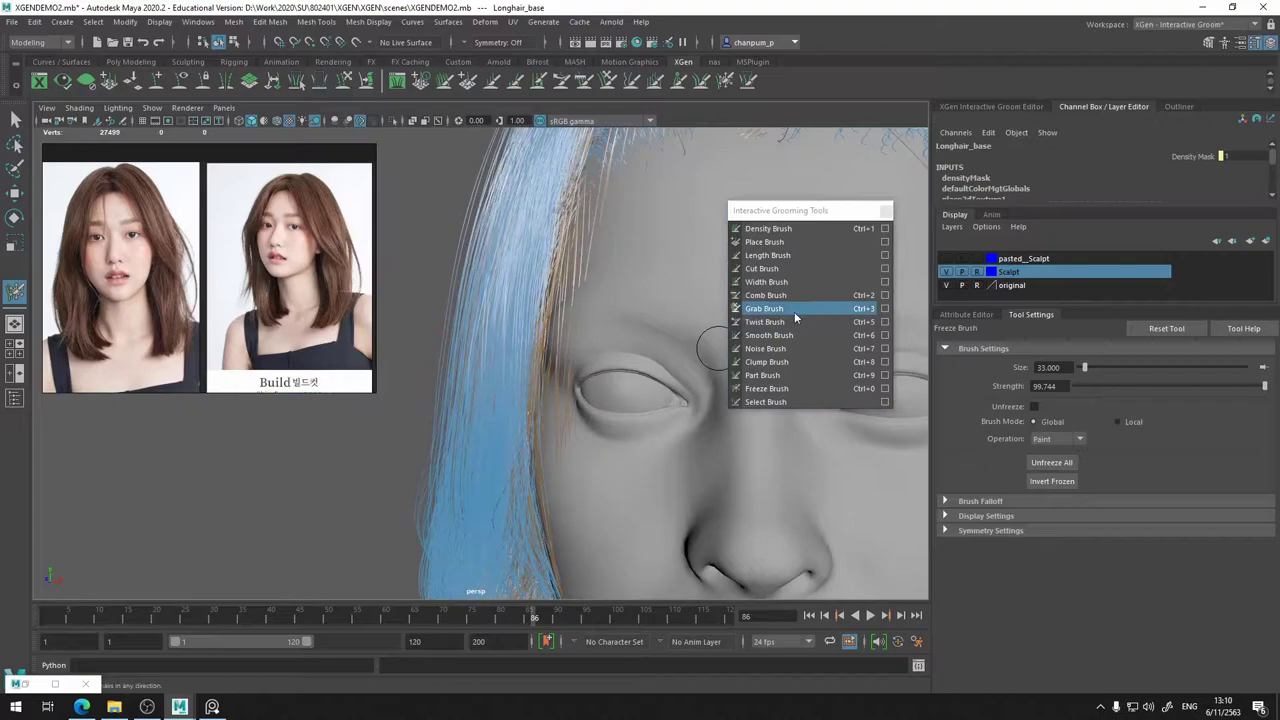
- Reshape the loose hairs at the character's right temple and forehead hairline using the Grab Brush at size 72
left_click(794, 311)
scroll(600, 376, "up", 3)
middle_click_drag(594, 380, 503, 376, "alt")
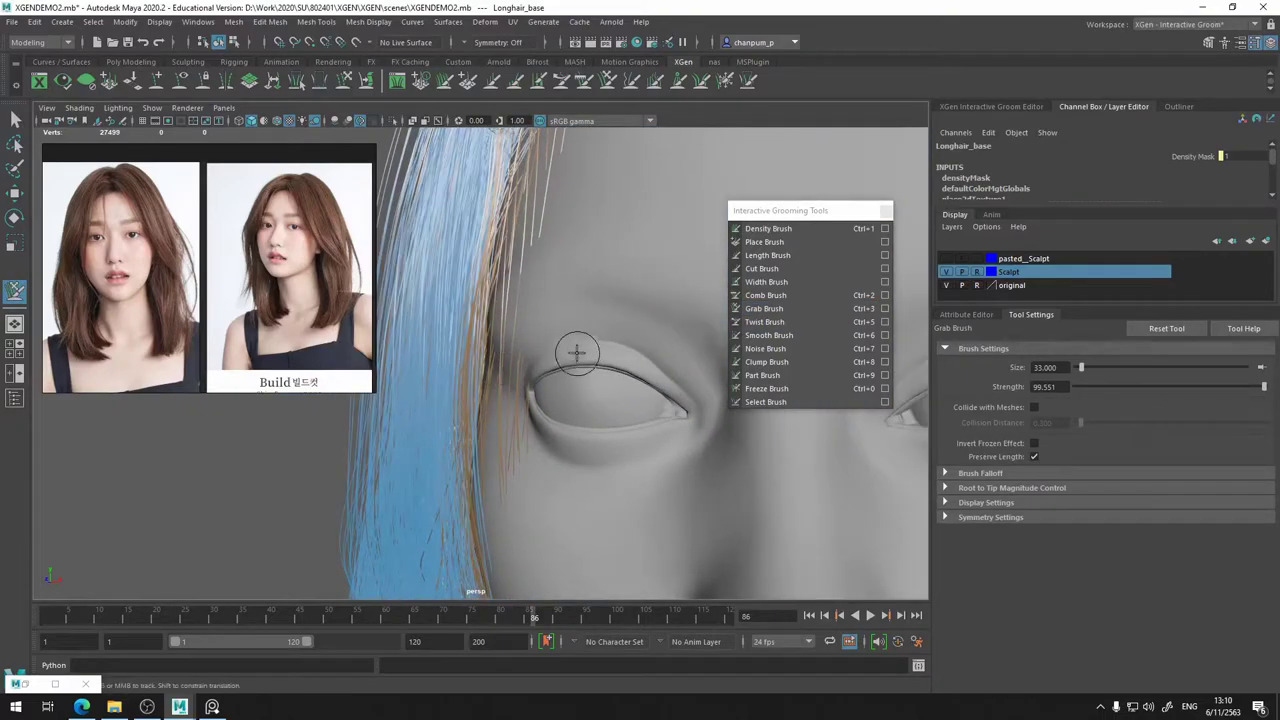
left_click_drag(647, 371, 595, 329, "alt")
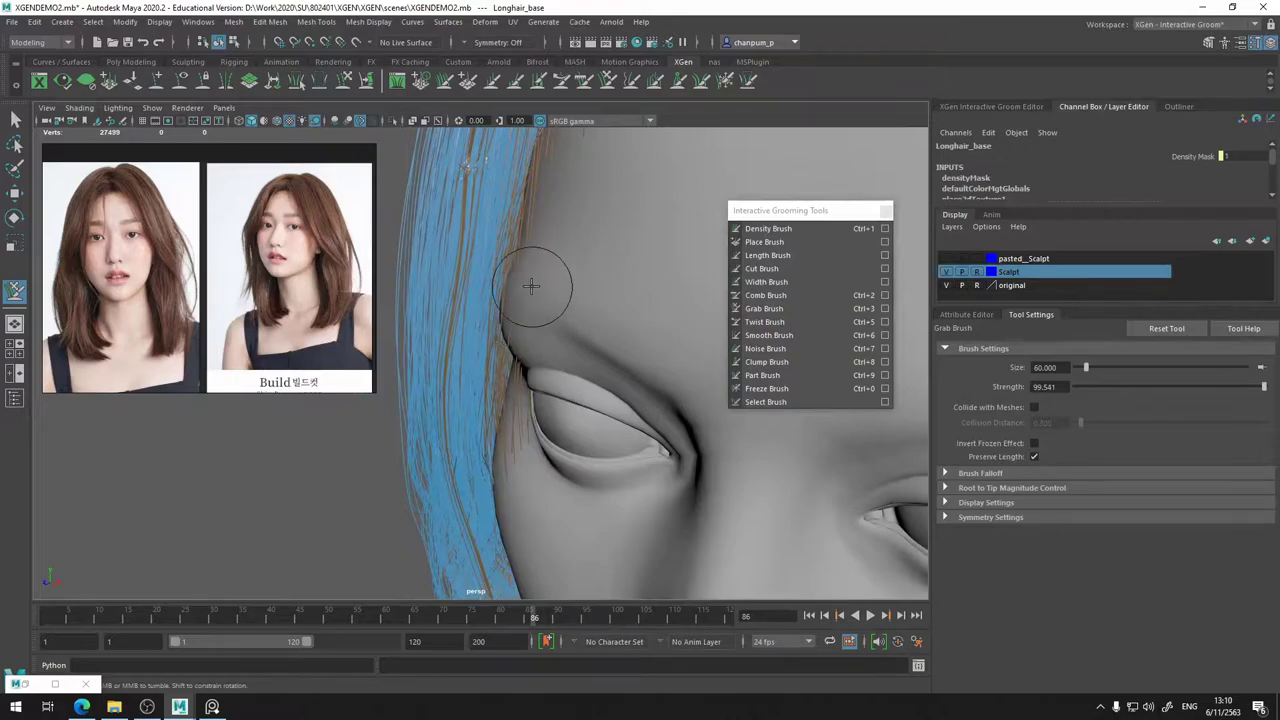
mouse_move(532, 286)
left_mouse_down("alt")
mouse_move(523, 303)
mouse_move(536, 268)
left_mouse_up("alt")
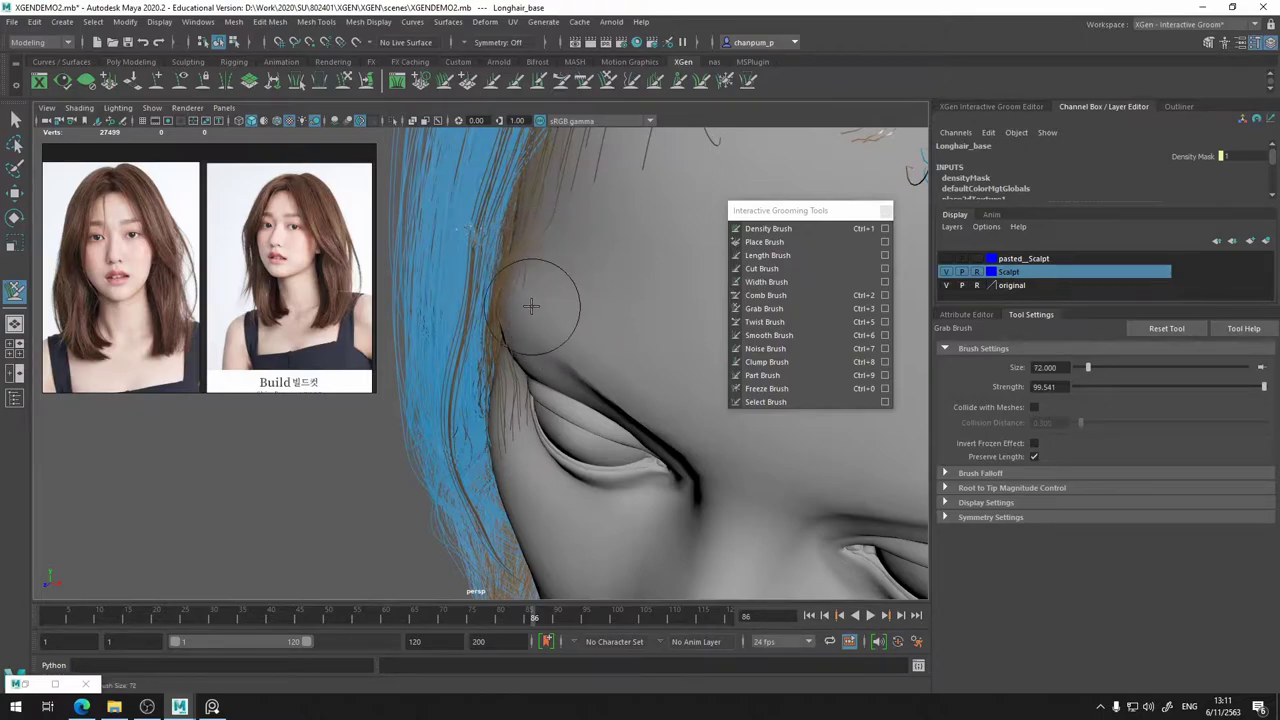
mouse_move(556, 224)
left_mouse_down()
mouse_move(606, 194)
mouse_move(554, 234)
left_mouse_up()
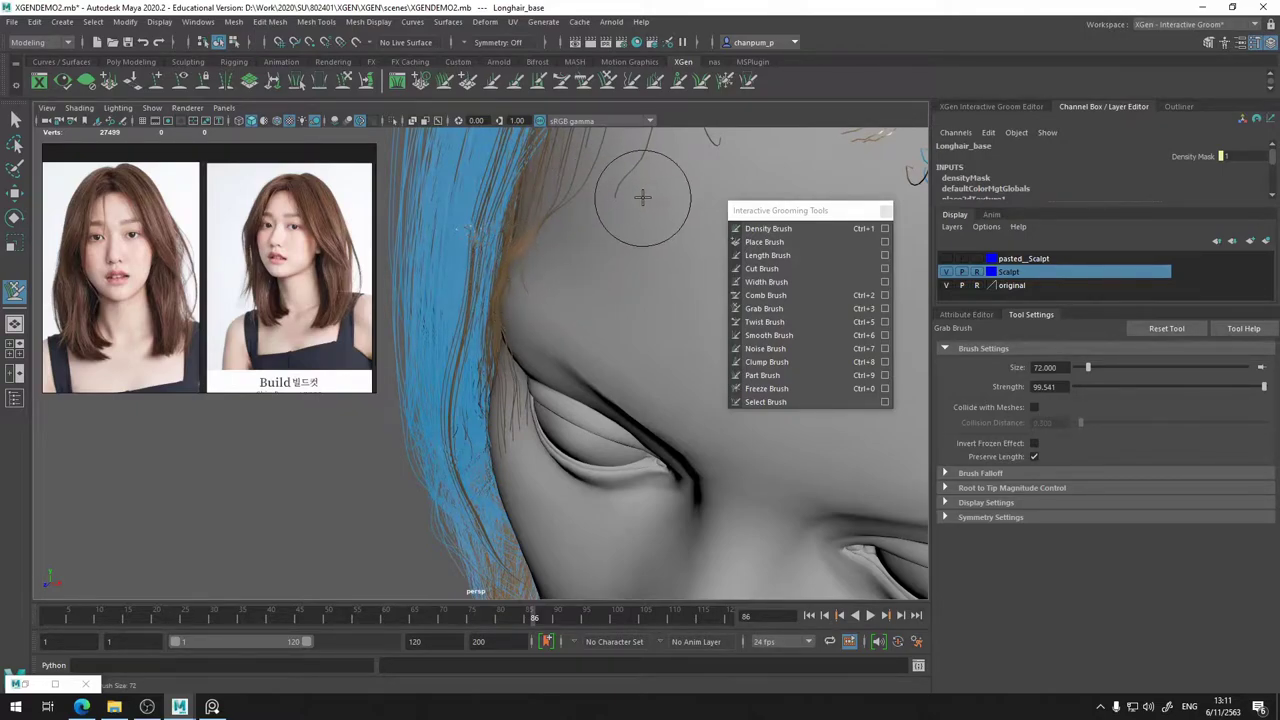
left_click_drag(643, 194, 628, 234, "alt")
mouse_move(631, 234)
middle_mouse_down("alt")
mouse_move(575, 414)
mouse_move(572, 530)
middle_mouse_up("alt")
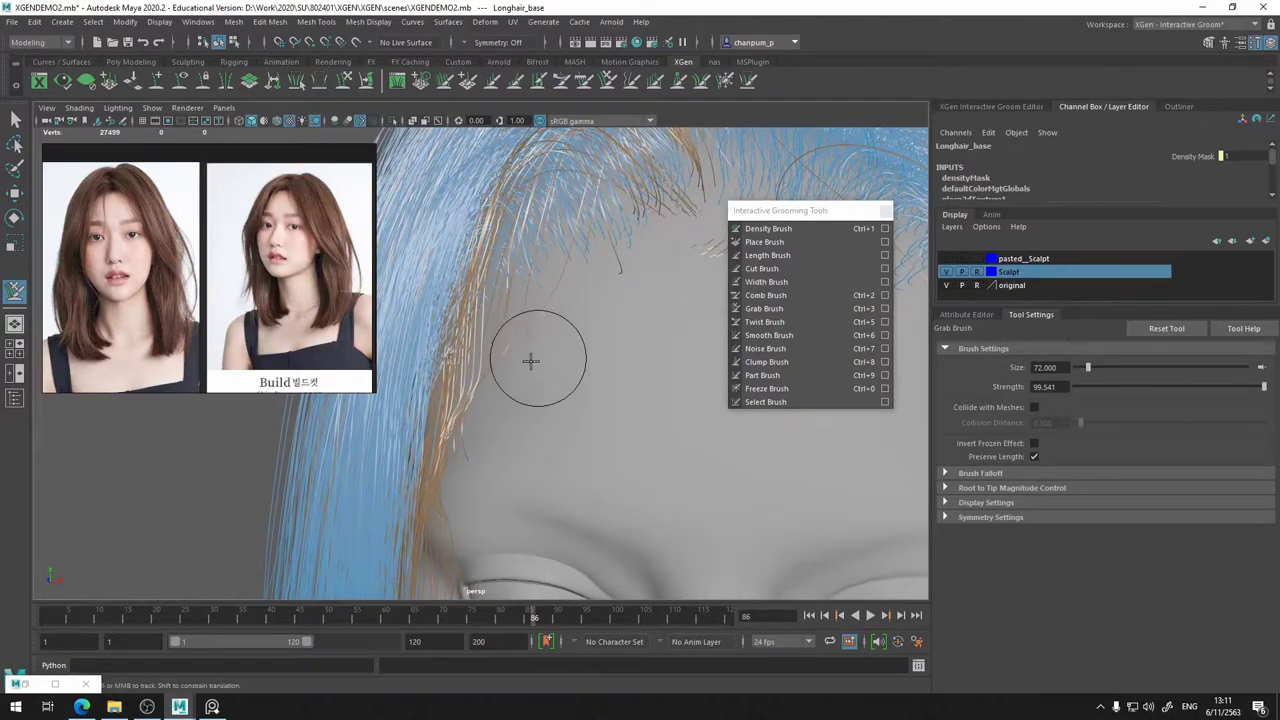
- Trim the stray hair ends over the right side of the character's forehead using the Cut Brush at size 72
left_click(762, 268)
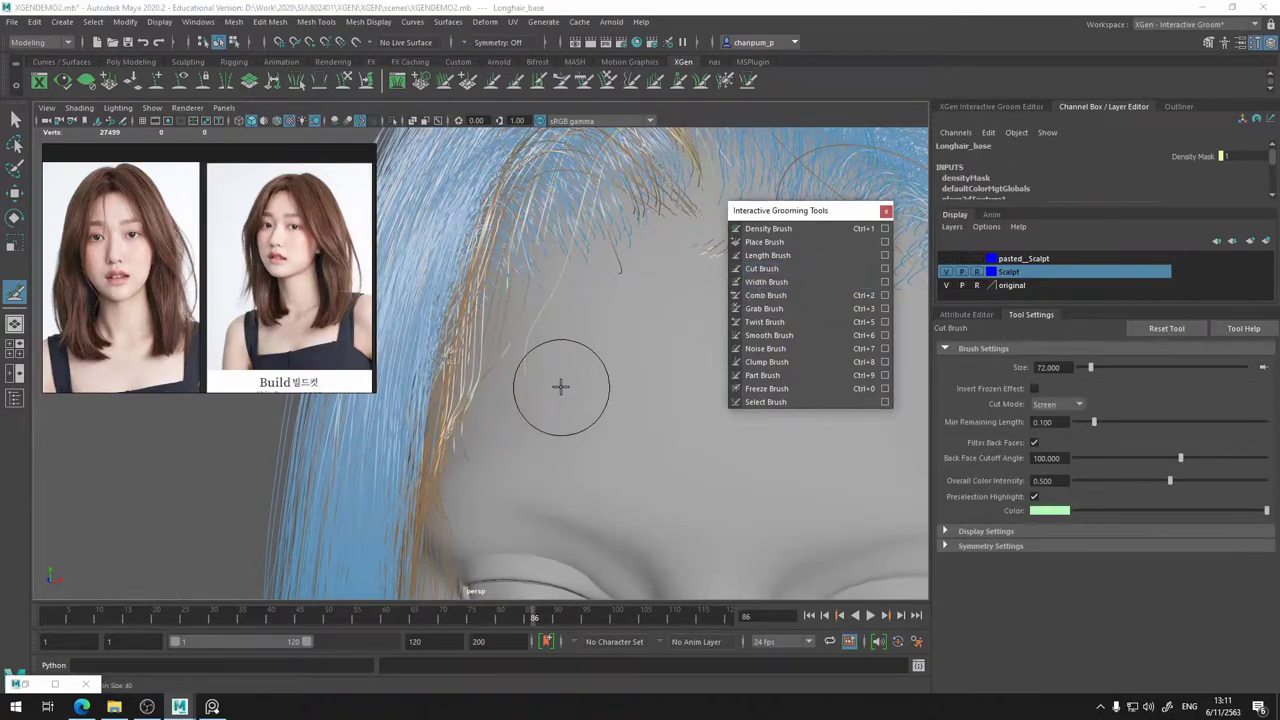
left_click(560, 385)
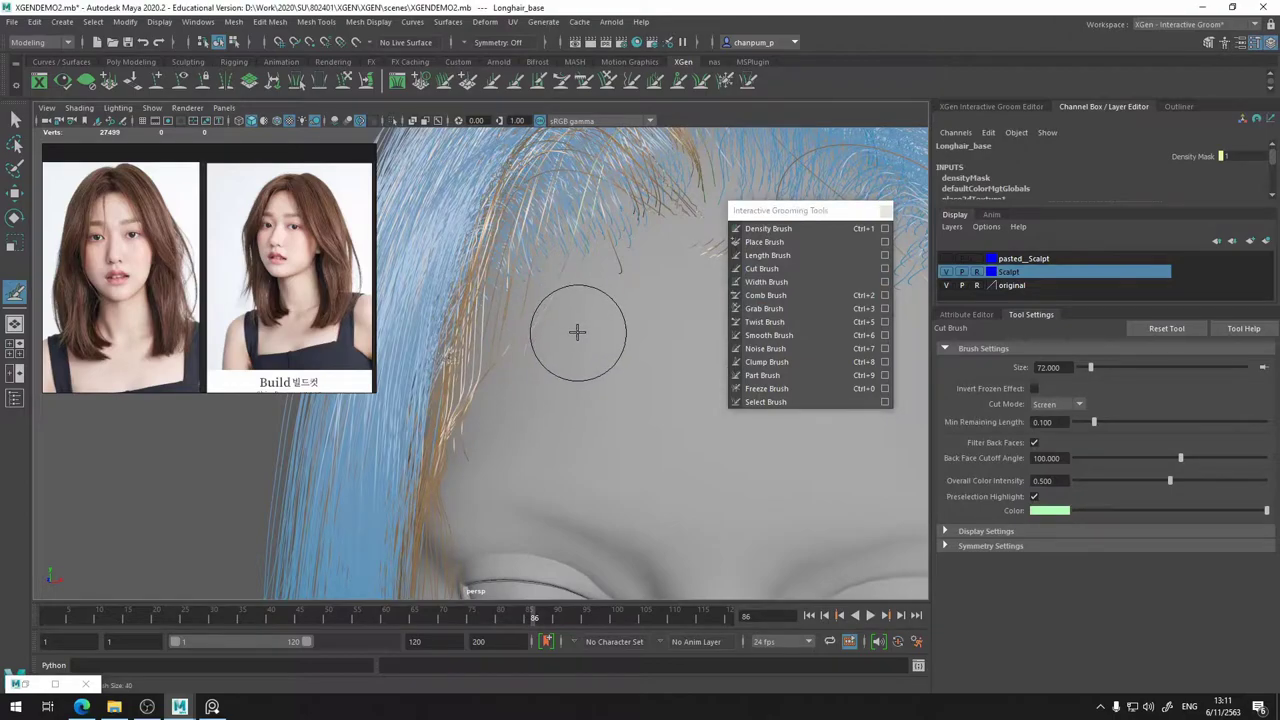
mouse_move(589, 405)
left_mouse_down("alt")
mouse_move(537, 431)
mouse_move(571, 429)
mouse_move(531, 429)
mouse_move(556, 409)
mouse_move(606, 403)
mouse_move(643, 366)
mouse_move(683, 369)
mouse_move(534, 409)
mouse_move(551, 413)
mouse_move(600, 380)
mouse_move(584, 361)
left_mouse_up("alt")
- Comb and smooth the loose hairs over the right side of the character's forehead using the Comb and Smooth Brushes at size 72
left_click(766, 295)
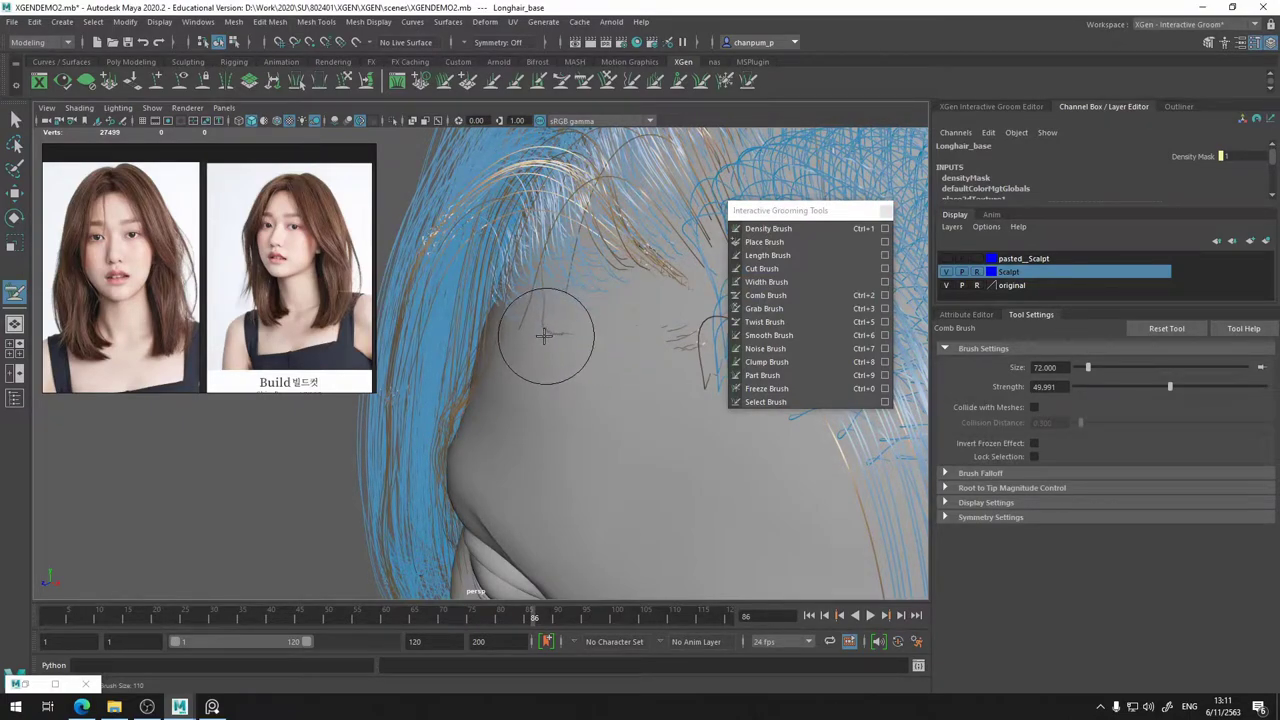
left_click(768, 335)
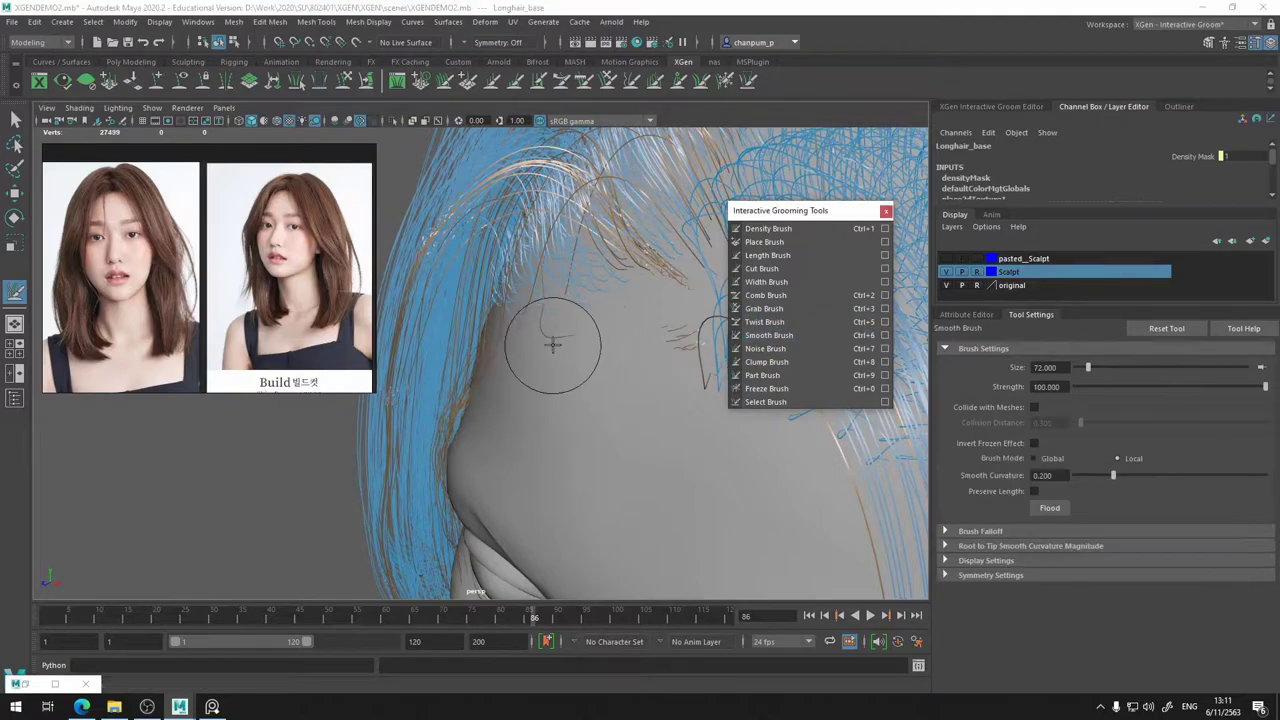
mouse_move(559, 356)
left_mouse_down("alt")
mouse_move(634, 343)
mouse_move(586, 343)
left_mouse_up("alt")
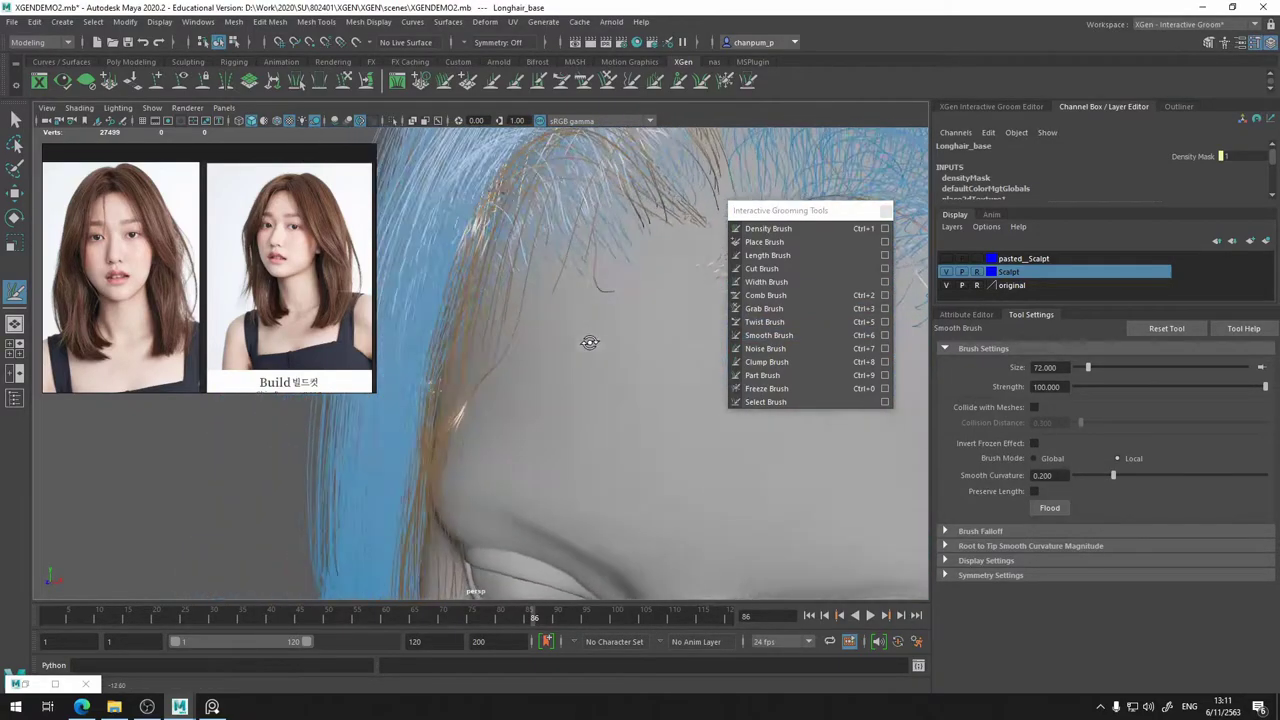
- Comb the loose strands along the character's right hairline and temple toward the side hair using the Comb Brush at size 72
left_click(799, 295)
mouse_move(586, 294)
left_mouse_down("alt")
mouse_move(492, 348)
mouse_move(508, 326)
mouse_move(514, 440)
left_mouse_up("alt")
left_click_drag(531, 407, 570, 389, "alt")
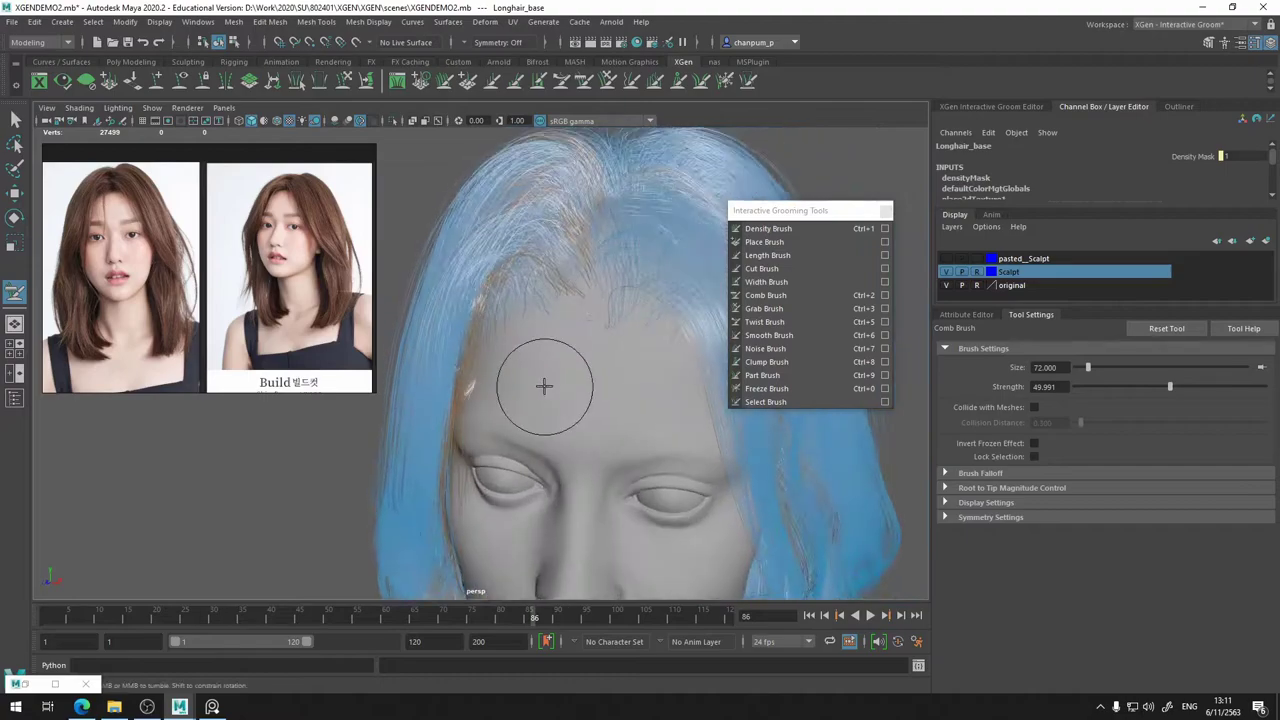
scroll(543, 386, "up", 3)
middle_click_drag(543, 386, 554, 326, "alt")
mouse_move(554, 326)
left_mouse_down("alt")
mouse_move(514, 349)
mouse_move(535, 295)
left_mouse_up("alt")
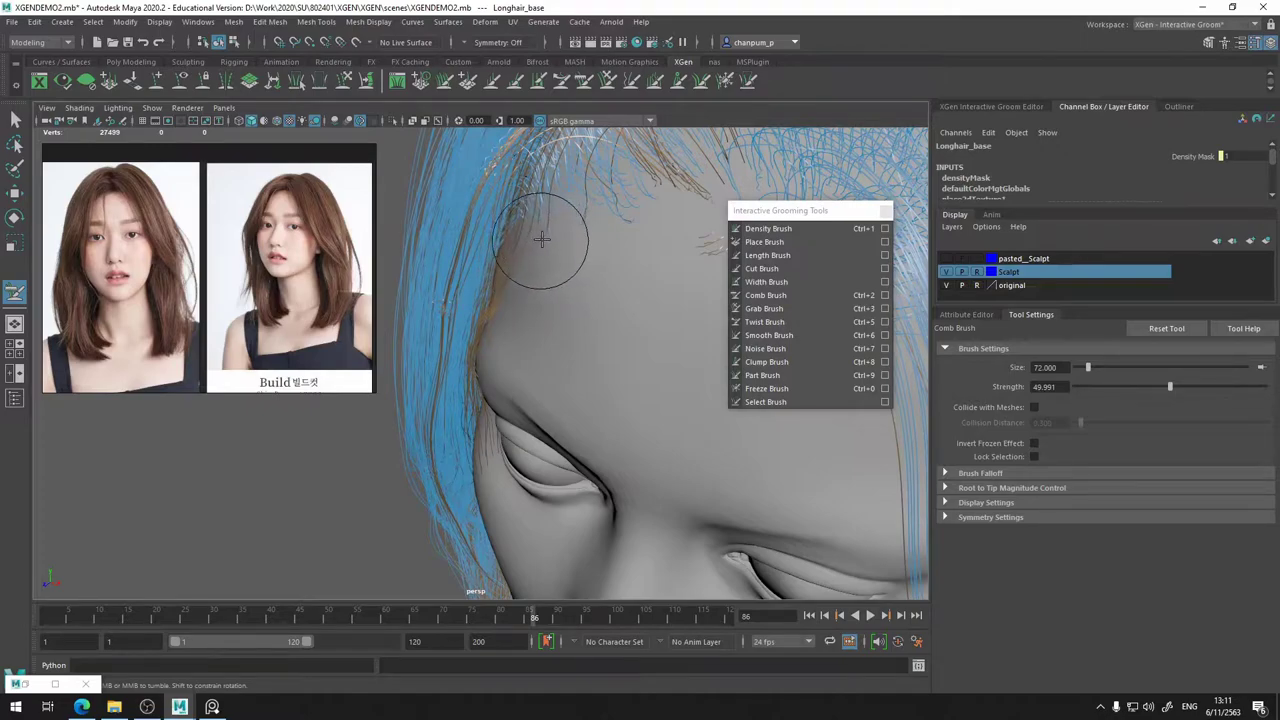
- Smooth the loose strands at the character's right temple using the Smooth Brush at size 72 and strength 100
left_click(768, 335)
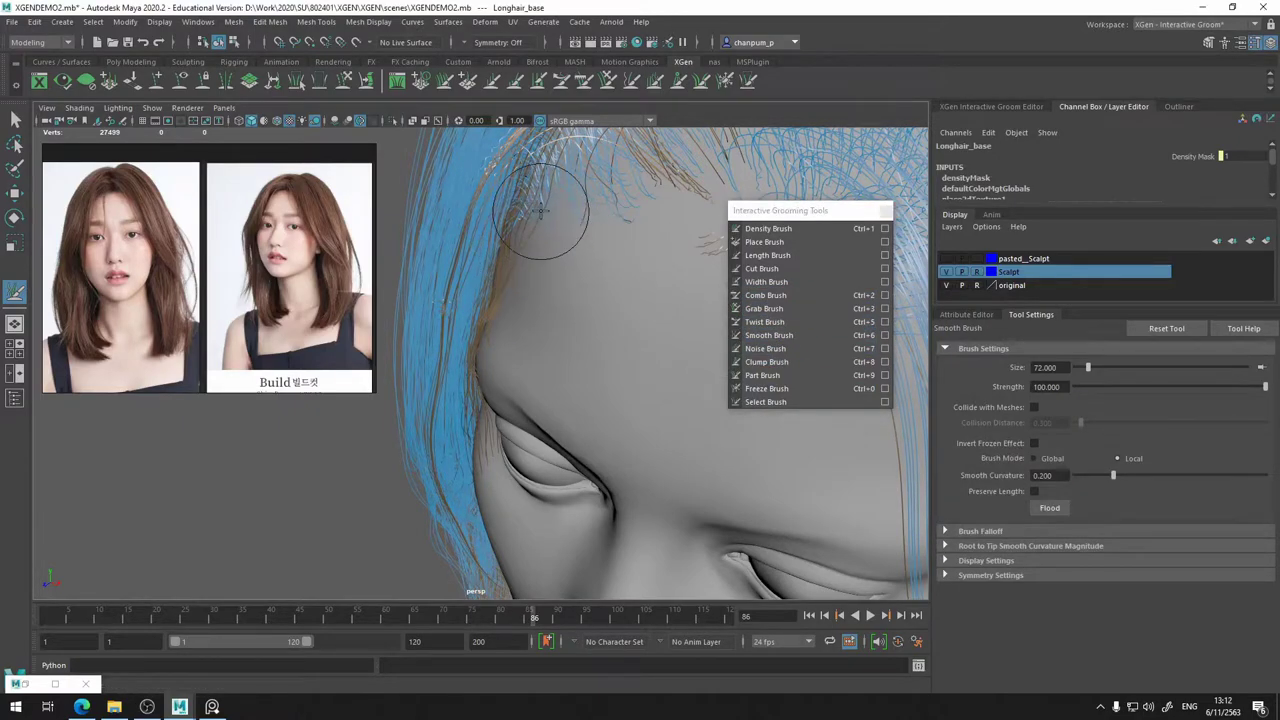
left_click_drag(500, 256, 545, 268, "alt")
middle_click_drag(545, 268, 565, 339, "alt")
left_click_drag(565, 339, 581, 301, "alt")
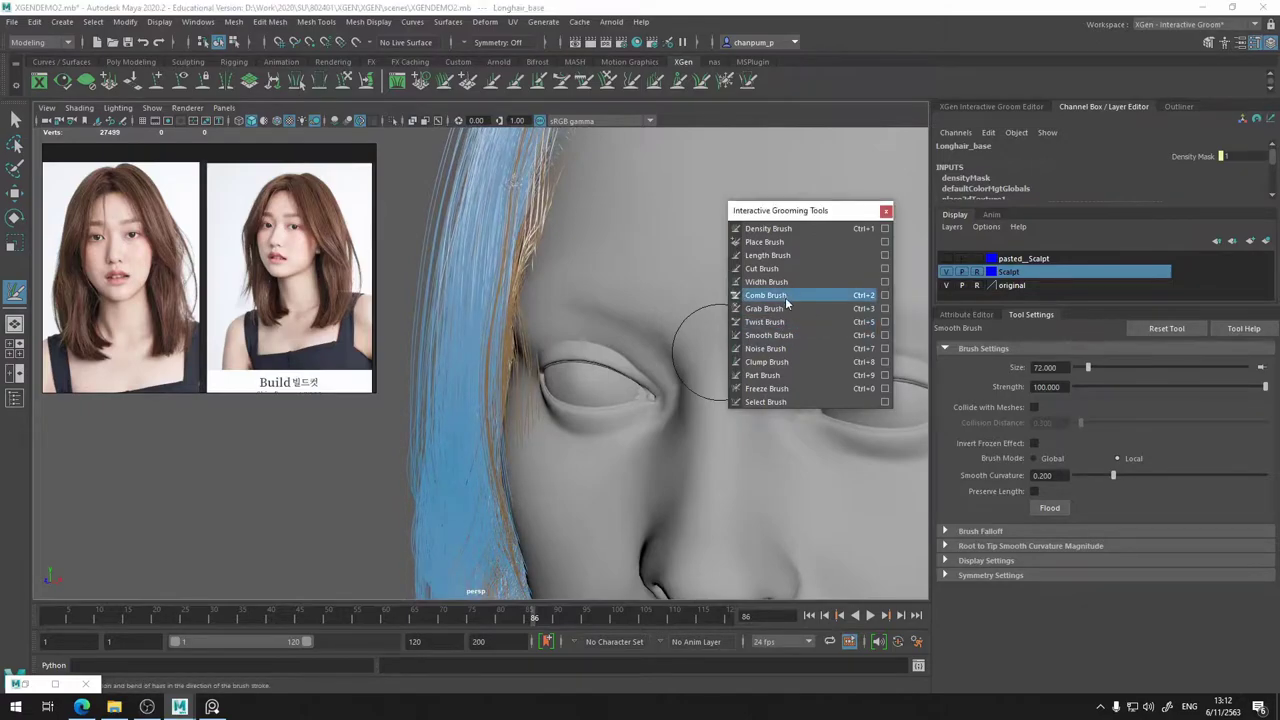
- Comb the loose strands beside the character's right eye back against the side hair using the Comb Brush at size 72
left_click(766, 295)
left_click_drag(543, 400, 573, 317, "alt")
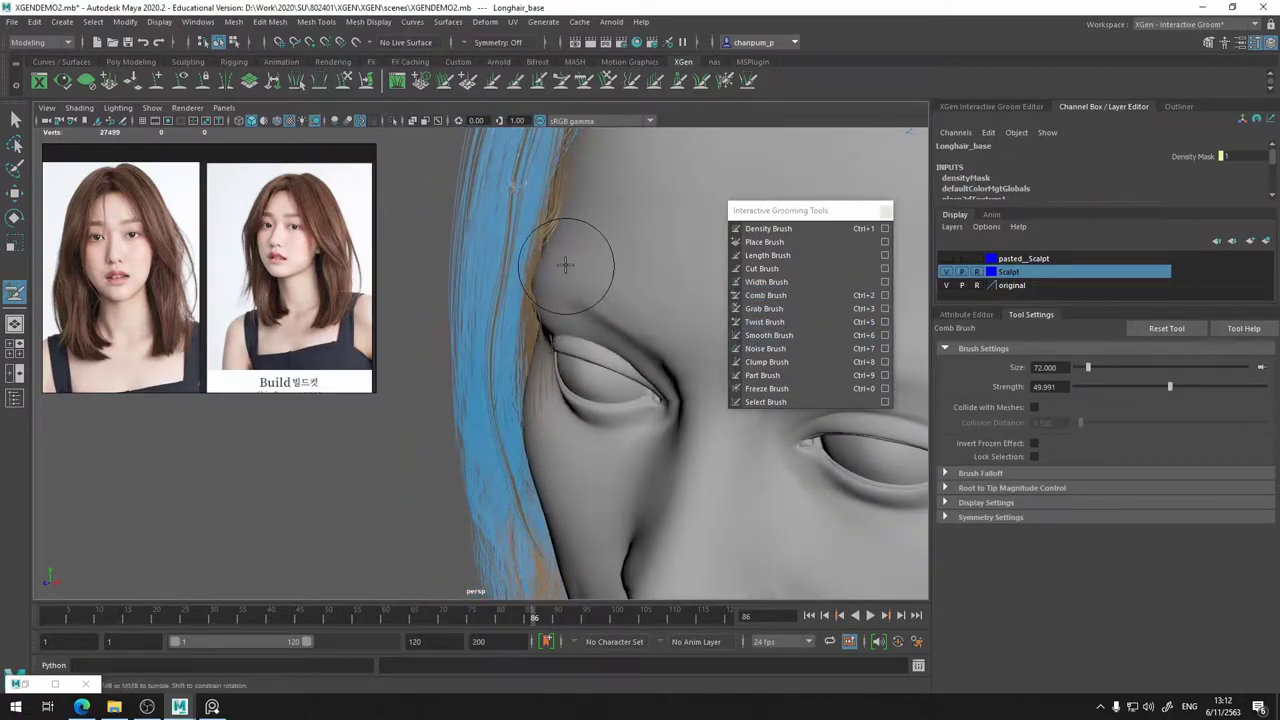
mouse_move(567, 362)
left_mouse_down()
mouse_move(547, 370)
mouse_move(574, 327)
left_mouse_up()
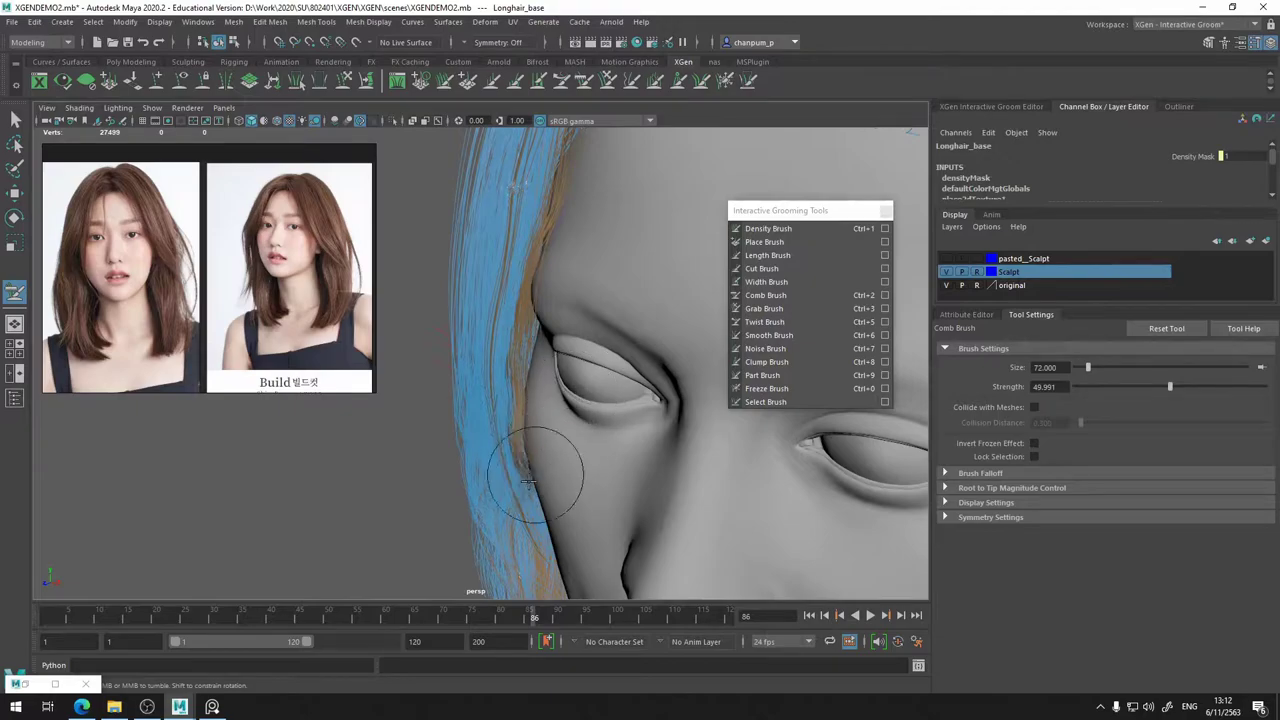
left_click_drag(534, 525, 541, 440, "alt")
middle_click_drag(549, 554, 584, 397, "alt")
left_click_drag(584, 397, 604, 366, "alt")
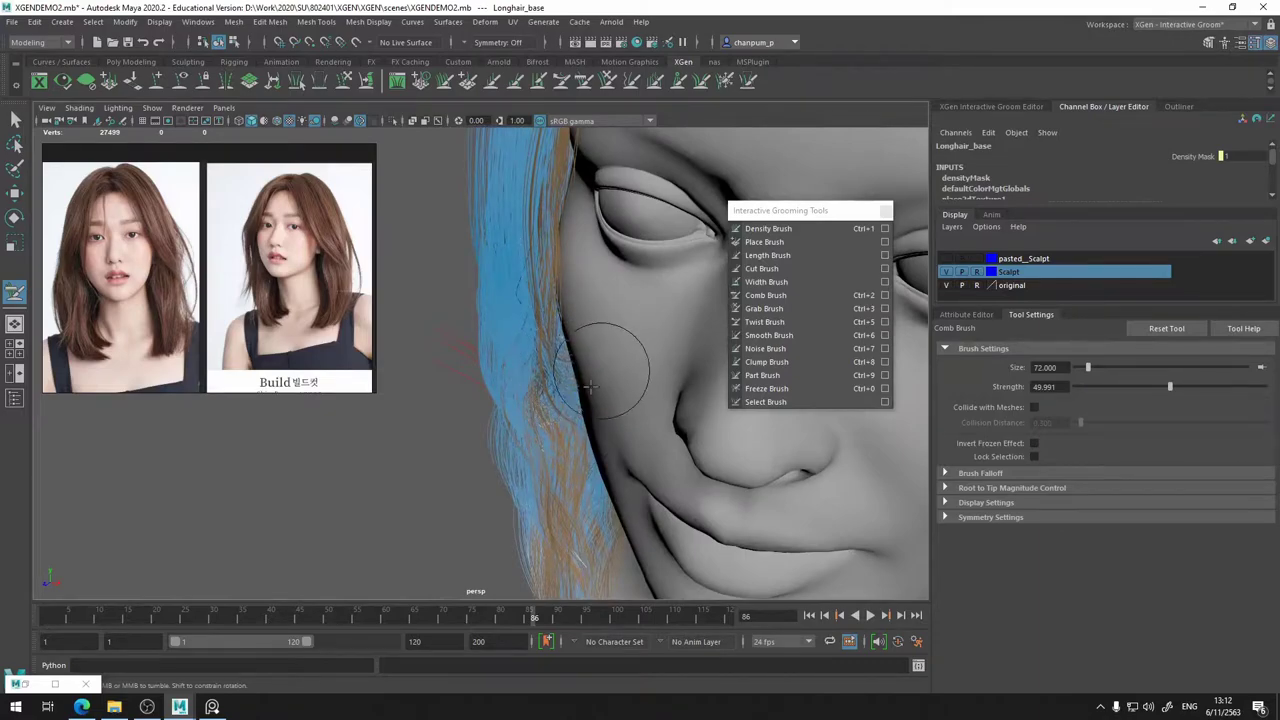
- Comb the loose strands downward along the character's right cheek and jaw using the Comb Brush at size 72
left_click_drag(586, 397, 583, 454, "alt")
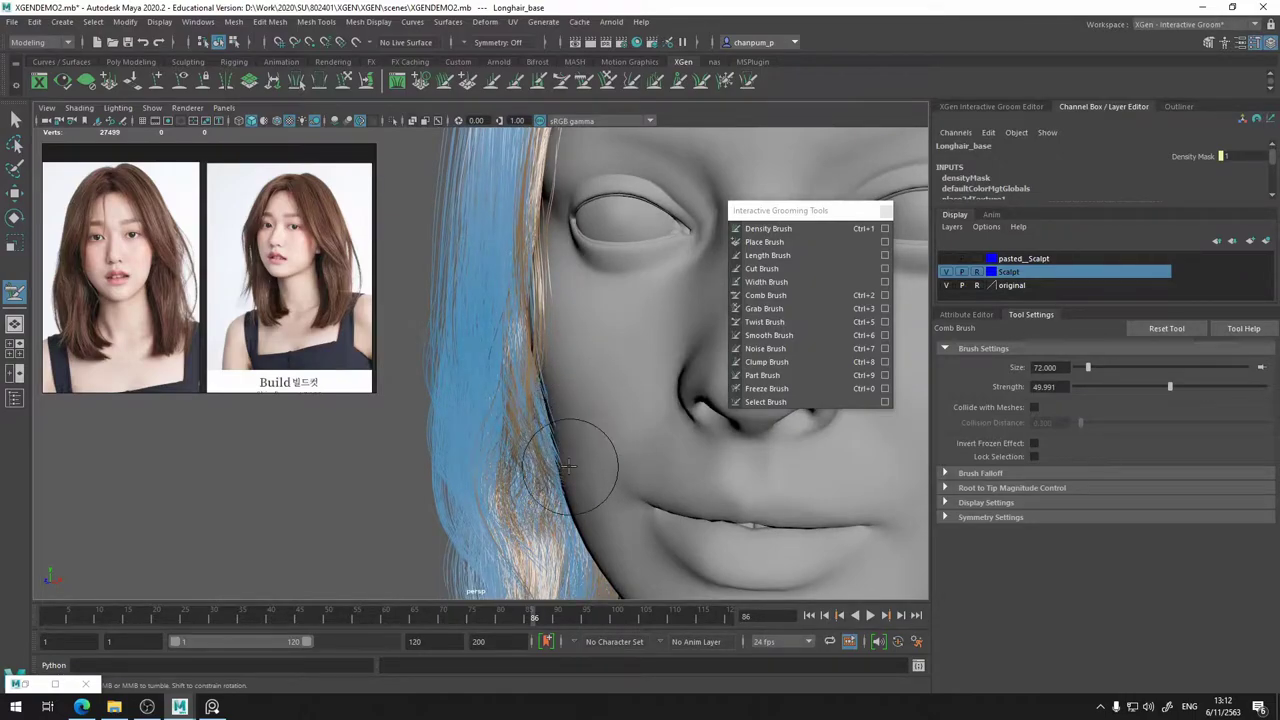
mouse_move(587, 474)
left_mouse_down()
mouse_move(585, 462)
mouse_move(588, 550)
left_mouse_up()
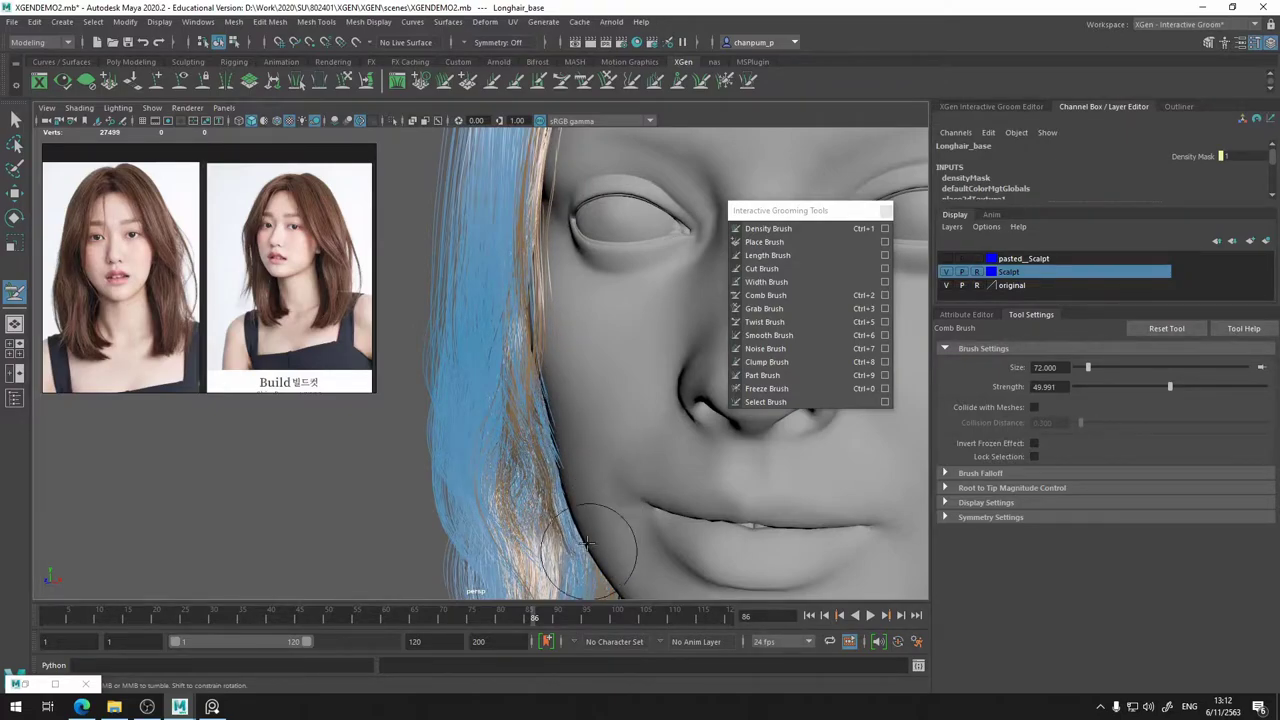
middle_click_drag(588, 550, 640, 424, "alt")
left_click_drag(640, 424, 794, 392, "alt")
left_click_drag(514, 306, 622, 270, "alt")
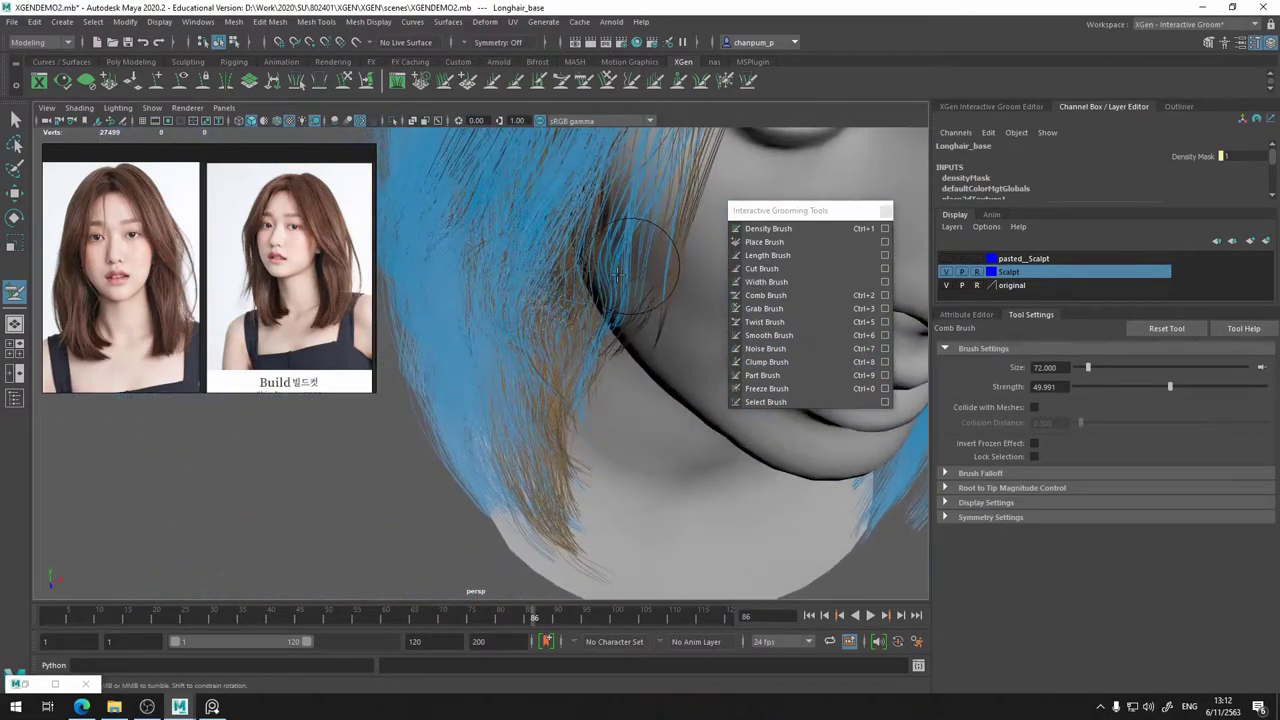
- Smooth the loose strands along the character's right cheek and jaw using the Smooth Brush at size 72 and strength 100
left_click(769, 335)
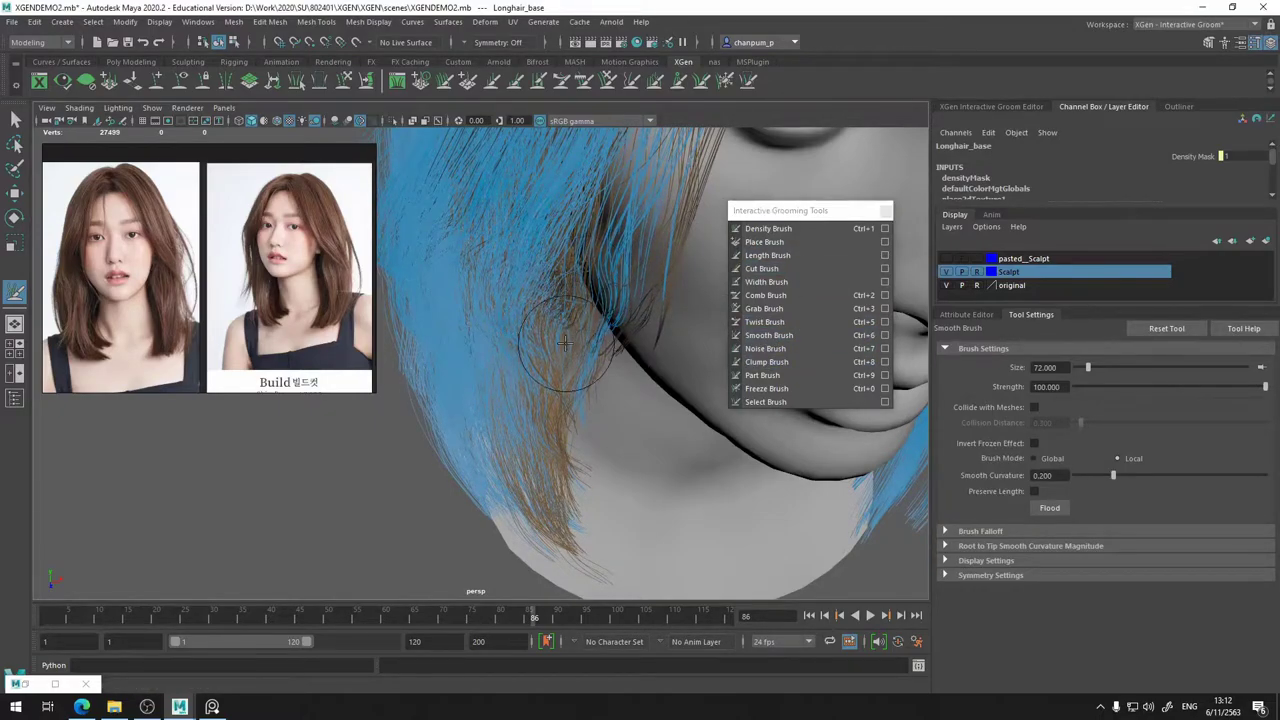
left_click_drag(592, 360, 622, 328, "alt")
mouse_move(606, 250)
left_mouse_down("alt")
mouse_move(611, 380)
mouse_move(651, 317)
mouse_move(615, 268)
left_mouse_up("alt")
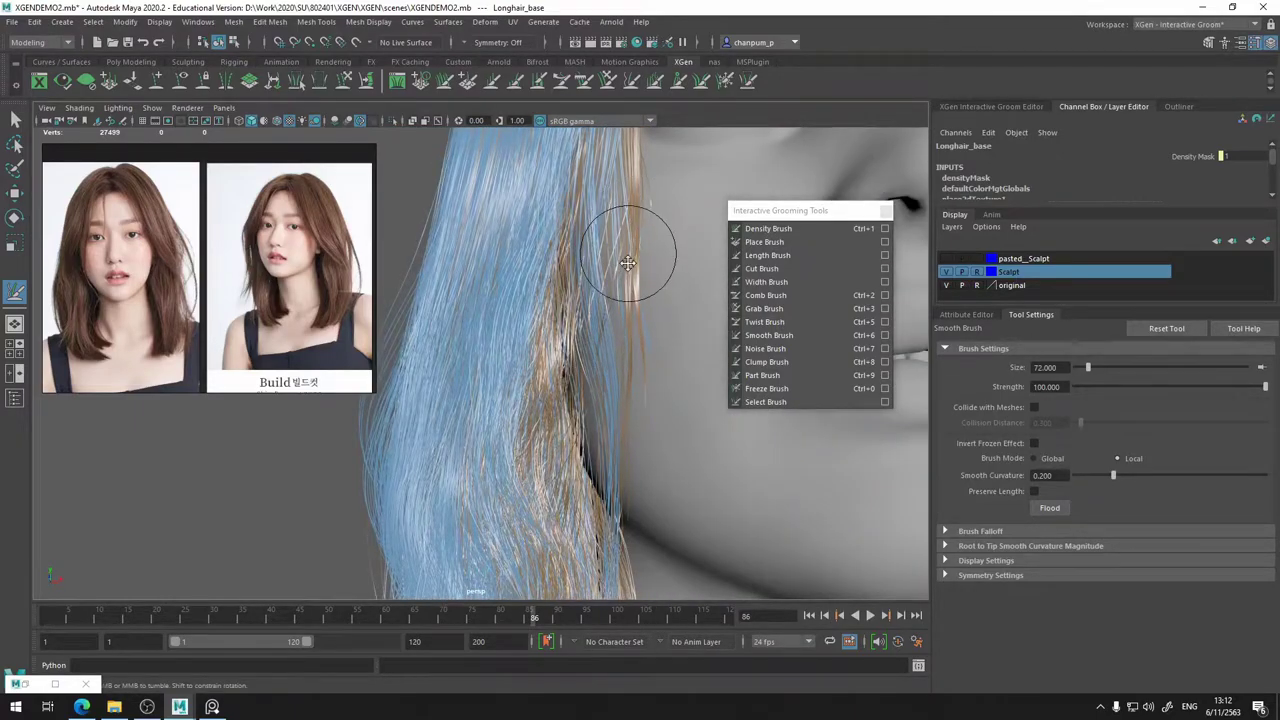
middle_click_drag(627, 262, 615, 386, "alt")
left_click_drag(667, 289, 650, 363, "alt")
mouse_move(566, 402)
left_mouse_down("alt")
mouse_move(606, 413)
mouse_move(563, 411)
left_mouse_up("alt")
scroll(577, 414, "up", 3)
scroll(555, 390, "up", 4)
middle_click_drag(535, 318, 529, 326, "alt")
mouse_move(529, 326)
left_mouse_down("alt")
mouse_move(491, 309)
mouse_move(514, 306)
mouse_move(505, 282)
mouse_move(580, 280)
mouse_move(694, 243)
left_mouse_up("alt")
- Comb the loose strands beside the character's right cheek once more, and smooth them with the Smooth Brush at size 72
key("ctrl+2")
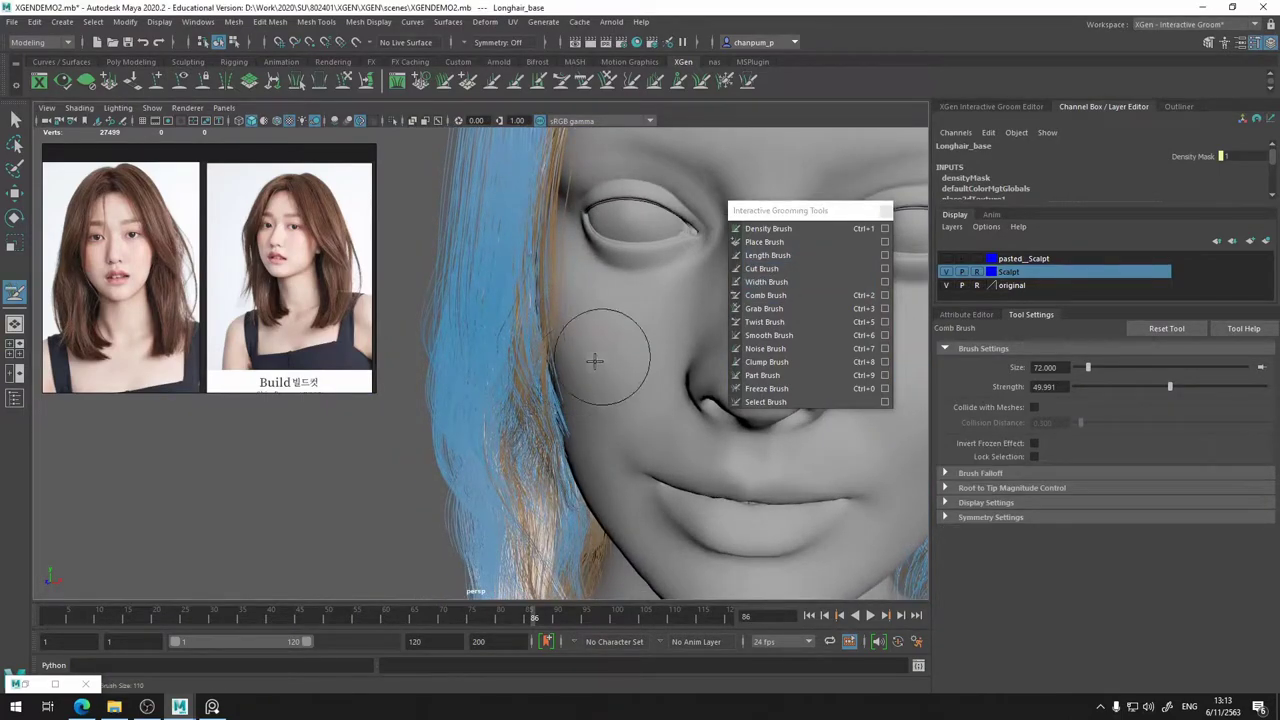
mouse_move(603, 387)
left_mouse_down("alt")
mouse_move(571, 406)
mouse_move(646, 403)
mouse_move(578, 259)
mouse_move(555, 322)
left_mouse_up("alt")
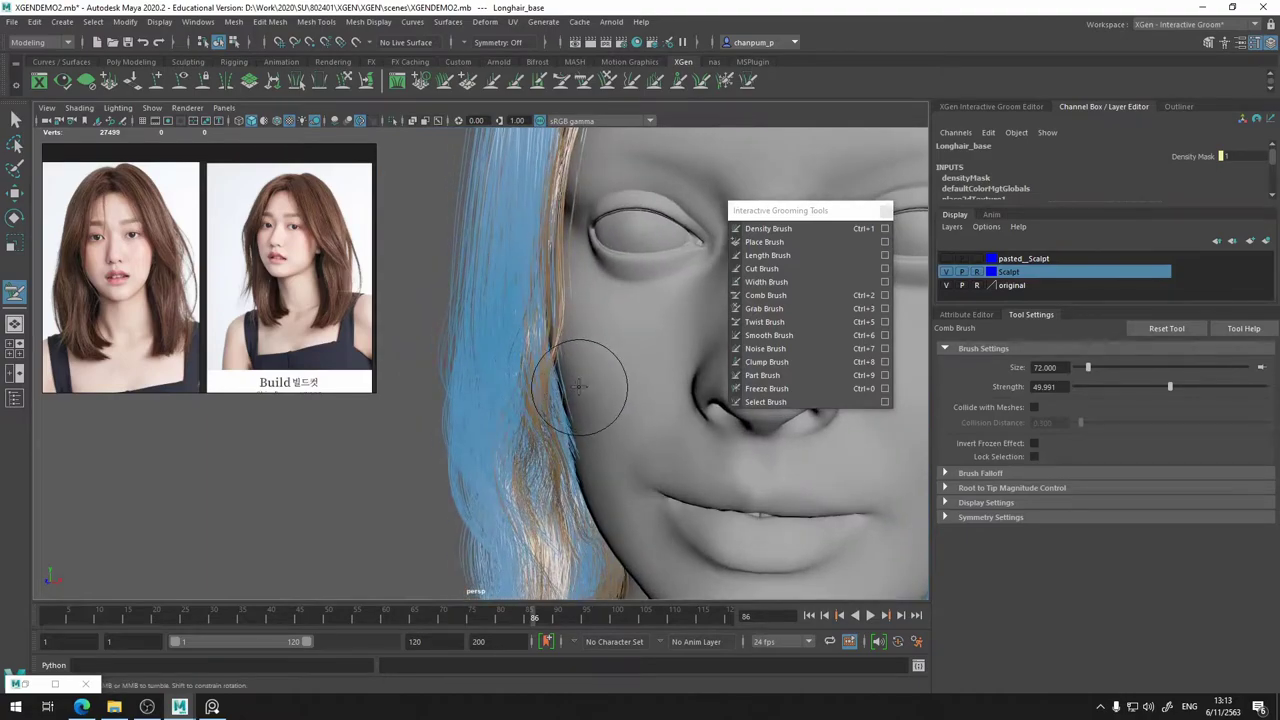
left_click(775, 335)
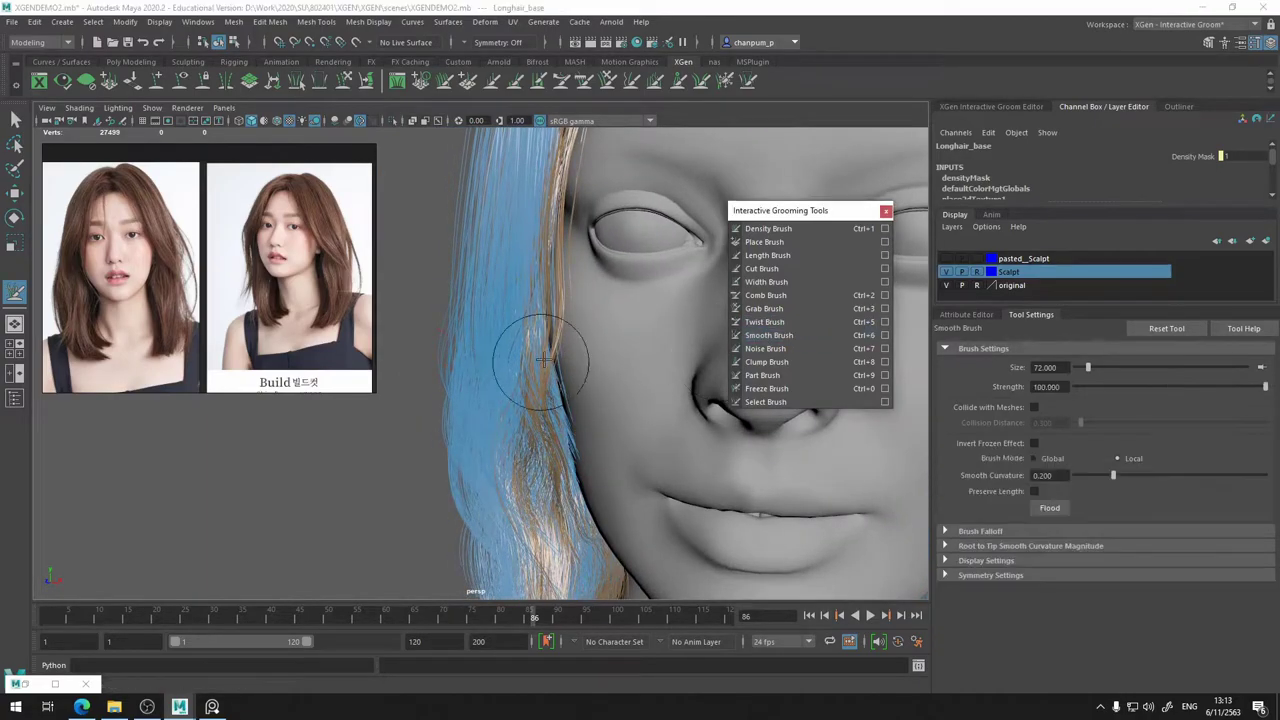
mouse_move(563, 388)
left_mouse_down("alt")
mouse_move(597, 394)
mouse_move(557, 392)
mouse_move(591, 438)
mouse_move(646, 449)
mouse_move(657, 466)
mouse_move(531, 426)
left_mouse_up("alt")
- Comb the loose strands beside the character's left eye and cheek using the Comb Brush at size 72
middle_click_drag(531, 426, 445, 420, "alt")
left_click_drag(557, 416, 600, 383, "alt")
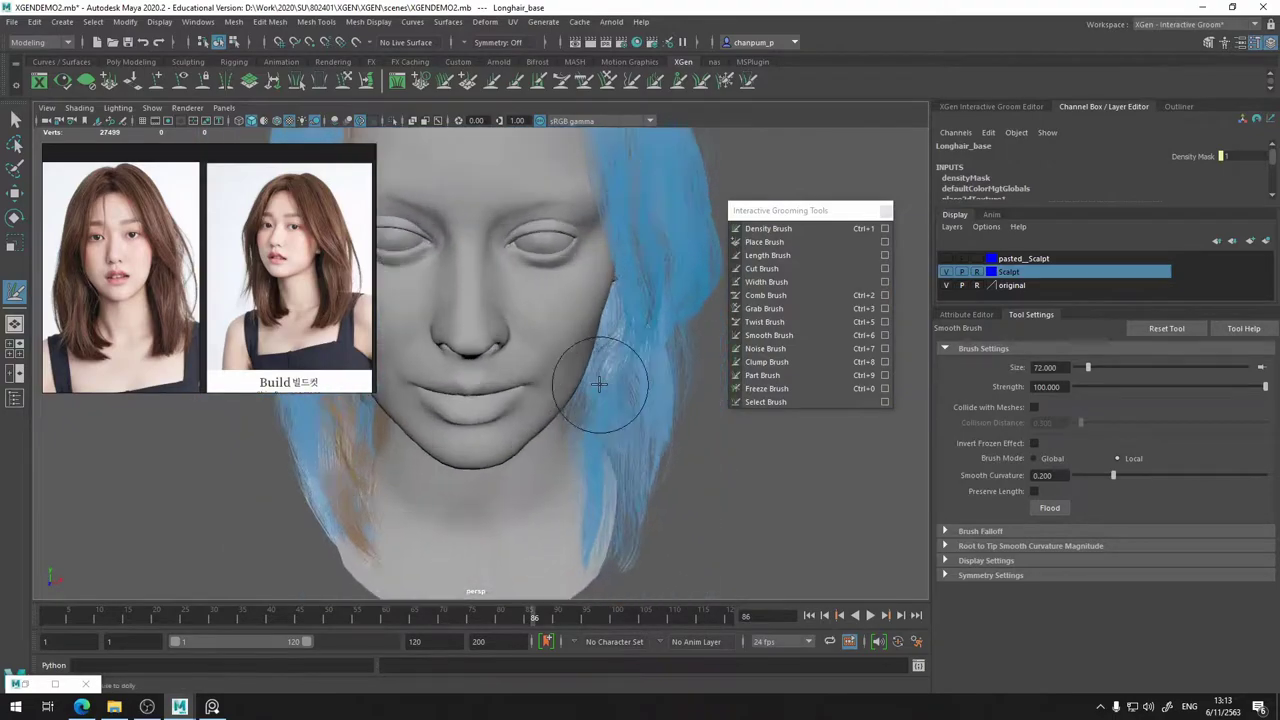
scroll(600, 383, "up", 4)
middle_click_drag(600, 383, 430, 508, "alt")
left_click_drag(536, 345, 486, 380, "alt")
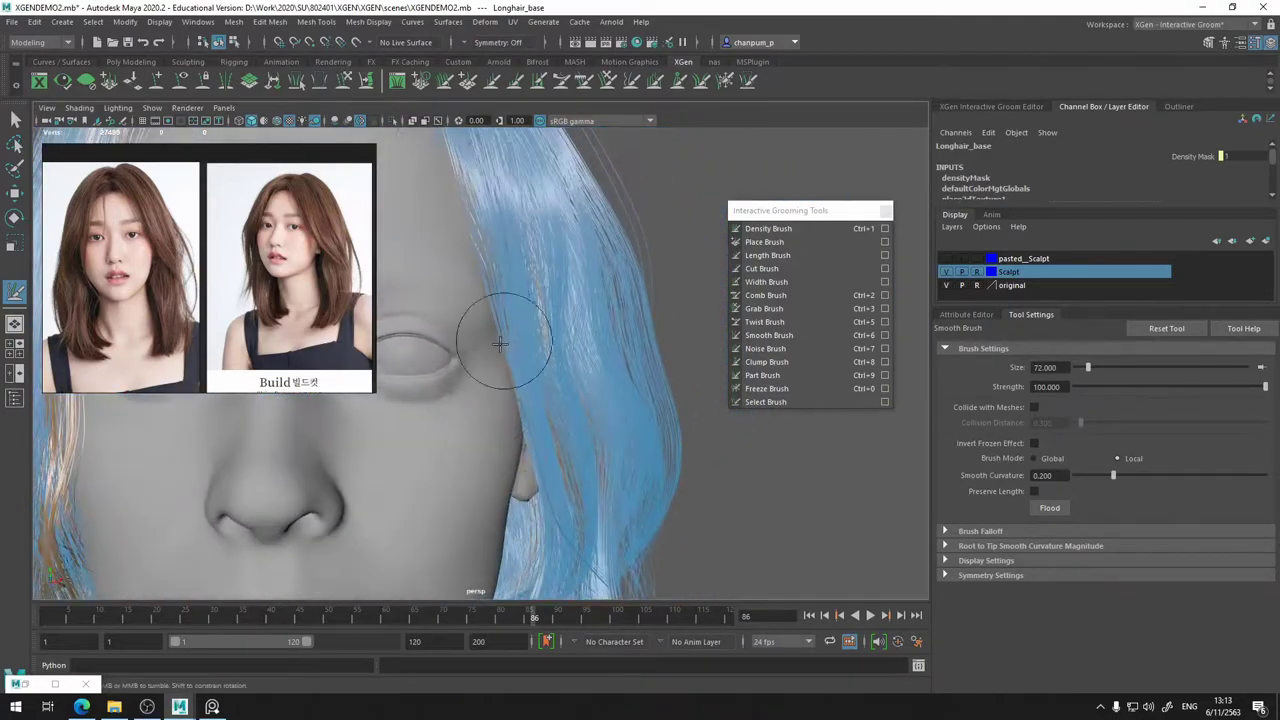
middle_click_drag(486, 350, 584, 269, "alt")
mouse_move(584, 268)
left_mouse_down("alt")
mouse_move(528, 320)
mouse_move(709, 300)
left_mouse_up("alt")
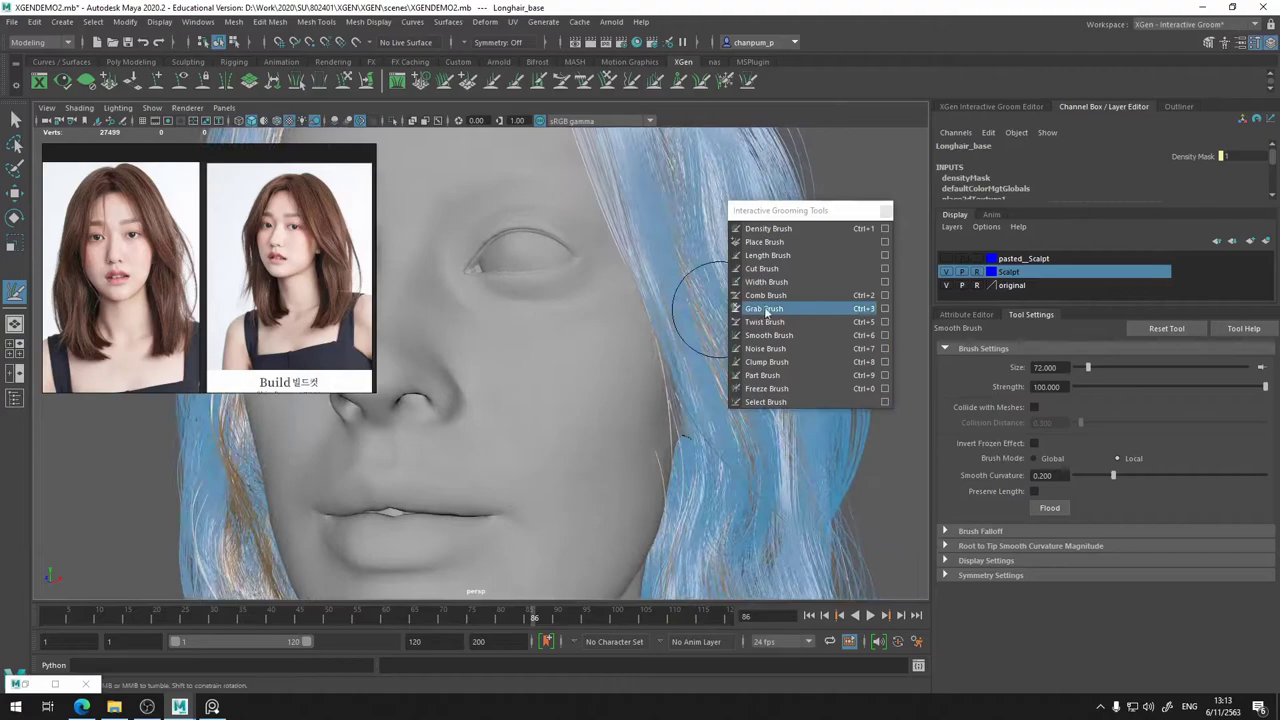
left_click(778, 296)
mouse_move(614, 457)
left_mouse_down("alt")
mouse_move(543, 414)
mouse_move(638, 448)
left_mouse_up("alt")
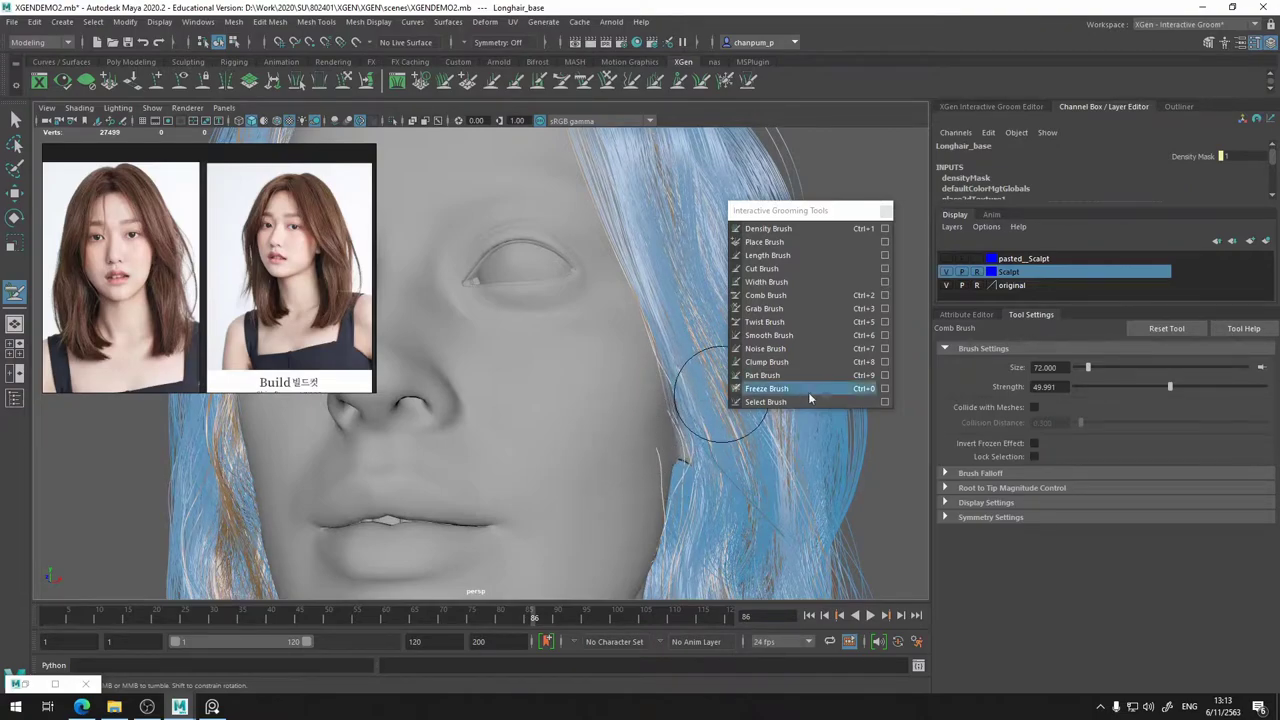
- Reshape the loose strands crossing the character's left cheek and jaw using the Grab Brush at size 72
left_click(765, 308)
right_click_drag(623, 417, 588, 418, "alt")
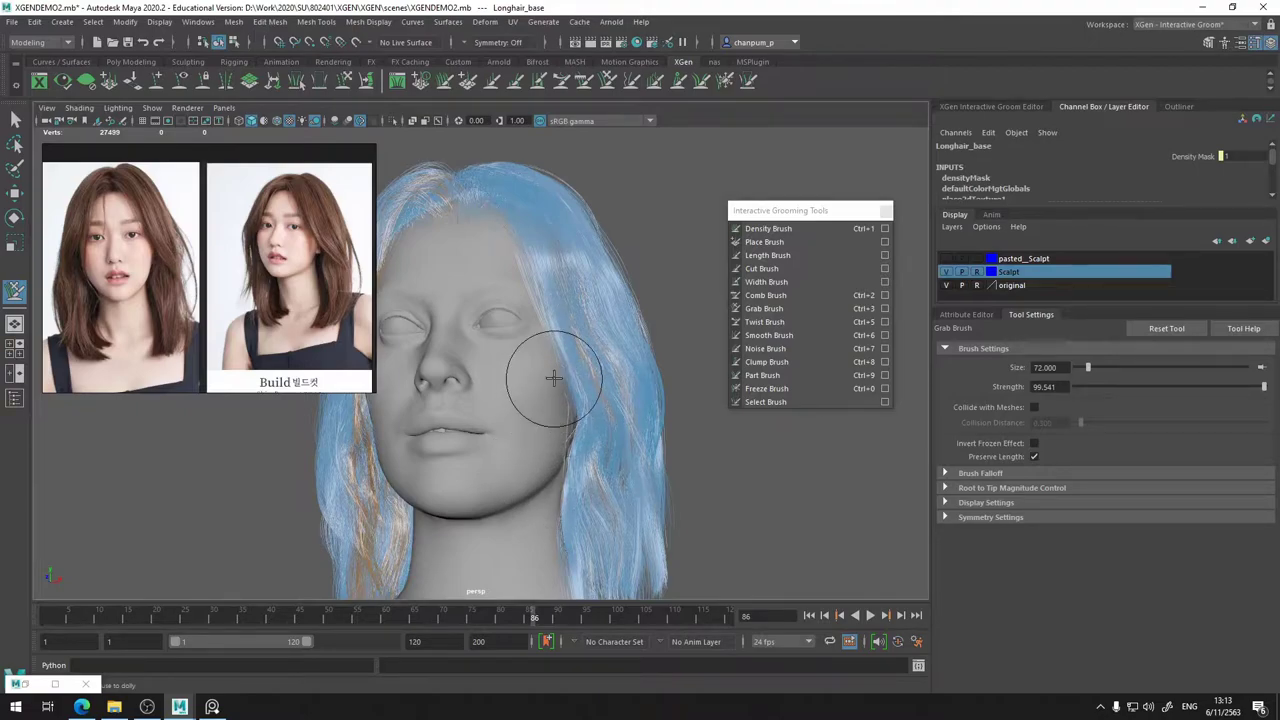
mouse_move(589, 418)
left_mouse_down("alt")
mouse_move(603, 463)
mouse_move(580, 423)
mouse_move(600, 457)
mouse_move(666, 400)
mouse_move(620, 440)
mouse_move(602, 432)
left_mouse_up("alt")
scroll(574, 418, "up", 5)
middle_click_drag(602, 432, 471, 340, "alt")
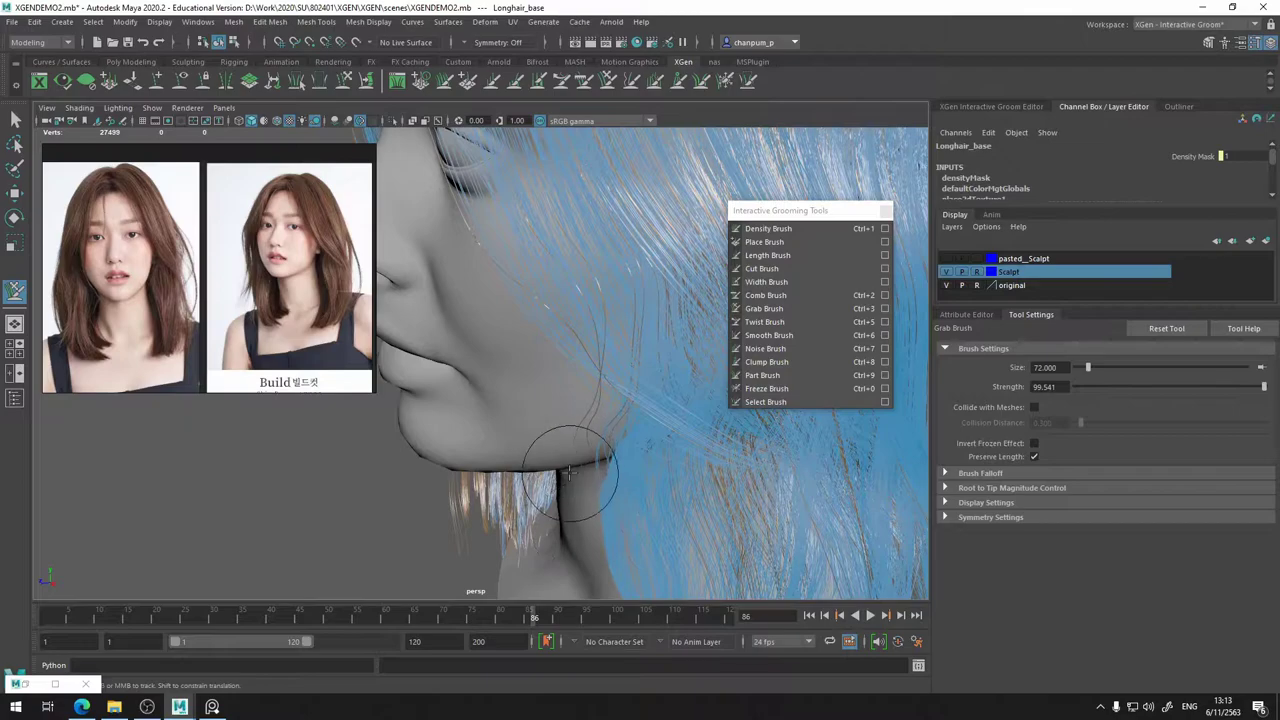
right_click_drag(568, 471, 535, 440, "alt")
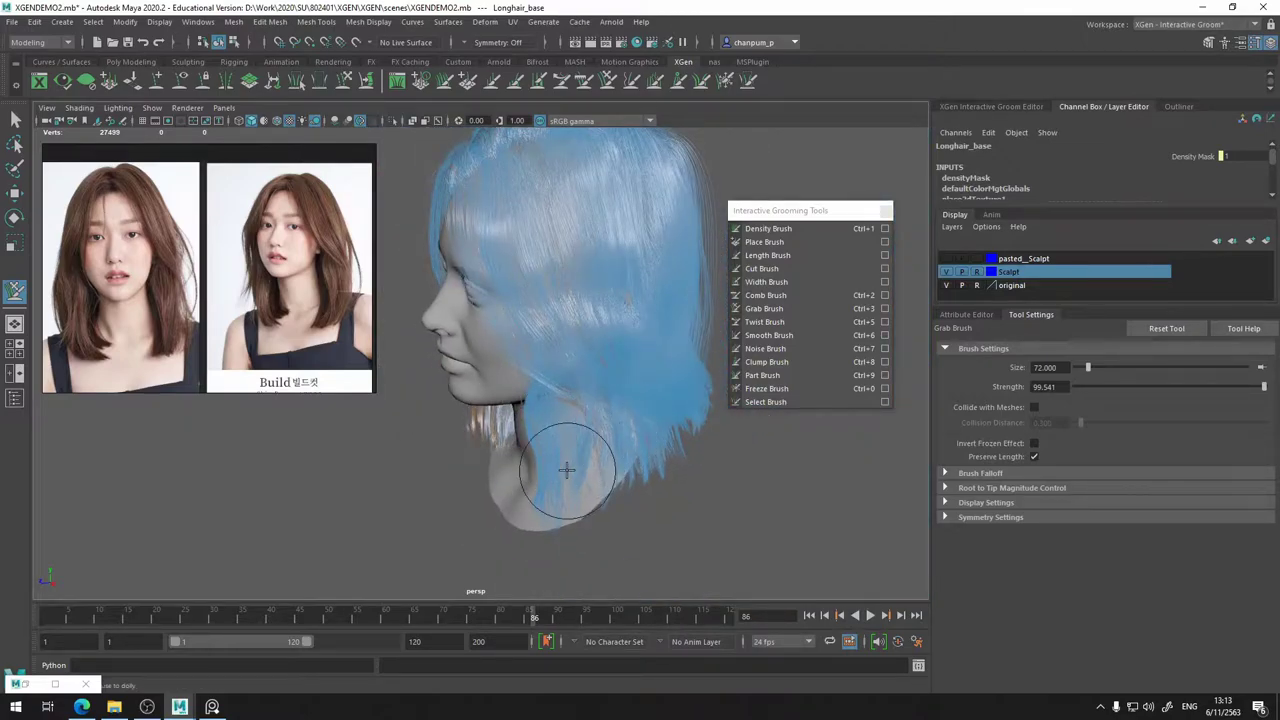
- Adjust the loose strands at the character's left temple and beside the left eye using the Grab Brush at size 72
left_click_drag(567, 470, 703, 466, "alt")
right_click_drag(560, 430, 604, 410, "alt")
middle_click_drag(508, 406, 506, 426, "alt")
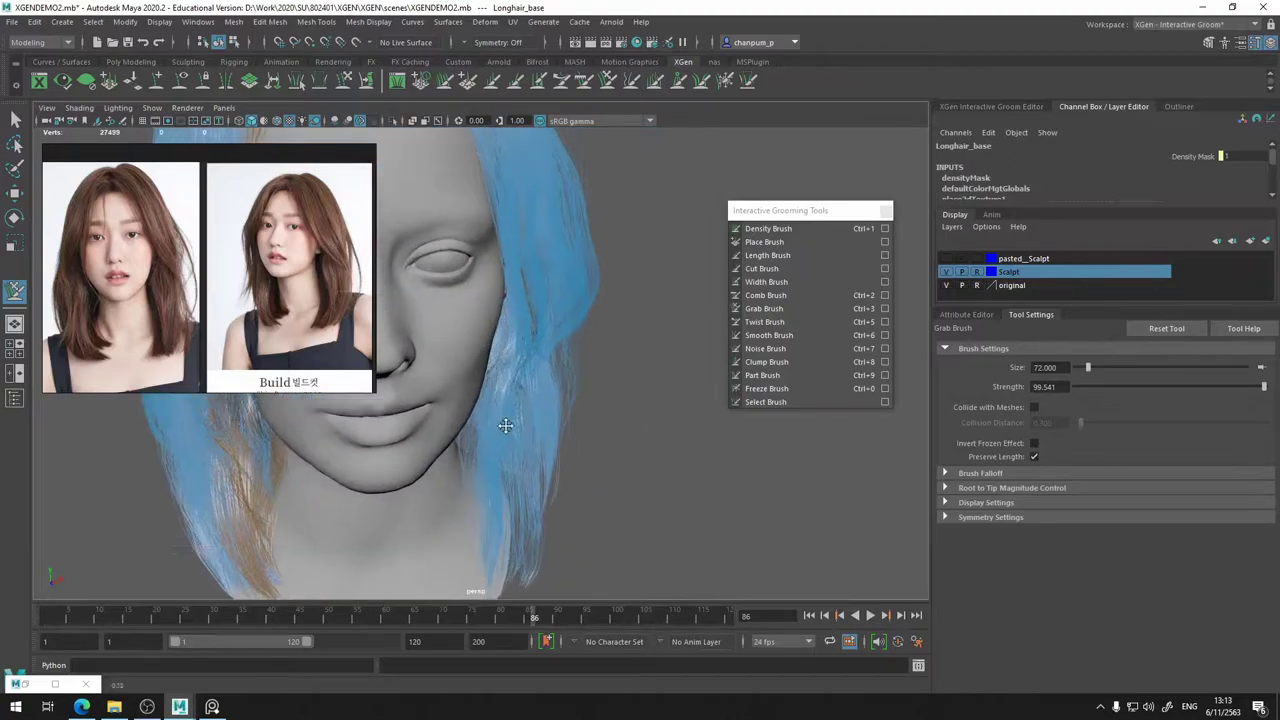
left_click_drag(505, 426, 529, 357, "alt")
right_click_drag(529, 357, 542, 385, "alt")
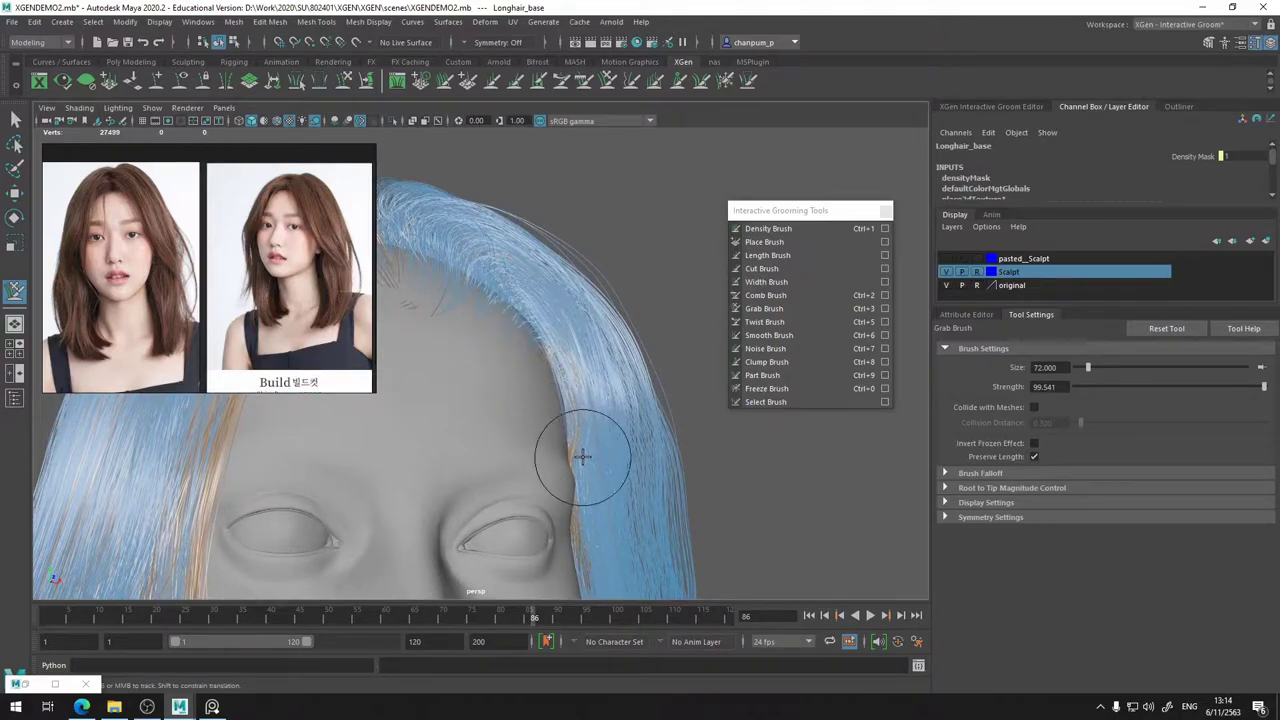
left_click_drag(582, 457, 496, 382, "alt")
right_click_drag(496, 382, 501, 392, "alt")
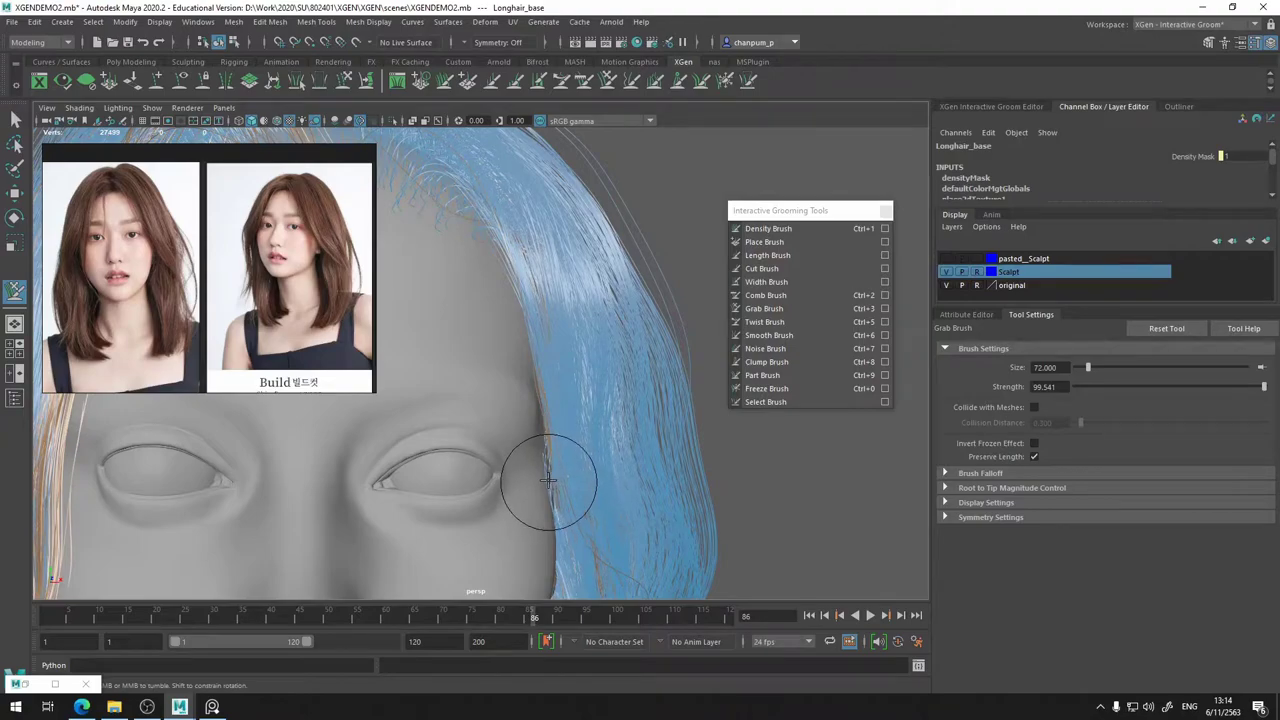
mouse_move(548, 481)
left_mouse_down("alt")
mouse_move(551, 454)
mouse_move(497, 517)
left_mouse_up("alt")
middle_click_drag(497, 517, 531, 462, "alt")
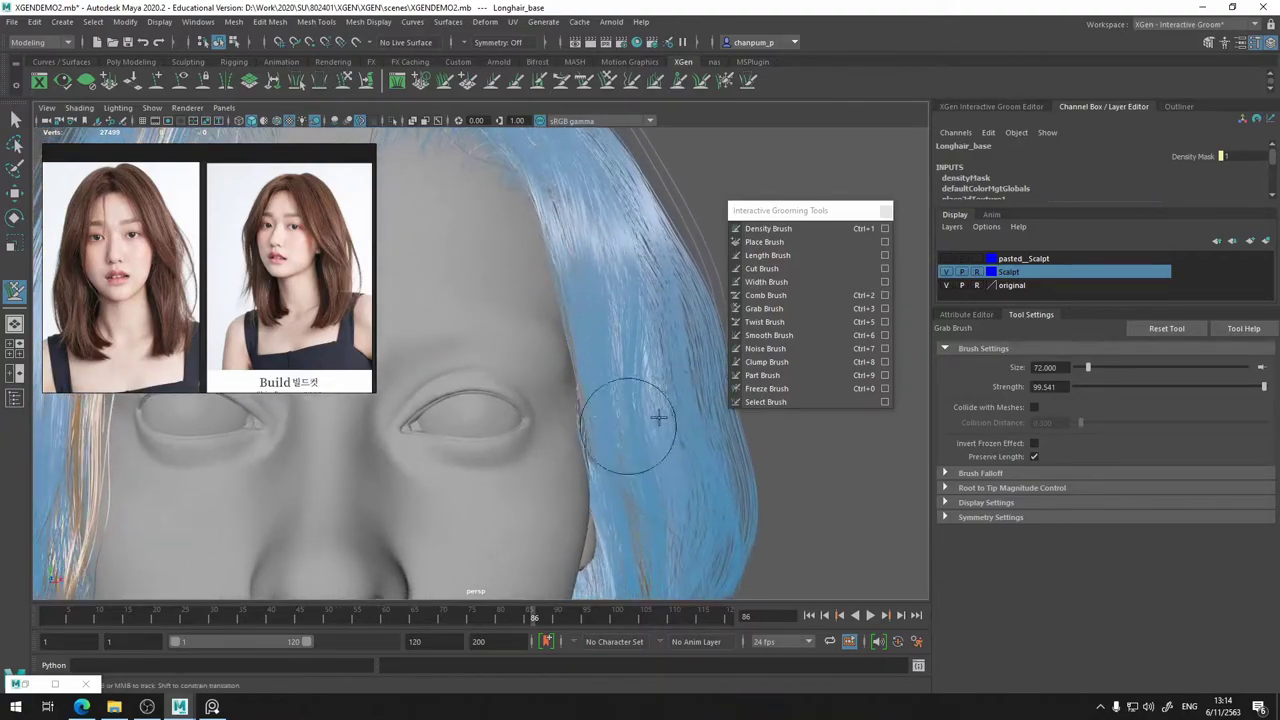
- Smooth the loose strands from the character's left temple down to the ear using the Smooth Brush at size 72 and strength 100
left_click(768, 335)
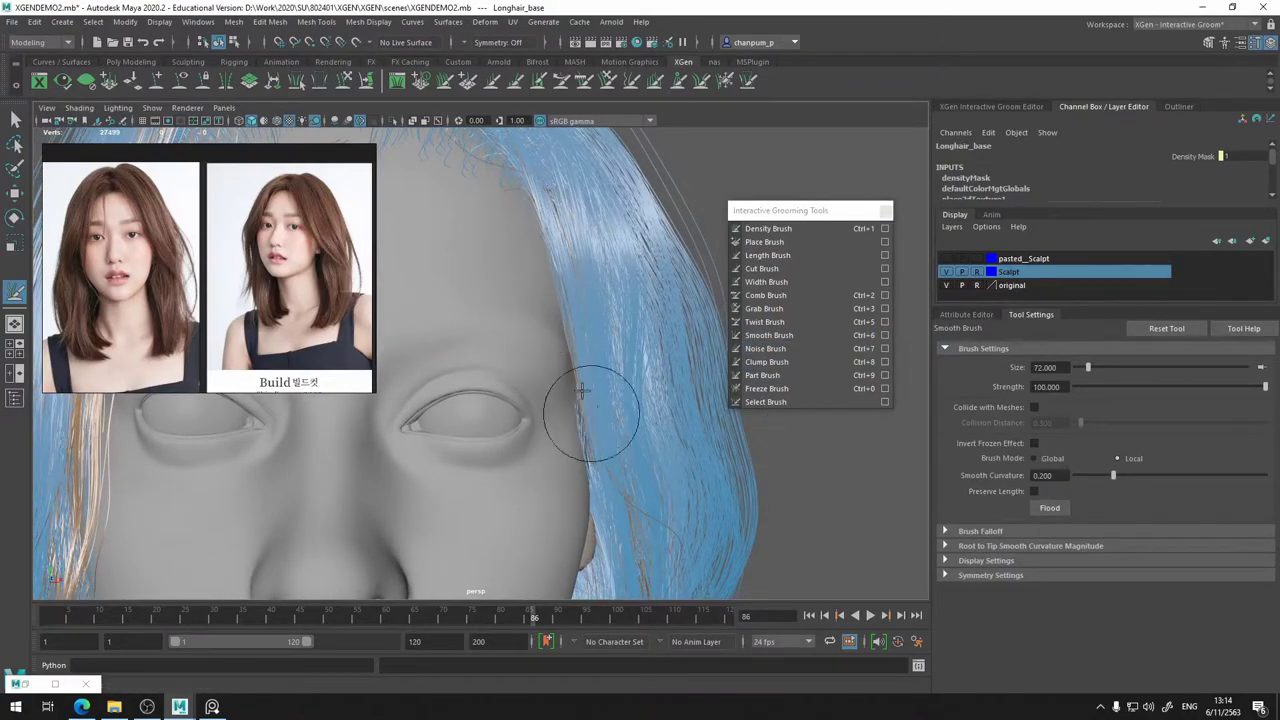
mouse_move(581, 392)
left_mouse_down("alt")
mouse_move(609, 391)
mouse_move(570, 428)
mouse_move(557, 420)
mouse_move(579, 393)
left_mouse_up("alt")
left_click_drag(580, 443, 572, 362, "alt")
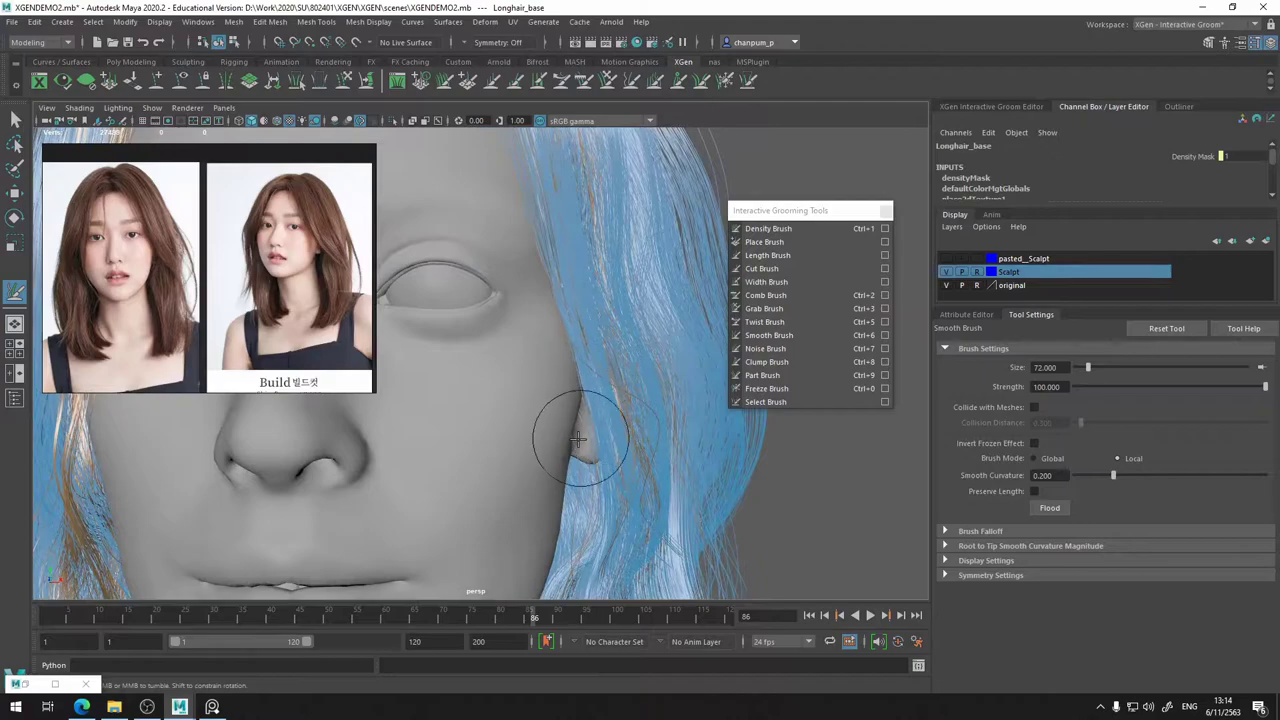
mouse_move(578, 438)
left_mouse_down("alt")
mouse_move(577, 394)
mouse_move(580, 434)
mouse_move(666, 363)
left_mouse_up("alt")
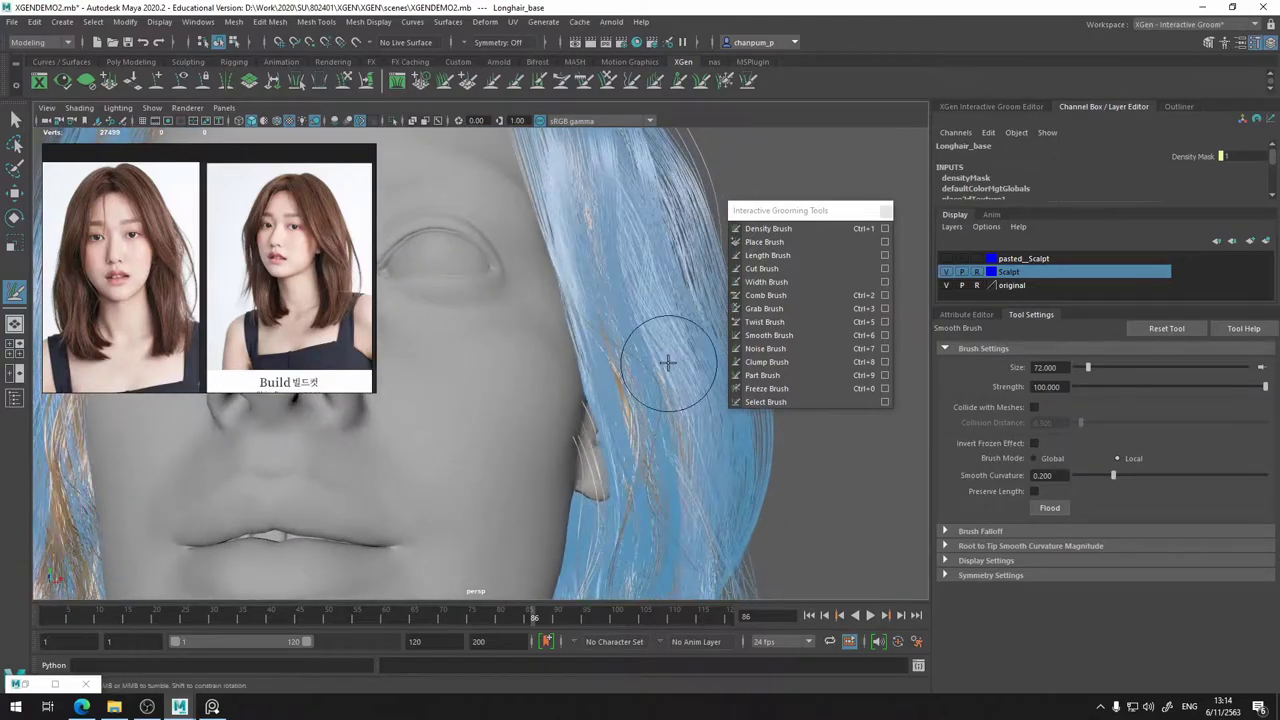
- Reposition the loose strands around the character's left ear and cheek using the Grab Brush at size 72
left_click(797, 312)
scroll(551, 492, "up", 3)
mouse_move(551, 486)
left_mouse_down("alt")
mouse_move(544, 452)
mouse_move(561, 425)
left_mouse_up("alt")
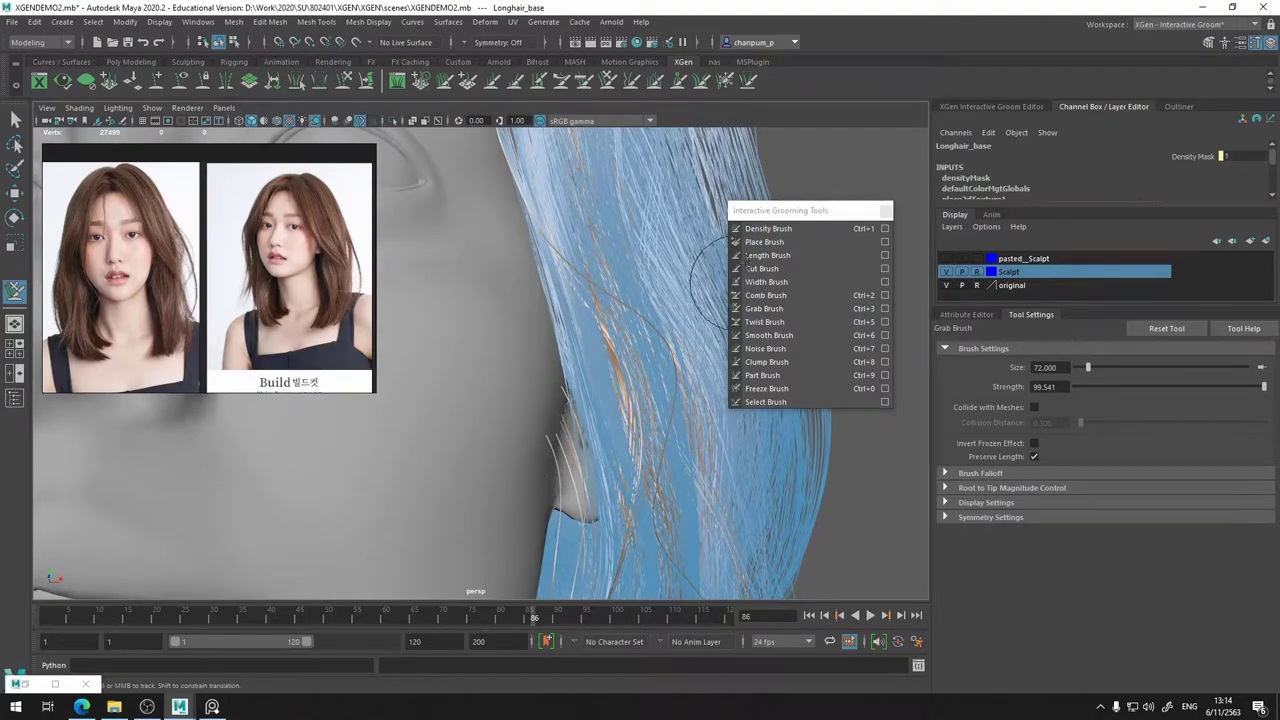
left_click_drag(582, 512, 514, 457, "alt")
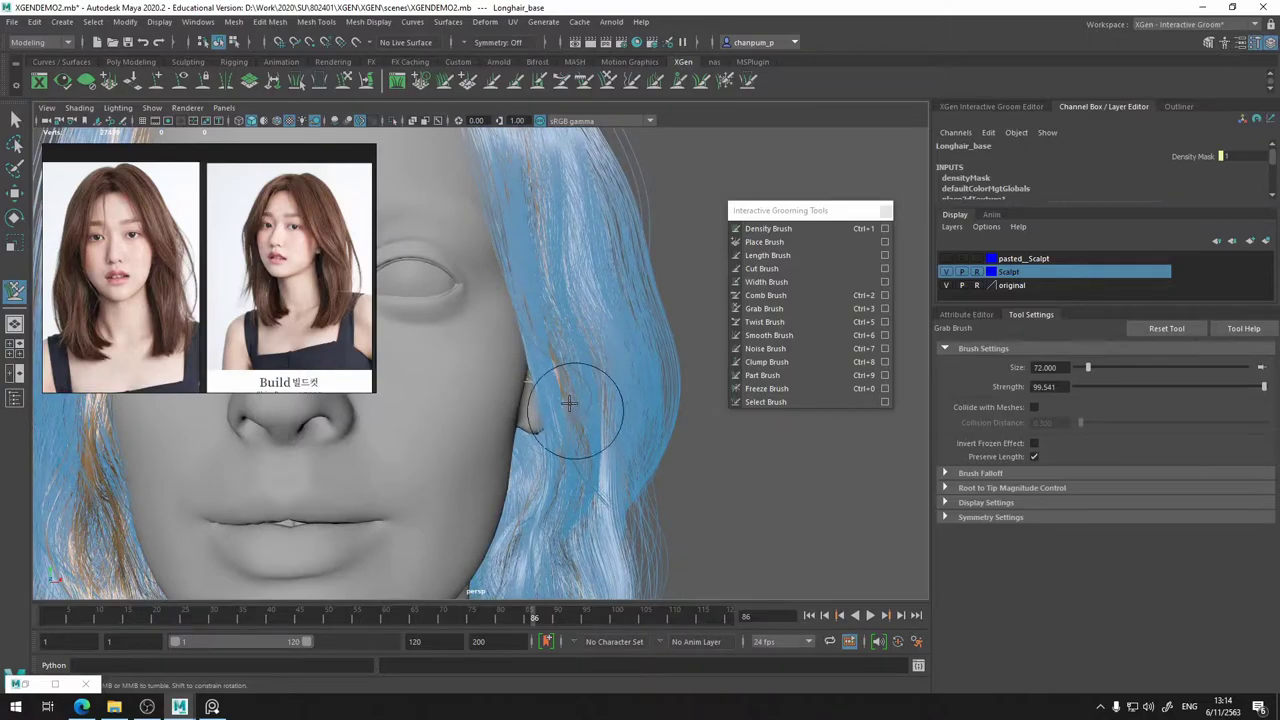
left_click_drag(562, 476, 525, 486, "alt")
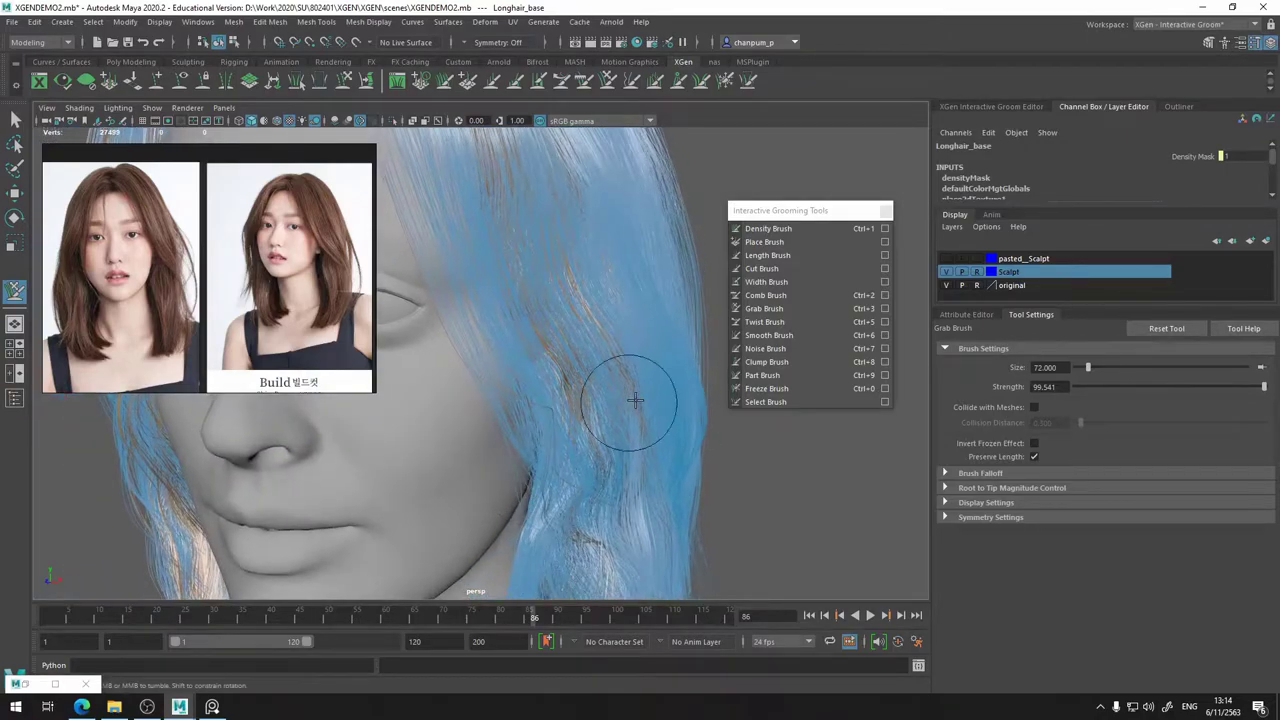
- Examine the strands on the character's left side around the cheek, temple and ear from several angles
mouse_move(564, 433)
left_mouse_down("alt")
mouse_move(464, 402)
mouse_move(448, 370)
left_mouse_up("alt")
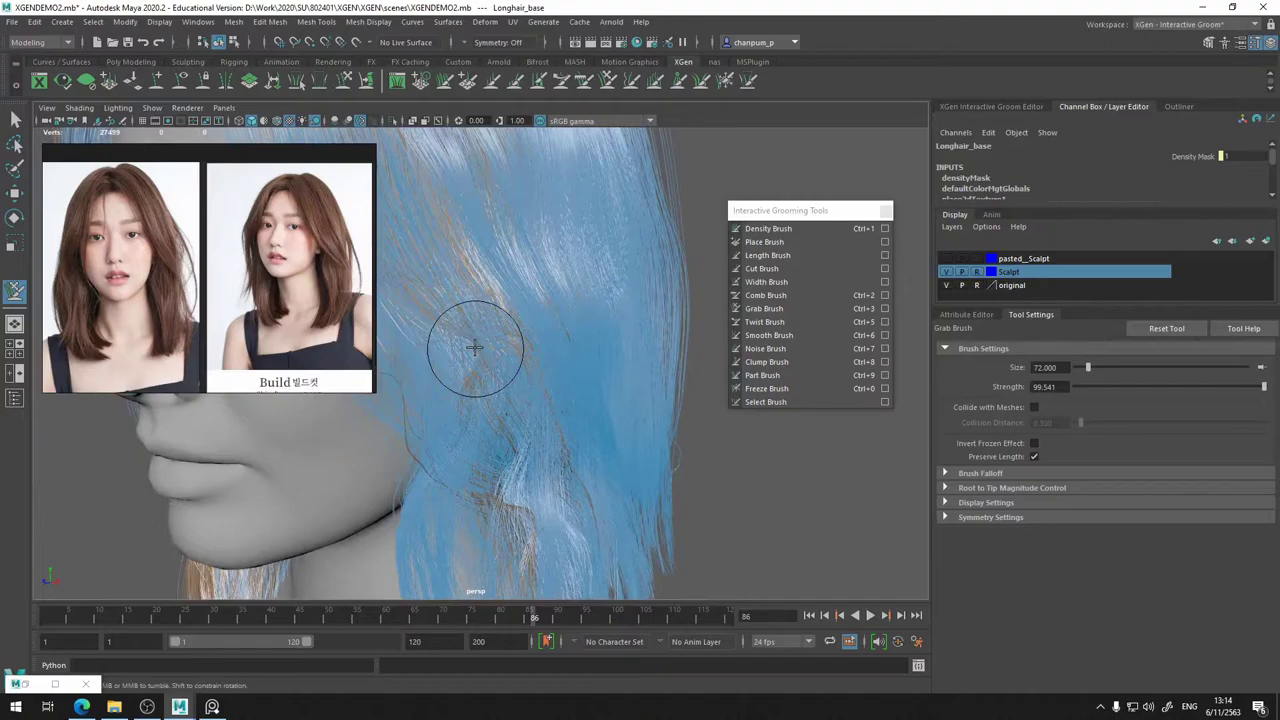
scroll(420, 417, "down", 4)
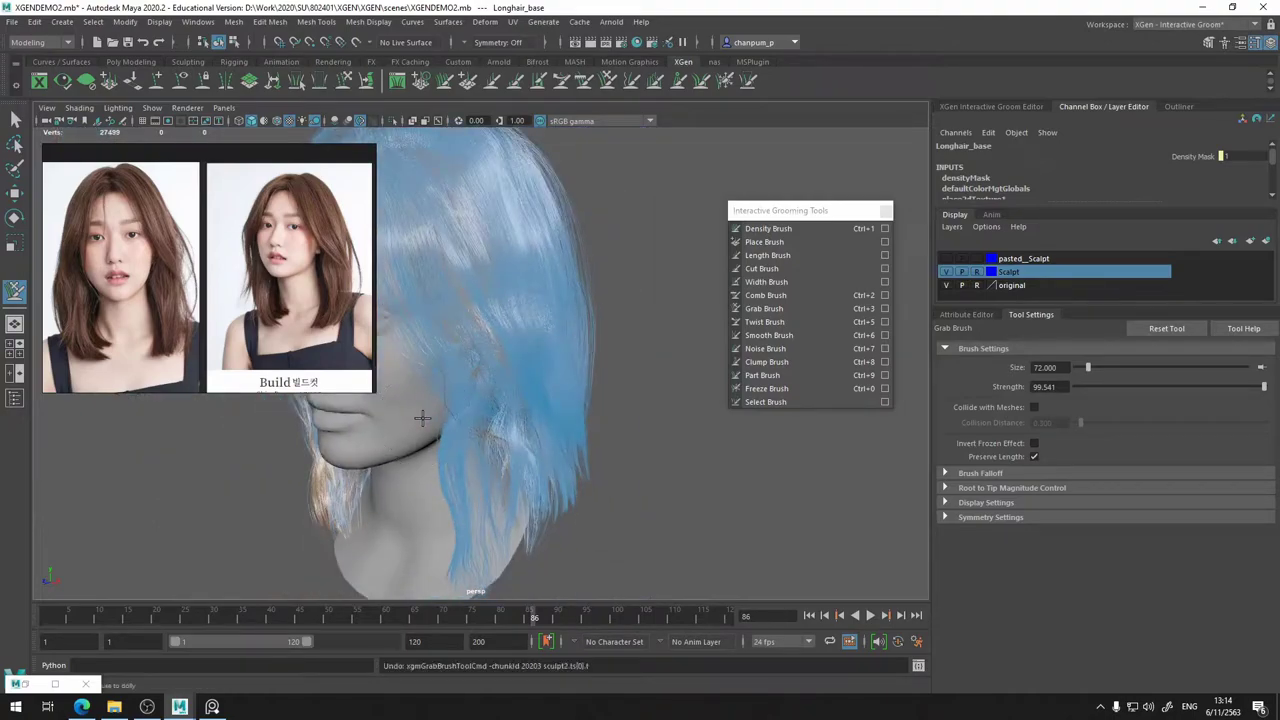
scroll(422, 418, "up", 8)
mouse_move(511, 396)
left_mouse_down("alt")
mouse_move(441, 354)
mouse_move(465, 378)
mouse_move(400, 352)
left_mouse_up("alt")
left_click(768, 335)
right_click_drag(400, 352, 480, 358, "alt")
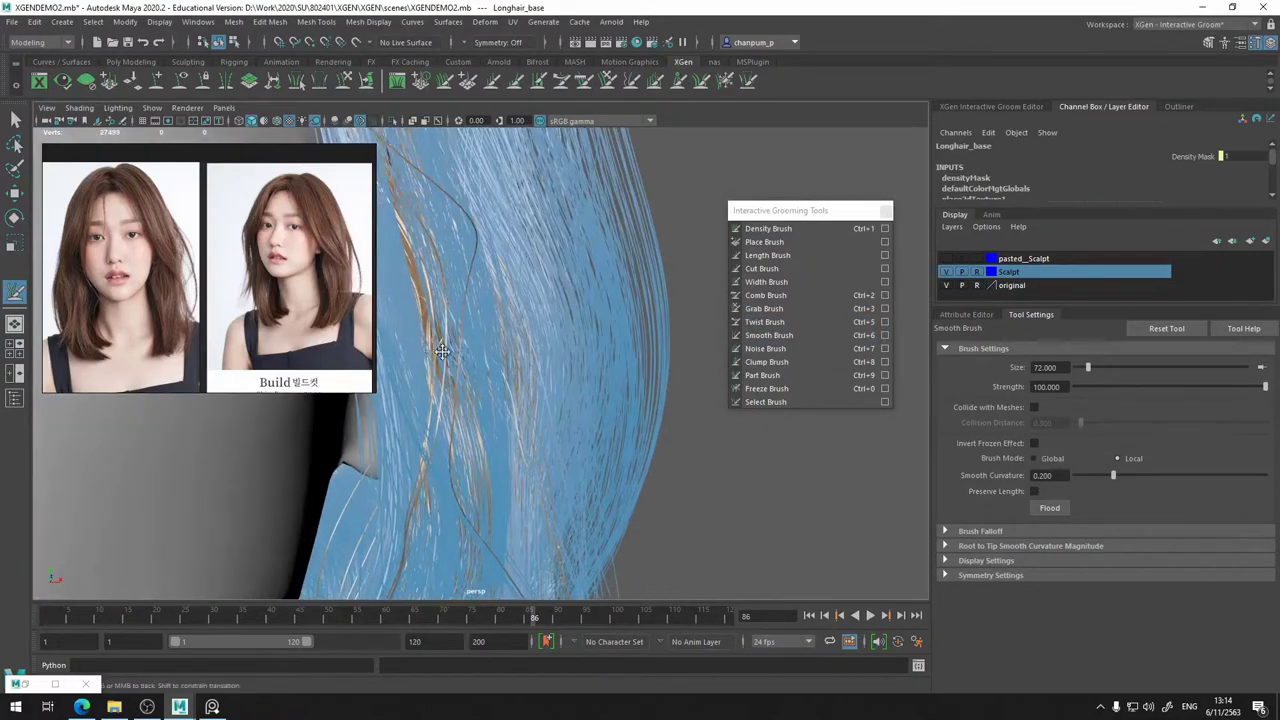
left_click_drag(480, 358, 572, 361, "alt")
right_click_drag(572, 361, 550, 370, "alt")
left_click_drag(550, 370, 352, 392, "alt")
middle_click_drag(638, 364, 685, 355, "alt")
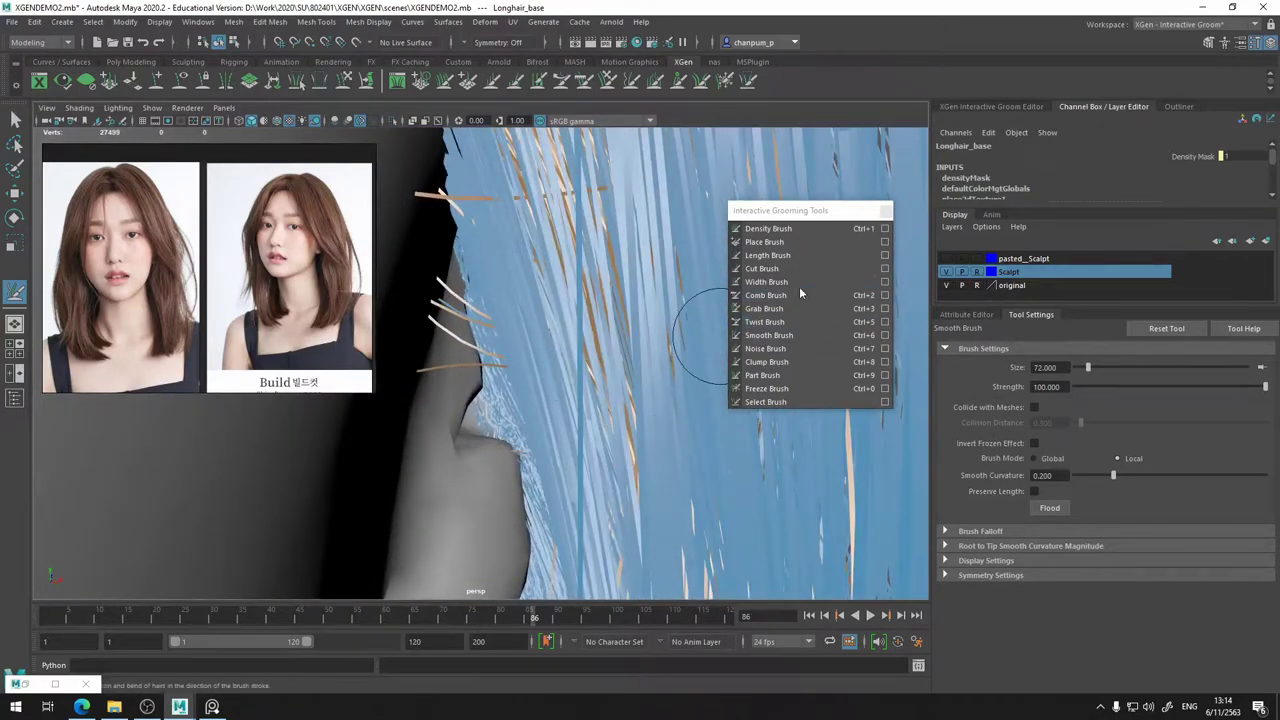
- Pull the stray strands sticking out beside the character's left ear using the Grab Brush at size 119
left_click(764, 308)
left_click_drag(492, 305, 479, 325)
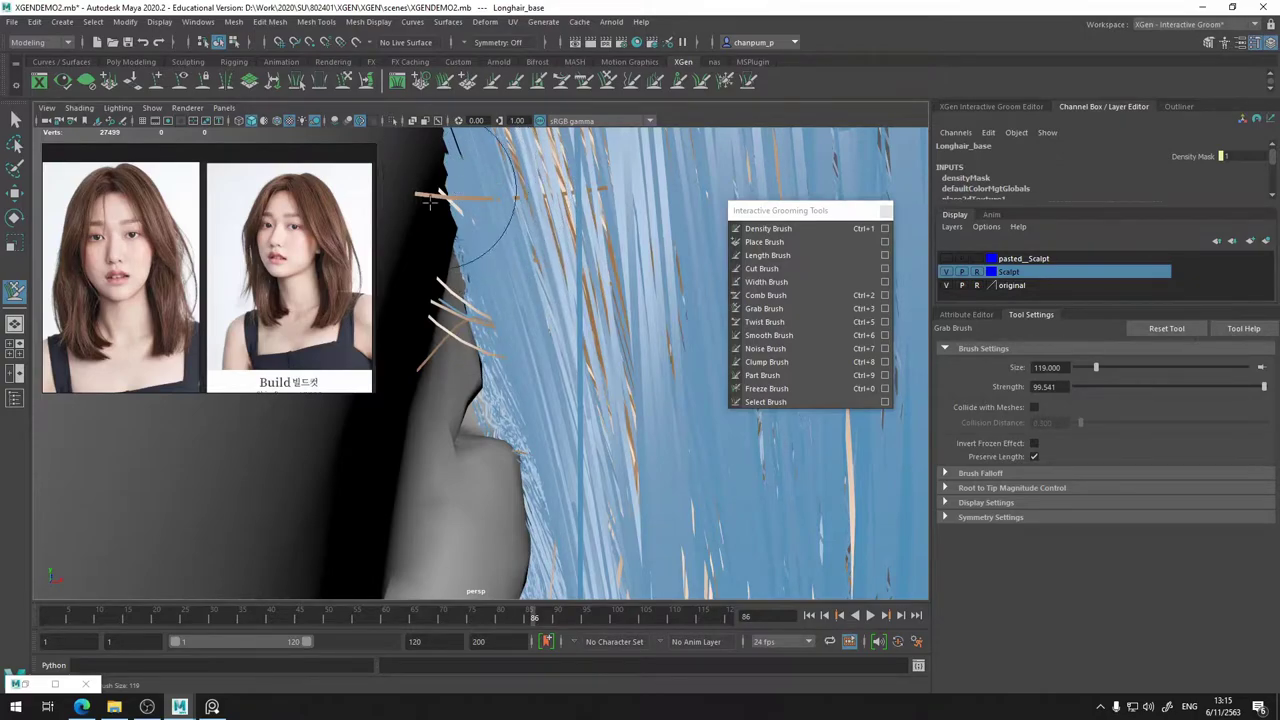
scroll(428, 250, "down", 8)
left_click_drag(435, 345, 438, 356, "alt")
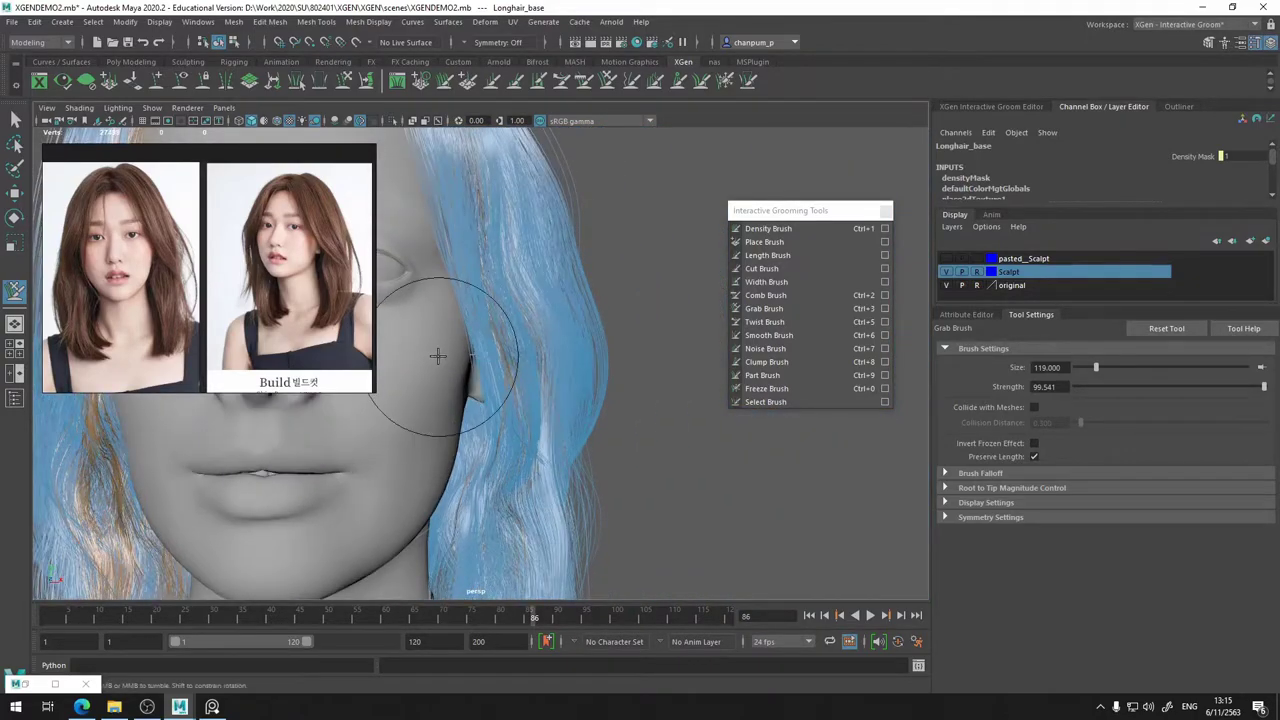
- Check the whole hairstyle from the front and examine the hairline above the forehead
middle_click_drag(438, 356, 592, 296, "alt")
mouse_move(558, 458)
left_mouse_down("alt")
mouse_move(520, 449)
mouse_move(556, 450)
mouse_move(578, 483)
left_mouse_up("alt")
key("f")
scroll(534, 477, "up", 5)
scroll(560, 390, "down", 6)
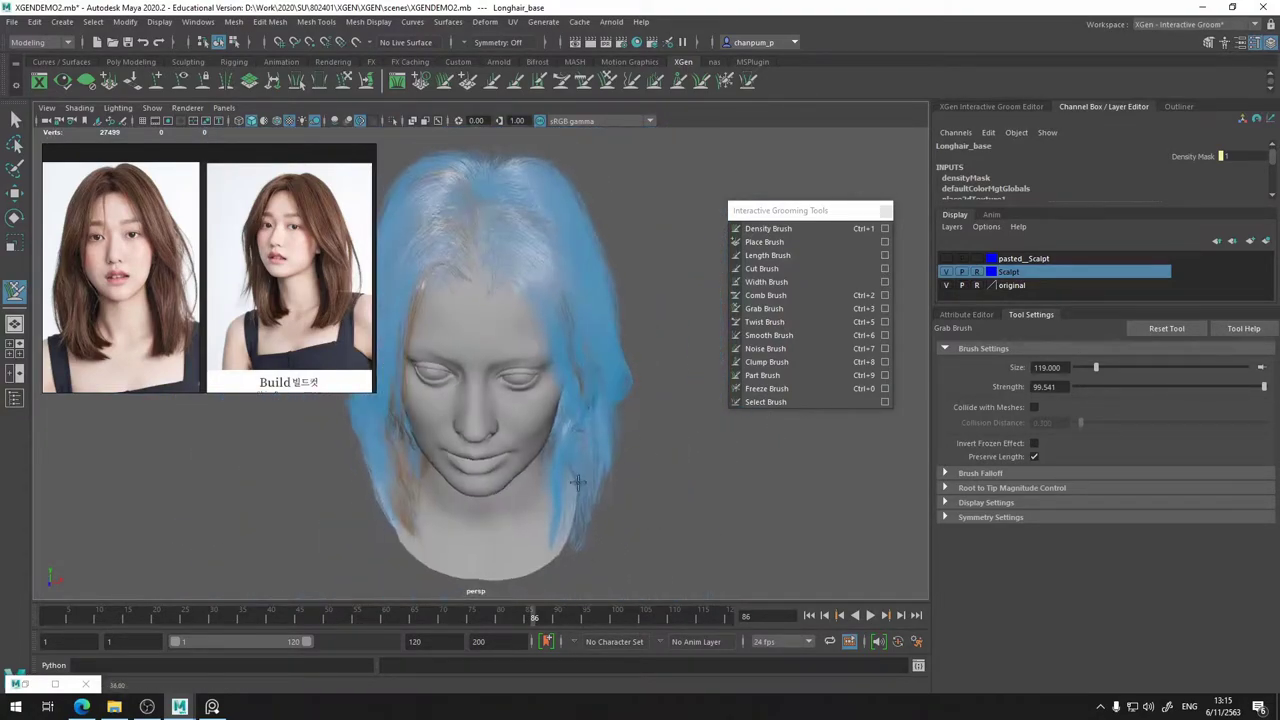
scroll(497, 349, "up", 6)
middle_click_drag(497, 349, 497, 474, "alt")
scroll(455, 363, "up", 1)
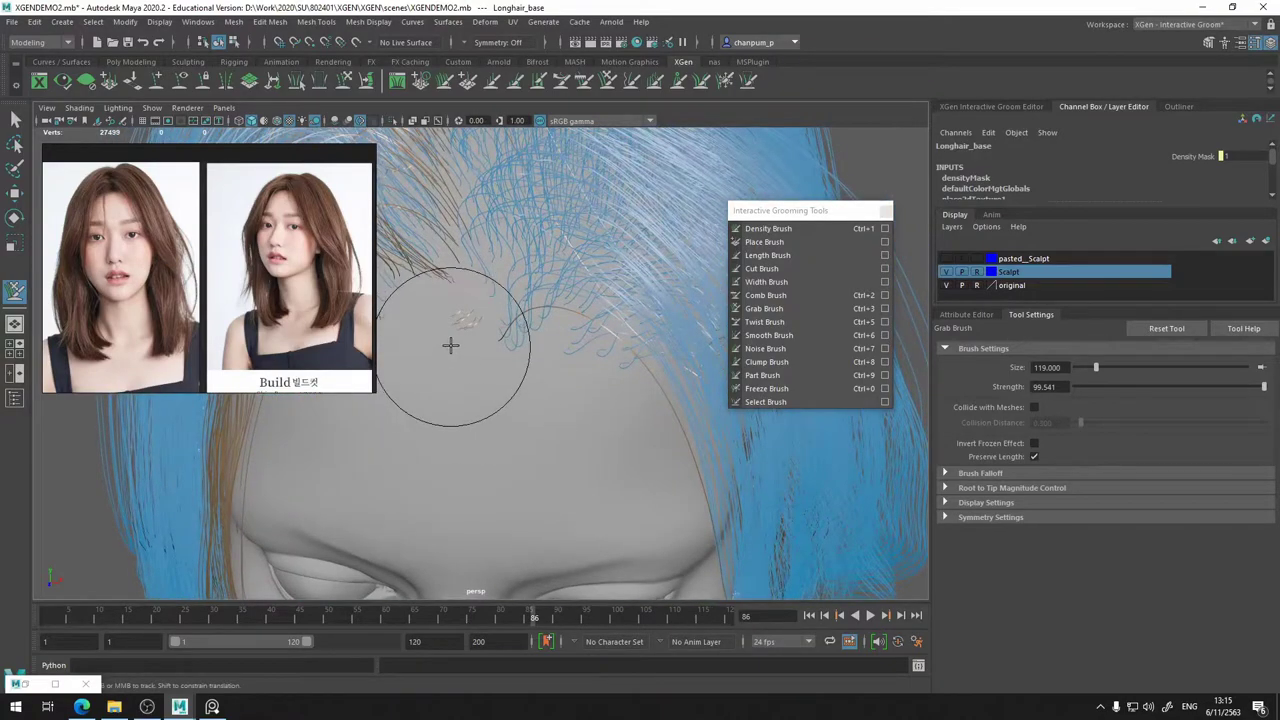
scroll(450, 345, "up", 3)
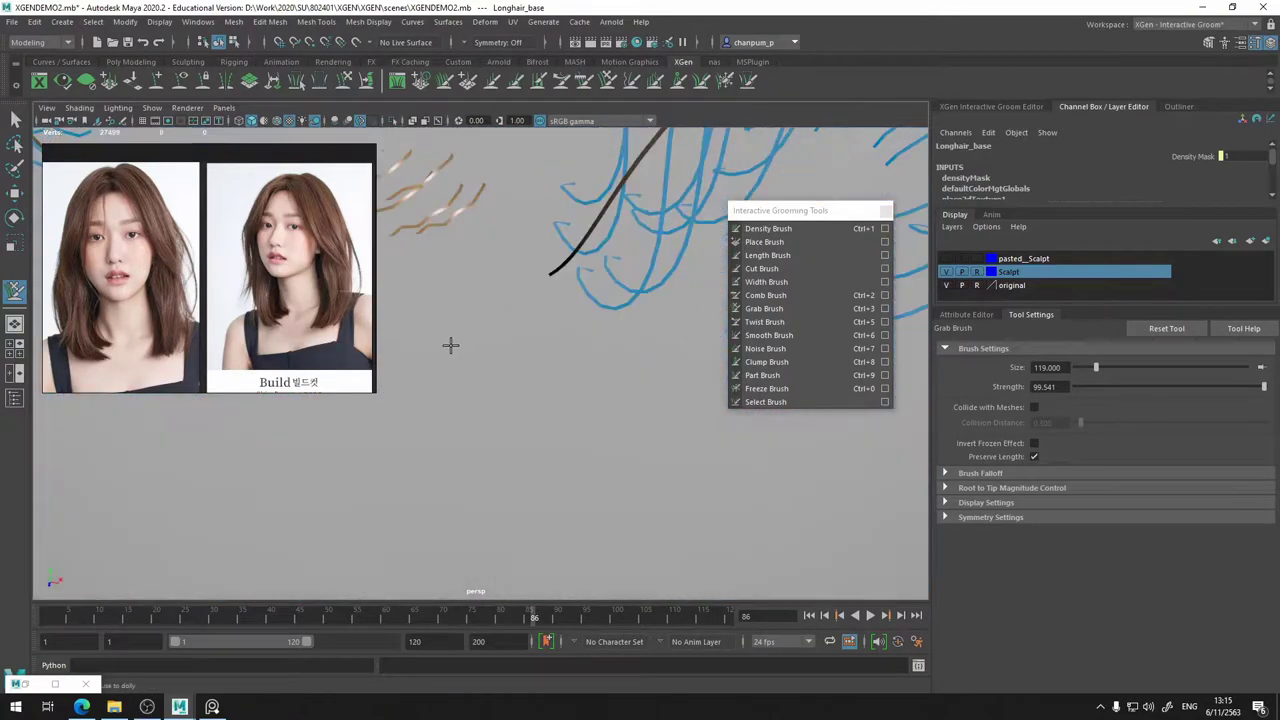
- Try to trim the short stray hairs on the forehead using the Cut Brush at size 119
left_click(772, 270)
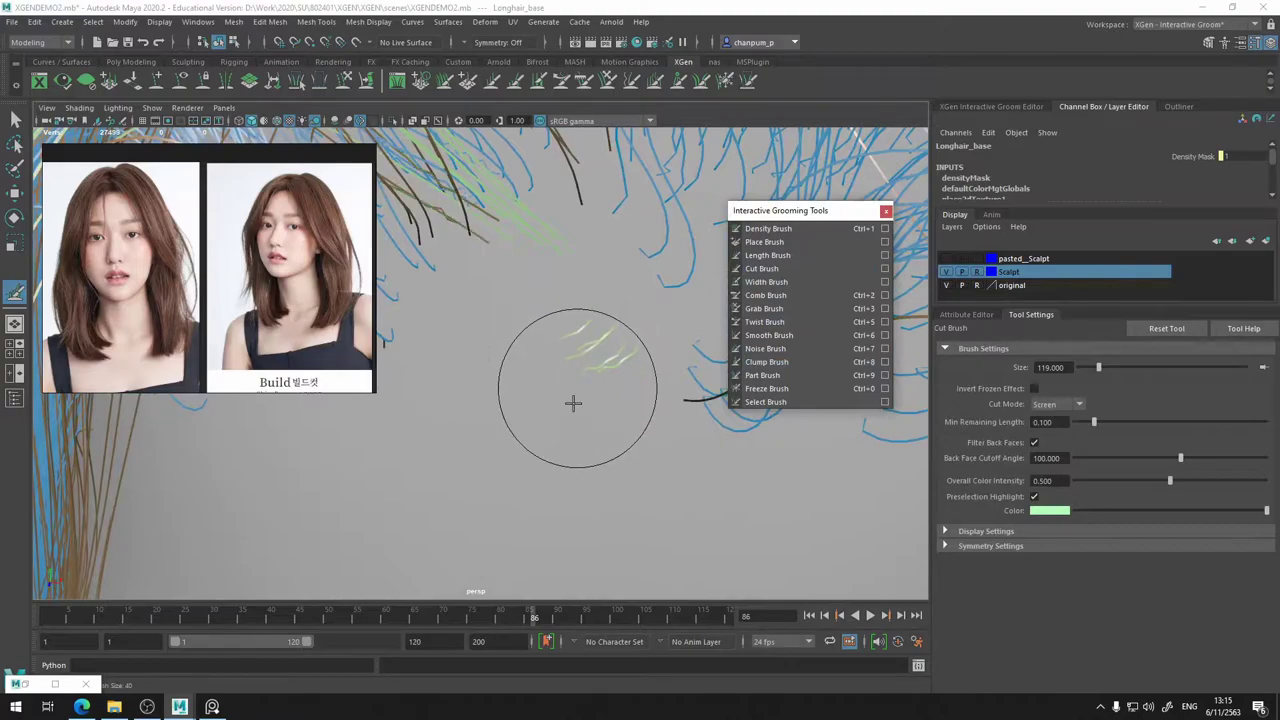
scroll(572, 400, "down", 3)
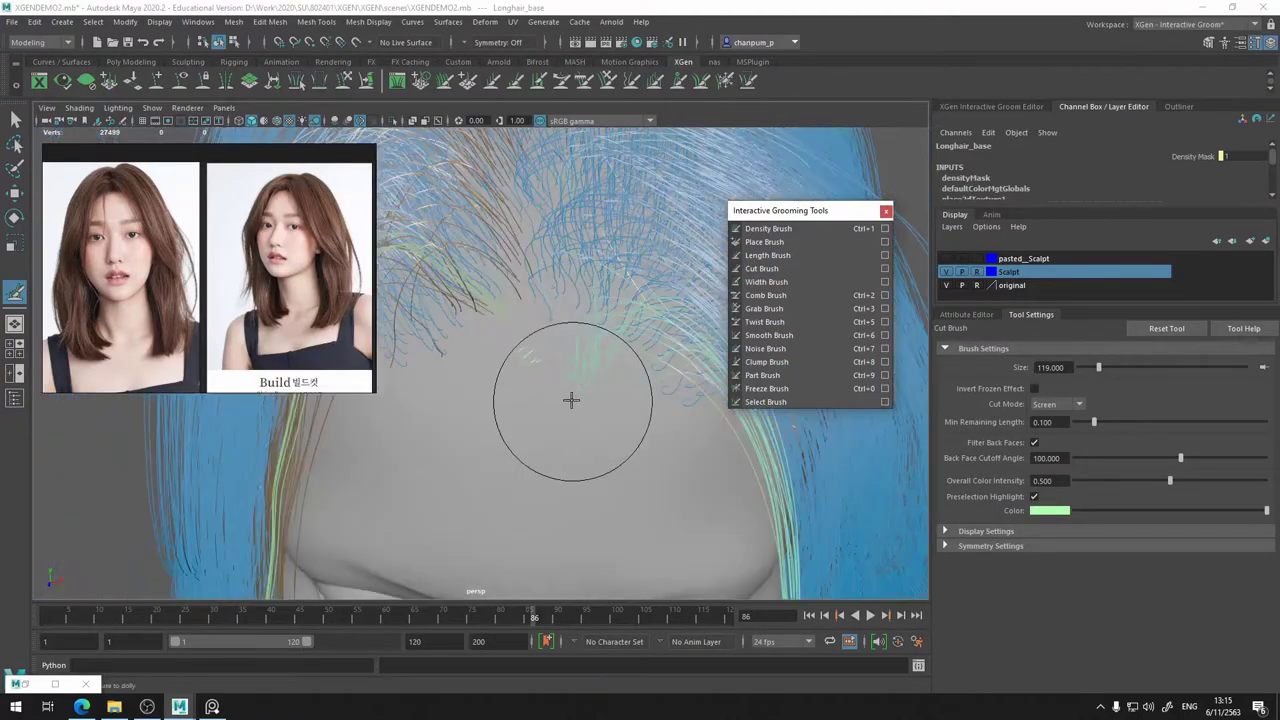
scroll(570, 401, "up", 3)
scroll(526, 408, "down", 2)
mouse_move(526, 408)
left_mouse_down("alt")
mouse_move(591, 346)
mouse_move(603, 420)
mouse_move(620, 371)
mouse_move(581, 337)
left_mouse_up("alt")
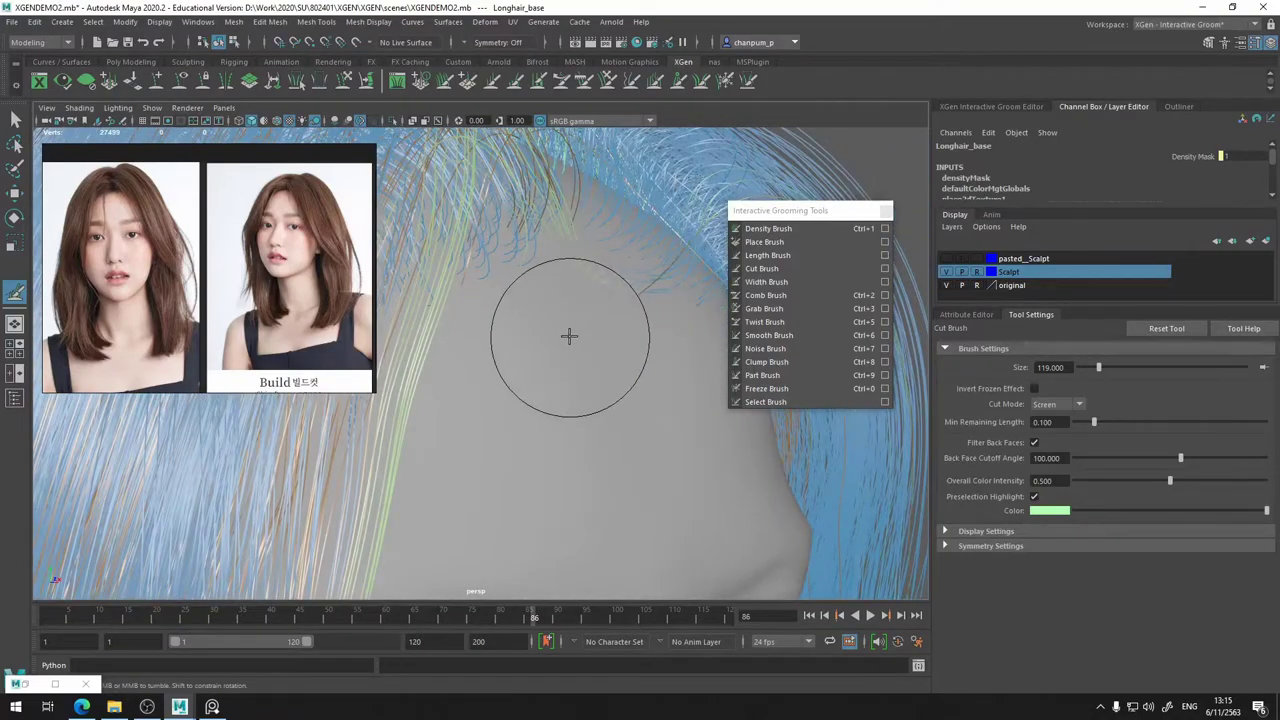
scroll(568, 337, "up", 5)
middle_click_drag(568, 337, 467, 452, "alt")
scroll(467, 452, "up", 5)
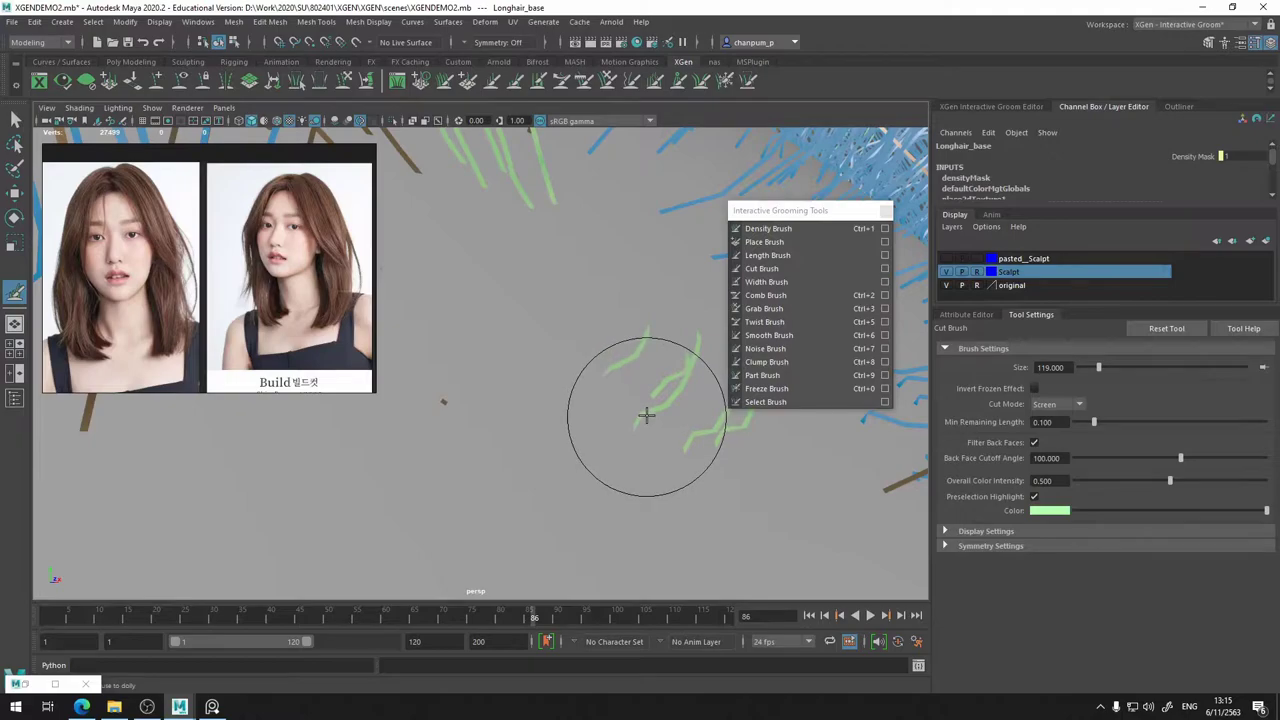
scroll(646, 414, "down", 5)
- Comb the short stray hairs on the forehead below the hairline using the Comb Brush at size 119
left_click(800, 295)
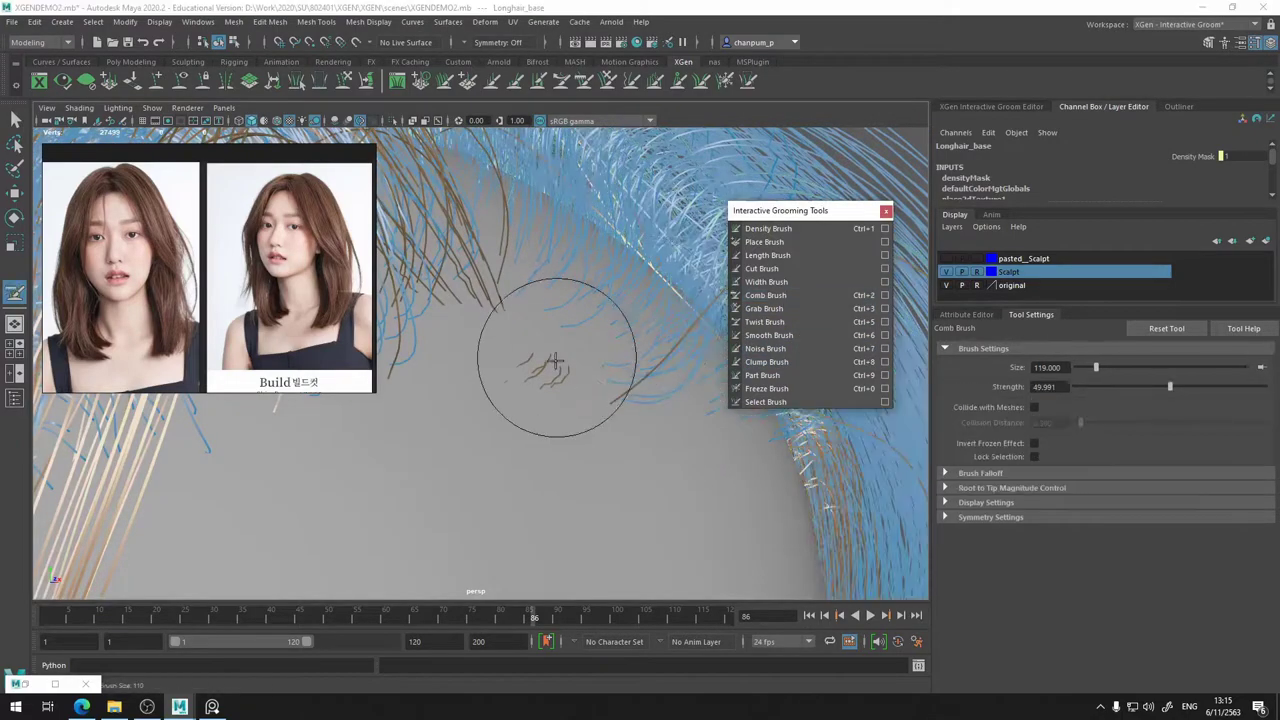
left_click_drag(531, 393, 529, 393)
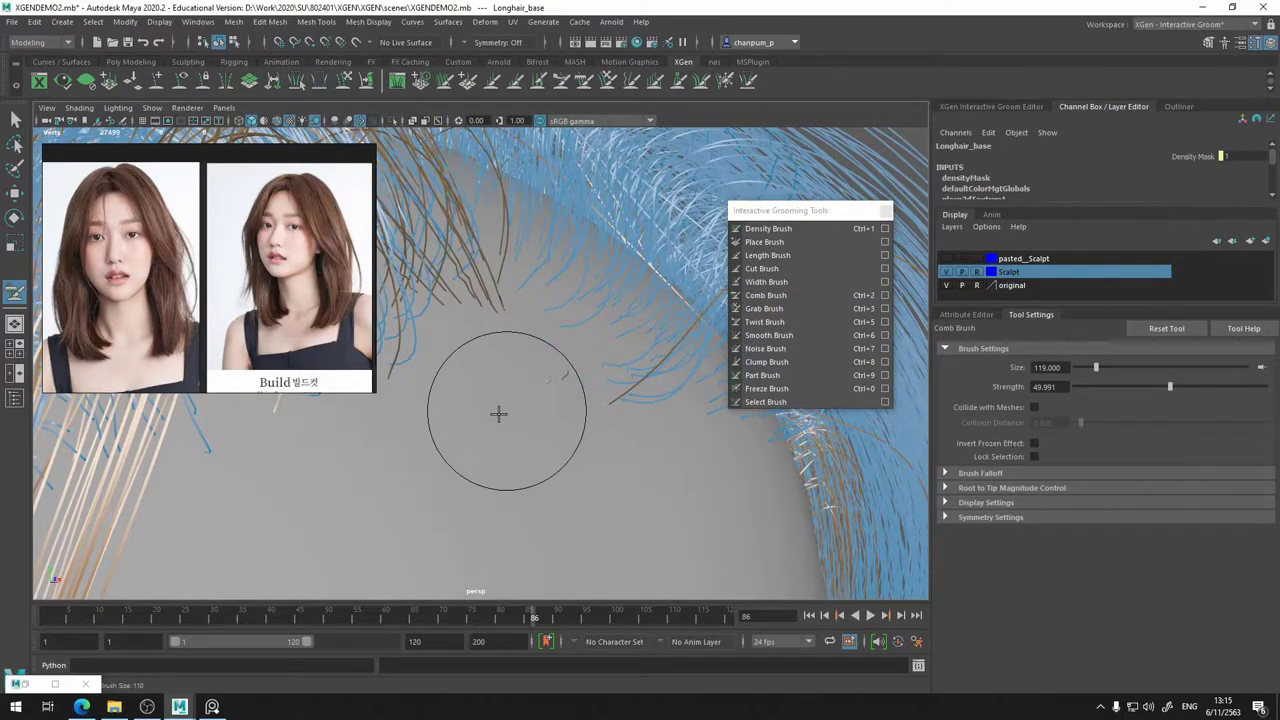
right_click_drag(547, 403, 507, 418, "alt")
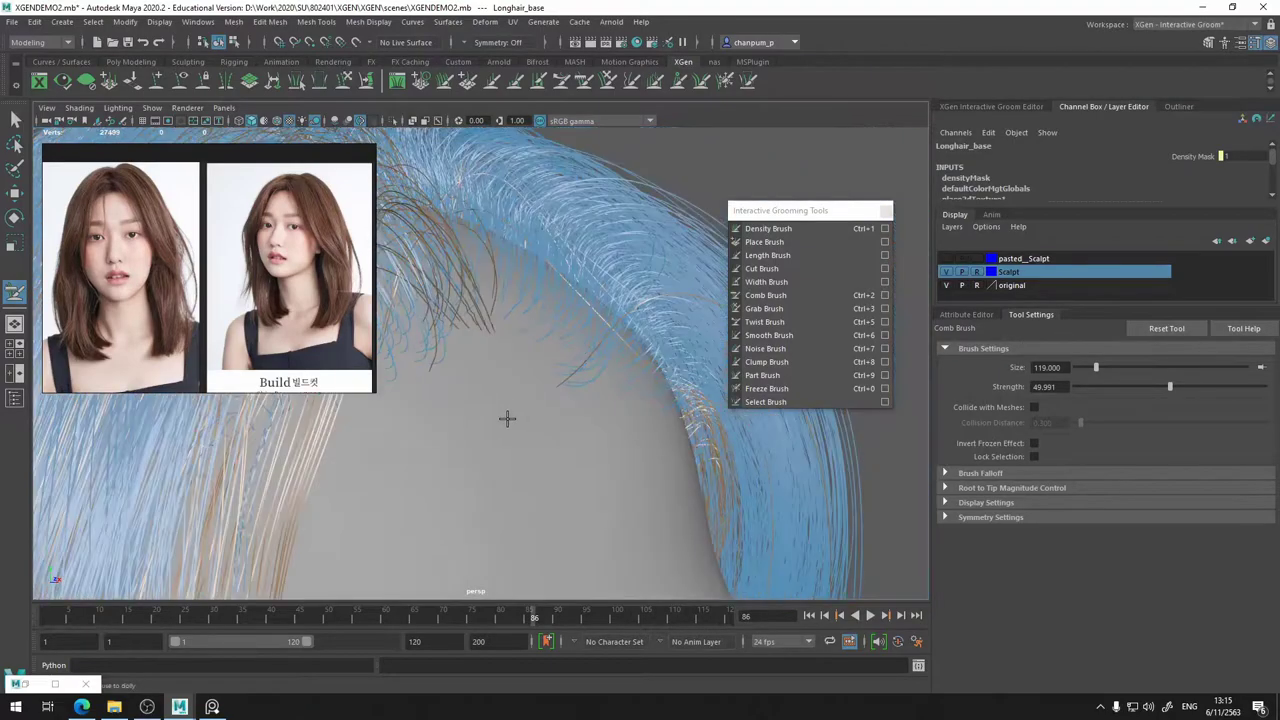
middle_click_drag(487, 418, 554, 389, "alt")
left_click_drag(554, 389, 522, 383, "alt")
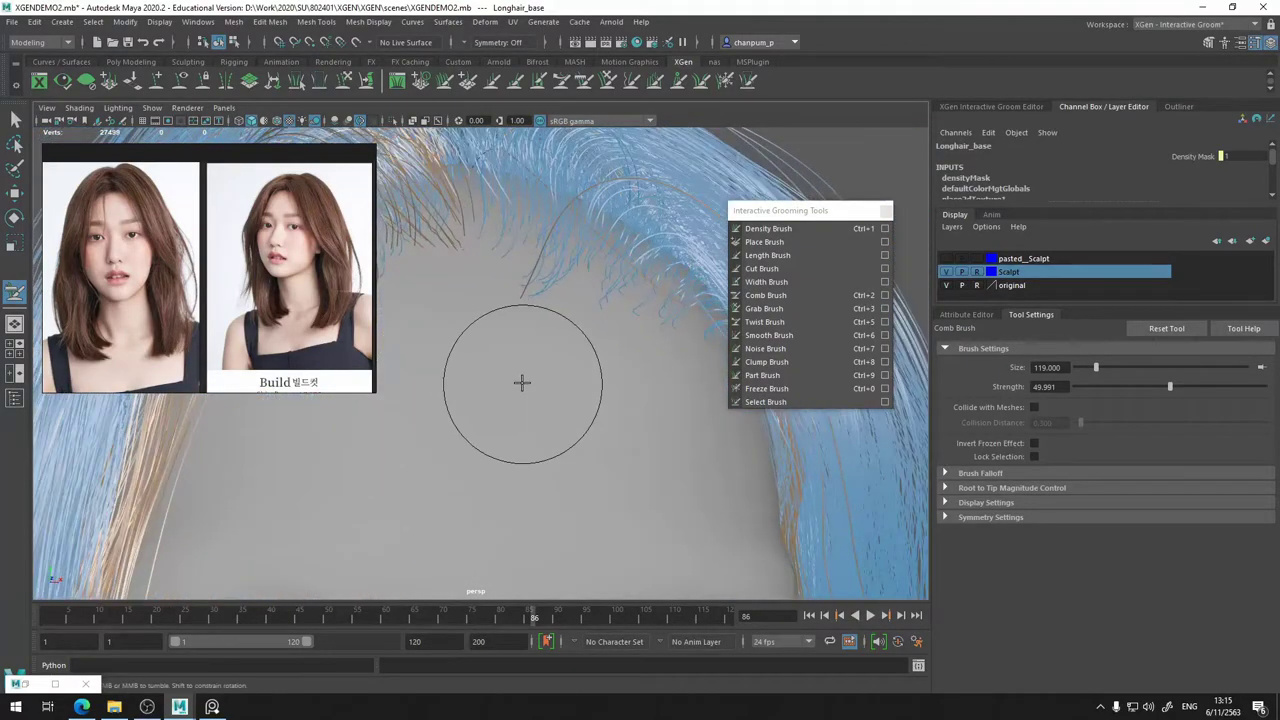
- Inspect the hair from the front and over the crown, and unfreeze all the frozen strands
scroll(522, 383, "down", 4)
scroll(522, 383, "down", 4)
middle_click_drag(529, 457, 658, 200, "alt")
scroll(551, 394, "down", 3)
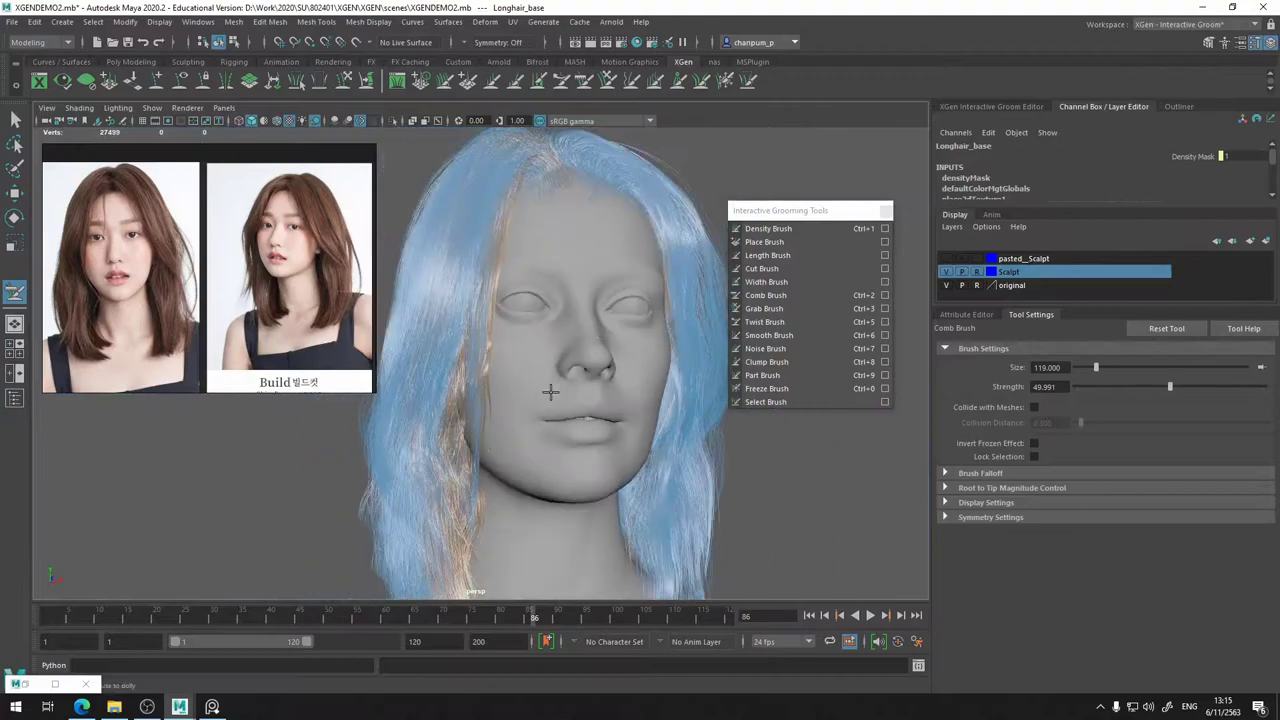
middle_click_drag(551, 394, 565, 289, "alt")
mouse_move(565, 288)
left_mouse_down("alt")
mouse_move(514, 351)
mouse_move(354, 364)
mouse_move(340, 380)
mouse_move(434, 394)
mouse_move(526, 489)
mouse_move(563, 449)
mouse_move(563, 403)
mouse_move(571, 420)
left_mouse_up("alt")
scroll(585, 390, "up", 6)
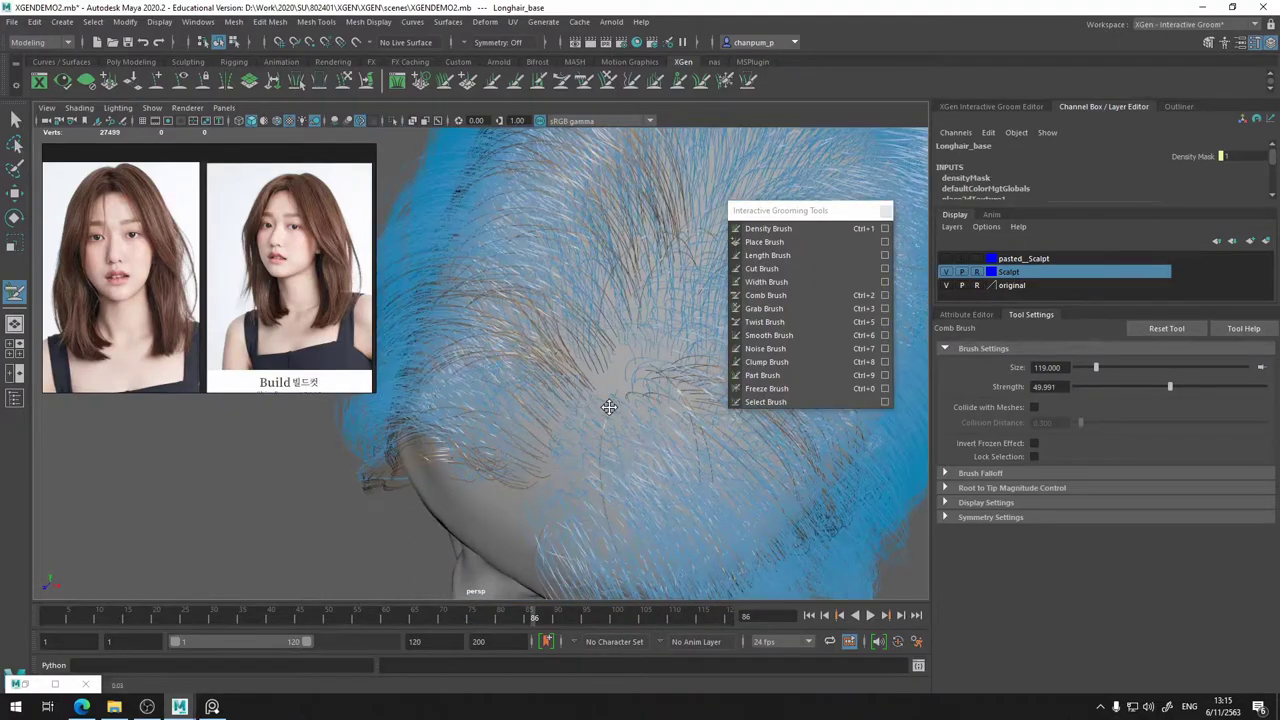
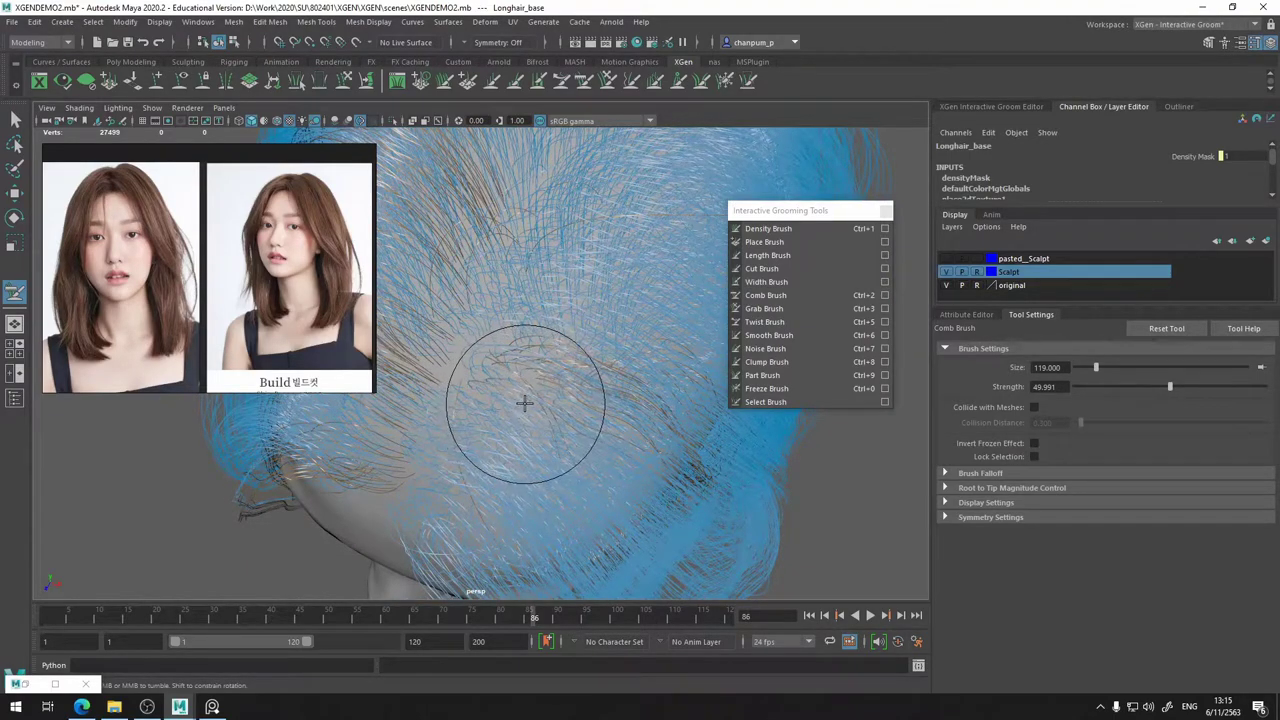
left_click(766, 388)
left_click(1044, 465)
- Check the unfrozen hair from above and the front, and save the XGENDEMO2.mb scene
scroll(645, 410, "down", 5)
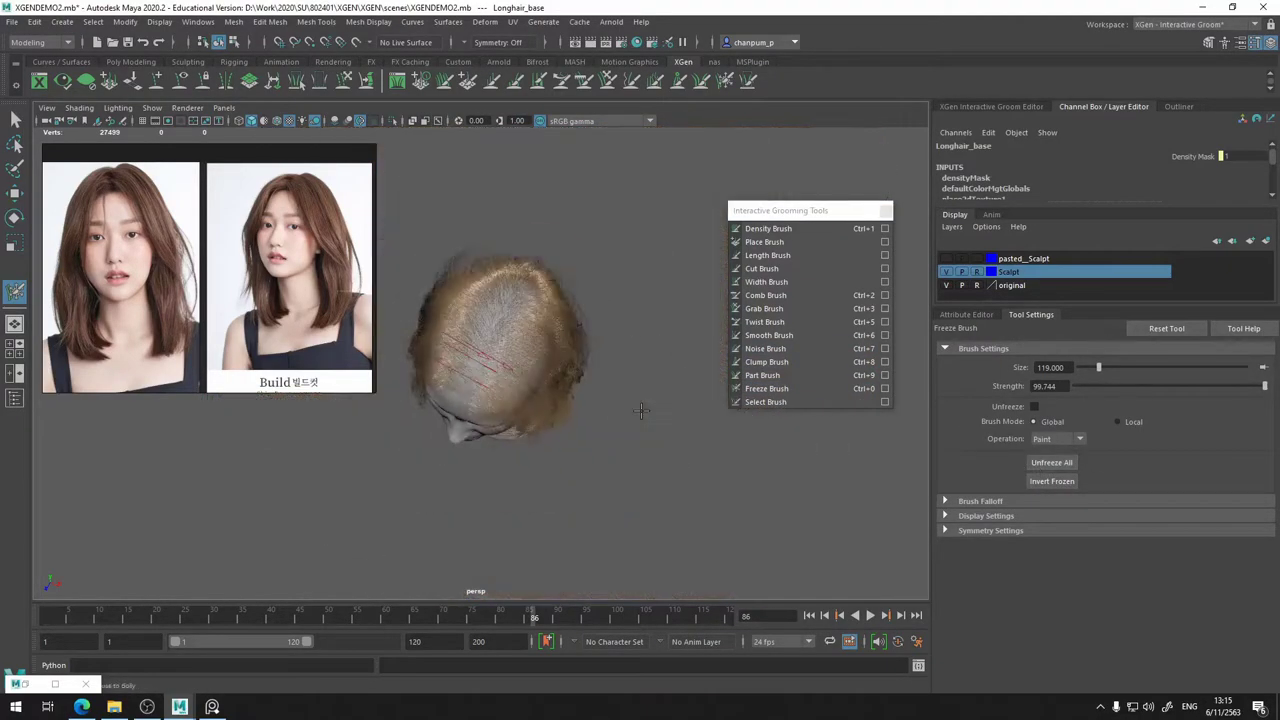
left_click_drag(552, 421, 563, 374, "alt")
scroll(528, 351, "up", 4)
middle_click_drag(529, 351, 541, 405, "alt")
left_click_drag(541, 405, 511, 394, "alt")
scroll(511, 394, "down", 5)
middle_click_drag(512, 394, 536, 403, "alt")
key("ctrl+s")
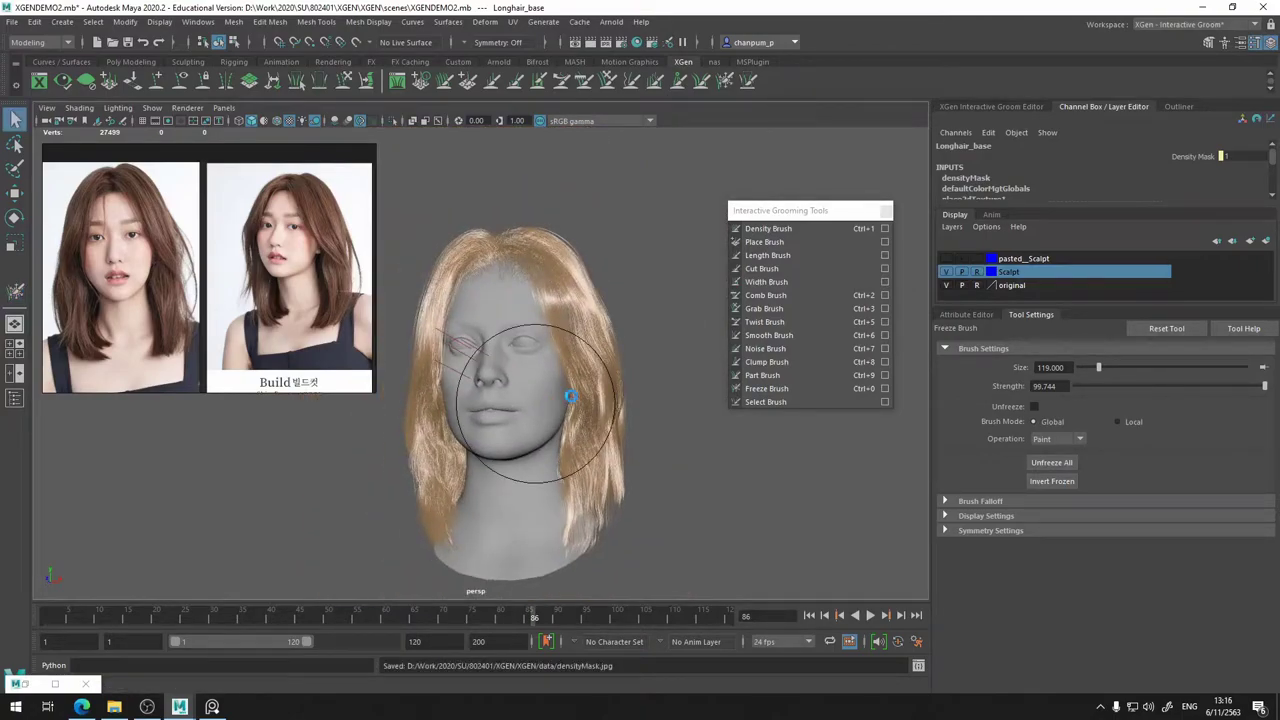
key("ctrl+s")
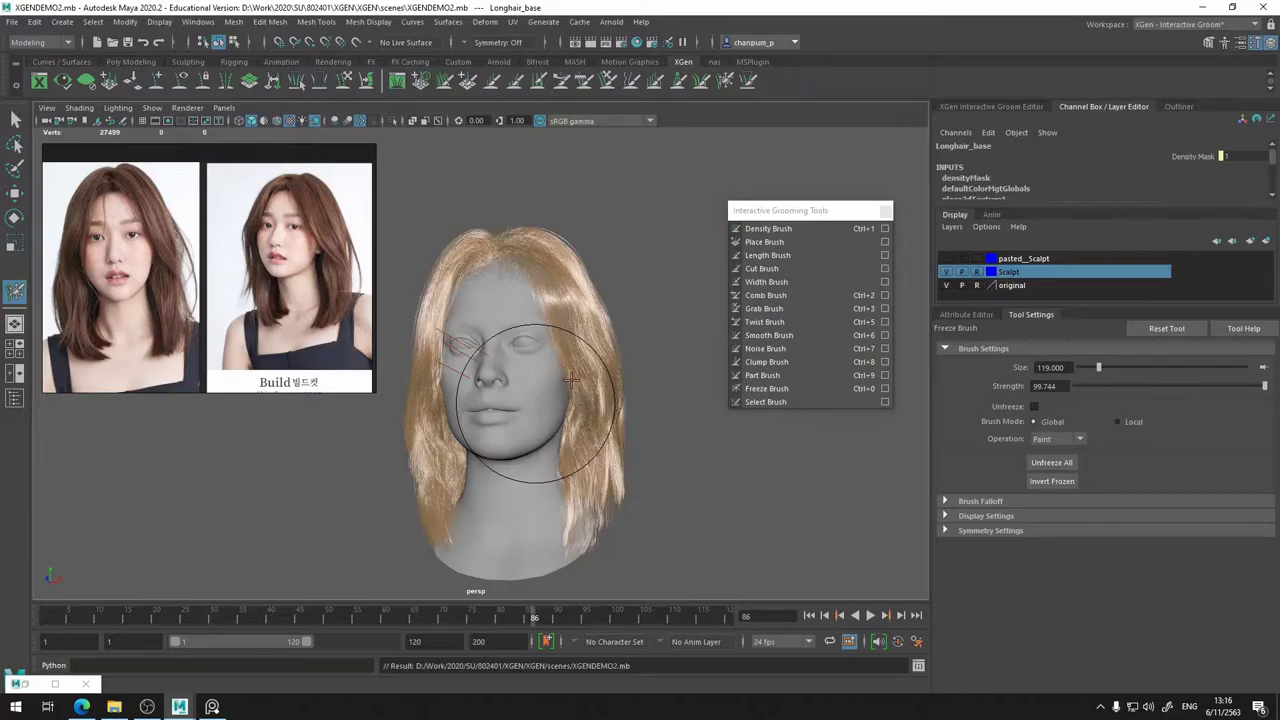
- Open the XGen Interactive Groom Editor and review the modifier stack of the Longhair description
mouse_move(571, 378)
left_mouse_down("alt")
mouse_move(563, 363)
mouse_move(629, 371)
mouse_move(680, 352)
mouse_move(666, 371)
mouse_move(600, 370)
left_mouse_up("alt")
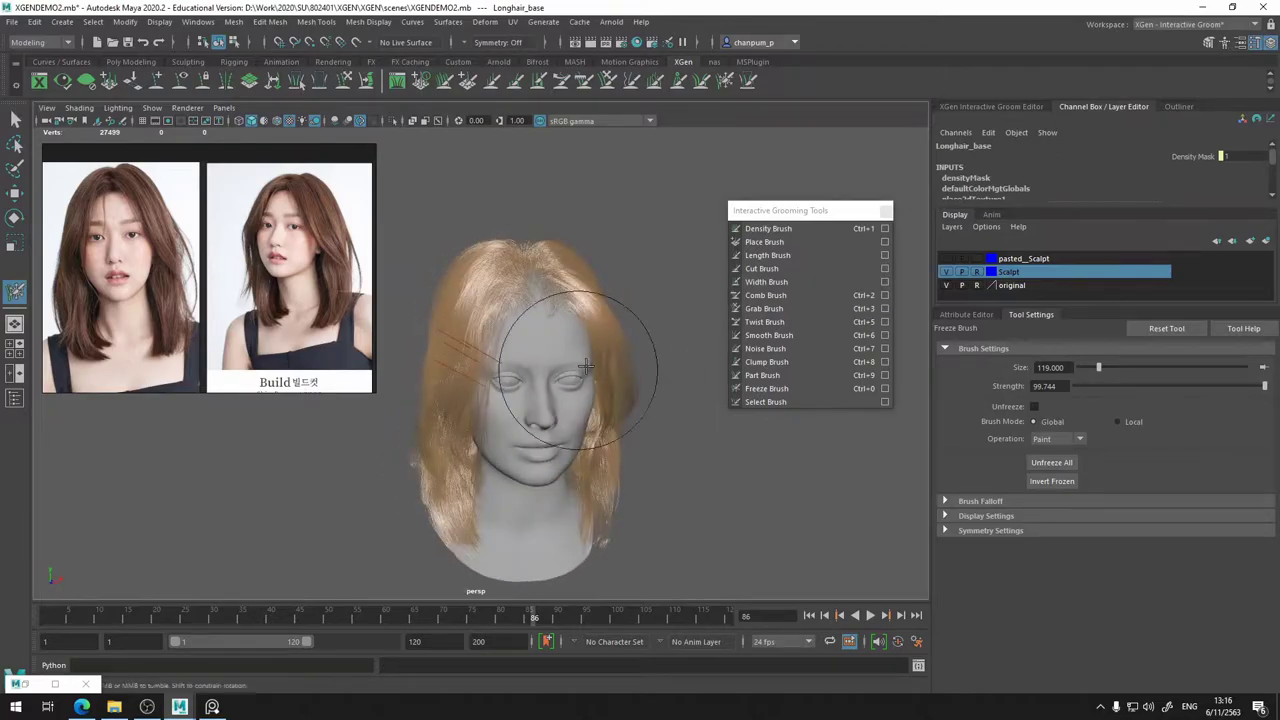
left_click(1027, 108)
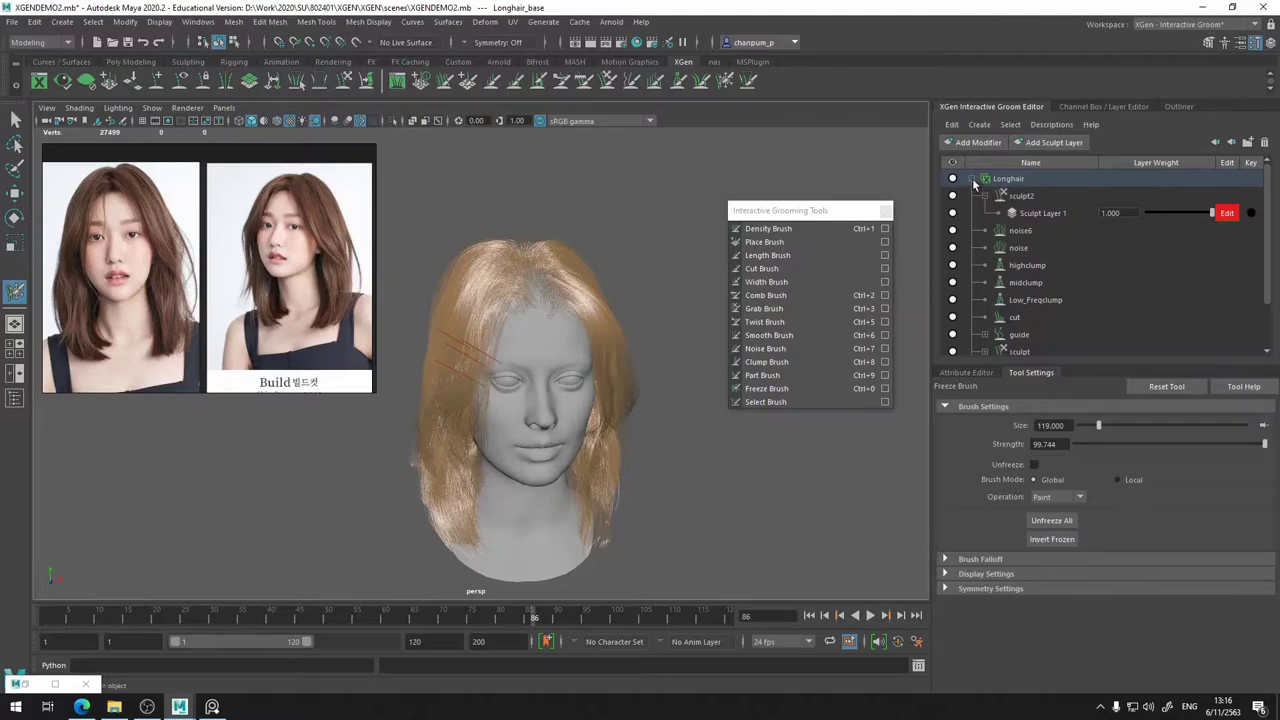
left_click(972, 179)
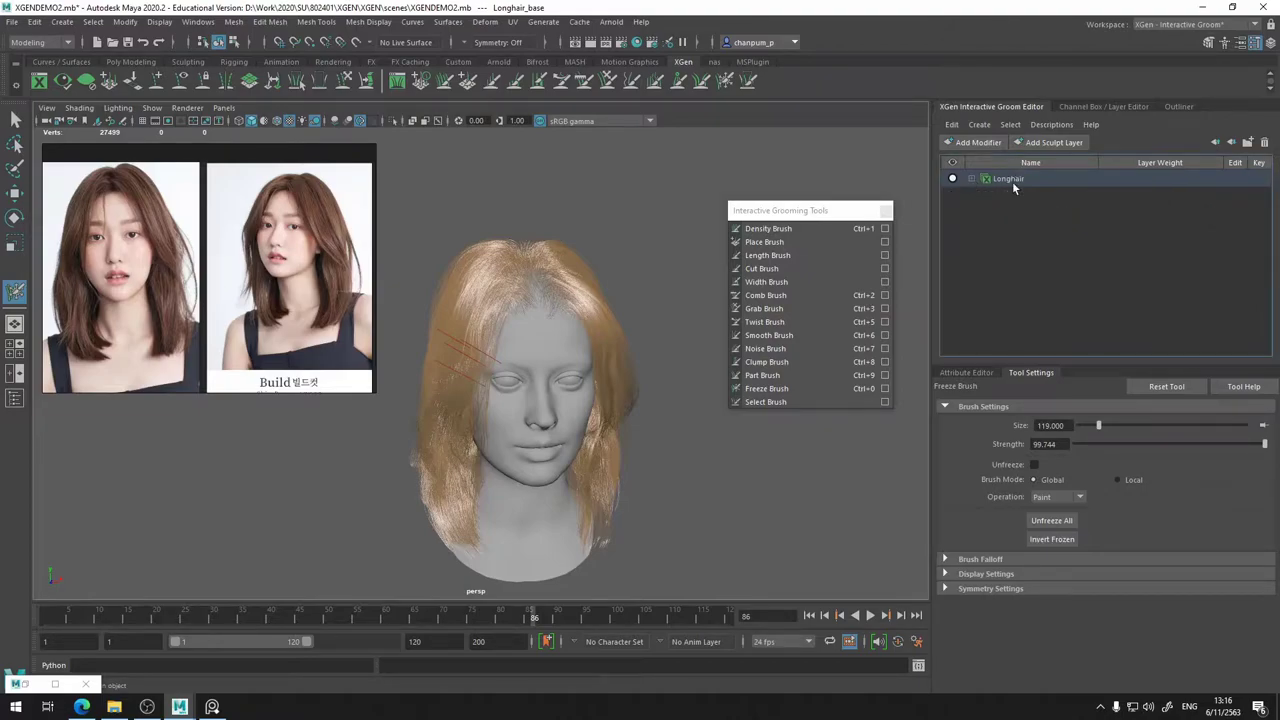
left_click(970, 179)
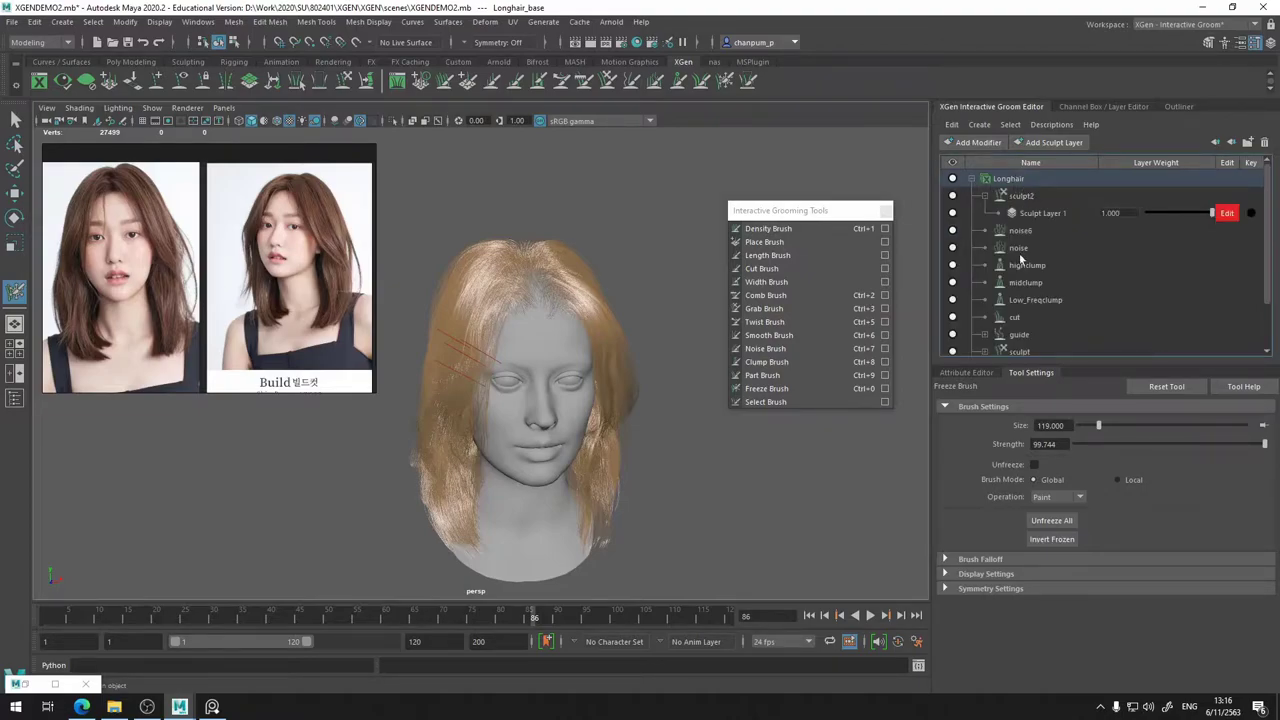
left_click(970, 179)
left_click(970, 179)
left_click(970, 179)
left_click(970, 179)
left_click(970, 179)
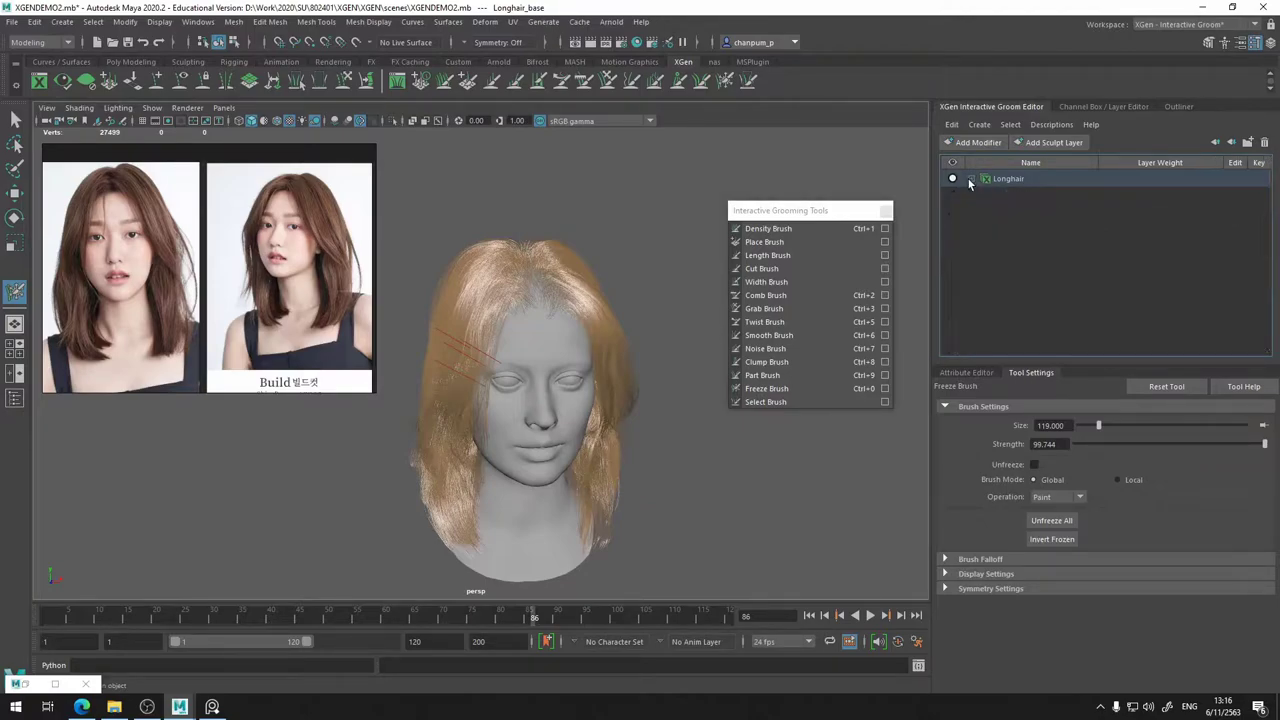
- Look over the options for creating interactive groom splines, modifiers and sculpt layers
left_click(988, 130)
left_click(1040, 263)
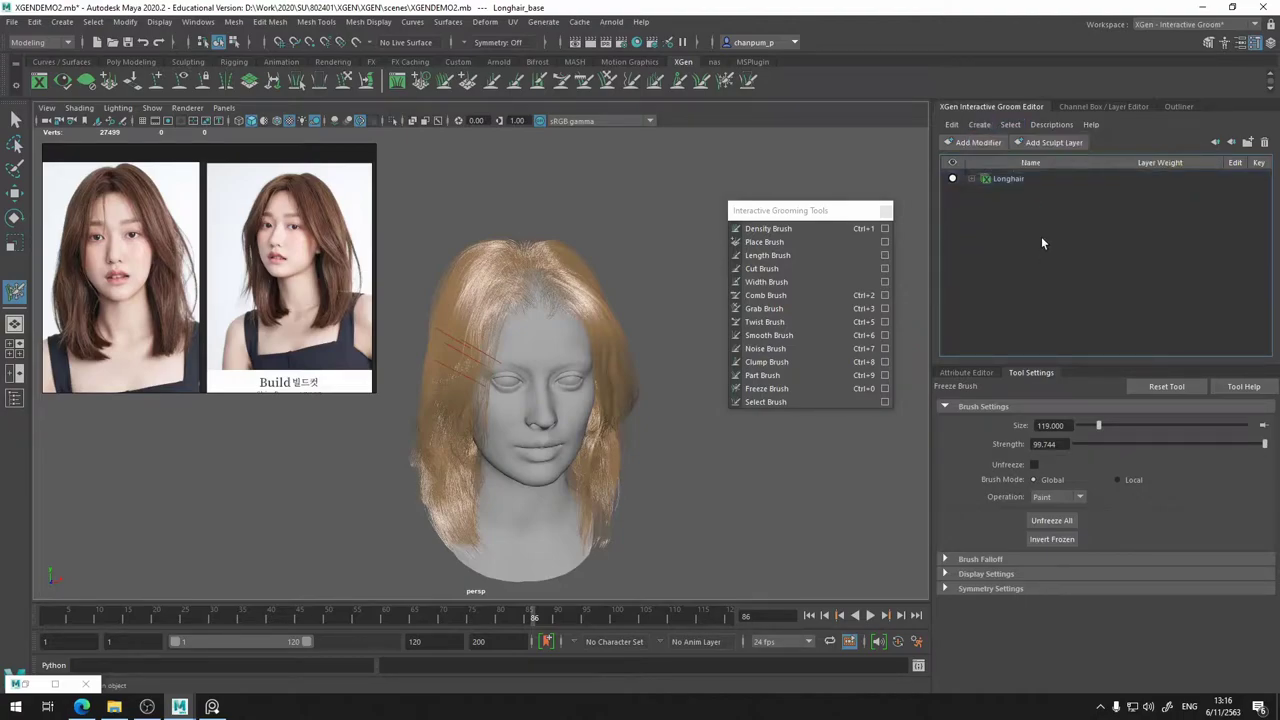
left_click(980, 124)
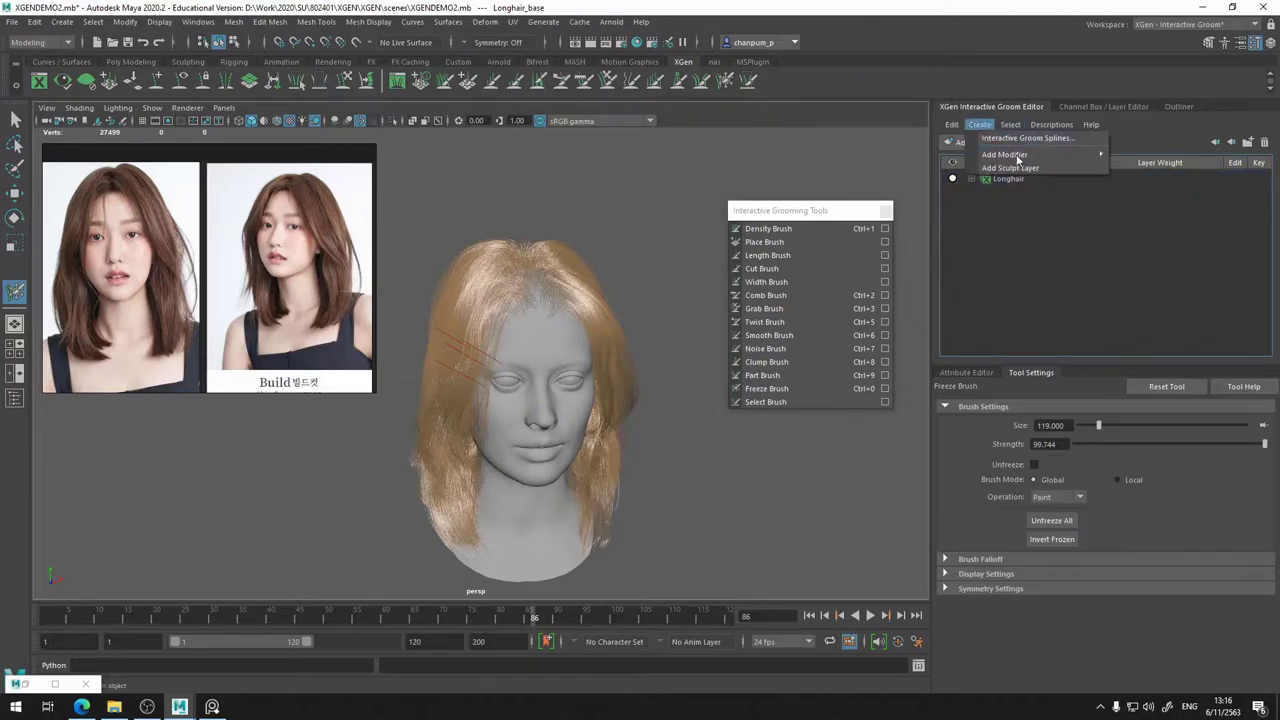
left_click(1040, 254)
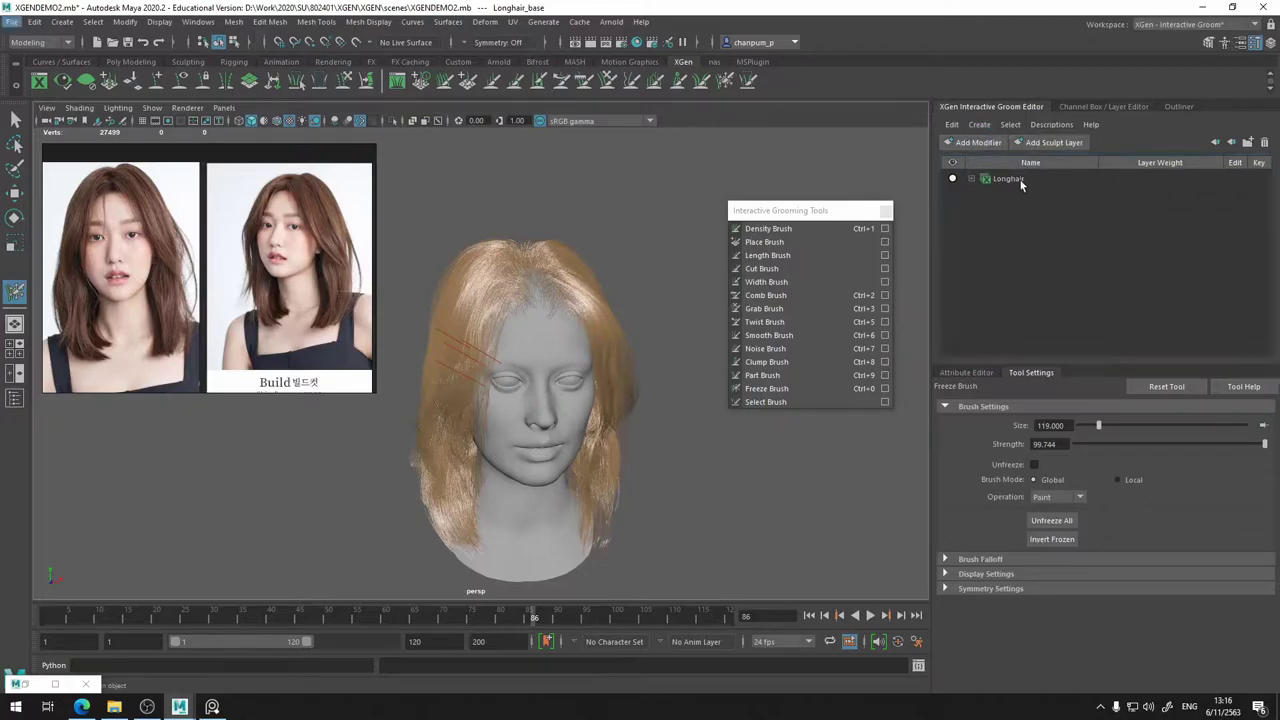
- Set the Density Multiplier of the Longhair_base node to 5
left_click(971, 179)
scroll(1066, 242, "down", 2)
left_click(1036, 335)
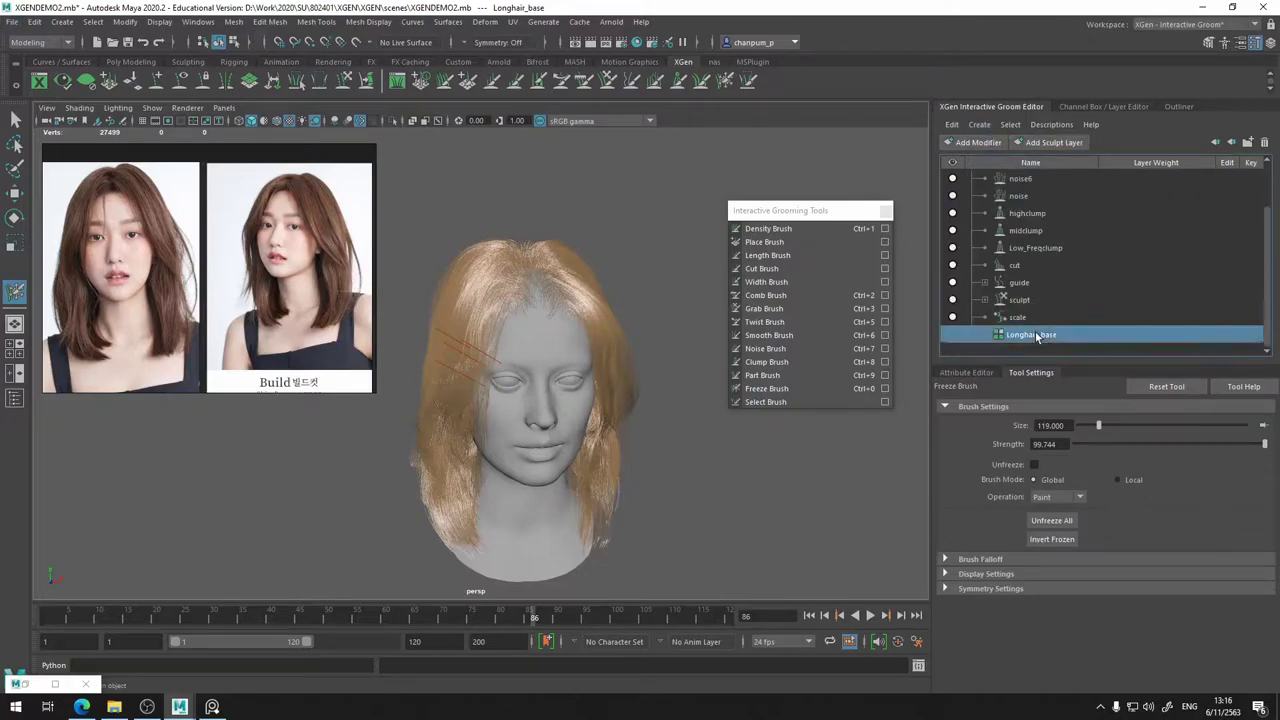
left_click(975, 372)
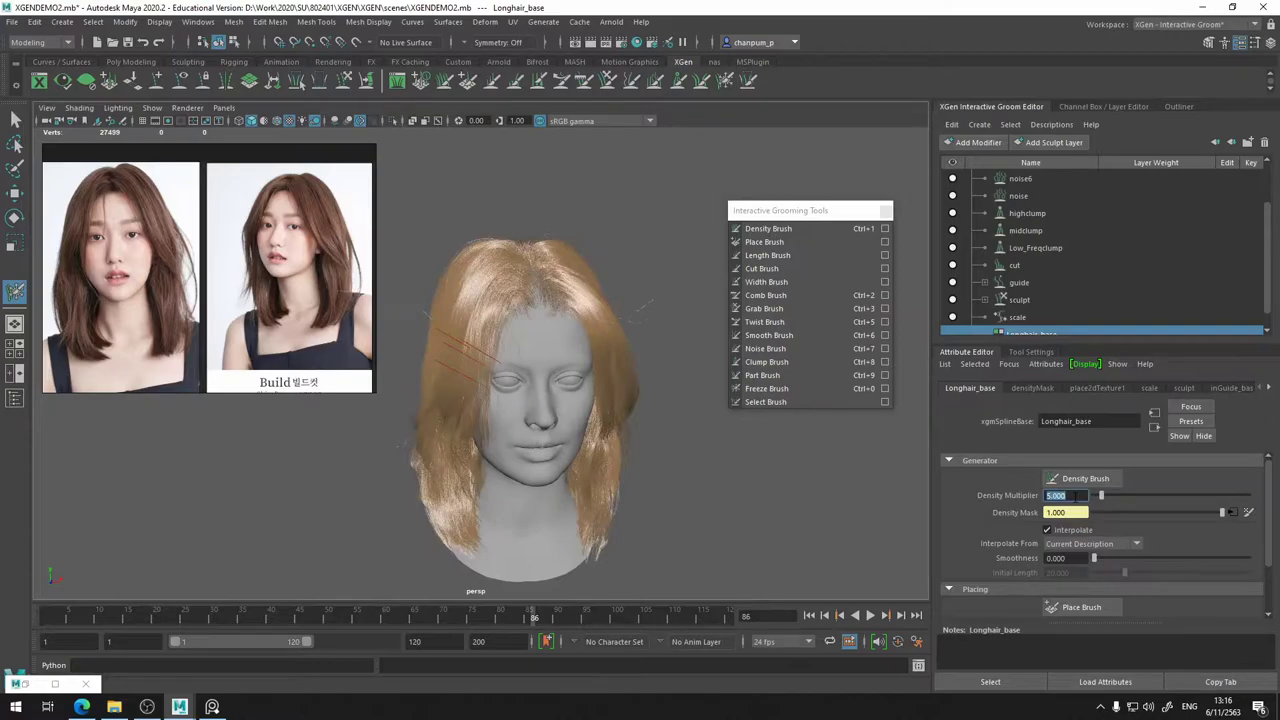
- Activate the Cut Brush and examine the denser hair from the front and side of the head
scroll(651, 429, "up", 8)
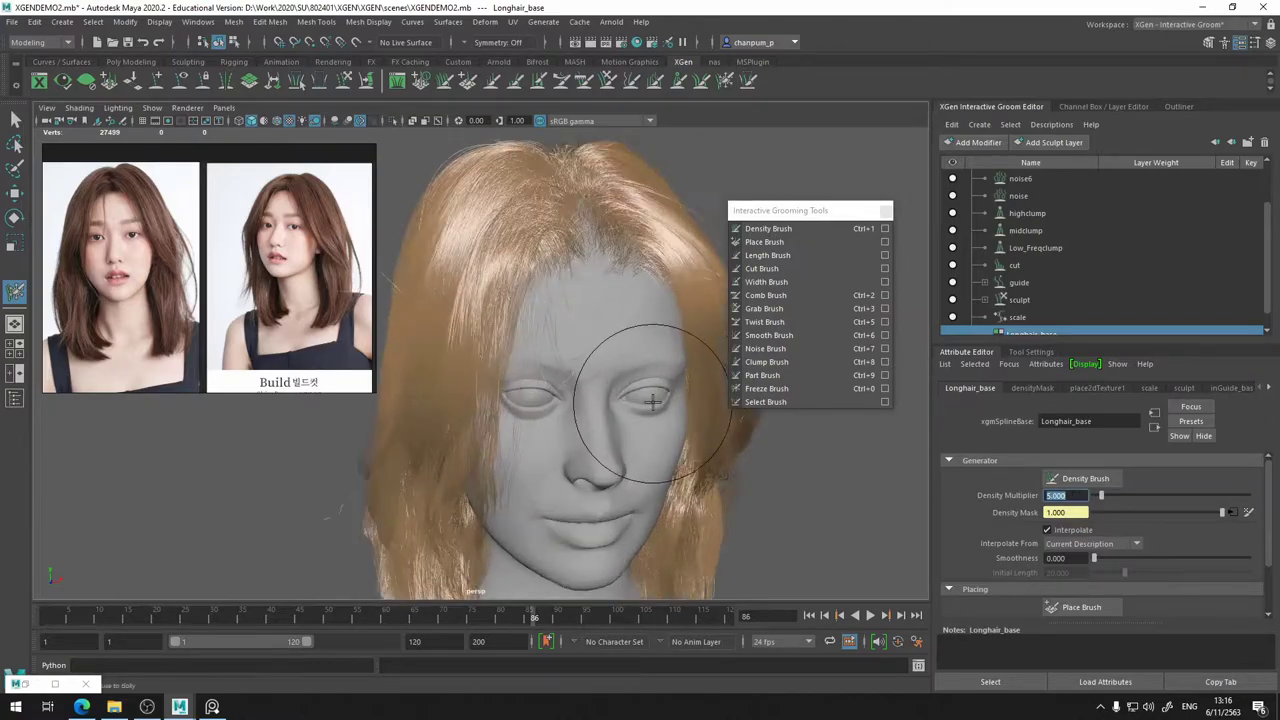
left_click_drag(508, 427, 630, 408, "alt")
left_click(809, 270)
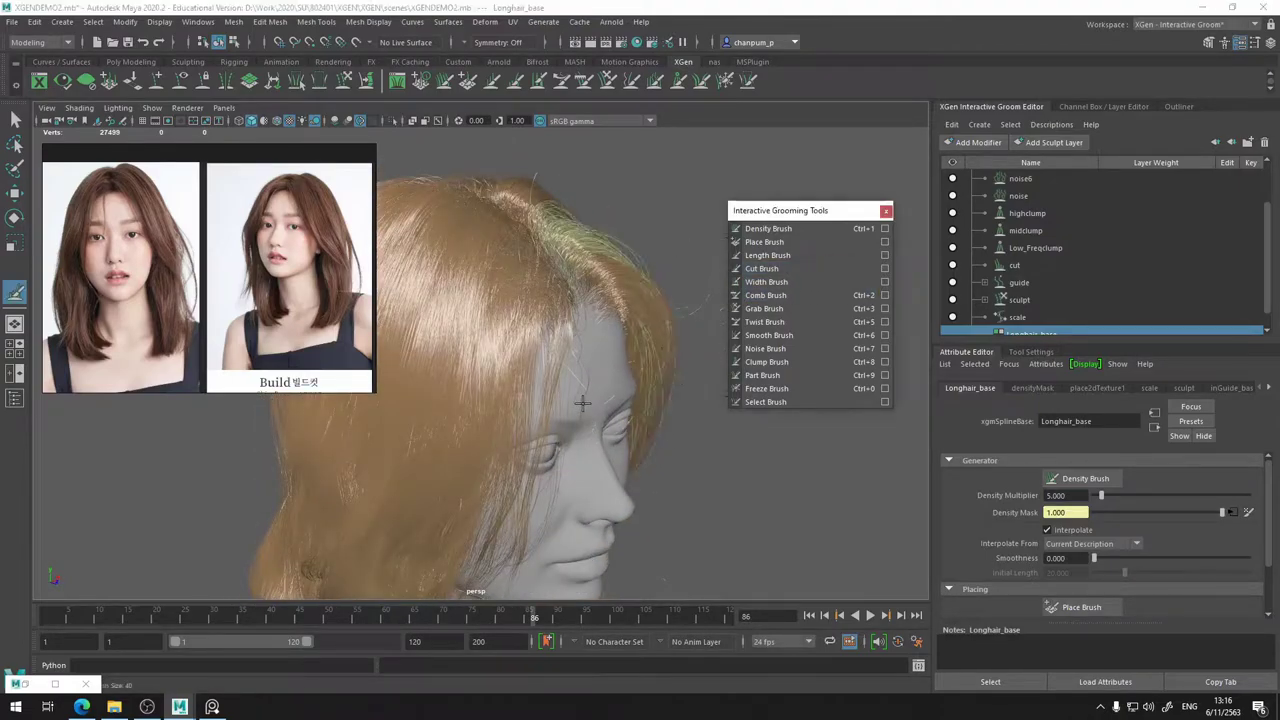
middle_click_drag(724, 330, 627, 361, "alt")
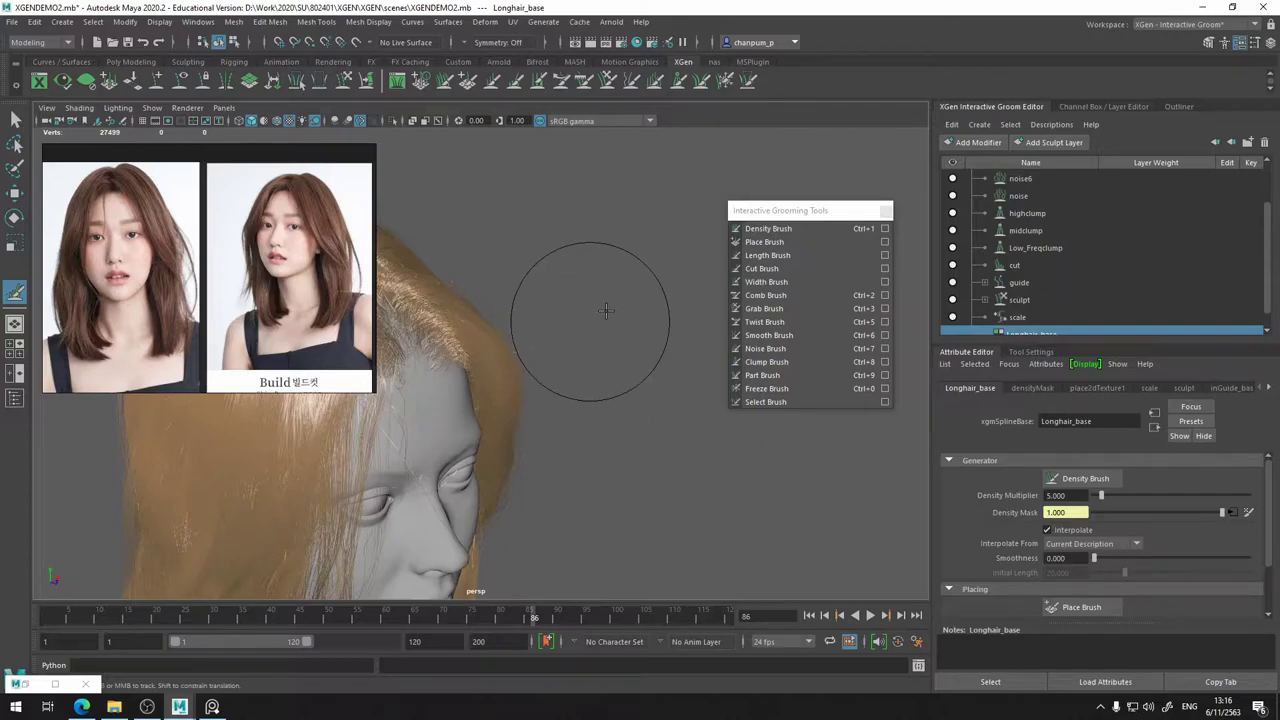
left_click_drag(606, 311, 531, 297, "alt")
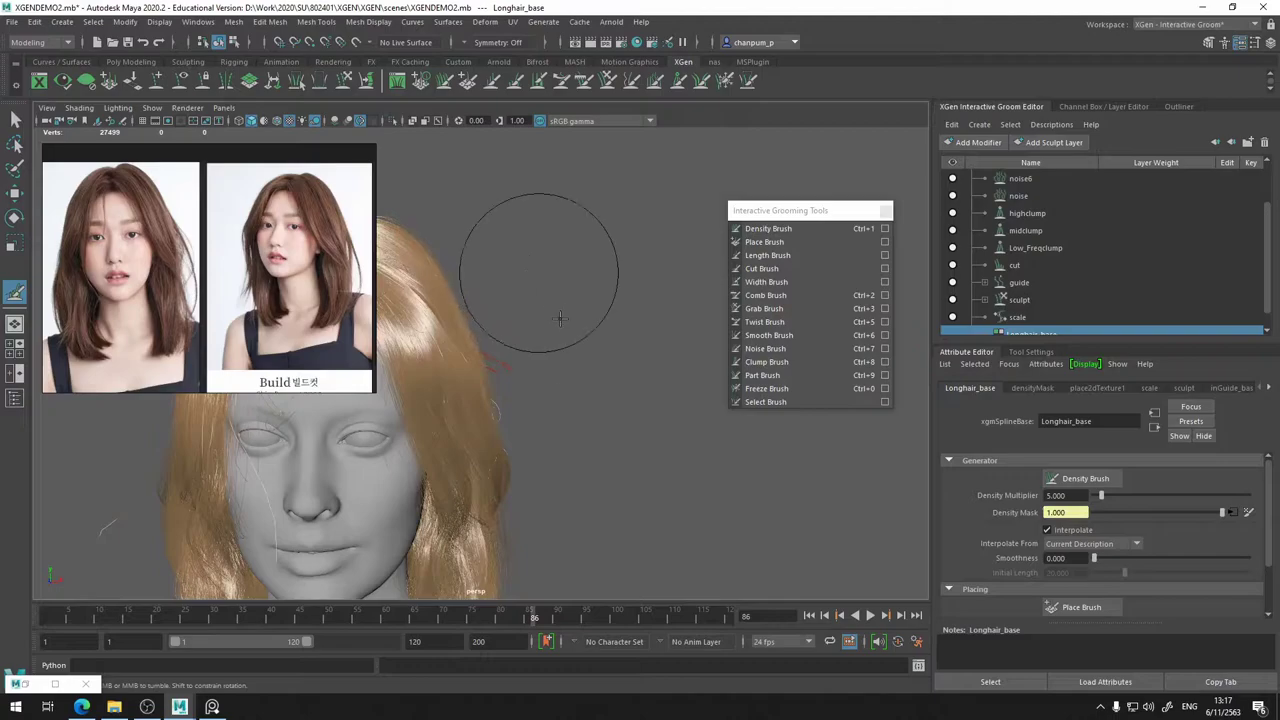
middle_click_drag(568, 338, 645, 268, "alt")
scroll(482, 350, "down", 5)
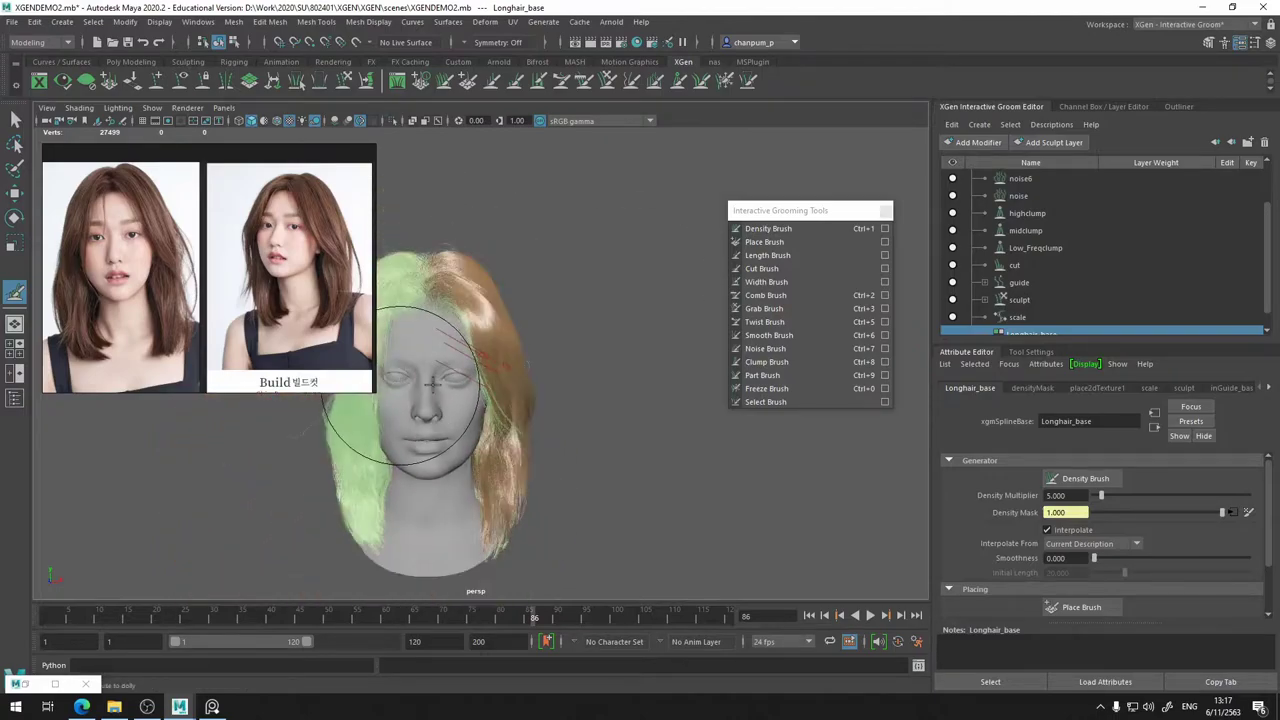
middle_click_drag(405, 398, 502, 405, "alt")
- Switch to the Freeze Brush and examine the stray strands around the face from the front and above
scroll(526, 366, "up", 5)
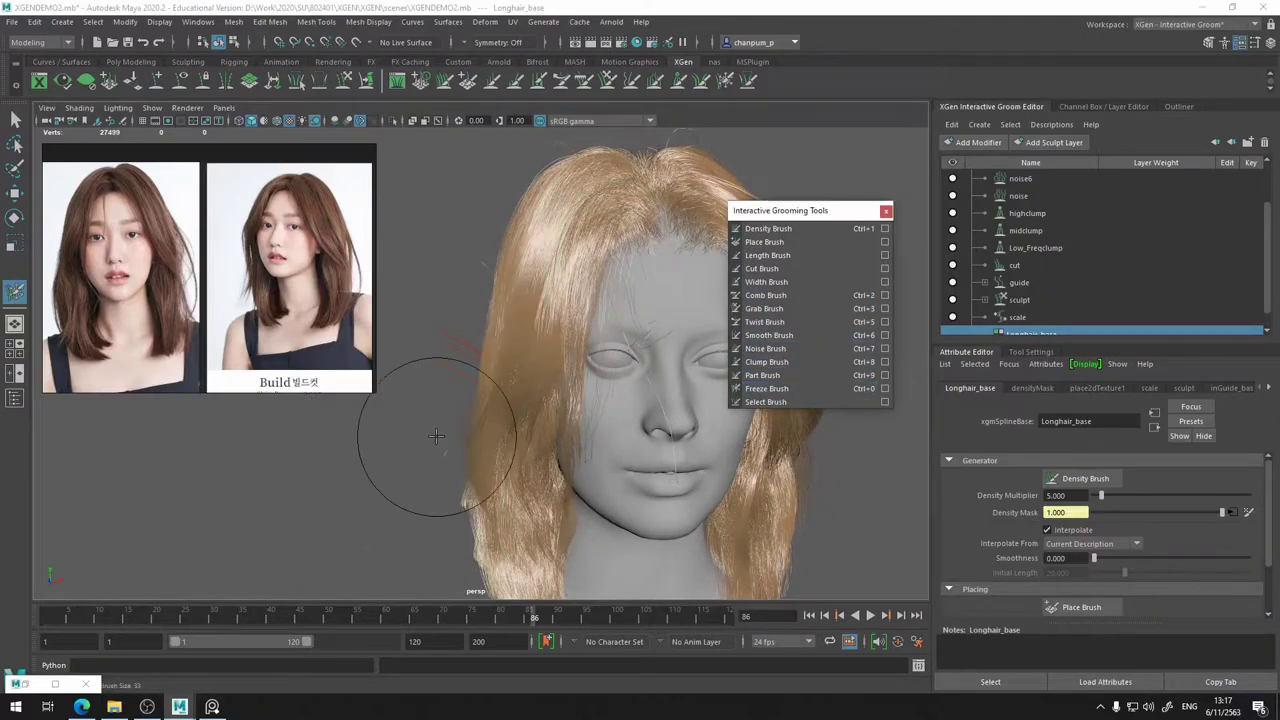
scroll(390, 462, "up", 4)
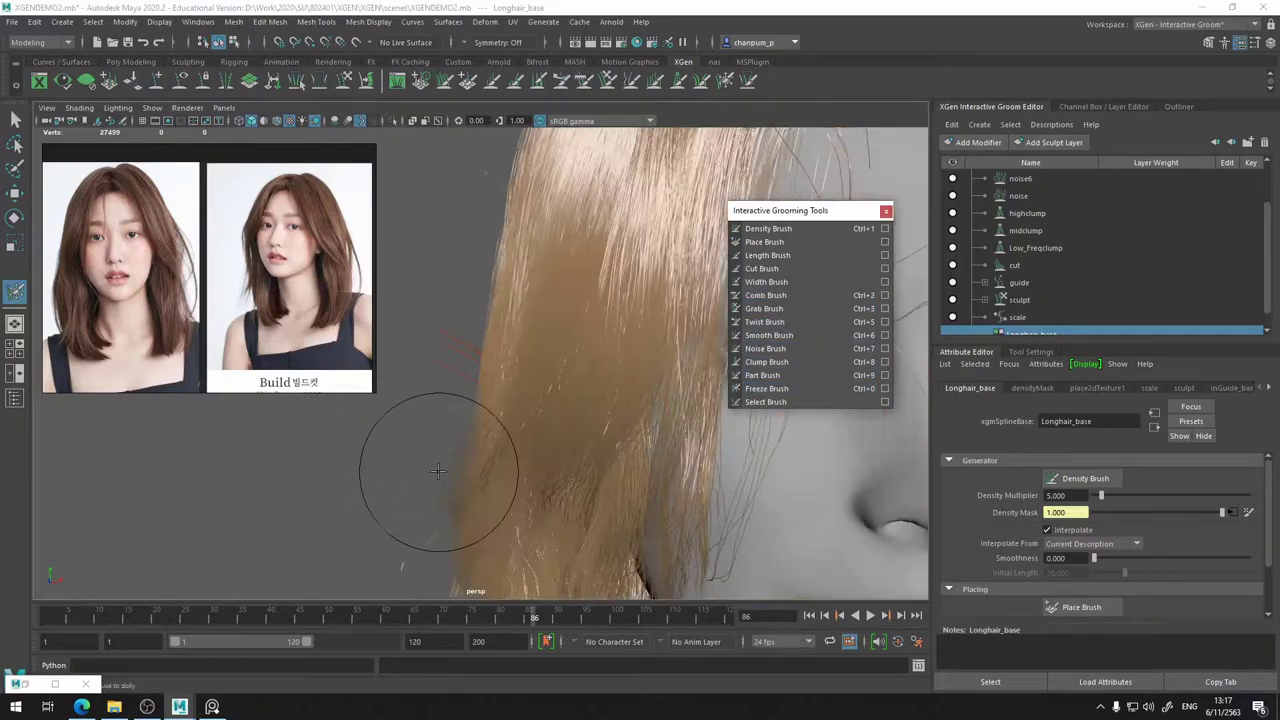
left_click(357, 550)
scroll(410, 468, "down", 4)
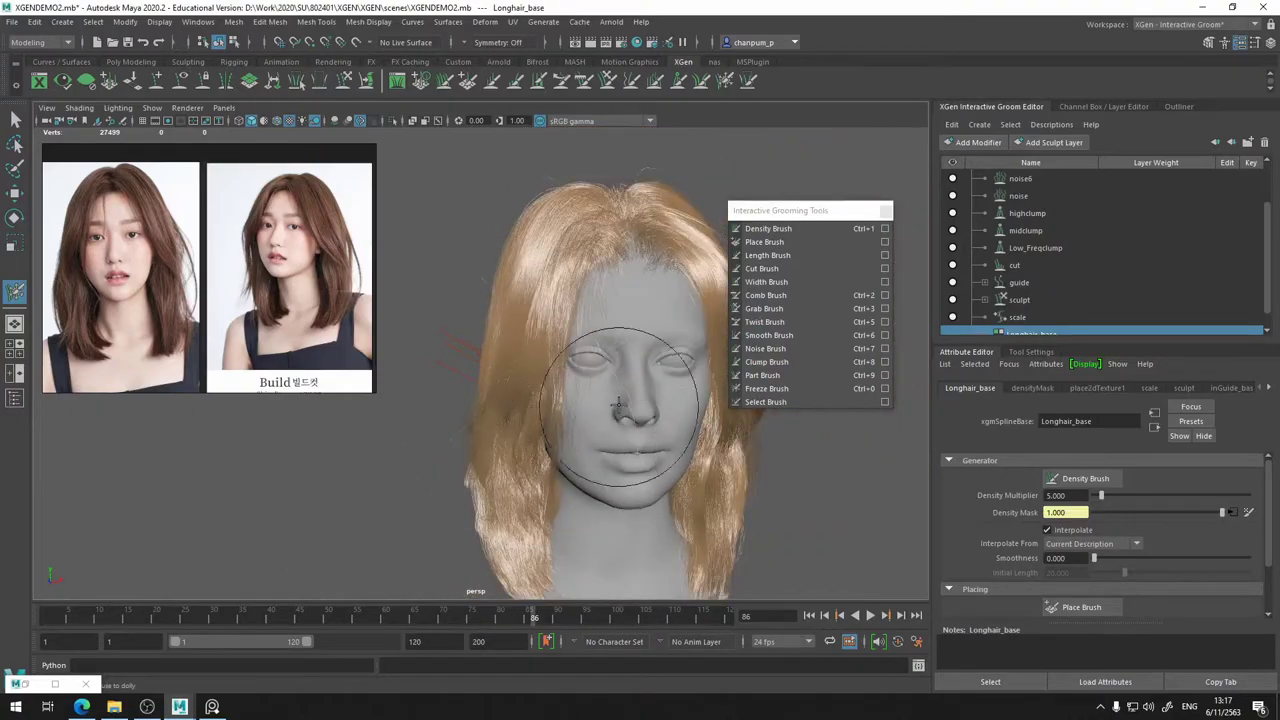
mouse_move(606, 402)
left_mouse_down("alt")
mouse_move(607, 465)
mouse_move(572, 505)
left_mouse_up("alt")
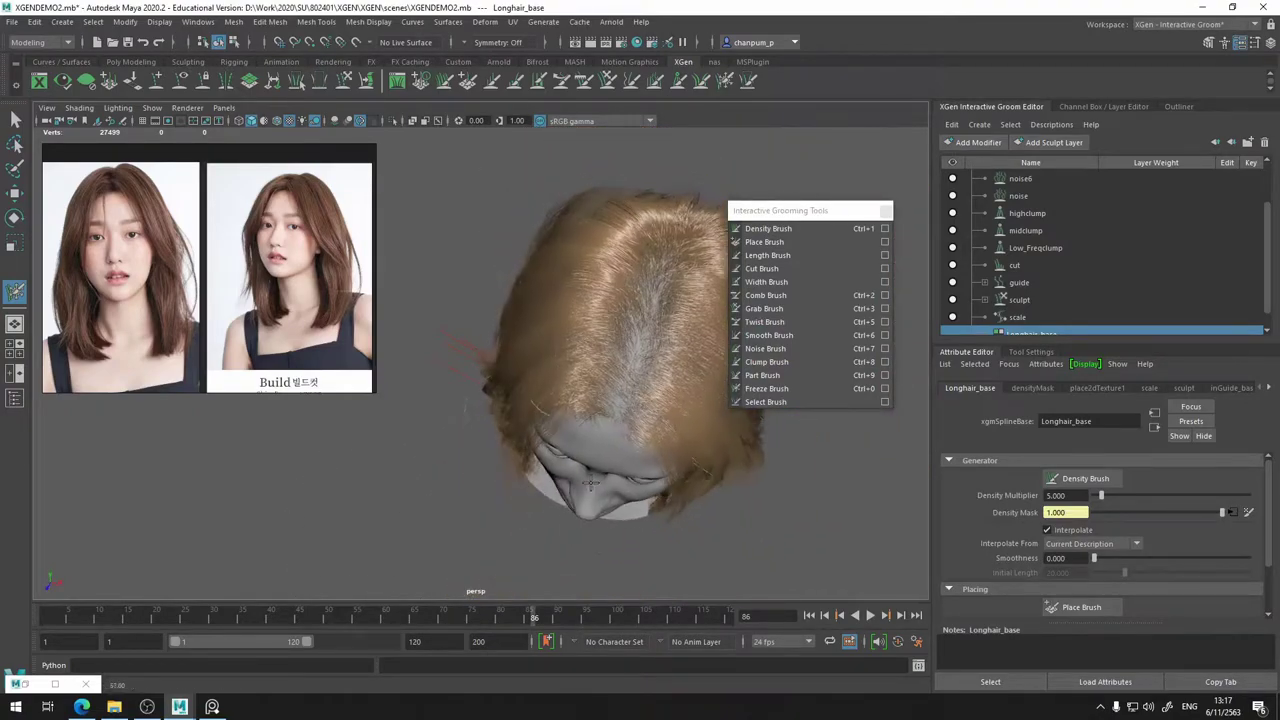
middle_click_drag(643, 323, 562, 205, "alt")
scroll(500, 450, "up", 4)
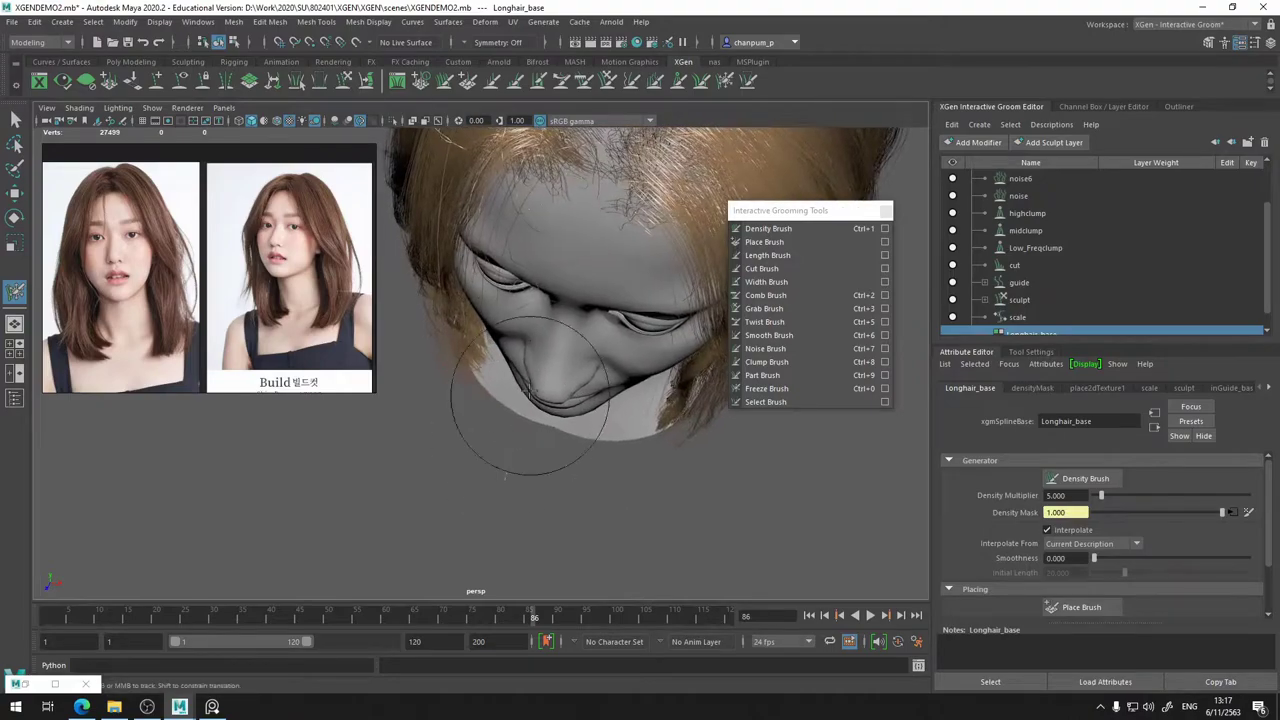
mouse_move(532, 340)
left_mouse_down("alt")
mouse_move(535, 322)
mouse_move(586, 306)
mouse_move(563, 306)
mouse_move(566, 325)
left_mouse_up("alt")
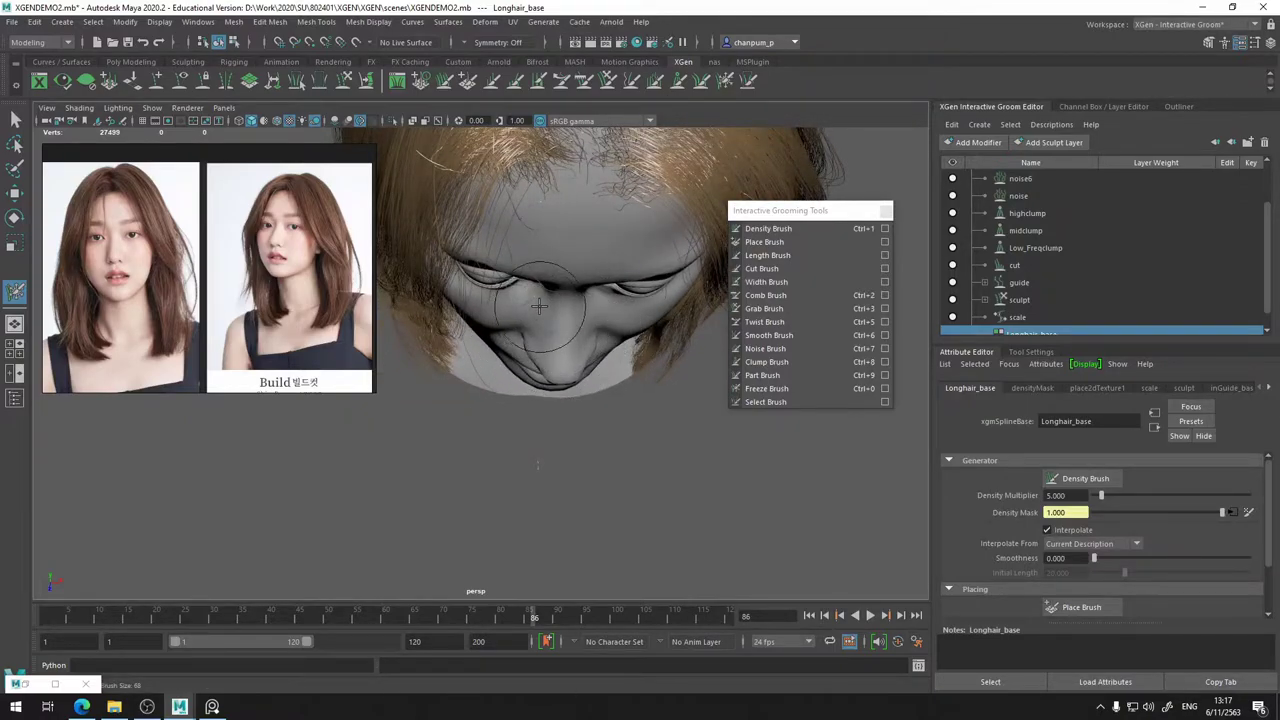
- Freeze the stray strands hanging over the character's right eye with the Freeze Brush at size 68
mouse_move(547, 407)
left_mouse_down("alt")
mouse_move(560, 391)
mouse_move(508, 373)
mouse_move(530, 388)
left_mouse_up("alt")
scroll(543, 260, "up", 3)
mouse_move(569, 309)
left_mouse_down("alt")
mouse_move(557, 337)
mouse_move(538, 340)
mouse_move(517, 289)
mouse_move(583, 303)
mouse_move(534, 334)
mouse_move(563, 349)
mouse_move(535, 345)
mouse_move(563, 297)
mouse_move(586, 291)
mouse_move(548, 286)
left_mouse_up("alt")
scroll(426, 282, "up", 5)
middle_click_drag(423, 283, 564, 433, "alt")
scroll(556, 321, "up", 4)
middle_click_drag(594, 320, 526, 366, "alt")
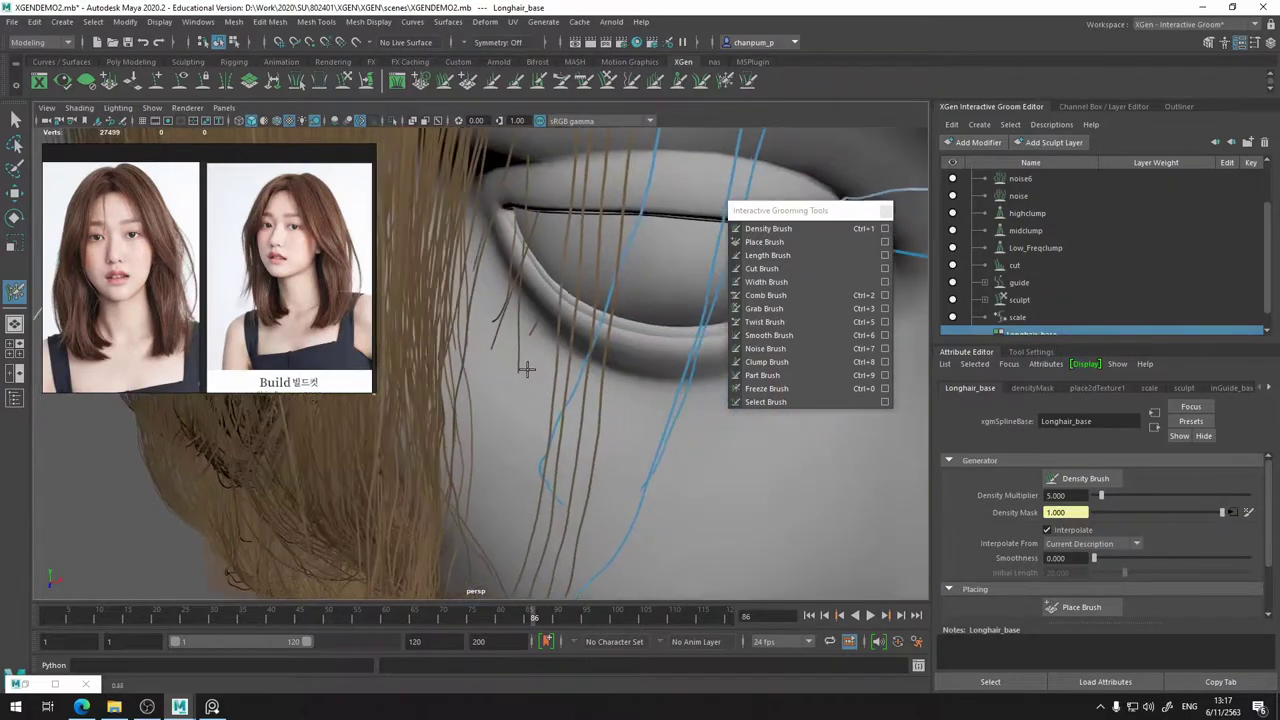
mouse_move(513, 307)
left_mouse_down("alt")
mouse_move(500, 358)
mouse_move(509, 386)
mouse_move(498, 382)
mouse_move(527, 312)
left_mouse_up("alt")
scroll(492, 375, "up", 5)
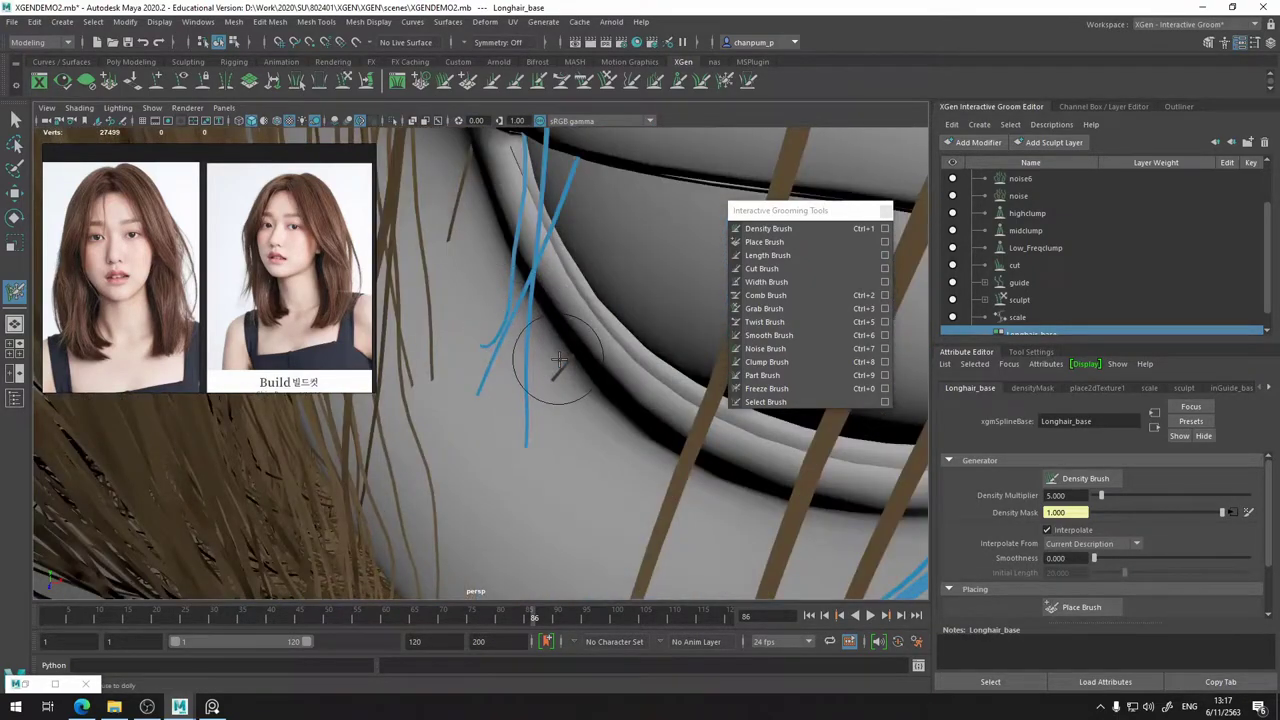
- Freeze the loose strands along the character's right cheek and across the nose
scroll(485, 262, "down", 5)
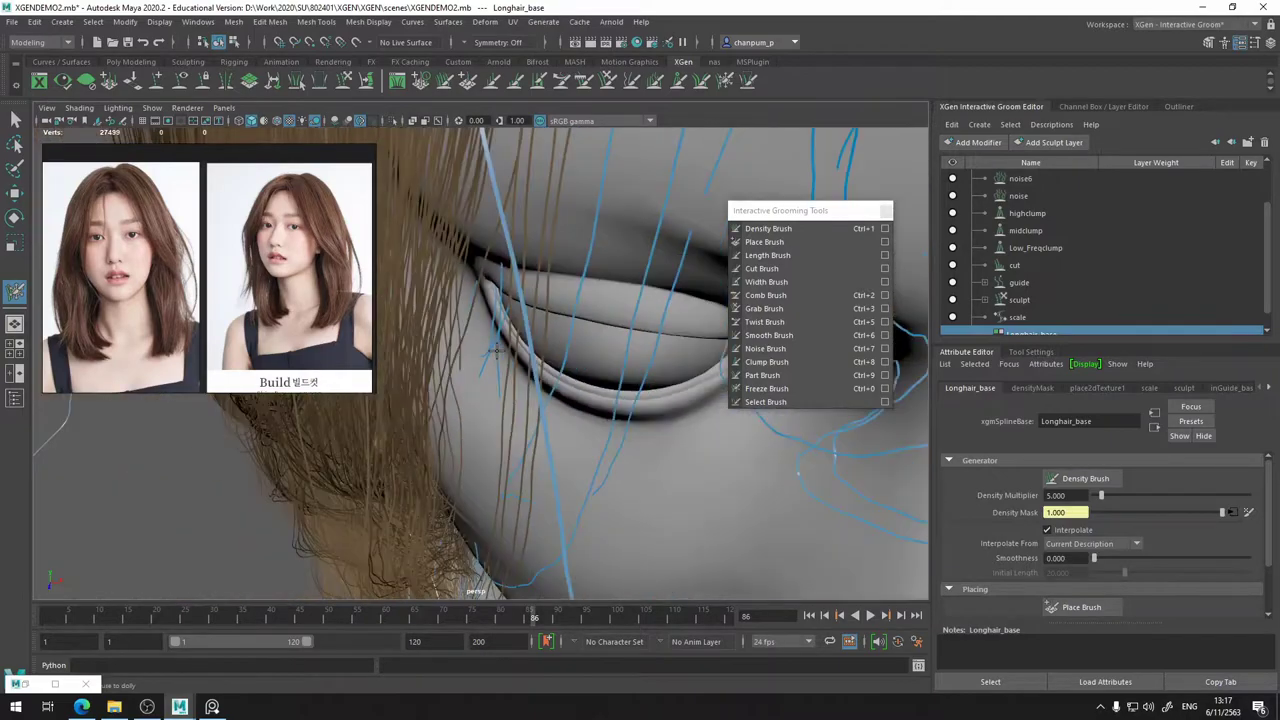
mouse_move(490, 285)
left_mouse_down("alt")
mouse_move(530, 348)
mouse_move(508, 401)
left_mouse_up("alt")
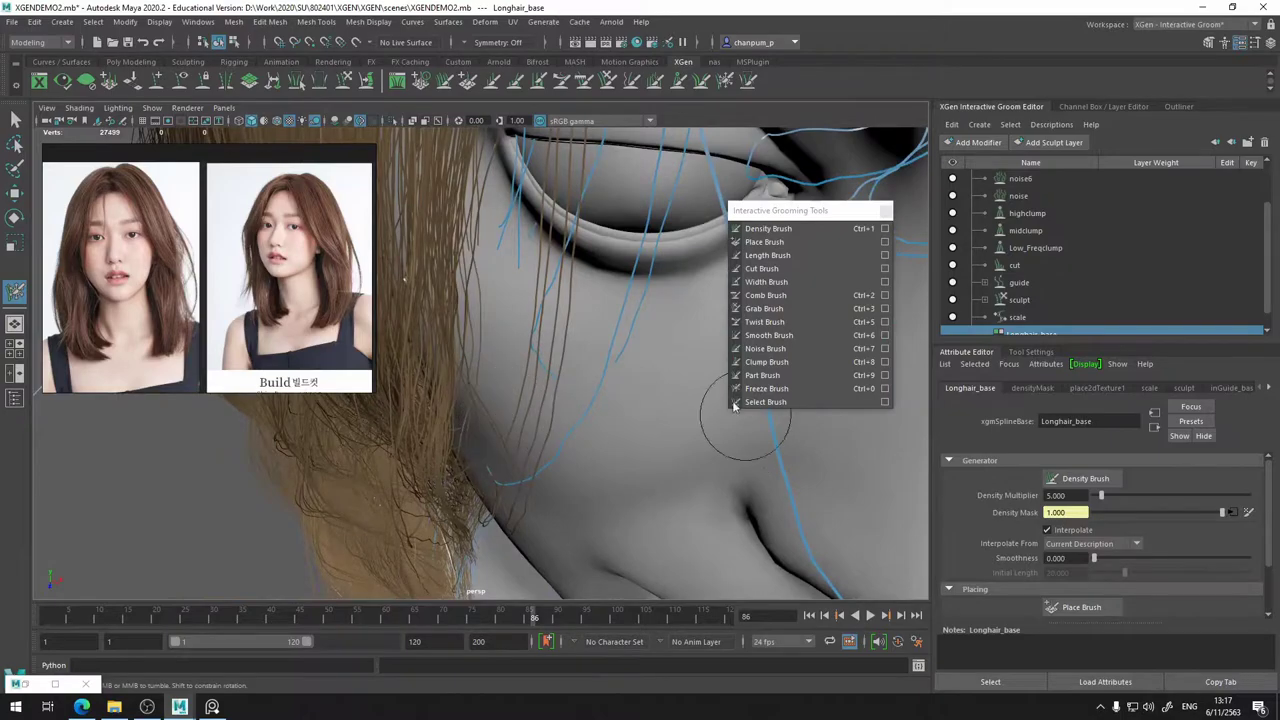
scroll(714, 388, "down", 5)
left_click_drag(646, 440, 508, 389, "alt")
middle_click_drag(508, 389, 514, 385, "alt")
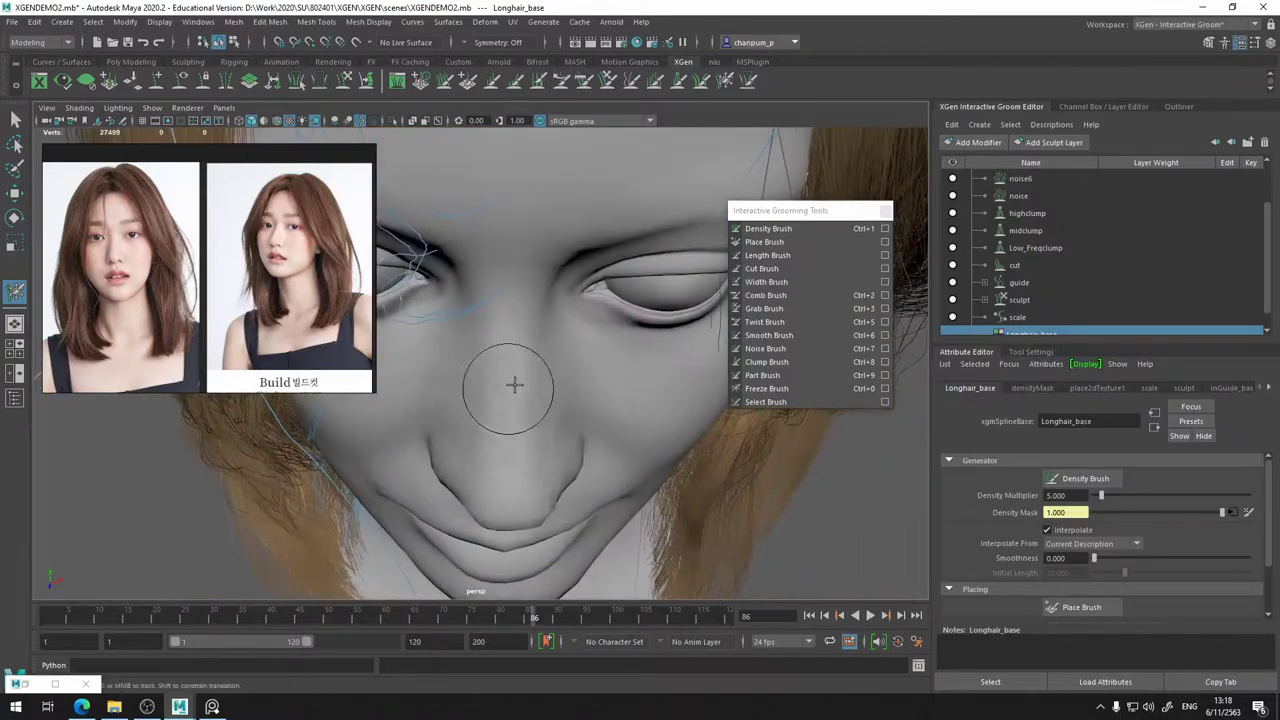
- Undo the last freeze stroke and freeze the stray strands beside the character's left eye
middle_click_drag(623, 347, 506, 410, "alt")
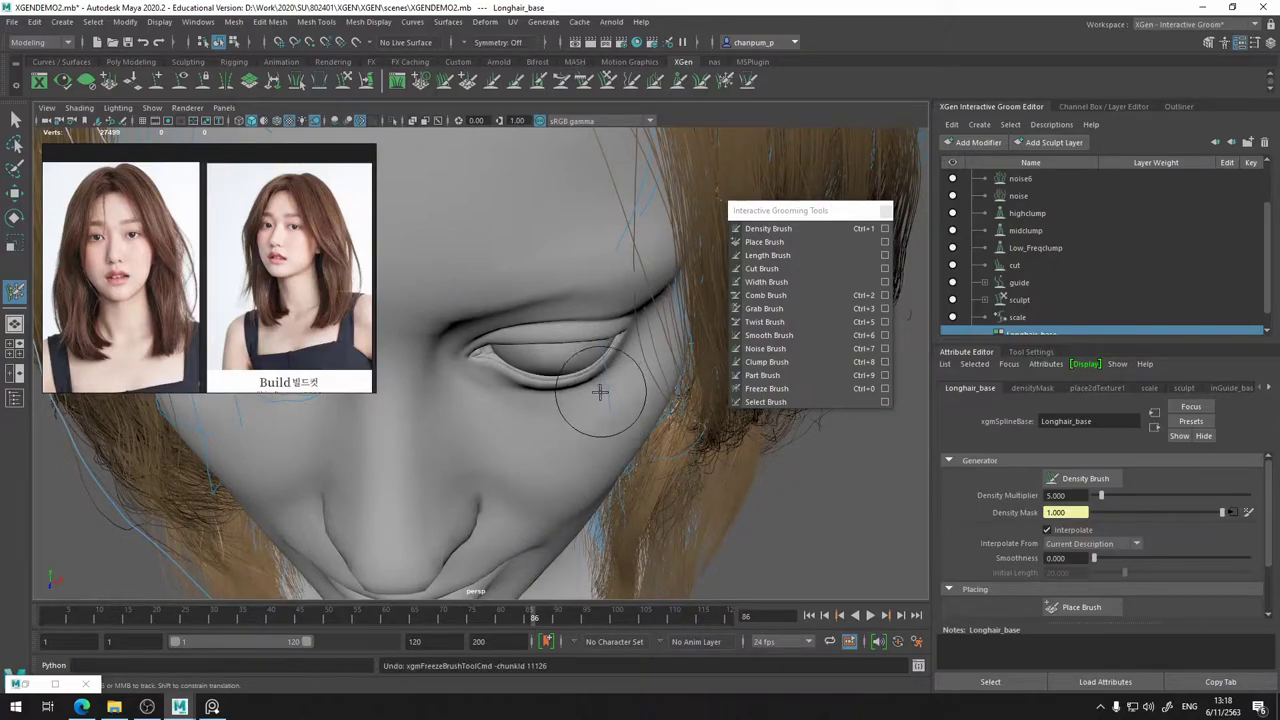
mouse_move(586, 391)
left_mouse_down("alt")
mouse_move(575, 340)
mouse_move(523, 306)
mouse_move(589, 370)
left_mouse_up("alt")
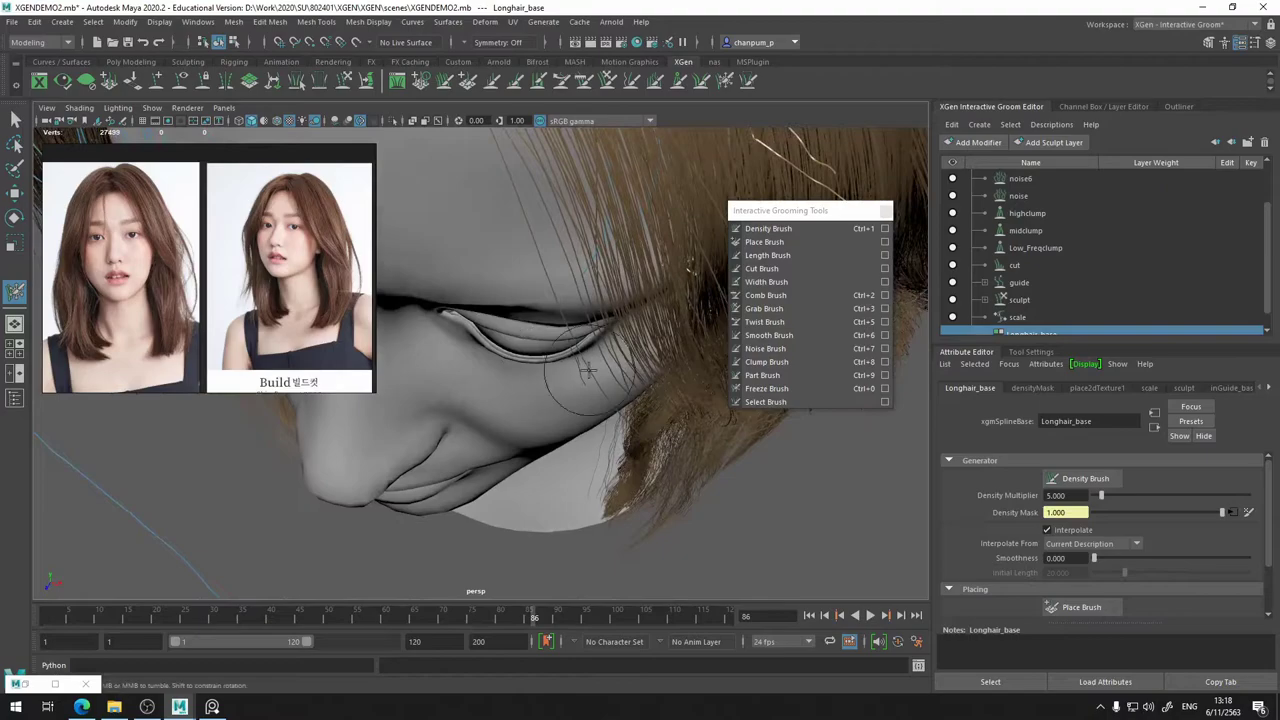
right_click_drag(532, 400, 565, 395, "alt")
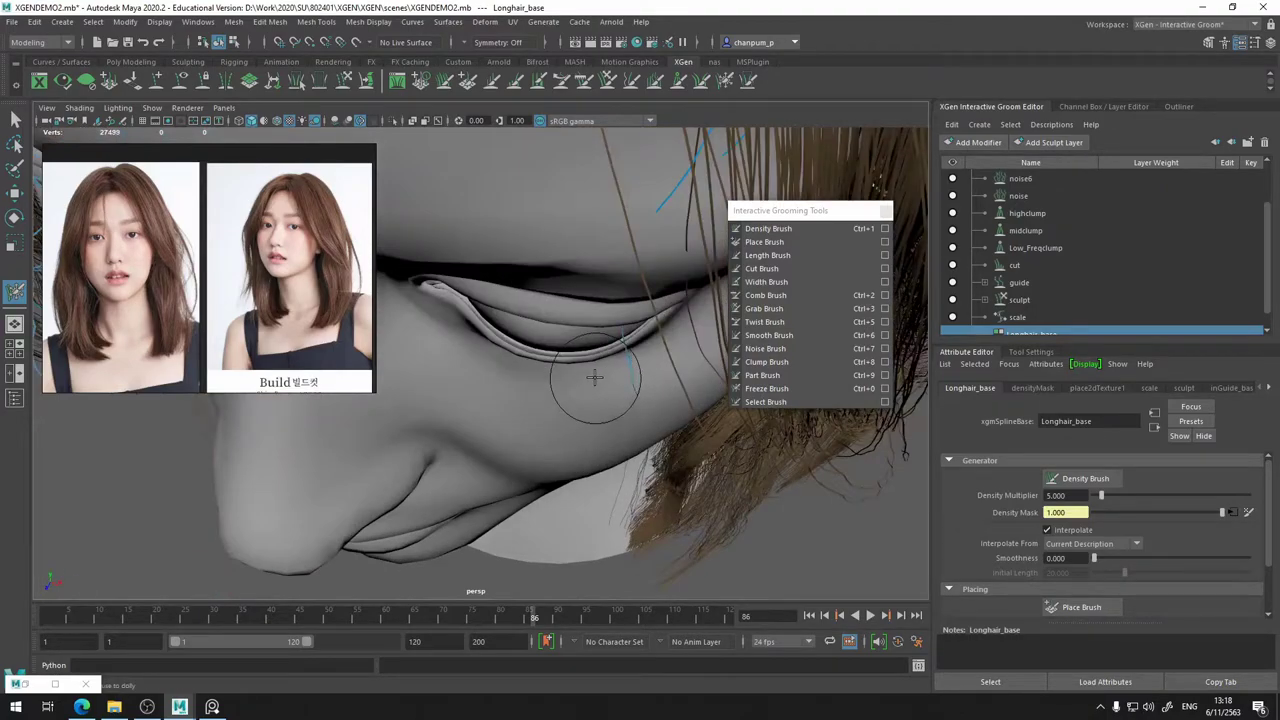
scroll(499, 391, "down", 5)
left_click_drag(500, 389, 514, 318, "alt")
scroll(514, 320, "down", 6)
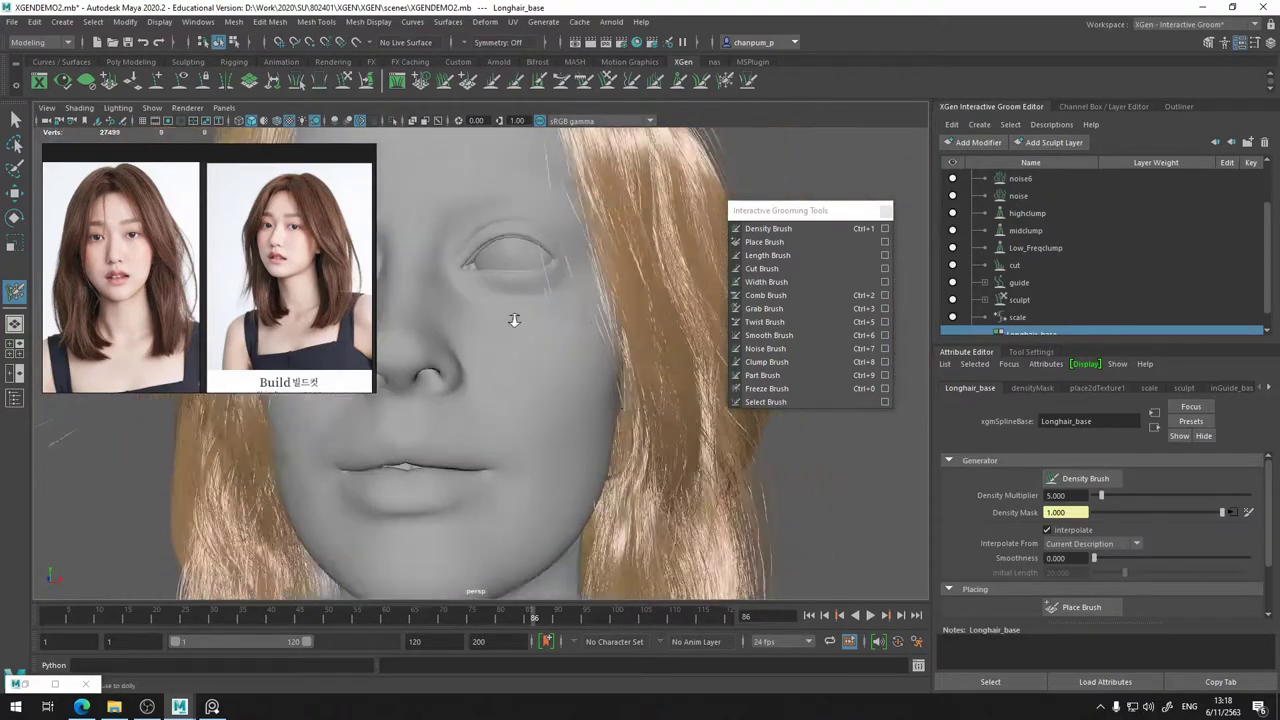
- Freeze the loose strands falling from the hairline over the forehead and the character's left temple
middle_click_drag(507, 320, 492, 405, "alt")
scroll(529, 377, "up", 6)
scroll(517, 430, "up", 4)
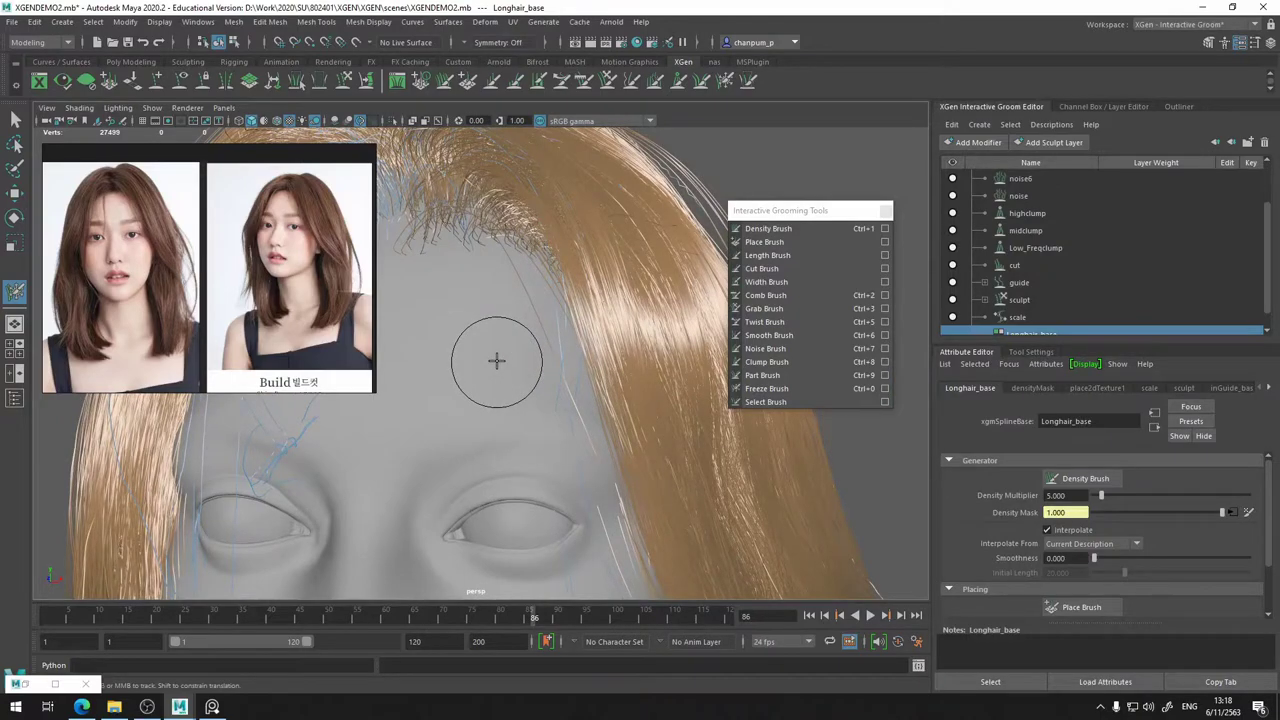
mouse_move(511, 525)
left_mouse_down("alt")
mouse_move(600, 449)
mouse_move(591, 374)
mouse_move(609, 440)
mouse_move(586, 457)
mouse_move(563, 429)
mouse_move(443, 391)
mouse_move(496, 411)
mouse_move(497, 388)
left_mouse_up("alt")
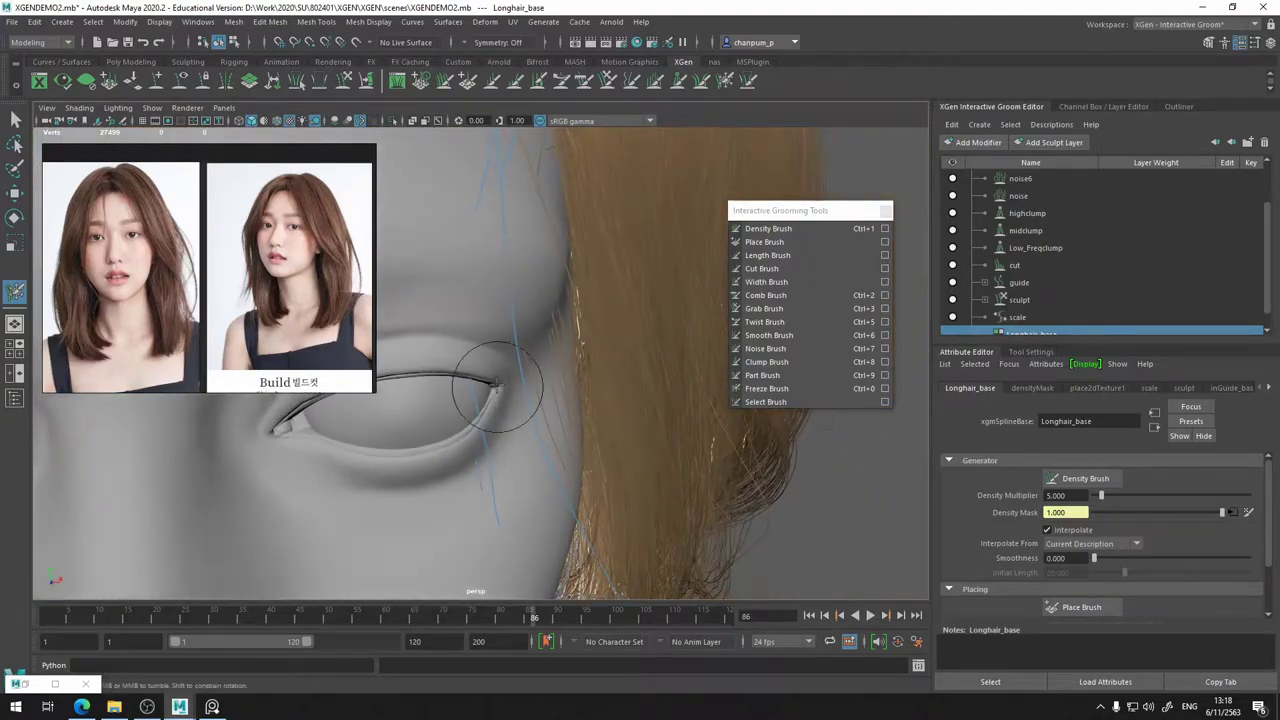
left_click(521, 337)
- Freeze the flyaway strands sticking up above the parting on the crown
scroll(502, 367, "down", 10)
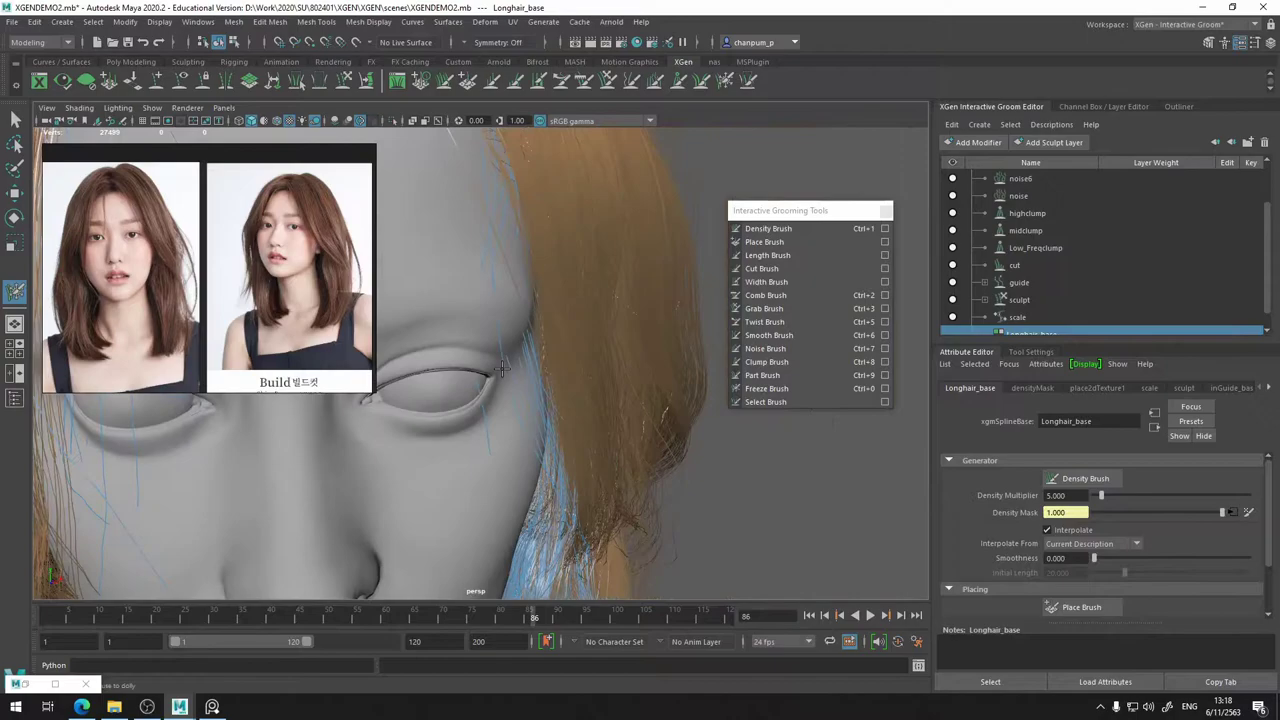
middle_click_drag(527, 383, 602, 402, "alt")
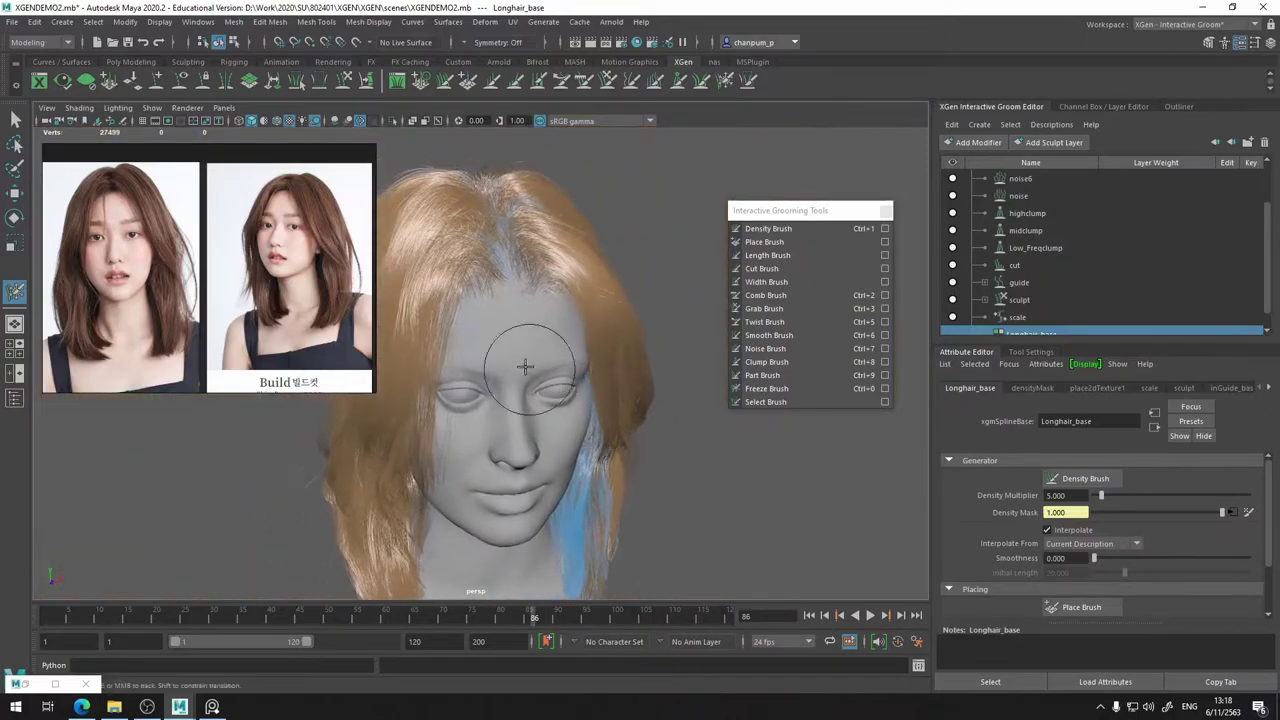
scroll(513, 358, "up", 5)
middle_click_drag(522, 380, 557, 500, "alt")
left_click_drag(557, 500, 505, 360, "alt")
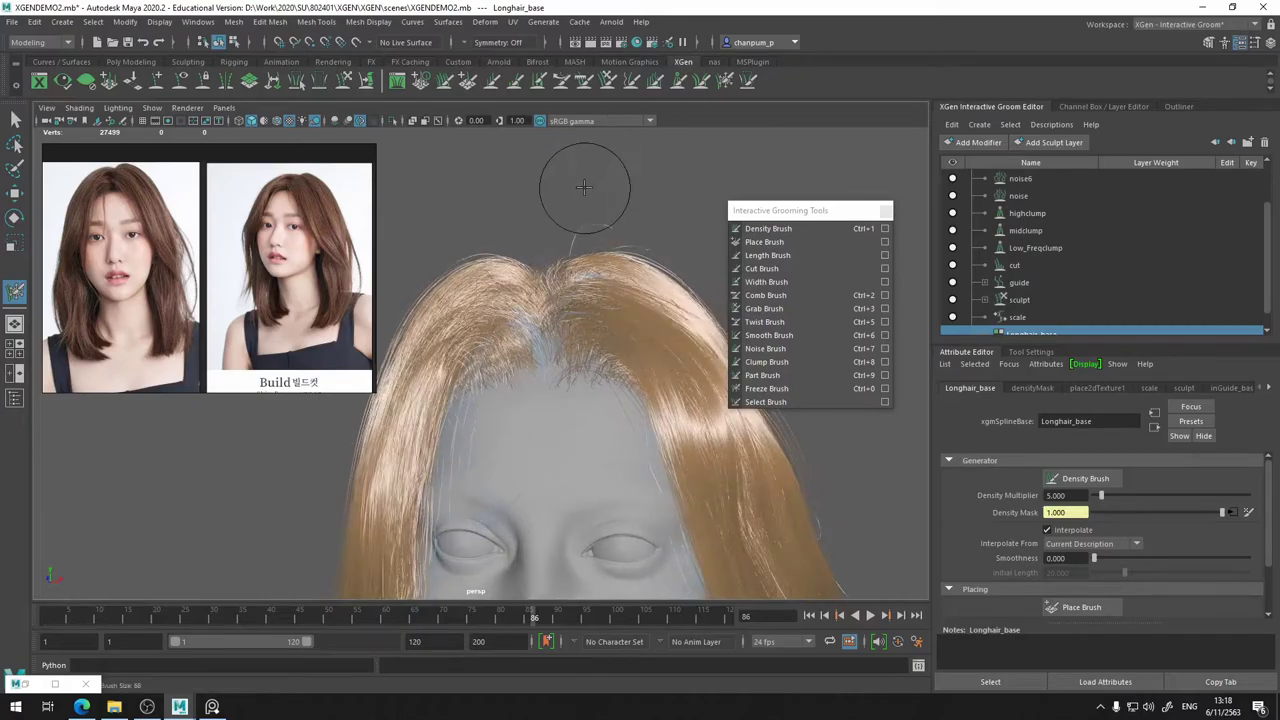
left_click_drag(608, 200, 637, 205, "alt")
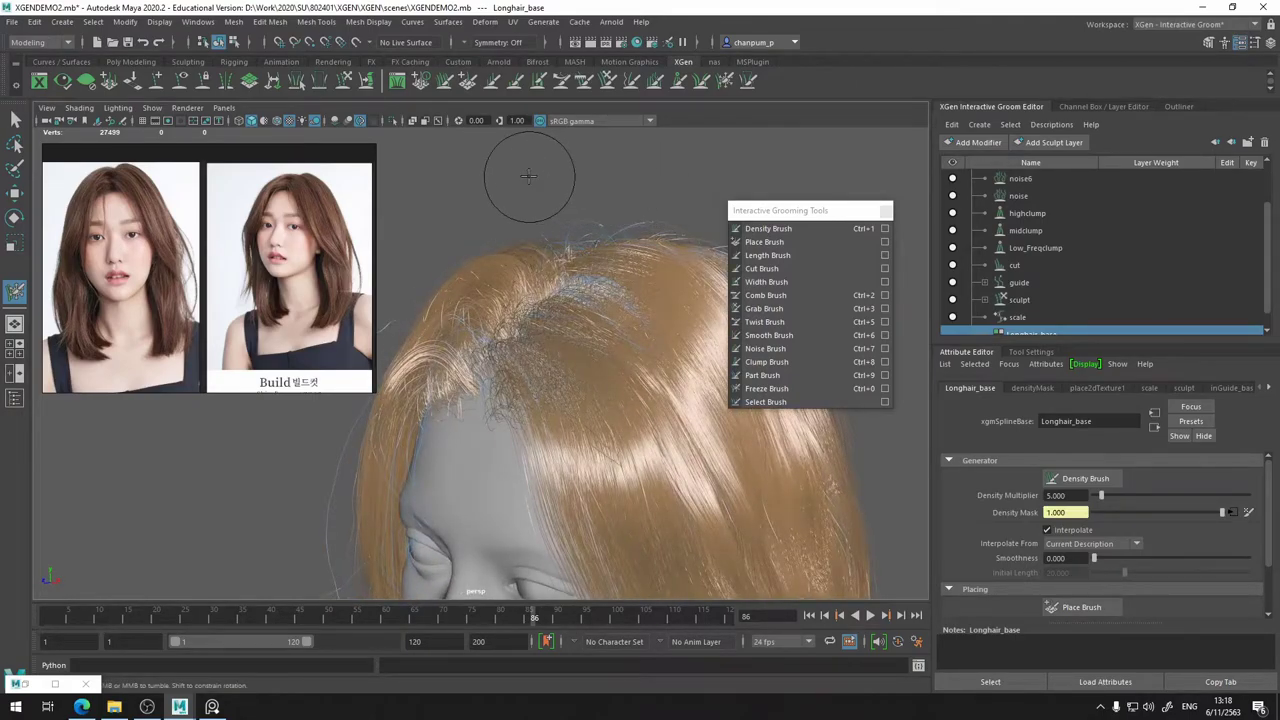
left_click_drag(528, 176, 533, 188, "alt")
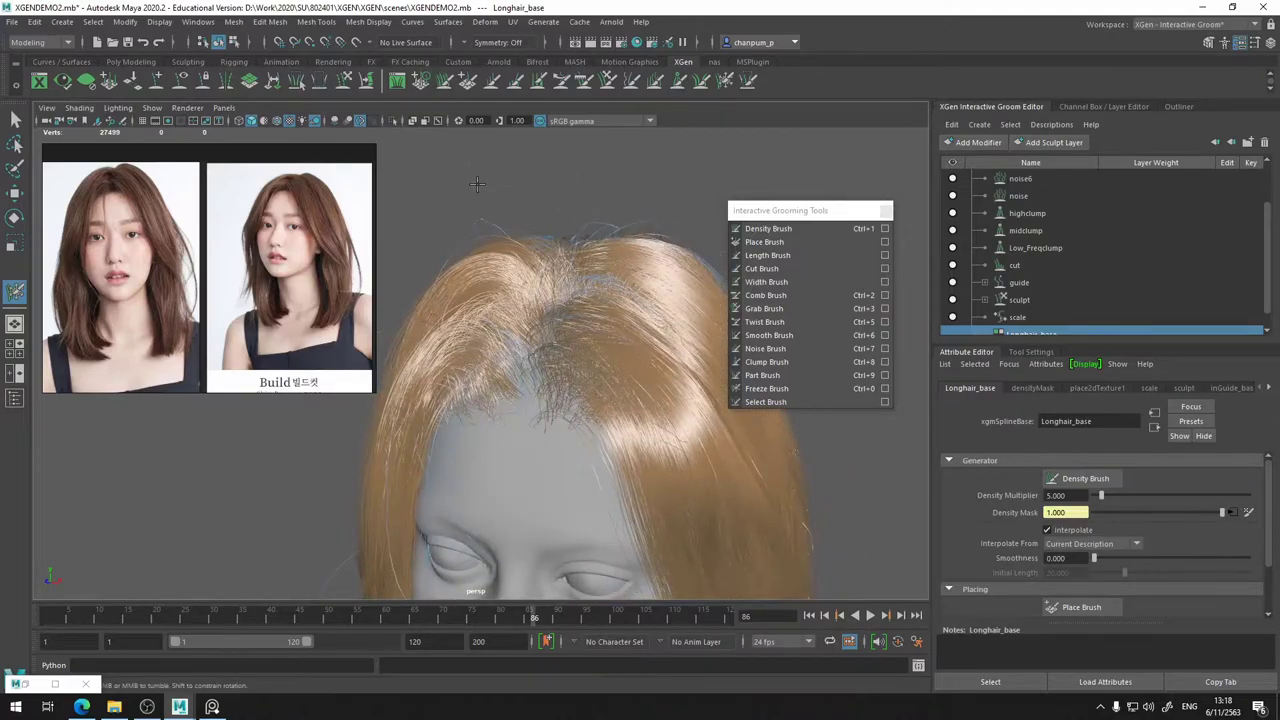
- Freeze the stray strands standing out from the outer sides of the hair
mouse_move(553, 240)
left_mouse_down("alt")
mouse_move(586, 251)
mouse_move(606, 297)
mouse_move(614, 281)
mouse_move(571, 257)
mouse_move(809, 149)
mouse_move(498, 239)
left_mouse_up("alt")
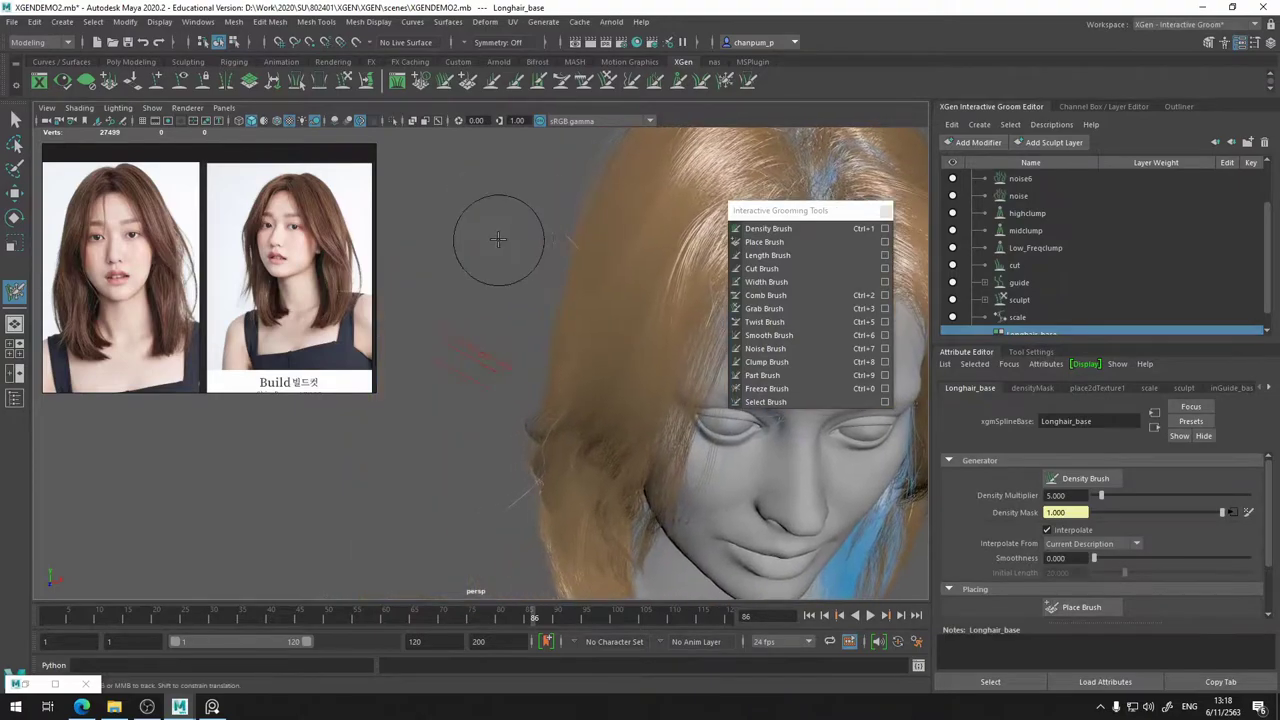
left_click_drag(576, 402, 534, 306, "alt")
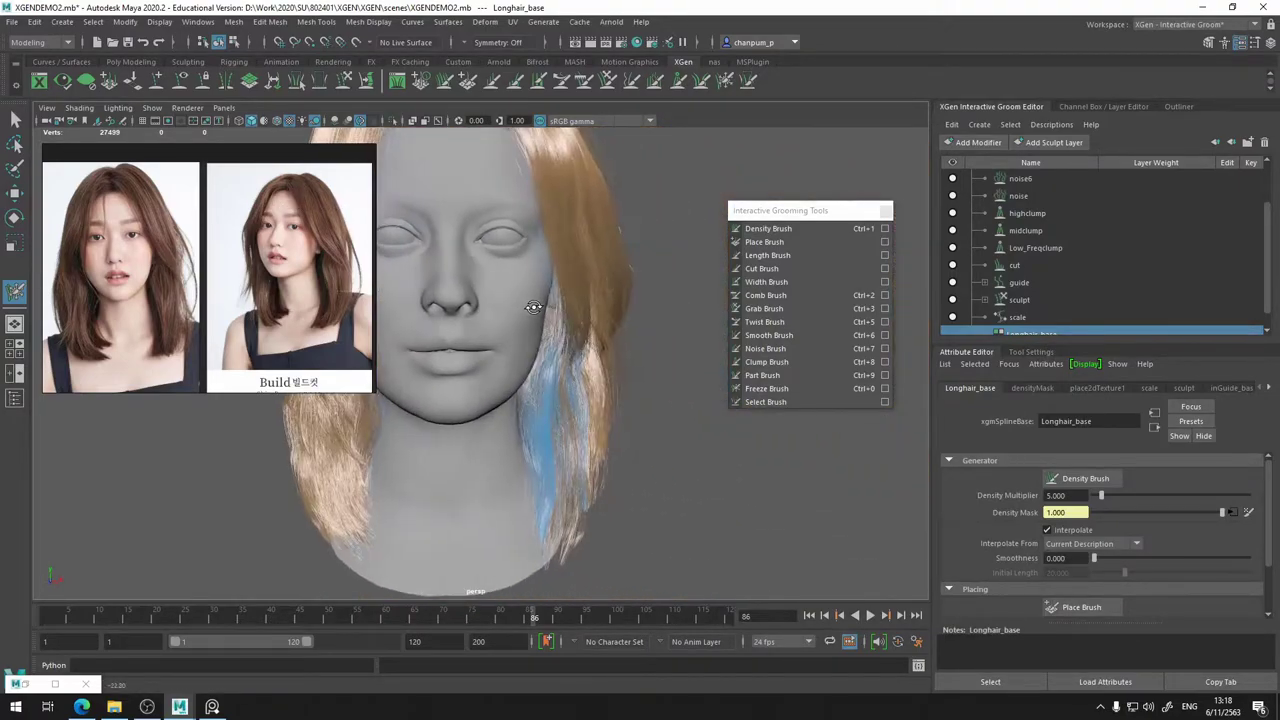
right_click_drag(534, 306, 598, 301, "alt")
mouse_move(598, 301)
middle_mouse_down("alt")
mouse_move(258, 354)
mouse_move(586, 349)
mouse_move(590, 430)
middle_mouse_up("alt")
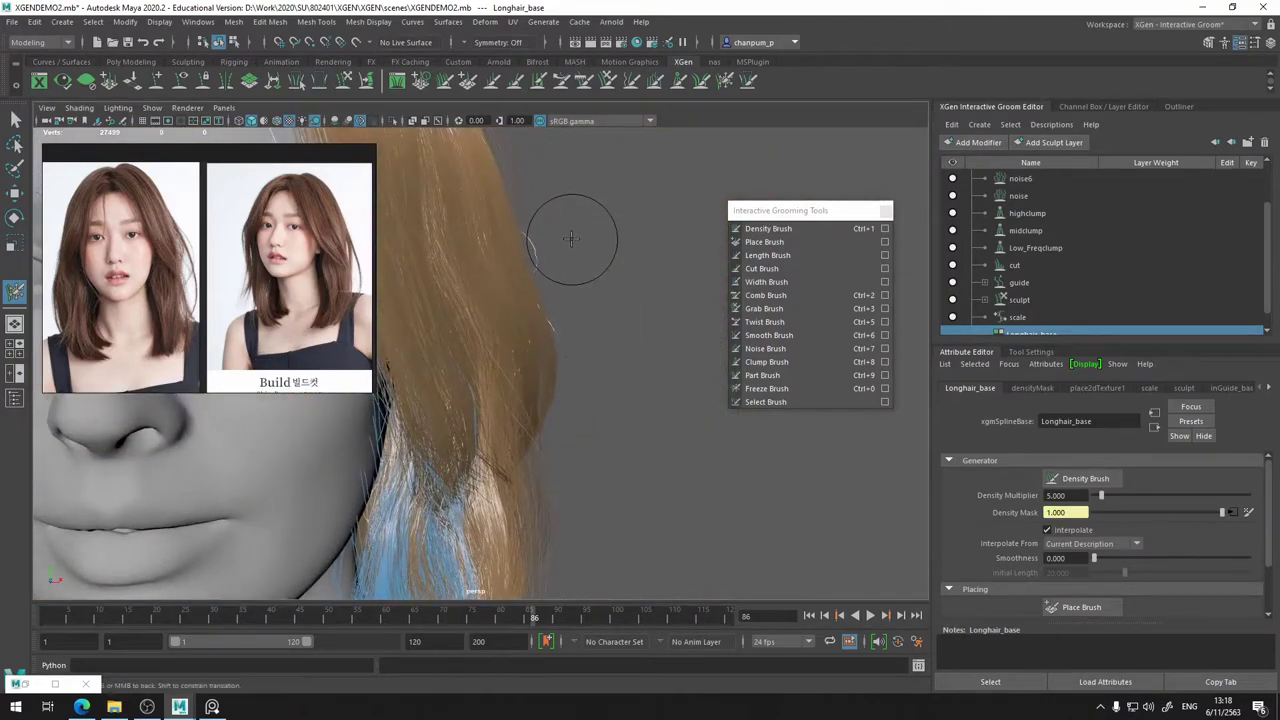
right_click_drag(656, 372, 609, 374, "alt")
middle_click_drag(609, 374, 703, 338, "alt")
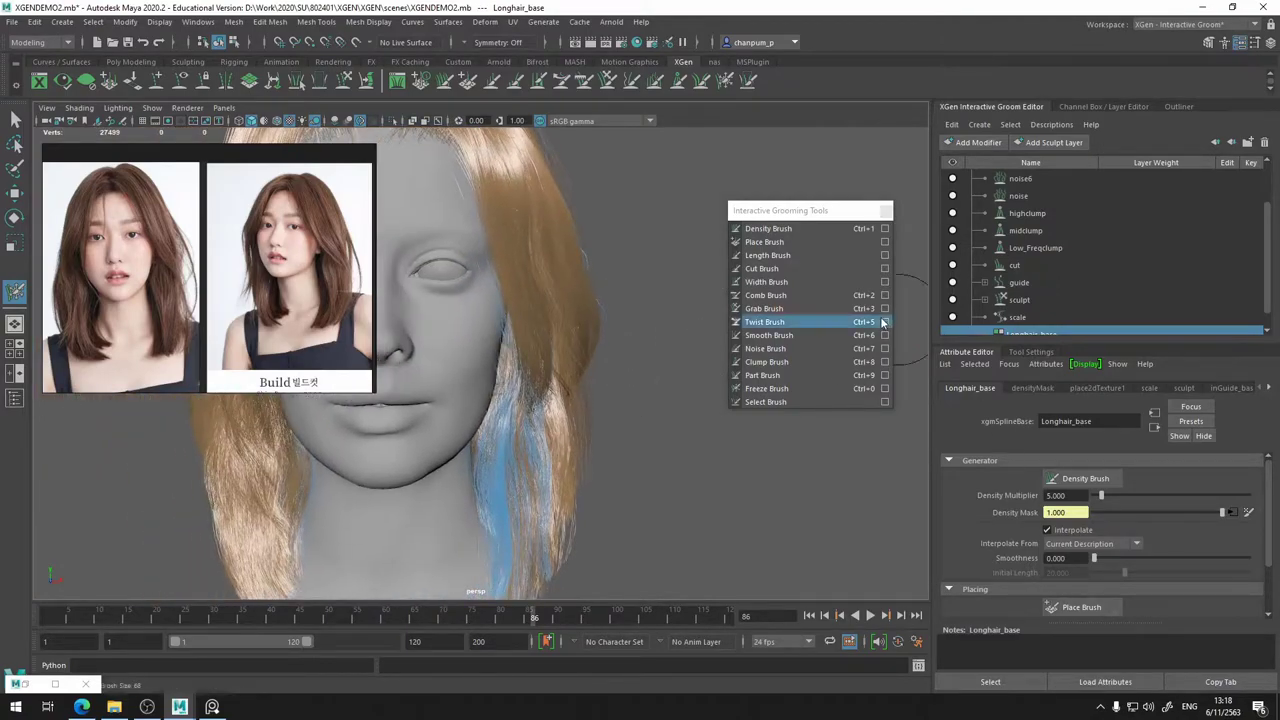
- Invert the frozen hair in the Freeze Brush settings and check the unfrozen strands around the face and neck
left_click(1030, 352)
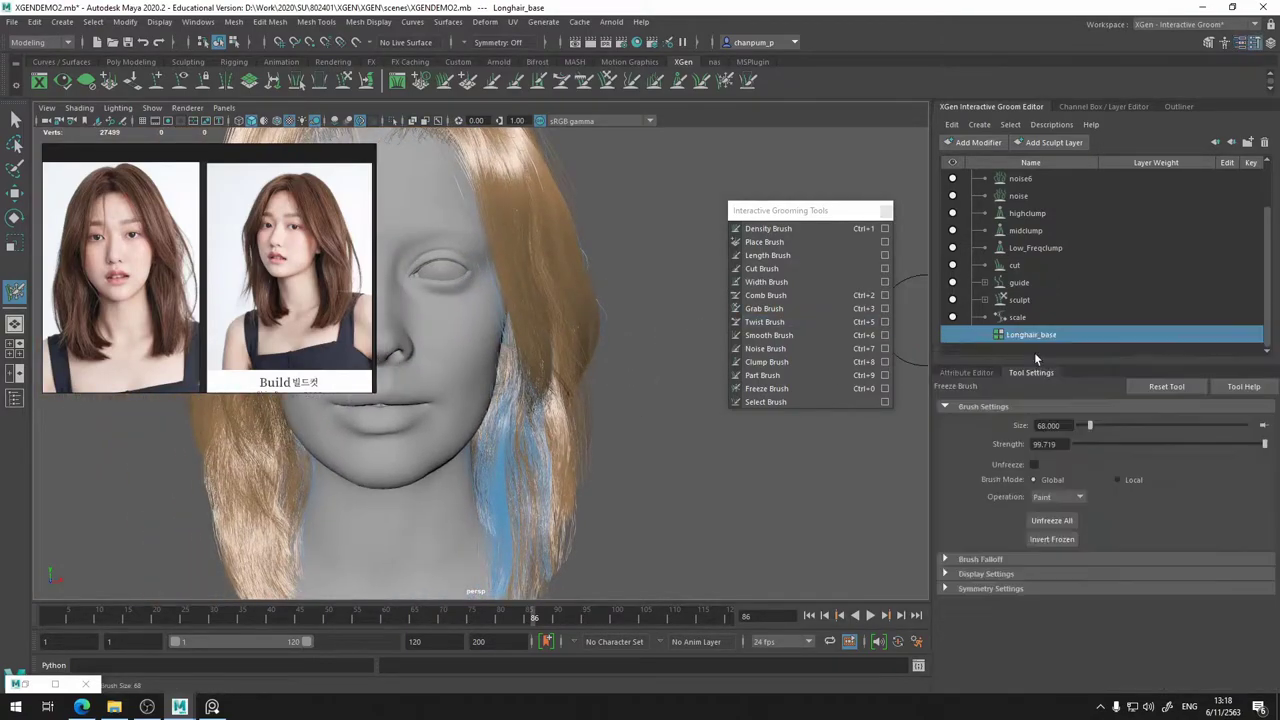
left_click(1051, 539)
right_click_drag(620, 320, 594, 327, "alt")
left_click_drag(594, 327, 660, 286, "alt")
scroll(660, 286, "up", 5)
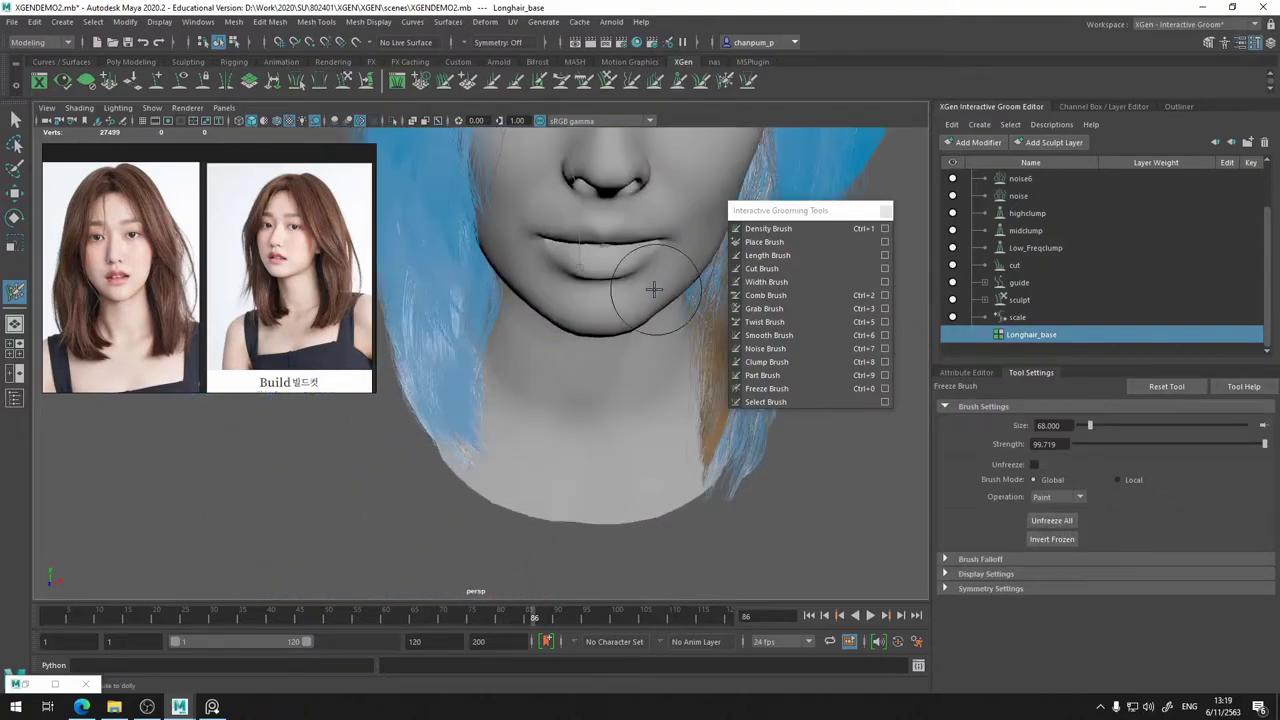
middle_click_drag(650, 290, 557, 409, "alt")
middle_click_drag(563, 280, 583, 347, "alt")
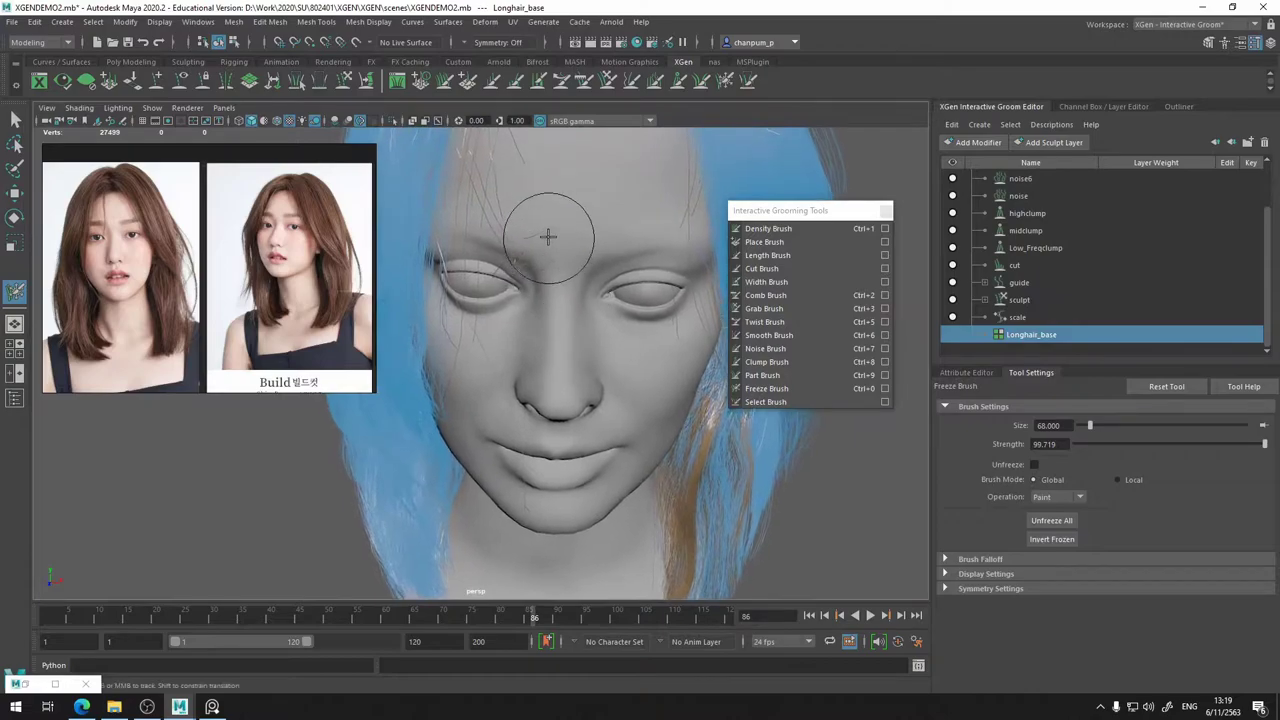
middle_click_drag(571, 271, 567, 320, "alt")
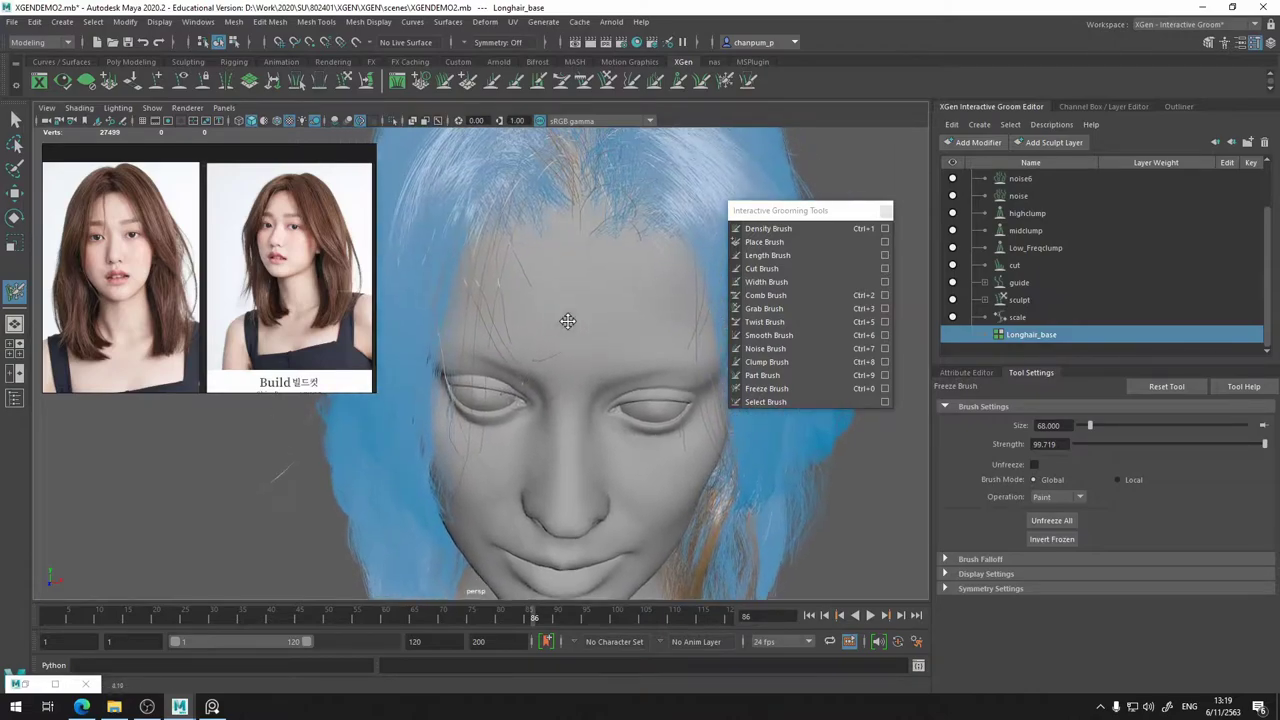
- Trim the unfrozen loose strands falling over the forehead and the character's right eye with the Cut Brush
left_click(762, 268)
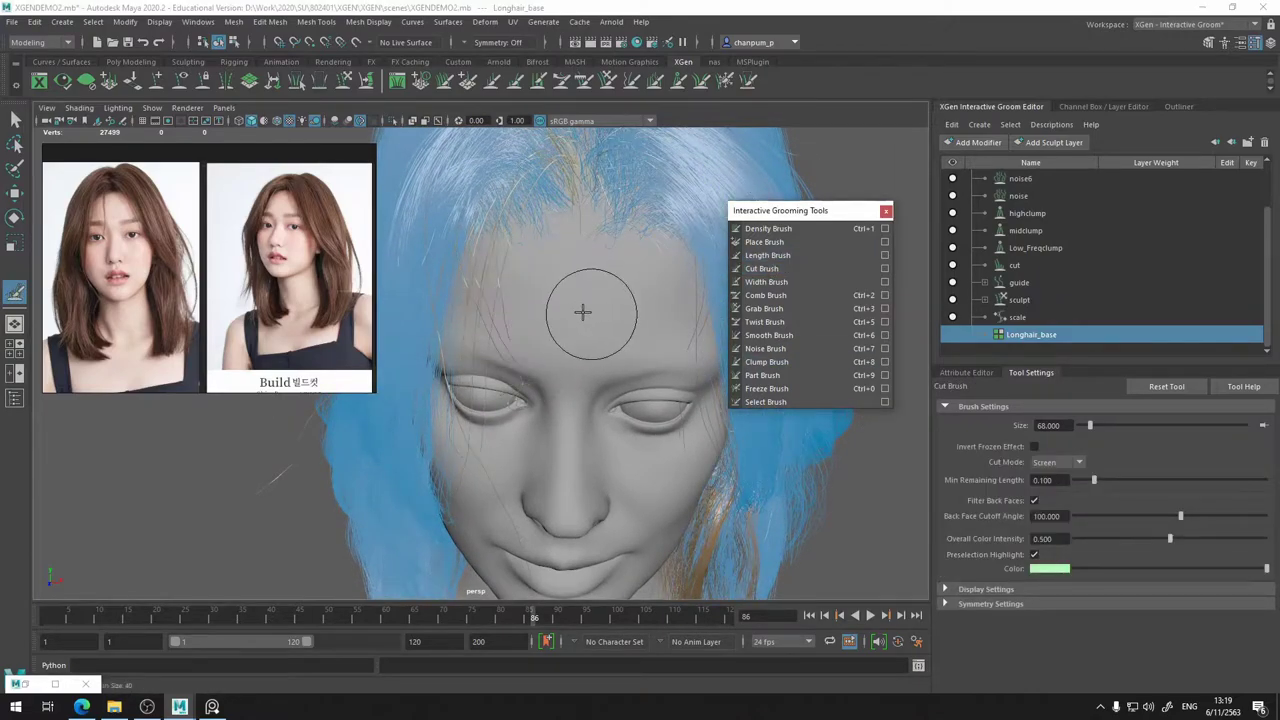
left_click_drag(590, 311, 557, 304, "alt")
mouse_move(569, 297)
left_mouse_down("alt")
mouse_move(591, 286)
mouse_move(560, 306)
mouse_move(506, 283)
left_mouse_up("alt")
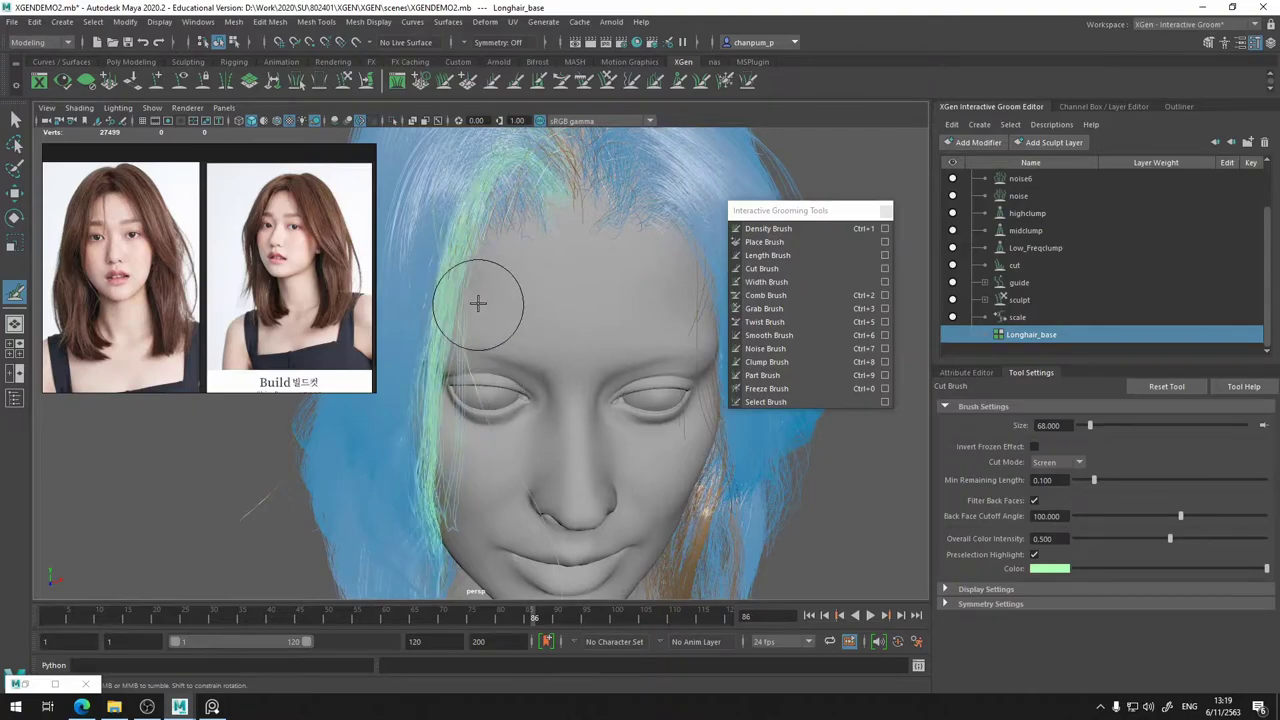
left_click_drag(518, 366, 496, 294, "alt")
right_click_drag(498, 294, 580, 300, "alt")
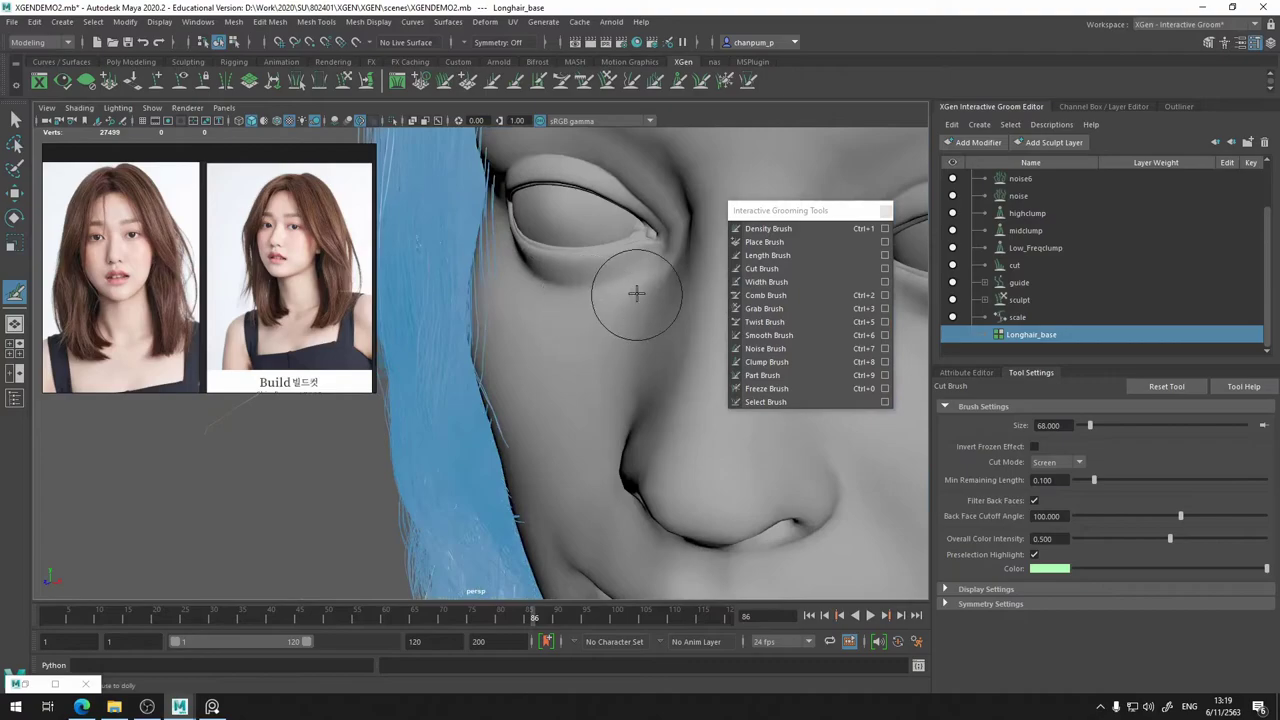
middle_click_drag(637, 294, 437, 363, "alt")
mouse_move(437, 363)
right_mouse_down("alt")
mouse_move(460, 348)
mouse_move(385, 344)
right_mouse_up("alt")
- Cut the loose strands hanging beside the character's left temple and eye
mouse_move(511, 338)
left_mouse_down("alt")
mouse_move(552, 323)
mouse_move(573, 337)
mouse_move(360, 397)
left_mouse_up("alt")
scroll(577, 337, "up", 5)
middle_click_drag(360, 397, 361, 435, "alt")
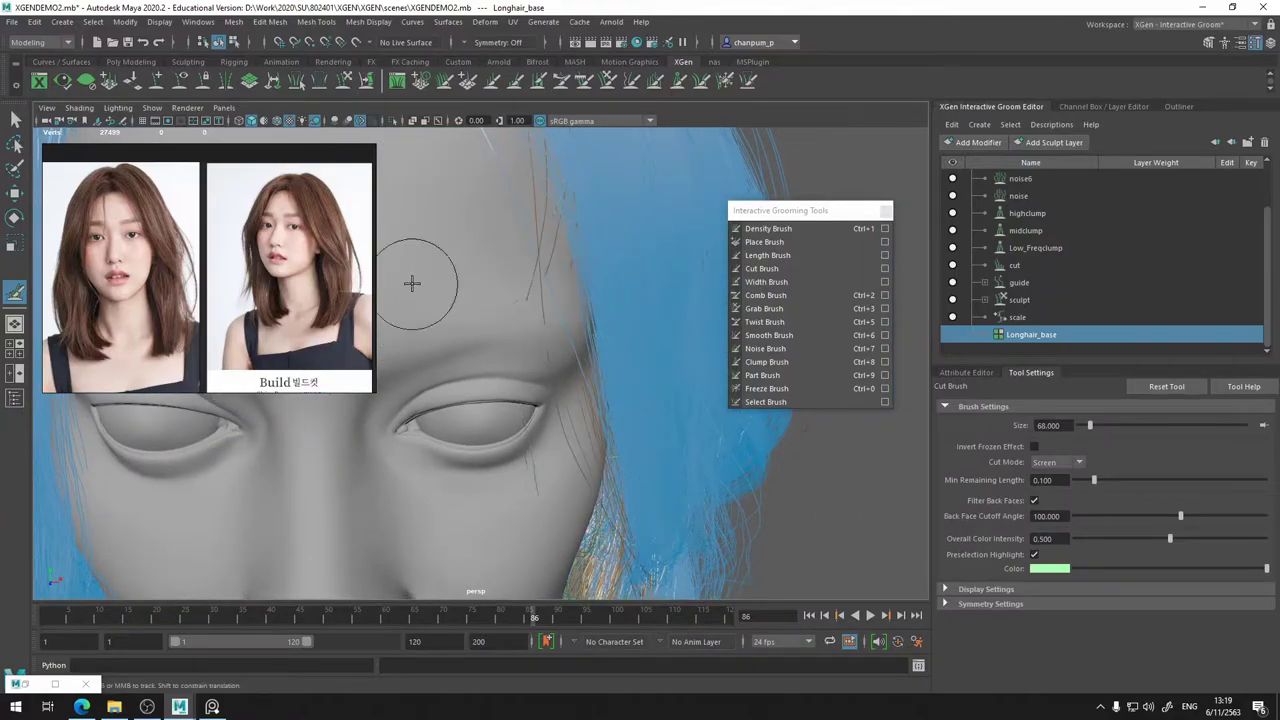
mouse_move(414, 283)
left_mouse_down("alt")
mouse_move(434, 282)
mouse_move(423, 280)
left_mouse_up("alt")
scroll(425, 283, "up", 2)
middle_click_drag(537, 427, 537, 428, "alt")
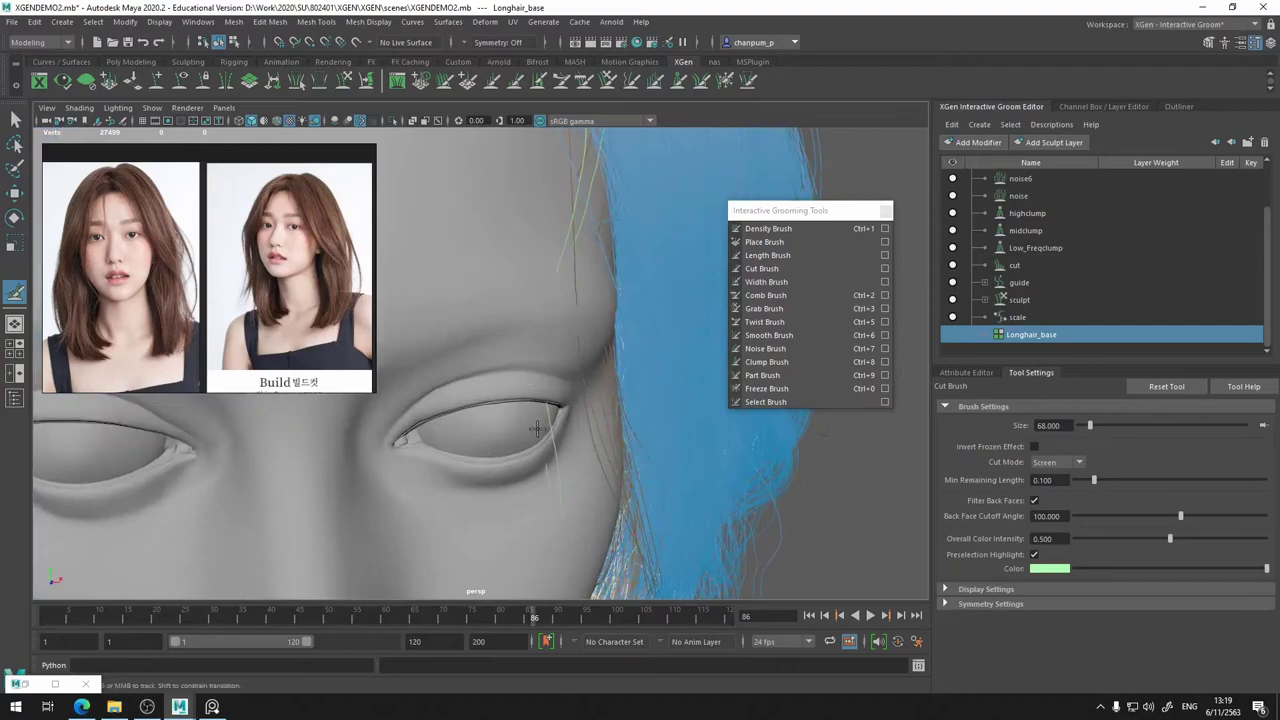
left_click_drag(525, 441, 451, 432, "alt")
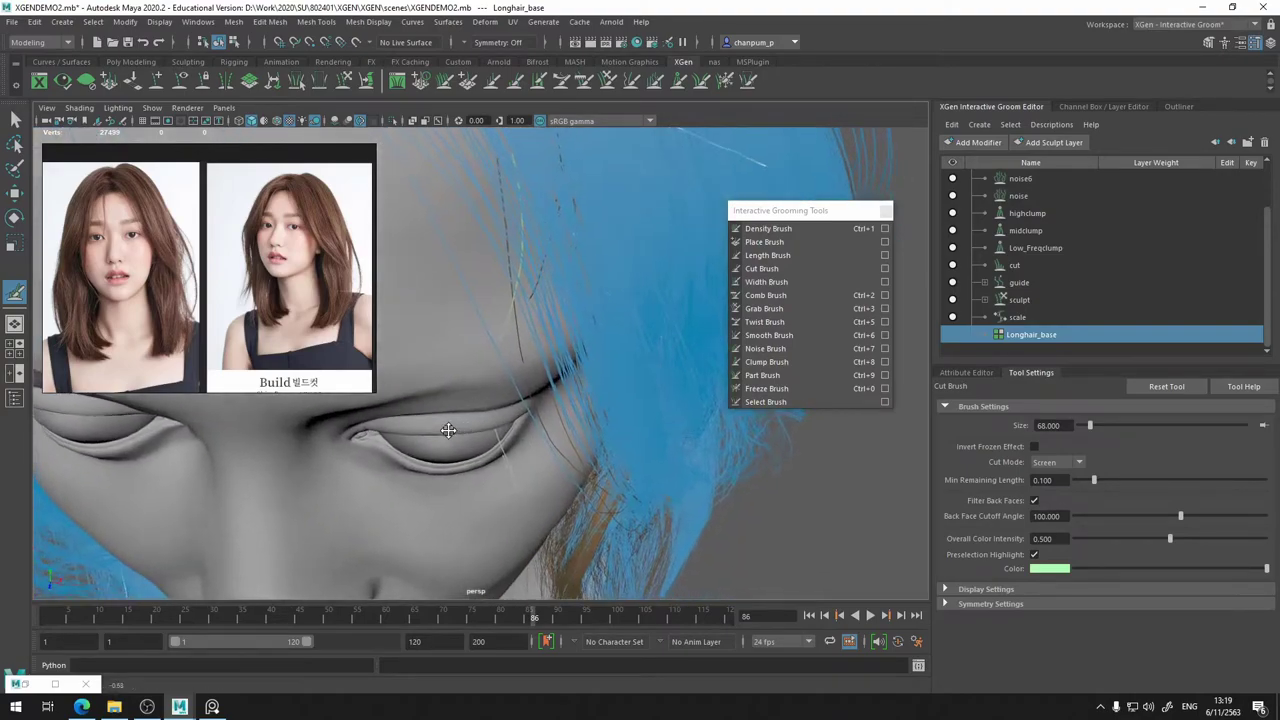
middle_click_drag(451, 432, 421, 430, "alt")
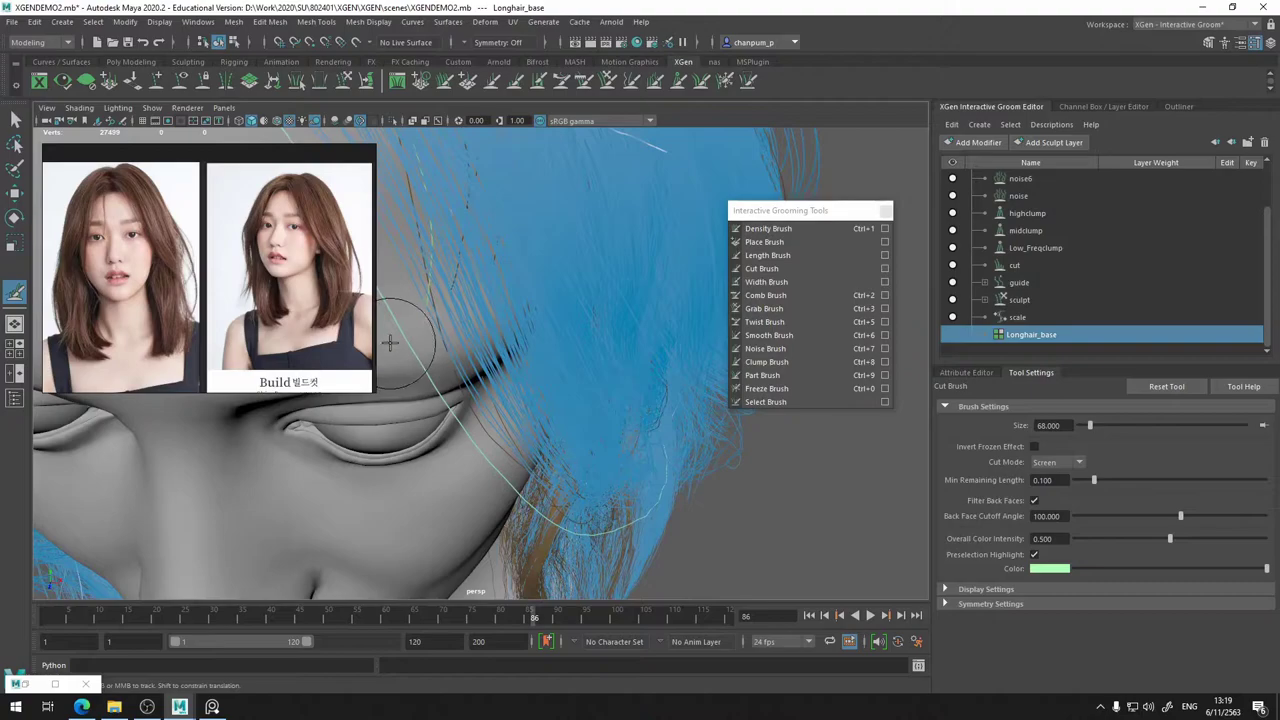
mouse_move(394, 336)
left_mouse_down("alt")
mouse_move(414, 309)
mouse_move(457, 294)
mouse_move(427, 311)
mouse_move(517, 334)
mouse_move(486, 337)
left_mouse_up("alt")
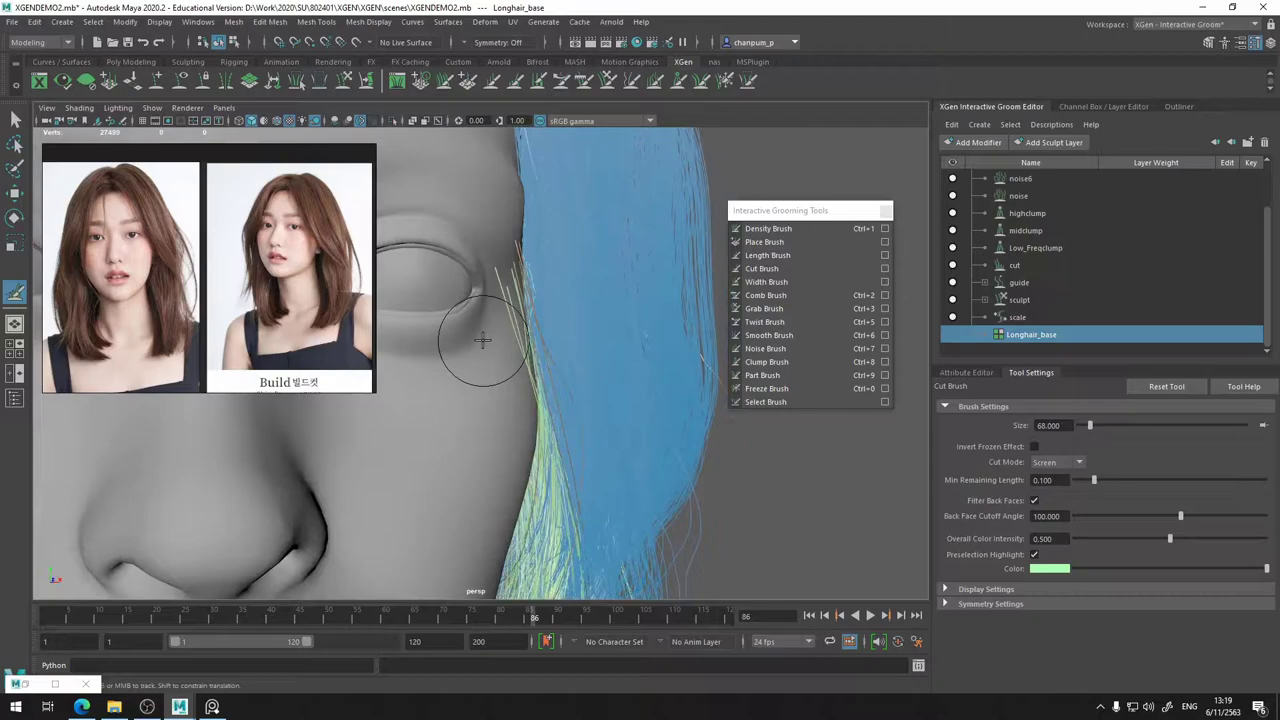
- Tidy the unfrozen strands along the character's left cheek with the Comb Brush and the Smooth Brush
left_click(789, 295)
mouse_move(520, 290)
left_mouse_down("alt")
mouse_move(548, 280)
mouse_move(500, 306)
left_mouse_up("alt")
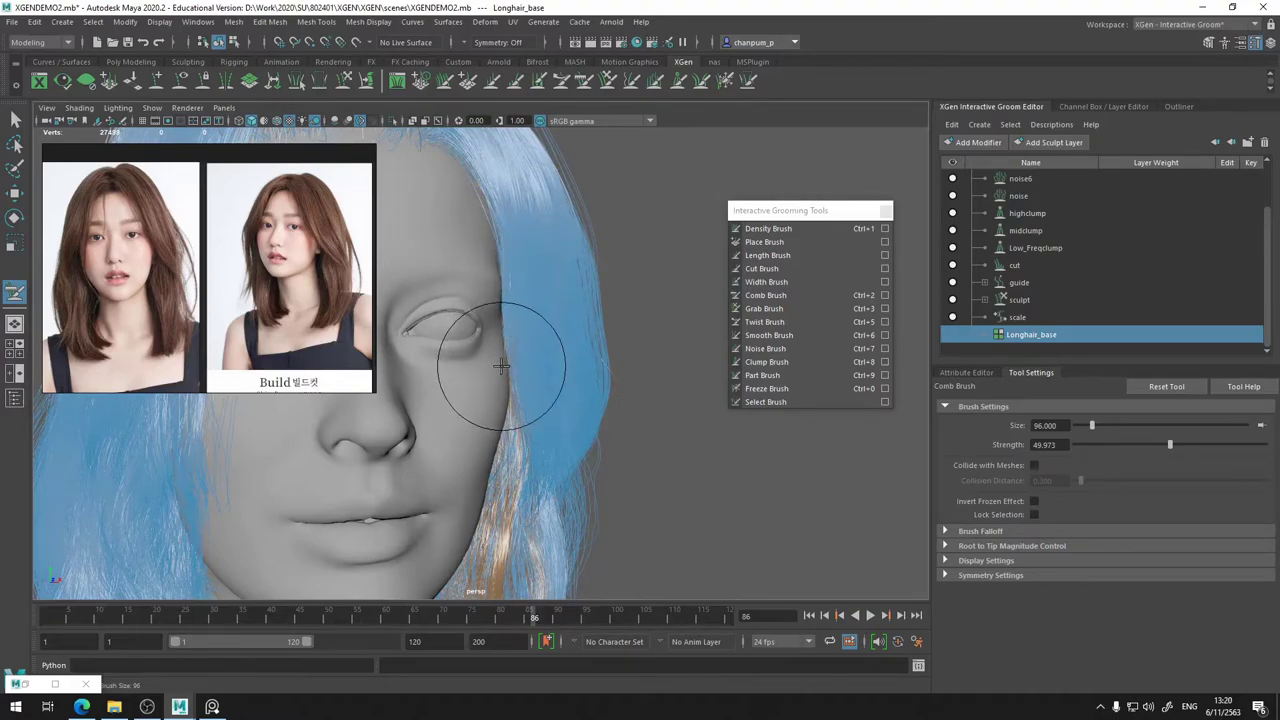
left_click(772, 337)
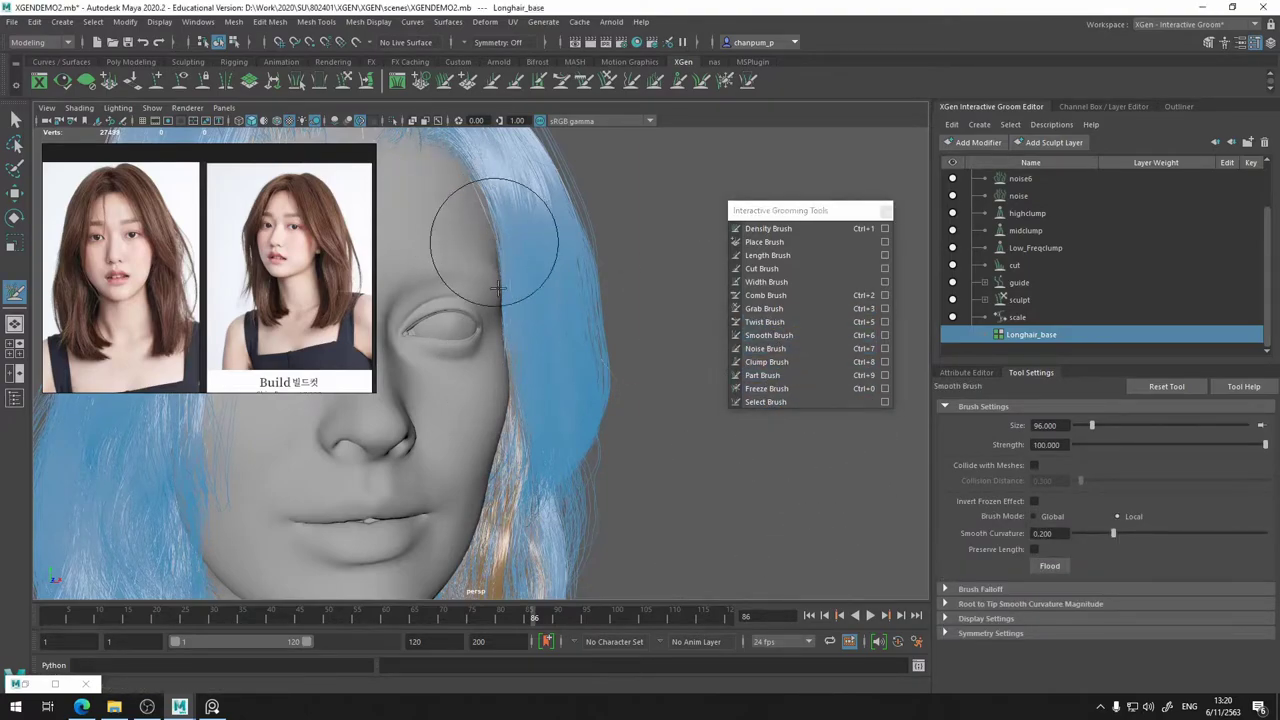
left_click_drag(508, 447, 492, 450, "alt")
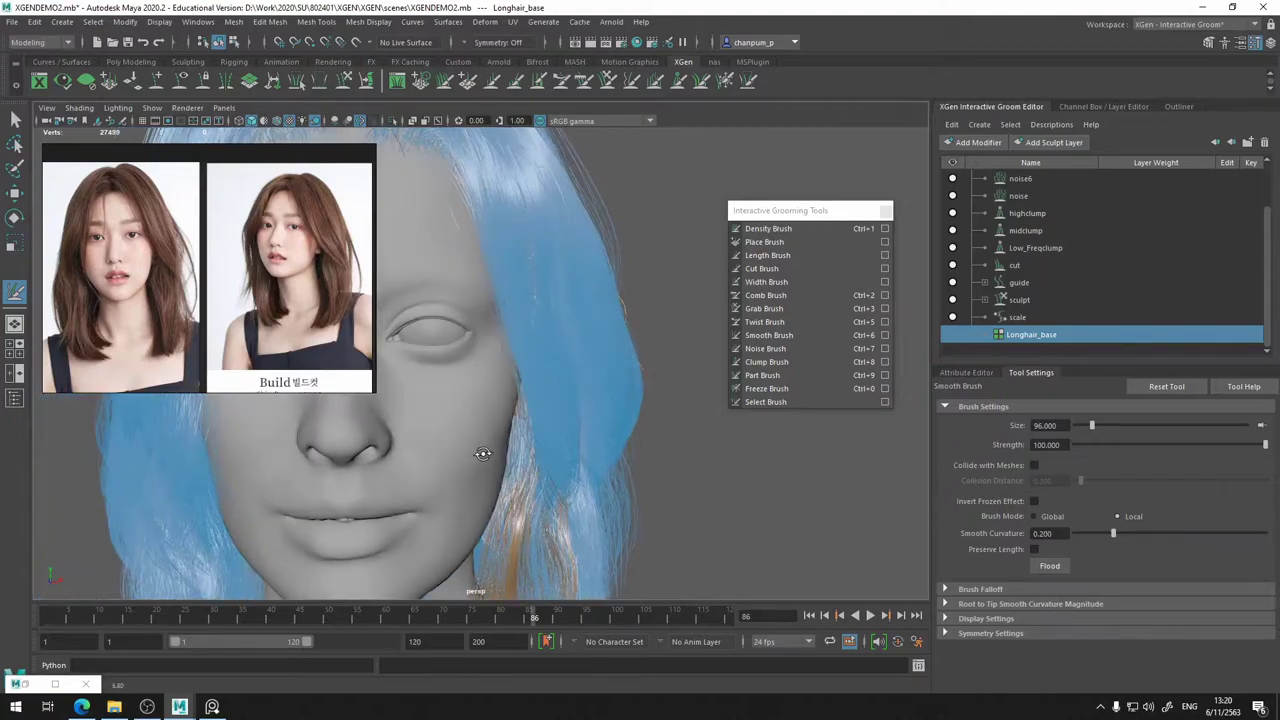
right_click_drag(492, 450, 484, 452, "alt")
left_click_drag(485, 450, 507, 384, "alt")
right_click_drag(507, 384, 451, 403, "alt")
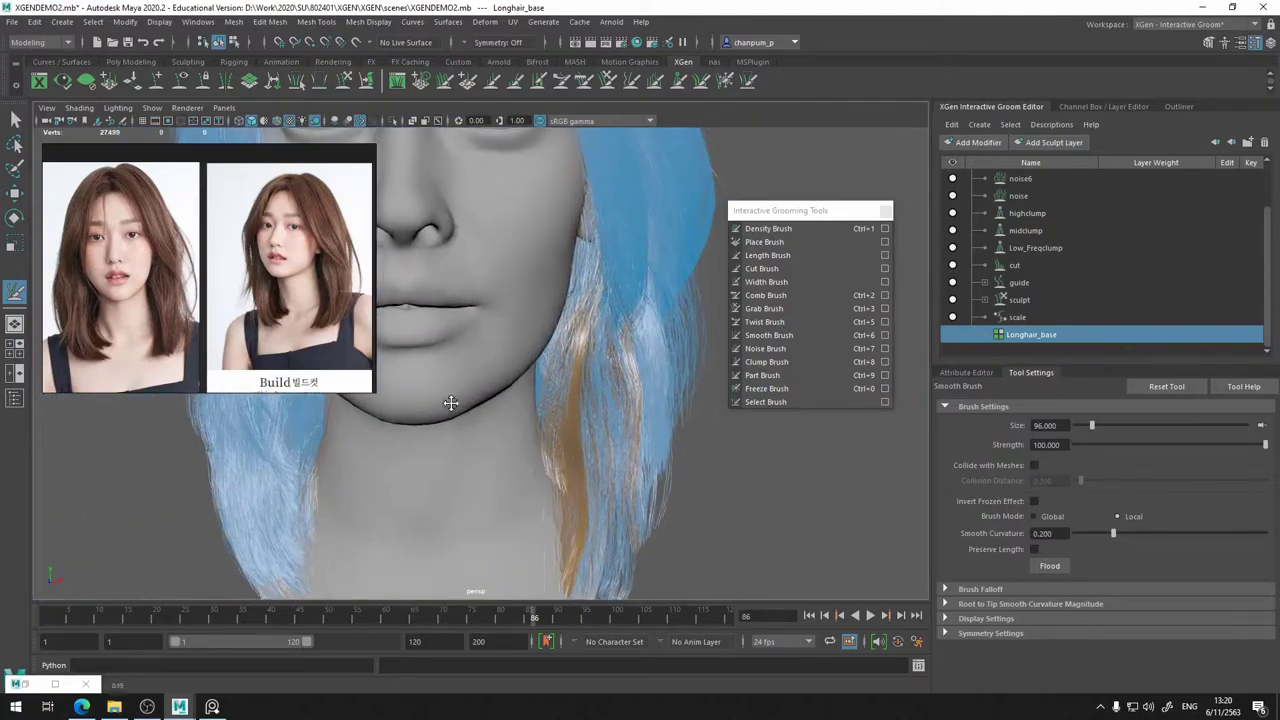
middle_click_drag(451, 403, 400, 395, "alt")
mouse_move(400, 395)
left_mouse_down("alt")
mouse_move(420, 354)
mouse_move(474, 351)
mouse_move(480, 380)
left_mouse_up("alt")
- Cut the stray strands standing out from the outer edge of the hair on the character's left side
left_click(778, 270)
left_click_drag(588, 344, 654, 412, "alt")
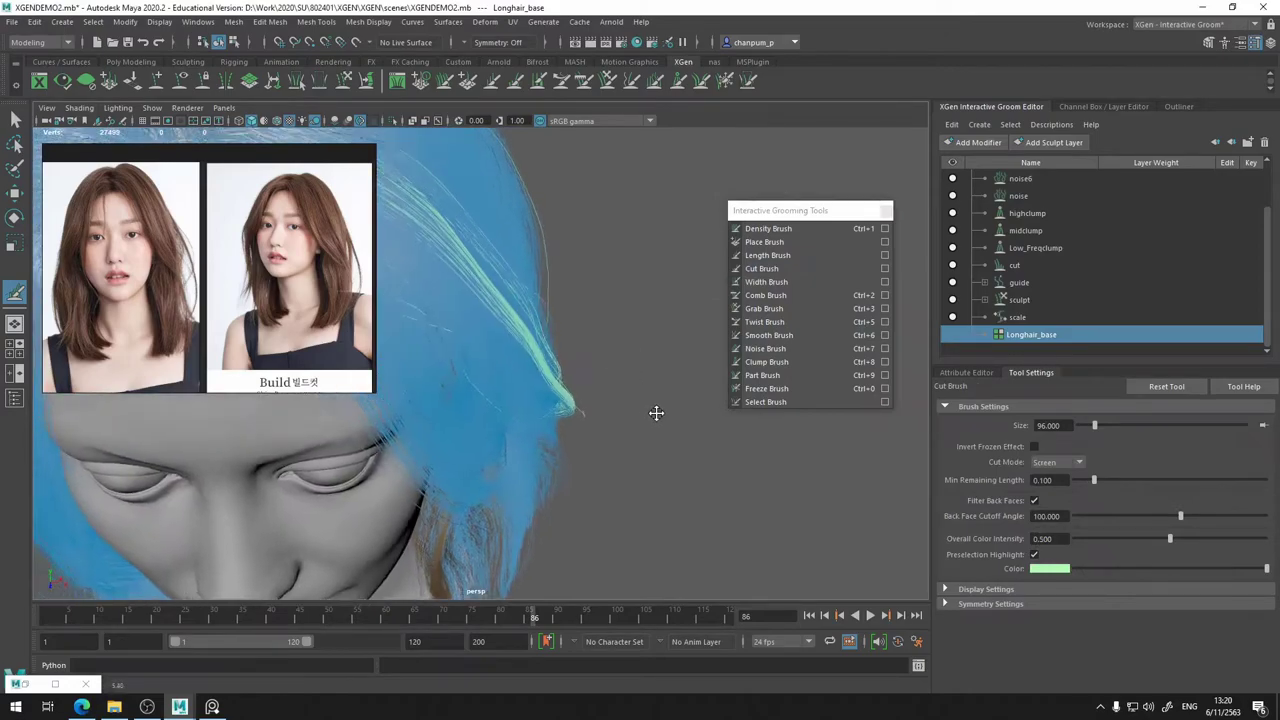
mouse_move(654, 412)
right_mouse_down("alt")
mouse_move(672, 384)
mouse_move(694, 381)
right_mouse_up("alt")
left_click_drag(694, 381, 351, 363, "alt")
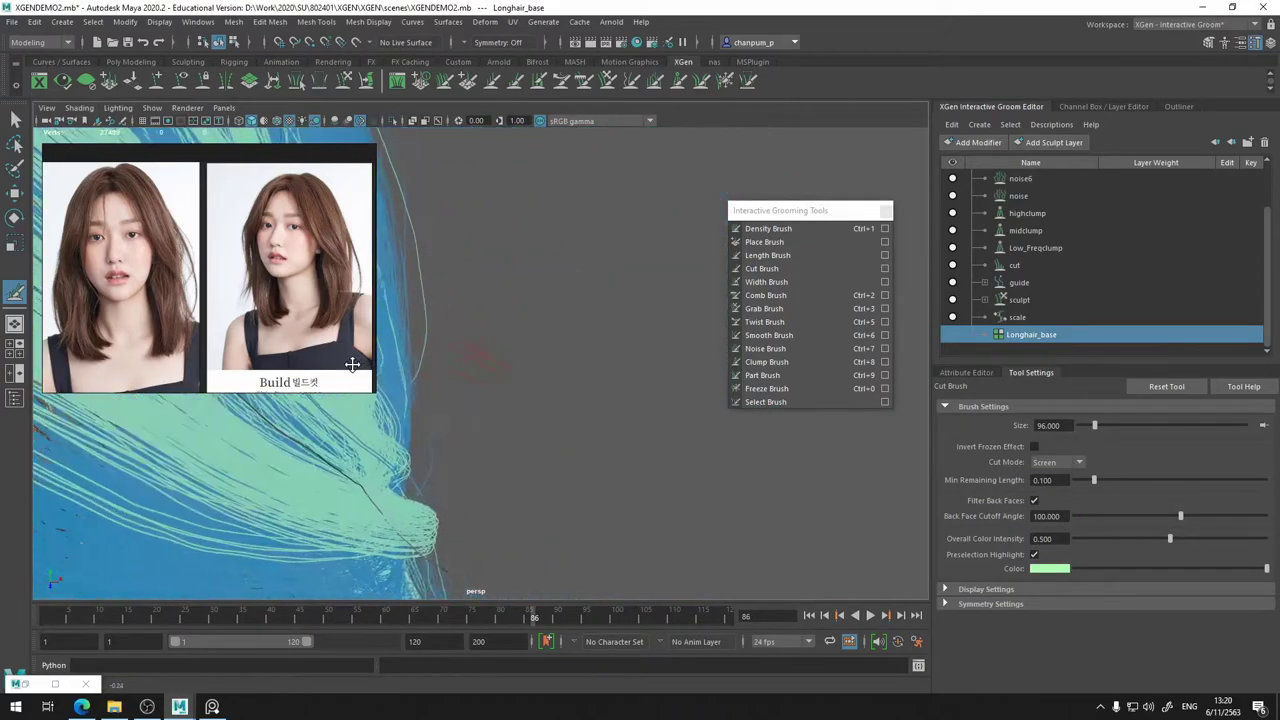
middle_click_drag(351, 363, 535, 362, "alt")
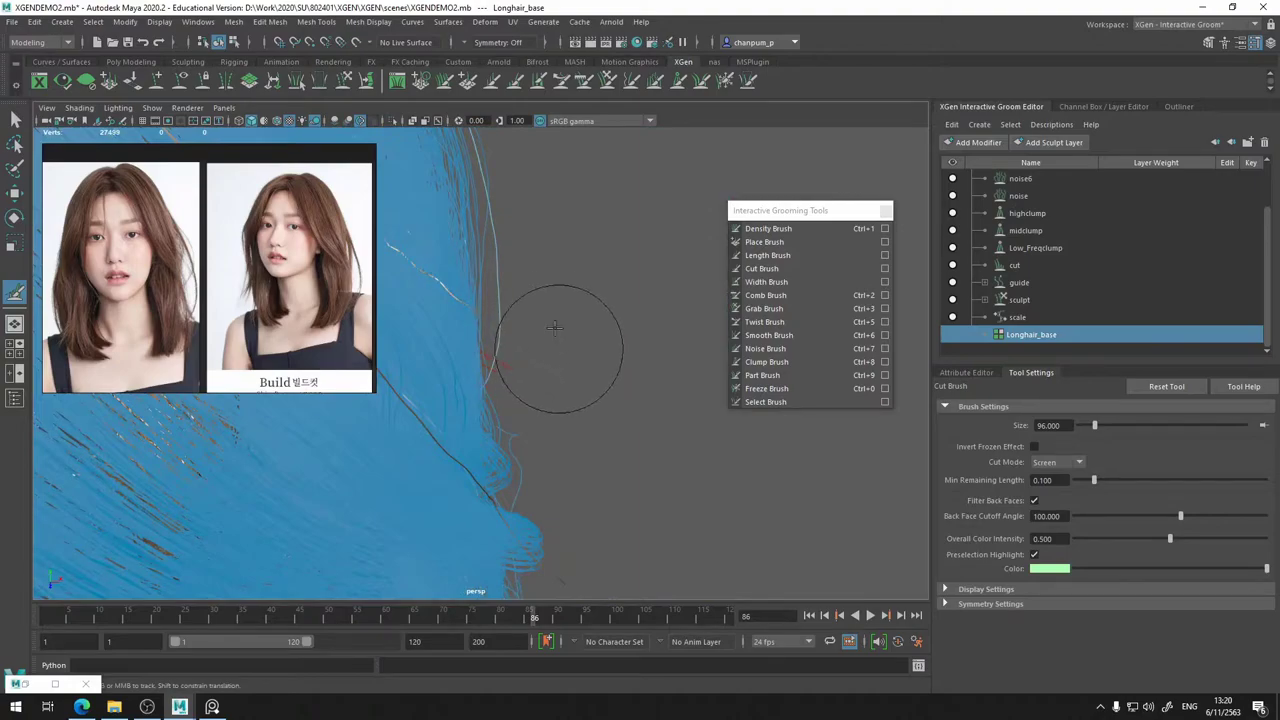
mouse_move(577, 297)
left_mouse_down("alt")
mouse_move(614, 311)
mouse_move(666, 369)
mouse_move(593, 352)
mouse_move(640, 360)
mouse_move(703, 403)
left_mouse_up("alt")
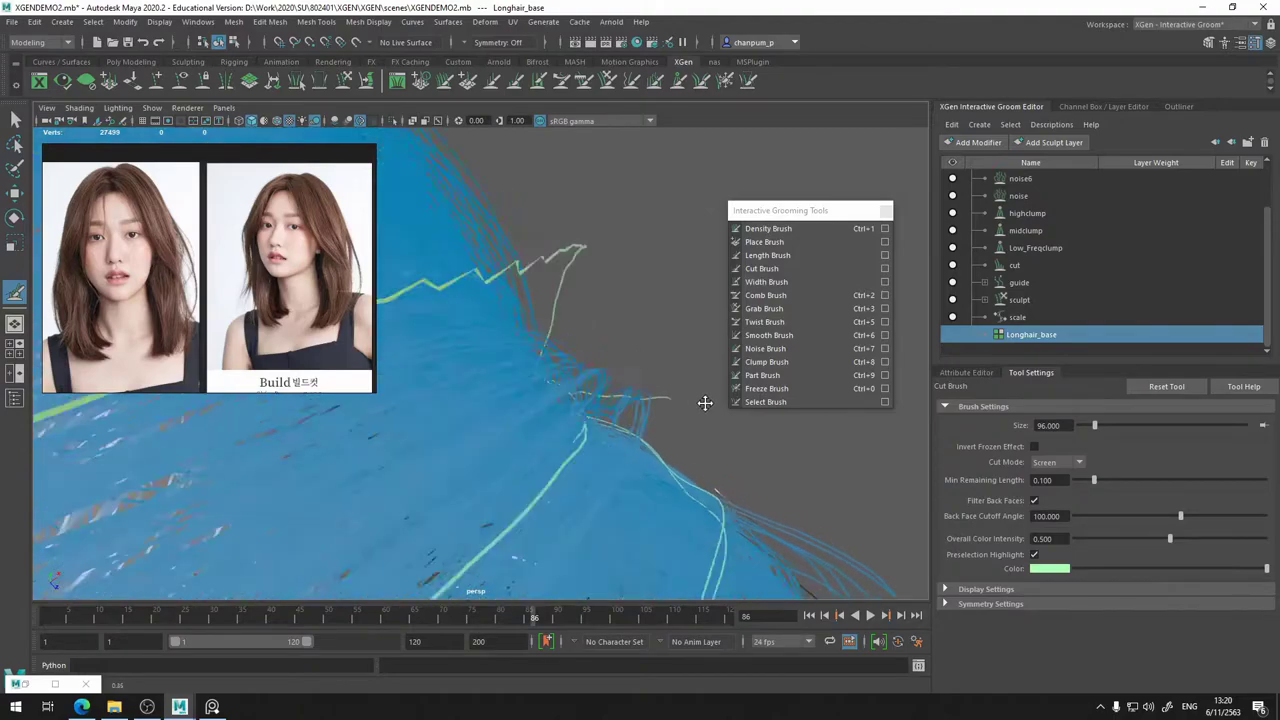
middle_click_drag(703, 403, 720, 417, "alt")
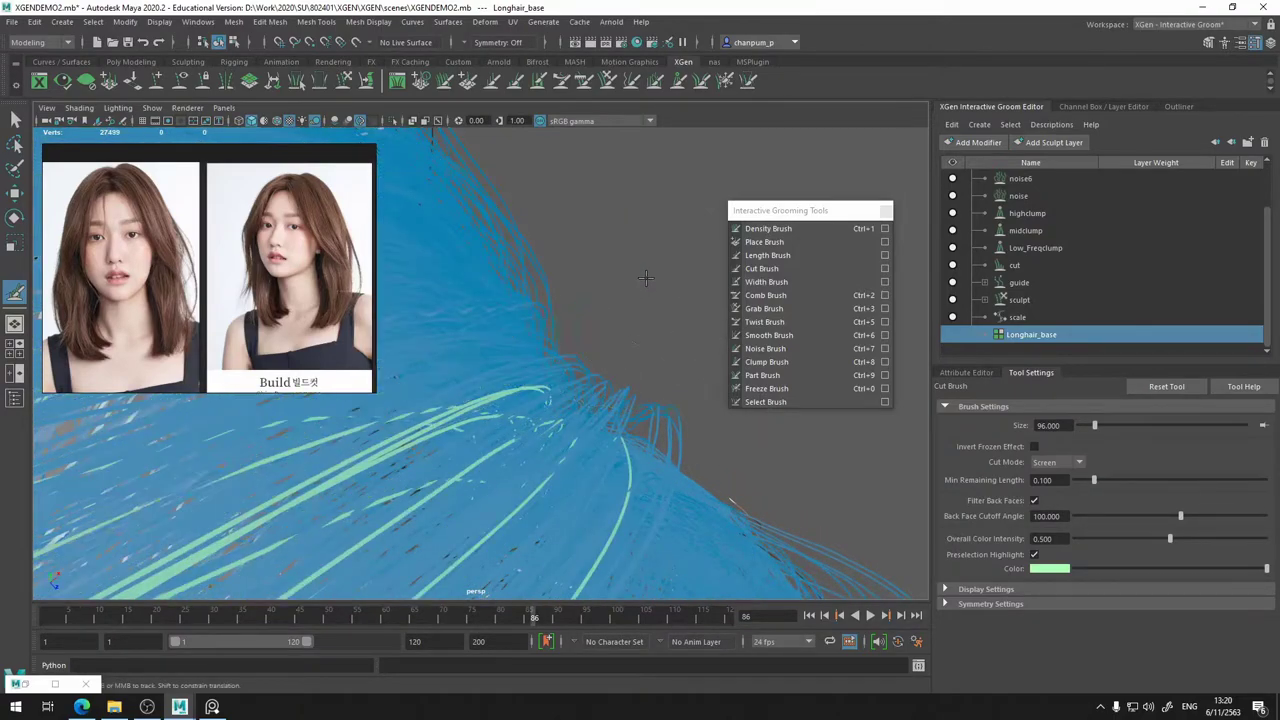
- Cut the flyaway strands rising above the crown on both sides of the parting
right_click_drag(646, 278, 549, 280, "alt")
middle_click_drag(615, 274, 659, 288, "alt")
left_click_drag(659, 288, 440, 195, "alt")
middle_click_drag(440, 195, 571, 366, "alt")
left_click_drag(571, 366, 454, 204, "alt")
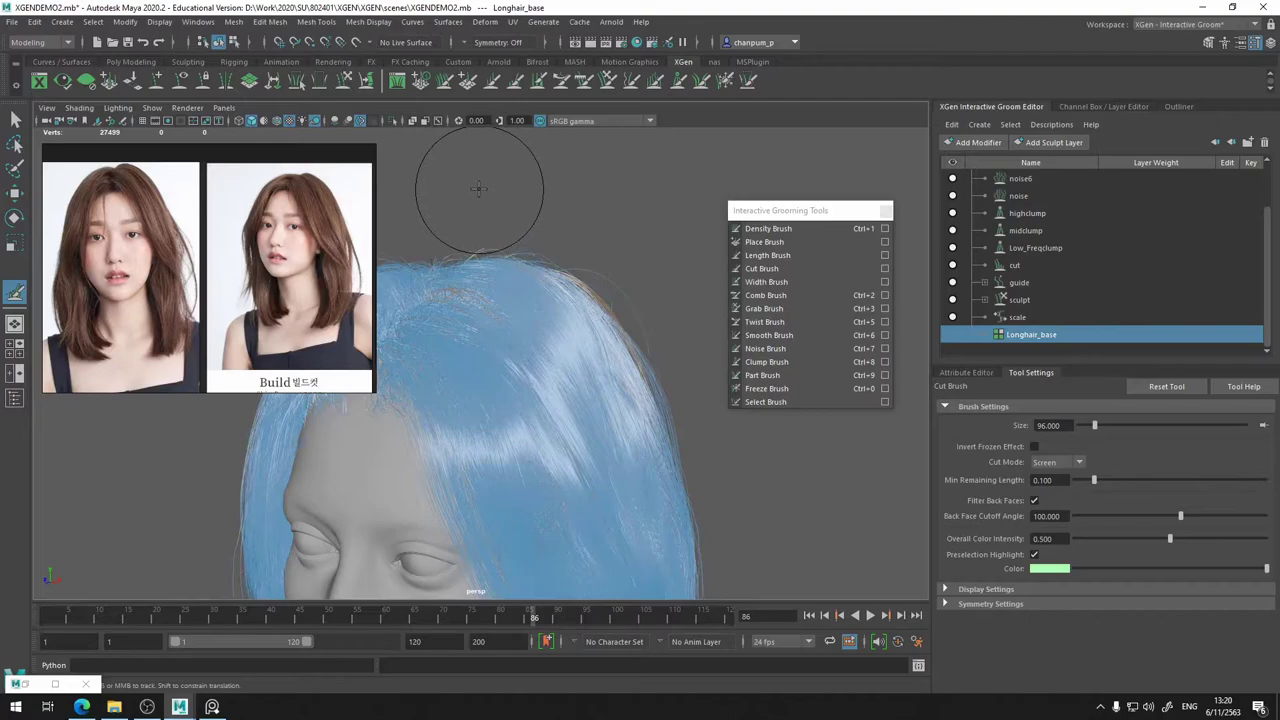
mouse_move(479, 188)
left_mouse_down("alt")
mouse_move(468, 250)
mouse_move(486, 200)
mouse_move(500, 229)
mouse_move(523, 223)
mouse_move(484, 208)
left_mouse_up("alt")
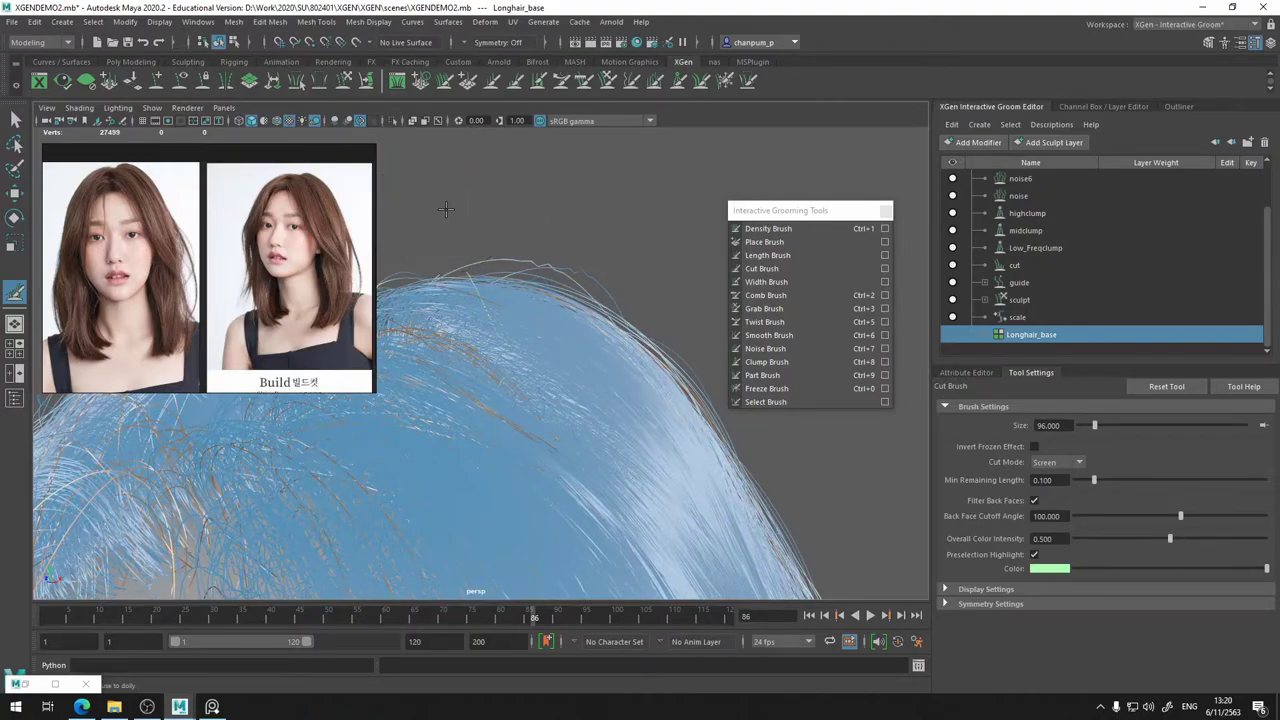
left_click_drag(446, 209, 668, 225, "alt")
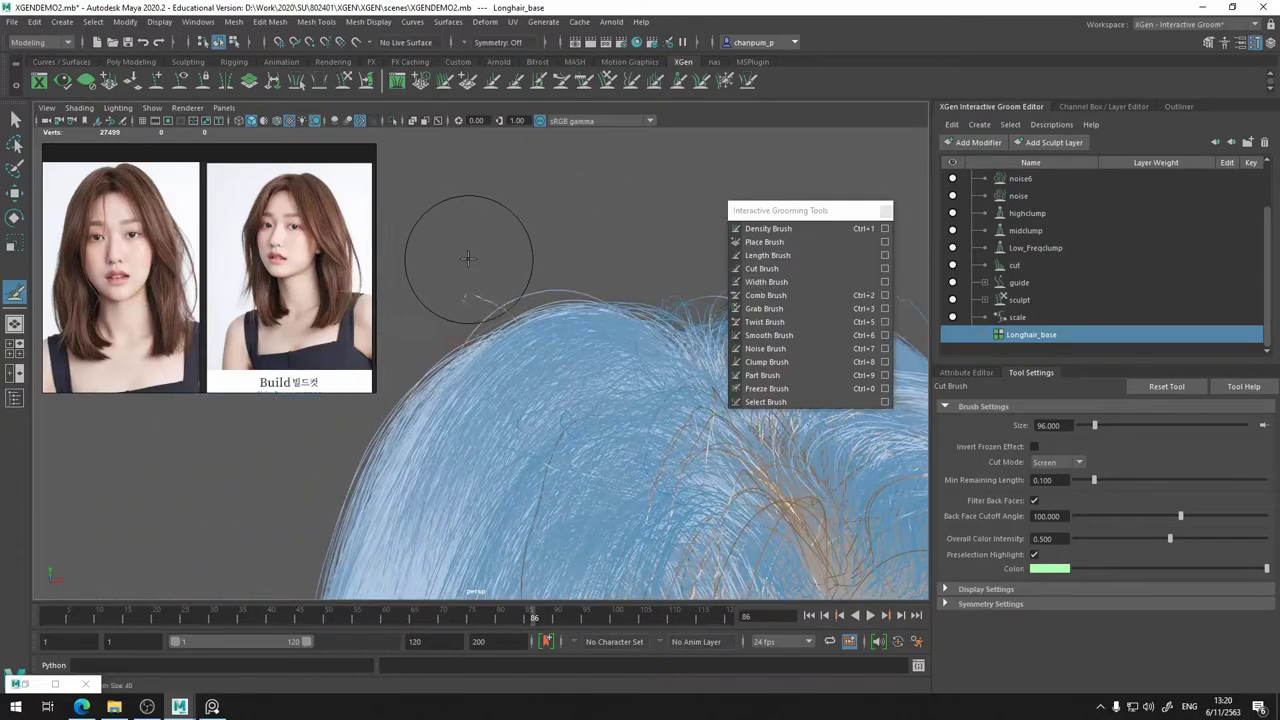
left_click_drag(469, 265, 476, 280, "alt")
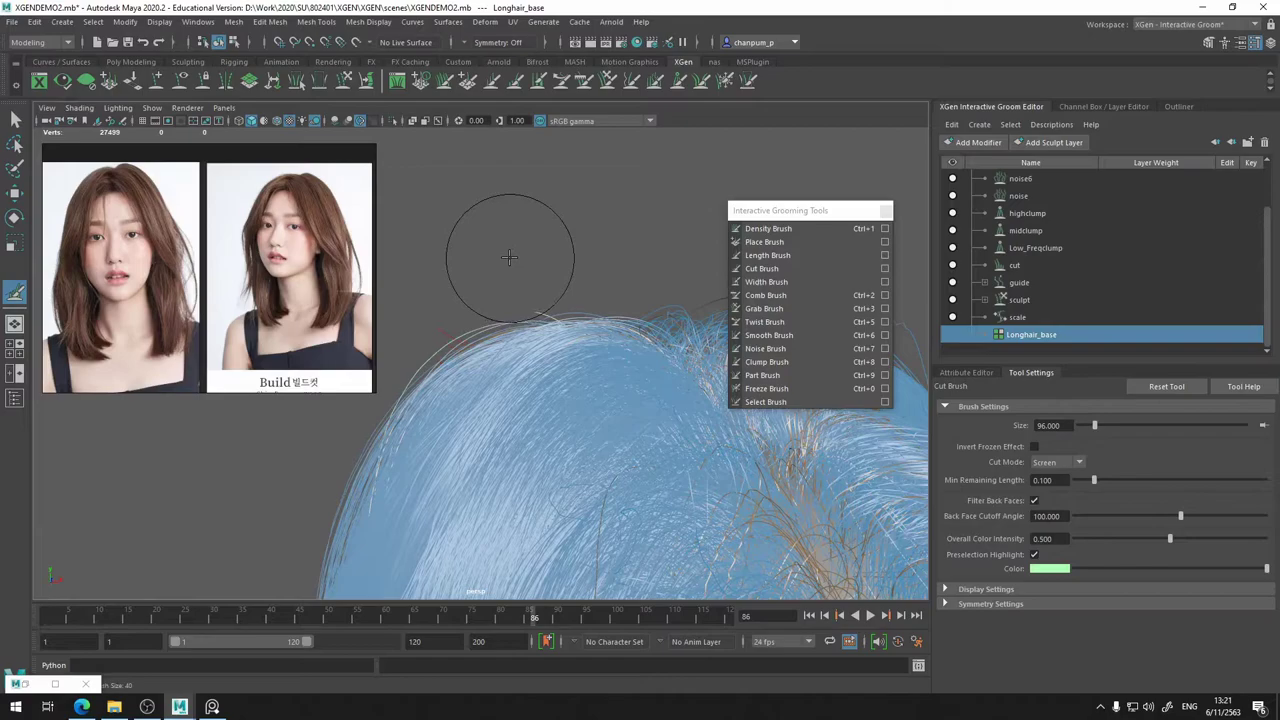
- Cut the stray strands sticking out from the outer hair on the character's right side and around toward the back
mouse_move(512, 252)
left_mouse_down("alt")
mouse_move(427, 350)
mouse_move(467, 422)
mouse_move(353, 366)
mouse_move(372, 369)
left_mouse_up("alt")
scroll(466, 417, "up", 5)
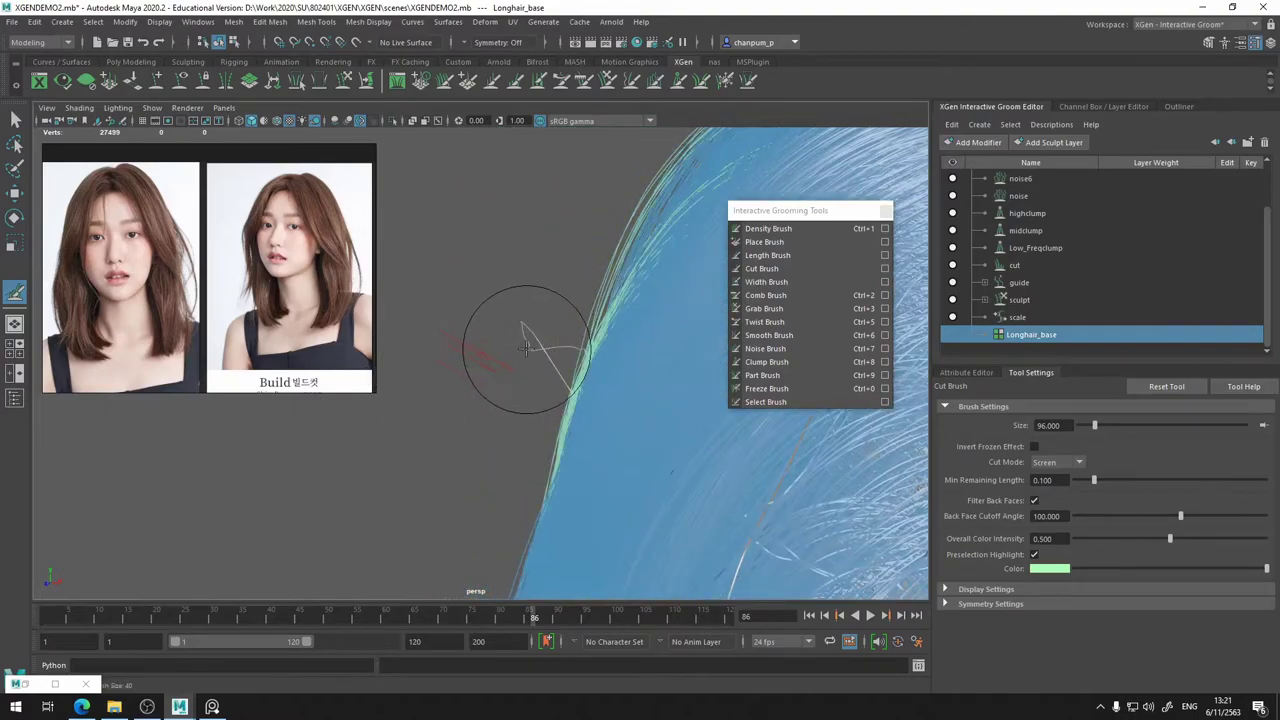
scroll(526, 348, "down", 5)
left_click_drag(526, 348, 543, 246, "alt")
middle_click_drag(543, 246, 550, 208, "alt")
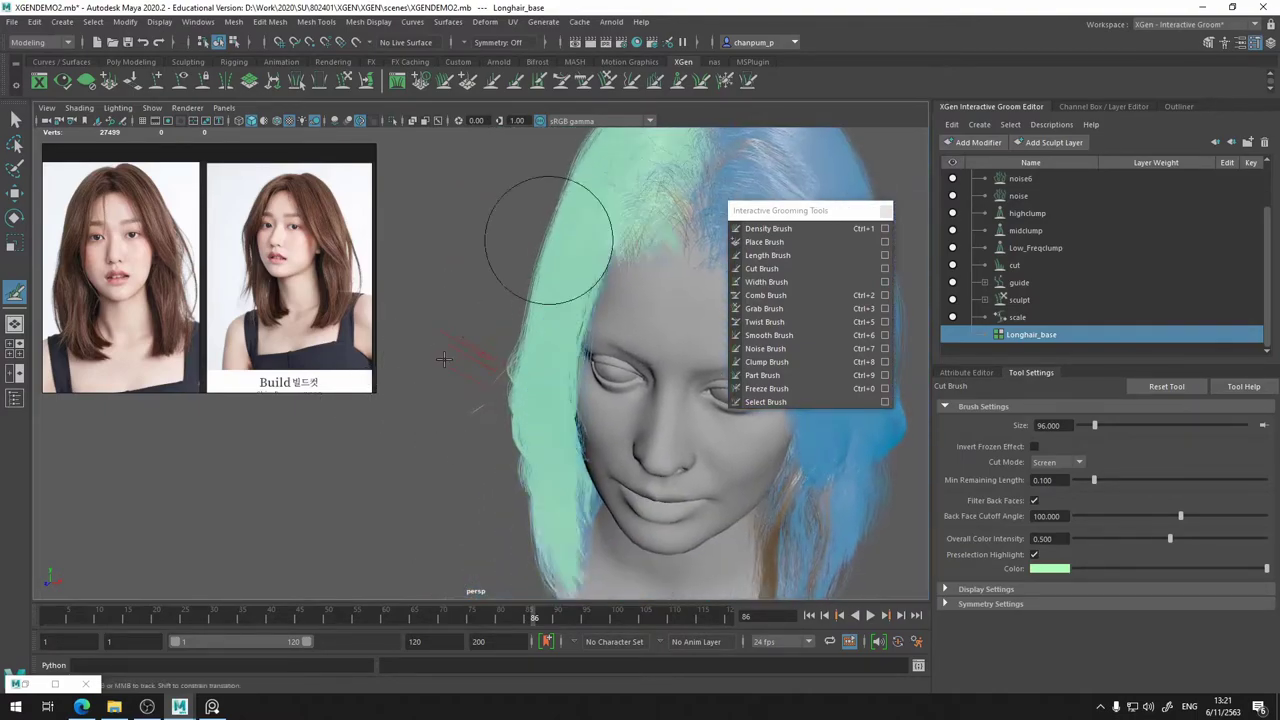
right_click_drag(440, 383, 478, 389, "alt")
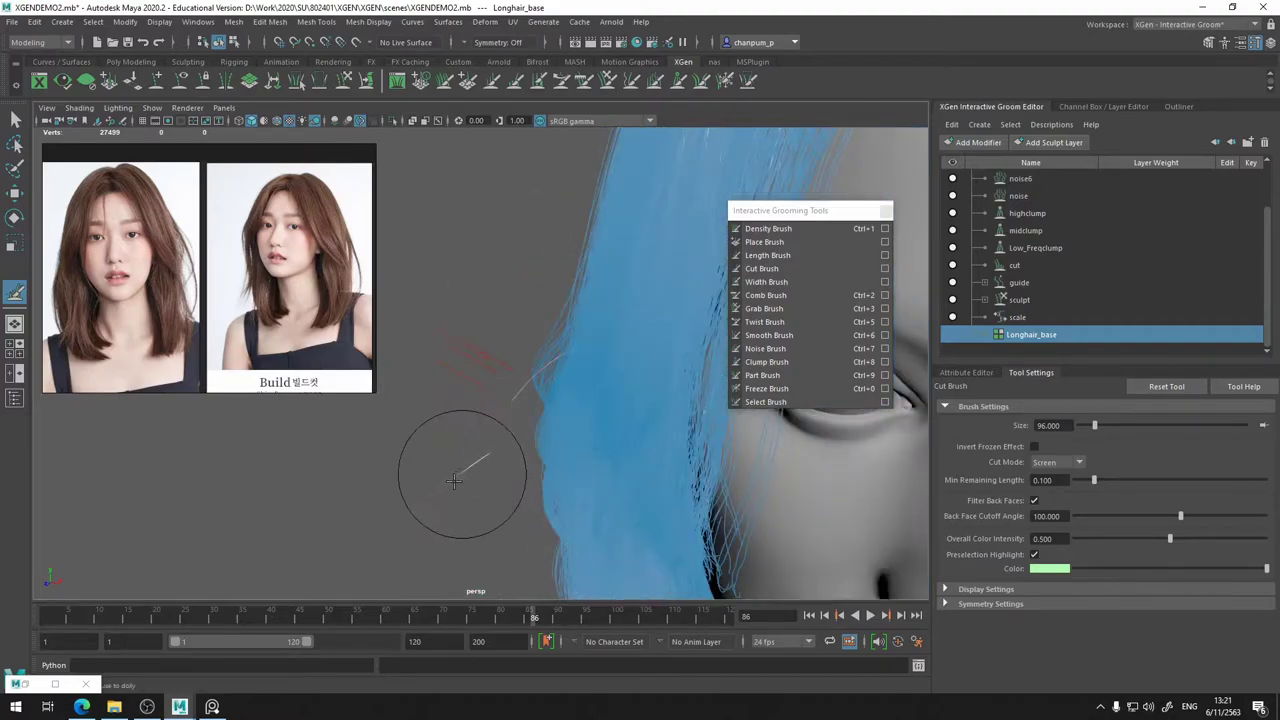
left_click_drag(466, 457, 520, 405, "alt")
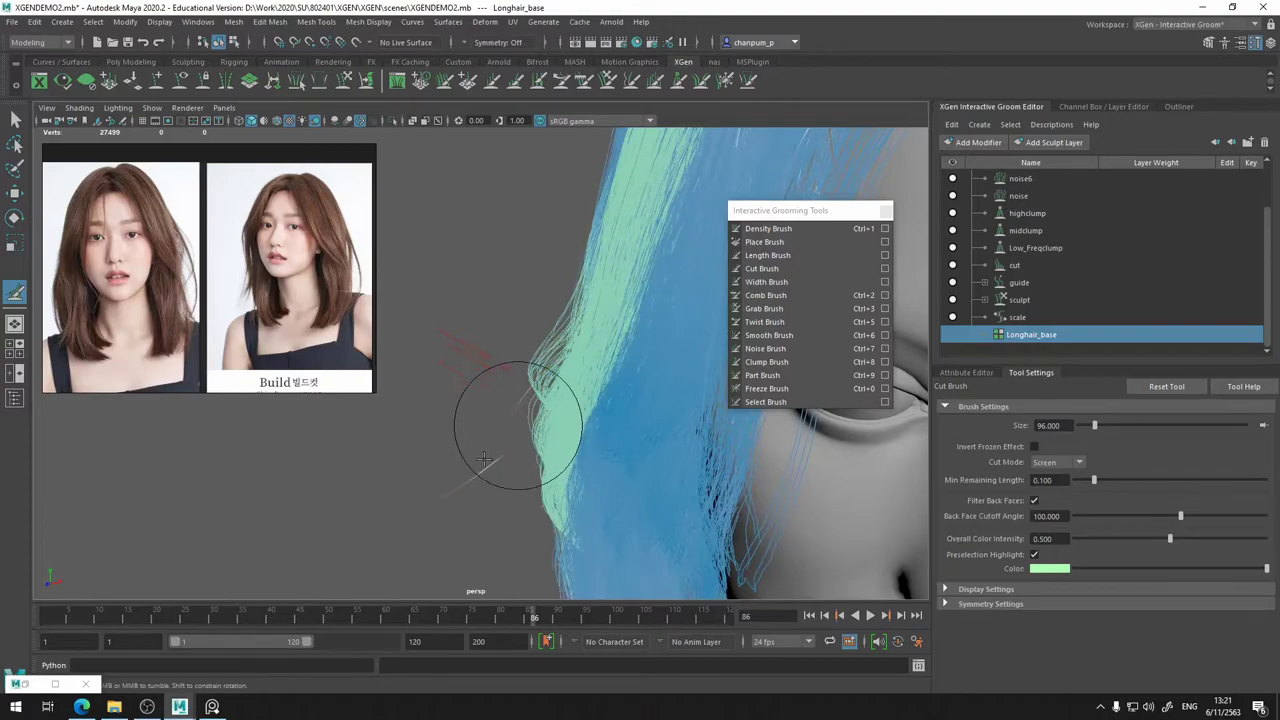
mouse_move(434, 466)
left_mouse_down("alt")
mouse_move(543, 500)
mouse_move(660, 508)
mouse_move(766, 446)
mouse_move(471, 449)
mouse_move(643, 491)
mouse_move(673, 513)
left_mouse_up("alt")
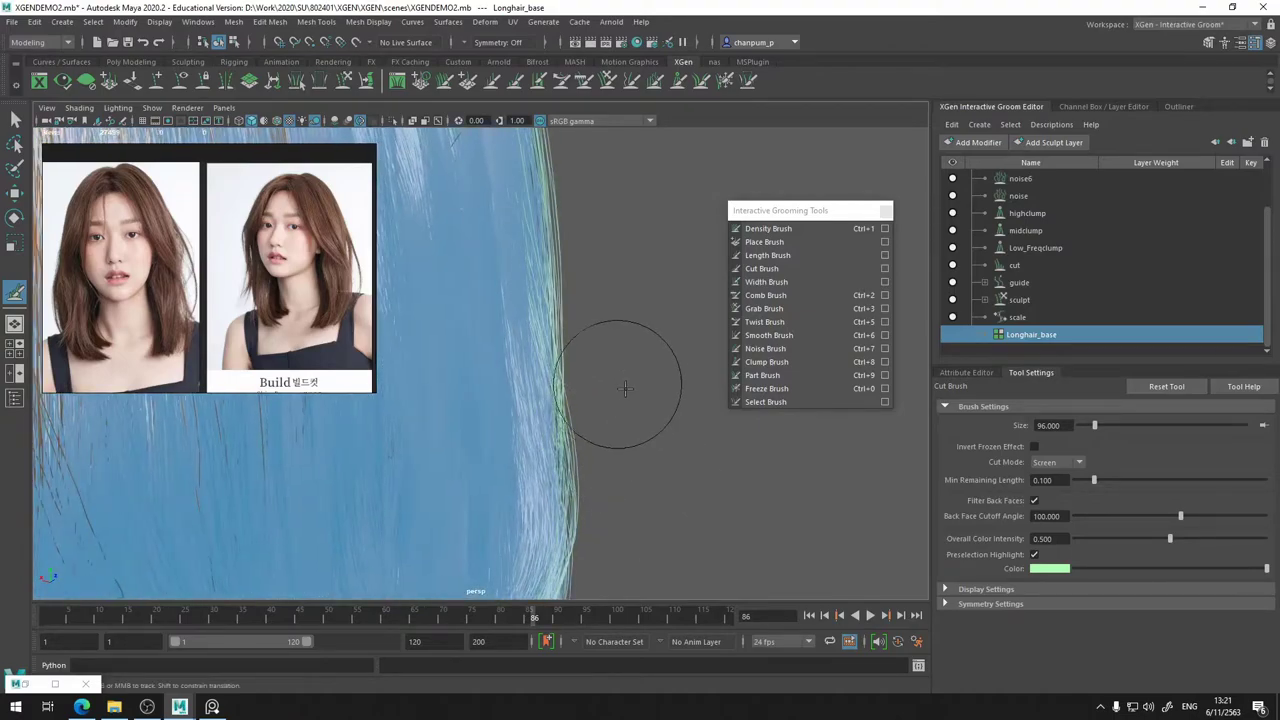
mouse_move(626, 437)
left_mouse_down("alt")
mouse_move(631, 477)
mouse_move(646, 477)
mouse_move(634, 464)
left_mouse_up("alt")
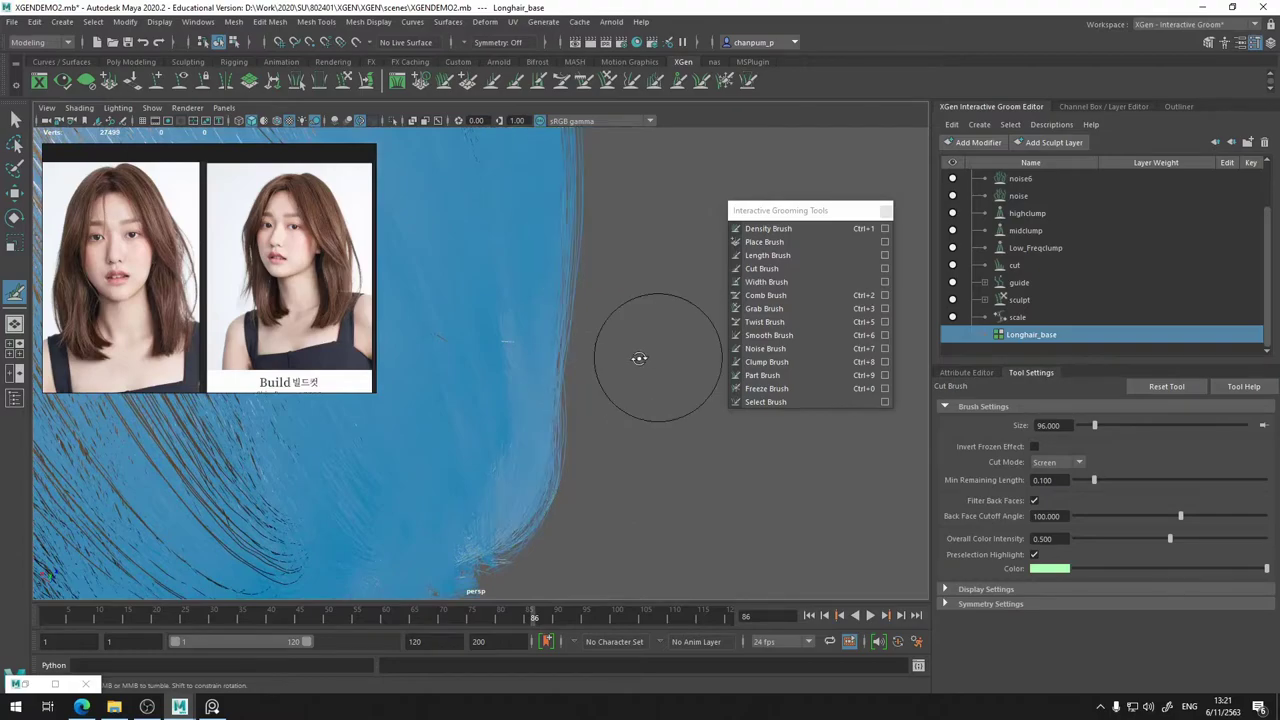
- Check the trimmed silhouette of the whole hairstyle and unfreeze all the hair with the Freeze Brush settings
left_click_drag(638, 357, 400, 289, "alt")
right_click_drag(470, 300, 350, 285, "alt")
right_click_drag(527, 370, 440, 356, "alt")
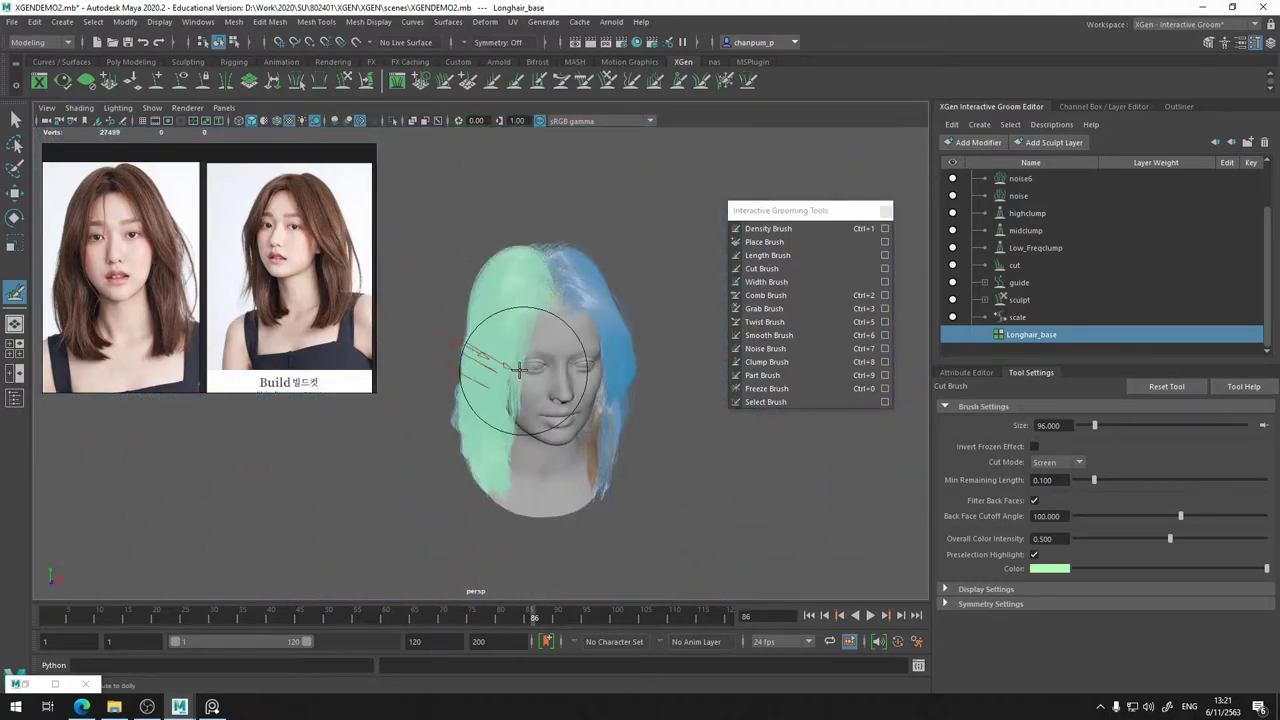
left_click_drag(523, 353, 440, 348, "alt")
right_click_drag(537, 396, 880, 411, "alt")
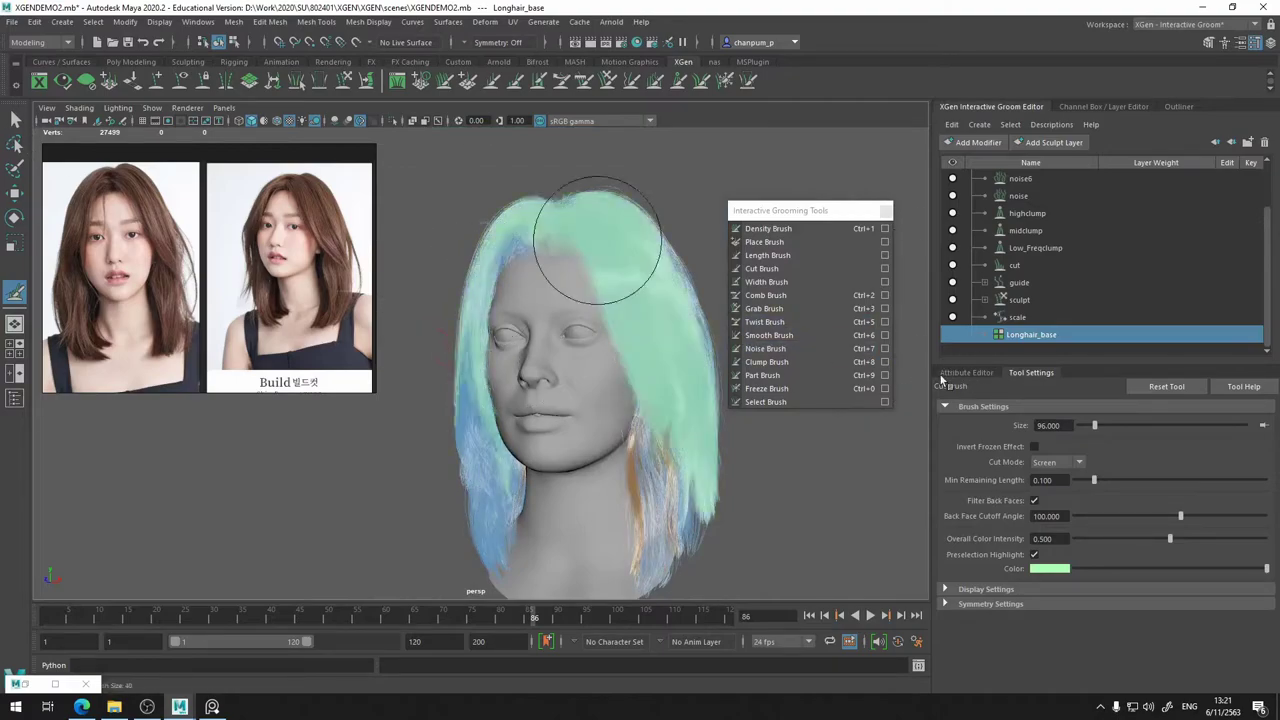
left_click(768, 389)
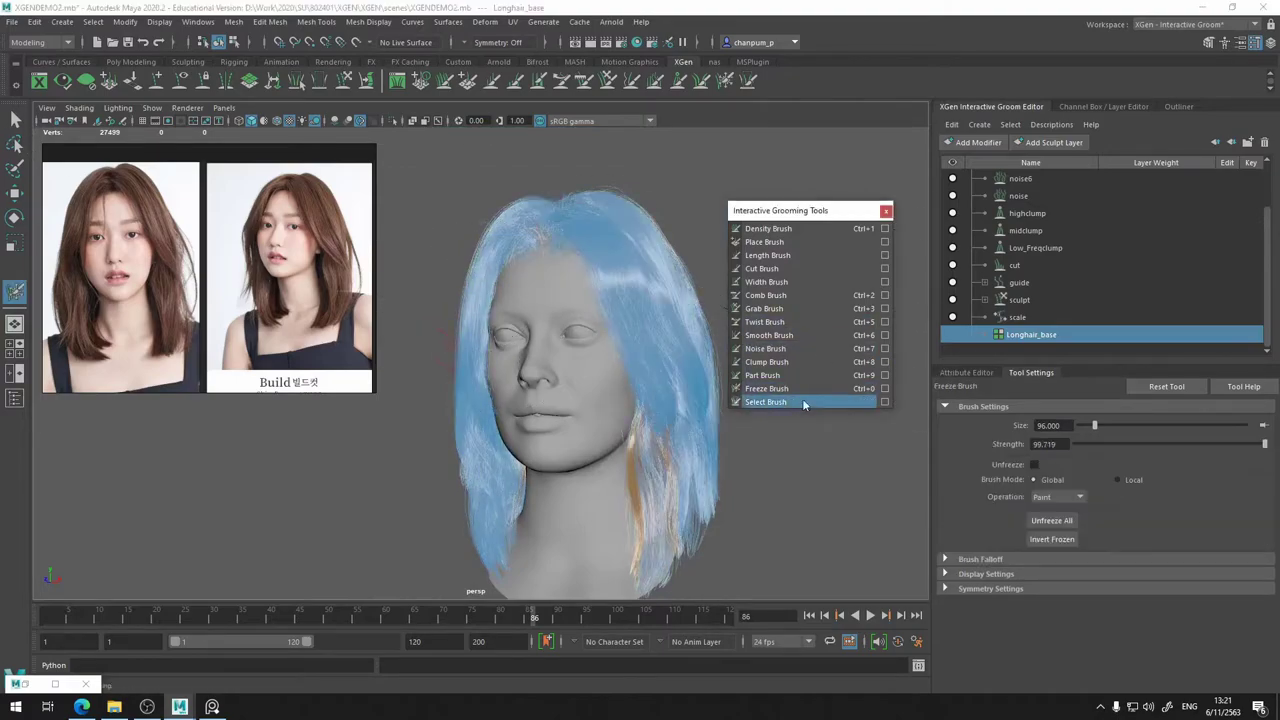
left_click(1052, 520)
- Isolate the loose strands beside the character's left cheek by freezing them with the Freeze Brush and inverting the frozen area
left_click_drag(714, 400, 634, 406, "alt")
scroll(594, 403, "up", 5)
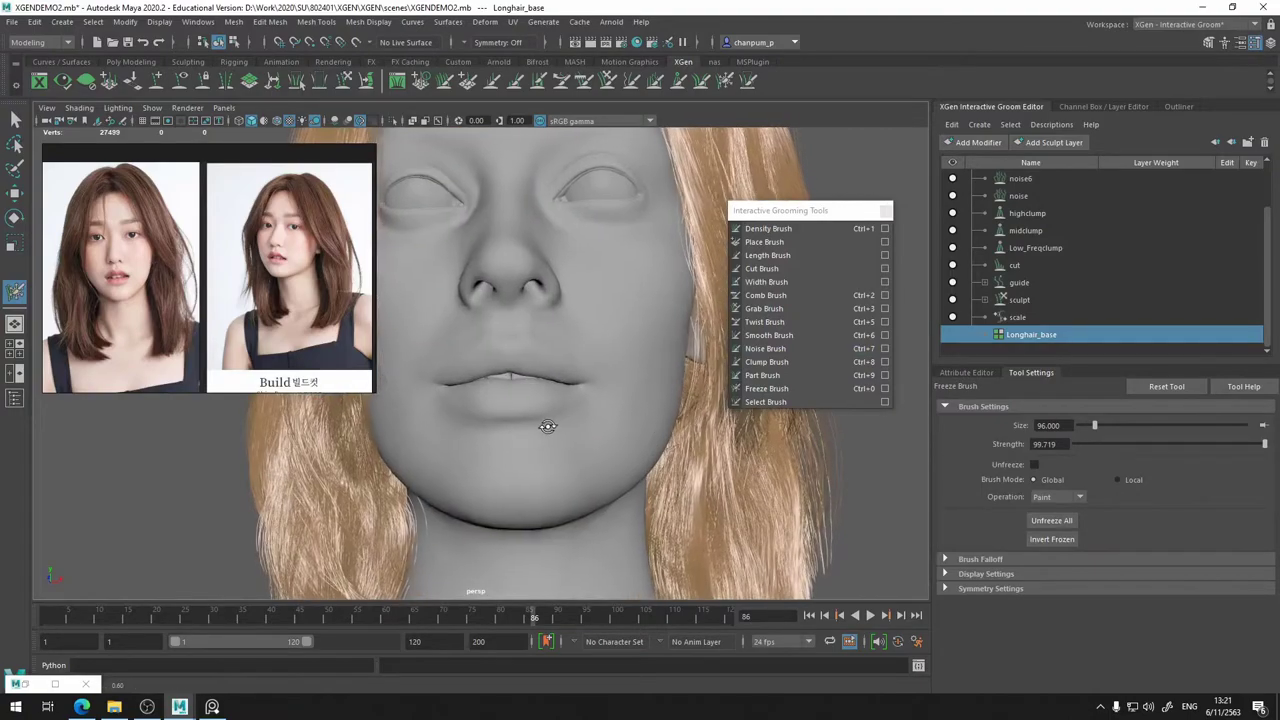
mouse_move(548, 427)
left_mouse_down("alt")
mouse_move(537, 426)
mouse_move(543, 439)
left_mouse_up("alt")
scroll(550, 448, "up", 3)
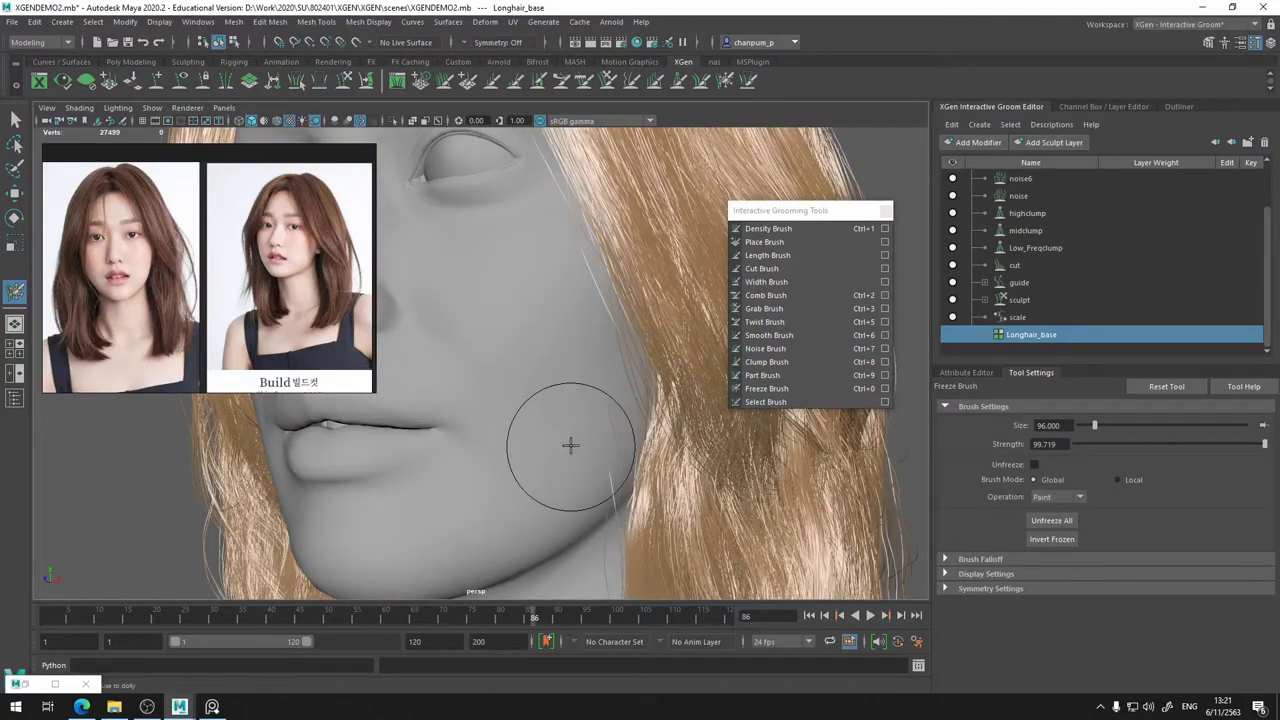
left_click(766, 388)
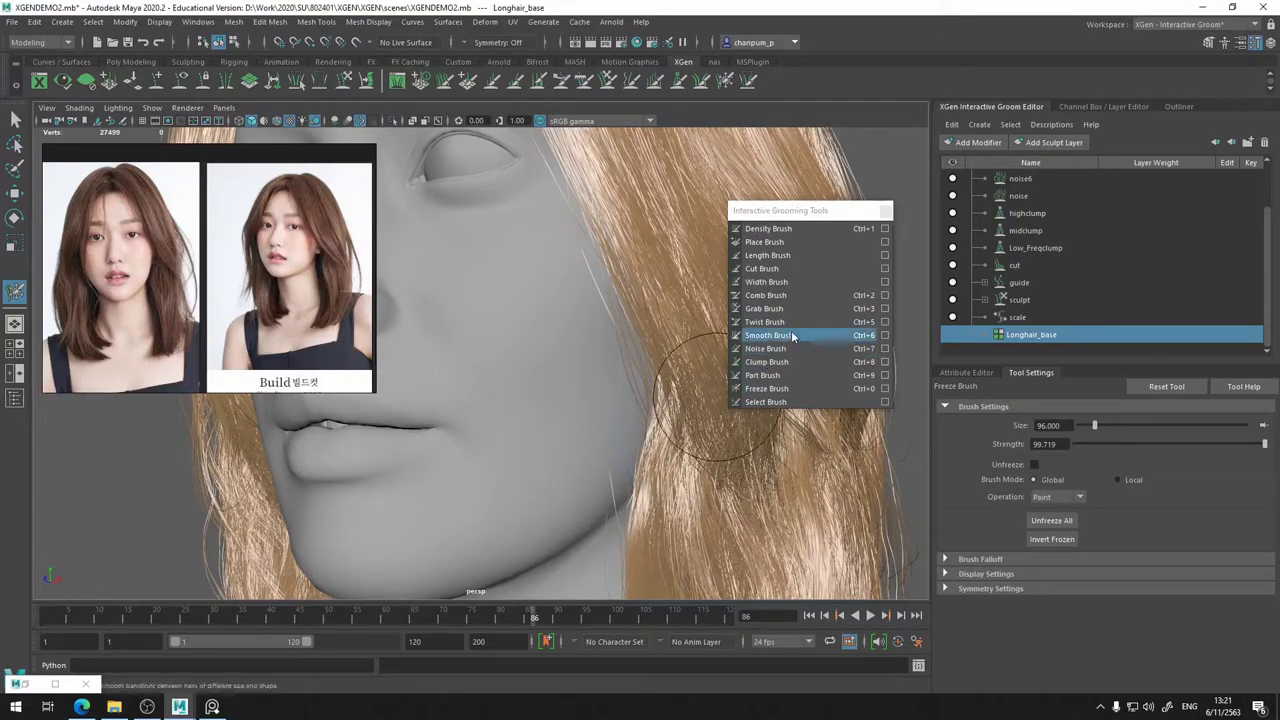
left_click(1045, 539)
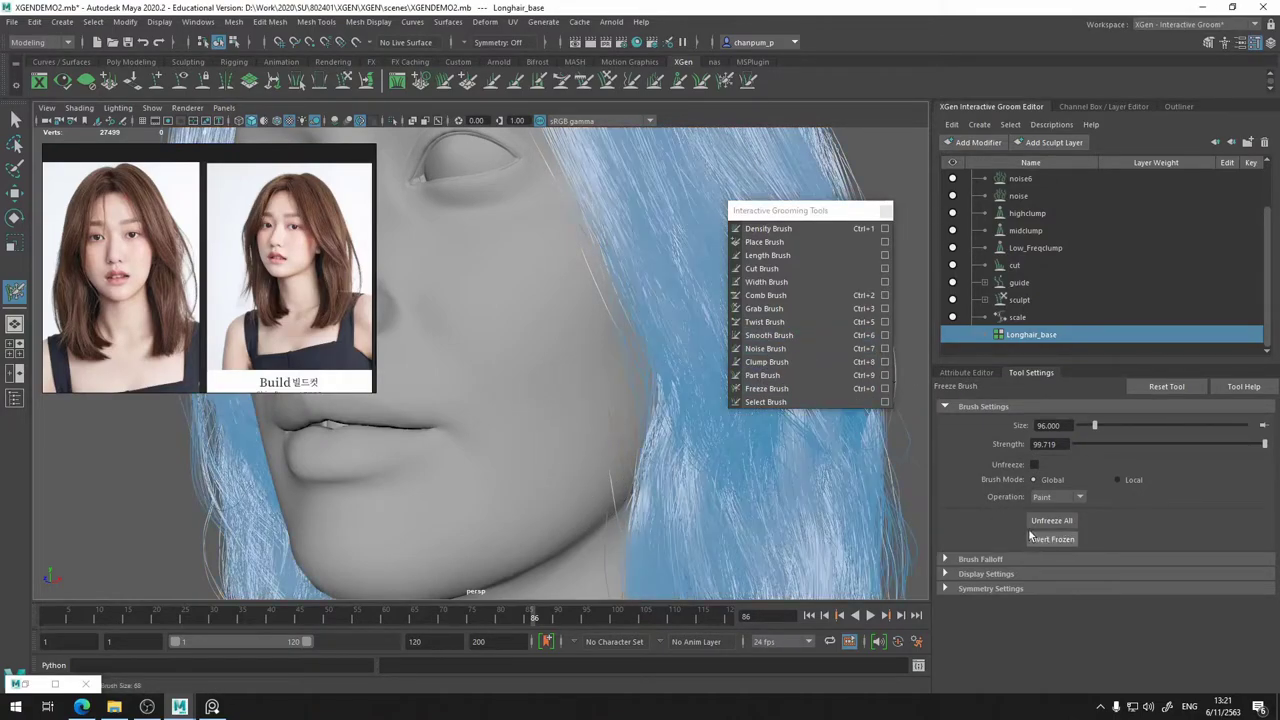
- Pull the isolated left-cheek strands back toward the hair with the Grab Brush and even them out with the Smooth Brush
left_click(766, 309)
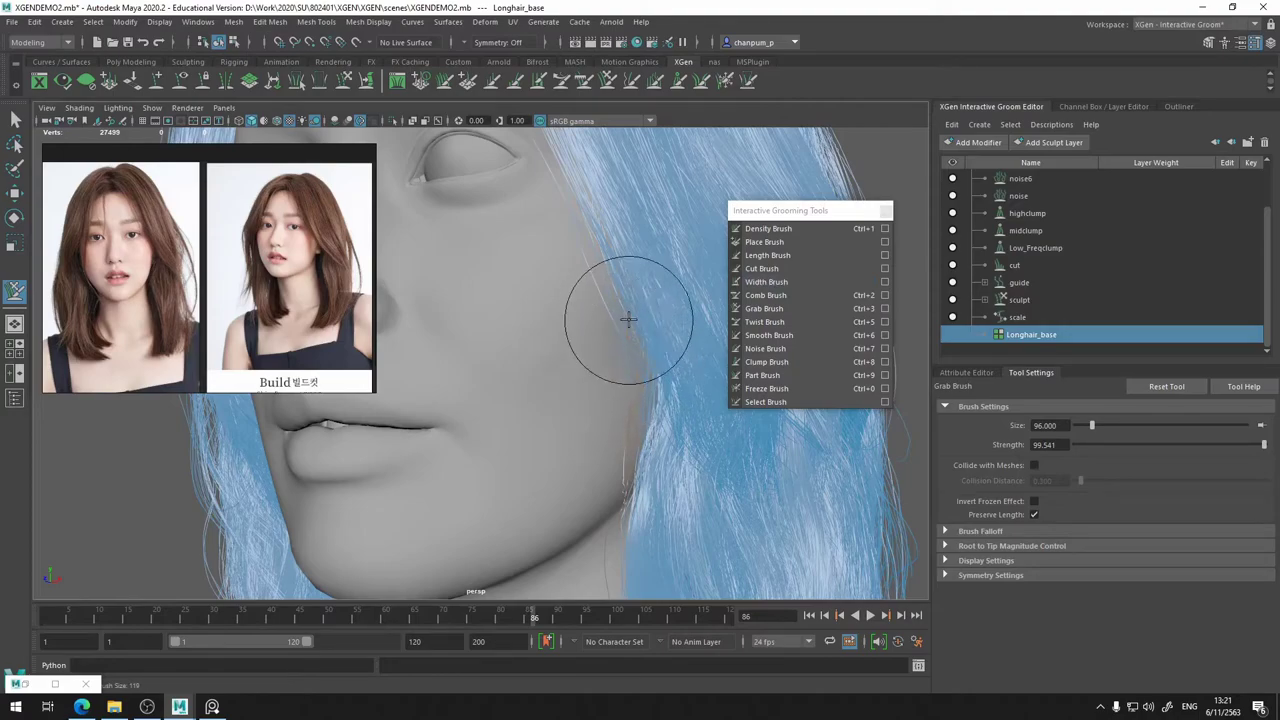
mouse_move(620, 315)
left_mouse_down("alt")
mouse_move(658, 346)
mouse_move(477, 306)
mouse_move(483, 283)
left_mouse_up("alt")
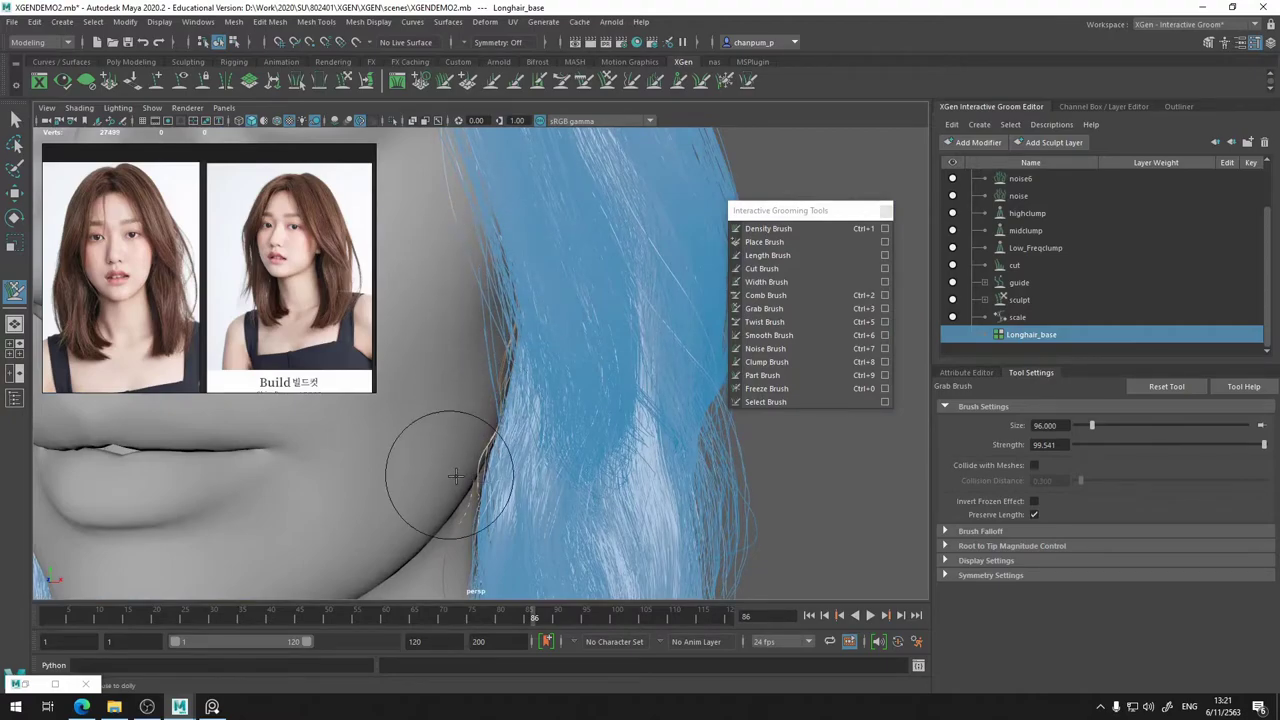
left_click(769, 335)
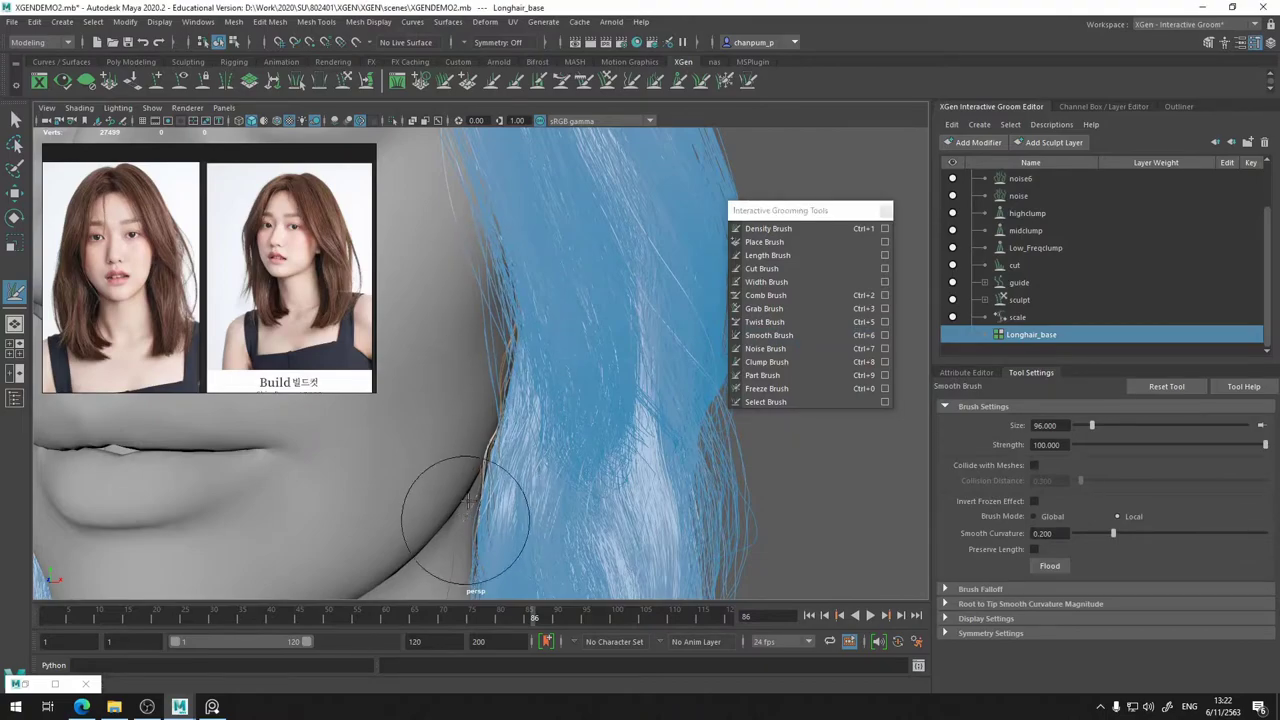
scroll(530, 258, "down", 6)
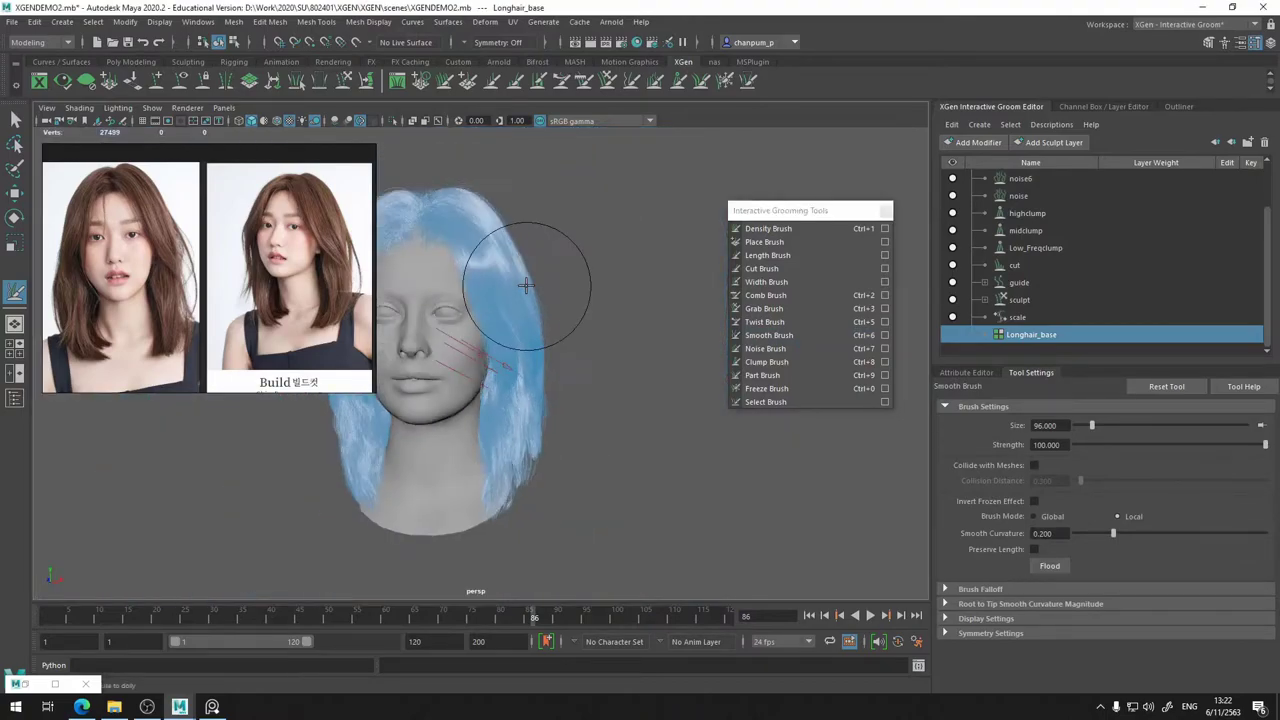
scroll(540, 280, "up", 5)
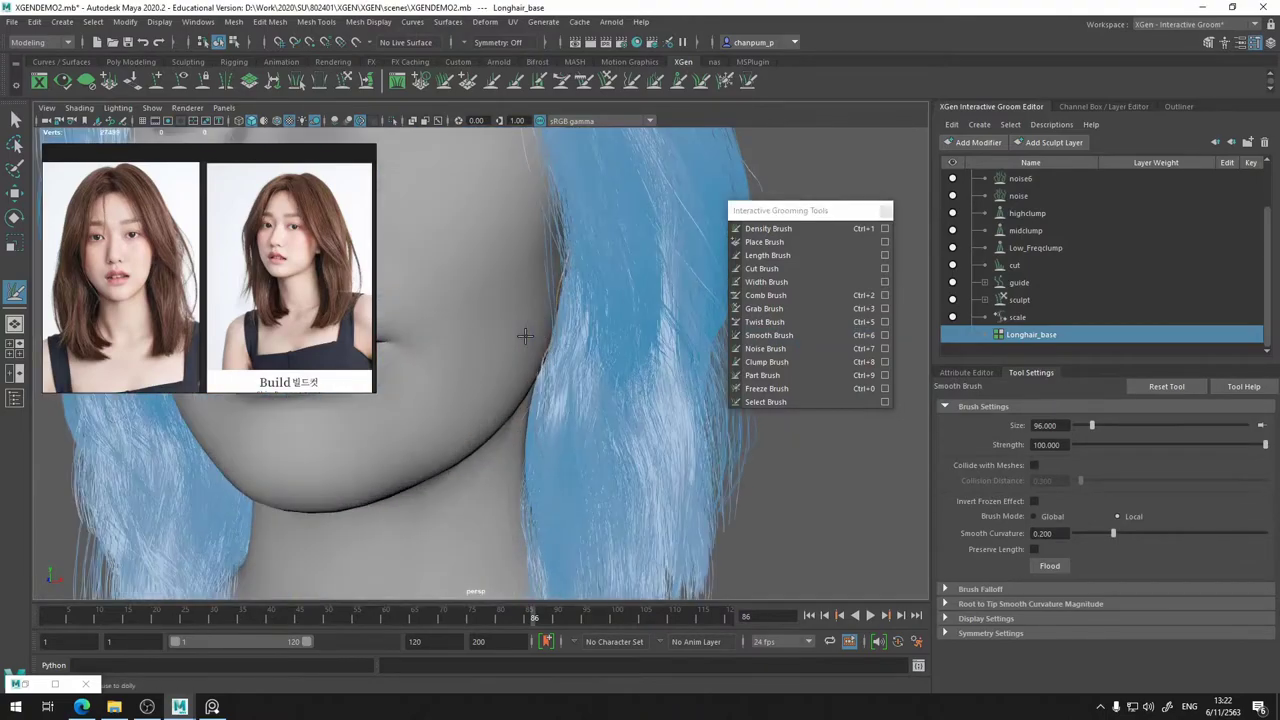
scroll(525, 336, "down", 5)
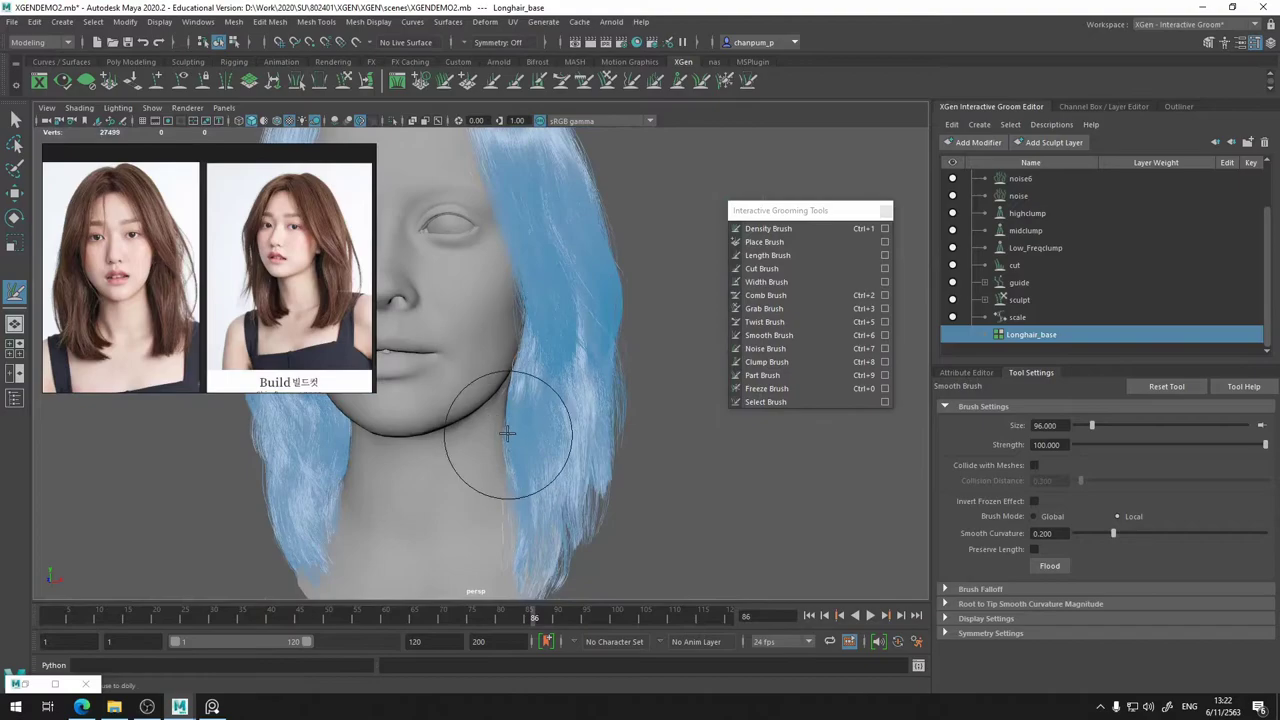
- Inspect the hair around the character's left jaw and neck and tuck the remaining loose strands in with the Grab Brush
left_click_drag(517, 434, 458, 439, "alt")
scroll(458, 439, "up", 3)
scroll(458, 439, "up", 3)
middle_click_drag(458, 438, 535, 314, "alt")
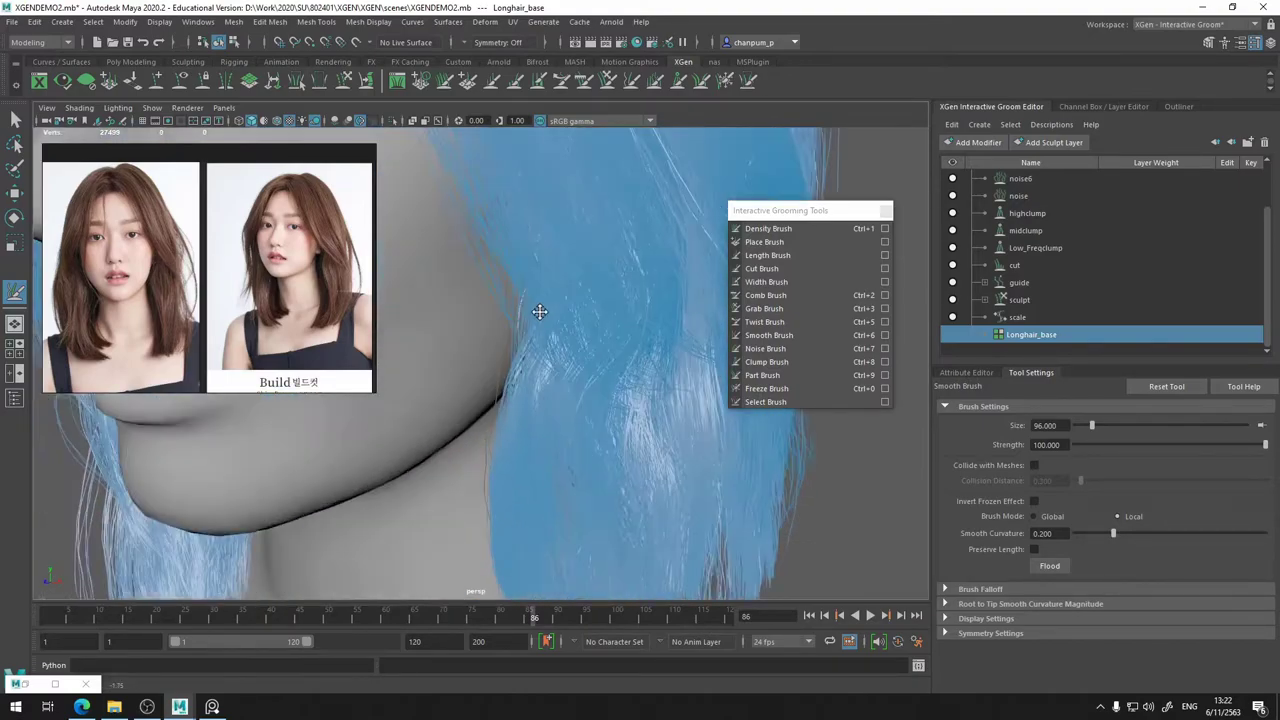
mouse_move(535, 314)
left_mouse_down("alt")
mouse_move(537, 380)
mouse_move(558, 358)
mouse_move(529, 383)
mouse_move(489, 383)
mouse_move(505, 379)
left_mouse_up("alt")
scroll(564, 392, "down", 5)
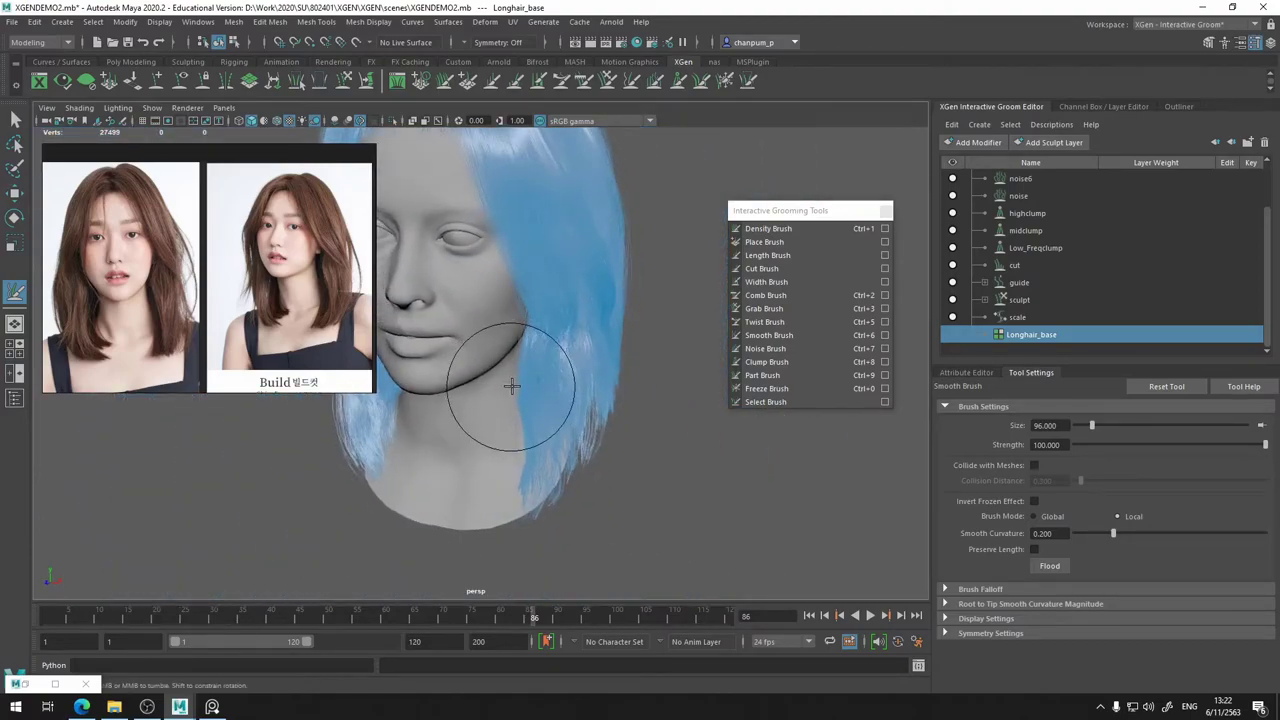
left_click(798, 308)
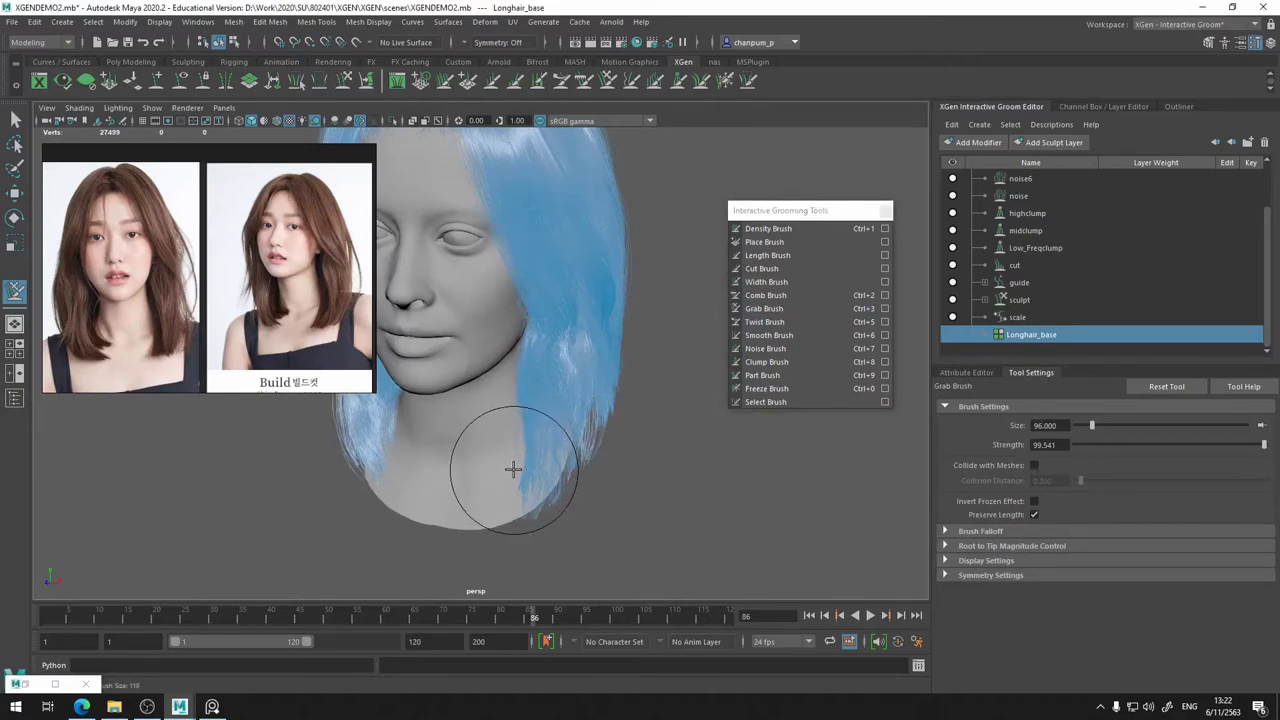
mouse_move(519, 432)
left_mouse_down("alt")
mouse_move(586, 349)
mouse_move(527, 274)
mouse_move(537, 306)
left_mouse_up("alt")
middle_click_drag(521, 303, 614, 354, "alt")
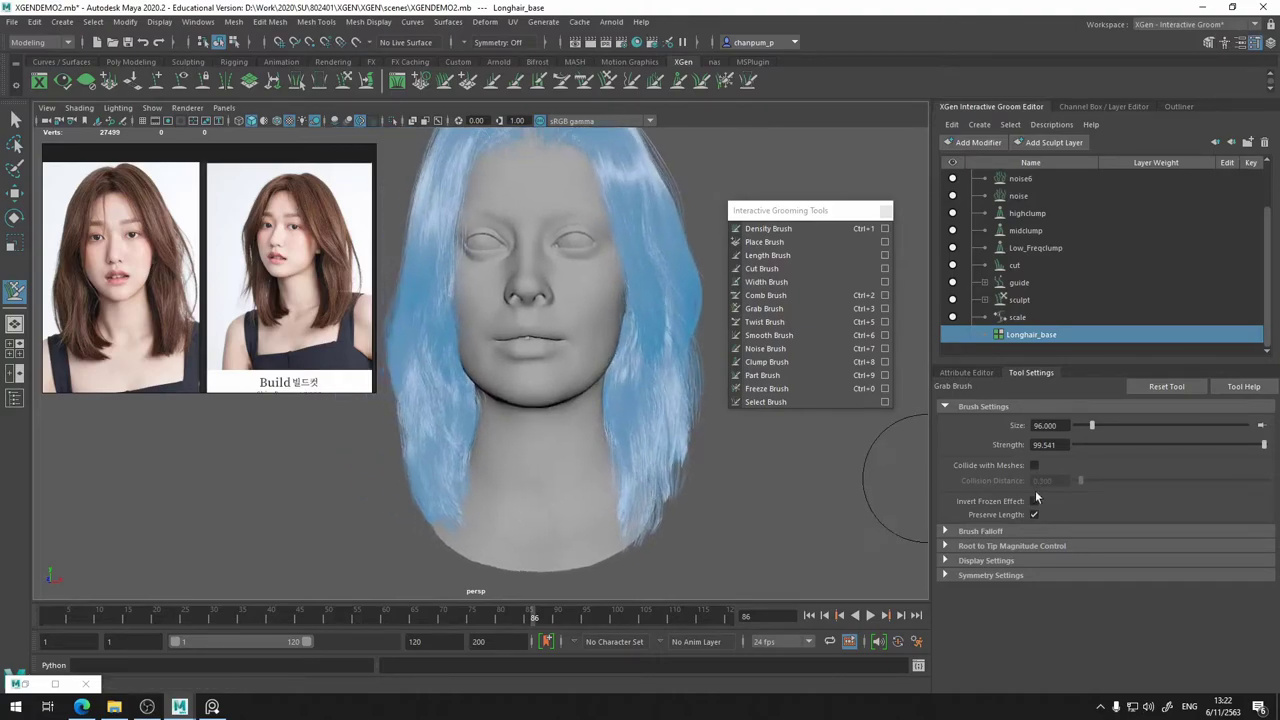
- Unfreeze all the hair, check the hairstyle from the front and side, and save the scene
left_click(766, 388)
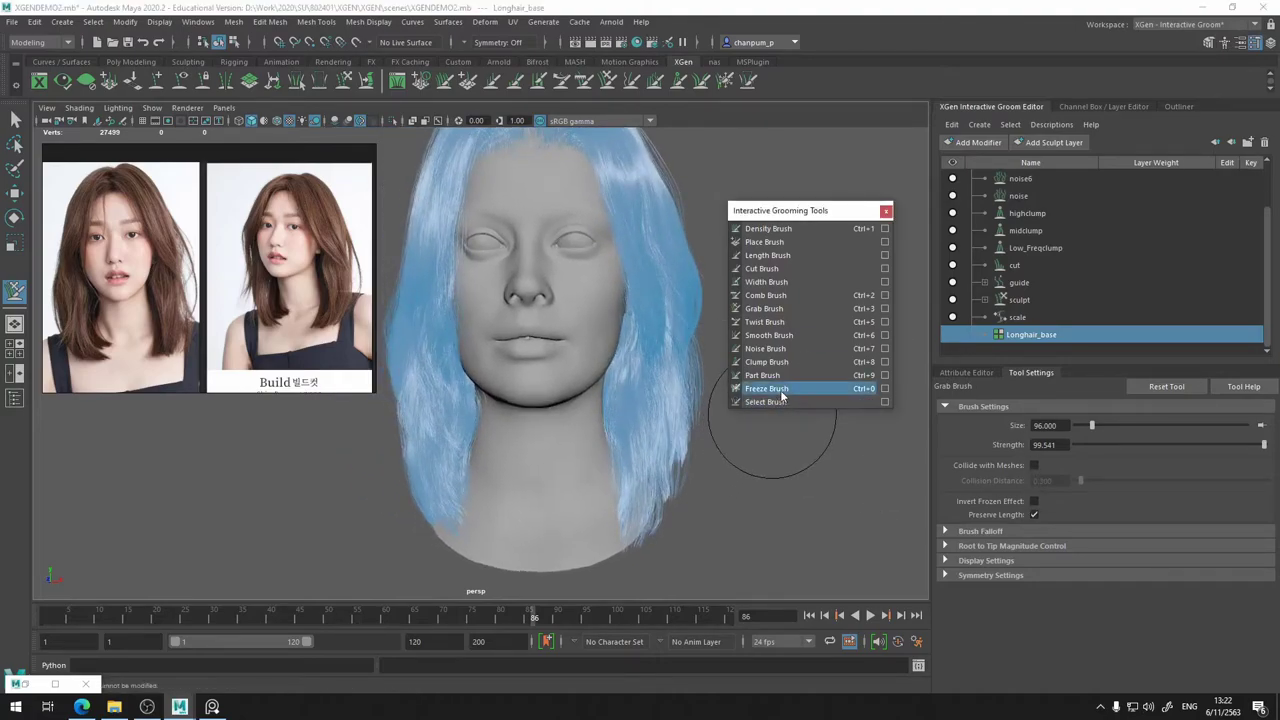
left_click(1052, 520)
left_click_drag(643, 386, 557, 436, "alt")
left_click_drag(574, 438, 575, 416, "alt")
right_click_drag(606, 411, 591, 451, "alt")
left_click_drag(592, 451, 498, 420, "alt")
key("ctrl+s")
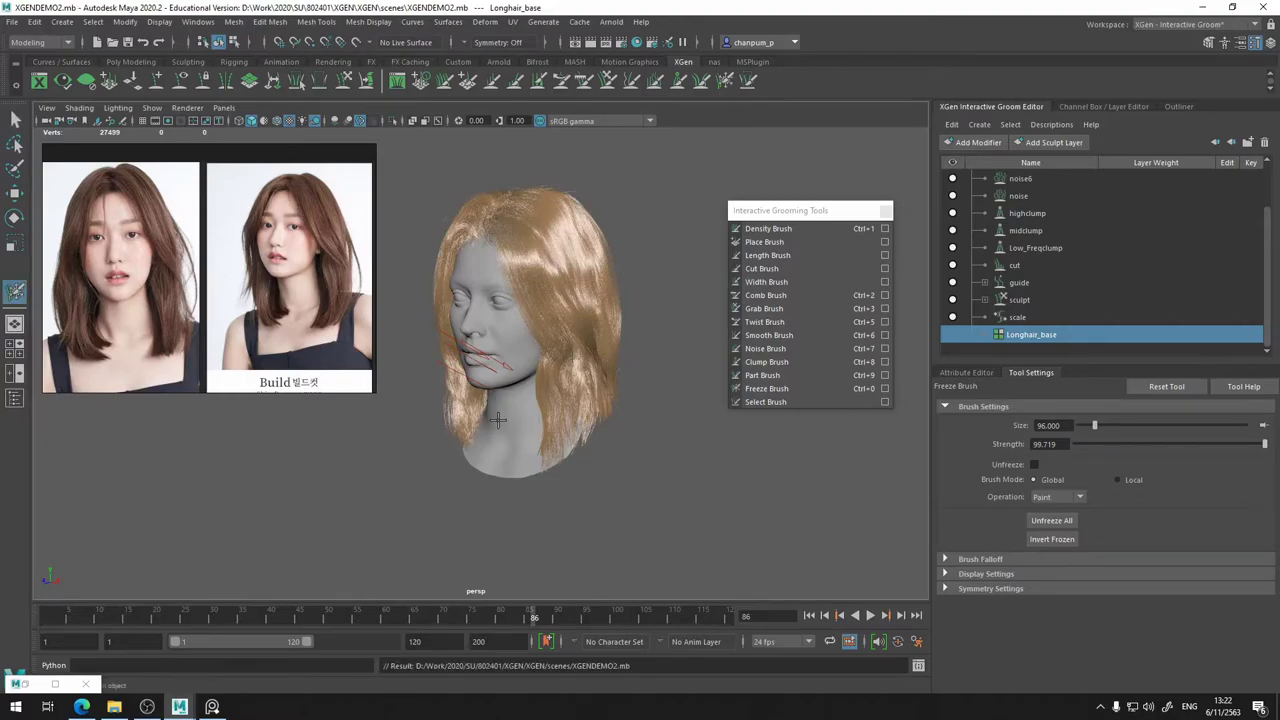
- Isolate the stray strands hanging over the character's right cheek by freezing them with the Freeze Brush and inverting the frozen area
mouse_move(497, 461)
left_mouse_down("alt")
mouse_move(603, 451)
mouse_move(496, 412)
mouse_move(429, 469)
mouse_move(423, 454)
mouse_move(405, 463)
mouse_move(481, 446)
mouse_move(449, 471)
mouse_move(430, 462)
left_mouse_up("alt")
scroll(496, 412, "up", 4)
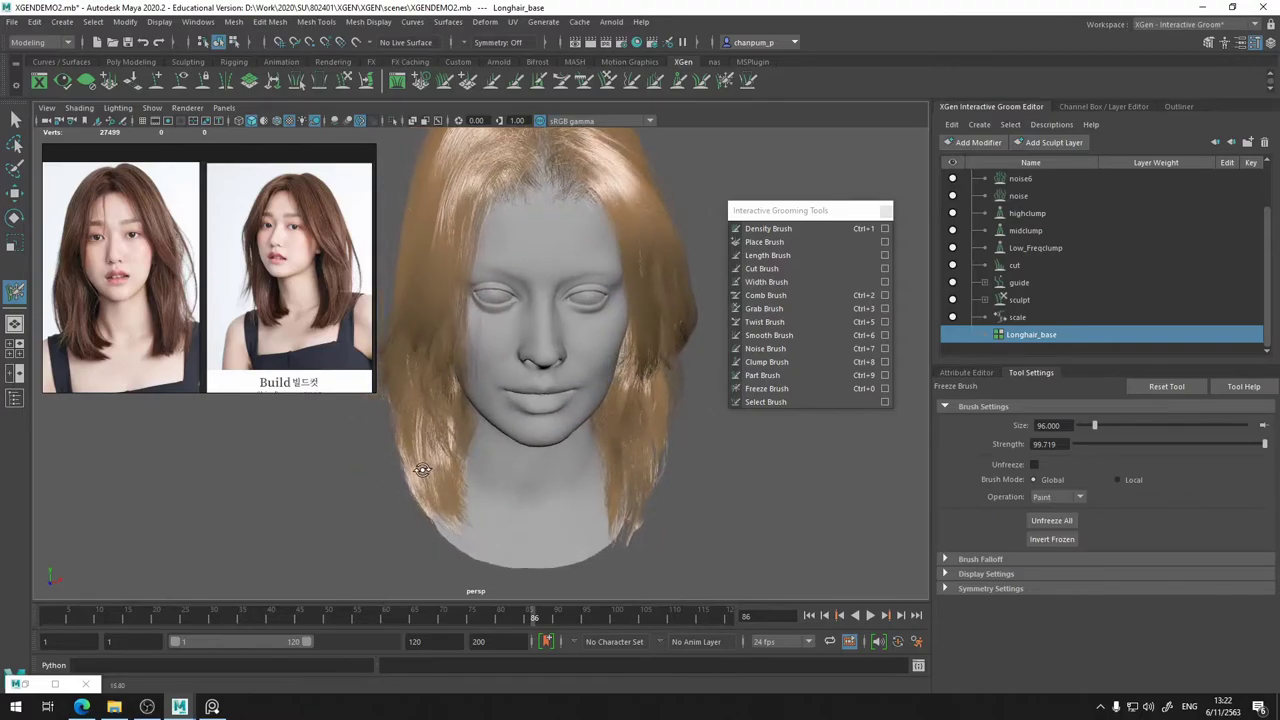
scroll(428, 443, "up", 3)
scroll(429, 443, "up", 2)
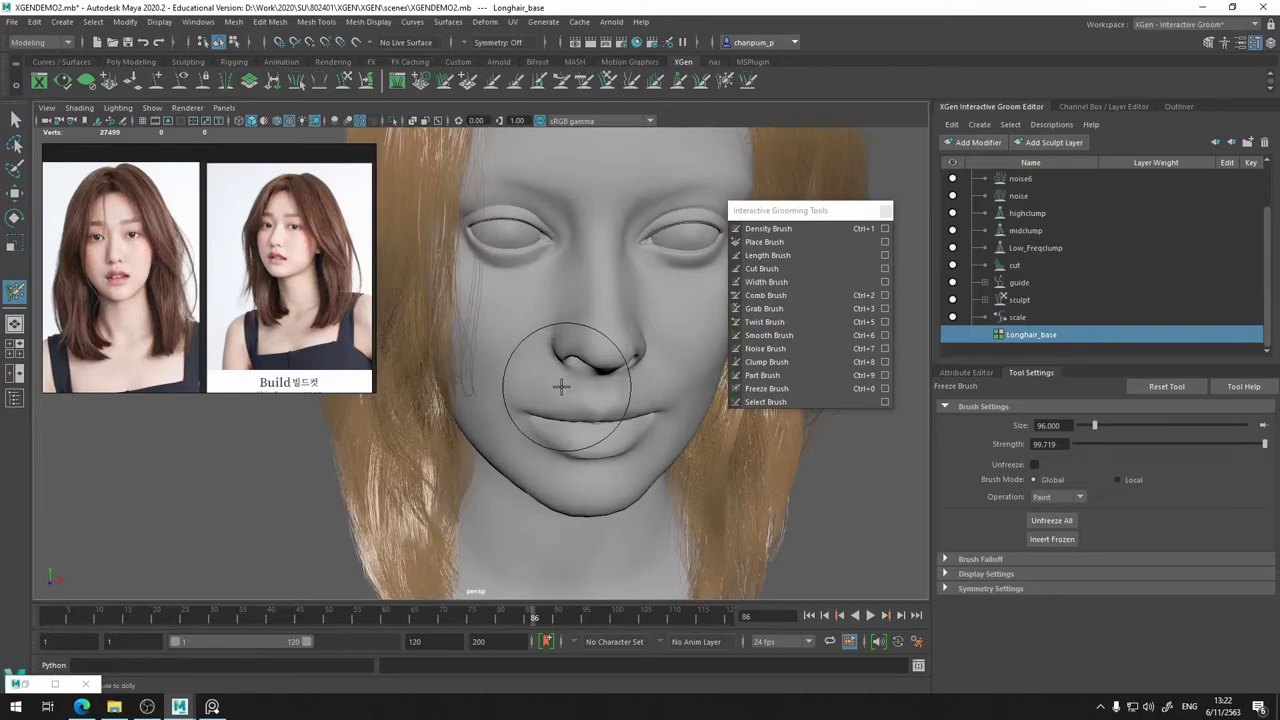
mouse_move(561, 386)
left_mouse_down("alt")
mouse_move(566, 398)
mouse_move(586, 371)
left_mouse_up("alt")
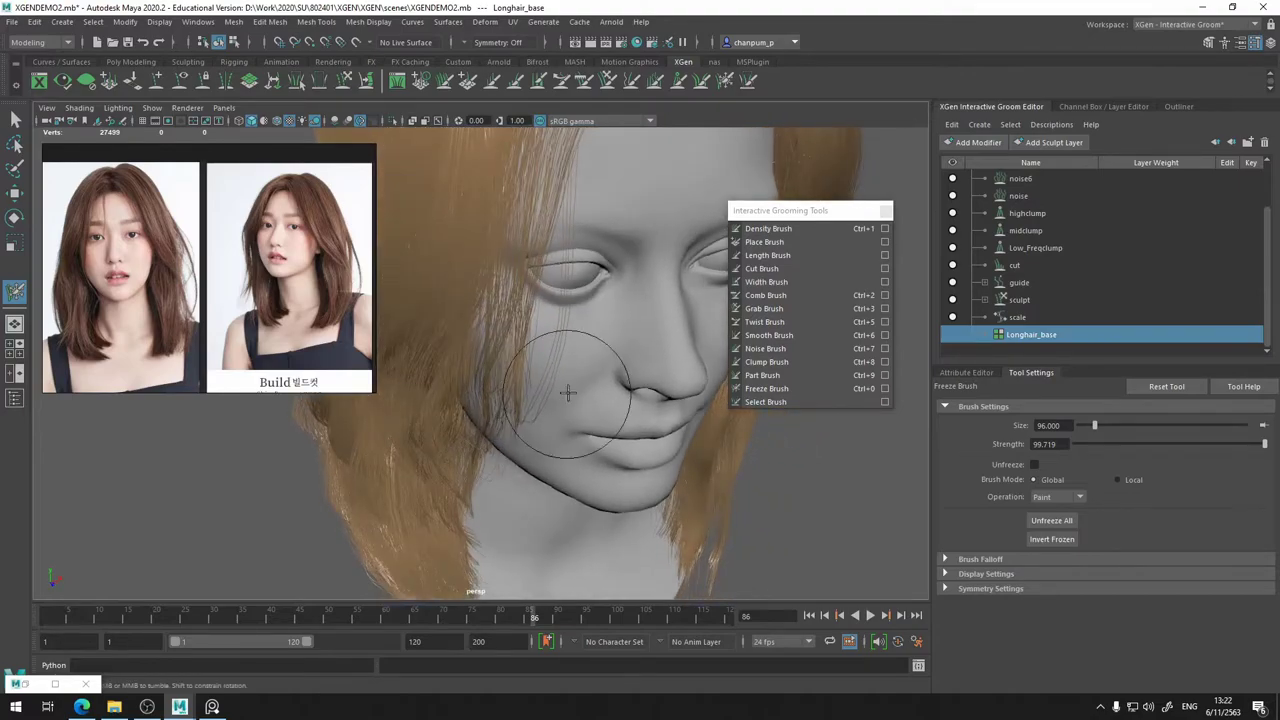
left_click(787, 390)
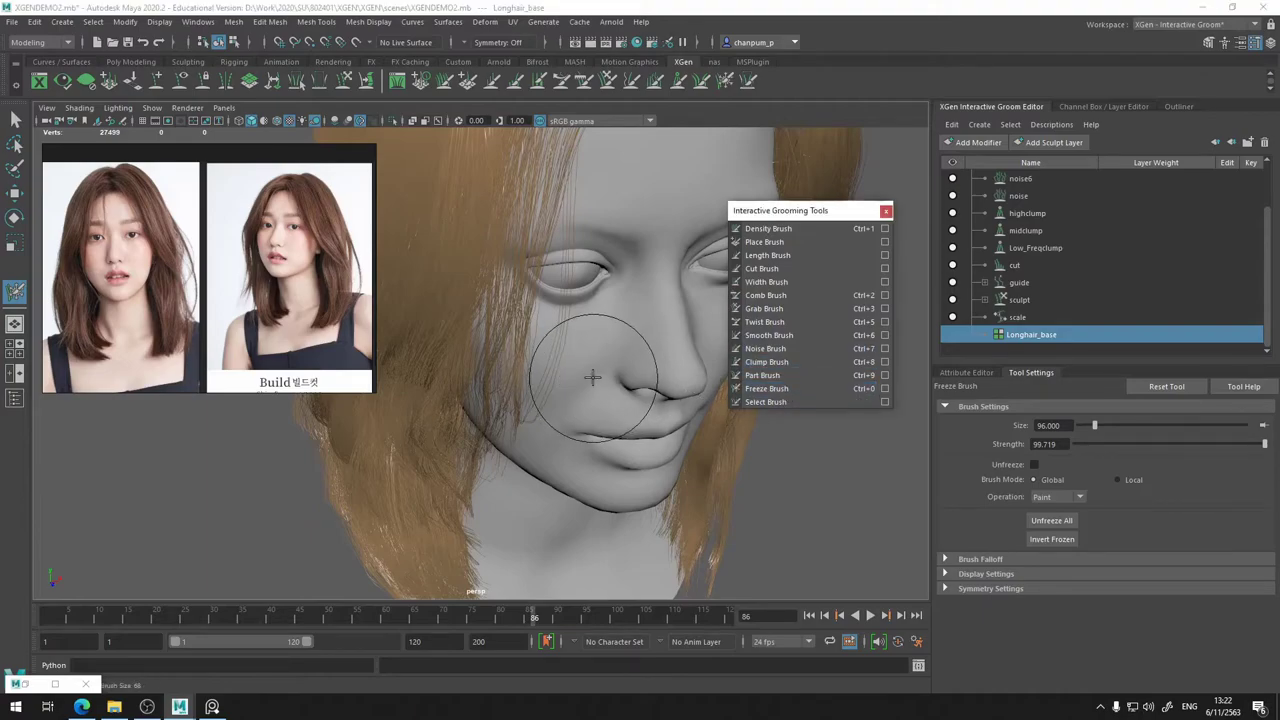
mouse_move(595, 372)
left_mouse_down("alt")
mouse_move(614, 358)
mouse_move(589, 358)
mouse_move(604, 381)
left_mouse_up("alt")
scroll(607, 383, "down", 5)
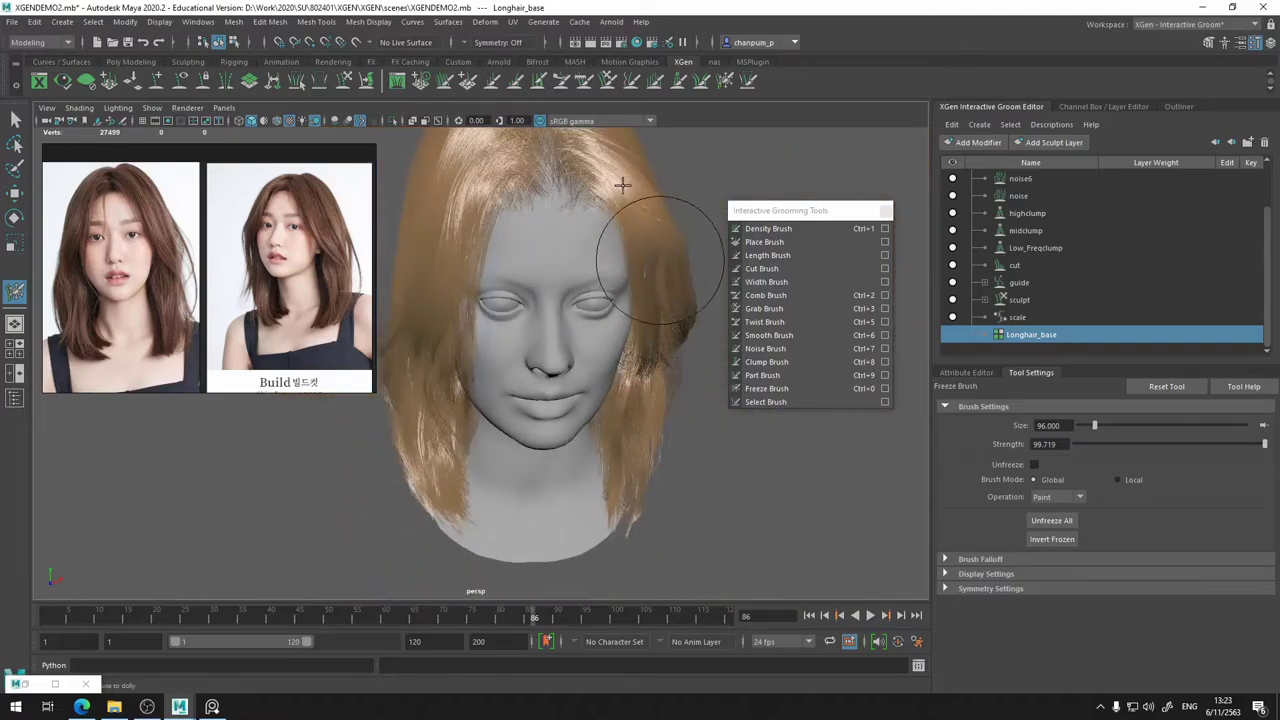
left_click(1054, 520)
key("ctrl+z")
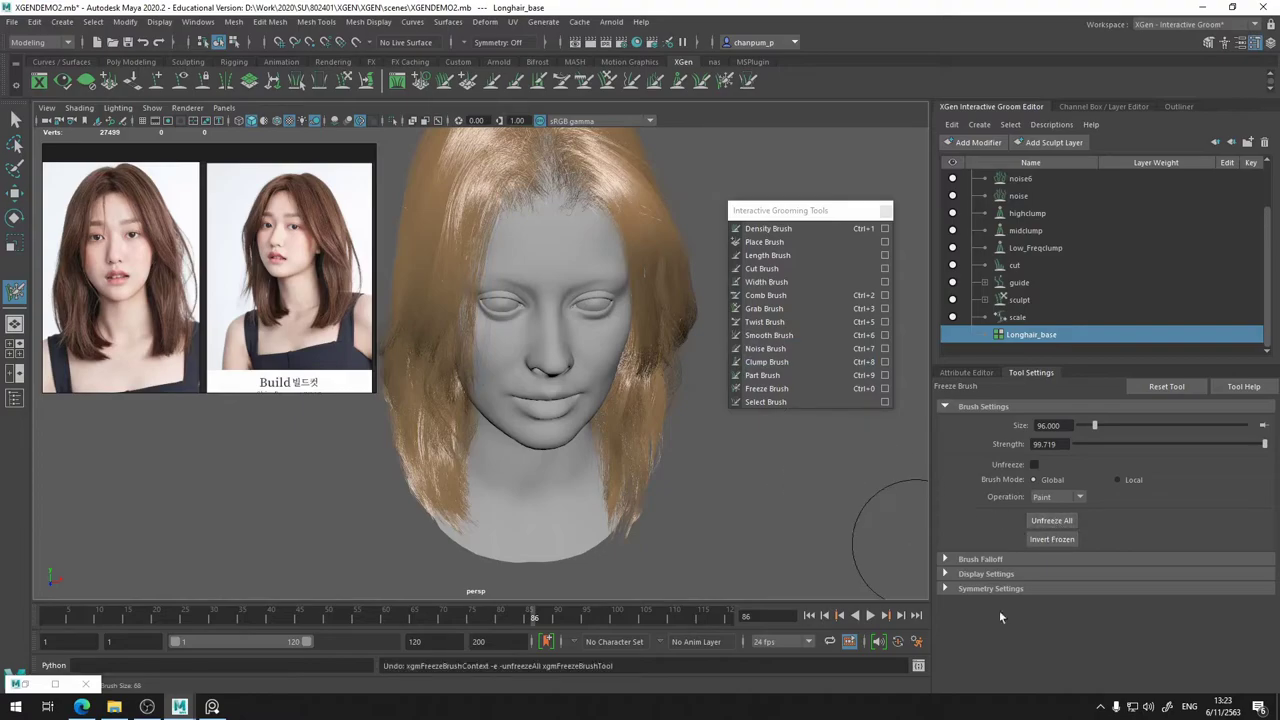
left_click(1066, 543)
- Comb the isolated strands away from the character's right eye and cheek toward the side hair with the Comb Brush
scroll(600, 400, "up", 5)
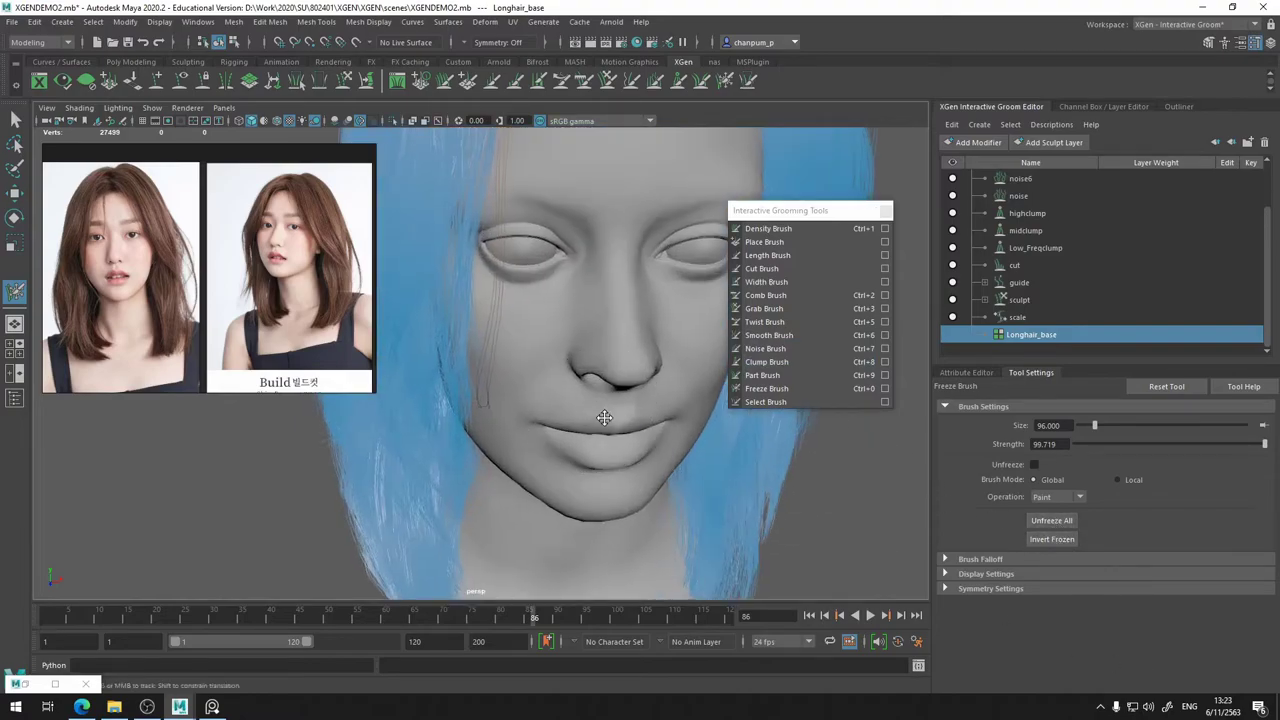
mouse_move(528, 430)
left_mouse_down("alt")
mouse_move(551, 443)
mouse_move(615, 432)
left_mouse_up("alt")
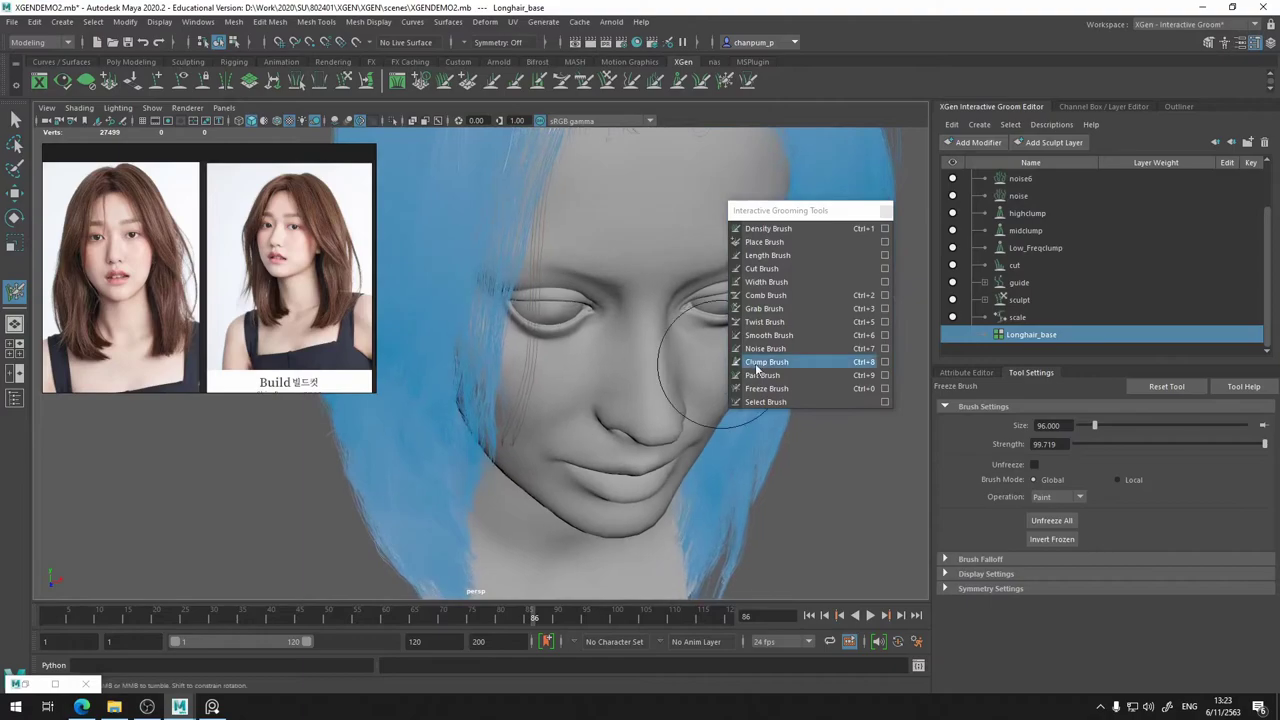
left_click(765, 296)
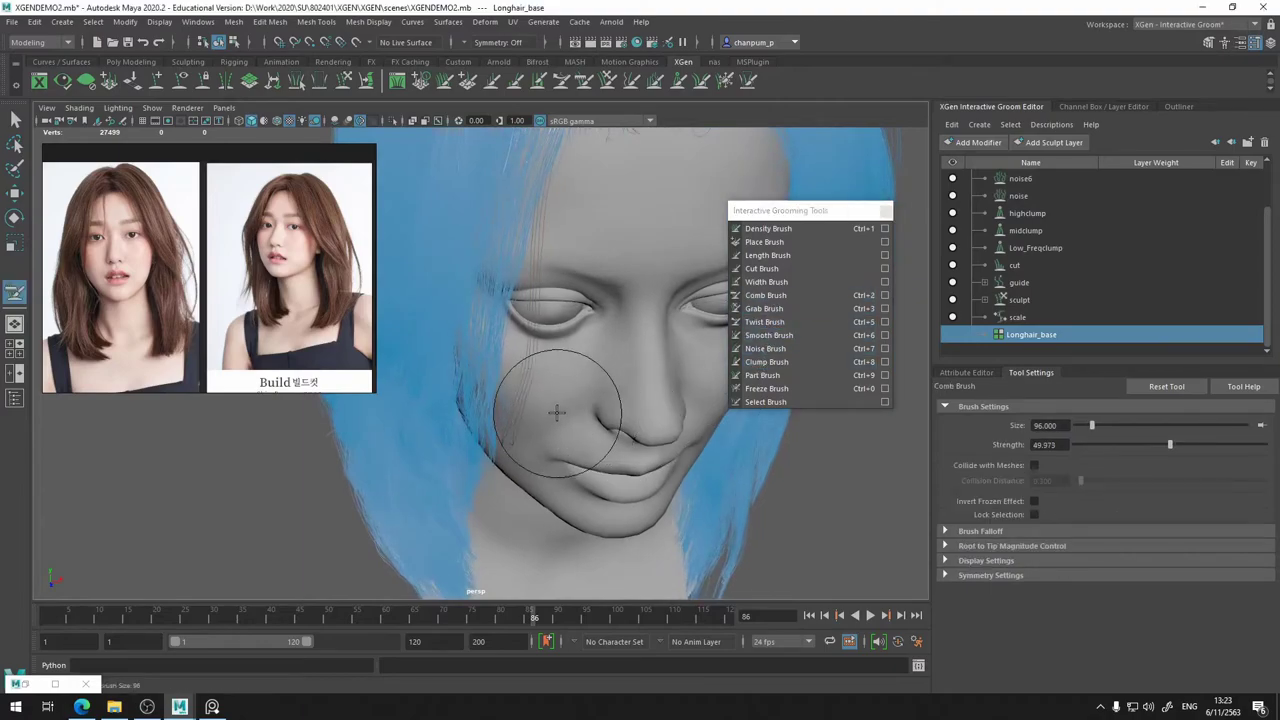
mouse_move(537, 452)
left_mouse_down("alt")
mouse_move(517, 403)
mouse_move(443, 386)
mouse_move(443, 414)
mouse_move(480, 399)
mouse_move(455, 385)
mouse_move(513, 432)
left_mouse_up("alt")
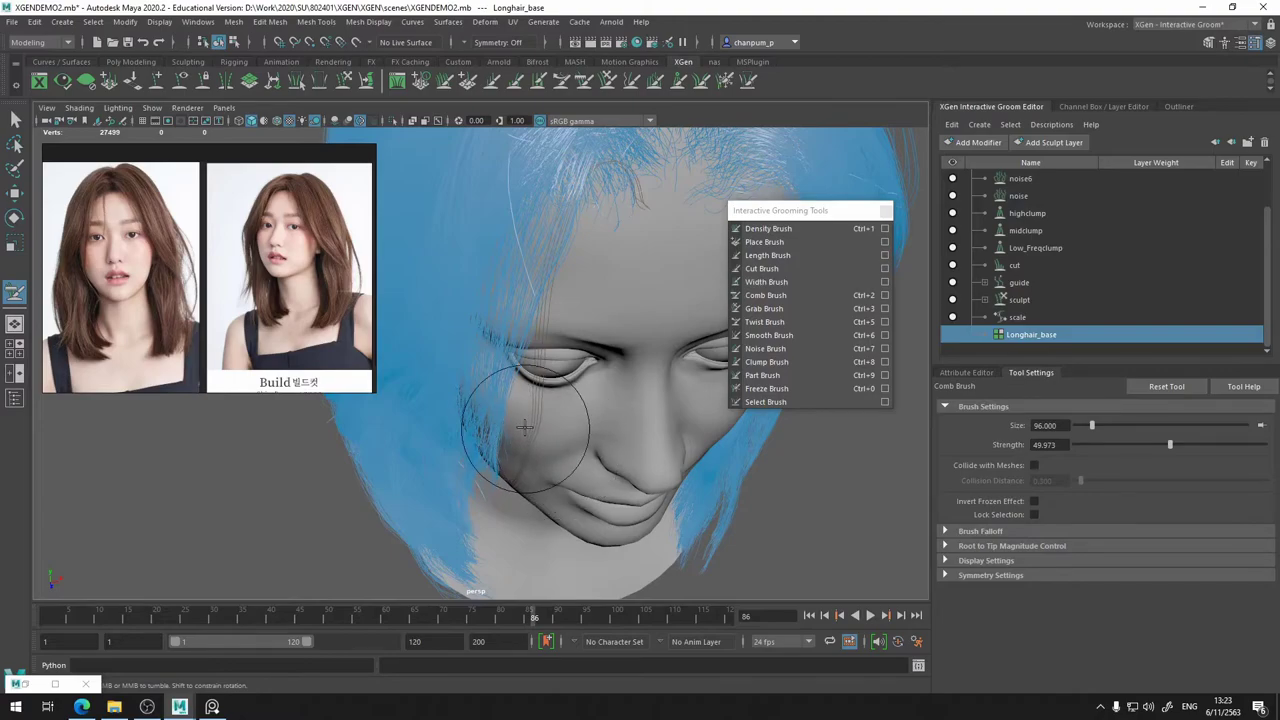
left_click_drag(598, 348, 600, 302, "alt")
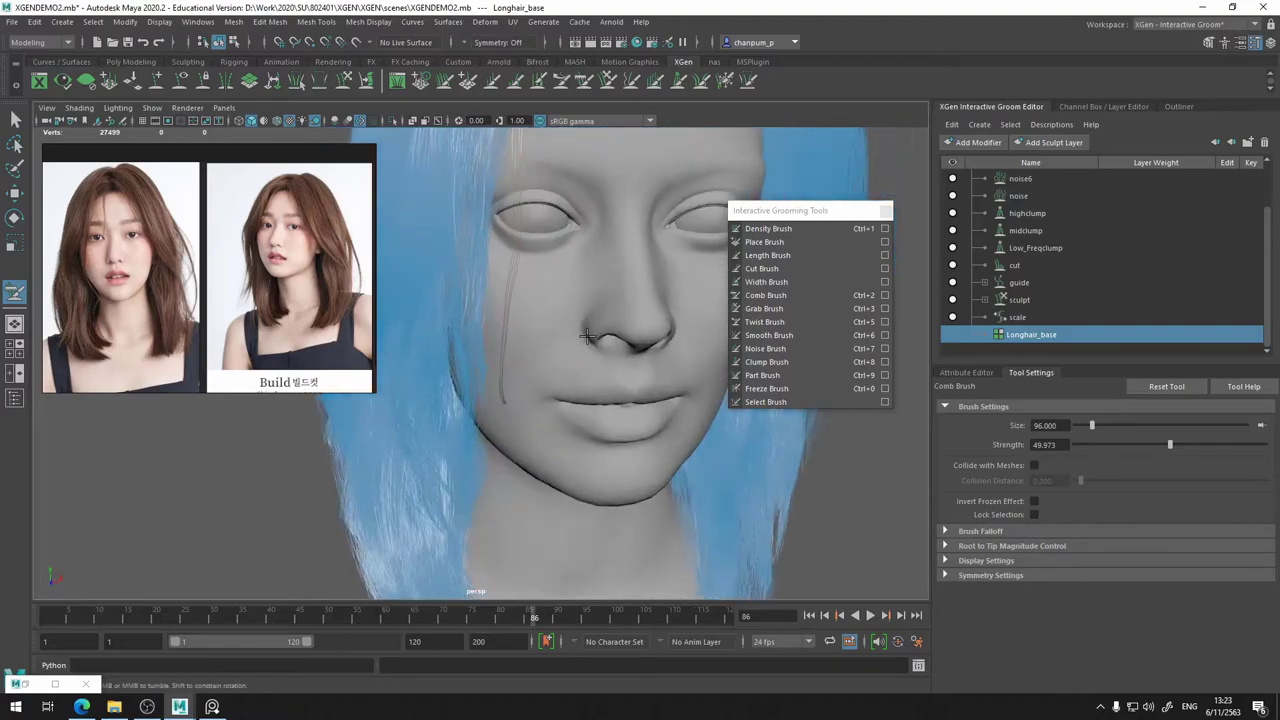
middle_click_drag(604, 400, 606, 510, "alt")
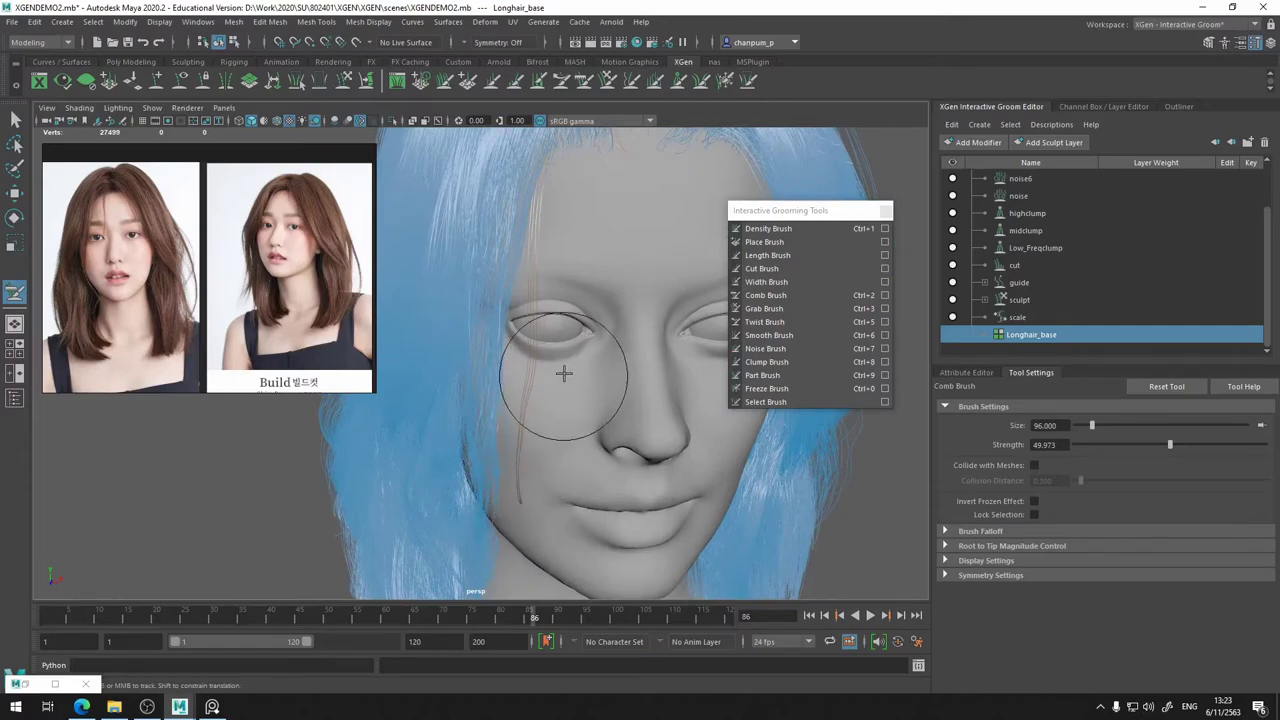
mouse_move(565, 320)
left_mouse_down("alt")
mouse_move(526, 313)
mouse_move(602, 404)
left_mouse_up("alt")
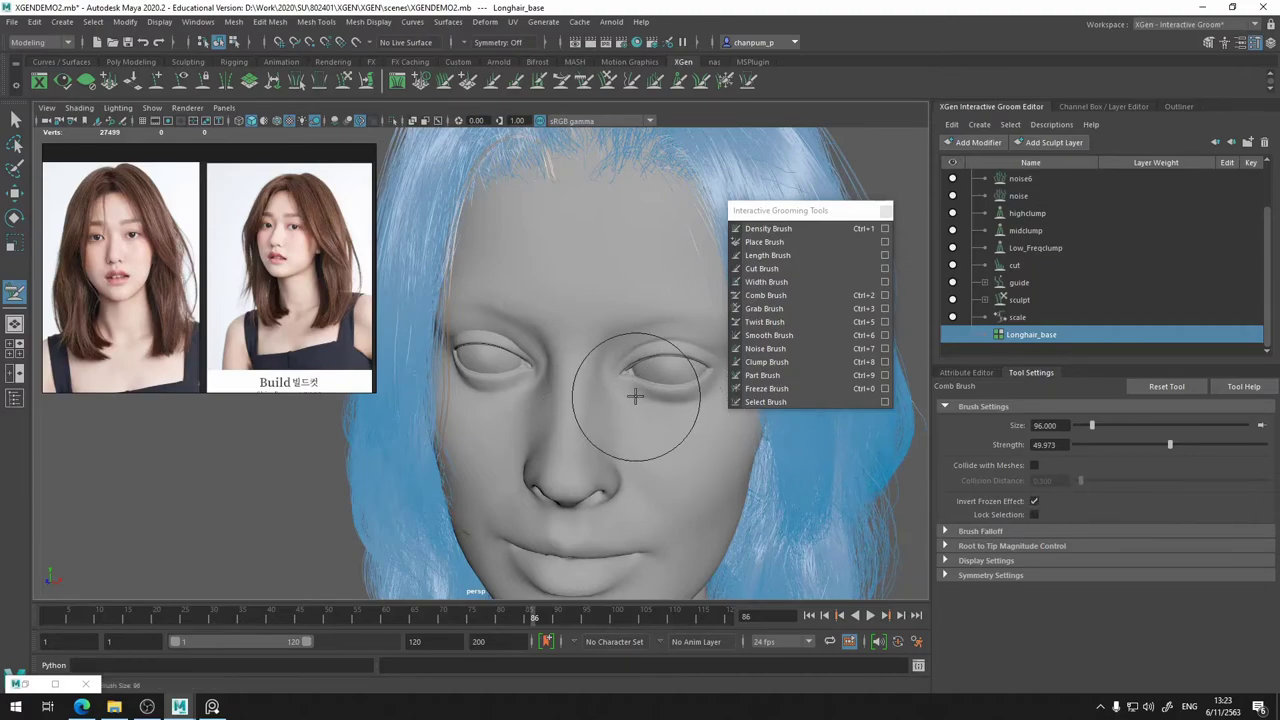
scroll(633, 398, "down", 5)
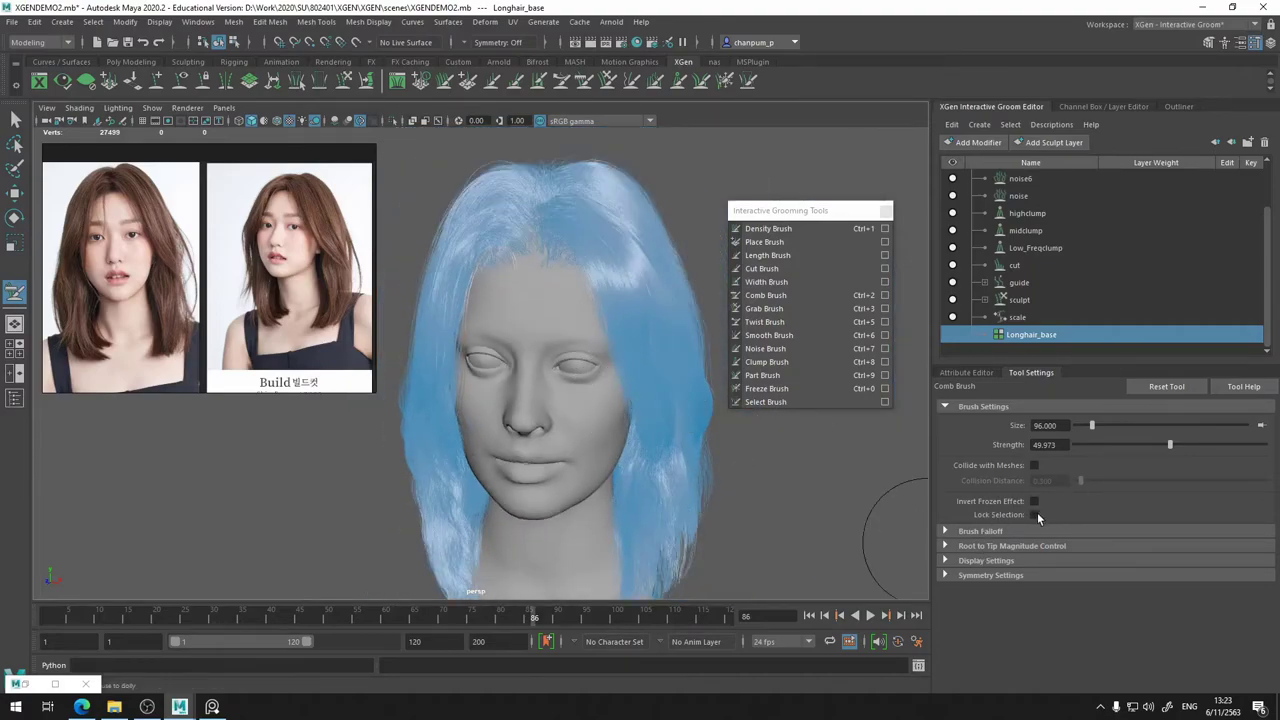
- Unfreeze all the hair with the Freeze Brush settings and save the scene
left_click(766, 388)
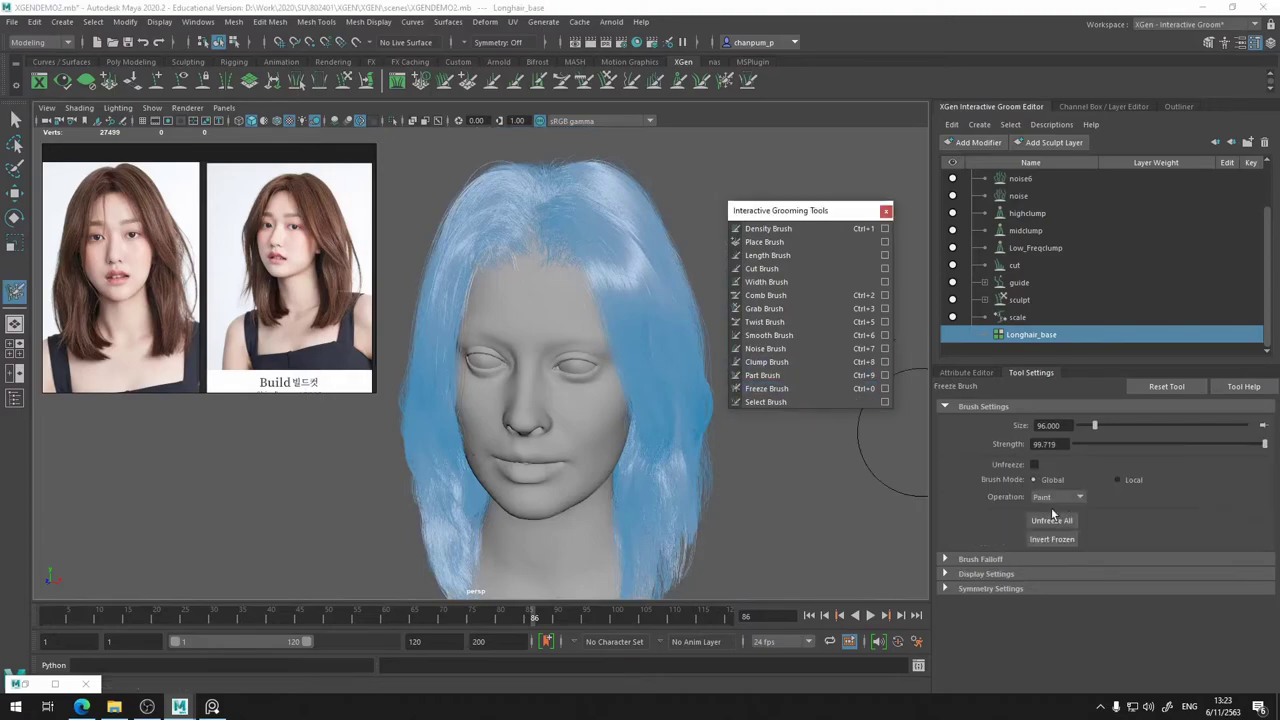
left_click(1052, 518)
left_click_drag(580, 411, 628, 383, "alt")
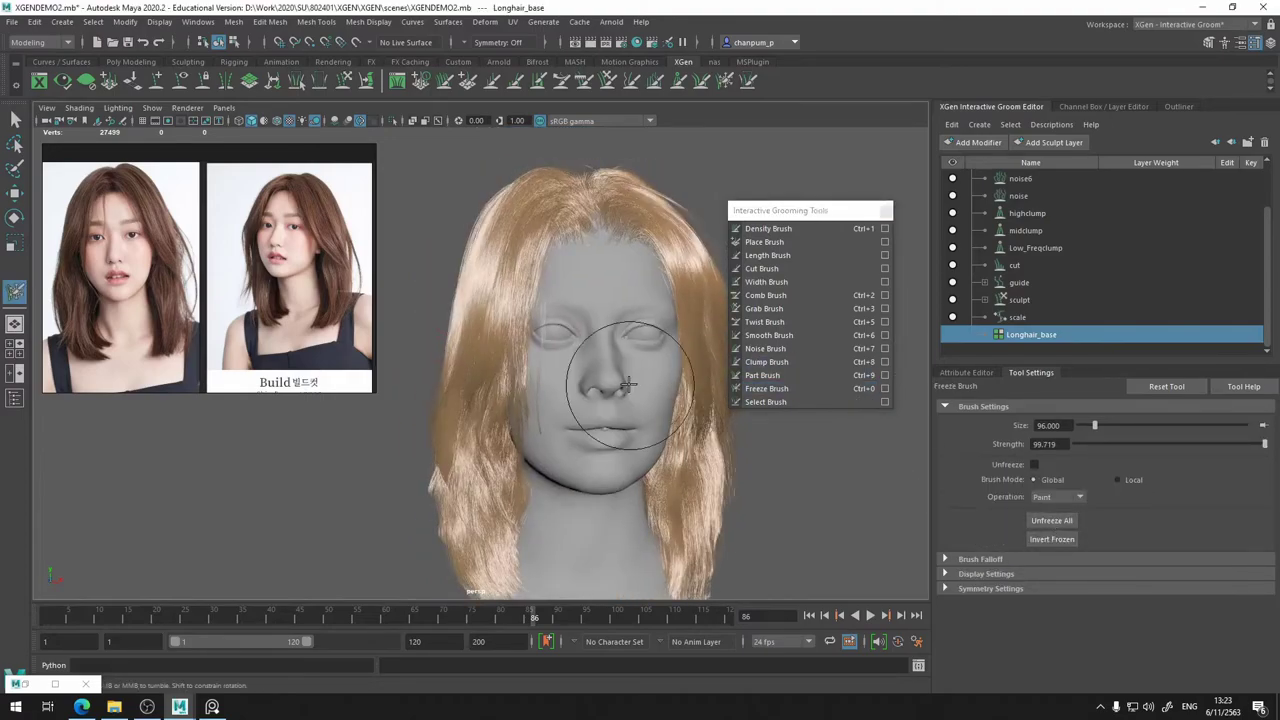
key("ctrl+s")
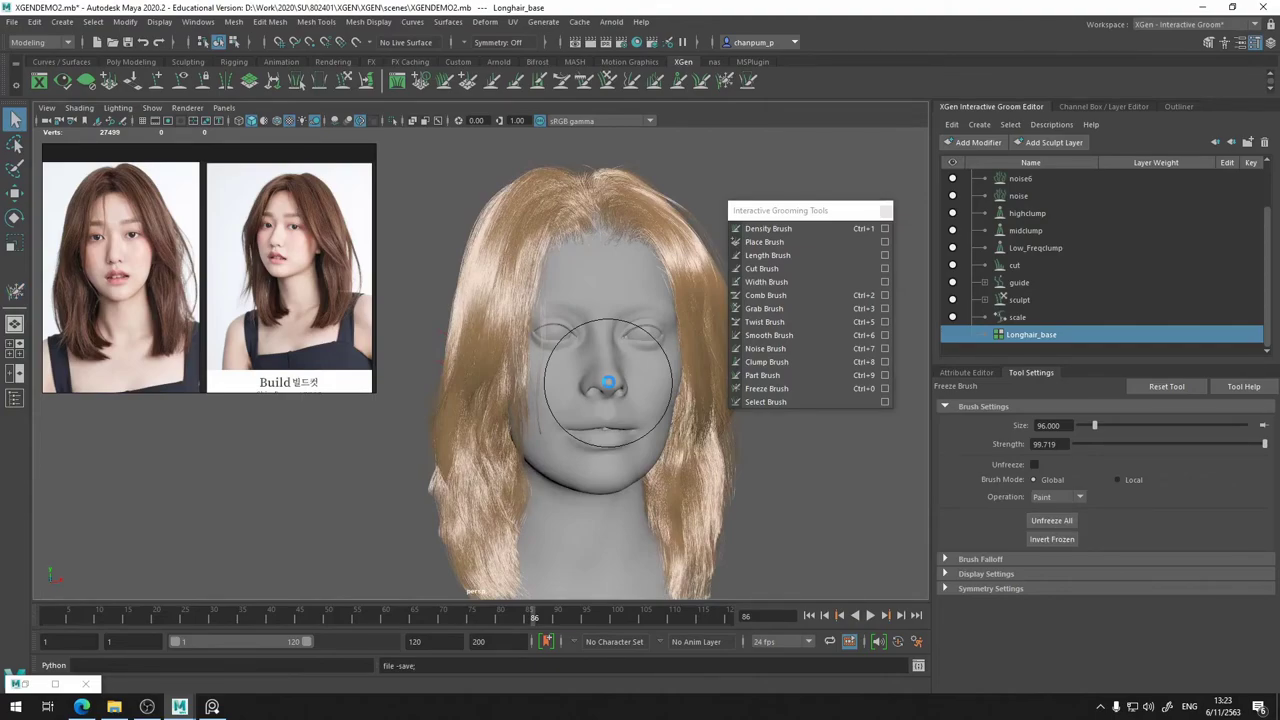
mouse_move(608, 381)
left_mouse_down("alt")
mouse_move(592, 391)
mouse_move(614, 432)
left_mouse_up("alt")
left_click(607, 435)
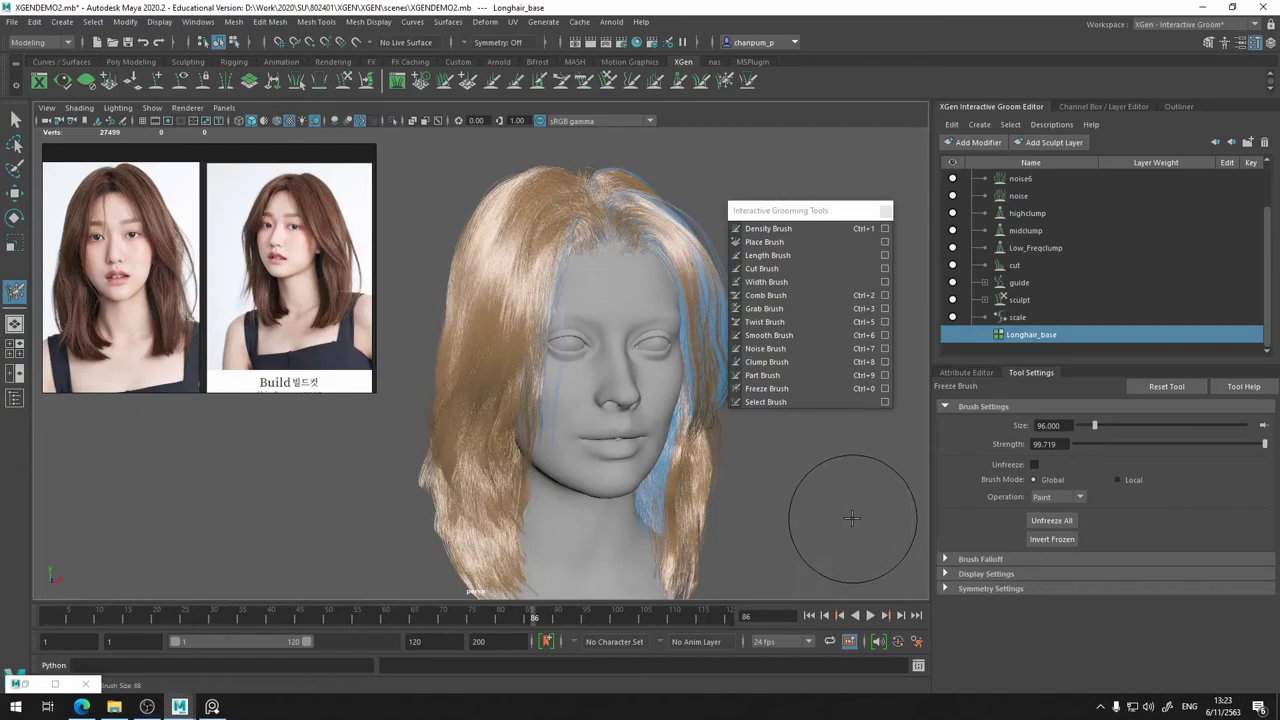
left_click(1052, 520)
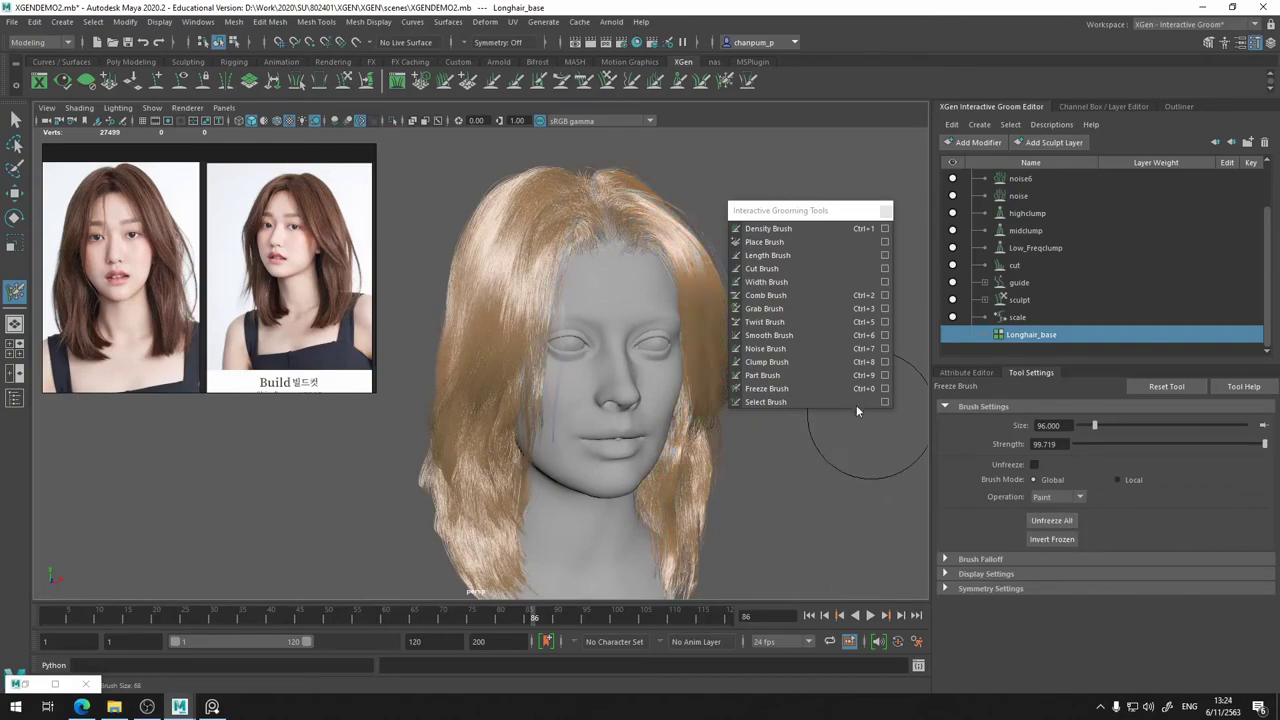
- Pull the remaining stray strands off the character's right cheek into the side hair using the Grab Brush at size 59
left_click(770, 308)
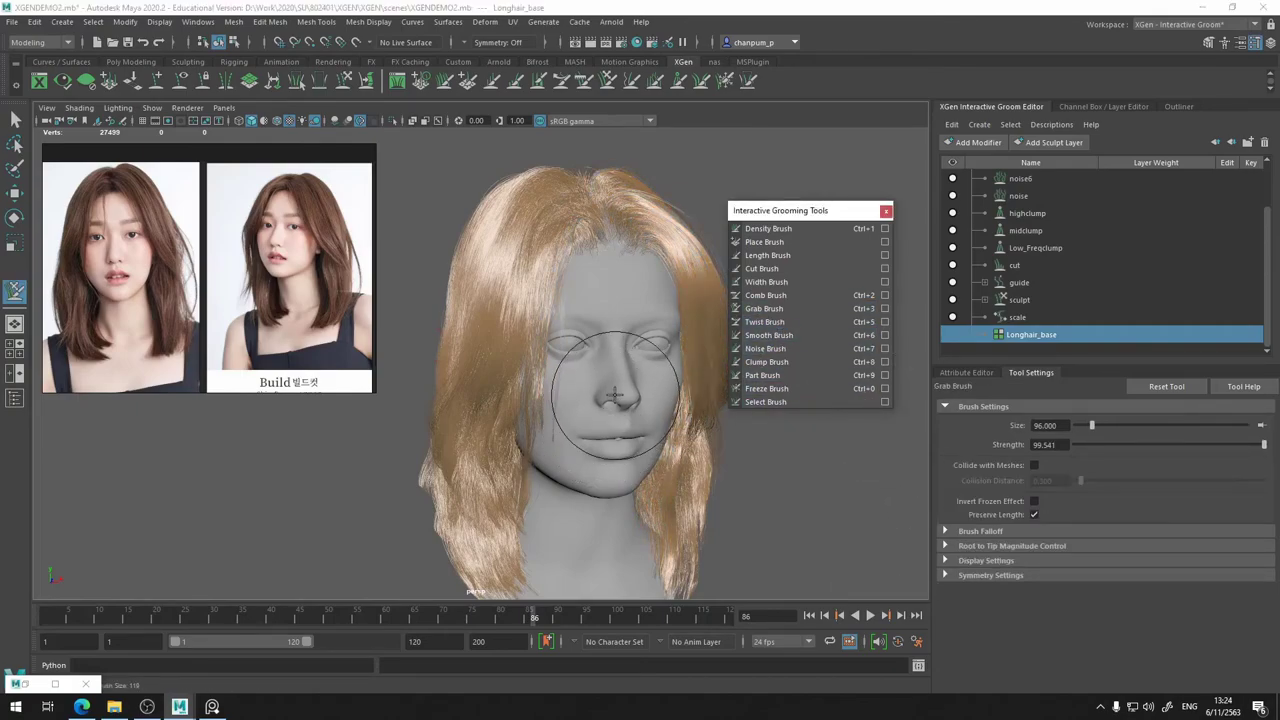
left_click_drag(622, 399, 582, 375)
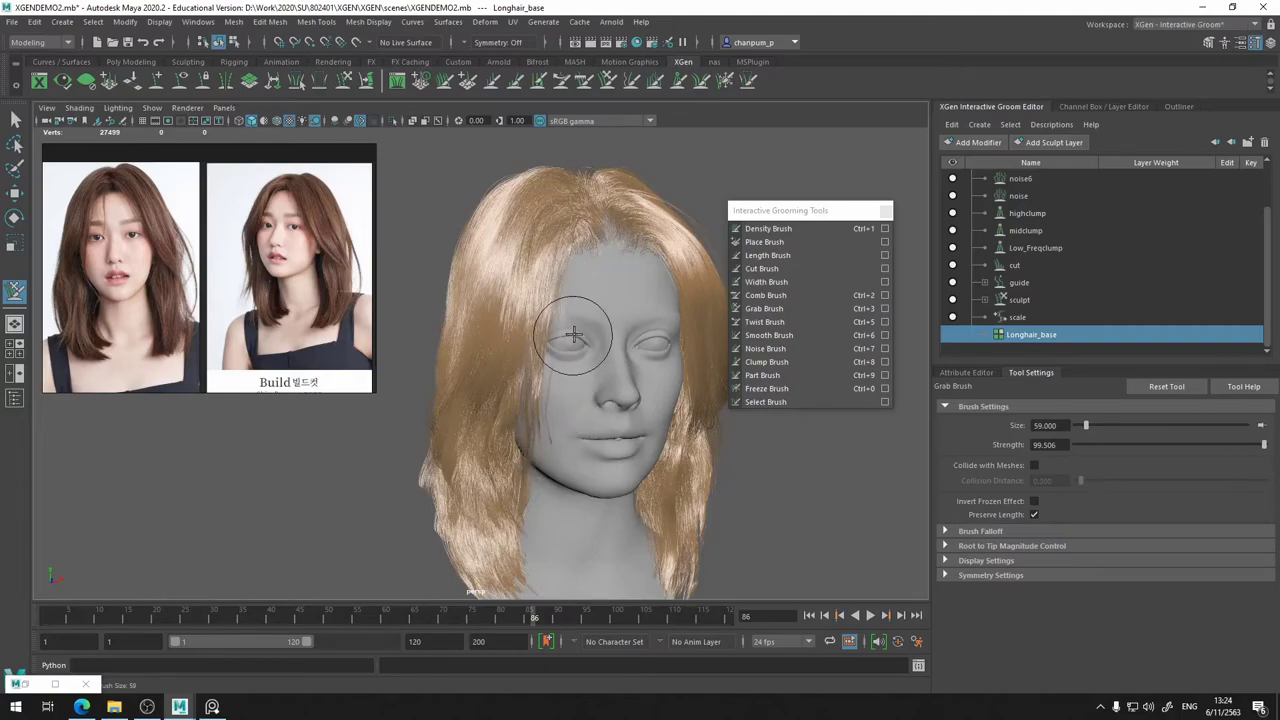
left_click_drag(584, 424, 570, 434, "alt")
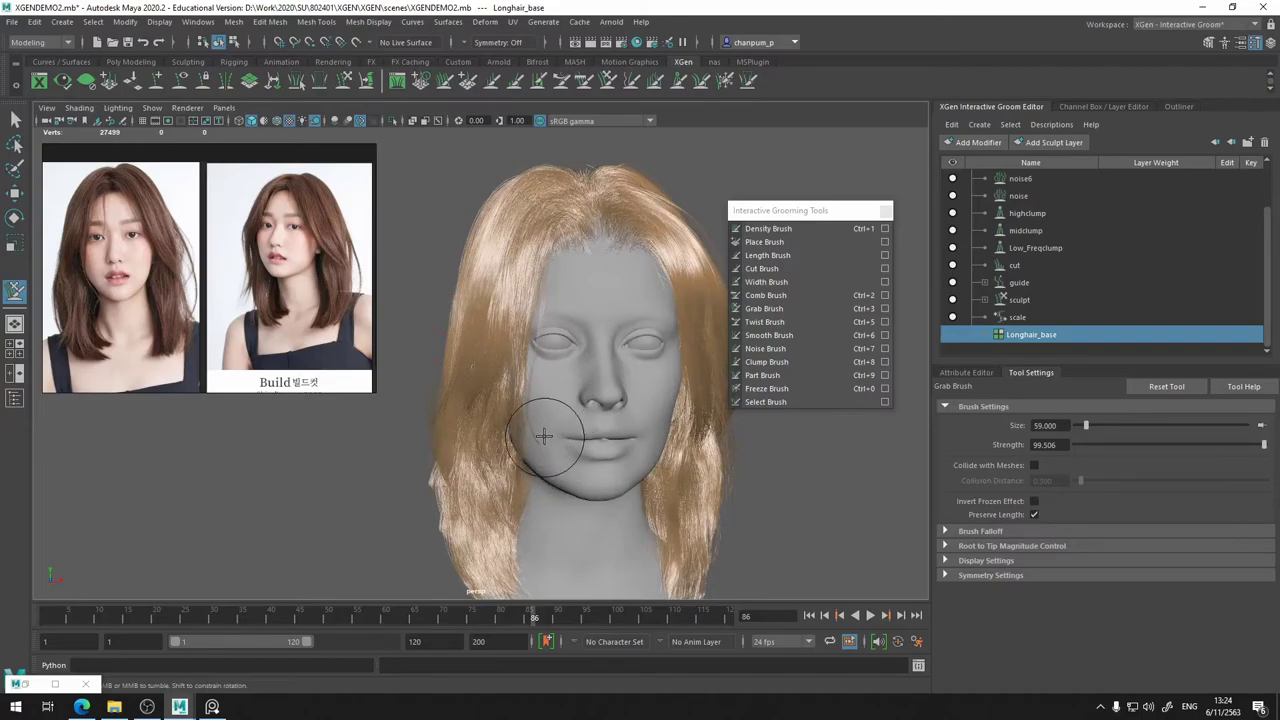
left_click_drag(600, 470, 600, 482, "alt")
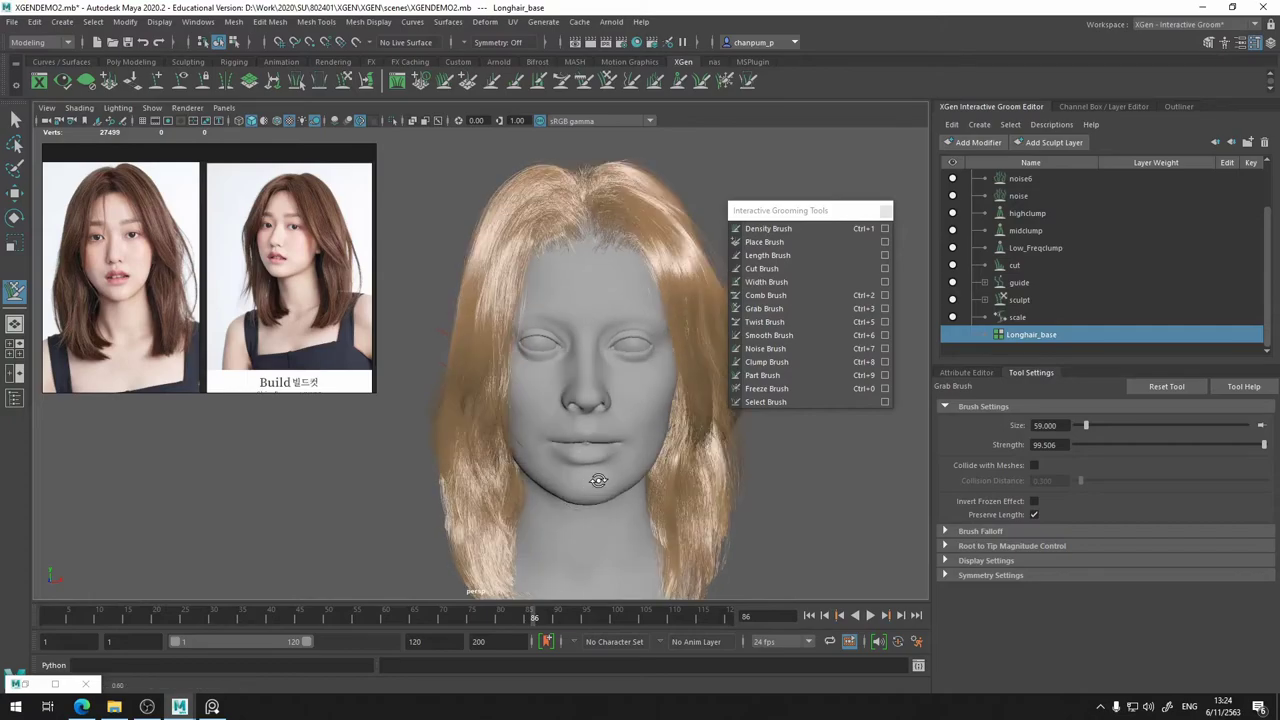
- Check the whole hairstyle from the front and side, save the scene, and collapse the Longhair description's modifier hierarchy
scroll(573, 502, "down", 3)
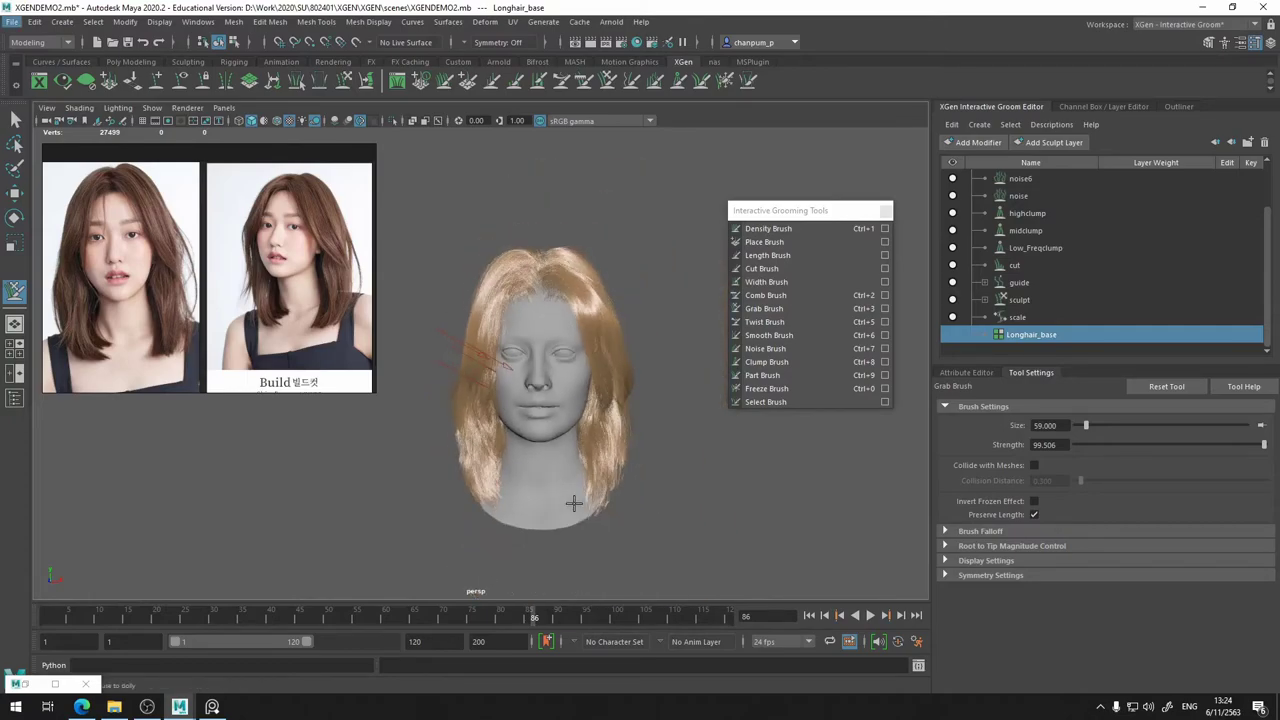
scroll(575, 480, "up", 4)
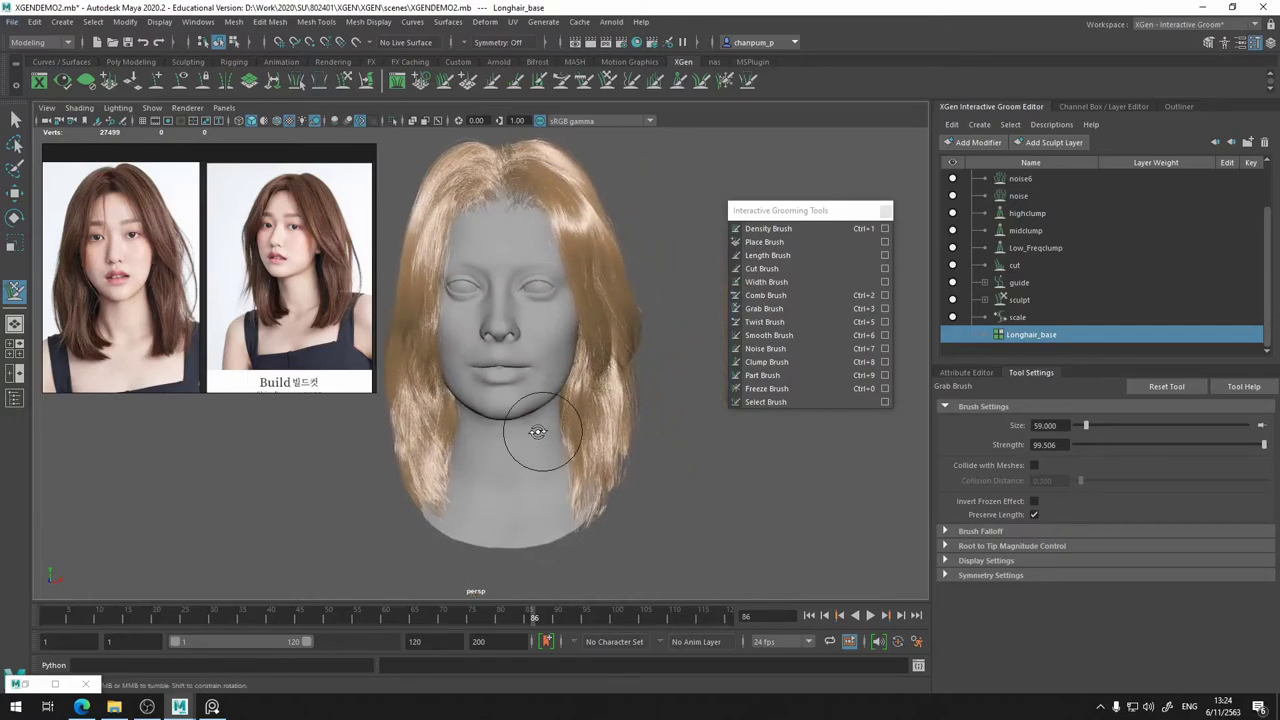
mouse_move(537, 432)
left_mouse_down("alt")
mouse_move(529, 420)
mouse_move(571, 449)
mouse_move(520, 453)
left_mouse_up("alt")
key("ctrl+s")
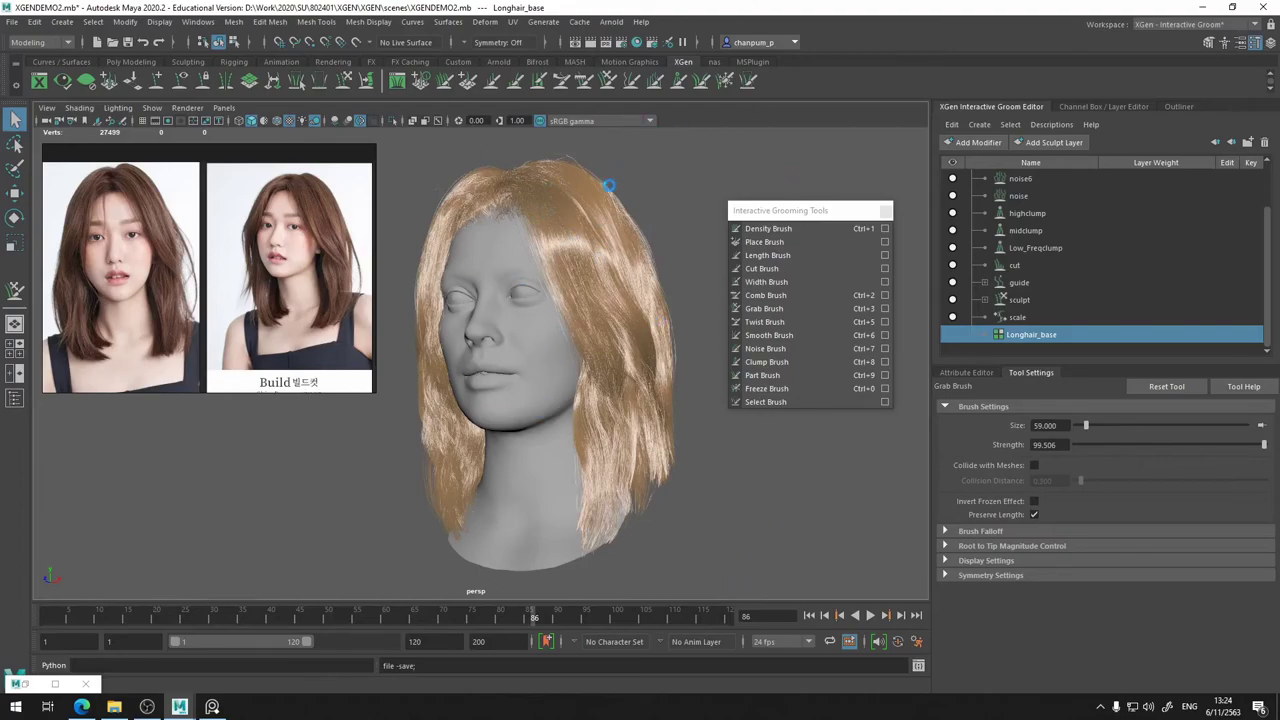
scroll(1070, 245, "up", 1)
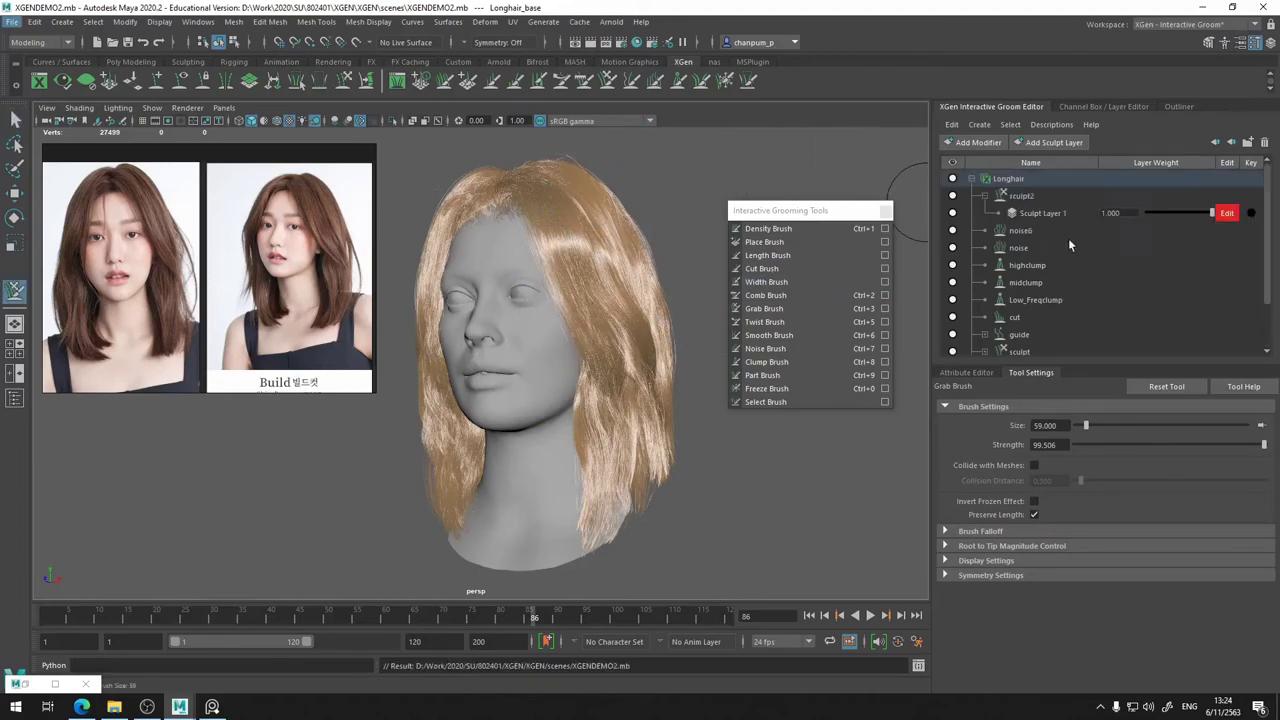
left_click(972, 179)
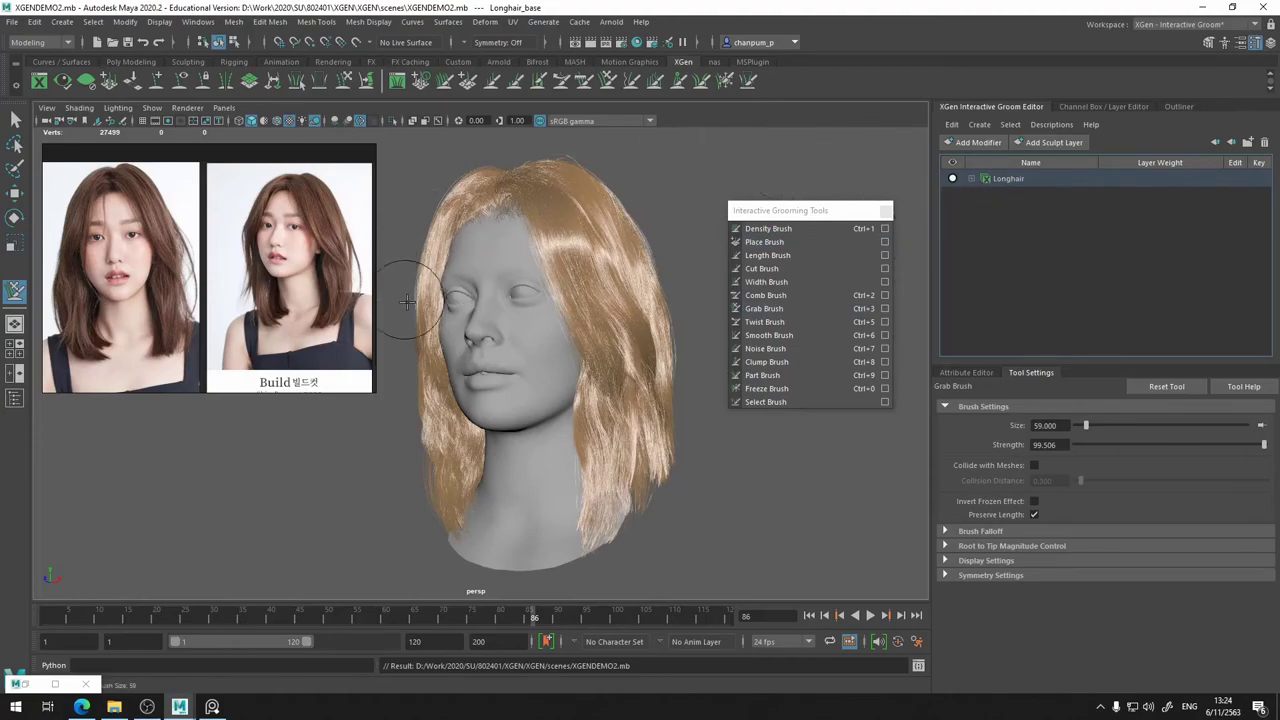
- Examine the hairline and the strands framing the face up close and from several angles
mouse_move(511, 318)
left_mouse_down("alt")
mouse_move(520, 305)
mouse_move(538, 314)
left_mouse_up("alt")
right_click_drag(538, 314, 582, 293, "alt")
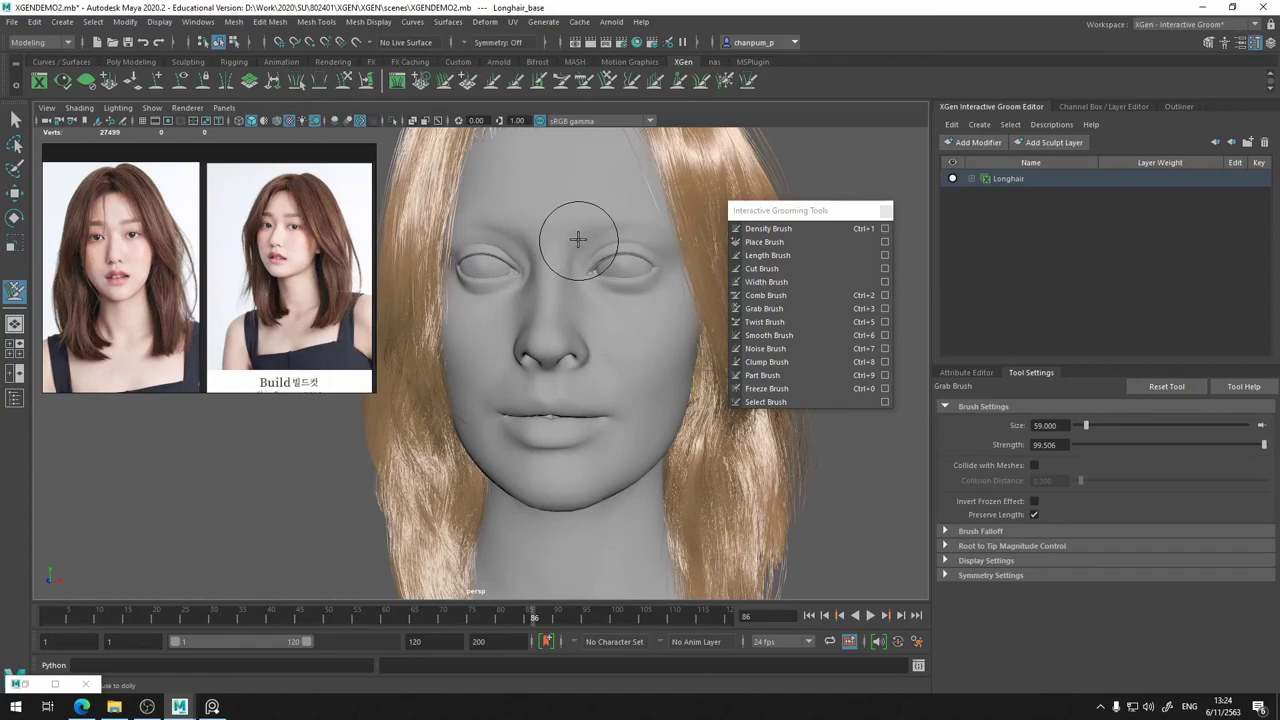
scroll(578, 240, "up", 3)
middle_click_drag(578, 240, 474, 360, "alt")
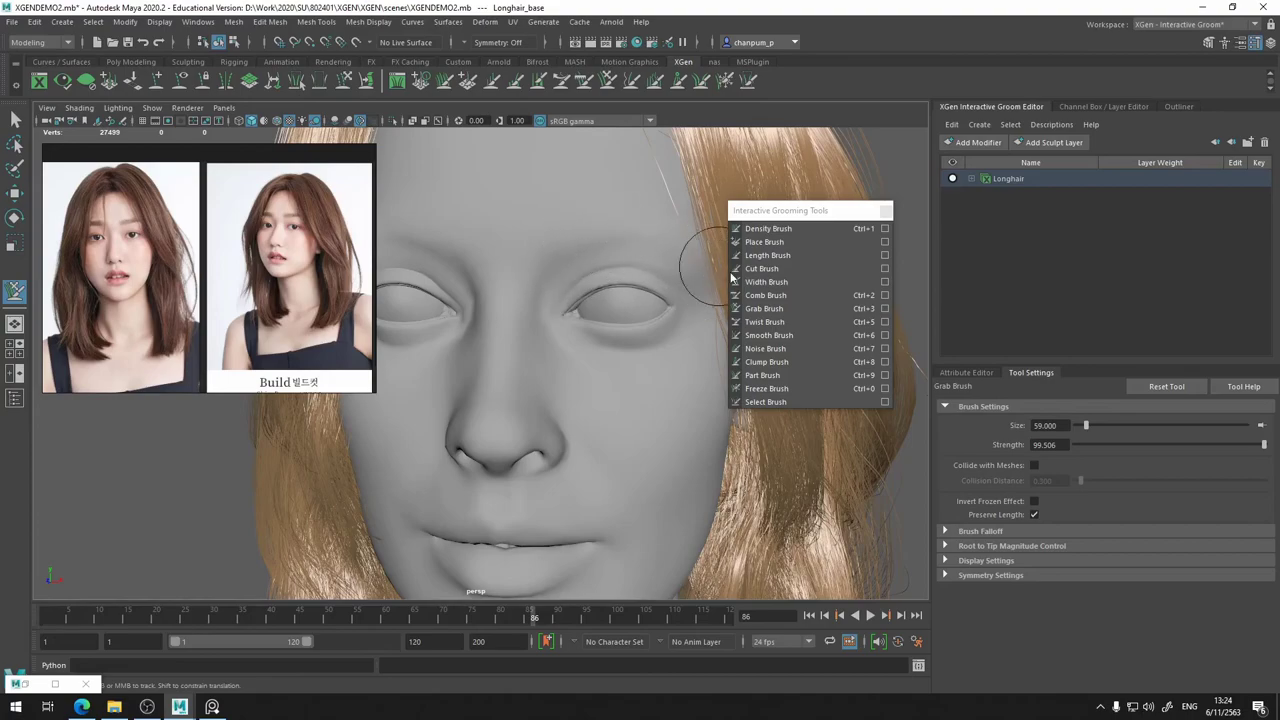
mouse_move(557, 286)
left_mouse_down("alt")
mouse_move(519, 287)
mouse_move(574, 289)
mouse_move(609, 339)
left_mouse_up("alt")
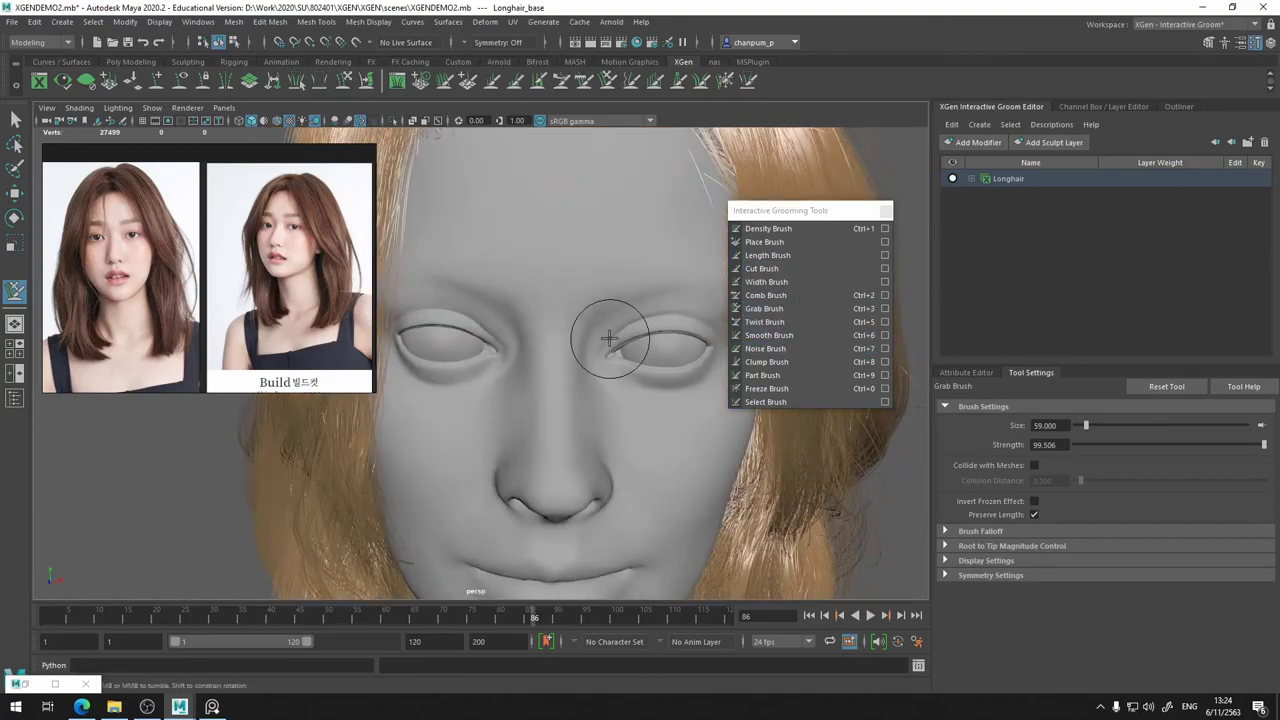
scroll(609, 339, "down", 2)
scroll(609, 339, "up", 2)
scroll(609, 339, "up", 2)
scroll(609, 339, "down", 2)
middle_click_drag(609, 339, 565, 358, "alt")
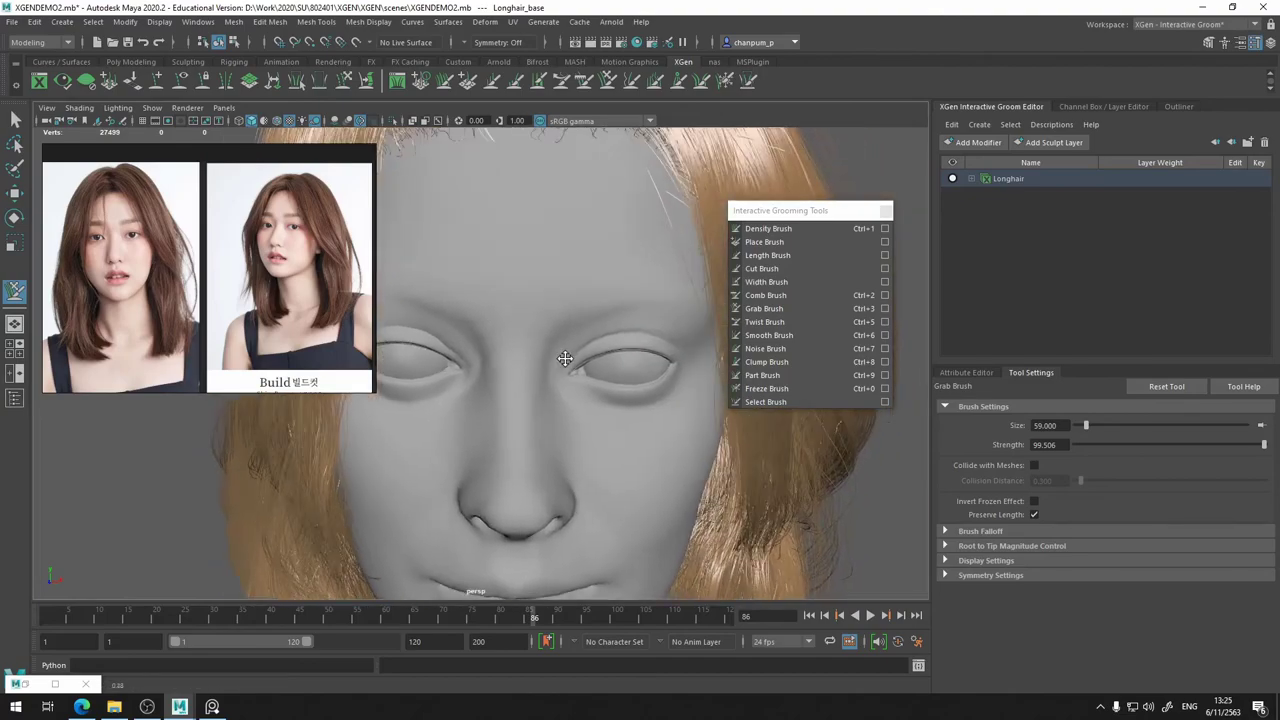
mouse_move(565, 358)
left_mouse_down("alt")
mouse_move(580, 374)
mouse_move(543, 320)
left_mouse_up("alt")
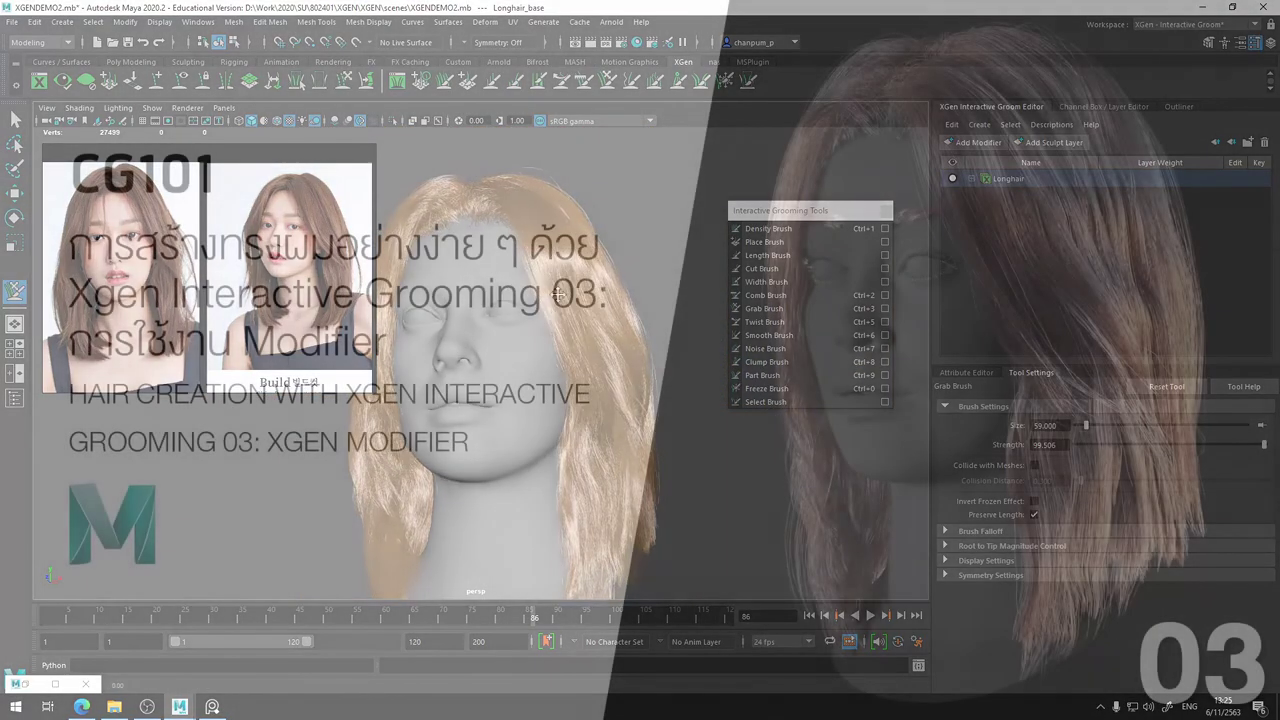